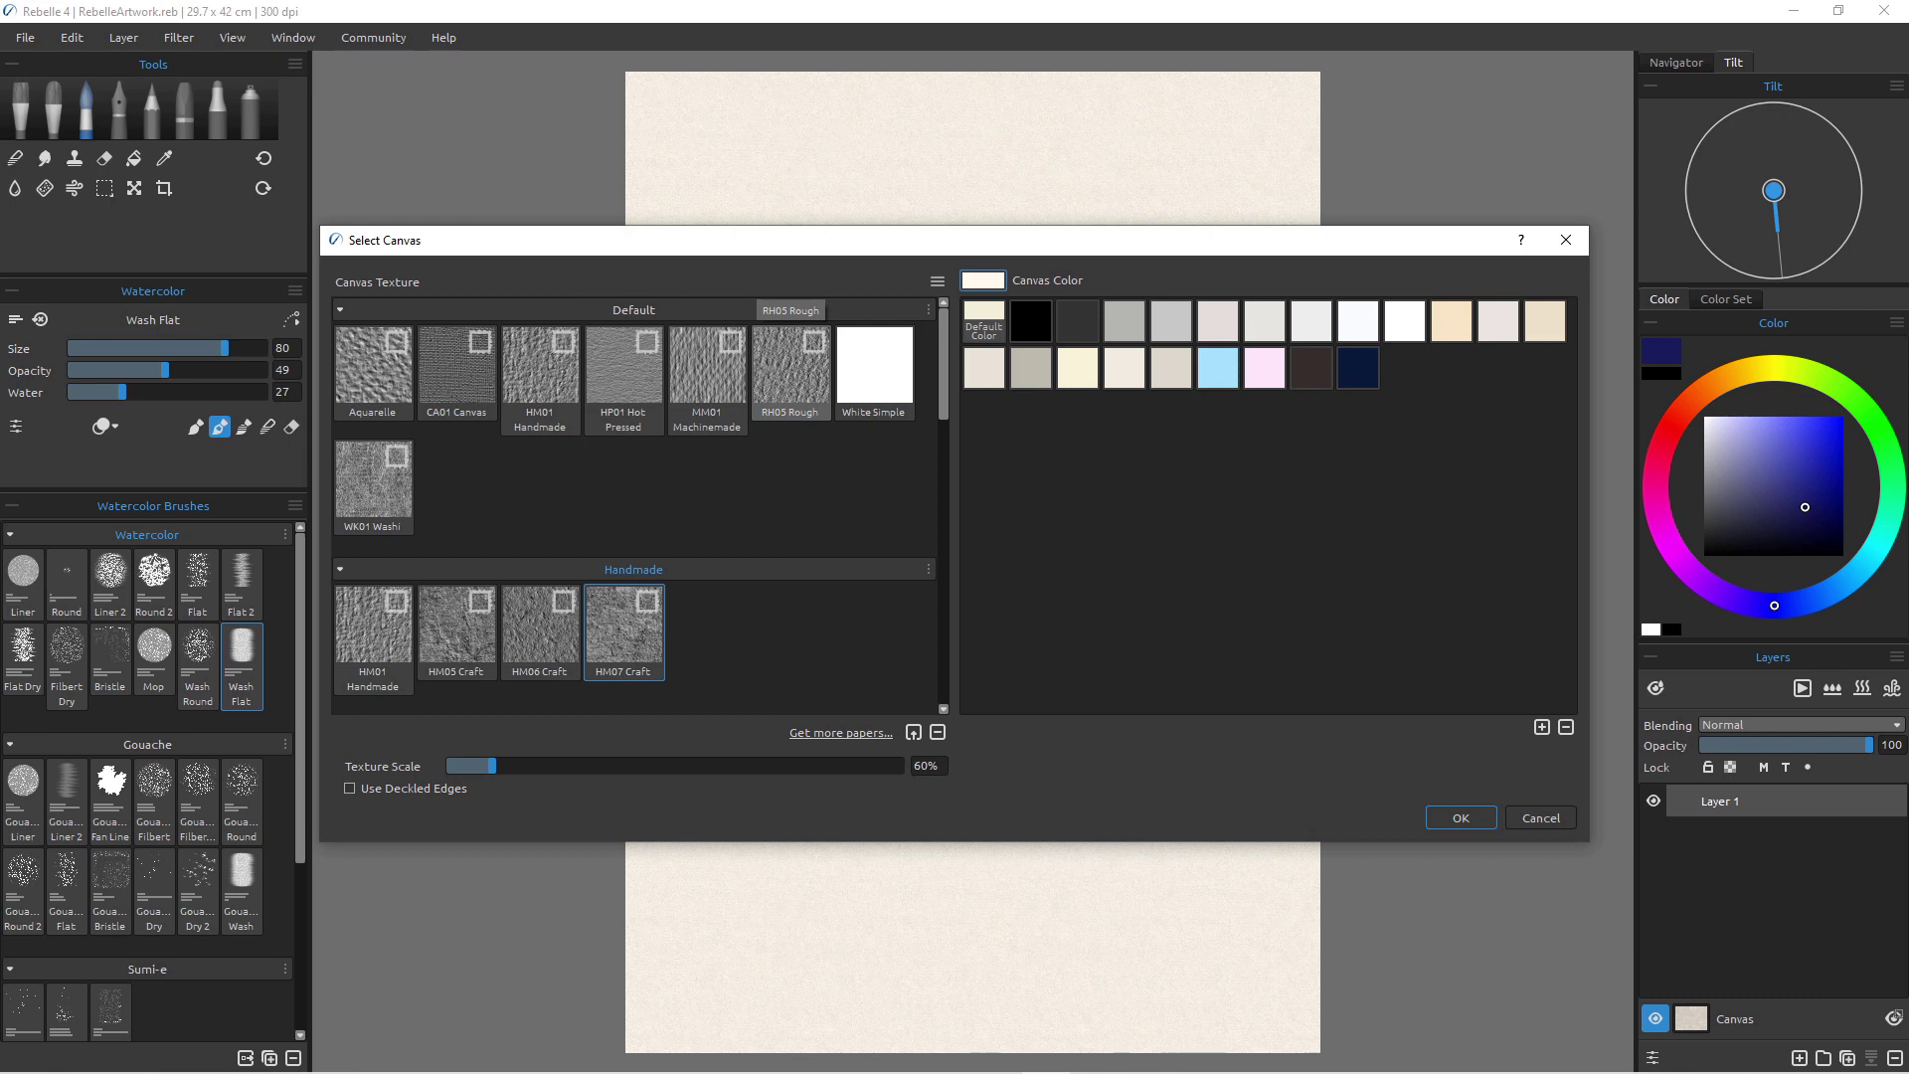
- Choose the WK01 Washi canvas texture and create the landscape A3 artwork, 42 × 29.7 cm at 200 DPI
double_click(789, 412)
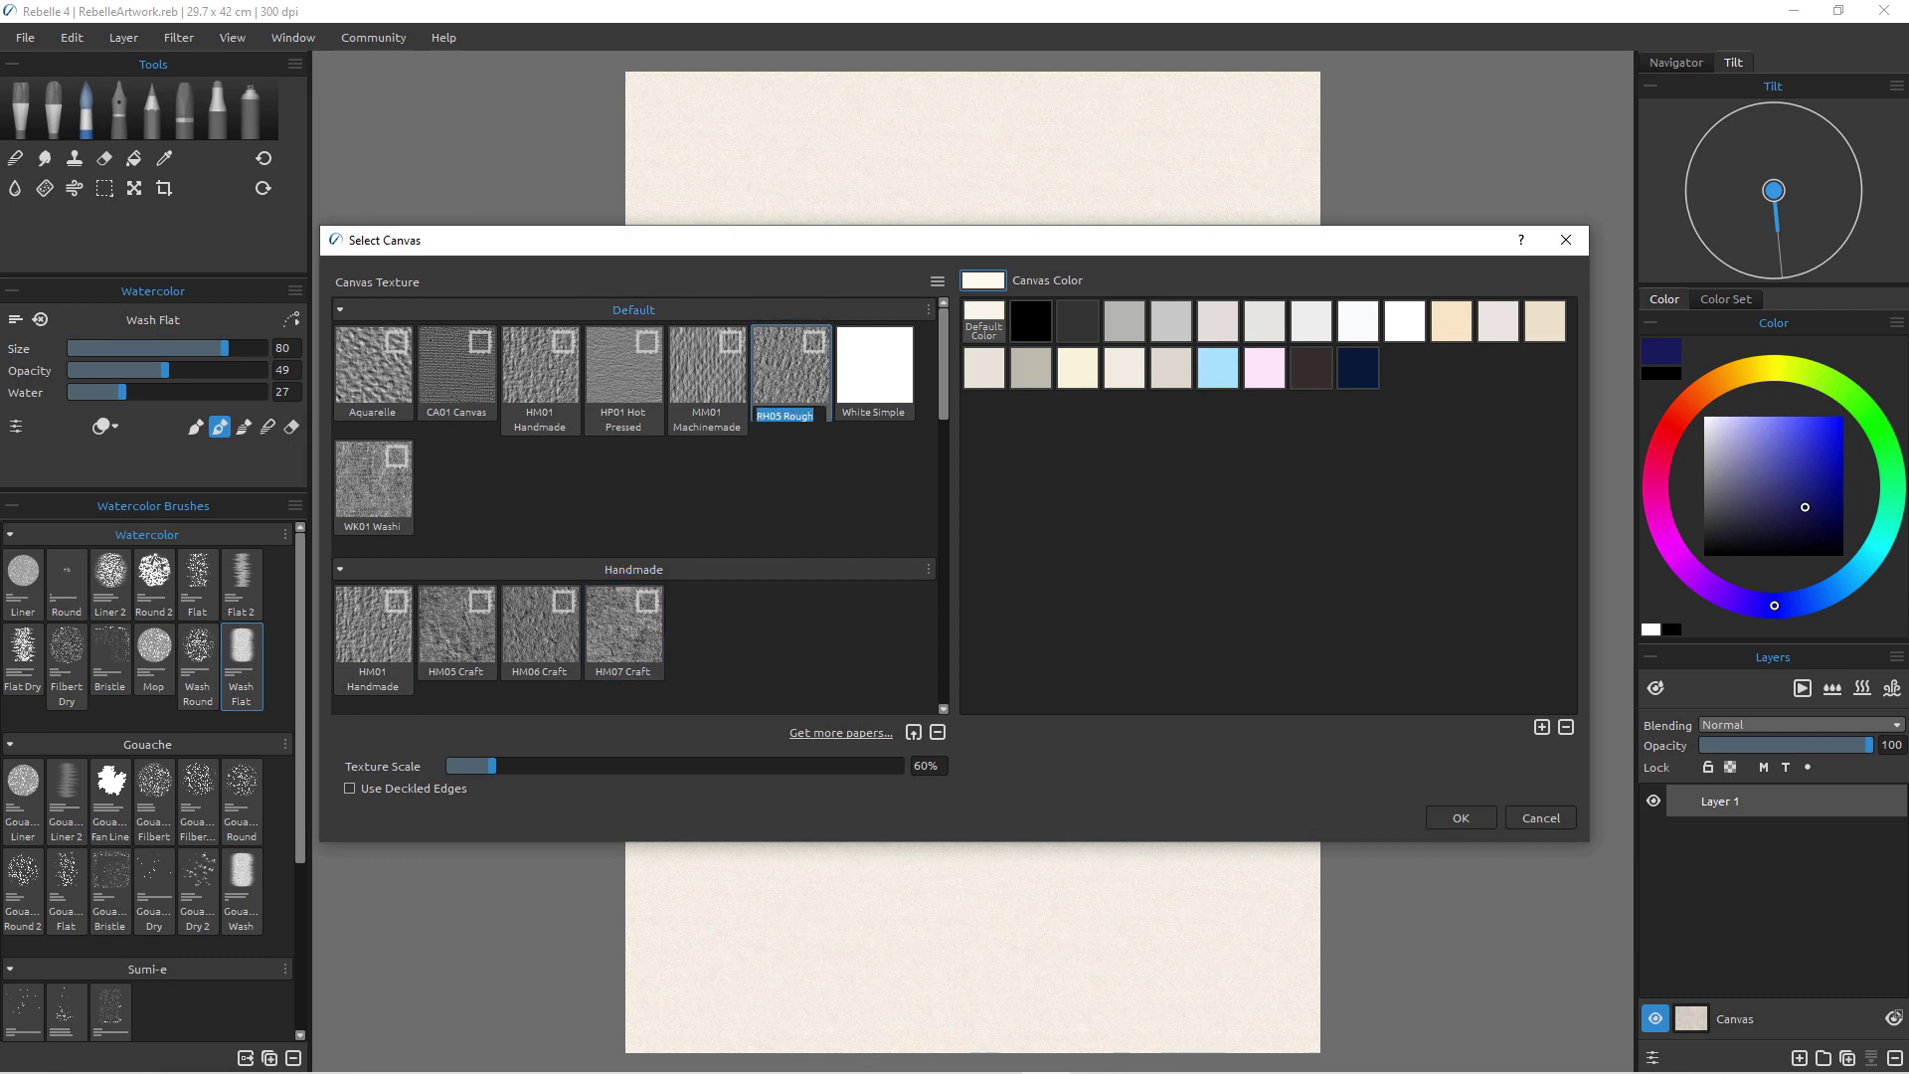
key("Return")
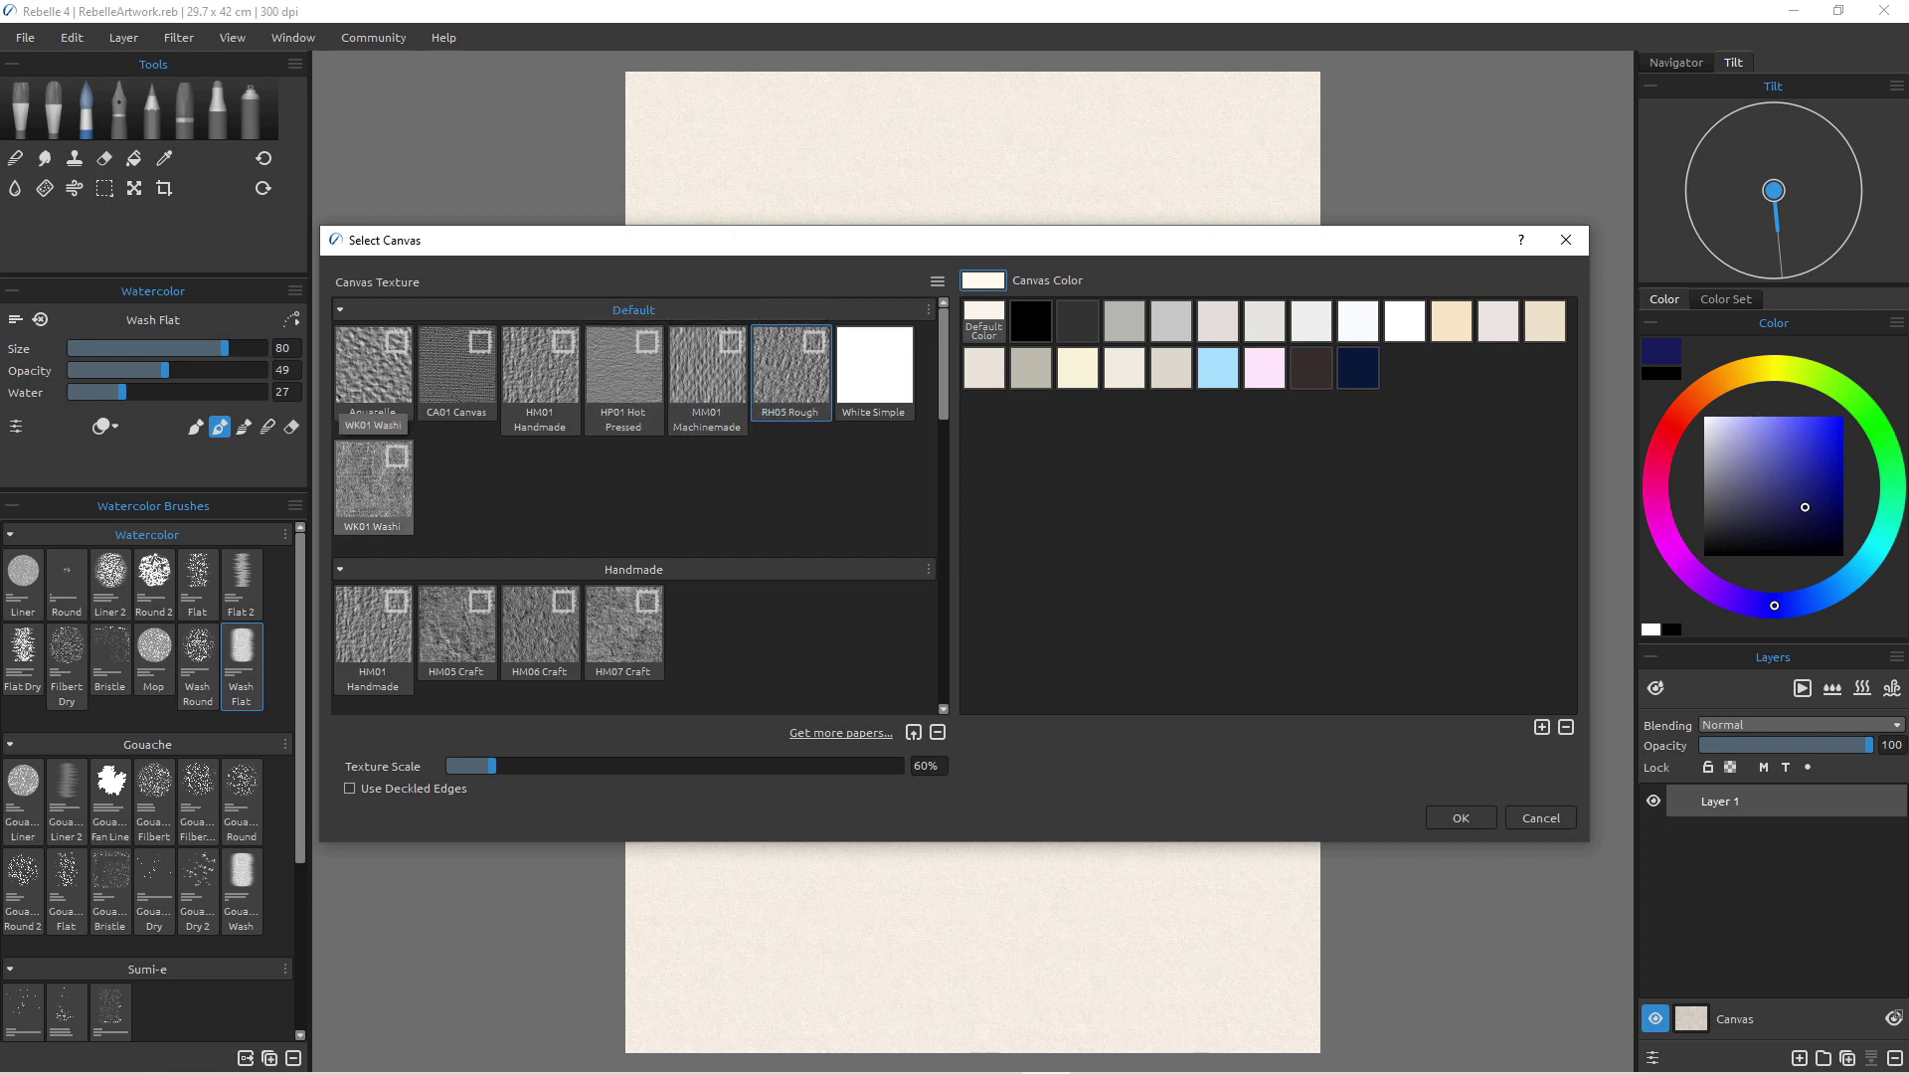
left_click(373, 482)
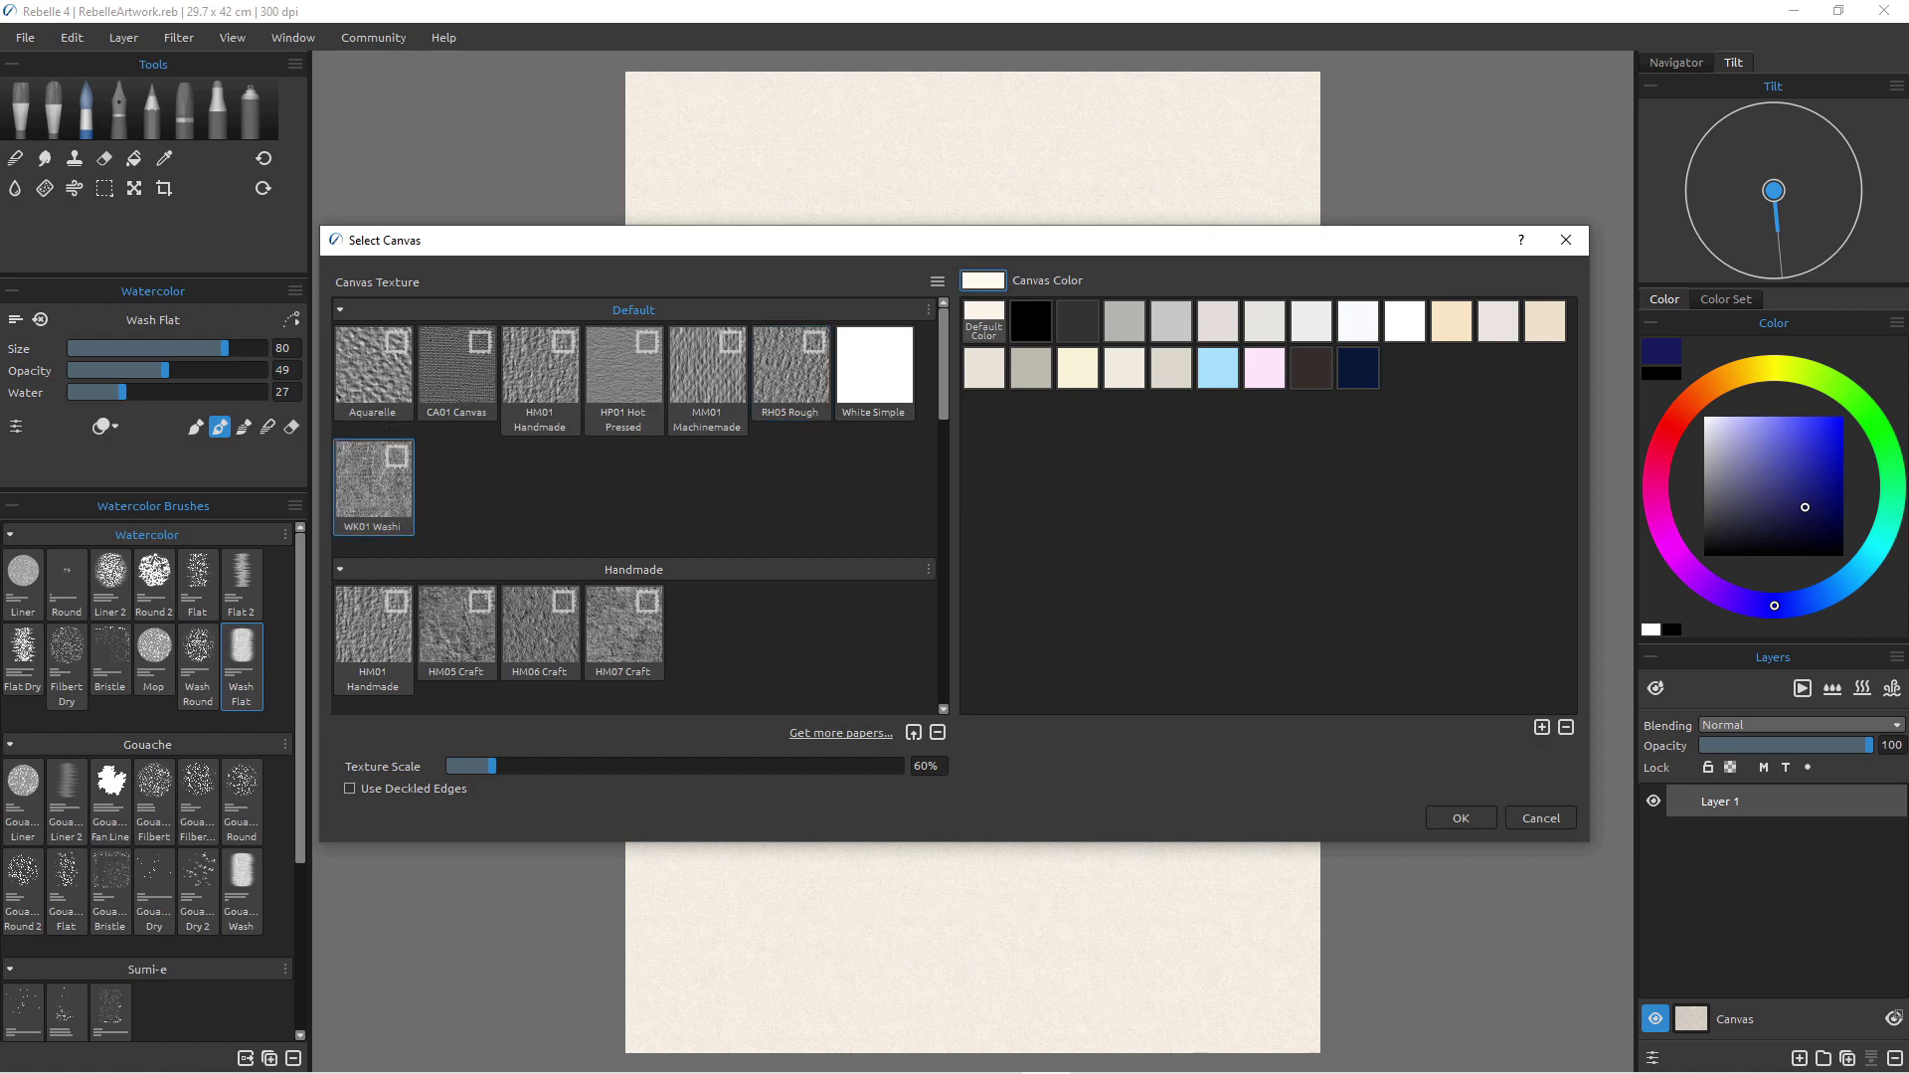
left_click(1461, 817)
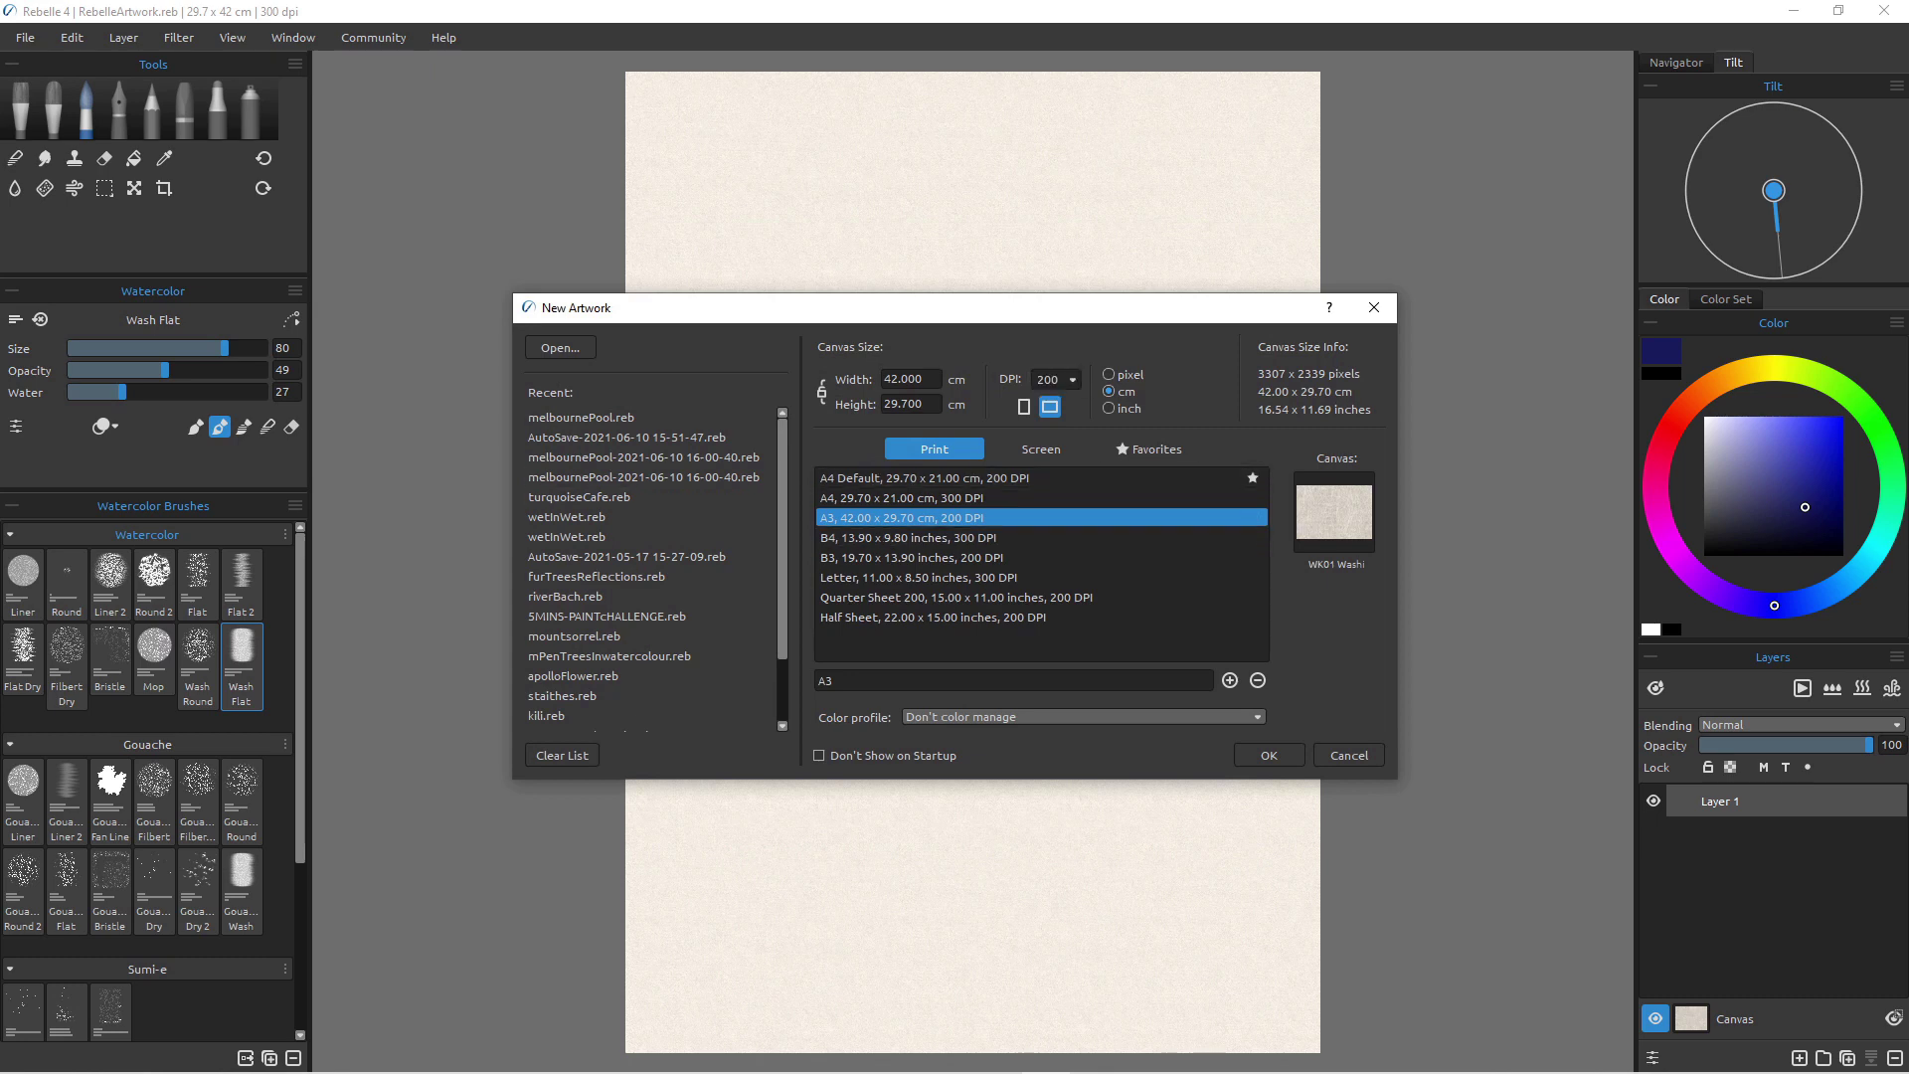
left_click(1268, 755)
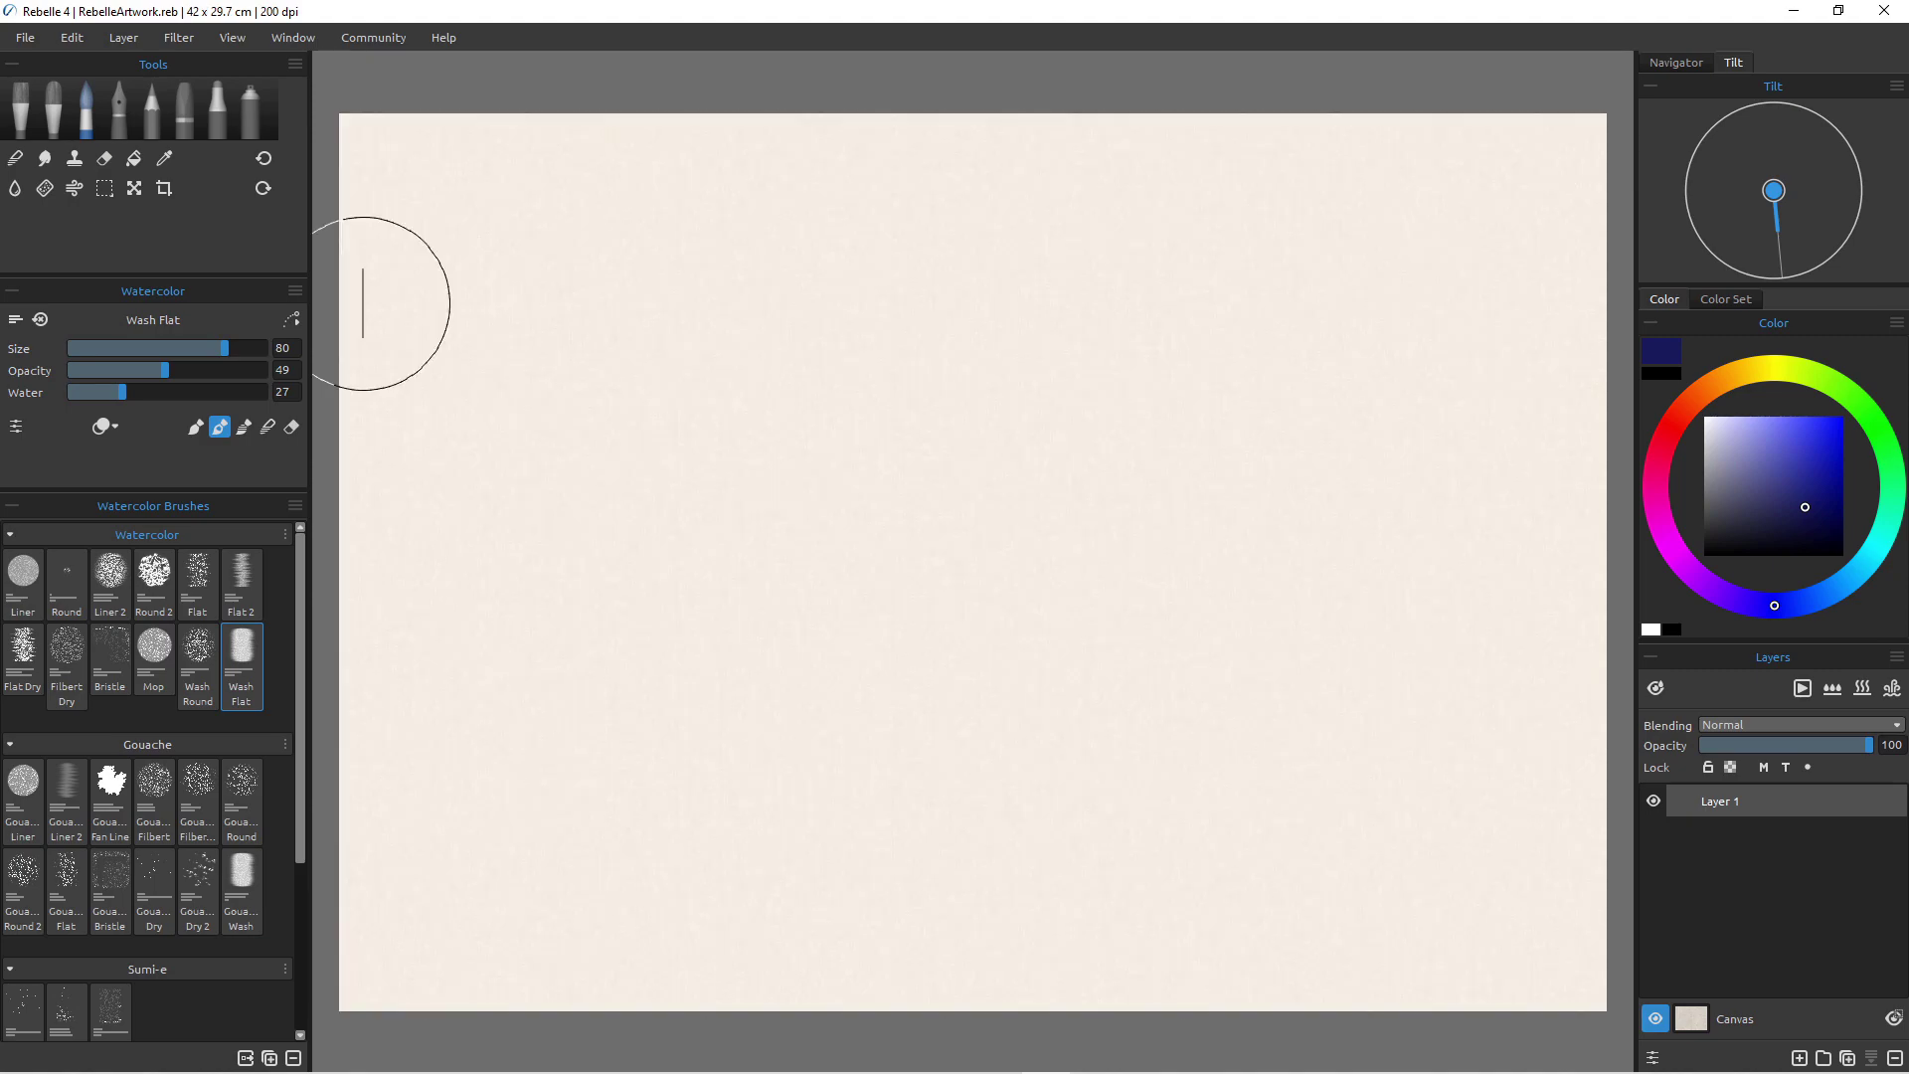
scroll(1245, 535, "up", 6)
scroll(1238, 527, "down", 7)
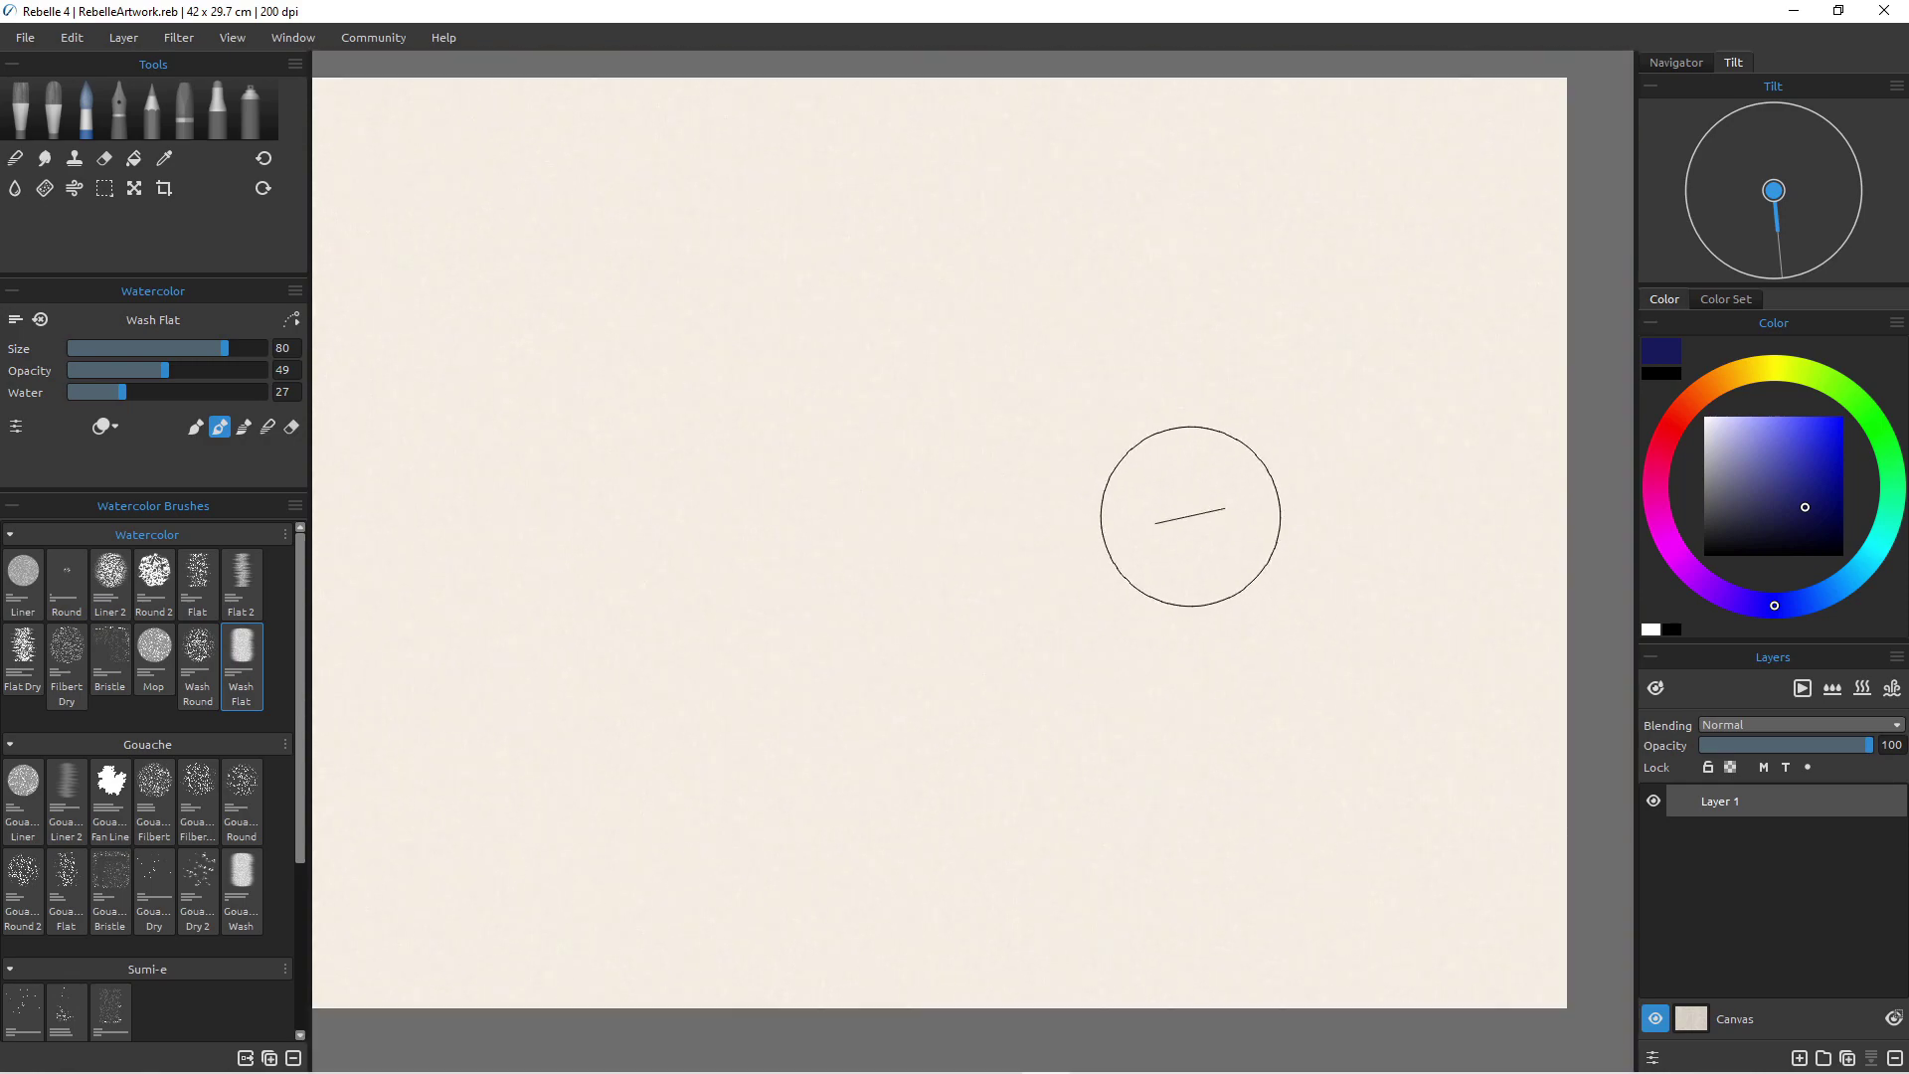
- Enlarge the Tri Hard pastel brush to size 100 and try a stroke on the blank canvas
left_click(184, 110)
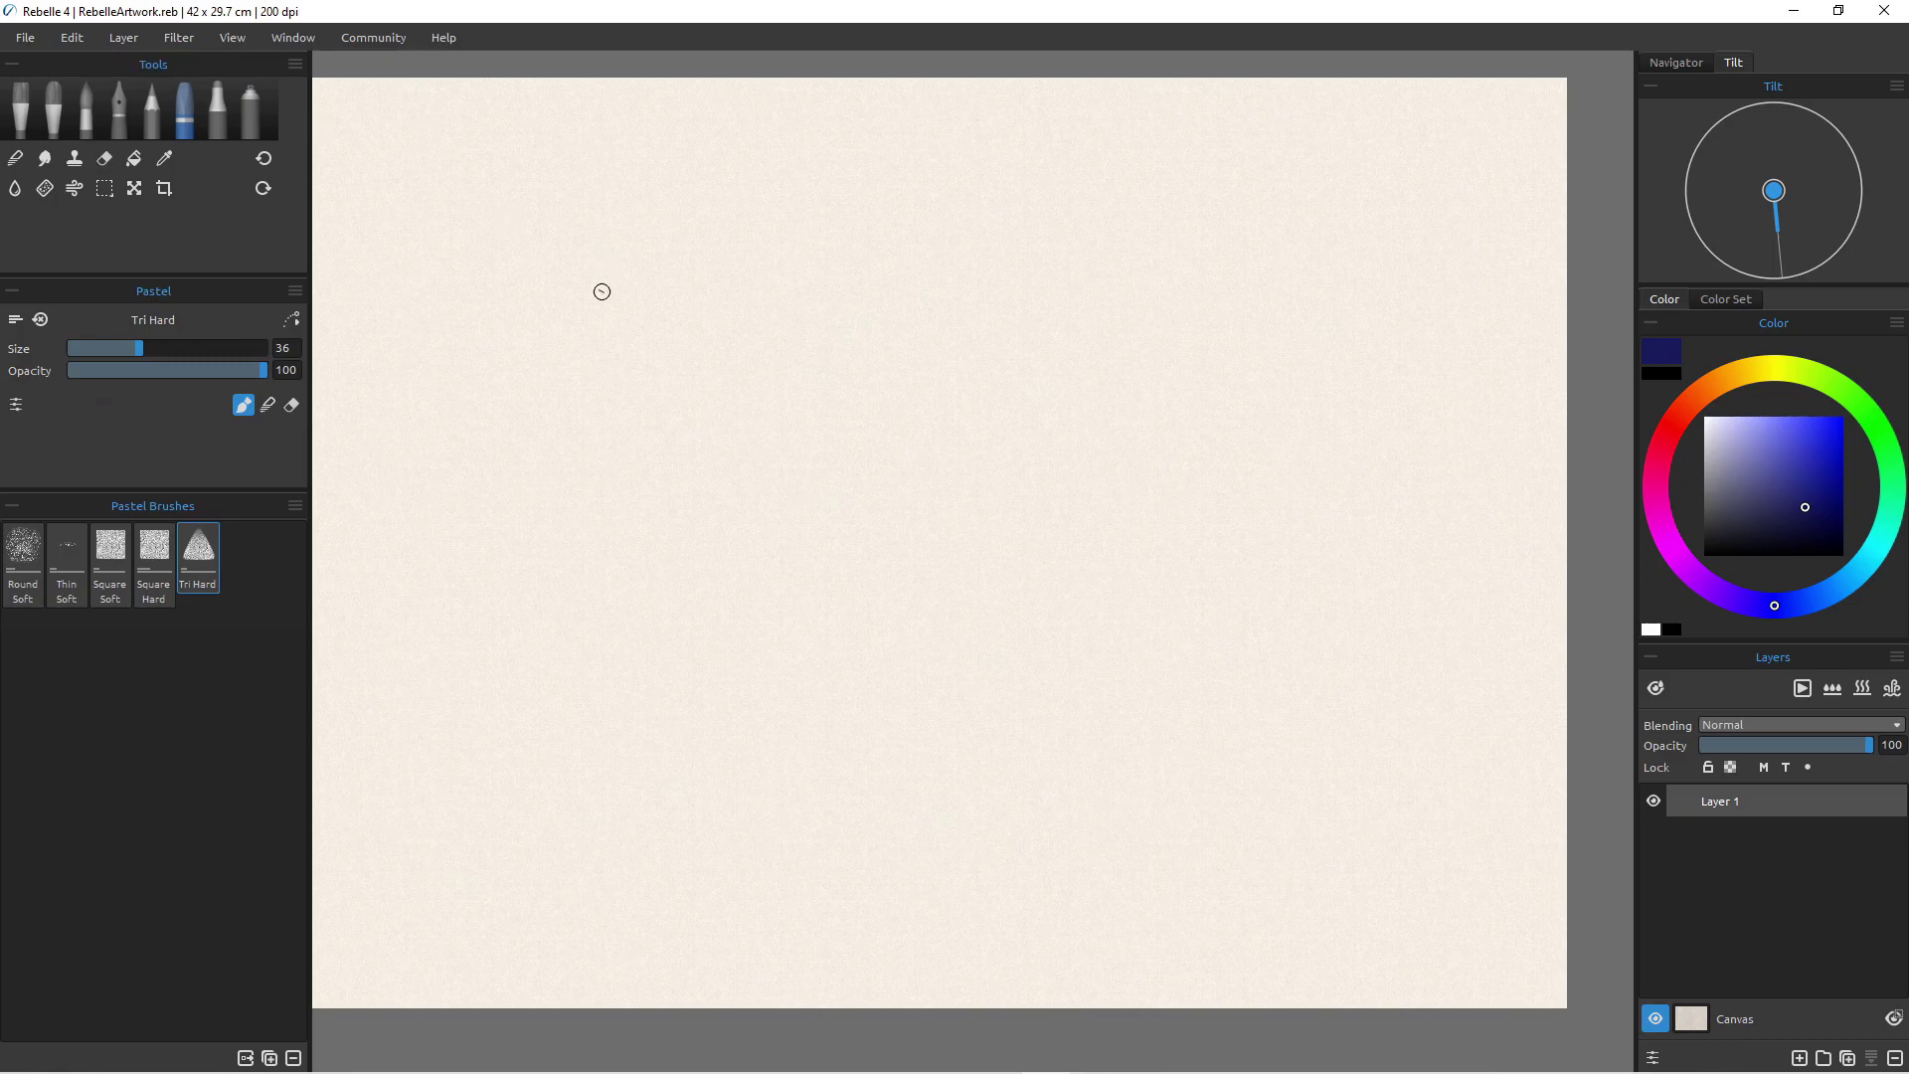
key("bracketright")
key("bracketright")
key("bracketright")
key("bracketright")
key("bracketright")
key("bracketright")
key("bracketright")
key("bracketright")
key("bracketright")
key("bracketright")
key("bracketright")
key("bracketright")
key("bracketright")
mouse_move(588, 293)
left_mouse_down()
mouse_move(701, 368)
mouse_move(647, 367)
mouse_move(655, 412)
mouse_move(749, 456)
mouse_move(732, 403)
mouse_move(797, 448)
mouse_move(867, 543)
mouse_move(844, 500)
left_mouse_up()
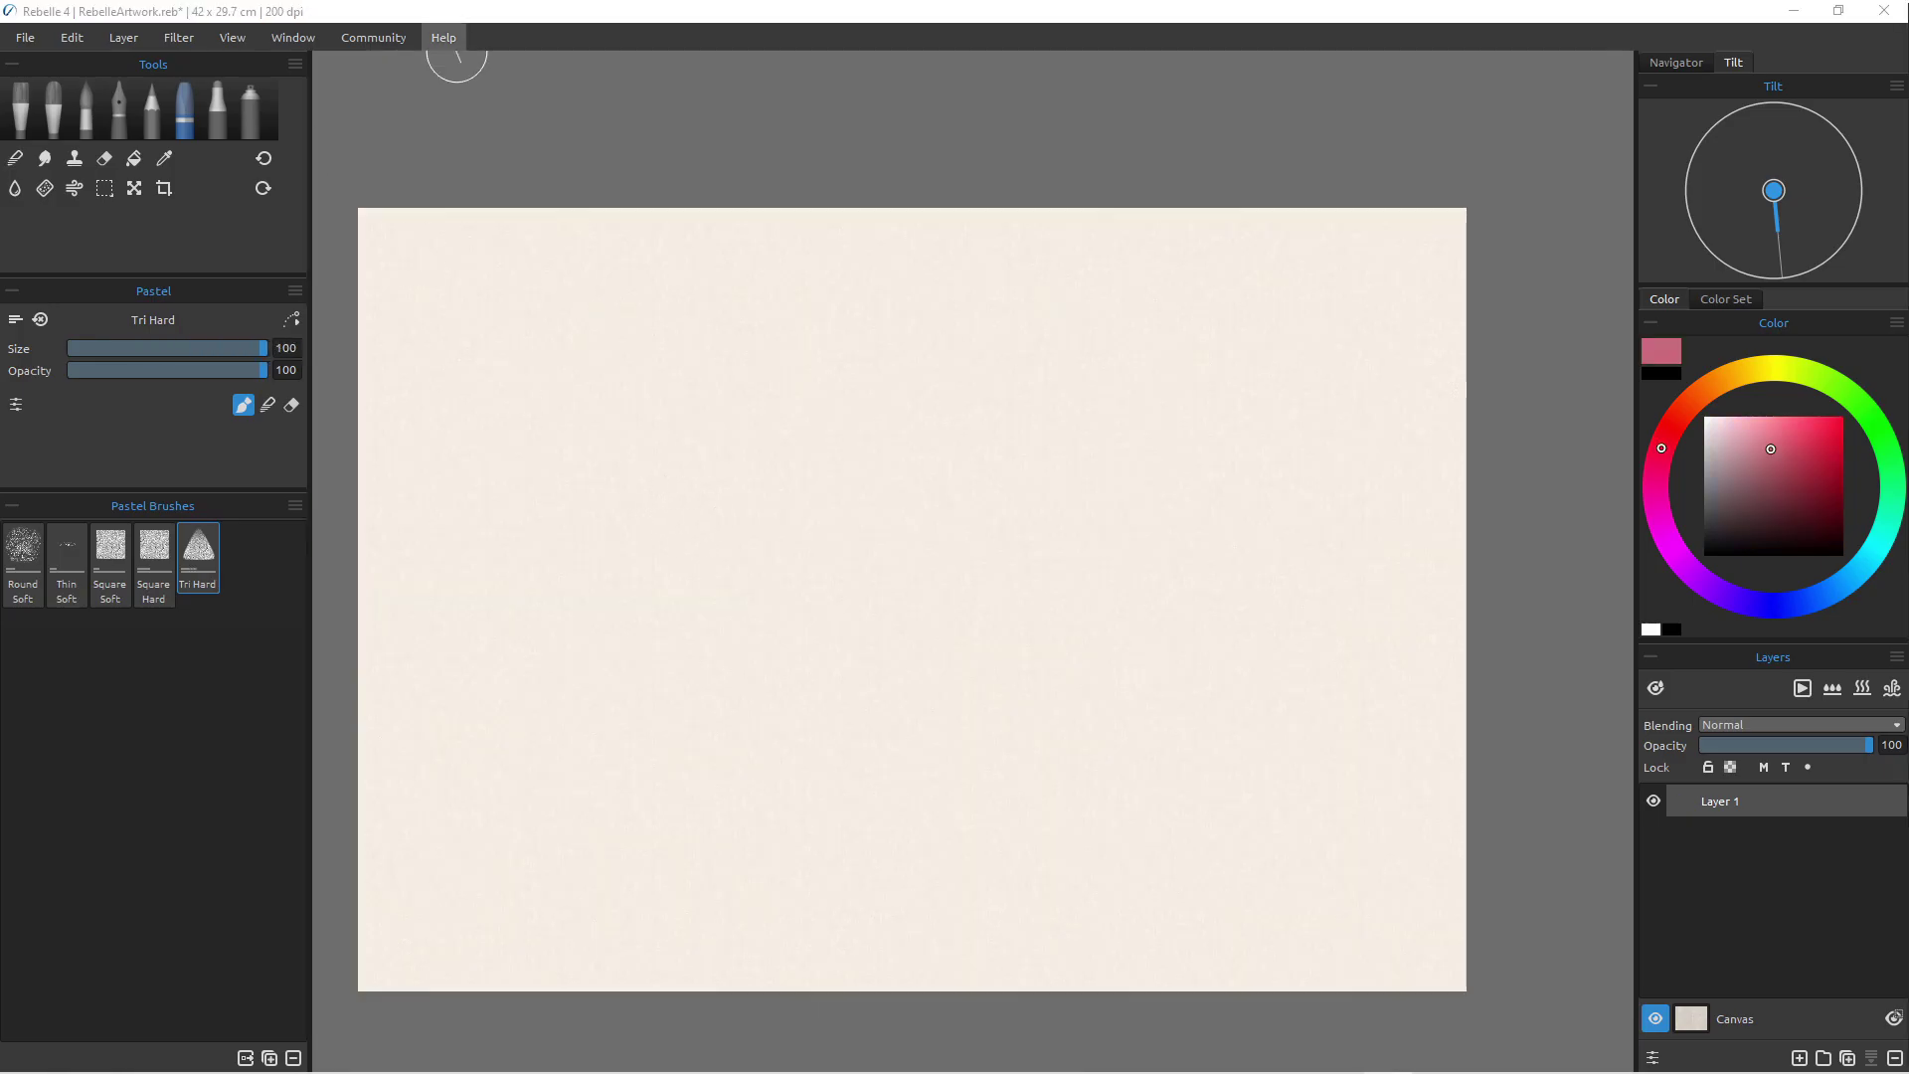
- Show the Reference Image window and load the park photo IMG_2961.jpg from the loughboroughPark folder into it
left_click(293, 37)
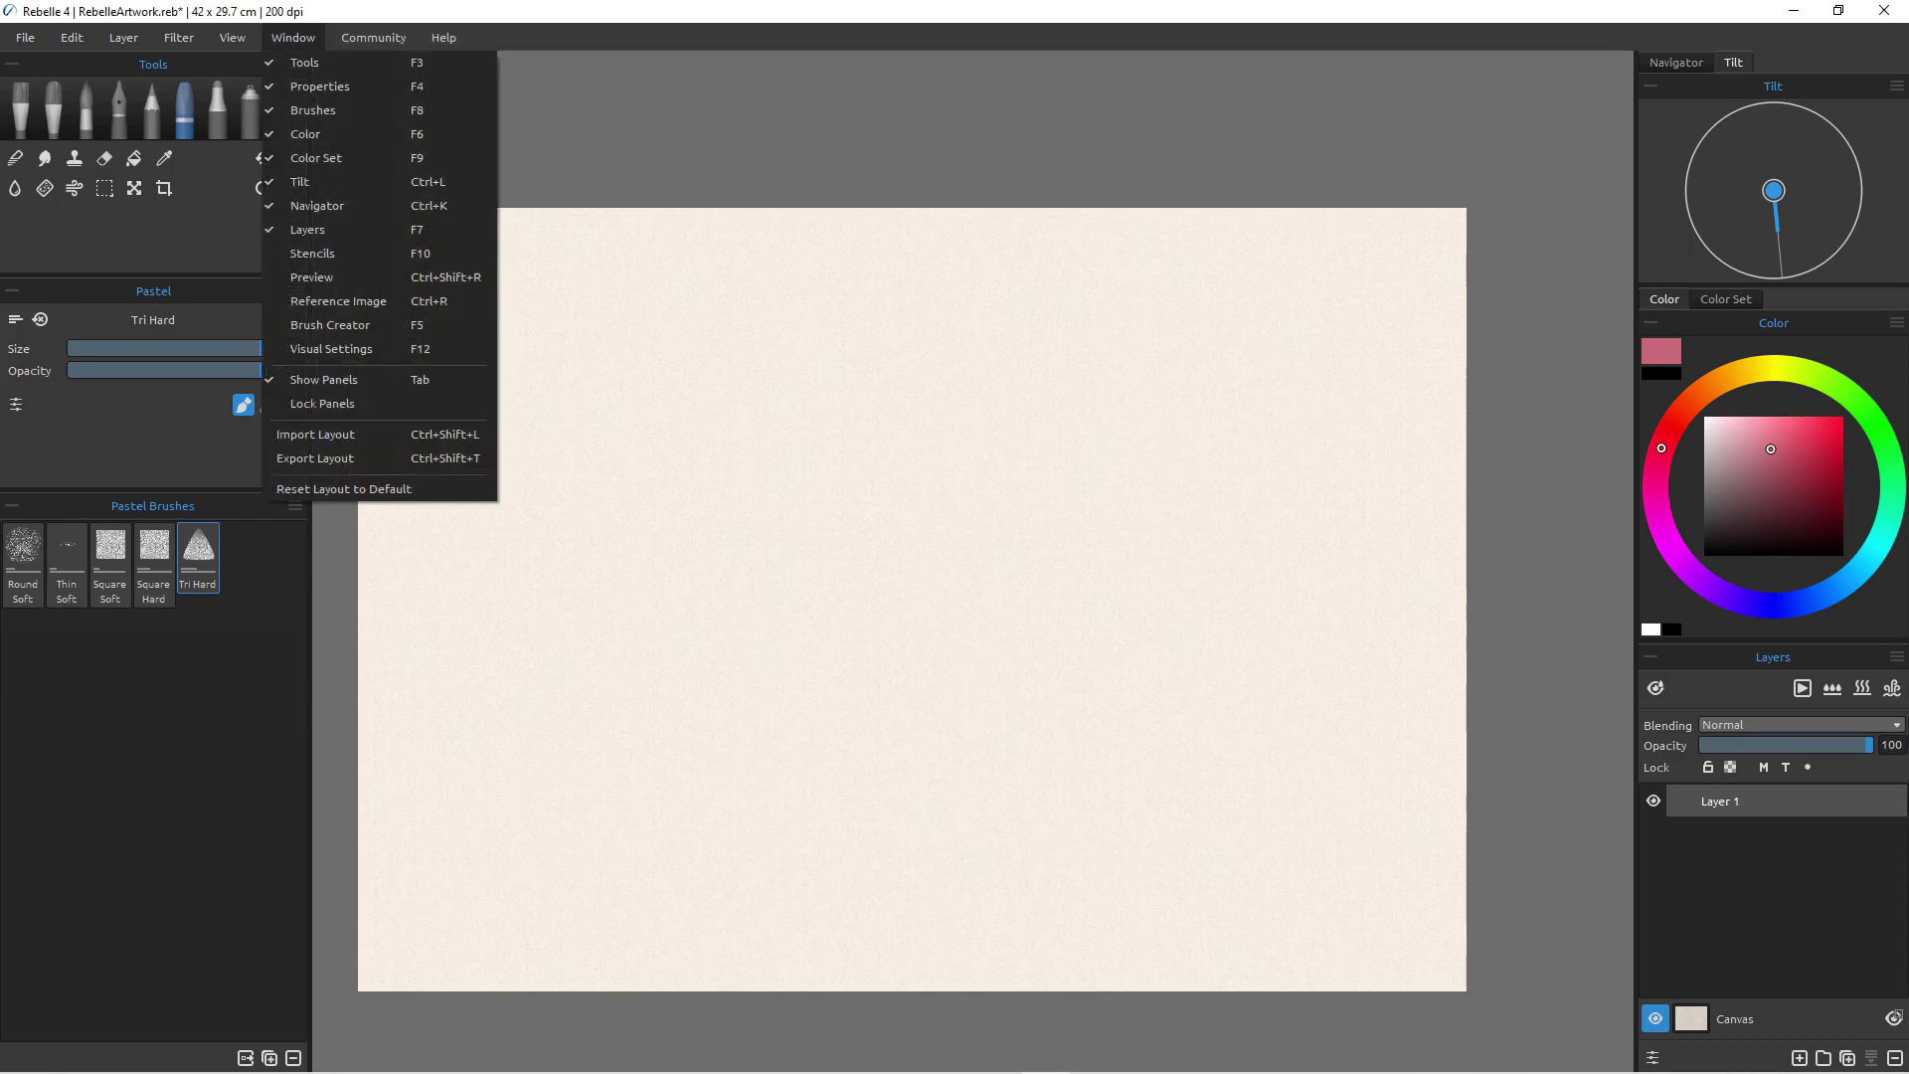
left_click(338, 301)
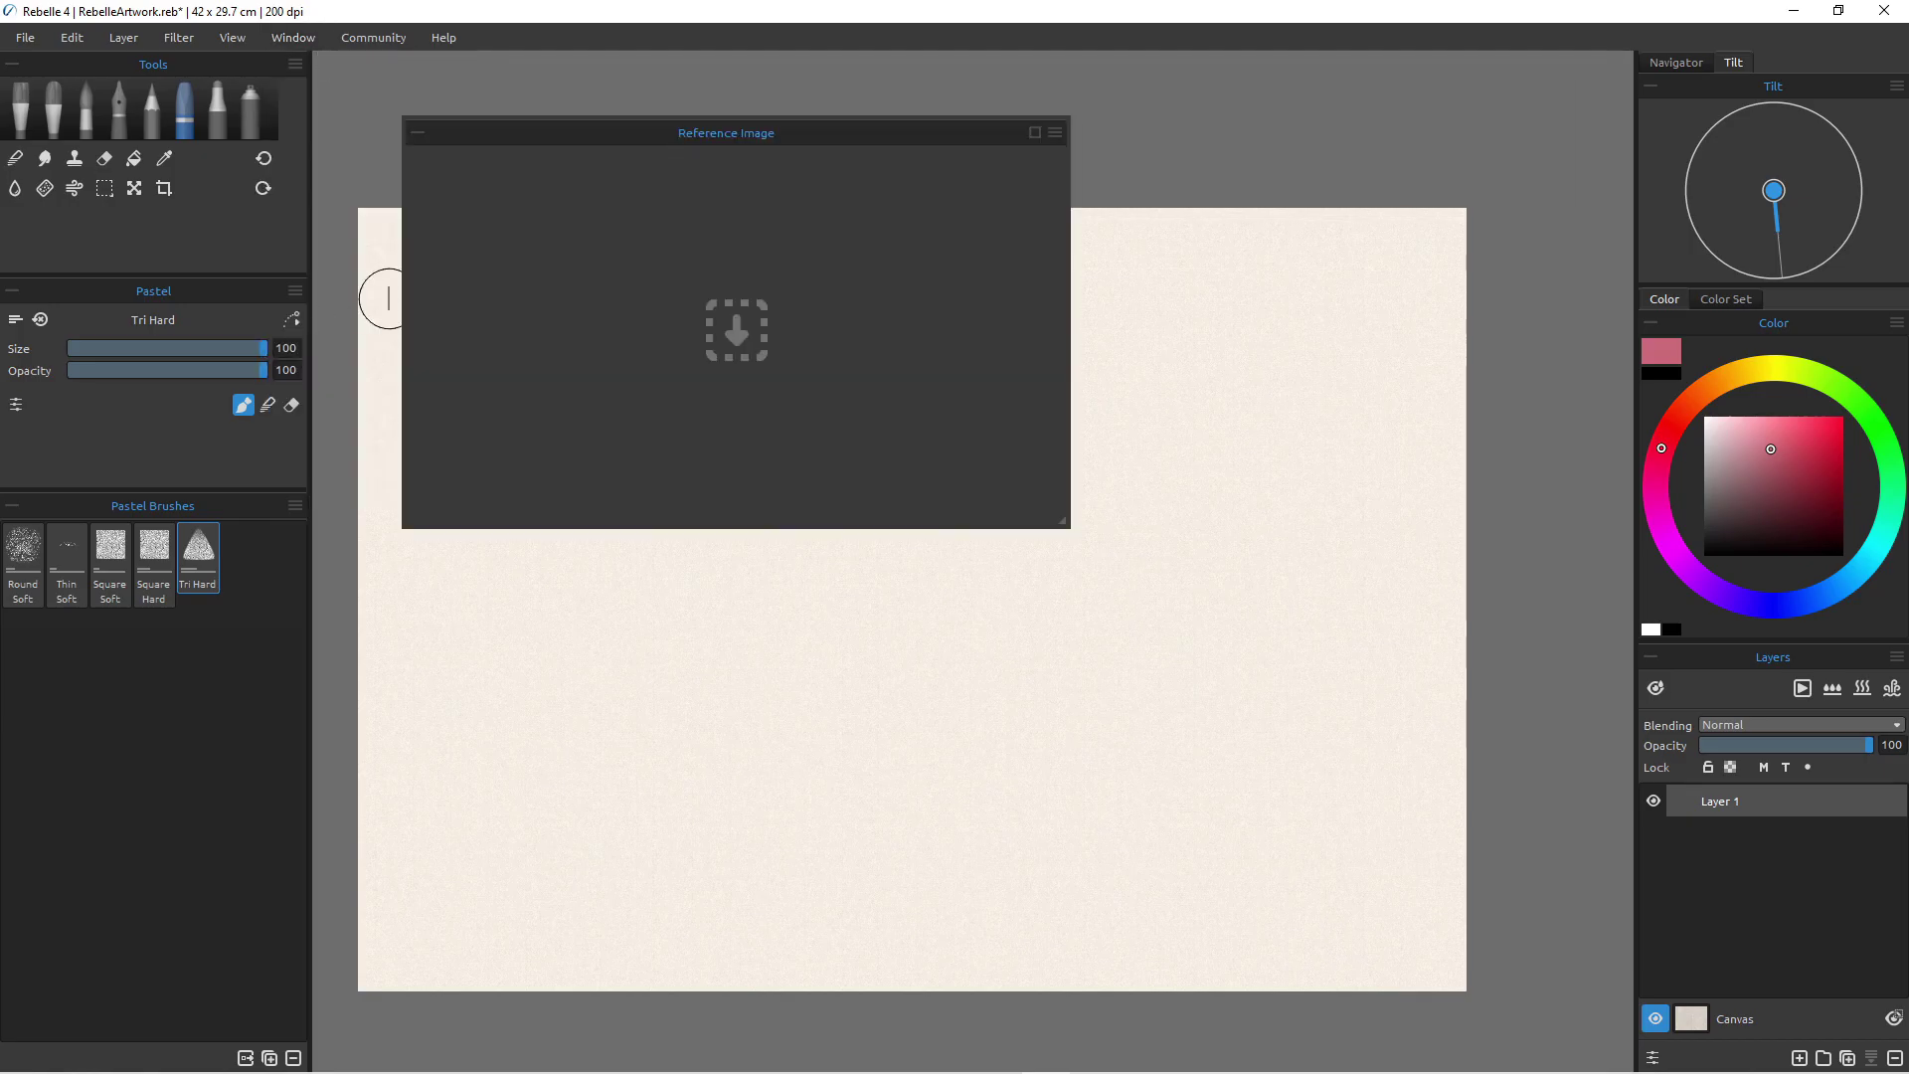
mouse_move(726, 132)
left_mouse_down()
mouse_move(701, 140)
mouse_move(702, 114)
left_mouse_up()
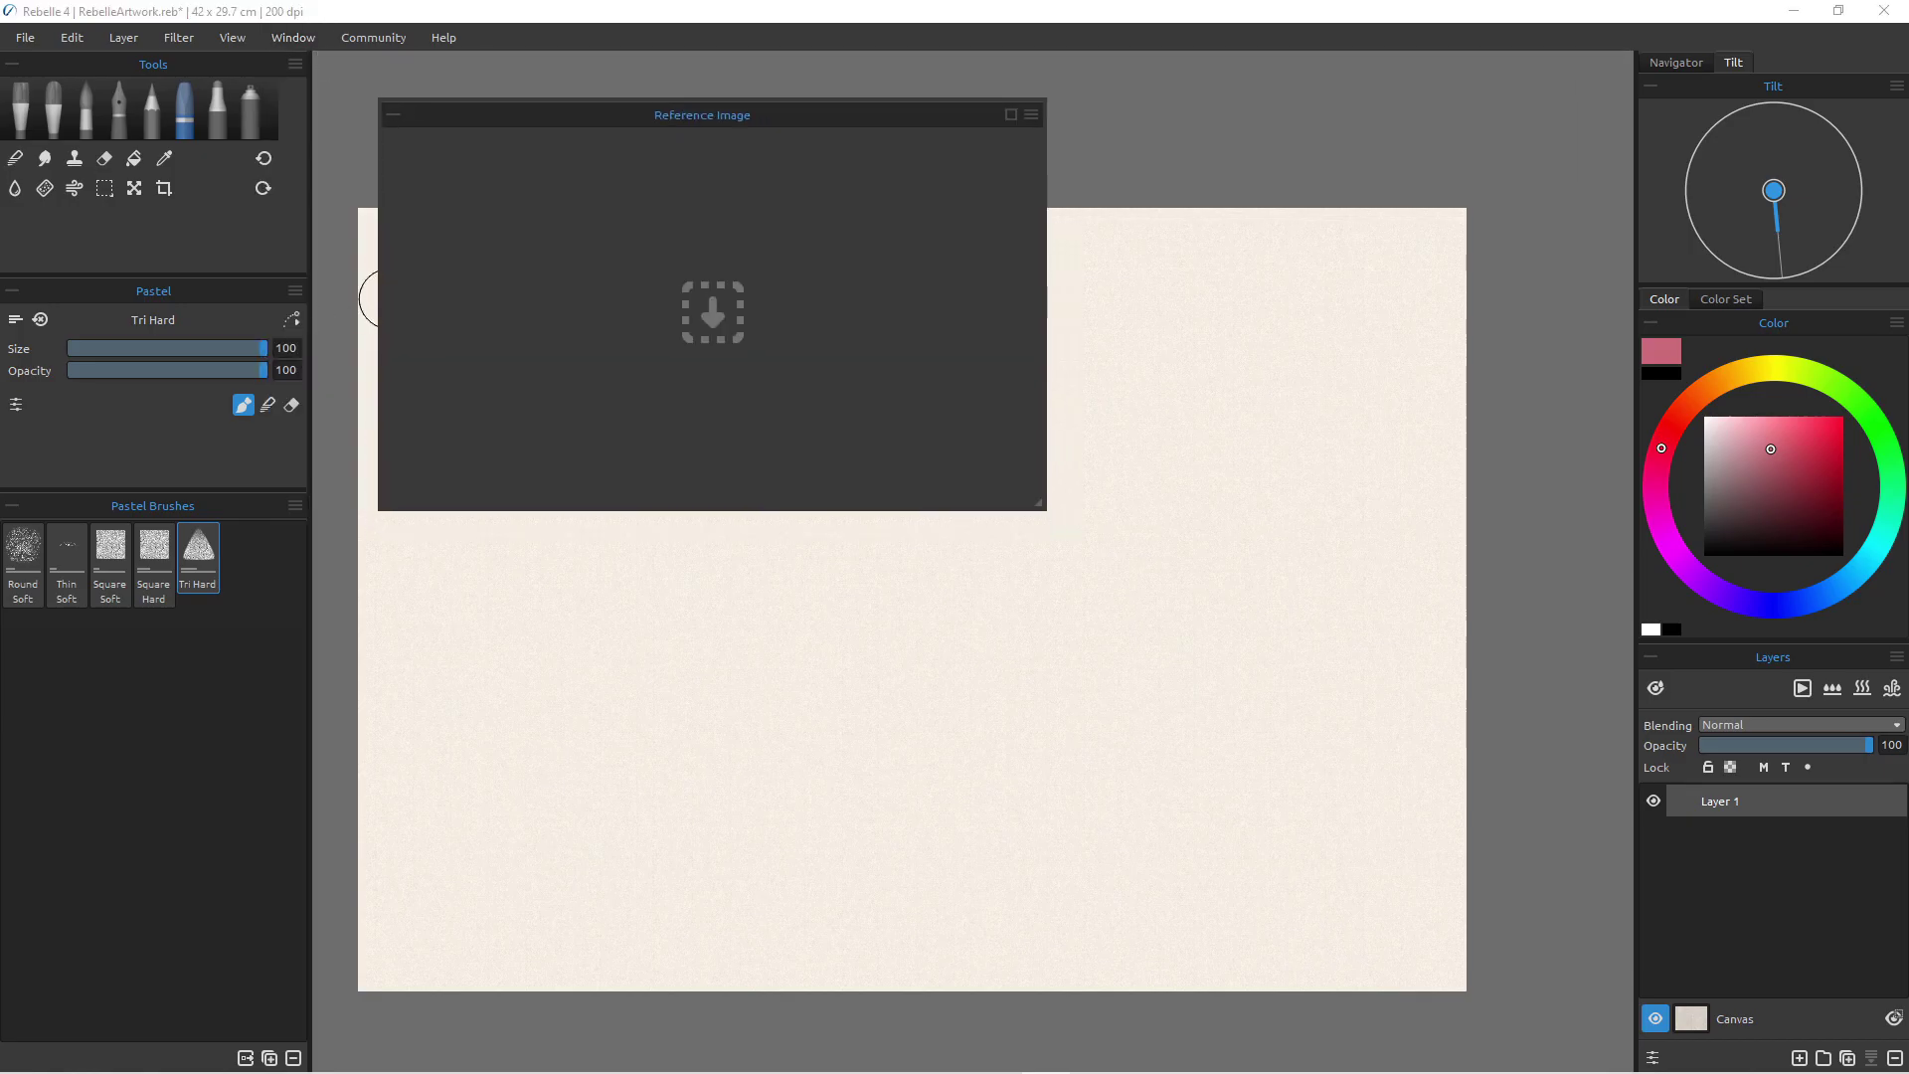
left_click(1031, 114)
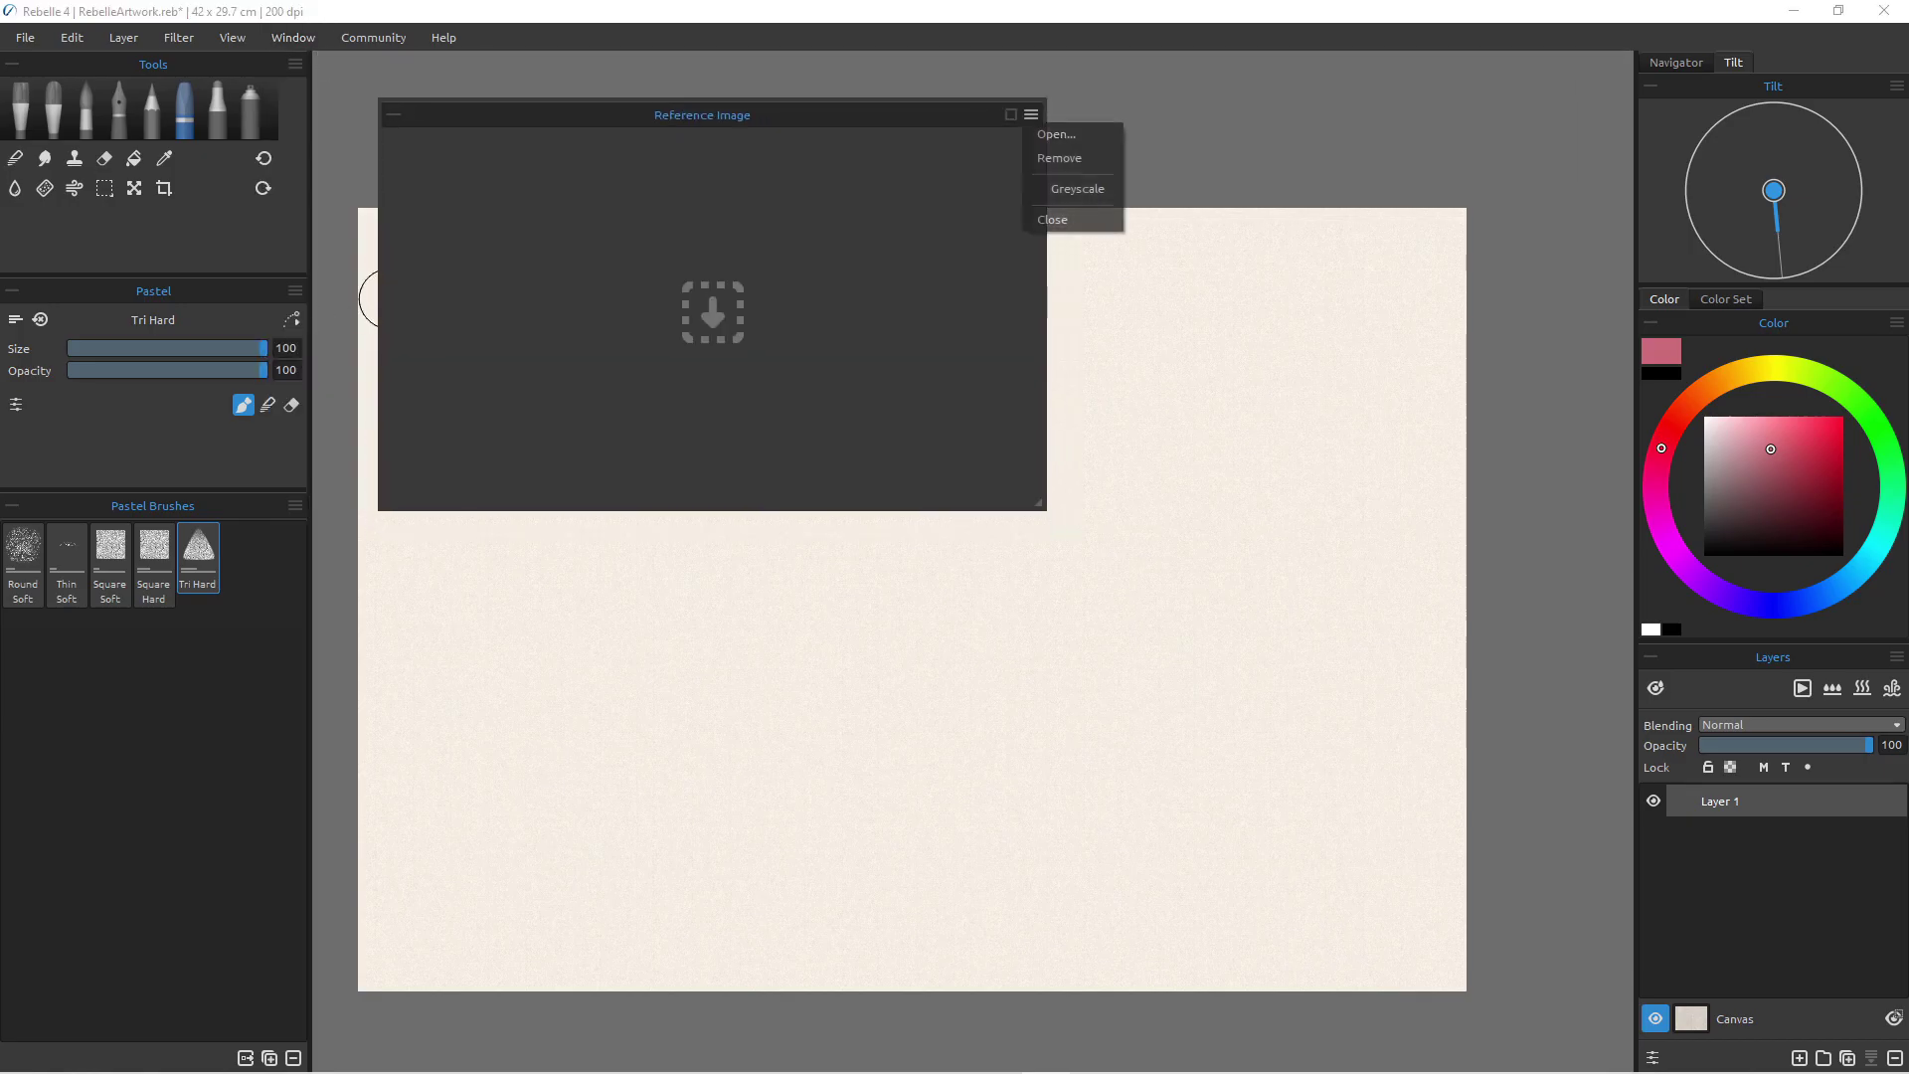
left_click(1056, 135)
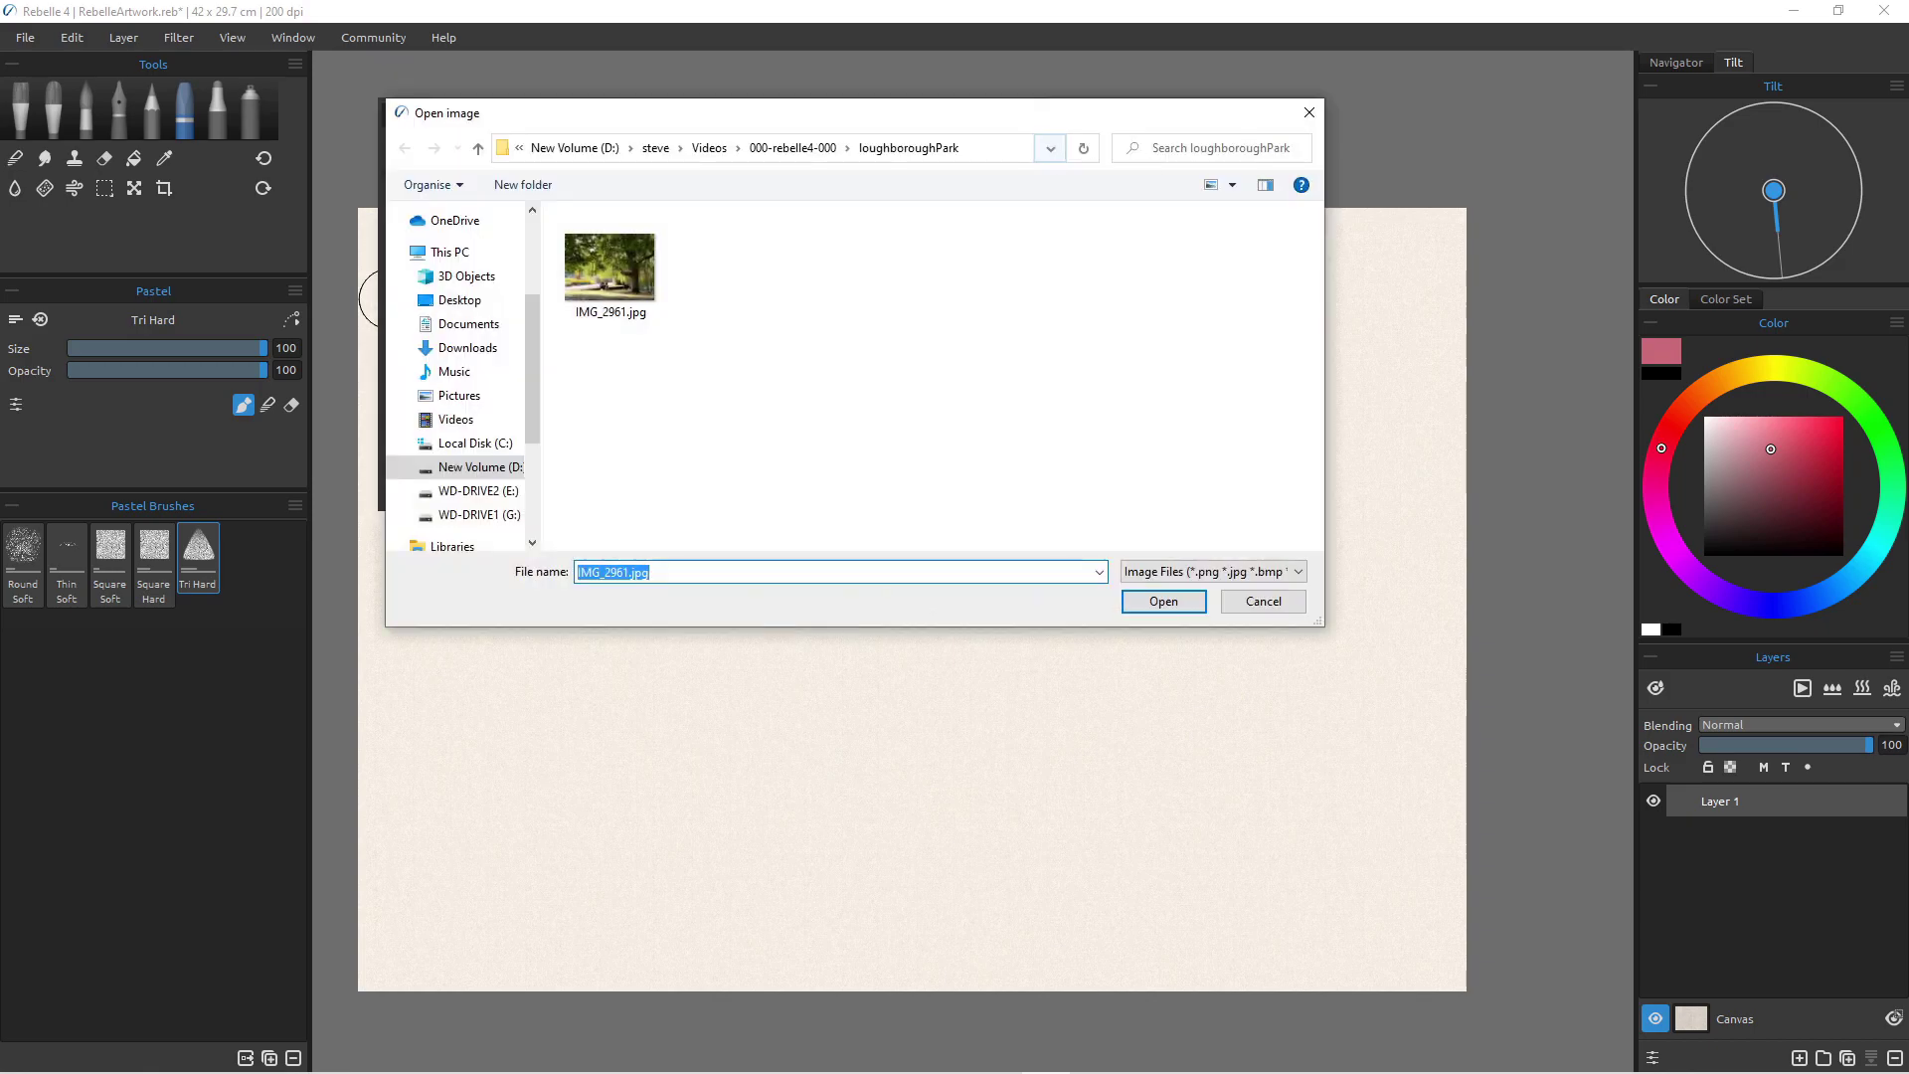
left_click(611, 265)
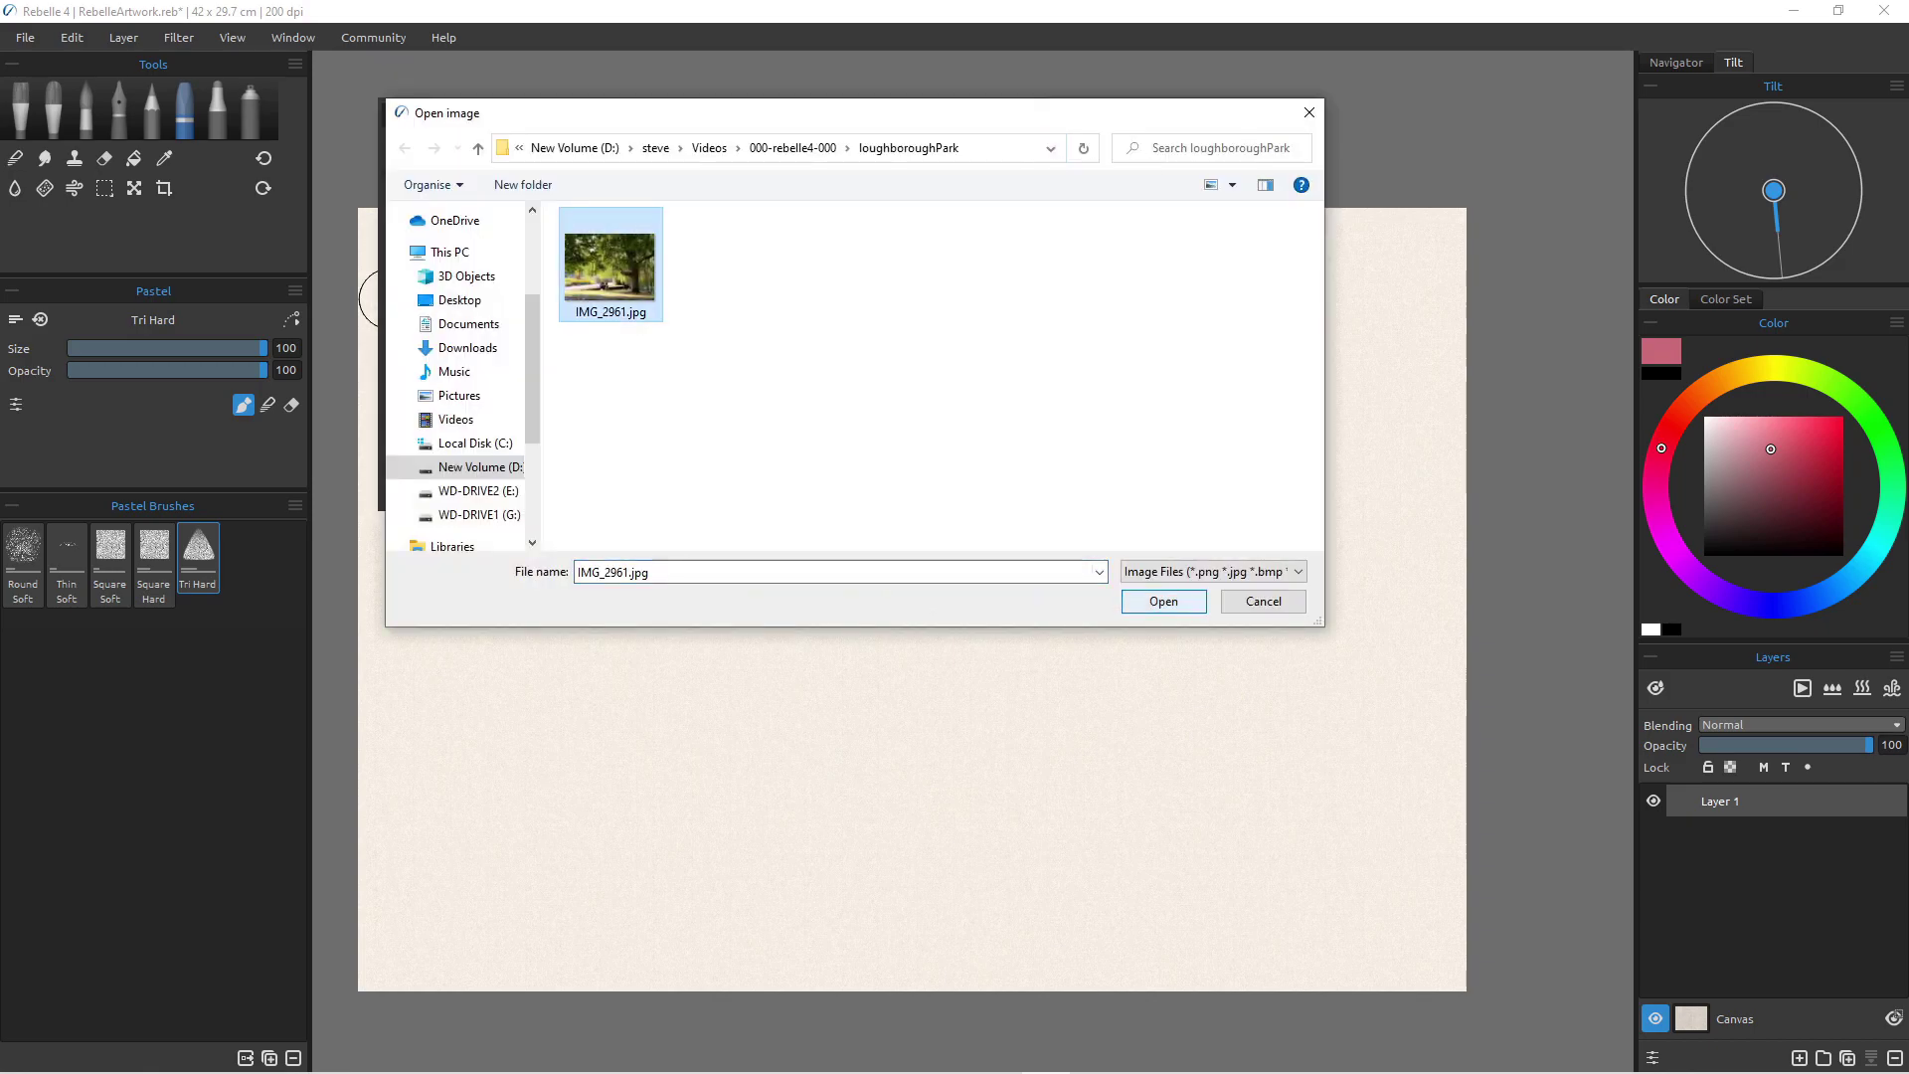
left_click(1164, 601)
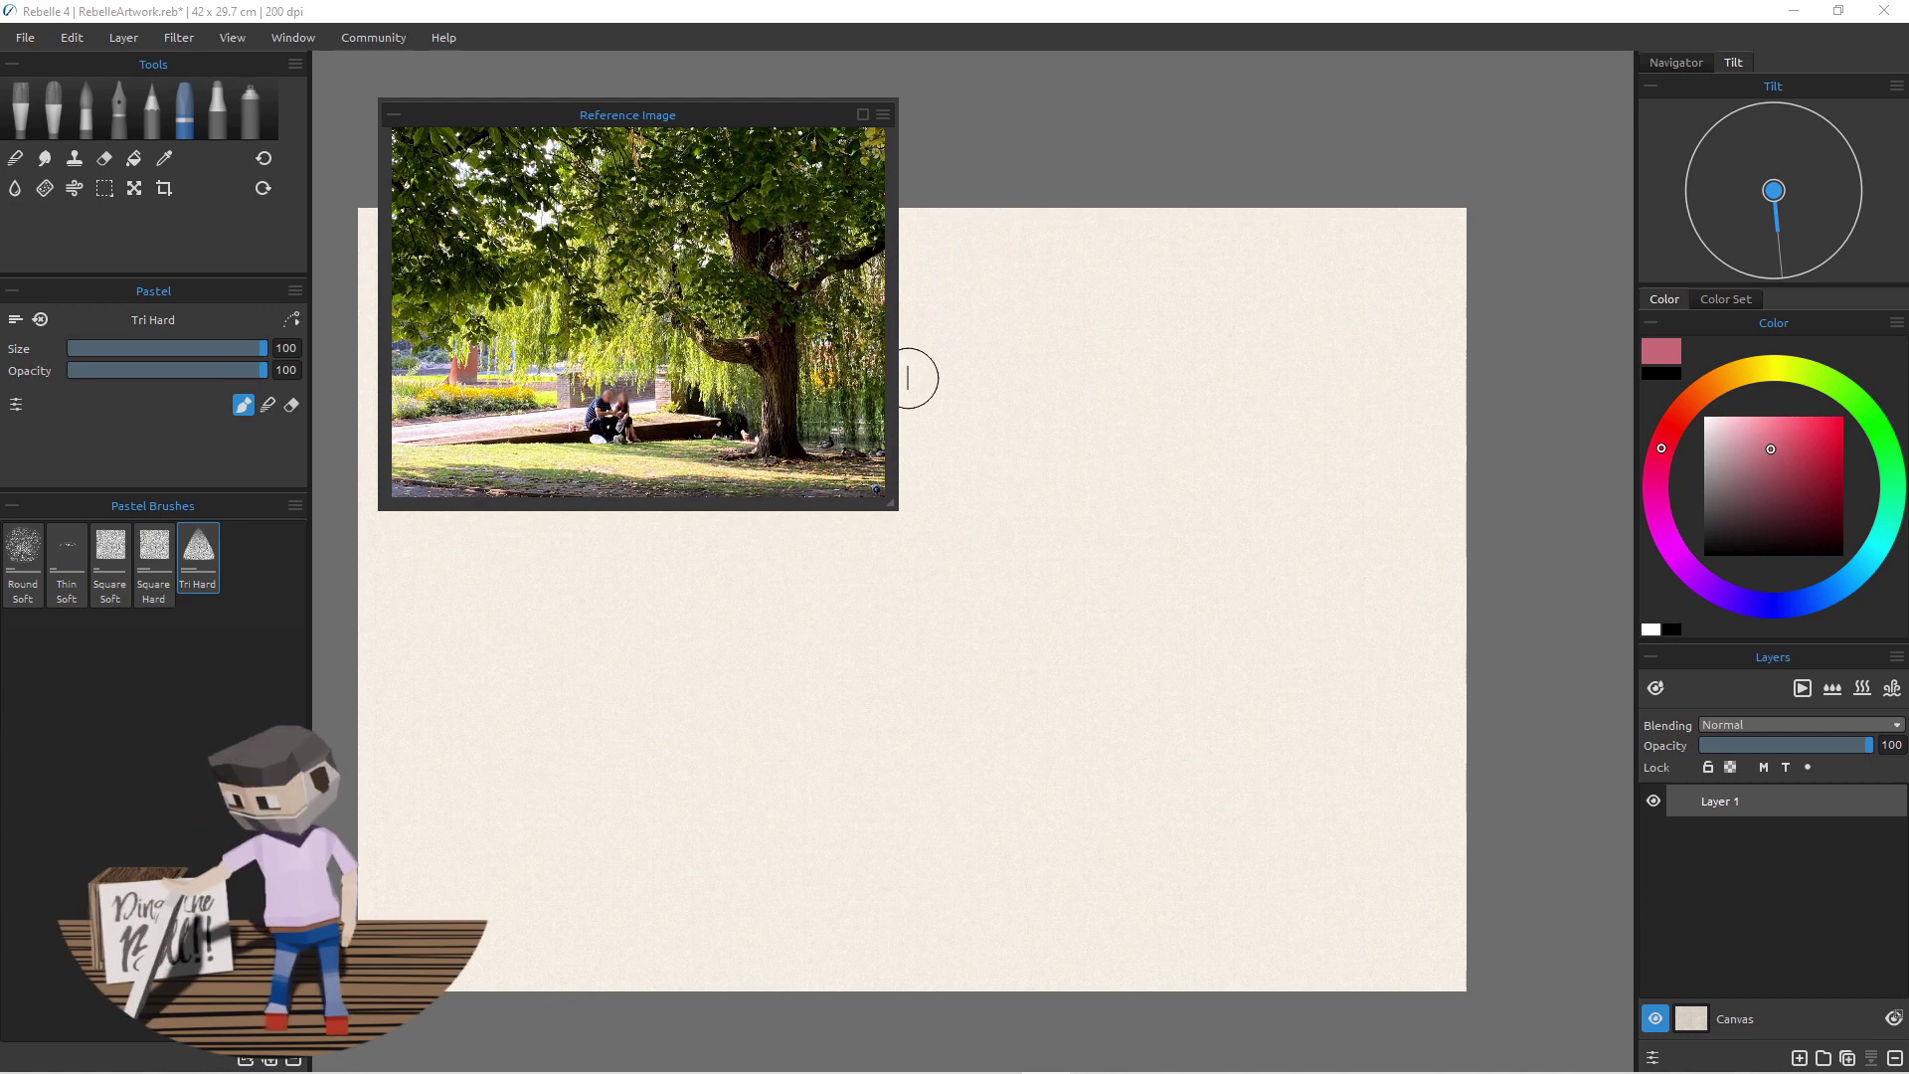
- Enlarge the reference image window until it covers the canvas and examine the composition of the park photo
left_click(910, 504)
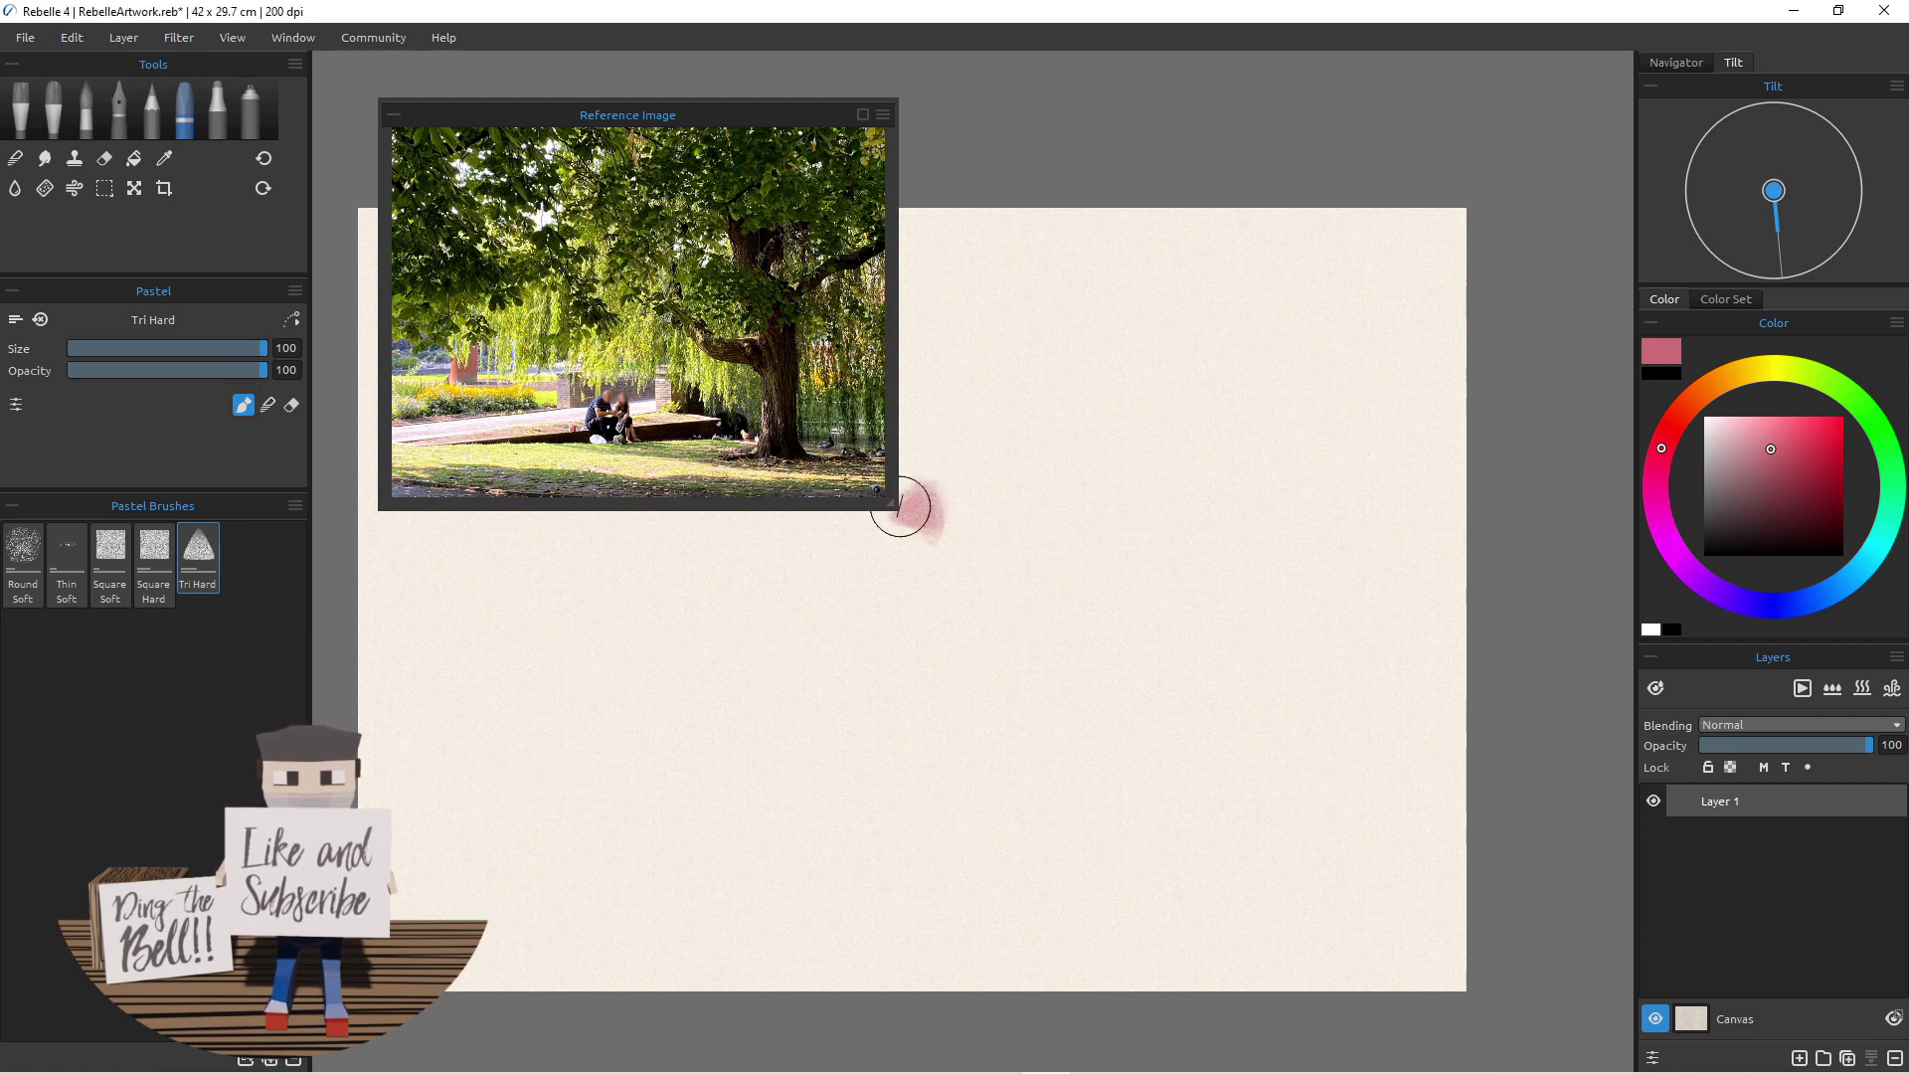
left_click(901, 507)
left_click_drag(888, 505, 1518, 892)
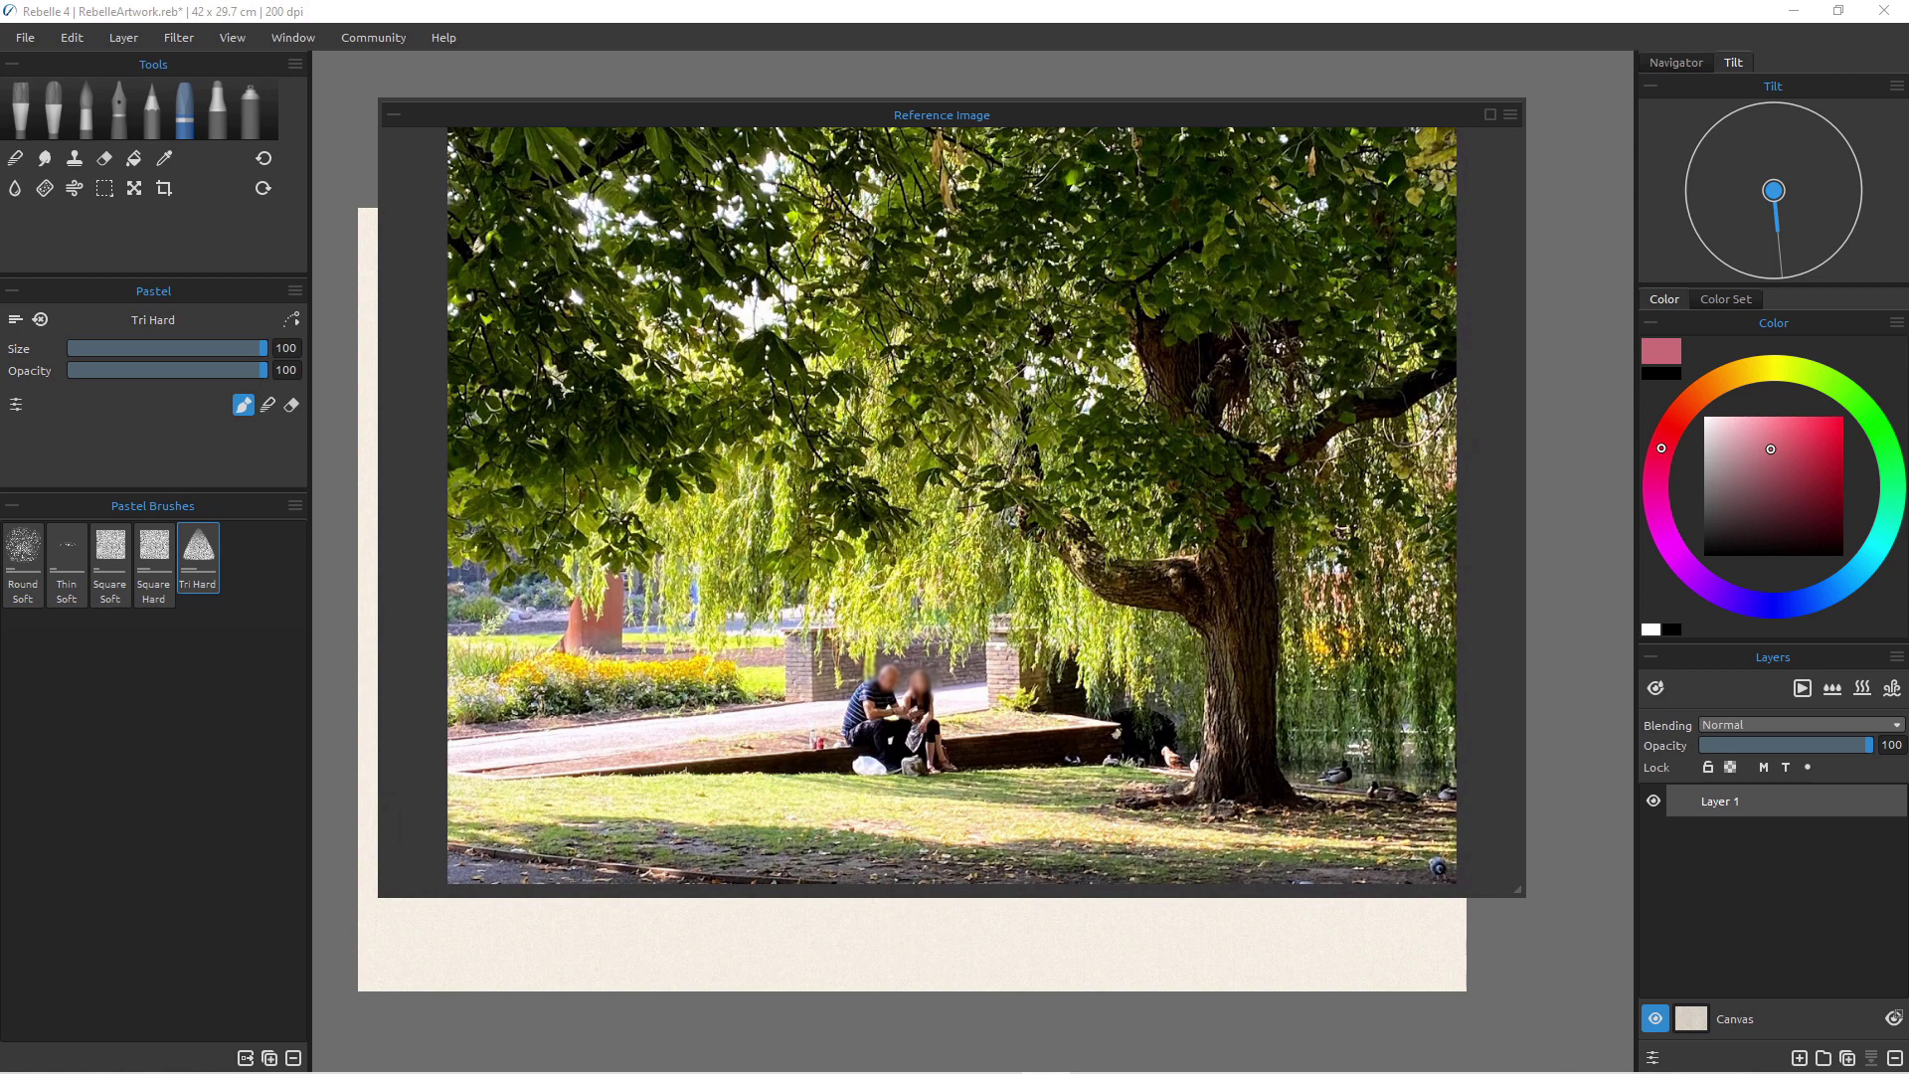
left_click_drag(942, 114, 922, 80)
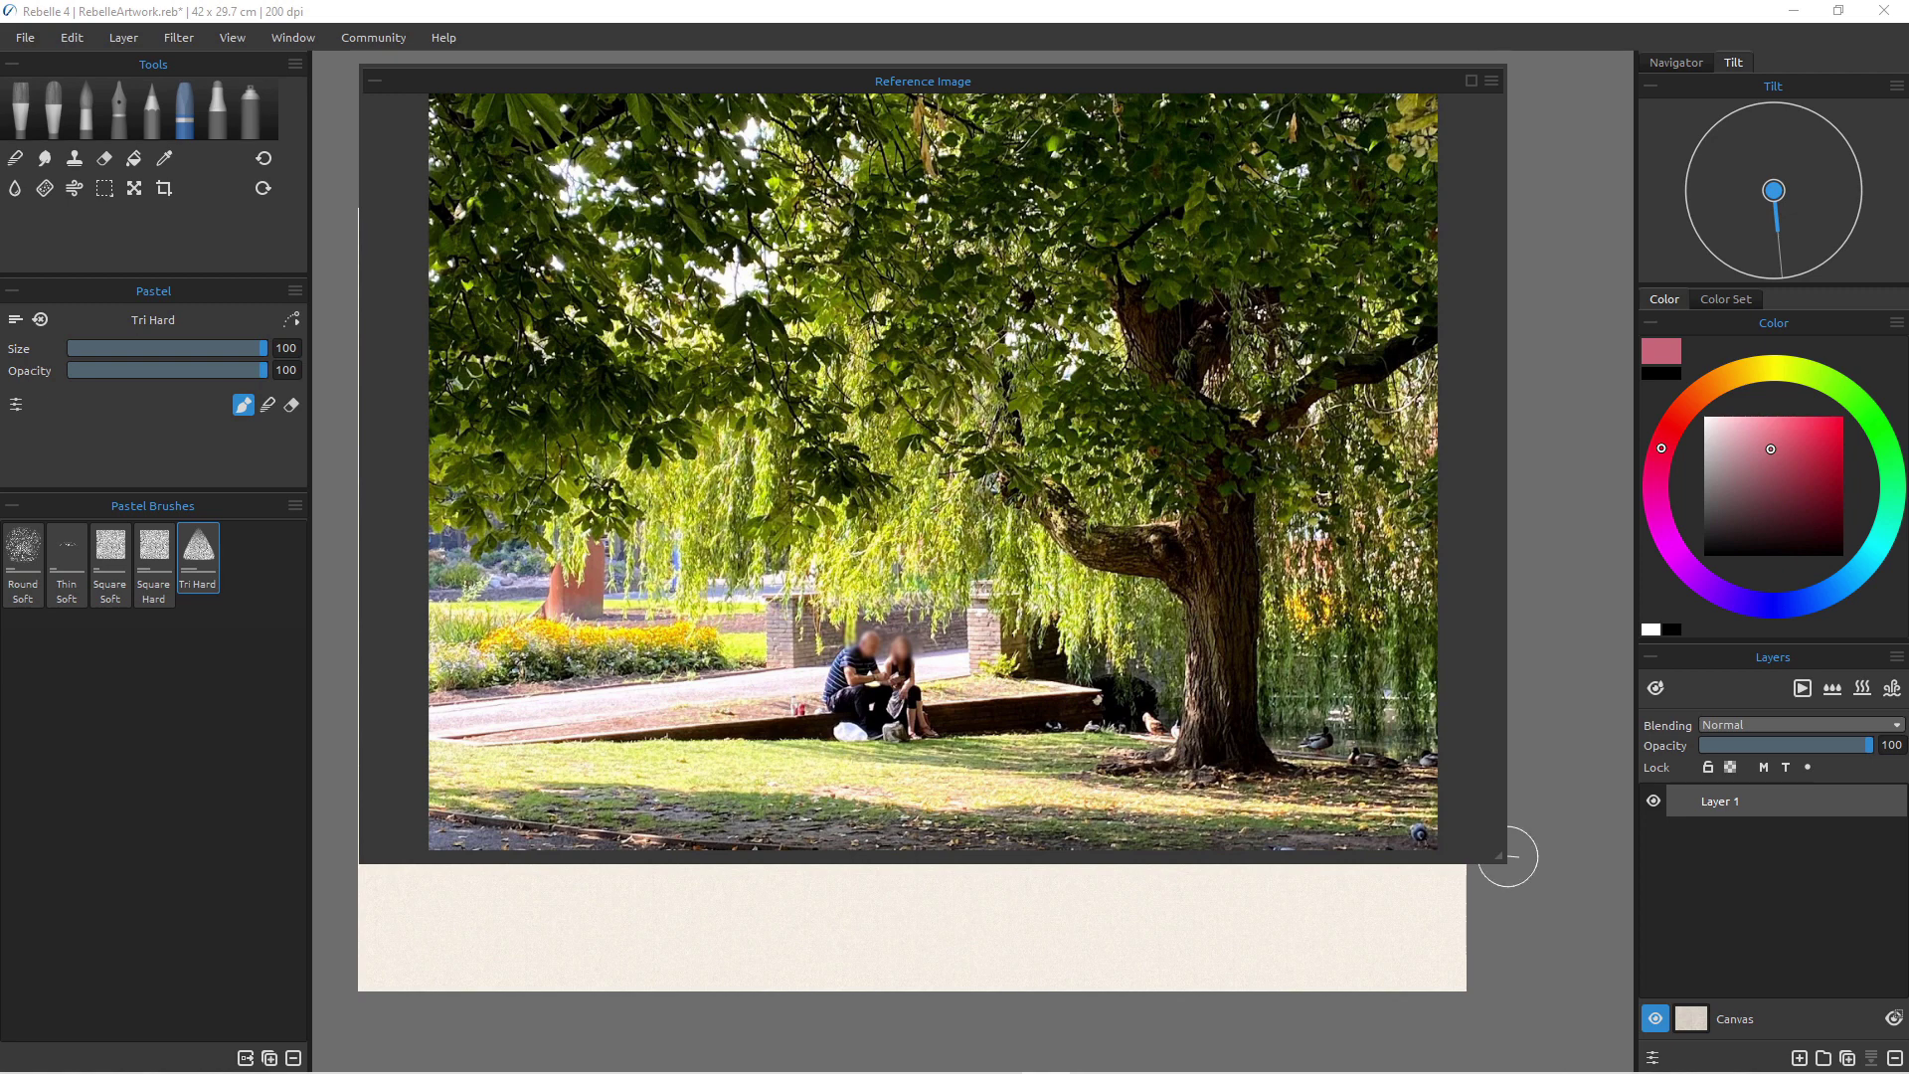
left_click_drag(1502, 857, 1596, 1030)
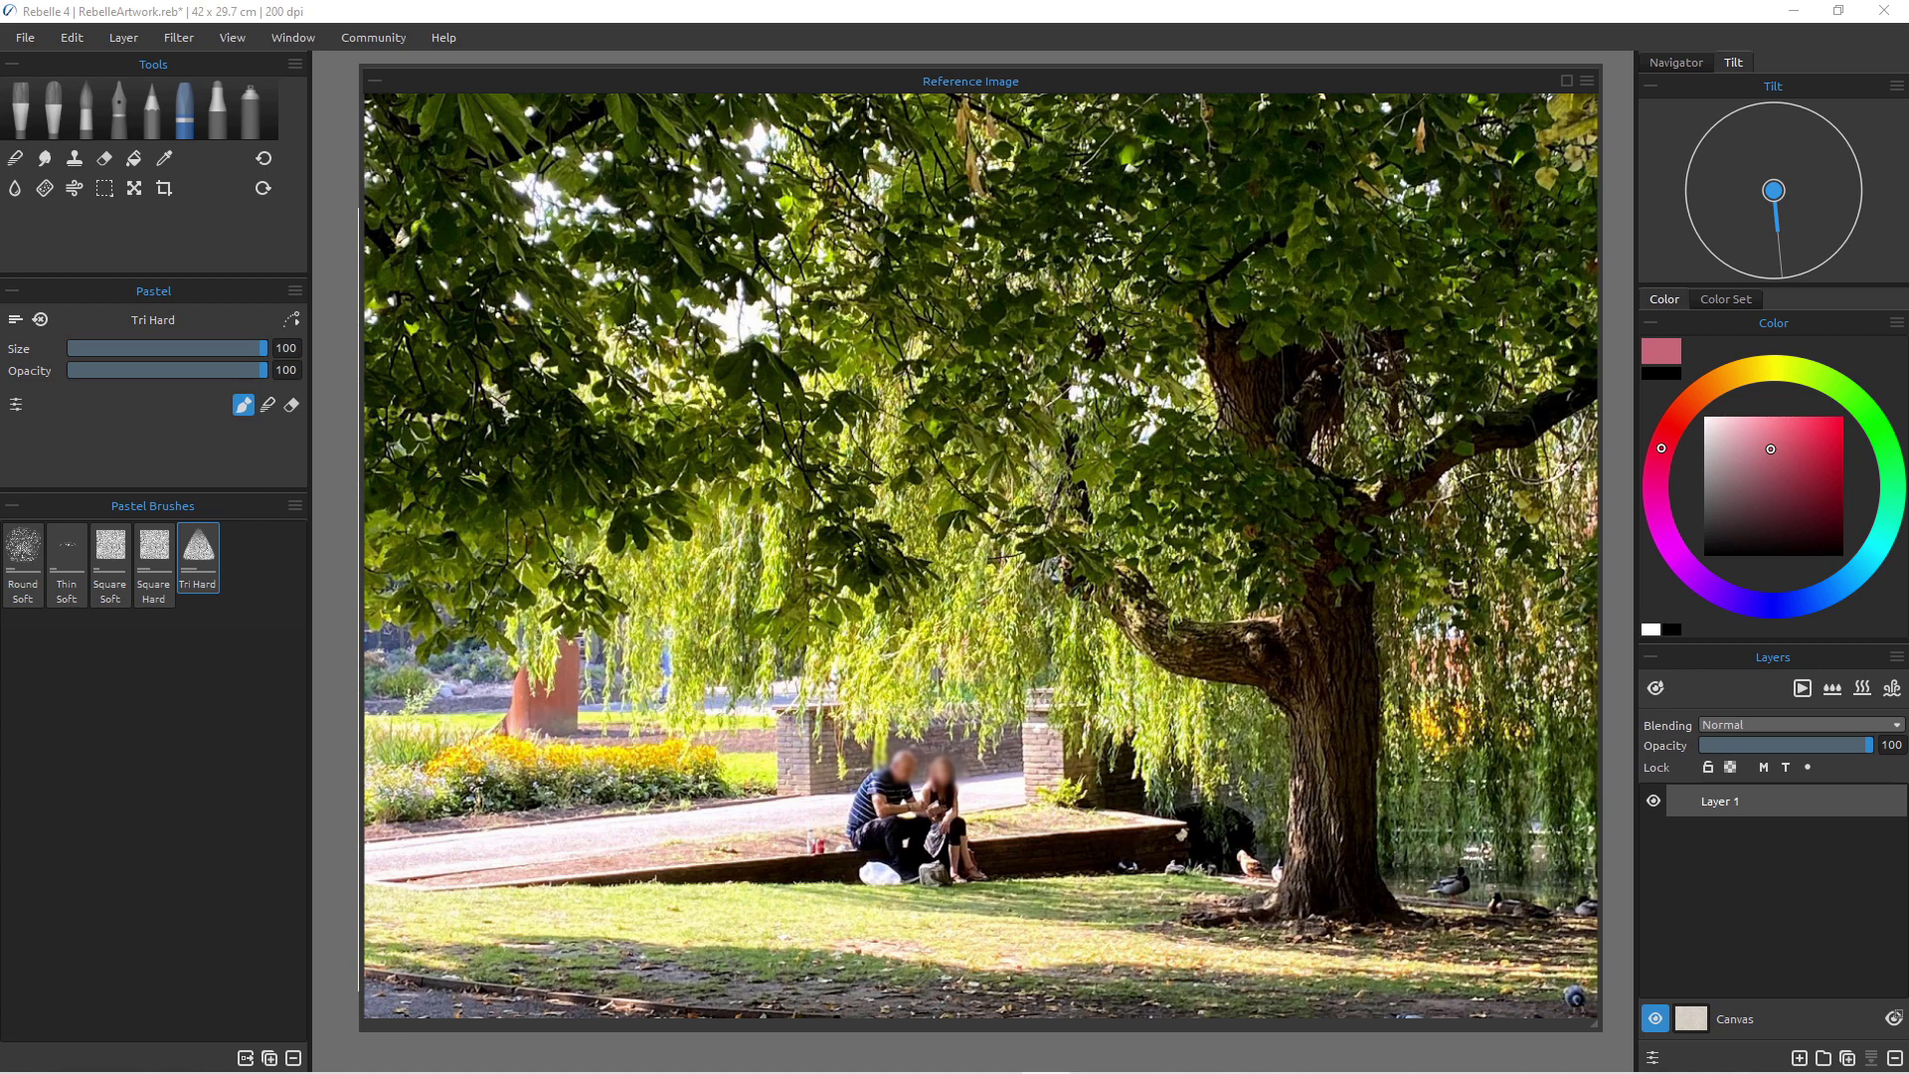
left_click_drag(957, 678, 946, 686)
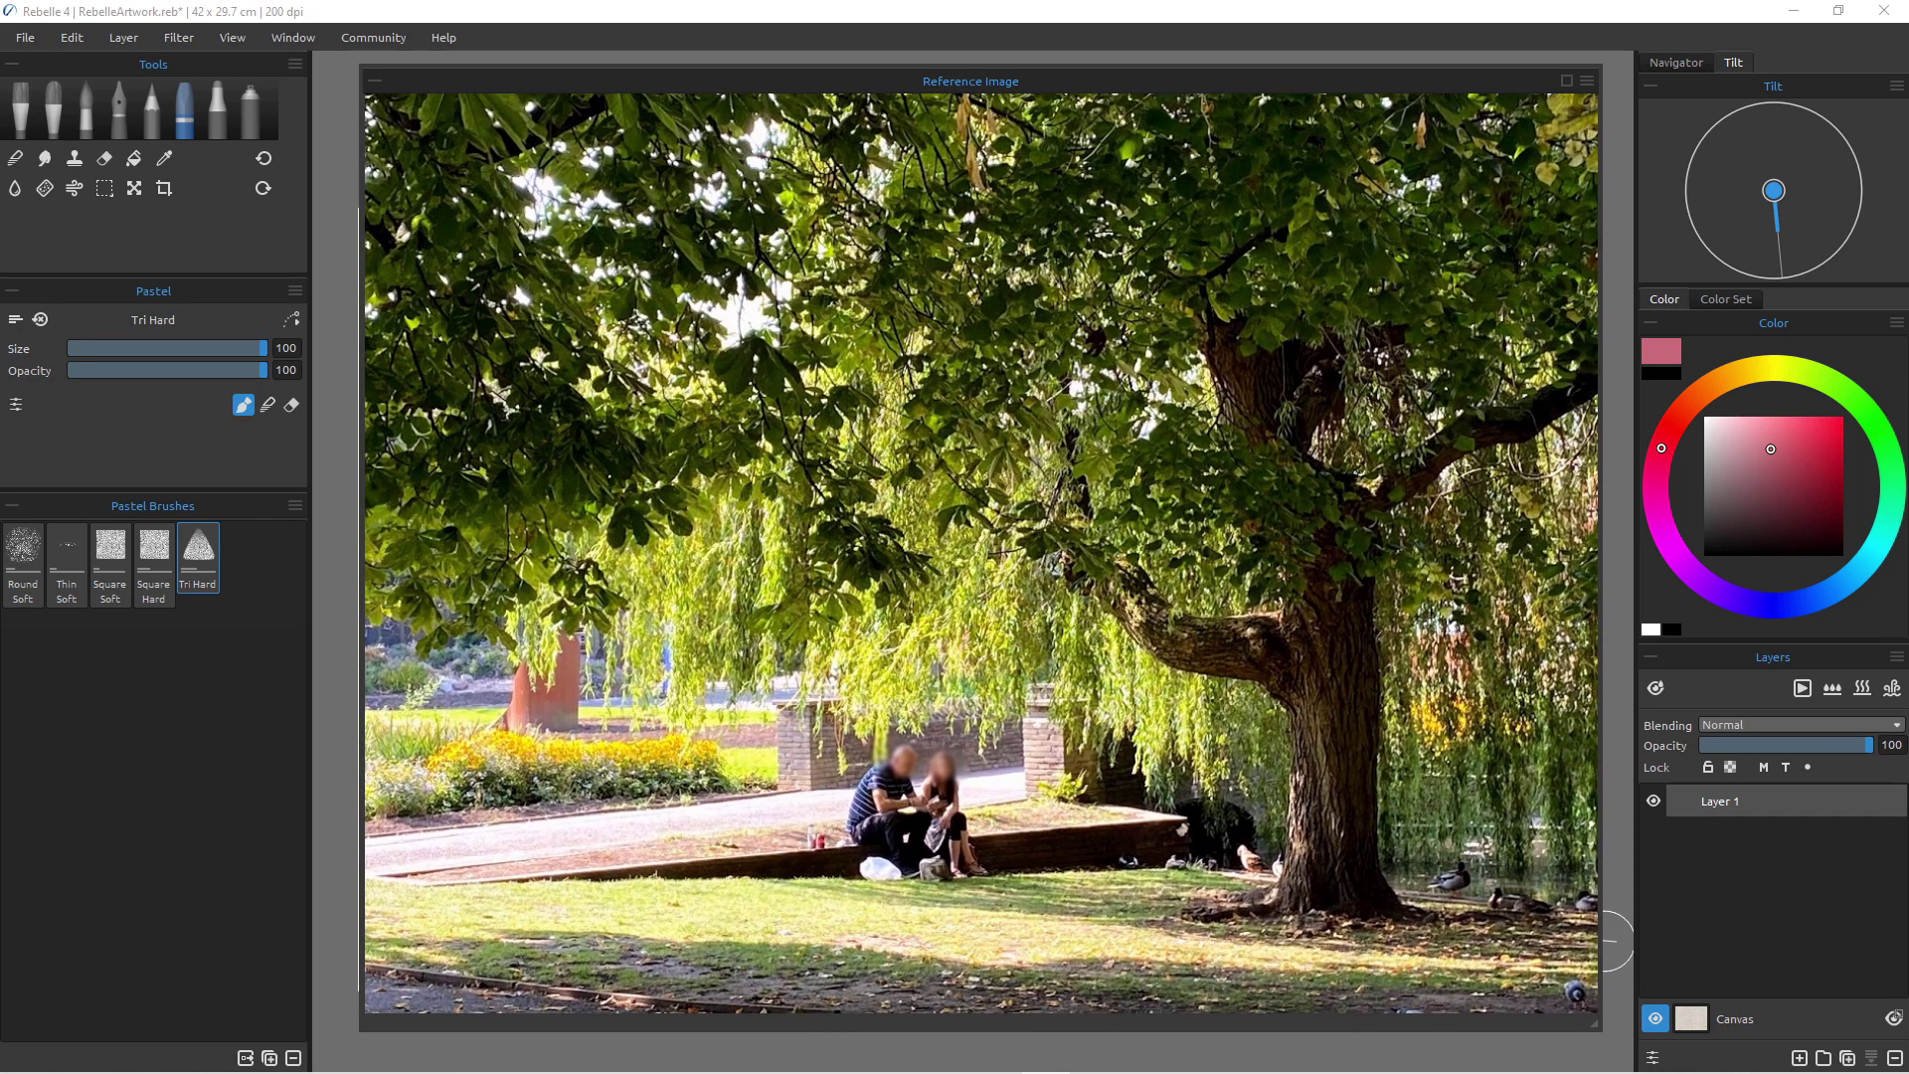
left_click_drag(1595, 1020, 1712, 1030)
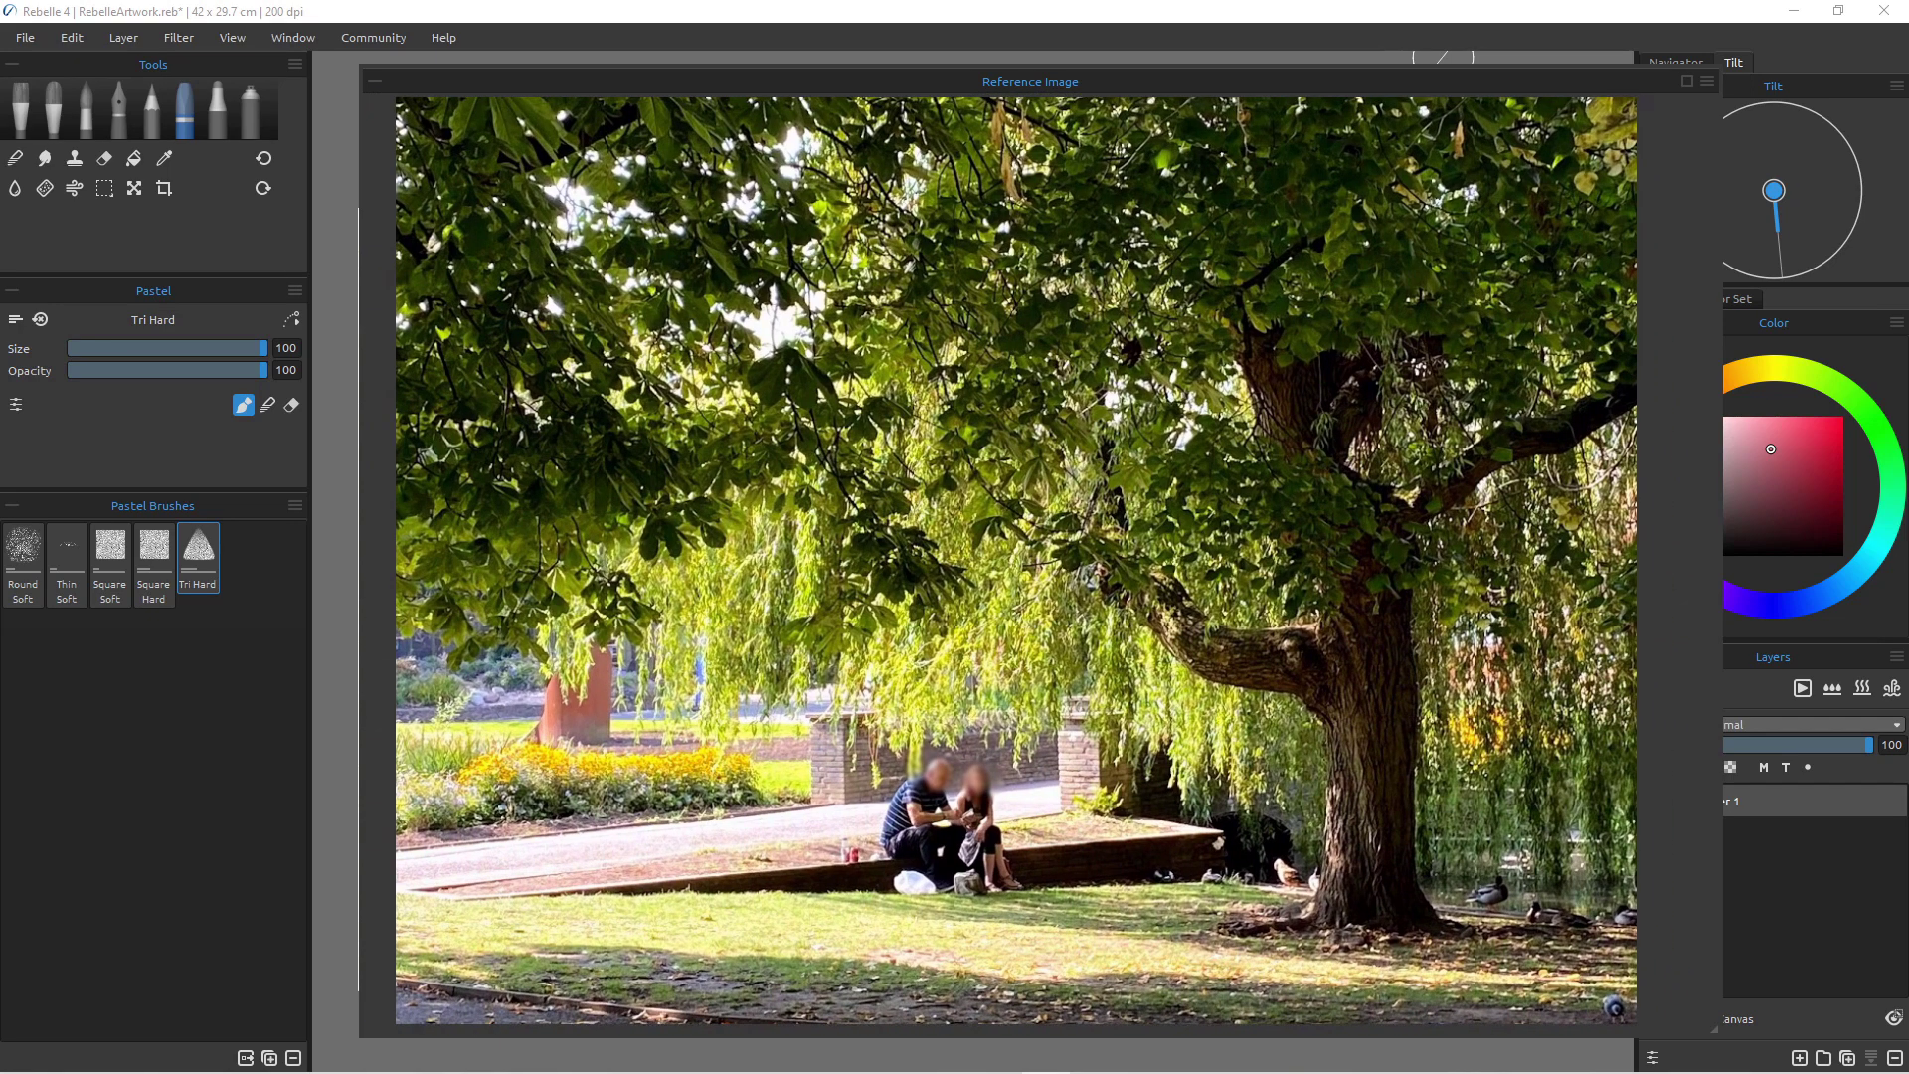
left_click_drag(1443, 80, 1417, 44)
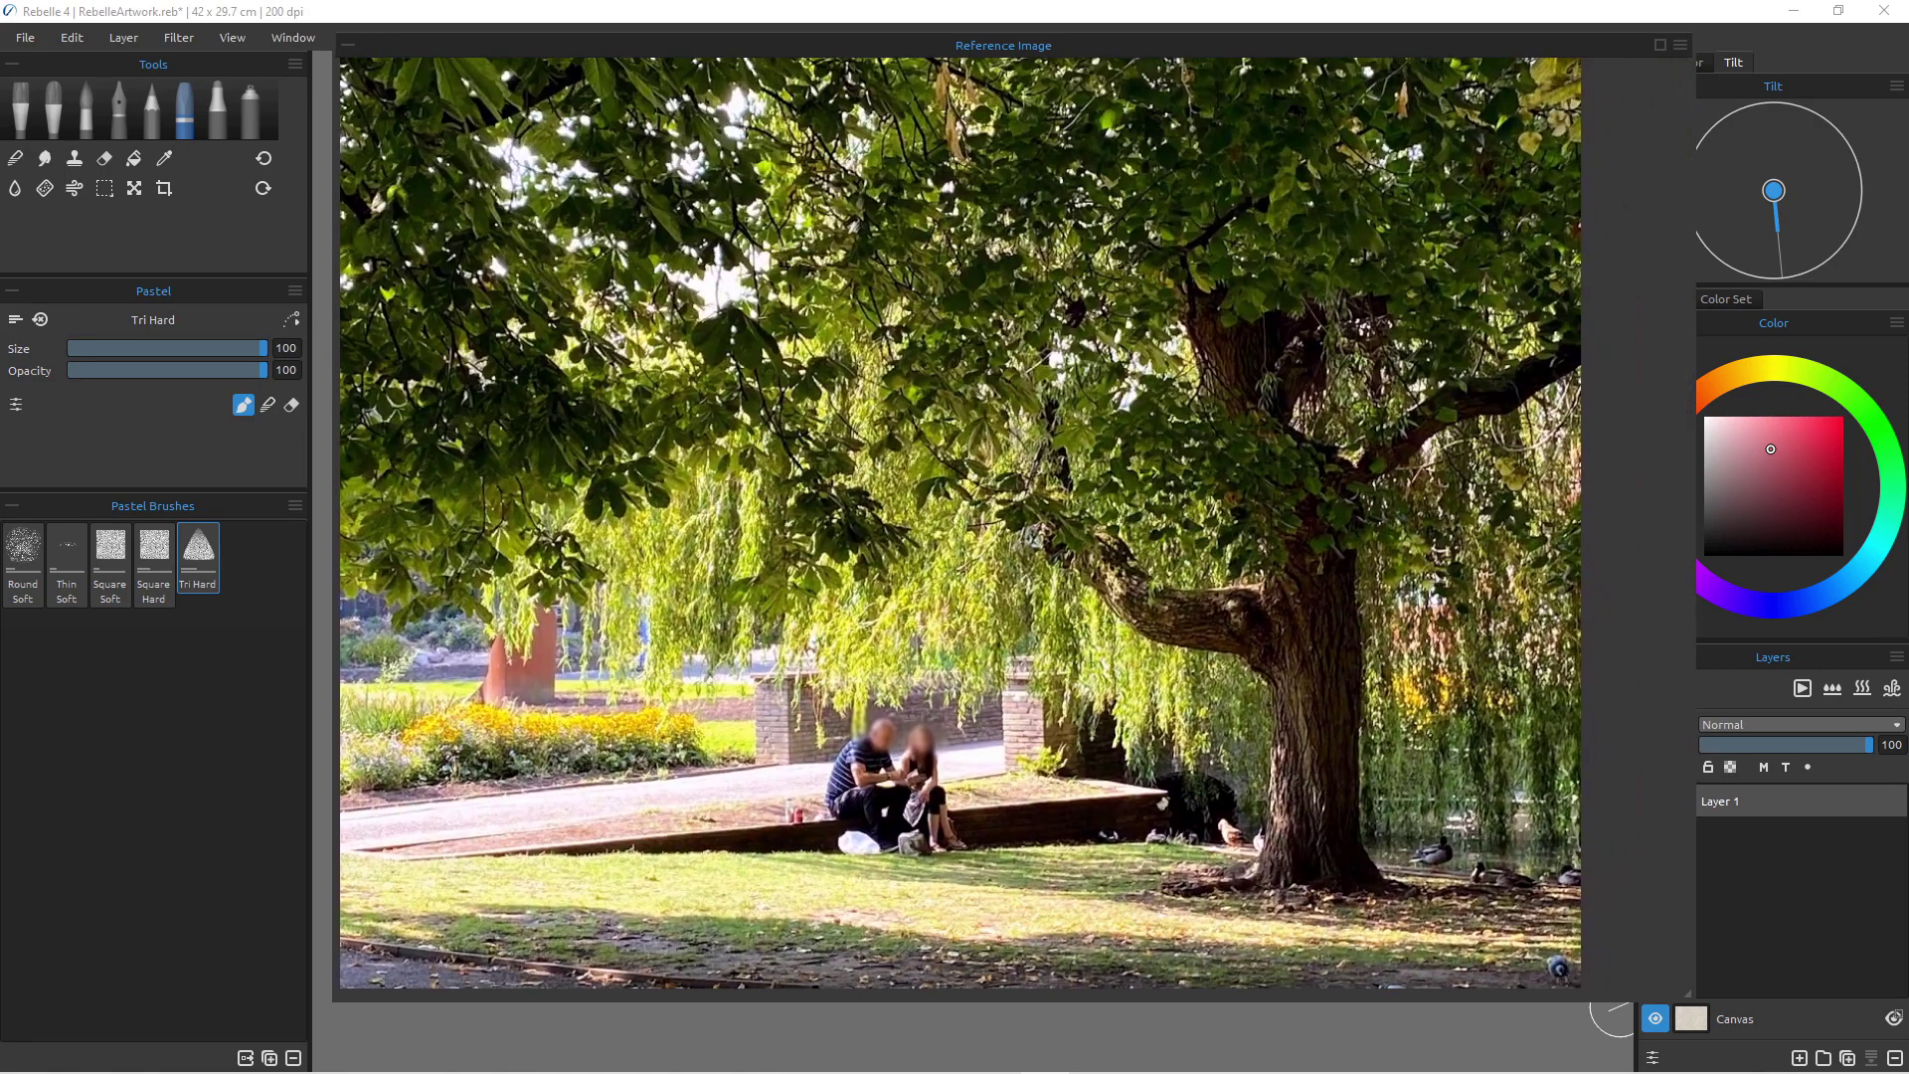
- Shrink the reference image window and place it over the canvas's upper-right corner
left_click_drag(1689, 993, 683, 322)
left_click_drag(502, 45, 1500, 30)
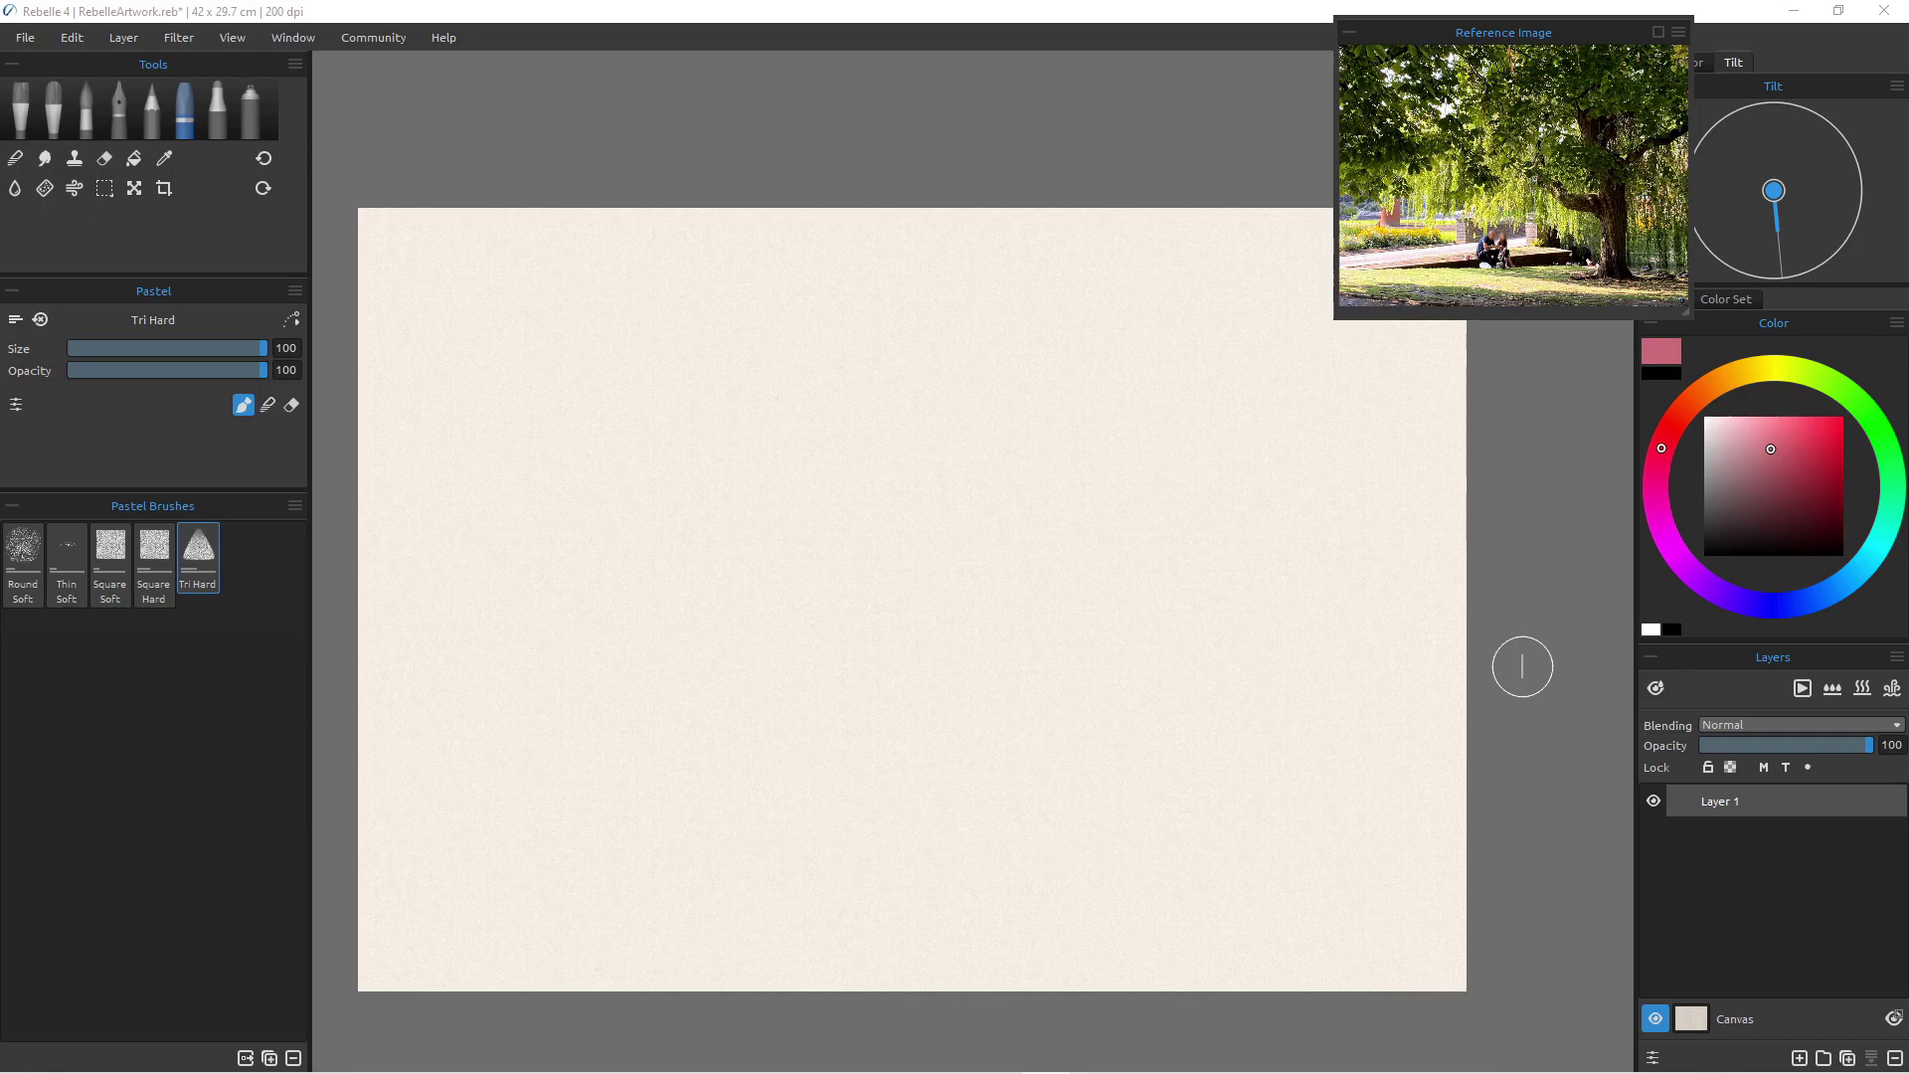
- Paint dusty pink and bright crimson strokes over the canvas's upper-right area with the Wash Flat watercolor brush
key("w")
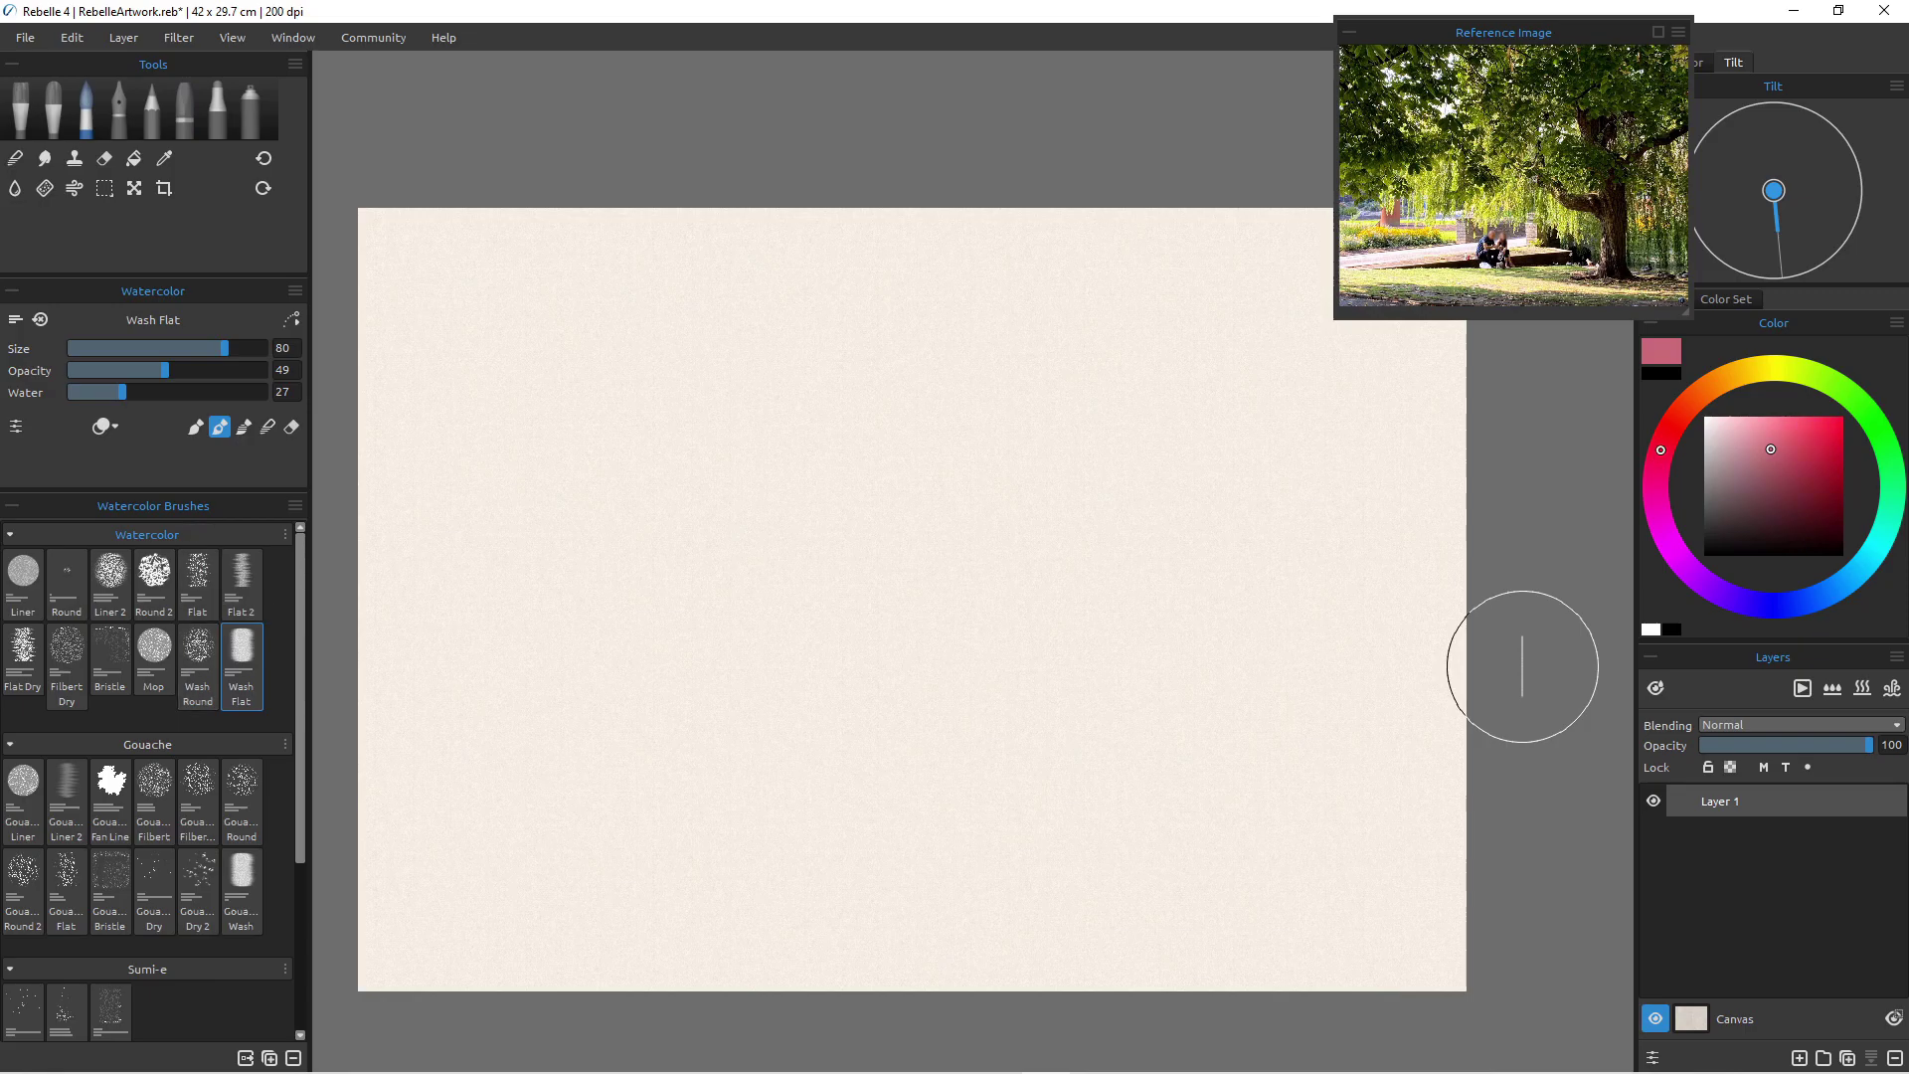
mouse_move(969, 295)
left_mouse_down()
mouse_move(1202, 358)
mouse_move(1159, 239)
mouse_move(1180, 388)
mouse_move(1283, 467)
left_mouse_up()
left_click(1829, 423)
mouse_move(1143, 337)
left_mouse_down()
mouse_move(1125, 302)
mouse_move(1189, 205)
mouse_move(1283, 259)
left_mouse_up()
mouse_move(1334, 253)
left_mouse_down()
mouse_move(1449, 235)
mouse_move(1432, 490)
mouse_move(1288, 365)
left_mouse_up()
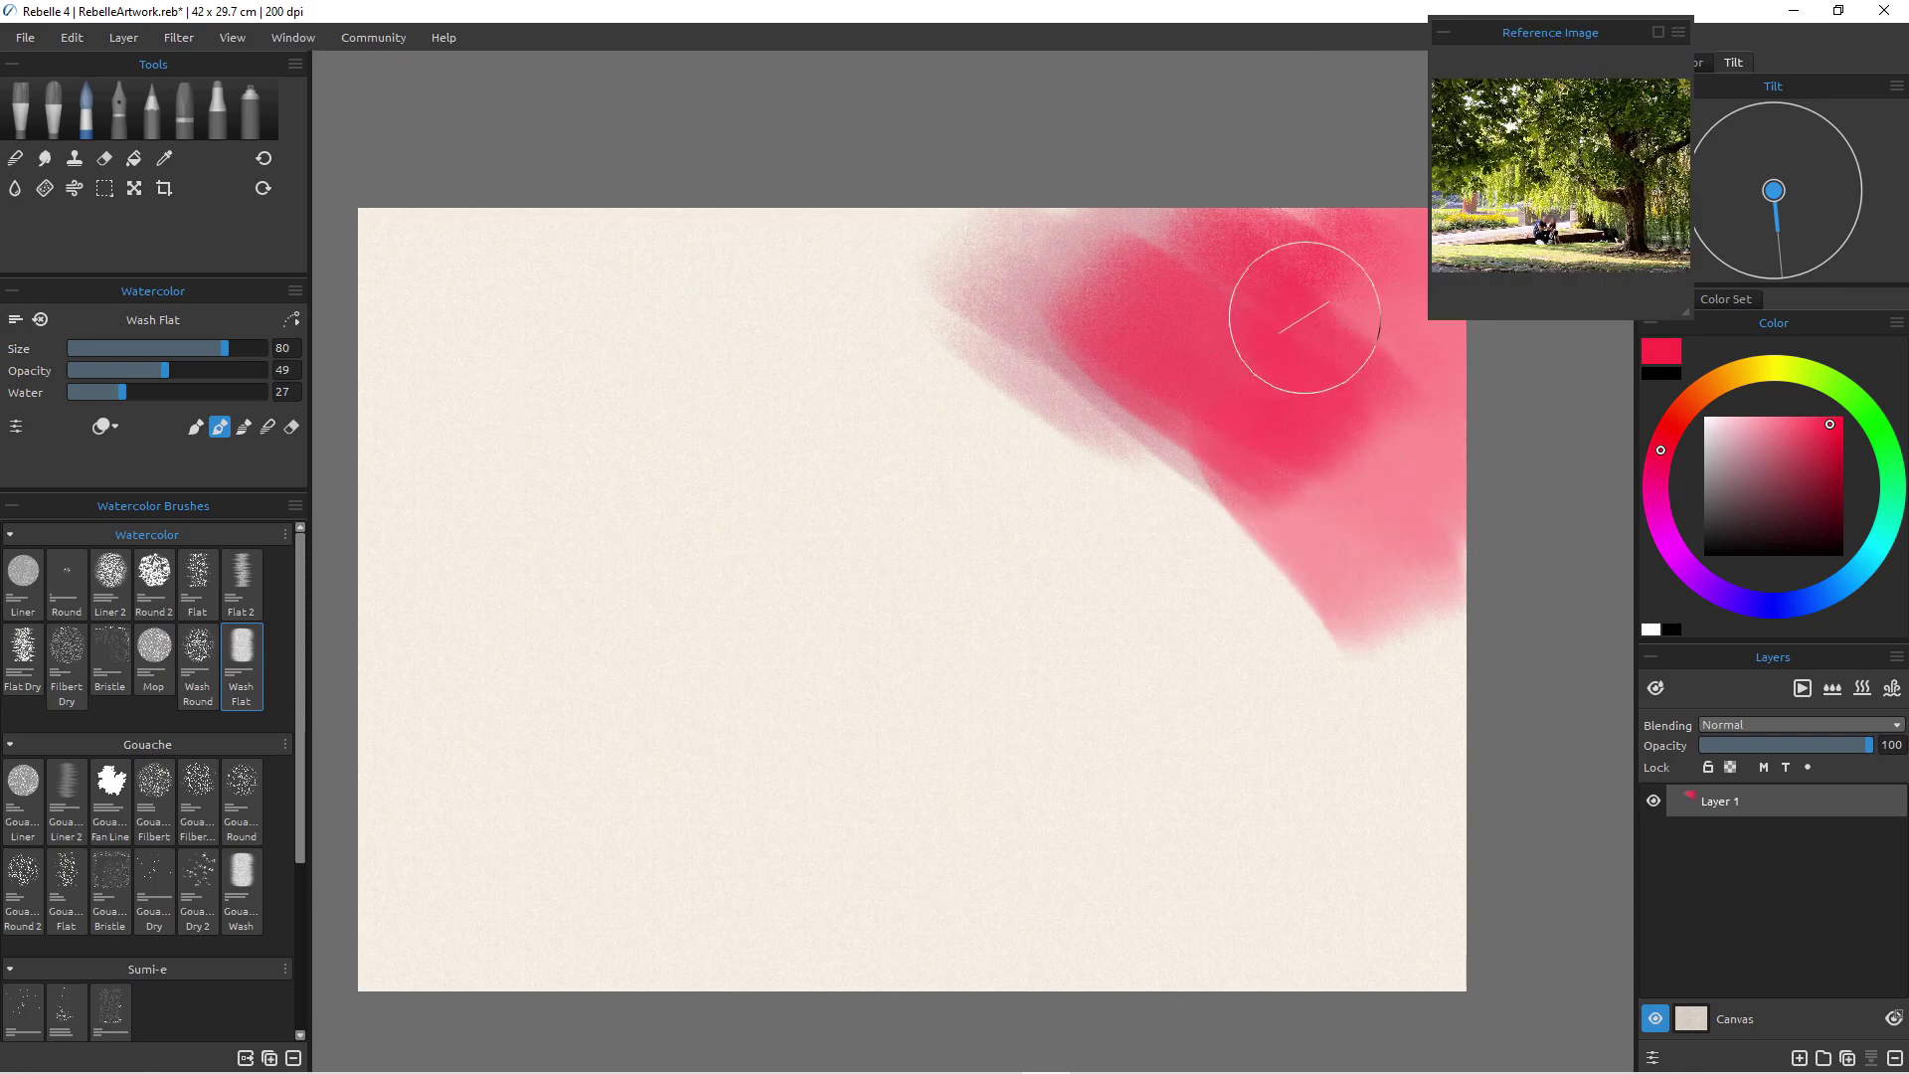
left_click_drag(1427, 318, 1335, 318)
- Extend the crimson wash across the canvas's upper-left area and spread pale pink through the top centre and middle
mouse_move(1089, 343)
left_mouse_down()
mouse_move(1112, 284)
mouse_move(1064, 222)
mouse_move(1116, 450)
mouse_move(1160, 533)
mouse_move(989, 508)
left_mouse_up()
mouse_move(866, 402)
left_mouse_down()
mouse_move(371, 200)
mouse_move(341, 433)
mouse_move(520, 392)
mouse_move(716, 405)
mouse_move(680, 348)
mouse_move(836, 252)
mouse_move(818, 182)
left_mouse_up()
left_click_drag(765, 370, 956, 532)
left_click(1727, 430)
mouse_move(825, 268)
left_mouse_down()
mouse_move(1053, 460)
mouse_move(1035, 269)
mouse_move(970, 305)
mouse_move(802, 491)
mouse_move(622, 524)
mouse_move(503, 508)
mouse_move(367, 741)
mouse_move(378, 597)
mouse_move(964, 716)
left_mouse_up()
- Block in the tree trunk in dusky rose right of centre, and paint a crimson band across the canvas around its base
left_click(1787, 460)
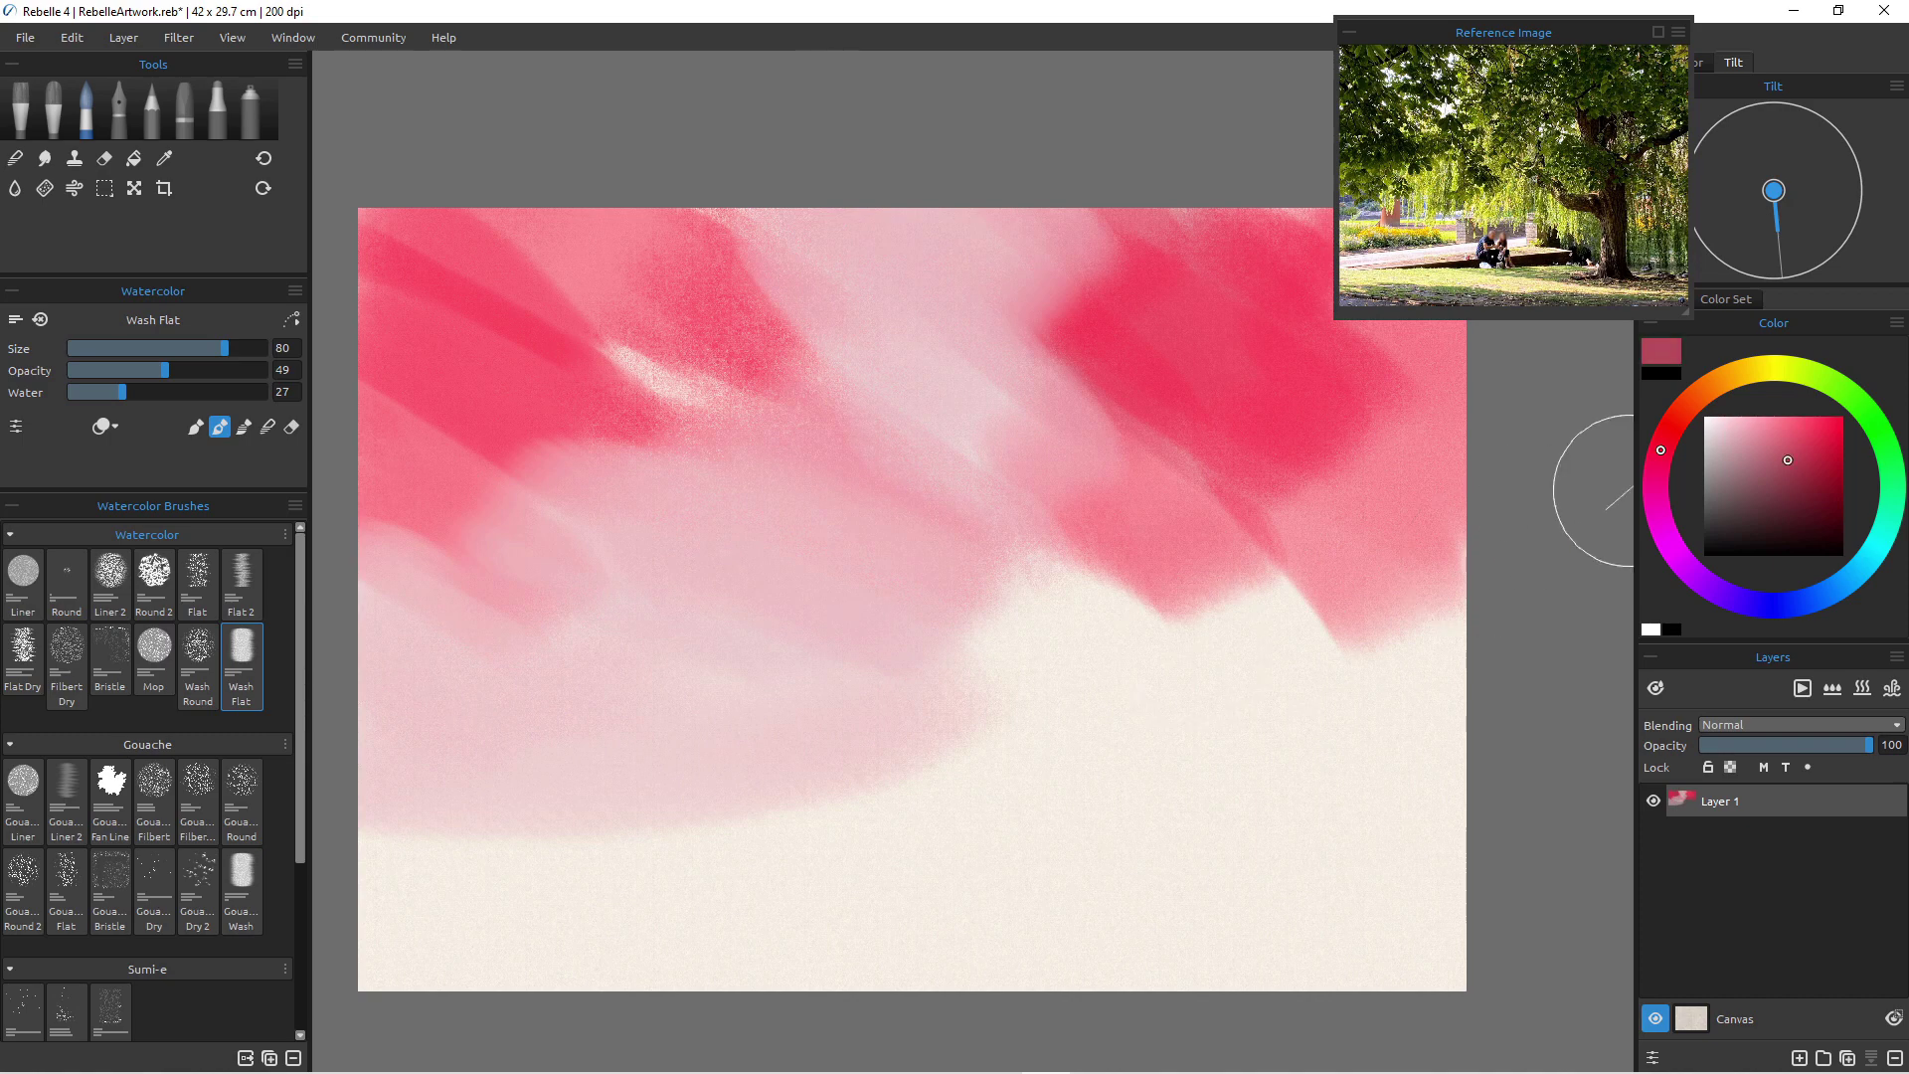
mouse_move(1279, 716)
left_mouse_down()
mouse_move(1230, 471)
mouse_move(1250, 753)
mouse_move(1266, 549)
left_mouse_up()
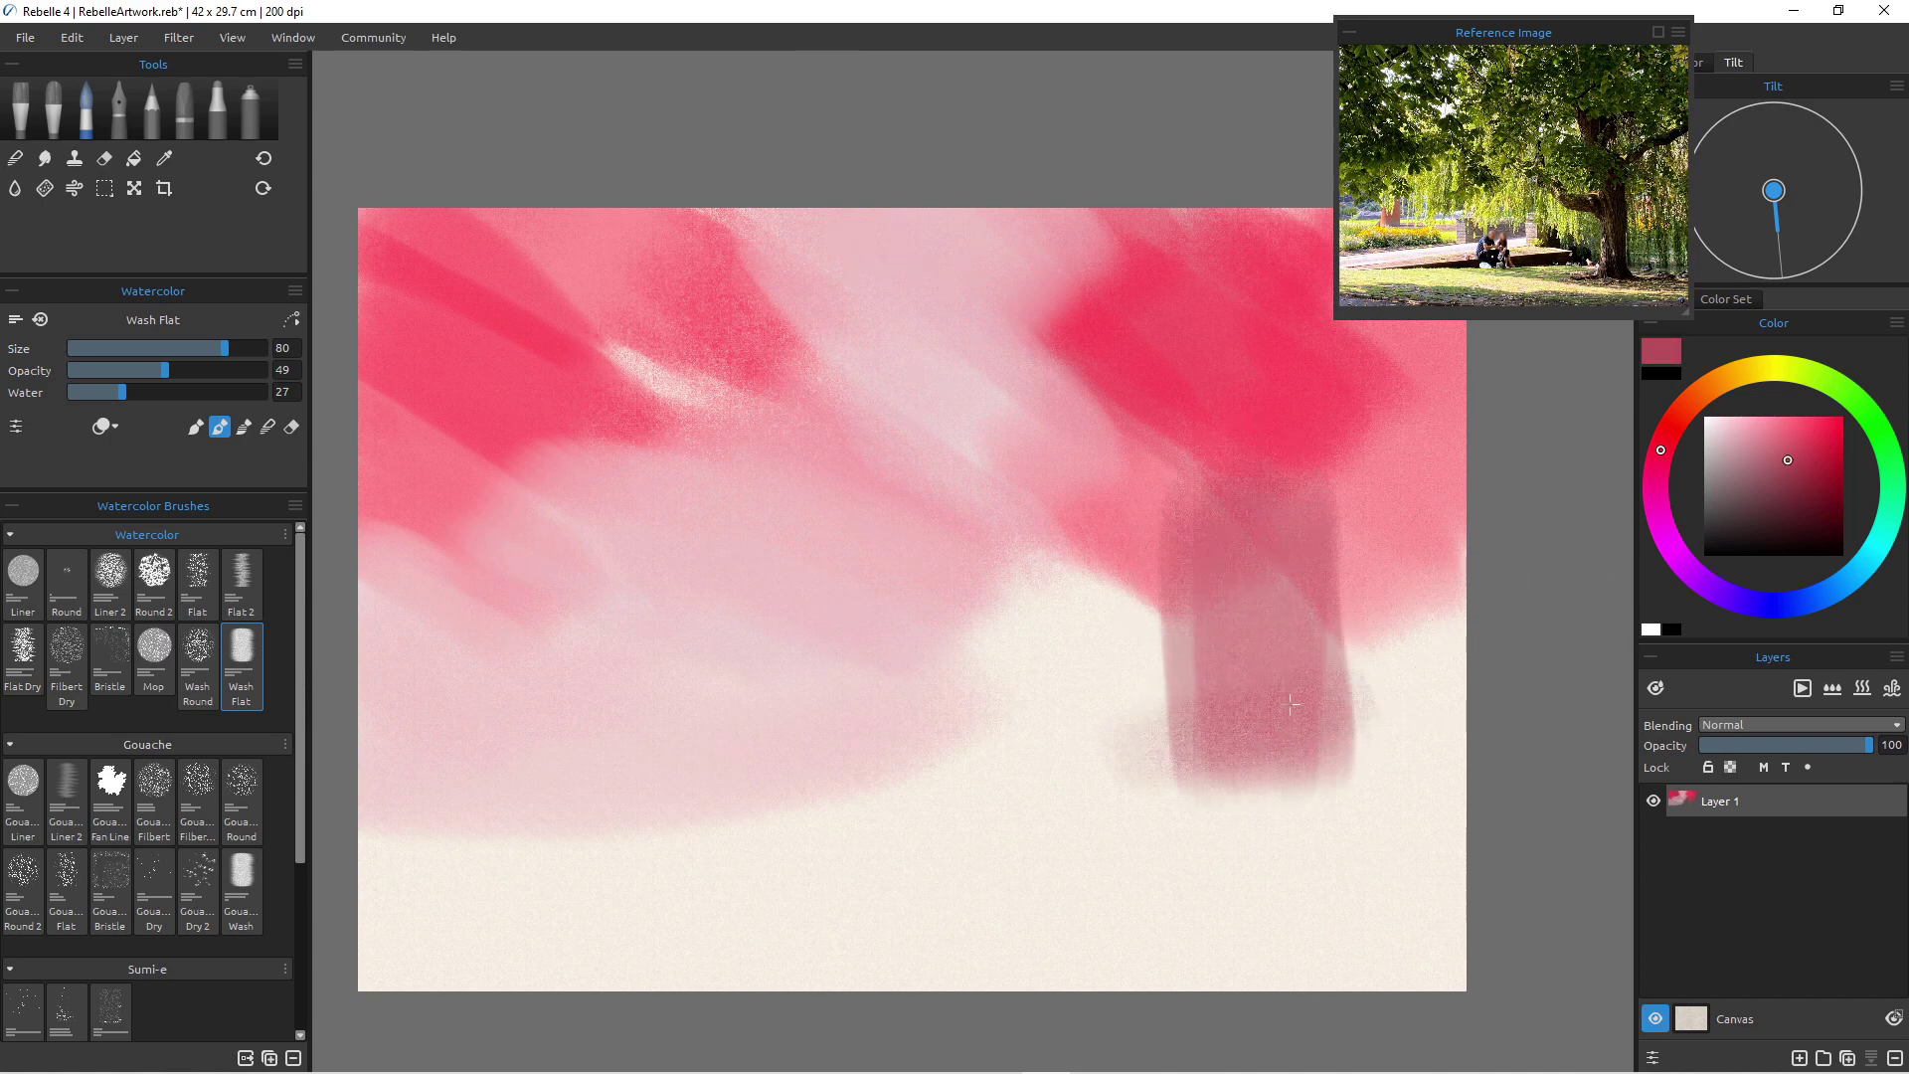
left_click(1833, 432)
mouse_move(1293, 686)
left_mouse_down()
mouse_move(1417, 772)
mouse_move(1423, 647)
mouse_move(1311, 611)
mouse_move(1143, 656)
mouse_move(1014, 586)
mouse_move(980, 750)
mouse_move(1014, 796)
mouse_move(541, 758)
mouse_move(855, 684)
left_mouse_up()
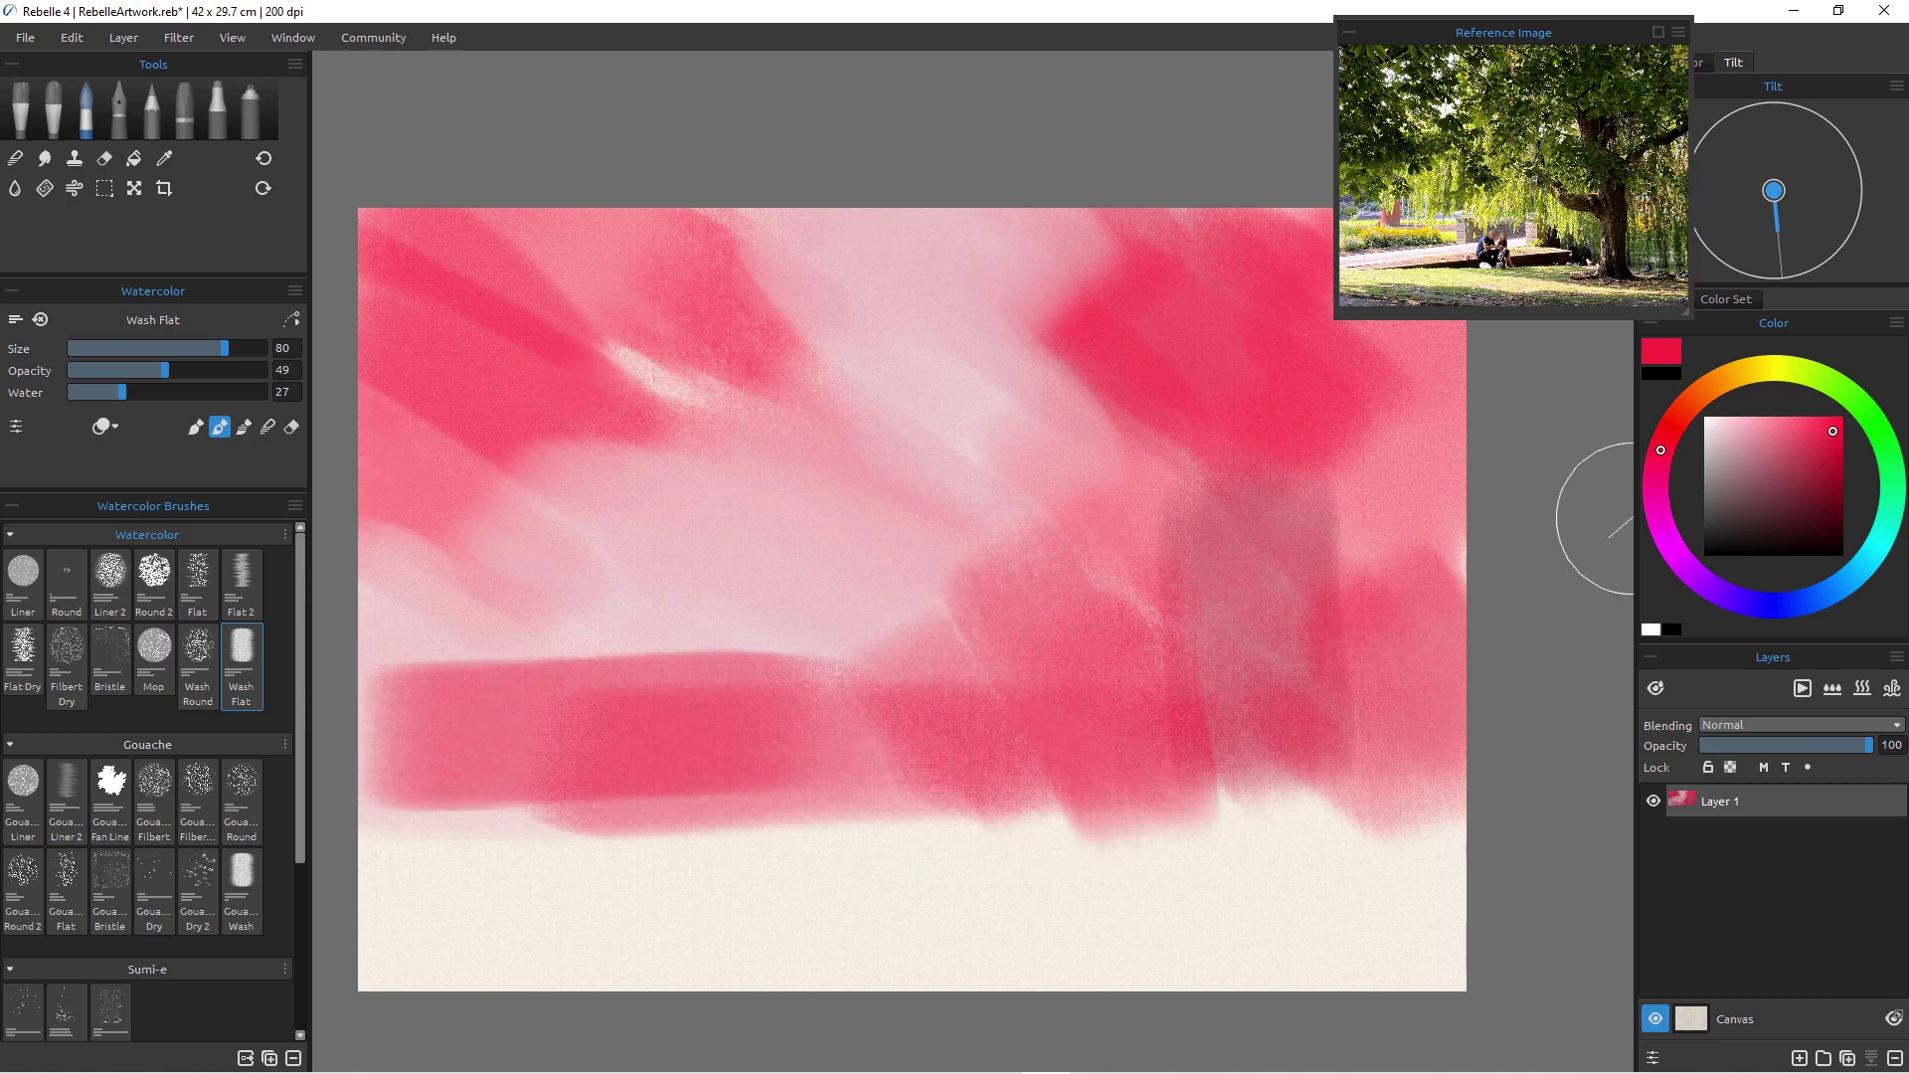
- Pick a light orchid pink and wash it over the bare lower part of the canvas
left_click(1658, 512)
left_click(1769, 433)
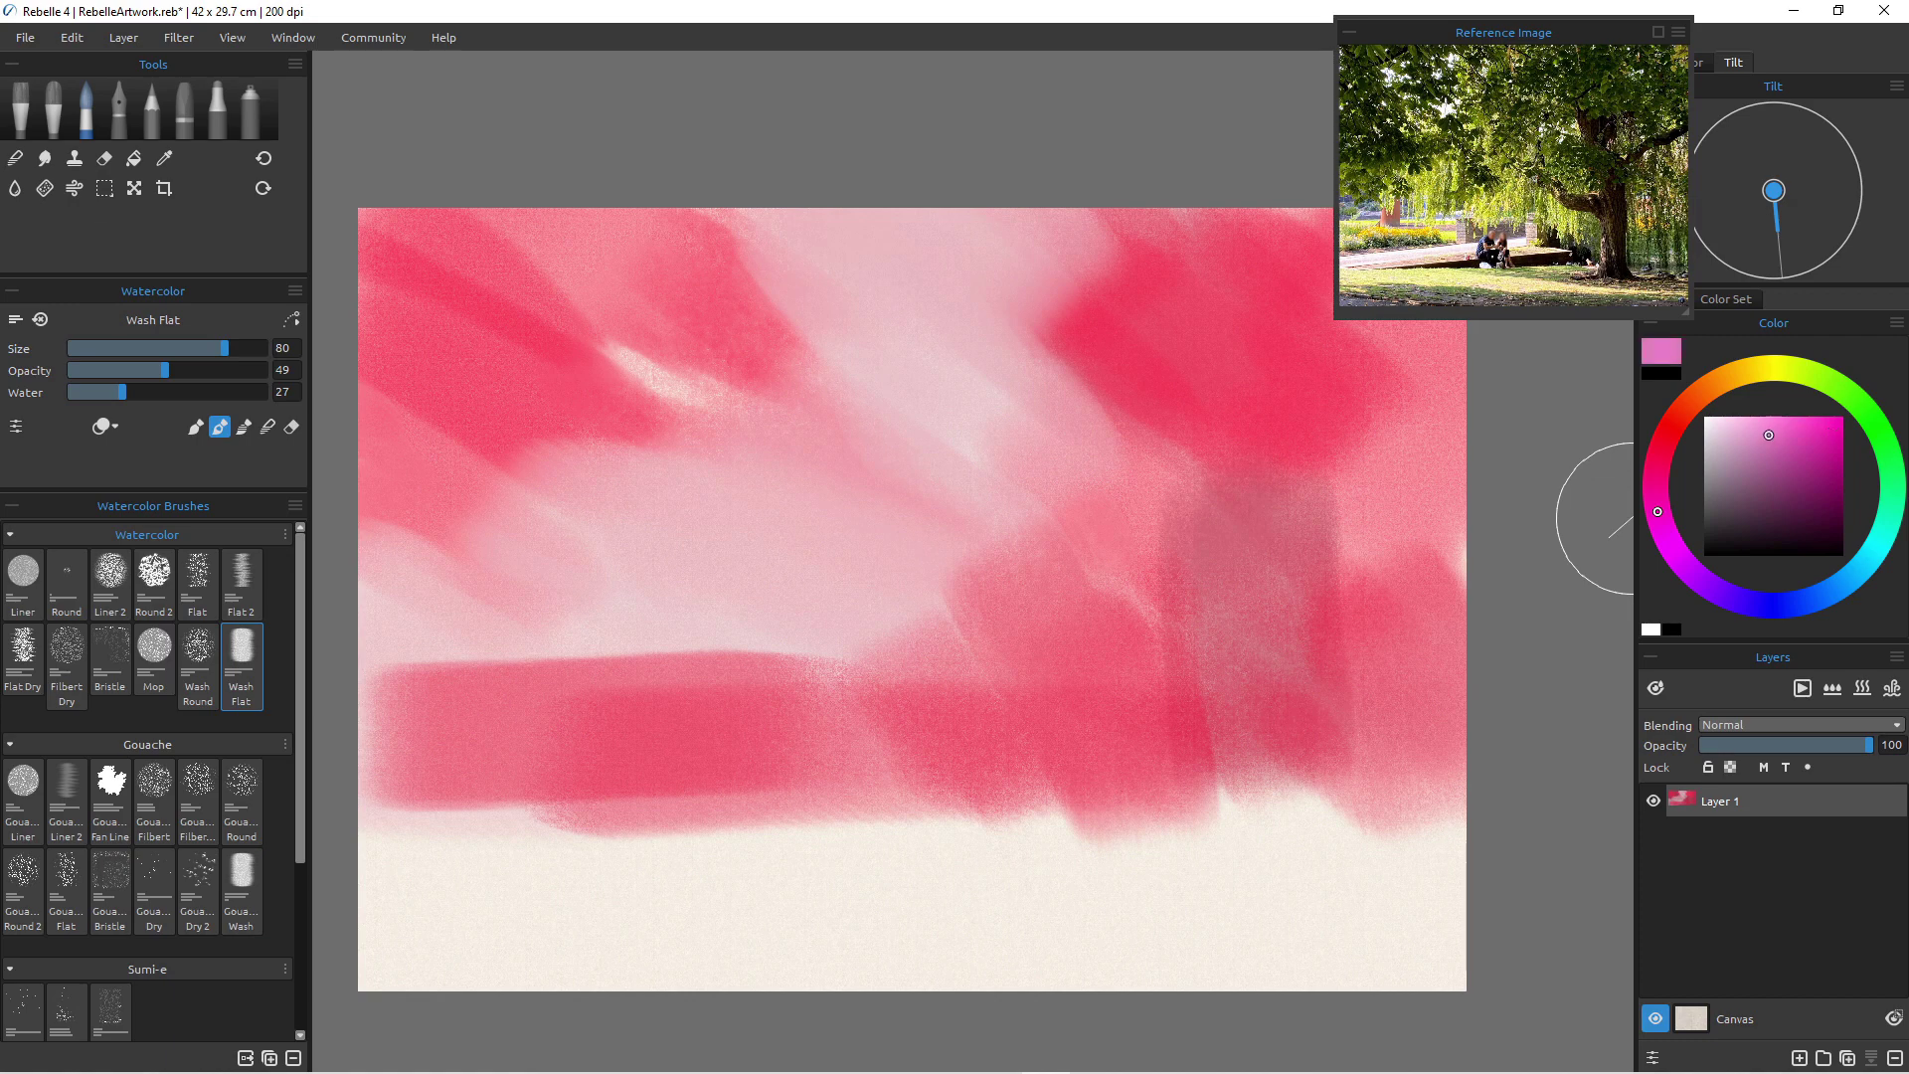
mouse_move(682, 852)
left_mouse_down()
mouse_move(908, 840)
mouse_move(1117, 894)
mouse_move(576, 920)
mouse_move(1031, 998)
left_mouse_up()
left_click_drag(704, 913, 993, 916)
mouse_move(1033, 849)
left_mouse_down()
mouse_move(1478, 826)
mouse_move(1399, 906)
mouse_move(1406, 966)
mouse_move(962, 877)
left_mouse_up()
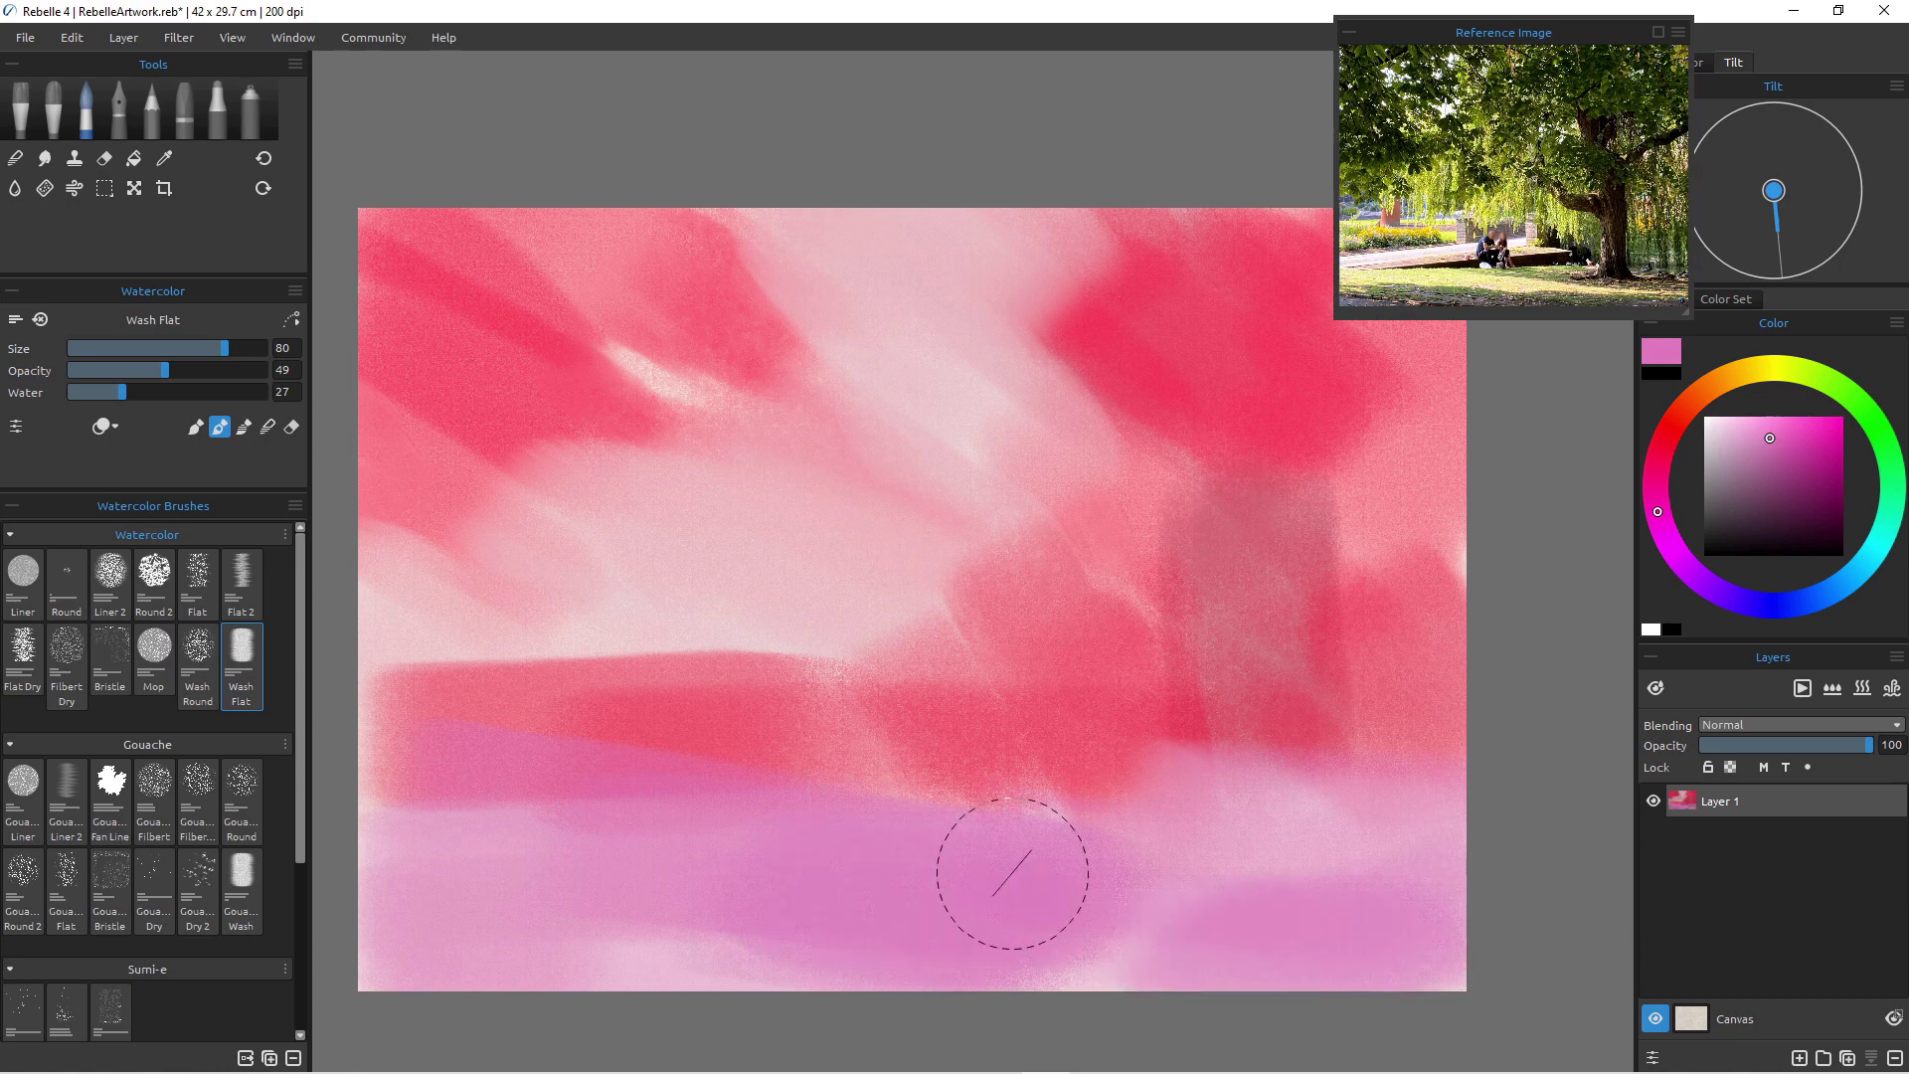
- Glaze the light orchid pink over the middle, upper and left areas of the underpainting and even out the lower band
mouse_move(979, 703)
left_mouse_down()
mouse_move(845, 598)
mouse_move(972, 603)
mouse_move(1333, 705)
mouse_move(650, 589)
mouse_move(1009, 732)
mouse_move(413, 579)
mouse_move(367, 534)
mouse_move(391, 644)
mouse_move(593, 663)
mouse_move(1126, 779)
left_mouse_up()
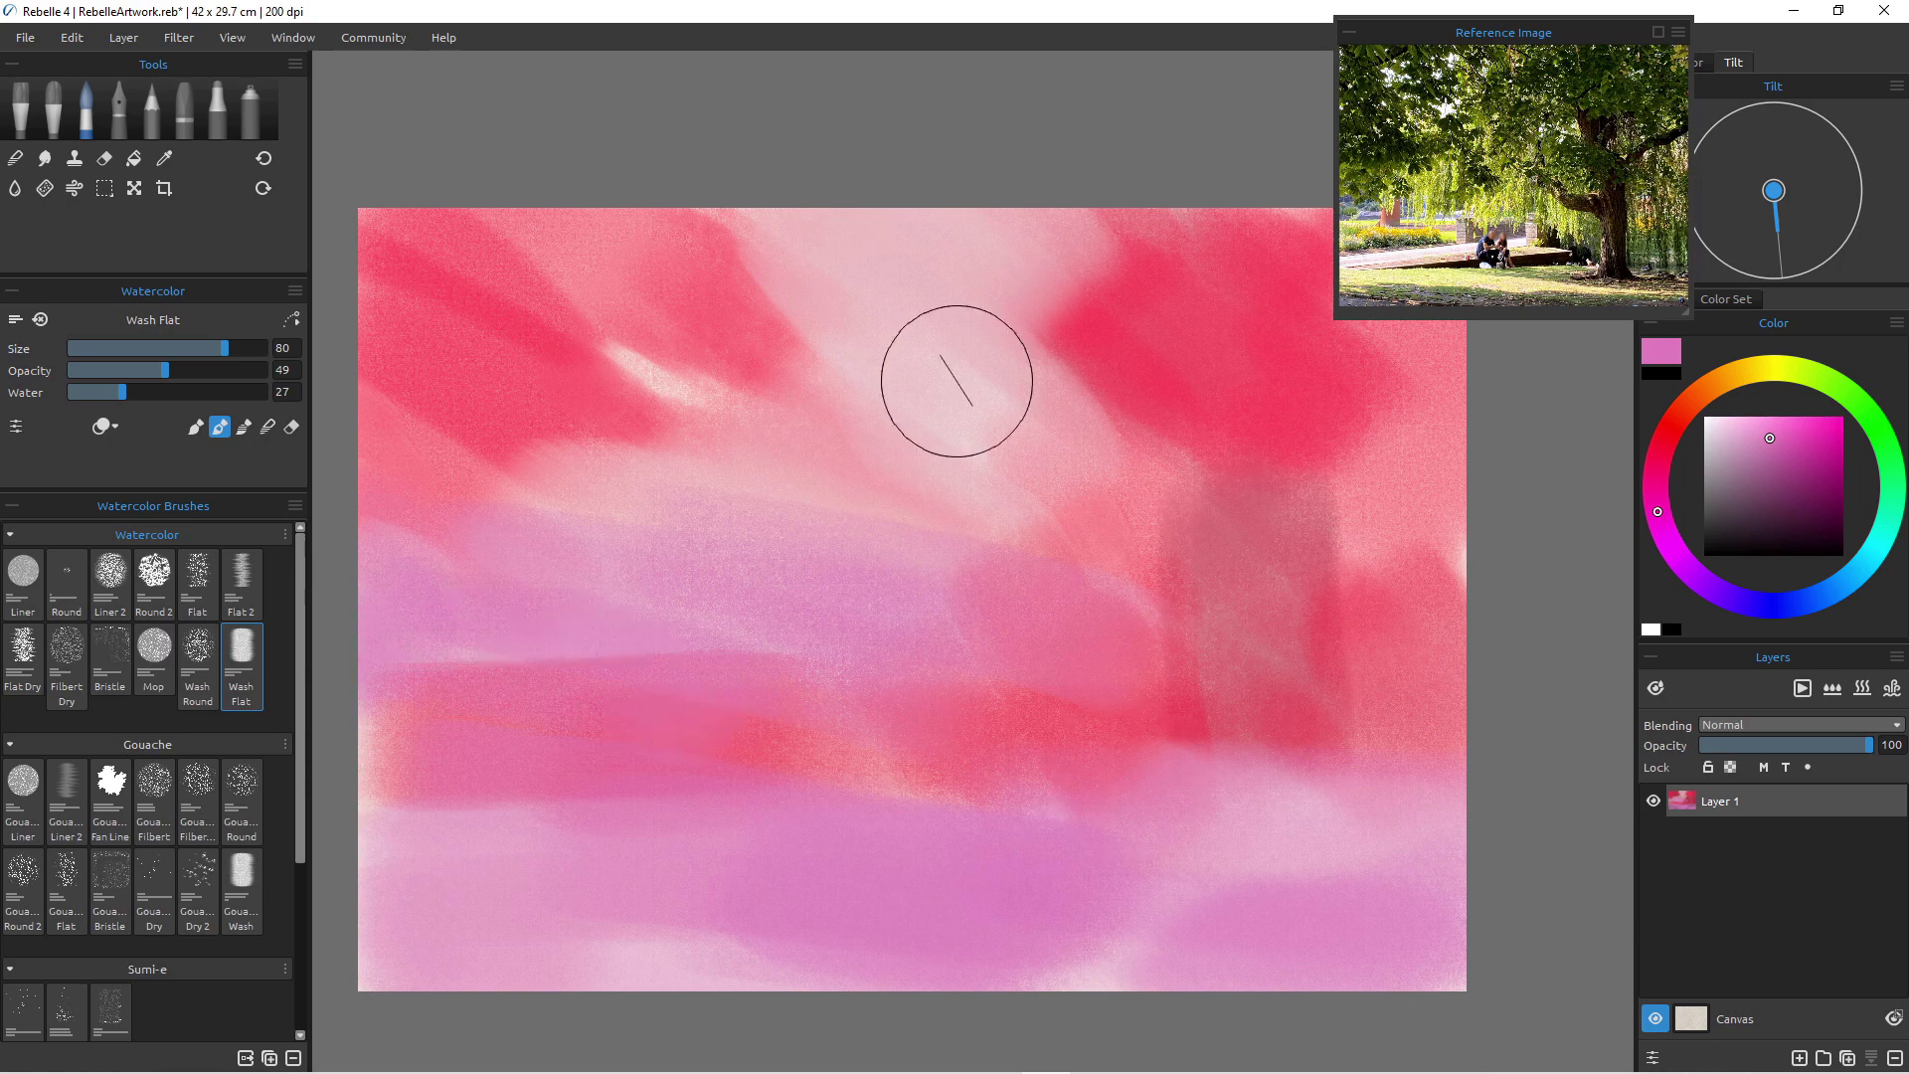
mouse_move(1245, 196)
left_mouse_down()
mouse_move(1227, 232)
mouse_move(1365, 393)
mouse_move(1304, 391)
mouse_move(1343, 472)
left_mouse_up()
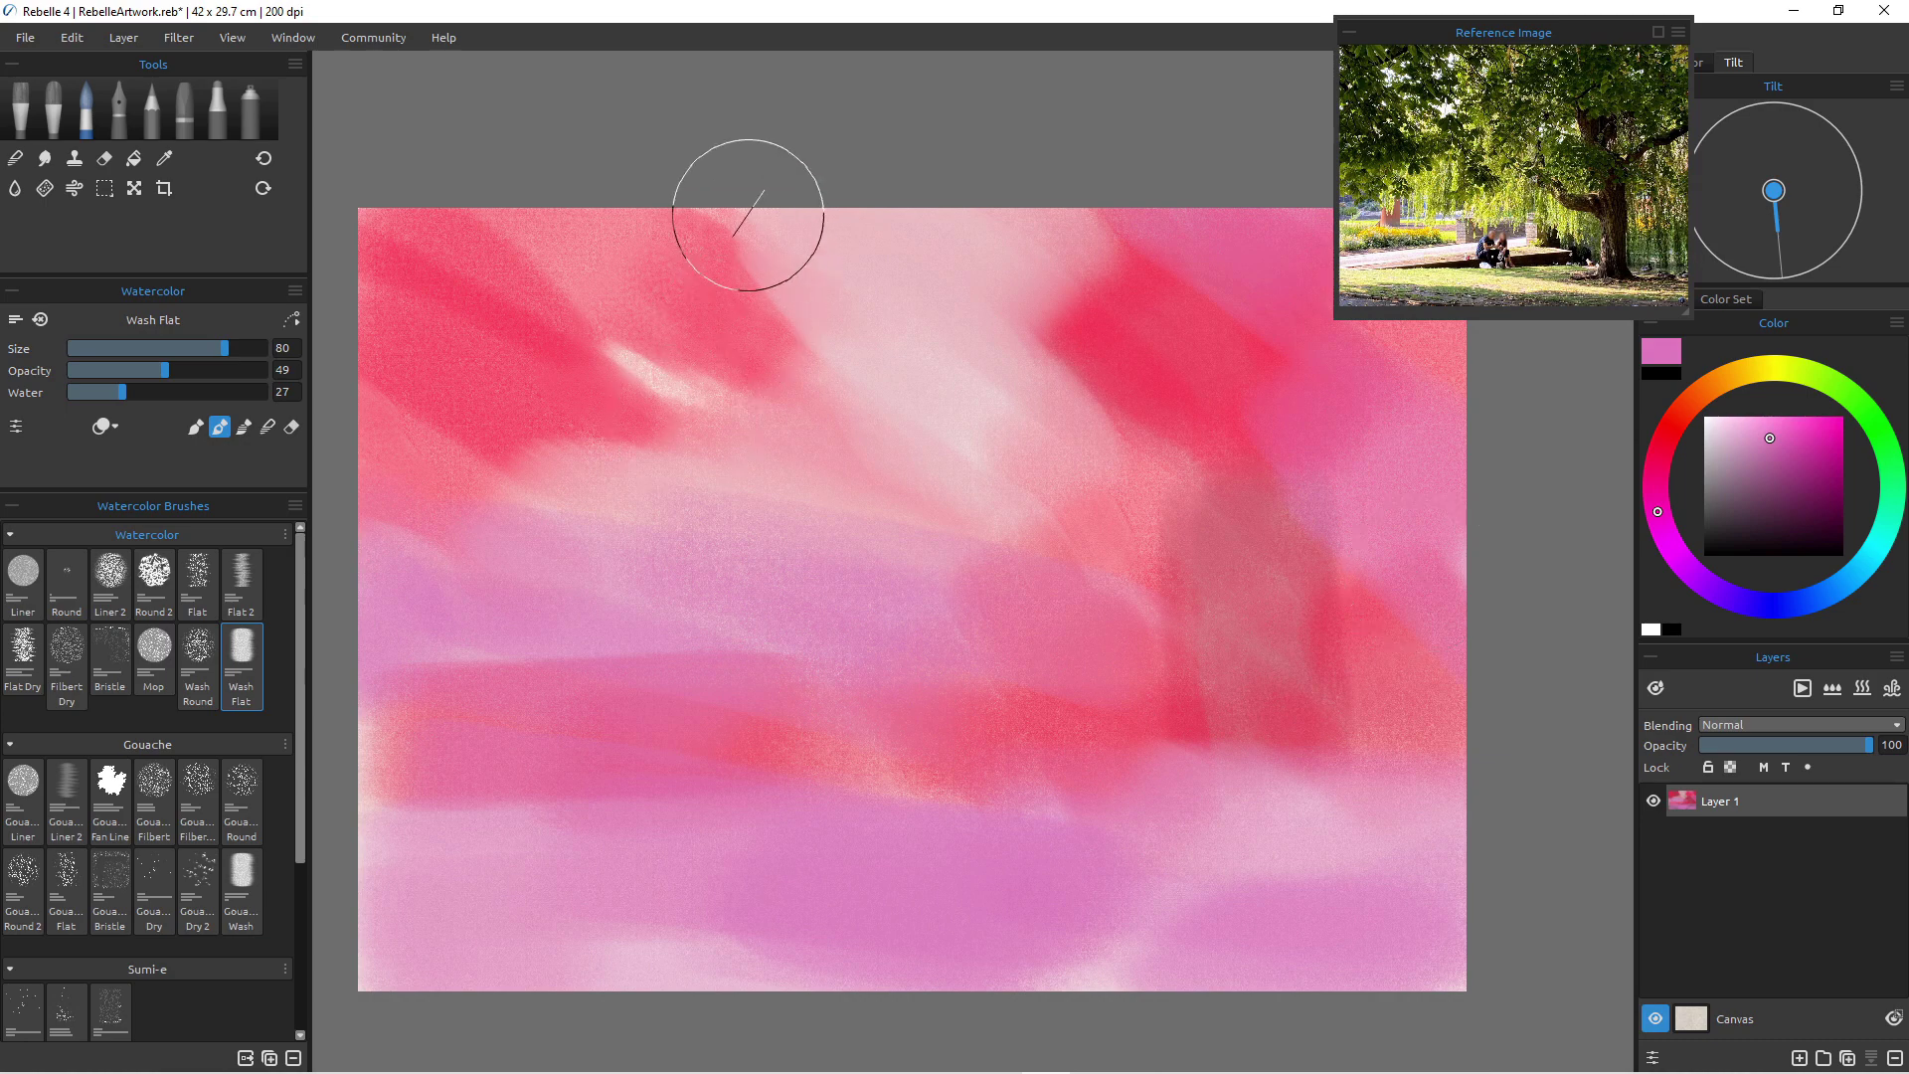
mouse_move(750, 221)
left_mouse_down()
mouse_move(880, 314)
mouse_move(921, 414)
left_mouse_up()
left_click_drag(572, 319, 716, 388)
left_click_drag(751, 470, 520, 508)
left_click_drag(326, 153, 319, 222)
mouse_move(438, 582)
left_mouse_down()
mouse_move(465, 733)
mouse_move(399, 886)
left_mouse_up()
mouse_move(355, 759)
left_mouse_down()
mouse_move(400, 1001)
mouse_move(554, 924)
mouse_move(755, 975)
mouse_move(1143, 904)
mouse_move(1450, 784)
left_mouse_up()
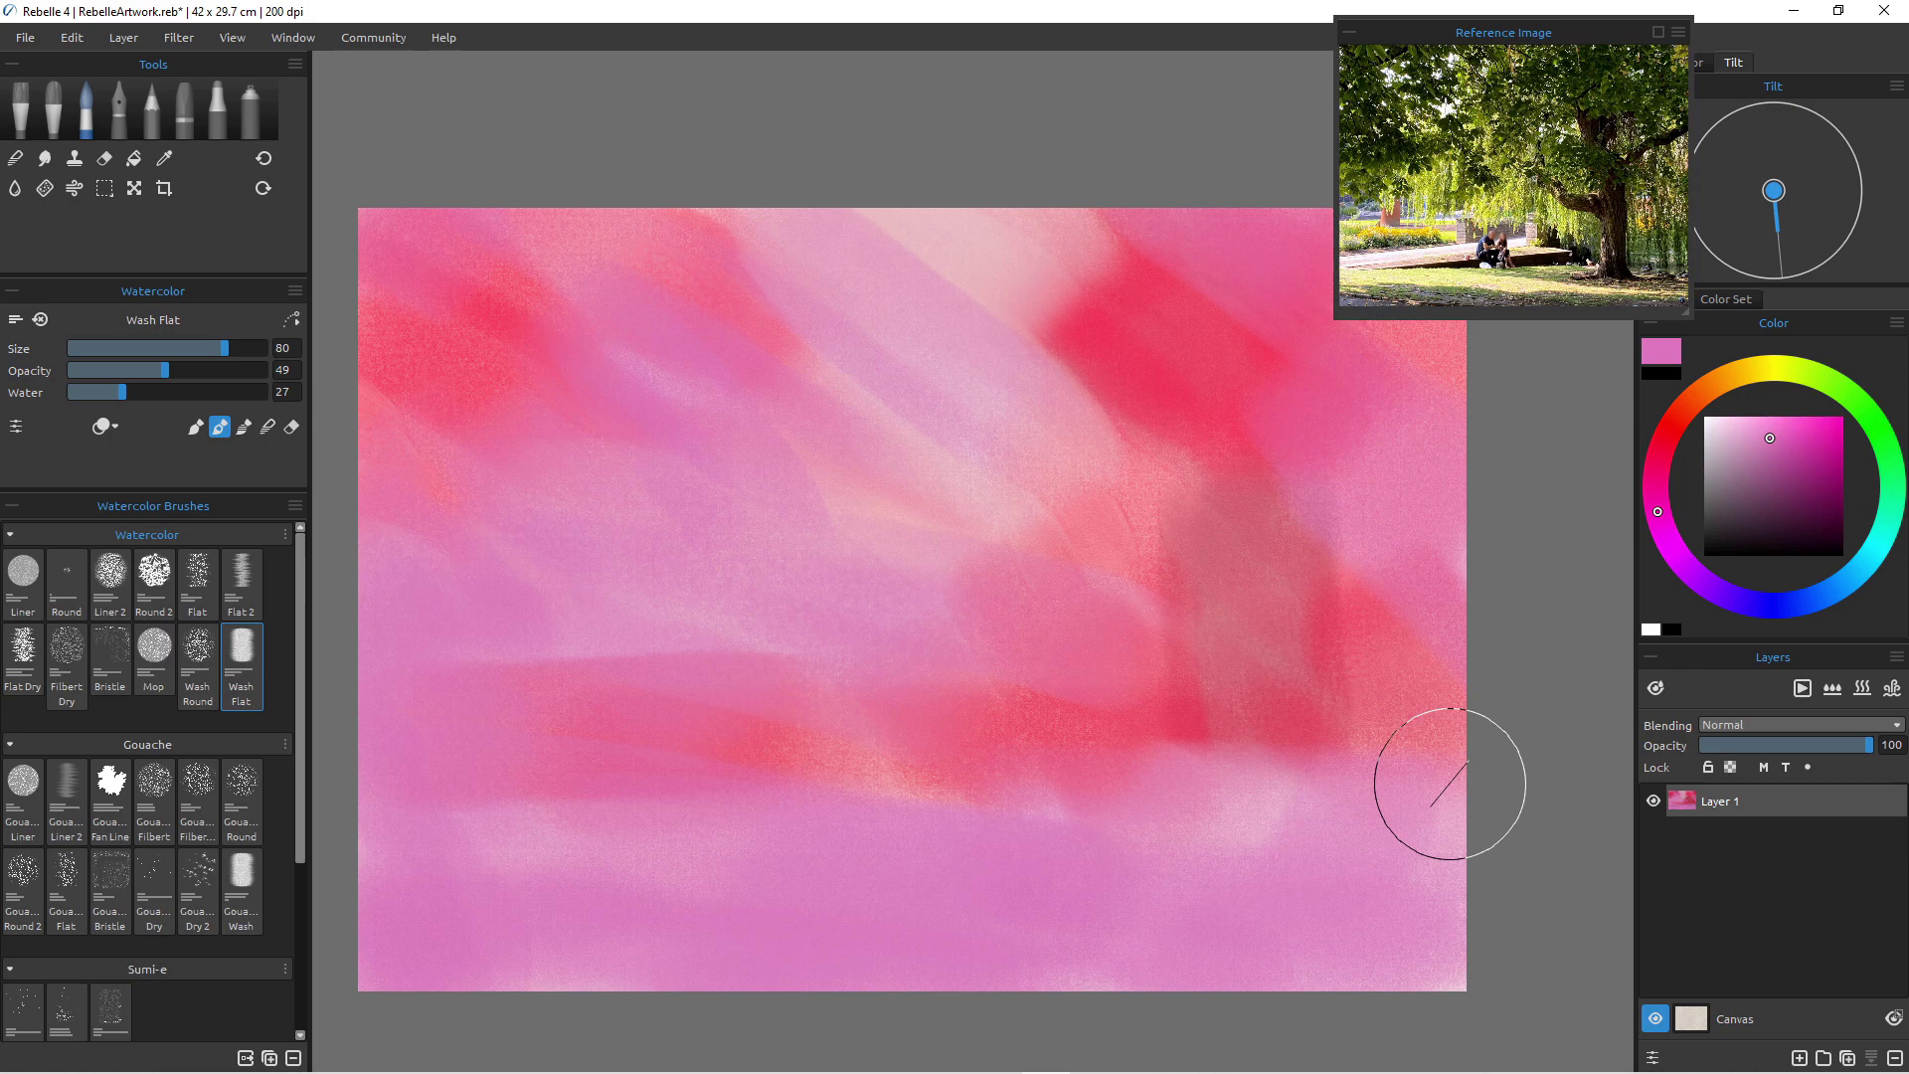
- Lock Layer 1 and add a new layer above it
left_click(1708, 767)
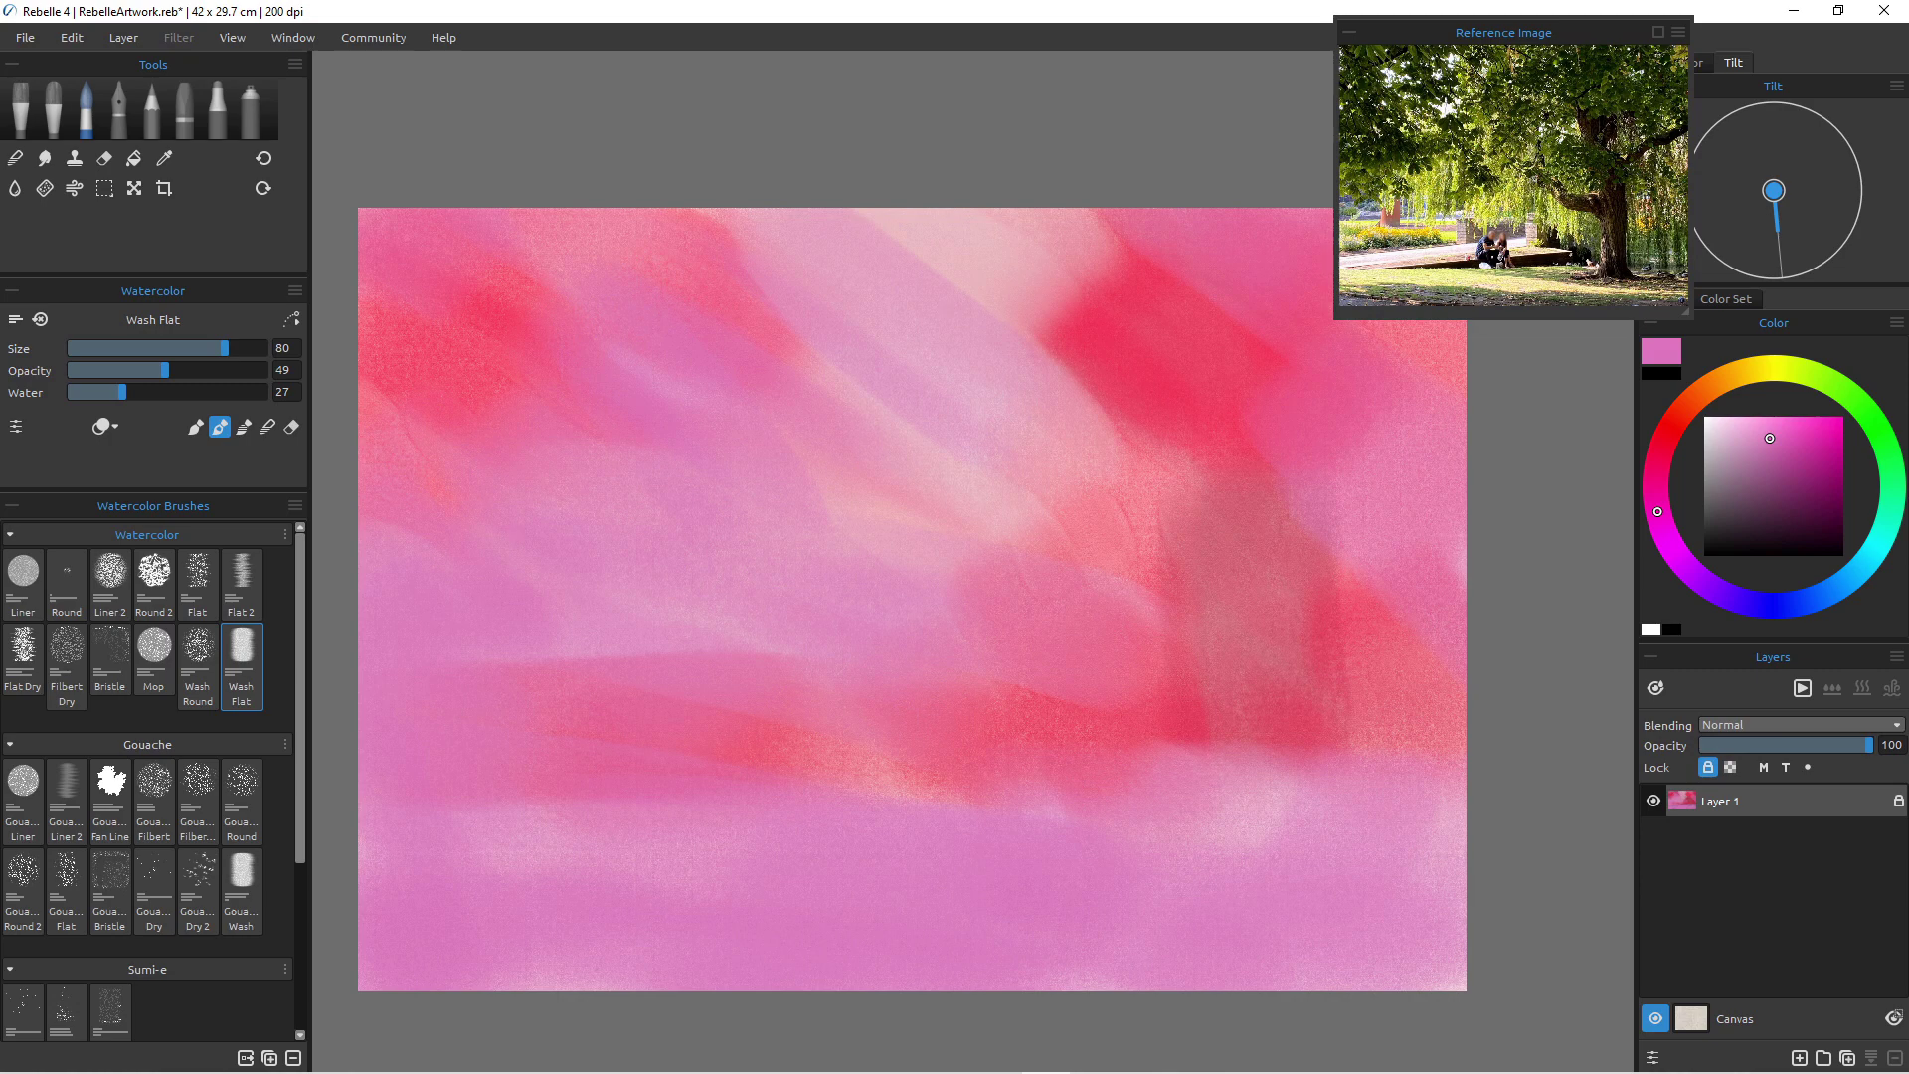
left_click(1799, 1057)
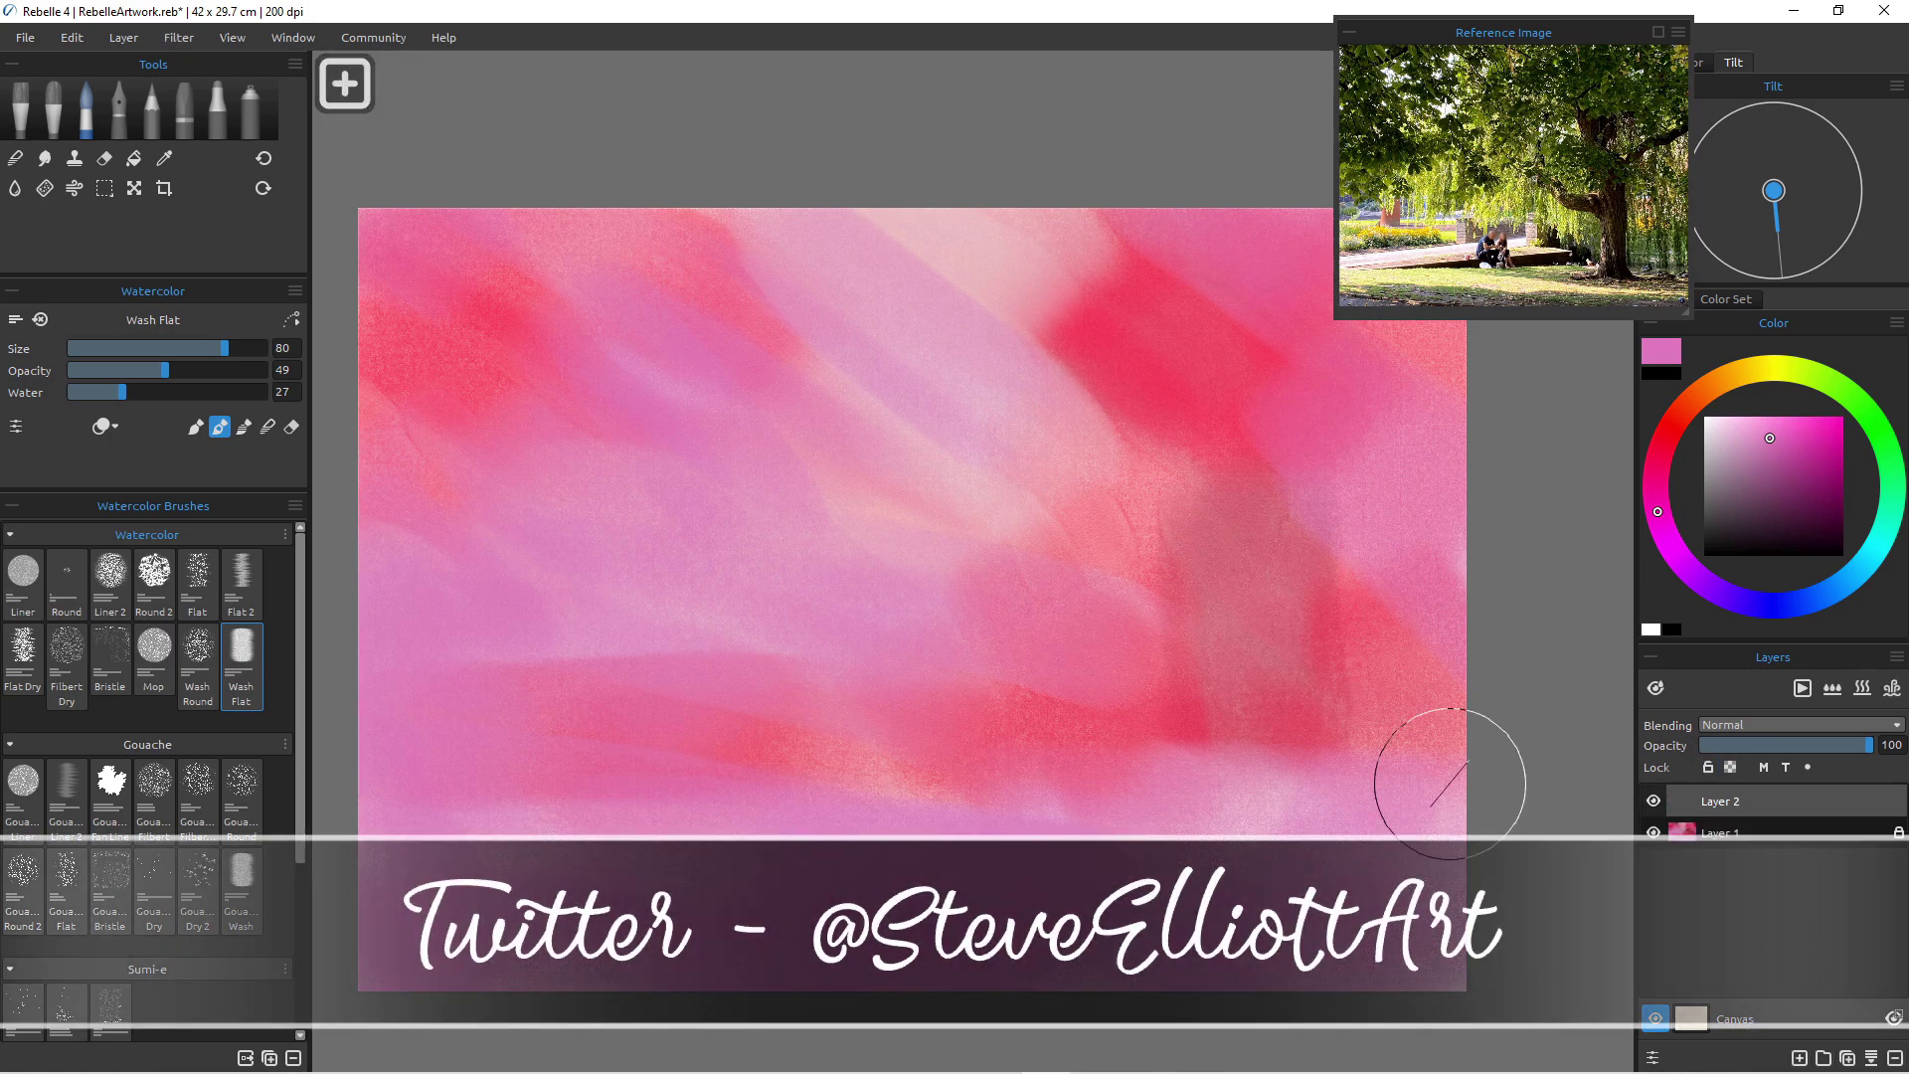
- Switch to the Square Hard pastel brush and move the enlarged reference image clear of the canvas
key("p")
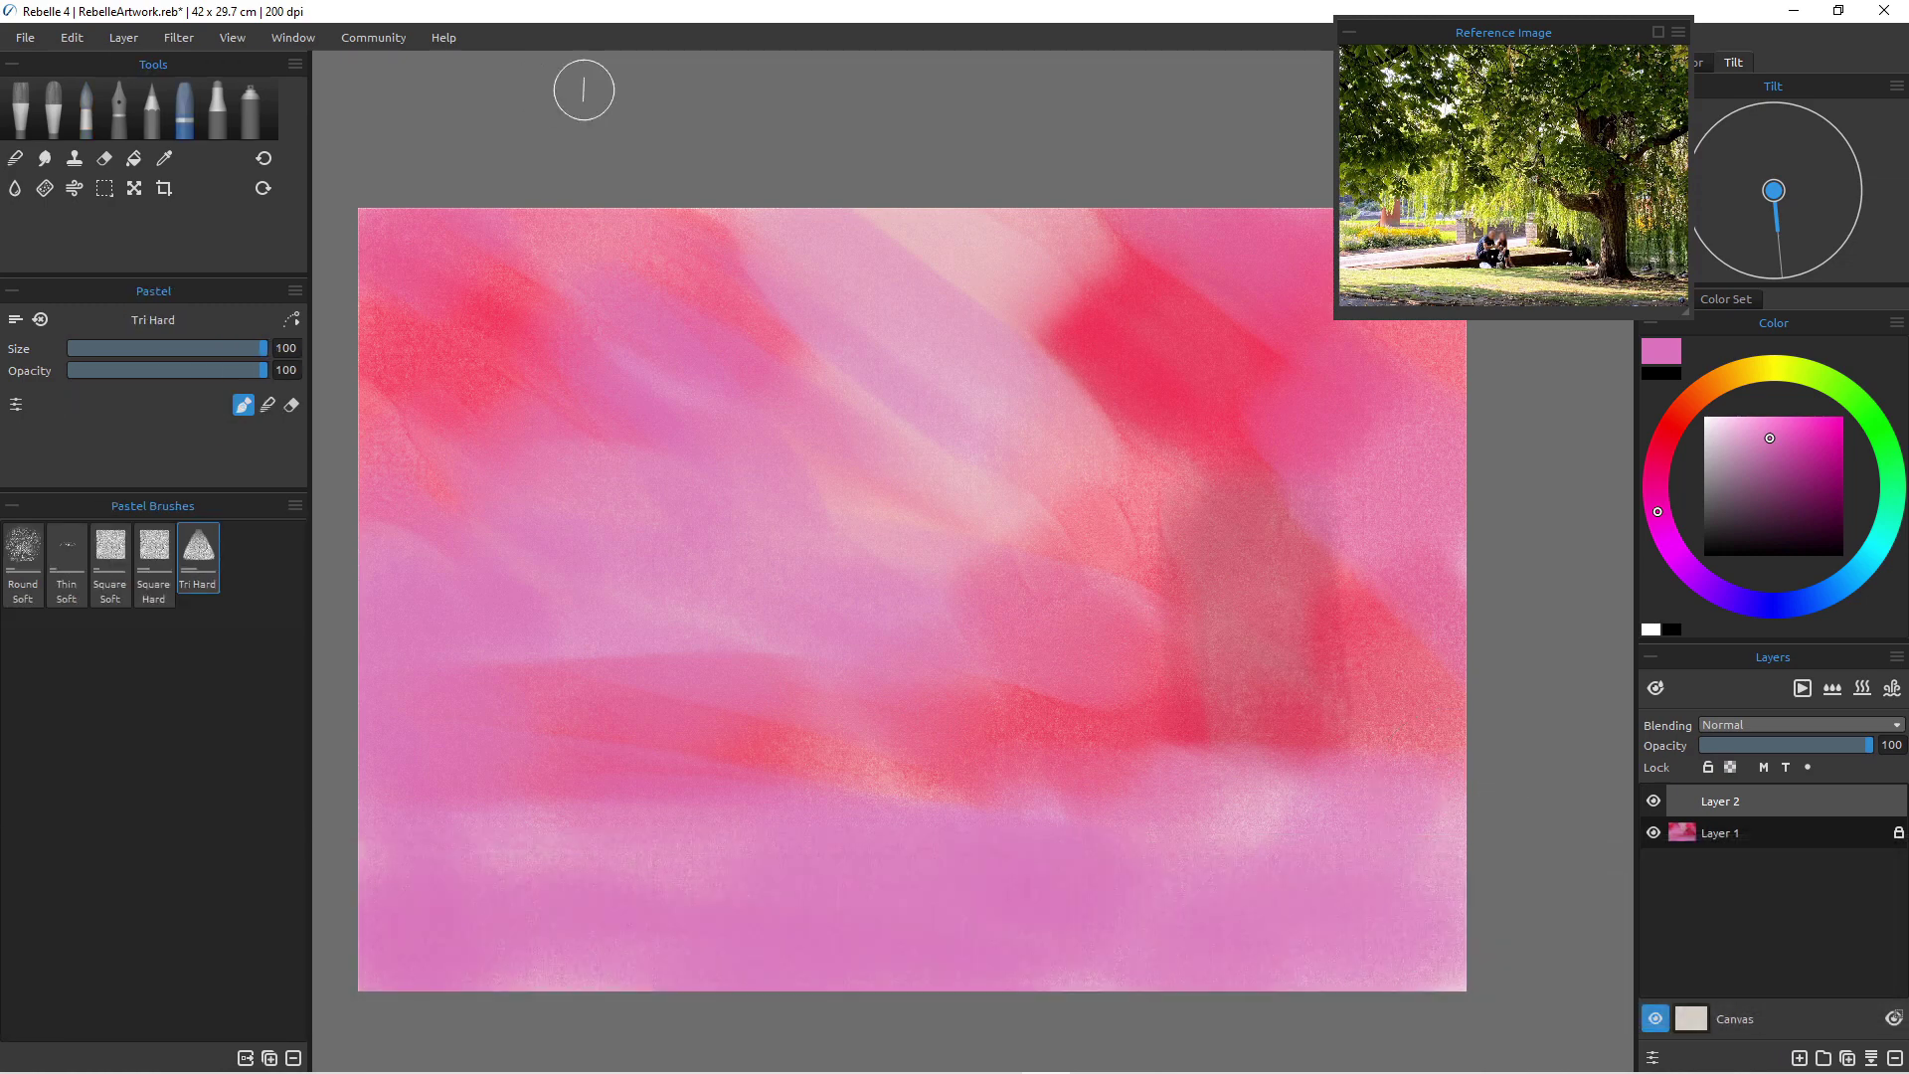
left_click_drag(1514, 16, 1722, 21)
left_click_drag(1547, 295, 1502, 335)
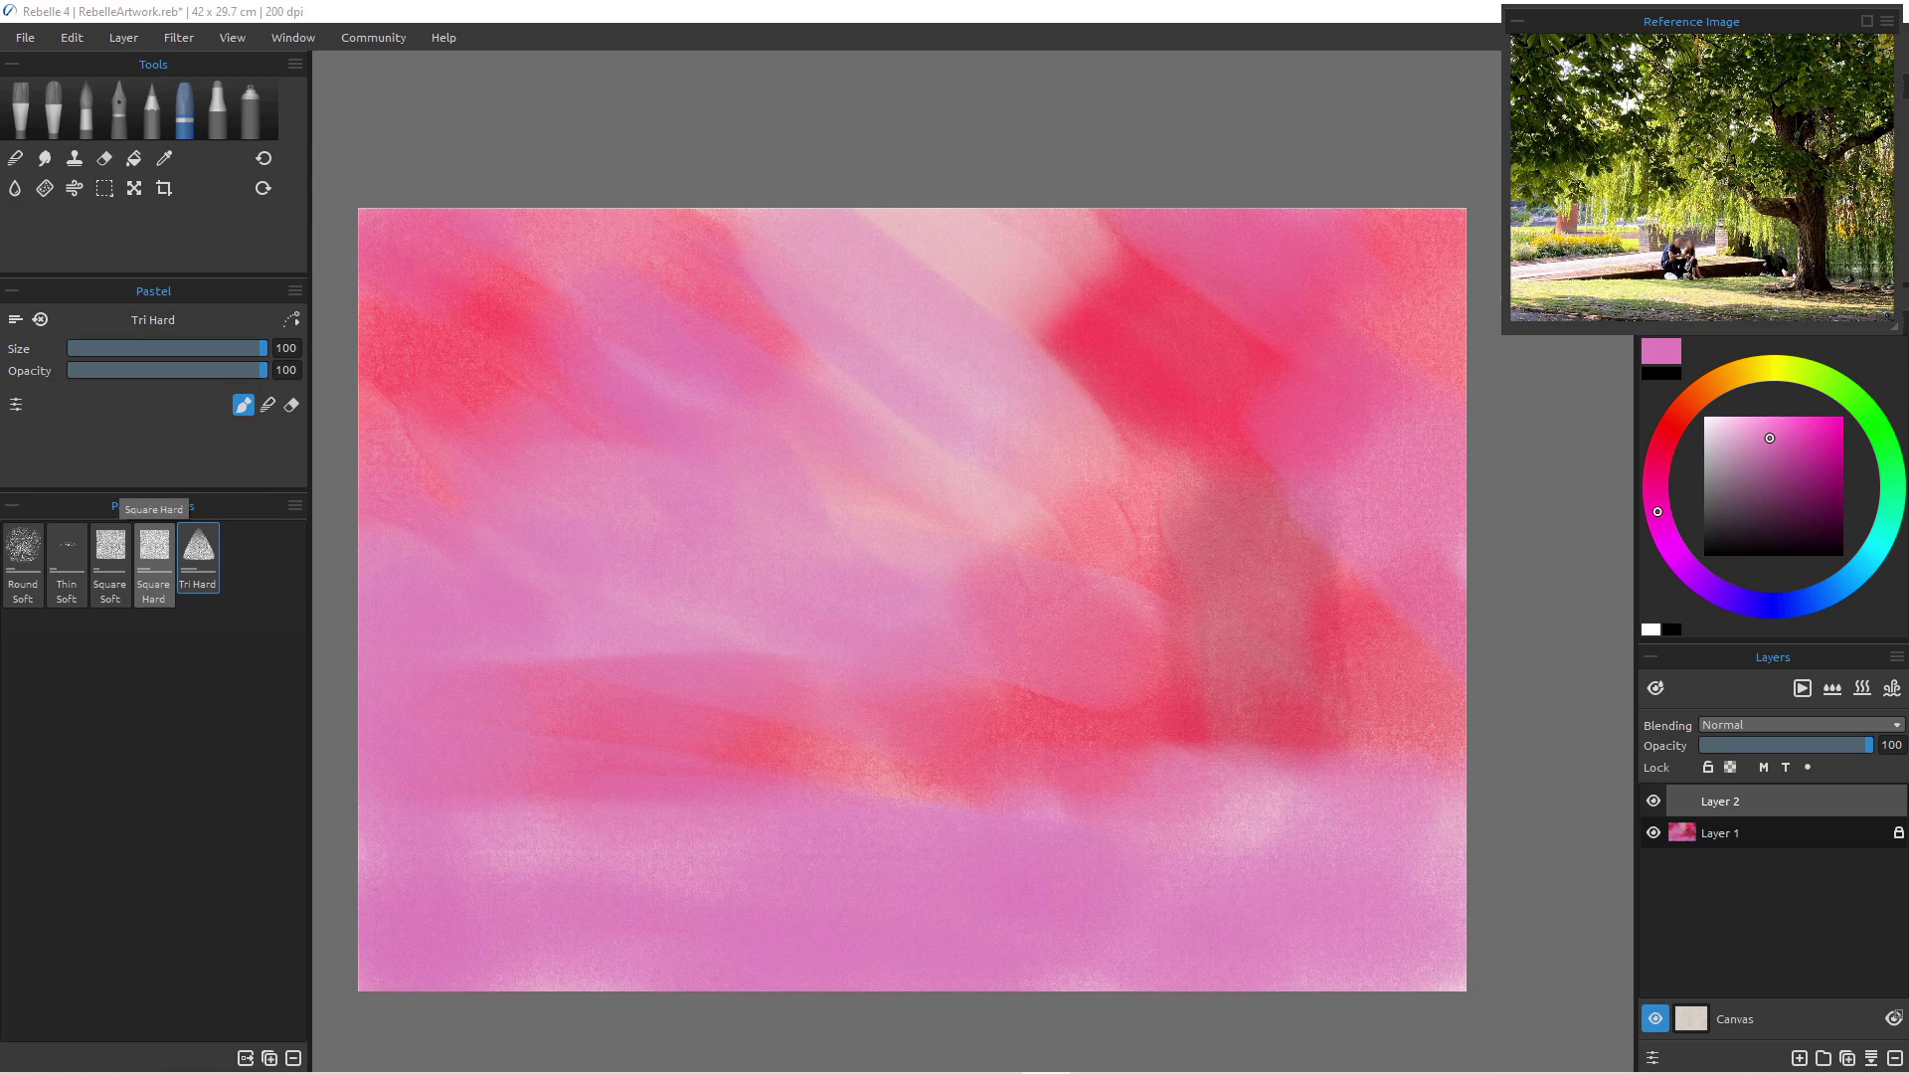
left_click(155, 547)
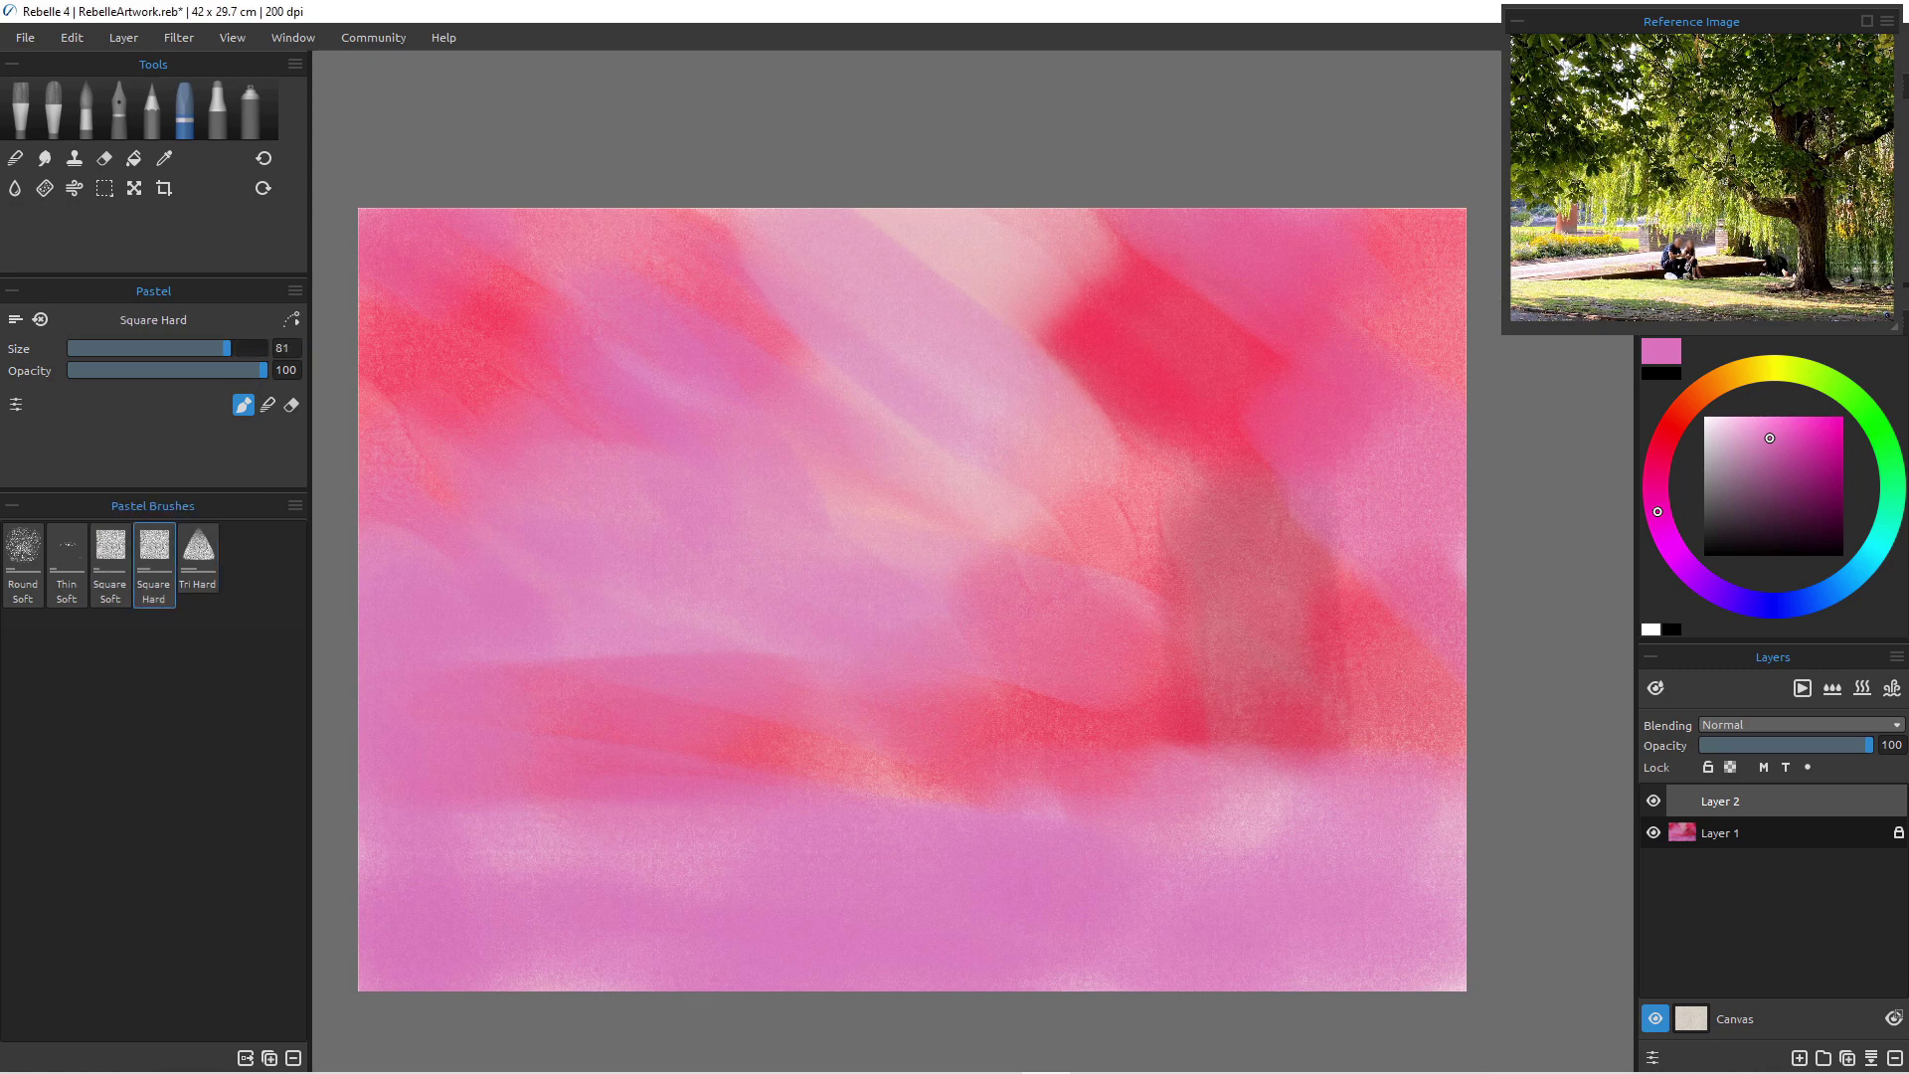
- Pick a dark plum and block in the tree trunk on Layer 2 from the canvas's upper edge down to its base
left_click_drag(1770, 437, 1785, 500)
mouse_move(1207, 529)
left_mouse_down()
mouse_move(1233, 745)
mouse_move(1277, 757)
mouse_move(1248, 423)
mouse_move(1233, 559)
left_mouse_up()
left_click_drag(1190, 283, 1192, 305)
left_click_drag(1216, 493, 1229, 555)
mouse_move(1259, 714)
left_mouse_down()
mouse_move(1279, 759)
mouse_move(1213, 709)
mouse_move(1262, 795)
mouse_move(1225, 775)
mouse_move(1229, 796)
mouse_move(1231, 710)
mouse_move(1285, 820)
mouse_move(1226, 647)
mouse_move(1246, 762)
mouse_move(1219, 817)
mouse_move(1218, 727)
left_mouse_up()
mouse_move(1228, 259)
left_mouse_down()
mouse_move(1238, 193)
mouse_move(1233, 402)
left_mouse_up()
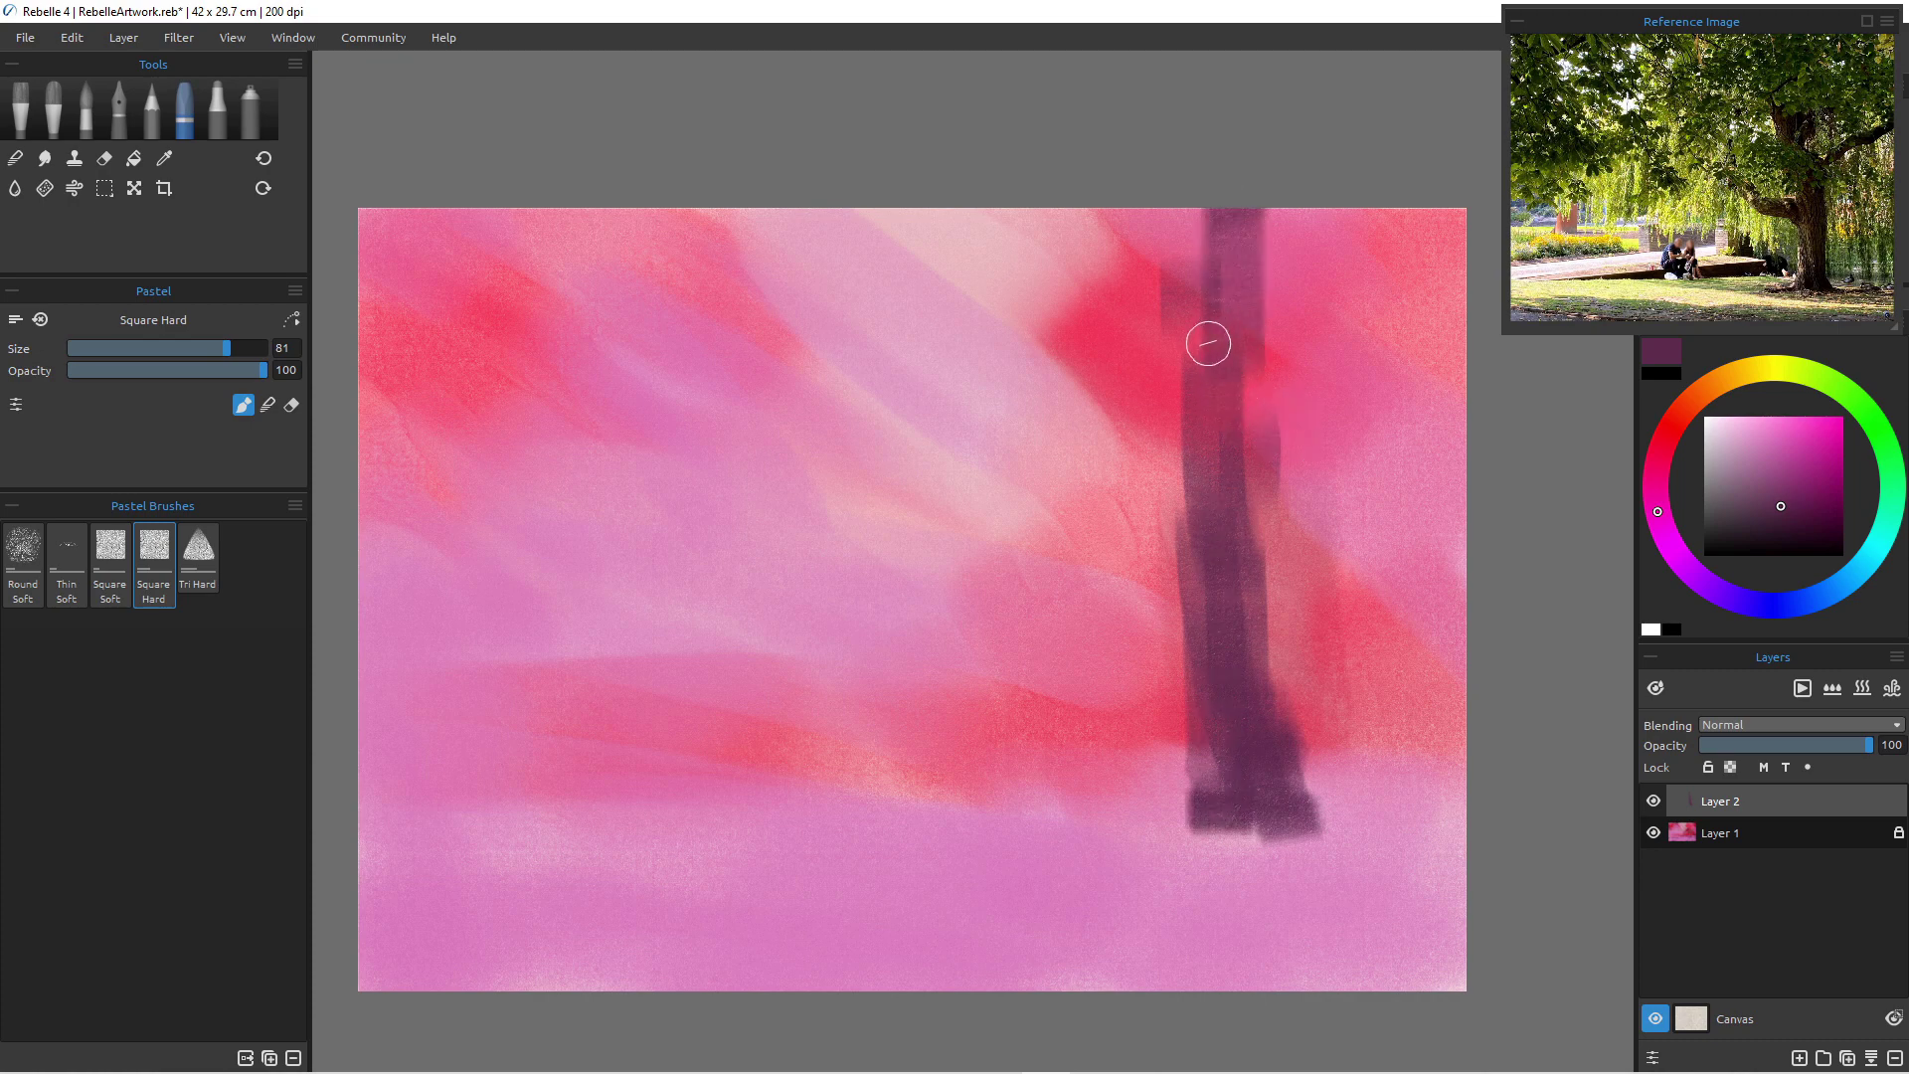
- At brush size 60, paint a second stem forking up left of the trunk and a branch rising to the canvas's right edge
key("bracketleft")
key("bracketleft")
left_click_drag(1137, 191, 1225, 457)
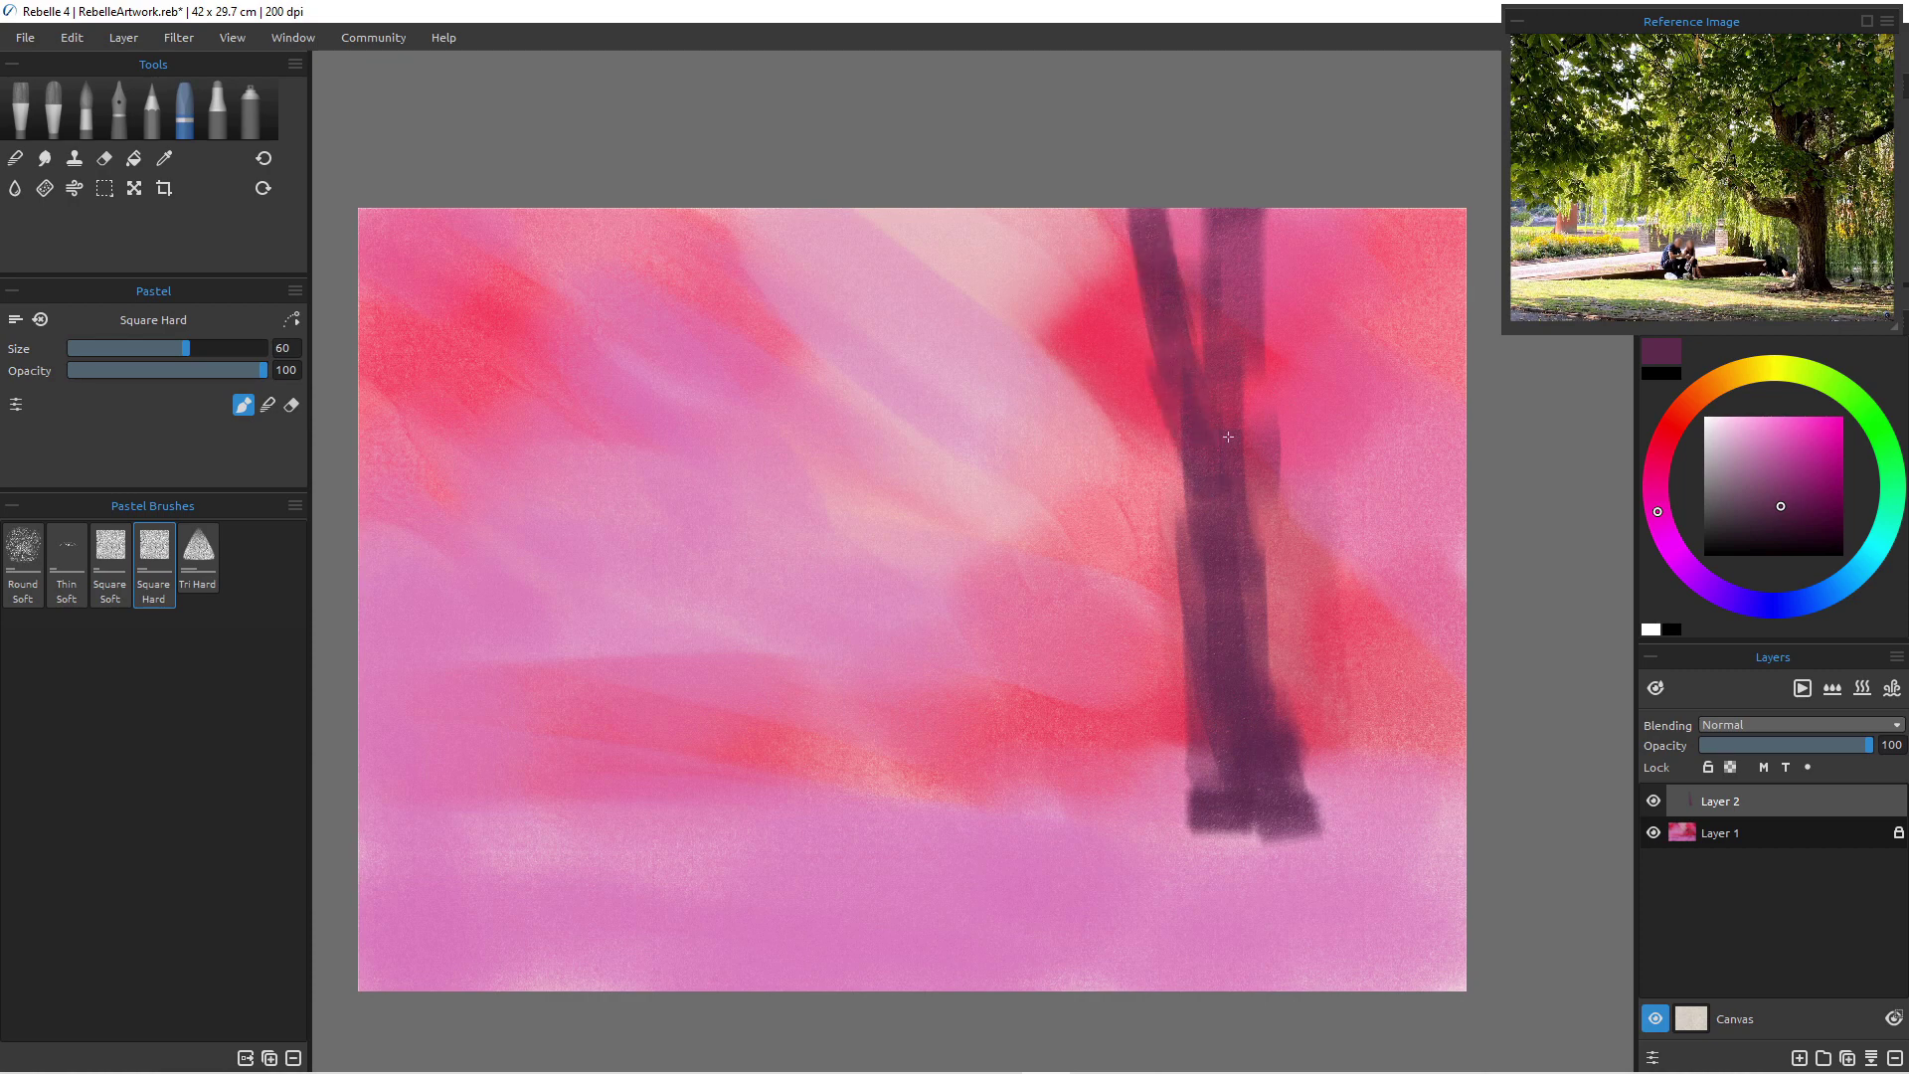
left_click_drag(1454, 420, 1273, 499)
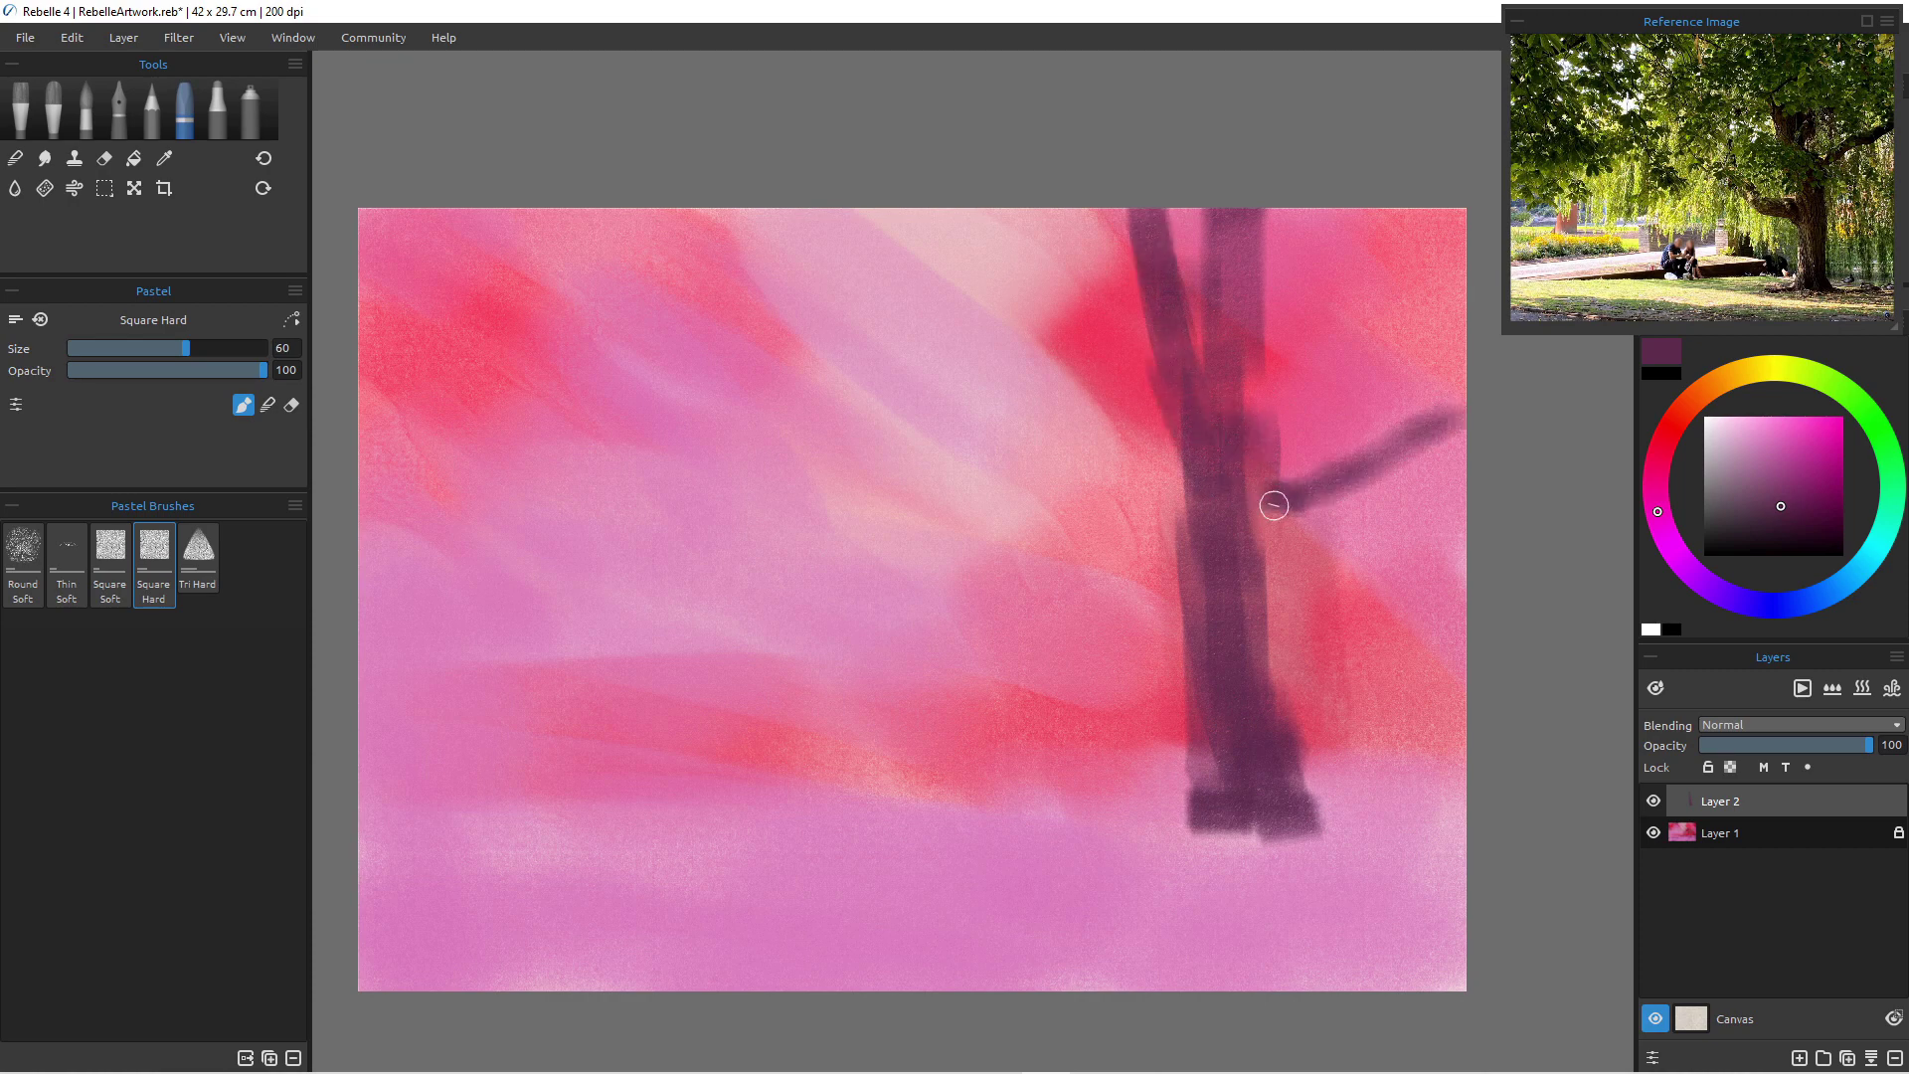
mouse_move(1459, 394)
left_mouse_down()
mouse_move(1281, 499)
mouse_move(1305, 480)
mouse_move(1268, 518)
mouse_move(1323, 485)
mouse_move(1250, 543)
mouse_move(1277, 484)
left_mouse_up()
left_click_drag(1466, 340, 1414, 422)
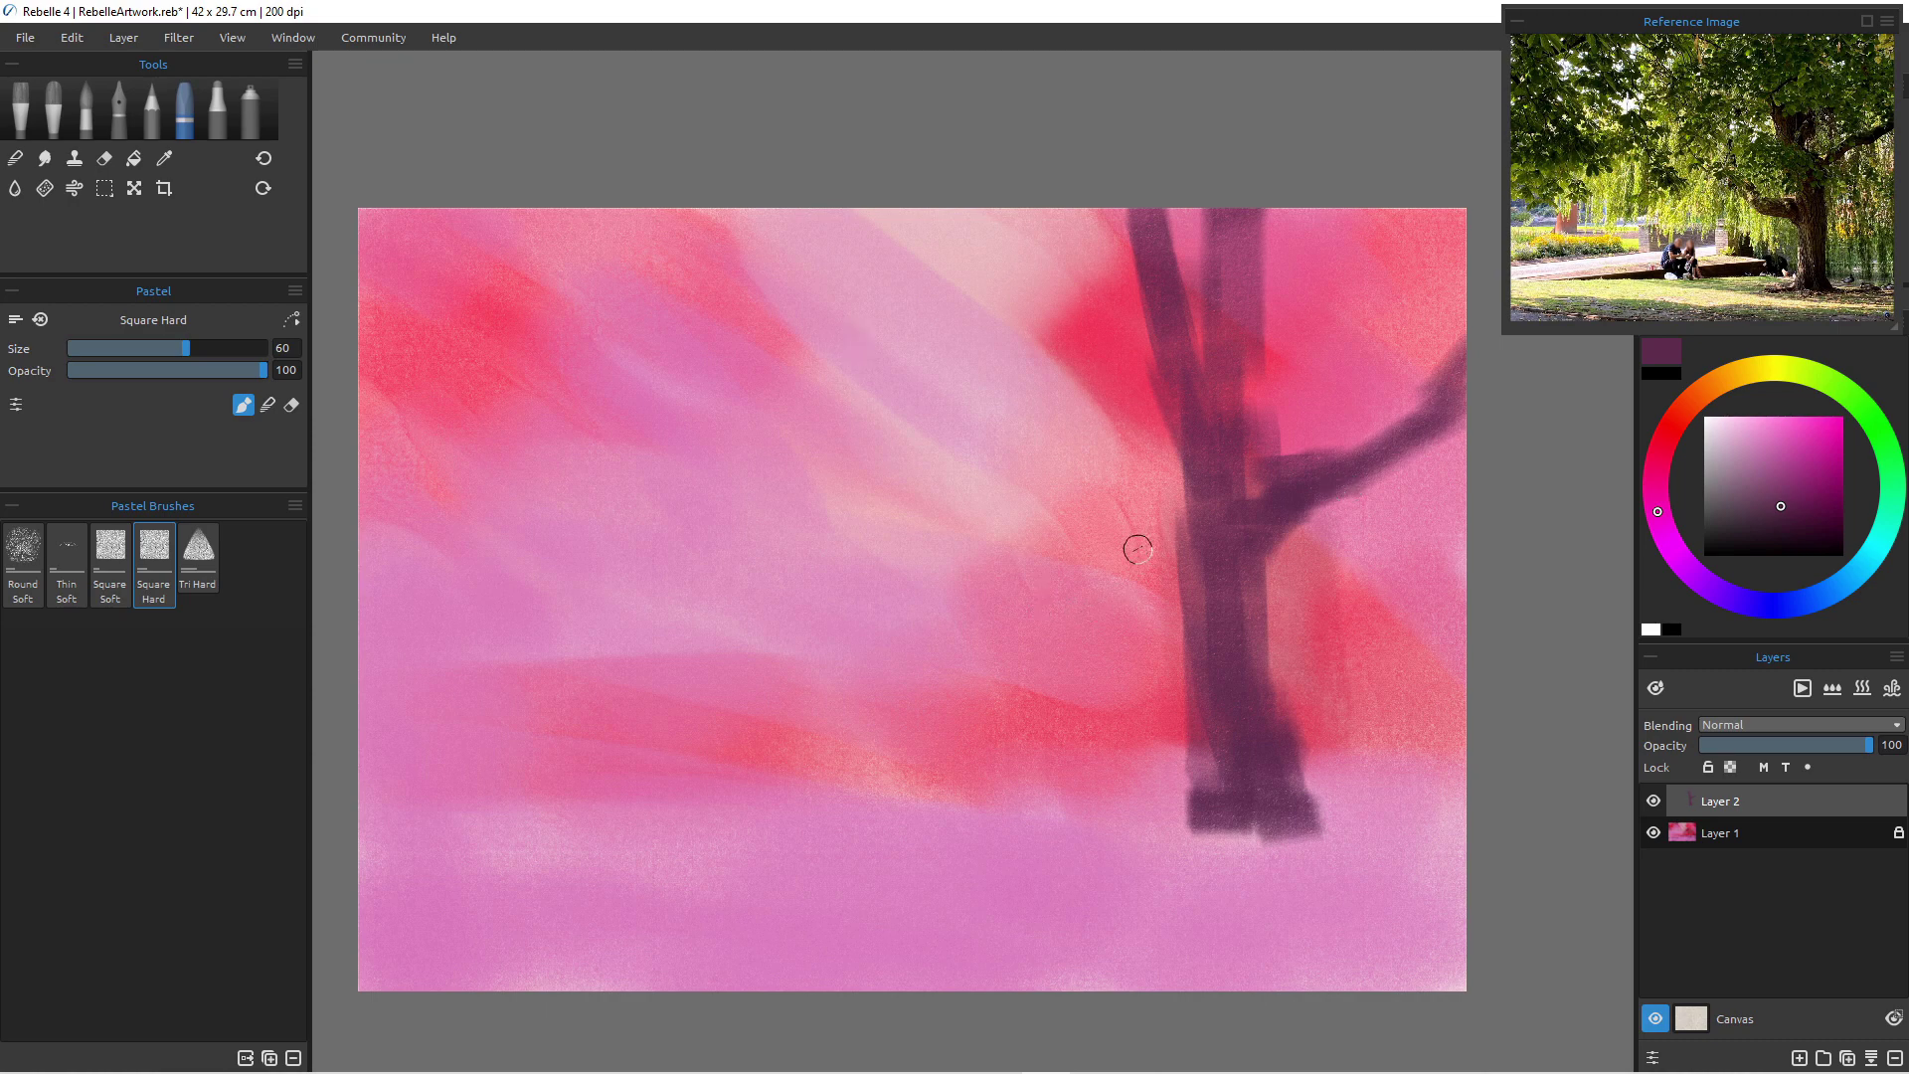
- Paint a long branch reaching left from the trunk, thicken the trunk's left side, and trim the branch tip with sampled light pink
mouse_move(933, 499)
left_mouse_down()
mouse_move(1020, 510)
mouse_move(1127, 585)
mouse_move(1154, 572)
mouse_move(1170, 504)
mouse_move(1146, 630)
mouse_move(1168, 609)
mouse_move(1188, 626)
mouse_move(1184, 825)
mouse_move(1194, 723)
mouse_move(1189, 767)
left_mouse_up()
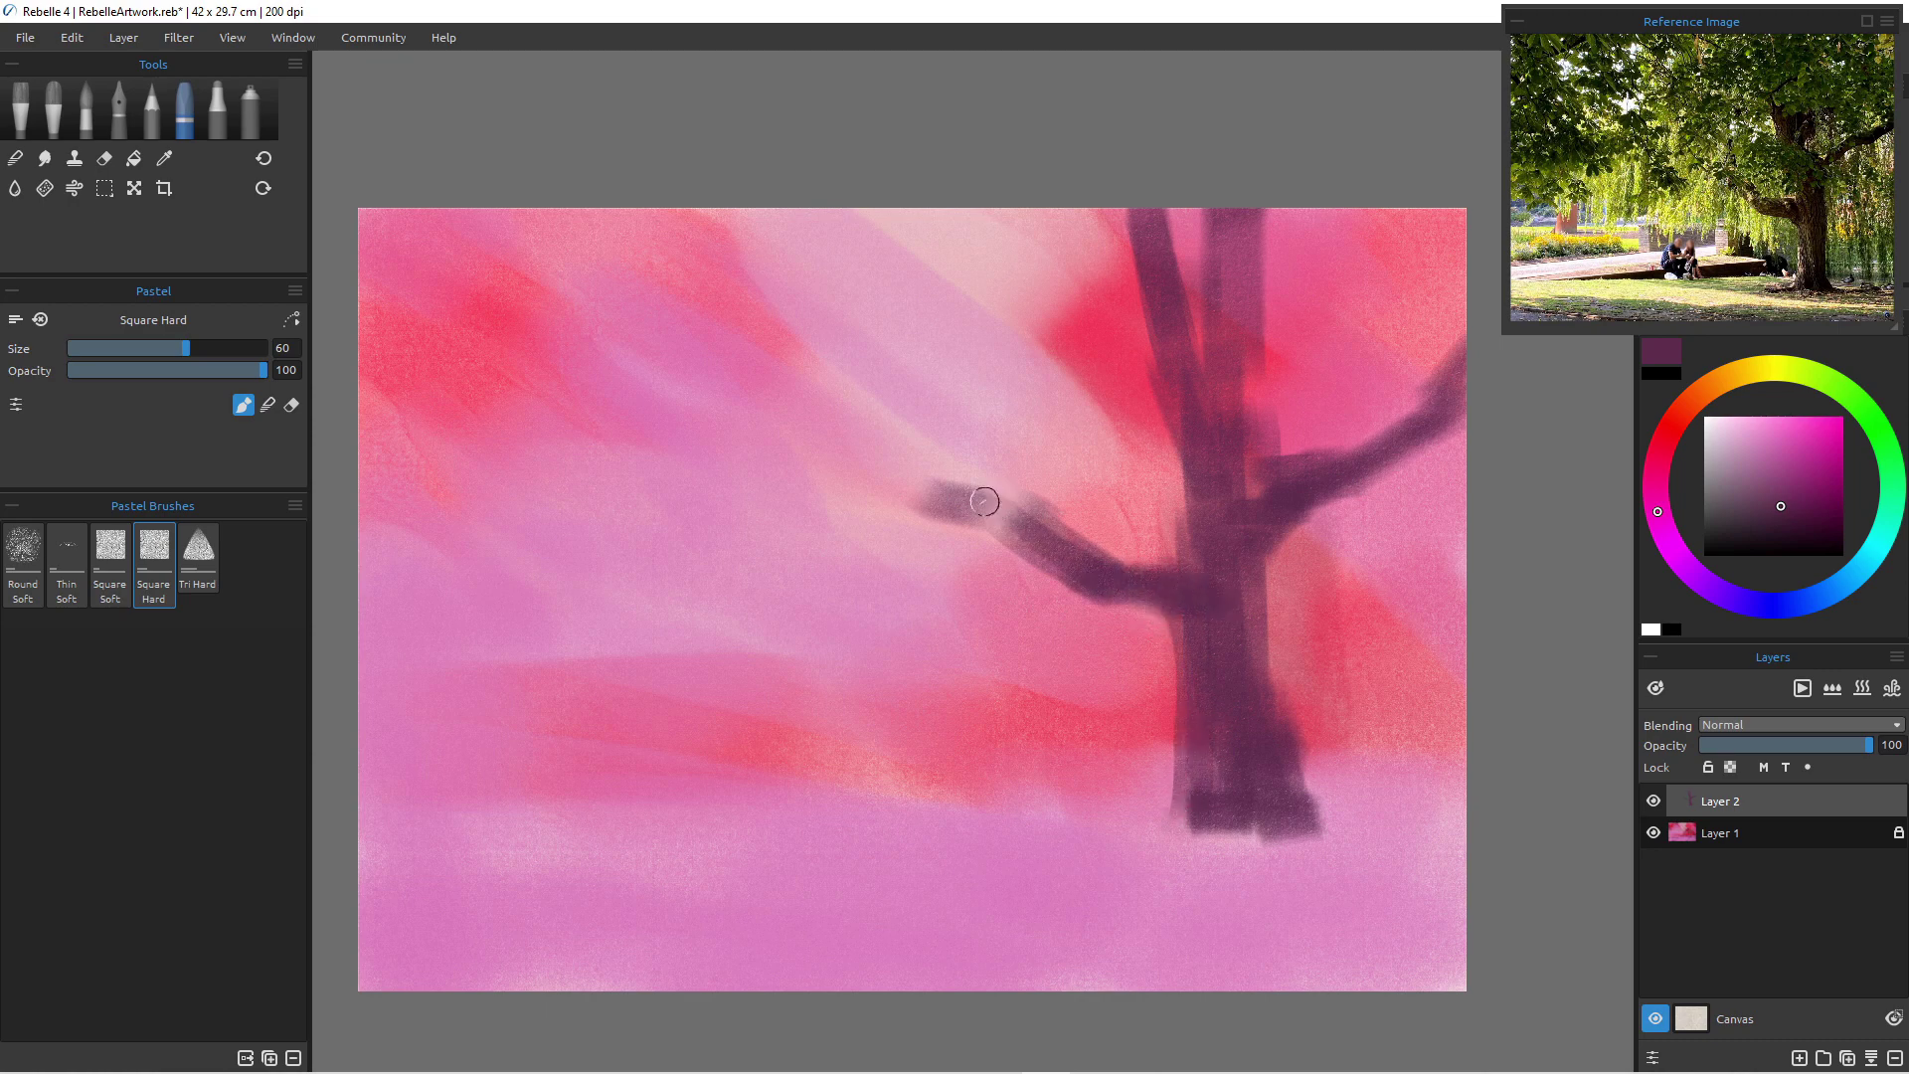
left_click_drag(1045, 521, 955, 472)
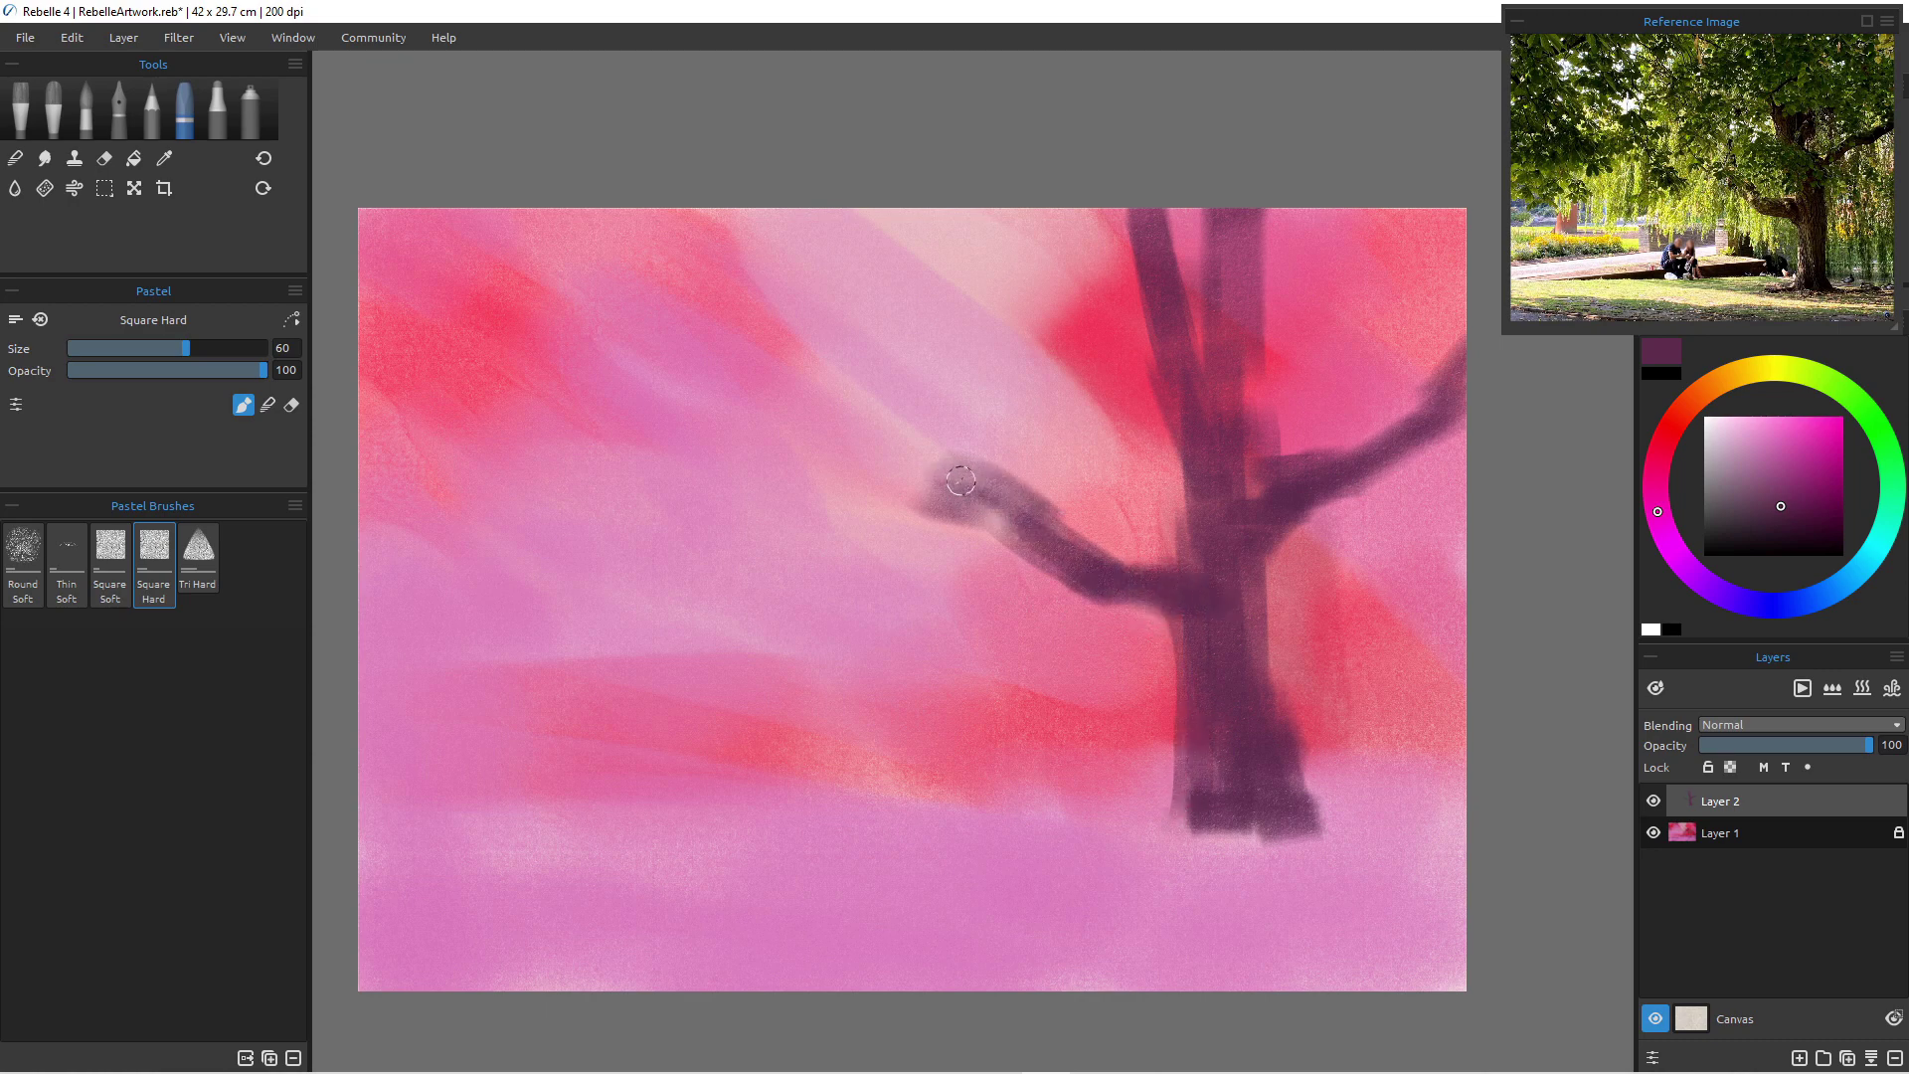
left_click(925, 537, "alt")
mouse_move(925, 487)
left_mouse_down()
mouse_move(1029, 572)
mouse_move(930, 530)
left_mouse_up()
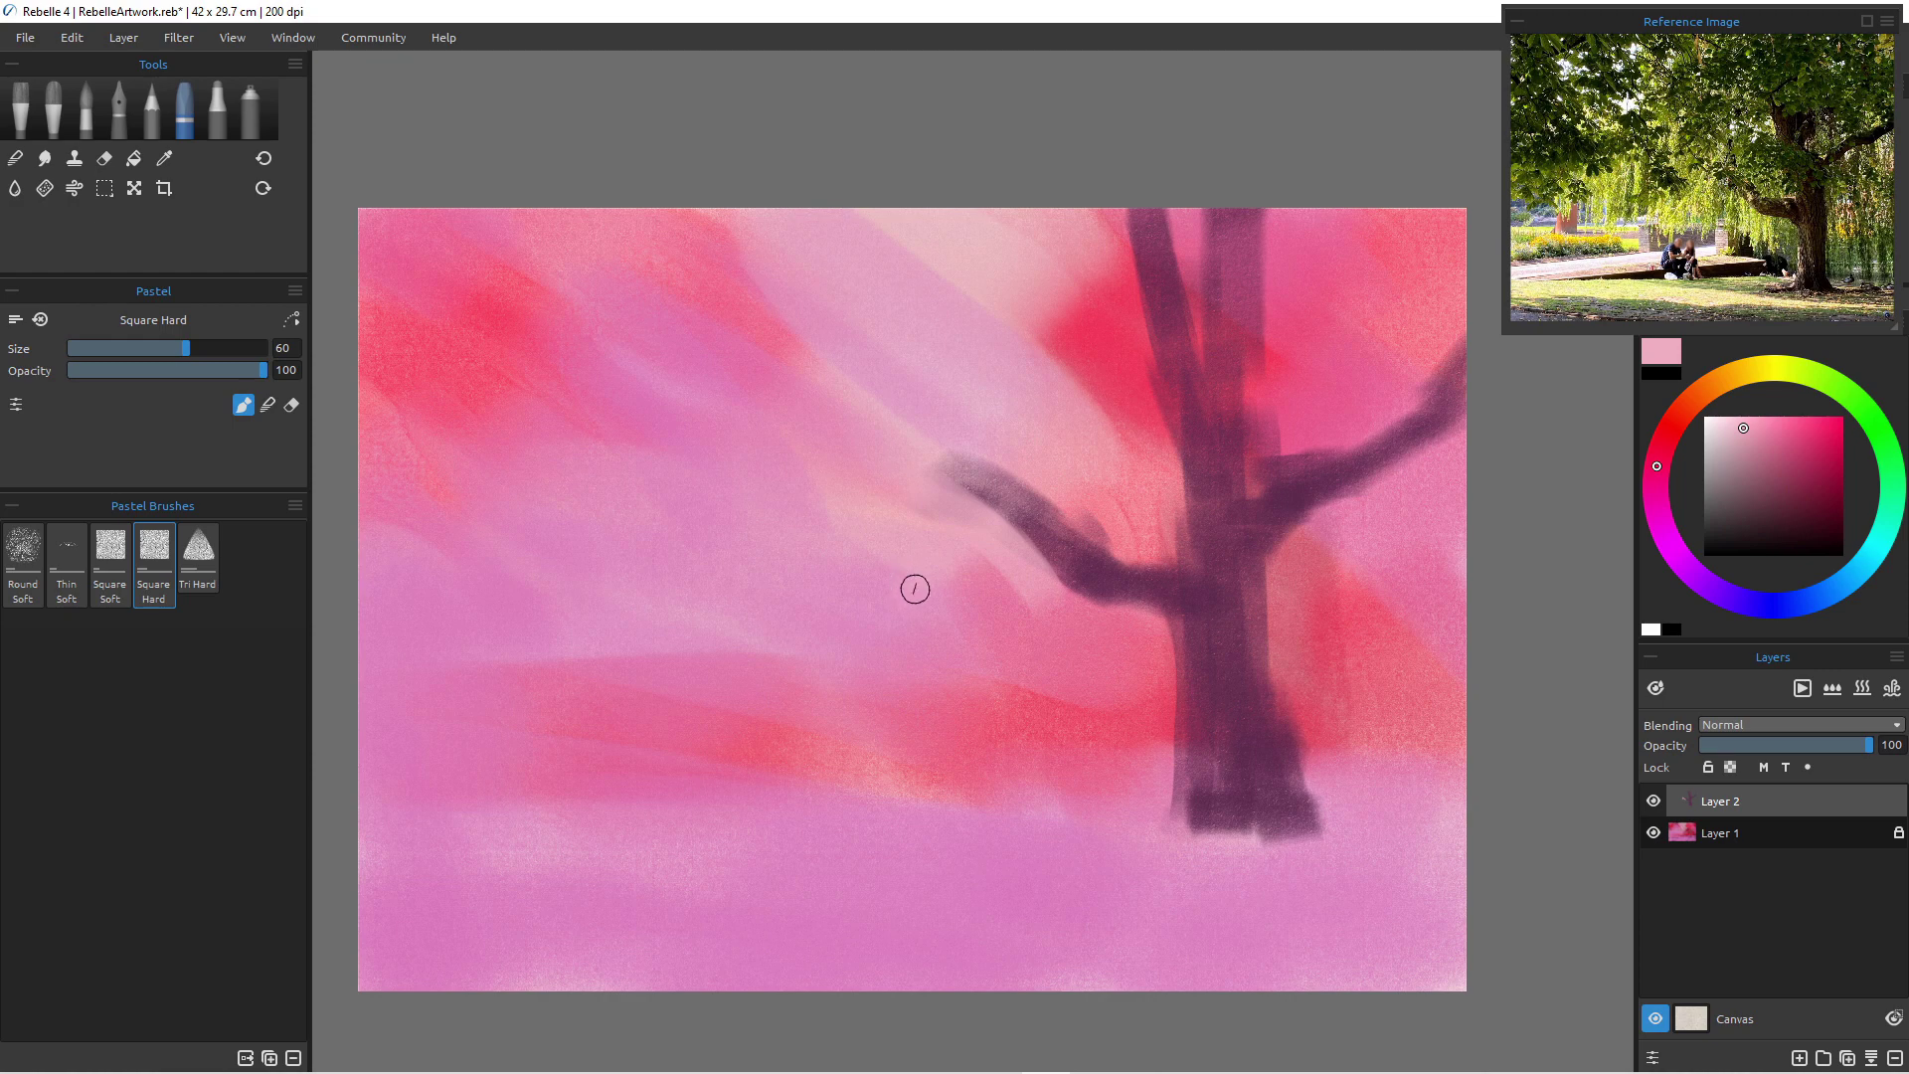
- Pick a dark teal and block in foliage over the canvas's upper left area with the brush at size 100
left_click(1760, 604)
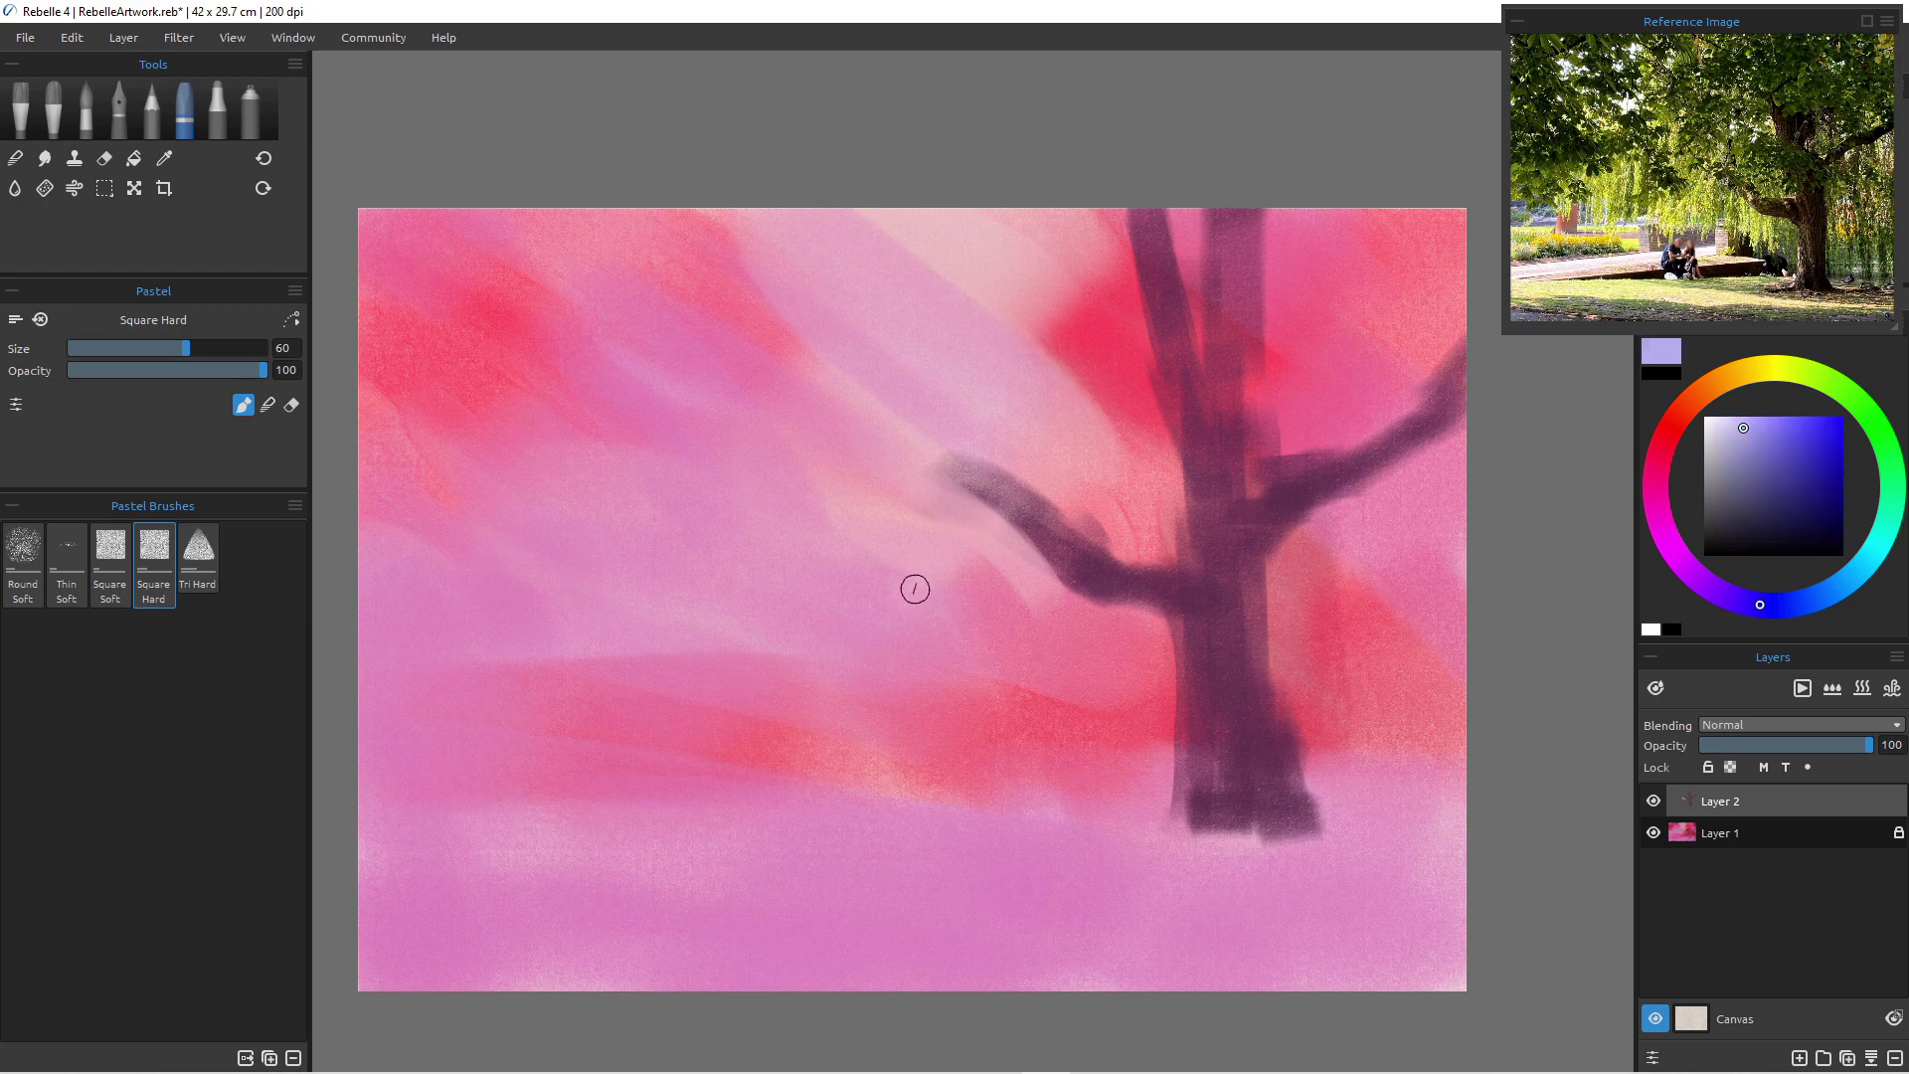
left_click(1867, 412)
mouse_move(1743, 428)
left_mouse_down()
mouse_move(1760, 517)
mouse_move(1794, 508)
left_mouse_up()
left_click(1885, 528)
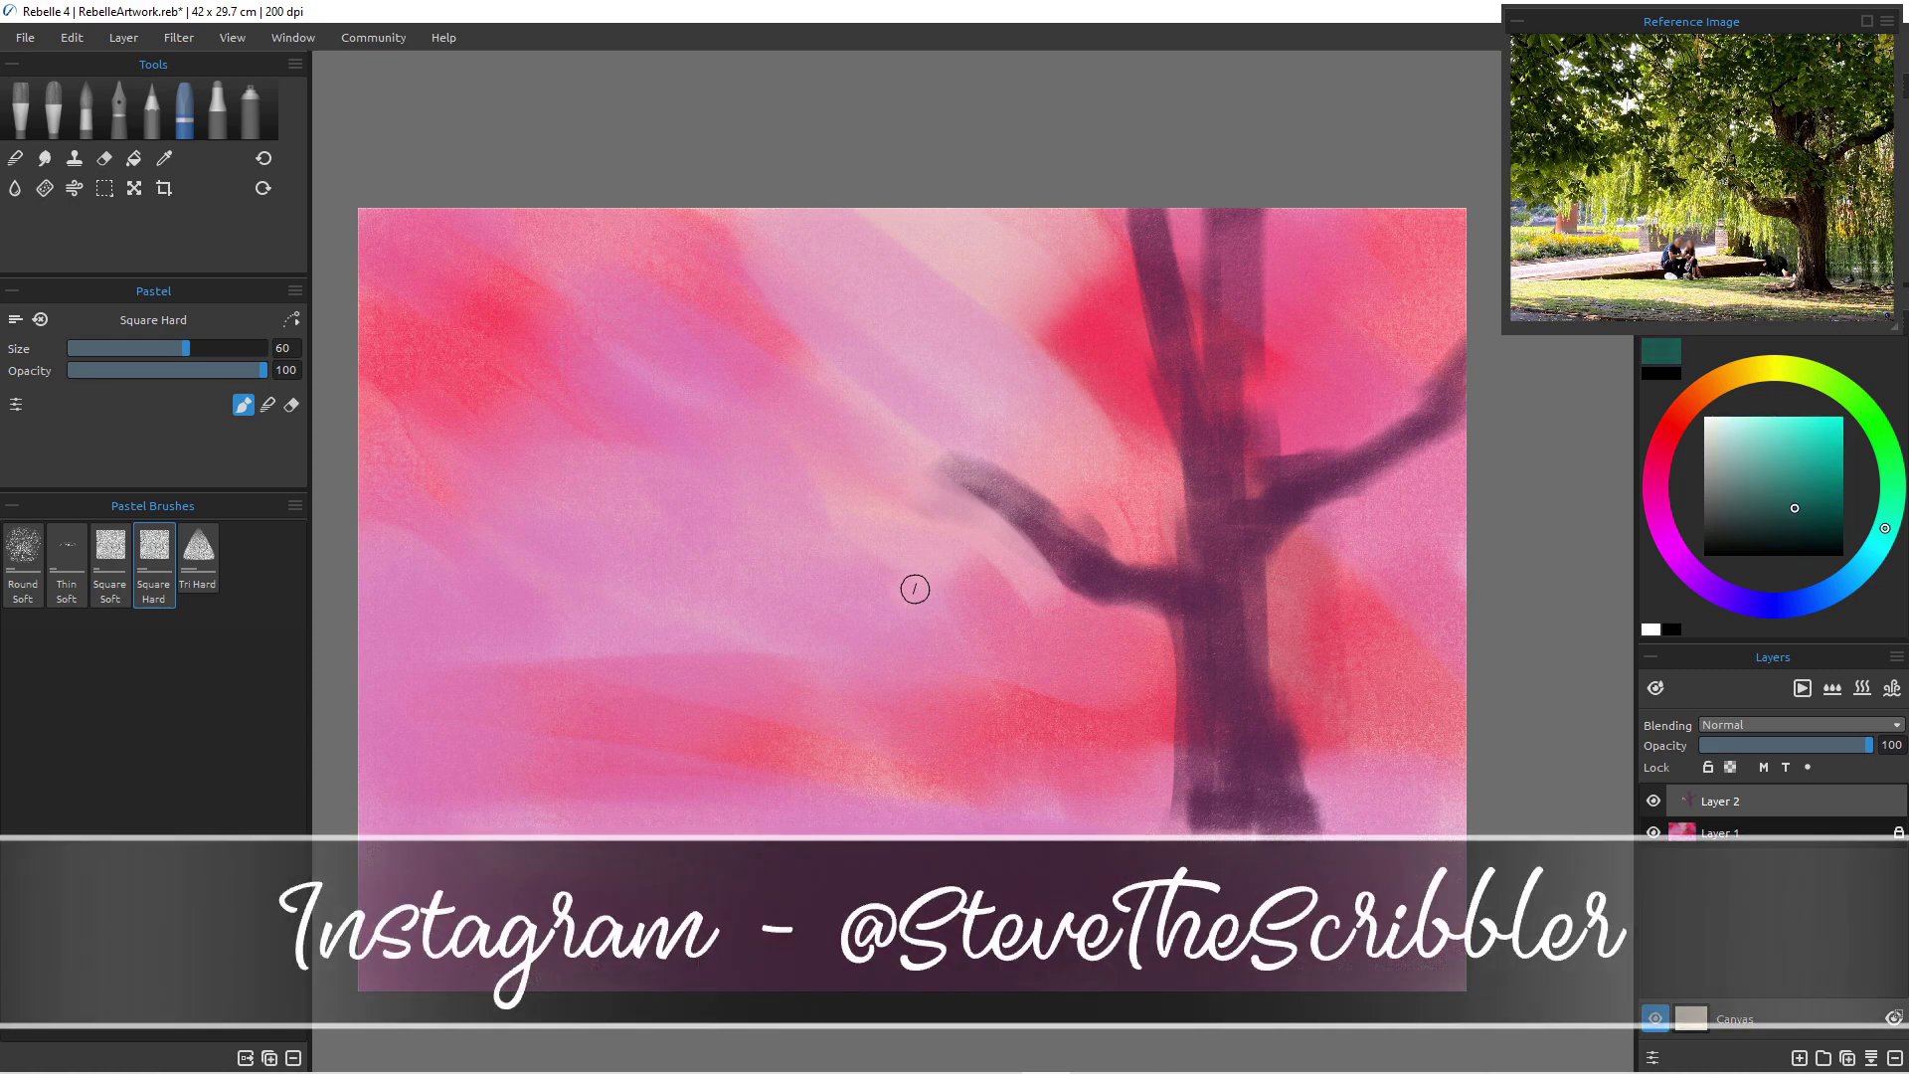
key("]")
key("]")
key("]")
left_click_drag(453, 234, 712, 328)
mouse_move(557, 226)
left_mouse_down()
mouse_move(800, 254)
mouse_move(388, 236)
mouse_move(497, 308)
mouse_move(363, 472)
left_mouse_up()
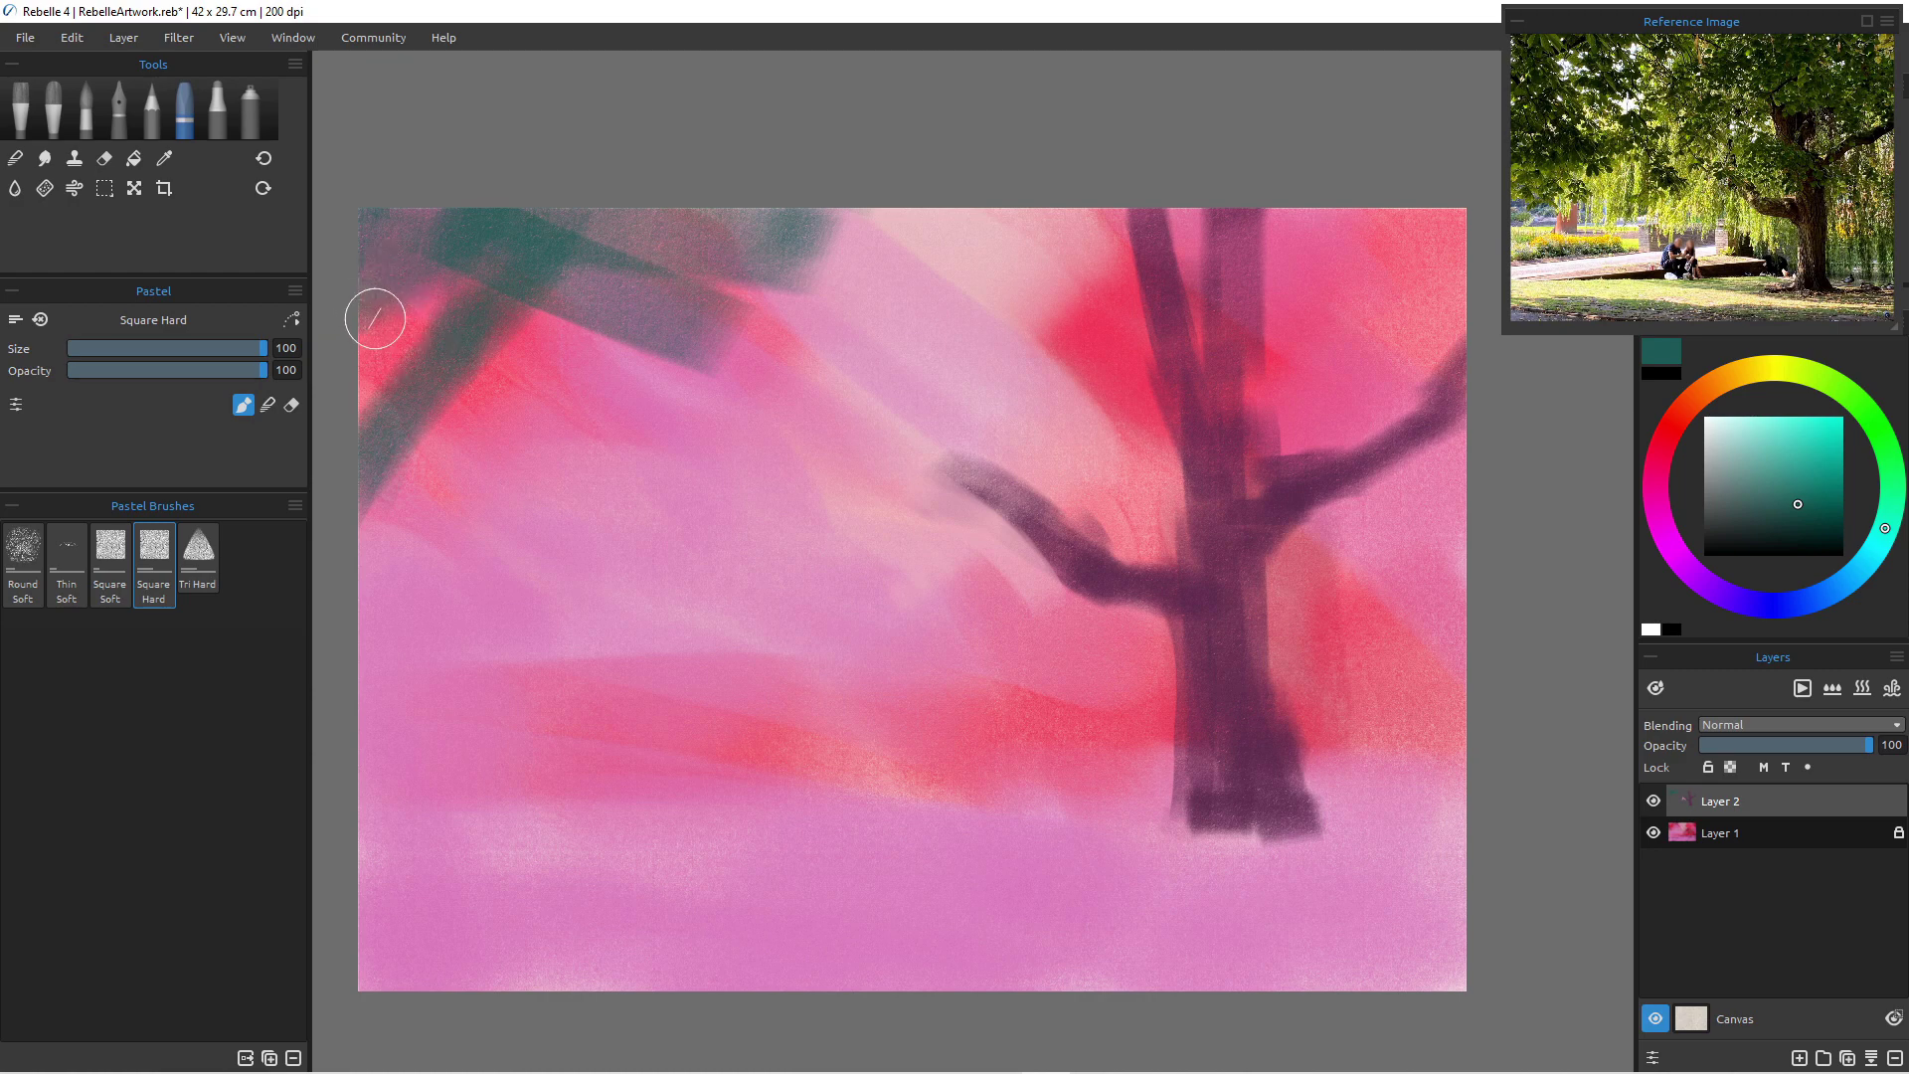
mouse_move(379, 307)
left_mouse_down()
mouse_move(567, 430)
mouse_move(476, 329)
mouse_move(639, 387)
mouse_move(615, 334)
mouse_move(498, 418)
mouse_move(645, 474)
mouse_move(398, 409)
mouse_move(406, 434)
mouse_move(387, 425)
mouse_move(507, 393)
mouse_move(546, 444)
mouse_move(548, 536)
mouse_move(496, 439)
mouse_move(418, 488)
left_mouse_up()
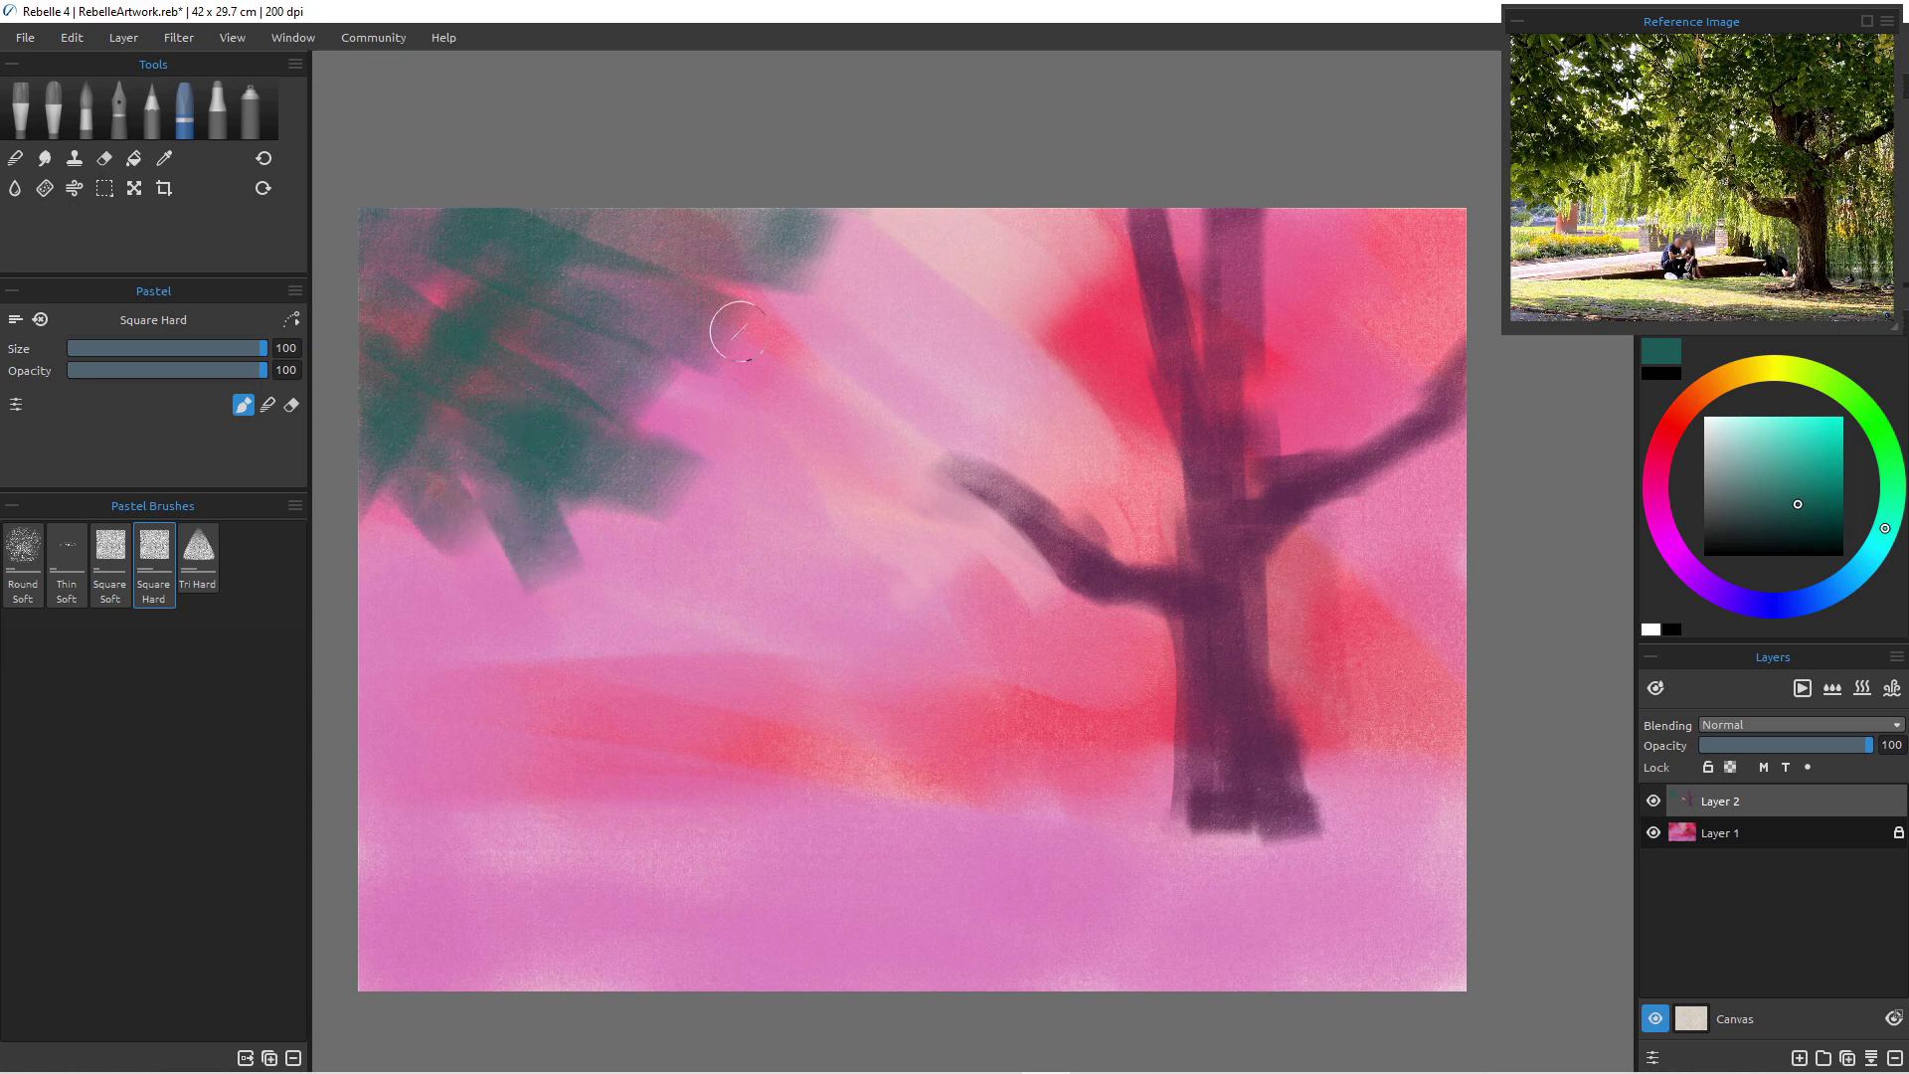
- Extend the teal foliage across the top middle of the canvas, over the upper trunk and into the upper right corner
mouse_move(831, 204)
left_mouse_down()
mouse_move(1014, 153)
mouse_move(1159, 183)
mouse_move(1114, 382)
mouse_move(885, 397)
mouse_move(895, 423)
mouse_move(1013, 419)
mouse_move(895, 387)
mouse_move(929, 439)
left_mouse_up()
mouse_move(1293, 211)
left_mouse_down()
mouse_move(1524, 384)
mouse_move(1474, 249)
mouse_move(1370, 134)
left_mouse_up()
mouse_move(1277, 243)
left_mouse_down()
mouse_move(1365, 402)
mouse_move(1508, 447)
left_mouse_up()
left_click_drag(1318, 422, 1487, 596)
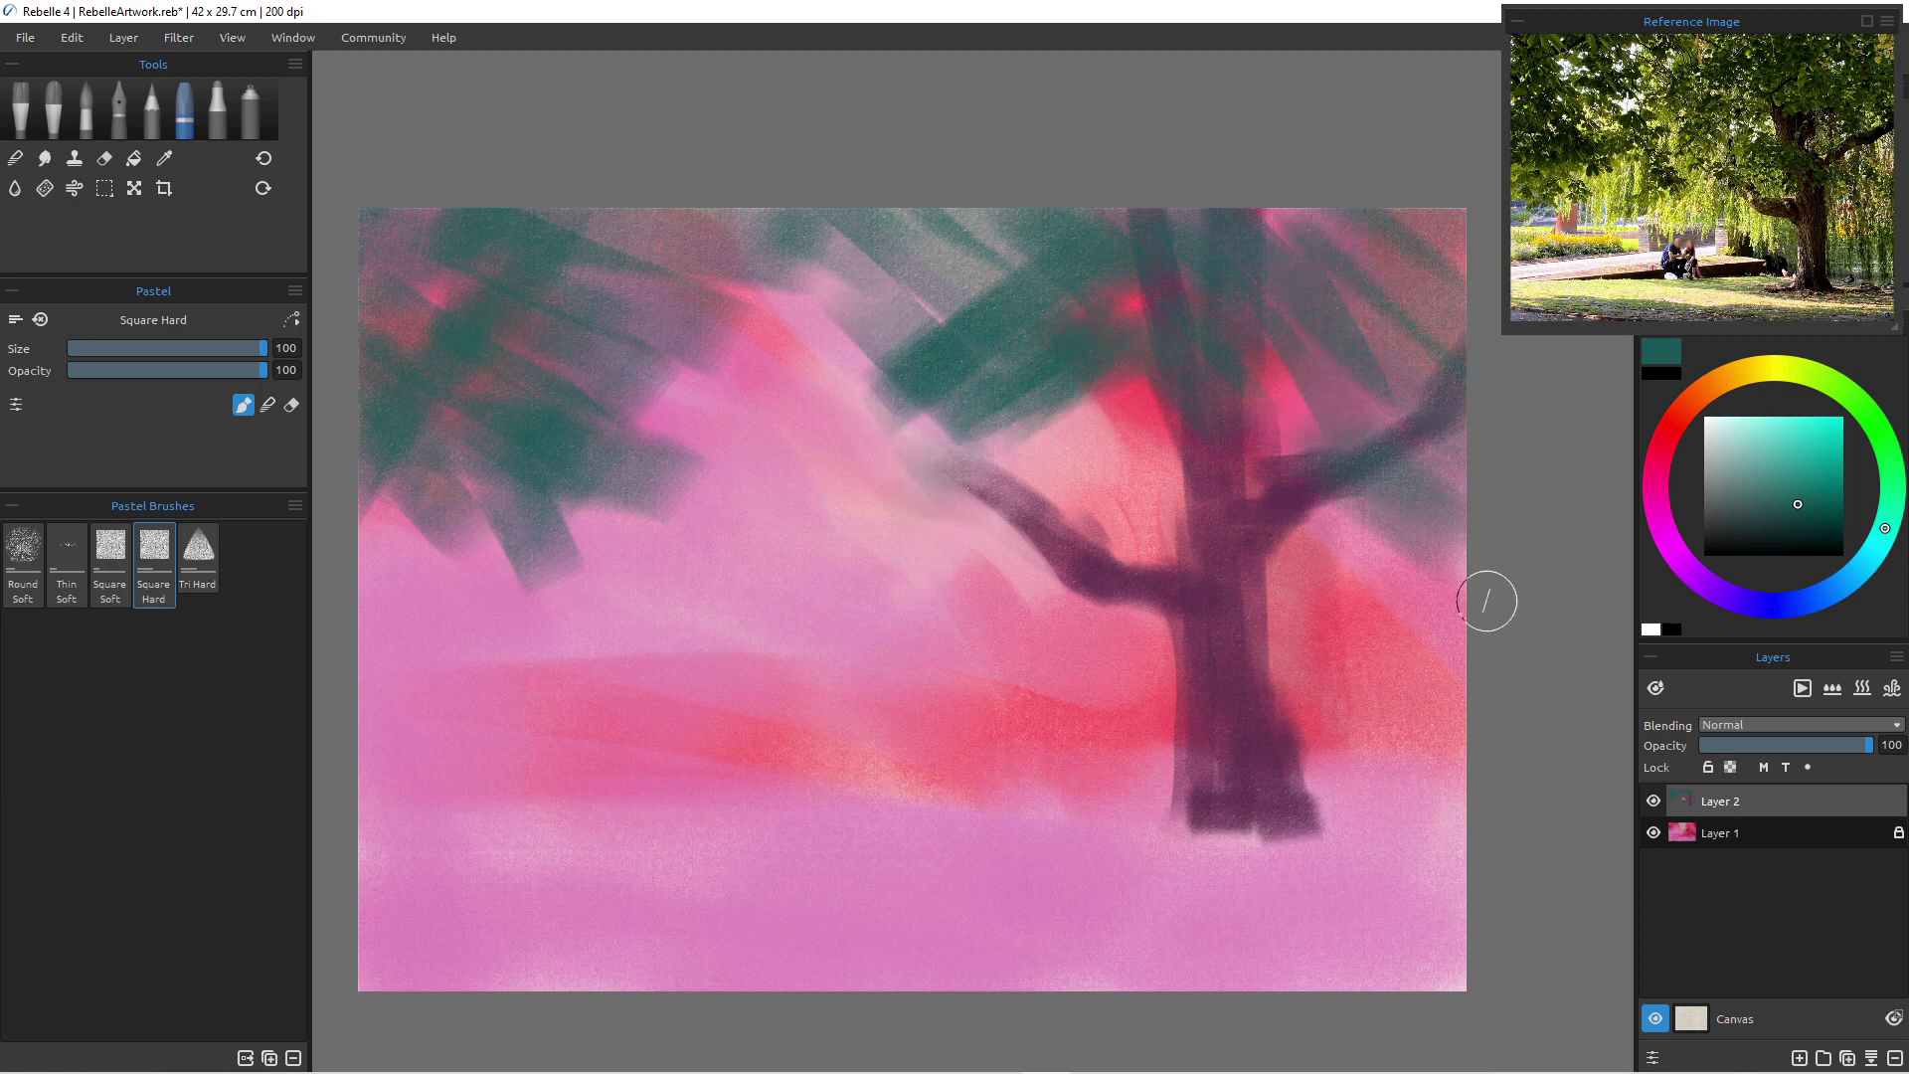
left_click_drag(1392, 264, 1432, 343)
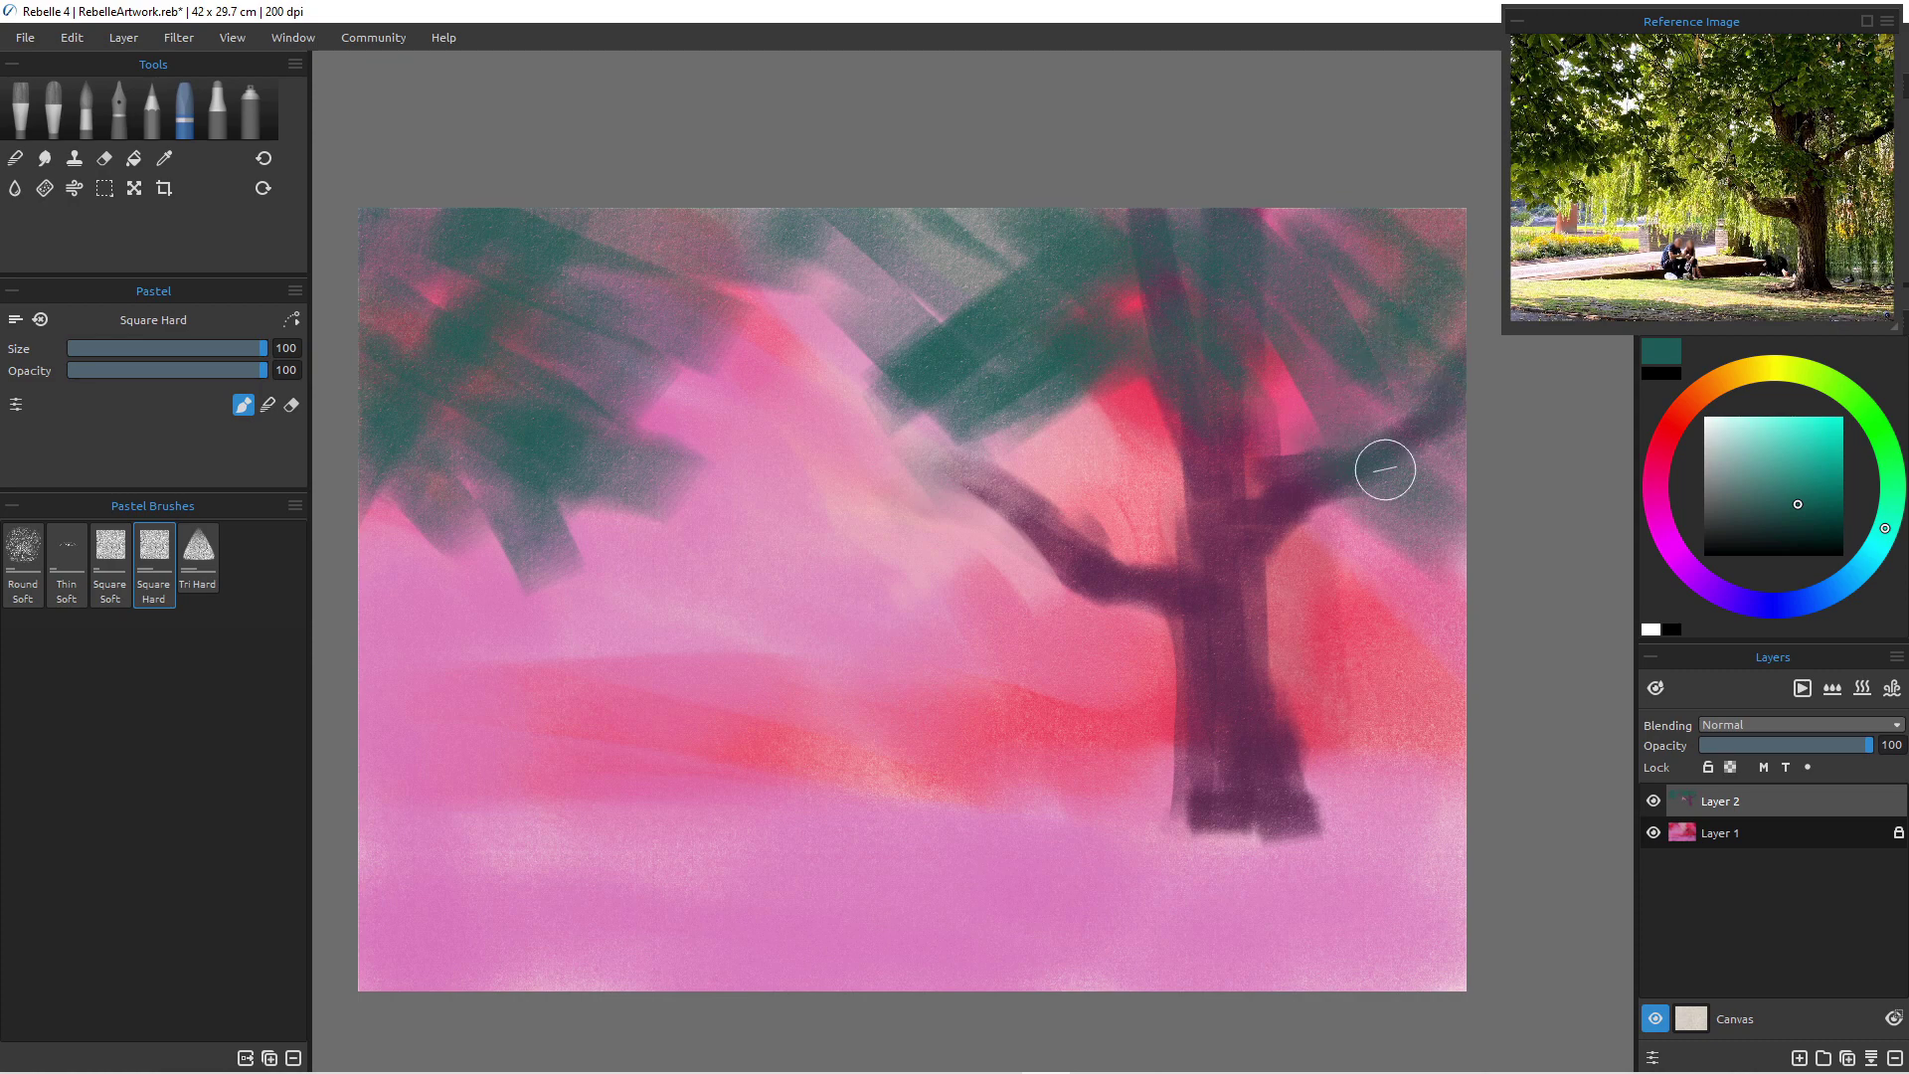
- Paint hanging teal foliage around the trunk and branches, lengthen the left foliage mass, and shade the trunk's lower left side
mouse_move(1268, 417)
left_mouse_down()
mouse_move(1332, 557)
mouse_move(1439, 487)
mouse_move(1428, 630)
mouse_move(1329, 513)
mouse_move(1255, 624)
left_mouse_up()
left_click_drag(1071, 429, 1174, 509)
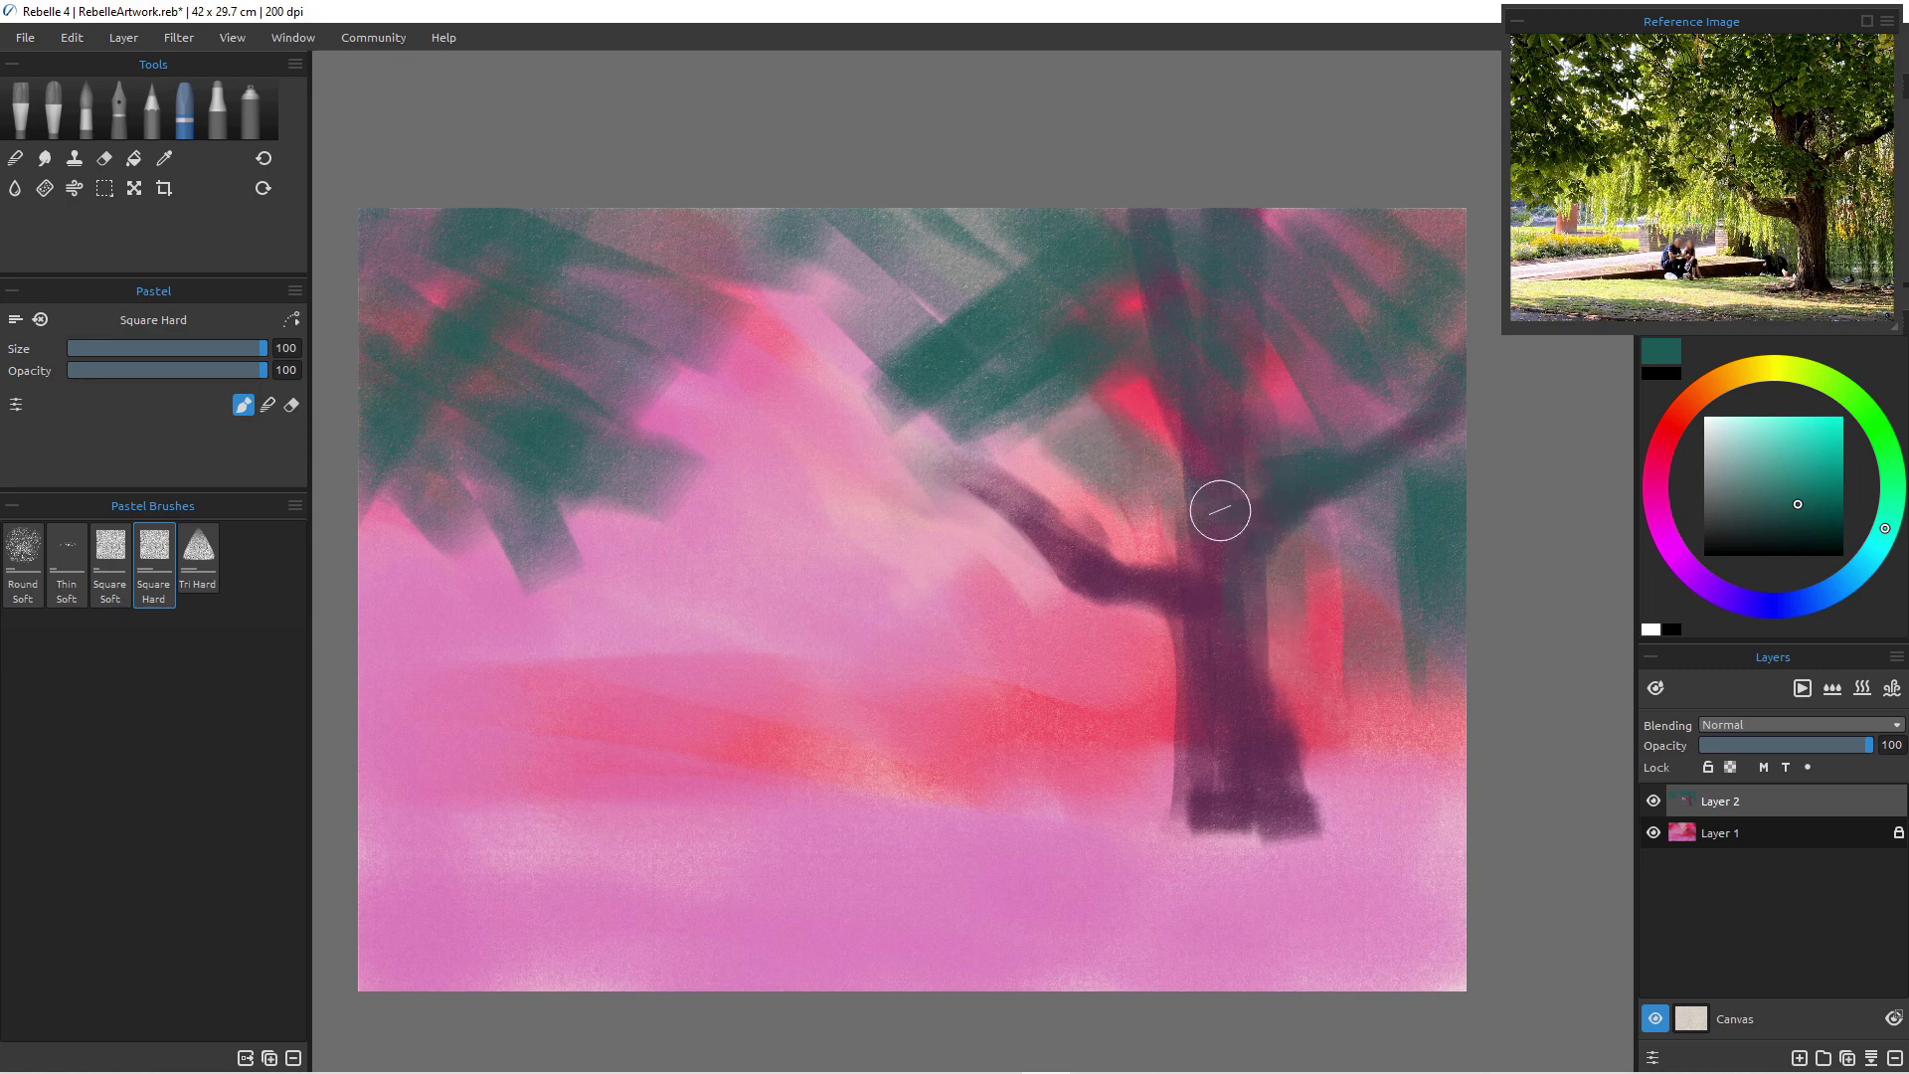
mouse_move(860, 383)
left_mouse_down()
mouse_move(905, 487)
mouse_move(900, 527)
left_mouse_up()
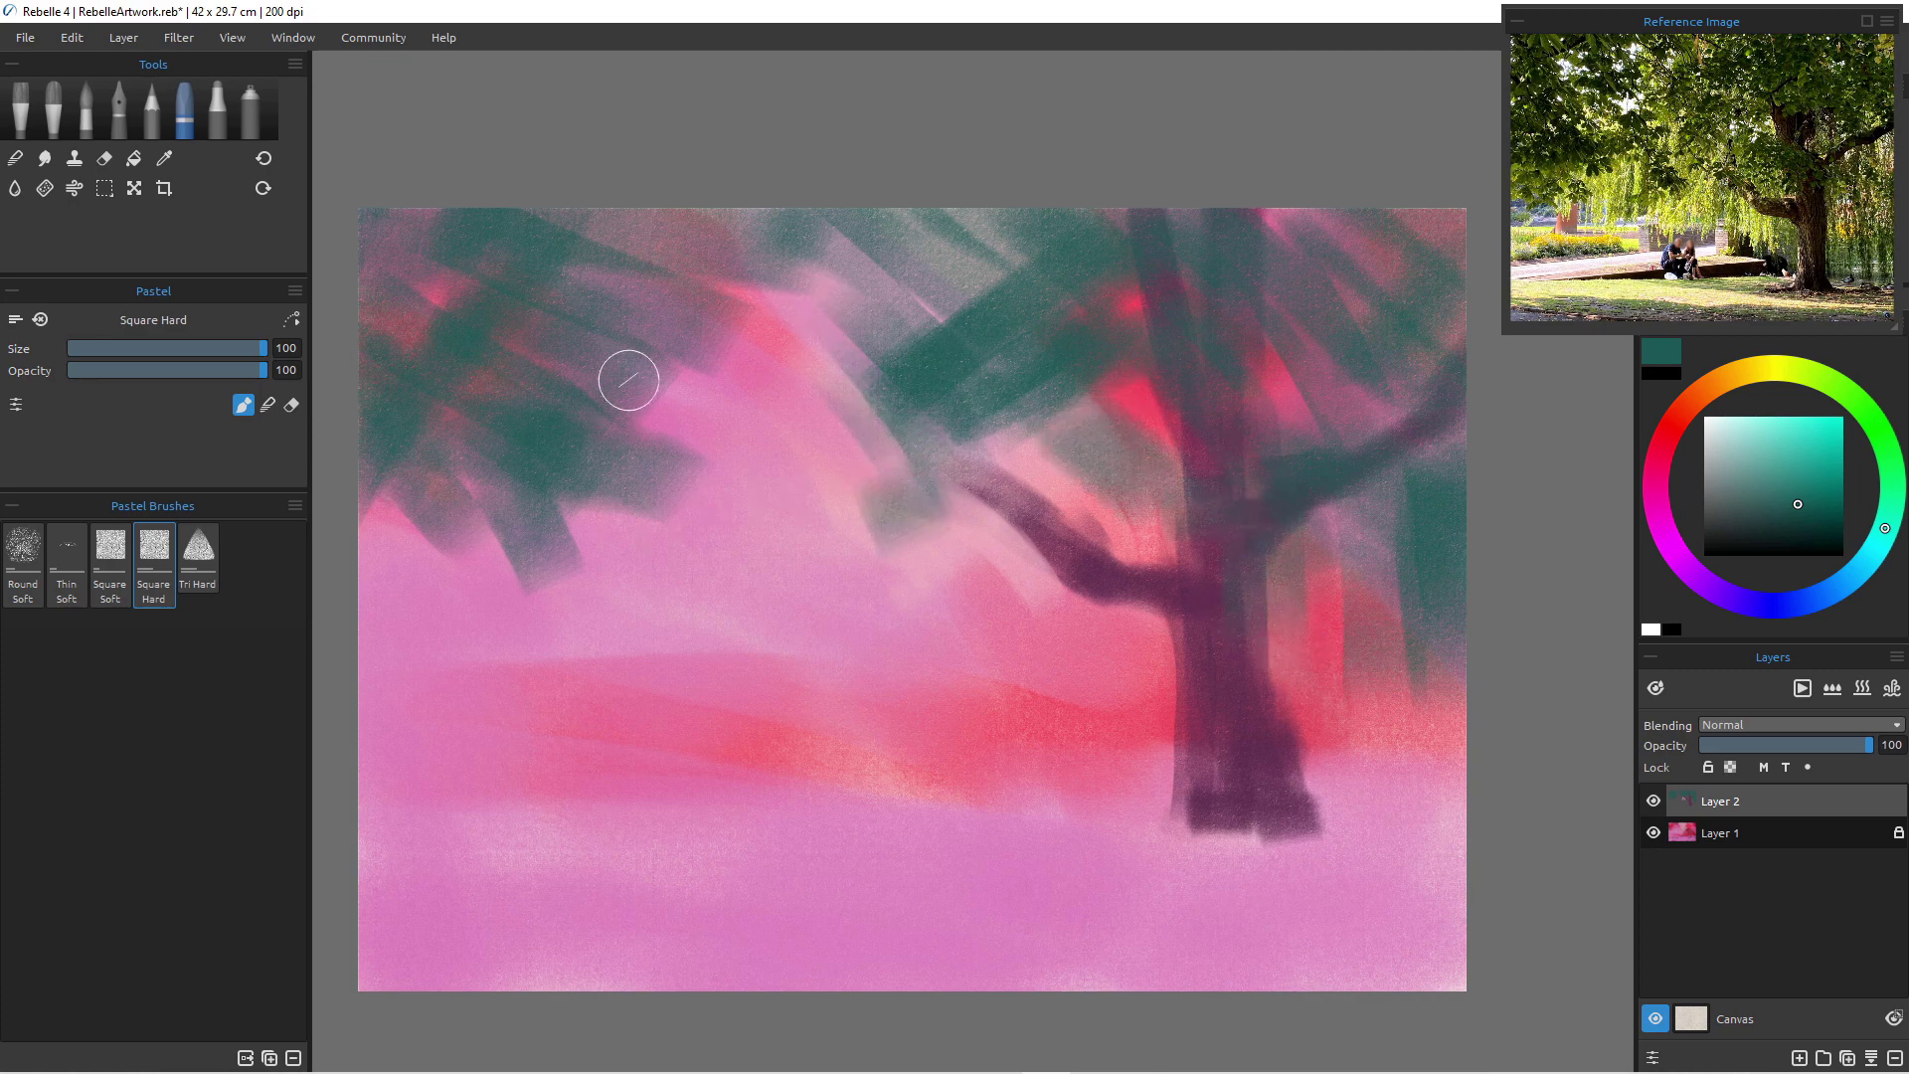
mouse_move(642, 346)
left_mouse_down()
mouse_move(661, 423)
mouse_move(597, 451)
mouse_move(567, 546)
mouse_move(737, 634)
left_mouse_up()
mouse_move(1172, 639)
left_mouse_down()
mouse_move(1185, 801)
mouse_move(1160, 835)
left_mouse_up()
- Pick a darker teal and block in a rounded dark bush left of the trunk, with a shadow linking it to the trunk base
key("bracketleft")
key("bracketleft")
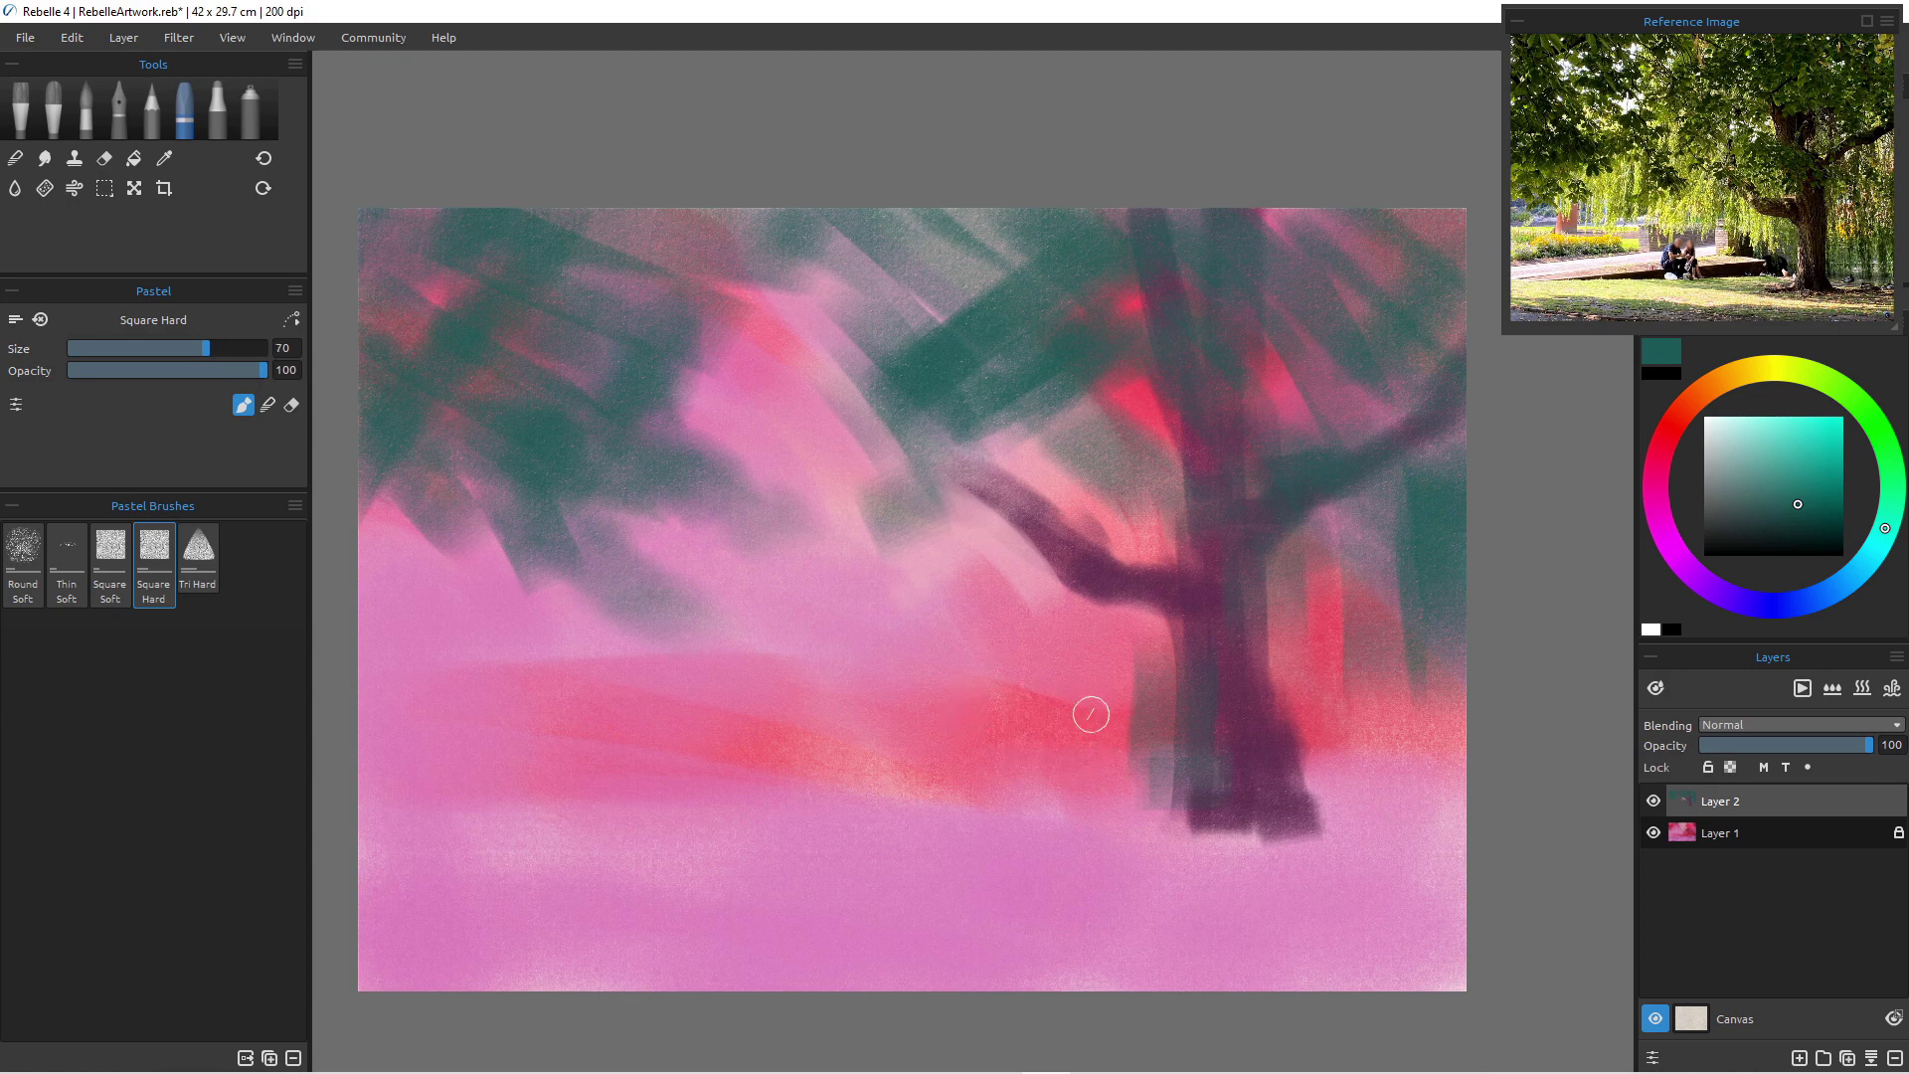
key("bracketleft")
left_click(1794, 533)
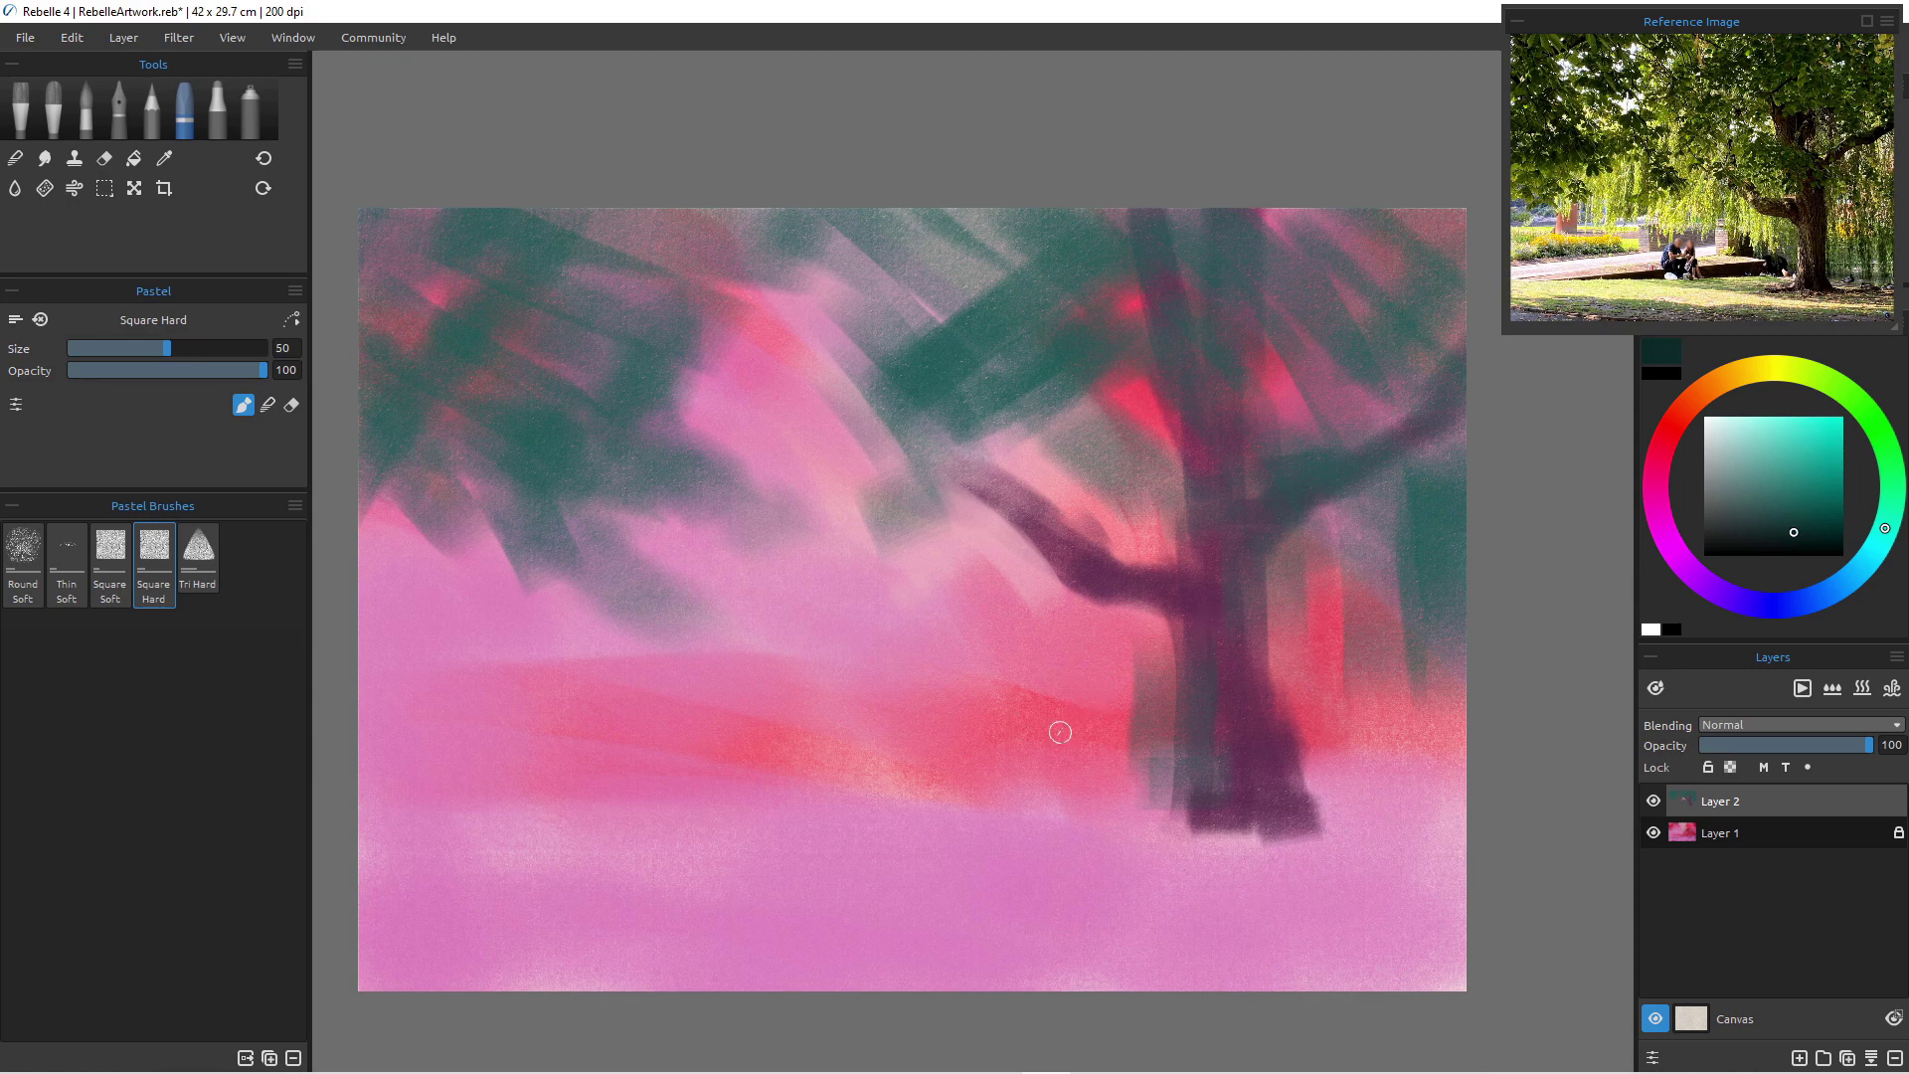
mouse_move(1030, 726)
left_mouse_down()
mouse_move(1099, 758)
mouse_move(1032, 724)
mouse_move(1006, 737)
mouse_move(1058, 737)
mouse_move(1000, 738)
mouse_move(1064, 736)
mouse_move(1087, 780)
left_mouse_up()
key("bracketleft")
key("bracketright")
key("bracketright")
key("bracketright")
mouse_move(1079, 790)
left_mouse_down()
mouse_move(1188, 785)
mouse_move(1135, 798)
mouse_move(1180, 802)
left_mouse_up()
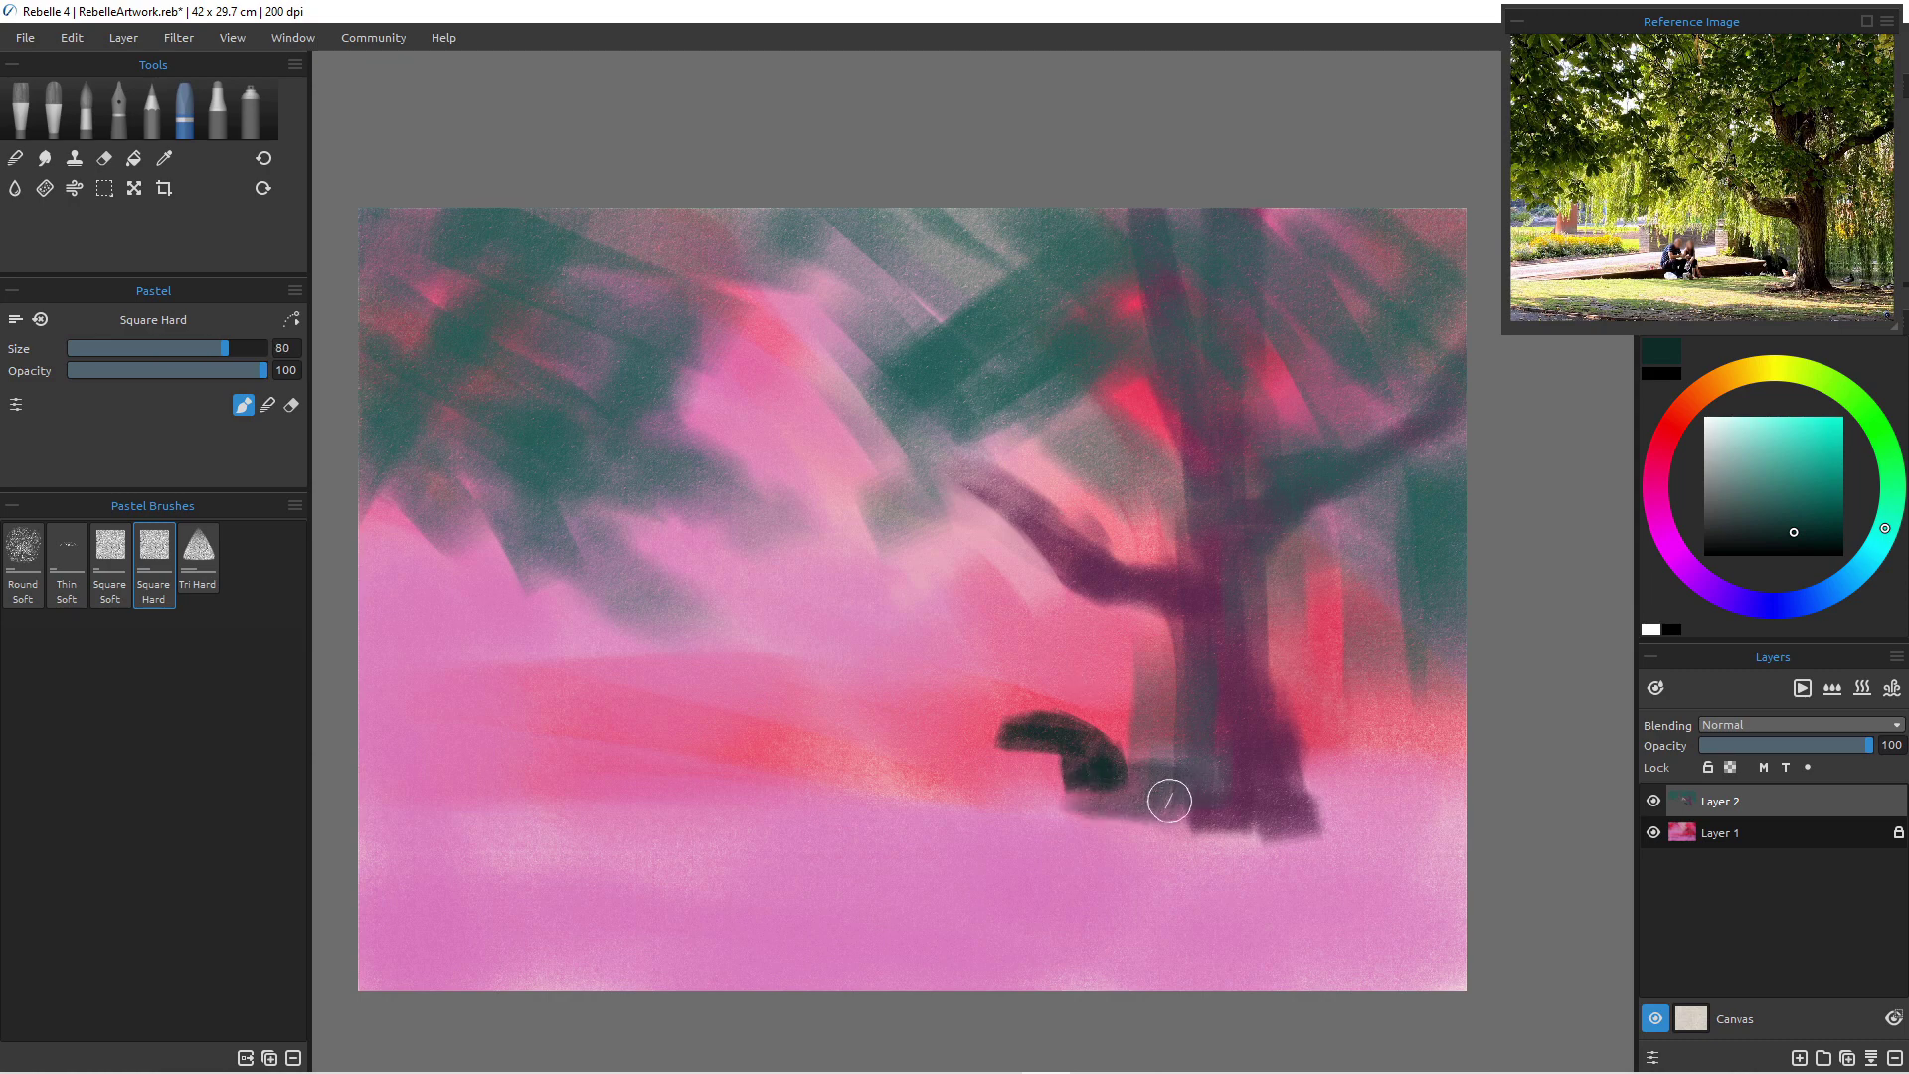
key("bracketleft")
key("bracketleft")
key("bracketleft")
key("bracketleft")
mouse_move(1036, 756)
left_mouse_down()
mouse_move(1030, 781)
mouse_move(1066, 785)
mouse_move(1050, 773)
left_mouse_up()
- Reduce the brush to size 20 and draw a short thin line extending left from the dark bush
key("bracketright")
key("bracketright")
key("bracketright")
key("bracketright")
key("bracketright")
key("bracketright")
key("bracketleft")
key("bracketleft")
key("bracketleft")
key("bracketleft")
key("bracketleft")
key("bracketleft")
key("bracketleft")
key("bracketleft")
key("bracketleft")
key("bracketleft")
key("bracketleft")
left_click_drag(950, 743, 1038, 759)
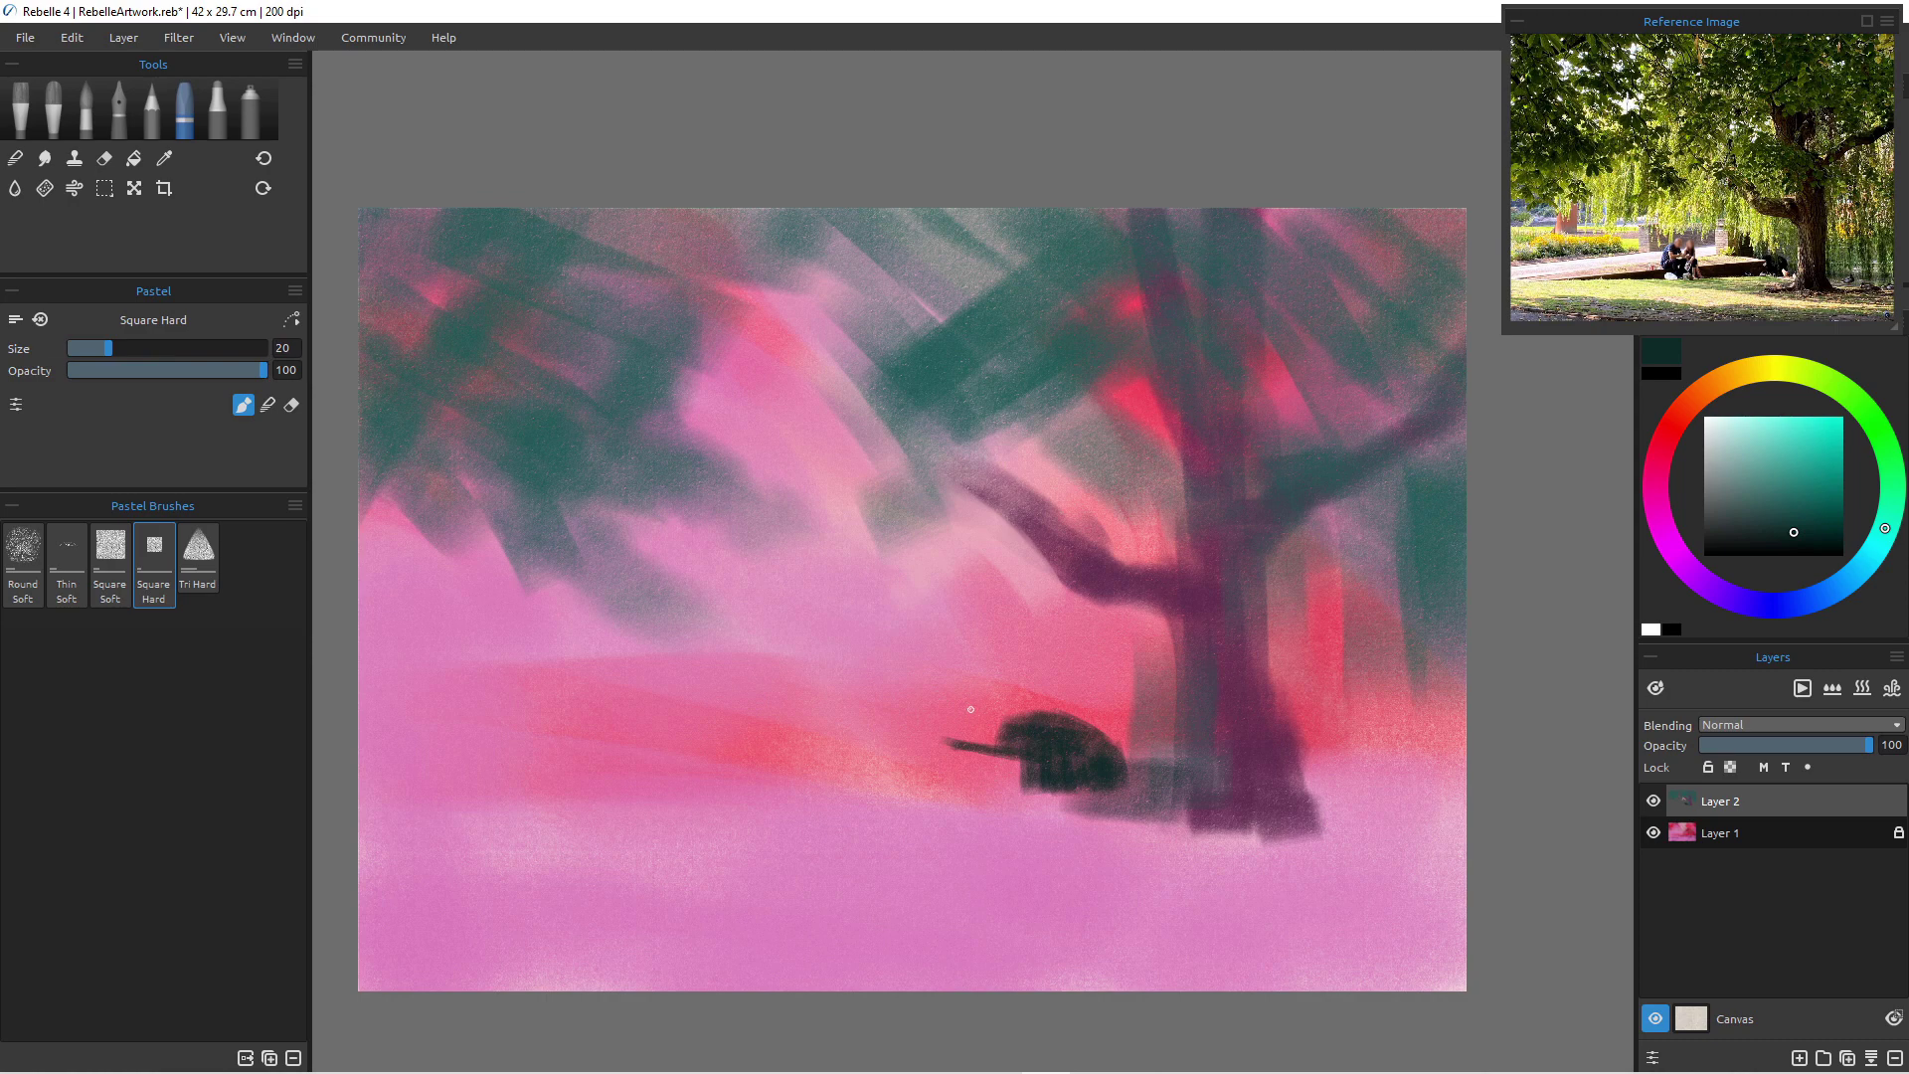
- Sample the bush's dark green and outline a low wall with two long thin lines running left from the bush
left_click(1020, 701, "alt")
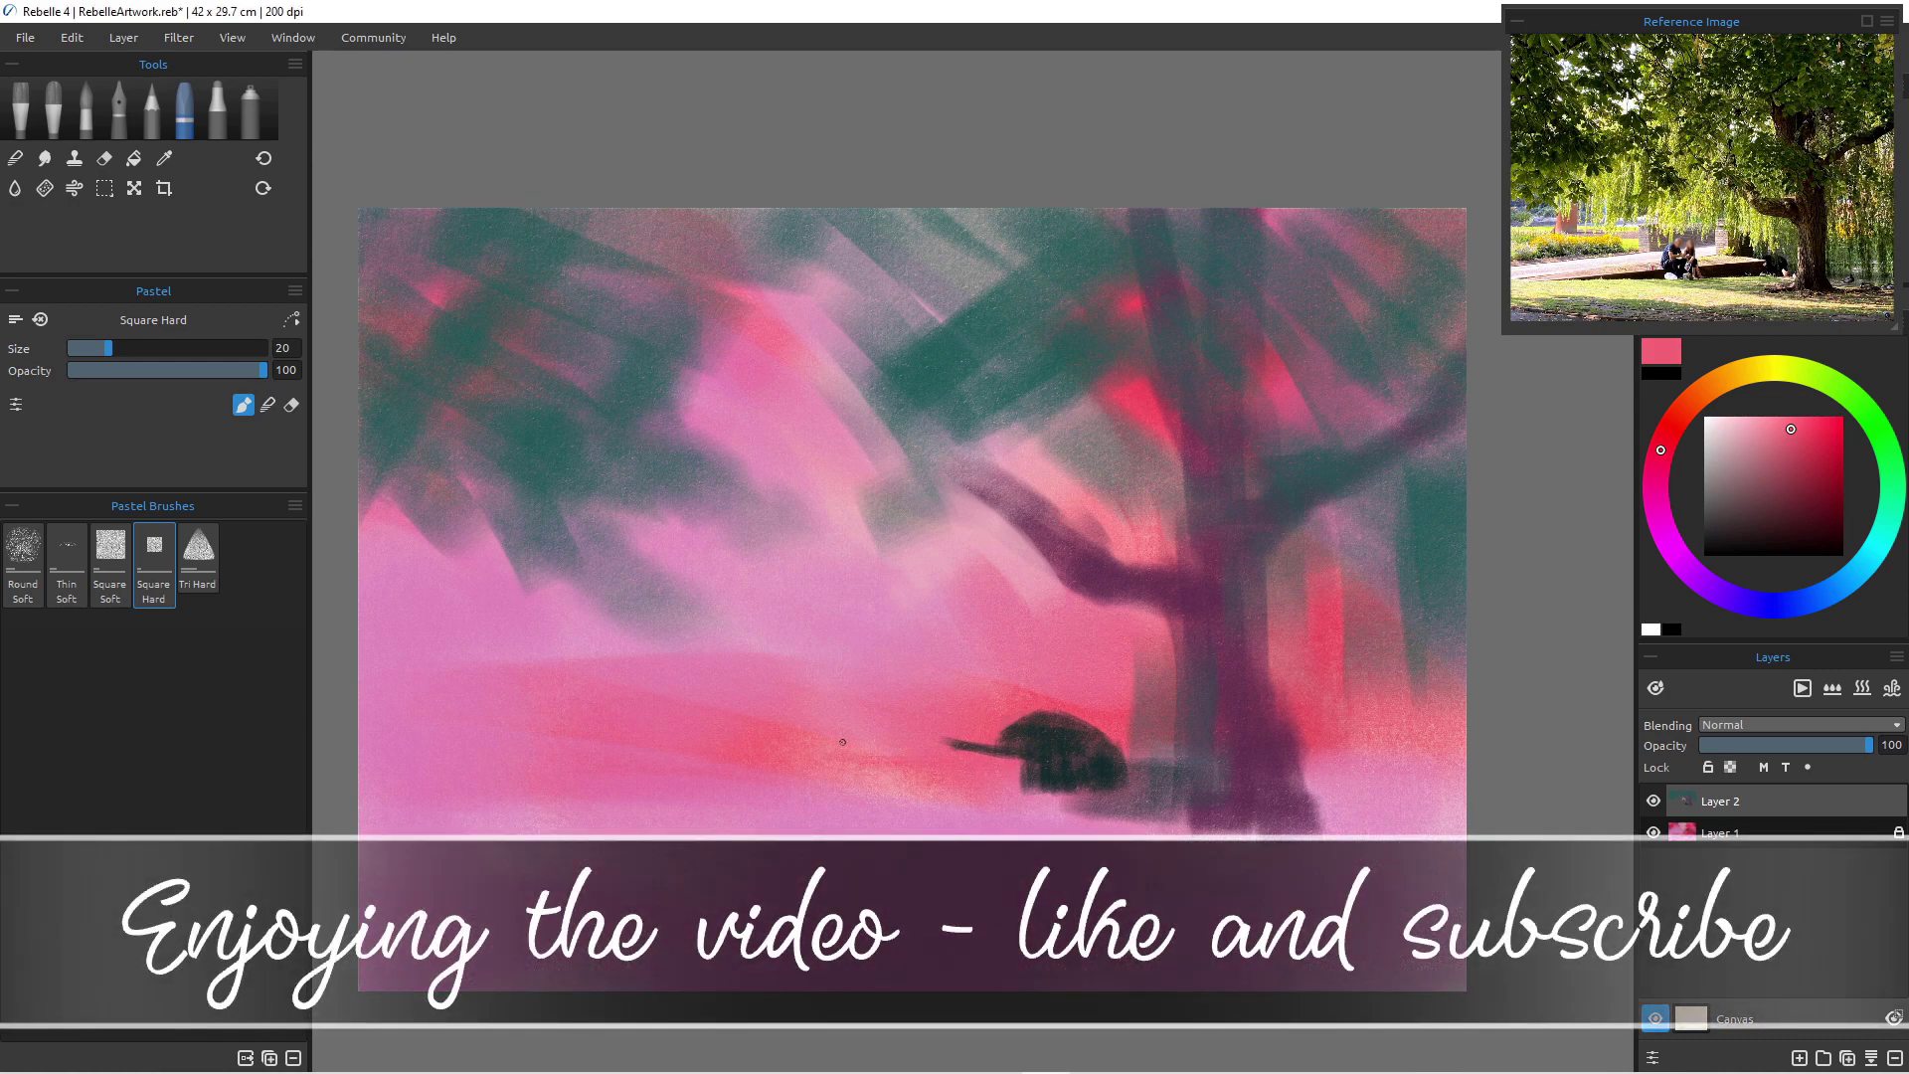
left_click(1044, 756, "alt")
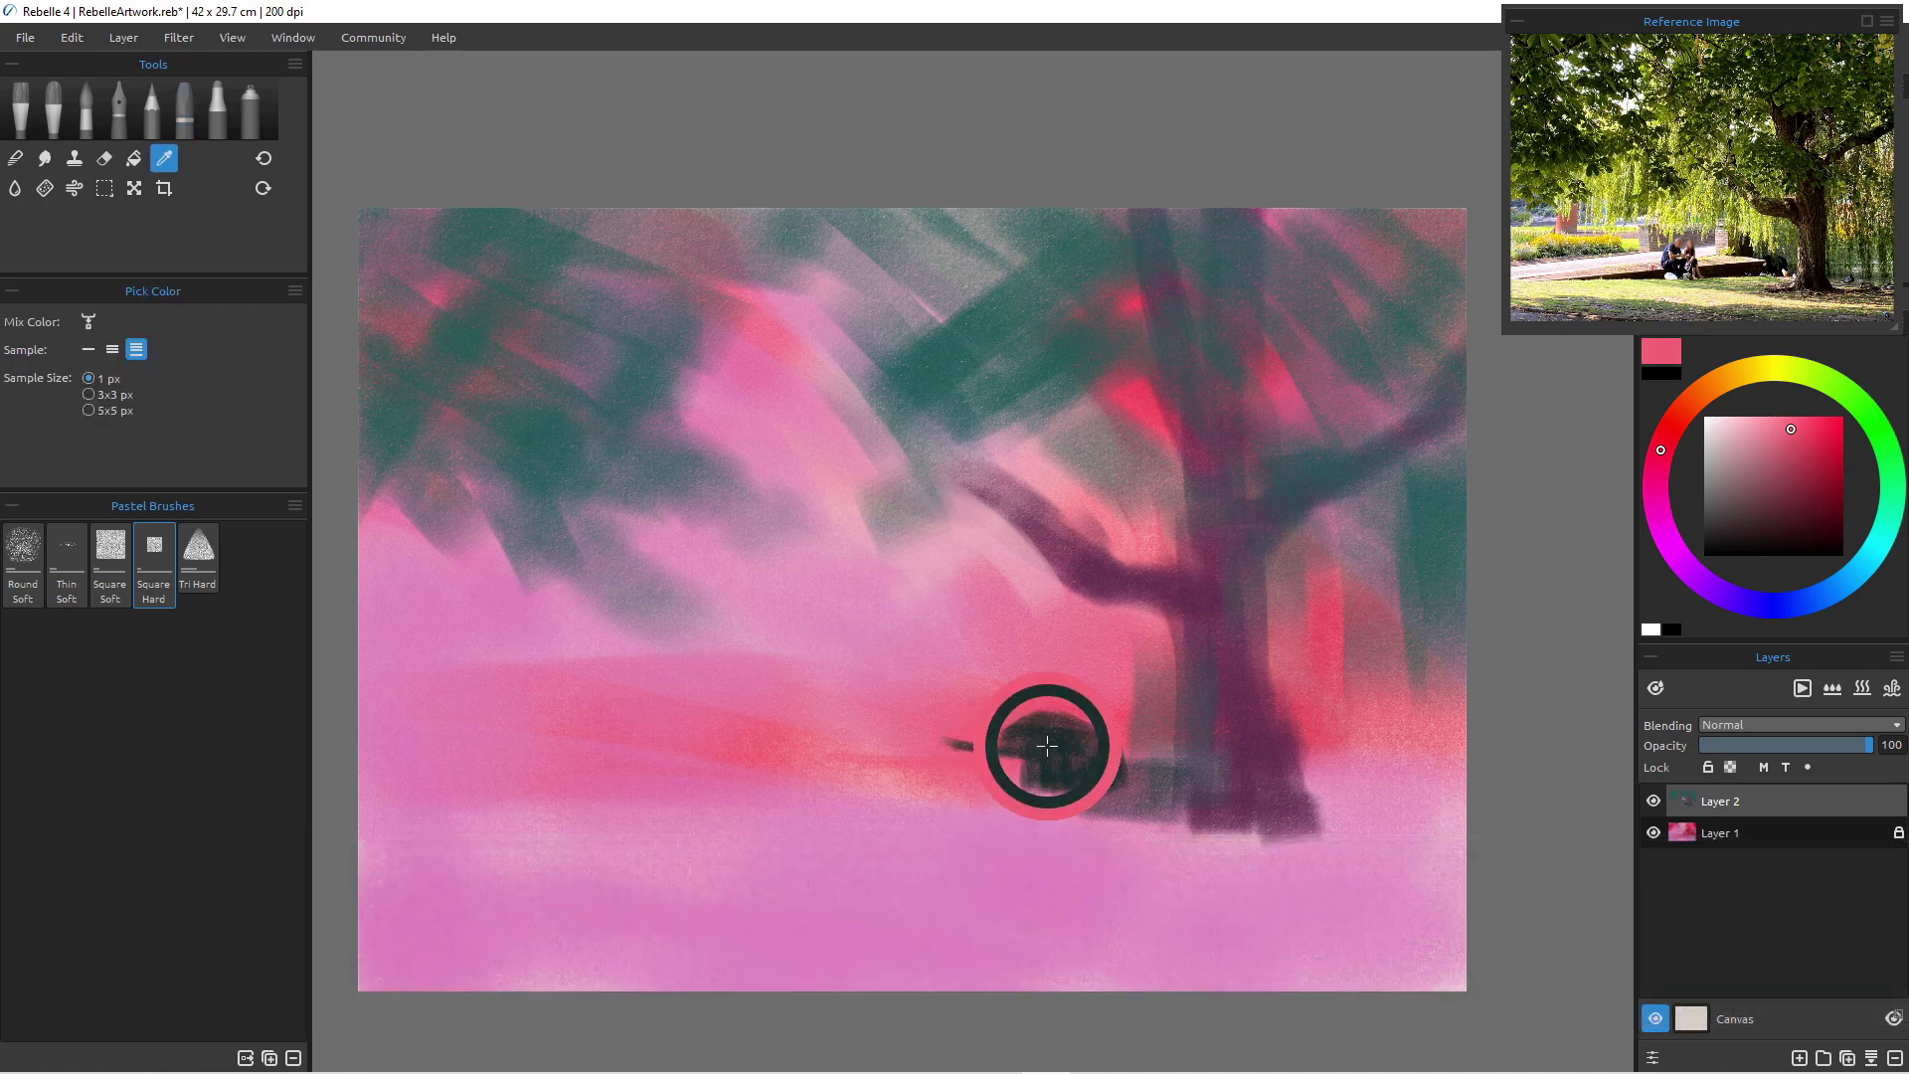
left_click_drag(1034, 762, 884, 766)
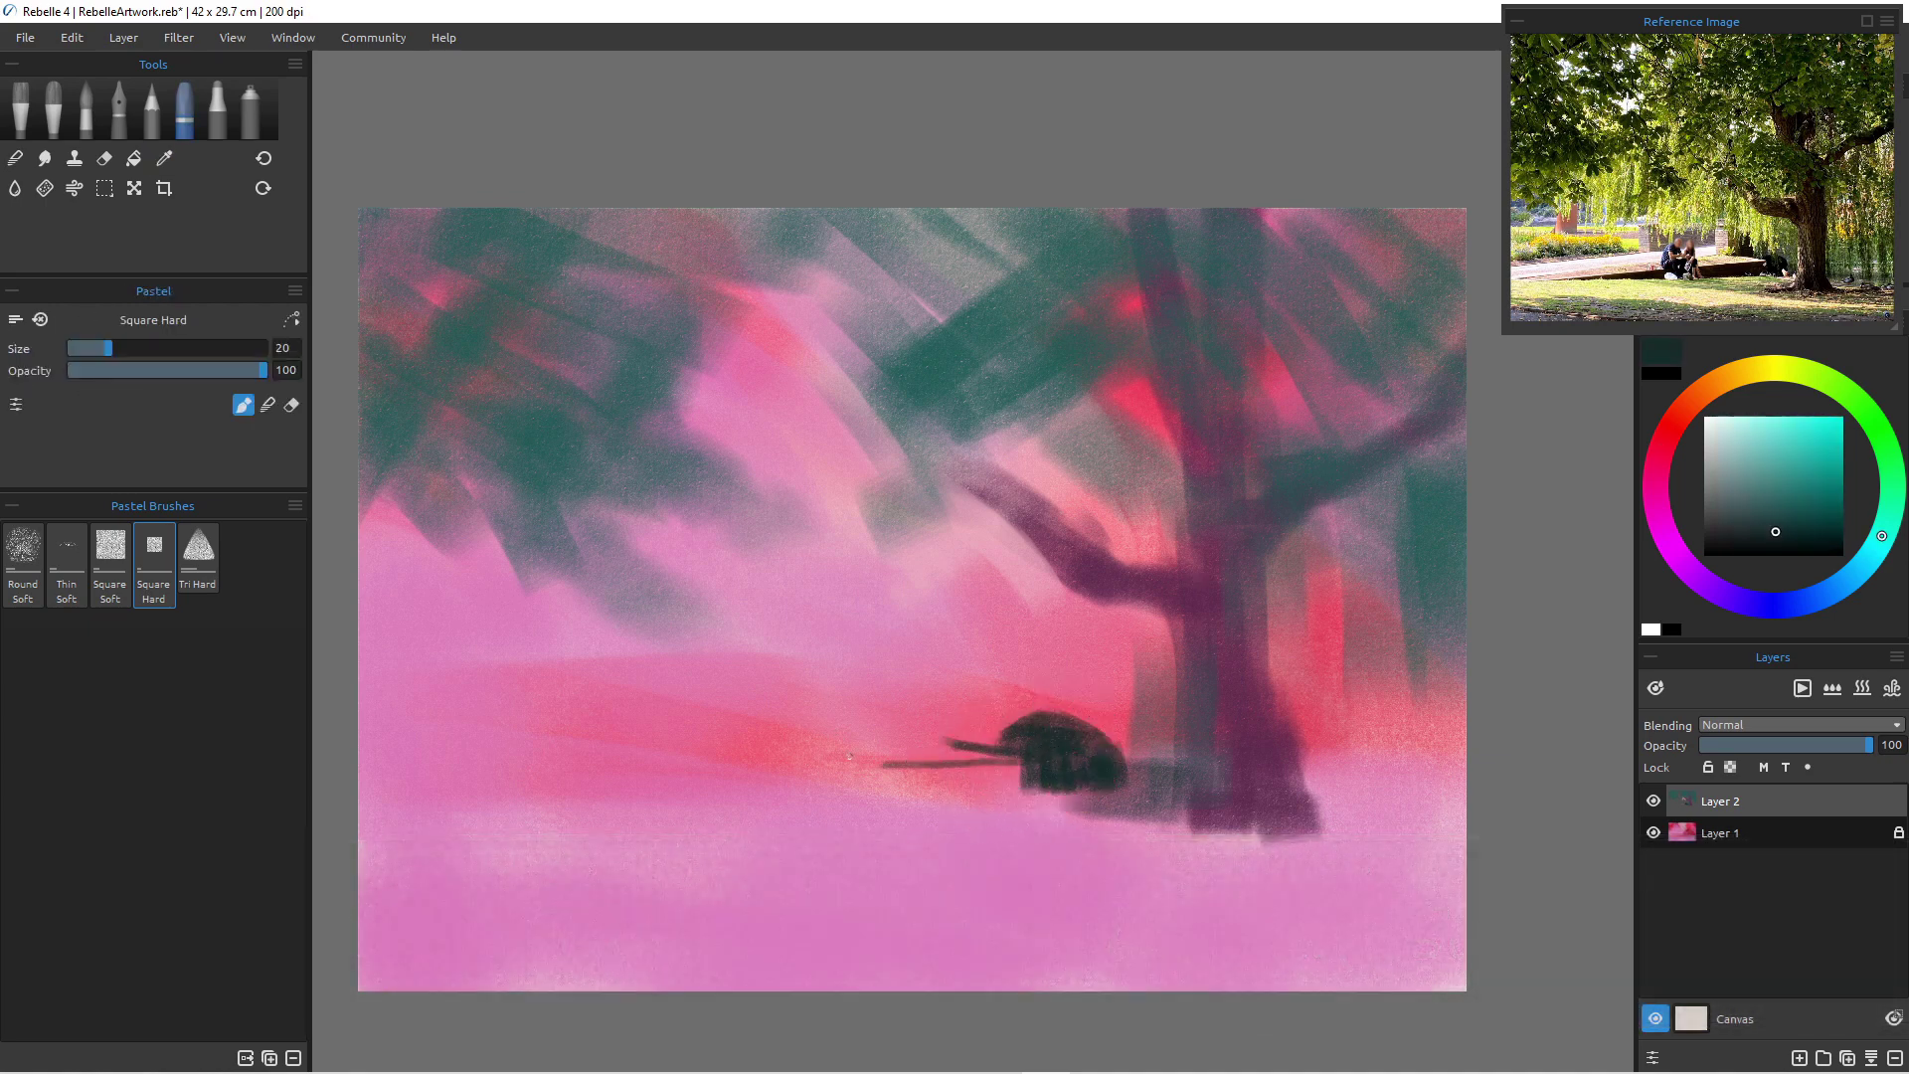
left_click_drag(1004, 760, 607, 769)
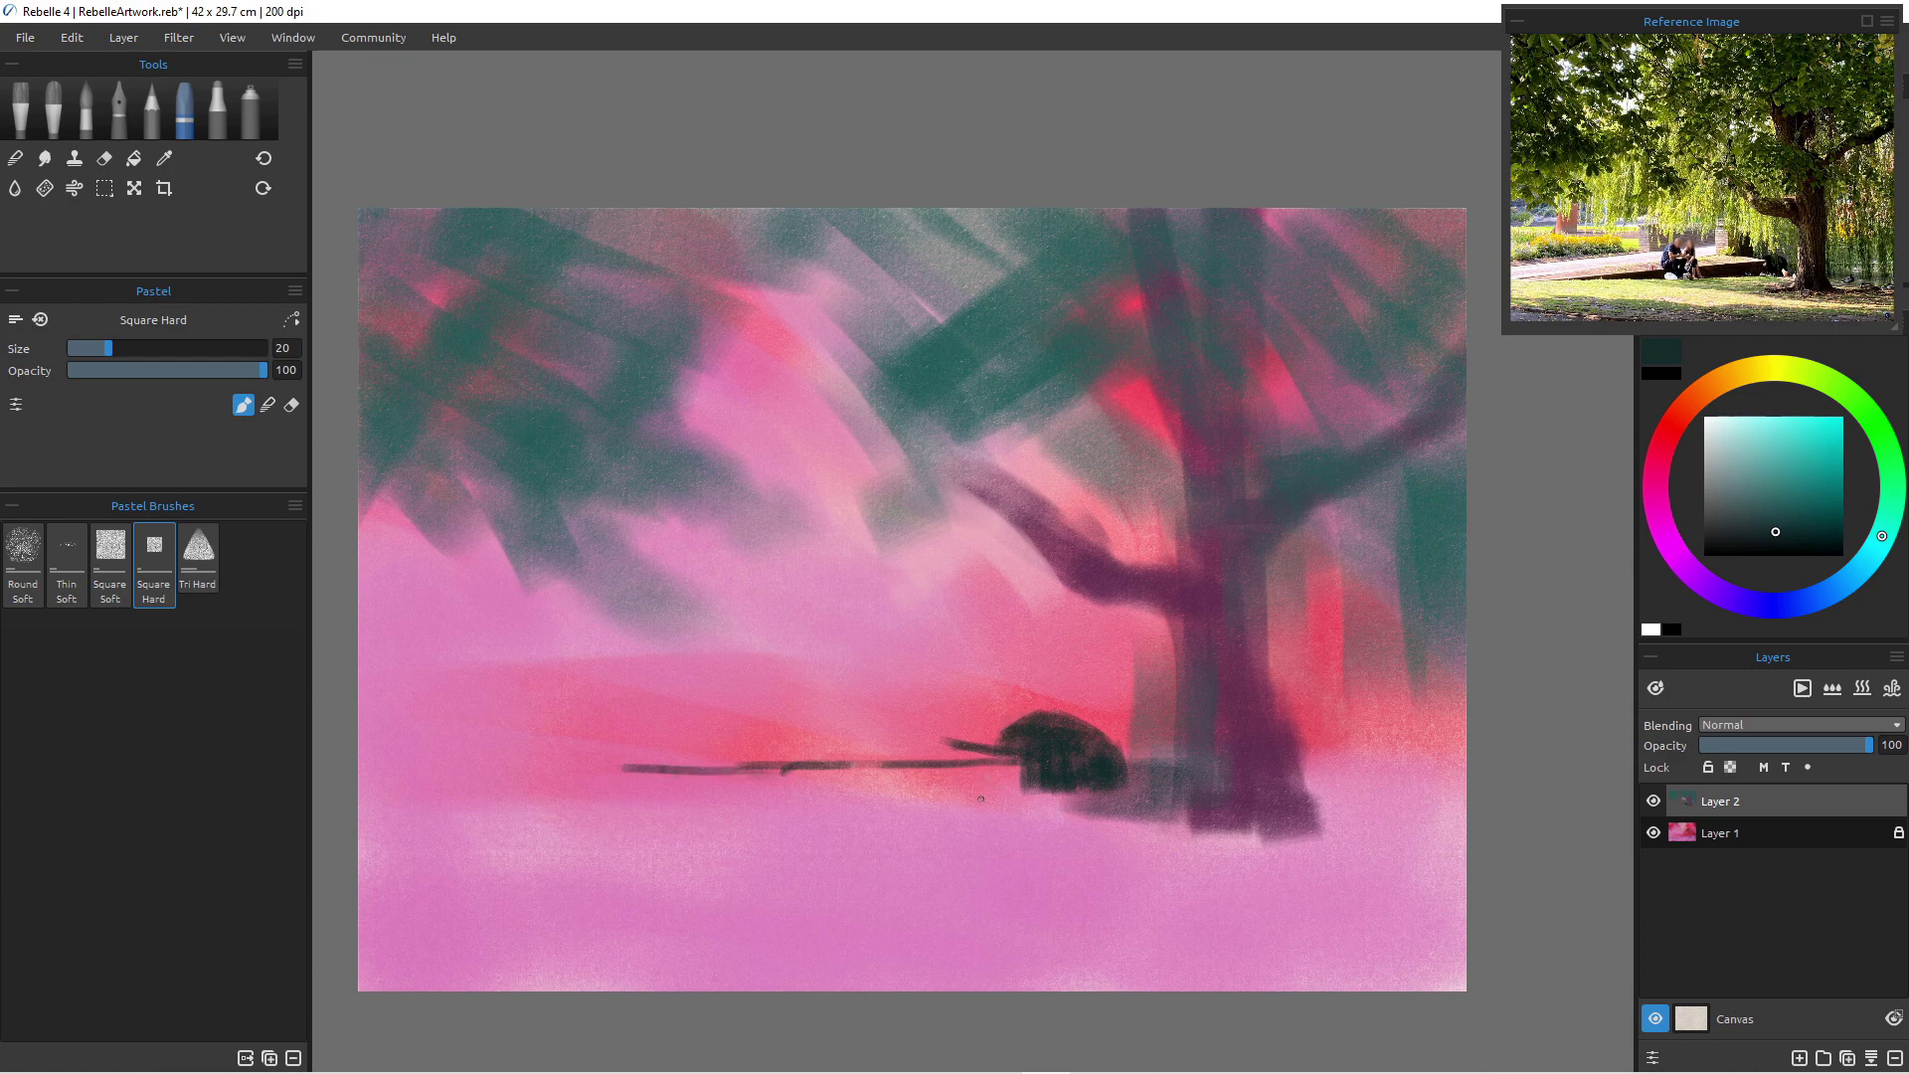
left_click_drag(1025, 795, 649, 789)
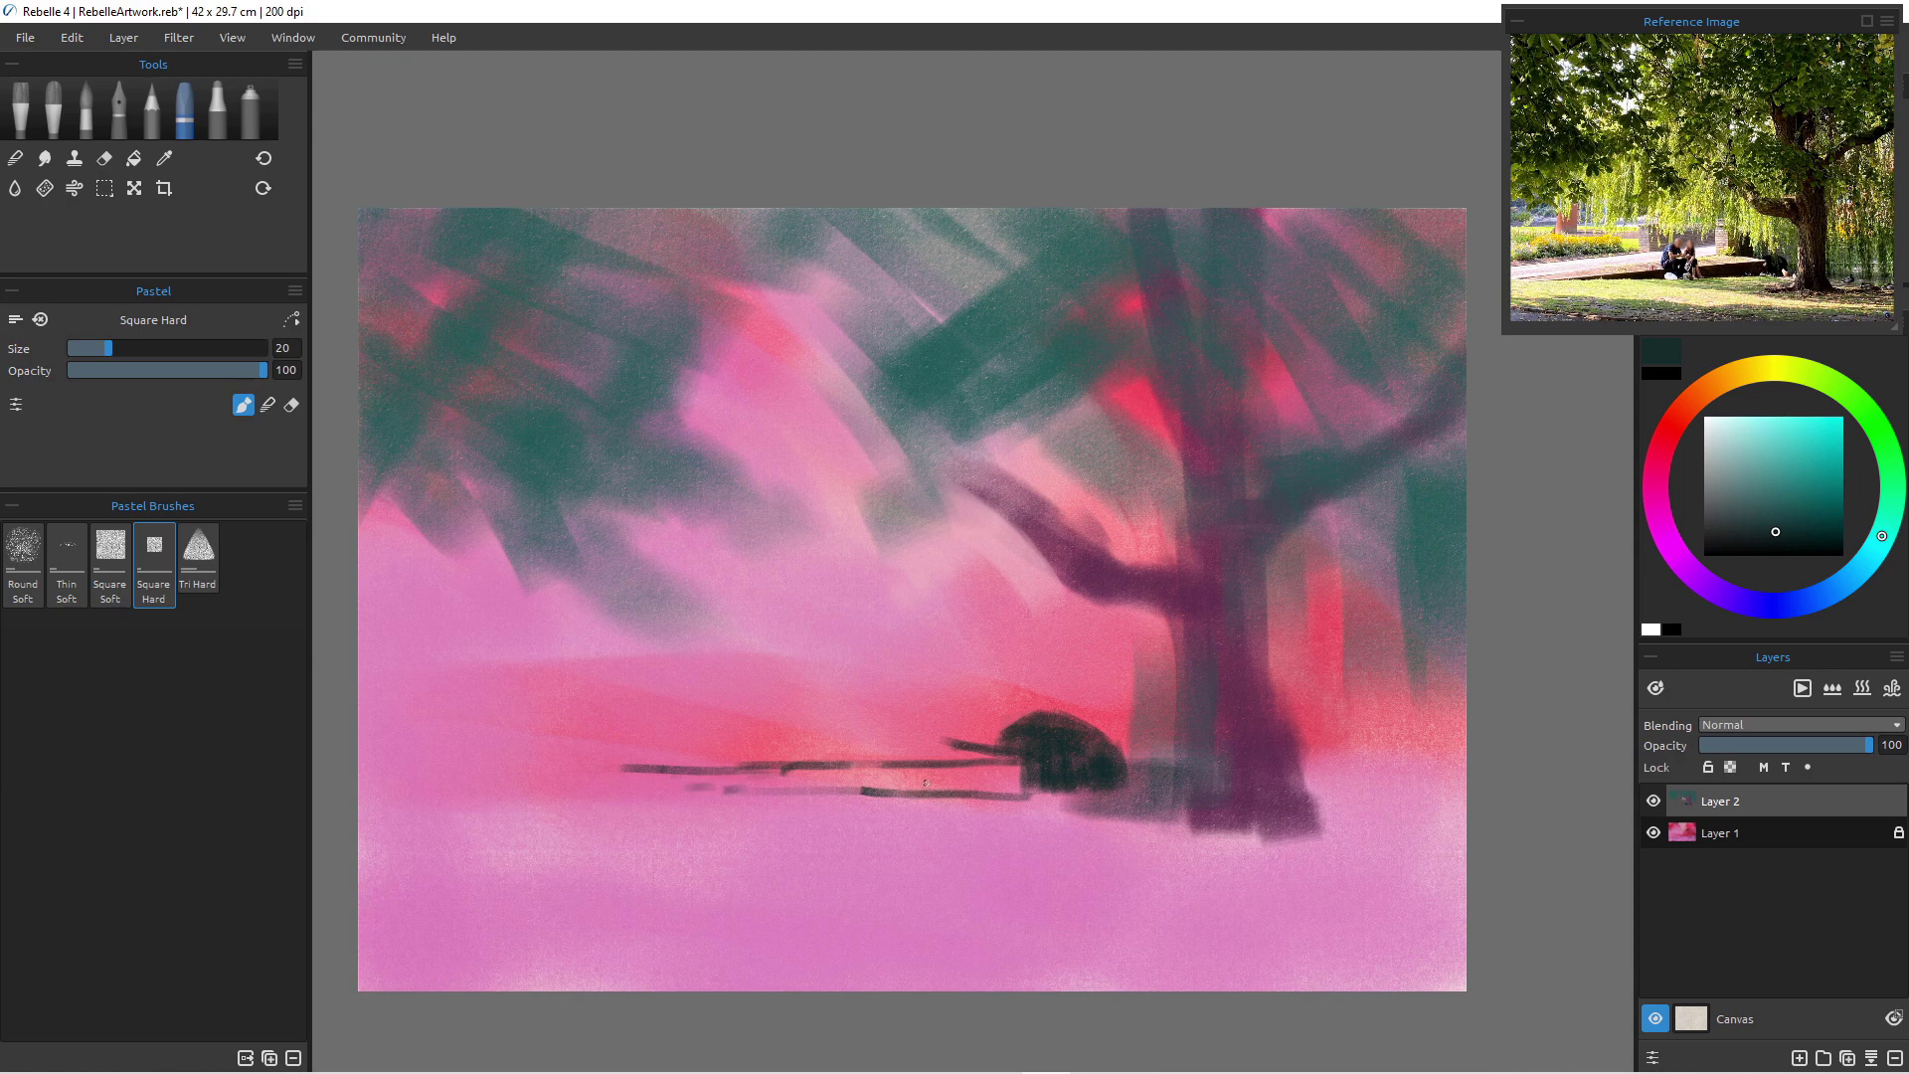
- Enlarge the brush to 60, fill the low wall with dark green, and clean its lower edge with pink sampled from the foreground
key("bracketright")
key("bracketright")
key("bracketright")
key("bracketright")
left_click_drag(1032, 779, 823, 782)
mouse_move(943, 775)
left_mouse_down()
mouse_move(767, 782)
mouse_move(1050, 787)
left_mouse_up()
mouse_move(865, 781)
left_mouse_down()
mouse_move(616, 778)
mouse_move(647, 827)
mouse_move(599, 818)
mouse_move(614, 792)
mouse_move(953, 821)
mouse_move(691, 801)
left_mouse_up()
left_click(645, 830, "alt")
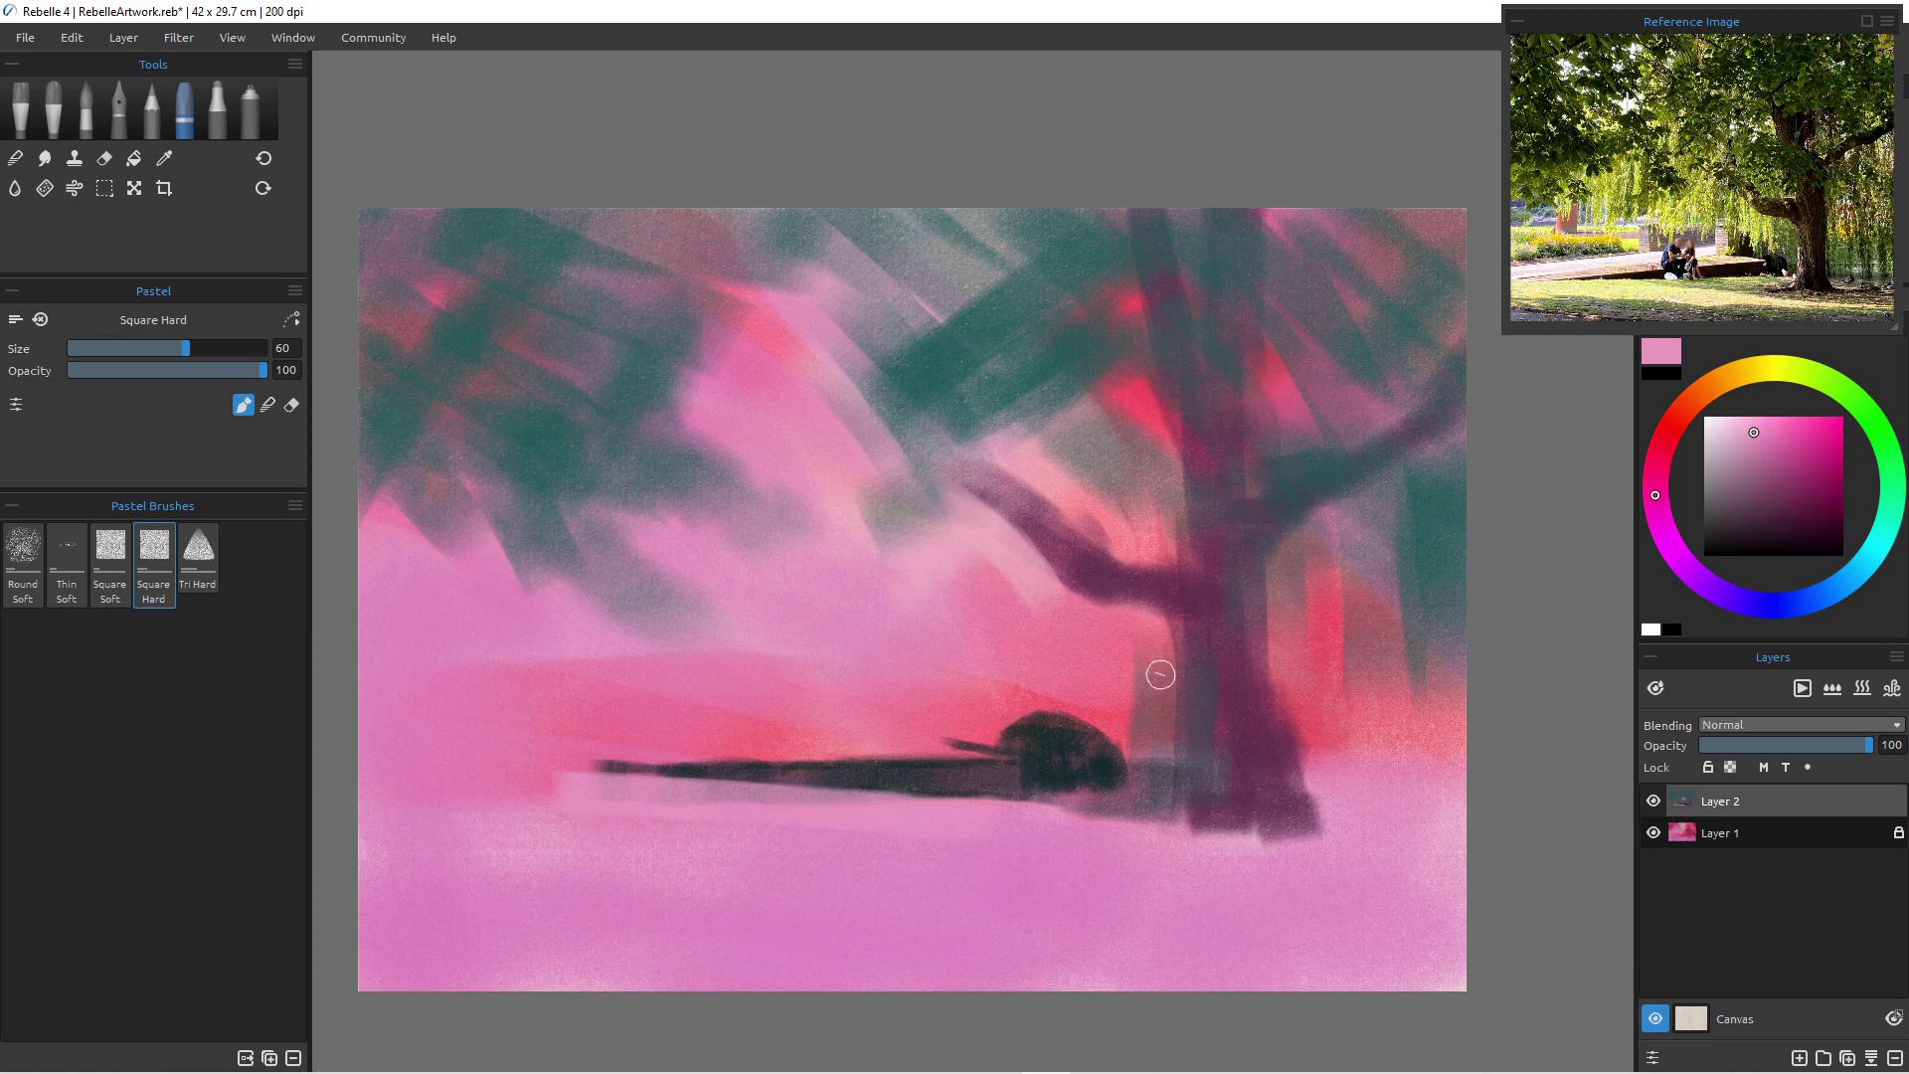
- Pick a light salmon and paint thin highlights along the wall's upper edge beside the bush at brush size 16
left_click(1161, 675, "alt")
left_click(1160, 675, "alt")
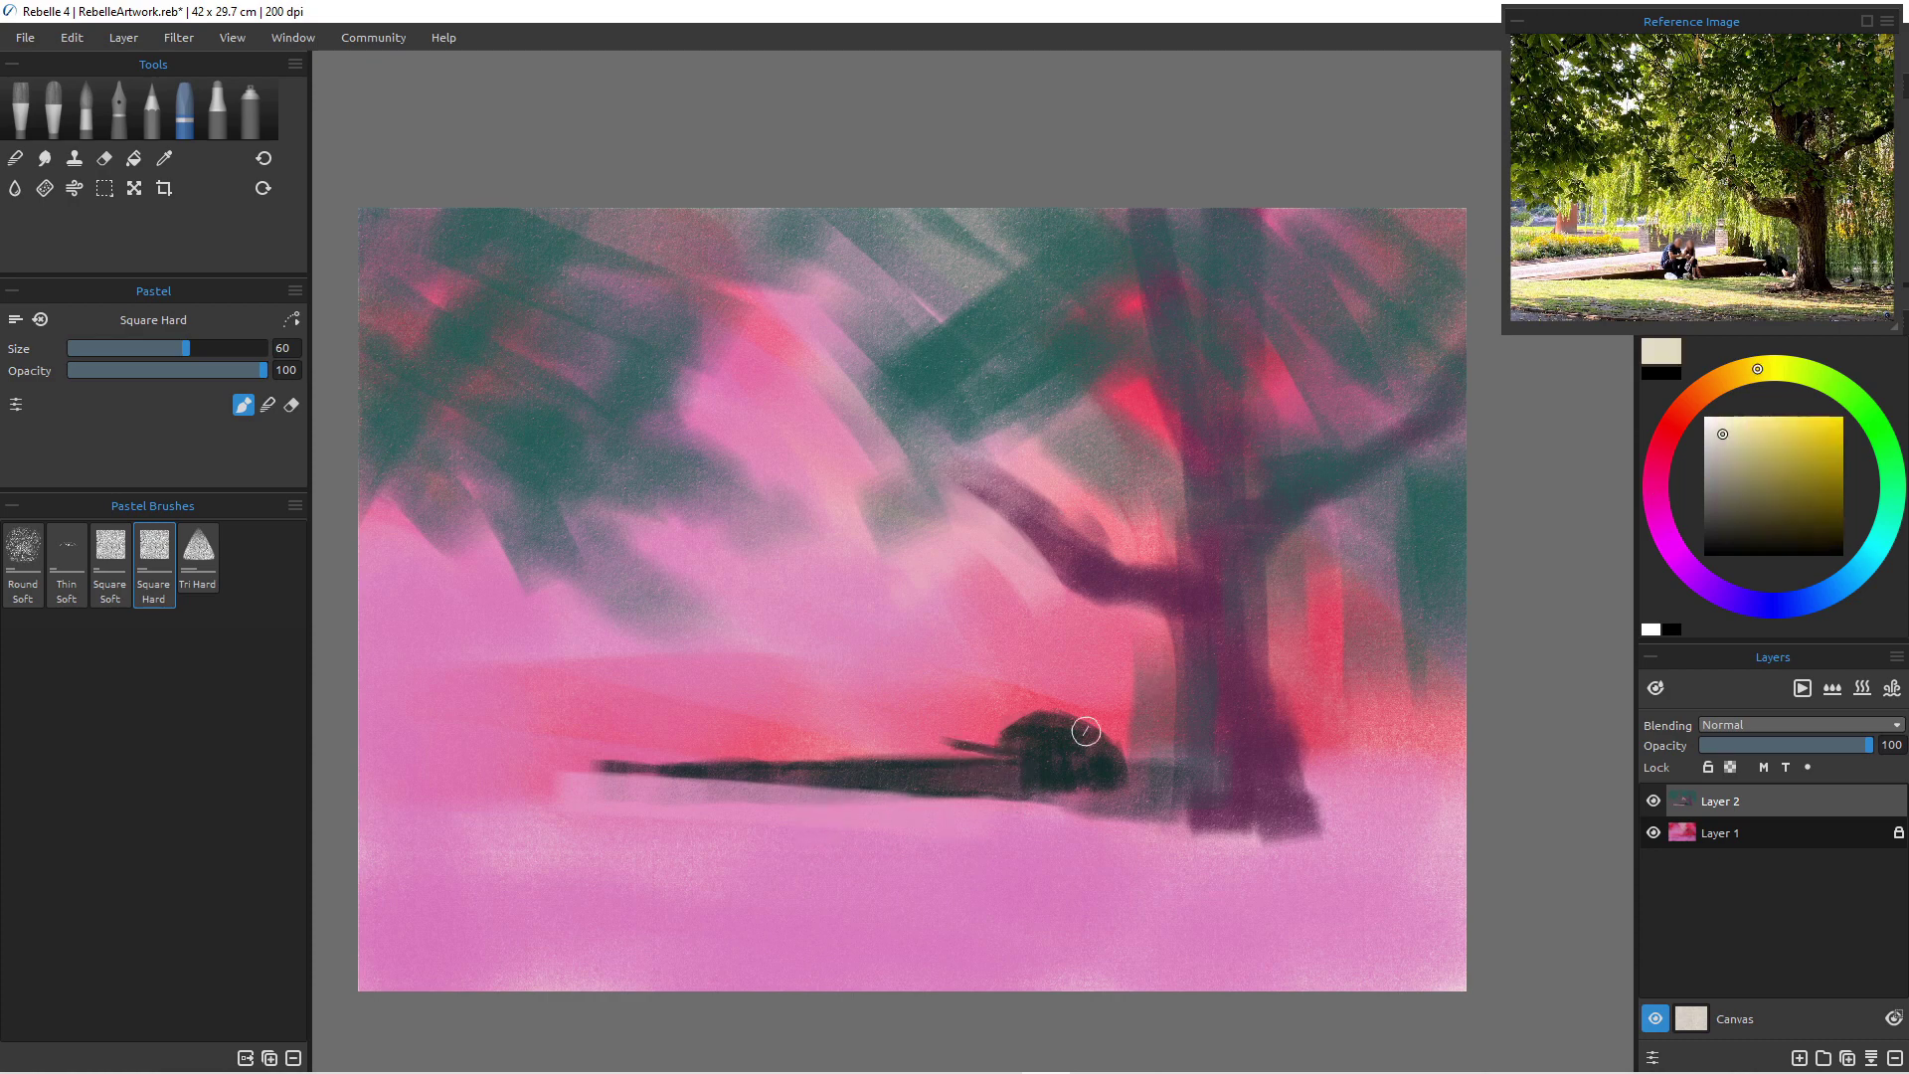
left_click(1731, 456)
left_click(1686, 407)
left_click(1746, 431)
key("bracketleft")
key("bracketleft")
key("bracketleft")
key("bracketleft")
key("bracketleft")
key("bracketleft")
key("bracketleft")
key("bracketleft")
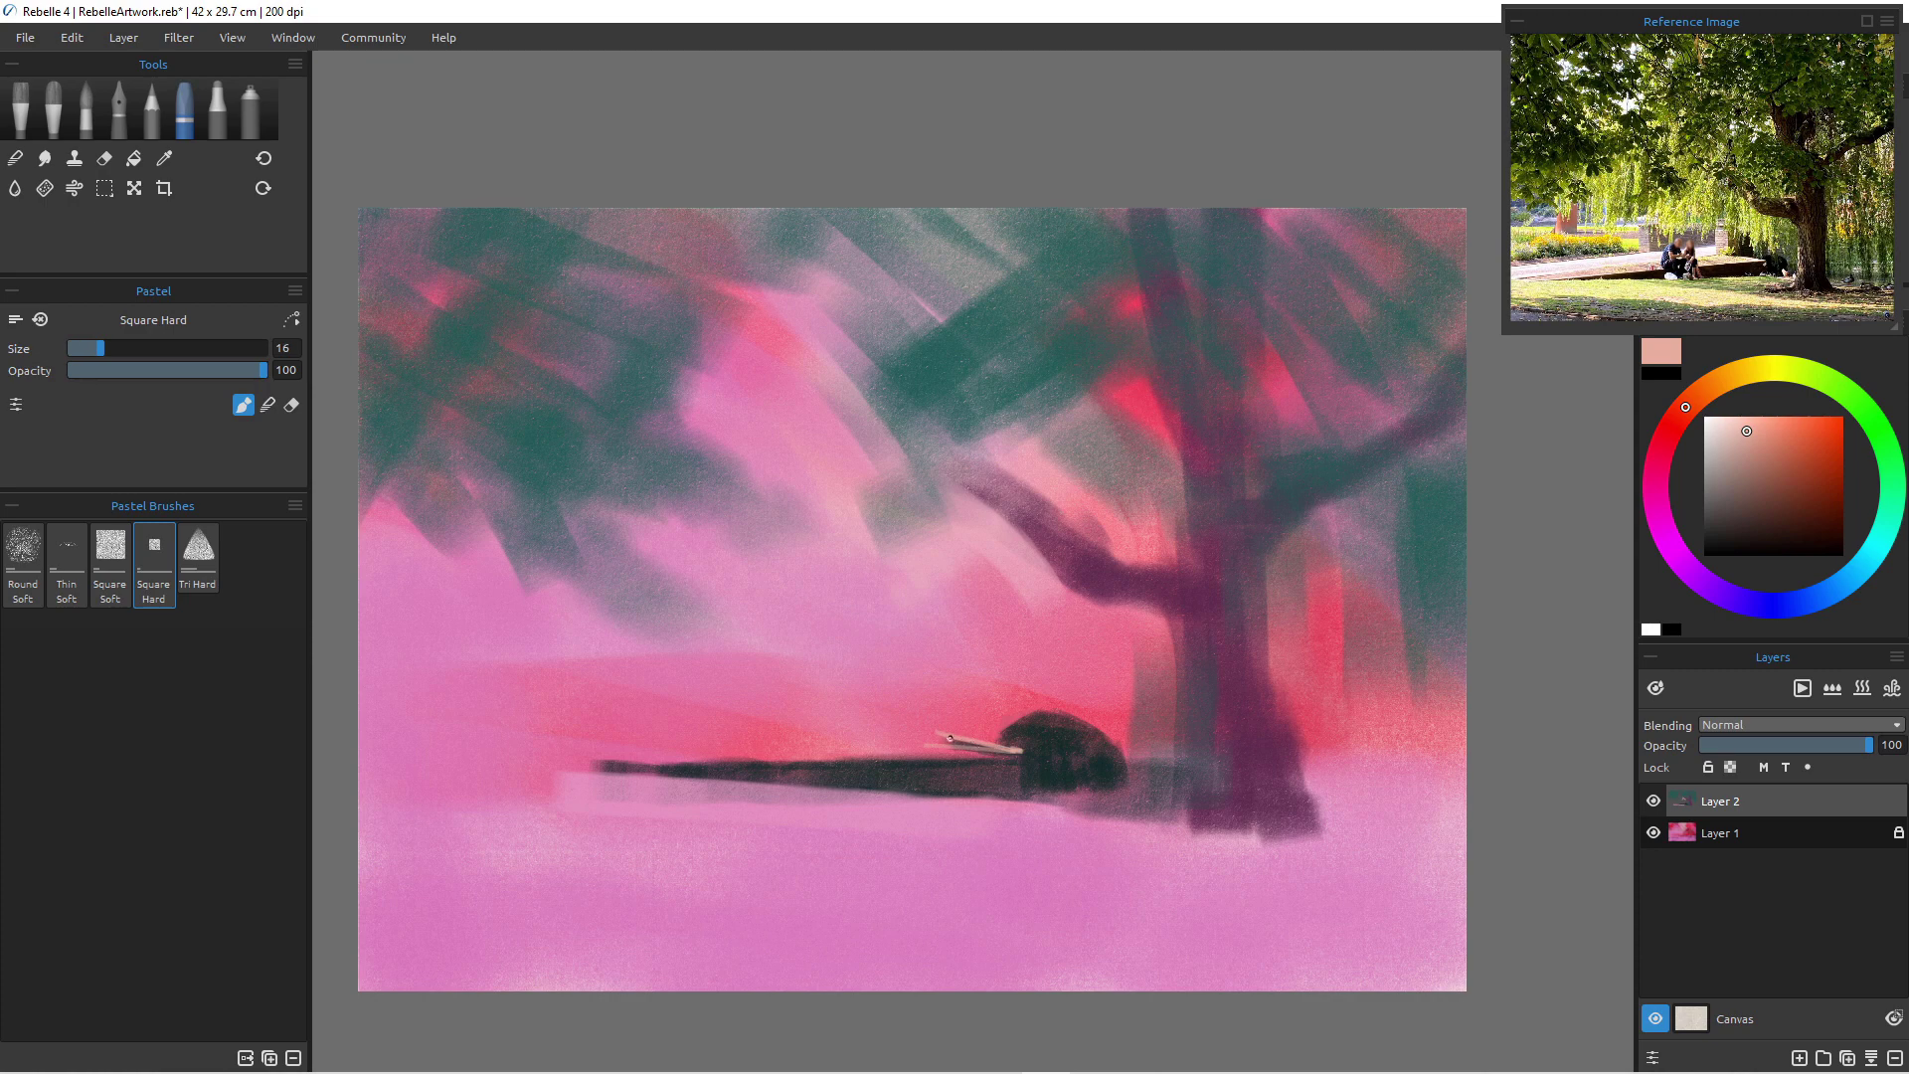
- Set the brush to size 35 and paint a pale peach band along the top of the dark wall, left of the bush
key("bracketright")
key("bracketright")
key("bracketright")
key("bracketright")
key("bracketright")
key("bracketright")
key("bracketright")
key("bracketright")
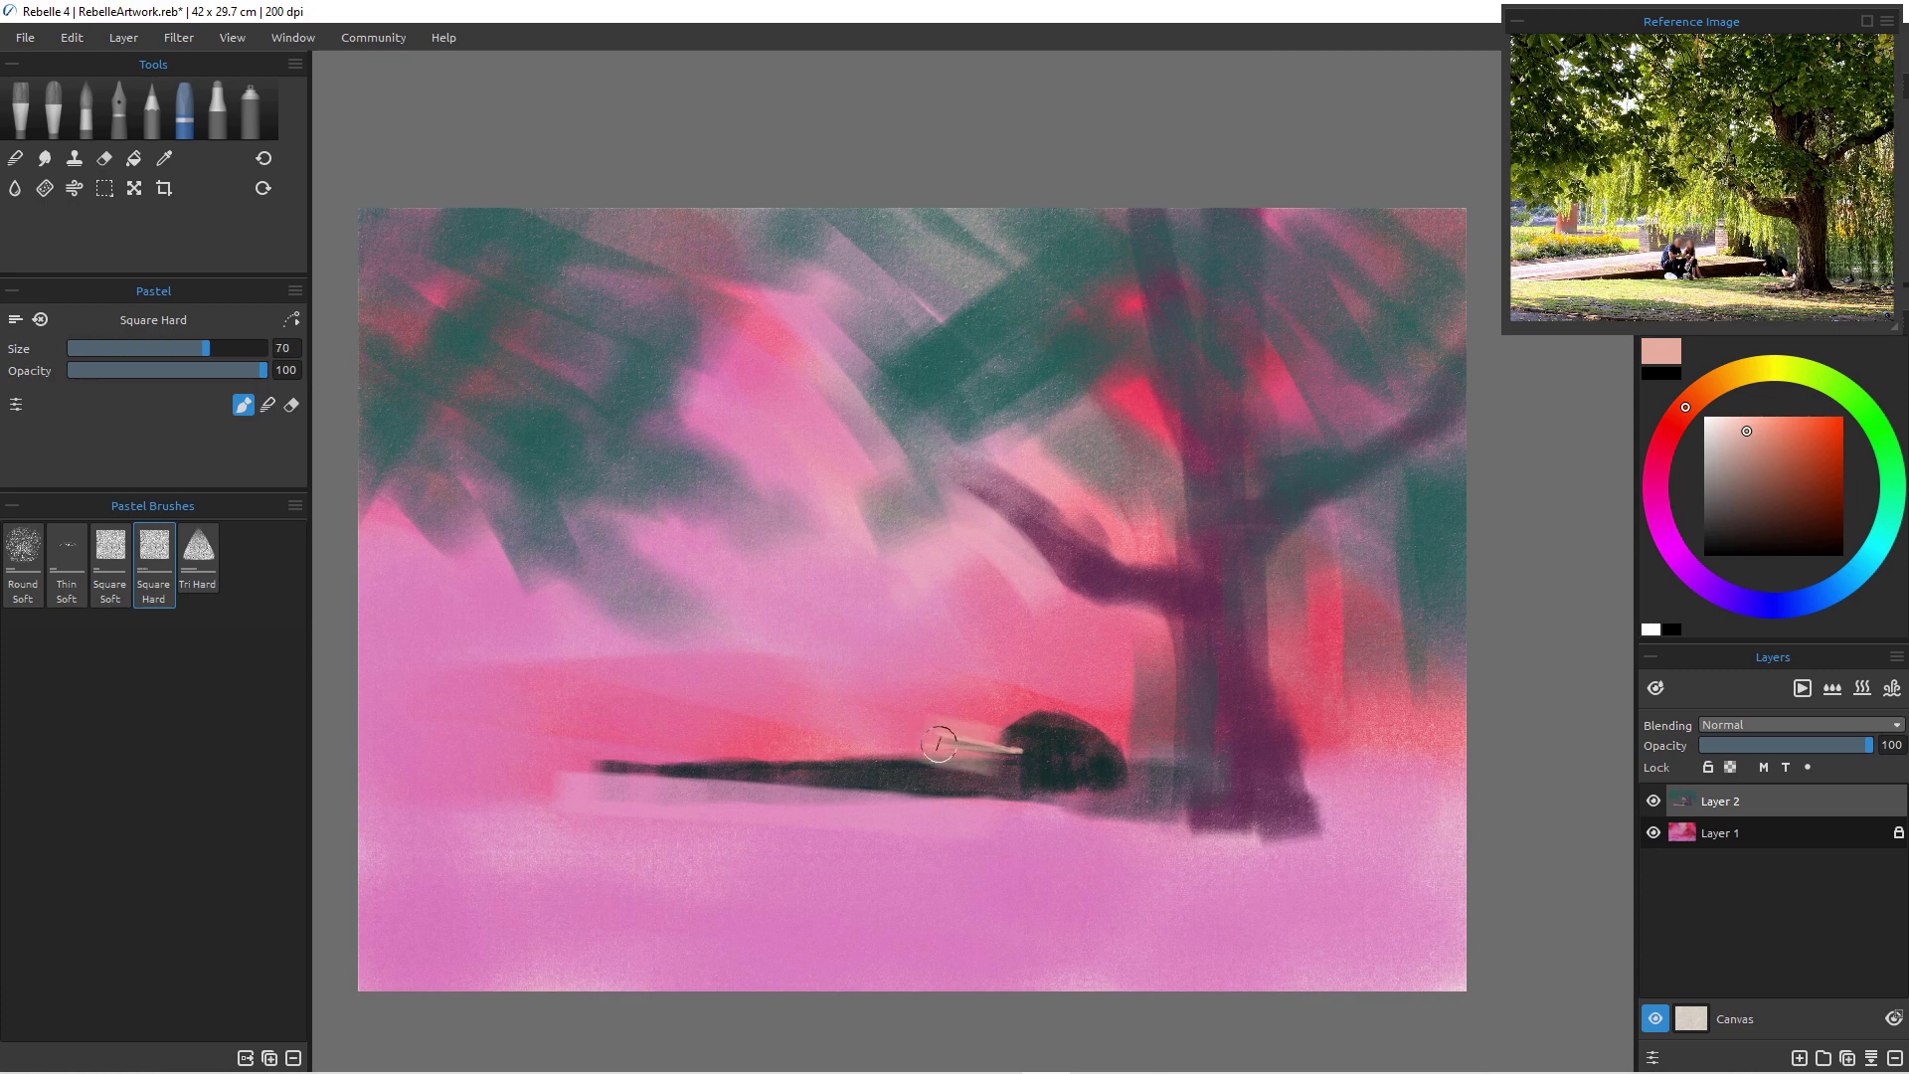
key("bracketleft")
key("bracketleft")
key("bracketleft")
key("bracketleft")
key("bracketleft")
mouse_move(1009, 746)
left_mouse_down()
mouse_move(808, 742)
mouse_move(927, 748)
mouse_move(875, 726)
mouse_move(1004, 747)
left_mouse_up()
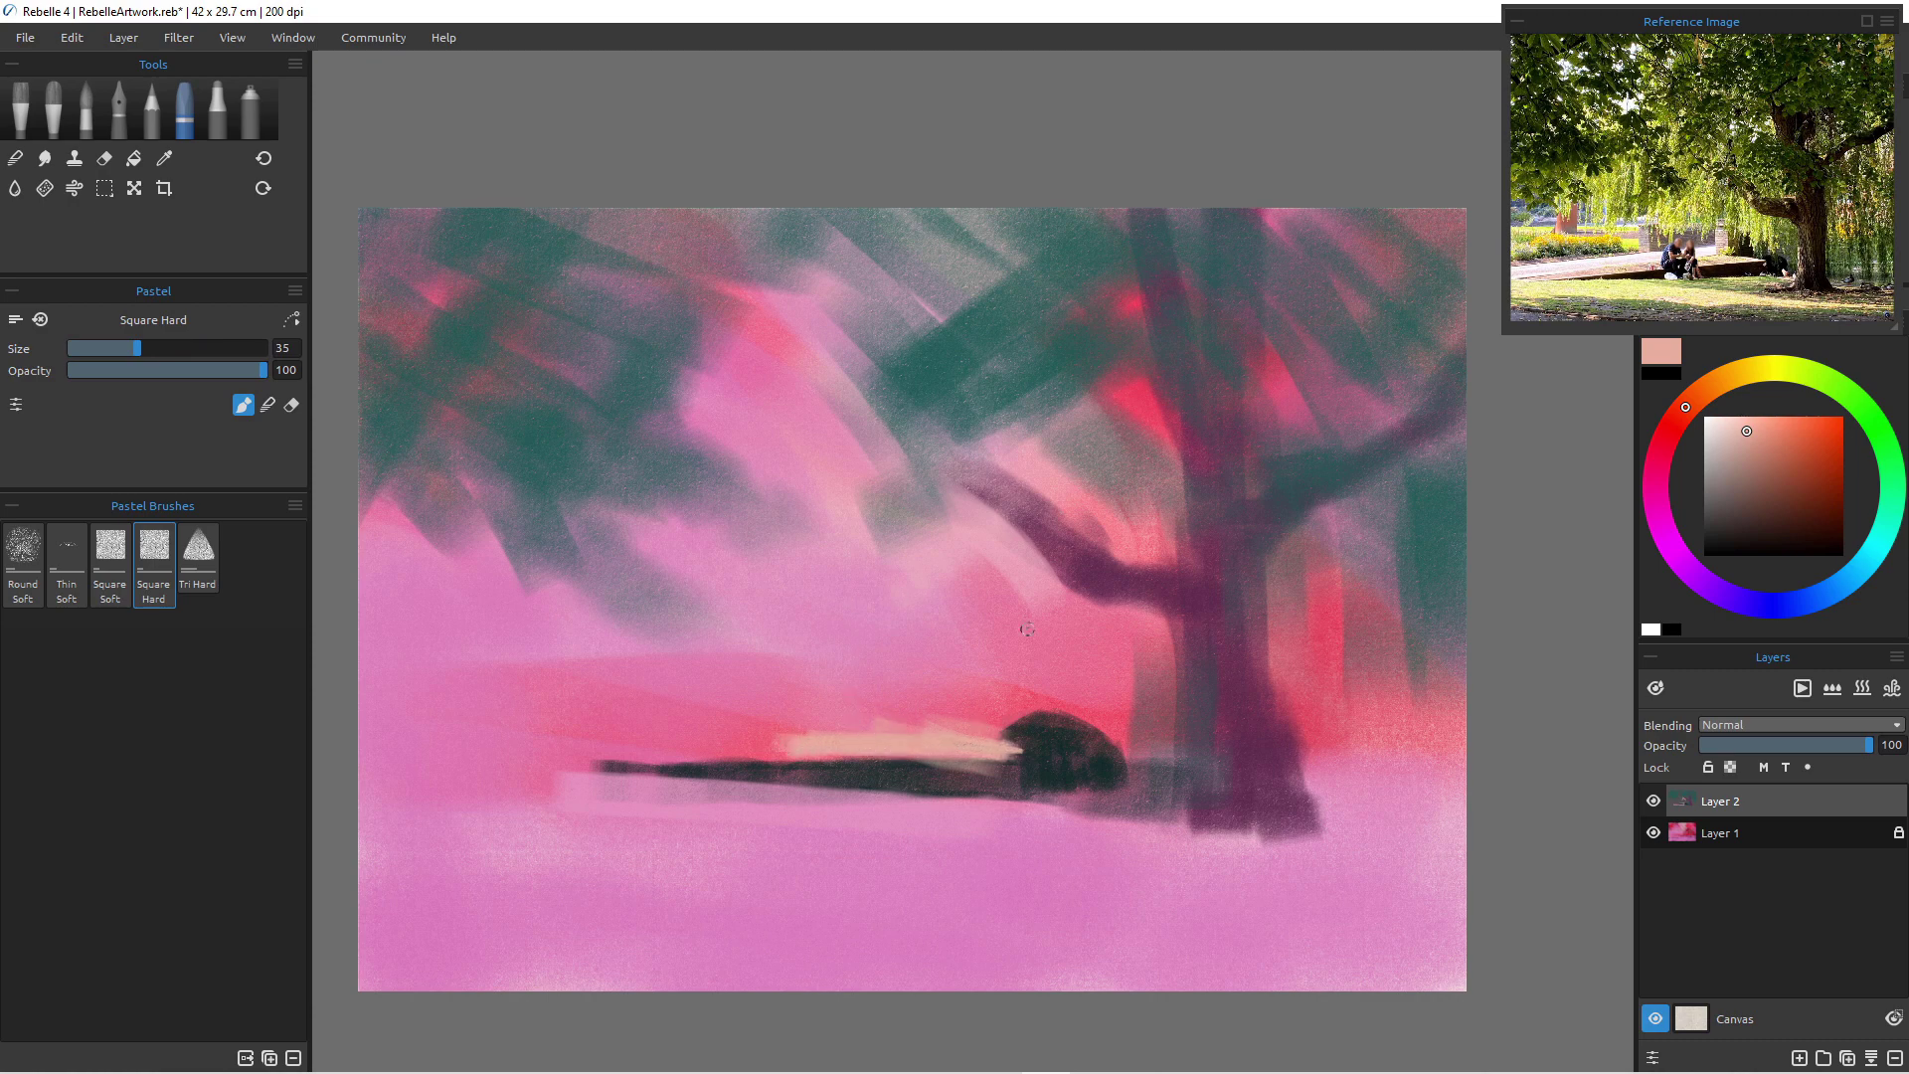
- At brush size 70, paint a stronger salmon patch above the peach band, and layer muted brown over it and the bush's left side
left_click(1776, 430)
key("bracketright")
key("bracketright")
key("bracketright")
key("bracketright")
key("bracketright")
key("bracketright")
key("bracketright")
left_click_drag(985, 690, 989, 734)
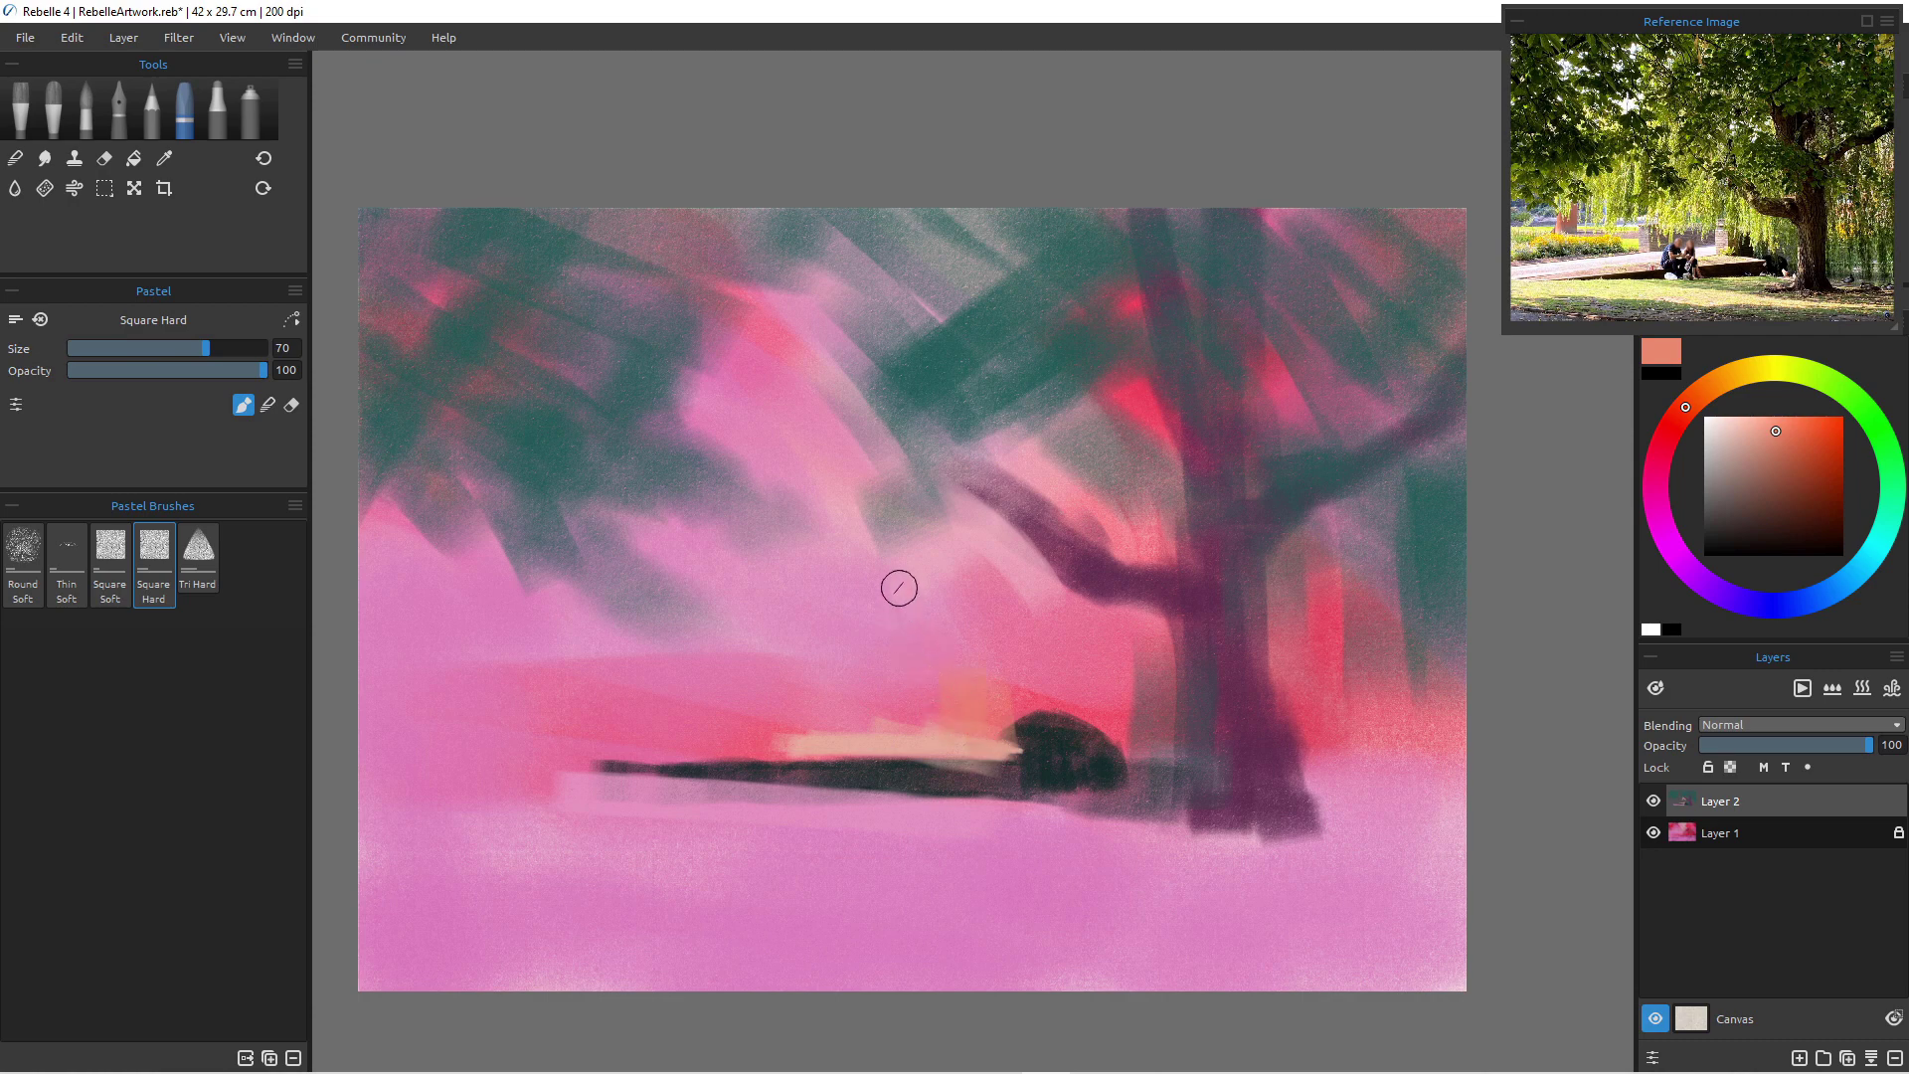
left_click(1765, 474)
mouse_move(979, 678)
left_mouse_down()
mouse_move(958, 722)
mouse_move(1009, 713)
mouse_move(1057, 785)
left_mouse_up()
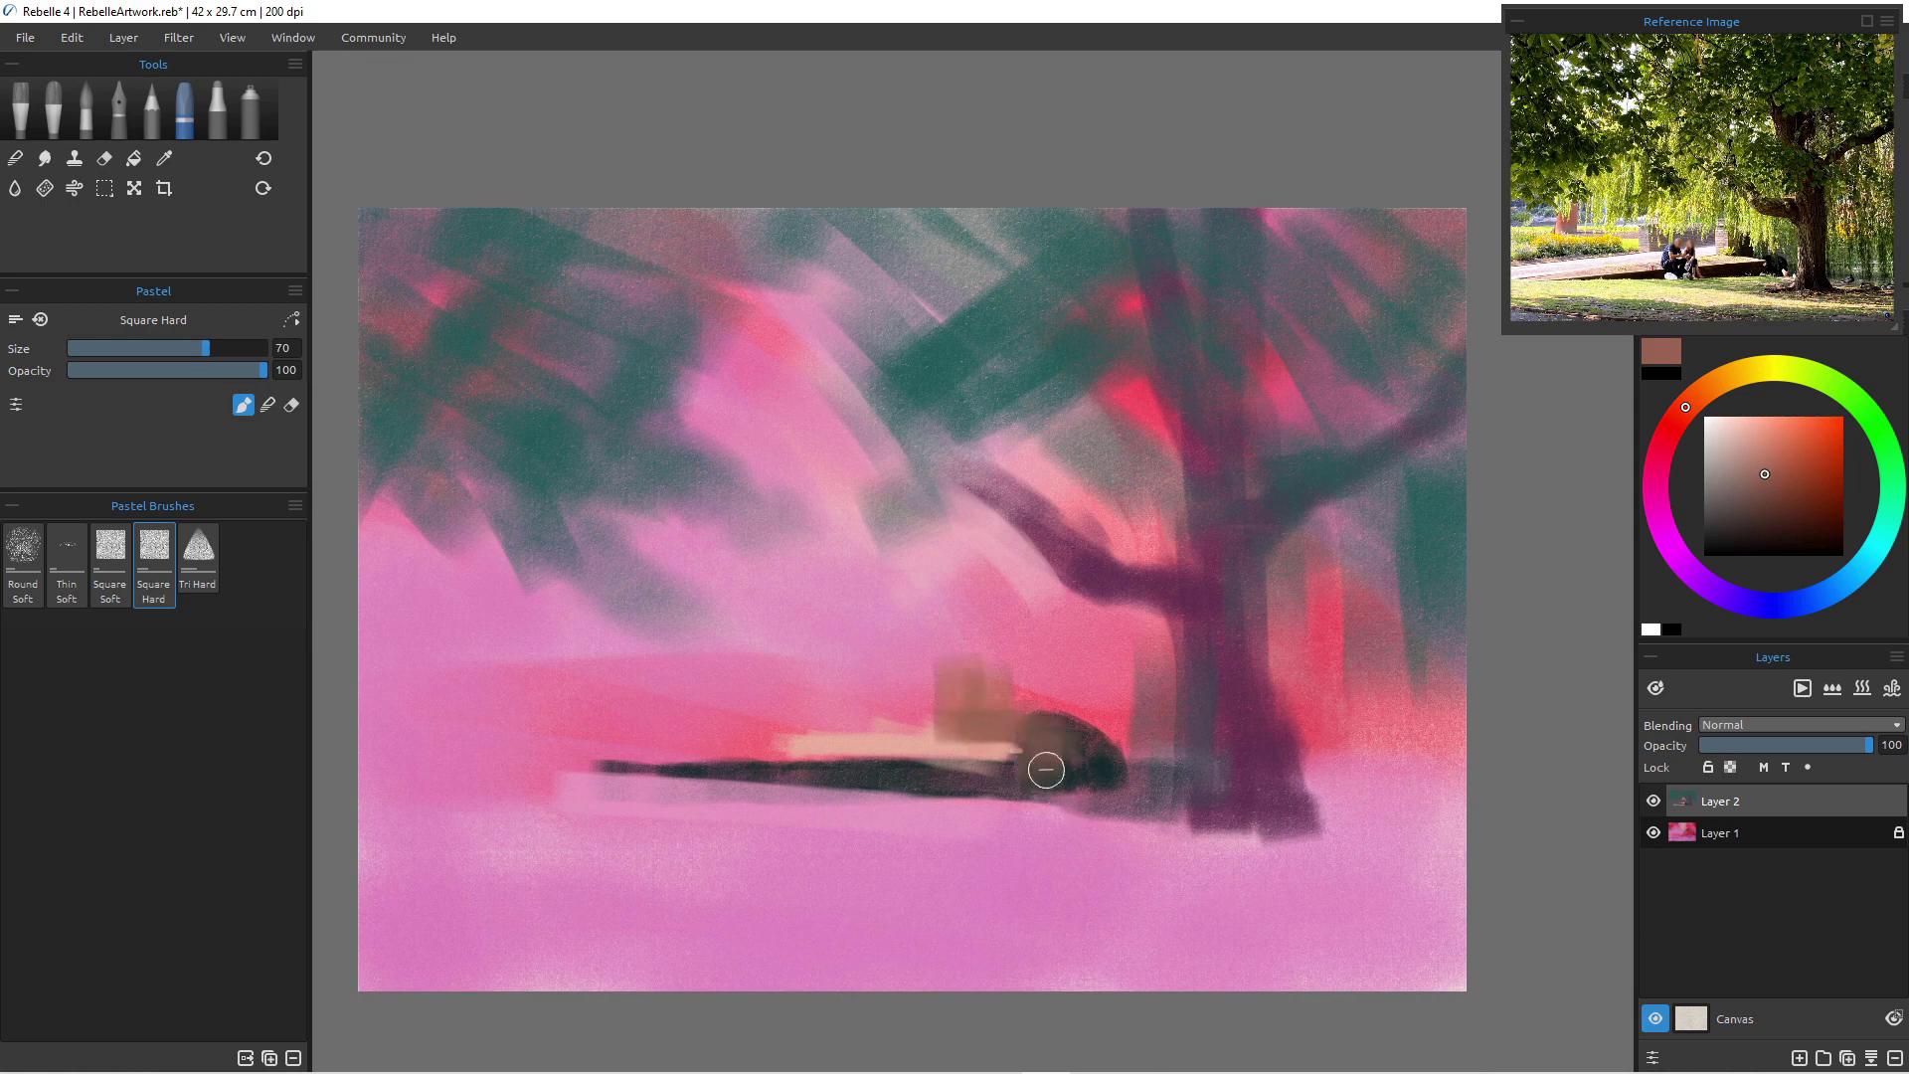
- Pick a muted purple and paint a patch over the brown area above the bush, extending it toward the trunk
left_click(1756, 604)
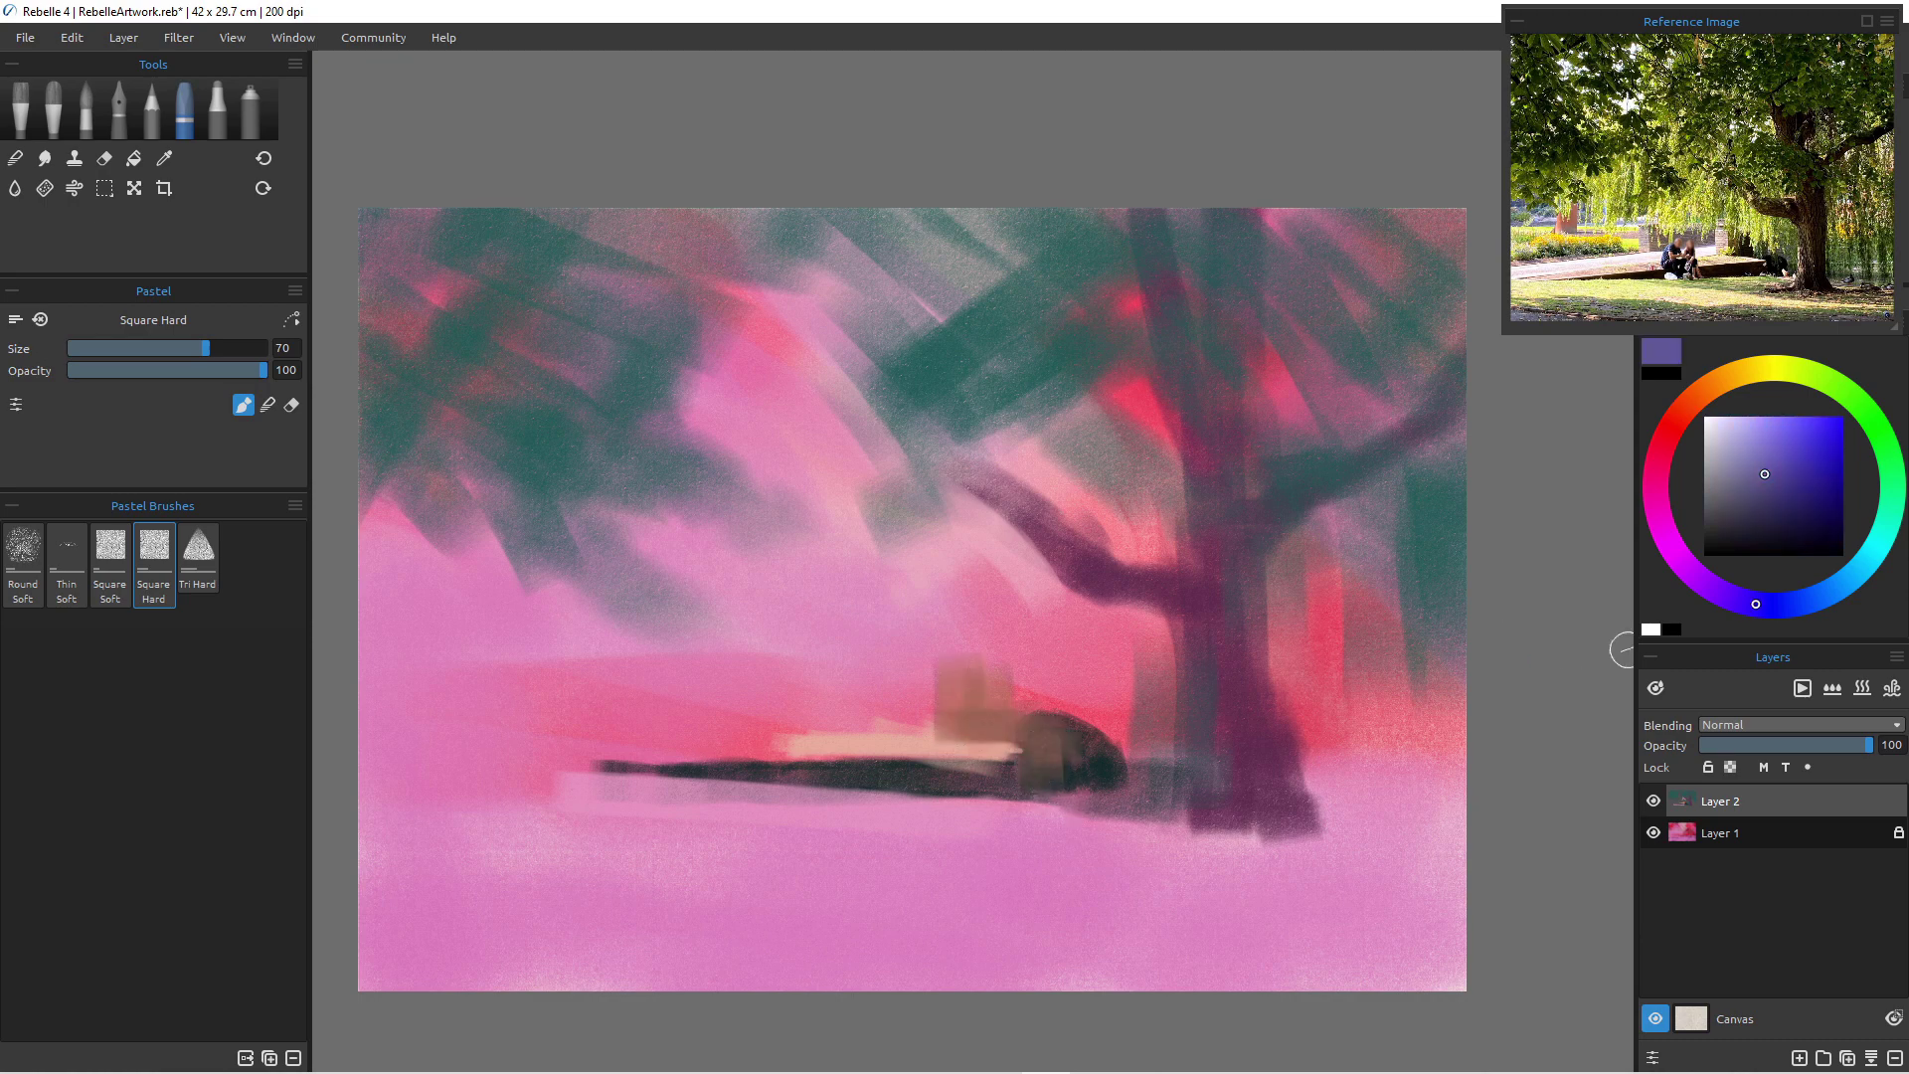
left_click(1716, 591)
left_click_drag(963, 682, 973, 708)
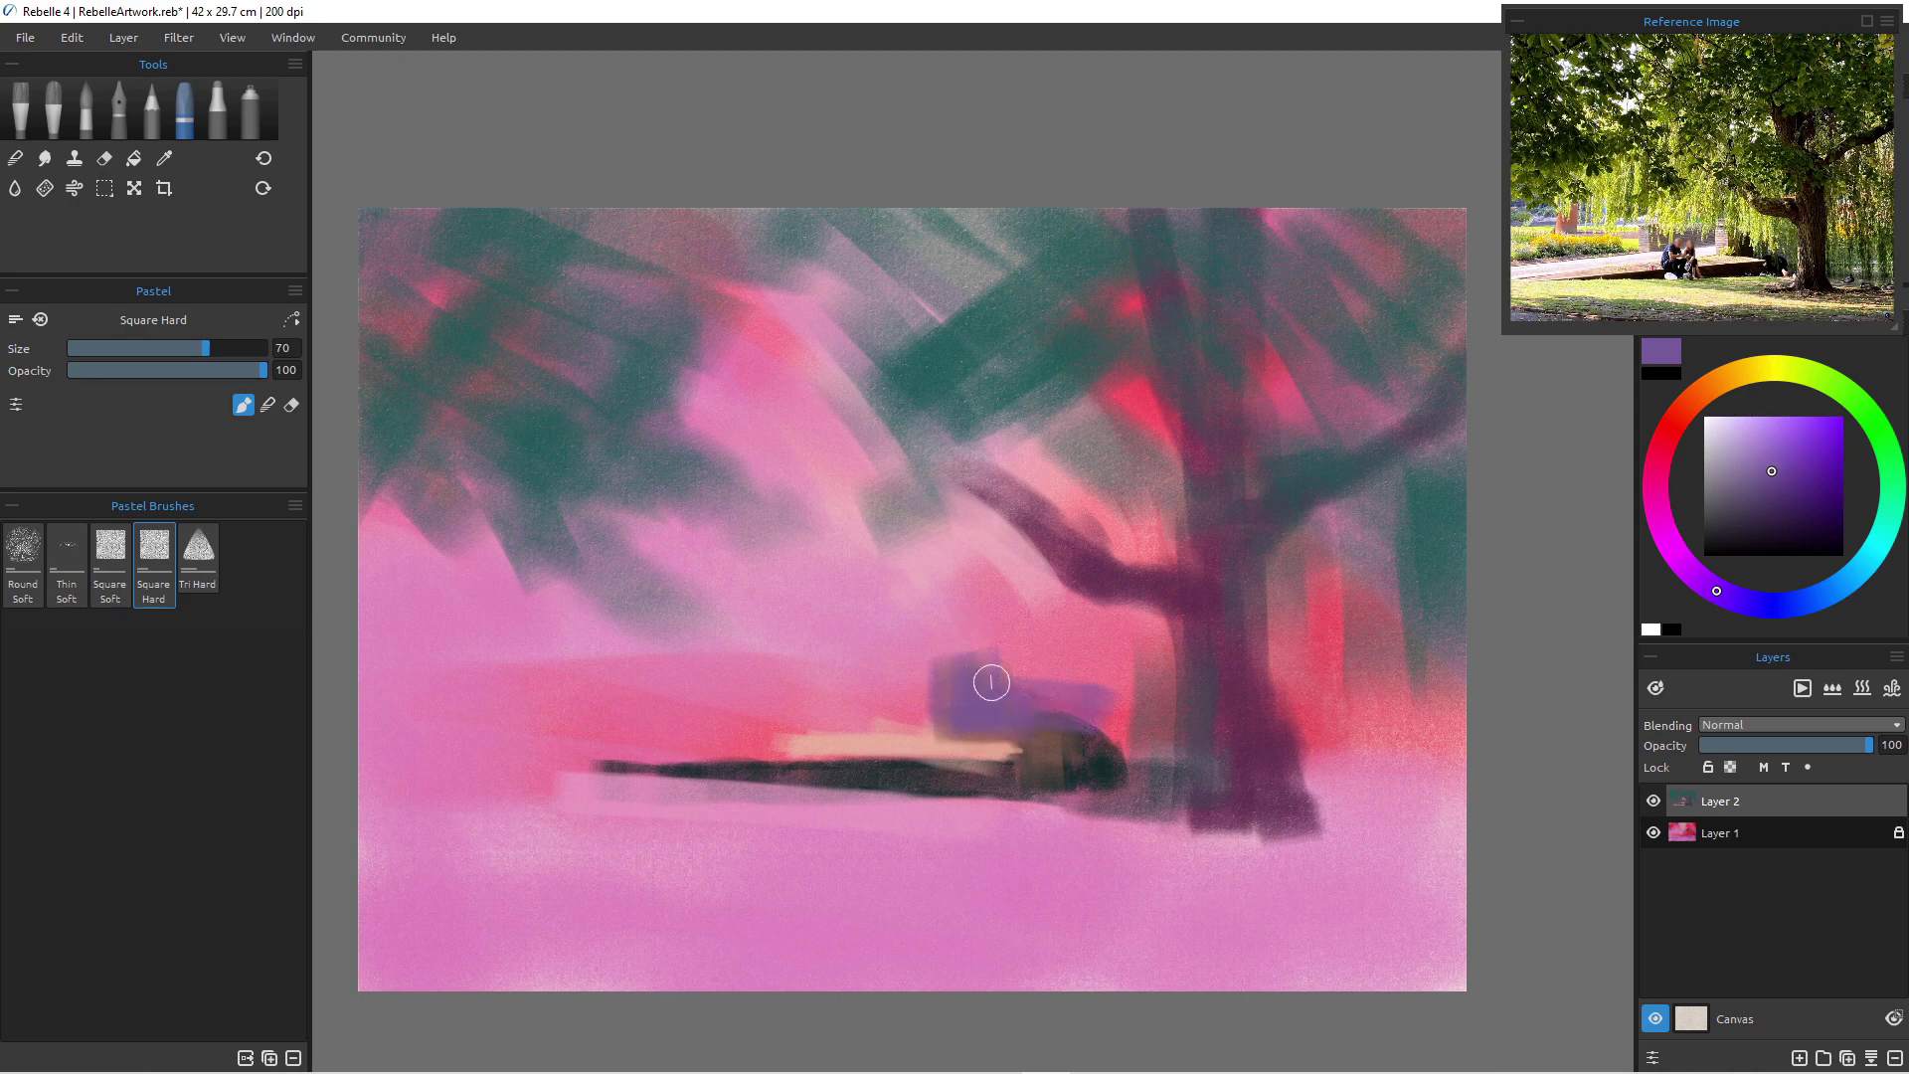
left_click_drag(1053, 785, 1006, 765)
mouse_move(954, 665)
left_mouse_down()
mouse_move(1015, 666)
mouse_move(1010, 707)
left_mouse_up()
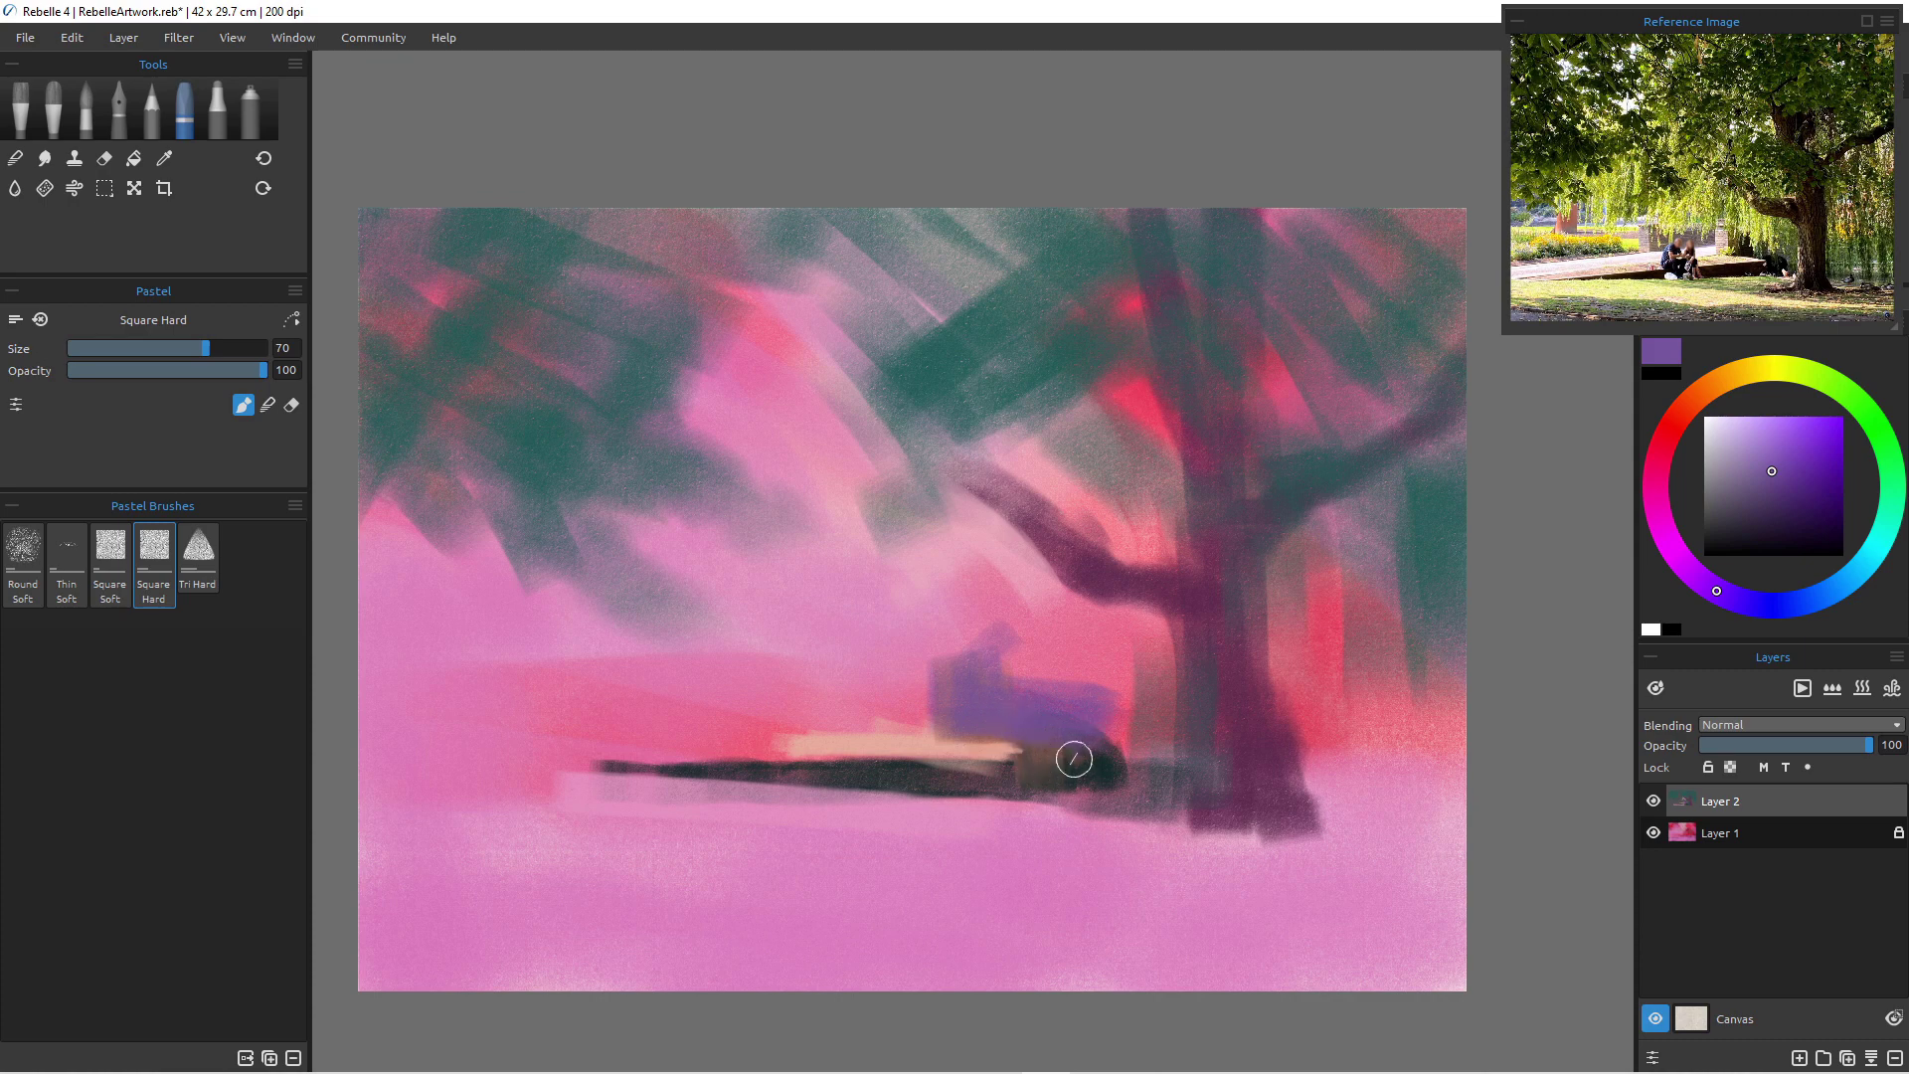
mouse_move(1112, 708)
left_mouse_down()
mouse_move(1143, 745)
mouse_move(1144, 684)
left_mouse_up()
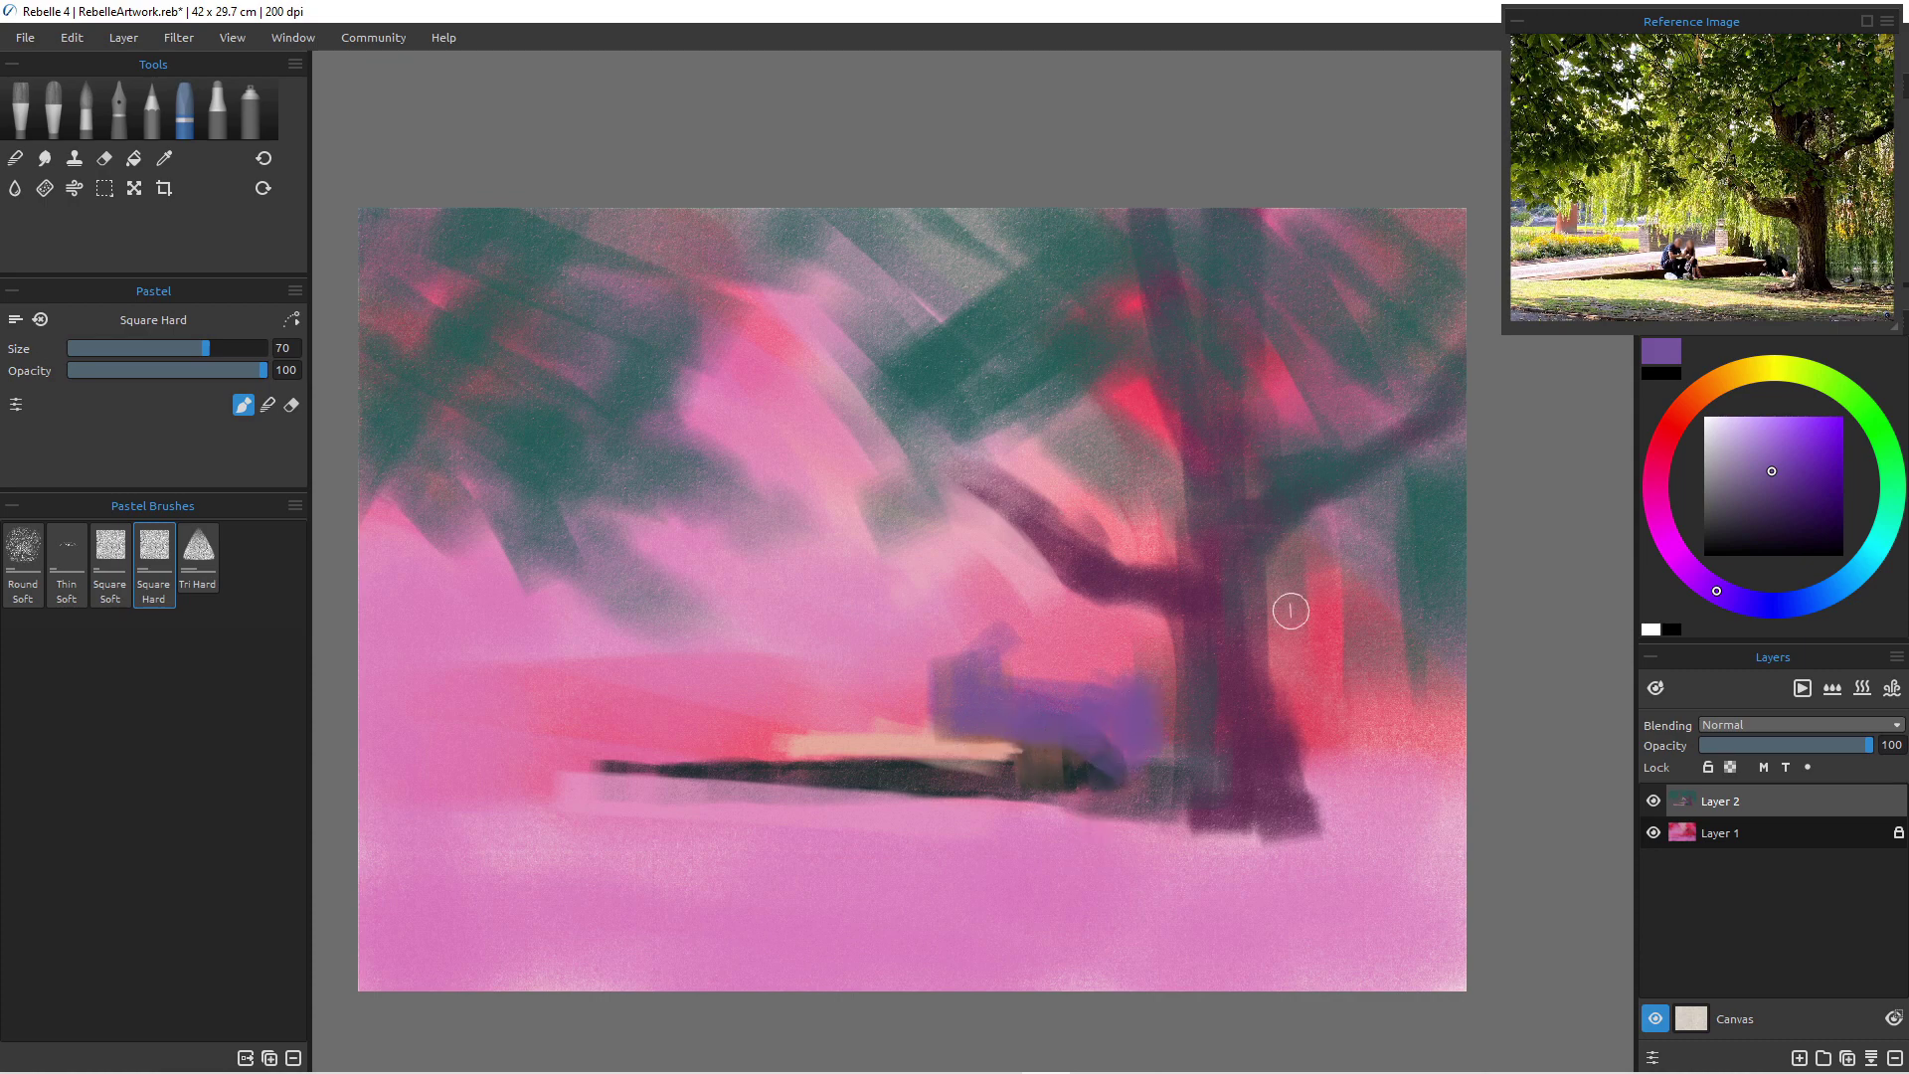
- Sample reddish brown beside the trunk and layer it over the top and left side of the purple patch
left_click(1291, 610, "alt")
left_click_drag(1024, 656, 1060, 644)
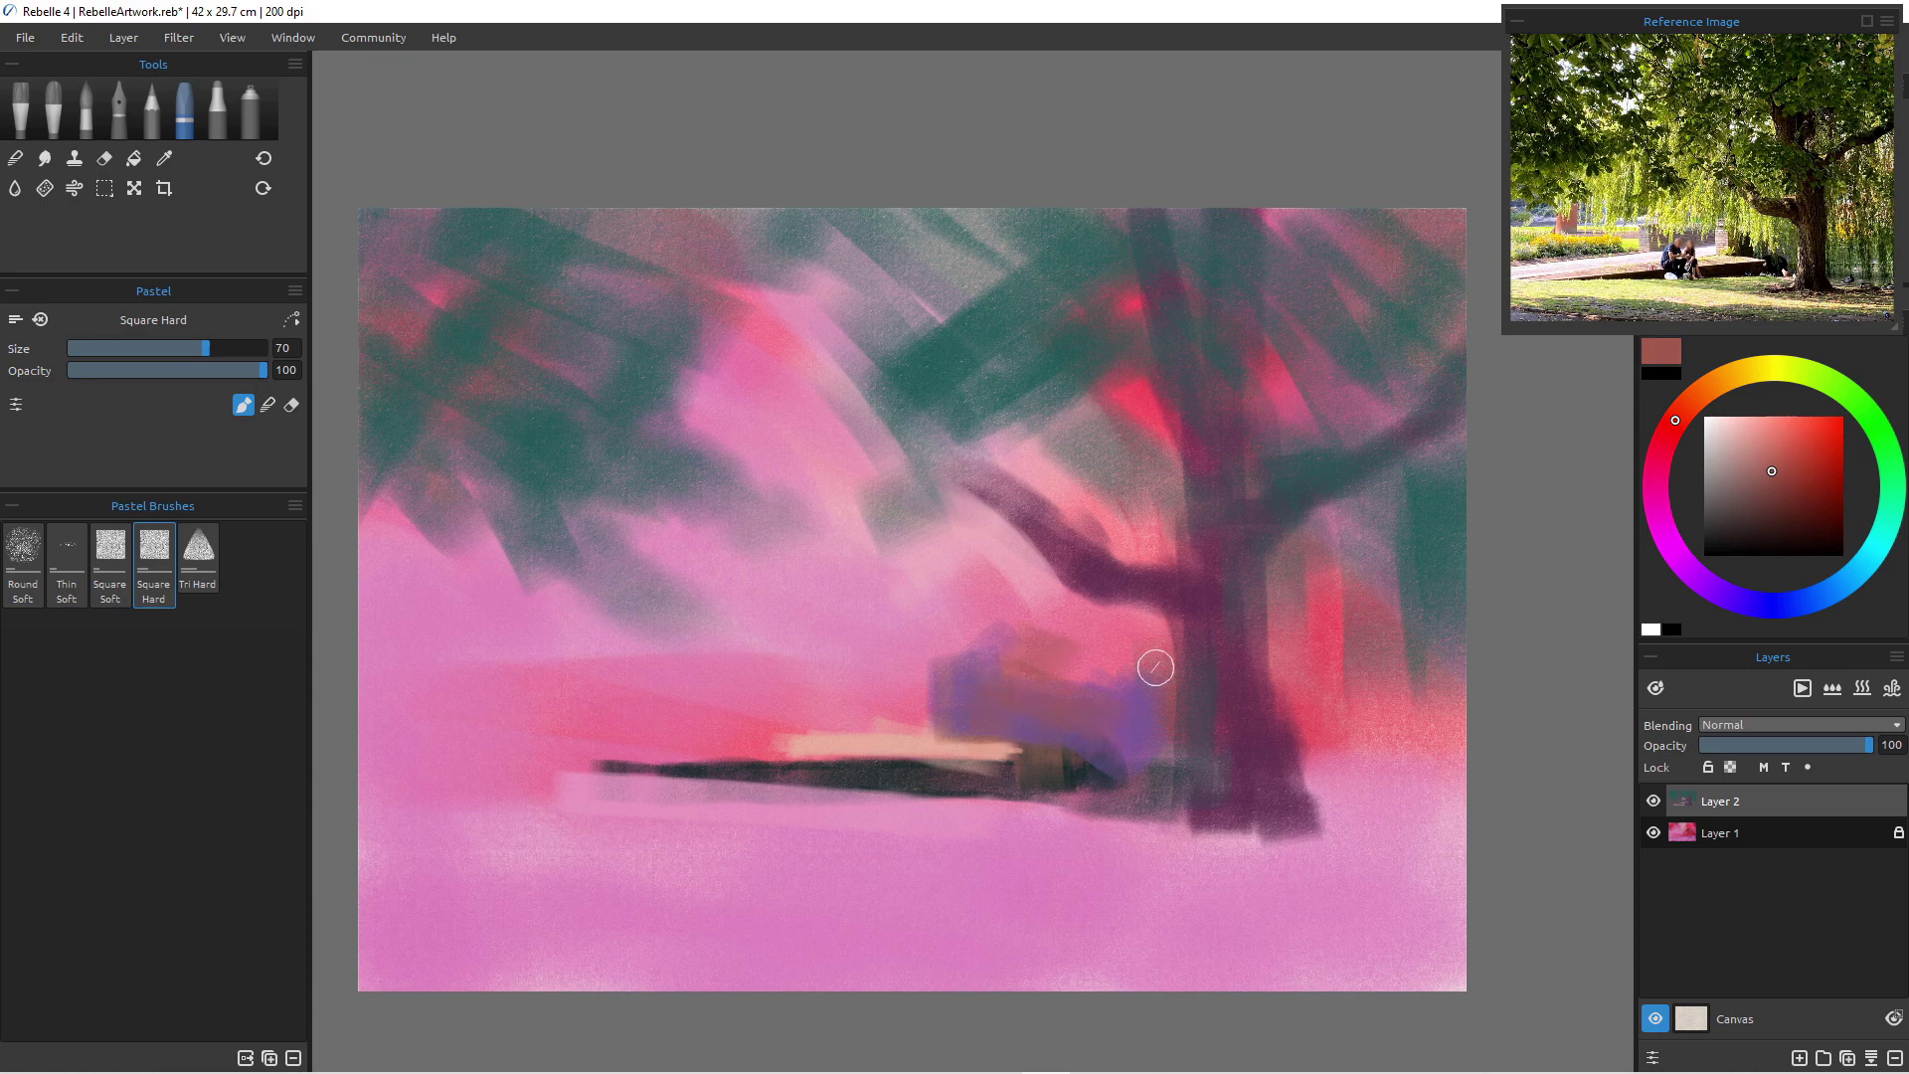
left_click_drag(941, 650, 922, 731)
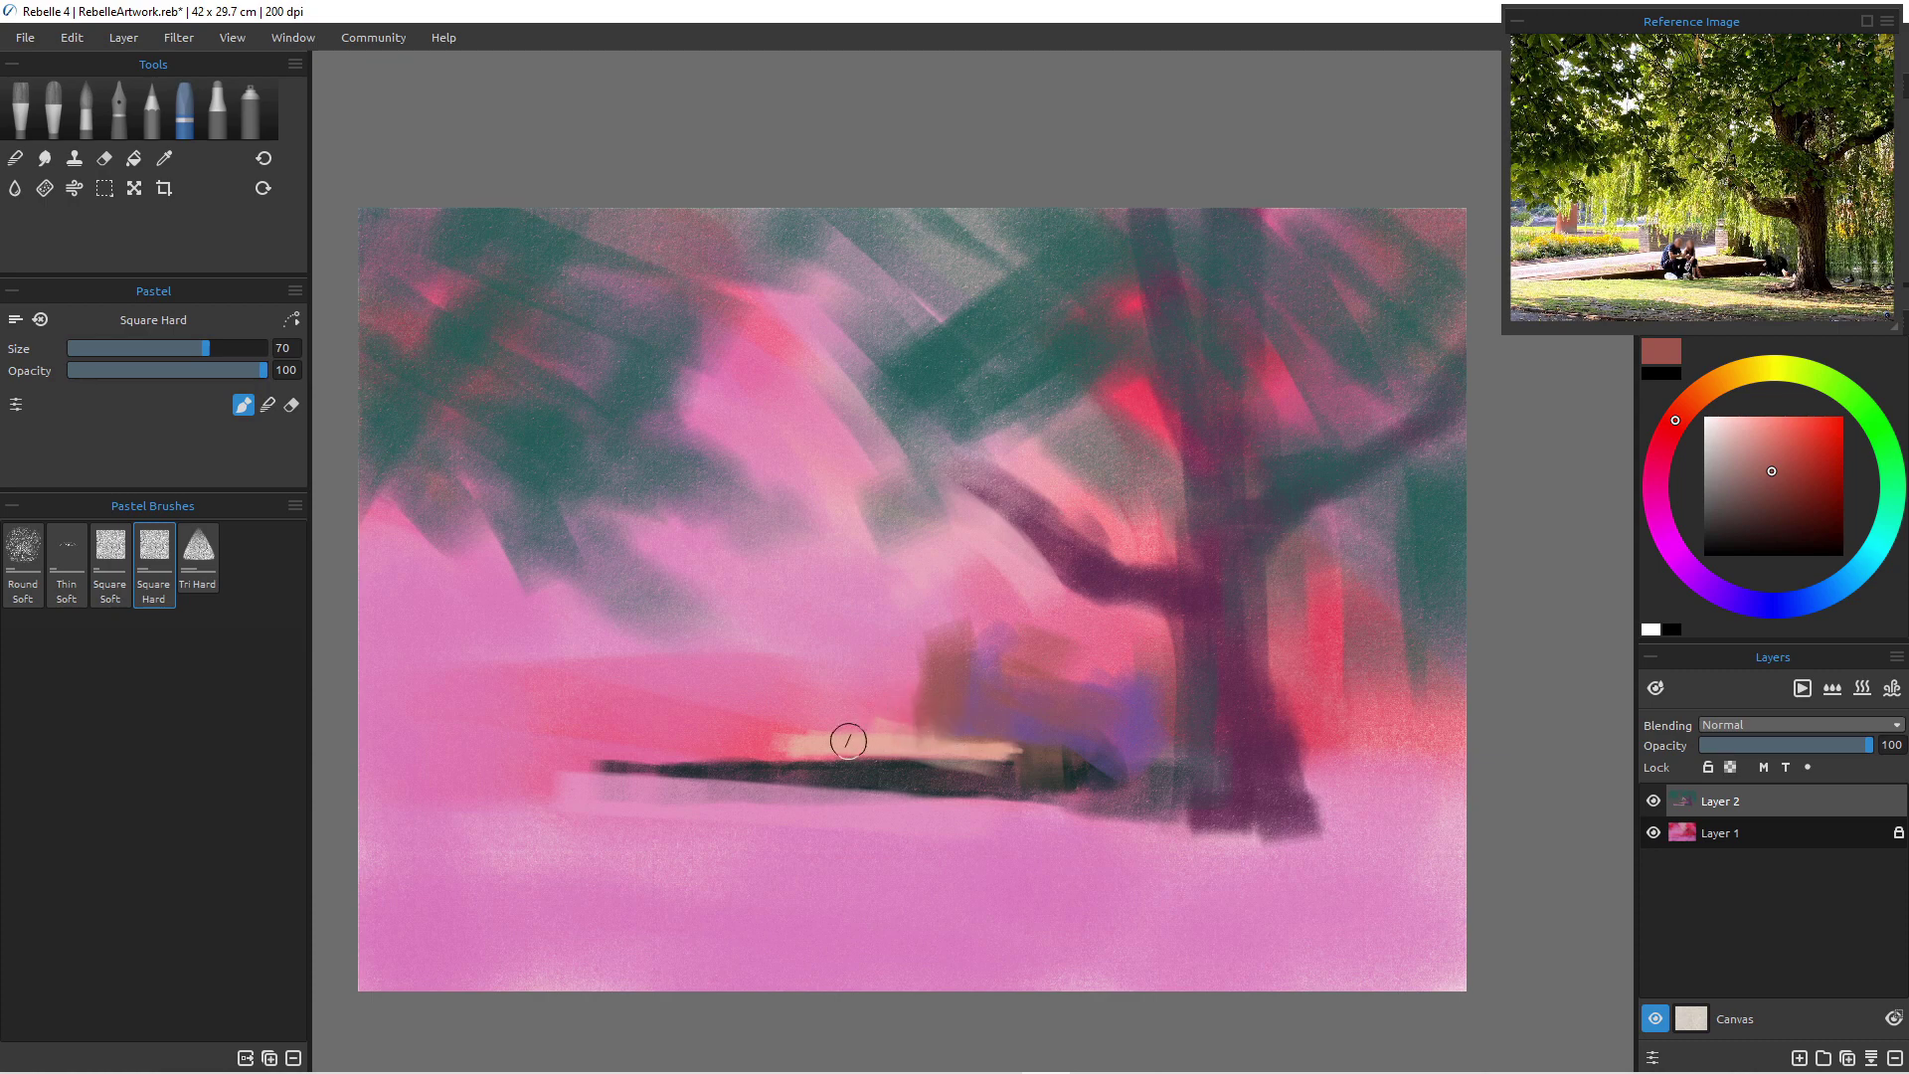
- Sample light pink from the background and paint a wide horizontal path band from the canvas's left edge to the brown patch
left_click(942, 559, "alt")
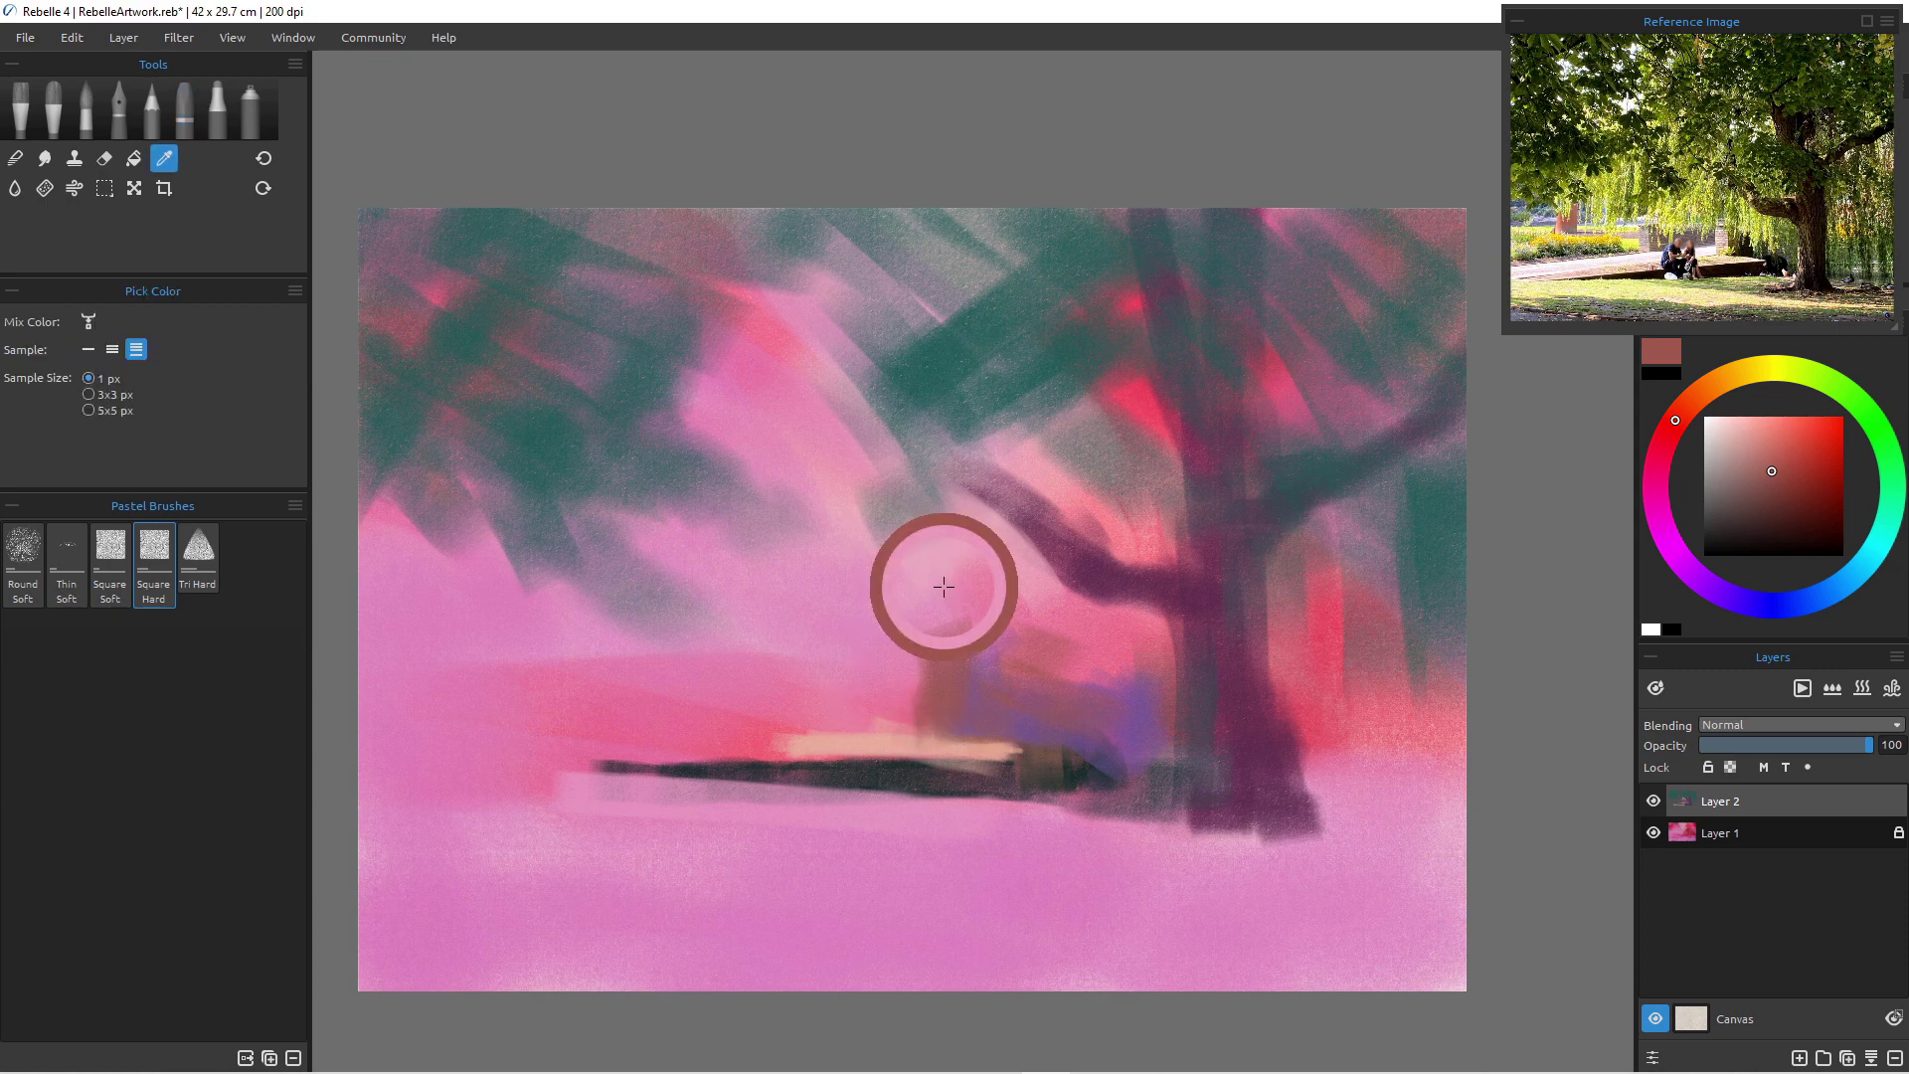
left_click_drag(874, 717, 644, 714)
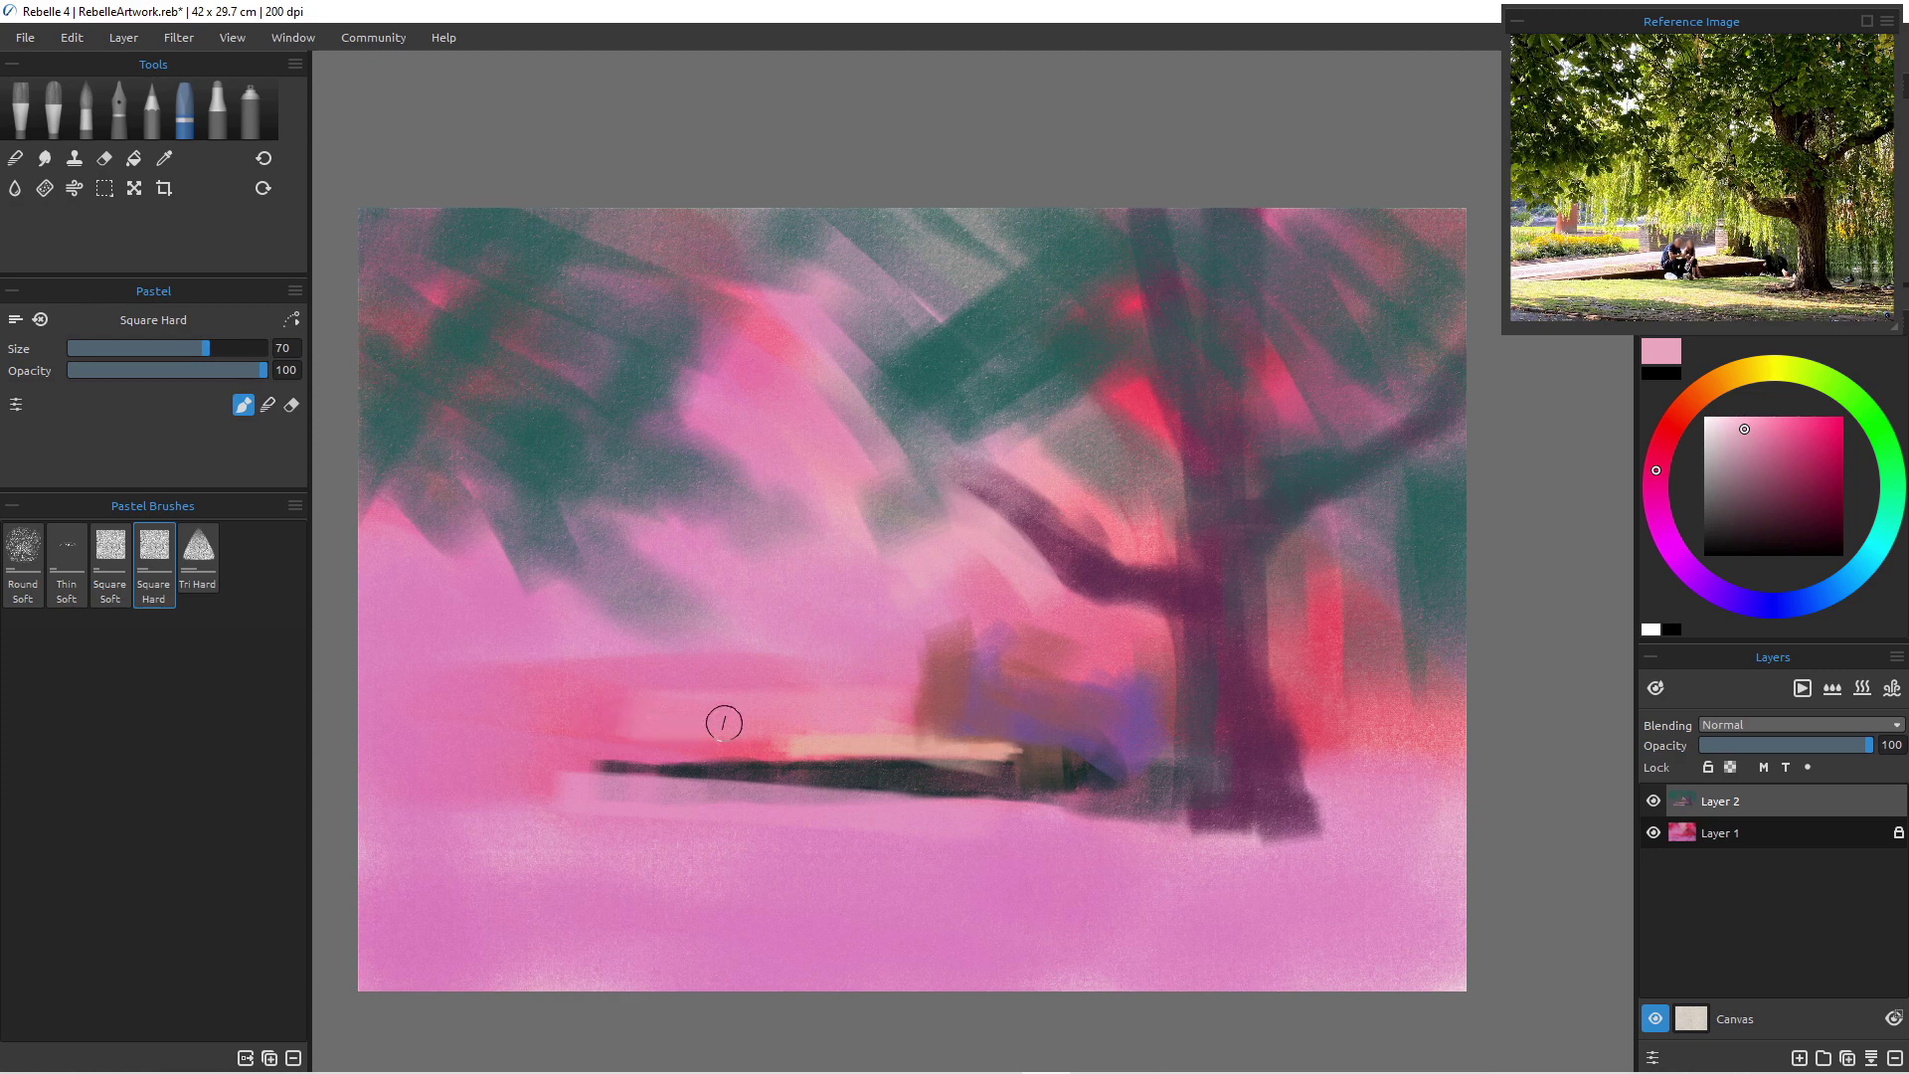
mouse_move(877, 728)
left_mouse_down()
mouse_move(352, 726)
mouse_move(875, 710)
left_mouse_up()
left_click_drag(427, 714, 920, 720)
- With the Tri Hard pastel, extend the peach band along the wall's upper edge at size 60 and retouch its left end with sampled pink
left_click(908, 750, "alt")
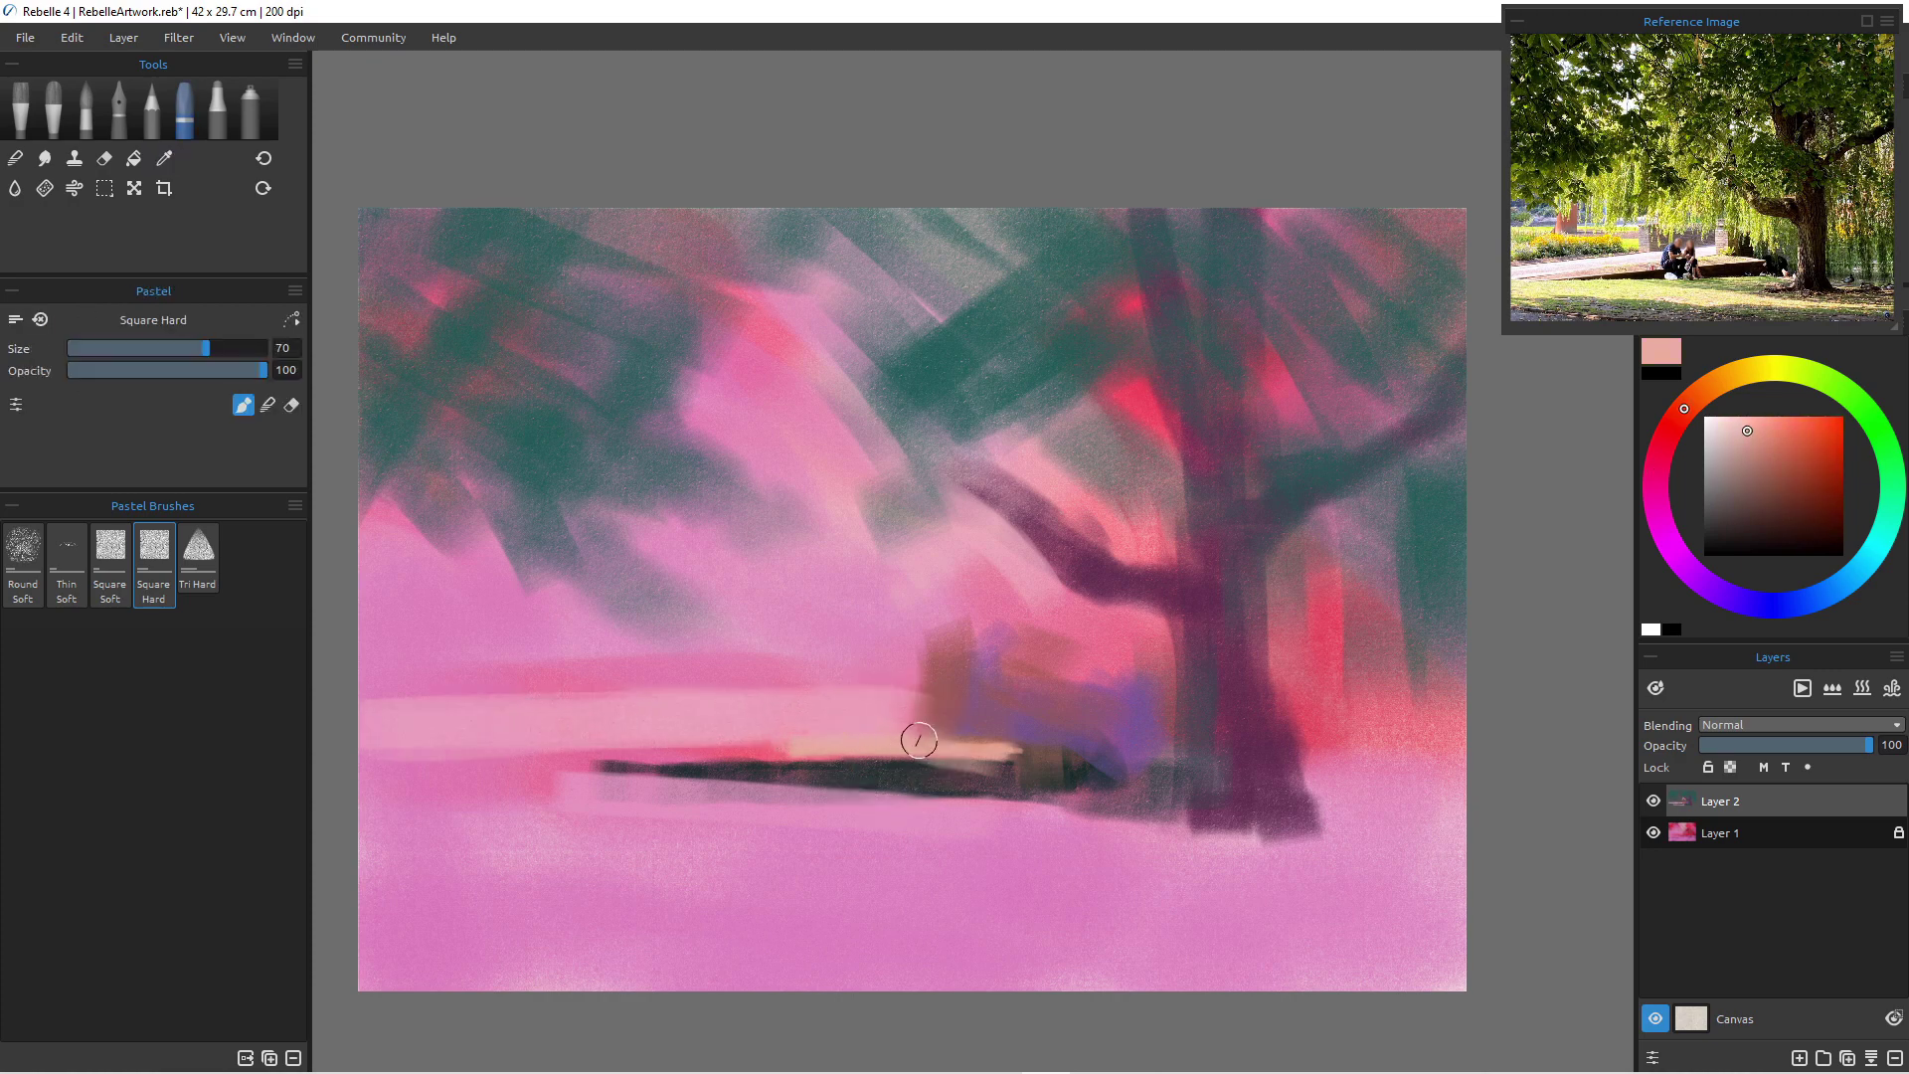
left_click(198, 550)
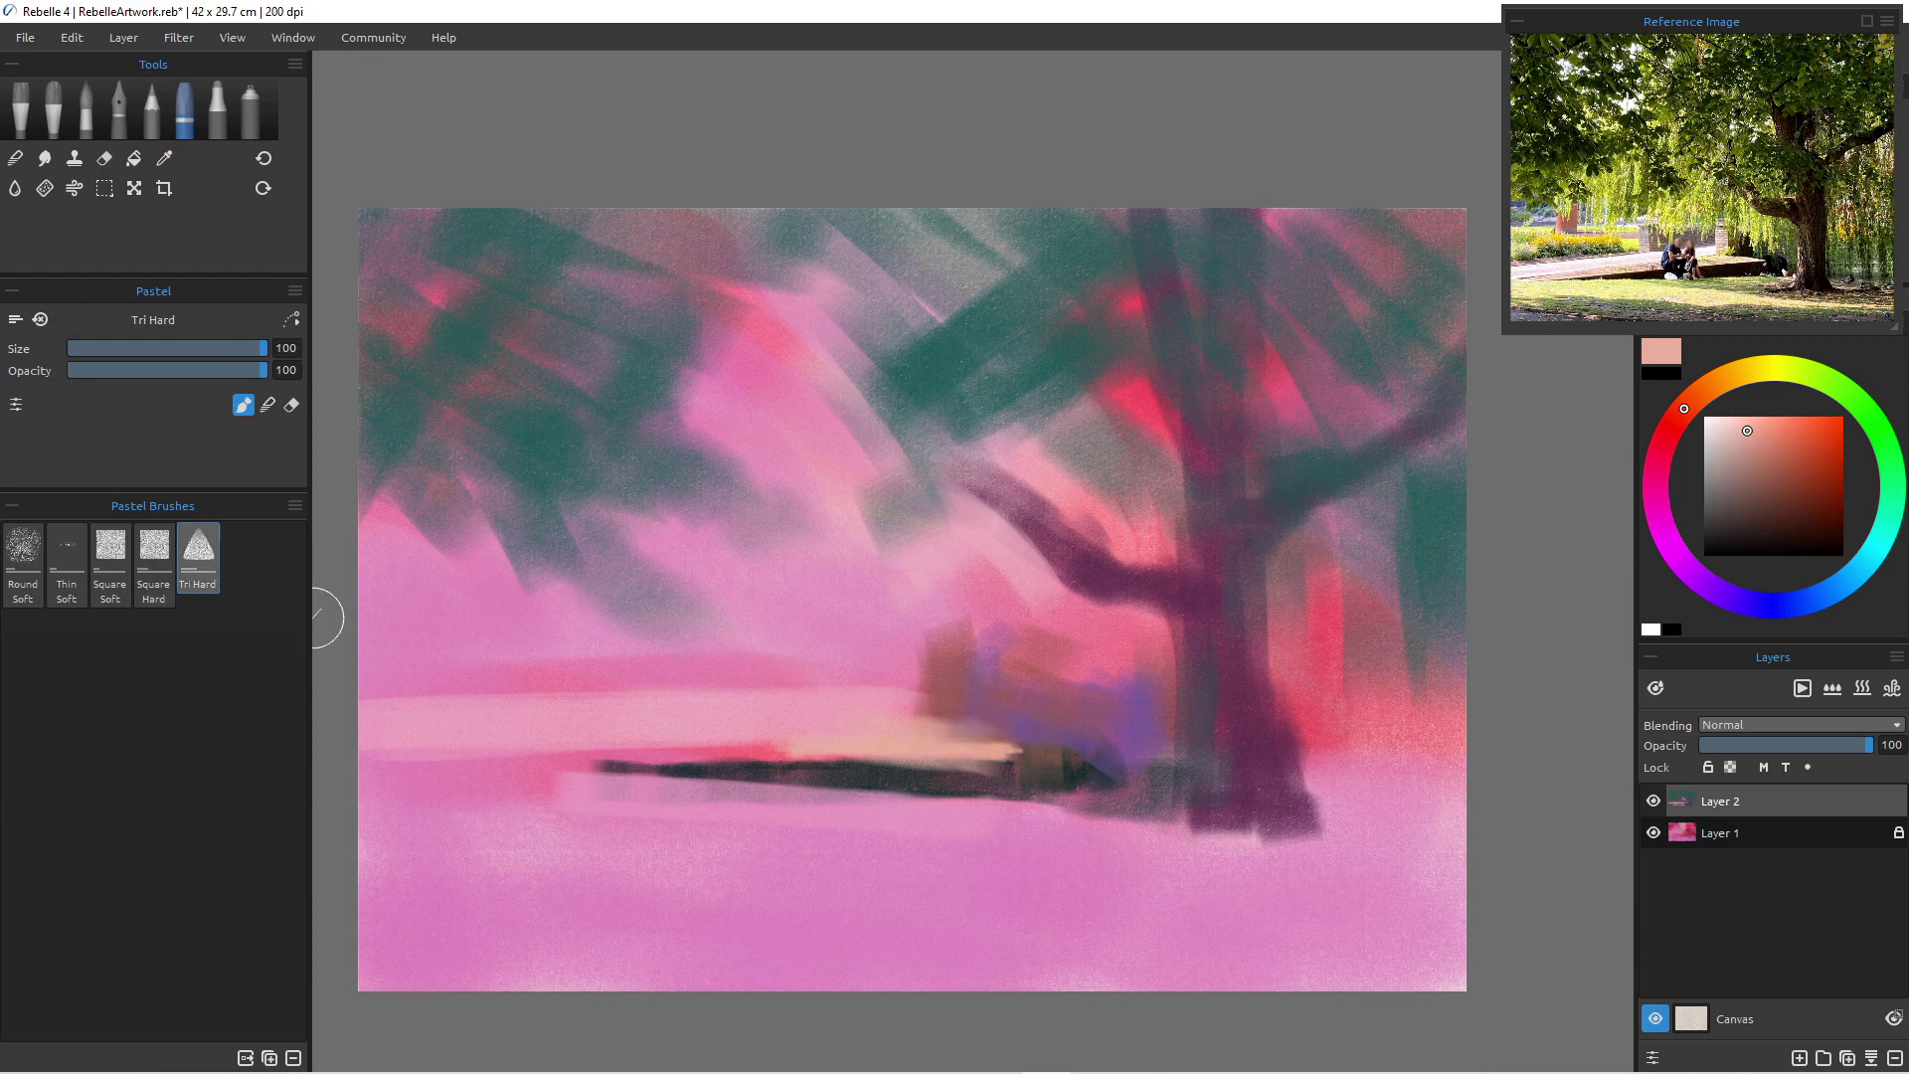
key("bracketleft")
key("bracketleft")
key("bracketleft")
key("bracketleft")
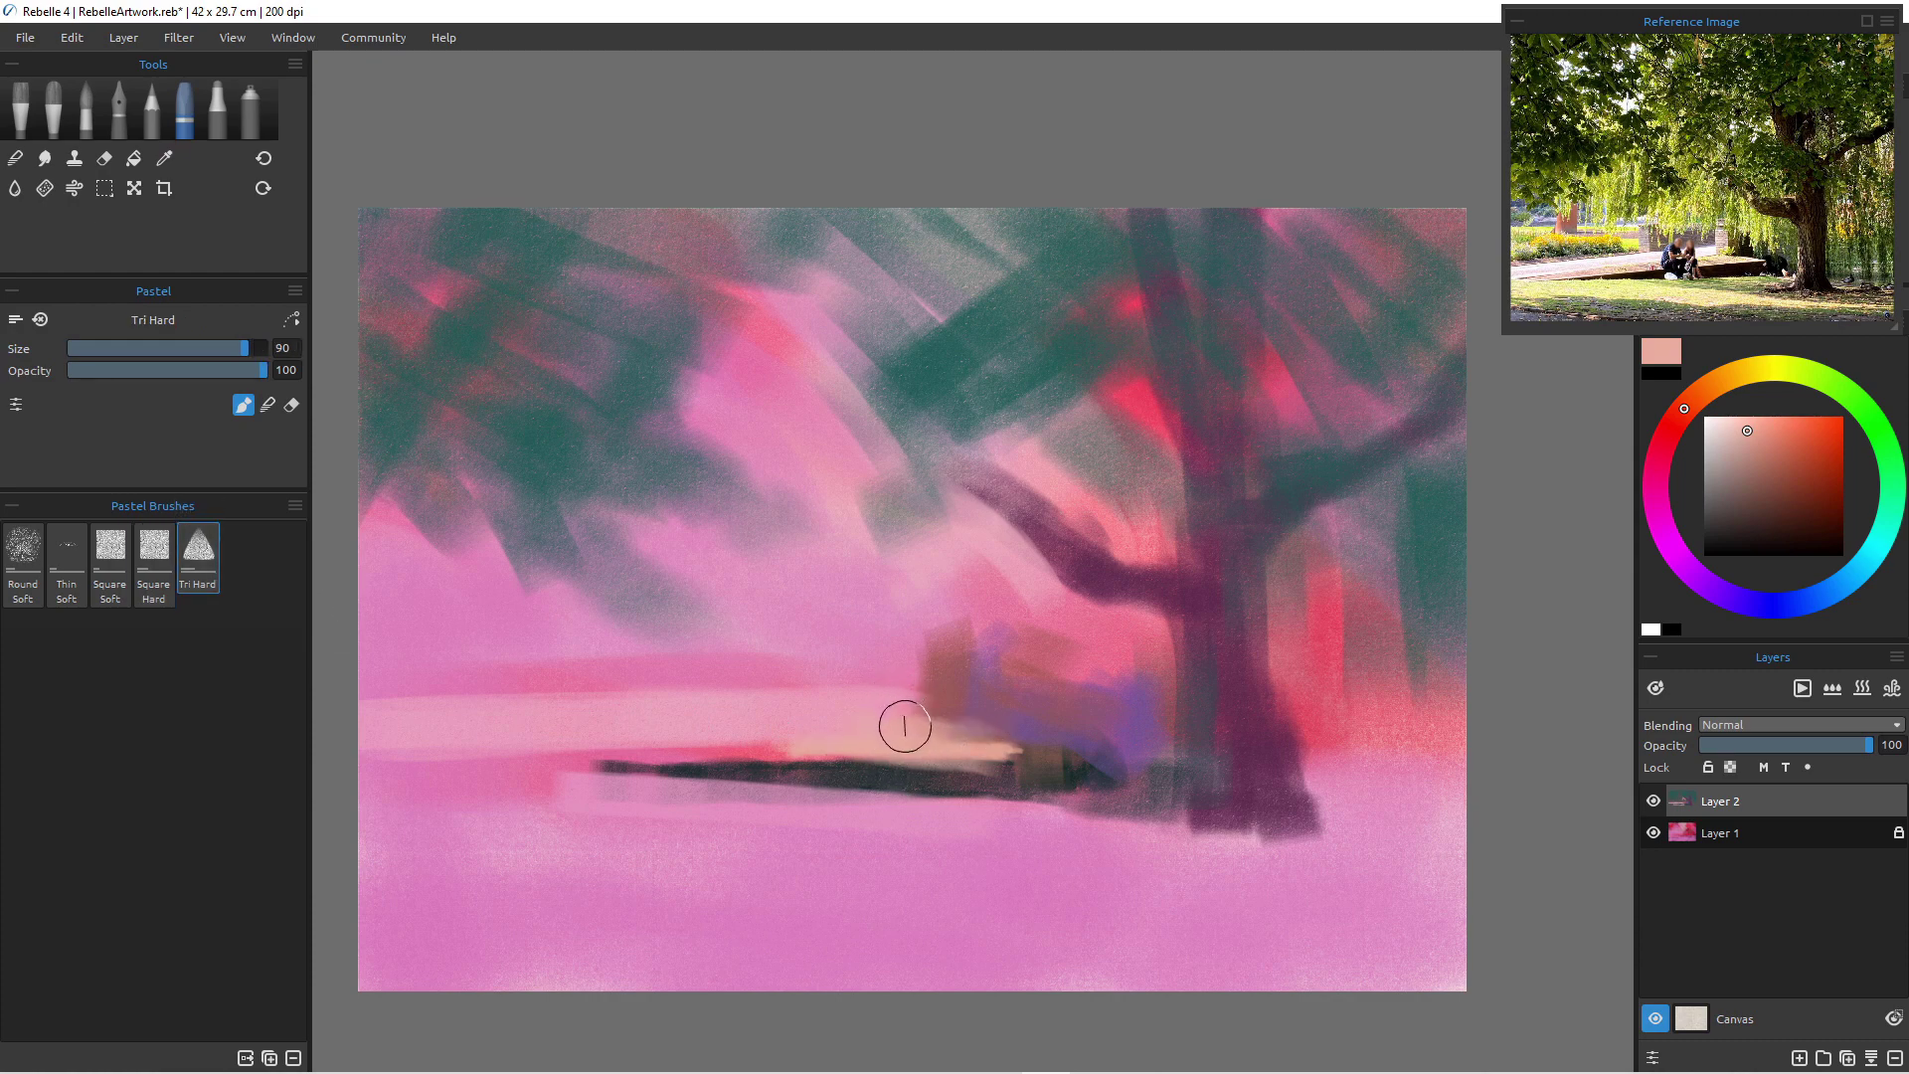
left_click_drag(903, 718, 994, 742)
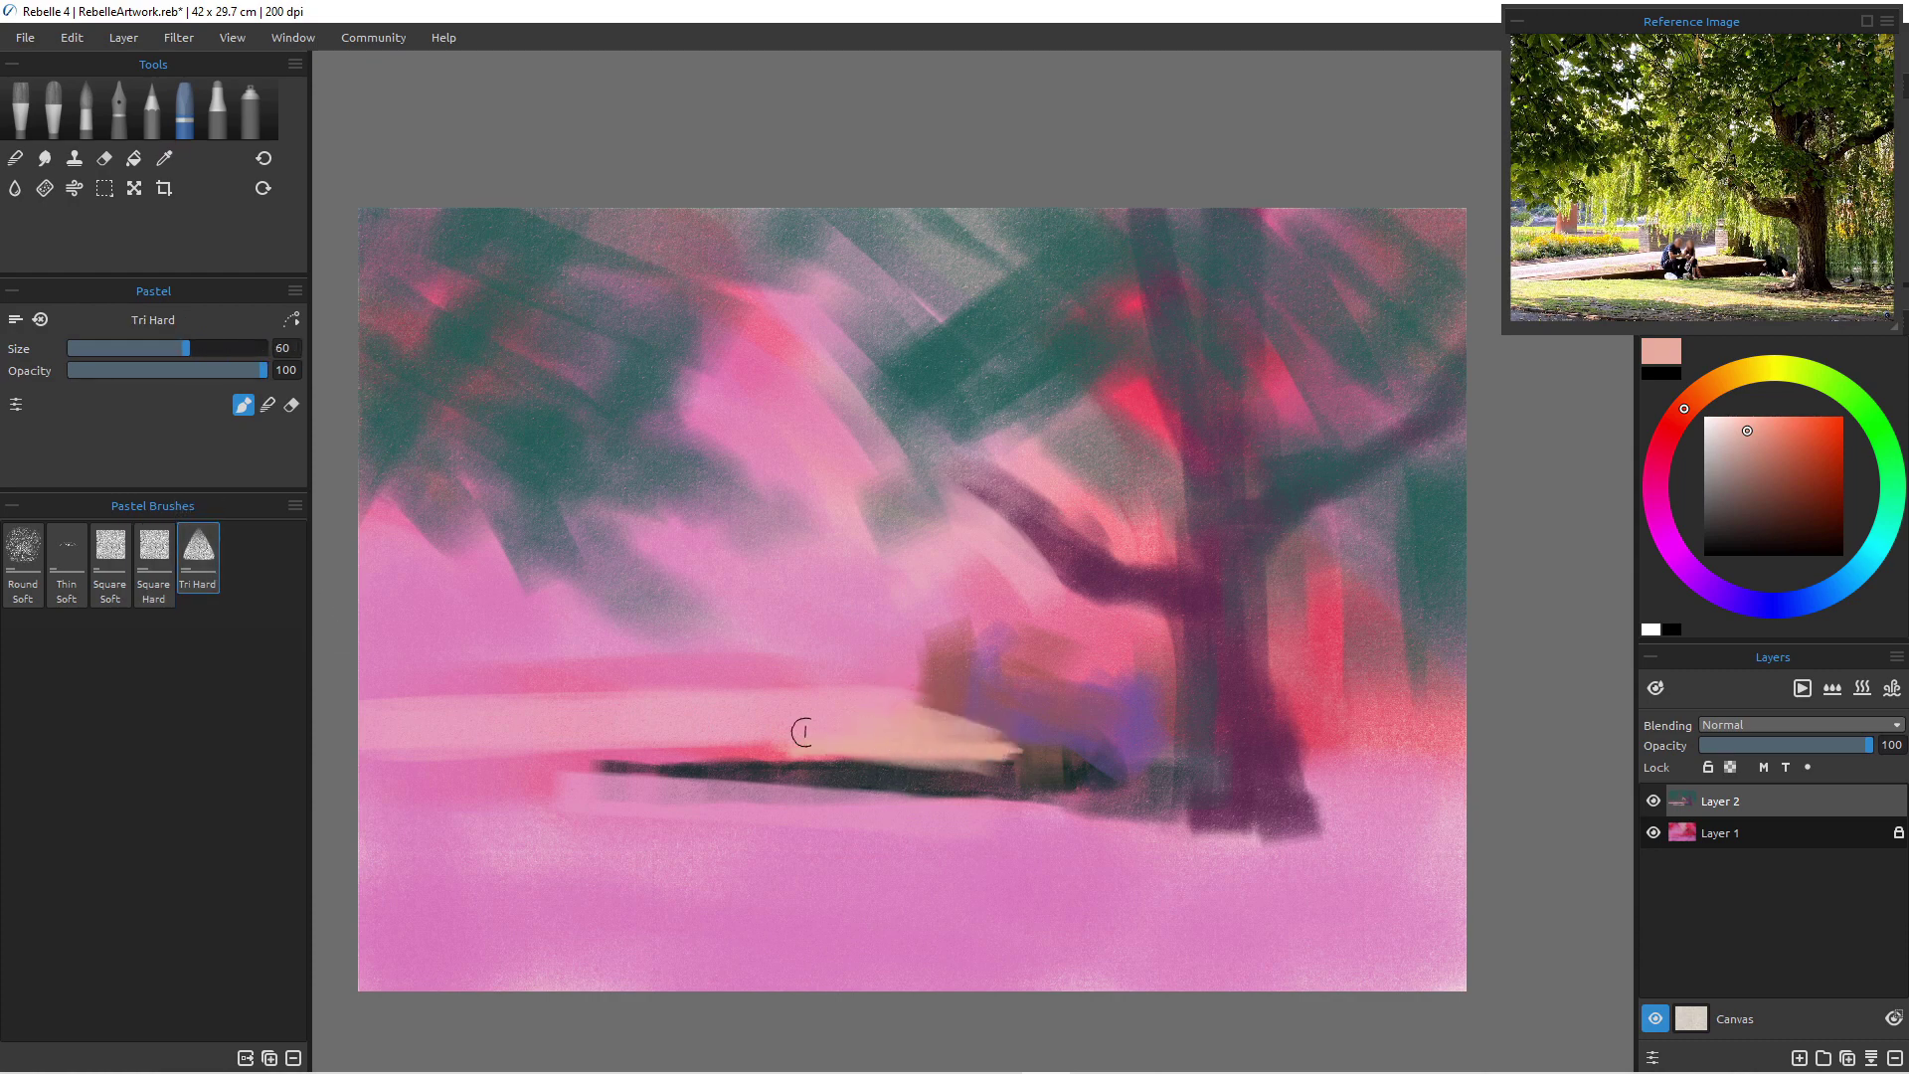
left_click_drag(813, 742, 597, 742)
mouse_move(785, 748)
left_mouse_down()
mouse_move(570, 754)
mouse_move(718, 756)
mouse_move(680, 774)
mouse_move(653, 762)
mouse_move(760, 754)
mouse_move(479, 758)
left_mouse_up()
left_click(603, 722, "alt")
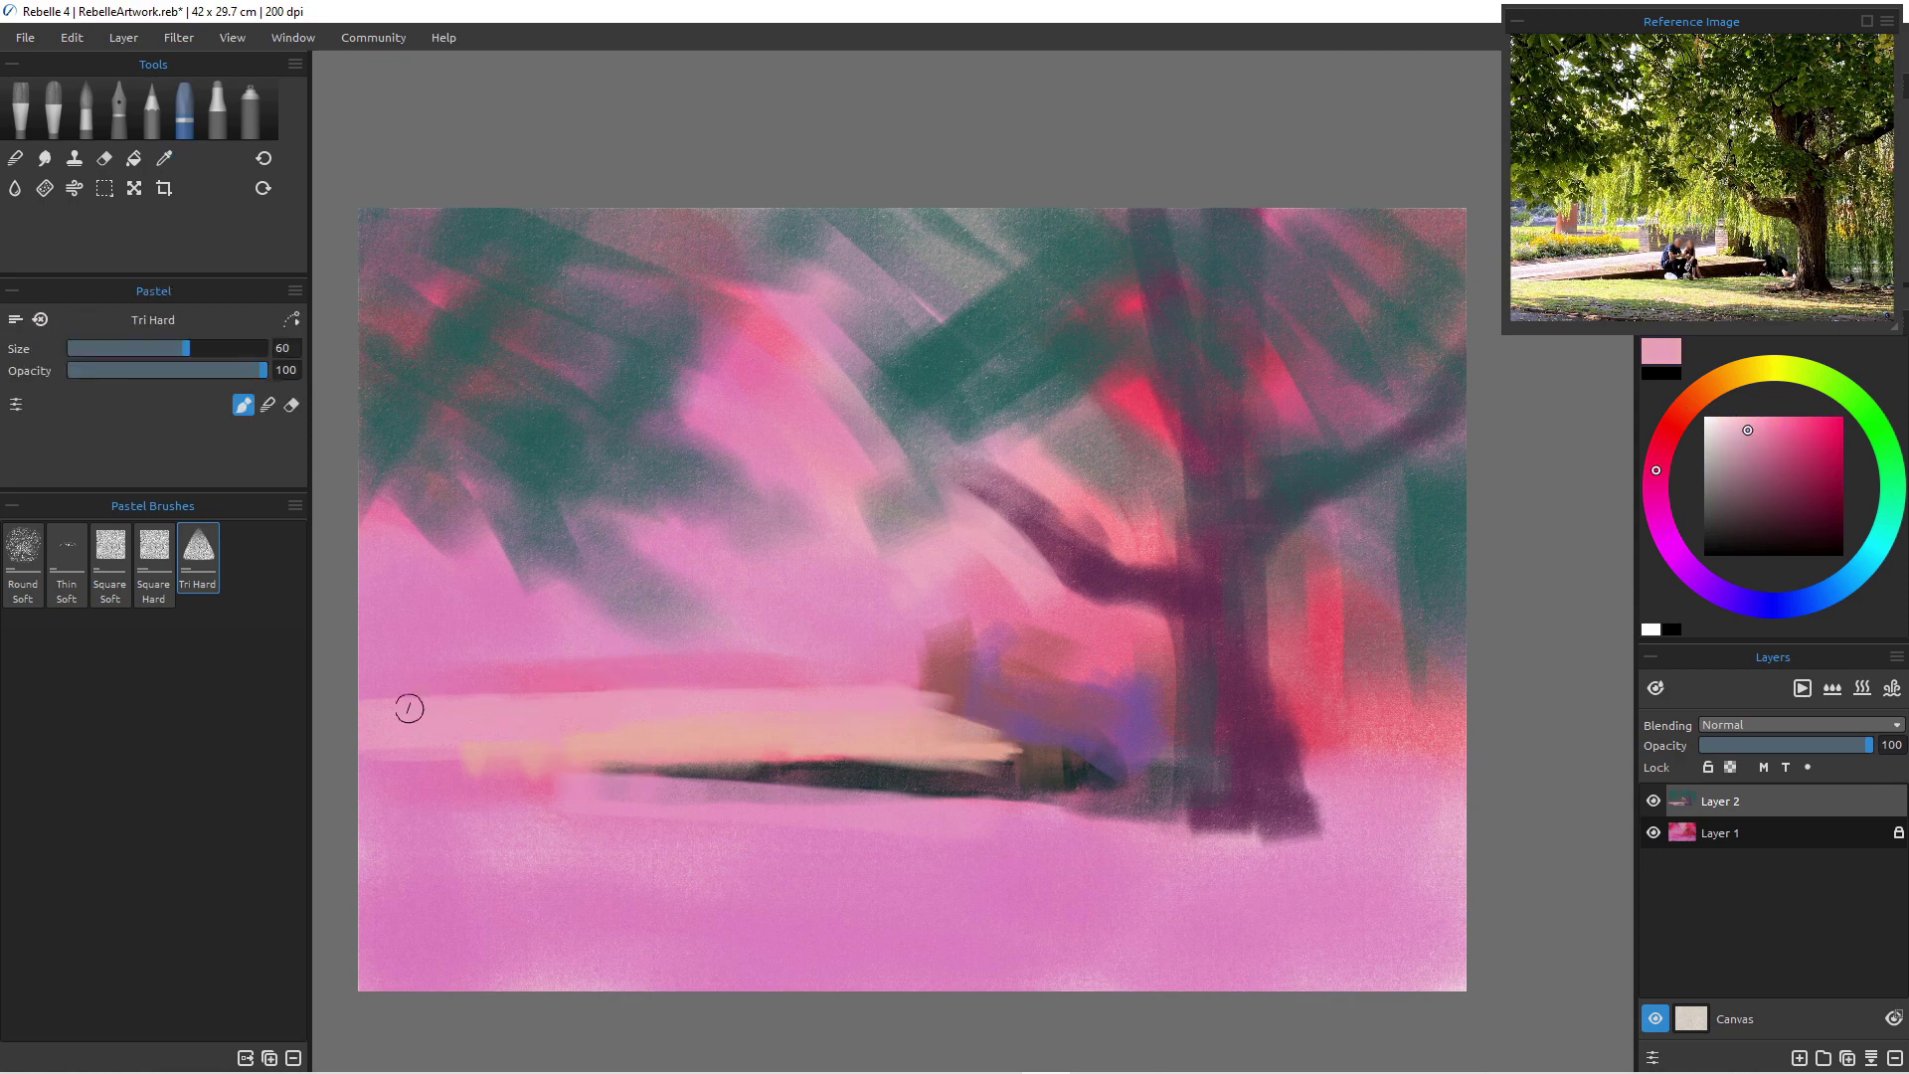
left_click_drag(485, 790, 638, 791)
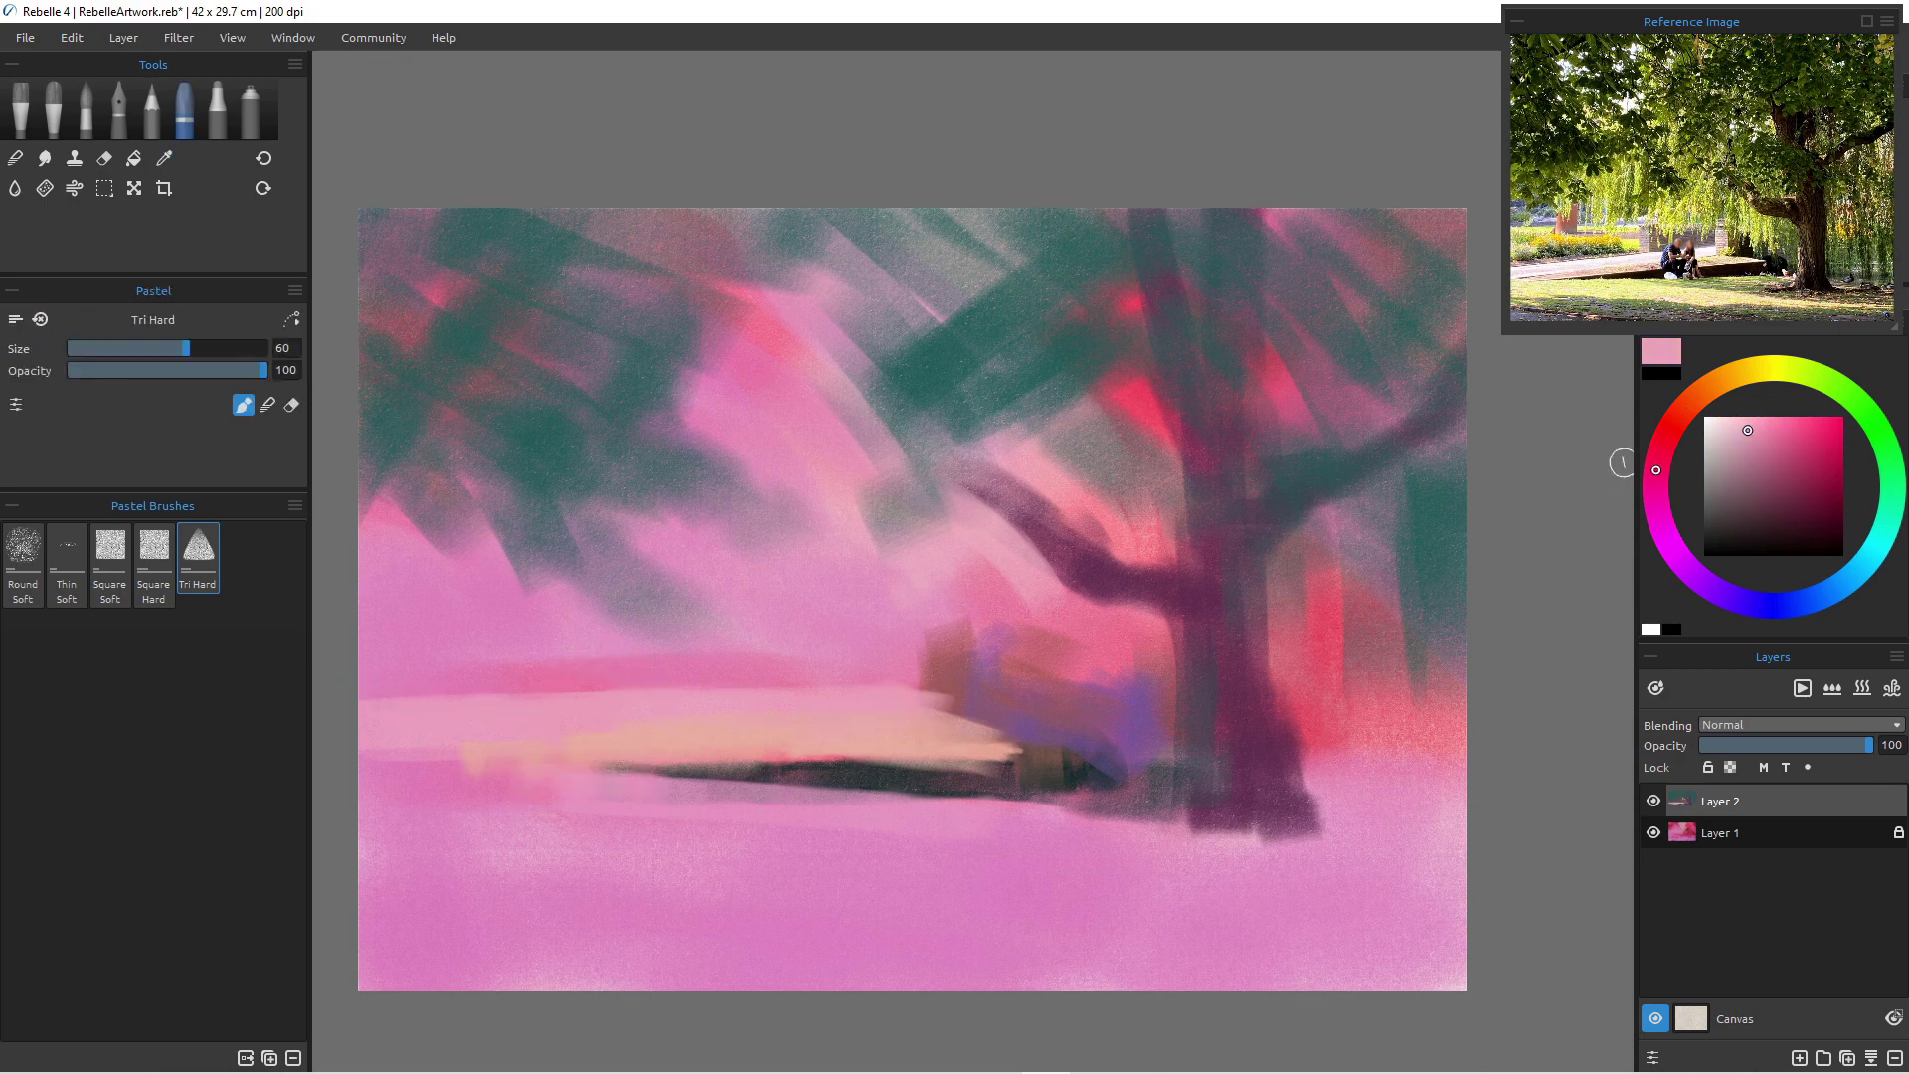
- Pick a bright yellow and paint broad sunlit grass strokes at size 100 across the foreground below the wall and trunk
left_click(1772, 368)
left_click(1784, 431)
key("bracketright")
key("bracketright")
key("bracketright")
key("bracketright")
mouse_move(454, 823)
left_mouse_down()
mouse_move(592, 808)
mouse_move(790, 855)
mouse_move(738, 815)
mouse_move(948, 835)
mouse_move(945, 852)
mouse_move(893, 821)
mouse_move(1159, 852)
left_mouse_up()
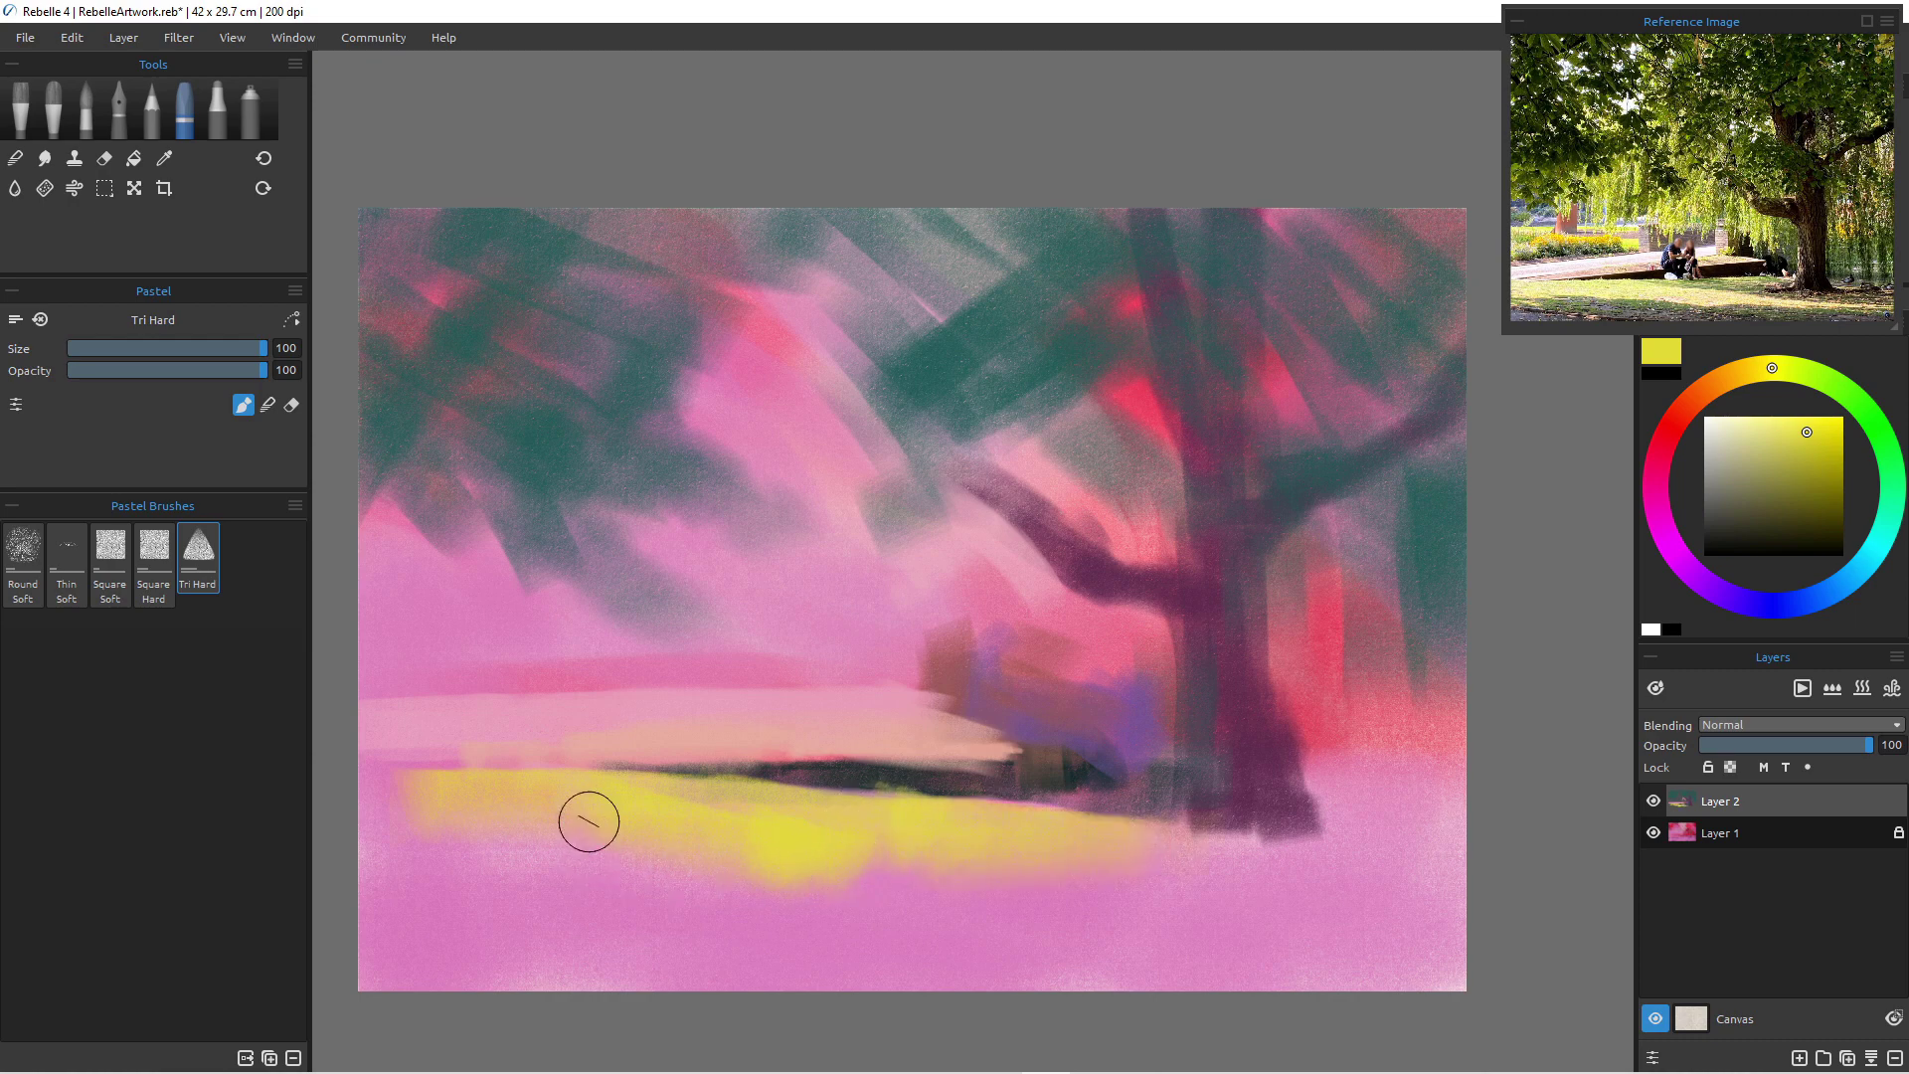
mouse_move(1092, 825)
left_mouse_down()
mouse_move(1168, 821)
mouse_move(1019, 833)
left_mouse_up()
mouse_move(1181, 855)
left_mouse_down()
mouse_move(1339, 883)
mouse_move(1167, 866)
mouse_move(1551, 901)
mouse_move(1419, 866)
mouse_move(1385, 797)
left_mouse_up()
mouse_move(707, 863)
left_mouse_down()
mouse_move(523, 877)
mouse_move(510, 853)
mouse_move(360, 801)
left_mouse_up()
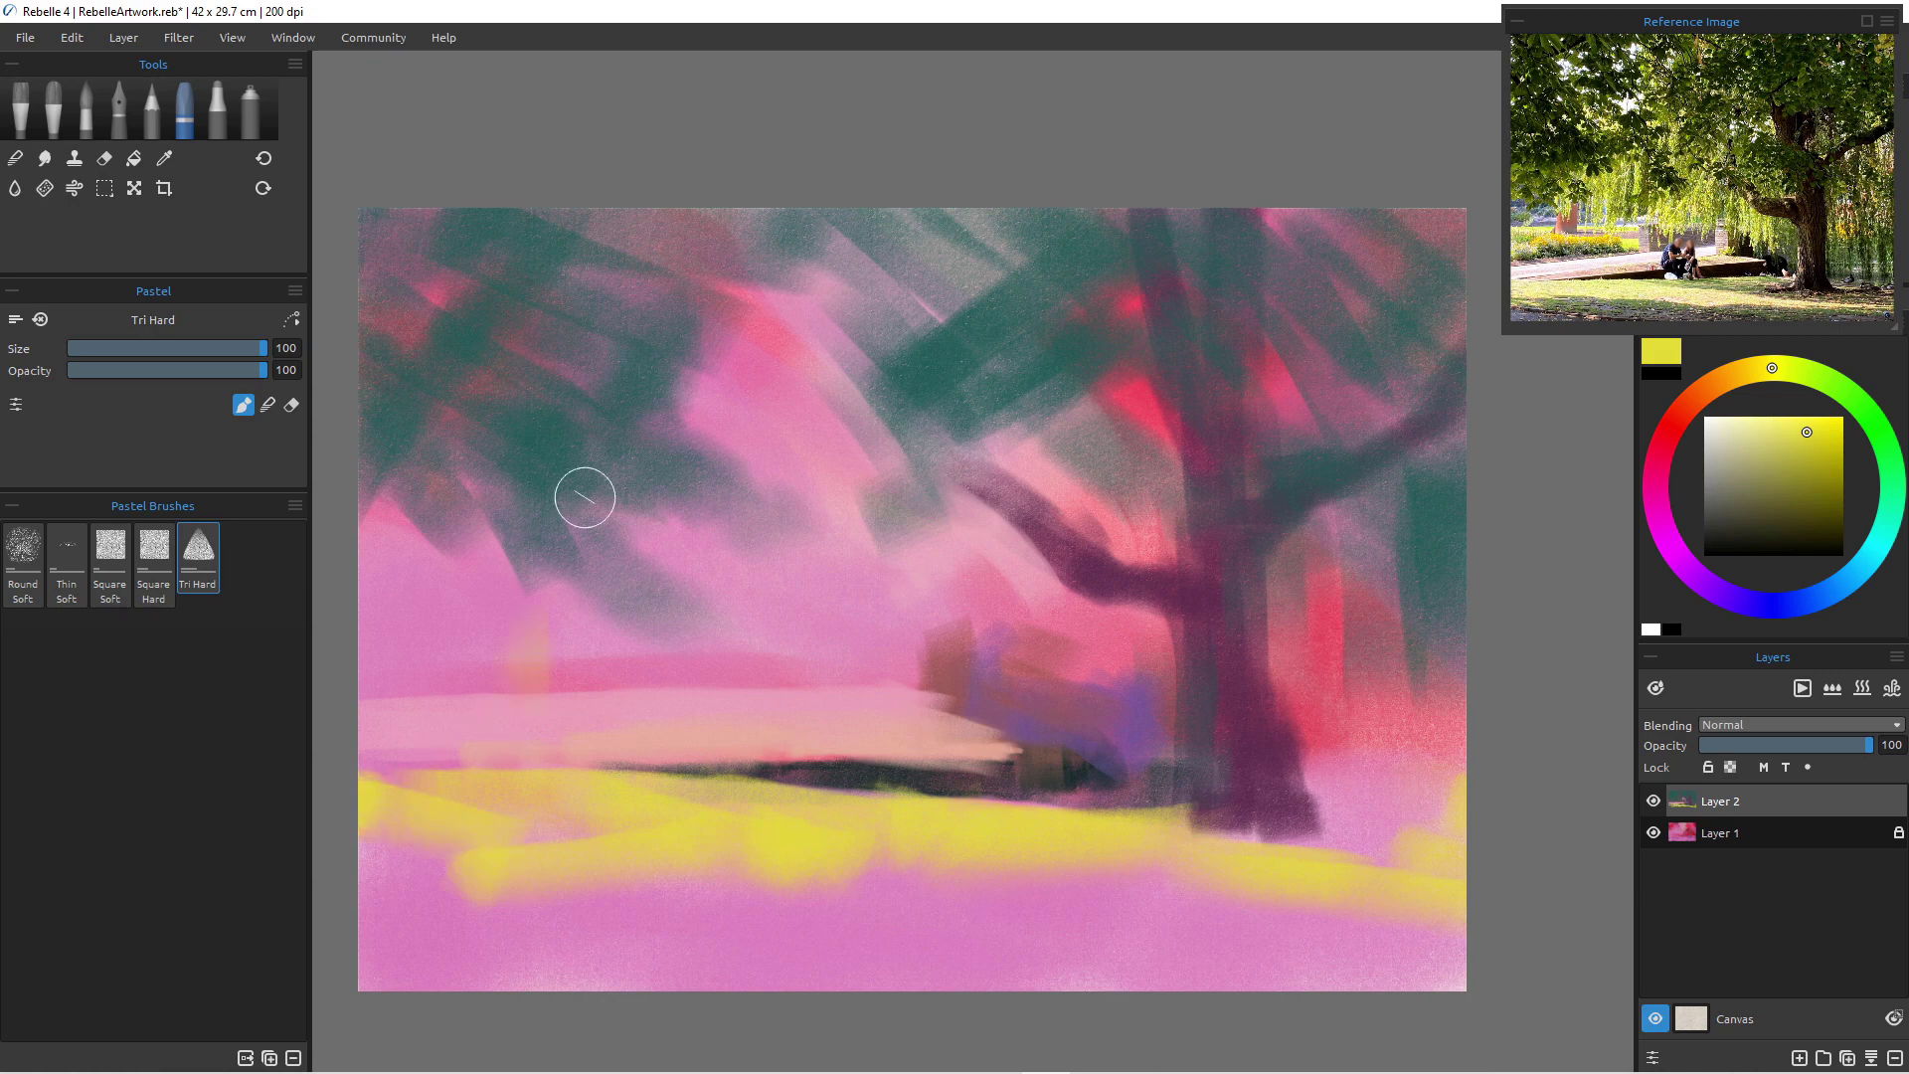
- Paint yellow foliage in the open background between the dark leaf mass and the tree's lower branch
mouse_move(759, 435)
left_mouse_down()
mouse_move(810, 582)
mouse_move(840, 479)
mouse_move(872, 543)
left_mouse_up()
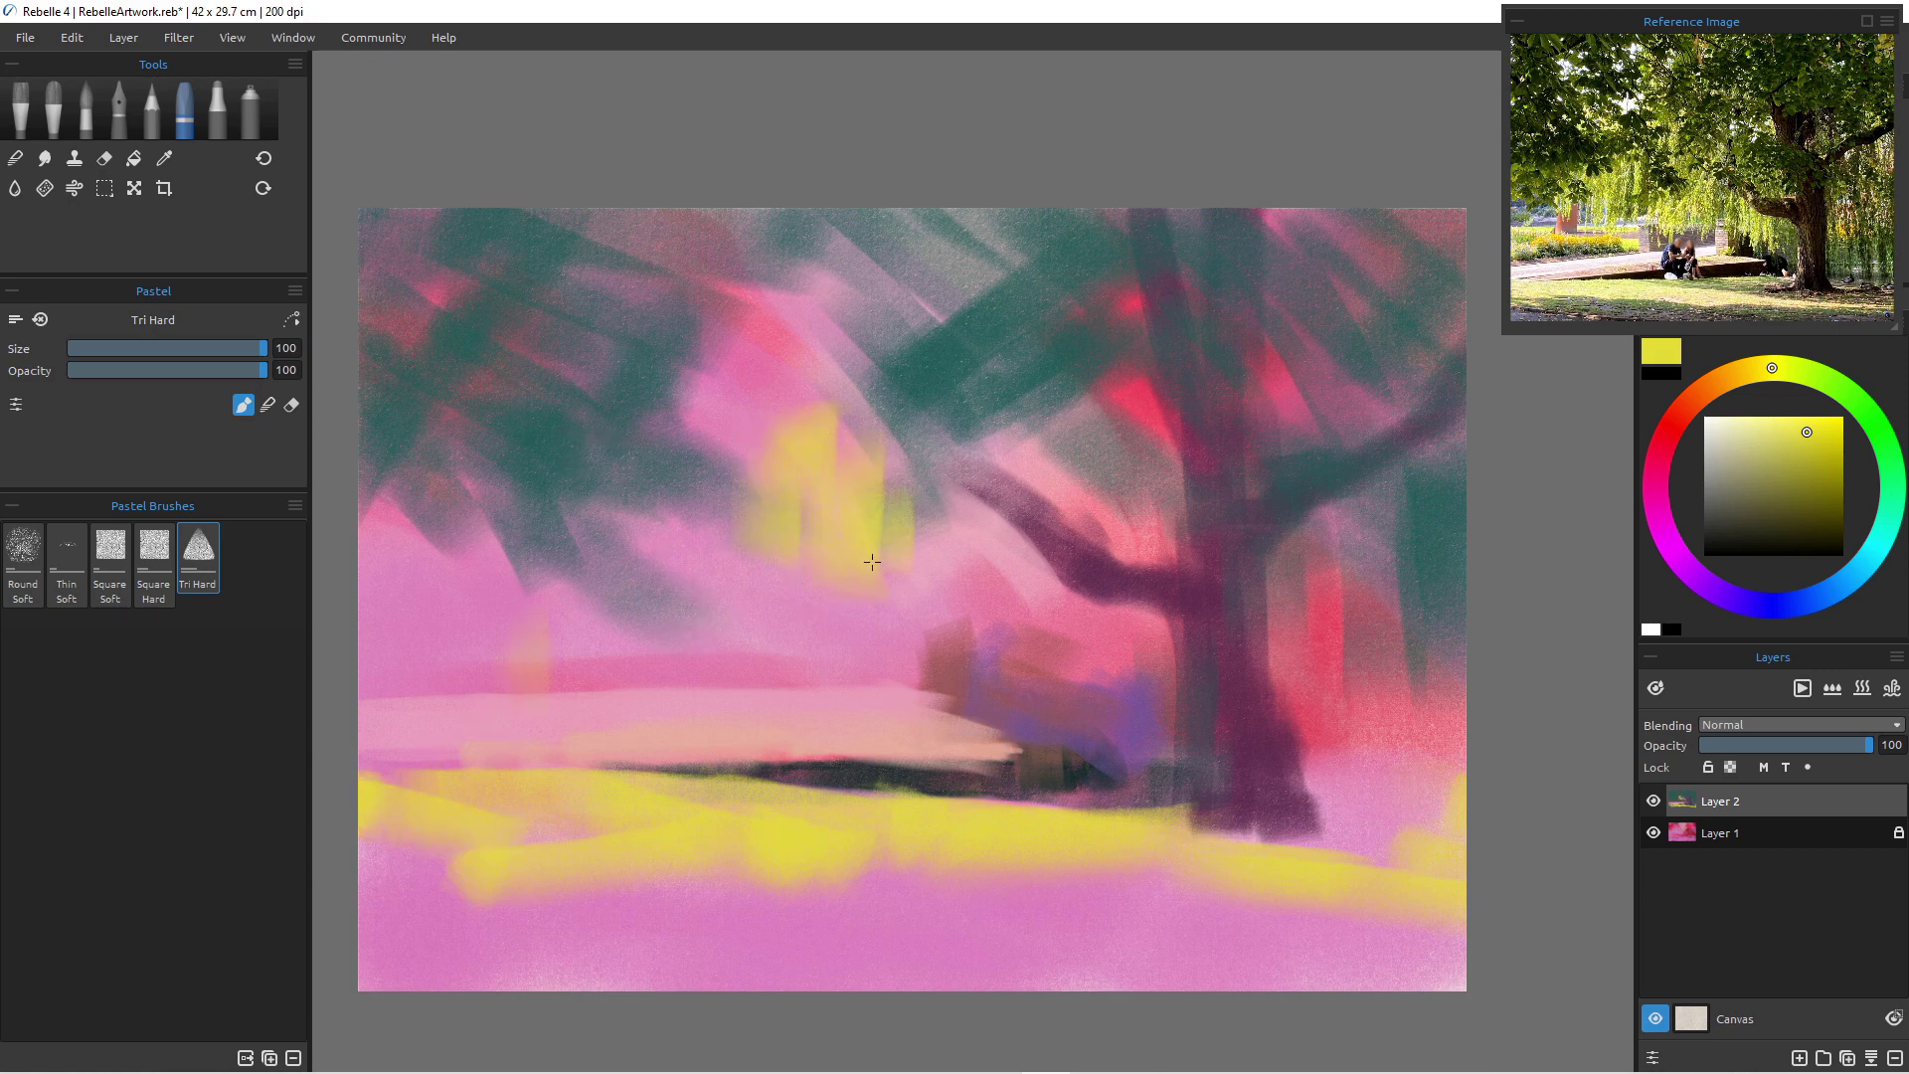
left_click_drag(1079, 582, 785, 428)
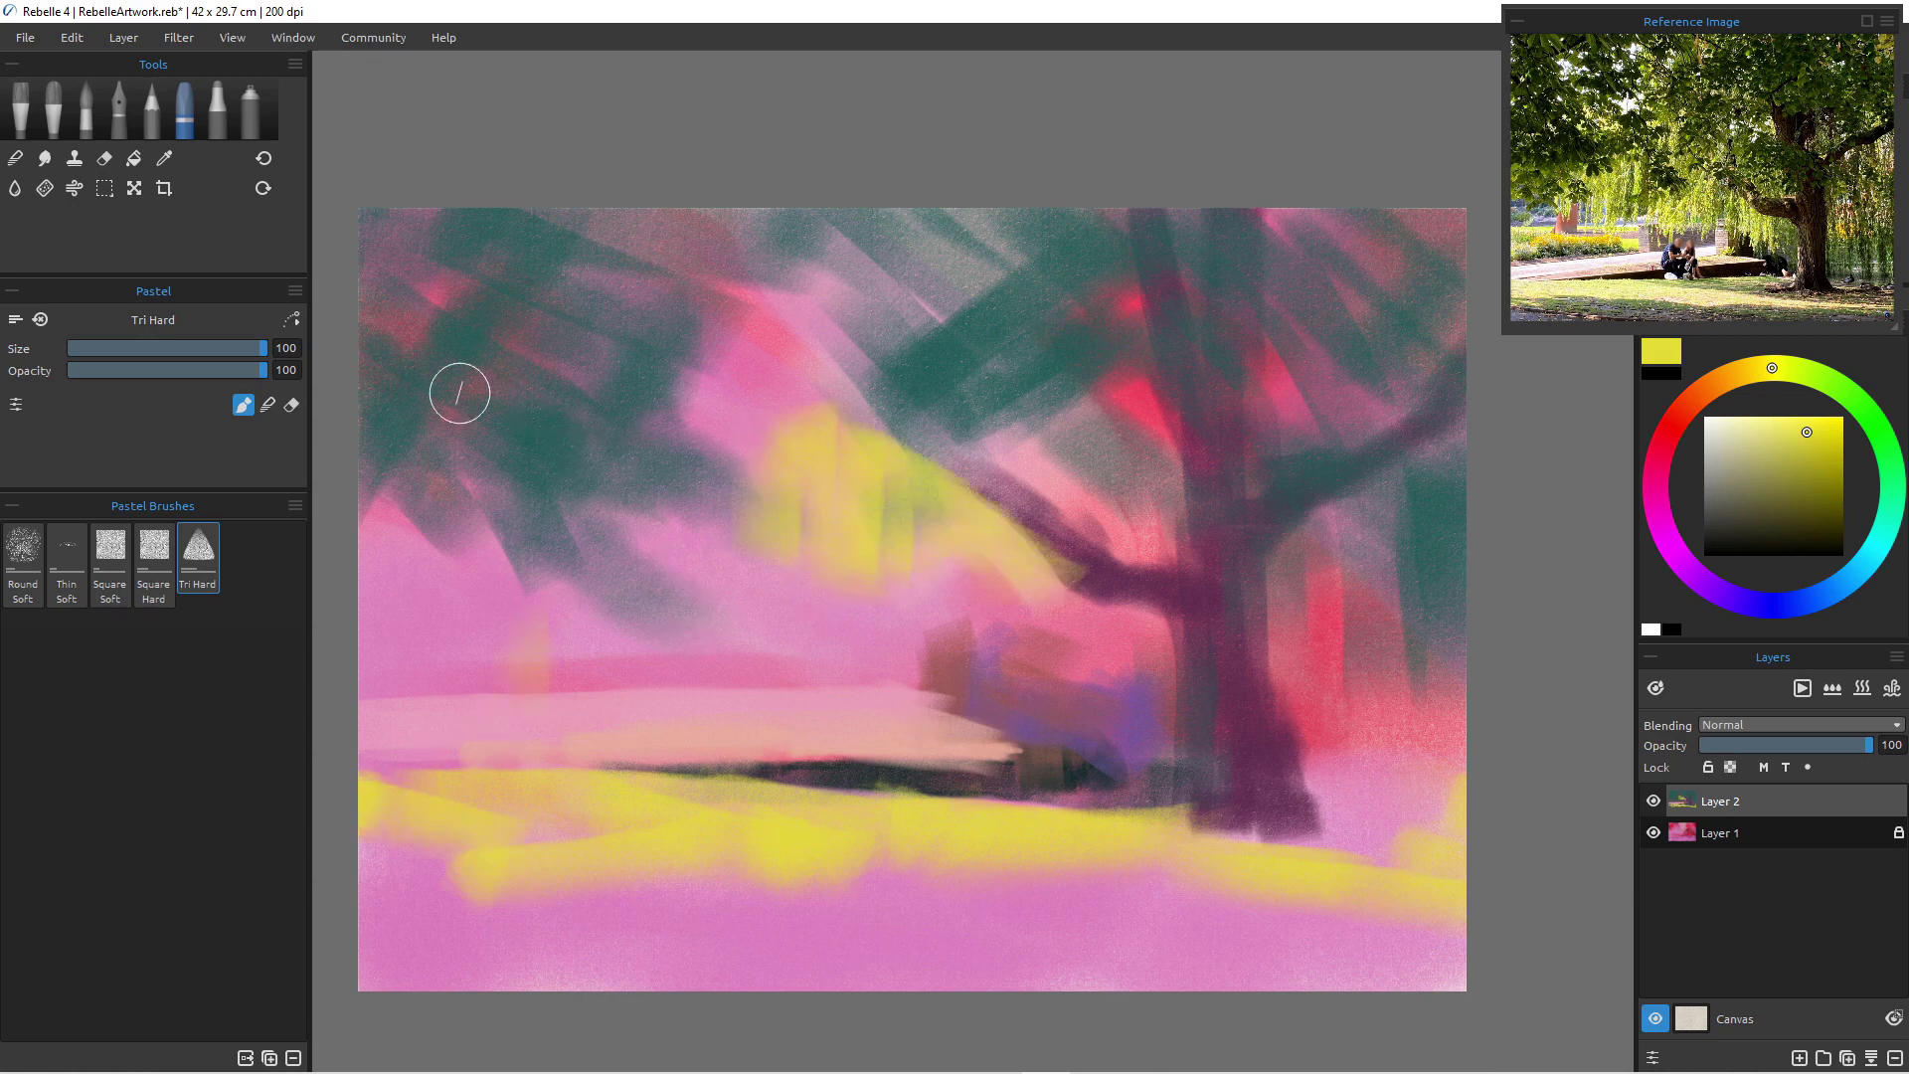
left_click_drag(730, 338, 697, 620)
left_click_drag(757, 532, 749, 595)
- Reduce the brush to size 50 and add short hanging yellow leaf strokes along the foliage's lower-left fringe
key("[")
key("[")
key("[")
key("[")
key("[")
key("[")
key("[")
key("[")
key("[")
key("[")
mouse_move(663, 527)
left_mouse_down()
mouse_move(655, 578)
mouse_move(643, 529)
mouse_move(631, 541)
mouse_move(677, 543)
mouse_move(688, 567)
mouse_move(626, 519)
mouse_move(771, 540)
left_mouse_up()
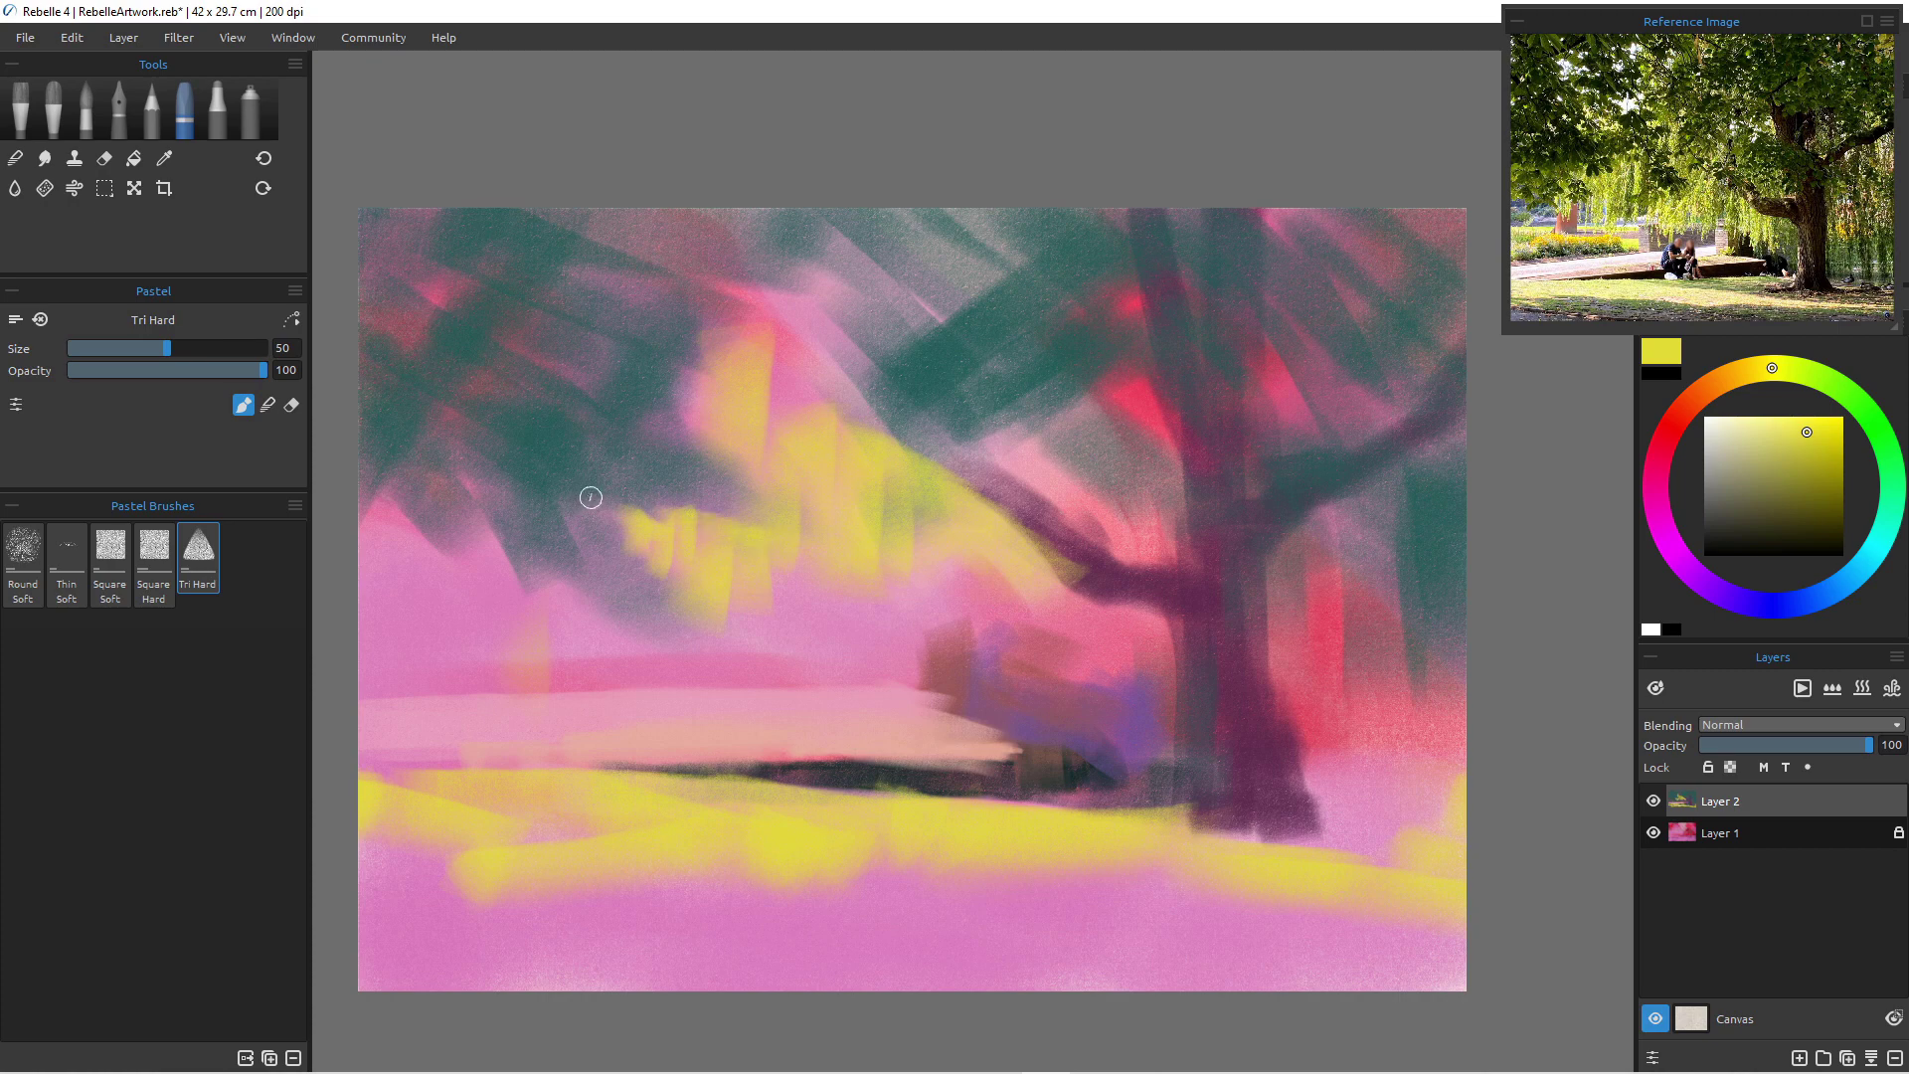
mouse_move(594, 604)
left_mouse_down()
mouse_move(599, 664)
mouse_move(625, 631)
left_mouse_up()
left_click_drag(762, 521, 753, 593)
left_click_drag(806, 500, 776, 633)
- Enlarge the brush to 100 and spread yellow strokes around the lower branch and up into the canopy gap
key("]")
key("bracketright")
key("bracketright")
key("bracketright")
key("bracketright")
mouse_move(826, 512)
left_mouse_down()
mouse_move(891, 520)
mouse_move(945, 494)
mouse_move(987, 514)
left_mouse_up()
left_click_drag(1030, 436, 1129, 532)
mouse_move(1116, 454)
left_mouse_down()
mouse_move(1112, 486)
mouse_move(1146, 497)
left_mouse_up()
mouse_move(964, 418)
left_mouse_down()
mouse_move(1025, 489)
mouse_move(989, 378)
left_mouse_up()
mouse_move(846, 350)
left_mouse_down()
mouse_move(848, 384)
mouse_move(910, 422)
left_mouse_up()
left_click_drag(850, 333, 790, 316)
mouse_move(863, 261)
left_mouse_down()
mouse_move(835, 294)
mouse_move(940, 350)
left_mouse_up()
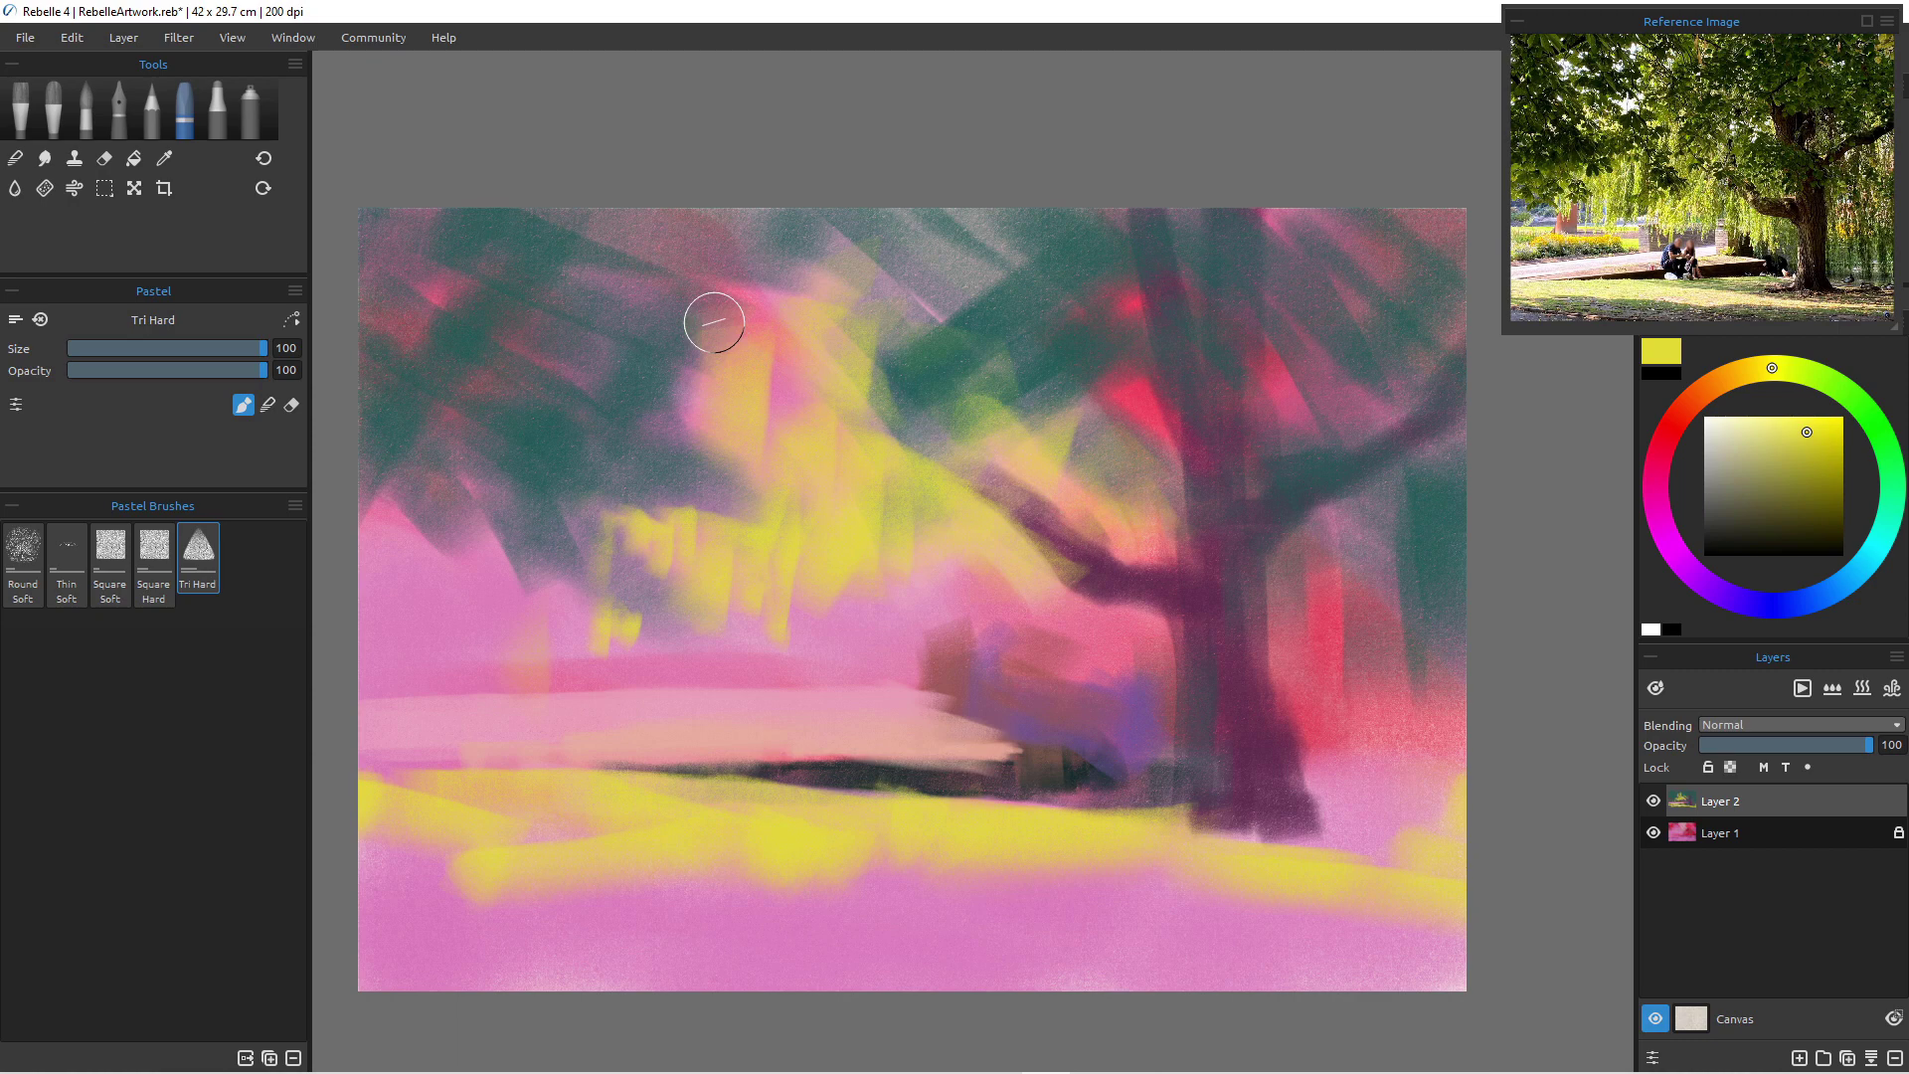
- Dab yellow leaves at size 50 on the left foliage, and add size 100 strokes below it and right of the trunk
mouse_move(652, 520)
left_mouse_down()
mouse_move(610, 520)
mouse_move(617, 497)
mouse_move(768, 537)
left_mouse_up()
key("bracketleft")
key("bracketleft")
key("bracketleft")
key("bracketleft")
key("bracketleft")
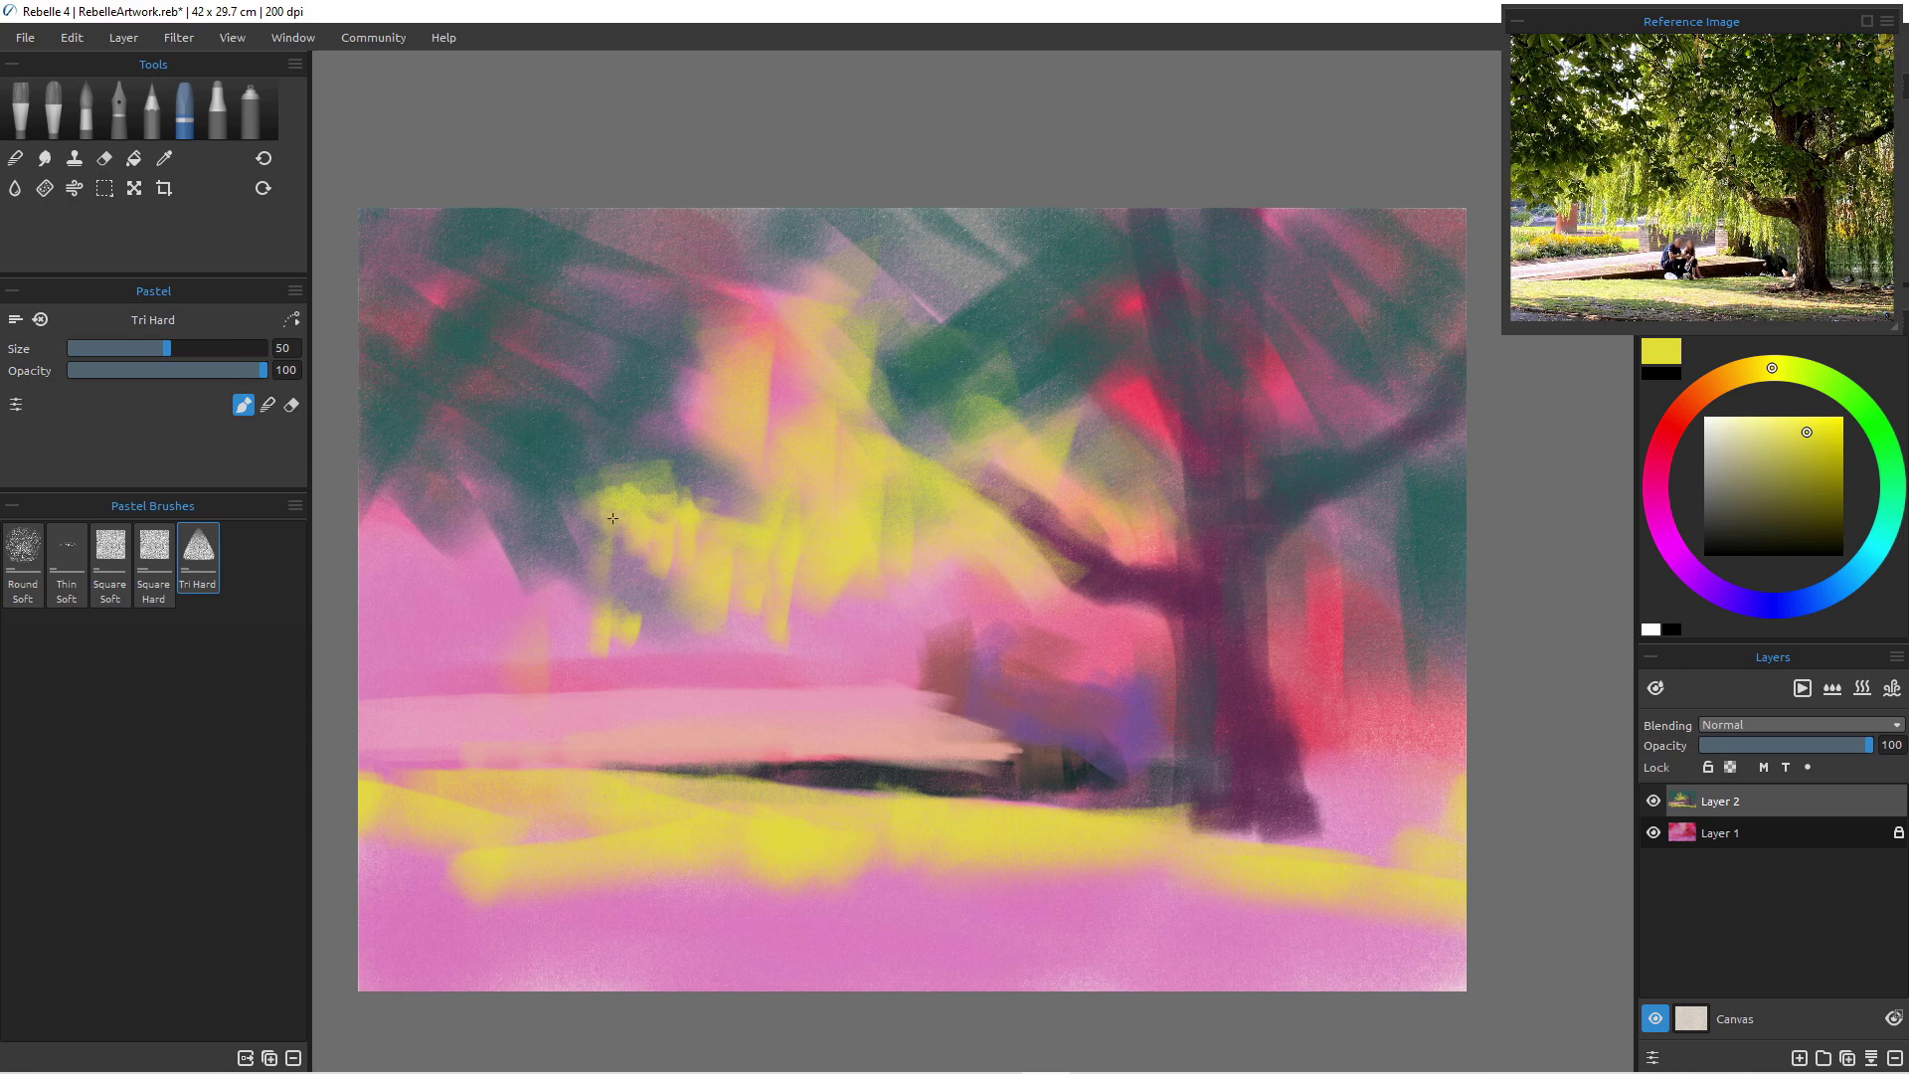
key("bracketright")
mouse_move(574, 621)
left_mouse_down()
mouse_move(594, 657)
mouse_move(636, 620)
mouse_move(659, 634)
mouse_move(455, 603)
mouse_move(529, 596)
mouse_move(514, 554)
mouse_move(506, 628)
mouse_move(466, 519)
mouse_move(447, 511)
mouse_move(417, 566)
mouse_move(365, 509)
left_mouse_up()
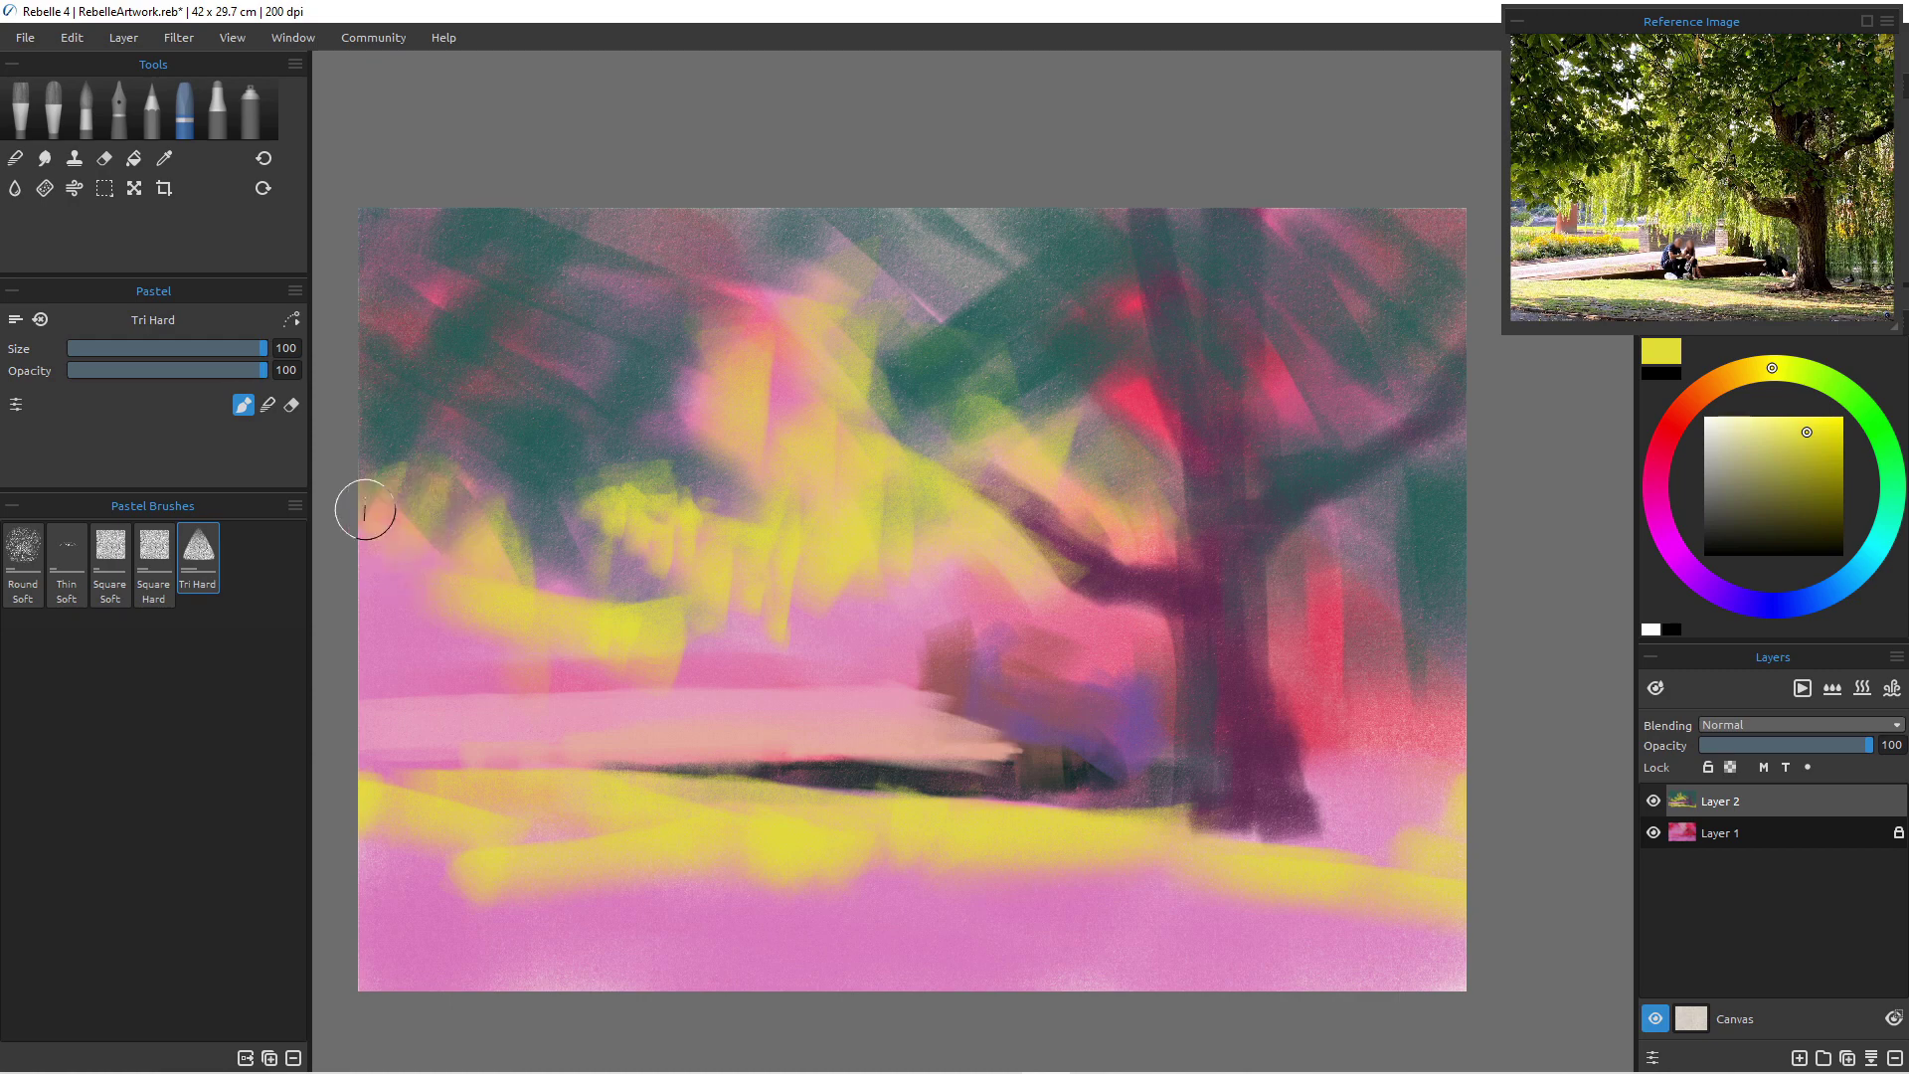
left_click_drag(1317, 532, 1300, 618)
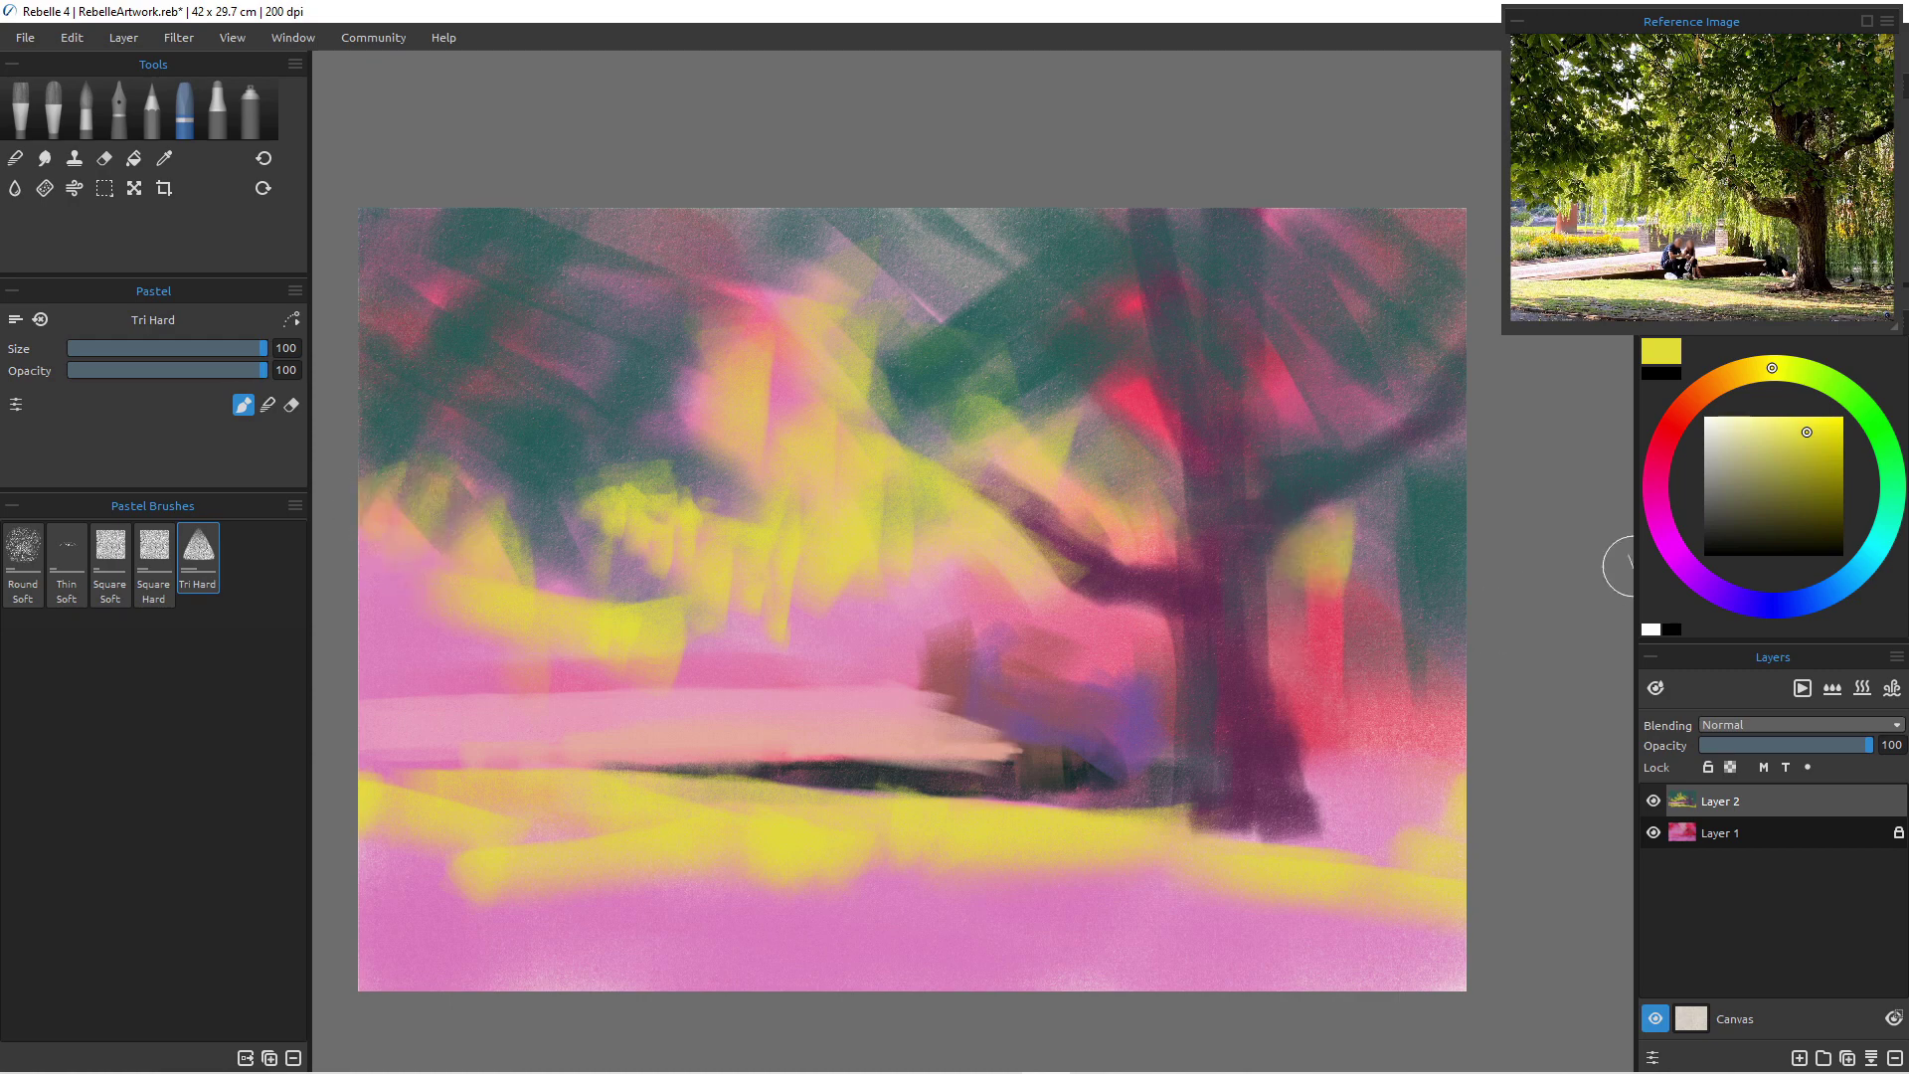
- Pick a bright teal and paint a broad patch of hanging foliage right of the trunk
left_click(1882, 532)
left_click(1827, 461)
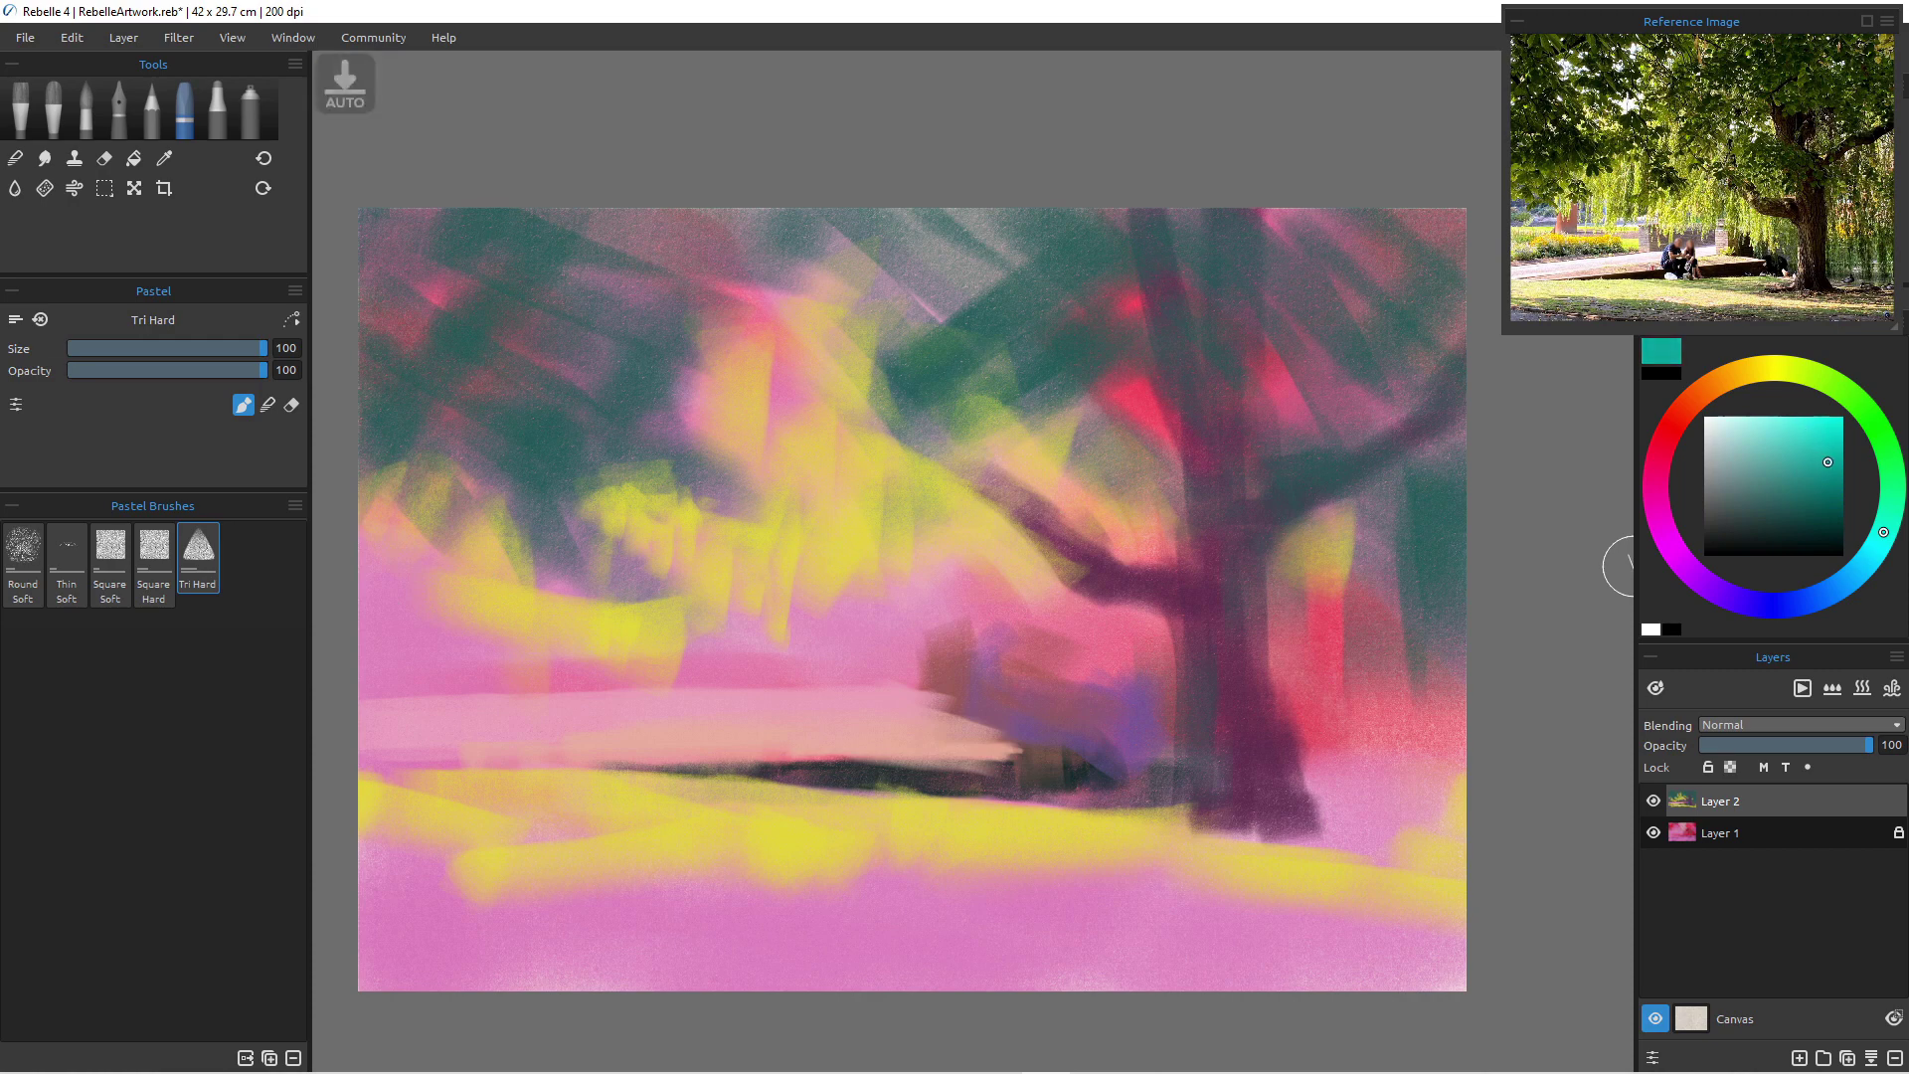
mouse_move(1322, 610)
left_mouse_down()
mouse_move(1297, 569)
mouse_move(1313, 656)
left_mouse_up()
left_click_drag(1387, 551, 1427, 647)
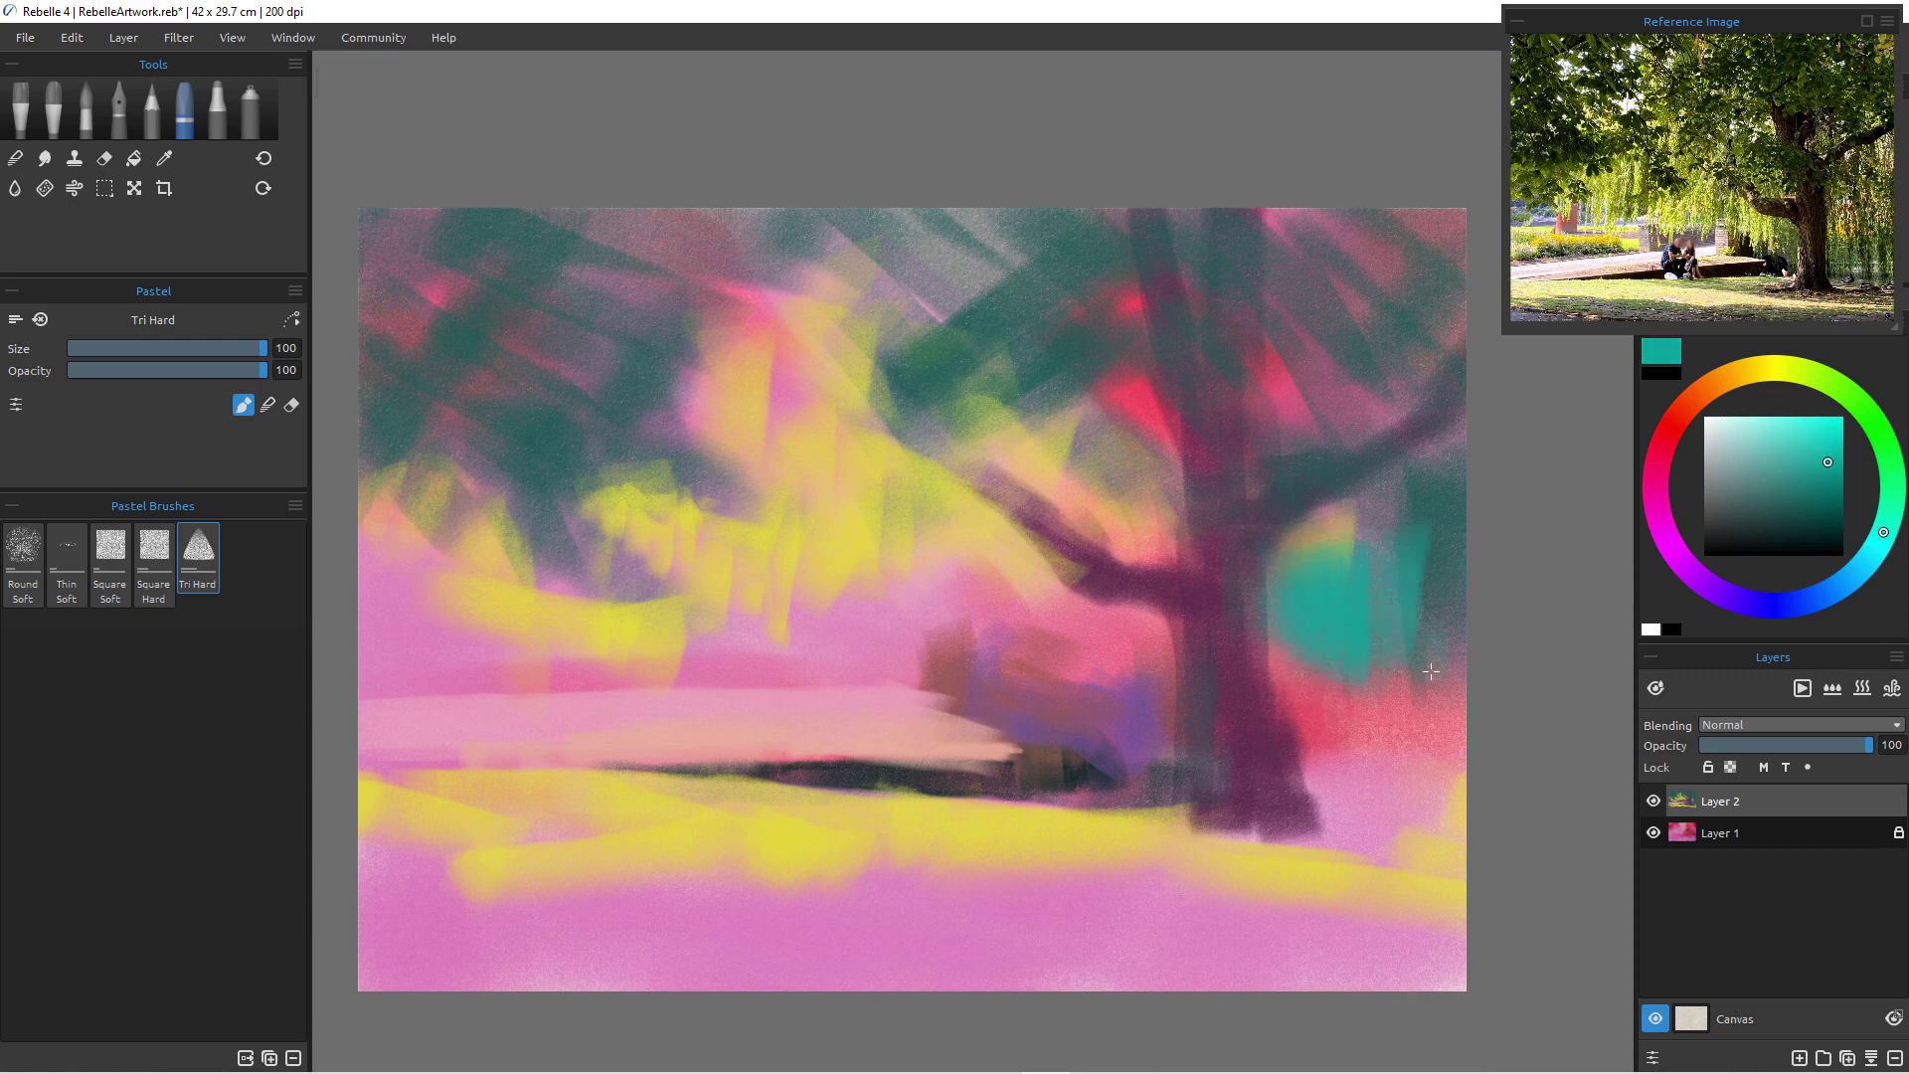
- Add darker teal willow strands right of the trunk, using brush sizes from 20 up to 70
key("bracketleft")
key("bracketleft")
key("bracketleft")
key("bracketleft")
key("bracketleft")
key("bracketleft")
key("bracketleft")
key("bracketleft")
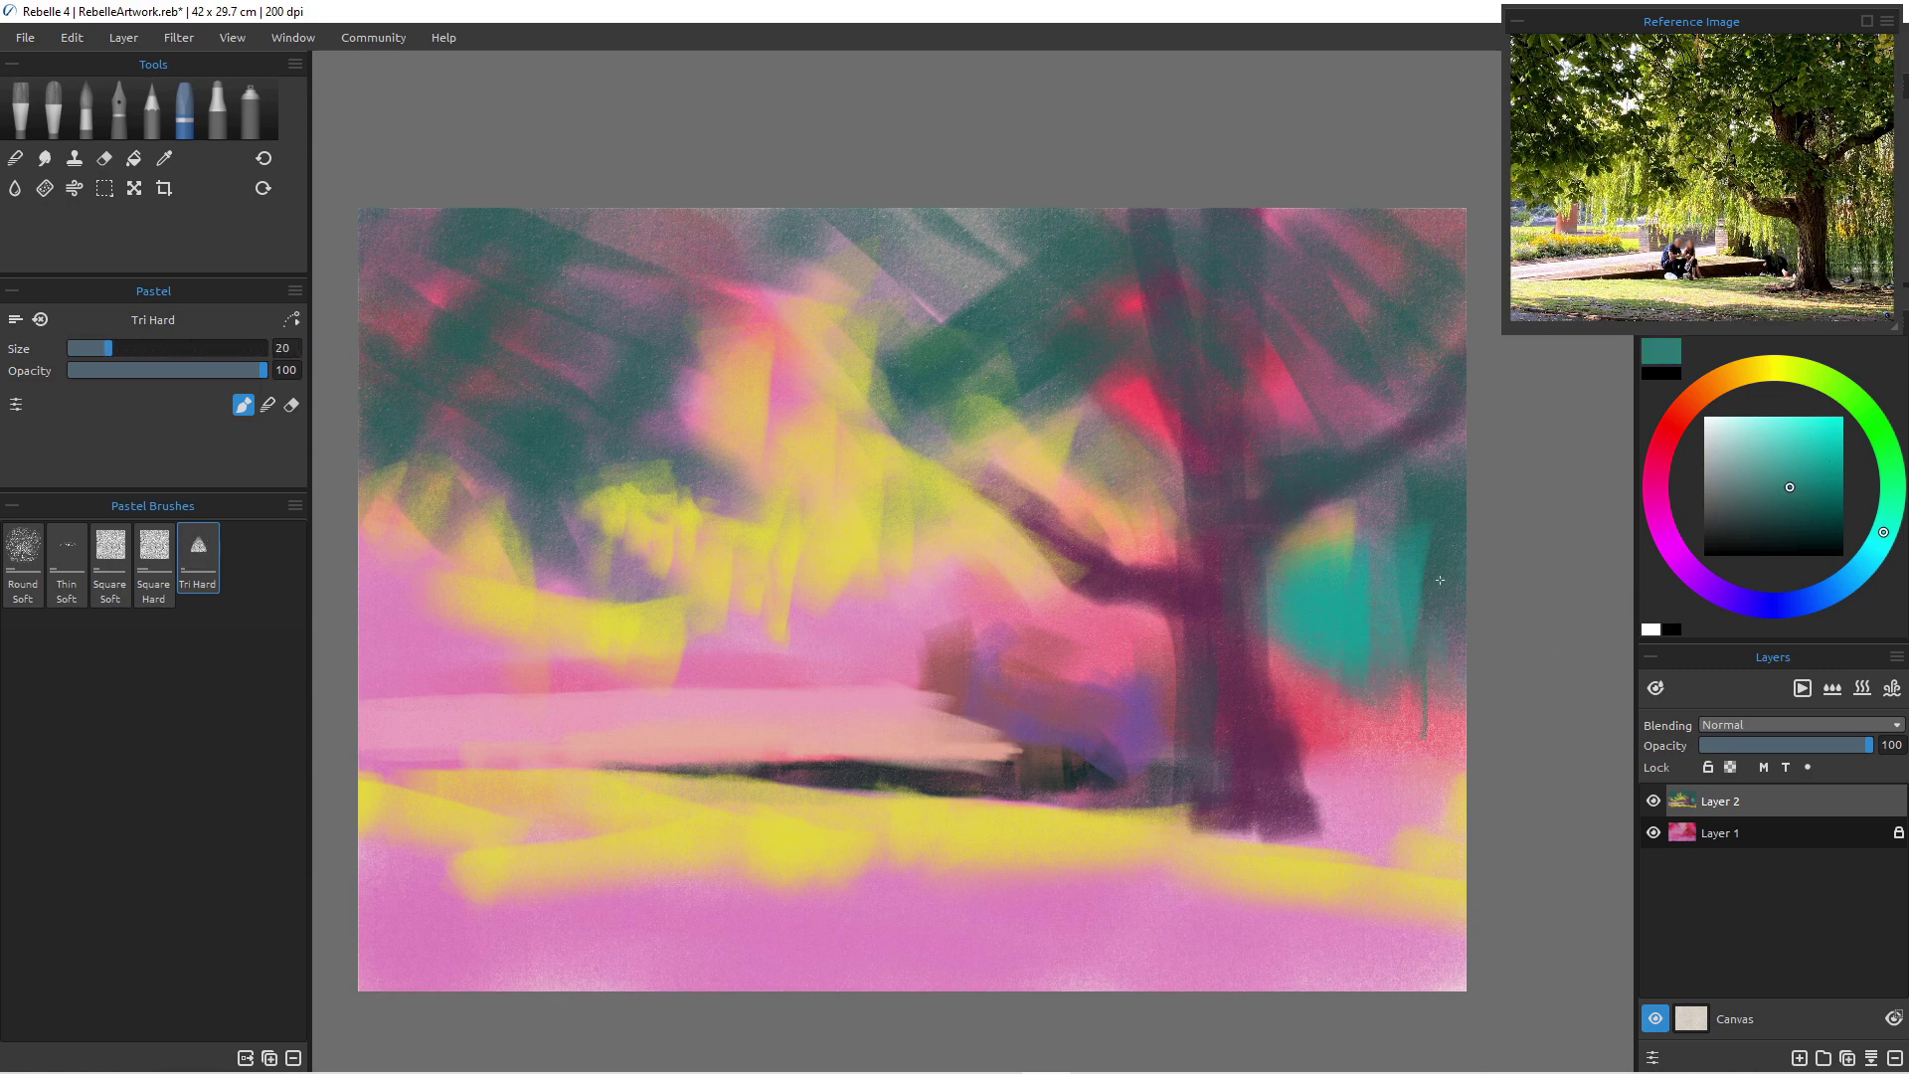
key("bracketright")
key("bracketright")
key("bracketright")
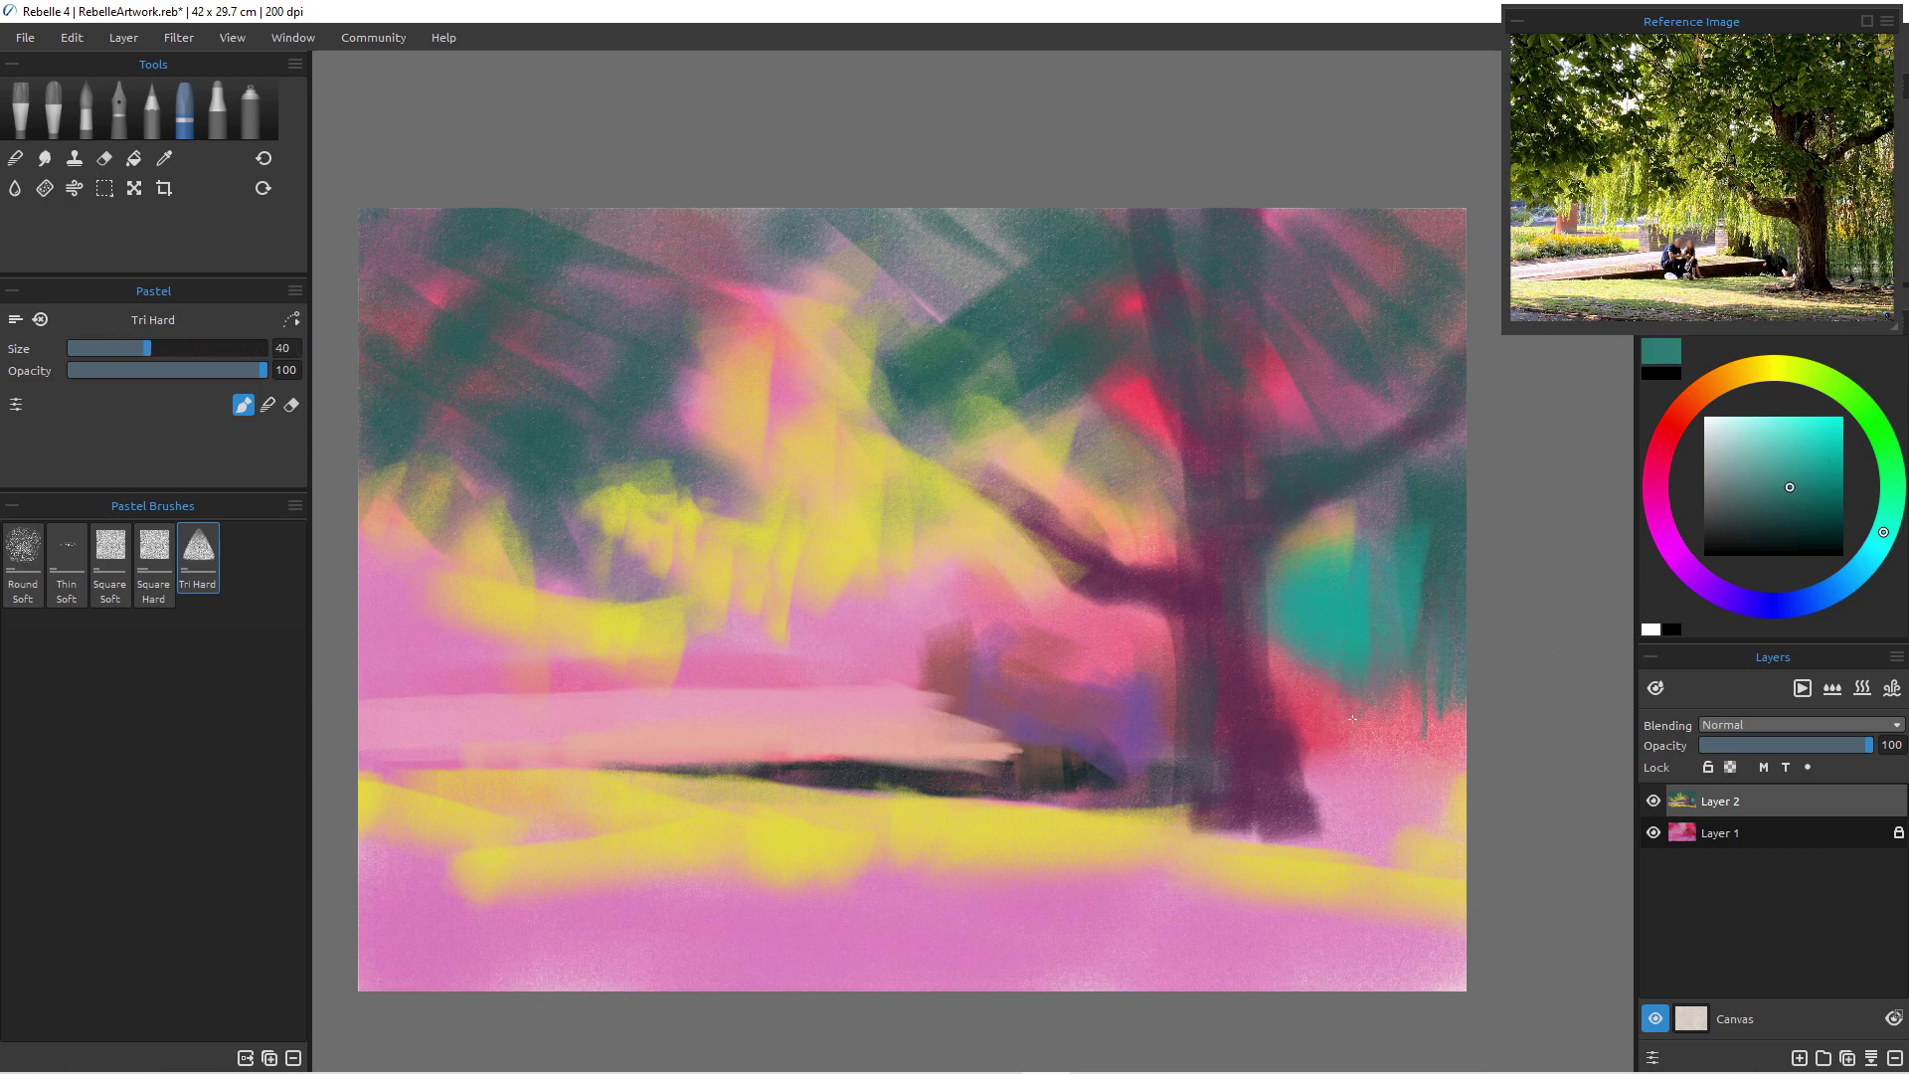
key("bracketright")
key("bracketright")
key("bracketright")
key("bracketright")
key("bracketright")
key("bracketright")
mouse_move(1356, 675)
left_mouse_down()
mouse_move(1288, 665)
mouse_move(1281, 614)
mouse_move(1279, 660)
mouse_move(1282, 609)
left_mouse_up()
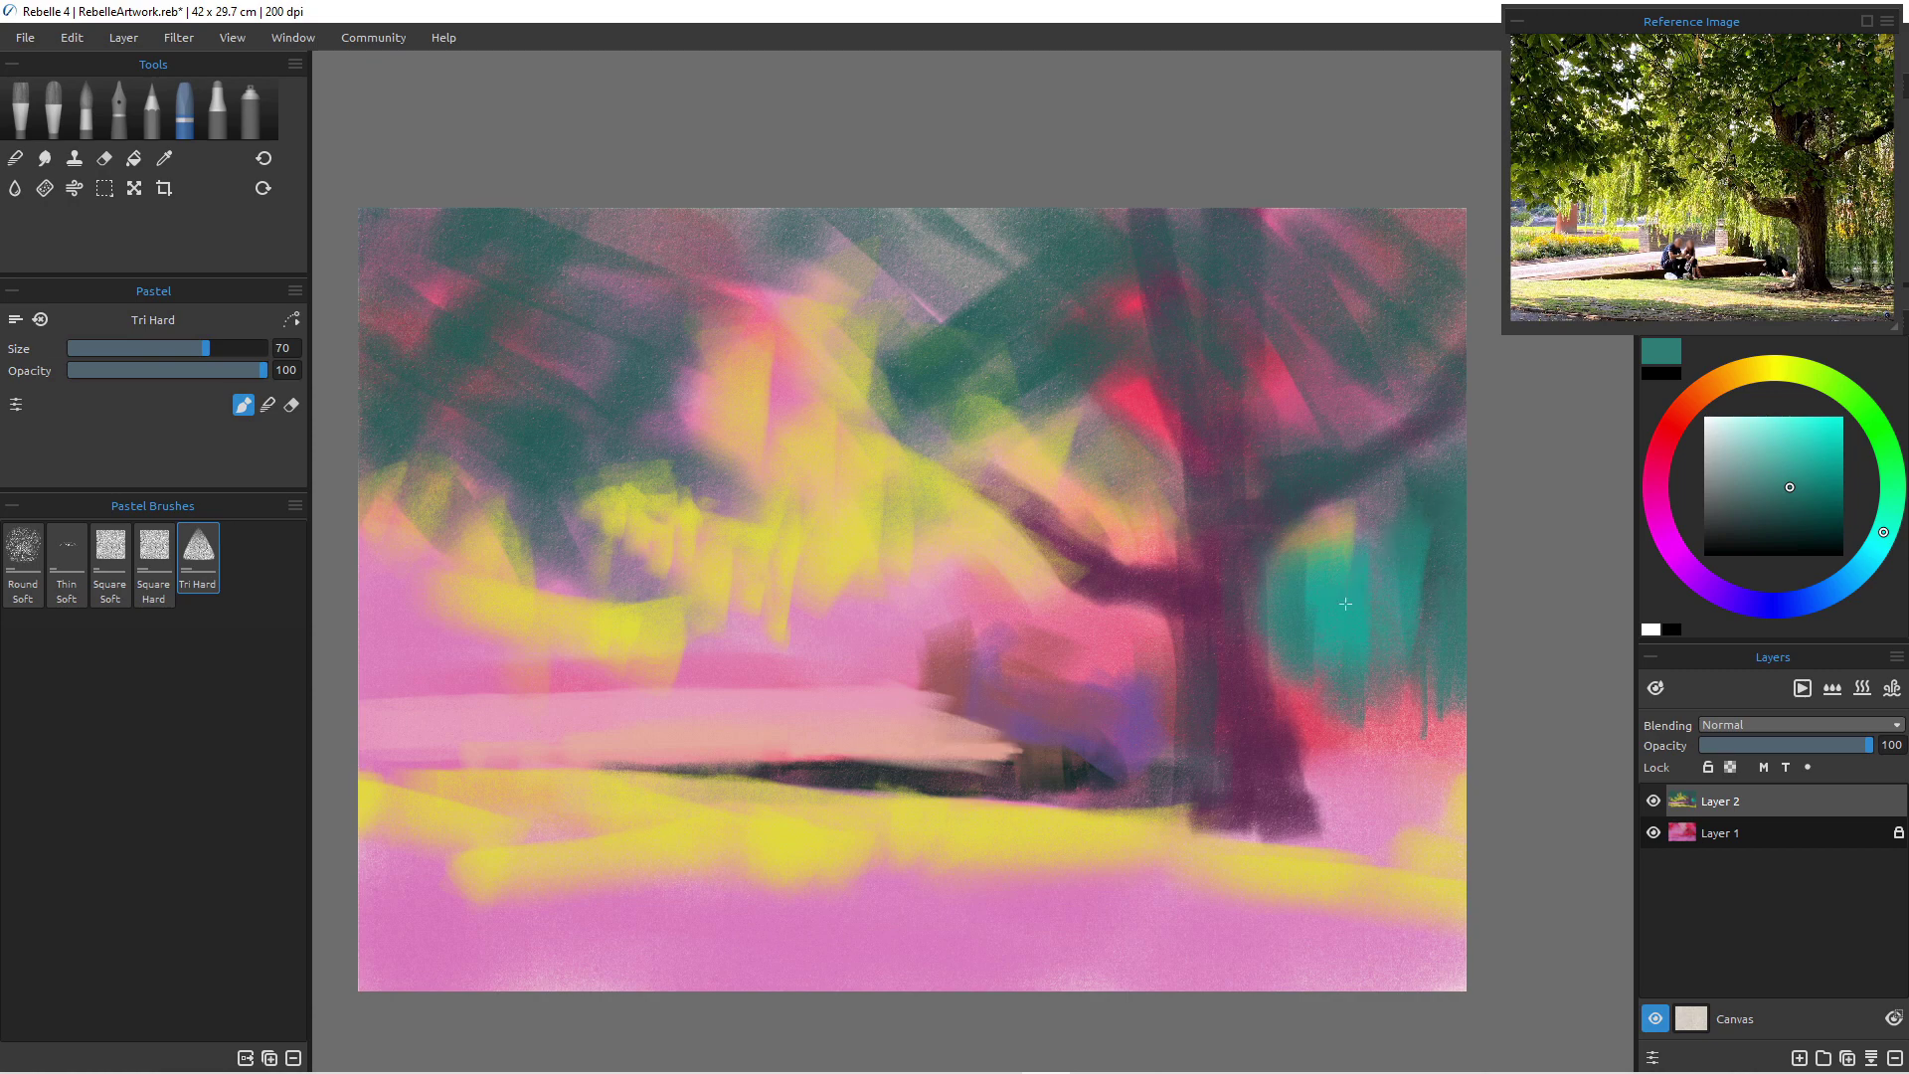
- Paint muted teal strands left of the trunk below the branch, and reduce the brush to 45 for strokes above it
mouse_move(1142, 626)
left_mouse_down()
mouse_move(1166, 658)
mouse_move(1132, 613)
mouse_move(1061, 604)
mouse_move(1127, 657)
mouse_move(1066, 632)
left_mouse_up()
key("bracketright")
key("bracketright")
key("bracketright")
key("bracketright")
key("bracketright")
key("bracketright")
key("bracketleft")
key("bracketleft")
key("bracketleft")
key("bracketleft")
key("bracketleft")
key("bracketleft")
key("bracketleft")
key("bracketleft")
key("bracketleft")
key("bracketleft")
key("bracketleft")
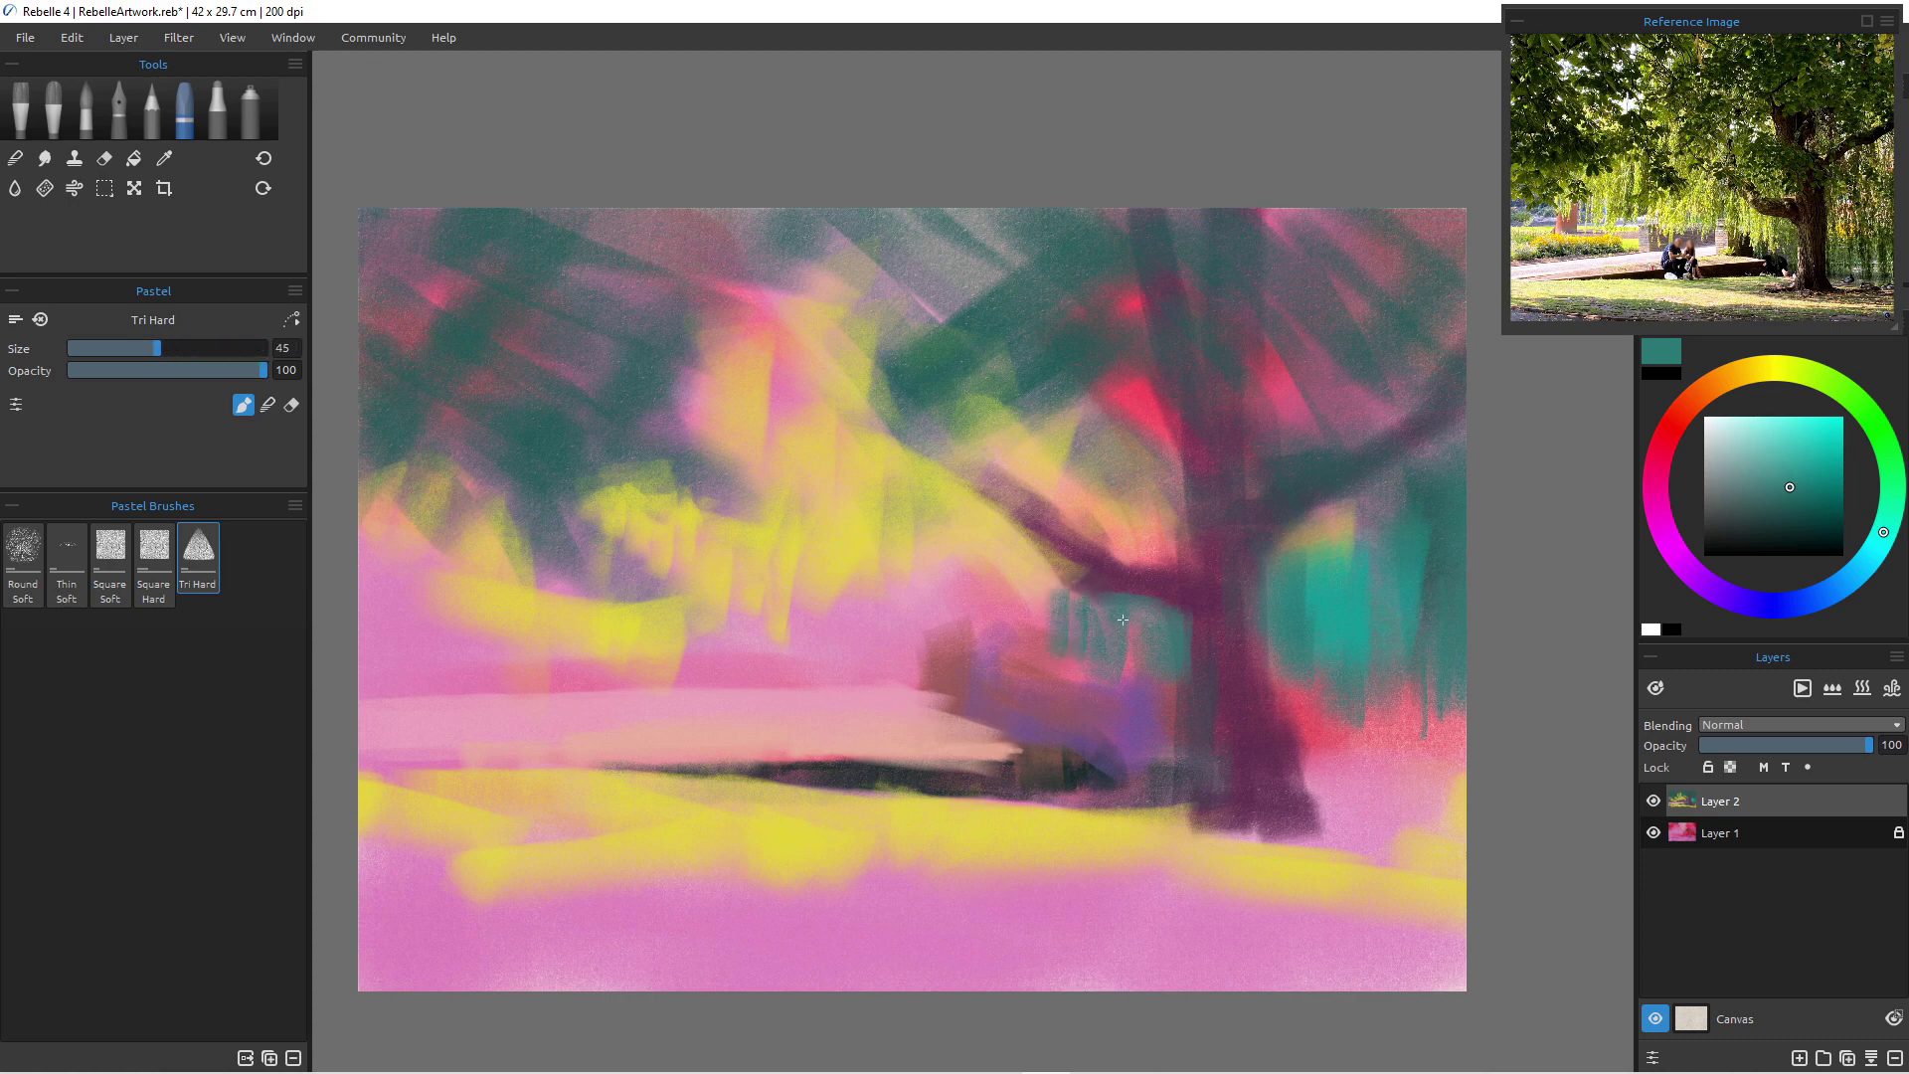
mouse_move(1177, 487)
left_mouse_down()
mouse_move(1157, 560)
mouse_move(1180, 500)
mouse_move(1182, 557)
mouse_move(1140, 535)
mouse_move(1132, 500)
mouse_move(1134, 545)
mouse_move(1106, 542)
mouse_move(1115, 465)
mouse_move(1175, 422)
mouse_move(1171, 543)
mouse_move(1129, 555)
left_mouse_up()
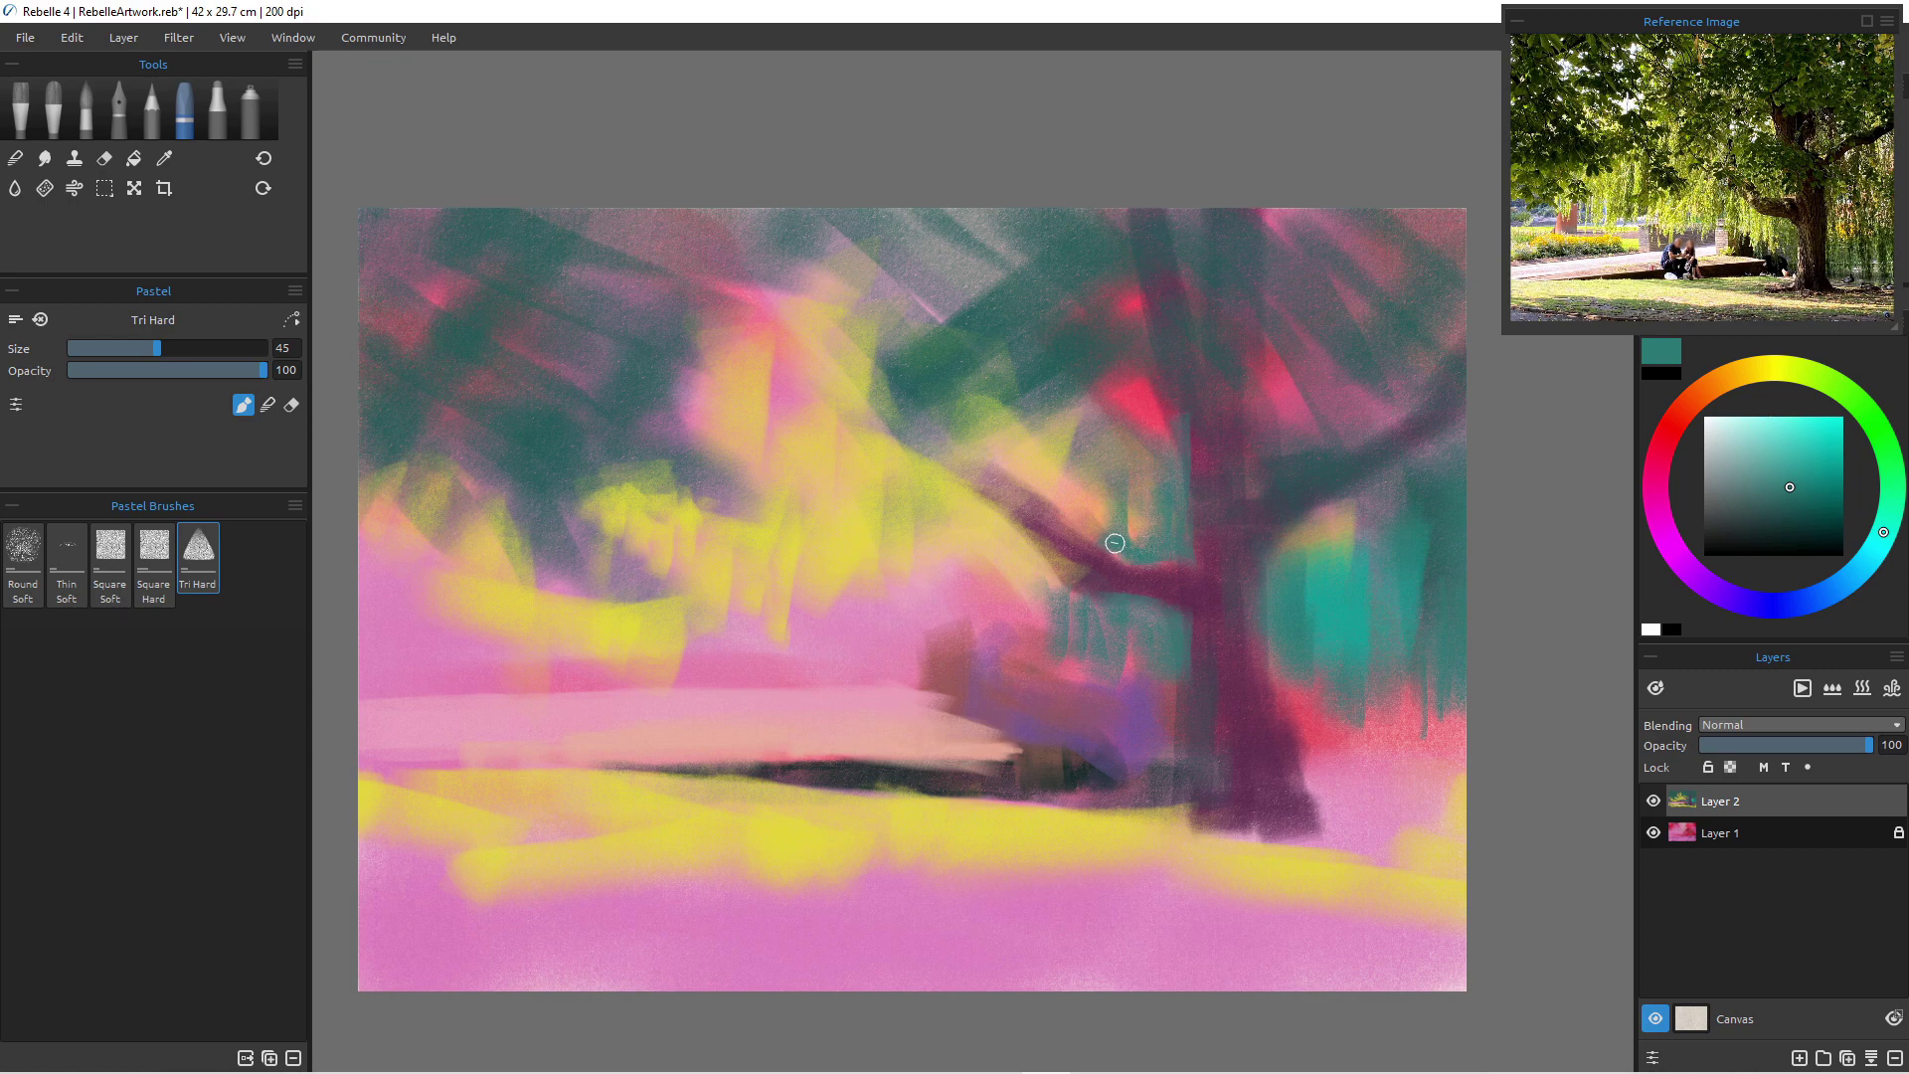
- Extend the thin vertical teal strands leftward around the branch tip and down toward the purple-brown patch
mouse_move(1057, 446)
left_mouse_down()
mouse_move(1054, 506)
mouse_move(972, 596)
left_mouse_up()
key("]")
key("]")
key("]")
key("]")
key("]")
key("[")
key("[")
key("[")
key("[")
key("[")
key("[")
key("[")
key("[")
left_click_drag(939, 516, 944, 600)
key("]")
mouse_move(962, 532)
left_mouse_down()
mouse_move(956, 601)
mouse_move(910, 565)
mouse_move(911, 597)
mouse_move(991, 587)
mouse_move(1018, 555)
mouse_move(1039, 620)
left_mouse_up()
key("bracketright")
left_click_drag(1011, 545, 1014, 674)
- Enlarge the brush to 100, sample the grass yellow, lighten it to pale yellow and glaze it over the strands below the branch tip
key("bracketright")
key("bracketright")
key("bracketright")
key("bracketright")
key("bracketright")
key("bracketright")
key("bracketright")
key("bracketright")
key("bracketright")
key("bracketright")
key("bracketright")
key("bracketright")
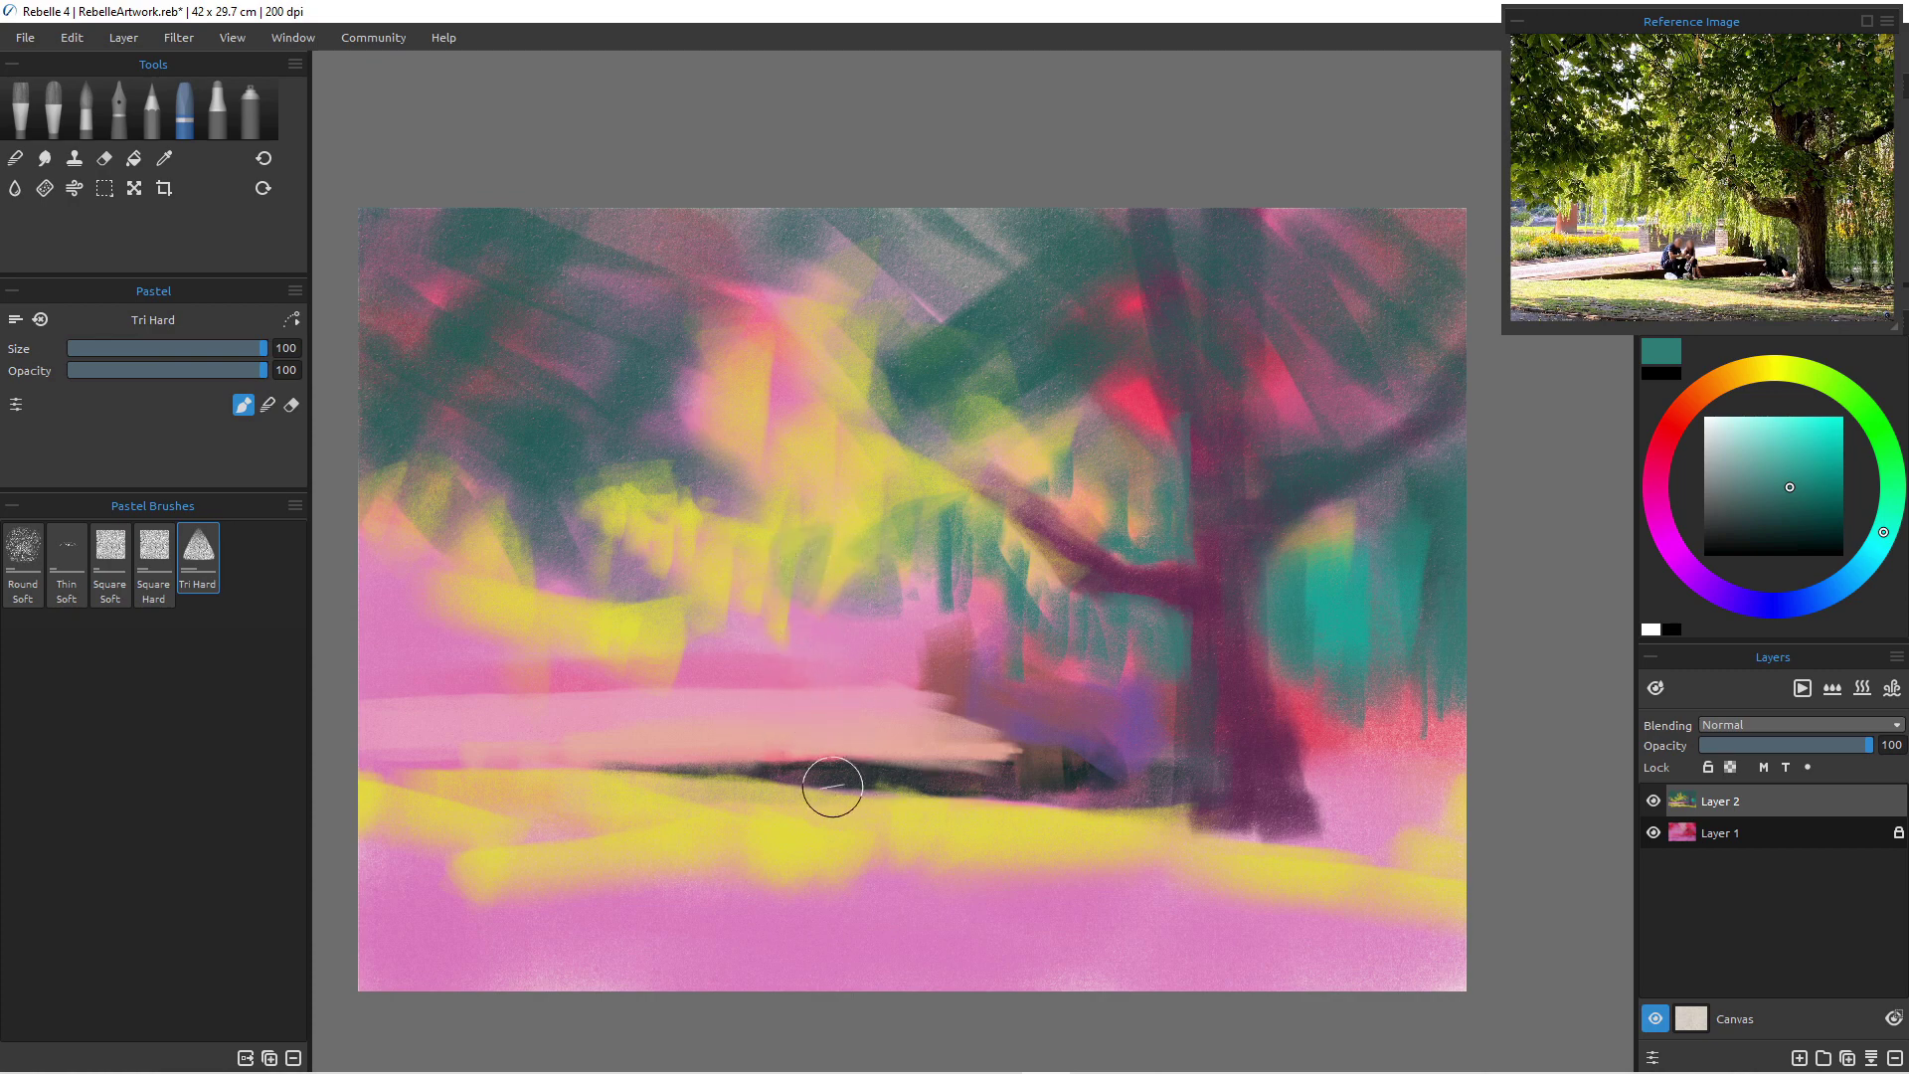
left_click(834, 814, "alt")
left_click(1743, 429)
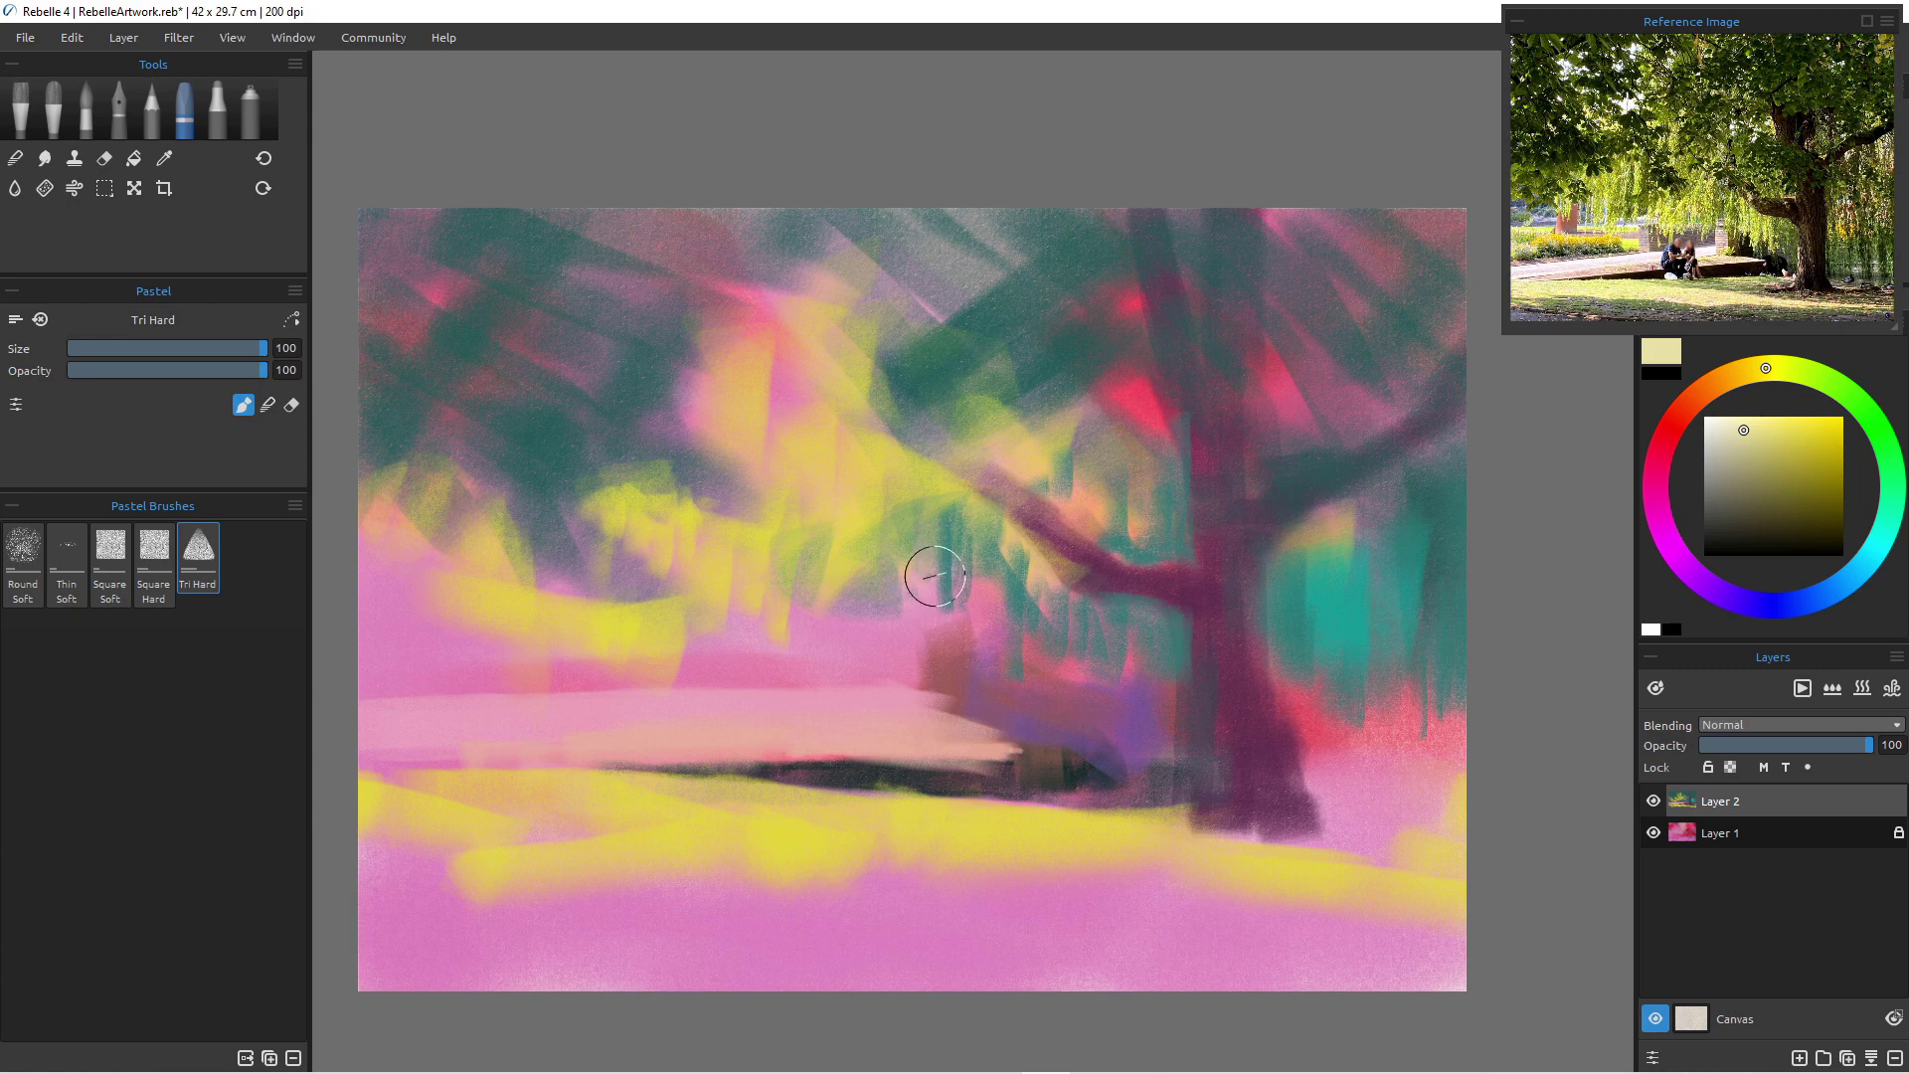
left_click_drag(963, 549, 967, 608)
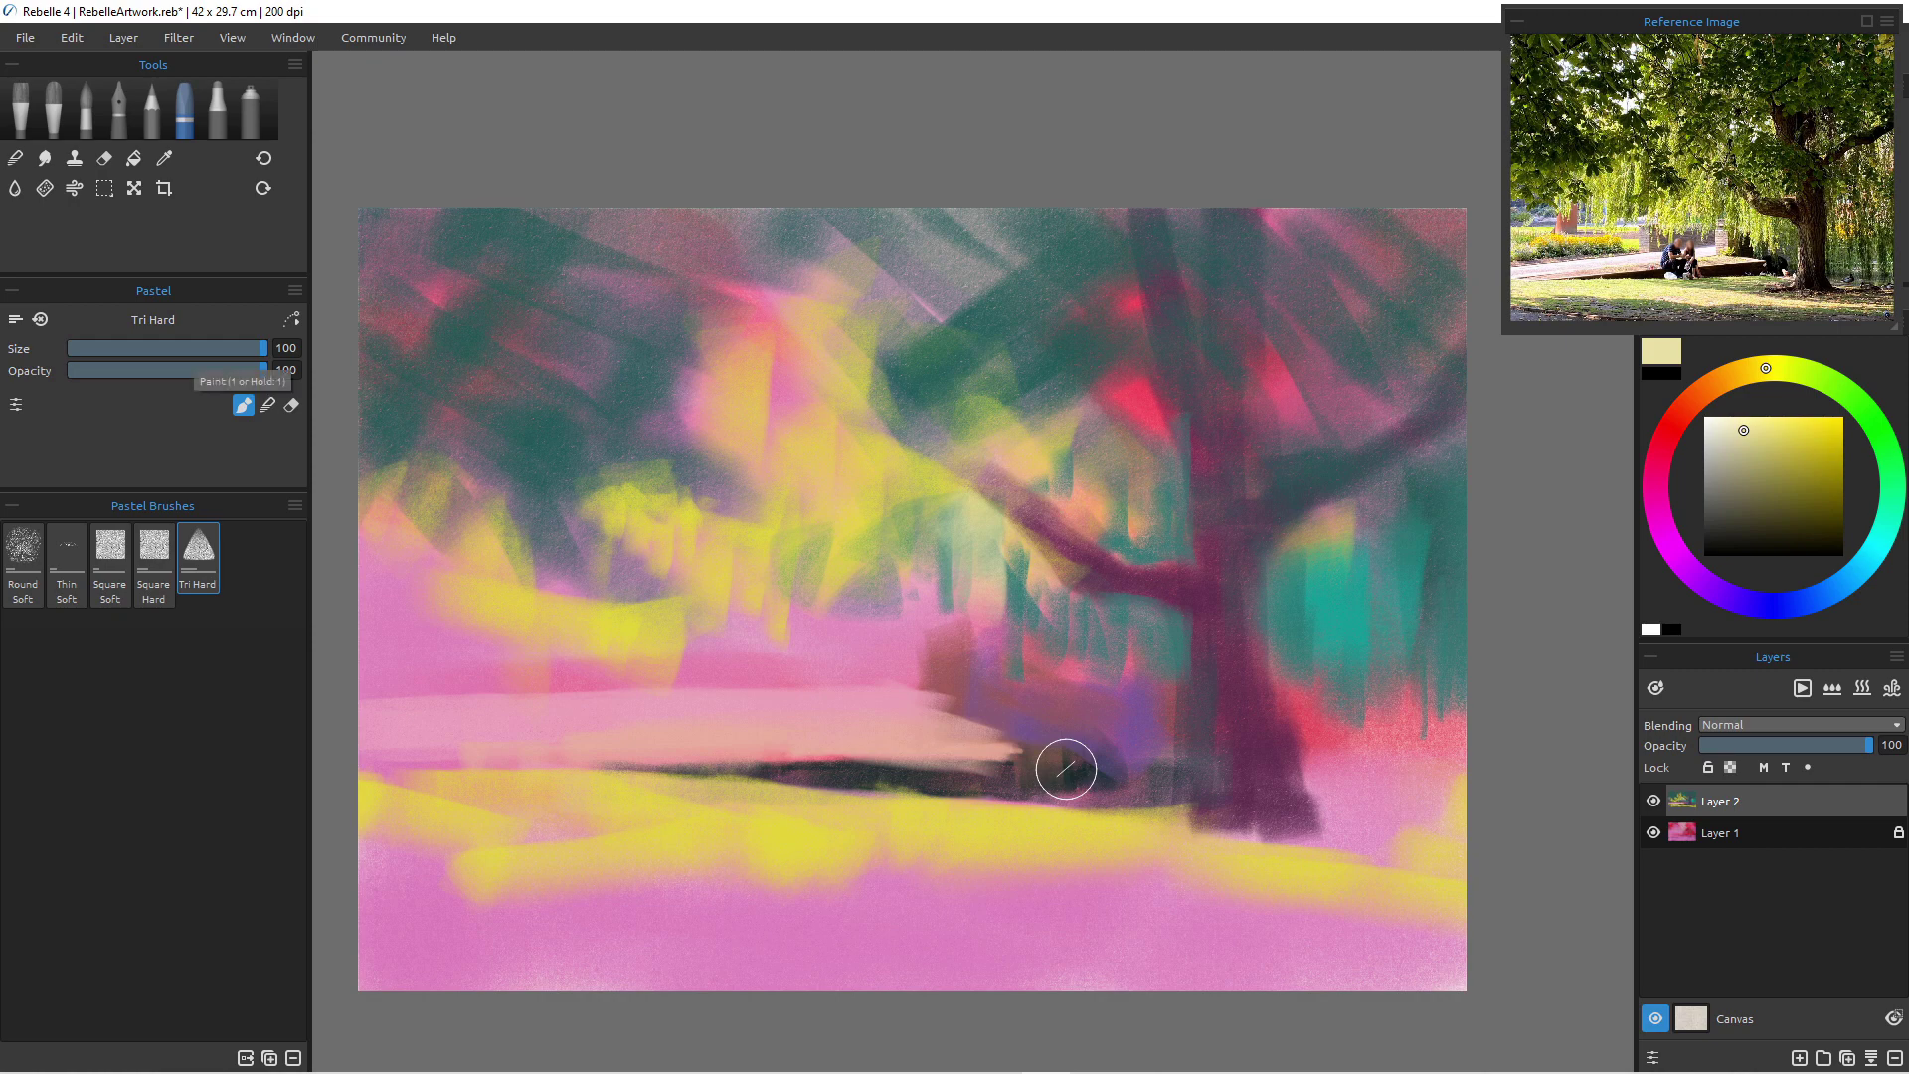
- Blend the pale yellow glaze into the strands below the tip of the left branch
left_click(267, 405)
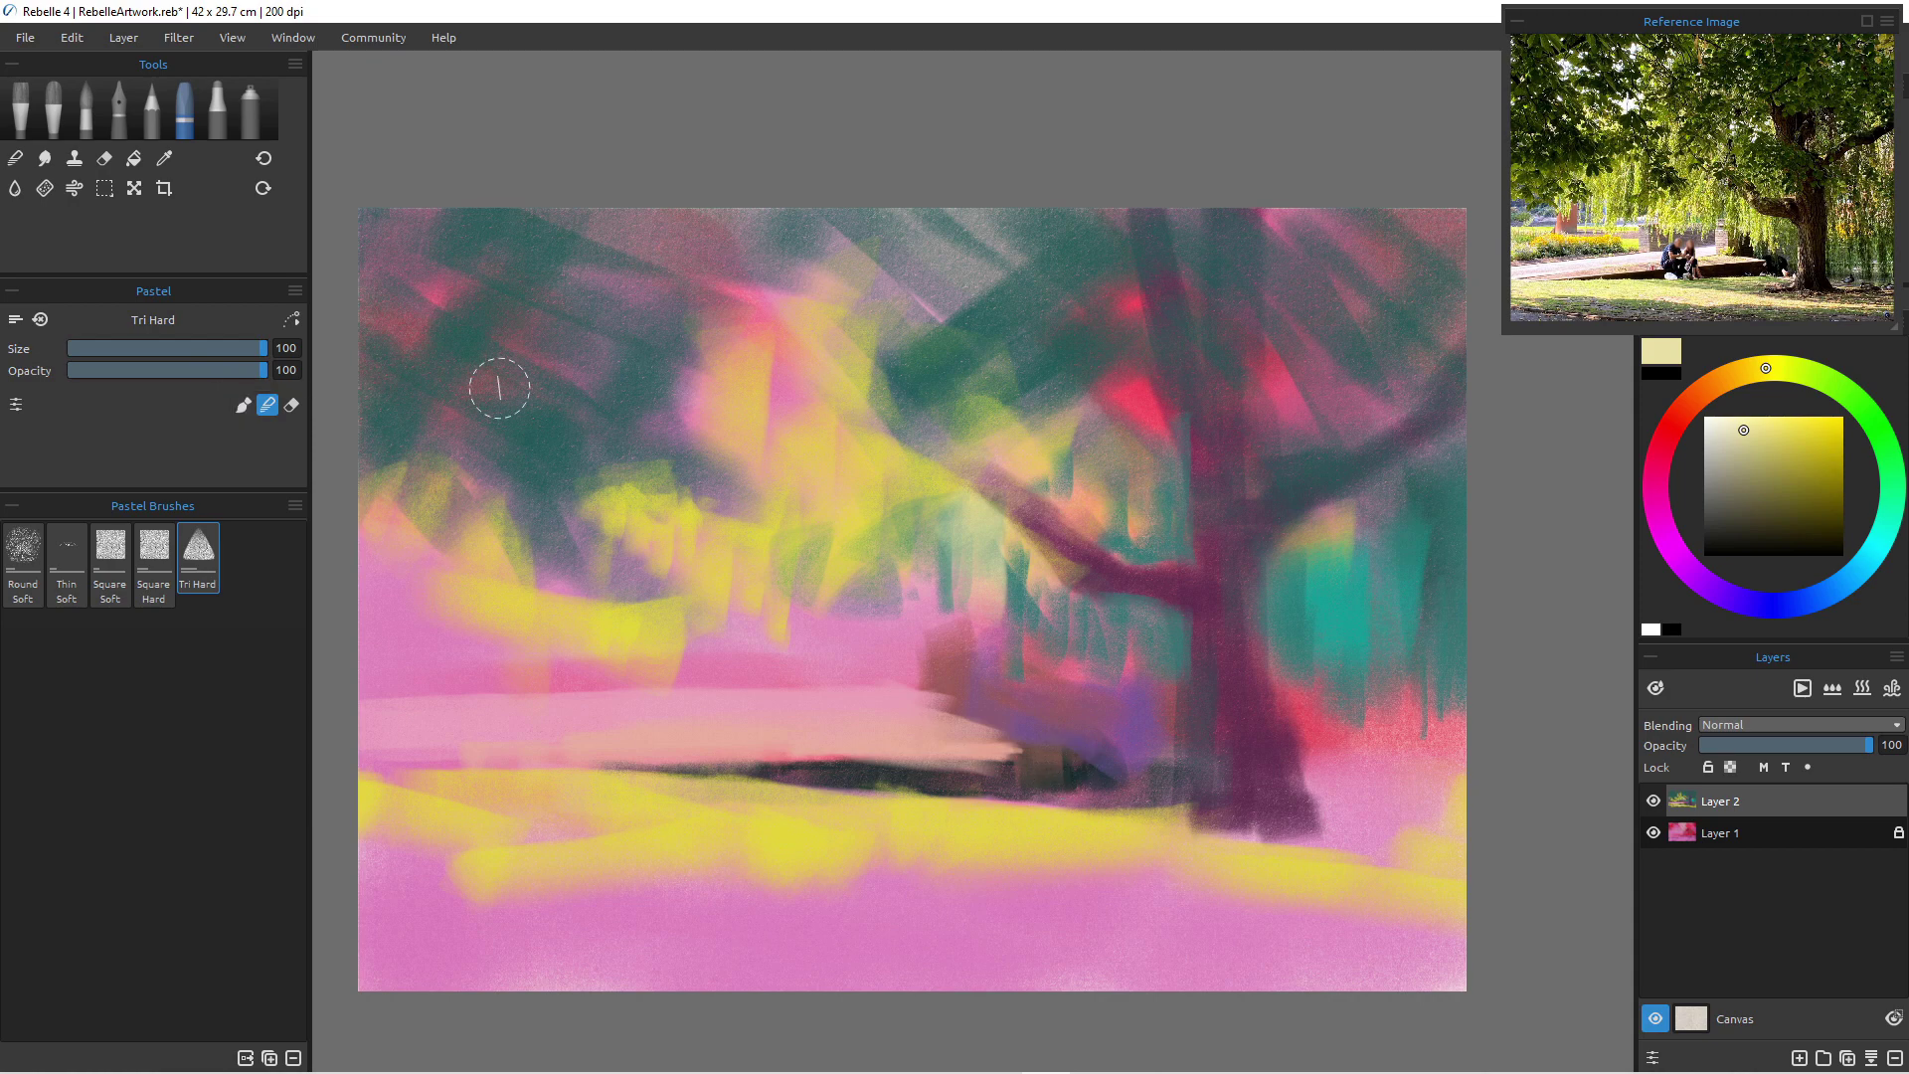
mouse_move(989, 568)
left_mouse_down()
mouse_move(910, 485)
mouse_move(894, 648)
mouse_move(937, 654)
mouse_move(1016, 592)
mouse_move(1037, 668)
left_mouse_up()
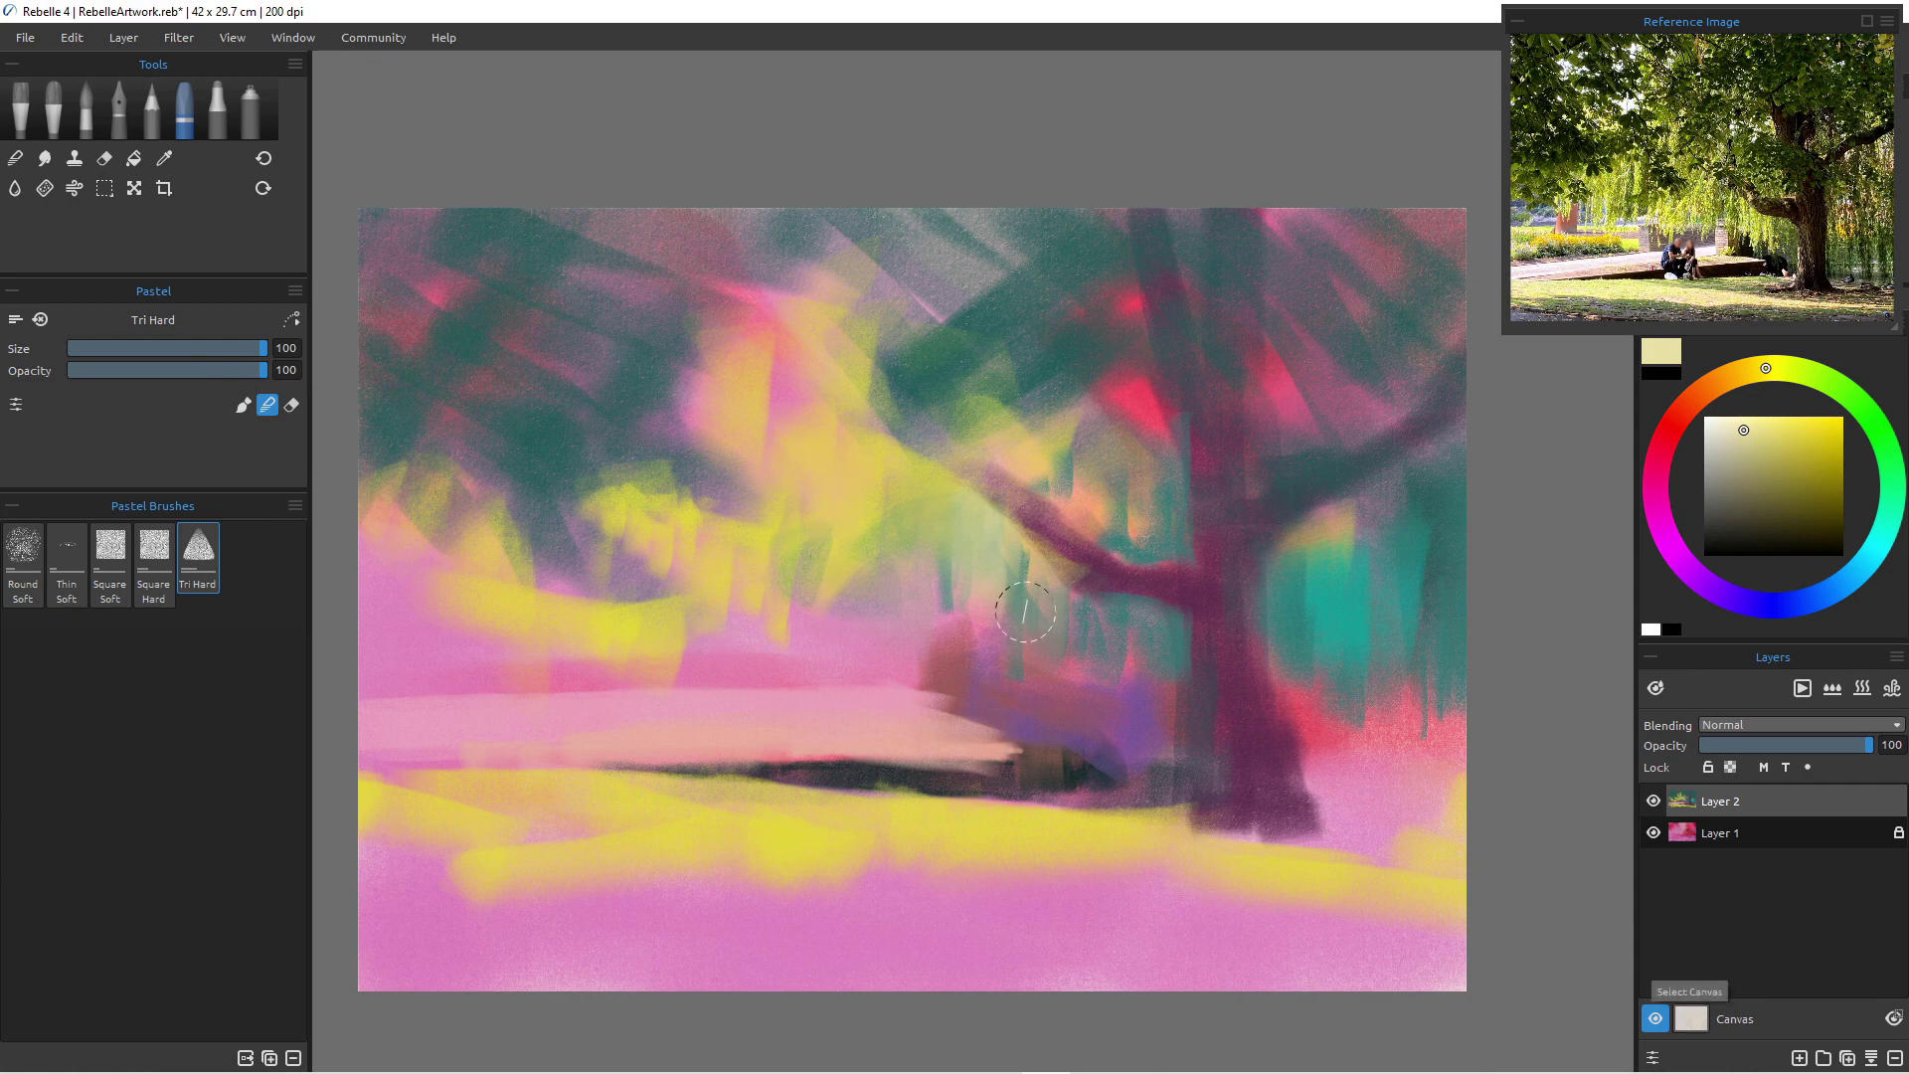
- Add a new layer above Layer 2 and glaze pale cream over the foliage around and left of the branch tip
left_click(1800, 1057)
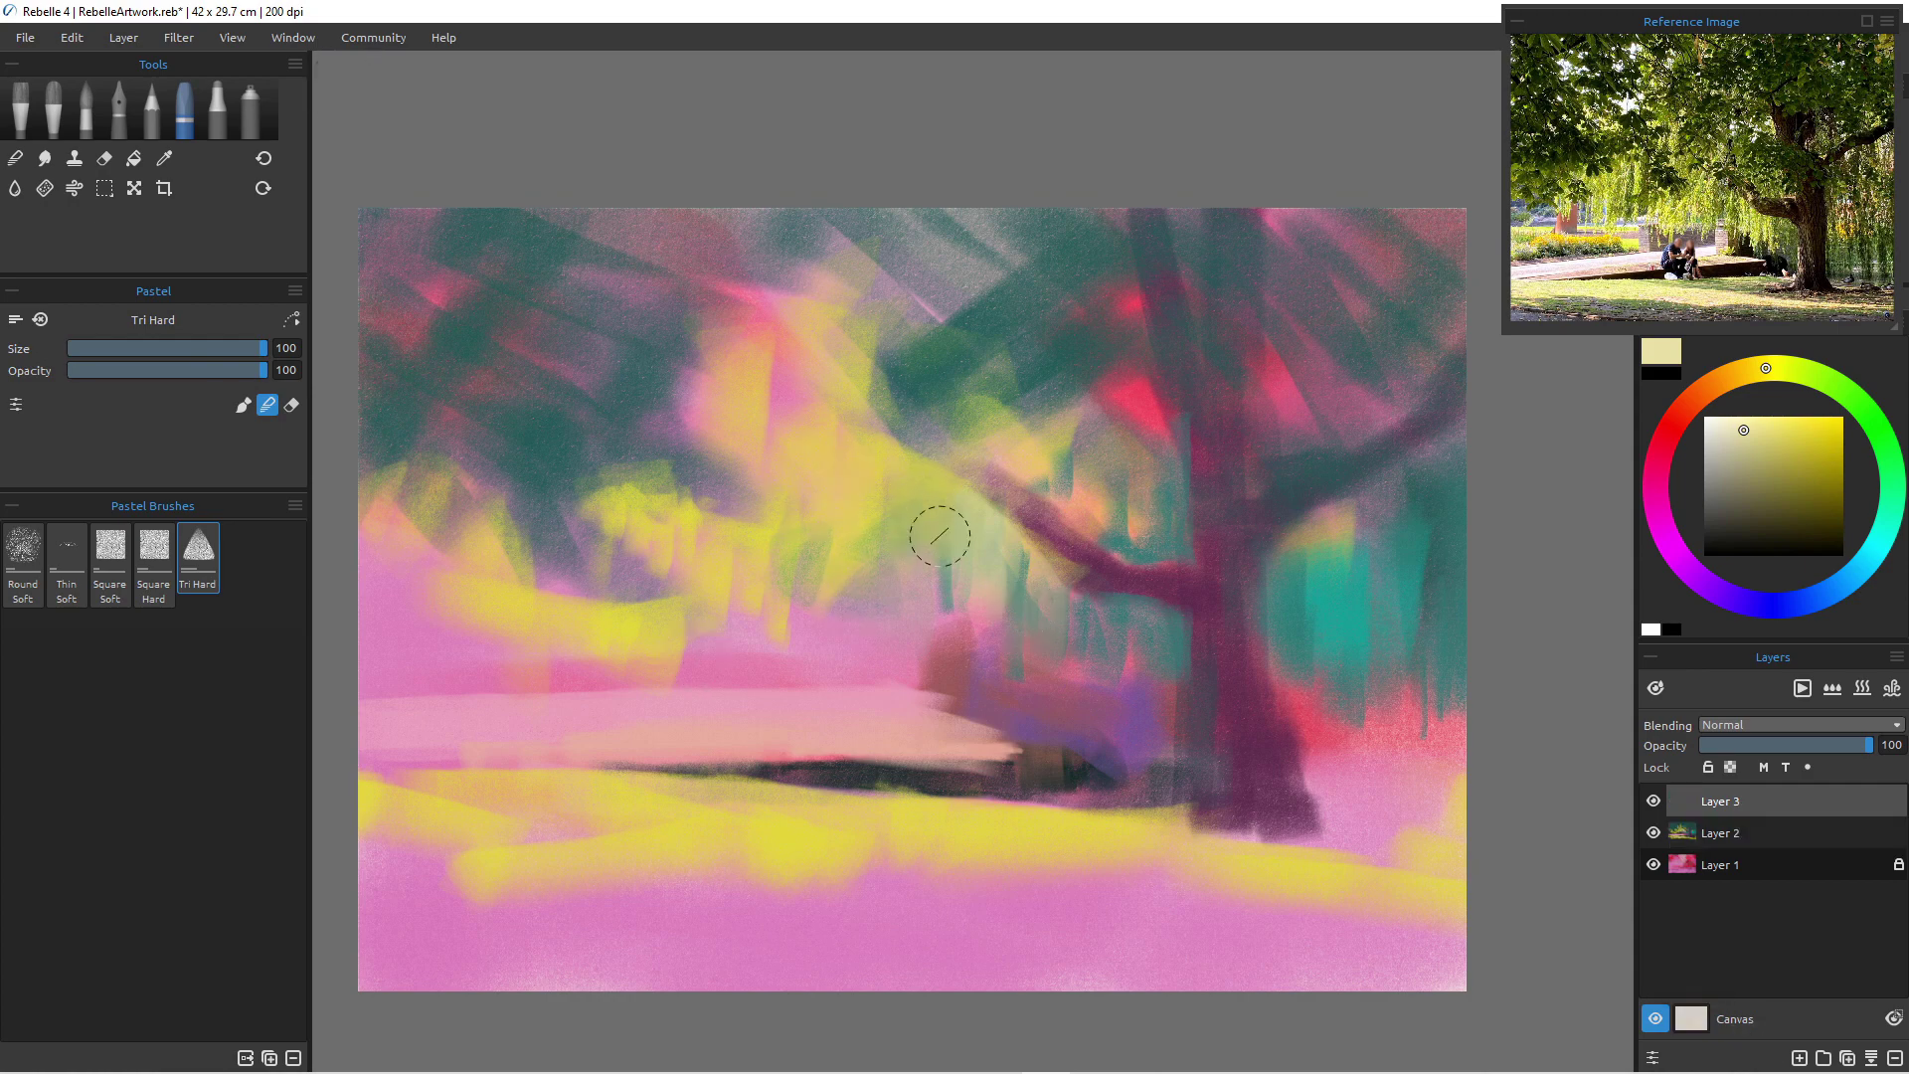
left_click(1717, 435)
left_click_drag(895, 482, 975, 533)
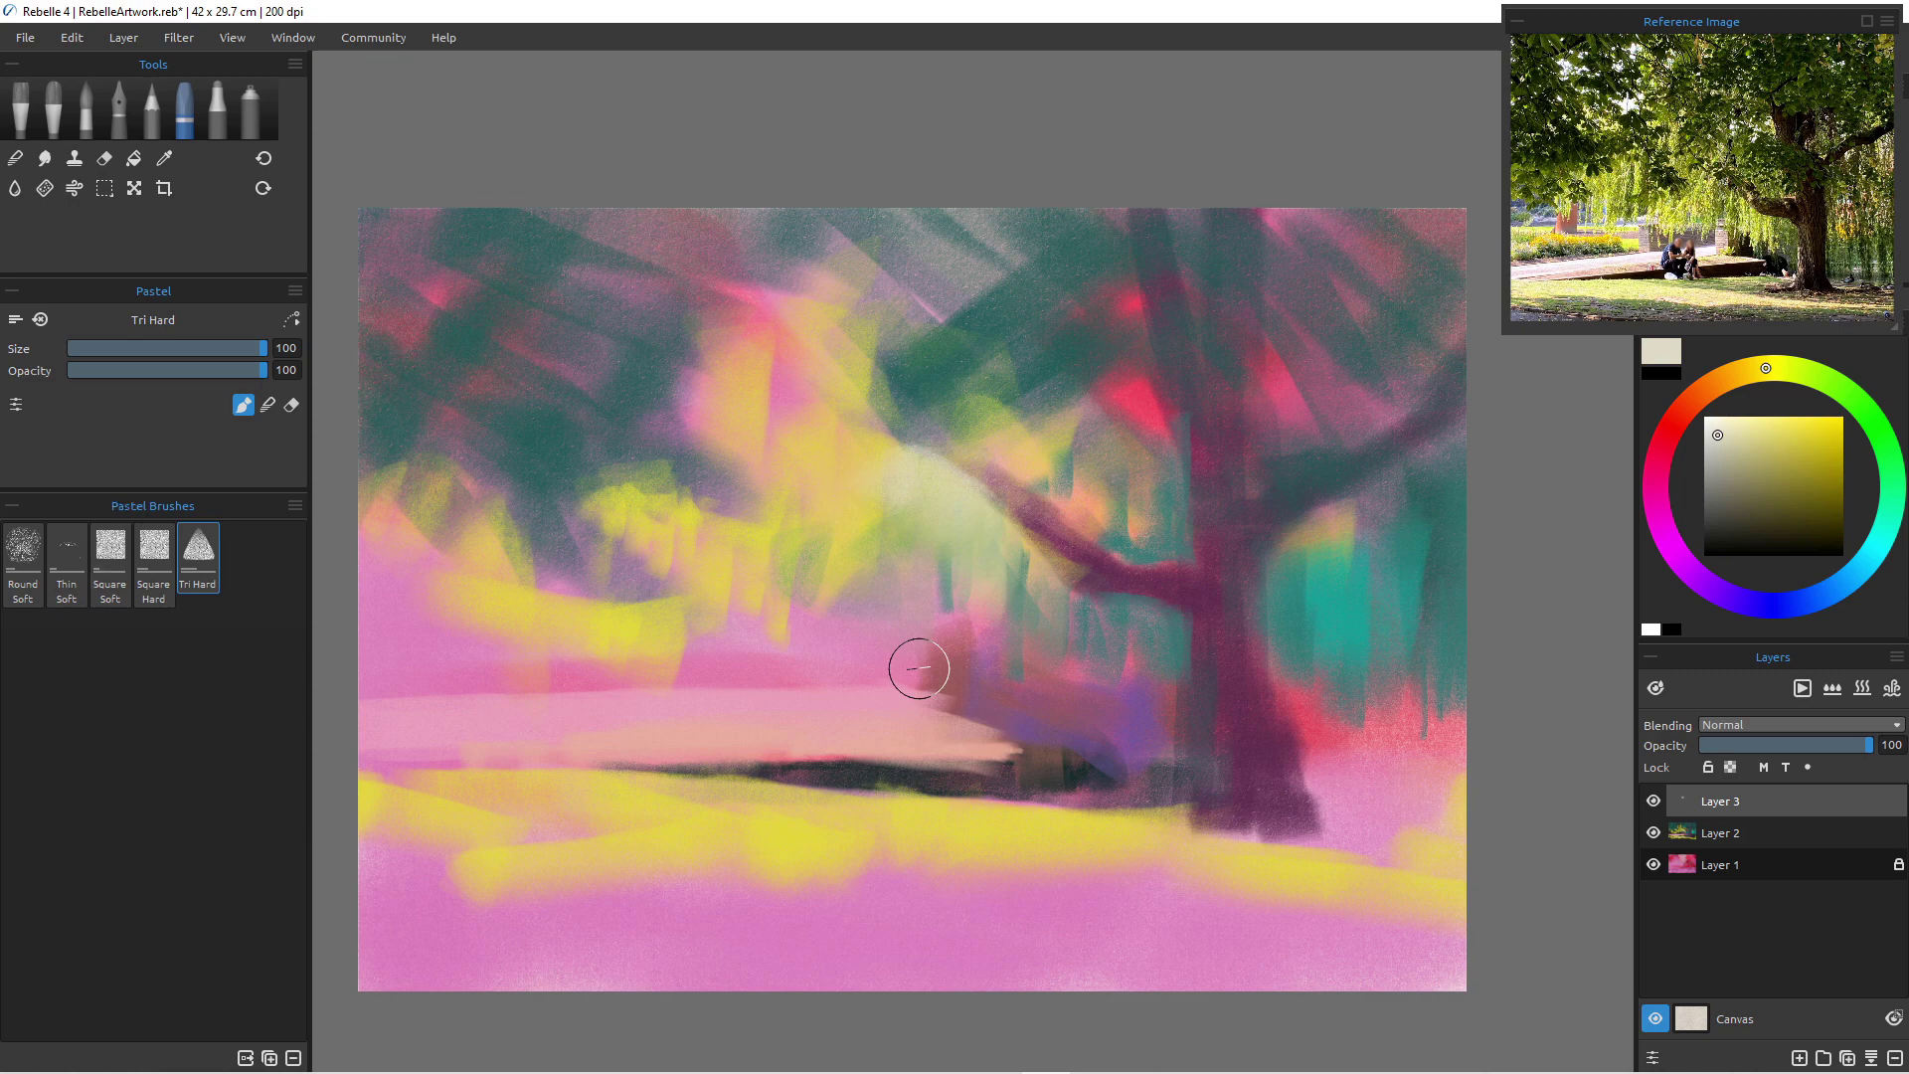
left_click_drag(862, 472, 872, 577)
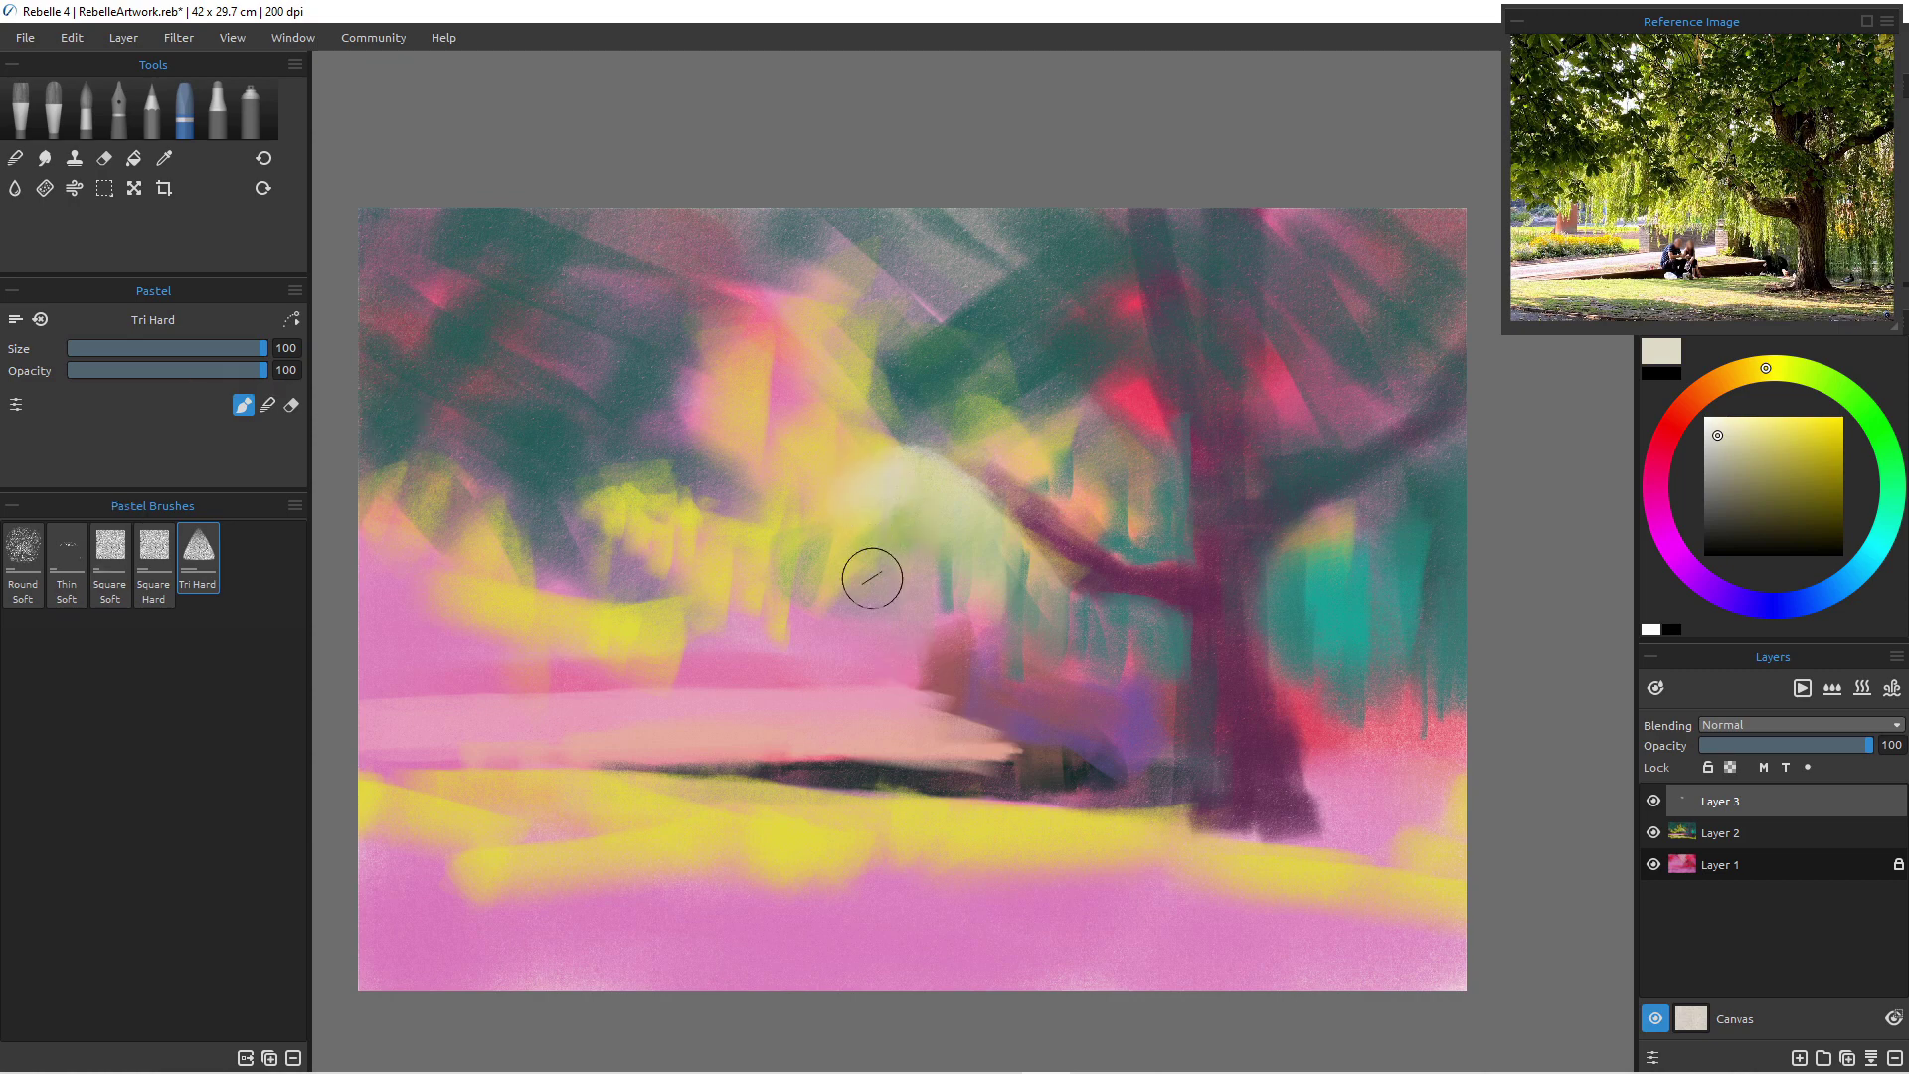
left_click_drag(845, 438, 854, 473)
left_click_drag(831, 575, 835, 629)
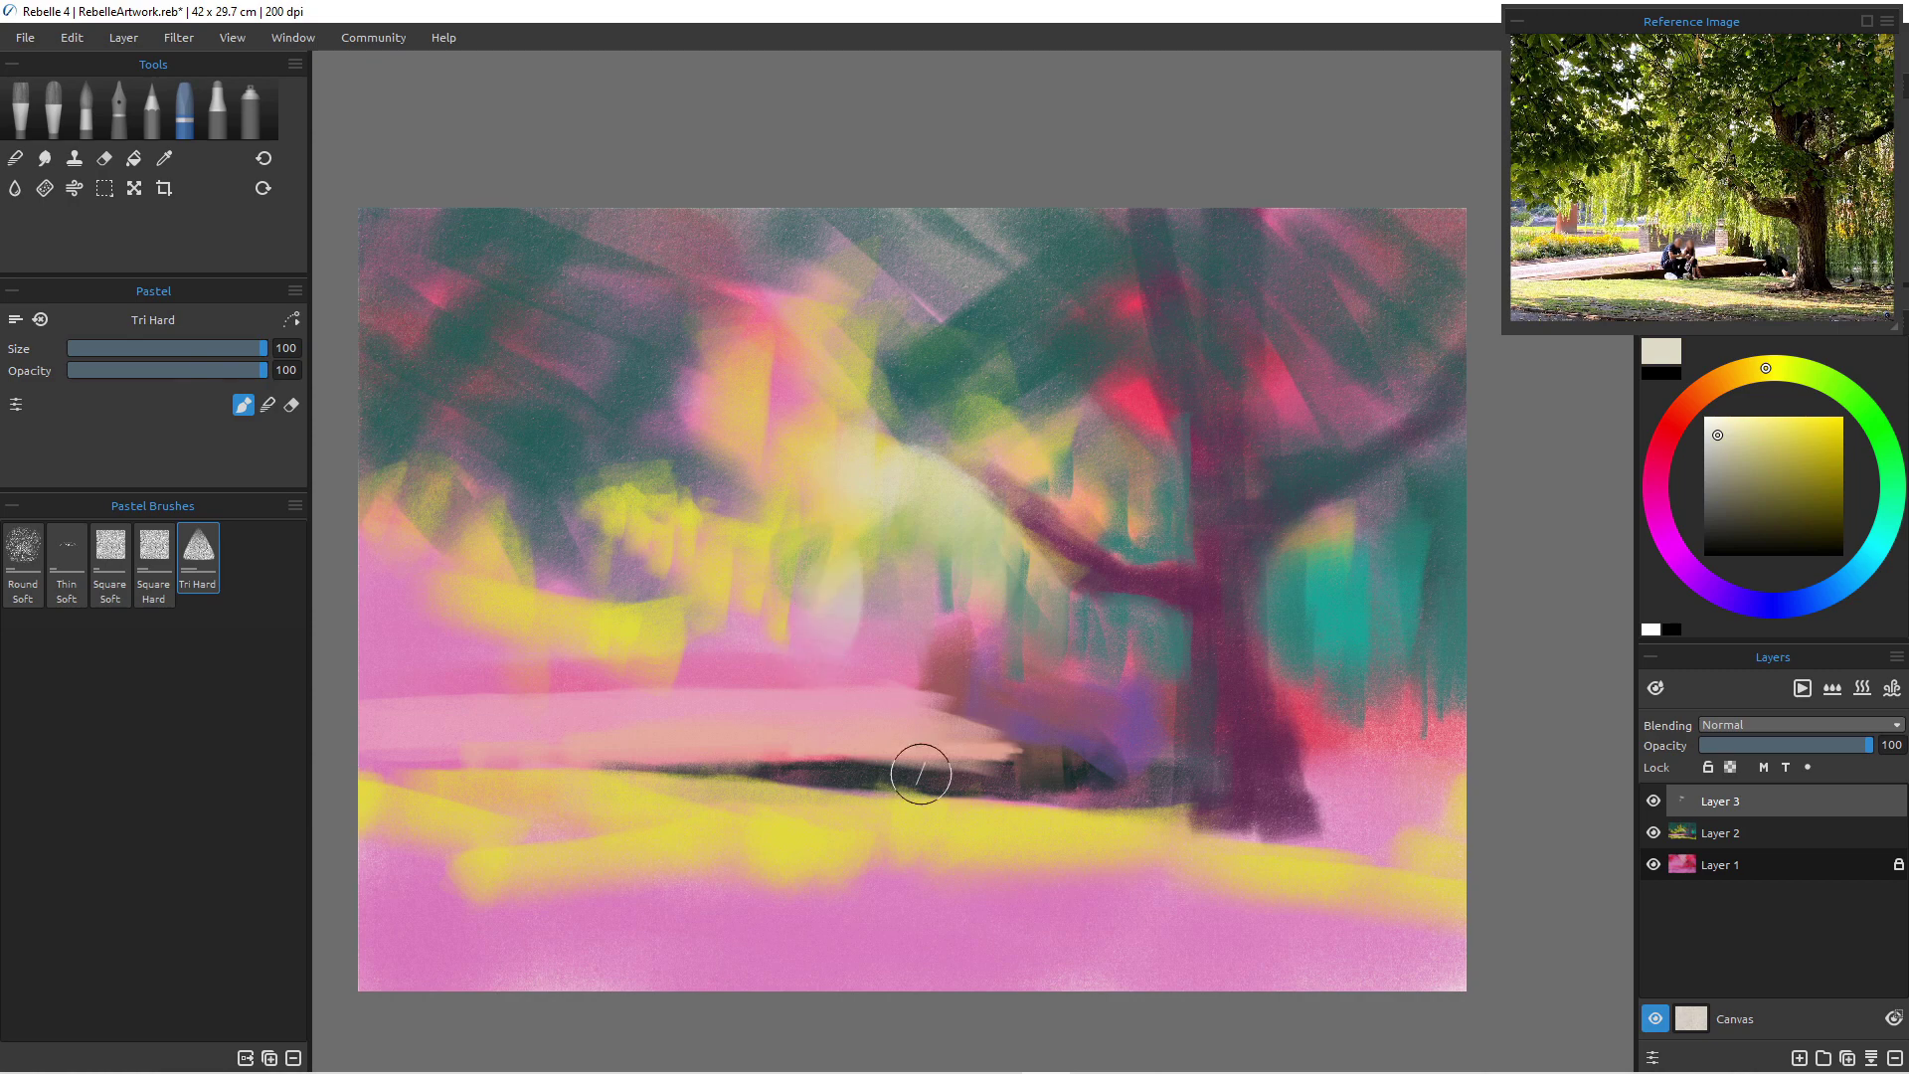
- Compare the painting without Layer 3, and extend the cream strands down toward the purple-brown patch on Layer 2
left_click(1654, 801)
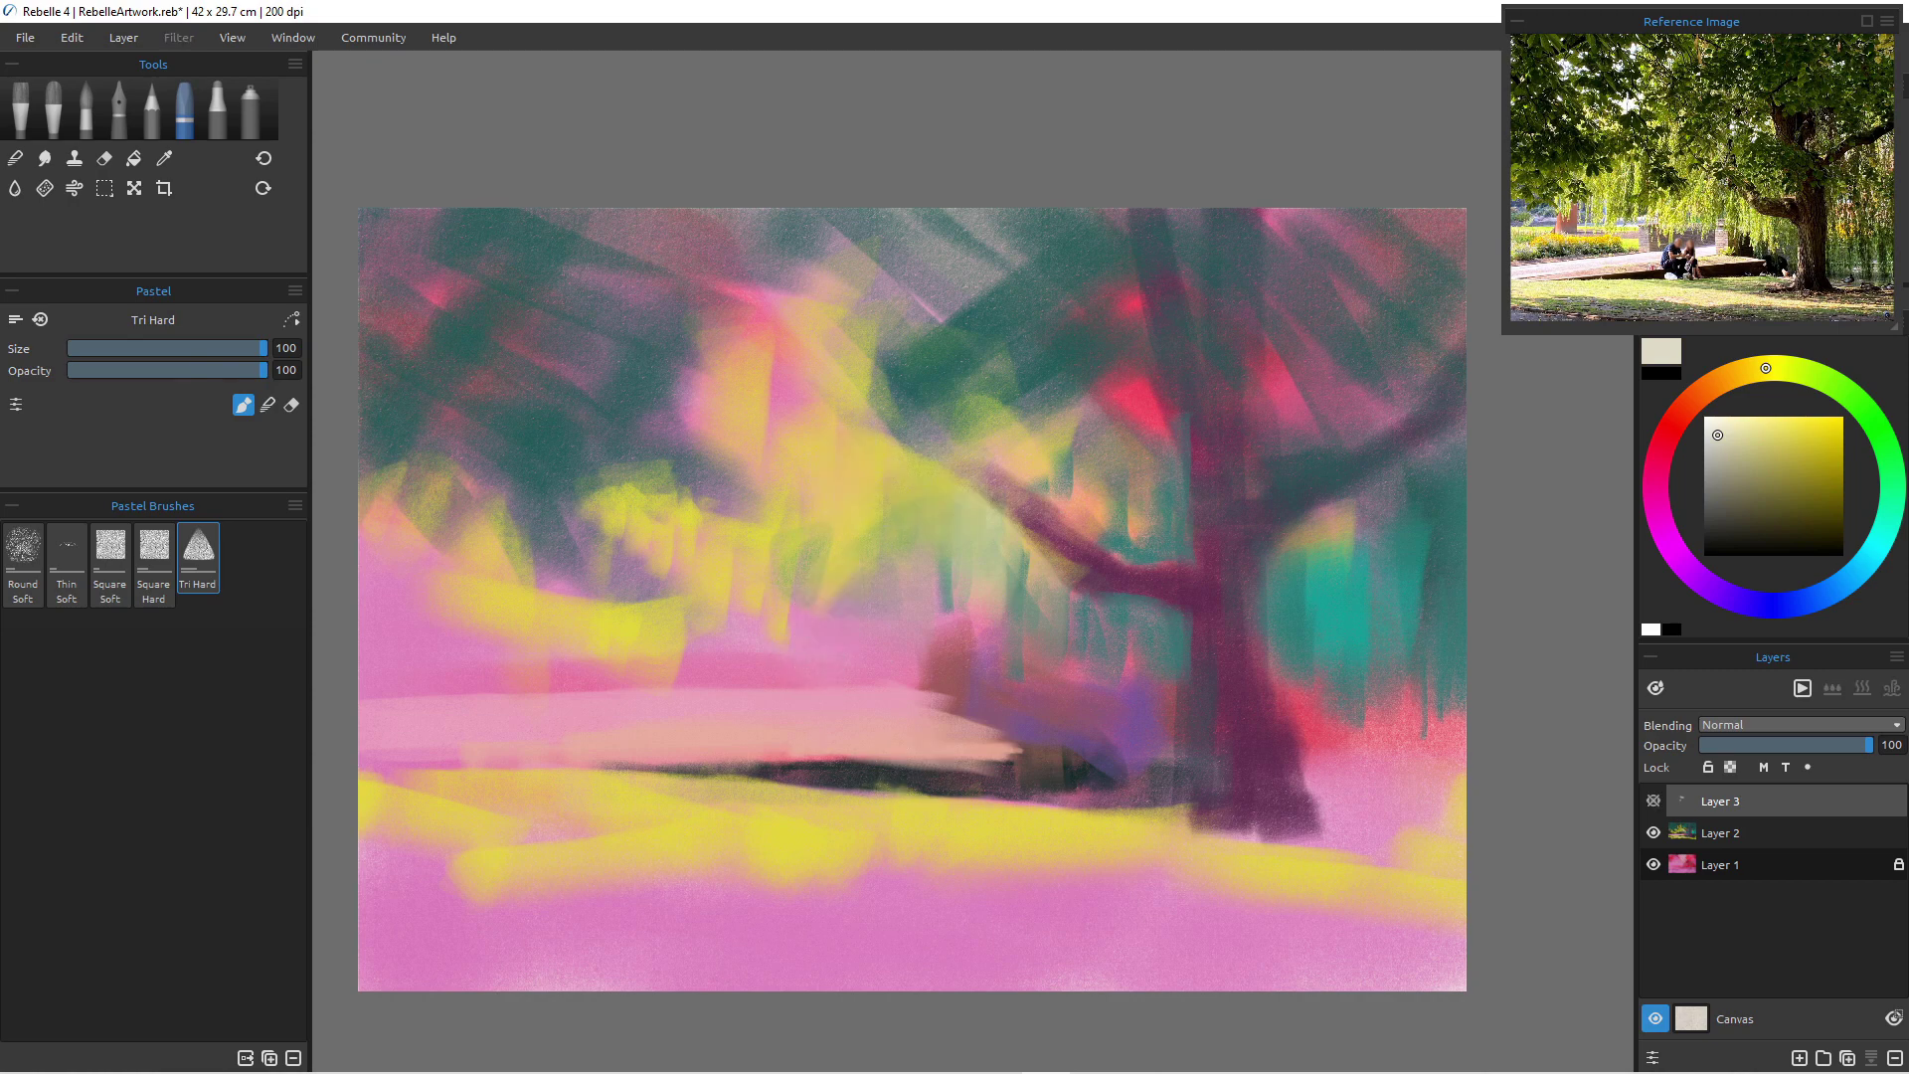
left_click(1721, 832)
mouse_move(976, 542)
left_mouse_down()
mouse_move(919, 527)
mouse_move(906, 669)
mouse_move(879, 571)
mouse_move(892, 680)
left_mouse_up()
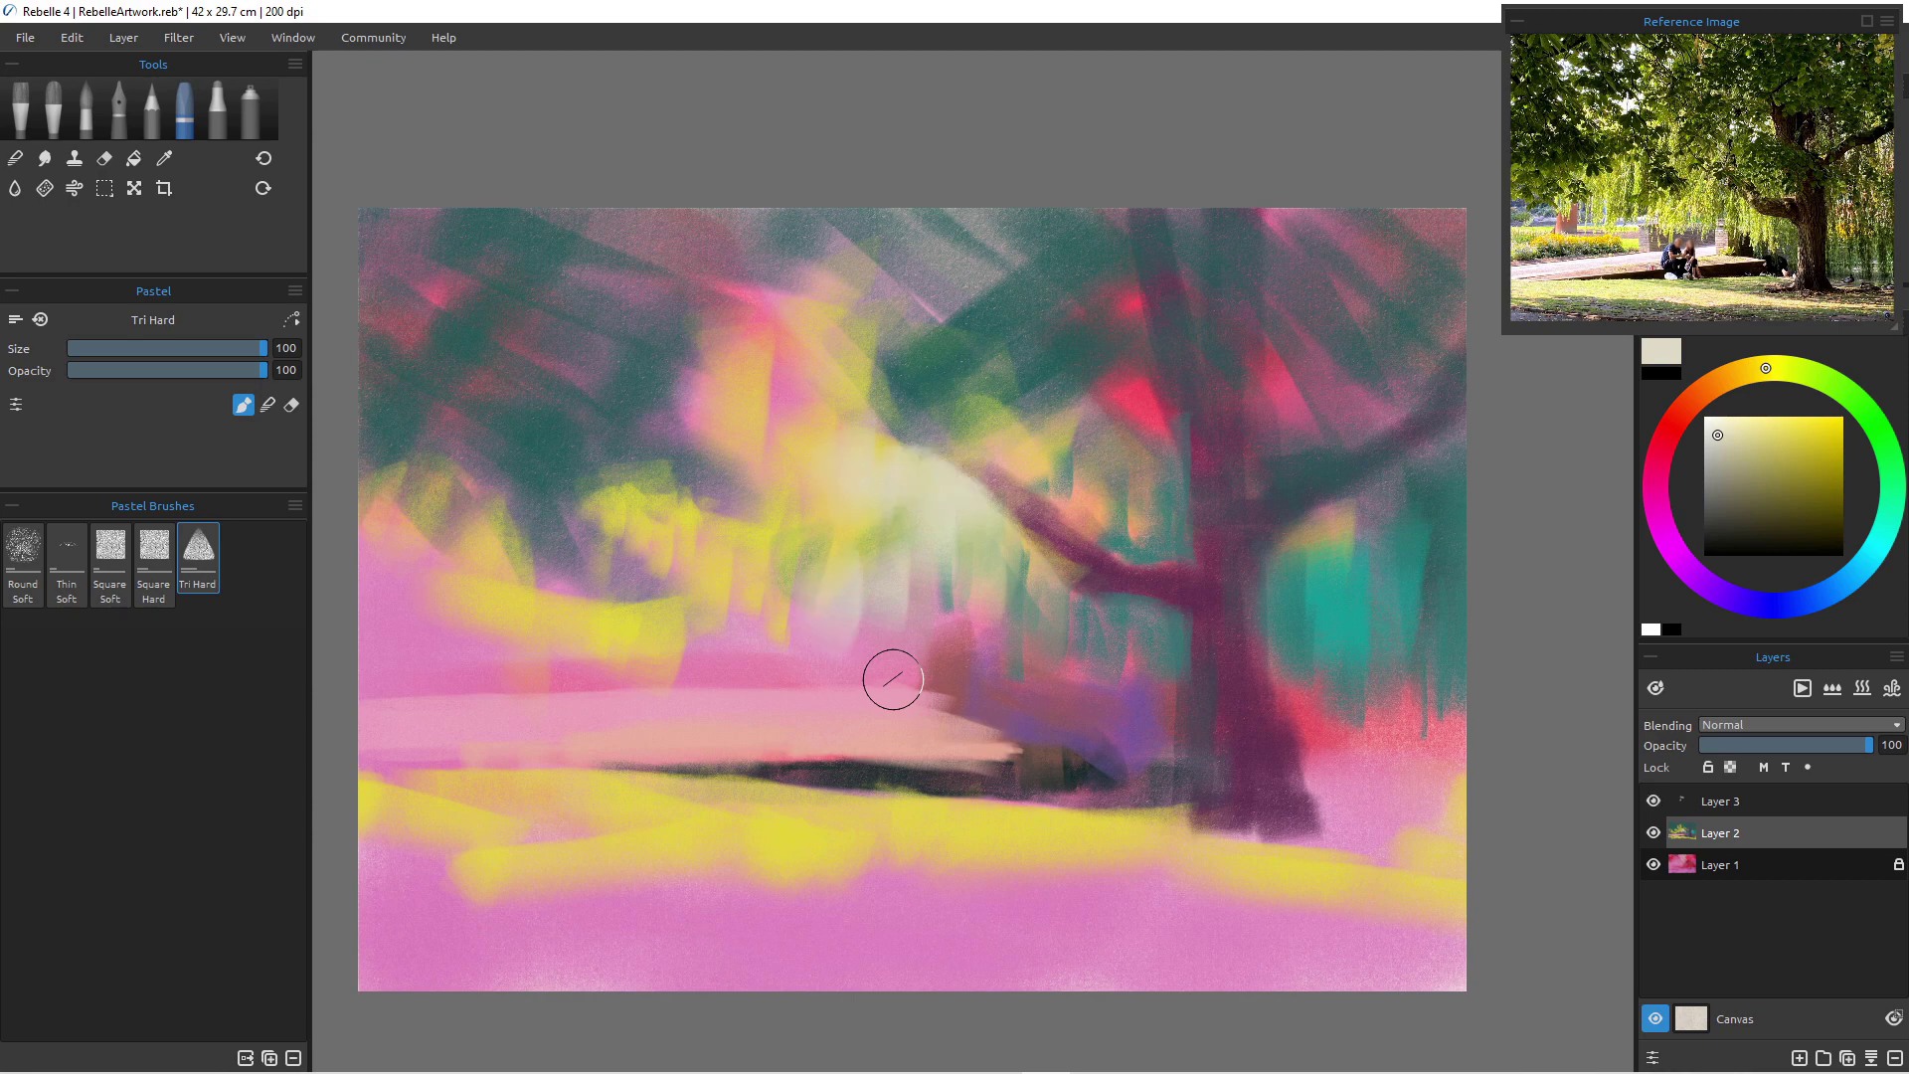
- Merge Layer 3 with the painting layer below it
key("alt+]")
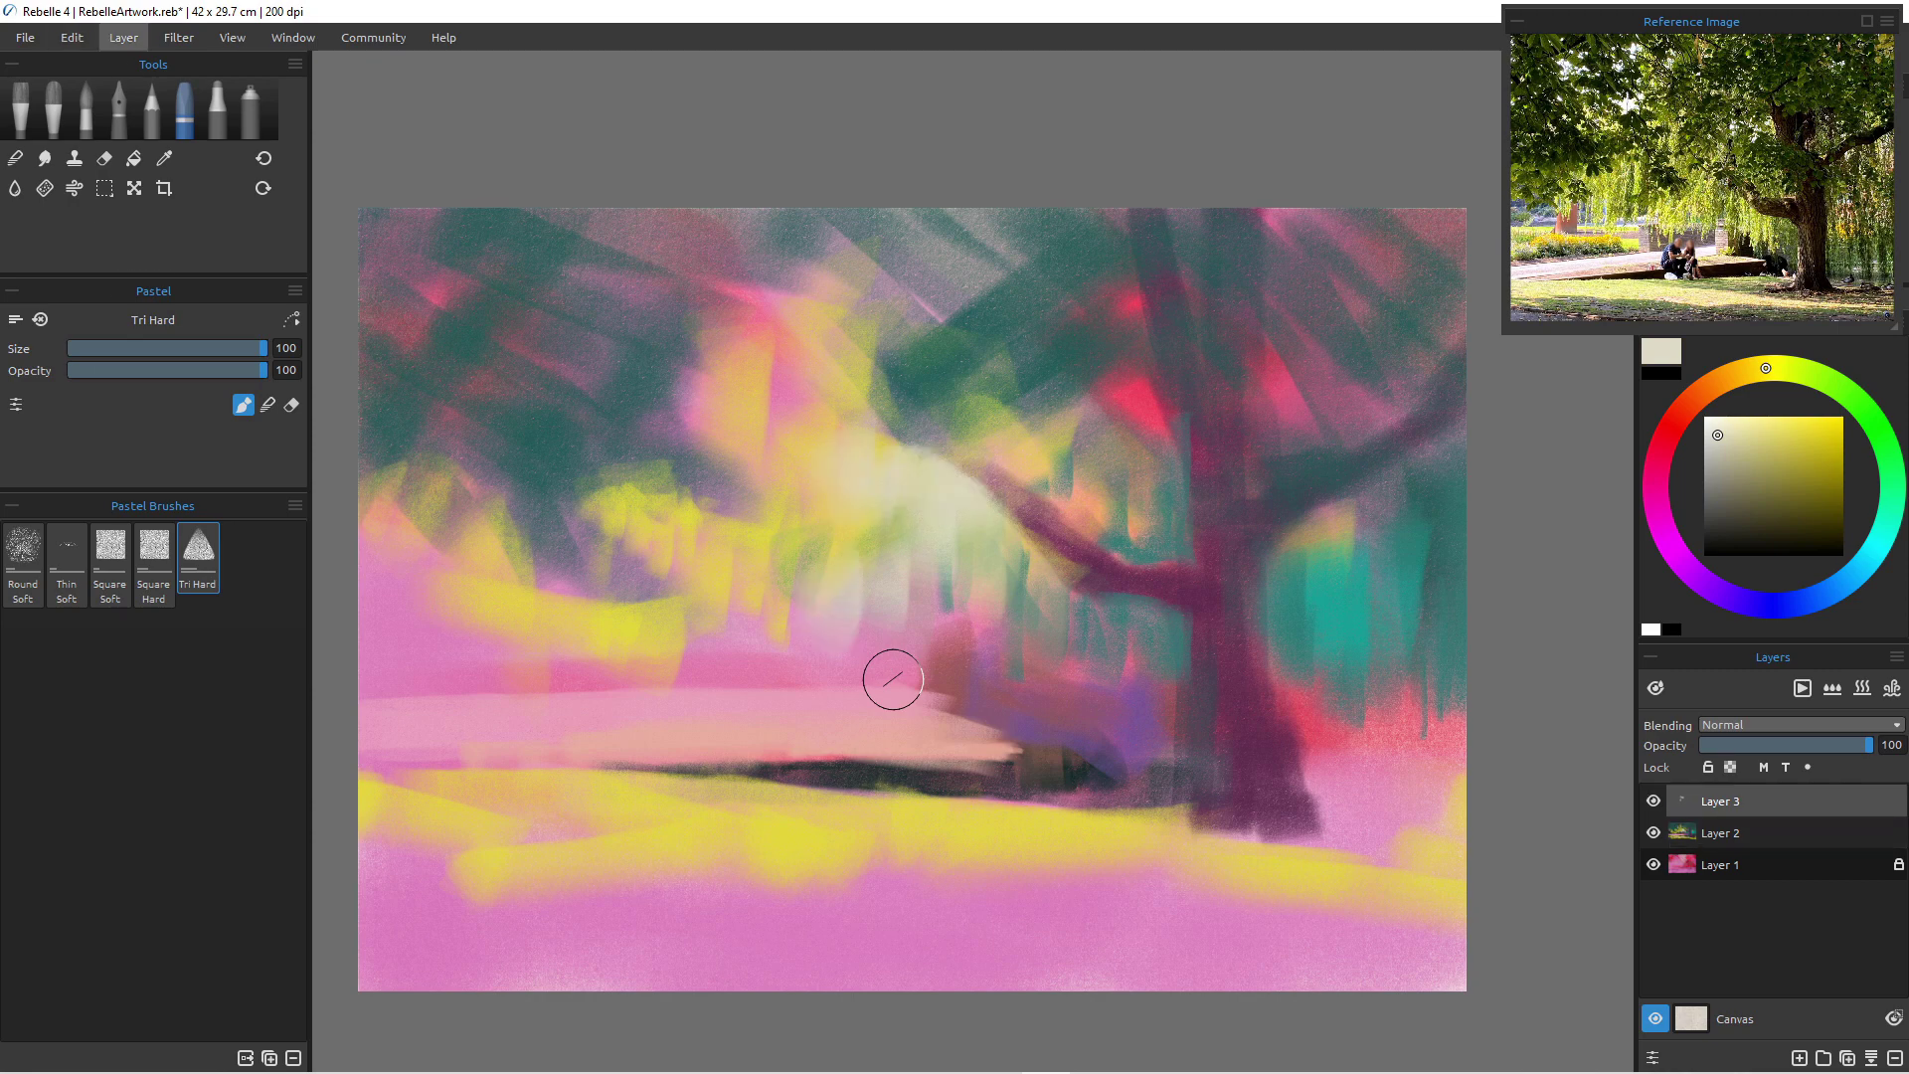
left_click(122, 37)
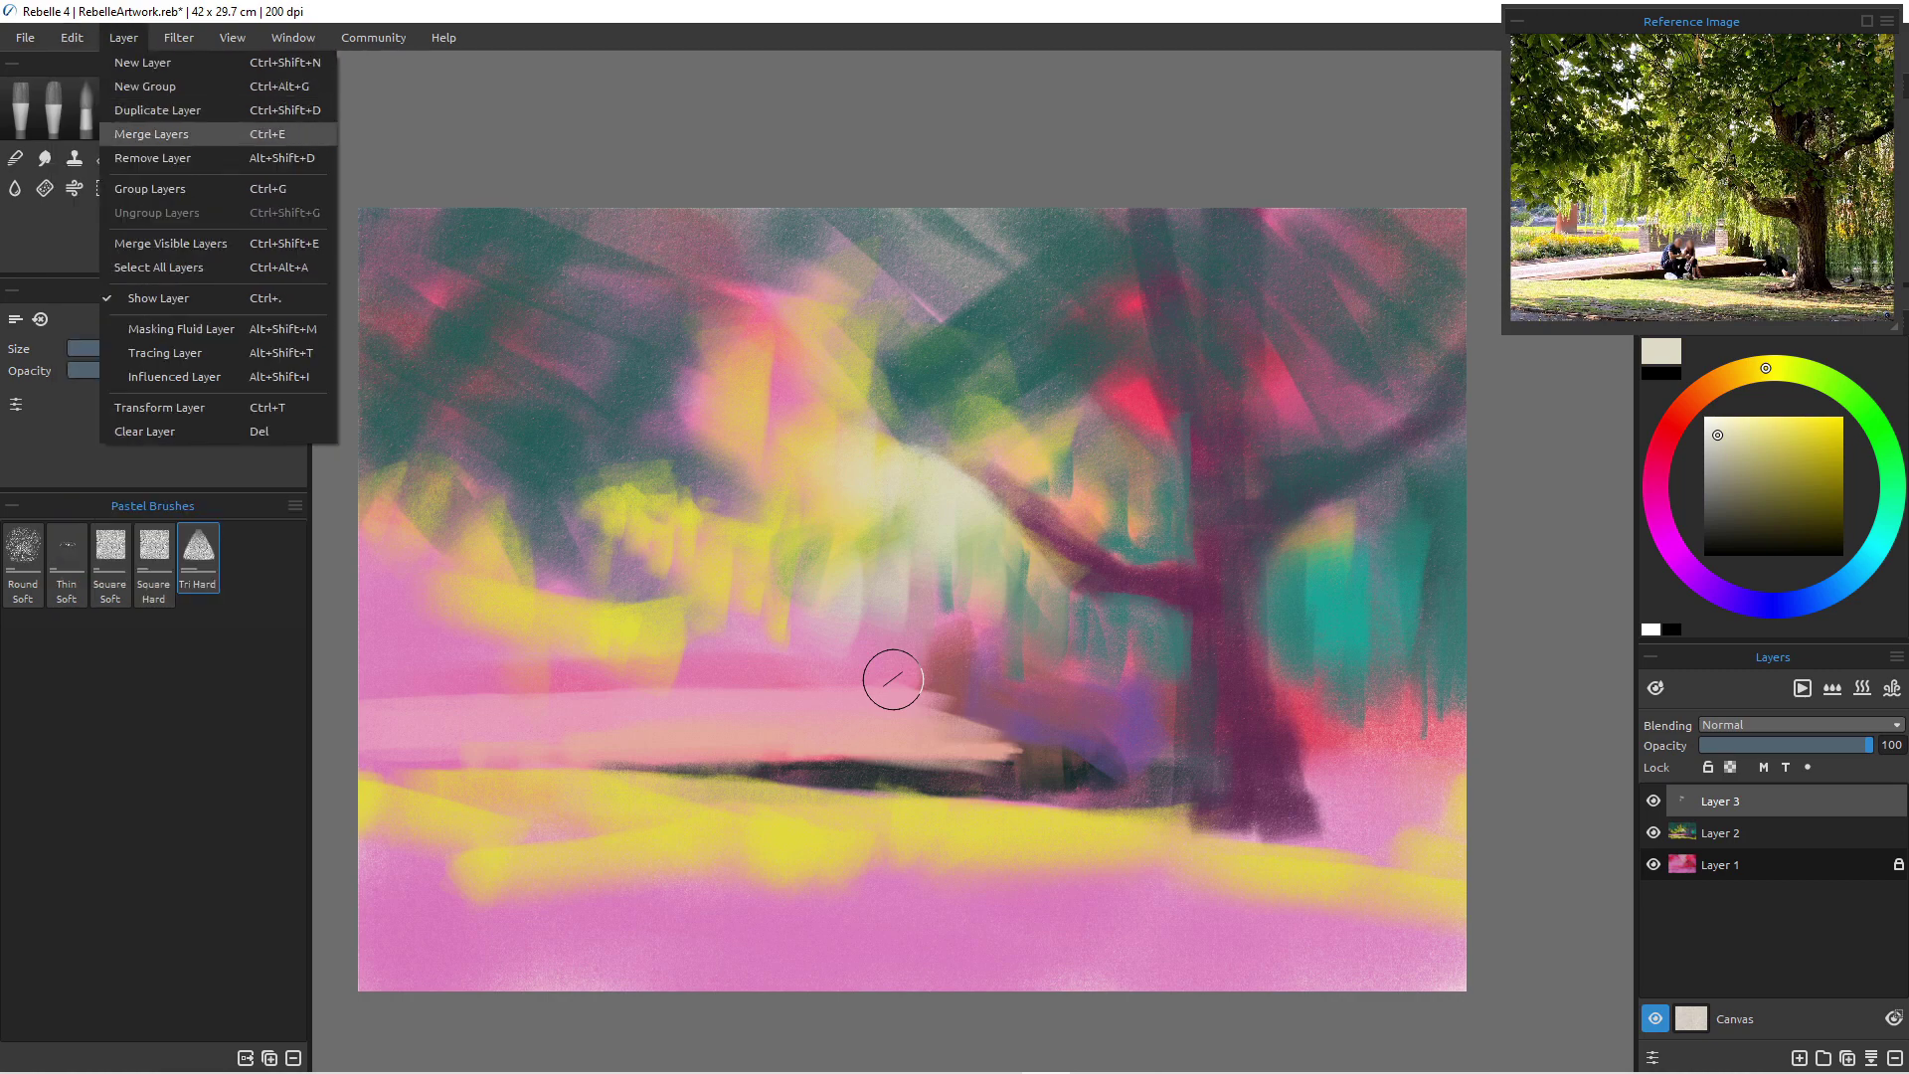
key("Return")
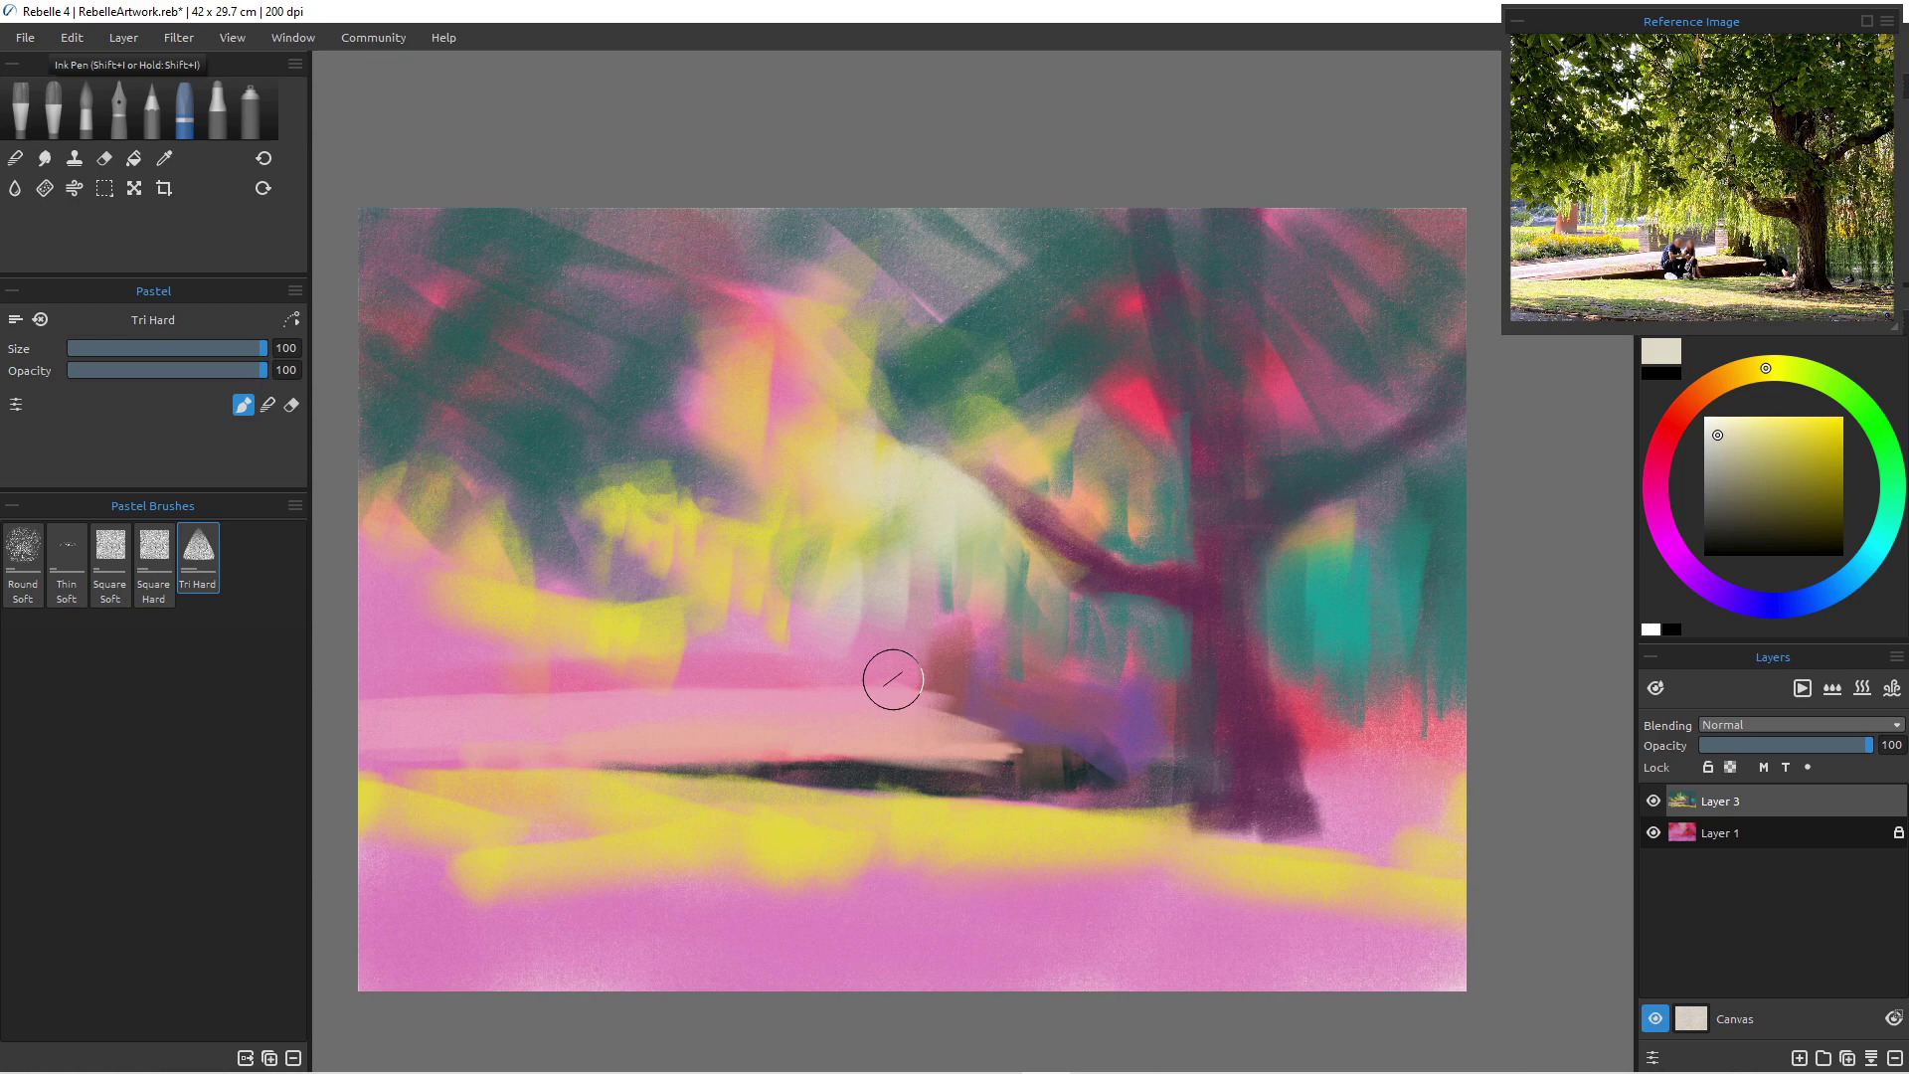
- Choose a bright yellow-green, glaze it over the cream foliage left of the branch tip, and reduce the brush to 90
left_click(1828, 428)
mouse_move(860, 474)
left_mouse_down()
mouse_move(924, 524)
mouse_move(968, 530)
mouse_move(1005, 569)
mouse_move(1100, 586)
mouse_move(902, 520)
mouse_move(916, 481)
mouse_move(1030, 564)
left_mouse_up()
left_click_drag(945, 484, 985, 546)
mouse_move(831, 467)
left_mouse_down()
mouse_move(798, 443)
mouse_move(834, 449)
left_mouse_up()
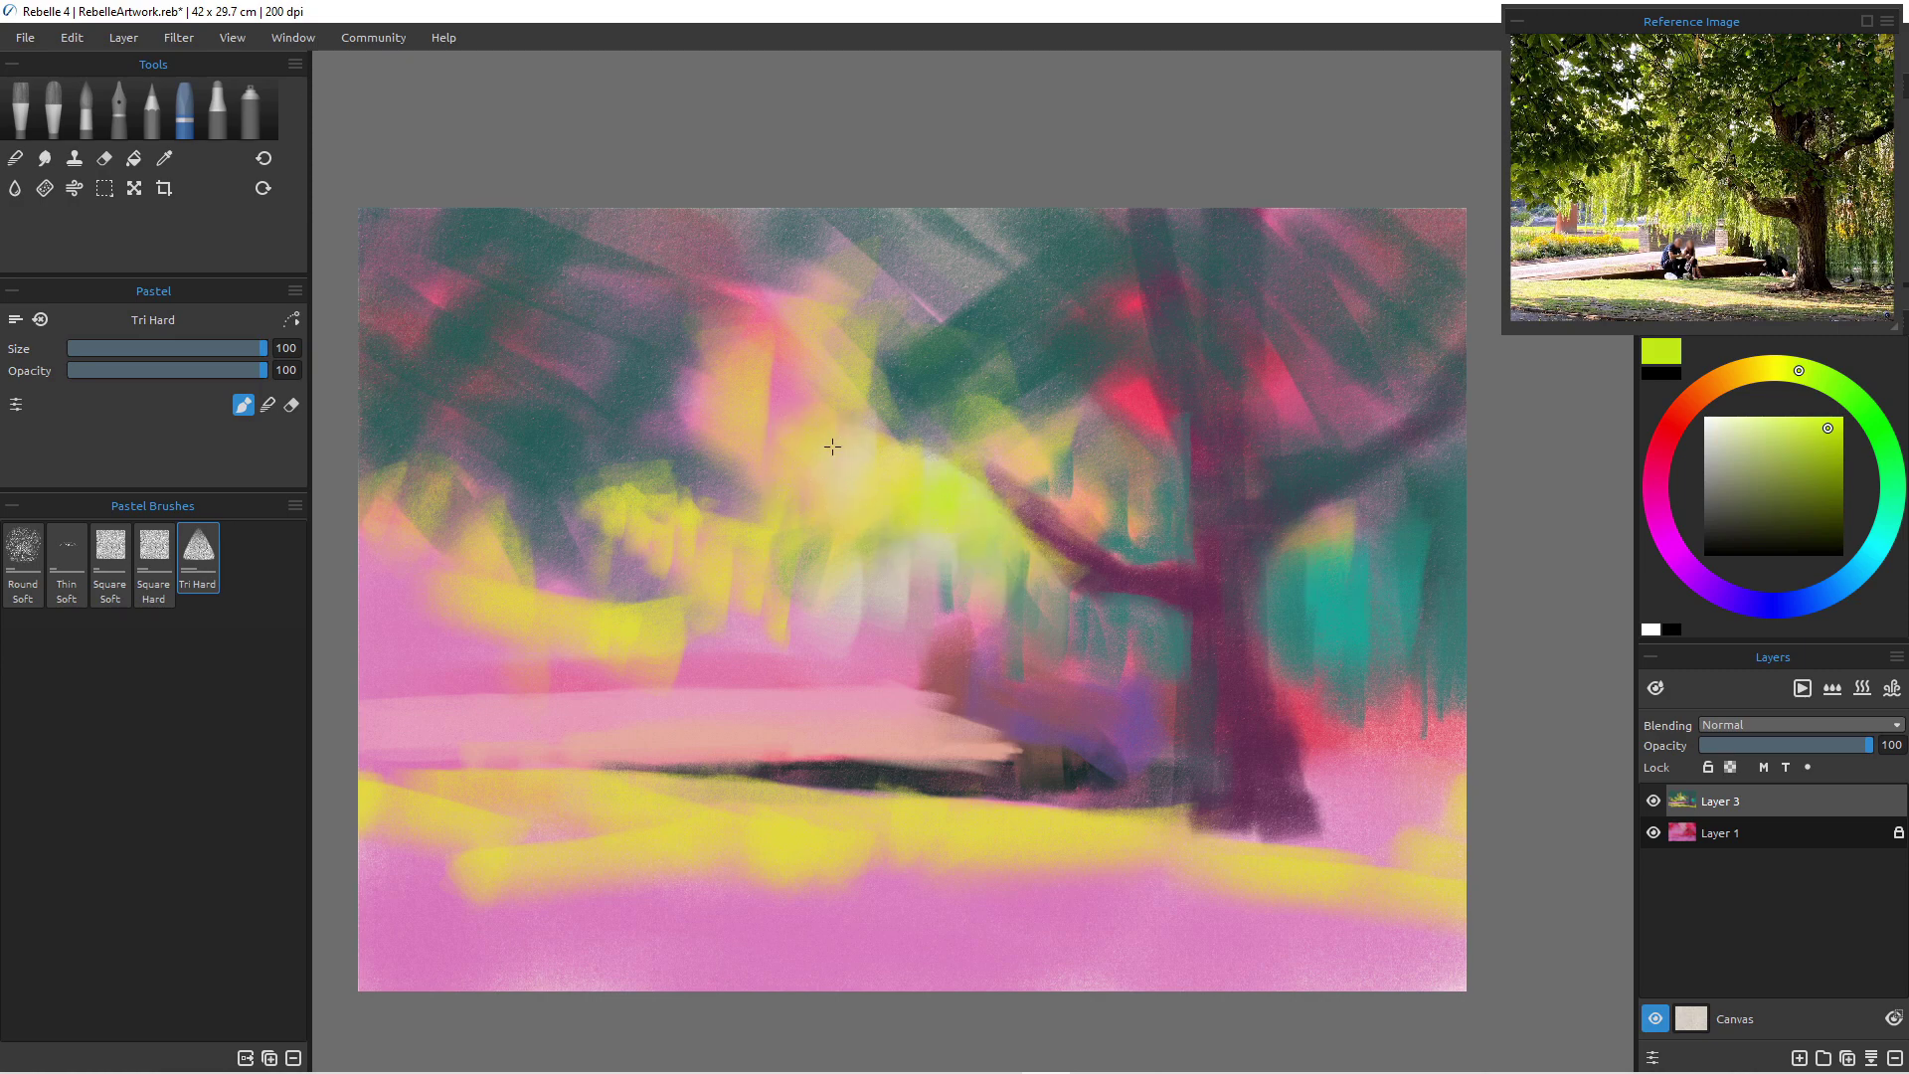
left_click_drag(737, 527, 729, 544)
key("[")
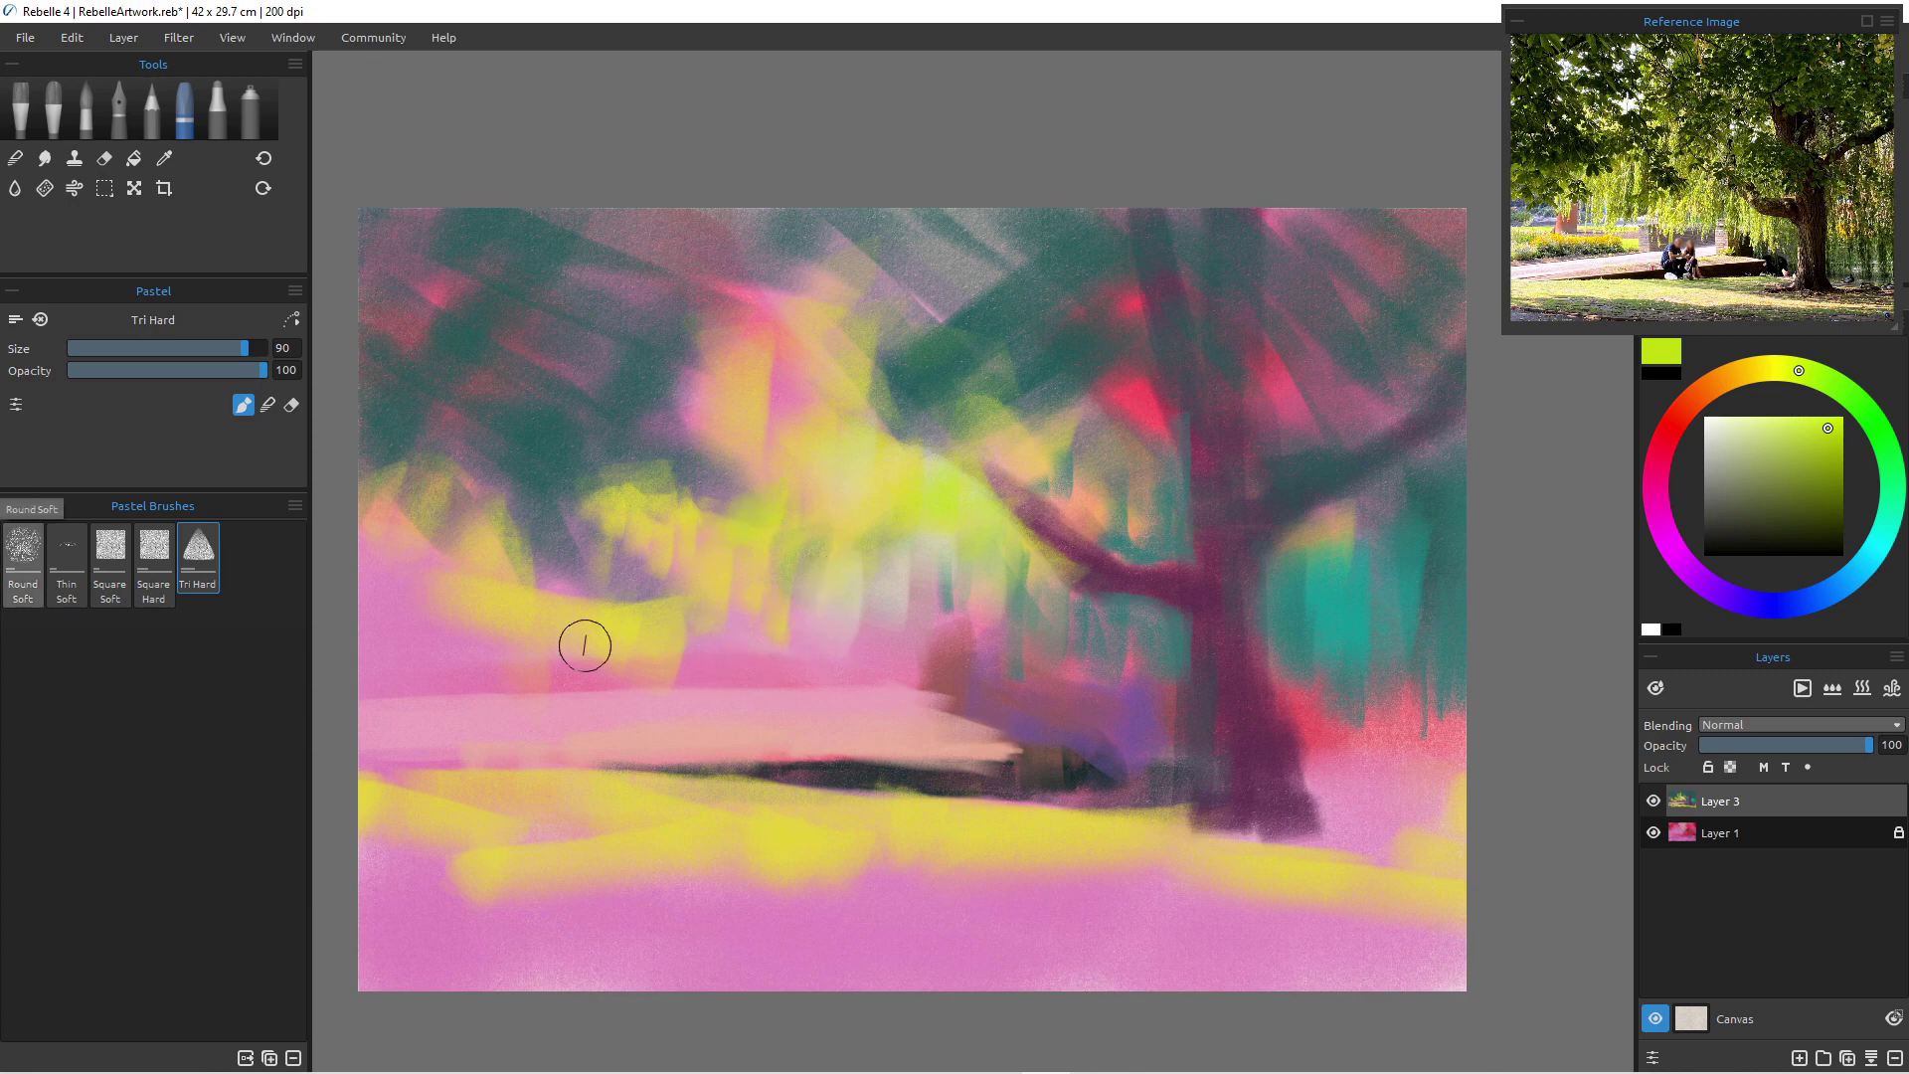
- Dab lime-green leaves with the Round Soft pastel over the foliage around the branch tip, using size 90 for the larger dabs
left_click(23, 547)
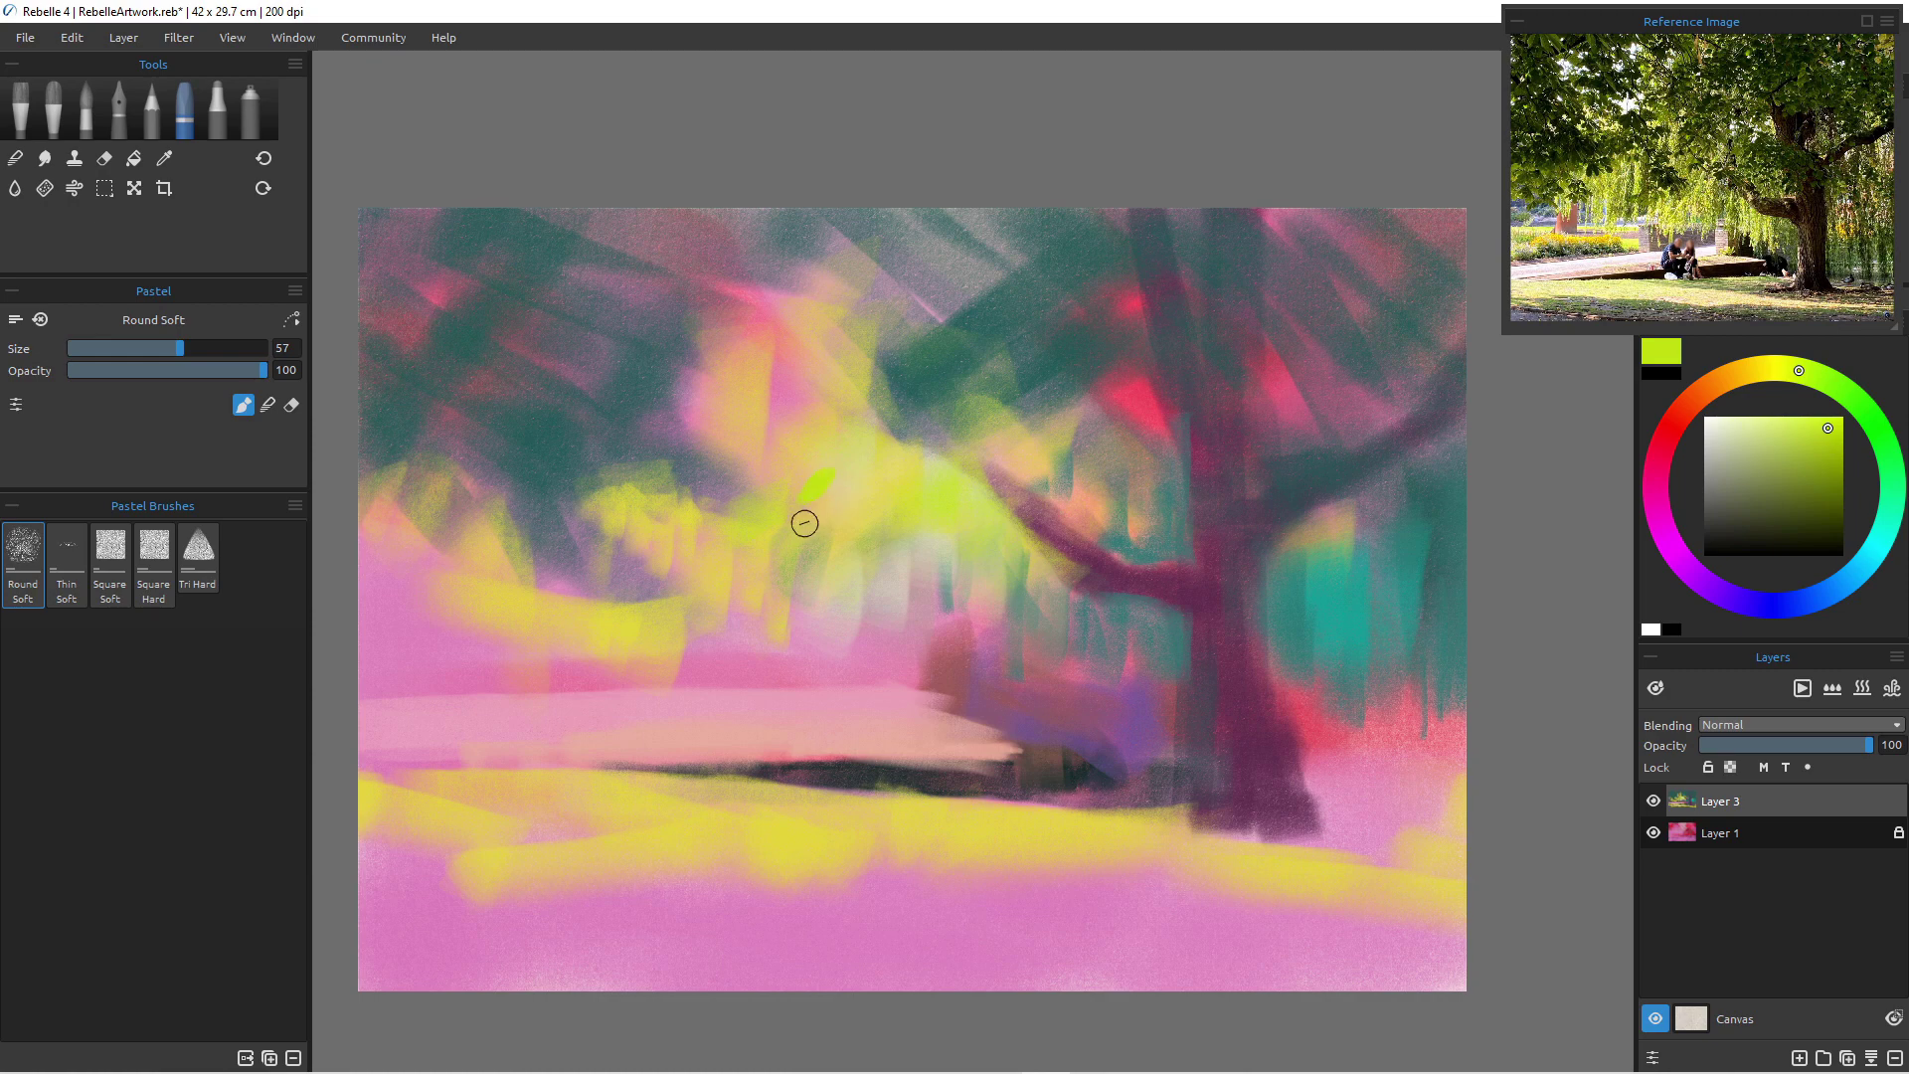
key("bracketright")
key("bracketright")
key("bracketright")
key("bracketright")
key("bracketright")
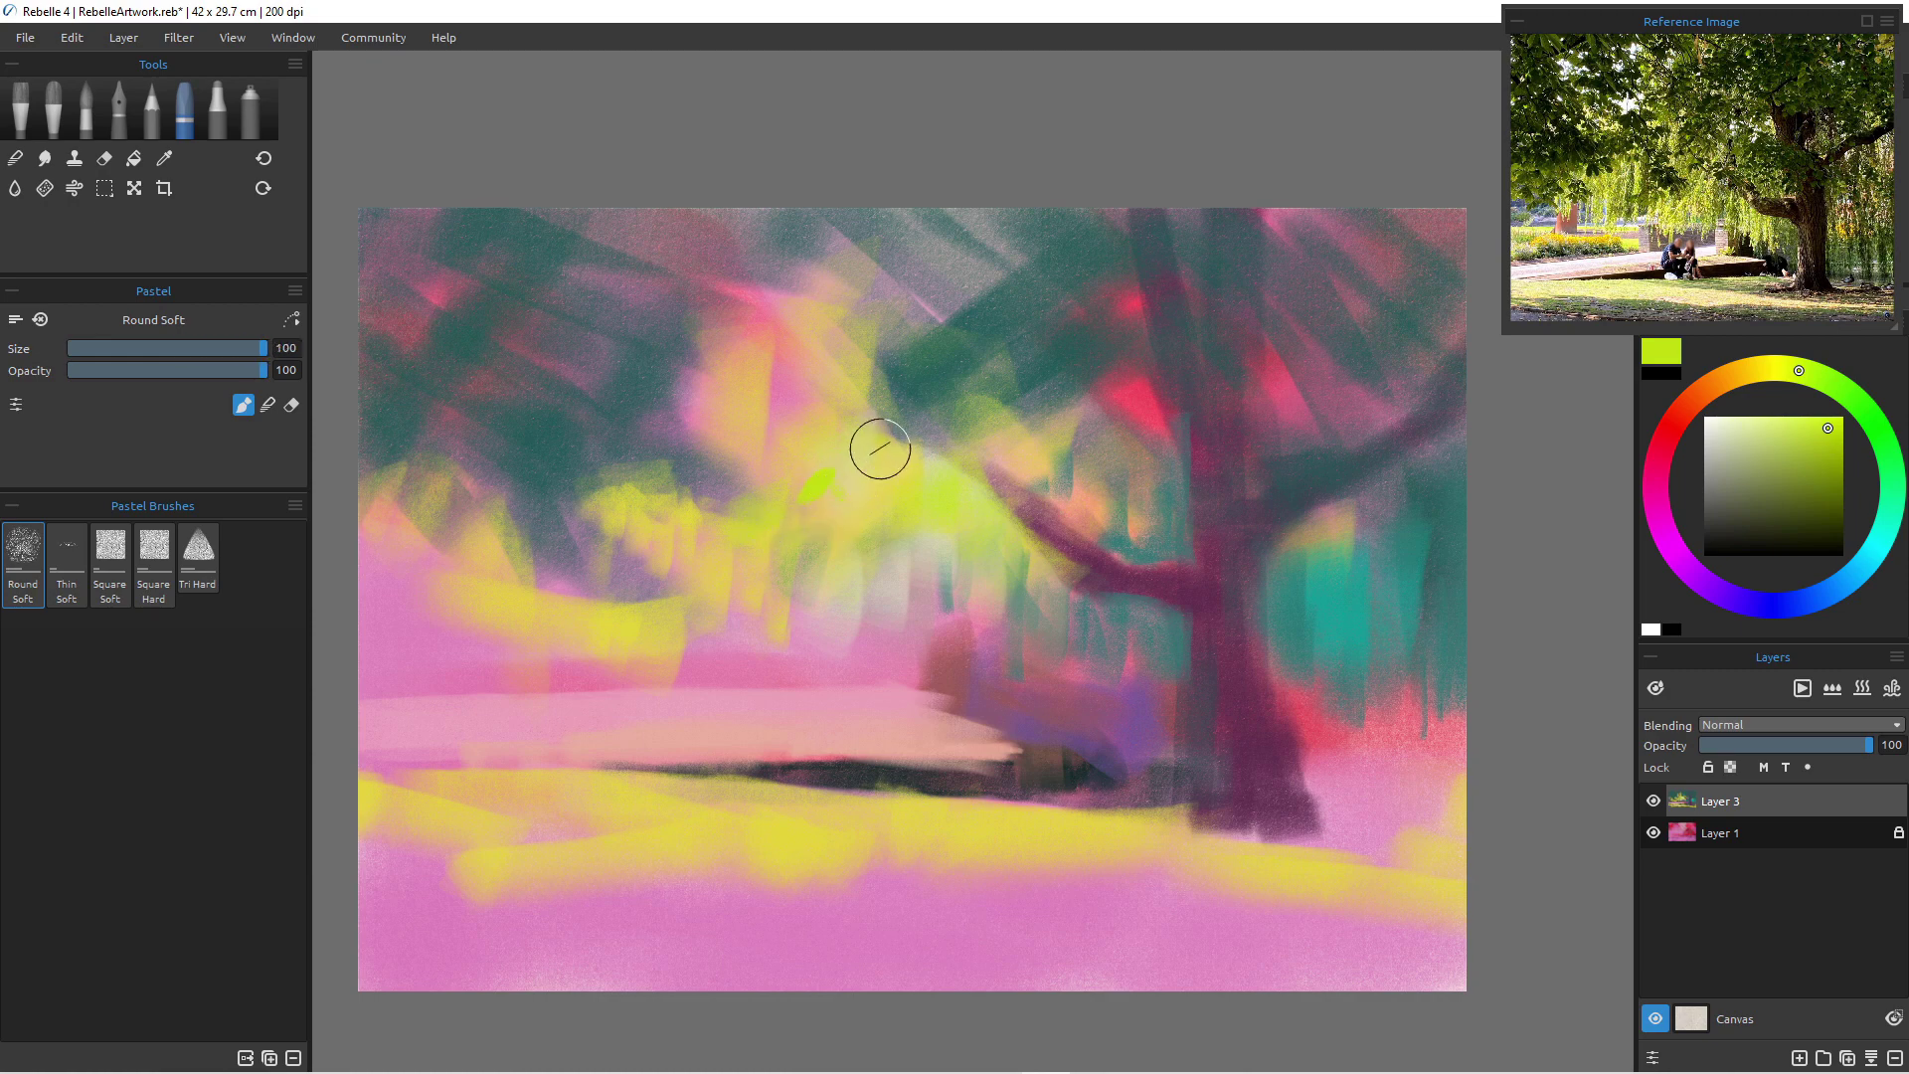
key("bracketleft")
mouse_move(880, 450)
left_mouse_down()
mouse_move(842, 513)
mouse_move(871, 488)
mouse_move(862, 527)
mouse_move(858, 491)
mouse_move(813, 500)
left_mouse_up()
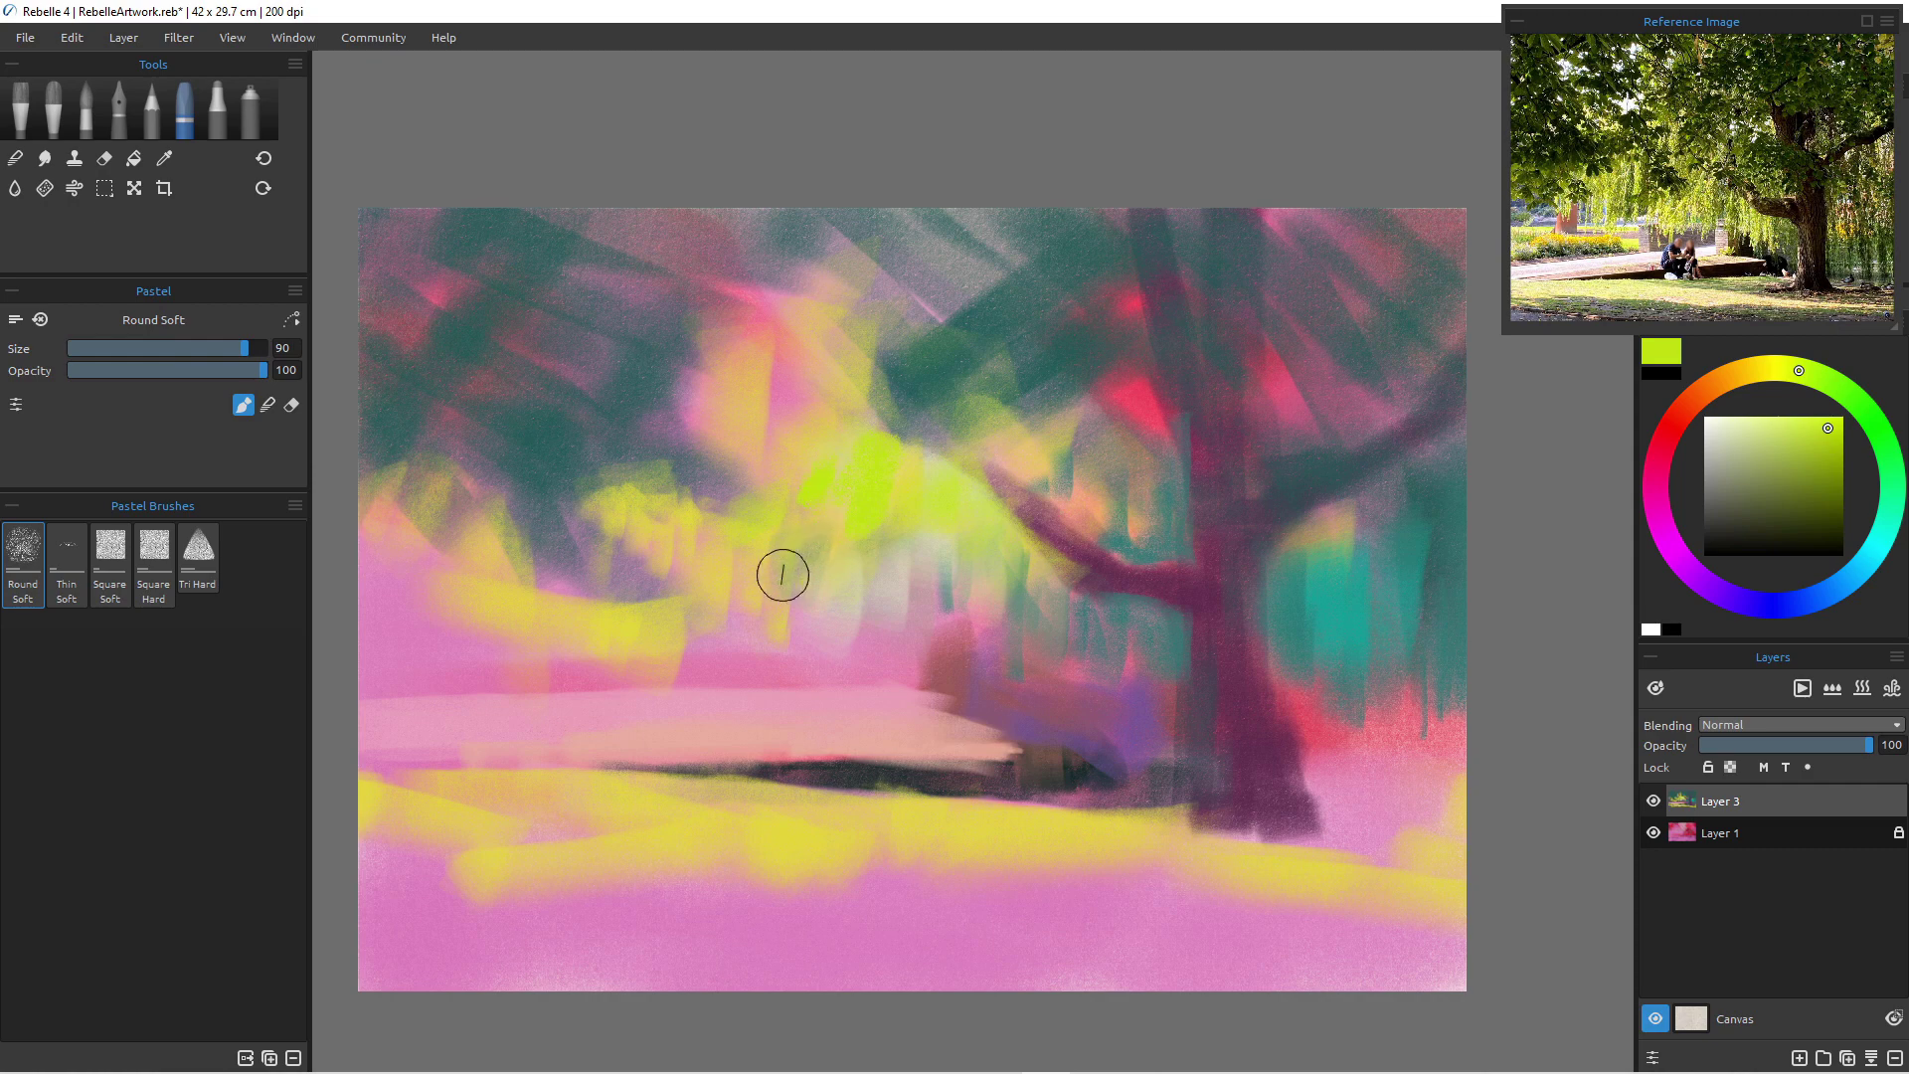
left_click_drag(929, 469, 954, 512)
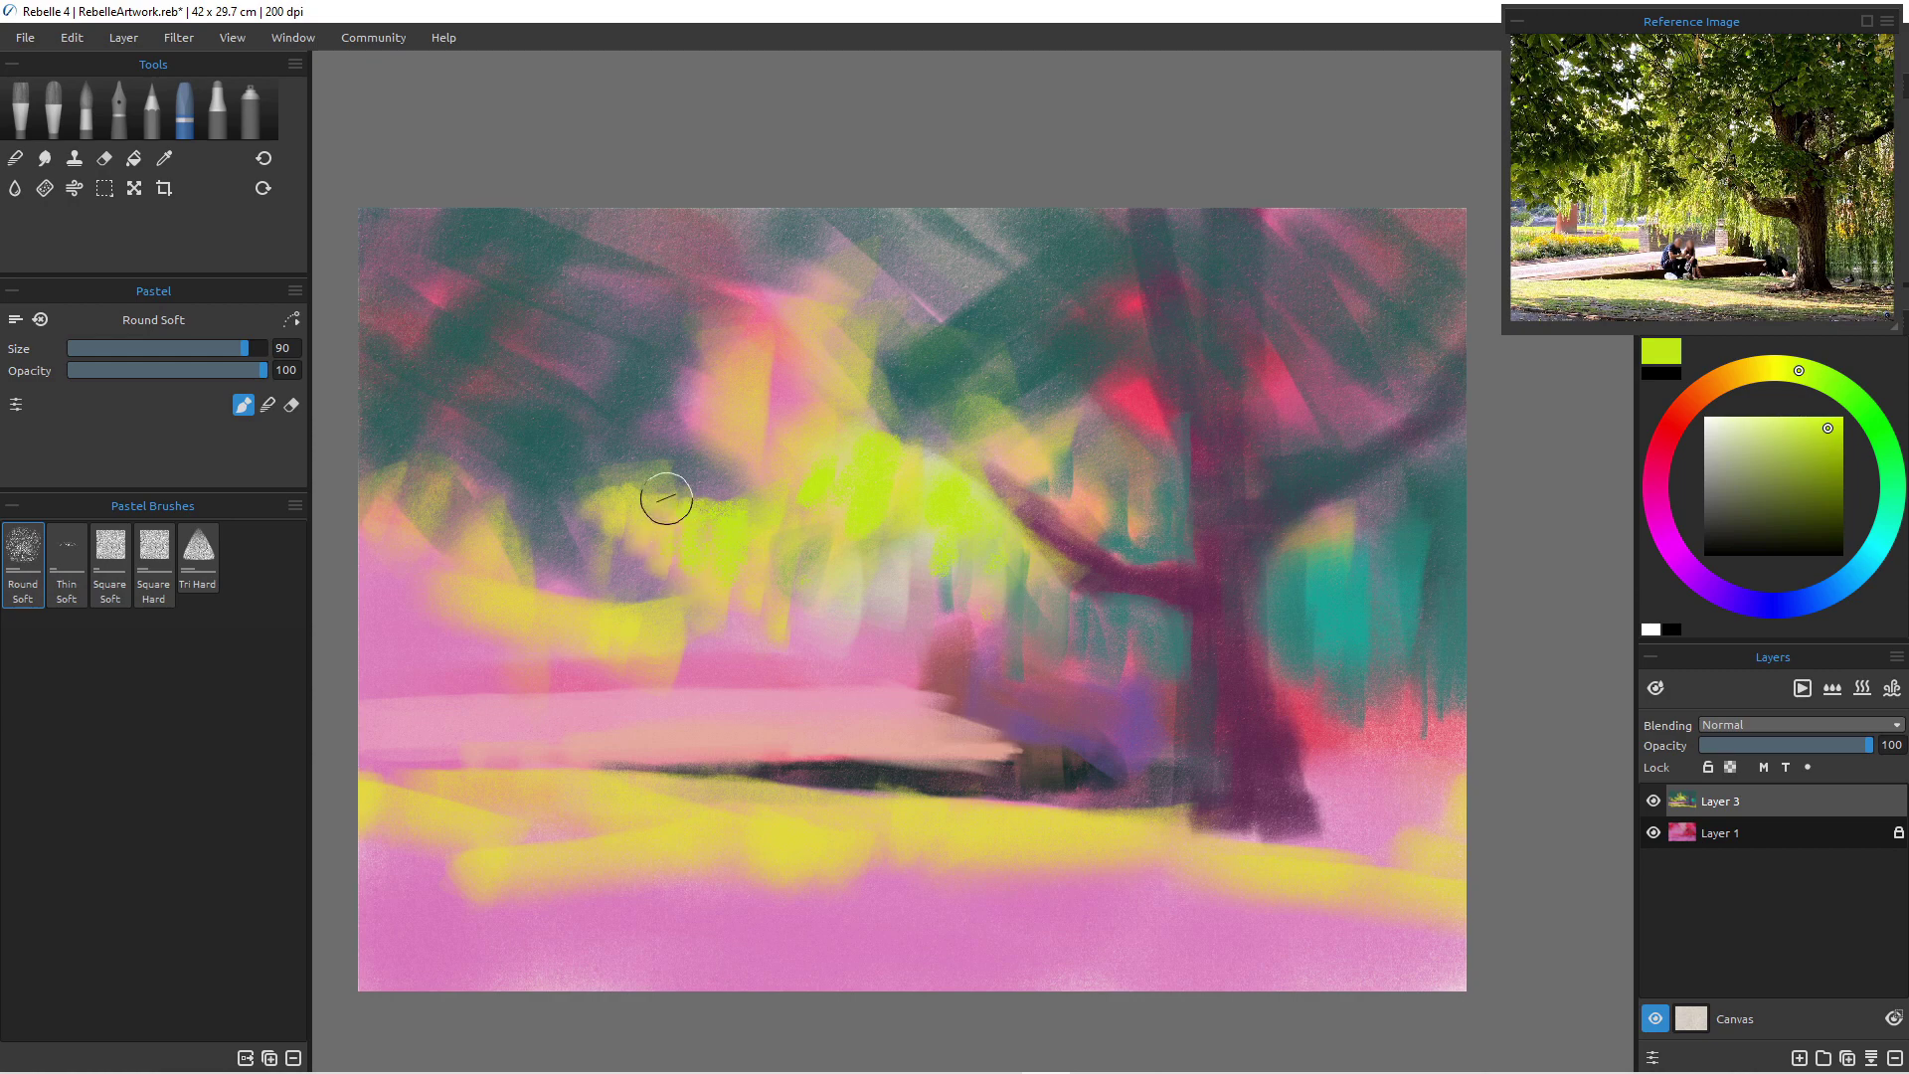
- Extend the lime-green dabs across the yellow foliage on the left and along the underside of the branch
mouse_move(619, 514)
left_mouse_down()
mouse_move(610, 545)
mouse_move(630, 563)
mouse_move(662, 513)
mouse_move(646, 494)
mouse_move(696, 529)
left_mouse_up()
left_click_drag(567, 525, 565, 553)
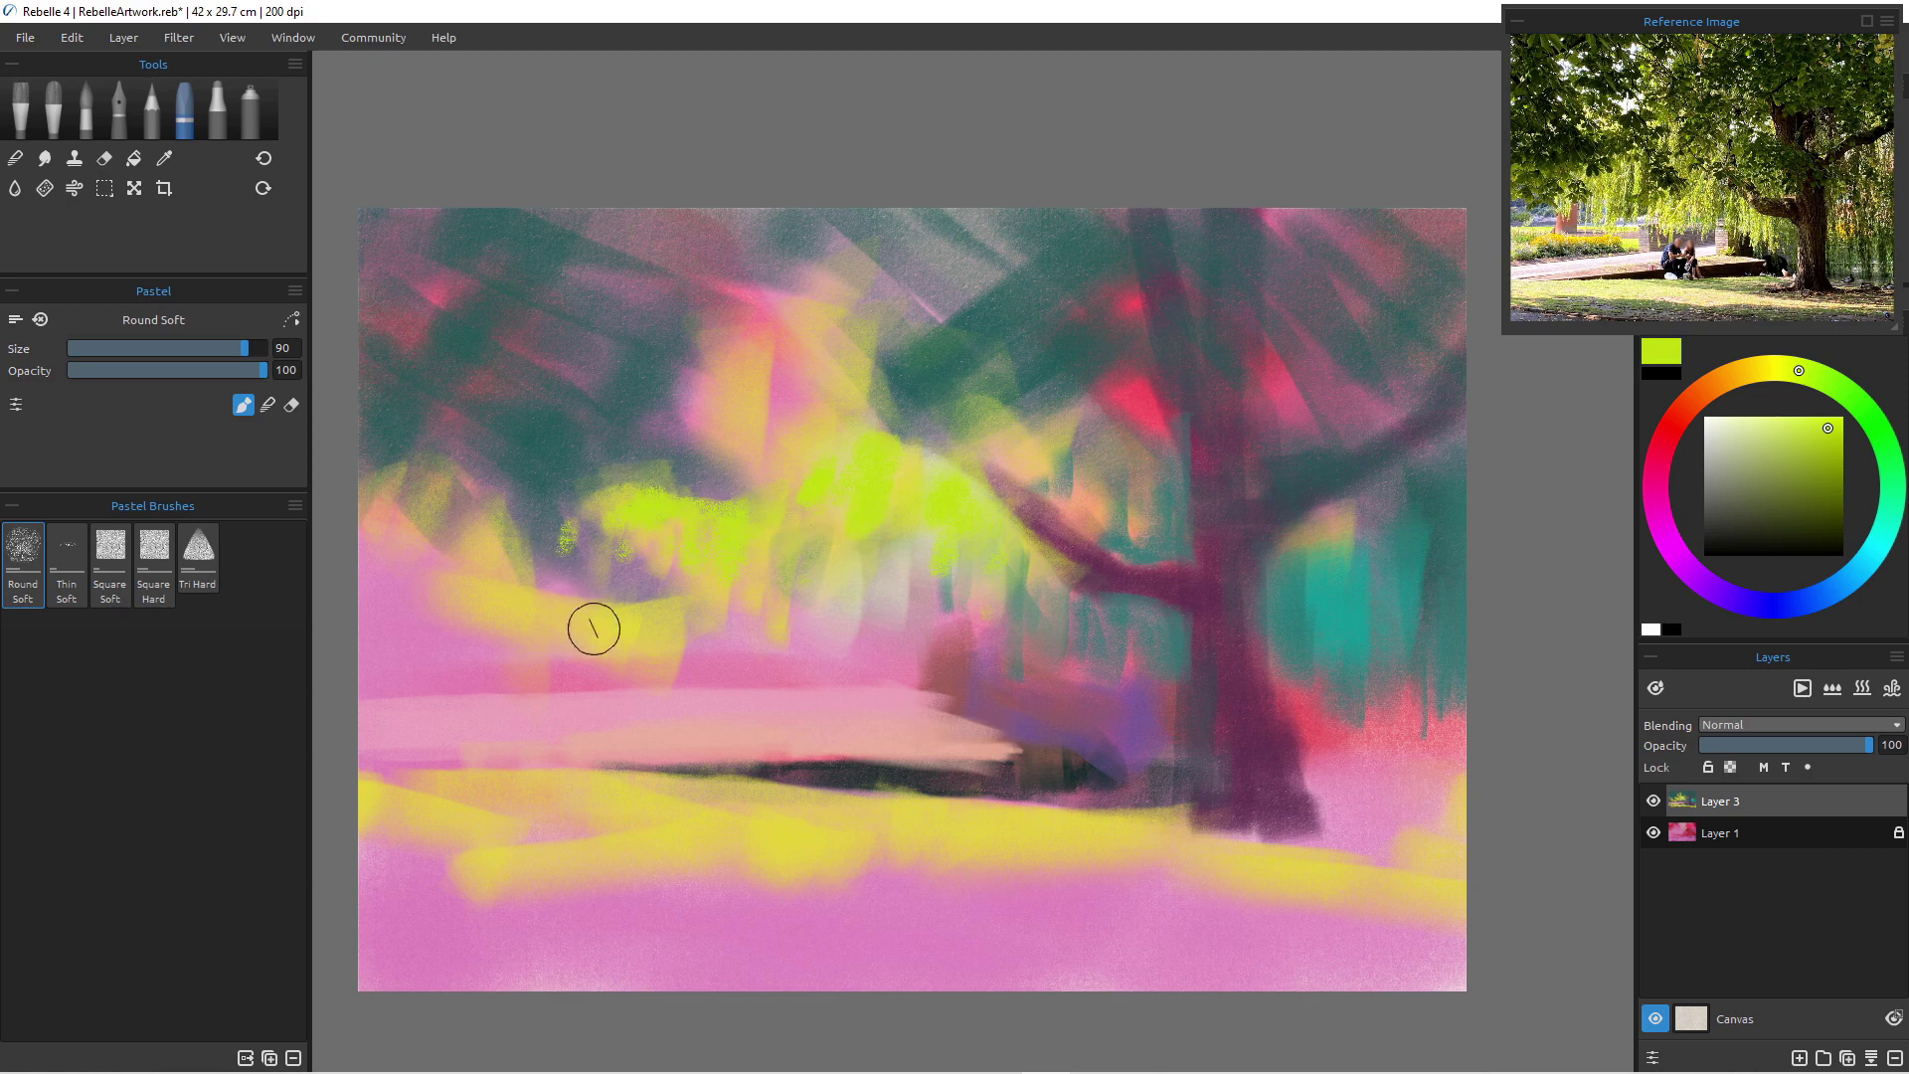
mouse_move(1037, 575)
left_mouse_down()
mouse_move(1069, 607)
mouse_move(994, 525)
mouse_move(1082, 596)
left_mouse_up()
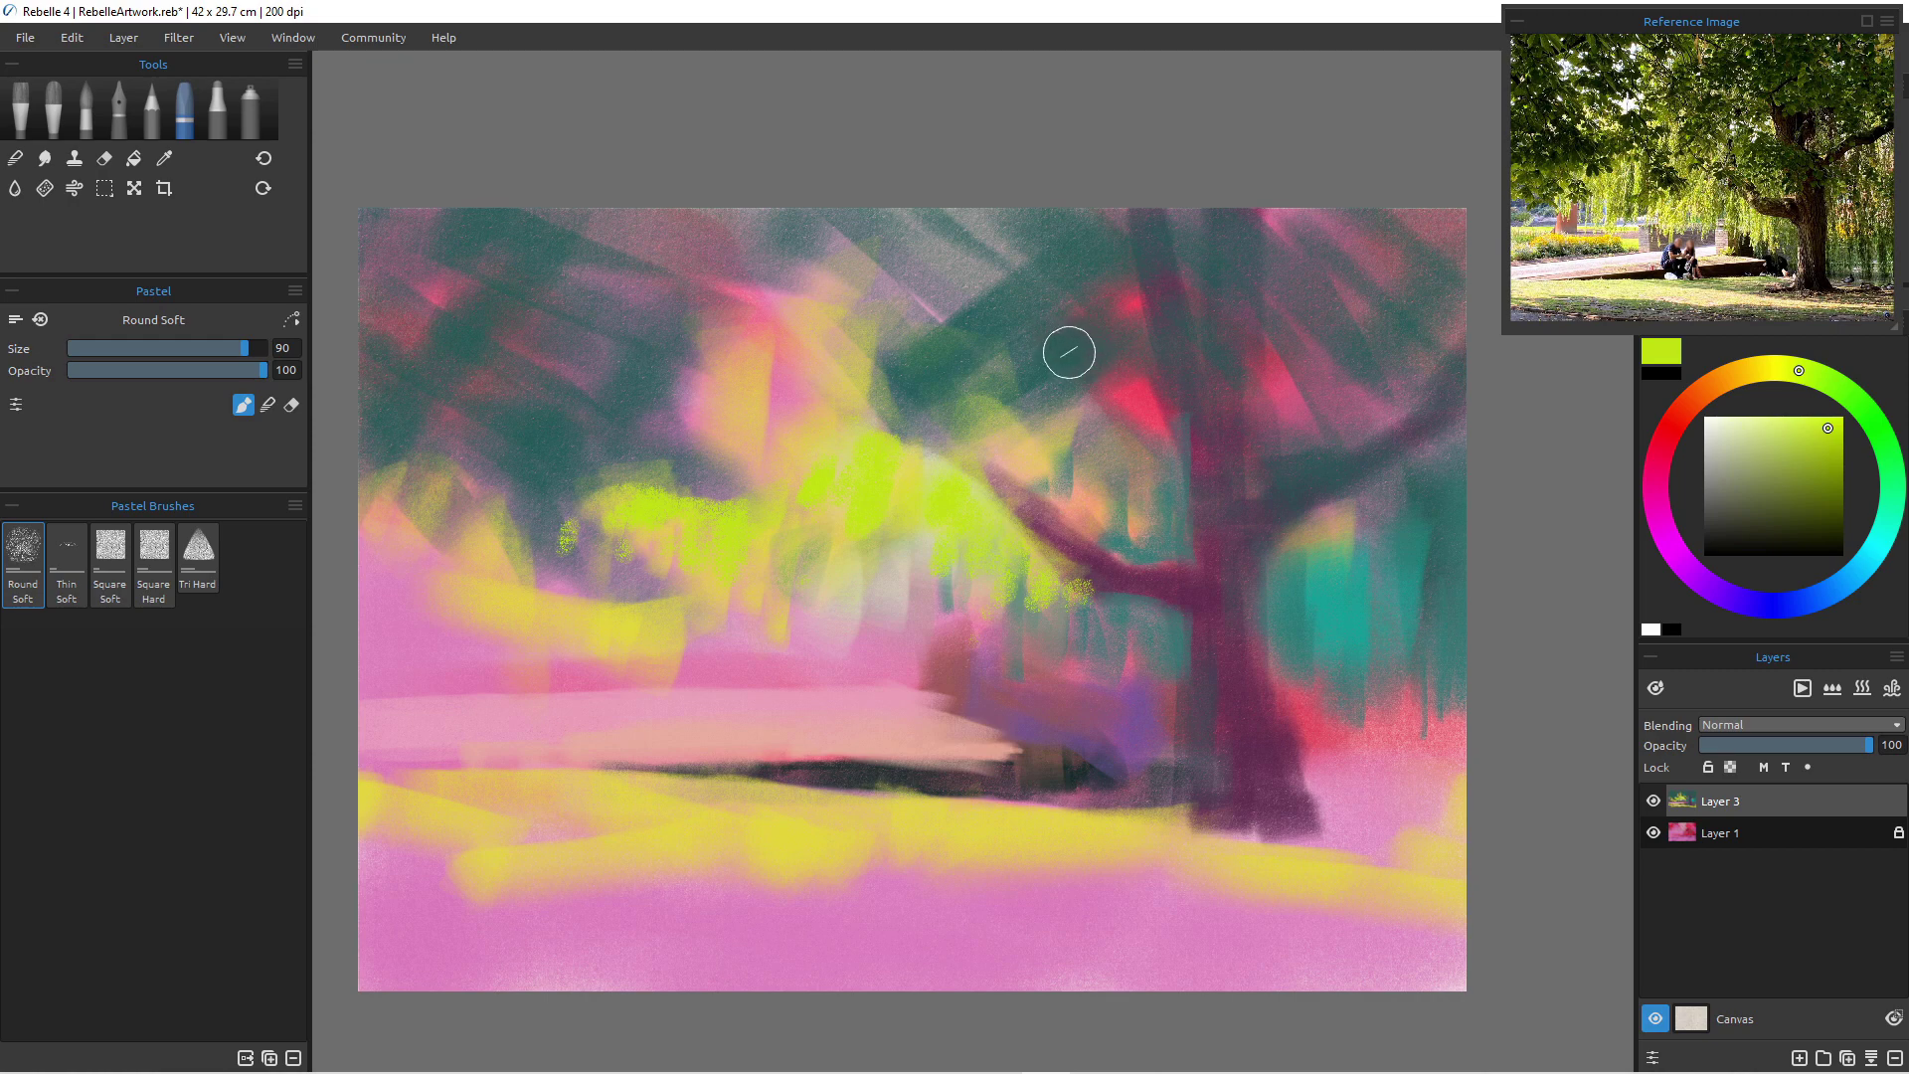
- Sample the bright teal right of the trunk, dab leaves above the branch tip, and shift the color to a darker green
left_click(1322, 554, "alt")
mouse_move(985, 390)
left_mouse_down()
mouse_move(999, 453)
mouse_move(1113, 419)
mouse_move(1063, 440)
left_mouse_up()
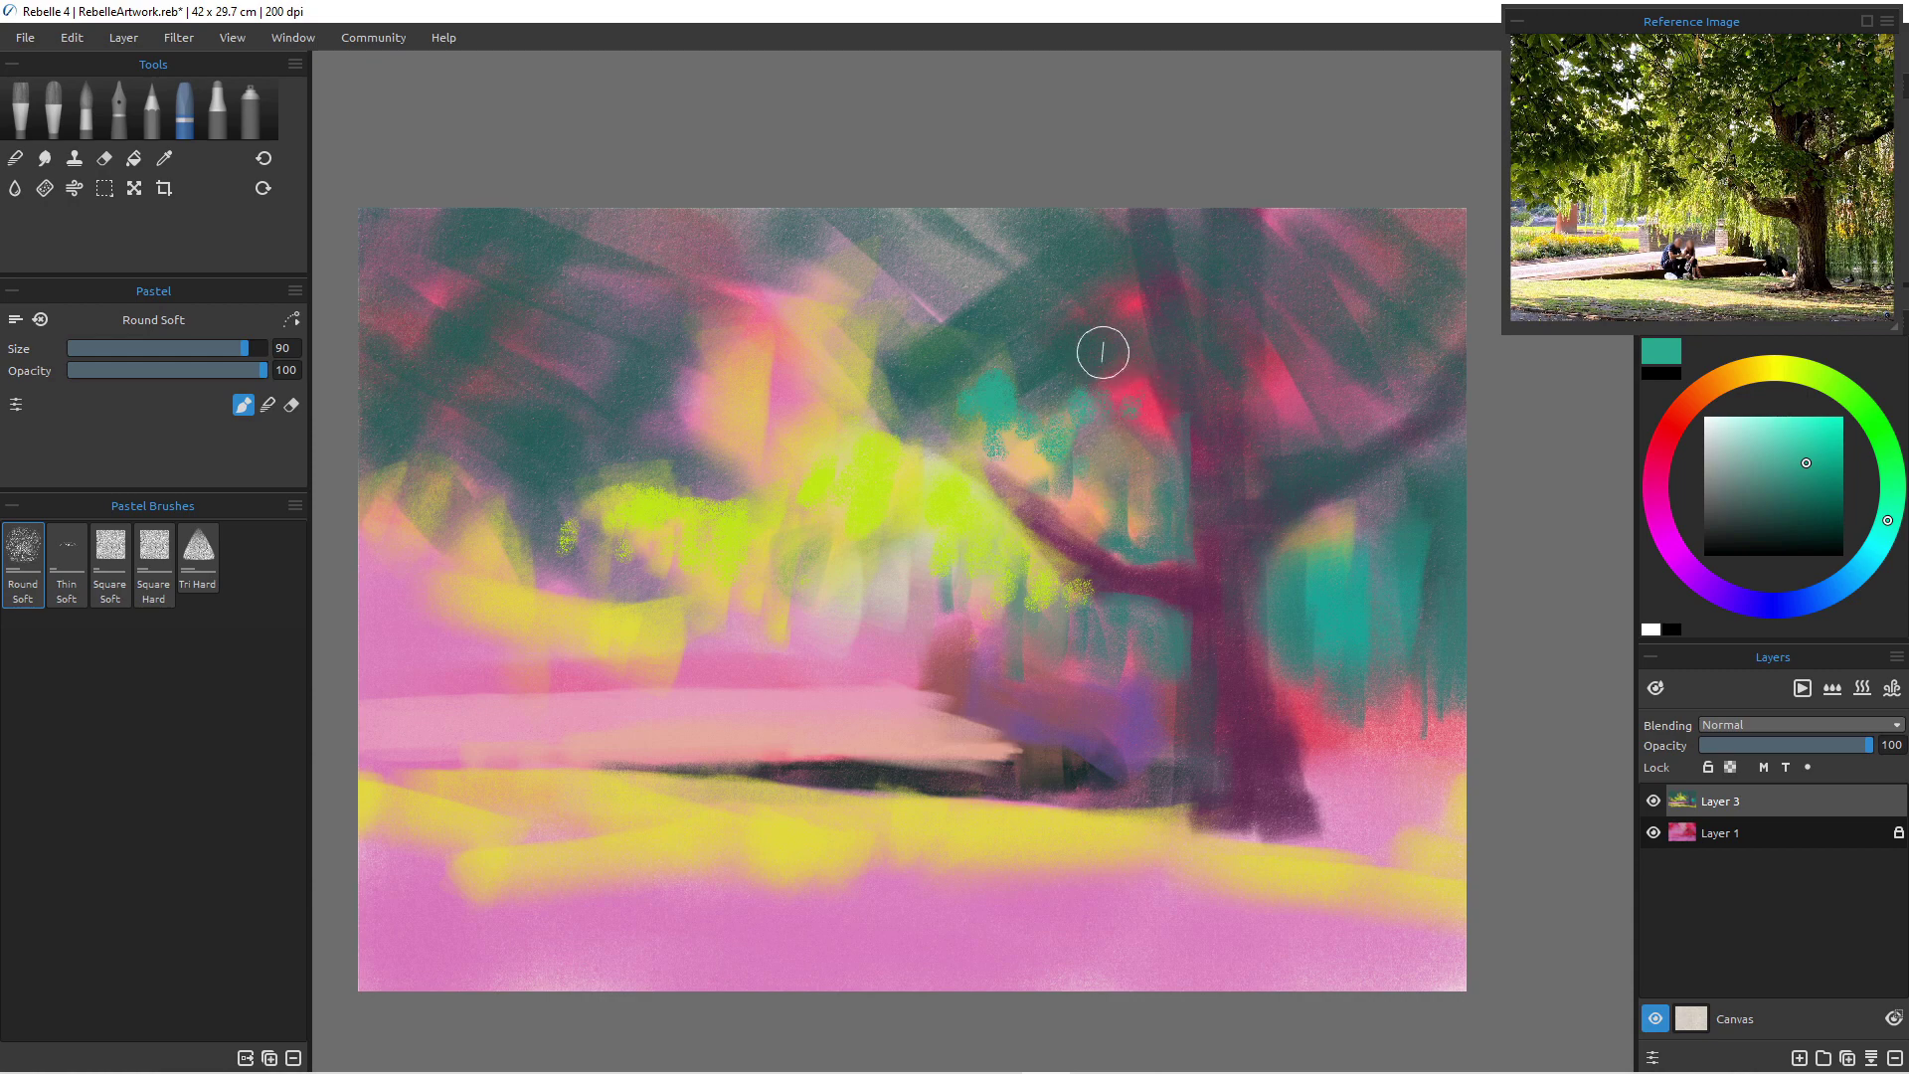
left_click(1816, 444)
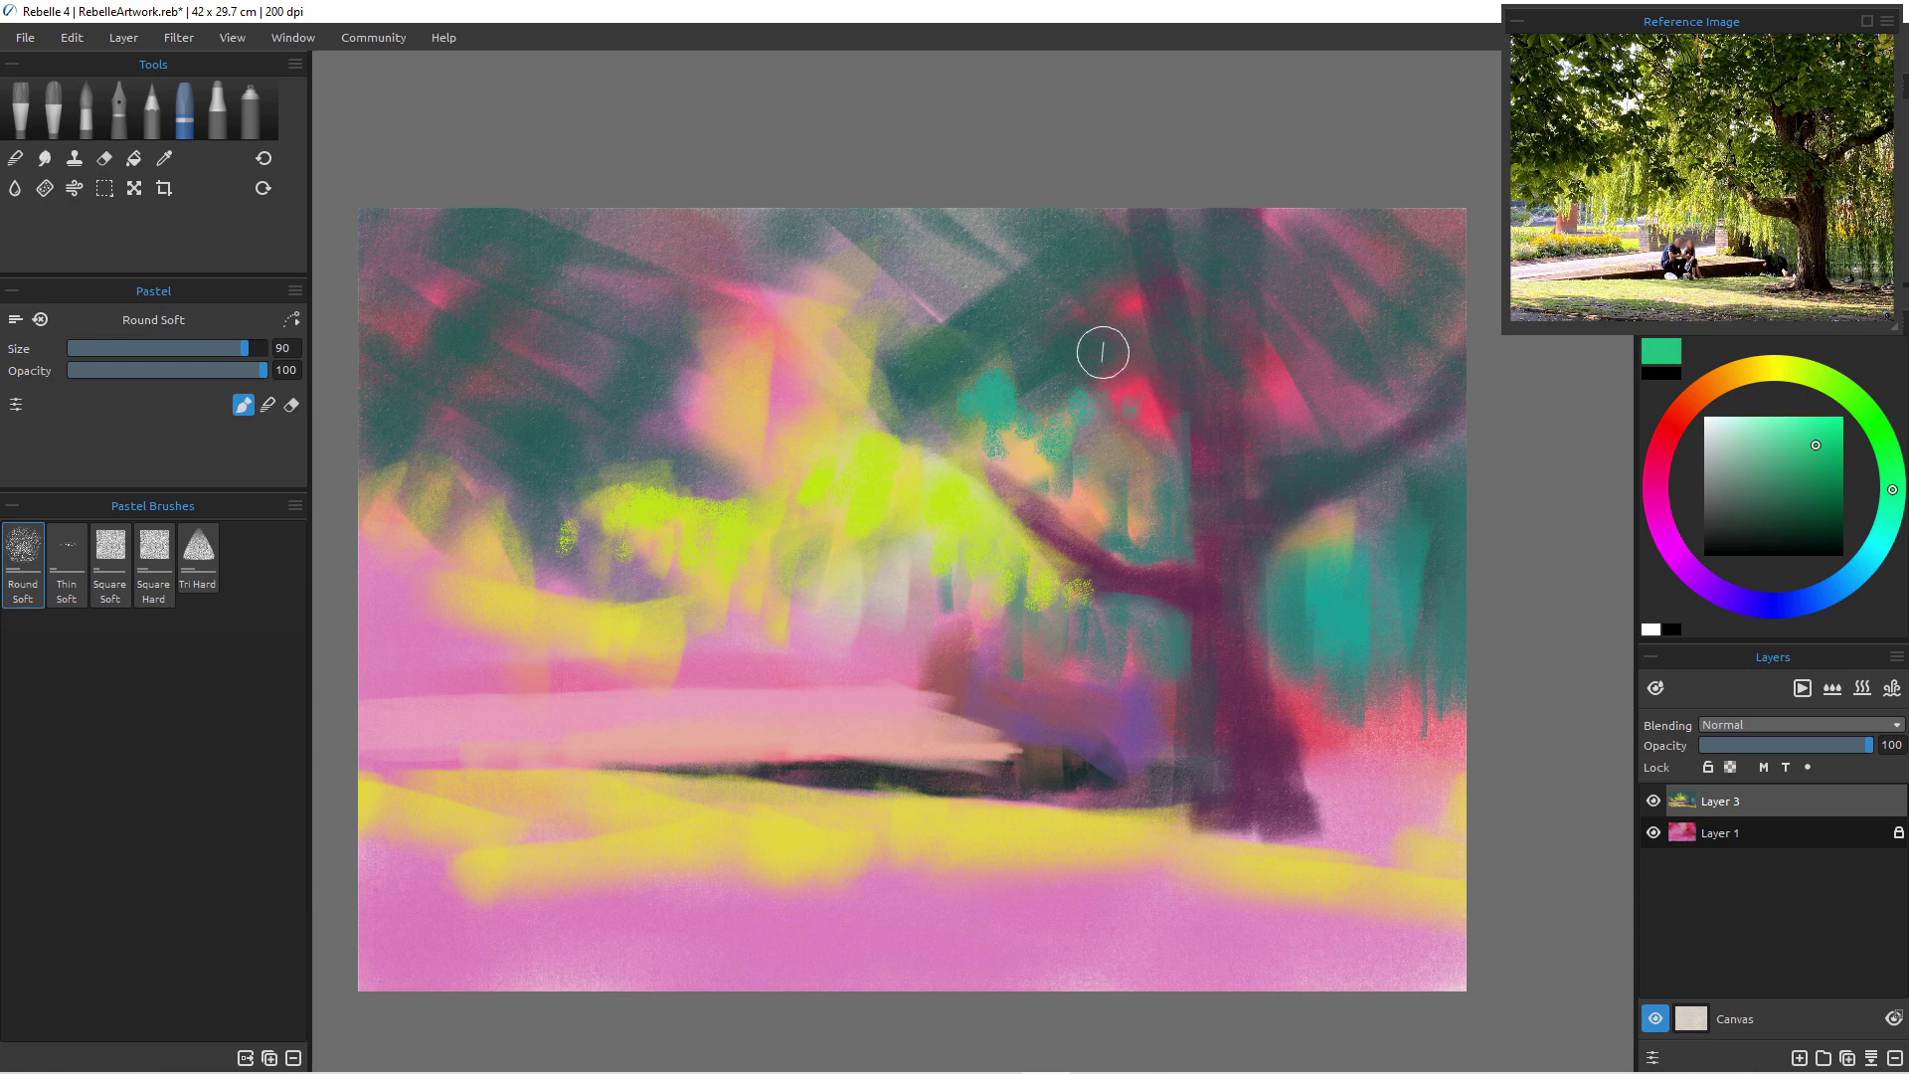
left_click_drag(1815, 444, 1823, 482)
- Sample the dark teal foliage and dab leaf masses over the canopy left of the trunk
left_click(1067, 393, "alt")
mouse_move(1094, 392)
left_mouse_down()
mouse_move(1082, 407)
mouse_move(1099, 396)
mouse_move(1162, 455)
left_mouse_up()
mouse_move(1098, 221)
left_mouse_down()
mouse_move(1057, 301)
mouse_move(1021, 299)
mouse_move(998, 345)
mouse_move(992, 370)
mouse_move(1028, 405)
left_mouse_up()
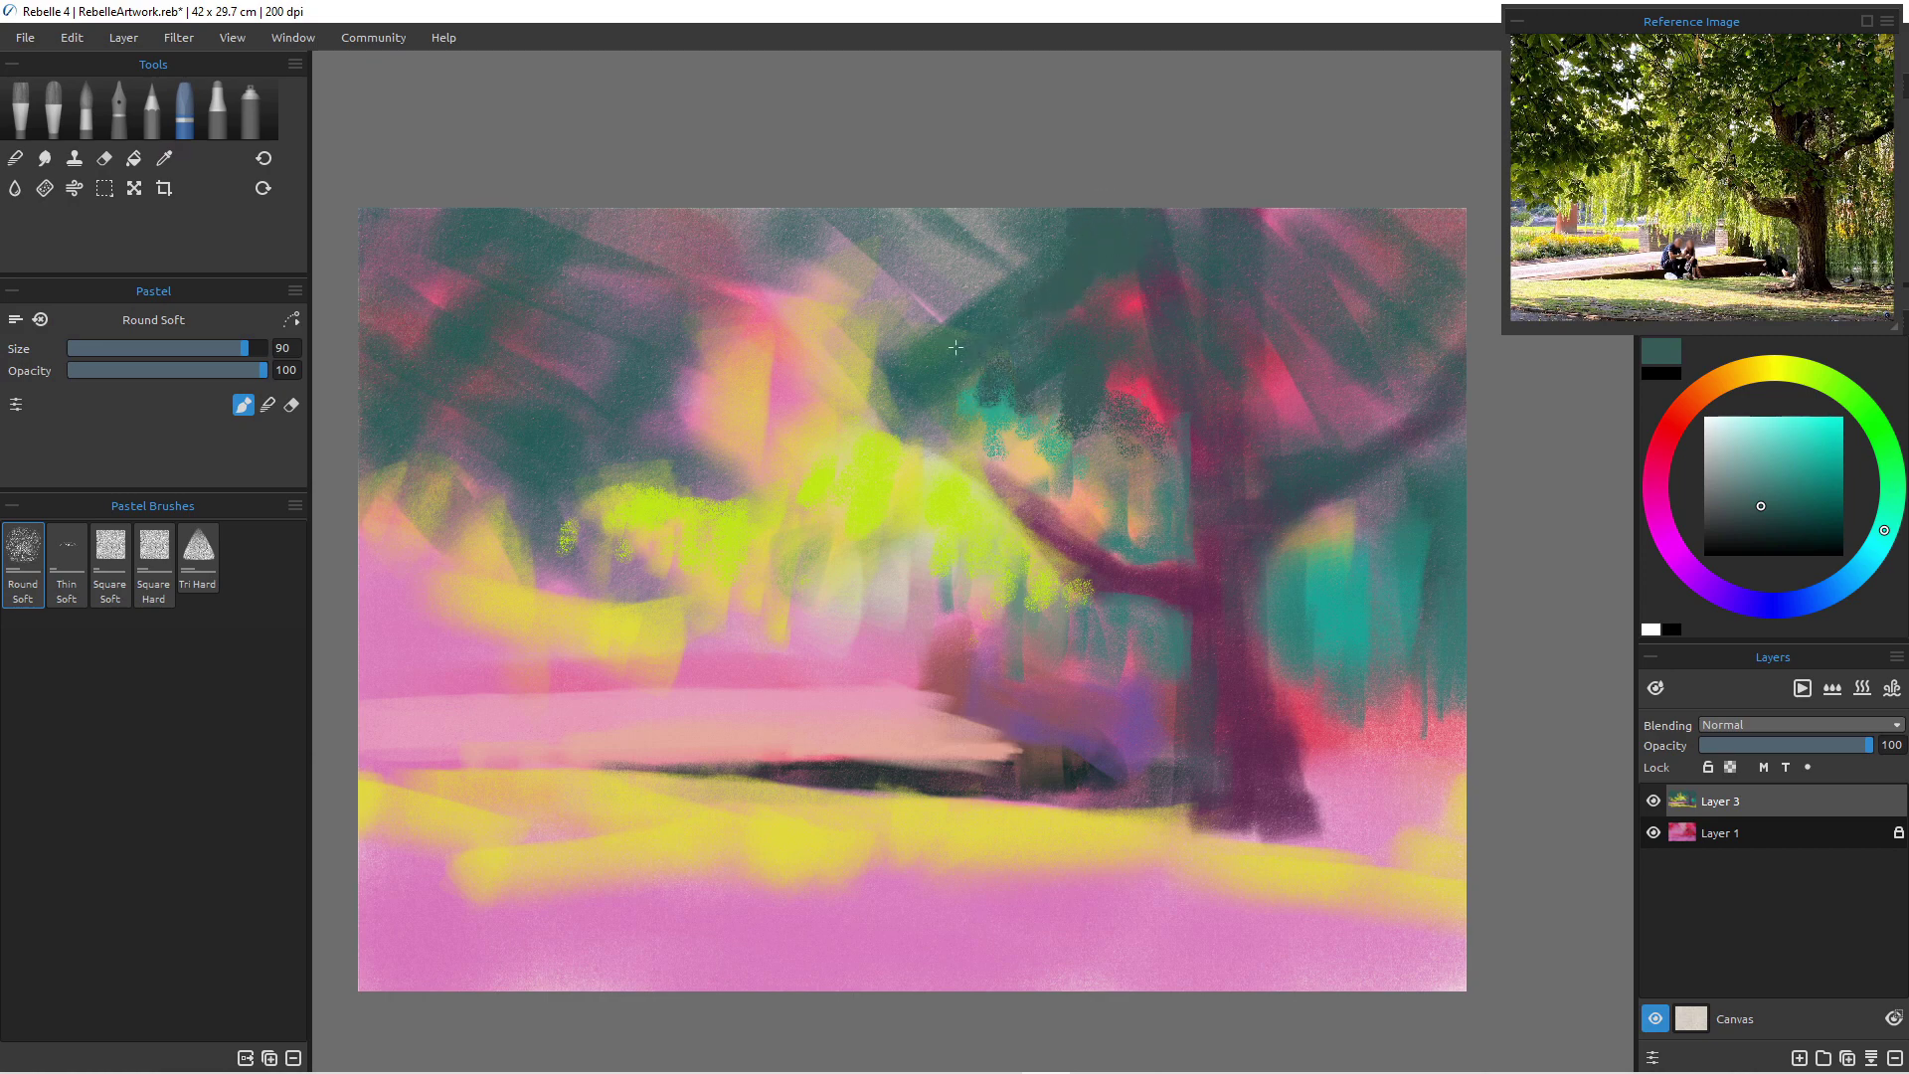
mouse_move(1036, 233)
left_mouse_down()
mouse_move(1014, 183)
mouse_move(959, 196)
mouse_move(994, 289)
left_mouse_up()
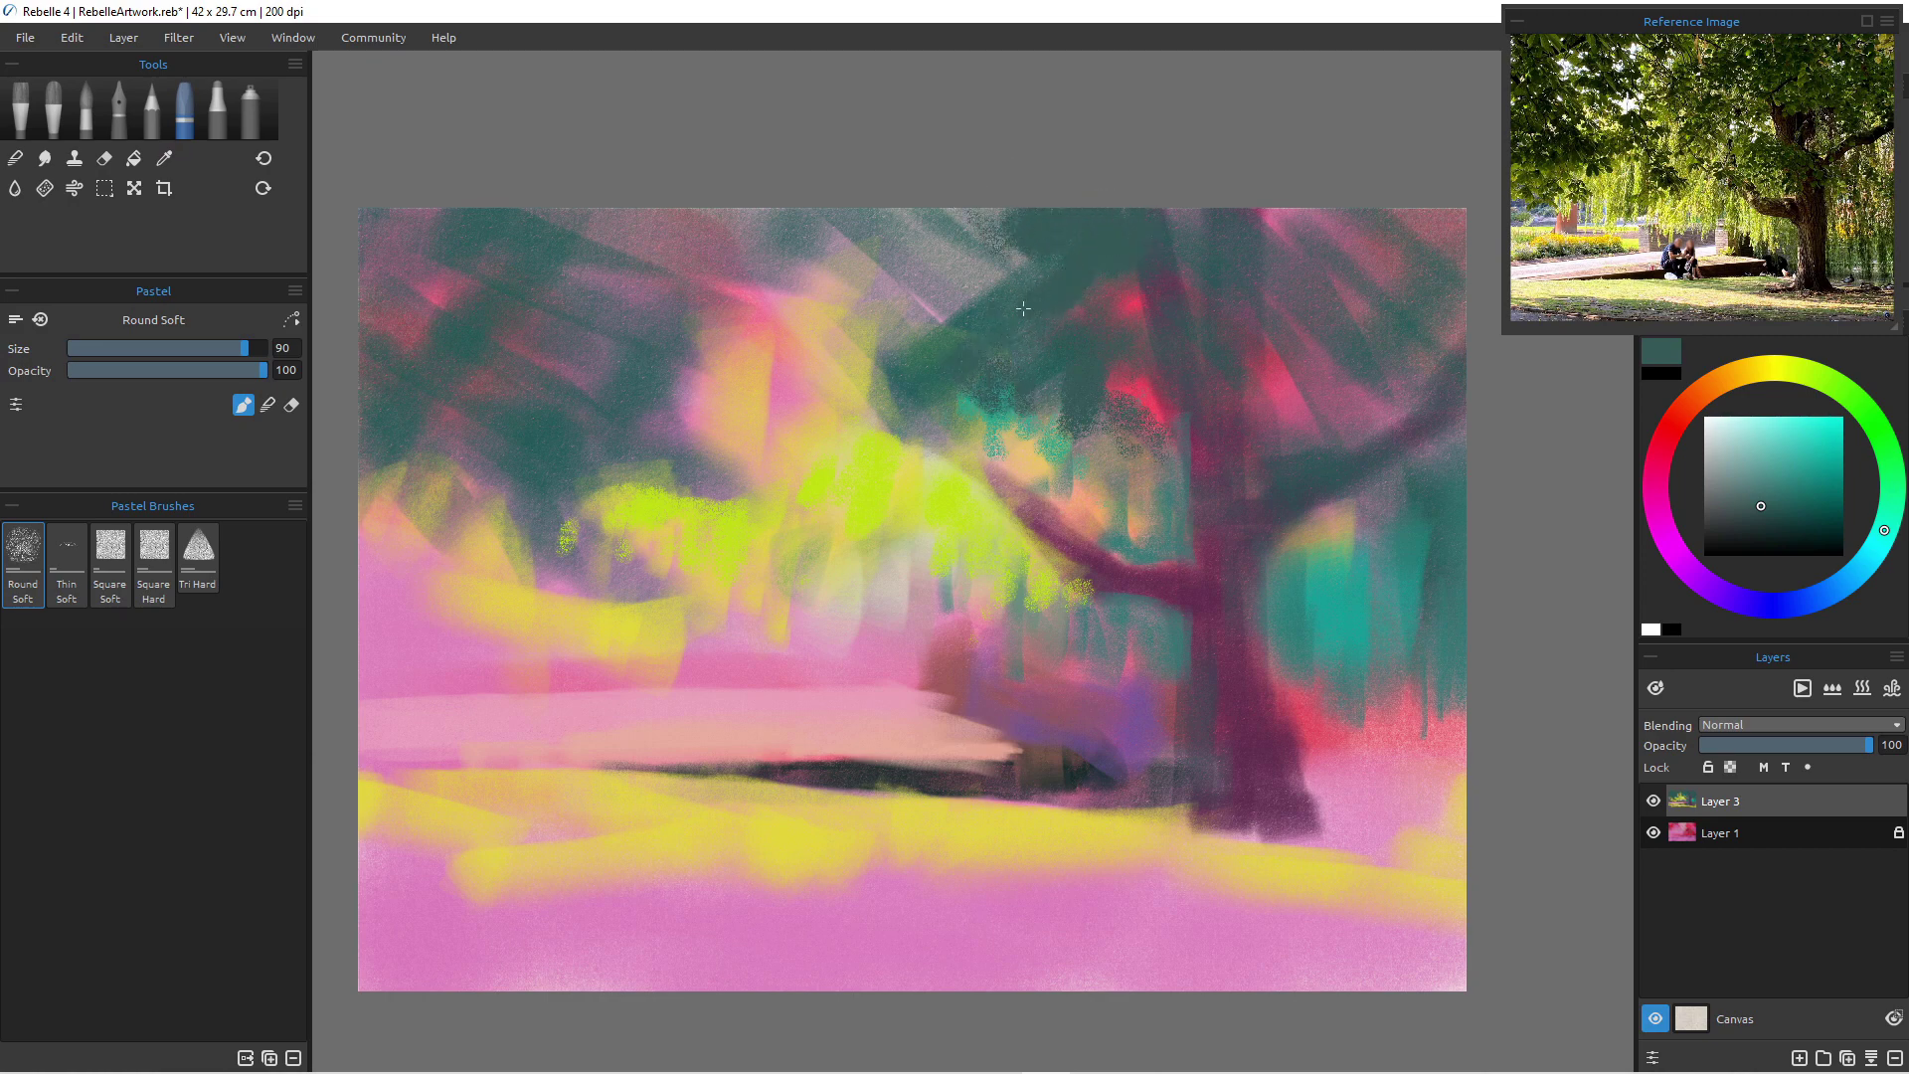
- Fill the canopy around and right of the trunk with dark teal dabs, enlarging the brush to 100 for the lower clusters
mouse_move(1188, 308)
left_mouse_down()
mouse_move(1294, 239)
mouse_move(1297, 193)
mouse_move(1337, 228)
mouse_move(1305, 298)
mouse_move(1410, 245)
mouse_move(1406, 209)
mouse_move(1402, 315)
mouse_move(1361, 233)
mouse_move(1408, 206)
left_mouse_up()
mouse_move(1360, 366)
left_mouse_down()
mouse_move(1483, 335)
mouse_move(1346, 415)
mouse_move(1316, 377)
mouse_move(1282, 411)
mouse_move(1366, 446)
mouse_move(1122, 481)
mouse_move(1105, 446)
mouse_move(1144, 415)
mouse_move(1188, 423)
left_mouse_up()
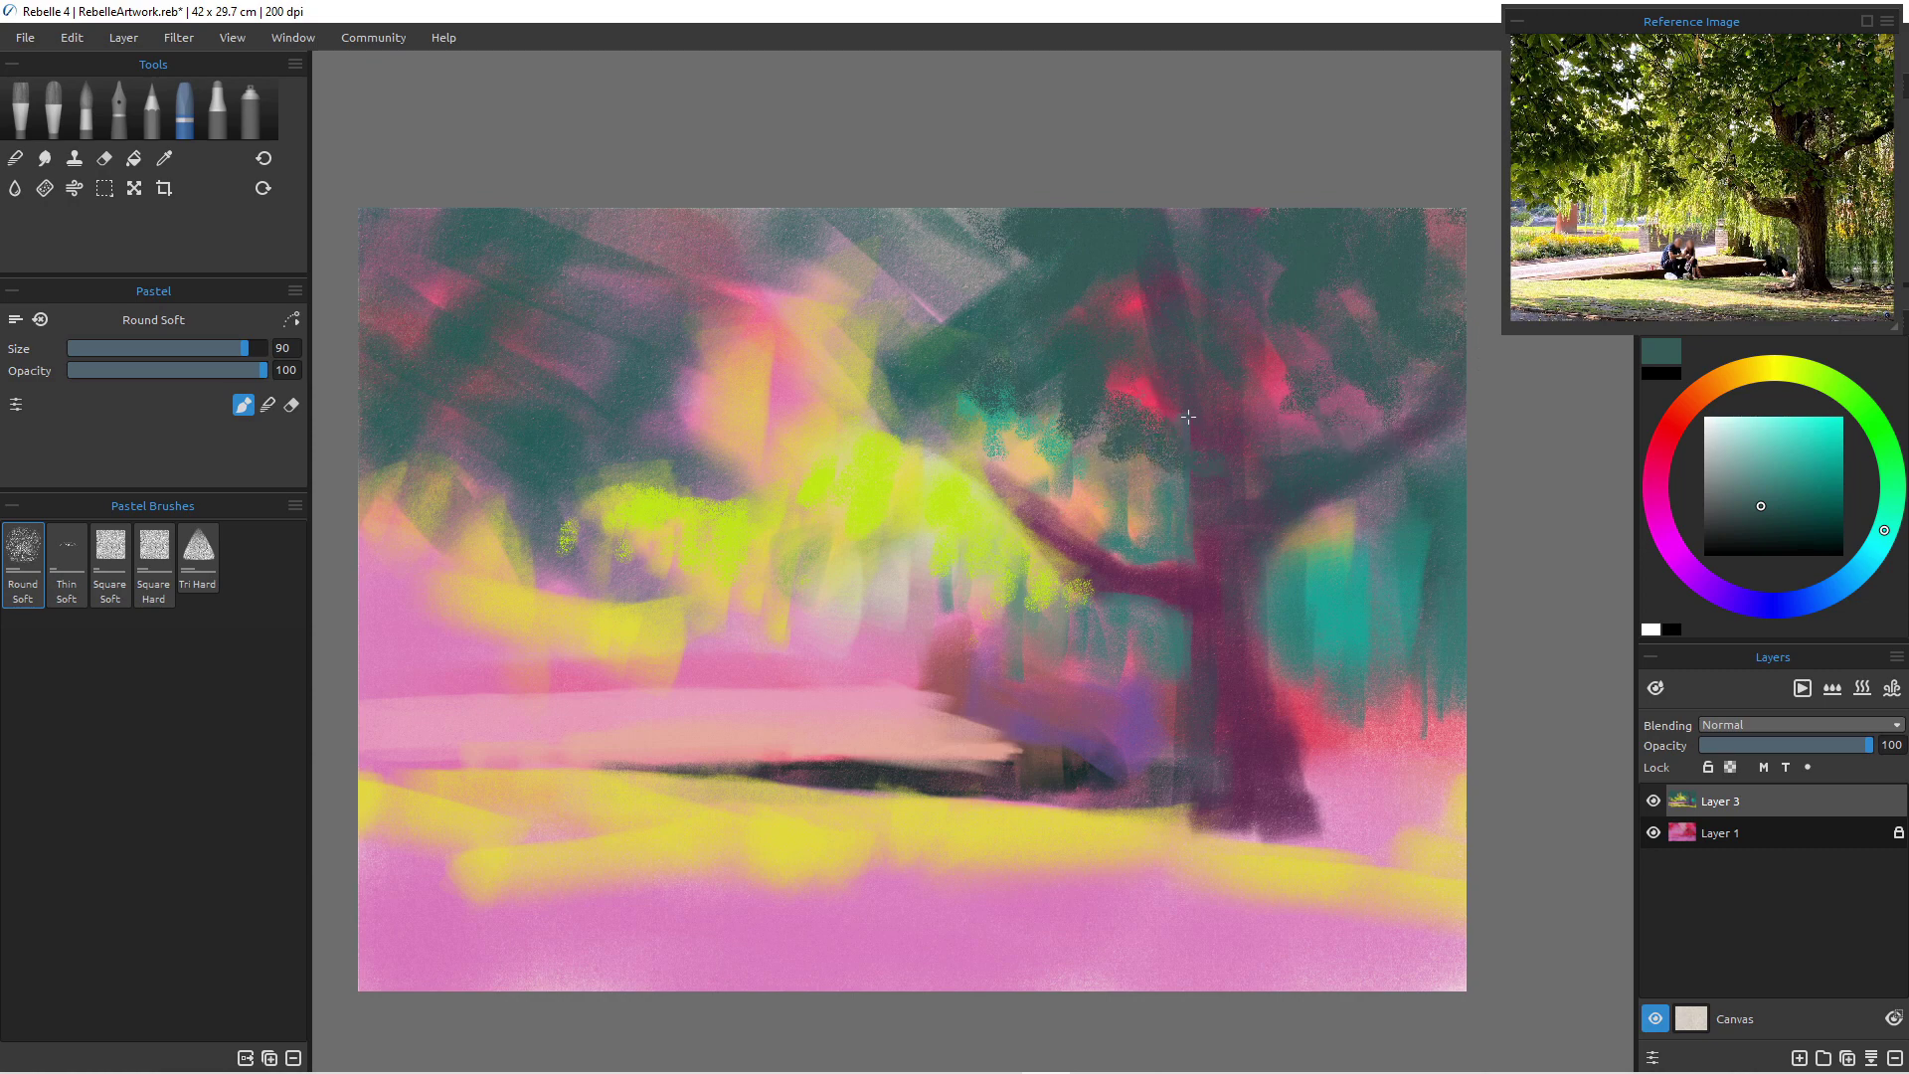
mouse_move(1164, 328)
left_mouse_down()
mouse_move(1155, 369)
mouse_move(1150, 302)
left_mouse_up()
key("]")
mouse_move(1148, 409)
left_mouse_down()
mouse_move(1104, 374)
mouse_move(1143, 413)
left_mouse_up()
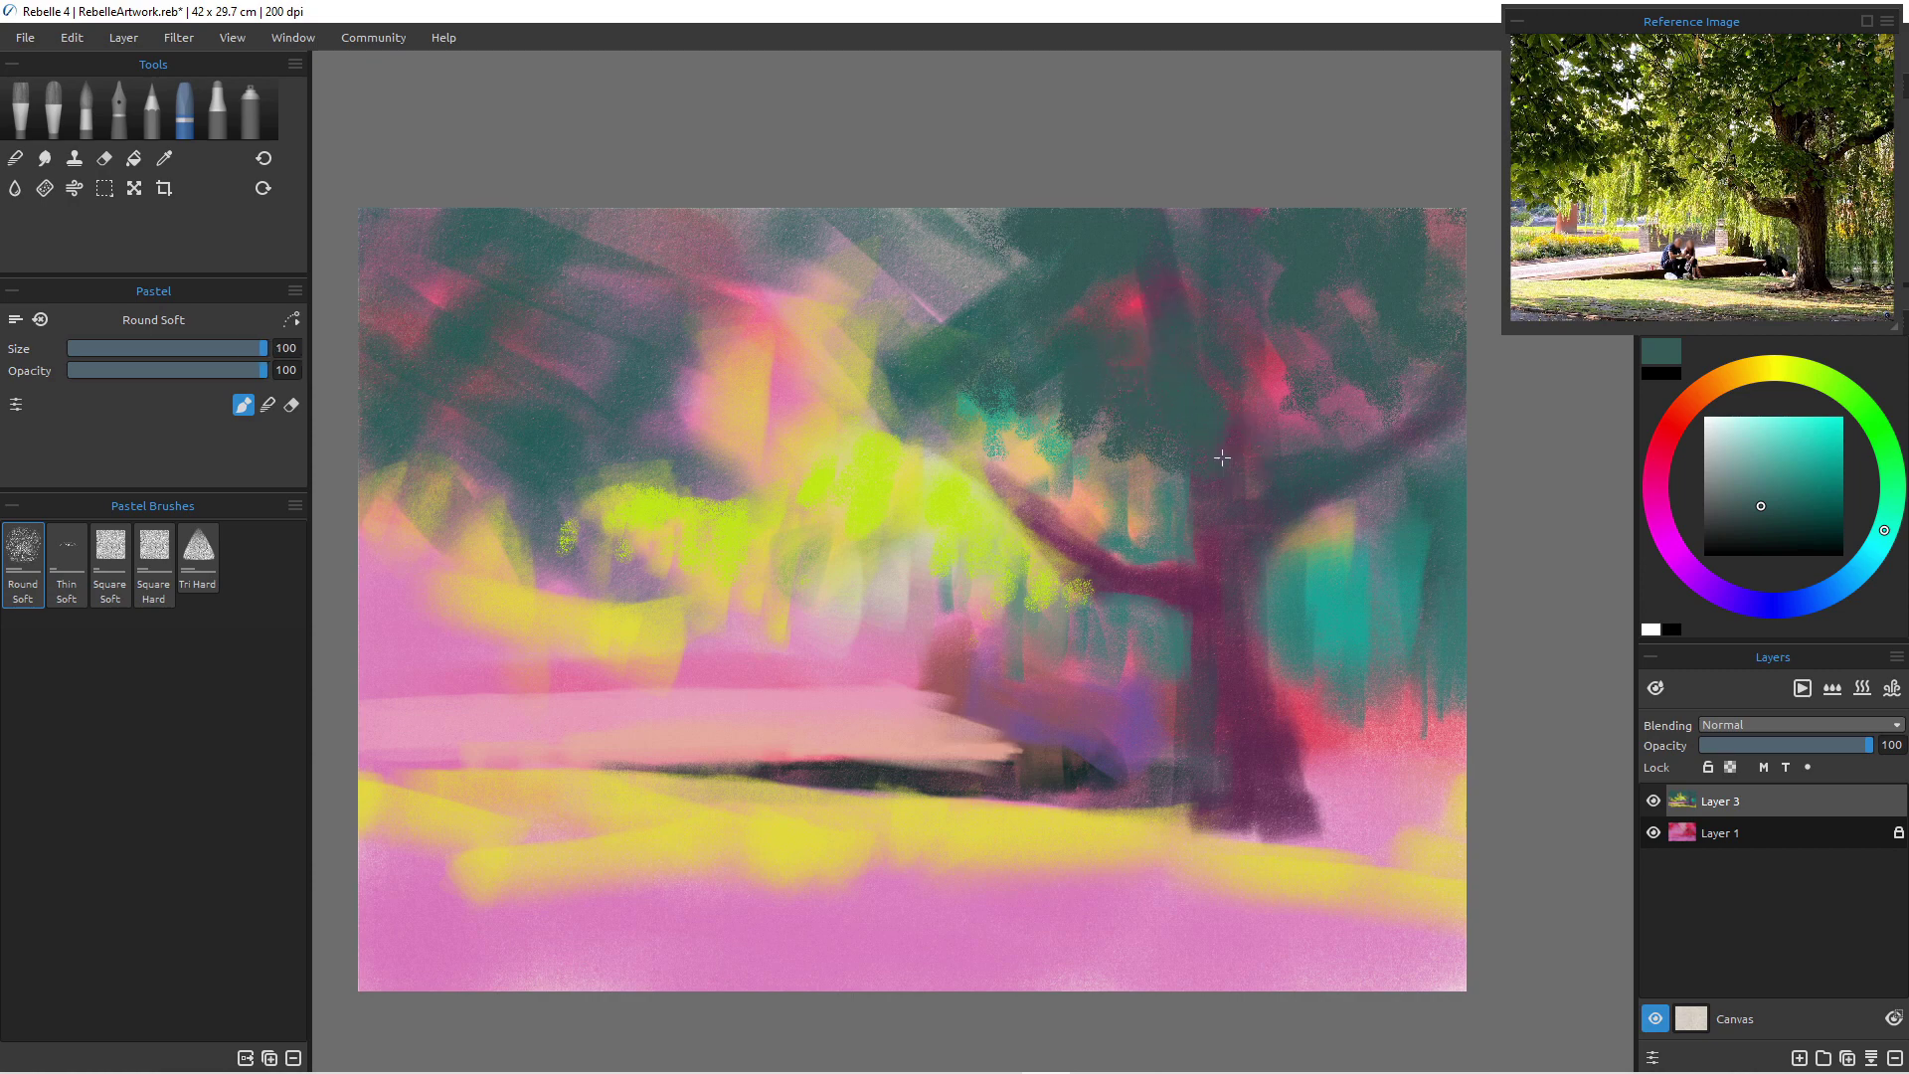
mouse_move(1261, 401)
left_mouse_down()
mouse_move(1280, 348)
mouse_move(1417, 426)
mouse_move(1306, 518)
mouse_move(1408, 404)
mouse_move(1395, 365)
mouse_move(1437, 369)
left_mouse_up()
- Sample the yellow-green and dab sunlit leaves above and below the right branch, lowering the opacity to 55 for the last dabs
left_click(886, 503, "alt")
left_click_drag(1349, 304, 1355, 347)
key("alt")
key("alt")
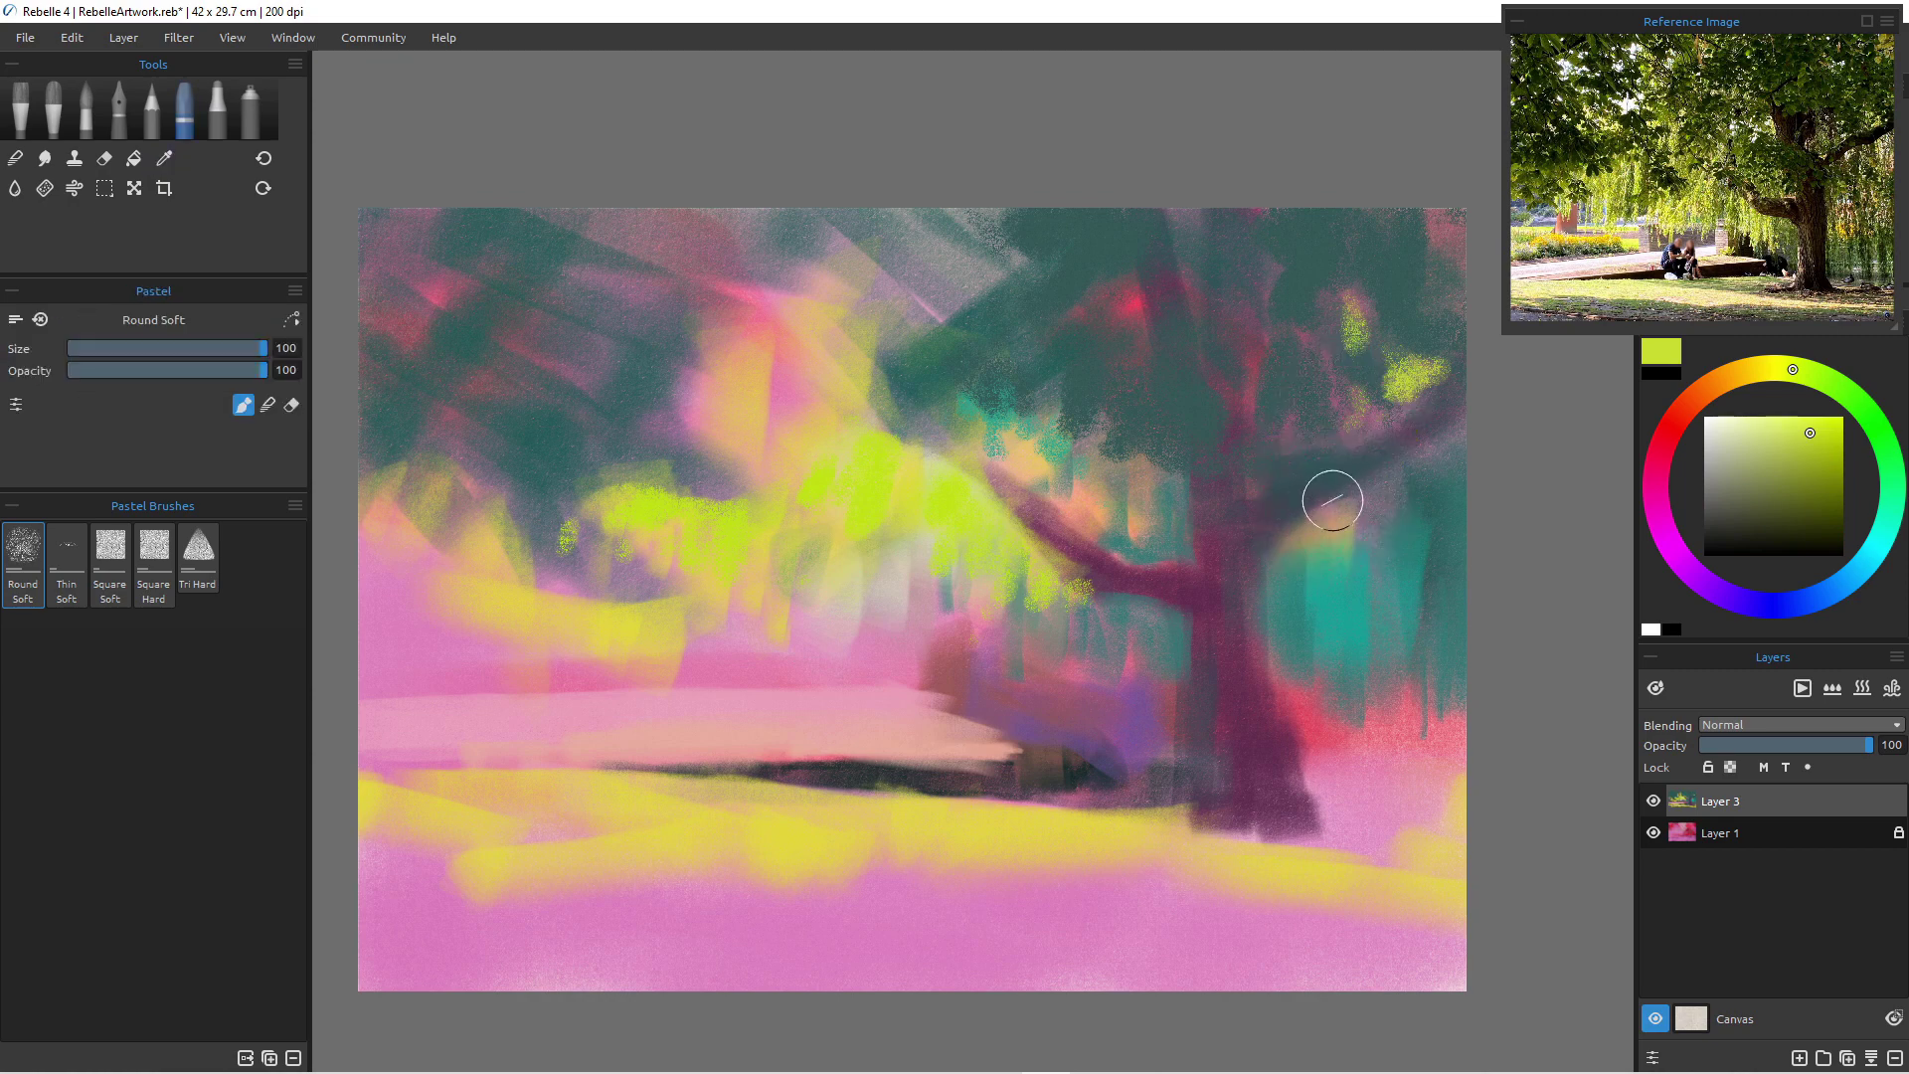
left_click(192, 370)
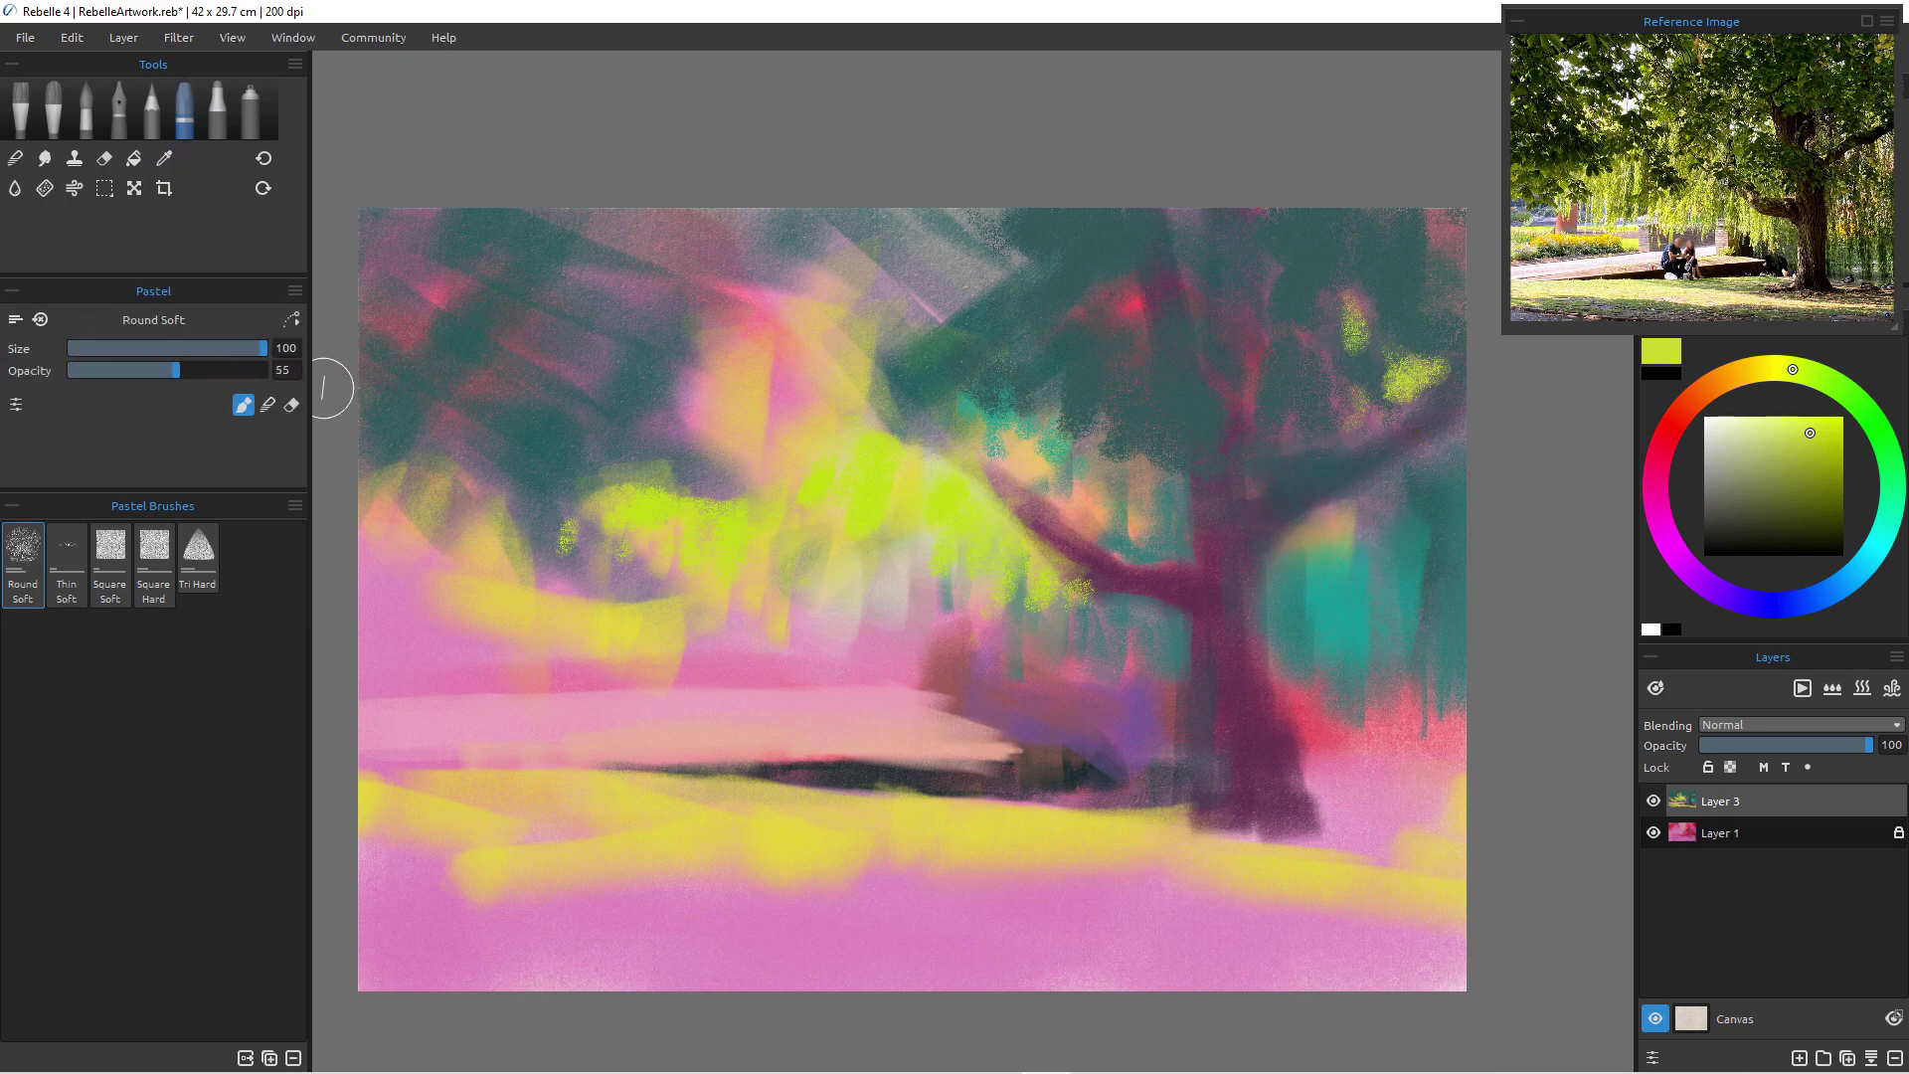
left_click_drag(1397, 398, 1358, 424)
left_click(1373, 491)
- Lower the opacity to 8 and soften the yellow-green dabs around the right branch
left_click(111, 370)
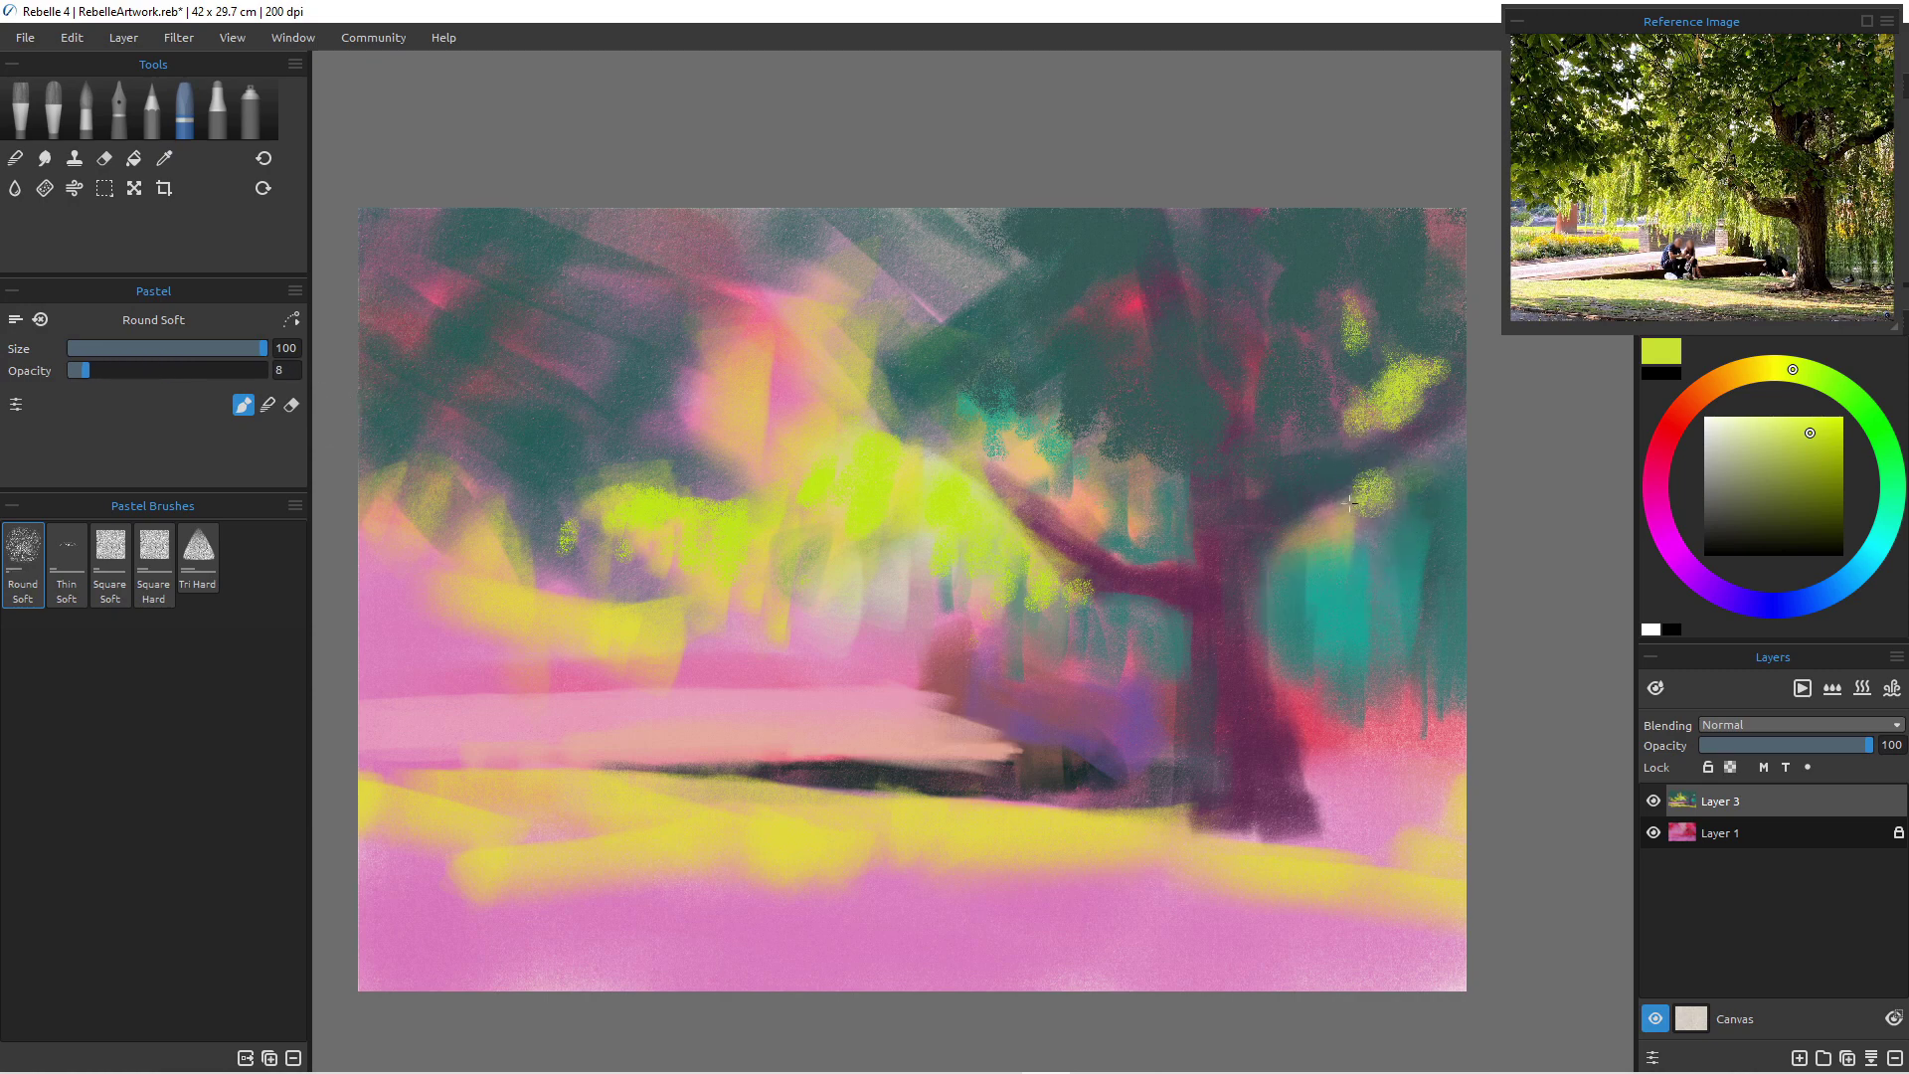
key("n")
mouse_move(1357, 492)
left_mouse_down()
mouse_move(1377, 502)
mouse_move(1396, 437)
mouse_move(1387, 338)
mouse_move(1429, 368)
left_mouse_up()
- Sample the gray-blue beside the right branch and glaze it lightly over the branch, nearby leaves and upper trunk
left_click(1341, 414, "alt")
key("b")
left_click(1368, 431, "alt")
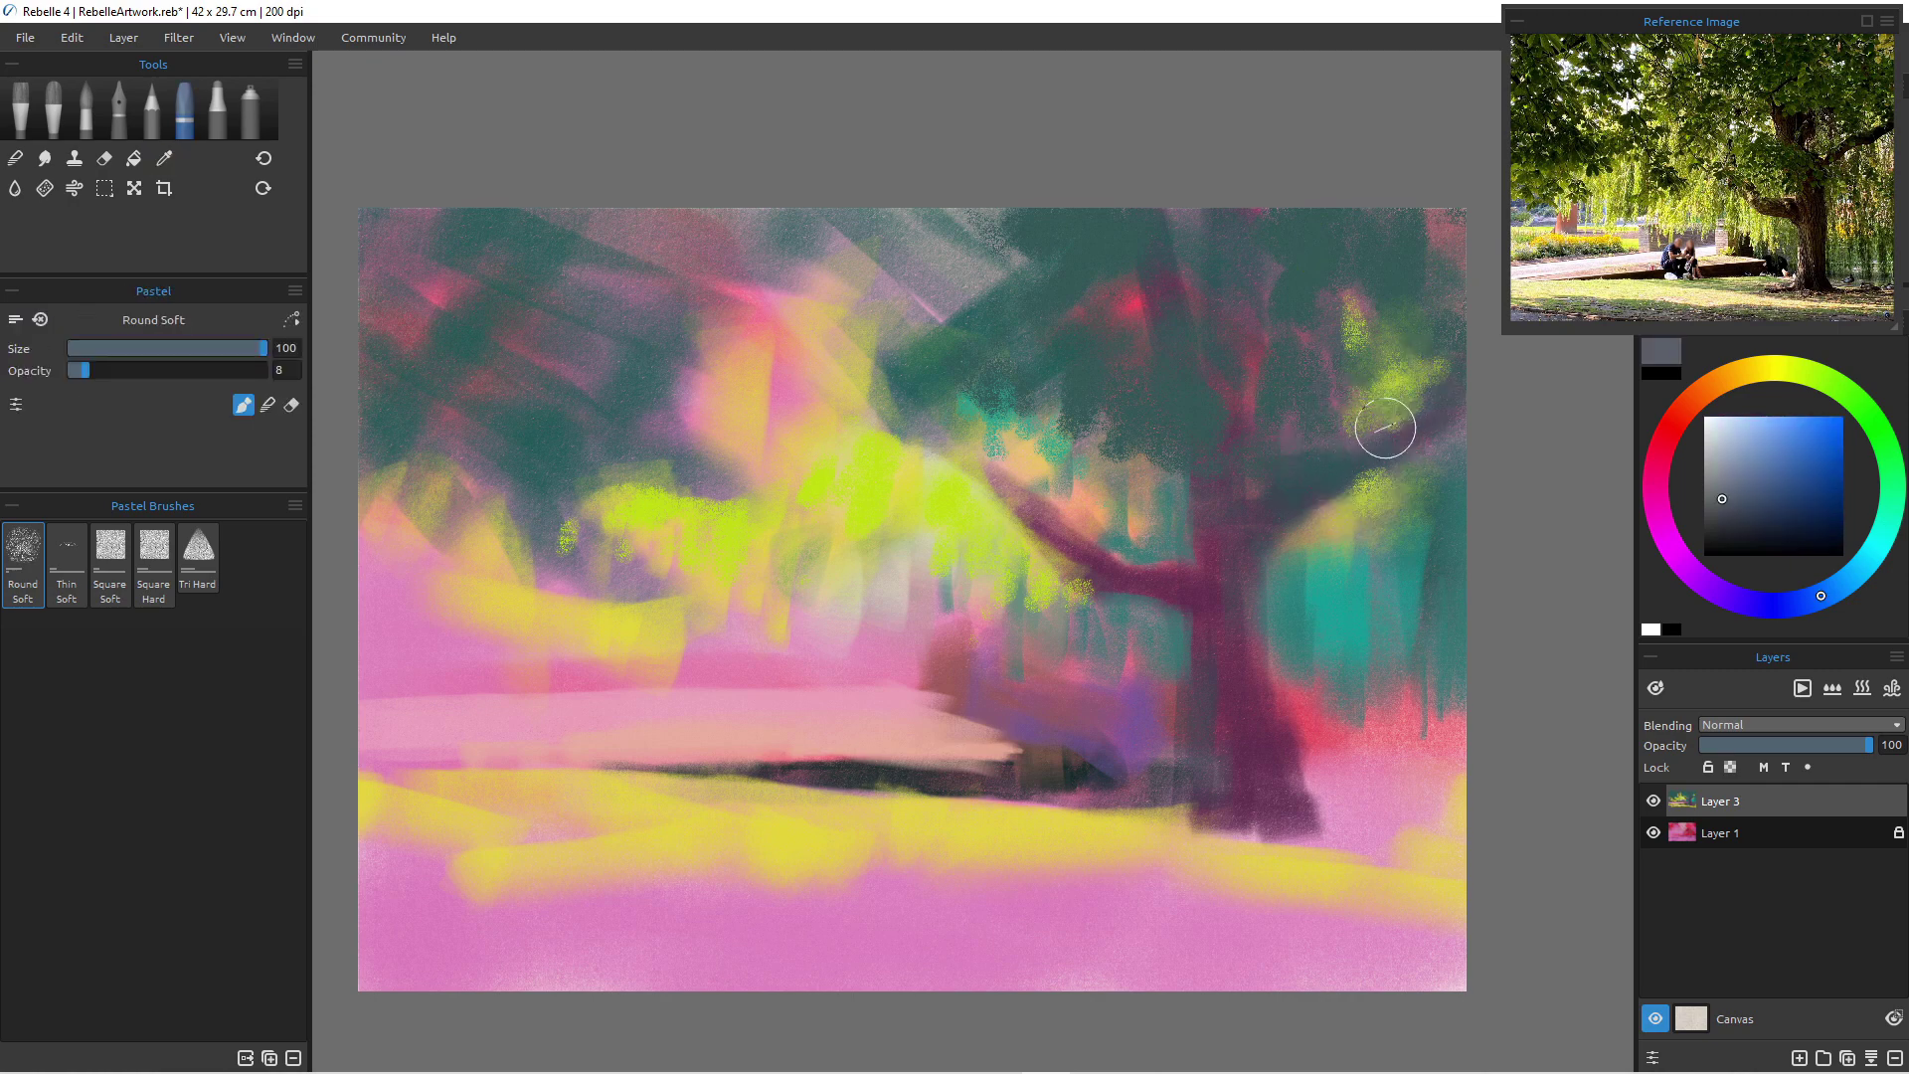
left_click_drag(1366, 387, 1371, 392)
left_click_drag(1308, 446, 1249, 463)
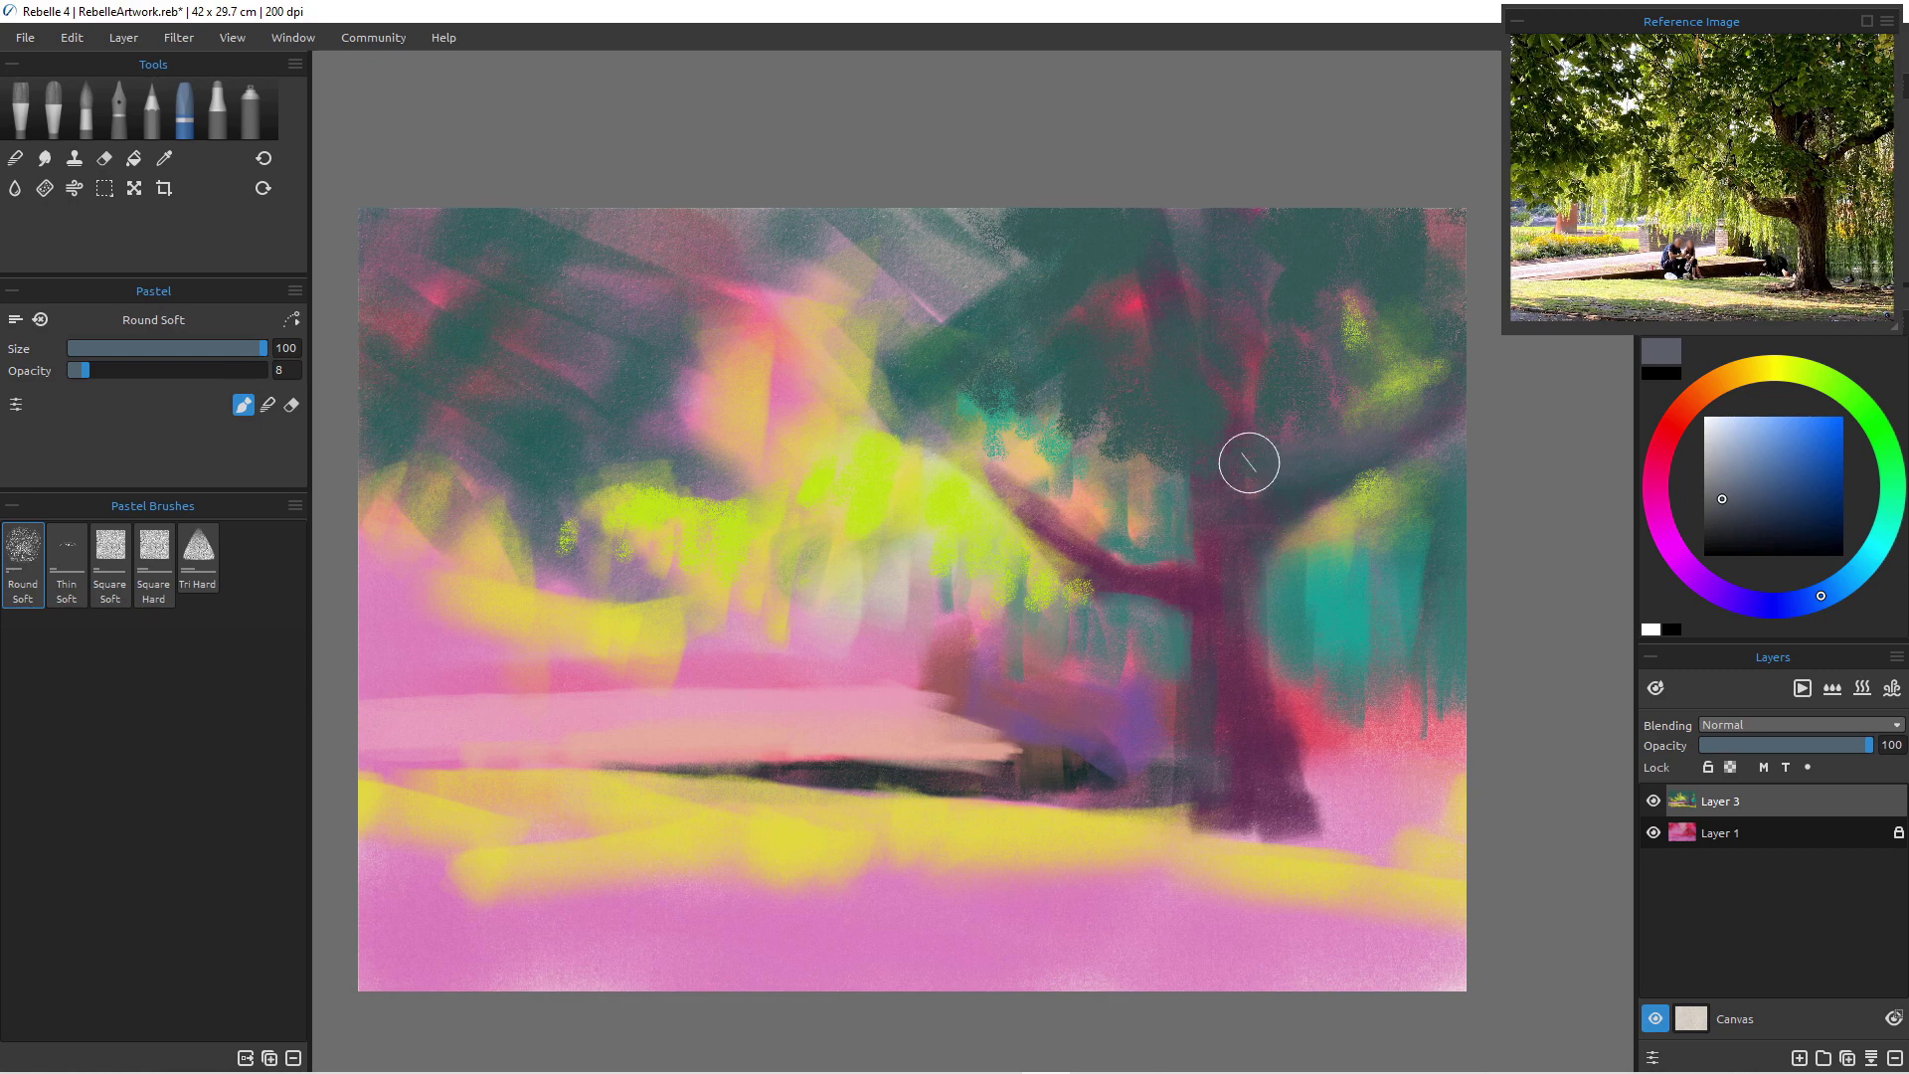
mouse_move(1330, 325)
left_mouse_down()
mouse_move(1345, 316)
mouse_move(1328, 299)
mouse_move(1266, 443)
left_mouse_up()
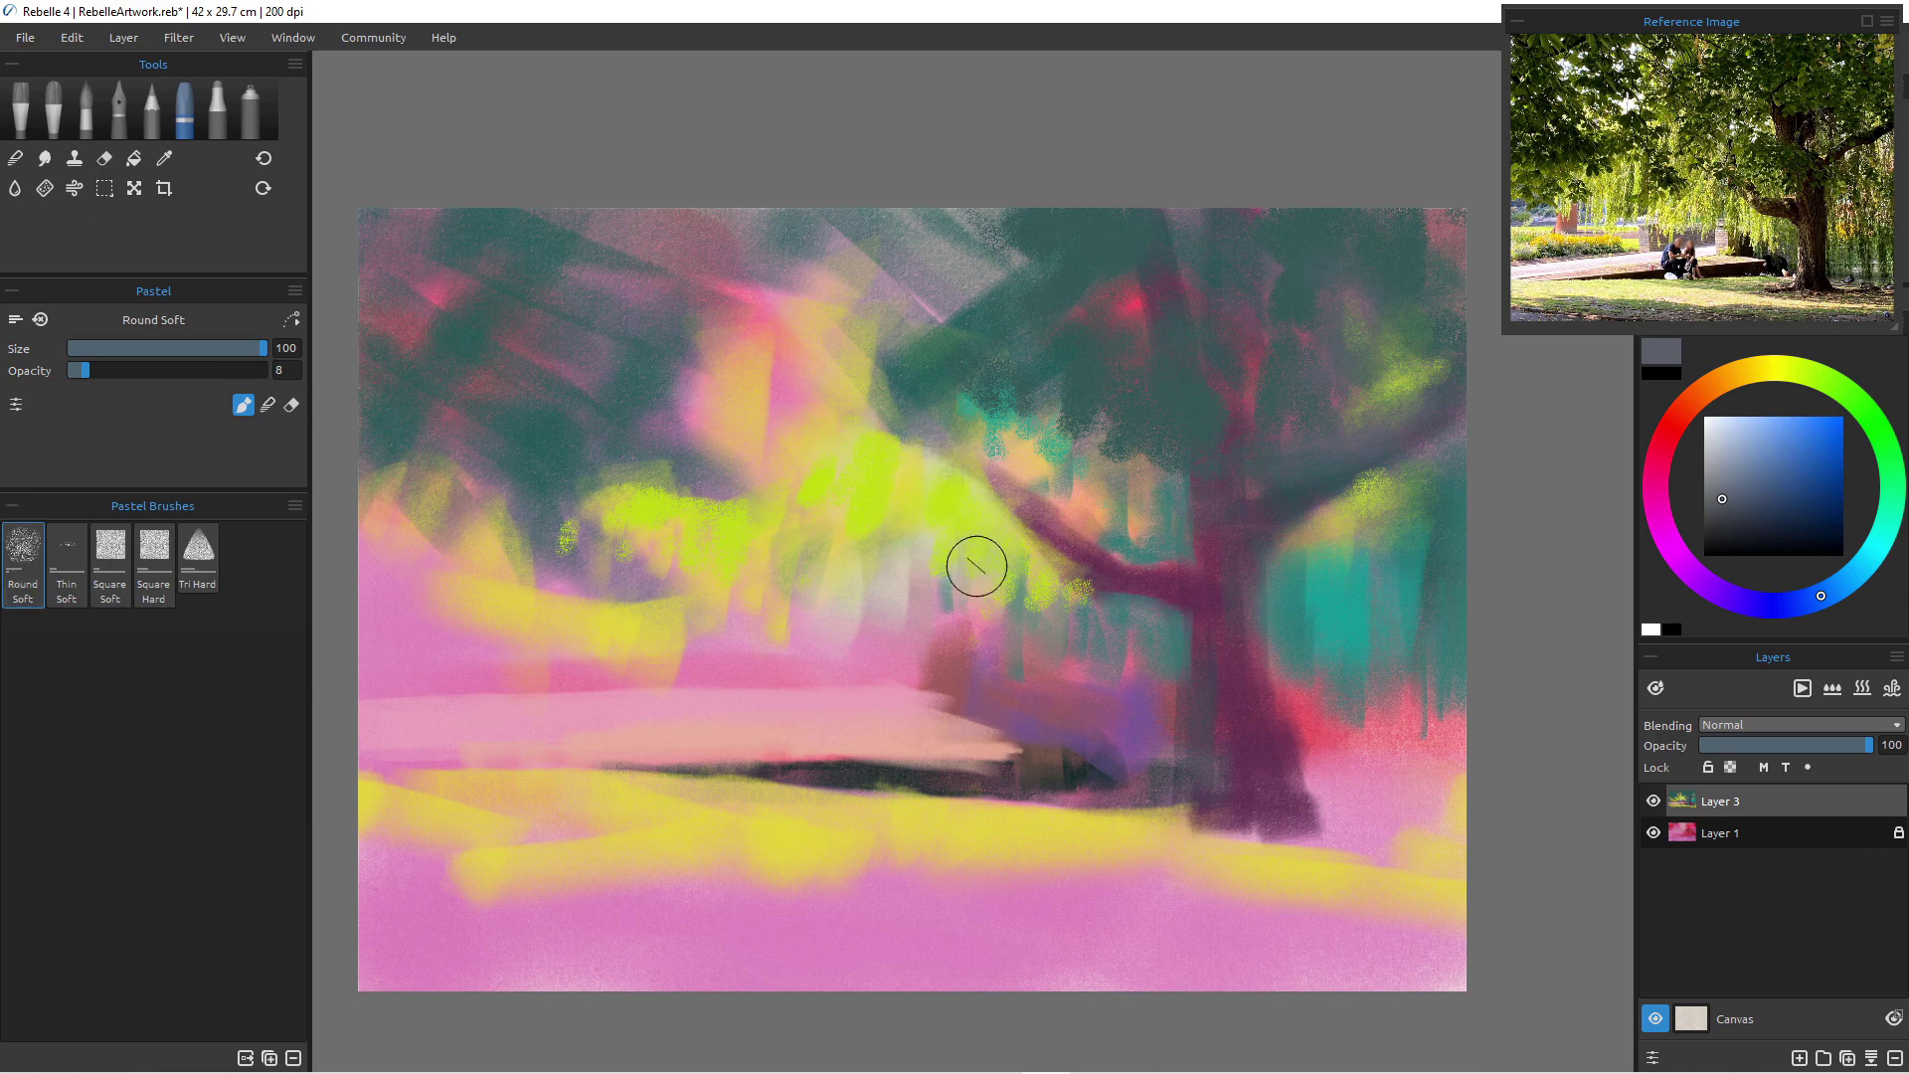
- Sample the dark teal canopy color and dab a leaf mass above the left branch tip at 100 opacity
key("i")
left_click(986, 339)
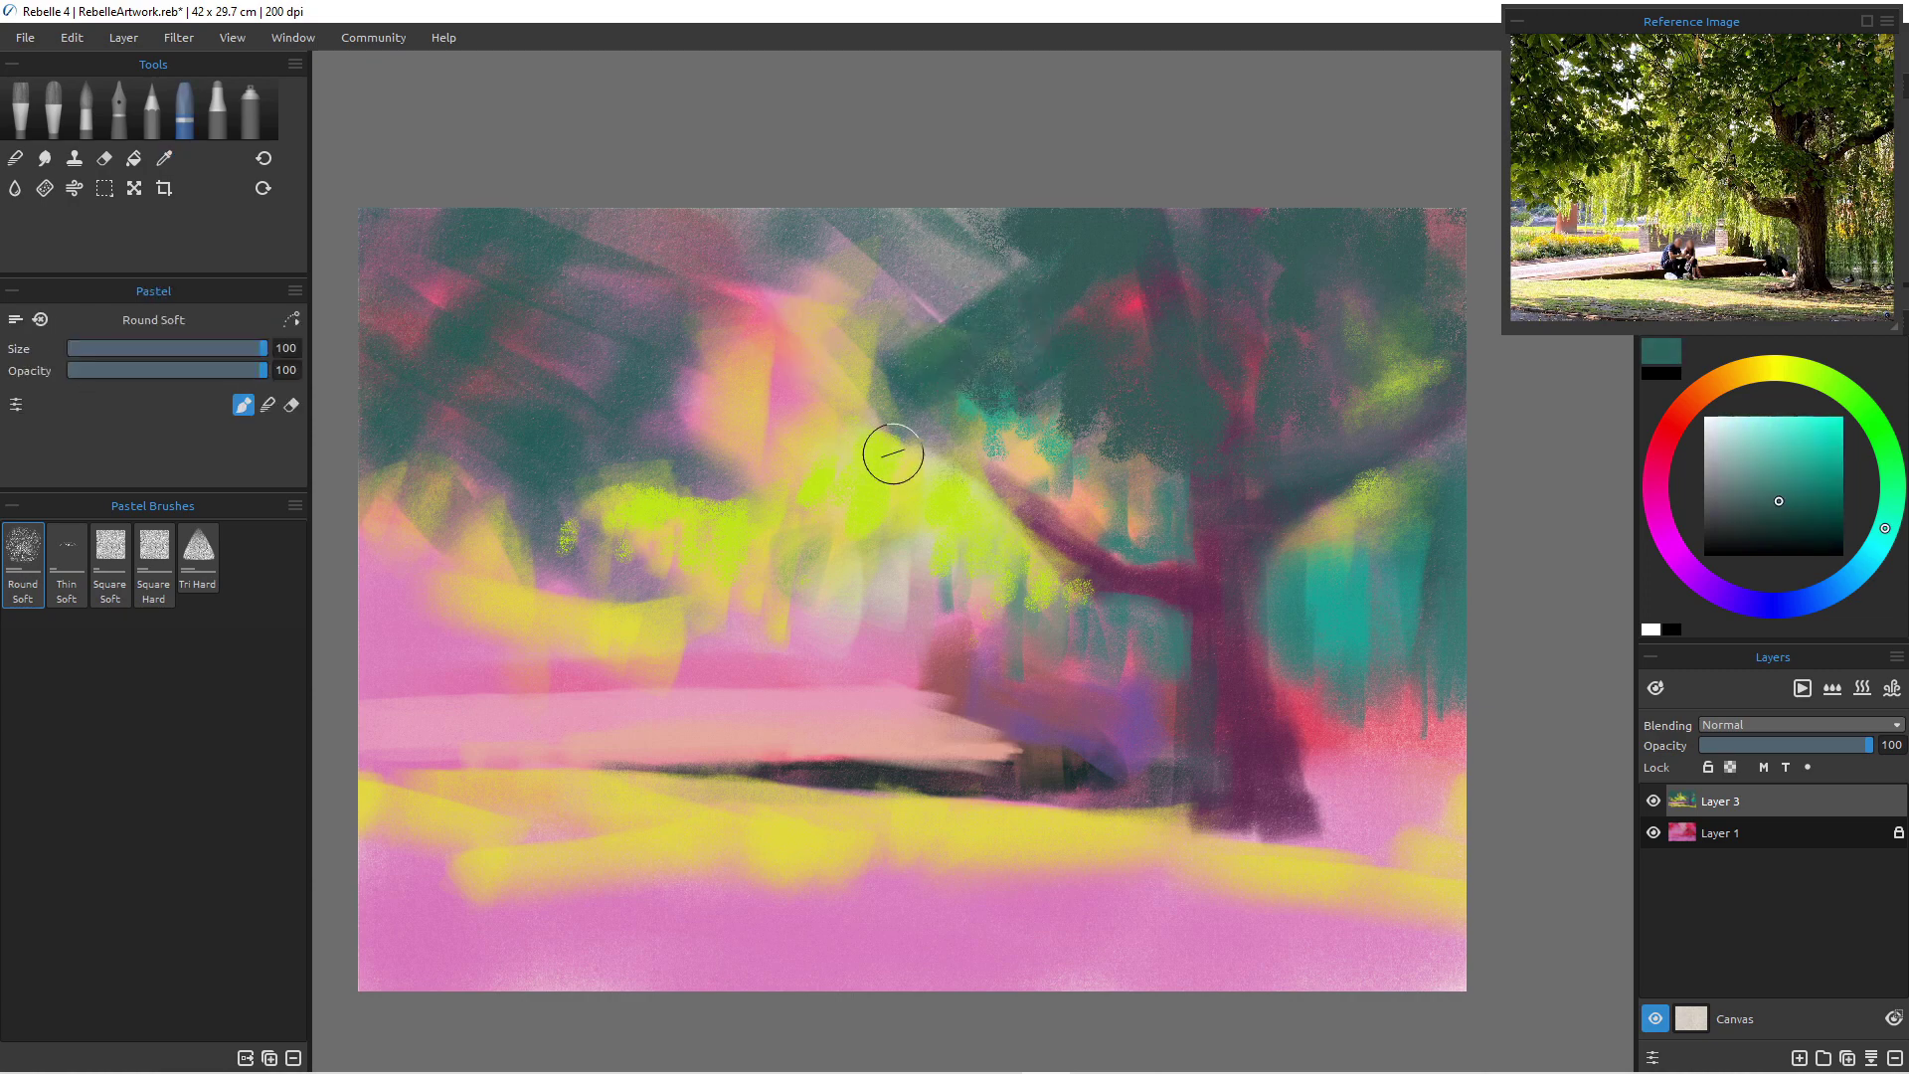
mouse_move(941, 411)
left_mouse_down()
mouse_move(988, 443)
mouse_move(890, 403)
left_mouse_up()
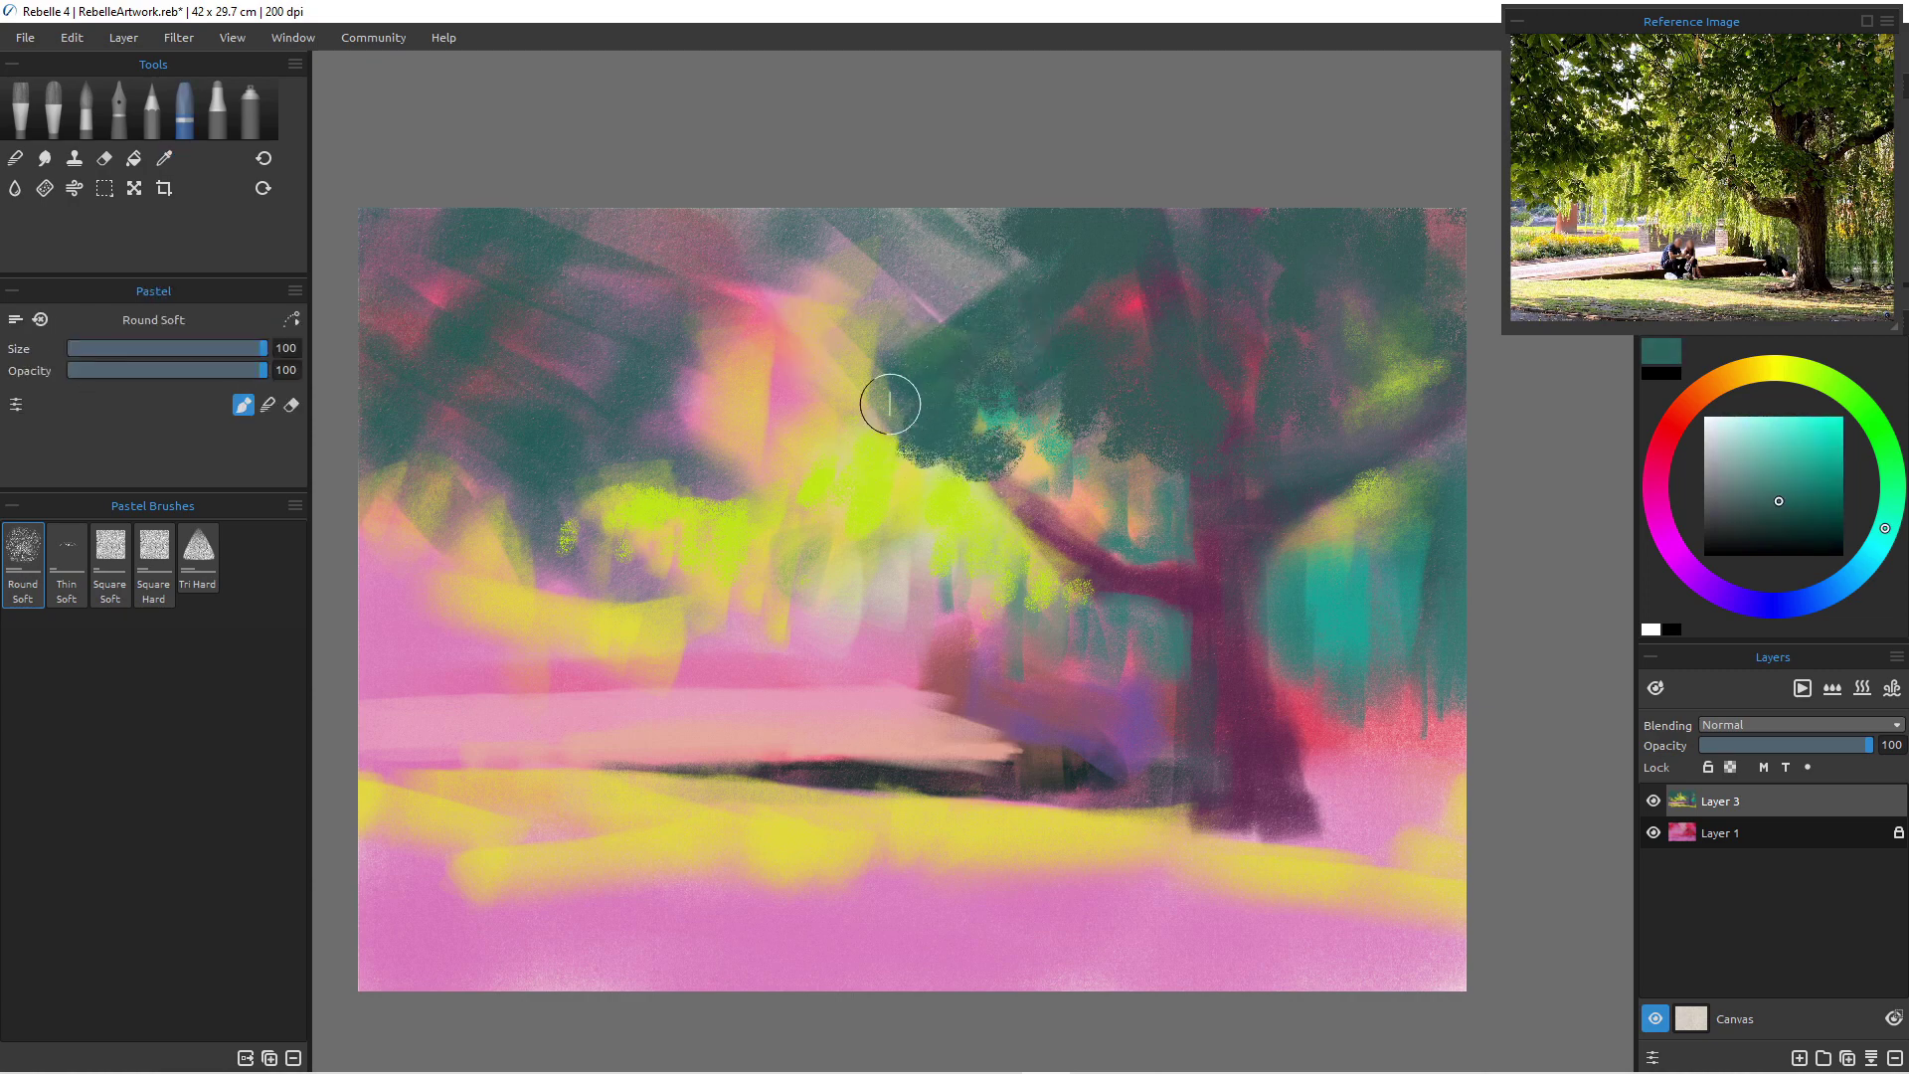
- Paint small dark teal leaf clusters along the canopy's left edge and above the branch, using brush sizes 49 and 60
key("[")
key("[")
key("[")
key("[")
key("[")
mouse_move(999, 464)
left_mouse_down()
mouse_move(1027, 446)
mouse_move(1048, 485)
left_mouse_up()
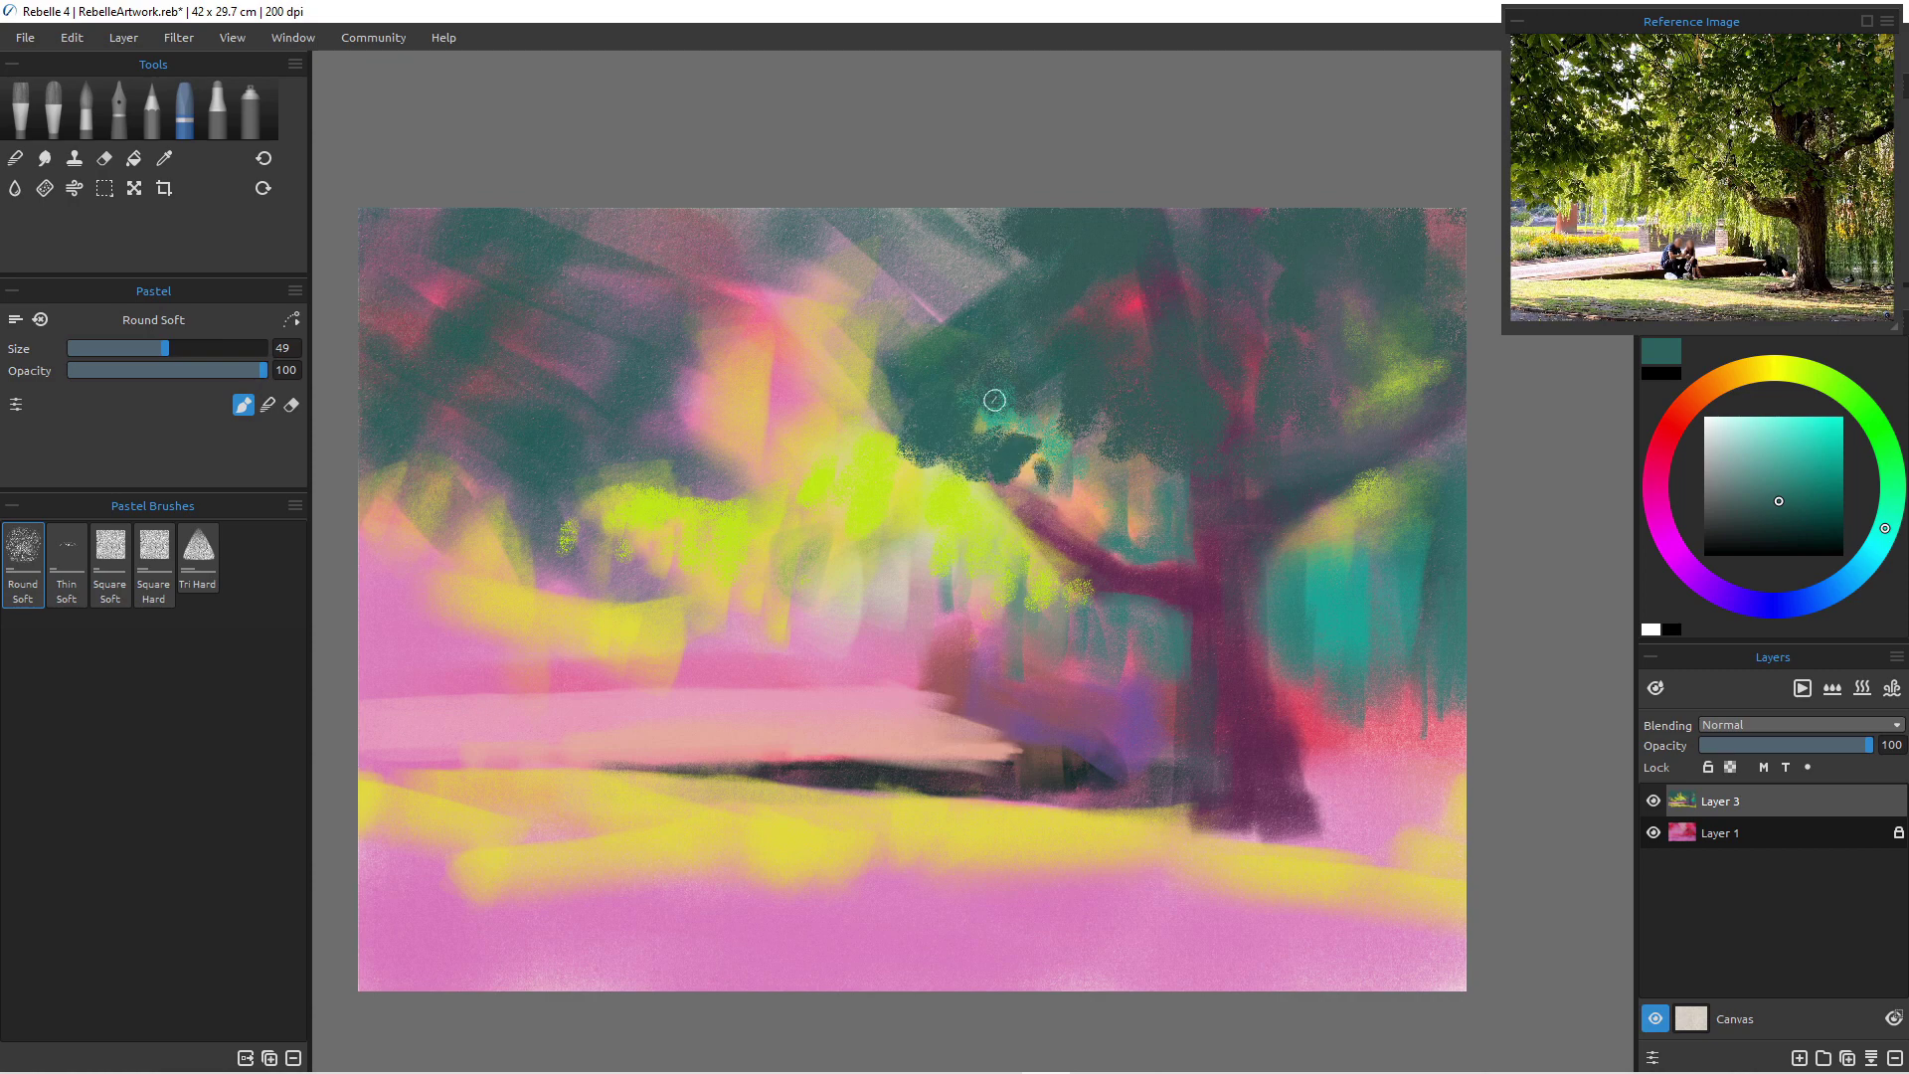
left_click_drag(911, 413, 918, 456)
mouse_move(874, 297)
left_mouse_down()
mouse_move(909, 339)
mouse_move(878, 270)
mouse_move(893, 294)
mouse_move(877, 299)
mouse_move(896, 281)
mouse_move(990, 294)
mouse_move(930, 246)
mouse_move(944, 274)
mouse_move(974, 273)
mouse_move(993, 249)
mouse_move(960, 227)
mouse_move(979, 213)
mouse_move(970, 244)
mouse_move(1007, 227)
left_mouse_up()
key("]")
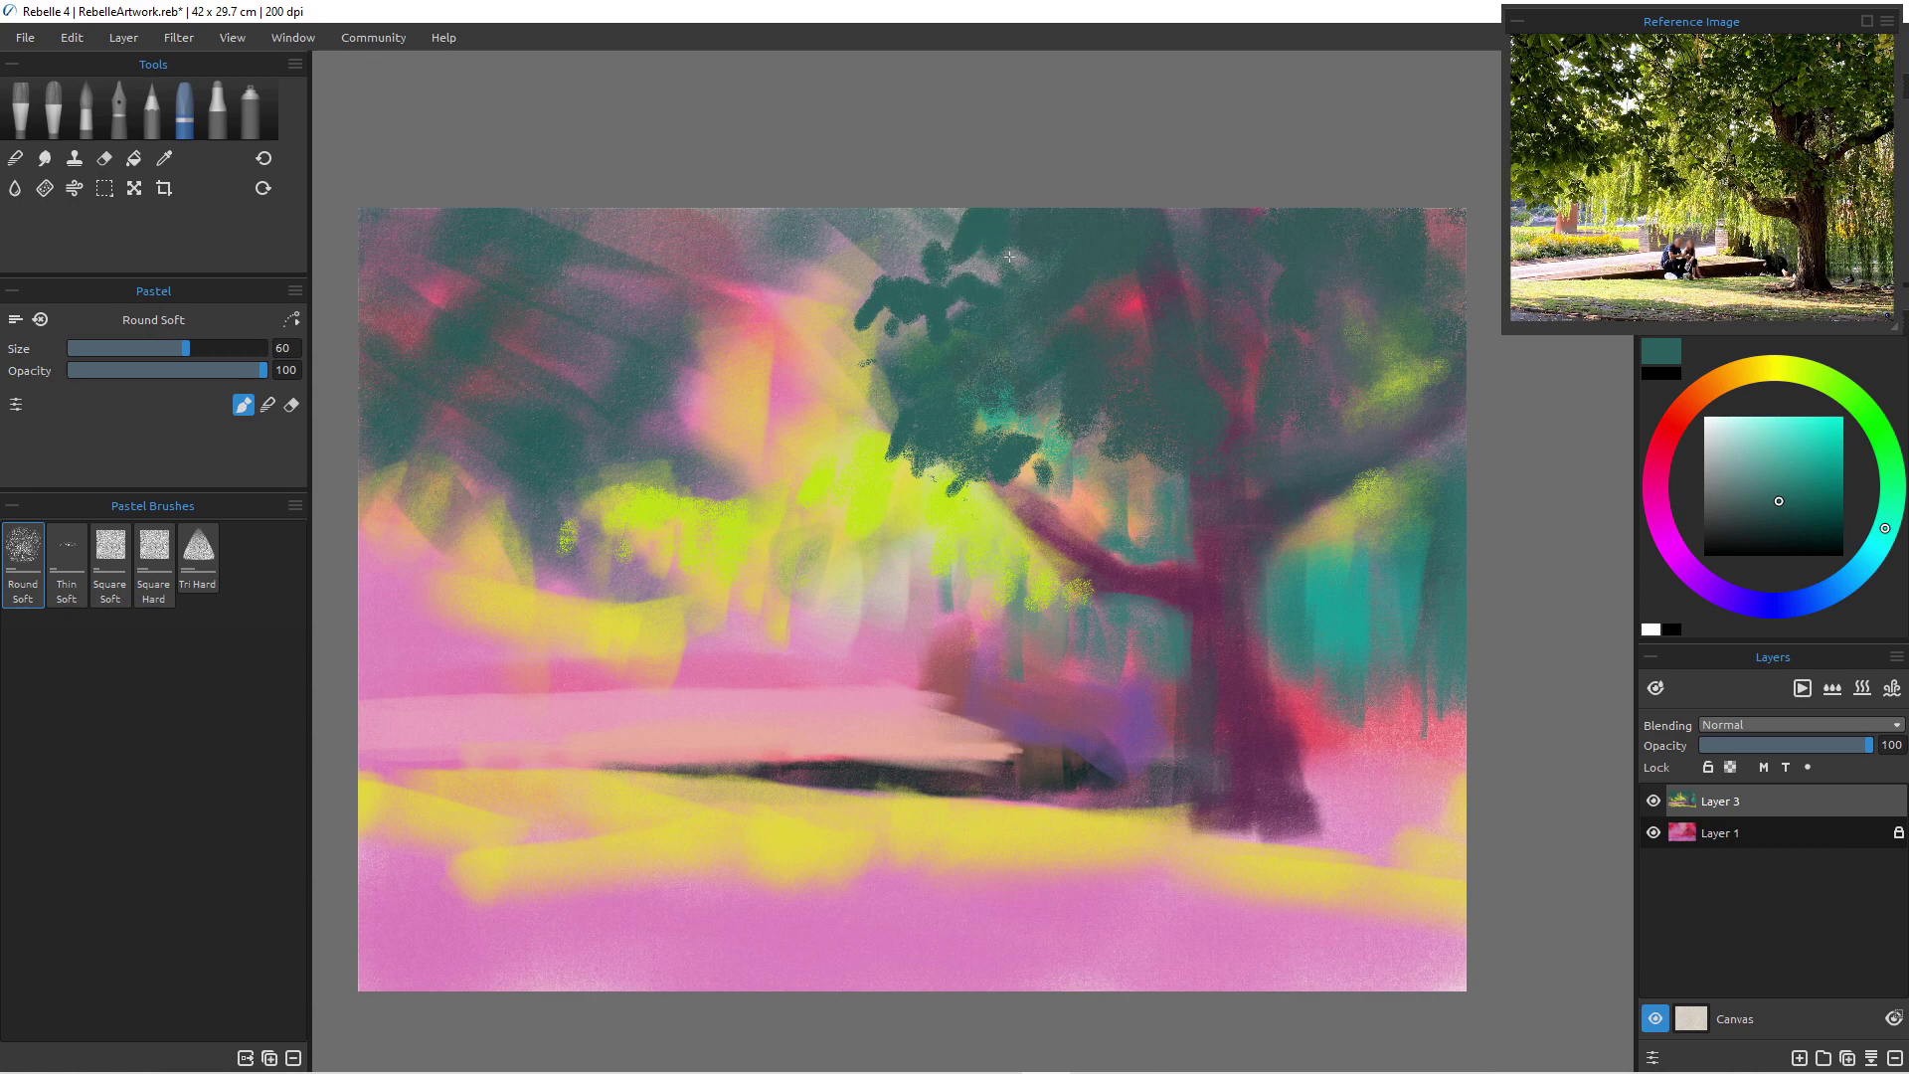
- Dab dark teal leaf clusters at size 70 along the main tree canopy's upper-left edge and across its inner canopy
key("bracketright")
mouse_move(882, 208)
left_mouse_down()
mouse_move(946, 254)
mouse_move(875, 270)
left_mouse_up()
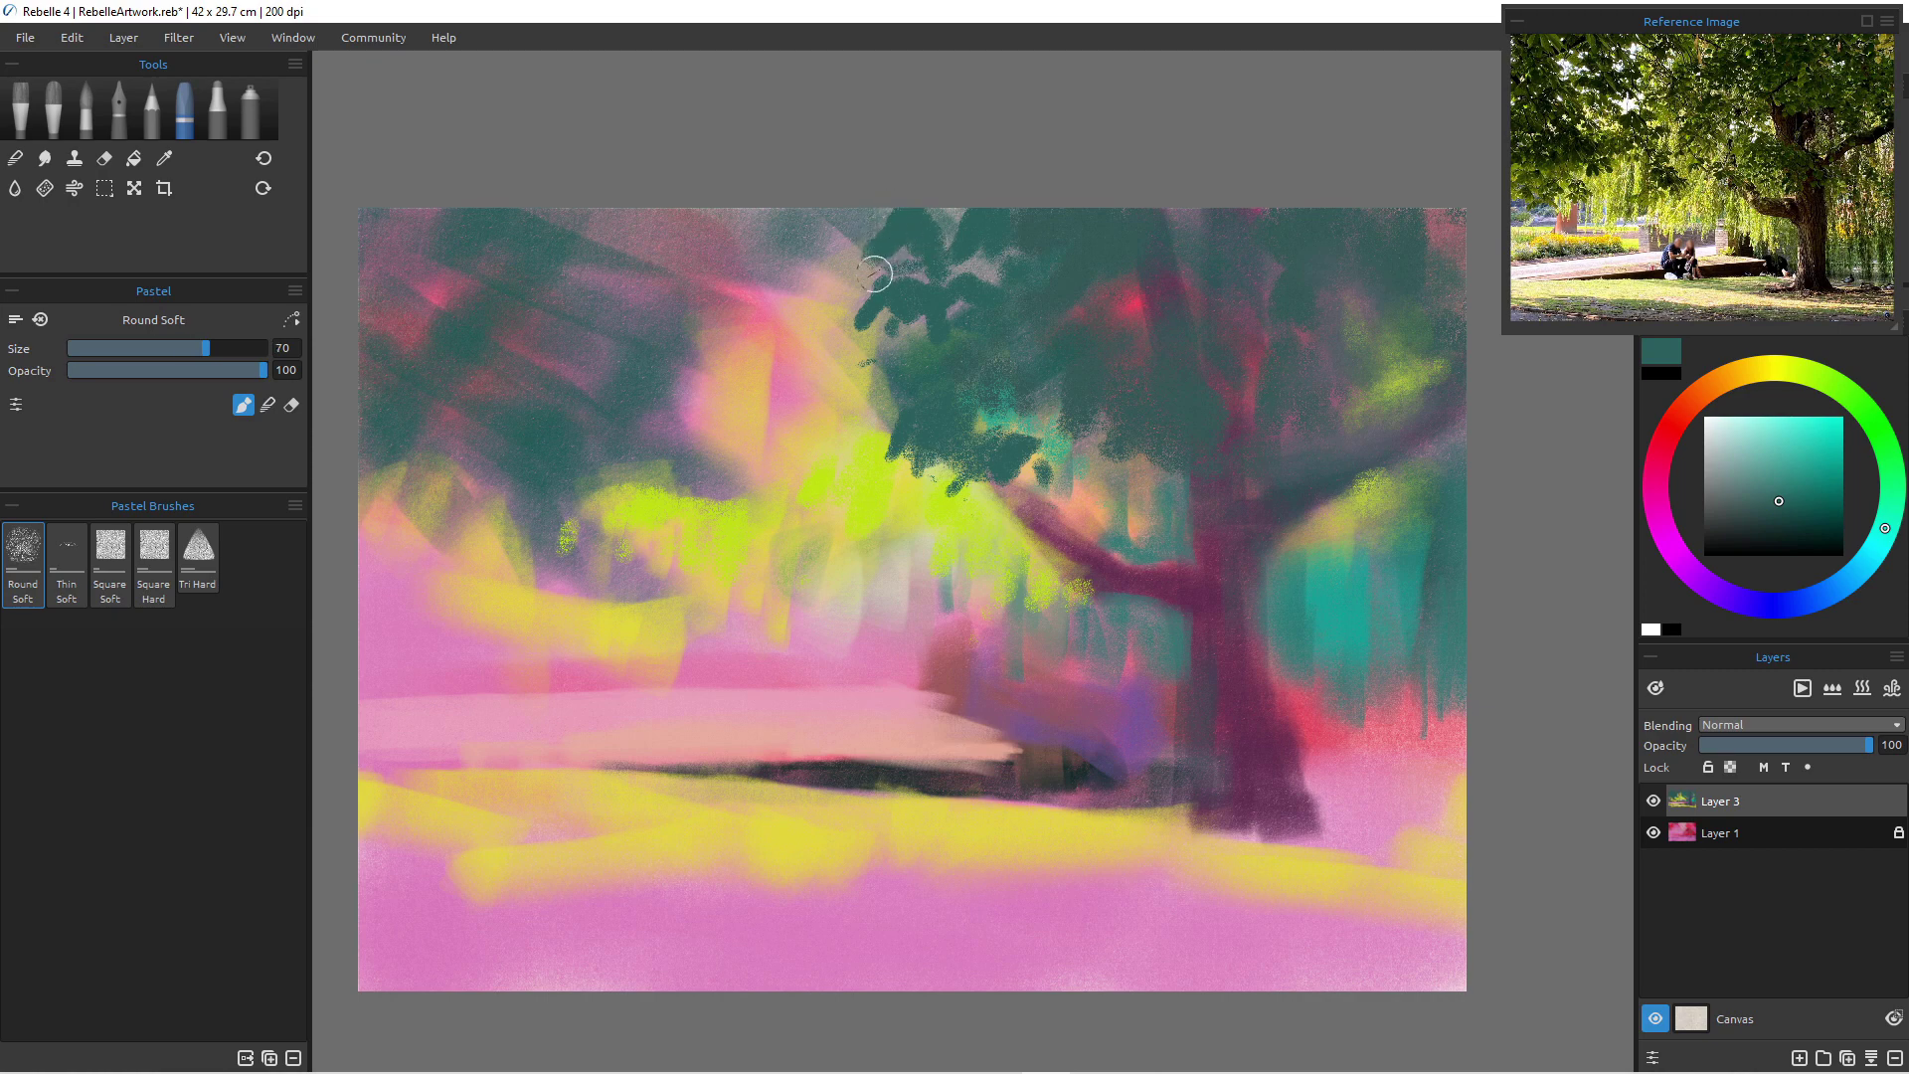
mouse_move(739, 227)
left_mouse_down()
mouse_move(845, 250)
mouse_move(802, 244)
mouse_move(821, 304)
mouse_move(822, 265)
mouse_move(856, 281)
mouse_move(864, 240)
left_mouse_up()
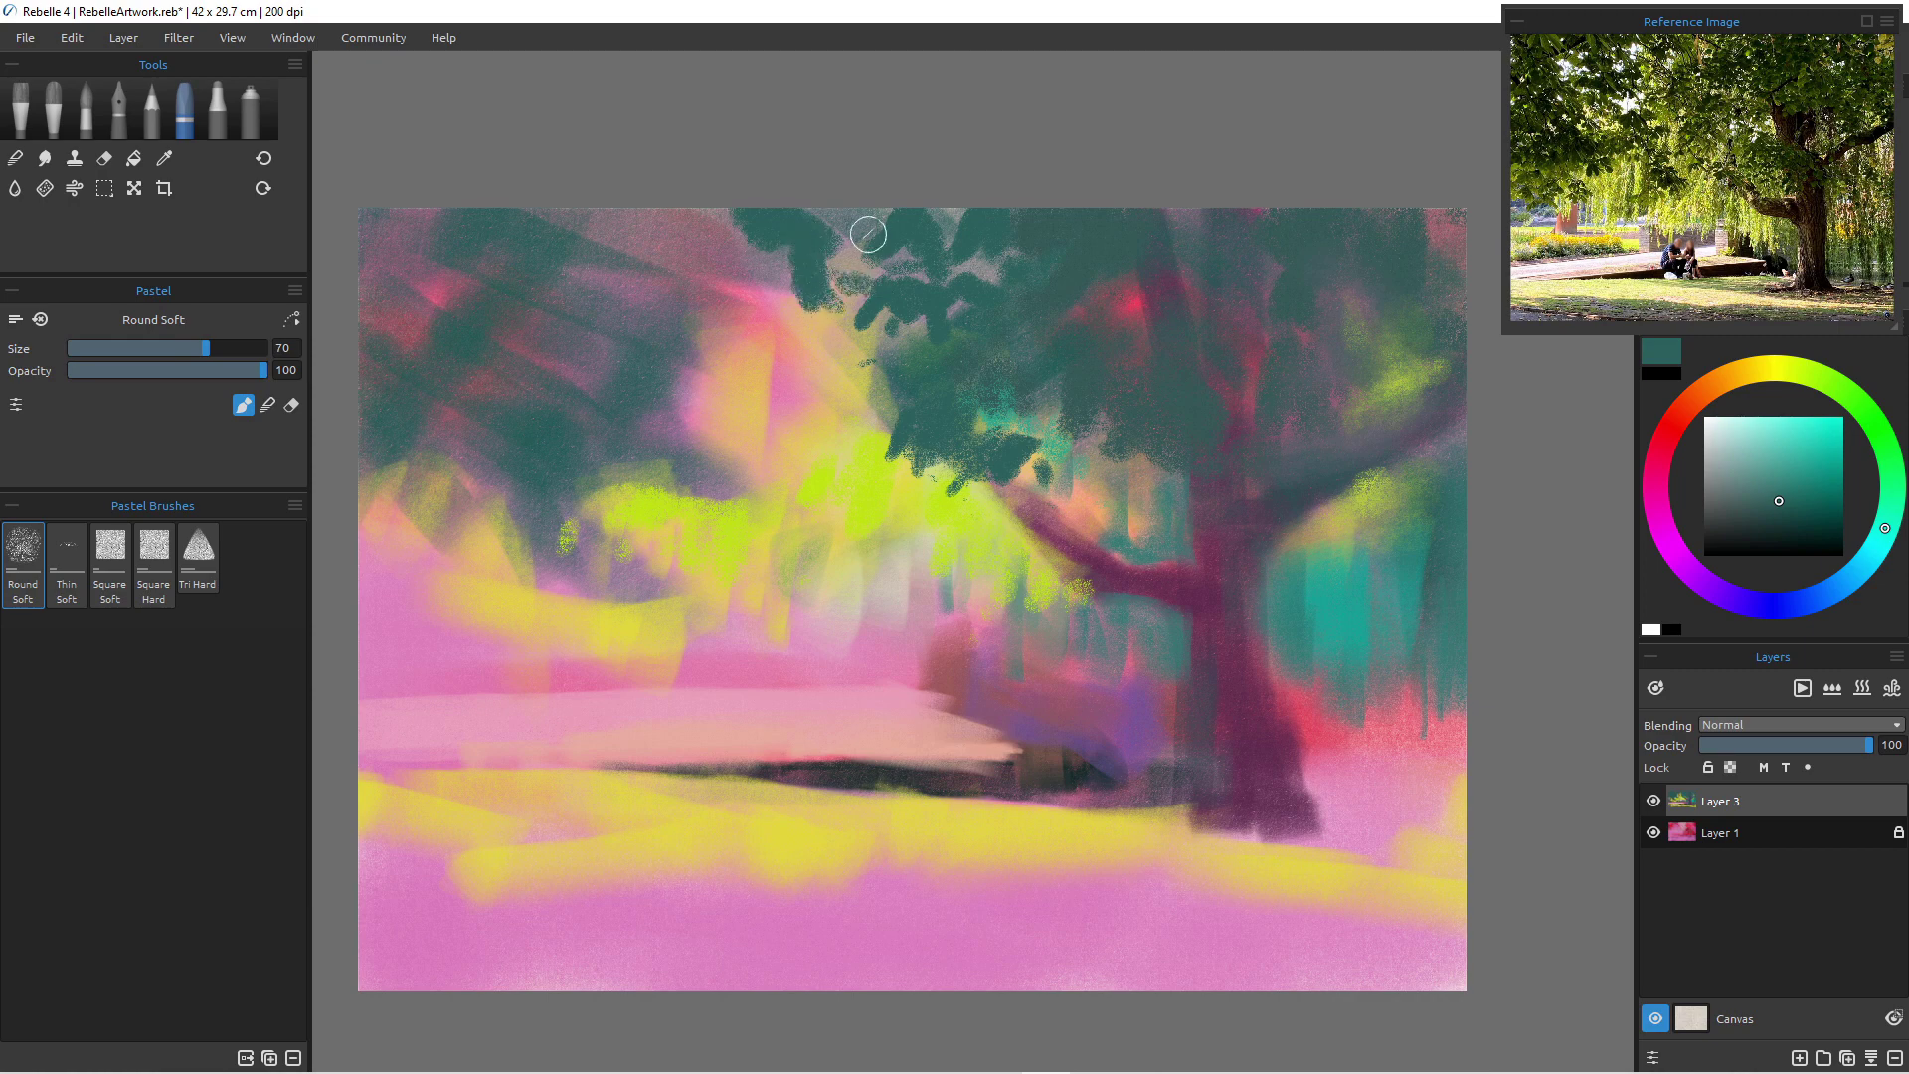
mouse_move(871, 346)
left_mouse_down()
mouse_move(877, 328)
mouse_move(868, 349)
left_mouse_up()
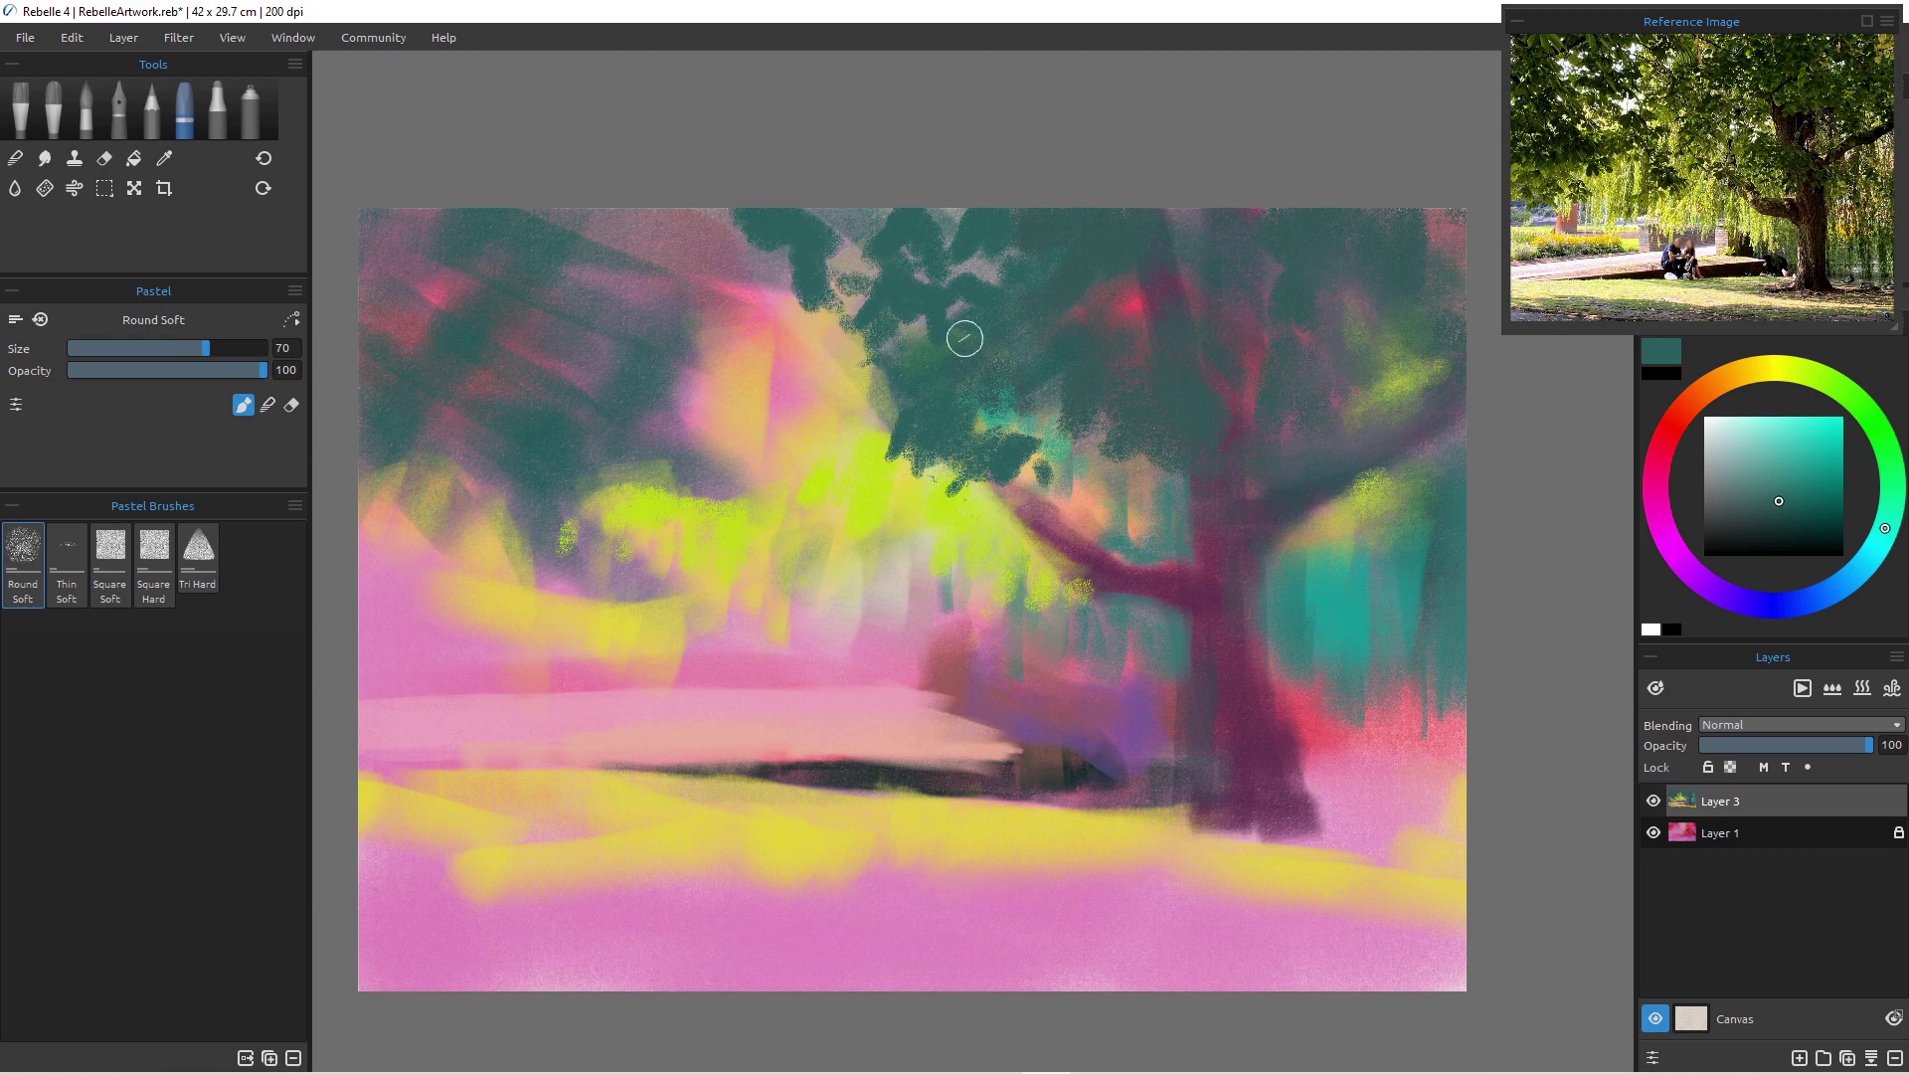
left_click_drag(1049, 390, 1065, 427)
mouse_move(1099, 272)
left_mouse_down()
mouse_move(1146, 268)
mouse_move(1160, 214)
mouse_move(1197, 231)
left_mouse_up()
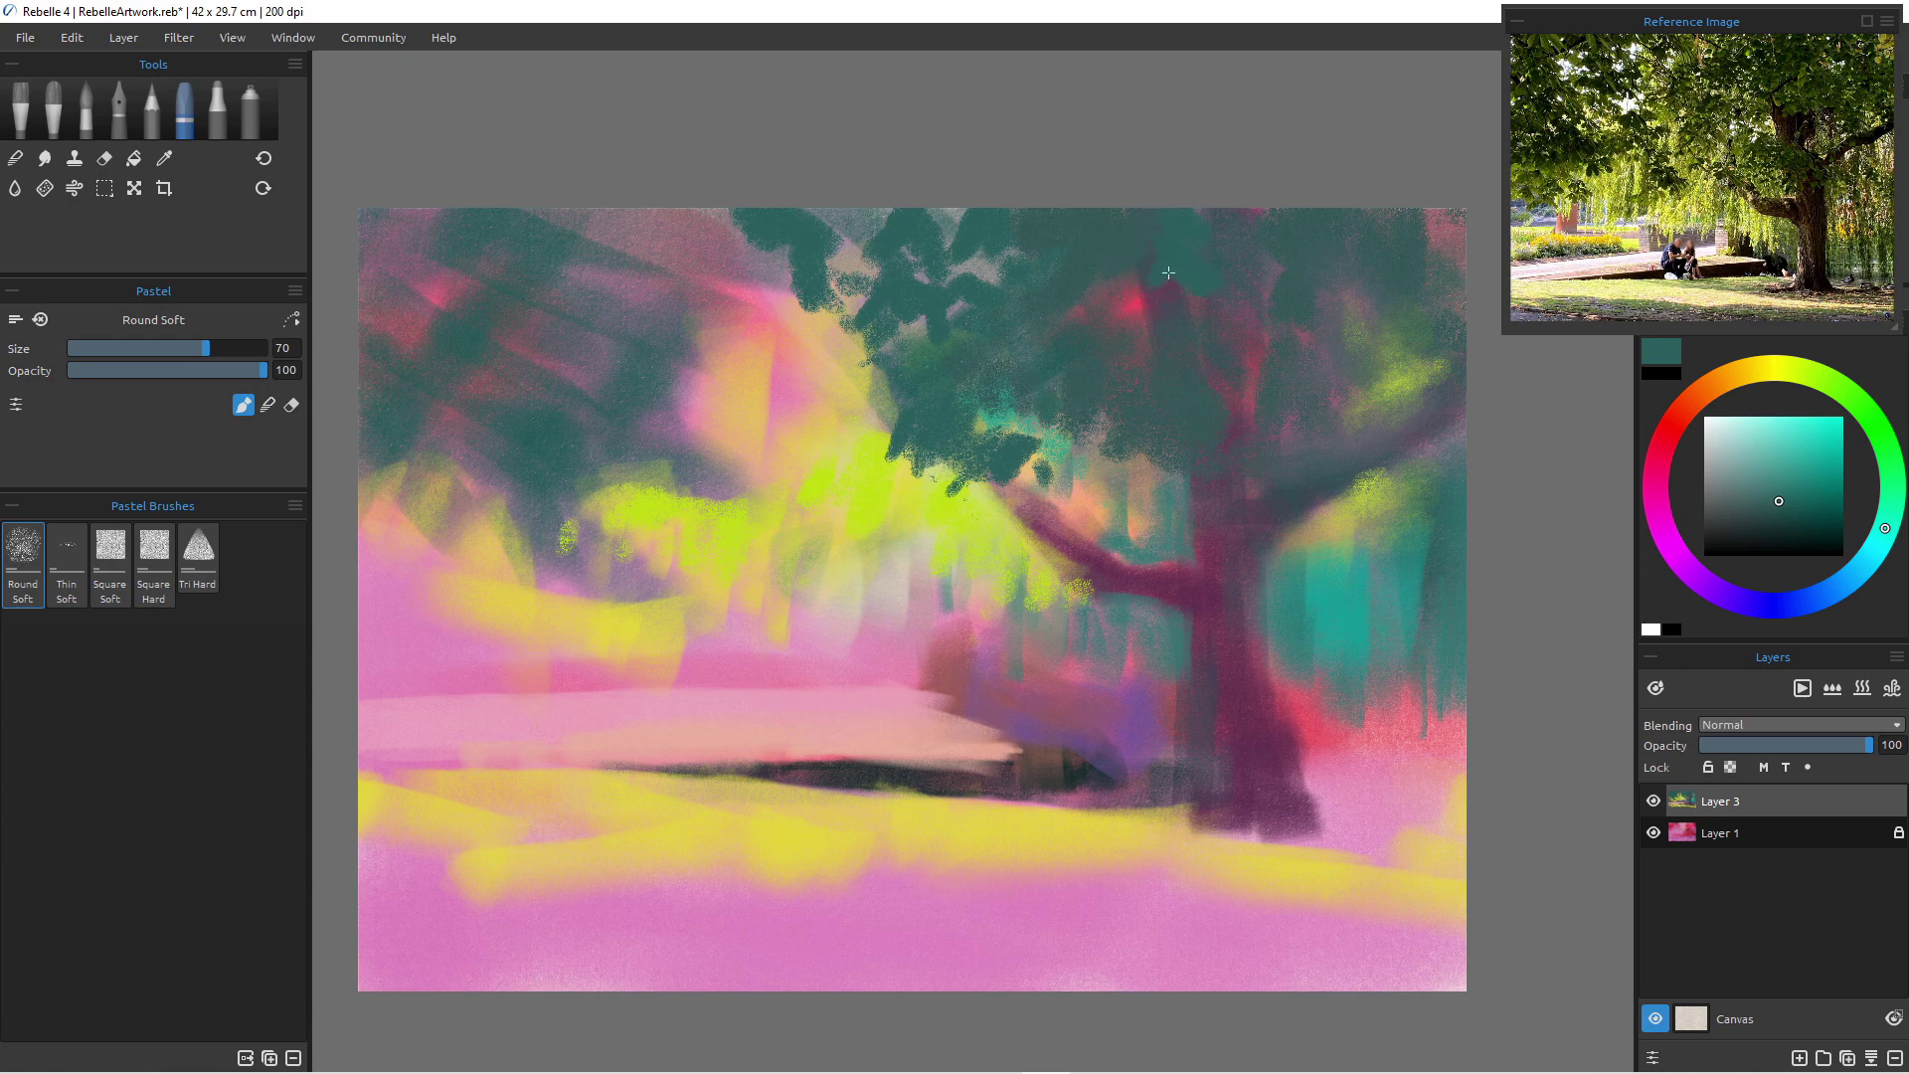
left_click_drag(1095, 333, 1067, 356)
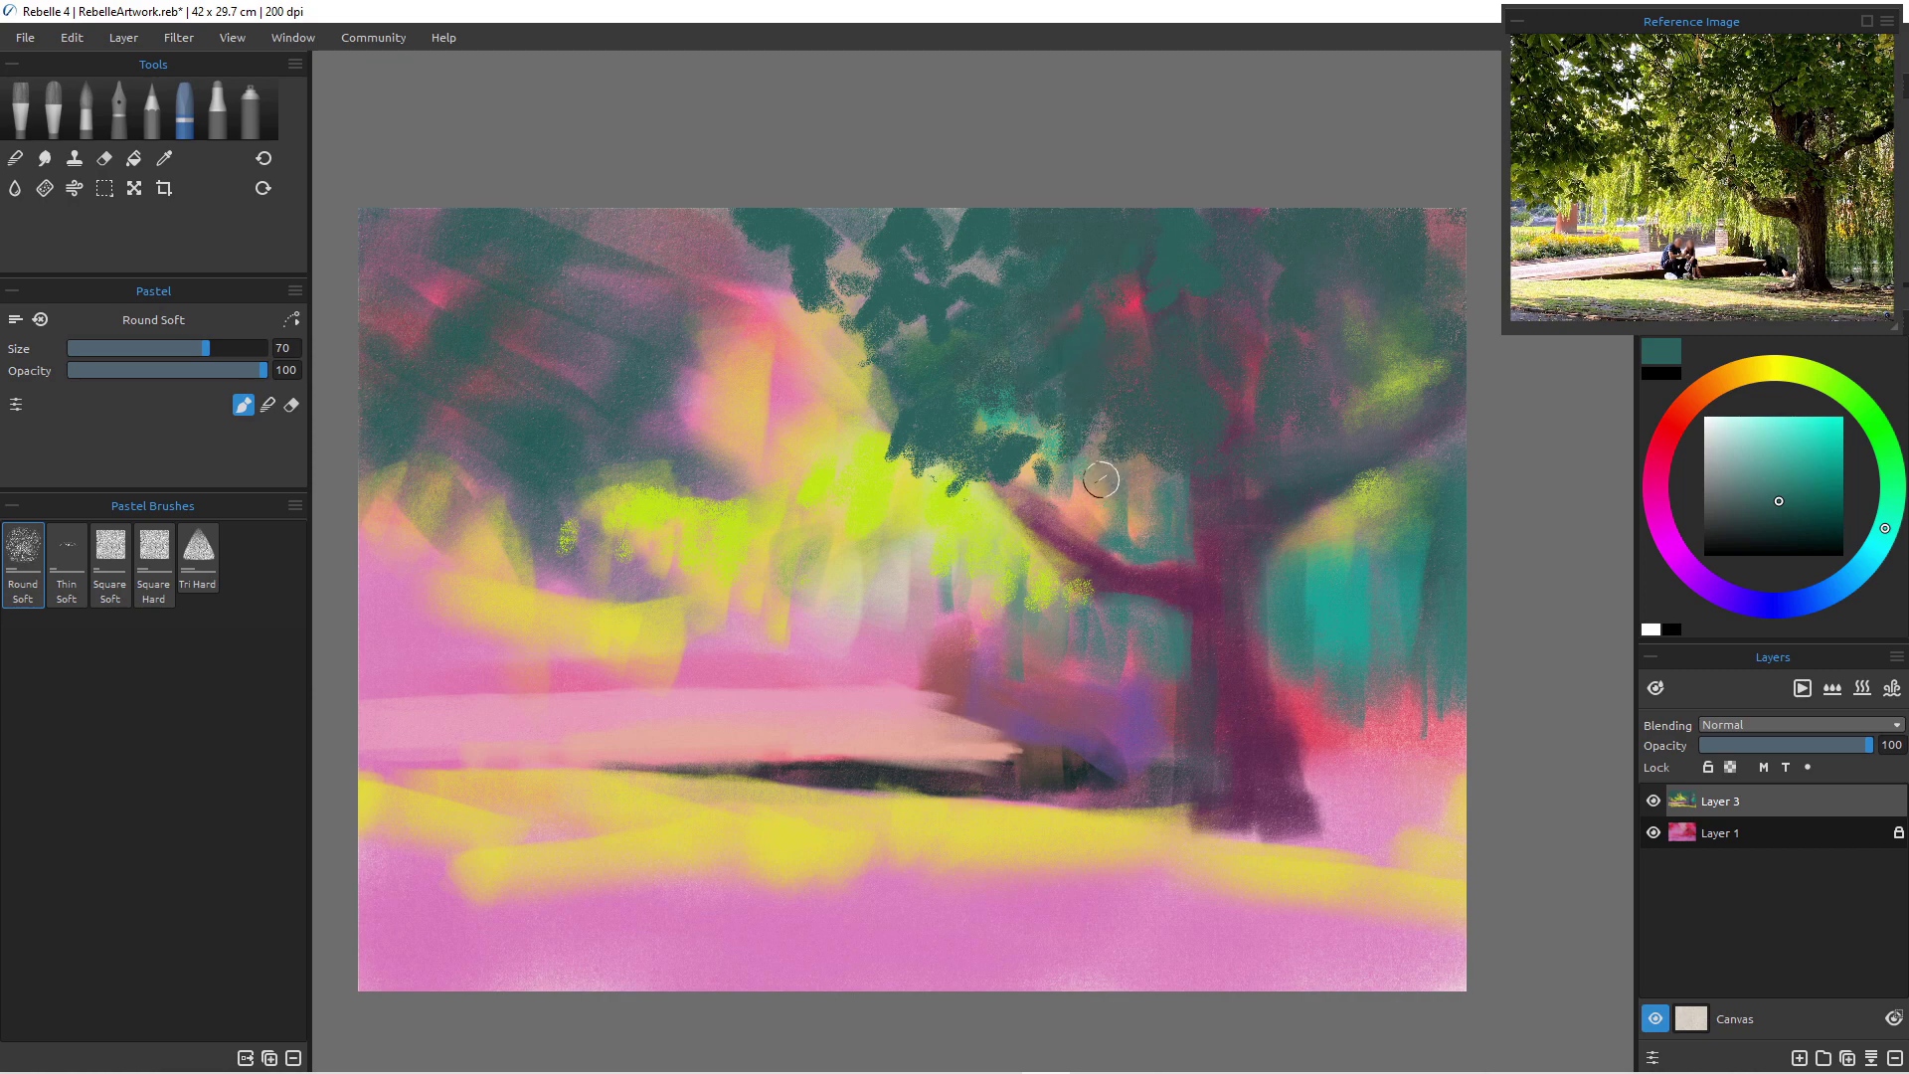
- Paint a small dark teal leaf cluster above the left branch beside the trunk, varying the brush size between 35 and 70
key("bracketleft")
key("bracketleft")
key("bracketleft")
key("bracketleft")
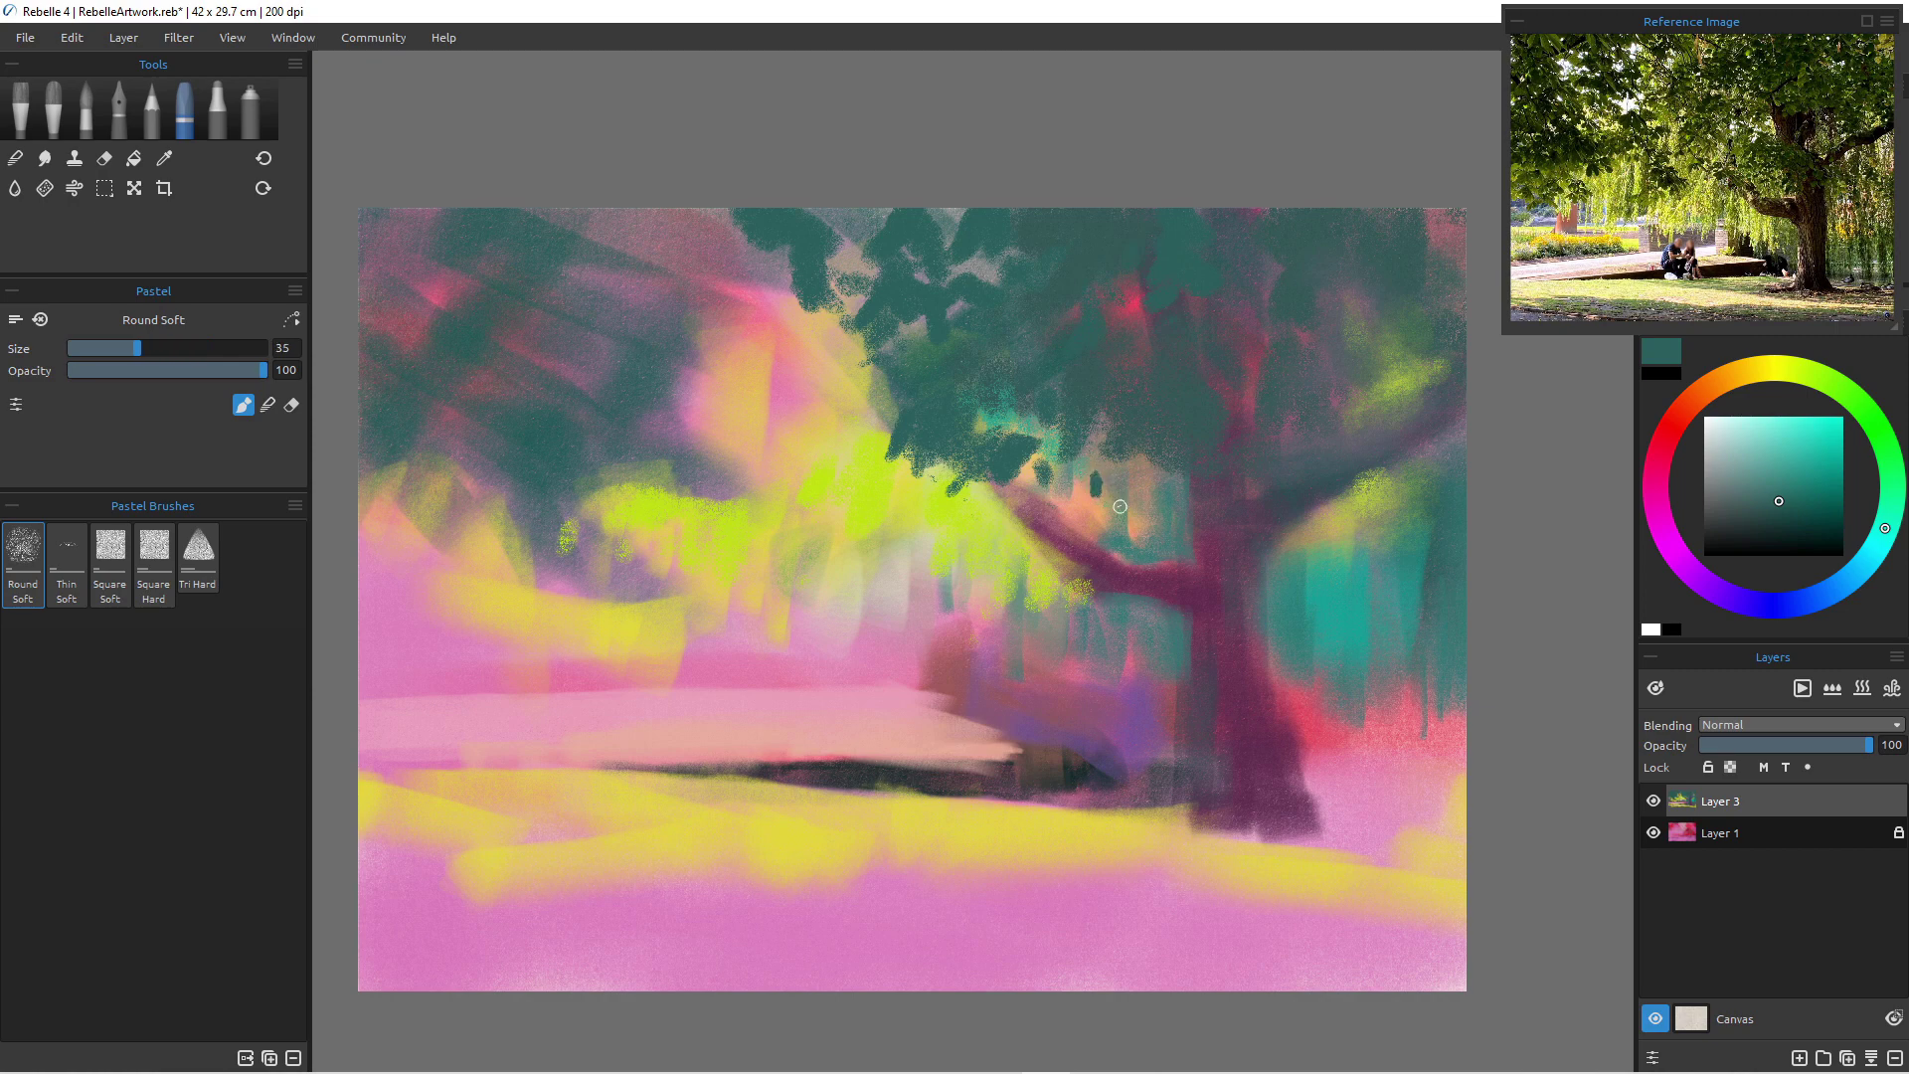
key("bracketright")
key("bracketright")
key("bracketright")
left_click_drag(1126, 488, 1182, 534)
key("bracketleft")
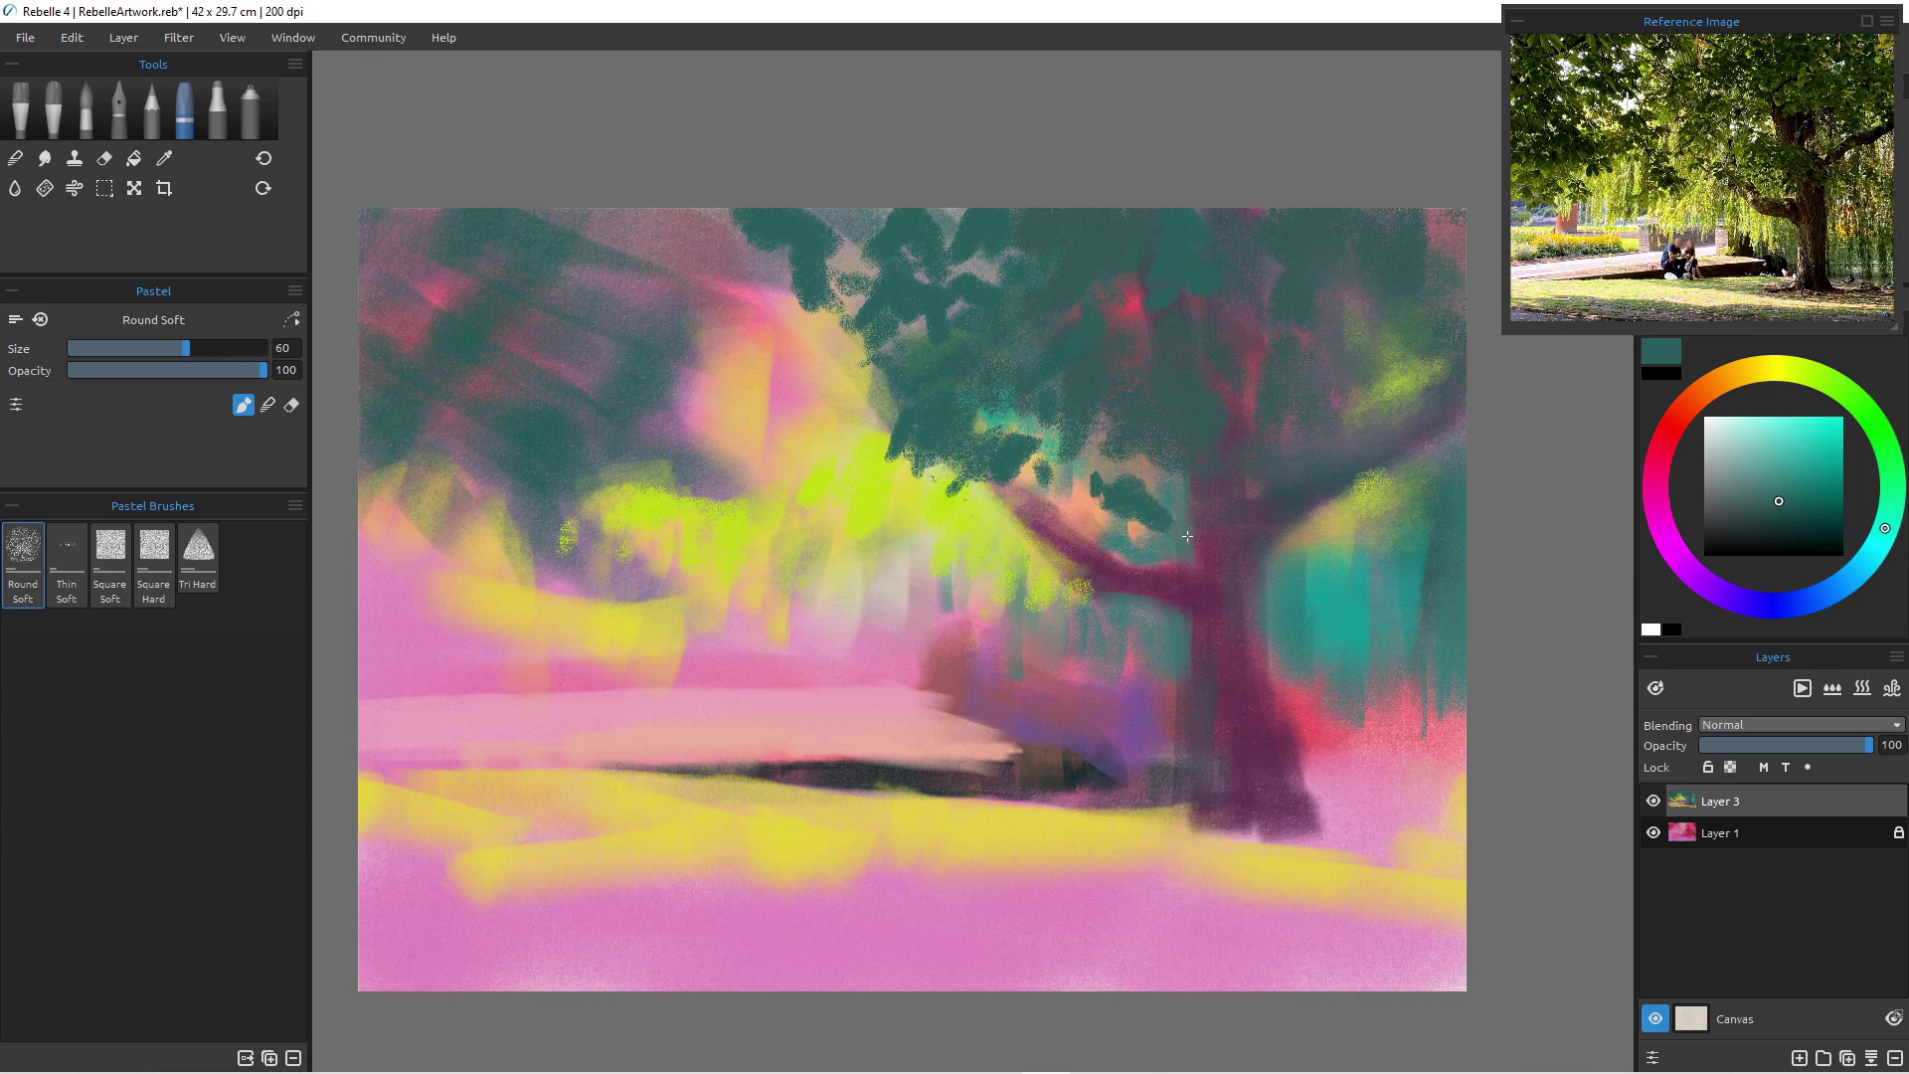
mouse_move(1089, 485)
left_mouse_down()
mouse_move(1051, 484)
mouse_move(1094, 527)
left_mouse_up()
- Enlarge the brush and dab dark teal over the yellow-green patch above the right branch
key("bracketright")
key("bracketright")
key("bracketright")
key("bracketright")
mouse_move(1360, 433)
left_mouse_down()
mouse_move(1395, 456)
mouse_move(1444, 461)
mouse_move(1384, 406)
left_mouse_up()
- Choose a lighter teal and dab small leaf marks beside the yellow-green patch above the right branch at size 35
left_click(1775, 465)
key("bracketleft")
key("bracketleft")
key("bracketleft")
key("bracketleft")
key("bracketleft")
key("bracketleft")
key("bracketleft")
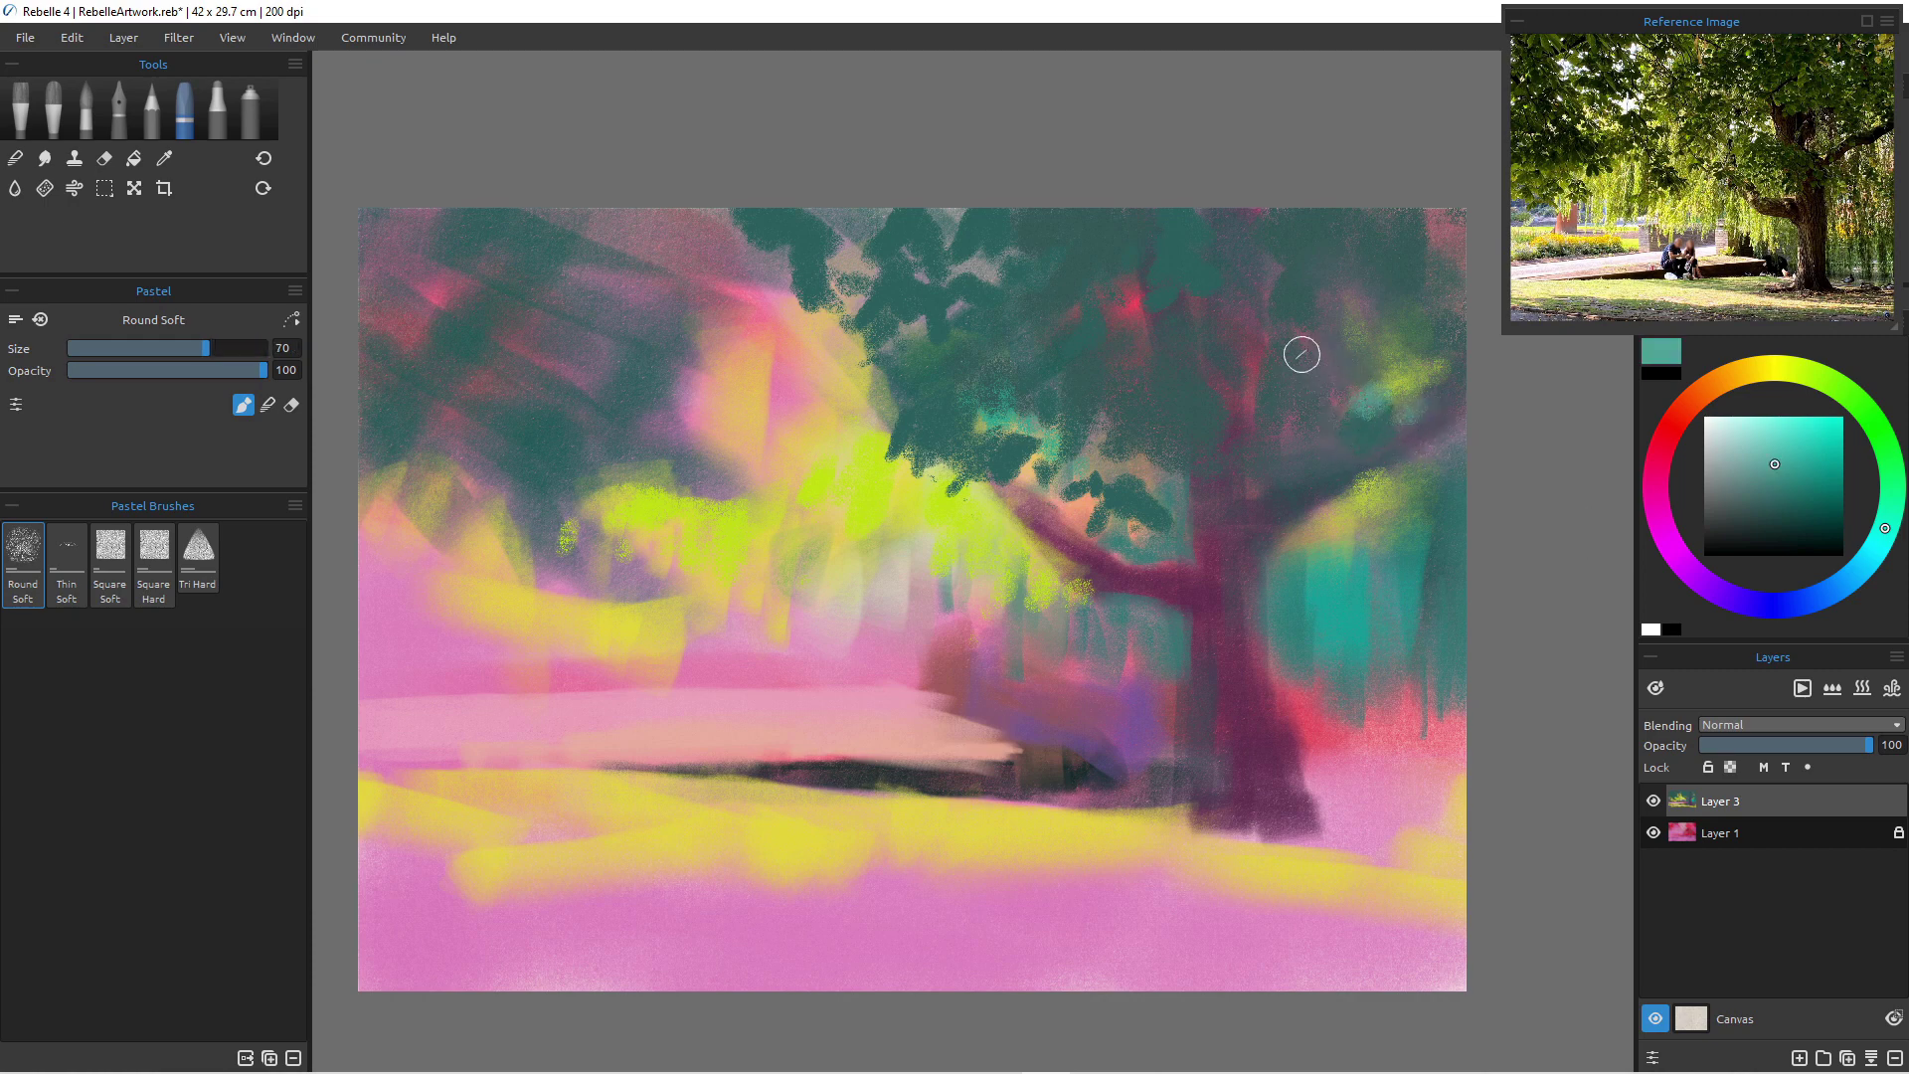
key("bracketright")
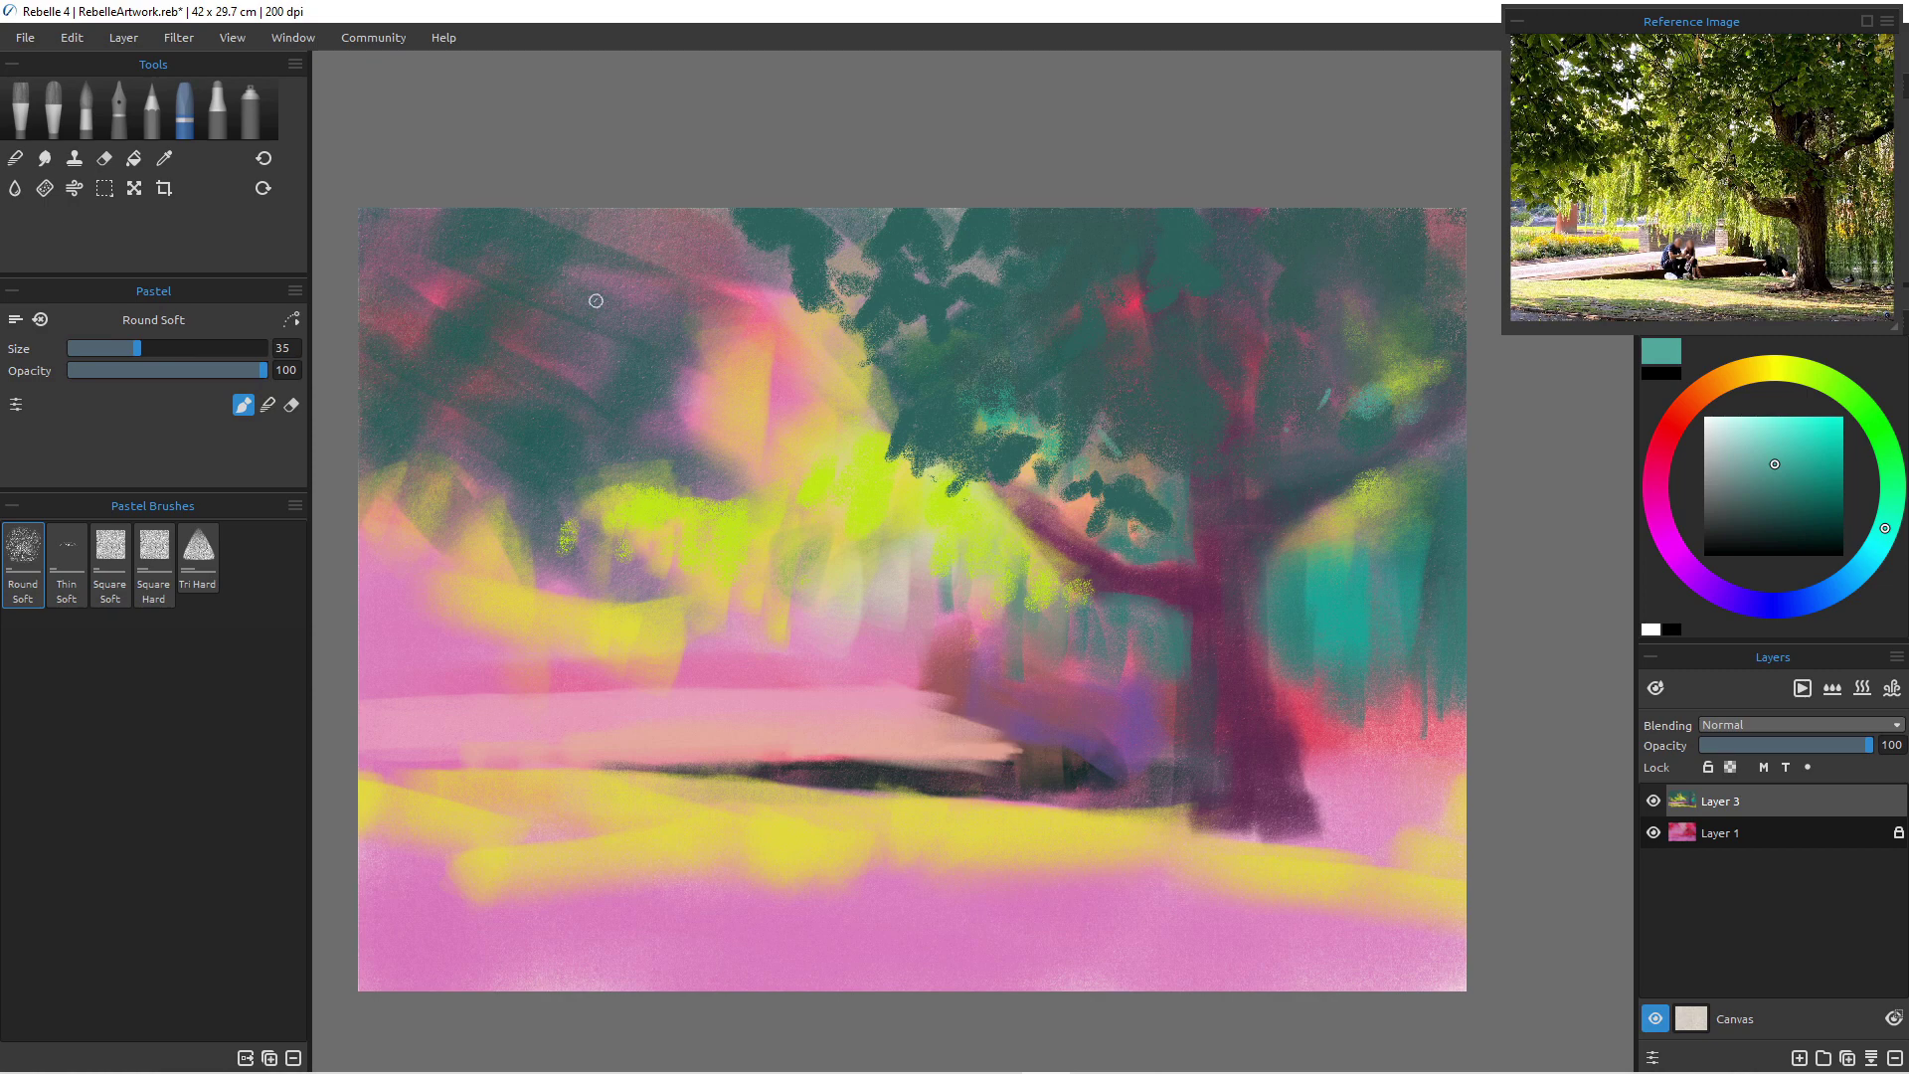
- Sample the left tree's muted teal and dab leaf clusters along the right edge of its canopy at size 80
key("bracketright")
key("bracketright")
key("bracketright")
key("bracketright")
key("bracketright")
key("bracketright")
key("bracketright")
key("bracketright")
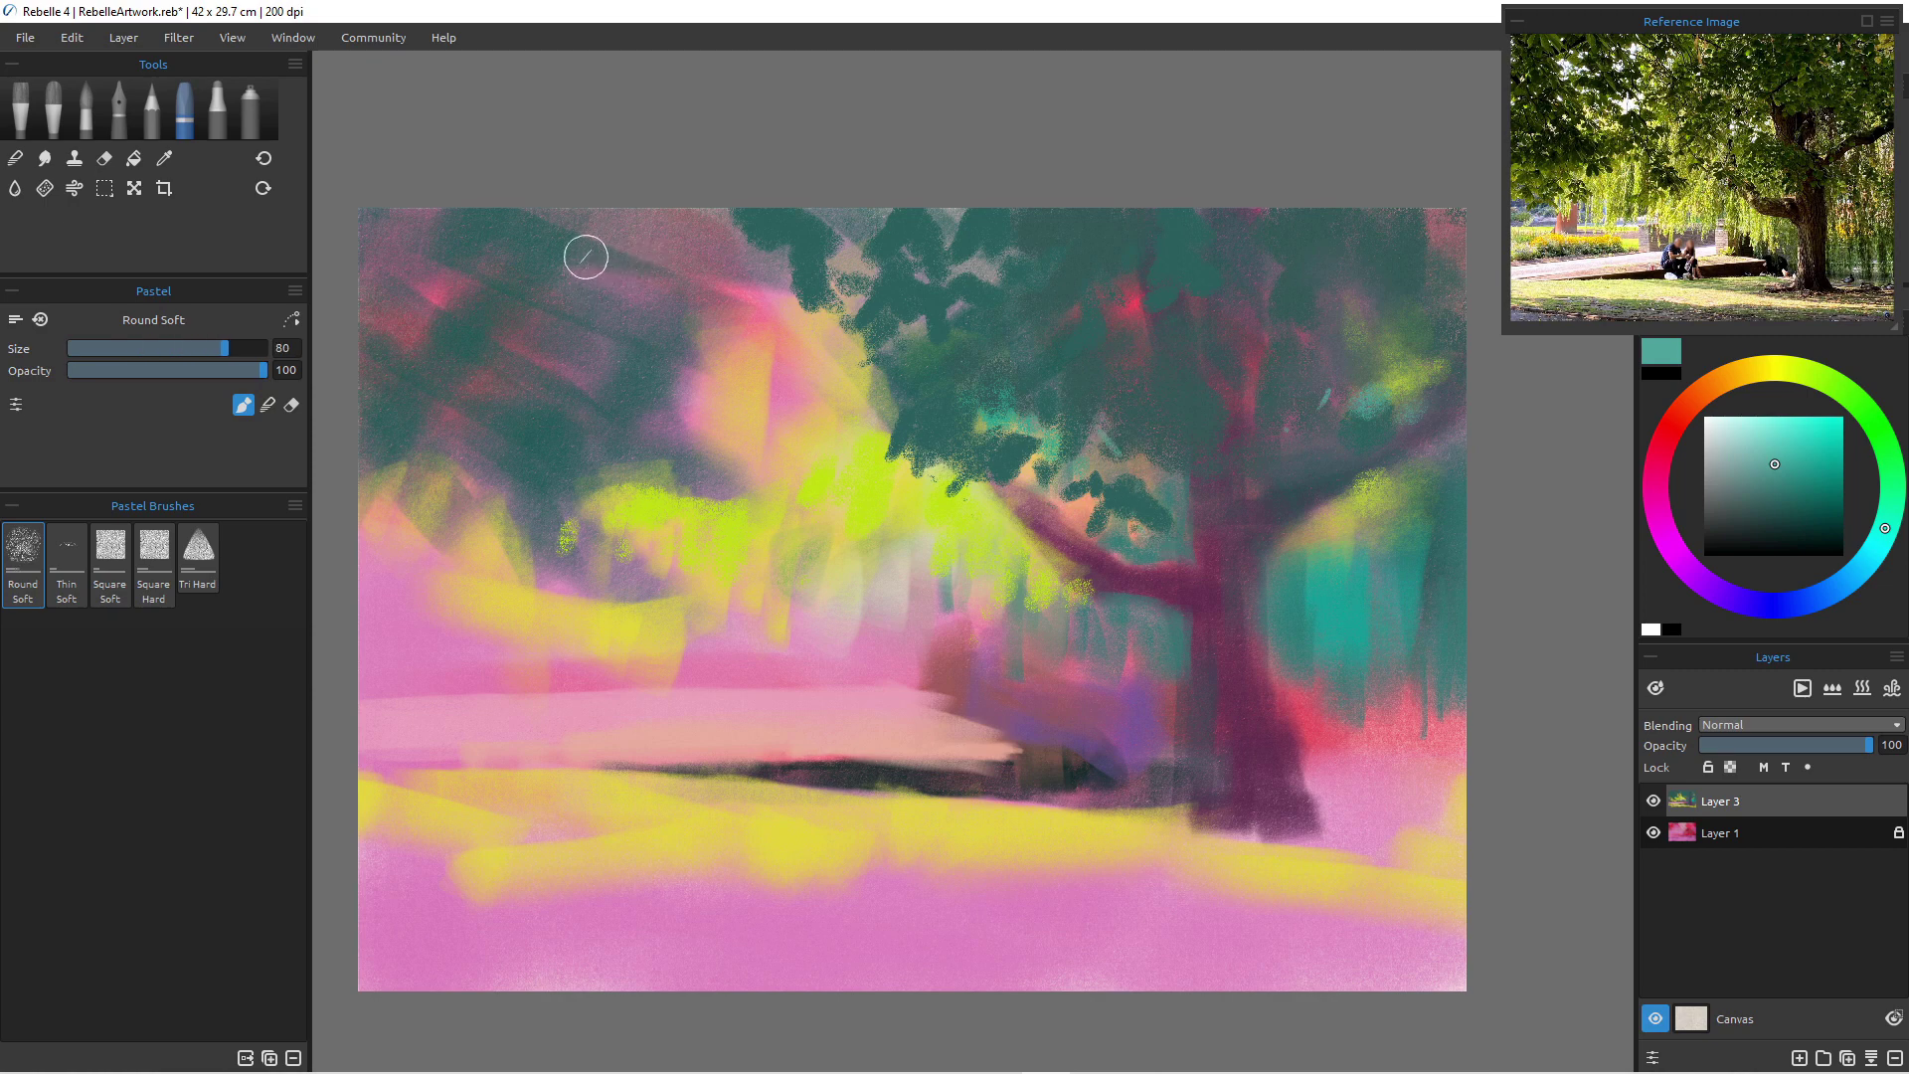
mouse_move(580, 251)
left_mouse_down()
mouse_move(635, 254)
mouse_move(540, 245)
mouse_move(656, 276)
mouse_move(564, 229)
mouse_move(643, 283)
mouse_move(613, 289)
mouse_move(626, 271)
mouse_move(676, 325)
mouse_move(698, 318)
mouse_move(649, 279)
mouse_move(648, 211)
mouse_move(703, 264)
mouse_move(636, 253)
mouse_move(713, 315)
mouse_move(668, 315)
mouse_move(710, 363)
mouse_move(735, 332)
mouse_move(809, 419)
mouse_move(800, 363)
left_mouse_up()
left_click(545, 249, "alt")
key("bracketleft")
key("bracketleft")
key("bracketright")
key("bracketright")
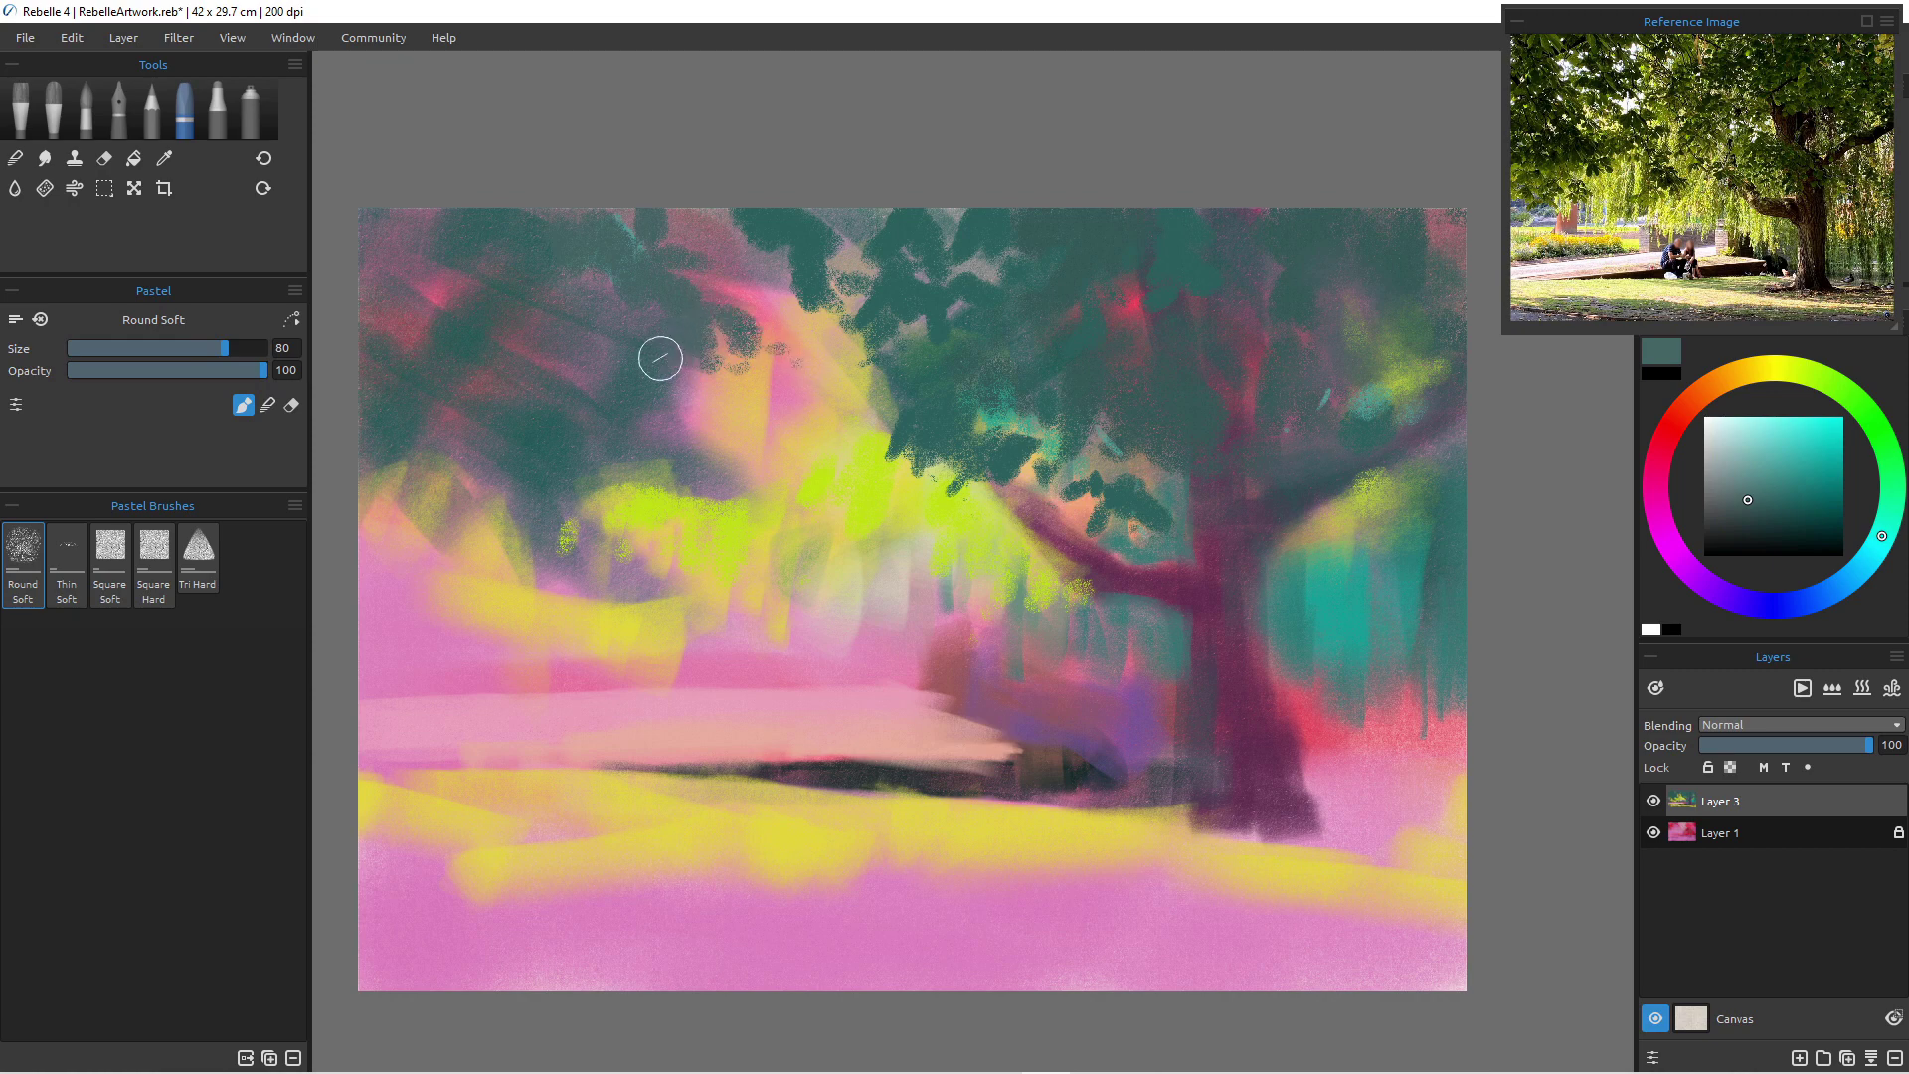
- Paint leaf sprigs hanging over the yellow area from the left canopy's lower-right edge, reducing the brush to size 45
mouse_move(640, 302)
left_mouse_down()
mouse_move(725, 439)
mouse_move(703, 392)
mouse_move(647, 414)
mouse_move(745, 423)
mouse_move(756, 459)
mouse_move(711, 463)
mouse_move(781, 428)
mouse_move(702, 492)
mouse_move(774, 515)
left_mouse_up()
key("bracketright")
key("bracketleft")
key("bracketleft")
key("bracketleft")
key("bracketleft")
key("bracketleft")
mouse_move(700, 485)
left_mouse_down()
mouse_move(706, 517)
mouse_move(690, 515)
left_mouse_up()
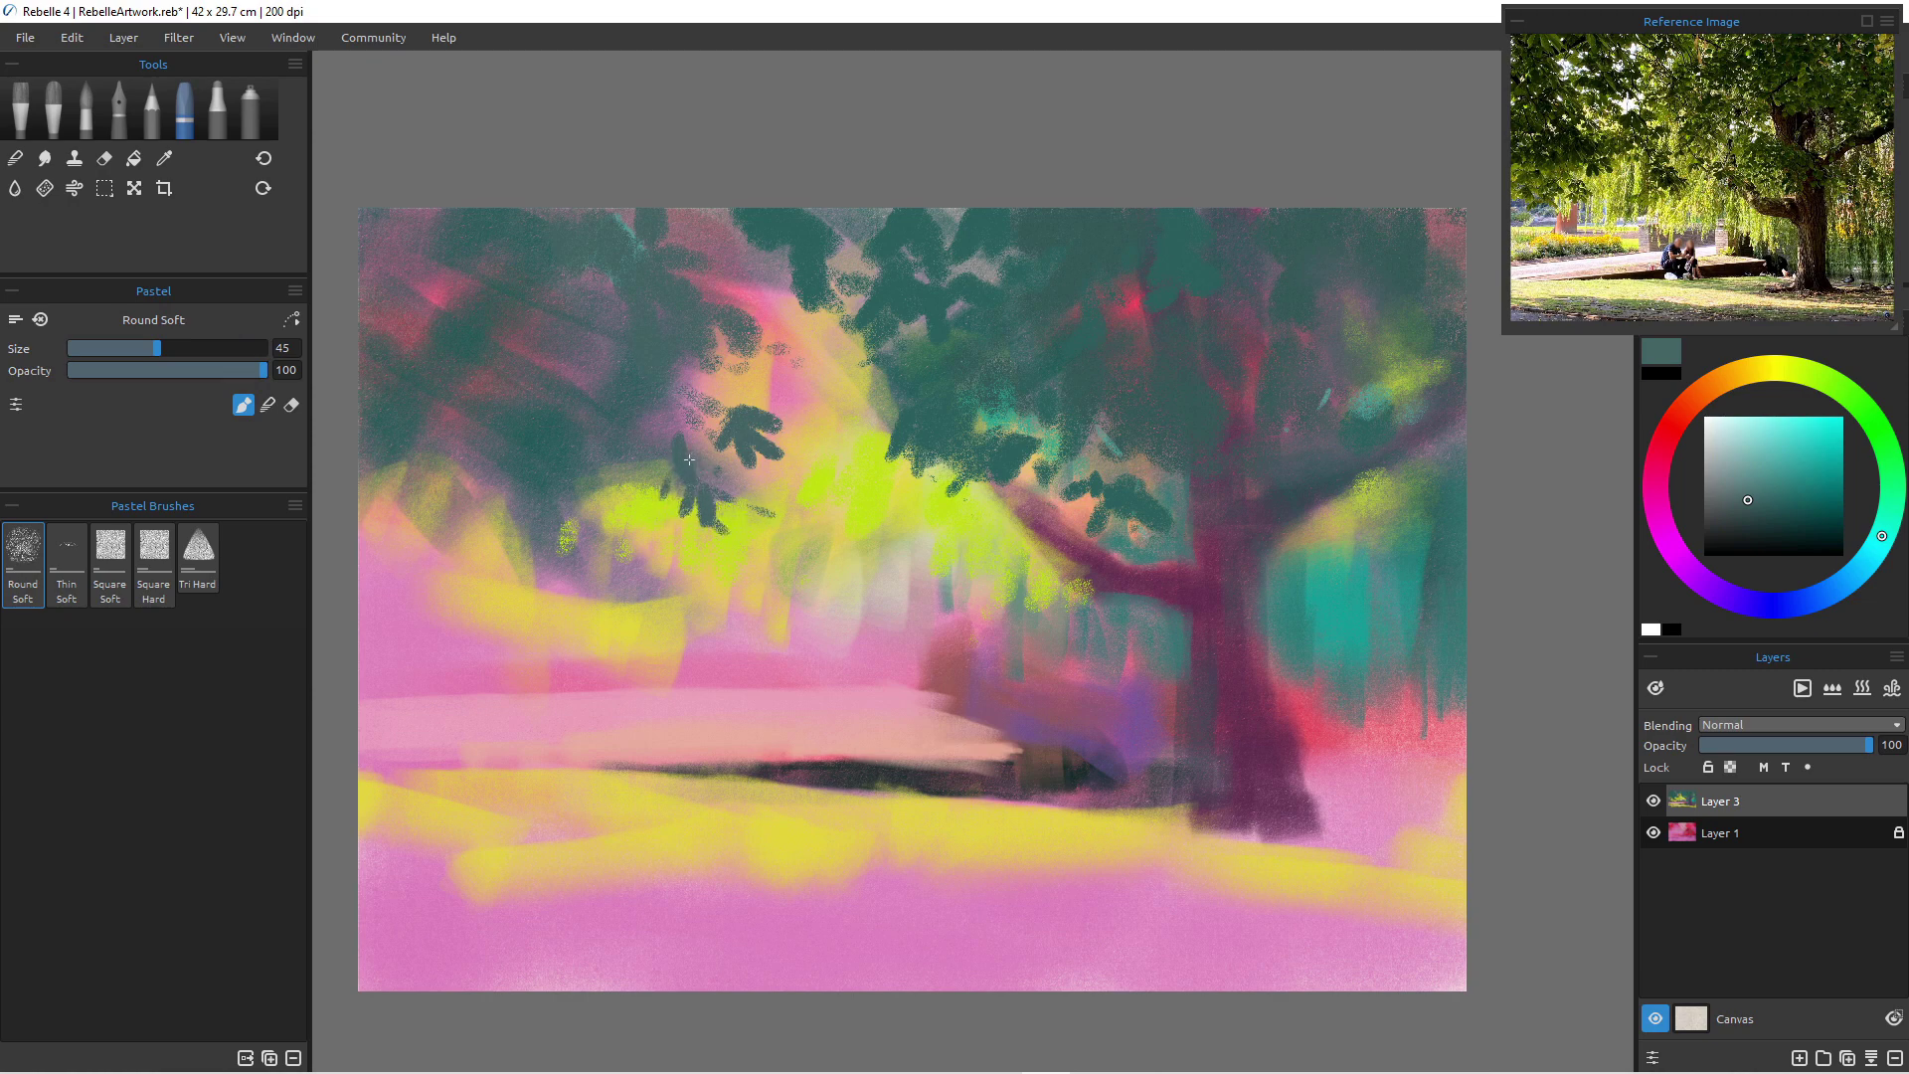
mouse_move(728, 538)
left_mouse_down()
mouse_move(780, 565)
mouse_move(742, 573)
left_mouse_up()
- Paint larger muted teal leaves hanging along the left canopy's bottom edge, enlarging the brush up to size 90
key("]")
key("]")
key("]")
key("]")
key("]")
key("]")
key("]")
key("]")
key("]")
key("]")
key("]")
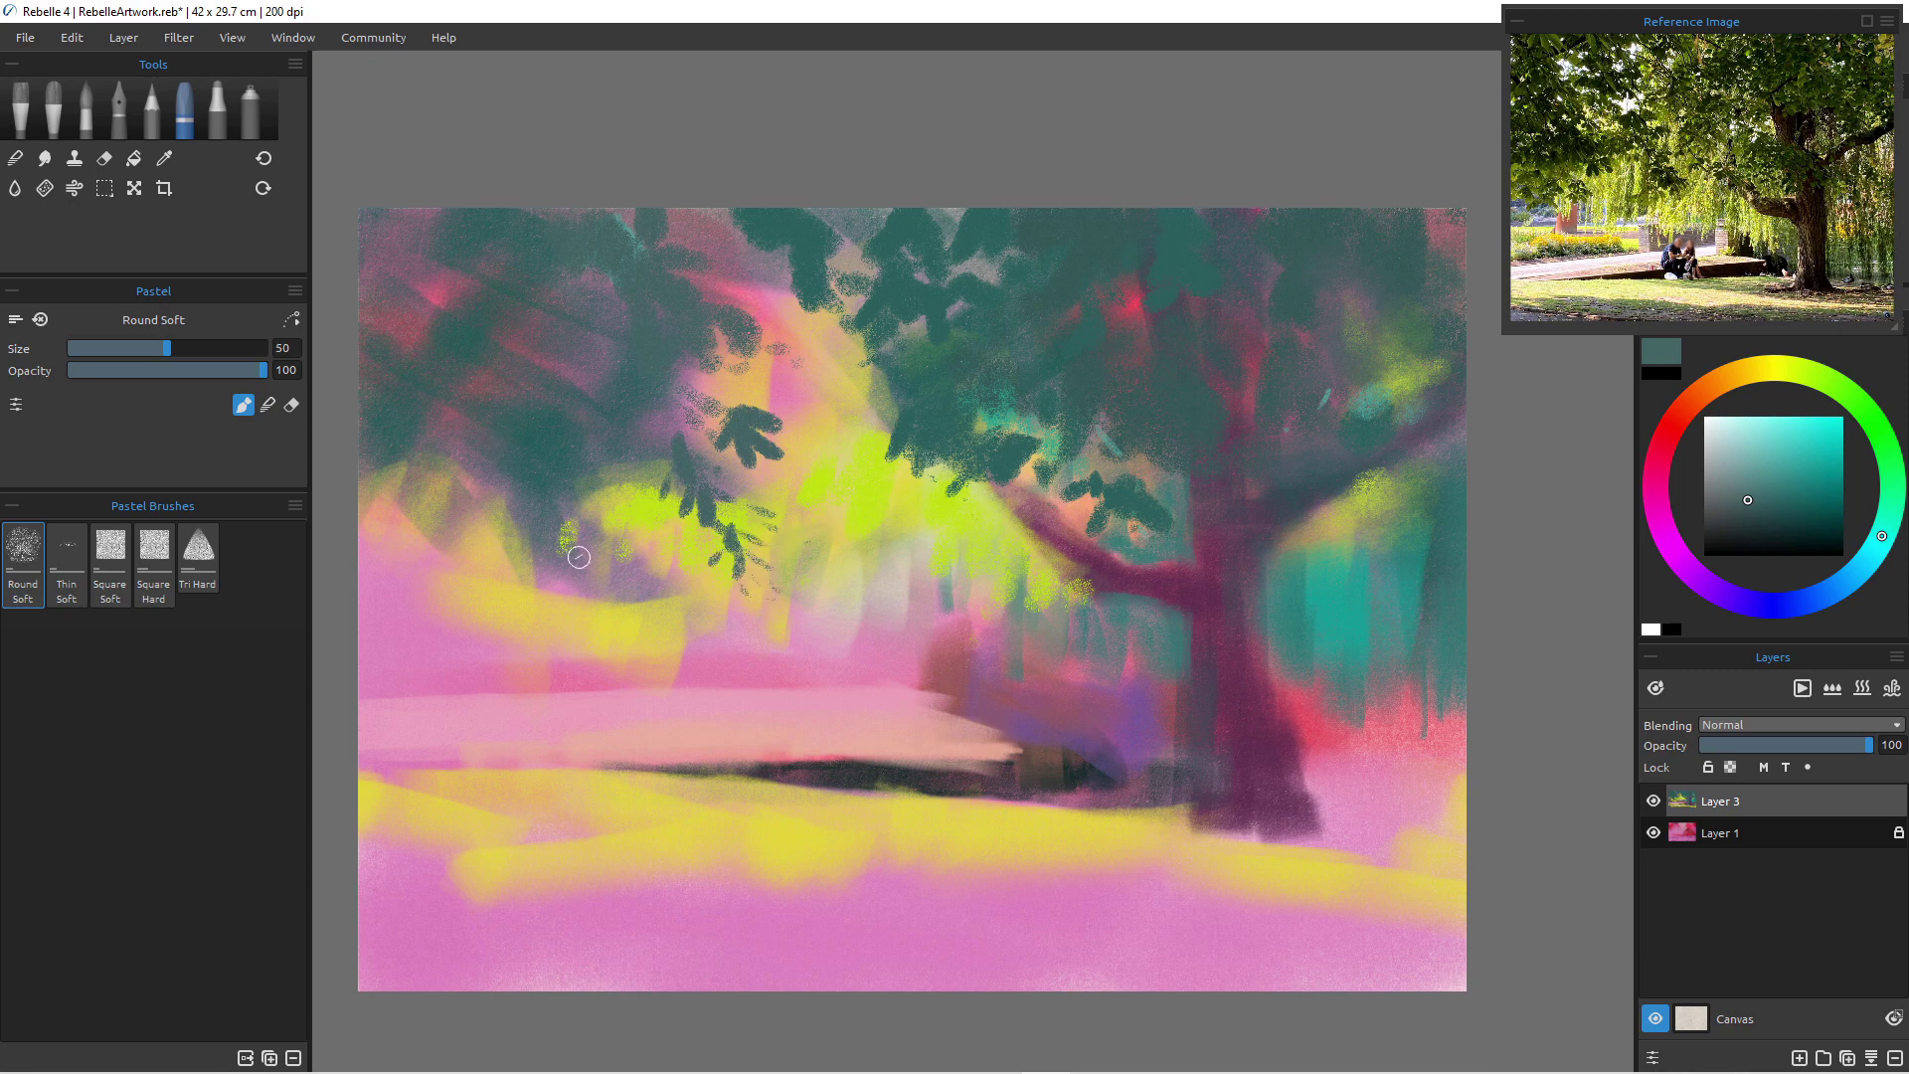
mouse_move(588, 505)
left_mouse_down()
mouse_move(555, 600)
mouse_move(572, 579)
mouse_move(584, 601)
mouse_move(587, 551)
mouse_move(631, 540)
mouse_move(629, 483)
left_mouse_up()
key("bracketleft")
mouse_move(483, 505)
left_mouse_down()
mouse_move(488, 559)
mouse_move(445, 525)
mouse_move(453, 564)
mouse_move(451, 548)
mouse_move(493, 574)
mouse_move(418, 524)
mouse_move(359, 547)
mouse_move(397, 452)
left_mouse_up()
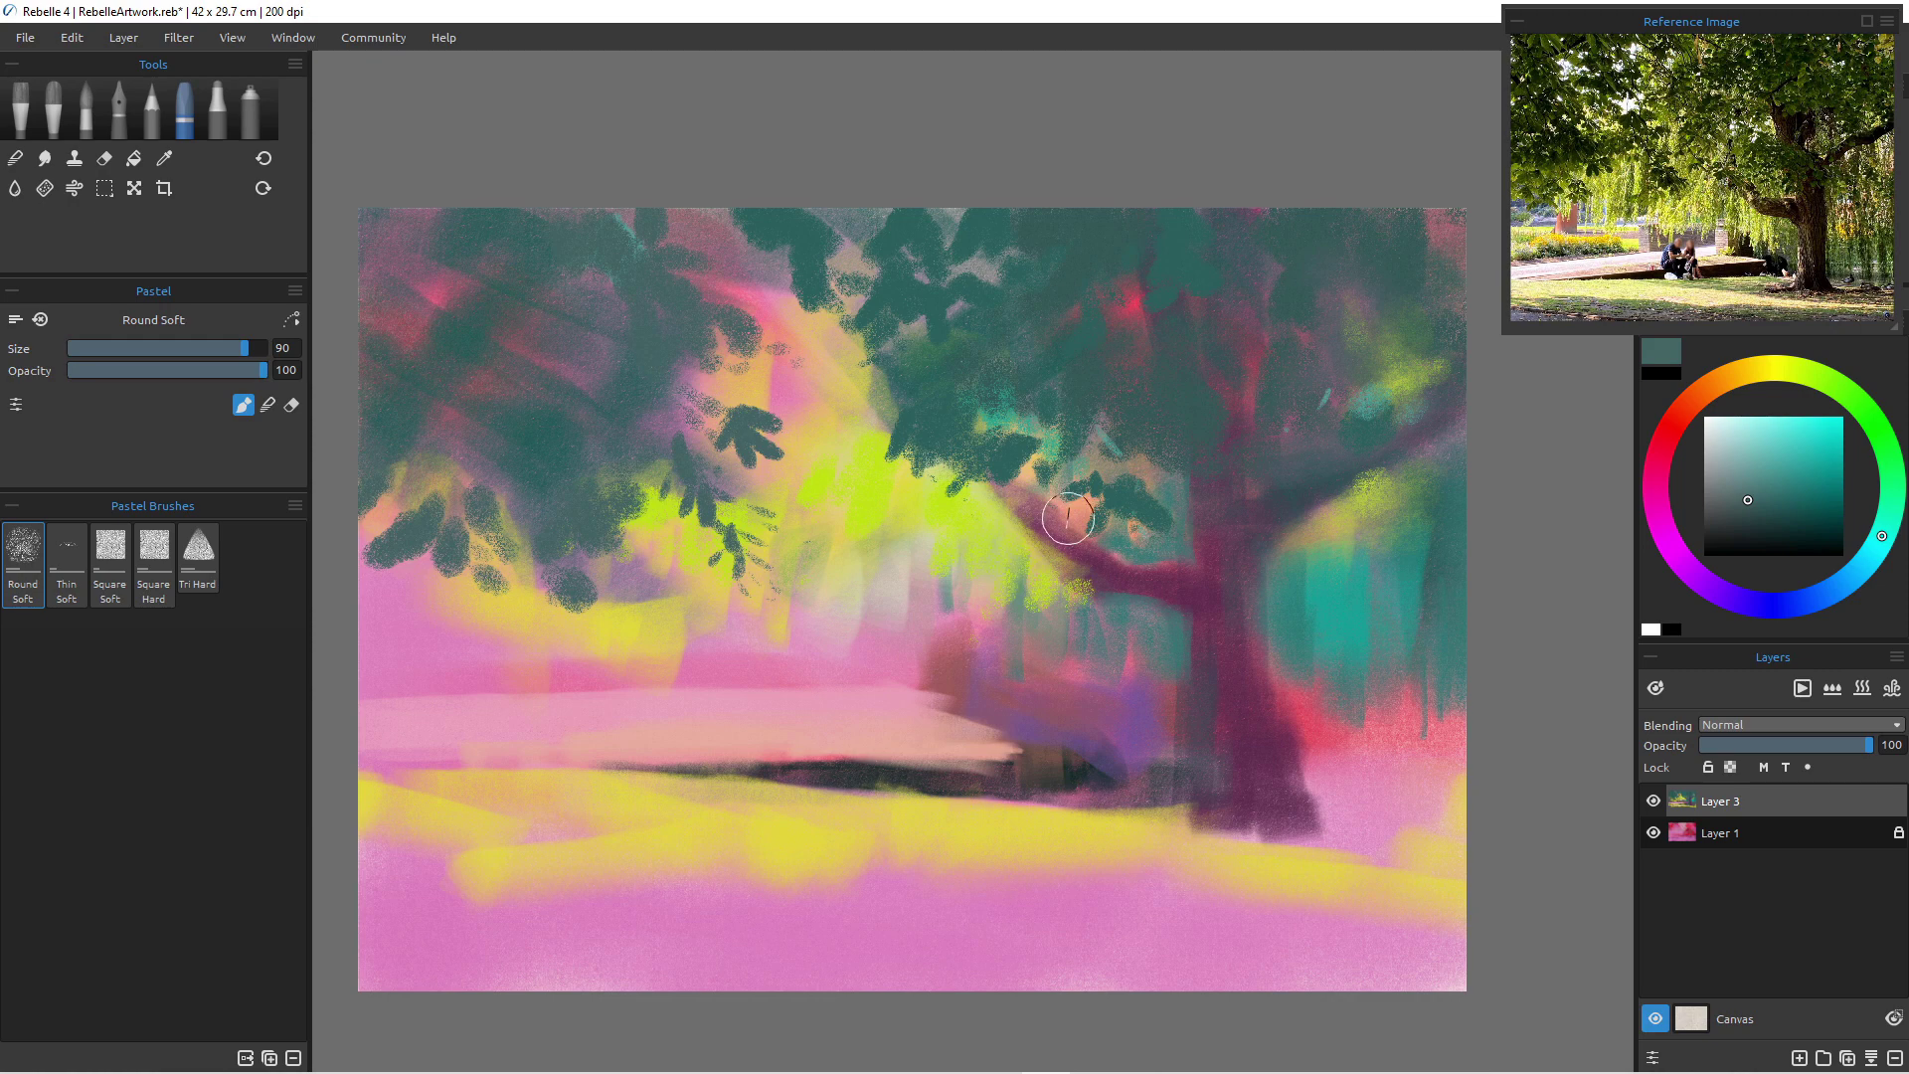
- Choose a light tan color and paint a highlight on the left branch's outer end at size 60
left_click(1714, 384)
left_click_drag(1748, 501, 1765, 446)
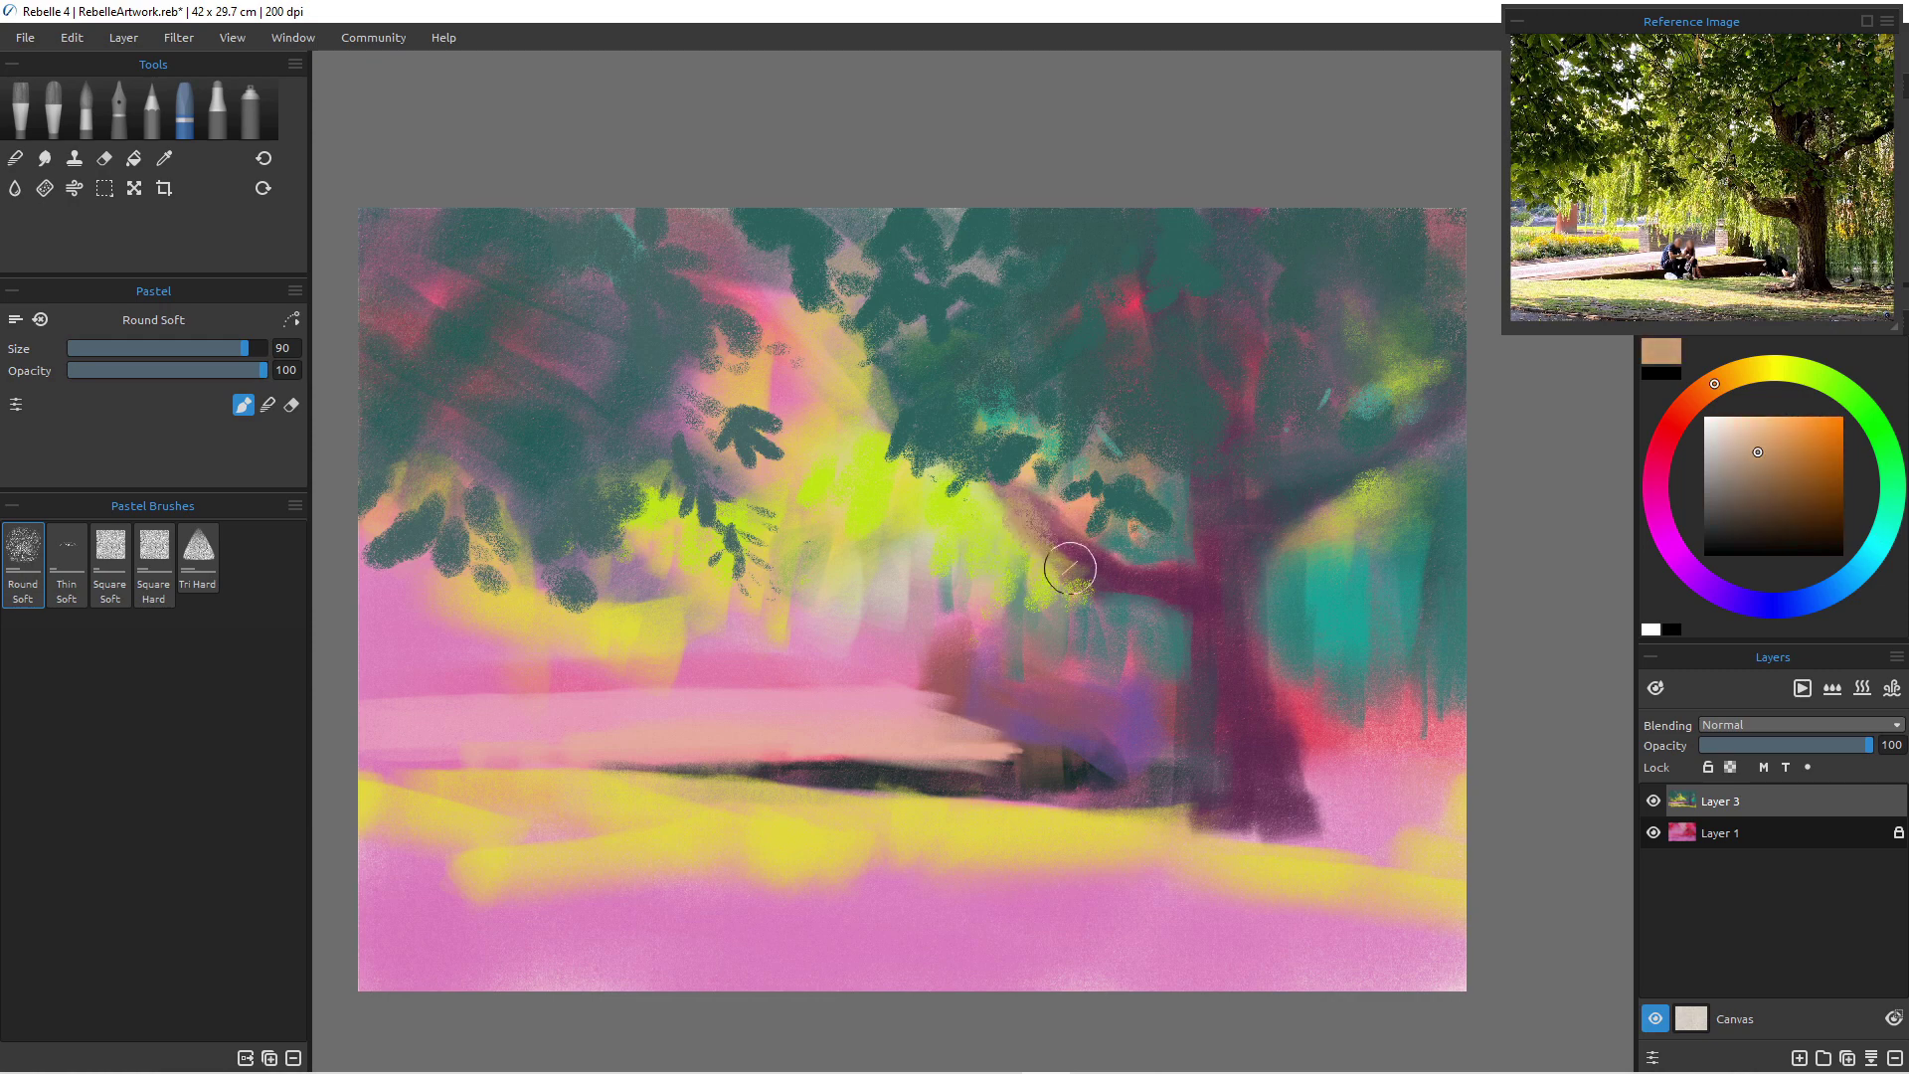
key("]")
key("[")
key("[")
key("bracketleft")
key("bracketleft")
key("bracketleft")
key("bracketleft")
mouse_move(1035, 499)
left_mouse_down()
mouse_move(1086, 549)
mouse_move(1059, 529)
left_mouse_up()
- Lighten the tan to peach and highlight the left branch's top edge and the adjoining trunk edge at size 50
left_click(1750, 431)
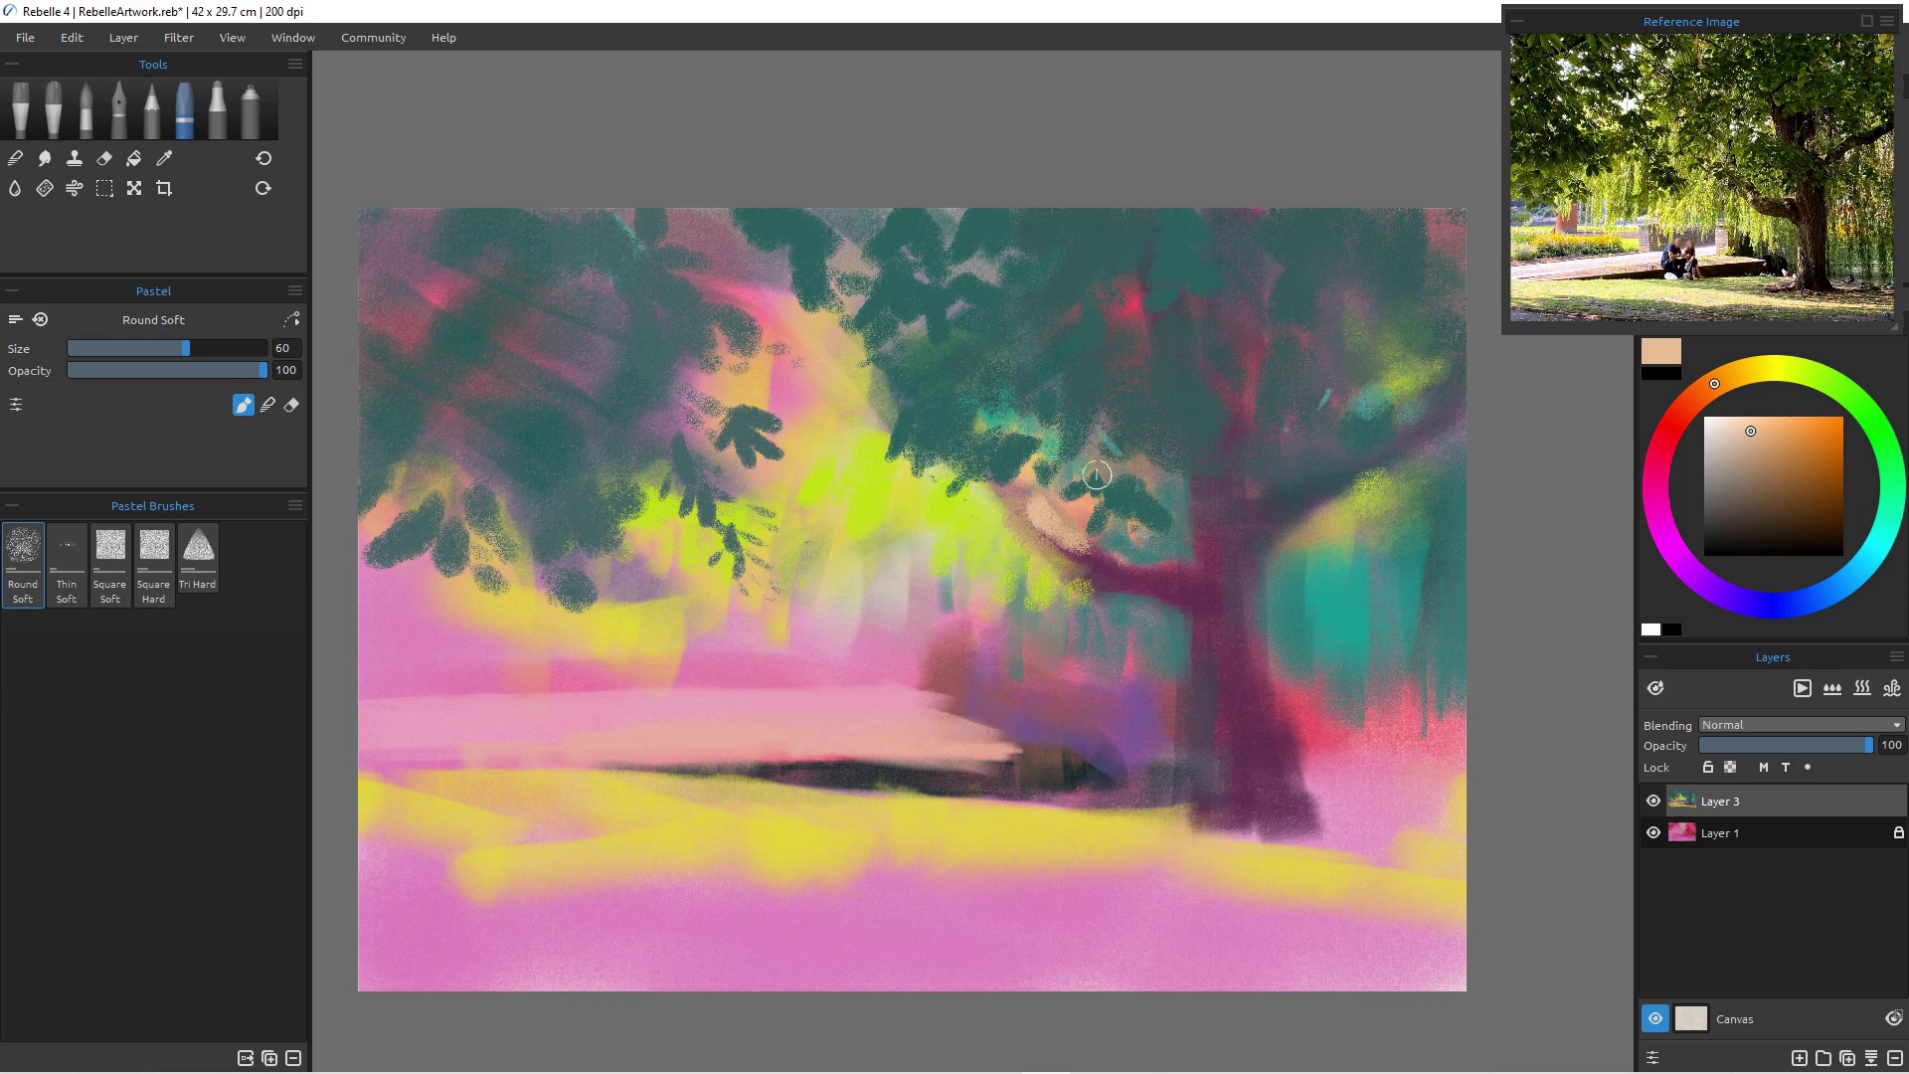
key("bracketleft")
left_click_drag(1187, 561, 1099, 552)
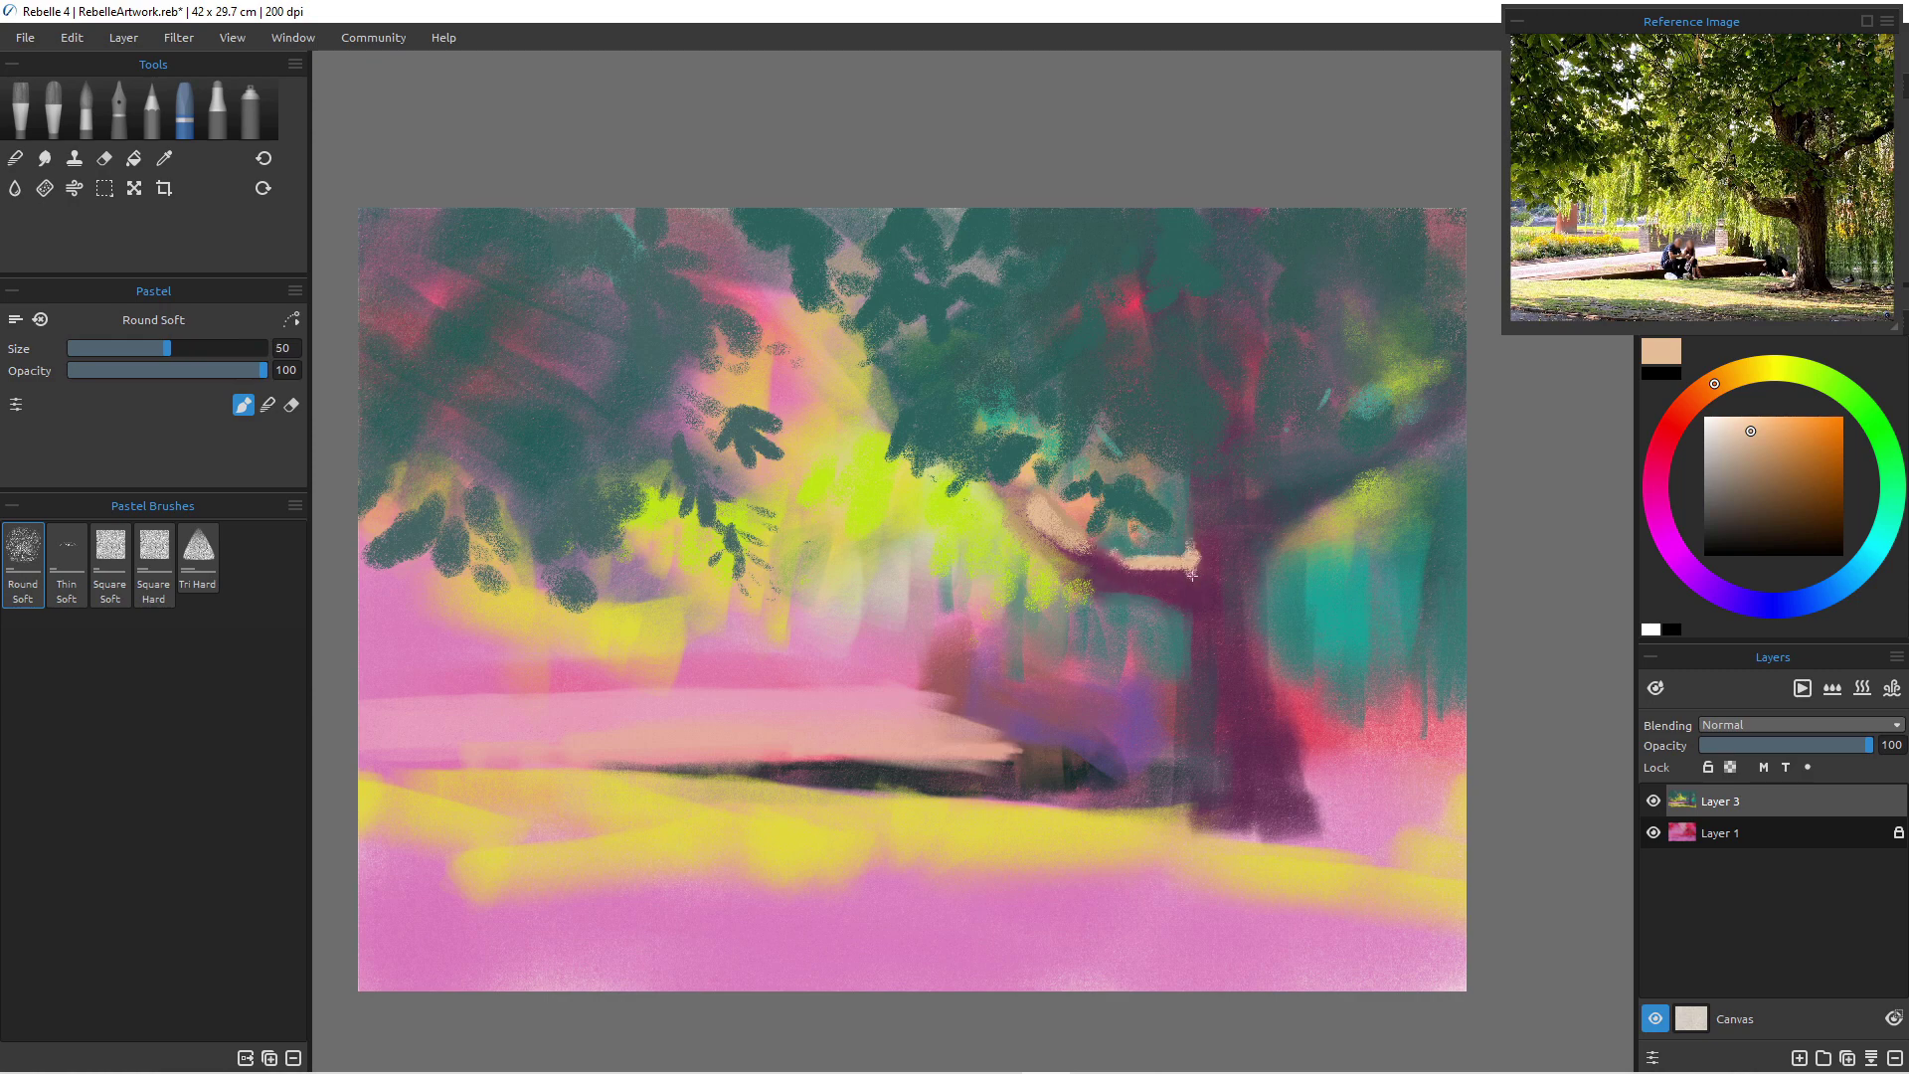
left_click_drag(1193, 505, 1195, 559)
- Stroke grainy peach highlights down the trunk's left side to its base, raising the brush to size 80
key("bracketright")
left_click_drag(1190, 635, 1213, 764)
key("bracketright")
key("bracketright")
key("bracketright")
key("bracketleft")
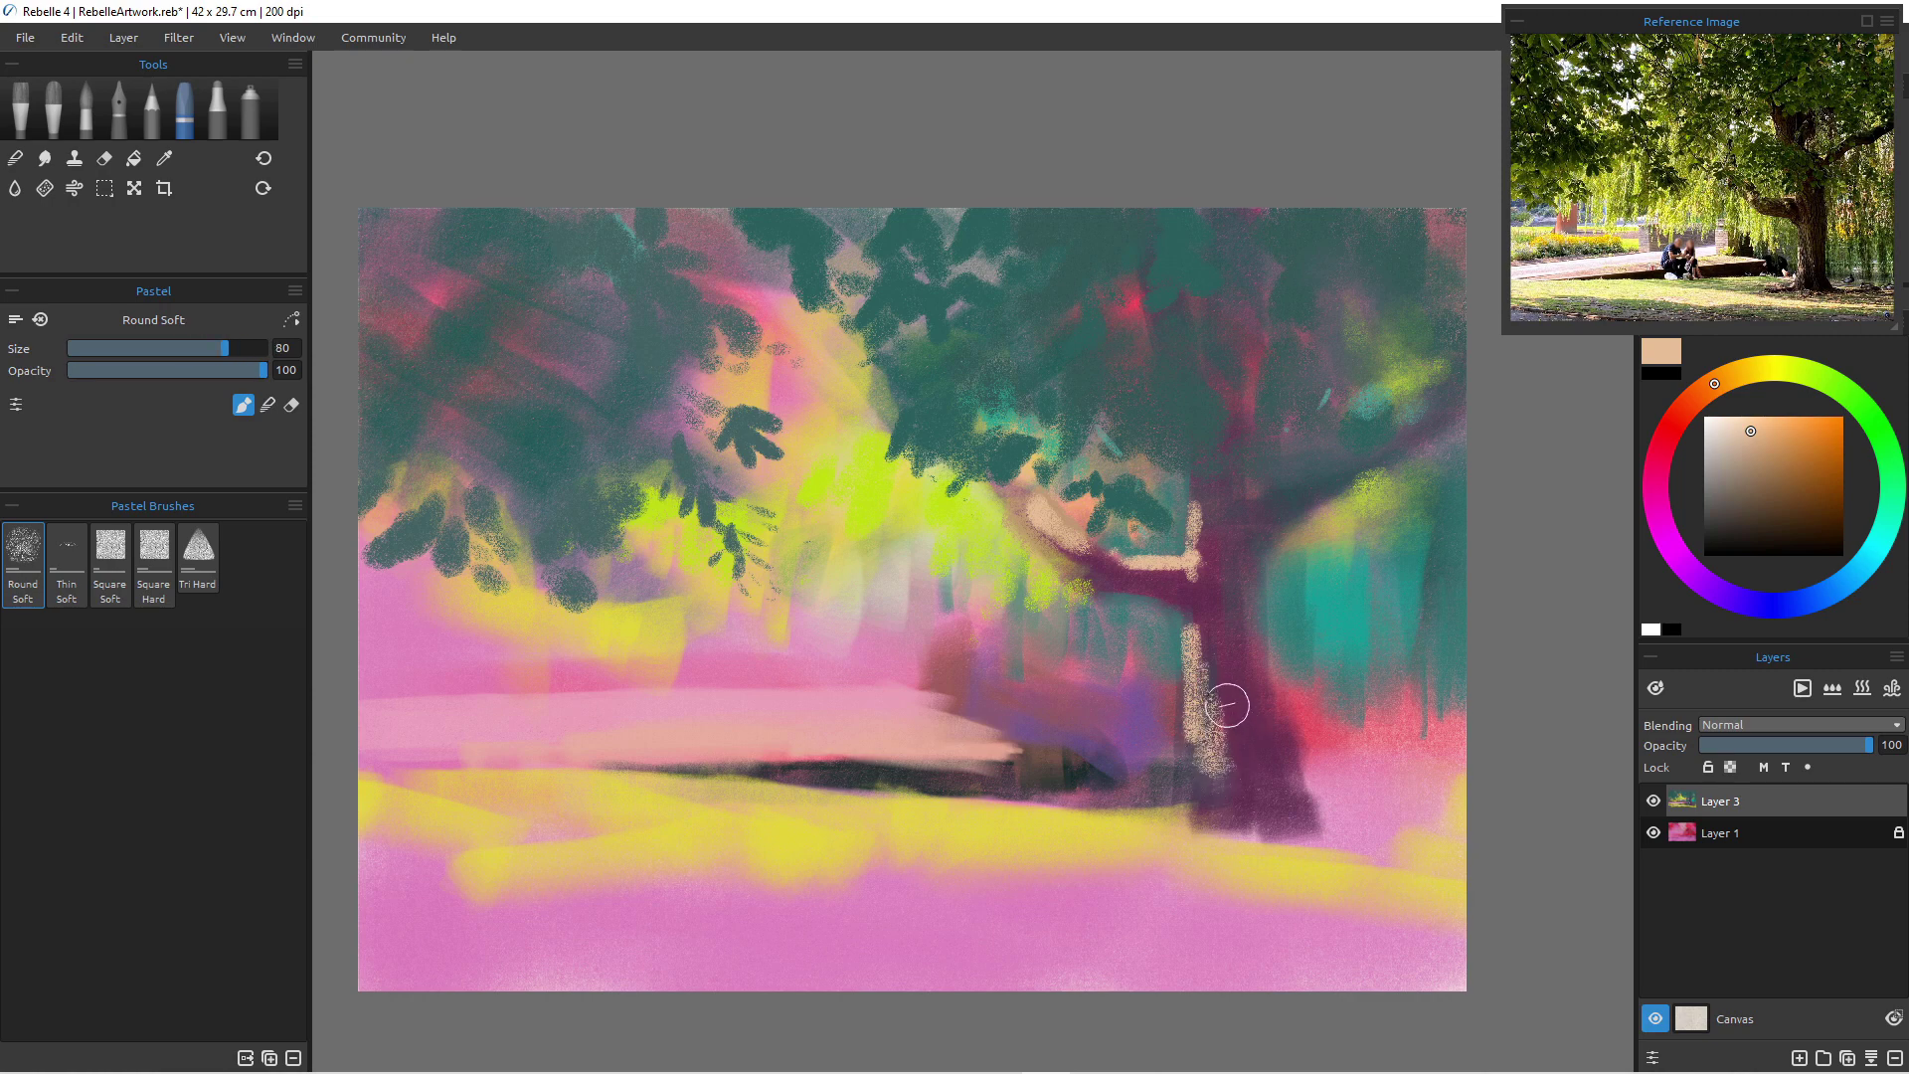
left_click_drag(1219, 594, 1226, 656)
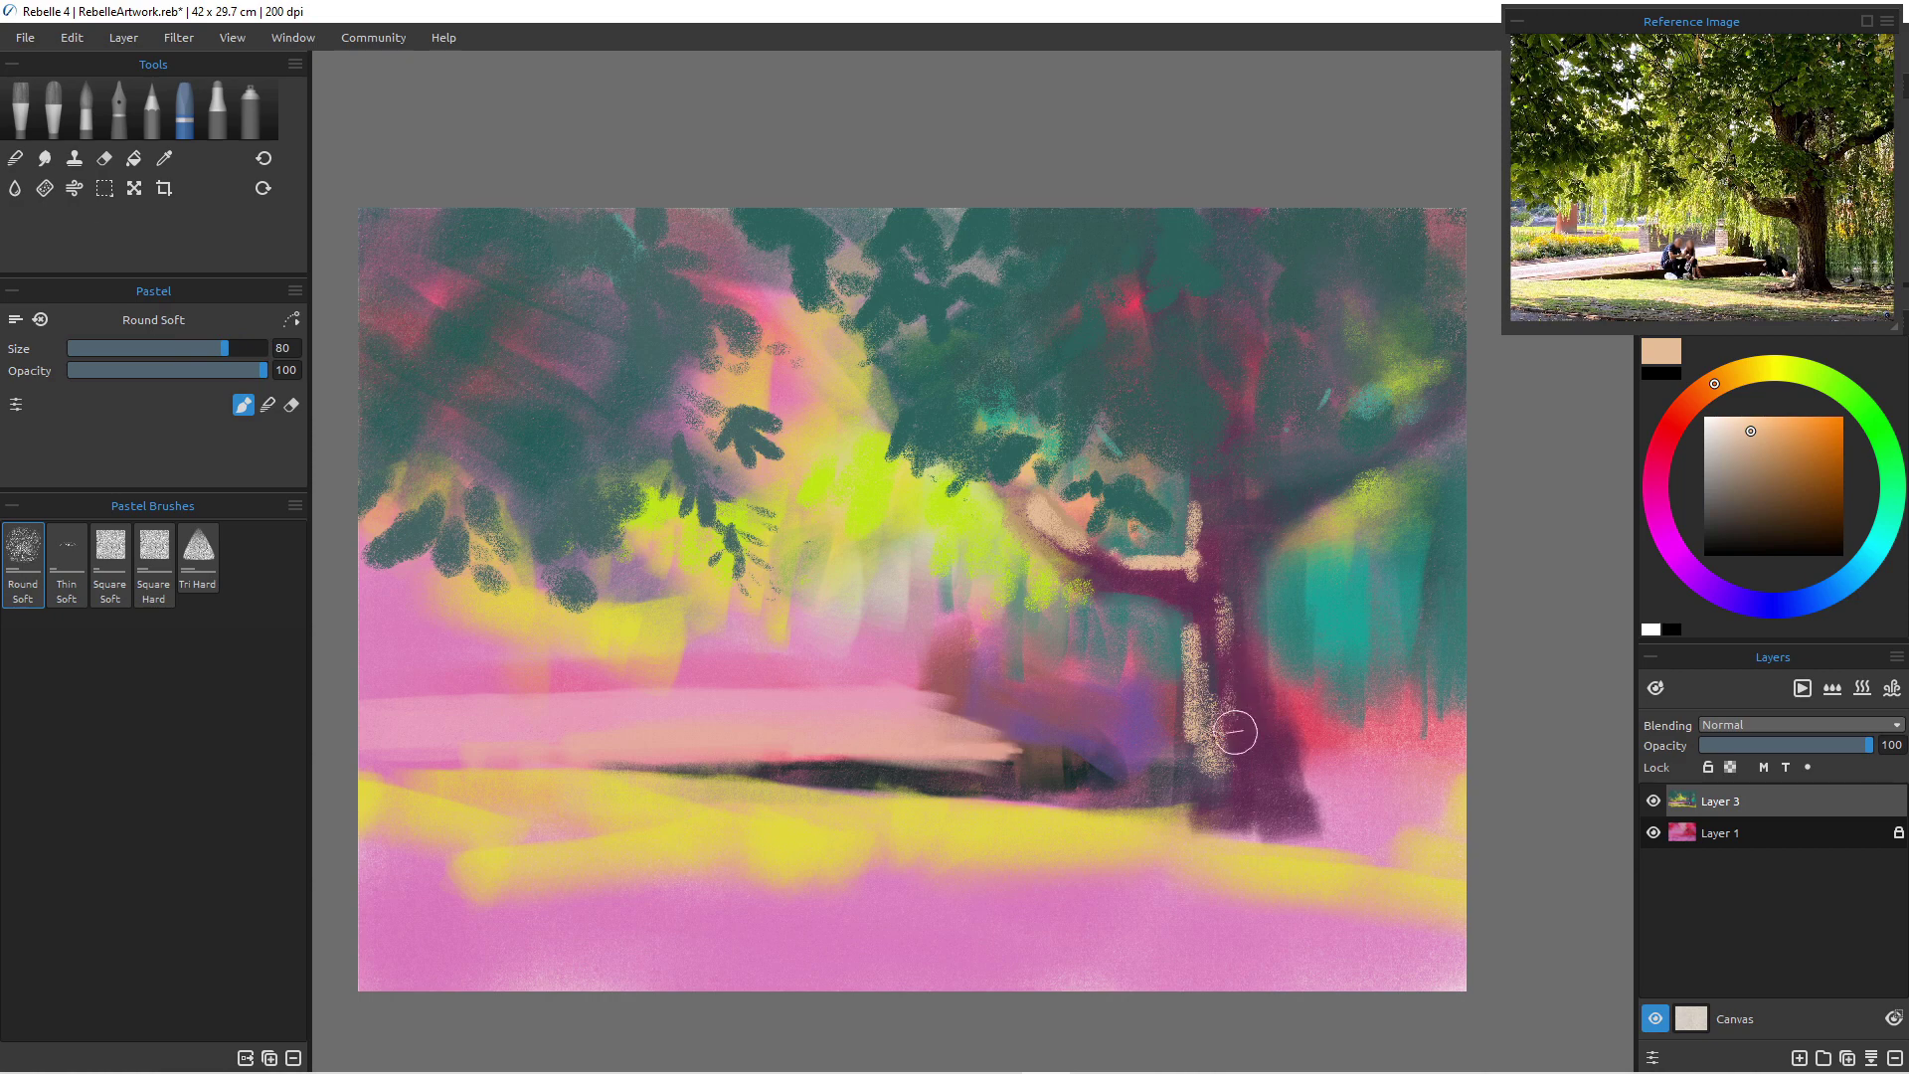
left_click(1244, 790)
- Sample the branch's dark plum and paint it over part of the left branch's peach highlight at size 80
left_click(1151, 556, "alt")
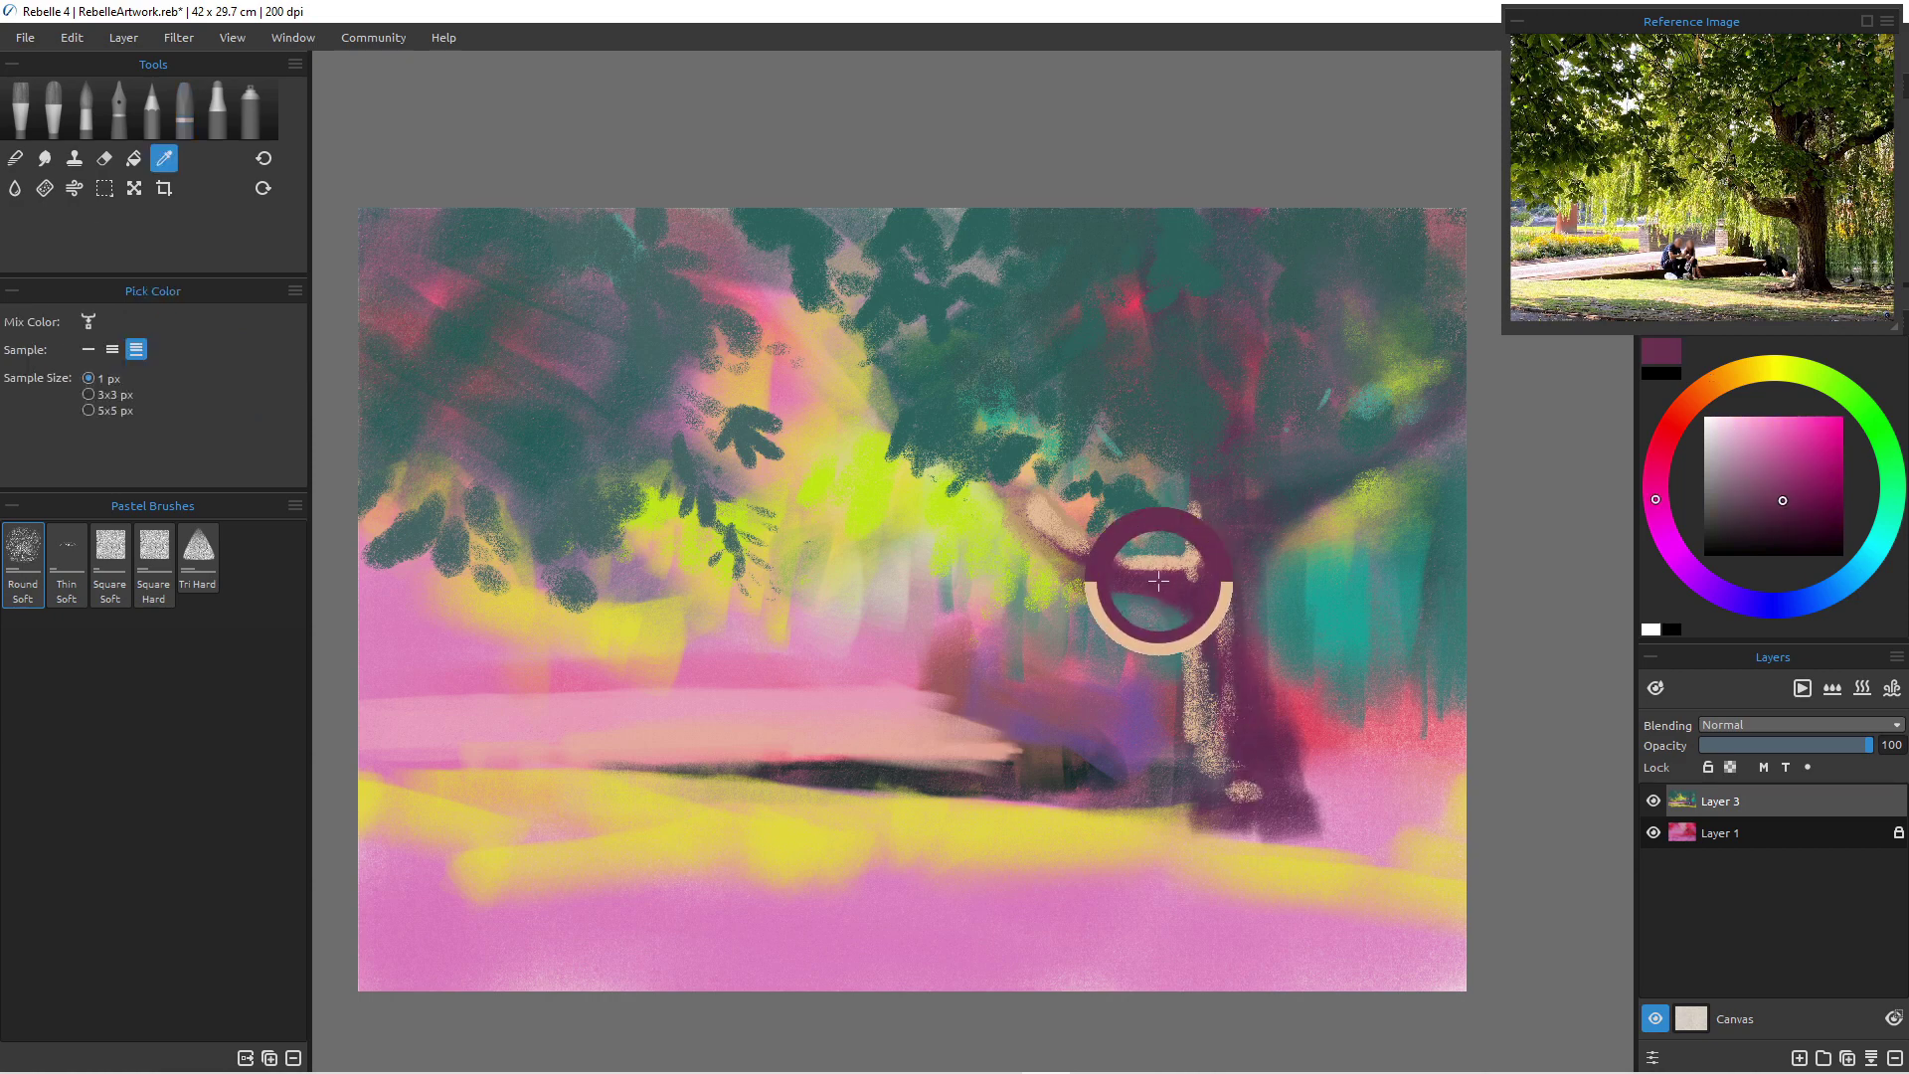
left_click(1151, 572, "alt")
key("ctrl+z")
left_click_drag(1163, 576, 1126, 572)
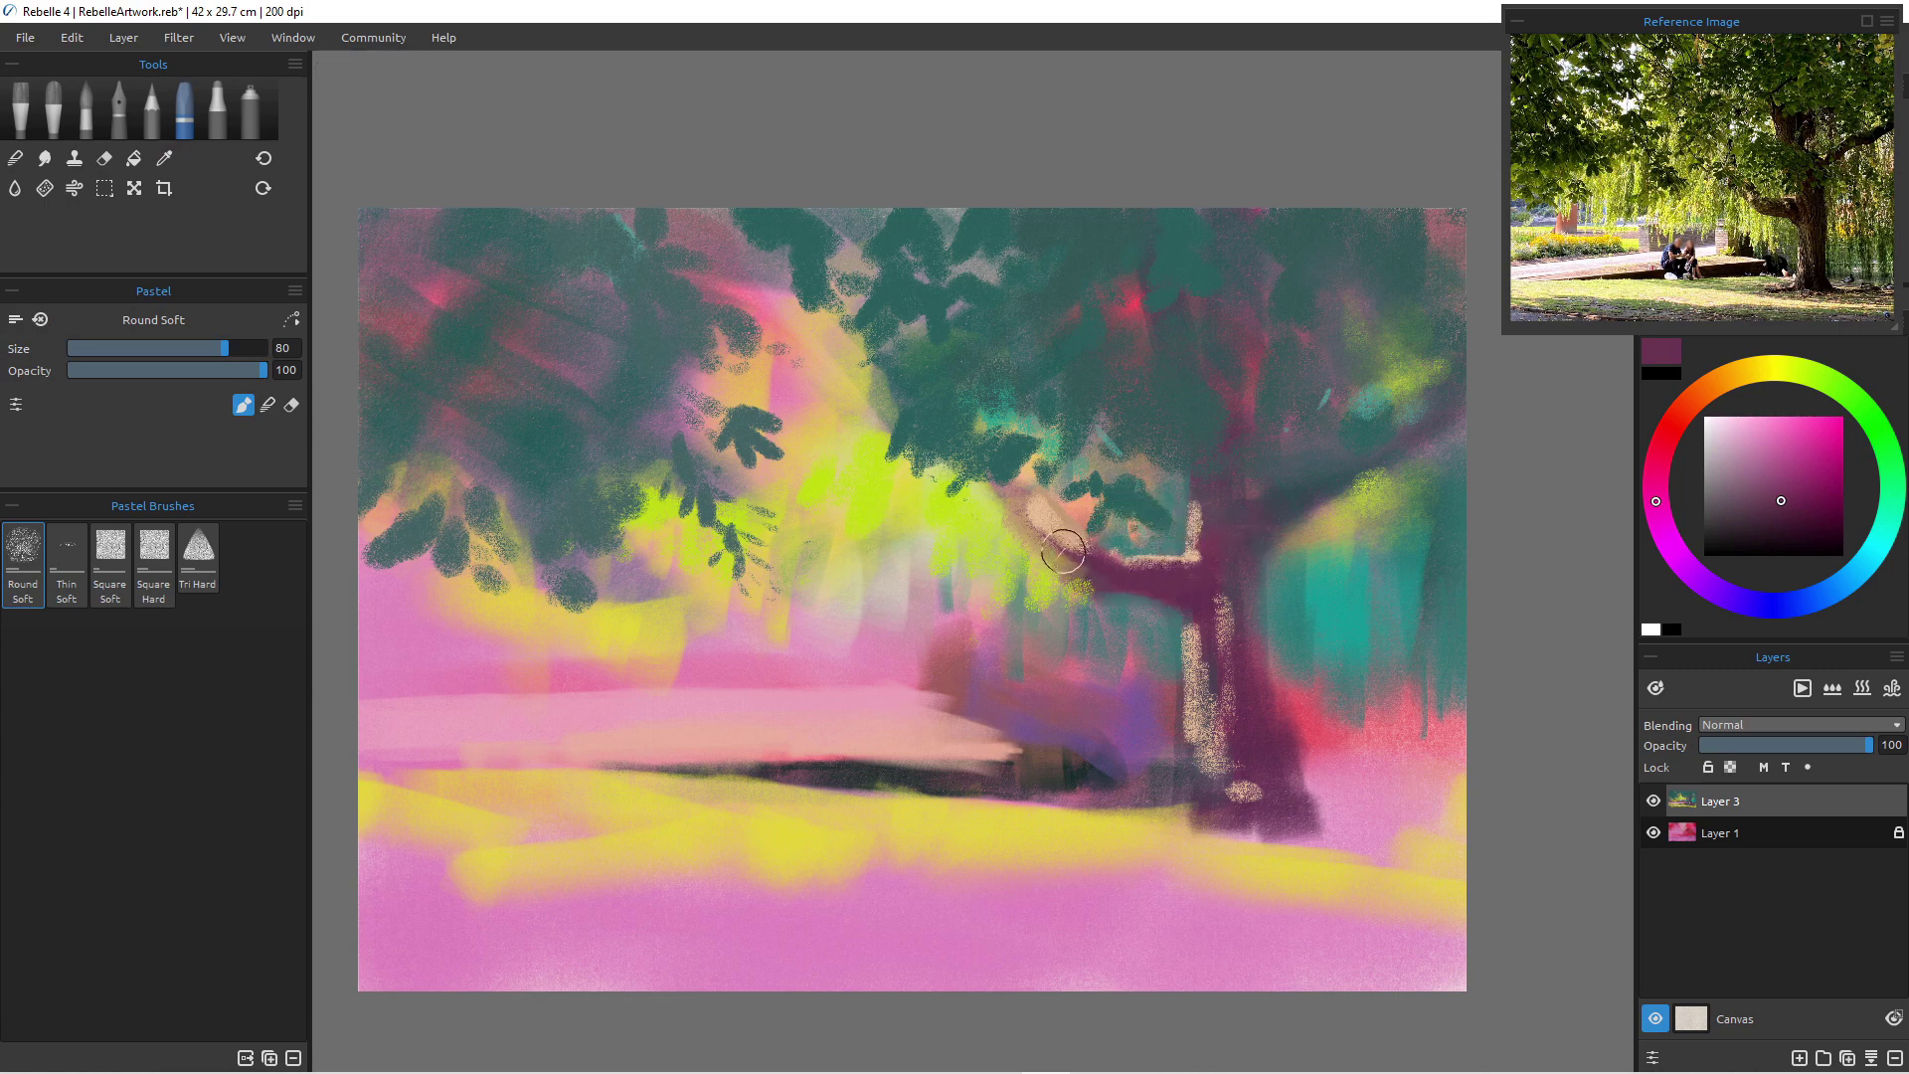
left_click_drag(1065, 554, 1046, 534)
- Add small plum marks on the left branch's tip, its underside and the trunk's highlights at size 35
key("bracketleft")
key("bracketleft")
key("bracketleft")
key("bracketleft")
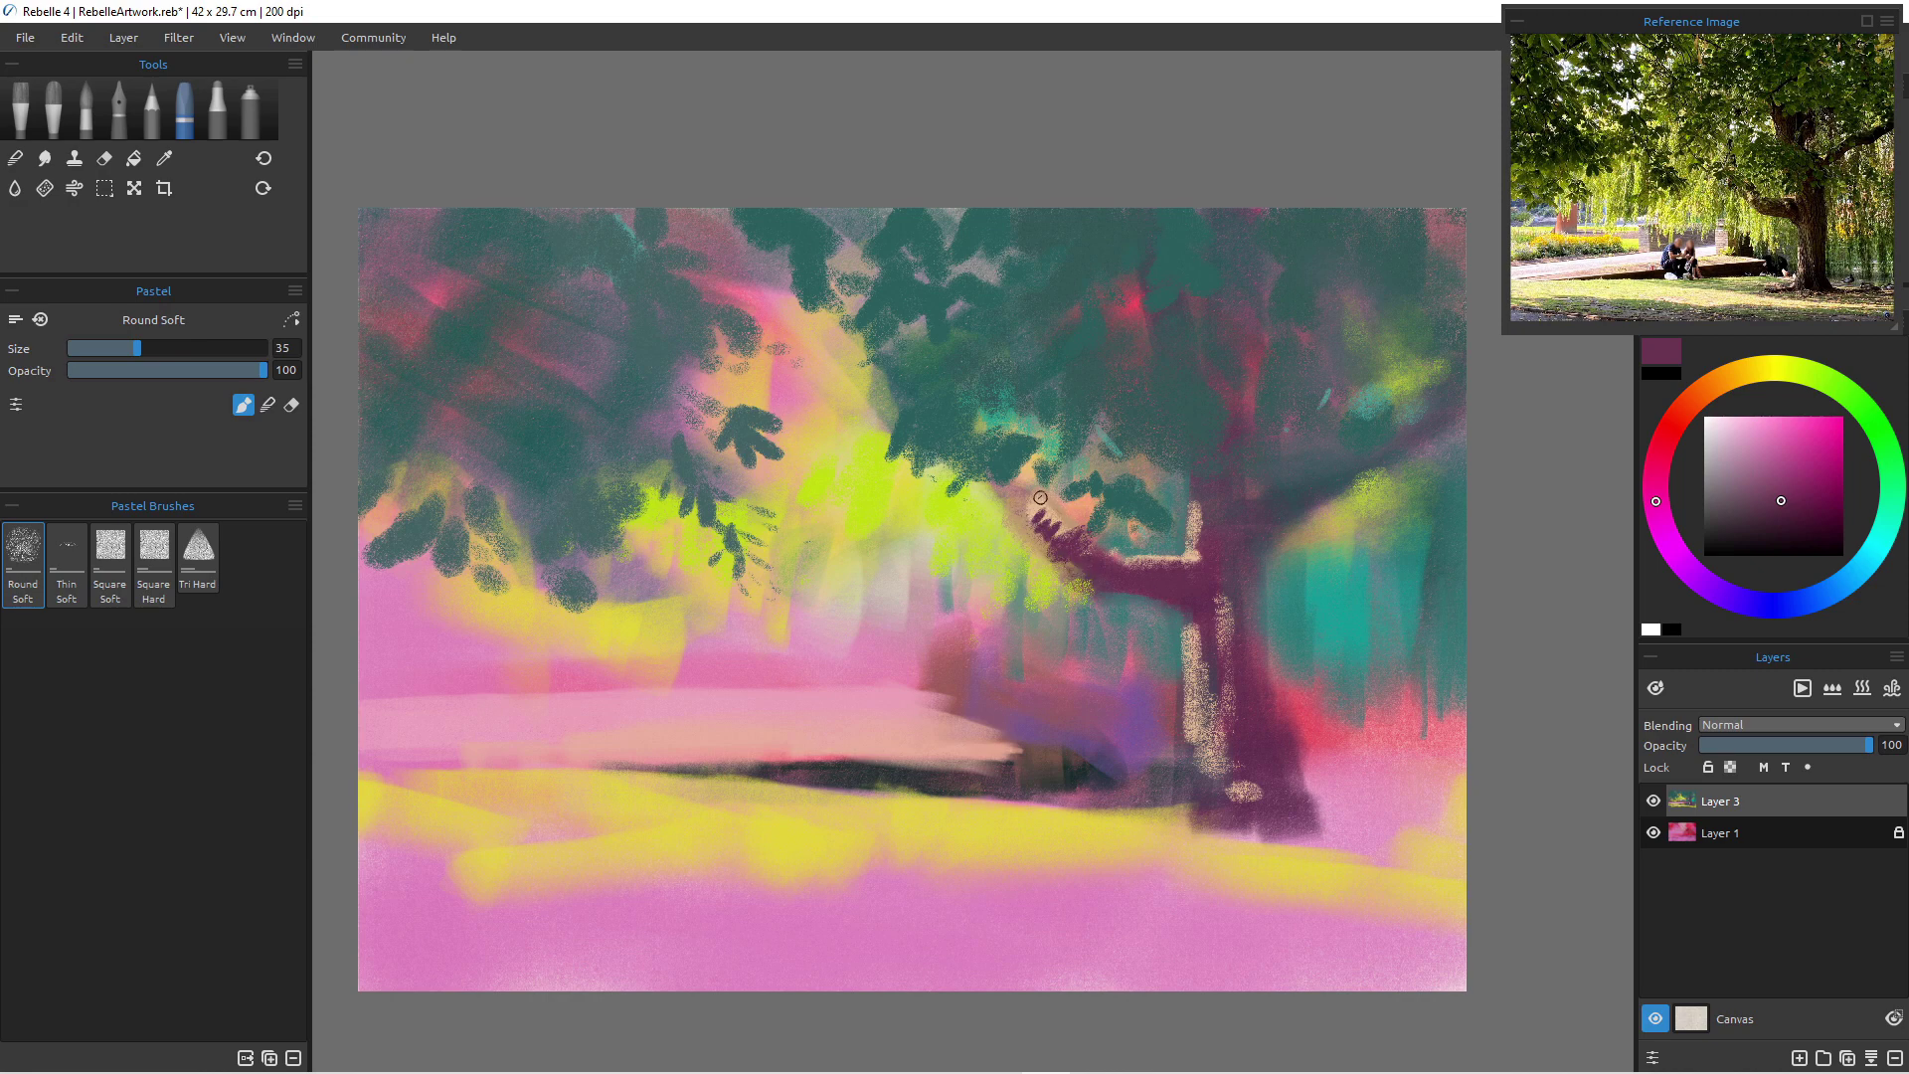
left_click_drag(1076, 528, 1081, 545)
left_click_drag(1179, 614, 1129, 592)
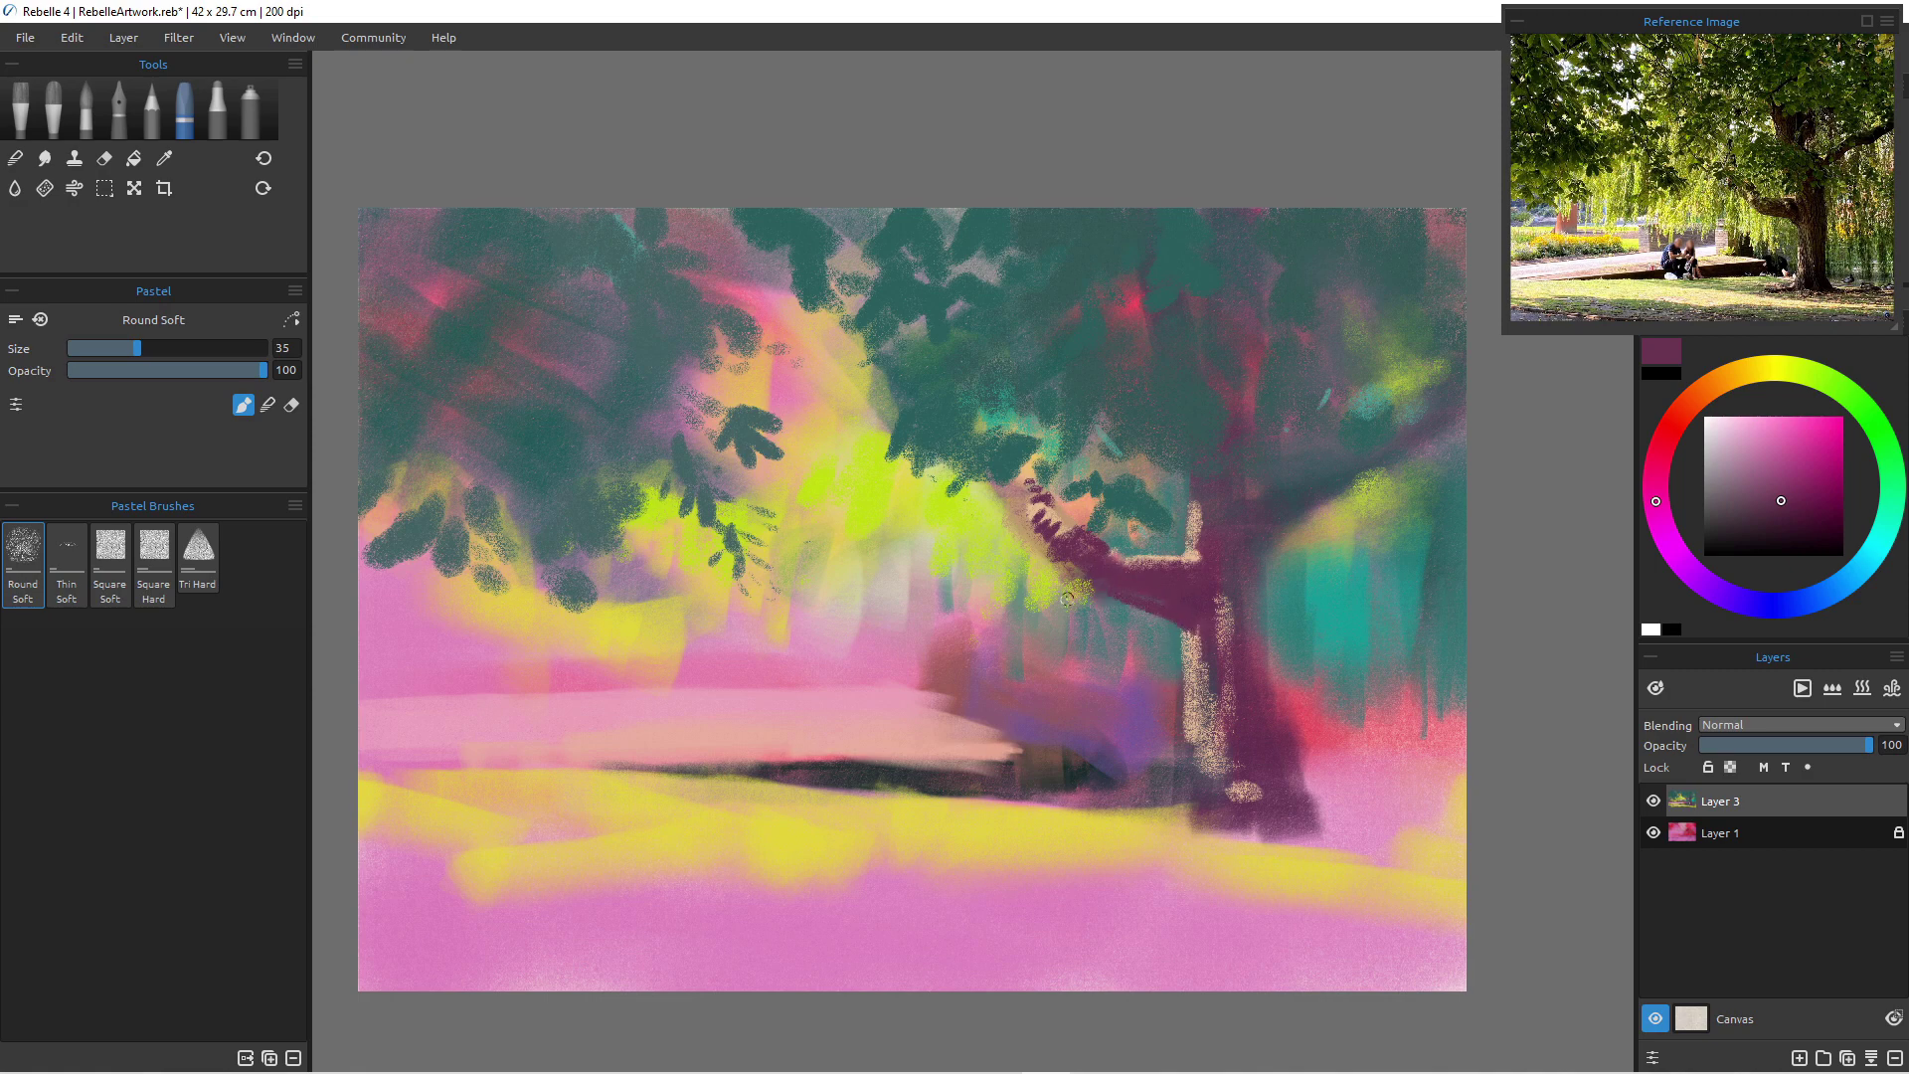
mouse_move(1190, 627)
left_mouse_down()
mouse_move(1216, 784)
mouse_move(1225, 752)
left_mouse_up()
- Sample the right branch's gray-blue and dab small leaves just beneath that branch
left_click(1289, 462, "alt")
left_click_drag(1261, 494, 1301, 545)
left_click_drag(1308, 515, 1330, 540)
- Dab more gray-blue leaves at size 50 around the right branch, over the trunk fork and below the canopy near the left branch's tip
key("bracketright")
key("bracketright")
key("bracketright")
key("bracketright")
key("bracketright")
key("bracketright")
key("bracketright")
key("bracketright")
key("bracketright")
key("bracketright")
key("bracketright")
key("bracketright")
key("bracketright")
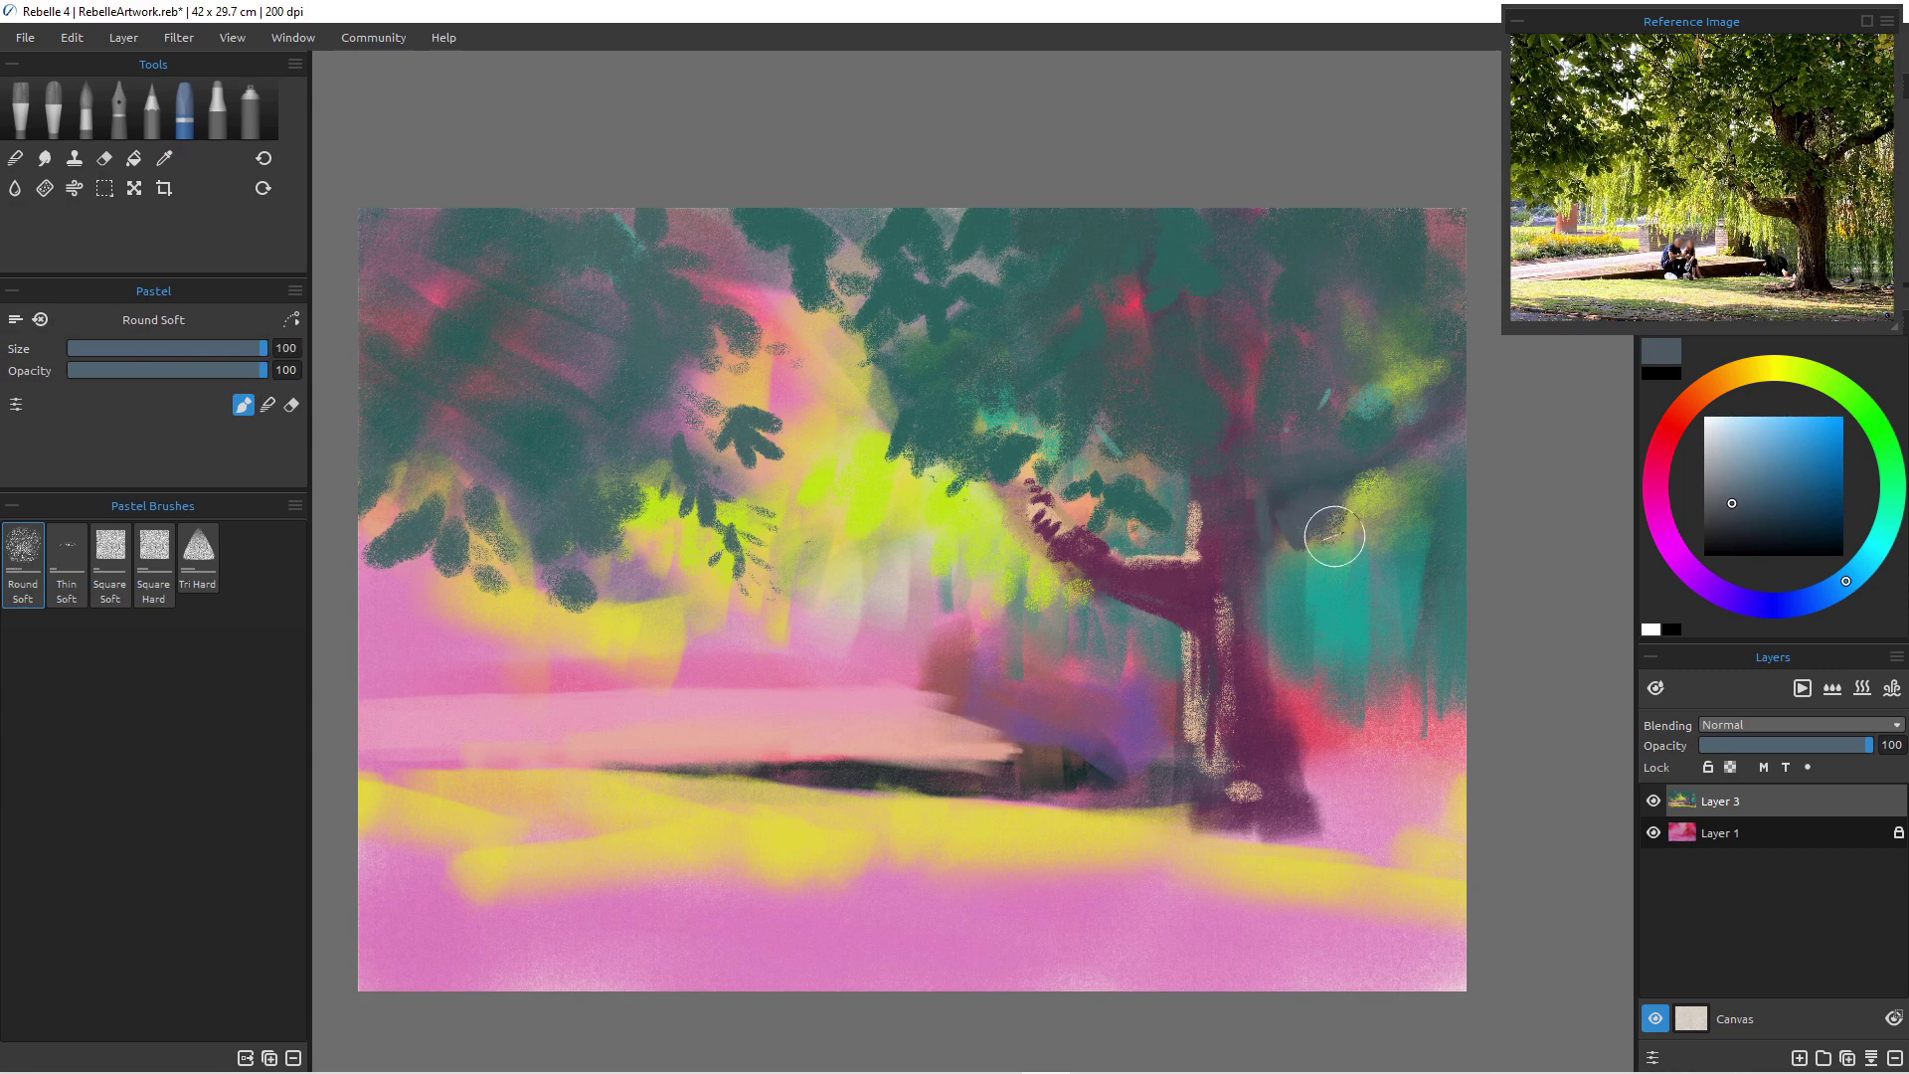
key("bracketleft")
key("bracketleft")
key("bracketleft")
key("bracketleft")
key("bracketleft")
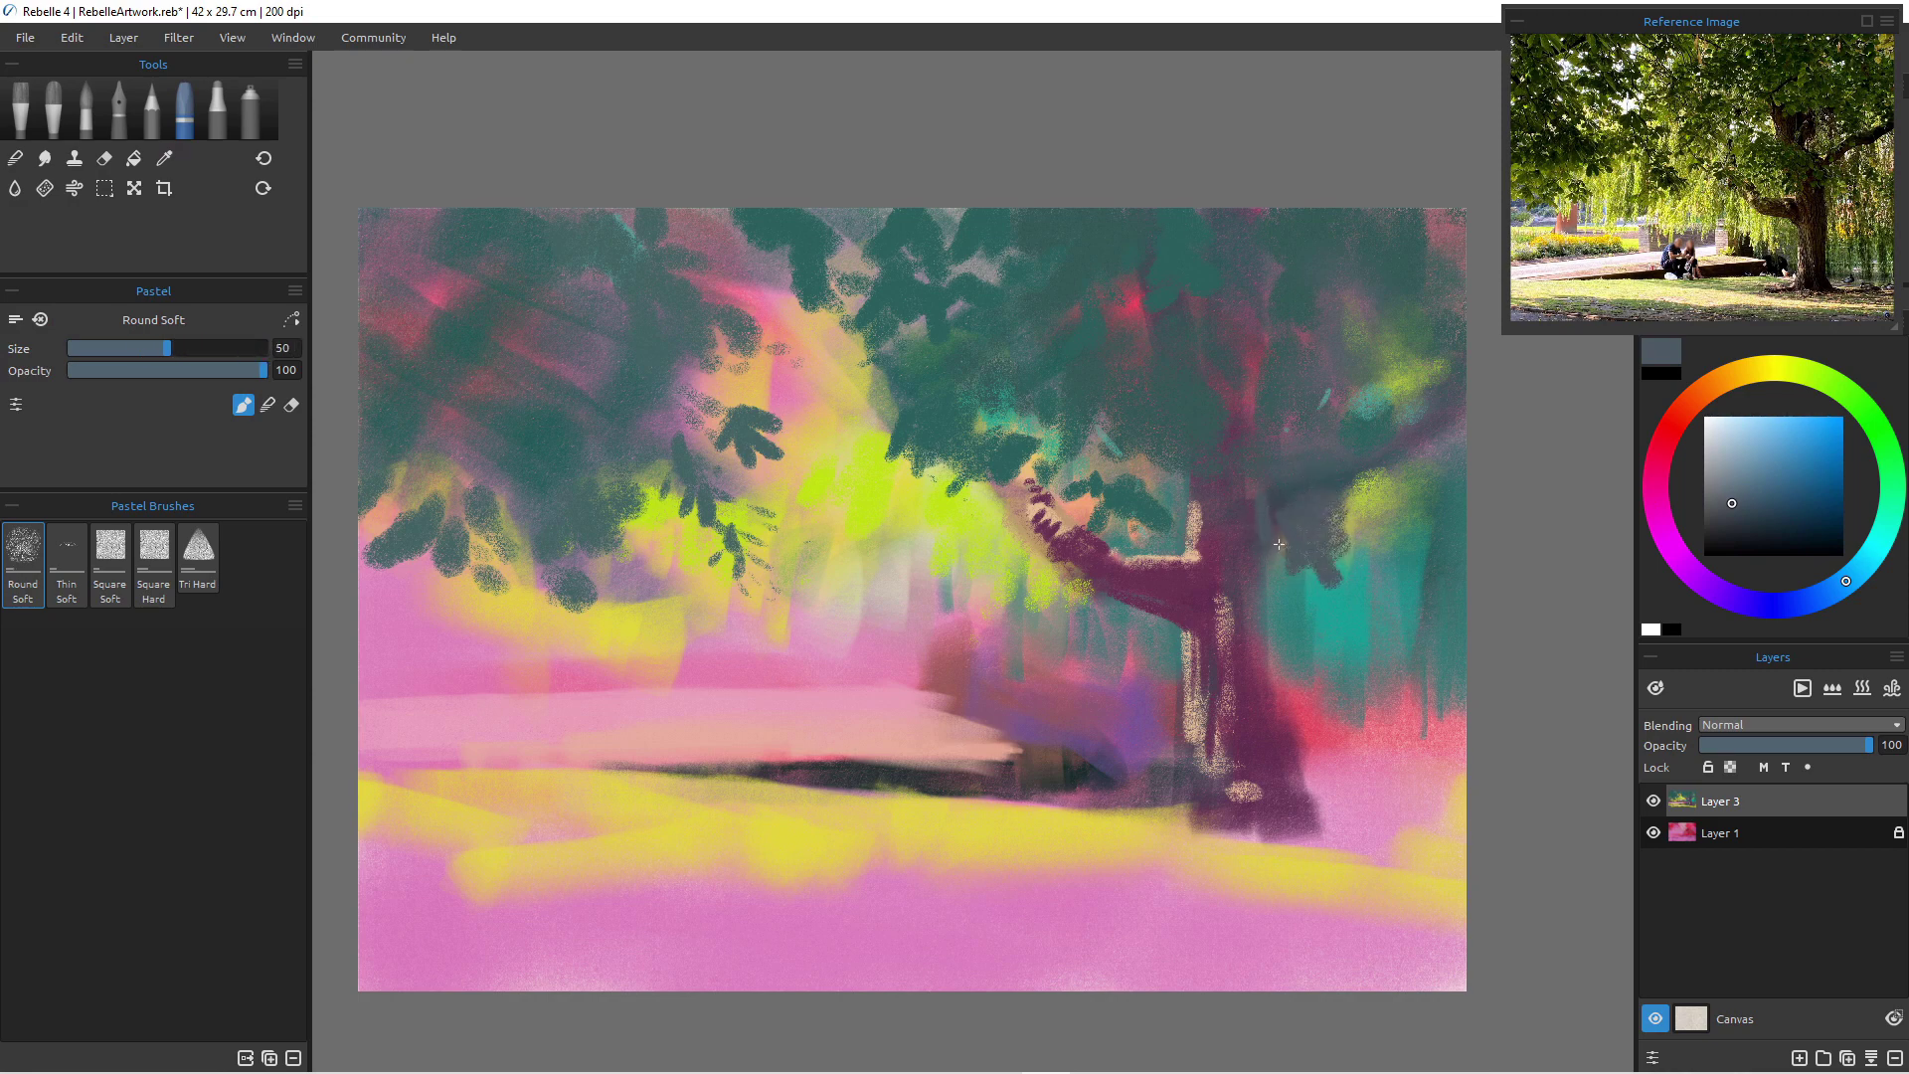
left_click_drag(1243, 537, 1249, 510)
mouse_move(1366, 426)
left_mouse_down()
mouse_move(1360, 505)
mouse_move(1389, 476)
mouse_move(1421, 486)
mouse_move(1406, 445)
mouse_move(1388, 485)
mouse_move(1333, 434)
mouse_move(1369, 470)
left_mouse_up()
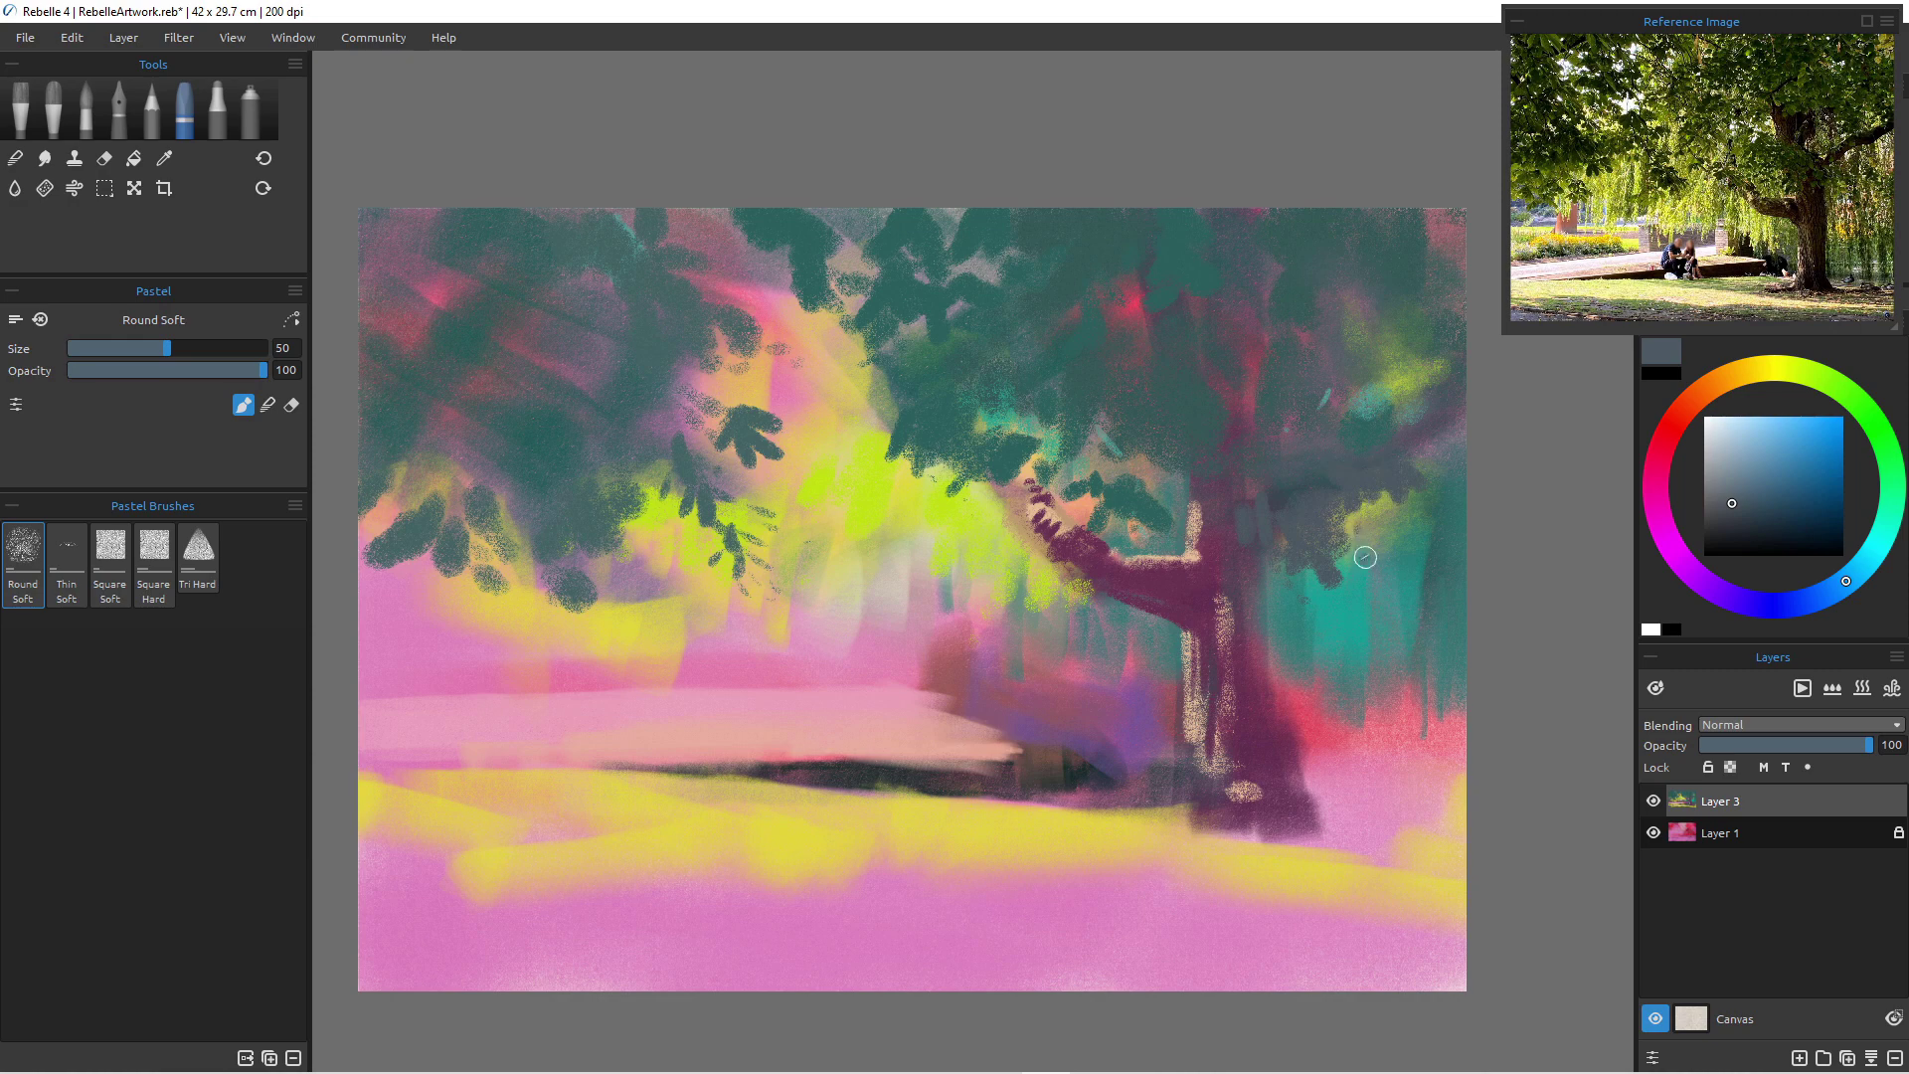
mouse_move(942, 469)
left_mouse_down()
mouse_move(939, 504)
mouse_move(980, 481)
mouse_move(961, 520)
left_mouse_up()
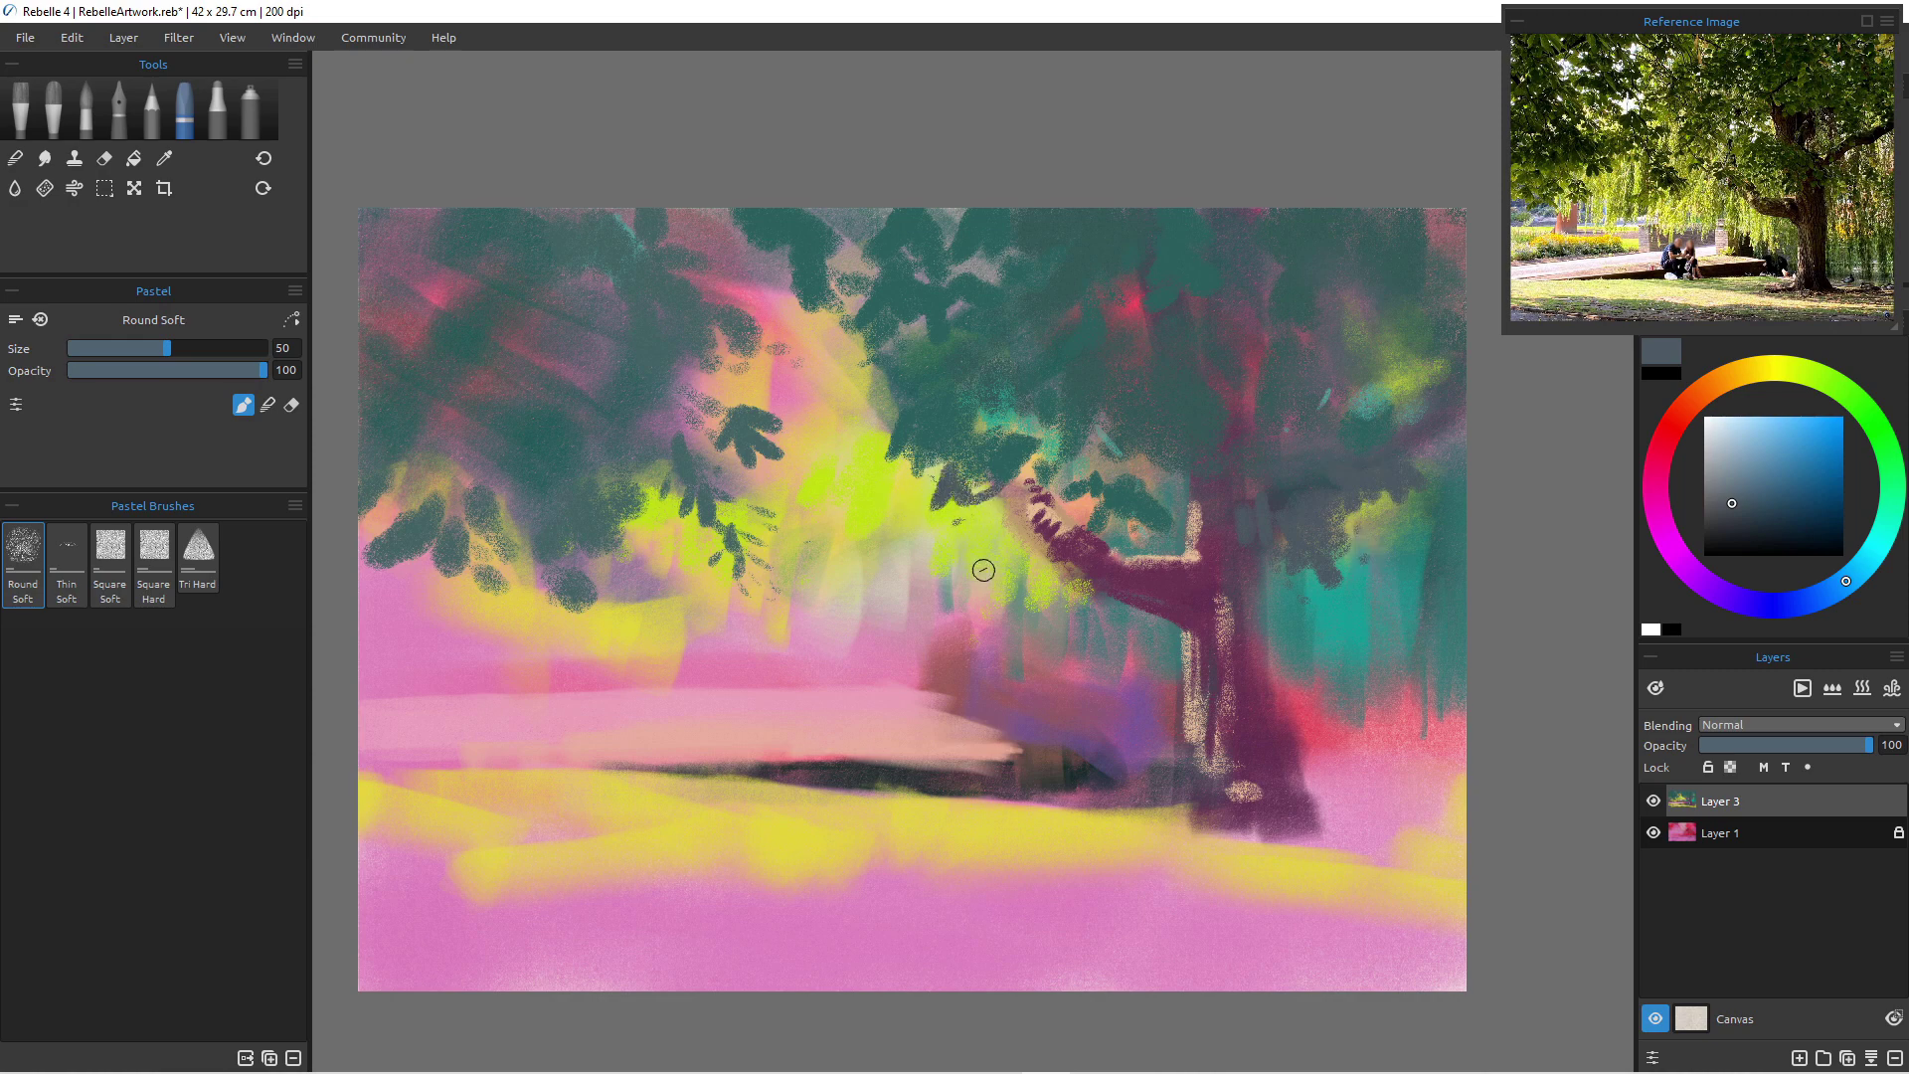
- Sample the yellow-green foliage color and stroke it along the underside of the left branch
left_click(985, 542, "alt")
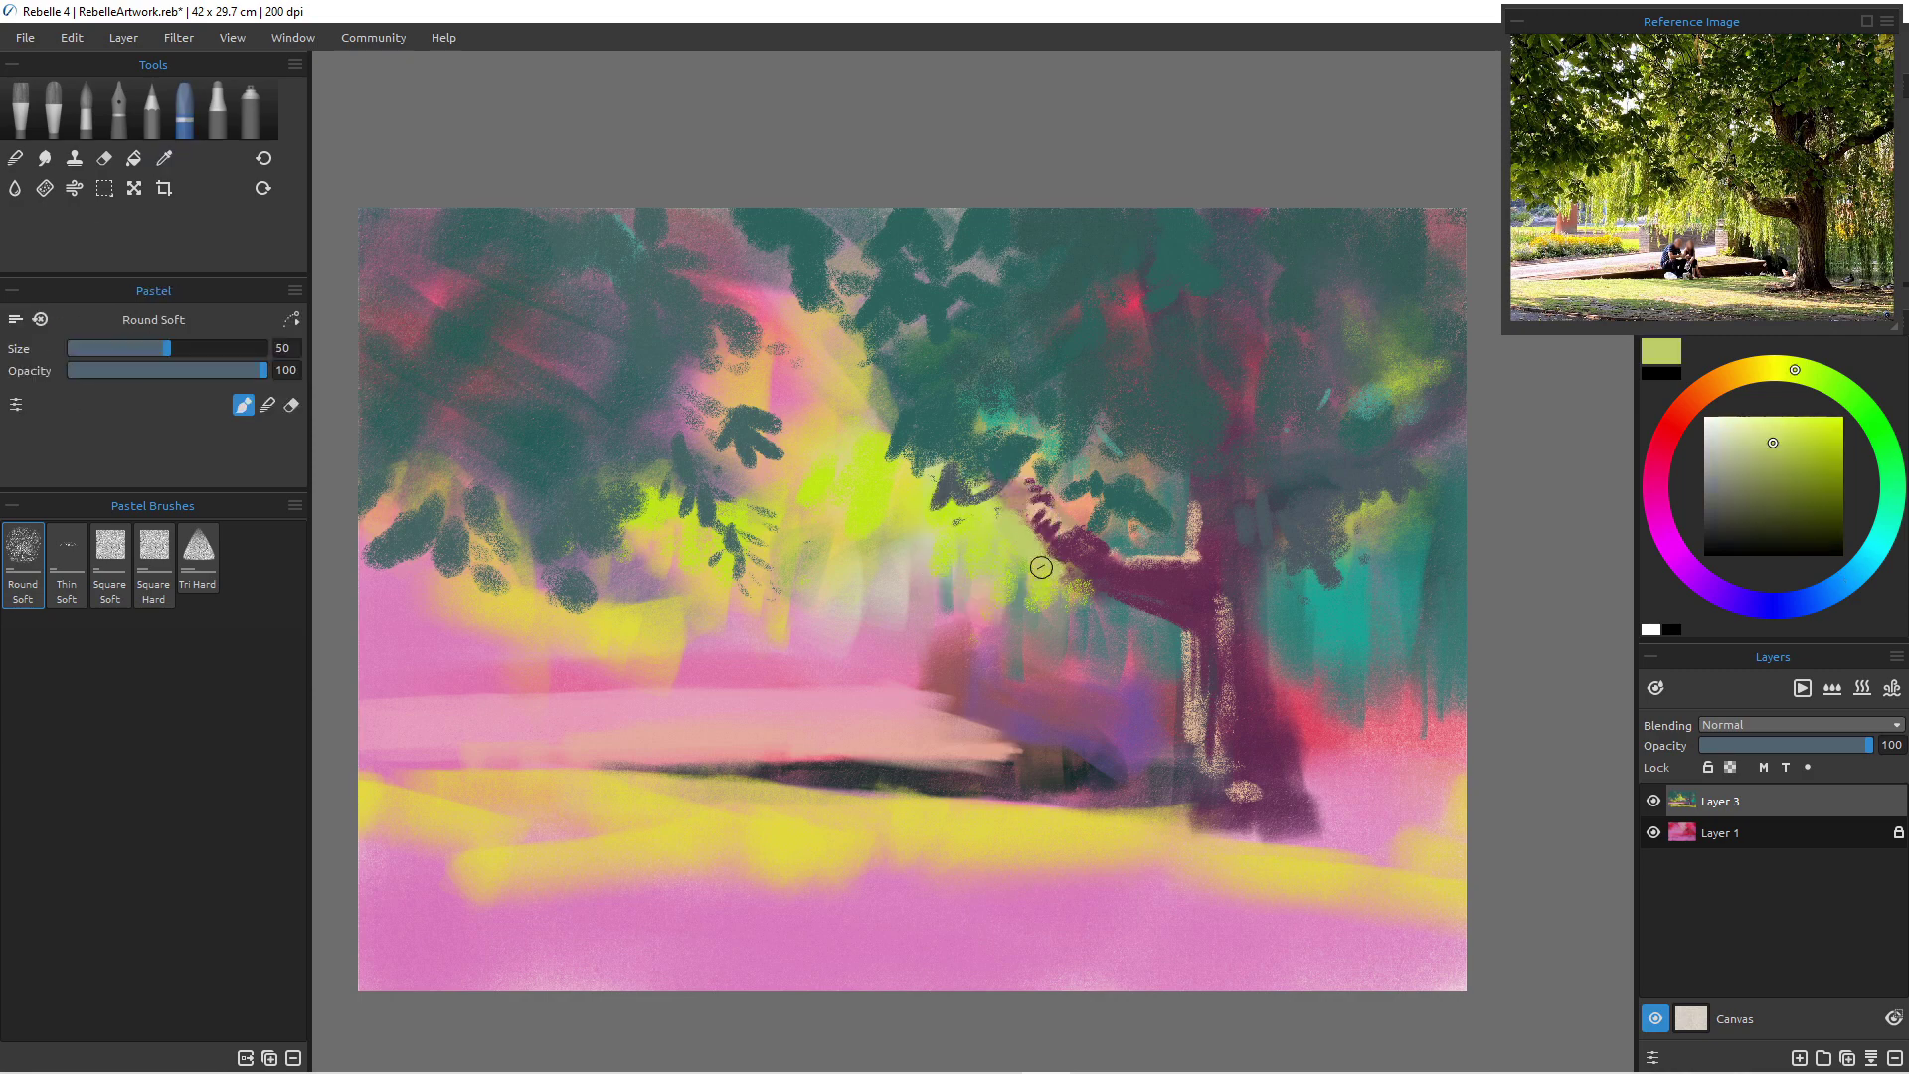
left_click_drag(1006, 517, 1139, 618)
left_click(1138, 623, "alt")
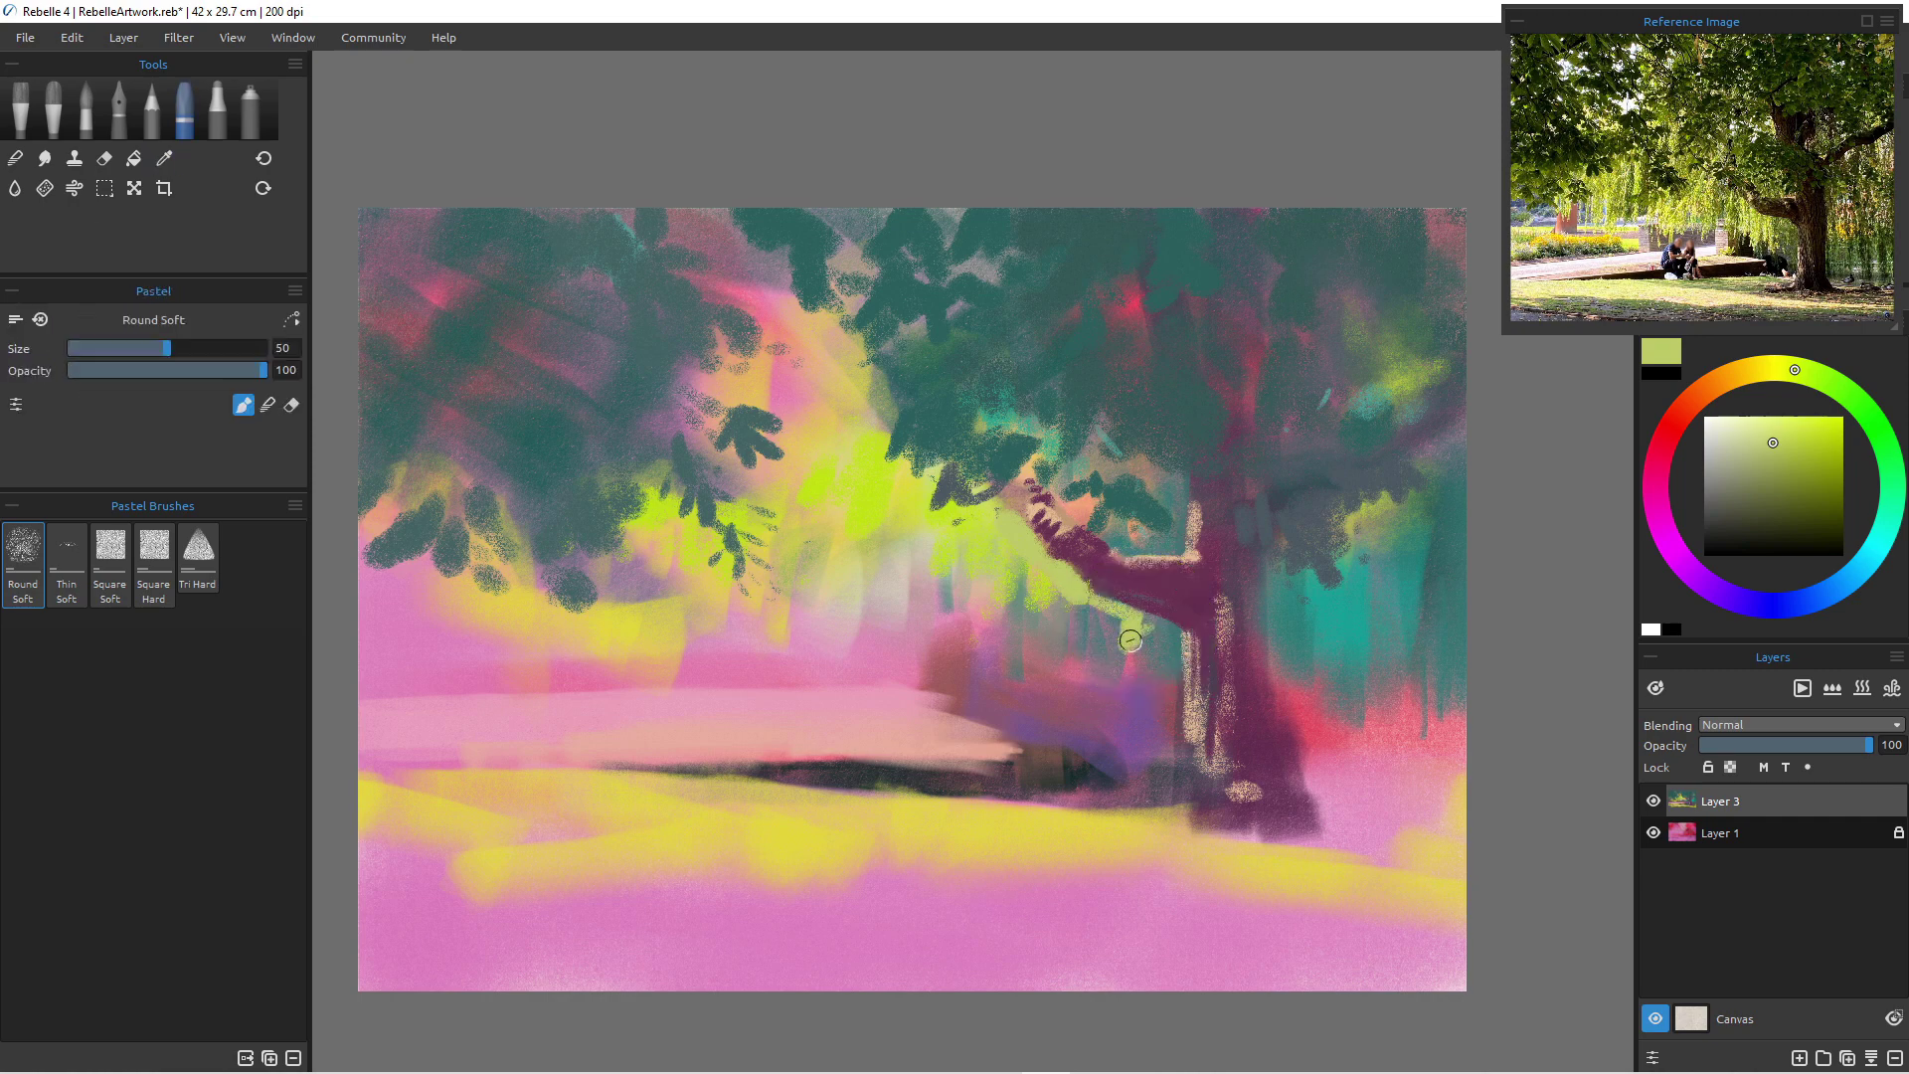
- Sample a muted teal and, in Blend mode at size 50, soften the hanging foliage from beneath the left branch to the middle distance
left_click(1146, 632, "alt")
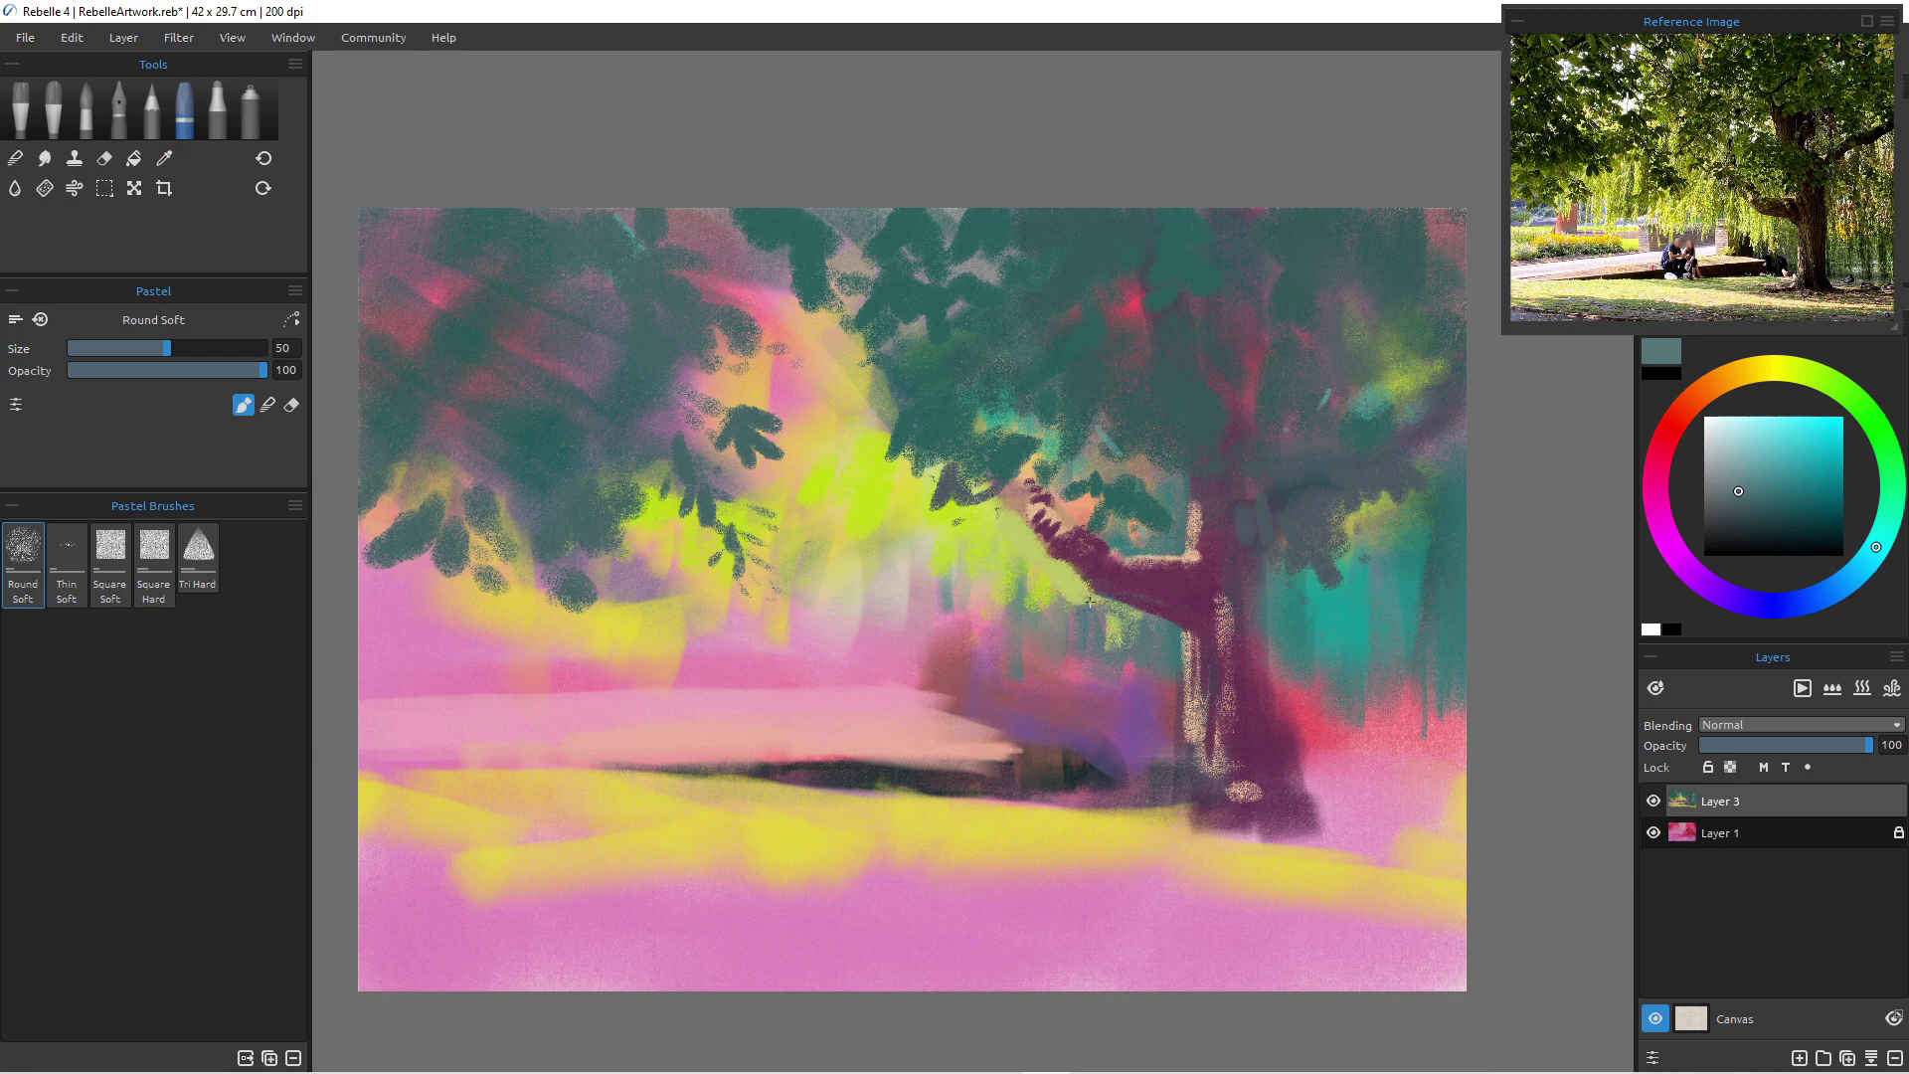
key("b")
mouse_move(1162, 653)
left_mouse_down()
mouse_move(1107, 621)
mouse_move(1114, 678)
mouse_move(1122, 617)
mouse_move(1141, 618)
mouse_move(1119, 698)
mouse_move(1096, 619)
mouse_move(1079, 656)
left_mouse_up()
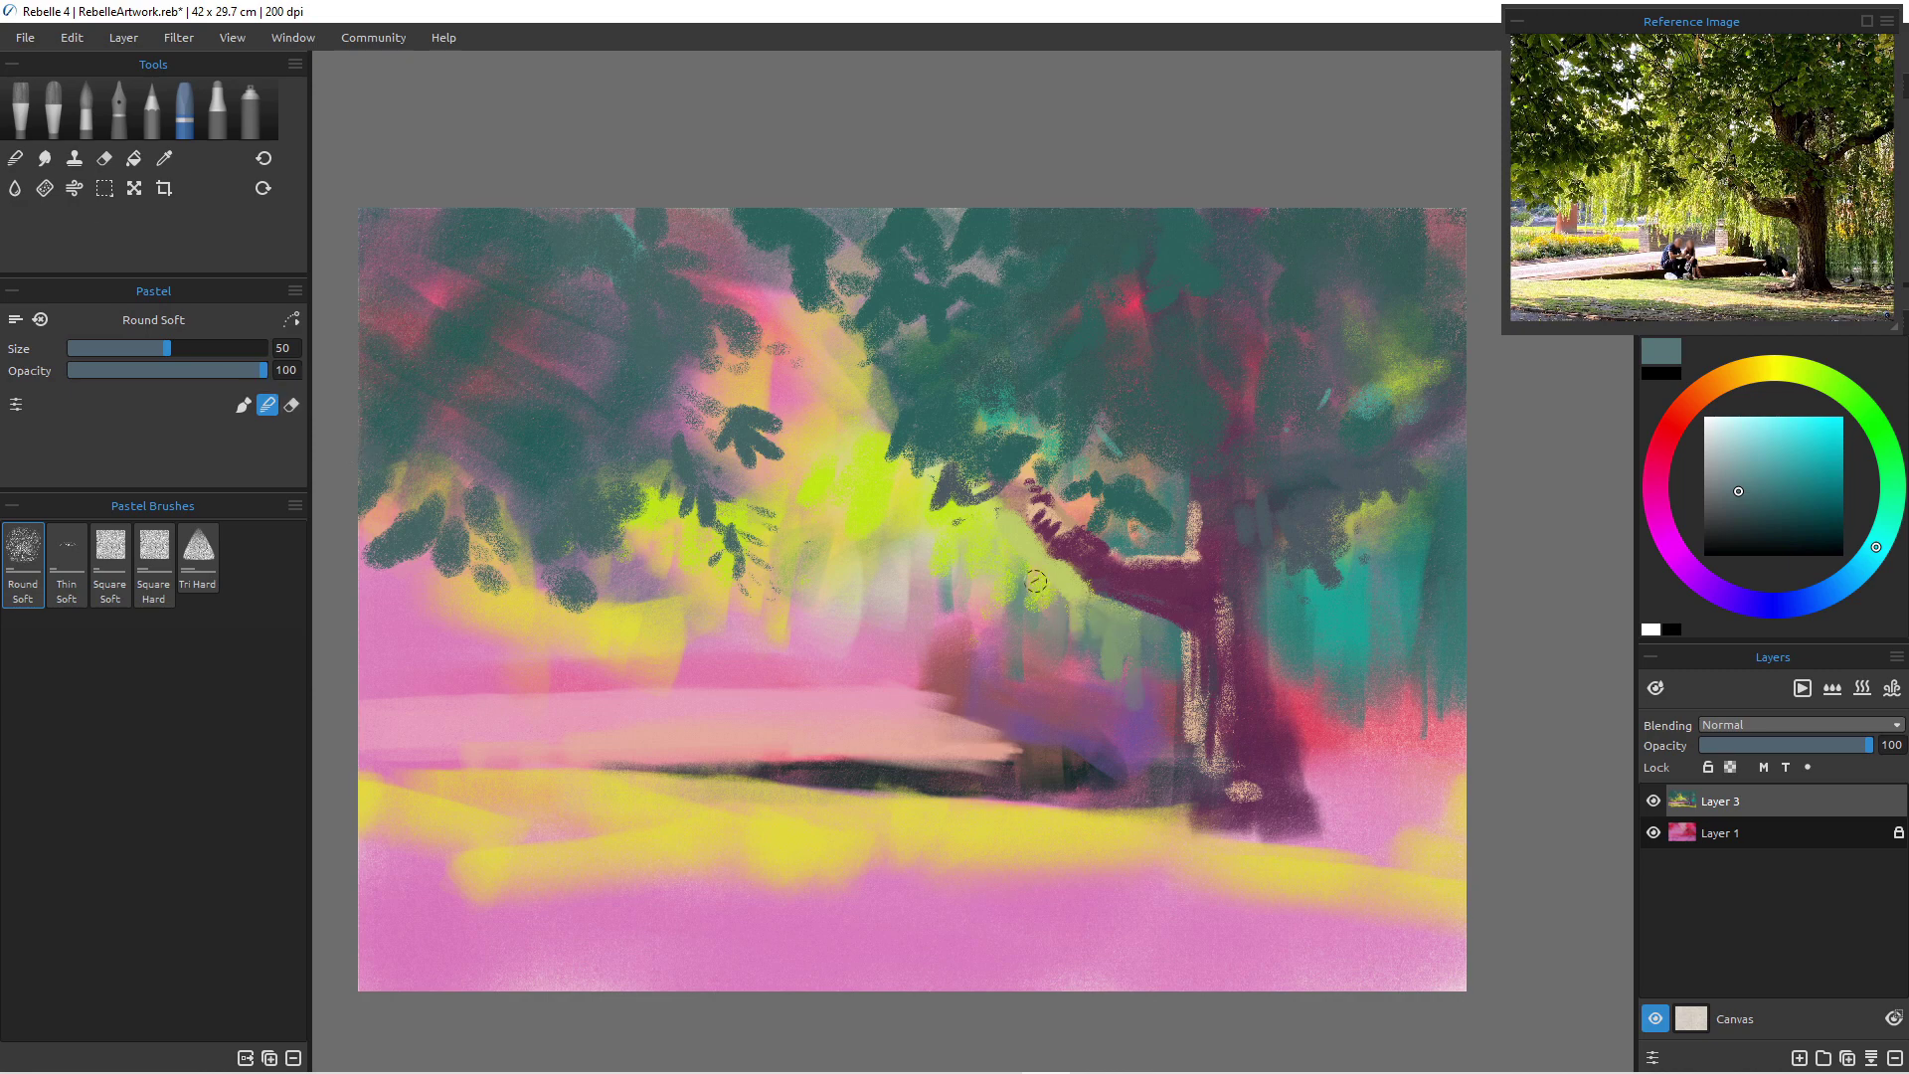
key("alt")
mouse_move(1034, 602)
left_mouse_down()
mouse_move(1041, 647)
mouse_move(1067, 645)
left_mouse_up()
mouse_move(997, 572)
left_mouse_down()
mouse_move(1001, 629)
mouse_move(981, 586)
left_mouse_up()
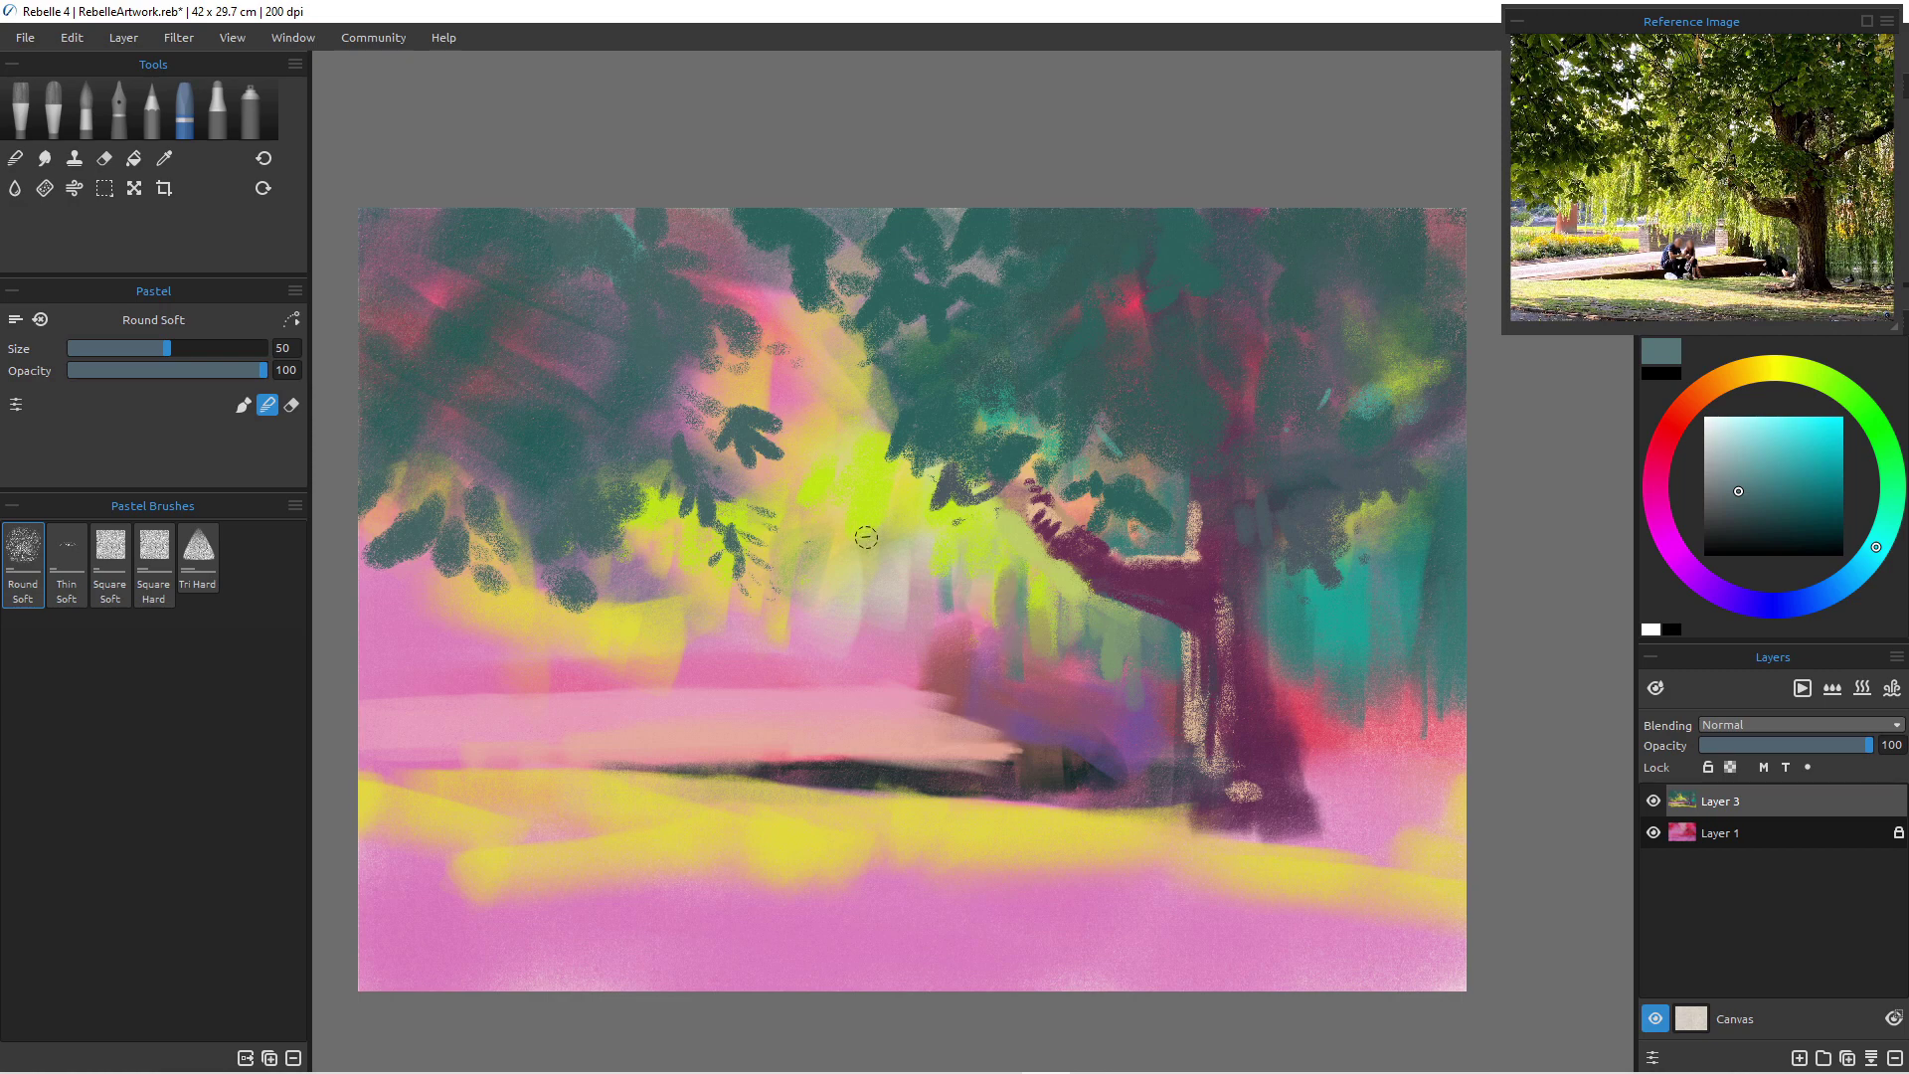
left_click_drag(892, 537, 927, 602)
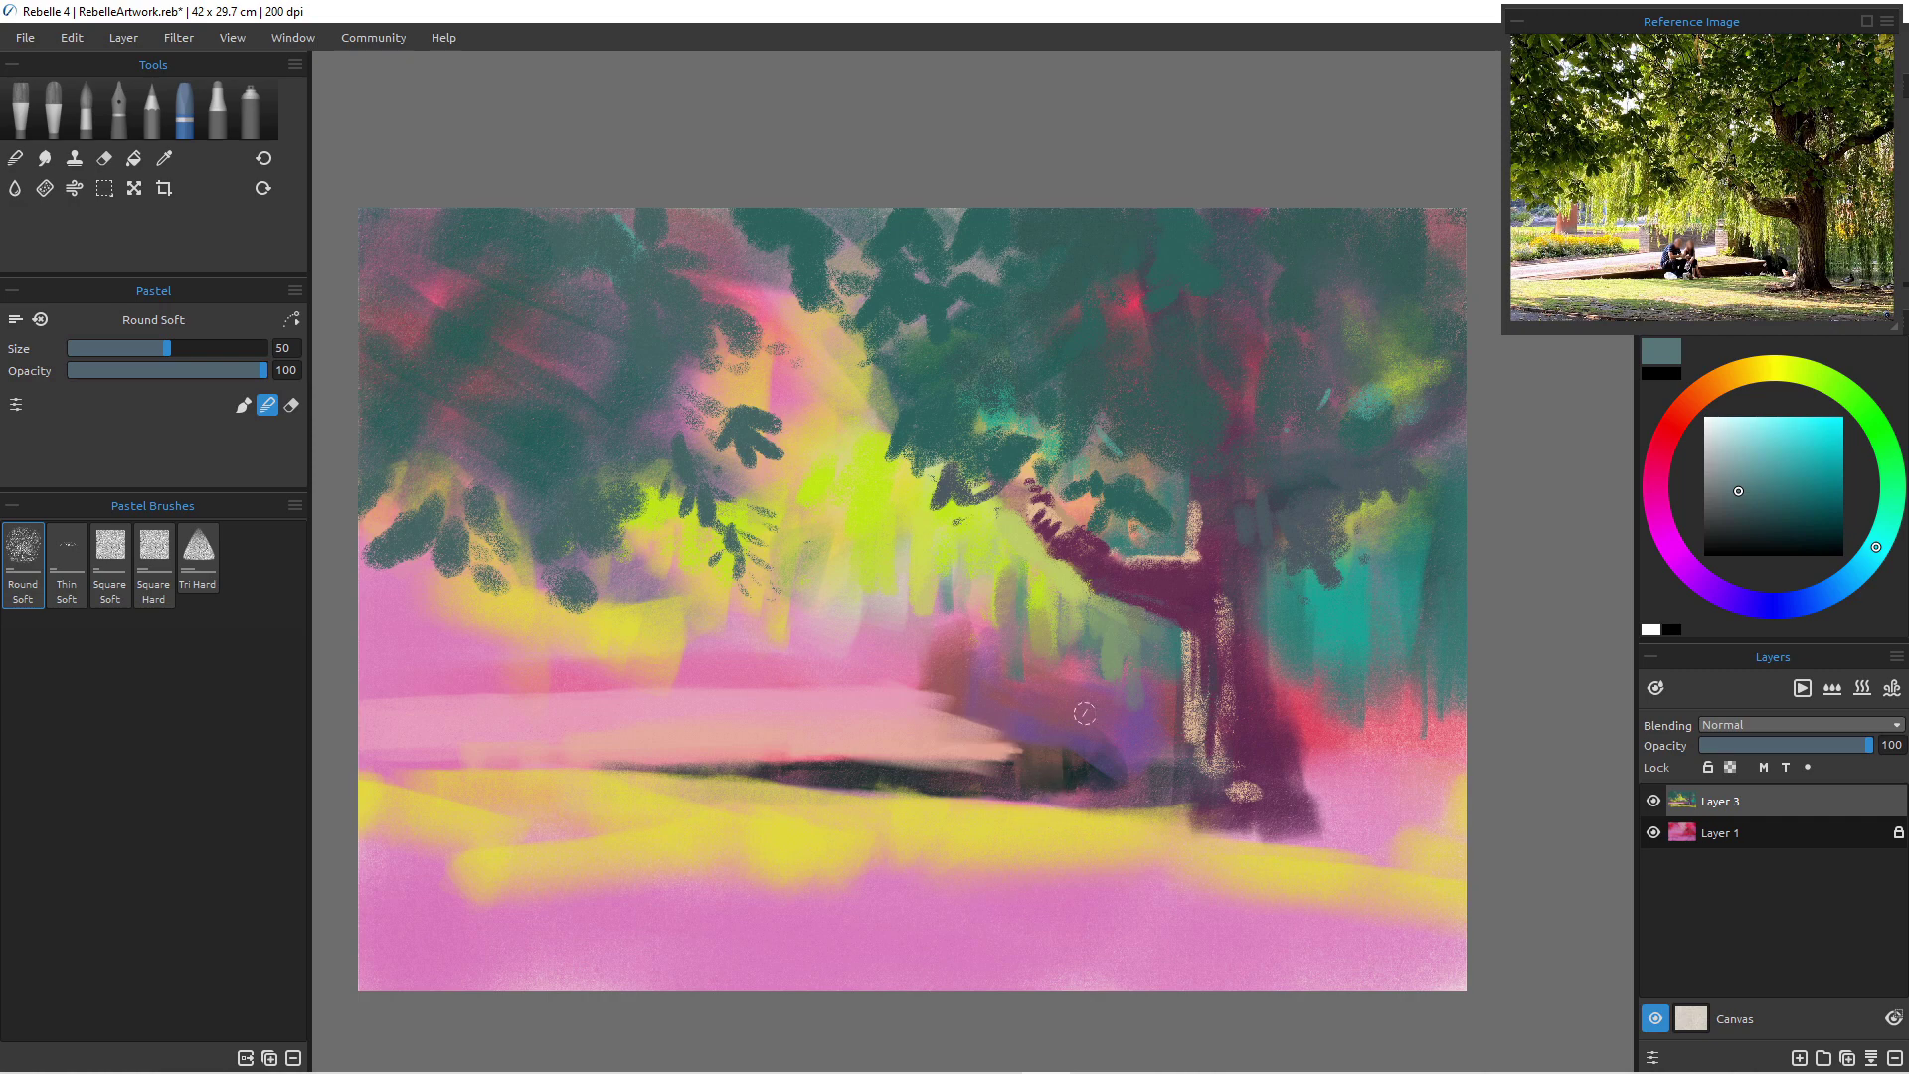
- Sample a dark purple and paint a solid dark mass over the shadow at the pale path's right end
left_click(1244, 713, "alt")
left_click(1244, 713, "alt")
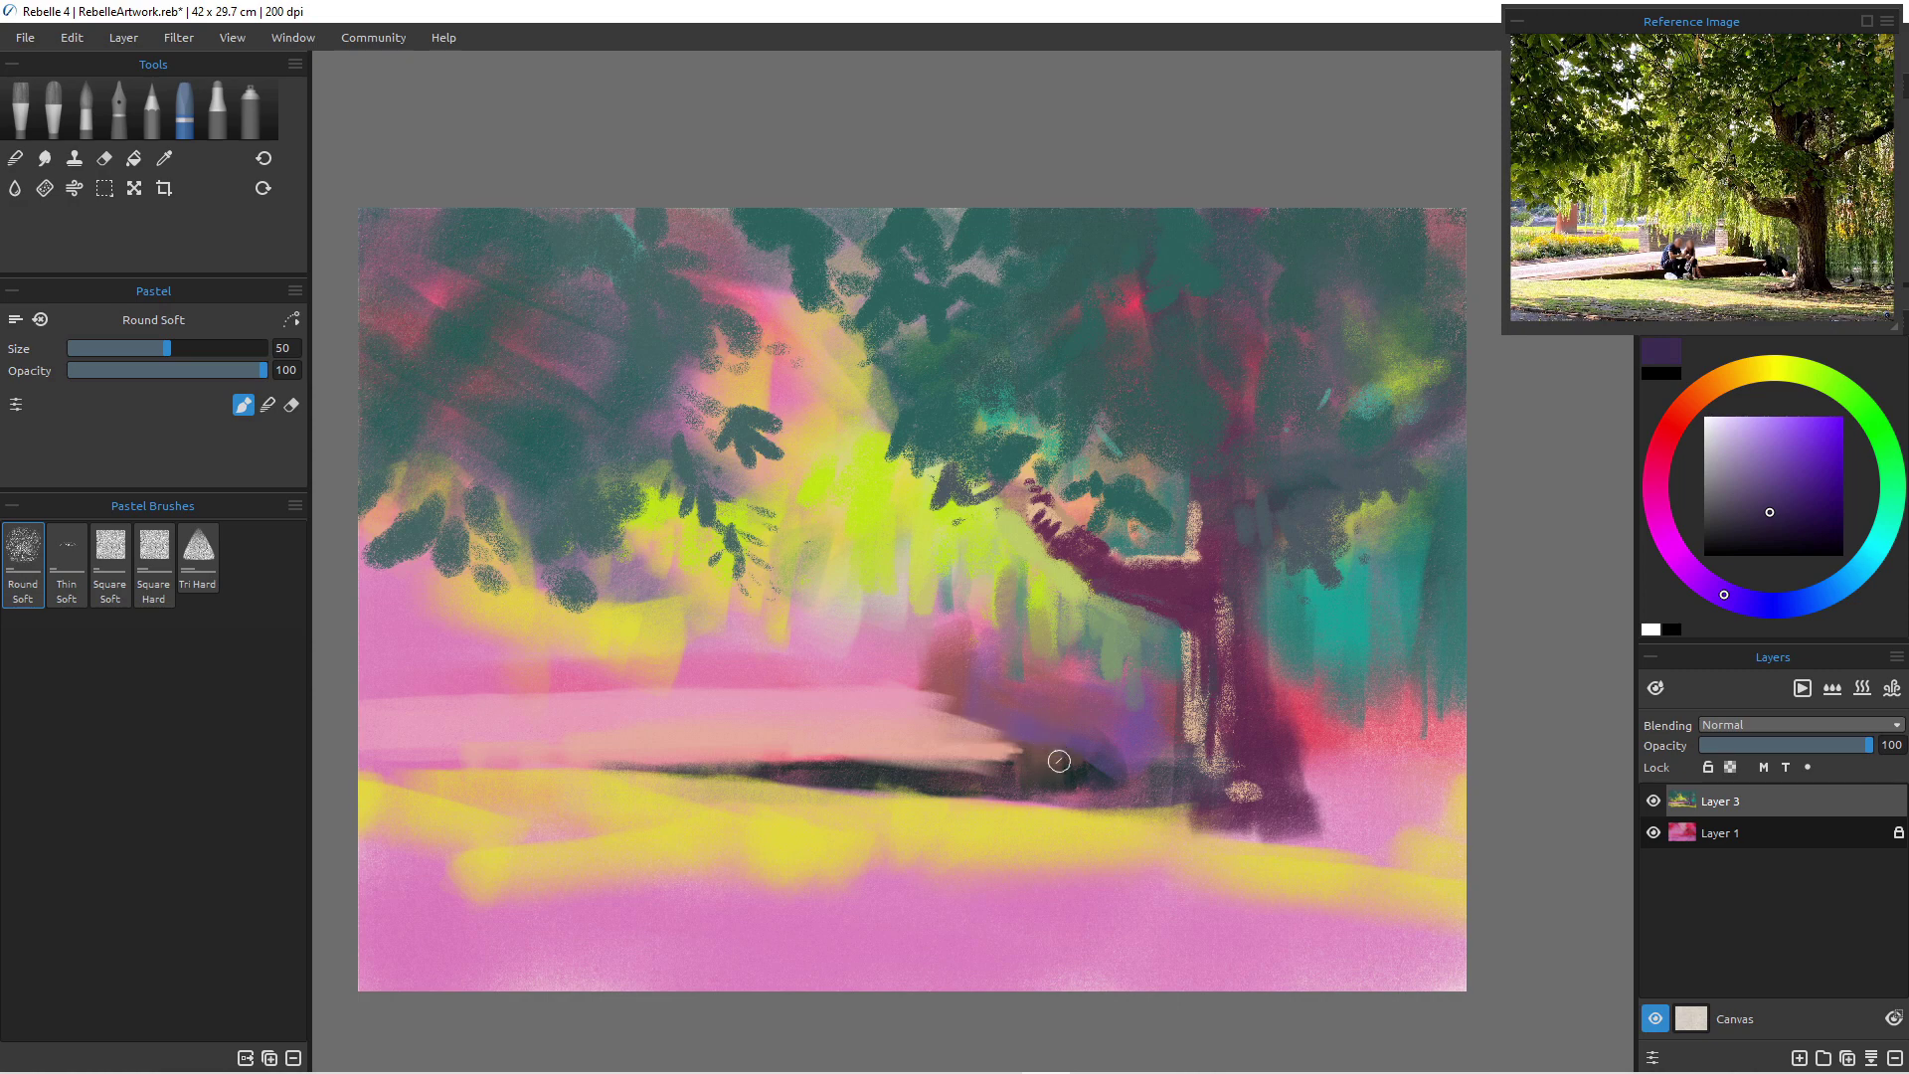
mouse_move(1029, 746)
left_mouse_down()
mouse_move(1080, 758)
mouse_move(1028, 747)
mouse_move(1070, 758)
mouse_move(1043, 770)
mouse_move(1038, 698)
mouse_move(1049, 768)
mouse_move(1029, 766)
mouse_move(1014, 740)
mouse_move(1095, 768)
left_mouse_up()
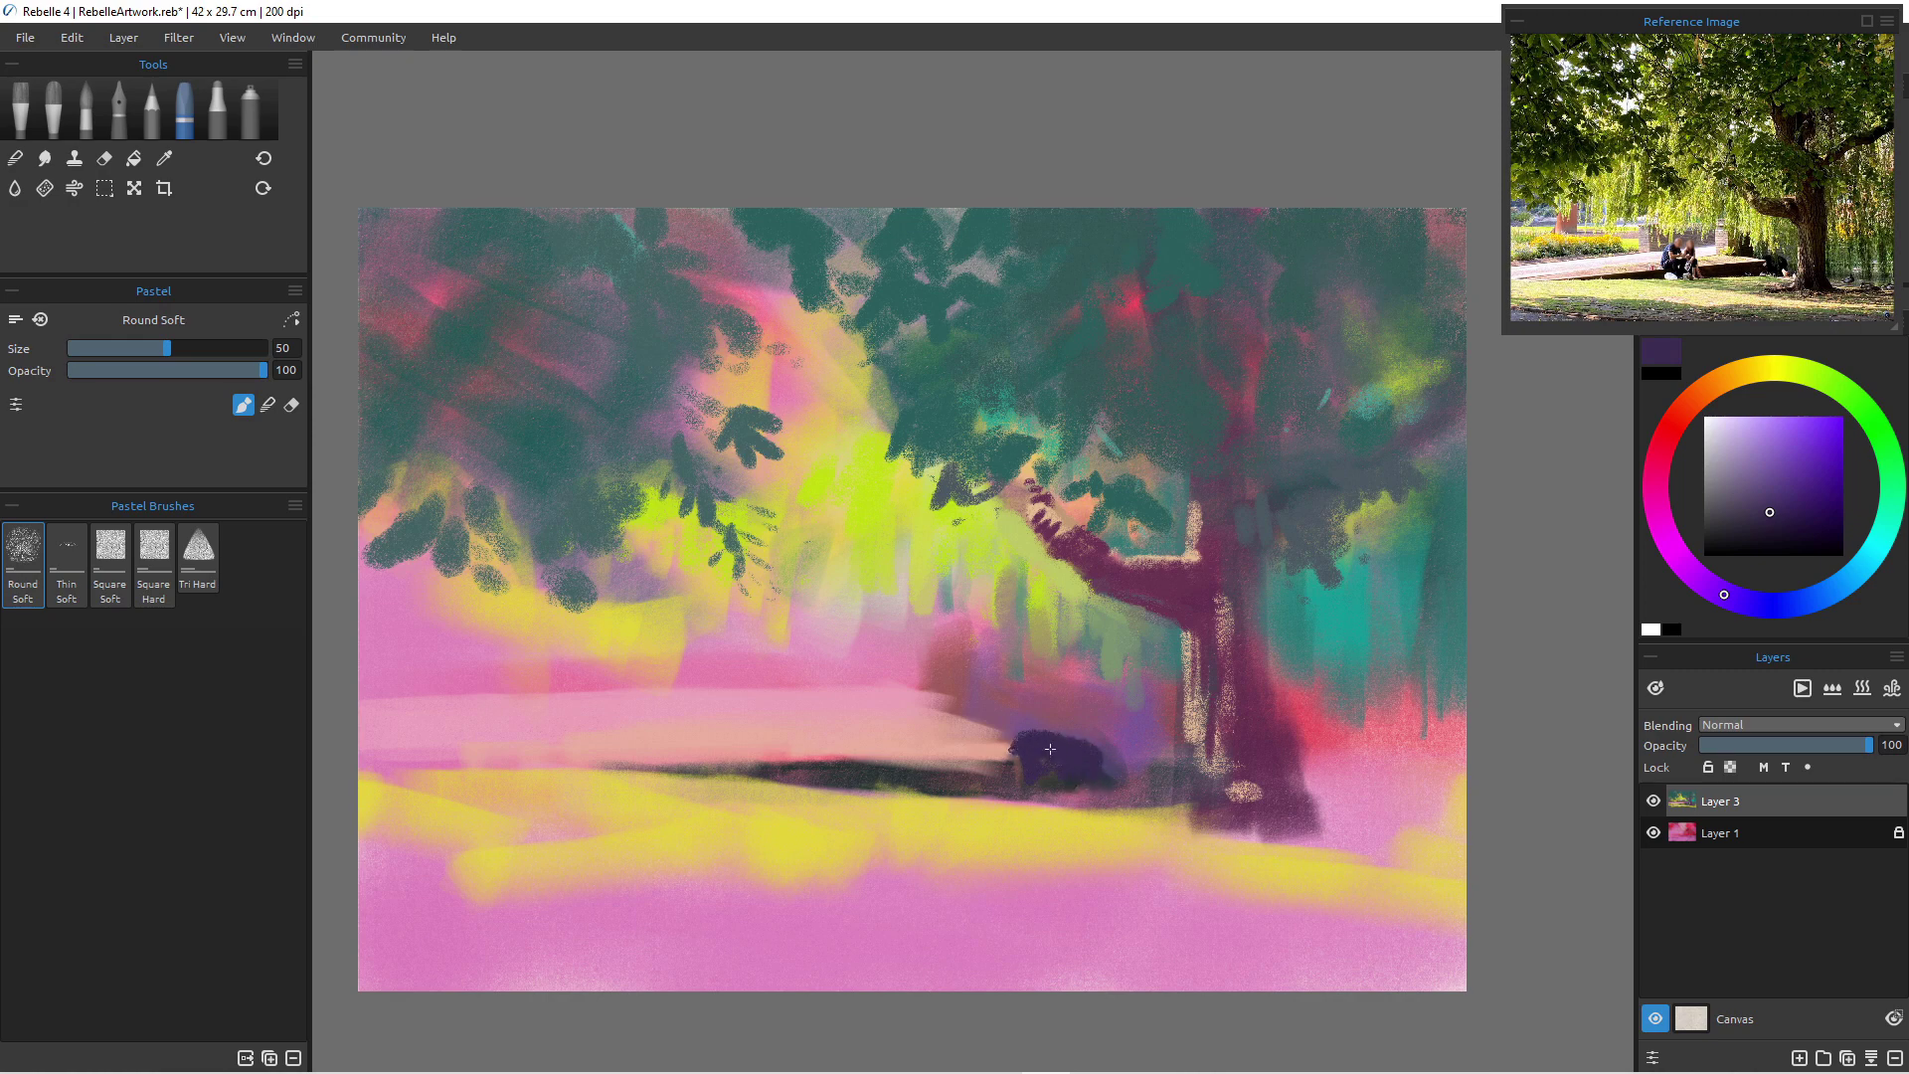
- Extend the dark purple mass and trim its upper edge with a medium purple sampled from beside it
left_click_drag(1080, 734, 1124, 768)
left_click(1102, 730, "alt")
left_click_drag(1080, 733, 1106, 748)
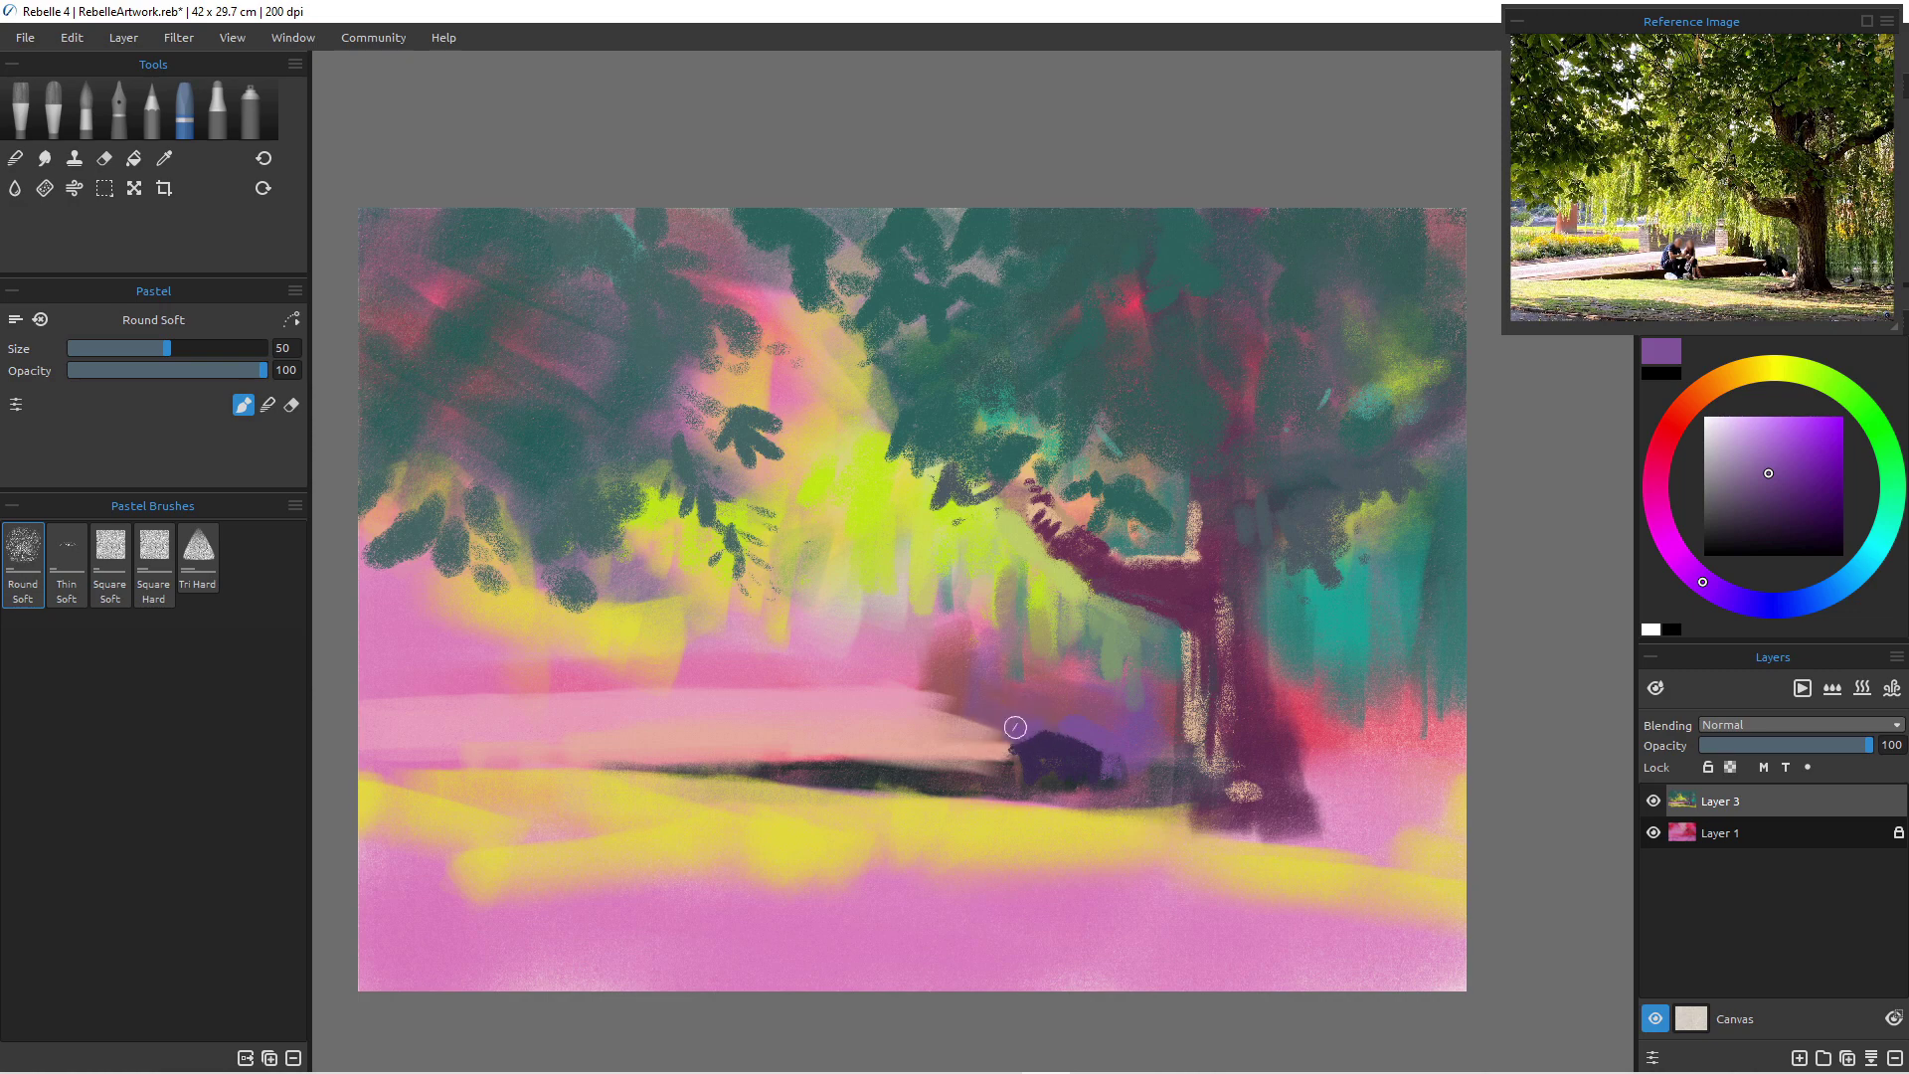
- Sharpen the path's tapered right end with sampled peach and mauve, and rework the dark band beneath it in a muted dark plum
left_click(973, 747, "alt")
mouse_move(986, 746)
left_mouse_down()
mouse_move(1015, 756)
mouse_move(982, 747)
left_mouse_up()
left_click(999, 720, "alt")
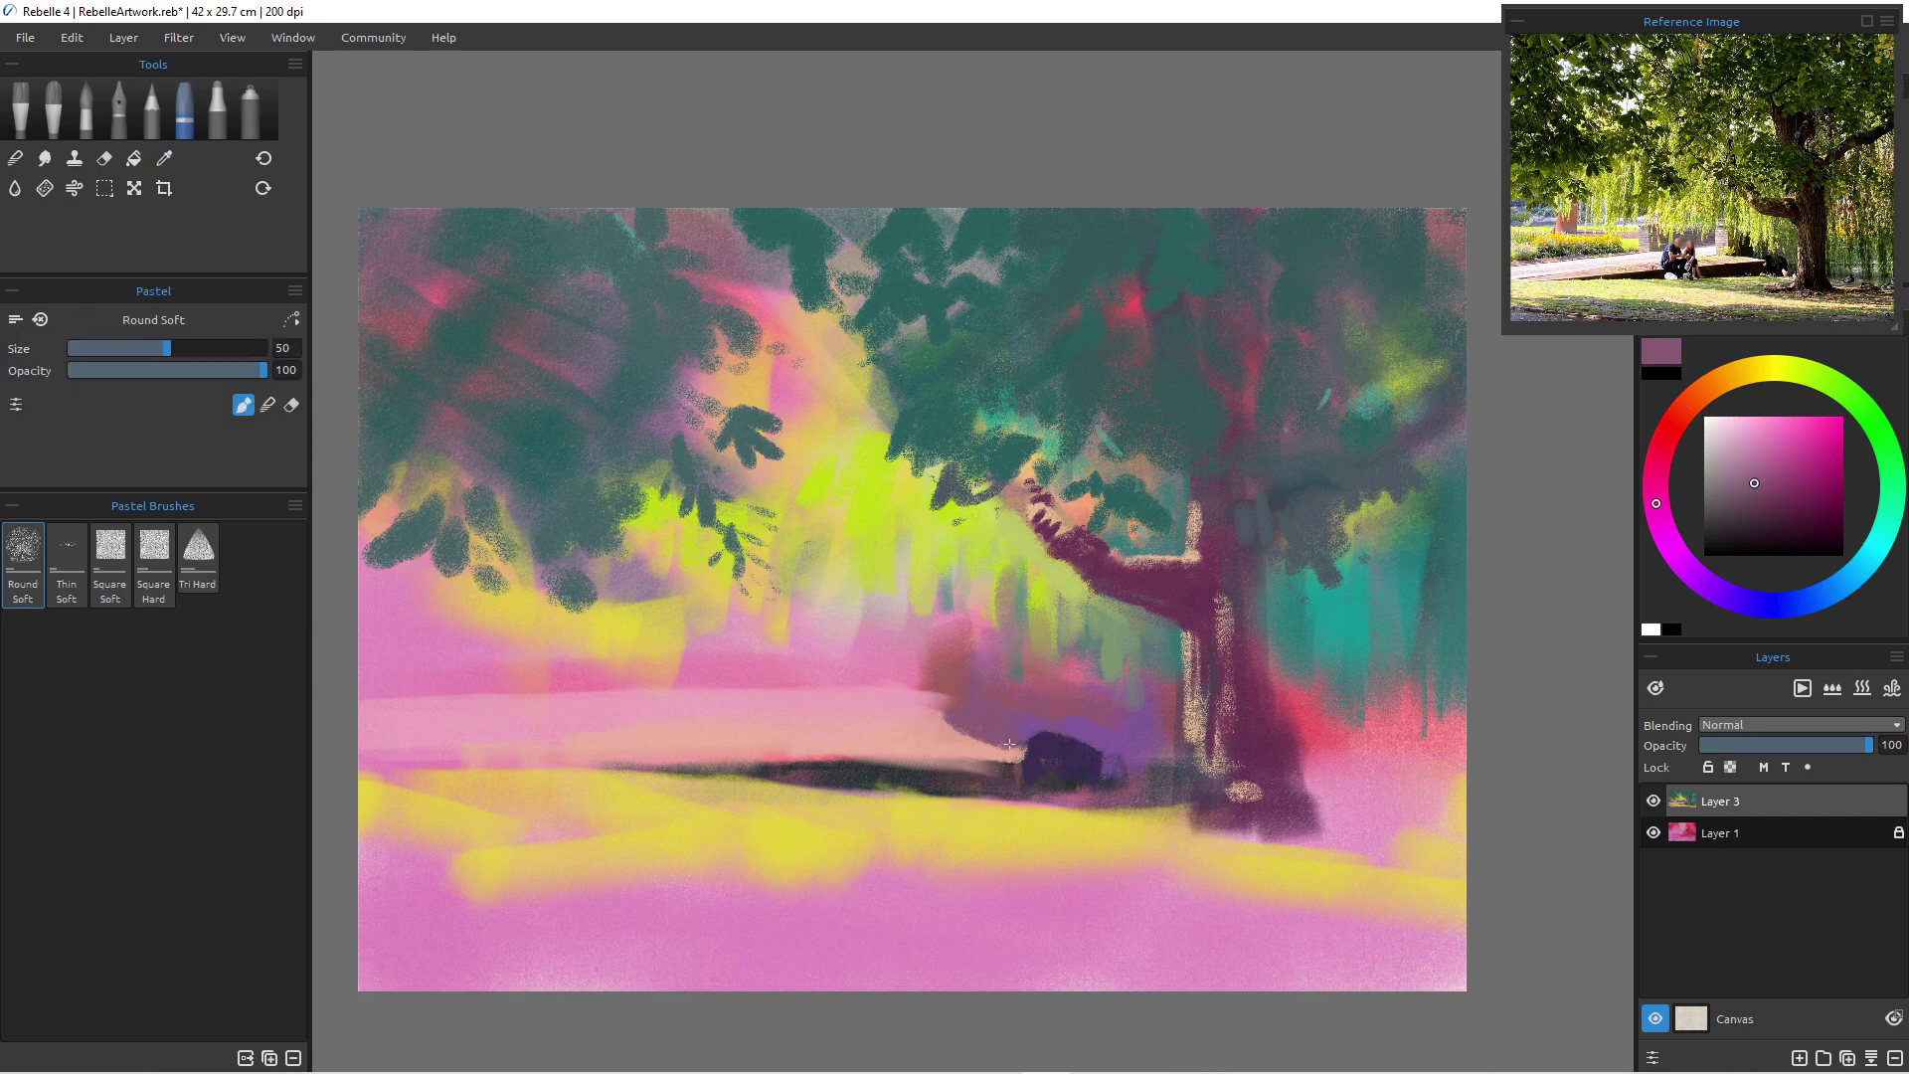
left_click(911, 728, "alt")
mouse_move(930, 731)
left_mouse_down()
mouse_move(1006, 750)
mouse_move(980, 752)
mouse_move(999, 776)
mouse_move(1013, 762)
mouse_move(850, 762)
left_mouse_up()
left_click(1001, 766, "alt")
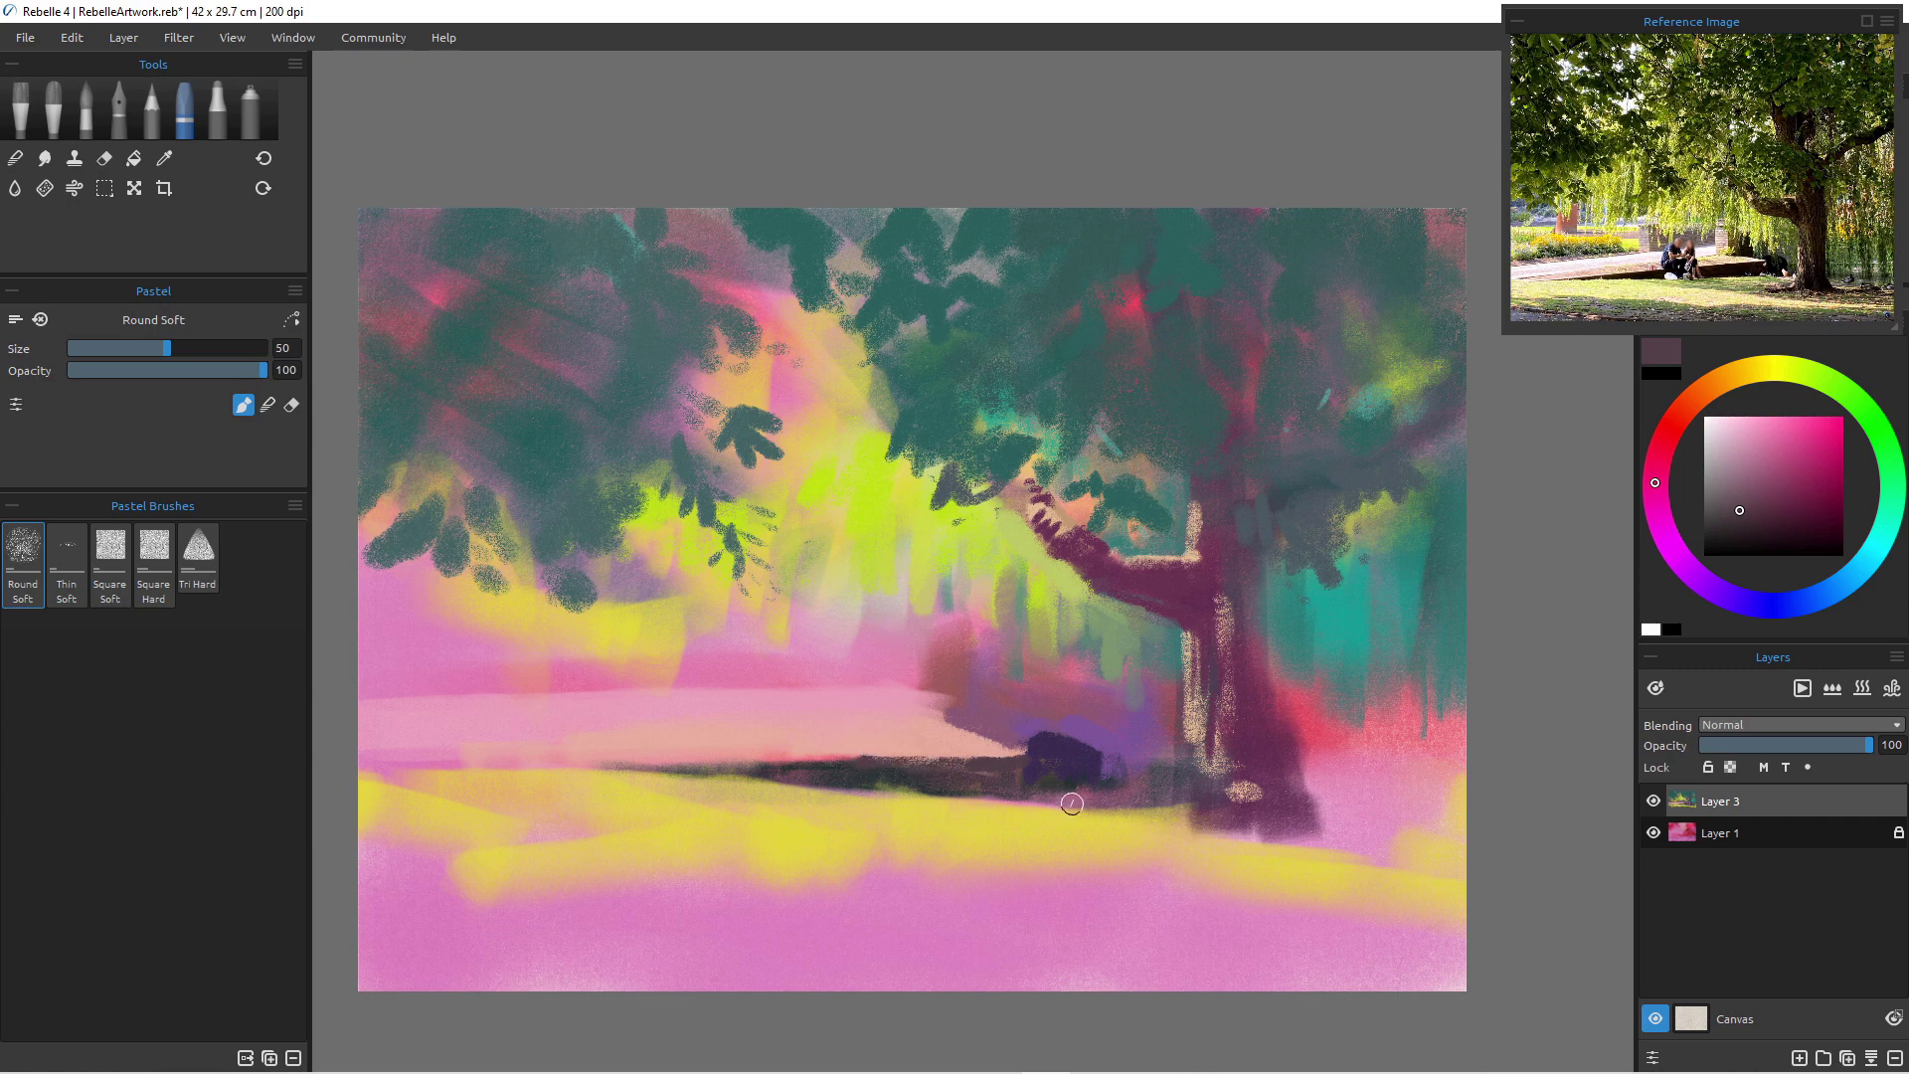
- Choose a muted gray-violet and paint a ground patch between the dark mass and the trunk base at size 50
key("alt")
left_click(1741, 600)
left_click_drag(1734, 481, 1734, 474)
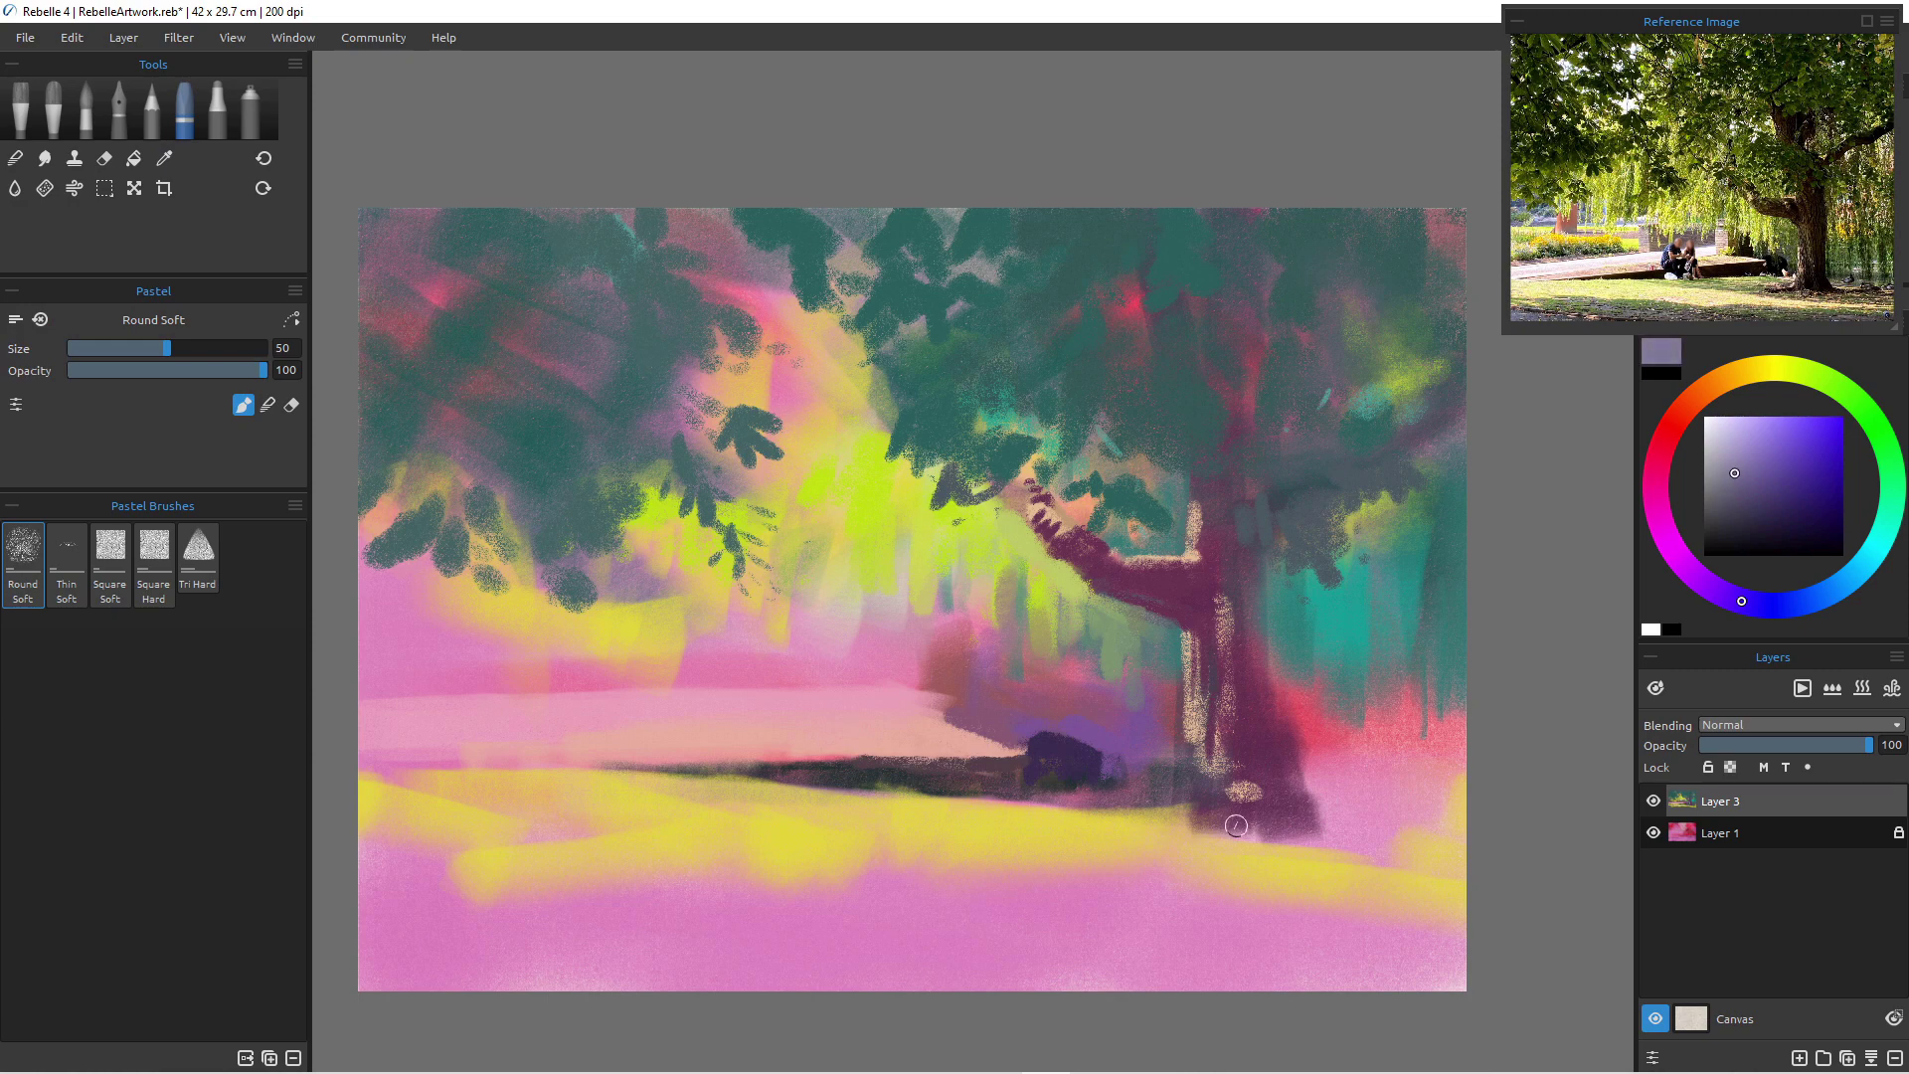
mouse_move(1110, 789)
left_mouse_down()
mouse_move(1176, 792)
mouse_move(1063, 801)
mouse_move(1165, 779)
mouse_move(1059, 781)
mouse_move(1196, 788)
mouse_move(1081, 790)
left_mouse_up()
- Enlarge the brush to 90 and paint a broad gray-violet patch on the ground right of the trunk base
key("bracketright")
key("bracketright")
key("bracketright")
key("bracketright")
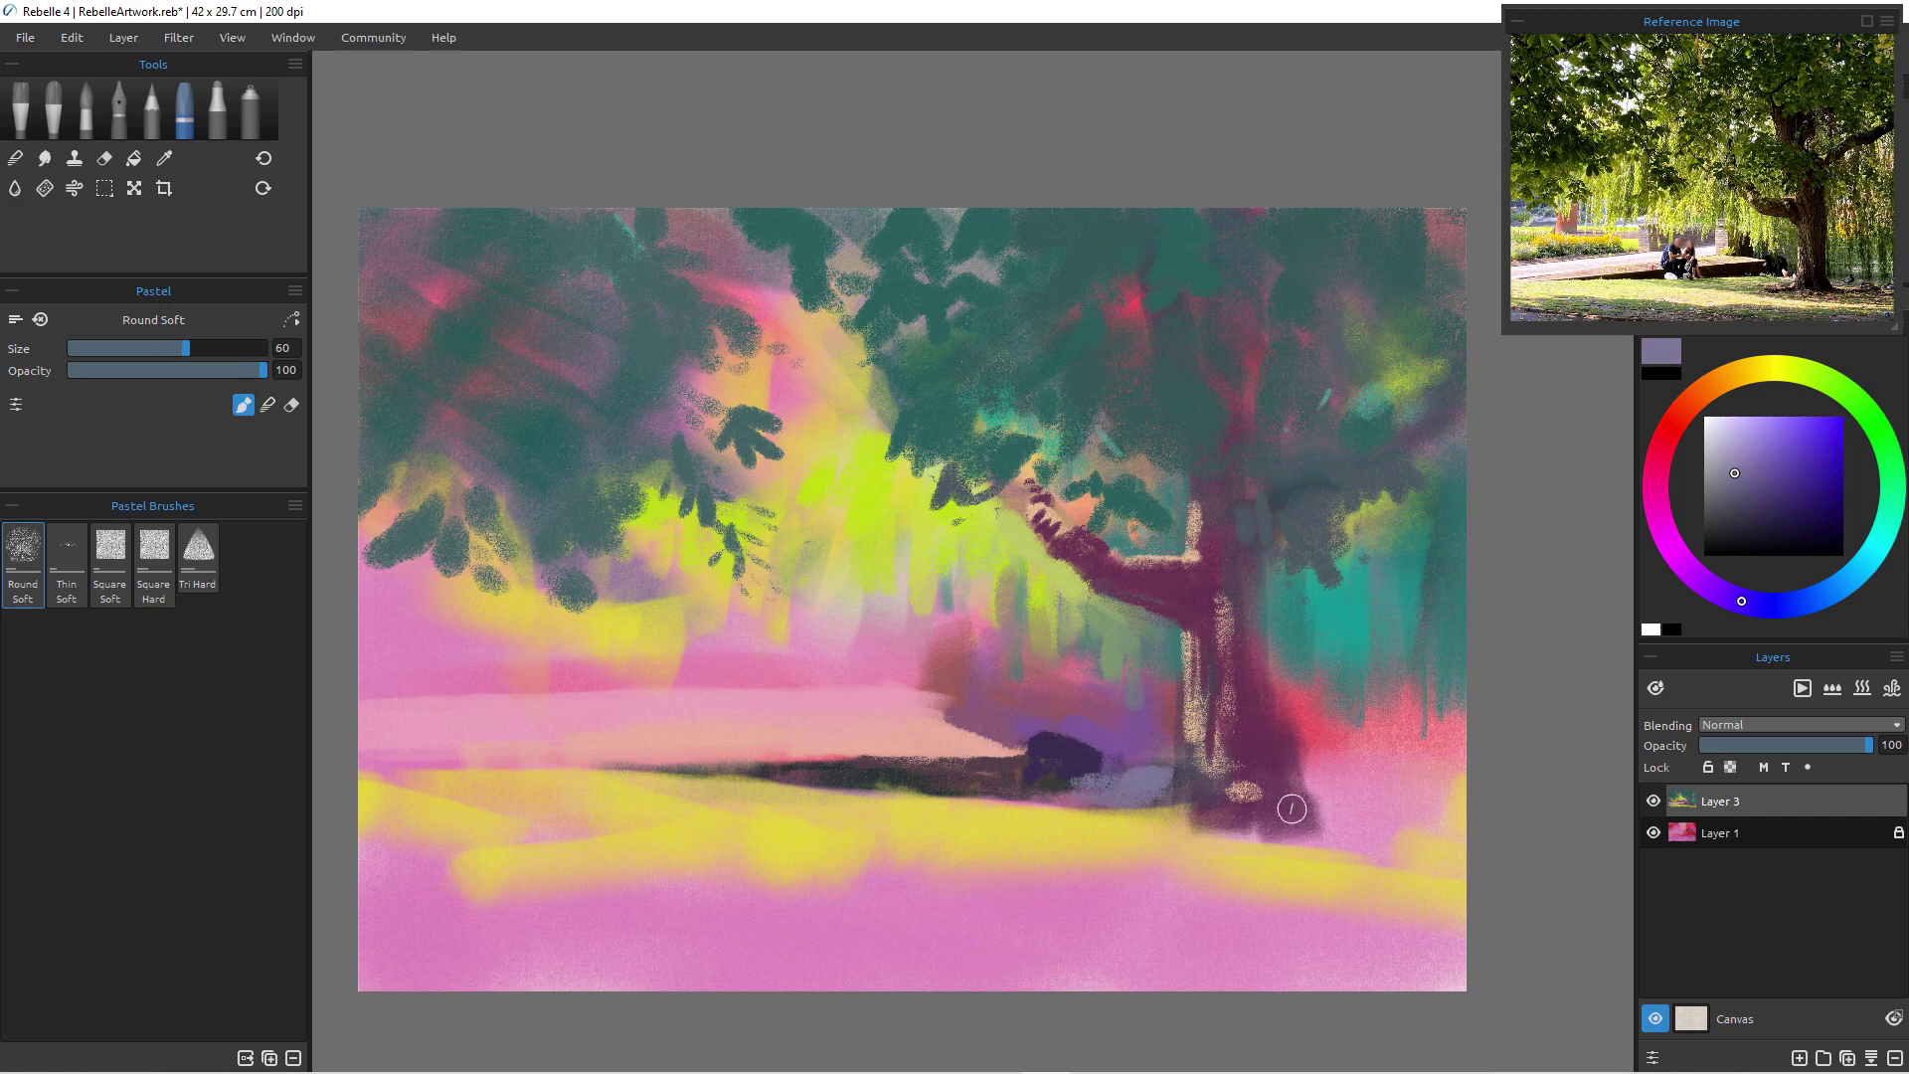
mouse_move(1313, 806)
left_mouse_down()
mouse_move(1293, 785)
mouse_move(1339, 844)
mouse_move(1301, 785)
mouse_move(1447, 780)
mouse_move(1310, 770)
left_mouse_up()
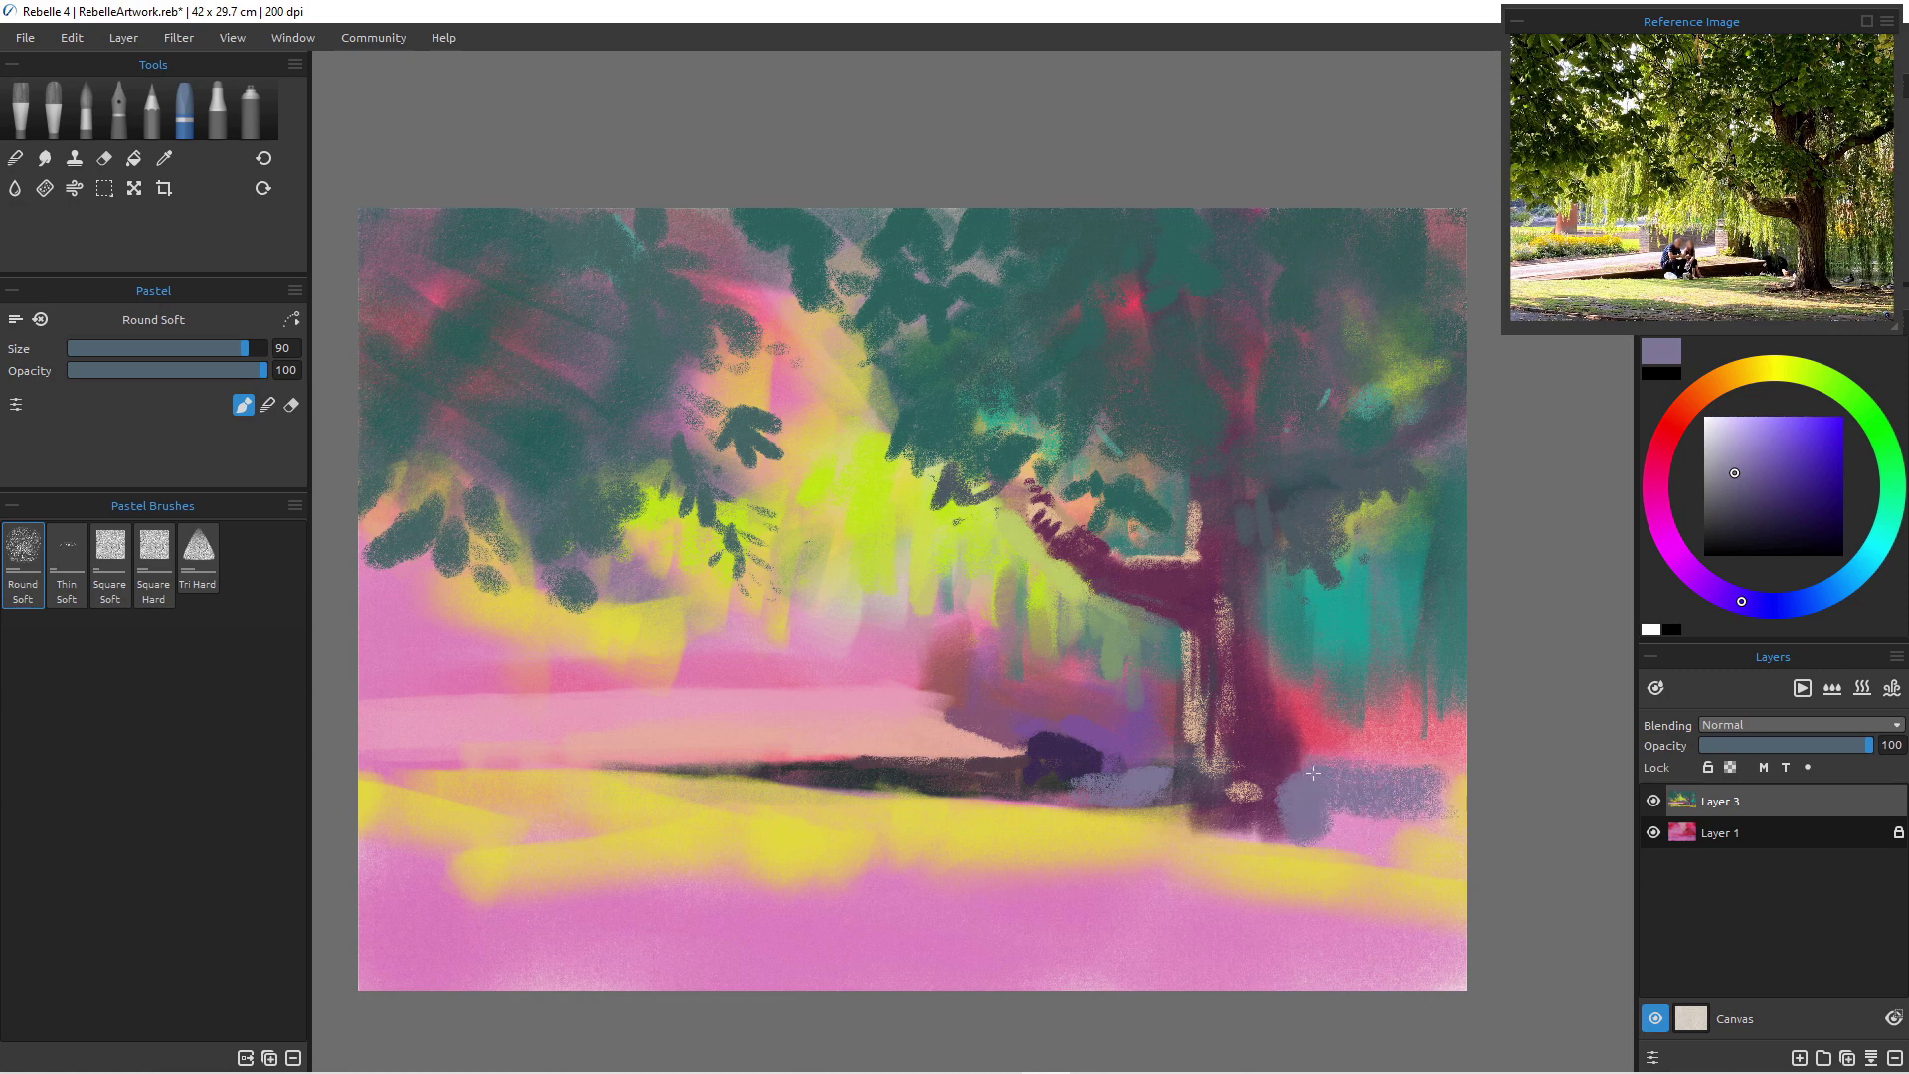
mouse_move(1425, 780)
left_mouse_down()
mouse_move(1324, 822)
mouse_move(1415, 822)
left_mouse_up()
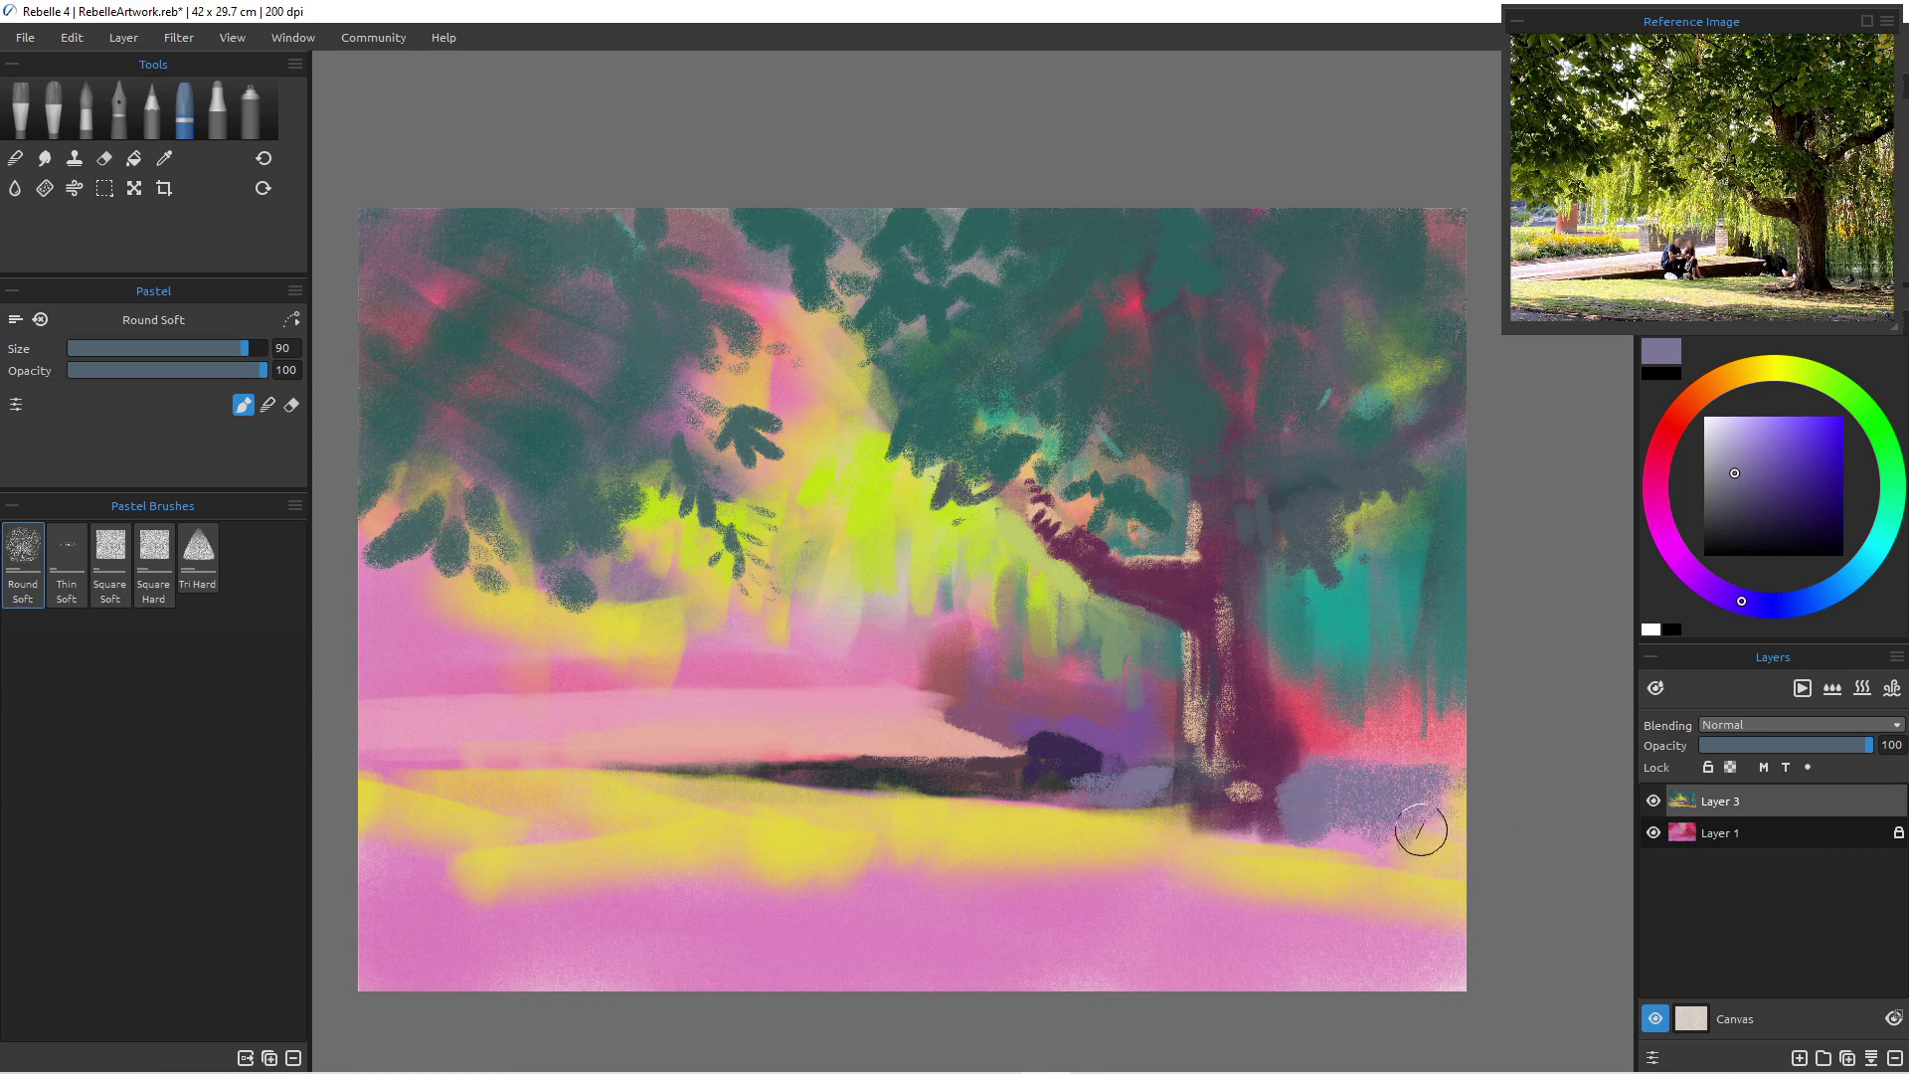
- Lighten the color to pale lavender and, at size 45, stroke highlights along the tops of both gray-violet patches beside the trunk
left_click(1734, 428)
key("[")
key("[")
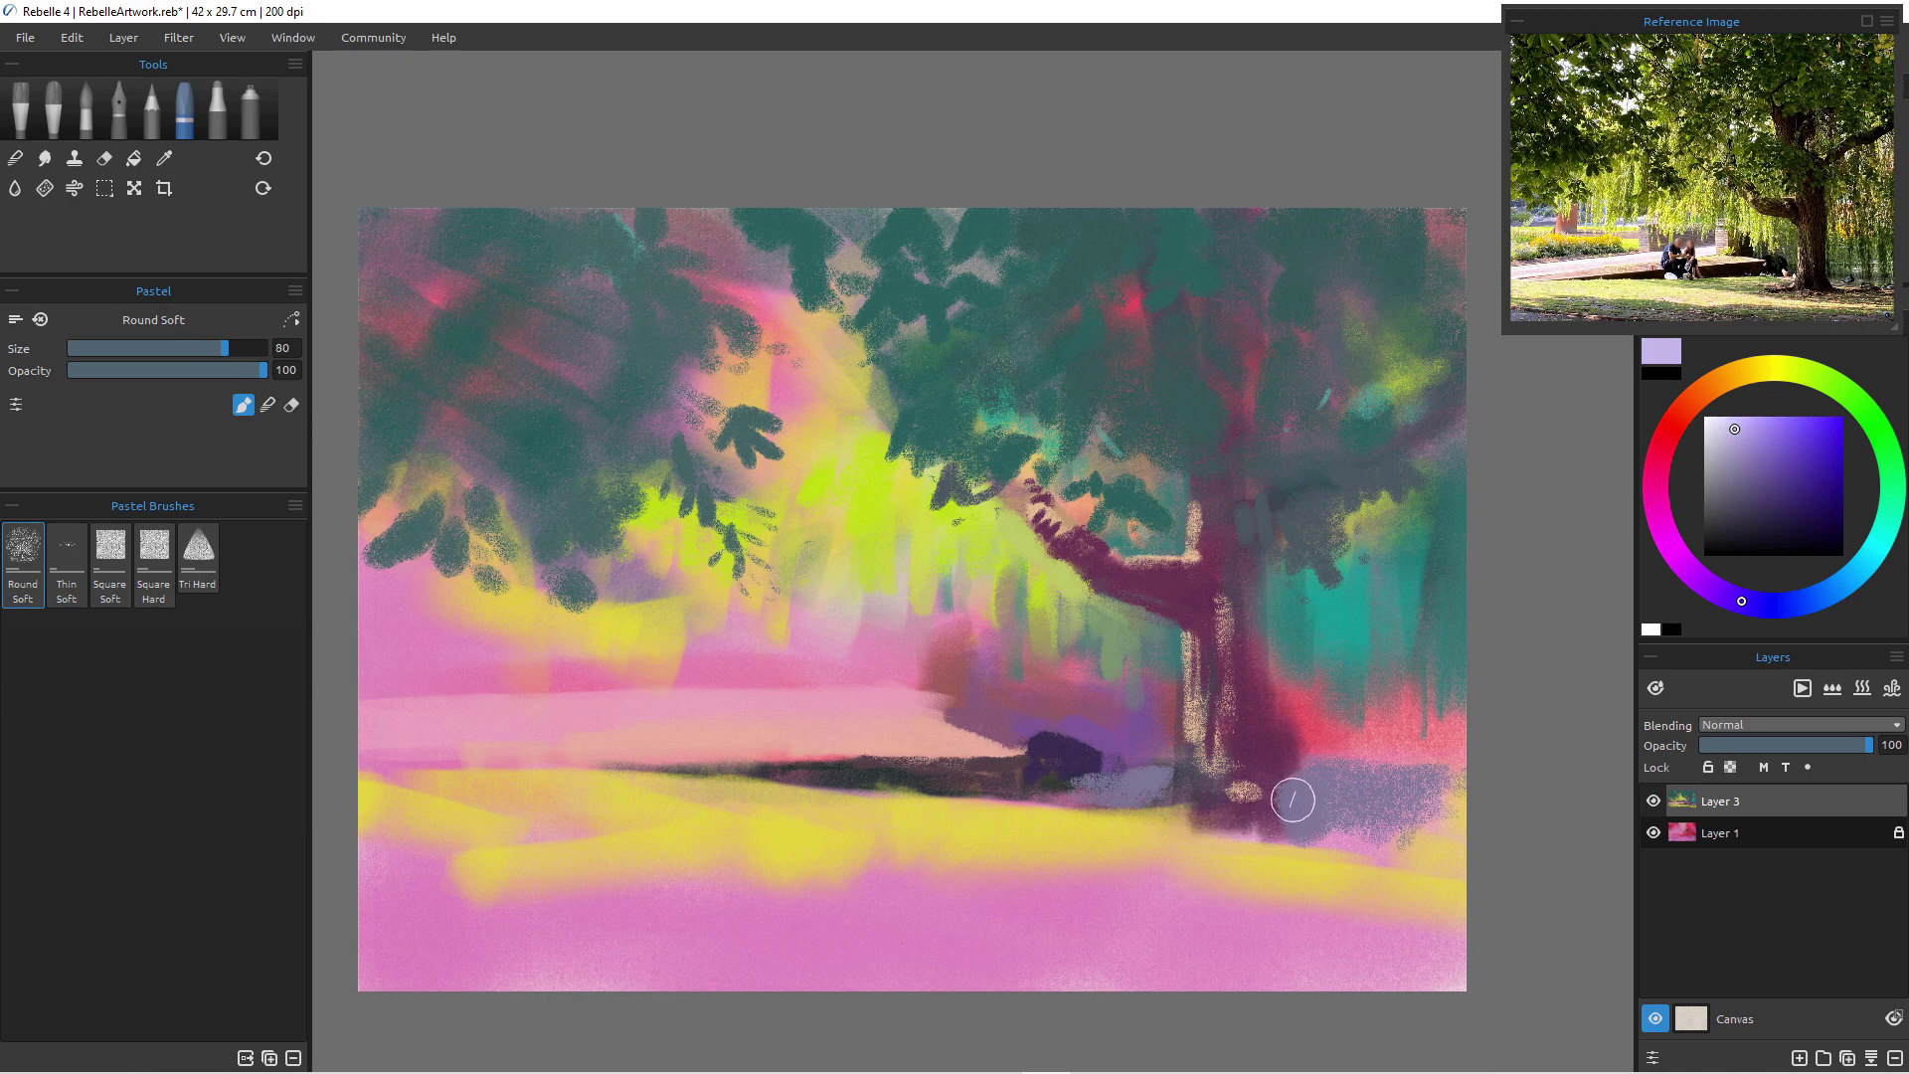
key("[")
key("[")
key("[")
mouse_move(1426, 776)
left_mouse_down()
mouse_move(1302, 759)
mouse_move(1437, 793)
mouse_move(1350, 787)
left_mouse_up()
left_click_drag(1178, 767, 1111, 764)
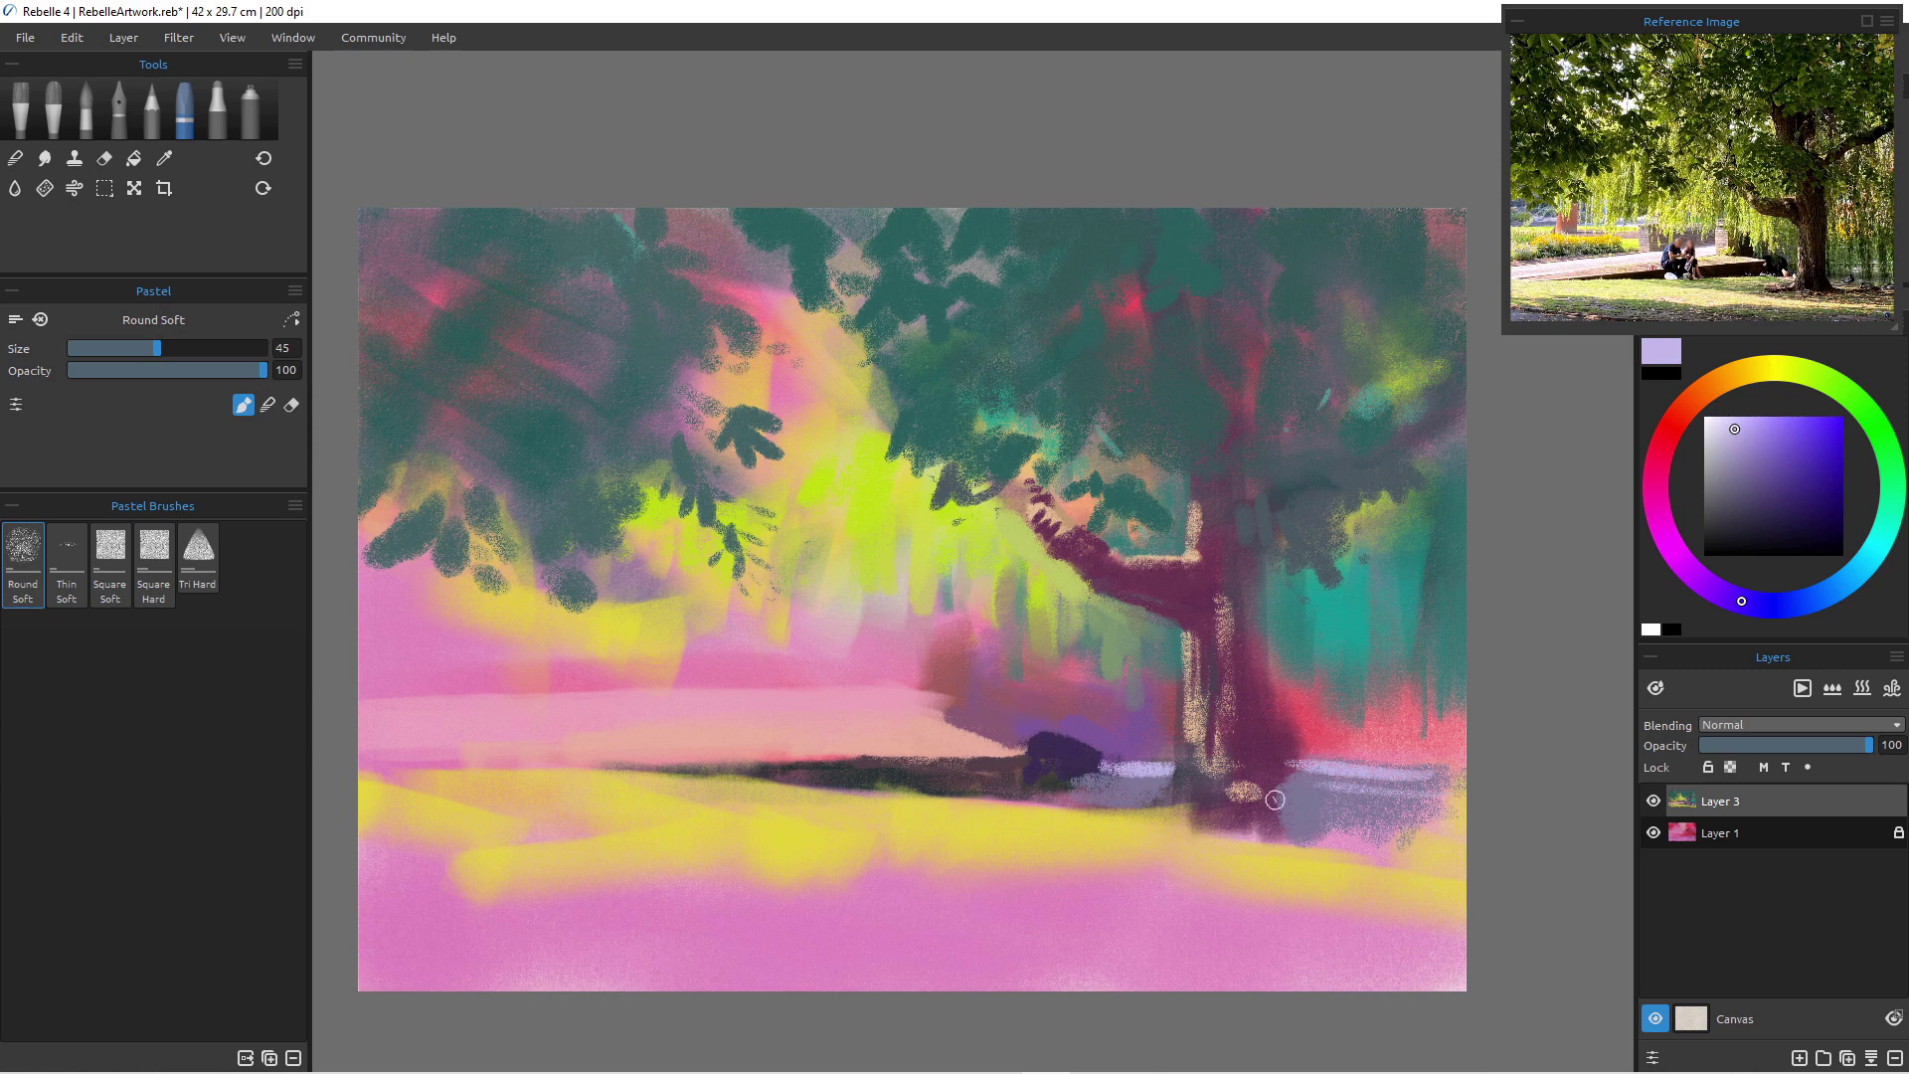
- Reduce the brush to 14 and draw thin lavender horizontal lines over the ground right of the trunk
key("bracketleft")
key("bracketleft")
key("bracketleft")
key("bracketleft")
key("bracketleft")
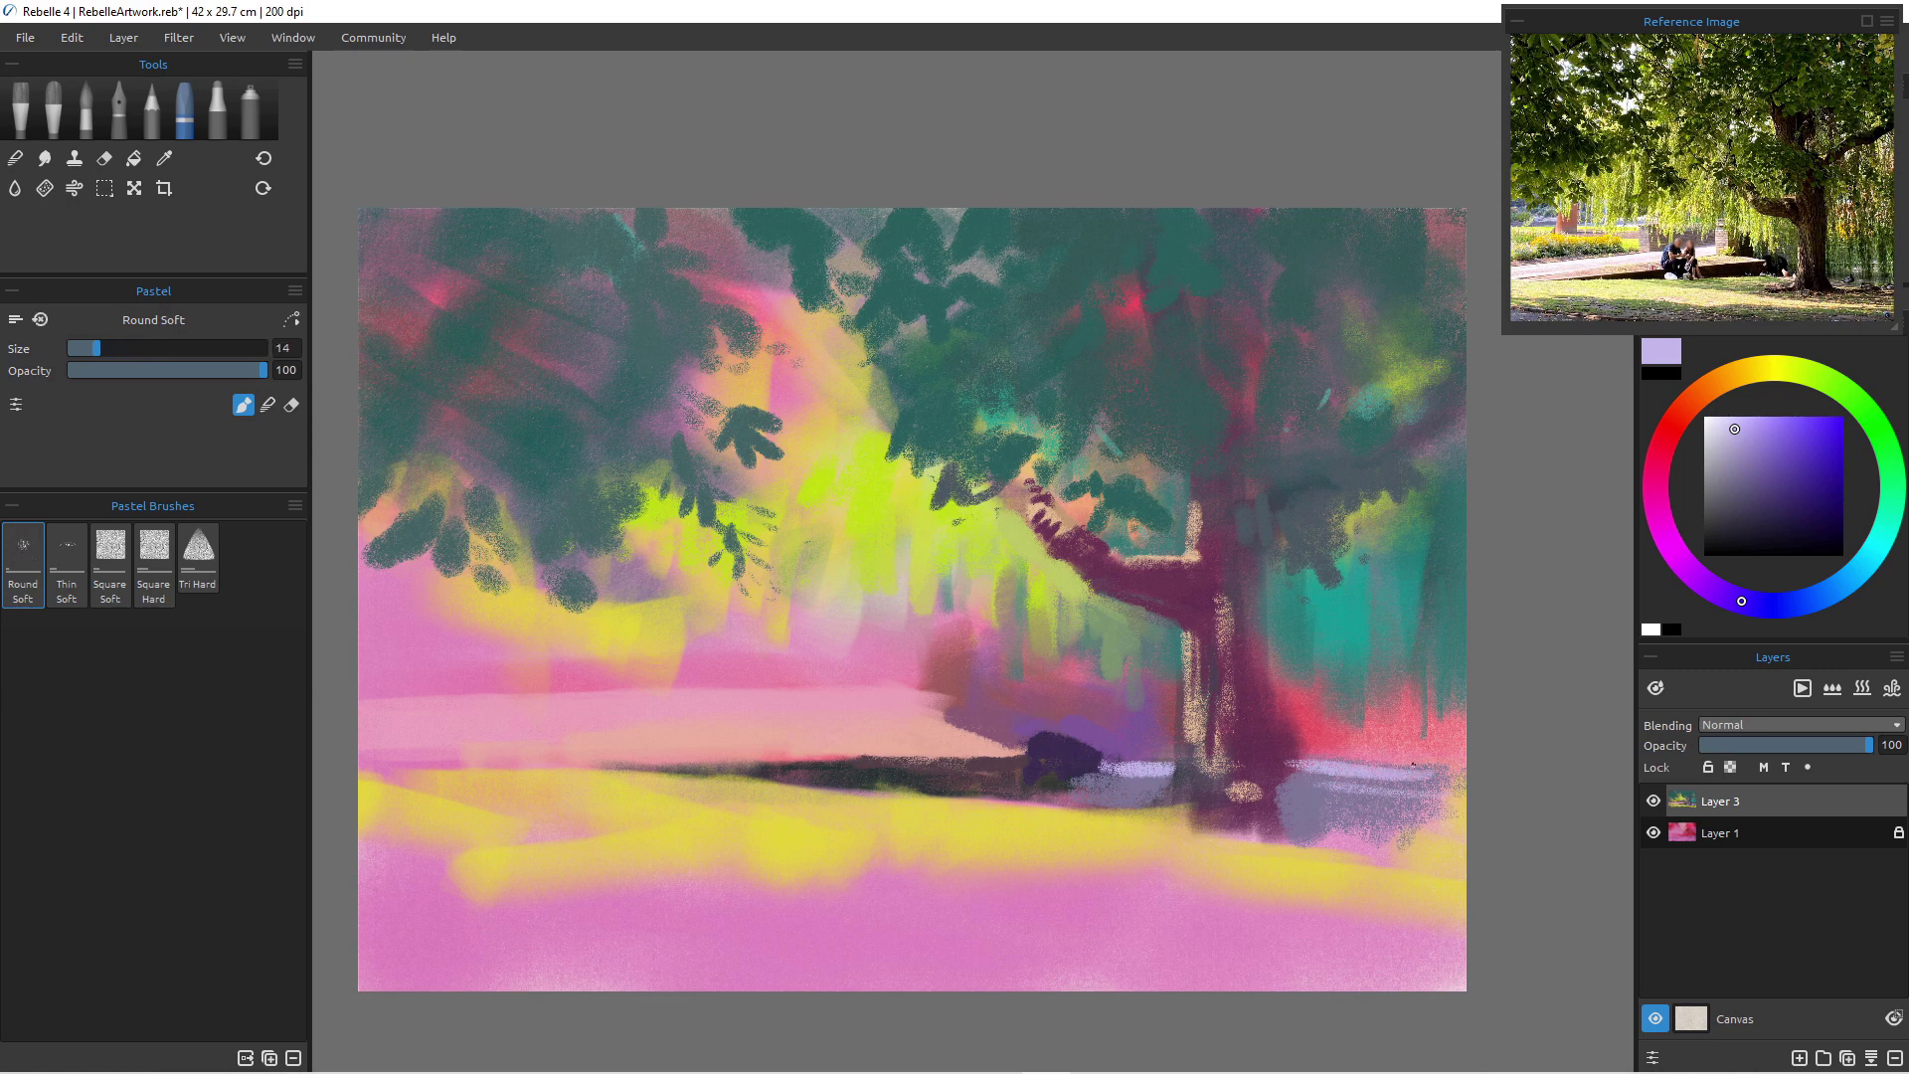
left_click_drag(1433, 755, 1324, 753)
- Sample the tan trunk highlight, stroke short horizontal light streaks across the right gray-violet patch, and raise the brush to 25
left_click(1241, 792, "alt")
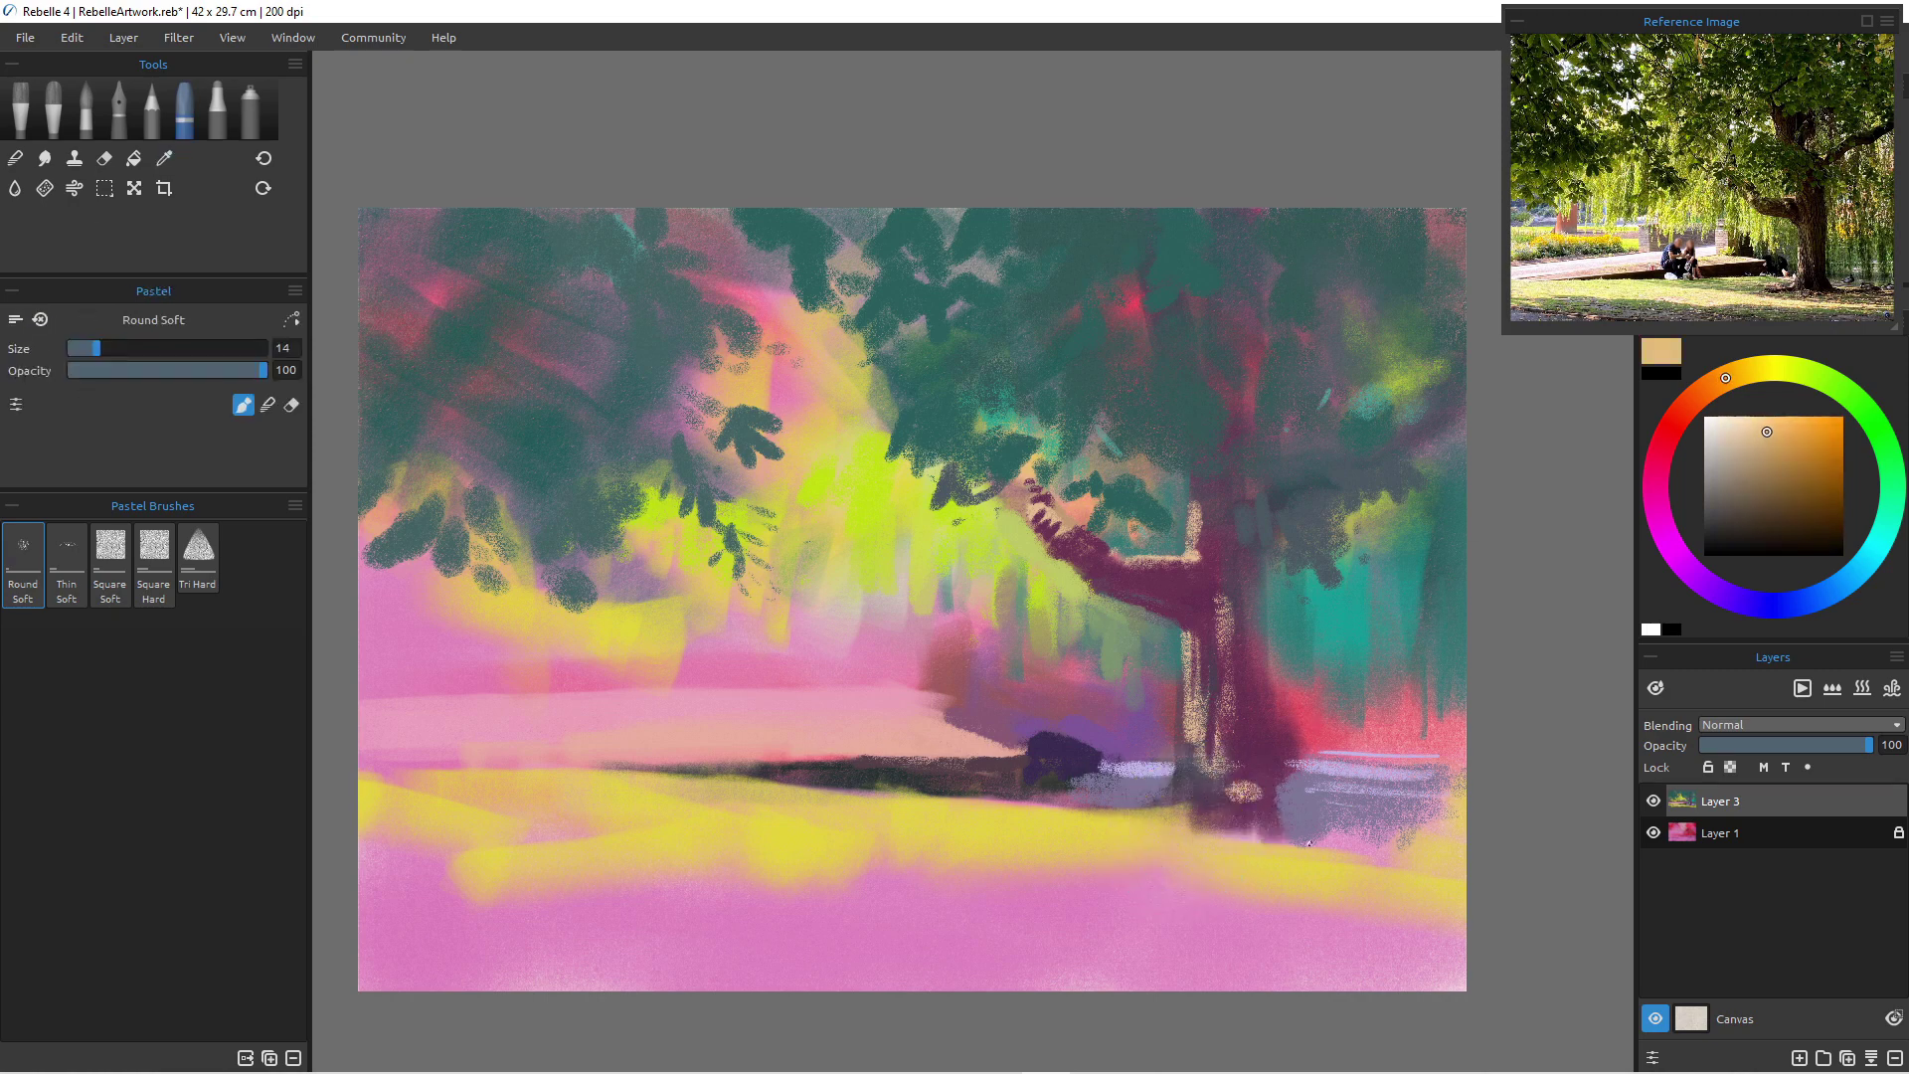
mouse_move(1295, 795)
left_mouse_down()
mouse_move(1400, 791)
mouse_move(1384, 808)
left_mouse_up()
key("bracketright")
key("bracketright")
key("bracketright")
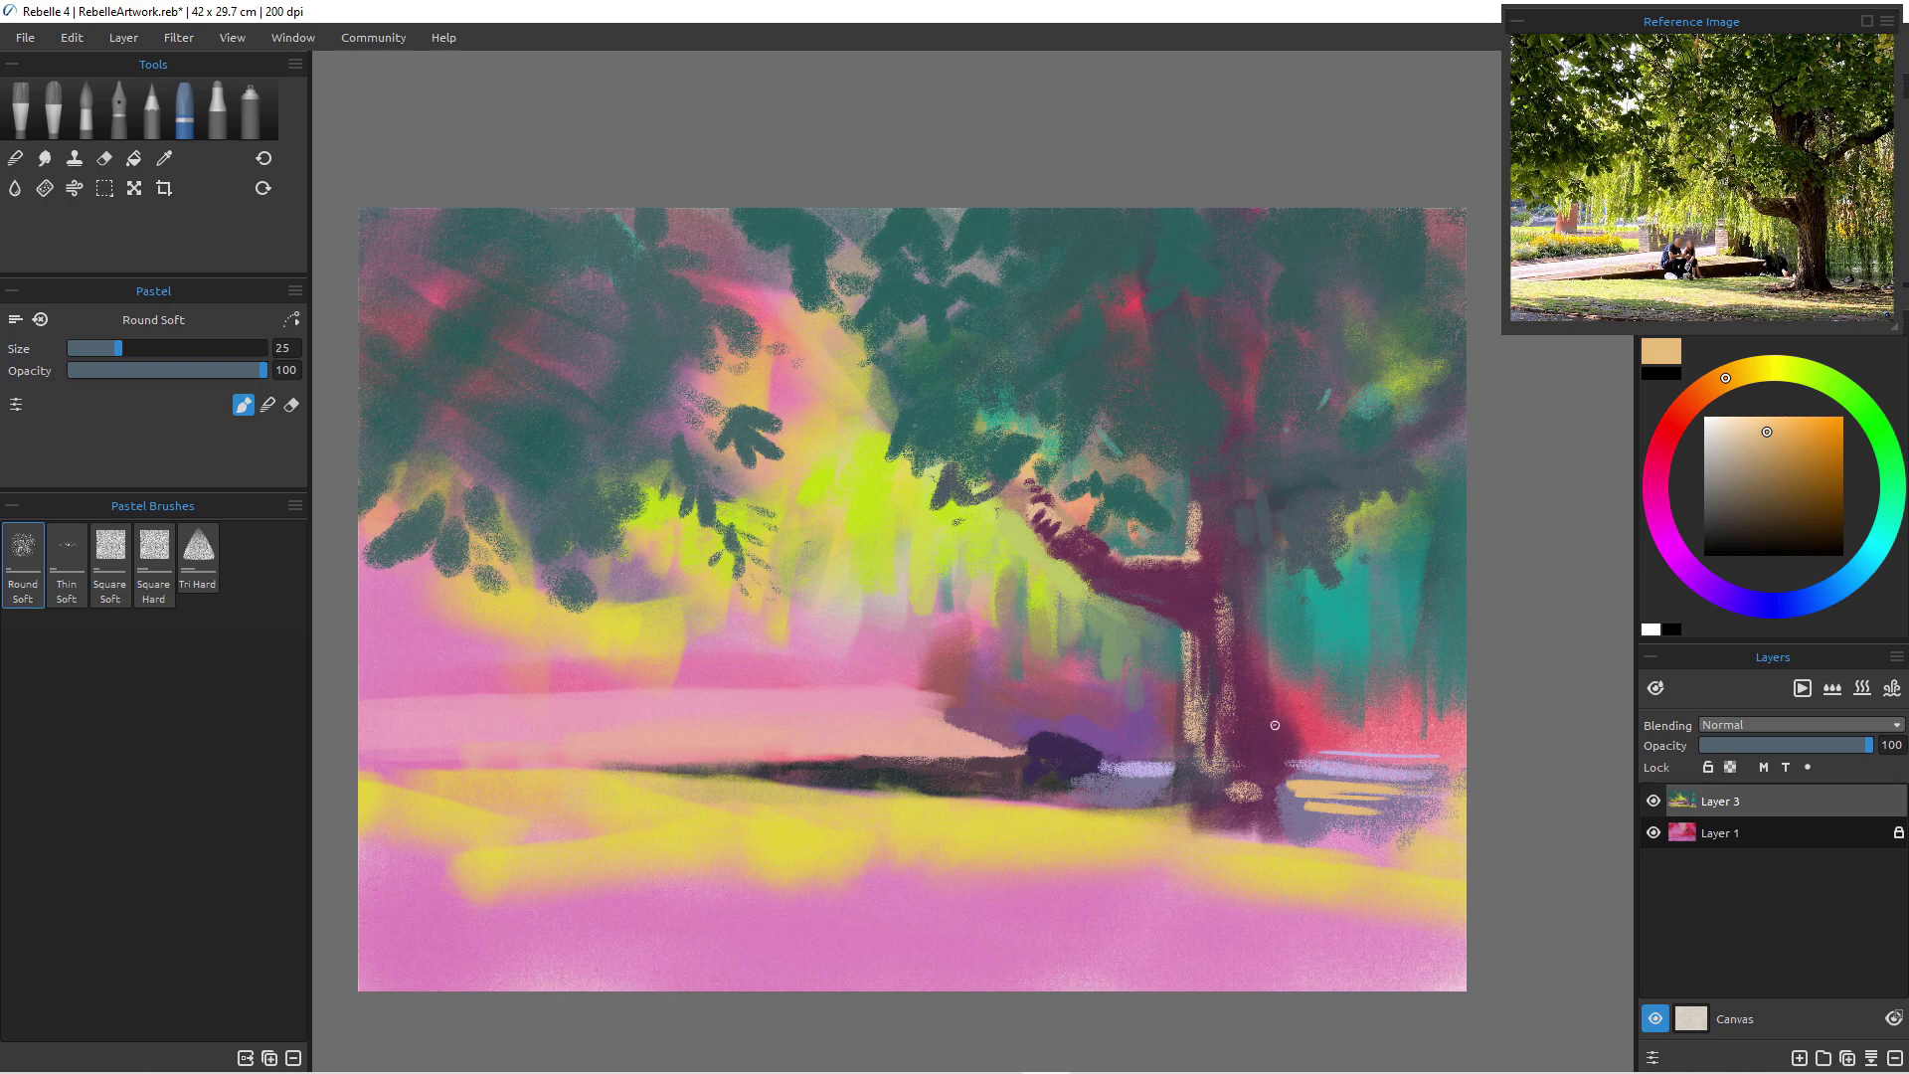
- Trim the trunk's right edge at size 50 with sampled muted teal, extend the hanging foliage downward, and touch up the base in gray-violet
left_click(1279, 648, "alt")
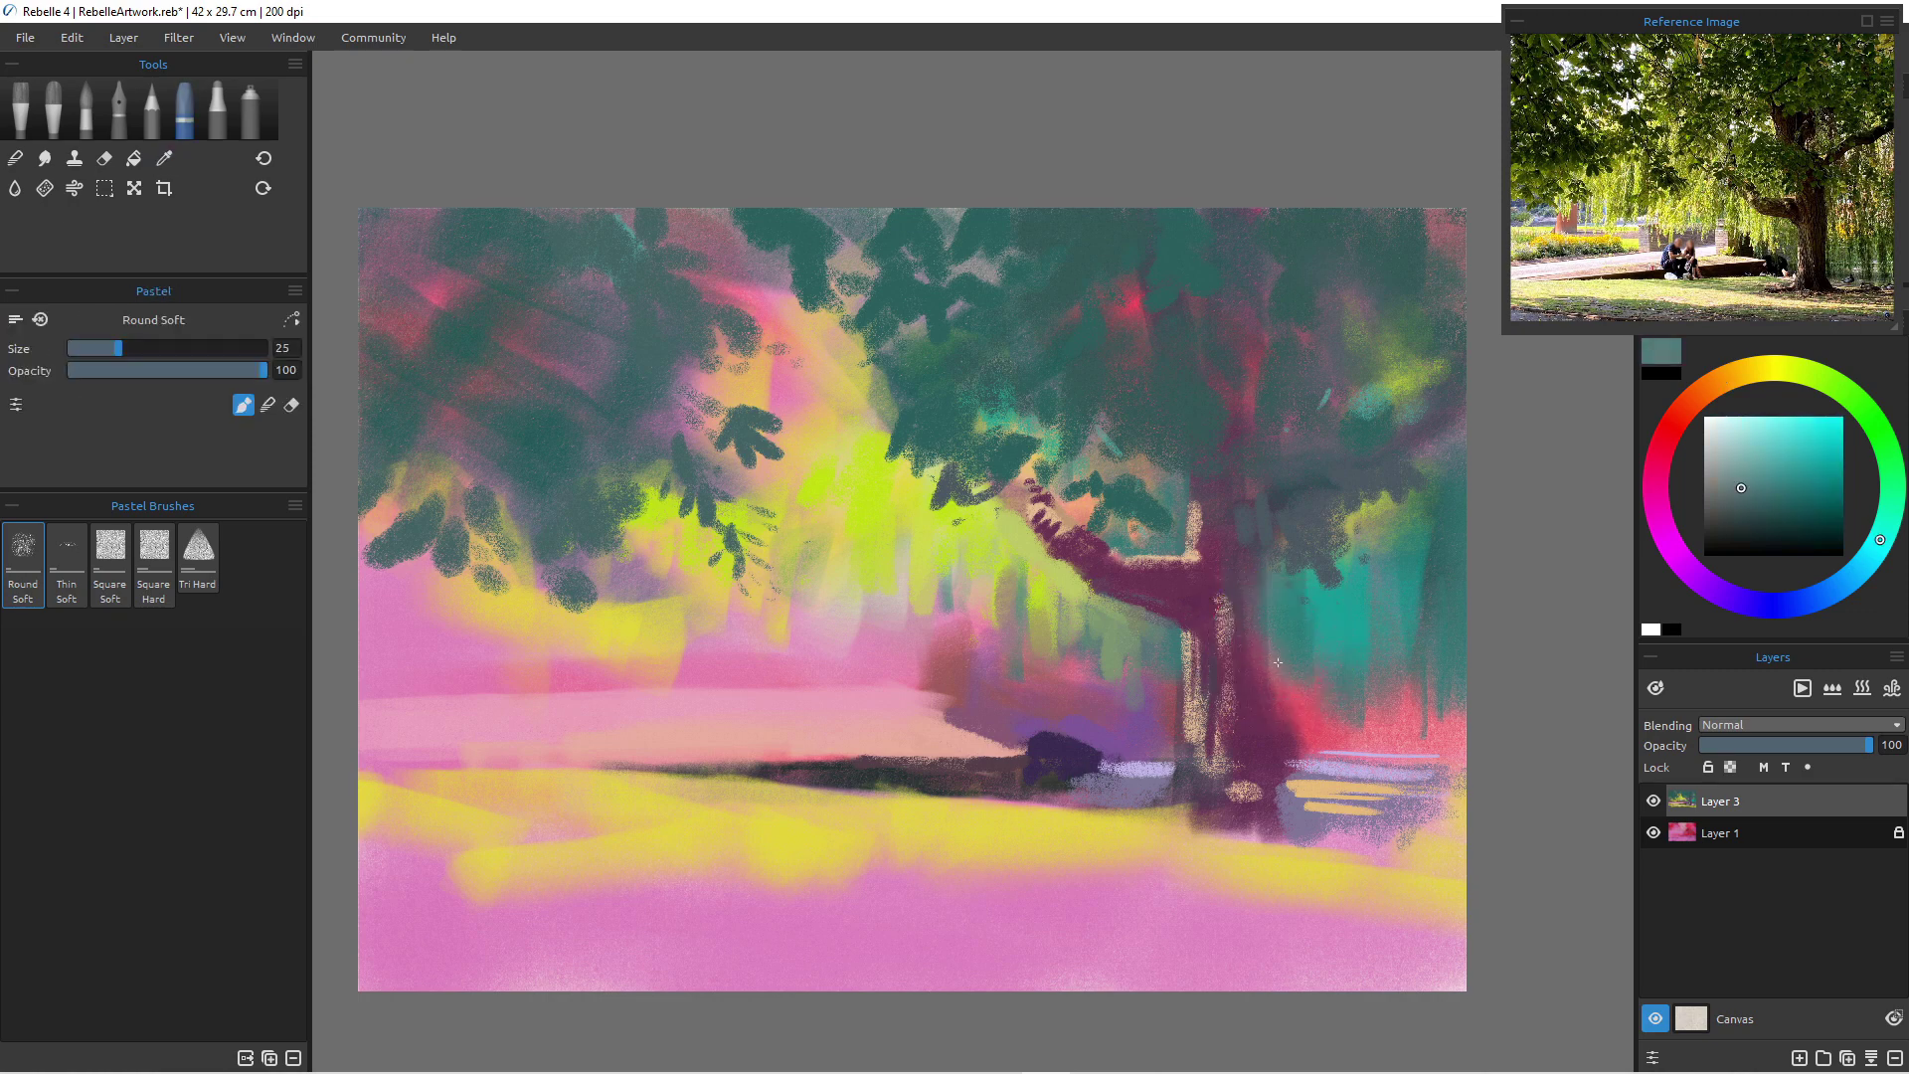
left_click_drag(1277, 668, 1278, 738)
key("bracketright")
key("bracketright")
key("bracketright")
key("bracketright")
key("bracketright")
left_click_drag(1279, 682, 1288, 736)
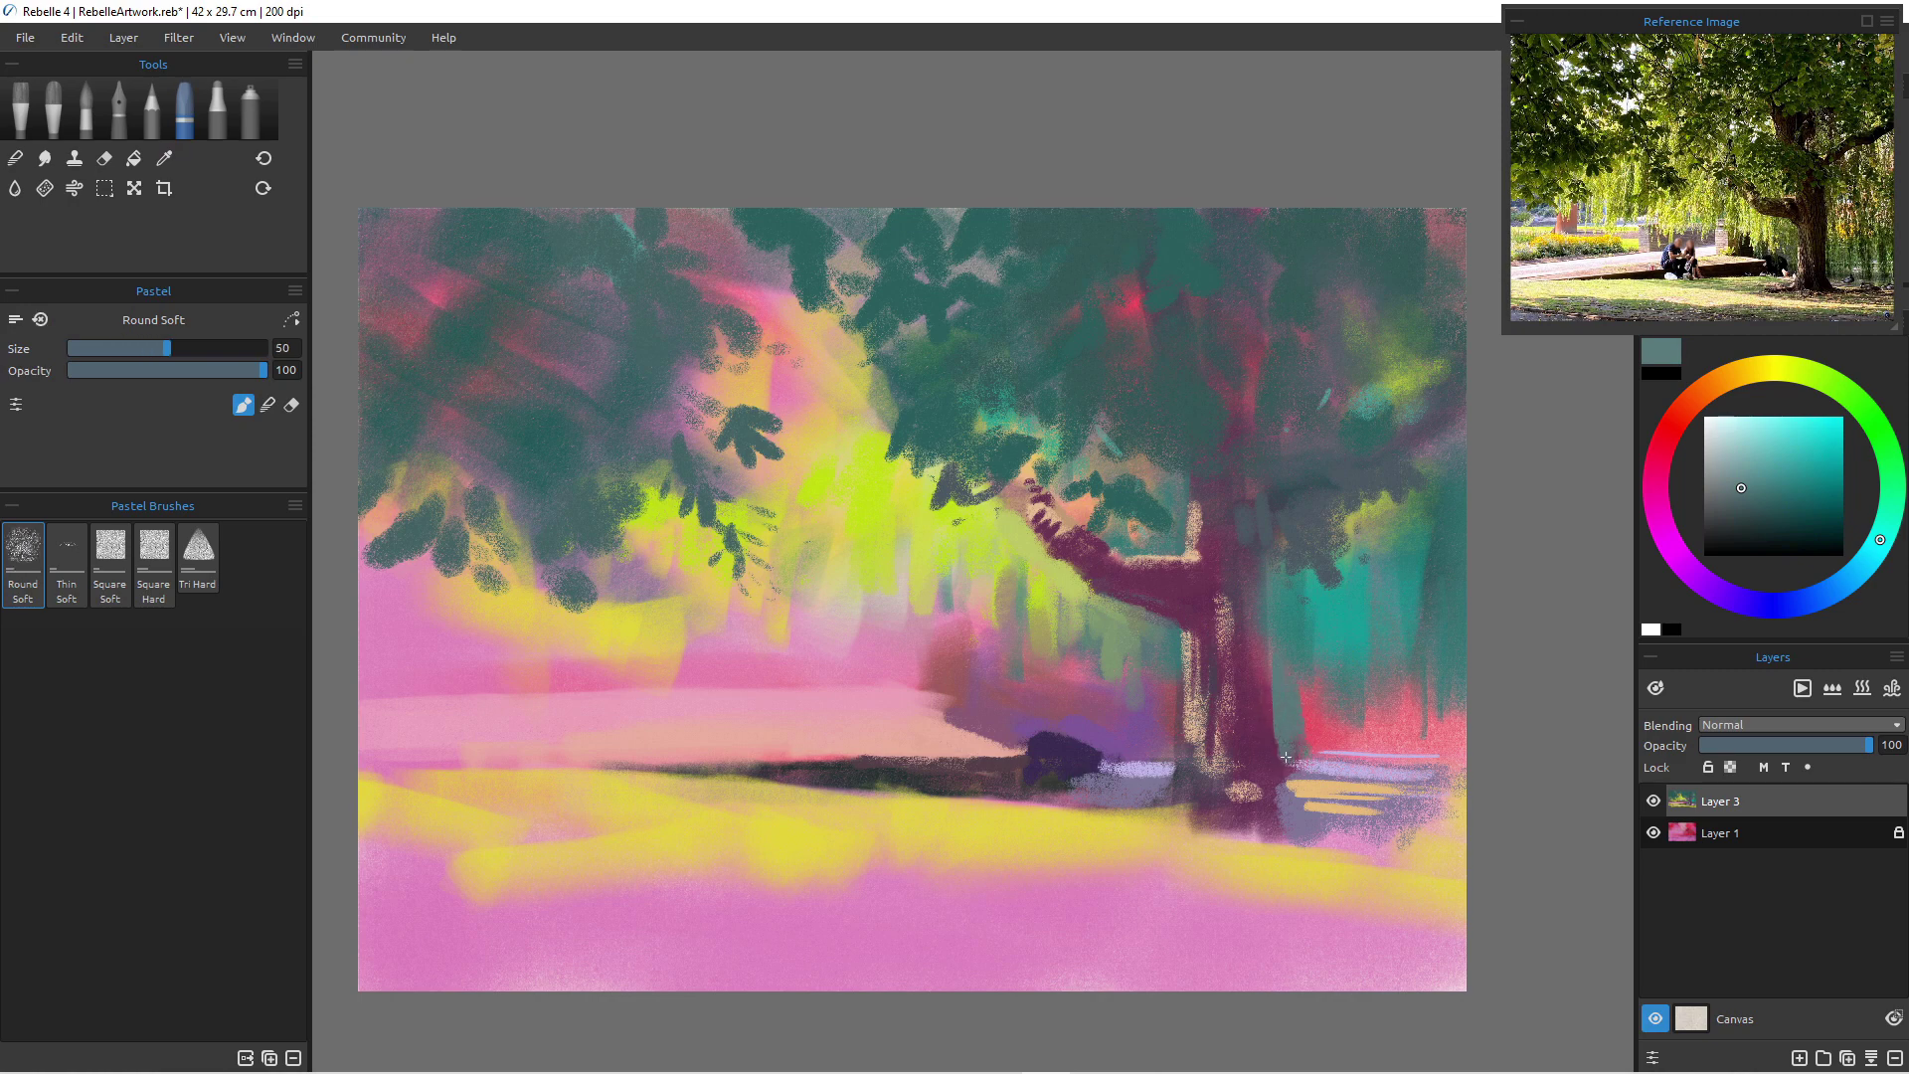
left_click_drag(1339, 734, 1342, 757)
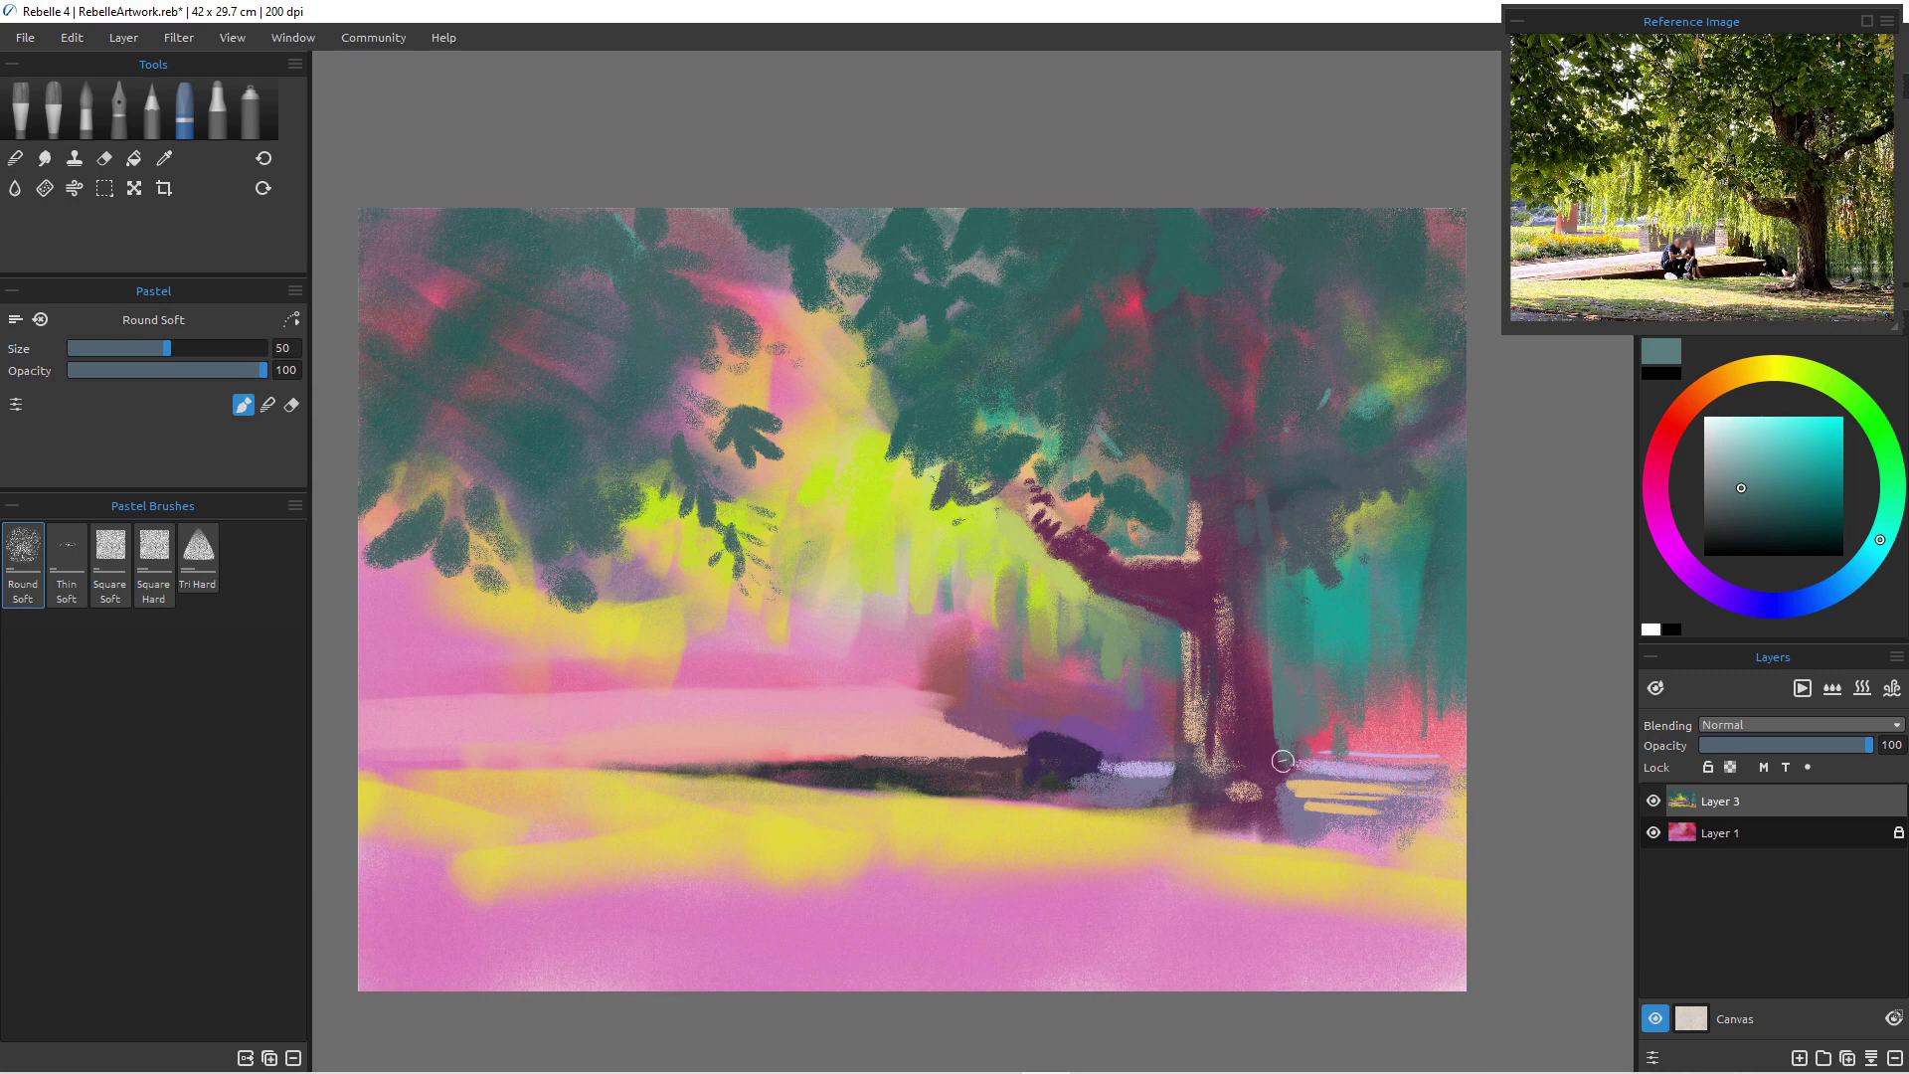
left_click(1291, 812, "alt")
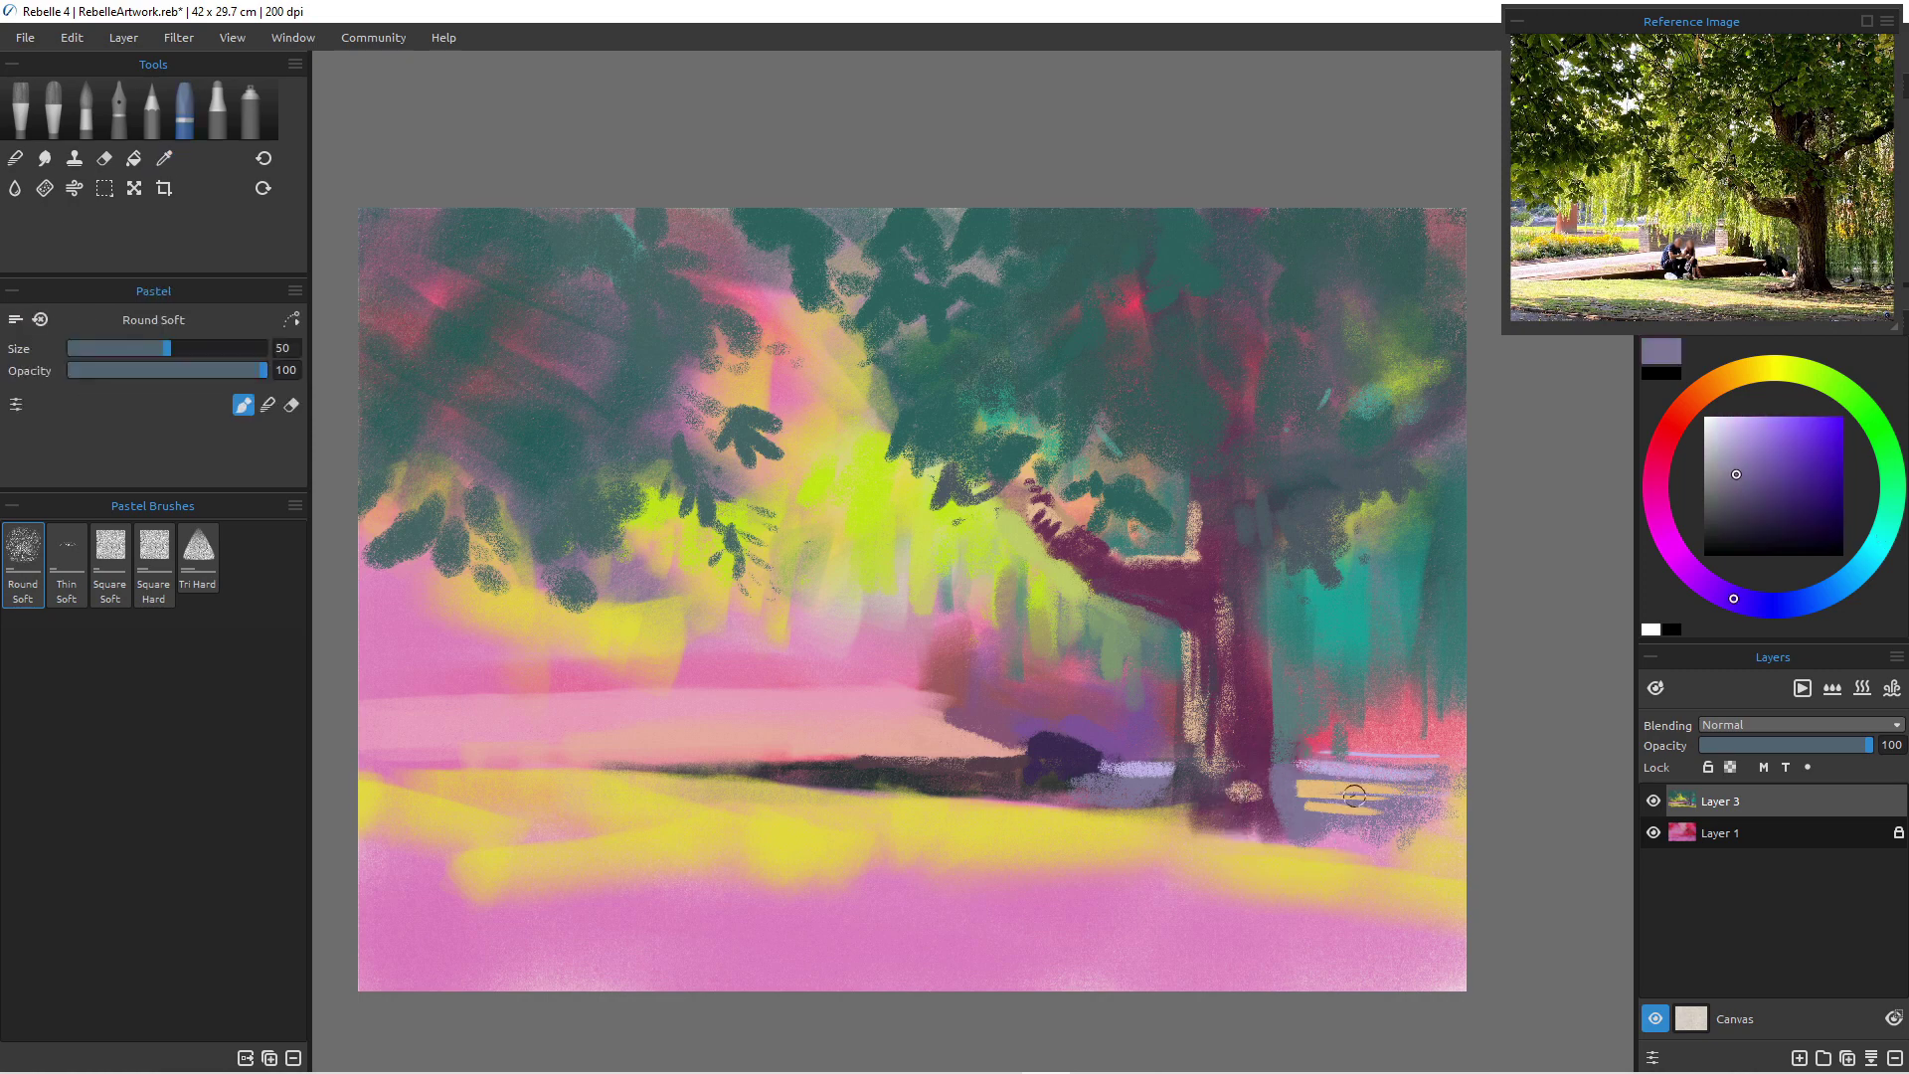
- Stroke sampled slate blue over the foliage right of the trunk, and dab yellow-green leaves into it at size 50
left_click(1309, 537, "alt")
mouse_move(1363, 562)
left_mouse_down()
mouse_move(1406, 553)
mouse_move(1409, 598)
mouse_move(1426, 538)
mouse_move(1461, 565)
left_mouse_up()
mouse_move(1462, 618)
left_mouse_down()
mouse_move(1433, 520)
mouse_move(1459, 450)
mouse_move(1365, 558)
mouse_move(1409, 499)
left_mouse_up()
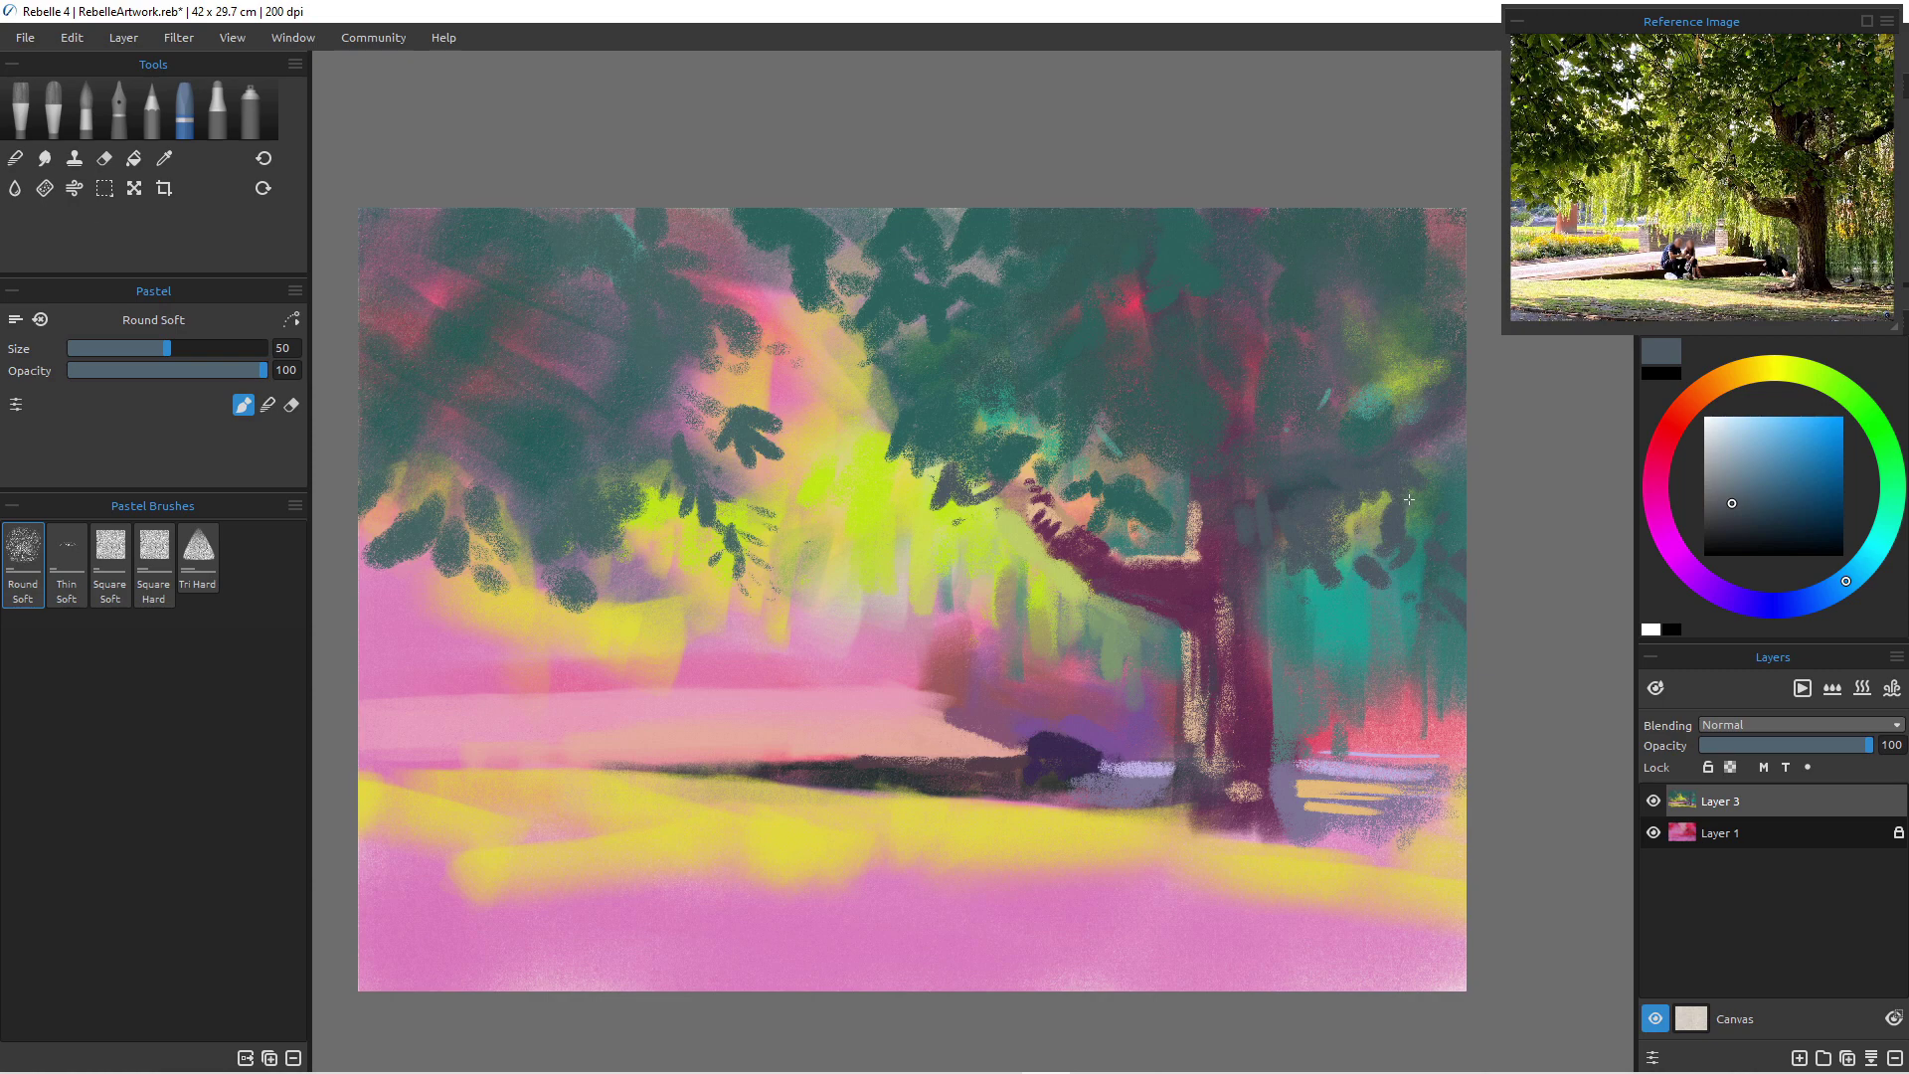
left_click(908, 533, "ctrl")
left_click_drag(1408, 571, 1419, 535)
left_click(1412, 521)
- Sample the pale lavender and dab leaf clusters into the teal foliage right of the trunk
left_click(1367, 780, "ctrl")
mouse_move(1422, 543)
left_mouse_down()
mouse_move(1439, 591)
mouse_move(1429, 555)
mouse_move(1458, 581)
mouse_move(1419, 618)
mouse_move(1417, 602)
mouse_move(1423, 620)
mouse_move(1383, 622)
mouse_move(1391, 645)
mouse_move(1386, 616)
mouse_move(1403, 655)
mouse_move(1442, 620)
mouse_move(1427, 598)
mouse_move(1430, 614)
mouse_move(1462, 525)
left_mouse_up()
left_click(1436, 566)
left_click(1388, 624)
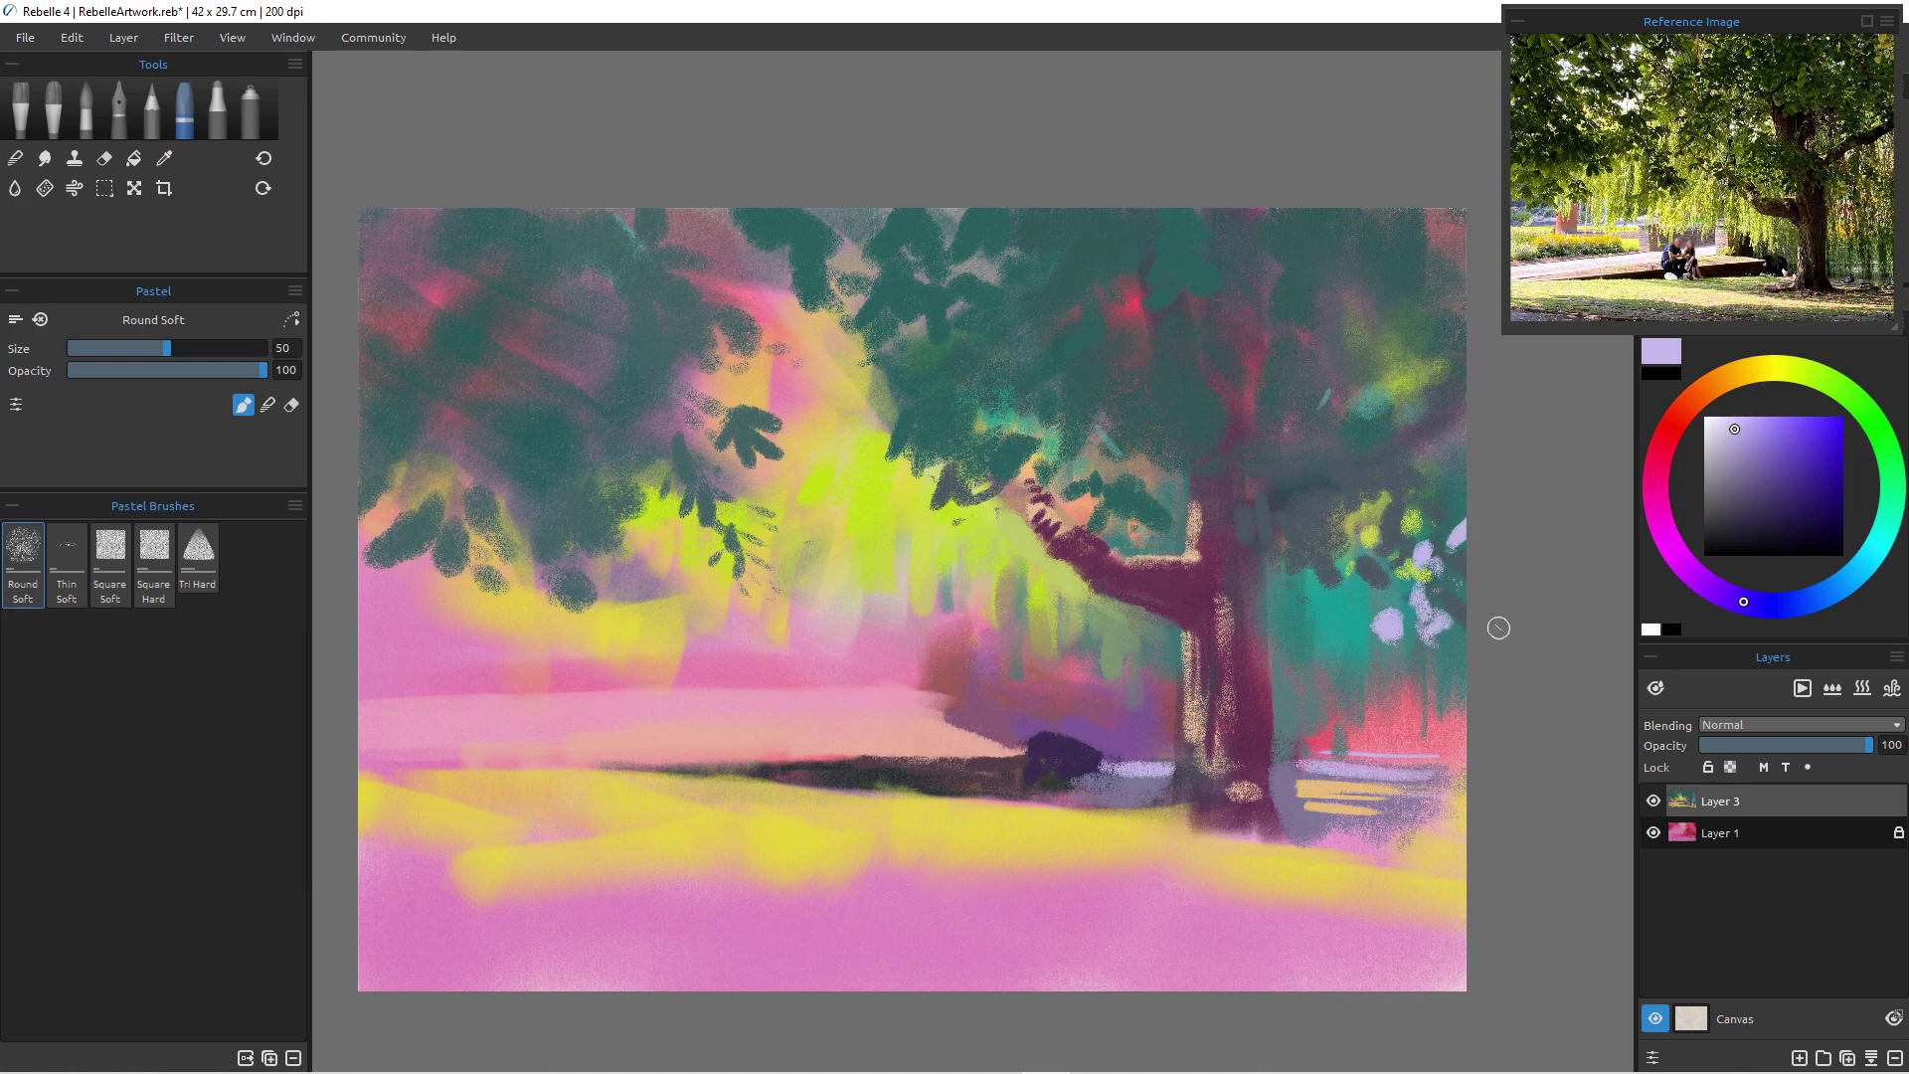
mouse_move(1330, 525)
left_mouse_down()
mouse_move(1340, 553)
mouse_move(1303, 547)
mouse_move(1298, 577)
mouse_move(1322, 552)
mouse_move(1315, 590)
left_mouse_up()
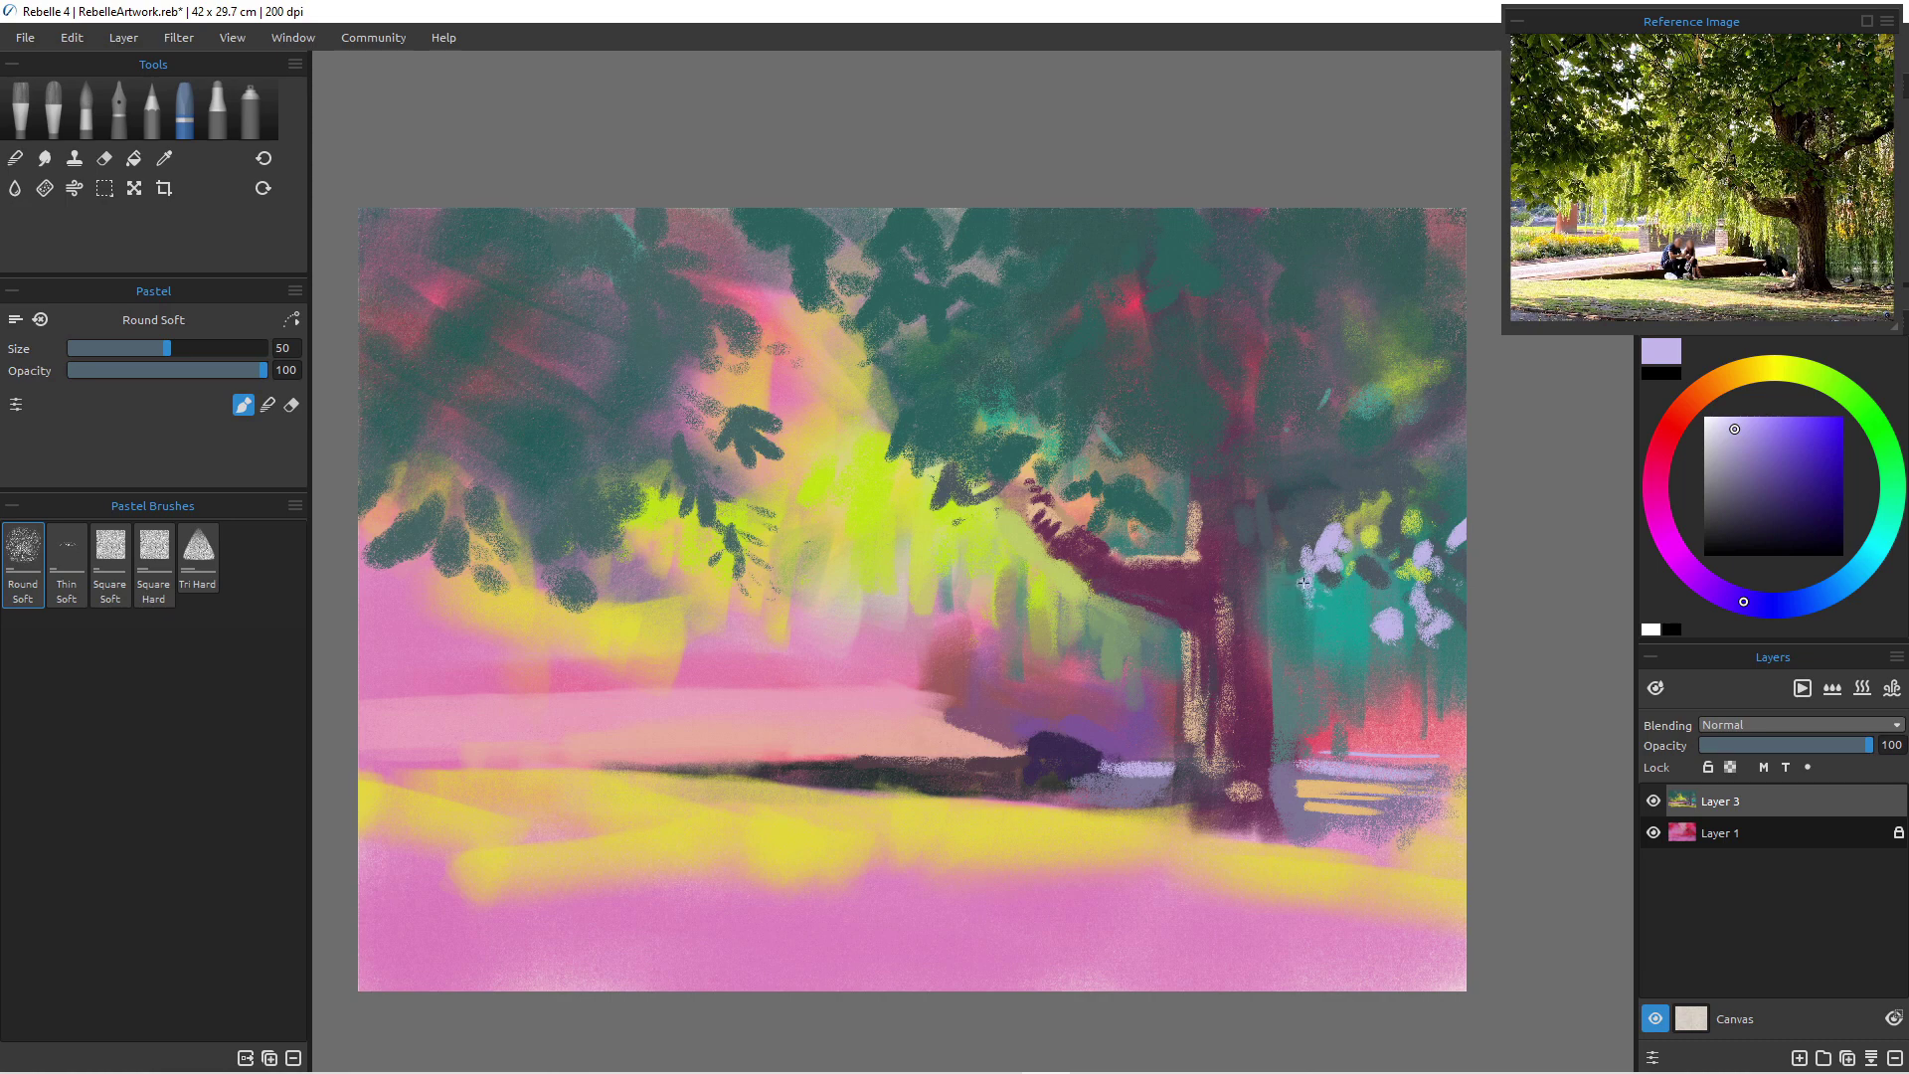
- Sample slate blue and dab vertical chains of hanging leaves below the lavender clusters, using sizes 35 to 60
key("bracketleft")
left_click(1324, 577, "alt")
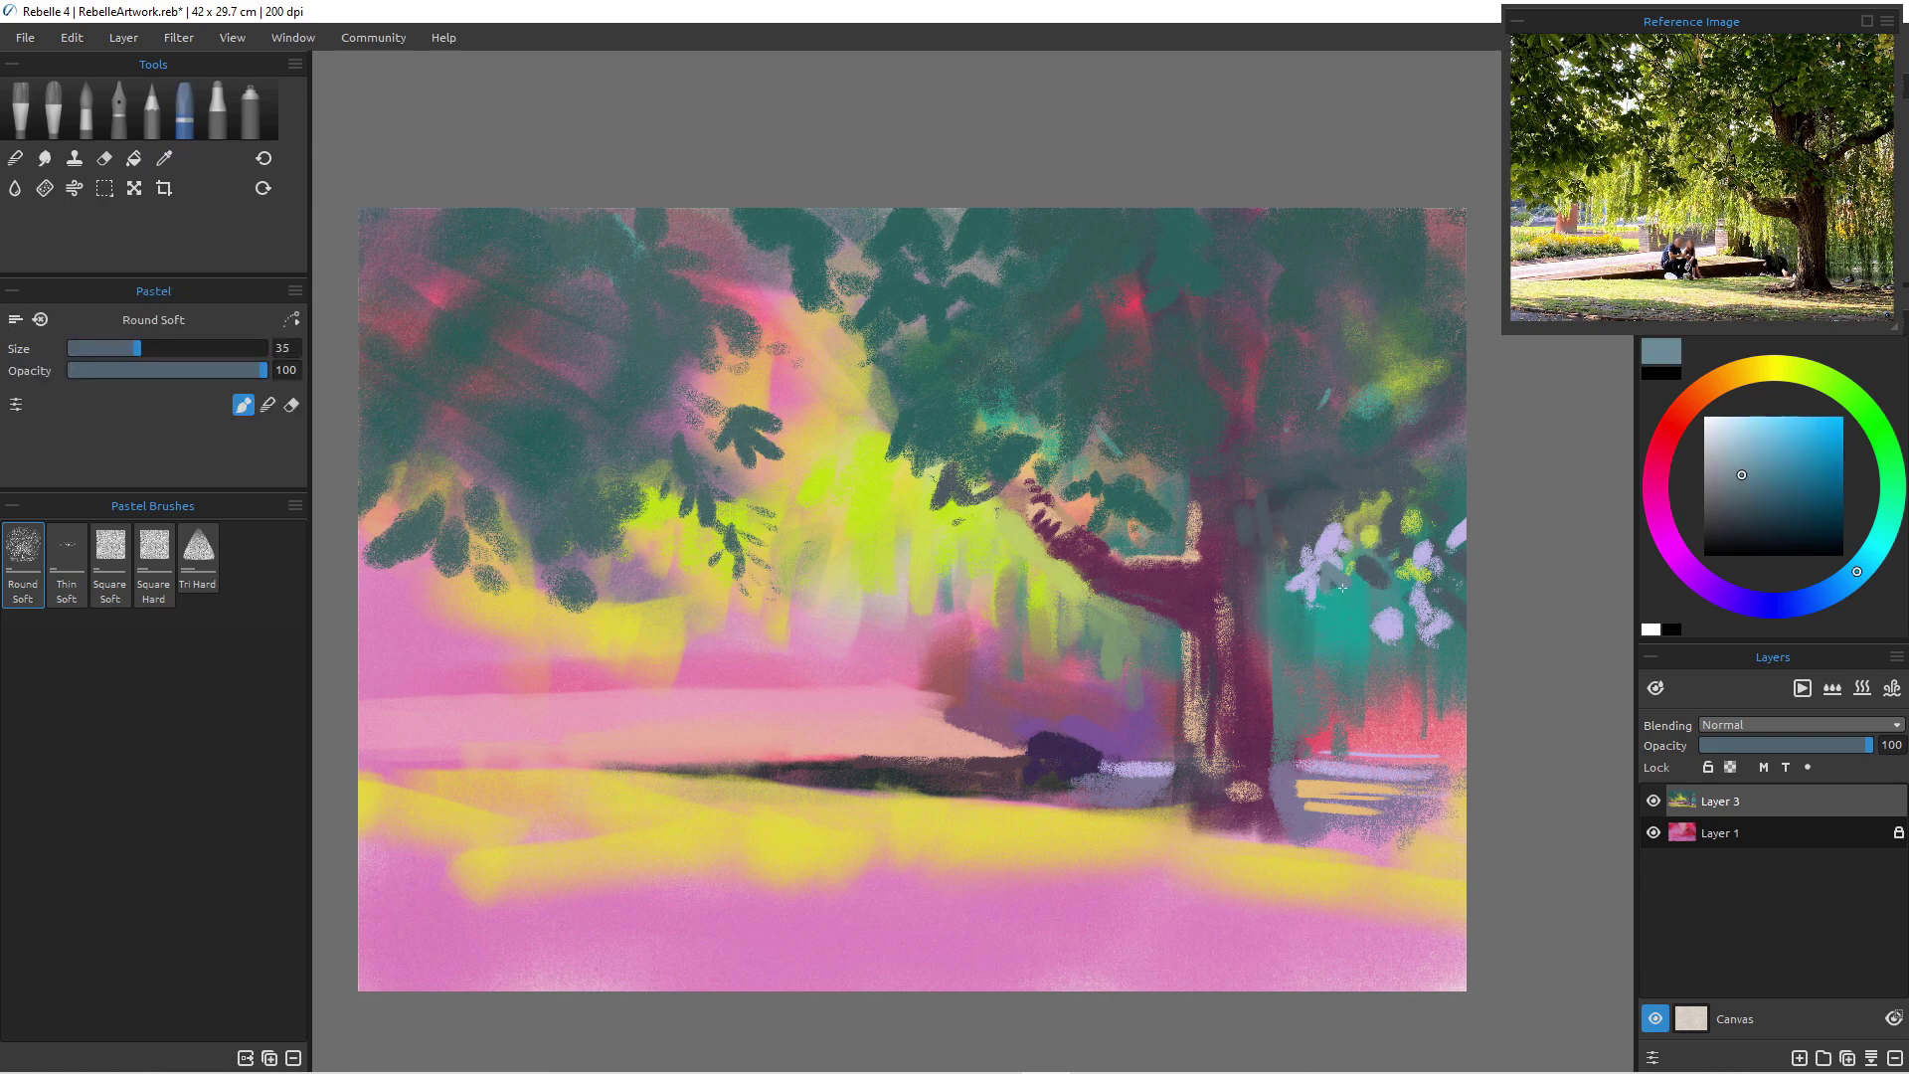
left_click(1319, 573, "alt")
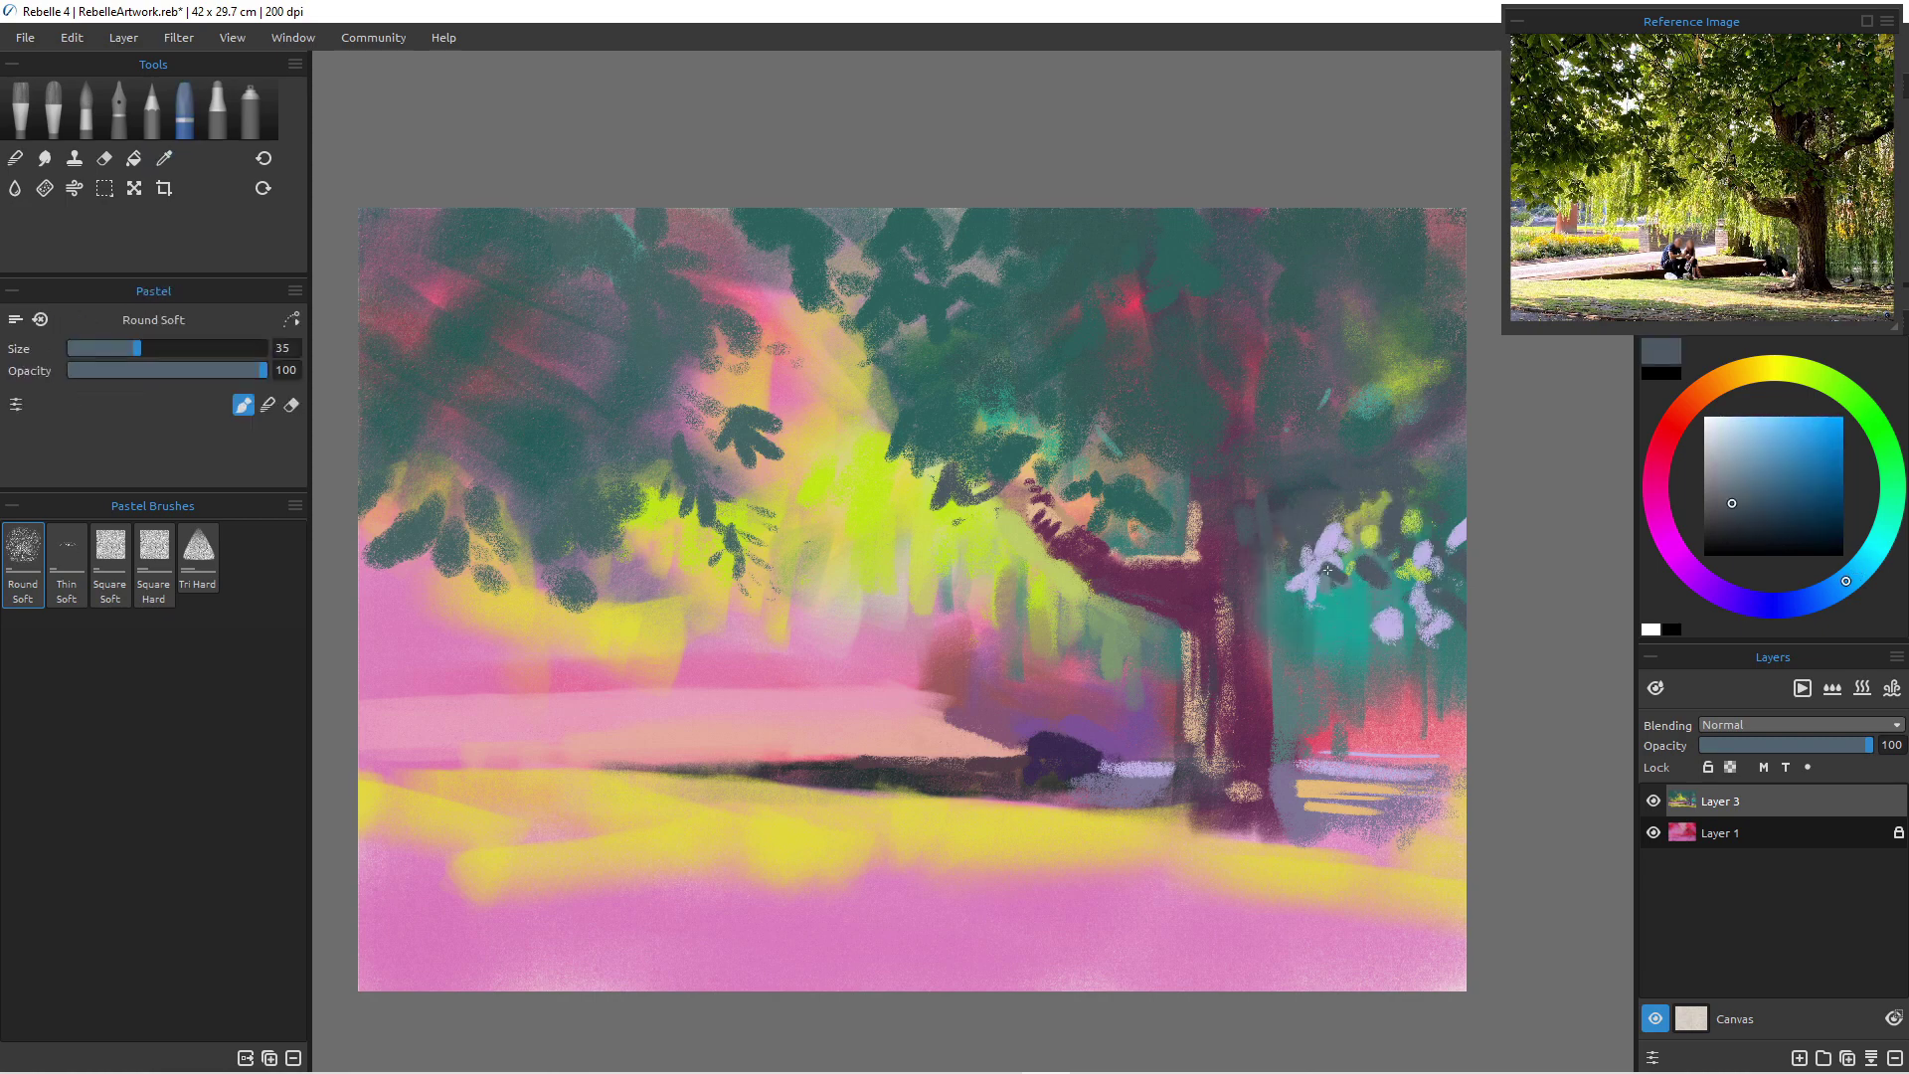
left_click_drag(1335, 594, 1340, 613)
key("]")
key("]")
key("]")
key("]")
key("]")
left_click(1331, 651)
left_click(1333, 677)
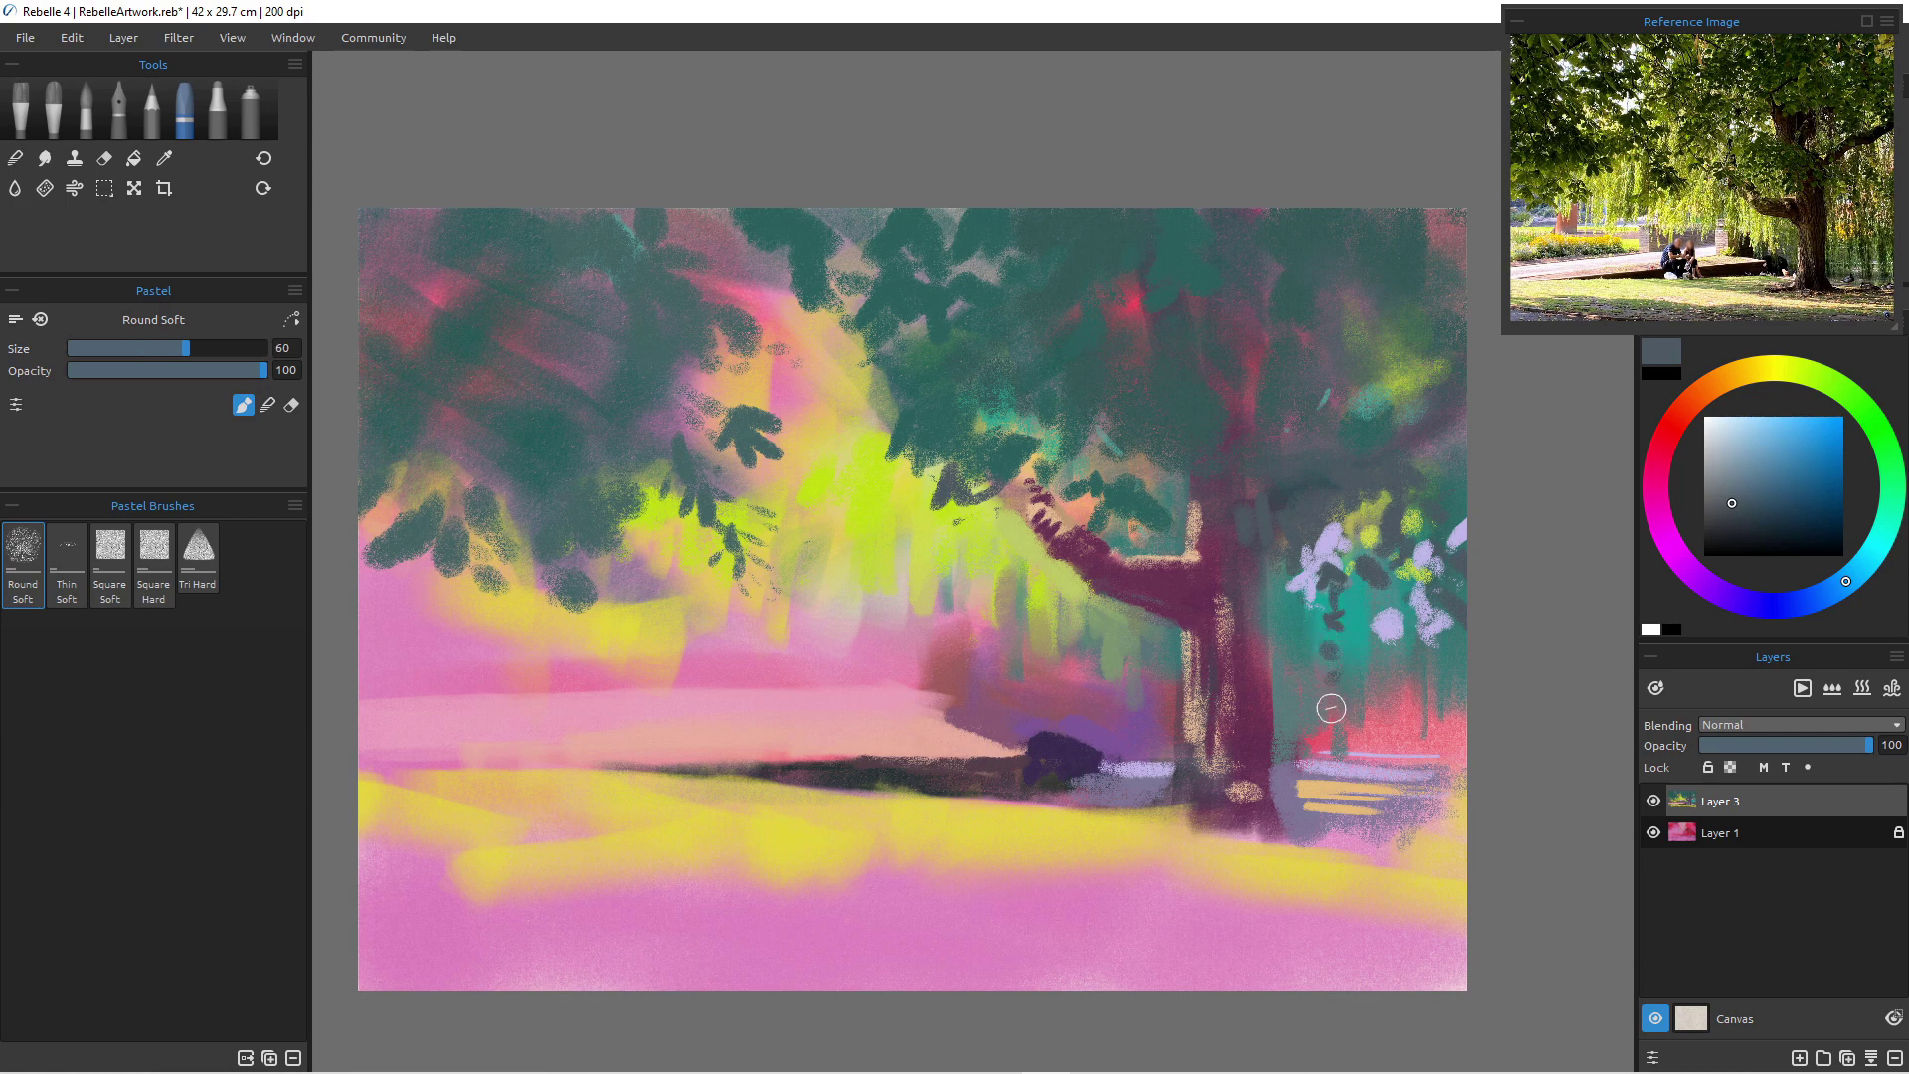
left_click_drag(1379, 602, 1386, 718)
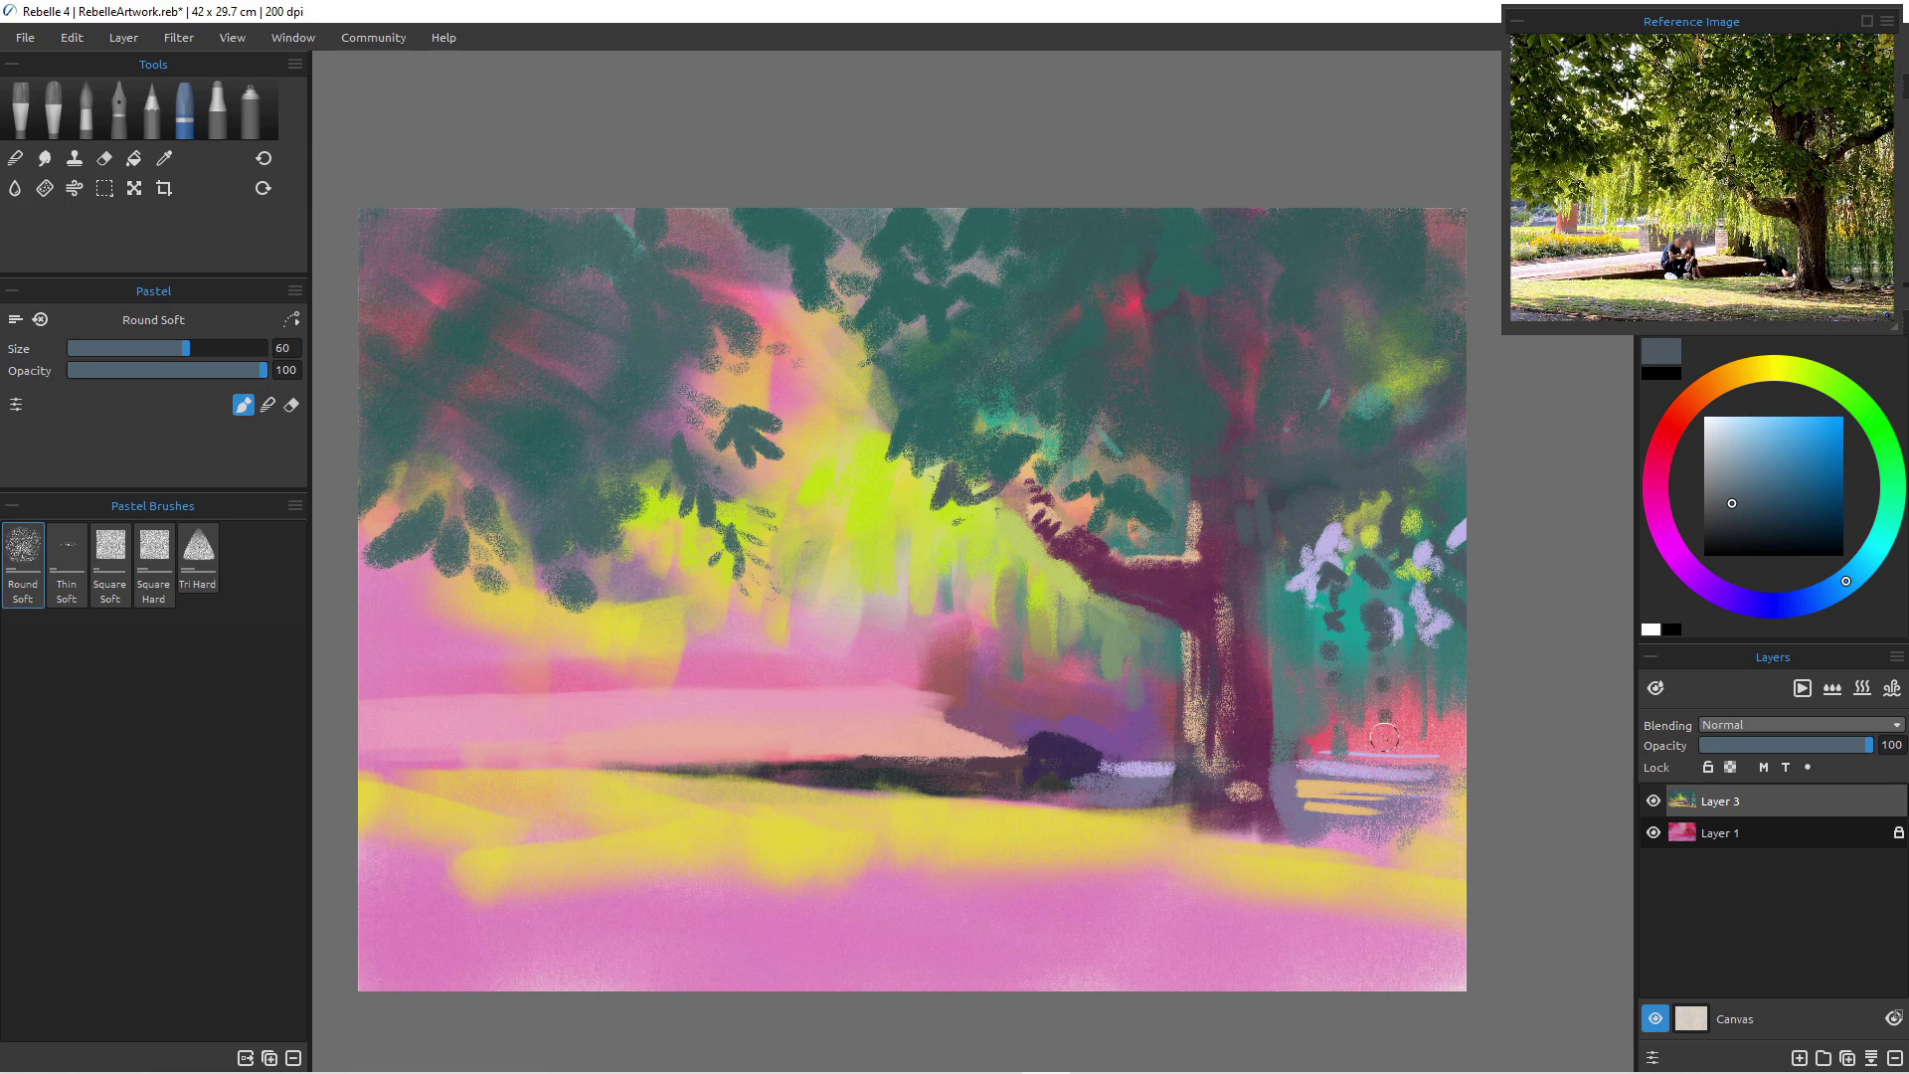
left_click_drag(1415, 599, 1423, 622)
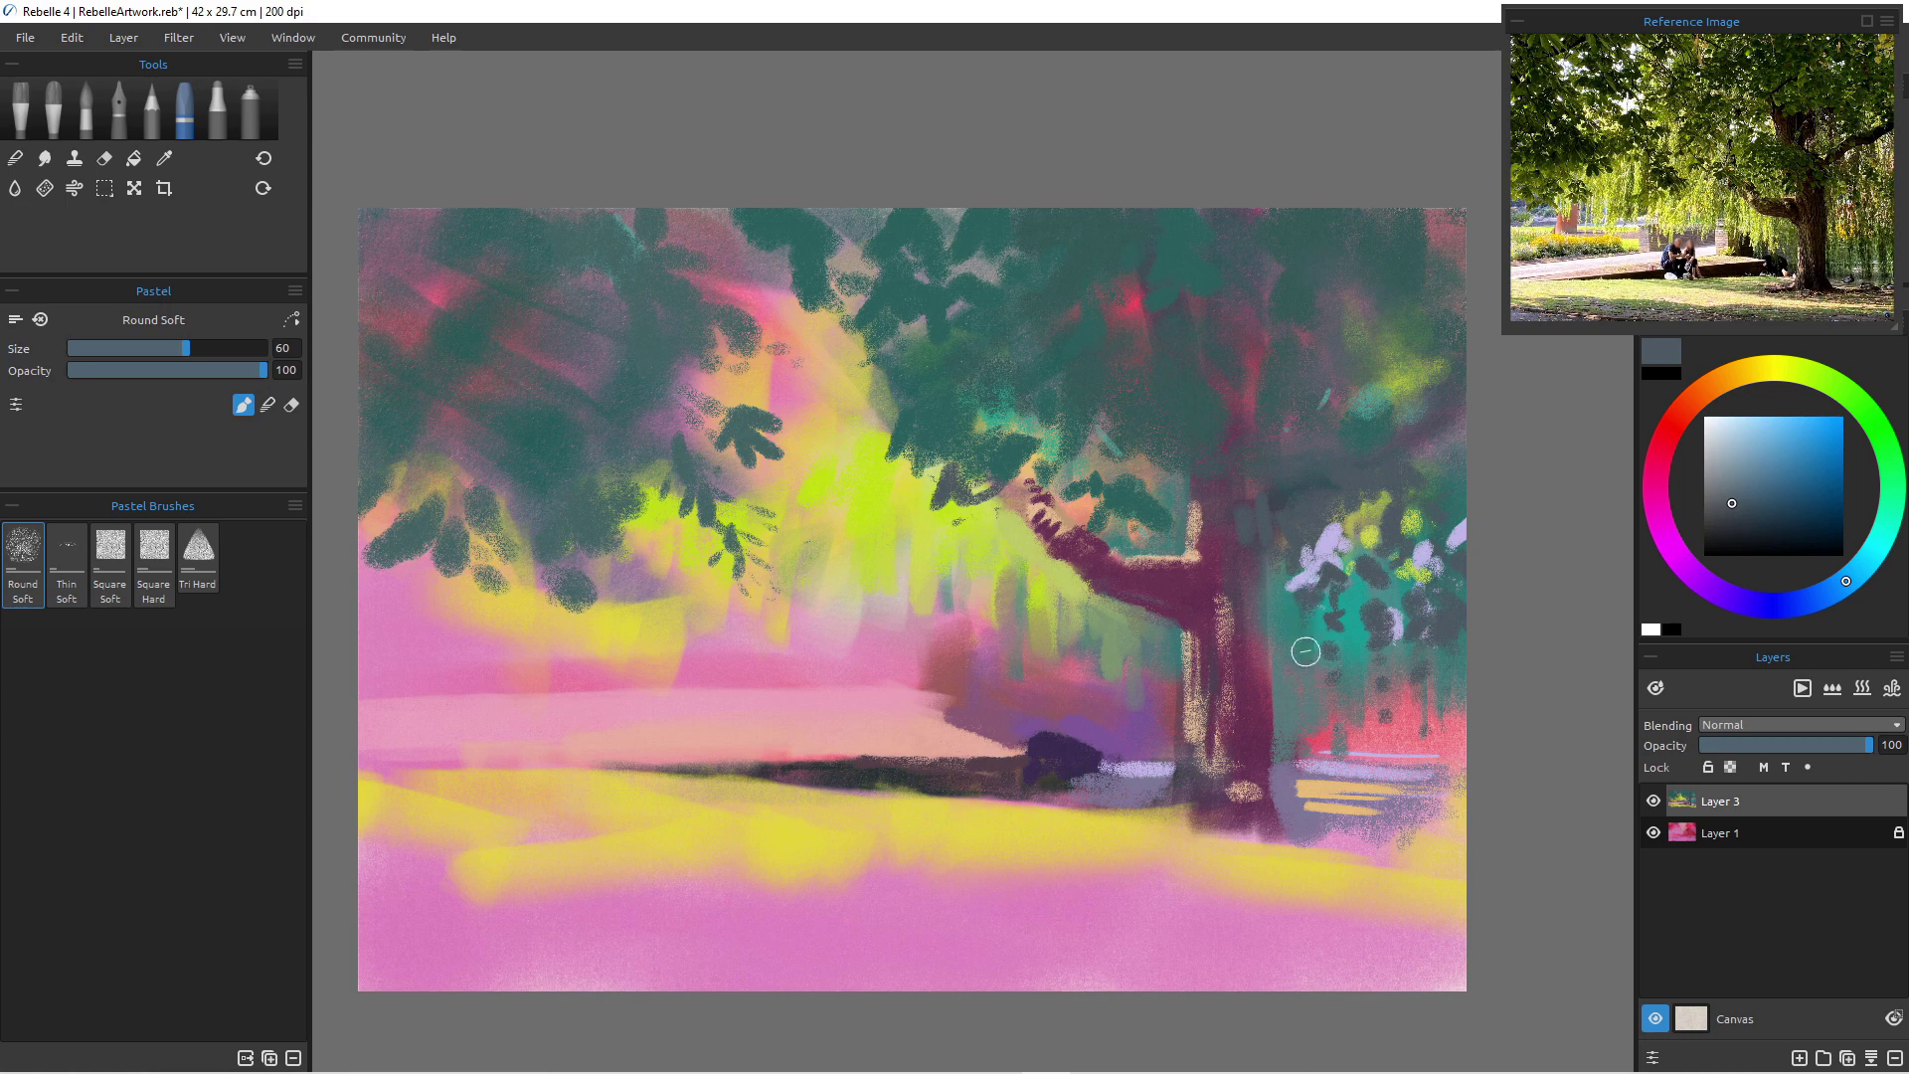
key("bracketleft")
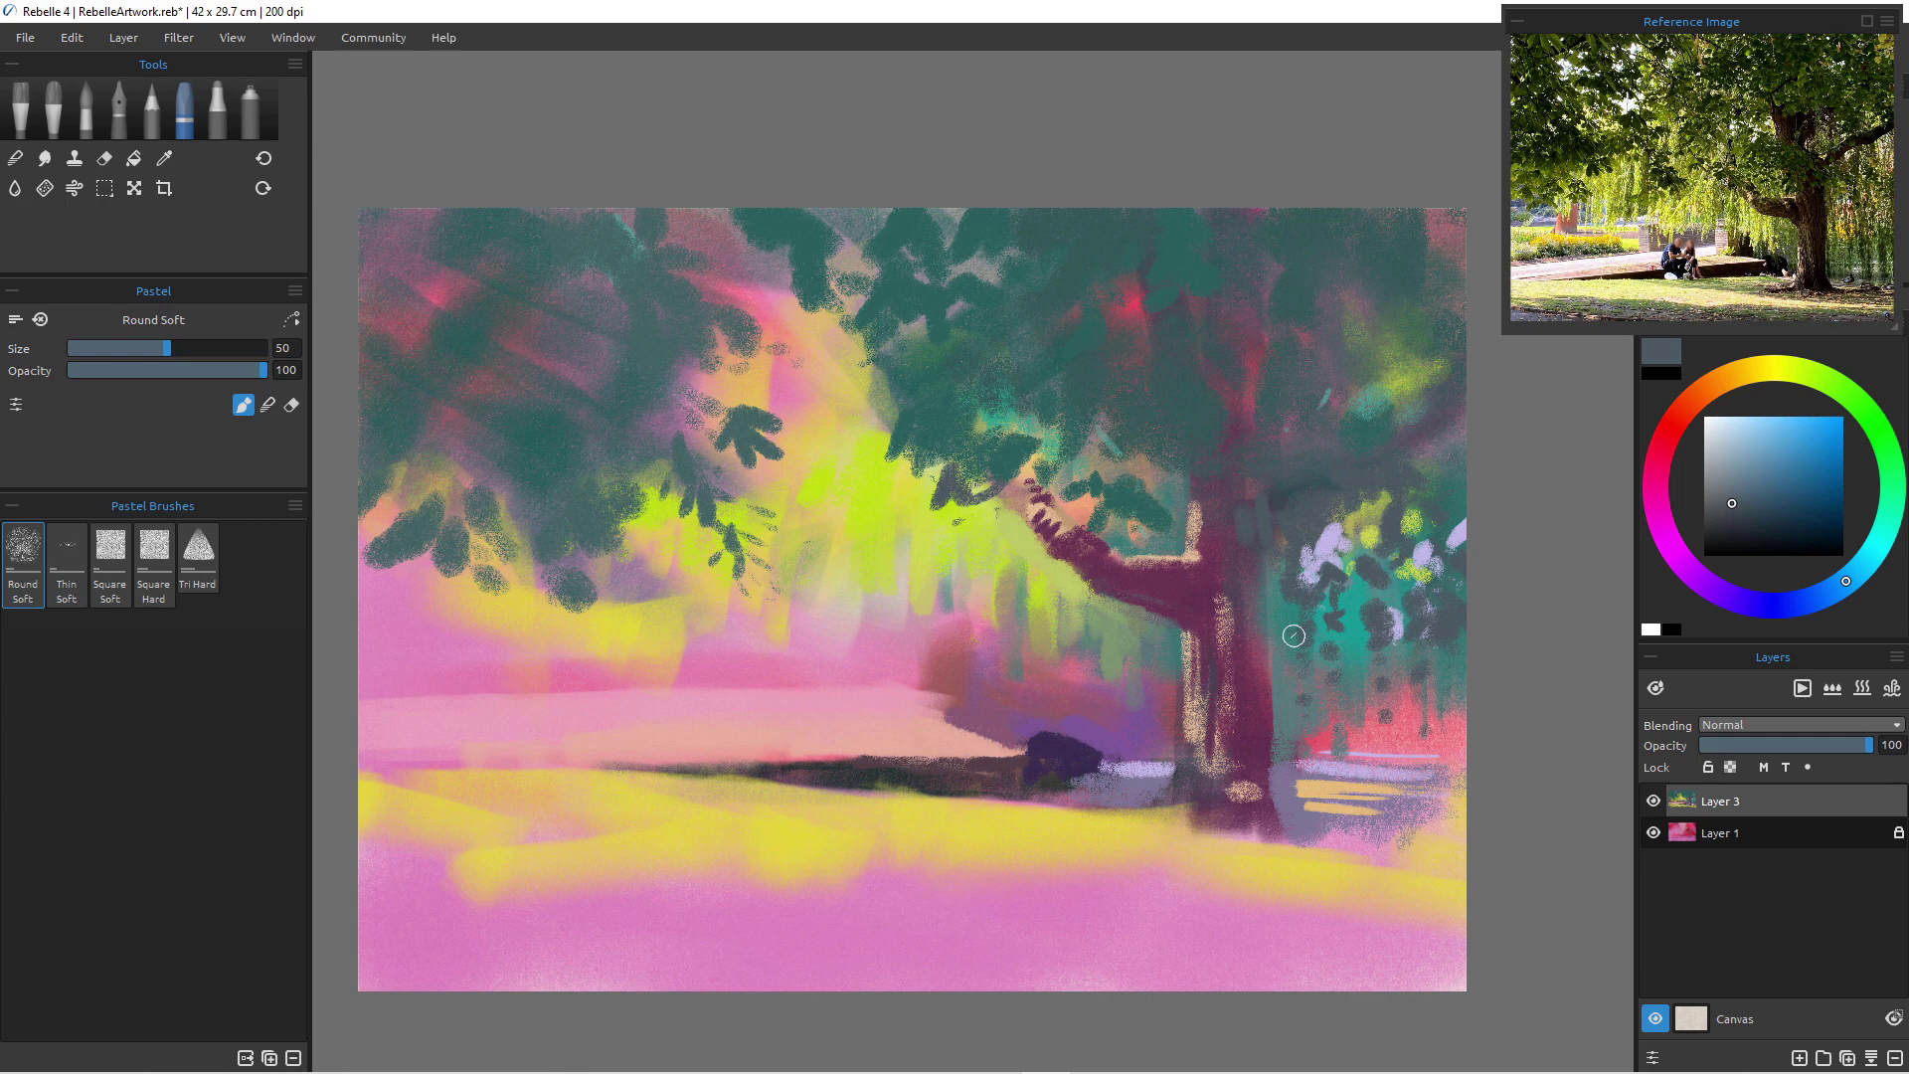
- Sample the lavender from the leaves and paint a long horizontal band along the path's upper part, enlarging the brush to 80
left_click(1328, 548, "alt")
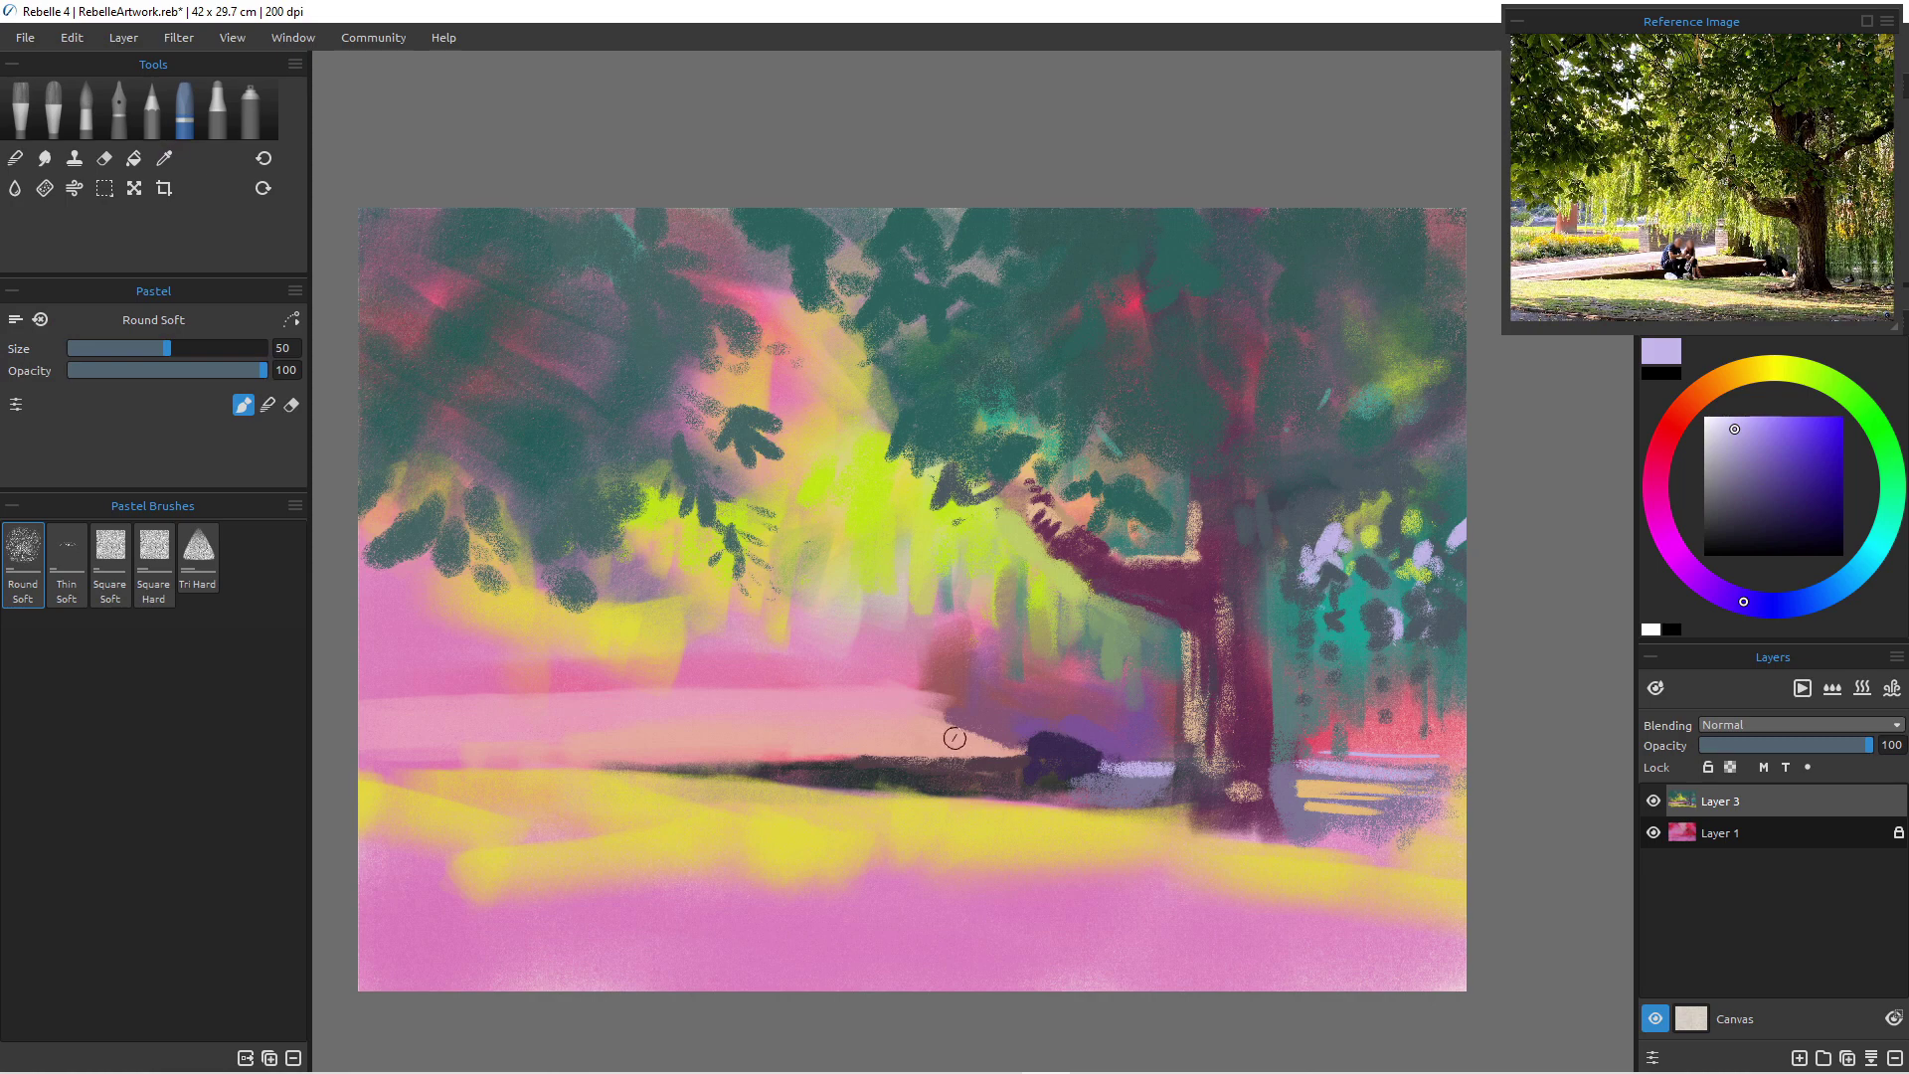
mouse_move(919, 719)
left_mouse_down()
mouse_move(945, 704)
mouse_move(823, 704)
mouse_move(945, 712)
left_mouse_up()
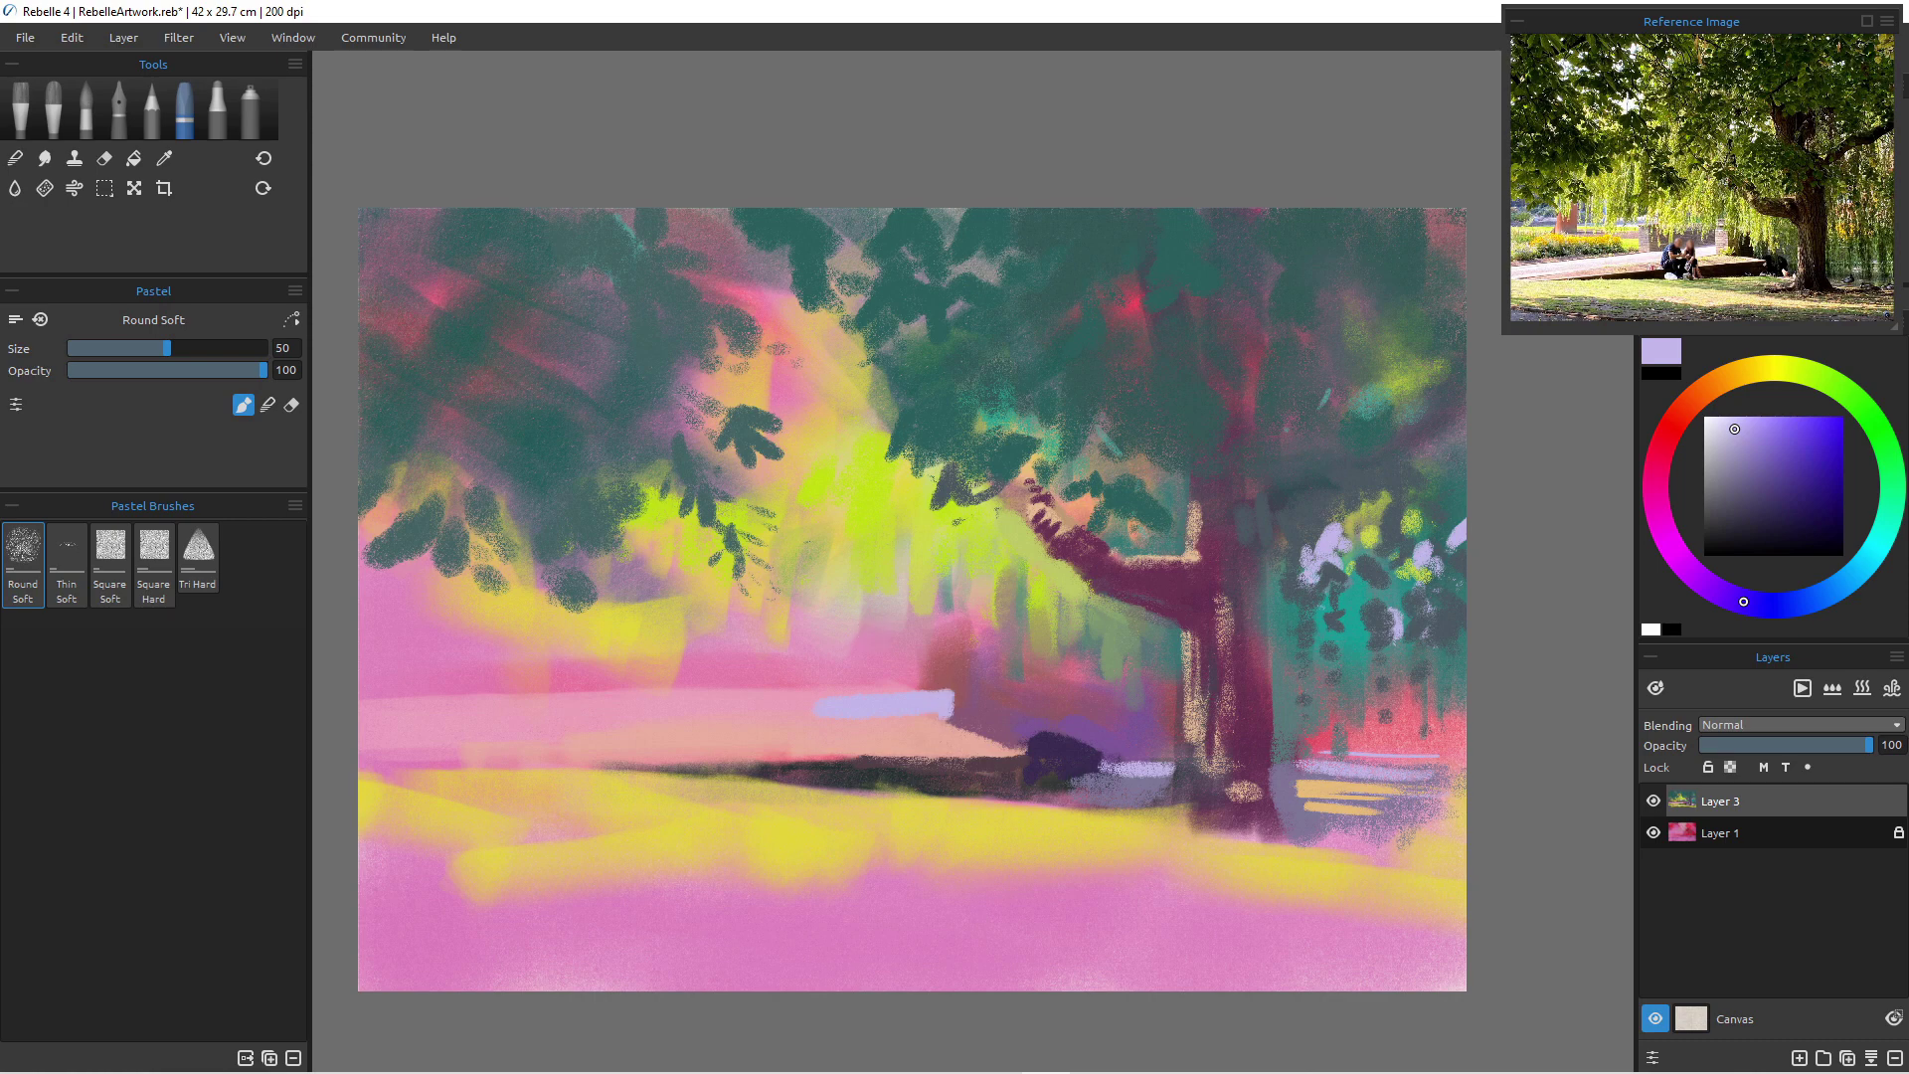
left_click_drag(902, 692, 740, 692)
key("]")
key("]")
key("]")
key("]")
key("]")
key("[")
key("[")
left_click_drag(886, 695, 468, 712)
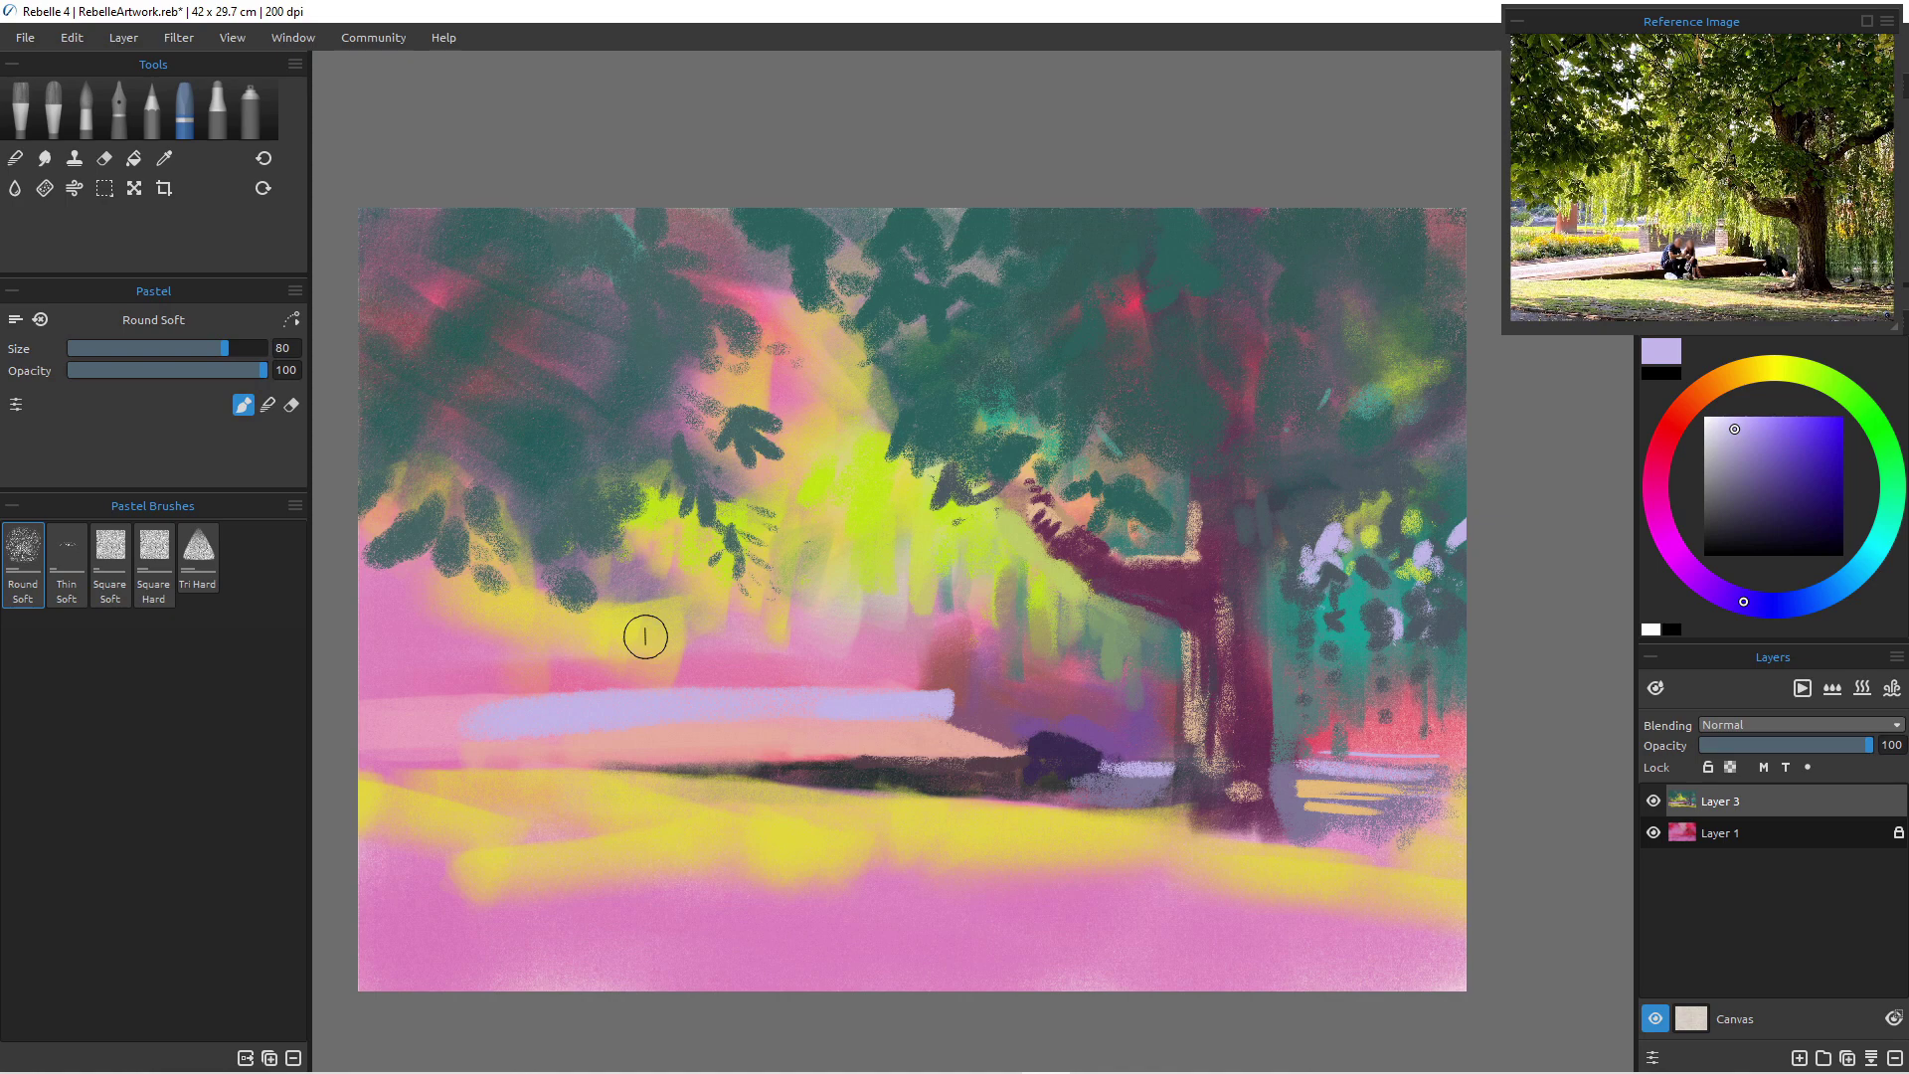
- Block in a small post at the lavender band's right end with sampled peach and a purple shaded side, reducing the brush to 45
left_click(902, 734, "alt")
mouse_move(946, 650)
left_mouse_down()
mouse_move(925, 668)
mouse_move(927, 652)
mouse_move(965, 714)
left_mouse_up()
key("bracketleft")
key("bracketleft")
key("bracketleft")
key("bracketleft")
key("bracketleft")
key("bracketleft")
key("bracketleft")
left_click(973, 710, "alt")
key("alt")
left_click_drag(922, 650, 929, 682)
left_click(929, 670, "alt")
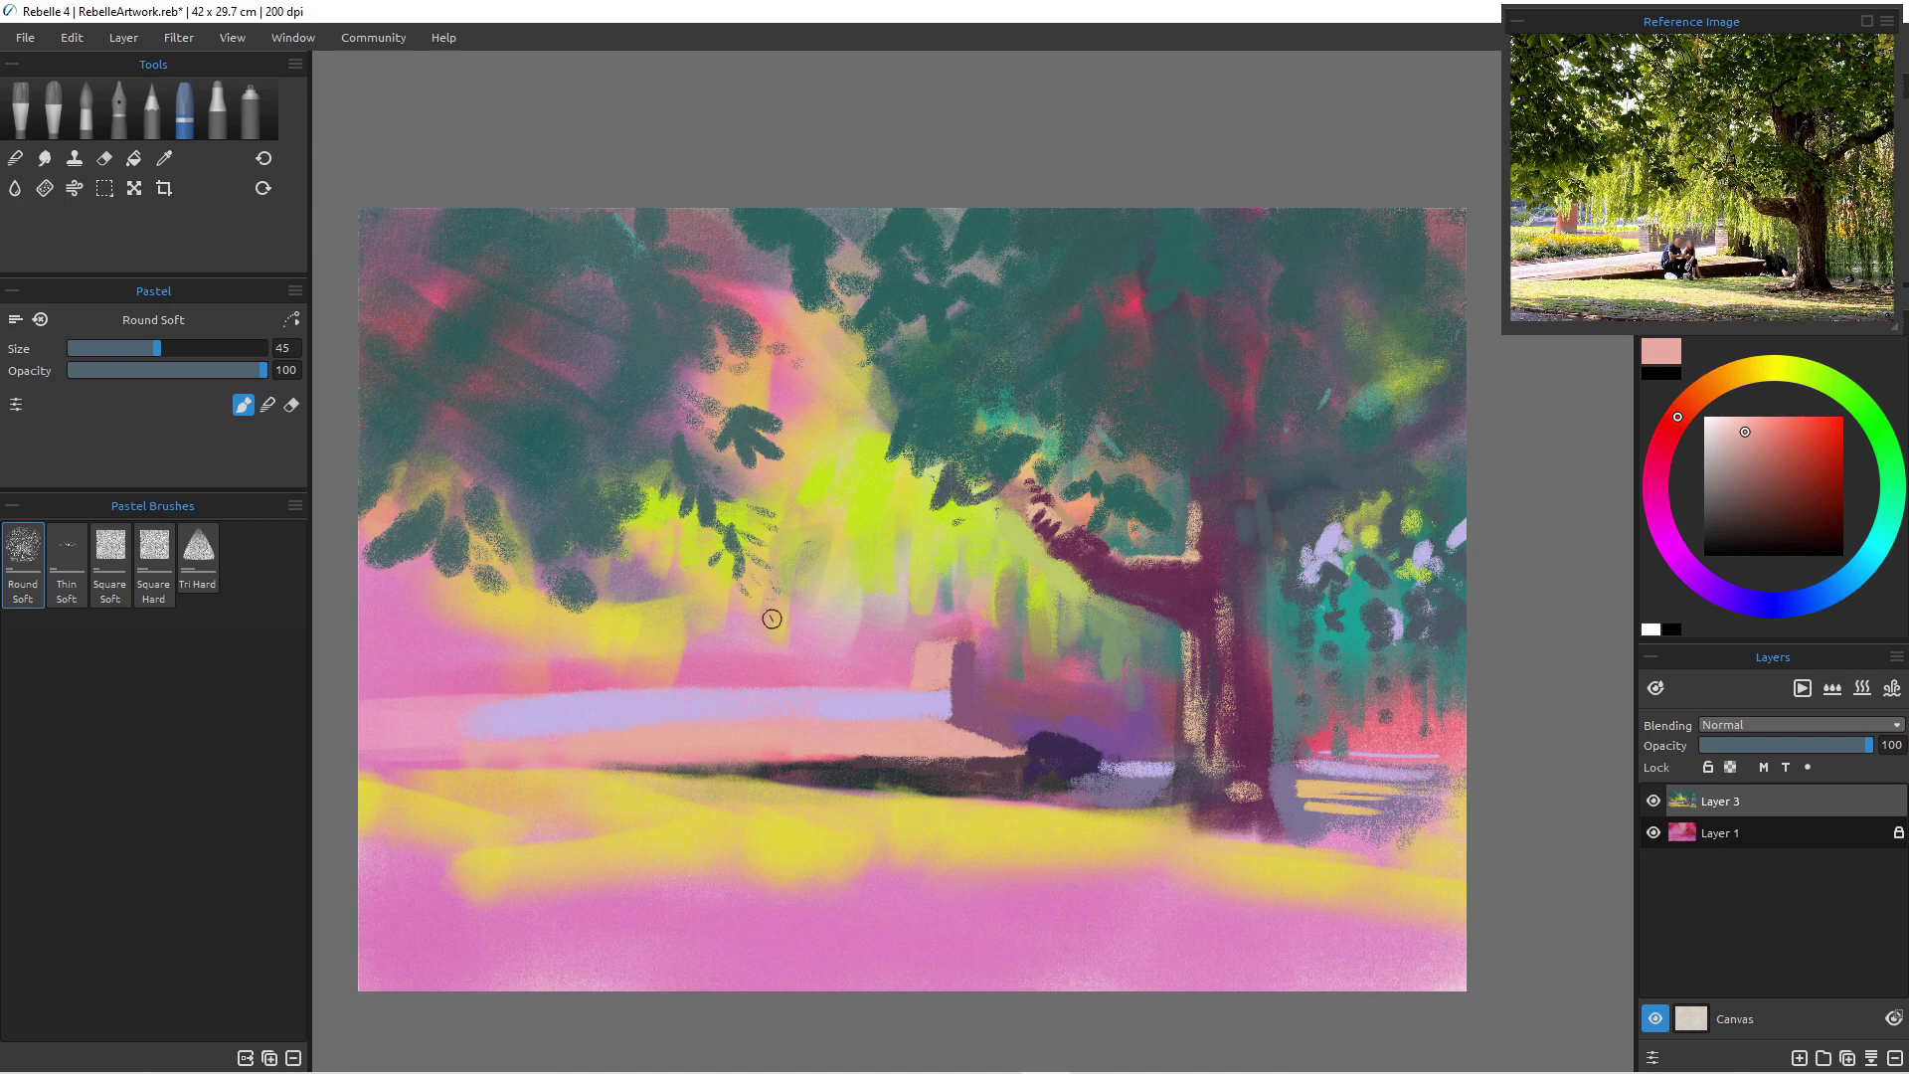
- Extend the post upward with sampled peach on its lit face and purple on its shaded side
left_click(929, 650, "alt")
mouse_move(929, 650)
left_mouse_down()
mouse_move(934, 688)
mouse_move(944, 626)
mouse_move(962, 666)
left_mouse_up()
left_click(960, 668, "alt")
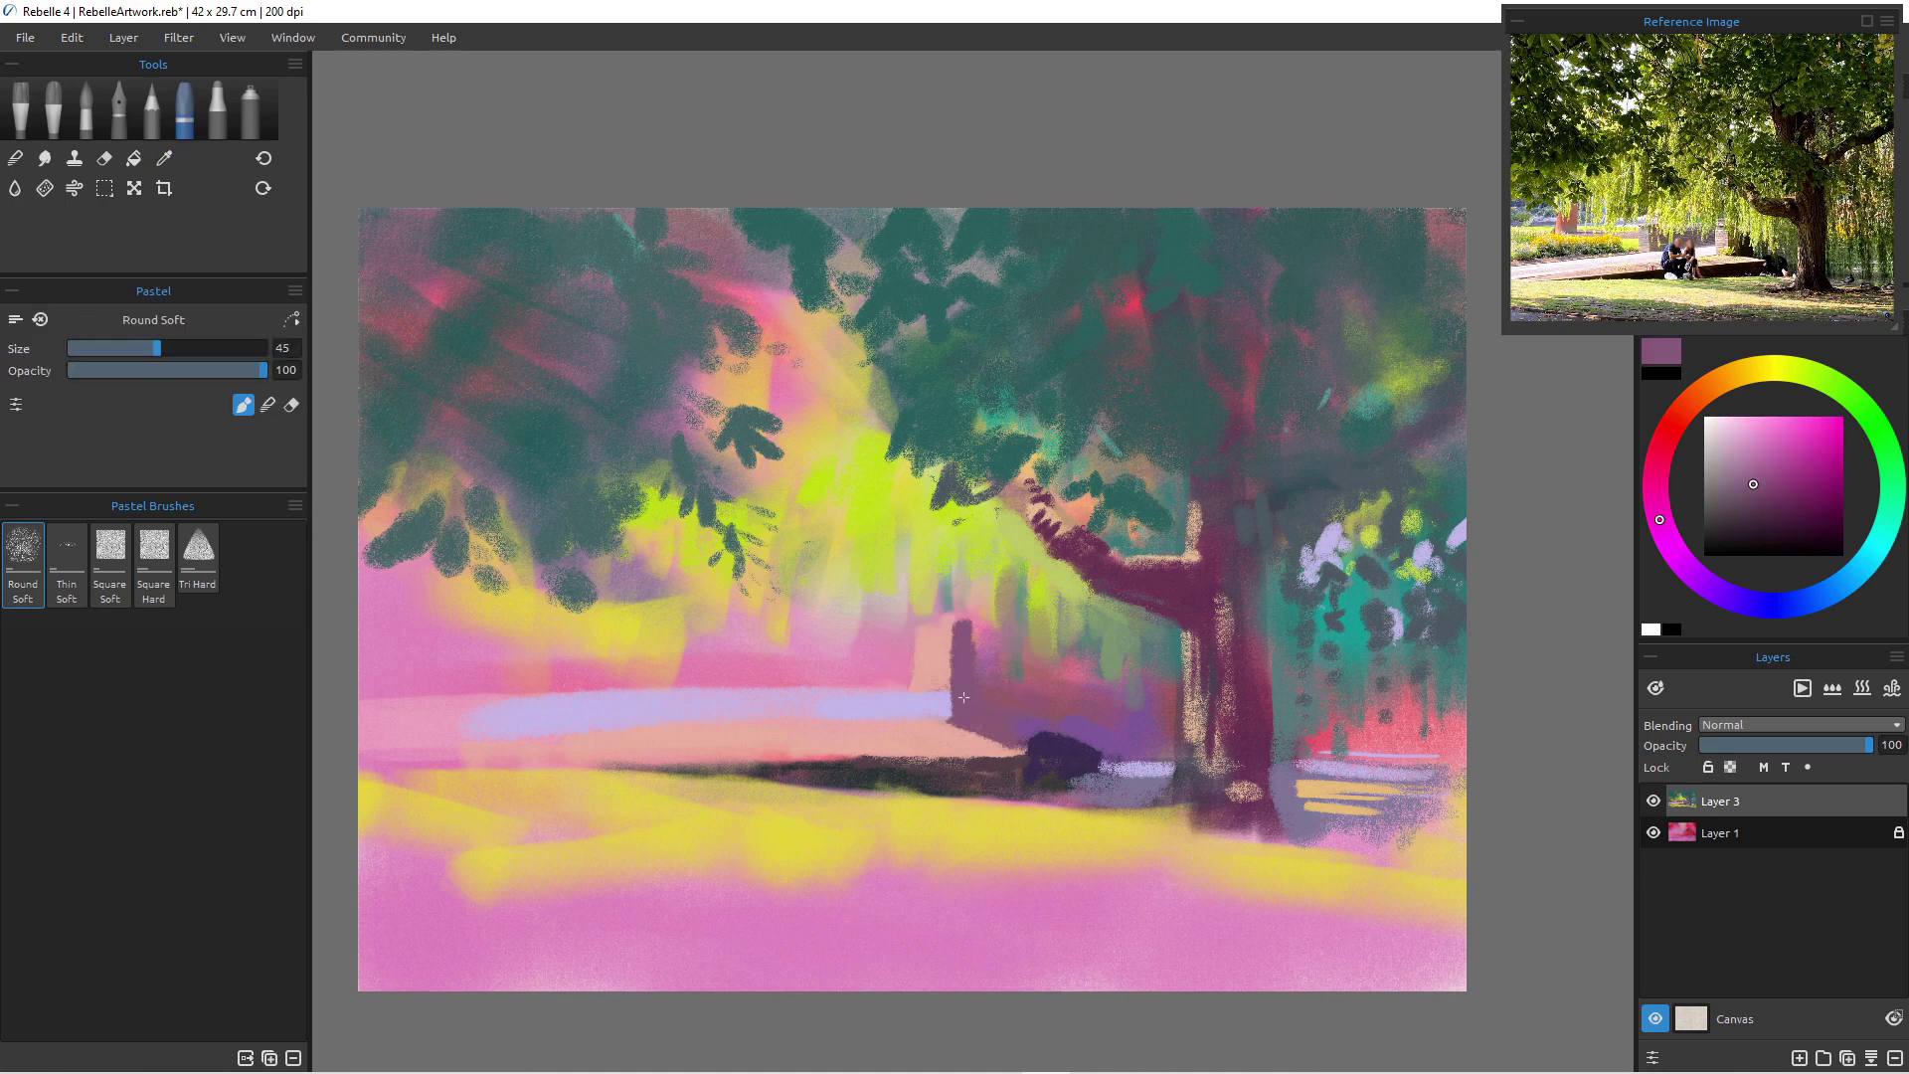
- Reduce the brush to 20 and draw a thin purple horizontal line across the top of the post
key("[")
key("bracketleft")
key("bracketleft")
key("bracketleft")
key("bracketleft")
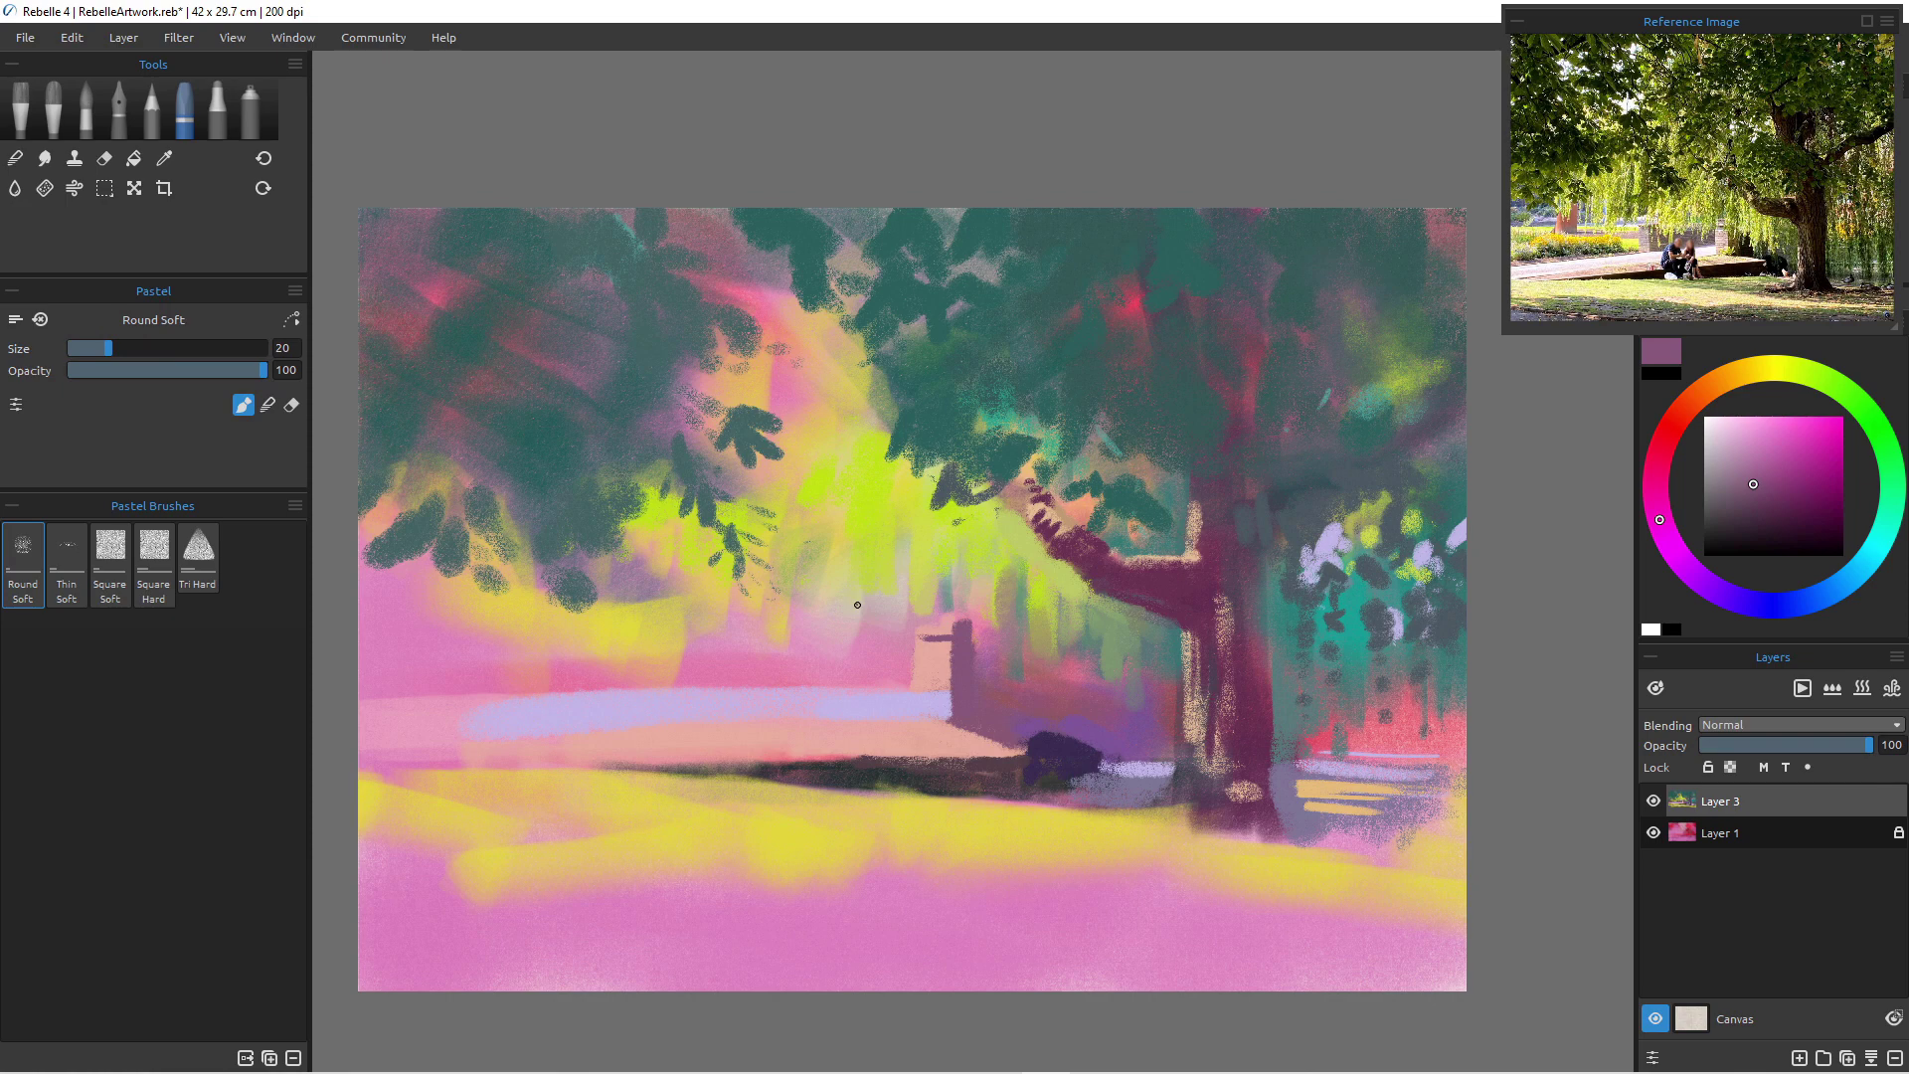
key("bracketright")
key("bracketright")
left_click_drag(940, 672, 940, 706)
- Sample the post's peach and, at size 60, fill its lit face solidly down to the path
left_click(921, 672, "alt")
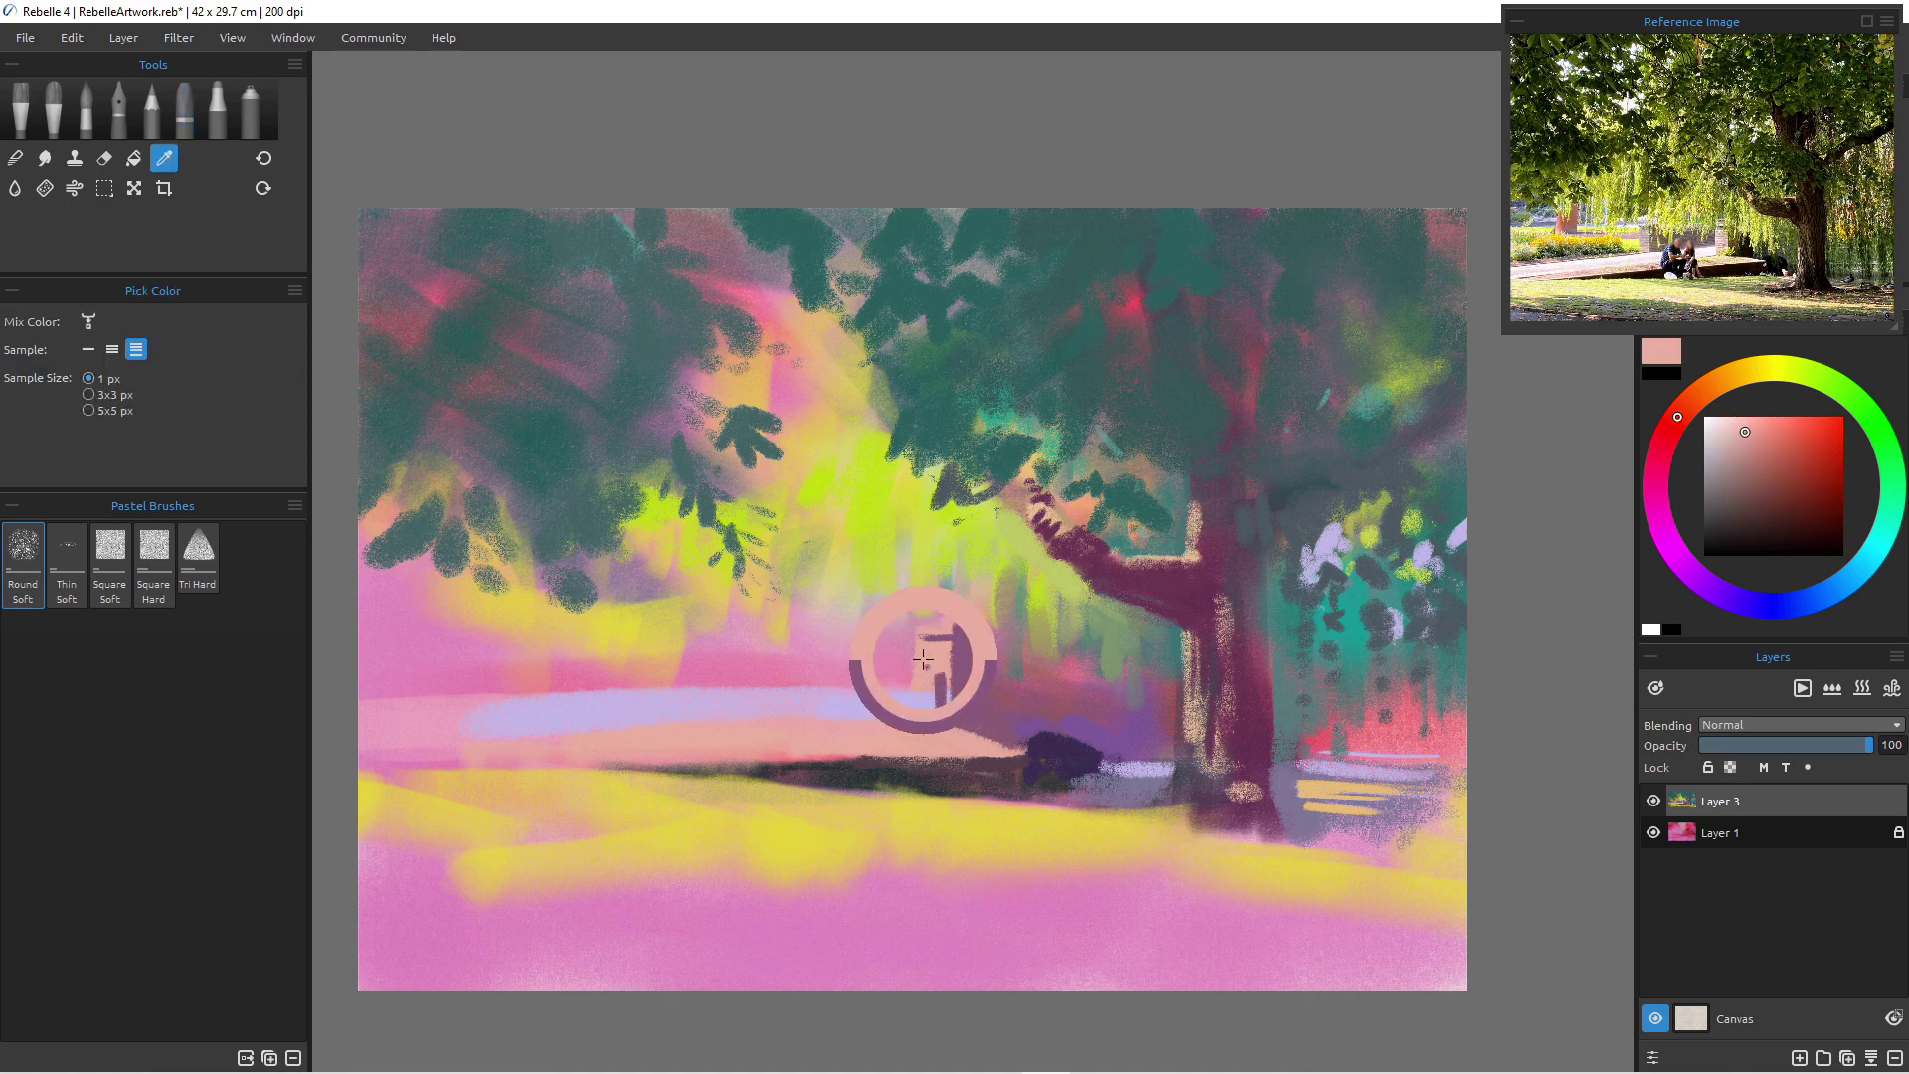
key("bracketright")
key("bracketright")
key("bracketright")
key("bracketright")
key("bracketright")
key("bracketright")
left_click_drag(929, 668, 932, 676)
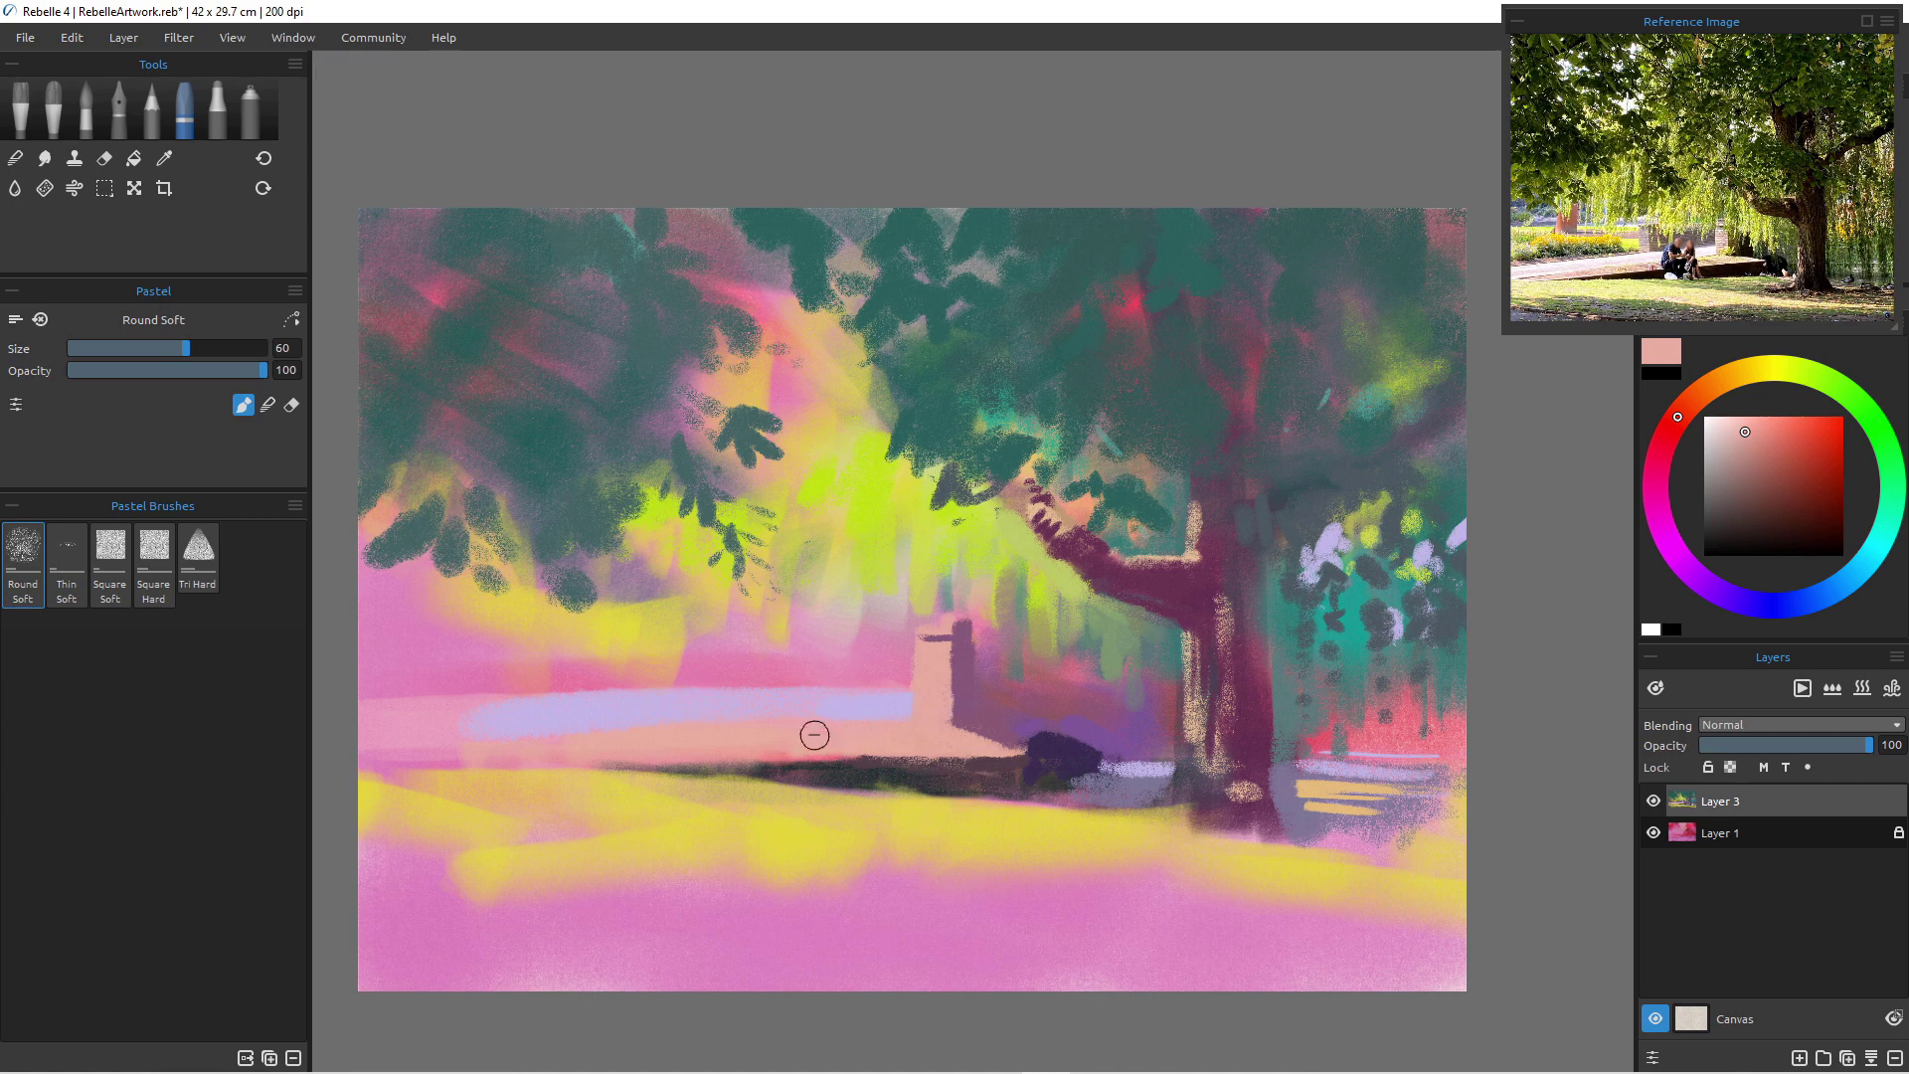
- Paint a second peach post farther left along the path, and start a sampled purple band beside it, reducing the brush to 30
mouse_move(707, 635)
left_mouse_down()
mouse_move(702, 678)
mouse_move(714, 651)
mouse_move(721, 686)
mouse_move(716, 648)
mouse_move(730, 683)
left_mouse_up()
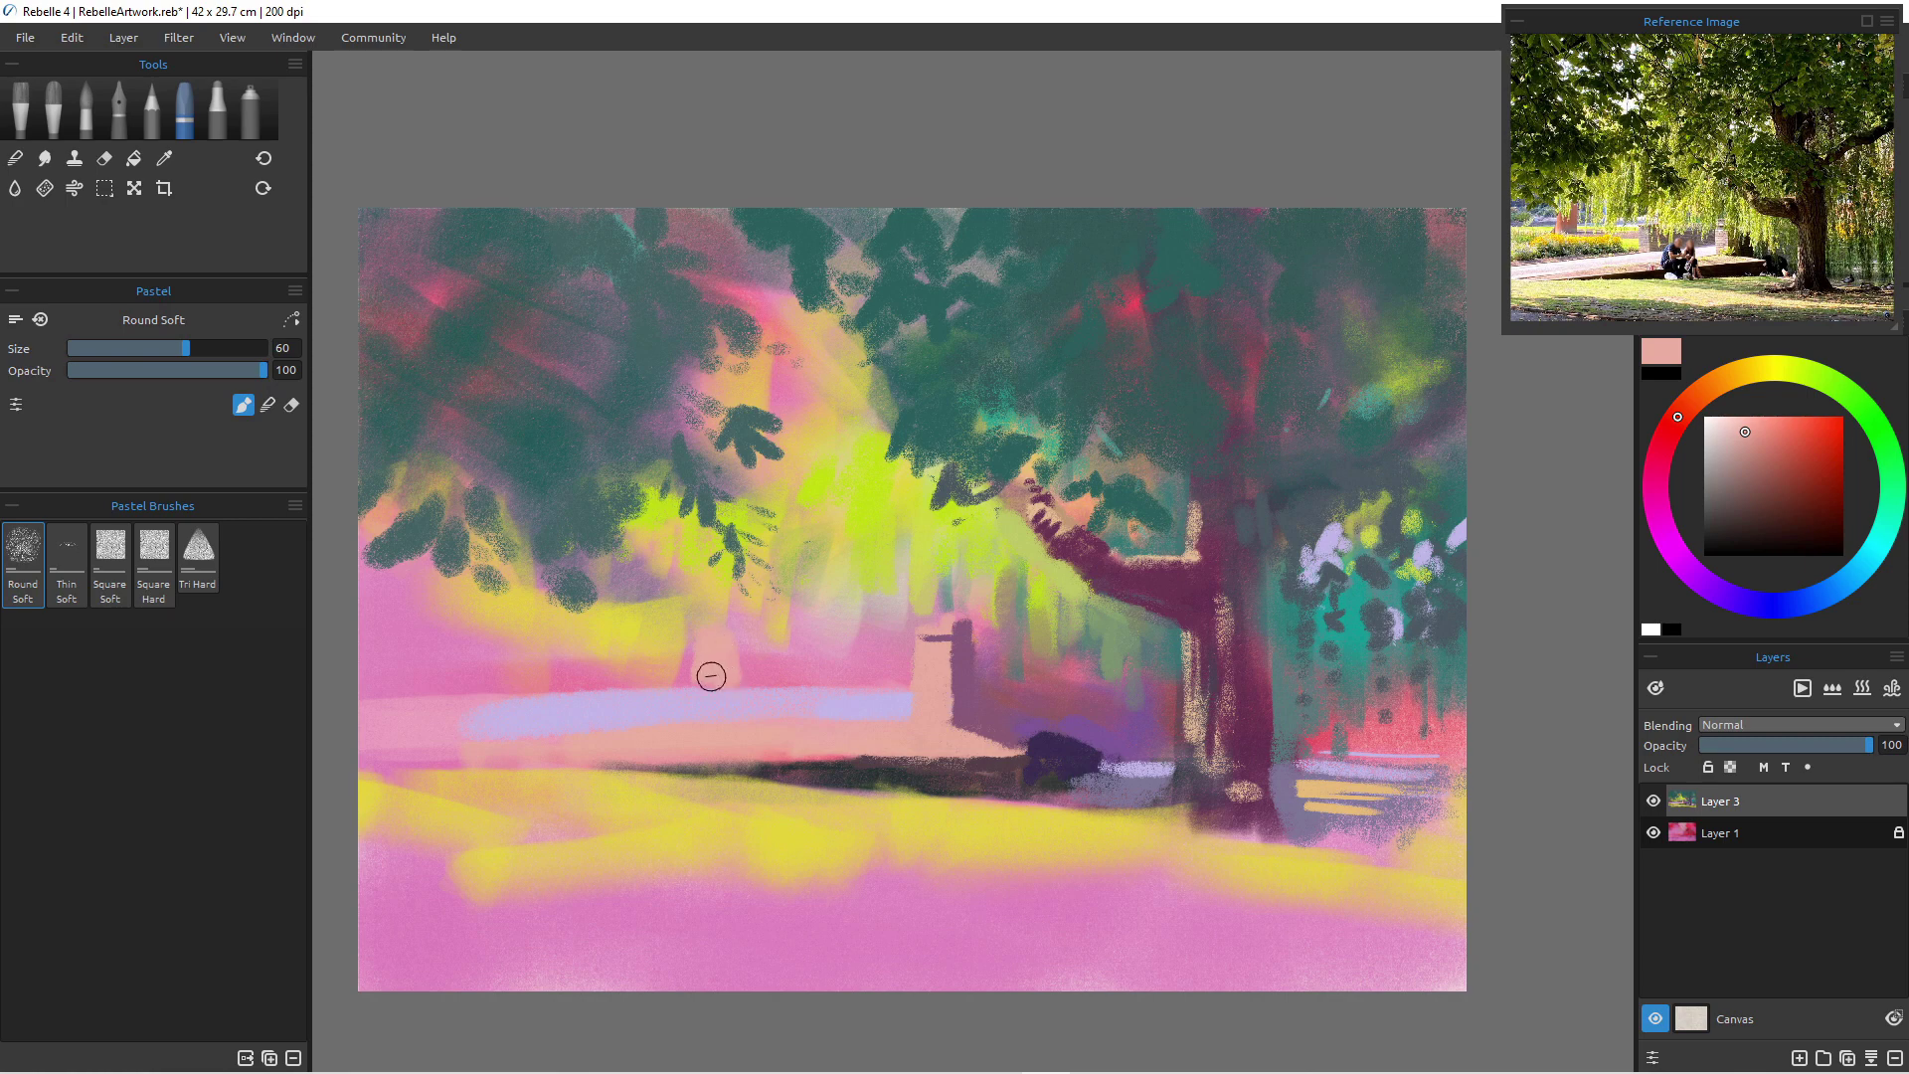
left_click(976, 706, "alt")
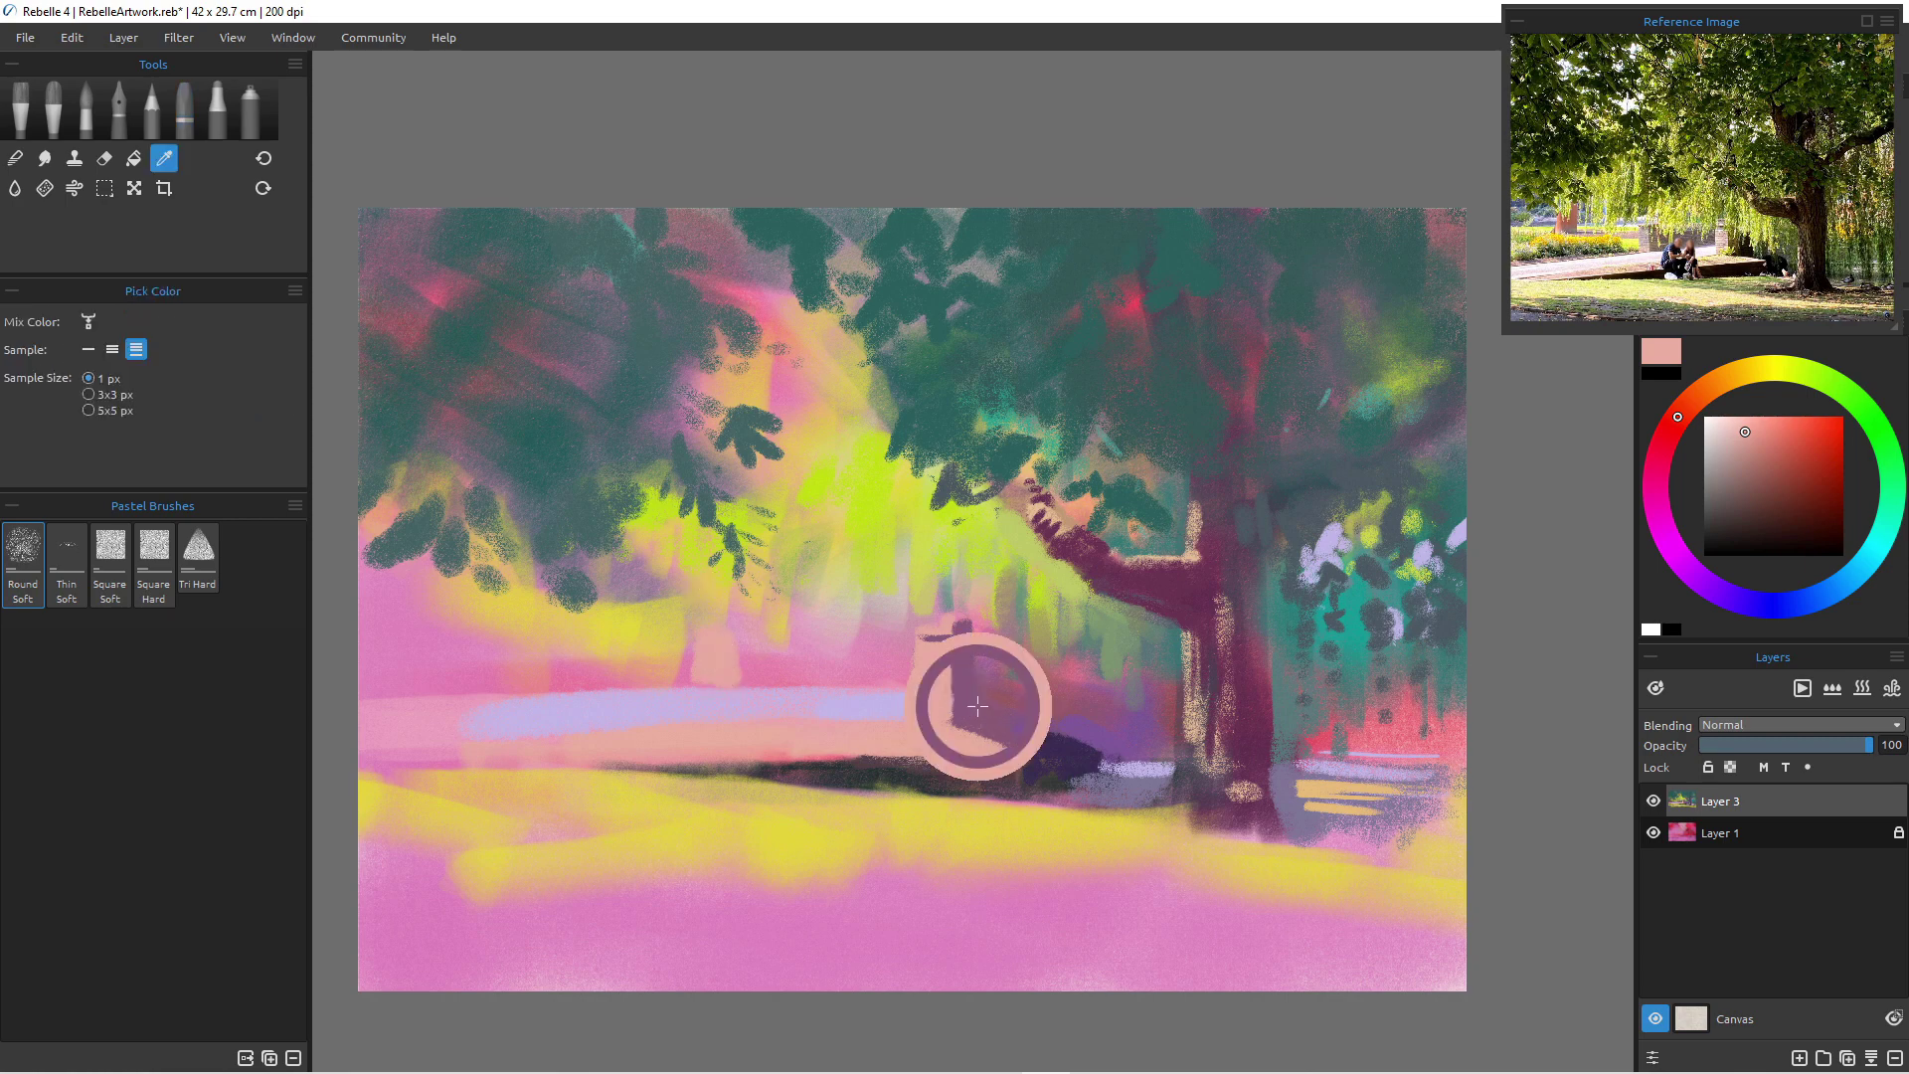
mouse_move(747, 647)
left_mouse_down()
mouse_move(746, 673)
mouse_move(873, 661)
mouse_move(750, 670)
mouse_move(860, 674)
mouse_move(737, 639)
mouse_move(744, 680)
mouse_move(734, 655)
left_mouse_up()
key("bracketleft")
key("bracketleft")
key("bracketleft")
key("bracketleft")
key("bracketleft")
key("bracketleft")
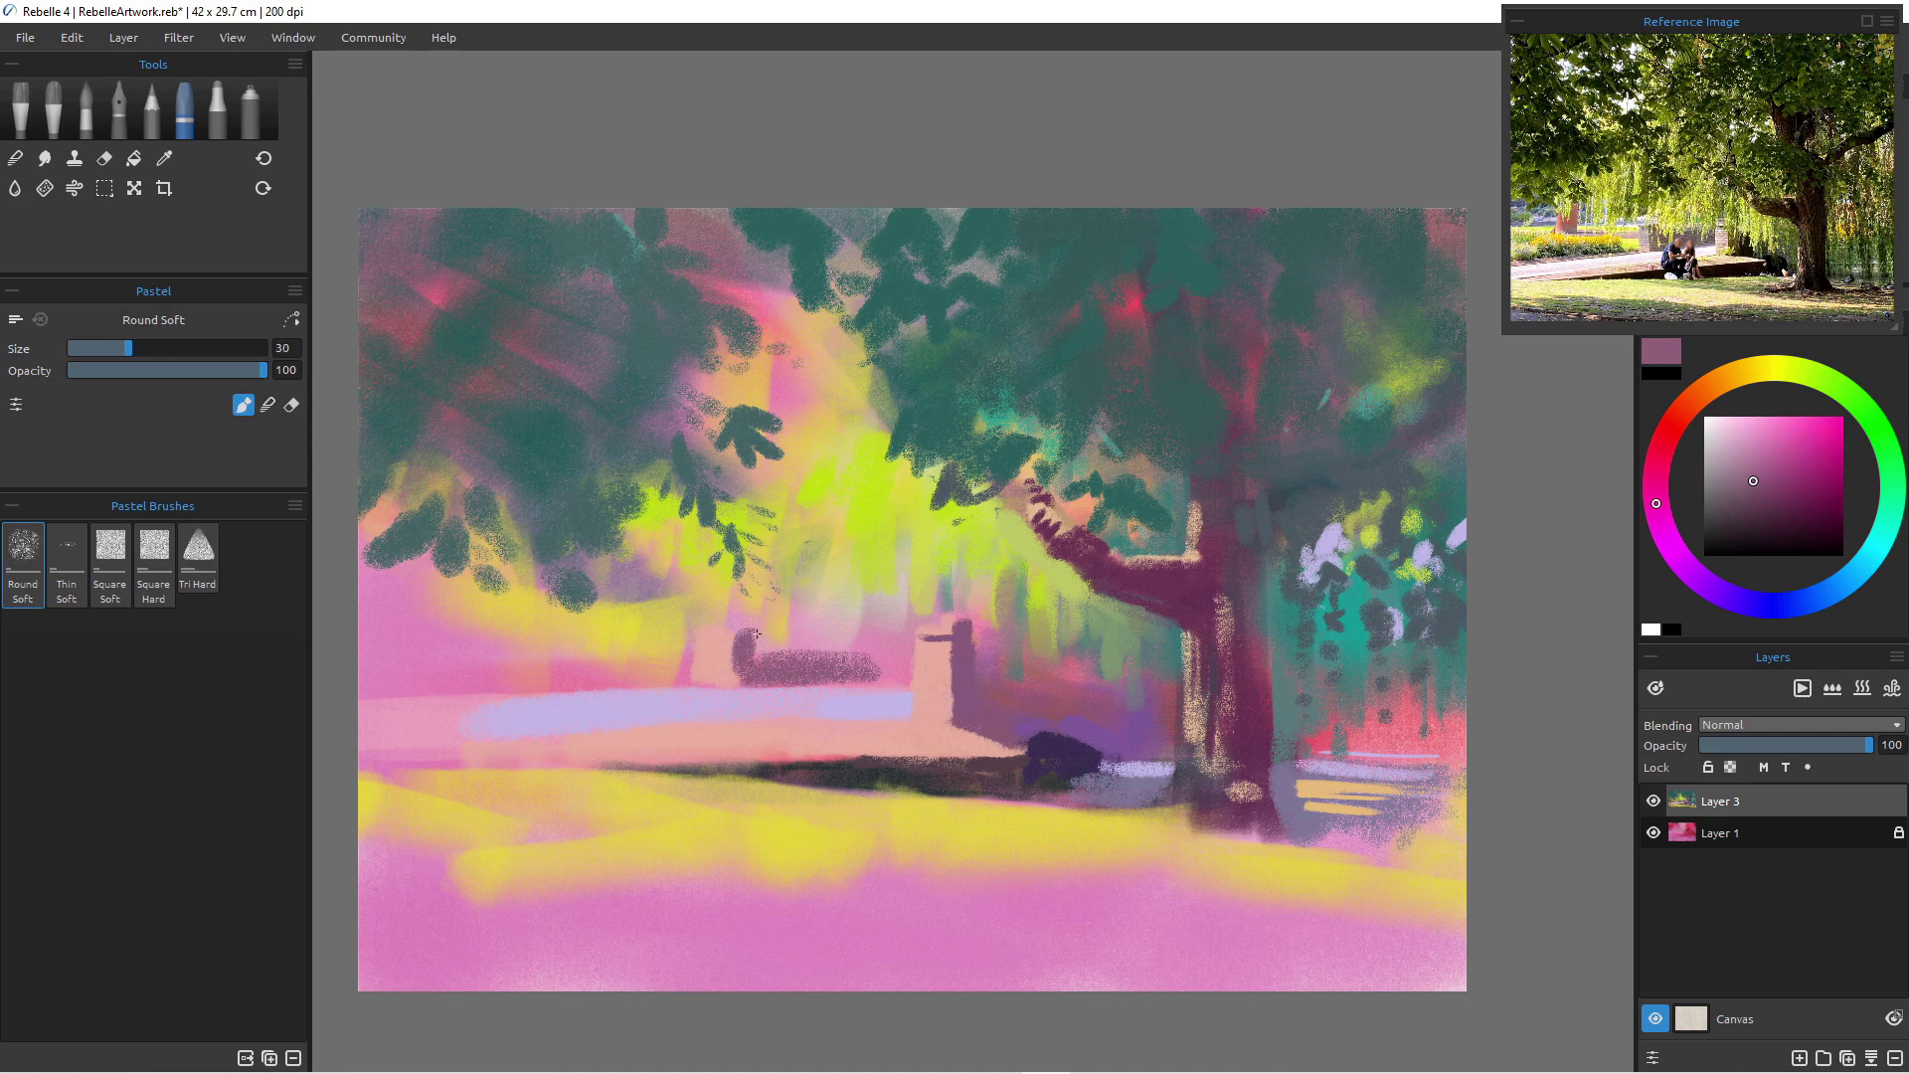
- Build up the purple band between the two posts with an uneven, bushy upper edge, enlarging the brush to 45
key("bracketleft")
left_click_drag(801, 640, 772, 628)
key("bracketright")
key("bracketright")
key("bracketright")
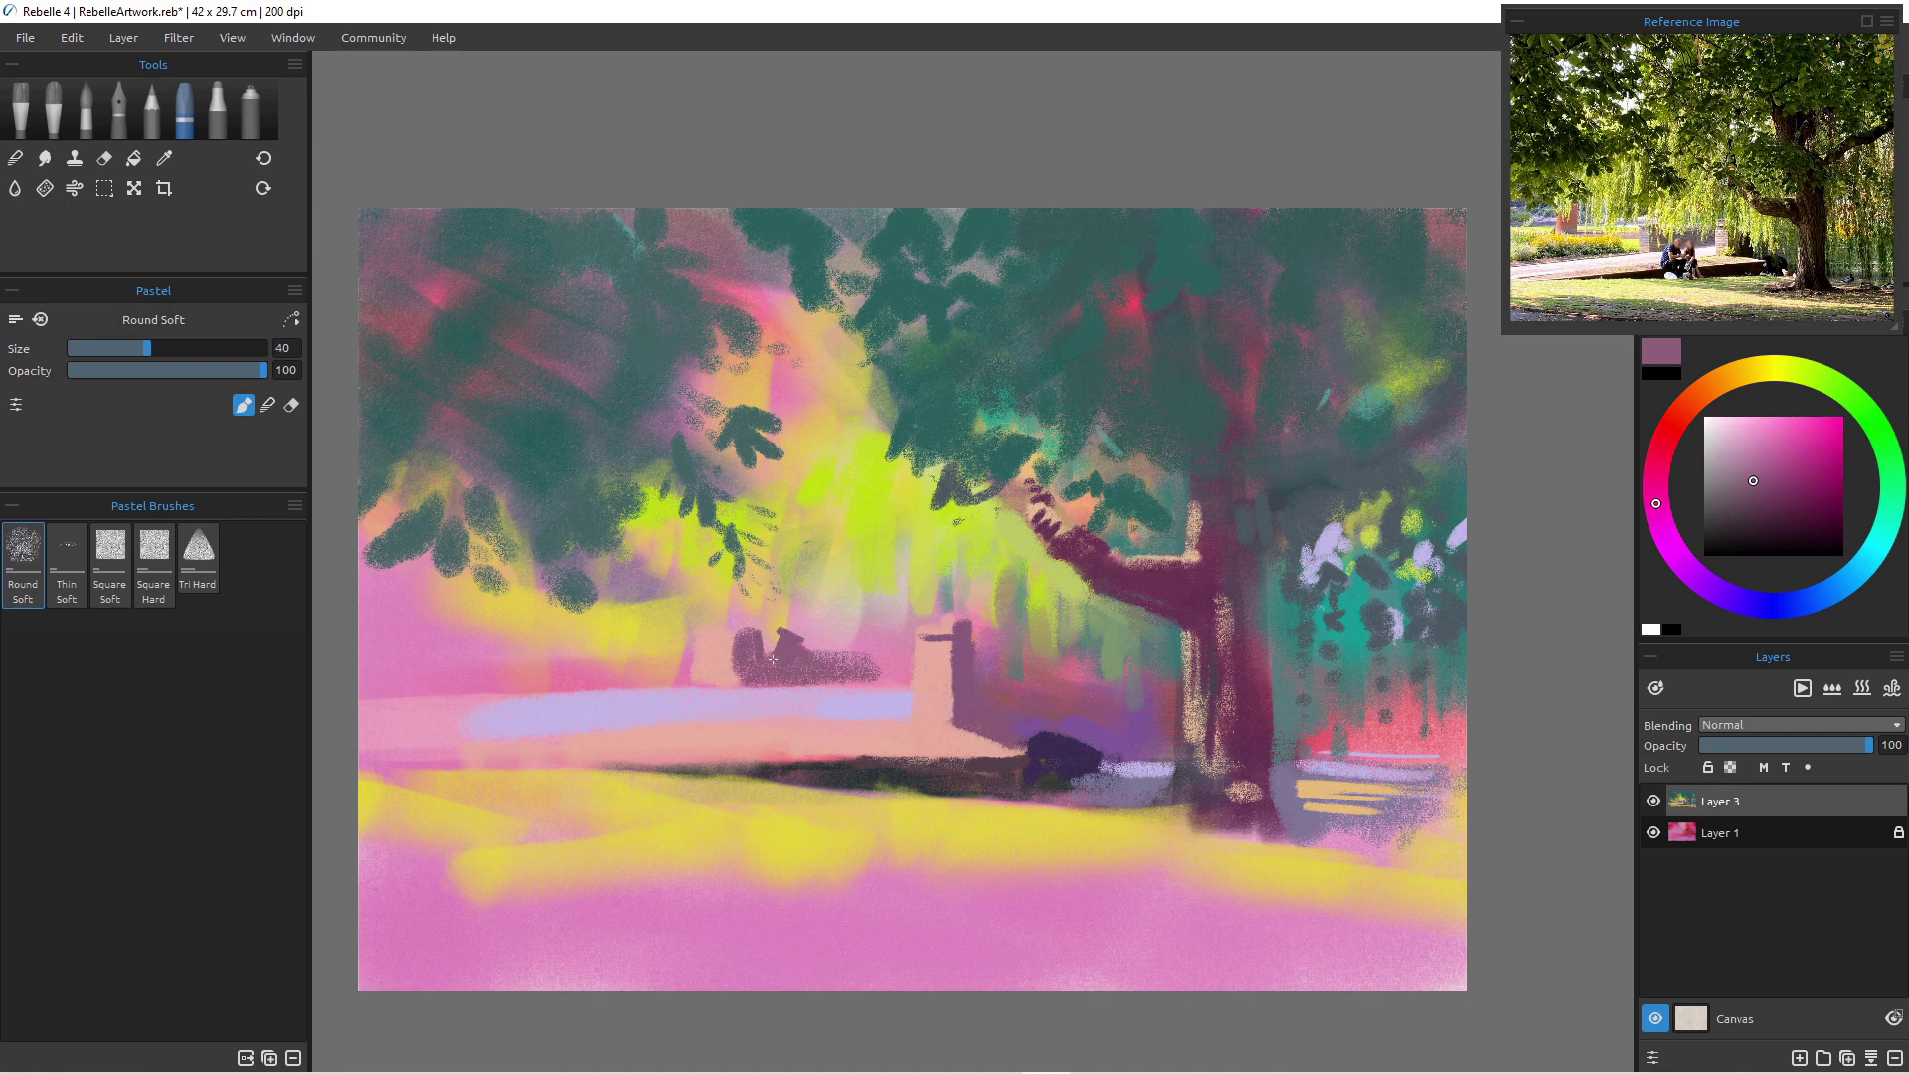
mouse_move(772, 624)
left_mouse_down()
mouse_move(751, 636)
mouse_move(802, 642)
left_mouse_up()
key("bracketright")
mouse_move(861, 656)
left_mouse_down()
mouse_move(907, 674)
mouse_move(849, 672)
mouse_move(904, 683)
mouse_move(771, 680)
left_mouse_up()
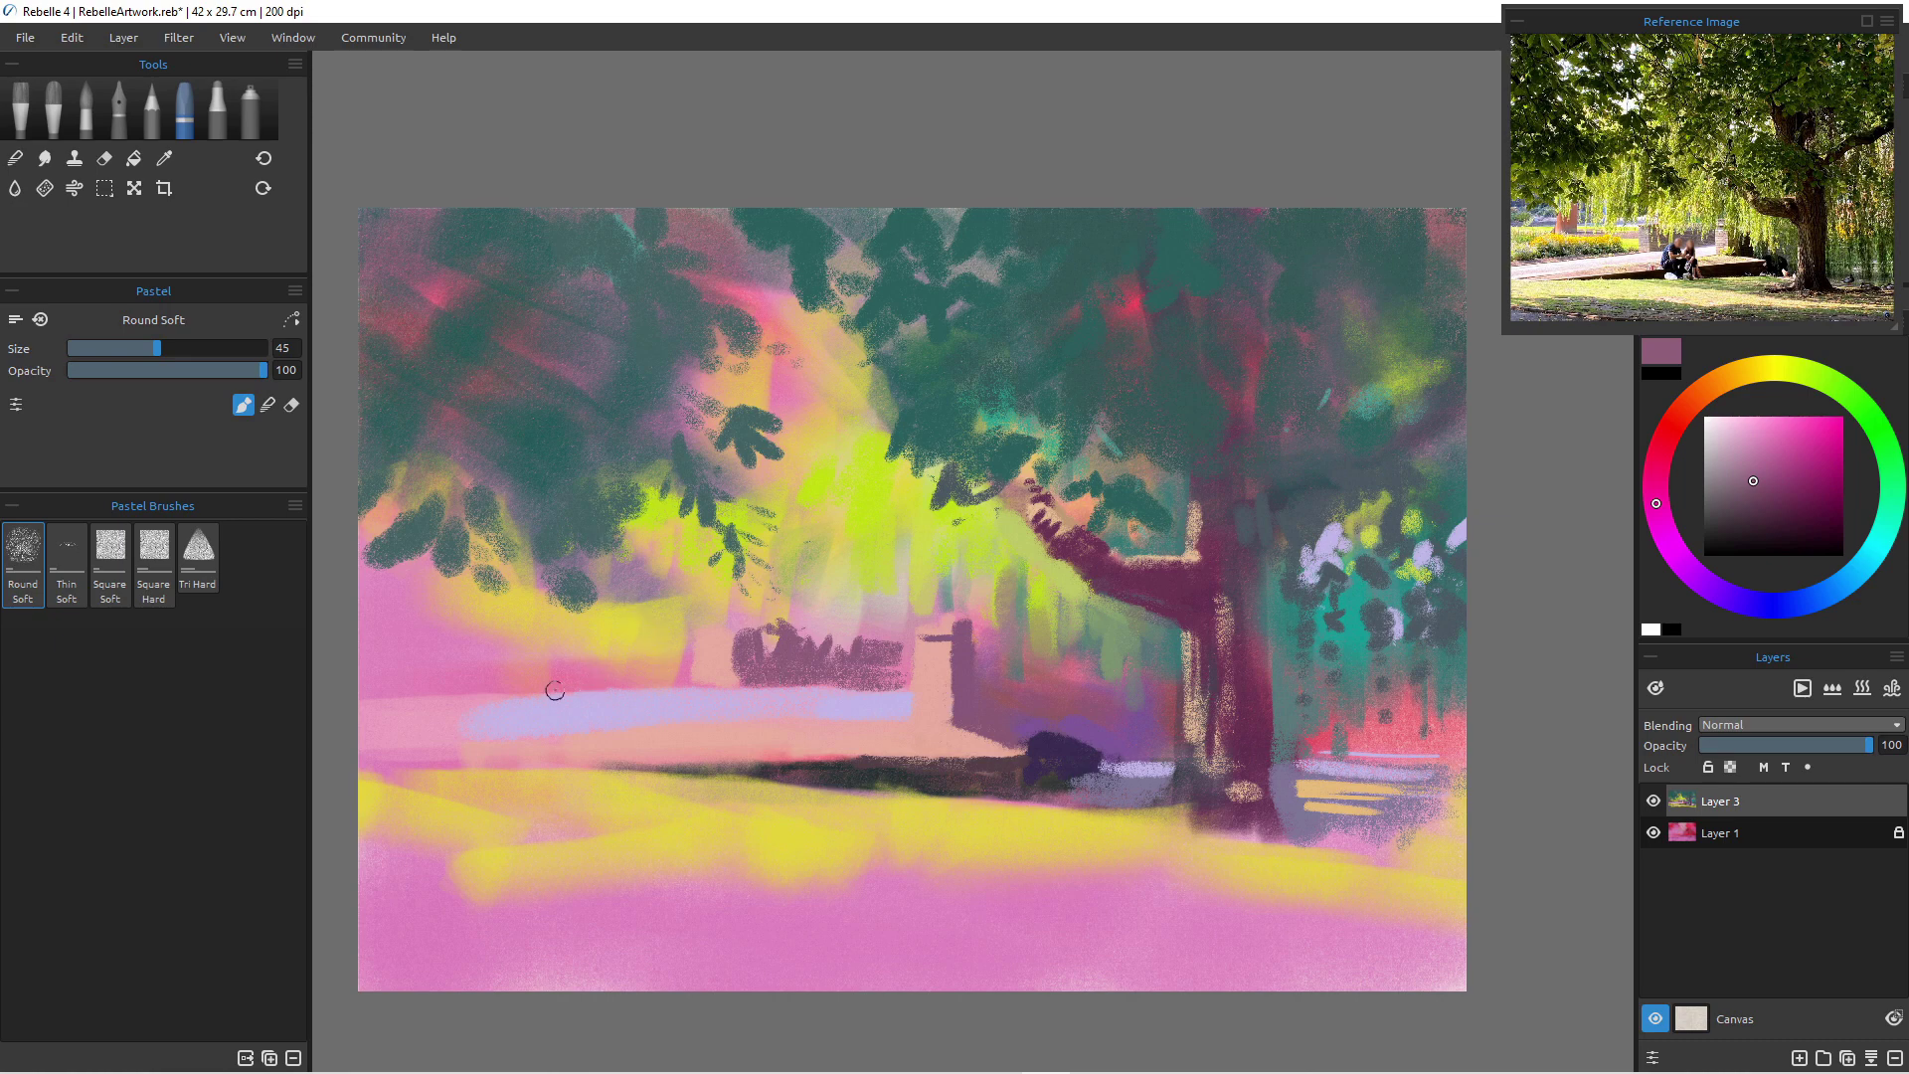
- Sample yellow to sharpen the grass edge beside the far post, and extend a sampled purple line along the base of the purple band
left_click(626, 623, "alt")
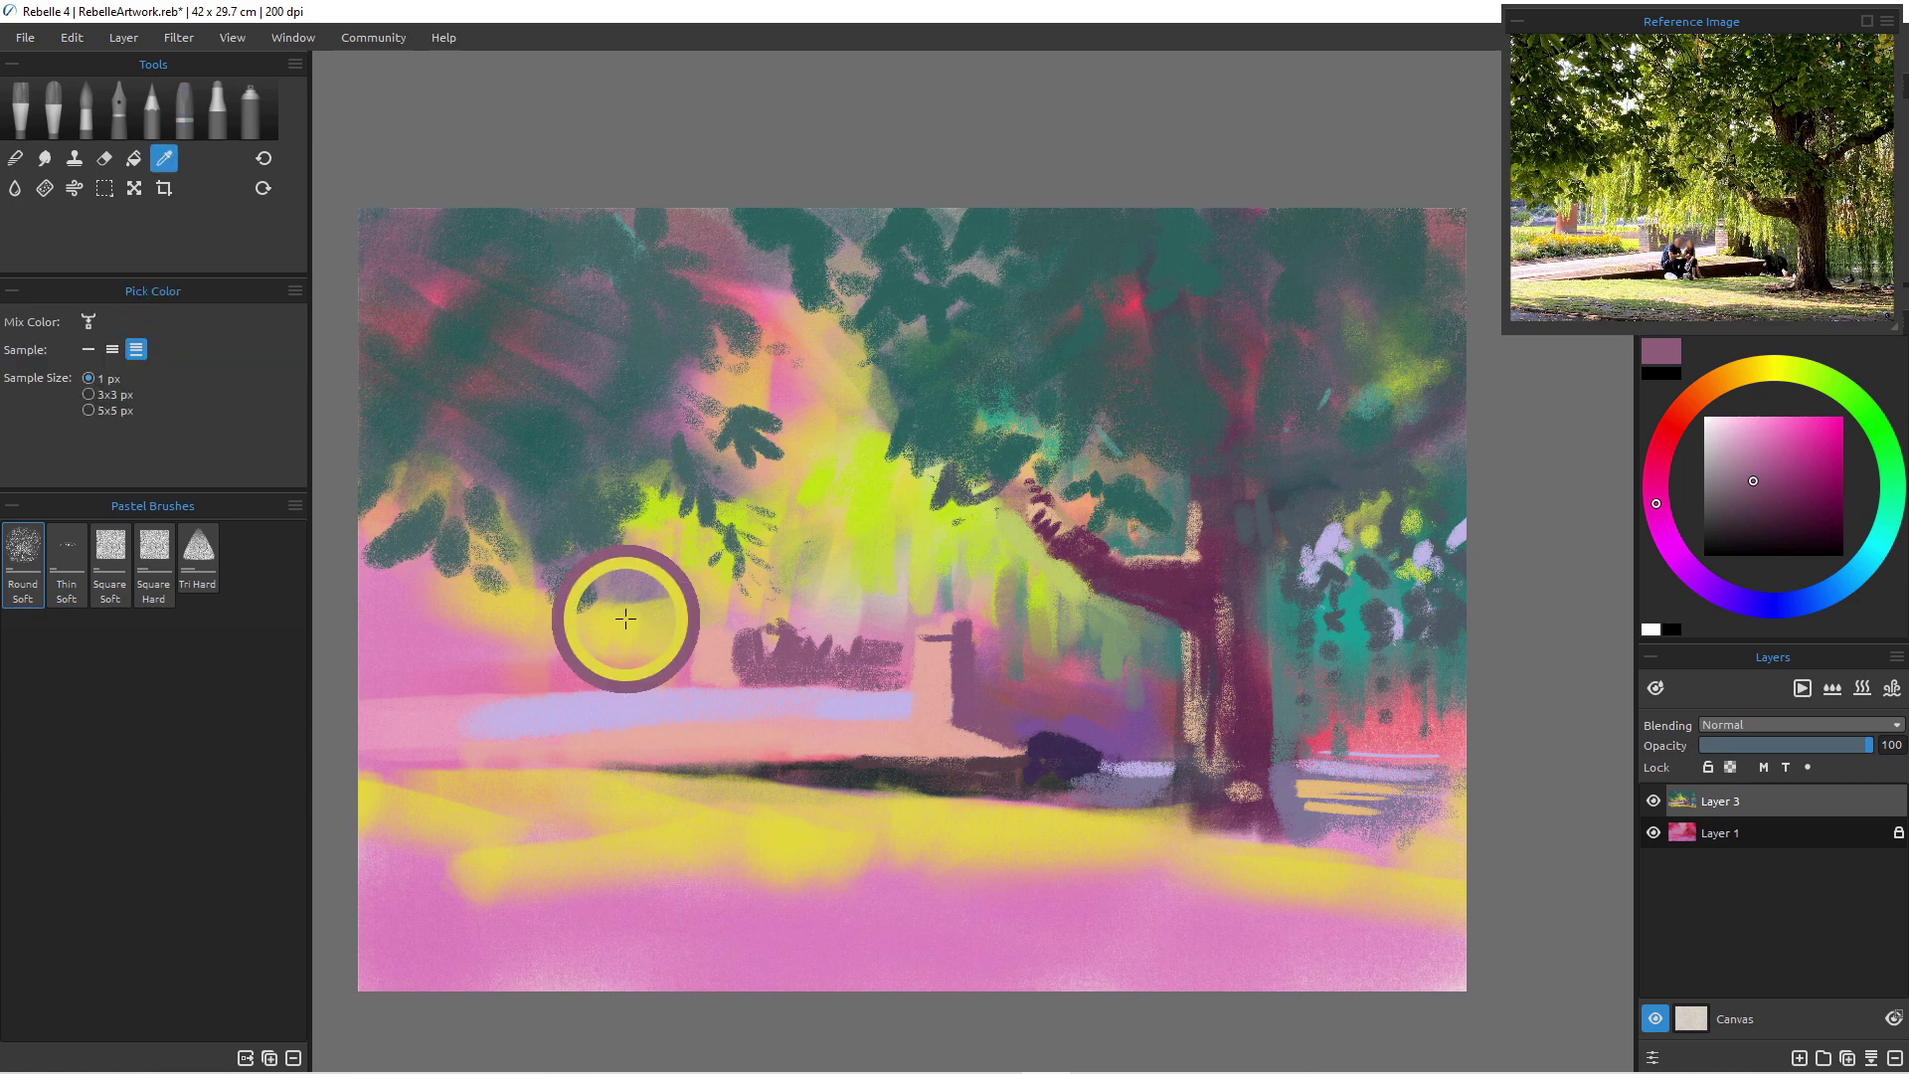
mouse_move(682, 641)
left_mouse_down()
mouse_move(682, 680)
mouse_move(655, 671)
mouse_move(680, 648)
mouse_move(559, 645)
left_mouse_up()
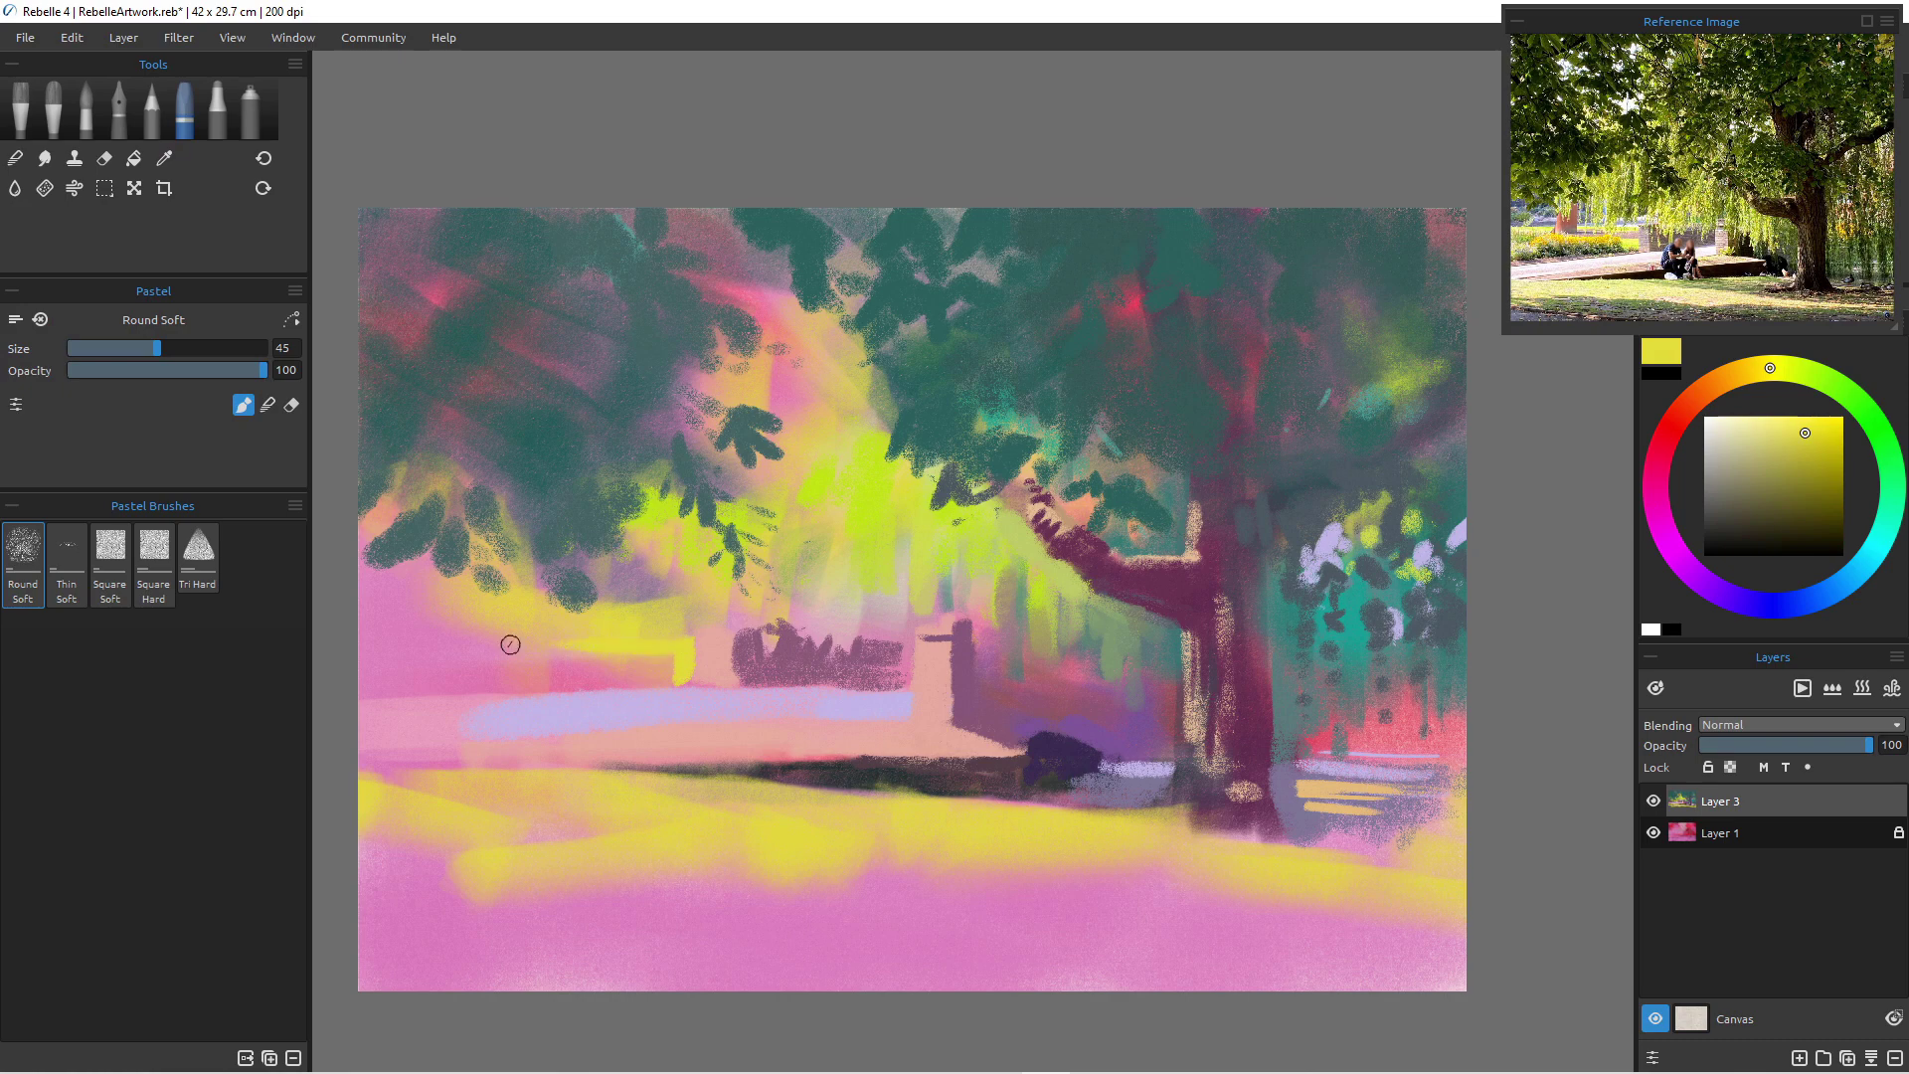
left_click_drag(677, 661, 595, 659)
left_click(737, 669, "alt")
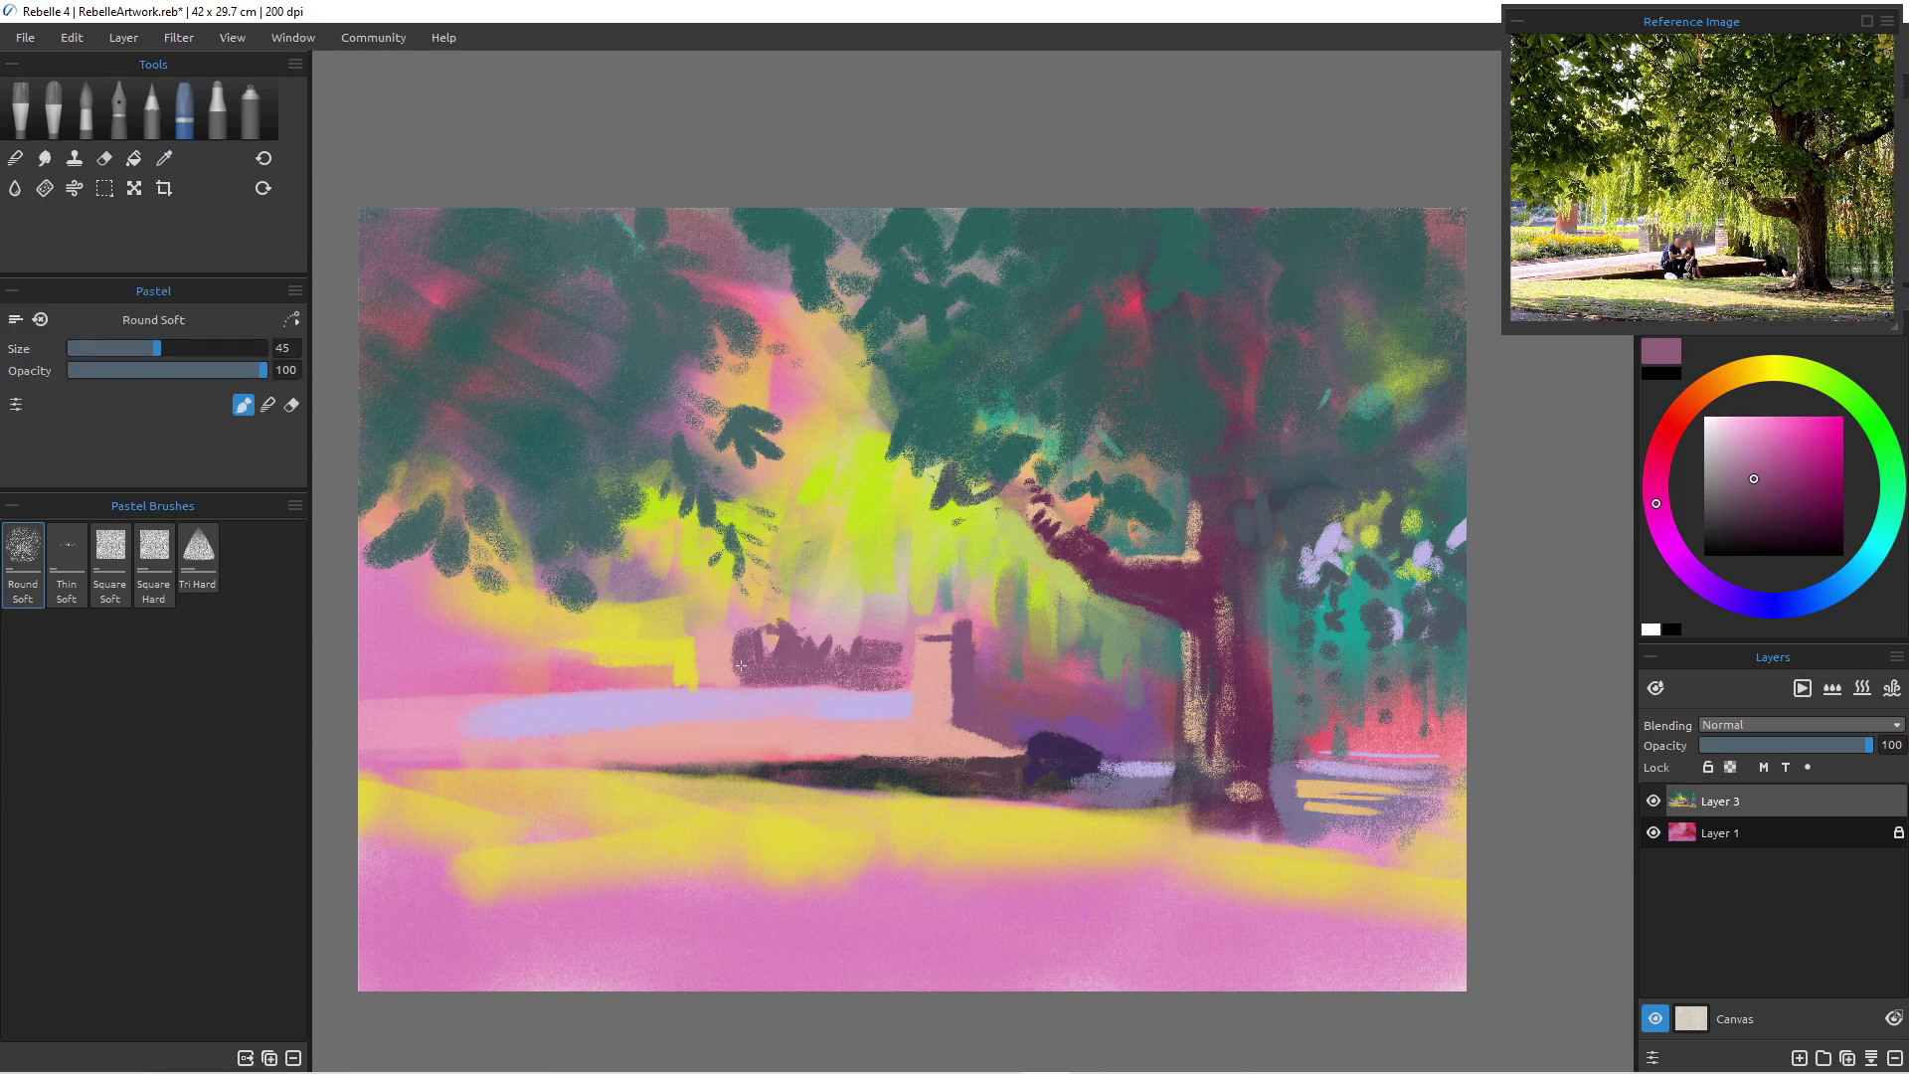
left_click_drag(901, 689, 666, 687)
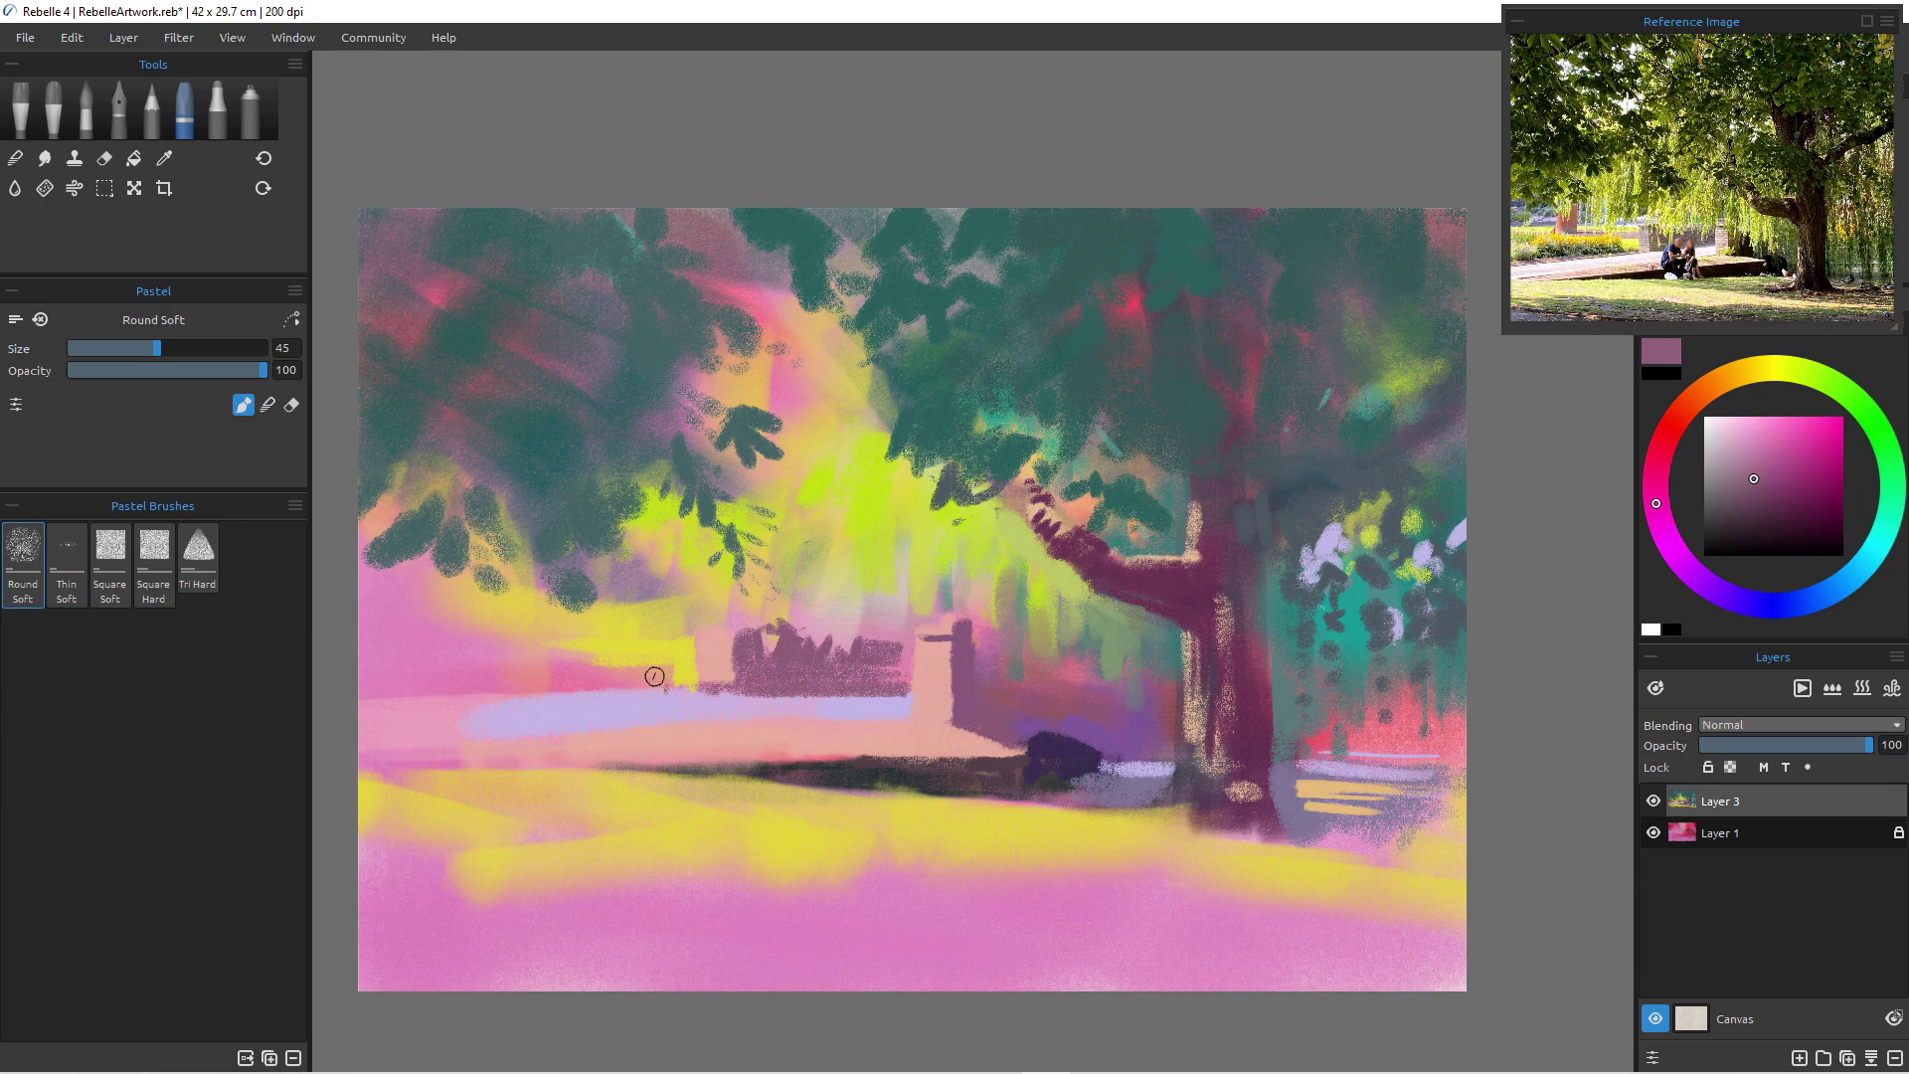
- Sample the path's lavender, enlarge the brush and dab a round sky gap into the upper-left foliage
left_click(613, 709, "alt")
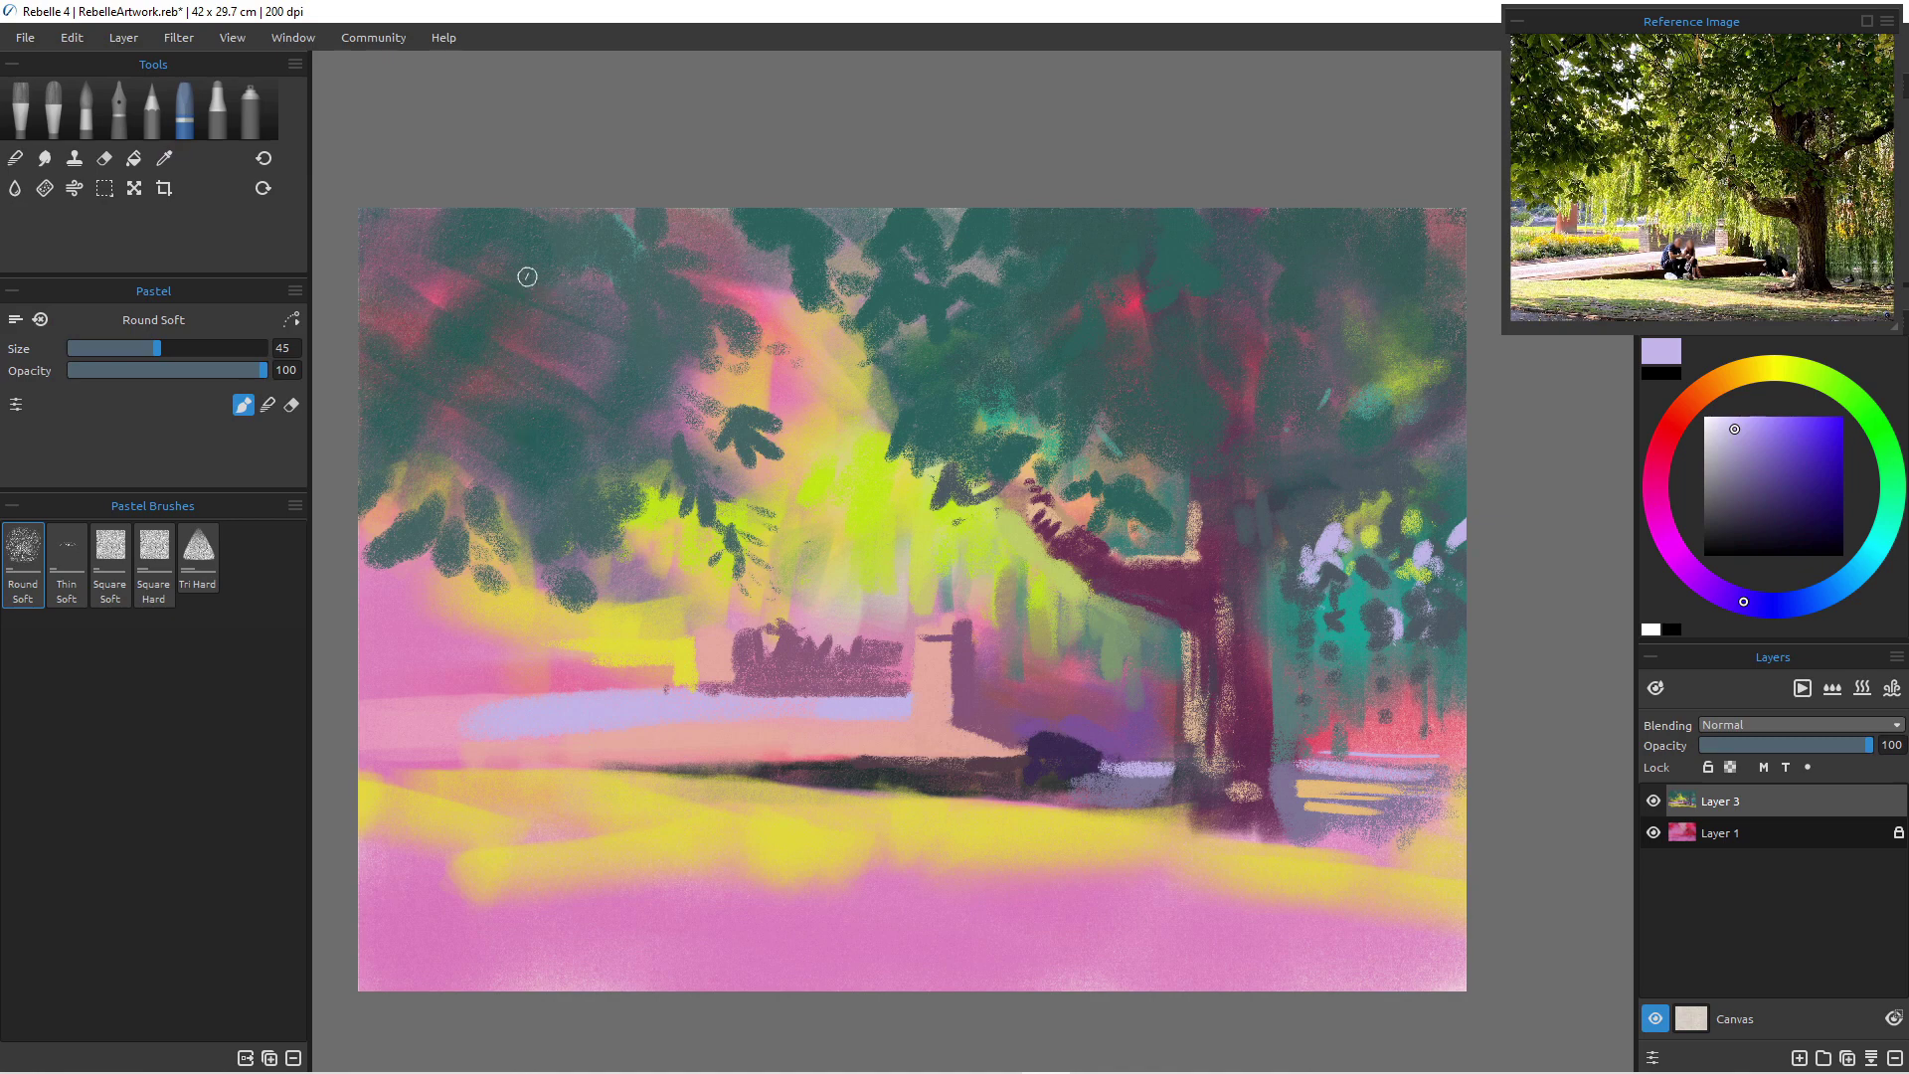
key("bracketright")
key("bracketright")
key("bracketright")
key("bracketright")
key("bracketright")
key("bracketright")
key("bracketright")
left_click(661, 263)
- Reduce the brush to 40 and break up the lavender sky gap's outline with small irregular dabs
key("bracketleft")
key("bracketleft")
key("bracketleft")
key("bracketleft")
key("bracketleft")
key("bracketleft")
key("bracketleft")
key("bracketleft")
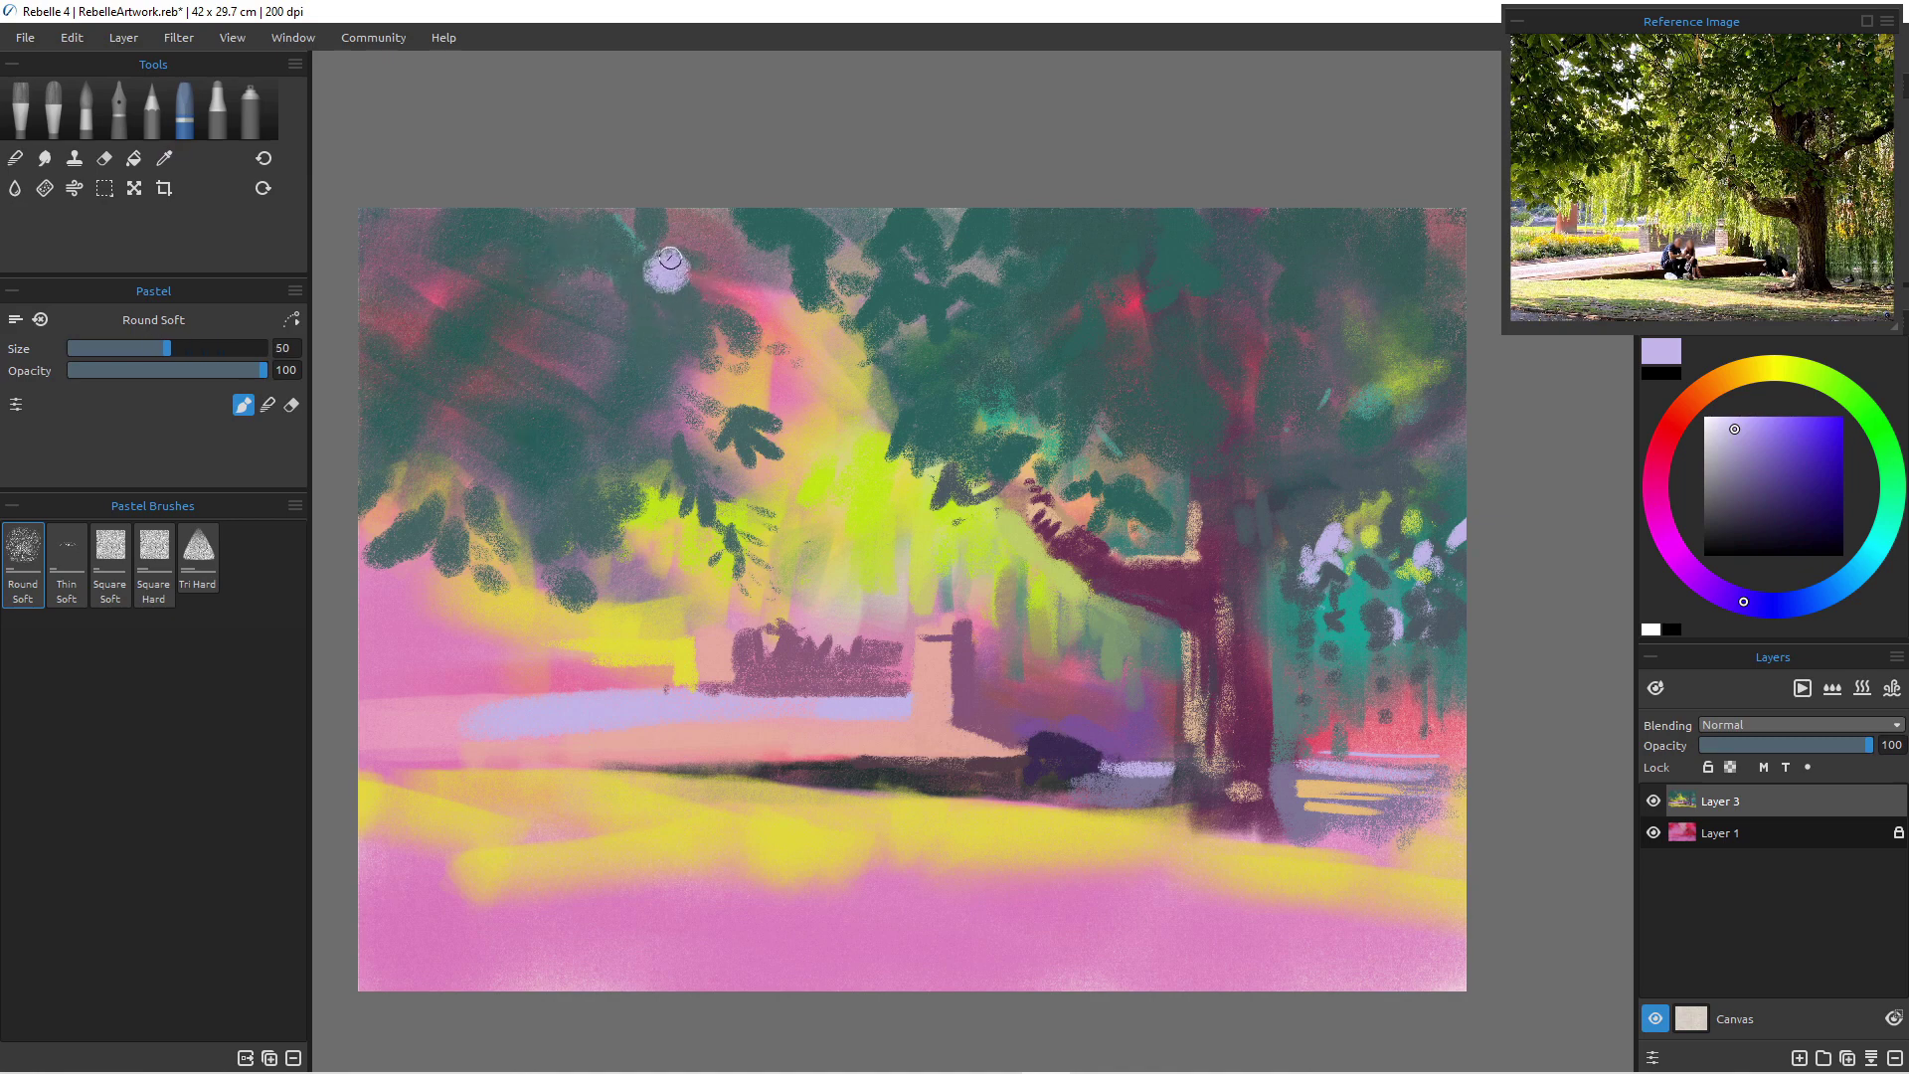
left_click(700, 279)
left_click_drag(670, 256, 688, 285)
left_click_drag(712, 298, 634, 274)
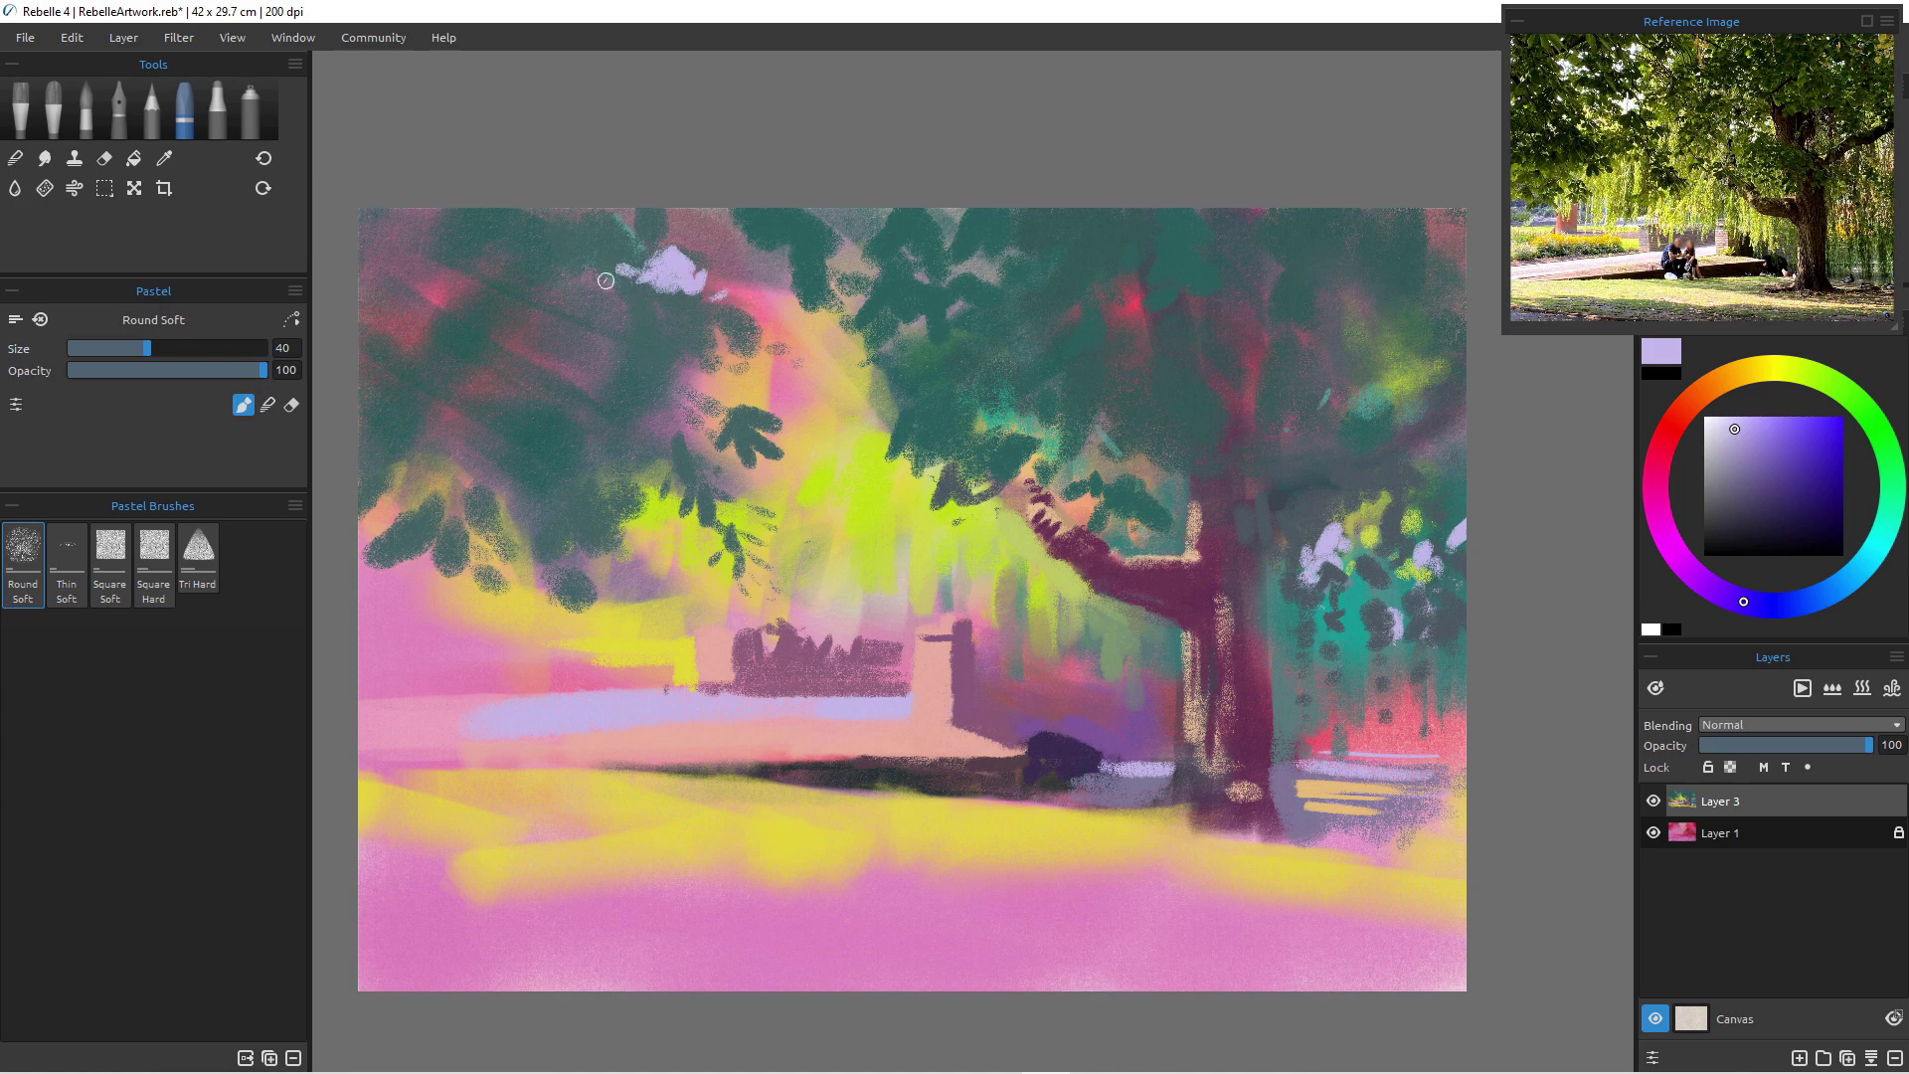
left_click_drag(643, 283, 648, 303)
- Add a scatter of small lavender sky dabs in the foliage left of the first gap, using brush sizes around 35 to 45
key("]")
left_click_drag(556, 263, 520, 276)
key("[")
key("[")
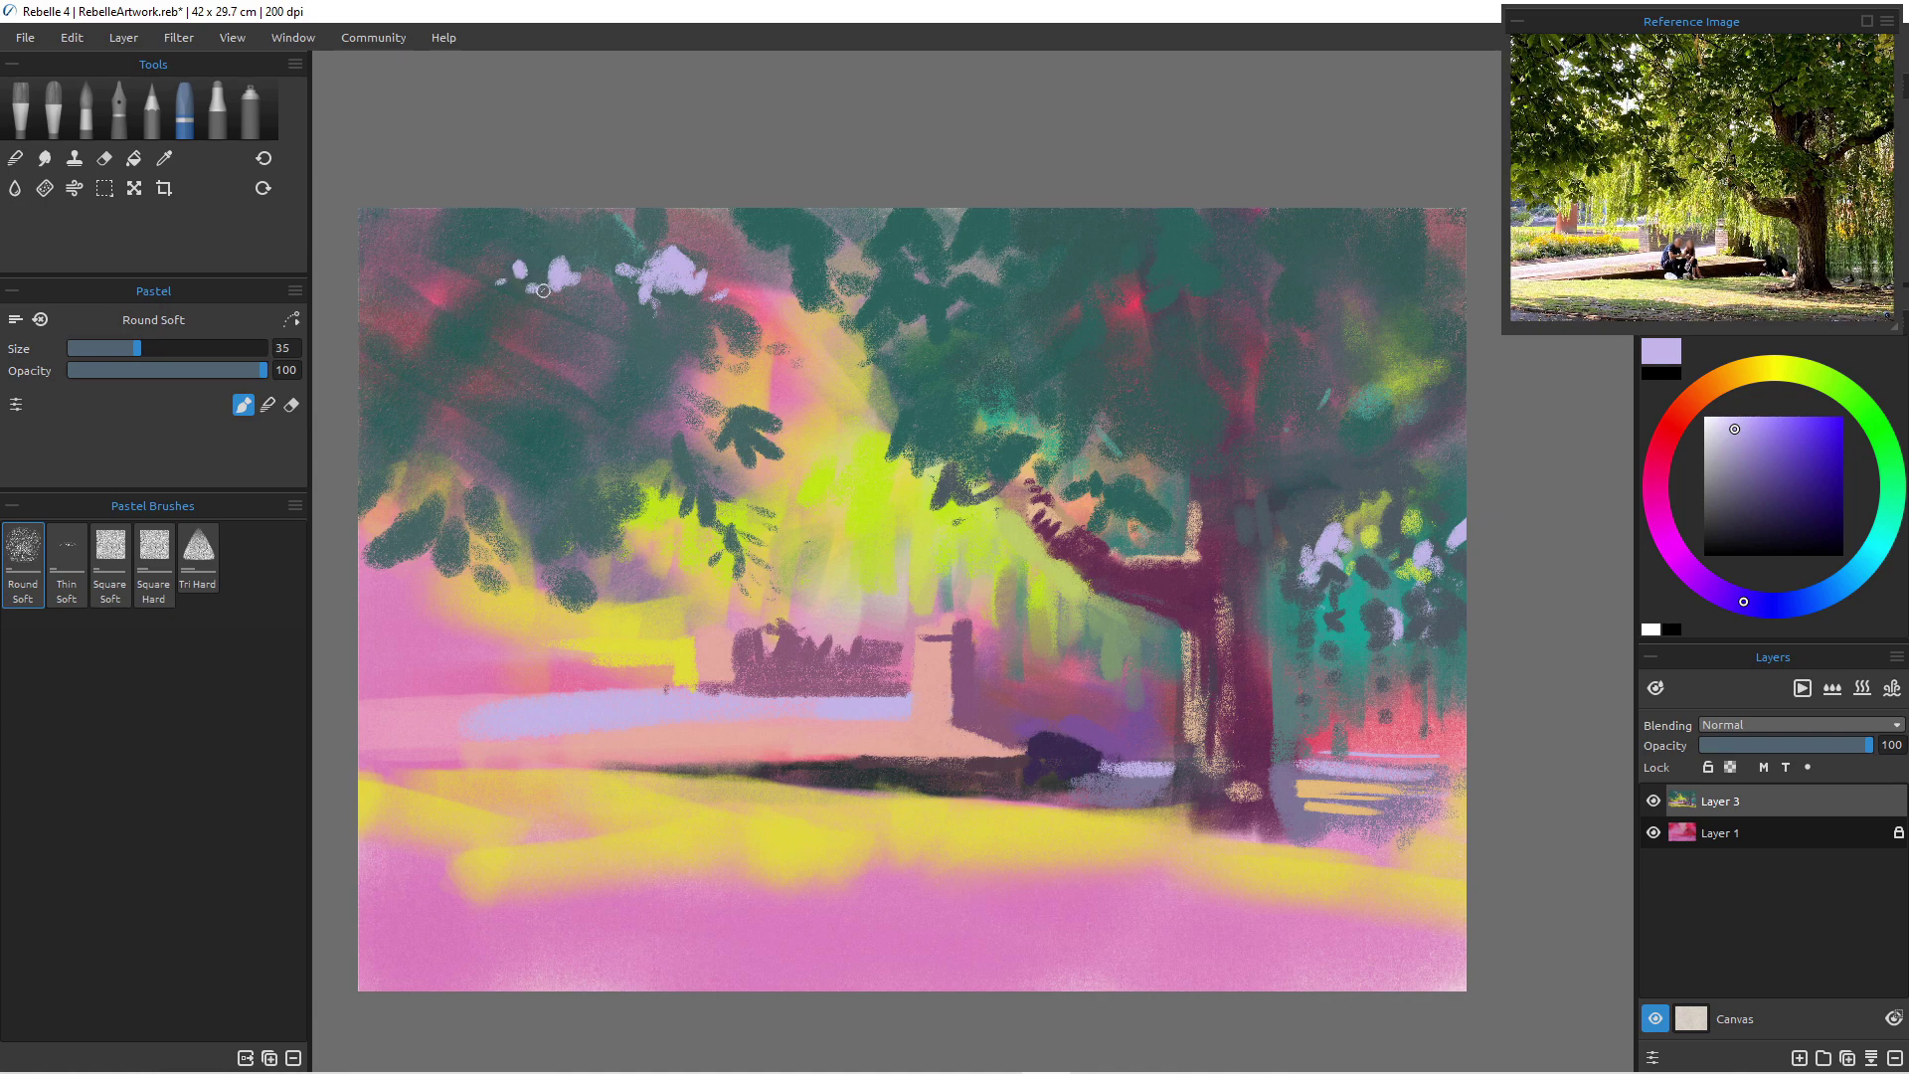
left_click(524, 230)
- Paint lavender sky gaps at the canopy's bright edge at size 40 and a larger leafy cluster below at size 45
key("bracketright")
mouse_move(748, 284)
left_mouse_down()
mouse_move(774, 286)
mouse_move(769, 318)
left_mouse_up()
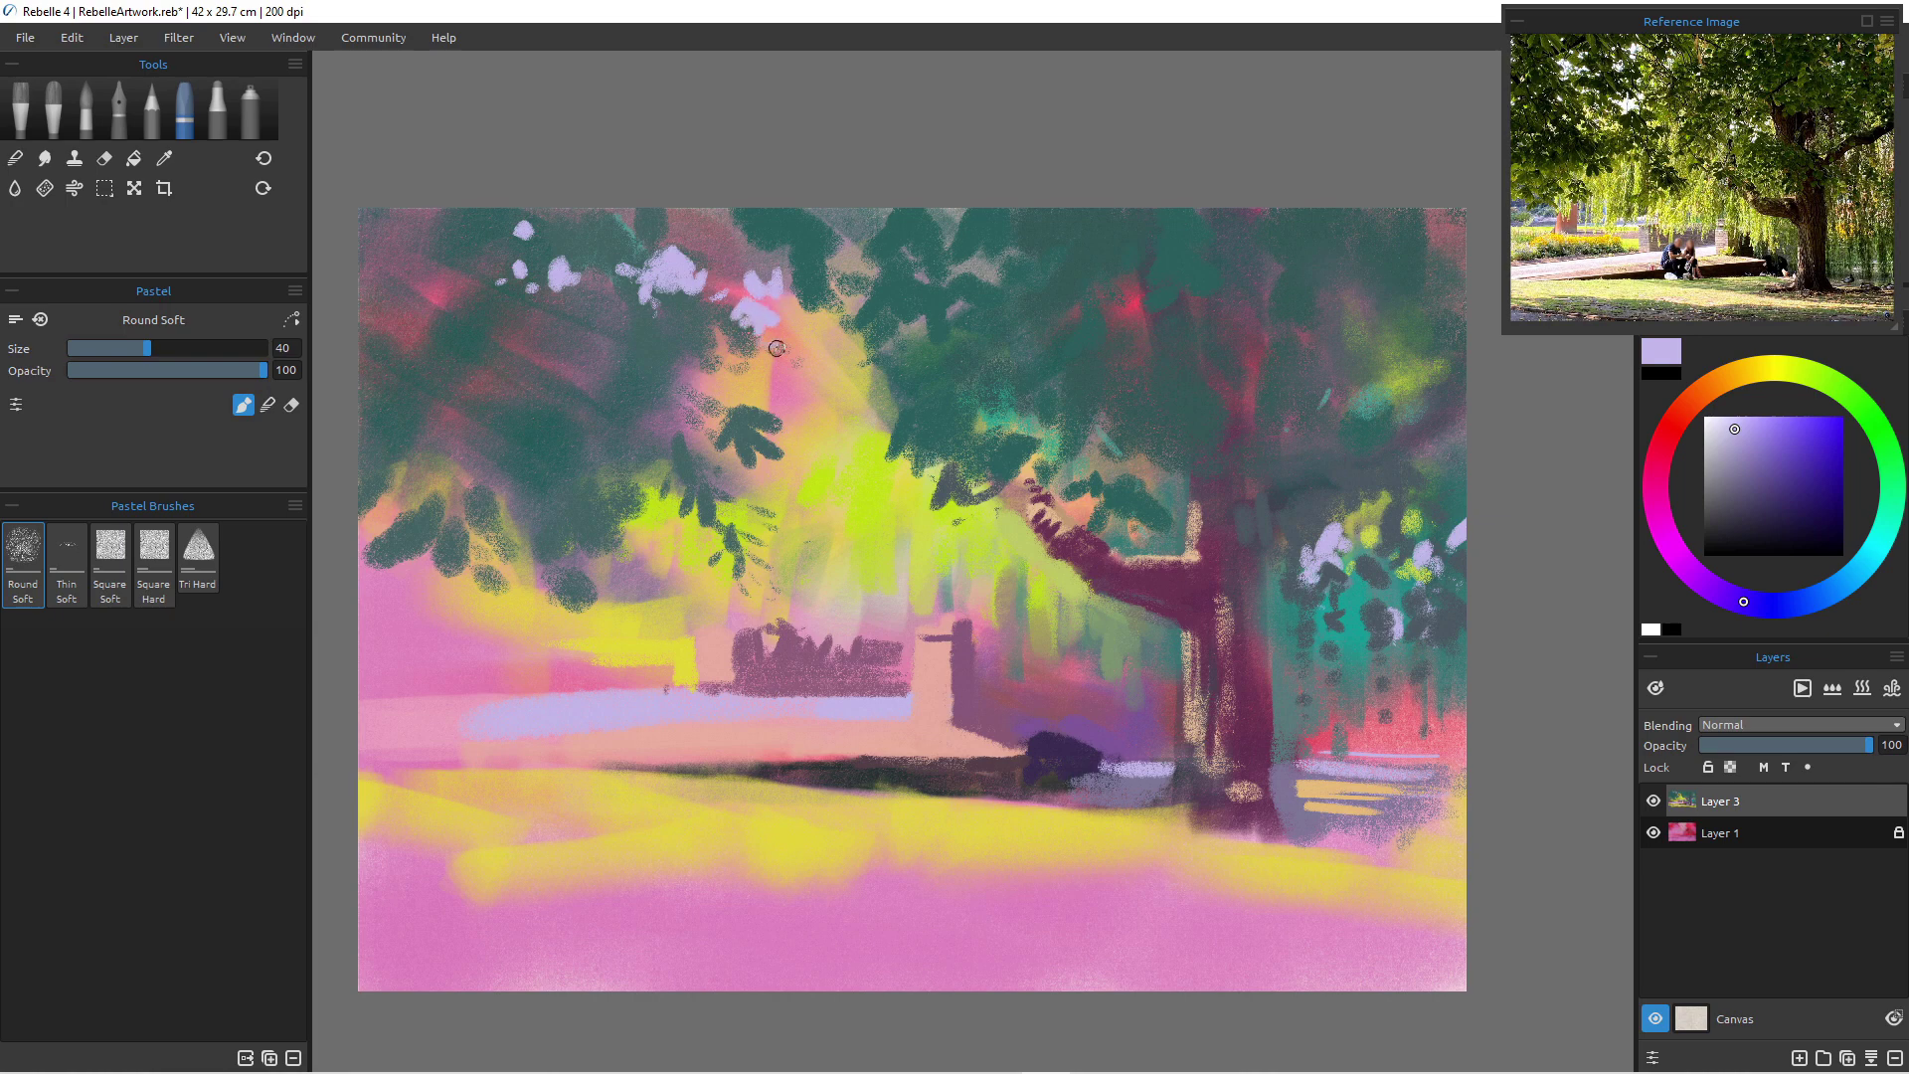
key("bracketright")
mouse_move(683, 364)
left_mouse_down()
mouse_move(727, 360)
mouse_move(723, 396)
mouse_move(654, 371)
mouse_move(708, 361)
mouse_move(669, 356)
mouse_move(684, 377)
mouse_move(663, 391)
mouse_move(689, 378)
mouse_move(668, 398)
mouse_move(729, 379)
mouse_move(758, 404)
mouse_move(708, 424)
left_mouse_up()
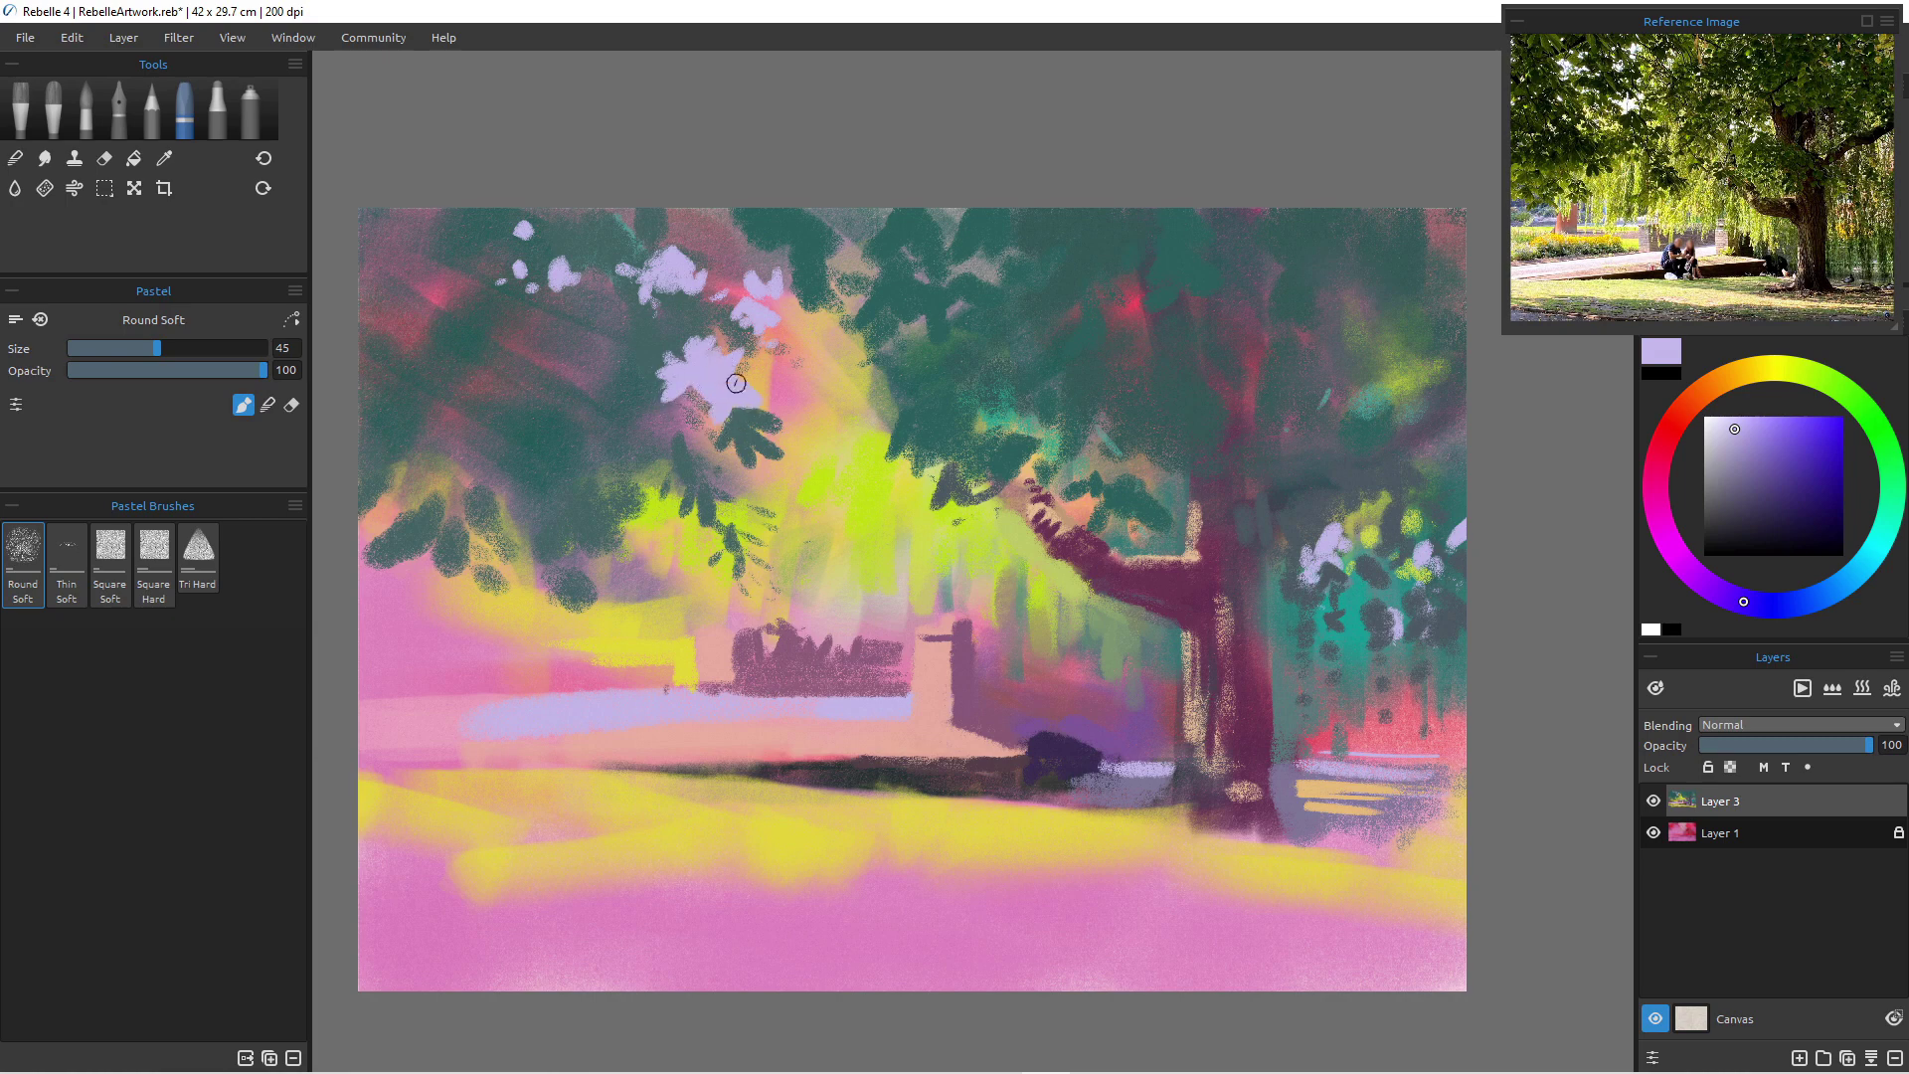
- Sample the foliage teal and cut leaf shapes back into the edges of the lavender sky gaps
left_click(732, 409, "alt")
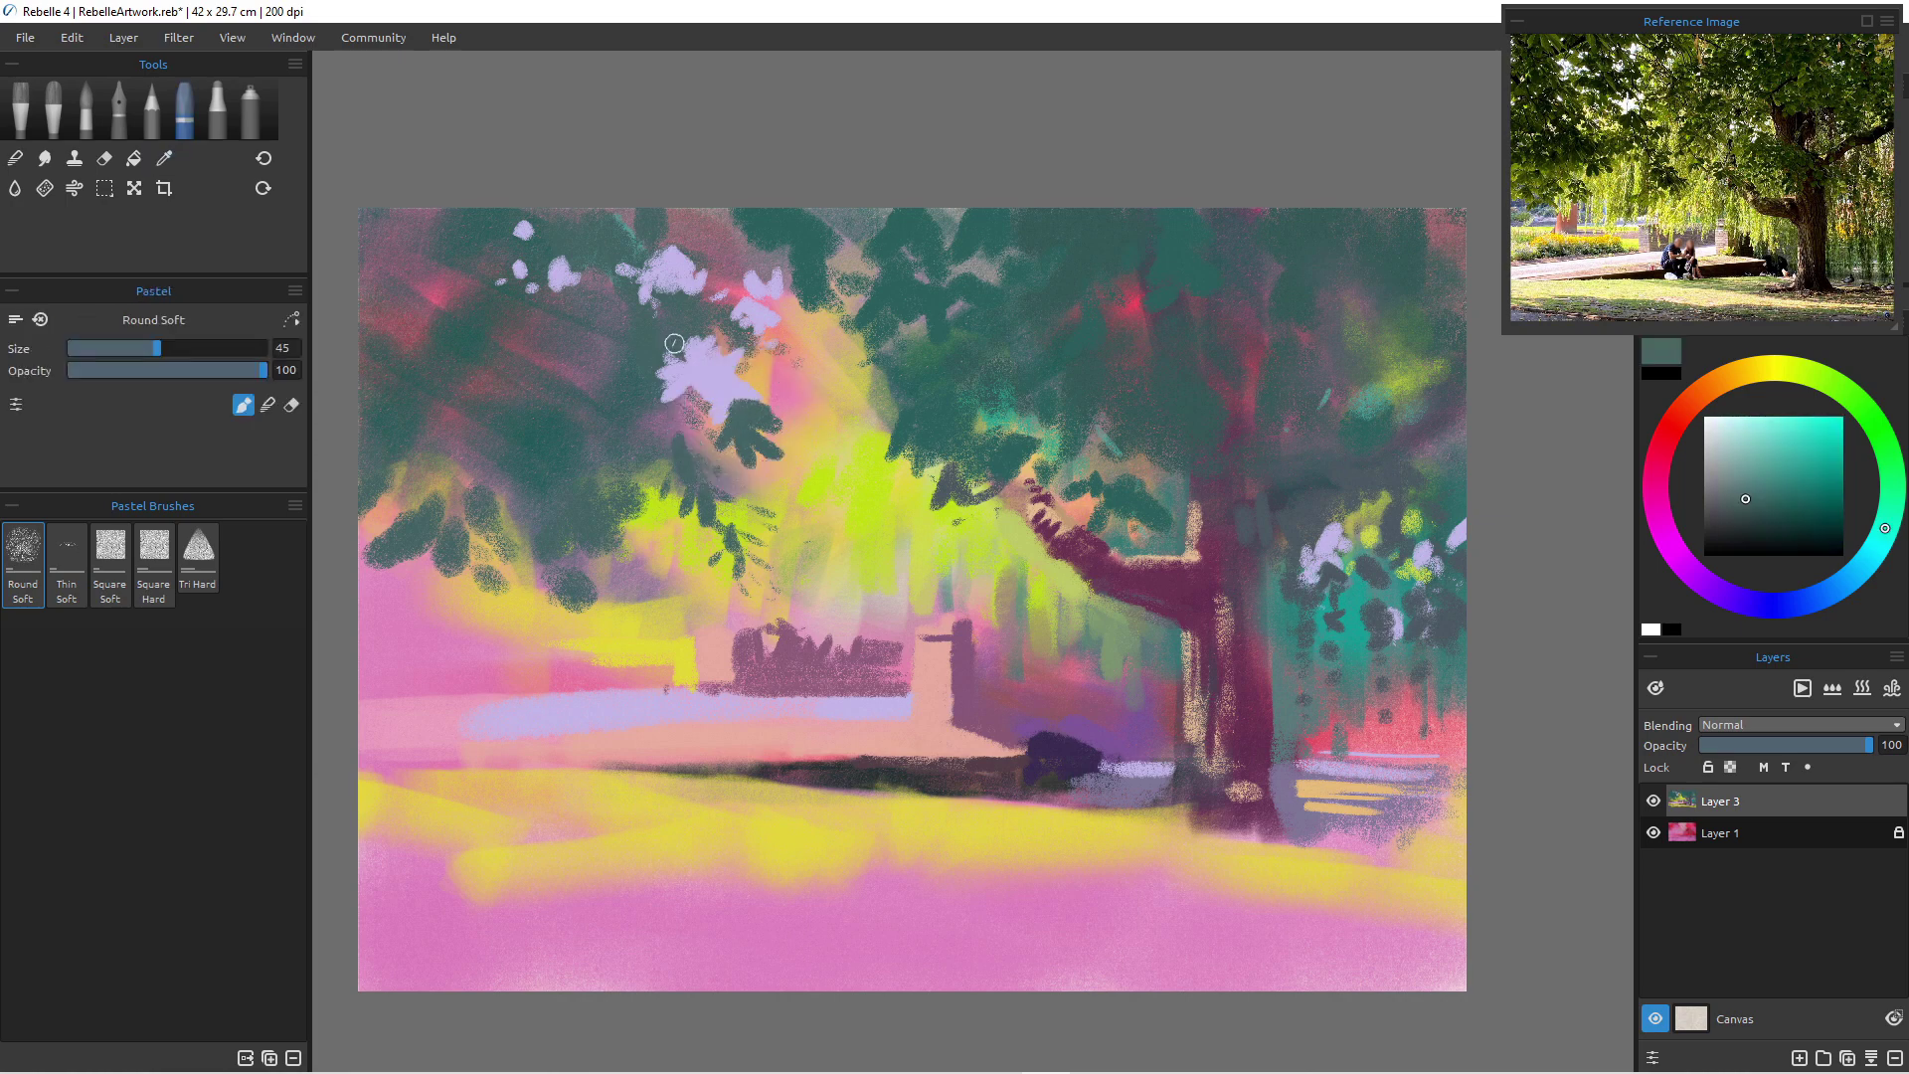
mouse_move(707, 344)
left_mouse_down()
mouse_move(736, 367)
mouse_move(654, 367)
mouse_move(661, 403)
mouse_move(685, 397)
mouse_move(651, 398)
left_mouse_up()
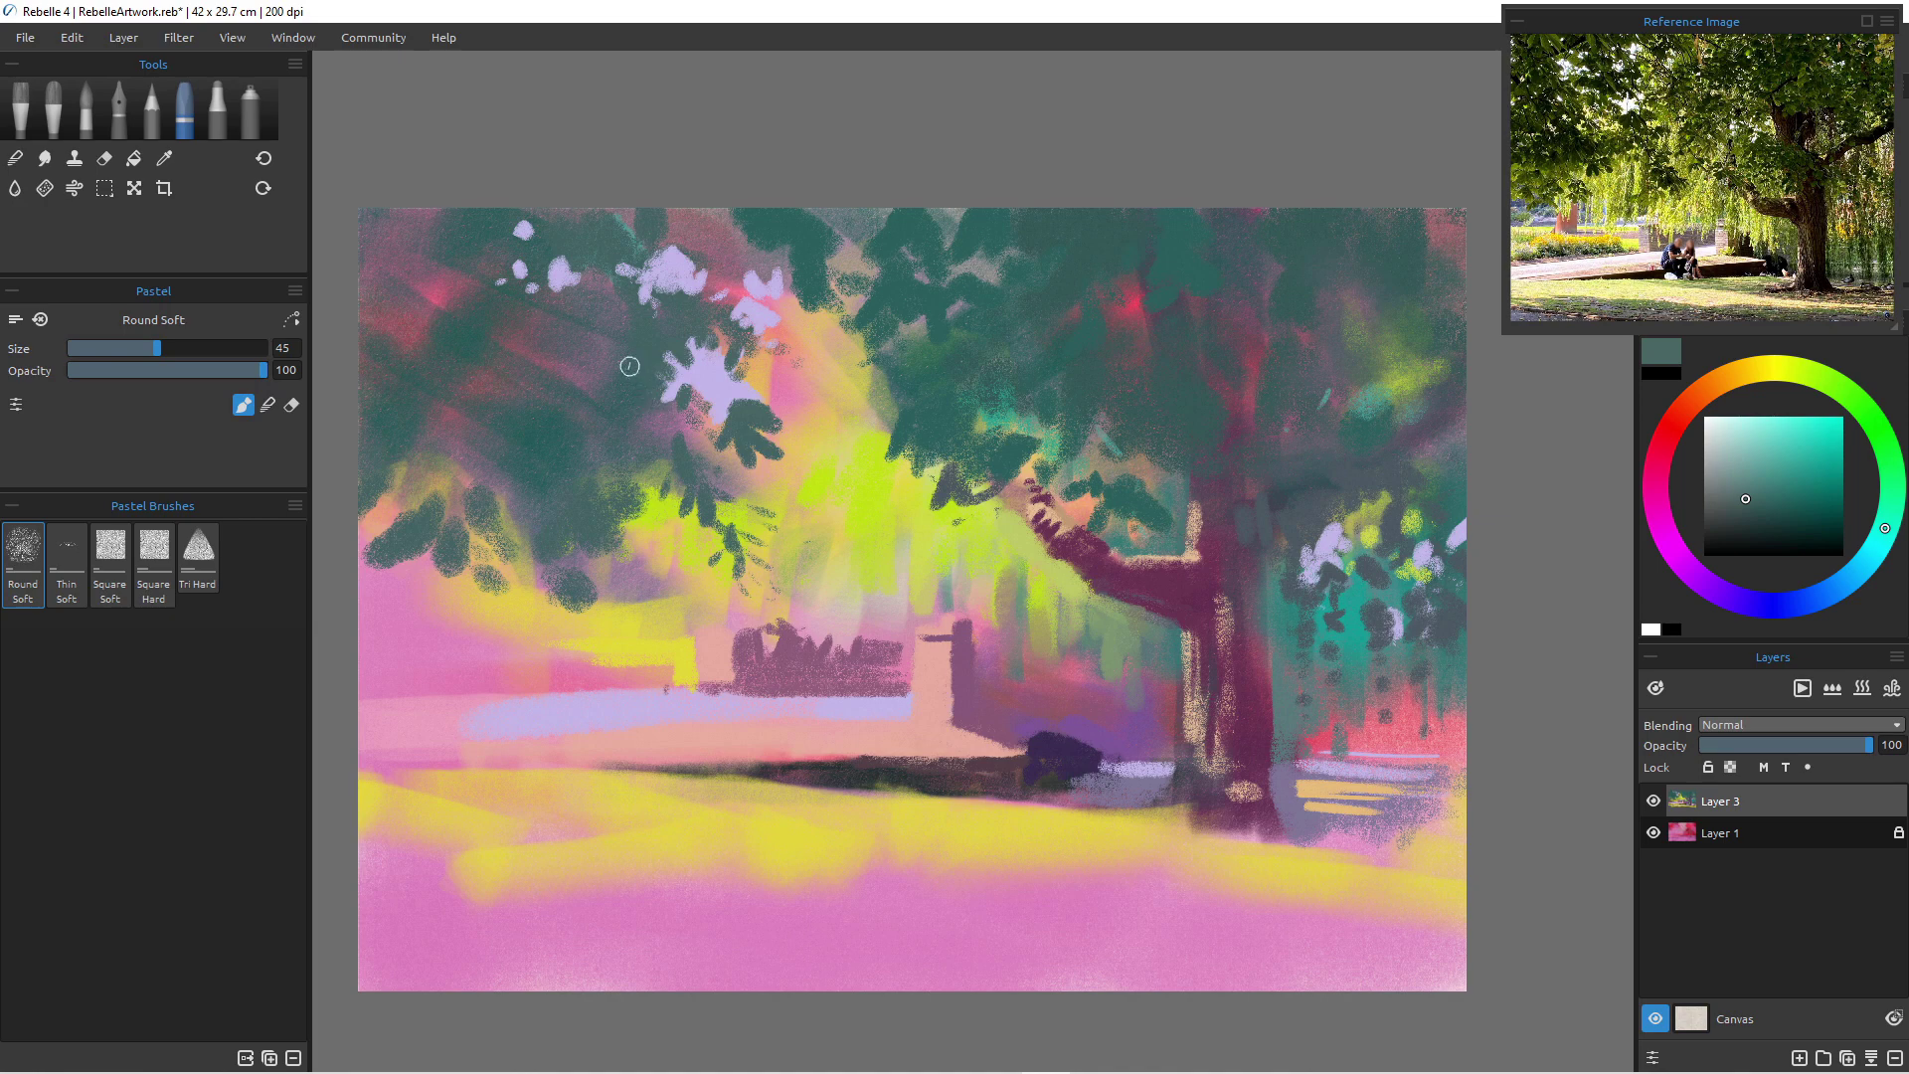
mouse_move(647, 254)
left_mouse_down()
mouse_move(614, 272)
mouse_move(643, 300)
mouse_move(687, 296)
mouse_move(656, 303)
left_mouse_up()
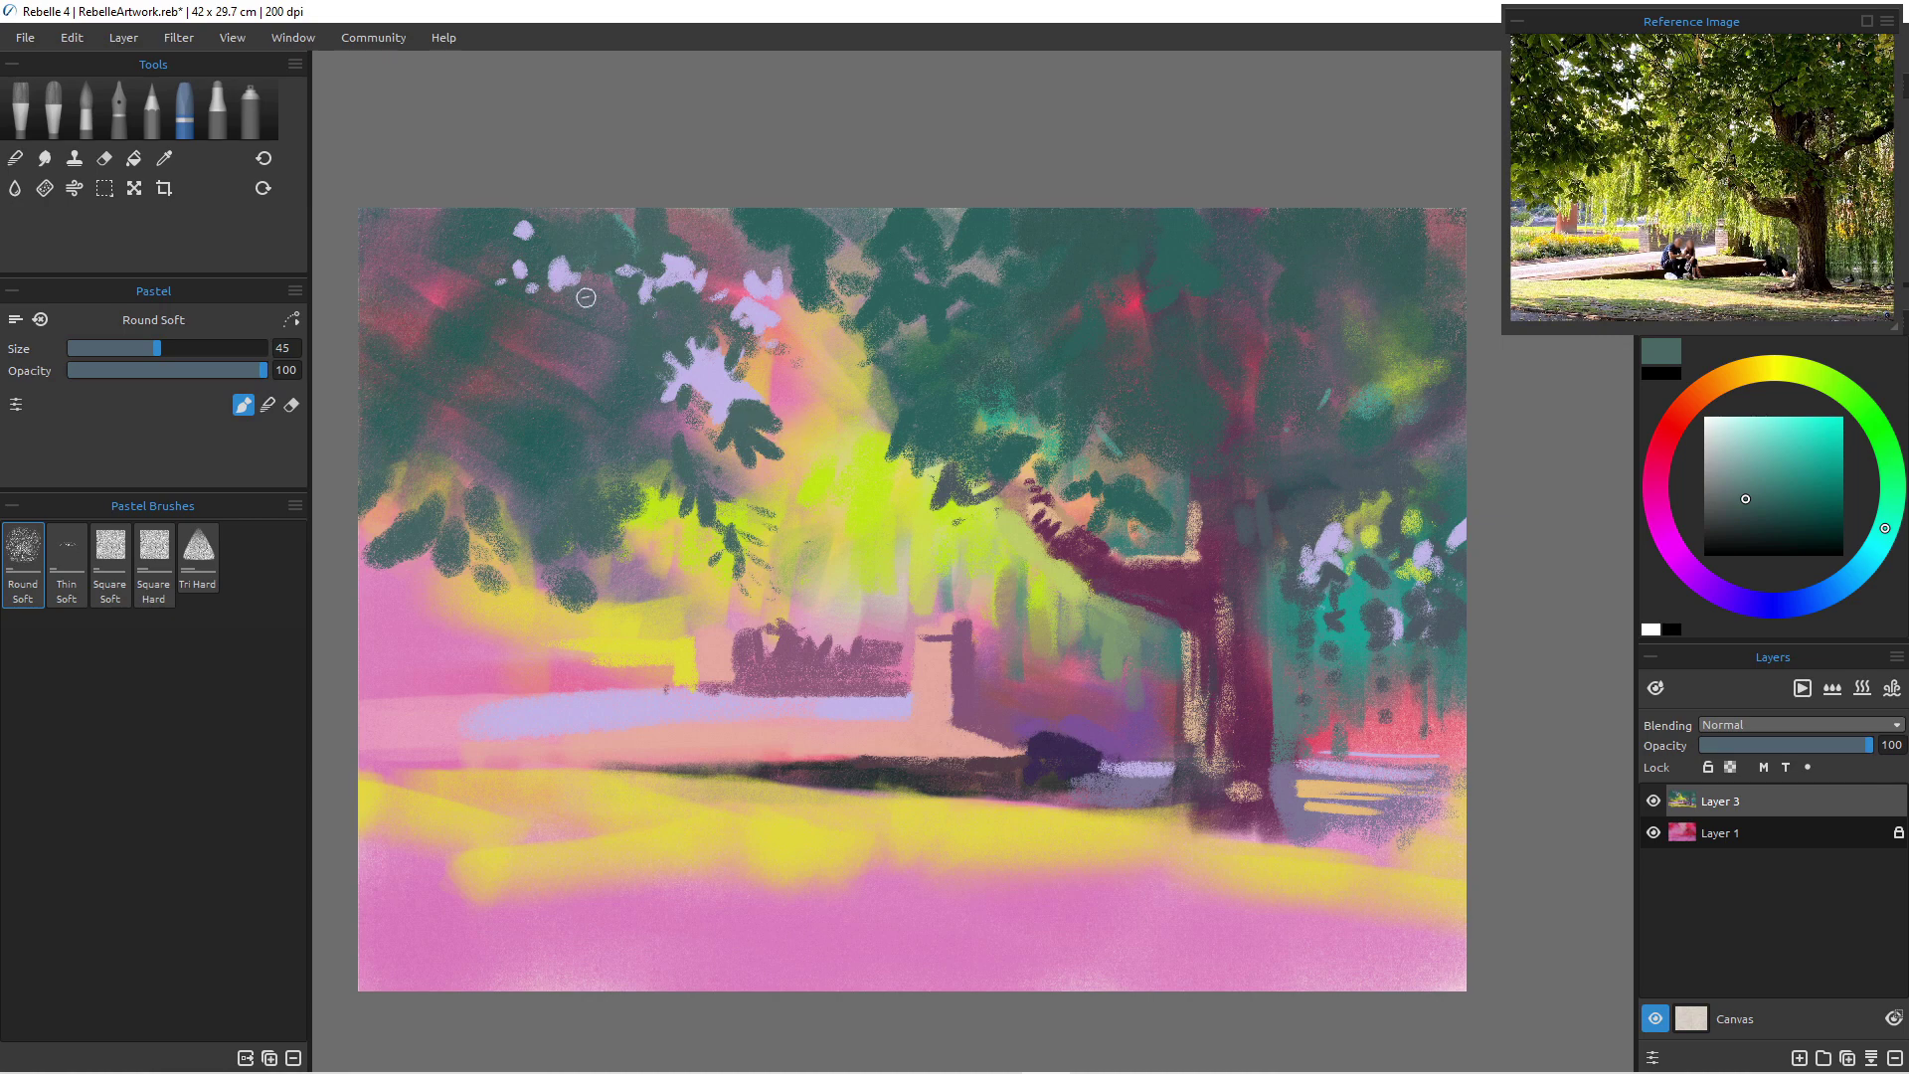
- Choose a light yellow-green and paint sunlit foliage patches beside the lavender gaps, enlarging the brush to 70
left_click(1789, 369)
left_click(1825, 426)
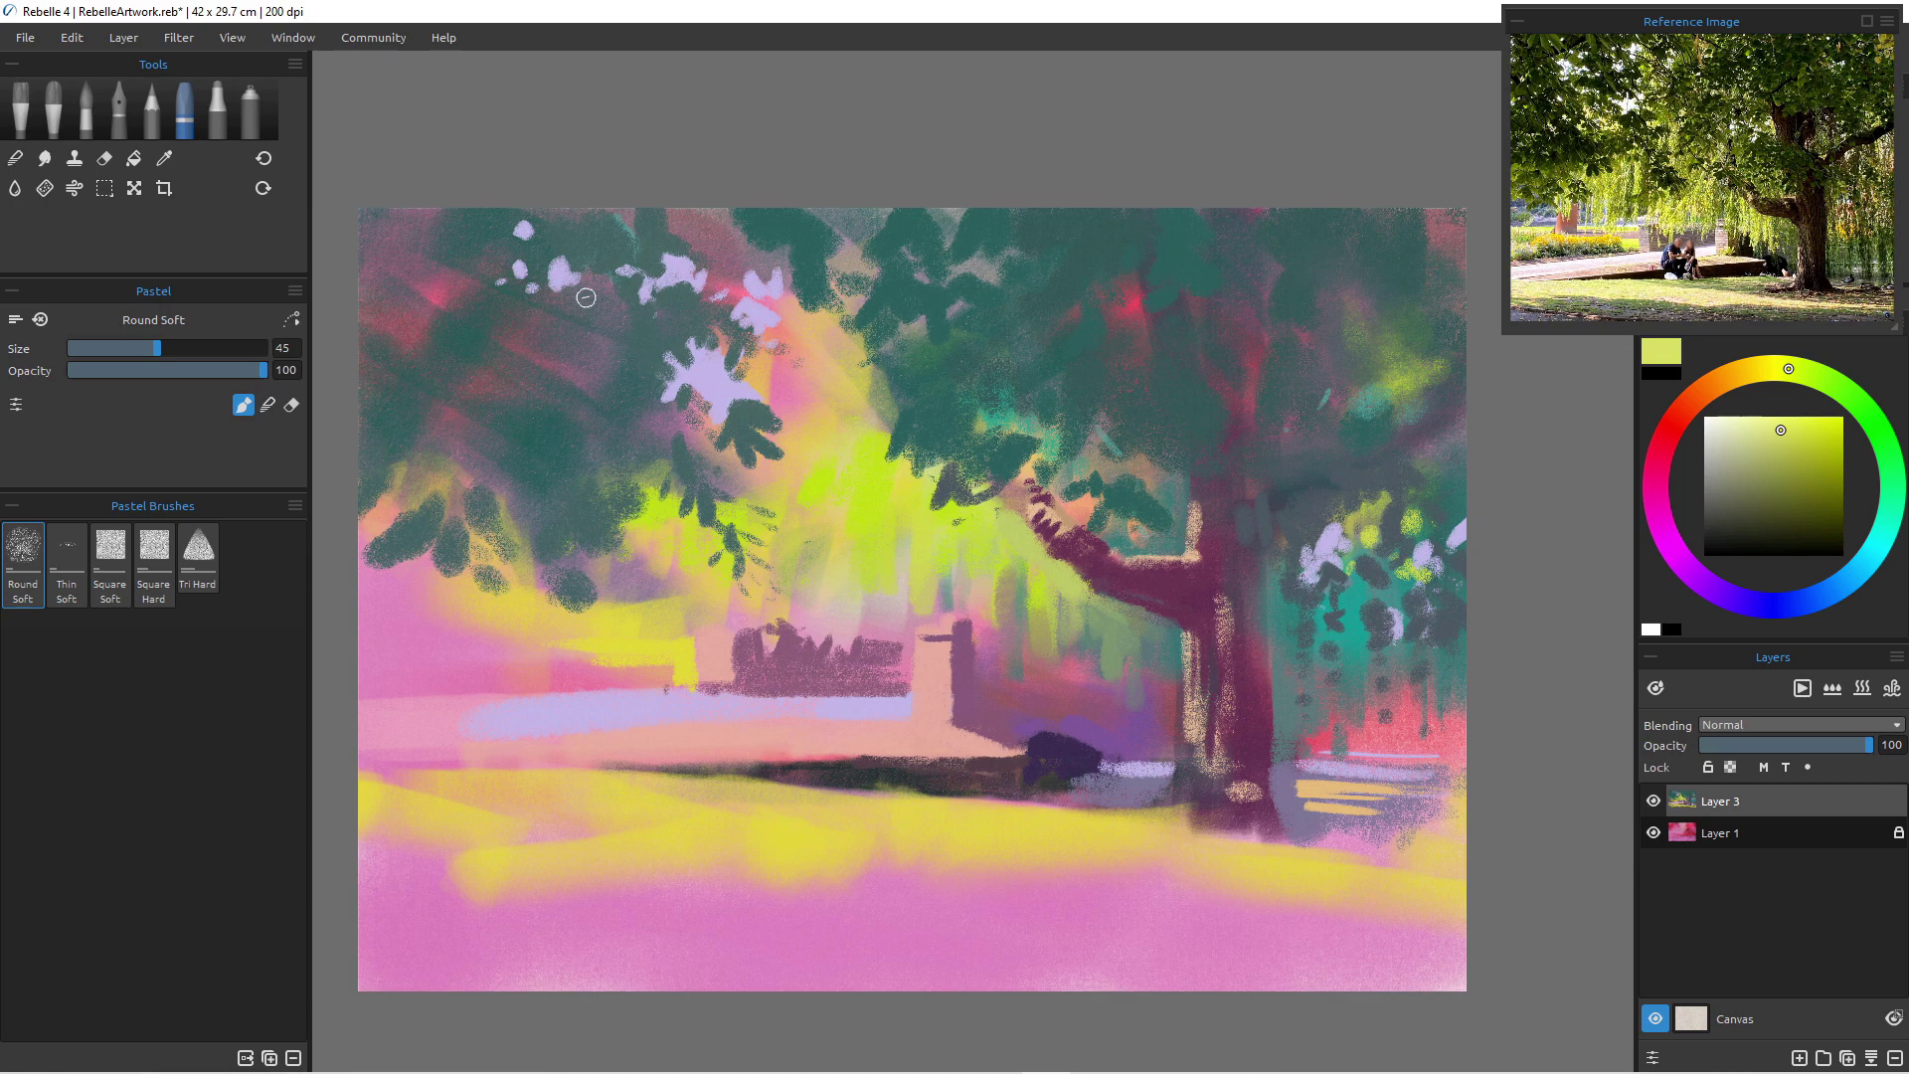
mouse_move(757, 343)
left_mouse_down()
mouse_move(777, 307)
mouse_move(772, 334)
mouse_move(800, 319)
mouse_move(791, 274)
mouse_move(793, 316)
left_mouse_up()
key("bracketright")
key("bracketright")
key("bracketright")
key("bracketright")
key("bracketright")
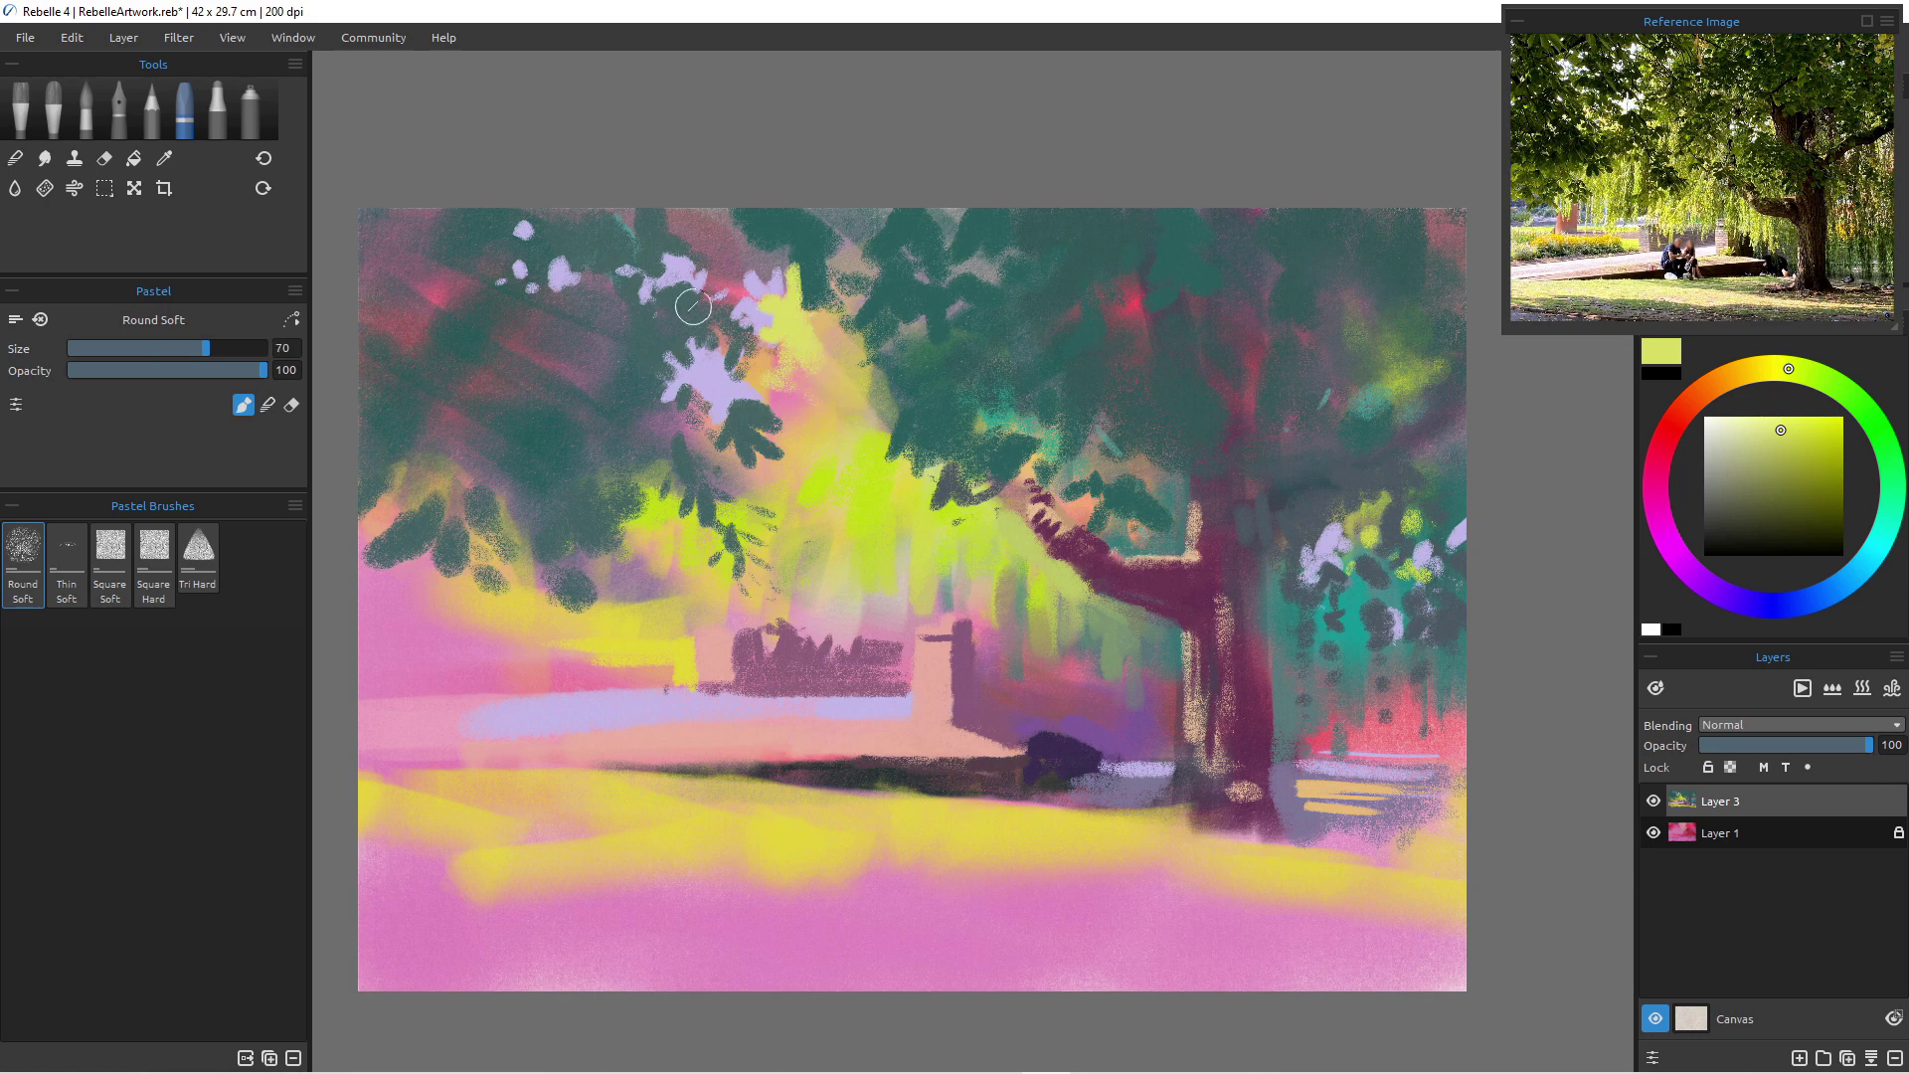
mouse_move(737, 261)
left_mouse_down()
mouse_move(763, 260)
mouse_move(730, 283)
left_mouse_up()
- Switch to blending at size 80 and soften the foliage around the lavender and yellow-green patches
key("n")
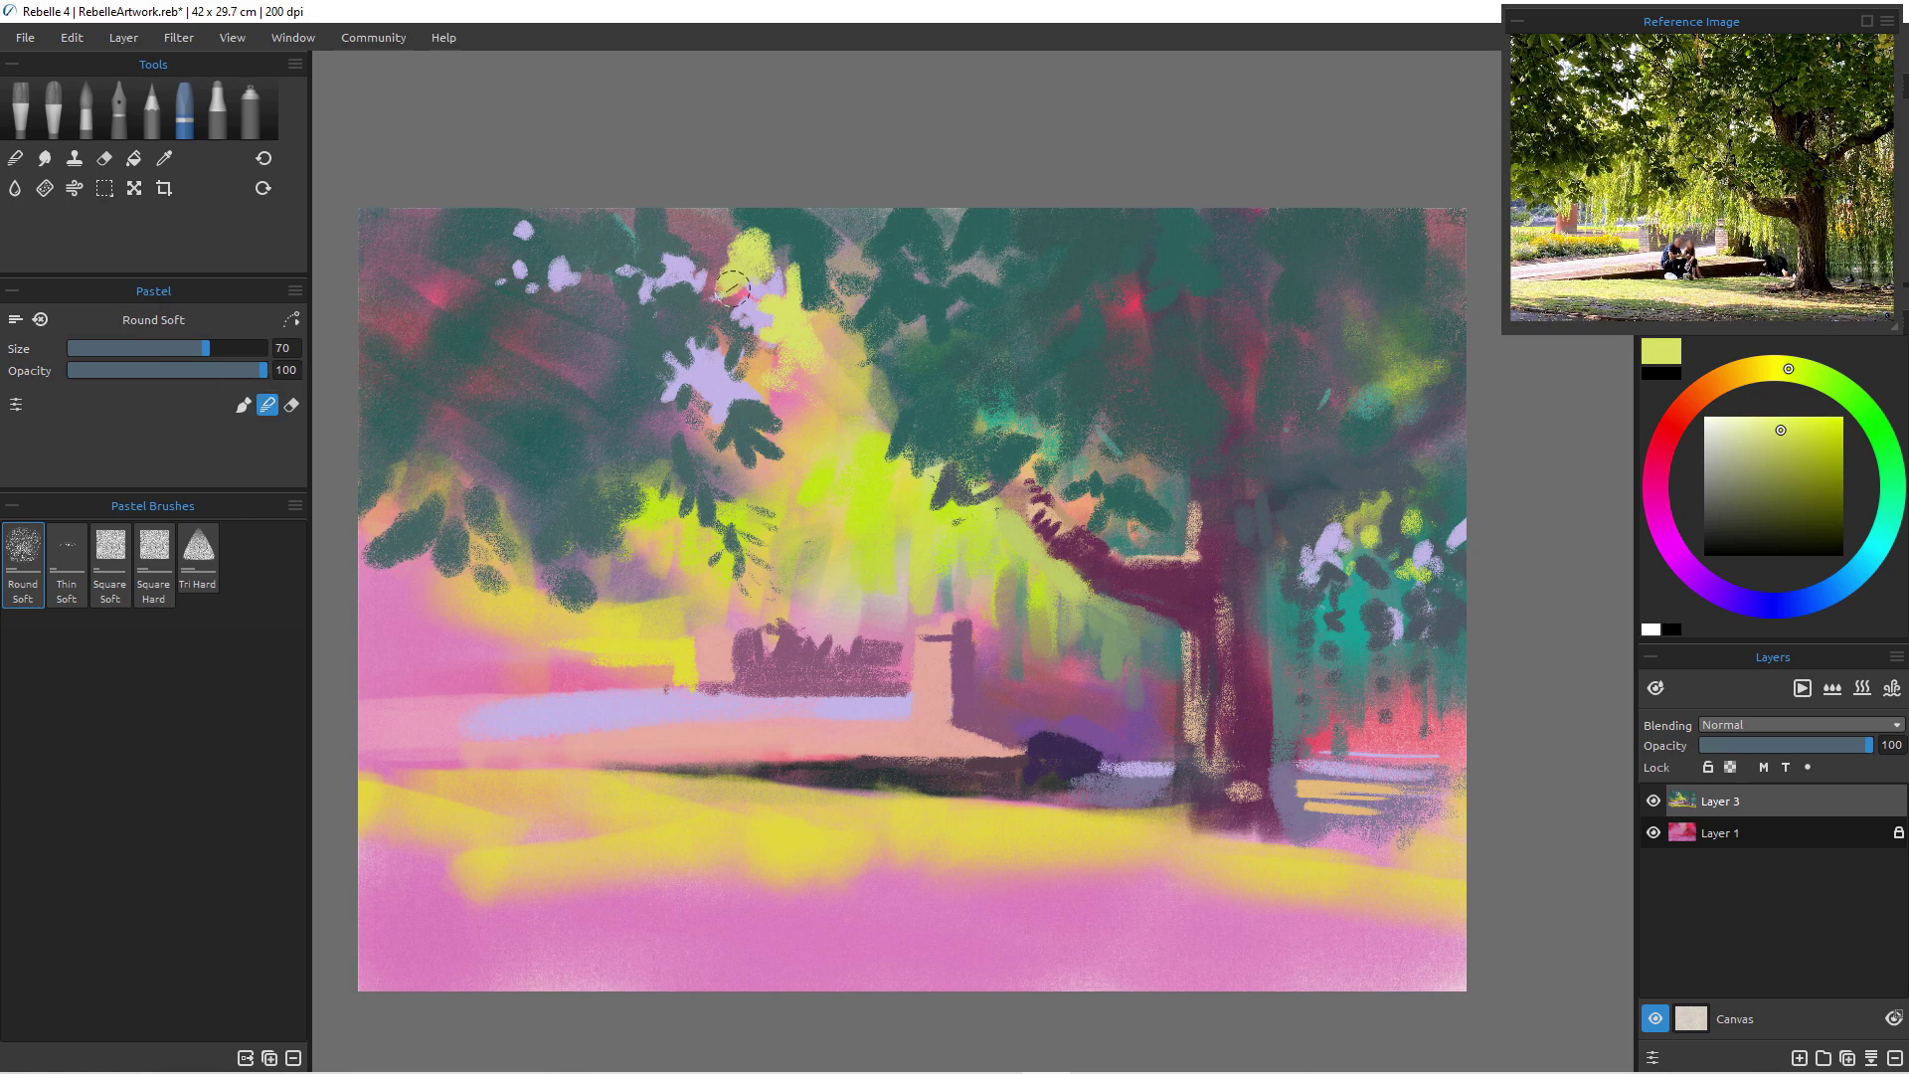
key("bracketright")
key("bracketright")
mouse_move(690, 267)
left_mouse_down()
mouse_move(698, 250)
mouse_move(721, 268)
mouse_move(712, 291)
mouse_move(730, 275)
mouse_move(708, 249)
mouse_move(706, 298)
mouse_move(685, 301)
mouse_move(709, 328)
left_mouse_up()
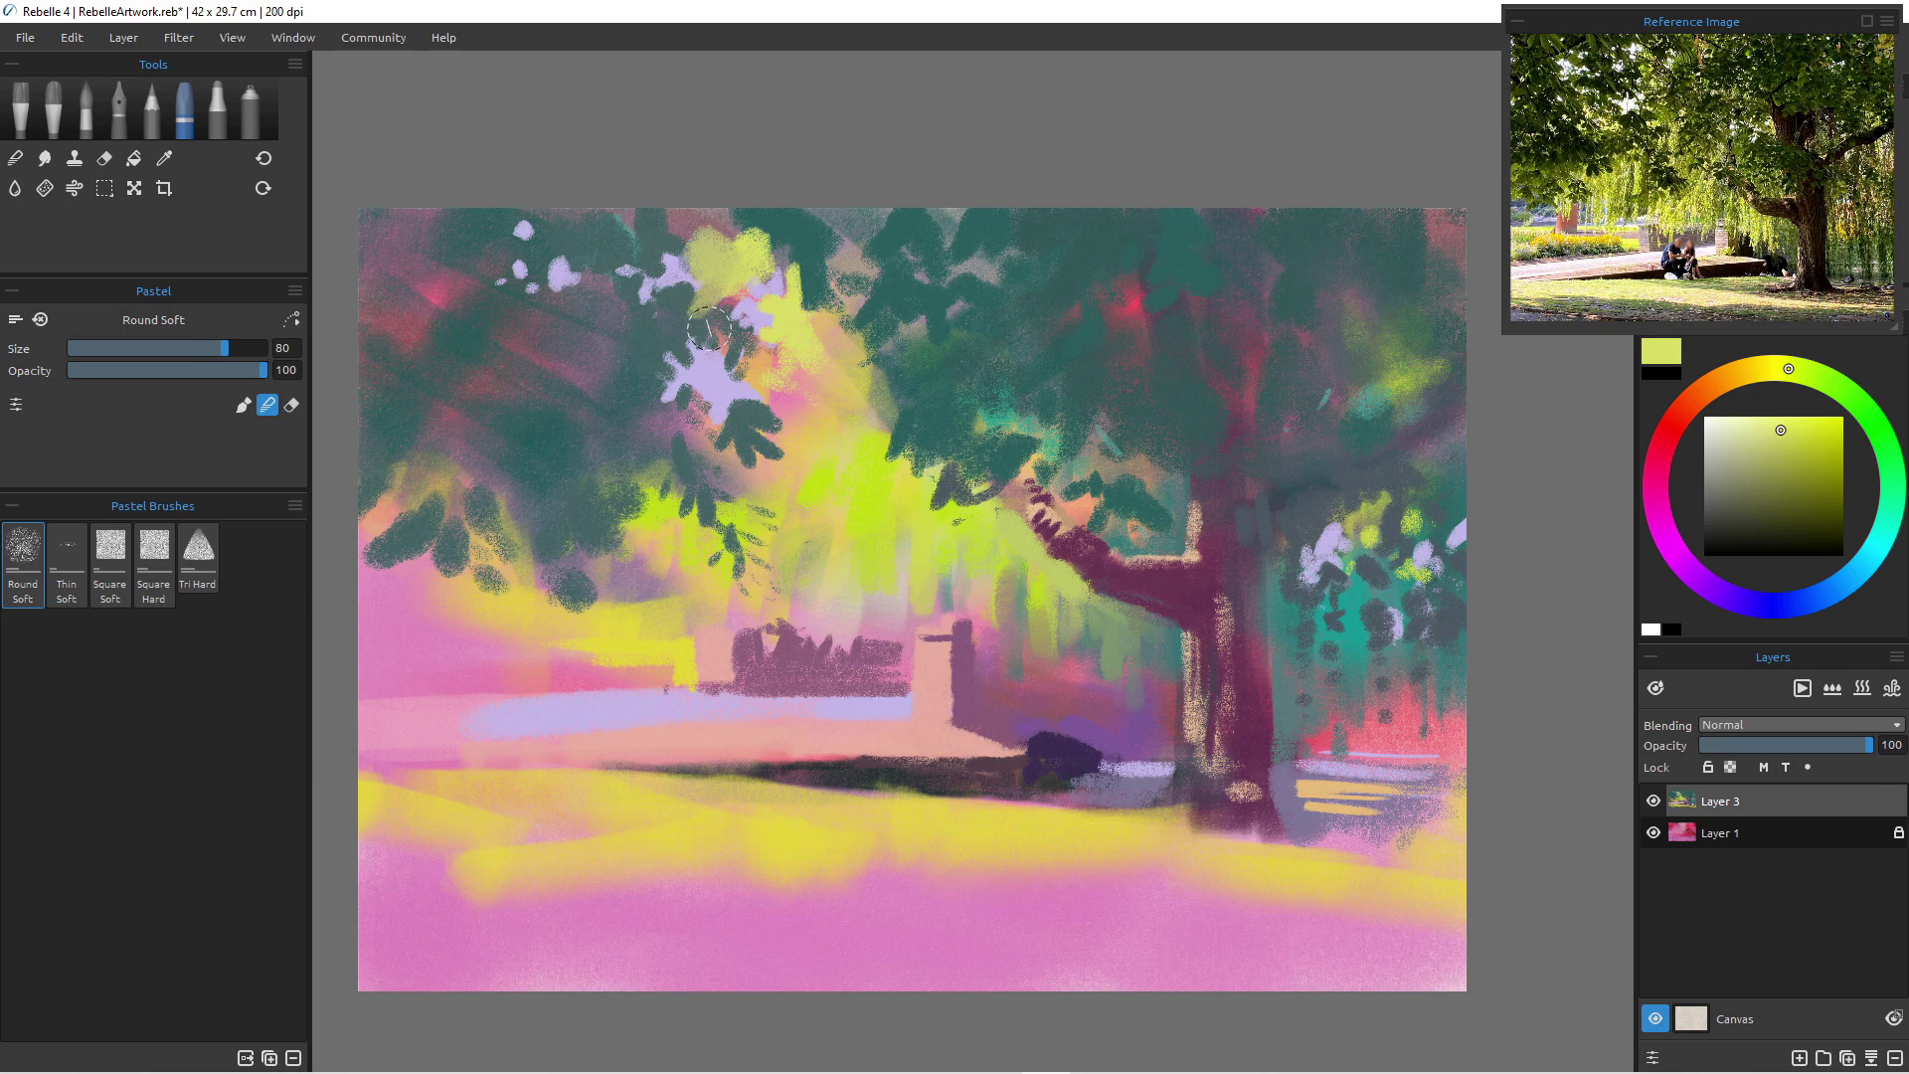
- Sample lavender and paint another sky gap in the left foliage at size 80, adding ragged edges with a brush of about 40
left_click(695, 375, "alt")
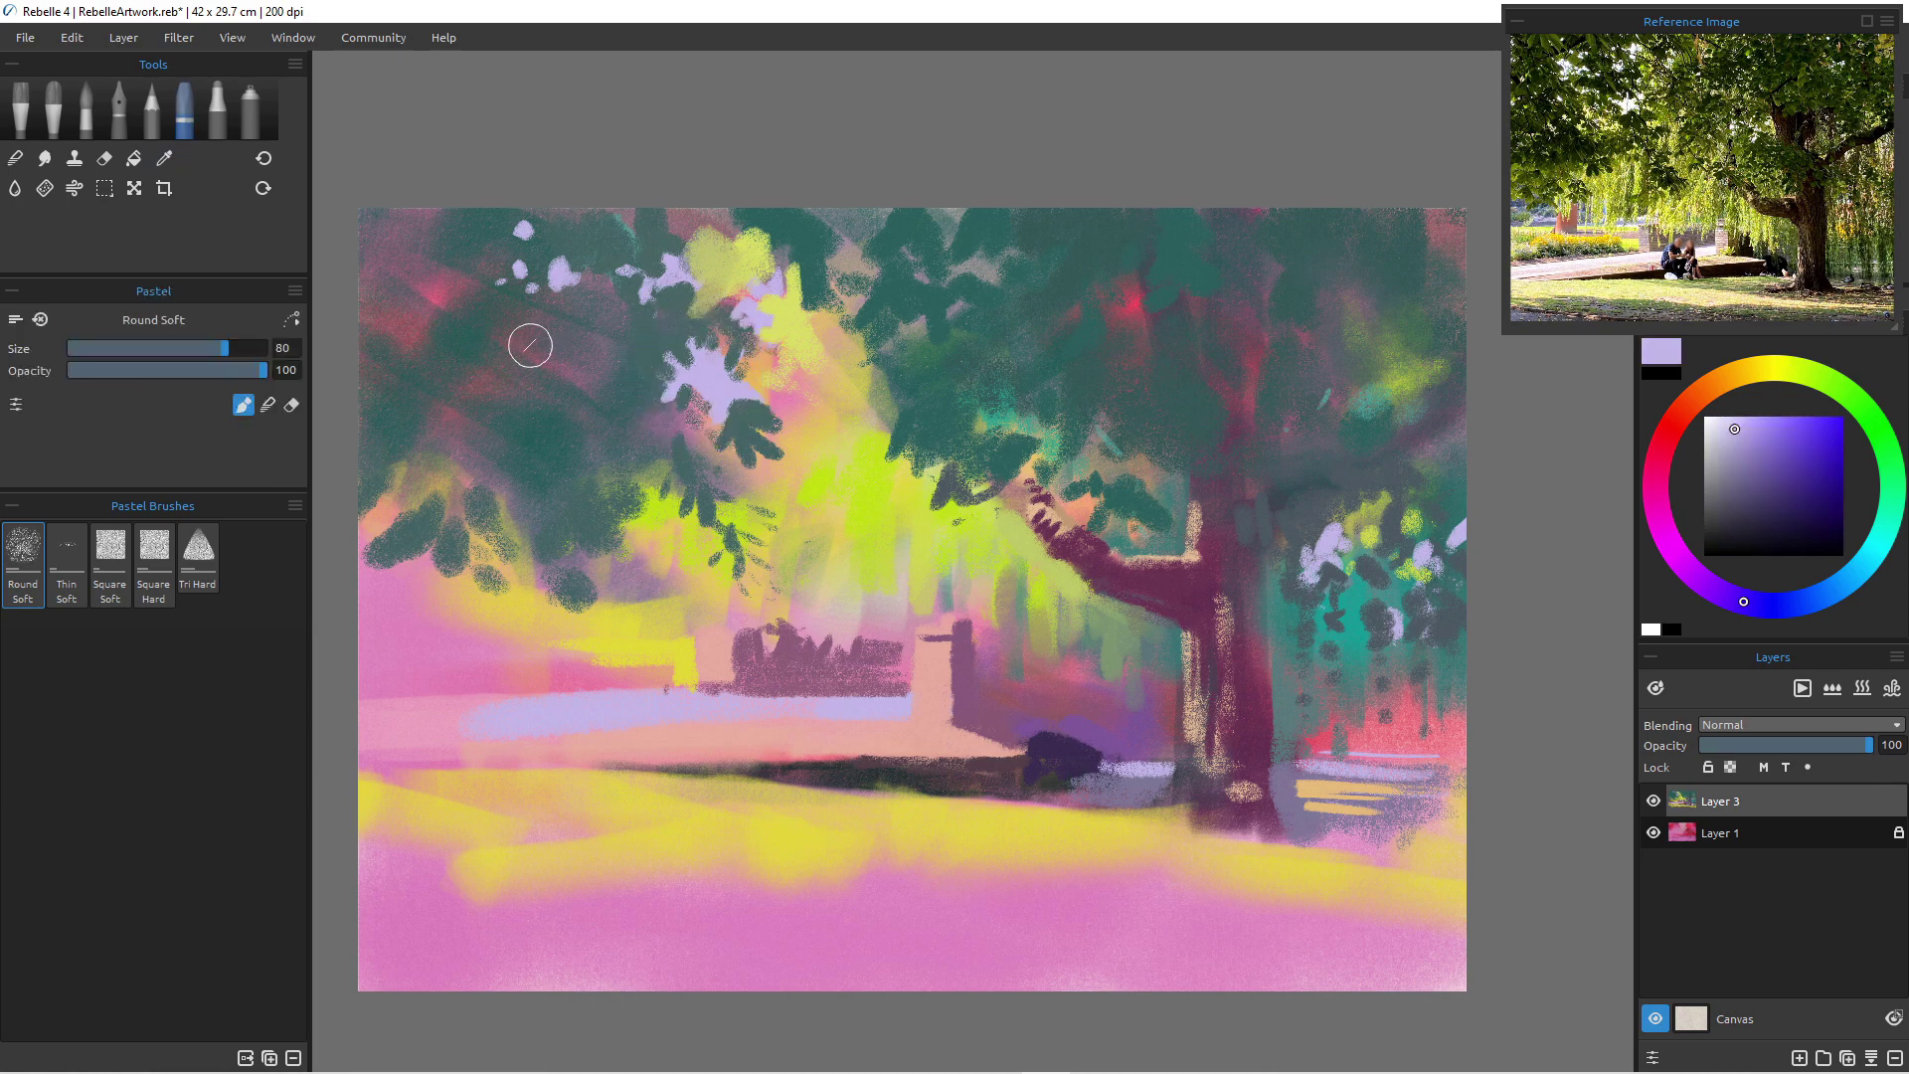
left_click_drag(538, 340, 537, 337)
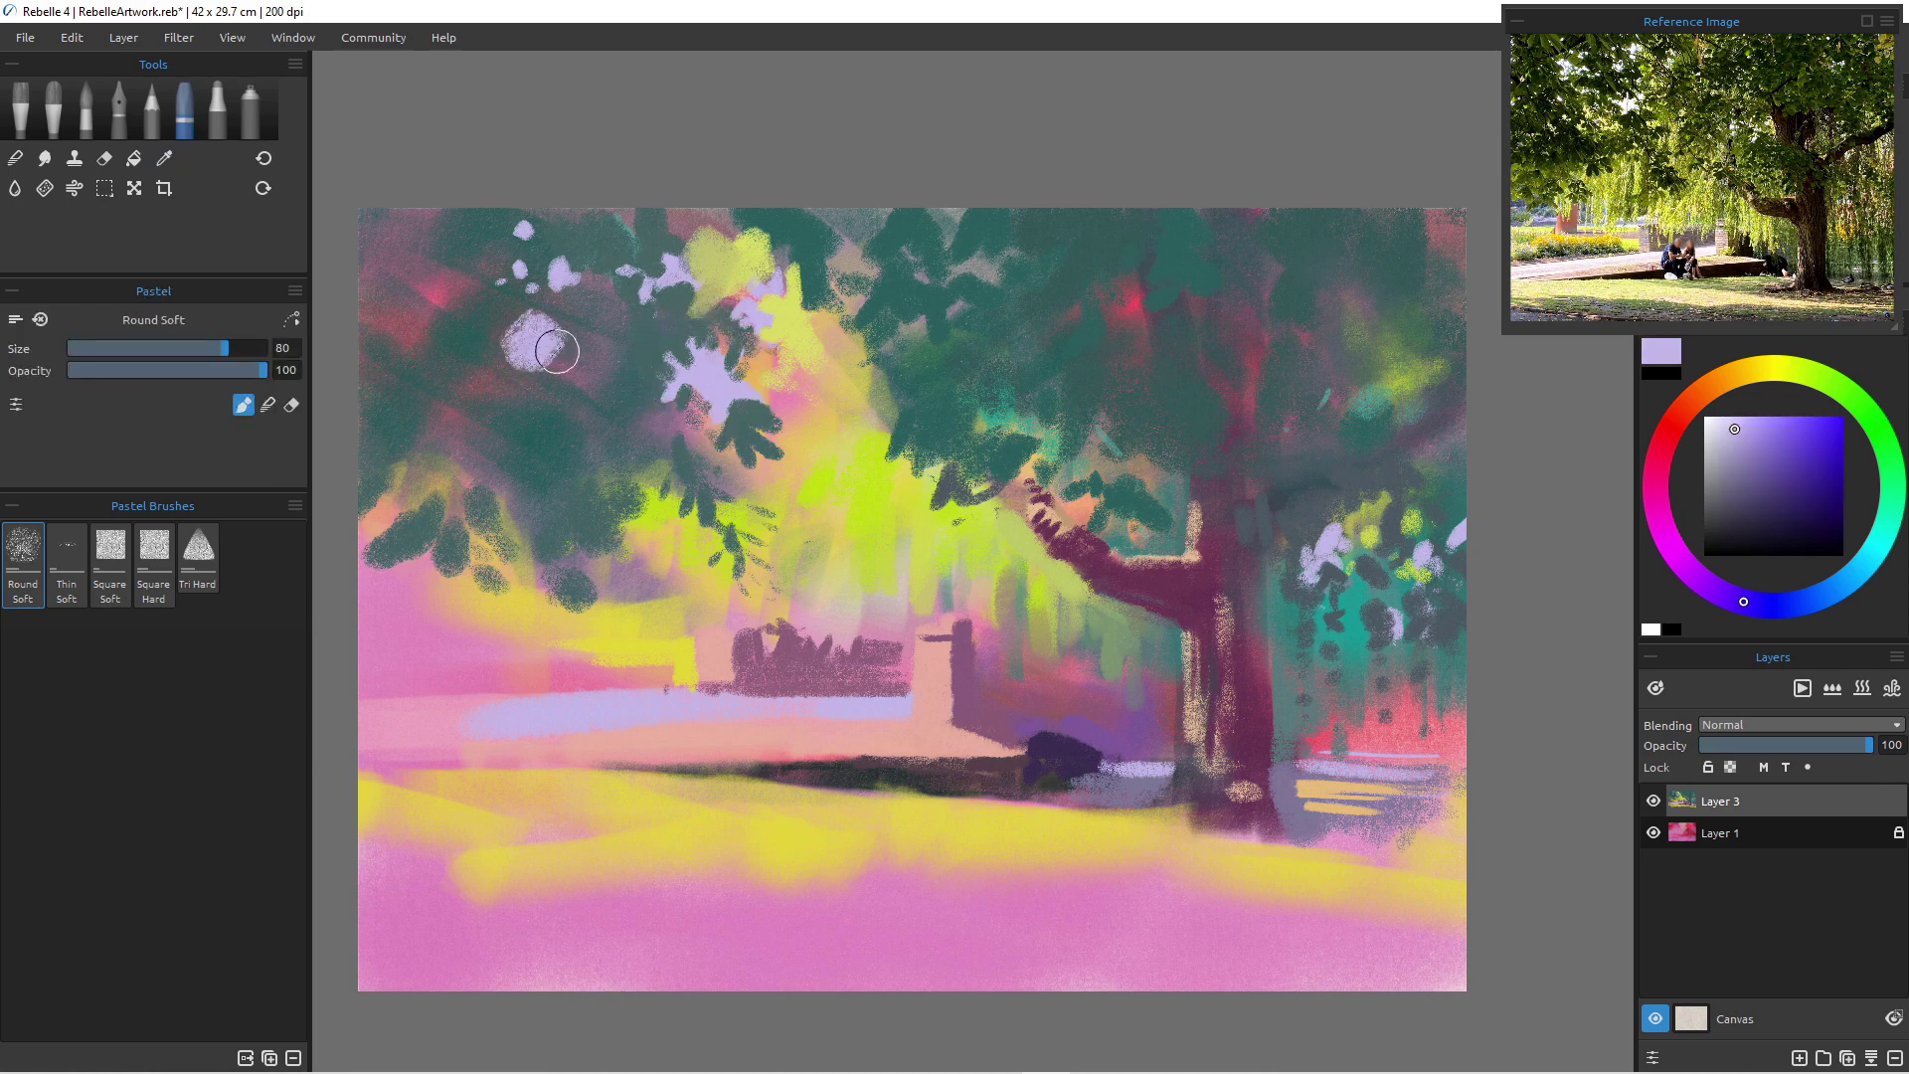
key("[")
key("[")
key("[")
key("[")
key("[")
key("[")
key("[")
key("[")
key("[")
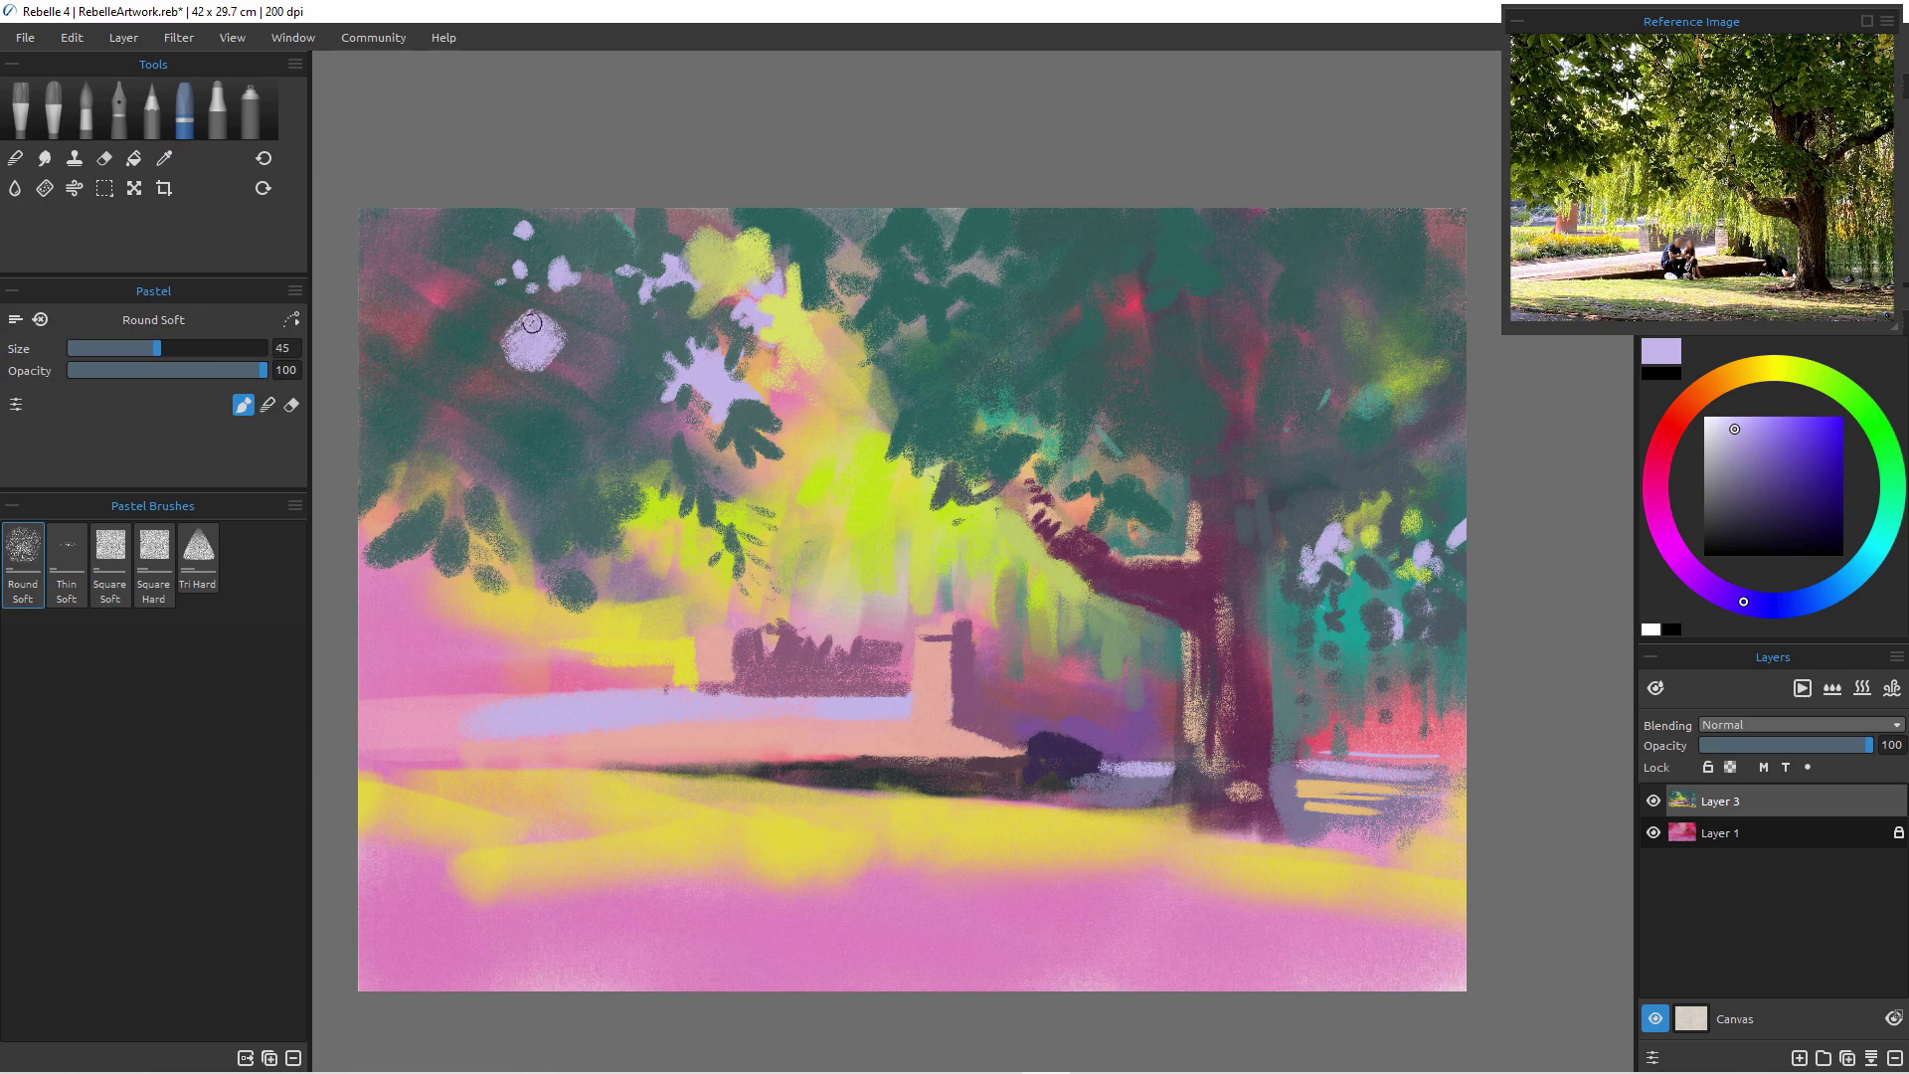
mouse_move(533, 318)
left_mouse_down()
mouse_move(583, 339)
mouse_move(547, 349)
mouse_move(574, 356)
mouse_move(501, 308)
left_mouse_up()
key("bracketright")
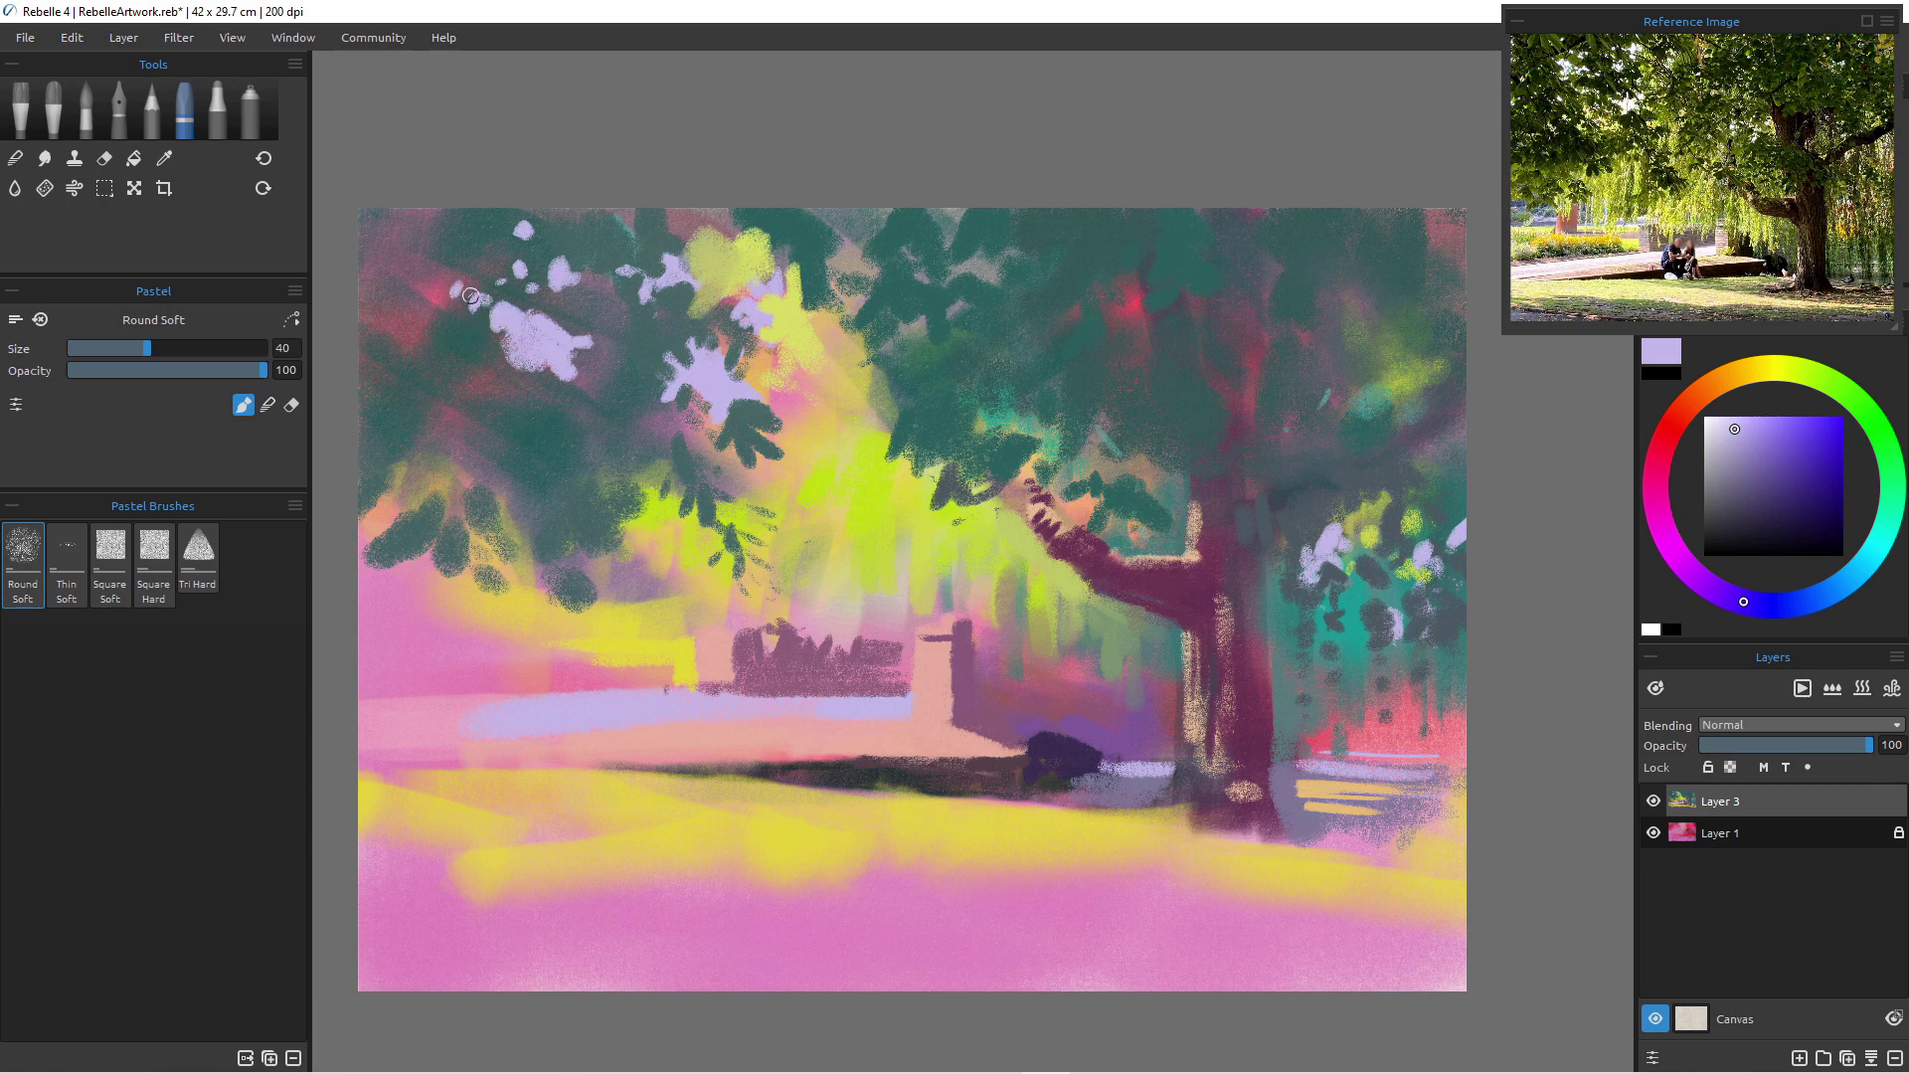
- Lighten the sampled lavender to near-white and paint highlights inside the two large lavender sky gaps
left_click(555, 285, "alt")
left_click_drag(708, 359, 729, 389)
left_click(1707, 421)
left_click_drag(549, 360, 559, 344)
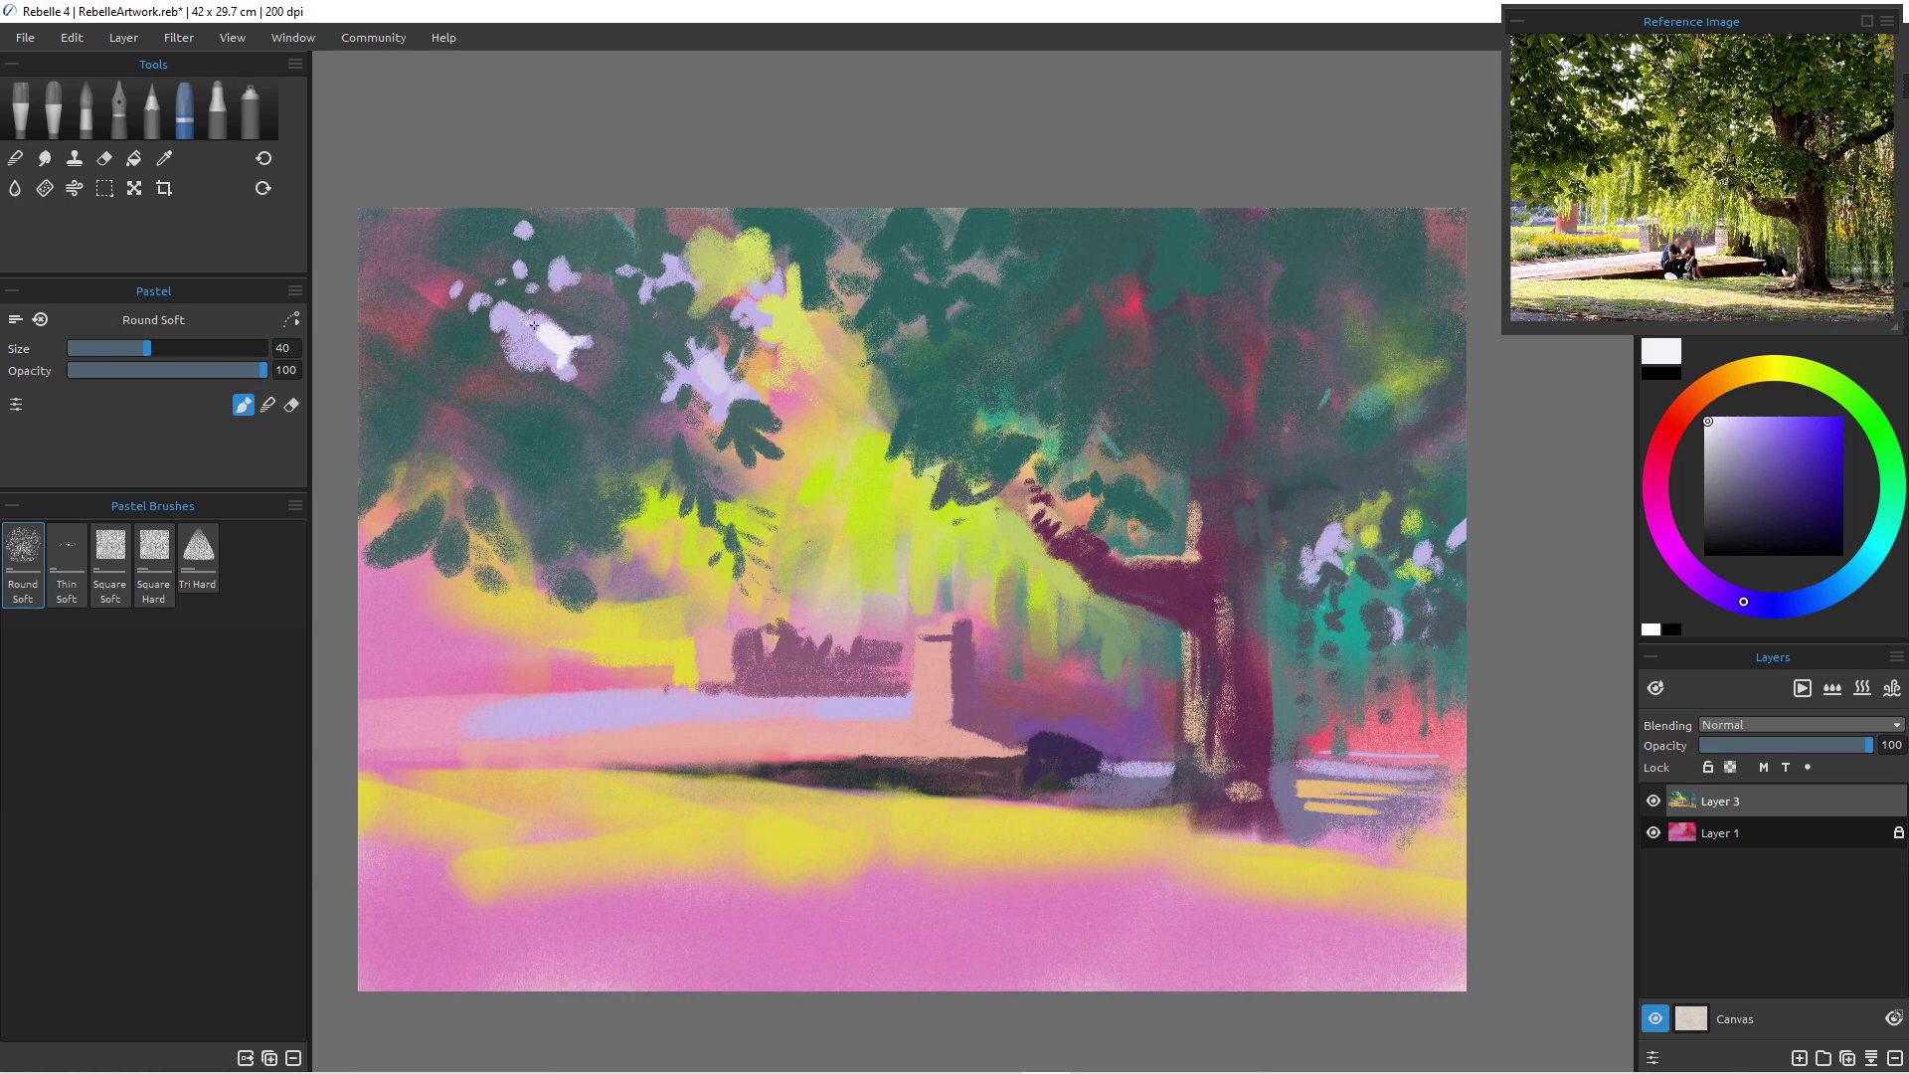
- Blend the near-white highlights into the lavender sky gaps with the blending brush at size 45
key("]")
left_click(268, 404)
left_click_drag(526, 329, 560, 356)
left_click_drag(702, 370, 730, 388)
left_click_drag(540, 346, 552, 358)
left_click(561, 275)
- Paint near-white accents on the smaller lavender gap and the lower cluster's edge, then return to blending
key("b")
left_click_drag(650, 282, 644, 295)
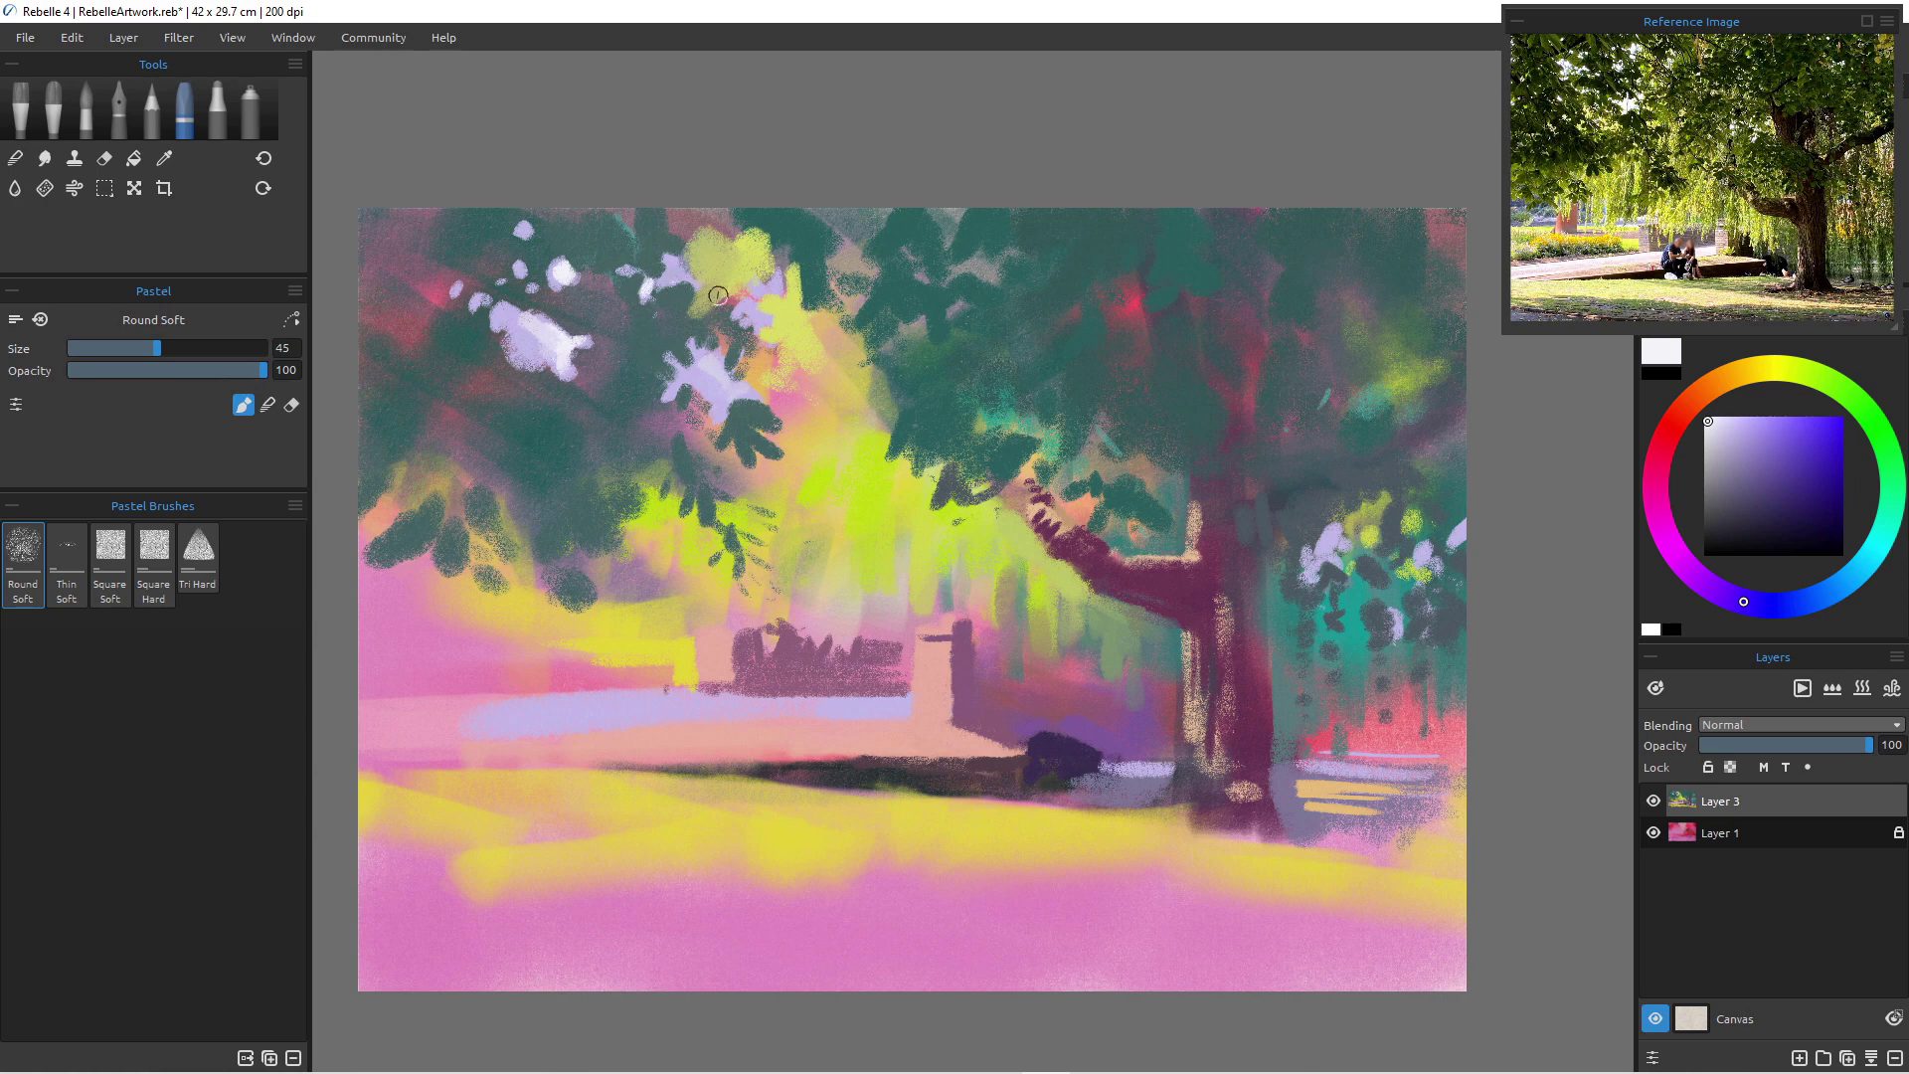
mouse_move(682, 384)
left_mouse_down()
mouse_move(716, 361)
mouse_move(747, 394)
mouse_move(678, 426)
mouse_move(701, 370)
mouse_move(739, 388)
mouse_move(676, 385)
left_mouse_up()
key("b")
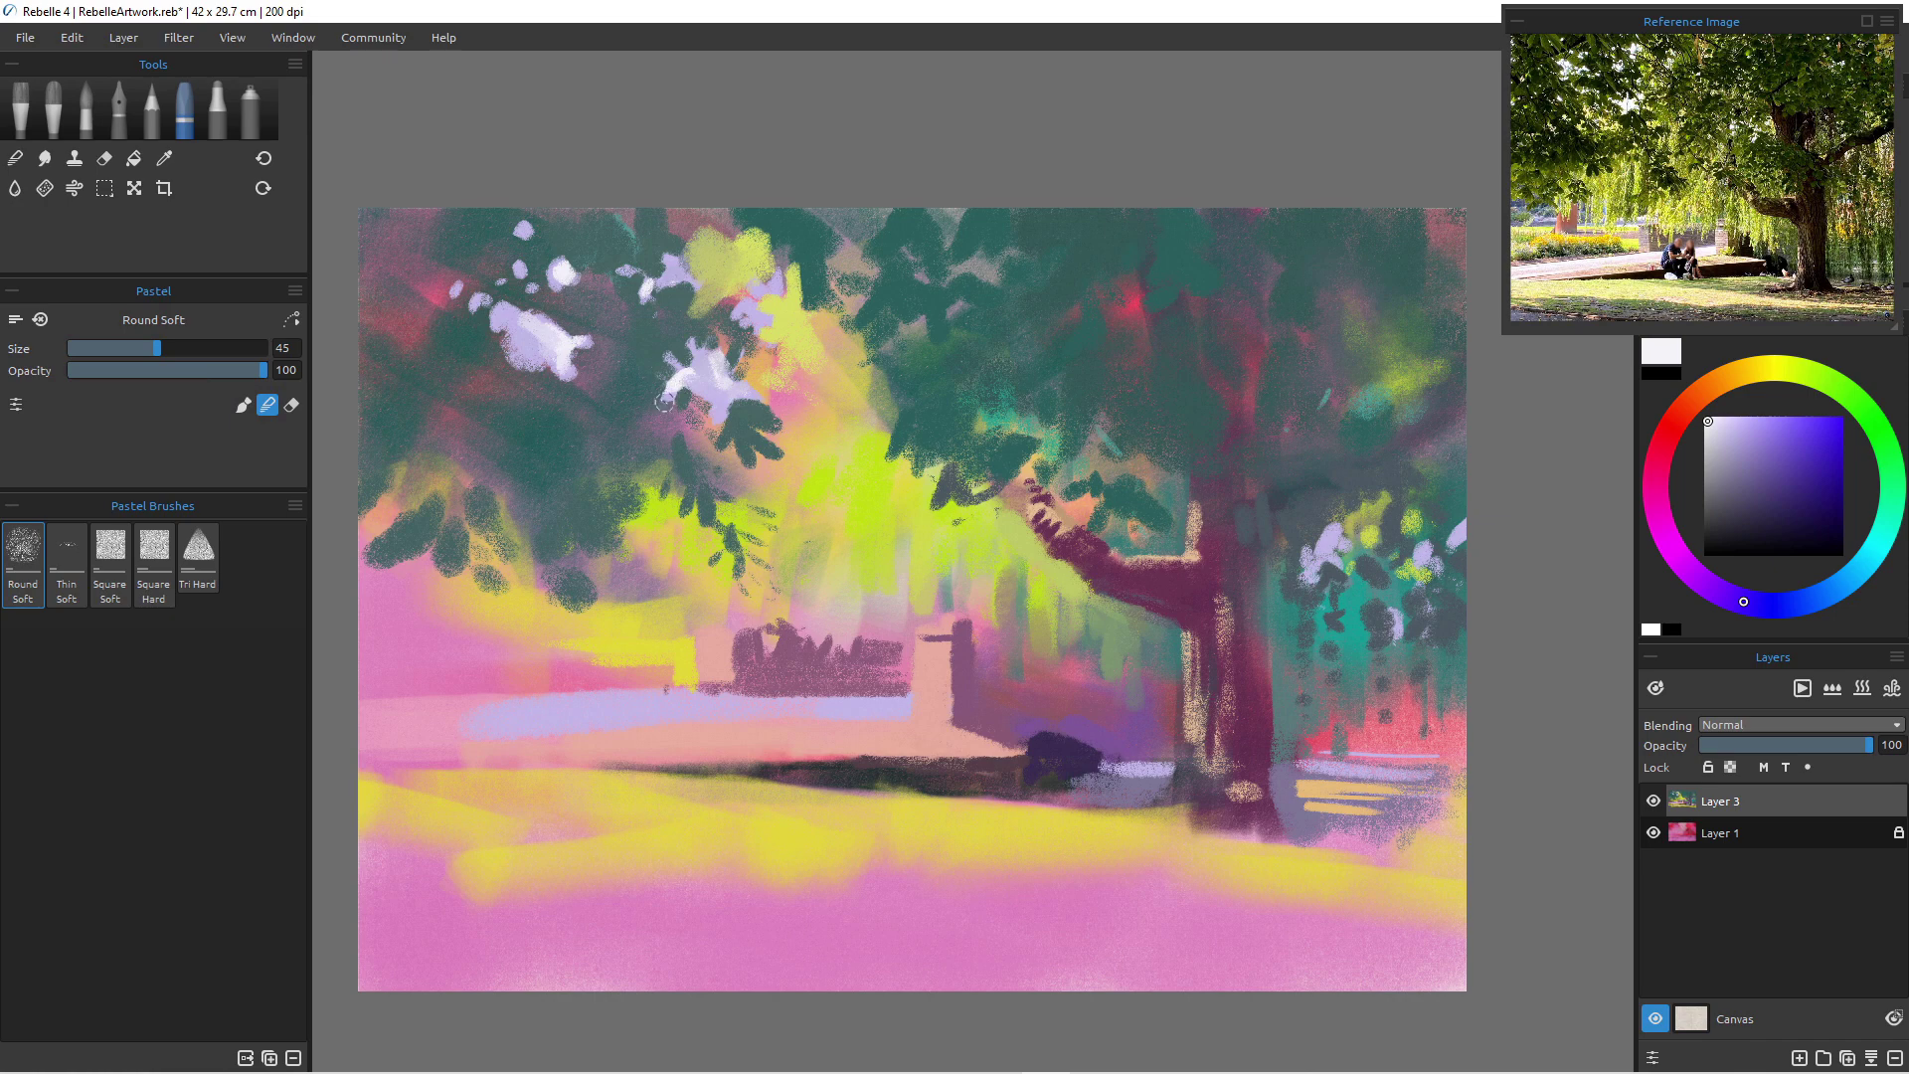
- Choose a muted yellow-green and paint it among the hanging leaves on the left at size 60
key("b")
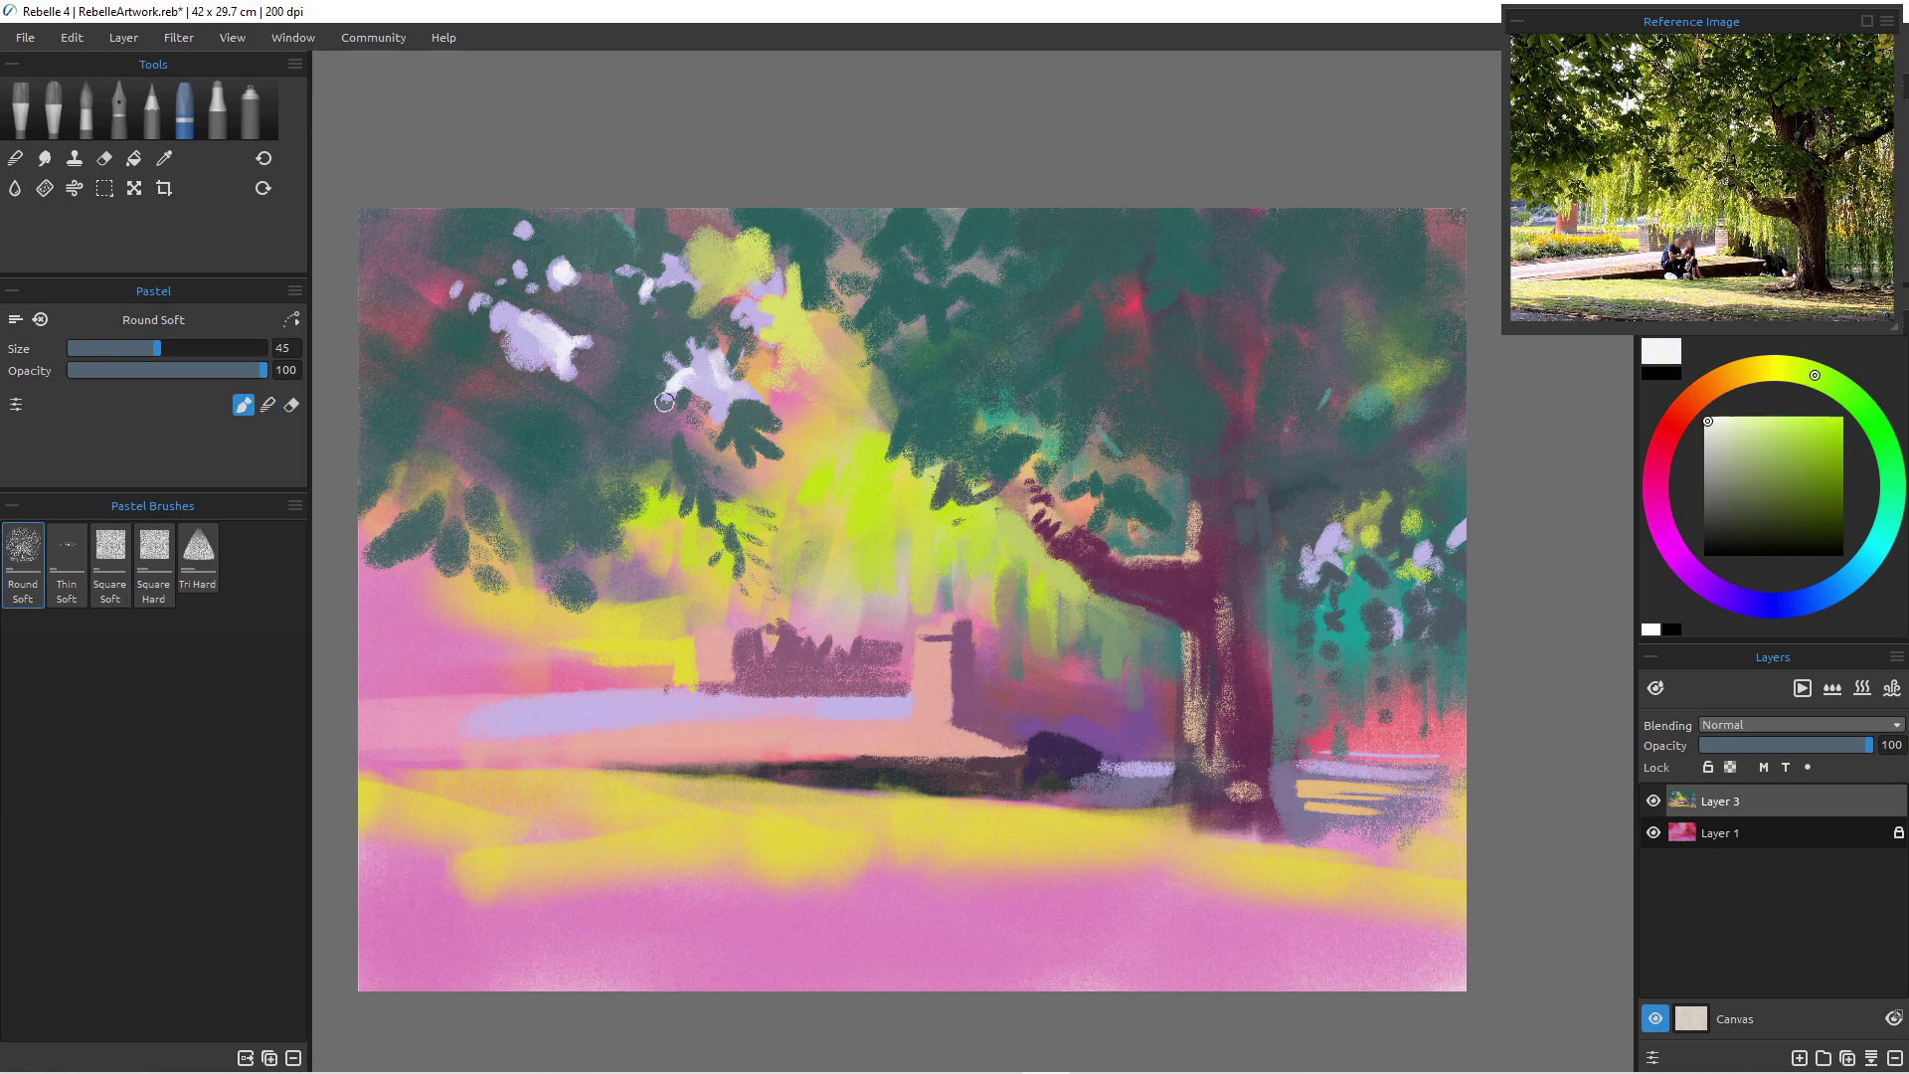
left_click(664, 401, "alt")
key("bracketright")
key("bracketright")
key("bracketright")
key("bracketright")
key("bracketleft")
key("bracketleft")
mouse_move(506, 535)
left_mouse_down()
mouse_move(543, 589)
mouse_move(569, 559)
mouse_move(613, 595)
left_mouse_up()
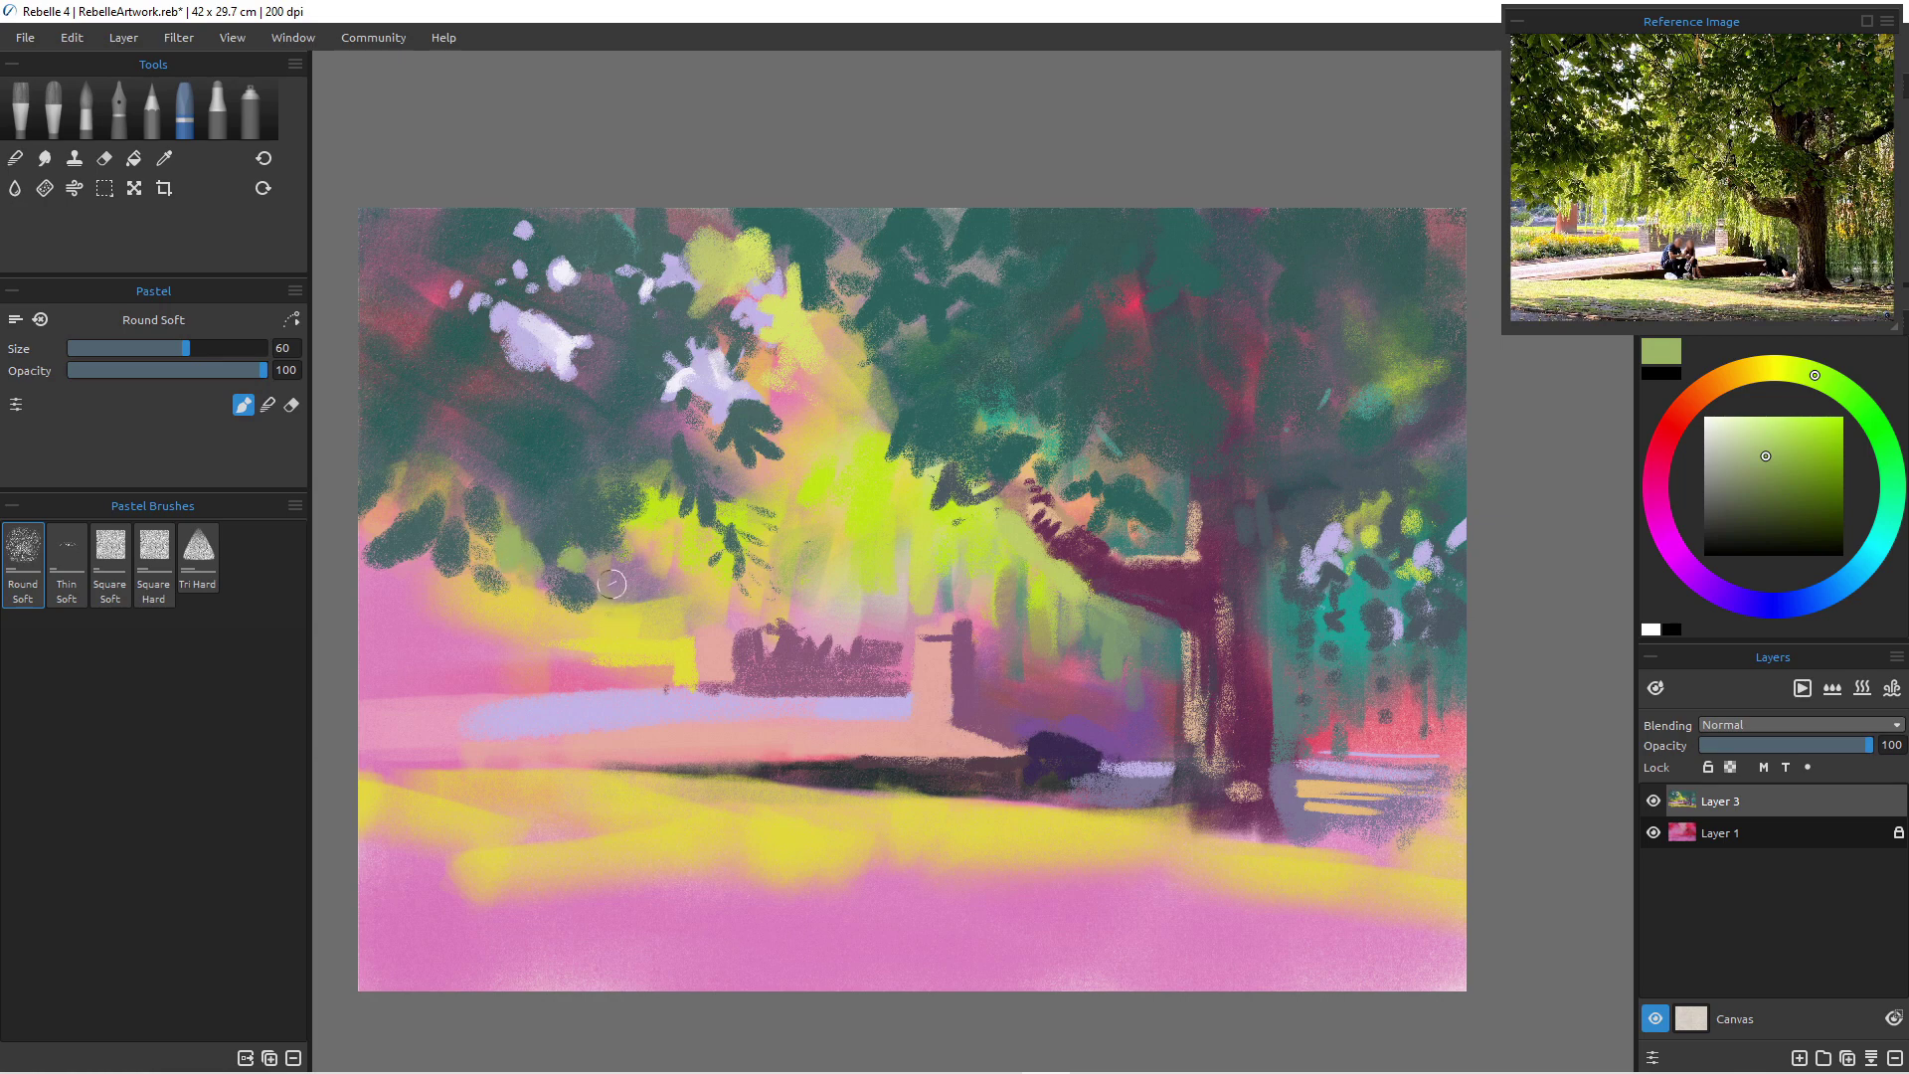
- Enlarge the brush to 80 and paint a broad muted green leaf mass above the left hanging leaves
key("bracketright")
key("bracketright")
key("bracketright")
key("bracketright")
mouse_move(540, 506)
left_mouse_down()
mouse_move(497, 476)
mouse_move(617, 547)
mouse_move(610, 532)
left_mouse_up()
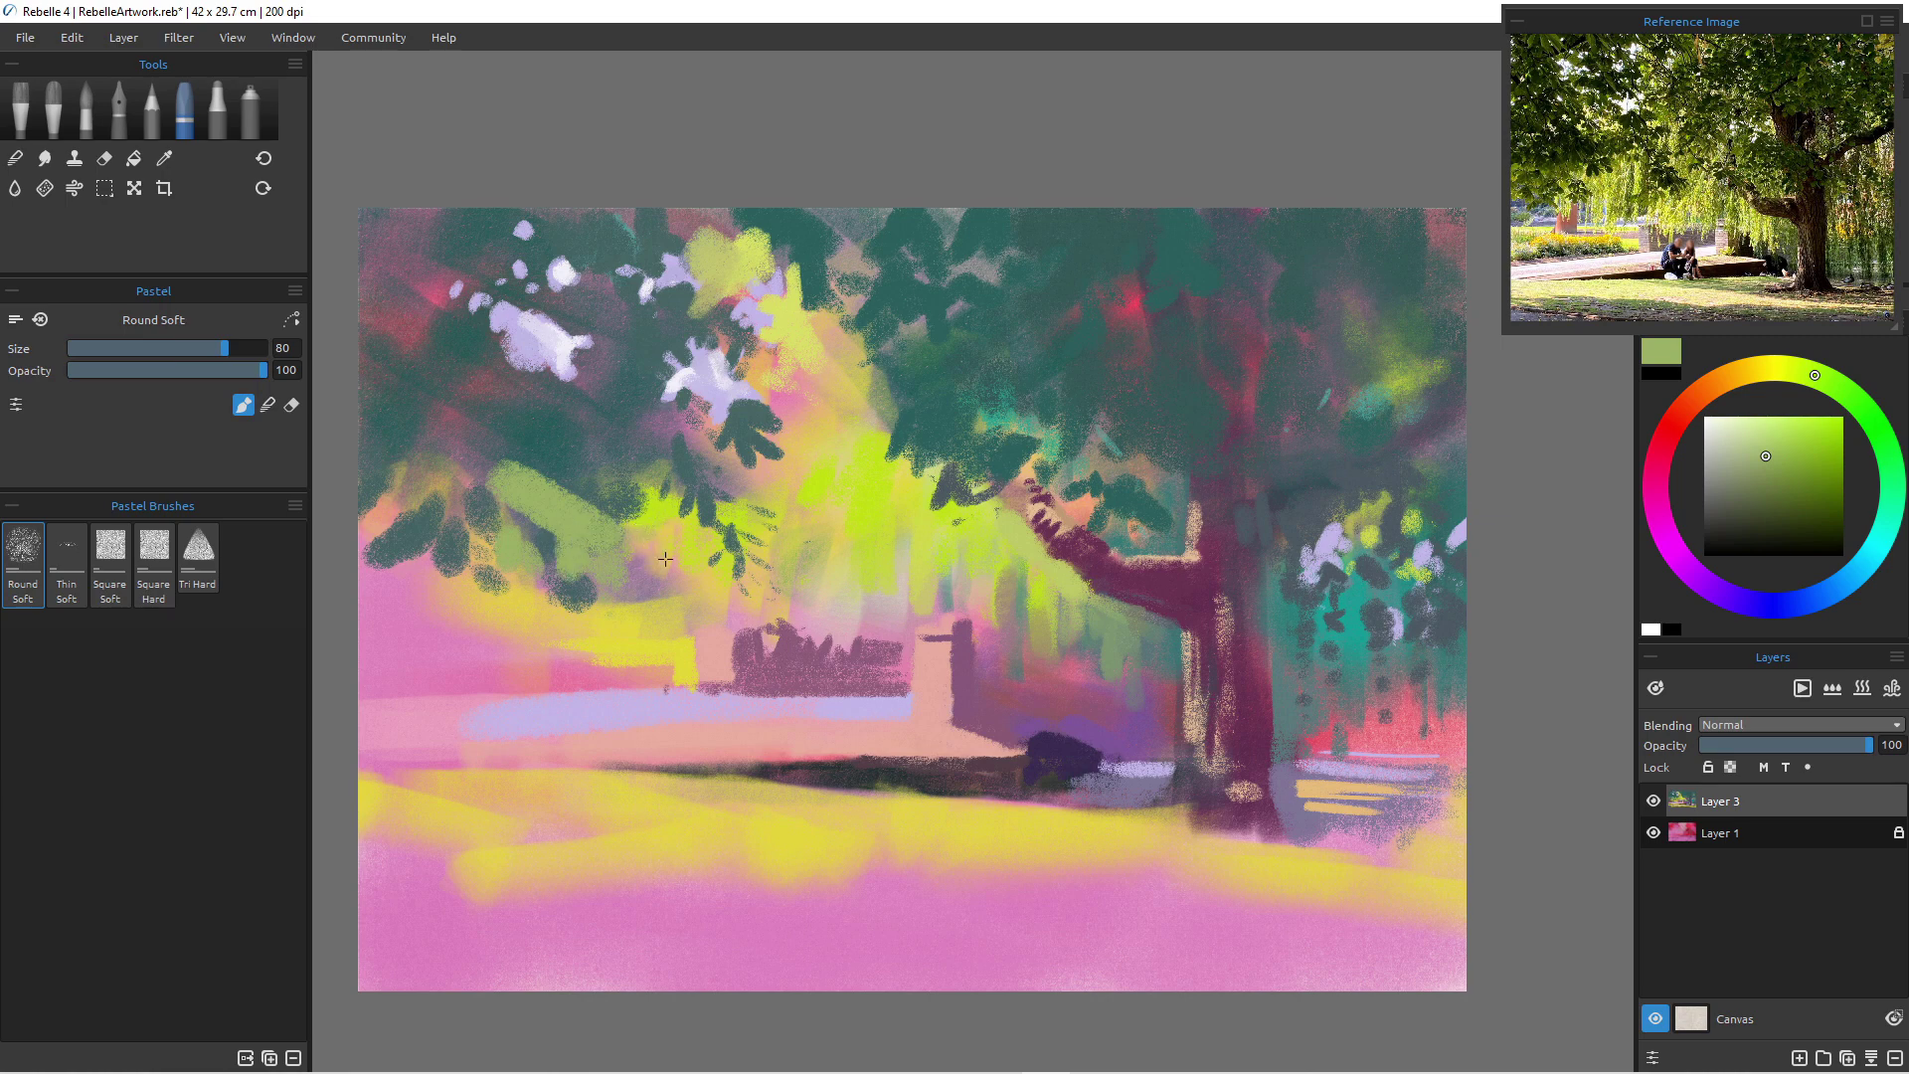
- Add muted green leaf strokes among and below the far-left hanging leaves, reducing the brush to 70 and finally 60
left_click_drag(457, 449, 454, 524)
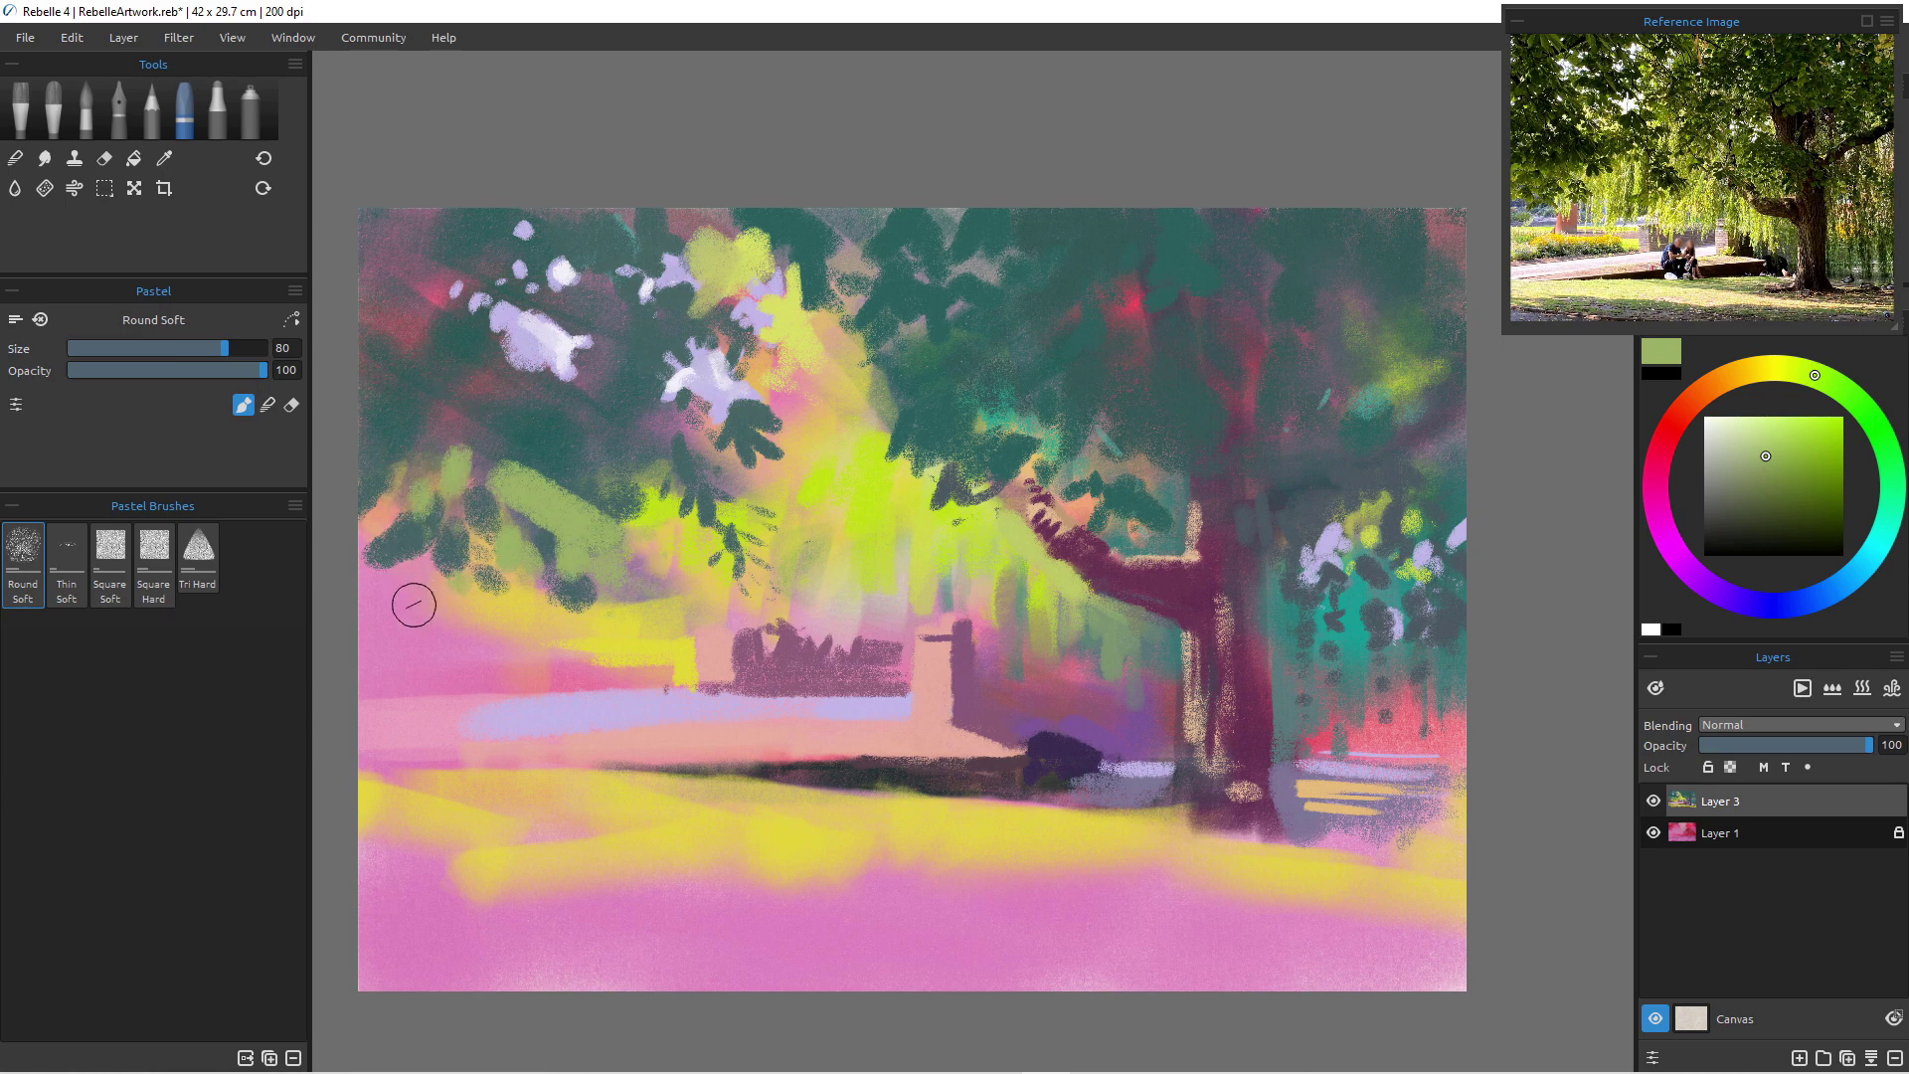
key("[")
mouse_move(411, 575)
left_mouse_down()
mouse_move(424, 557)
mouse_move(460, 609)
mouse_move(405, 606)
mouse_move(427, 623)
left_mouse_up()
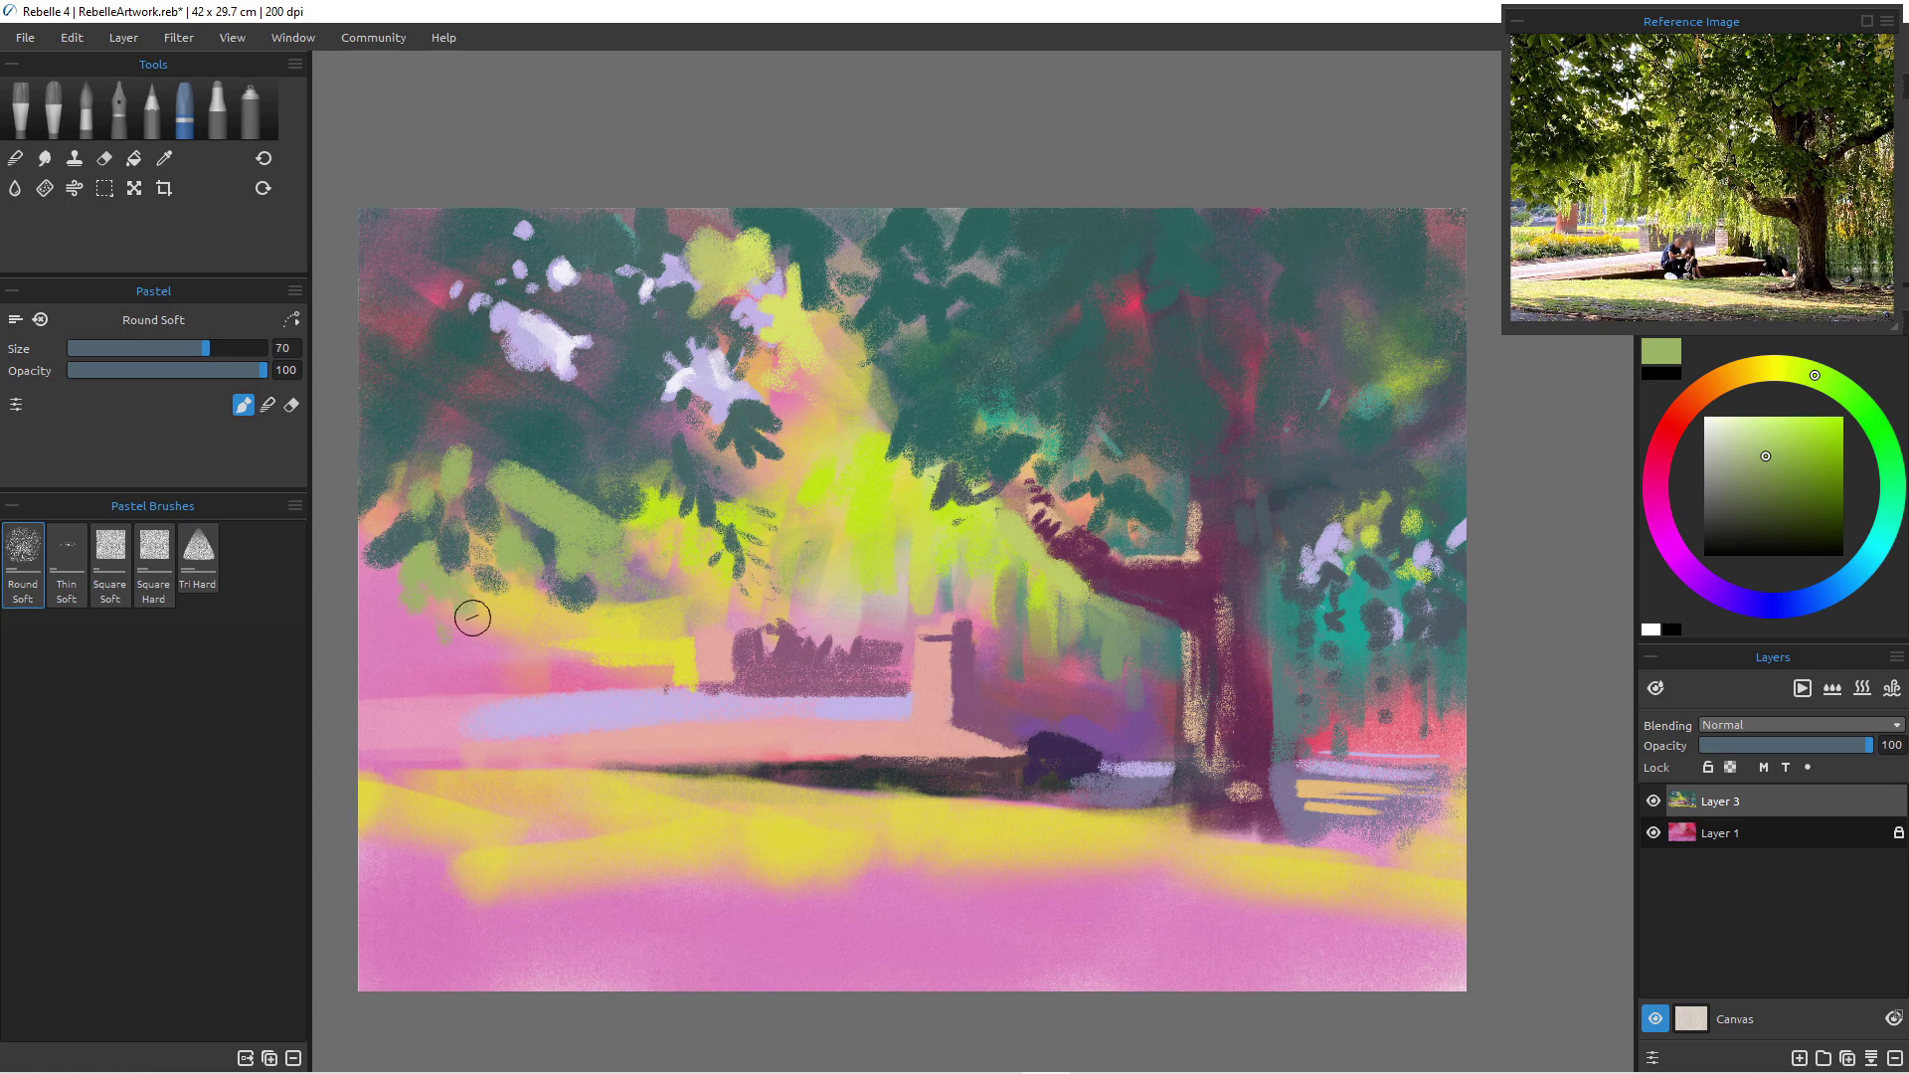
key("bracketleft")
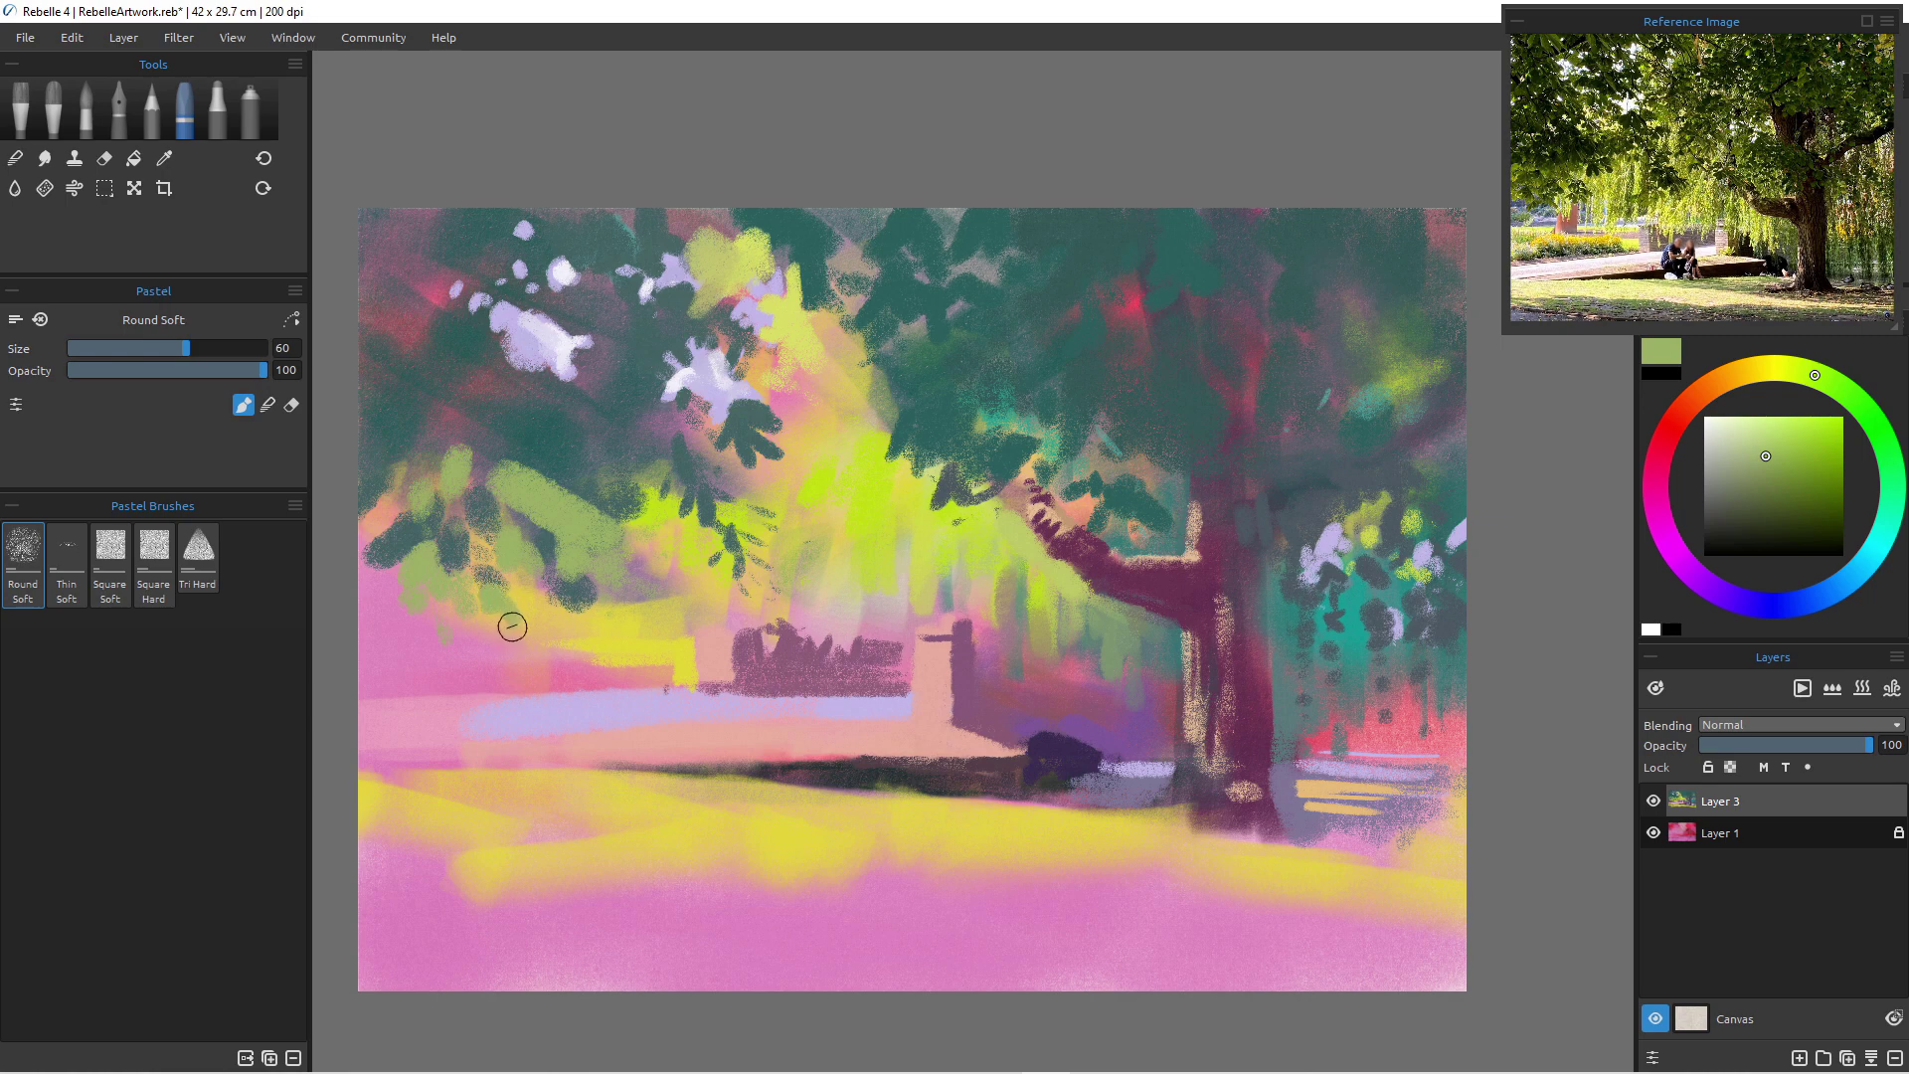
- Switch to the Tri Hard pastel at size 45 and add a muted green stroke beneath the left hanging leaves
left_click(154, 562)
left_click(198, 557)
key("bracketleft")
key("bracketleft")
key("bracketleft")
mouse_move(564, 594)
left_mouse_down()
mouse_move(583, 608)
mouse_move(598, 582)
left_mouse_up()
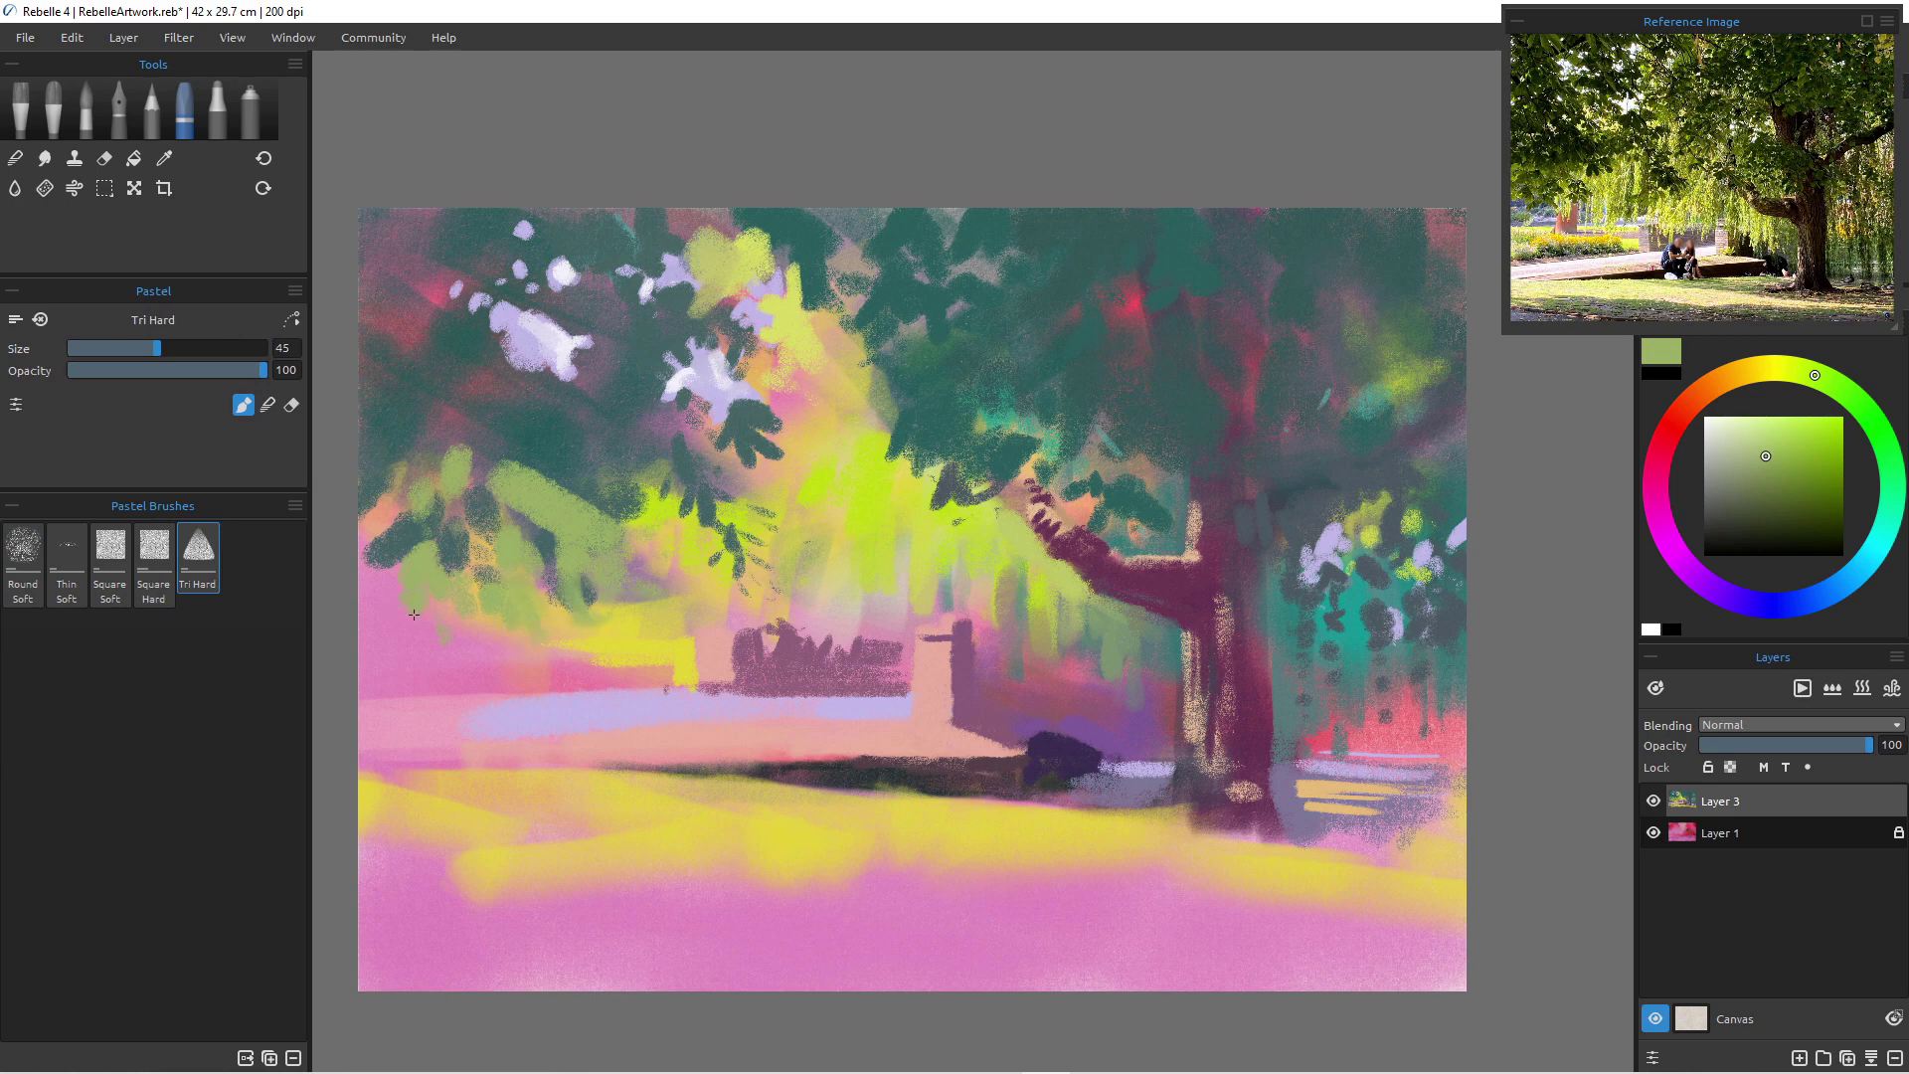
- Choose a bright yellow-green and paint broad strokes below and beside the left hanging leaves, finishing at size 90
key("]")
key("]")
key("]")
left_click(1819, 429)
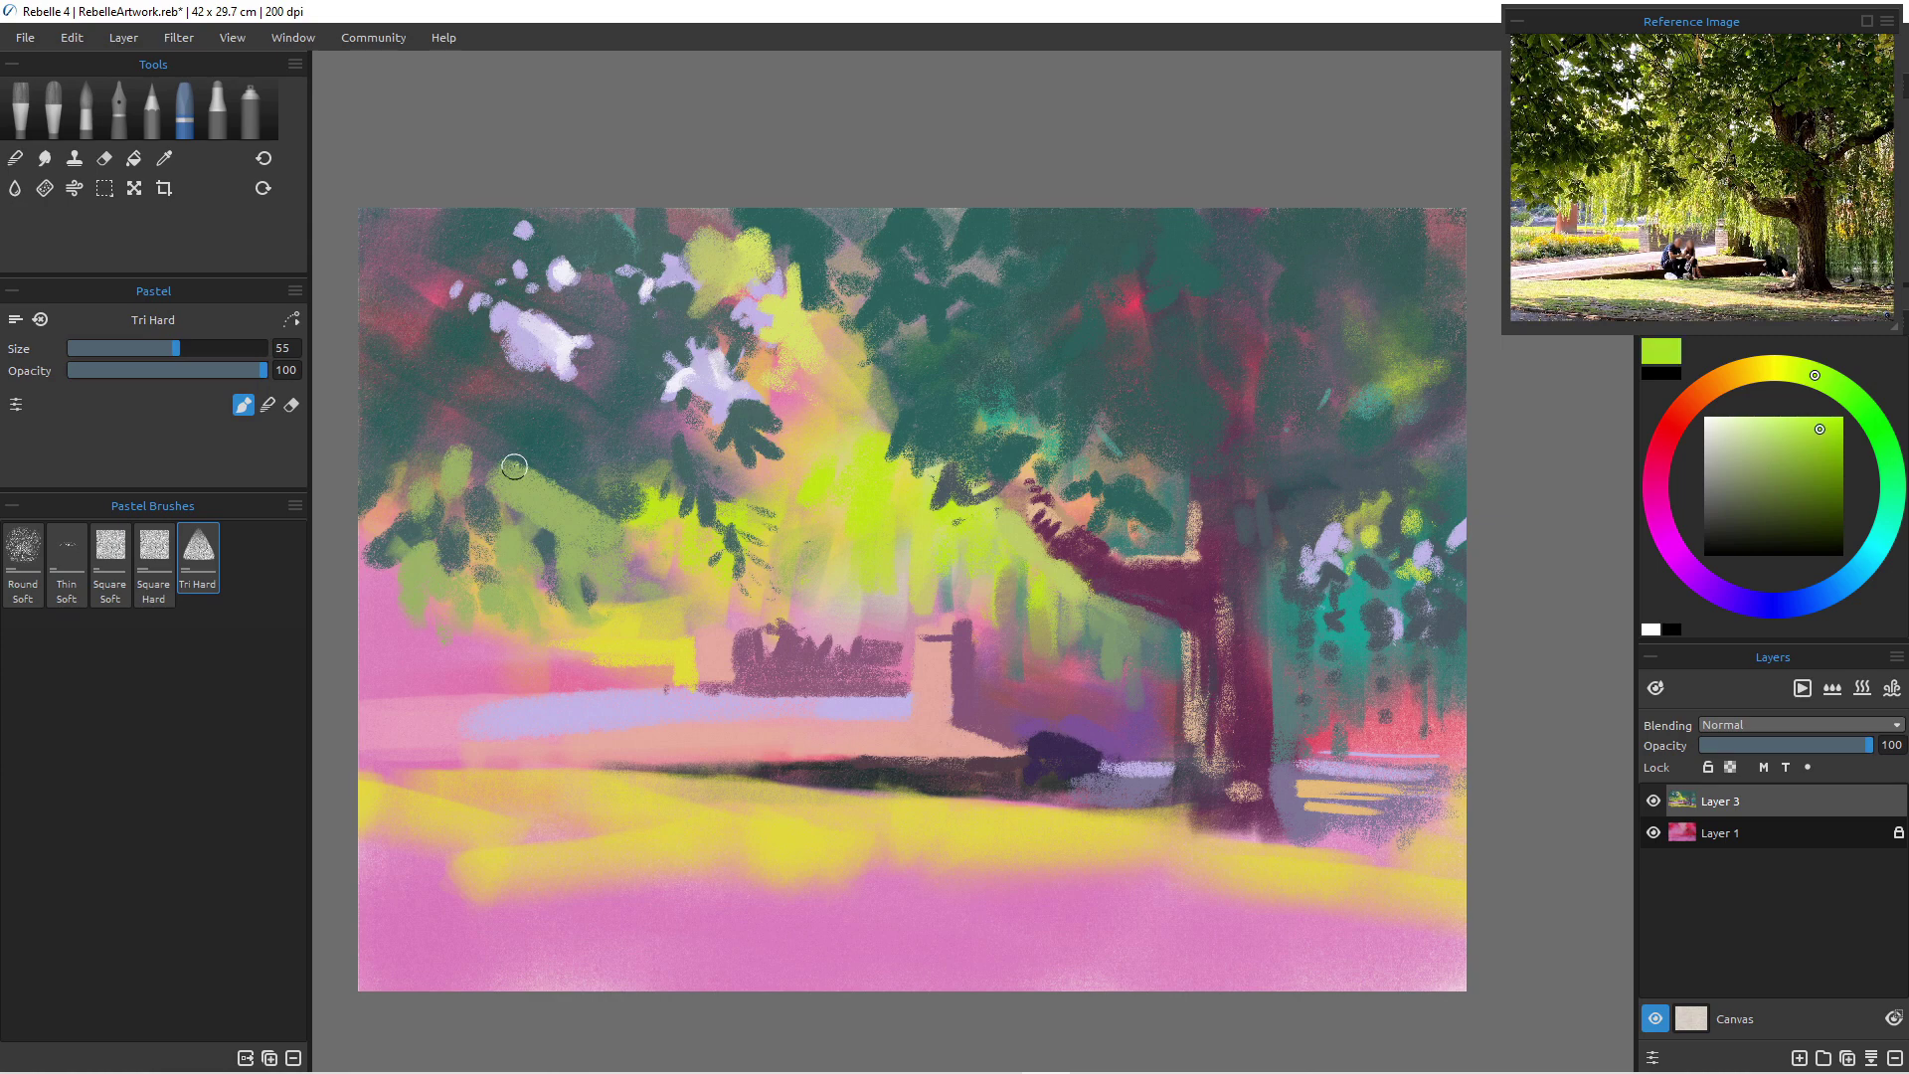
left_click(1791, 369)
mouse_move(483, 577)
left_mouse_down()
mouse_move(487, 557)
mouse_move(503, 592)
mouse_move(516, 569)
mouse_move(562, 594)
mouse_move(520, 645)
mouse_move(537, 676)
mouse_move(537, 647)
mouse_move(559, 653)
left_mouse_up()
key("]")
left_click_drag(421, 629, 580, 614)
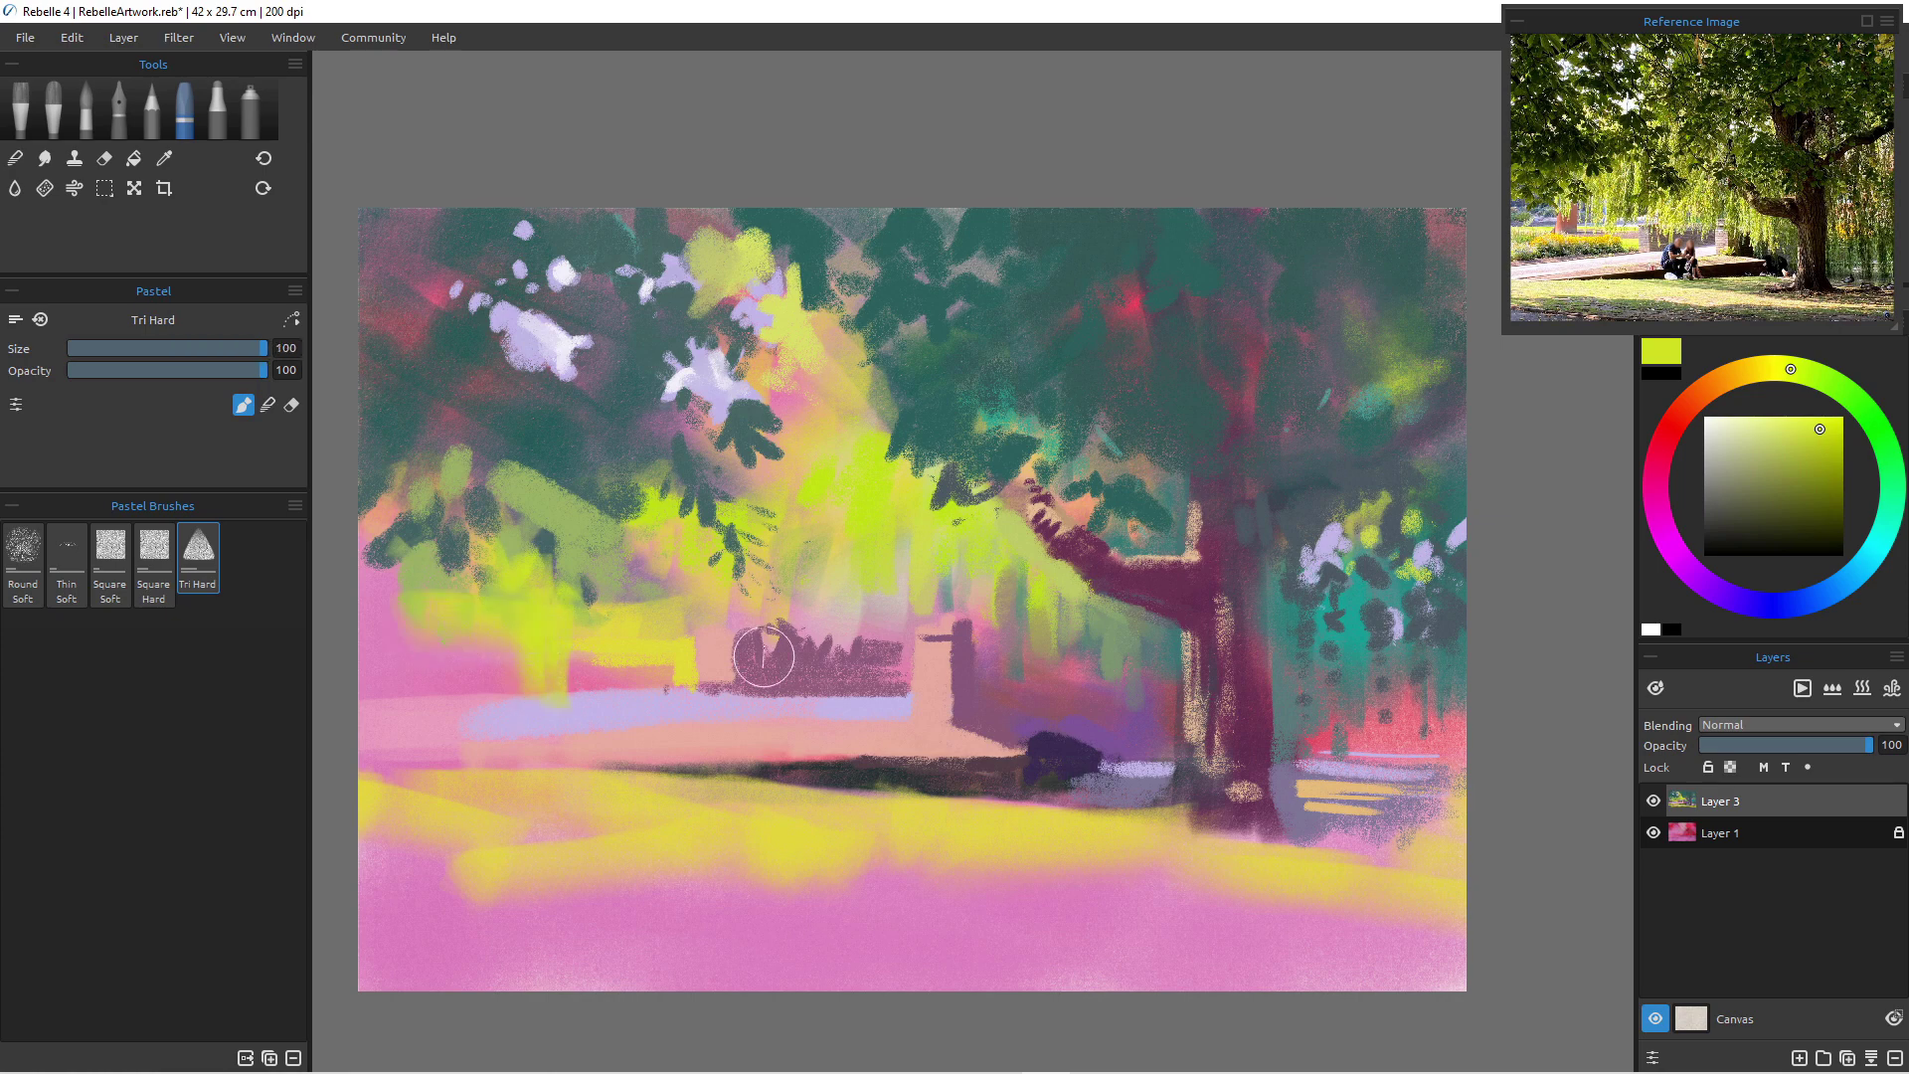
key("bracketleft")
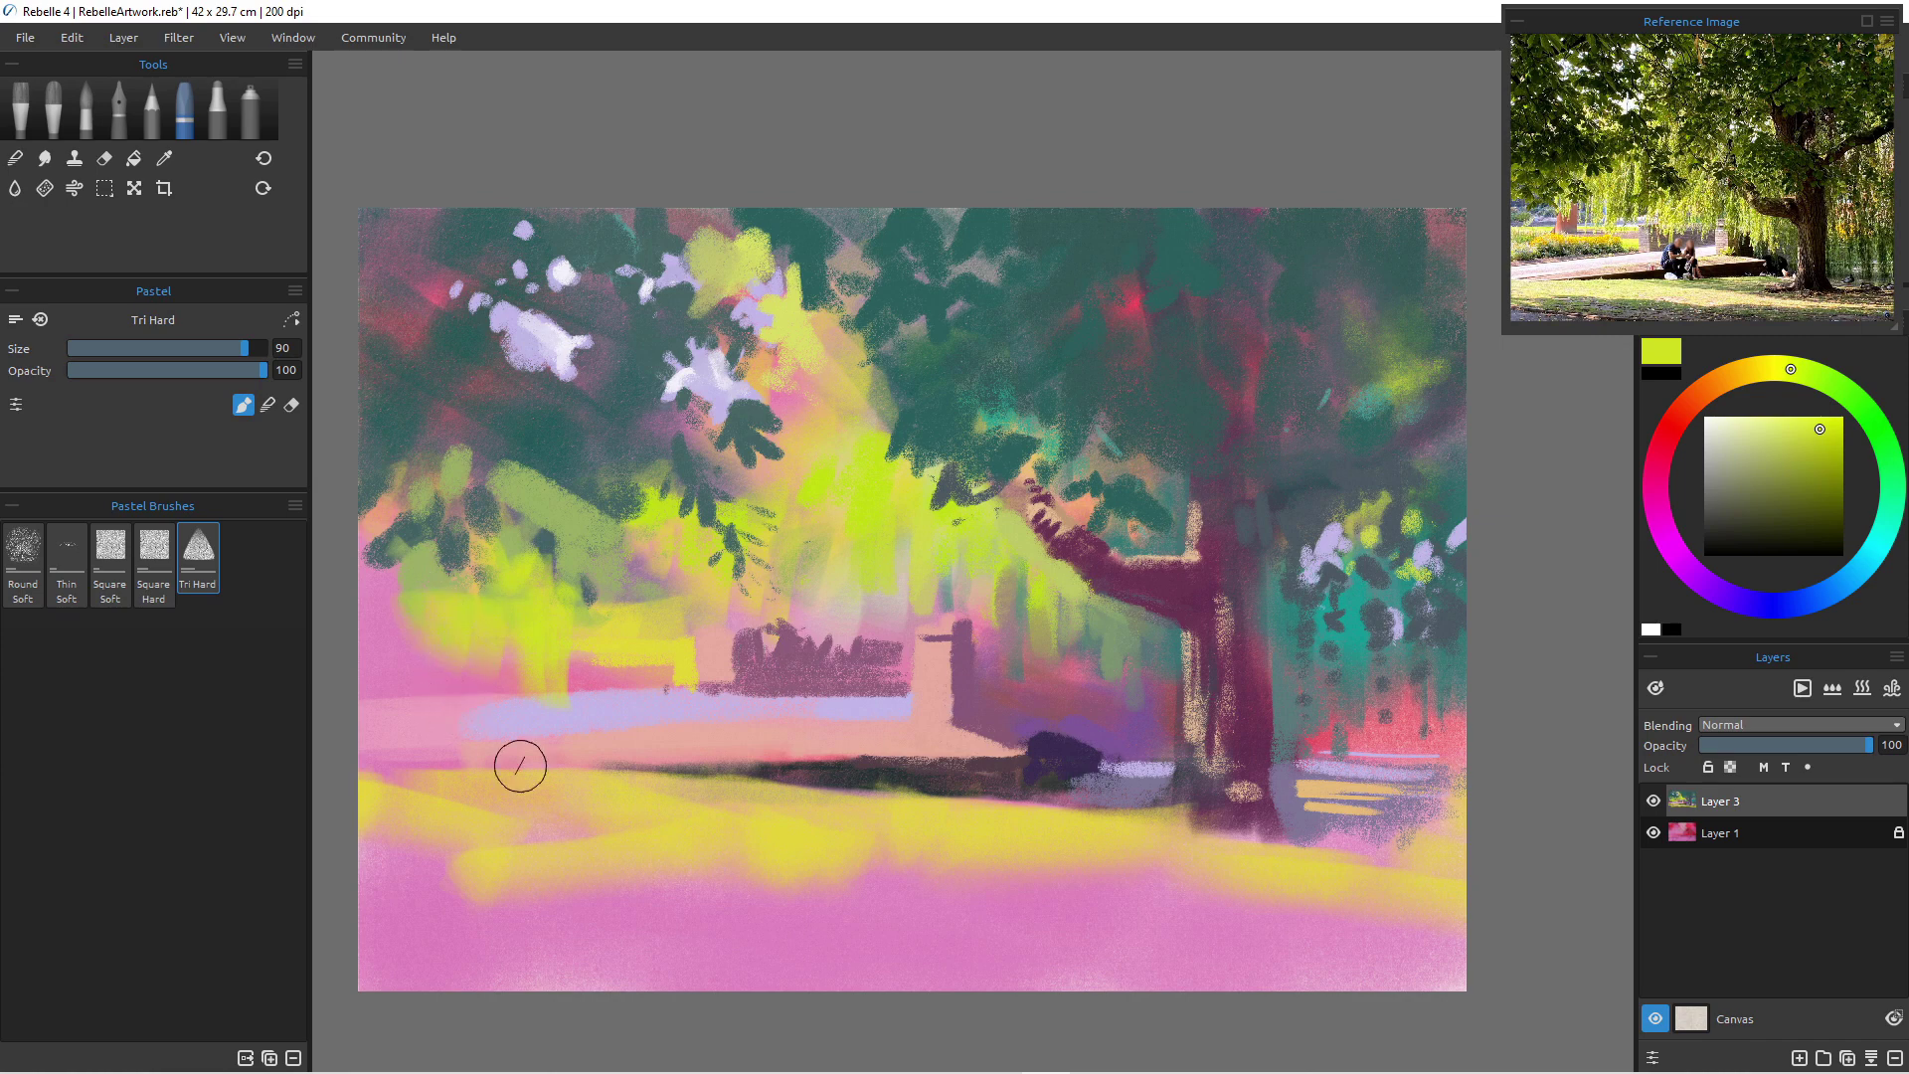
mouse_move(619, 522)
left_mouse_down()
mouse_move(626, 601)
mouse_move(649, 541)
mouse_move(661, 603)
mouse_move(677, 566)
mouse_move(680, 611)
left_mouse_up()
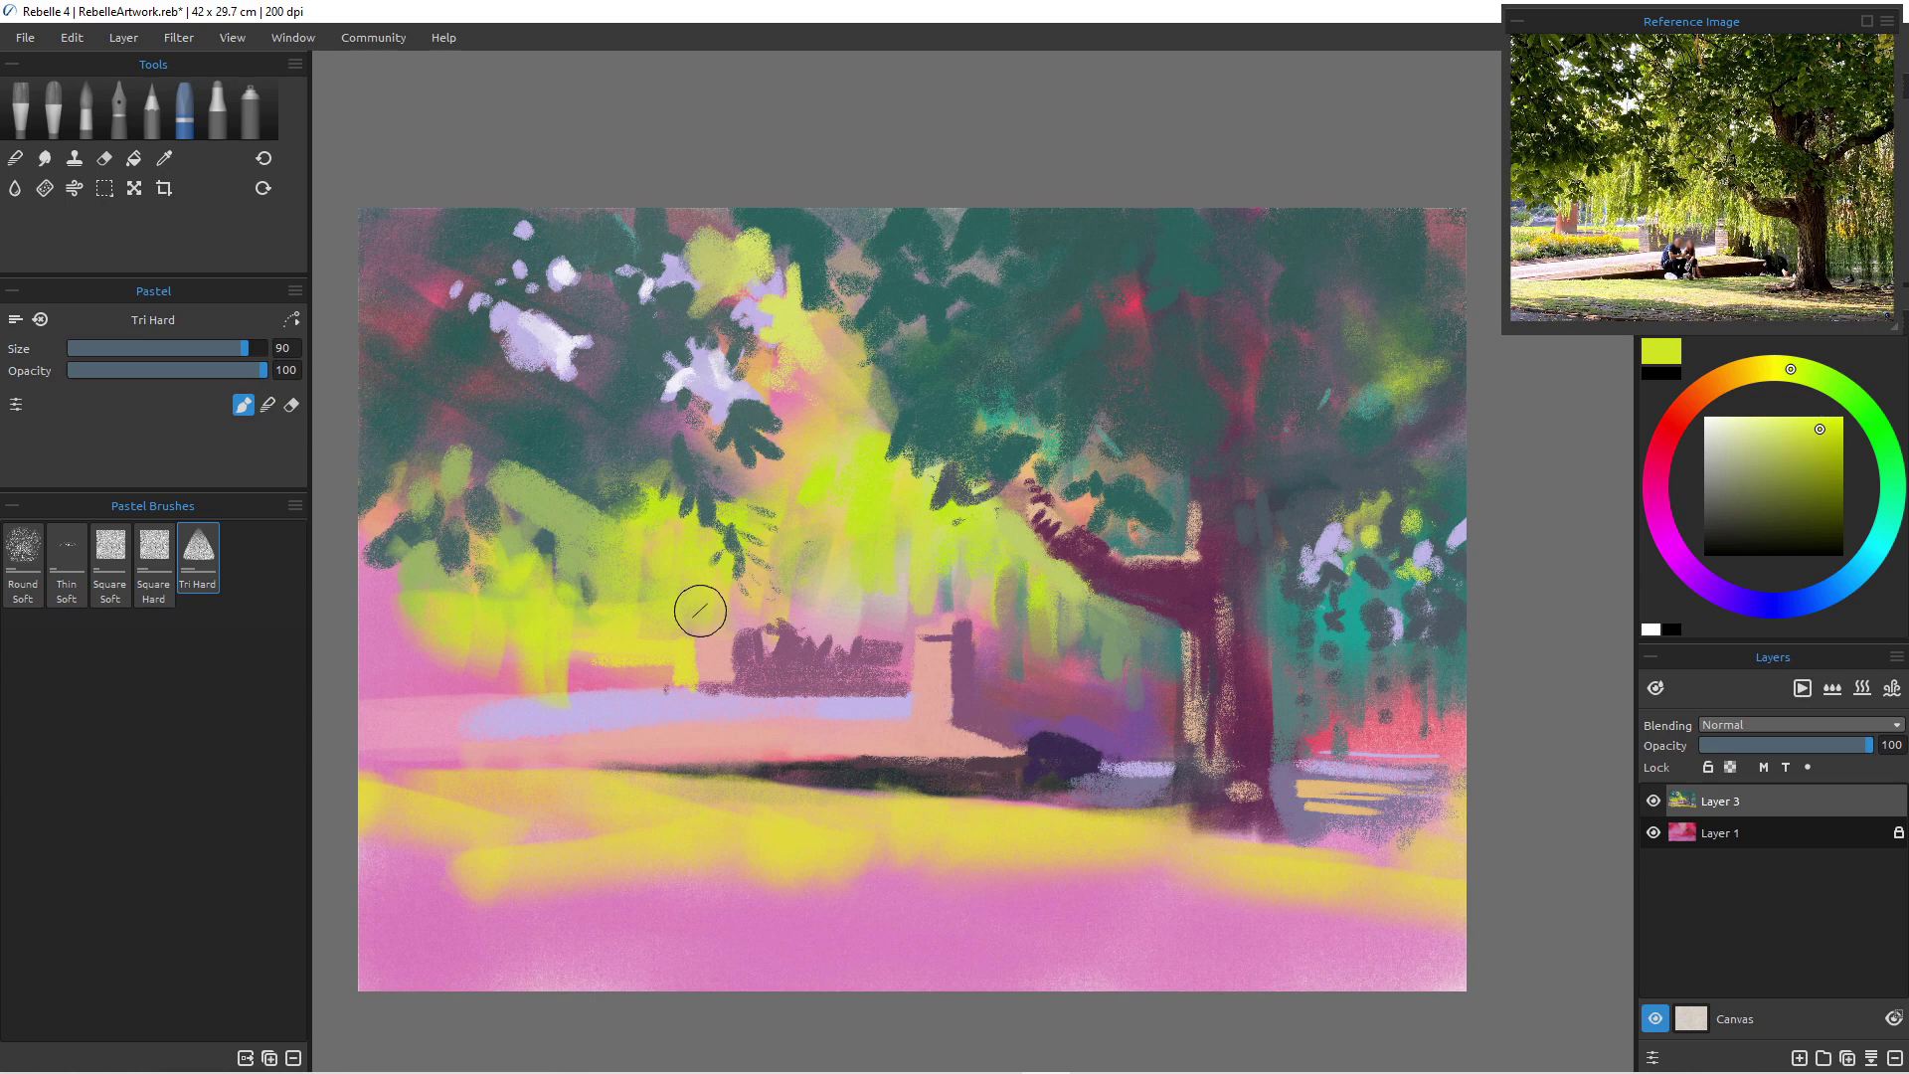
- Paint bright yellow-green strokes in the central gap between the tree canopies, using brush sizes from 30 to 50
key("[")
key("[")
key("[")
key("[")
key("[")
key("[")
key("[")
key("[")
key("[")
key("[")
key("[")
key("[")
key("[")
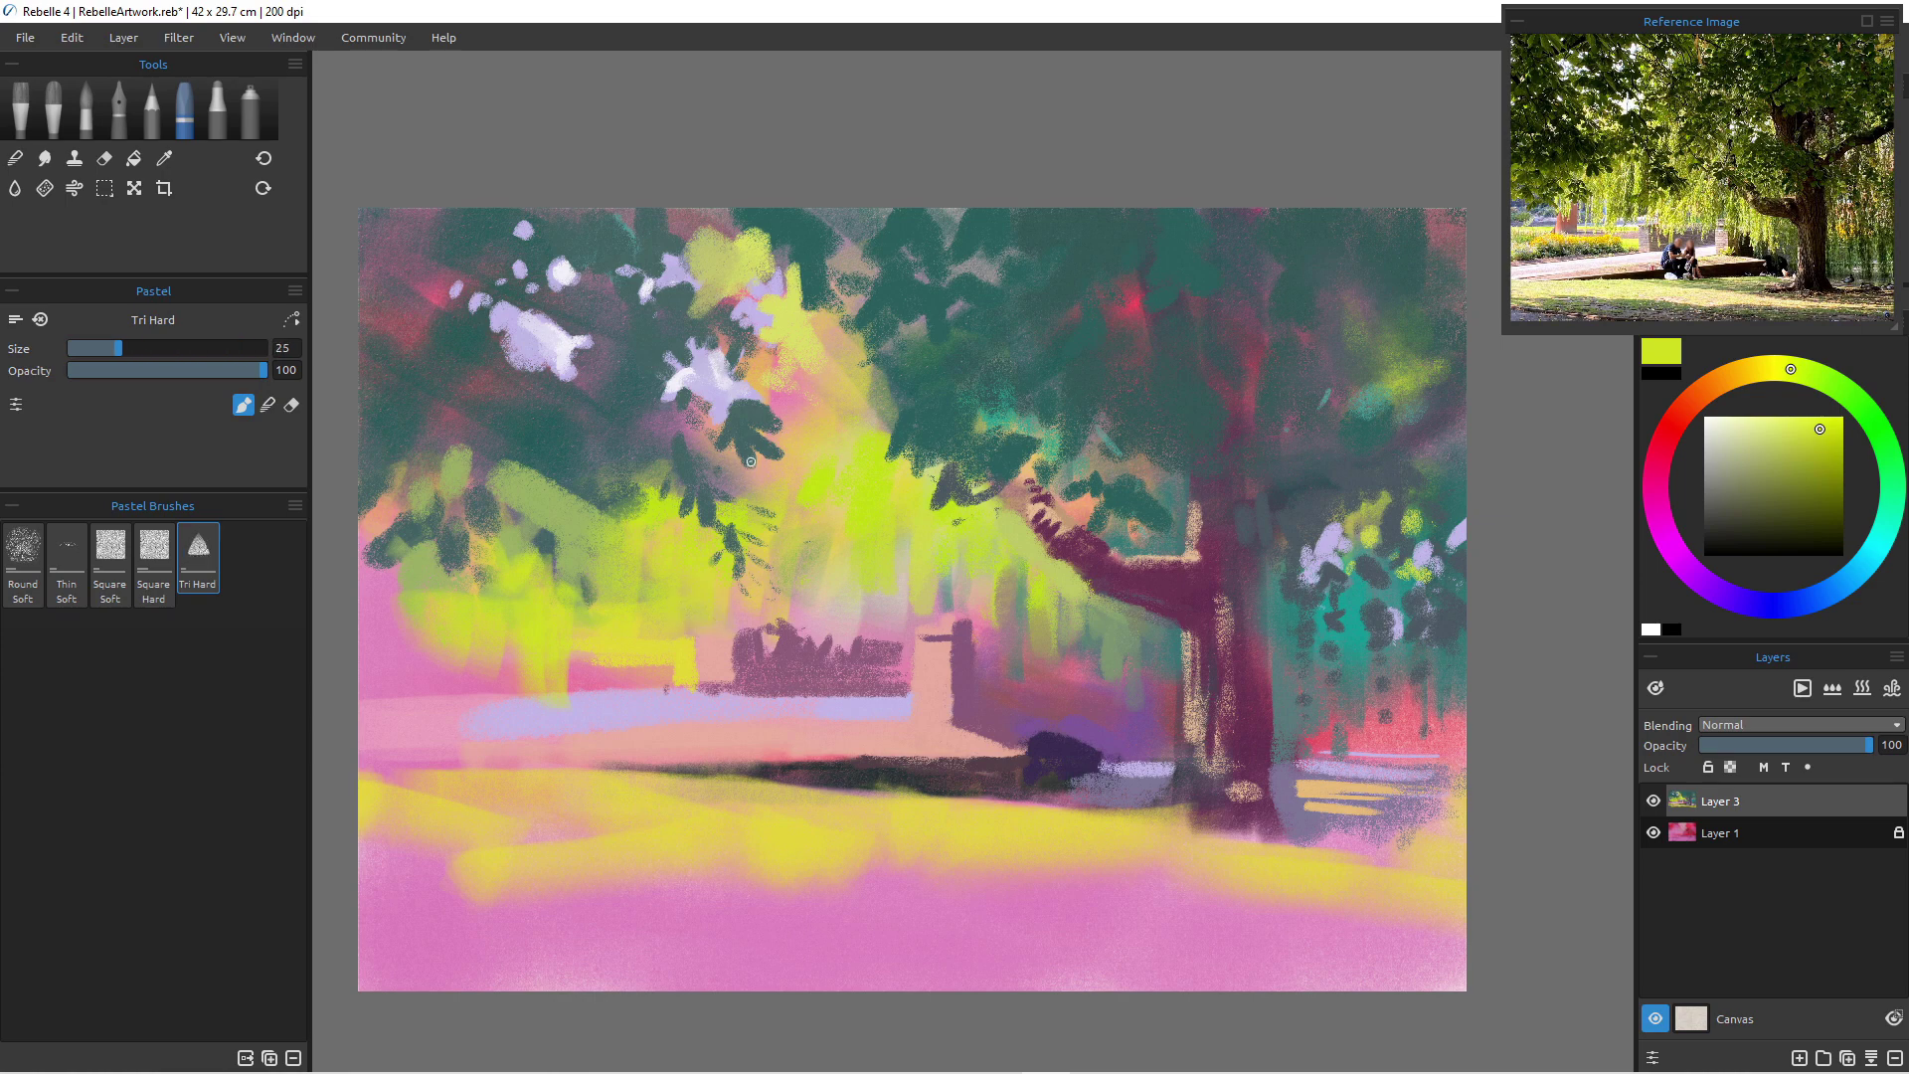
key("bracketright")
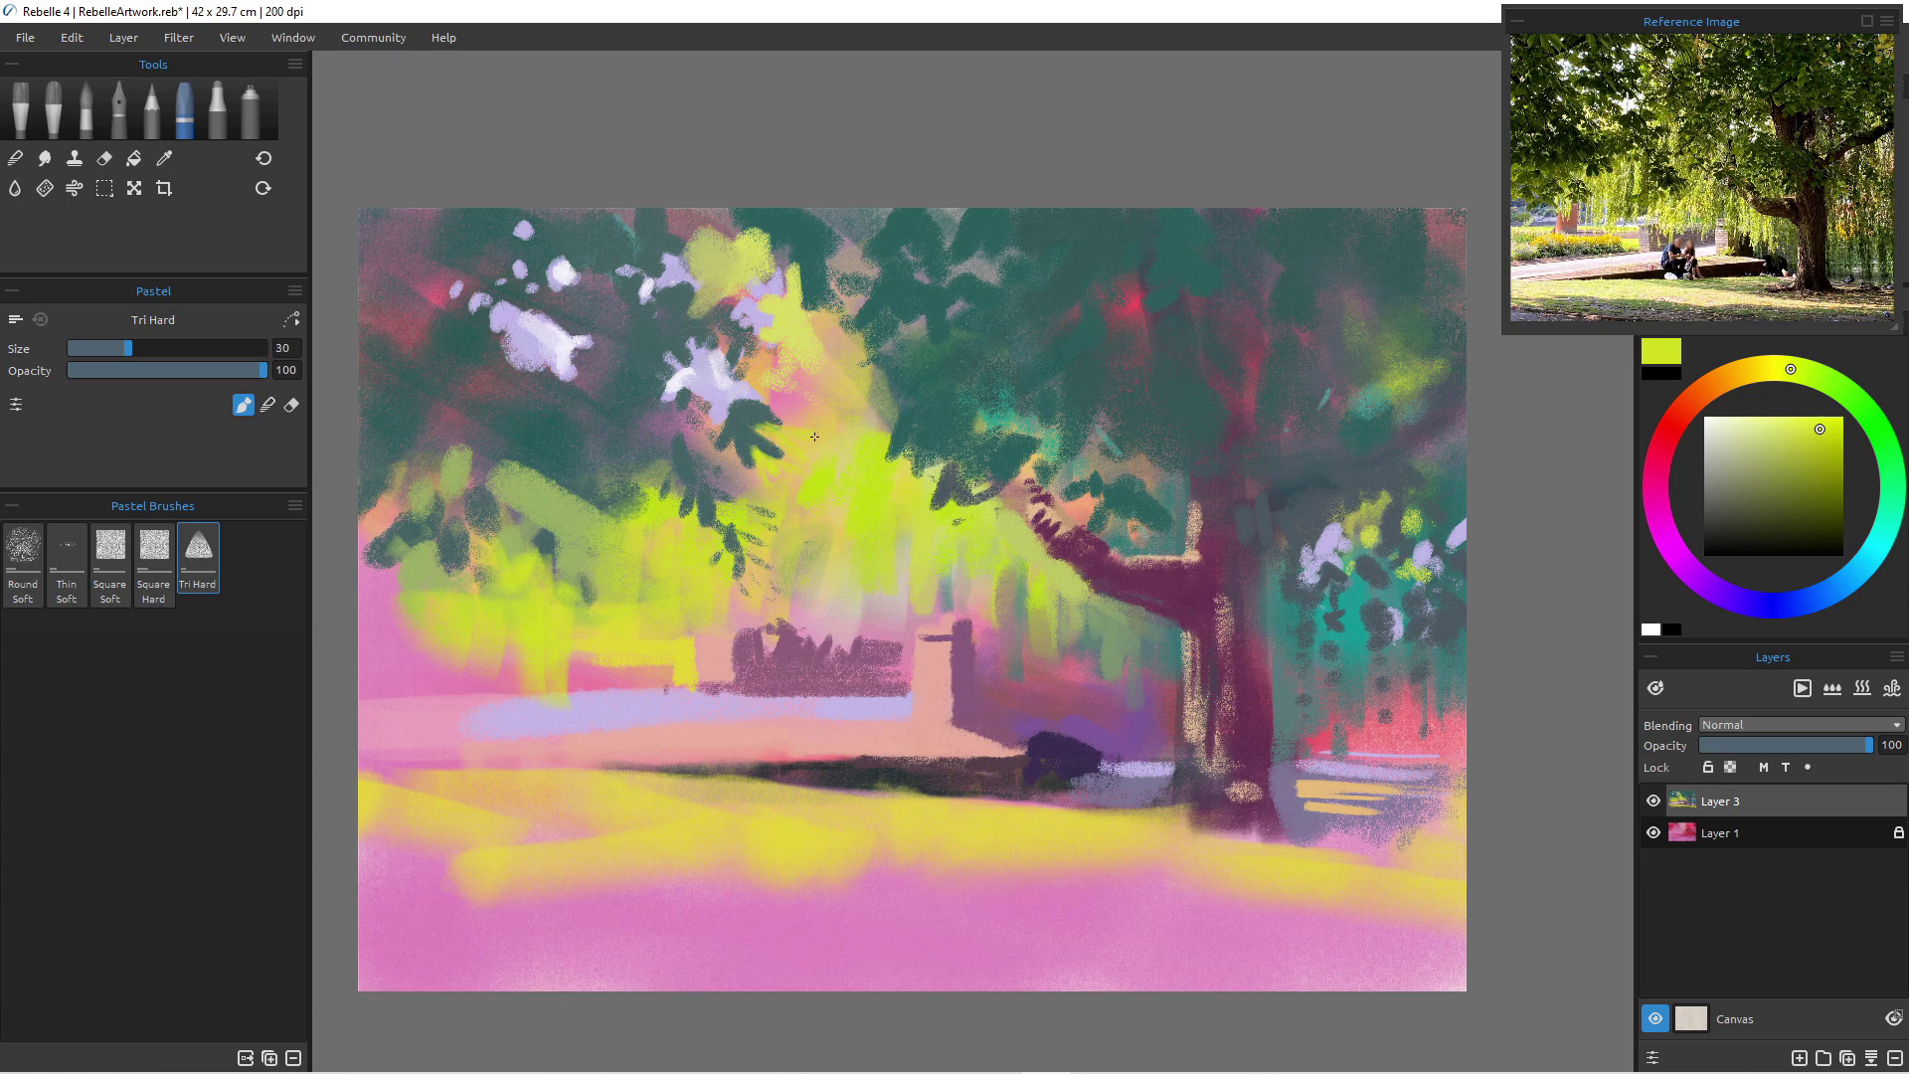
key("bracketright")
key("bracketright")
key("bracketright")
key("bracketright")
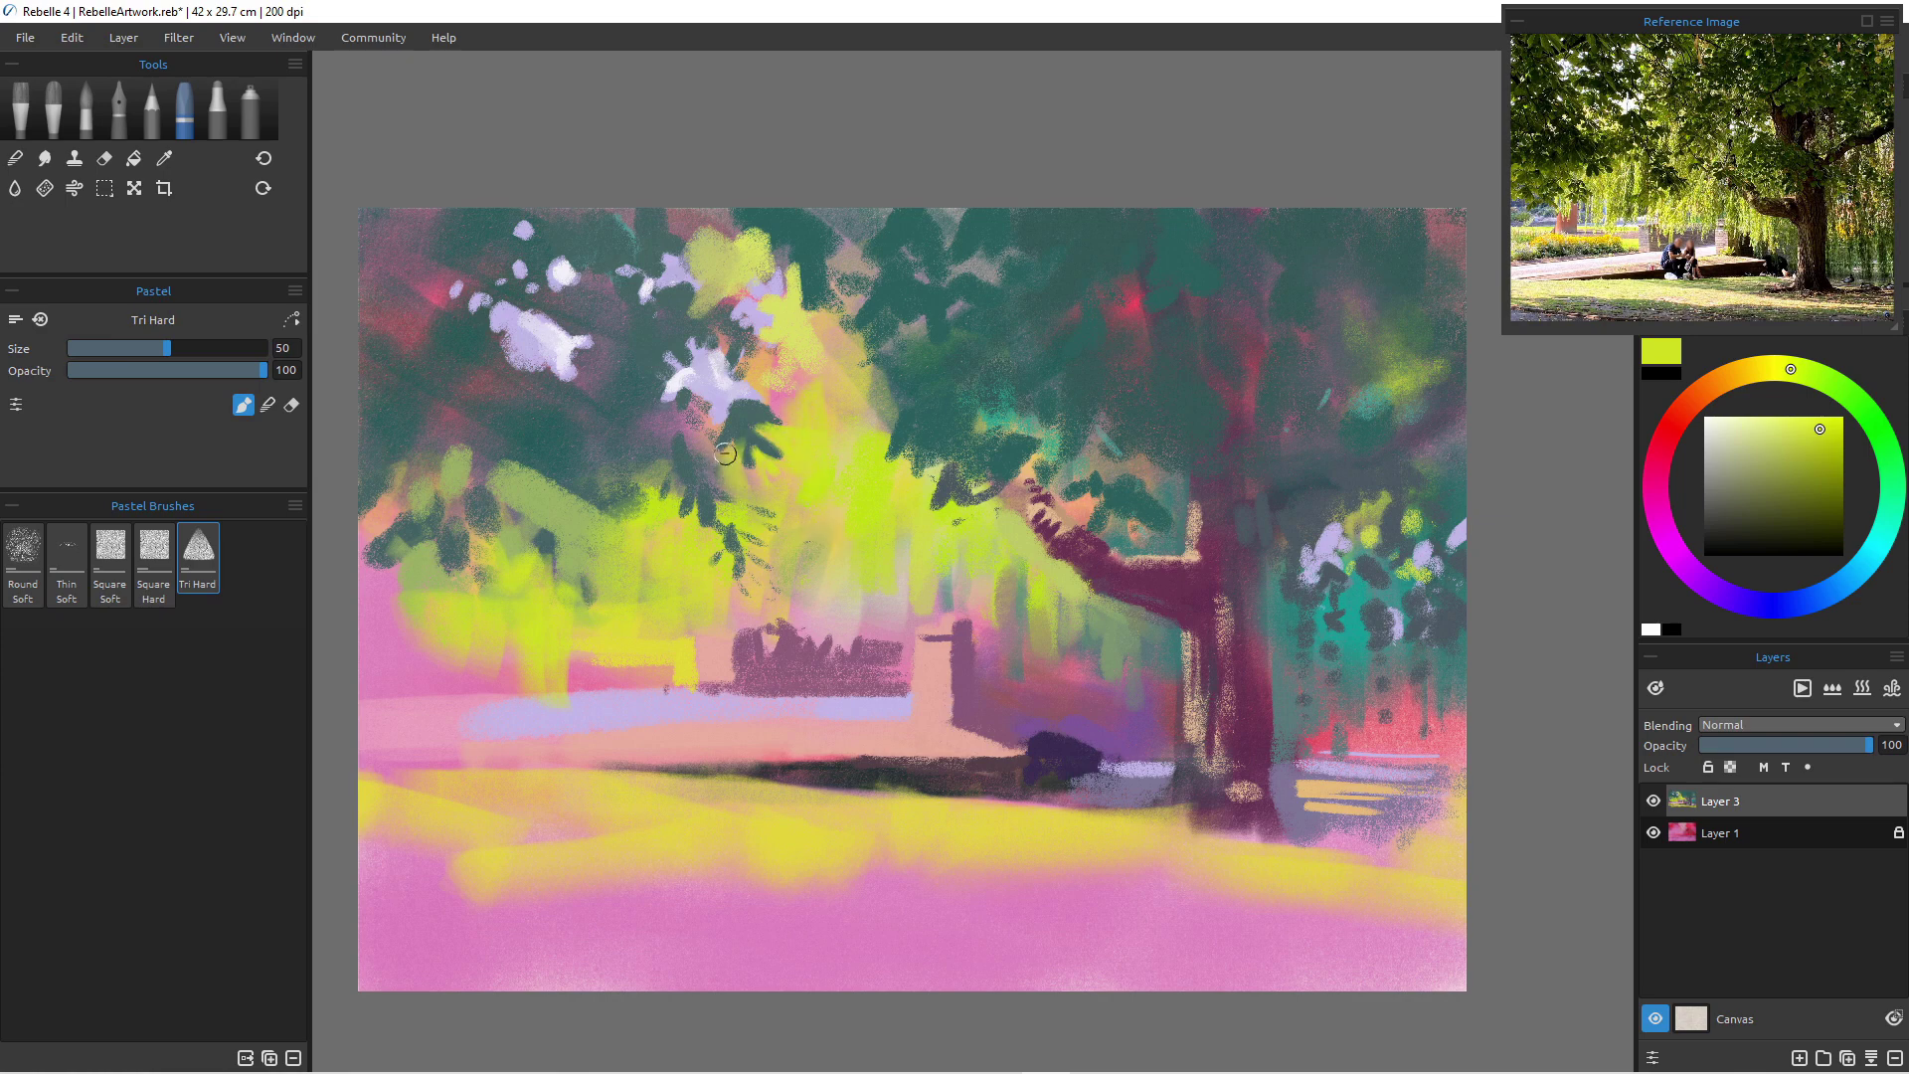
- Enlarge the brush to 100 and paint bright yellow-green across the sunlit grass band
key("bracketright")
key("bracketright")
key("bracketright")
key("bracketright")
key("bracketright")
mouse_move(534, 833)
left_mouse_down()
mouse_move(951, 861)
mouse_move(1198, 835)
left_mouse_up()
mouse_move(955, 880)
left_mouse_down()
mouse_move(1184, 888)
mouse_move(1232, 860)
left_mouse_up()
- Sample a dark mauve and paint broad foreground shadows at size 100, plus ground shadow right of the trunk at size 80
left_click(1129, 581, "alt")
mouse_move(496, 916)
left_mouse_down()
mouse_move(796, 891)
mouse_move(641, 916)
mouse_move(820, 965)
mouse_move(350, 942)
mouse_move(530, 989)
mouse_move(378, 967)
mouse_move(635, 974)
mouse_move(738, 916)
mouse_move(1132, 938)
mouse_move(852, 901)
mouse_move(1174, 930)
mouse_move(1046, 915)
mouse_move(969, 957)
mouse_move(1081, 931)
mouse_move(1047, 909)
mouse_move(1275, 926)
mouse_move(1320, 891)
mouse_move(1294, 826)
mouse_move(1270, 824)
mouse_move(1617, 862)
mouse_move(1400, 844)
mouse_move(1550, 867)
left_mouse_up()
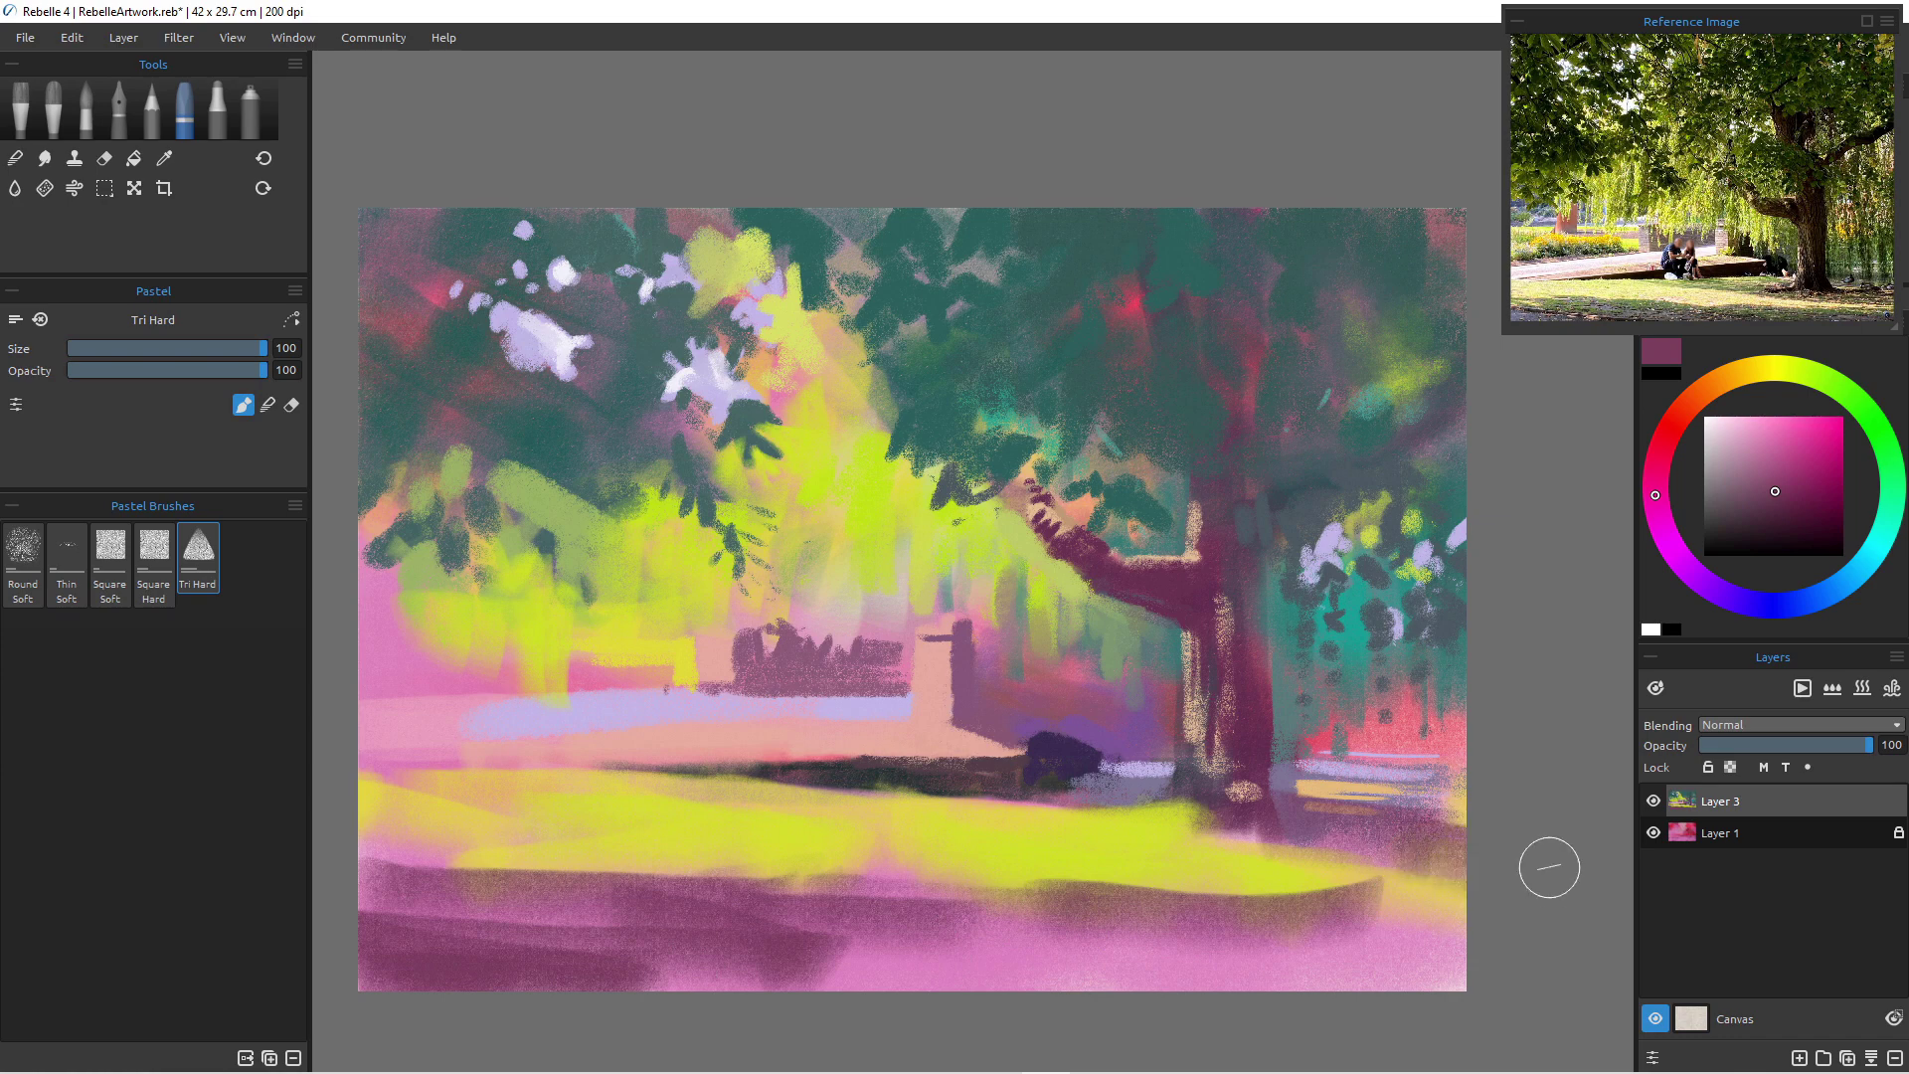
key("[")
key("[")
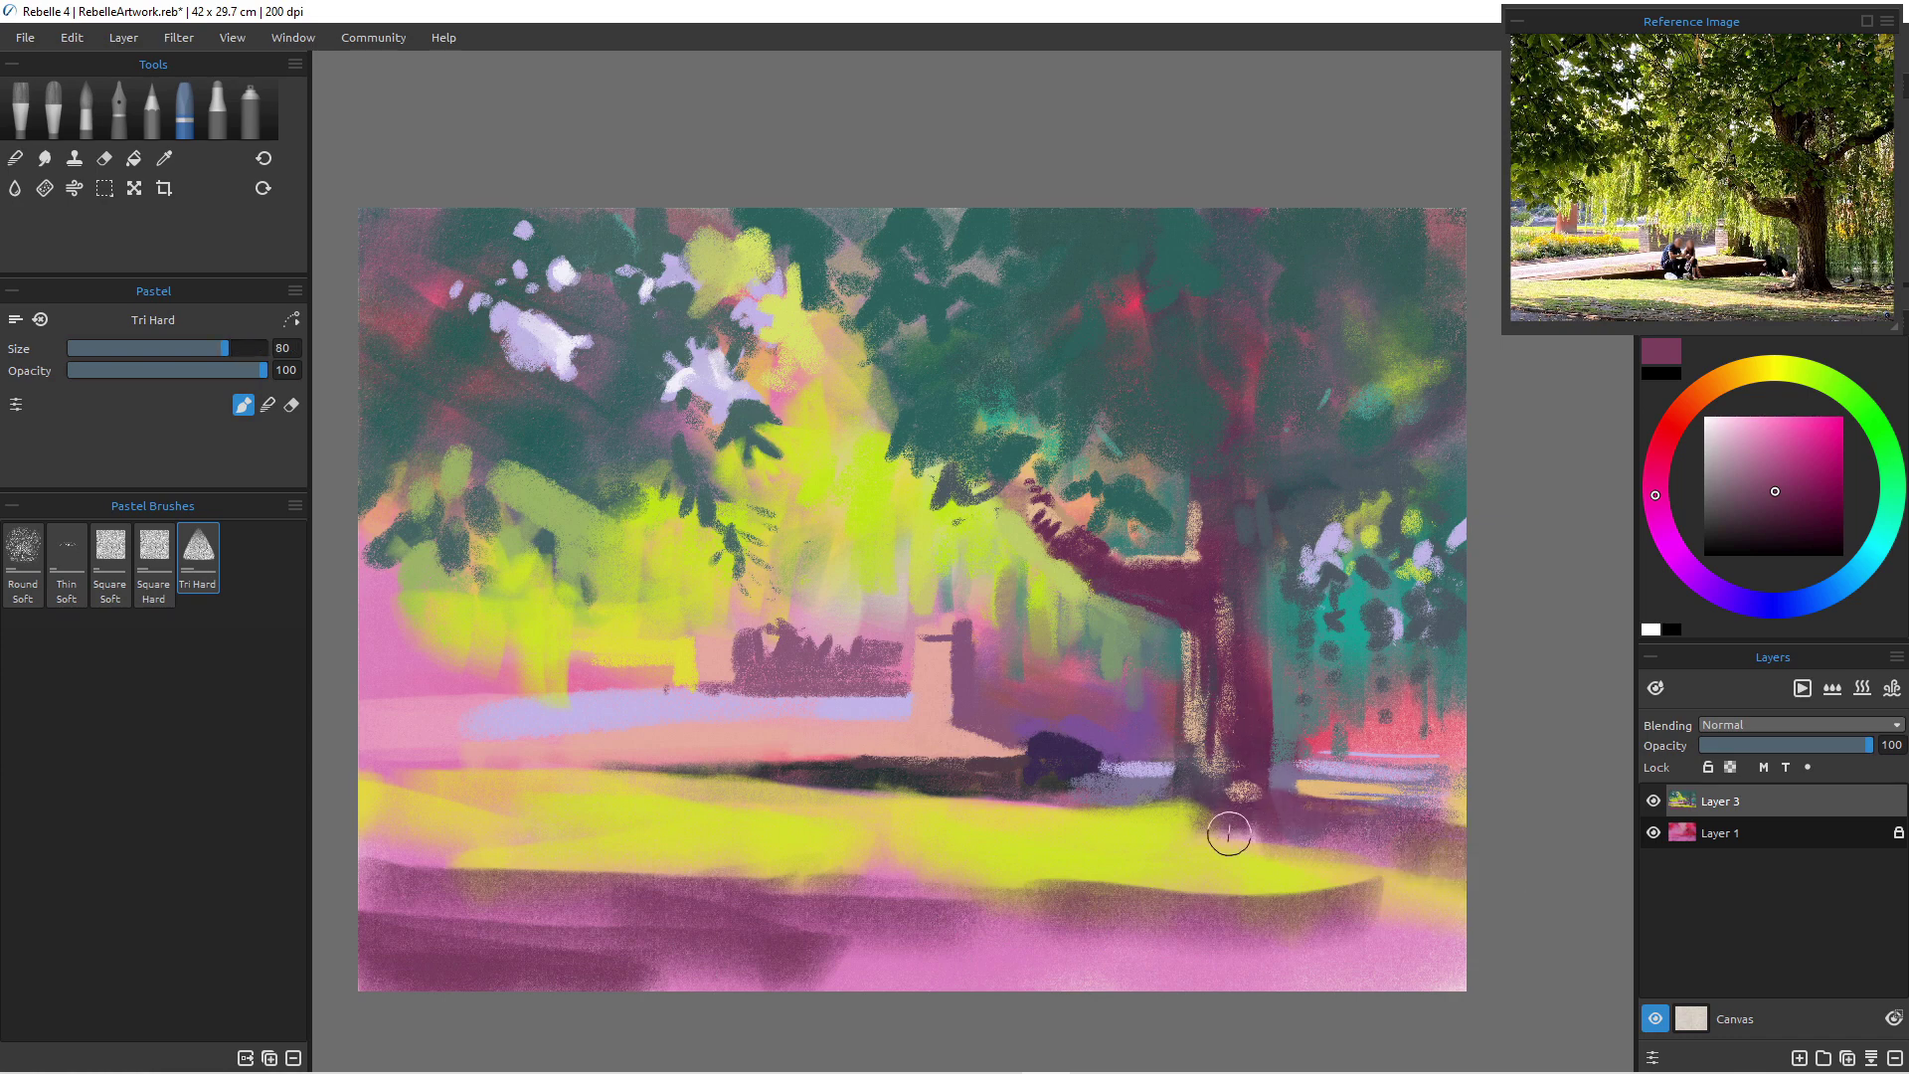
- Paint deep plum shadows at the trunk's base and along its right side and upper trunk at size 50
key("bracketleft")
key("bracketleft")
key("bracketleft")
mouse_move(1116, 806)
left_mouse_down()
mouse_move(1243, 768)
mouse_move(1189, 802)
mouse_move(1211, 808)
left_mouse_up()
left_click(1776, 532)
left_click_drag(1256, 642, 1274, 804)
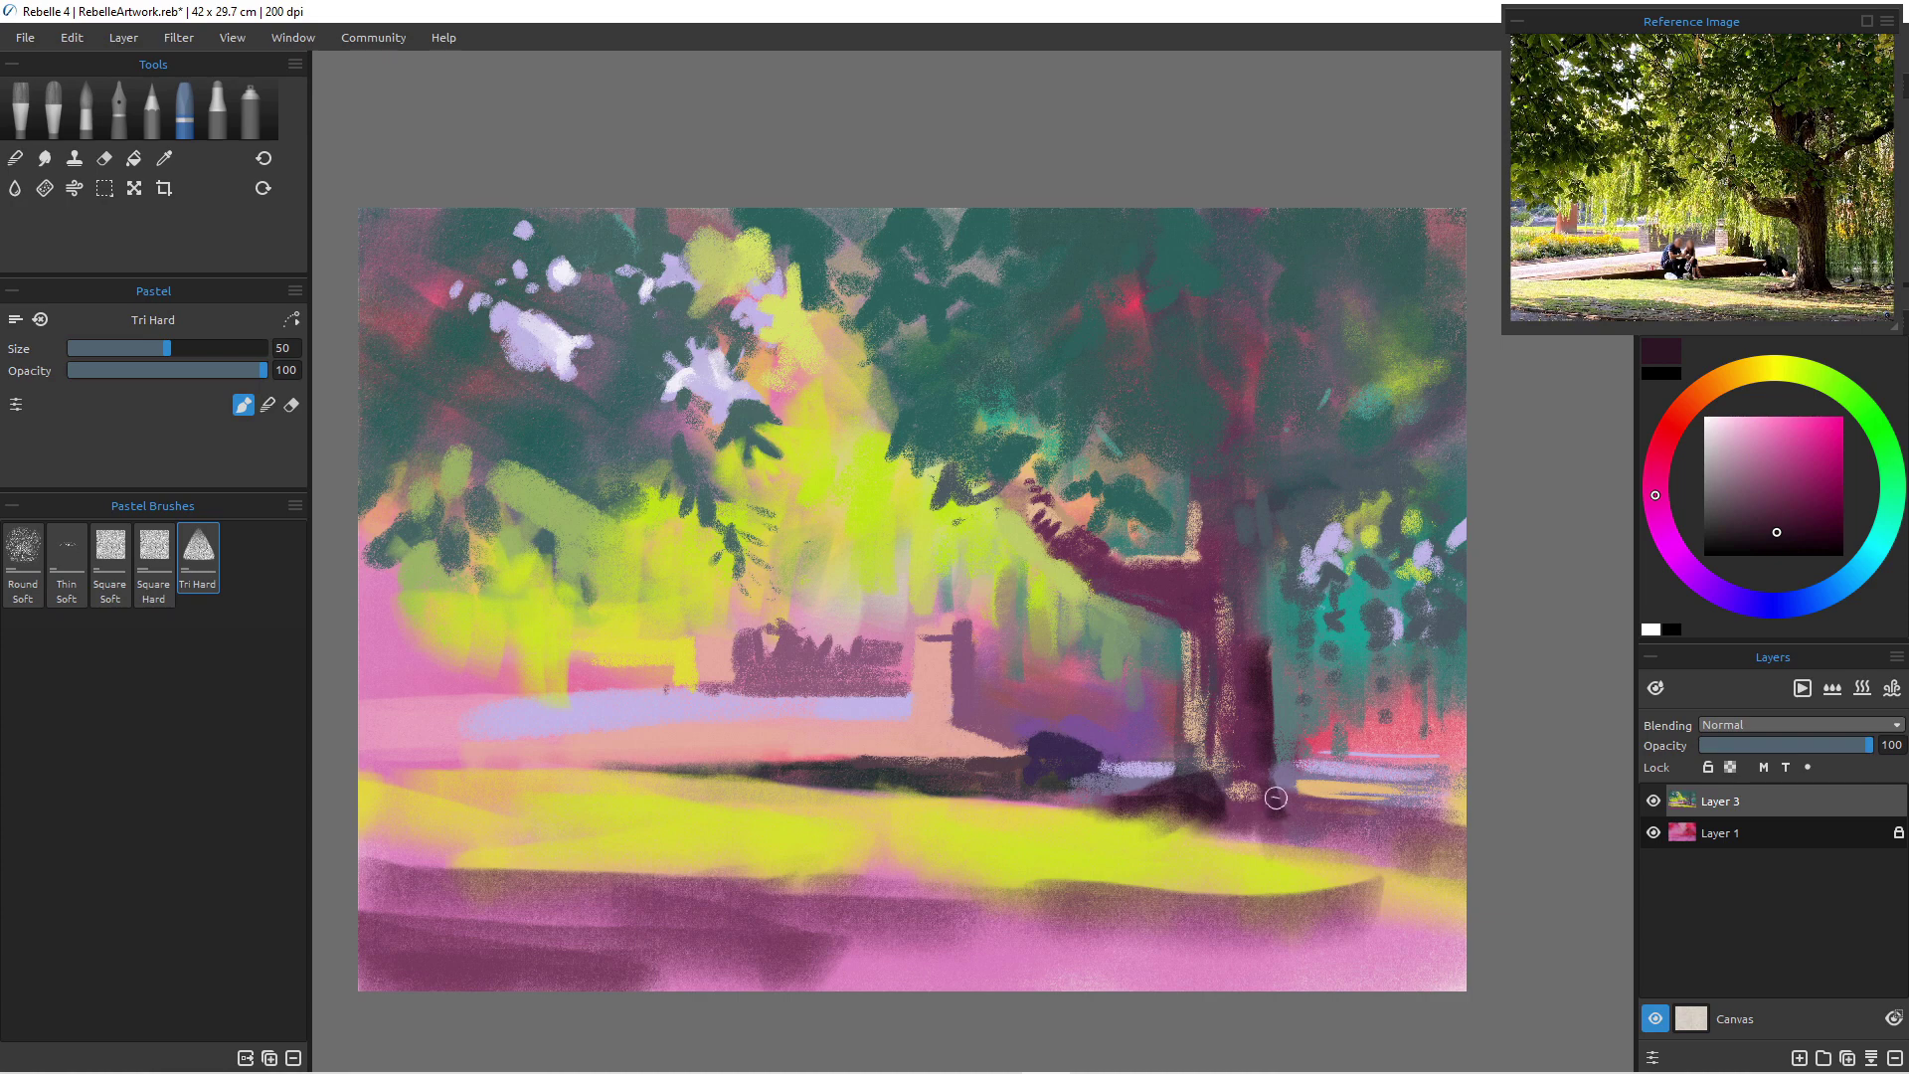
left_click_drag(1251, 572, 1257, 628)
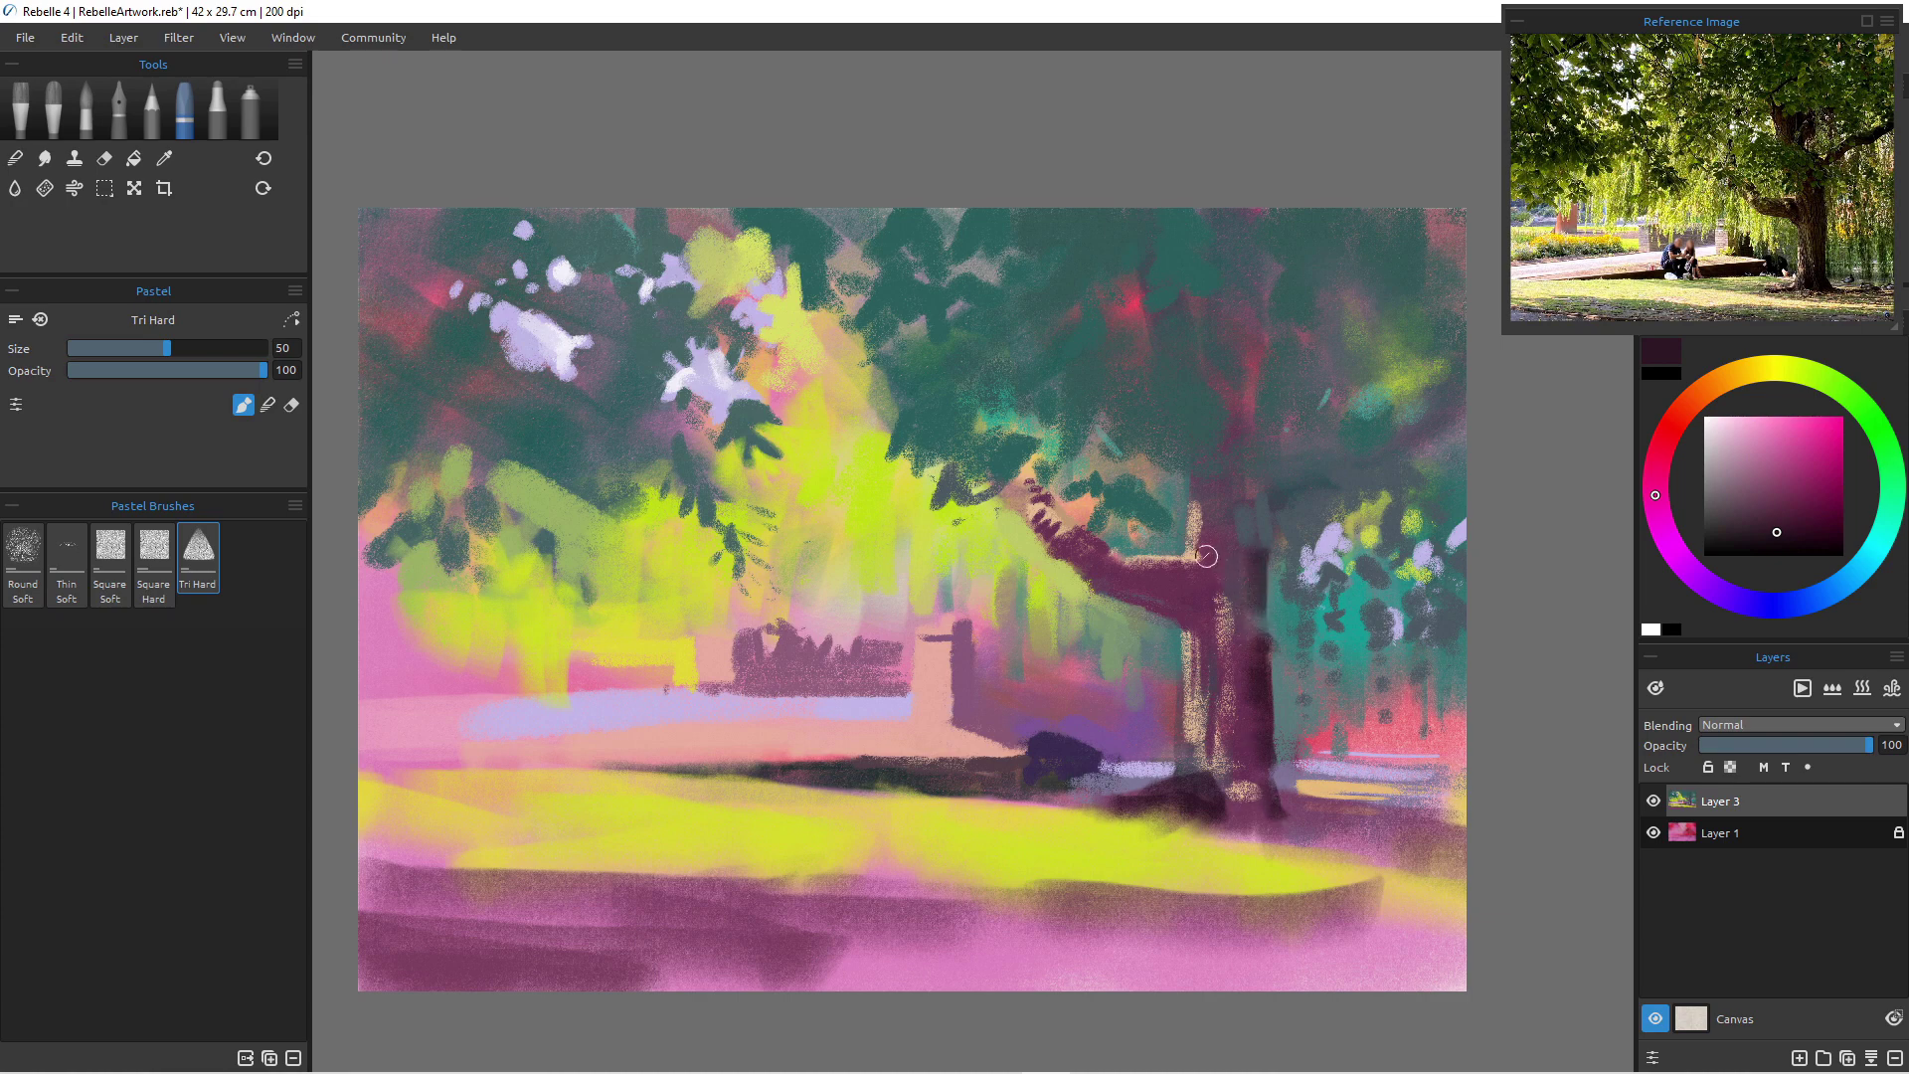
left_click_drag(1228, 432, 1228, 483)
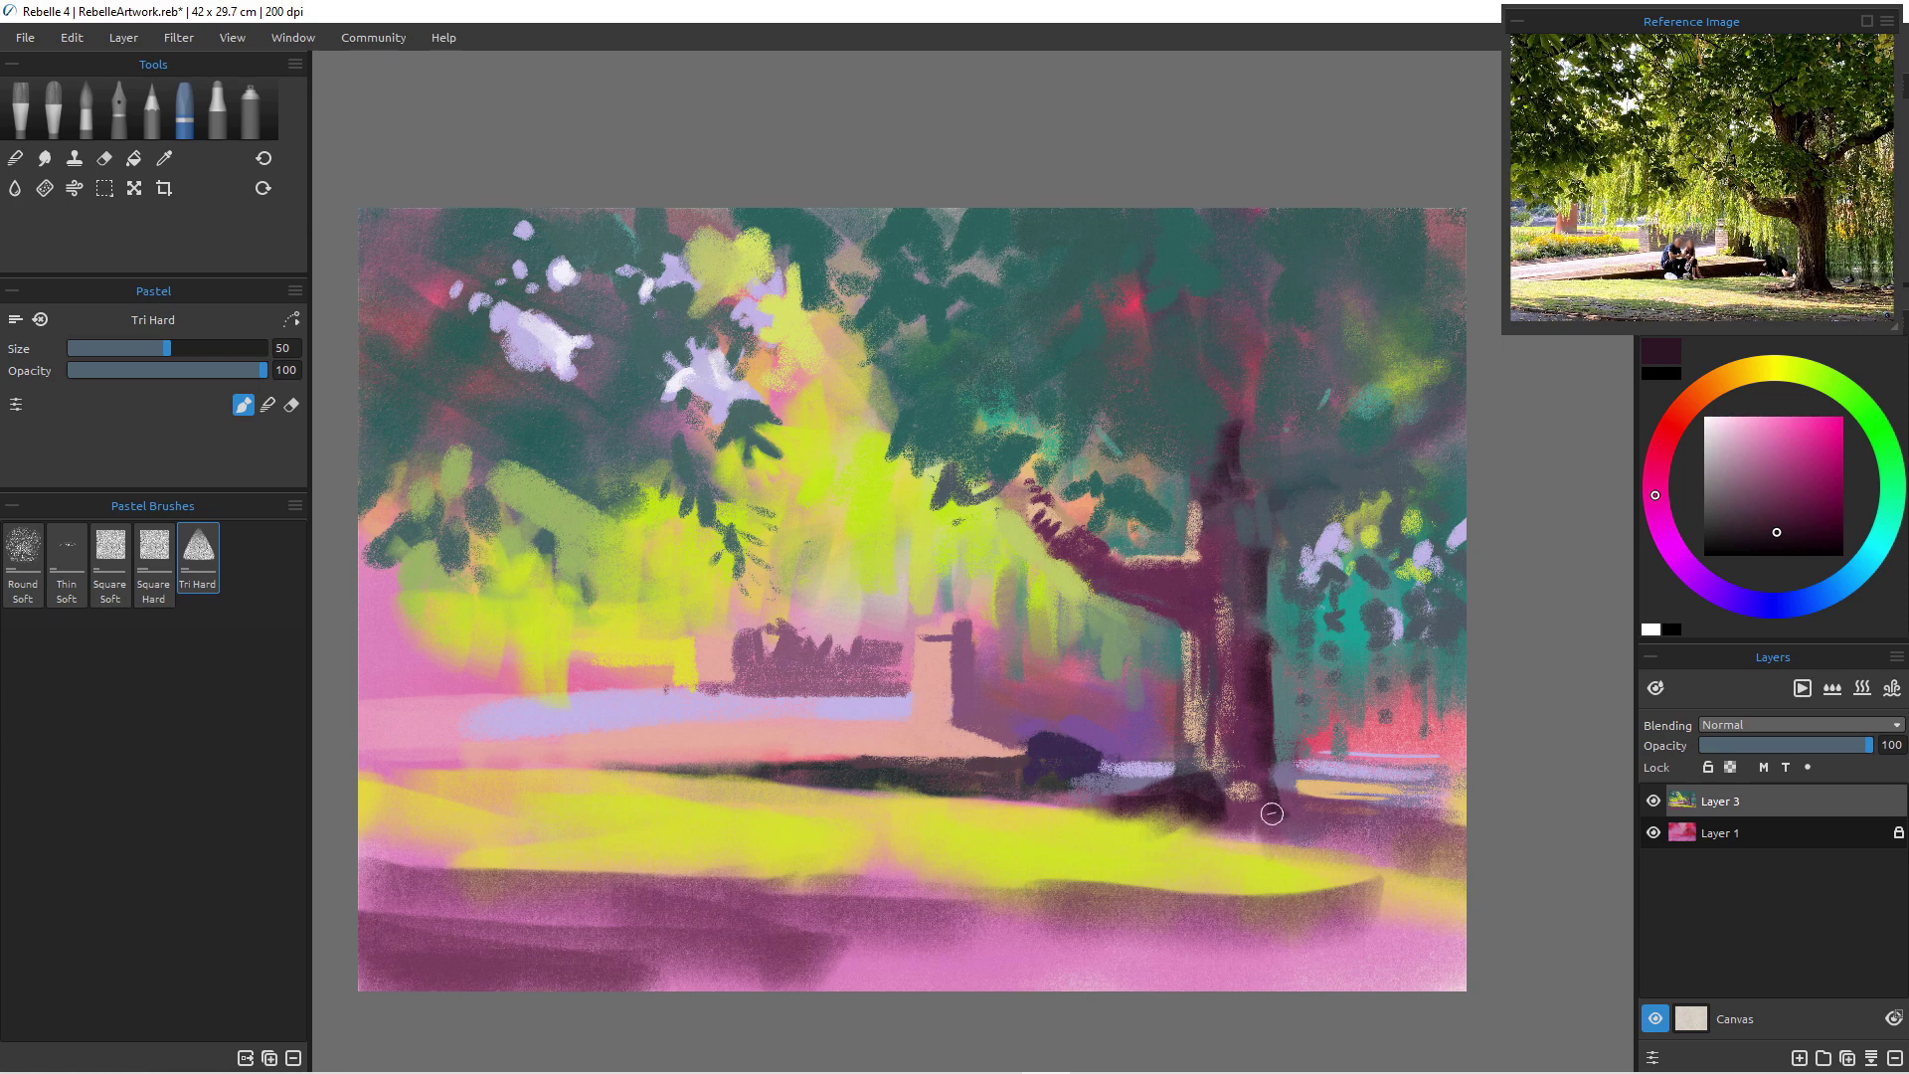
- Paint deep plum ground shadows right of the trunk and along the sunlit grass's lower edge, increasing the brush to 60
mouse_move(1270, 793)
left_mouse_down()
mouse_move(1403, 808)
mouse_move(1426, 820)
left_mouse_up()
key("bracketright")
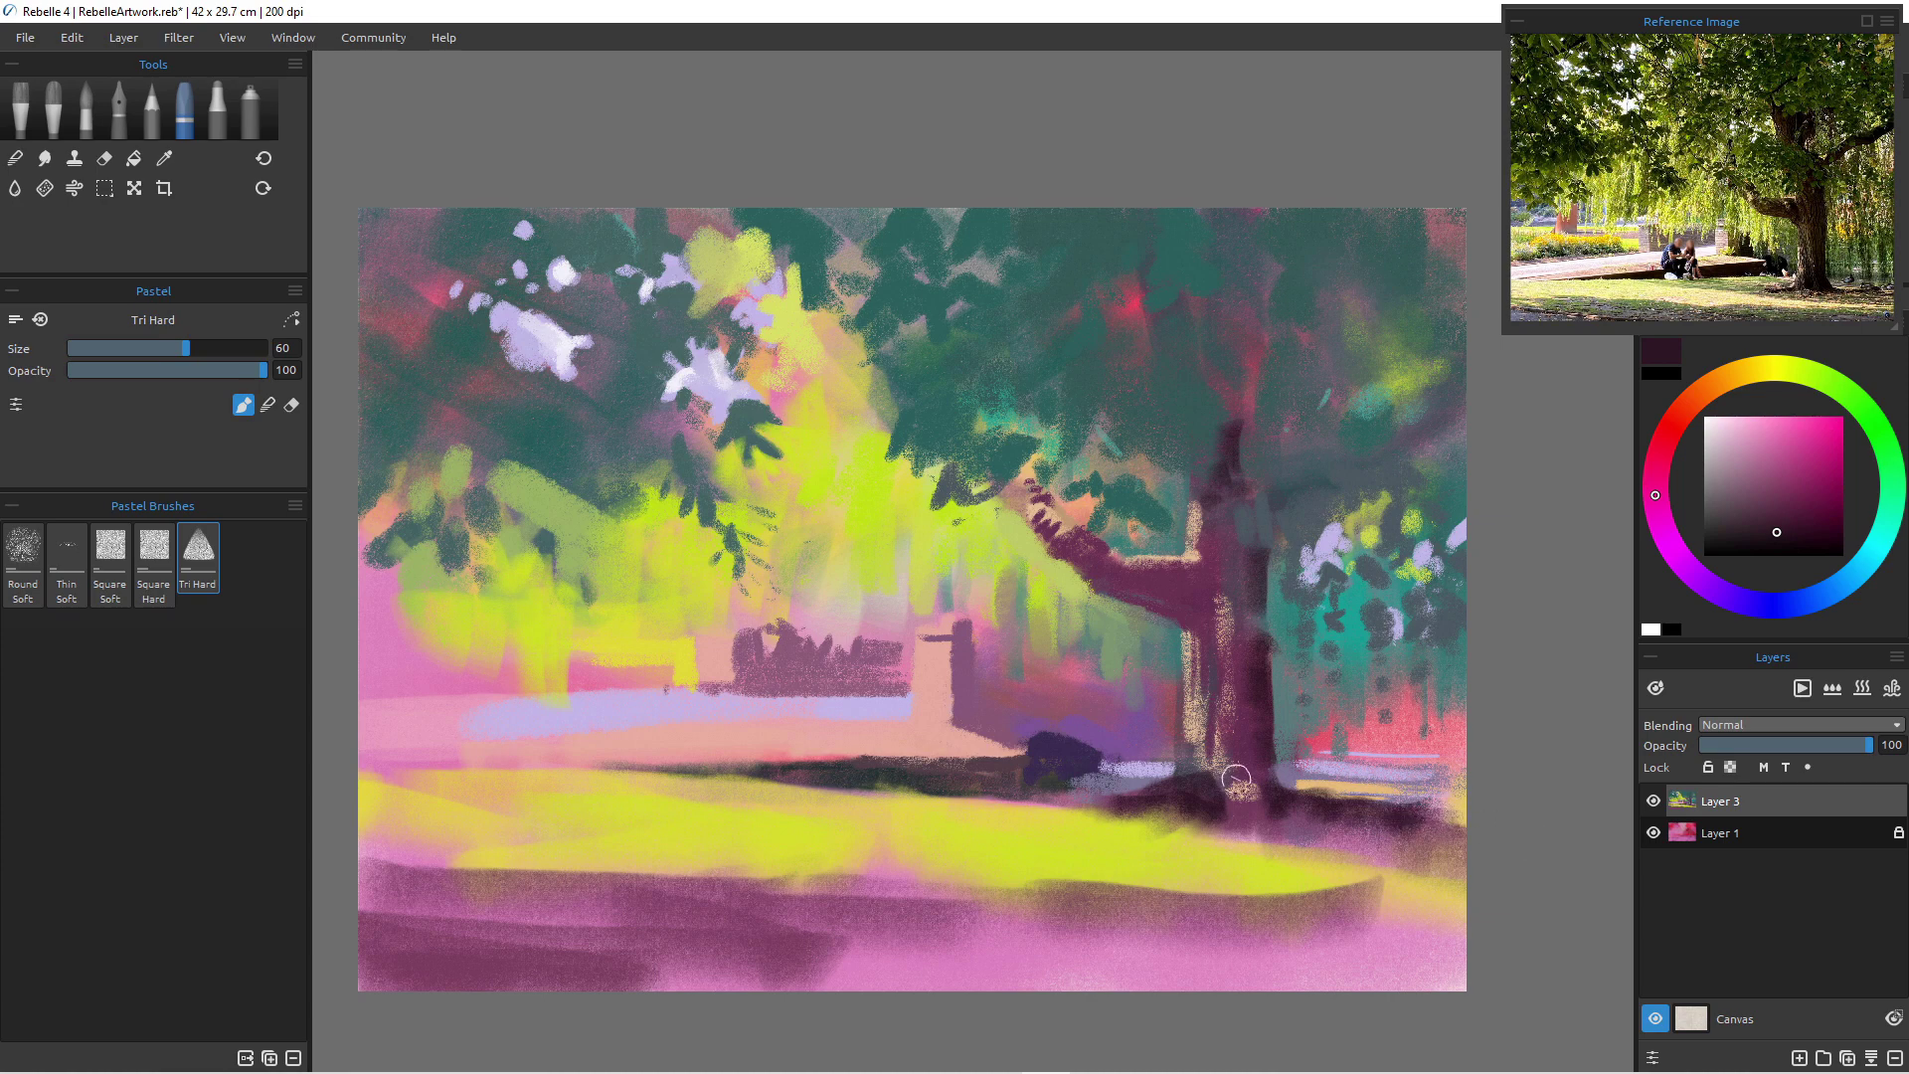
left_click_drag(1244, 824, 1335, 851)
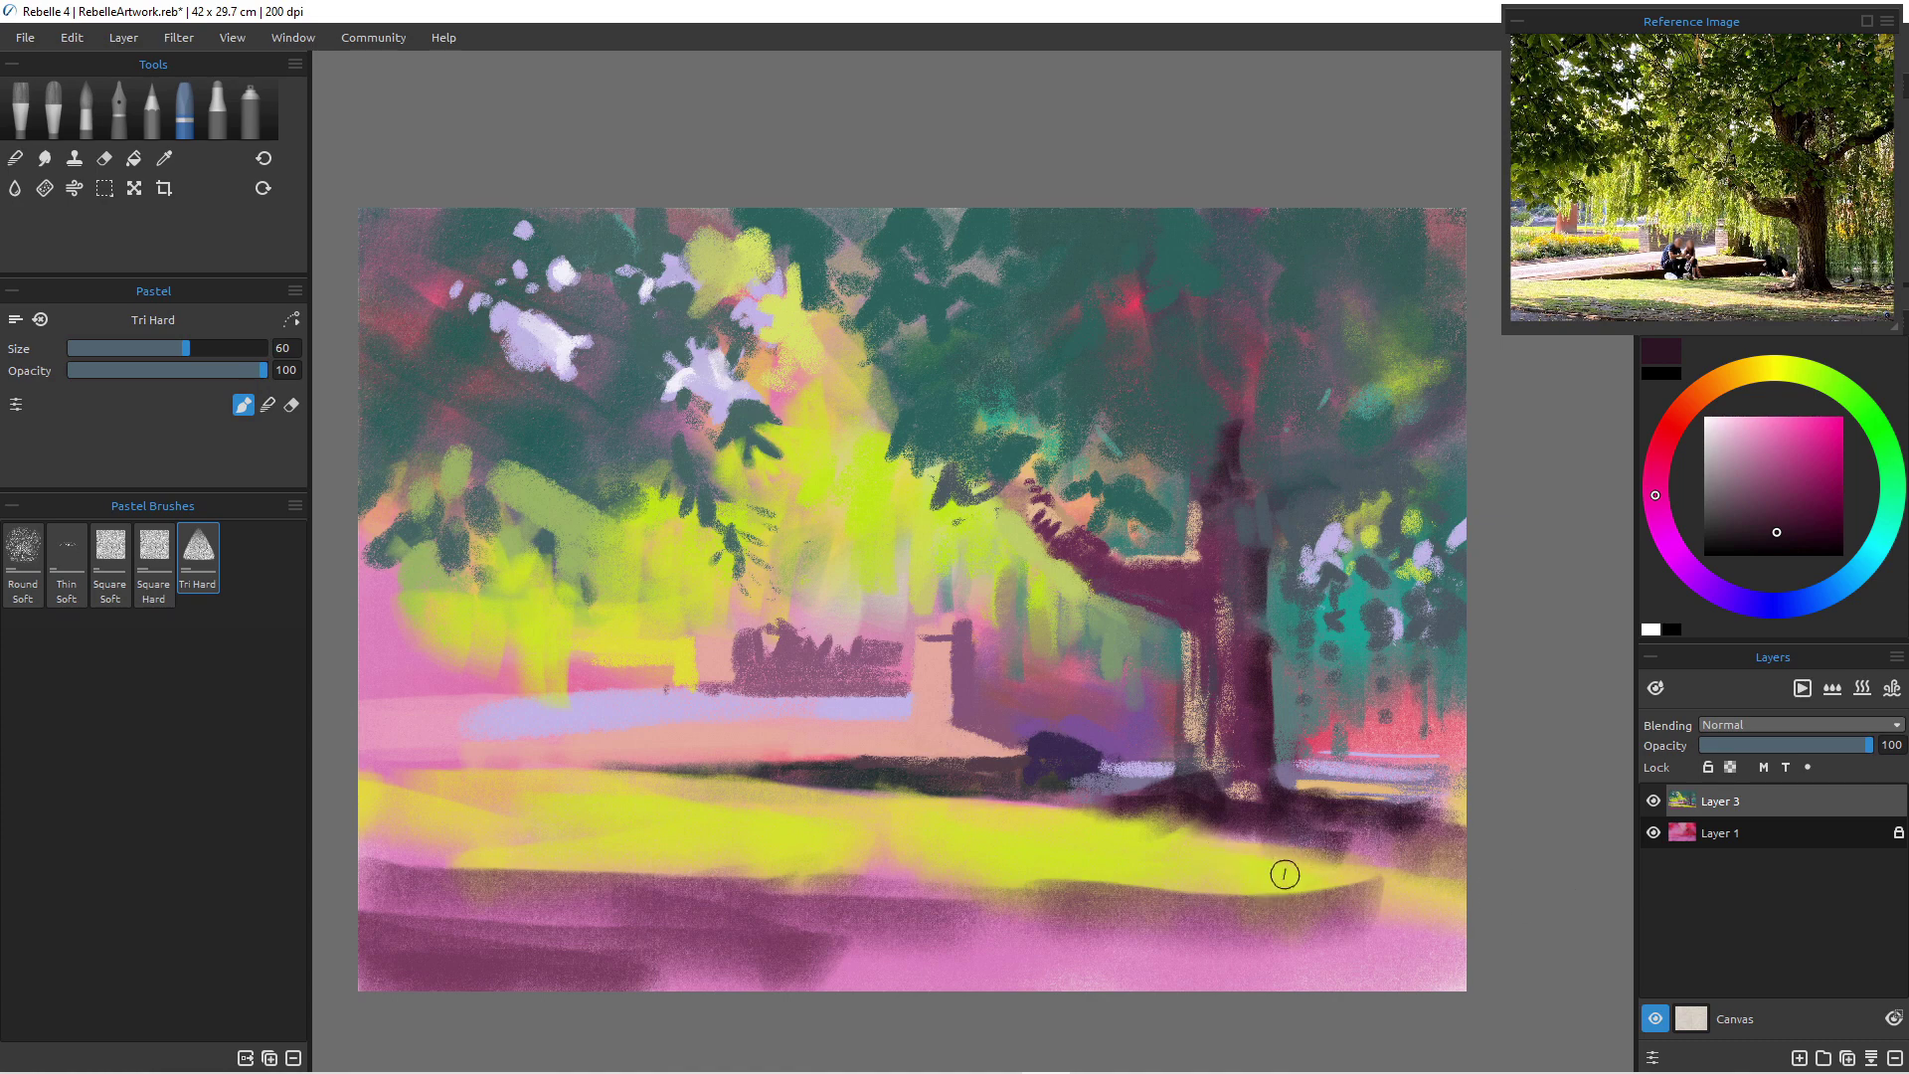
left_click_drag(1349, 852, 1447, 871)
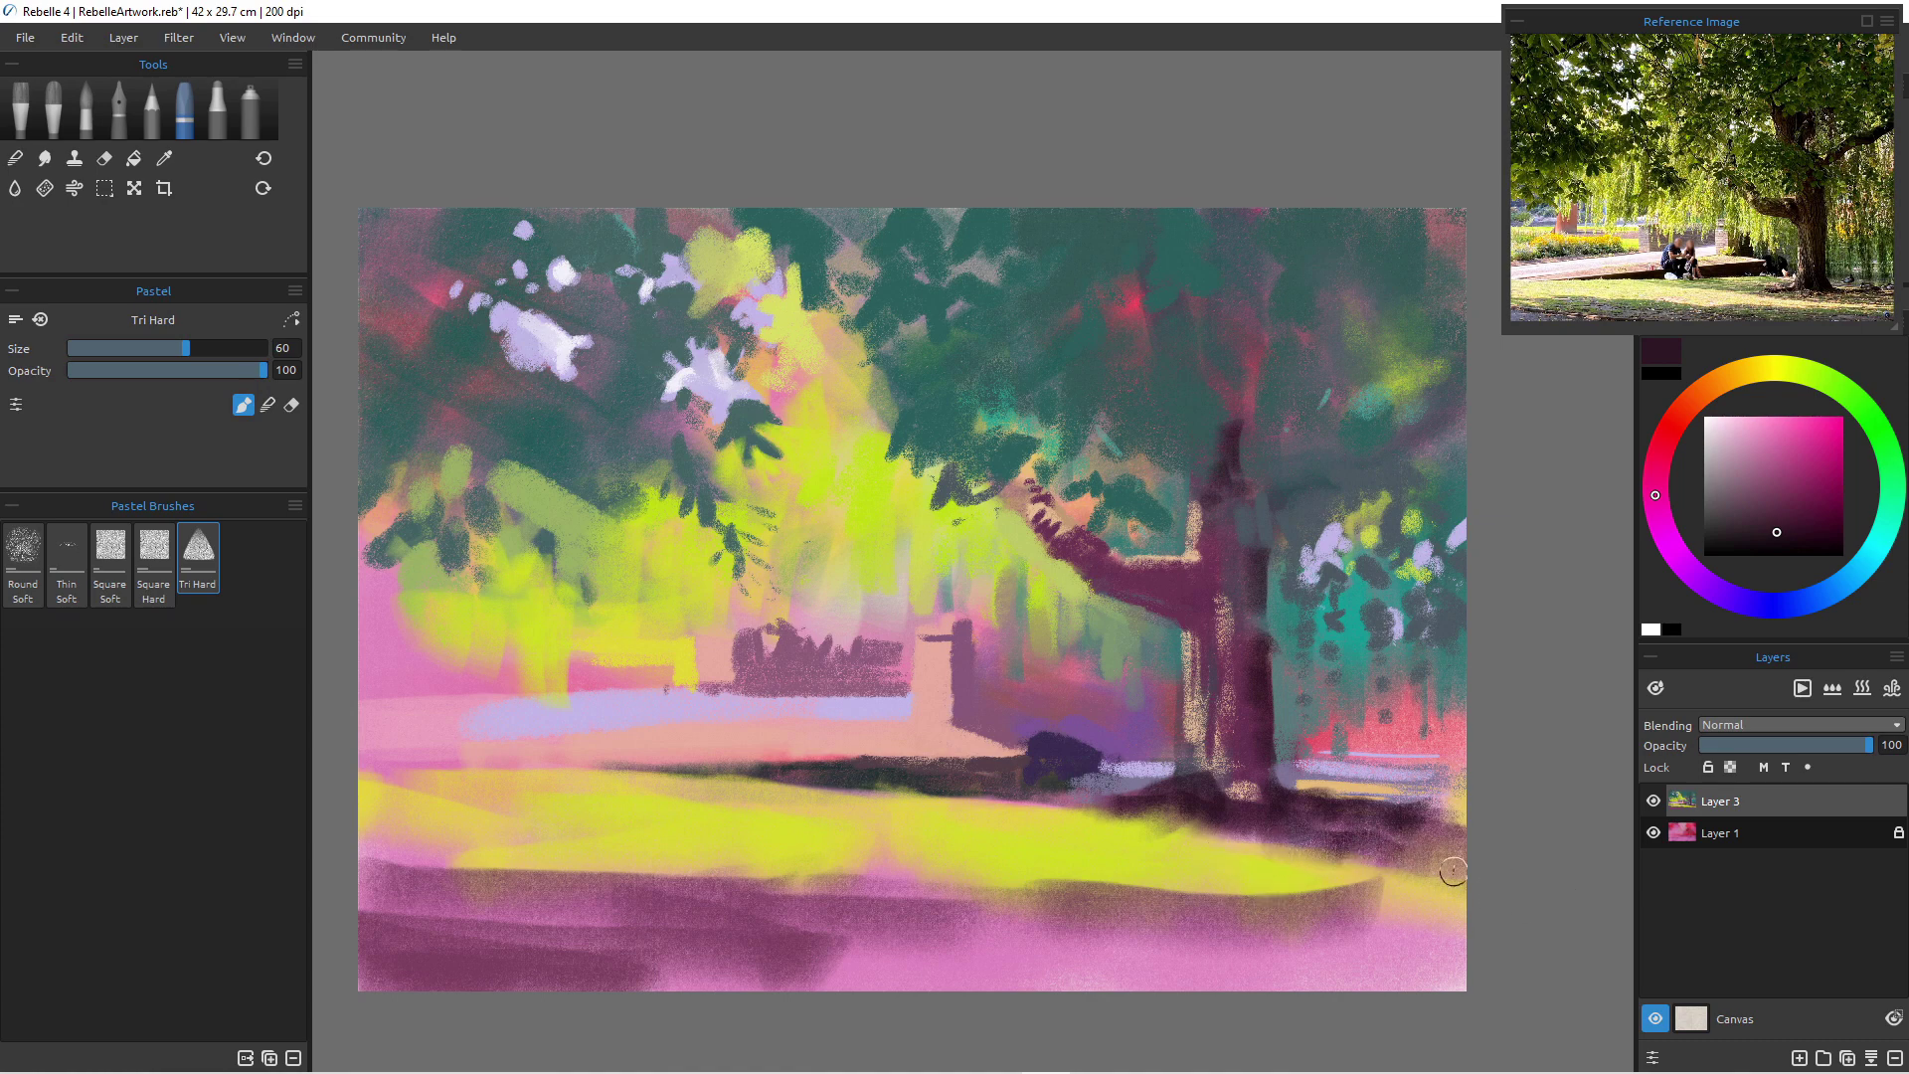
mouse_move(1191, 902)
left_mouse_down()
mouse_move(1445, 922)
mouse_move(992, 875)
left_mouse_up()
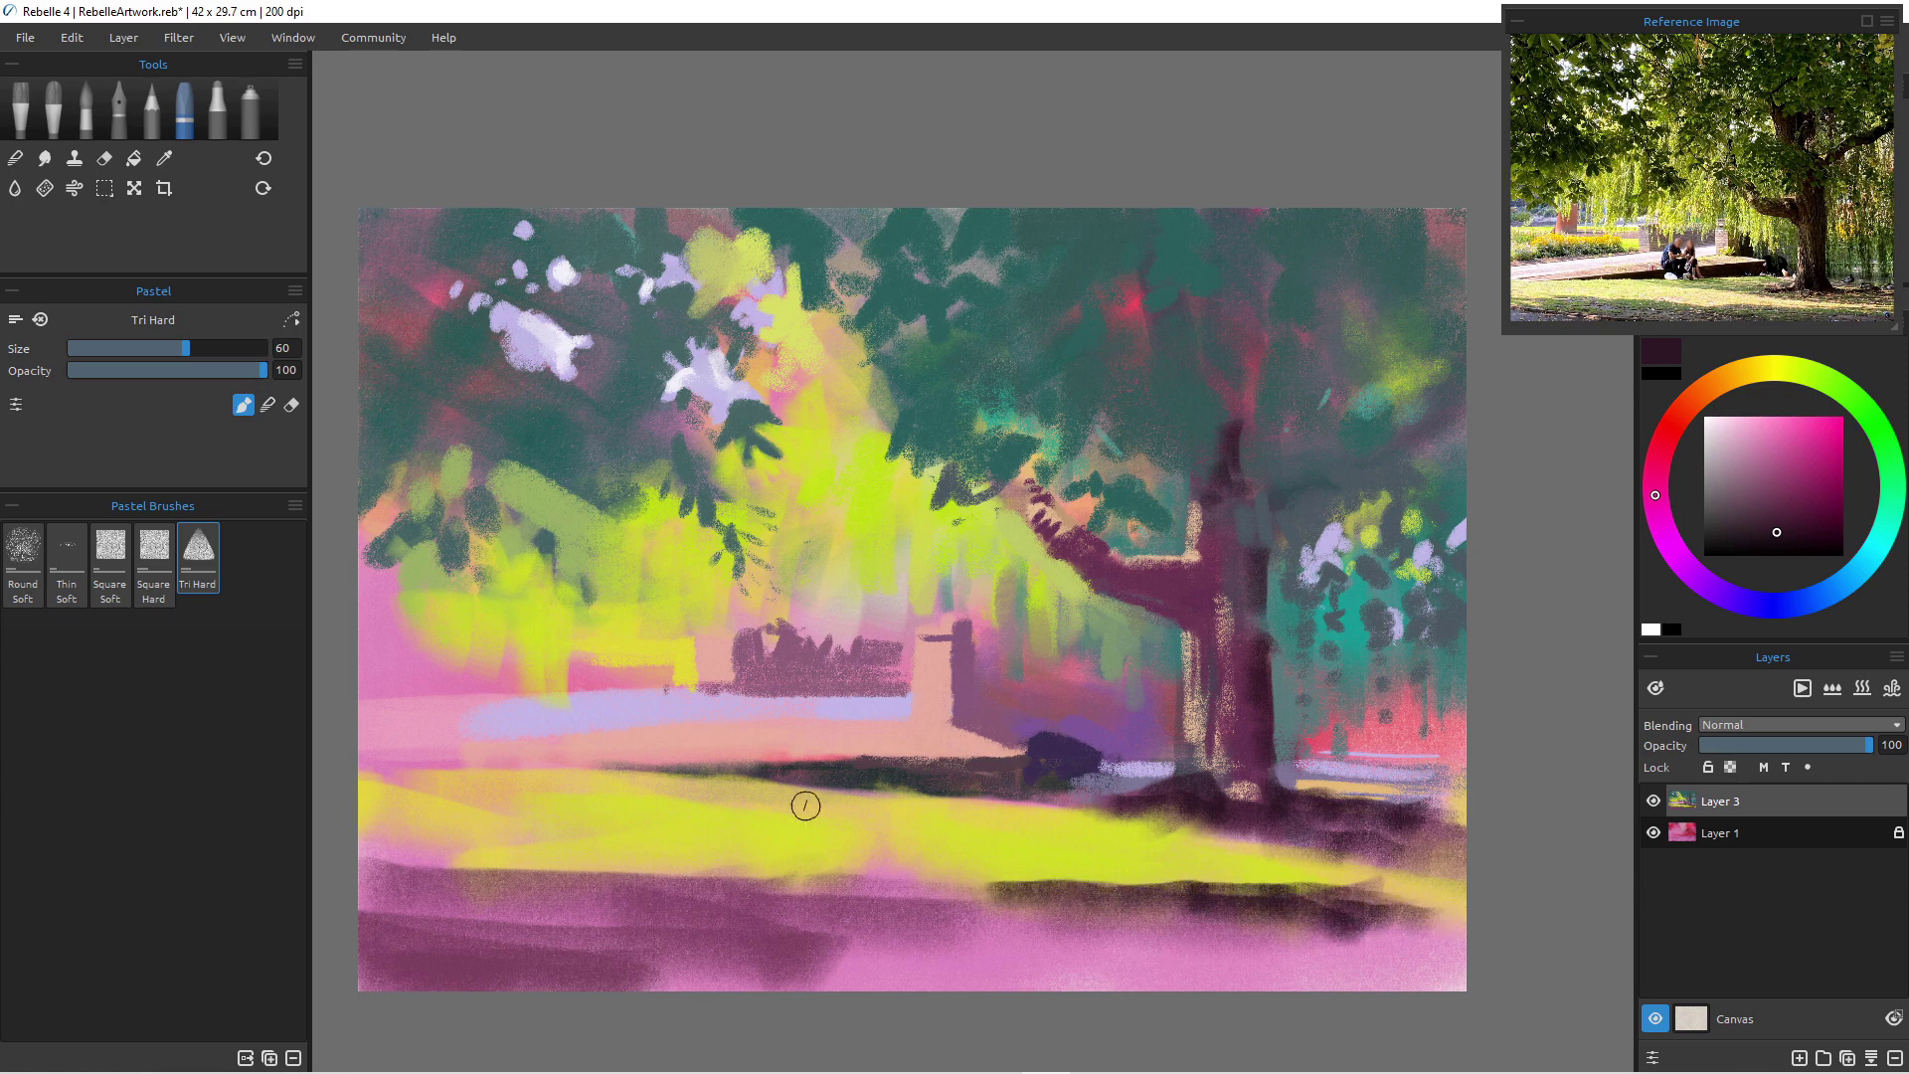
left_click_drag(841, 871, 1044, 862)
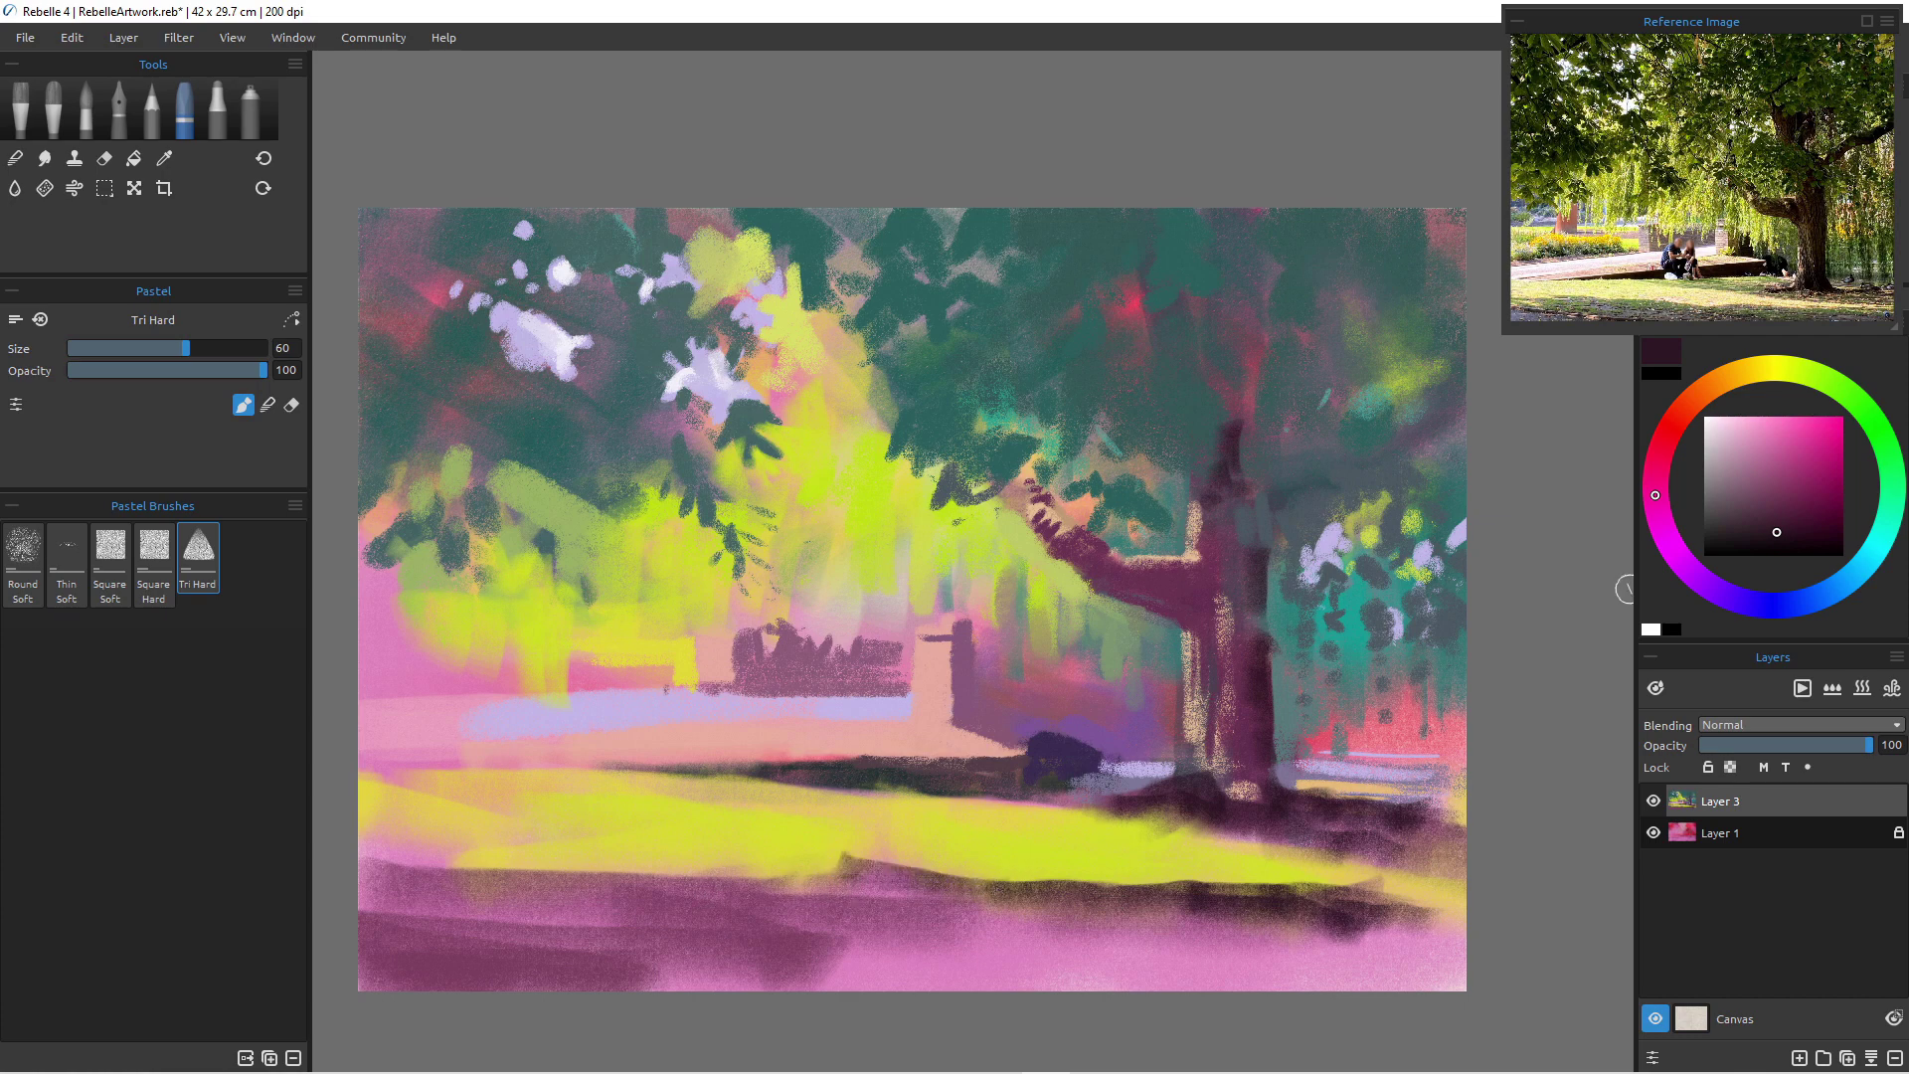
- Choose a dark teal and paint a long shadow band along the lower edge of the sunlit grass
left_click(1882, 536)
mouse_move(1805, 505)
left_mouse_down()
mouse_move(1821, 476)
mouse_move(1825, 500)
left_mouse_up()
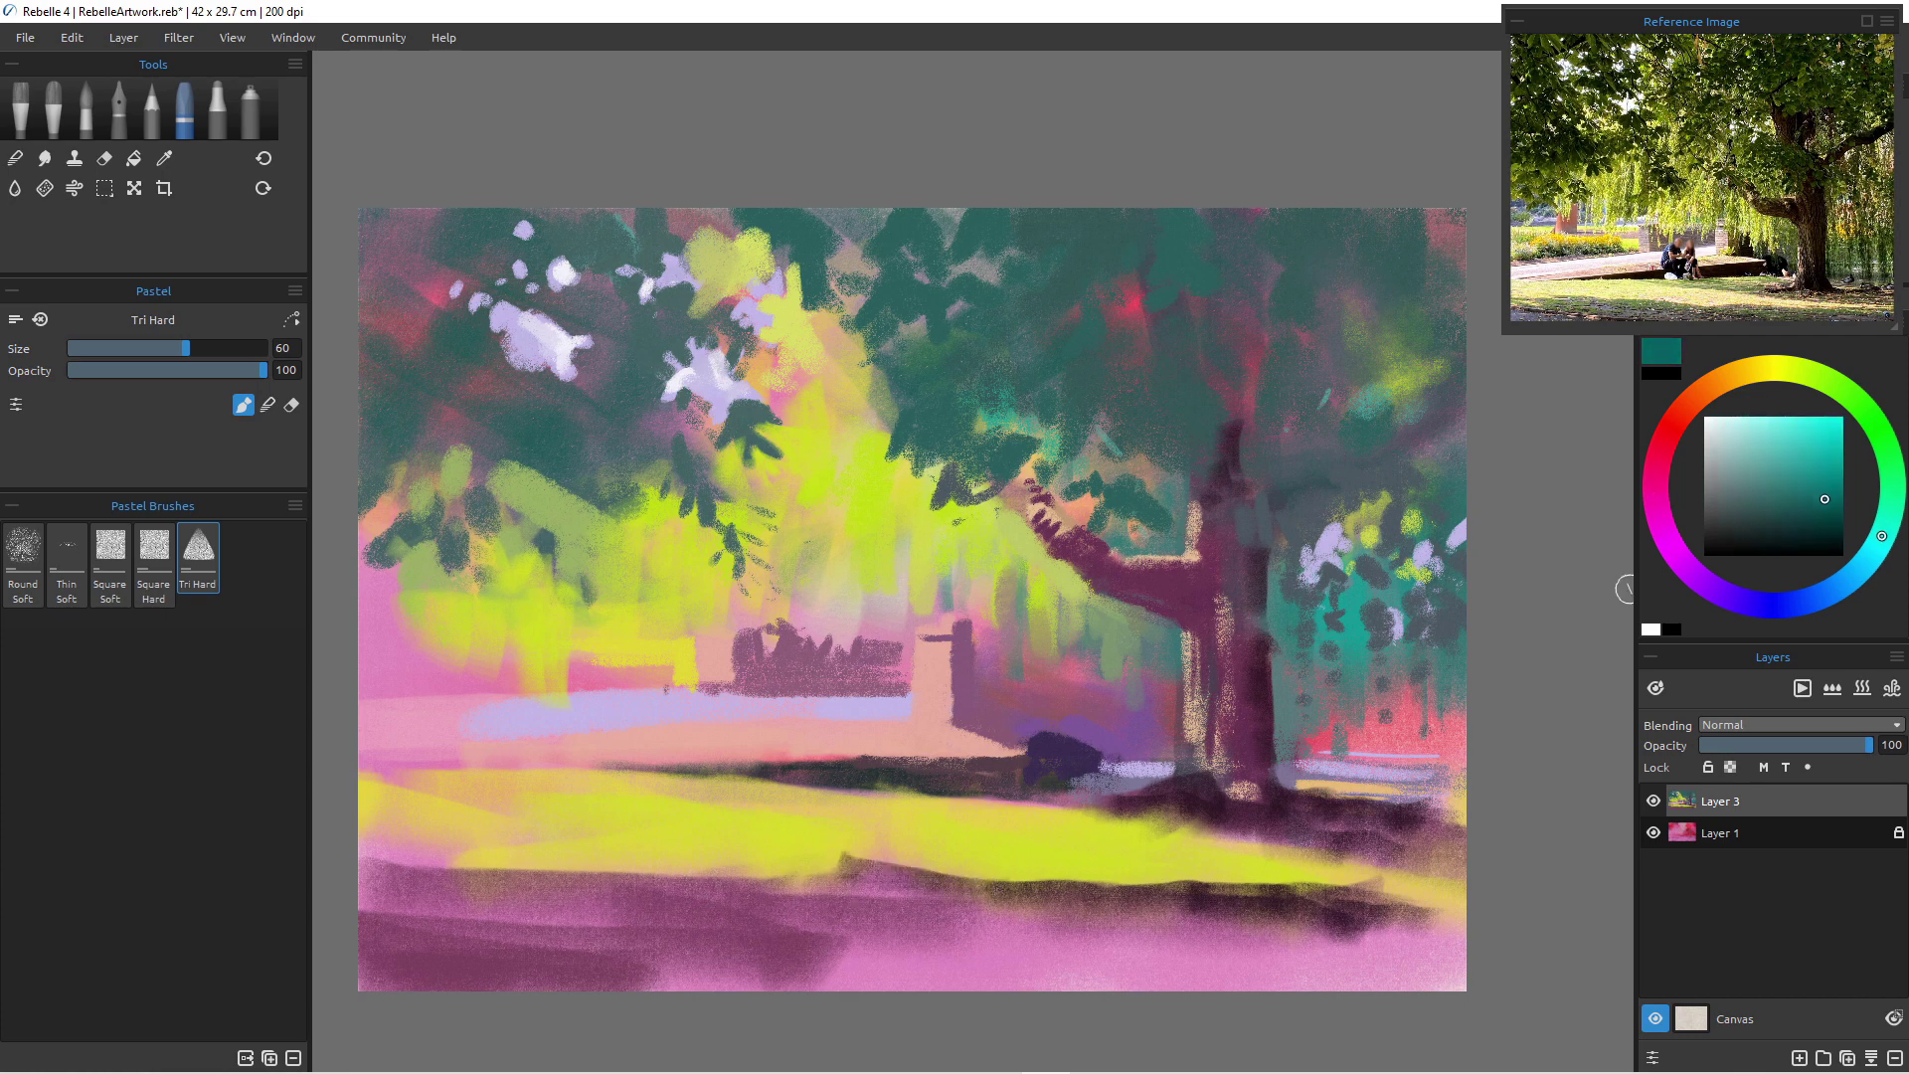
left_click_drag(766, 880, 1174, 880)
mouse_move(770, 880)
left_mouse_down()
mouse_move(604, 880)
mouse_move(765, 914)
mouse_move(851, 893)
mouse_move(968, 908)
mouse_move(424, 850)
left_mouse_up()
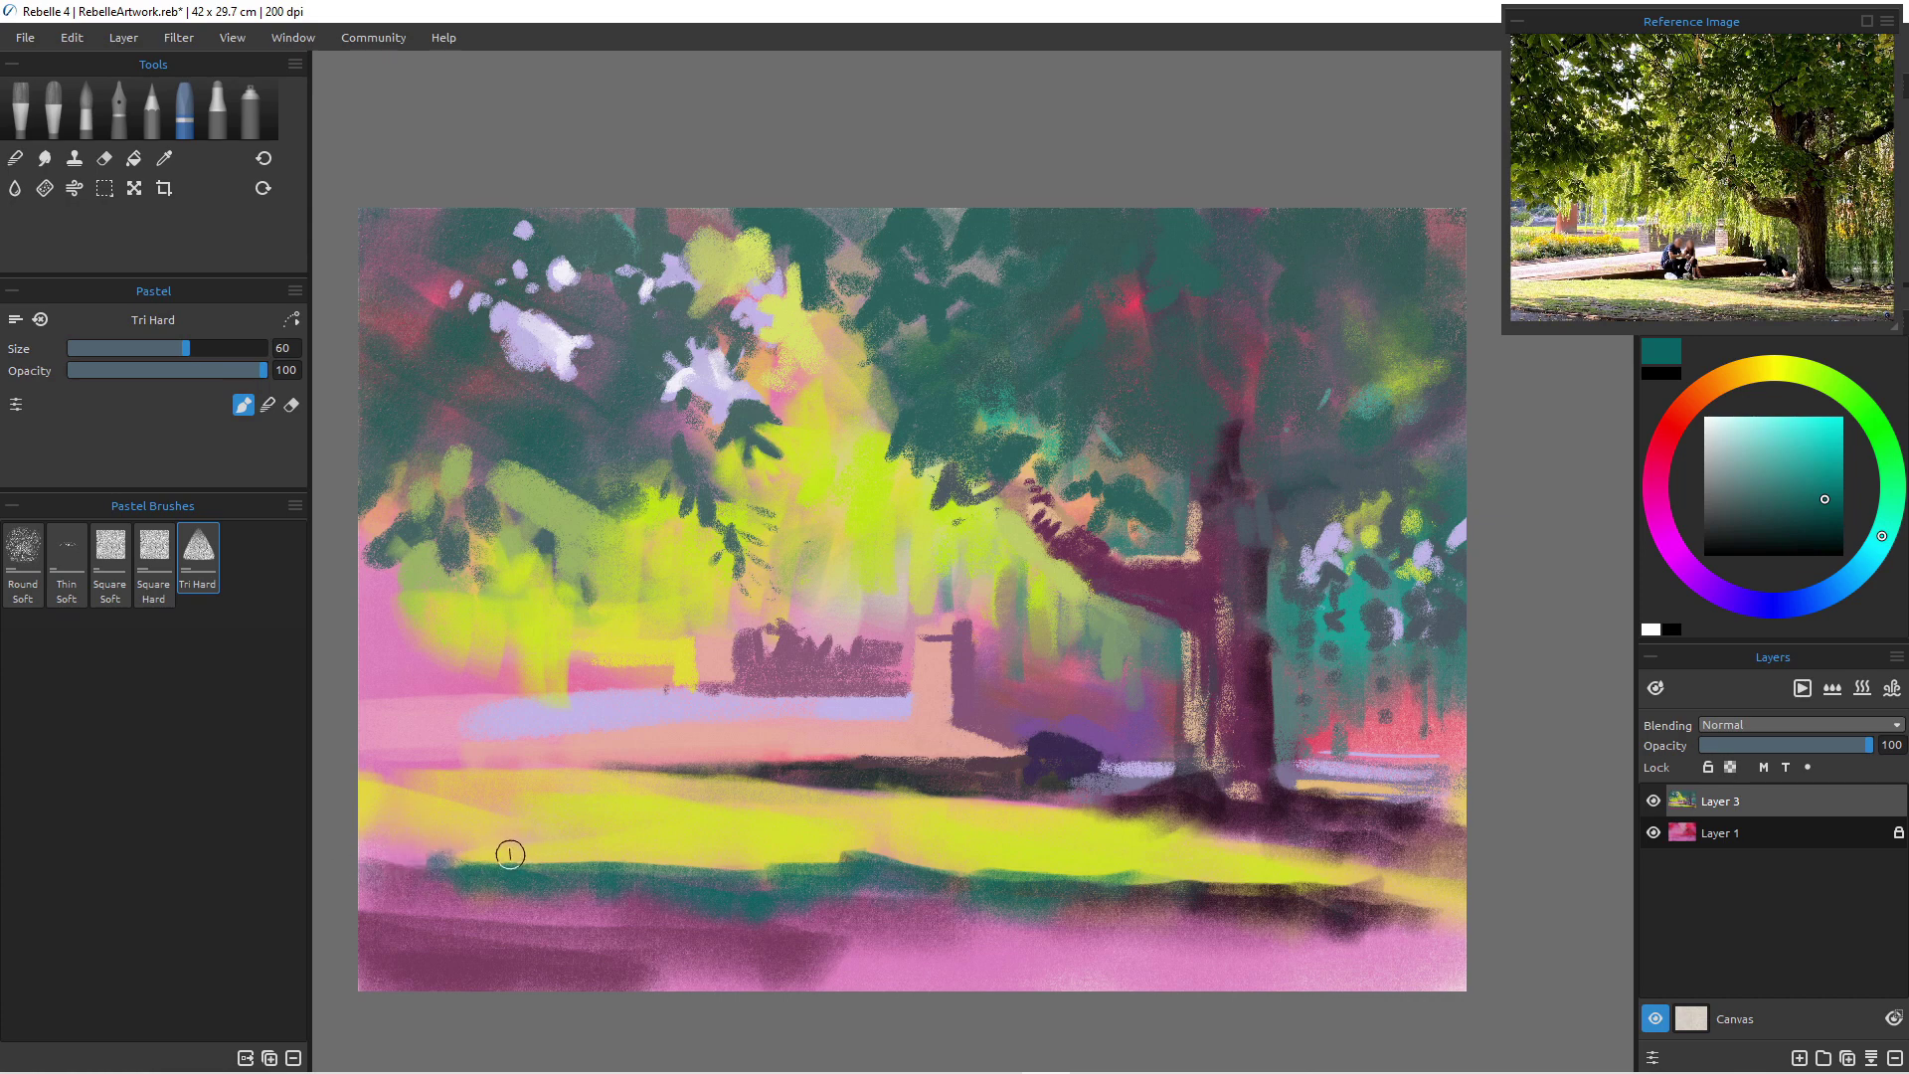
- Sample a muted yellow from the grass and streak it beneath the left part of the teal shadow band
left_click(503, 855, "alt")
left_click(561, 844, "alt")
left_click(545, 831, "alt")
mouse_move(435, 875)
left_mouse_down()
mouse_move(552, 887)
mouse_move(428, 891)
mouse_move(428, 909)
mouse_move(570, 907)
left_mouse_up()
mouse_move(389, 905)
left_mouse_down()
mouse_move(344, 896)
mouse_move(414, 897)
mouse_move(426, 922)
mouse_move(602, 913)
left_mouse_up()
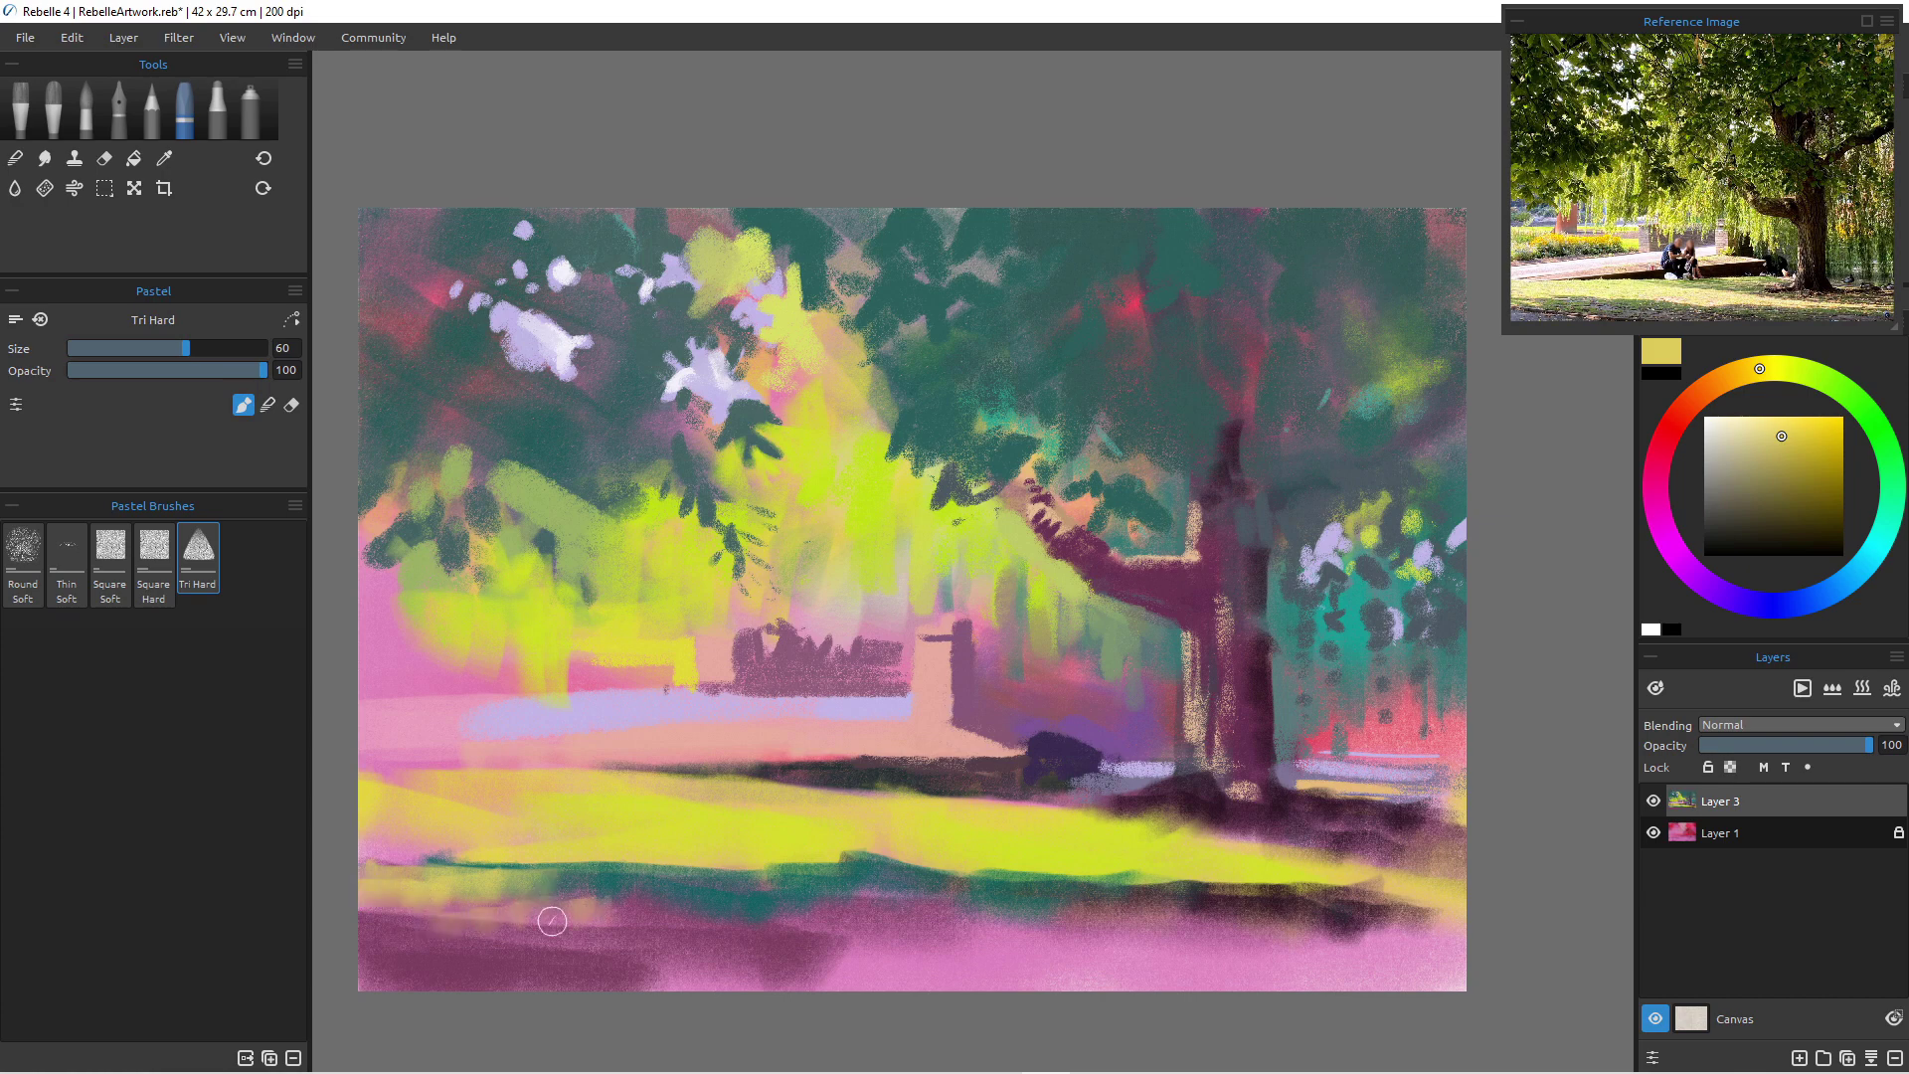
left_click_drag(542, 910, 696, 908)
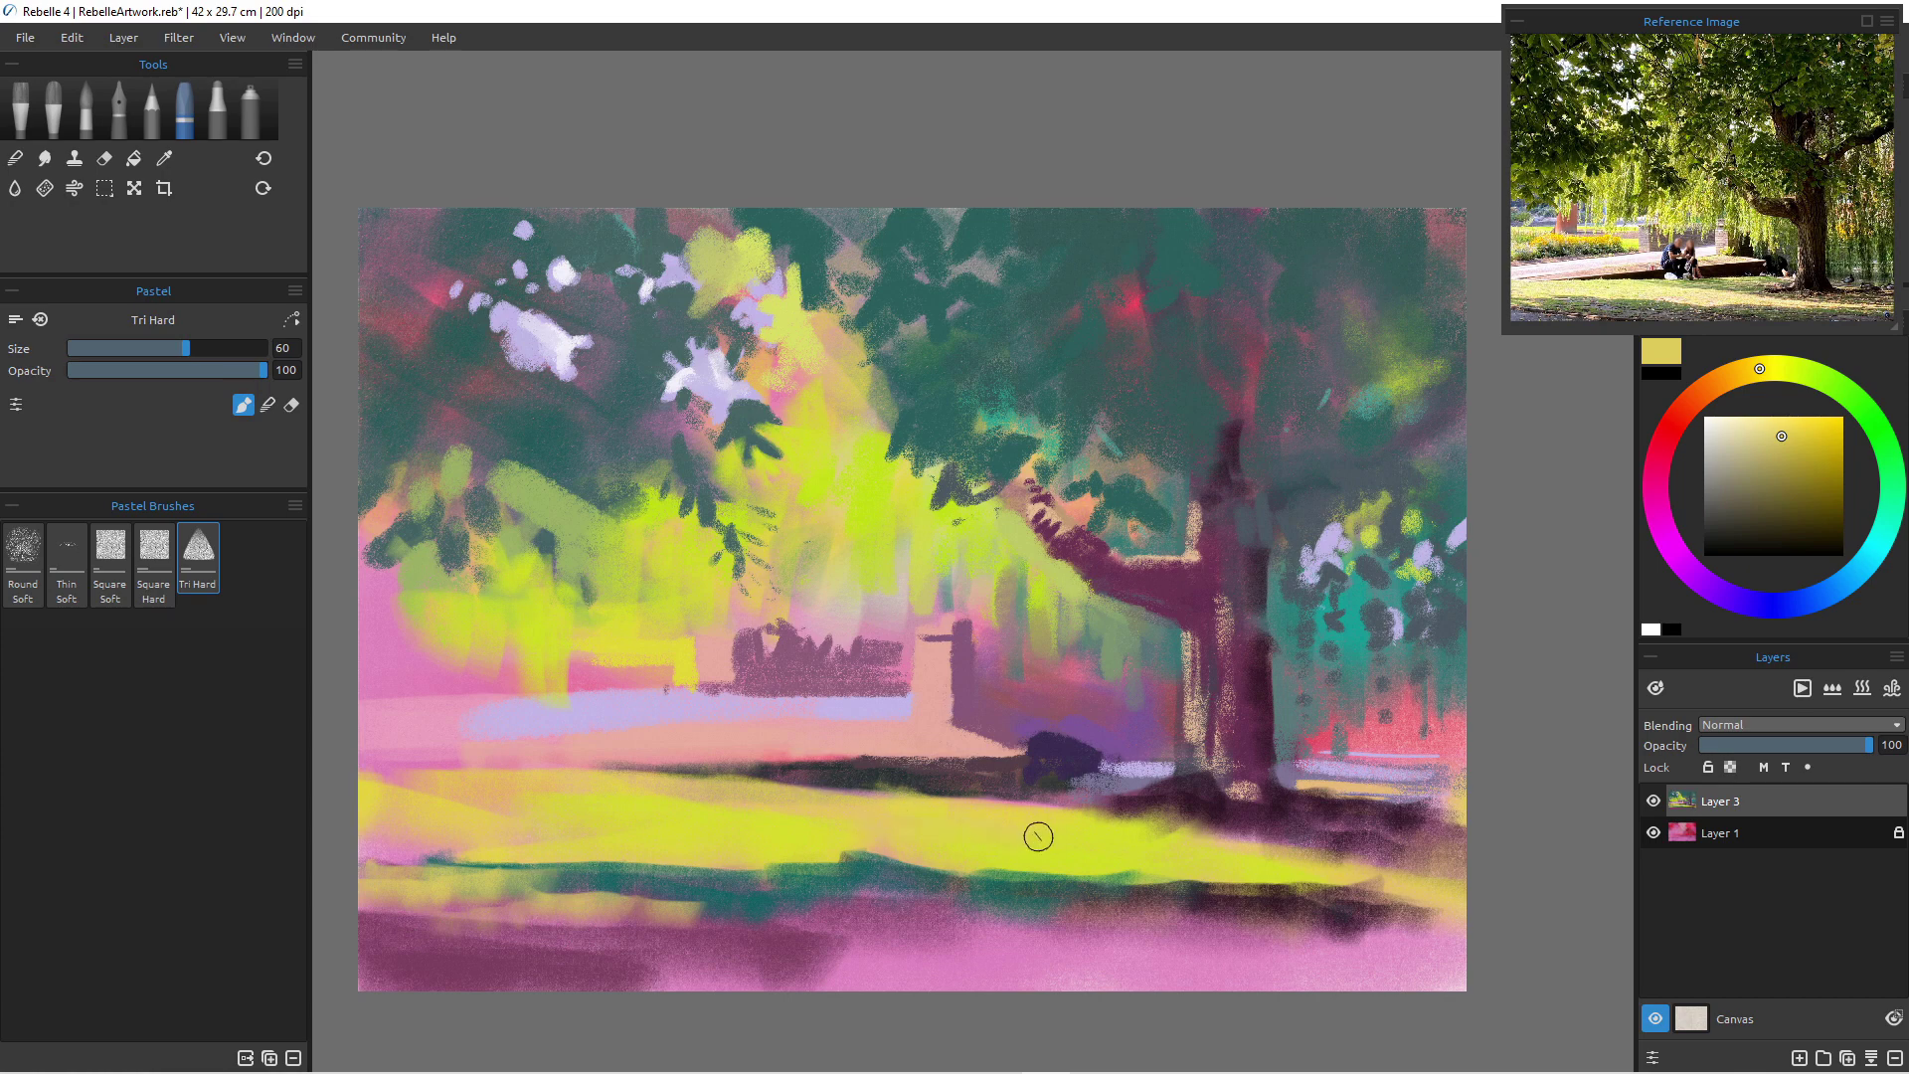
- Choose a dark teal again and add strokes to the dark strip between the path and the sunlit grass
left_click(866, 886, "alt")
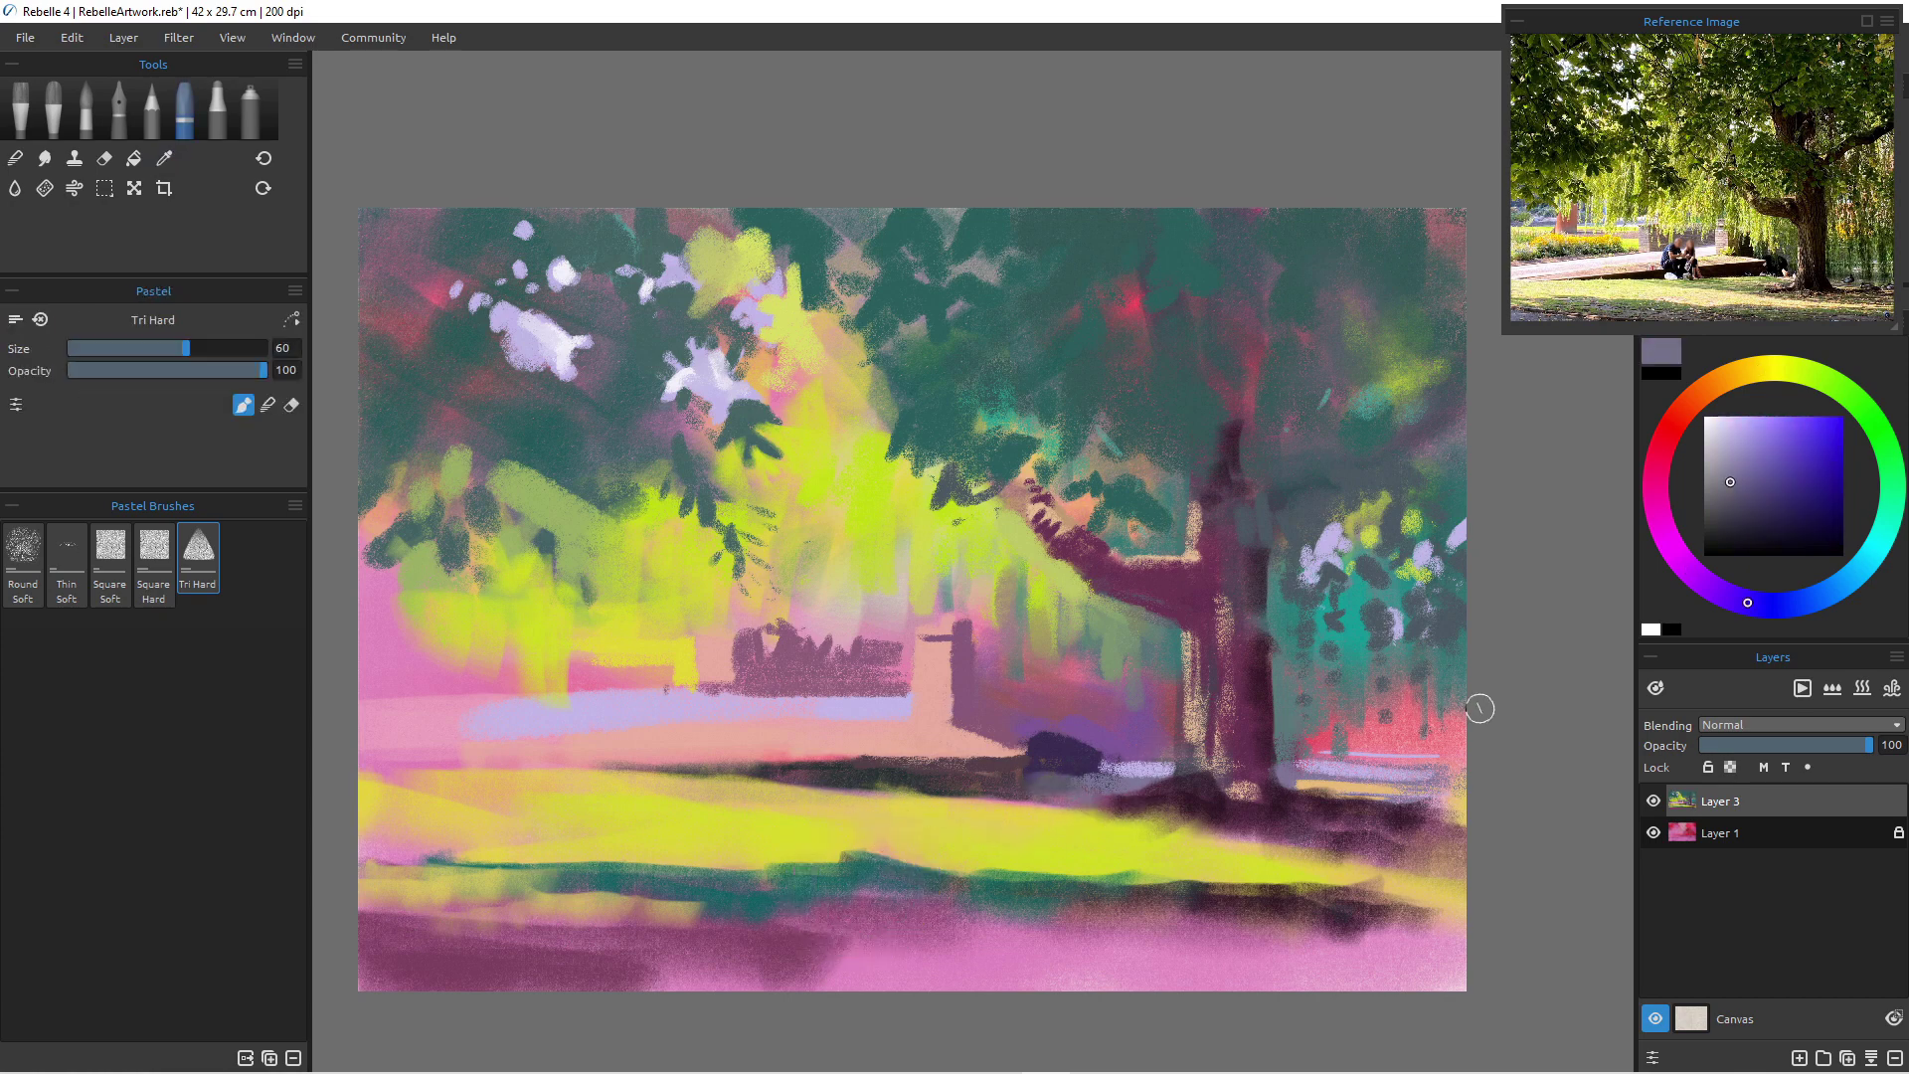
left_click(1866, 561)
mouse_move(1814, 494)
left_mouse_down()
mouse_move(1832, 460)
mouse_move(1828, 501)
mouse_move(1883, 534)
left_mouse_up()
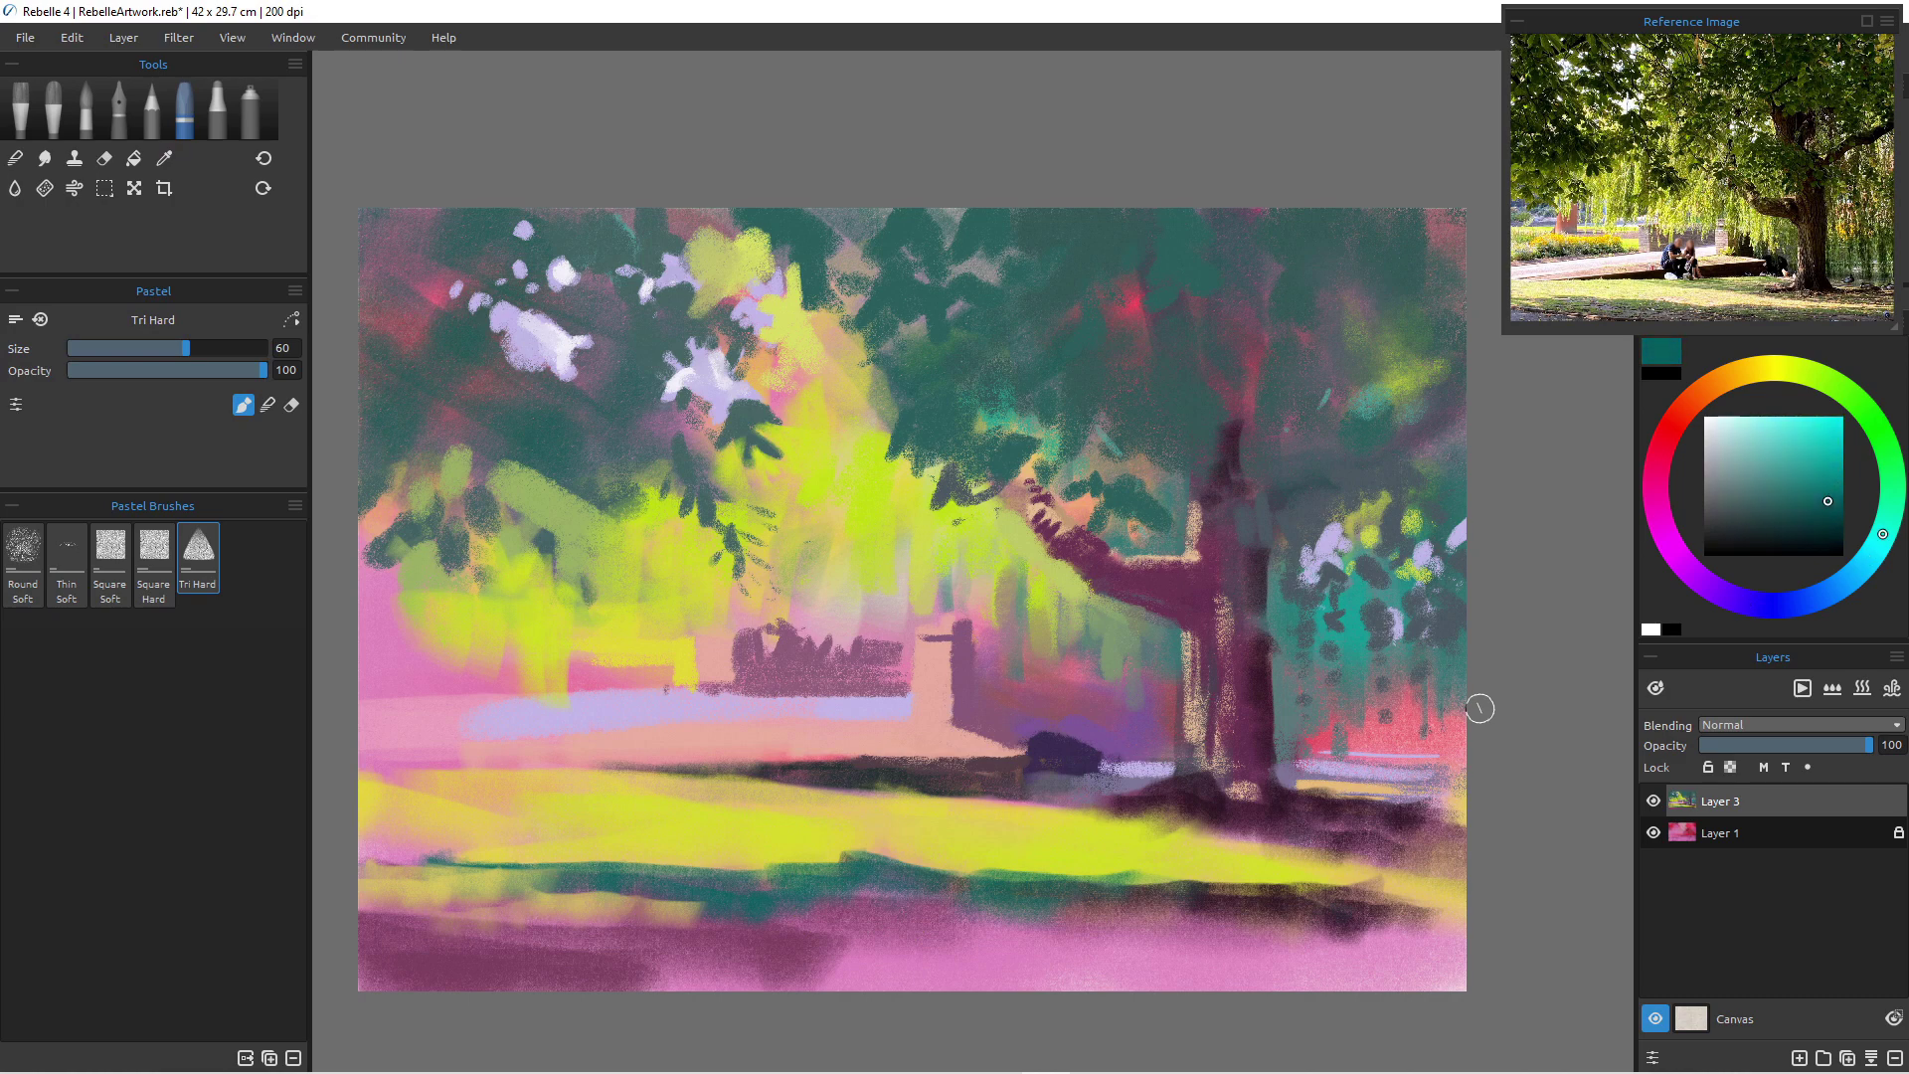
left_click_drag(924, 797, 979, 782)
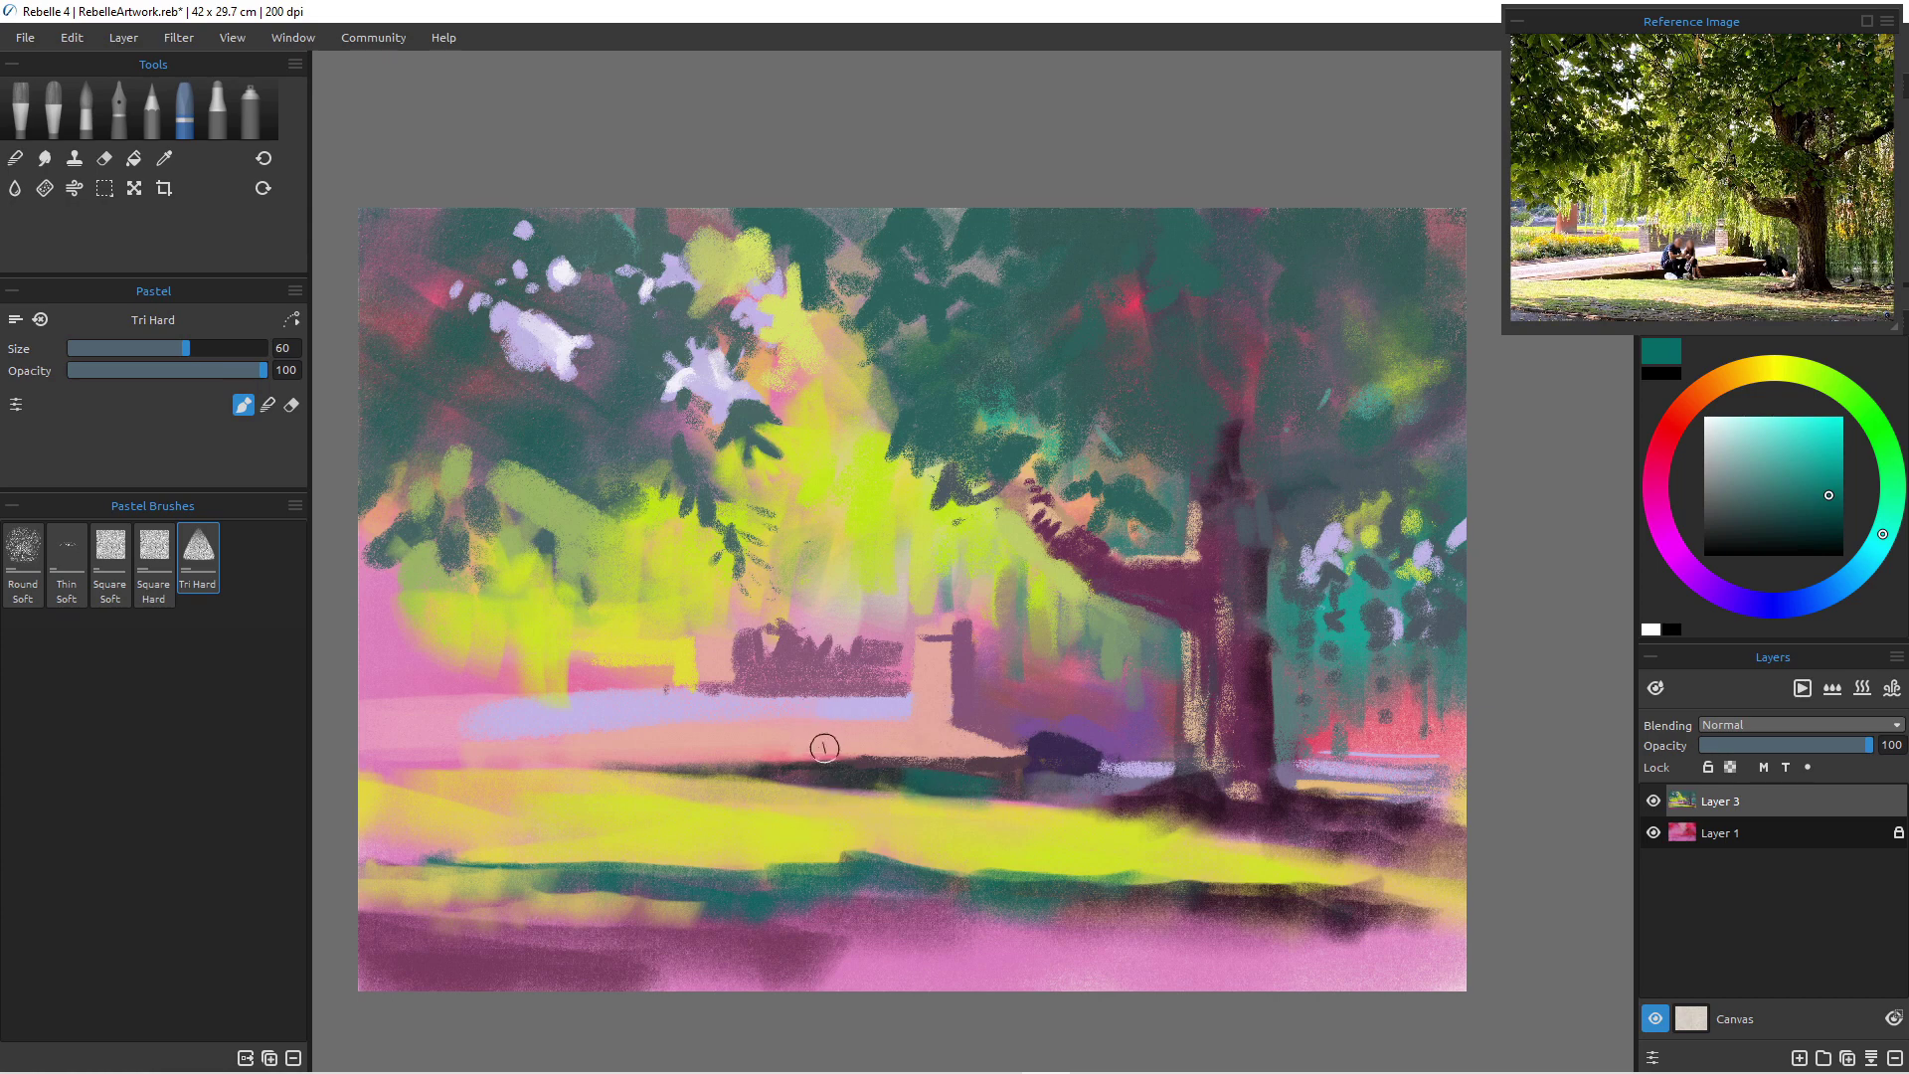
- Extend the dark strip leftward beneath the path with its sampled color, then redefine its lower edge with sampled yellow-green
left_click(878, 780, "alt")
mouse_move(995, 771)
left_mouse_down()
mouse_move(464, 779)
mouse_move(587, 782)
left_mouse_up()
left_click(555, 807, "alt")
left_click_drag(466, 785, 737, 811)
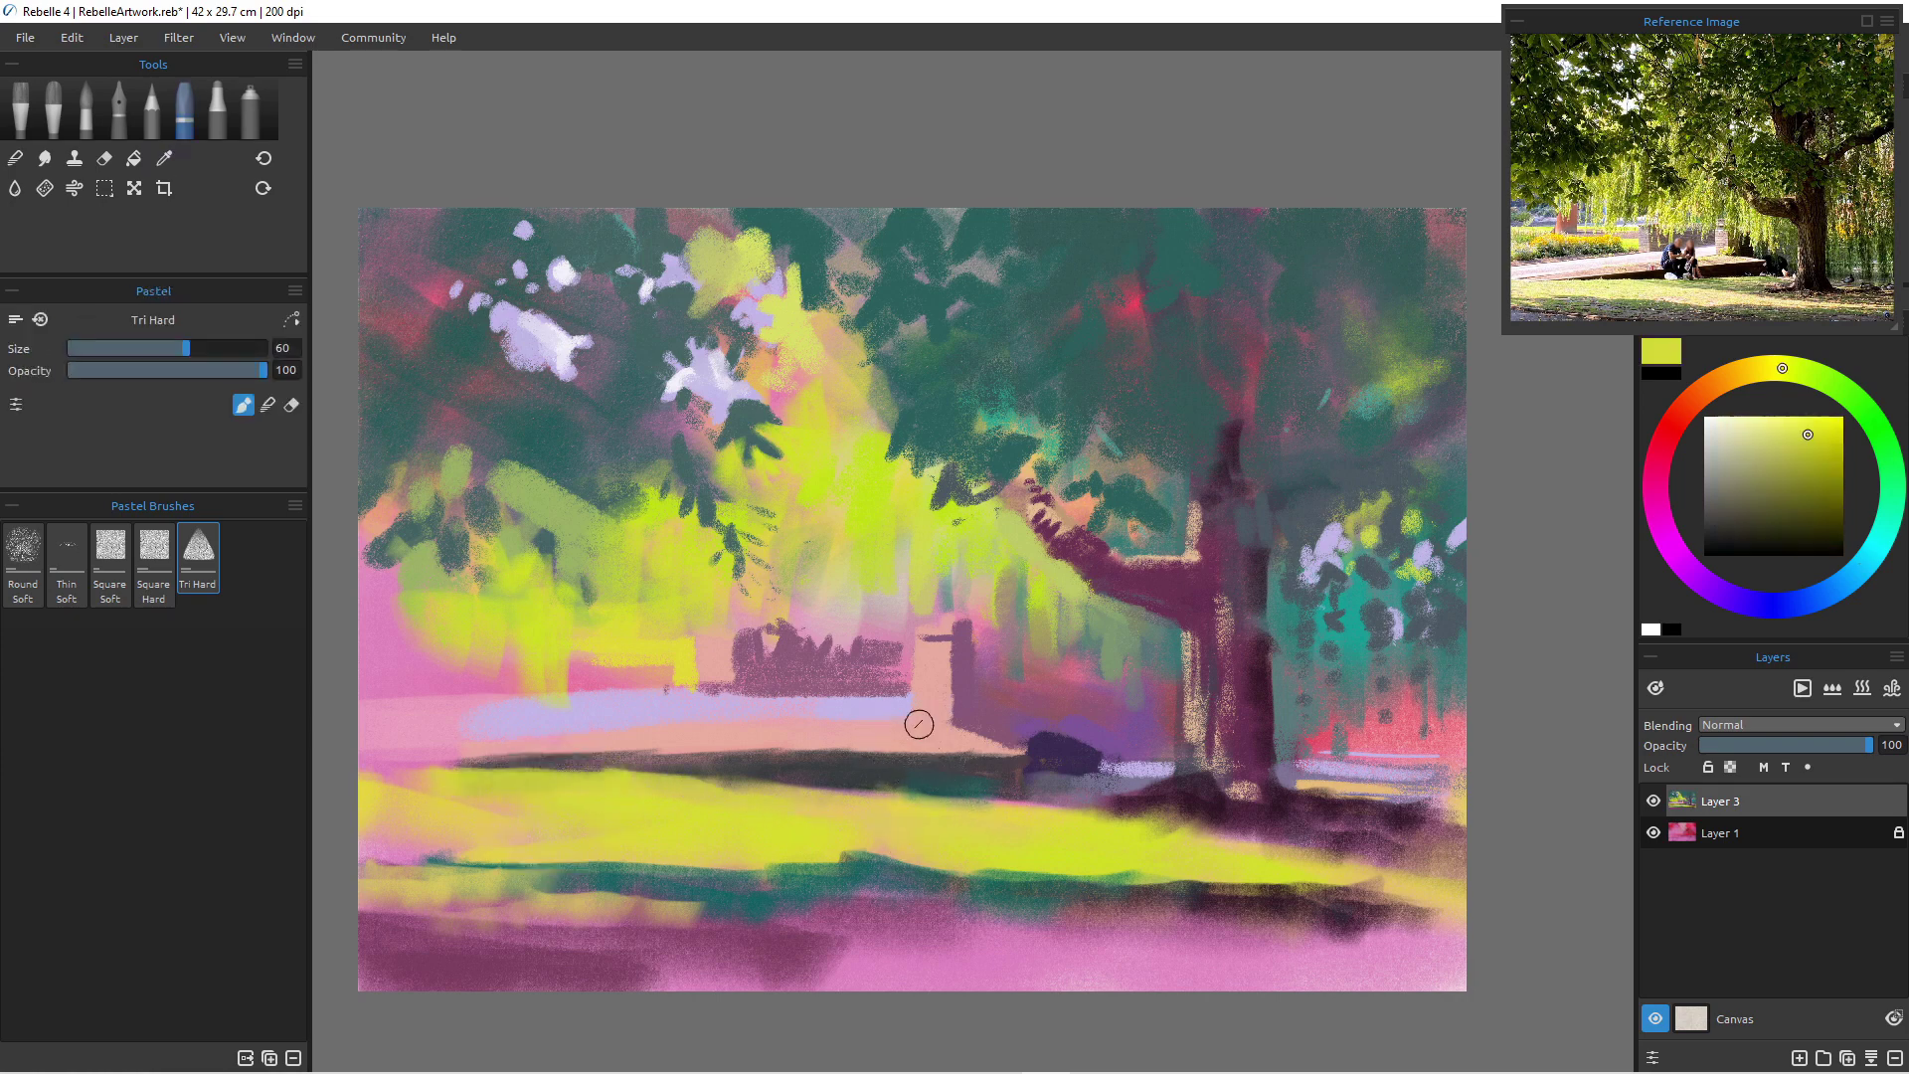
- Sample a dark purple to build up the dark block at the path's end, then sample a mid green for the grass
left_click(1046, 761, "alt")
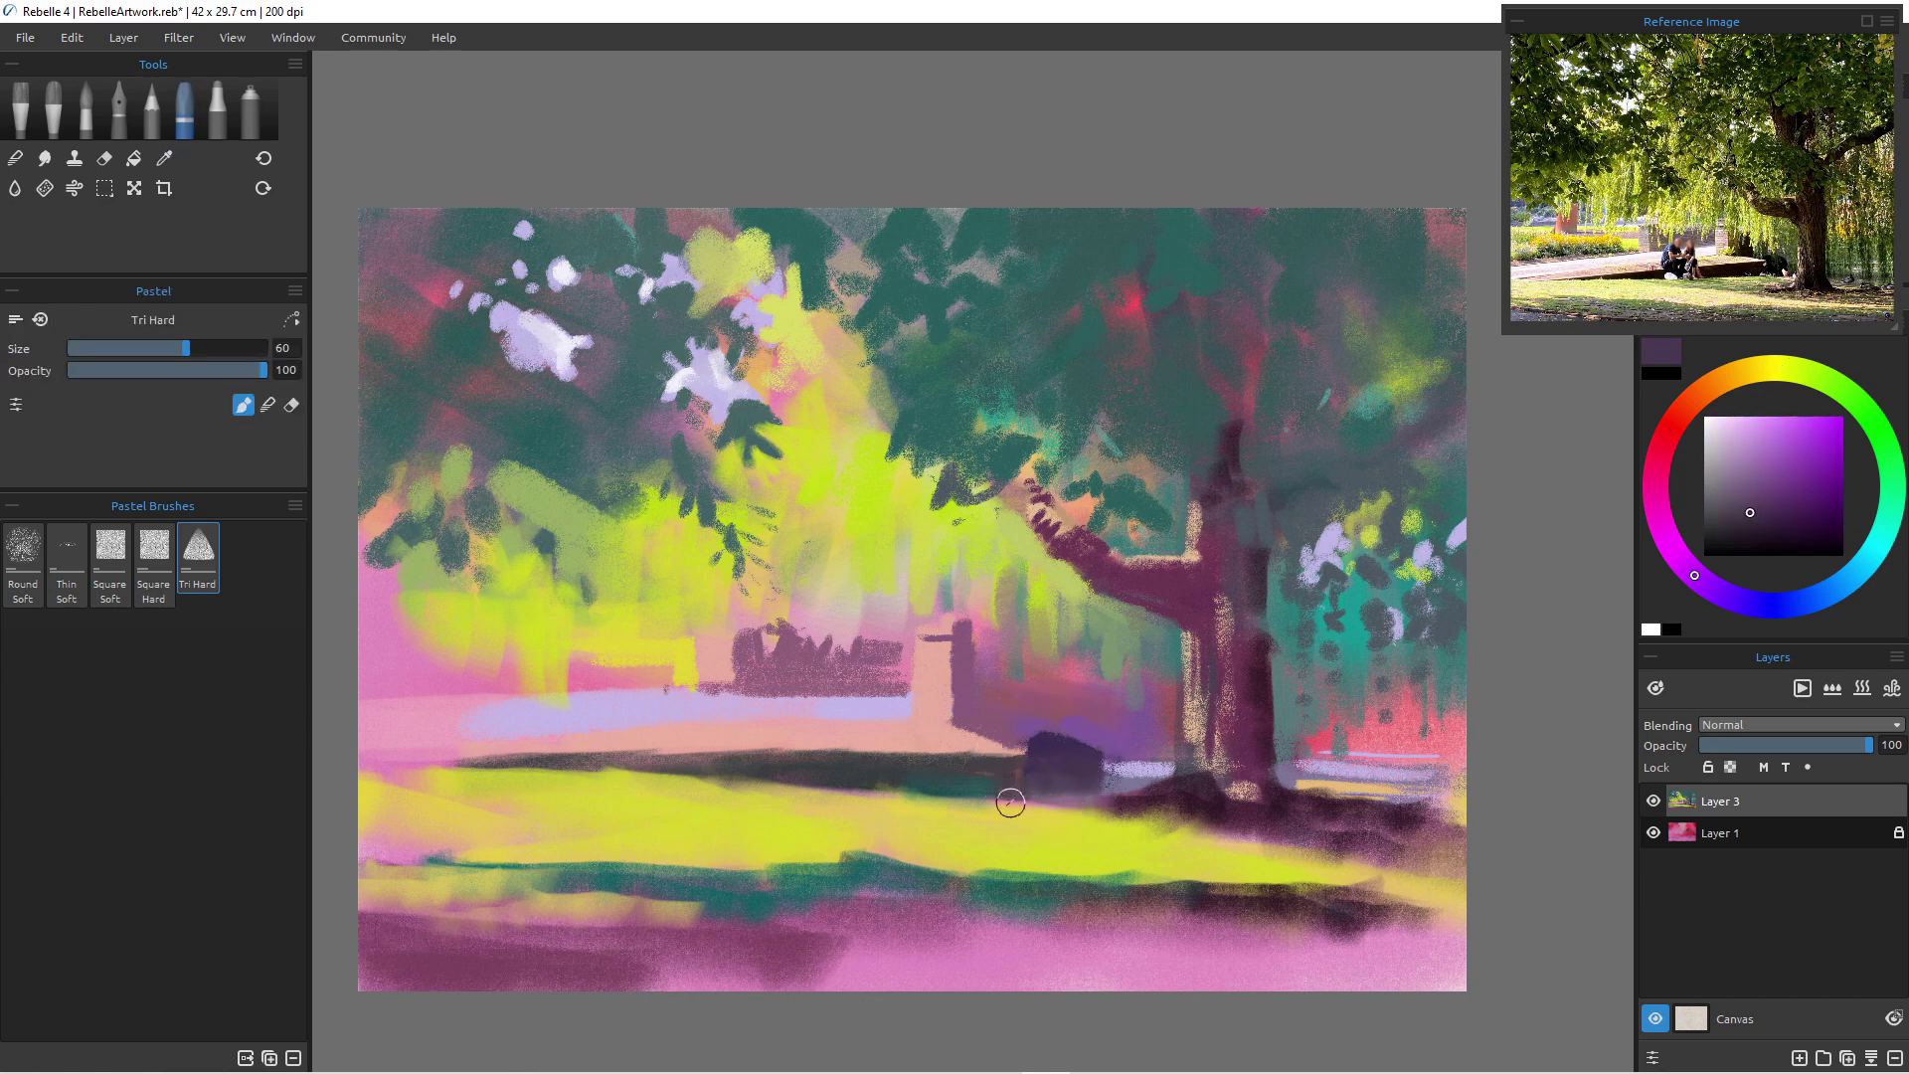
left_click(1013, 877, "alt")
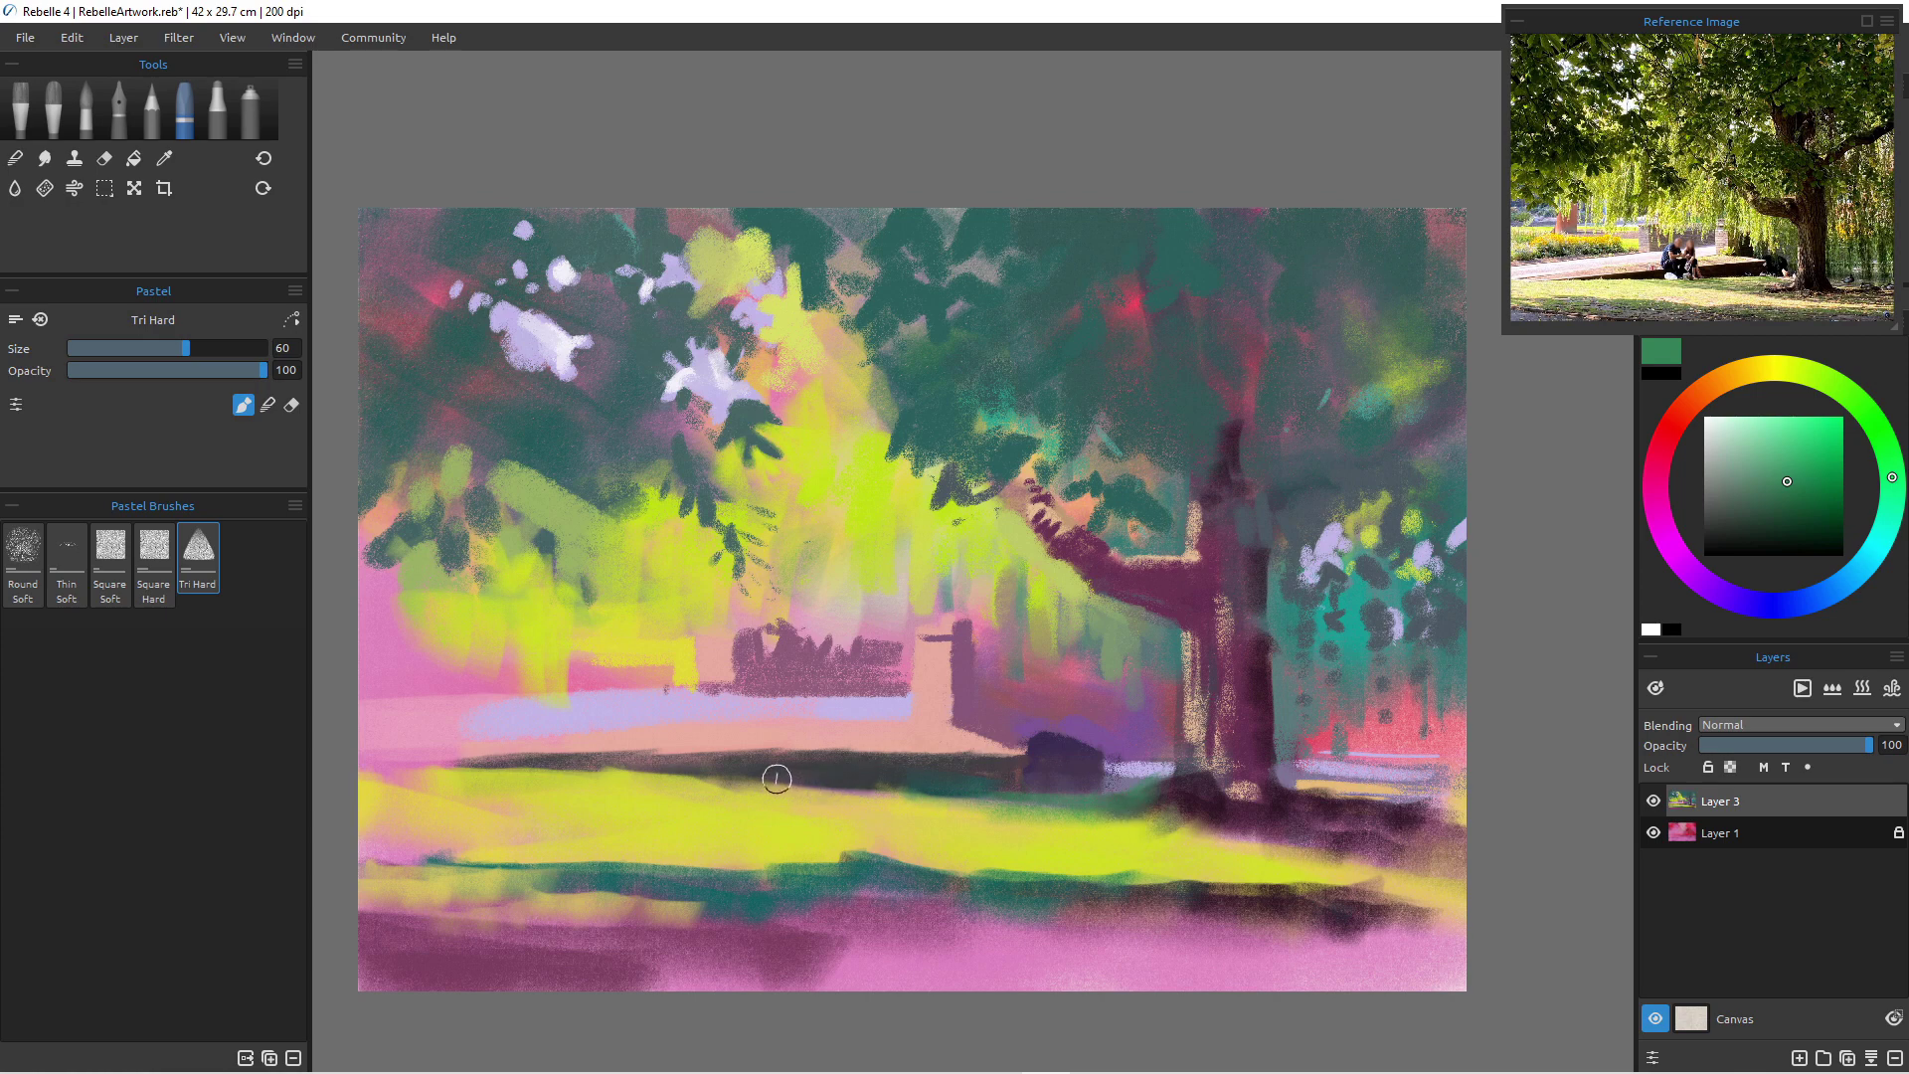
- Paint green shadow strokes along the far edge of the lawn and touch up the grass with sampled yellow-green
mouse_move(766, 793)
left_mouse_down()
mouse_move(919, 790)
mouse_move(899, 813)
mouse_move(763, 787)
left_mouse_up()
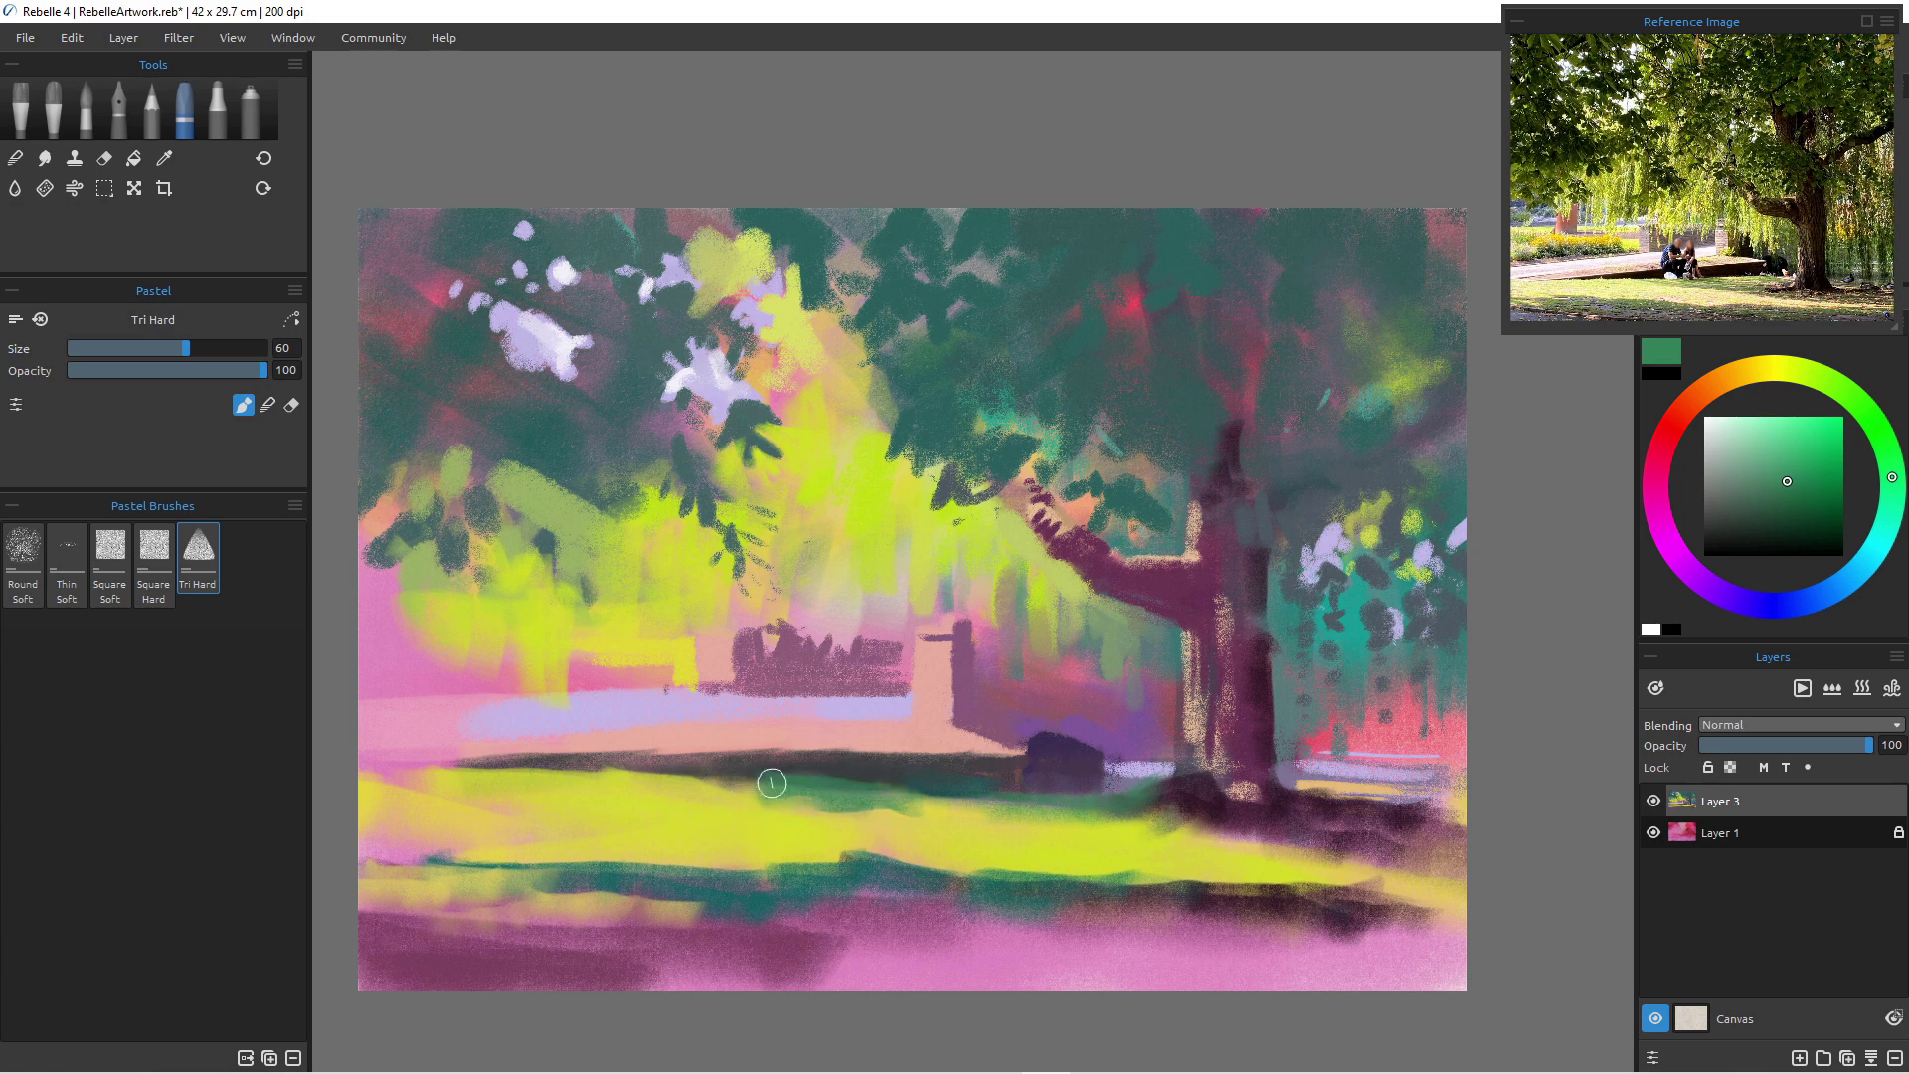
mouse_move(997, 799)
left_mouse_down()
mouse_move(904, 797)
mouse_move(1039, 811)
mouse_move(1115, 791)
left_mouse_up()
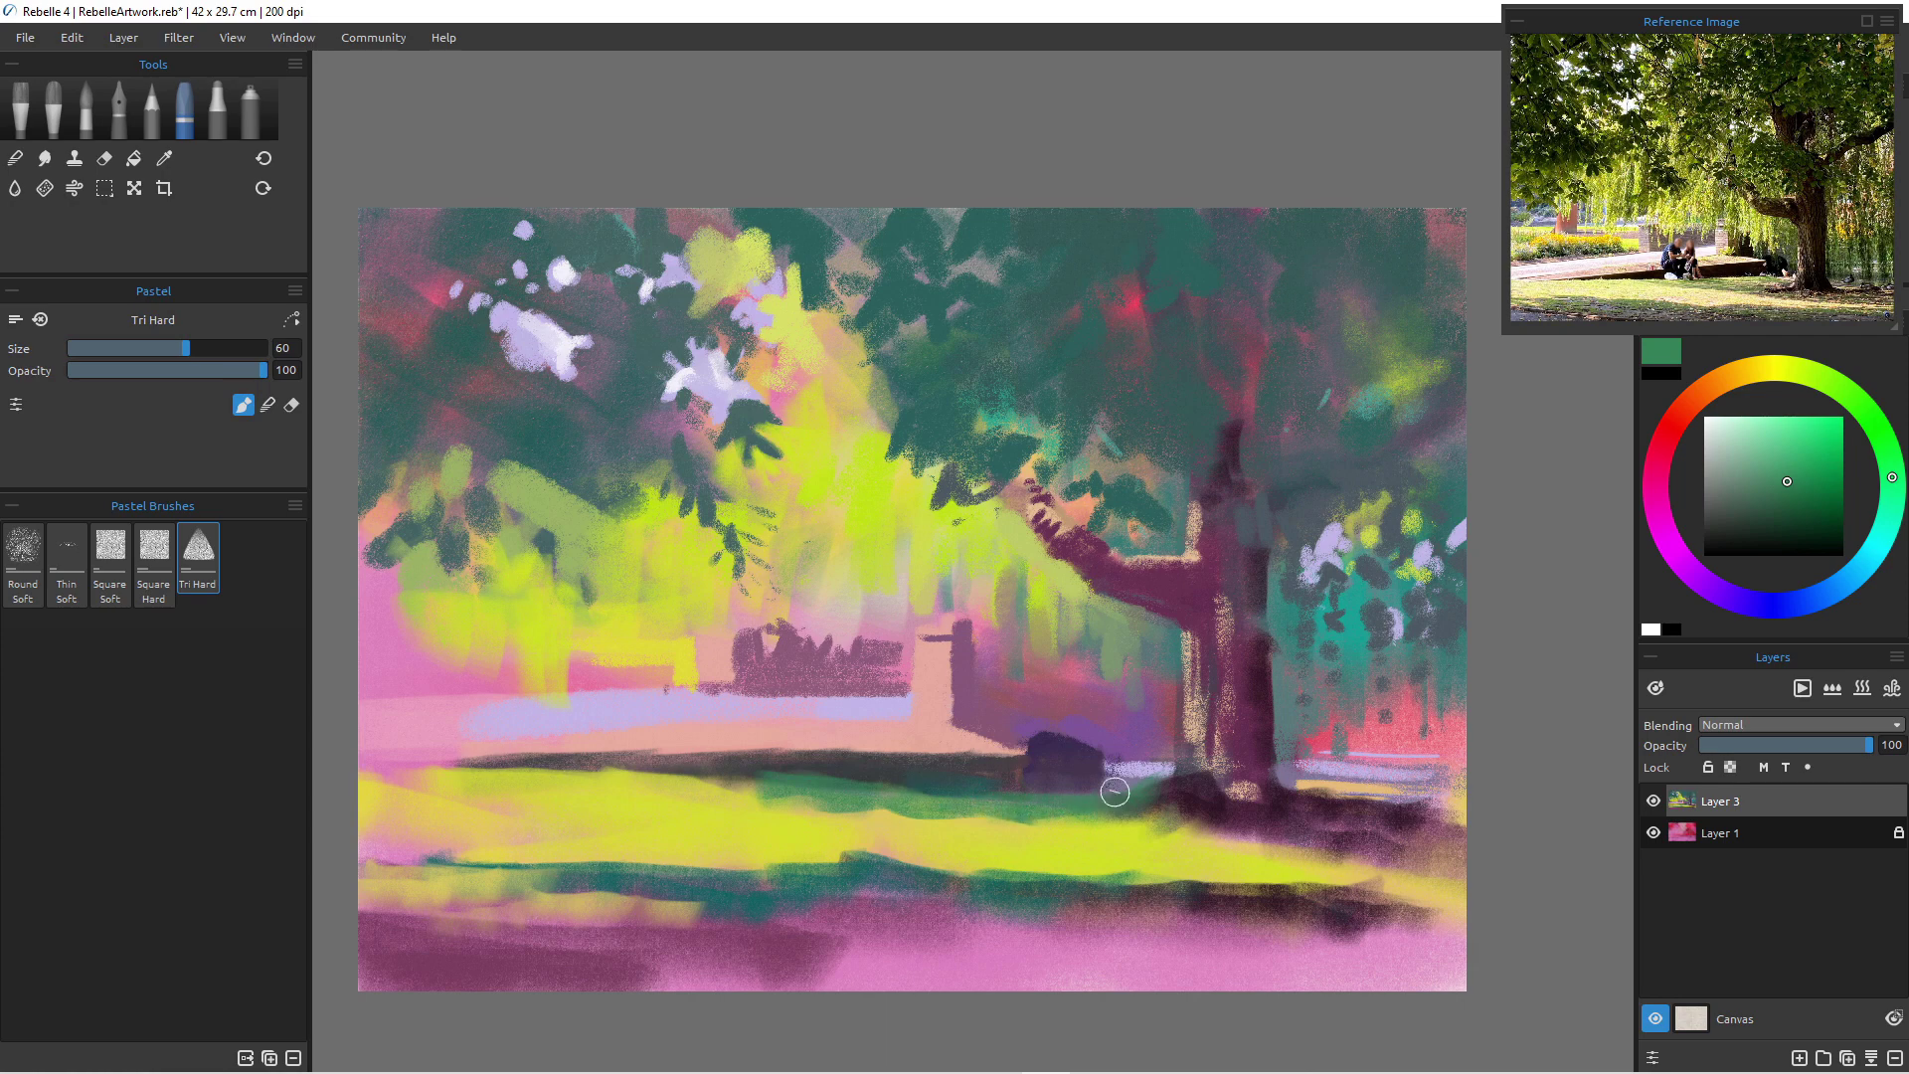
mouse_move(750, 786)
left_mouse_down()
mouse_move(629, 764)
mouse_move(558, 804)
mouse_move(508, 747)
mouse_move(542, 780)
mouse_move(582, 779)
left_mouse_up()
key("alt")
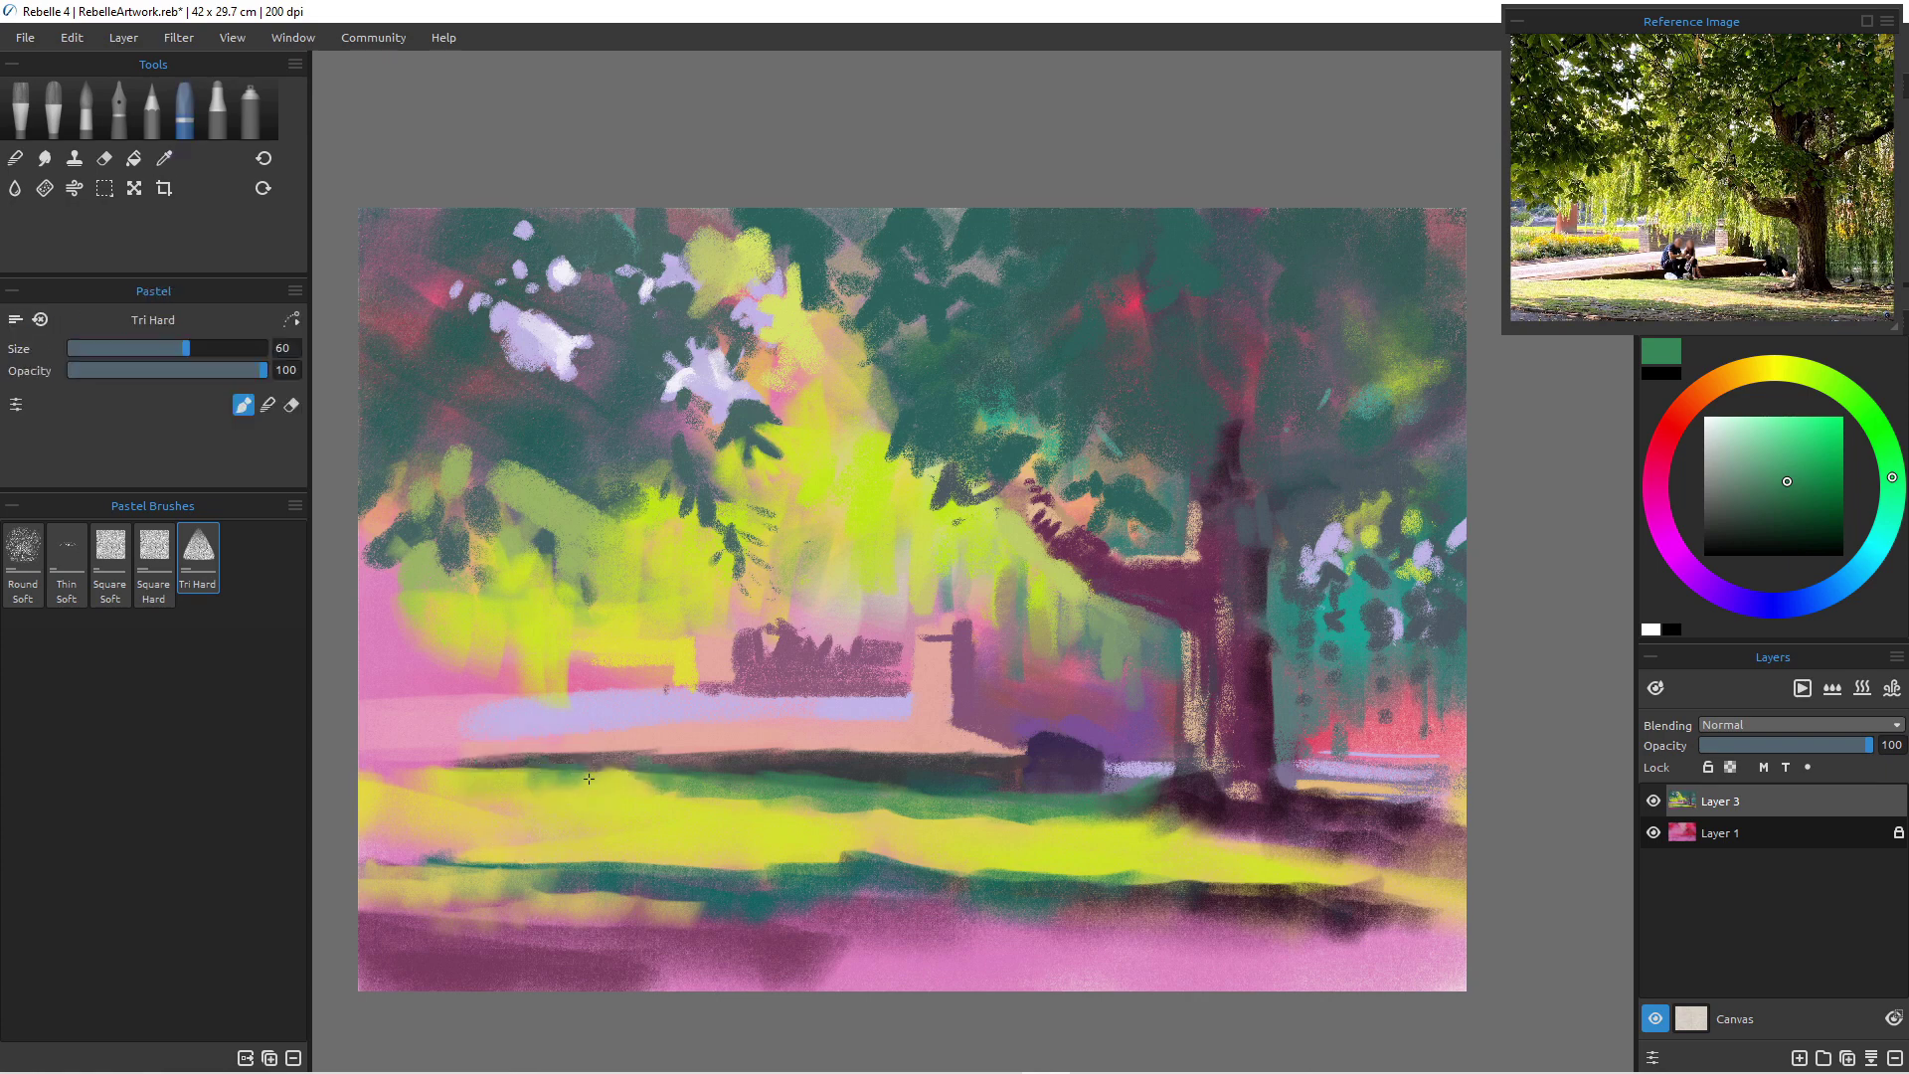
left_click(498, 785, "alt")
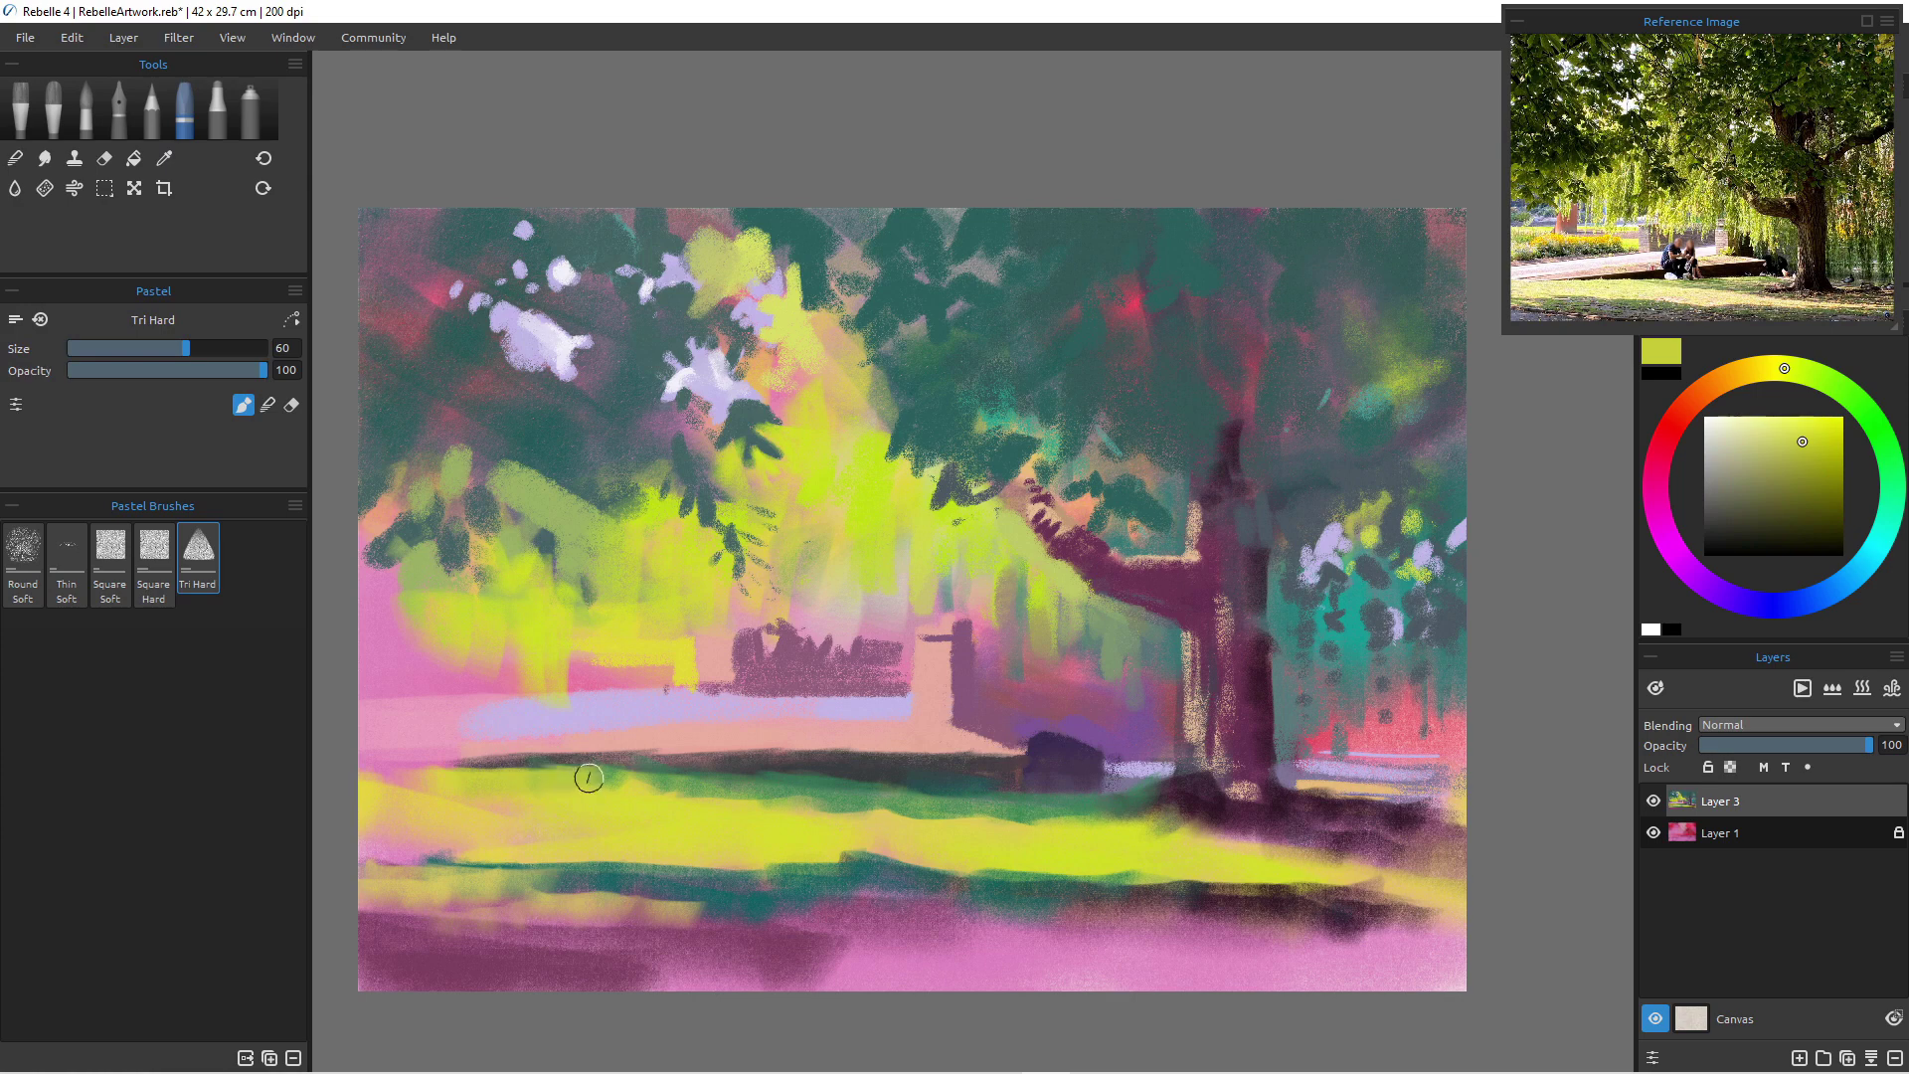
left_click_drag(625, 780, 738, 799)
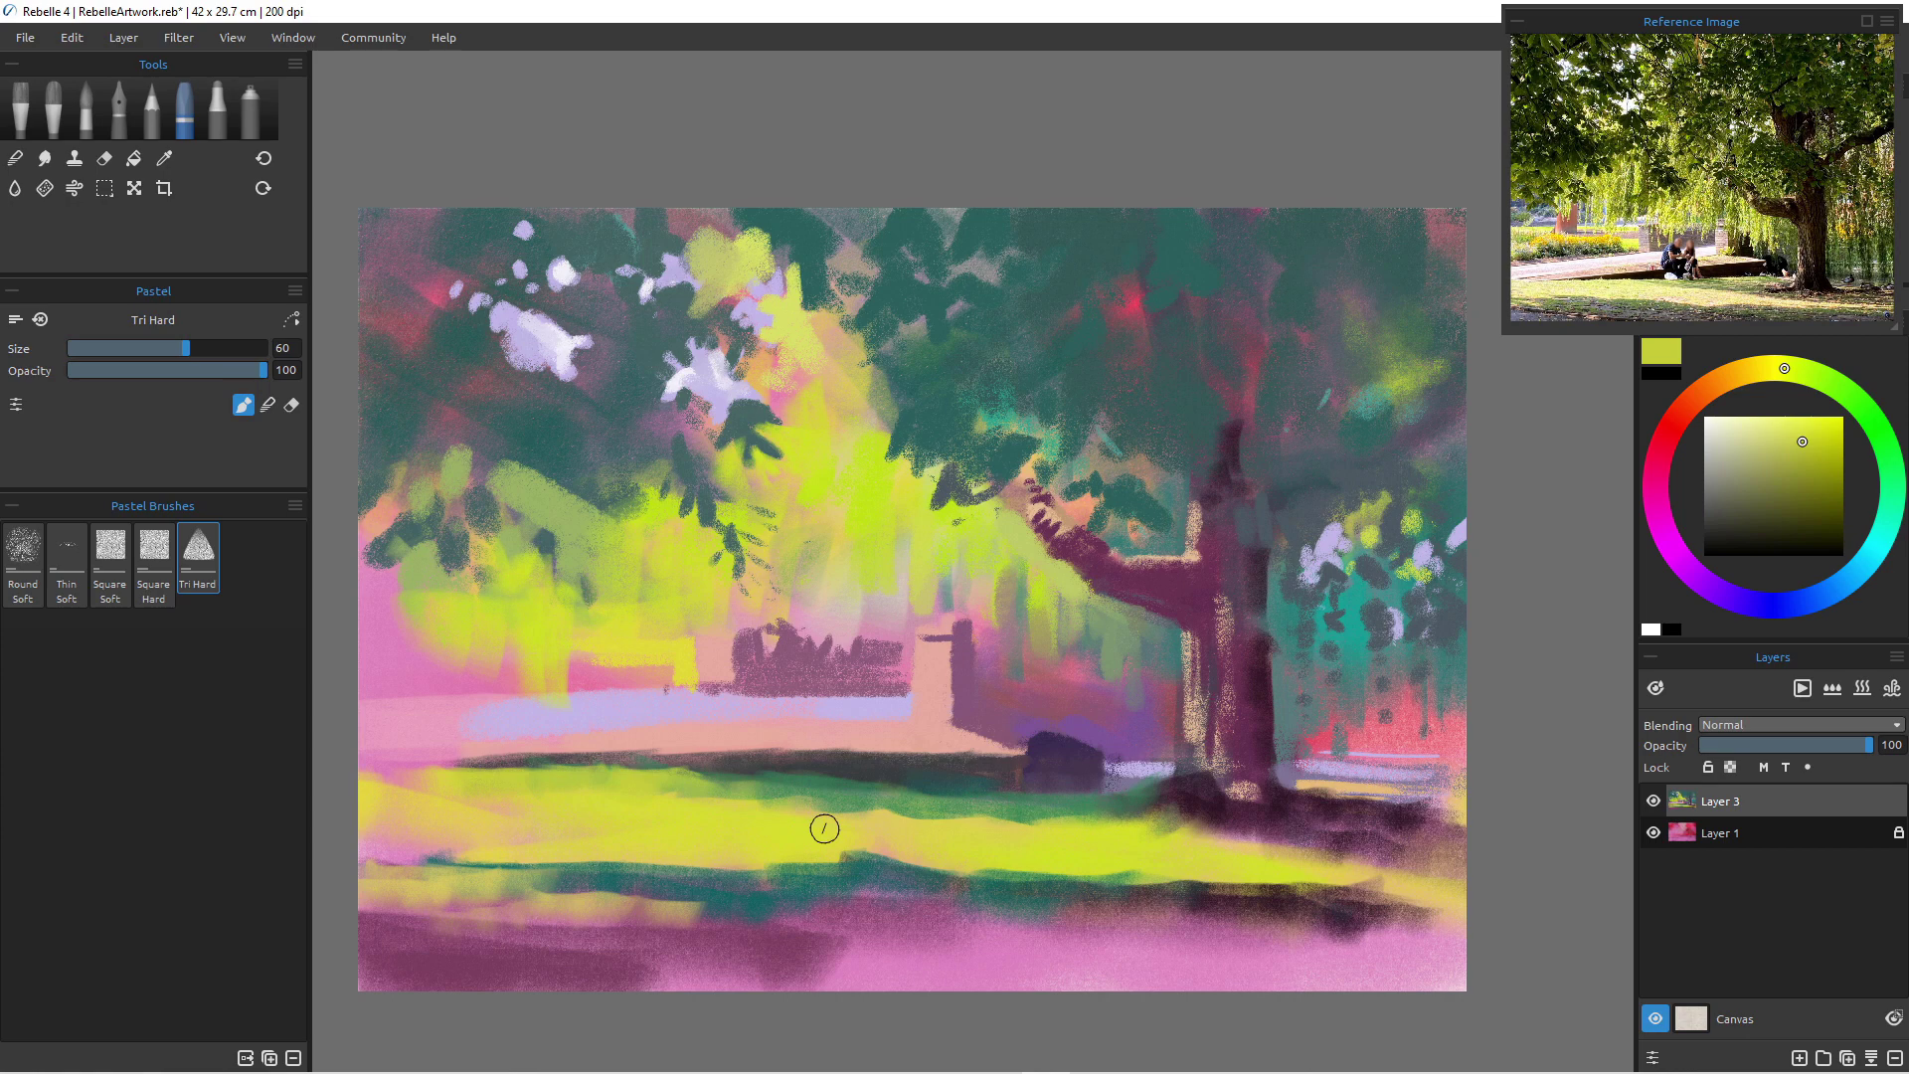
- Extend the tree trunk and its right branch with sampled dark purple, and soften the branch with sampled teal
left_click(1215, 450, "alt")
mouse_move(1156, 513)
left_mouse_down()
mouse_move(1185, 468)
mouse_move(1199, 510)
left_mouse_up()
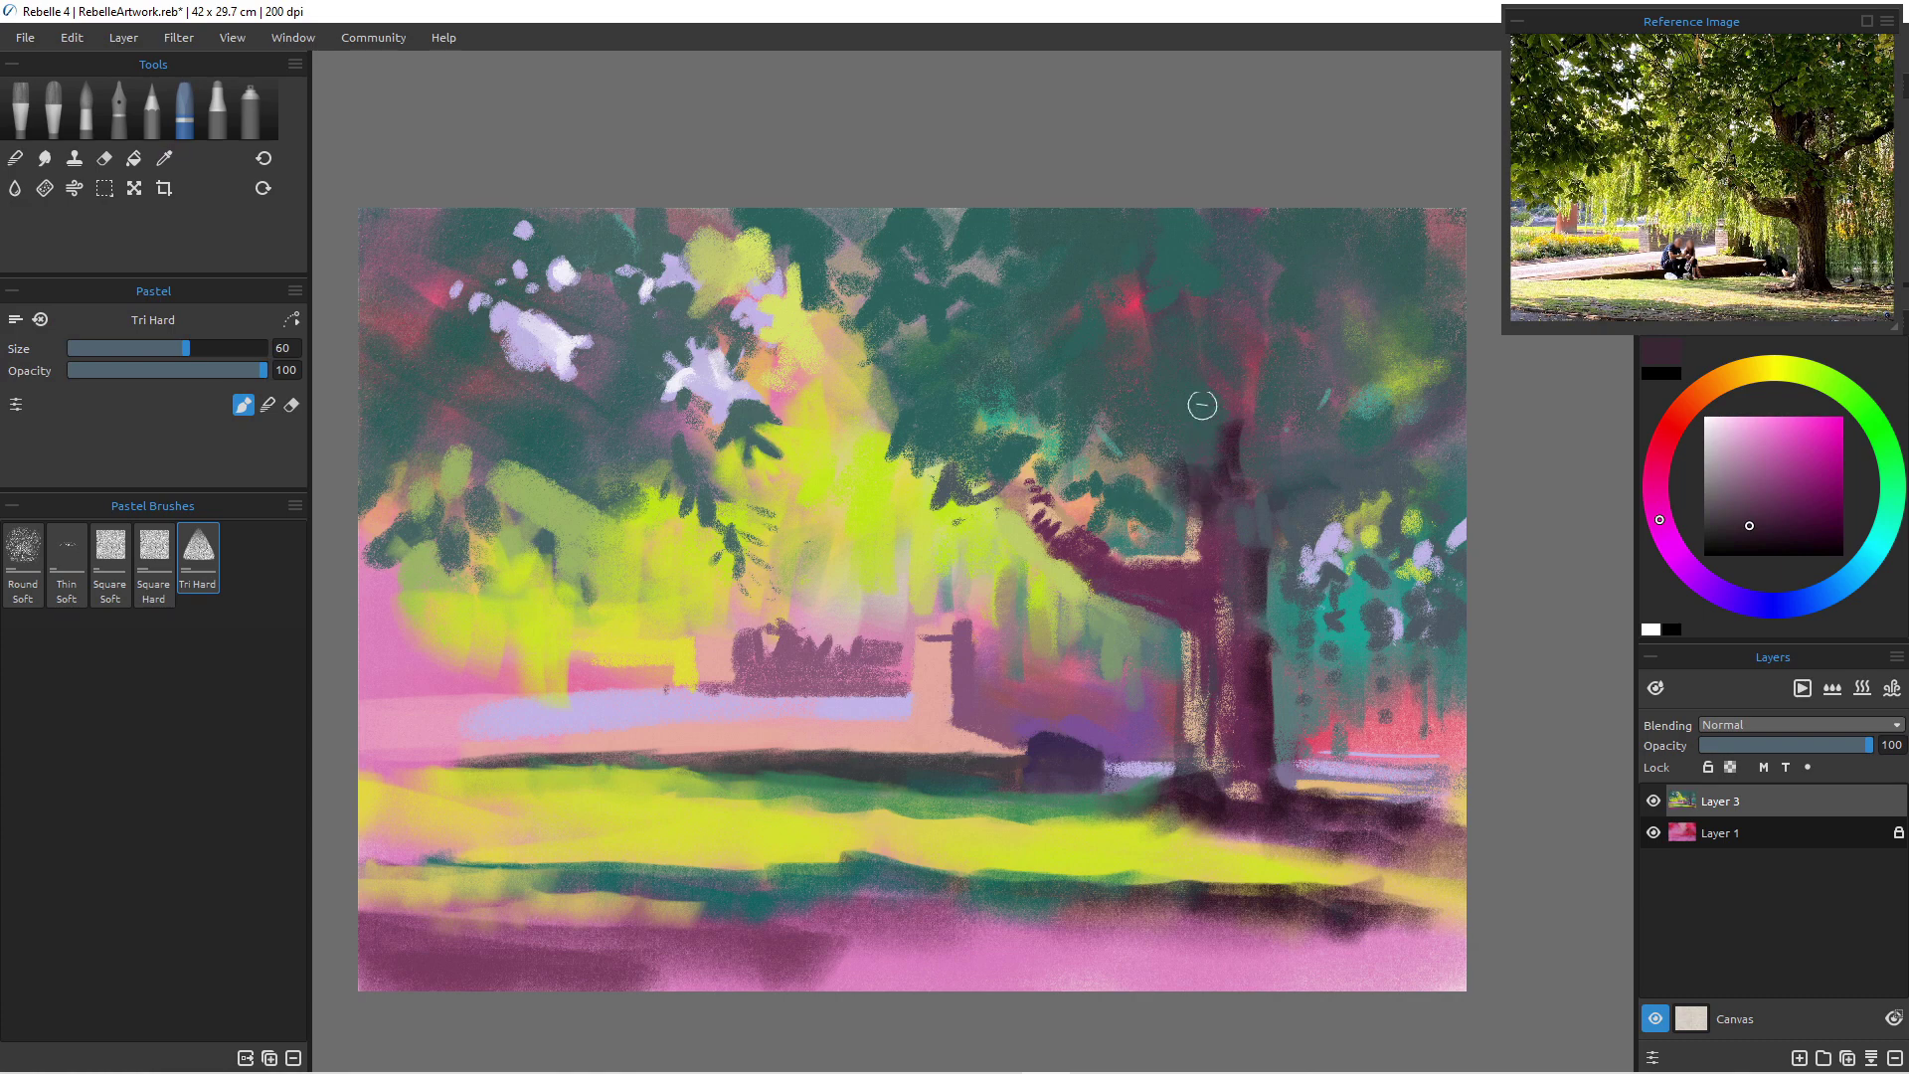
mouse_move(1217, 287)
left_mouse_down()
mouse_move(1246, 336)
mouse_move(1260, 312)
mouse_move(1250, 427)
mouse_move(1201, 296)
mouse_move(1241, 470)
mouse_move(1240, 400)
mouse_move(1246, 445)
left_mouse_up()
mouse_move(1374, 451)
left_mouse_down()
mouse_move(1308, 504)
mouse_move(1287, 504)
mouse_move(1304, 486)
mouse_move(1274, 502)
mouse_move(1412, 417)
mouse_move(1354, 472)
left_mouse_up()
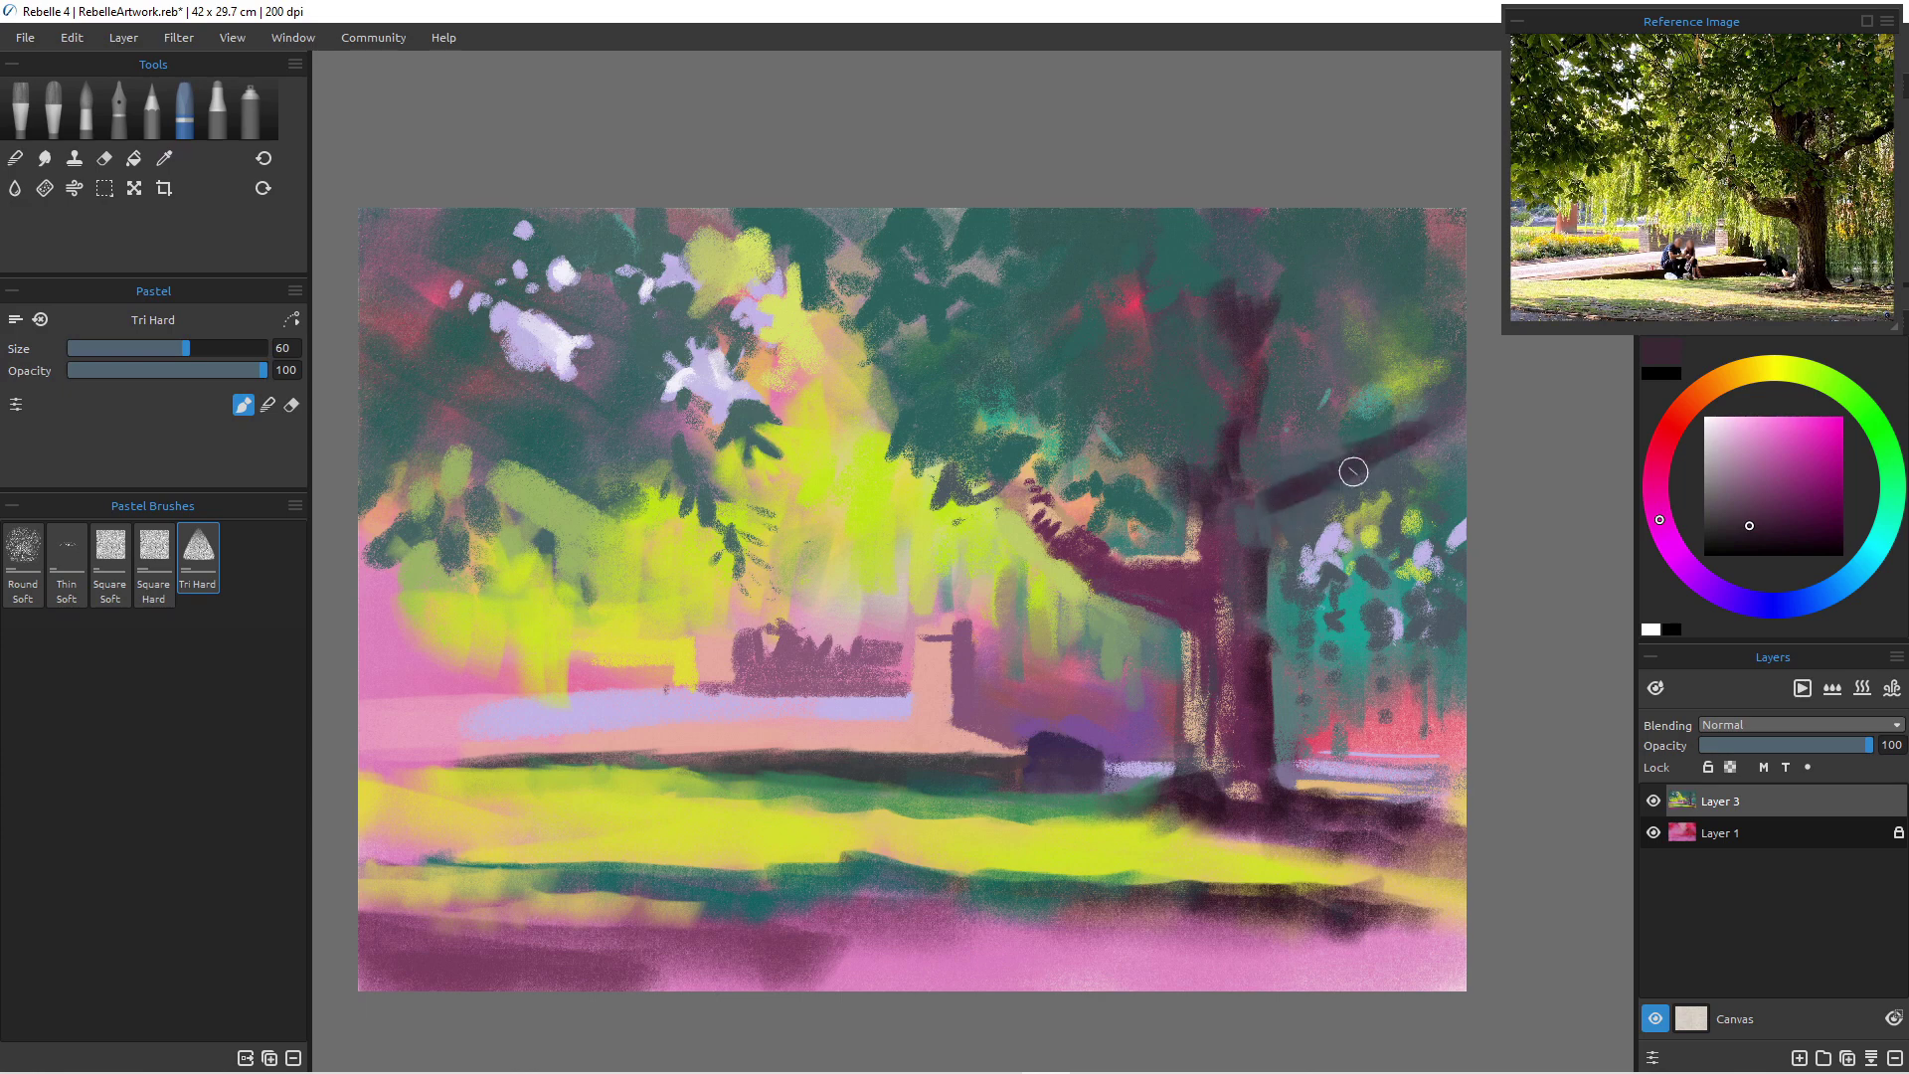
left_click(1280, 591, "alt")
mouse_move(1258, 509)
left_mouse_down()
mouse_move(1288, 533)
mouse_move(1256, 520)
mouse_move(1258, 442)
mouse_move(1272, 519)
mouse_move(1271, 500)
mouse_move(1306, 530)
mouse_move(1324, 446)
left_mouse_up()
- Paint muted yellow-green foliage in the upper-right canopy with the Tri Hard pastel at size 90
key("]")
key("]")
key("]")
key("]")
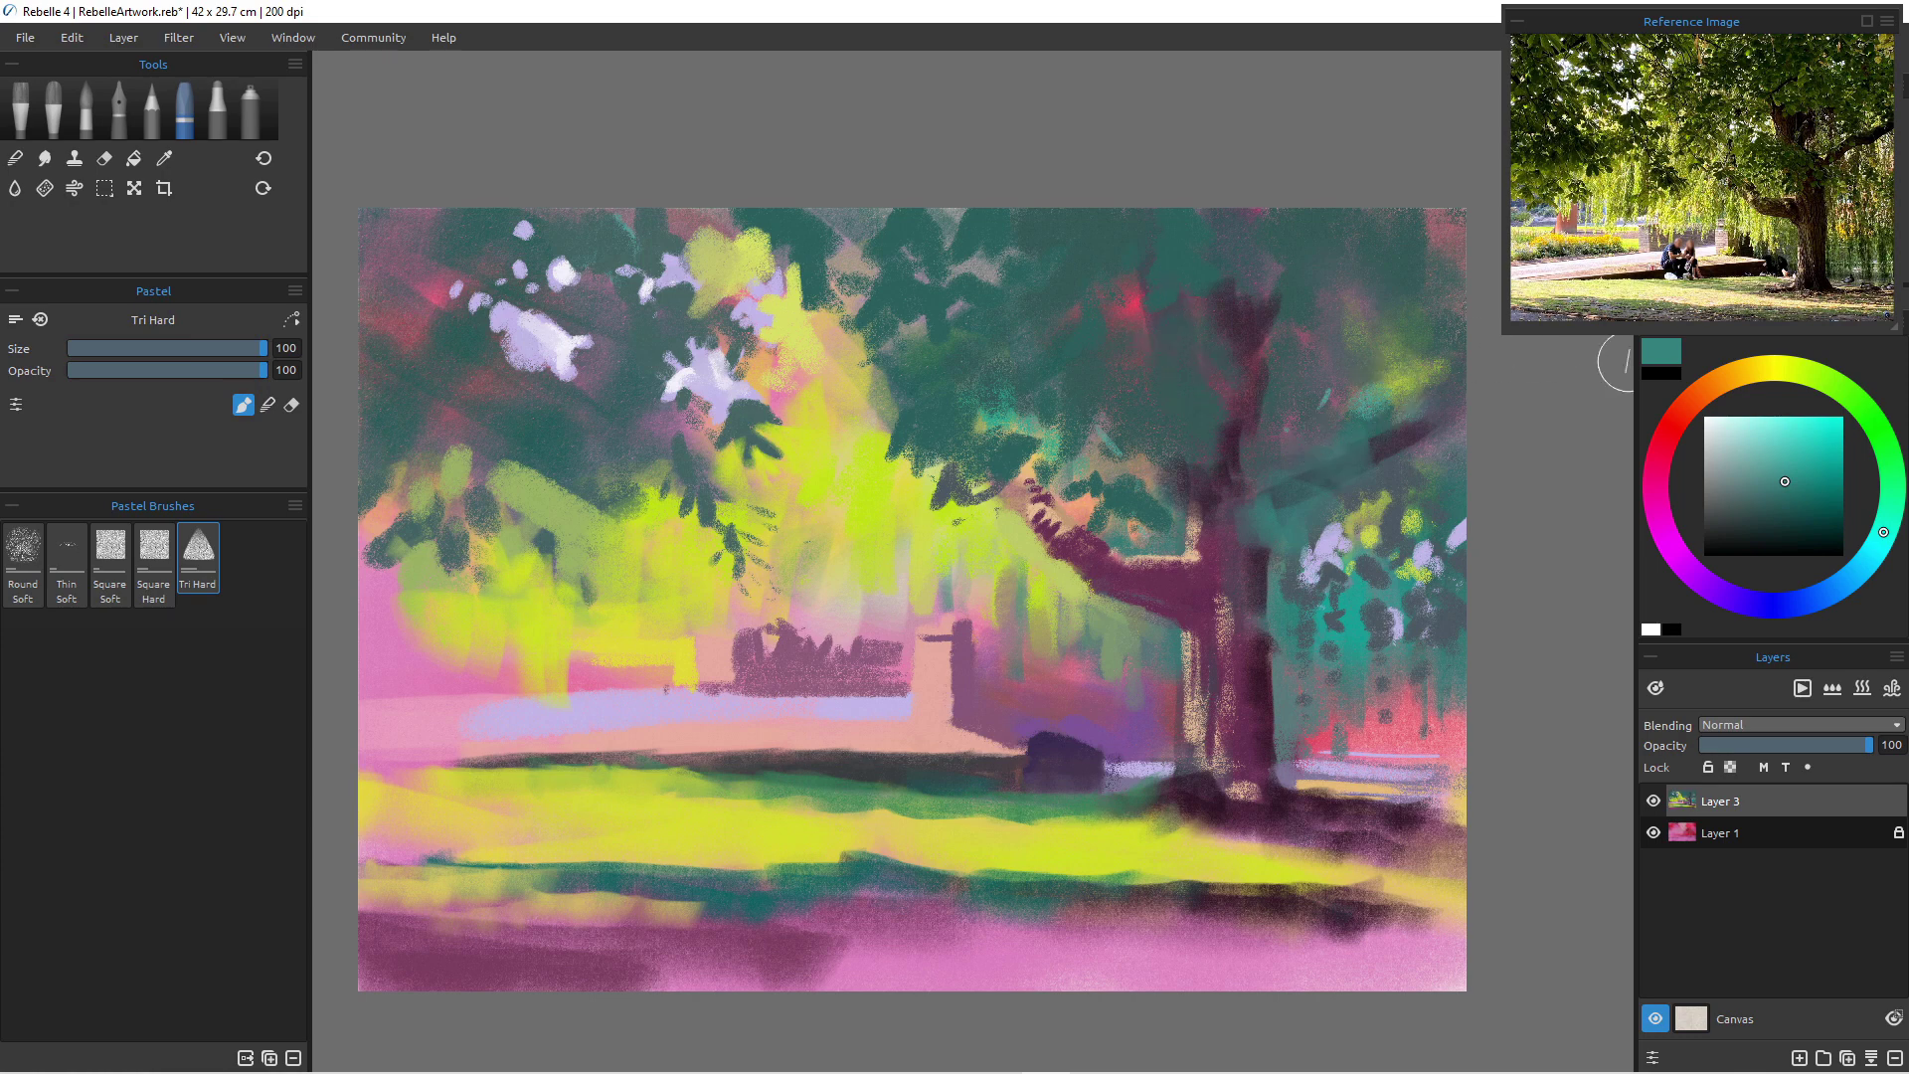
left_click(1804, 372)
mouse_move(1785, 481)
left_mouse_down()
mouse_move(1778, 448)
mouse_move(1778, 463)
left_mouse_up()
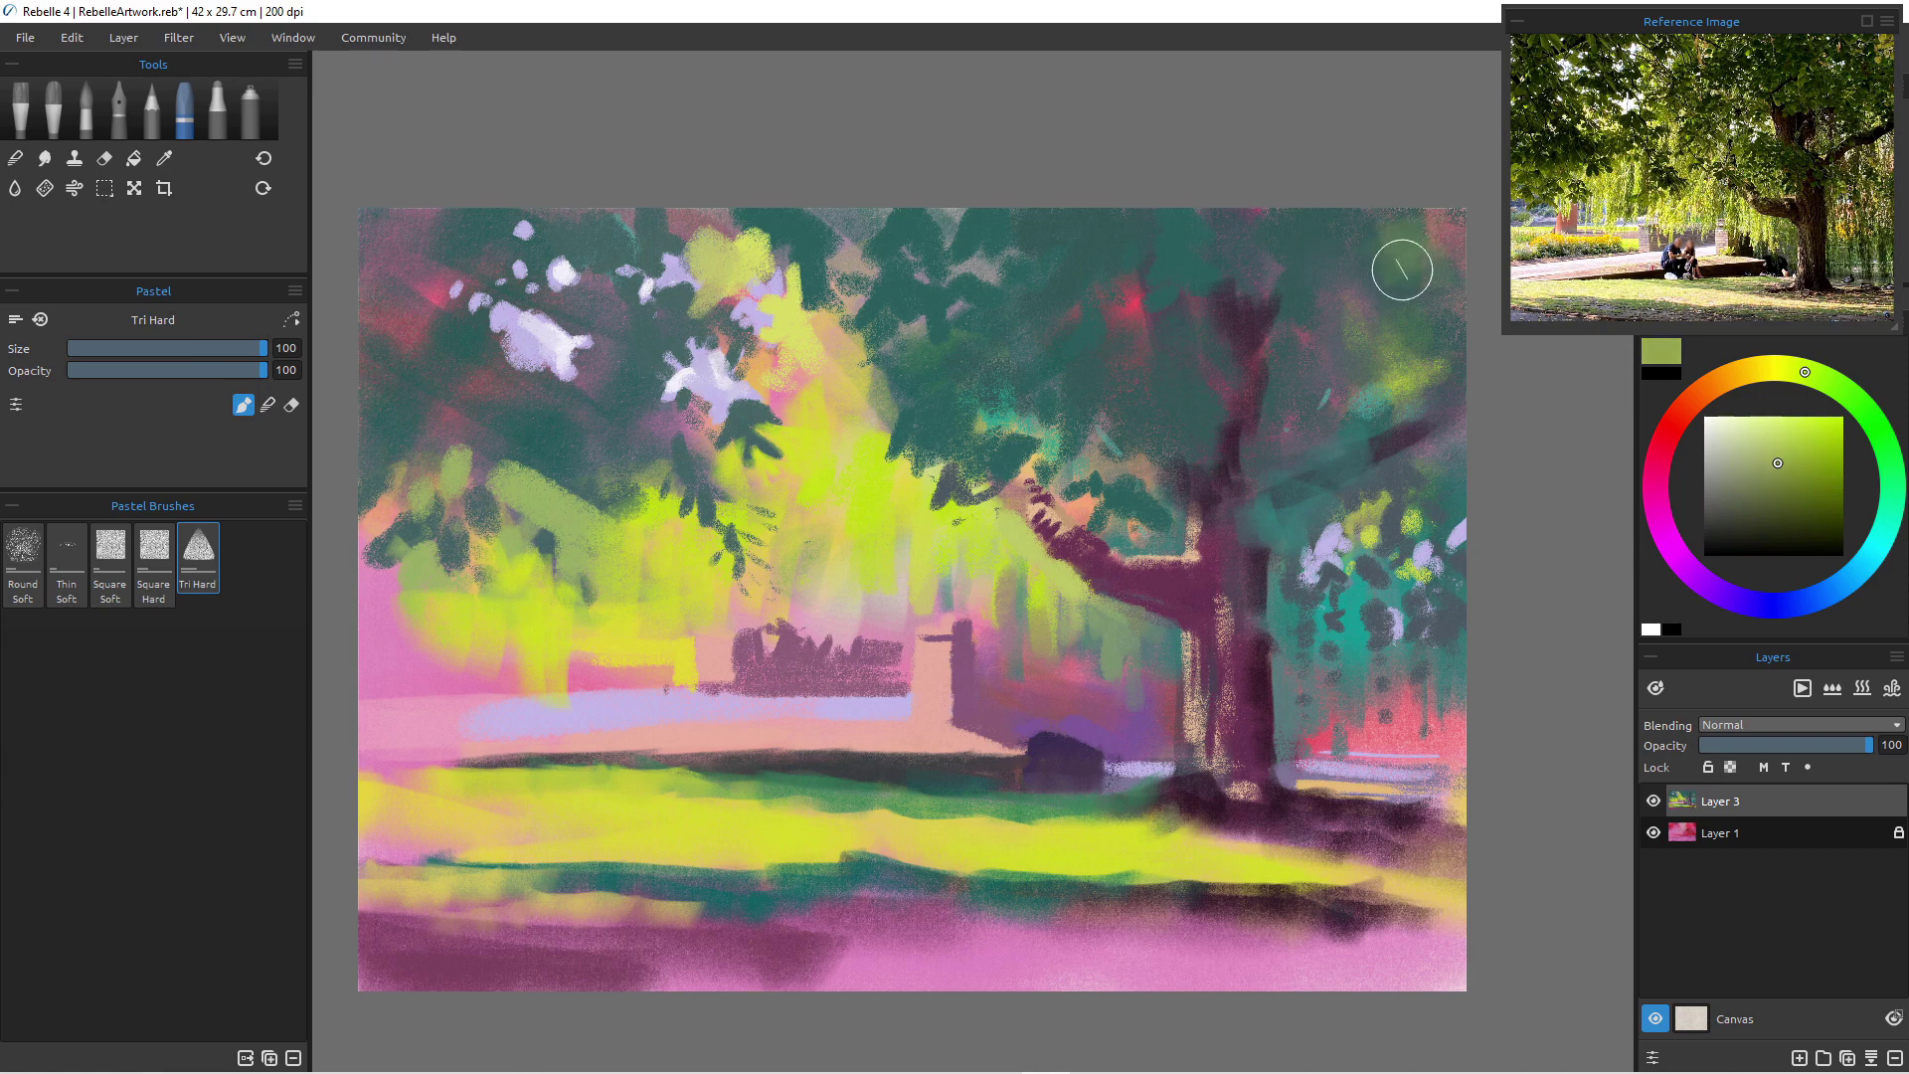
key("bracketleft")
left_click_drag(1390, 244, 1414, 316)
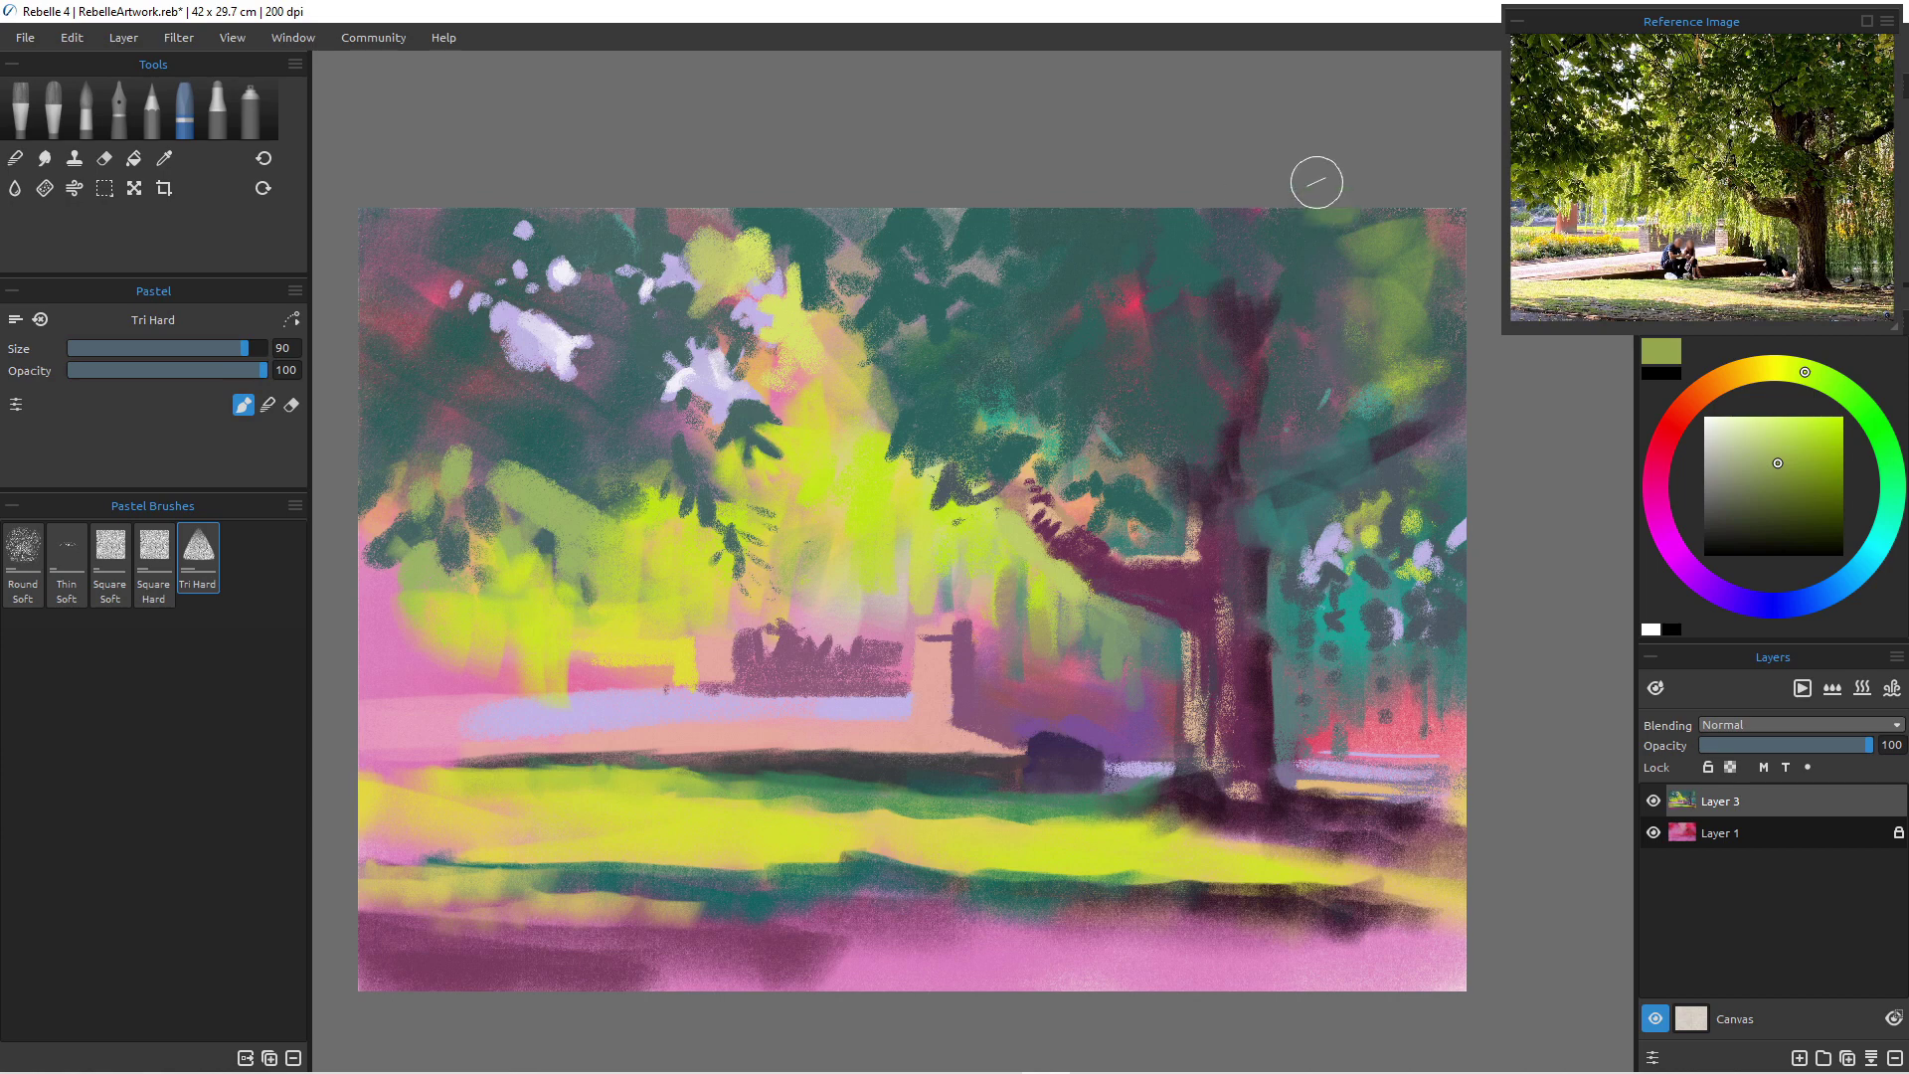
left_click_drag(1394, 498, 1424, 504)
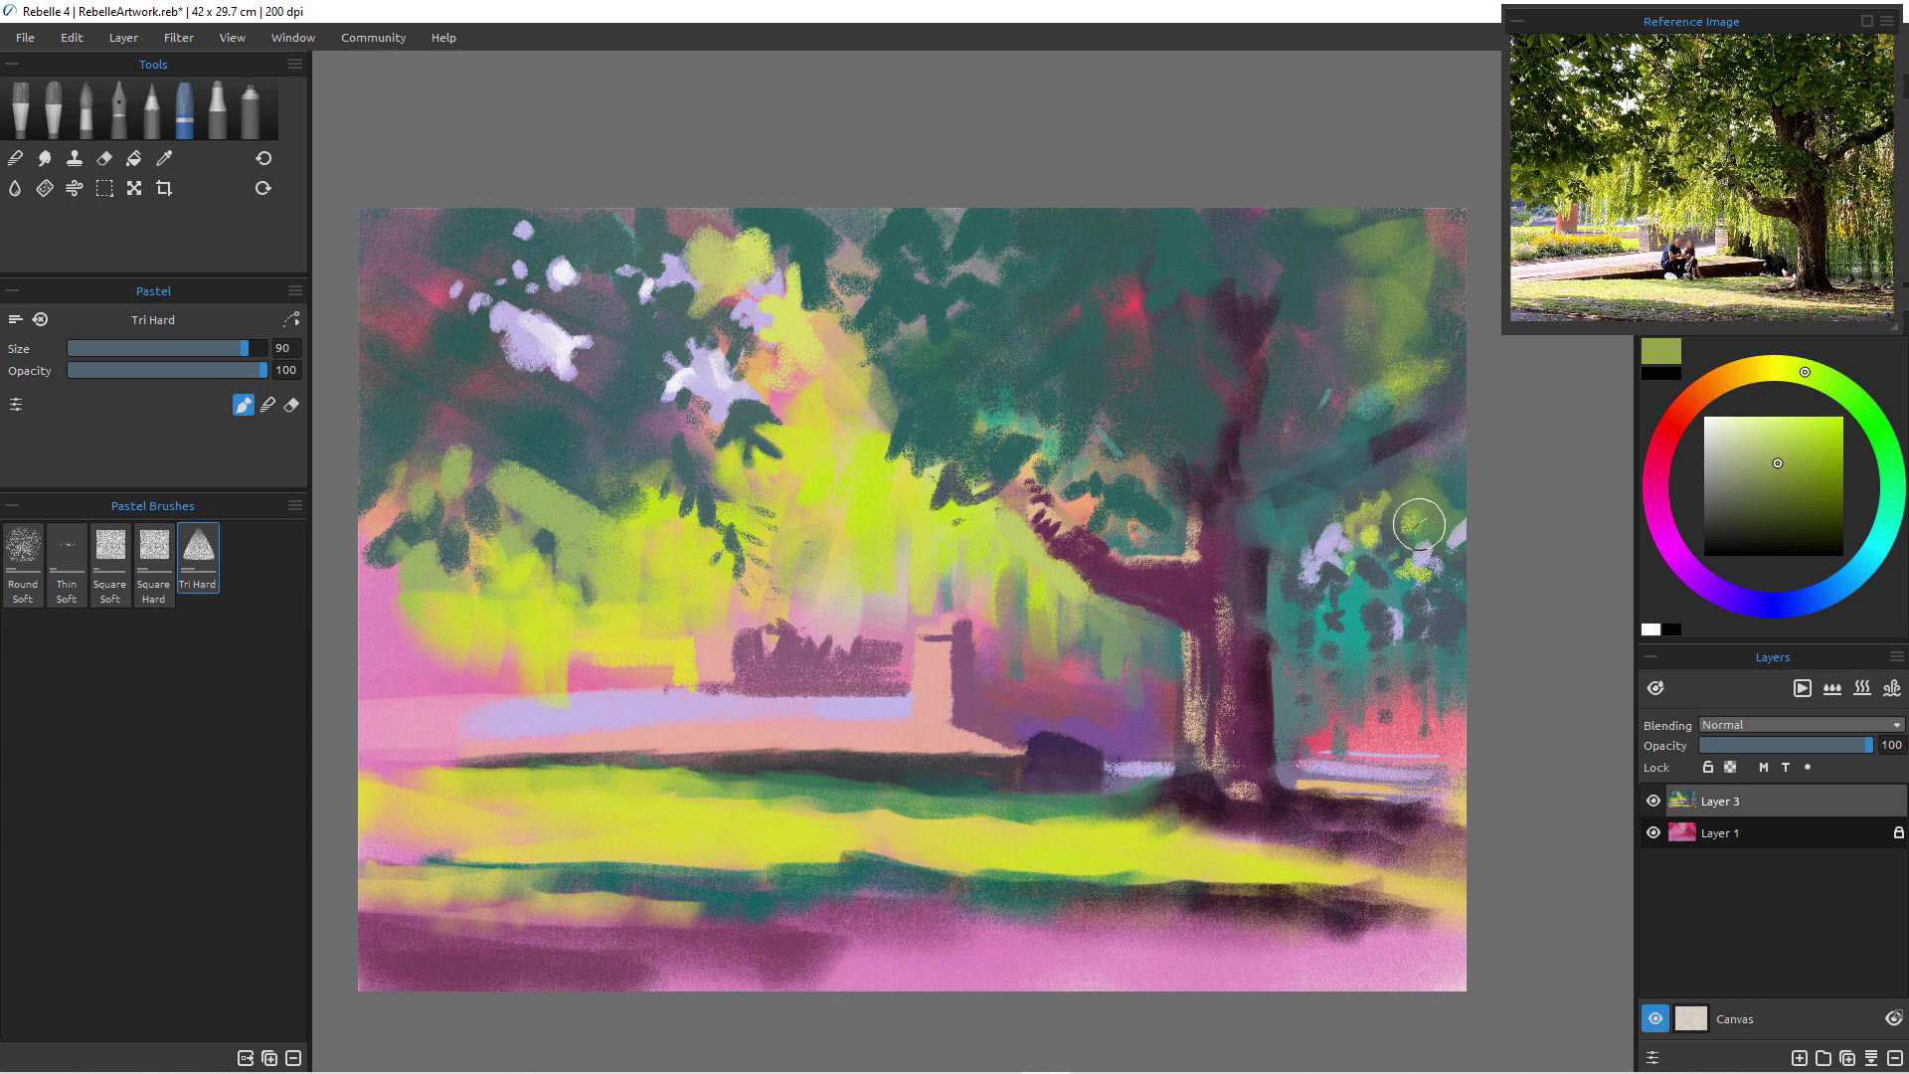
- Add soft patches of sampled lavender to the foliage under the right branch
key("i")
left_click(1422, 557)
mouse_move(1416, 505)
left_mouse_down()
mouse_move(1441, 507)
mouse_move(1384, 490)
left_mouse_up()
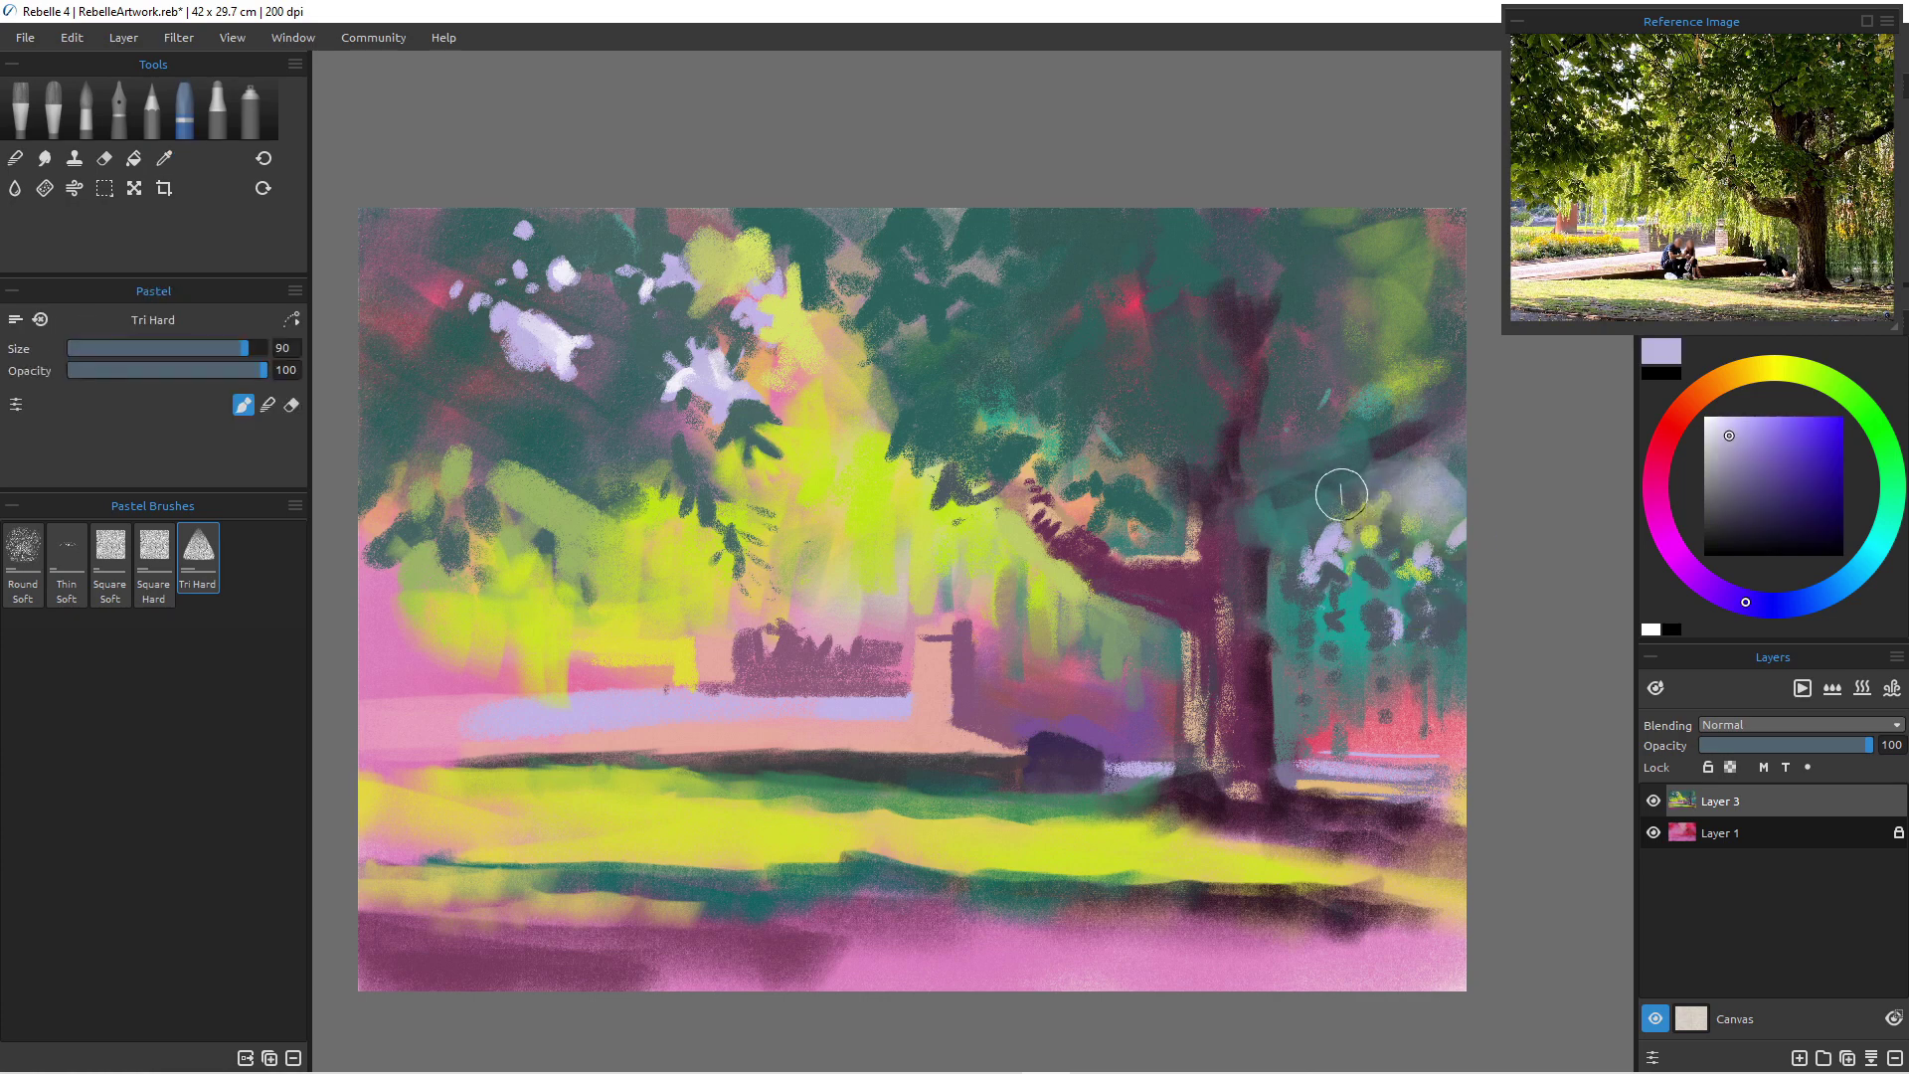
mouse_move(1354, 510)
left_mouse_down()
mouse_move(1333, 492)
mouse_move(1334, 508)
left_mouse_up()
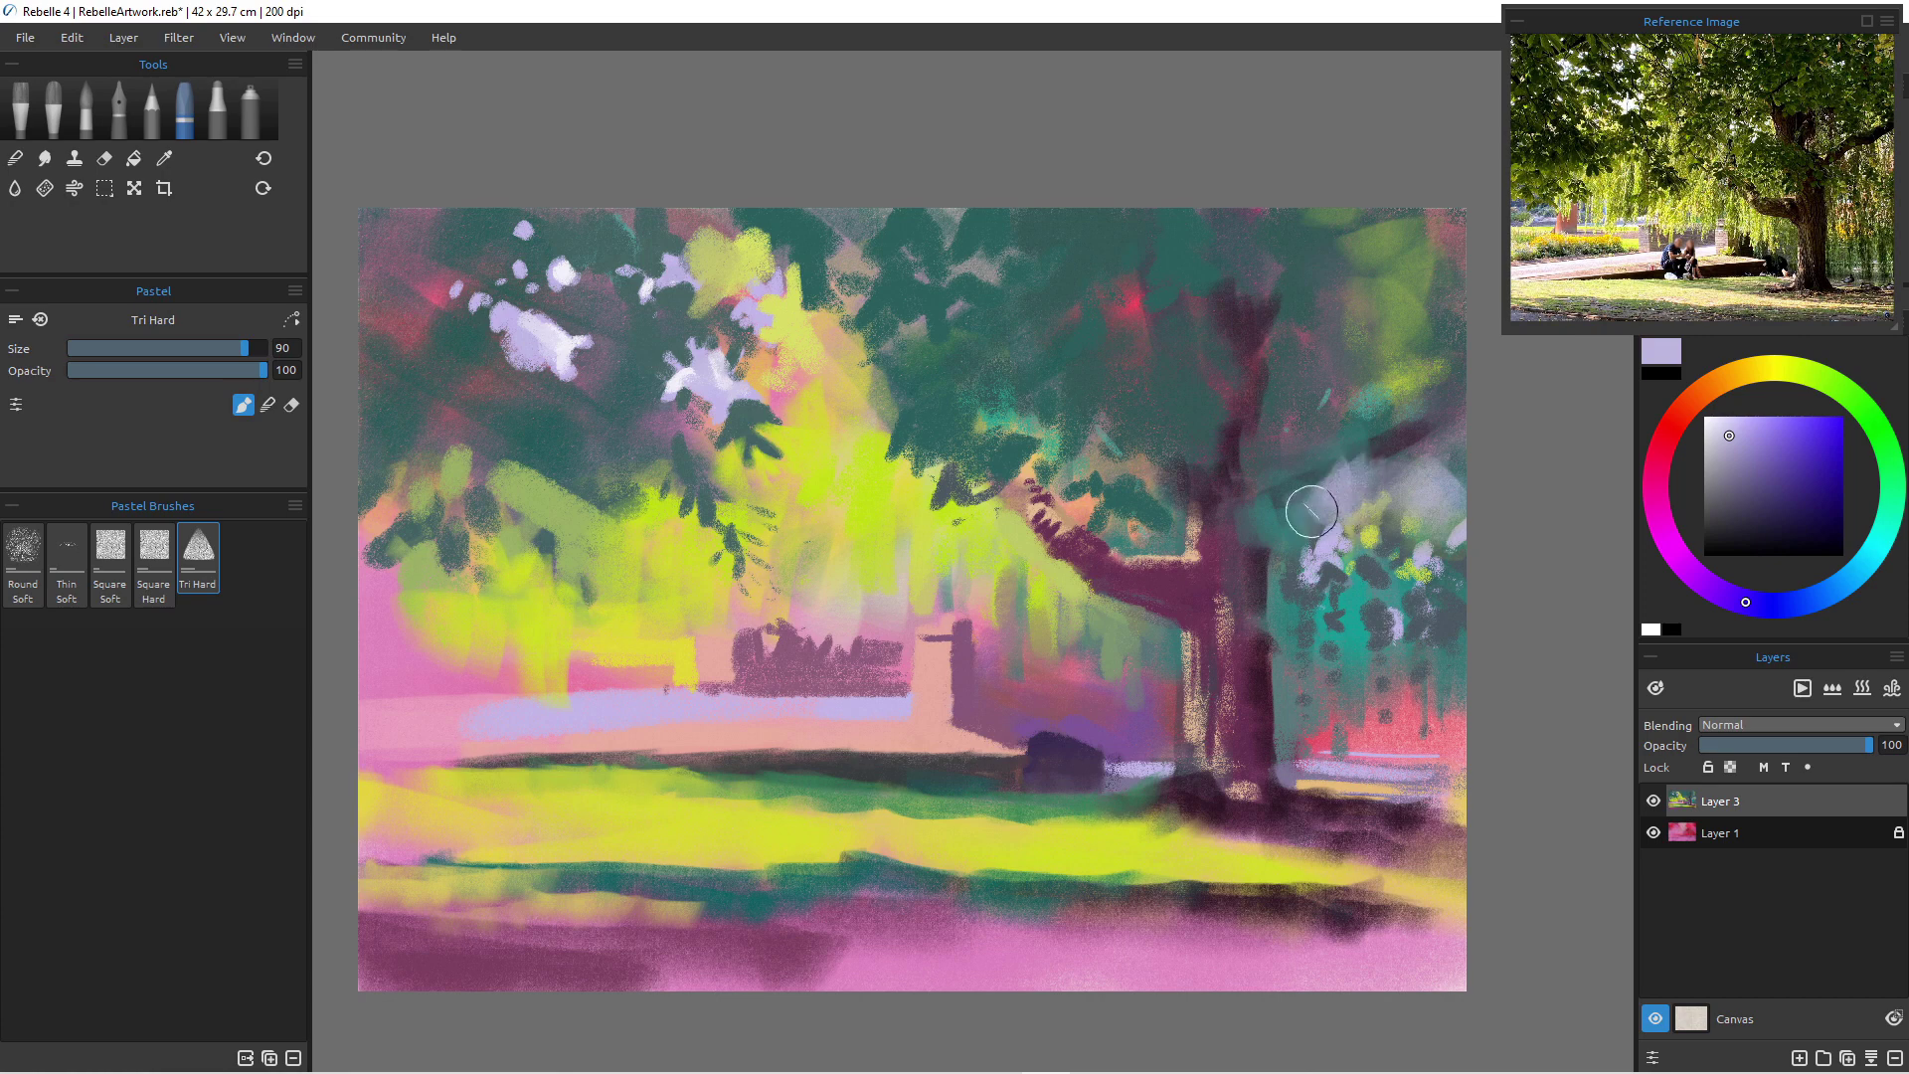
mouse_move(1295, 558)
left_mouse_down()
mouse_move(1322, 534)
mouse_move(1332, 569)
left_mouse_up()
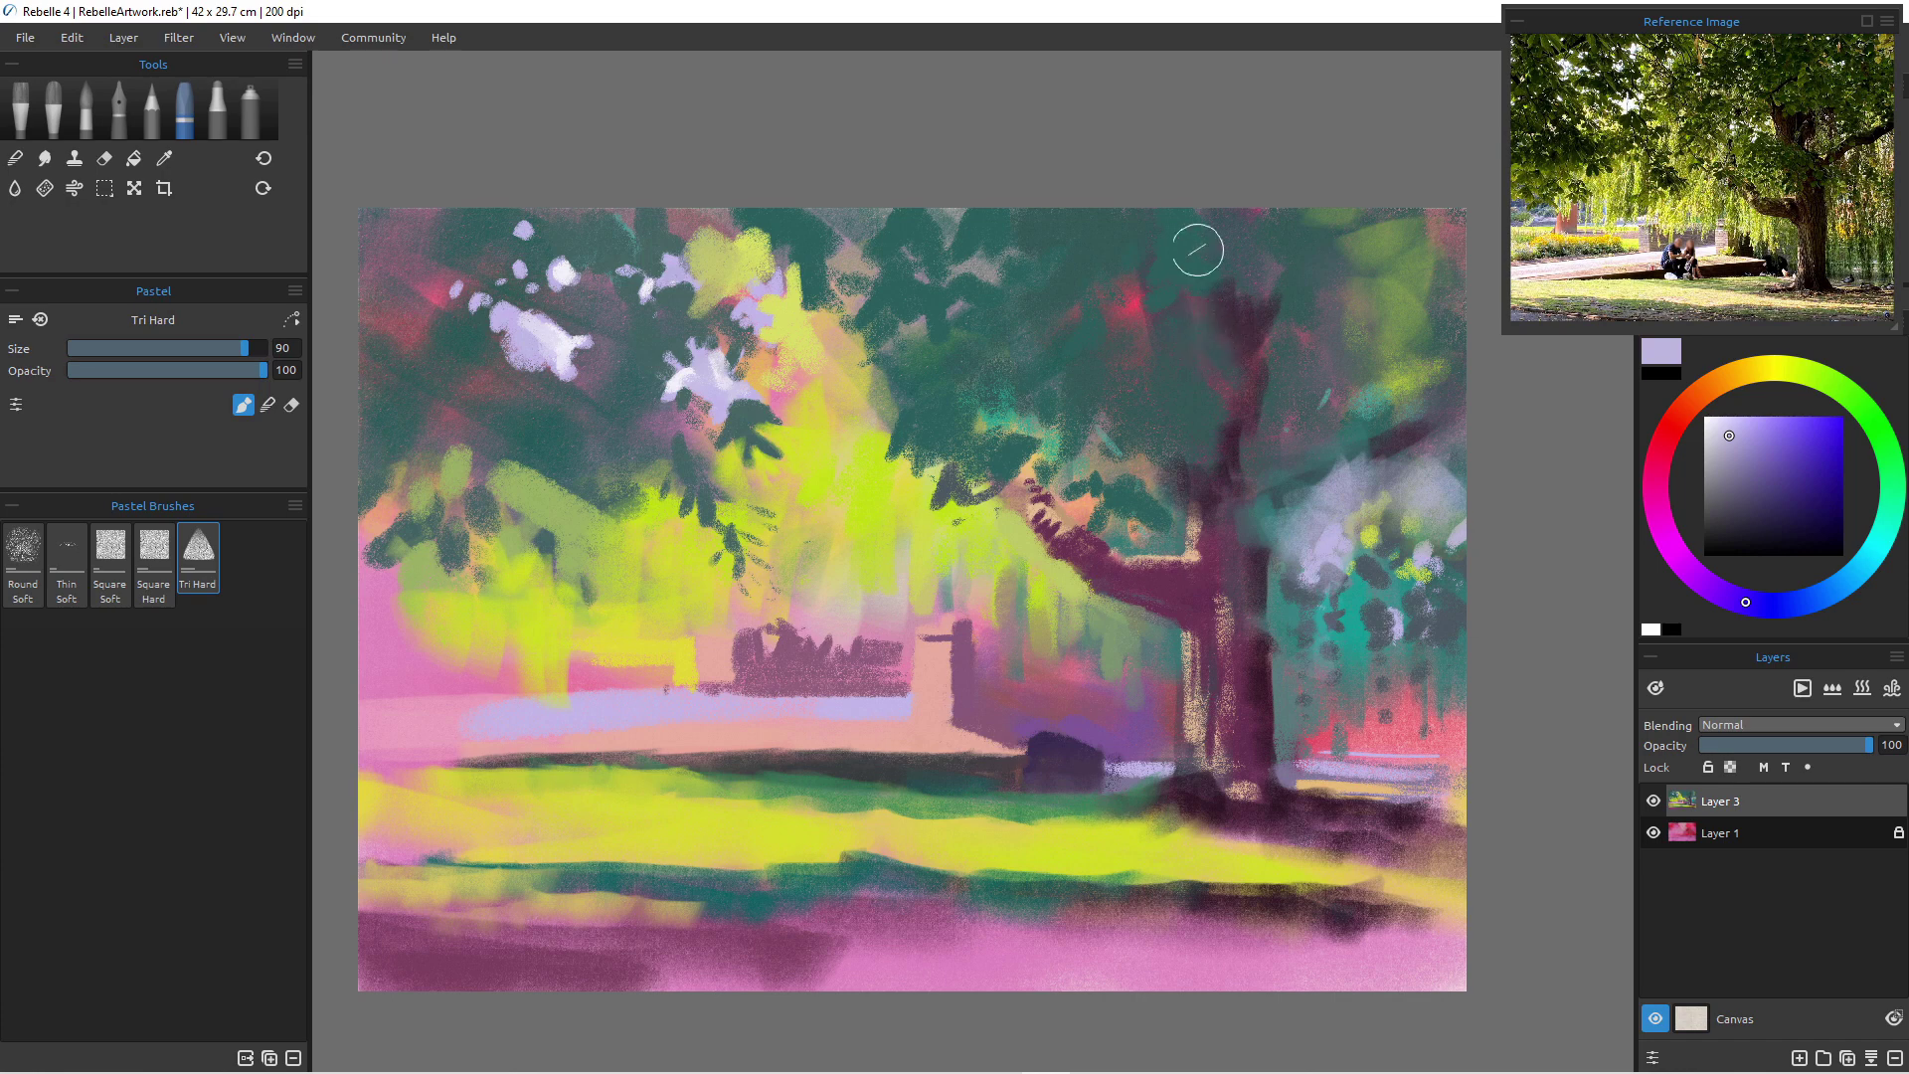
- Glaze sampled olive green over the upper trunk and the red patch in the canopy
left_click(1385, 293, "alt")
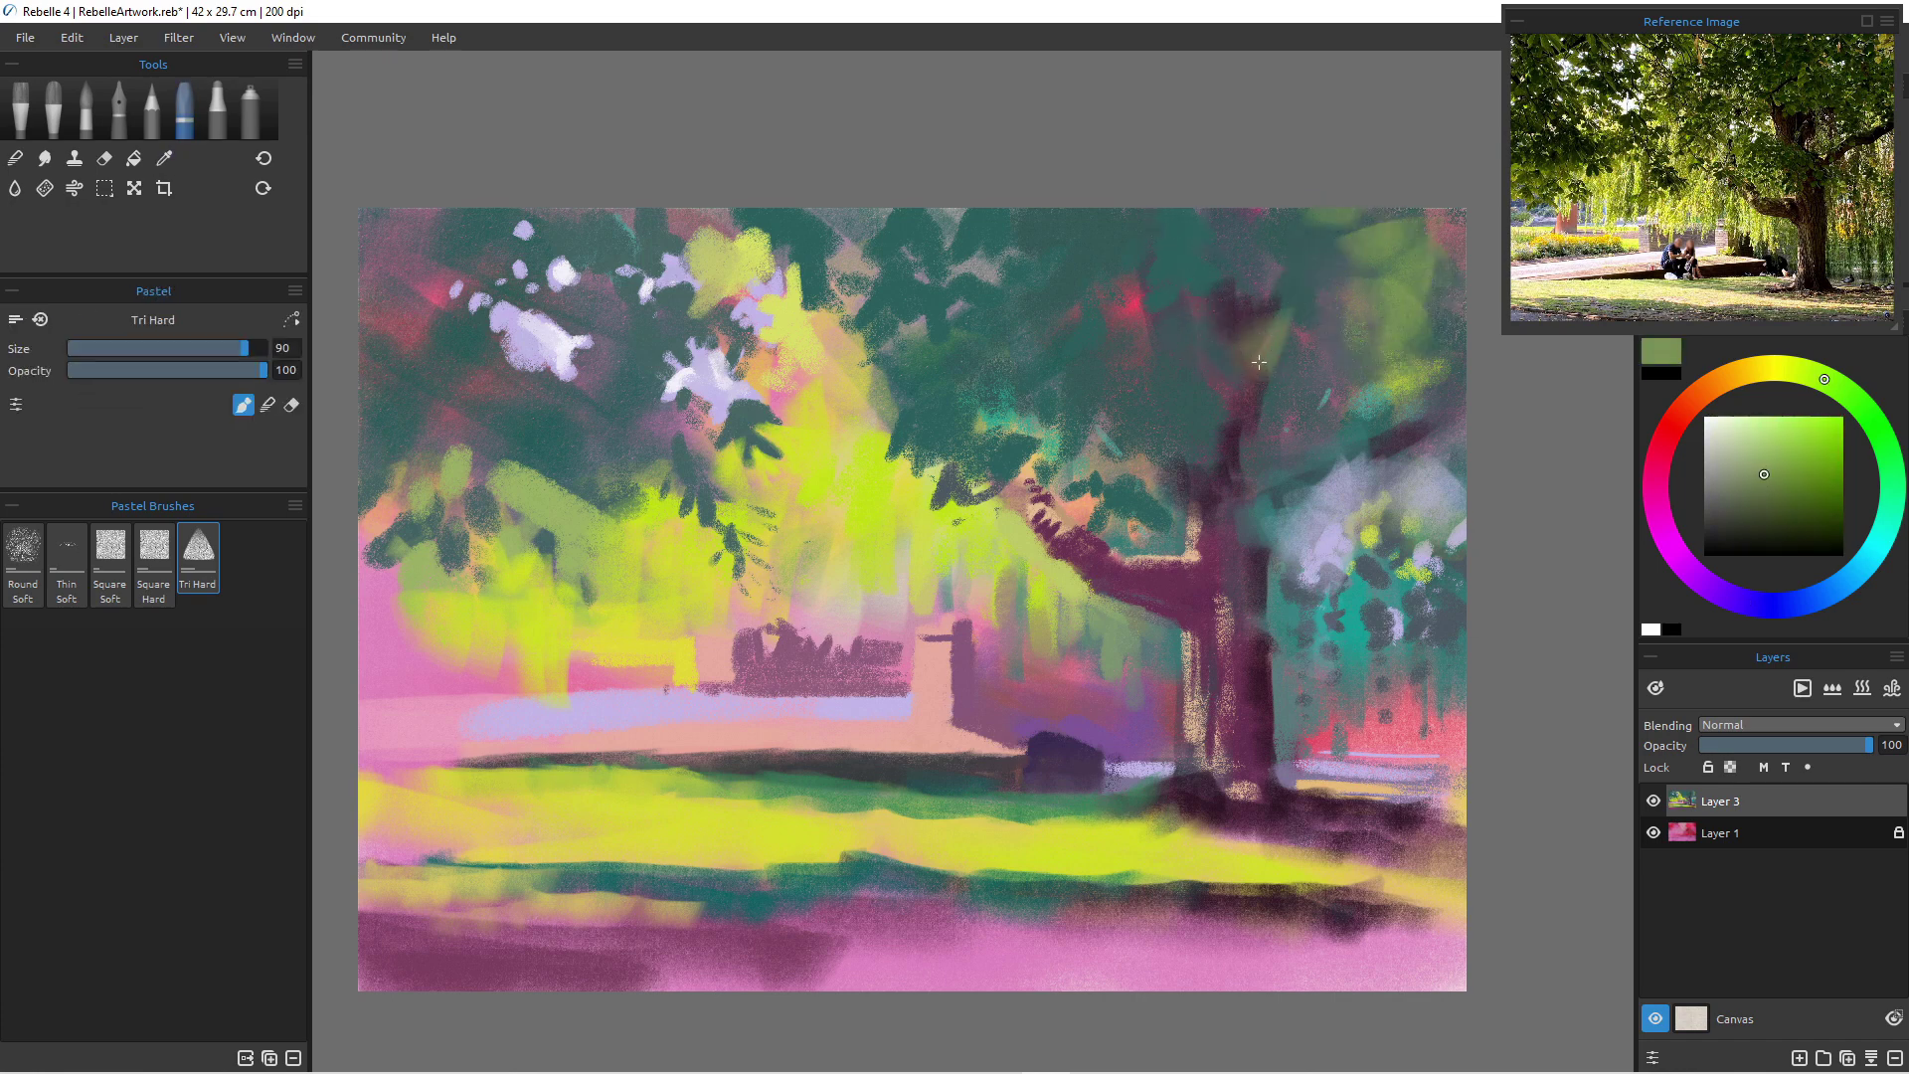
scroll(1224, 333, "down", 1)
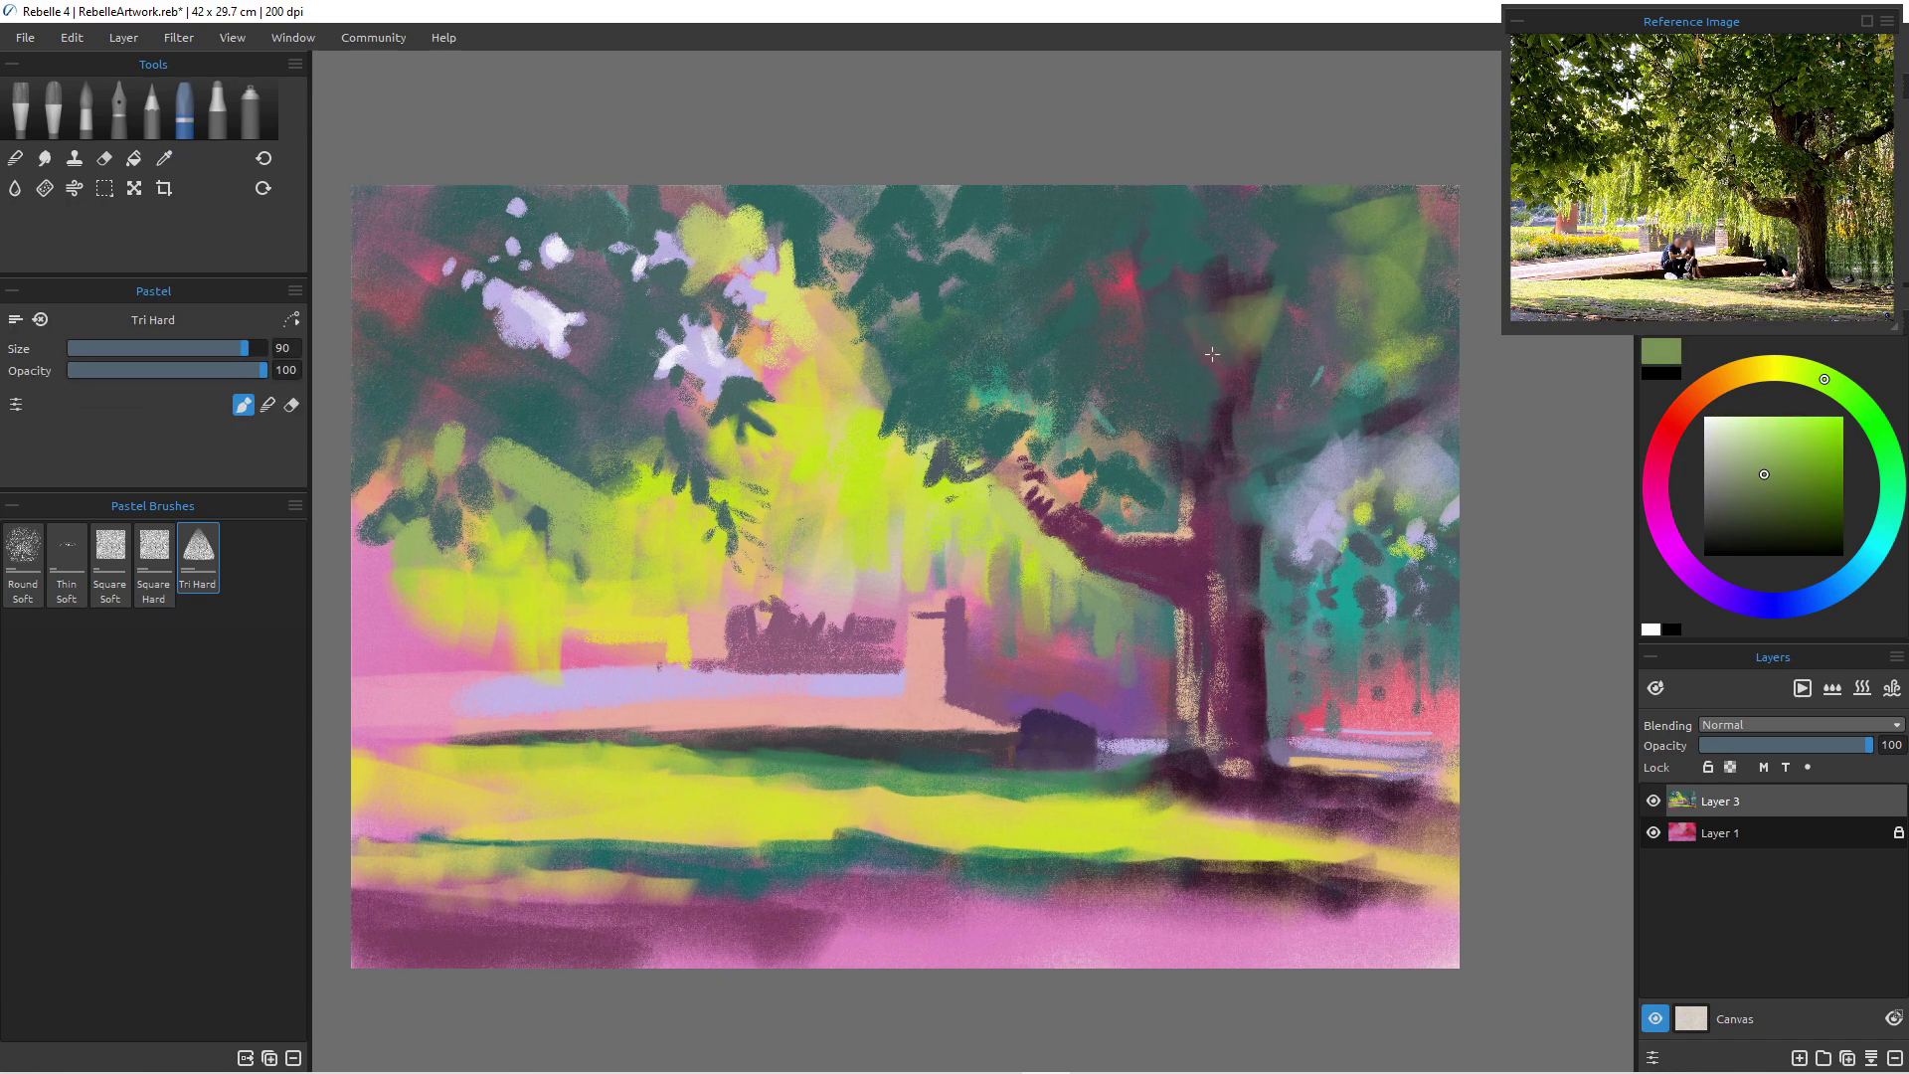
mouse_move(1122, 275)
left_mouse_down()
mouse_move(1100, 298)
mouse_move(1093, 280)
left_mouse_up()
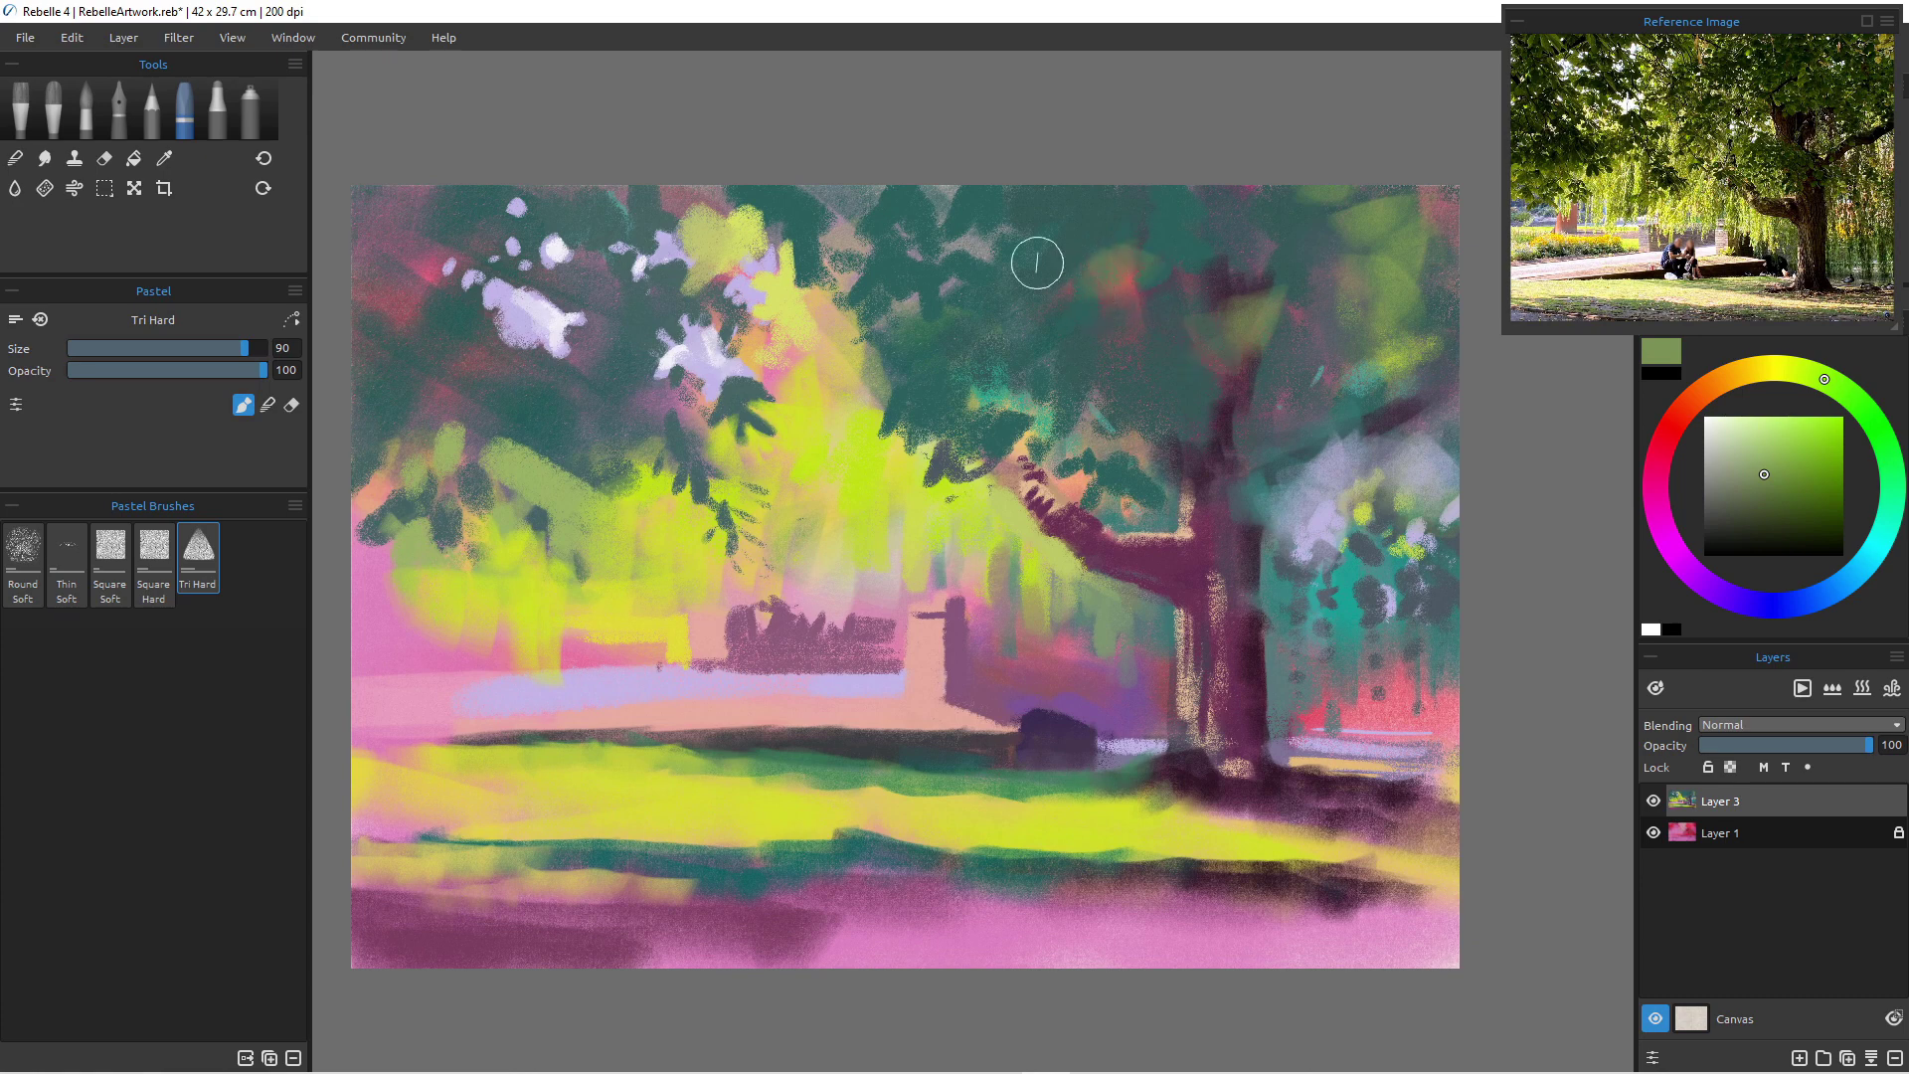
- Redefine the right branch with sampled dark purple at brush size 50
left_click(1385, 414, "alt")
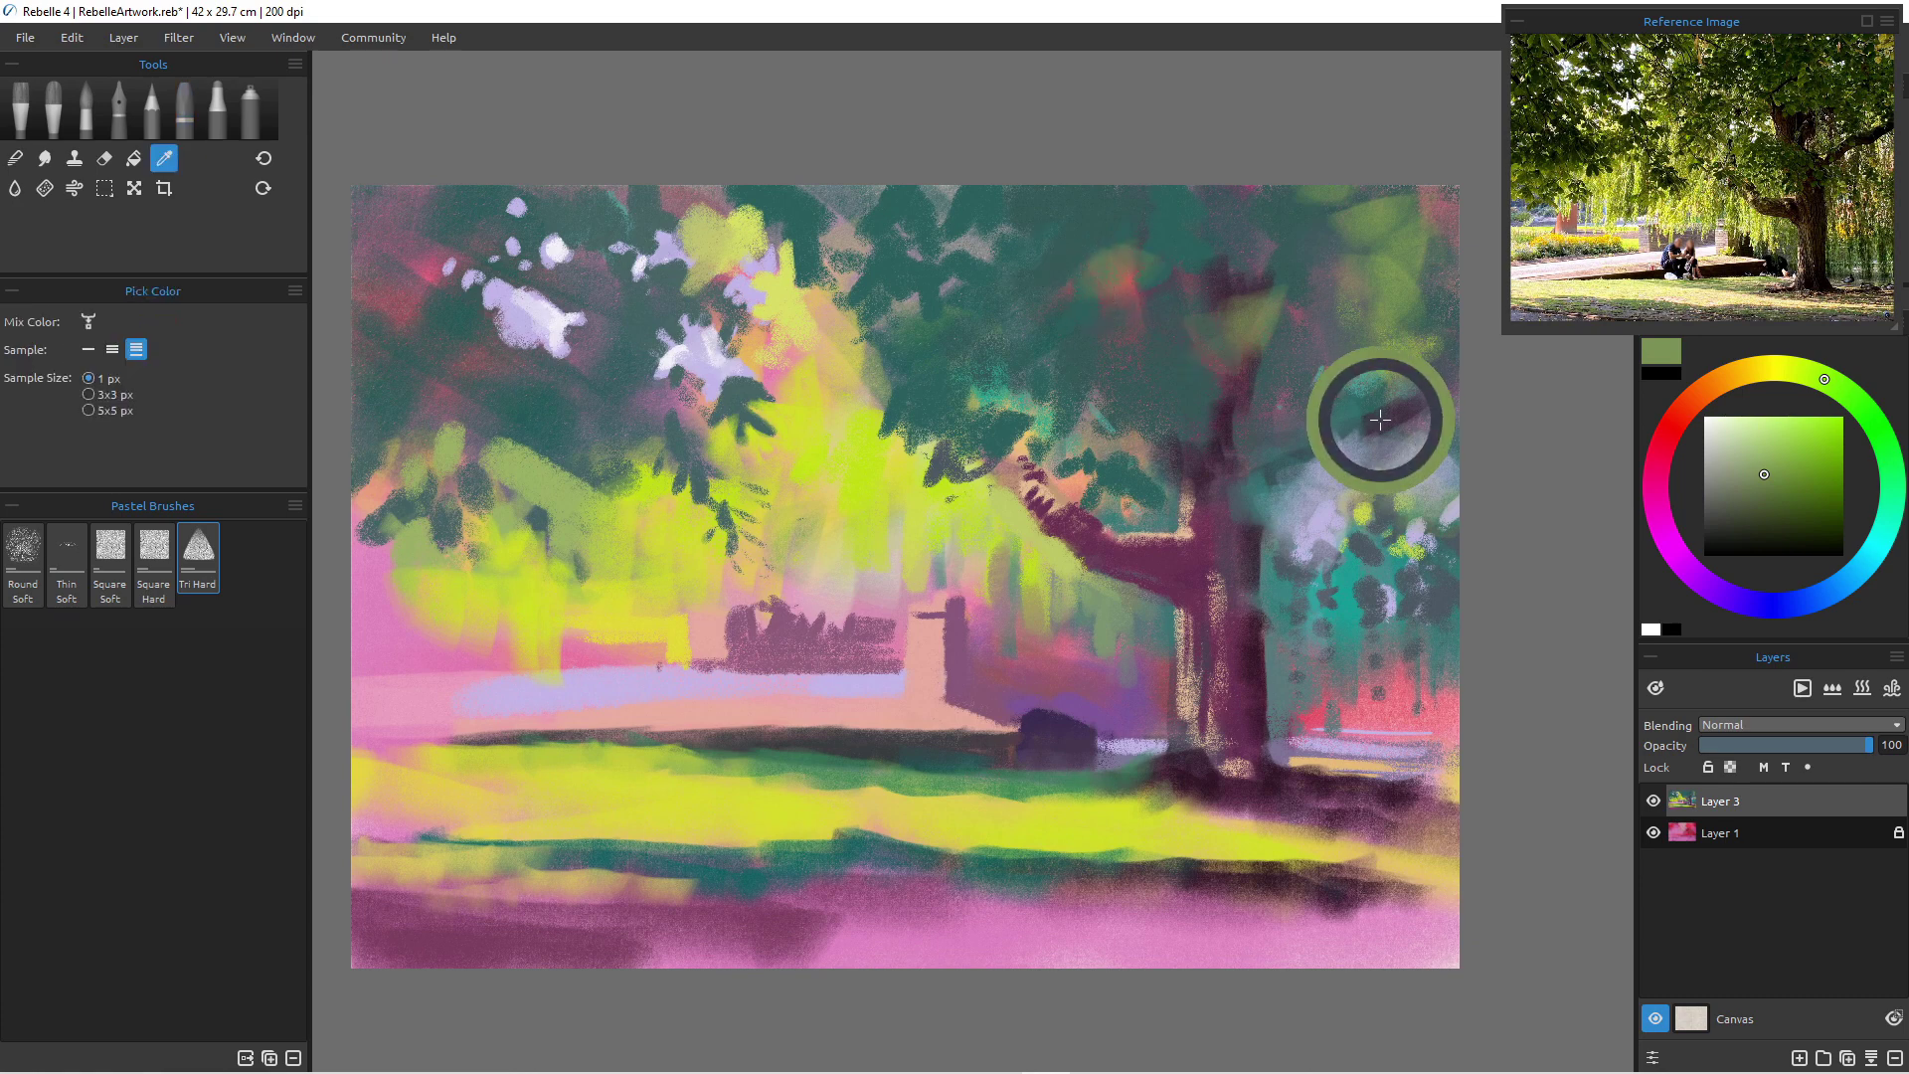
key("bracketleft")
key("bracketleft")
key("bracketleft")
key("bracketleft")
mouse_move(1312, 458)
left_mouse_down()
mouse_move(1365, 430)
mouse_move(1307, 473)
left_mouse_up()
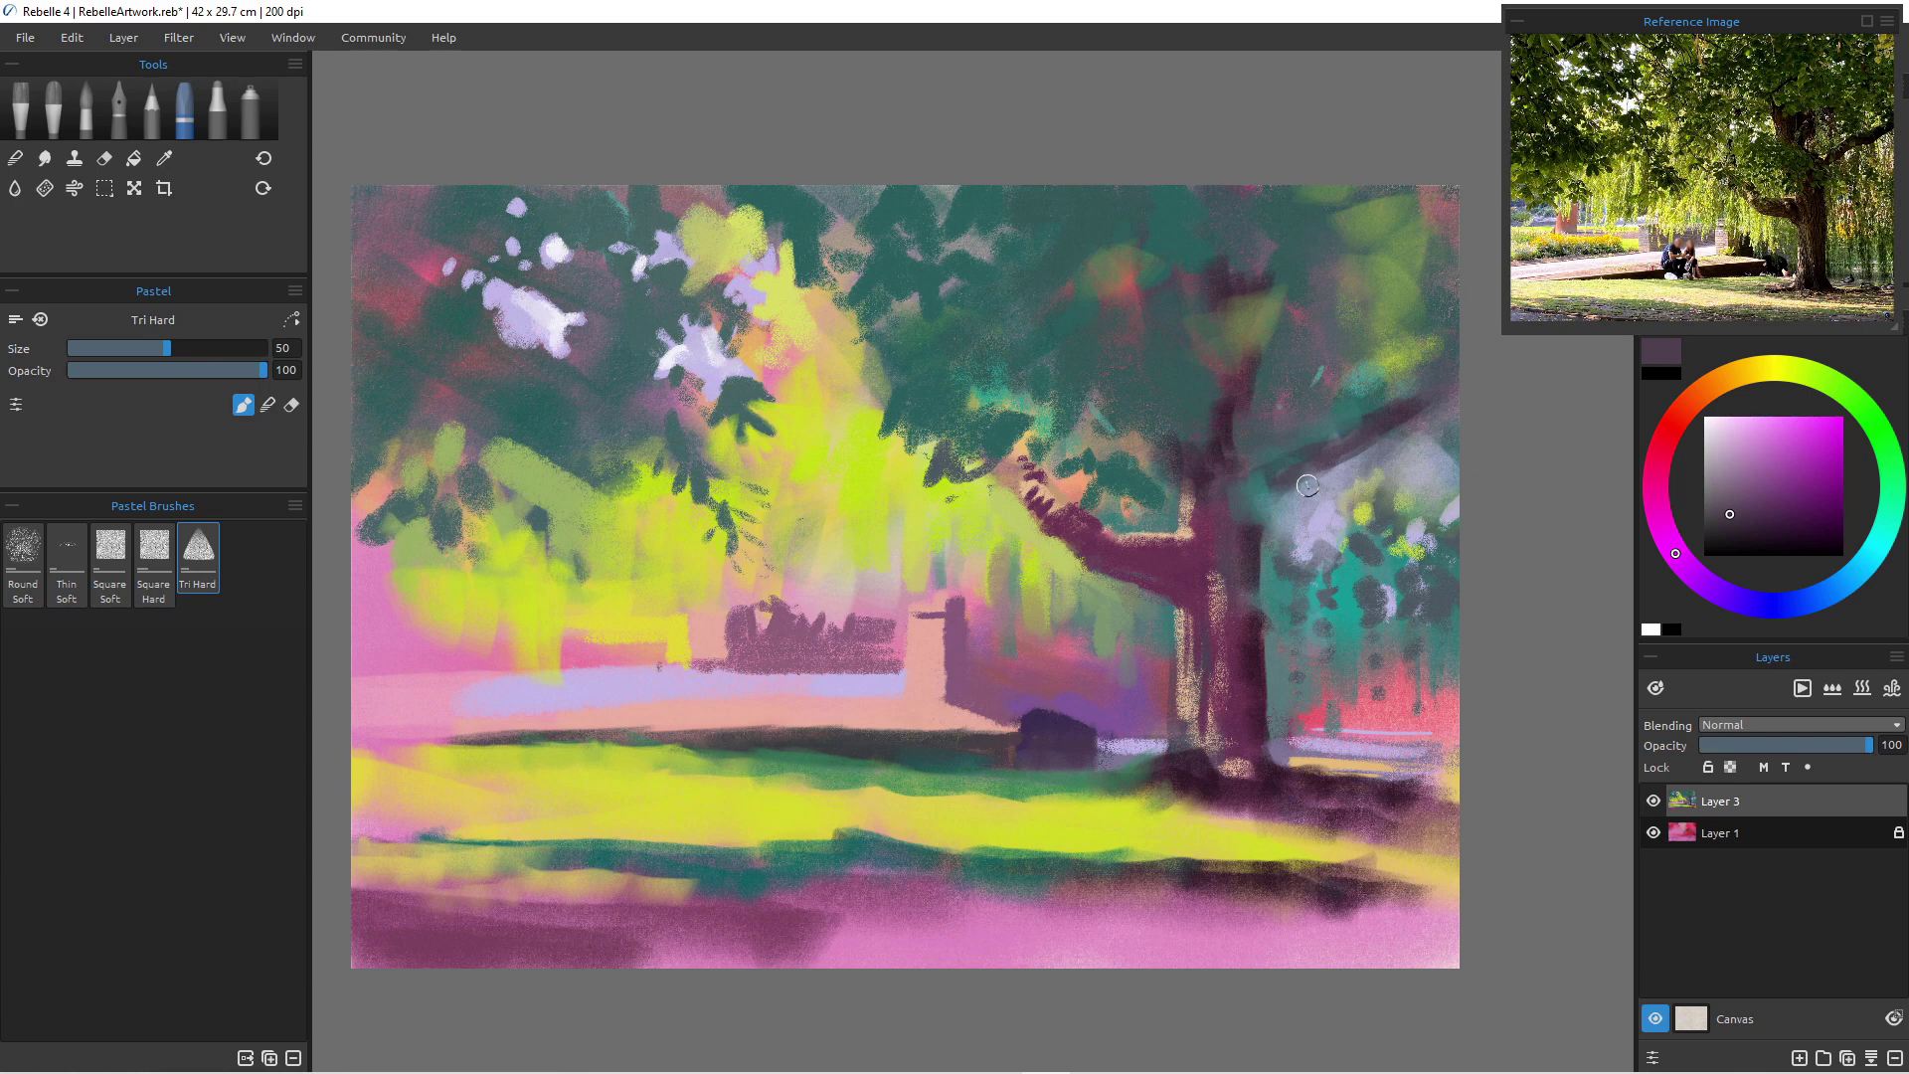
- Highlight the curved left branch and trunk in pale yellow at size 40, and add sampled peach to the lower trunk
left_click(1762, 368)
left_click(1756, 428)
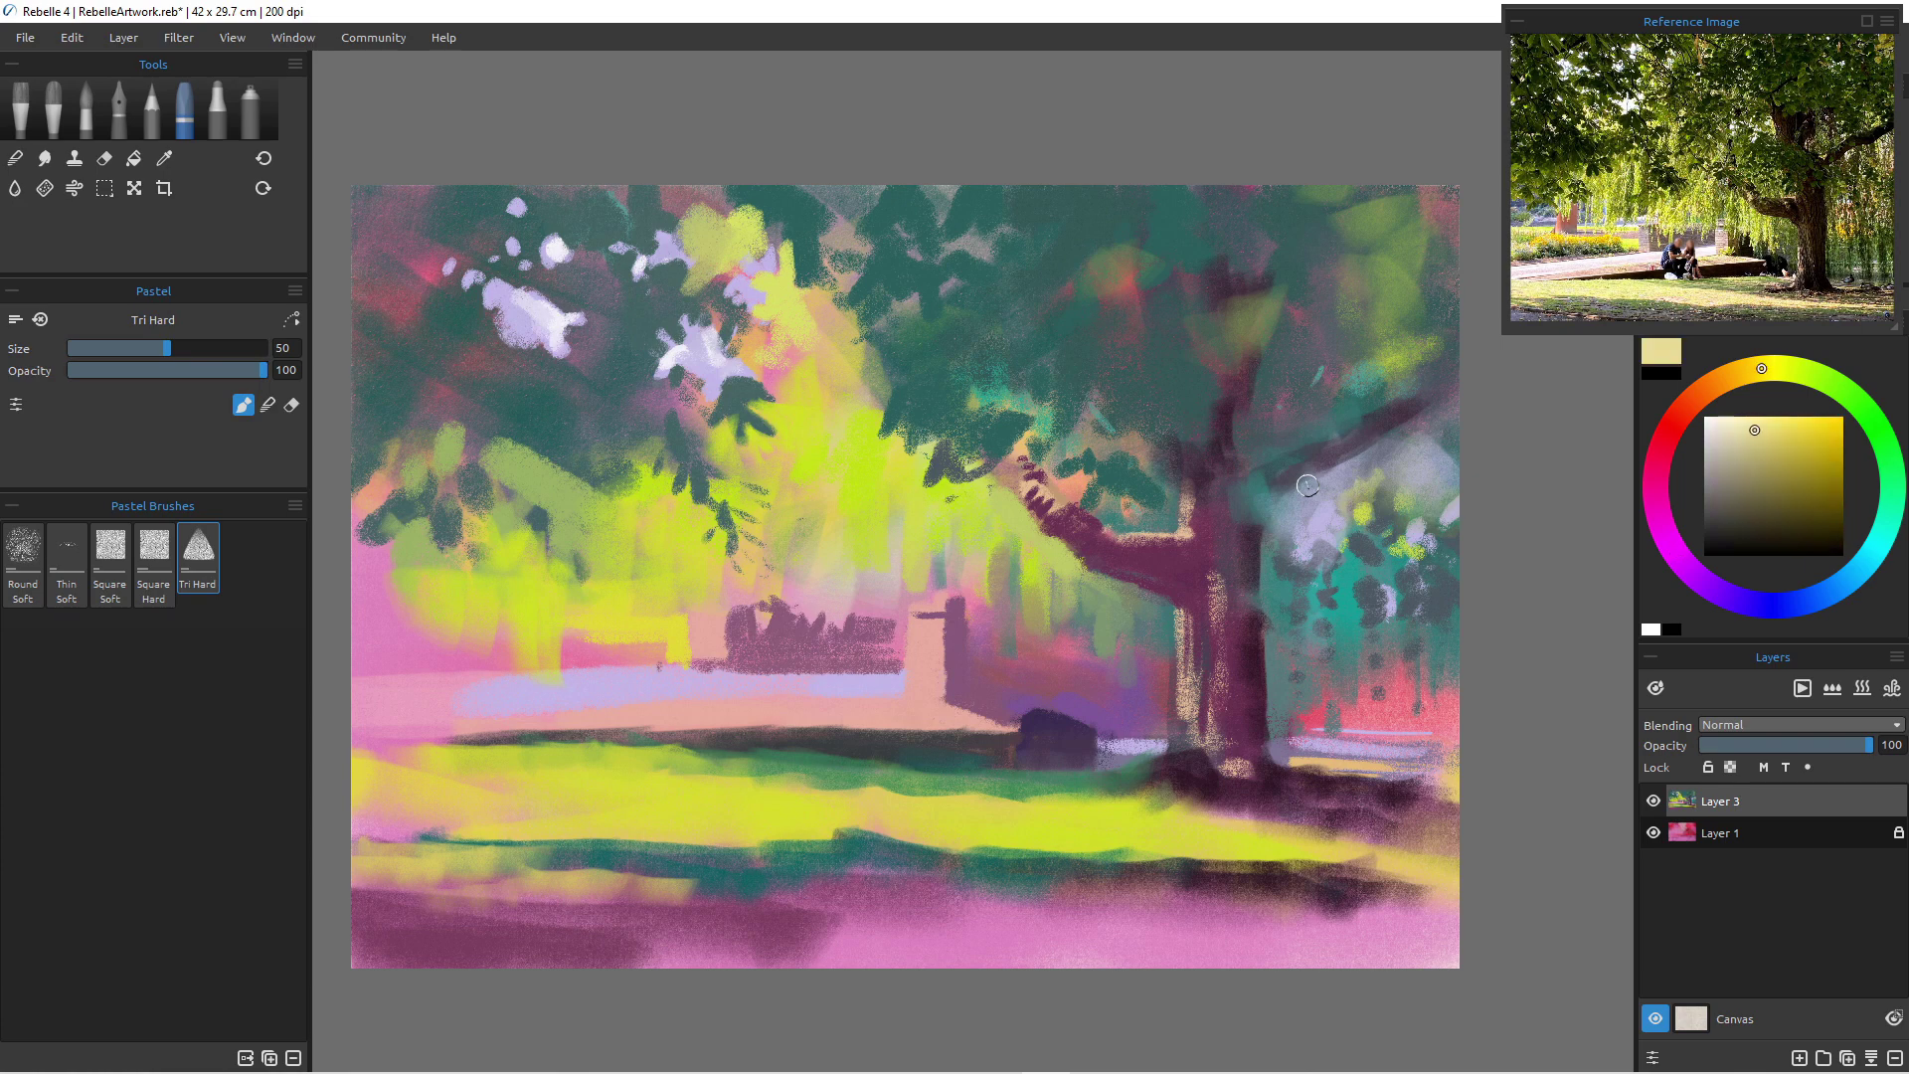
key("bracketleft")
key("bracketleft")
mouse_move(1040, 501)
left_mouse_down()
mouse_move(1137, 554)
mouse_move(1109, 540)
mouse_move(1180, 540)
mouse_move(1126, 546)
mouse_move(1200, 564)
mouse_move(1197, 547)
mouse_move(1226, 647)
left_mouse_up()
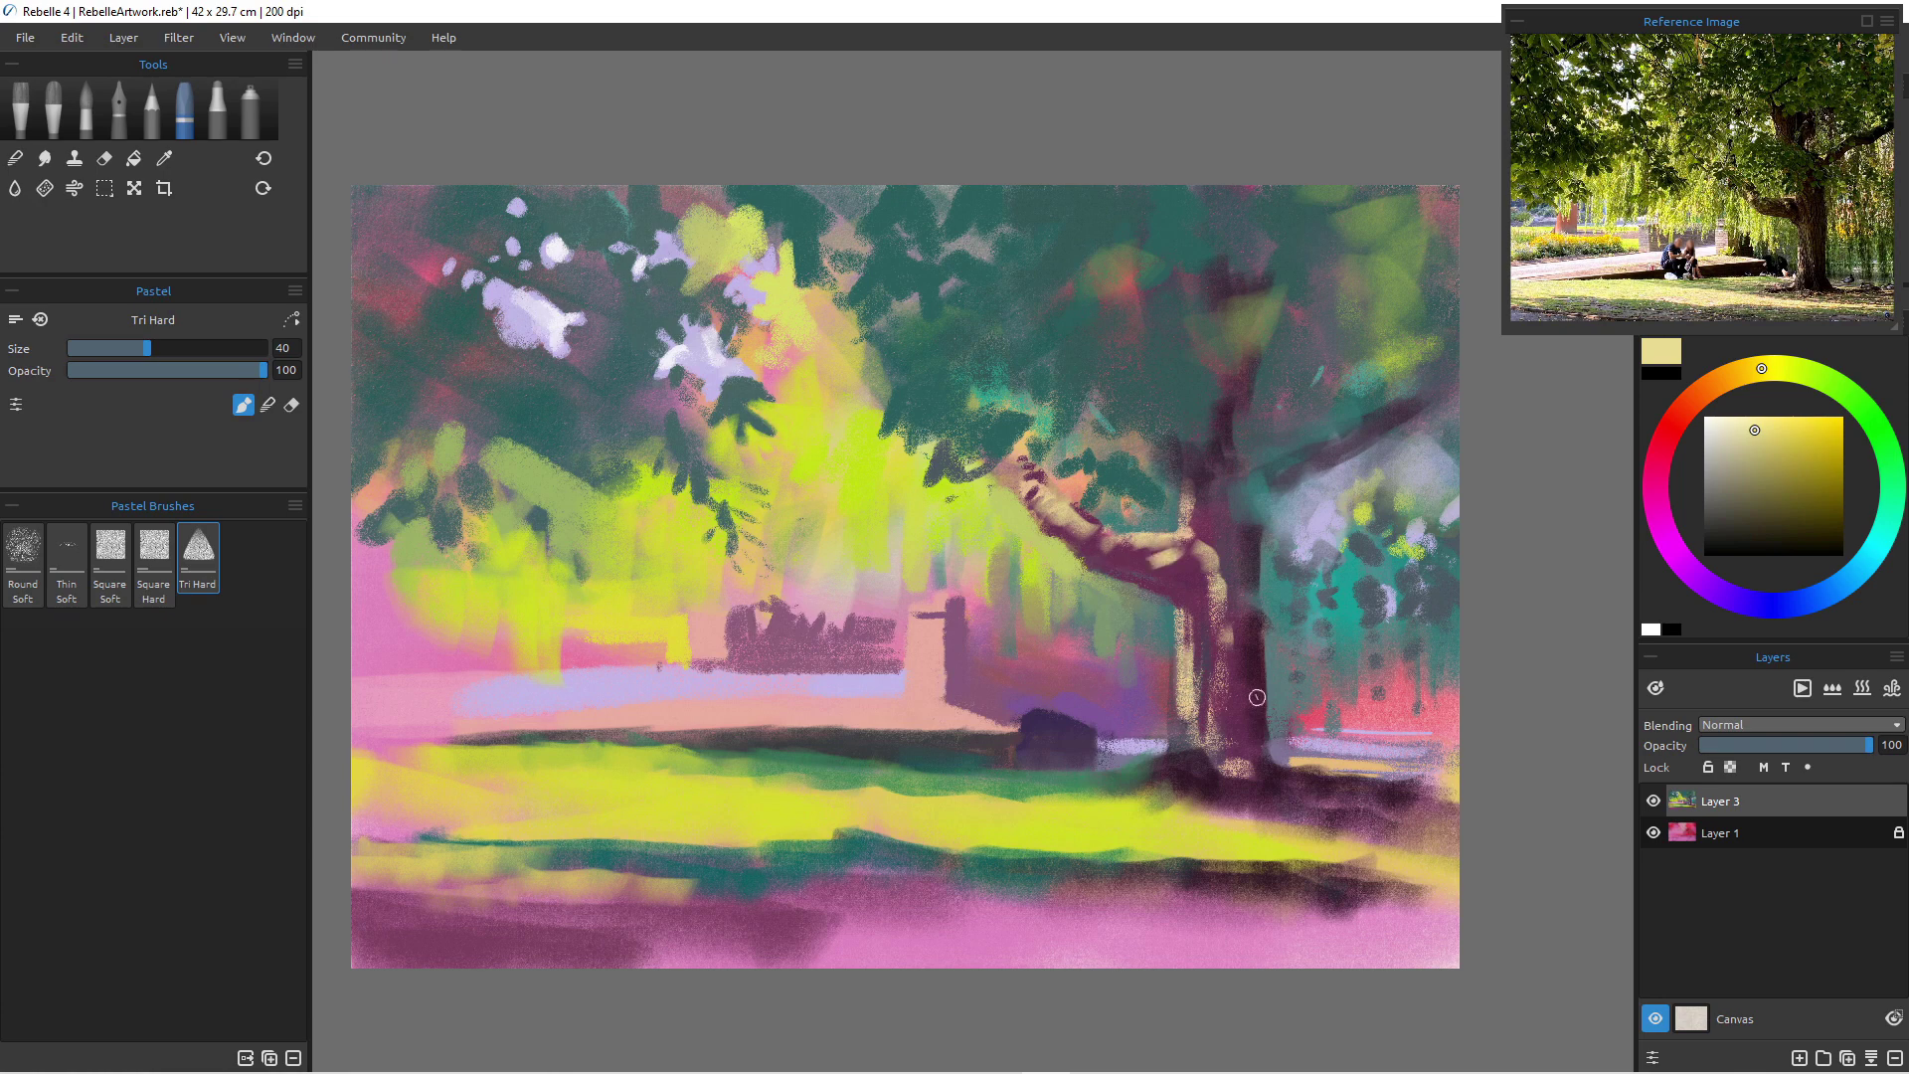
left_click(1313, 671, "alt")
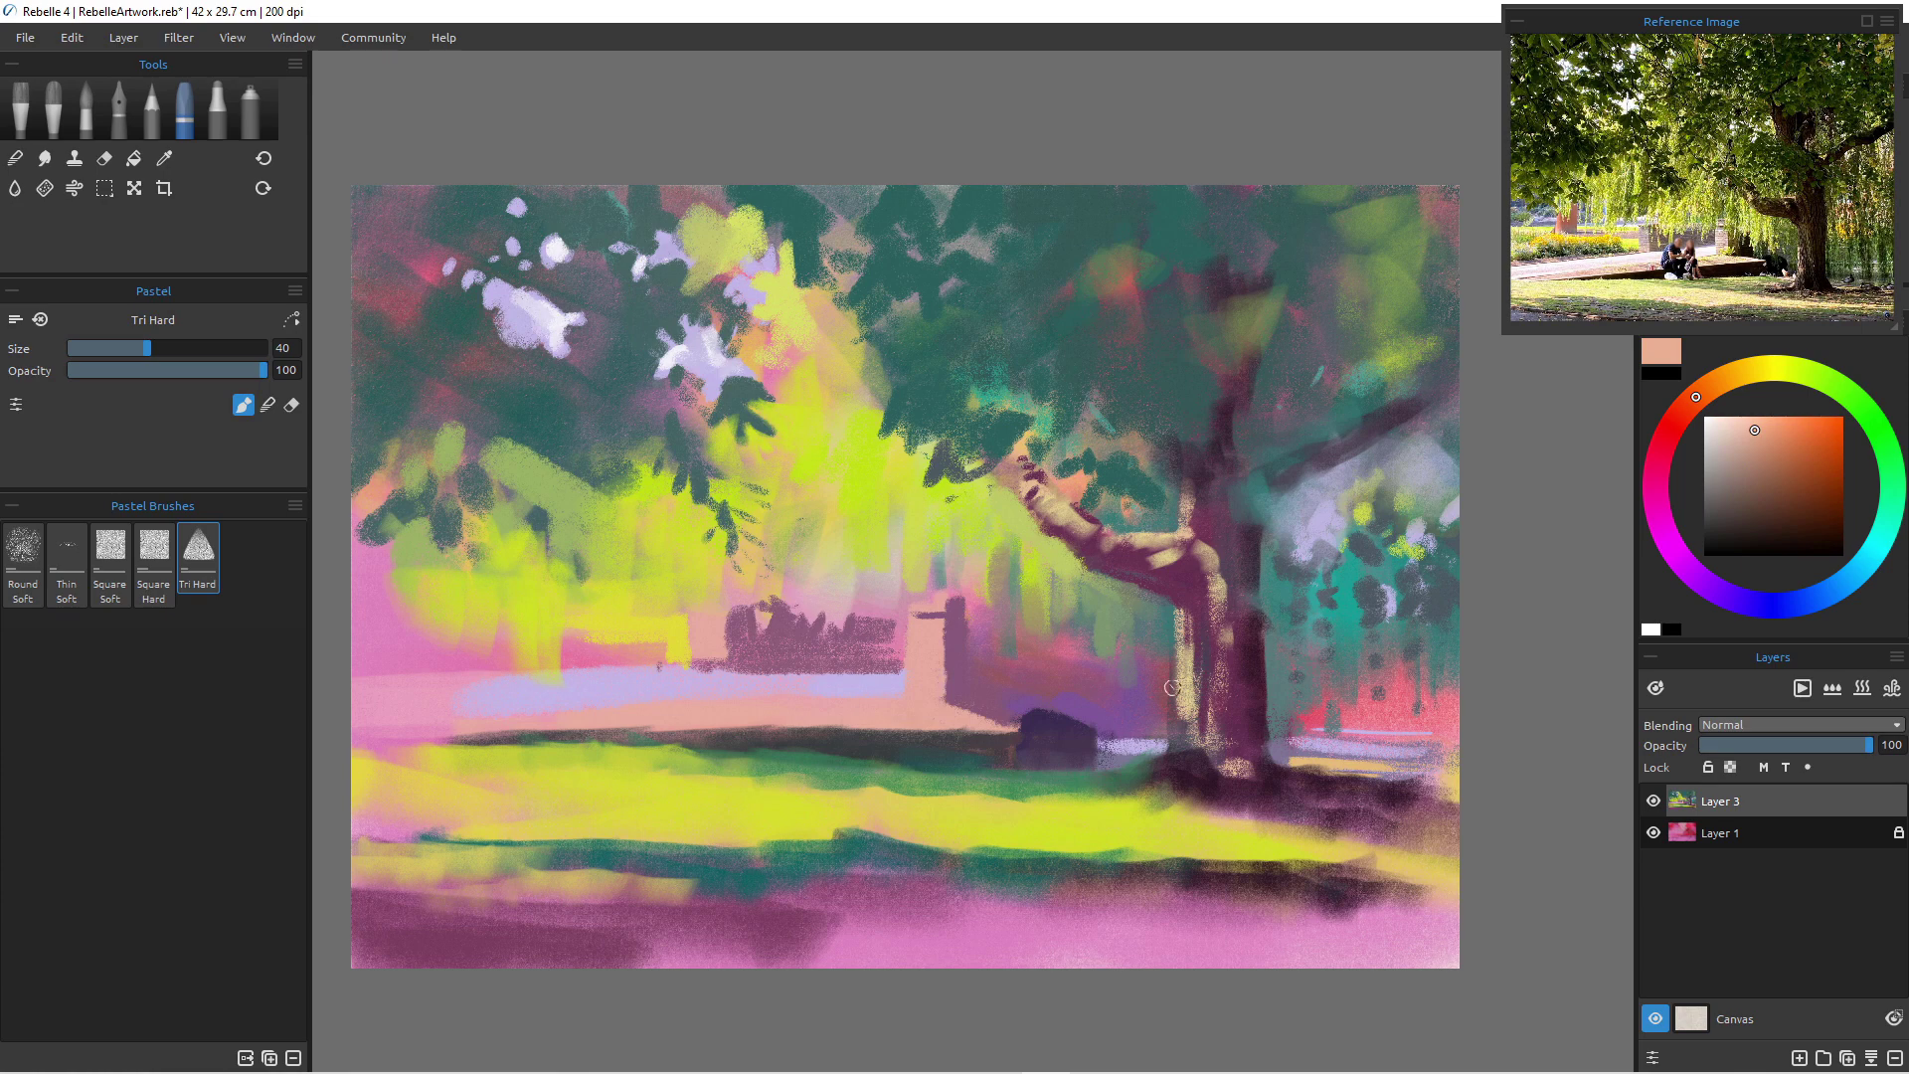
left_click_drag(1182, 702, 1184, 724)
- Paint pale blue highlights down the lower trunk, and extend them along the left root at size 30
left_click(1793, 604)
left_click(1730, 426)
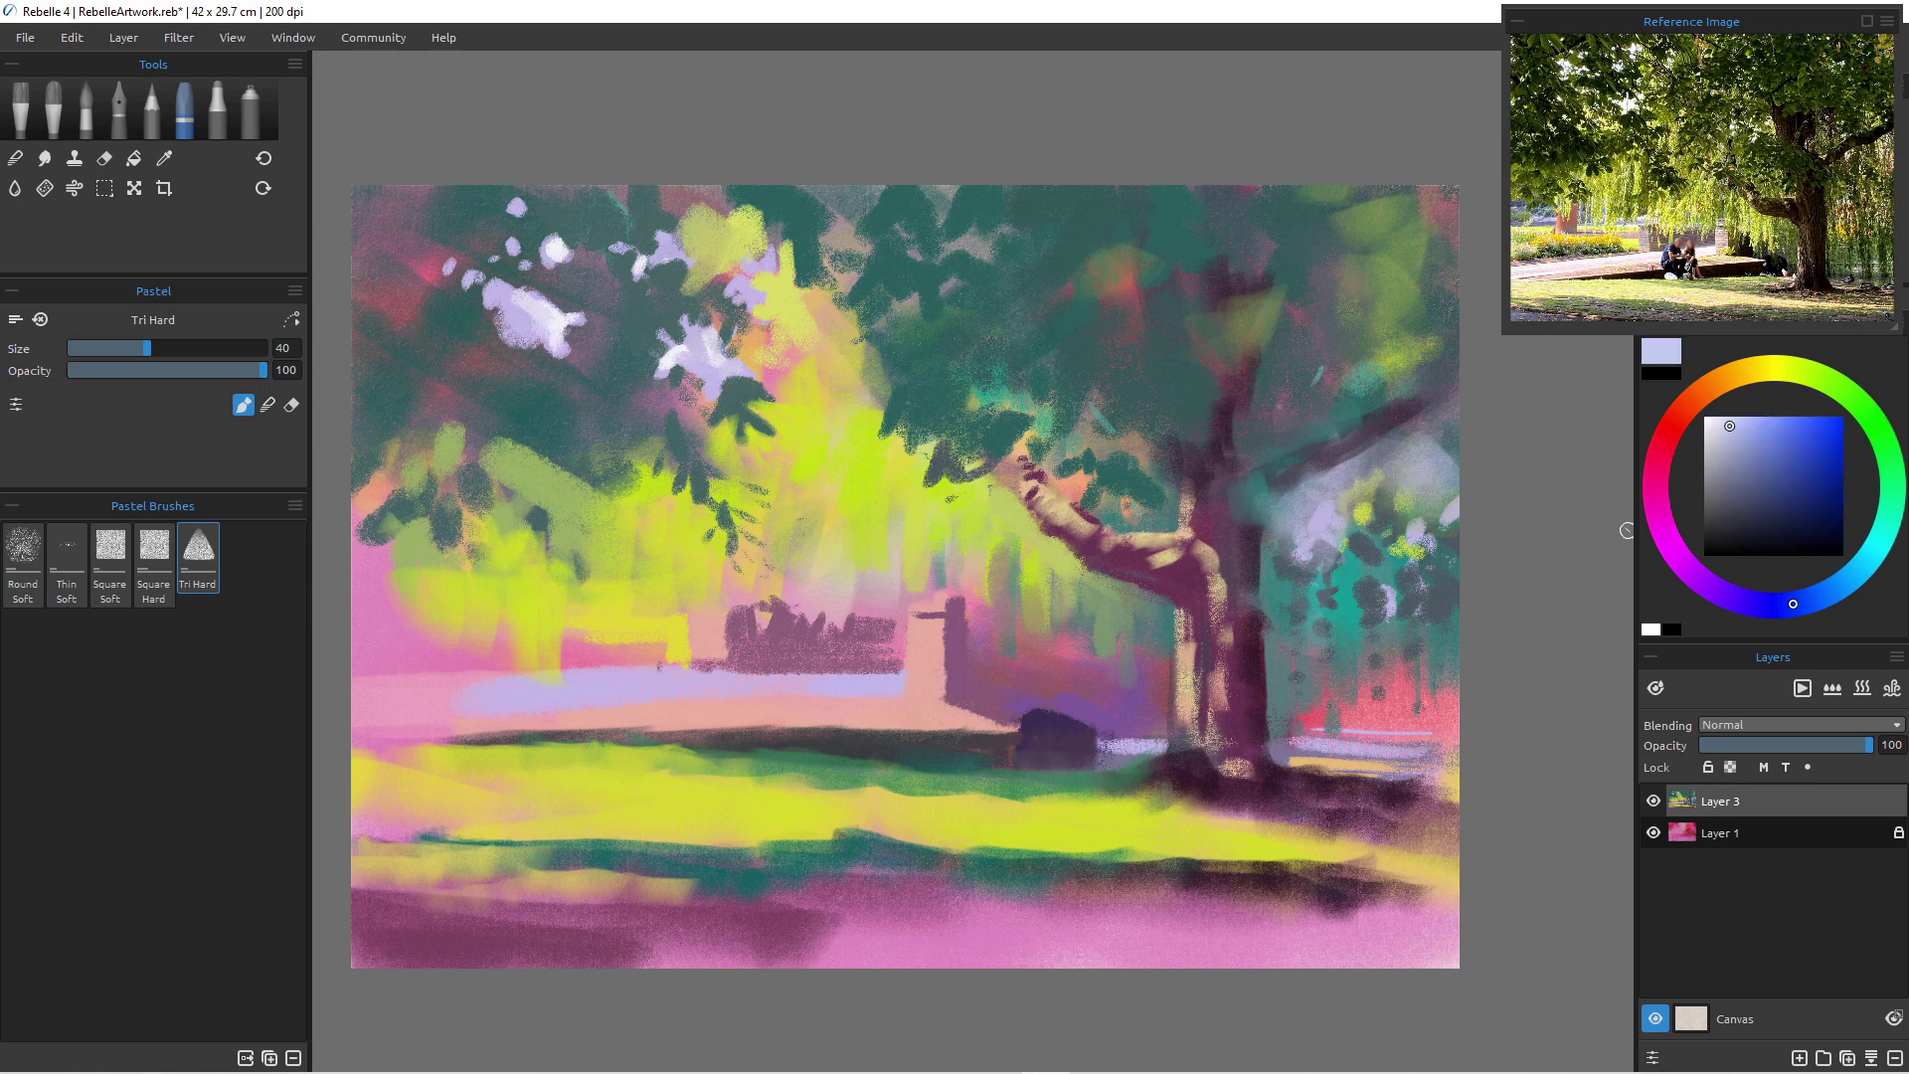
left_click_drag(1209, 694, 1218, 766)
mouse_move(1191, 646)
left_mouse_down()
mouse_move(1175, 768)
mouse_move(1153, 765)
left_mouse_up()
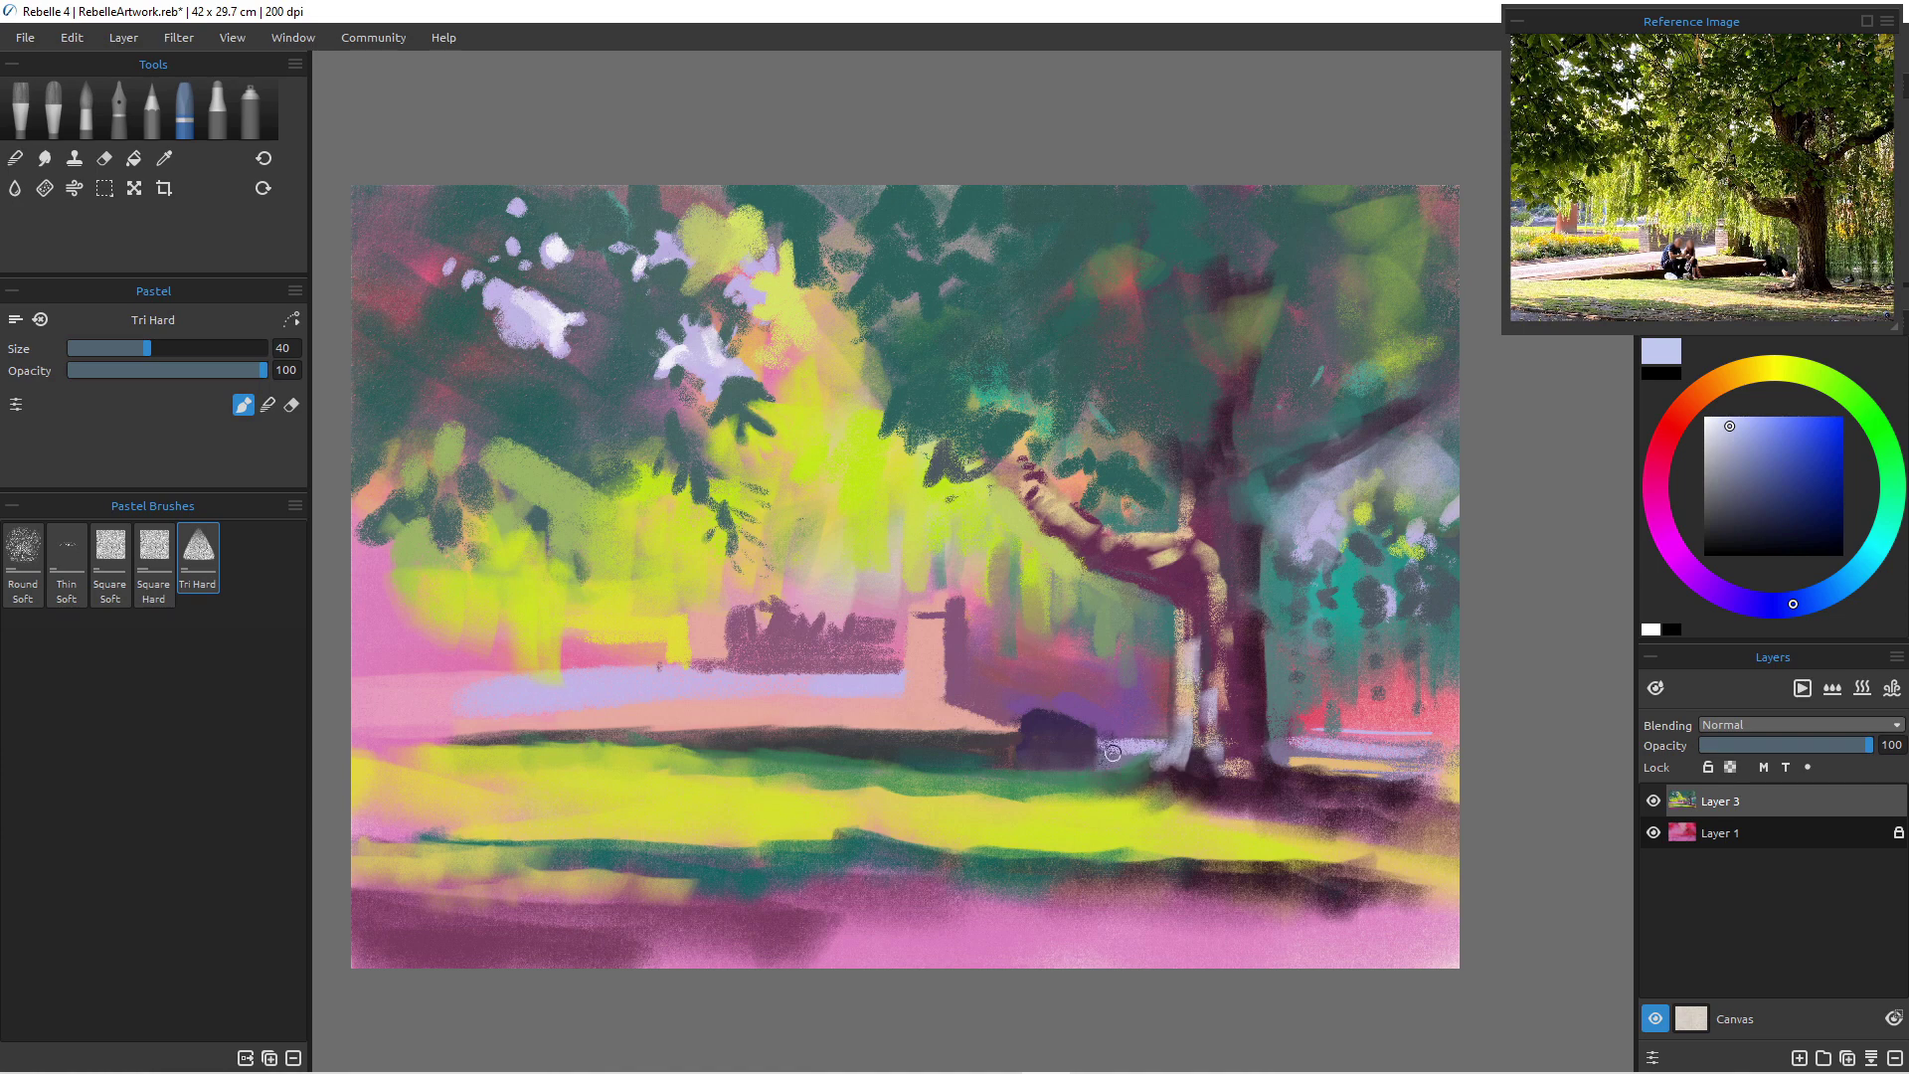
key("bracketleft")
key("bracketleft")
left_click_drag(1131, 770, 1084, 778)
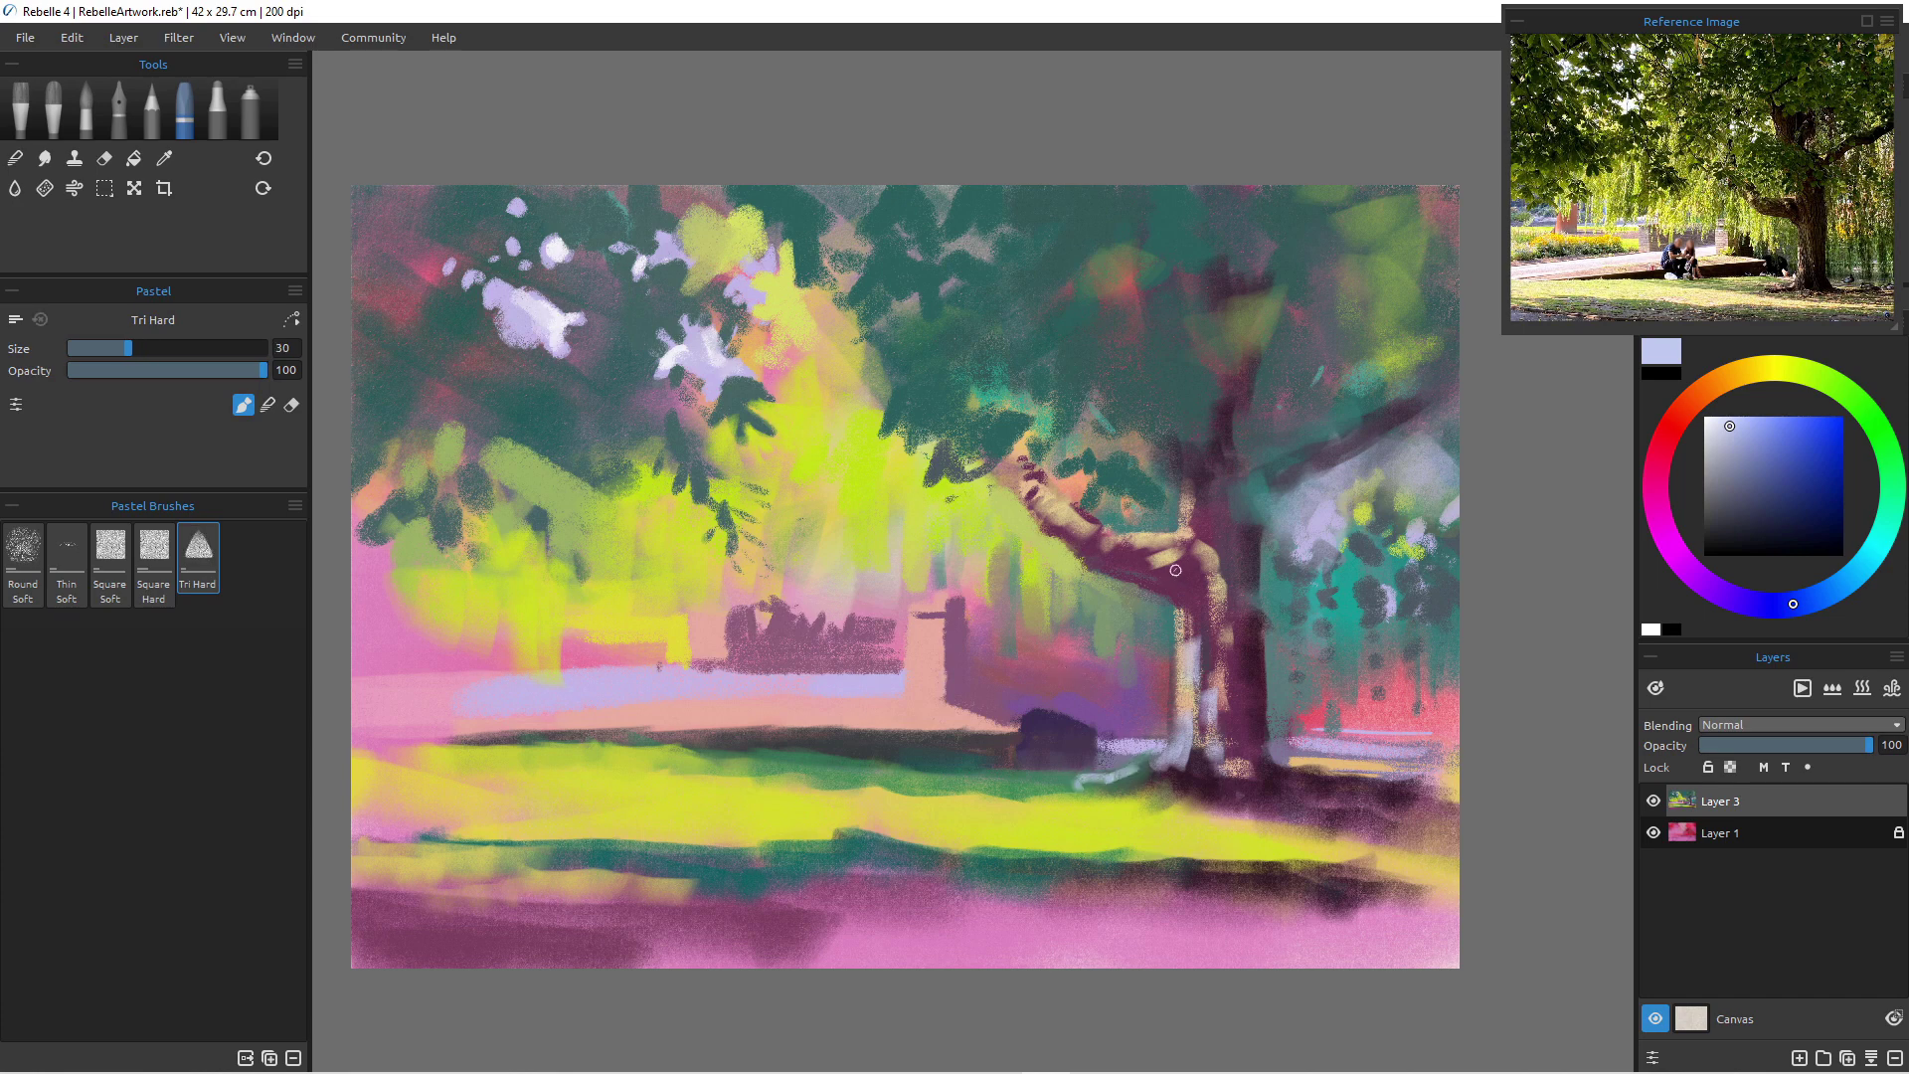
- Paint cream dappled-light strokes on the shaded ground beneath the tree and out to the right edge
left_click(1766, 368)
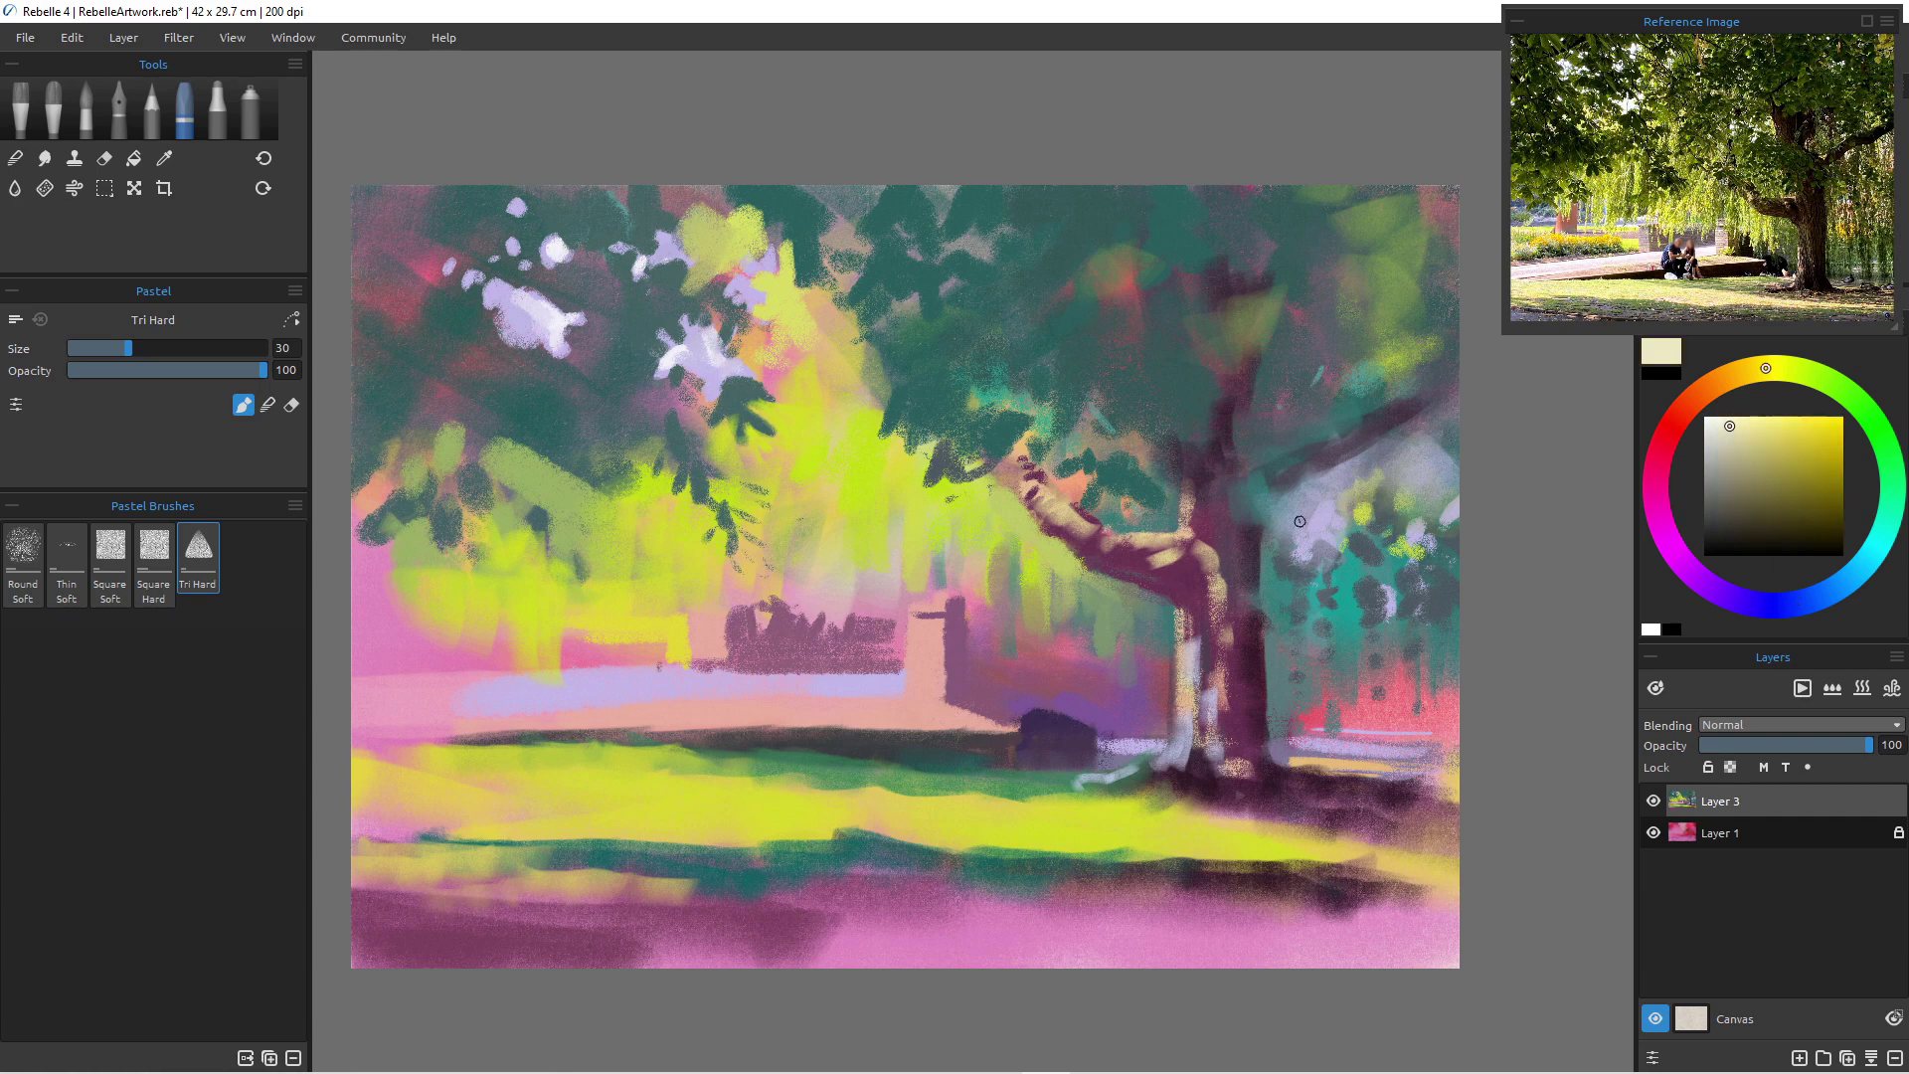
left_click_drag(1214, 791, 1199, 796)
mouse_move(1154, 802)
left_mouse_down()
mouse_move(1309, 806)
mouse_move(1264, 819)
mouse_move(1327, 823)
left_mouse_up()
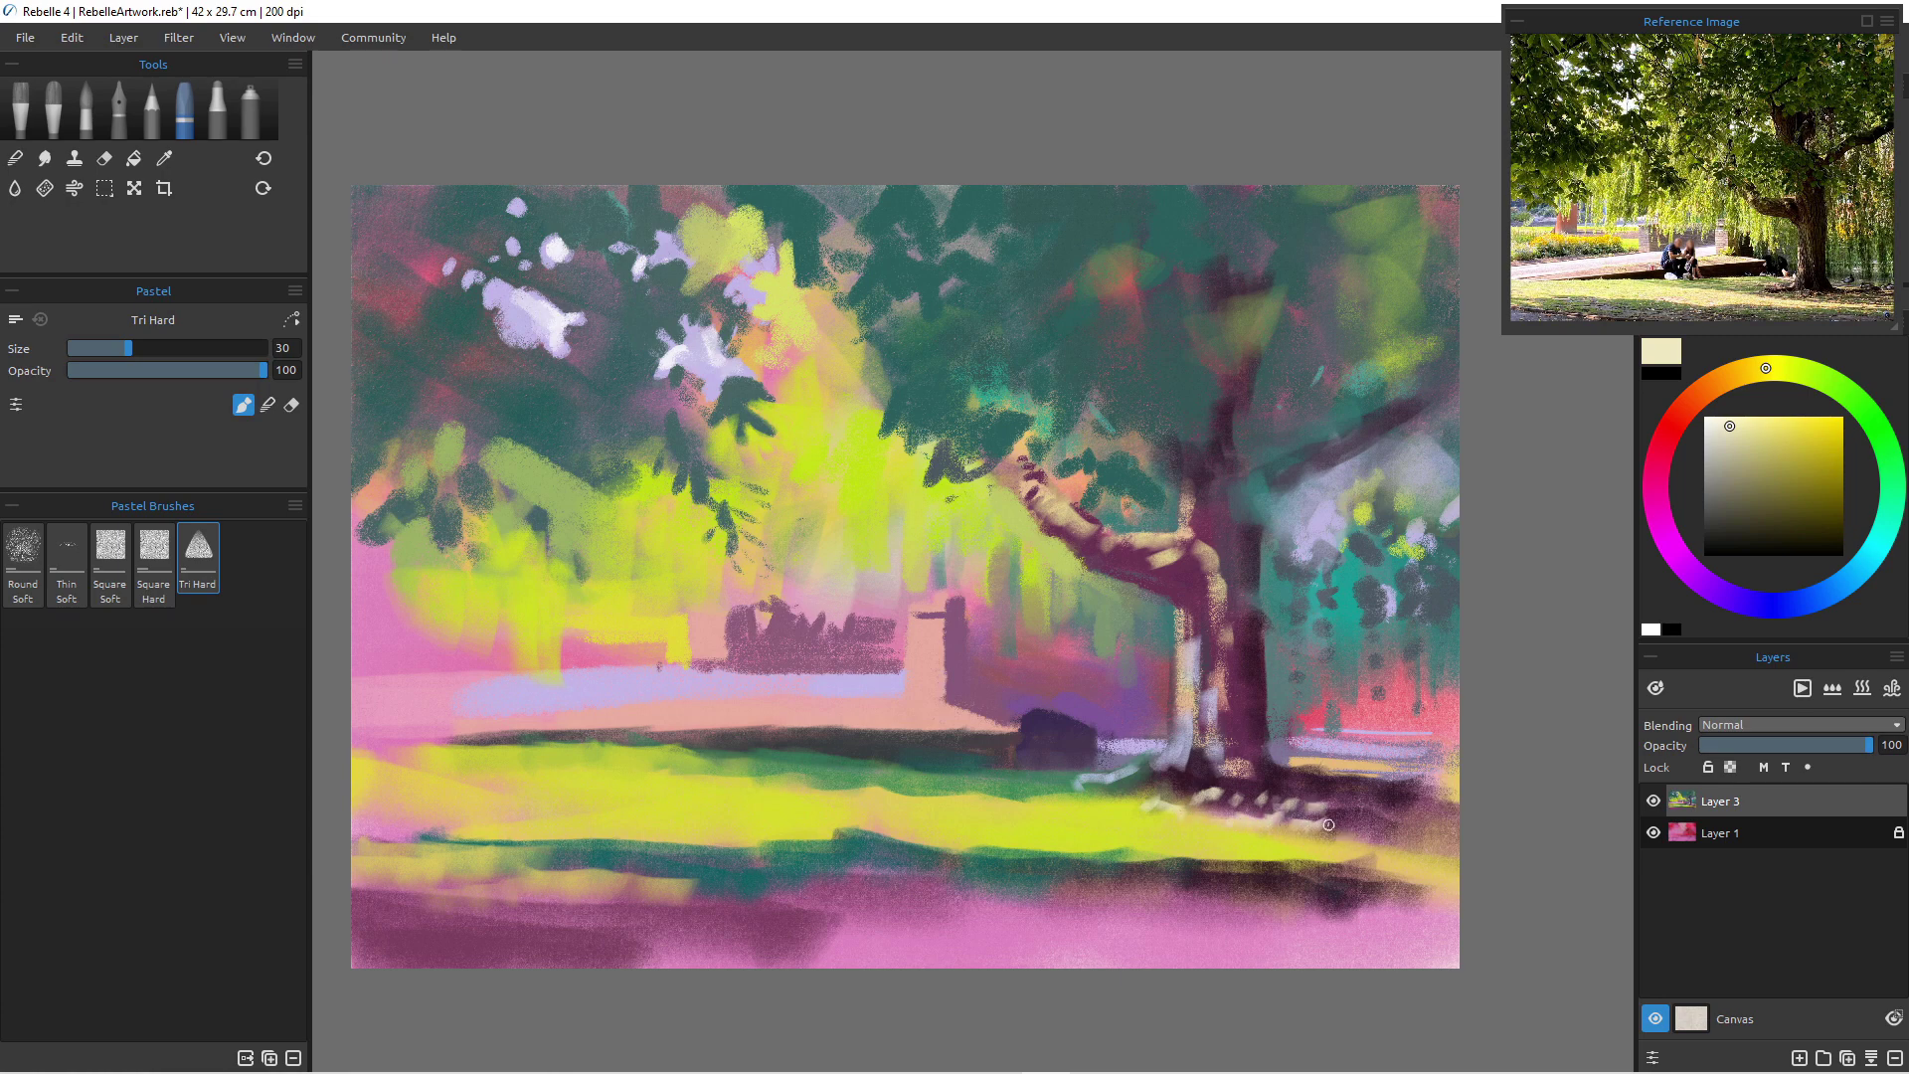
left_click_drag(1467, 811, 1345, 806)
left_click_drag(1459, 821, 1352, 801)
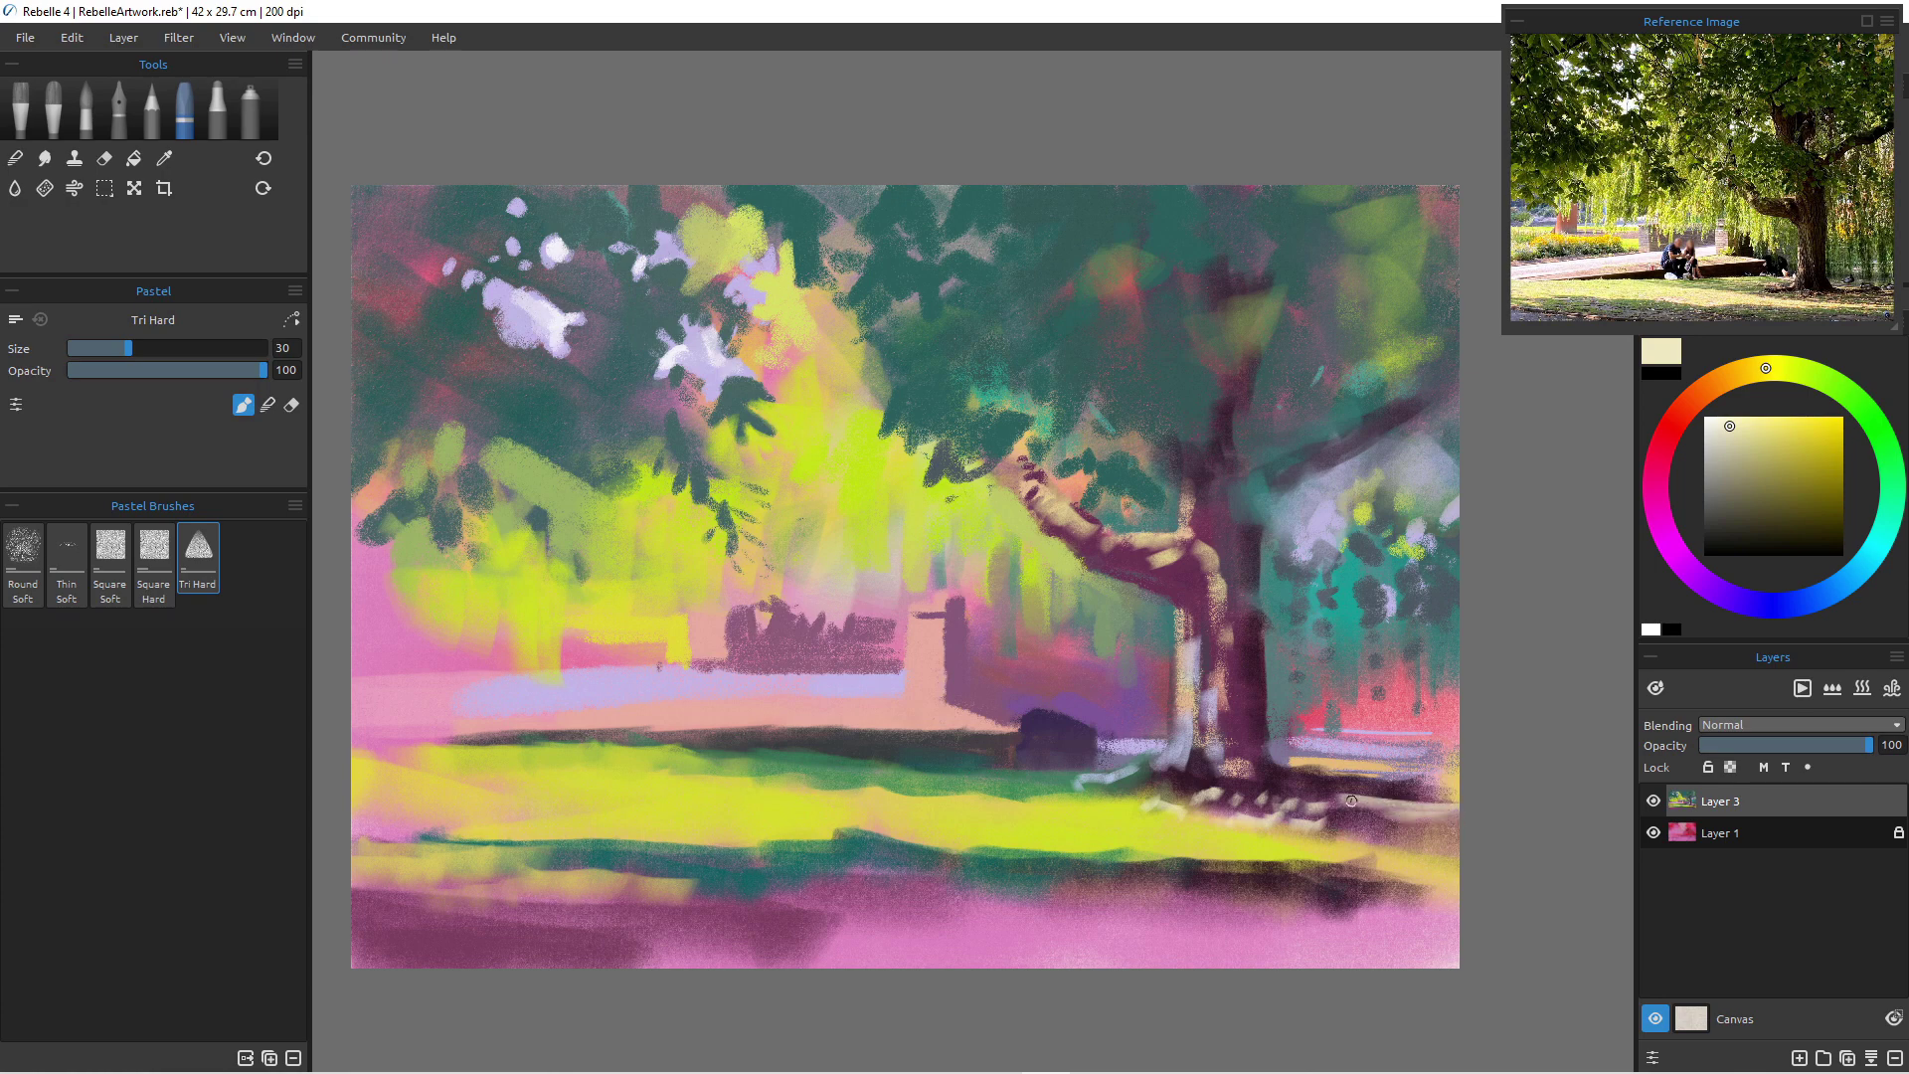
- Add sampled tan ground strokes right of the tree and finer light beige marks in its shadow at size 20
left_click(1379, 850, "alt")
mouse_move(1453, 798)
left_mouse_down()
mouse_move(1296, 793)
mouse_move(1397, 790)
left_mouse_up()
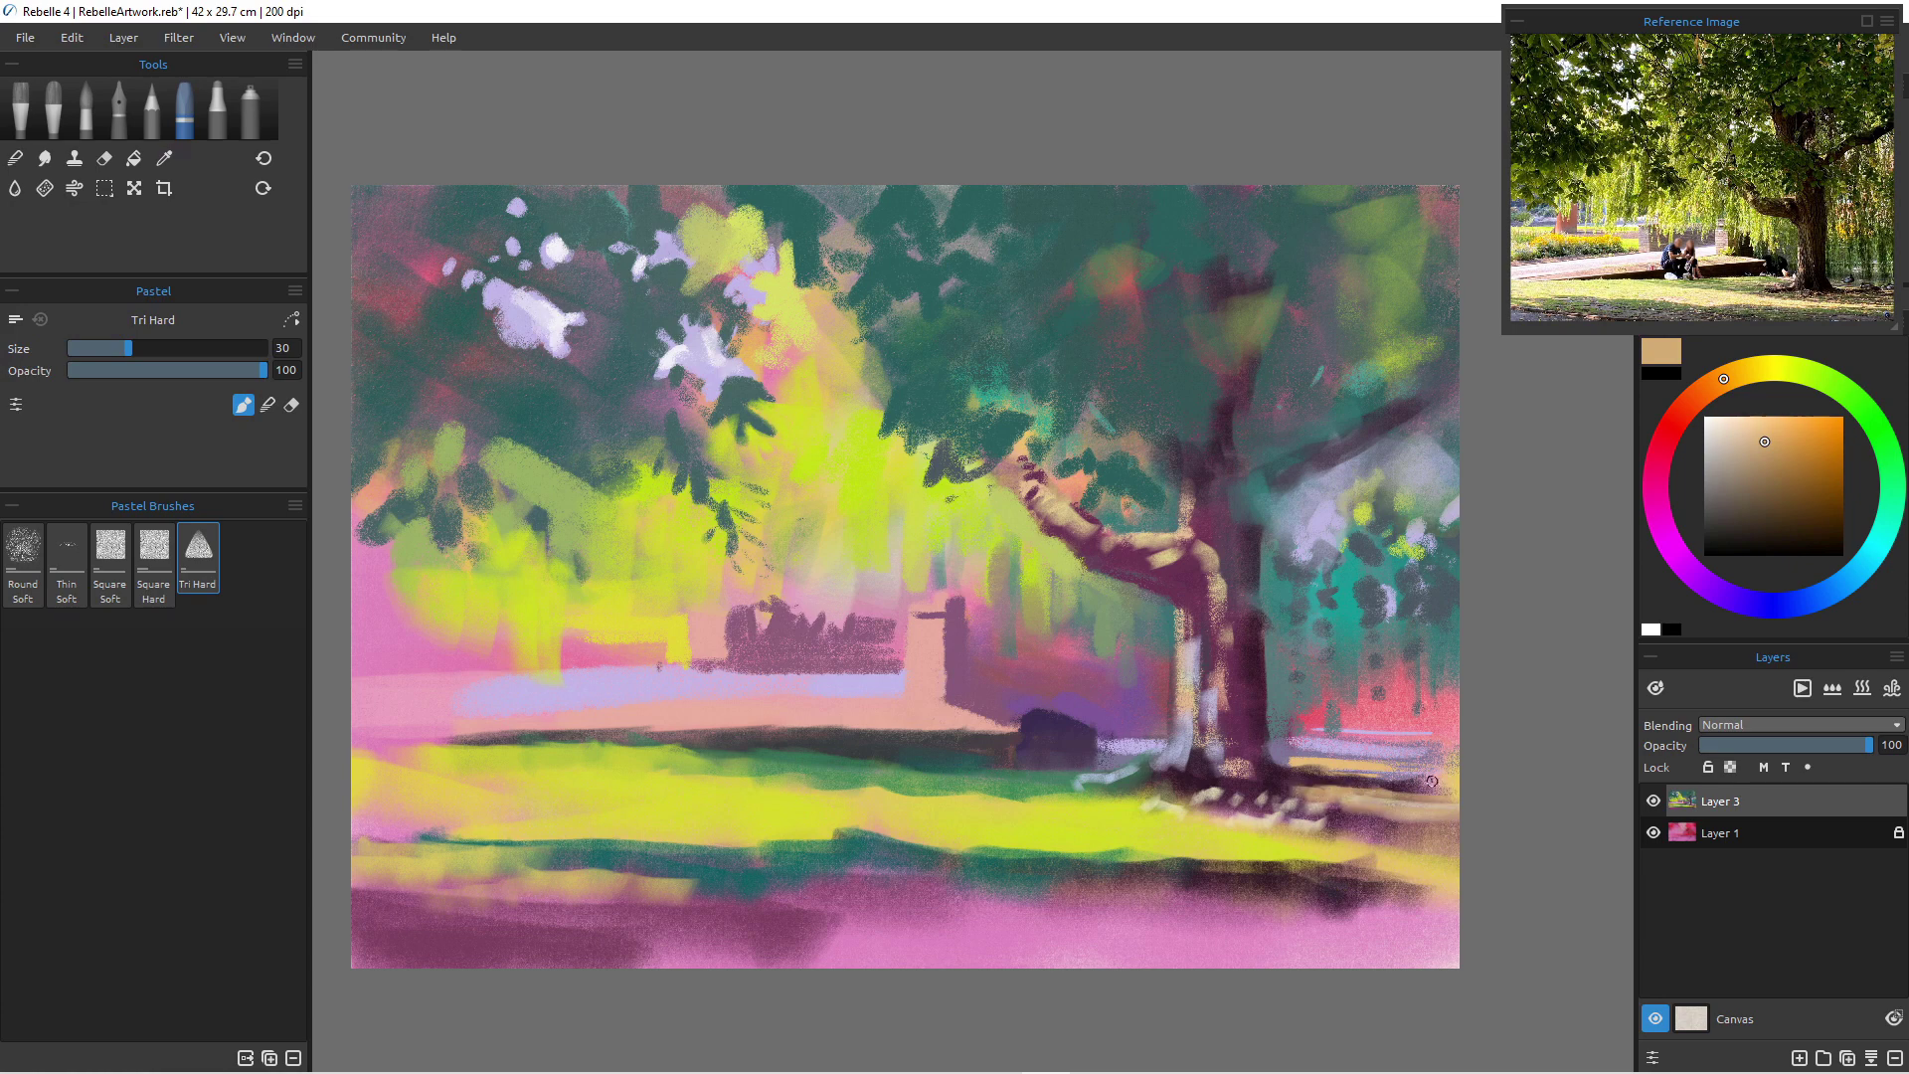
left_click(1730, 431)
key("bracketleft")
key("bracketleft")
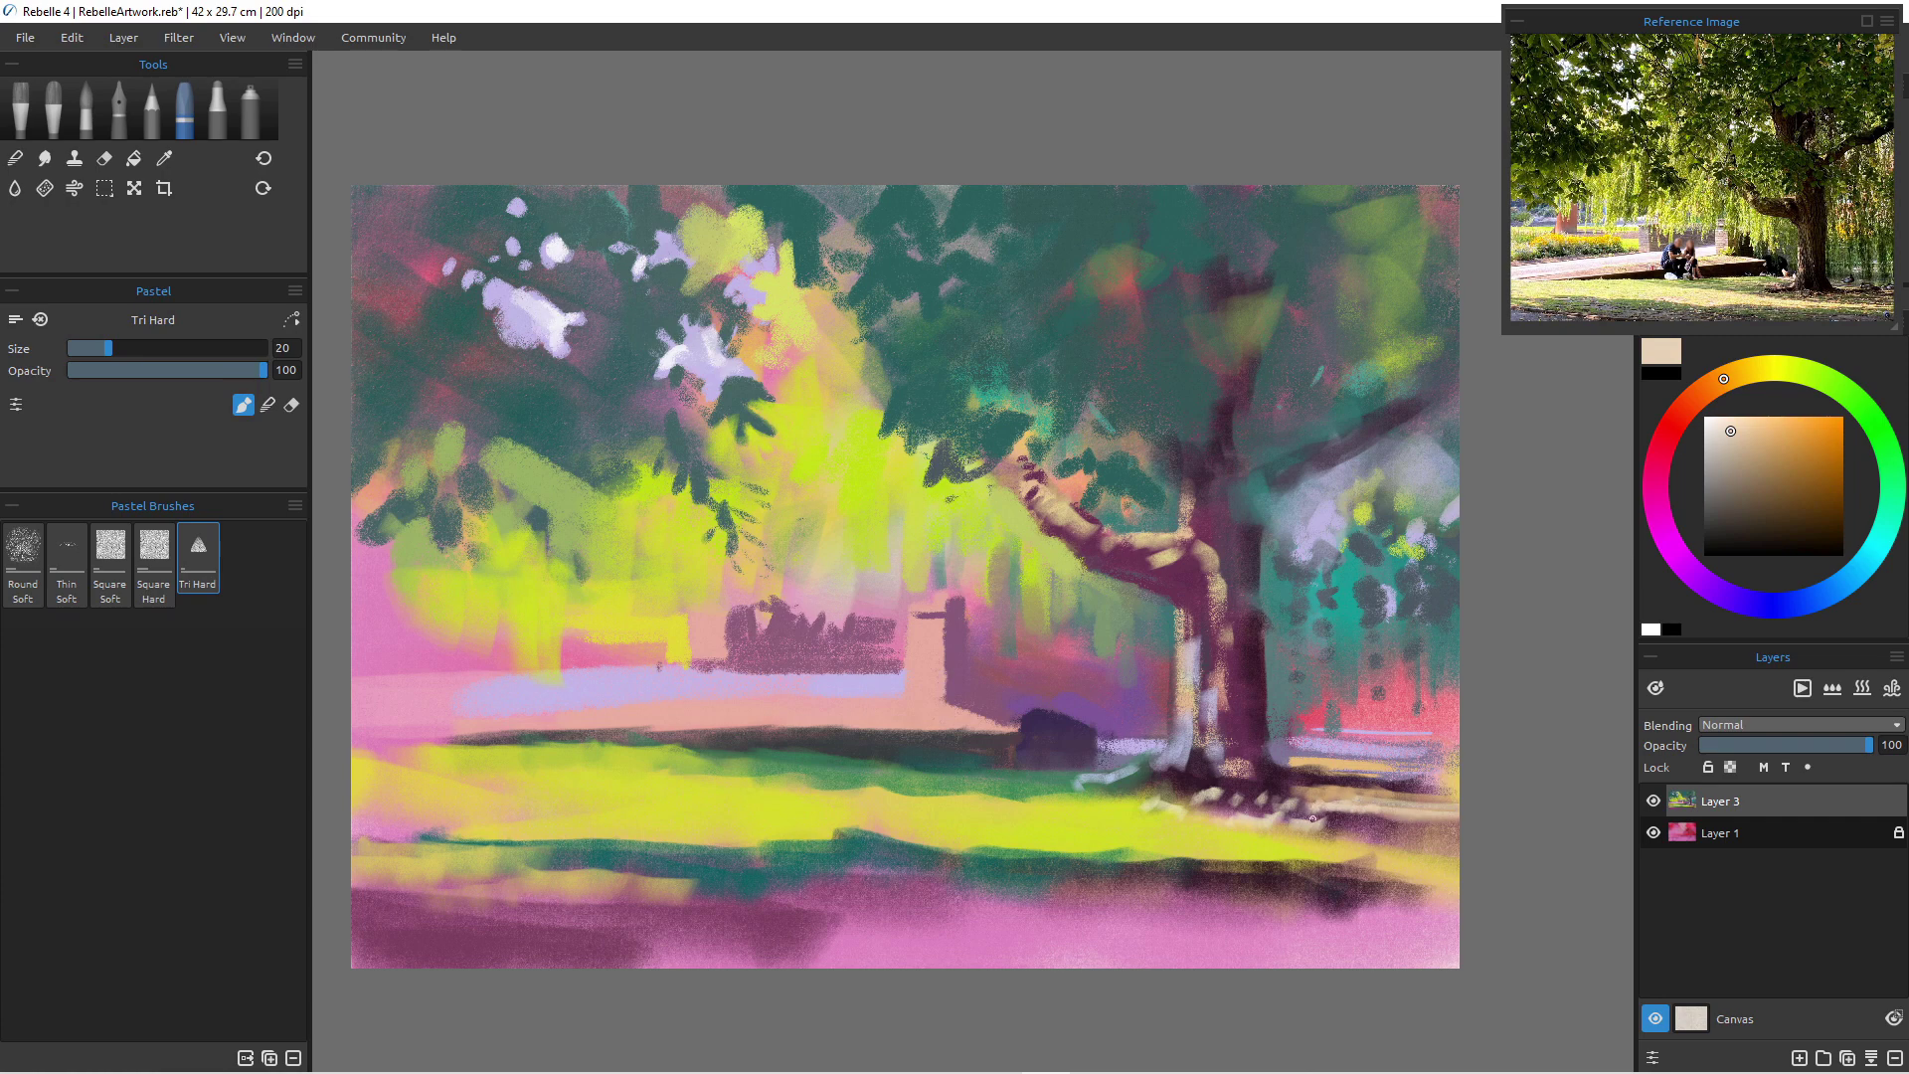
left_click_drag(1316, 822, 1325, 823)
- Enlarge the brush and paint a soft light beige patch over the dark foreground shadow below the tree
key("bracketright")
key("bracketright")
key("bracketright")
key("bracketright")
key("bracketright")
key("bracketright")
key("bracketright")
key("bracketright")
key("bracketright")
key("bracketright")
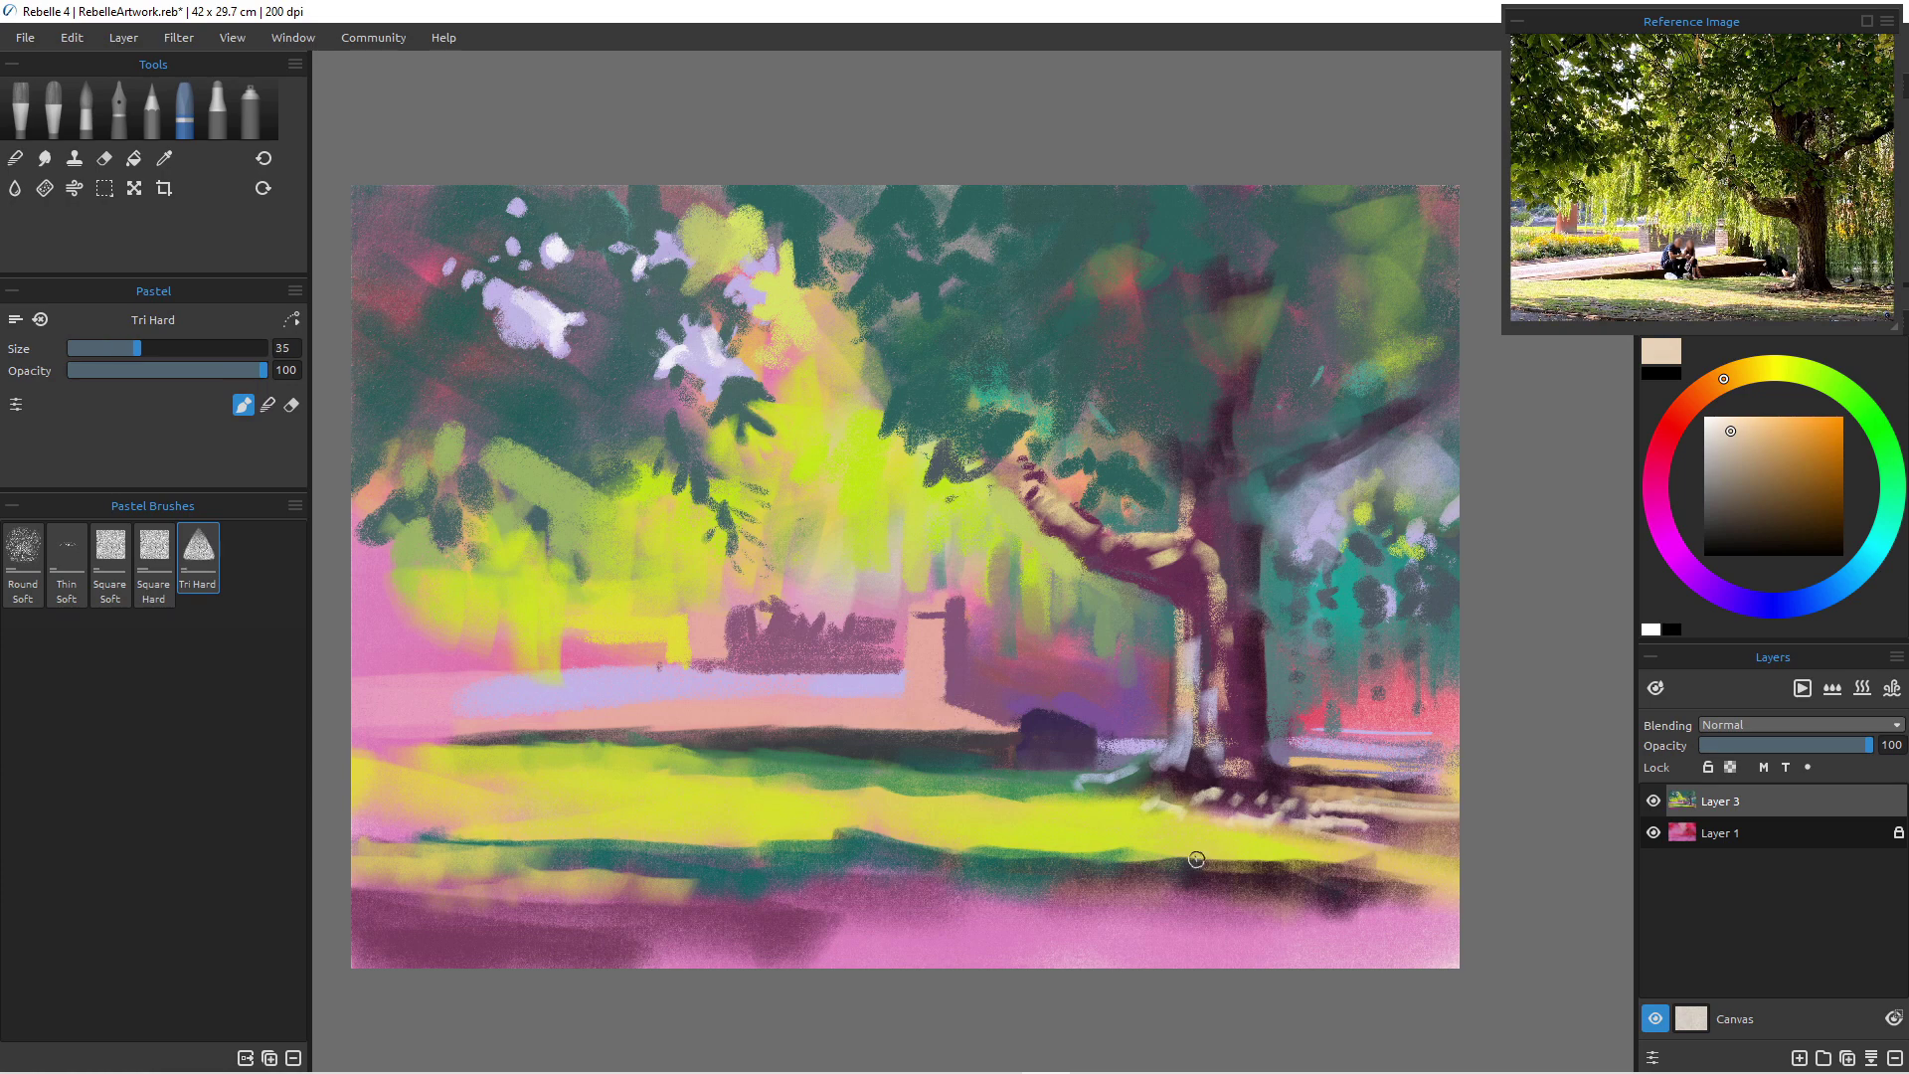
key("bracketleft")
mouse_move(1208, 860)
left_mouse_down()
mouse_move(1267, 863)
mouse_move(1191, 804)
mouse_move(1219, 863)
mouse_move(1314, 877)
mouse_move(1311, 894)
mouse_move(1246, 862)
mouse_move(1345, 876)
left_mouse_up()
key("bracketleft")
key("bracketleft")
key("bracketleft")
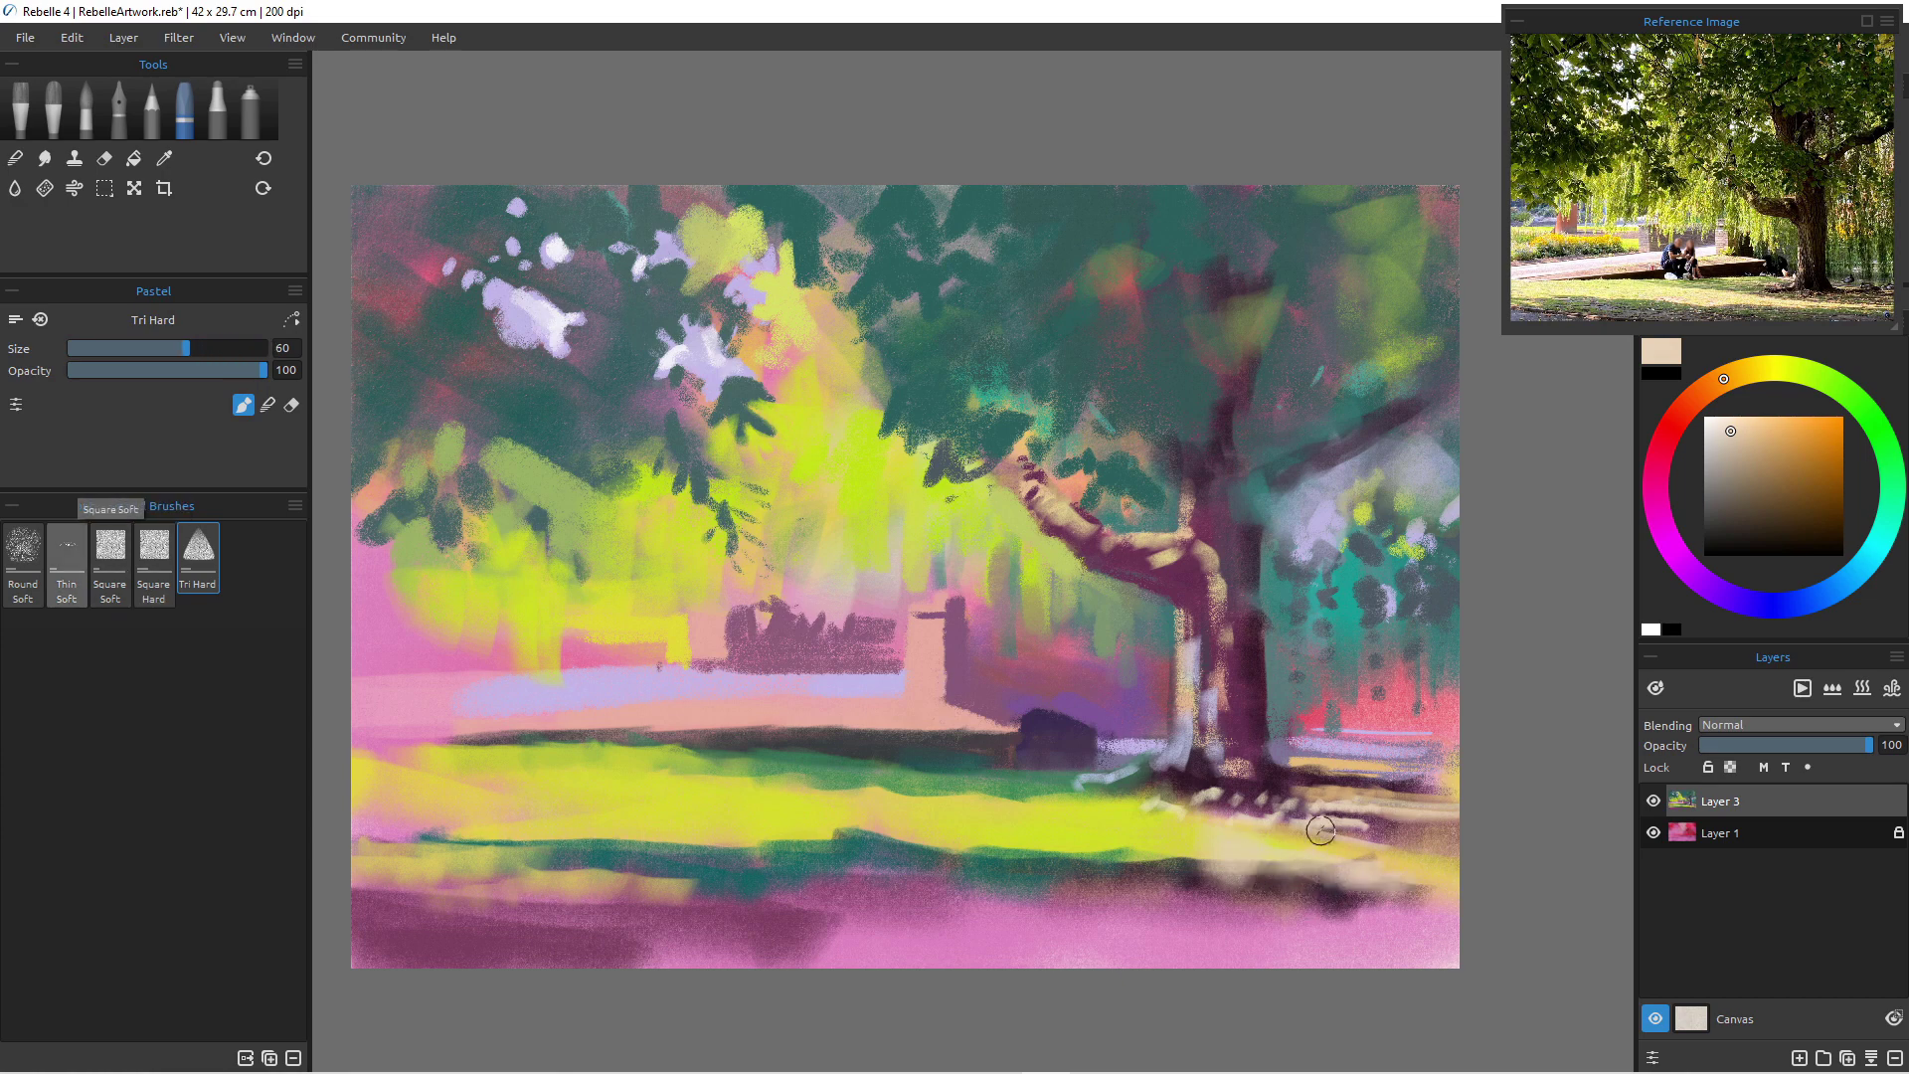
- Paint light beige sunlit bands across the right foreground shadow with the Square Soft pastel
left_click(111, 547)
left_click_drag(1250, 861, 1430, 888)
key("]")
mouse_move(1177, 858)
left_mouse_down()
mouse_move(1081, 855)
mouse_move(1328, 885)
mouse_move(1343, 859)
left_mouse_up()
- Continue the beige light band leftward along the lawn's front edge with the Square Soft pastel at size 80
key("]")
key("]")
key("]")
key("]")
key("]")
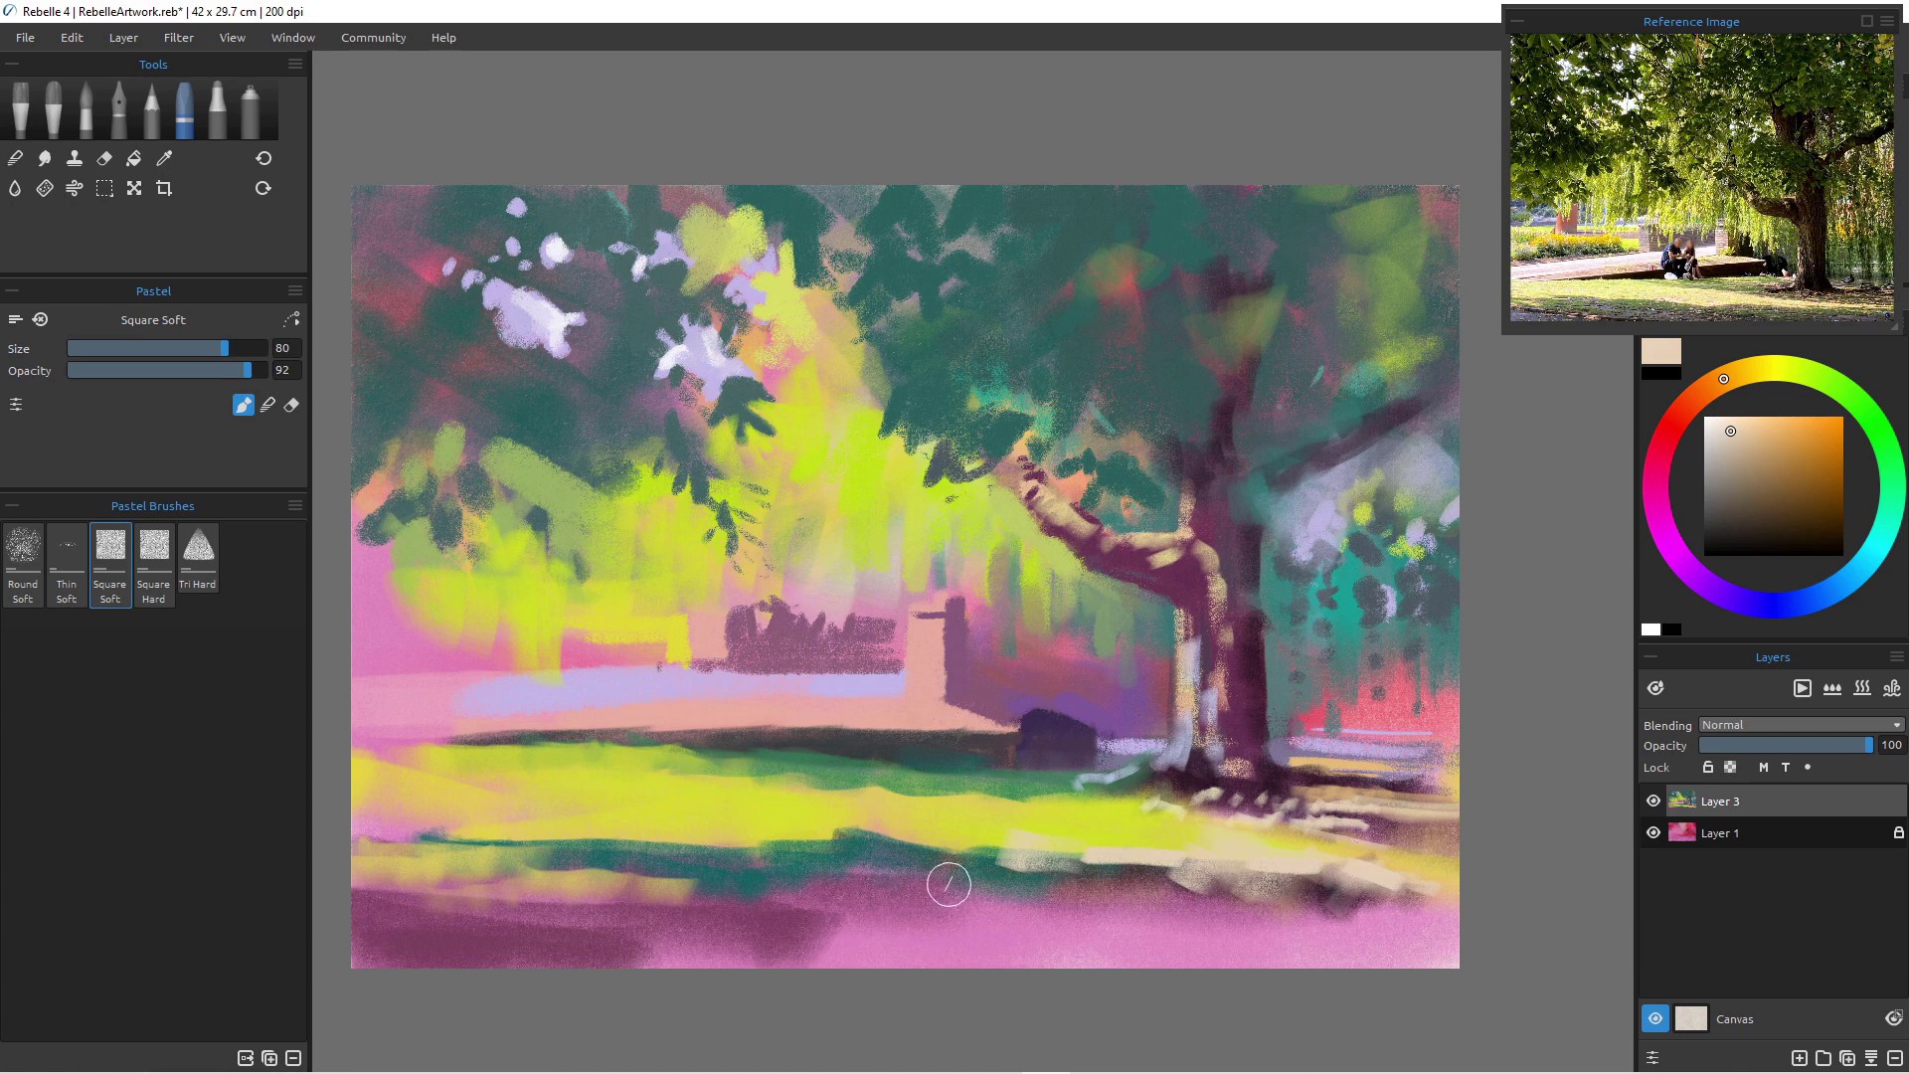
left_click_drag(945, 851, 845, 845)
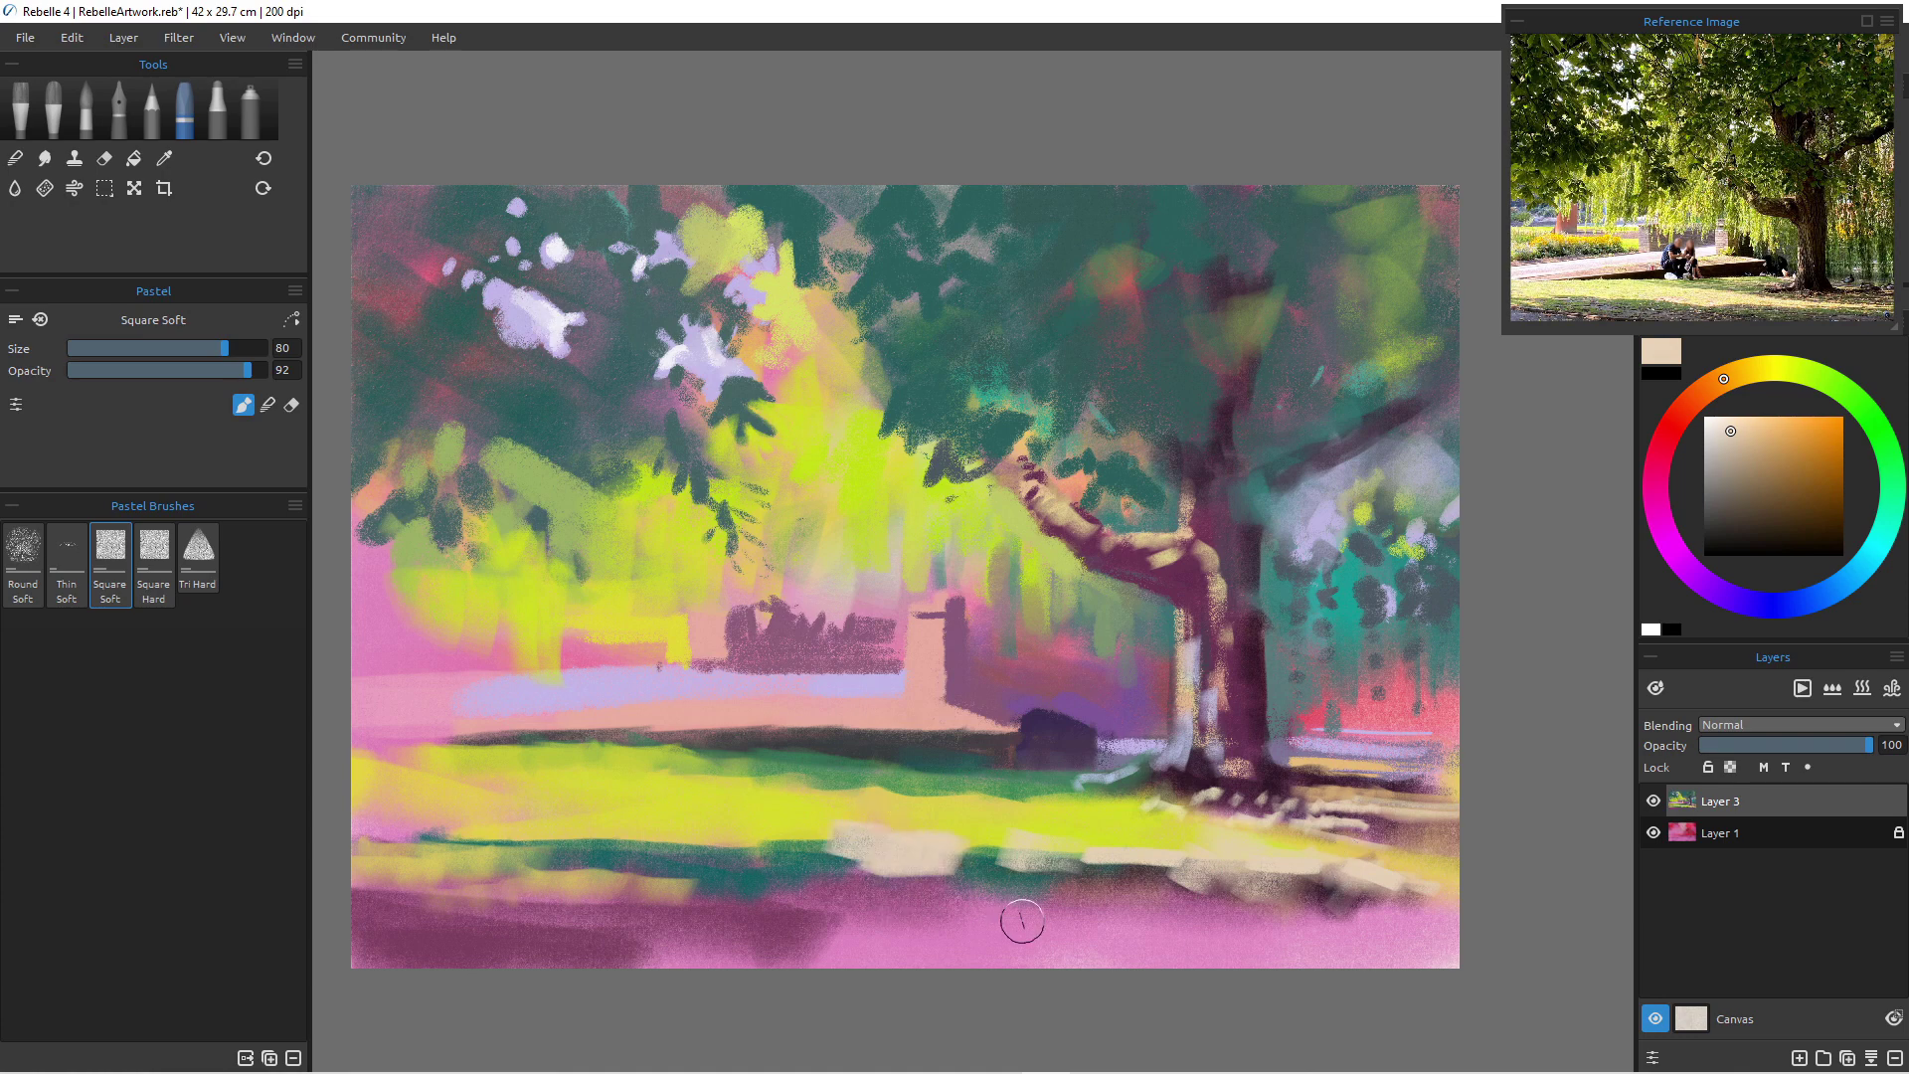
mouse_move(528, 835)
left_mouse_down()
mouse_move(702, 839)
mouse_move(448, 844)
left_mouse_up()
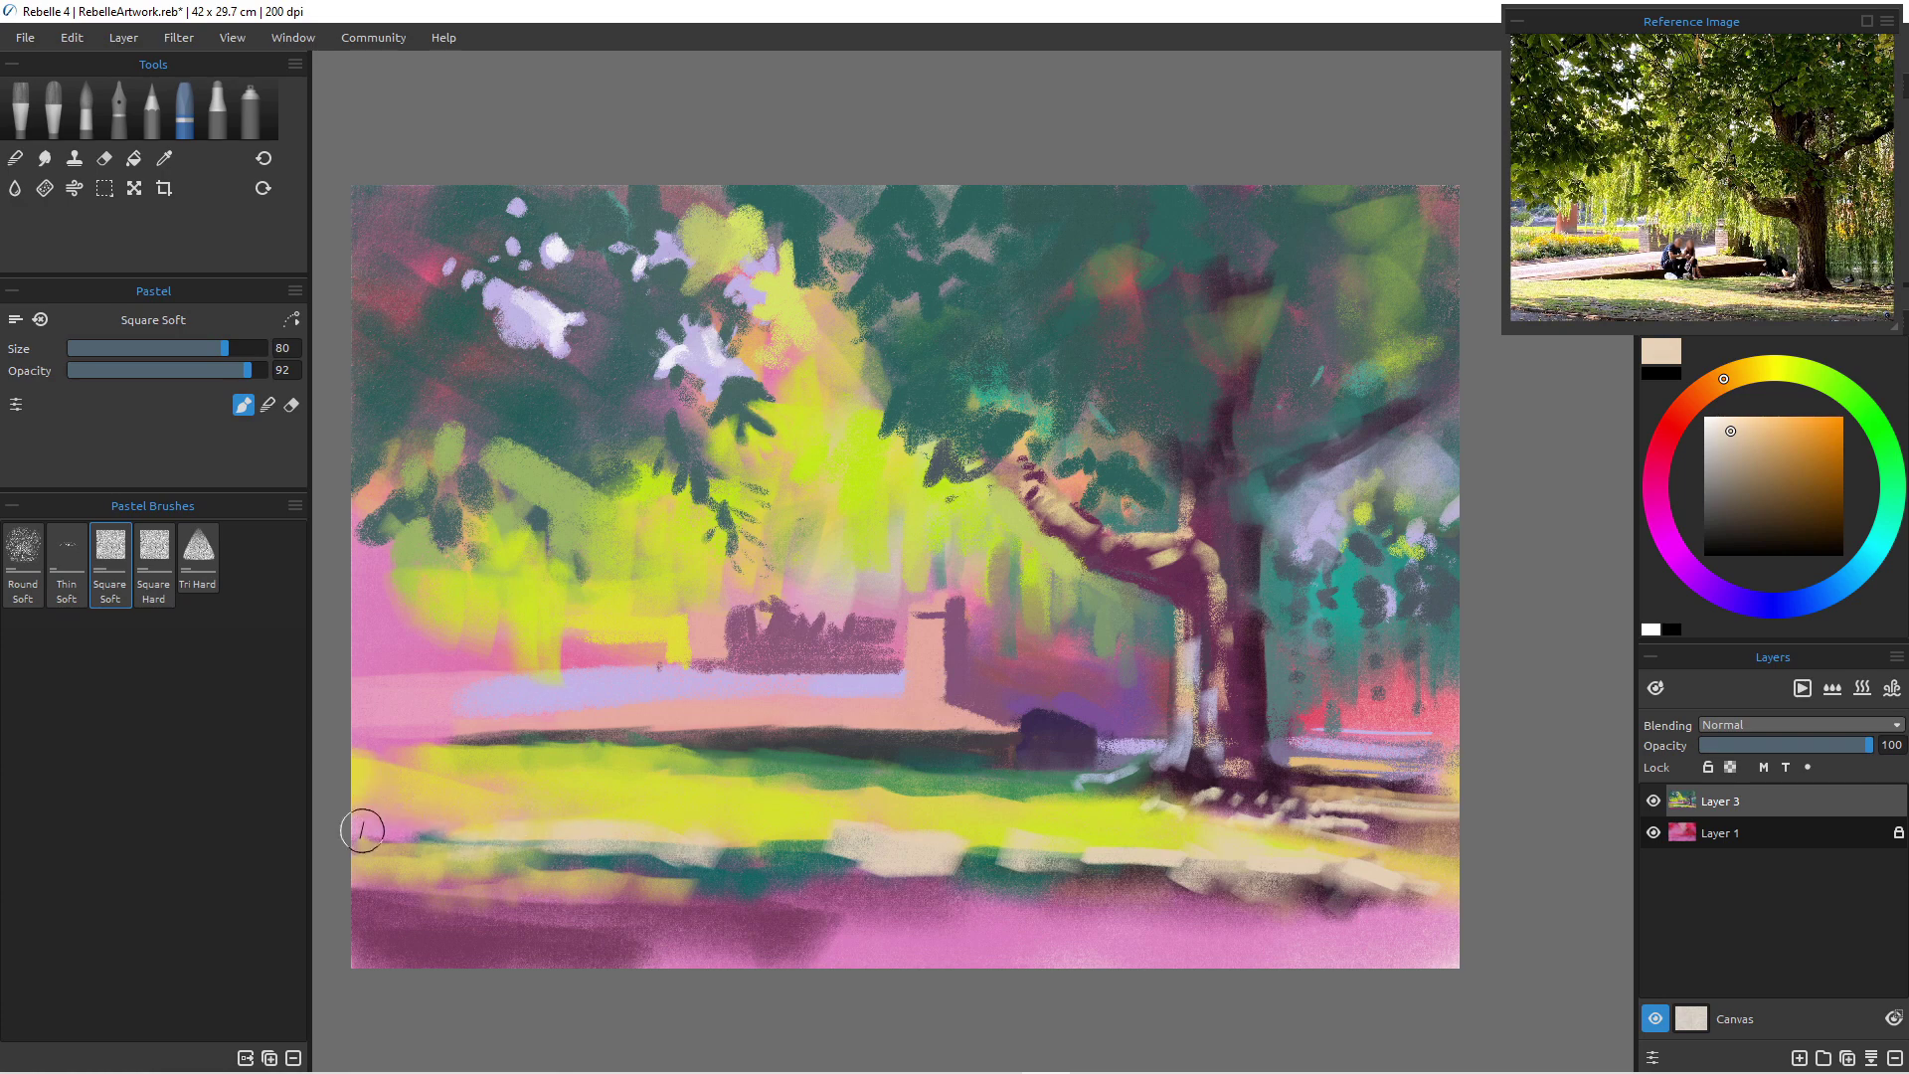
- Paint a beige sunlit patch on the path's left part and paler cream strokes along its edge at the pillar base, at size 40
mouse_move(476, 717)
left_mouse_down()
mouse_move(675, 719)
mouse_move(697, 709)
mouse_move(681, 698)
mouse_move(735, 694)
mouse_move(360, 687)
left_mouse_up()
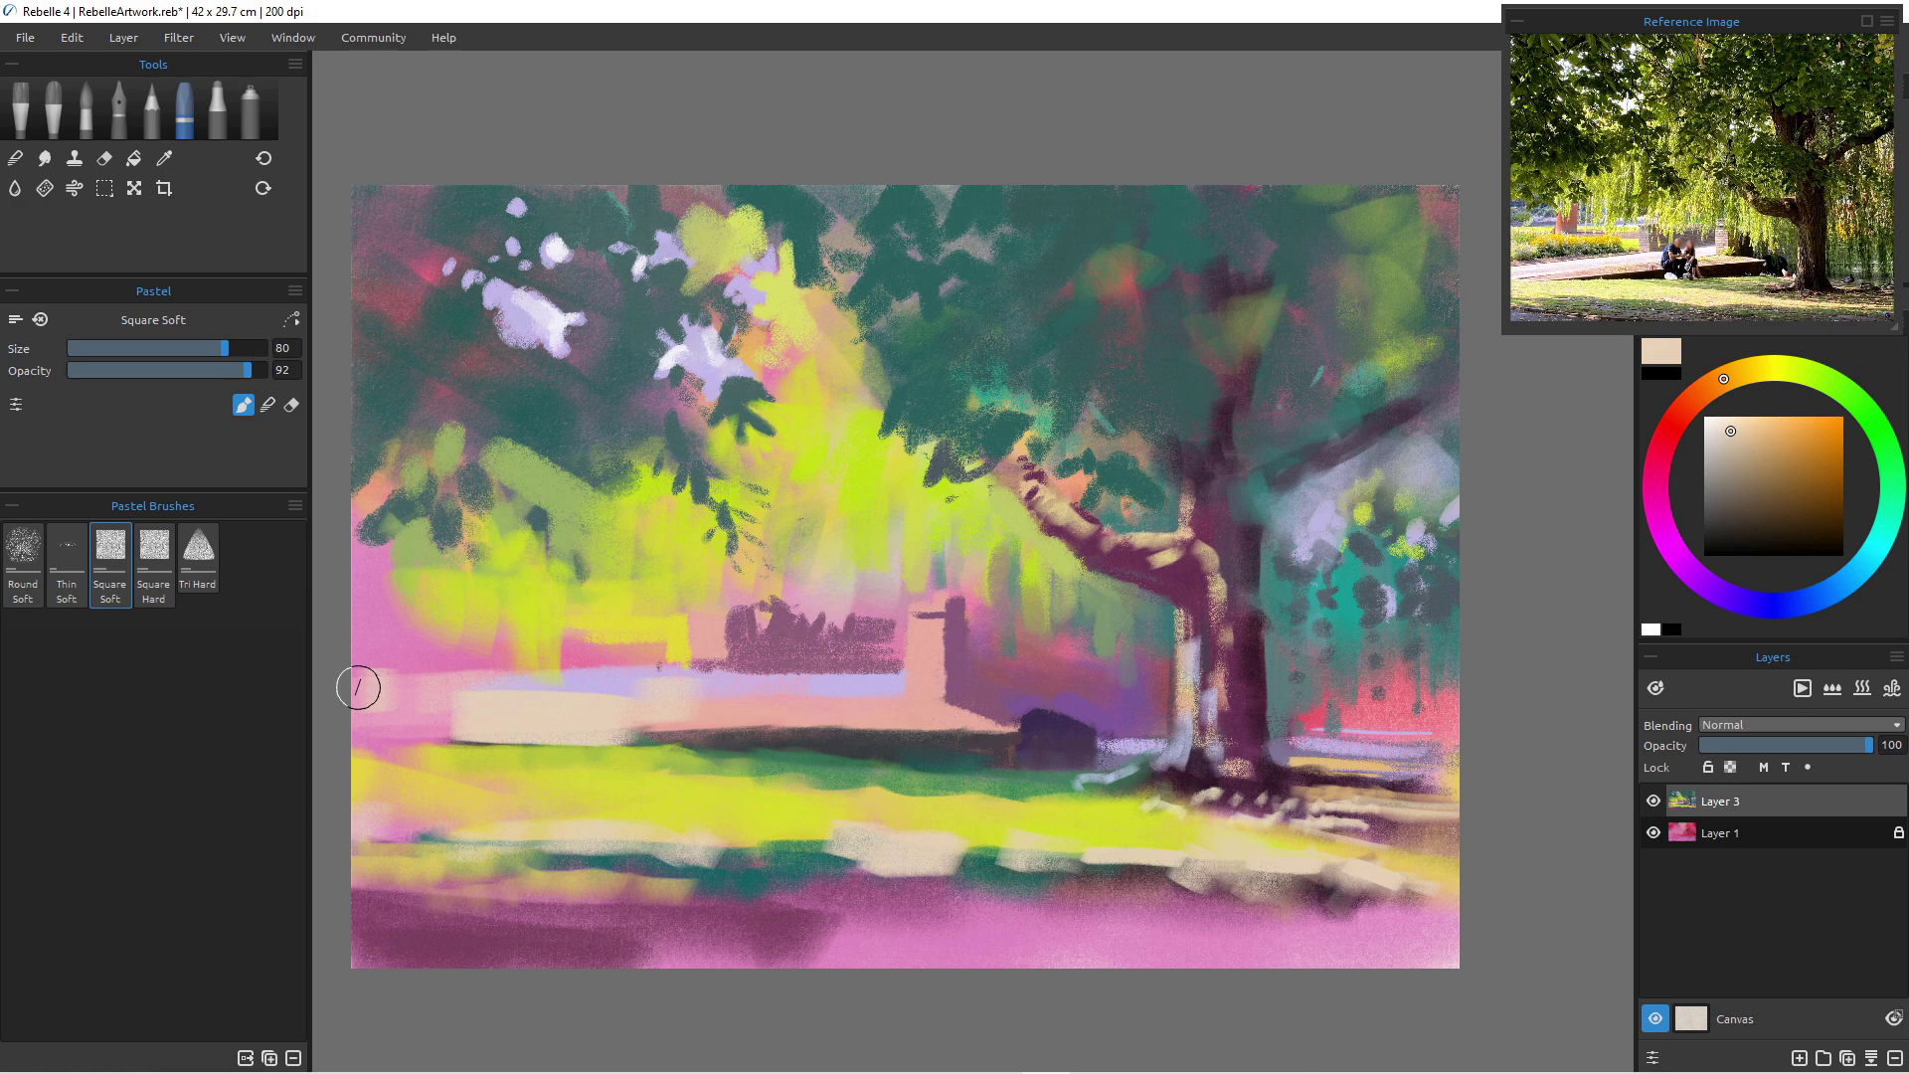
left_click(1716, 425)
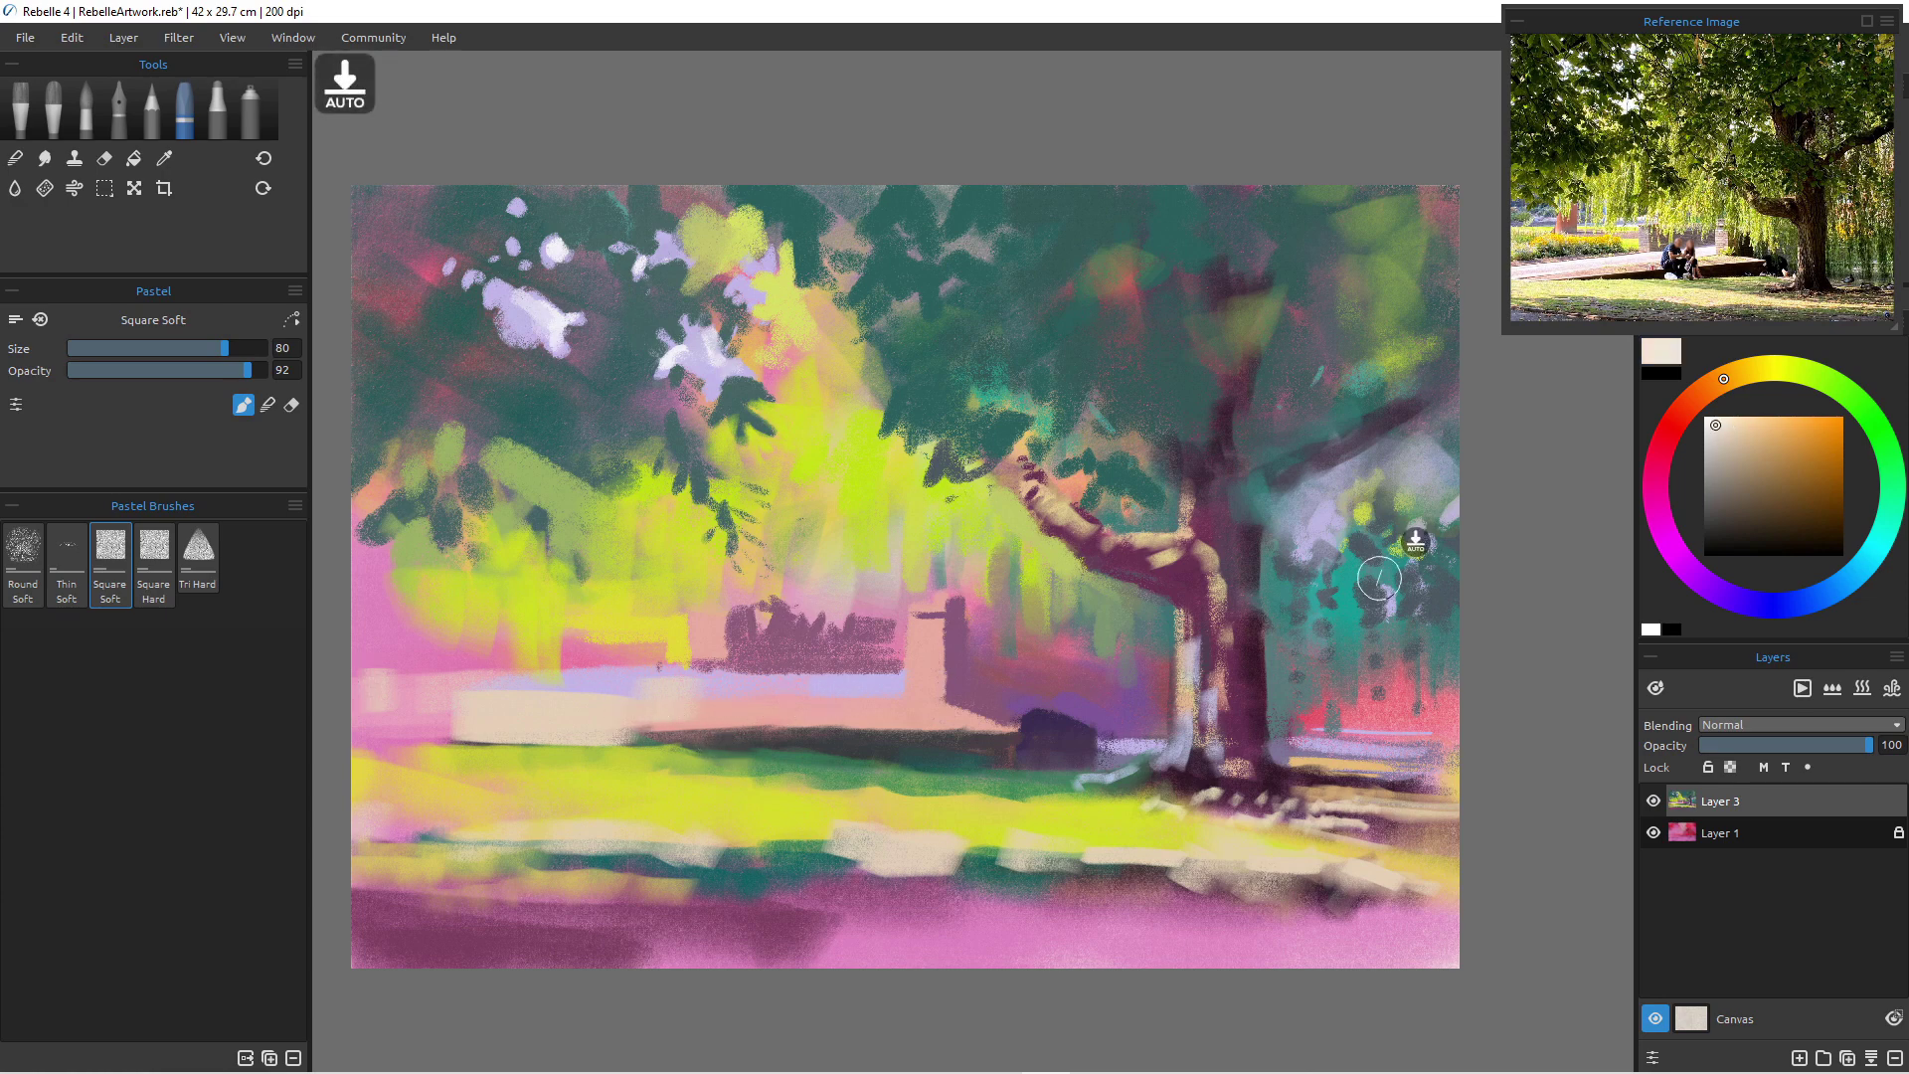
key("bracketleft")
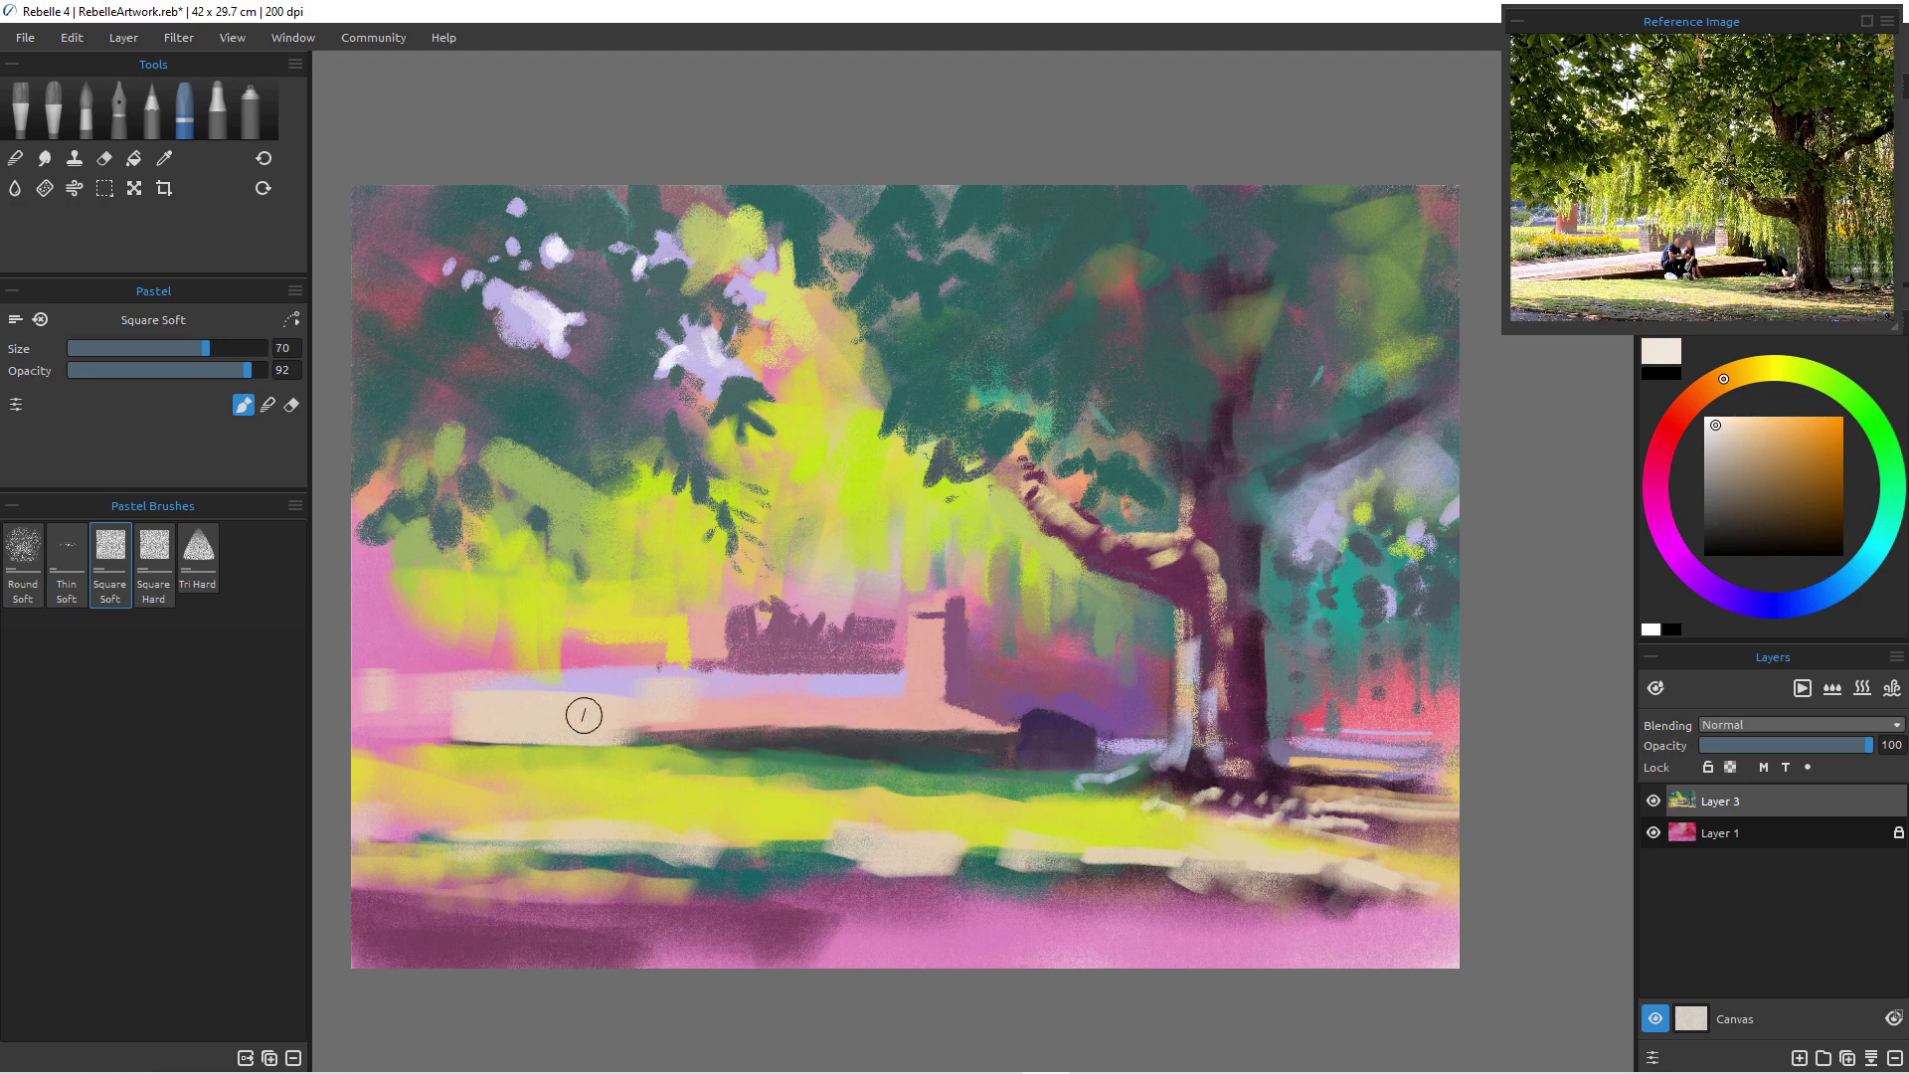
key("bracketleft")
key("bracketleft")
key("bracketleft")
key("bracketleft")
key("bracketleft")
key("bracketleft")
mouse_move(931, 709)
left_mouse_down()
mouse_move(999, 725)
mouse_move(833, 714)
left_mouse_up()
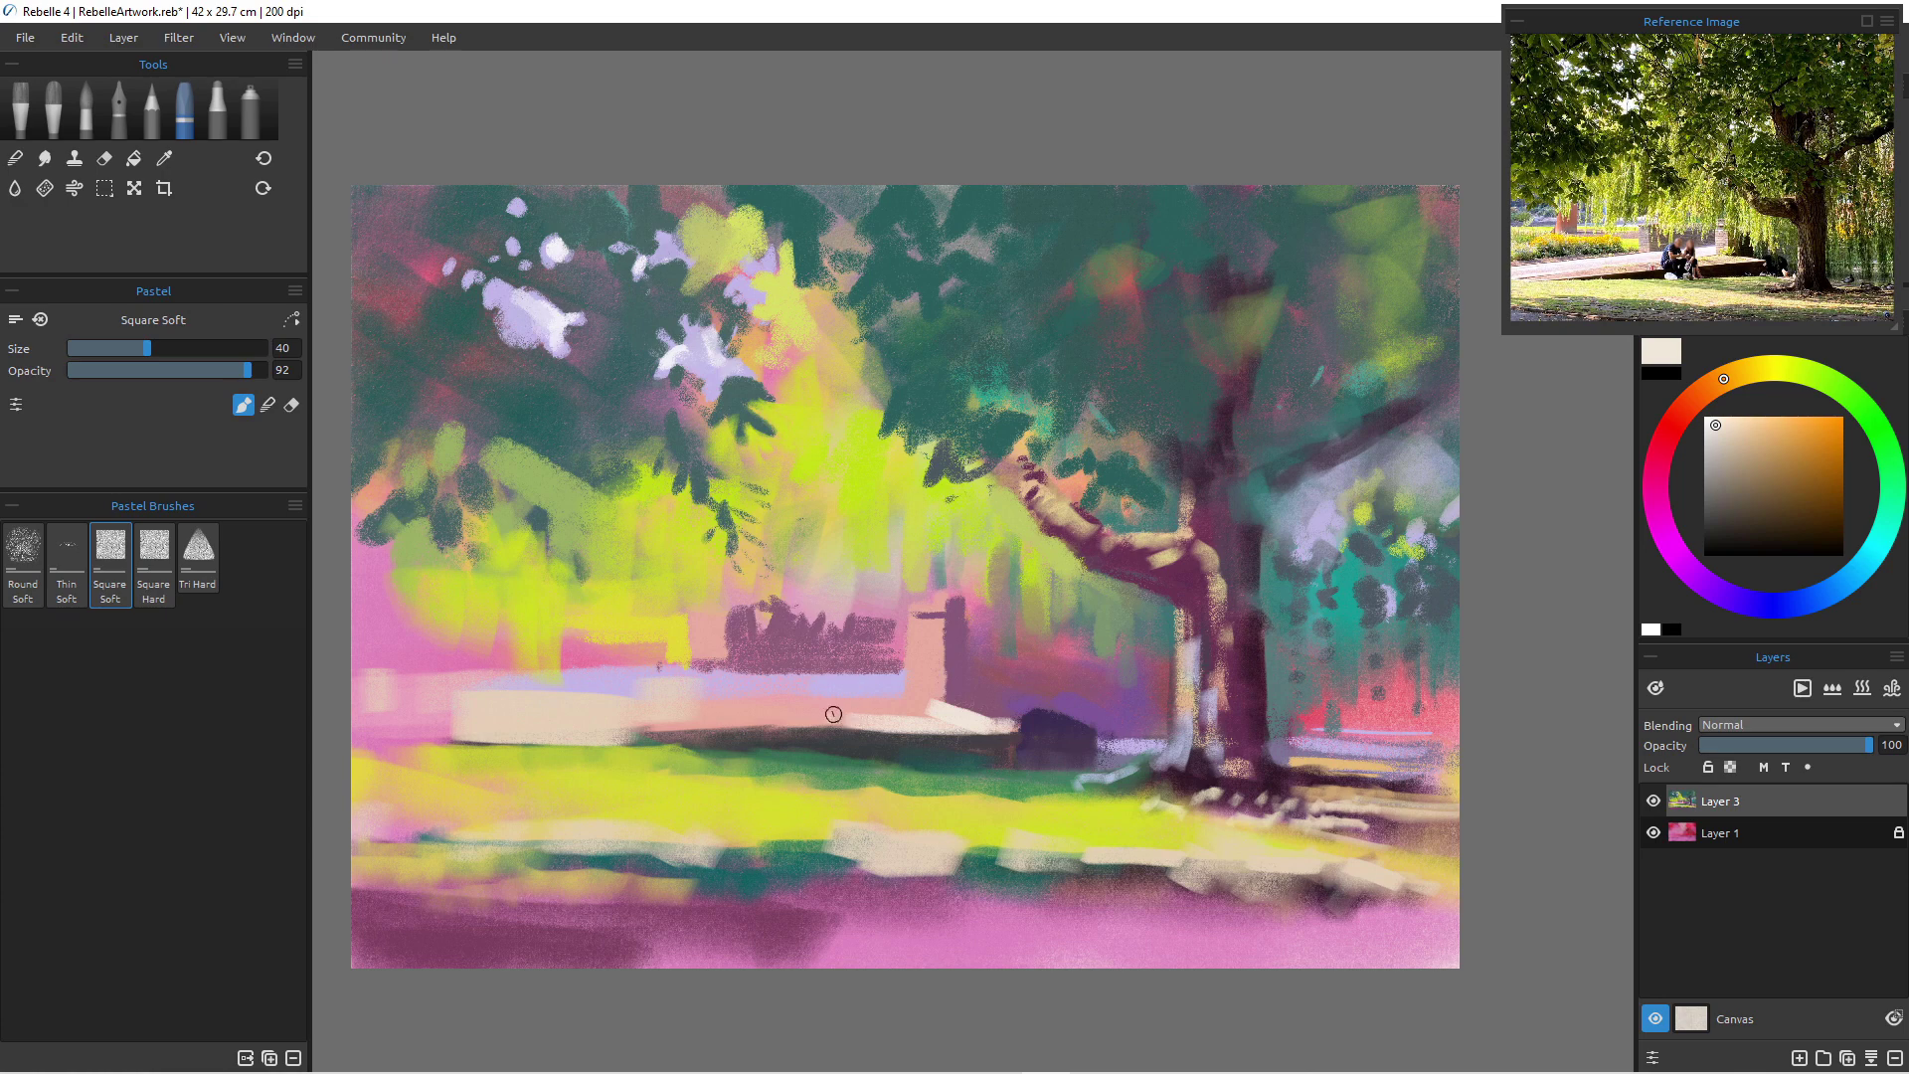
left_click_drag(953, 712, 1017, 727)
- Round out the dark bush beside the path with sampled dark purple and add sampled grey-violet strokes at its base
left_click(984, 698, "alt")
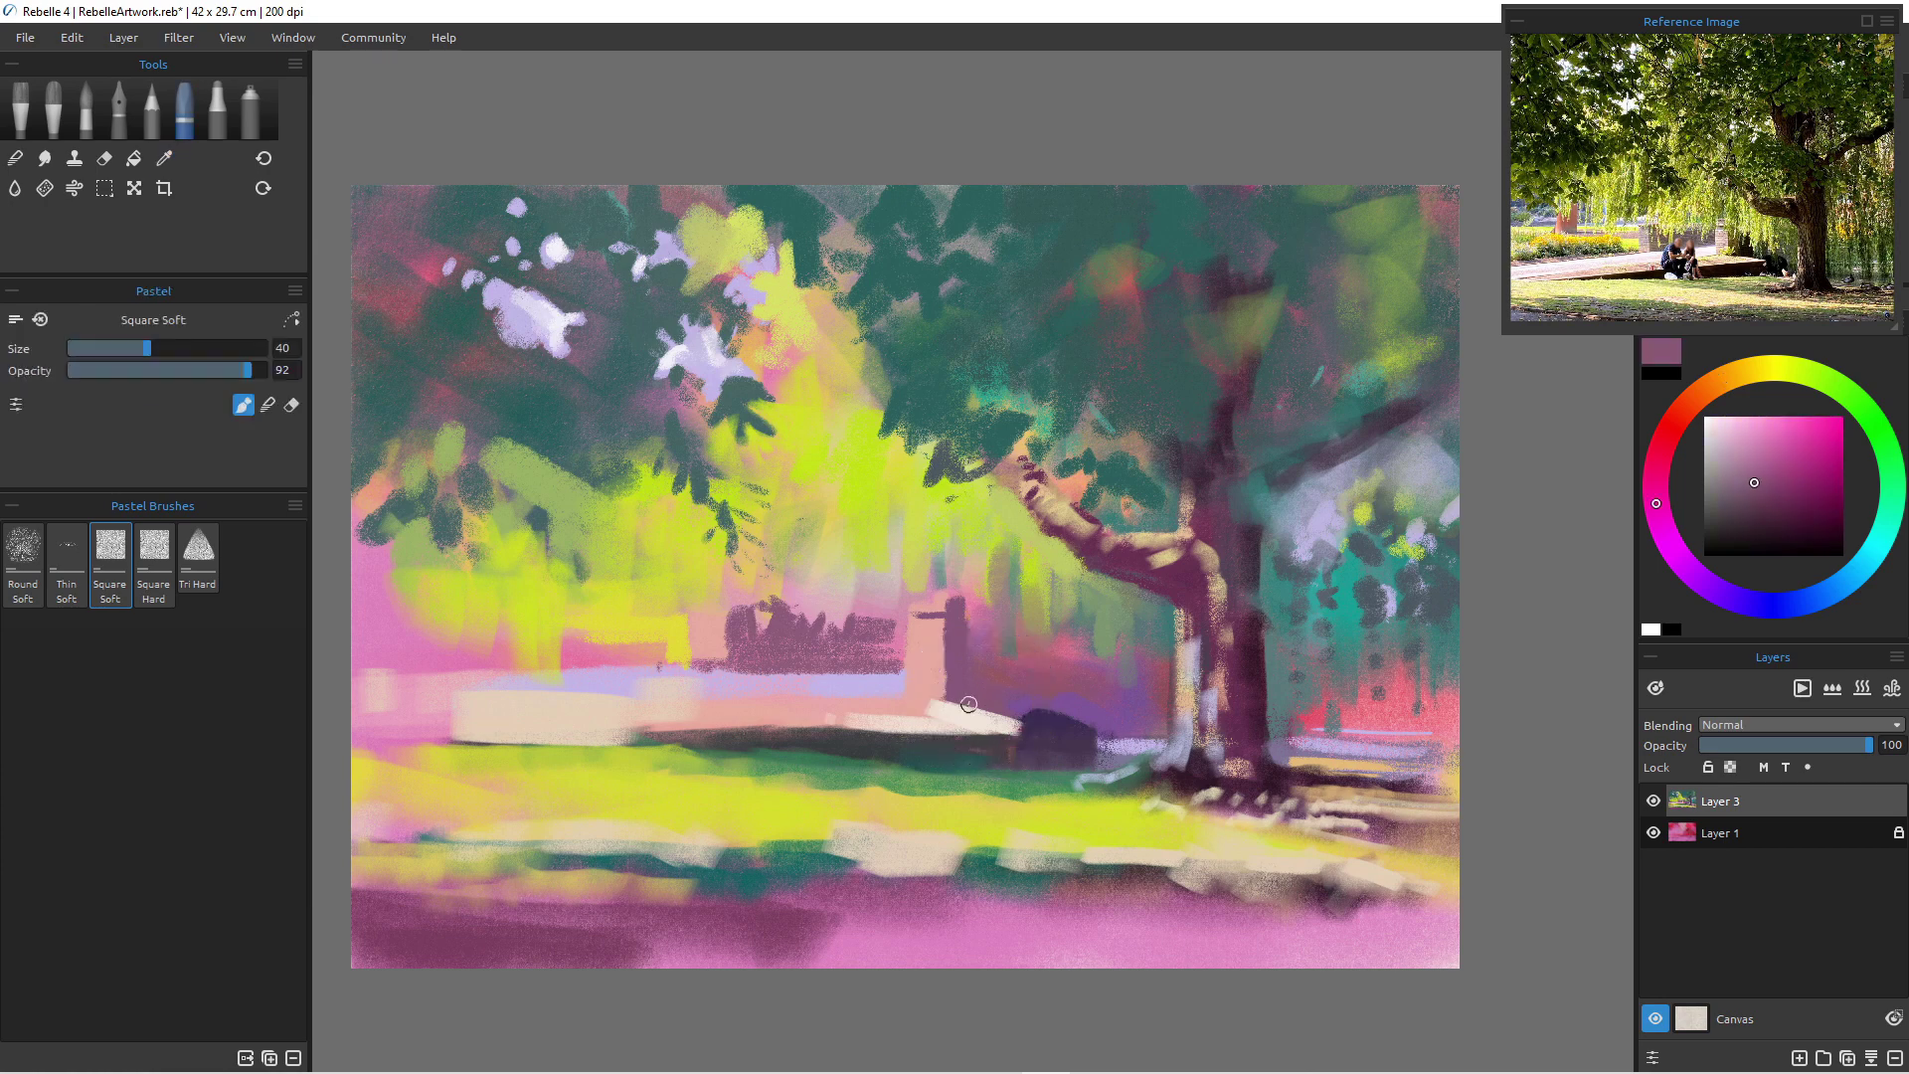
left_click(1035, 733, "alt")
left_click_drag(1035, 734, 1088, 743)
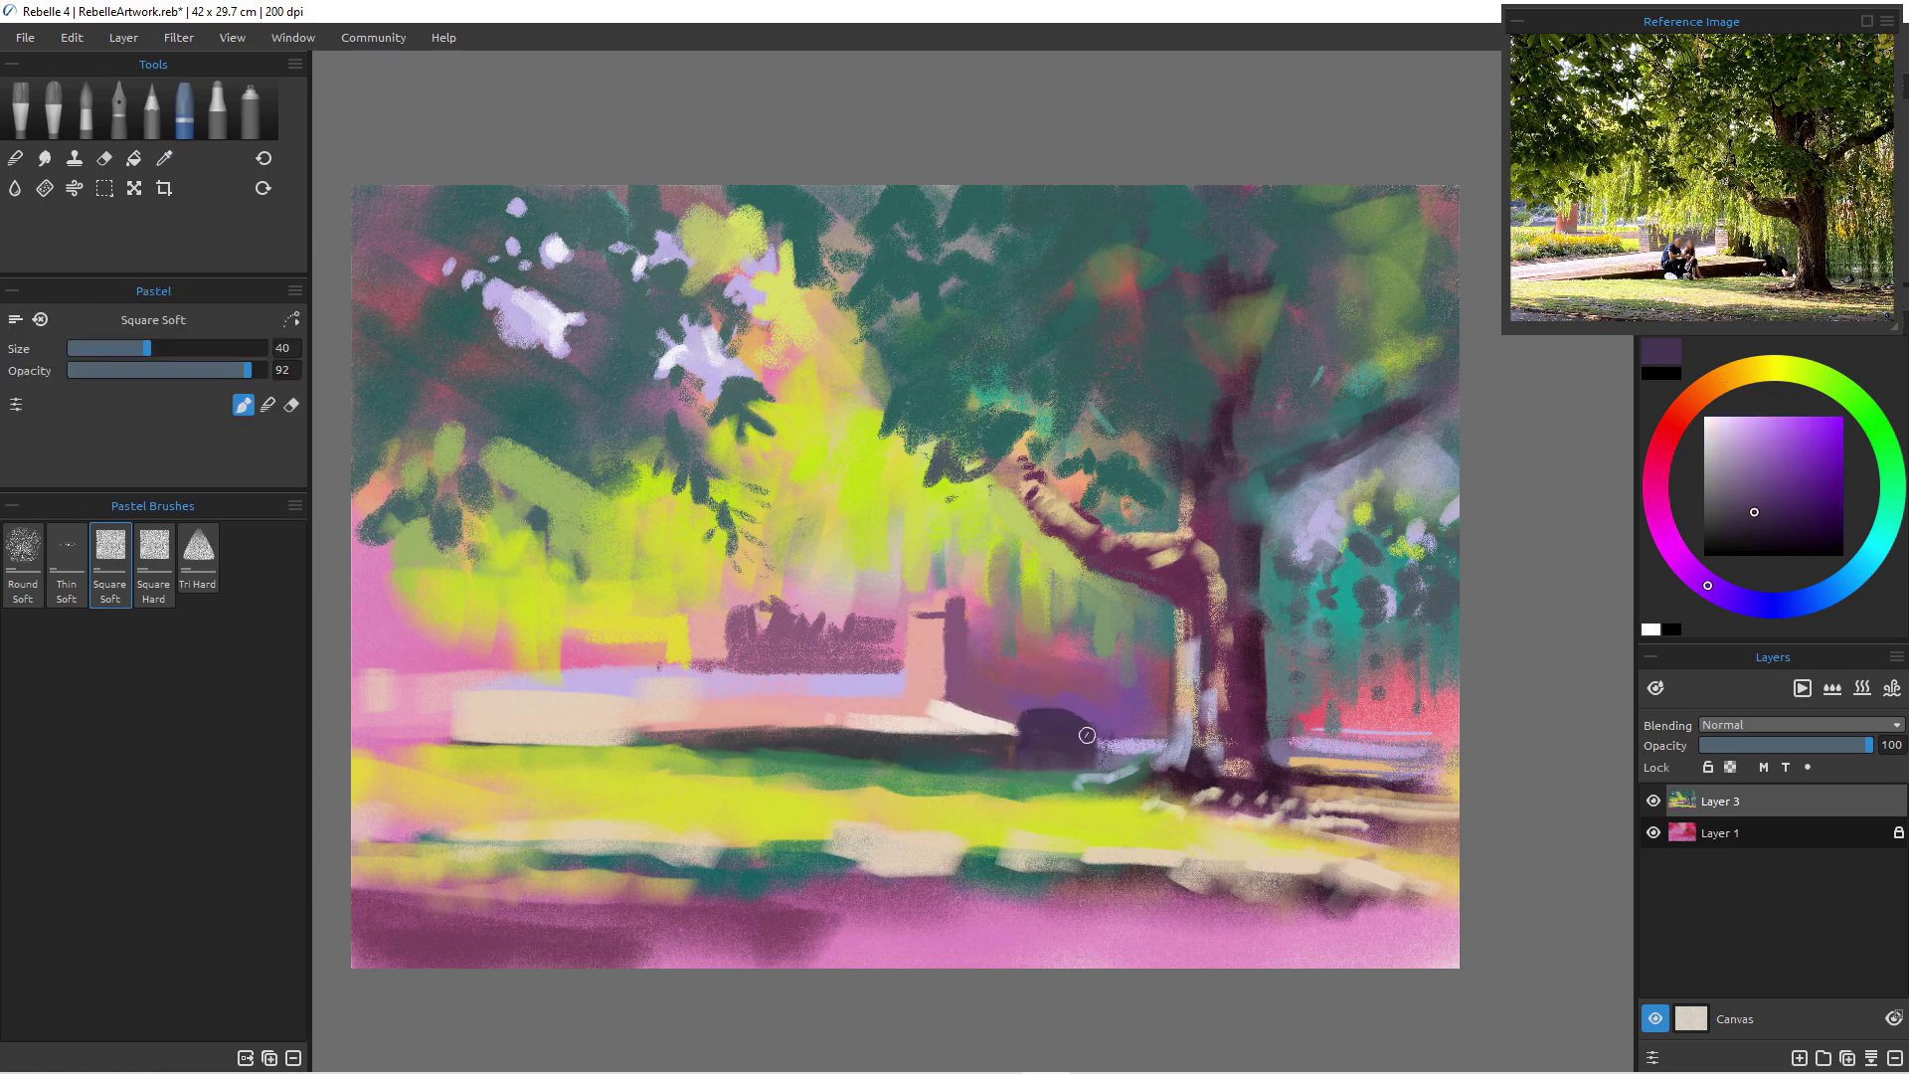
left_click(1102, 763, "alt")
mouse_move(1106, 753)
left_mouse_down()
mouse_move(1063, 745)
mouse_move(1118, 763)
left_mouse_up()
left_click(1097, 756, "alt")
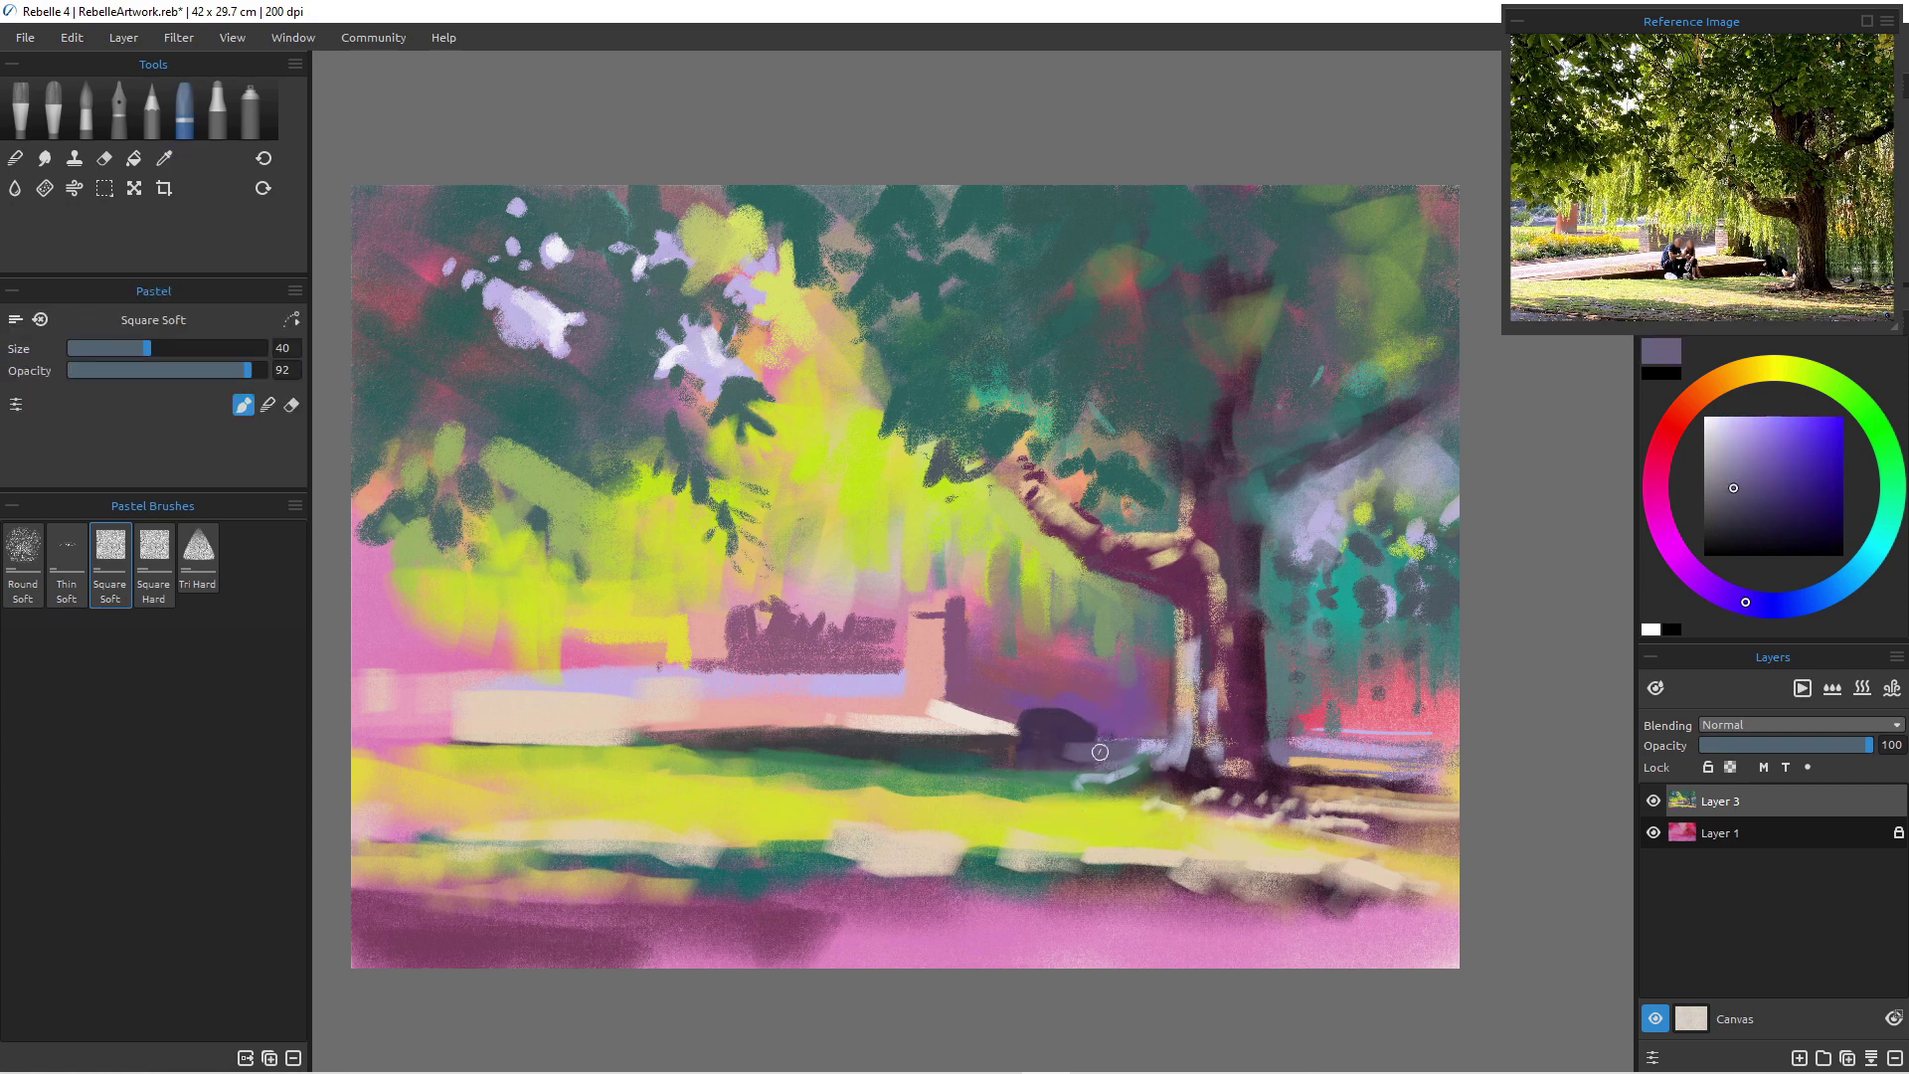
left_click_drag(1075, 754, 1025, 759)
left_click(1055, 736, "alt")
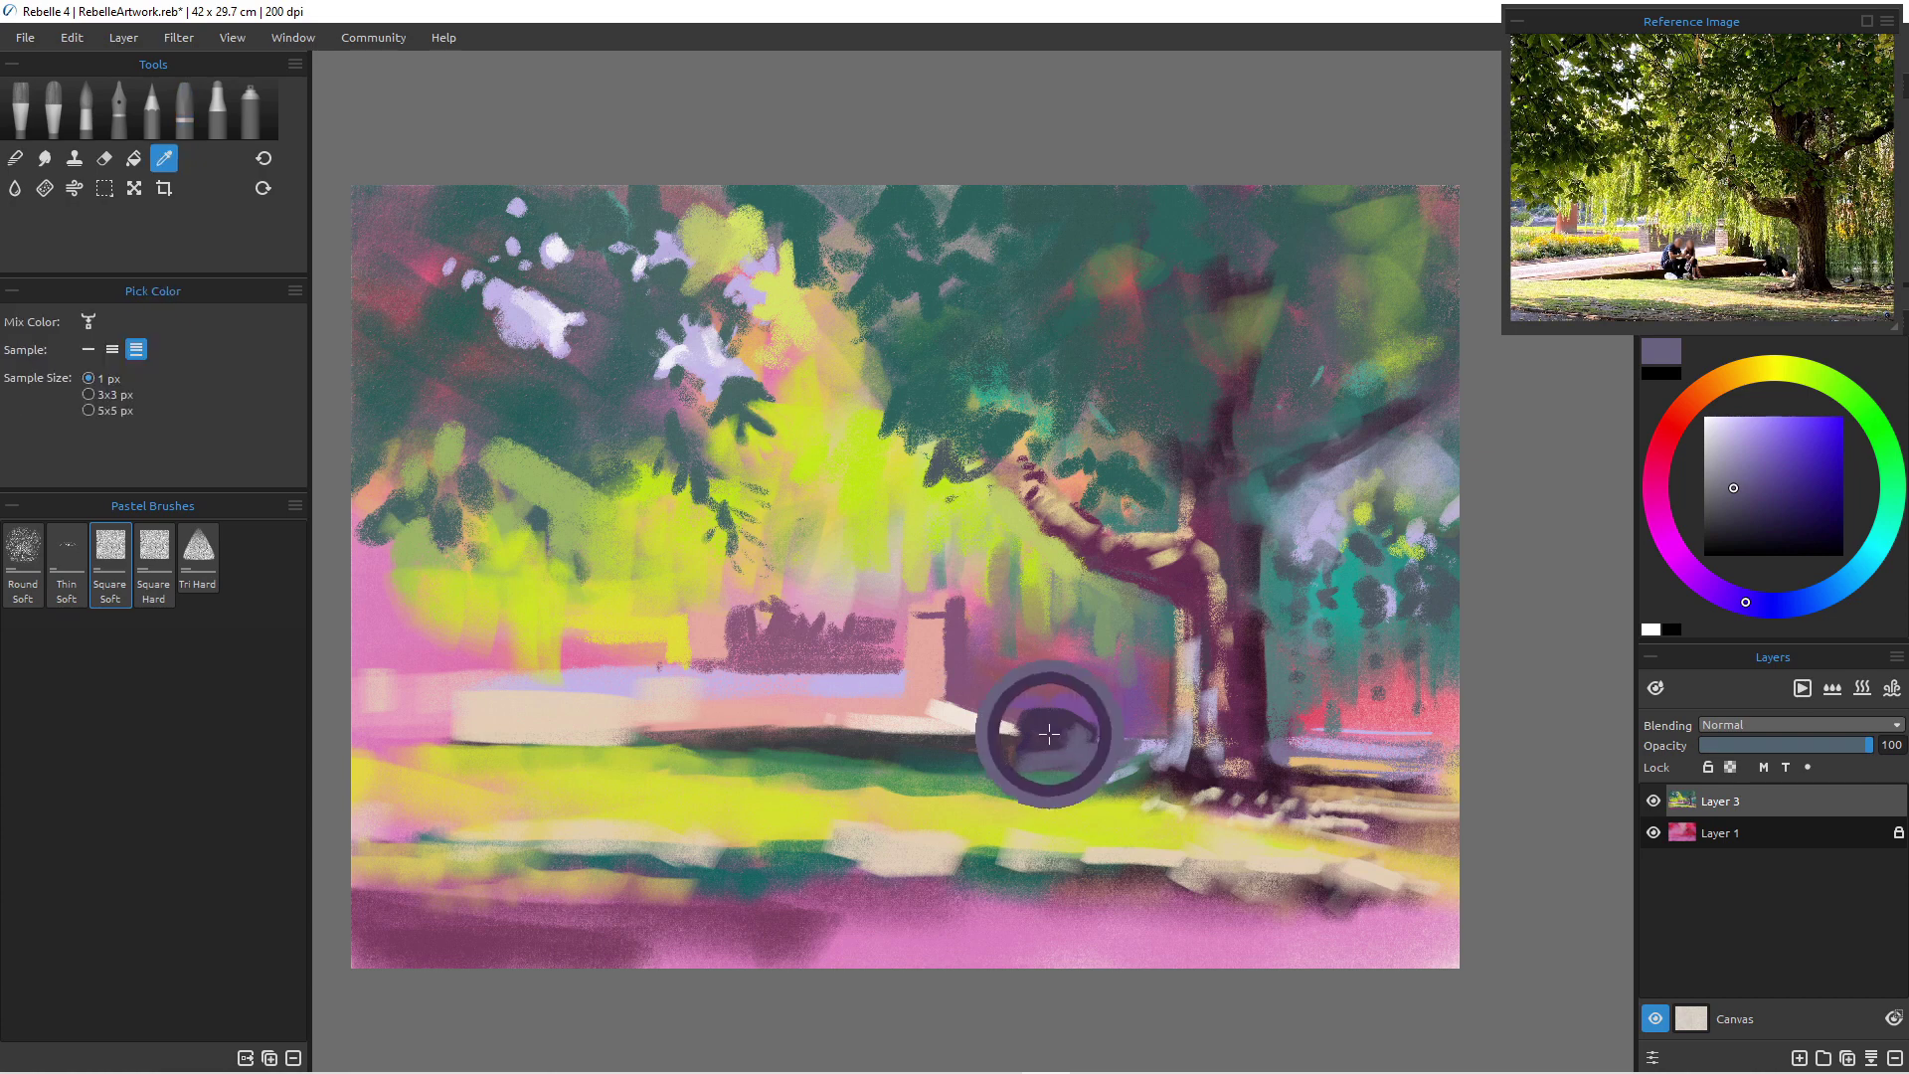
left_click(1063, 729, "alt")
left_click_drag(1088, 746, 1039, 763)
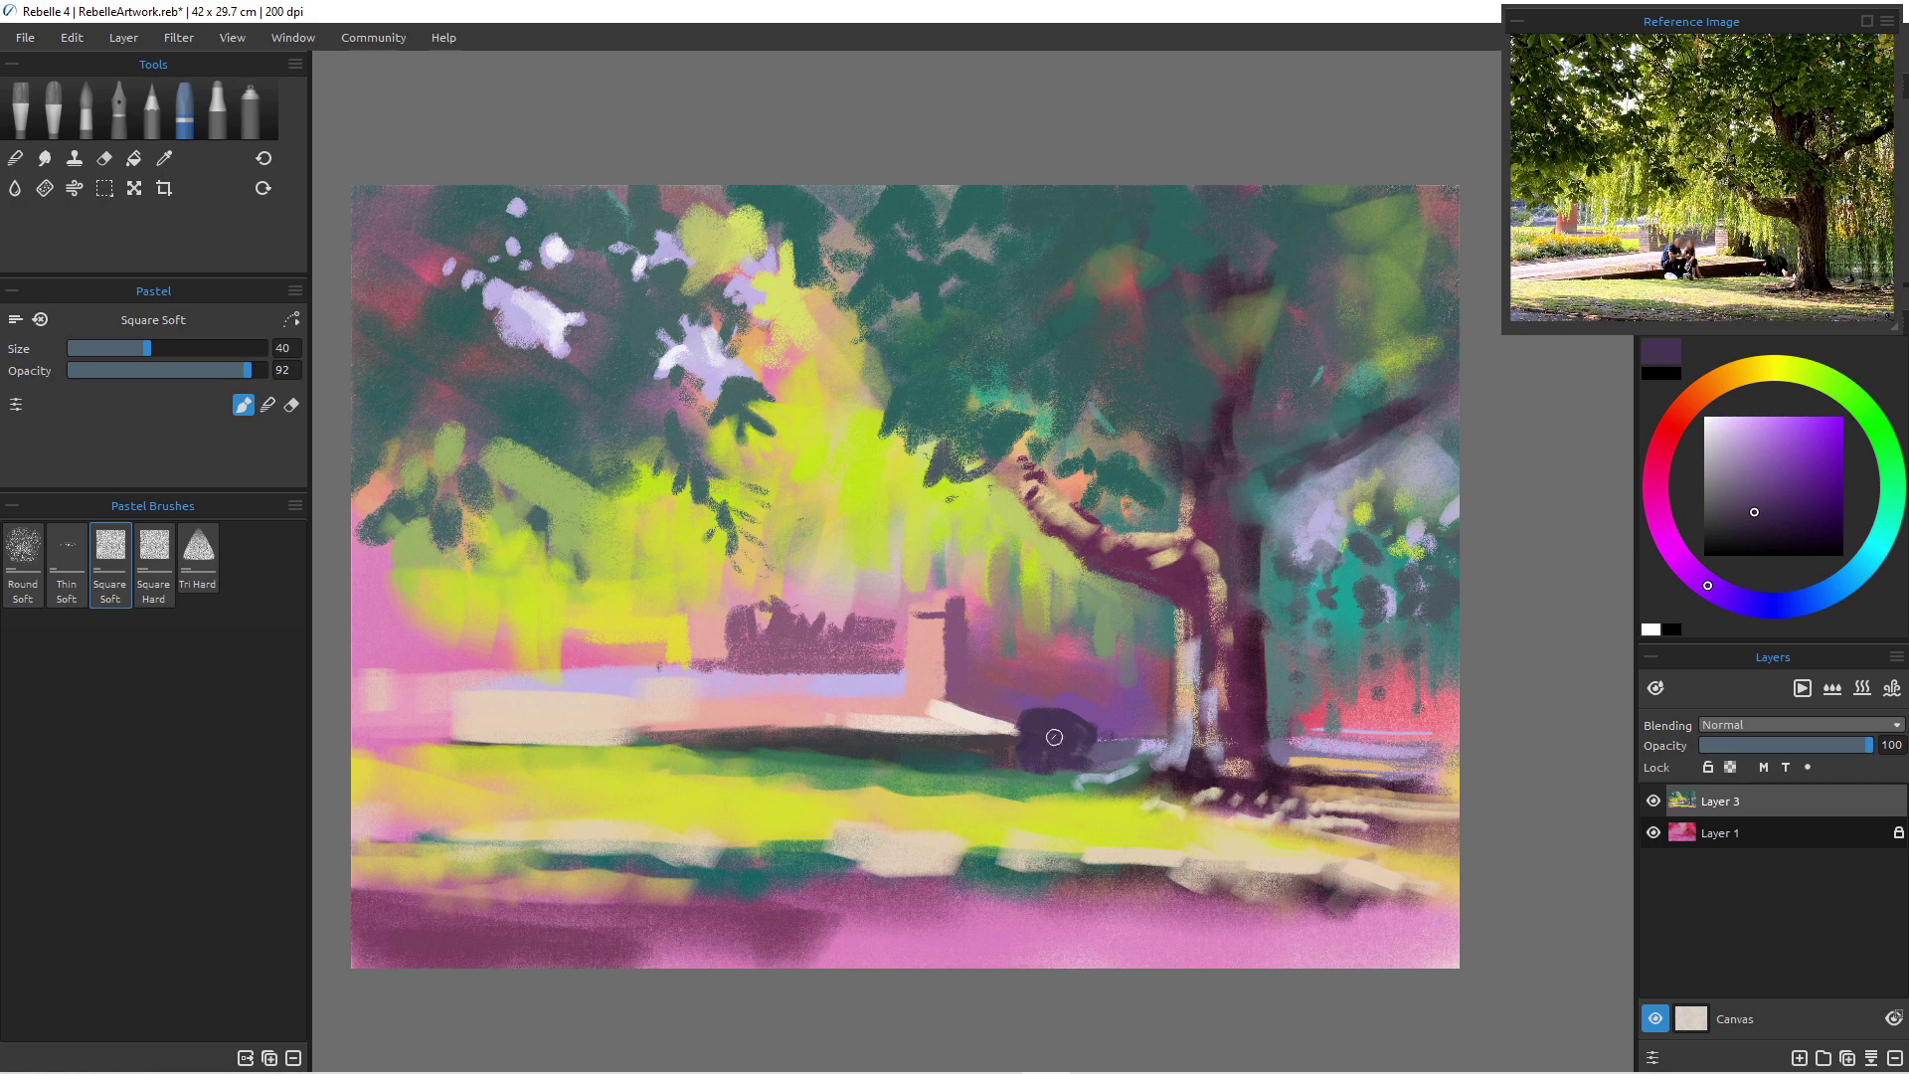
left_click_drag(1024, 569, 1025, 641)
left_click(1028, 546, "alt")
left_click_drag(1029, 553, 1020, 615)
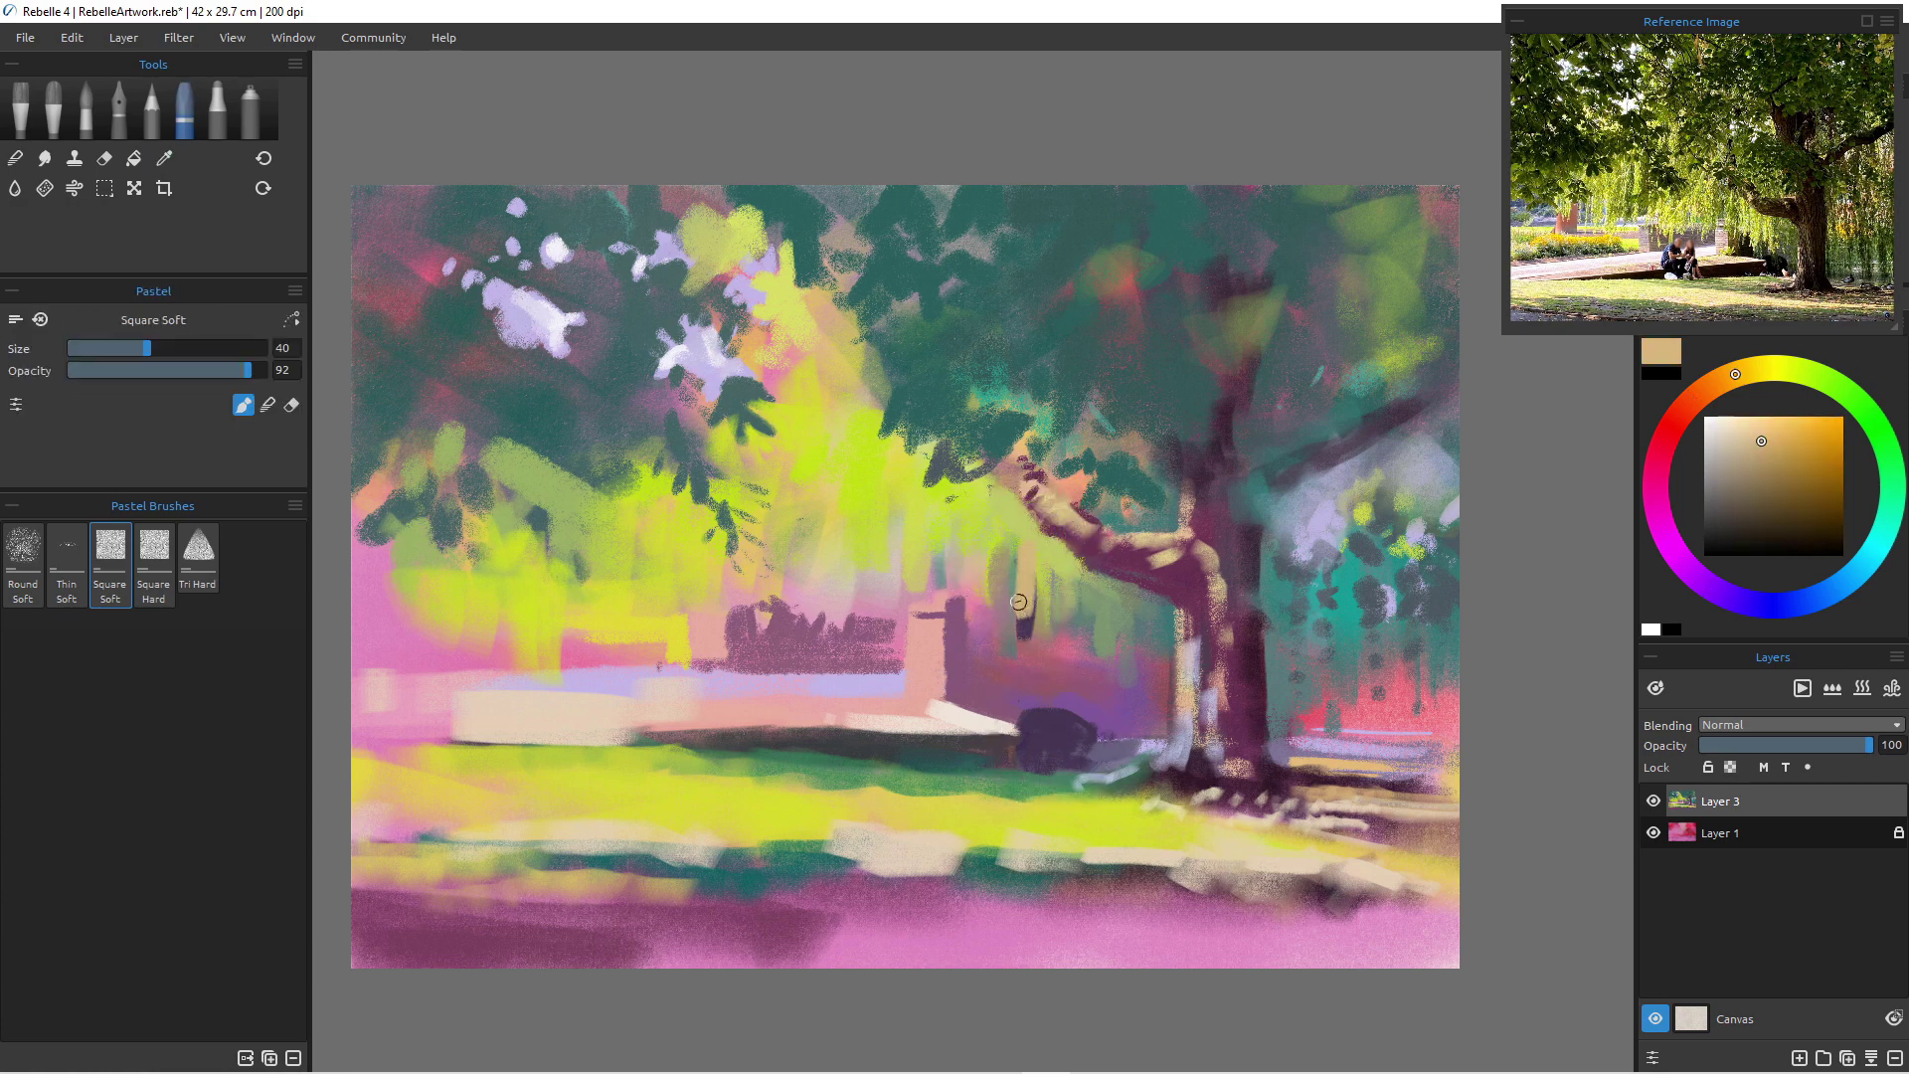
- Enlarge the brush and fill the area beneath the arching branch with sampled yellow-green willow foliage
key("]")
key("]")
key("]")
key("]")
key("]")
key("]")
left_click(965, 518, "alt")
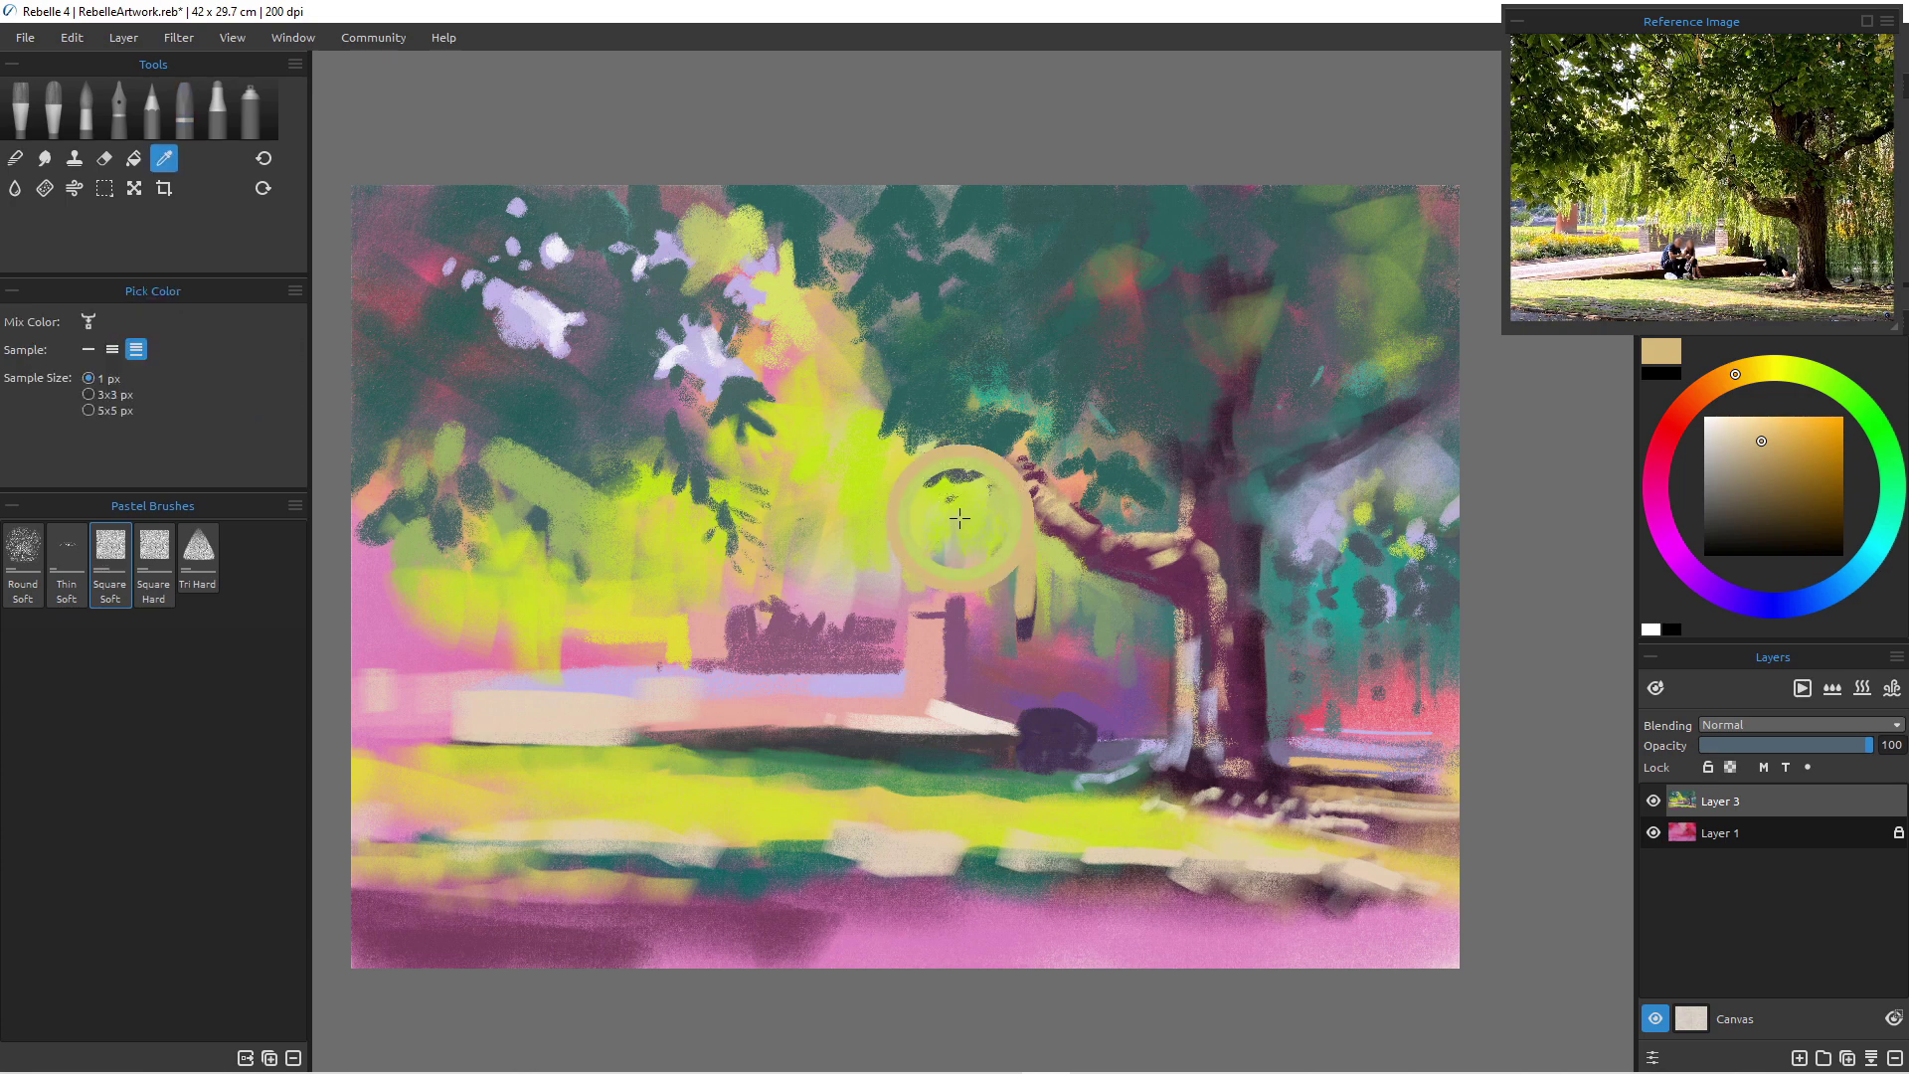
mouse_move(1019, 572)
left_mouse_down()
mouse_move(1055, 638)
mouse_move(995, 622)
mouse_move(998, 600)
mouse_move(980, 676)
mouse_move(966, 572)
left_mouse_up()
key("bracketleft")
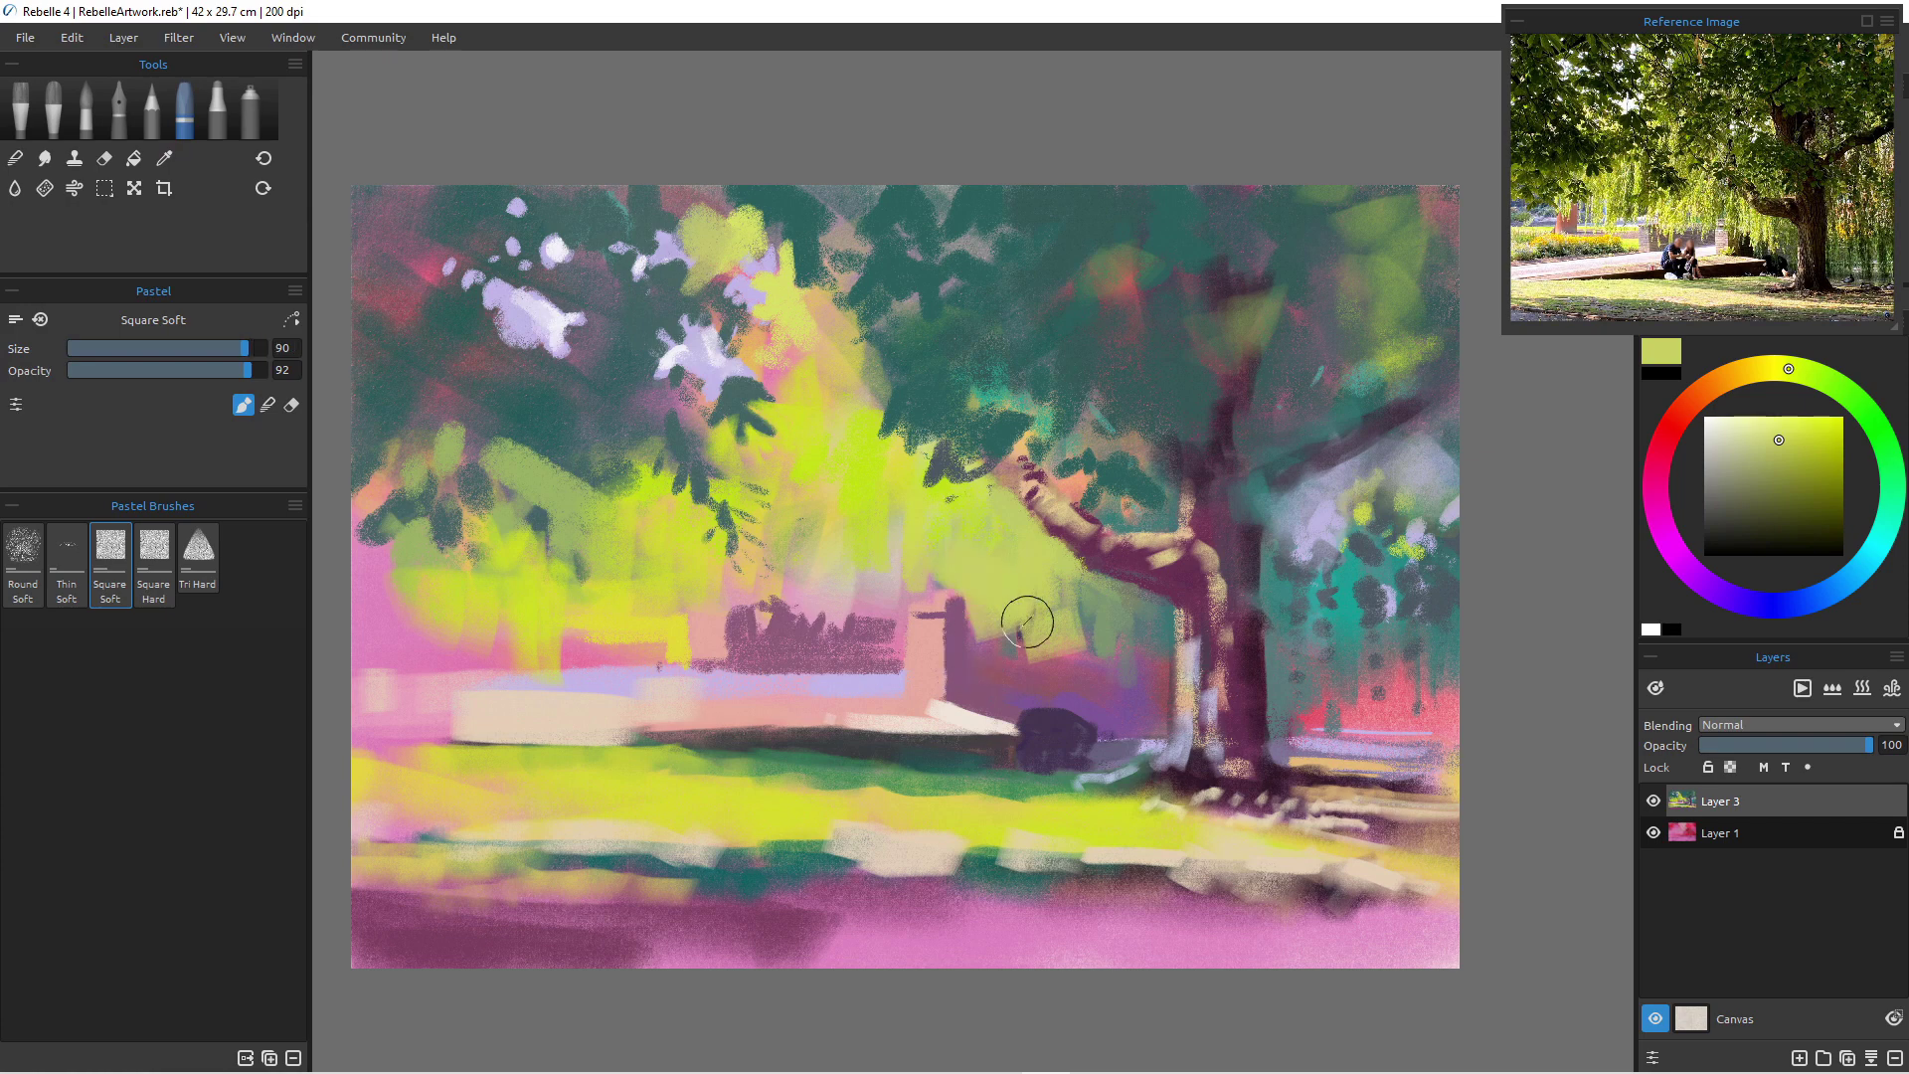
- Block darker olive-green foliage patches into the canopy above the trunk and in the upper right at size 100
key("bracketright")
left_click_drag(1198, 343, 1219, 327)
left_click(1779, 465)
left_click_drag(1240, 277, 1304, 358)
left_click_drag(1197, 302, 1168, 323)
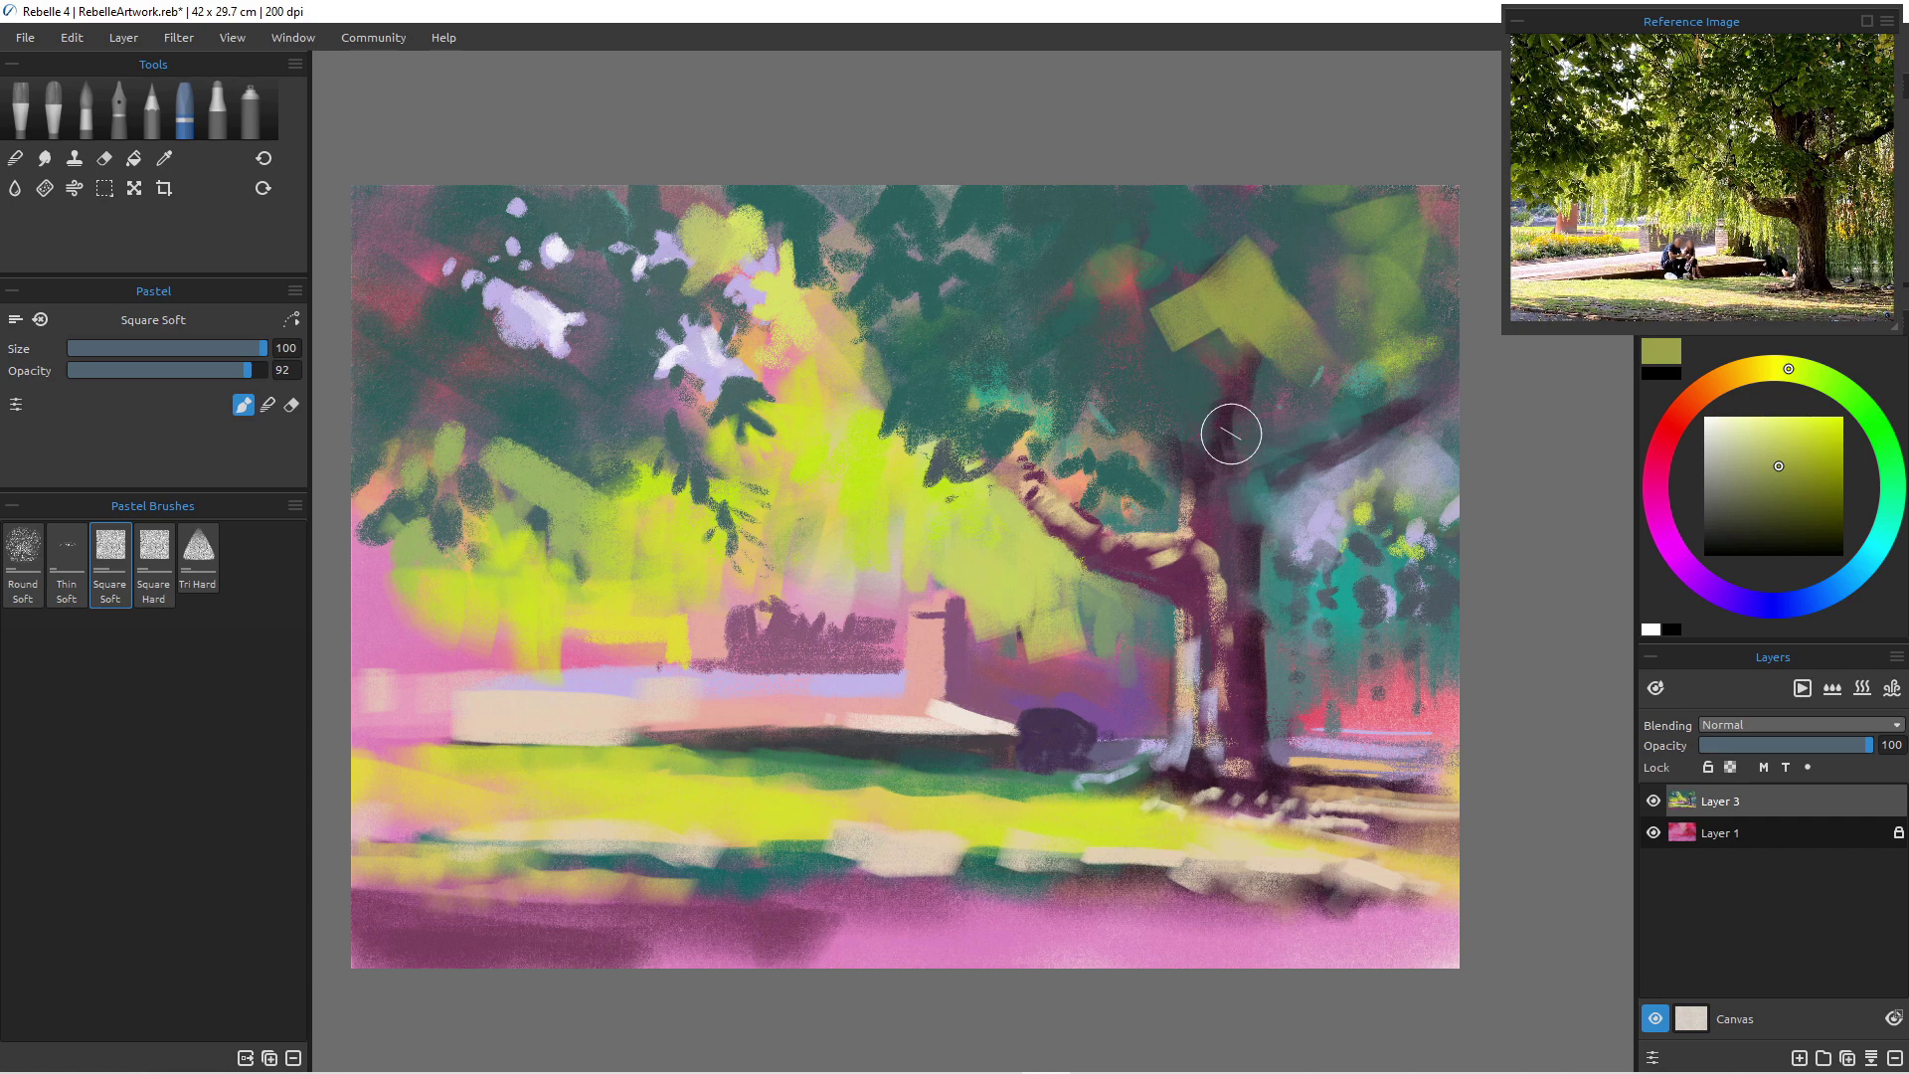
left_click_drag(1362, 196, 1313, 274)
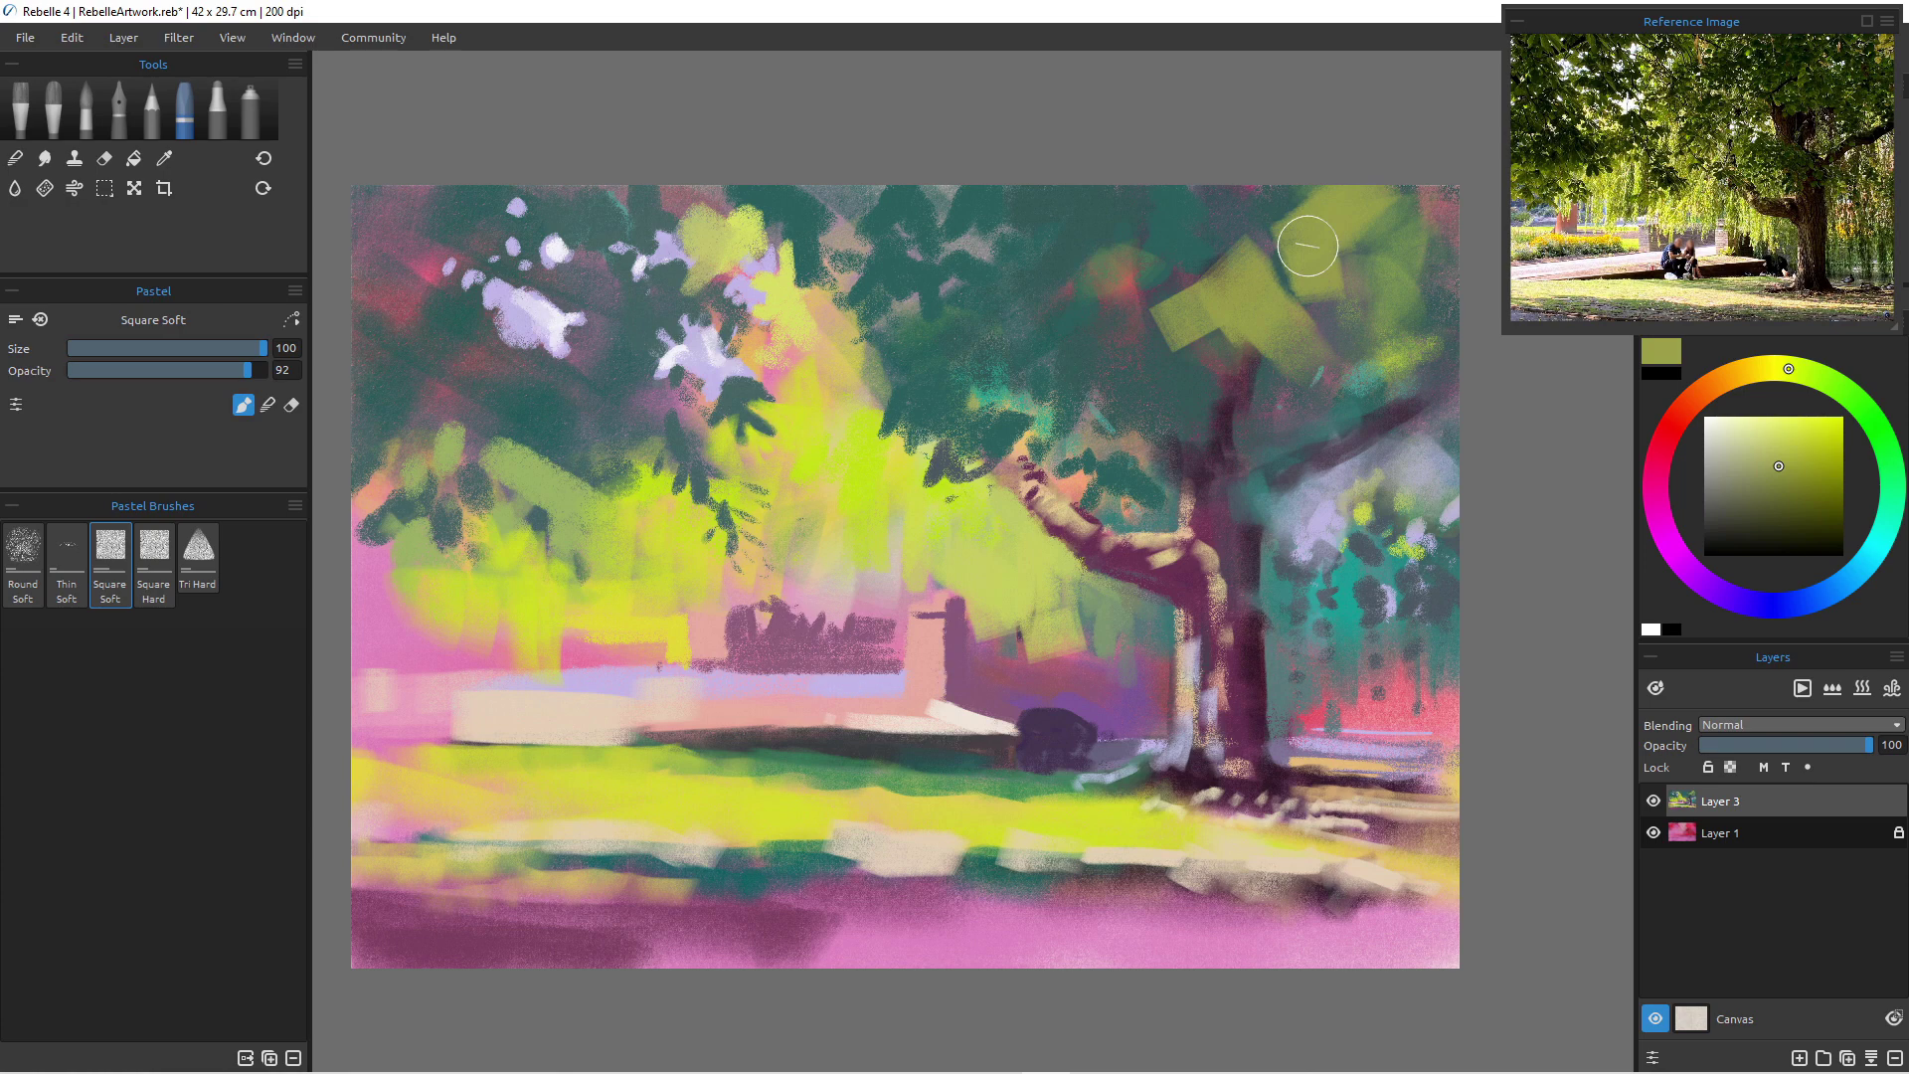
- Paint pale blue sky strokes above and below the dark branch right of the trunk, reducing the brush from size 70 to 40
left_click(1721, 429)
left_click(1851, 577)
key("bracketleft")
key("bracketleft")
key("bracketleft")
left_click_drag(1424, 425, 1331, 486)
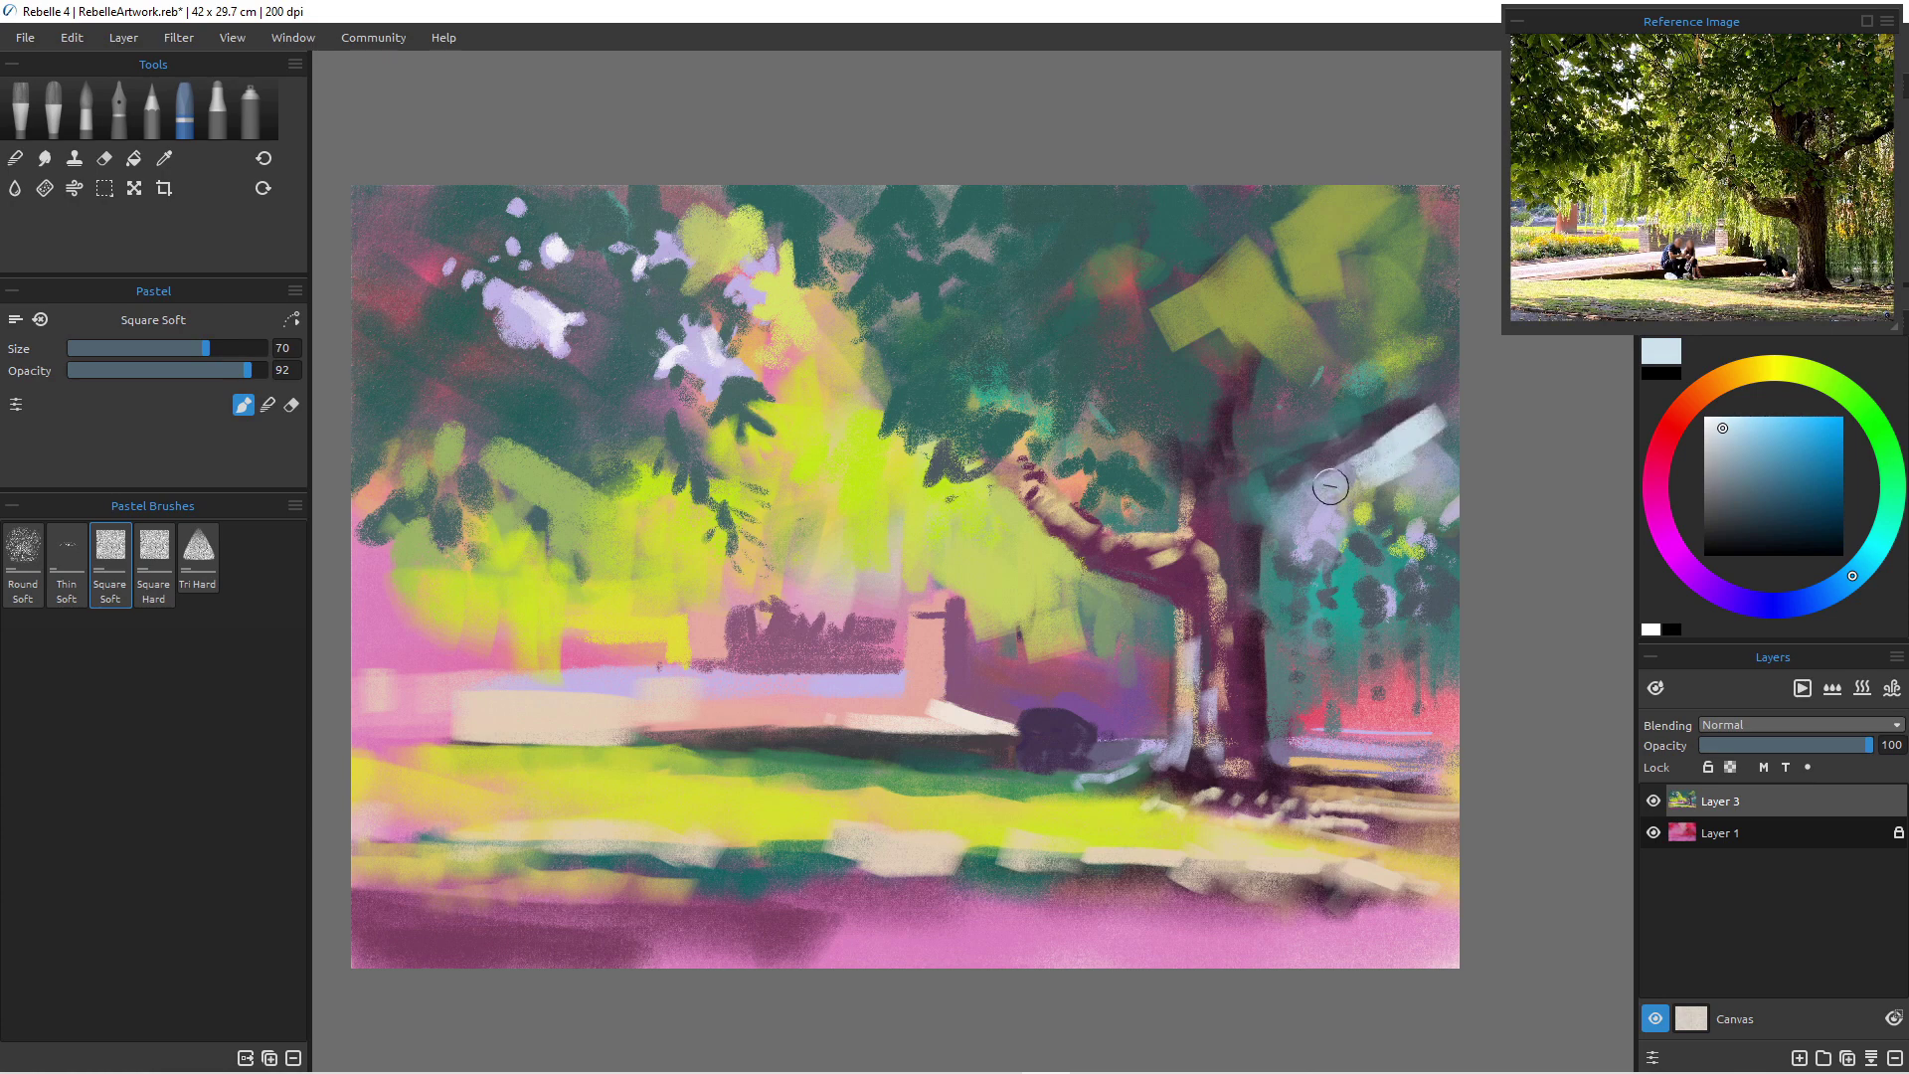
key("bracketleft")
key("bracketleft")
left_click_drag(1330, 487, 1293, 494)
key("bracketleft")
key("bracketleft")
key("bracketleft")
left_click_drag(1333, 436, 1343, 416)
key("bracketleft")
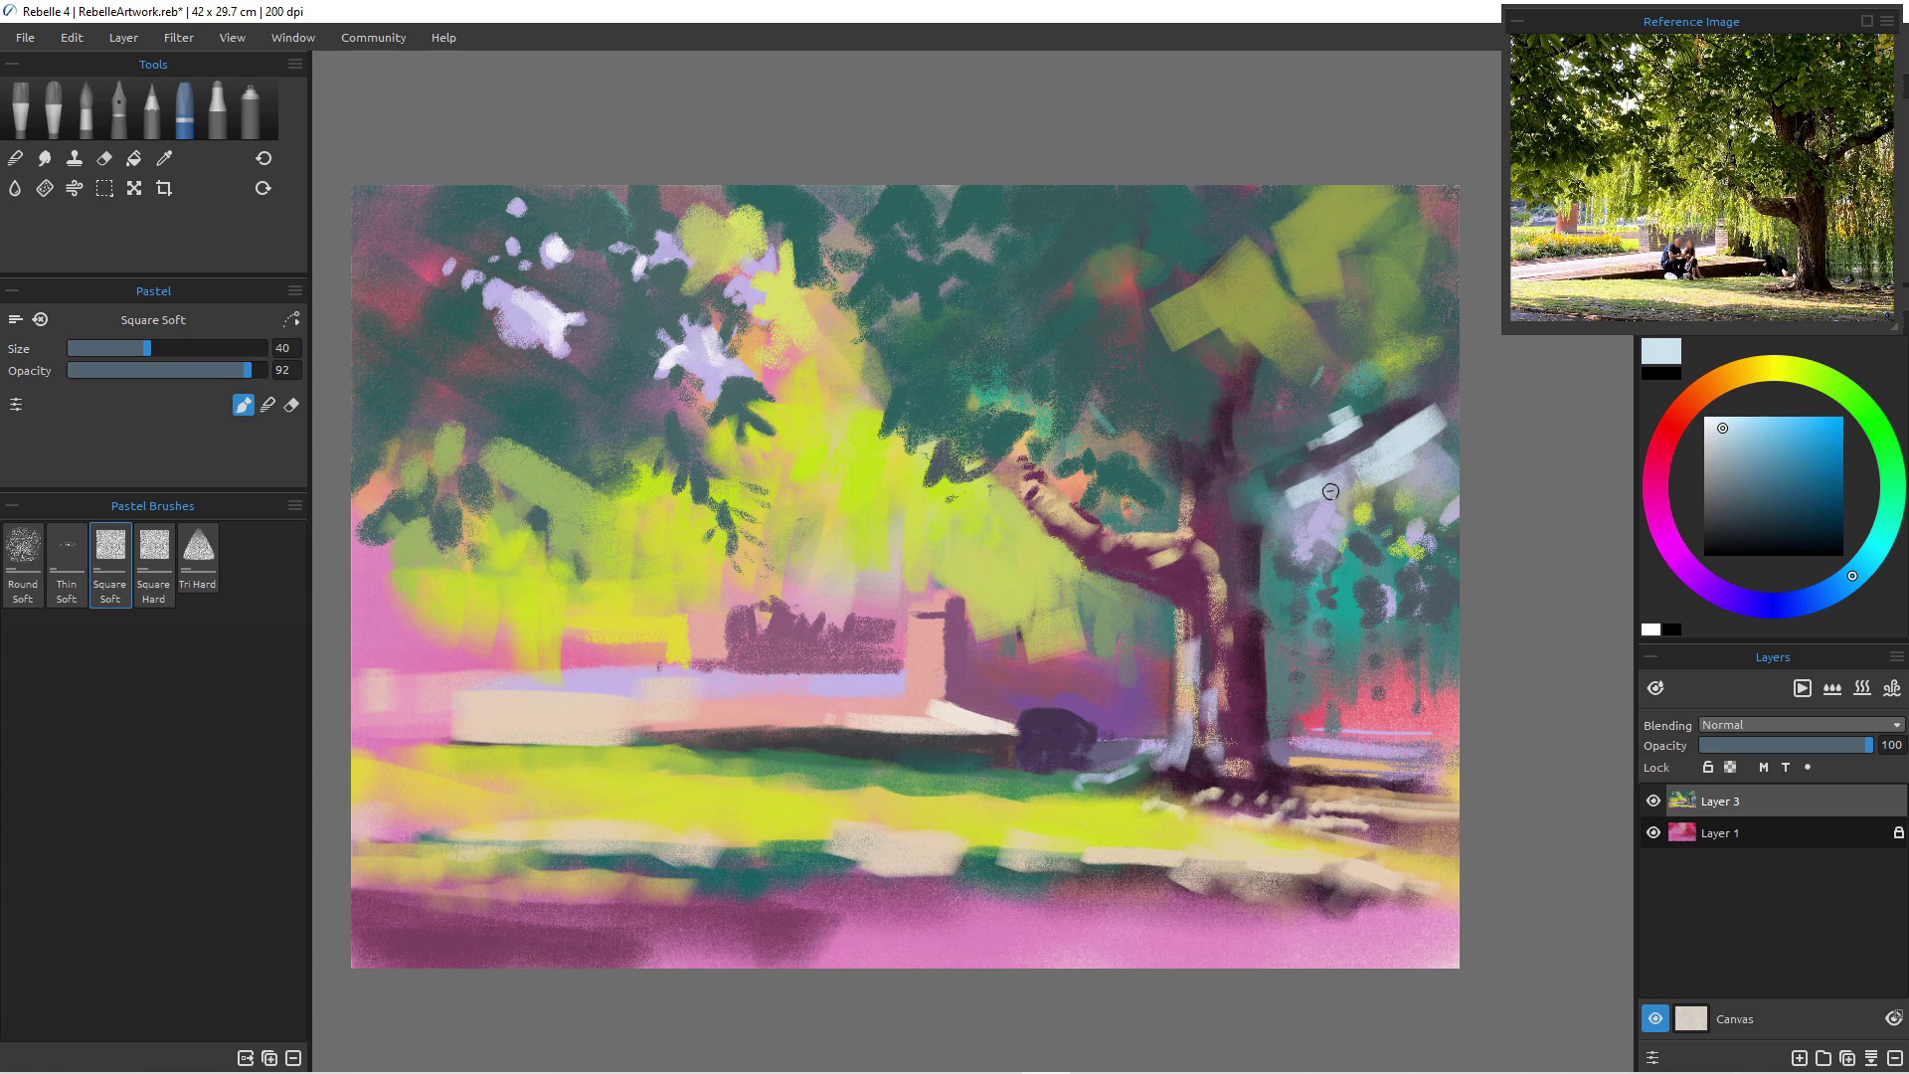
- Brighten the lavender sky gaps in the left canopy with pale blue and a lighter blue-white at size 40
mouse_move(704, 346)
left_mouse_down()
mouse_move(783, 396)
mouse_move(712, 358)
mouse_move(715, 337)
mouse_move(752, 366)
mouse_move(703, 365)
left_mouse_up()
left_click(1714, 420)
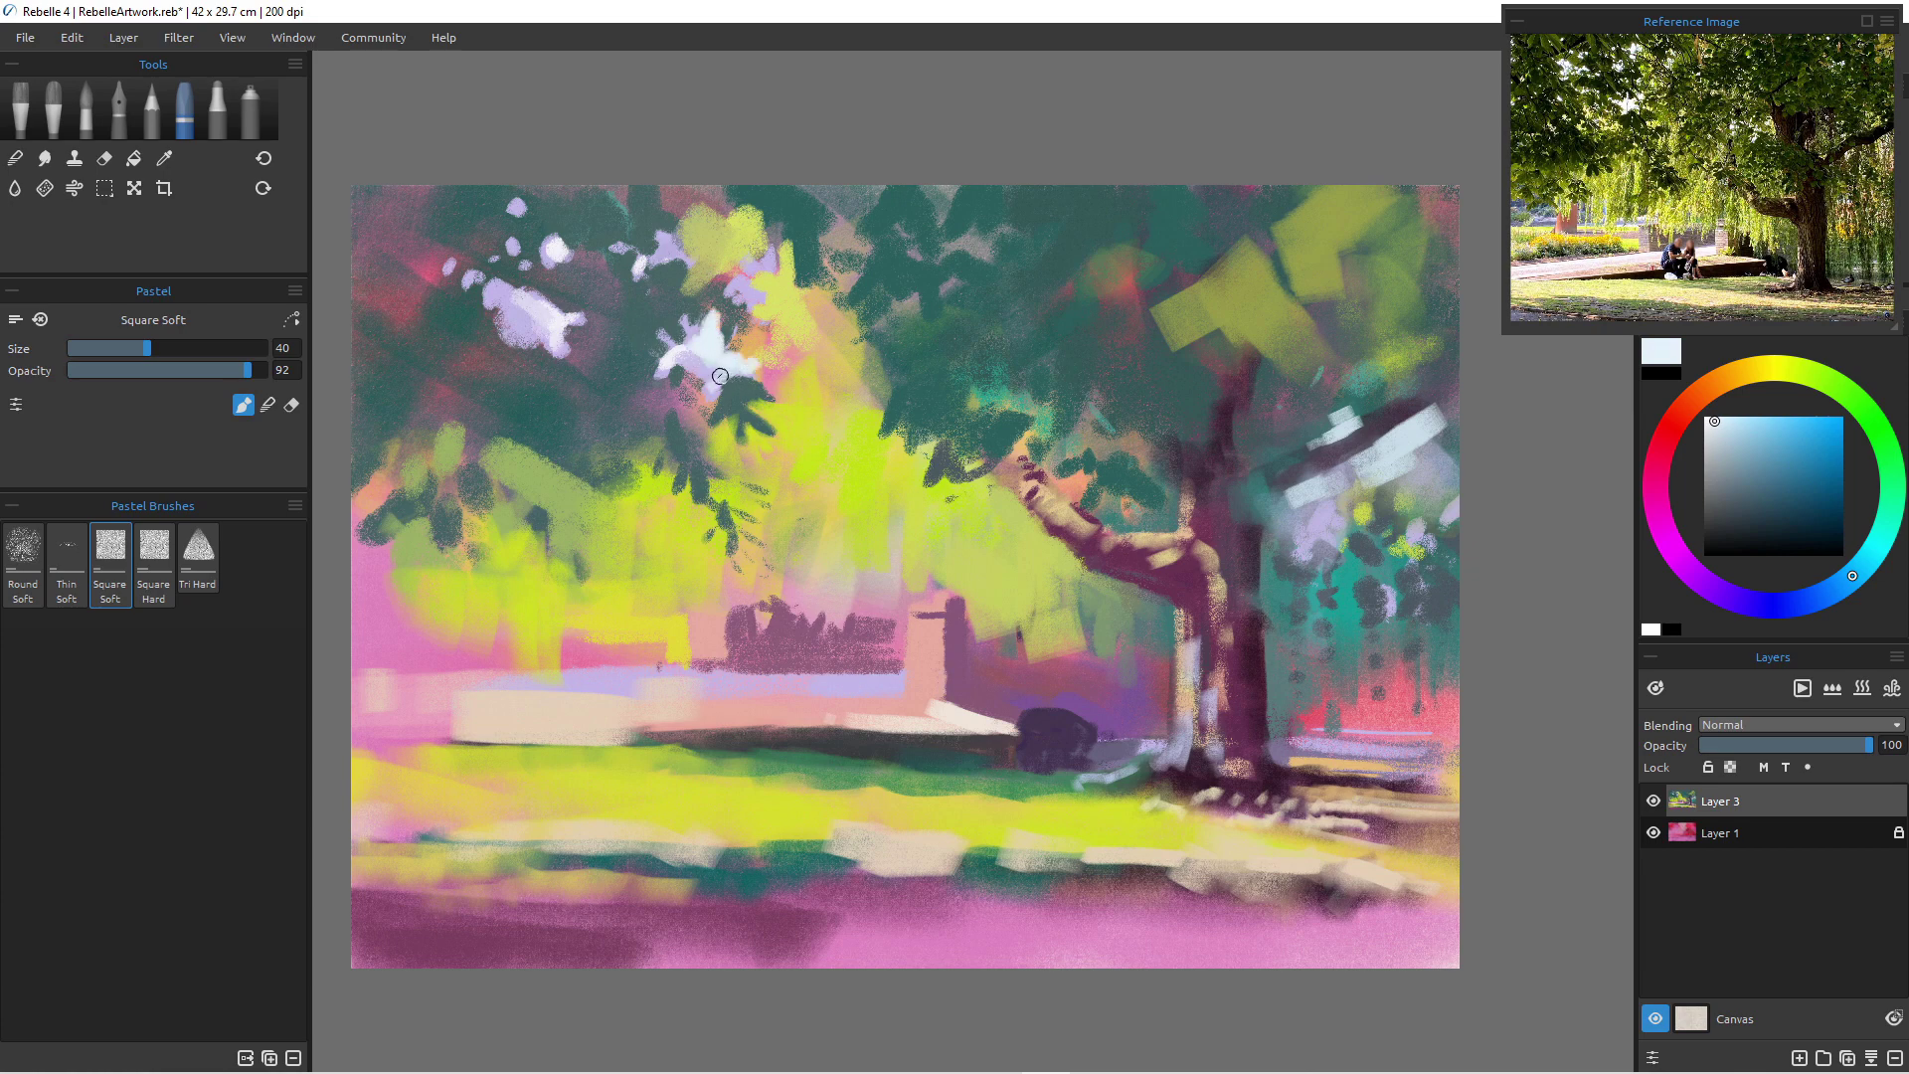
mouse_move(736, 285)
left_mouse_down()
mouse_move(756, 296)
mouse_move(766, 261)
mouse_move(705, 263)
left_mouse_up()
- Paint small blue-white sky gaps through the dark central canopy, varying the Square Soft brush size
key("]")
key("]")
key("]")
key("]")
key("]")
key("]")
key("]")
key("]")
key("]")
key("]")
key("]")
key("]")
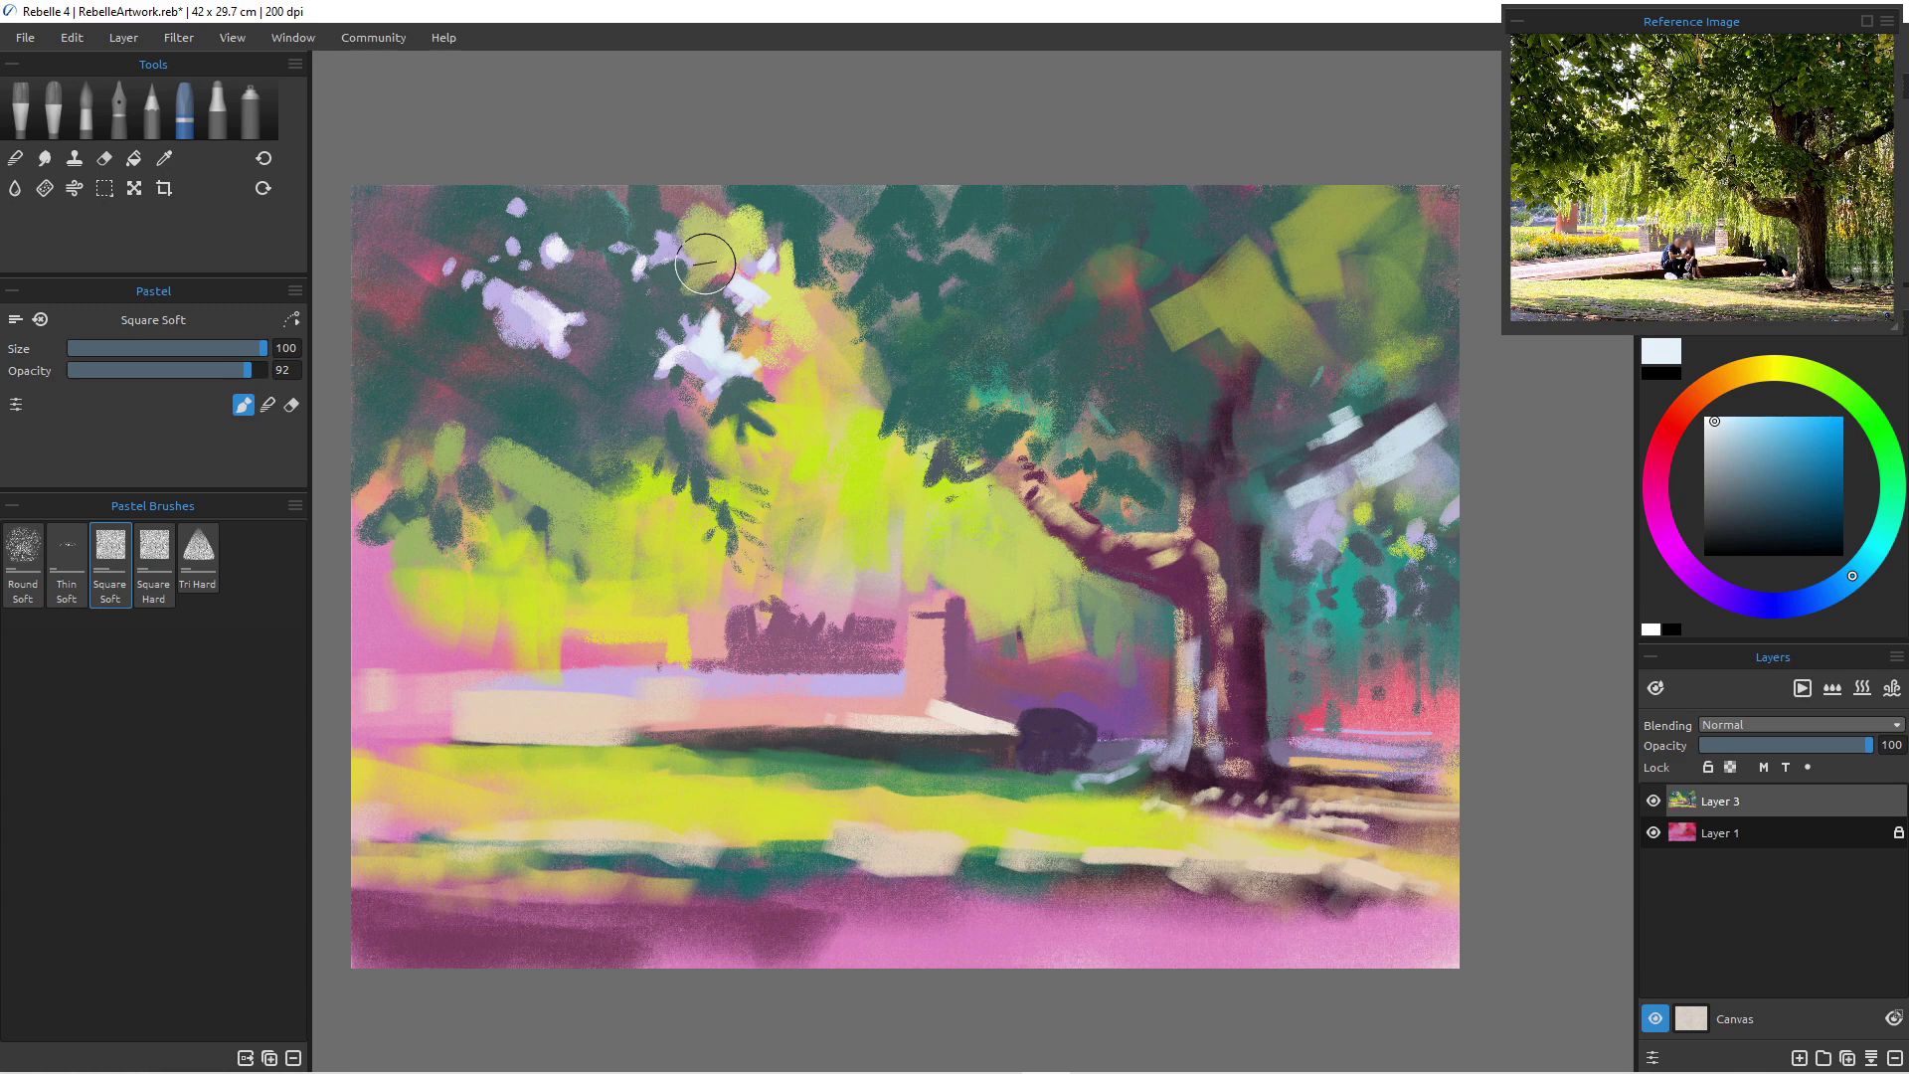
key("bracketleft")
key("bracketleft")
key("bracketleft")
mouse_move(970, 296)
left_mouse_down()
mouse_move(934, 352)
mouse_move(1024, 353)
mouse_move(1001, 329)
mouse_move(1013, 376)
mouse_move(978, 387)
left_mouse_up()
key("bracketleft")
key("bracketleft")
key("bracketleft")
key("bracketleft")
key("bracketleft")
key("bracketright")
key("bracketright")
key("bracketright")
key("bracketright")
mouse_move(940, 206)
left_mouse_down()
mouse_move(953, 227)
mouse_move(900, 247)
left_mouse_up()
- Add blue-white sky patches beside the olive foliage at size 50 and across the upper-left canopy at size 60
key("bracketleft")
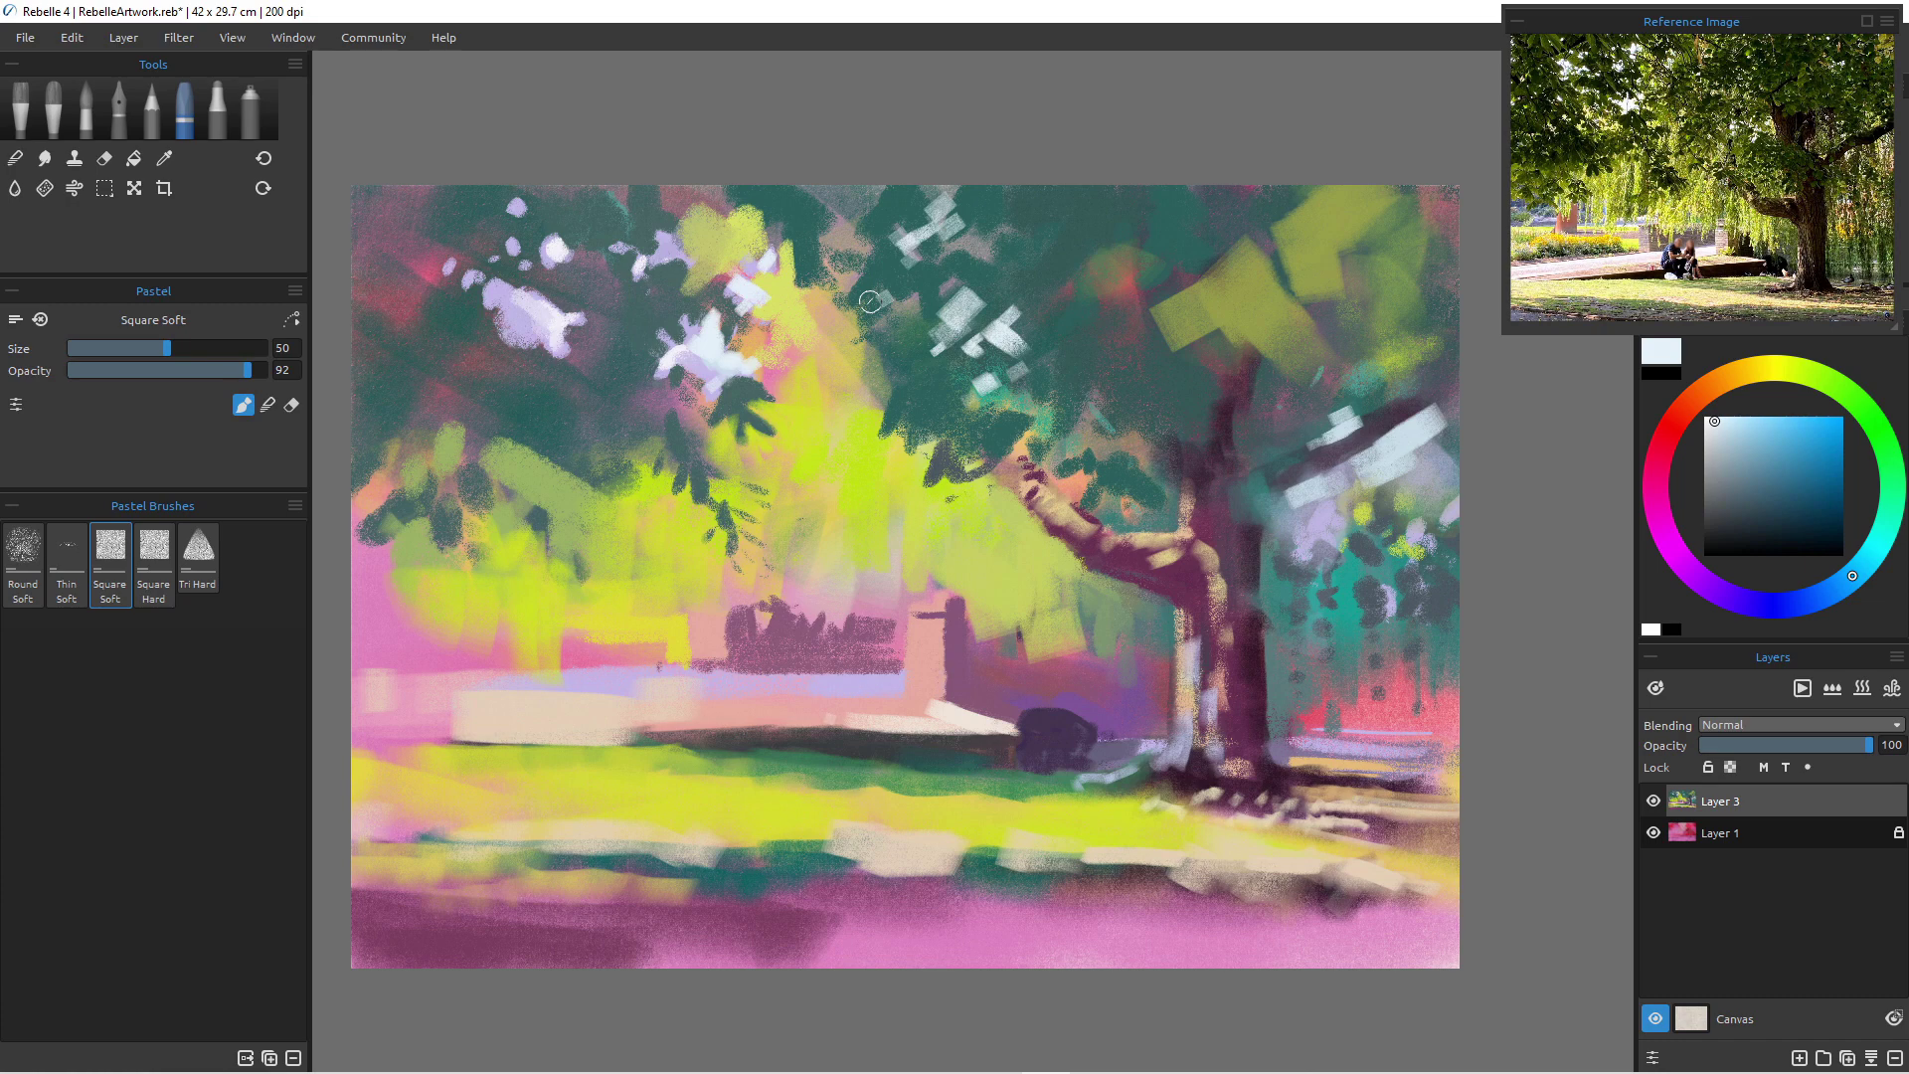
left_click_drag(1177, 283, 1198, 270)
key("]")
mouse_move(678, 219)
left_mouse_down()
mouse_move(712, 258)
mouse_move(677, 245)
mouse_move(613, 319)
left_mouse_up()
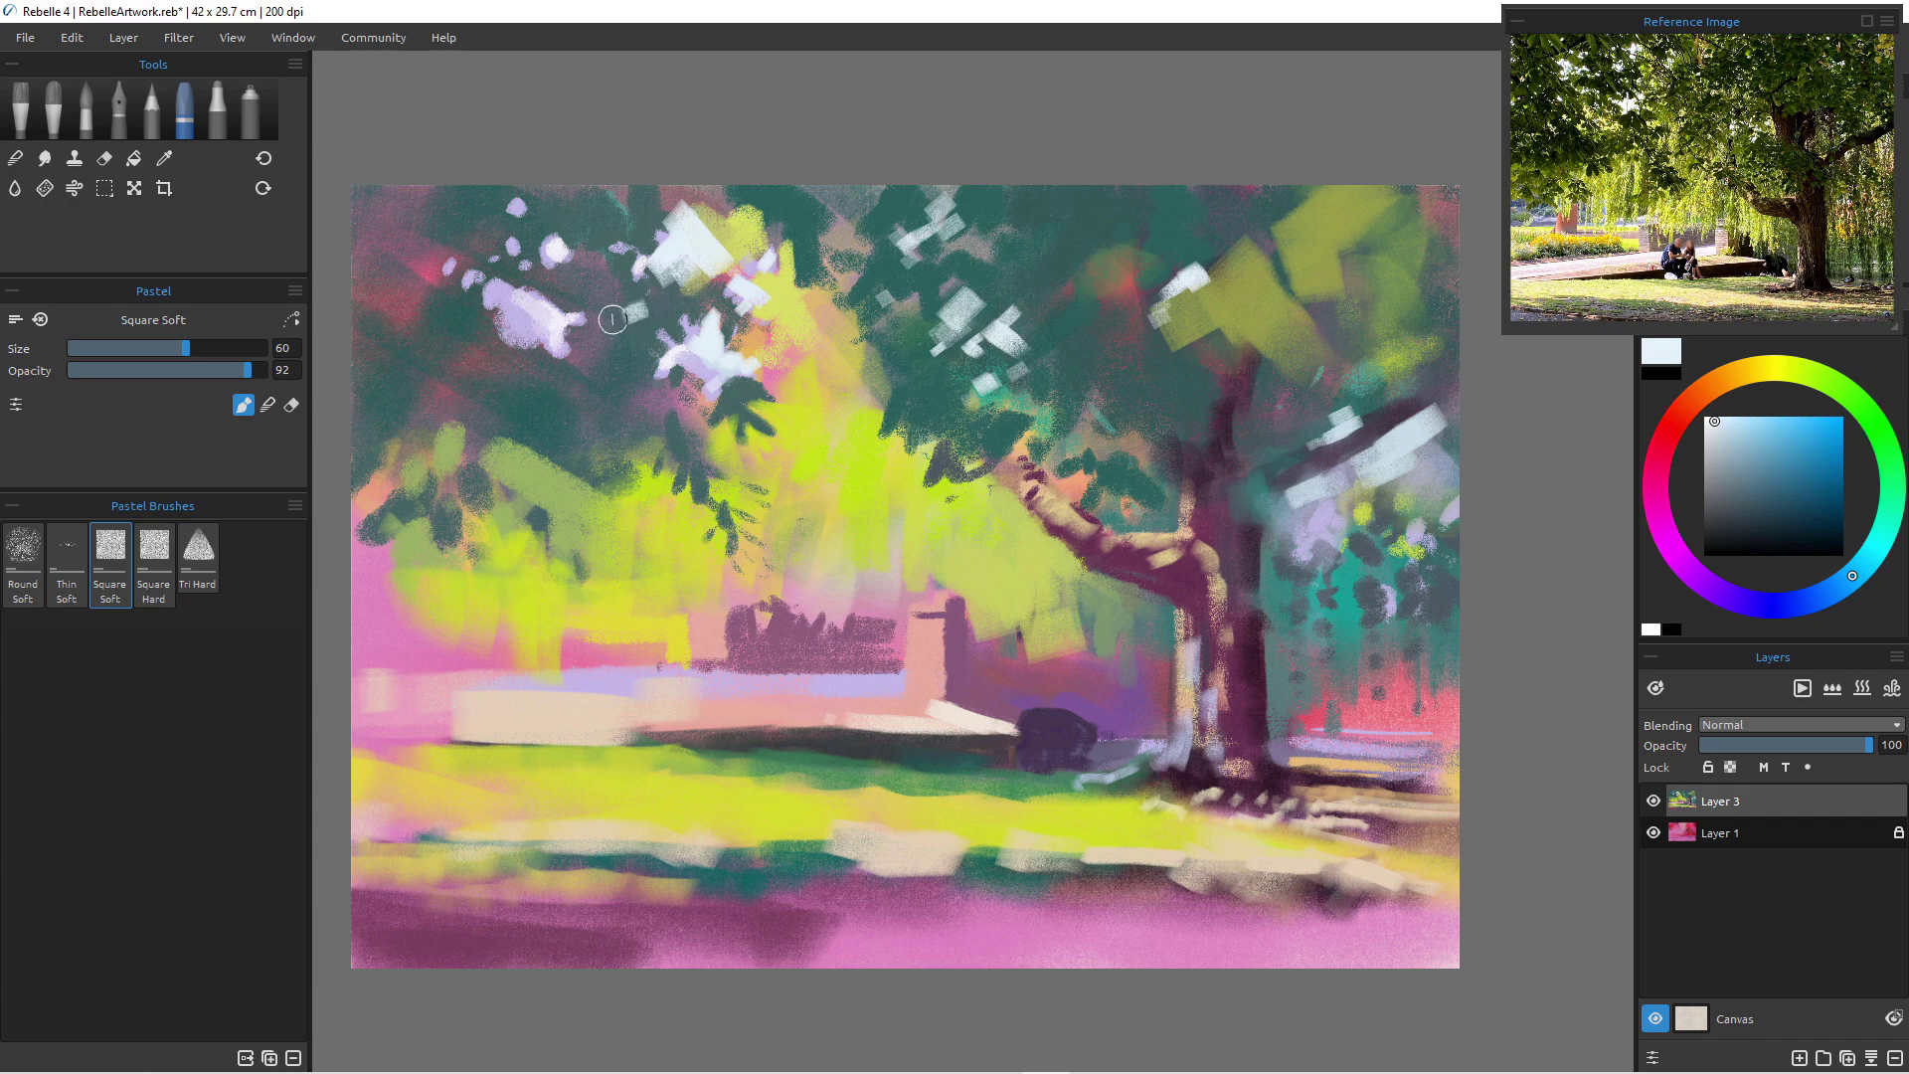
mouse_move(684, 219)
left_mouse_down()
mouse_move(772, 270)
mouse_move(808, 252)
mouse_move(739, 325)
mouse_move(757, 255)
mouse_move(807, 226)
mouse_move(825, 266)
mouse_move(871, 287)
left_mouse_up()
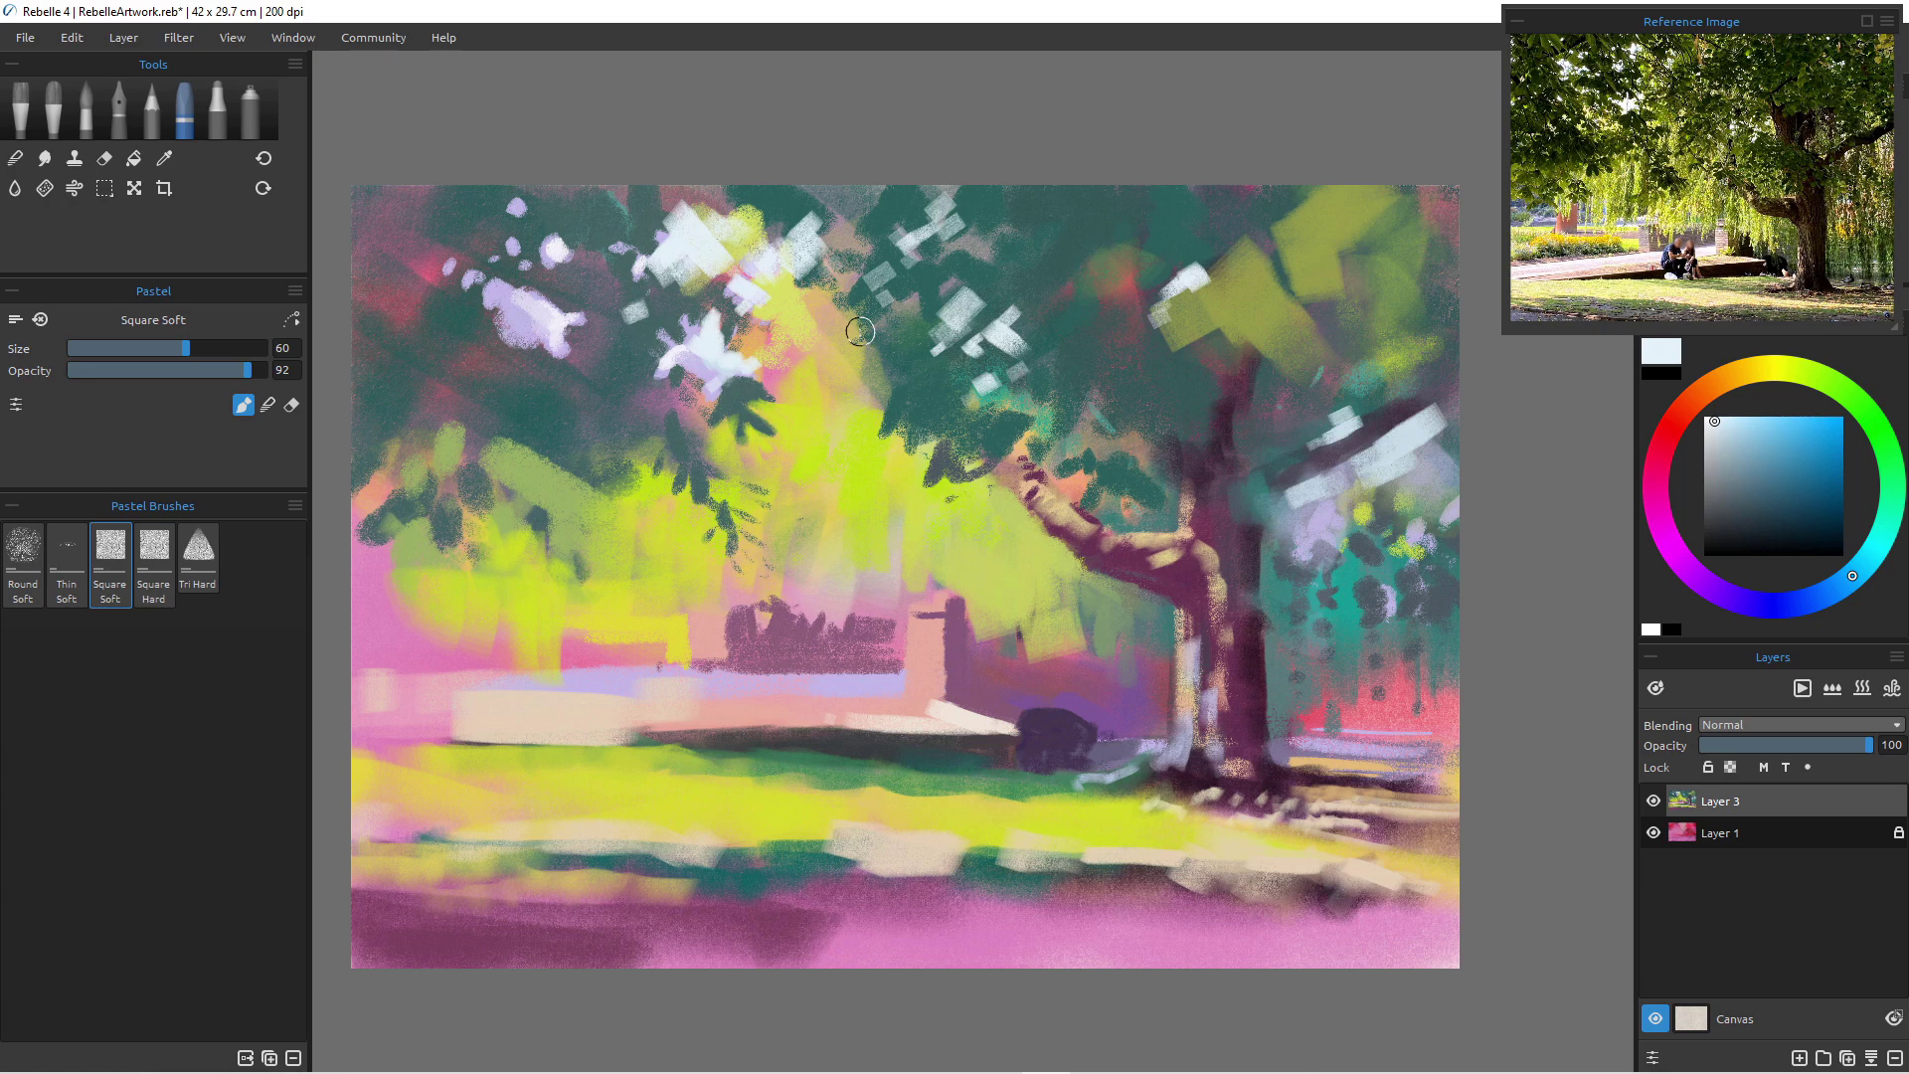
- Extend the central canopy's lower edge and the leaves around the arching branch with sampled dark teal, and dab sampled yellow-green beneath
left_click(886, 397, "alt")
mouse_move(892, 390)
left_mouse_down()
mouse_move(916, 490)
mouse_move(834, 390)
mouse_move(861, 379)
mouse_move(852, 347)
mouse_move(878, 364)
mouse_move(823, 432)
mouse_move(833, 339)
mouse_move(844, 420)
mouse_move(855, 404)
mouse_move(825, 398)
mouse_move(831, 436)
mouse_move(867, 420)
mouse_move(852, 491)
mouse_move(896, 580)
mouse_move(857, 481)
left_mouse_up()
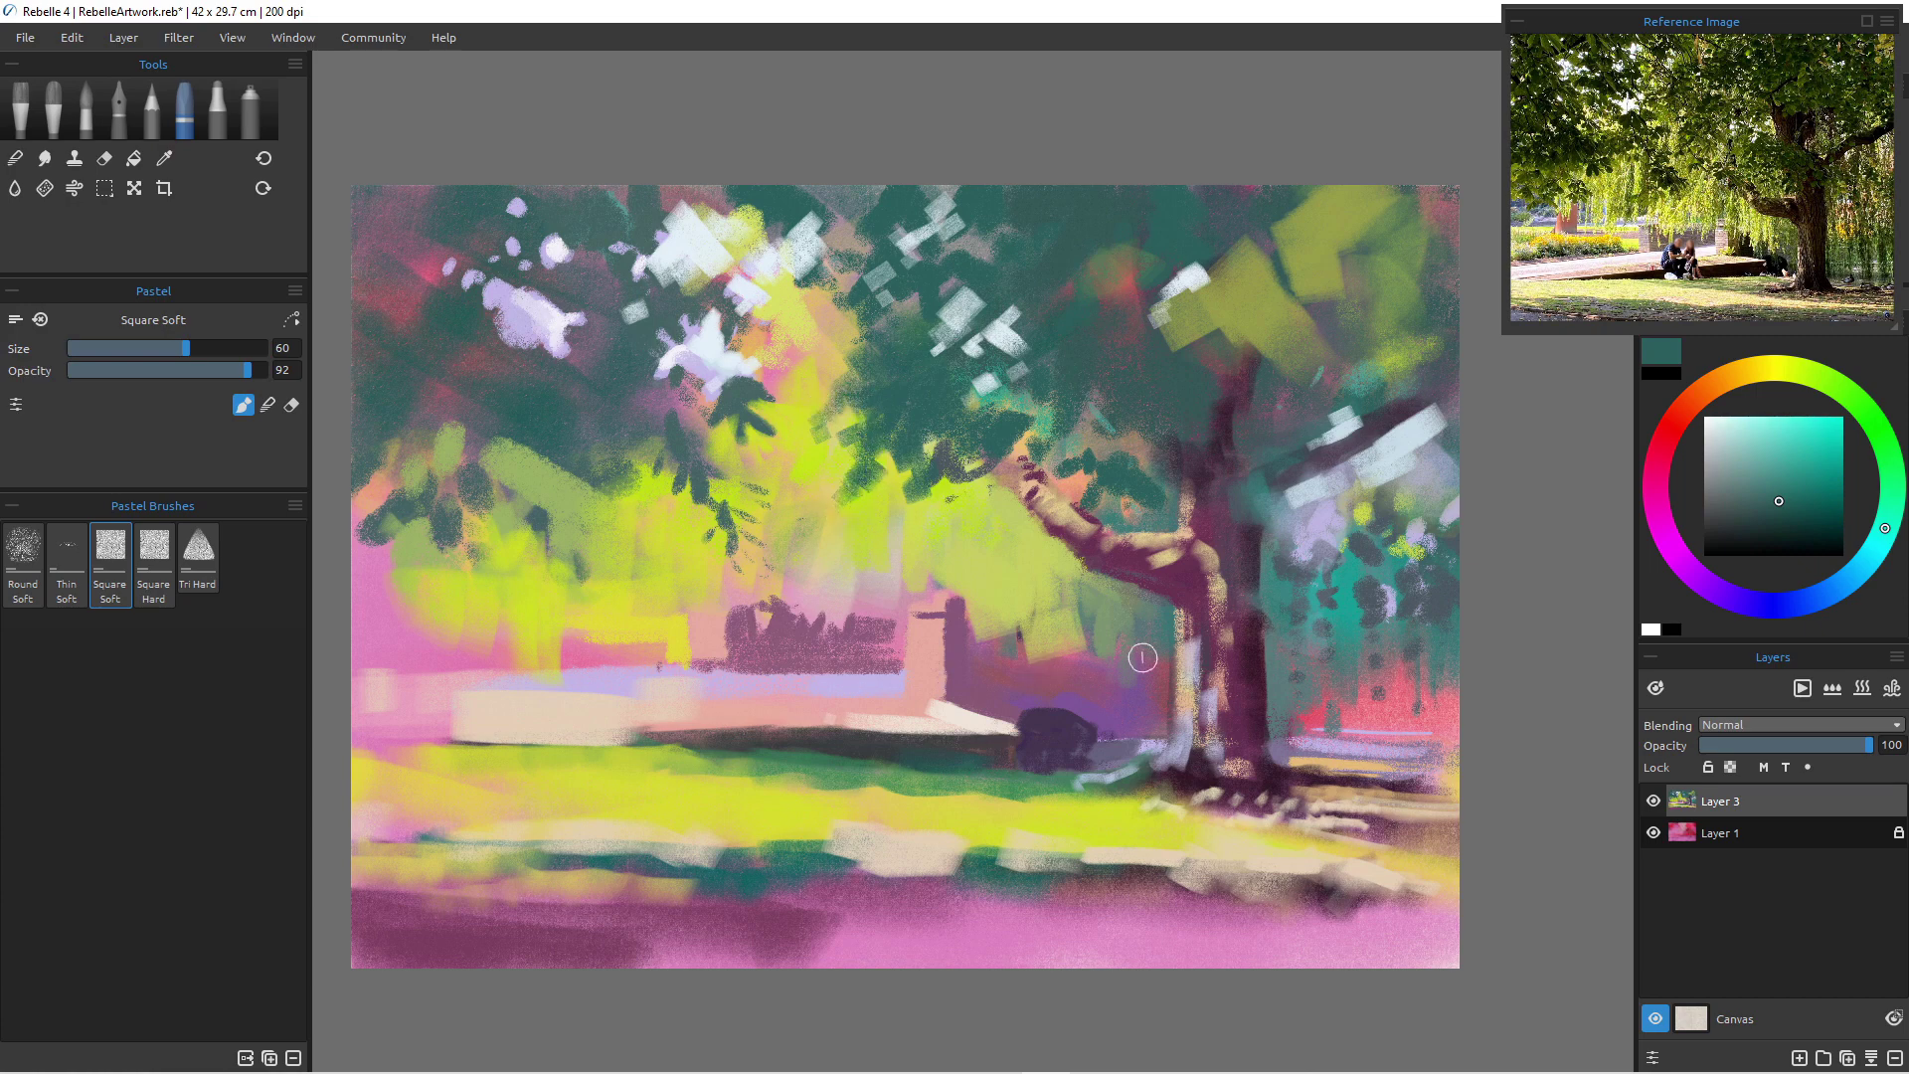
left_click_drag(974, 480, 966, 547)
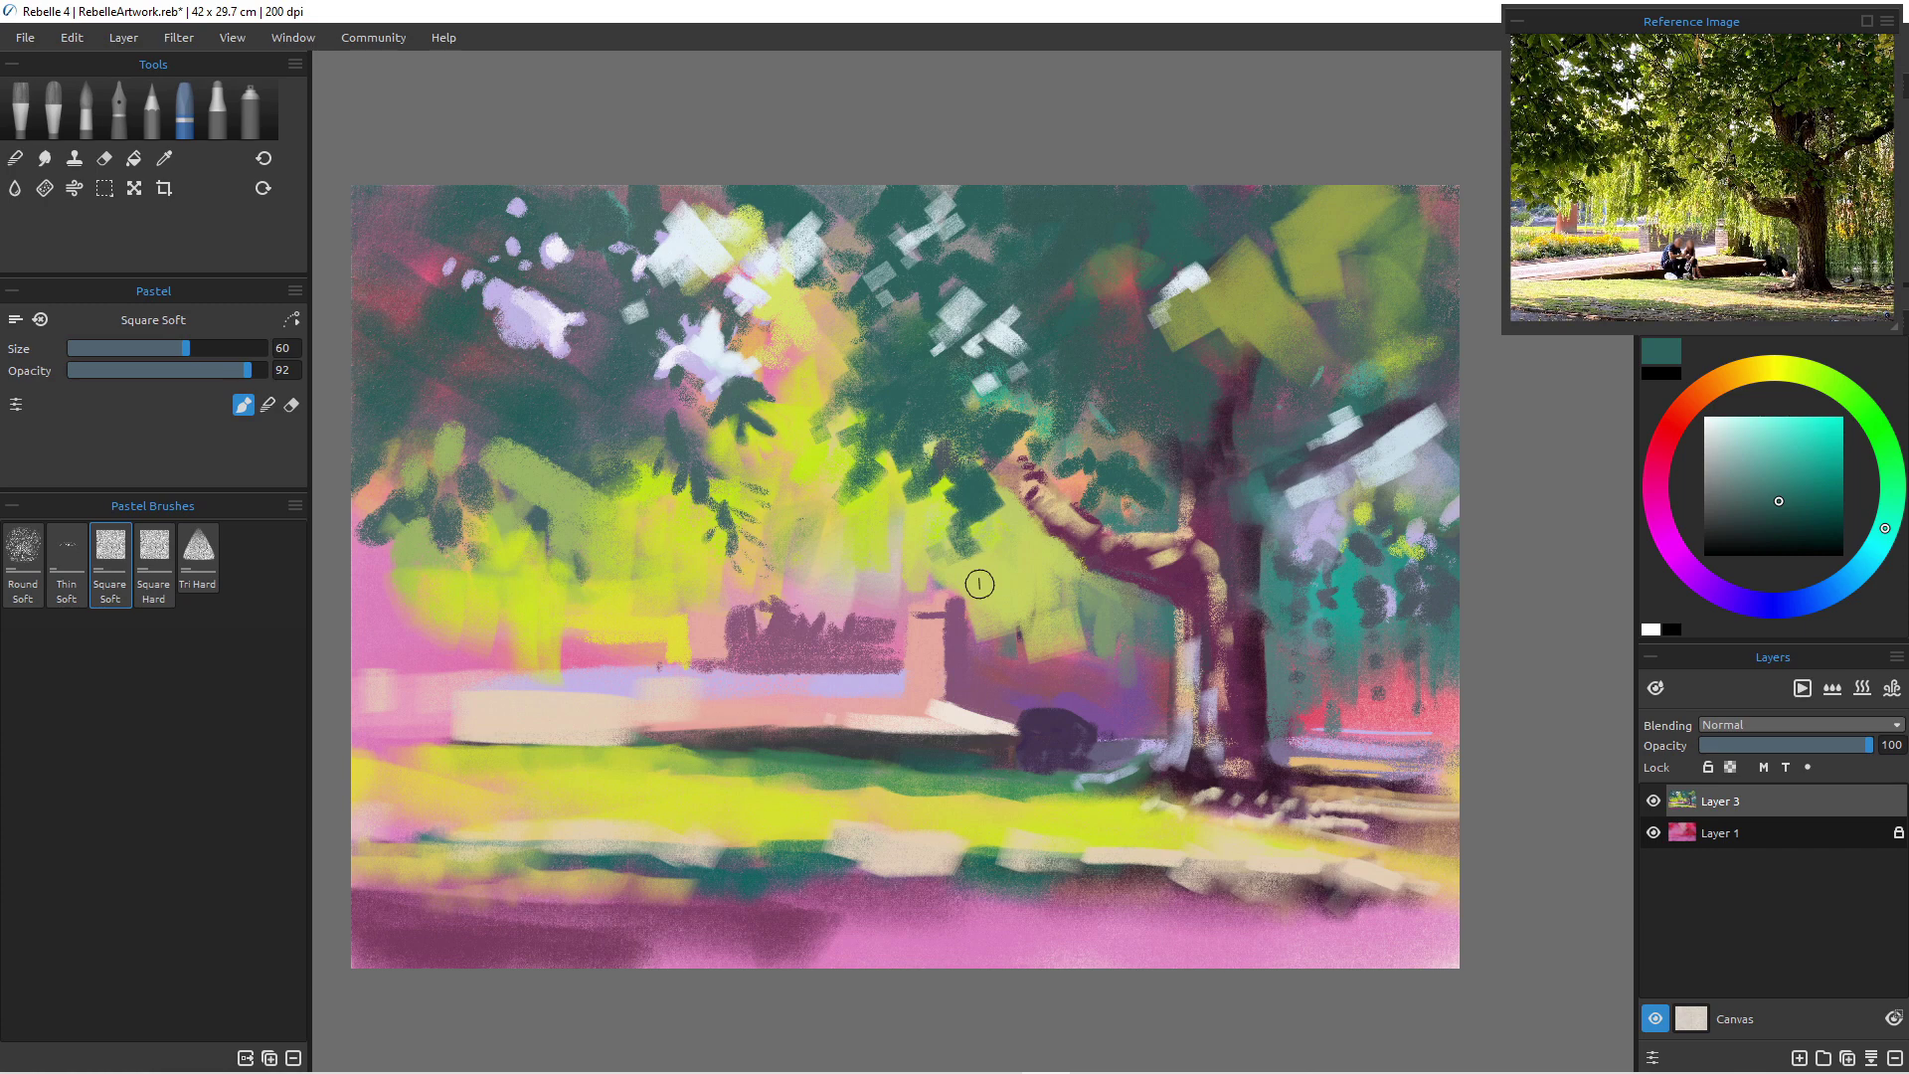
left_click_drag(1105, 494, 1145, 518)
mouse_move(925, 532)
left_mouse_down()
mouse_move(930, 557)
mouse_move(933, 521)
mouse_move(926, 541)
left_mouse_up()
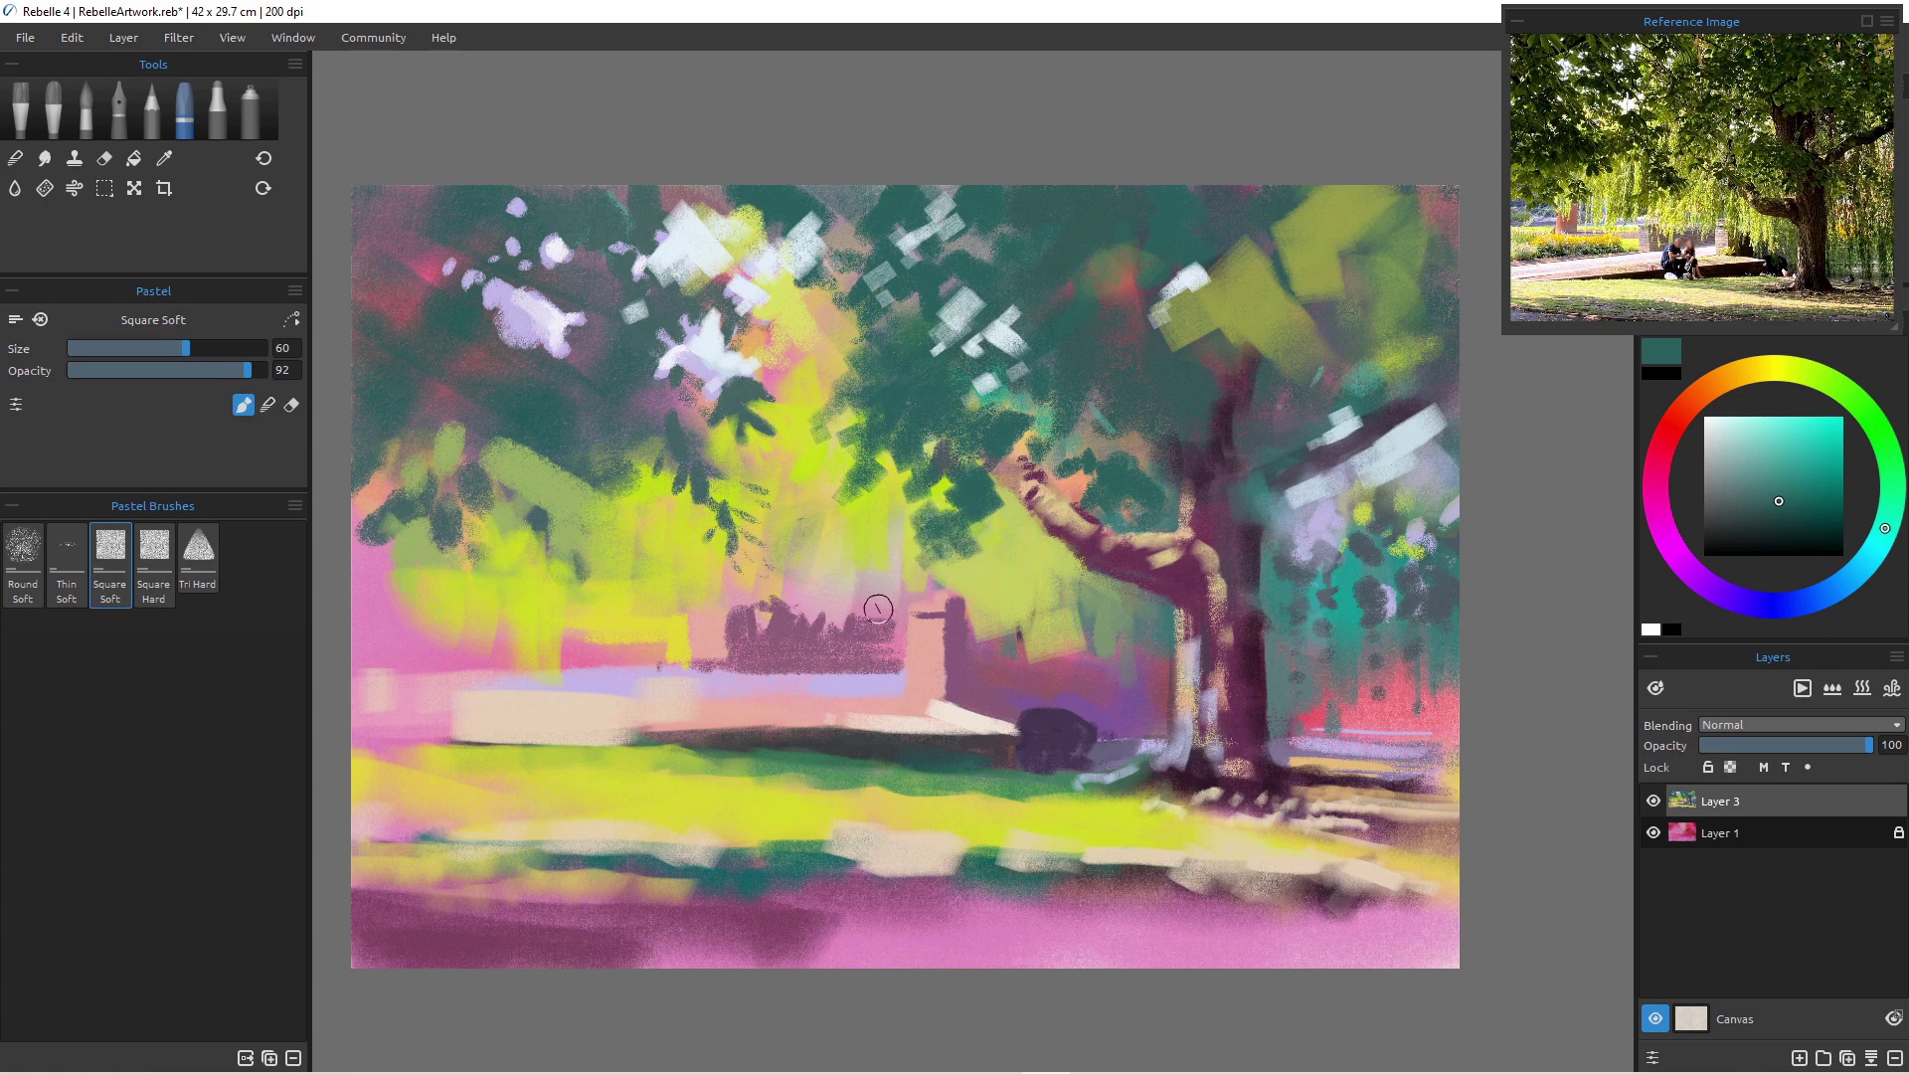
left_click(846, 543, "alt")
left_click(989, 557, "alt")
left_click(990, 557)
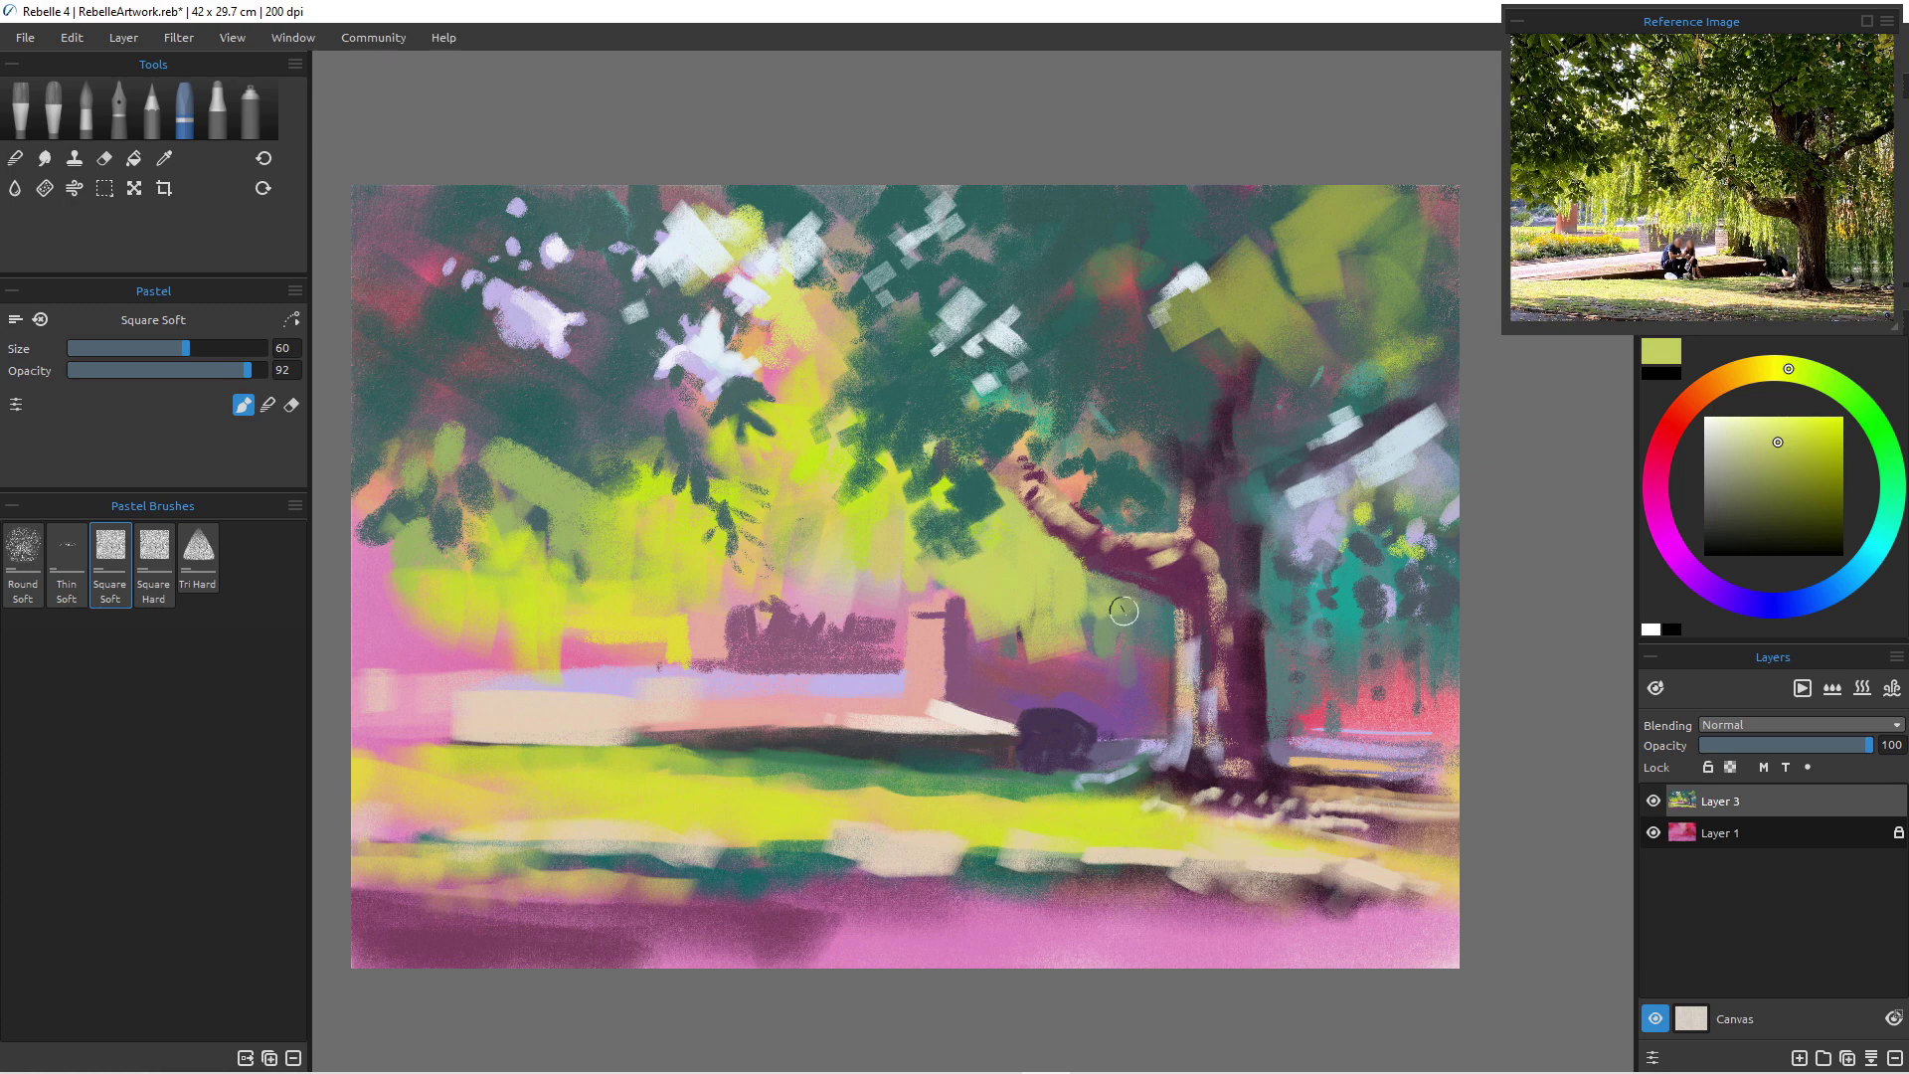
- Switch the Square Soft pastel to blending and soften the yellow-green willow foliage and the leaves hanging over it
key("n")
mouse_move(985, 537)
left_mouse_down()
mouse_move(1012, 527)
mouse_move(987, 562)
mouse_move(903, 537)
mouse_move(867, 487)
mouse_move(847, 512)
mouse_move(822, 470)
mouse_move(847, 557)
left_mouse_up()
mouse_move(697, 474)
left_mouse_down()
mouse_move(680, 517)
mouse_move(708, 507)
left_mouse_up()
left_click_drag(742, 425, 800, 463)
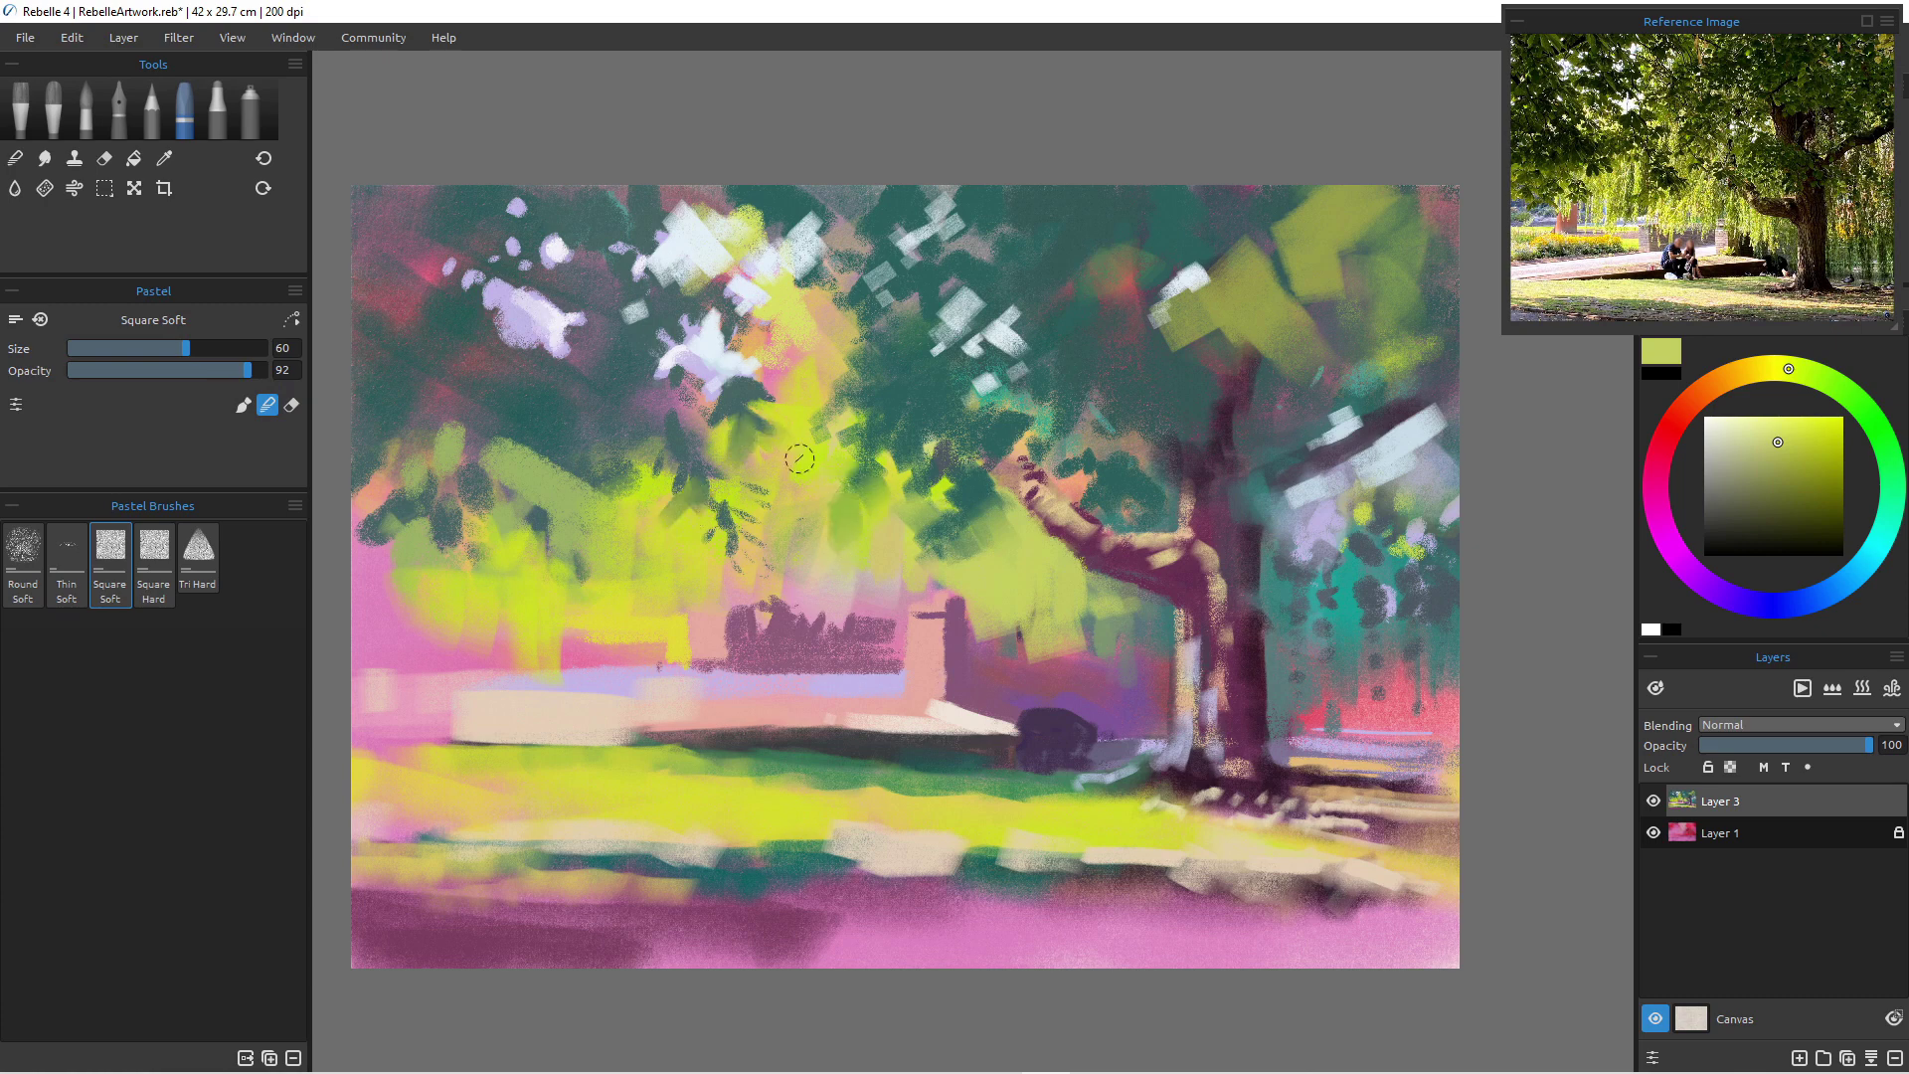
left_click_drag(745, 386, 791, 399)
mouse_move(589, 465)
left_mouse_down()
mouse_move(609, 513)
mouse_move(519, 439)
mouse_move(507, 465)
mouse_move(496, 425)
mouse_move(465, 436)
mouse_move(520, 471)
mouse_move(539, 449)
mouse_move(543, 484)
mouse_move(593, 488)
mouse_move(607, 533)
mouse_move(519, 462)
mouse_move(602, 516)
left_mouse_up()
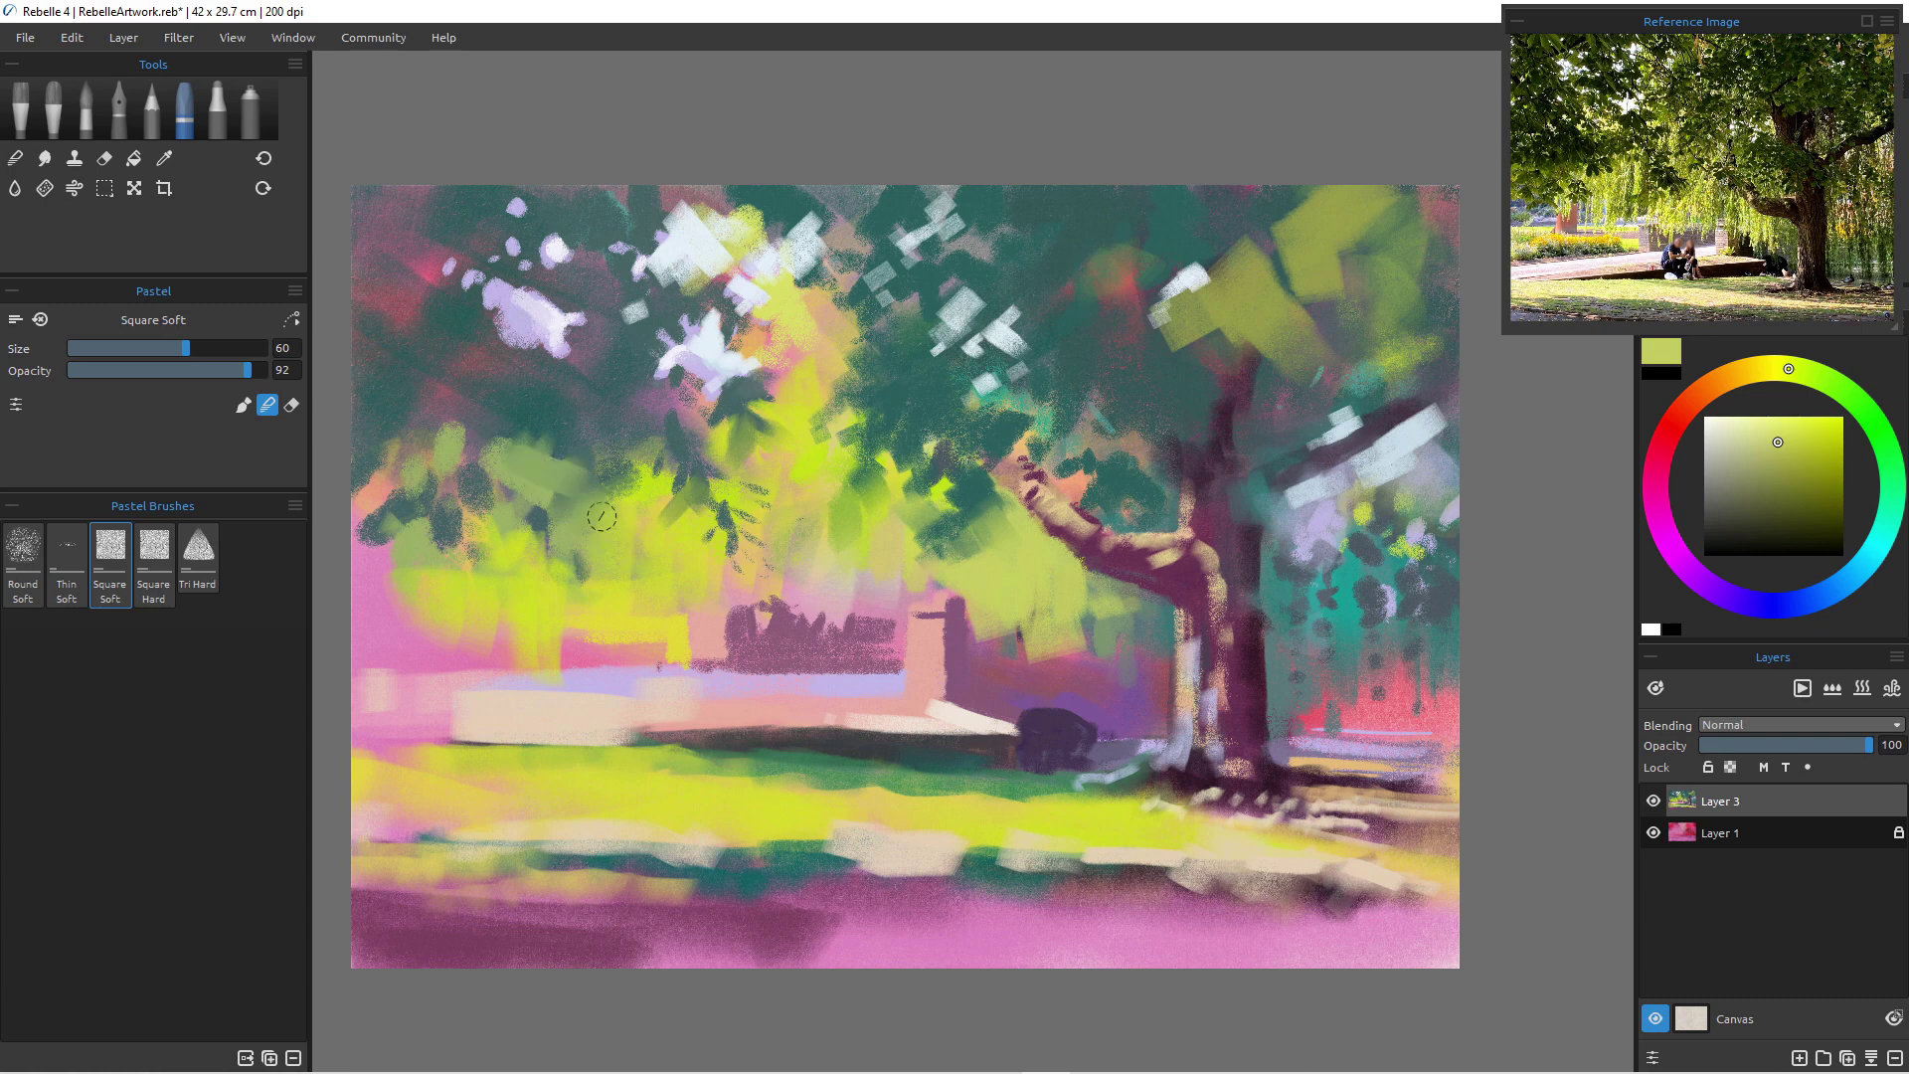
- Blend the white and lavender sky gaps into the surrounding leaves across the left, central and trunk-side canopy
mouse_move(507, 331)
left_mouse_down()
mouse_move(496, 275)
mouse_move(533, 299)
mouse_move(525, 342)
mouse_move(552, 282)
left_mouse_up()
mouse_move(656, 201)
left_mouse_down()
mouse_move(702, 269)
mouse_move(680, 305)
mouse_move(713, 278)
left_mouse_up()
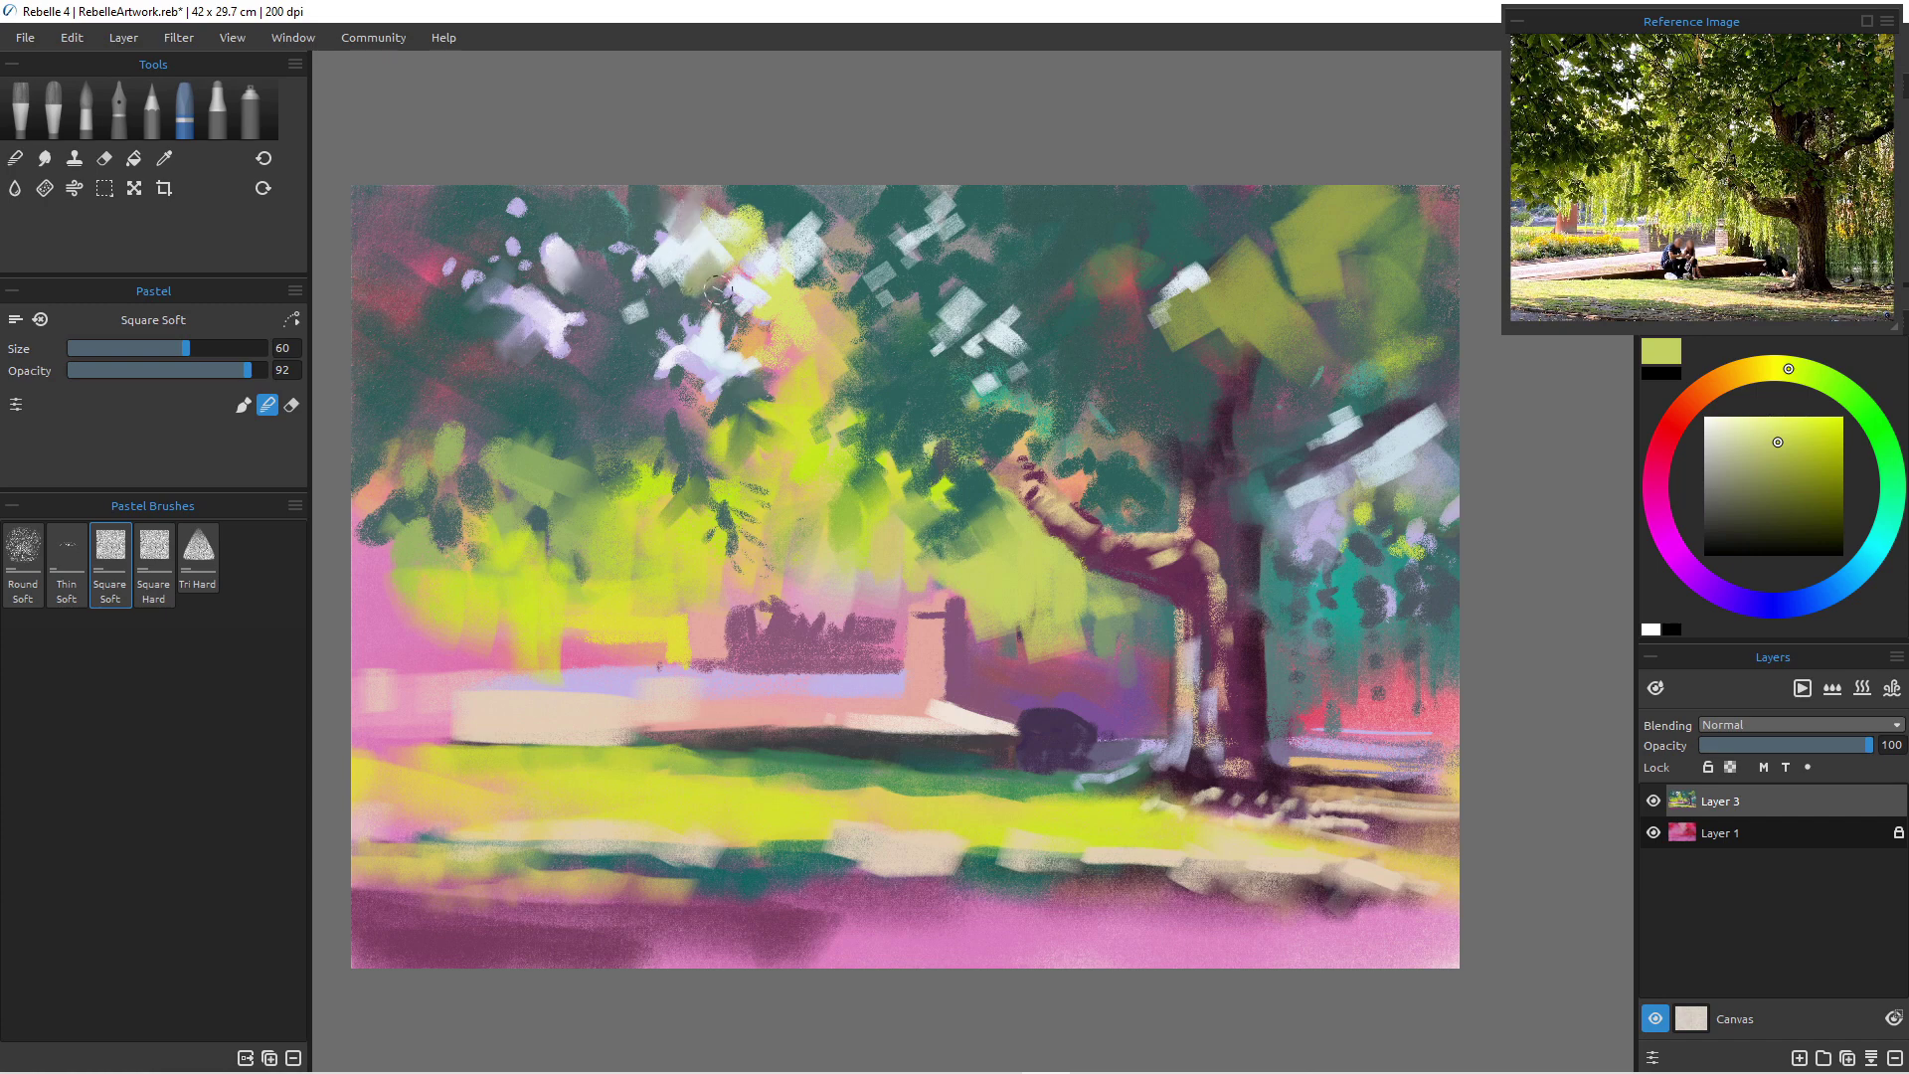
mouse_move(964, 283)
left_mouse_down()
mouse_move(955, 331)
mouse_move(930, 318)
mouse_move(996, 358)
mouse_move(1041, 333)
mouse_move(1035, 298)
mouse_move(1047, 349)
left_mouse_up()
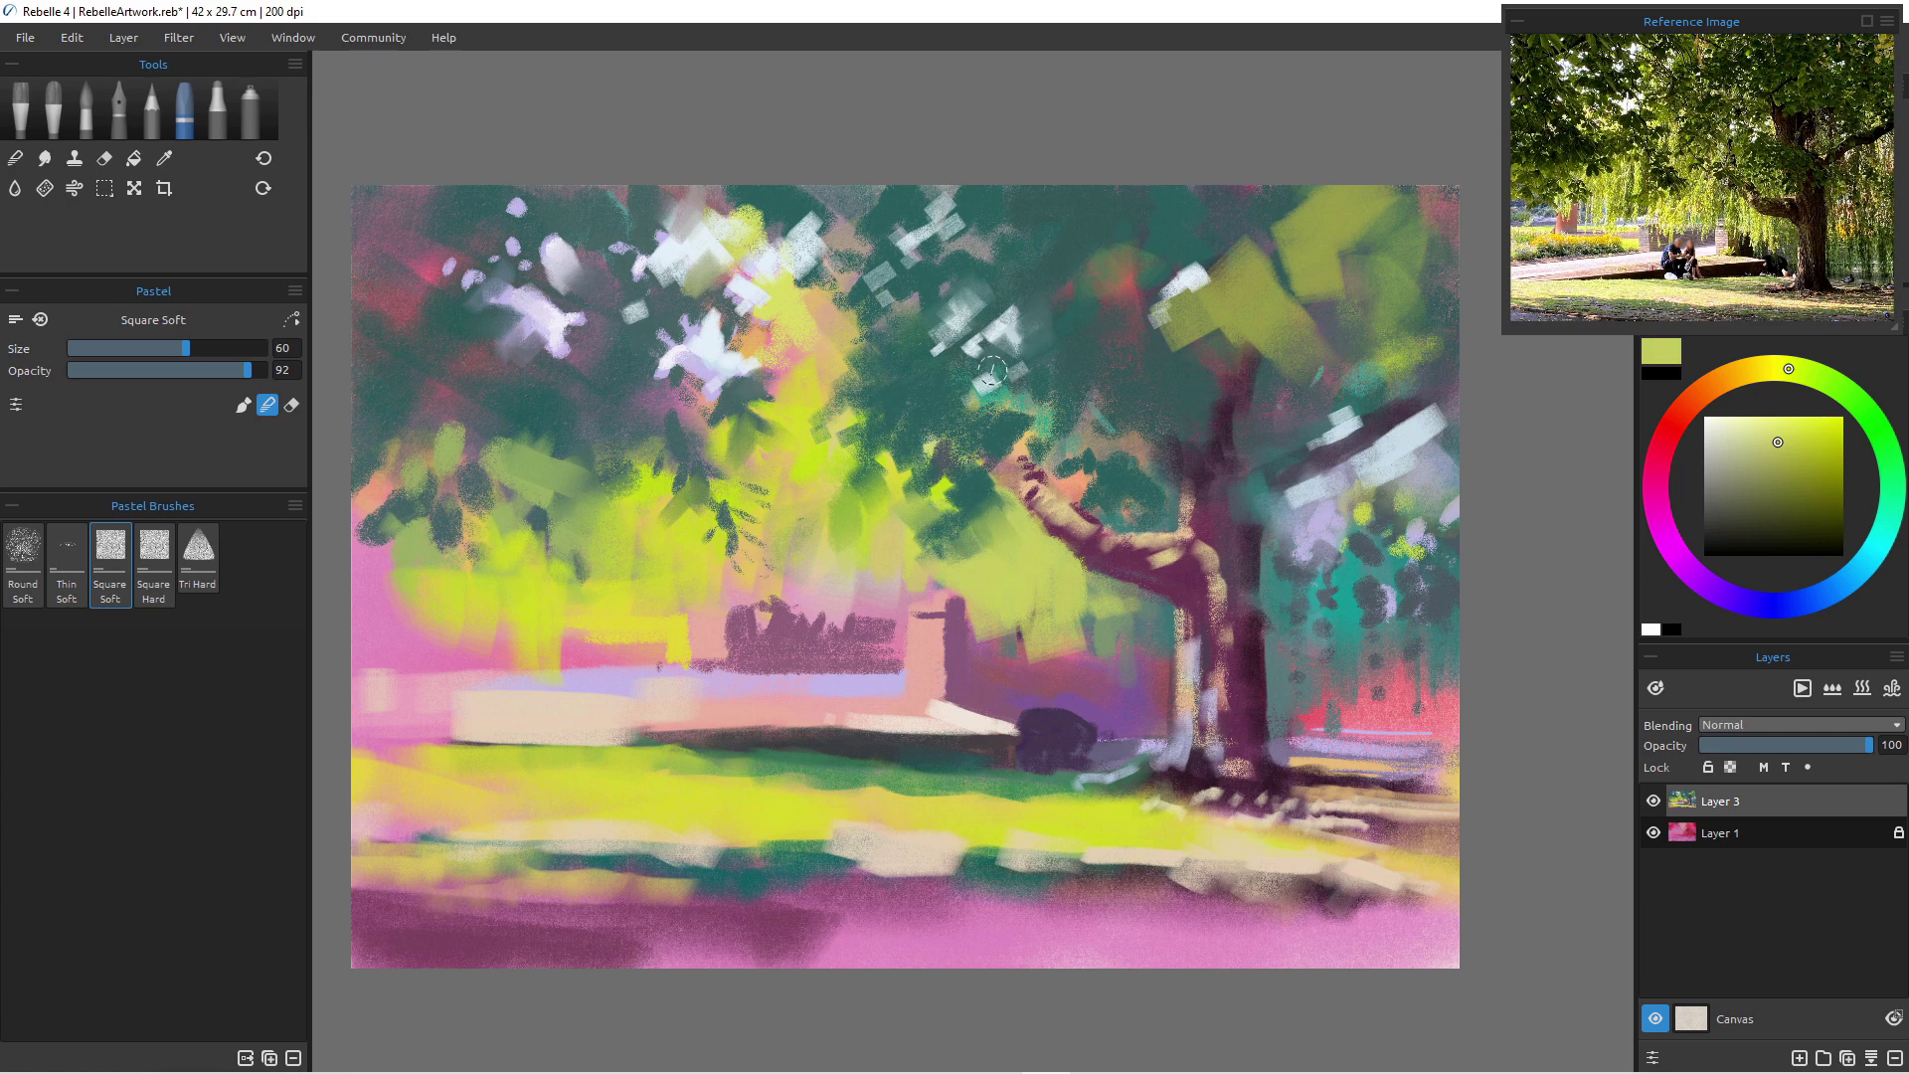
left_click_drag(995, 325, 986, 313)
left_click_drag(1158, 285, 1147, 364)
- Blend around the trunk and soften the green foliage into the purple background beneath the arching branch
mouse_move(1164, 527)
left_mouse_down()
mouse_move(1276, 584)
mouse_move(1256, 599)
mouse_move(1266, 716)
left_mouse_up()
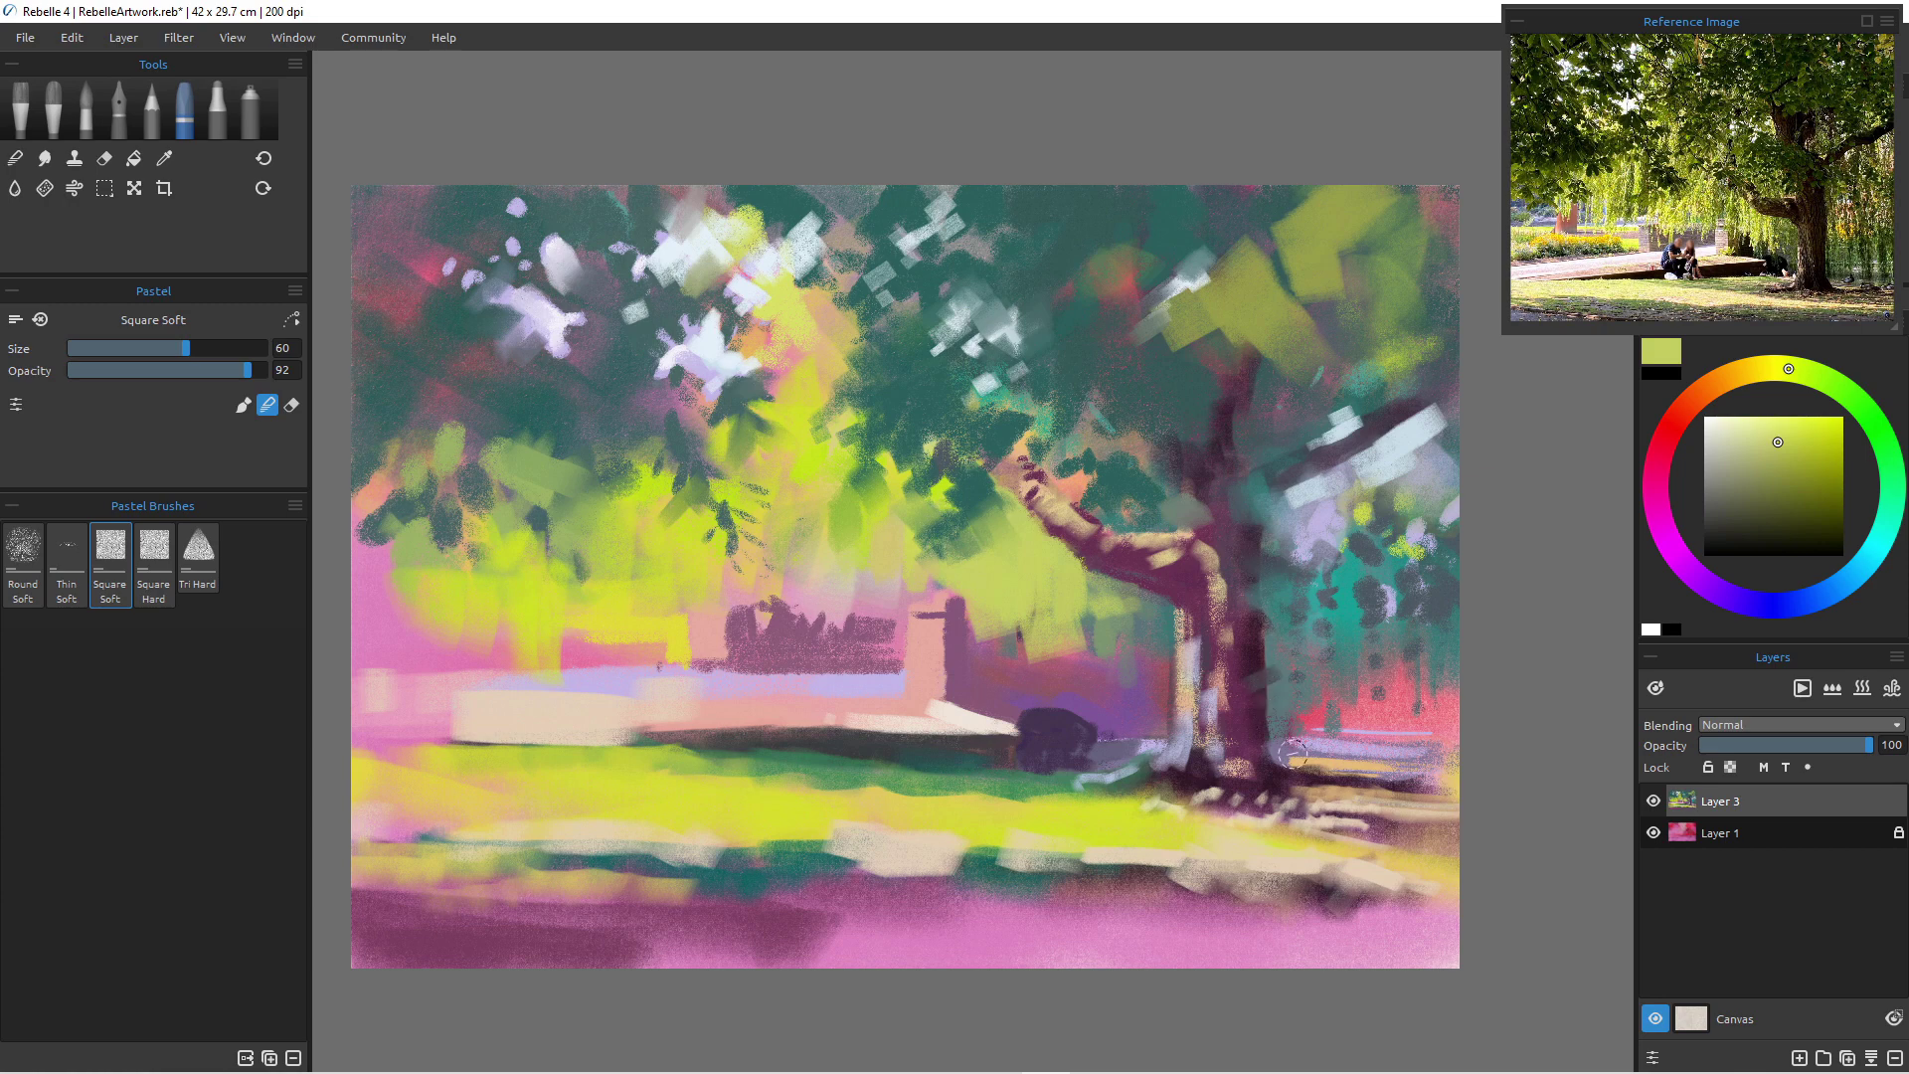
mouse_move(1074, 612)
left_mouse_down()
mouse_move(1092, 644)
mouse_move(1113, 640)
left_mouse_up()
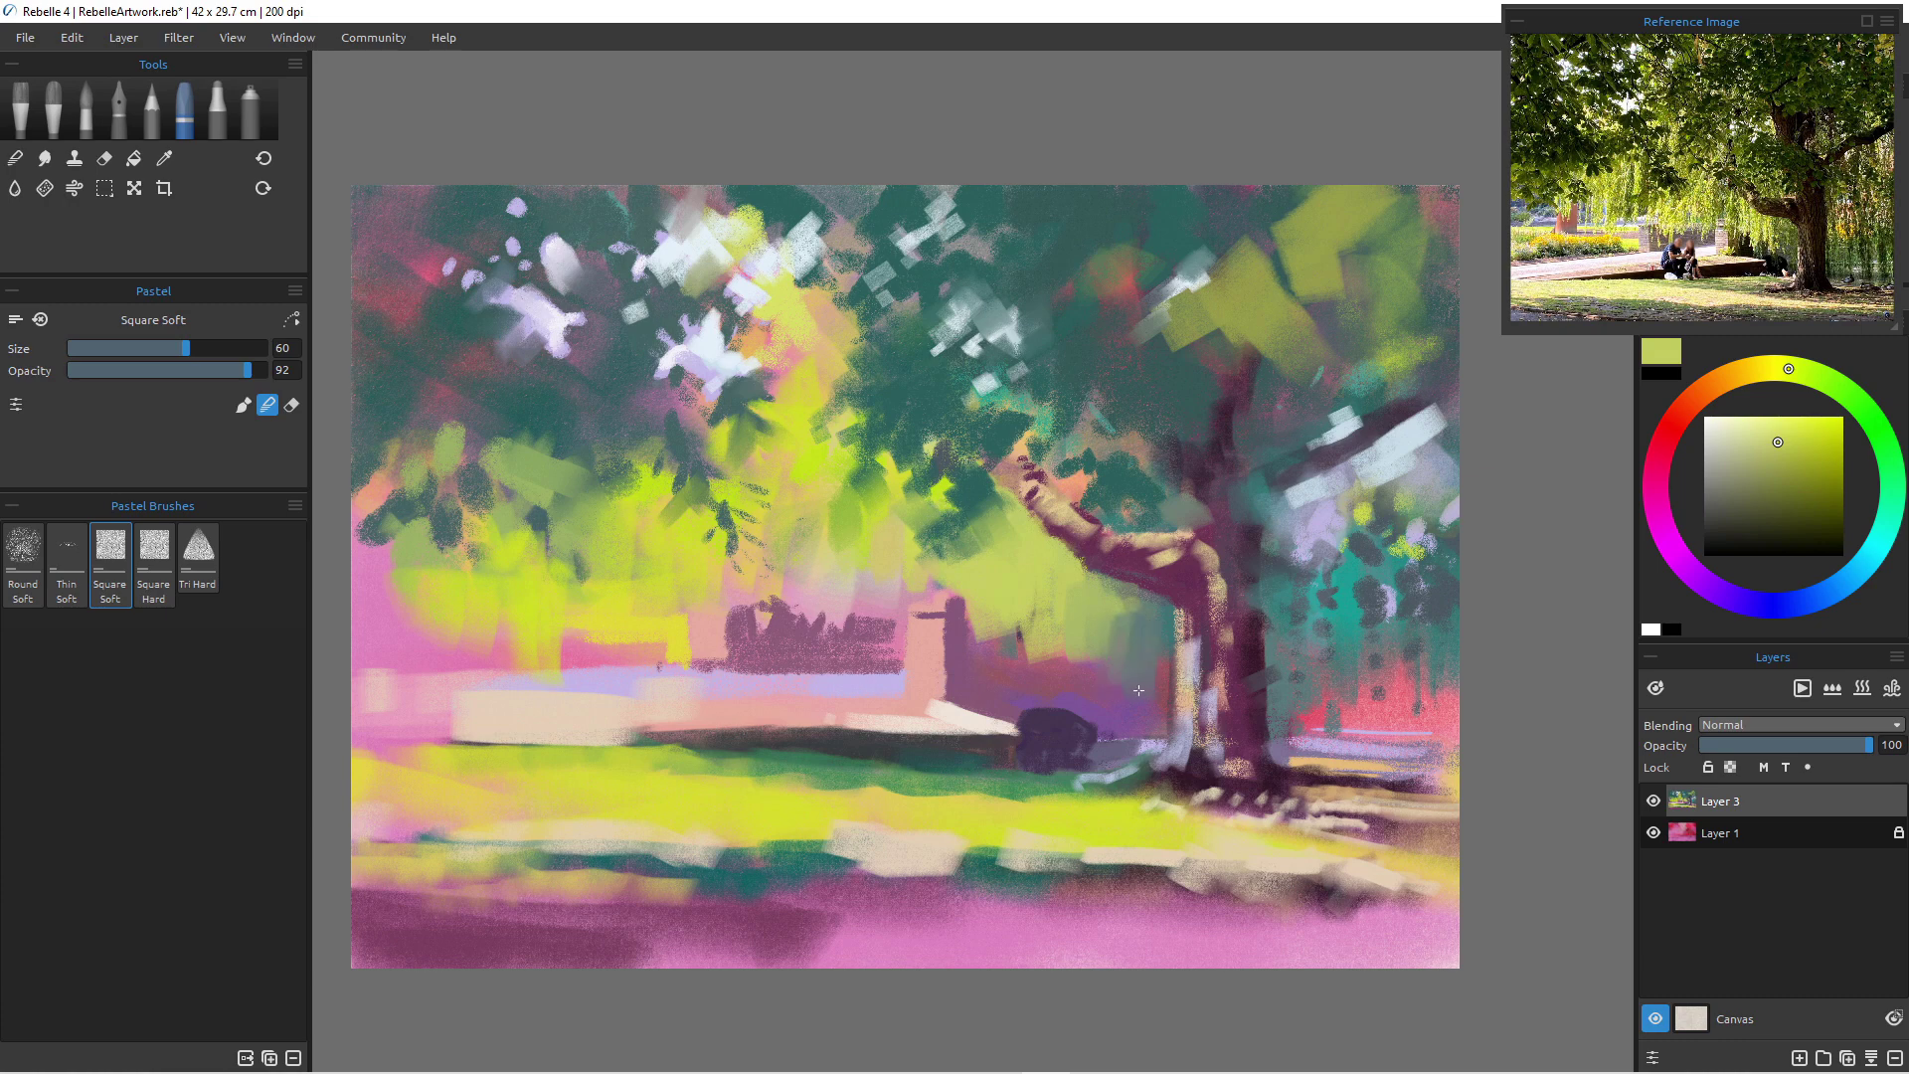
mouse_move(1142, 646)
left_mouse_down()
mouse_move(1101, 628)
mouse_move(1140, 615)
mouse_move(1088, 601)
mouse_move(1134, 670)
mouse_move(1071, 661)
left_mouse_up()
left_click_drag(1011, 638, 1052, 645)
- Return to painting and add thin hanging willow strokes in sampled yellow-green beneath the arching branch at size 40
left_click(1006, 567, "alt")
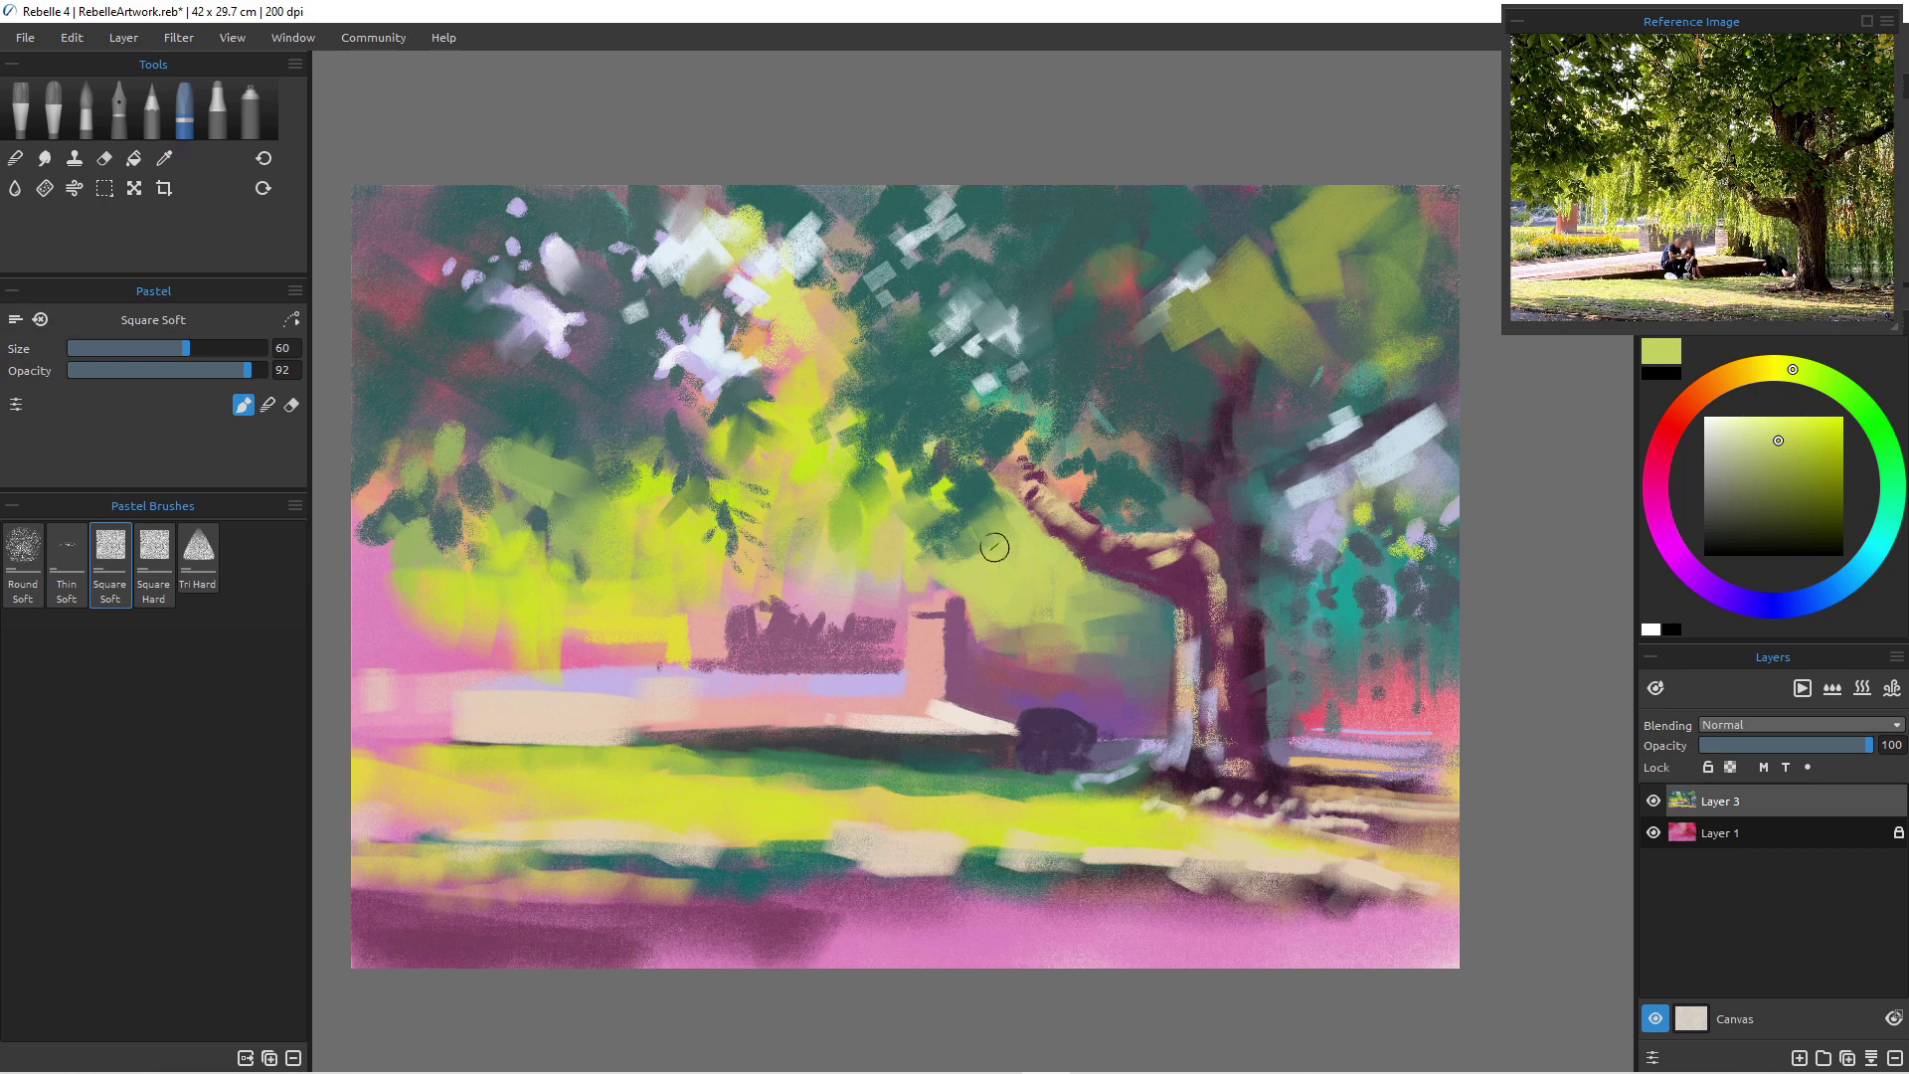
key("b")
key("i")
mouse_move(980, 575)
left_mouse_down()
mouse_move(981, 554)
mouse_move(980, 577)
left_mouse_up()
key("i")
key("bracketleft")
key("bracketleft")
key("bracketleft")
key("bracketleft")
mouse_move(1073, 607)
left_mouse_down()
mouse_move(1080, 648)
mouse_move(1087, 601)
mouse_move(1084, 687)
left_mouse_up()
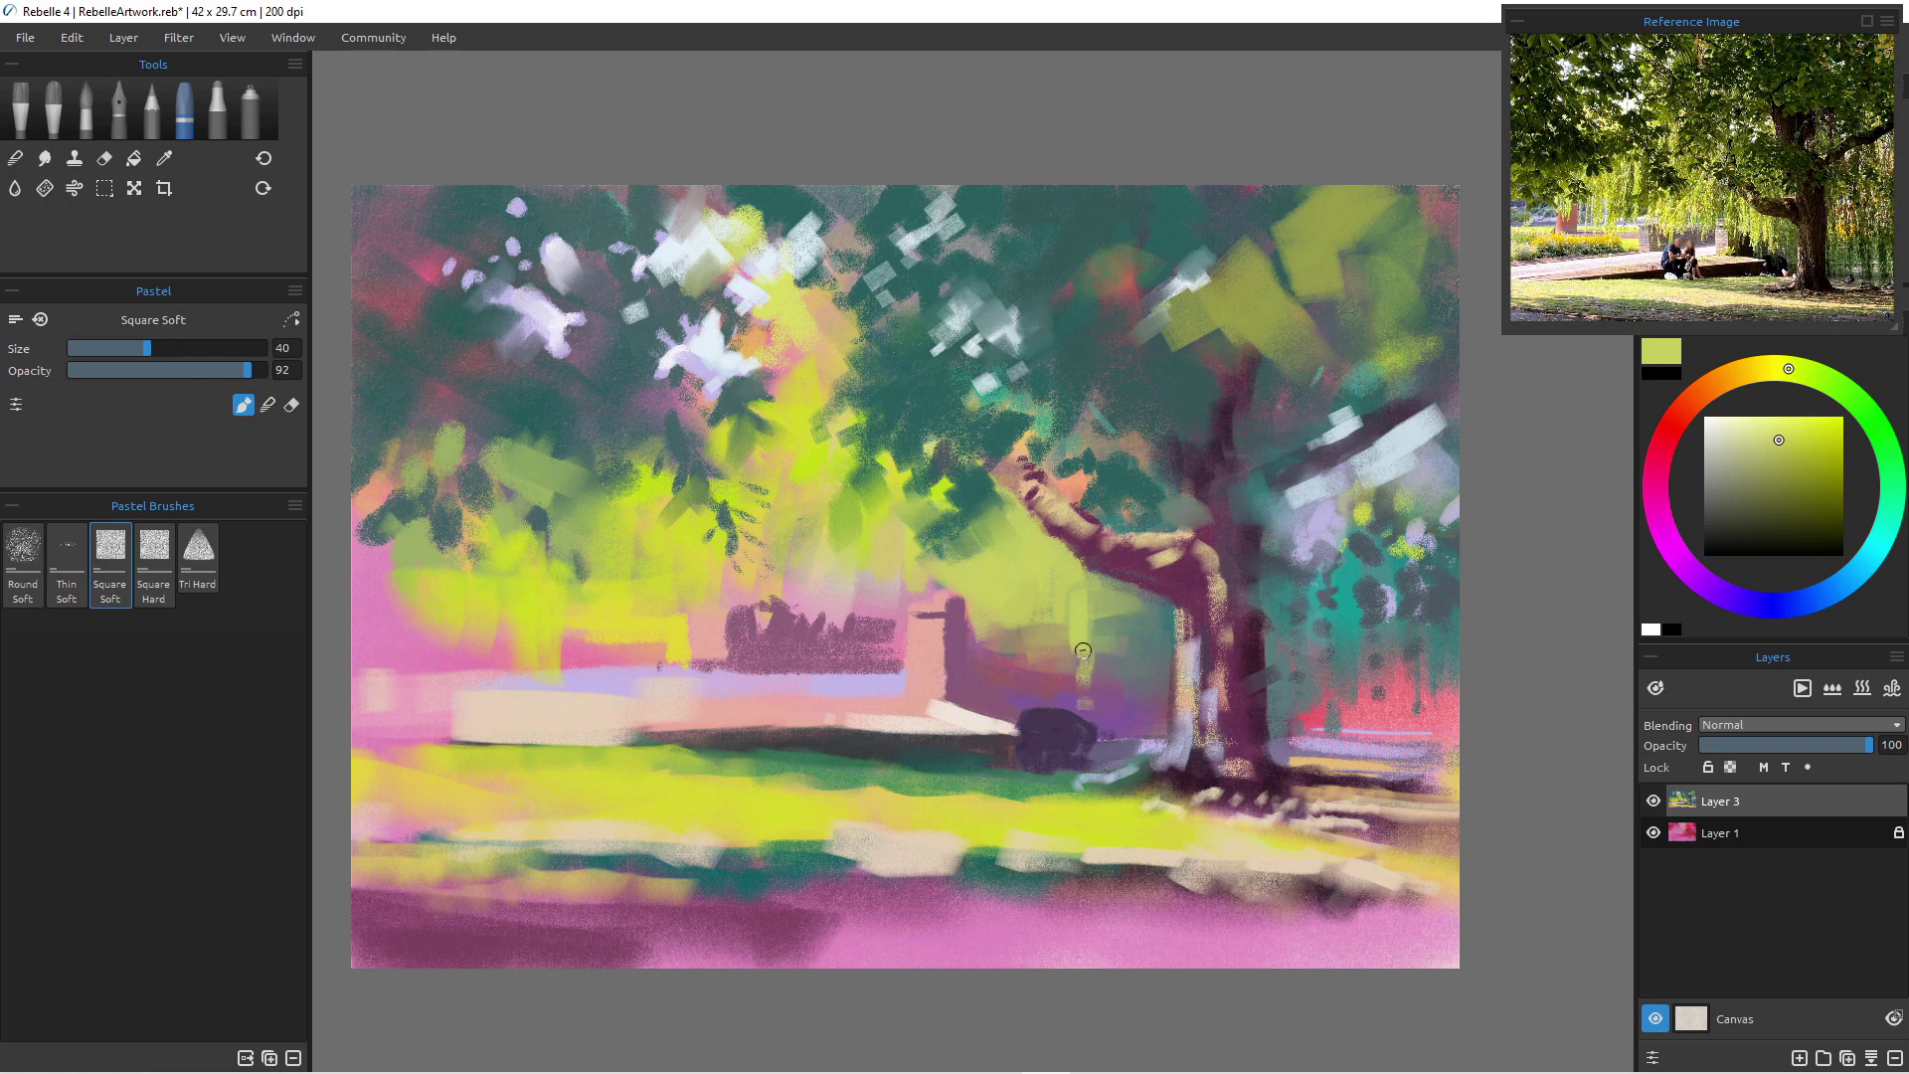
left_click_drag(1058, 622, 1056, 650)
- Save the painting as loughboroughPark.reb
left_click(25, 36)
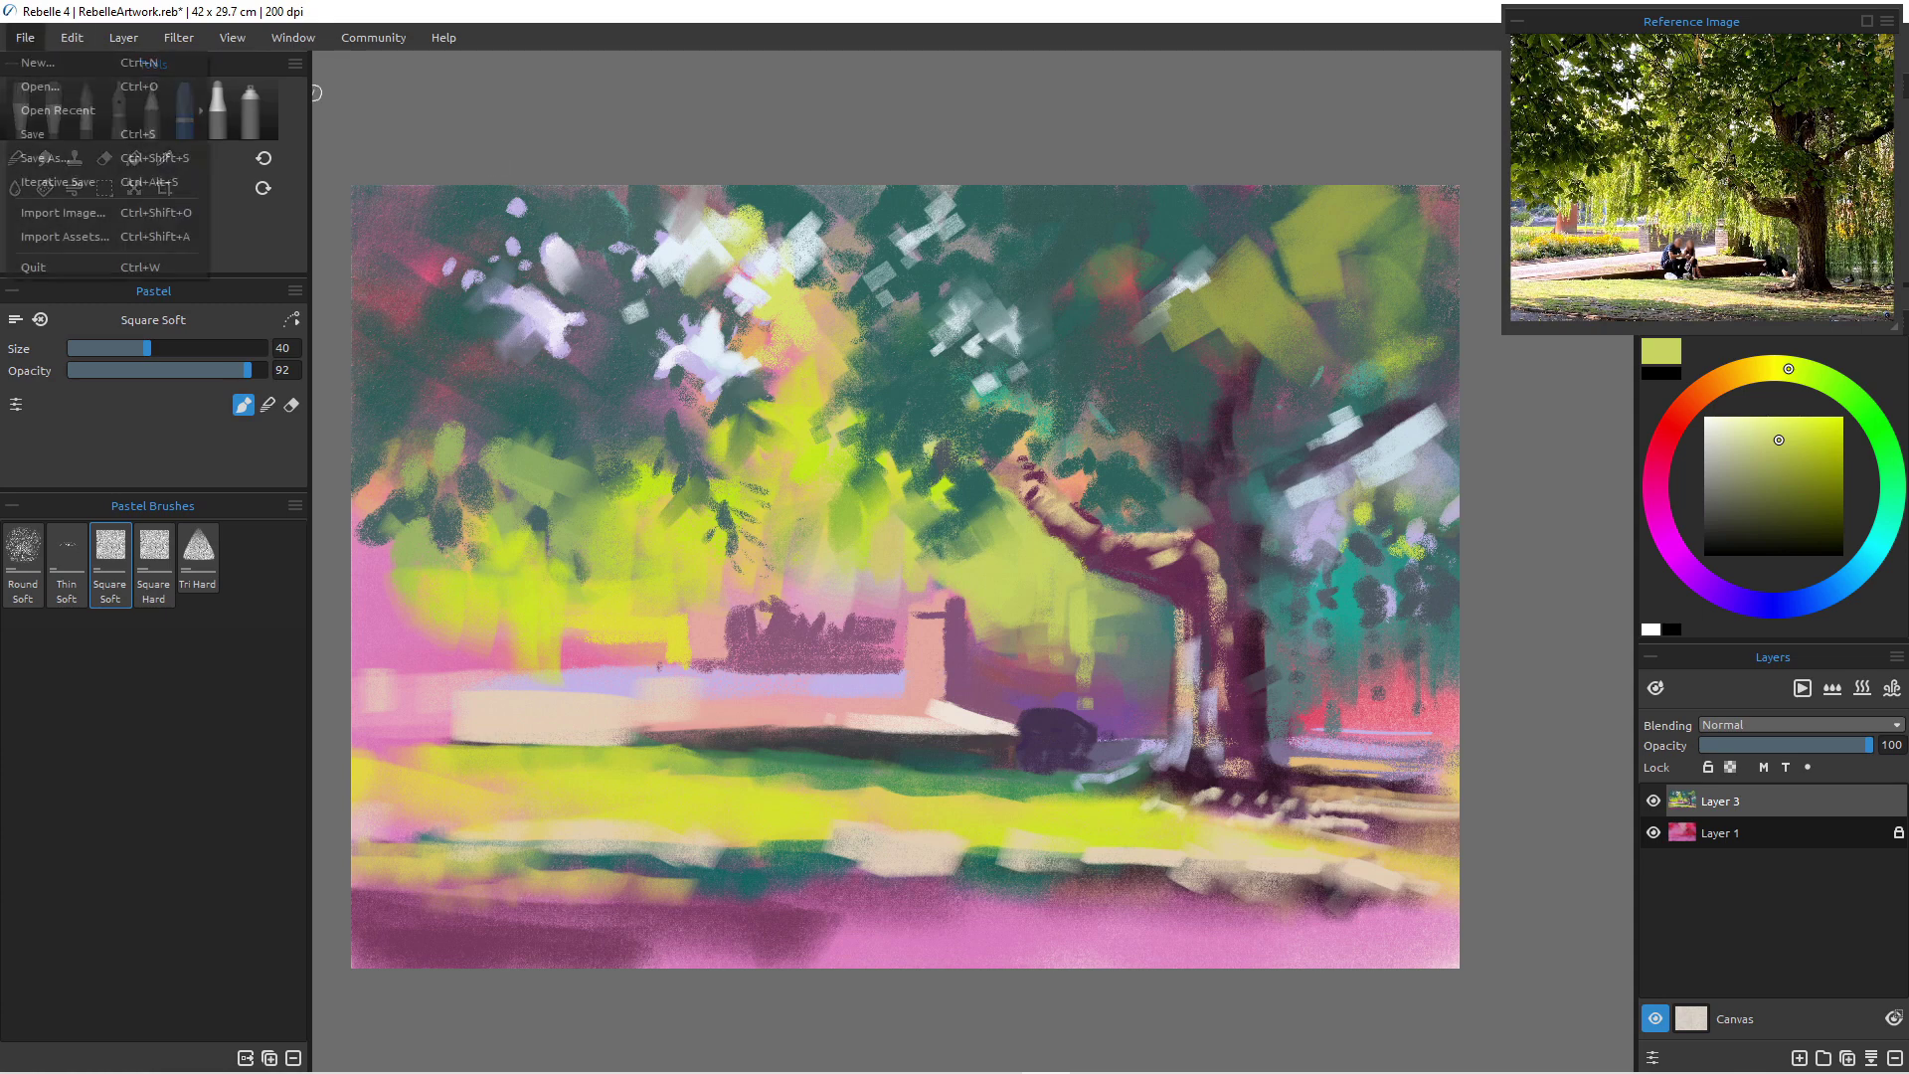
left_click(33, 134)
double_click(368, 296)
type("loughboroughPark.reb")
key("Return")
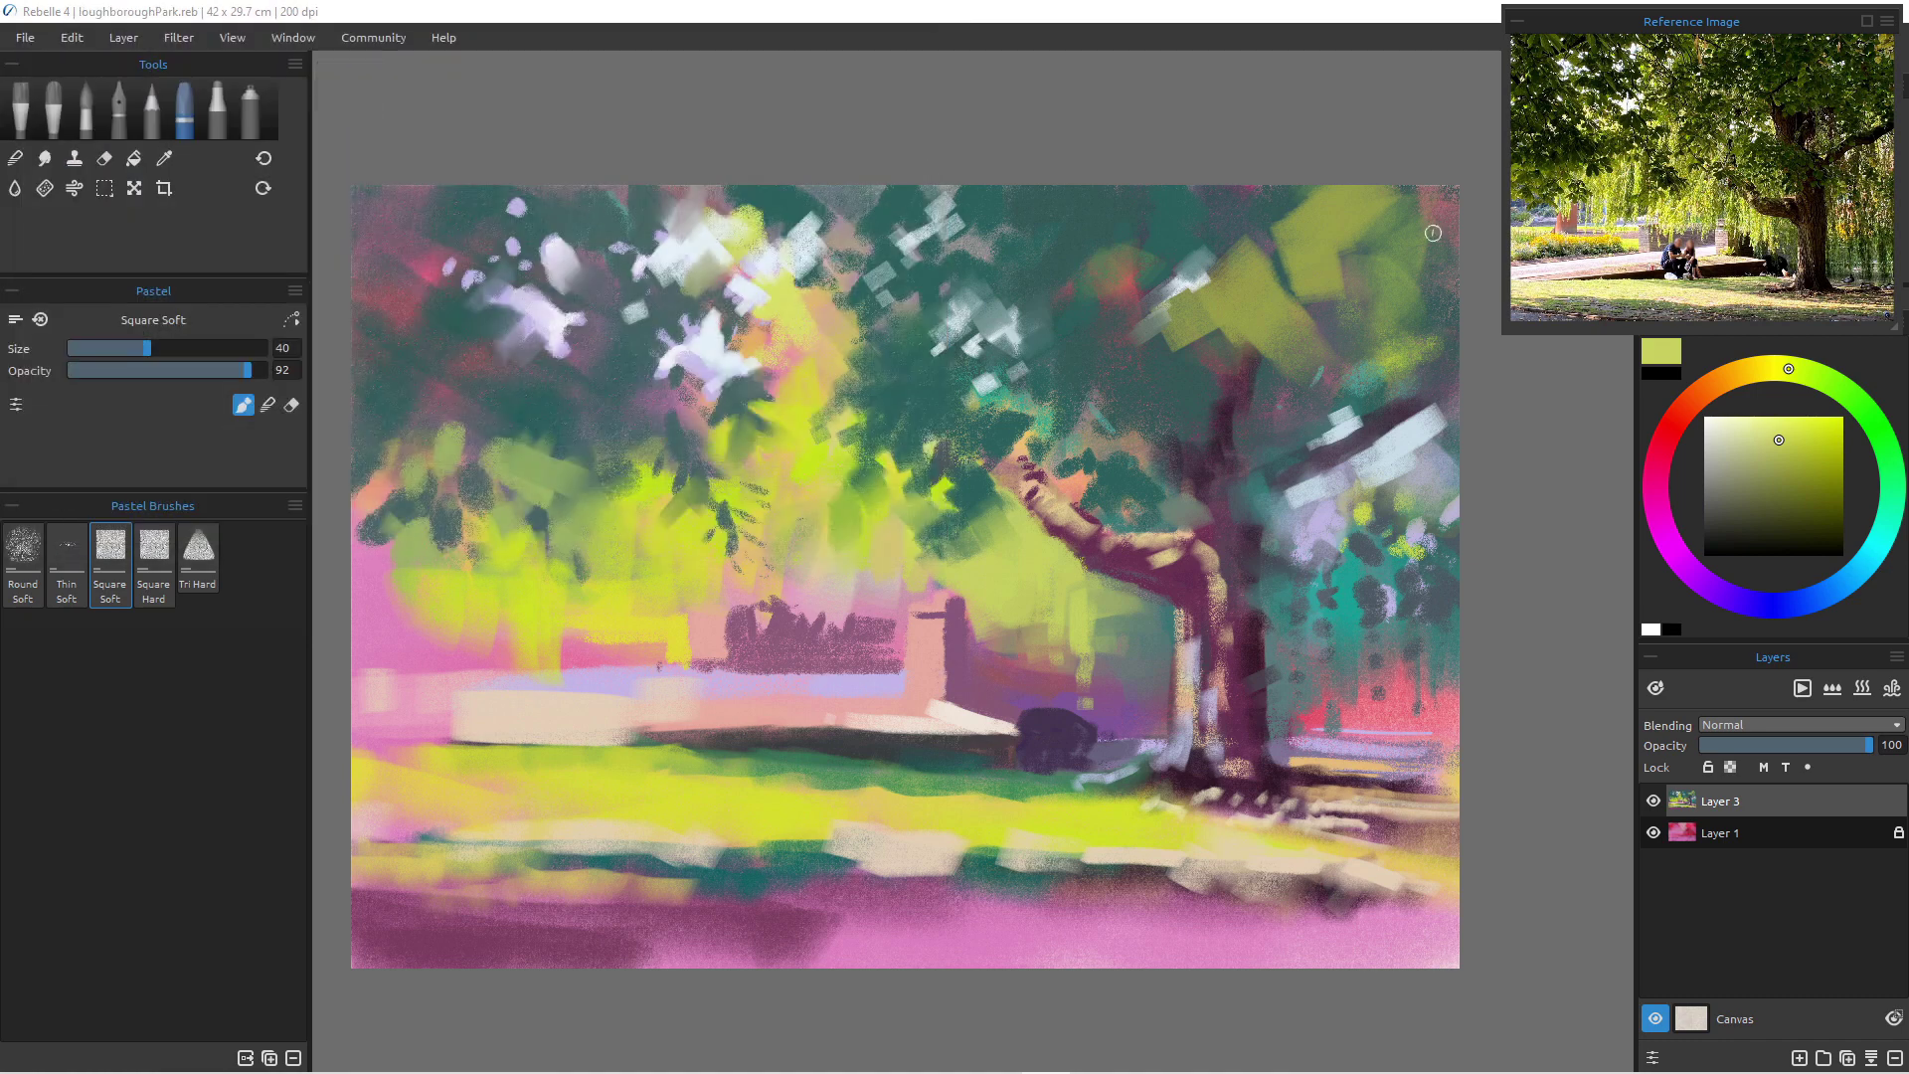
- Pick a paler yellow-green and paint hanging willow strokes beneath the arching branch at size 40
left_click(652, 350)
left_click(1743, 425)
mouse_move(1011, 557)
left_mouse_down()
mouse_move(1011, 626)
mouse_move(1020, 556)
mouse_move(1010, 695)
left_mouse_up()
left_click_drag(1014, 606, 1025, 676)
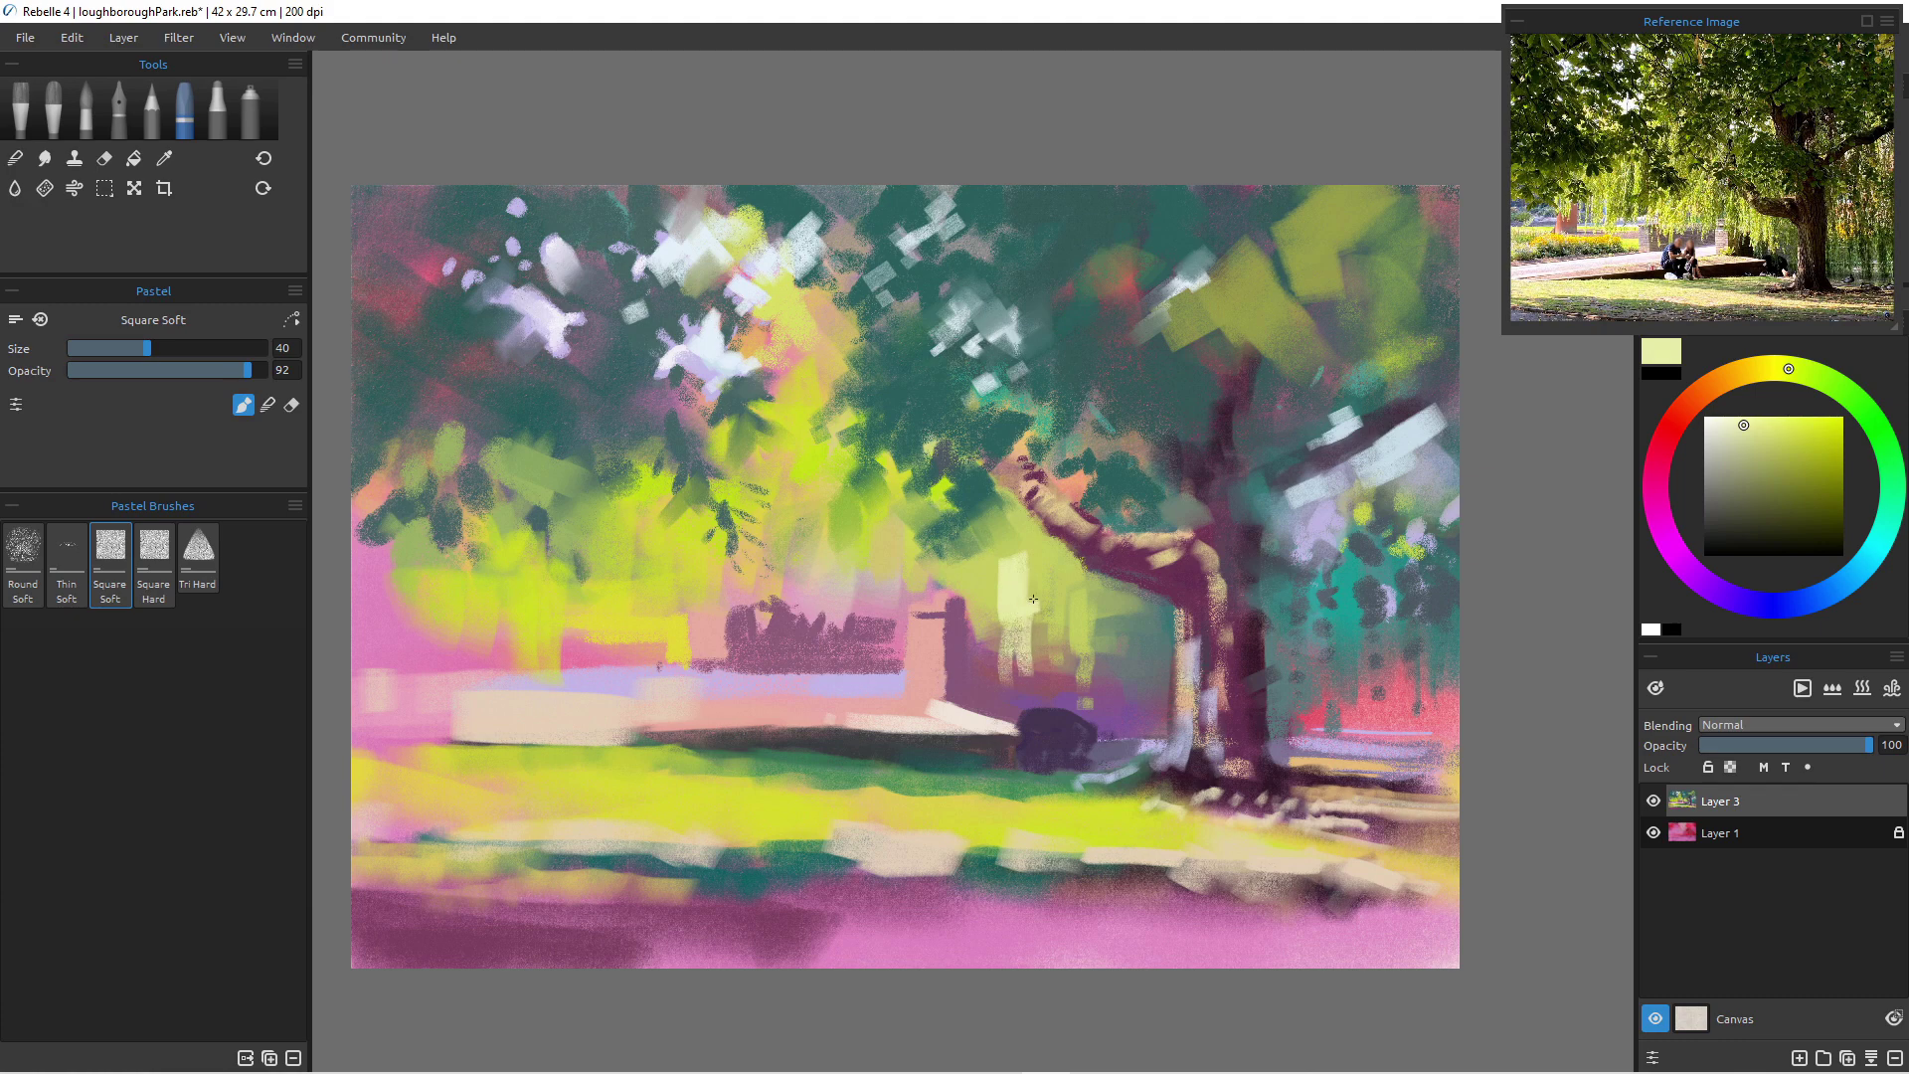
left_click(1021, 694)
left_click_drag(1029, 547, 1052, 615)
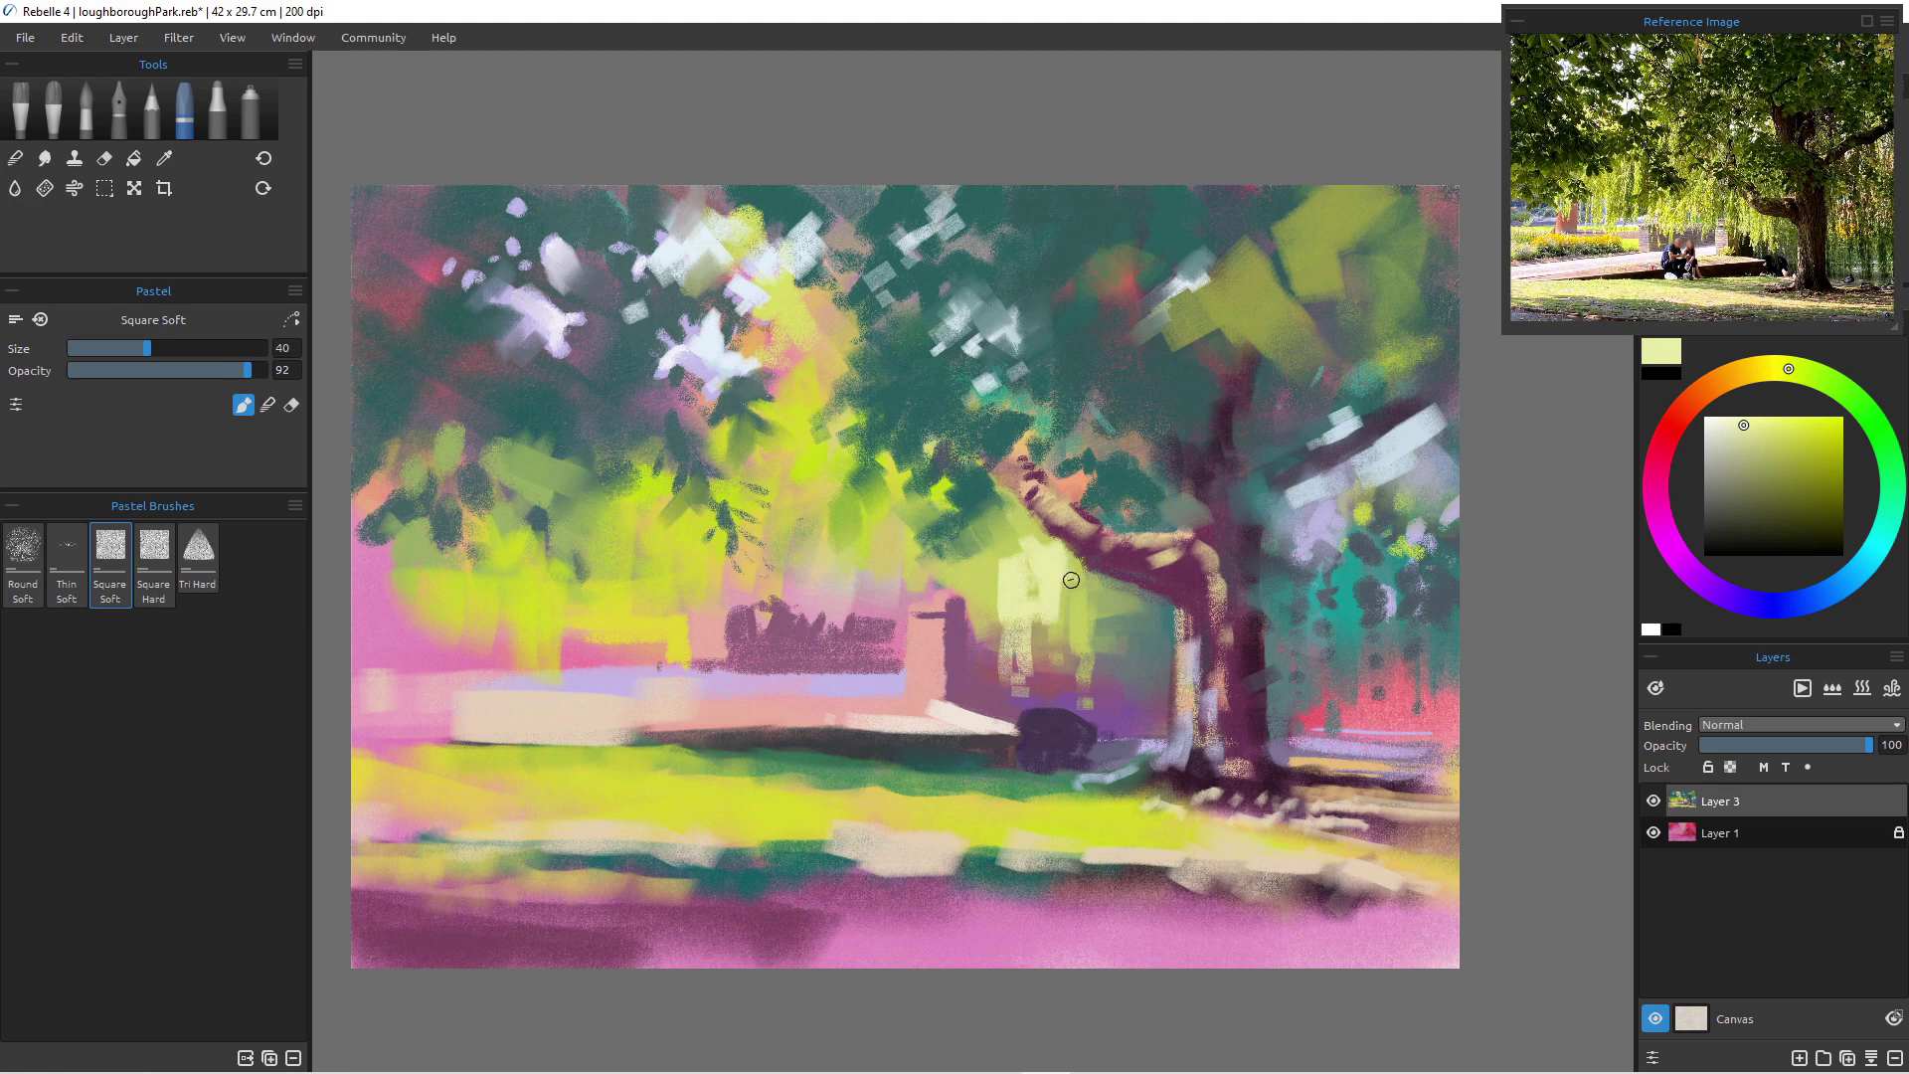
- Enlarge the brush to 100 and fill a broad pale yellow-green patch of light under the arching branch
key("bracketright")
key("bracketright")
key("bracketright")
key("bracketright")
key("bracketright")
key("bracketright")
left_click_drag(1000, 554, 1124, 626)
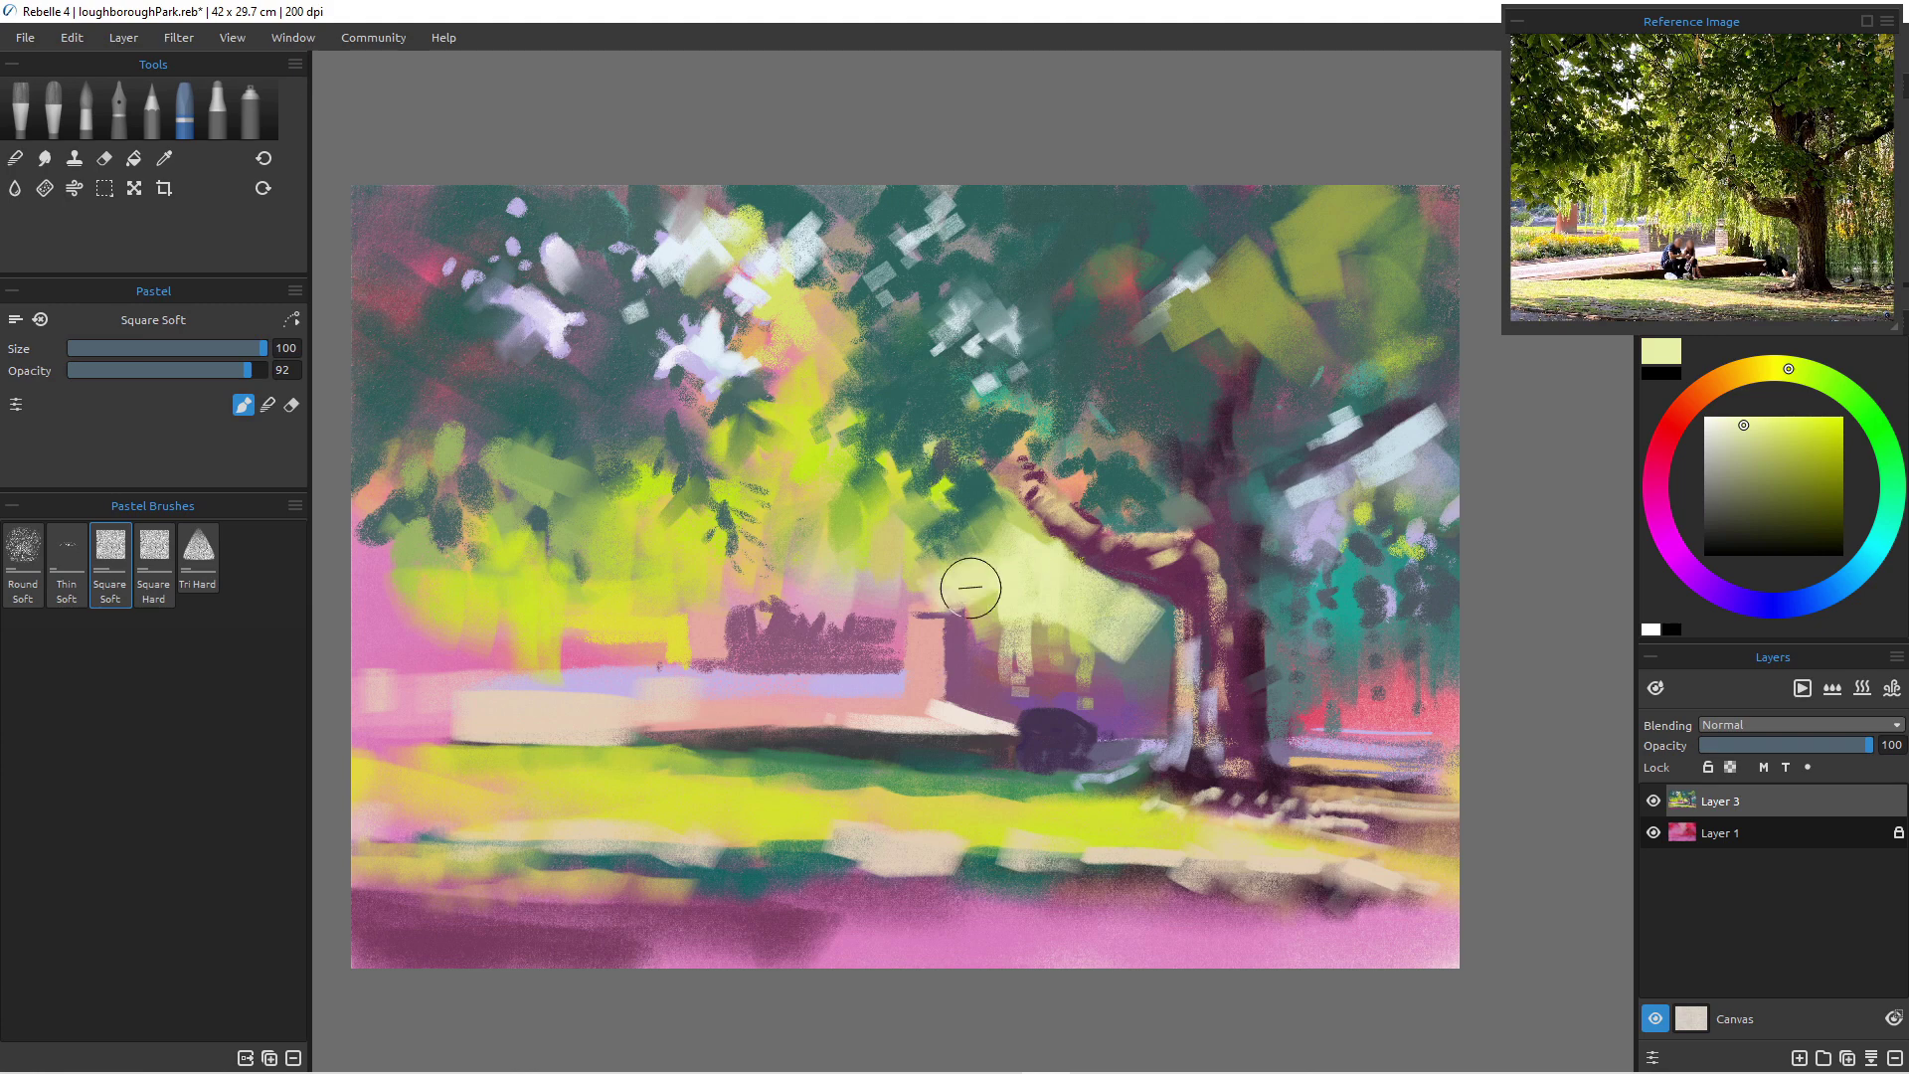
- Paint pale yellow-green patches in the central foliage between the branch tip and the left canopy, reducing the brush to size 50
key("bracketleft")
mouse_move(885, 453)
left_mouse_down()
mouse_move(902, 493)
mouse_move(881, 524)
mouse_move(884, 500)
mouse_move(937, 500)
left_mouse_up()
key("bracketleft")
key("bracketleft")
key("bracketleft")
key("bracketleft")
key("bracketleft")
key("bracketright")
key("bracketright")
key("bracketright")
key("bracketright")
key("bracketright")
key("bracketright")
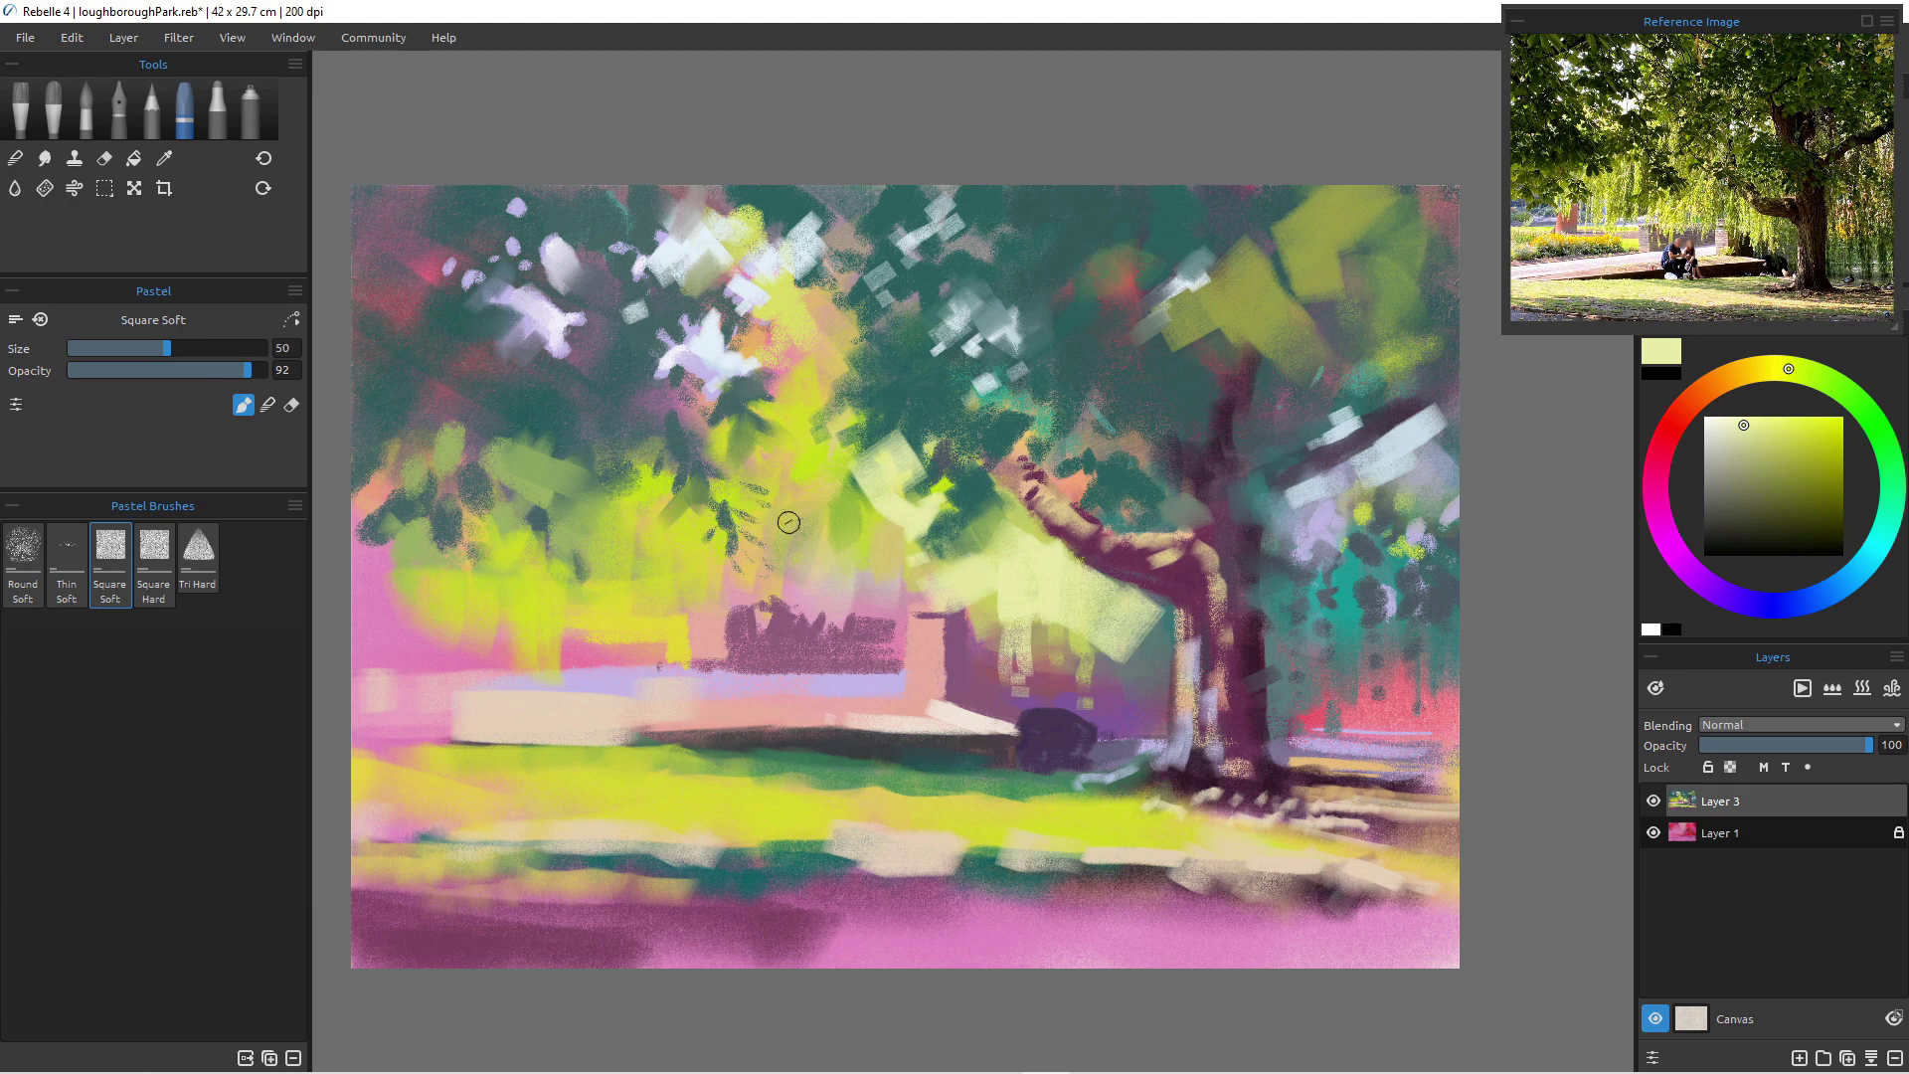
mouse_move(781, 455)
left_mouse_down()
mouse_move(842, 483)
mouse_move(800, 539)
mouse_move(815, 486)
mouse_move(777, 533)
mouse_move(837, 516)
mouse_move(740, 529)
mouse_move(877, 497)
mouse_move(821, 566)
left_mouse_up()
- Add thin pale yellow-green hanging strokes below the central foliage and over the purple hedge at size 40
key("bracketleft")
key("bracketleft")
key("bracketleft")
key("bracketleft")
key("bracketleft")
key("bracketleft")
key("bracketright")
key("bracketright")
key("bracketright")
key("bracketright")
key("bracketright")
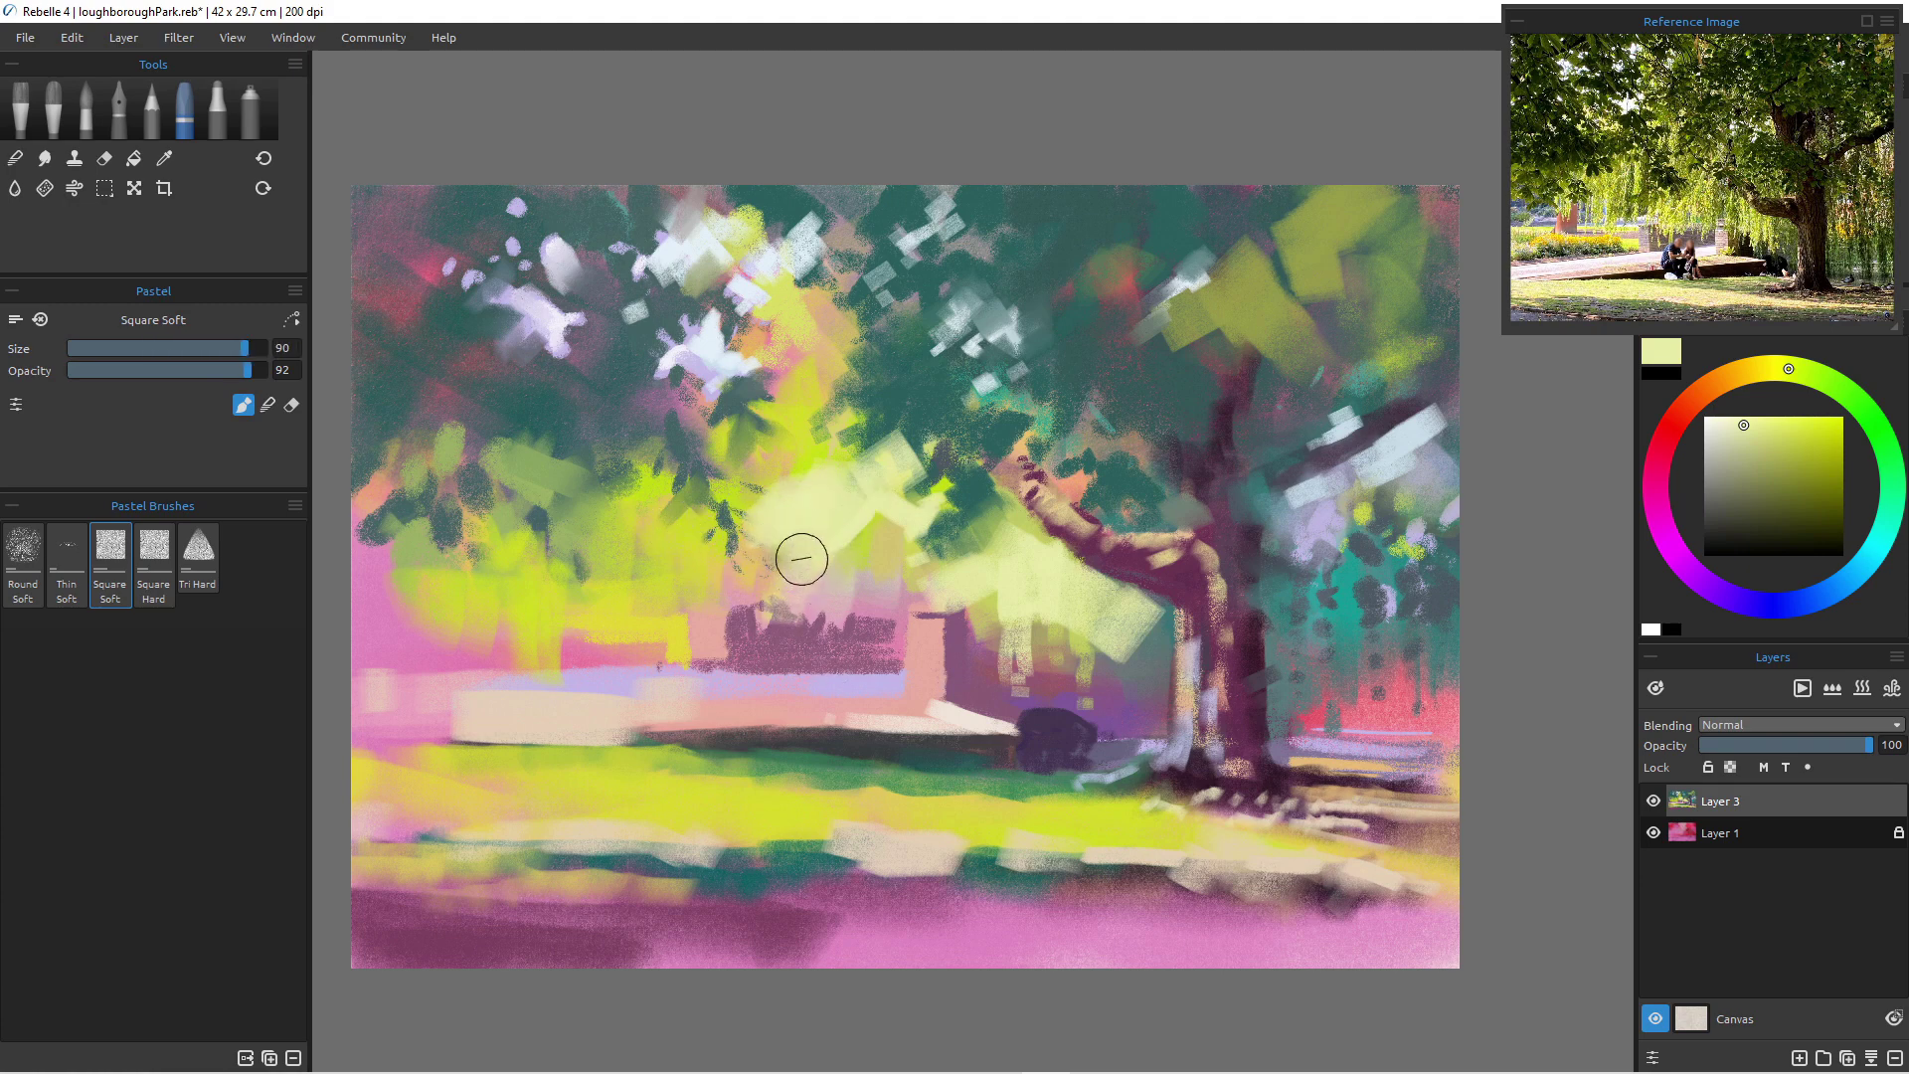
key("bracketleft")
key("bracketleft")
key("bracketleft")
key("bracketleft")
key("bracketleft")
left_click_drag(788, 587, 791, 665)
left_click_drag(764, 549, 767, 597)
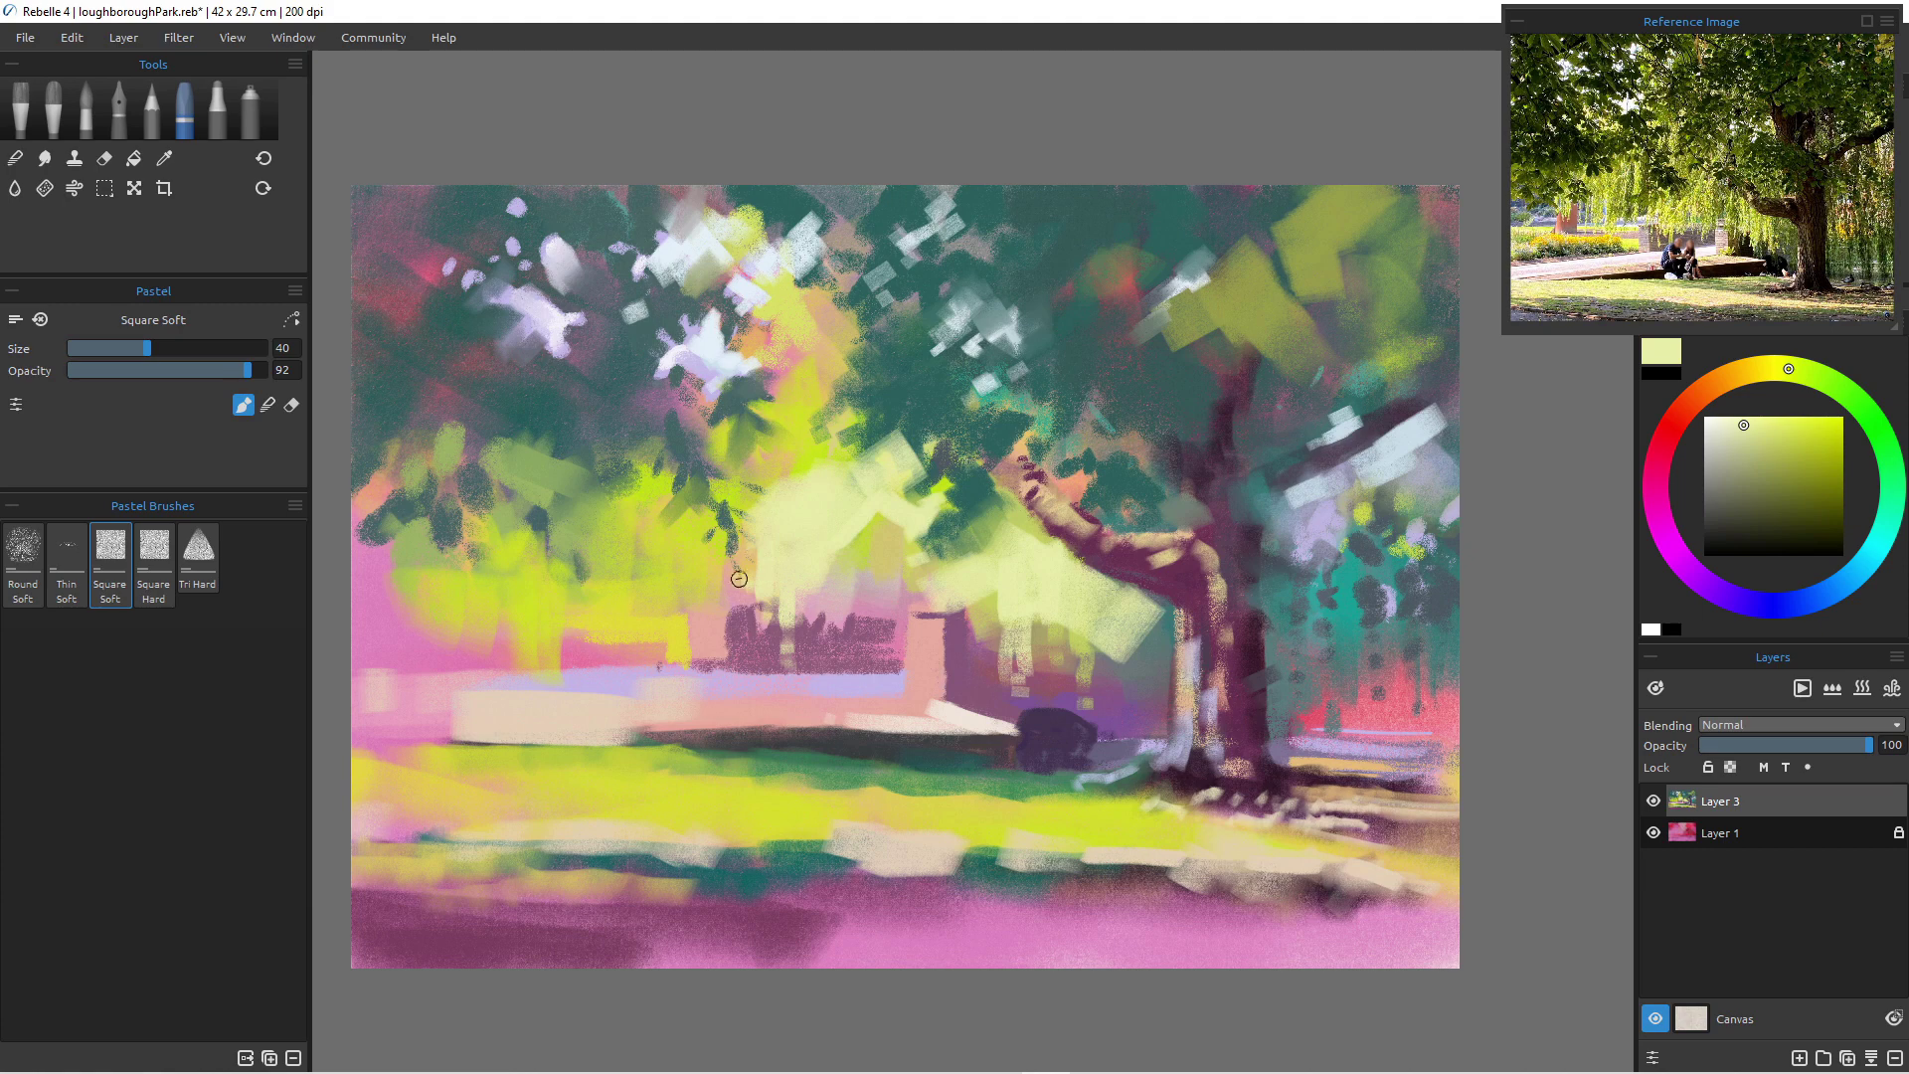
- Paint a pale yellow-green patch across the lower-left foliage at size 70
key("bracketright")
key("bracketright")
key("bracketright")
mouse_move(652, 489)
left_mouse_down()
mouse_move(632, 536)
mouse_move(626, 519)
mouse_move(588, 549)
mouse_move(668, 545)
left_mouse_up()
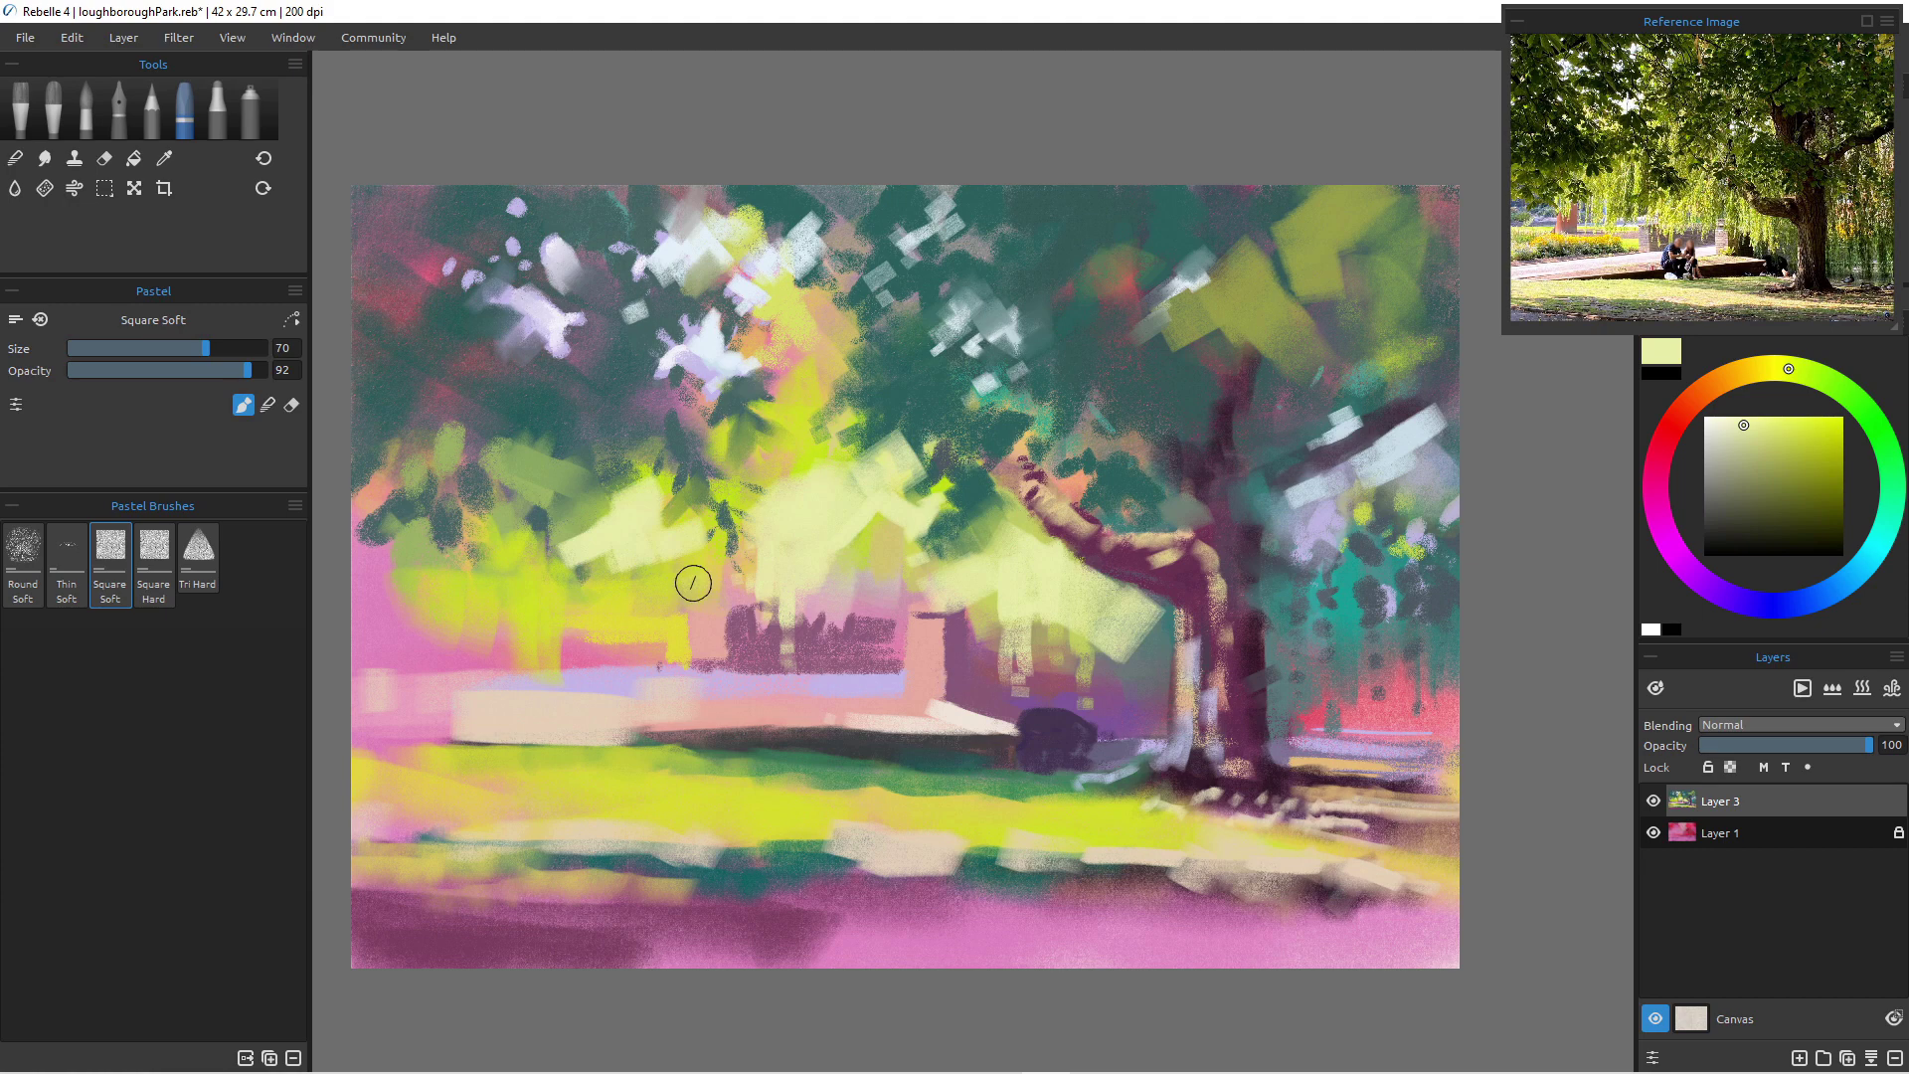
mouse_move(597, 546)
left_mouse_down()
mouse_move(613, 606)
mouse_move(625, 565)
mouse_move(688, 580)
mouse_move(692, 542)
mouse_move(733, 590)
left_mouse_up()
- Sample the dark grey-teal of the canopy and paint a leaf cluster over the pale foliage patch above the purple hedge
left_click(673, 431, "alt")
left_click(693, 548)
key("[")
key("[")
key("[")
key("[")
key("[")
key("[")
key("[")
key("[")
key("[")
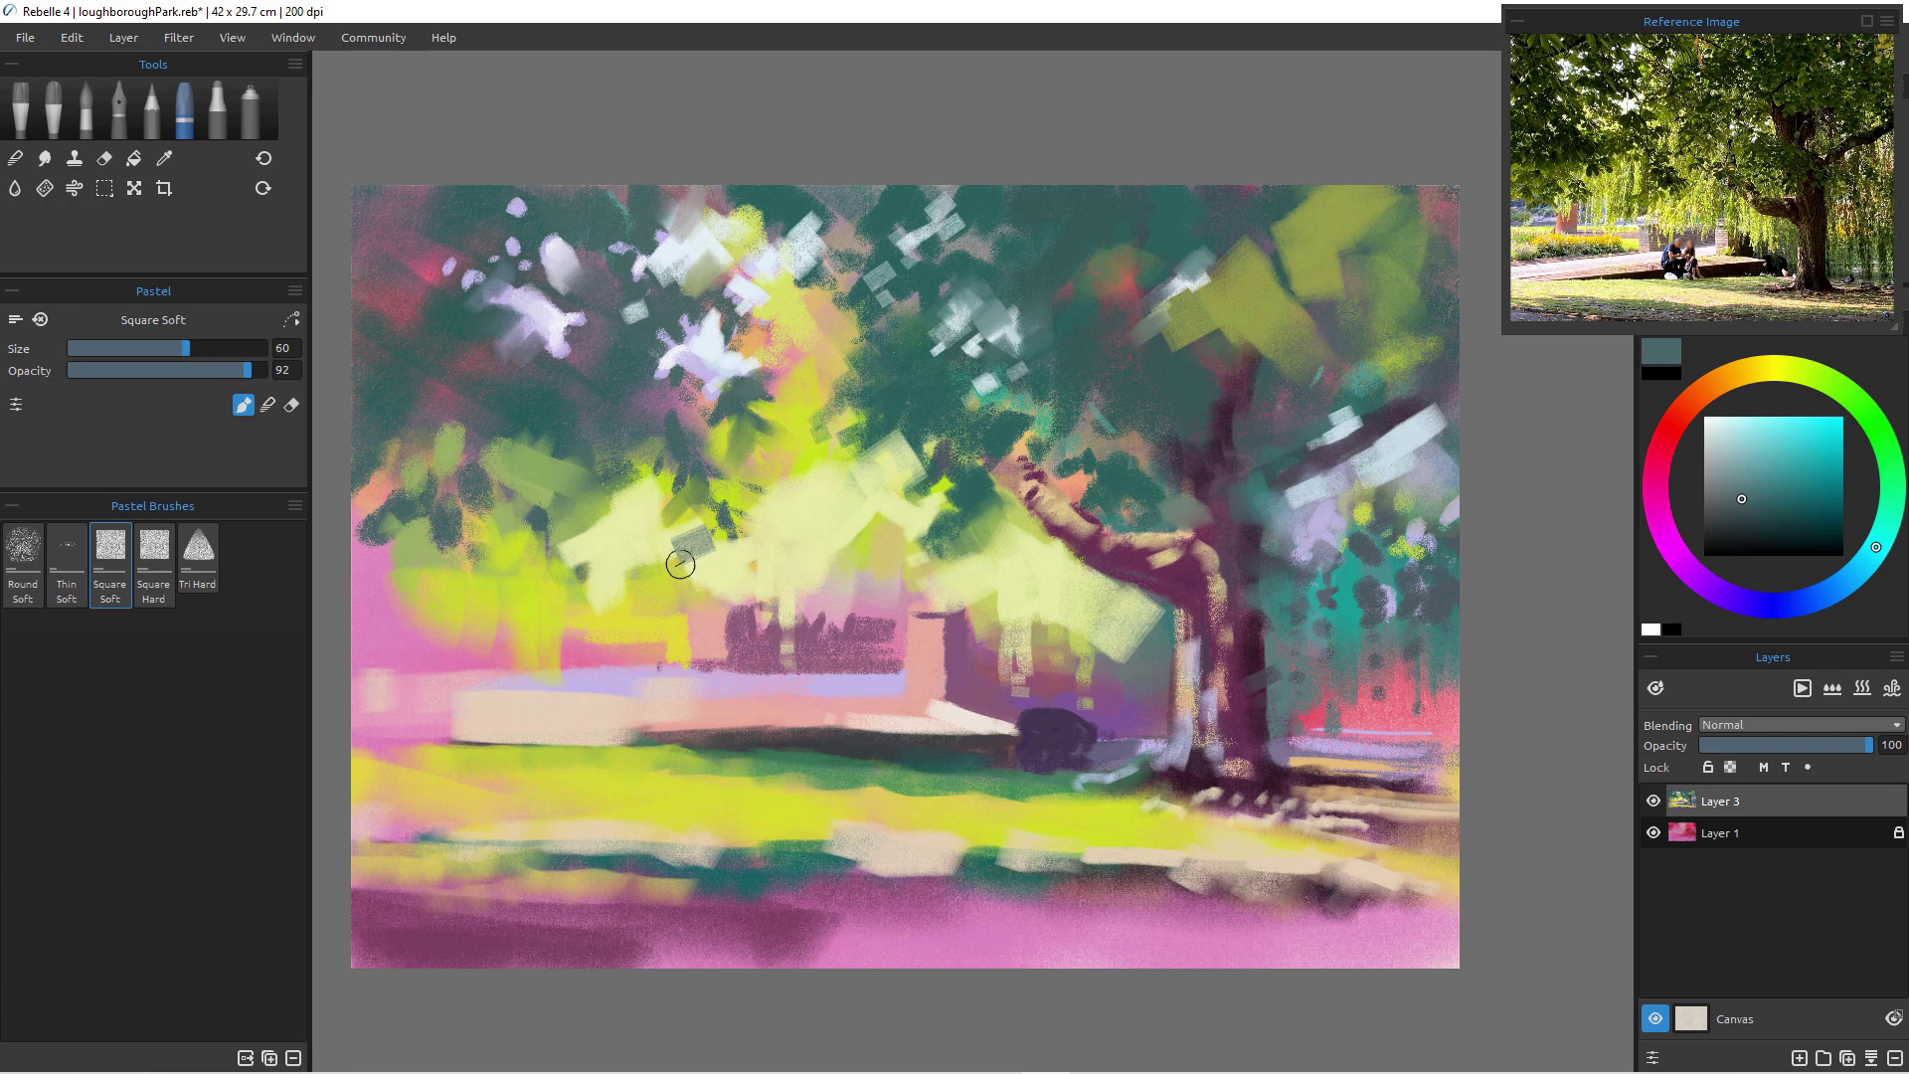
key("bracketright")
key("bracketright")
key("bracketright")
key("bracketright")
key("bracketright")
key("bracketright")
key("bracketright")
mouse_move(699, 537)
left_mouse_down()
mouse_move(728, 594)
mouse_move(691, 570)
left_mouse_up()
- Extend the grey-teal leaf cluster with small dabs to its left at size 35 and to its right at size 45
key("bracketleft")
key("bracketleft")
key("bracketleft")
key("bracketleft")
key("bracketleft")
key("bracketleft")
key("bracketleft")
key("bracketleft")
key("bracketleft")
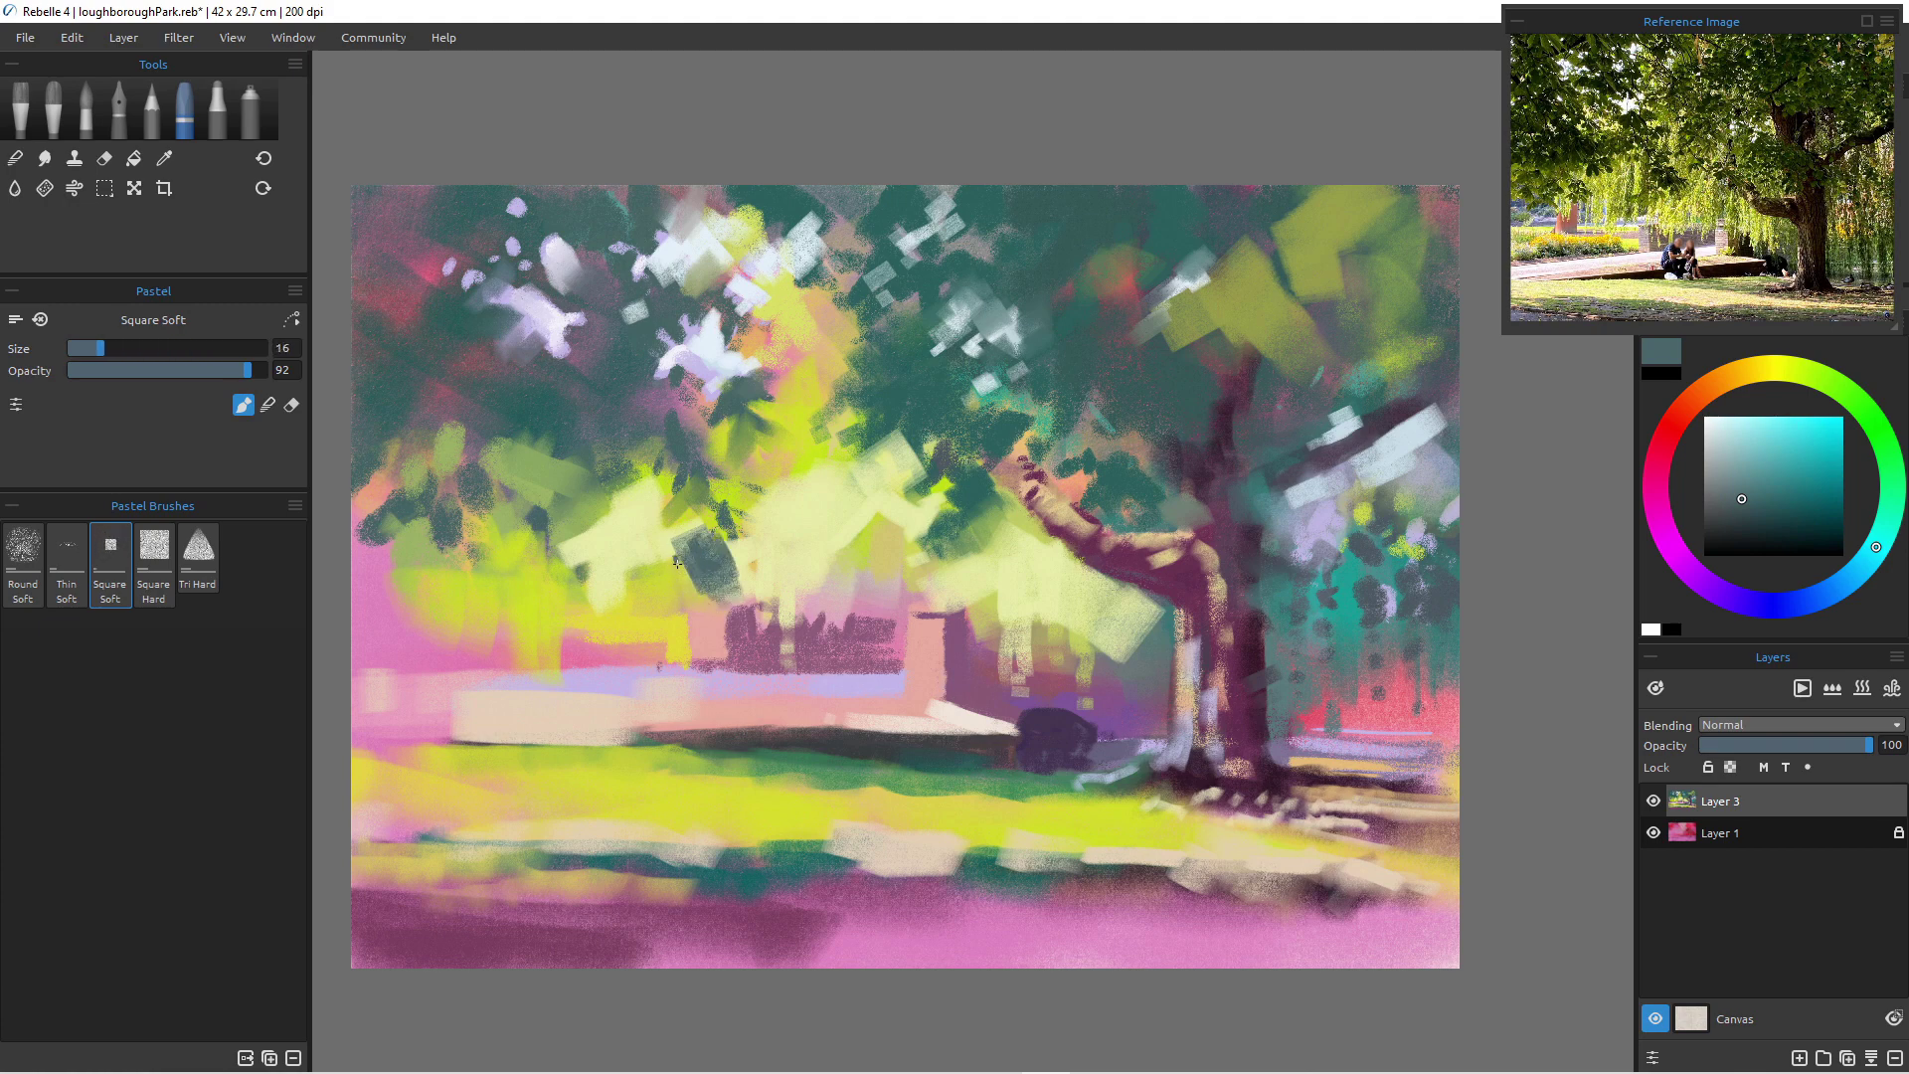
key("bracketright")
key("bracketright")
key("bracketright")
mouse_move(673, 562)
left_mouse_down()
mouse_move(681, 595)
mouse_move(626, 574)
left_mouse_up()
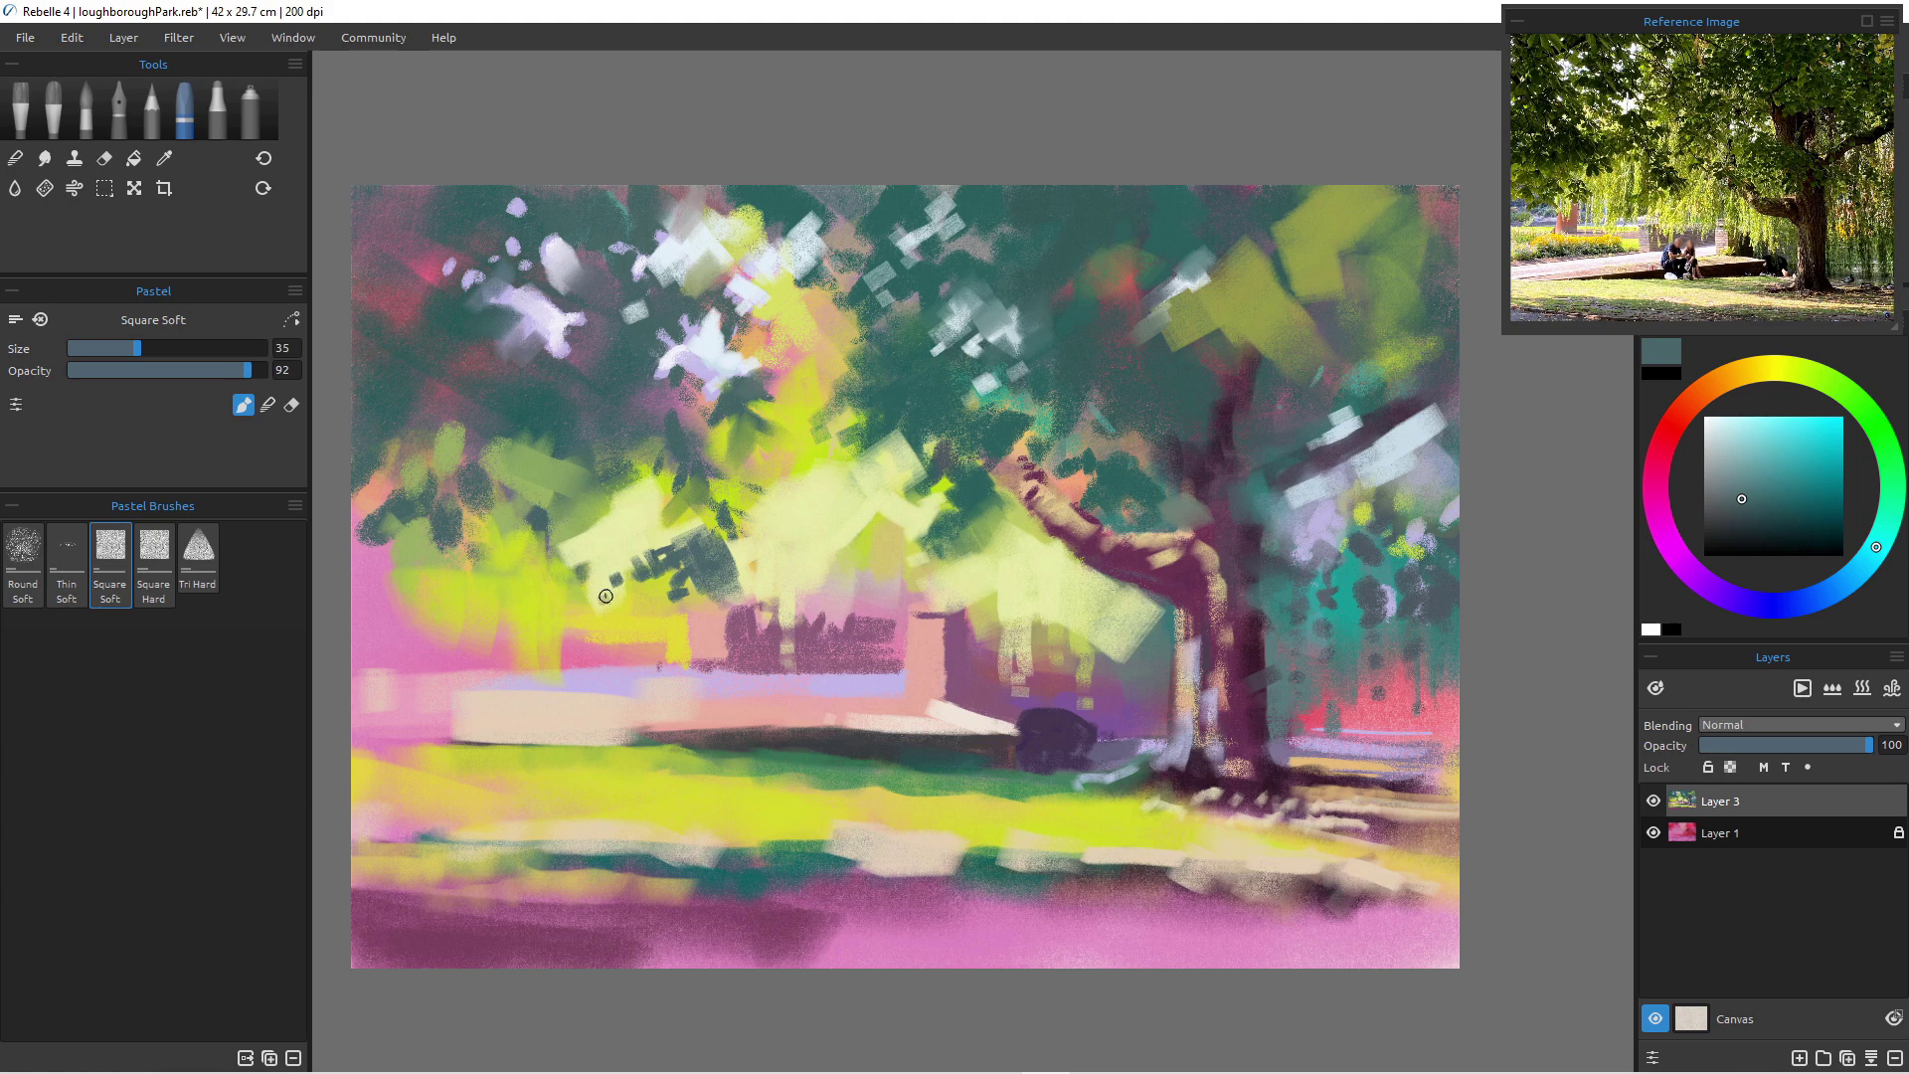
key("bracketright")
key("bracketright")
mouse_move(696, 537)
left_mouse_down()
mouse_move(789, 525)
mouse_move(735, 540)
mouse_move(740, 520)
mouse_move(788, 540)
left_mouse_up()
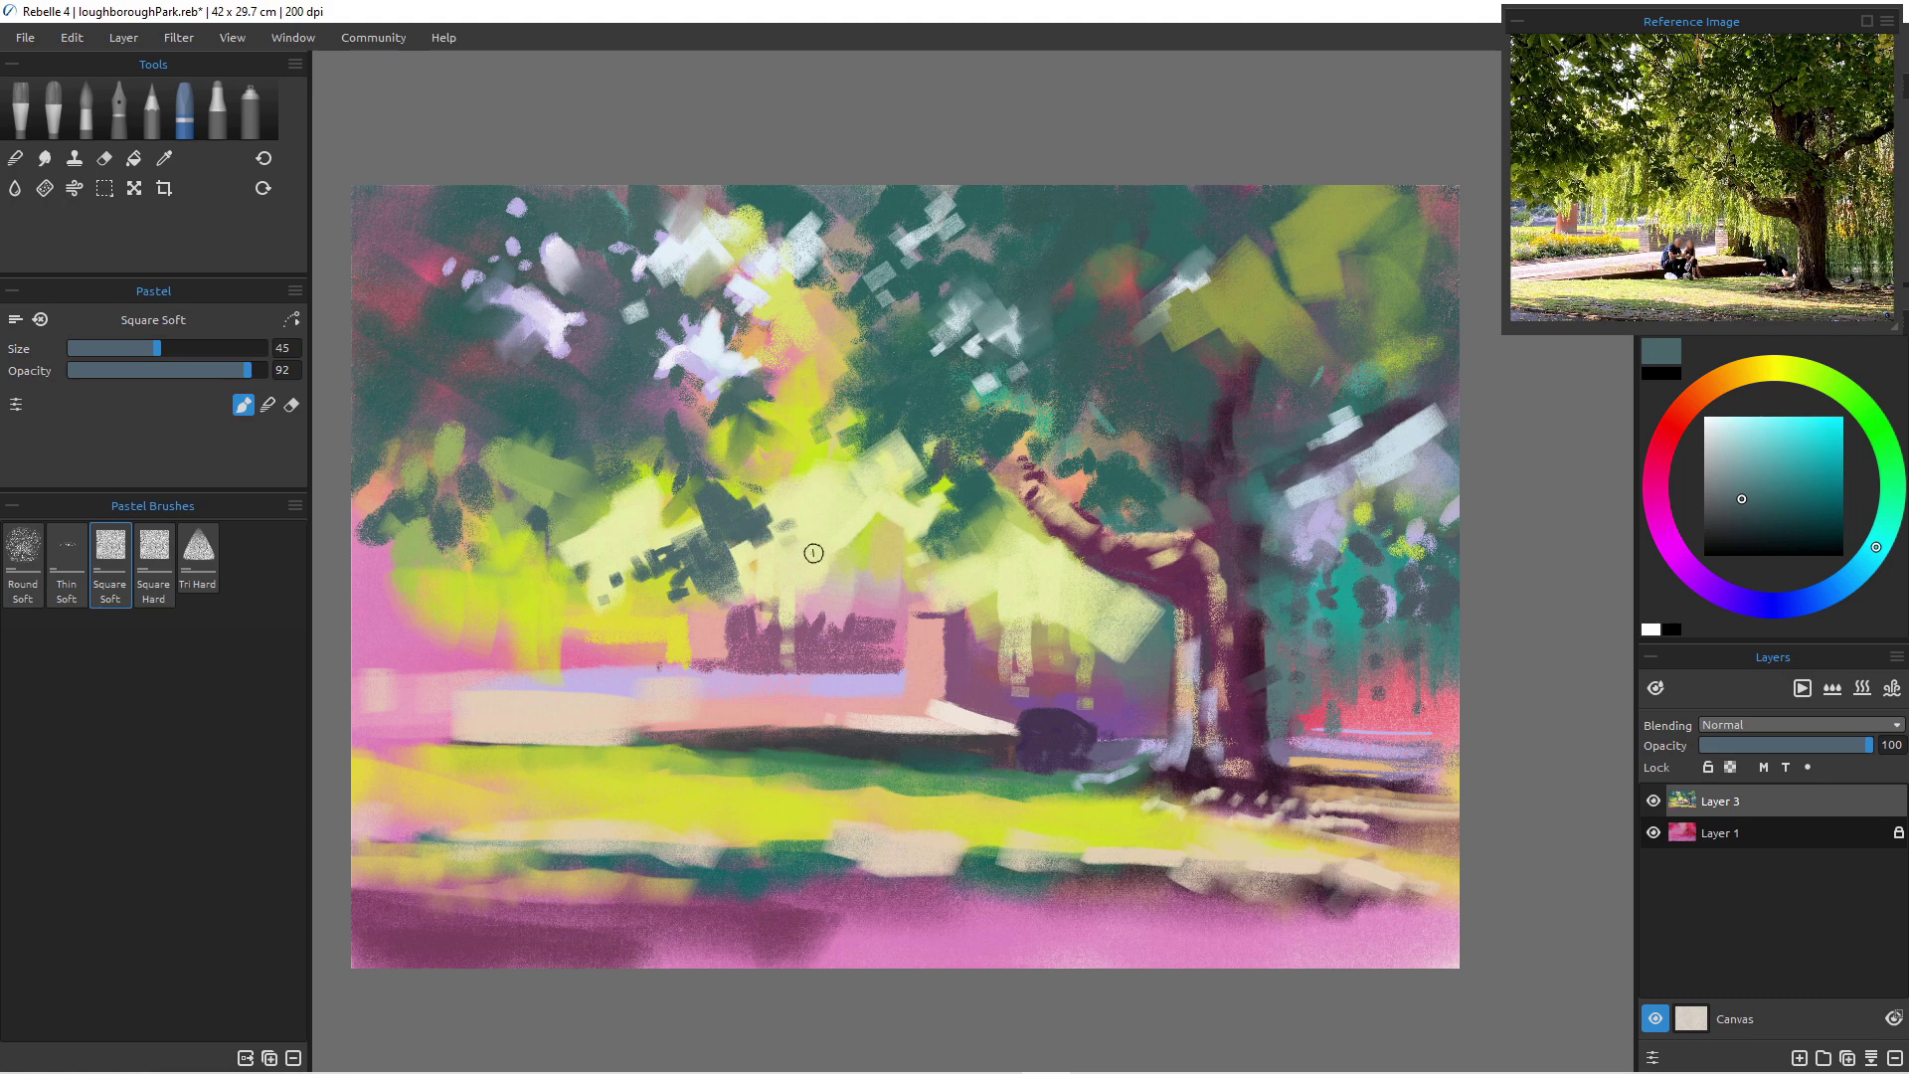
- Add grey-teal foliage strokes across the left canopy and around its sky gaps, enlarging the brush to size 50
mouse_move(716, 373)
left_mouse_down()
mouse_move(753, 420)
mouse_move(713, 379)
mouse_move(742, 457)
mouse_move(691, 444)
left_mouse_up()
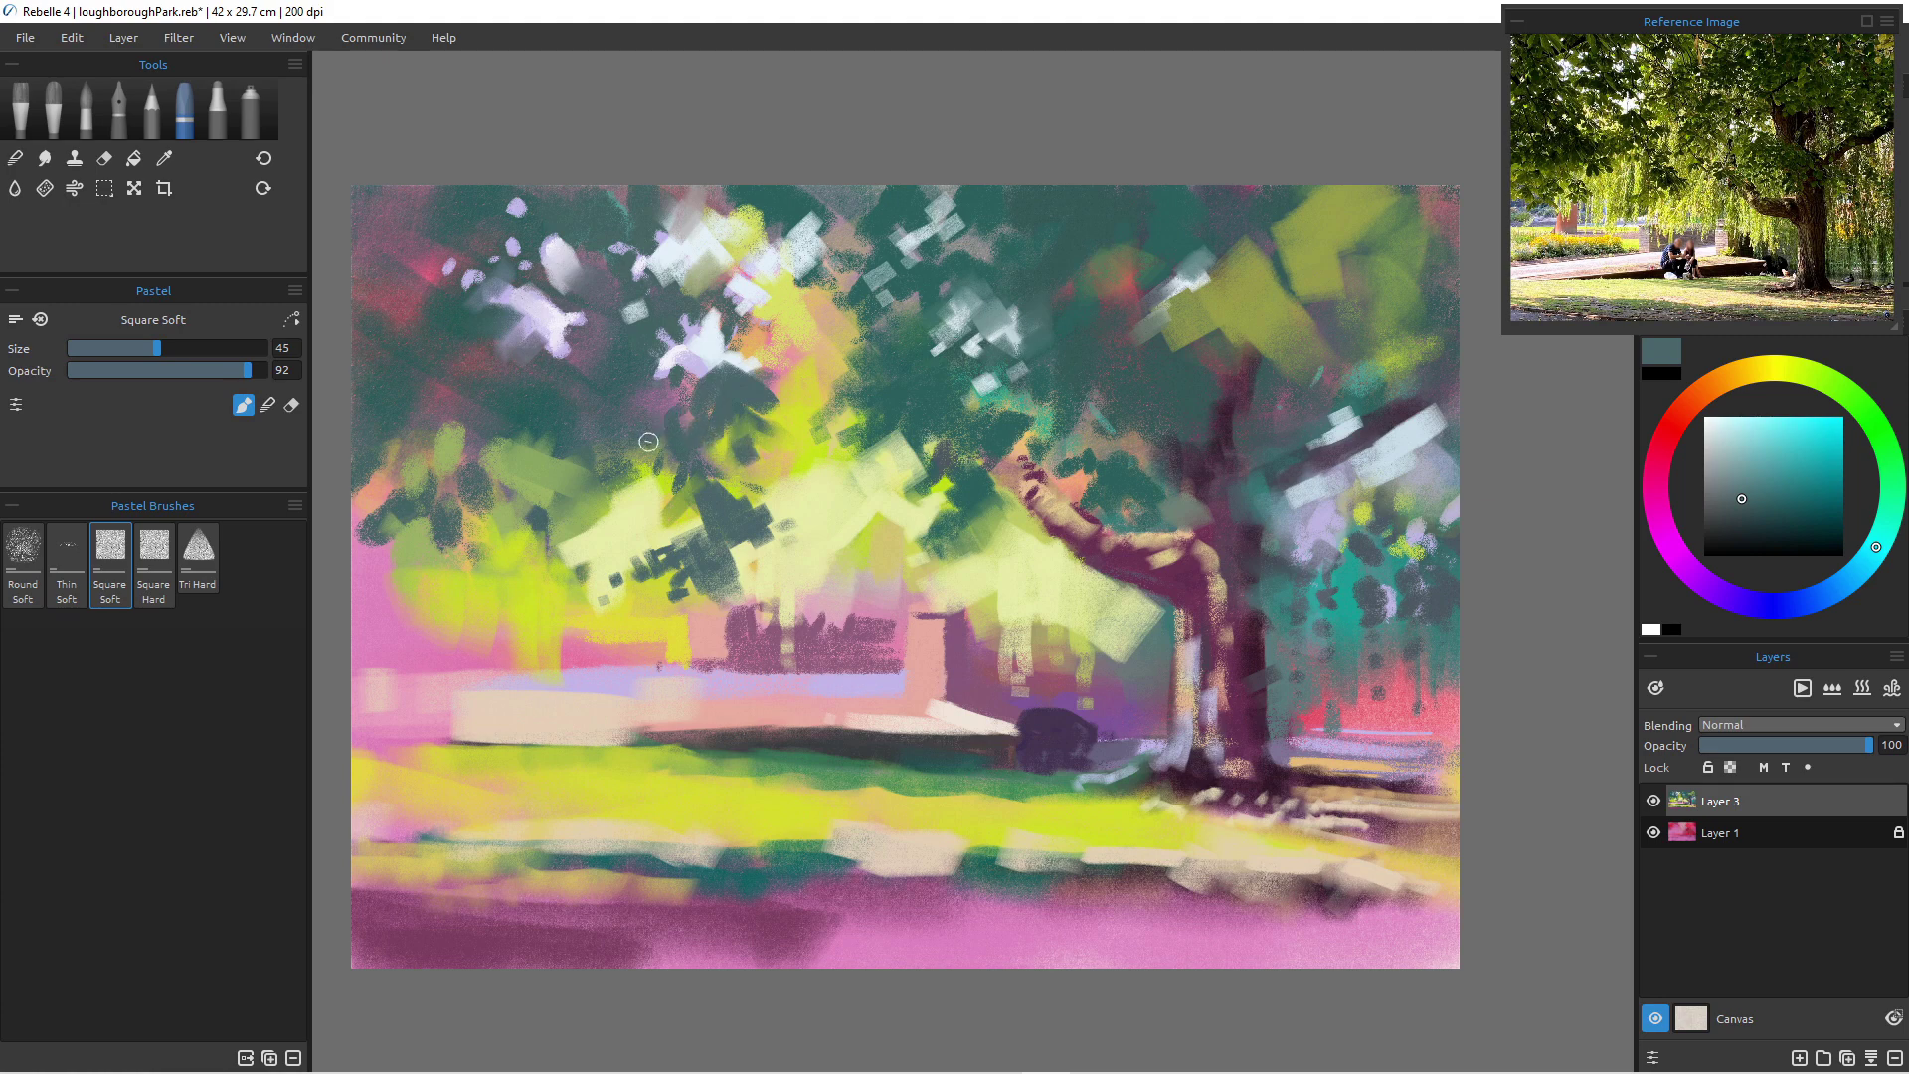
key("]")
mouse_move(547, 458)
left_mouse_down()
mouse_move(565, 490)
mouse_move(609, 482)
left_mouse_up()
mouse_move(475, 431)
left_mouse_down()
mouse_move(519, 471)
mouse_move(466, 497)
mouse_move(482, 503)
left_mouse_up()
left_click_drag(480, 316, 541, 353)
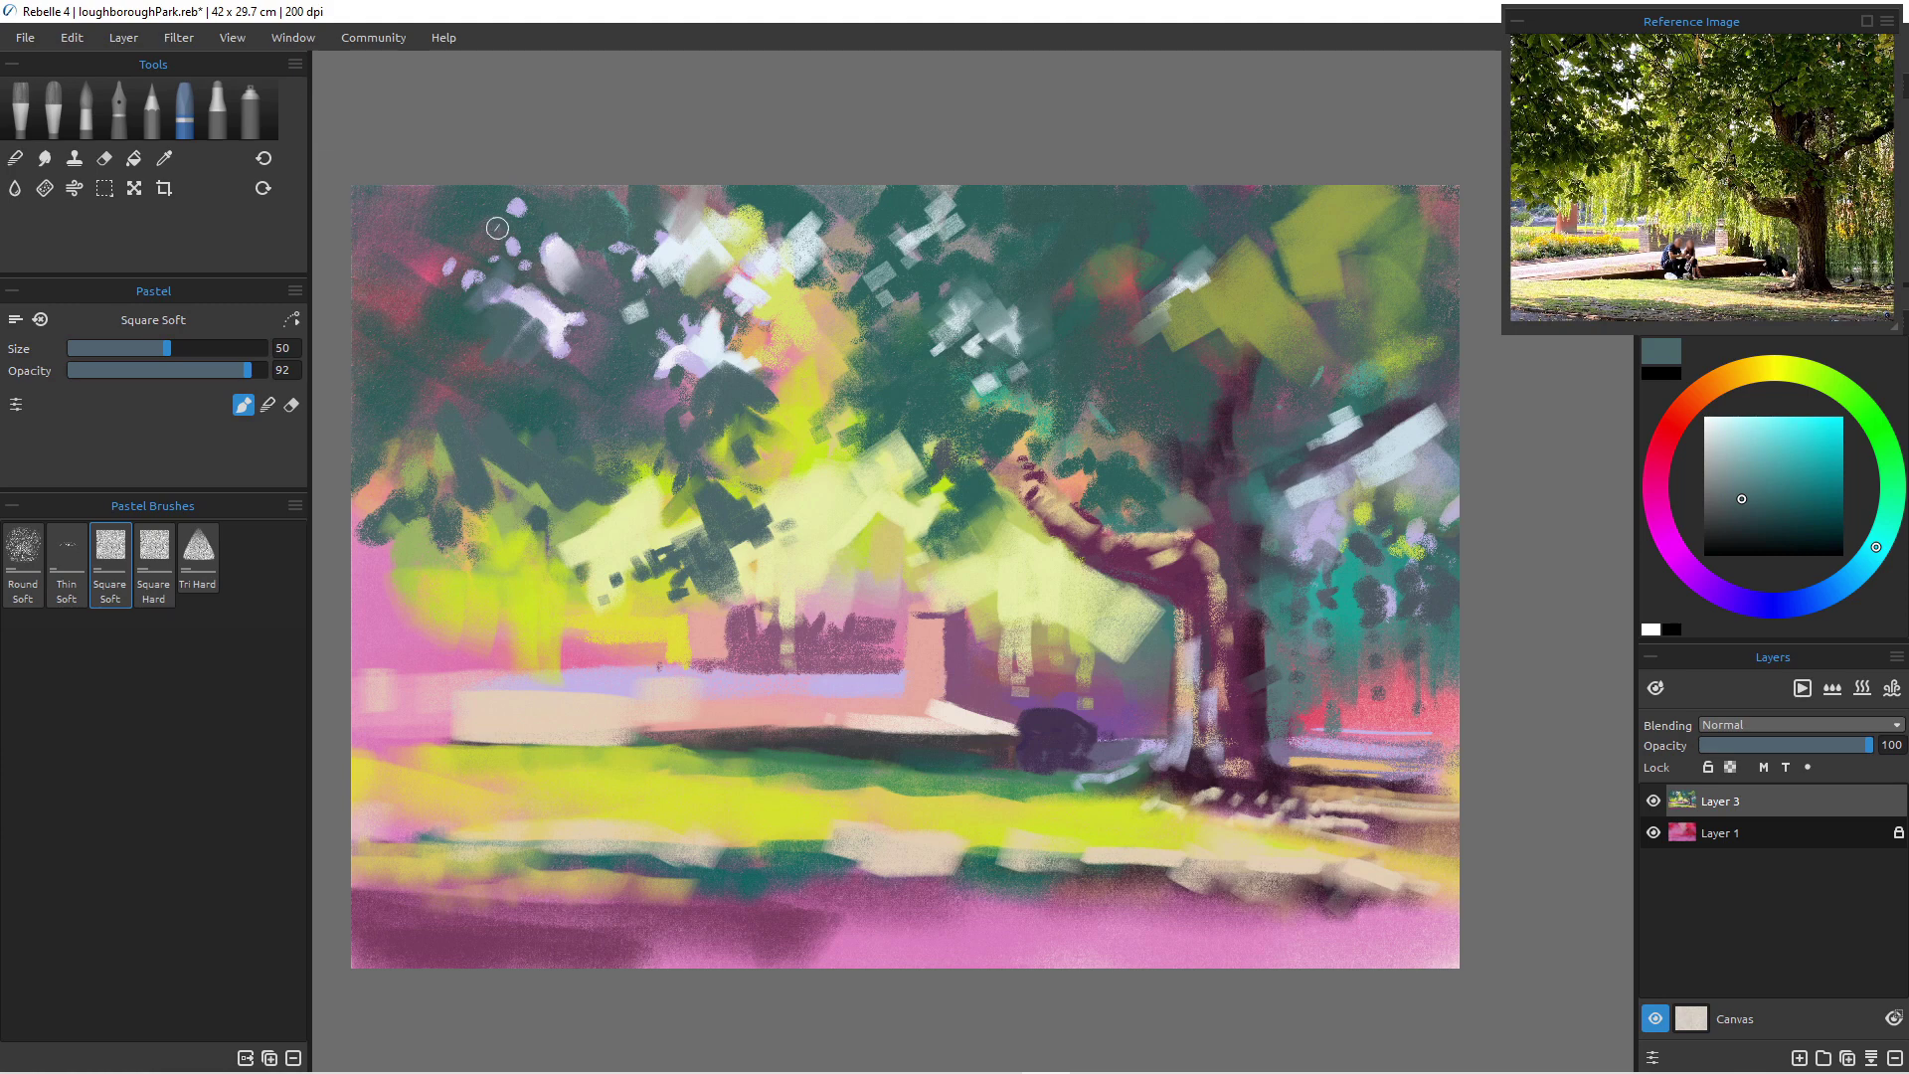
mouse_move(570, 245)
left_mouse_down()
mouse_move(553, 272)
mouse_move(536, 236)
mouse_move(548, 271)
mouse_move(621, 248)
left_mouse_up()
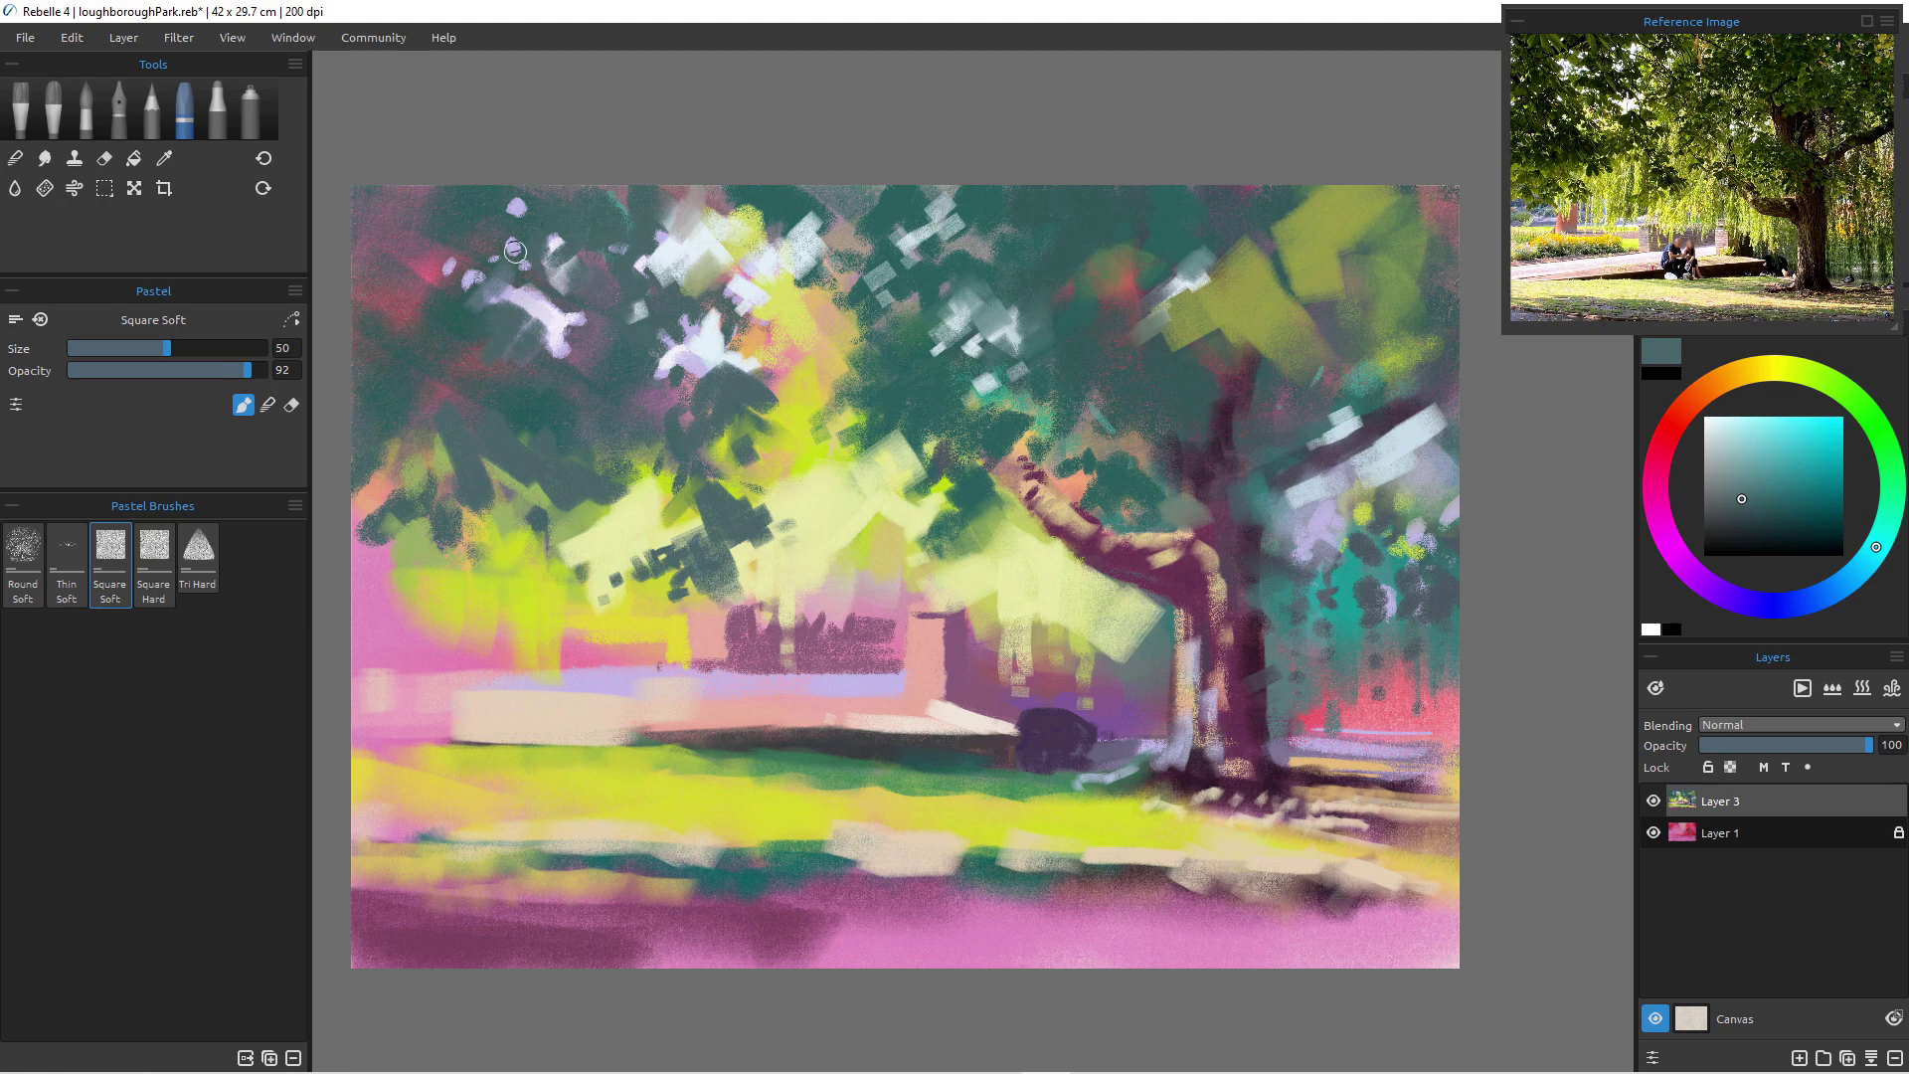
mouse_move(688, 383)
left_mouse_down()
mouse_move(708, 363)
mouse_move(736, 392)
left_mouse_up()
- Paint the left canopy's sky gaps in pale lavender and break up the upper gap with sampled teal leaf strokes
left_click(1736, 450)
left_click(1718, 591)
left_click(1726, 430)
mouse_move(531, 303)
left_mouse_down()
mouse_move(568, 318)
mouse_move(556, 337)
mouse_move(555, 239)
mouse_move(518, 294)
mouse_move(665, 254)
left_mouse_up()
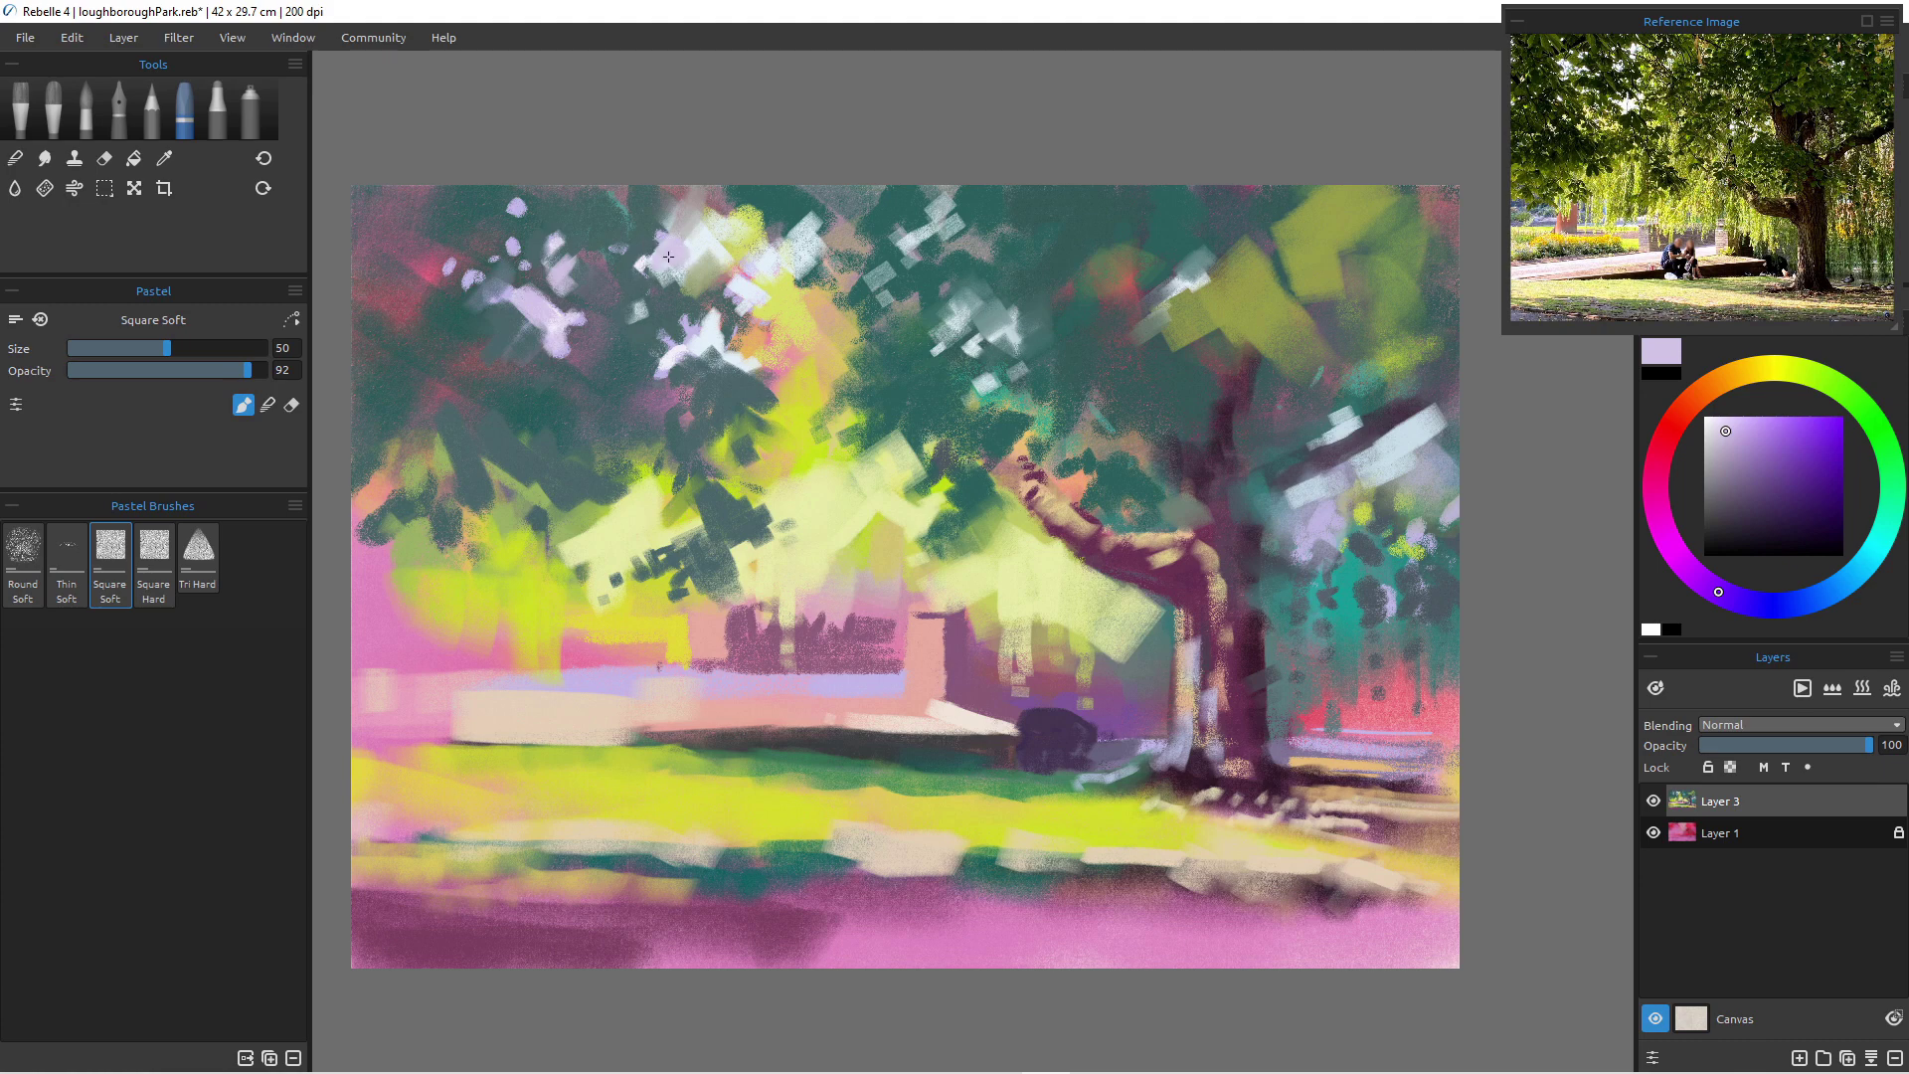
mouse_move(700, 341)
left_mouse_down()
mouse_move(743, 367)
mouse_move(695, 339)
mouse_move(650, 360)
left_mouse_up()
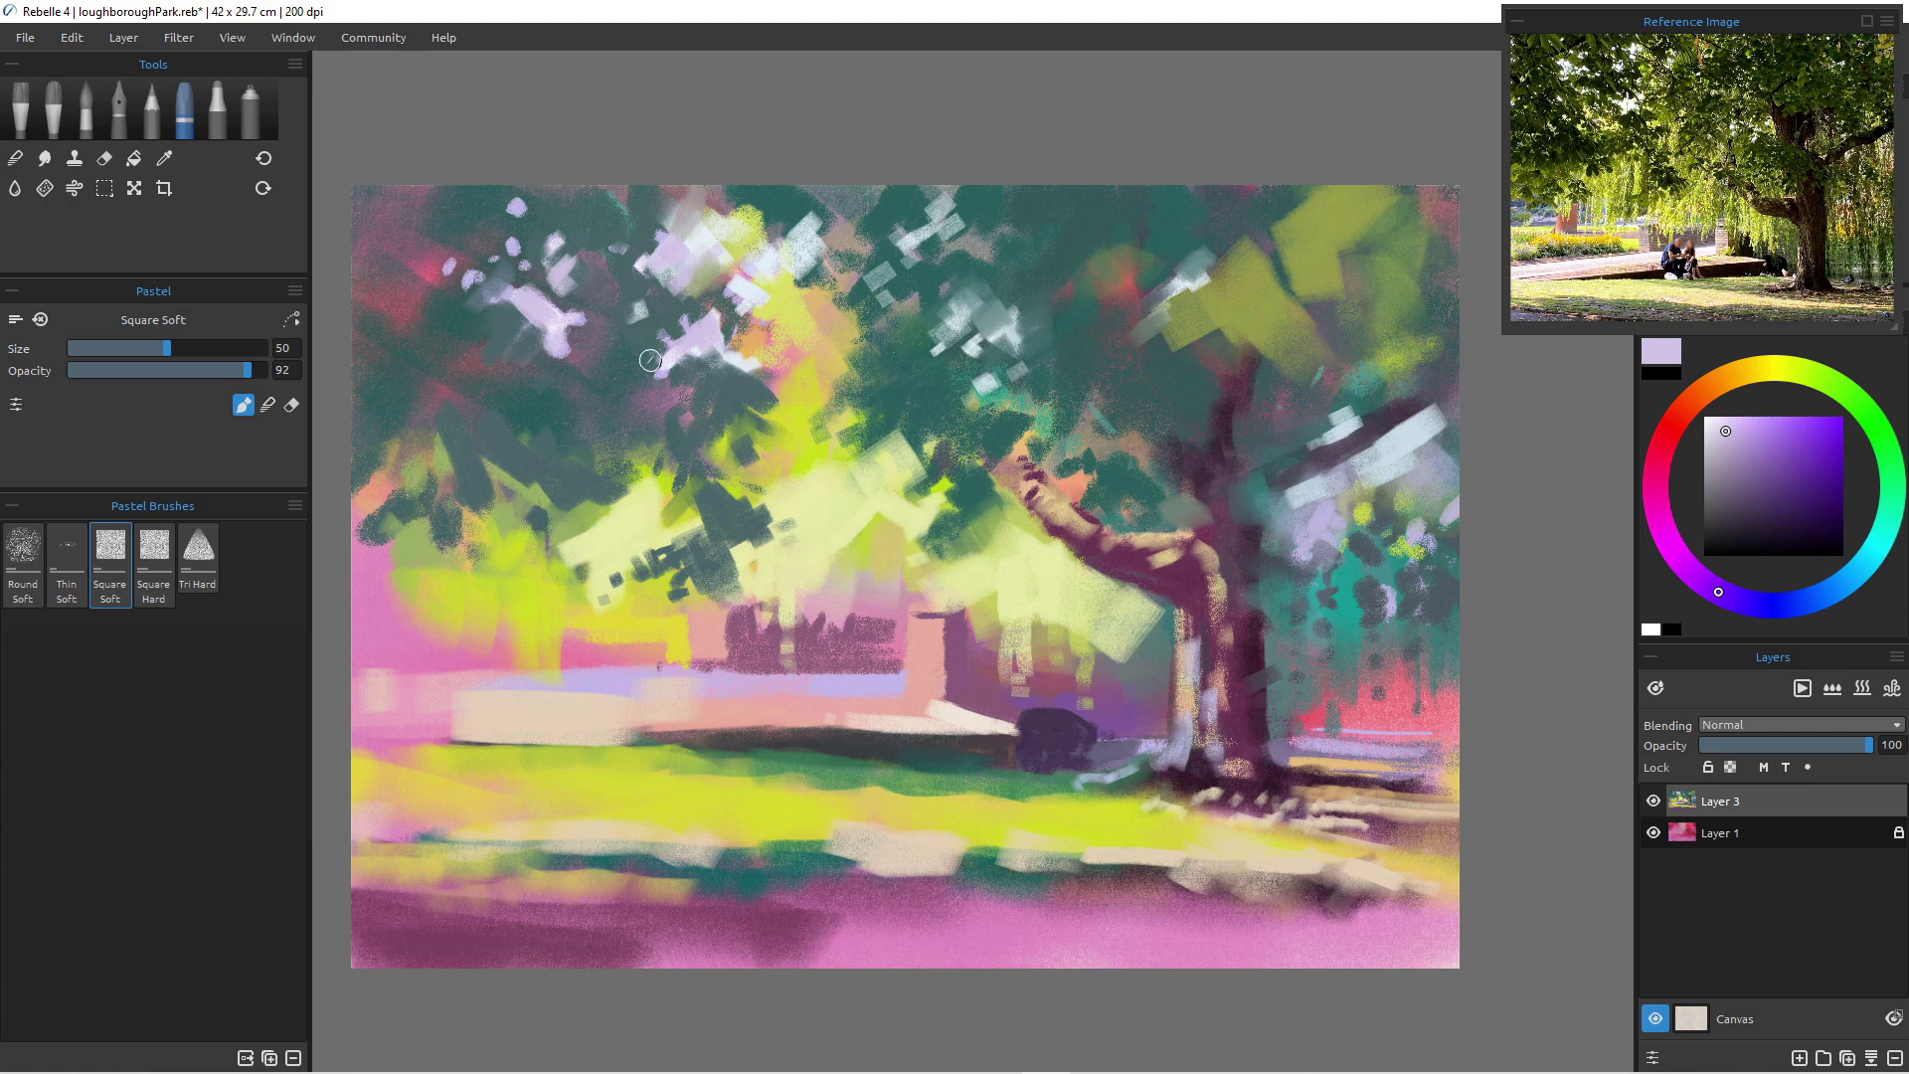
left_click_drag(675, 360, 672, 393)
left_click_drag(722, 218, 727, 215)
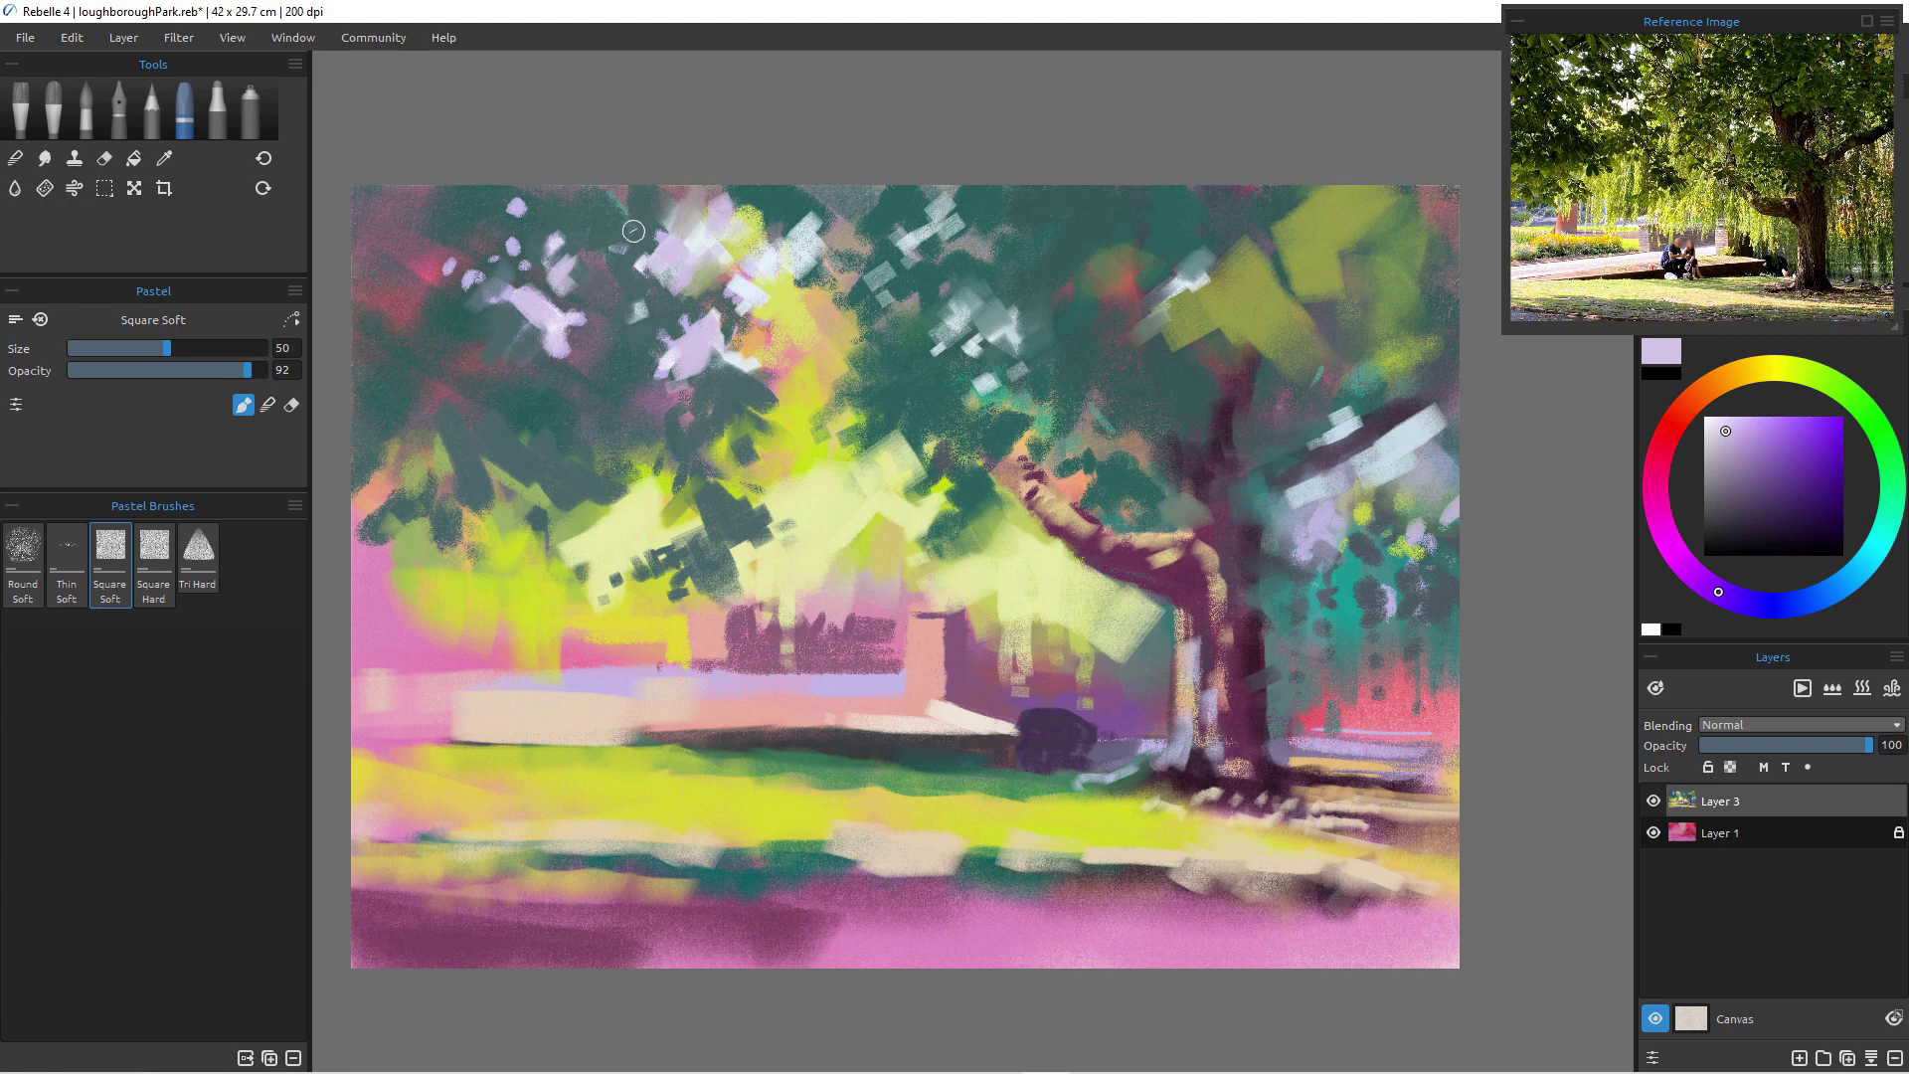
left_click_drag(718, 196, 729, 222)
left_click(627, 234, "alt")
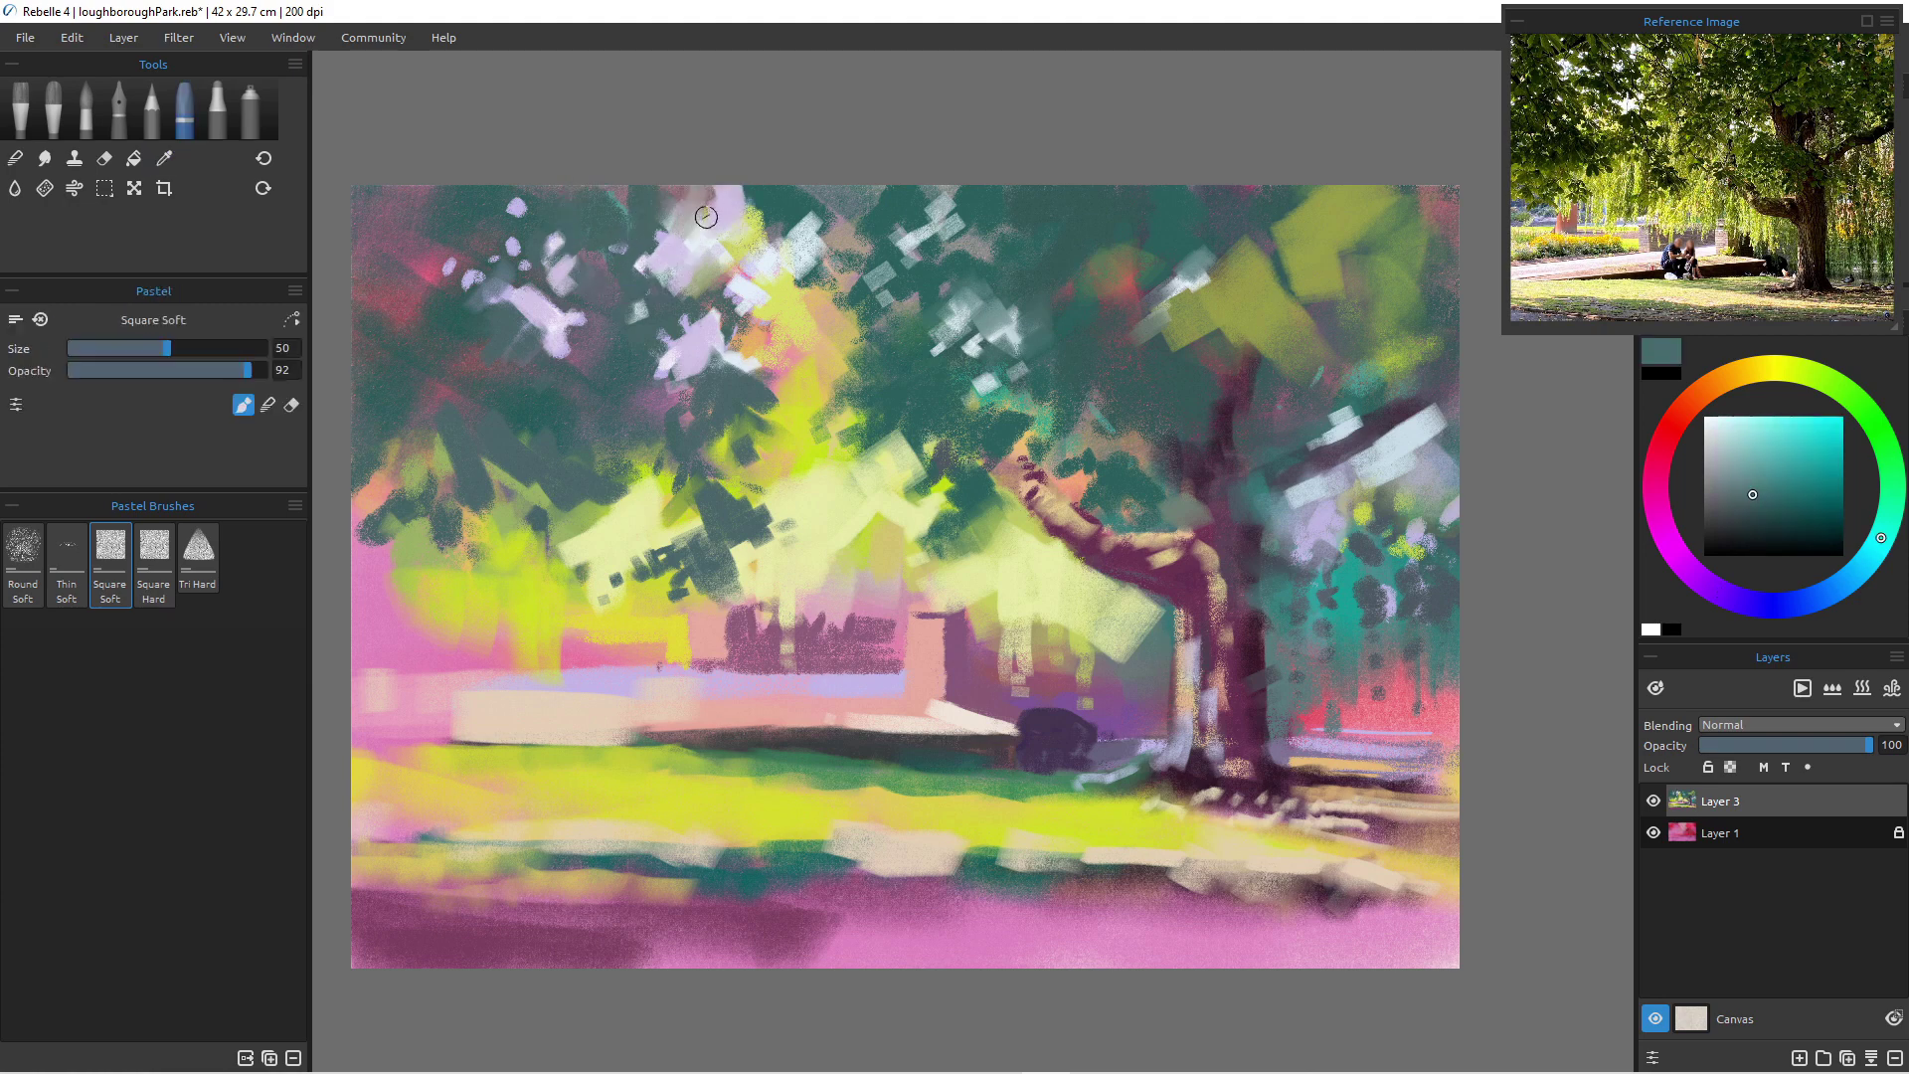
mouse_move(731, 229)
left_mouse_down()
mouse_move(701, 181)
mouse_move(686, 222)
mouse_move(668, 190)
mouse_move(680, 235)
left_mouse_up()
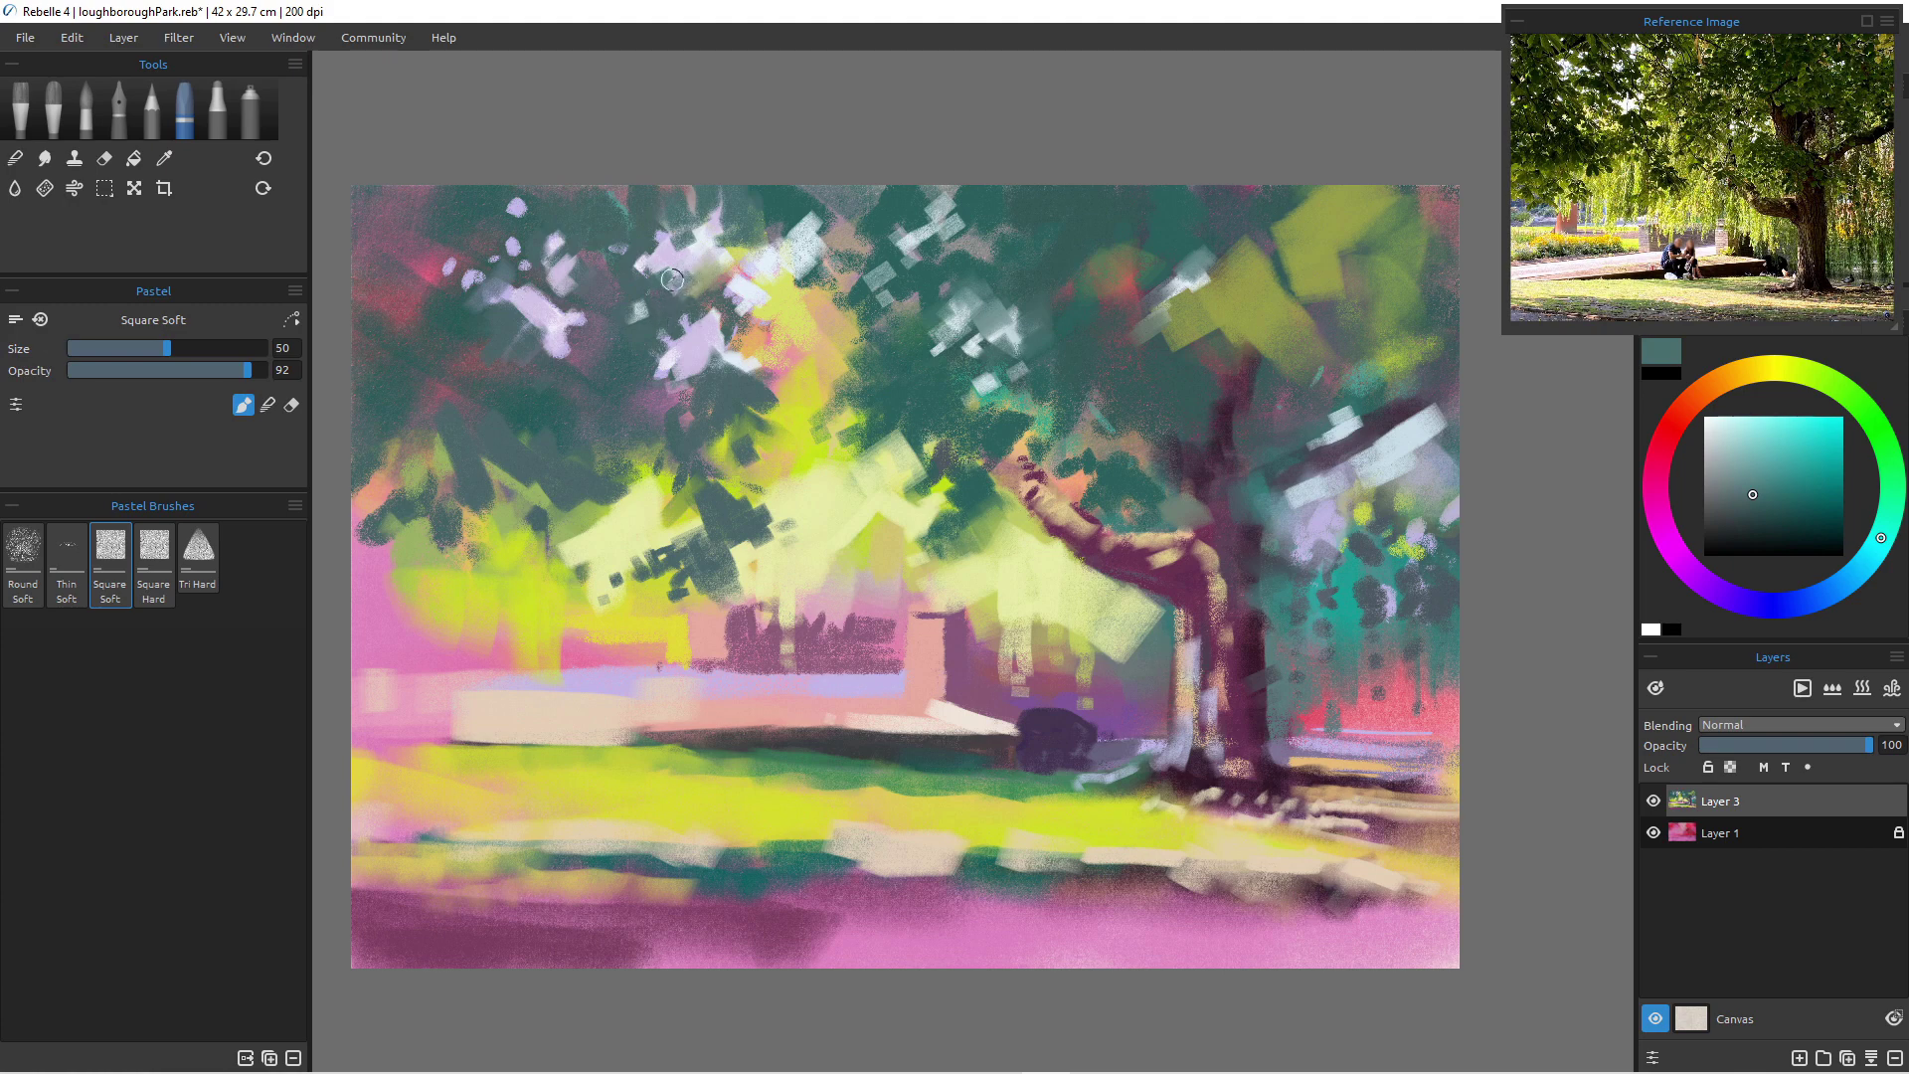
- Touch up the path in front of the purple hedge with sampled lavender and salmon pink
left_click(696, 345, "alt")
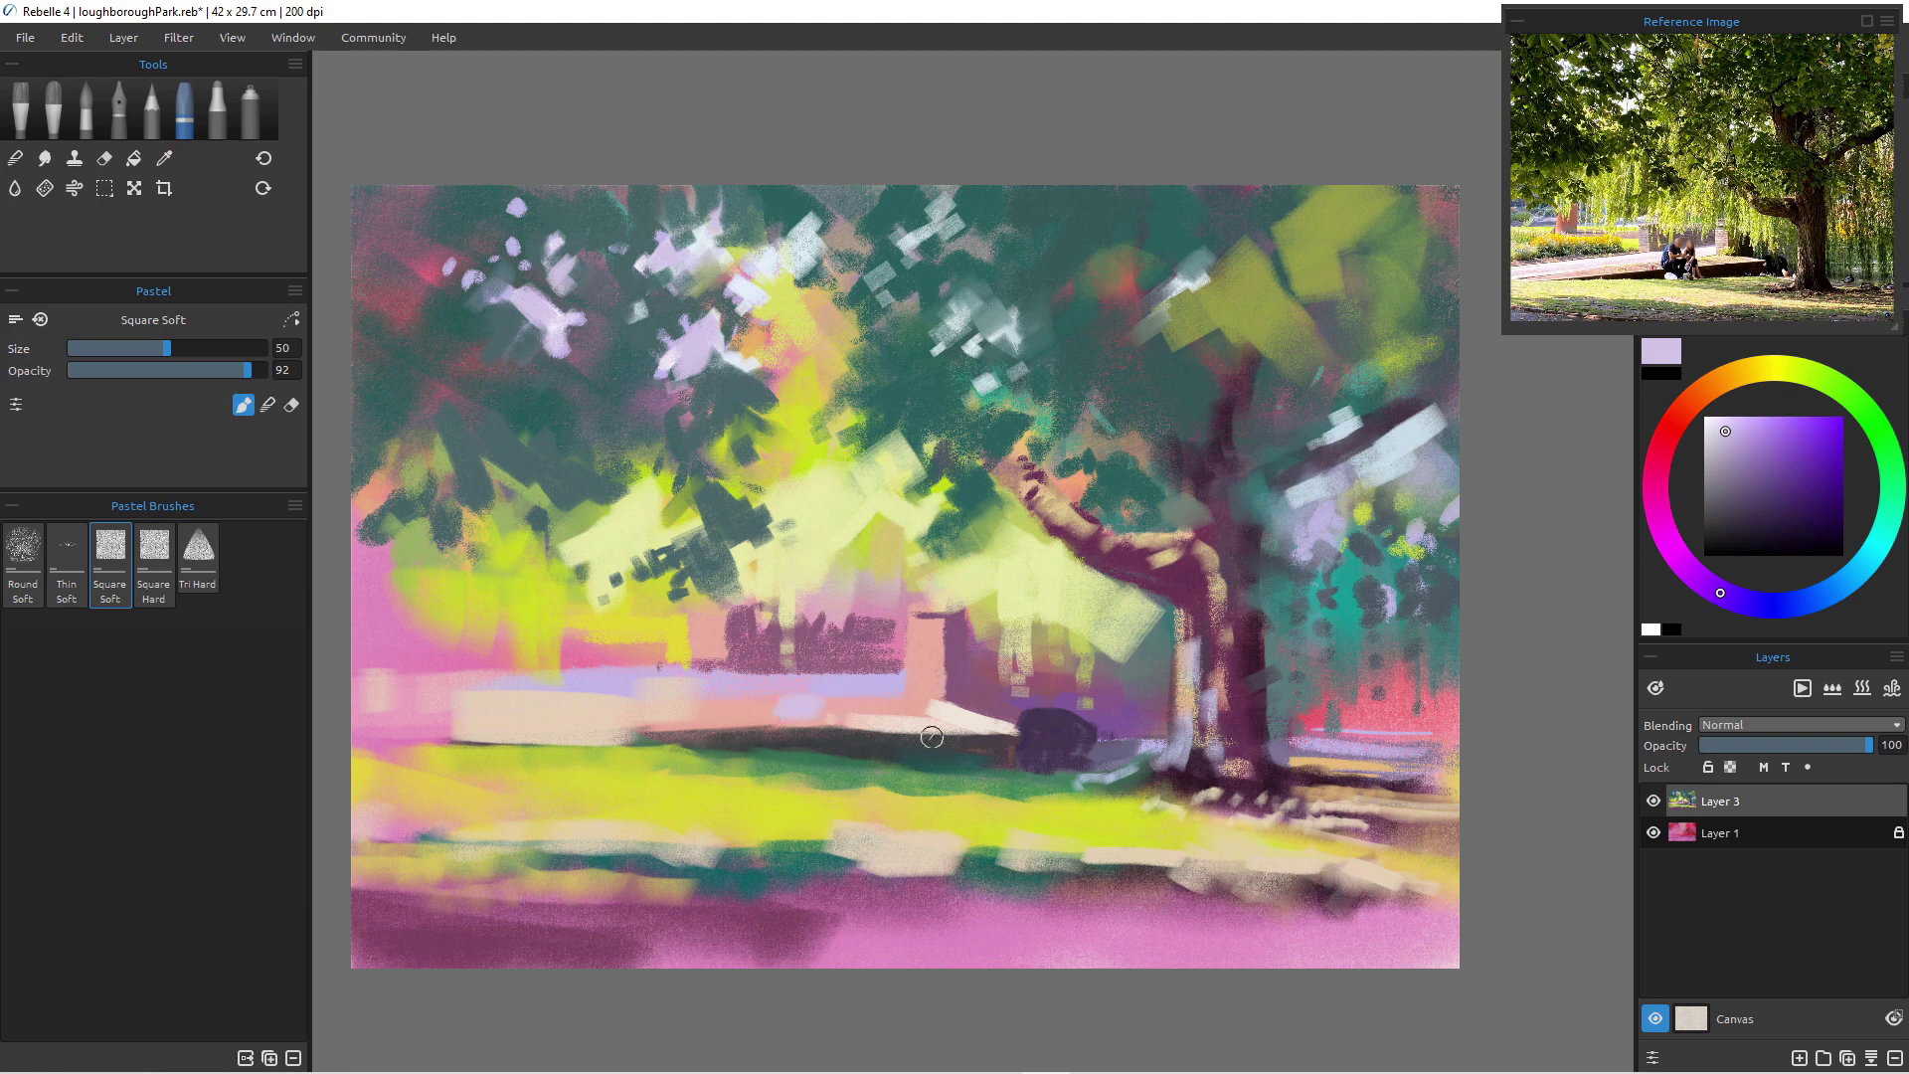
left_click_drag(789, 709, 802, 712)
left_click(826, 684, "alt")
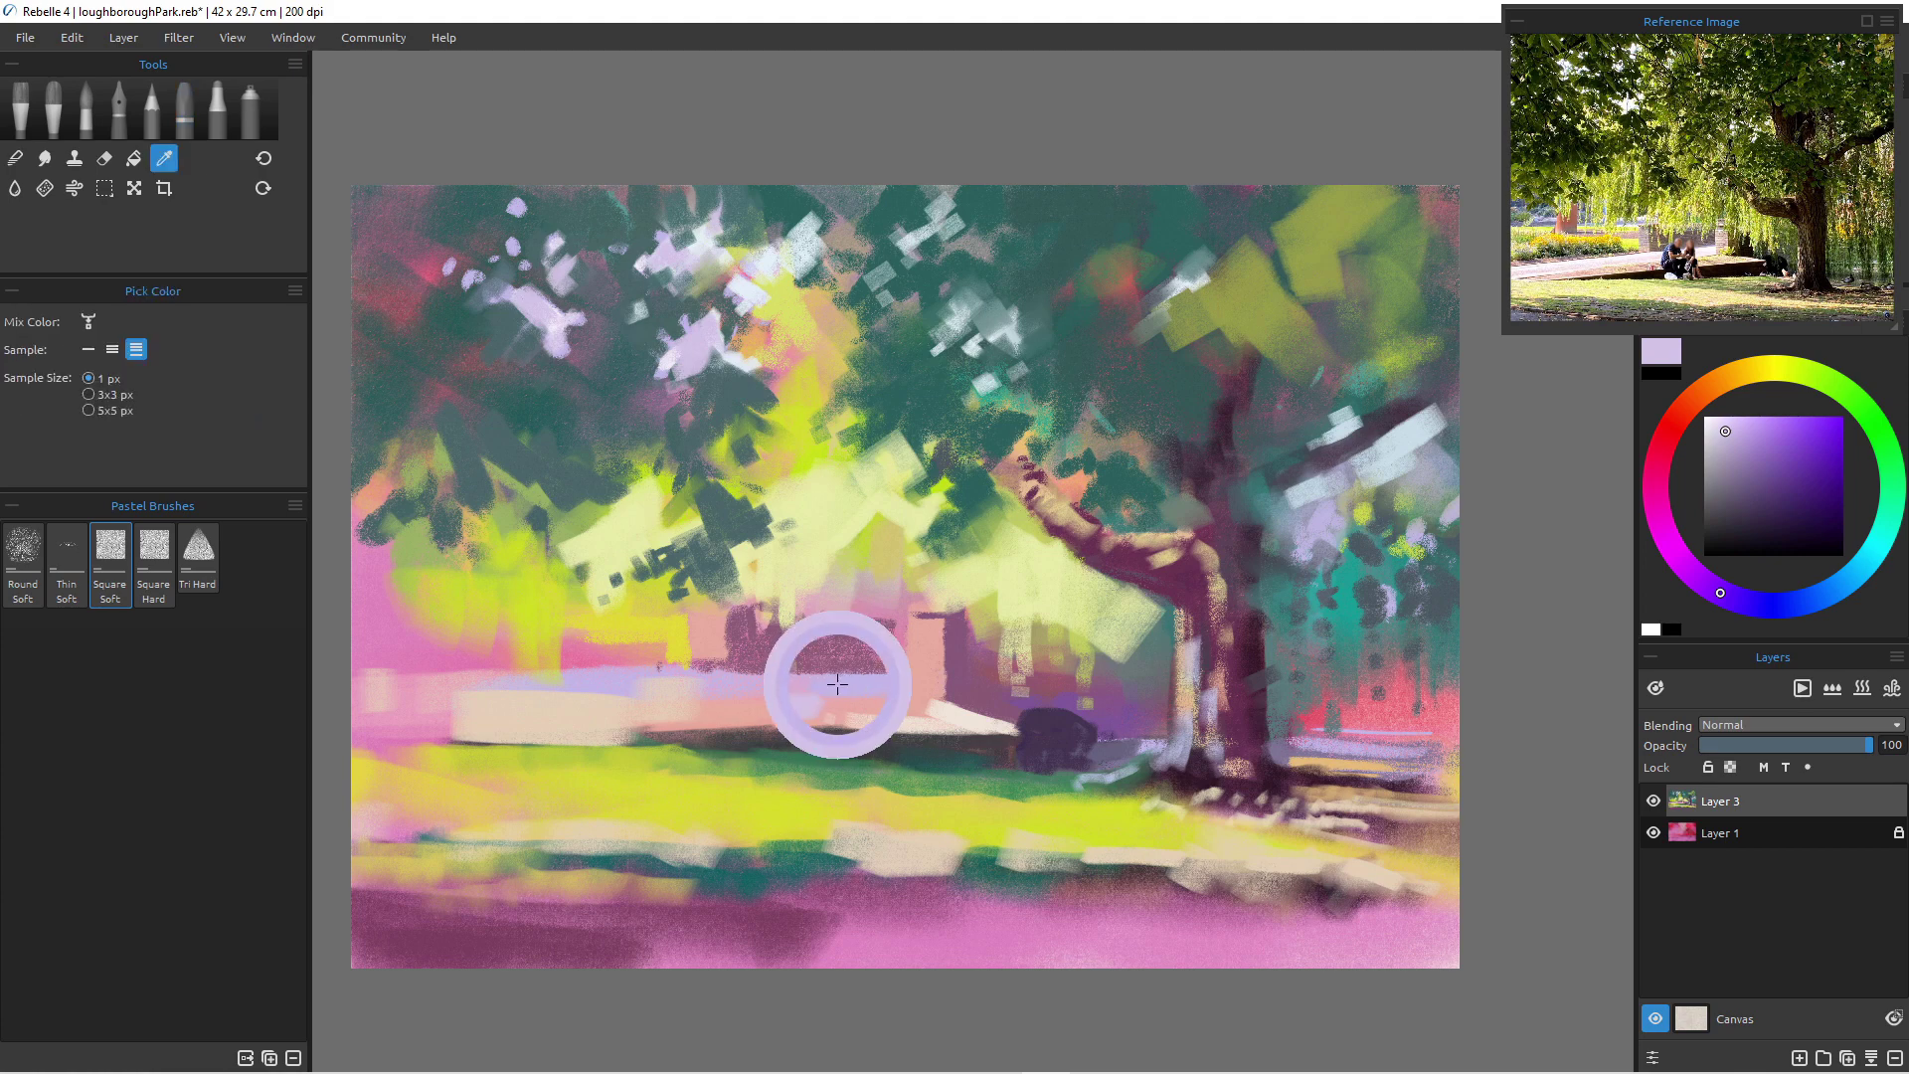
left_click(846, 705, "alt")
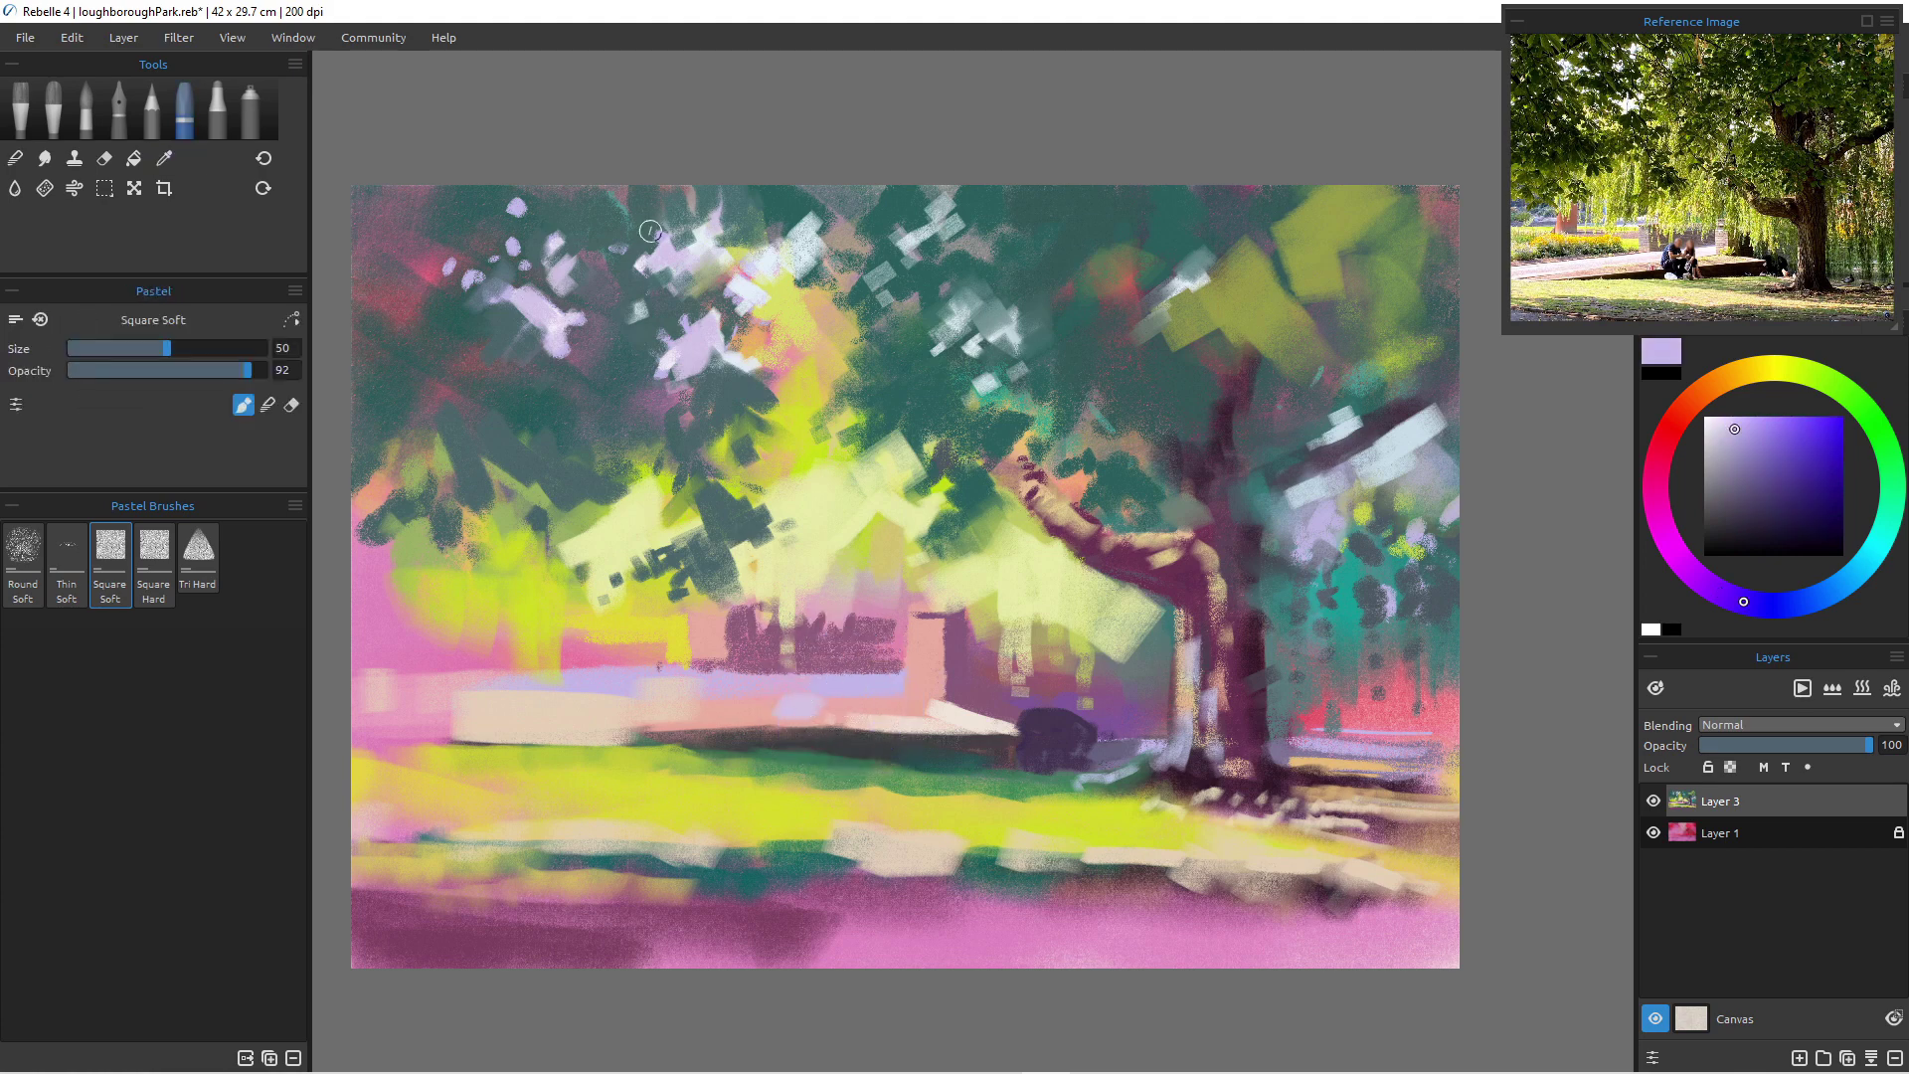
left_click(853, 694, "alt")
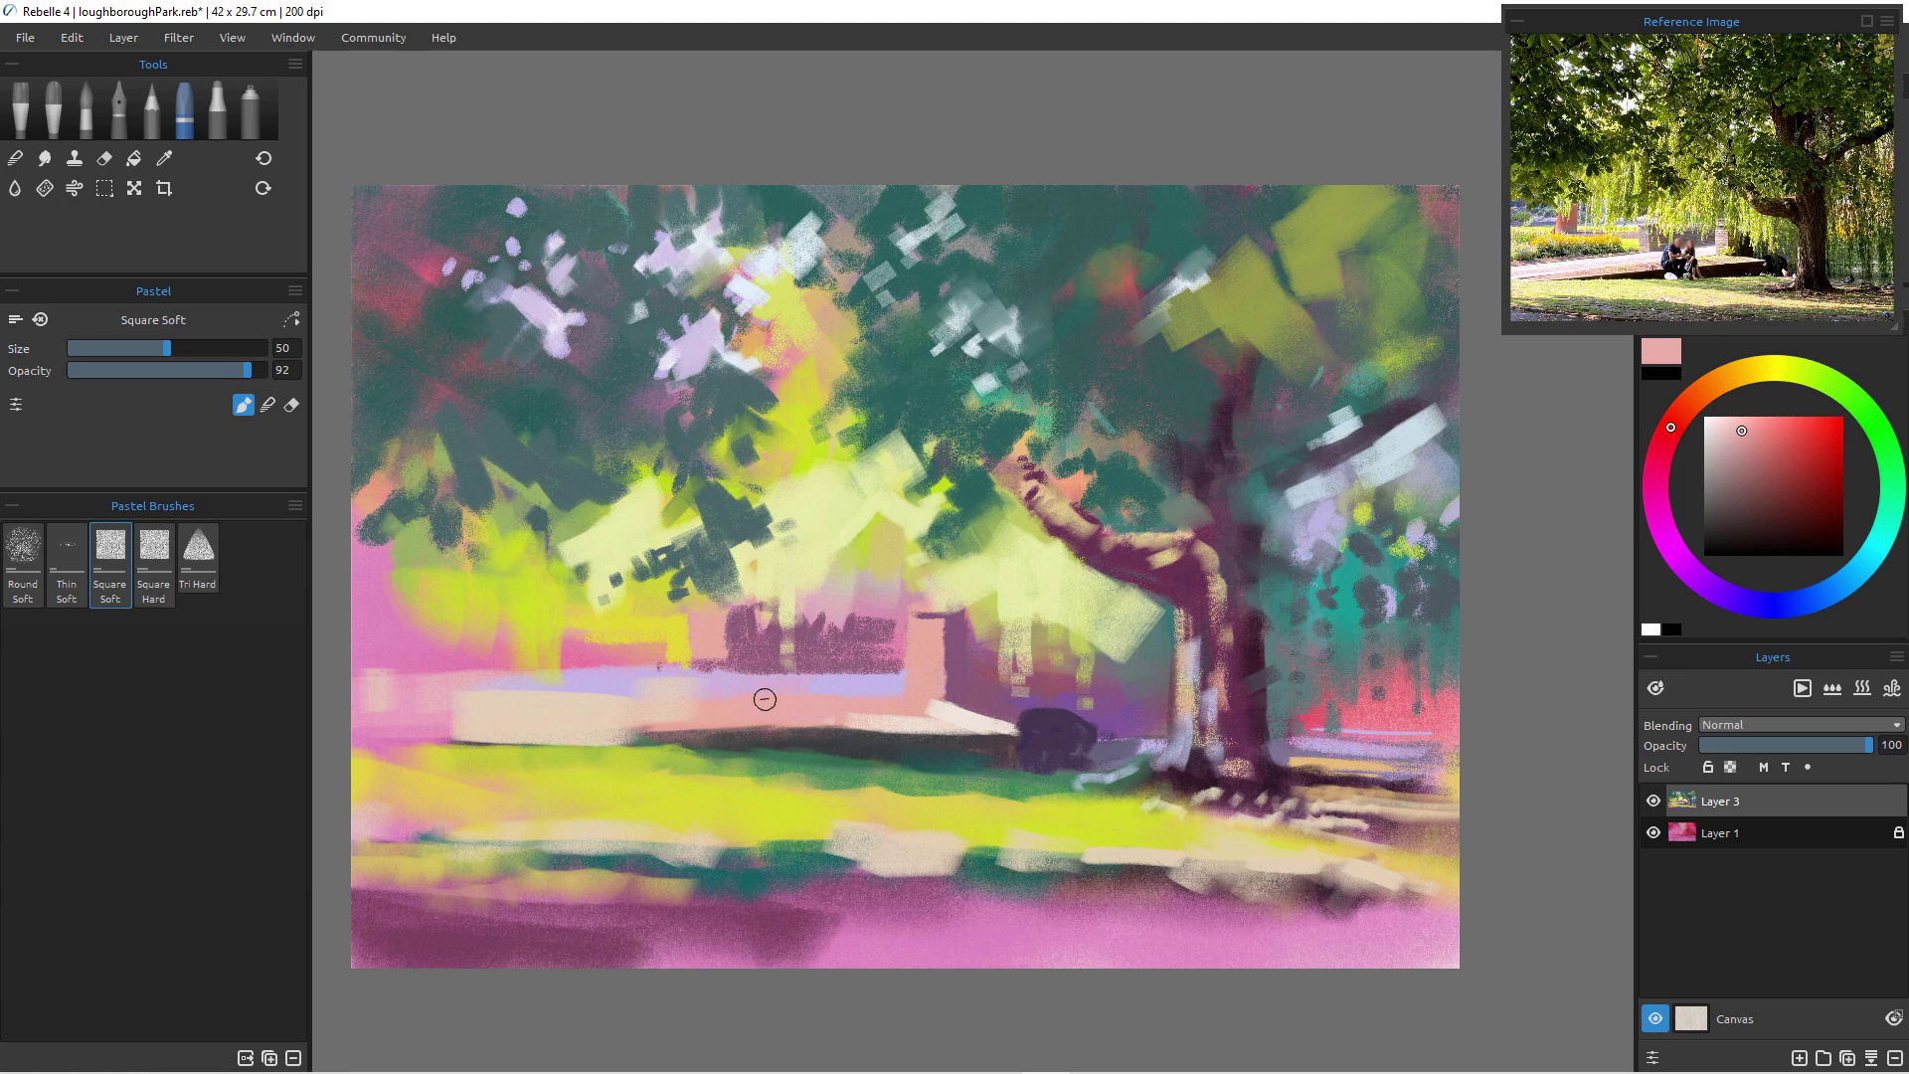
- Undo a salmon-pink test stroke beside the trunk and darken the lower trunk's right side with sampled dark plum
left_click_drag(1255, 677, 1251, 708)
key("ctrl+z")
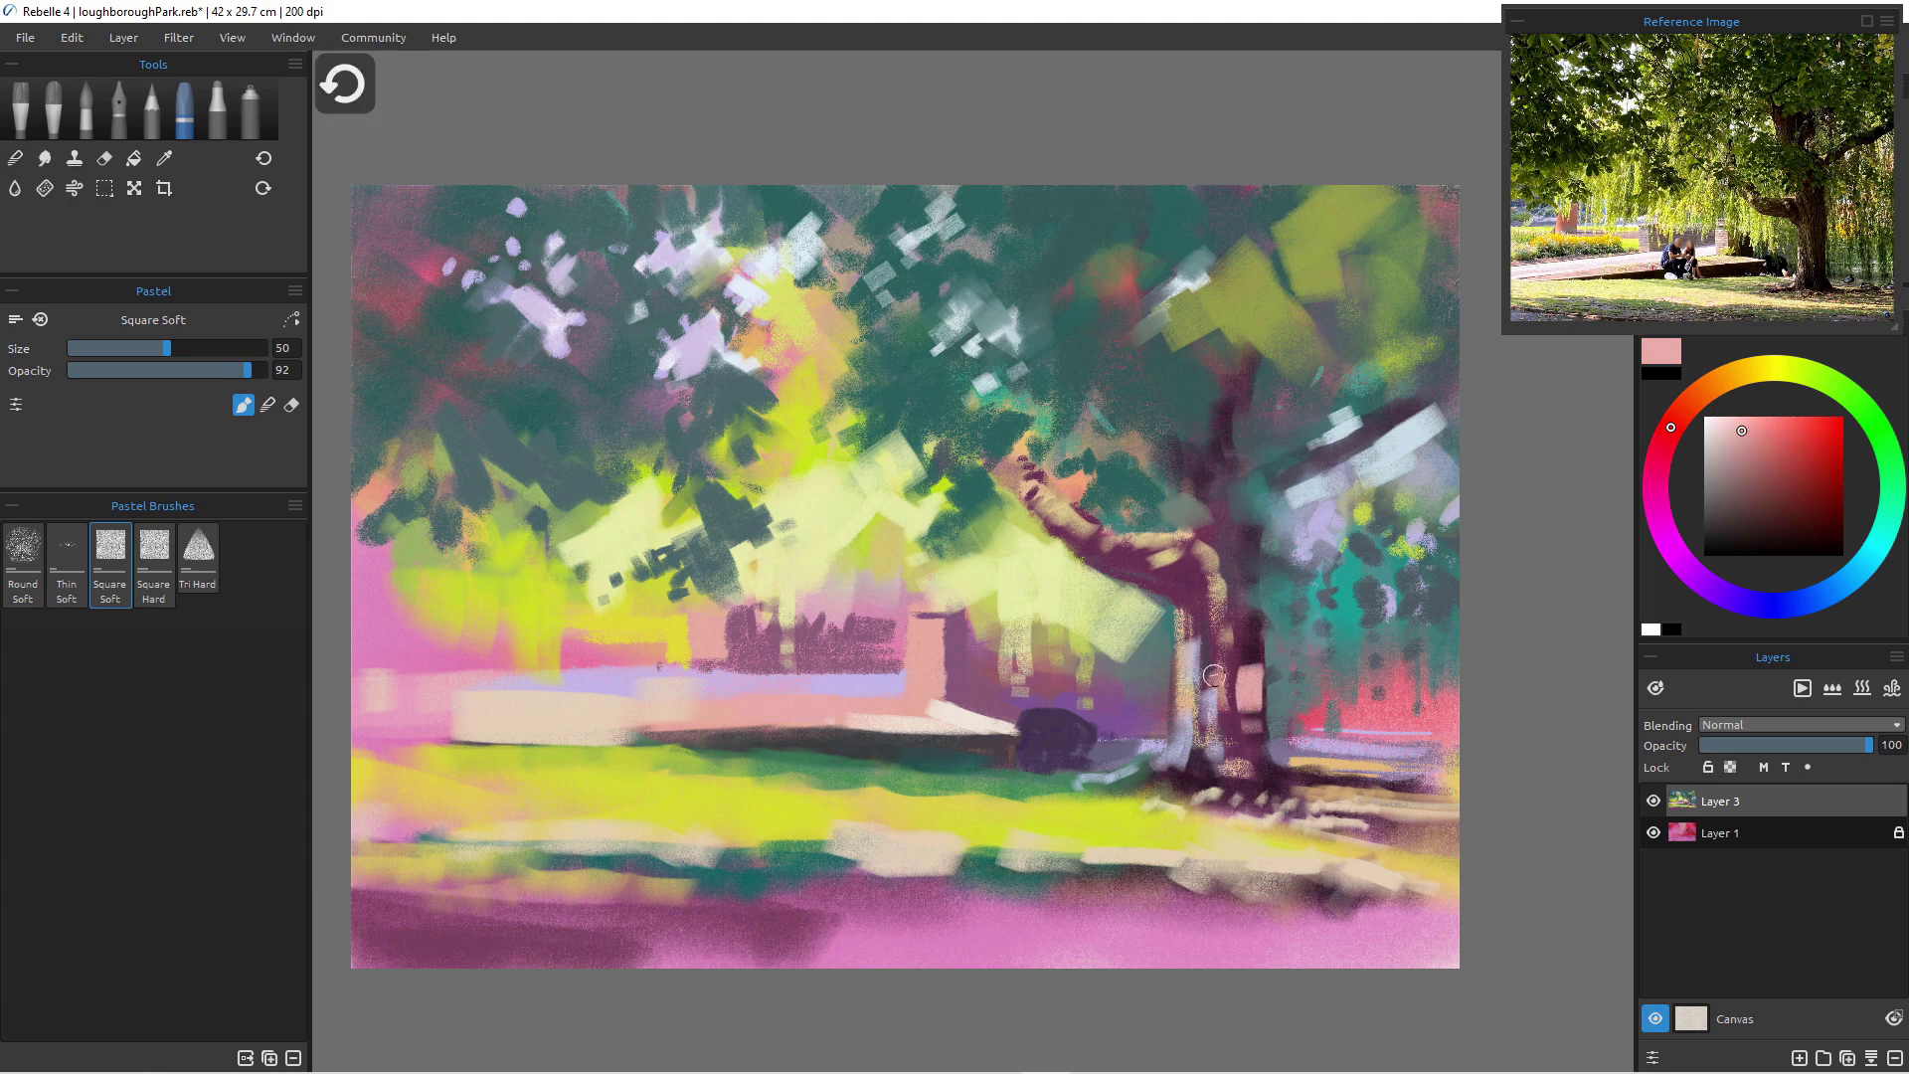
left_click(1248, 648, "alt")
left_click_drag(1248, 647, 1263, 775)
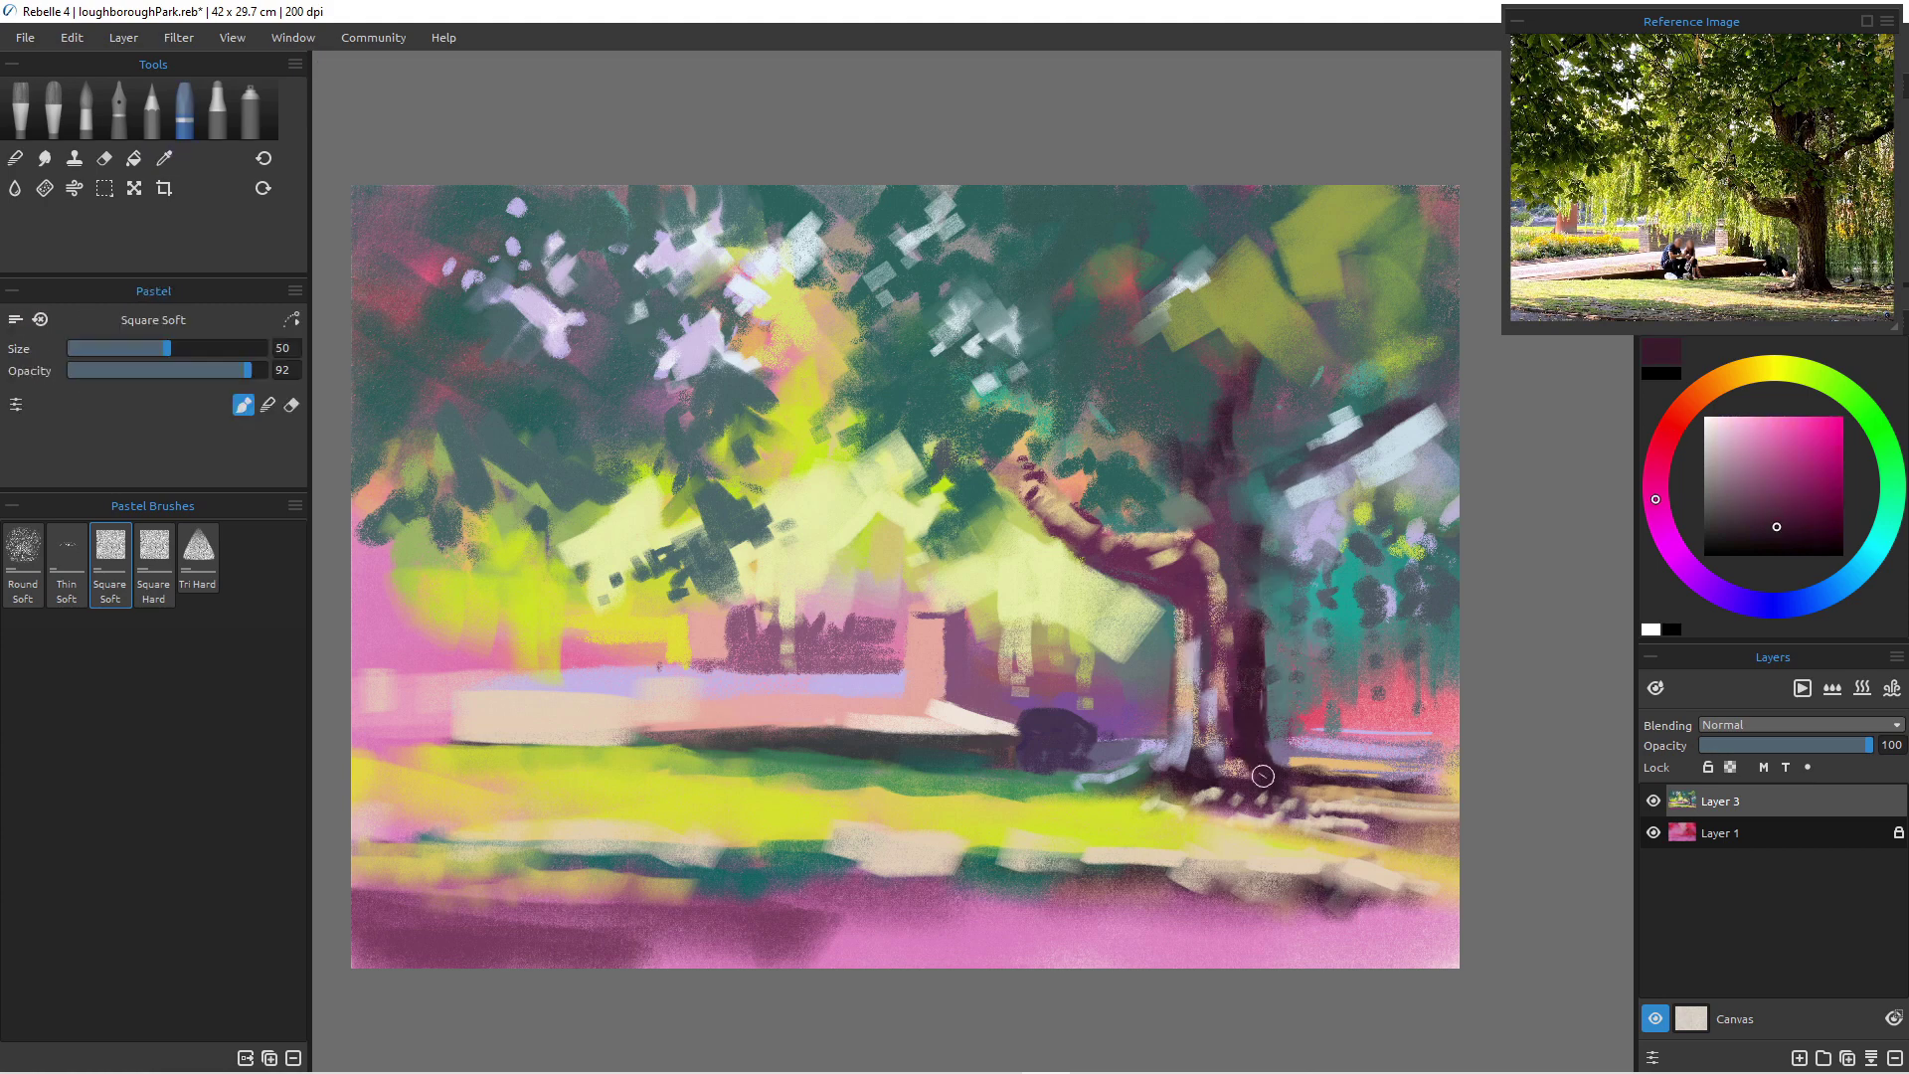
- Add a new layer and paint one slanted dark plum stroke on the path for the seated figure at size 30
left_click(1800, 1057)
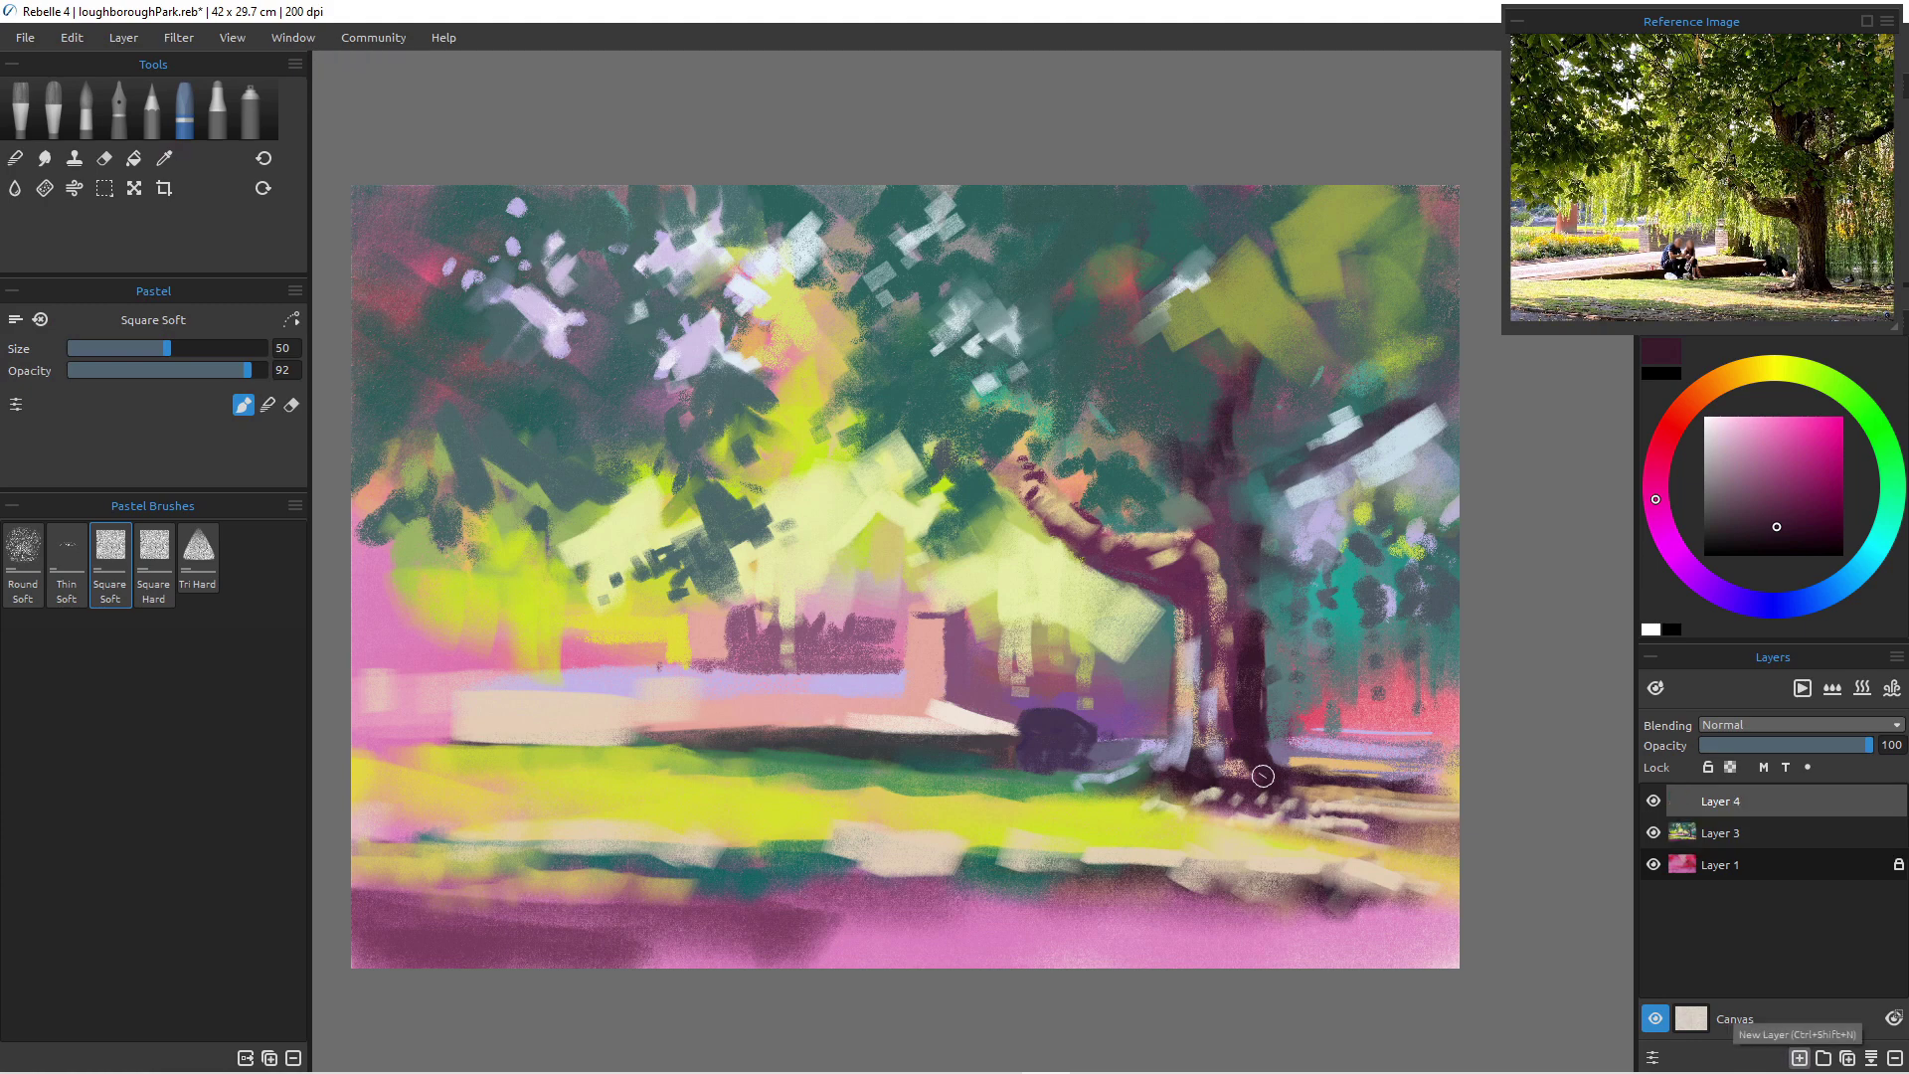
key("[")
key("[")
key("[")
key("[")
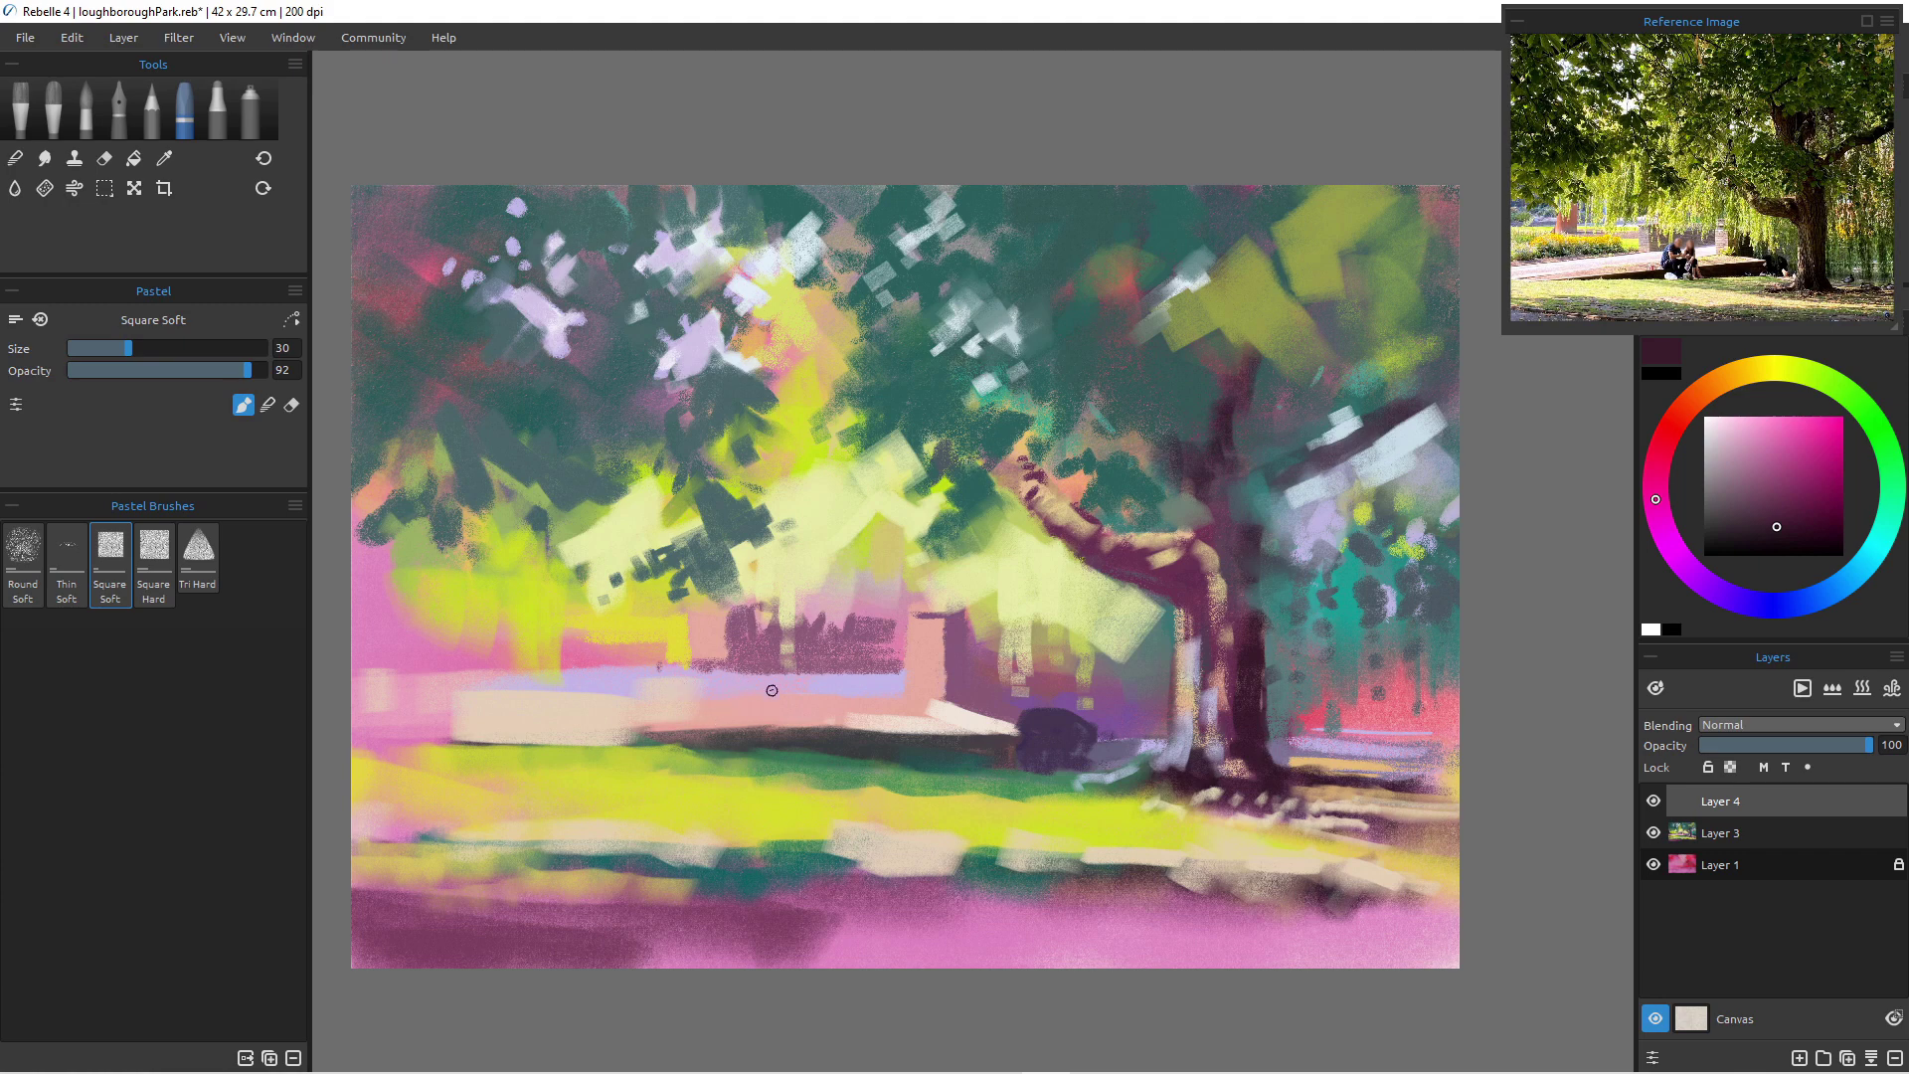
left_click_drag(776, 677, 760, 716)
left_click_drag(786, 701, 754, 722)
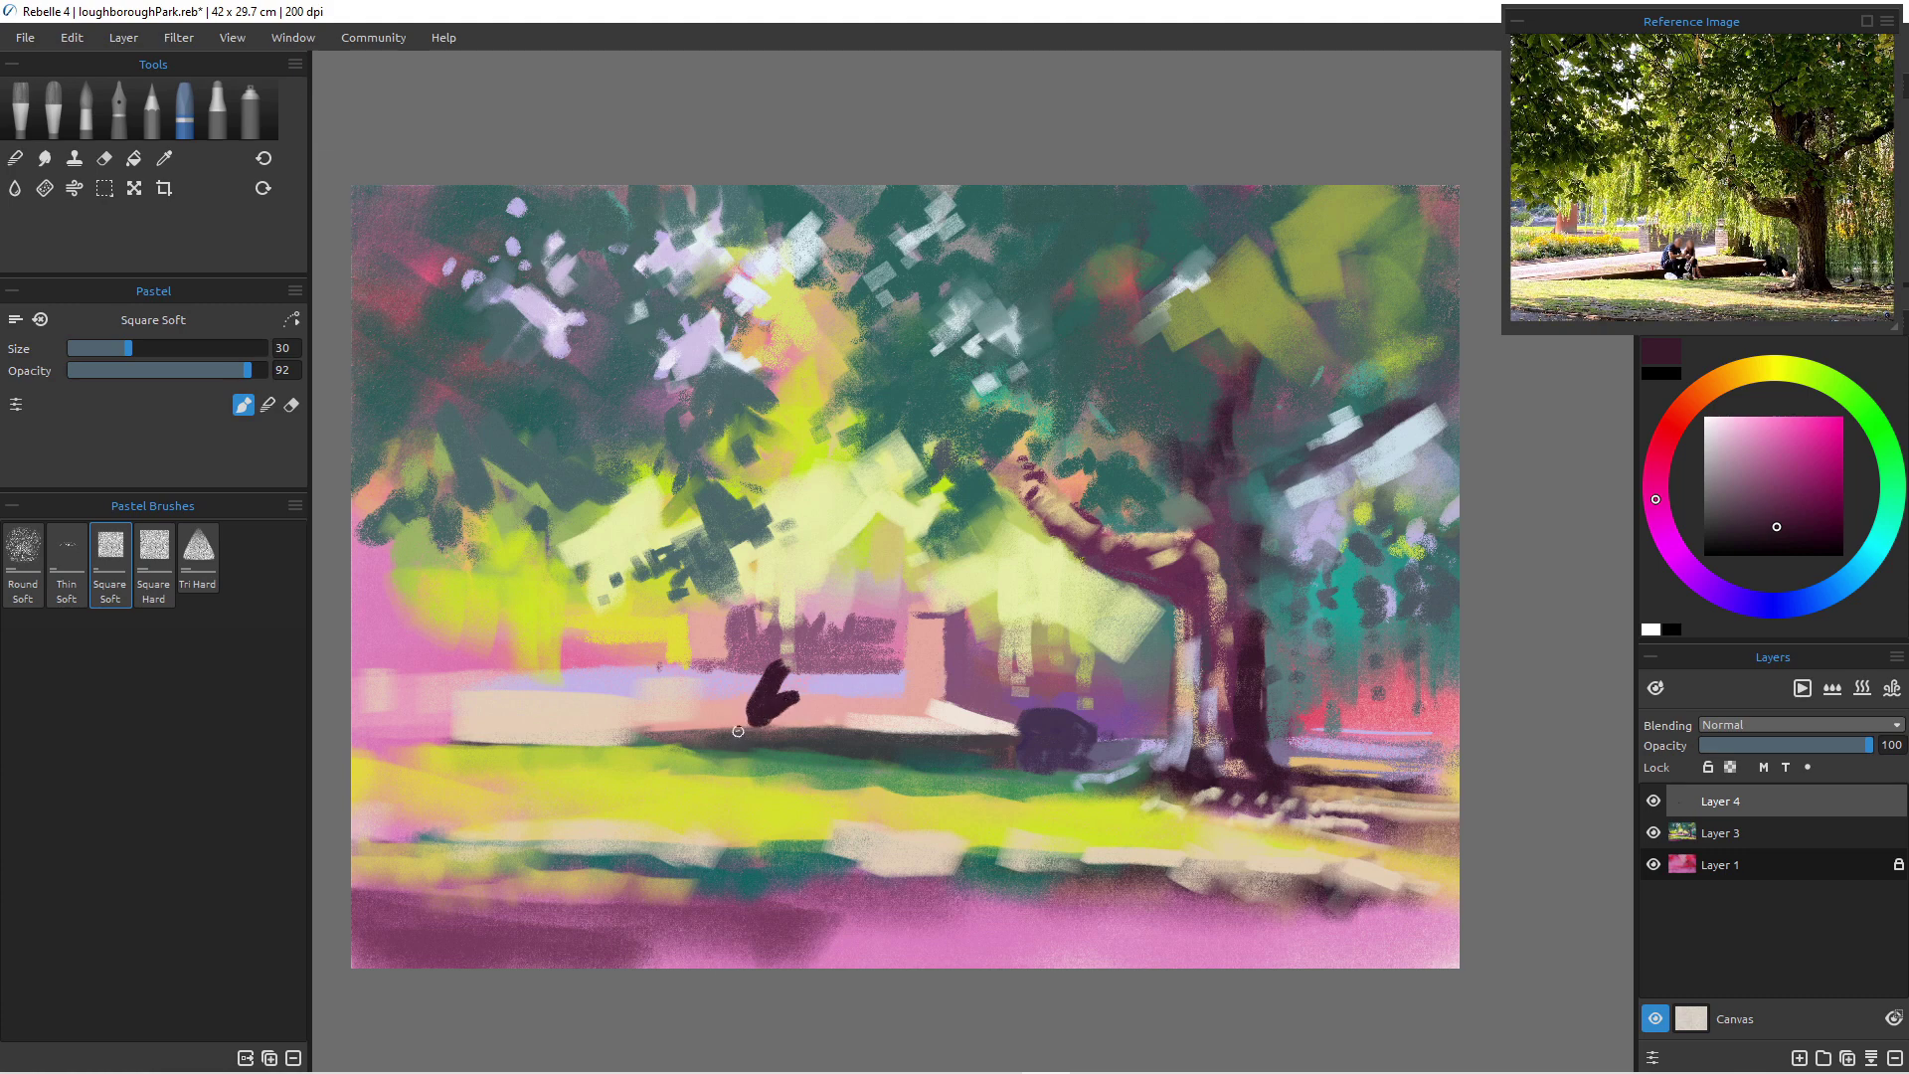
key("ctrl+z")
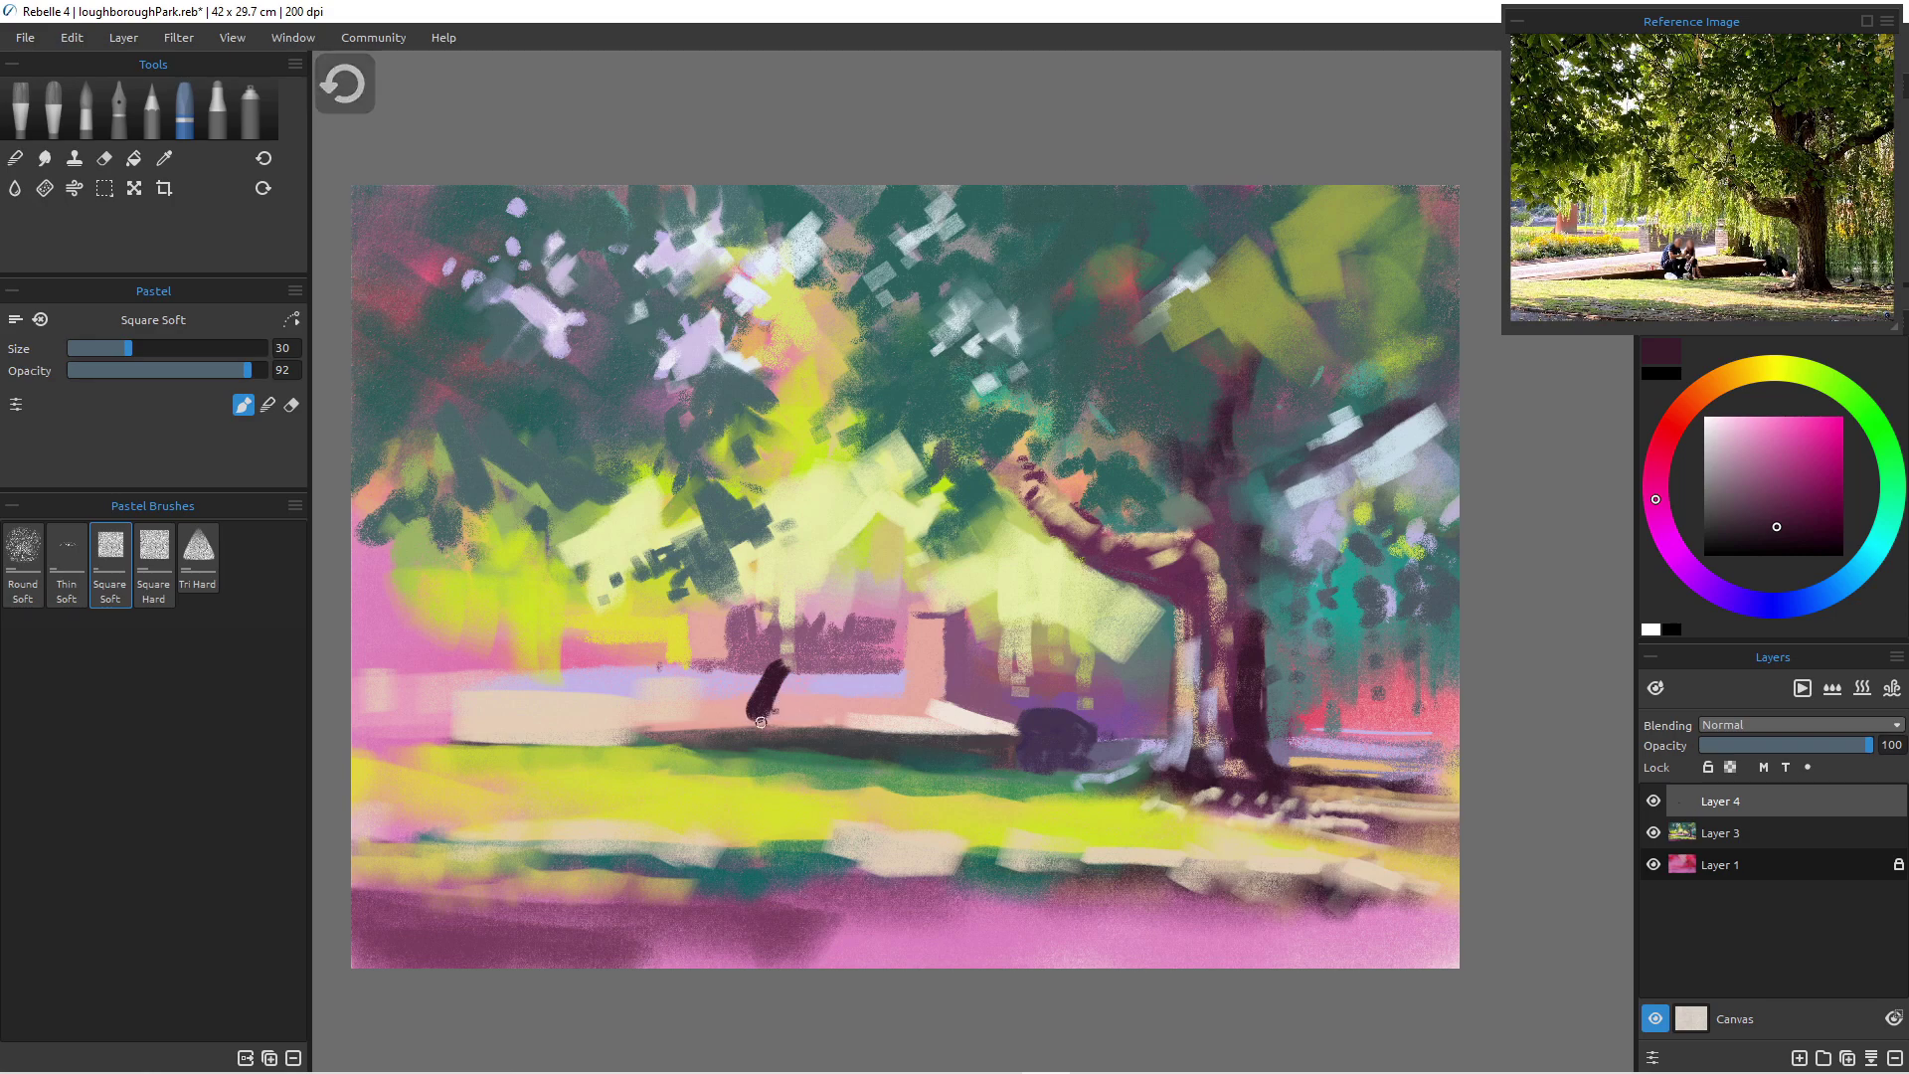
- Pick a muted blue and paint the seated figure's torso over the dark stroke
scroll(762, 719, "up", 1)
scroll(780, 724, "up", 6)
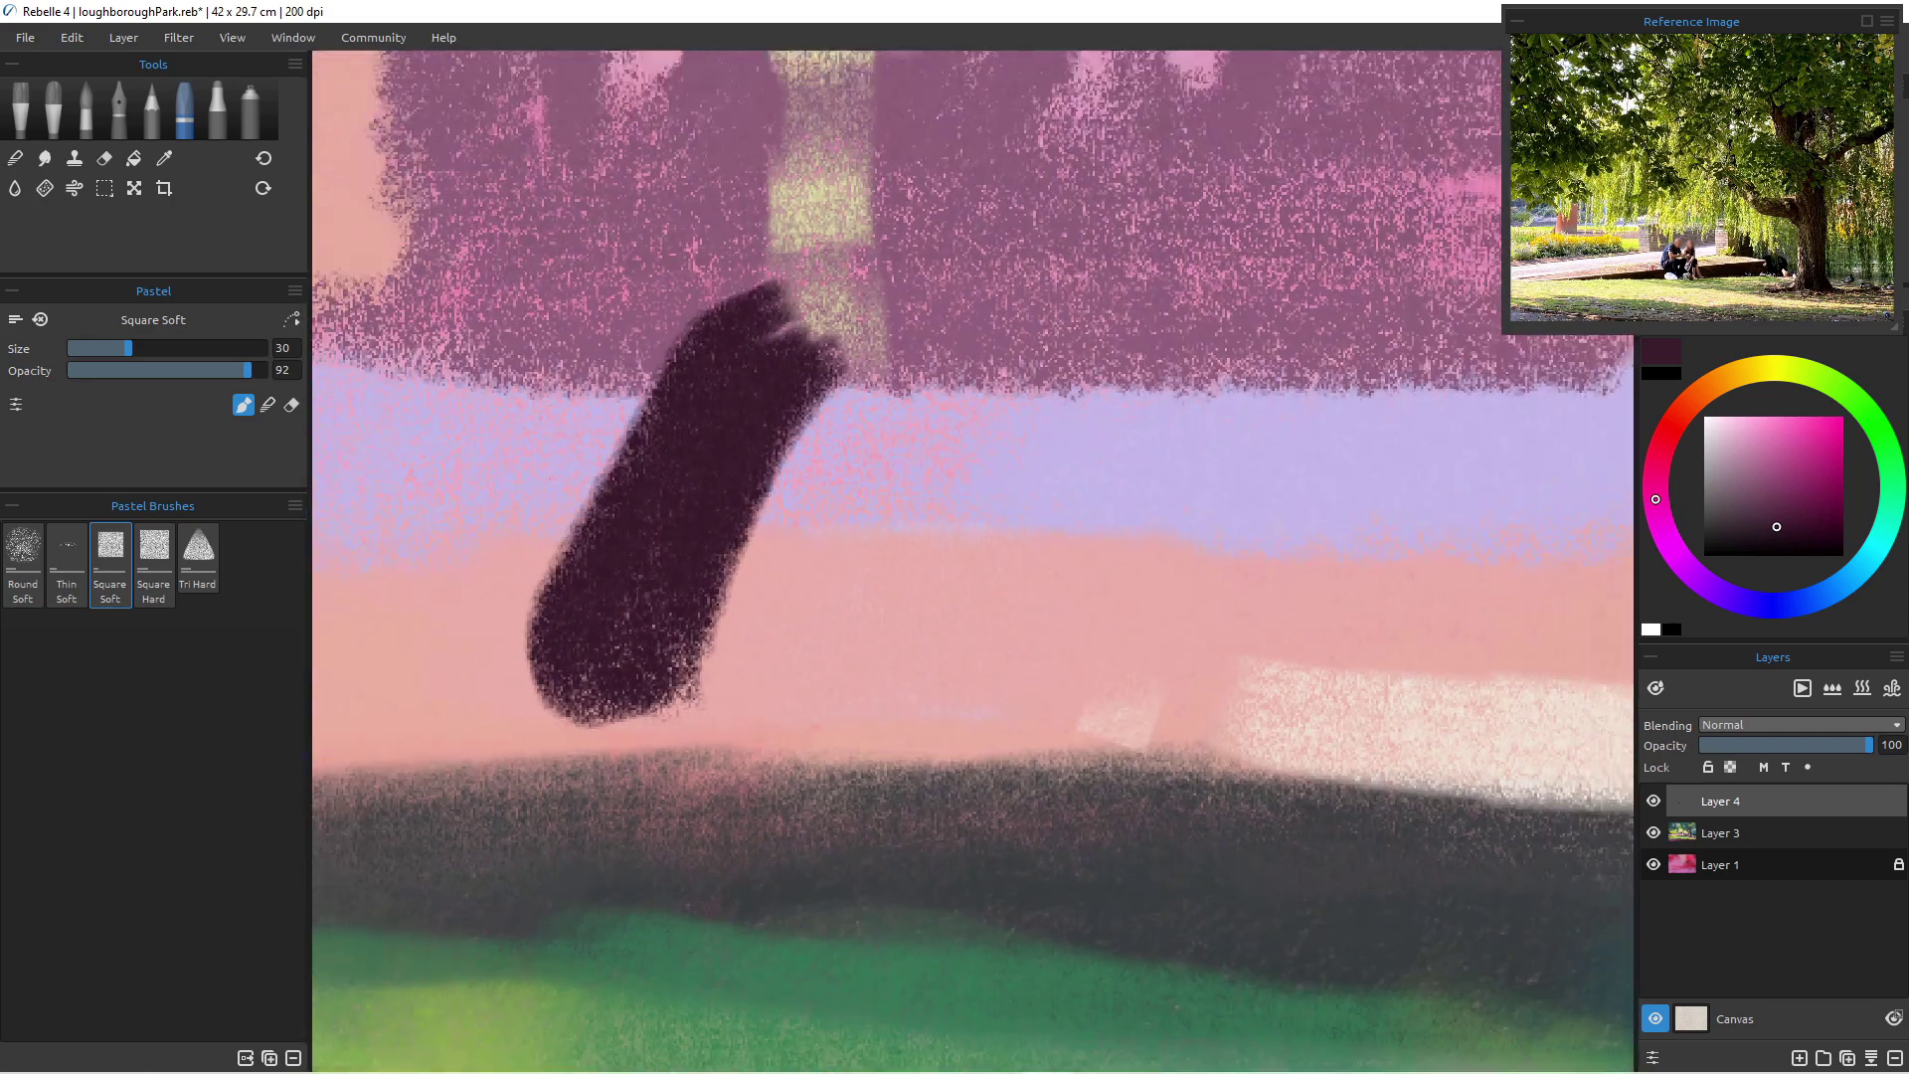
scroll(780, 723, "down", 5)
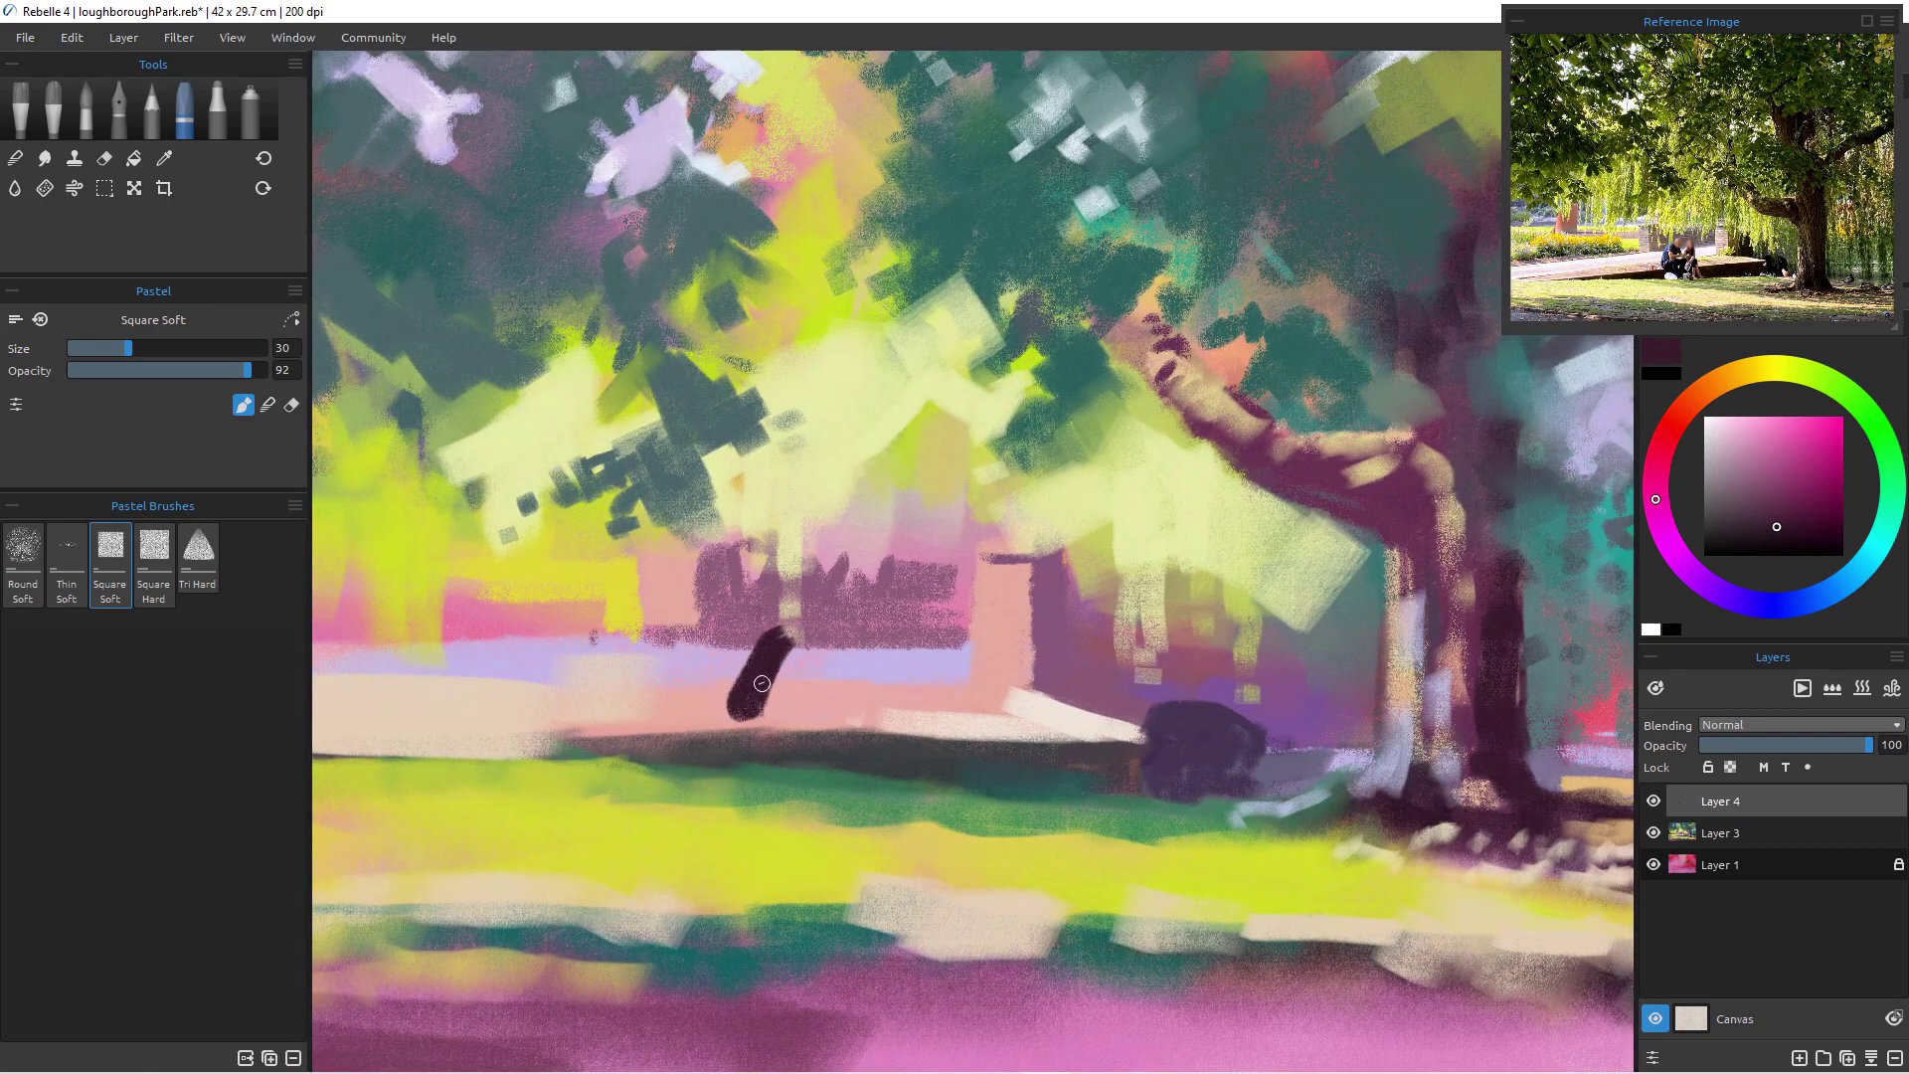
left_click(1795, 604)
left_click_drag(1737, 440, 1759, 458)
mouse_move(778, 658)
left_mouse_down()
mouse_move(741, 684)
mouse_move(773, 648)
mouse_move(754, 710)
mouse_move(776, 658)
mouse_move(780, 684)
mouse_move(756, 666)
mouse_move(791, 655)
left_mouse_up()
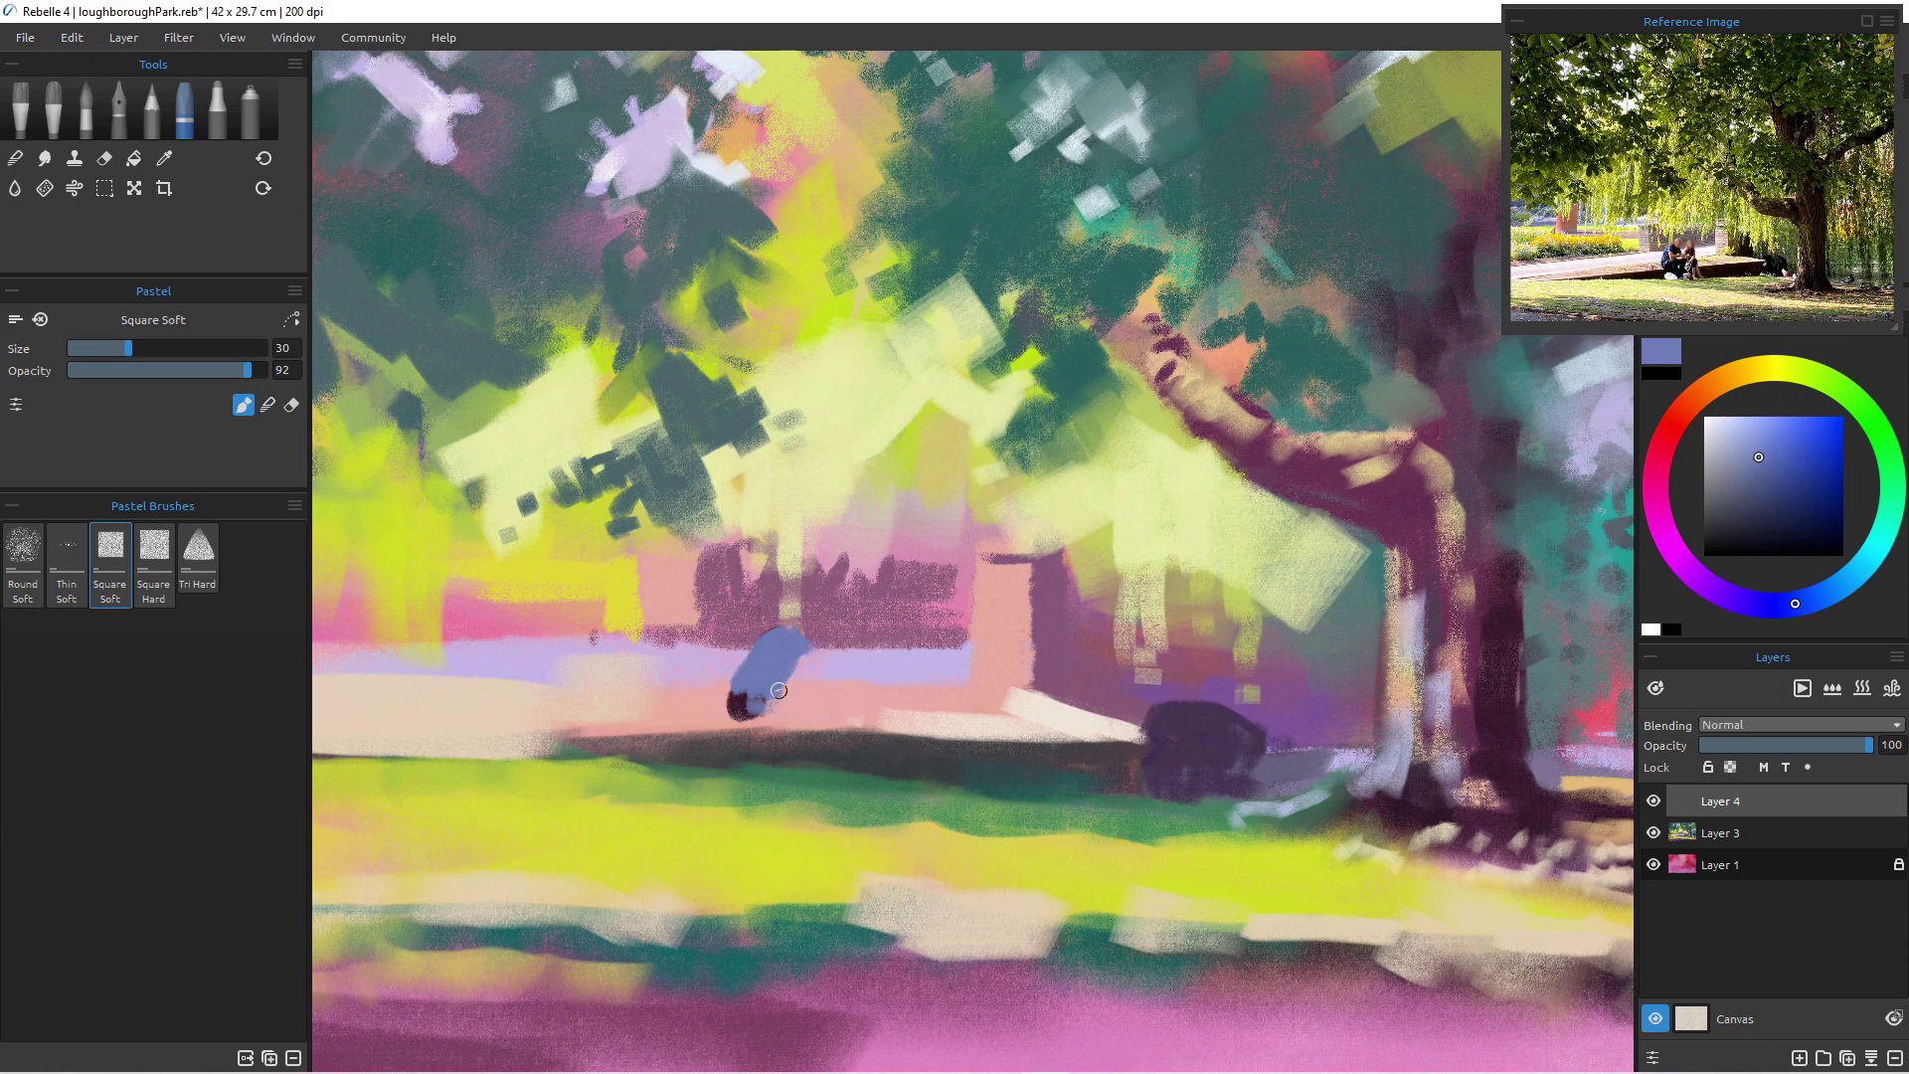
- Trim the figure's front with sampled pink, paint its bent legs in dark plum and place a pale lavender shape beneath it
left_click(788, 694, "alt")
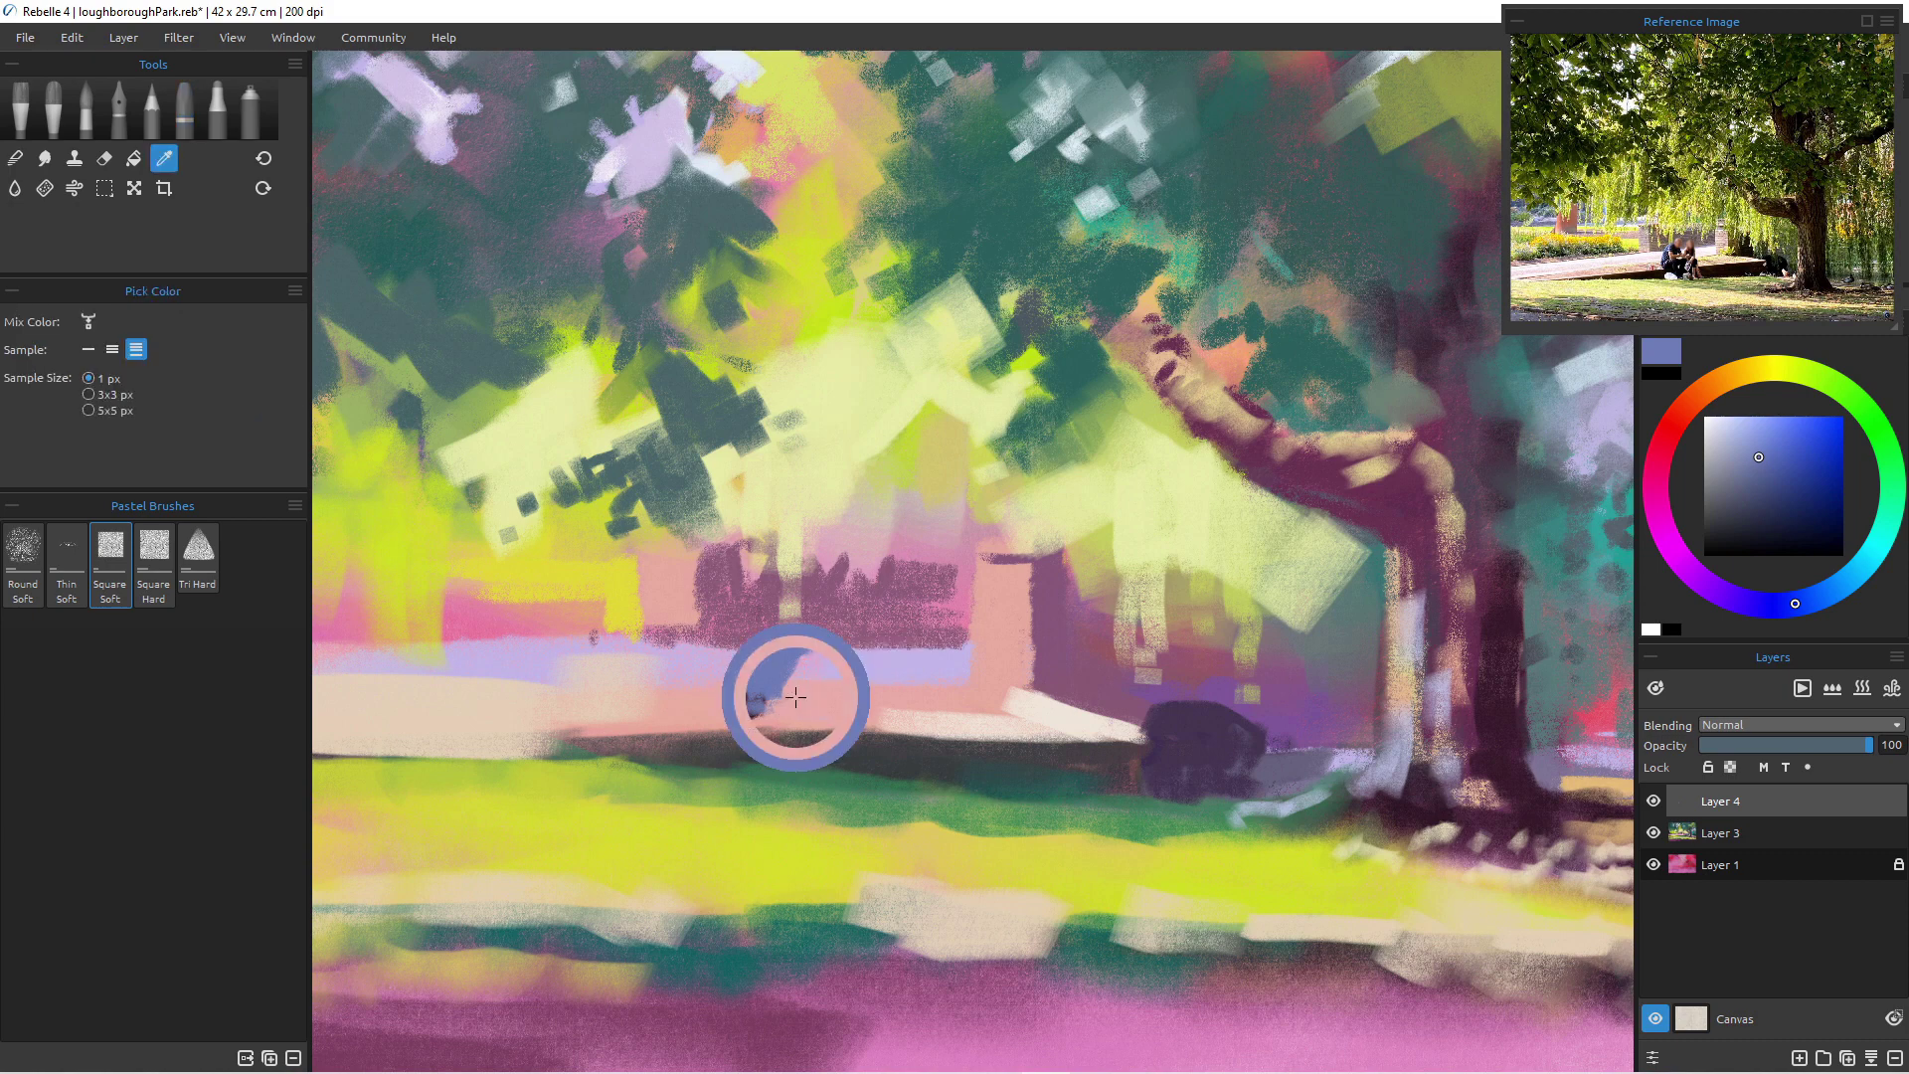
left_click(737, 709, "alt")
left_click_drag(737, 709, 745, 720)
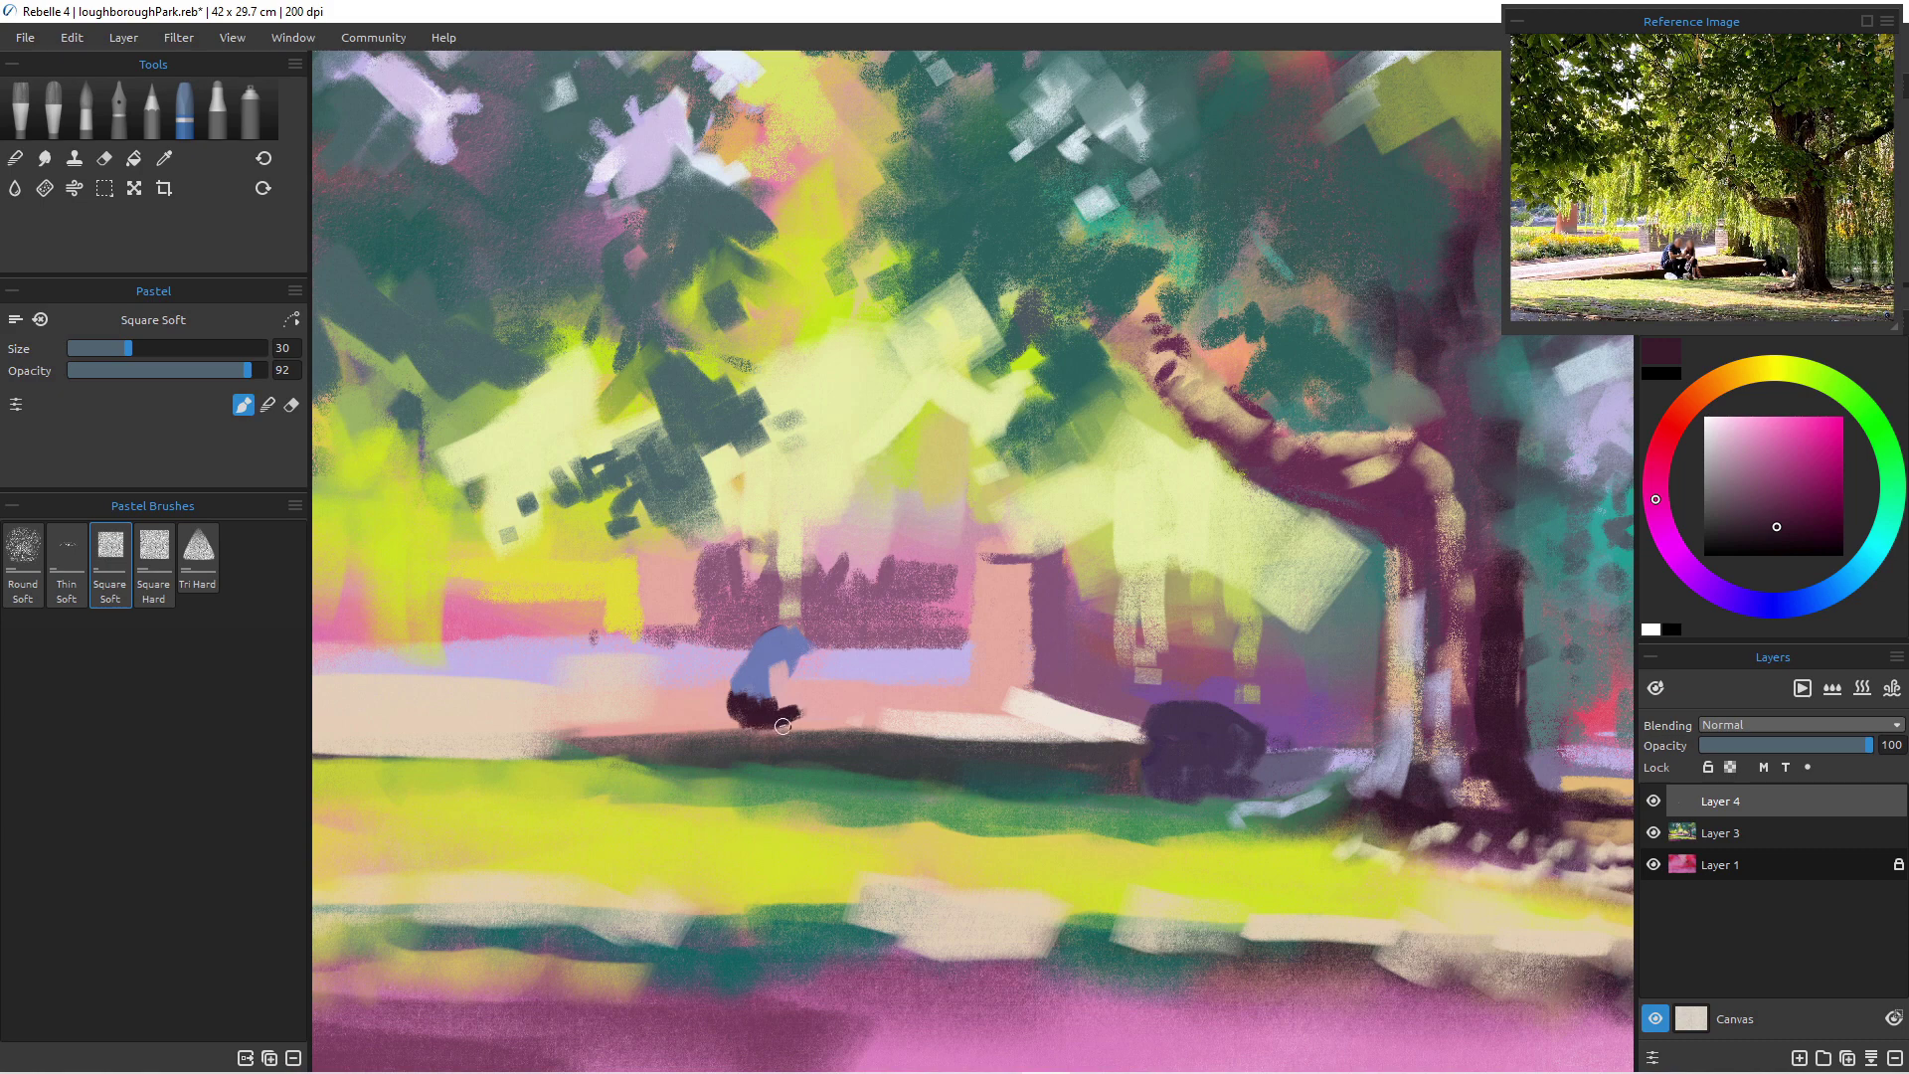
mouse_move(788, 711)
left_mouse_down()
mouse_move(803, 772)
mouse_move(733, 733)
mouse_move(771, 725)
mouse_move(759, 759)
mouse_move(737, 757)
mouse_move(939, 720)
mouse_move(880, 692)
mouse_move(906, 678)
mouse_move(1333, 767)
left_mouse_up()
left_click(530, 465, "alt")
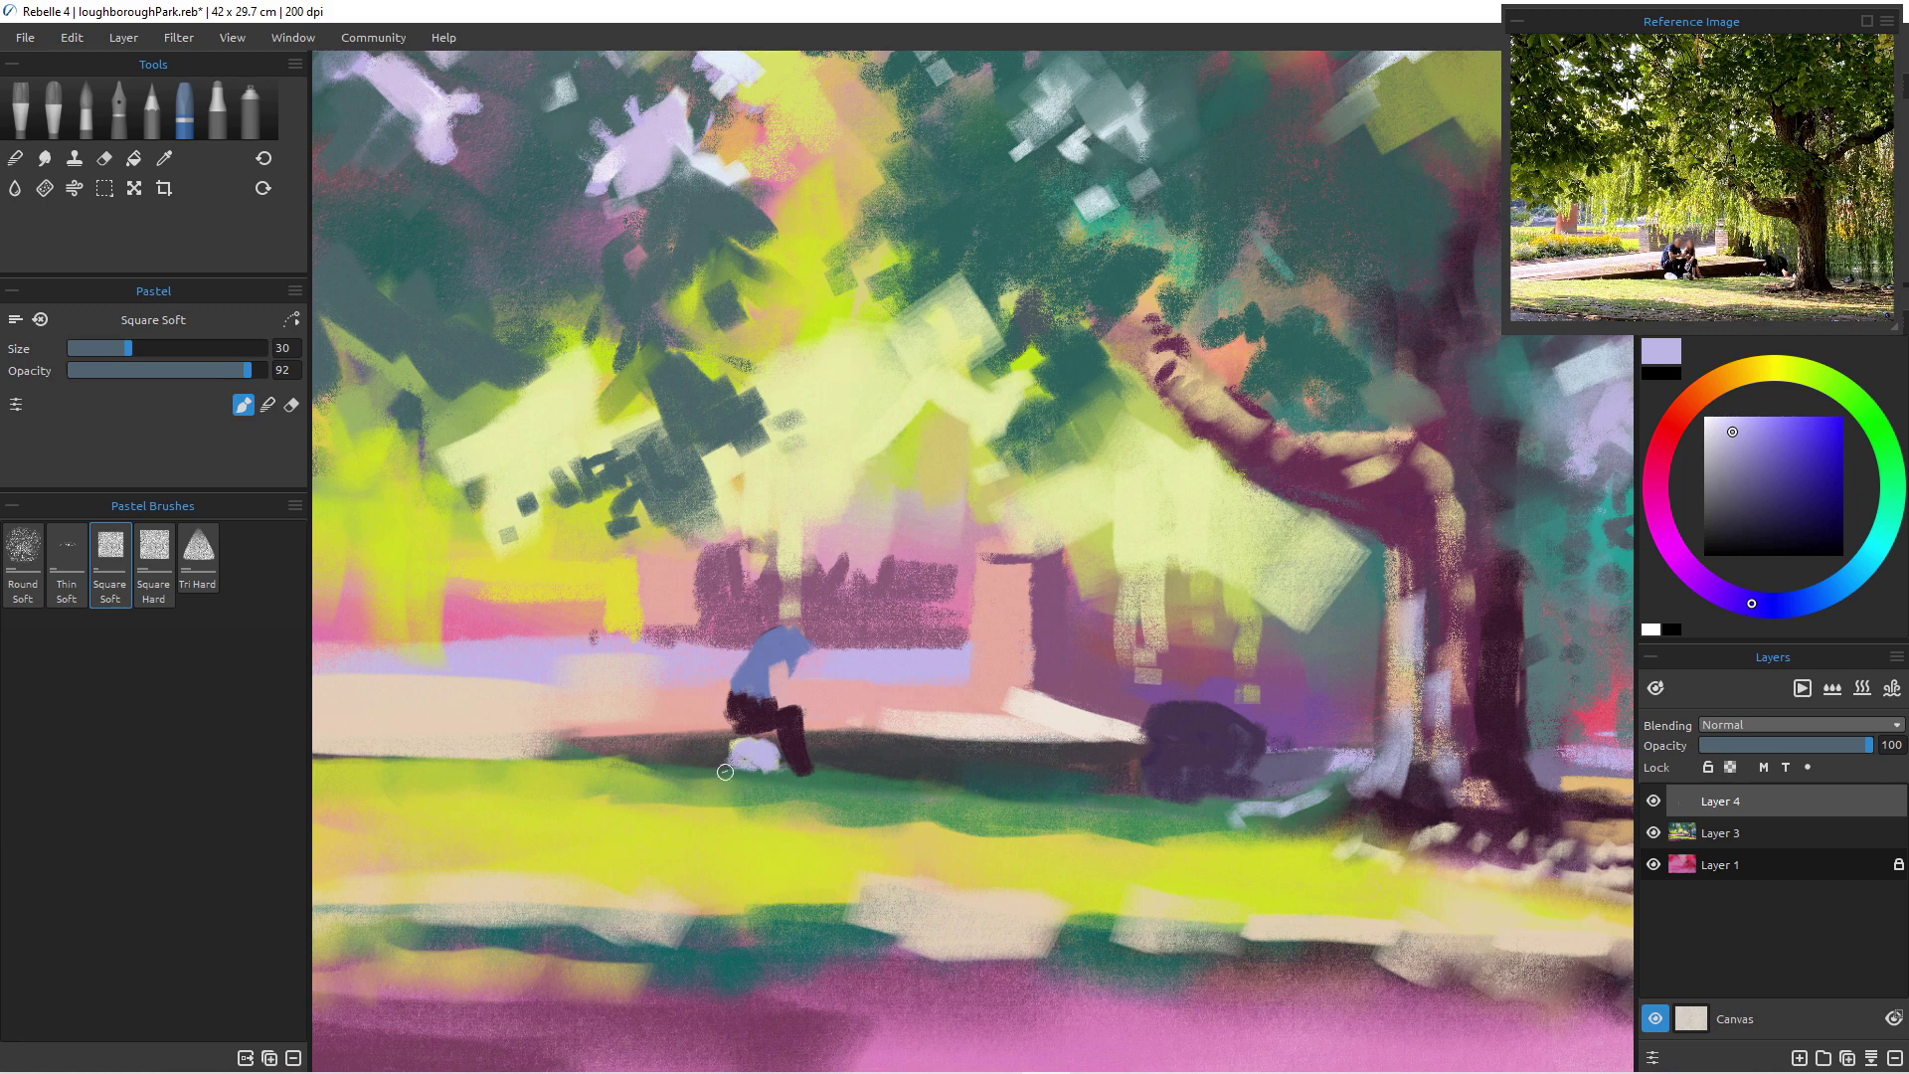
- Add a second bent leg to the seated figure in dark plum and shape its head with sampled pale pink and background mauve
mouse_move(659, 761)
left_mouse_down()
mouse_move(800, 718)
mouse_move(834, 731)
mouse_move(808, 714)
mouse_move(845, 708)
mouse_move(831, 720)
left_mouse_up()
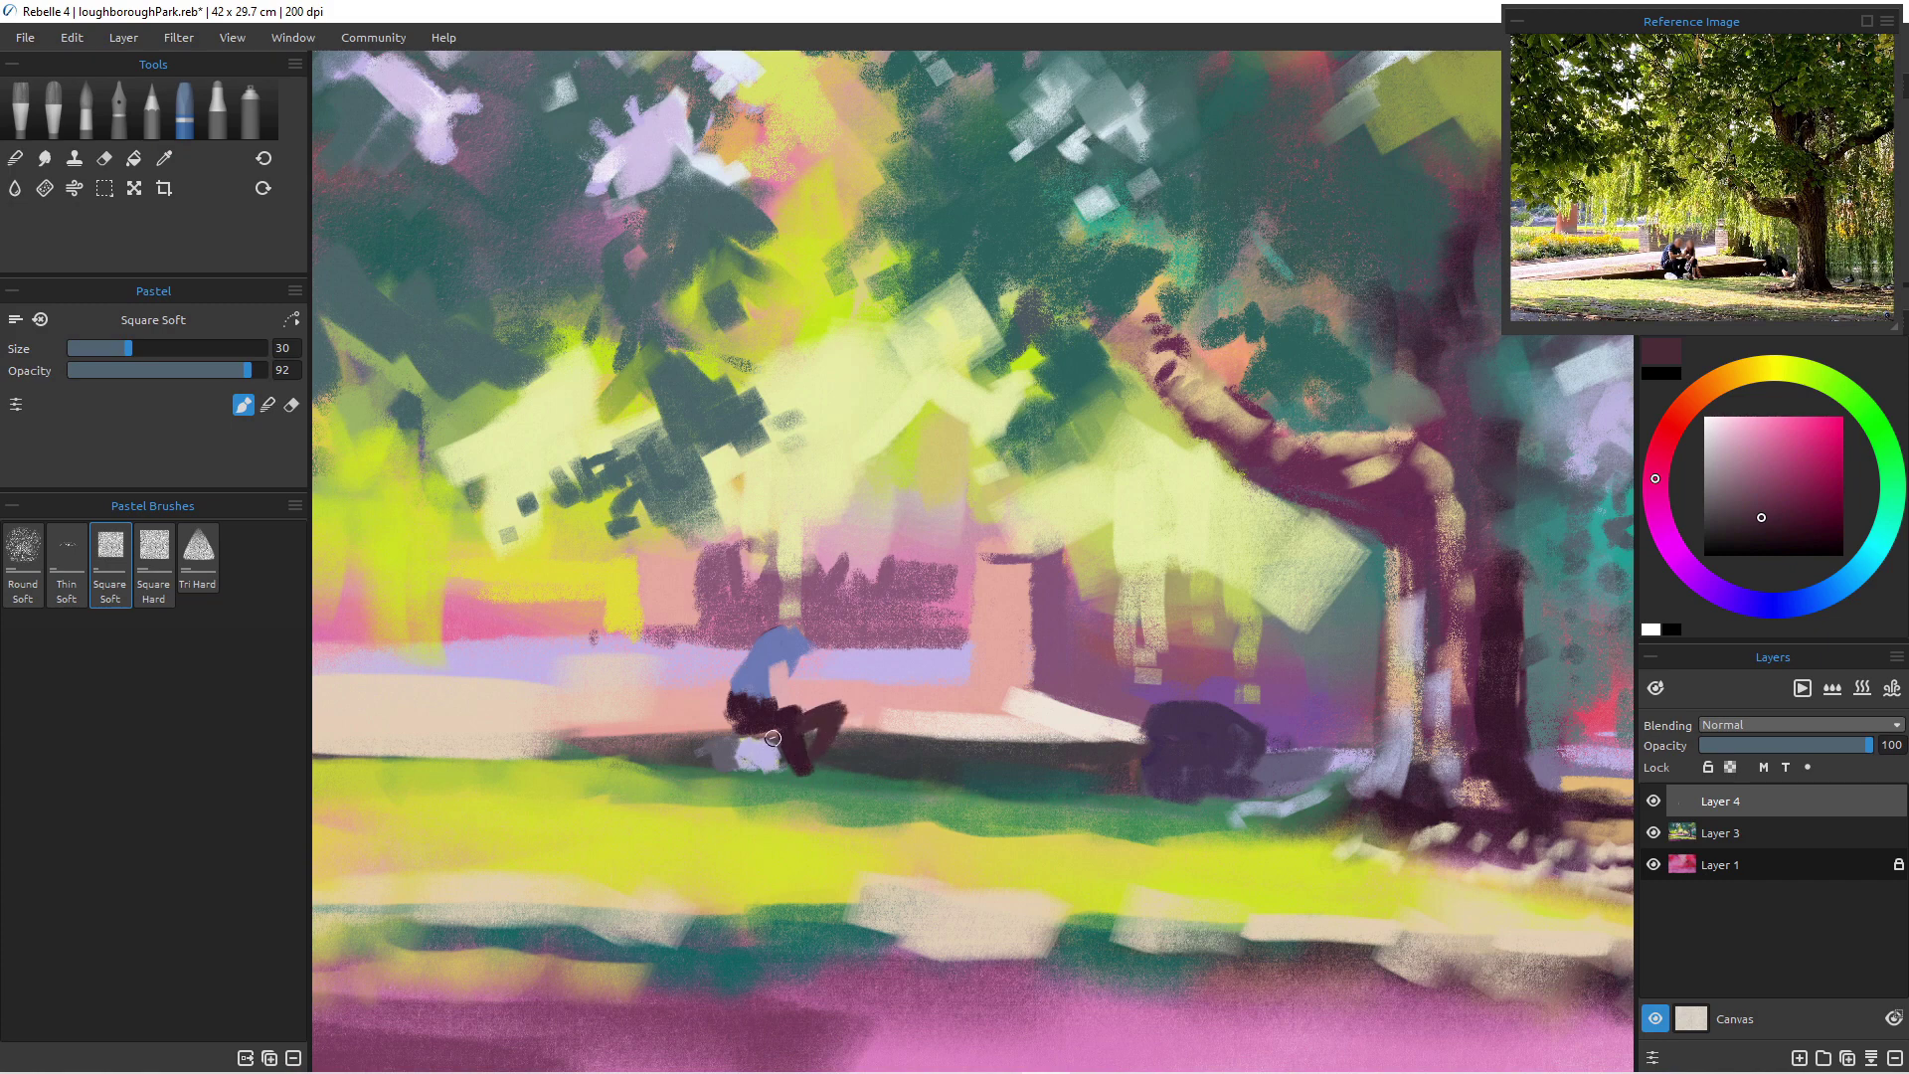
left_click(783, 696, "alt")
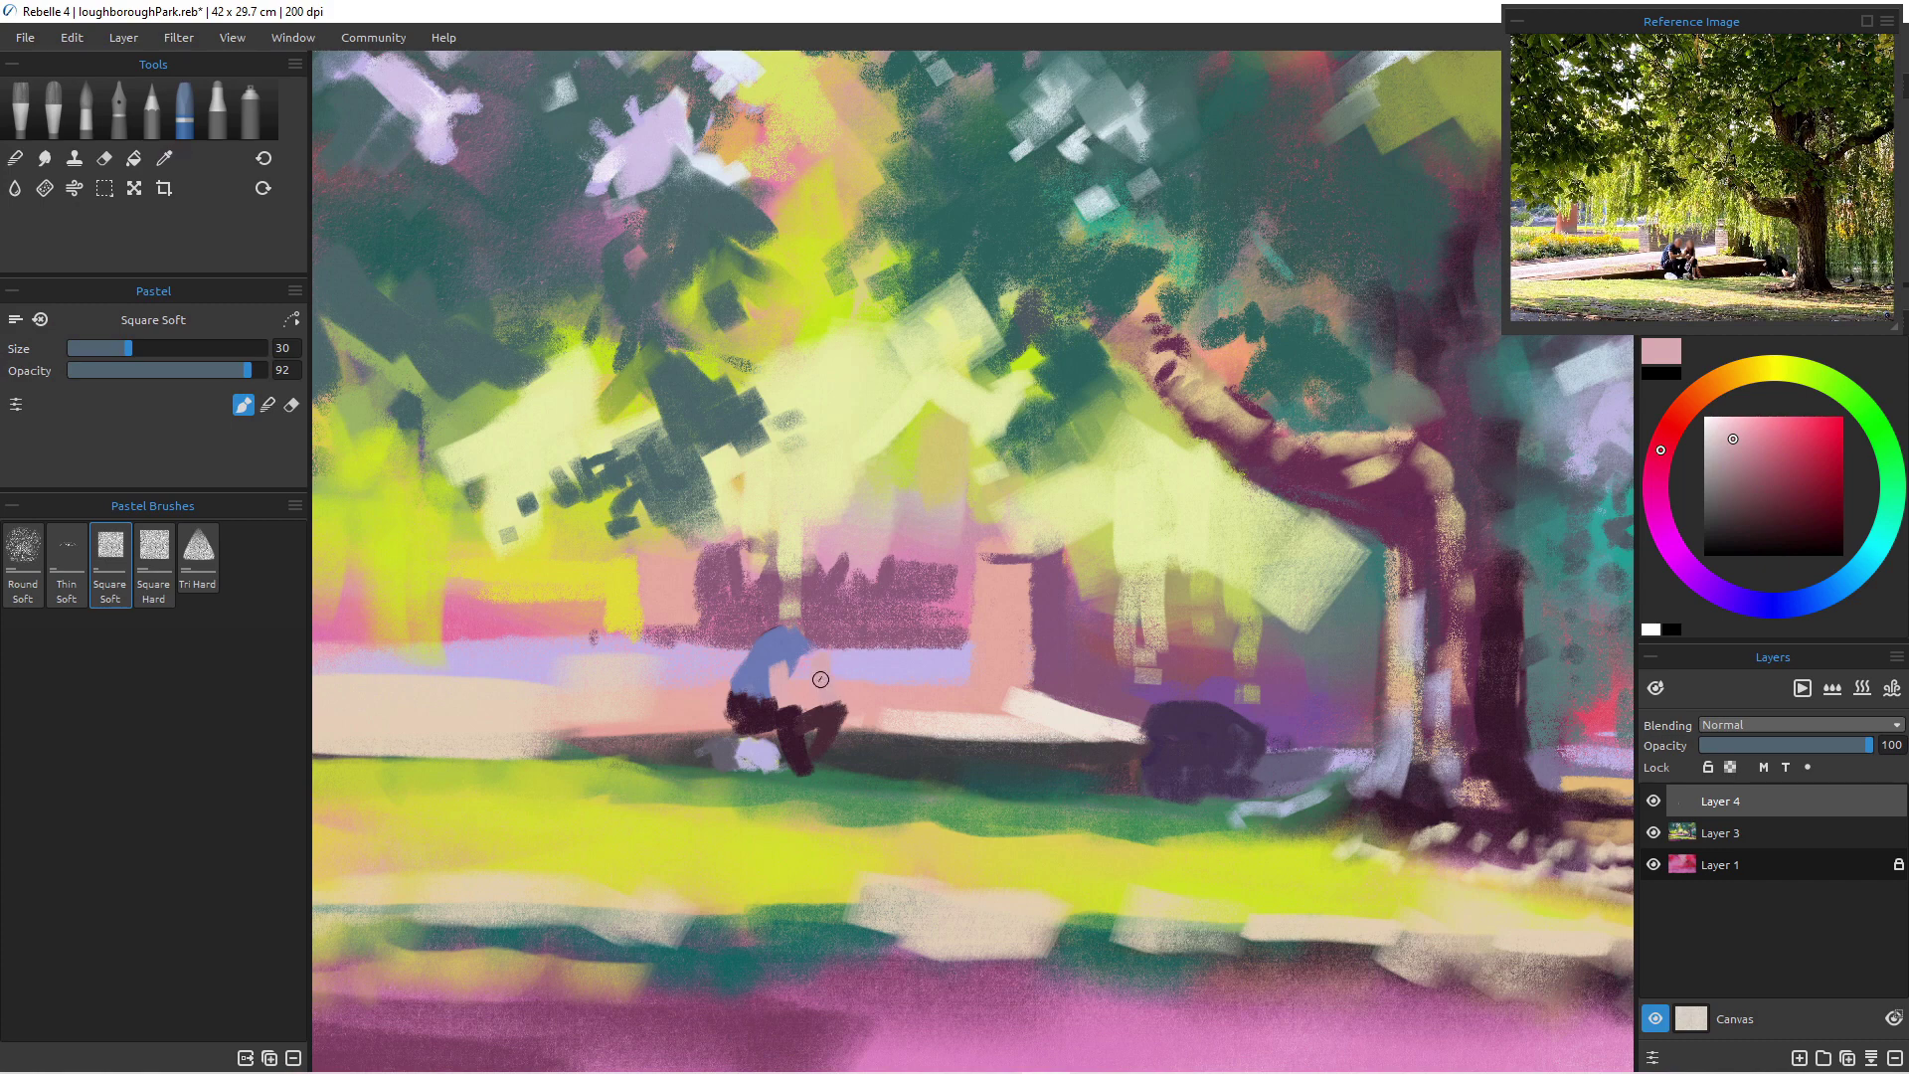
left_click_drag(817, 625, 796, 632)
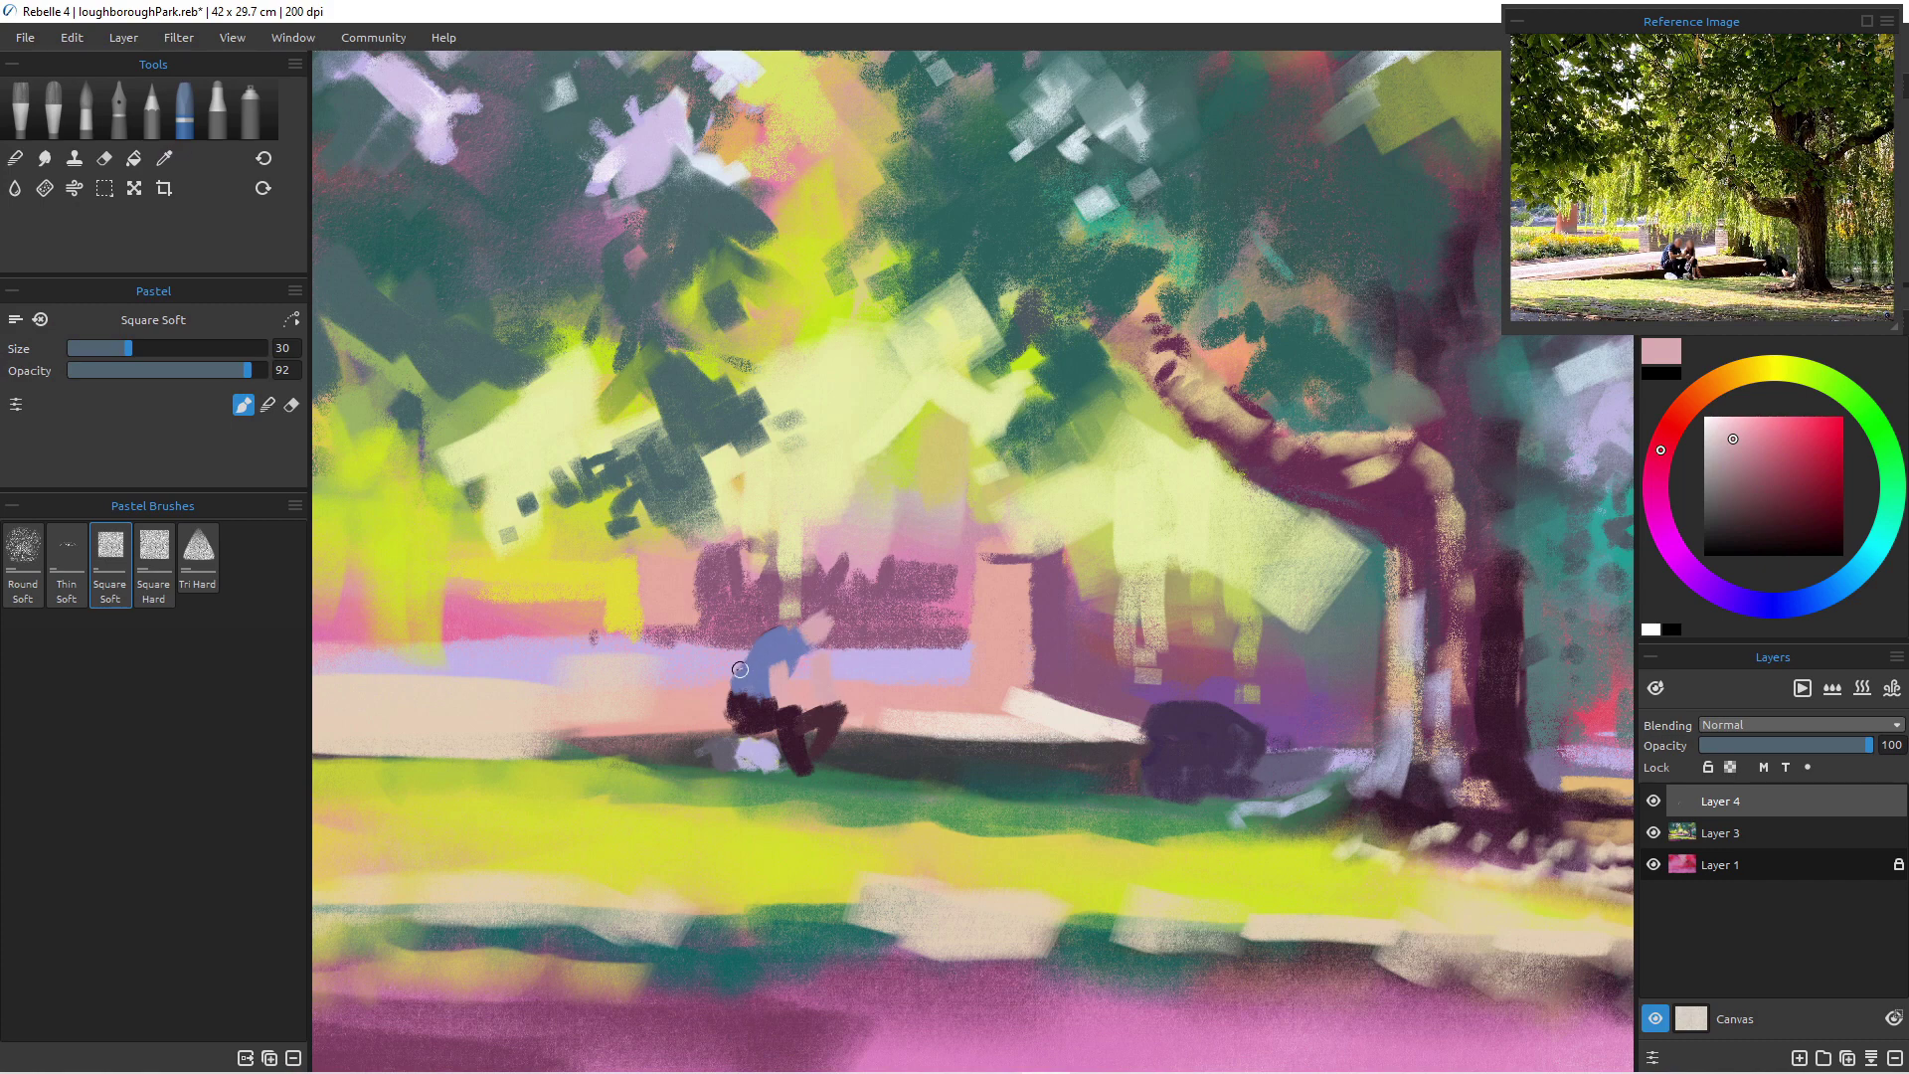
left_click(840, 618, "alt")
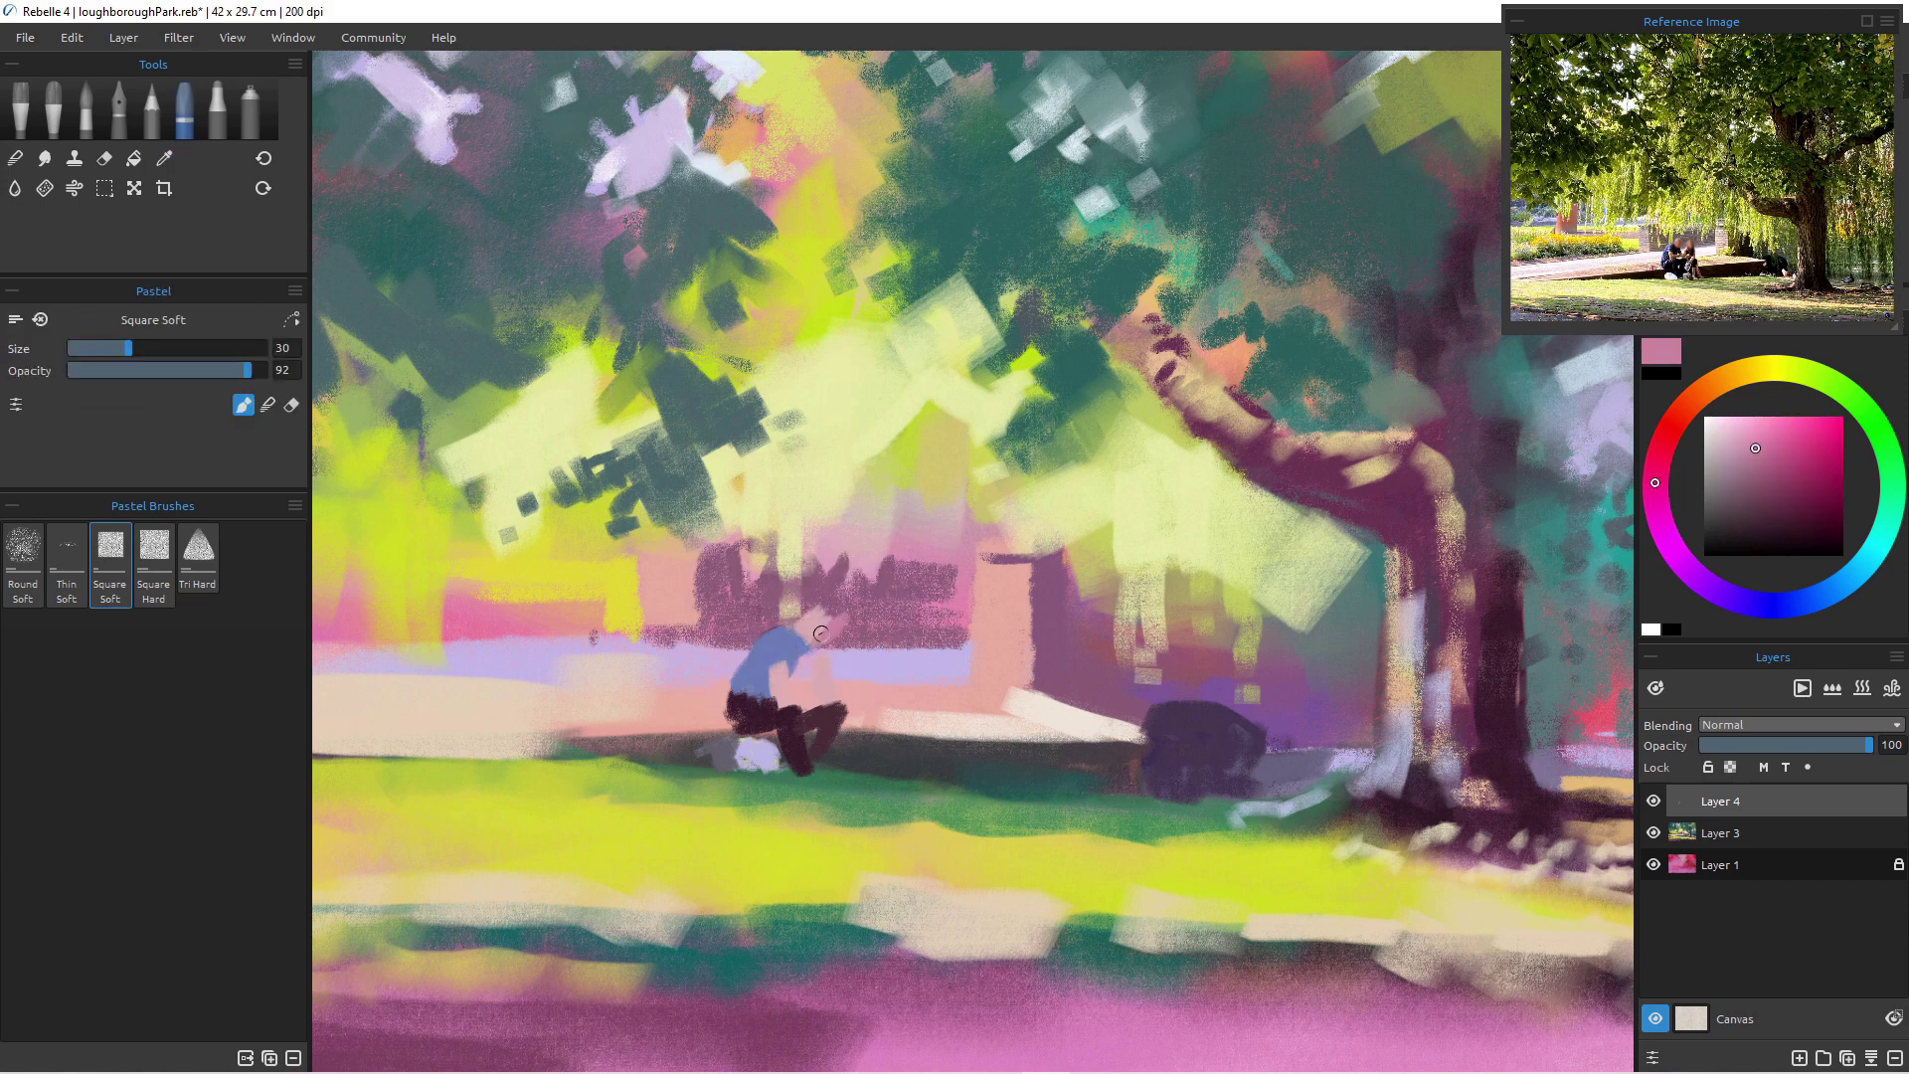
left_click(852, 626, "alt")
left_click(875, 628, "alt")
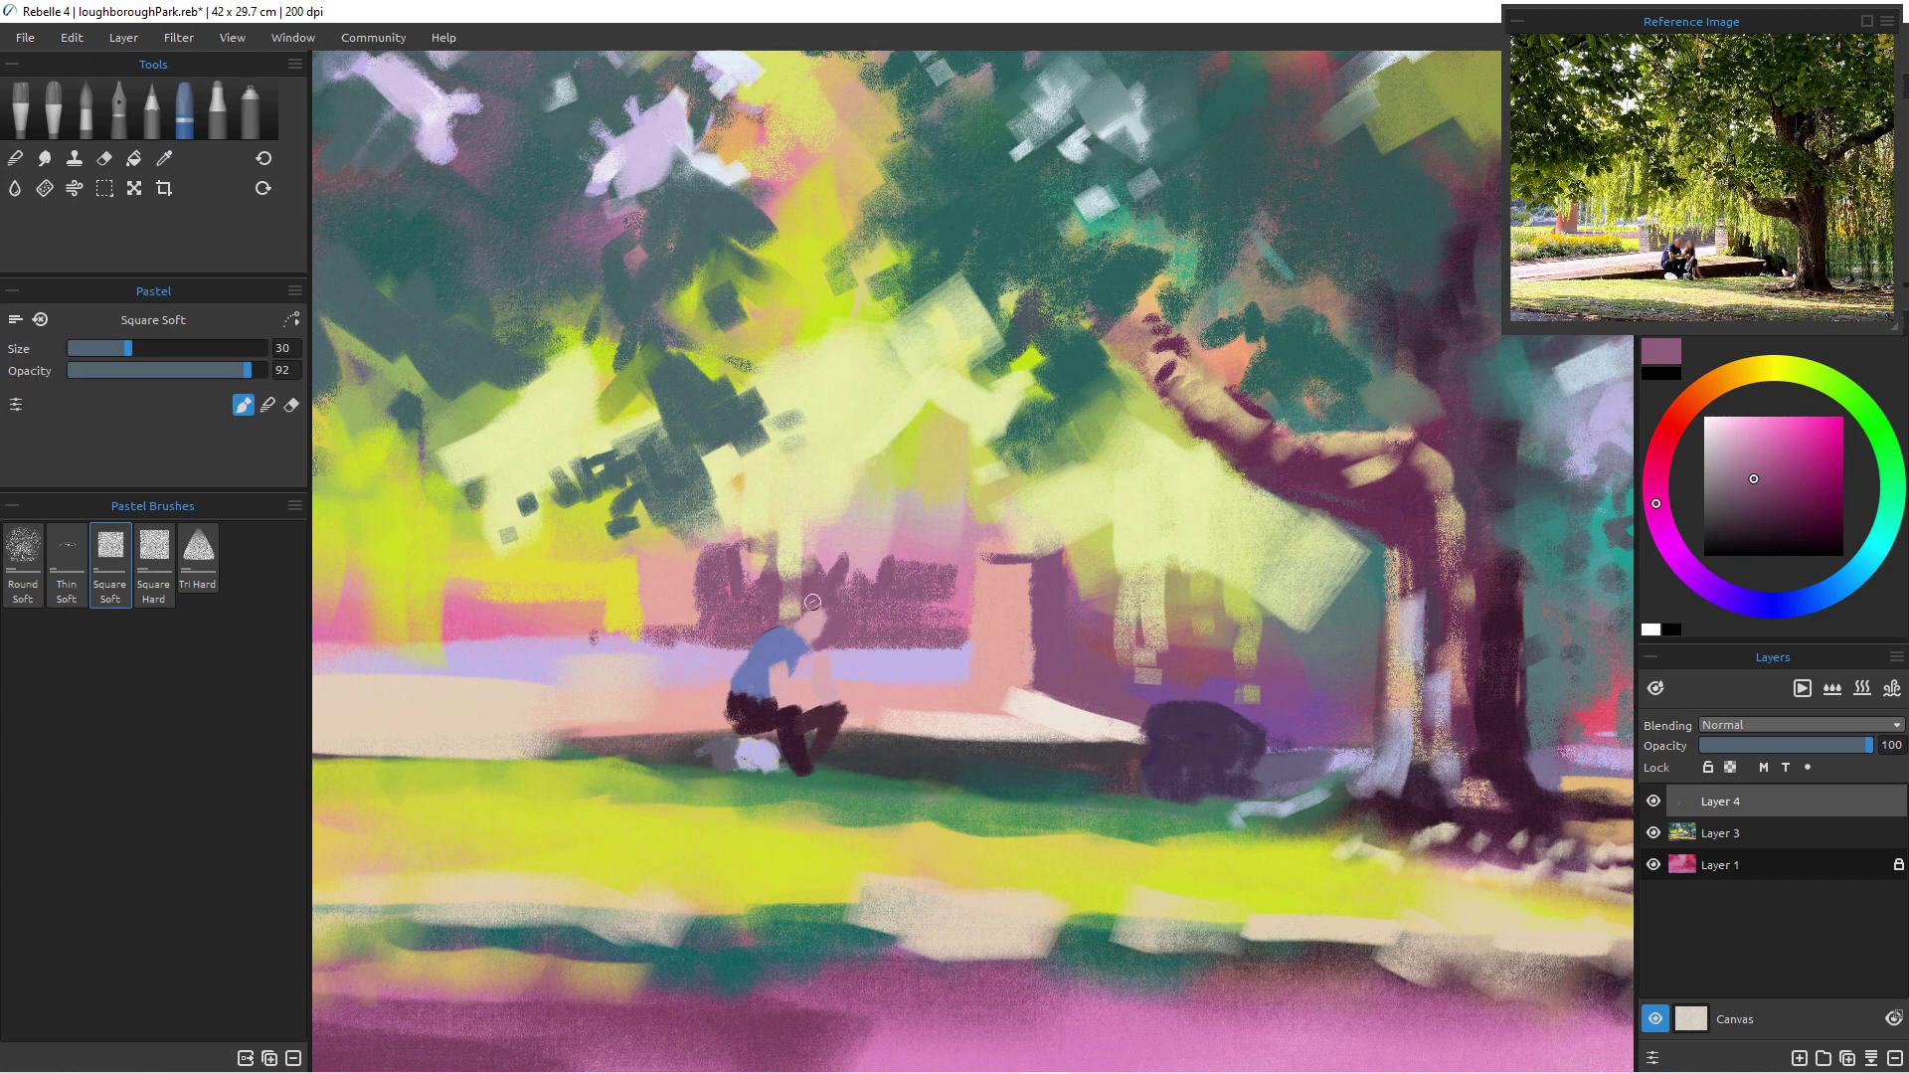
left_click(779, 634, "alt")
left_click_drag(802, 611, 809, 614)
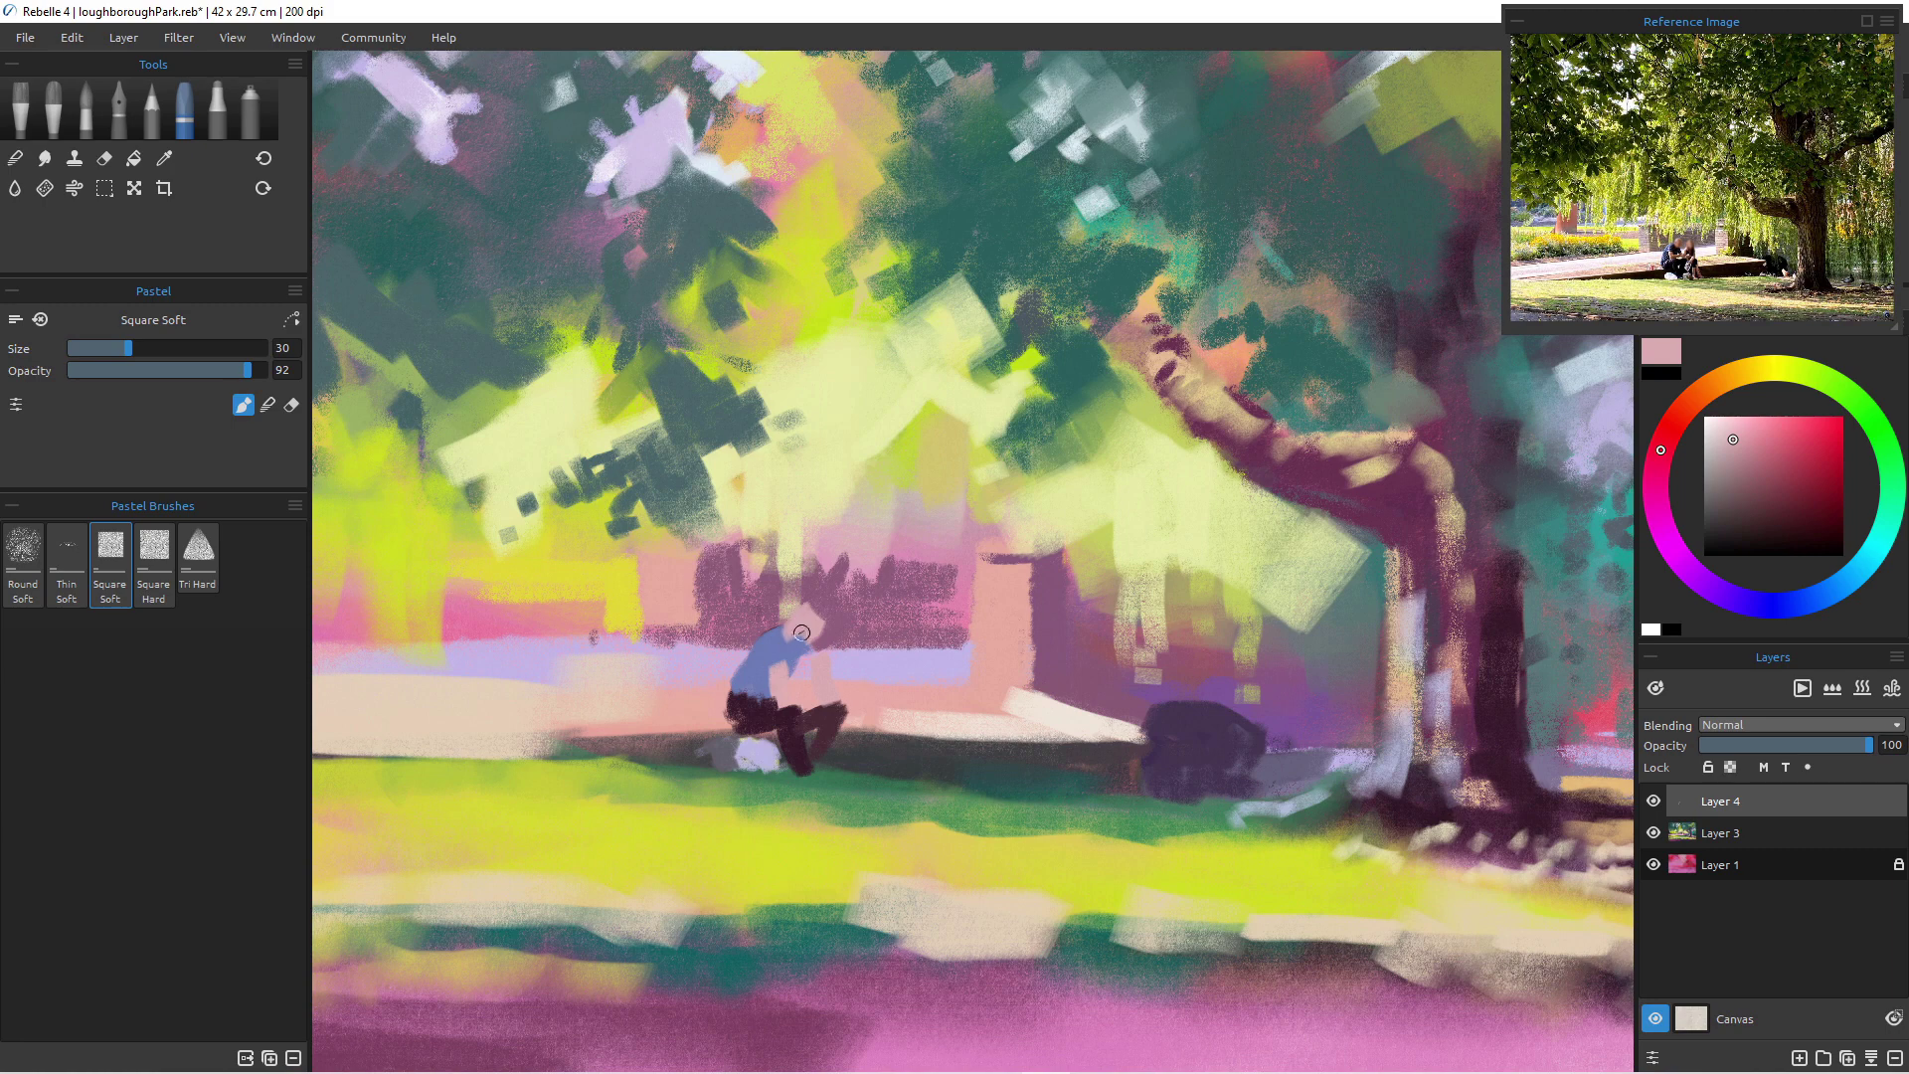
left_click(818, 624, "alt")
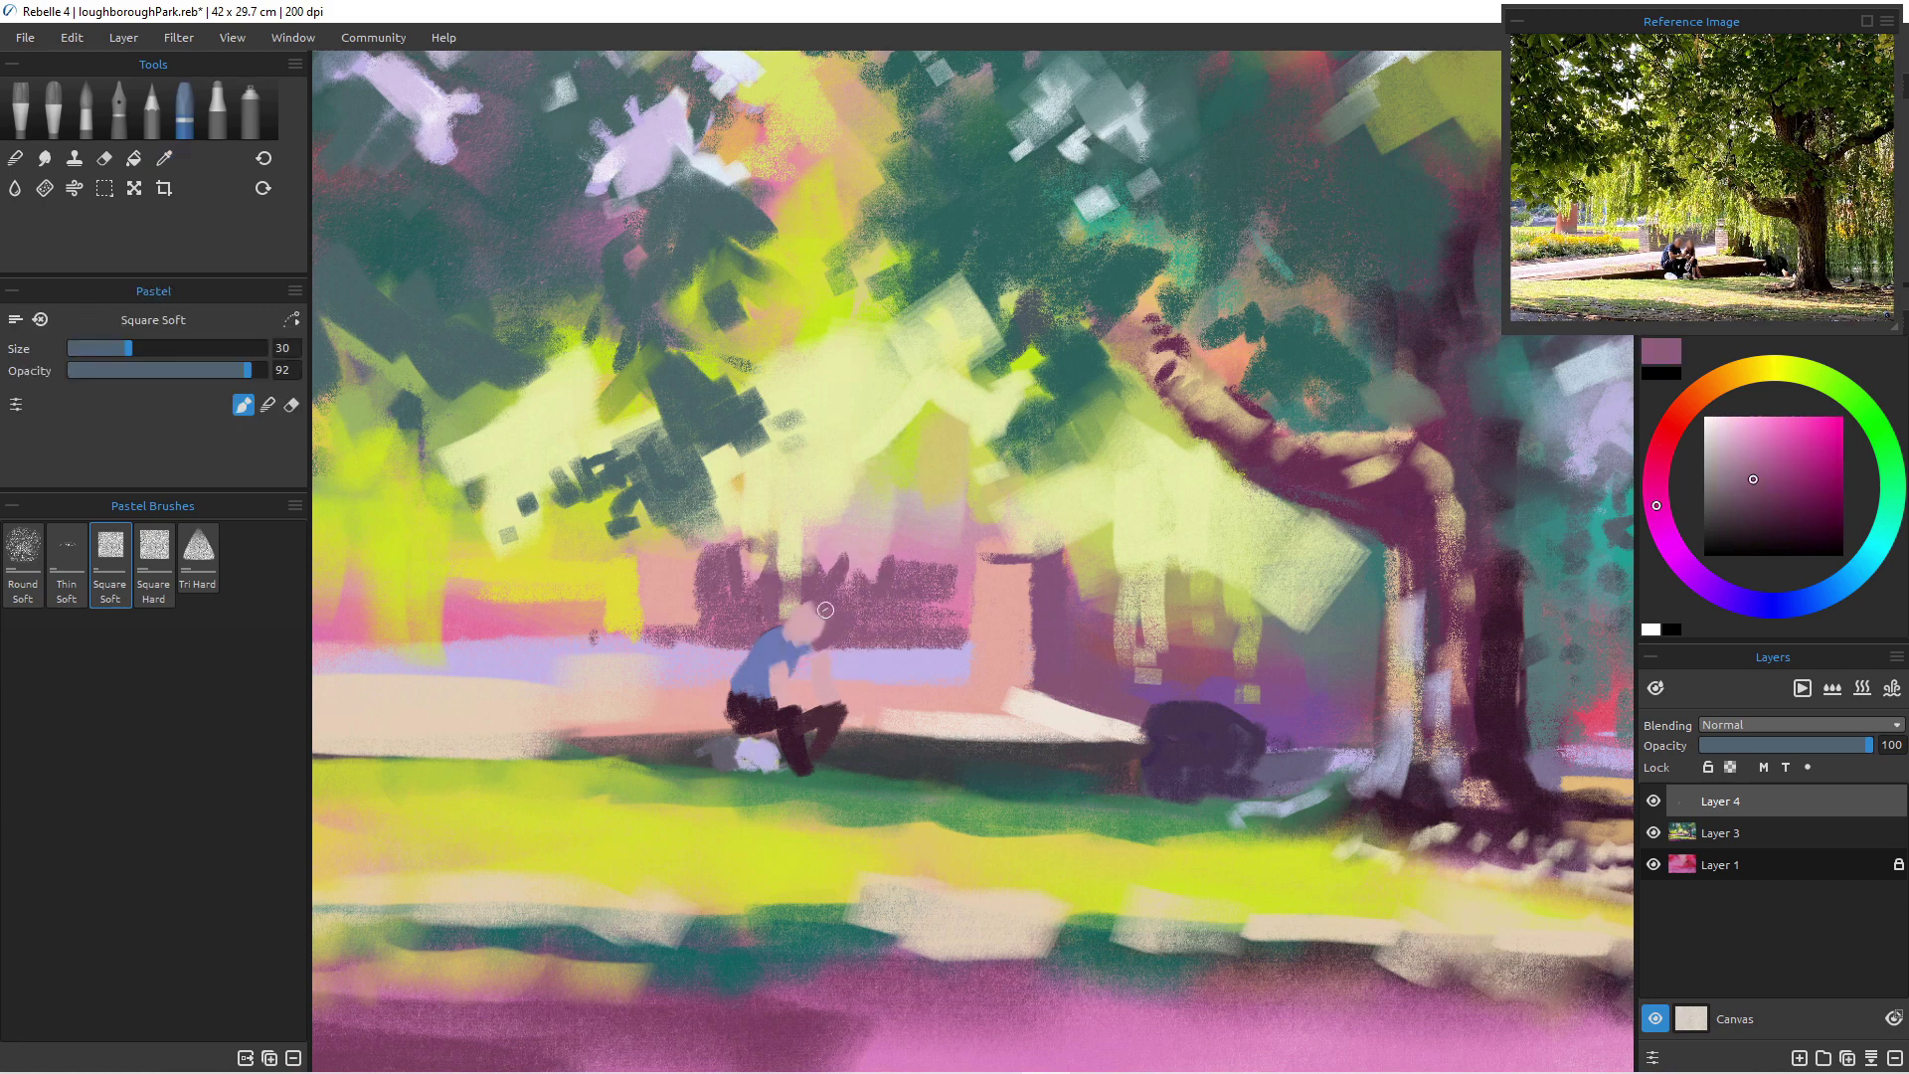
- Paint the seated figure's front sleeve in sampled blue and trim its edges with sampled background colours
left_click(778, 651, "alt")
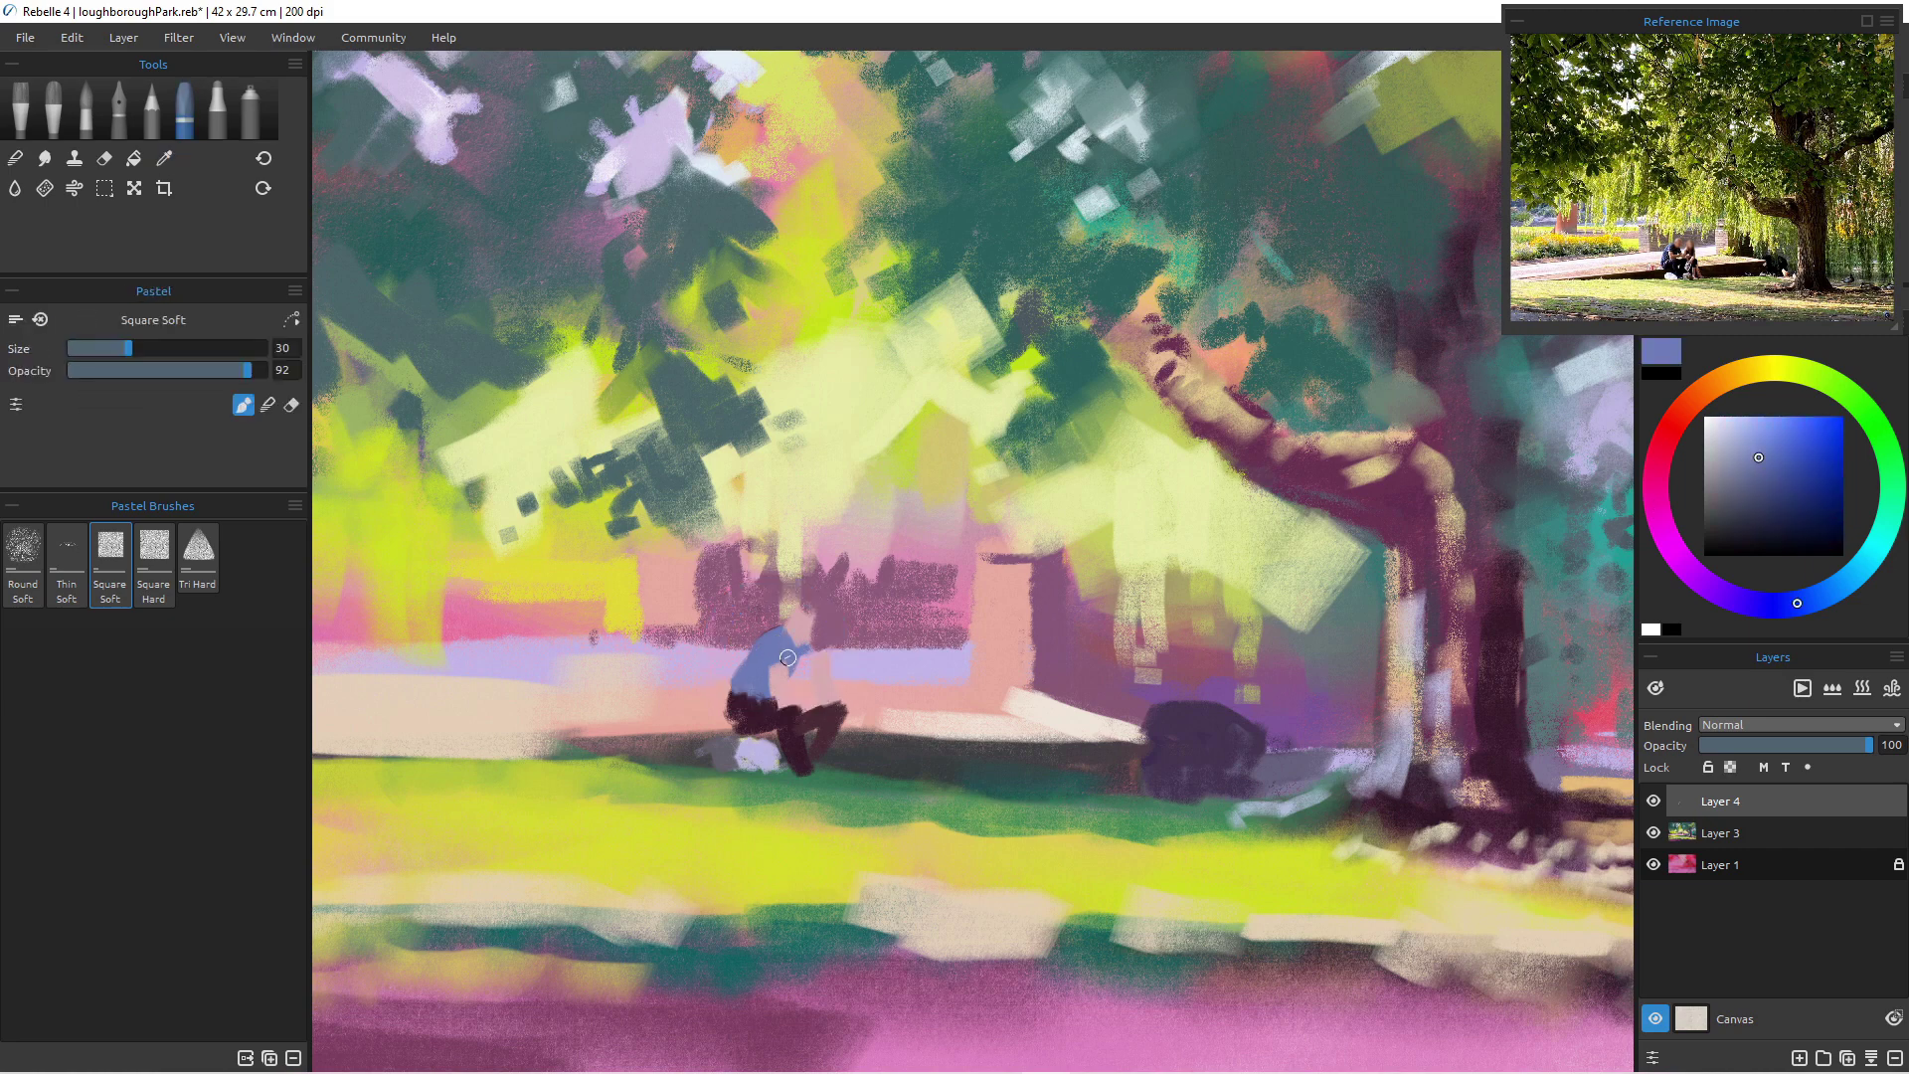
left_click_drag(788, 645, 823, 658)
left_click(801, 636, "alt")
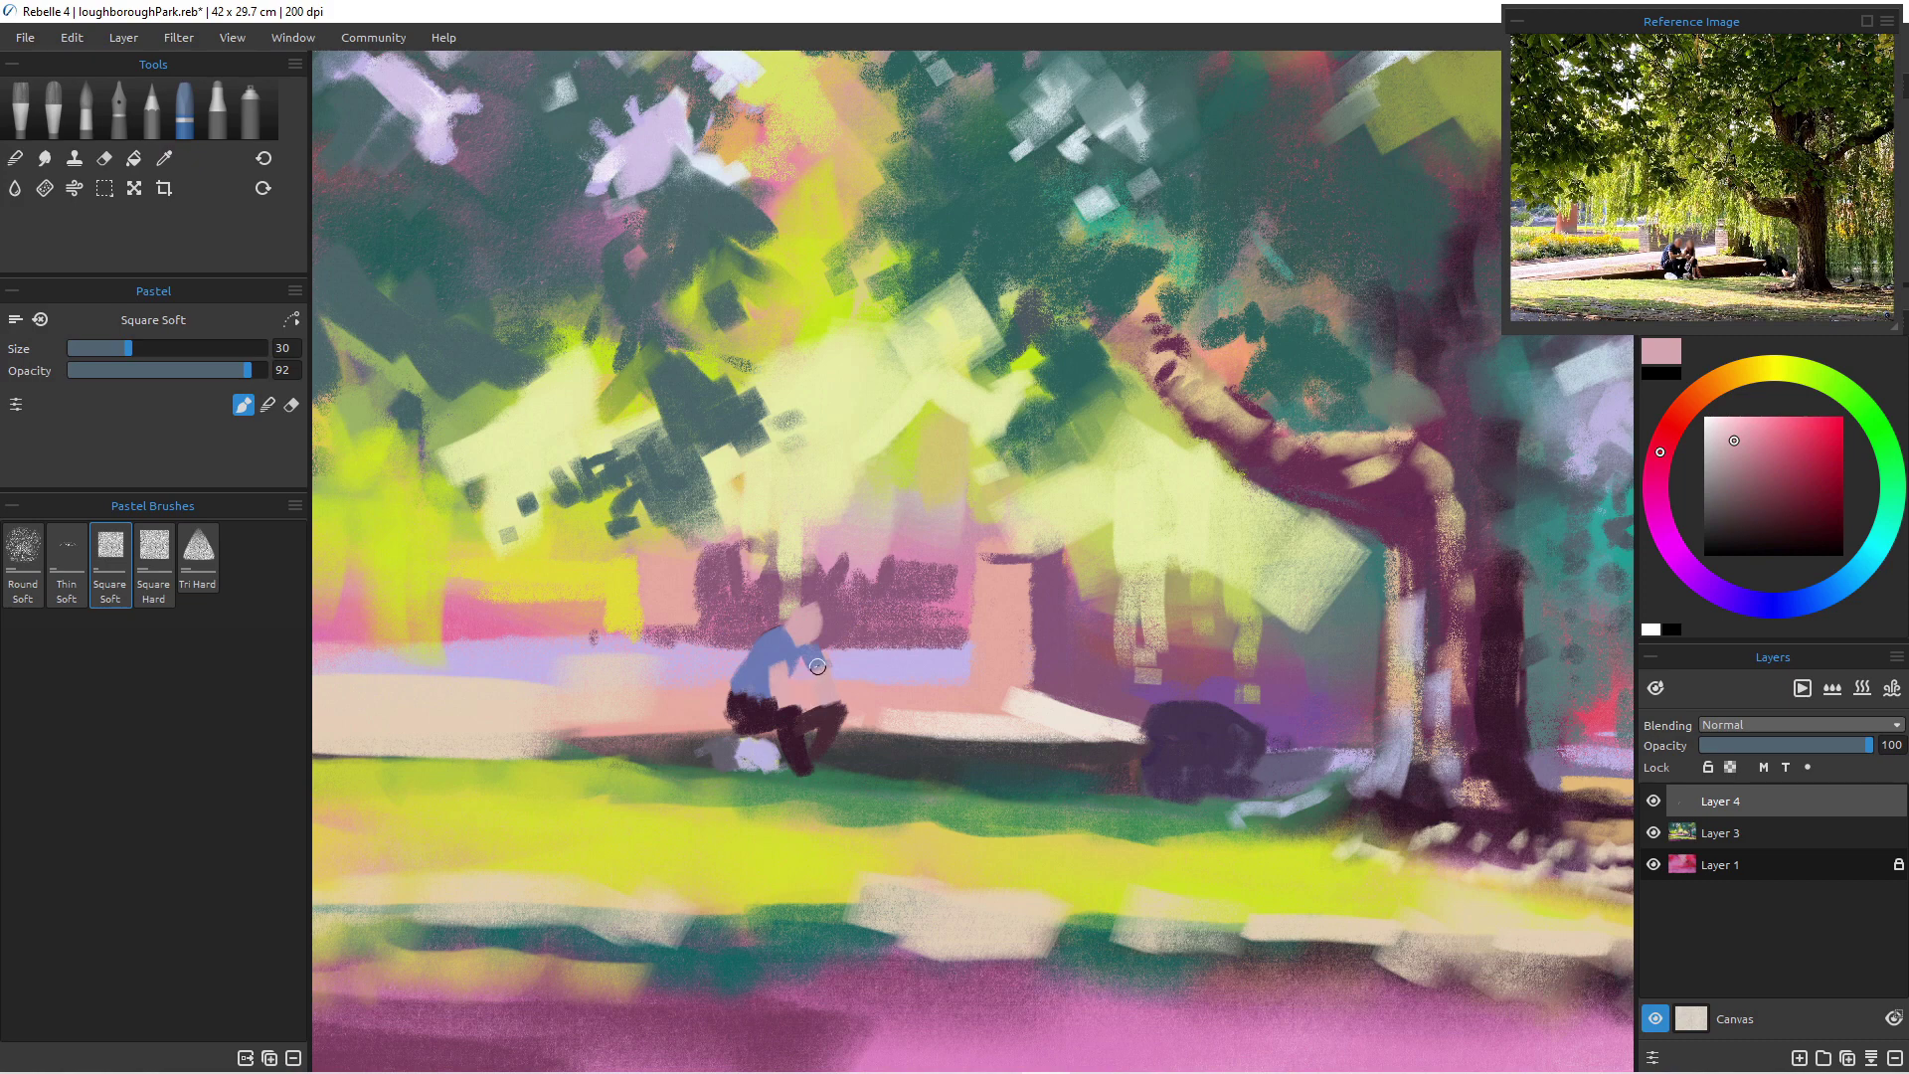
left_click(790, 641, "alt")
left_click_drag(815, 653, 823, 686)
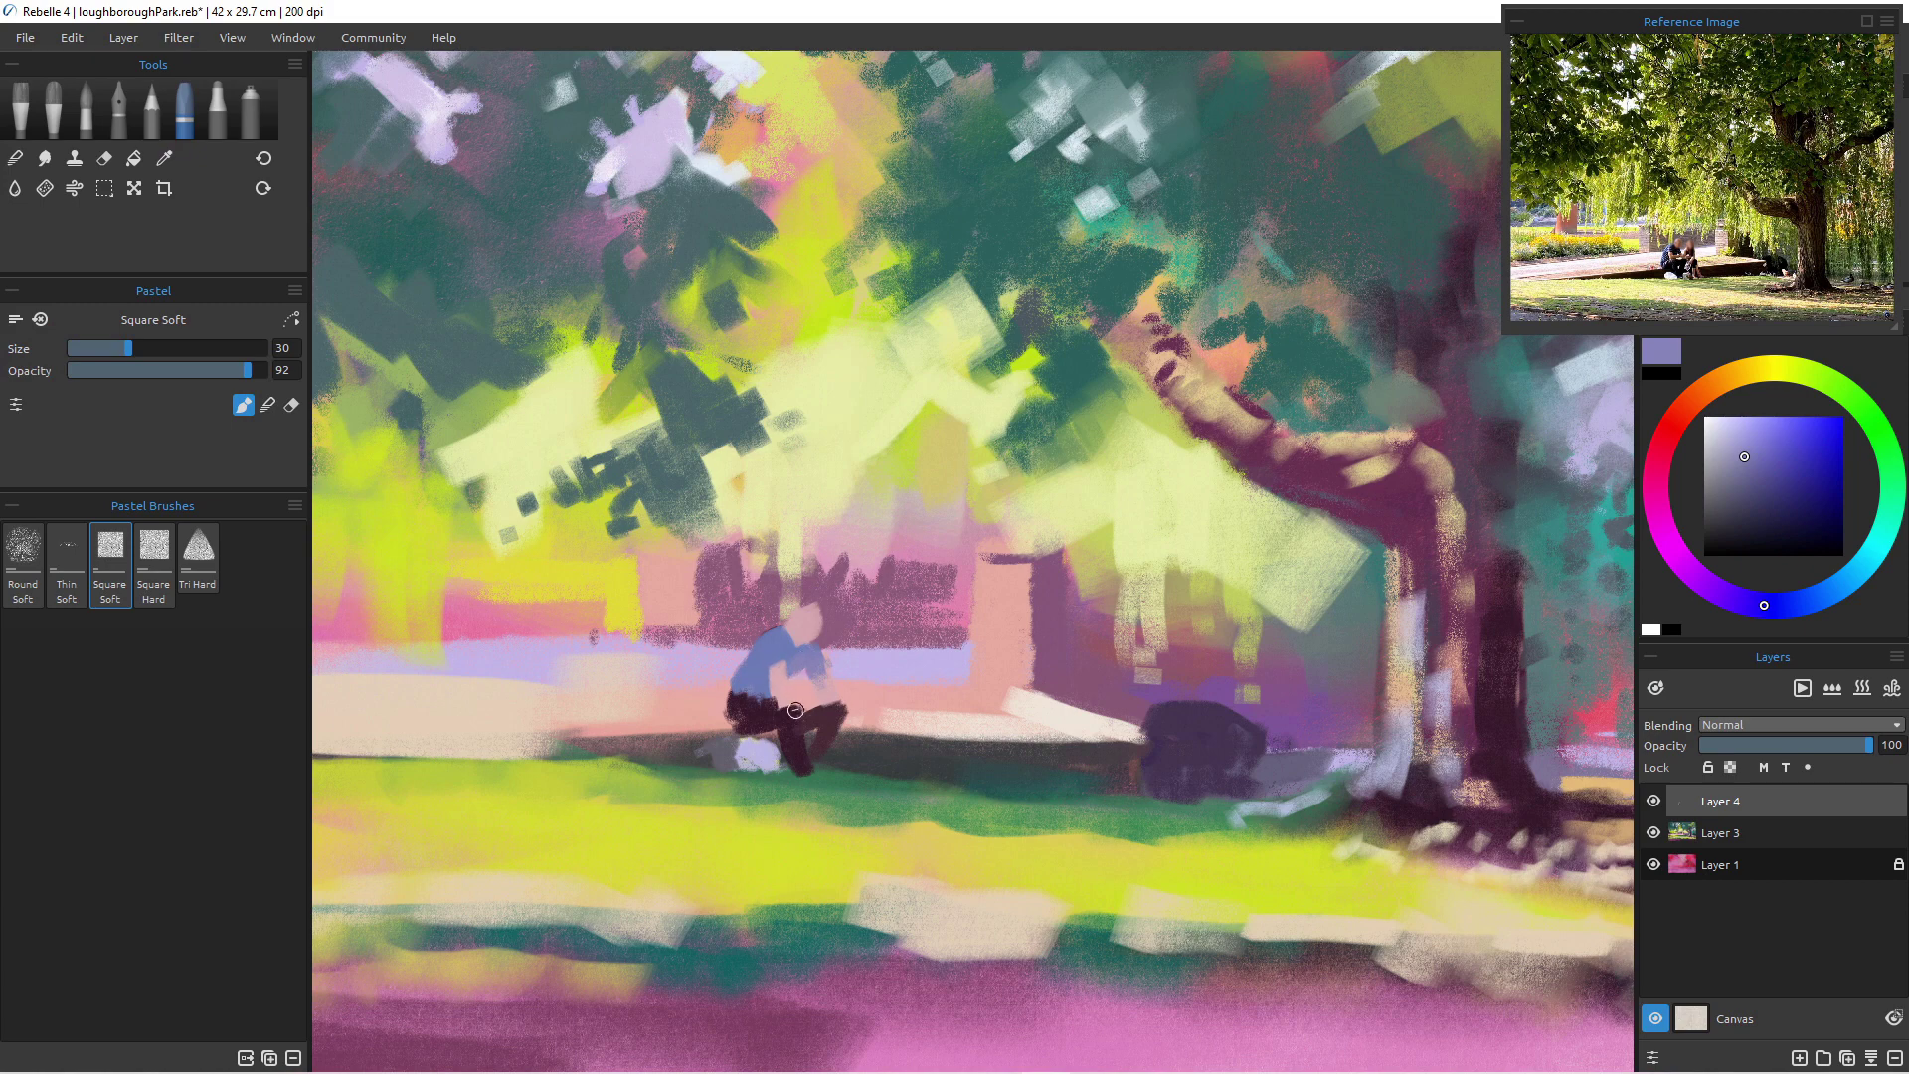
- Refine the figure's legs with sampled dark tones and paint its forearm across the lap in sampled dusty pink
left_click(818, 762, "alt")
left_click(836, 718, "alt")
mouse_move(839, 761)
left_mouse_down()
mouse_move(871, 744)
mouse_move(842, 760)
left_mouse_up()
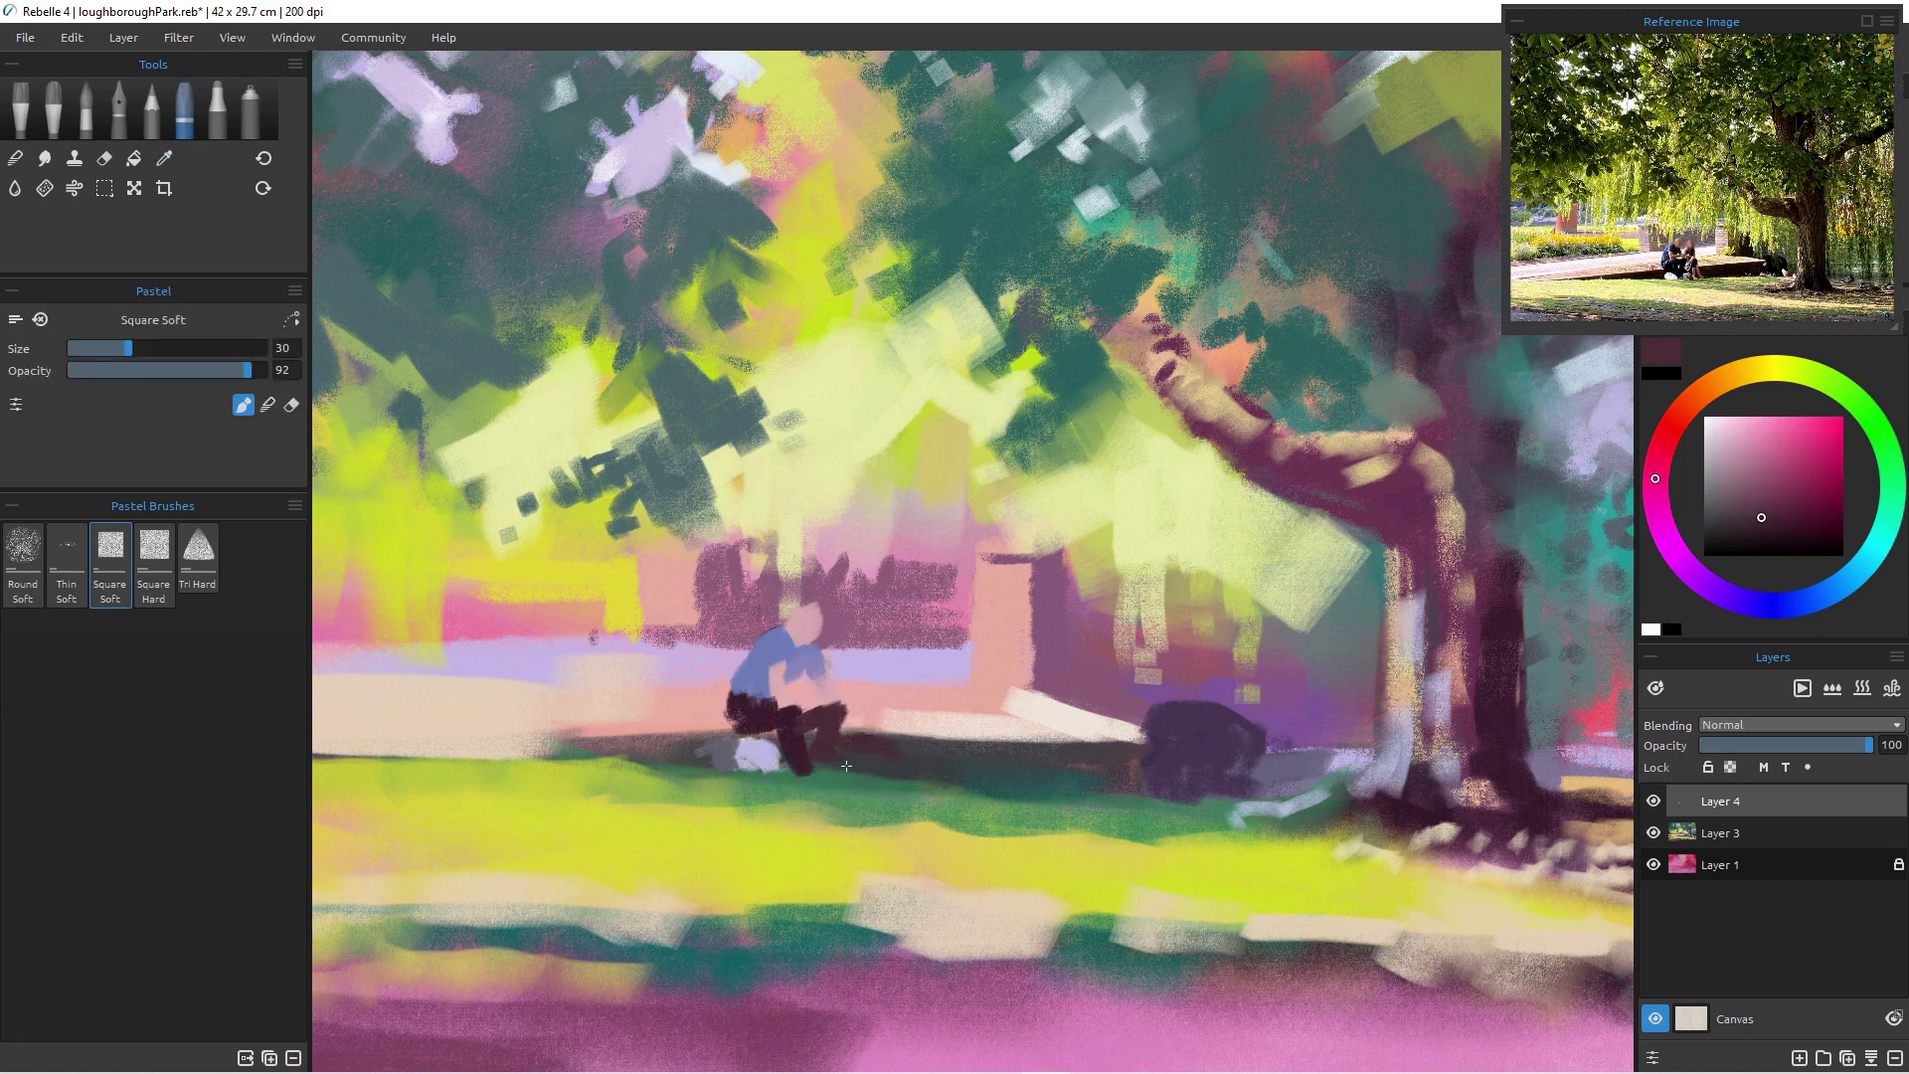
left_click(831, 663, "alt")
left_click(828, 630, "alt")
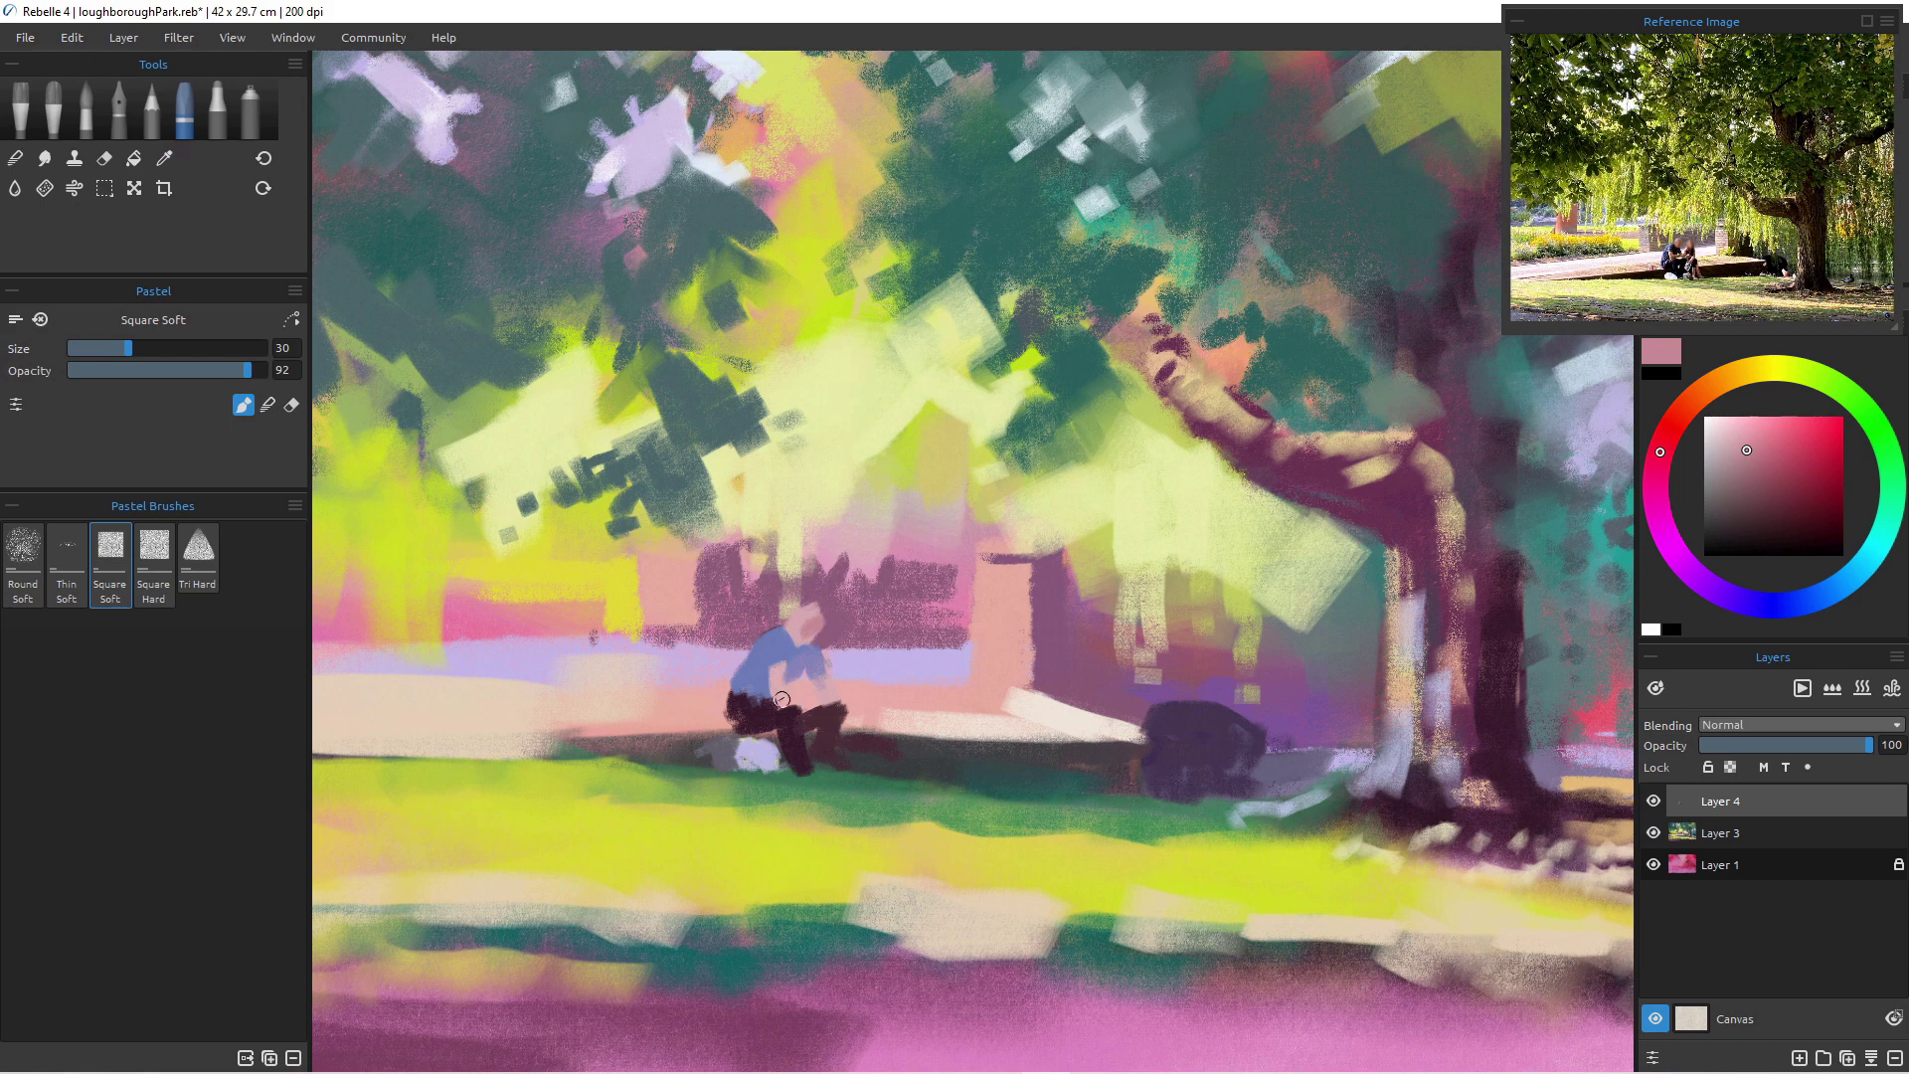
left_click_drag(825, 694, 787, 696)
- Block in a second figure's torso facing the first, layering sampled dark plum, grey-teal and muted blue
left_click(814, 724, "alt")
left_click_drag(846, 638, 839, 688)
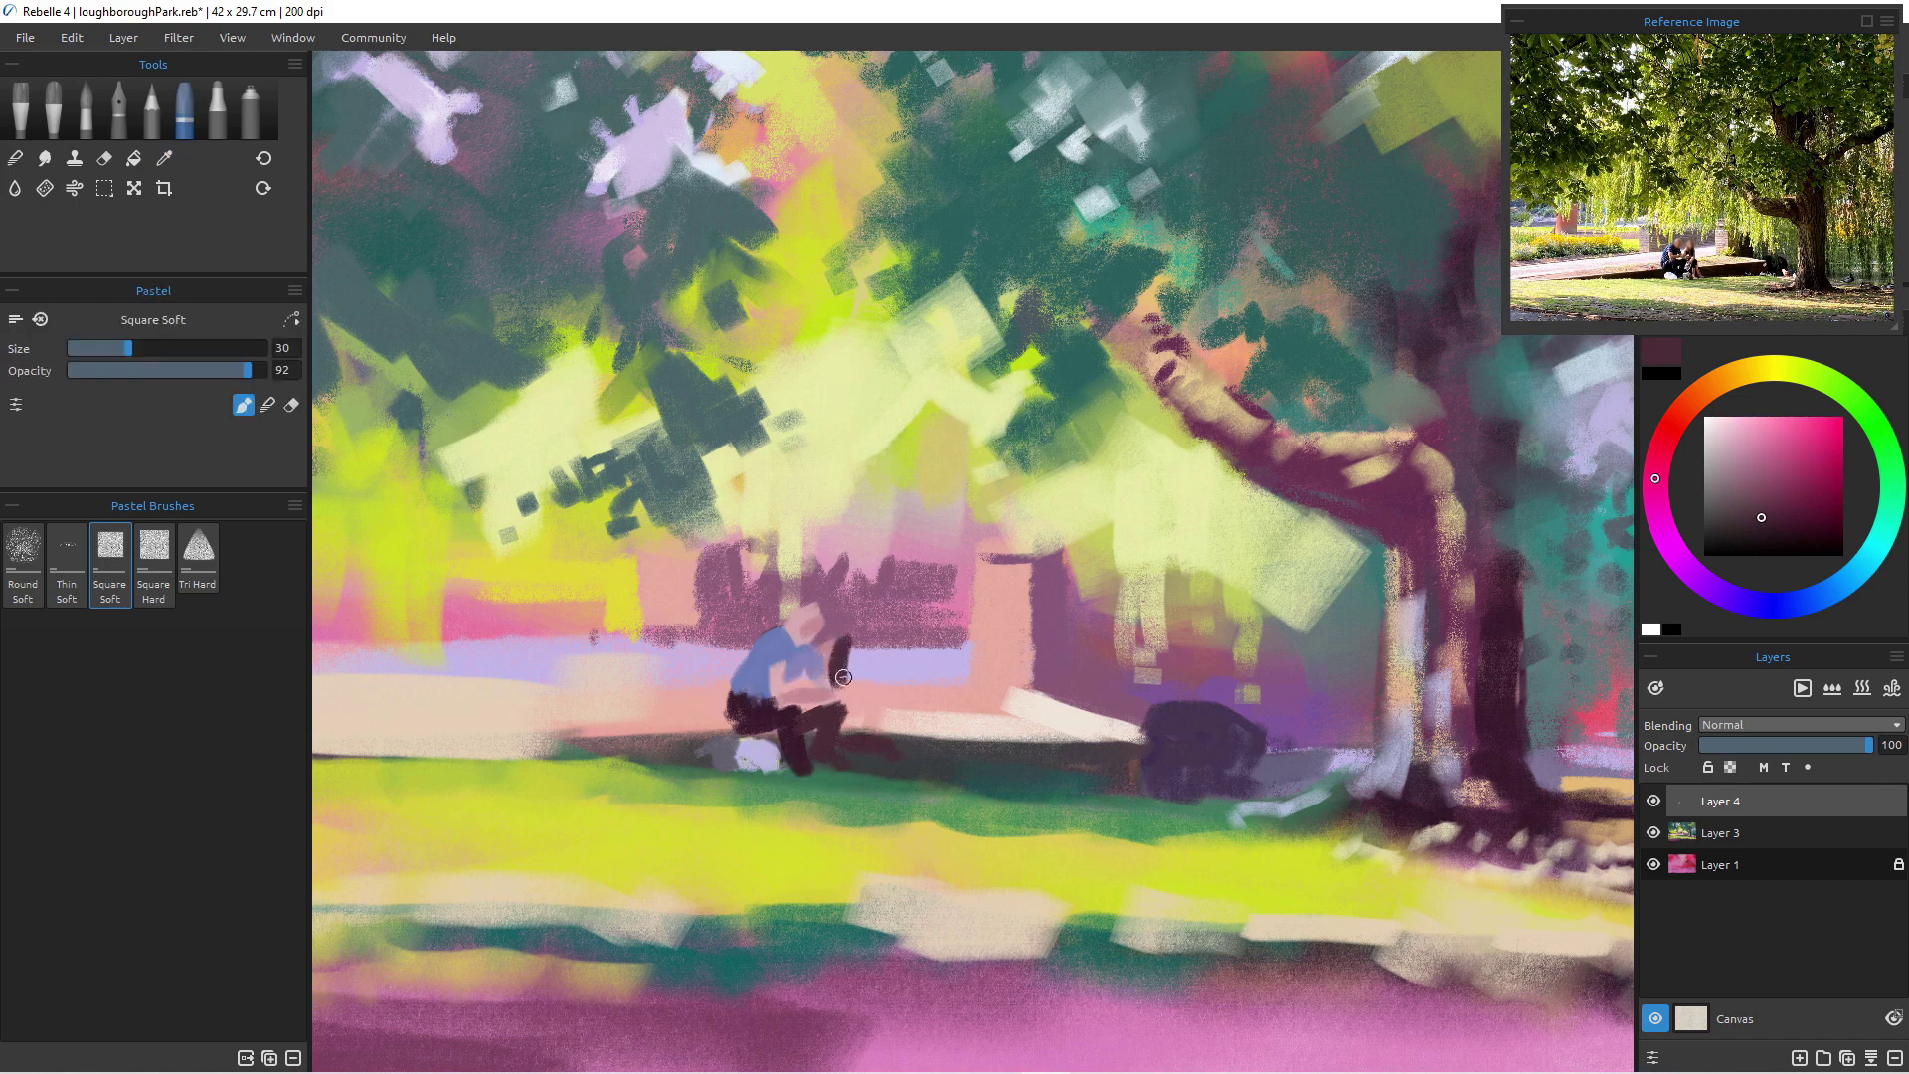
left_click(691, 415, "alt")
left_click_drag(849, 648, 845, 688)
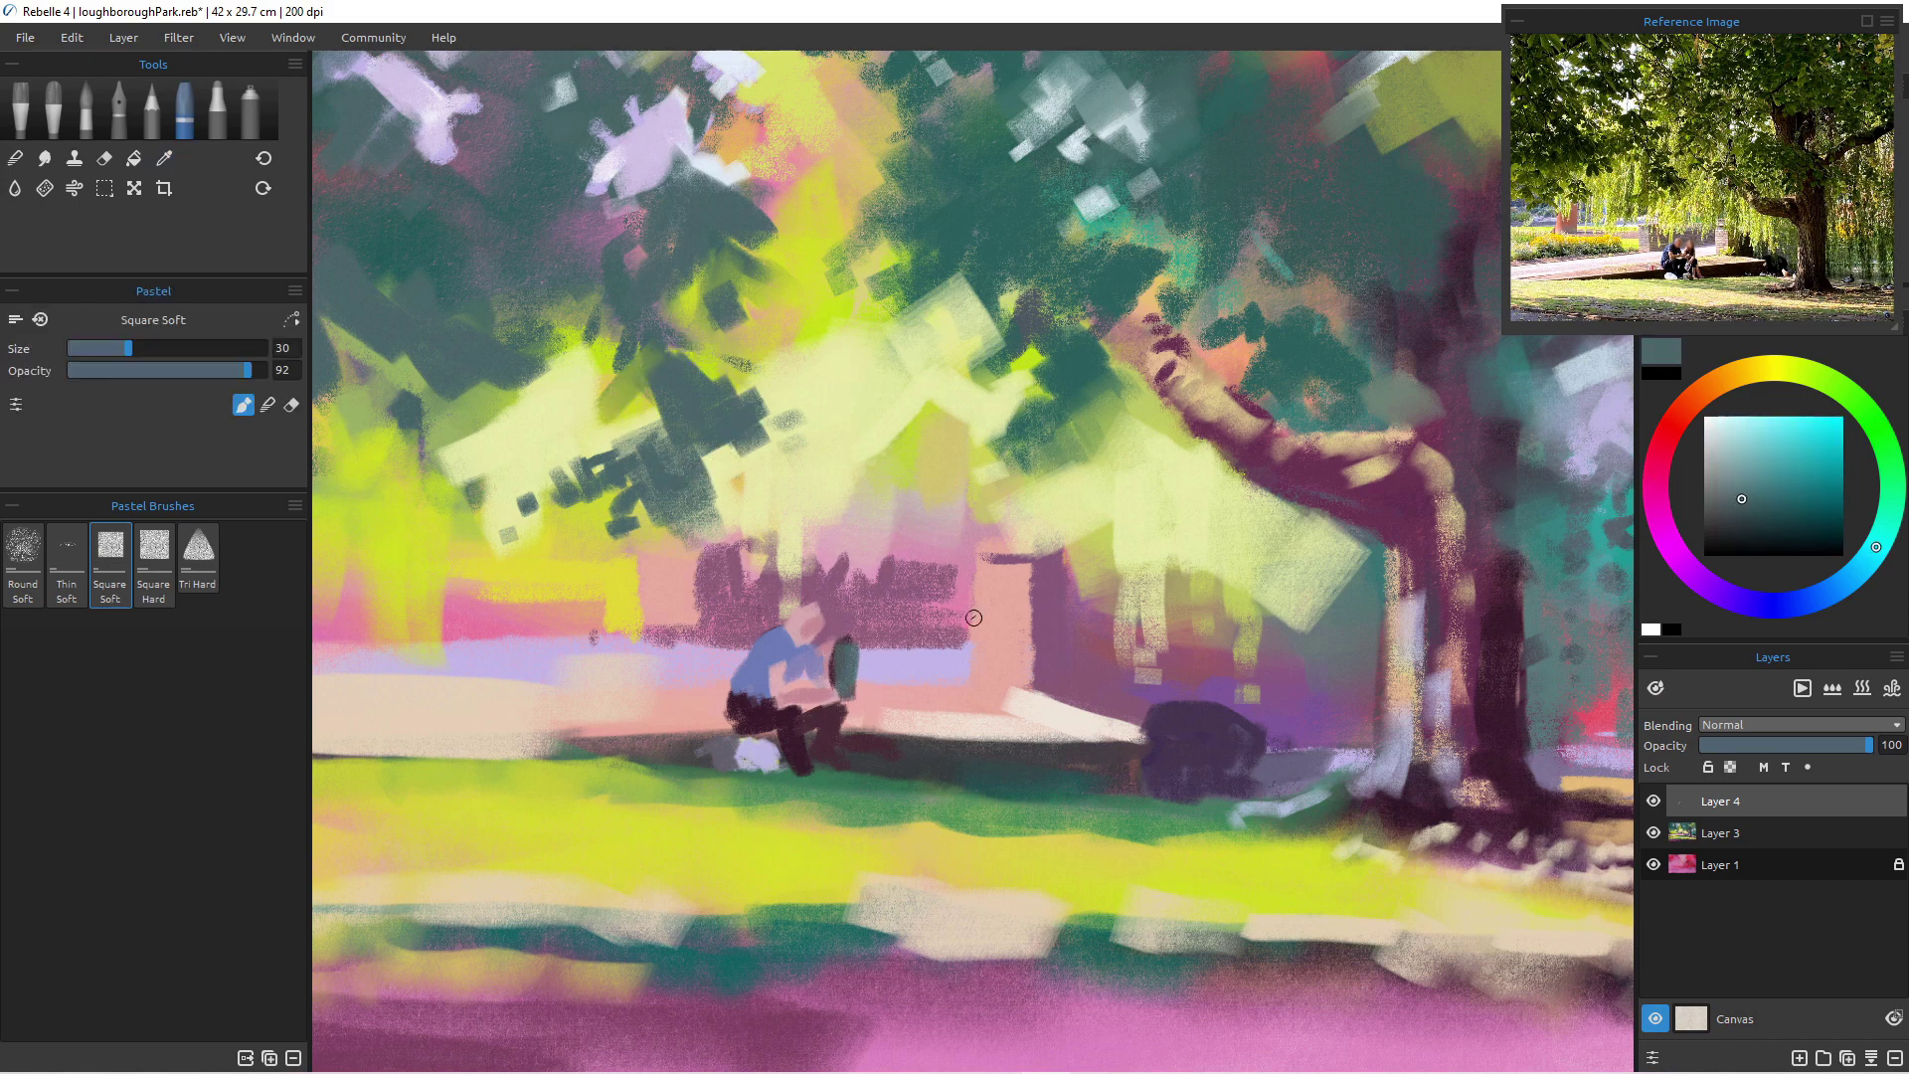
left_click(1286, 778, "alt")
left_click(775, 641, "alt")
left_click_drag(847, 644, 849, 694)
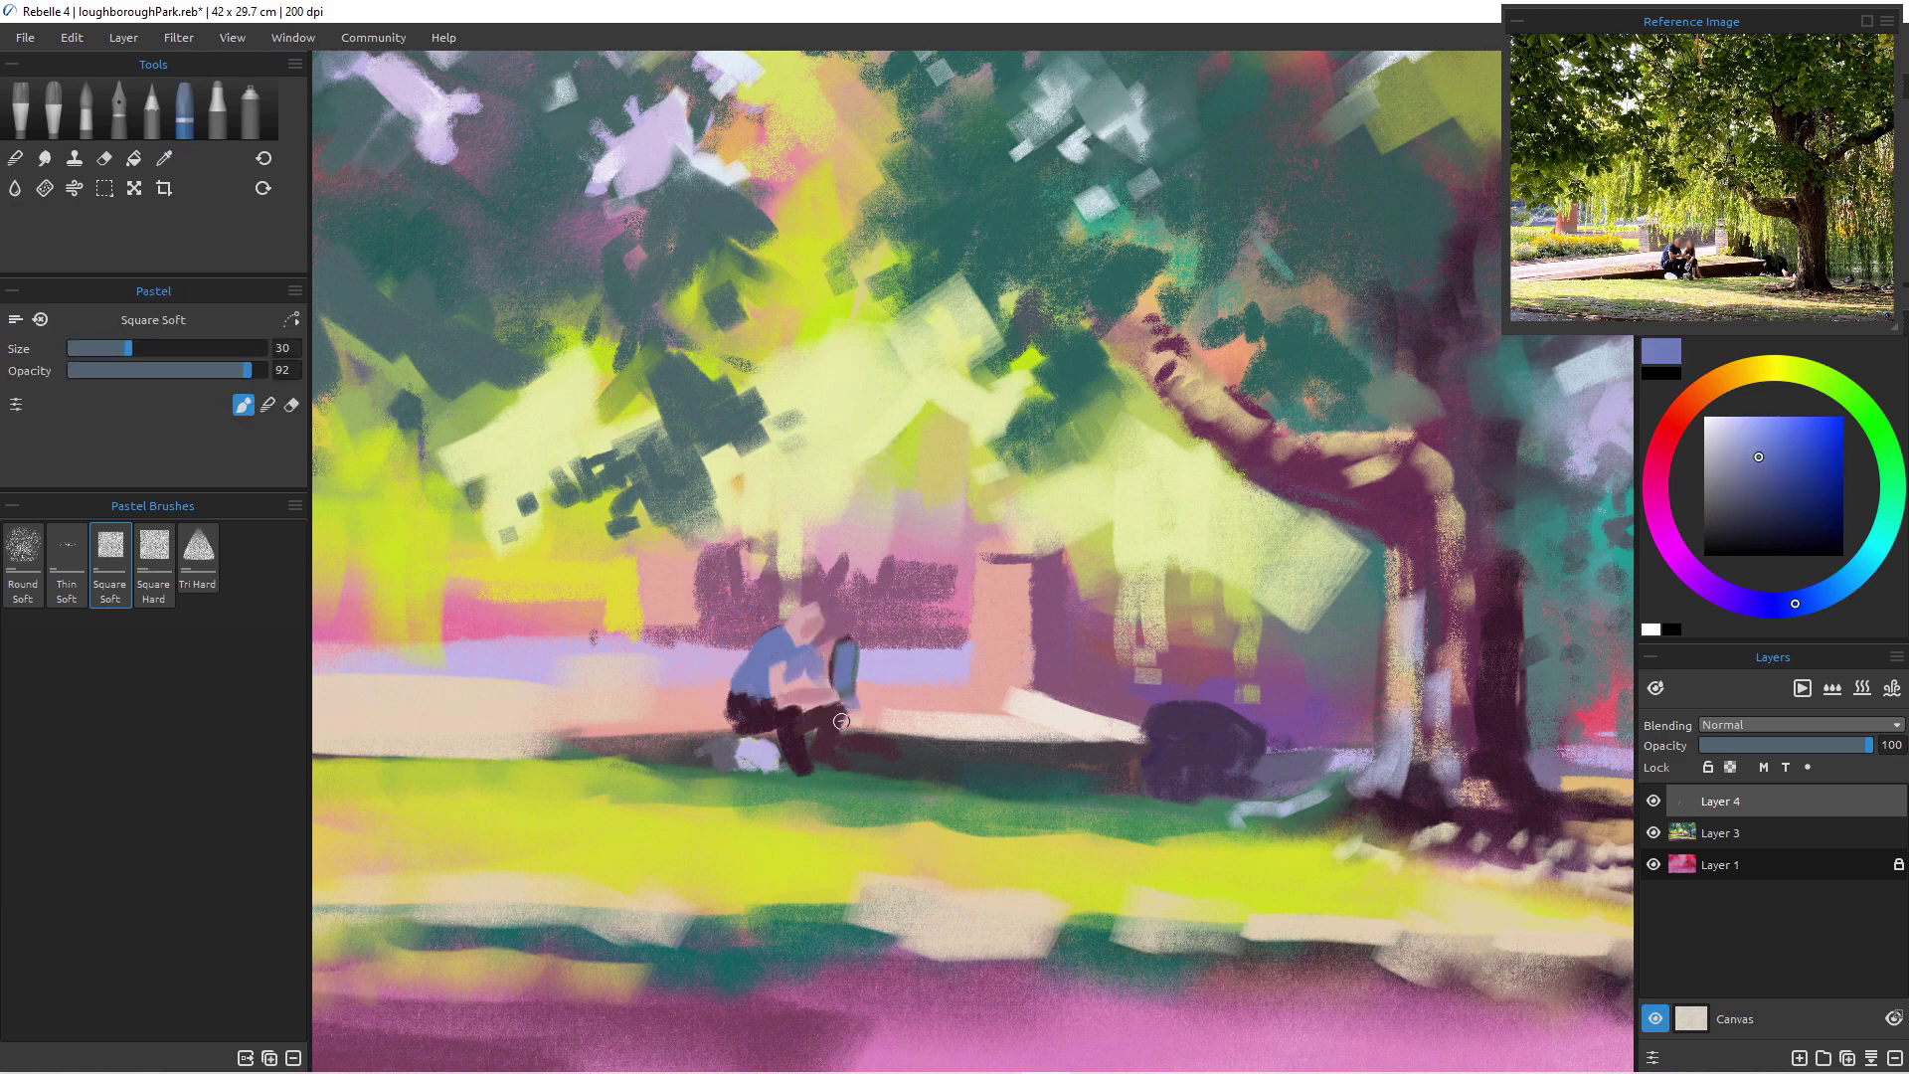
- Paint the second figure's arms and head in sampled pale pink, reducing the brush size to 16
left_click(821, 625, "alt")
left_click_drag(858, 645, 858, 699)
left_click(801, 625, "alt")
key("[")
key("[")
key("[")
key("[")
key("[")
key("[")
key("[")
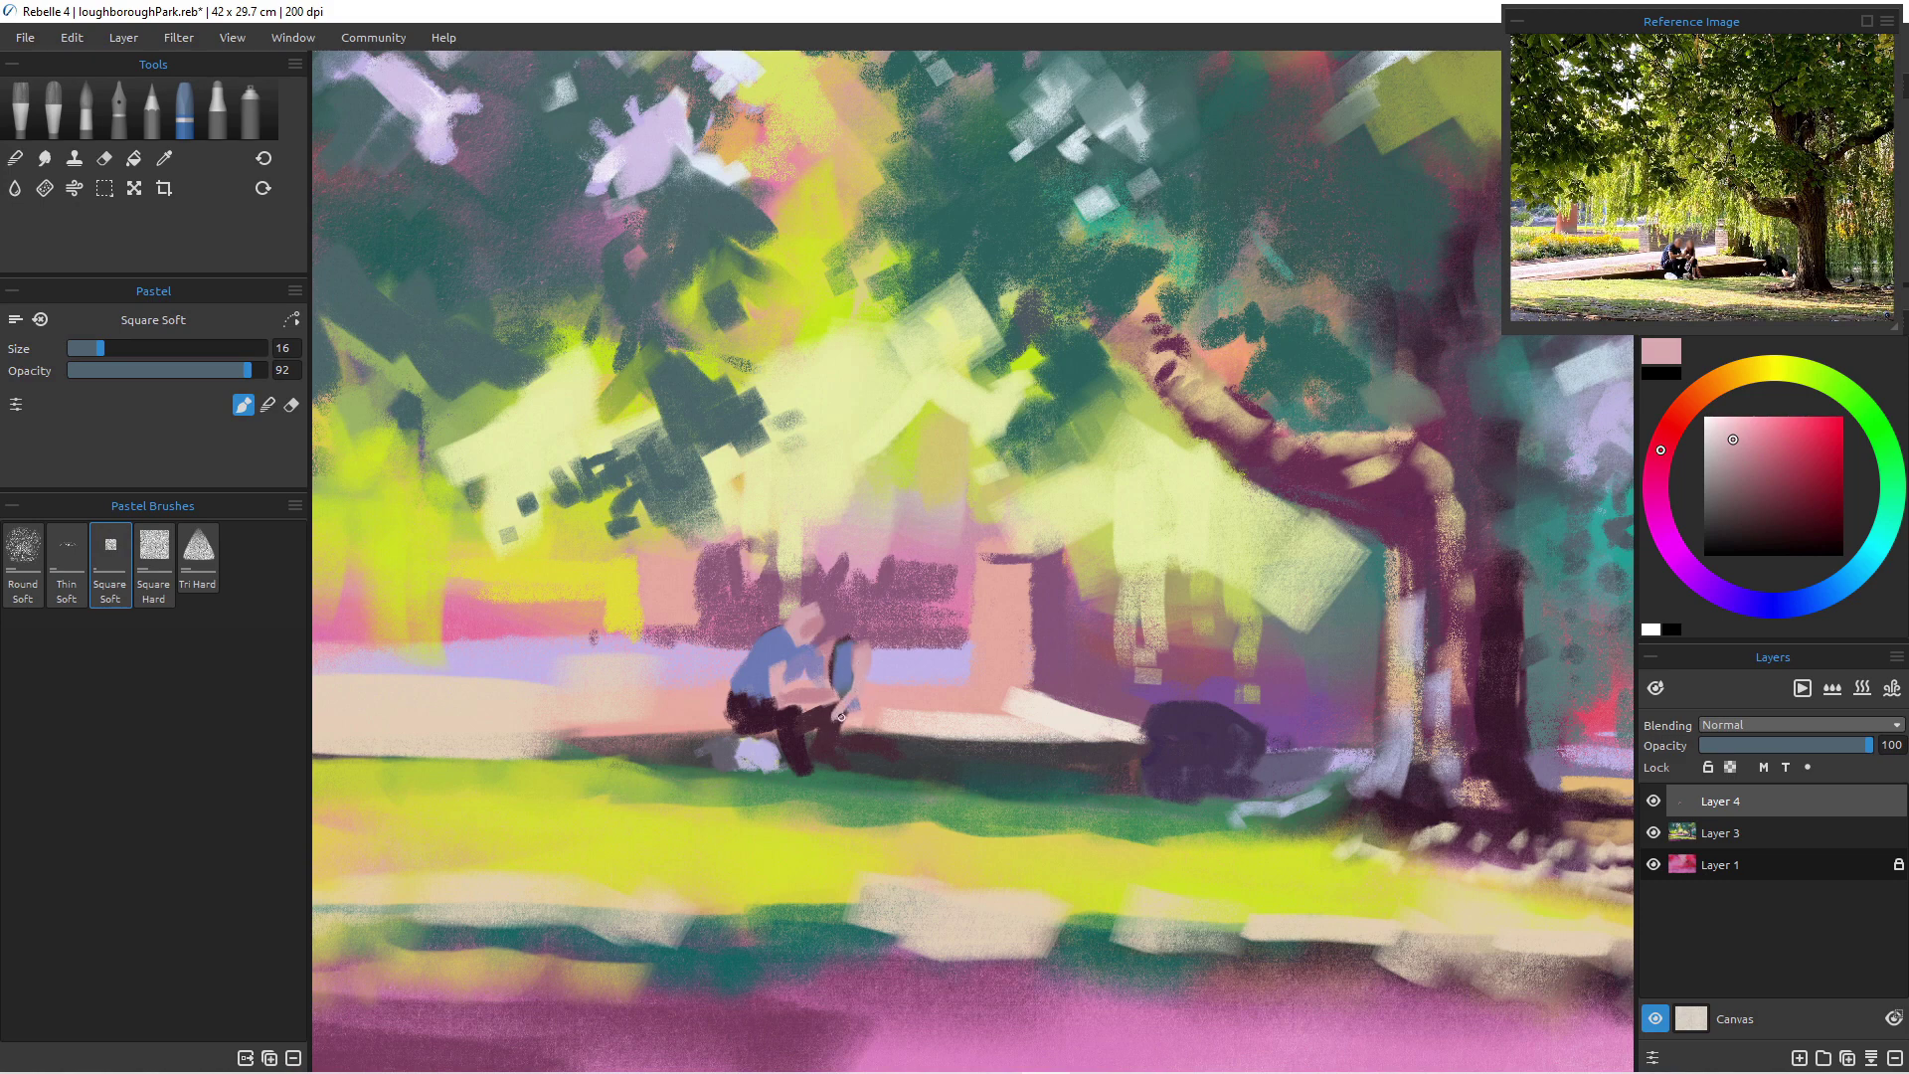
left_click_drag(854, 642, 850, 636)
left_click_drag(825, 651, 830, 676)
- Paint the second figure's top and bent thighs in sampled dark plum
left_click(806, 663, "alt")
left_click(808, 668, "alt")
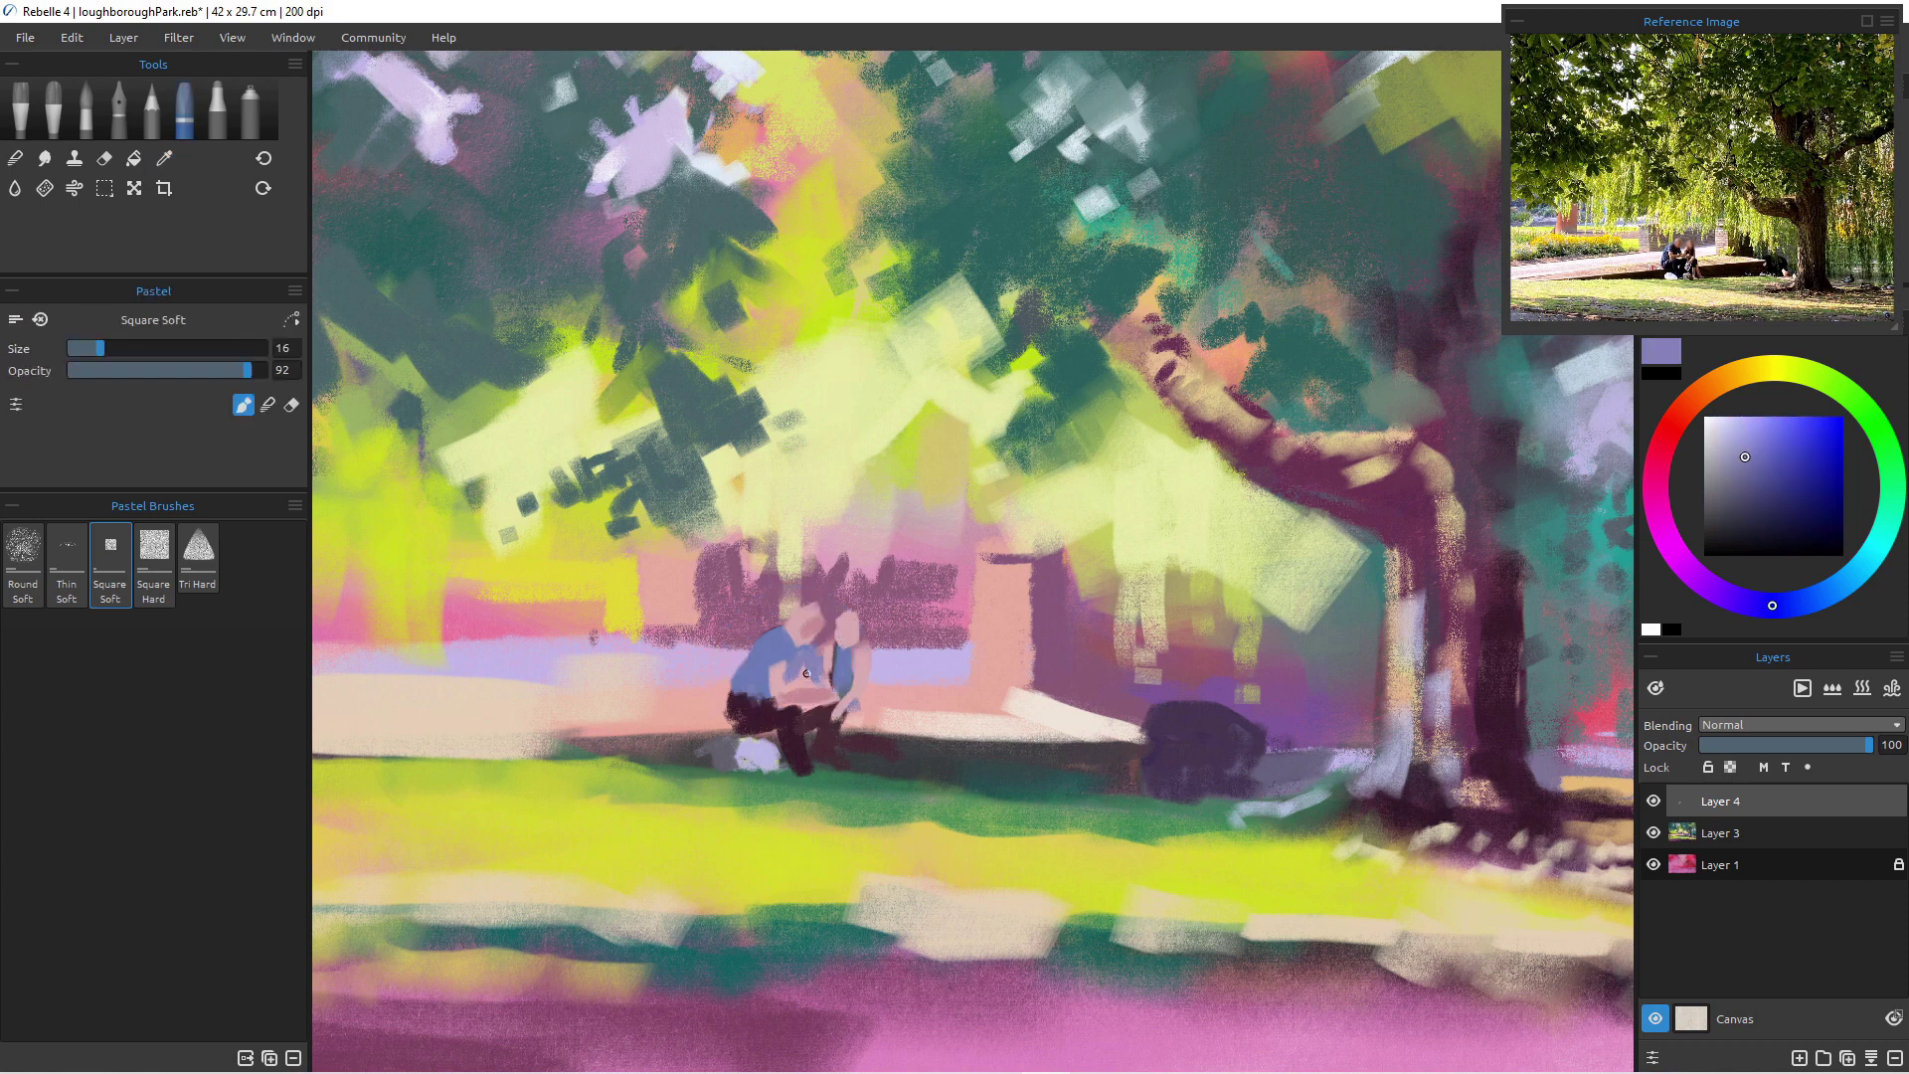
left_click(822, 733, "alt")
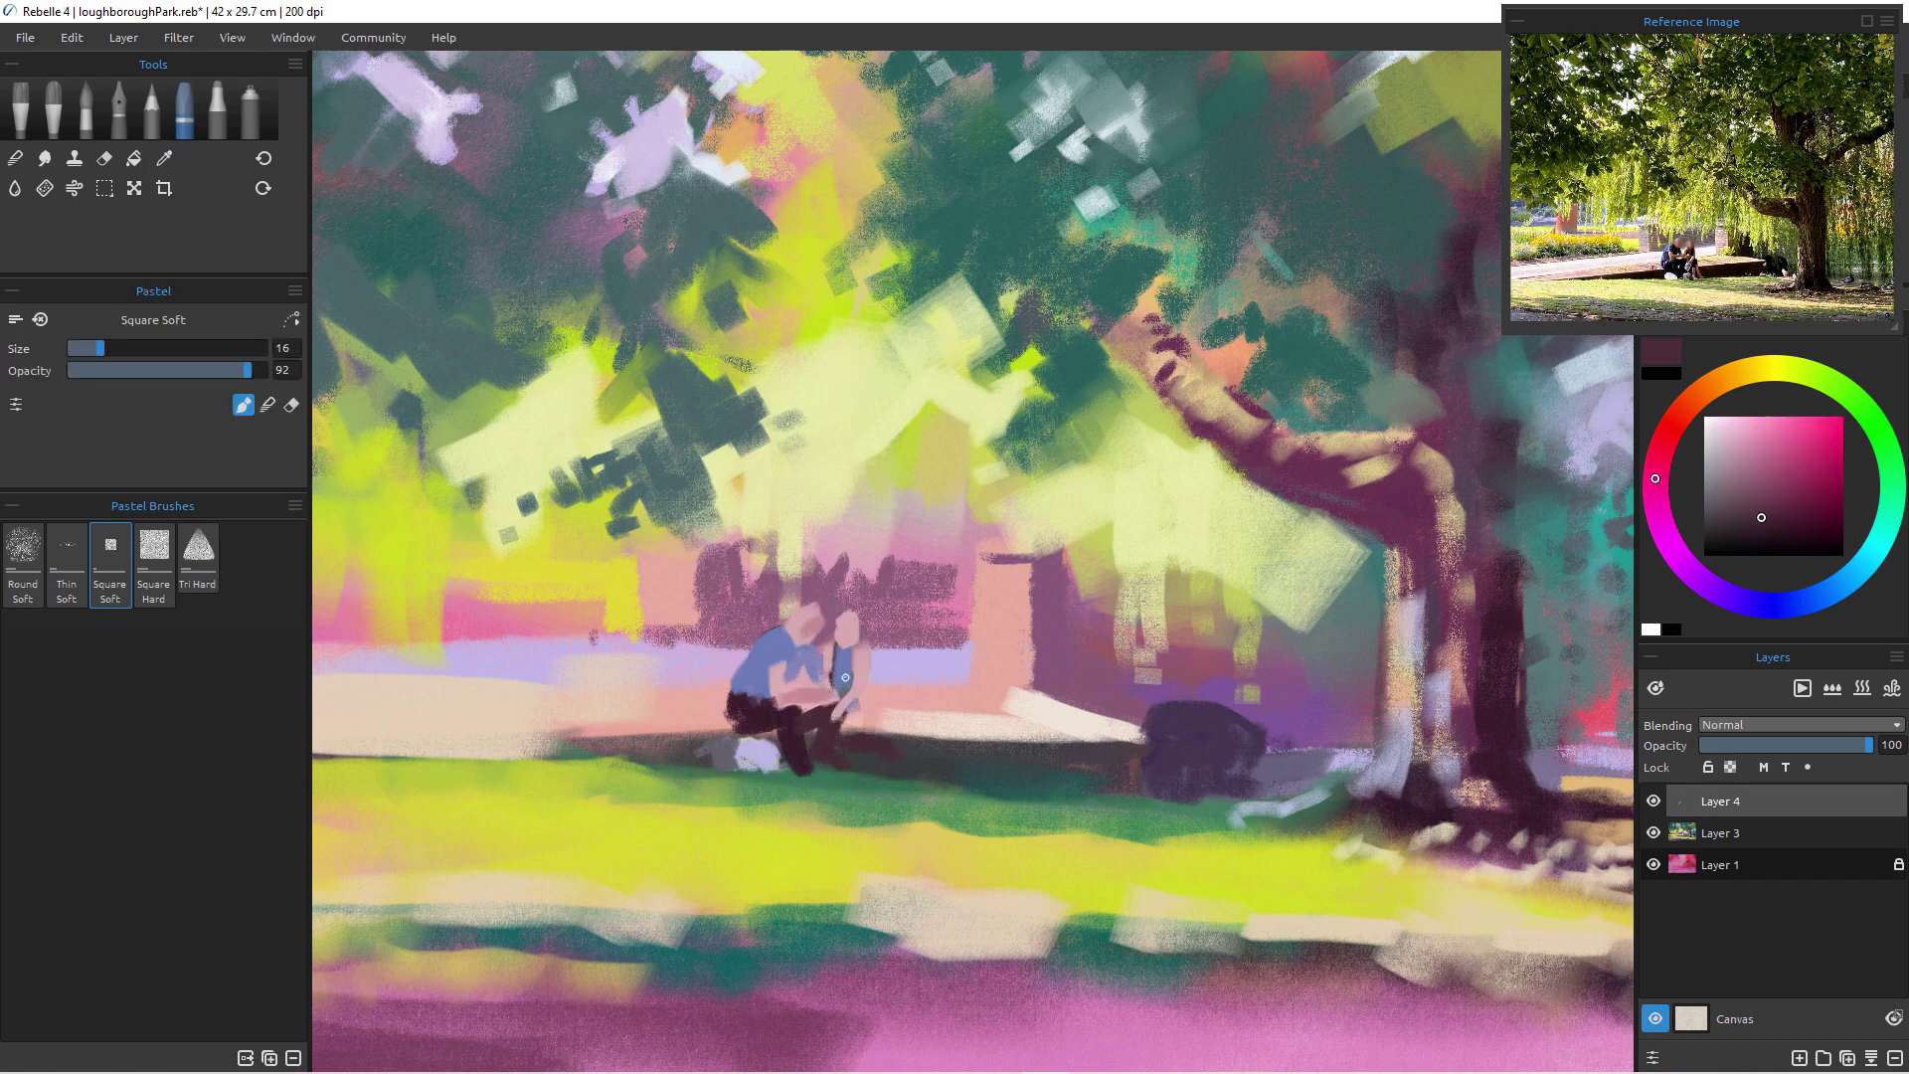
left_click_drag(848, 652, 843, 663)
mouse_move(860, 700)
left_mouse_down()
mouse_move(871, 716)
mouse_move(851, 716)
left_mouse_up()
- Paint the second figure's front lower leg in sampled pale pink and touch up the thigh above it in dark plum
left_click(849, 732, "alt")
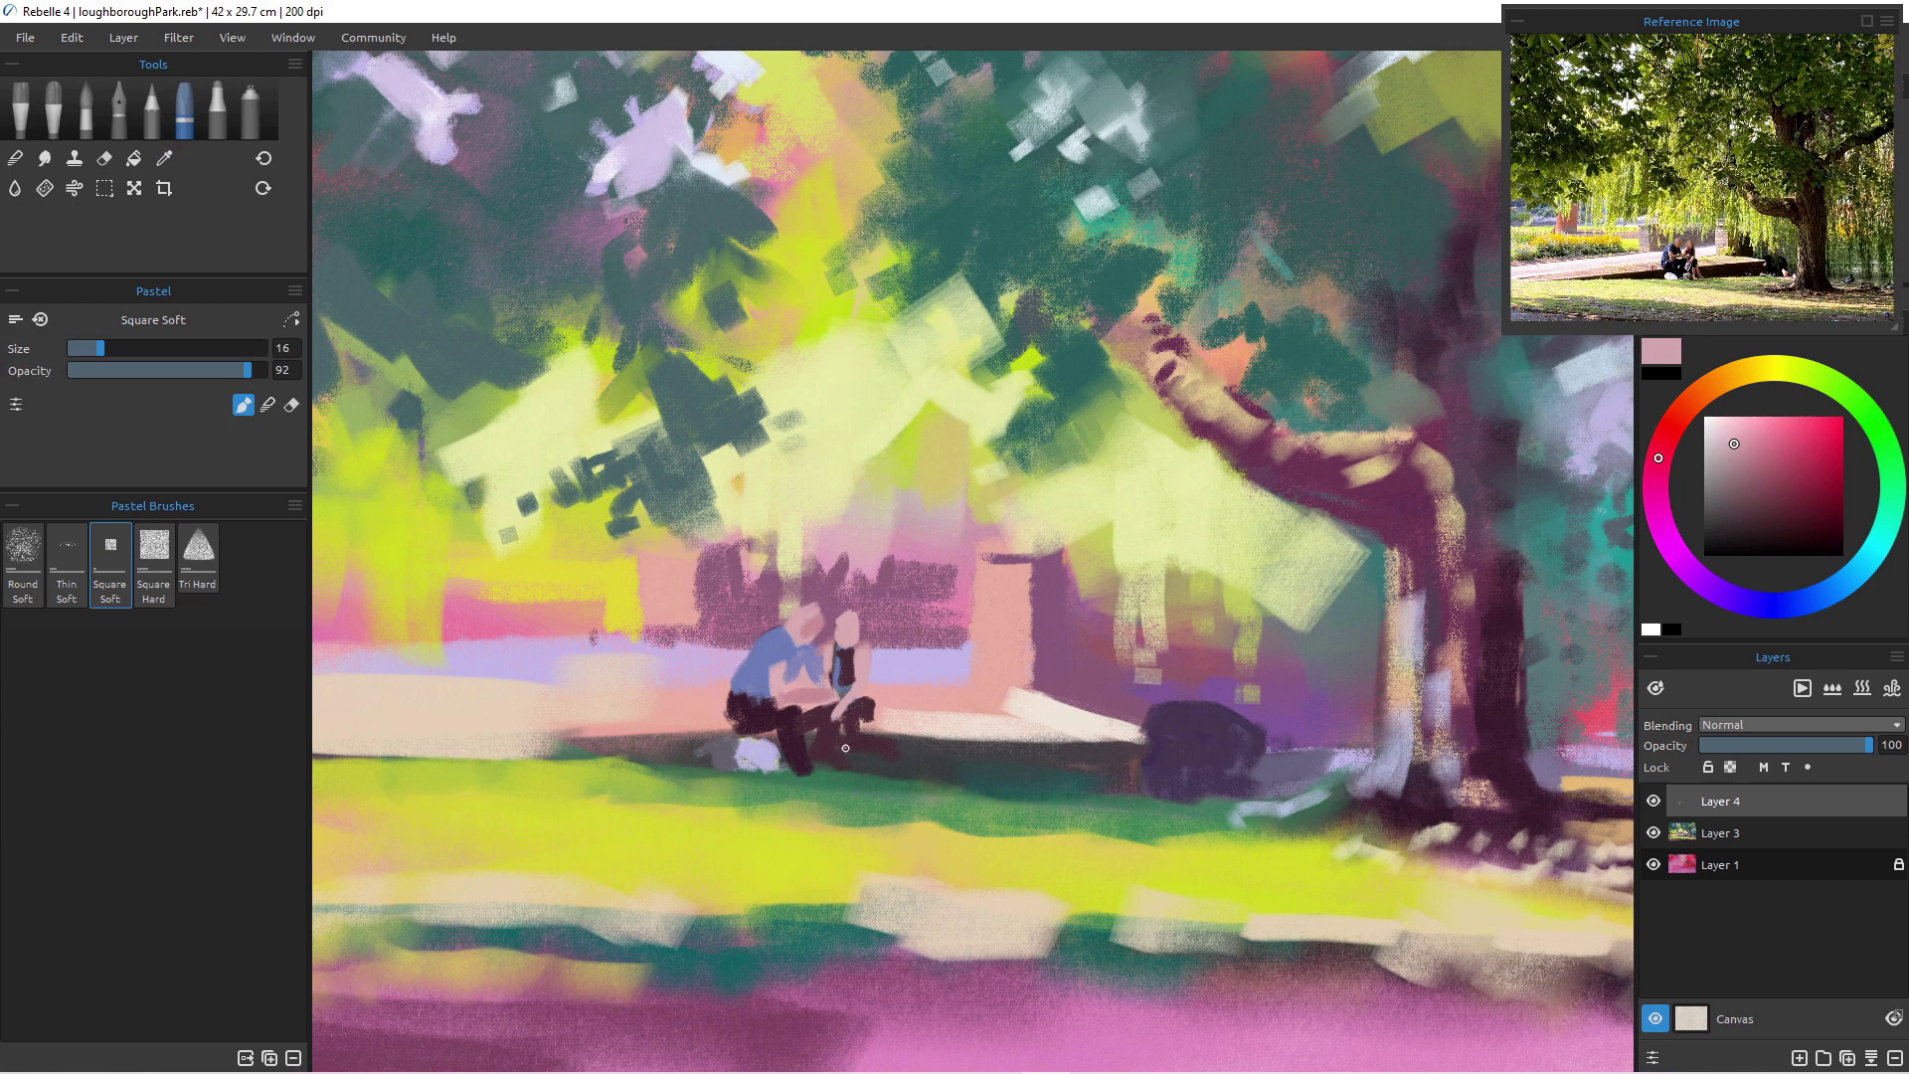
mouse_move(852, 742)
left_mouse_down()
mouse_move(851, 776)
mouse_move(850, 743)
left_mouse_up()
left_click_drag(859, 736, 860, 773)
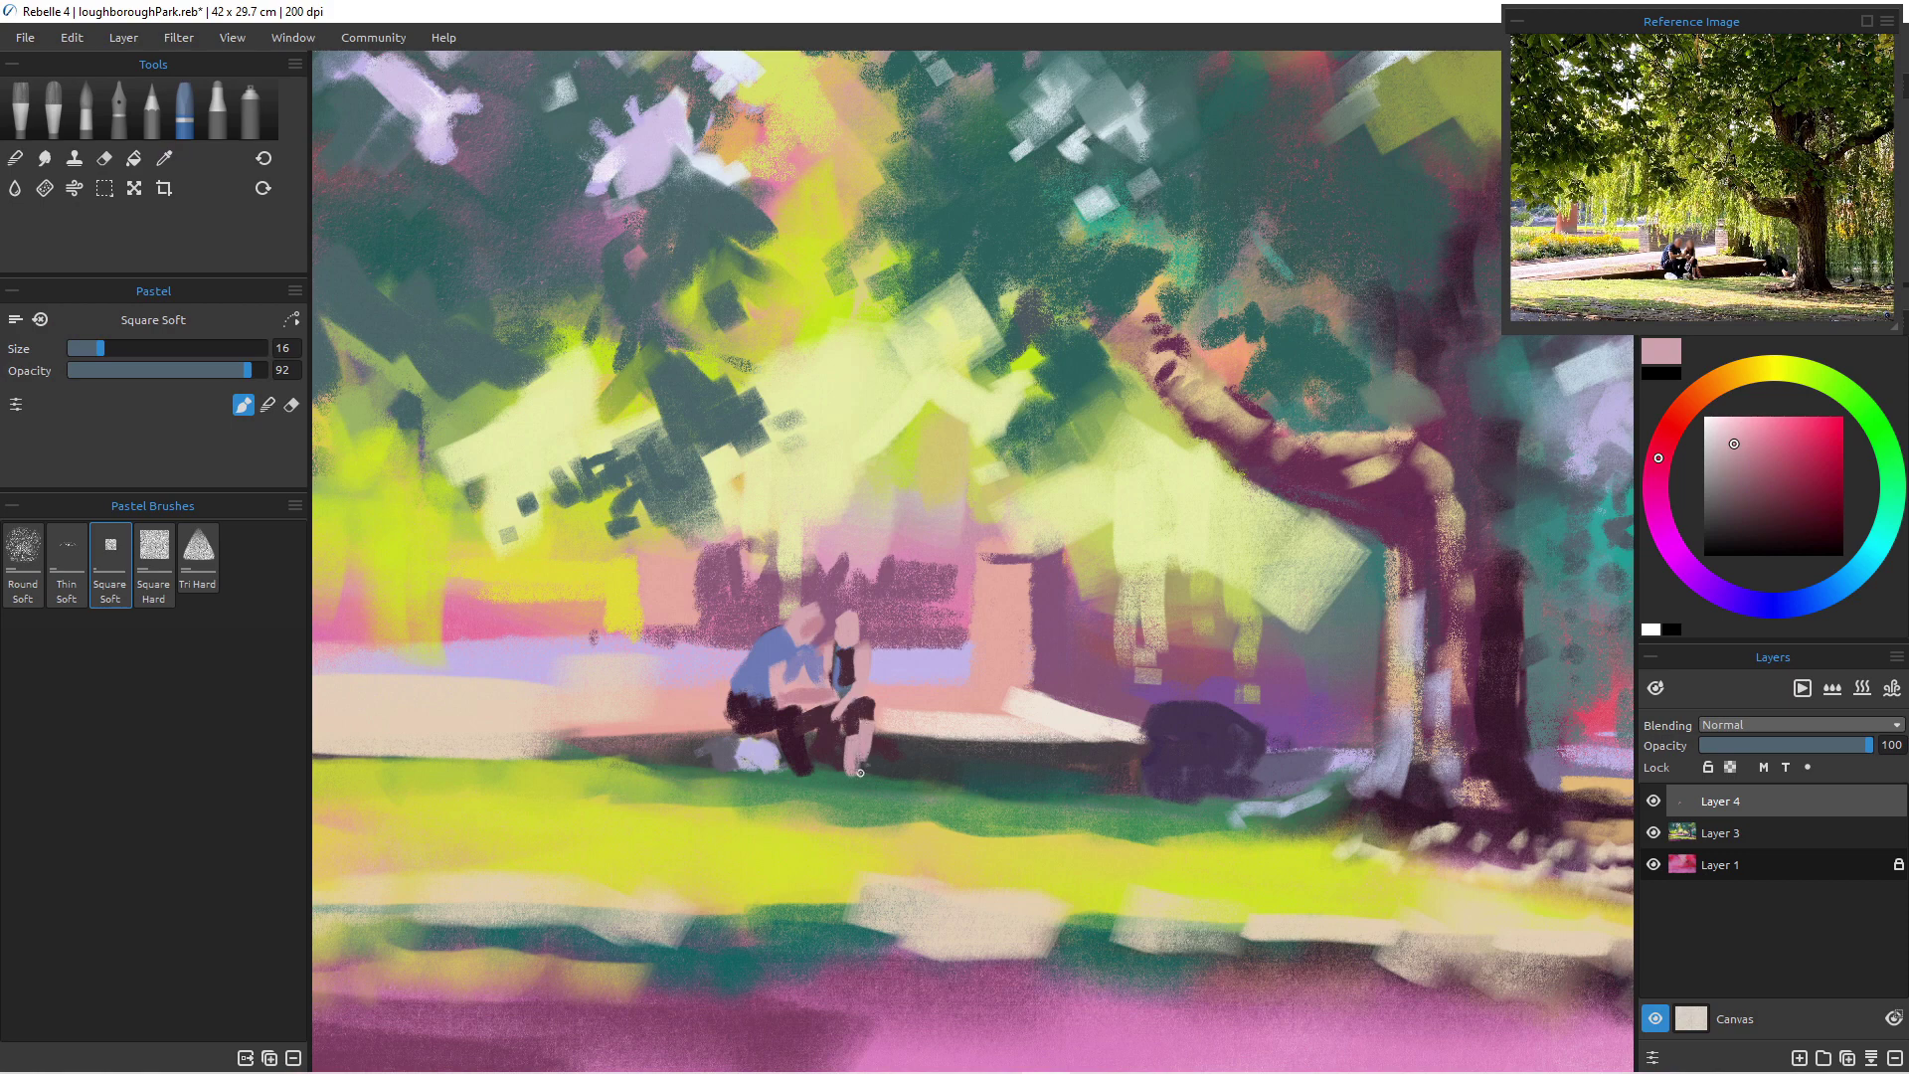
left_click(858, 709, "alt")
left_click_drag(857, 709, 854, 736)
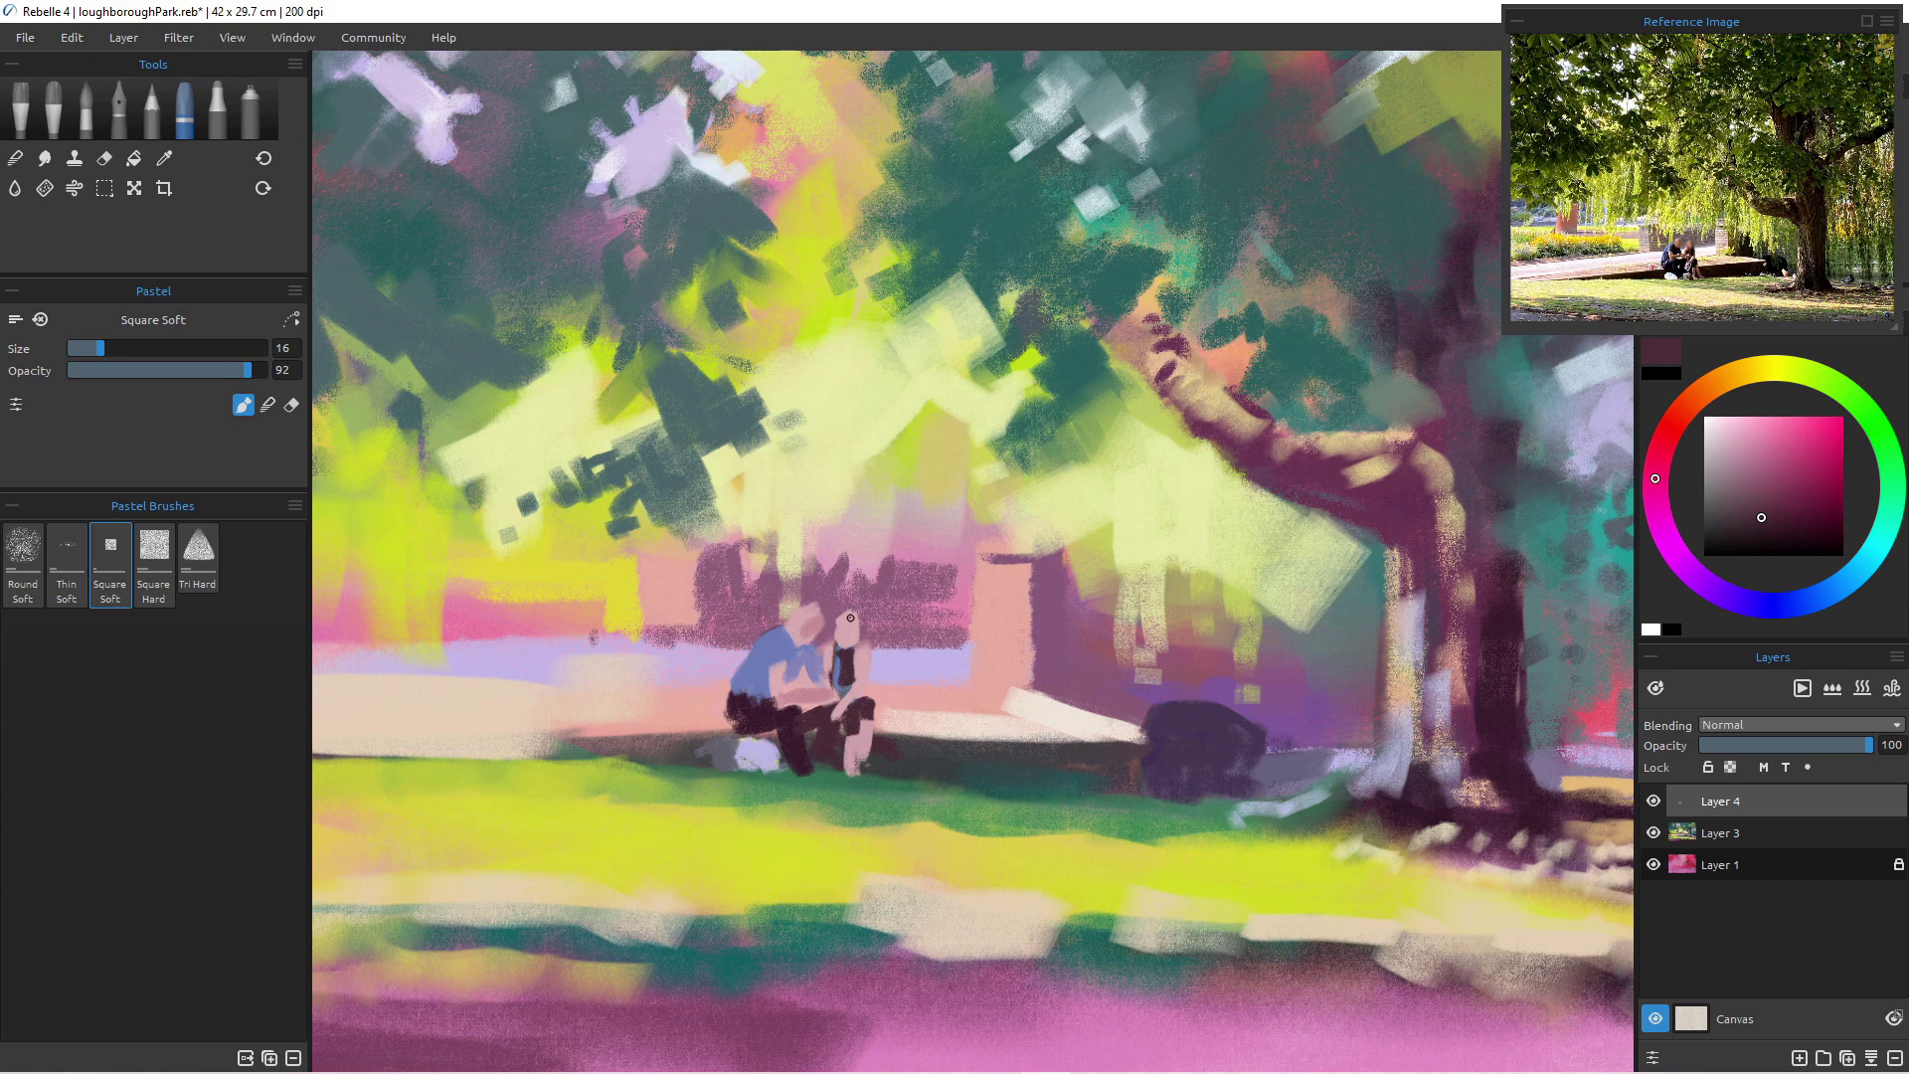
- Add dark plum hair to the second figure, paint its arm in dusty pink and trim the outline with background lavender
left_click_drag(859, 620, 855, 640)
left_click(820, 644, "alt")
left_click_drag(858, 646, 858, 674)
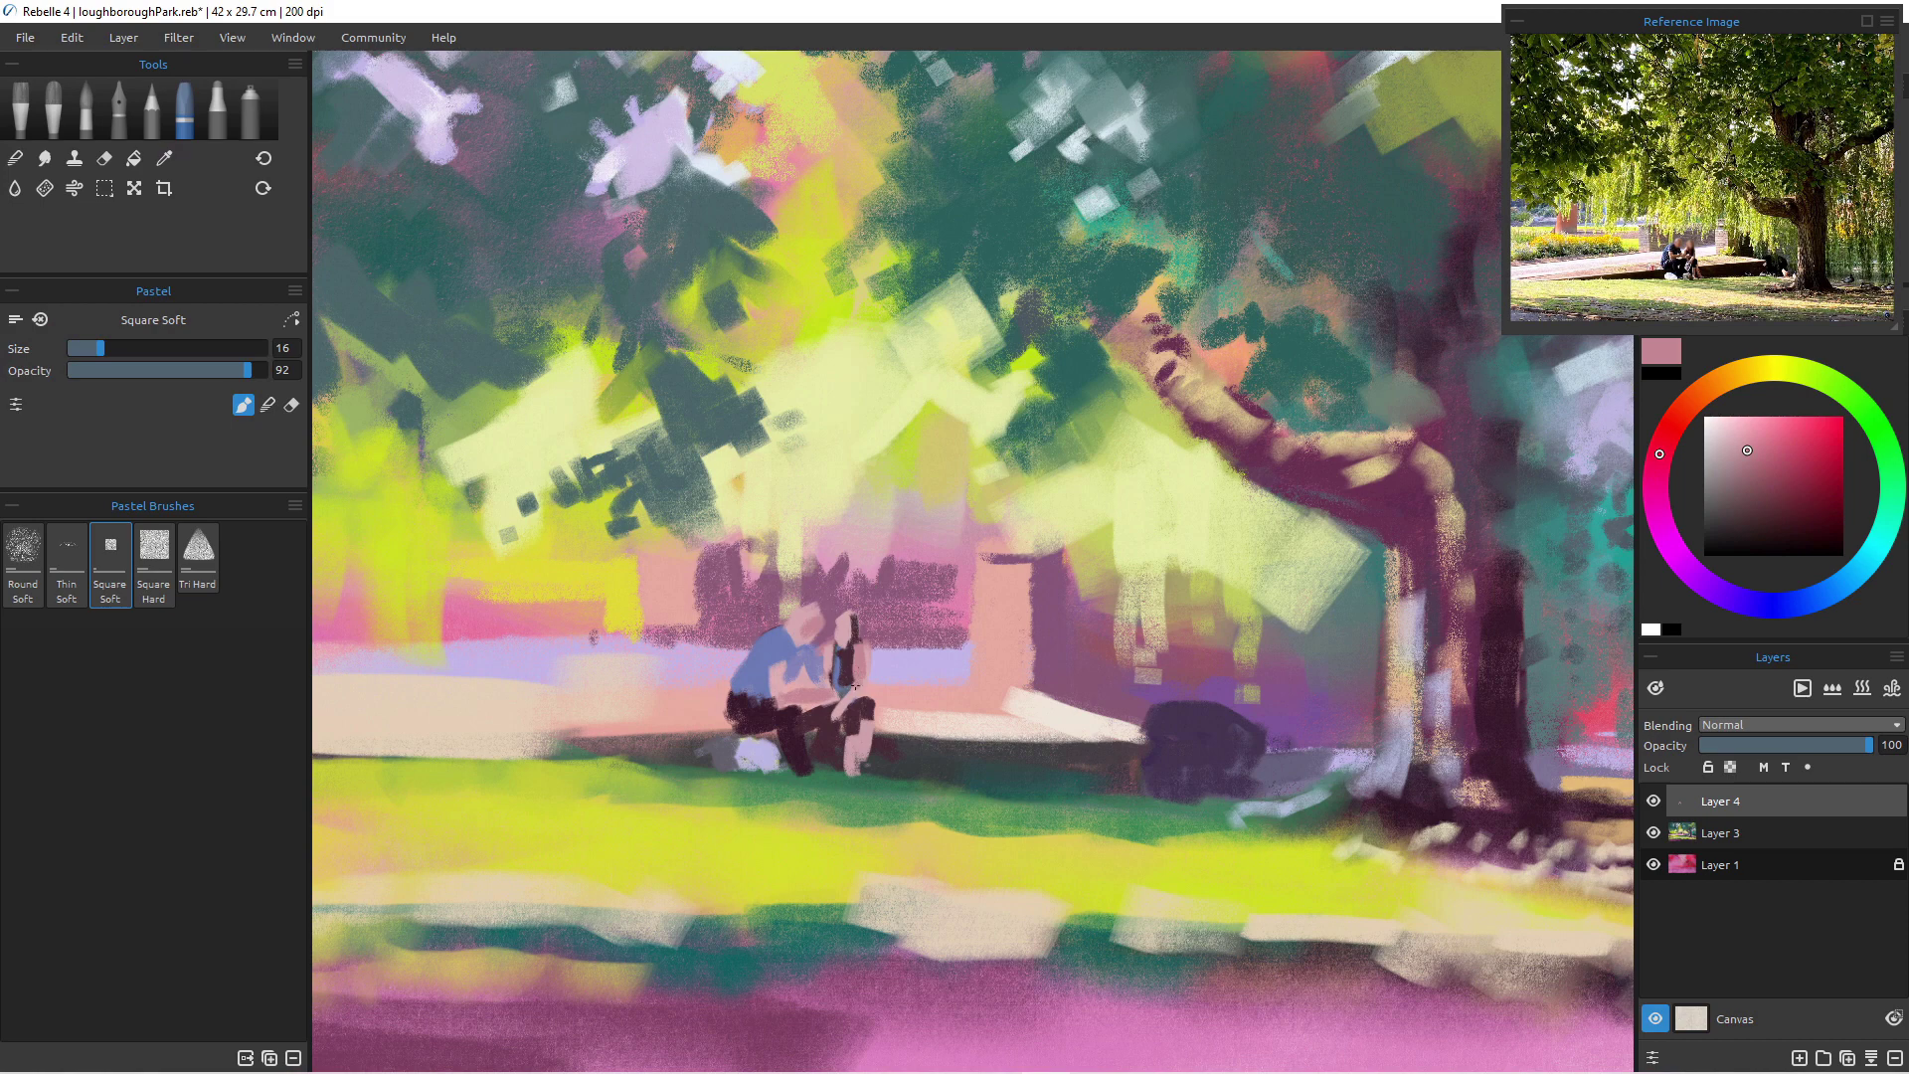
left_click(869, 649, "alt")
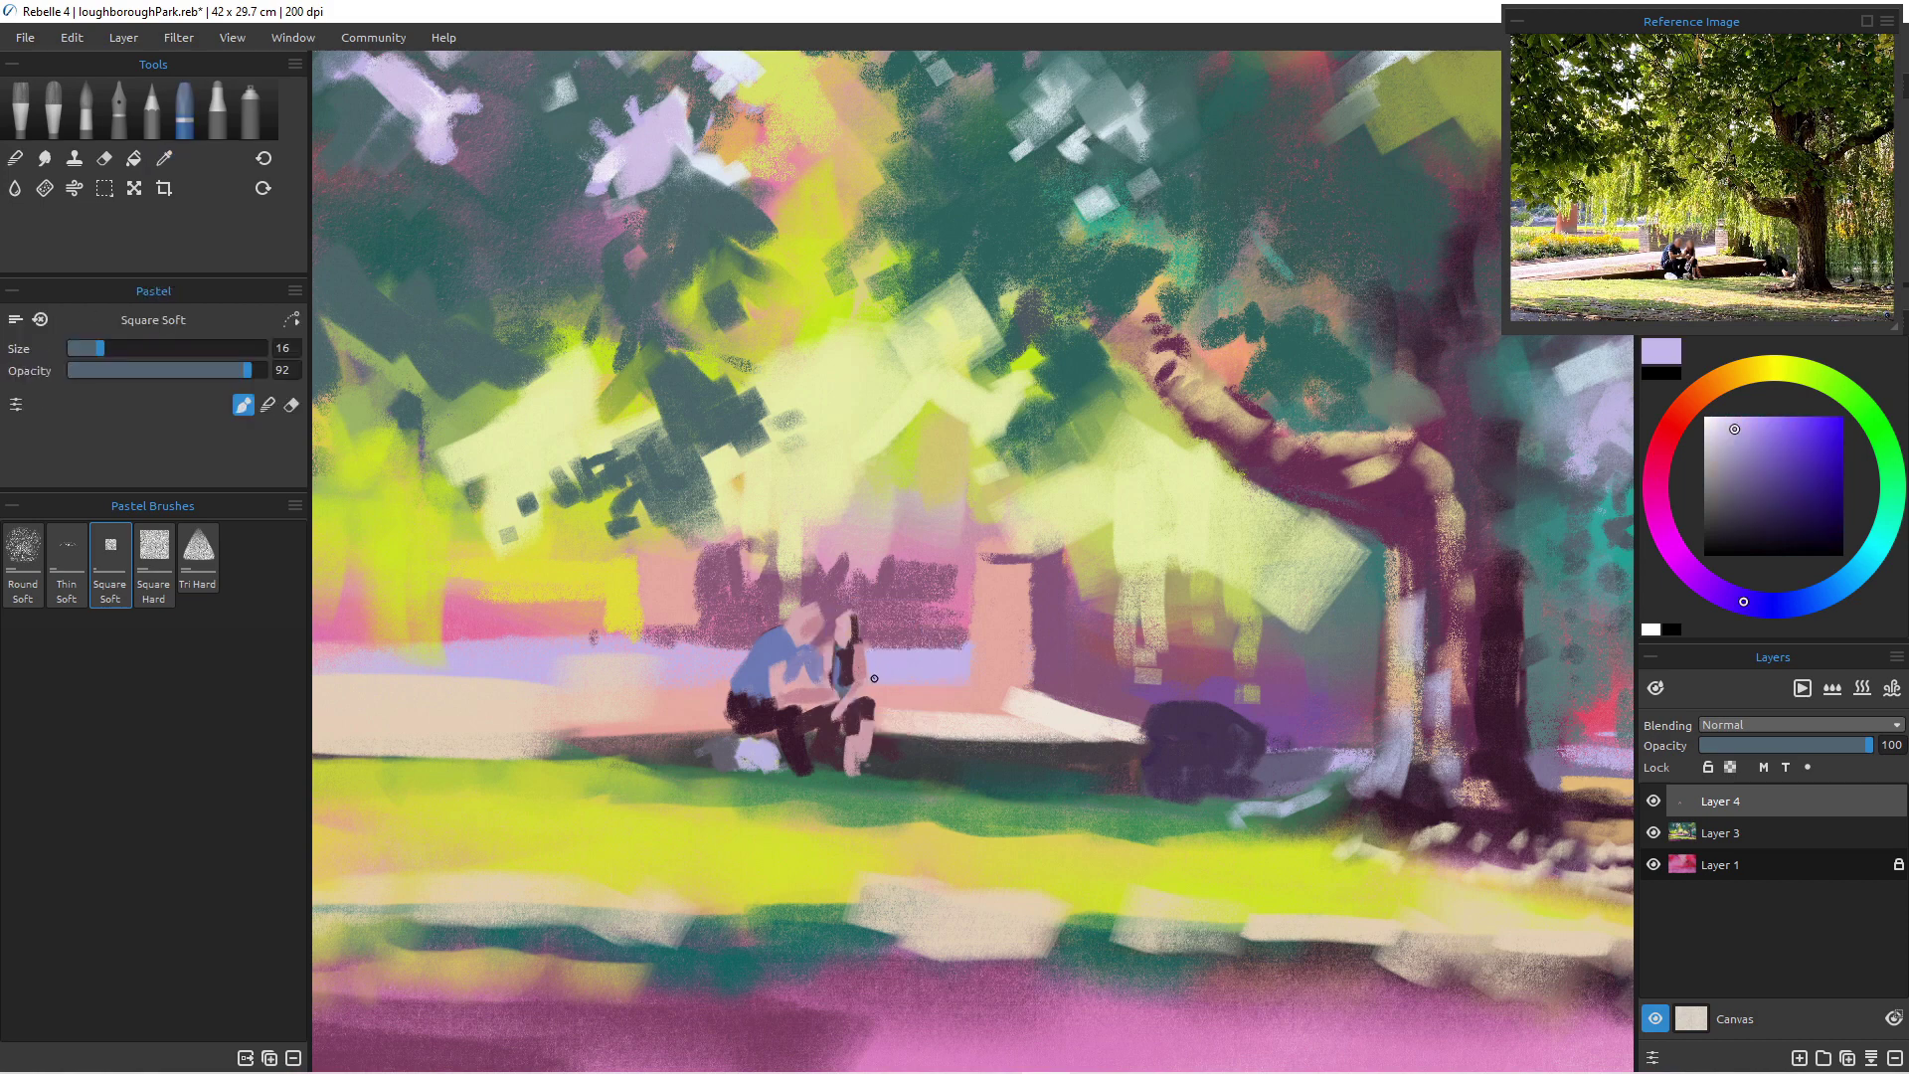
- Paint the second figure's other lower leg and feet in pale pink, separating the legs with sampled dark background tones
left_click(864, 734, "alt")
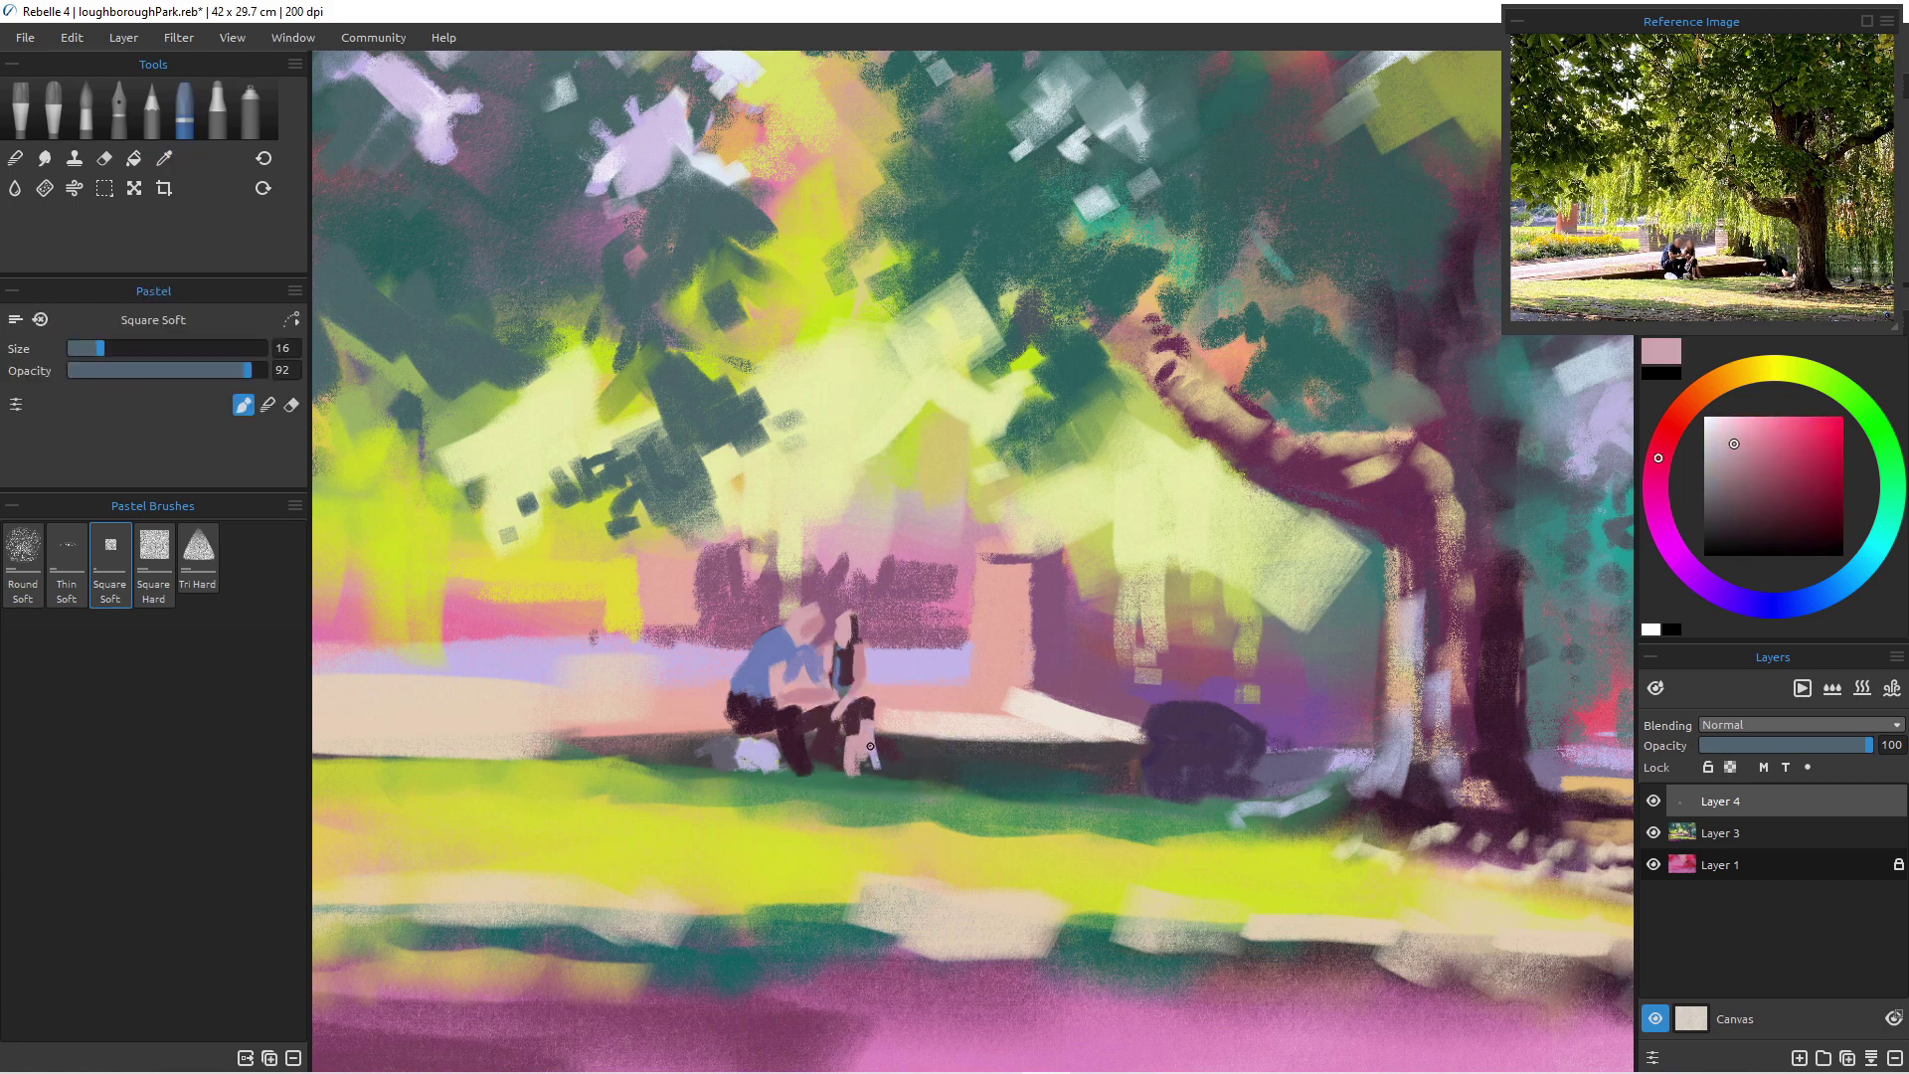
left_click(864, 758, "alt")
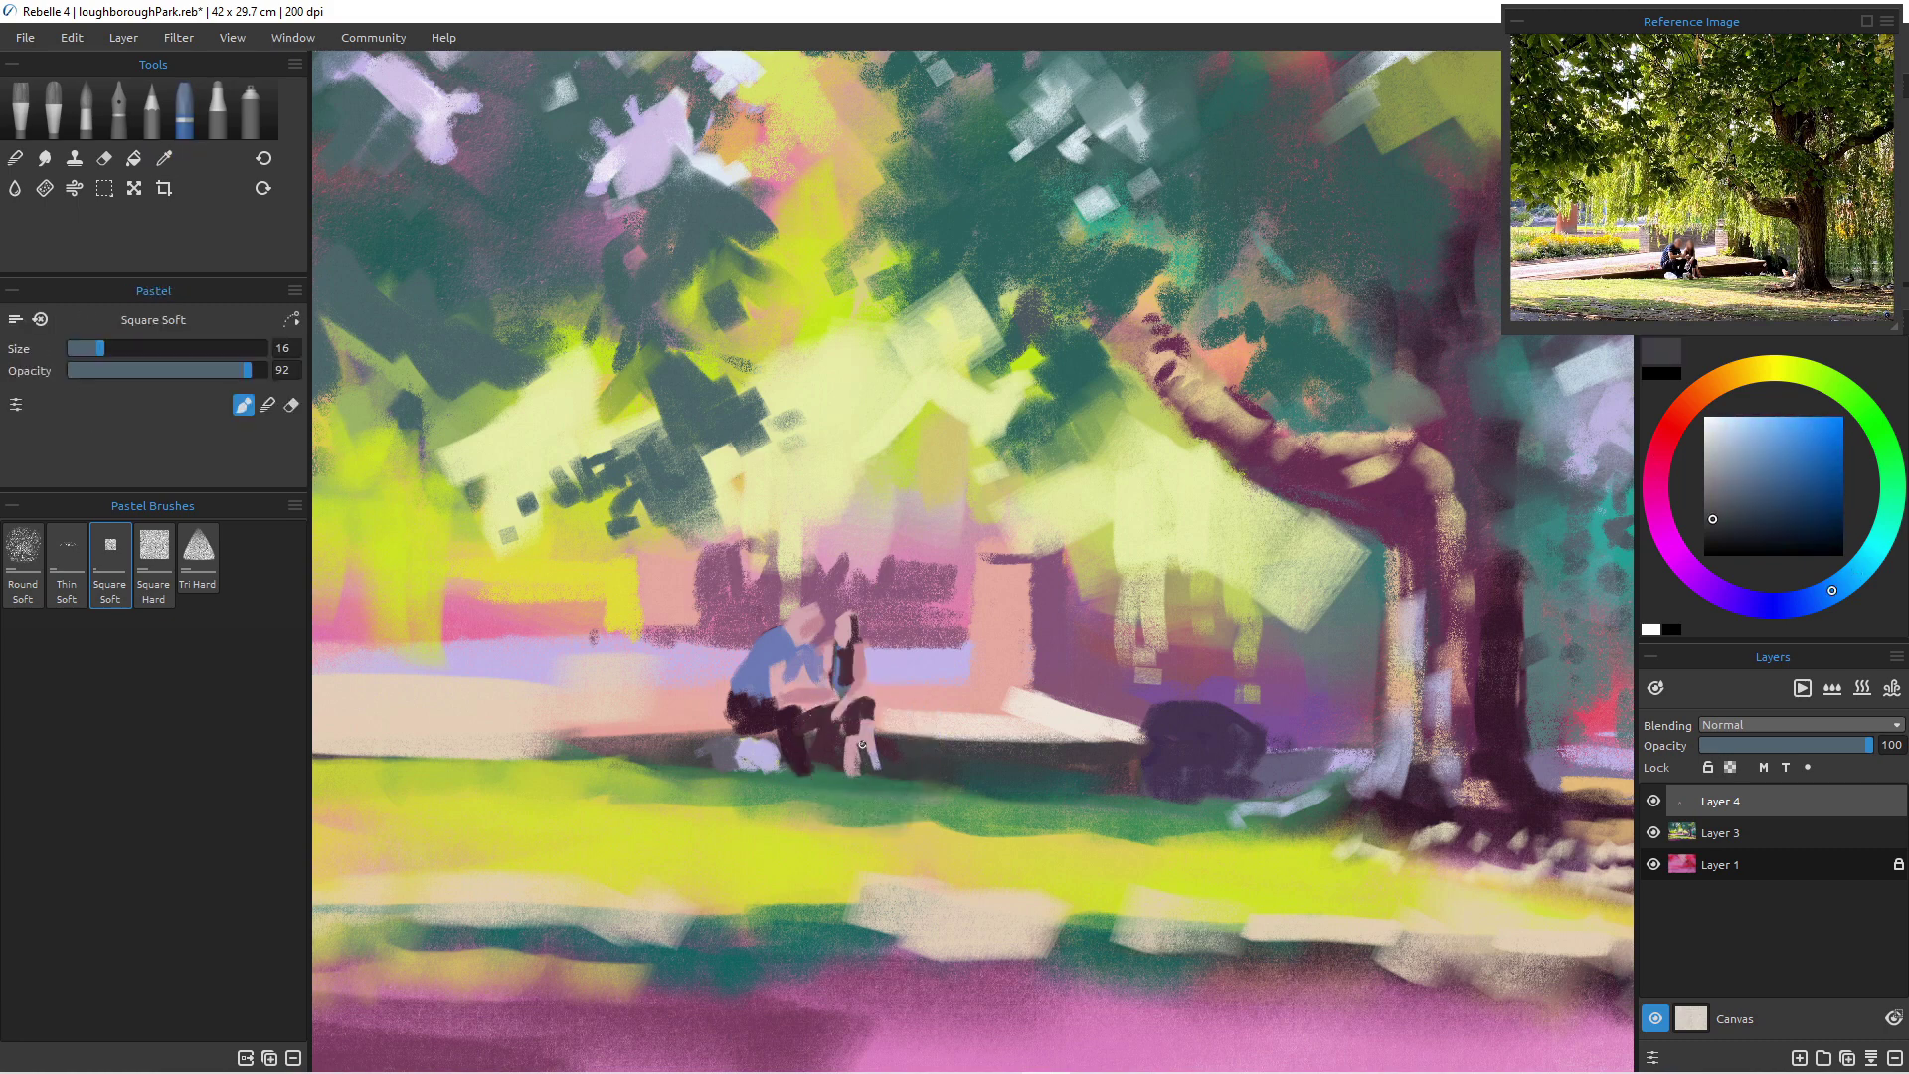
left_click_drag(863, 738, 866, 766)
left_click(863, 742, "alt")
left_click(866, 766, "alt")
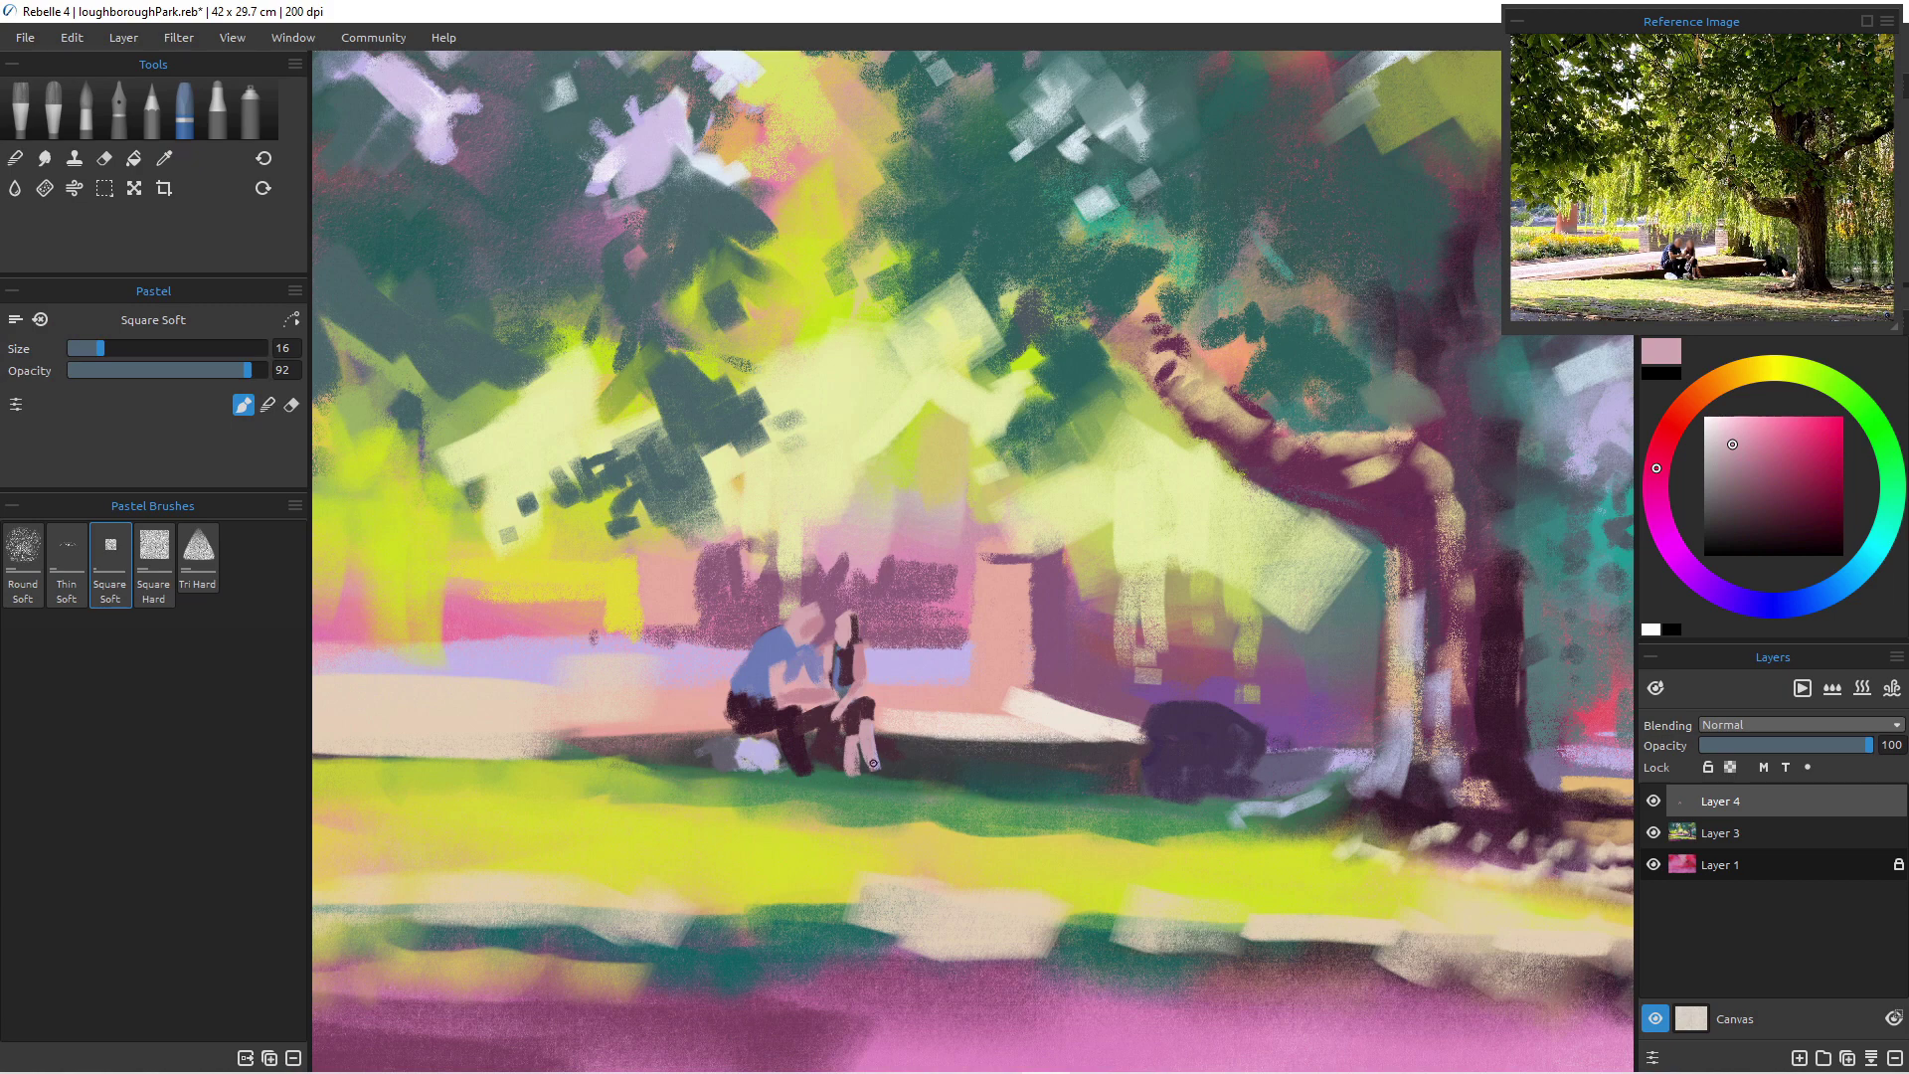
left_click(870, 768, "alt")
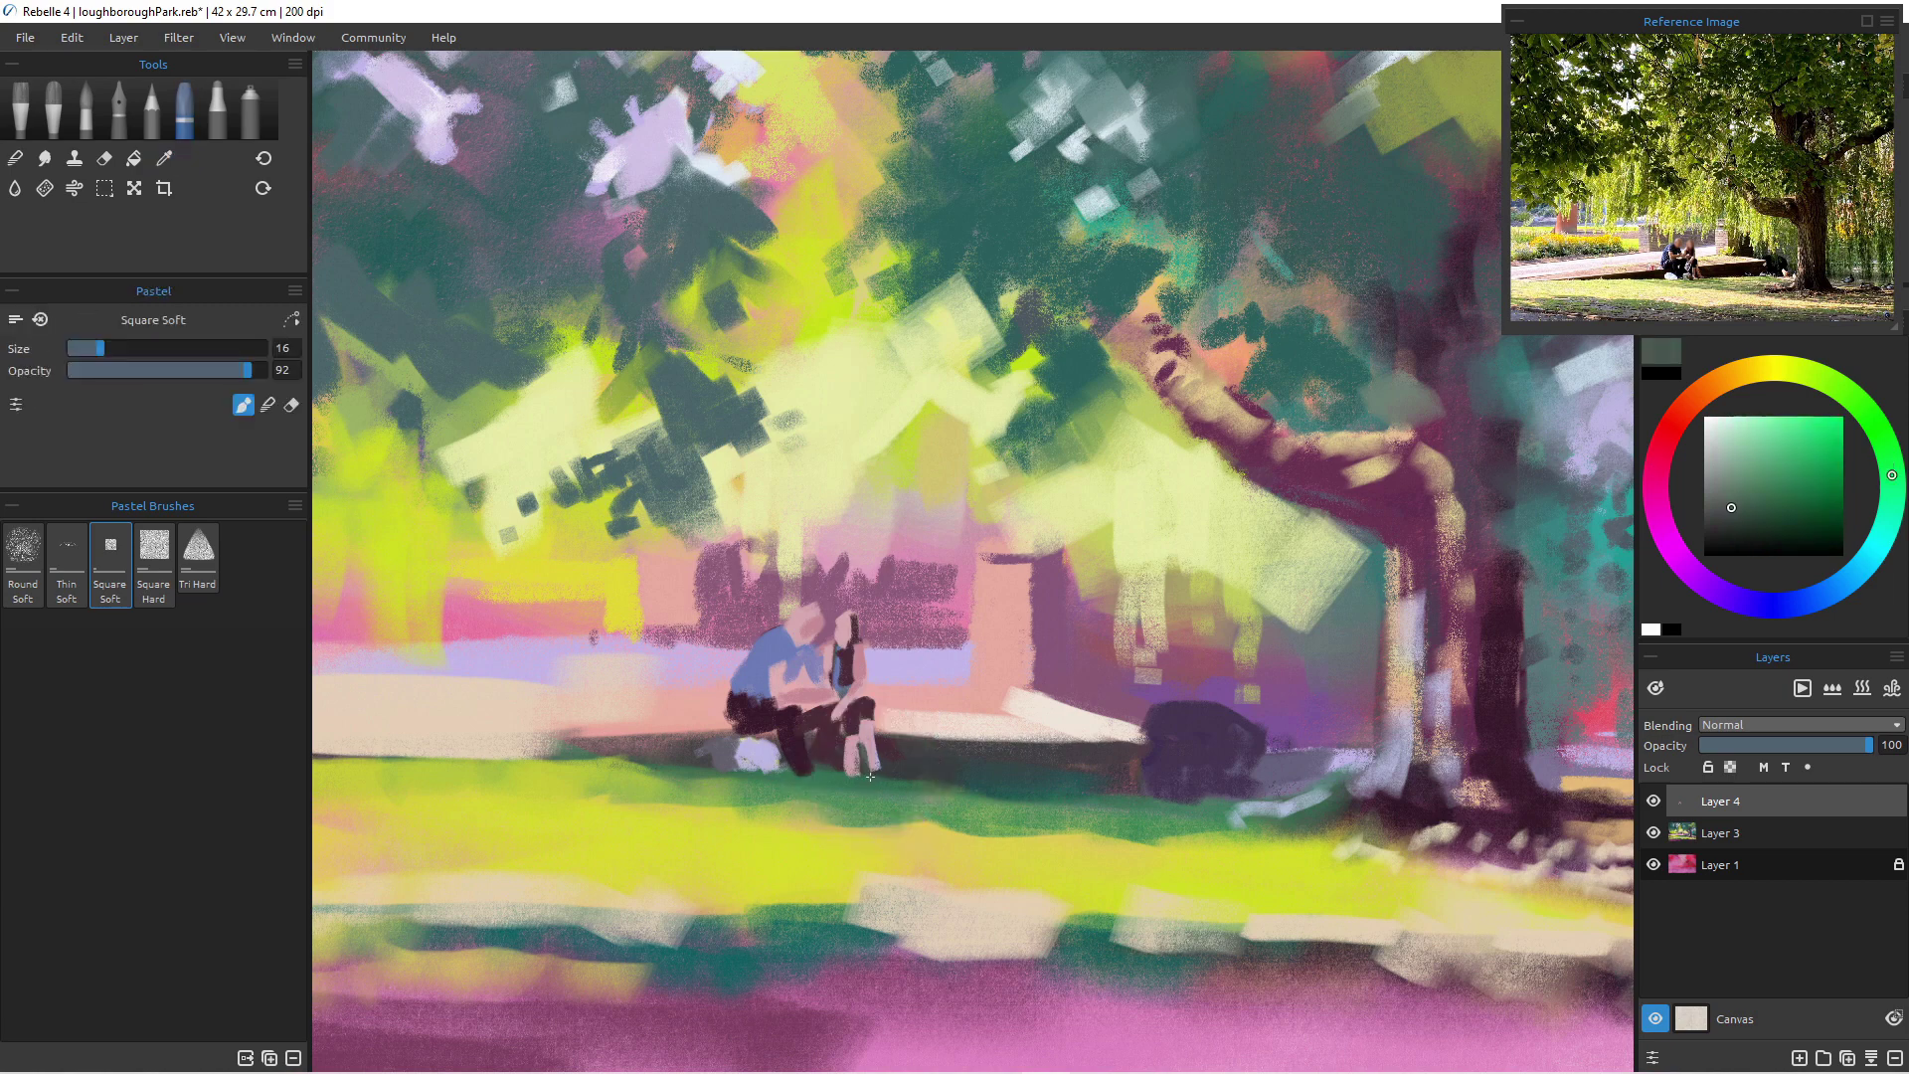
left_click(865, 768, "alt")
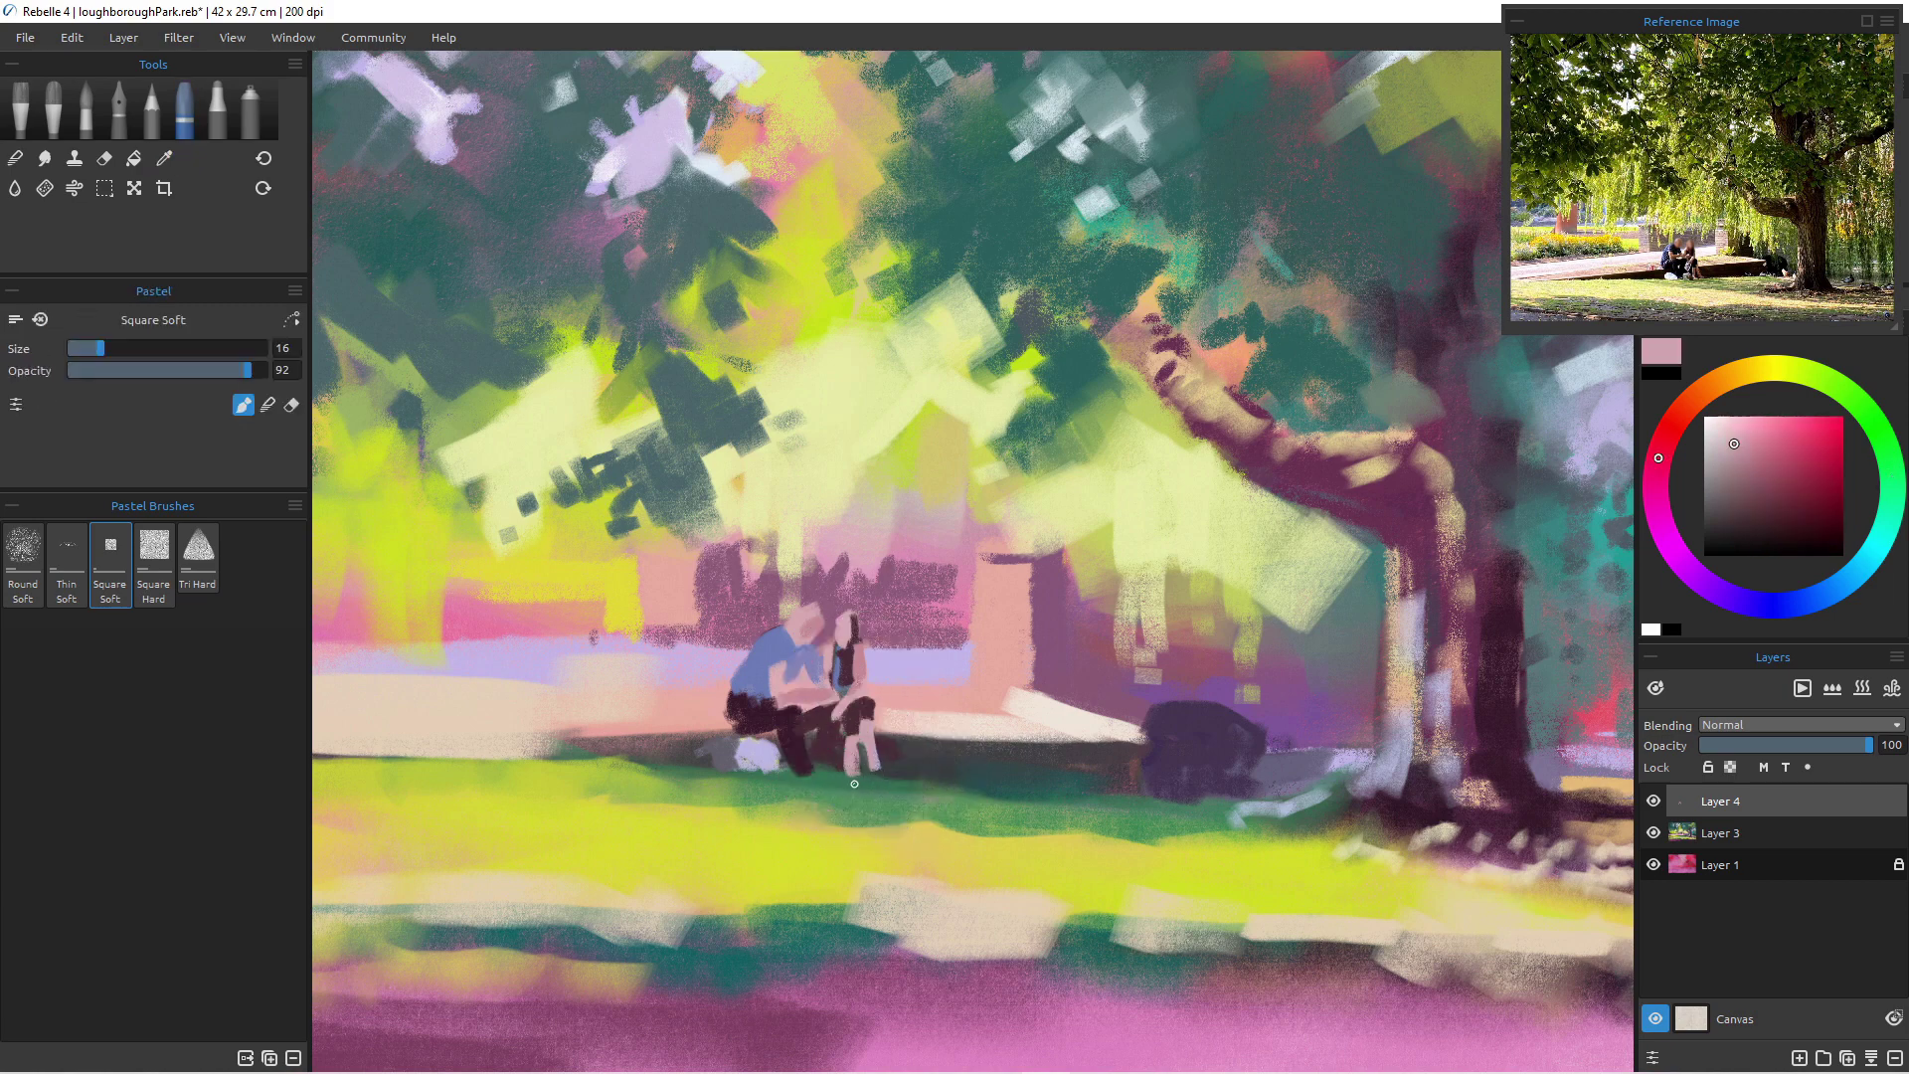
left_click_drag(860, 777, 881, 777)
- Paint a pale pink mark over the first figure's lap and rework the thigh in sampled dark plum
left_click_drag(794, 710, 823, 707)
left_click(810, 713, "alt")
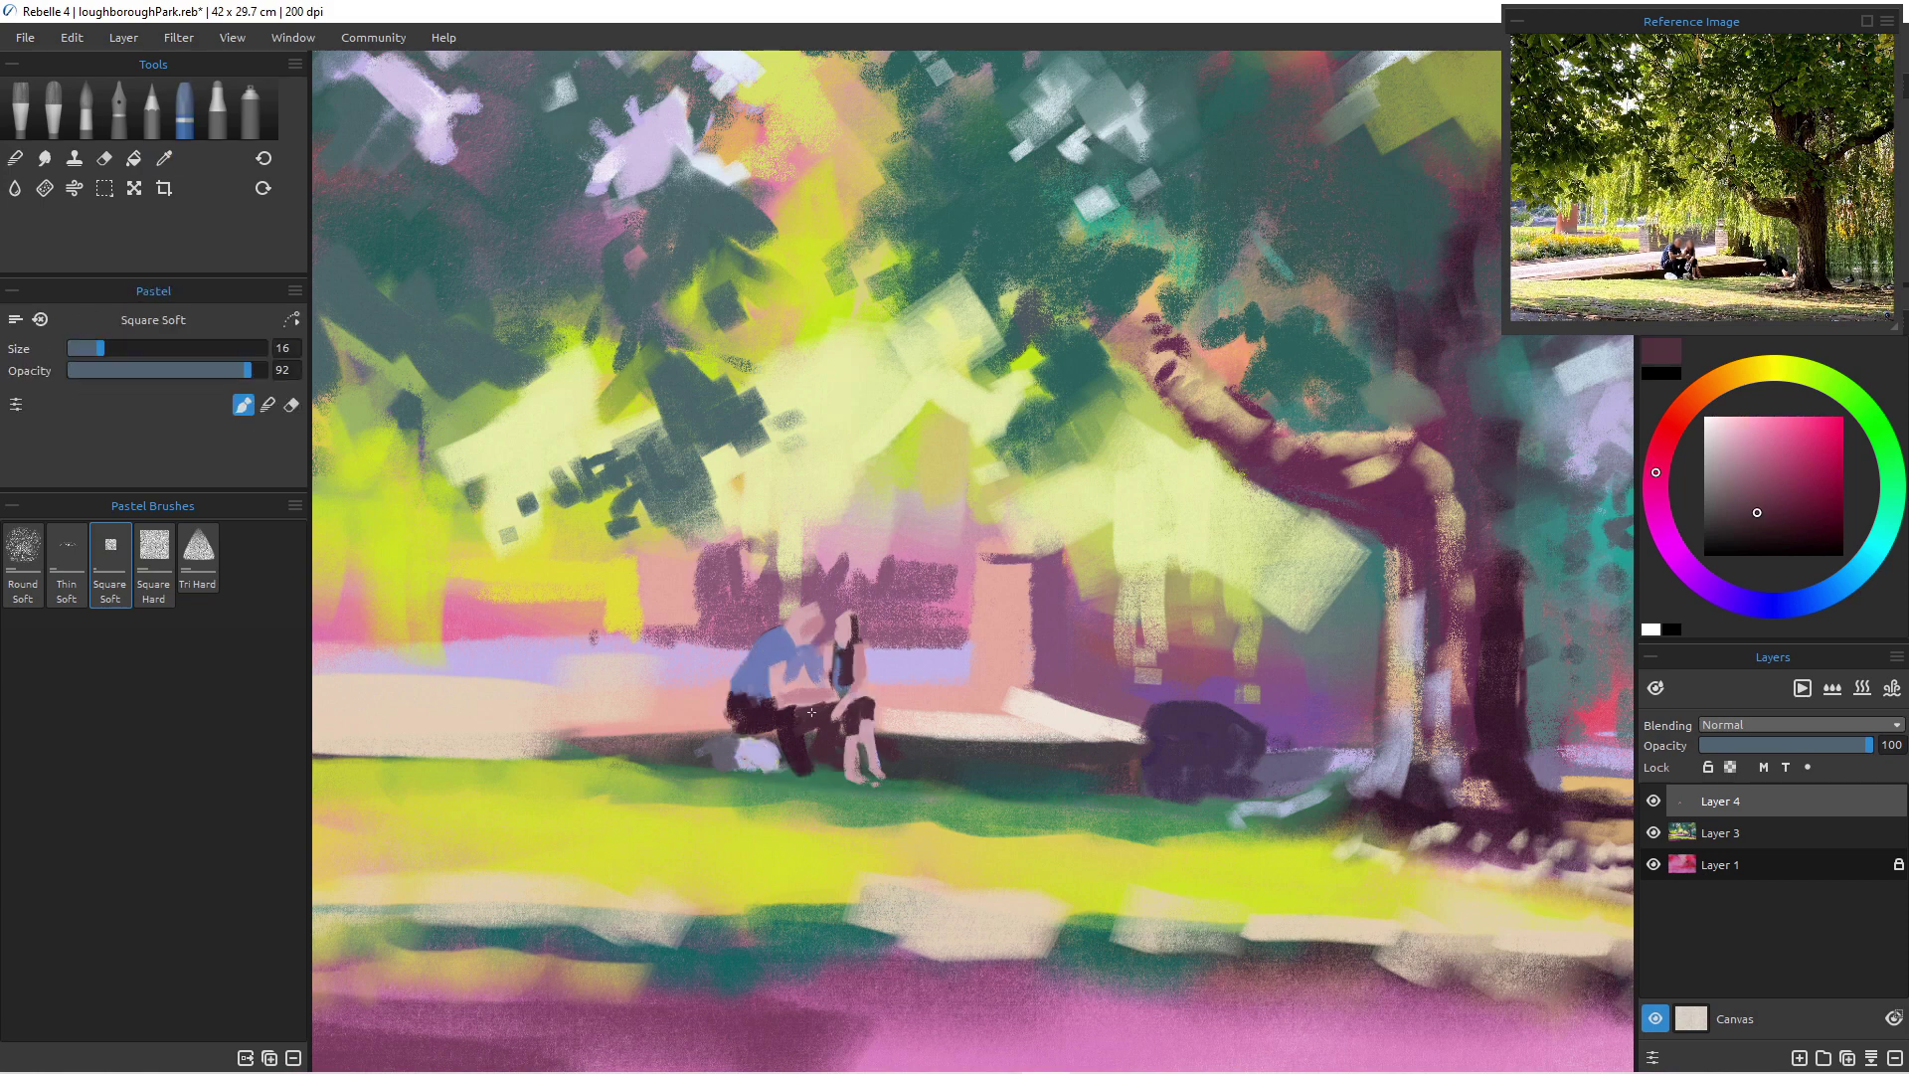
left_click_drag(823, 705, 762, 703)
- Open a gap beneath the first figure's thigh with sampled pale peach and tidy the surrounding legs in dark plum
left_click(907, 722, "alt")
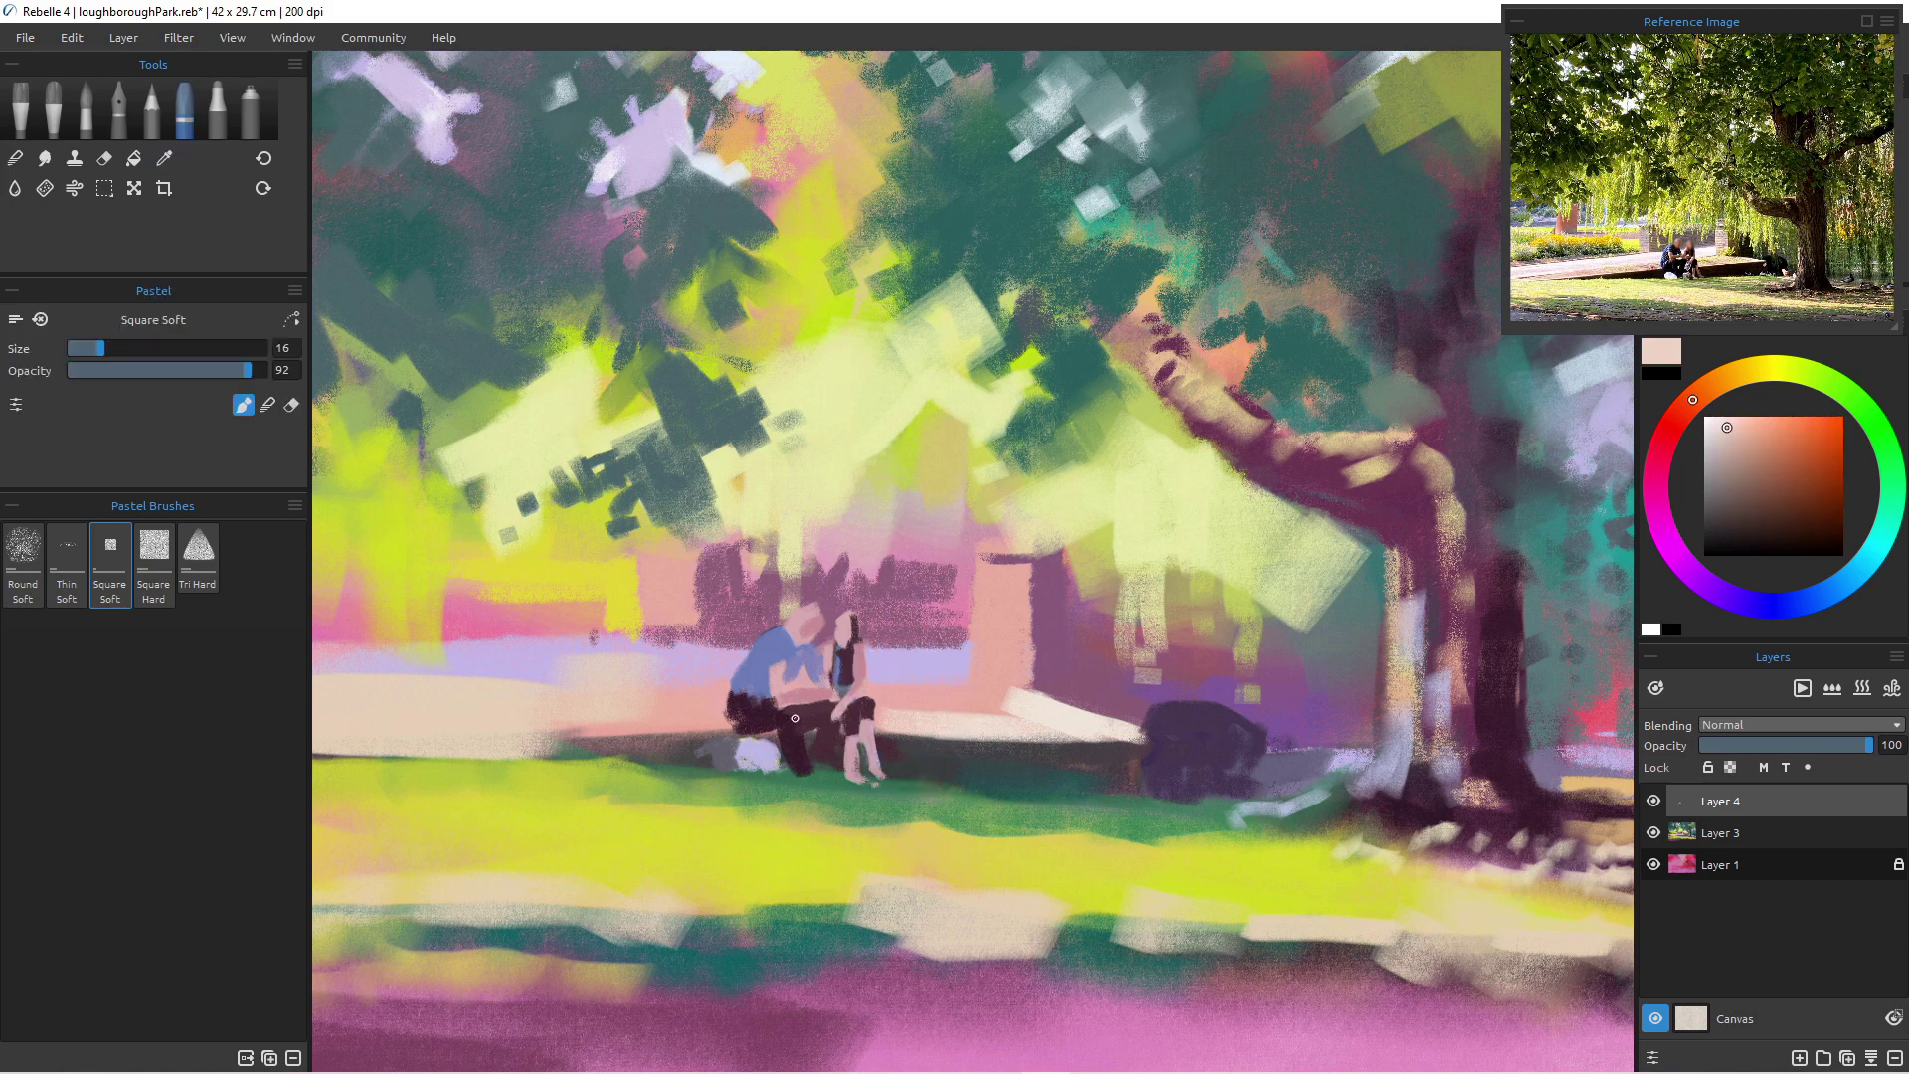
left_click_drag(796, 718, 803, 730)
left_click(815, 708, "alt")
left_click_drag(815, 710, 812, 742)
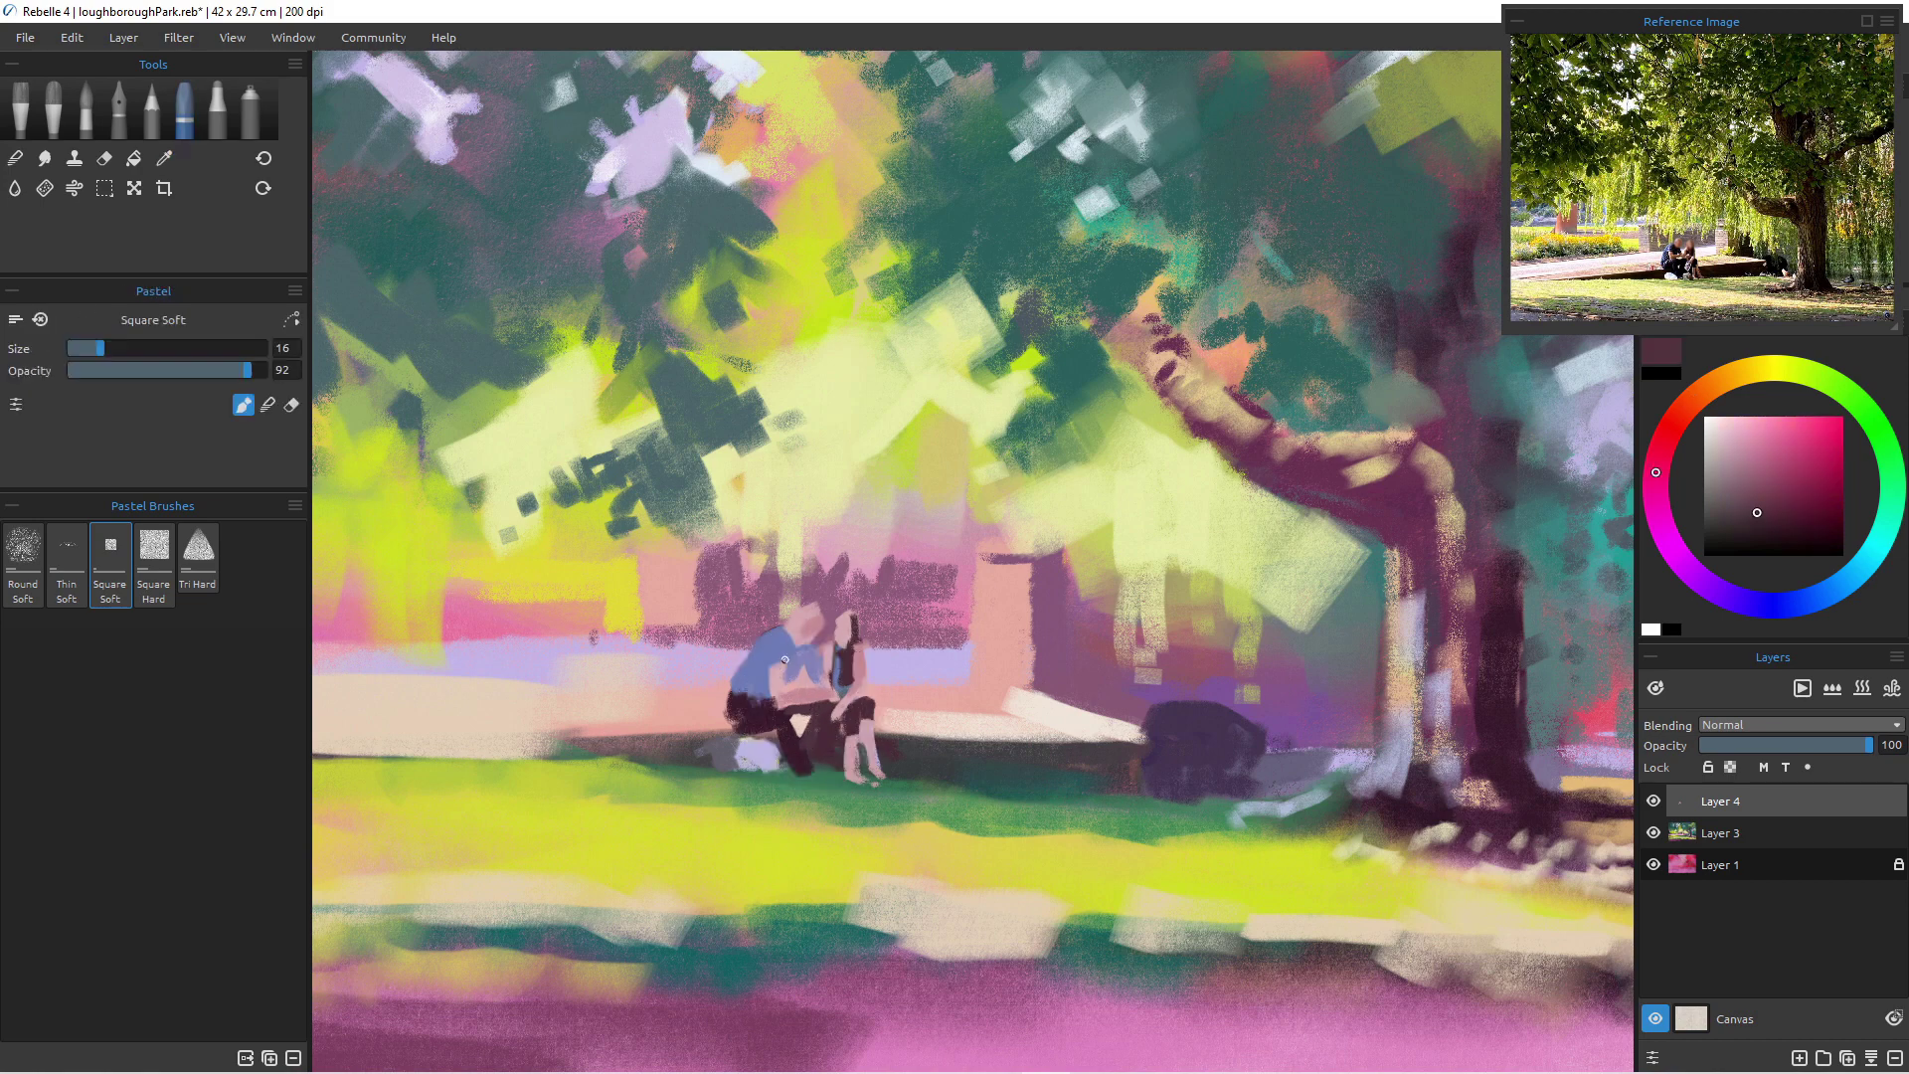
mouse_move(811, 711)
left_mouse_down()
mouse_move(781, 715)
mouse_move(791, 734)
left_mouse_up()
- Refine the first figure's forearms and the lap beneath them with sampled dusty pink, pale peach and dark plum
left_click(824, 688, "alt")
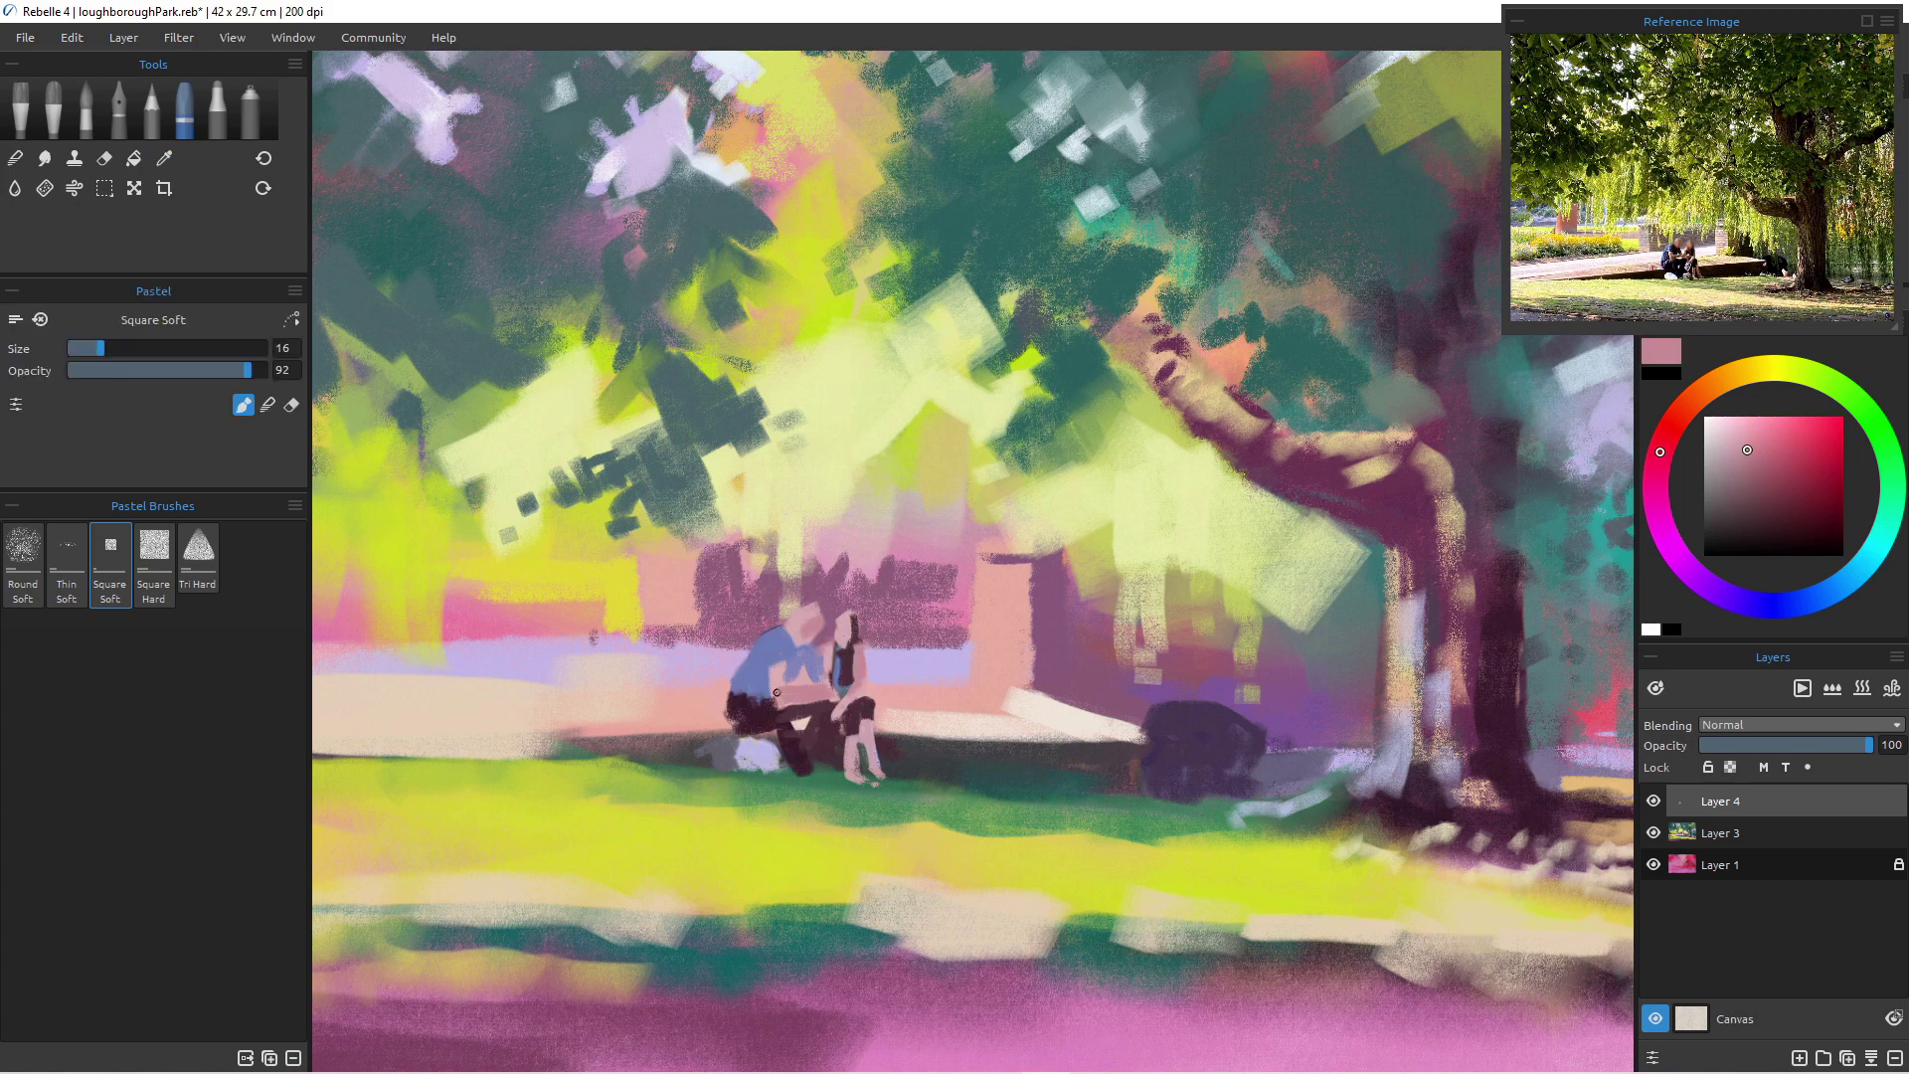
key("alt")
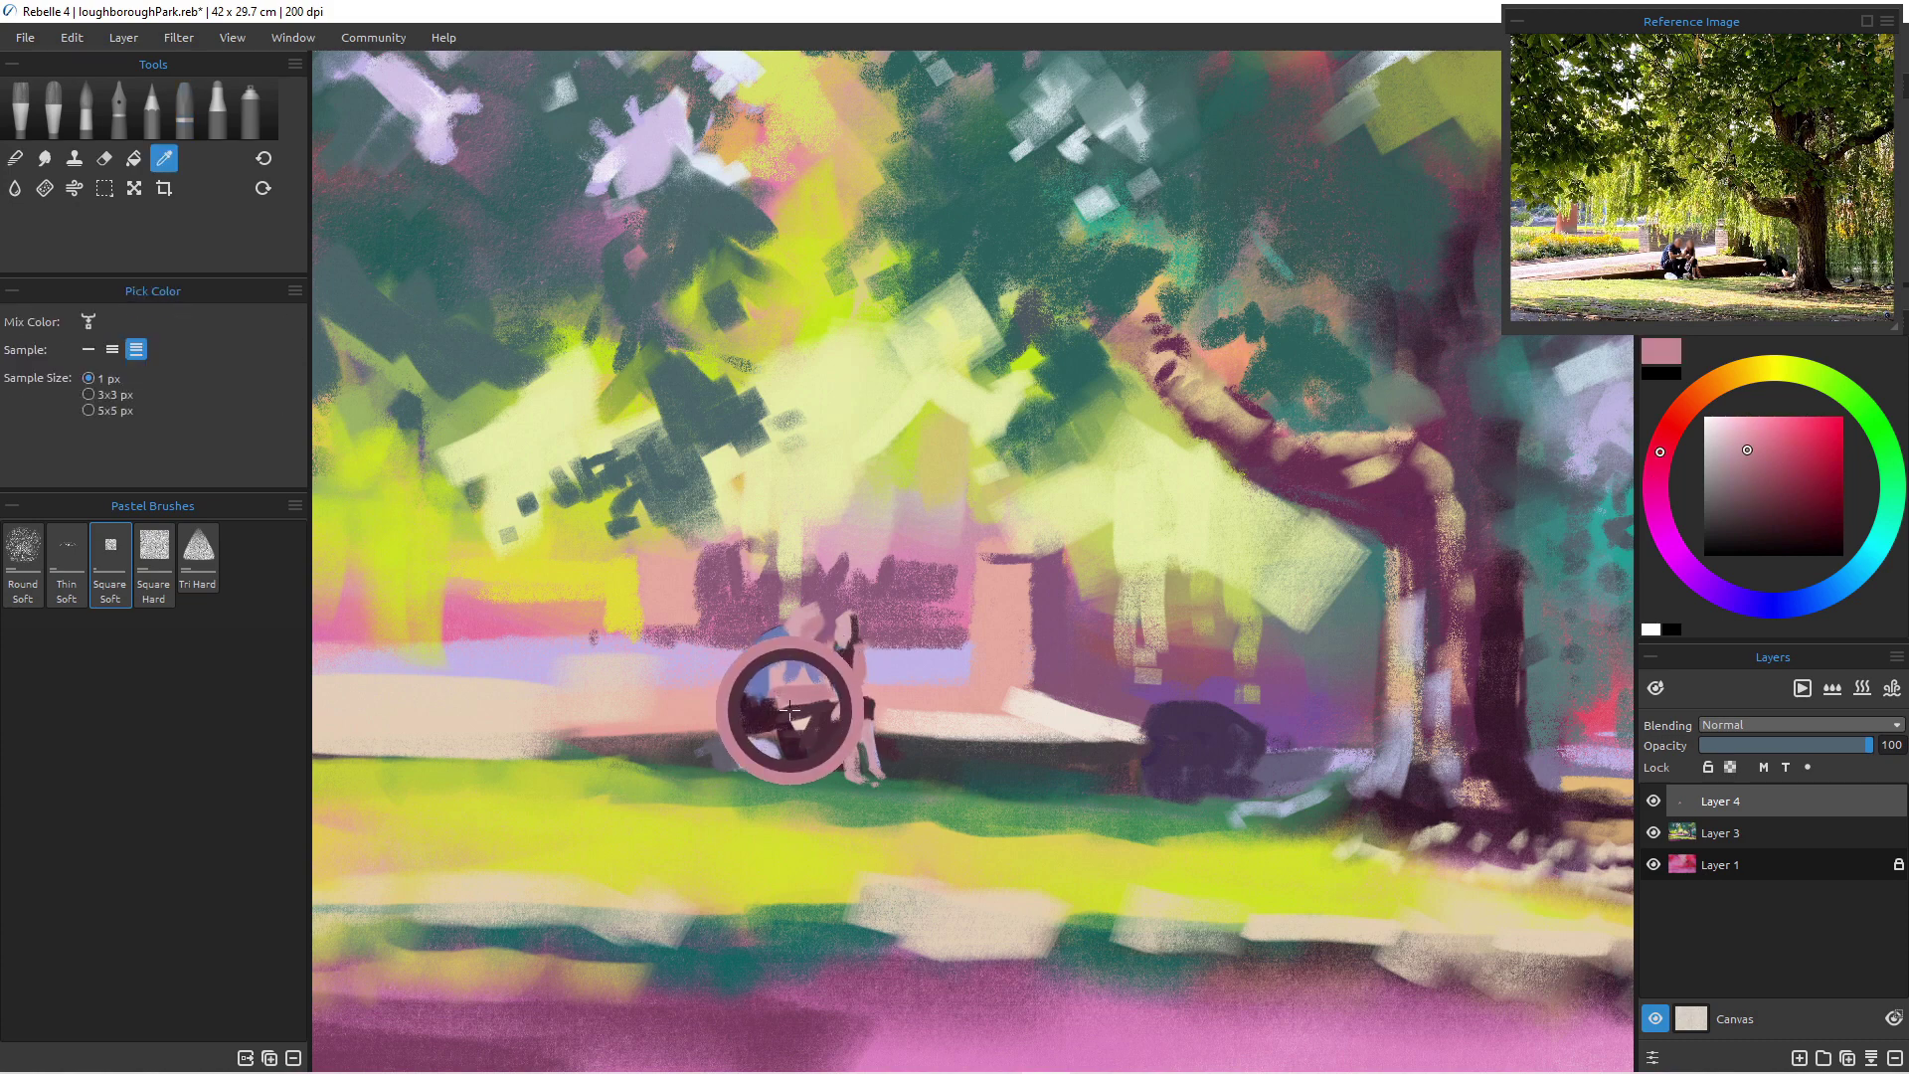
left_click(799, 723, "alt")
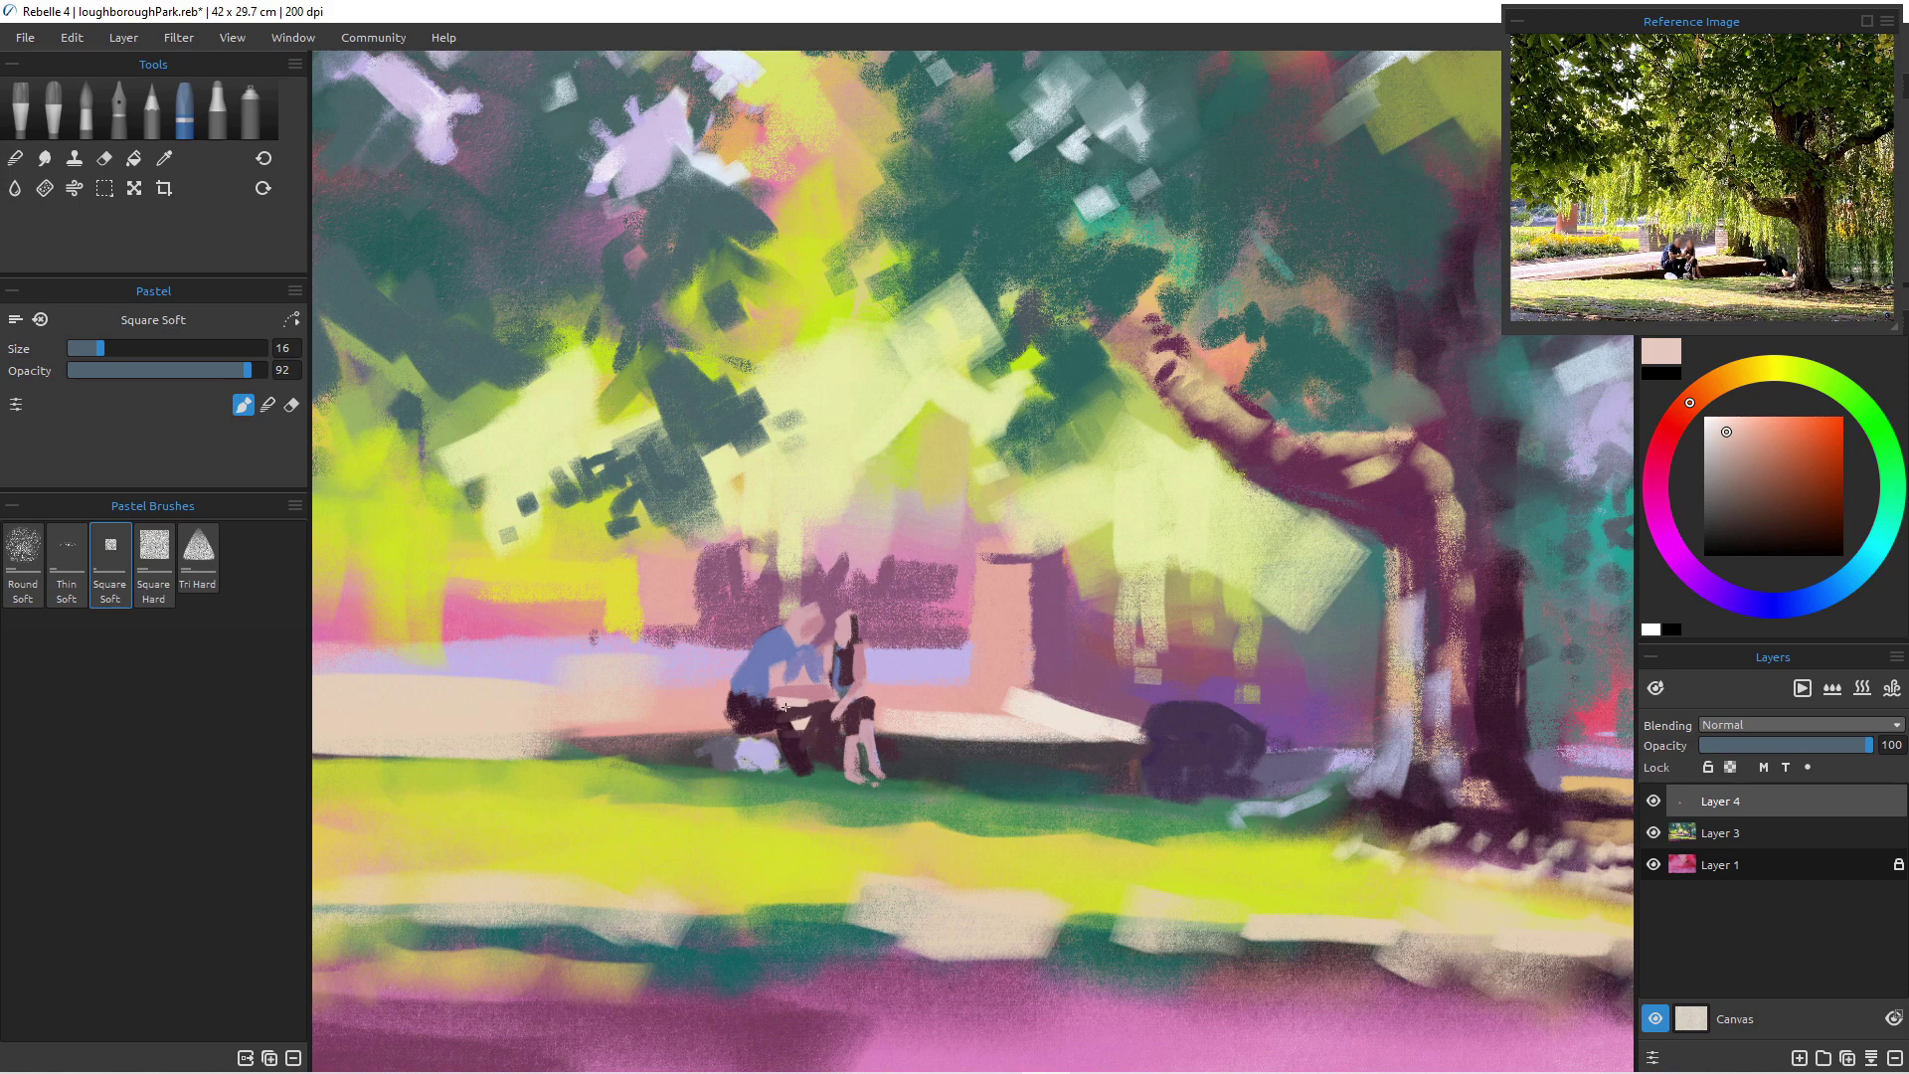
left_click(807, 707, "alt")
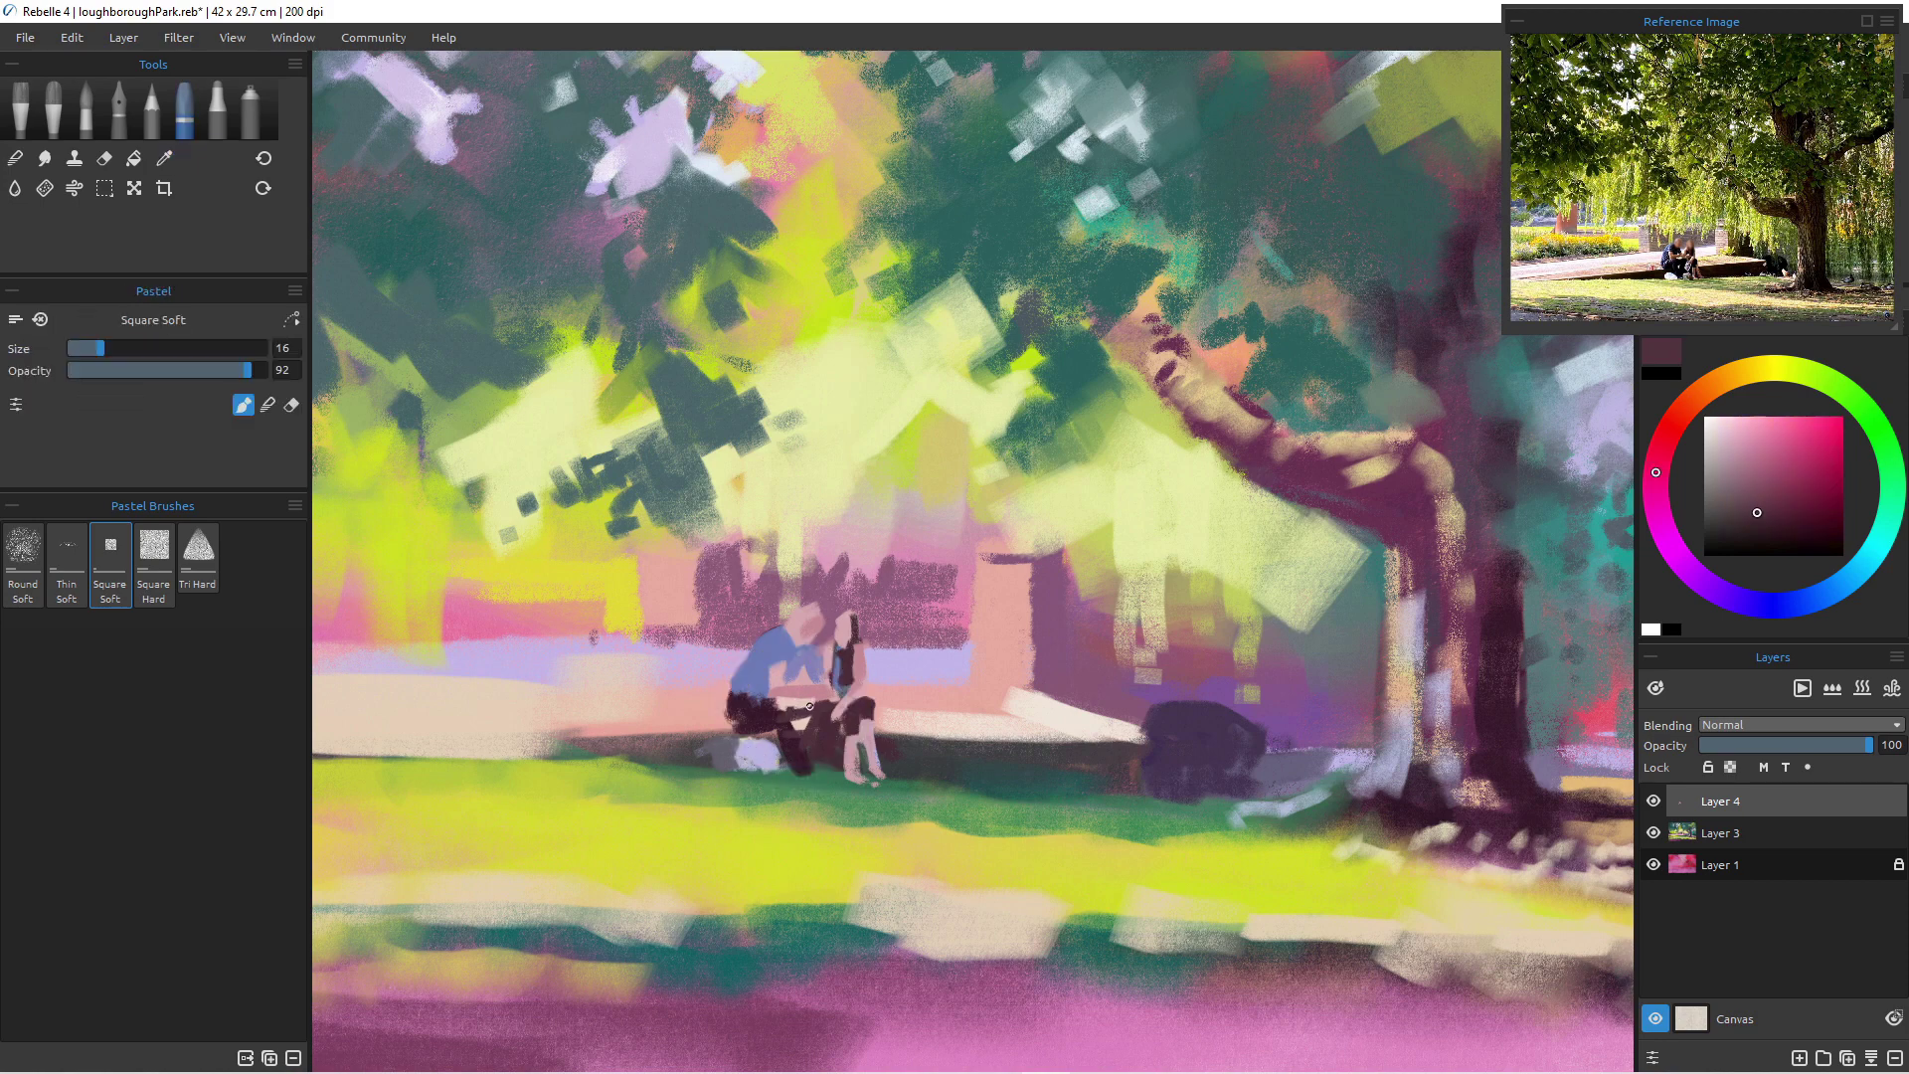
left_click(799, 695, "alt")
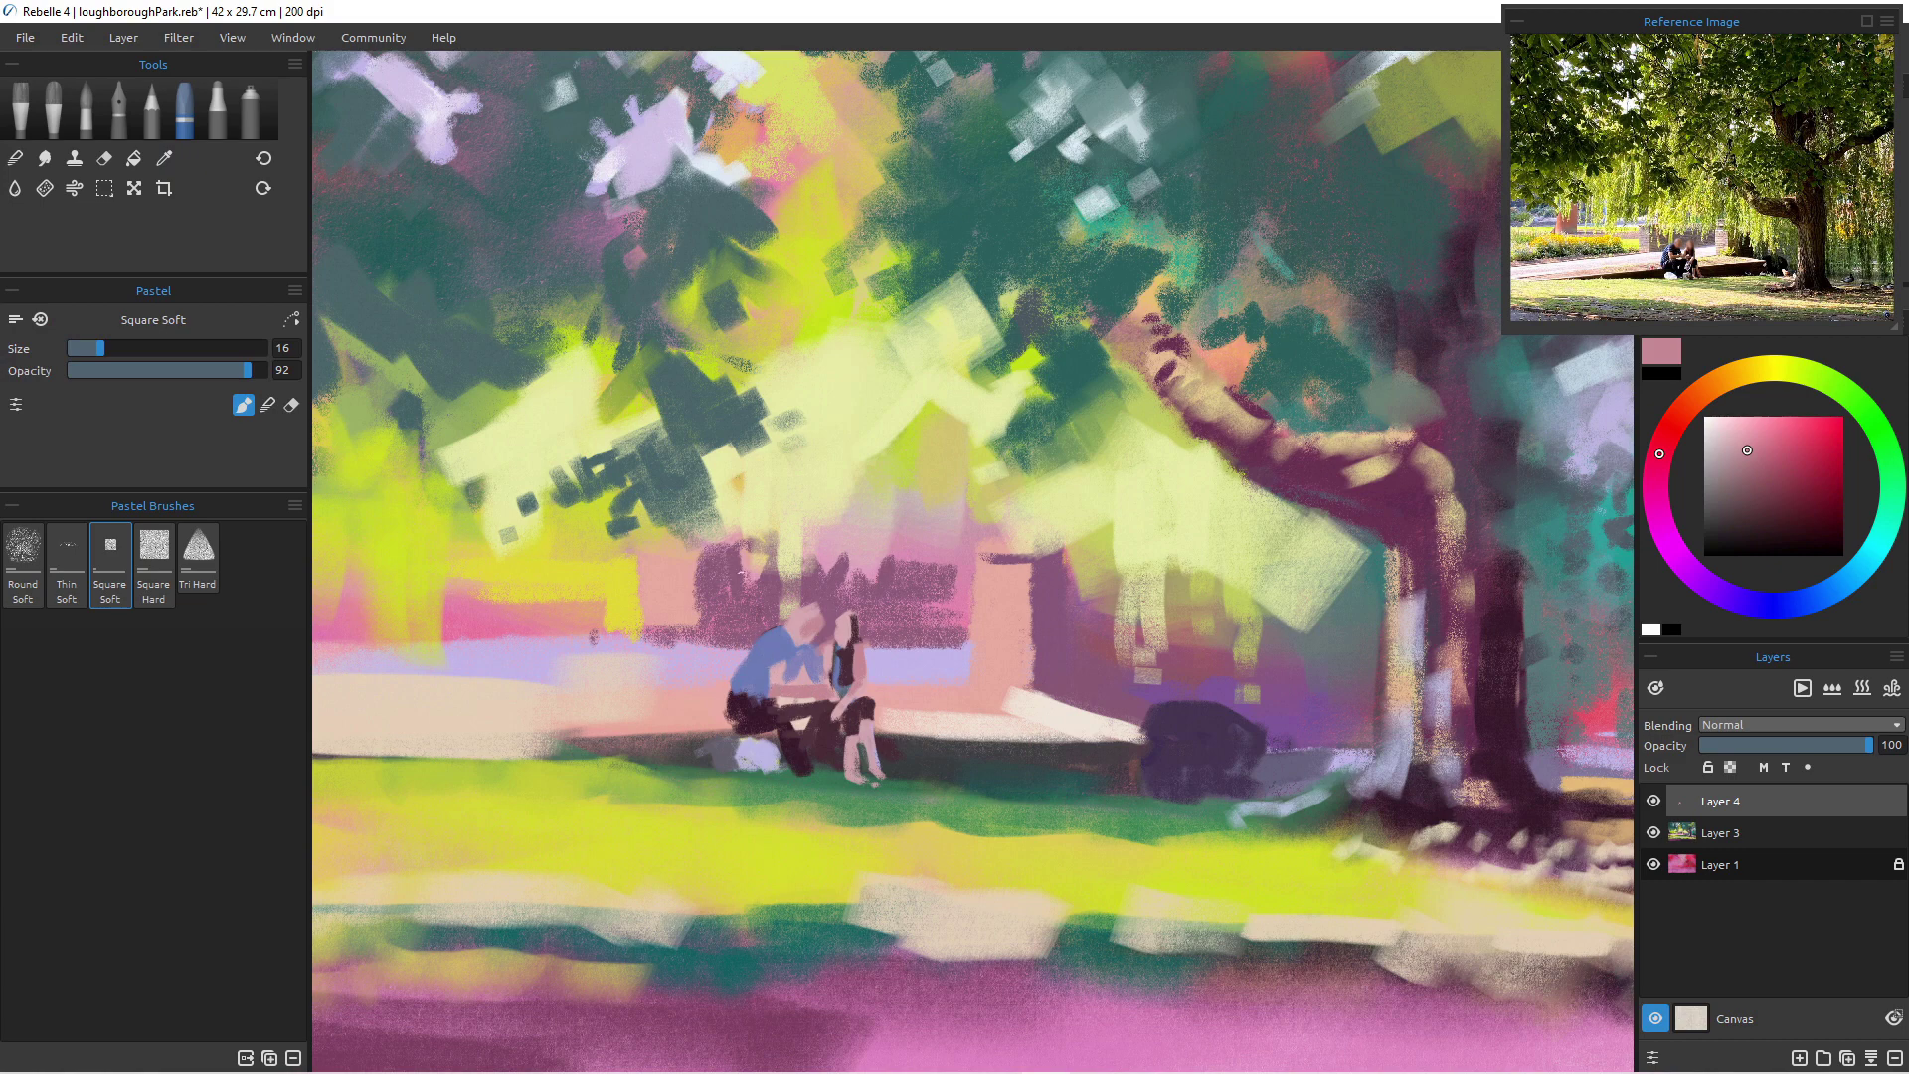
left_click(775, 668, "alt")
- Extend the first figure's blue shirt down the lower back and repaint the hip and thigh in sampled dark plum
left_click(753, 676, "alt")
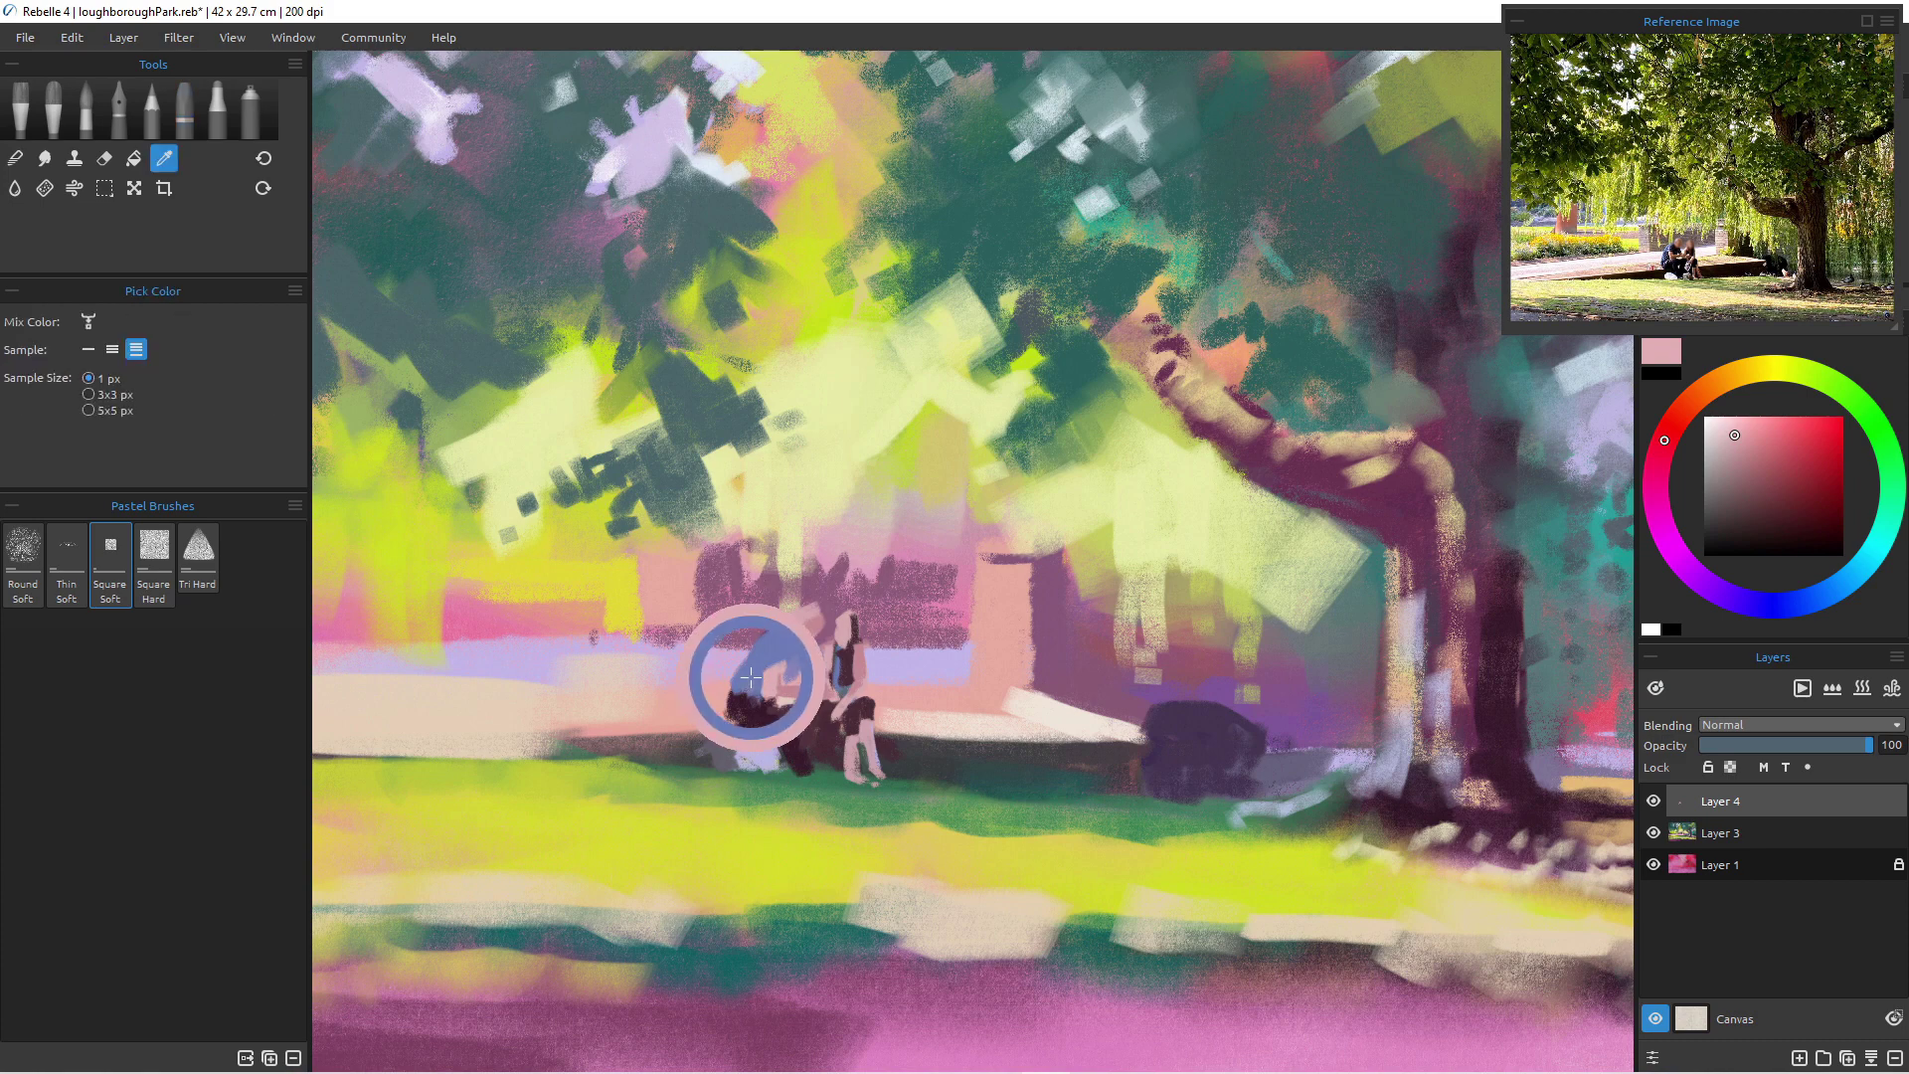
left_click(758, 685, "alt")
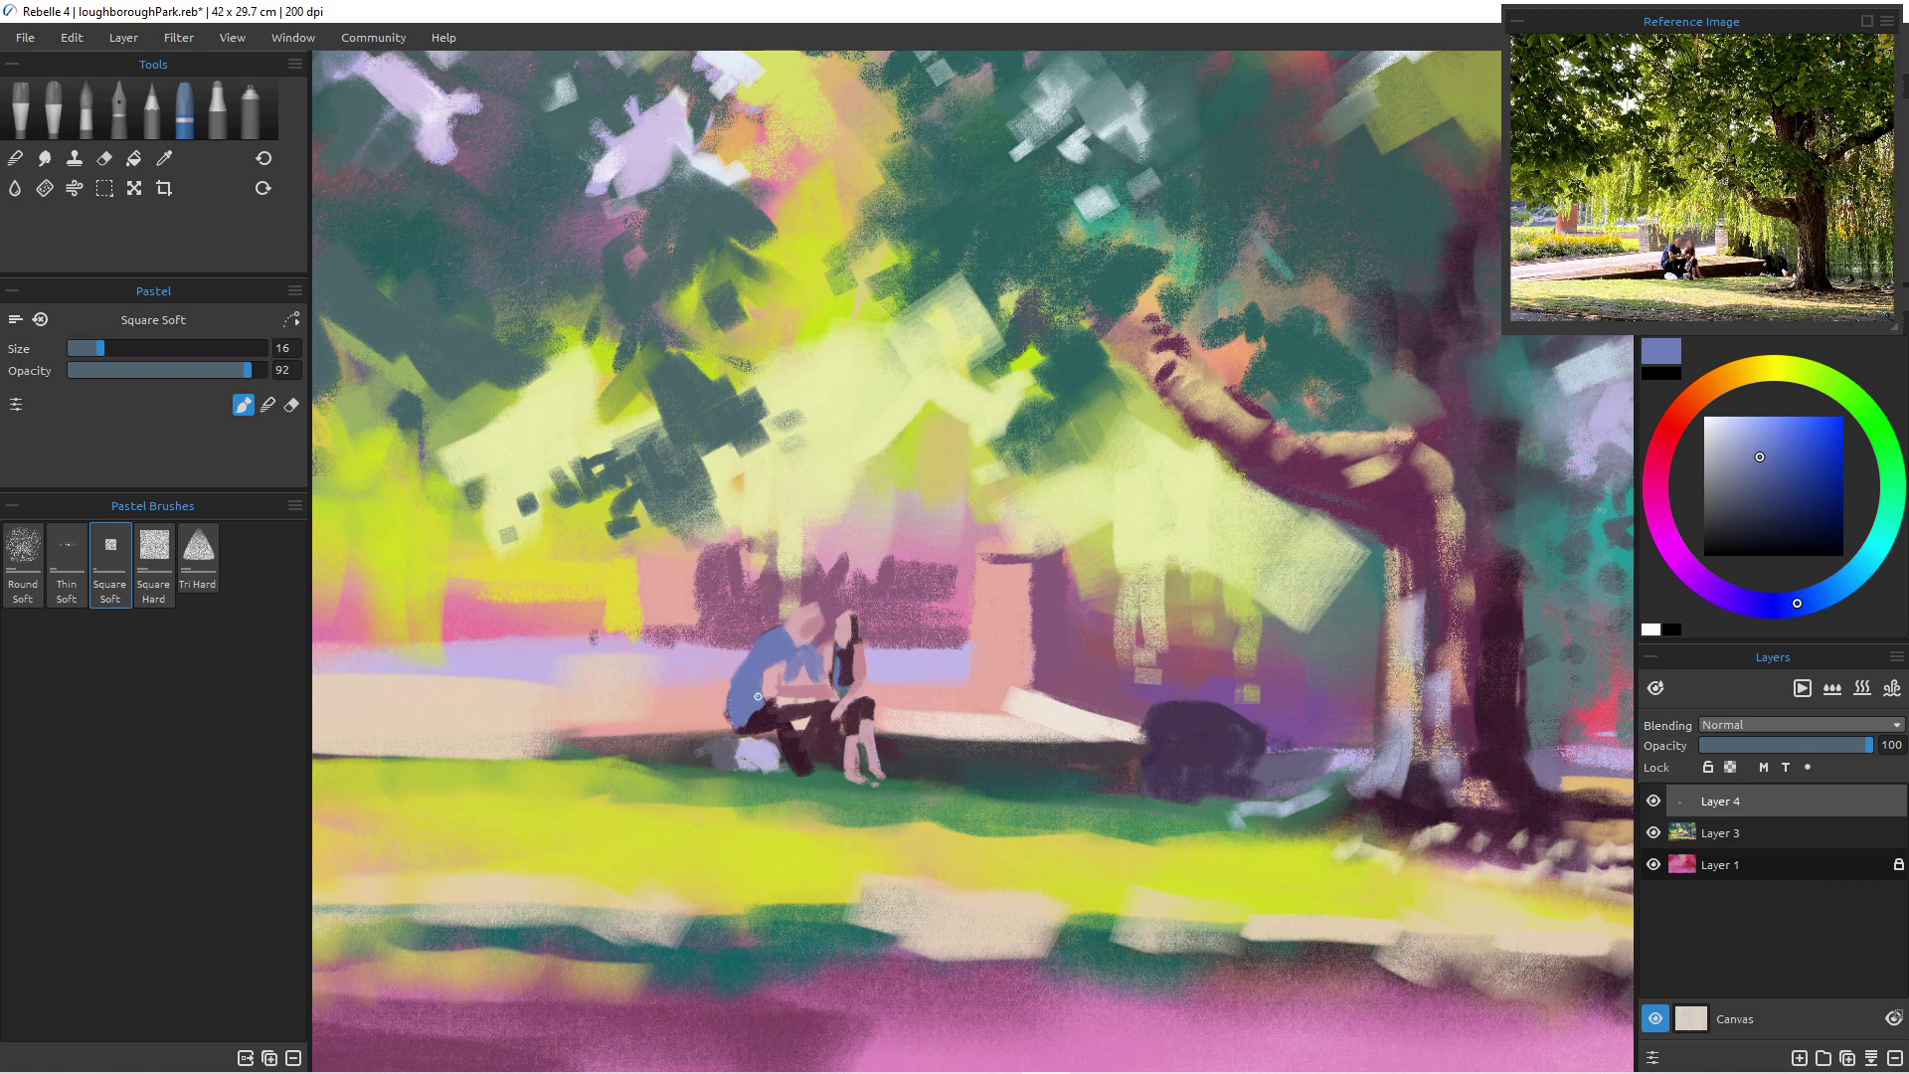
left_click(763, 710, "alt")
mouse_move(763, 710)
left_mouse_down()
mouse_move(783, 700)
mouse_move(795, 734)
left_mouse_up()
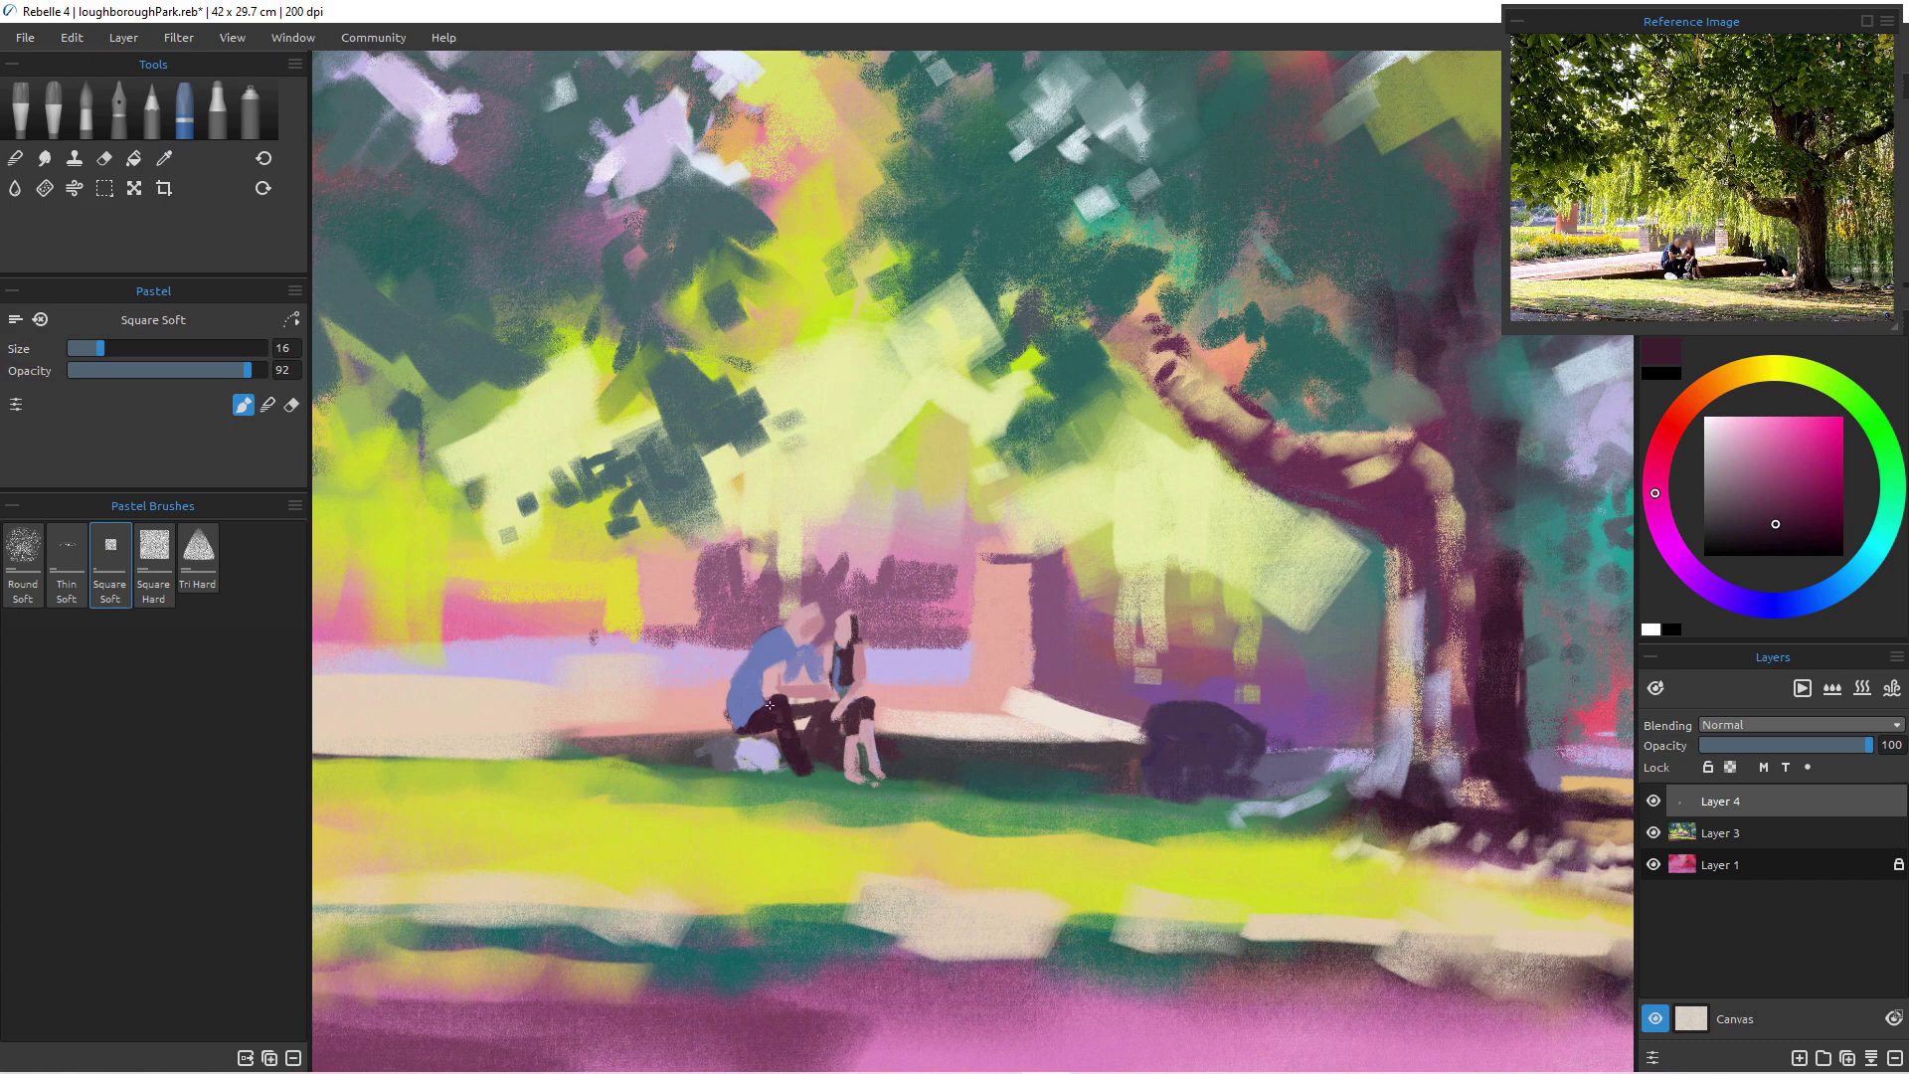
mouse_move(746, 723)
left_mouse_down()
mouse_move(755, 710)
mouse_move(736, 728)
left_mouse_up()
- Soften the first figure's forearm with sampled dusty pink and a lighter pink
left_click(798, 688, "alt")
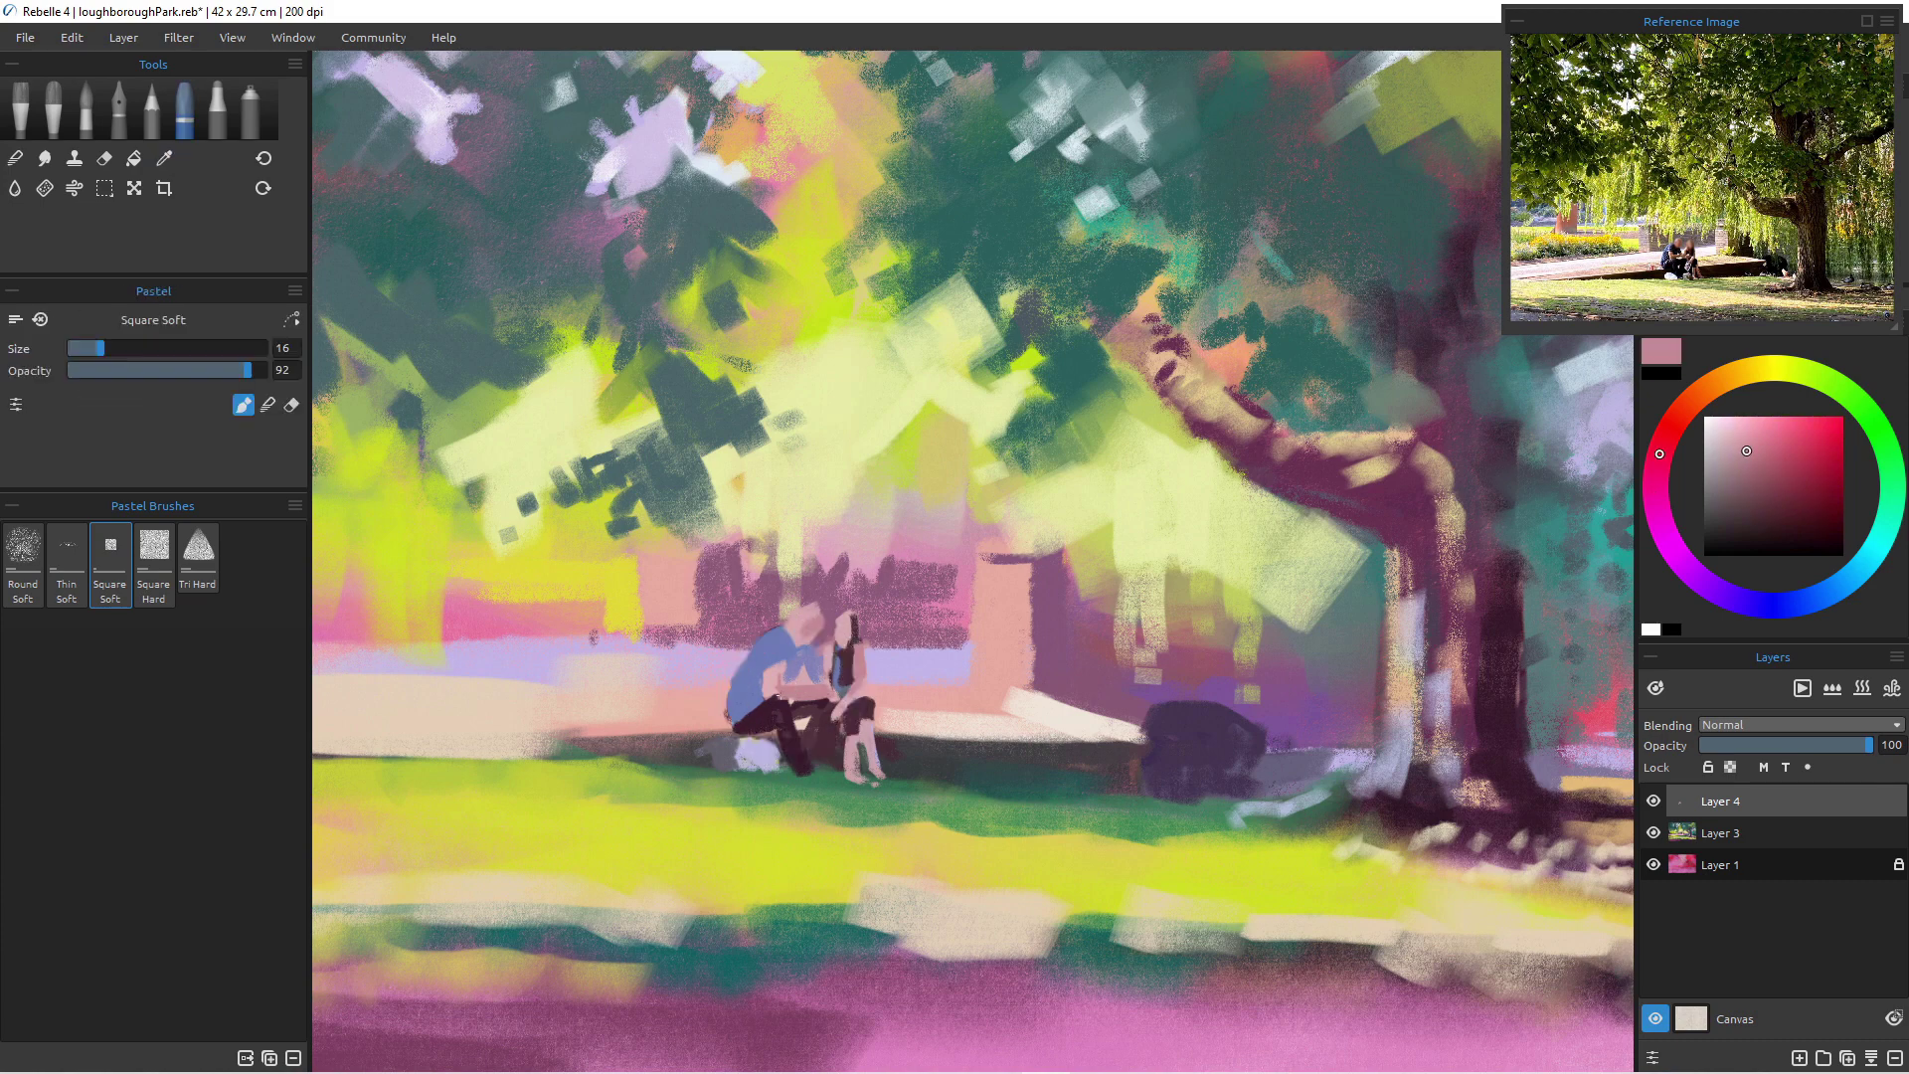
left_click(771, 696, "alt")
scroll(807, 698, "up", 6)
scroll(818, 755, "down", 1)
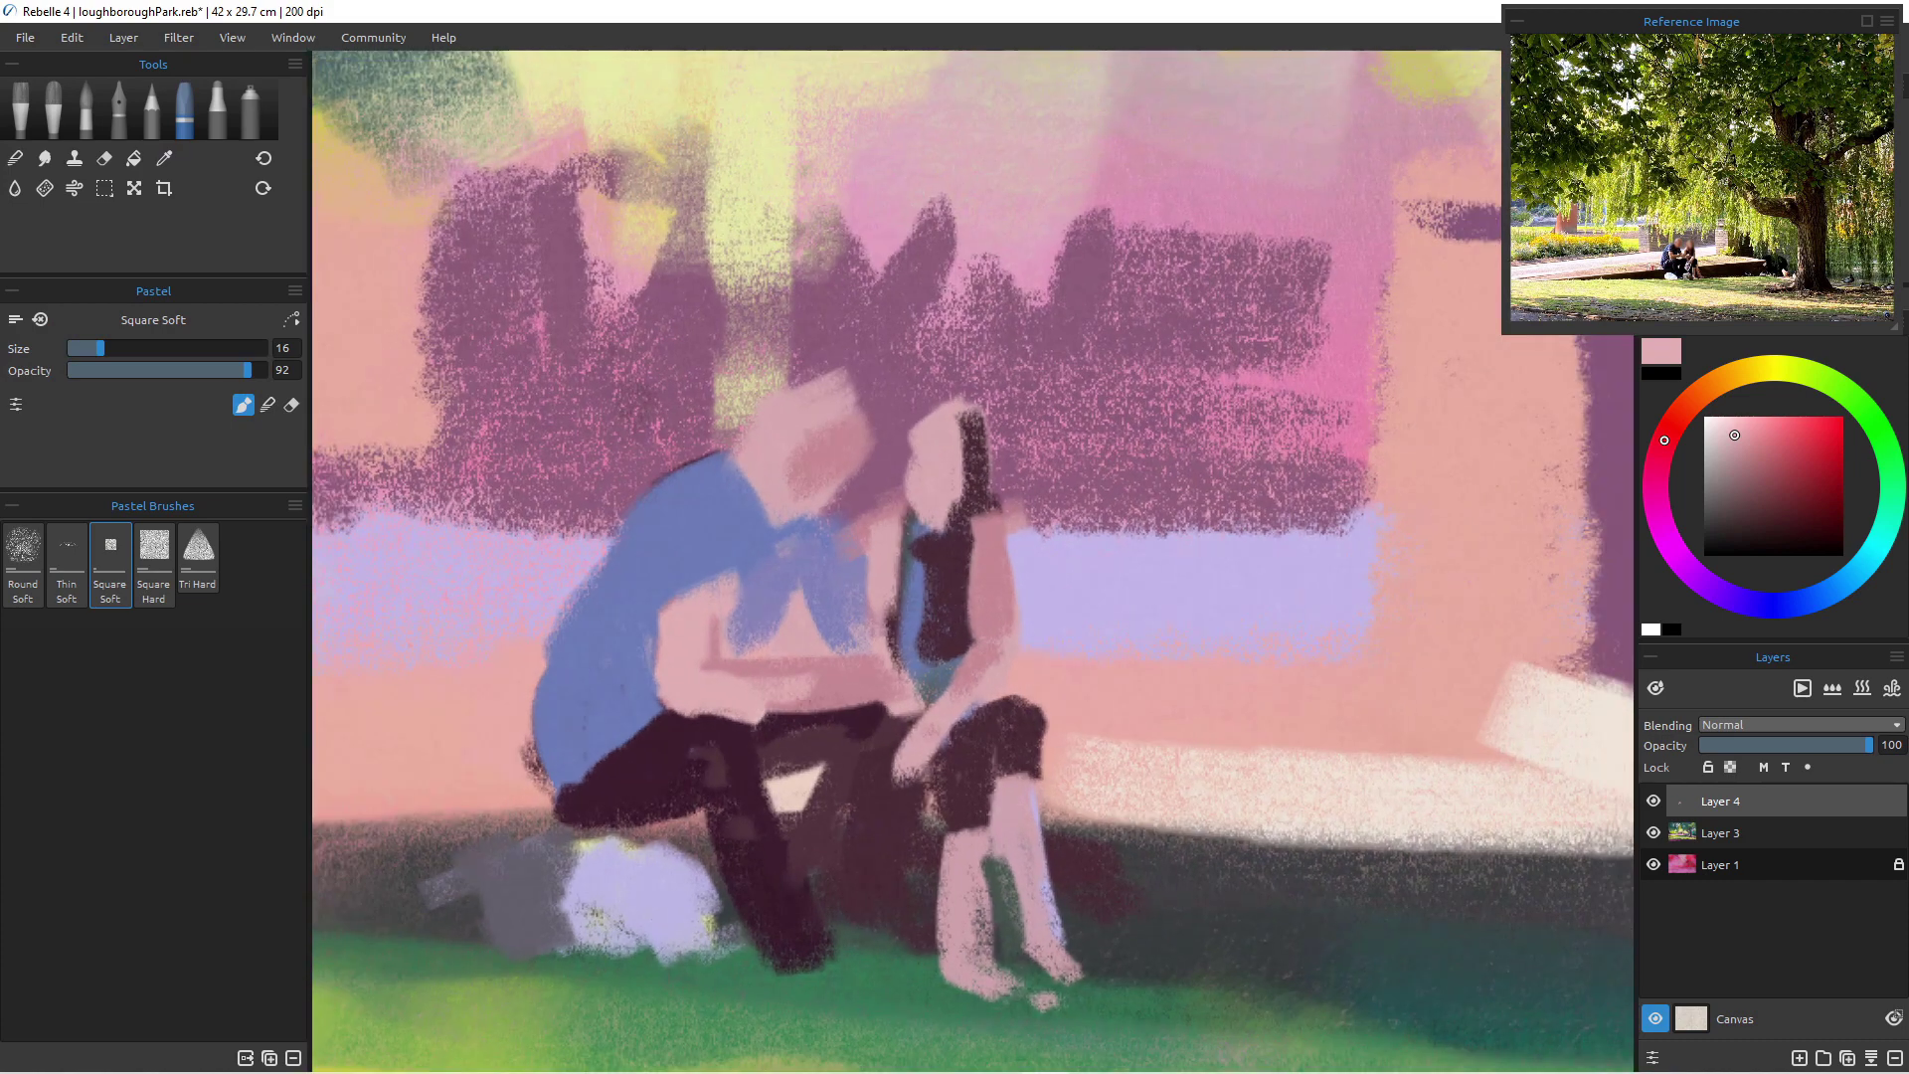
left_click_drag(817, 756, 868, 676)
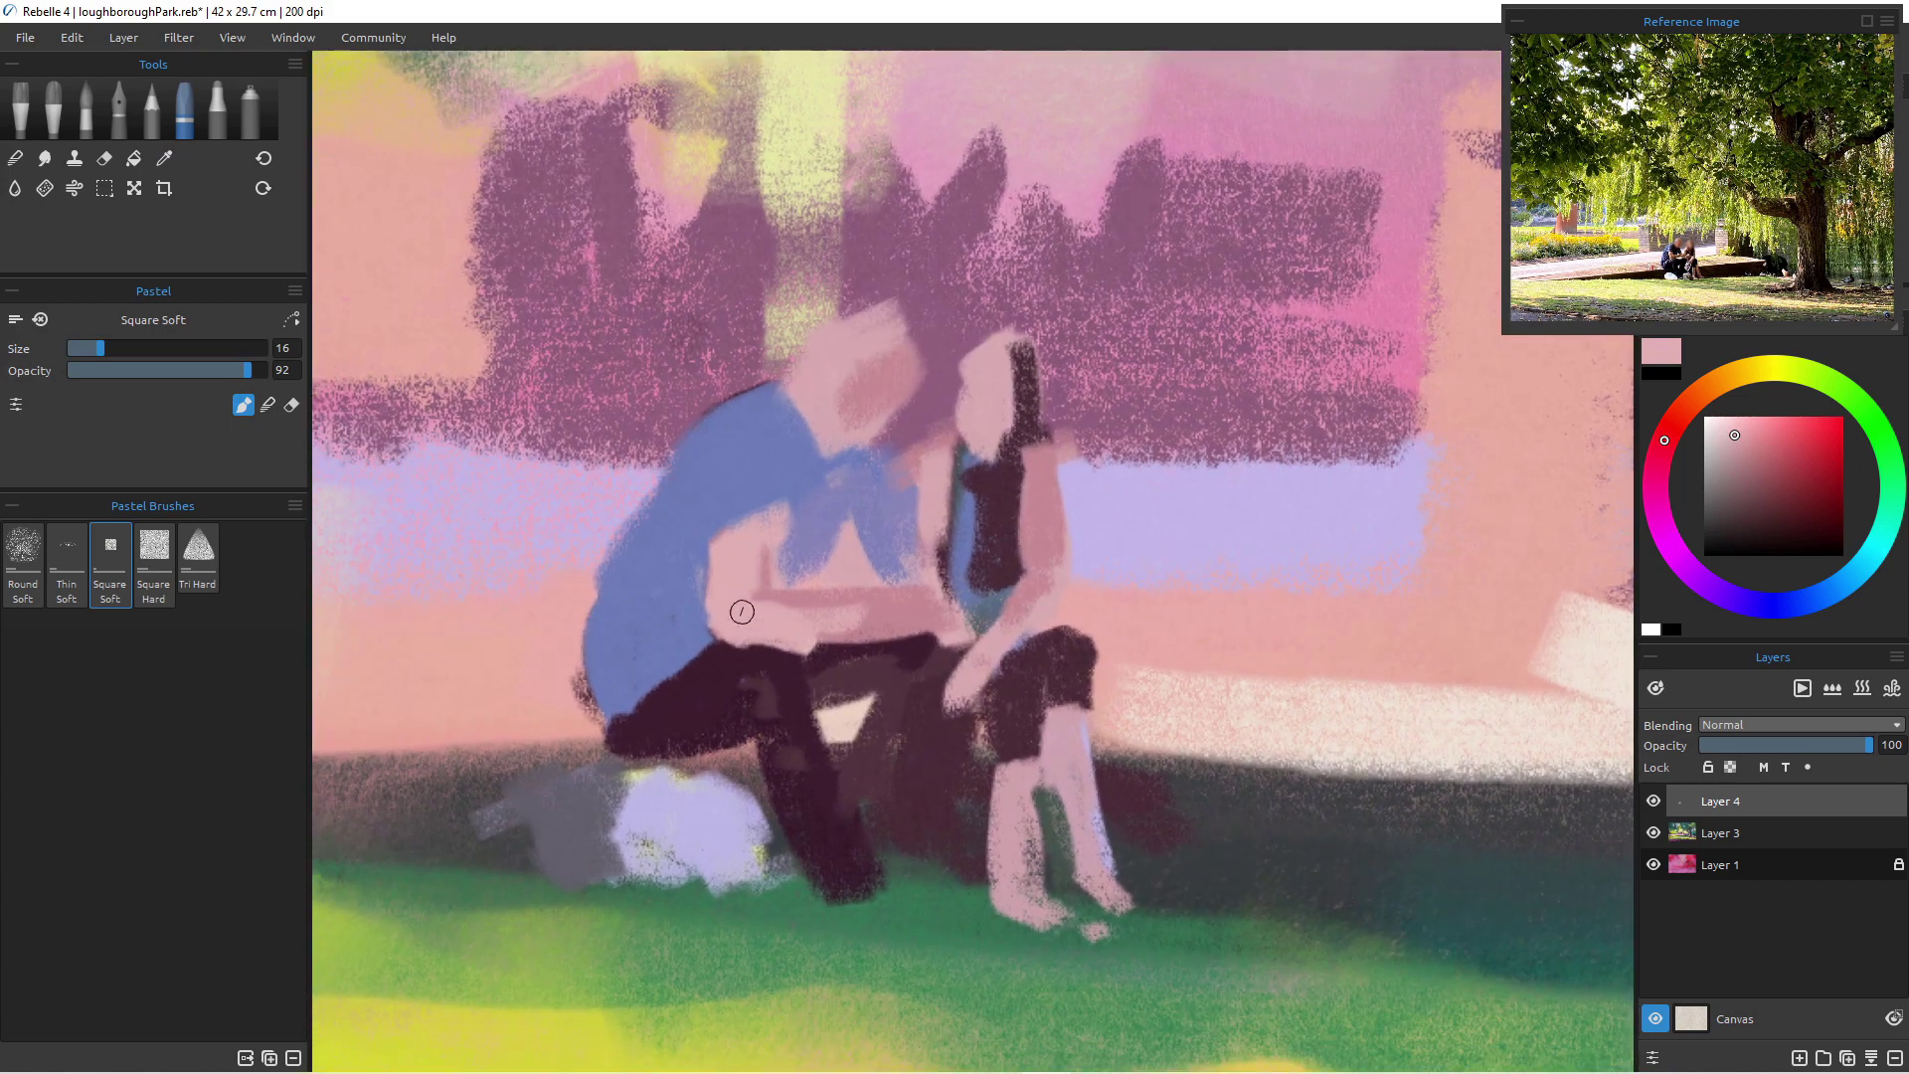
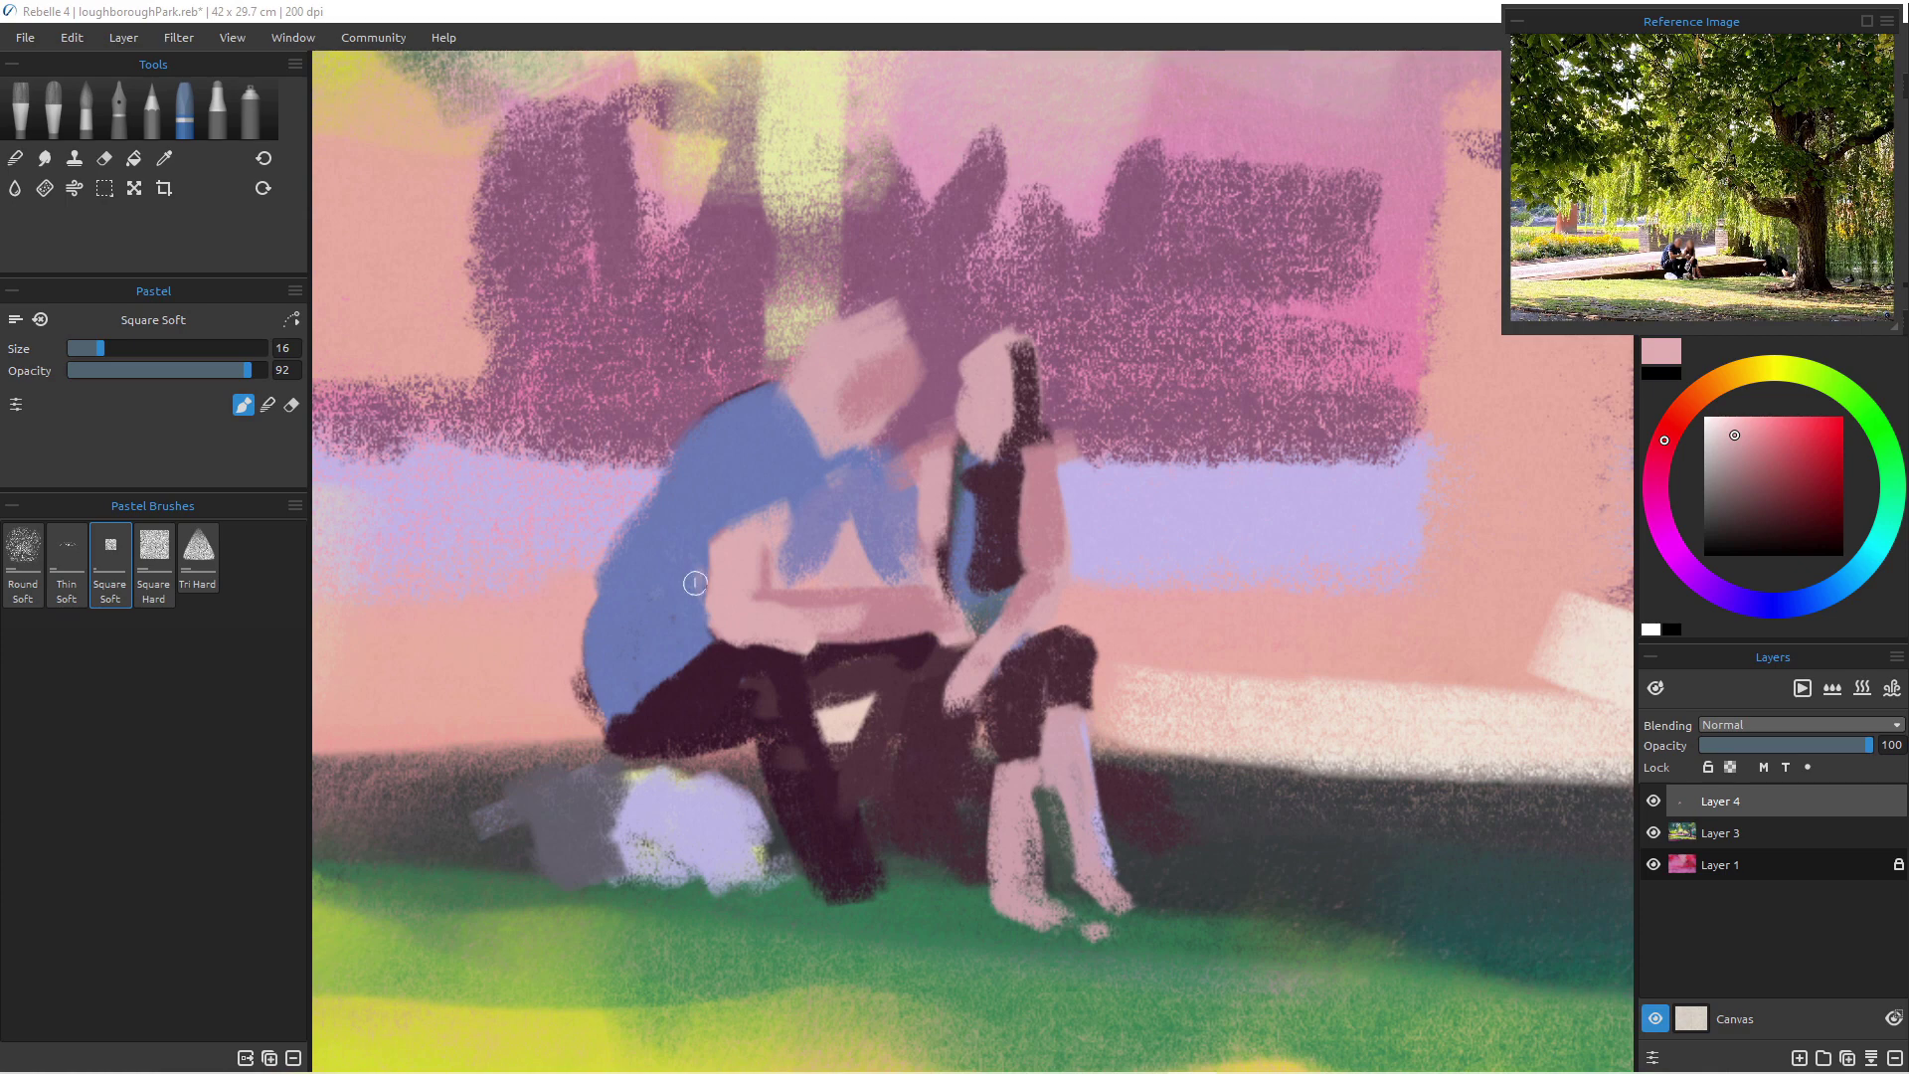
- Highlight the top of the first figure's thigh with muted mauve, layering a lighter pink over it
left_click(695, 701, "alt")
left_click(925, 523, "alt")
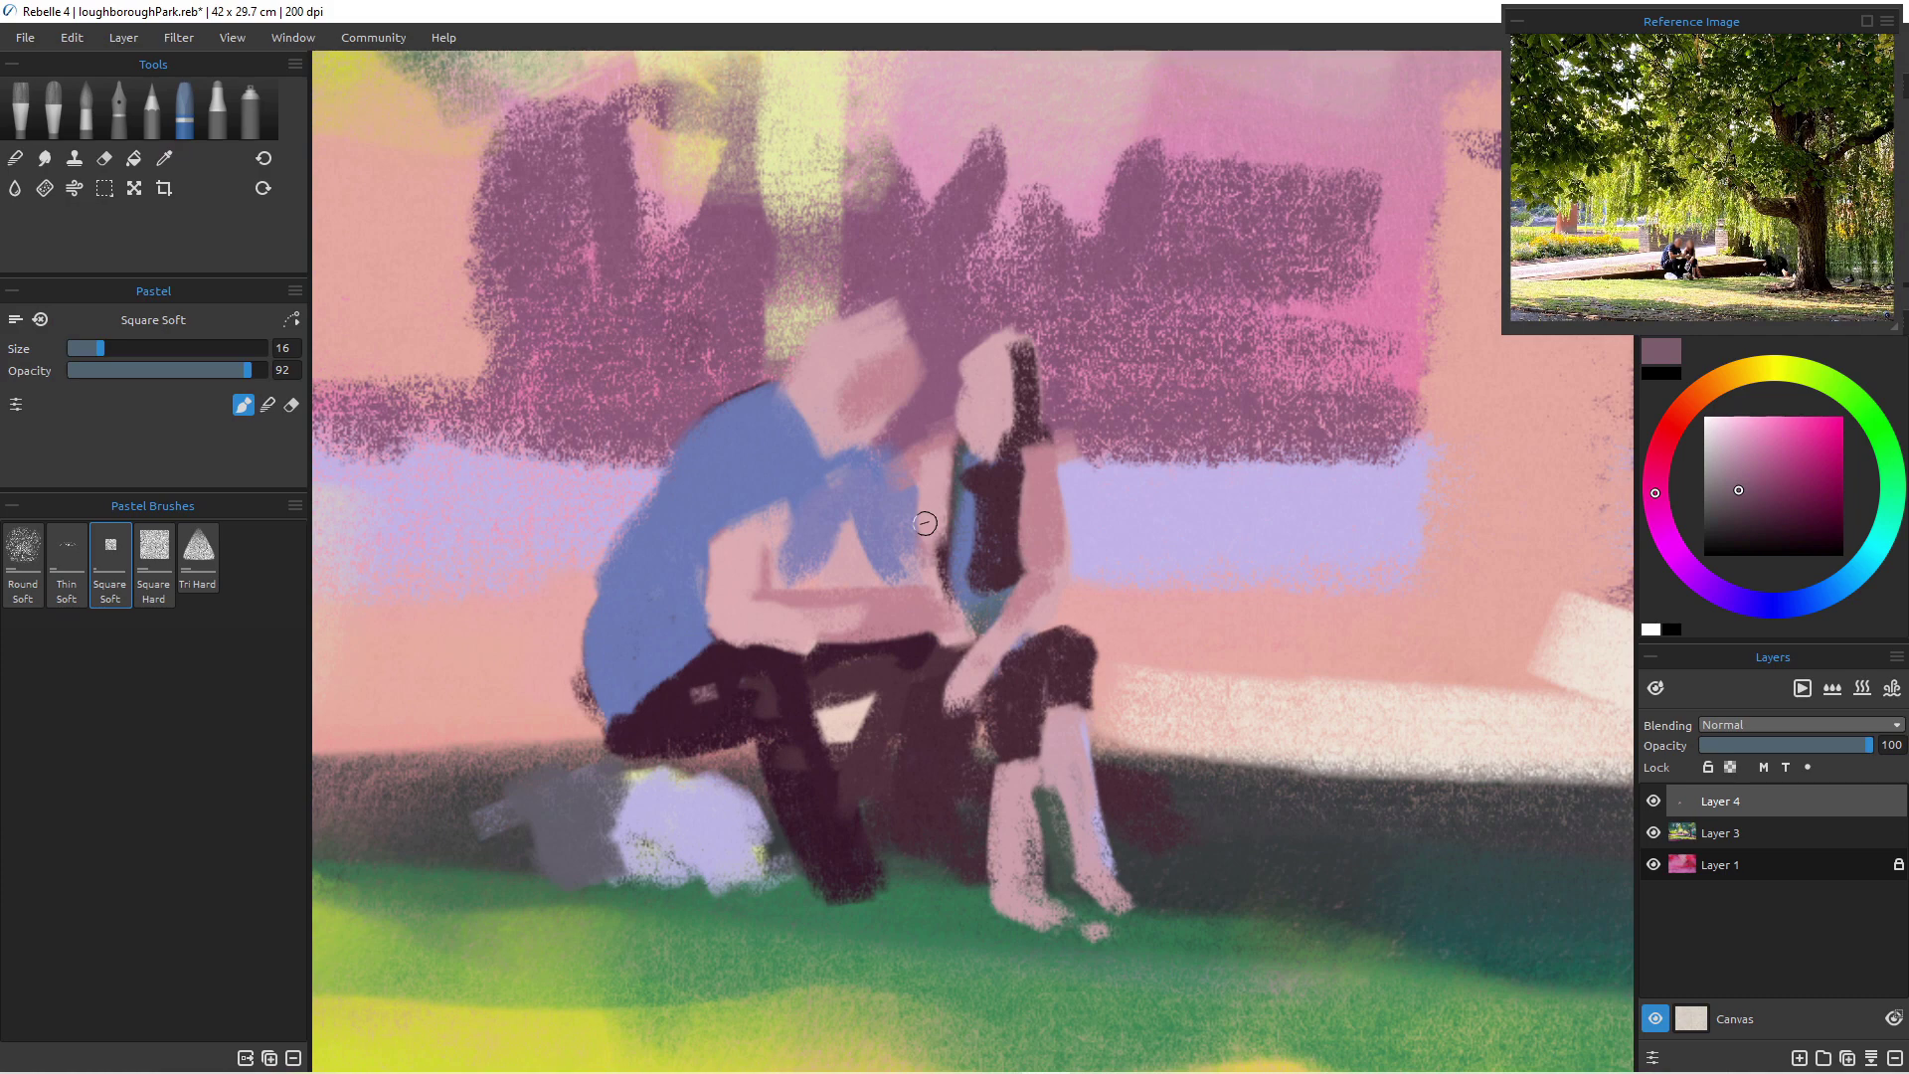
mouse_move(790, 661)
left_mouse_down()
mouse_move(759, 693)
mouse_move(743, 676)
mouse_move(767, 659)
mouse_move(699, 736)
mouse_move(705, 675)
mouse_move(699, 690)
mouse_move(733, 662)
mouse_move(706, 698)
mouse_move(716, 659)
mouse_move(733, 705)
mouse_move(989, 674)
mouse_move(688, 682)
mouse_move(723, 656)
mouse_move(671, 712)
mouse_move(664, 689)
mouse_move(632, 710)
mouse_move(673, 688)
mouse_move(645, 727)
mouse_move(738, 657)
mouse_move(774, 661)
mouse_move(688, 691)
left_mouse_up()
left_click(1735, 462)
key("alt")
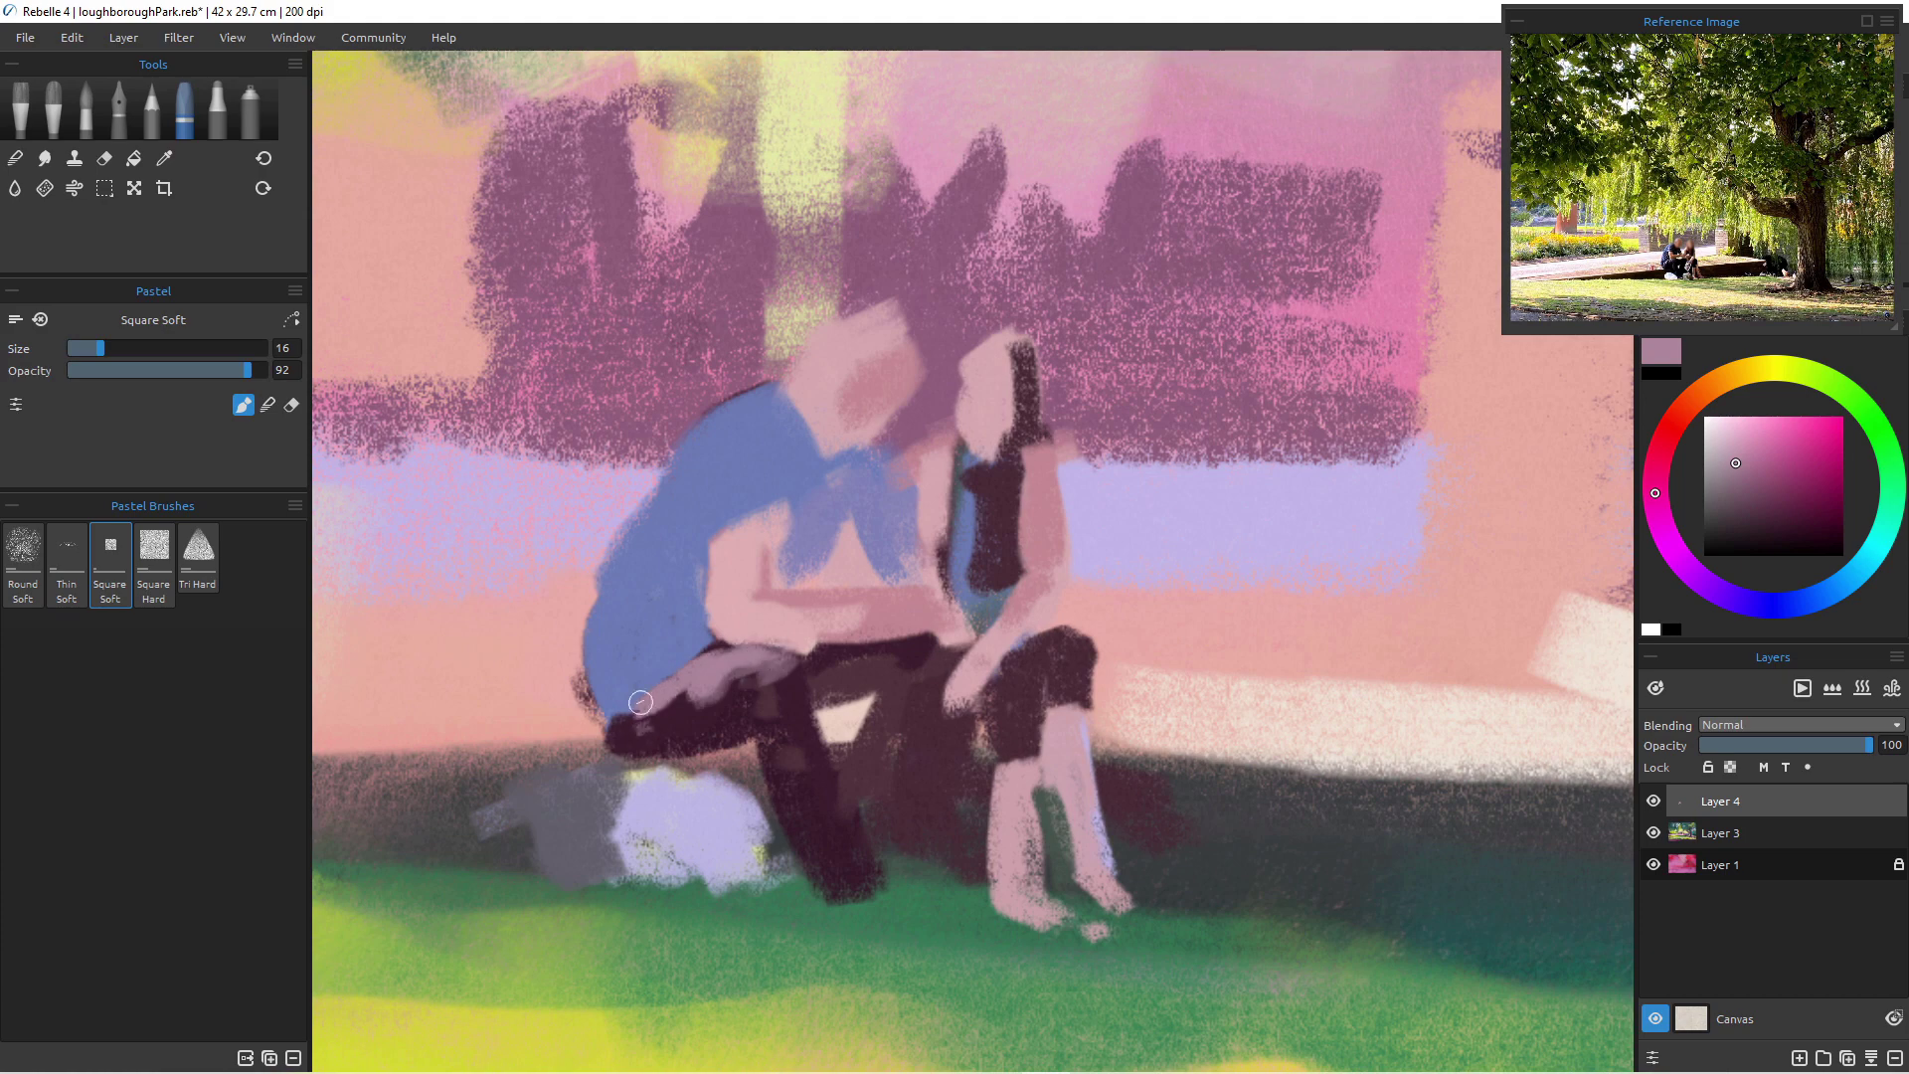
left_click(955, 637, "alt")
mouse_move(696, 679)
left_mouse_down()
mouse_move(653, 732)
mouse_move(701, 667)
mouse_move(747, 693)
mouse_move(777, 661)
mouse_move(760, 681)
mouse_move(767, 659)
mouse_move(693, 681)
mouse_move(722, 670)
mouse_move(696, 716)
left_mouse_up()
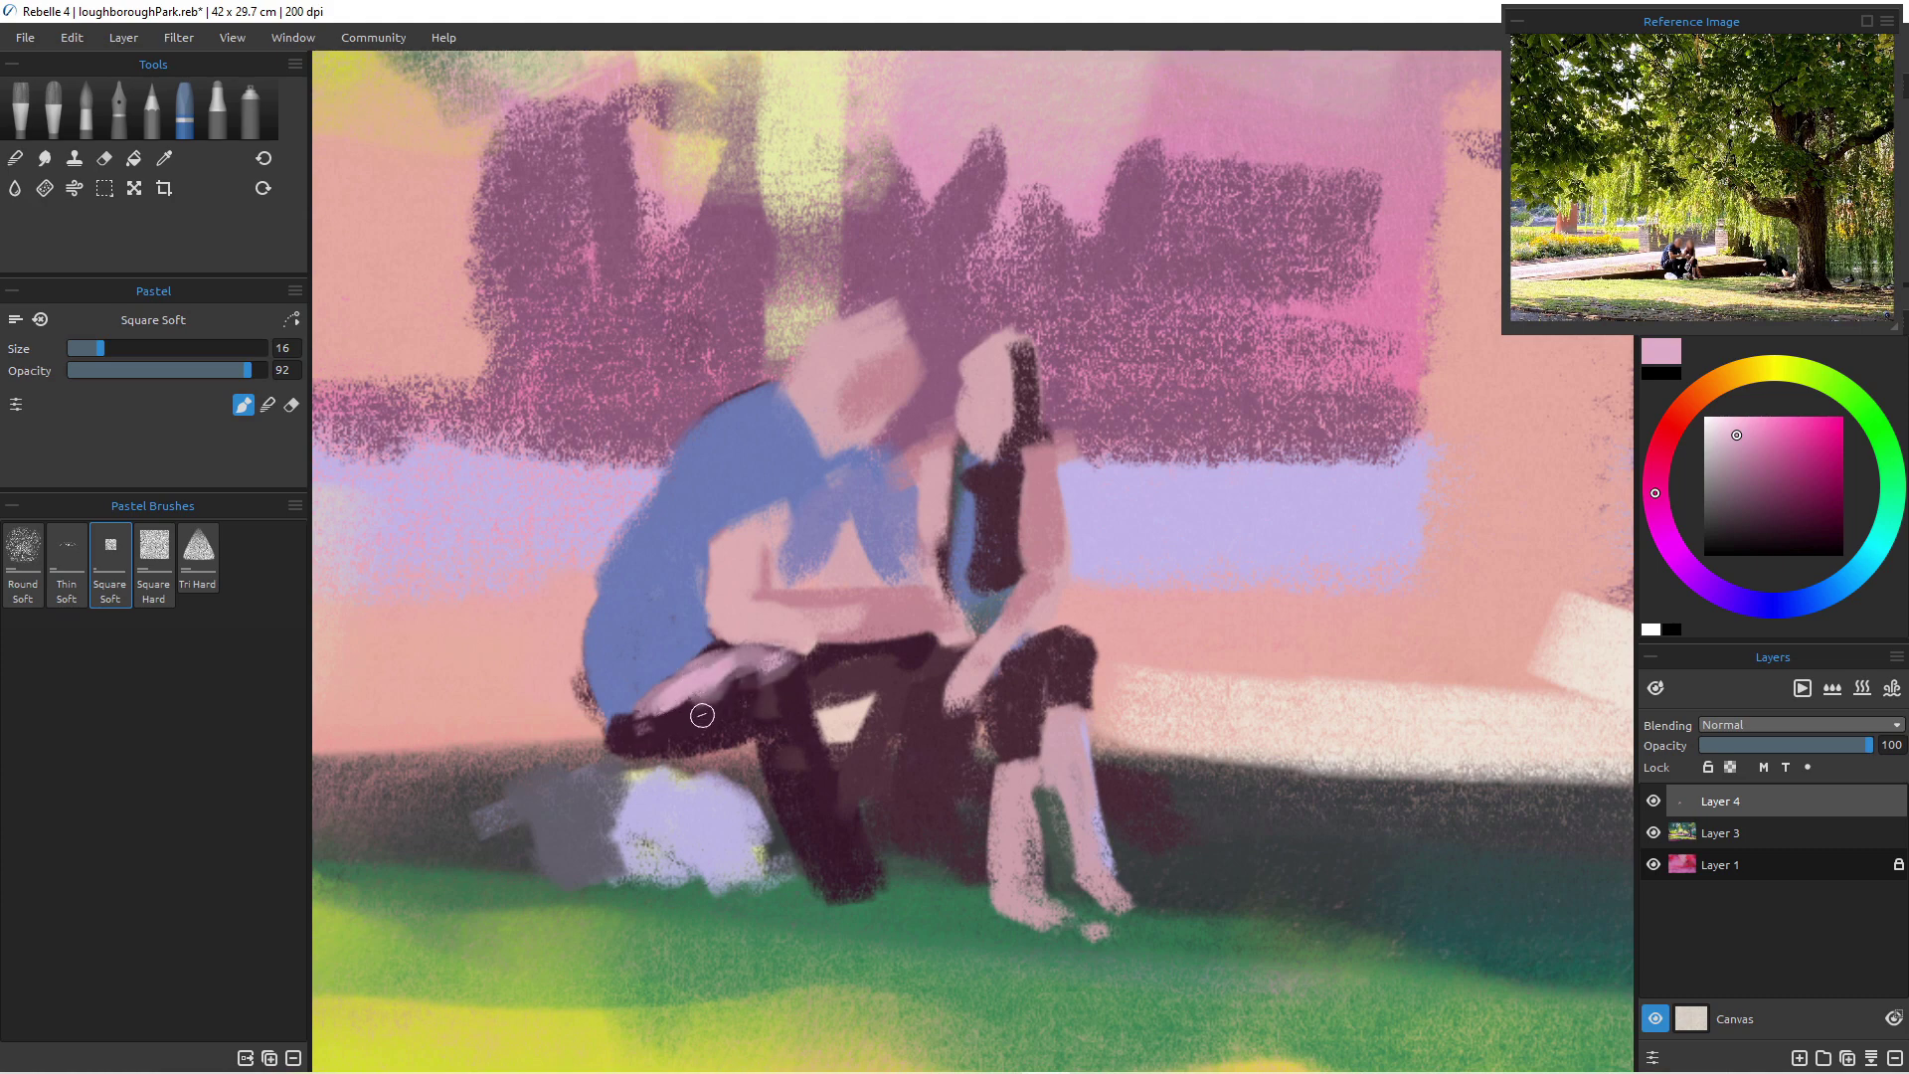
- Add pale pink highlights to the first figure's near arm and reshape the sleeve edge with sampled shirt blue
left_click(727, 593, "alt")
left_click(1714, 423)
mouse_move(712, 553)
left_mouse_down()
mouse_move(741, 537)
mouse_move(718, 552)
left_mouse_up()
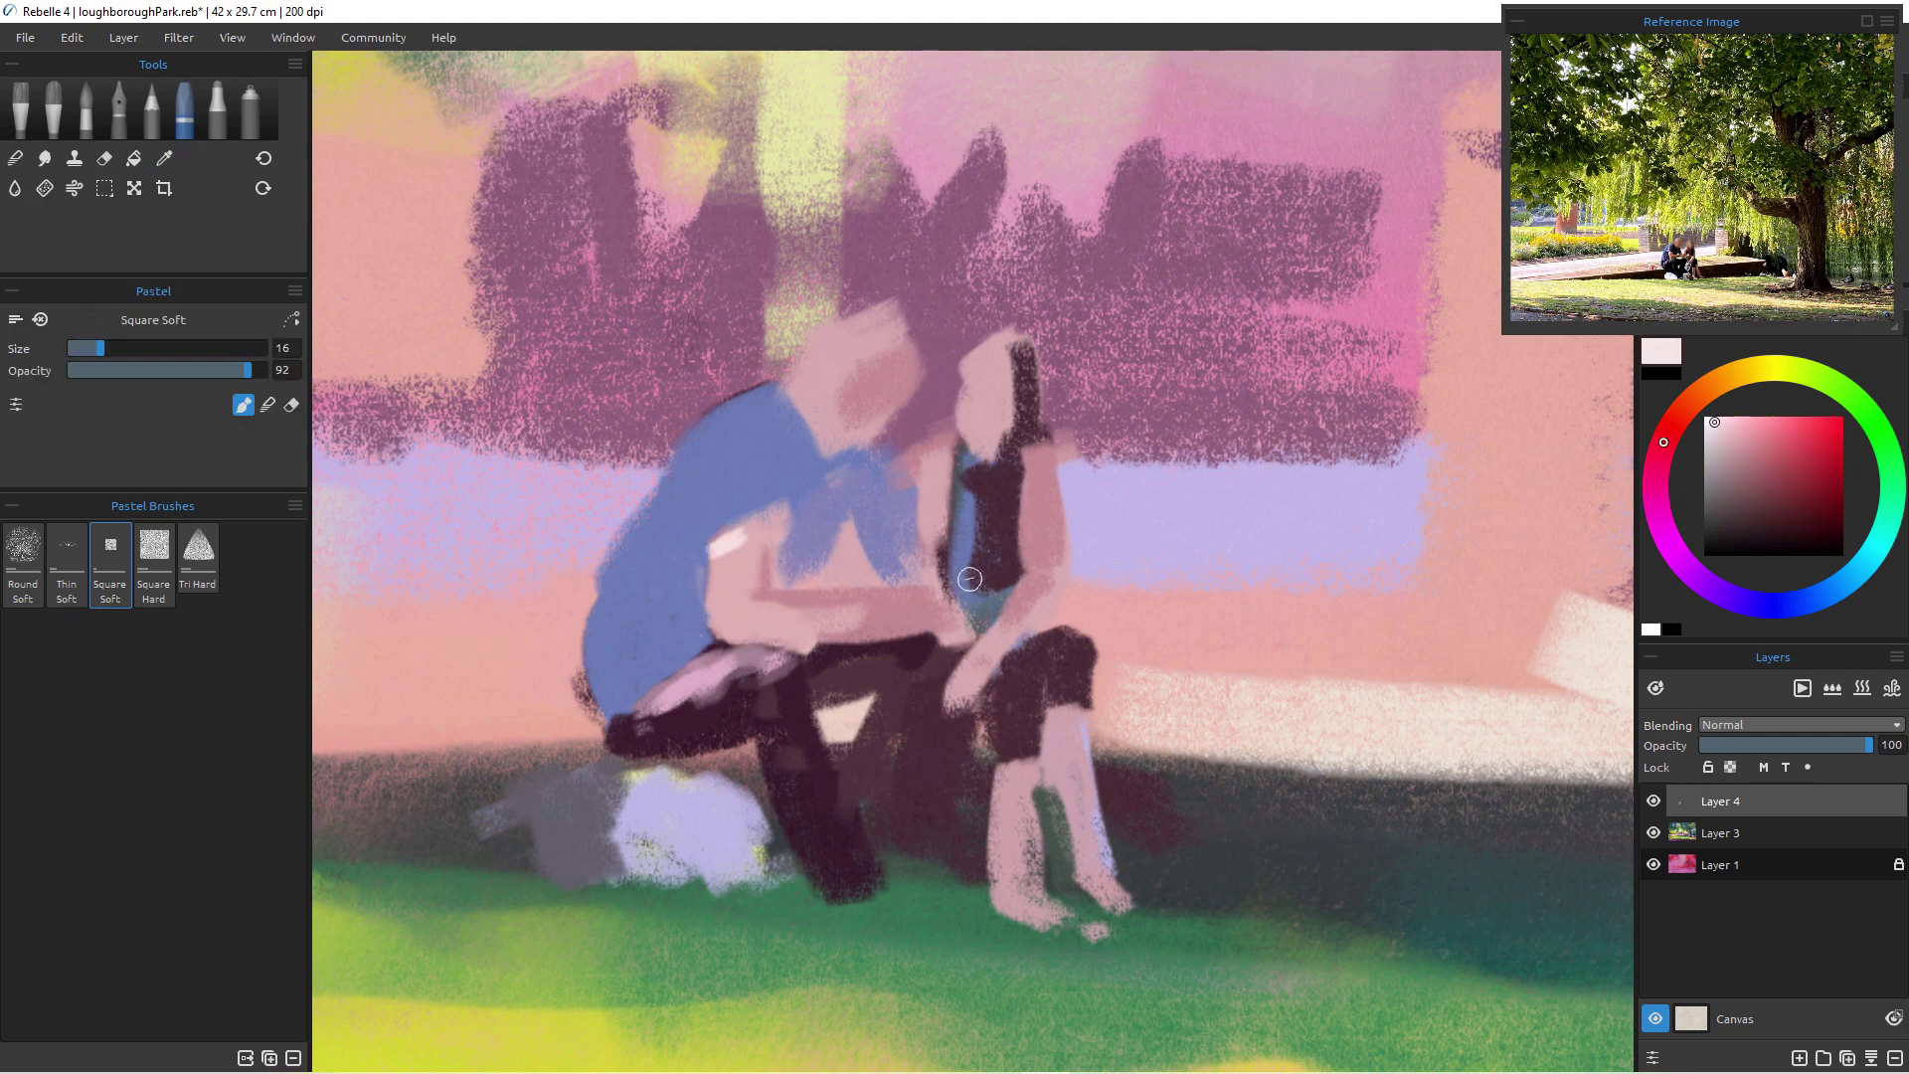
left_click_drag(1714, 422, 1722, 426)
mouse_move(738, 542)
left_mouse_down()
mouse_move(708, 574)
mouse_move(742, 534)
mouse_move(693, 615)
mouse_move(729, 638)
left_mouse_up()
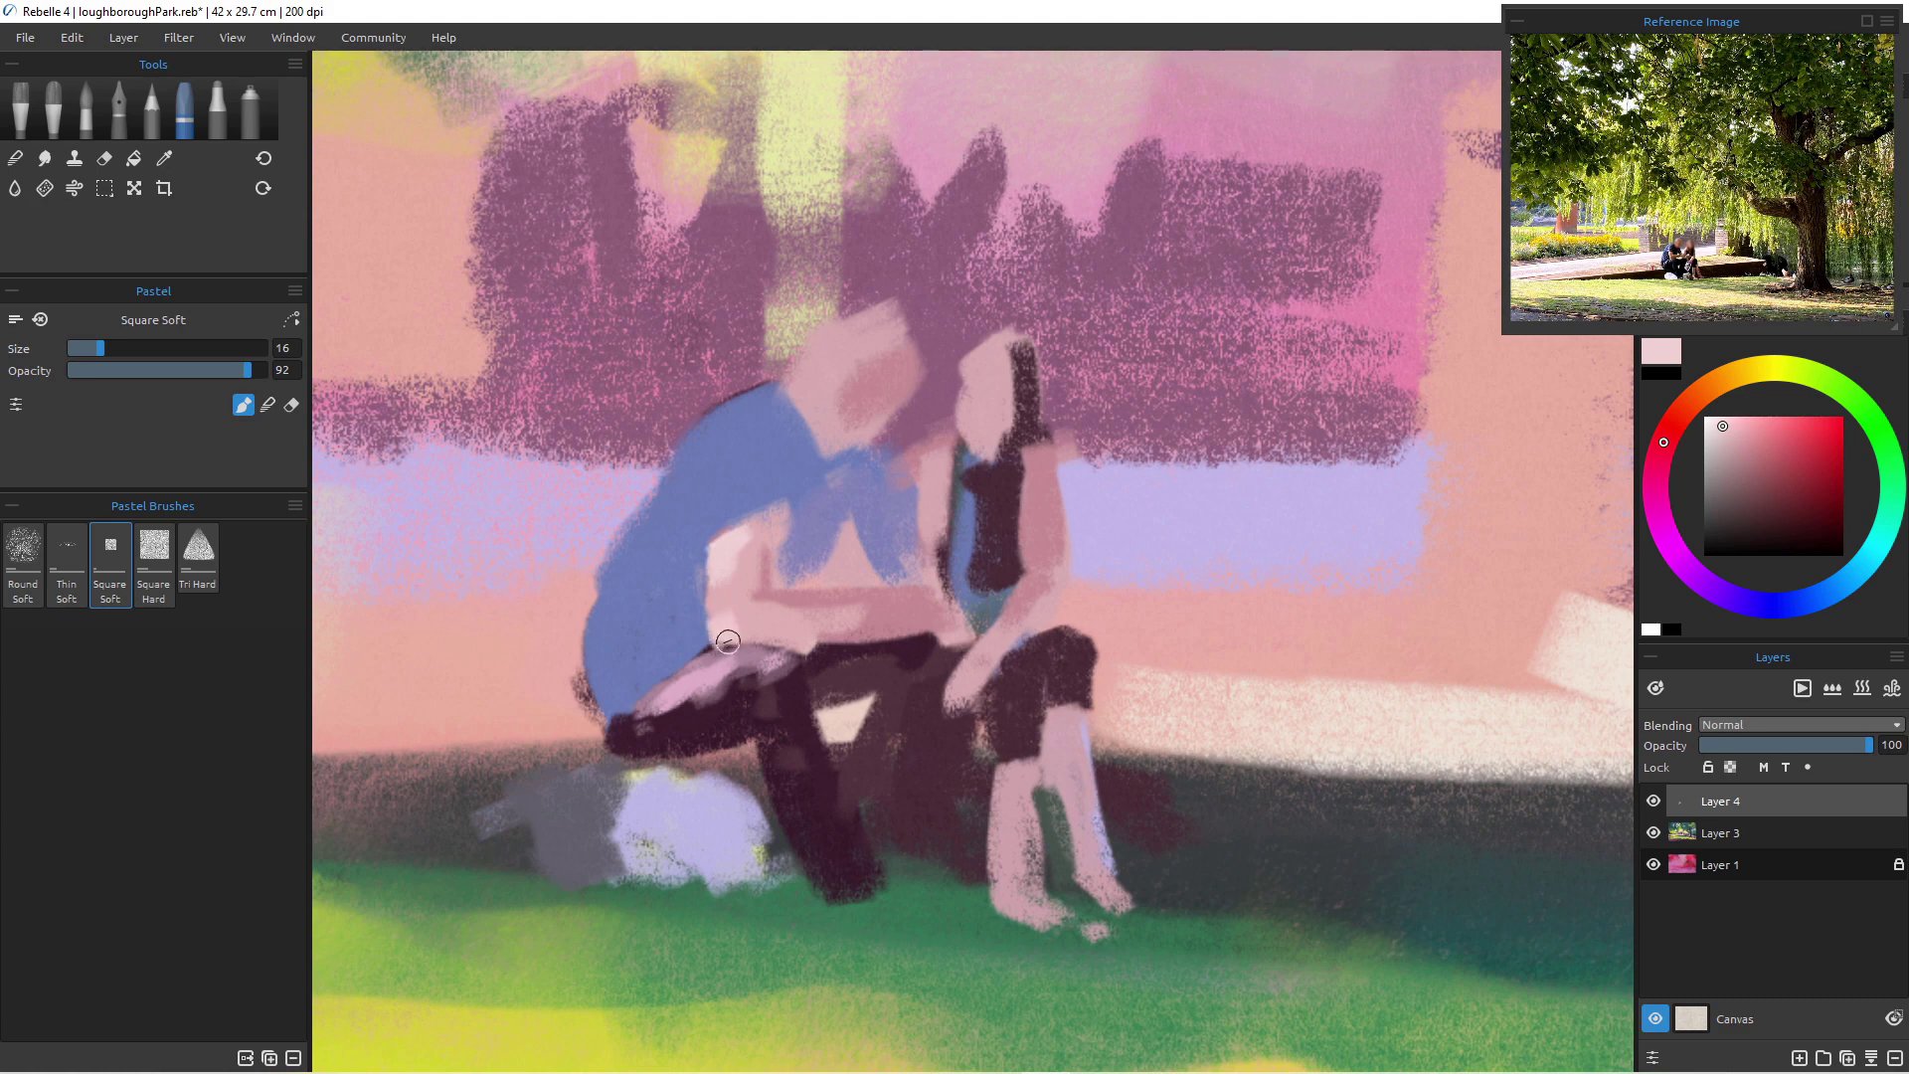
left_click(716, 483, "alt")
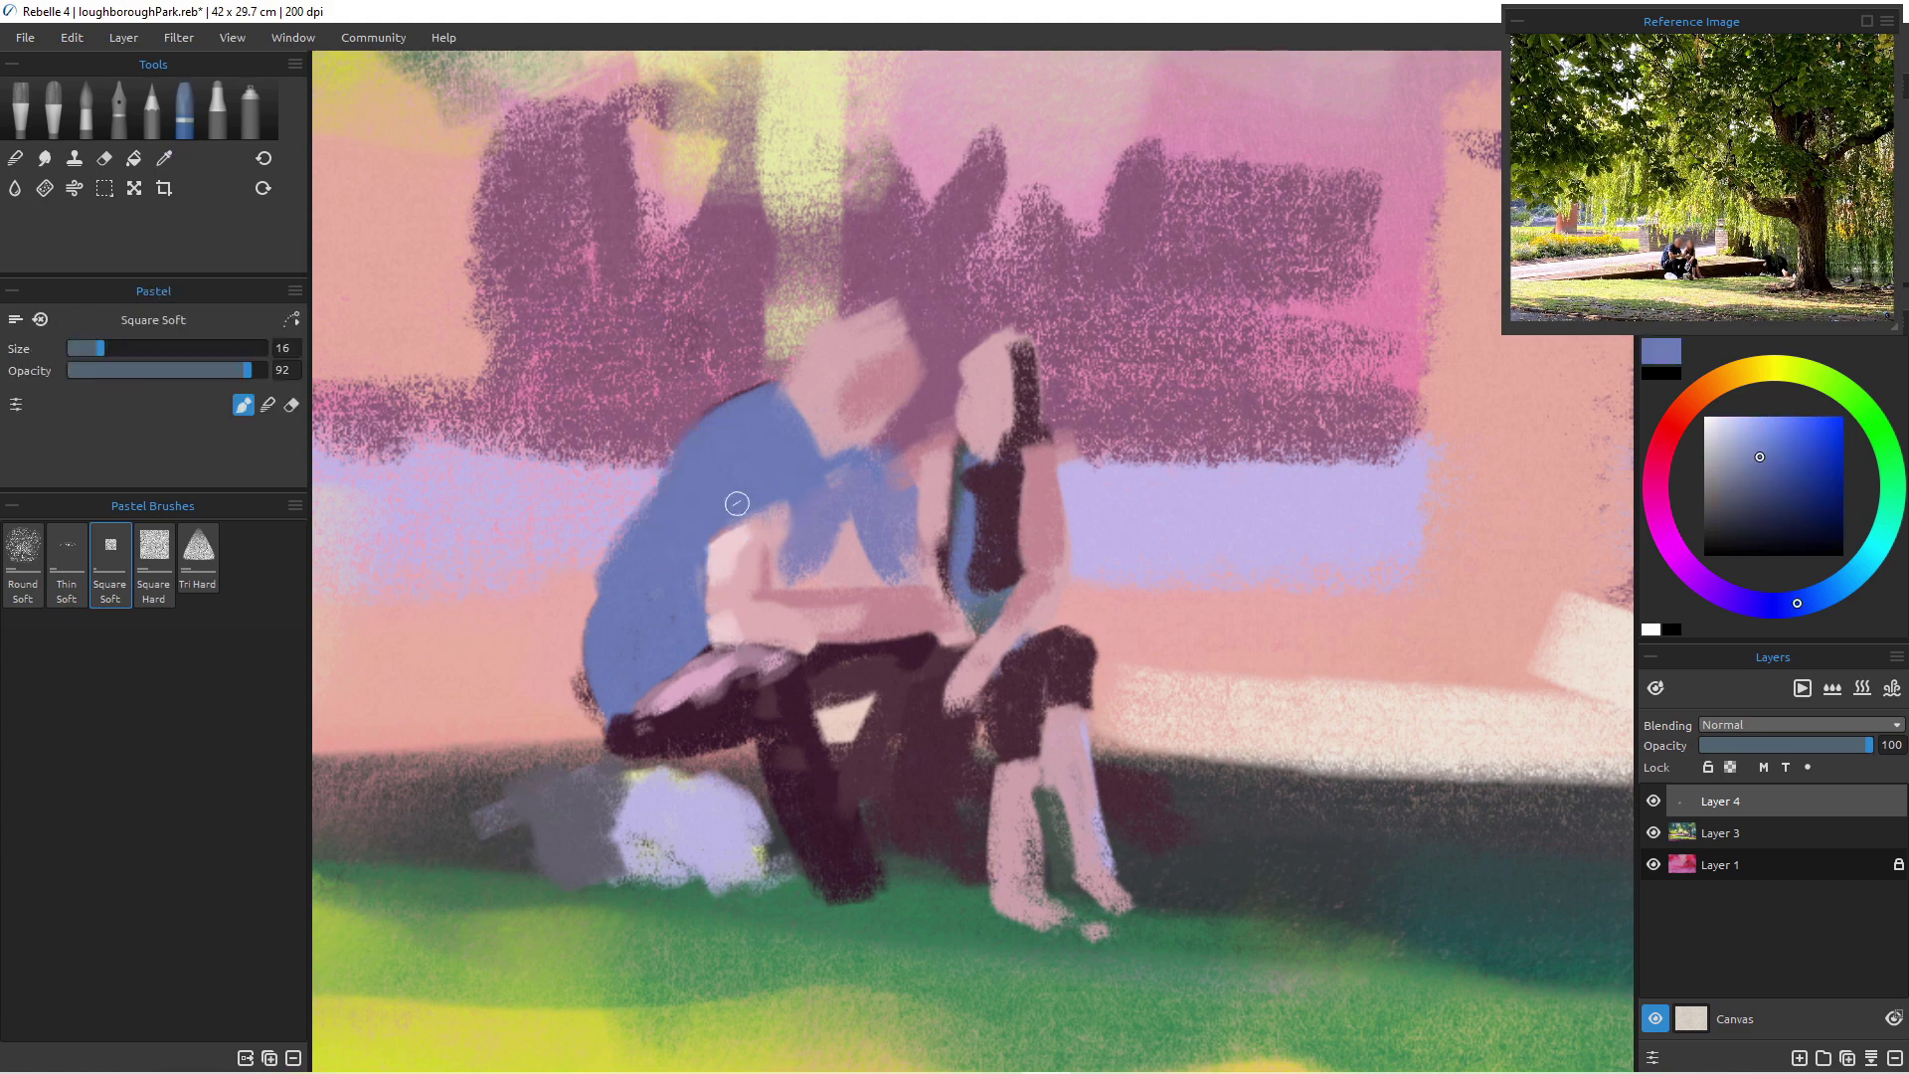
left_click_drag(779, 520, 788, 582)
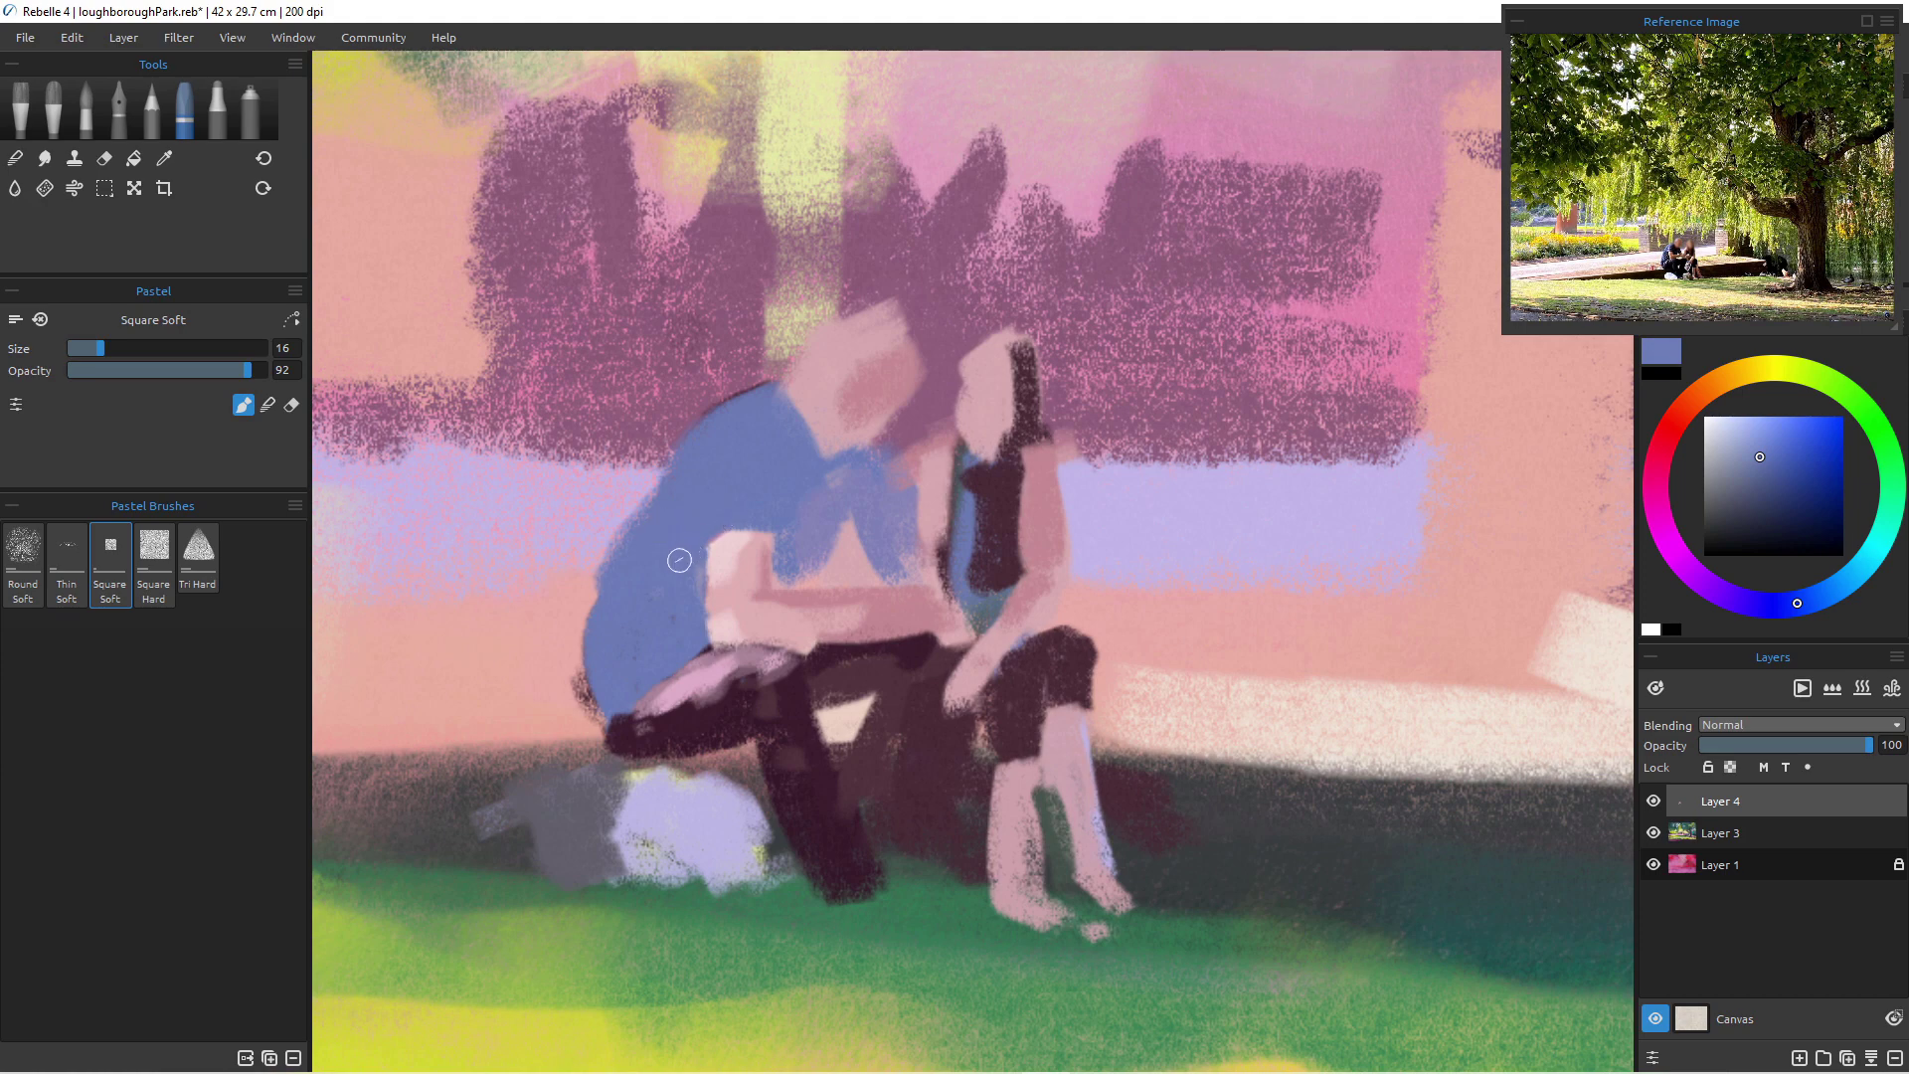
- Shade the first figure's sleeve, collar and far shoulder in darker blue and rework the far forearm in sampled pinks
left_click(1757, 481)
mouse_move(678, 500)
left_mouse_down()
mouse_move(696, 628)
mouse_move(672, 554)
mouse_move(640, 535)
mouse_move(664, 479)
mouse_move(667, 532)
mouse_move(690, 496)
left_mouse_up()
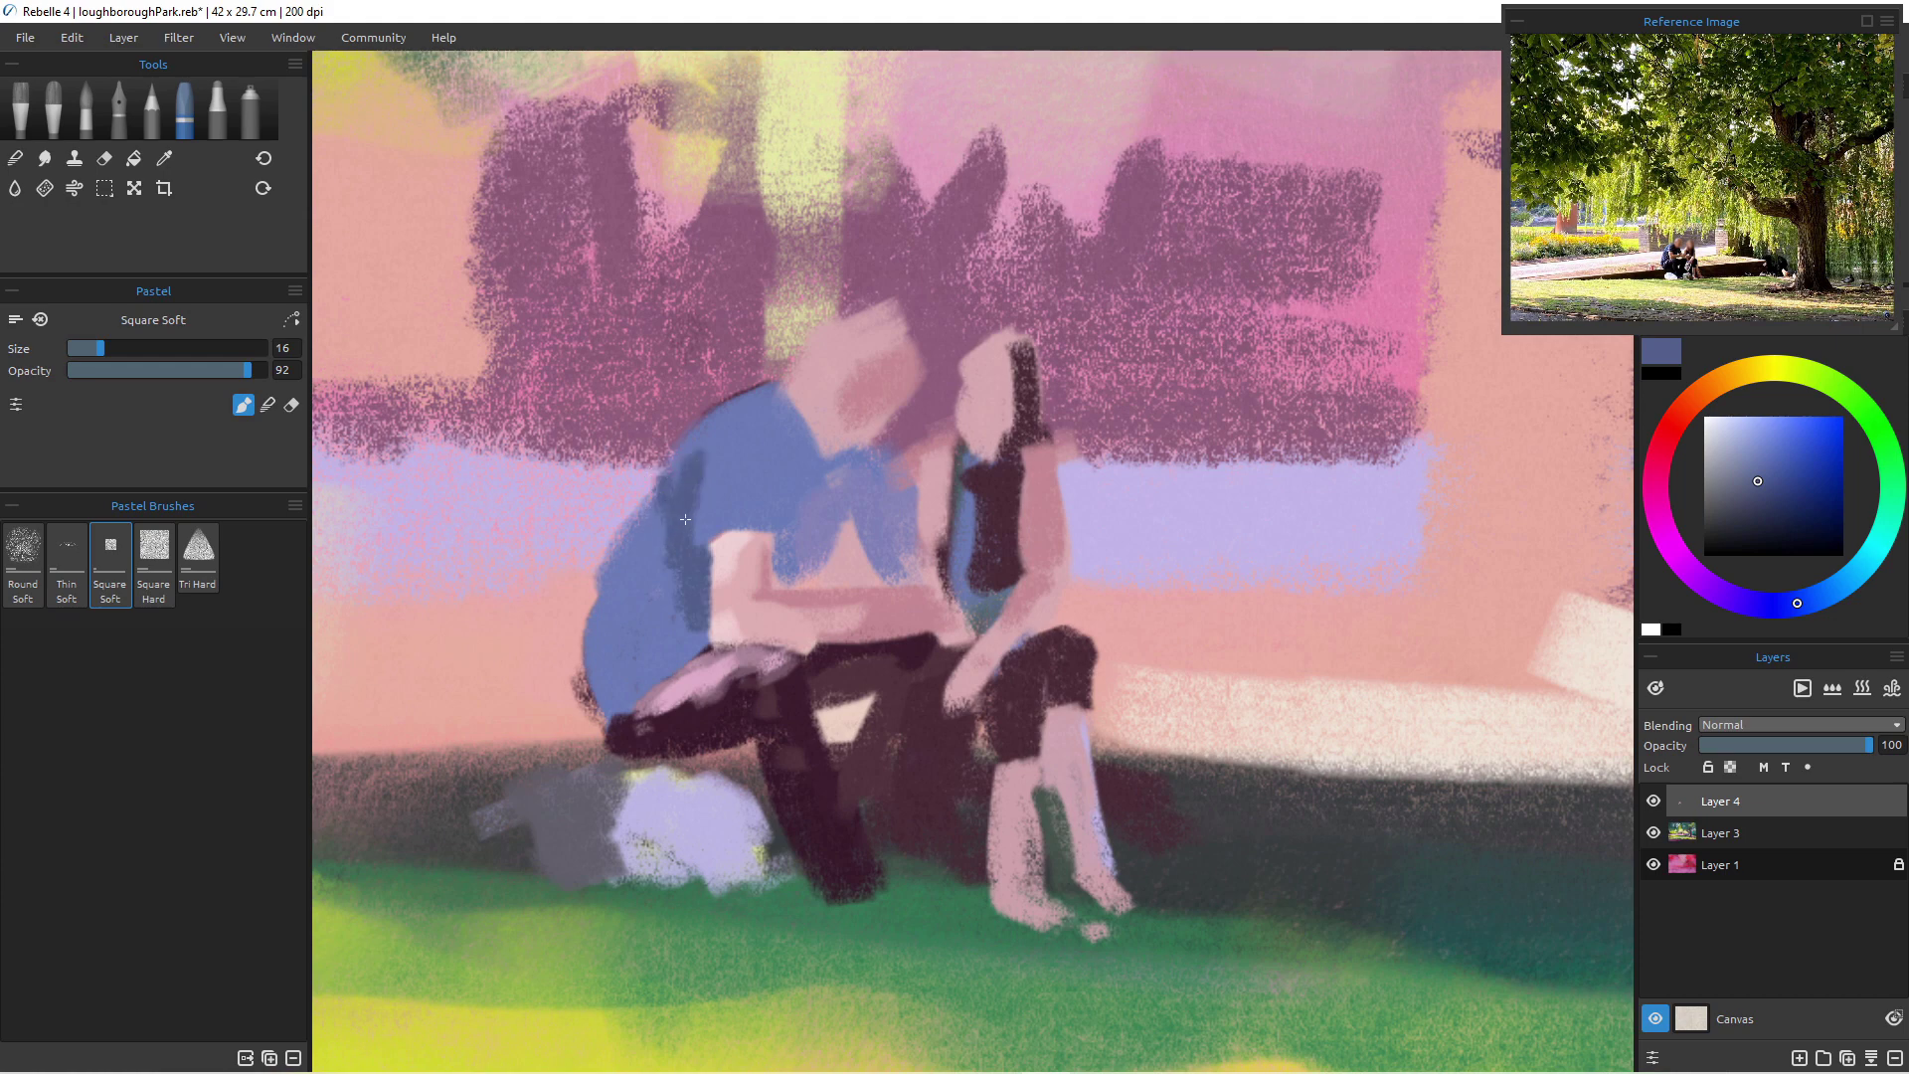
mouse_move(782, 408)
left_mouse_down()
mouse_move(819, 478)
mouse_move(788, 485)
mouse_move(863, 456)
mouse_move(817, 483)
mouse_move(857, 464)
mouse_move(865, 493)
mouse_move(870, 460)
mouse_move(903, 546)
mouse_move(1002, 653)
mouse_move(832, 520)
mouse_move(872, 522)
mouse_move(847, 560)
mouse_move(898, 535)
mouse_move(902, 551)
mouse_move(895, 579)
left_mouse_up()
left_click(852, 560, "alt")
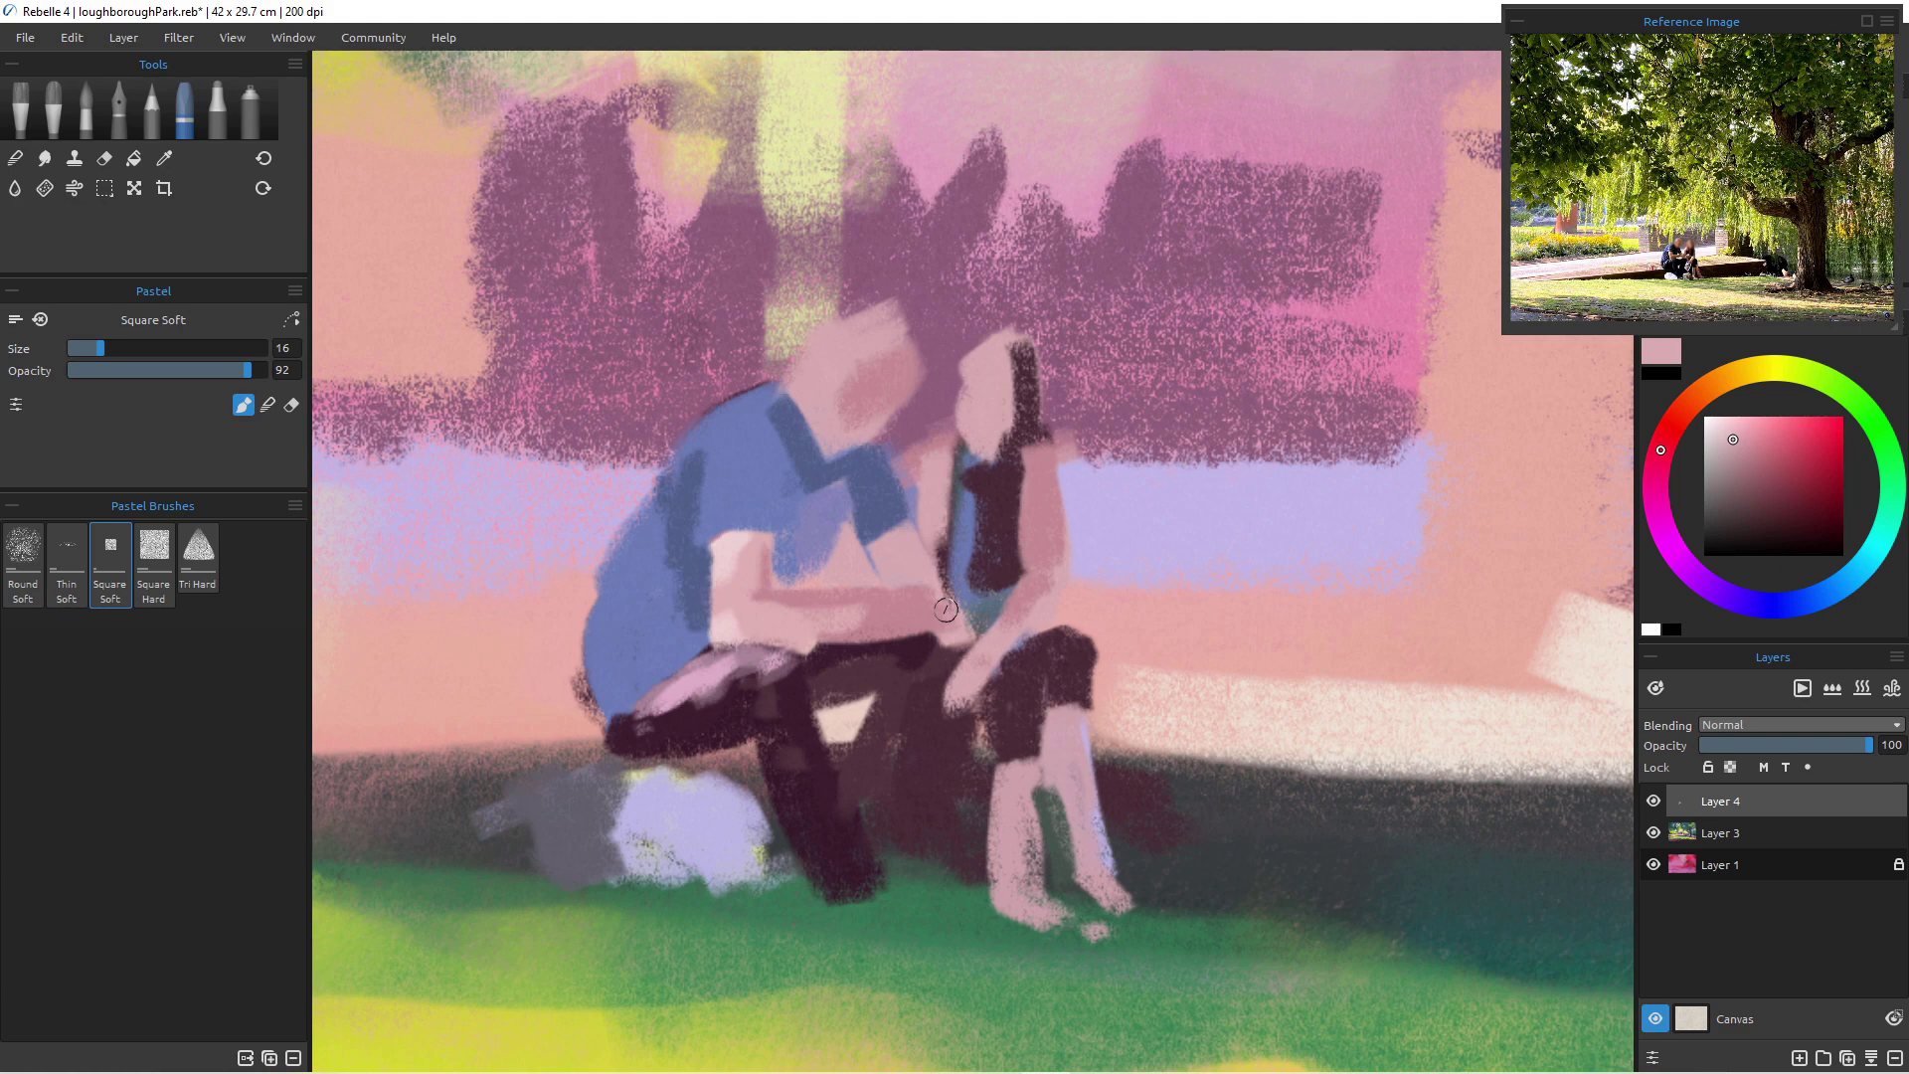
left_click(900, 608, "alt")
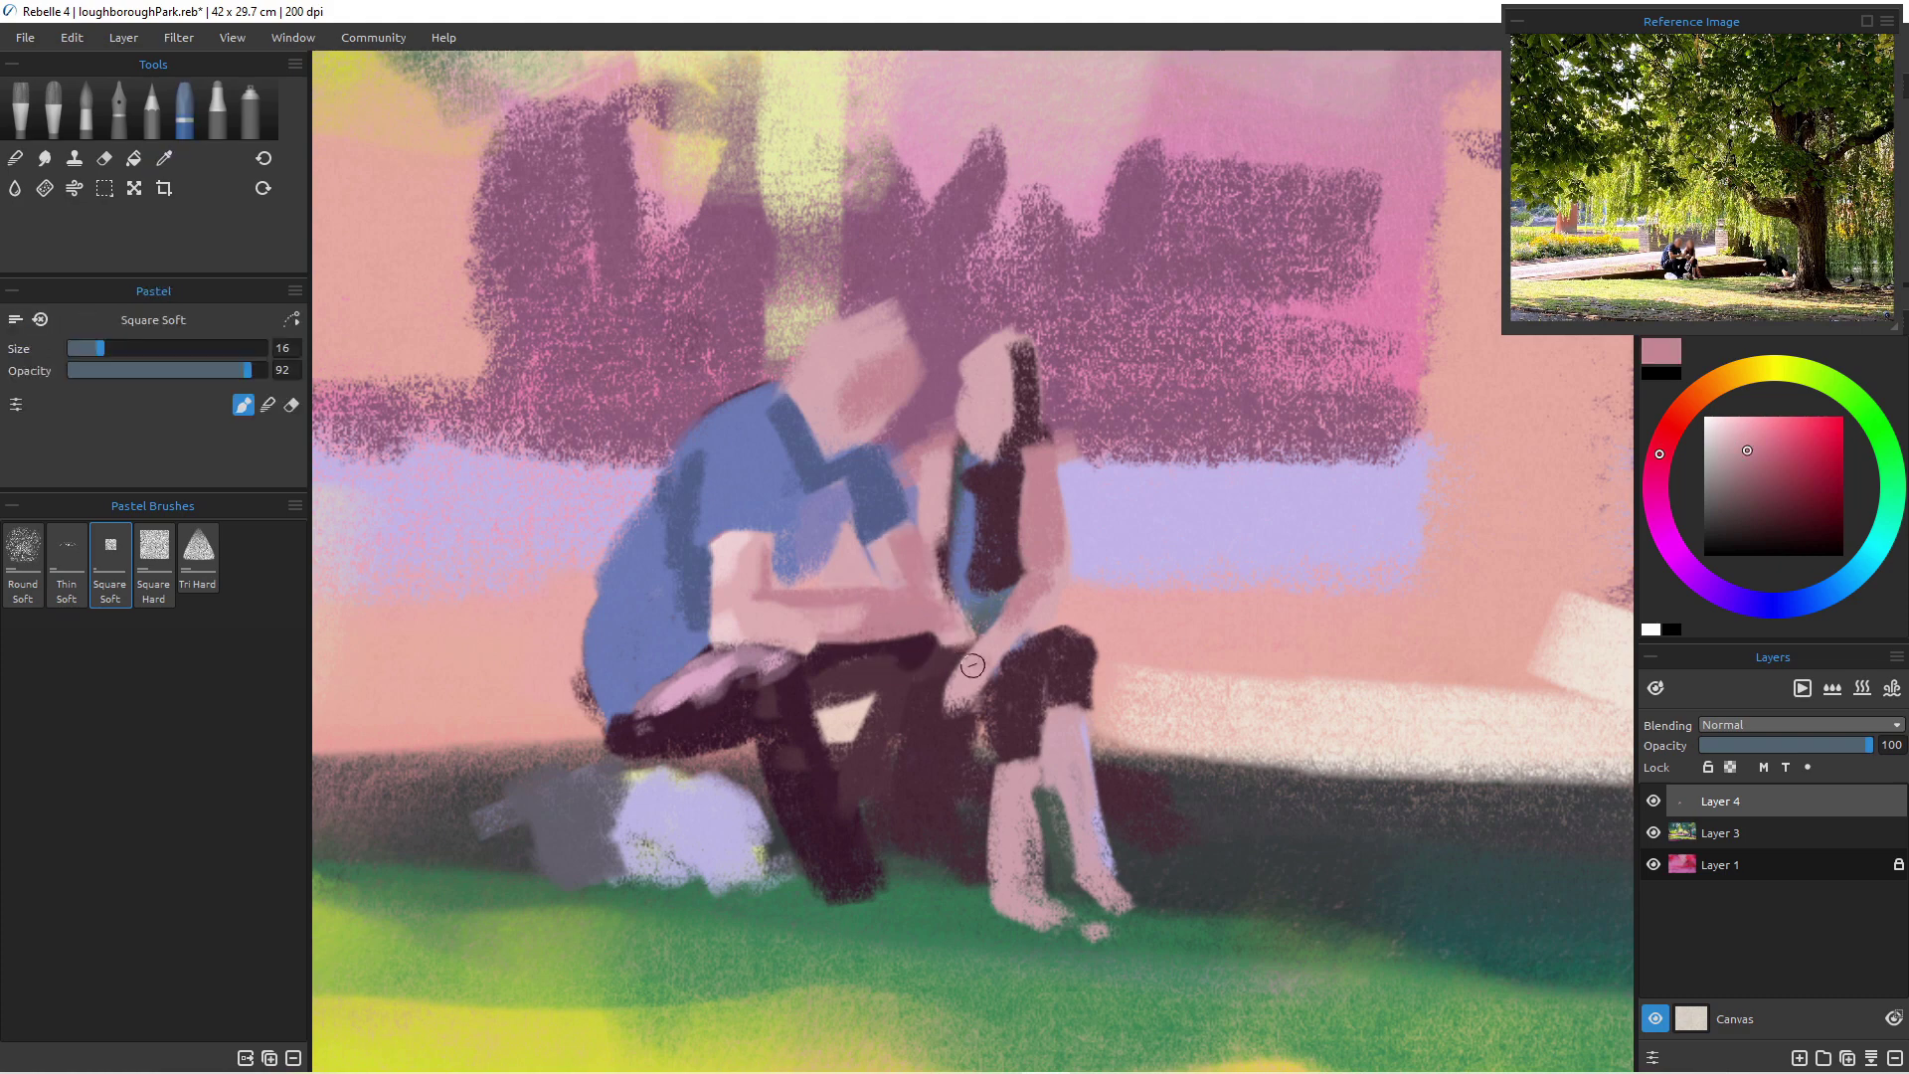
- Fill the chest of the first figure's shirt with the darker blue and add fold marks across the lower back
left_click(859, 483, "alt")
mouse_move(845, 470)
left_mouse_down()
mouse_move(818, 538)
mouse_move(805, 525)
mouse_move(867, 485)
mouse_move(859, 468)
mouse_move(839, 494)
mouse_move(845, 467)
mouse_move(801, 582)
left_mouse_up()
left_click(829, 517, "alt")
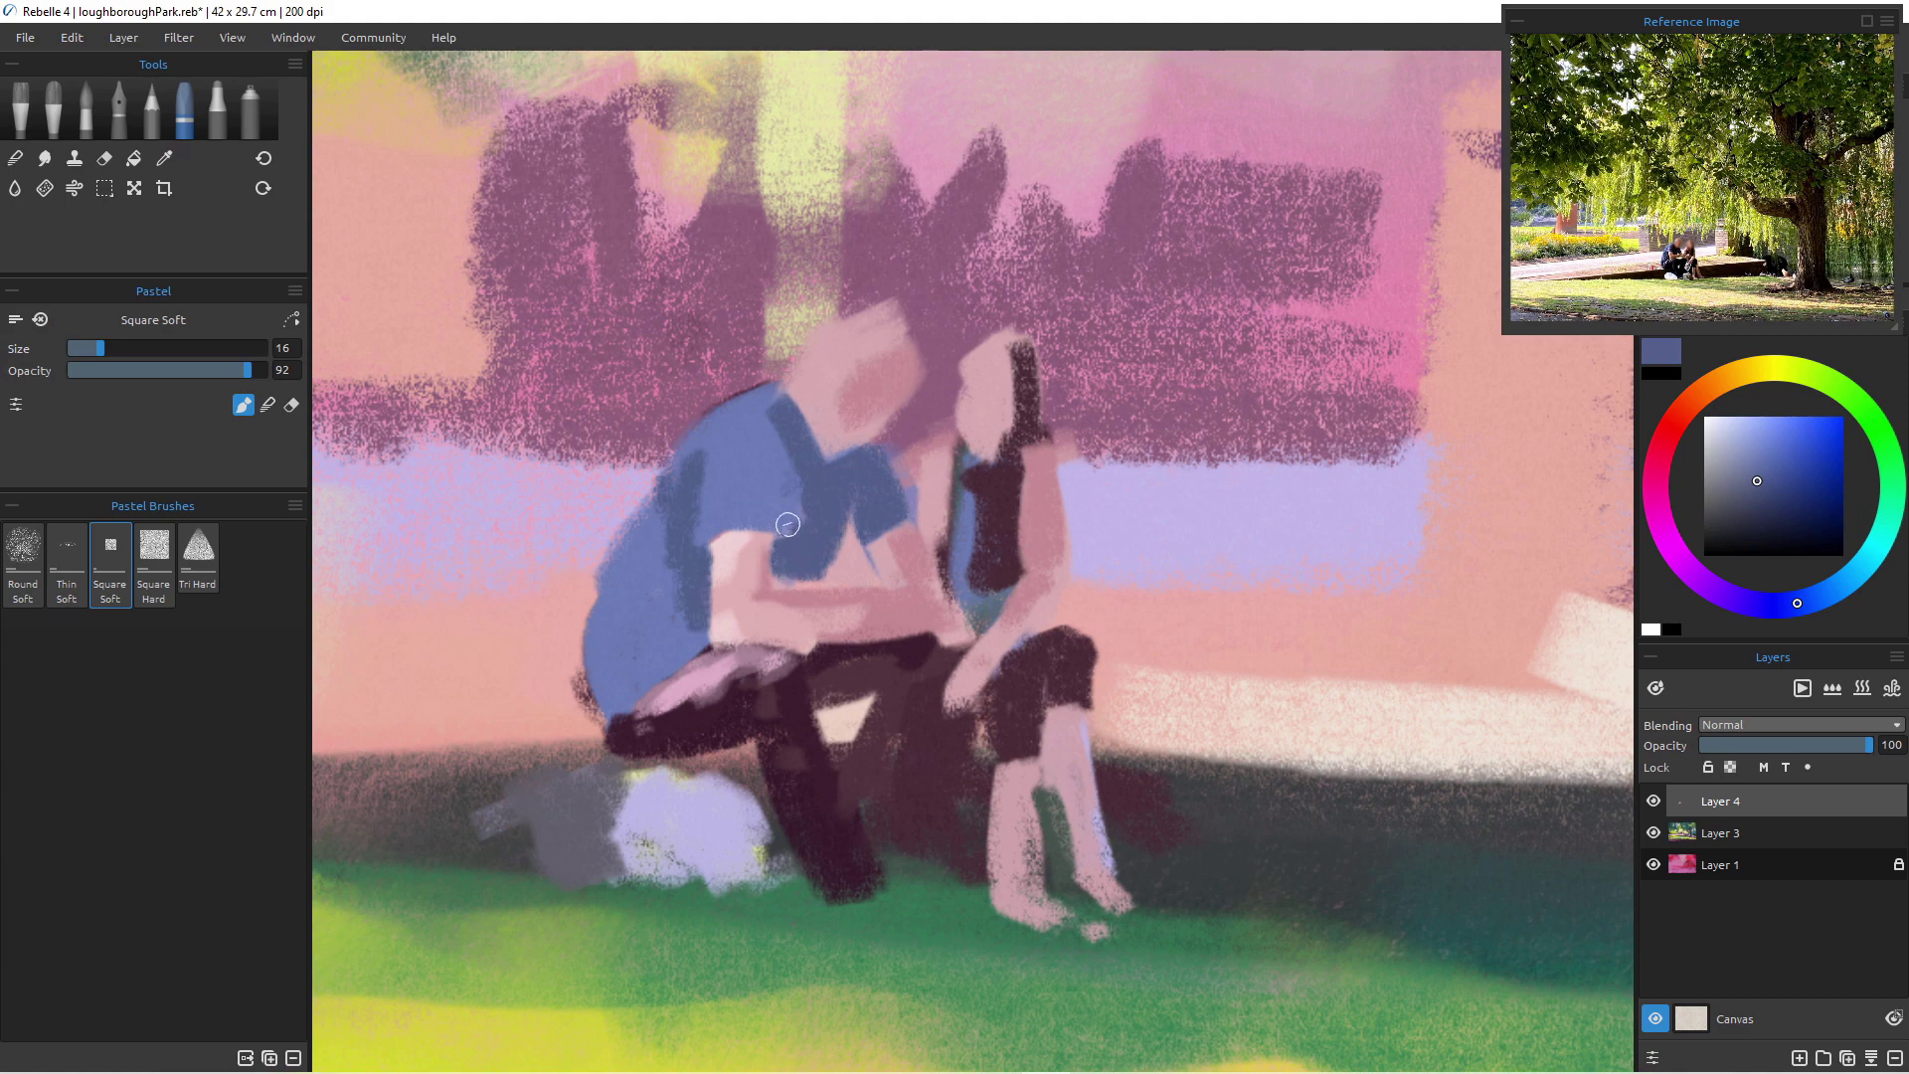
left_click_drag(786, 493, 784, 583)
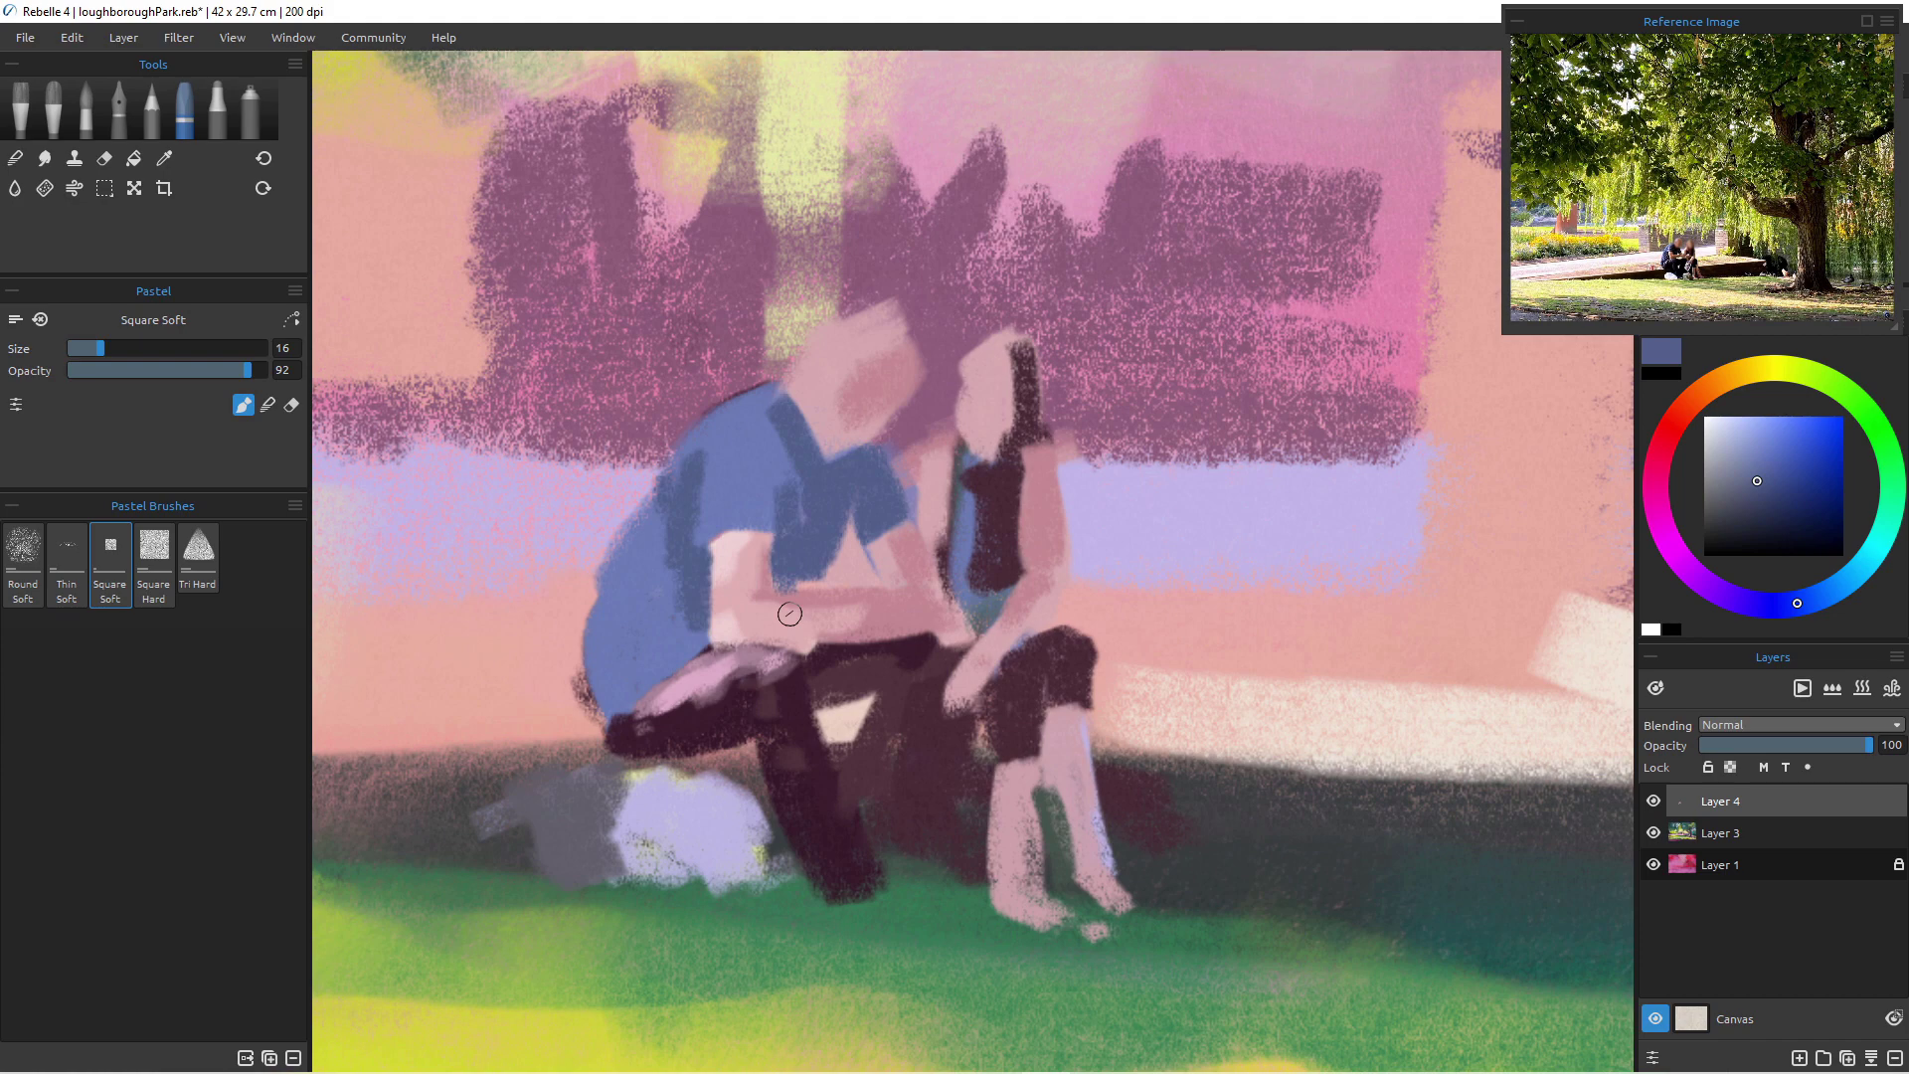
mouse_move(704, 628)
left_mouse_down()
mouse_move(620, 608)
mouse_move(676, 653)
mouse_move(612, 640)
mouse_move(694, 648)
mouse_move(642, 568)
left_mouse_up()
left_click_drag(672, 666, 614, 698)
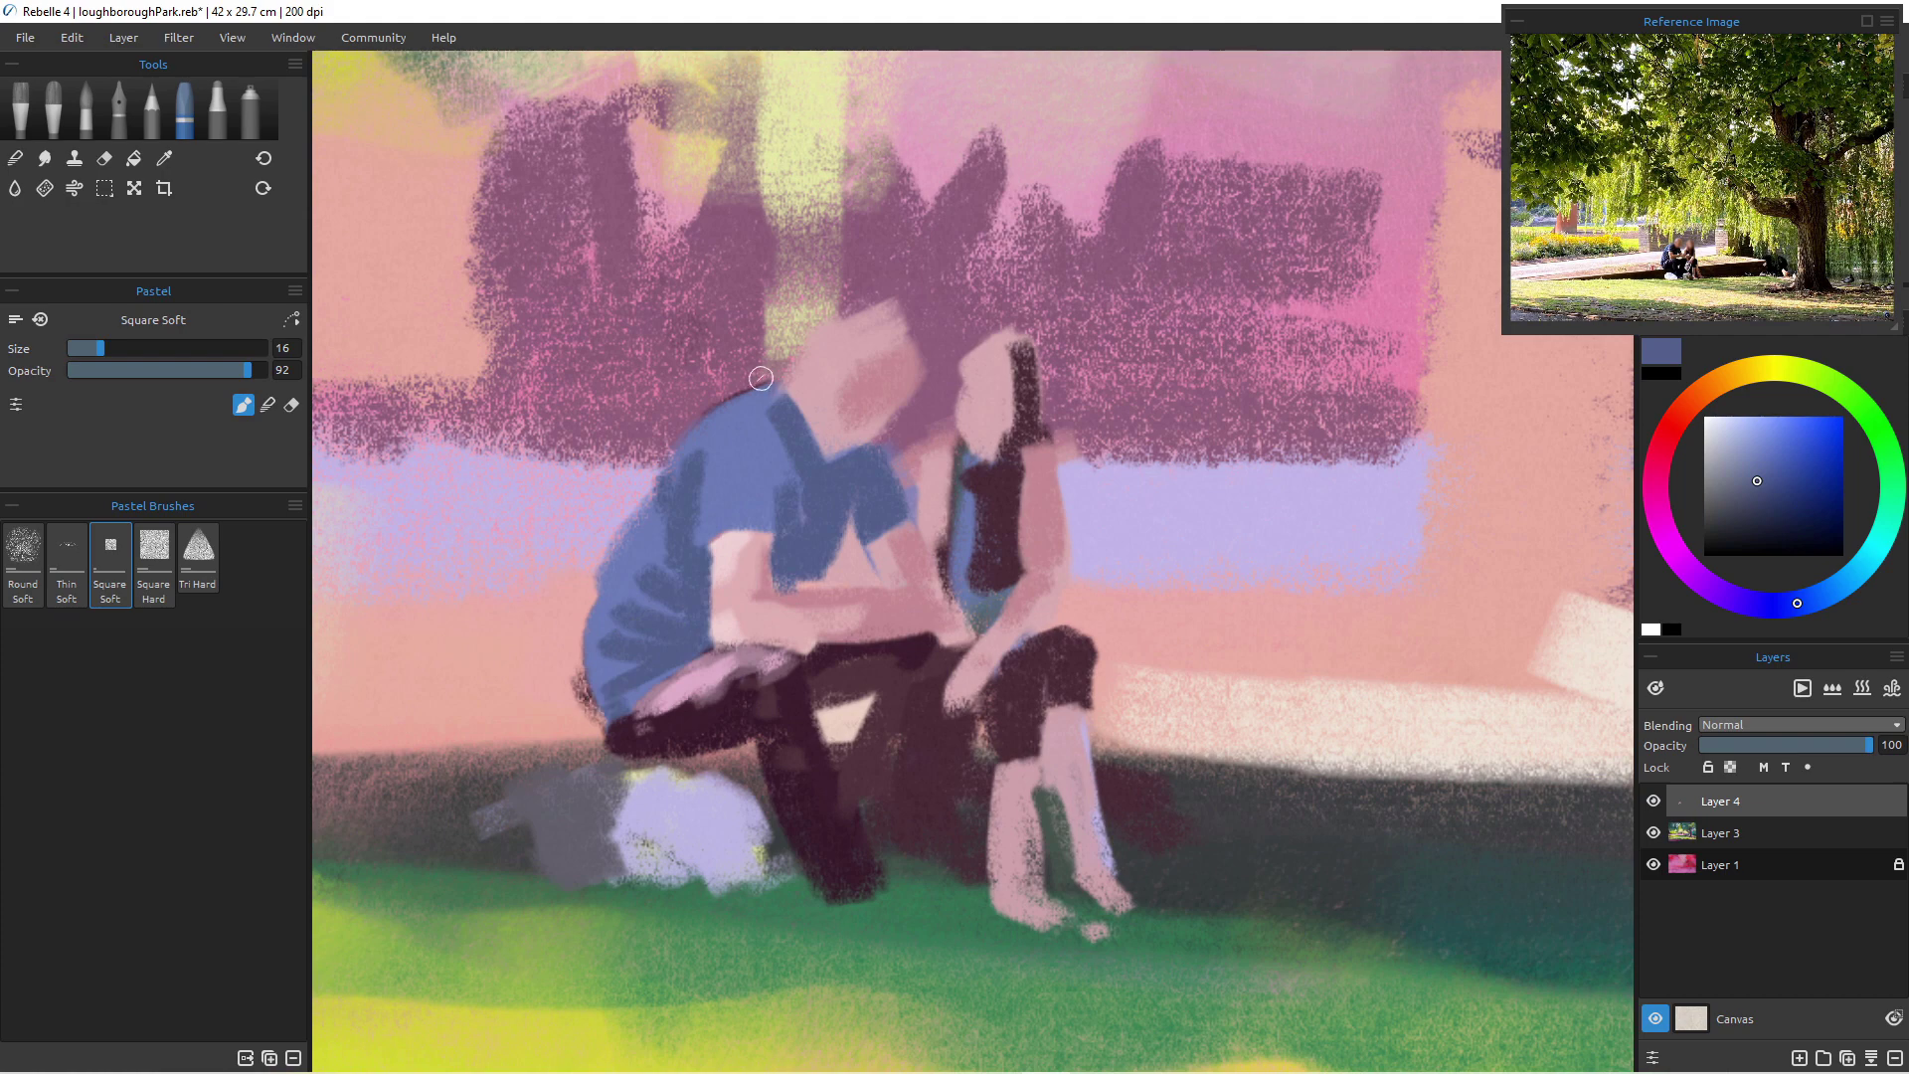
left_click_drag(785, 394, 818, 455)
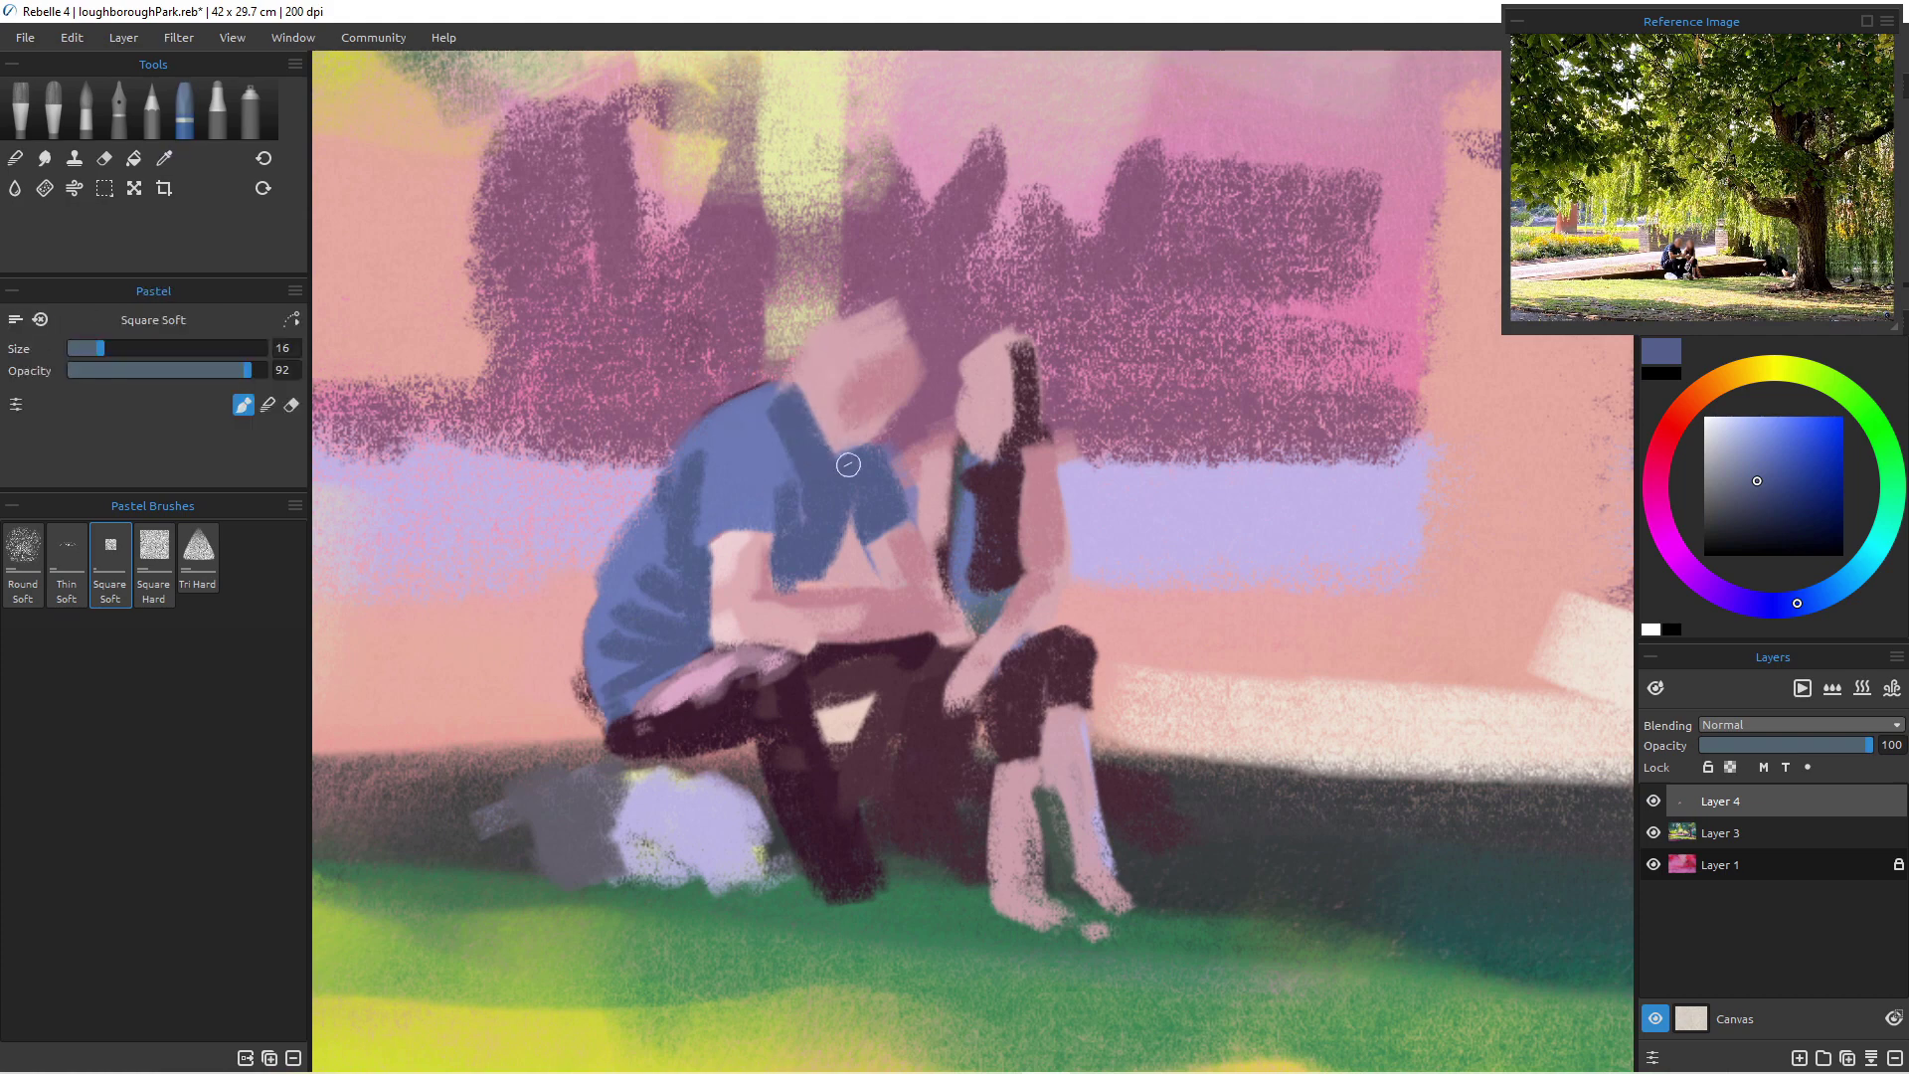
- Round off the first figure's head with sampled background plum and shade both figures' faces in dusty pink
left_click(899, 338, "alt")
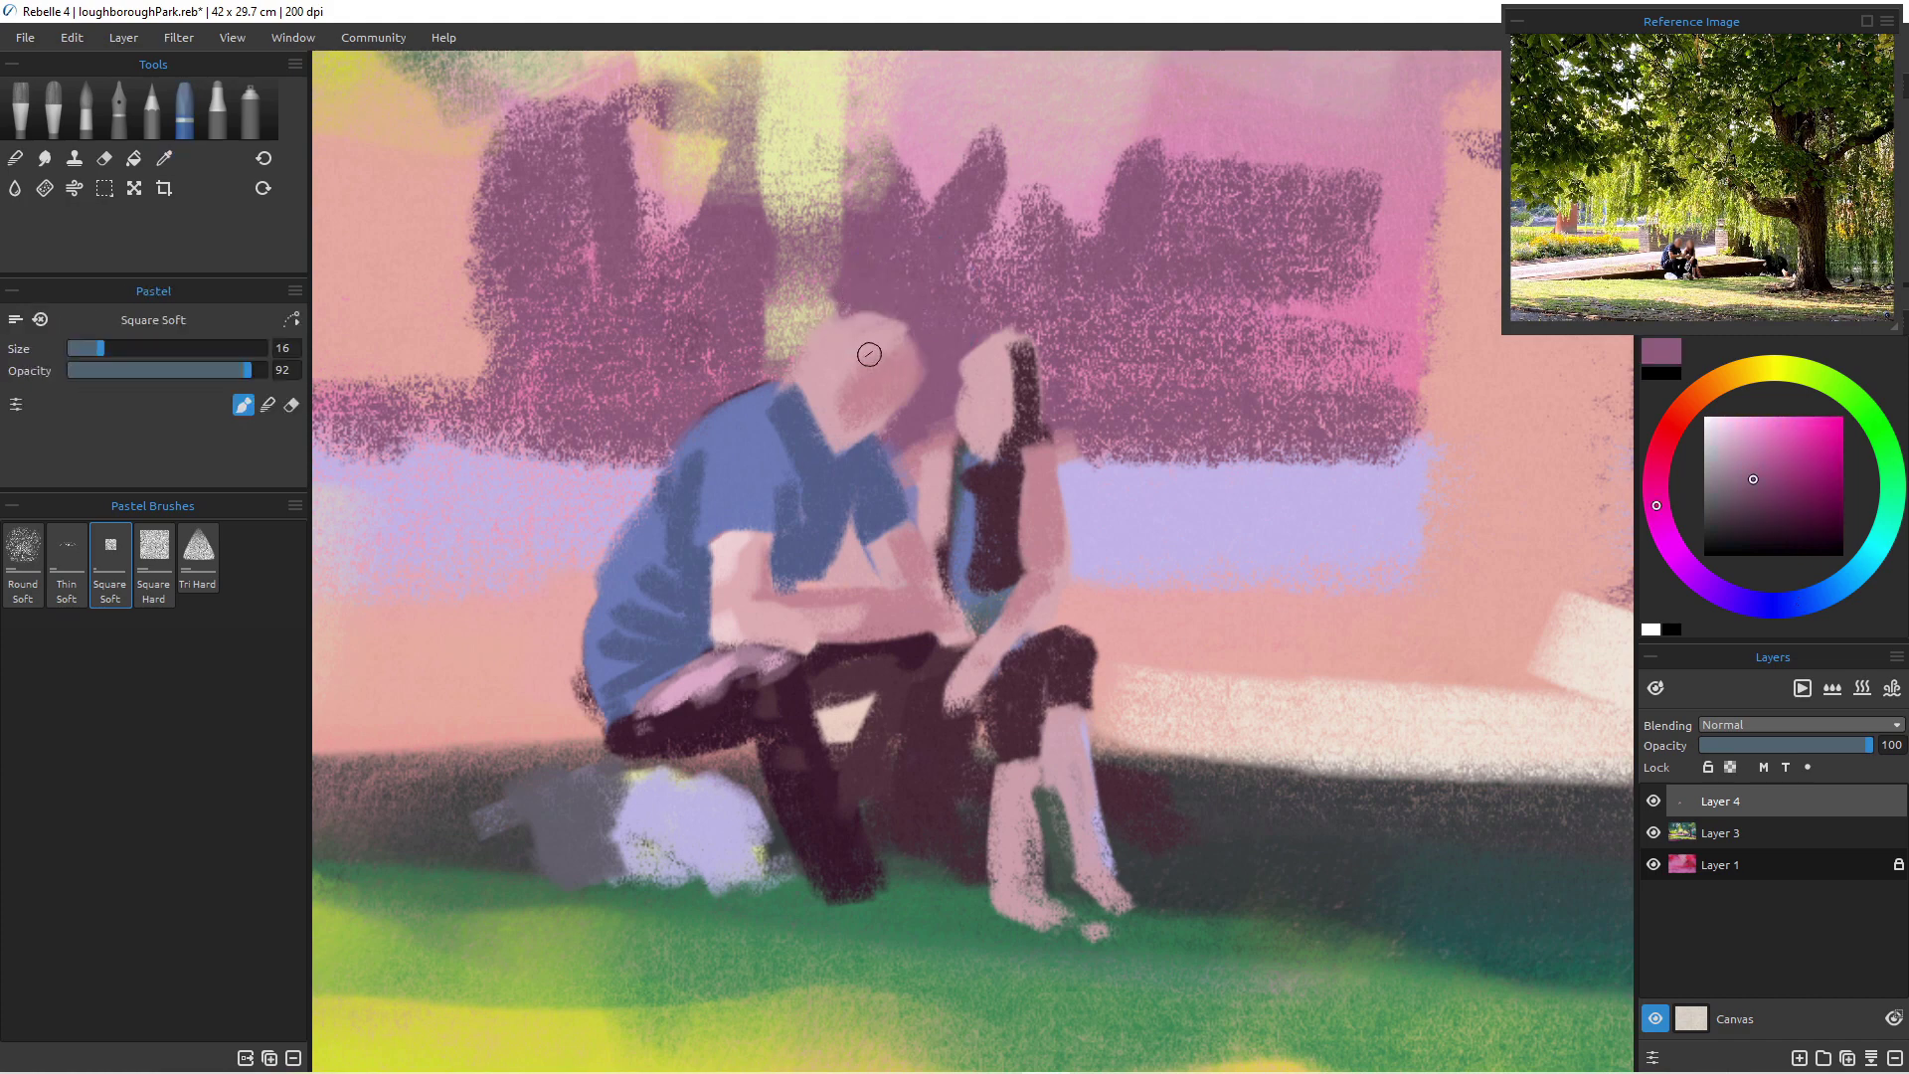
mouse_move(910, 323)
left_mouse_down()
mouse_move(933, 364)
mouse_move(908, 451)
left_mouse_up()
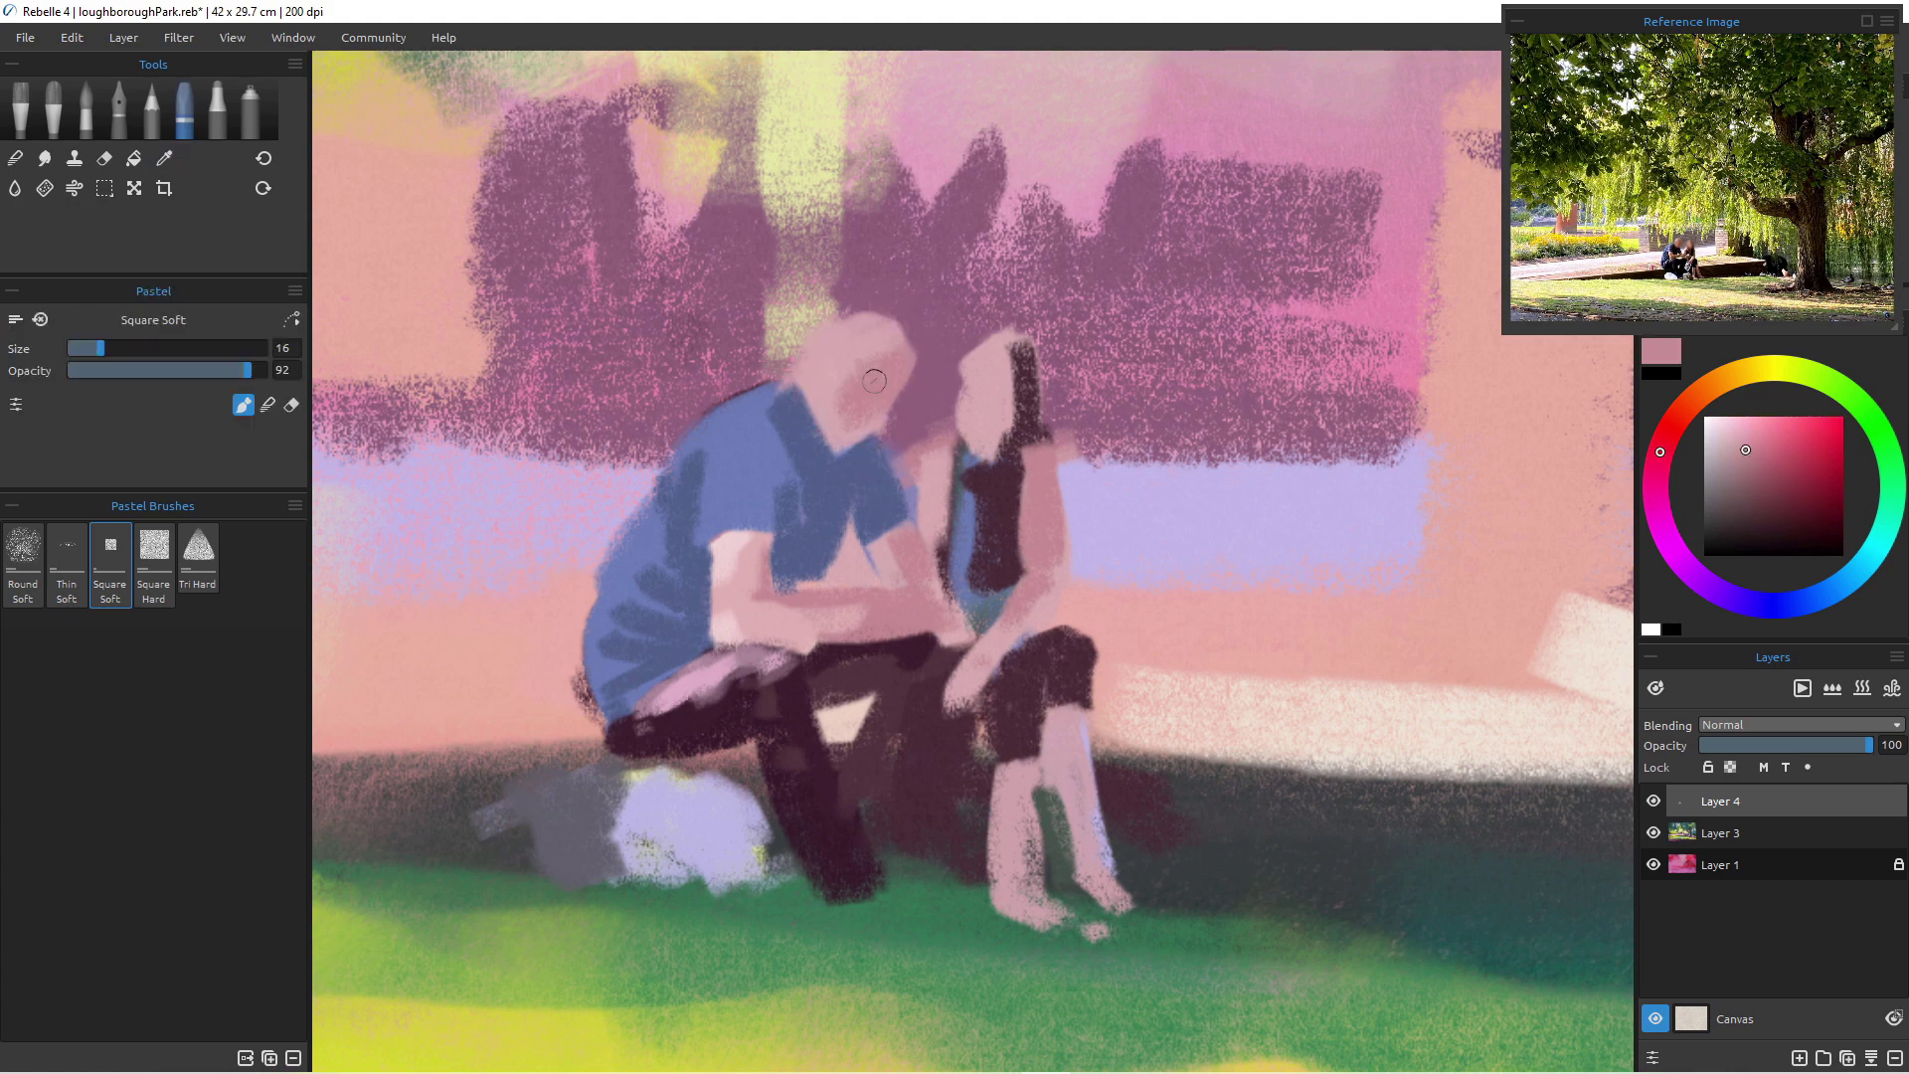
left_click(1016, 376, "alt")
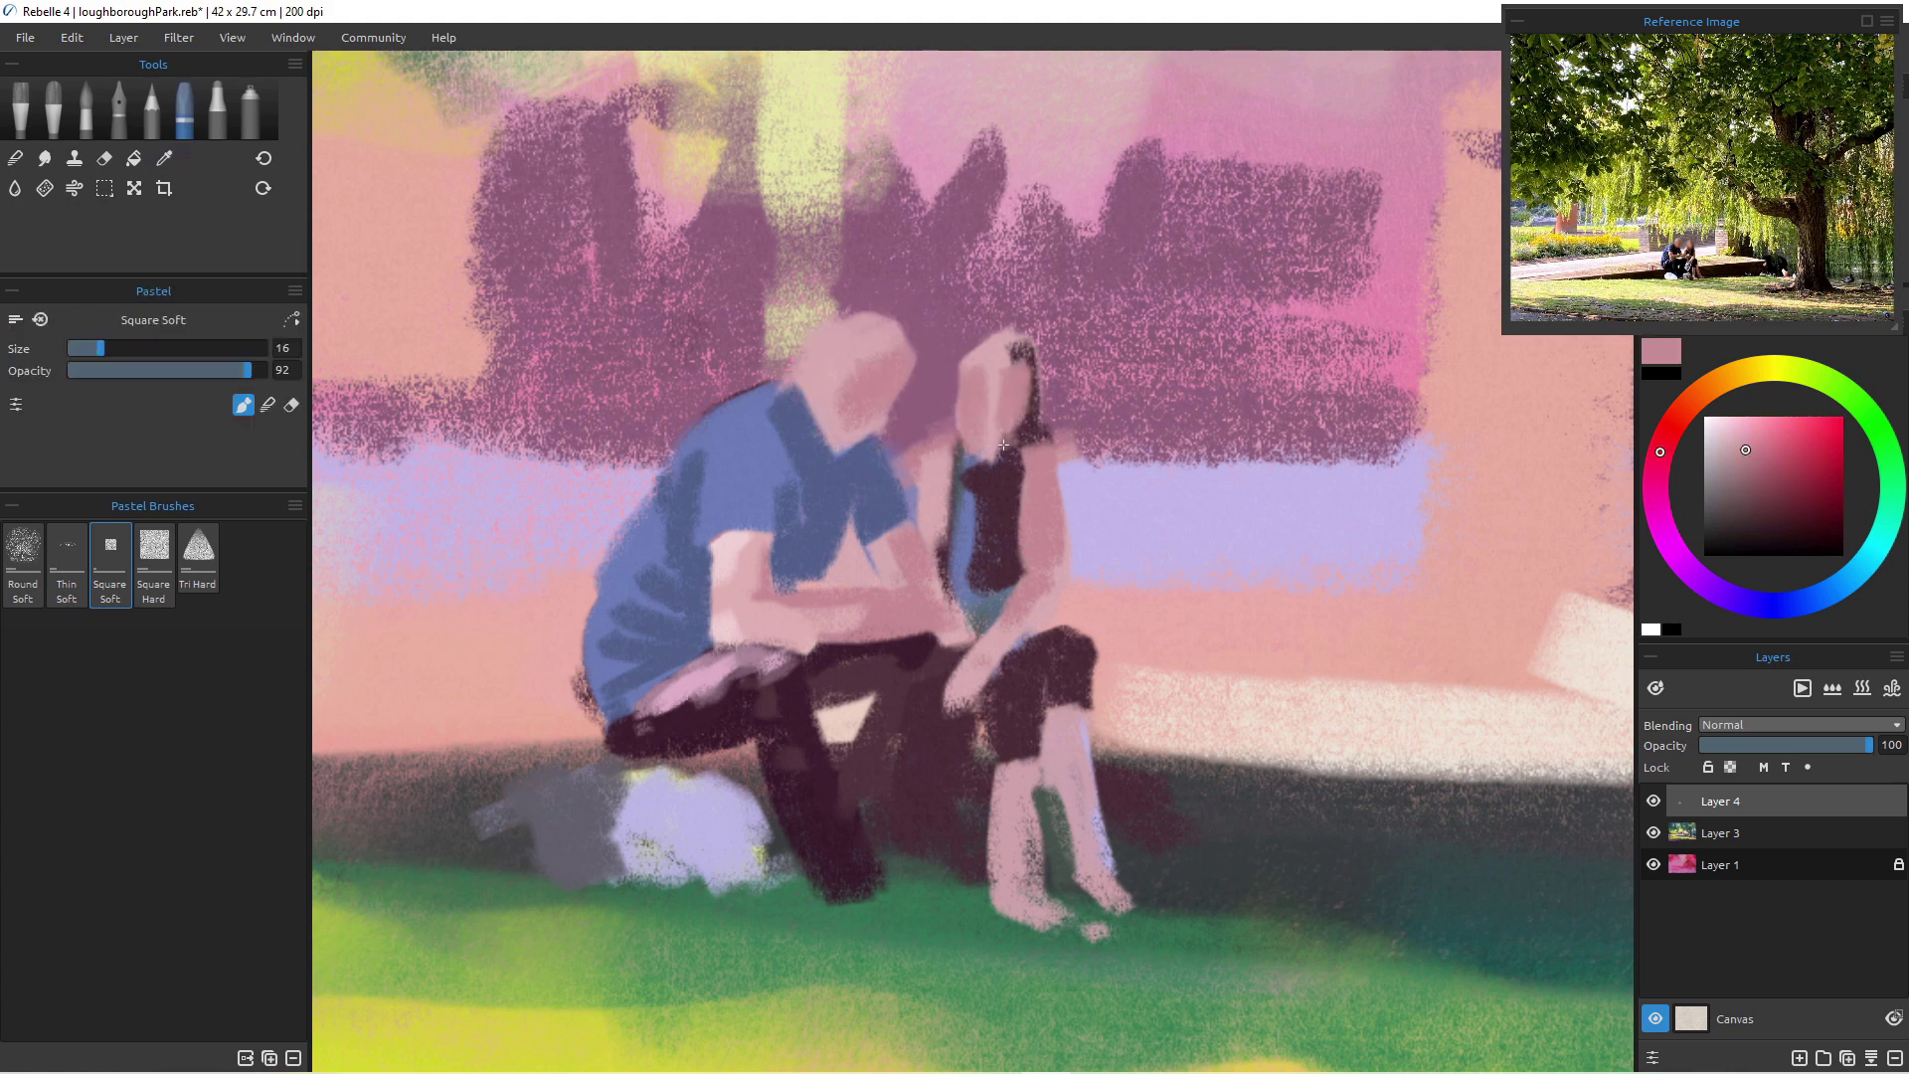
- Paint the second figure's hair in dark red-brown strands down both sides of the face
left_click(988, 484, "alt")
left_click_drag(1745, 450, 1814, 495)
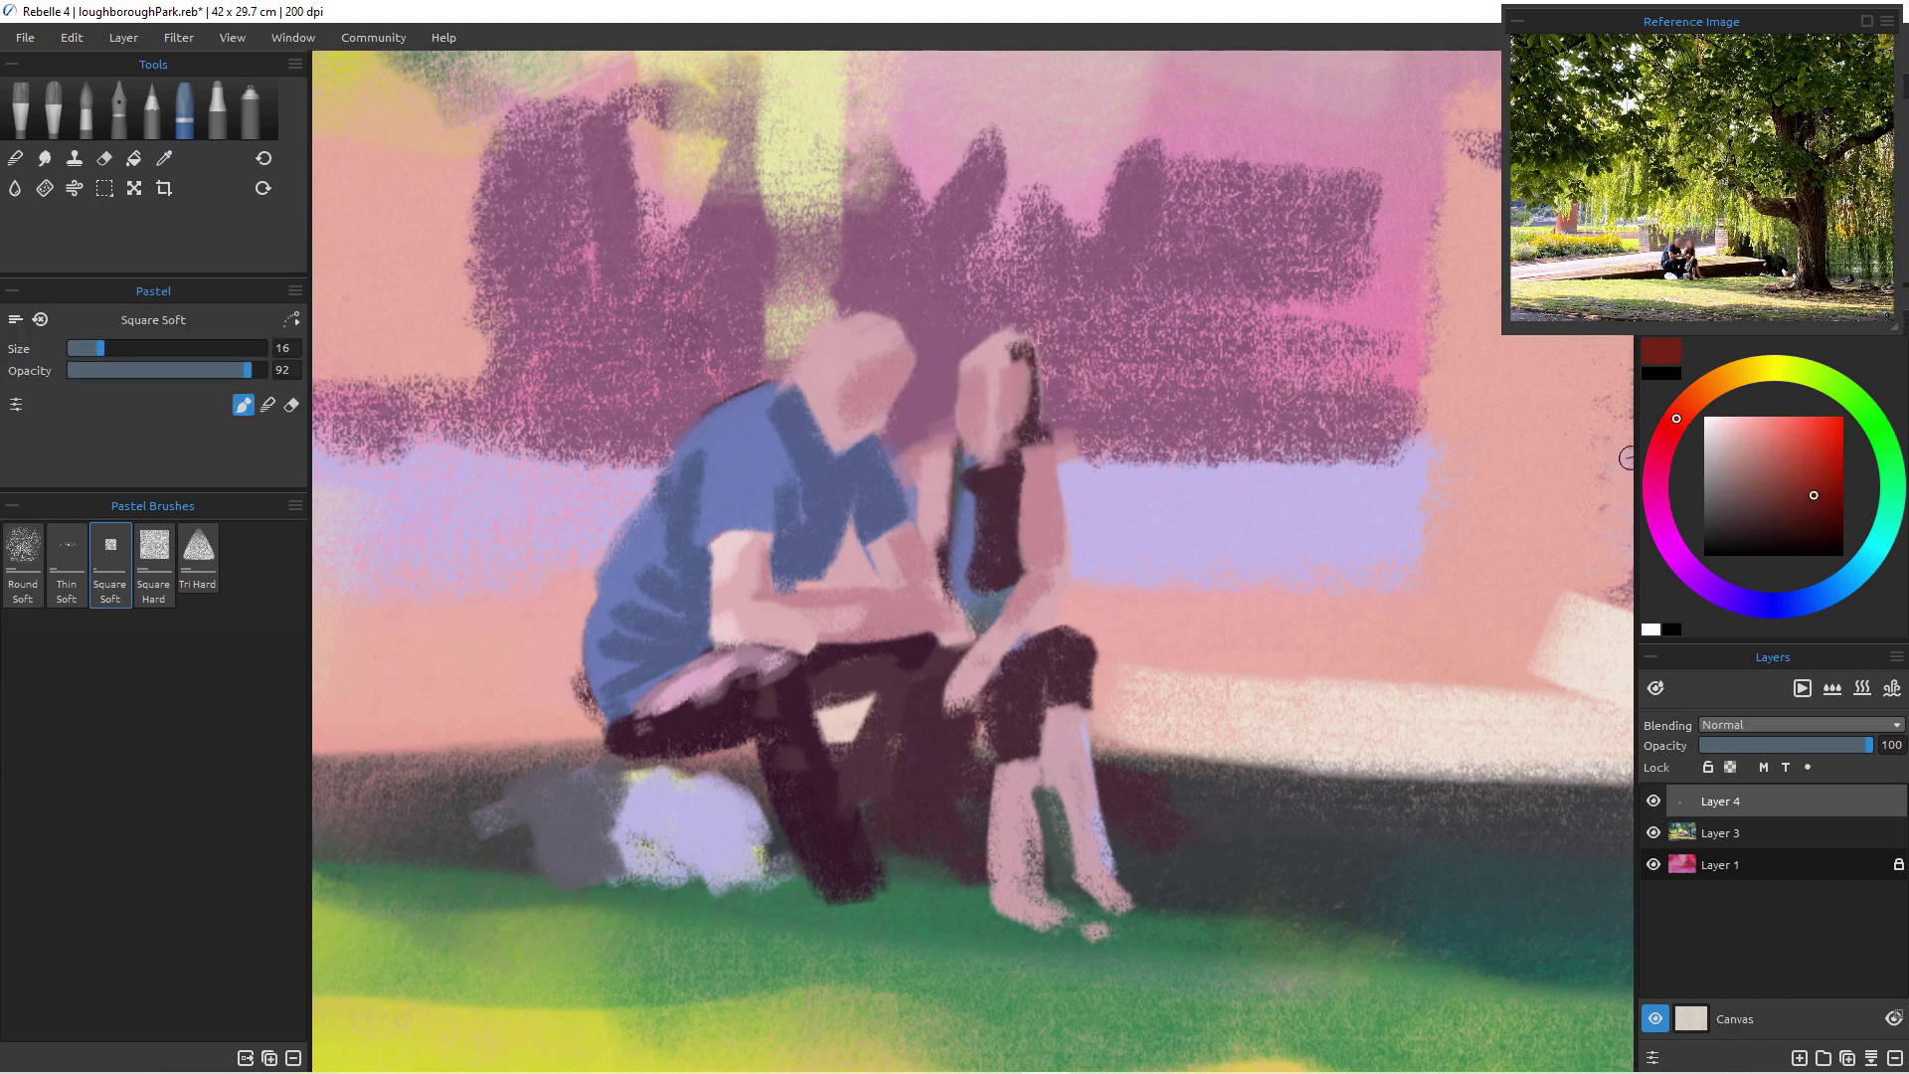
mouse_move(1016, 370)
left_mouse_down()
mouse_move(1029, 434)
mouse_move(1030, 366)
mouse_move(1039, 456)
mouse_move(1035, 476)
mouse_move(1034, 413)
mouse_move(1019, 511)
mouse_move(968, 475)
mouse_move(956, 417)
mouse_move(962, 522)
left_mouse_up()
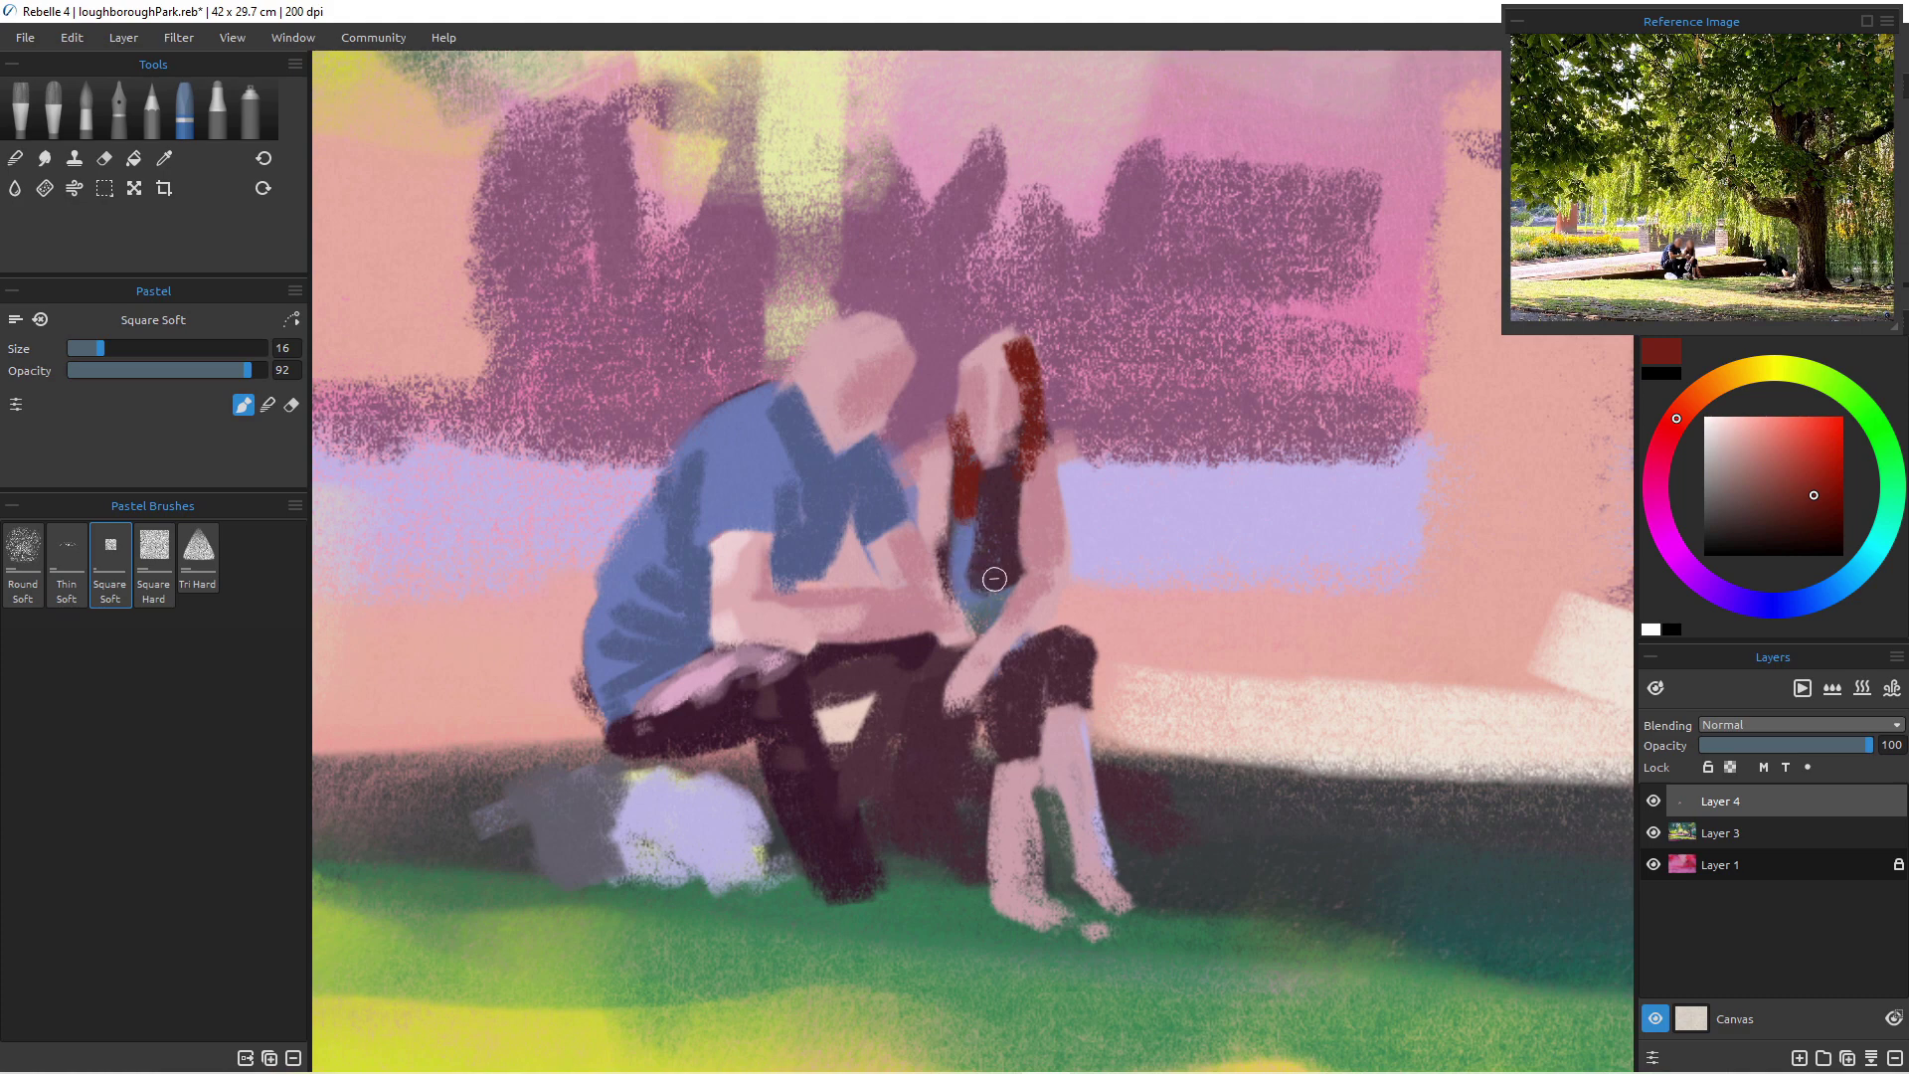
left_click_drag(955, 401, 964, 447)
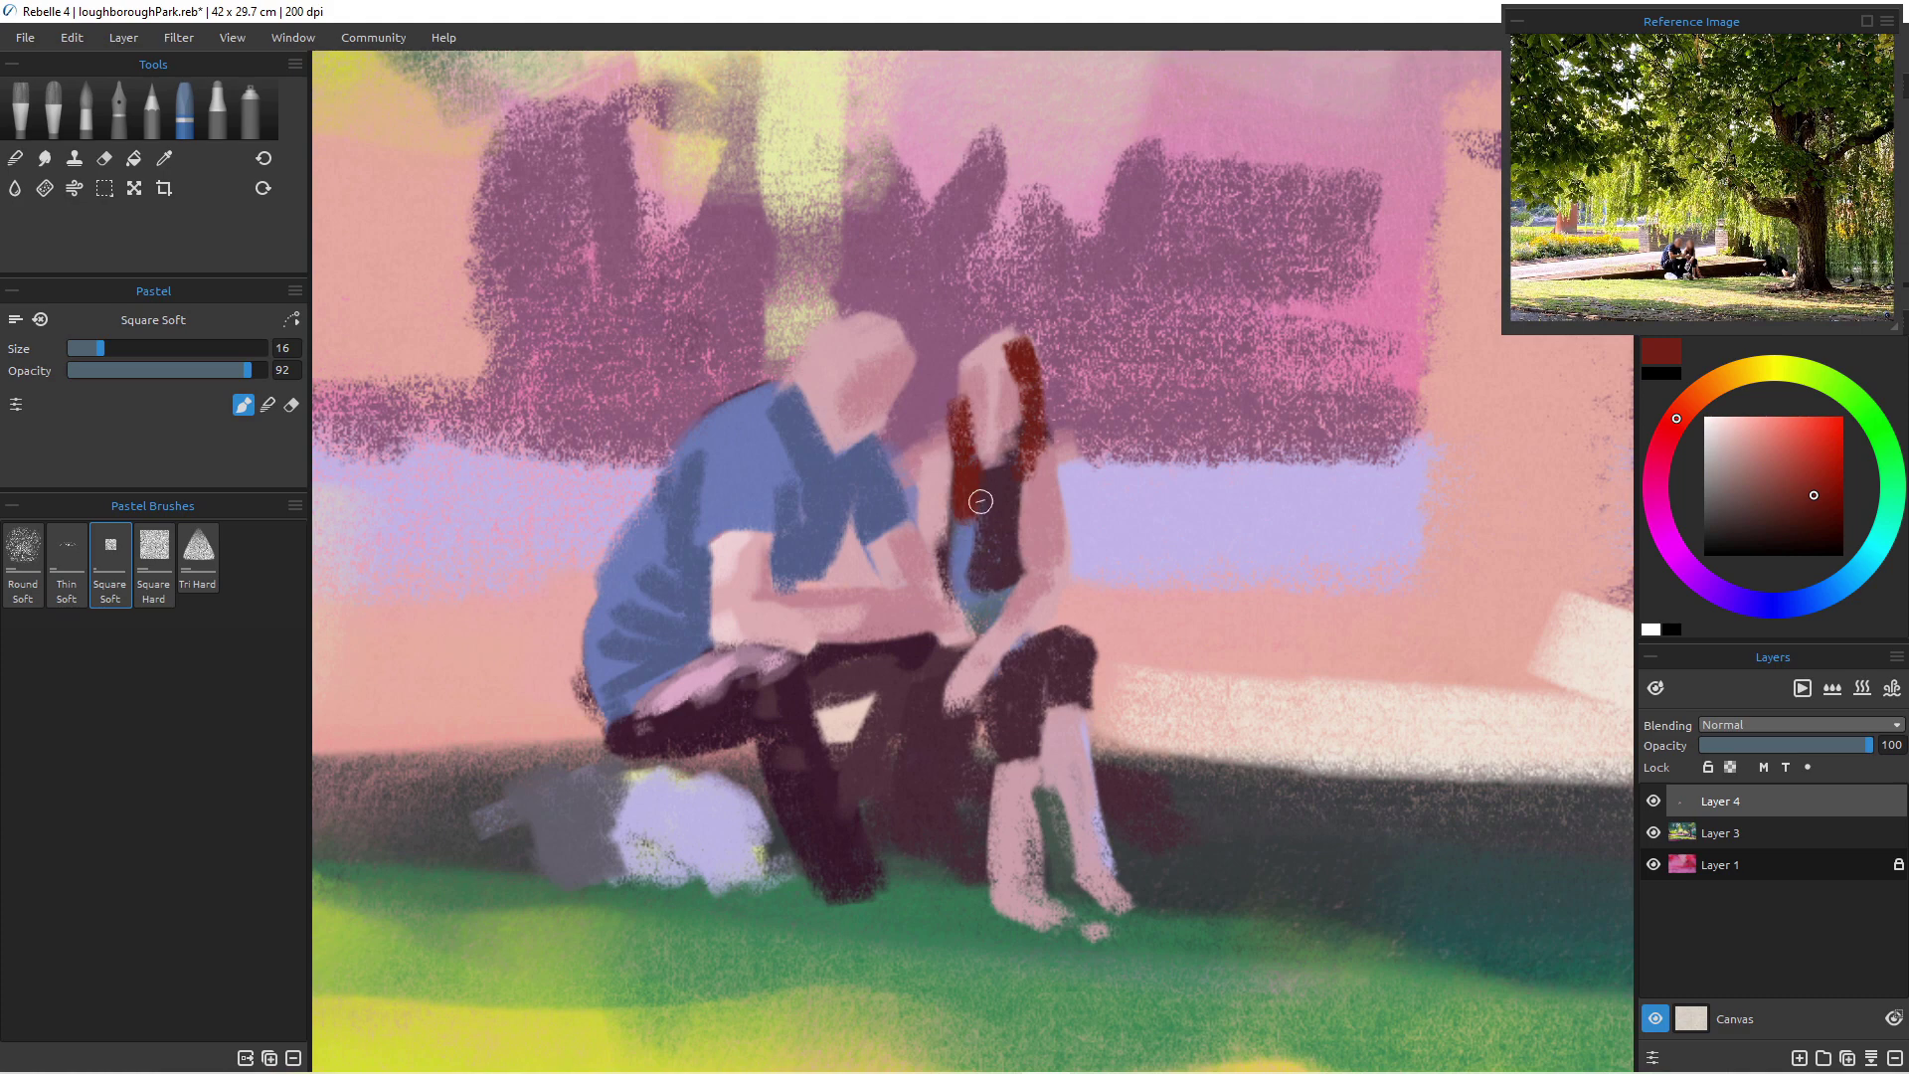
- Reduce the brush size to 8 and highlight the second figure's shoulder and upper arm with sampled pale pink
left_click(718, 552, "alt")
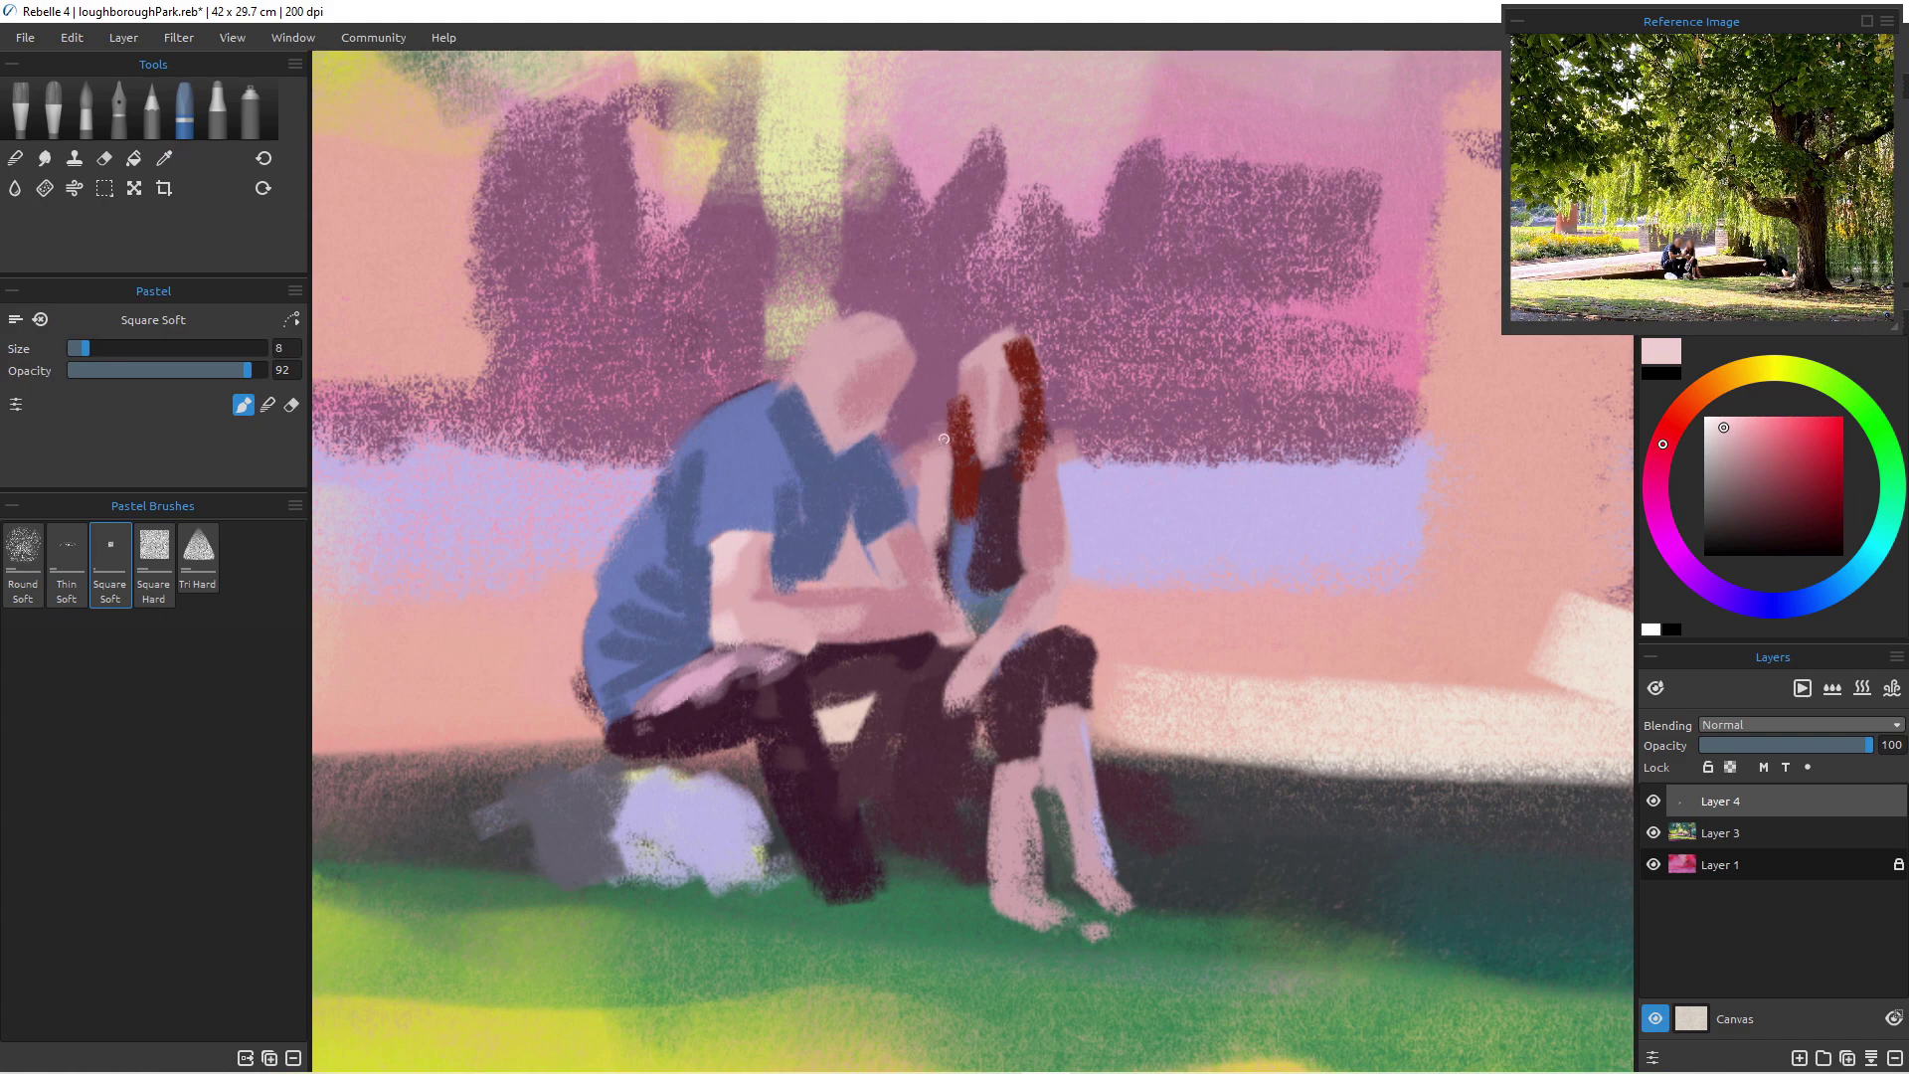
left_click_drag(943, 453, 930, 459)
left_click_drag(921, 460, 917, 523)
left_click_drag(948, 440, 947, 481)
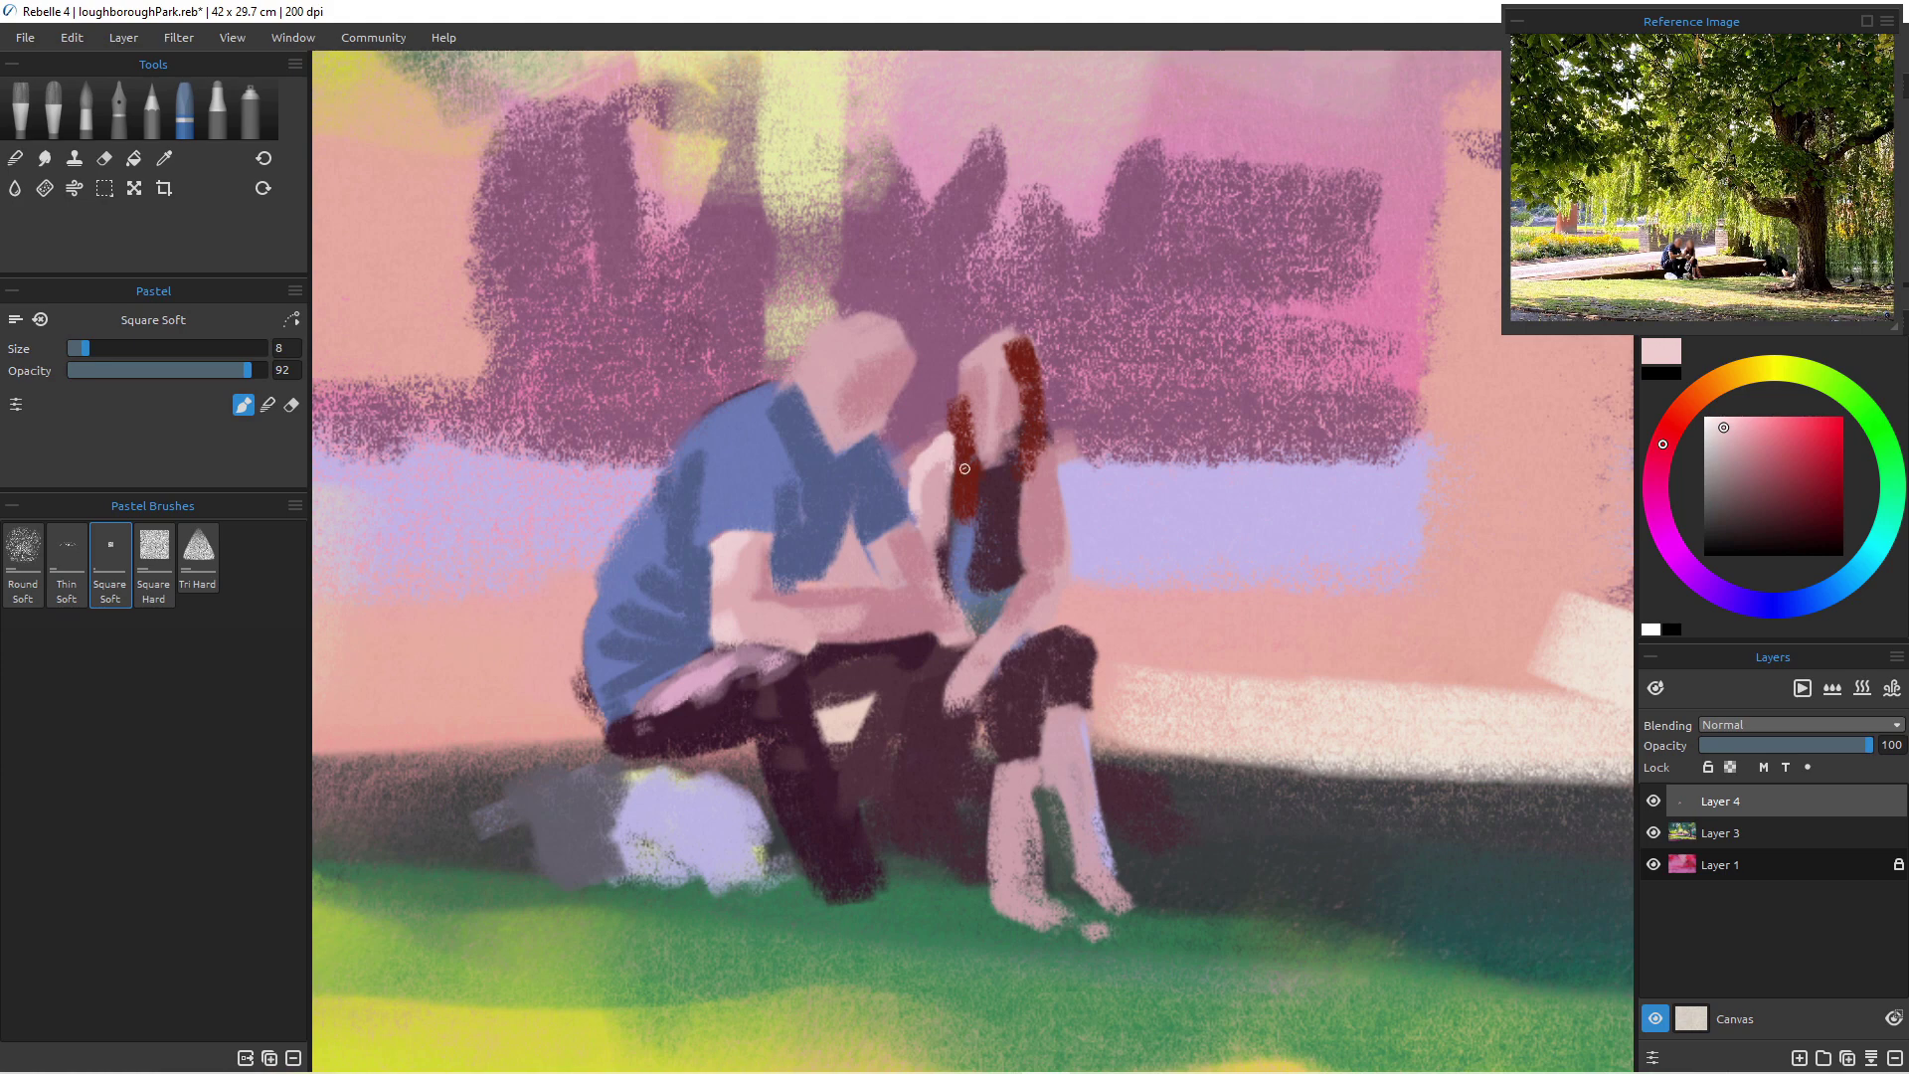
- Shade the chest of the second figure's top with sampled dark plum and a deep purple, enlarging the brush to 16
left_click(980, 505, "alt")
left_click_drag(1024, 466, 1027, 532)
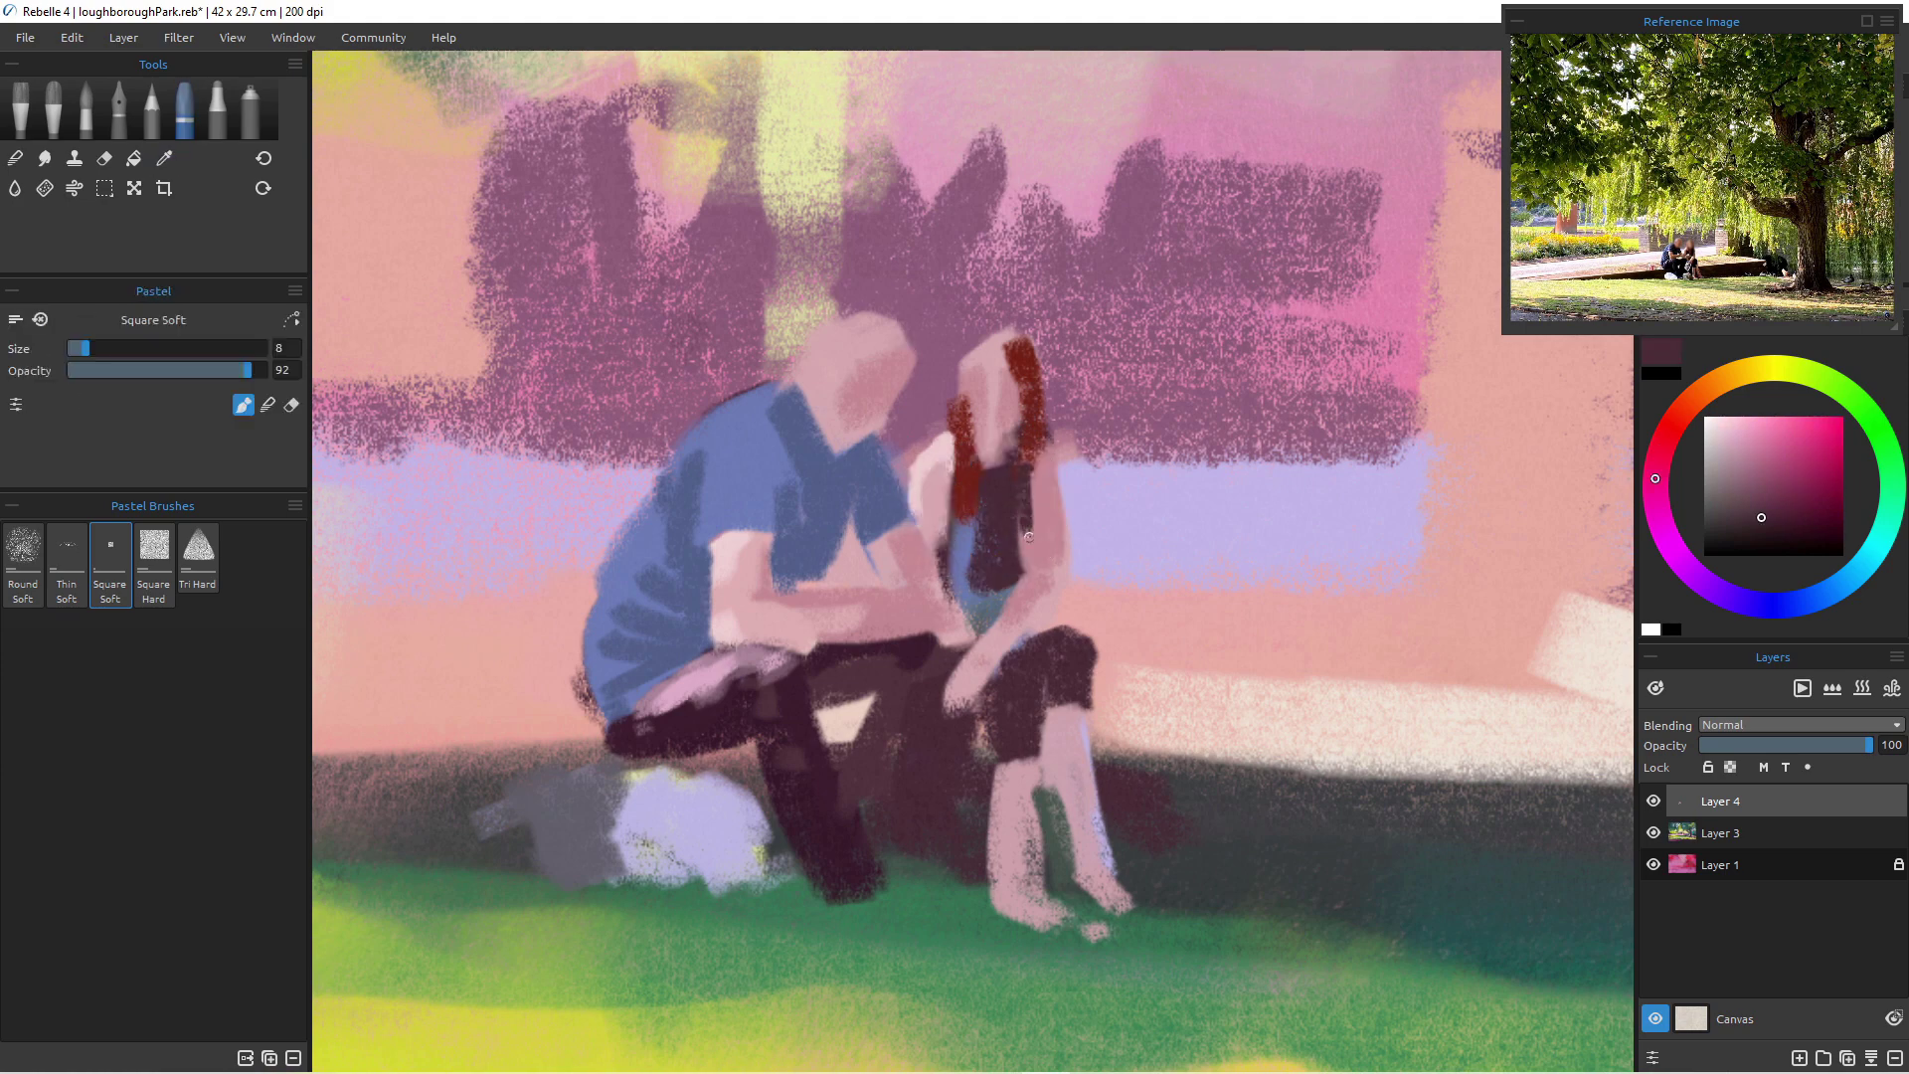
left_click_drag(1027, 466, 1016, 519)
left_click(1783, 605)
left_click(1709, 587)
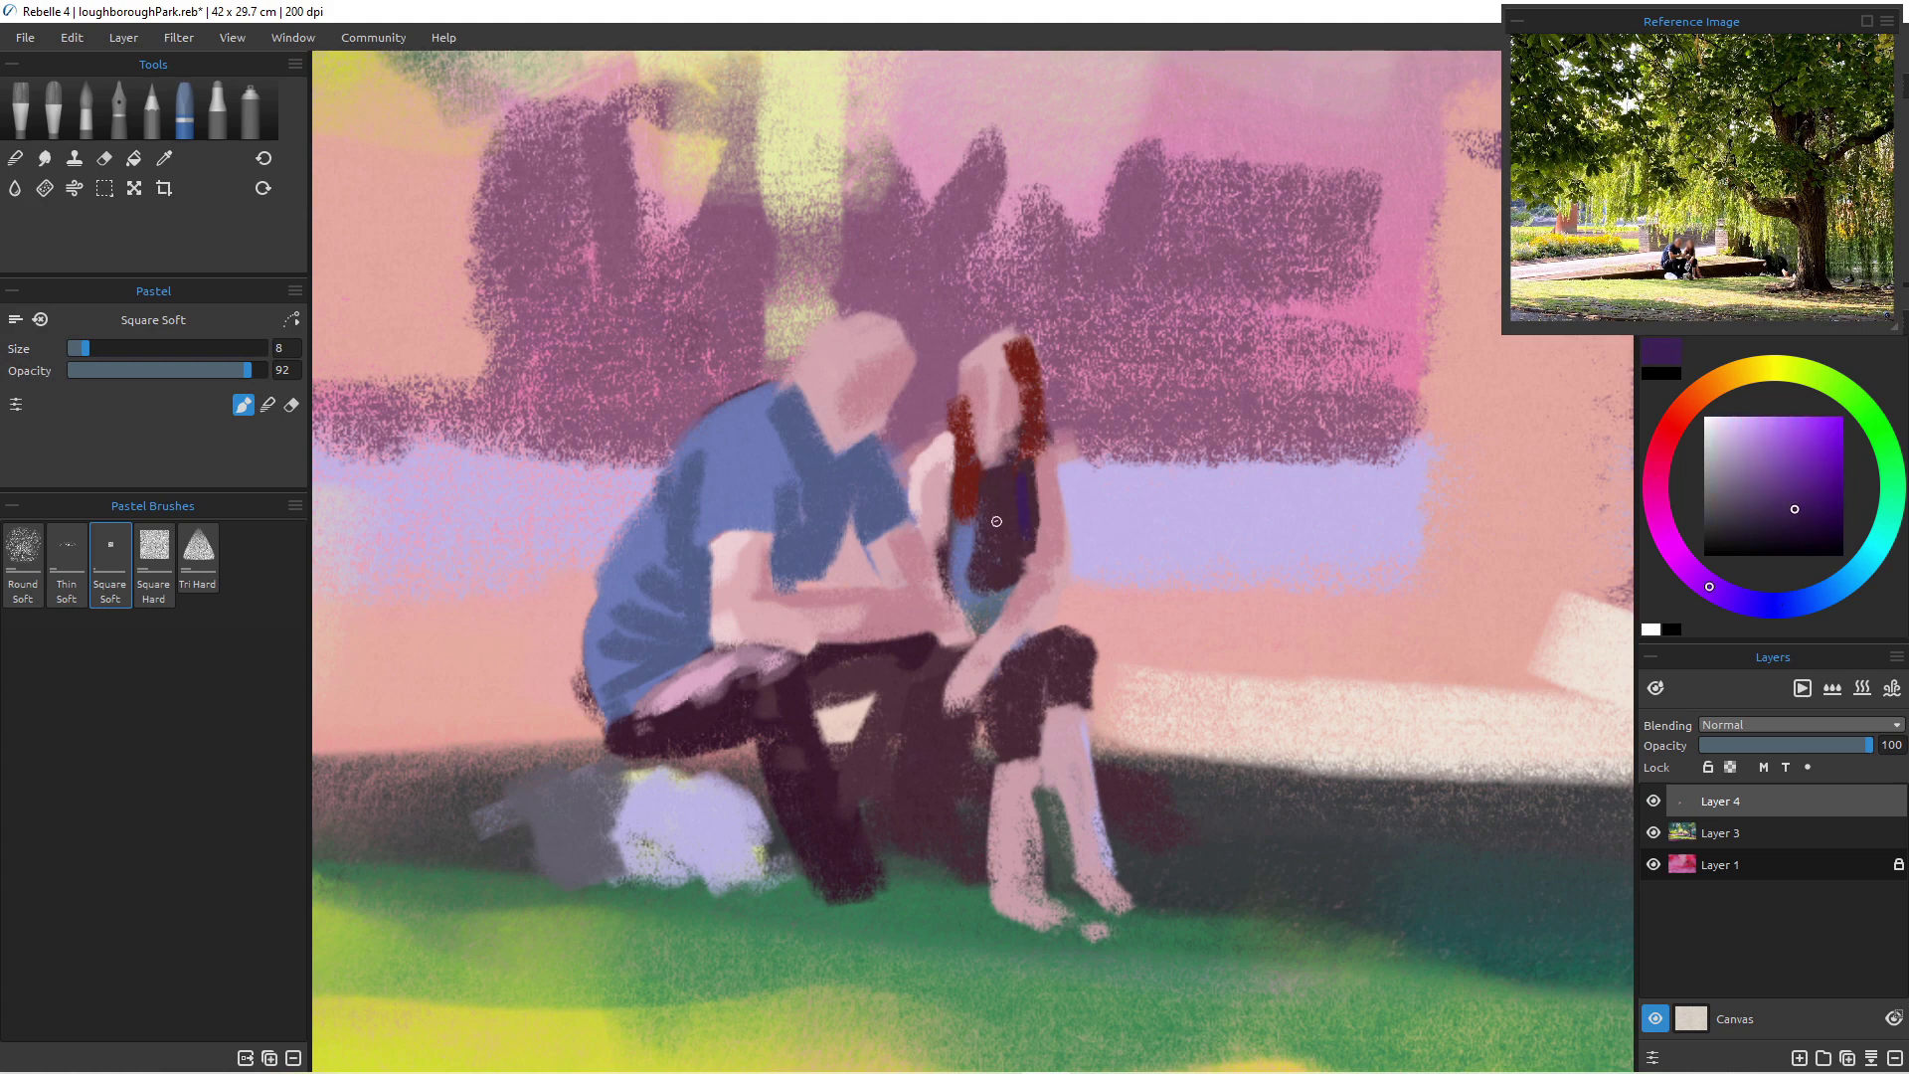
key("]")
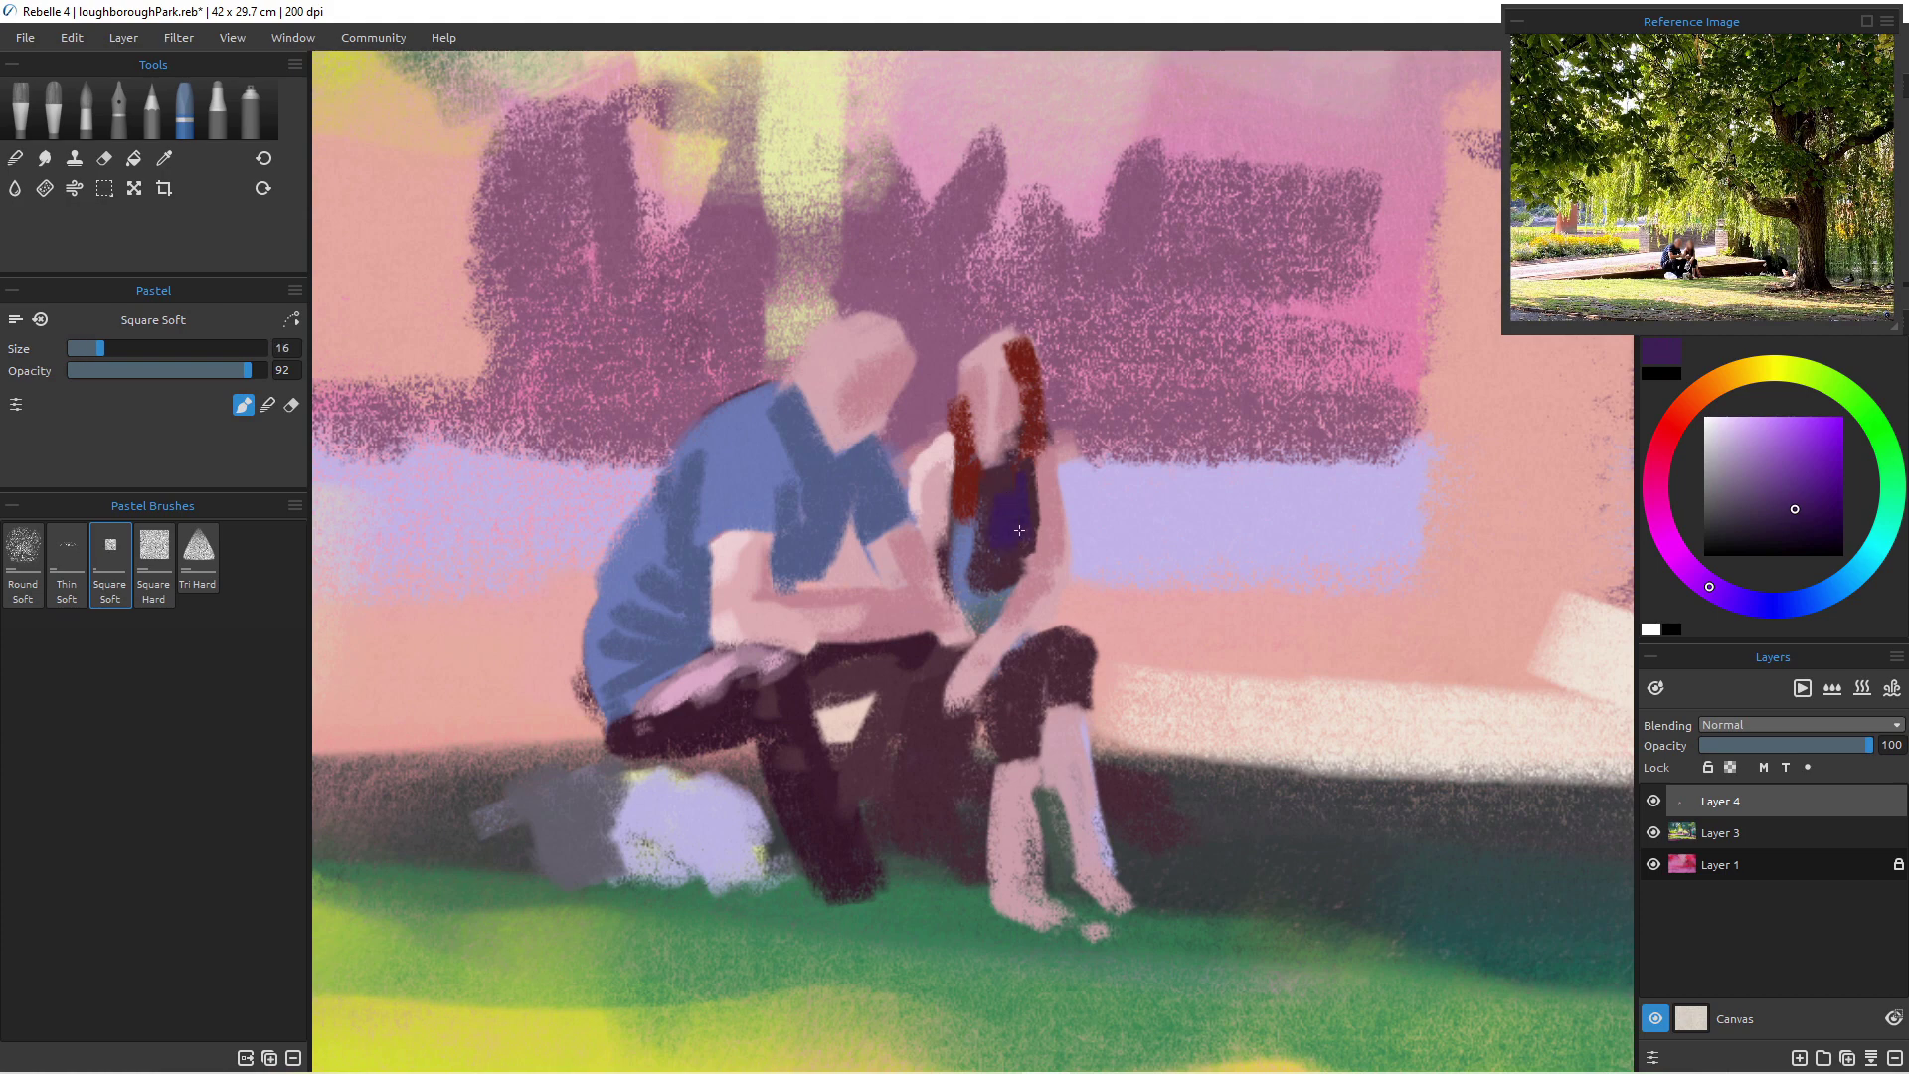
mouse_move(997, 558)
left_mouse_down()
mouse_move(994, 541)
mouse_move(975, 567)
mouse_move(987, 599)
left_mouse_up()
- Reduce the brush size to 10 and paint a small sampled-lavender shape at the front of the second figure's waist
left_click(1086, 516, "alt")
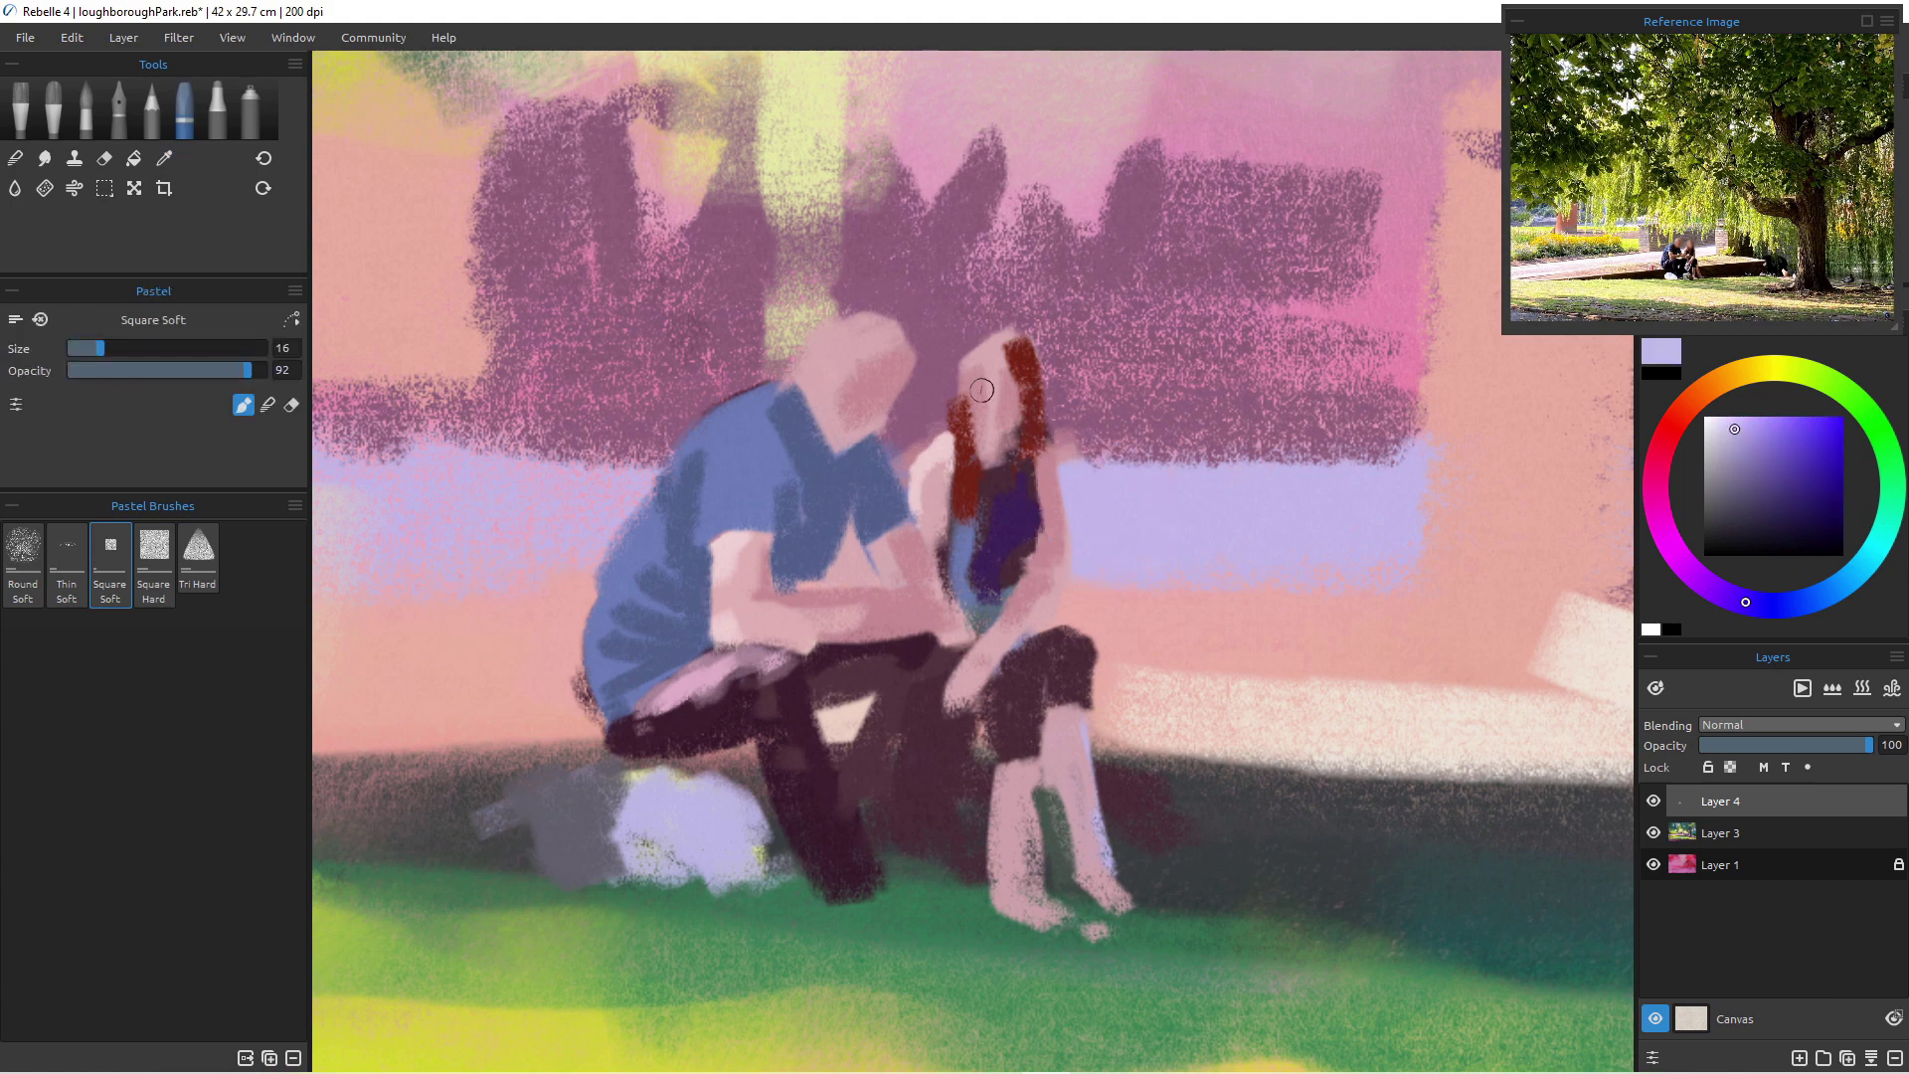
key("[")
left_click_drag(1026, 553, 996, 579)
- Enlarge the reference photo to examine the two seated figures, then shrink its window with the couple kept framed
left_click_drag(1500, 331, 666, 910)
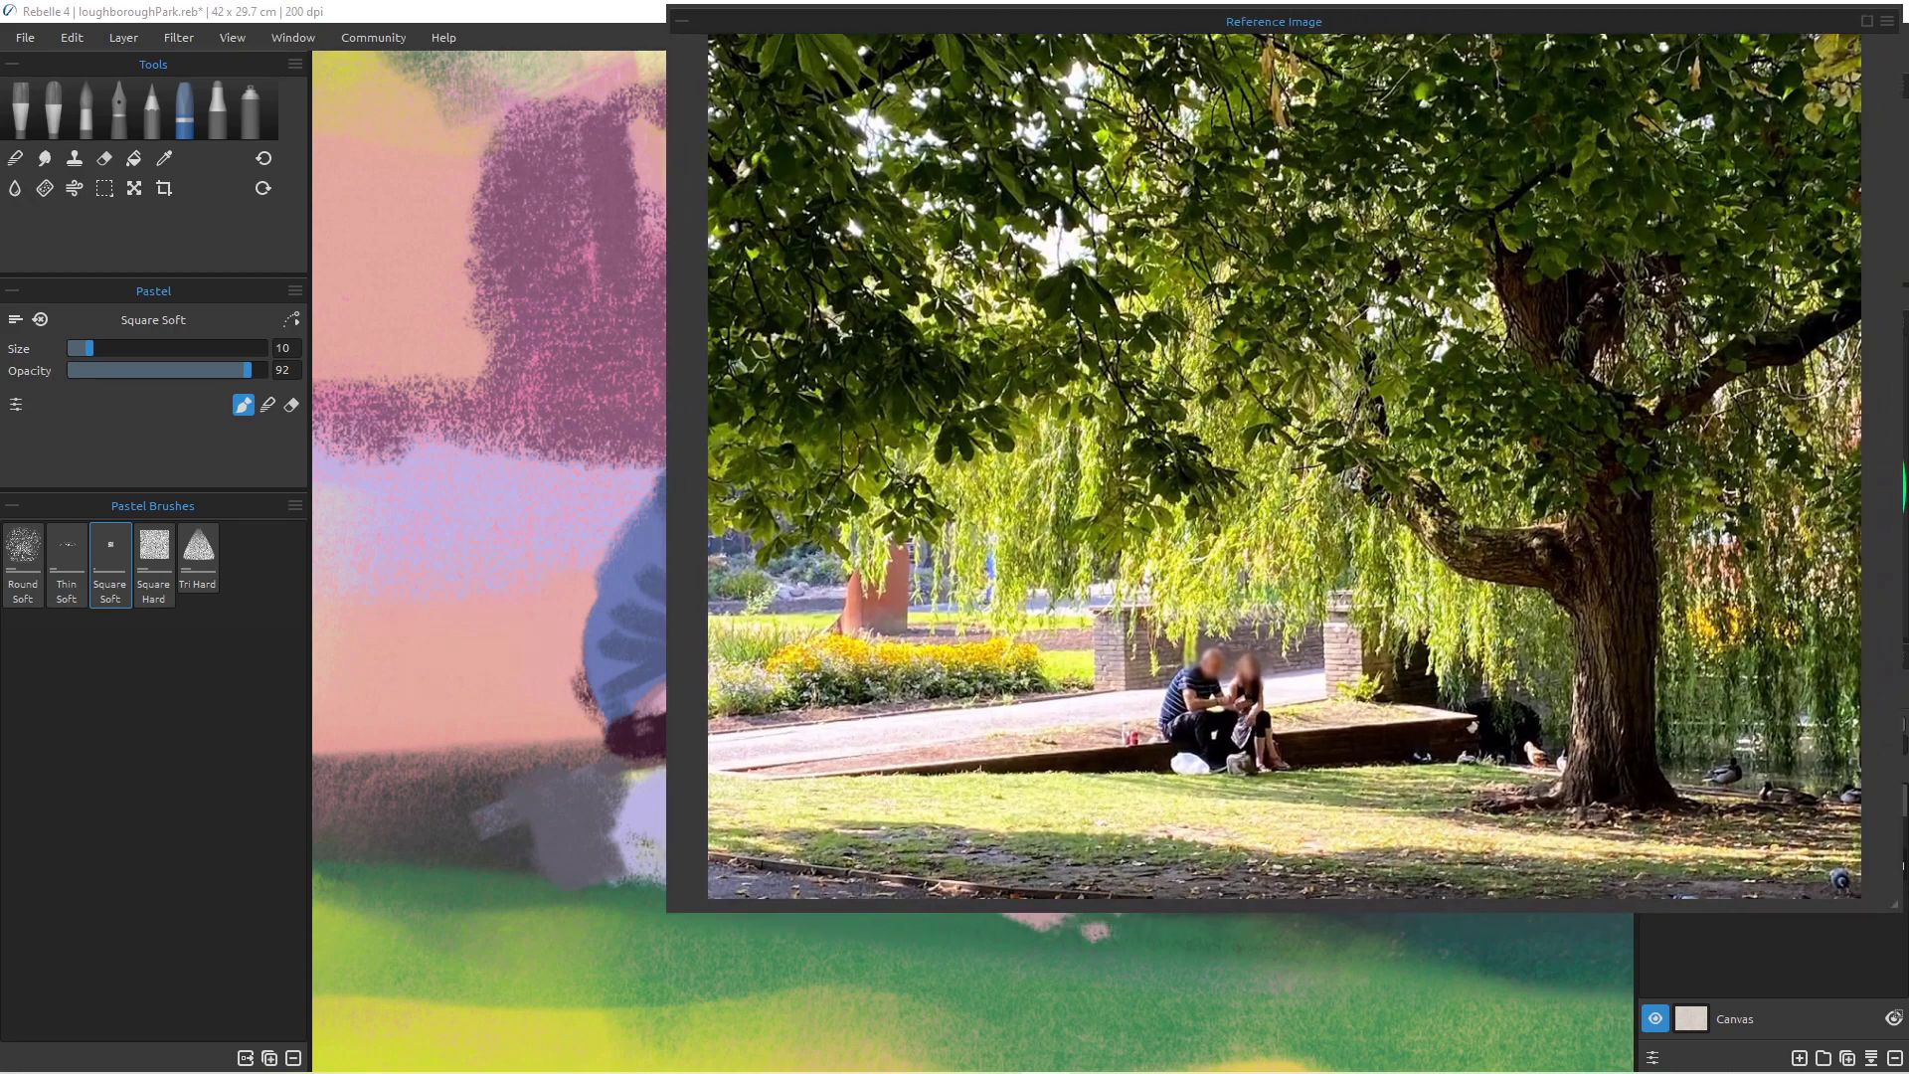
scroll(1218, 712, "up", 10)
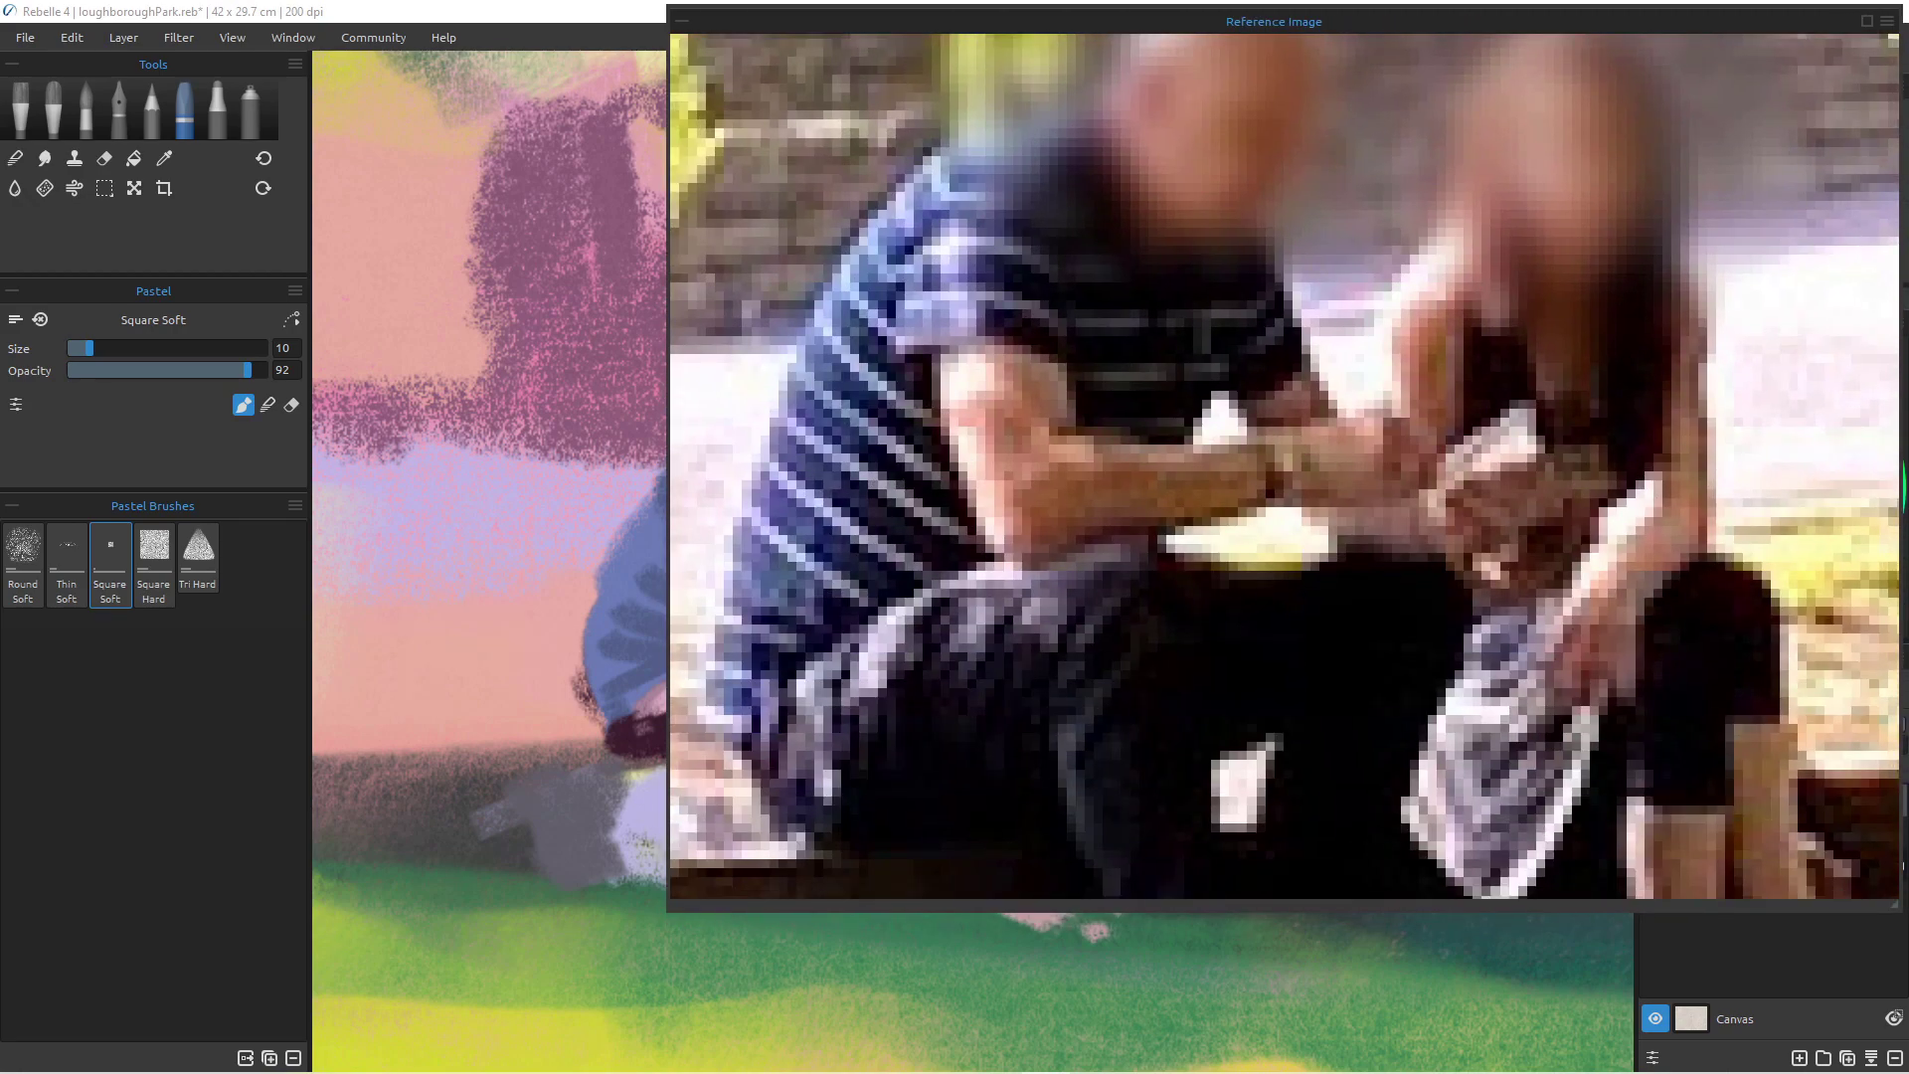
scroll(1218, 712, "down", 10)
scroll(1218, 712, "up", 4)
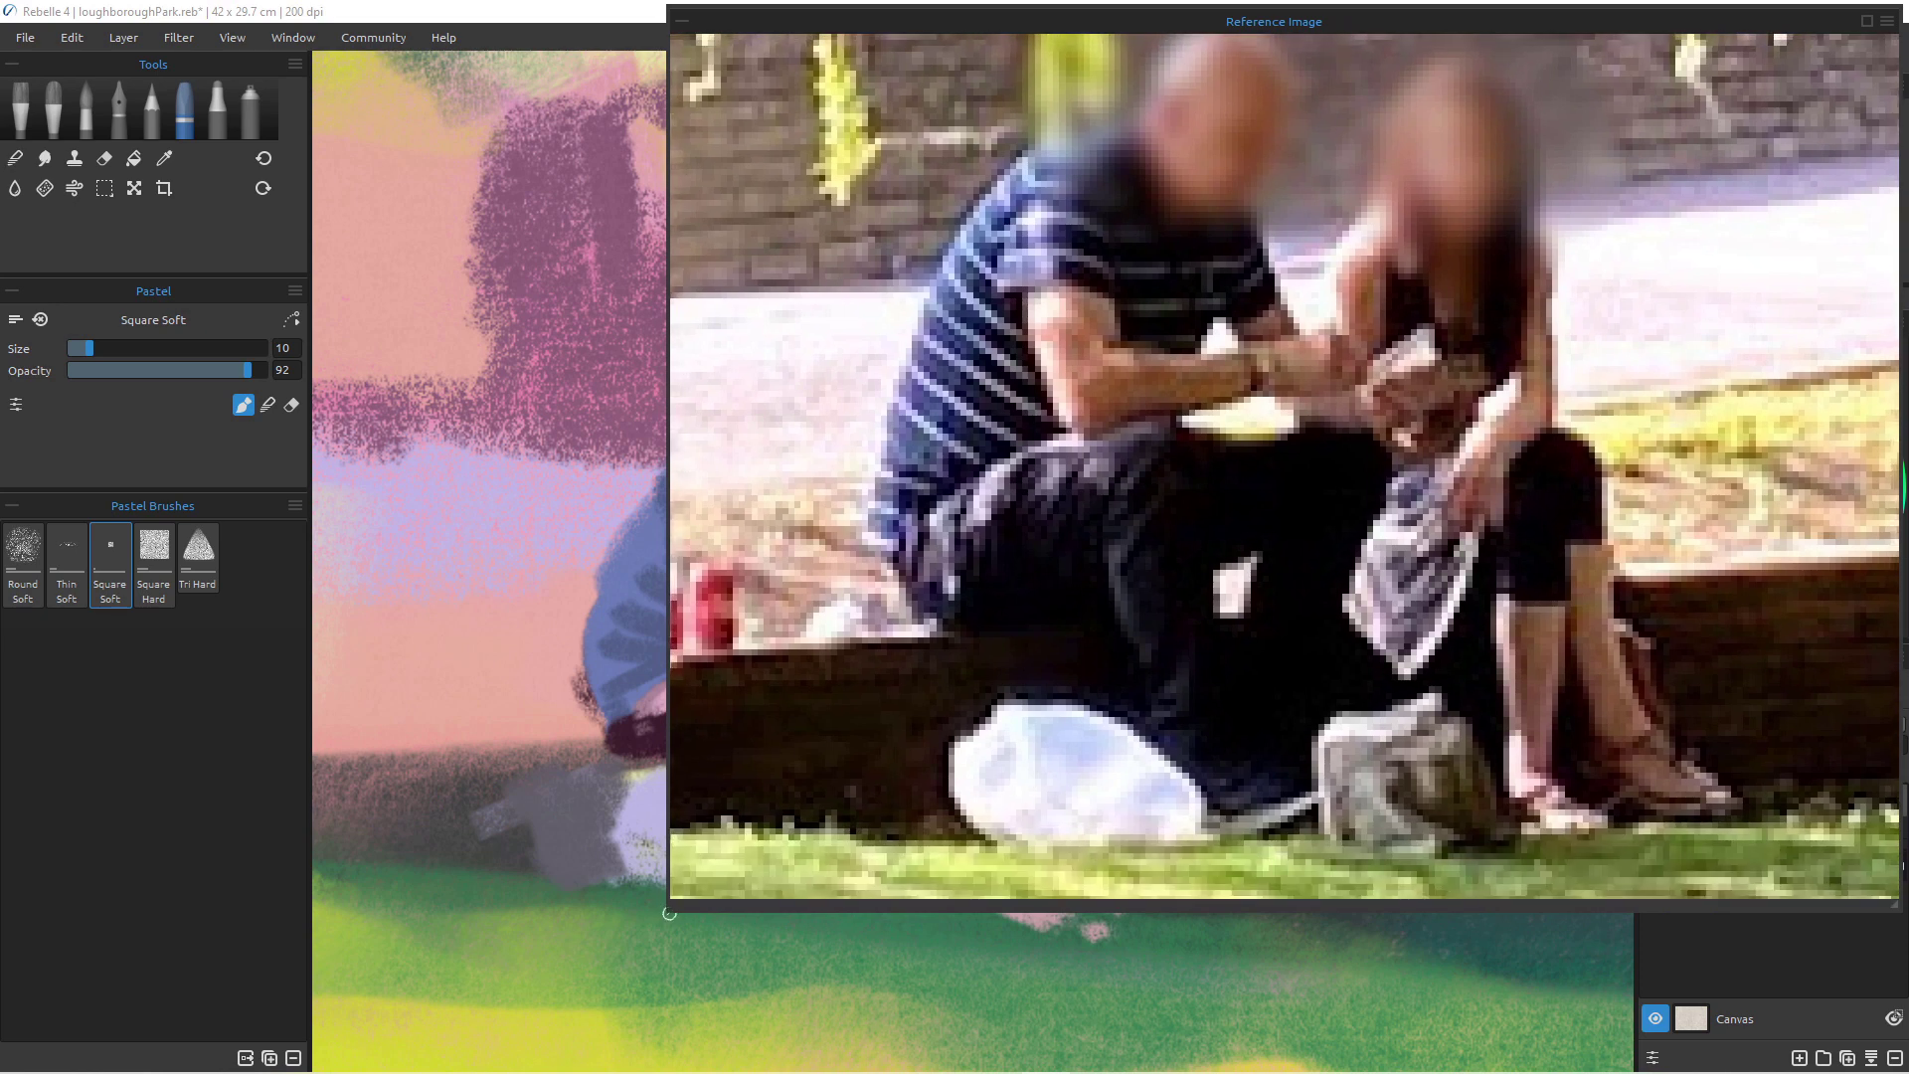
mouse_move(669, 911)
left_mouse_down()
mouse_move(956, 704)
mouse_move(1367, 485)
mouse_move(675, 898)
mouse_move(212, 1033)
mouse_move(265, 959)
mouse_move(566, 831)
mouse_move(511, 960)
left_mouse_up()
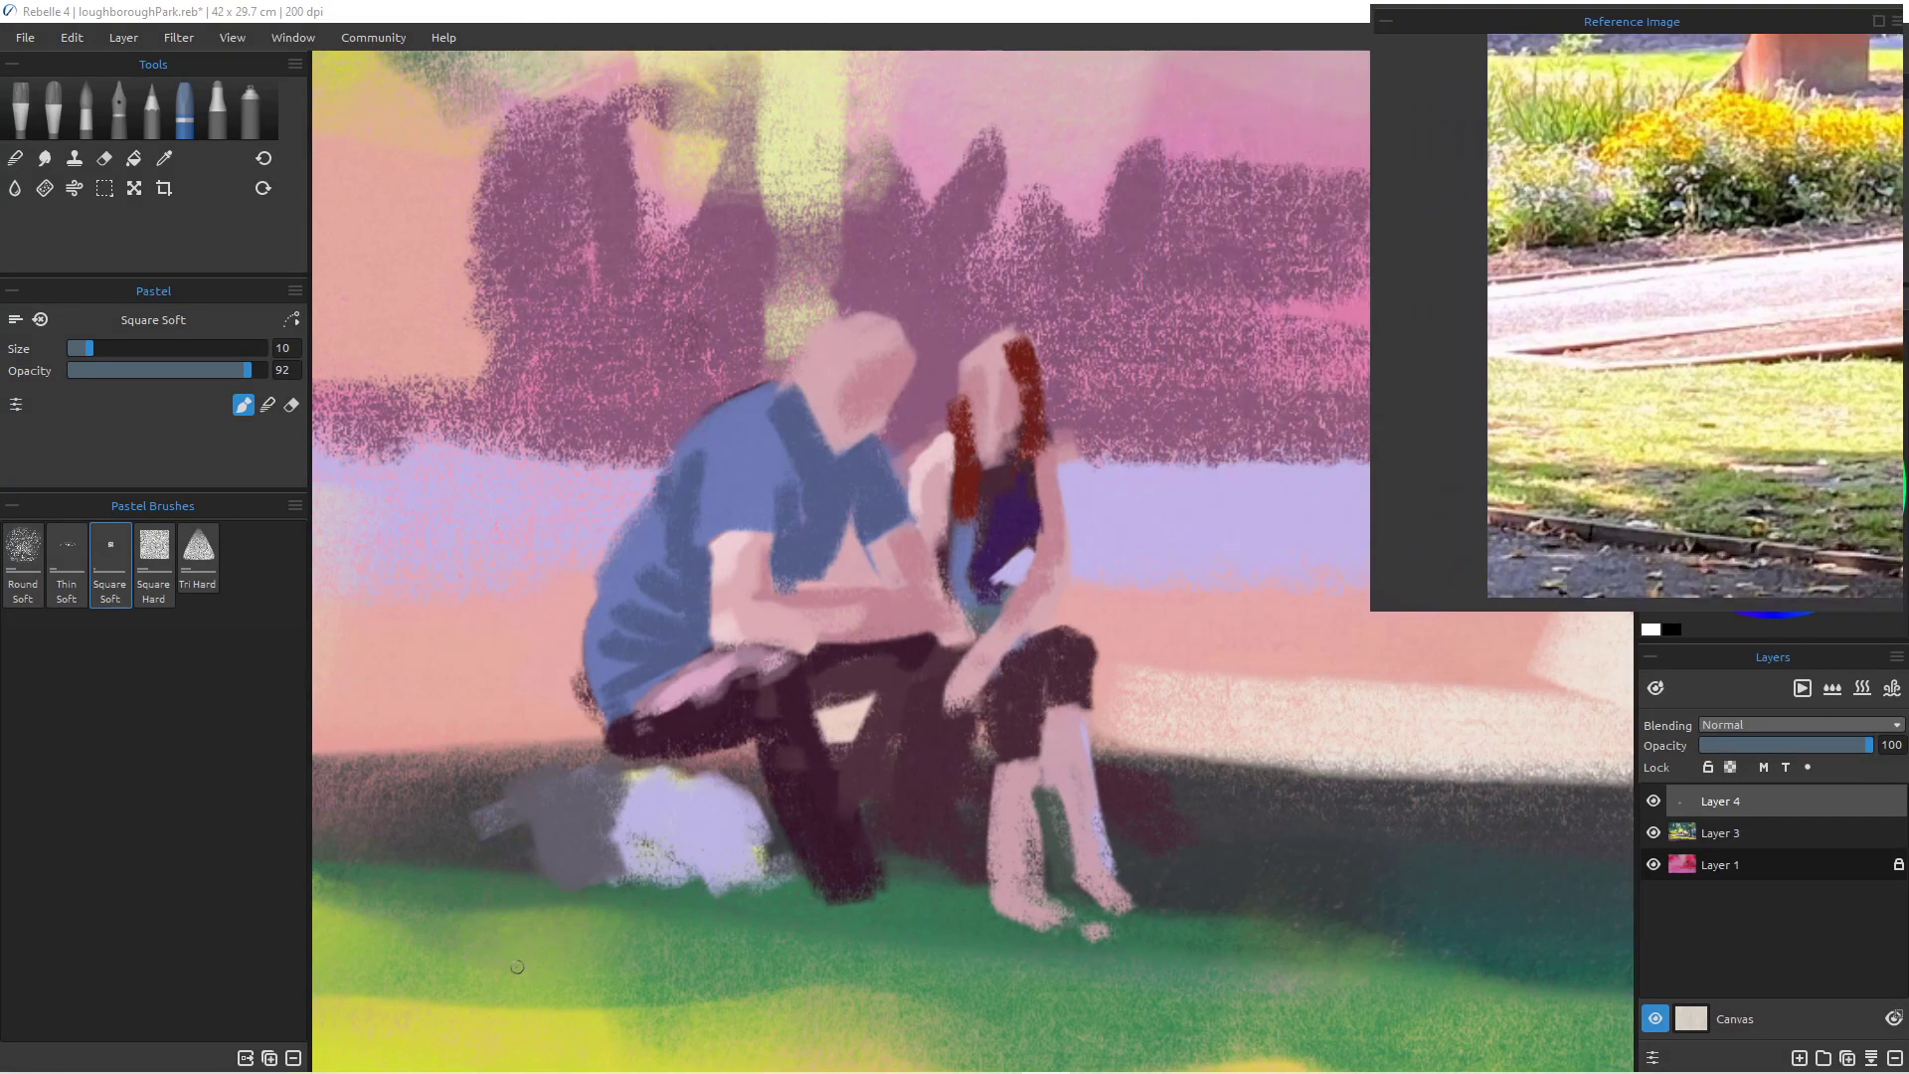
left_click_drag(1371, 609, 1522, 596)
left_click_drag(1710, 21, 1048, 161)
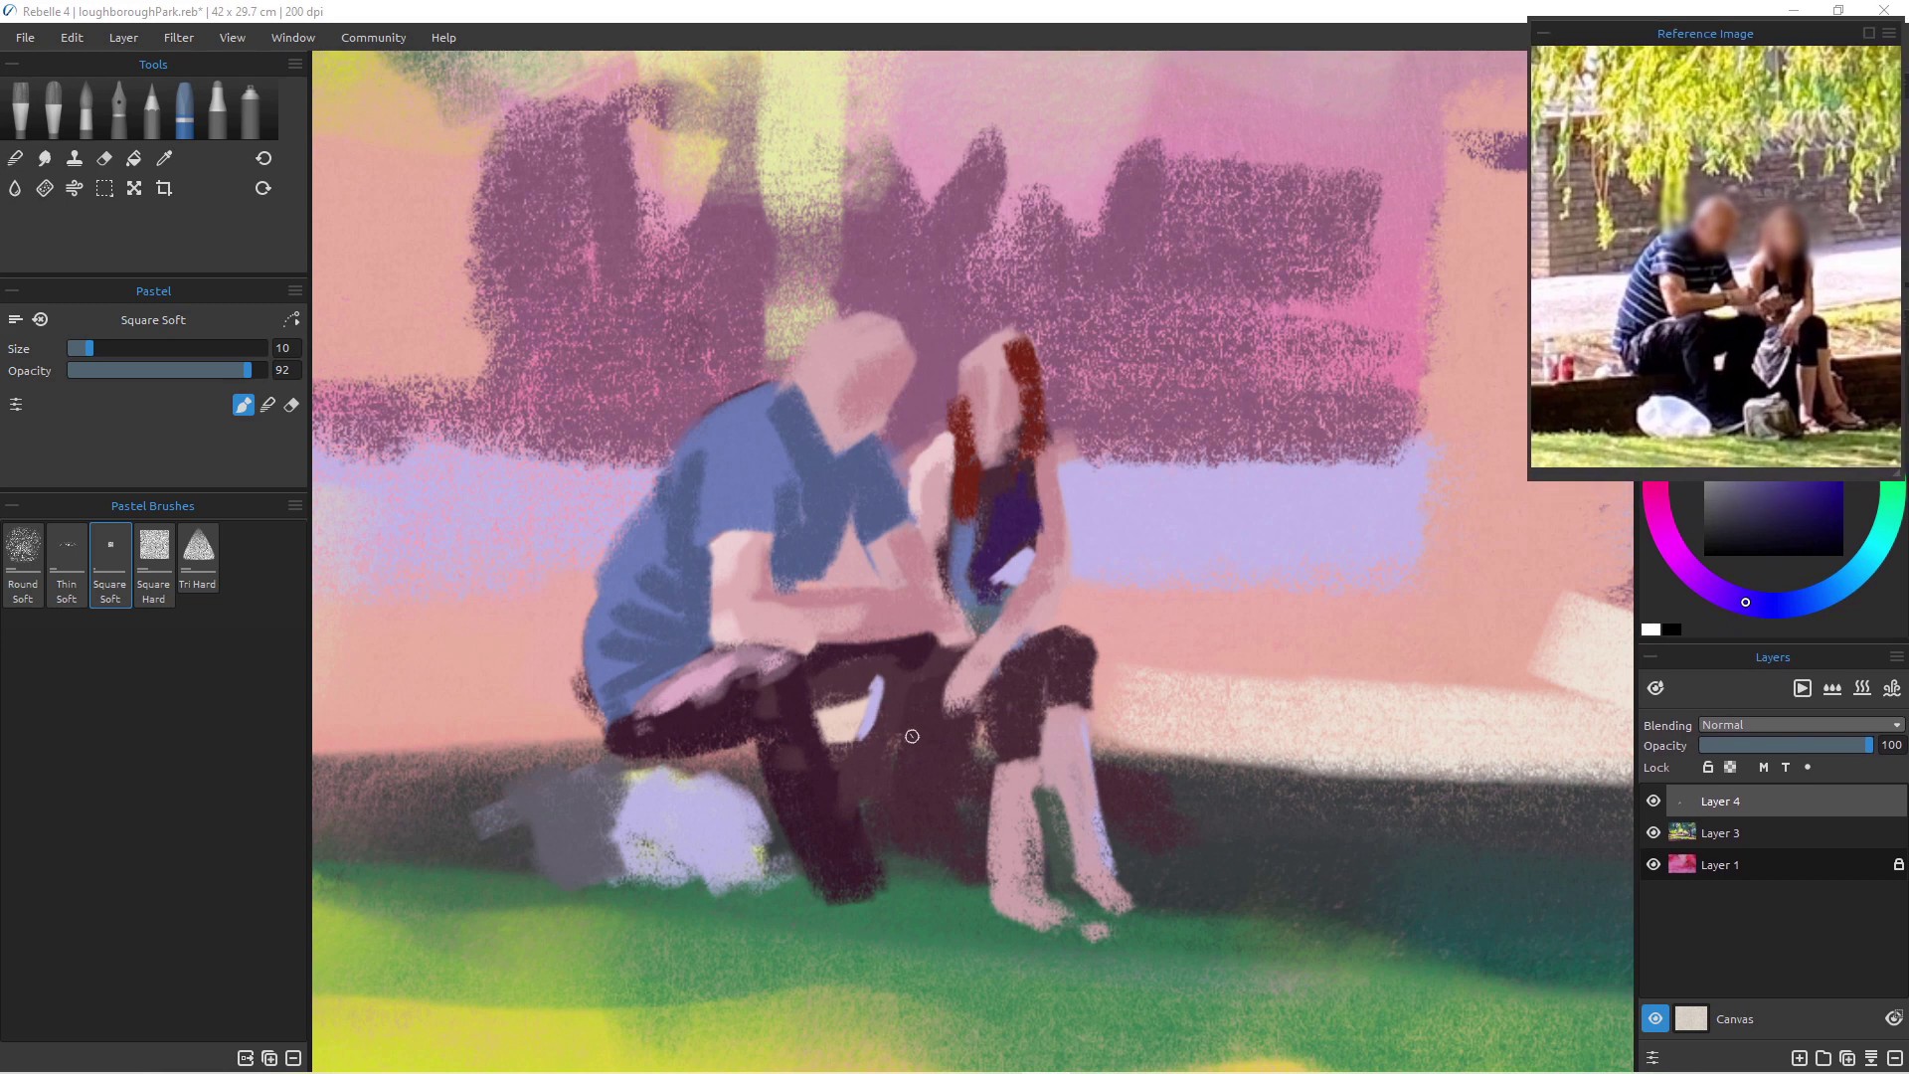
left_click_drag(1024, 358, 1026, 450)
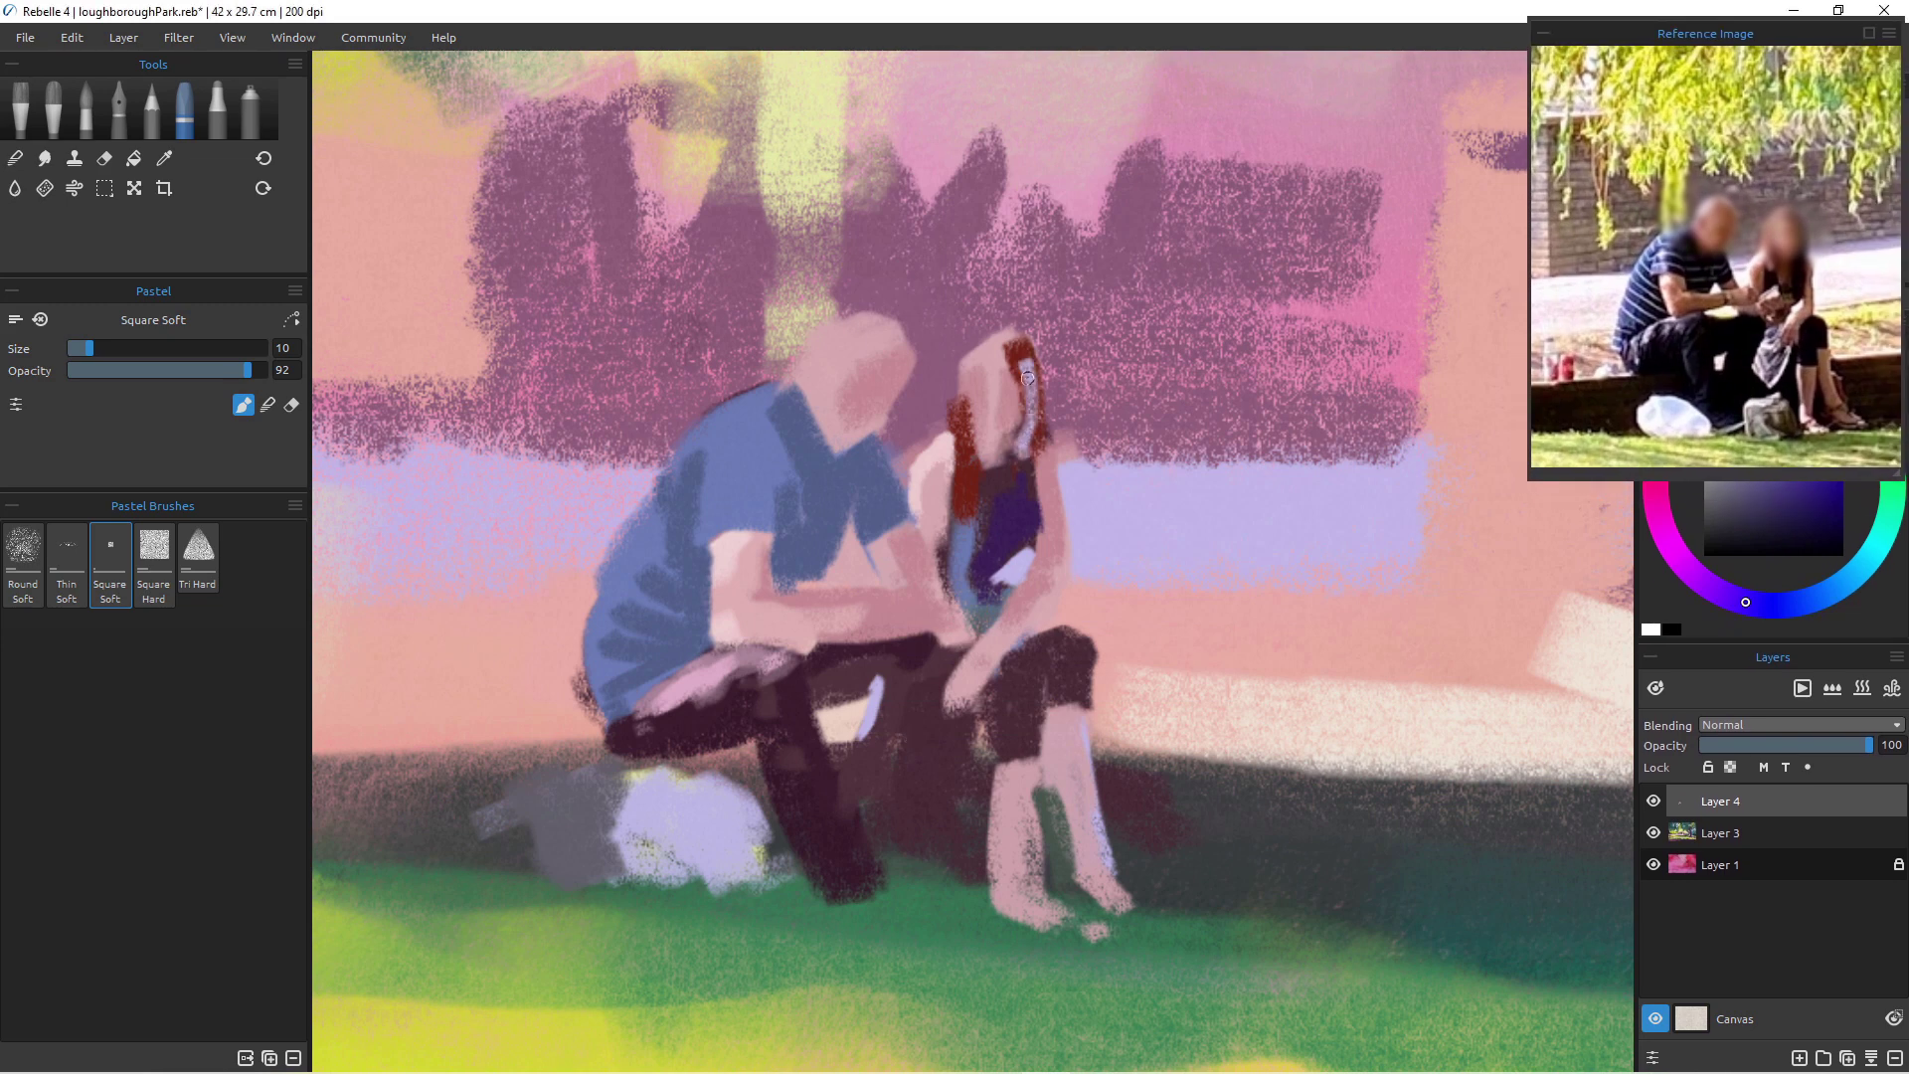
key("ctrl+z")
key("ctrl+z")
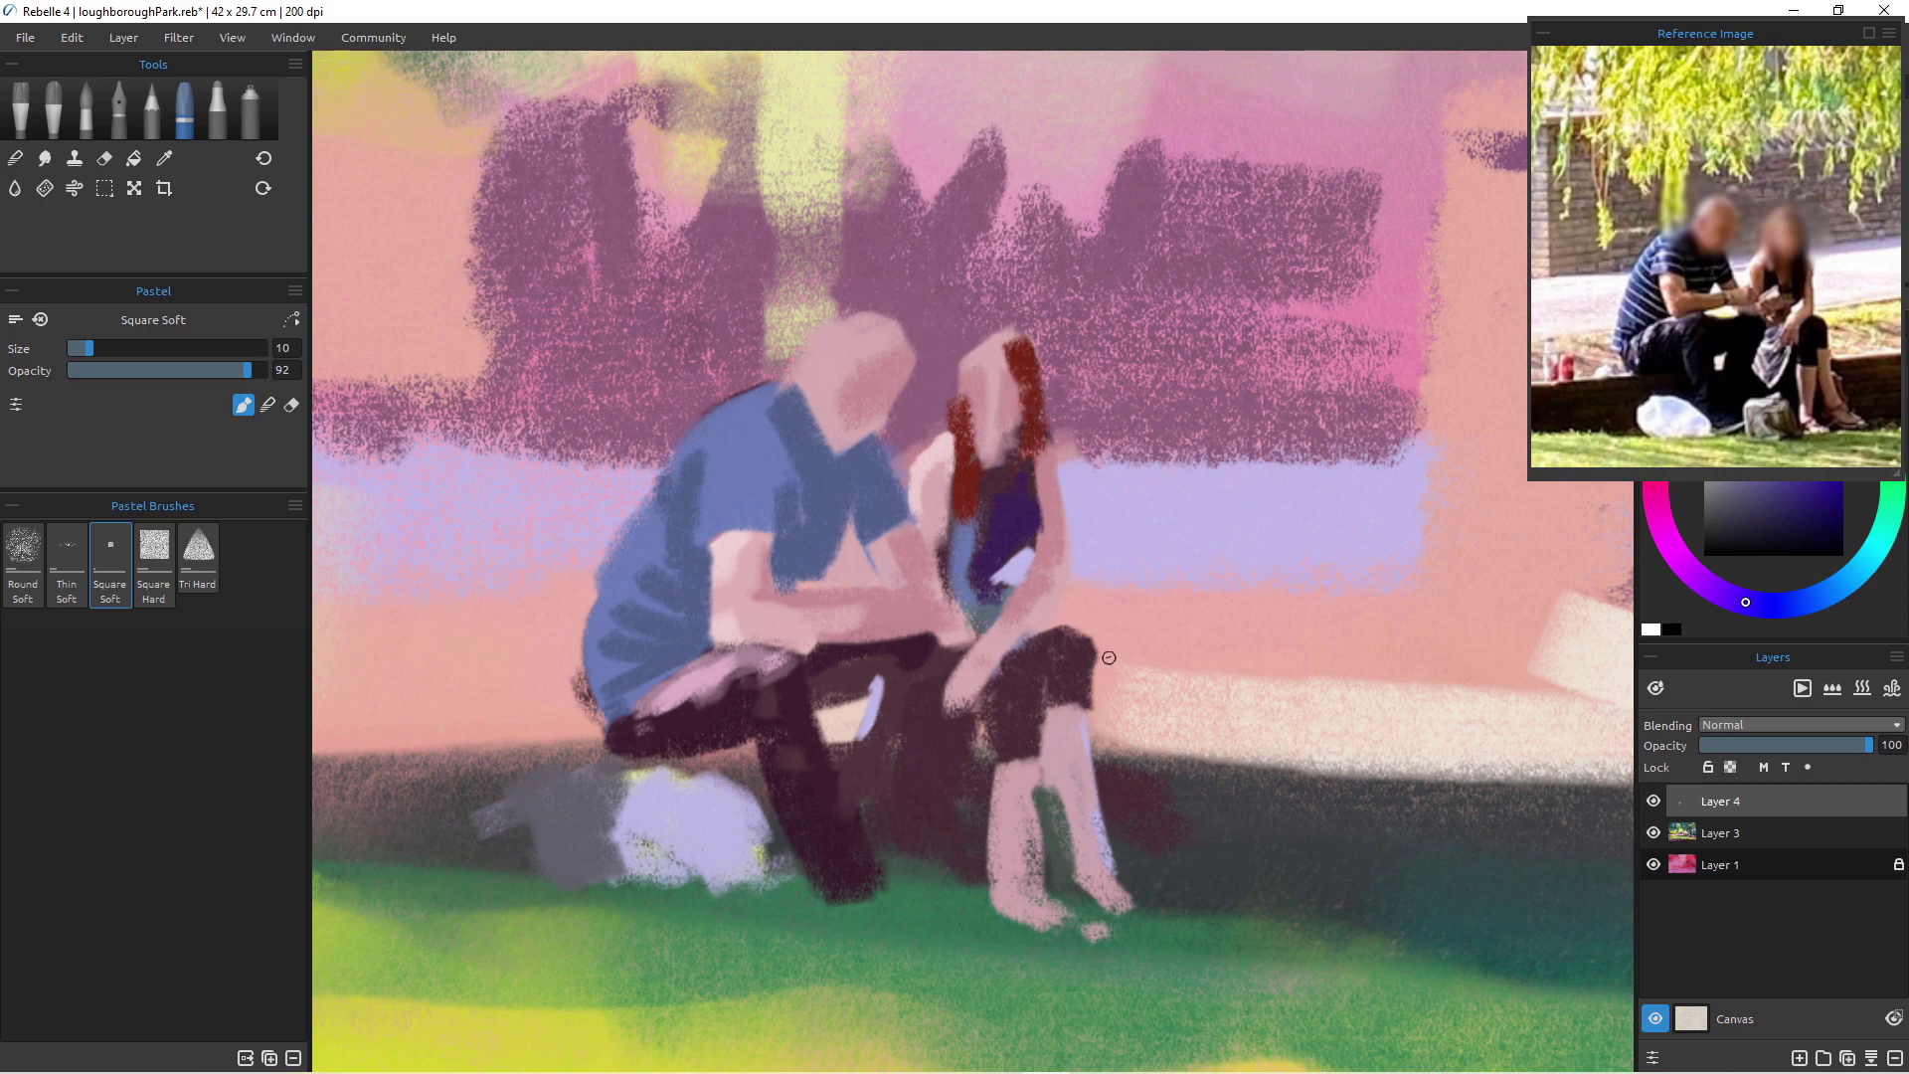
- Extend the second figure's hair over the shoulder and chest in sampled red-brown, adding a small mark at the lap
left_click_drag(964, 410, 990, 453)
left_click(963, 468, "alt")
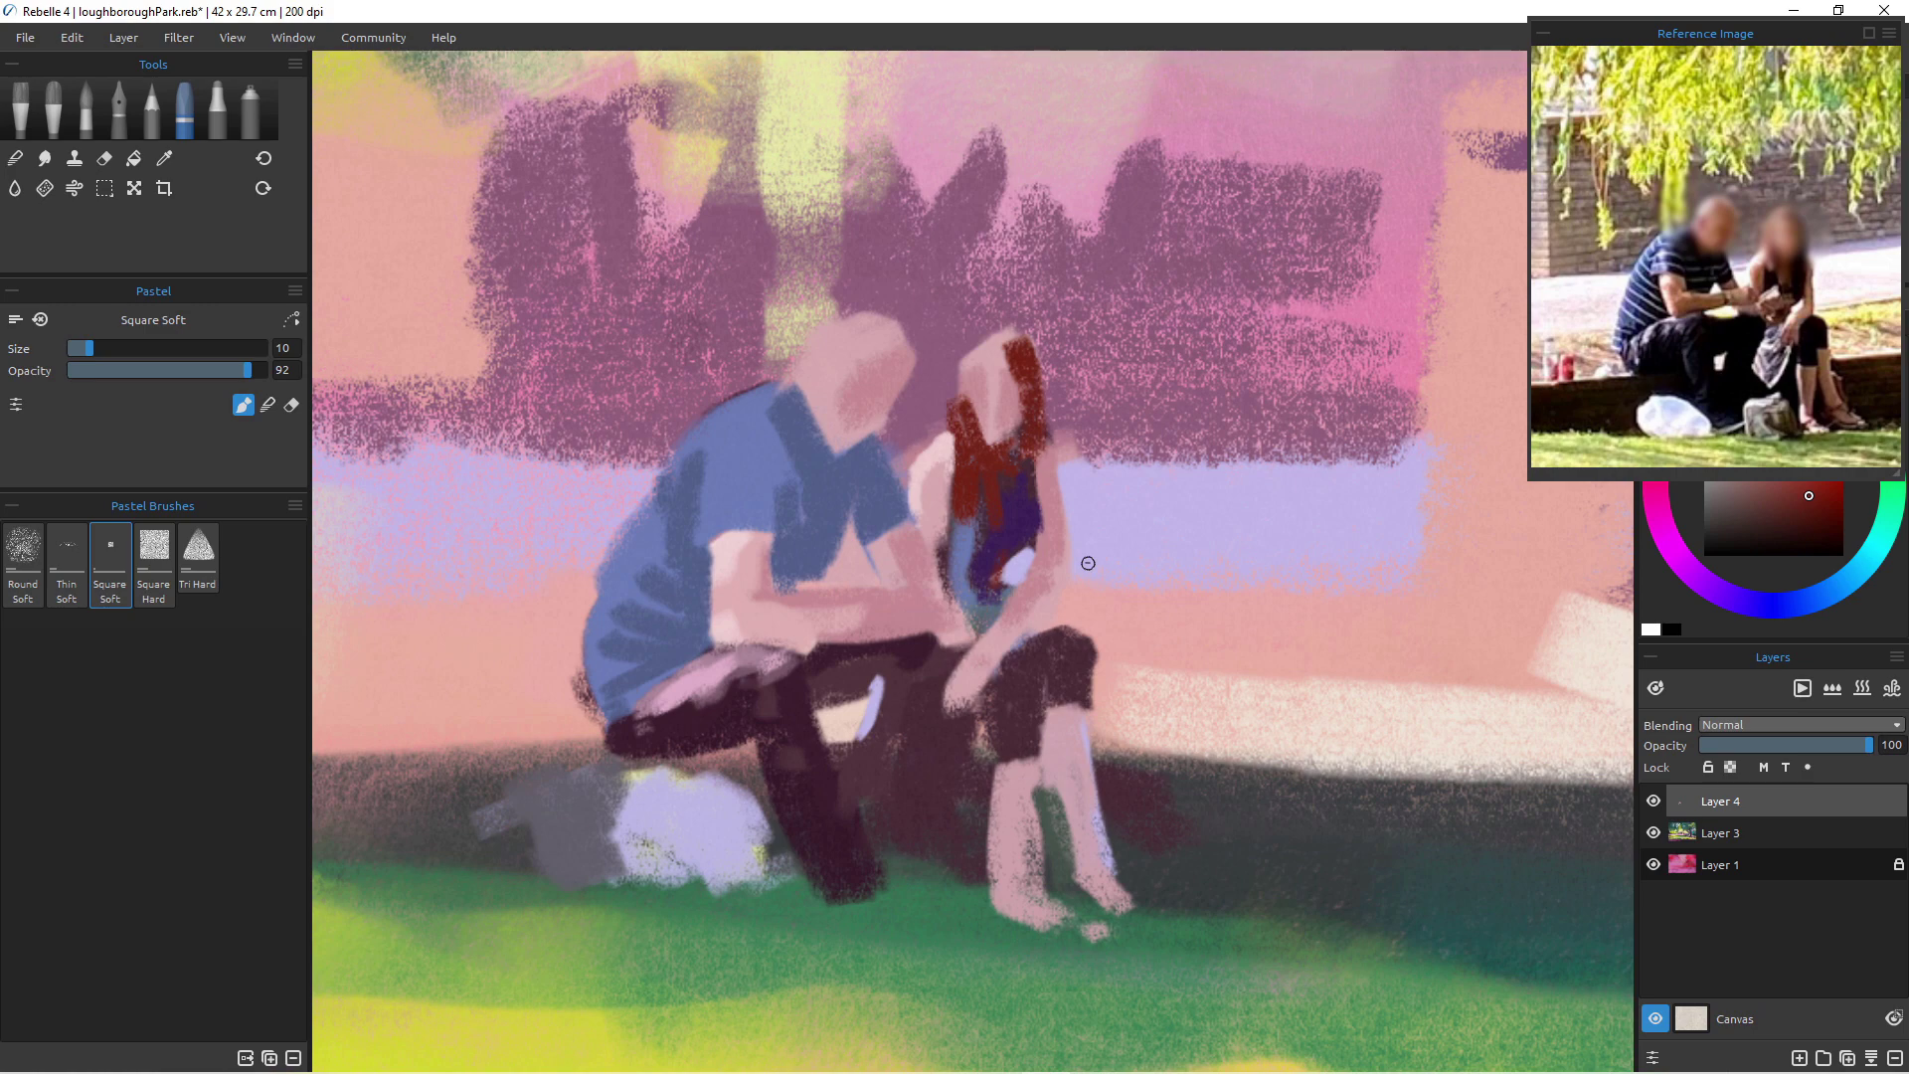
left_click_drag(979, 637, 966, 649)
- Slim the second figure's front lower leg by covering its outer edge with sampled dark plum and filling the inner side in dusty pink
left_click_drag(988, 766, 996, 848)
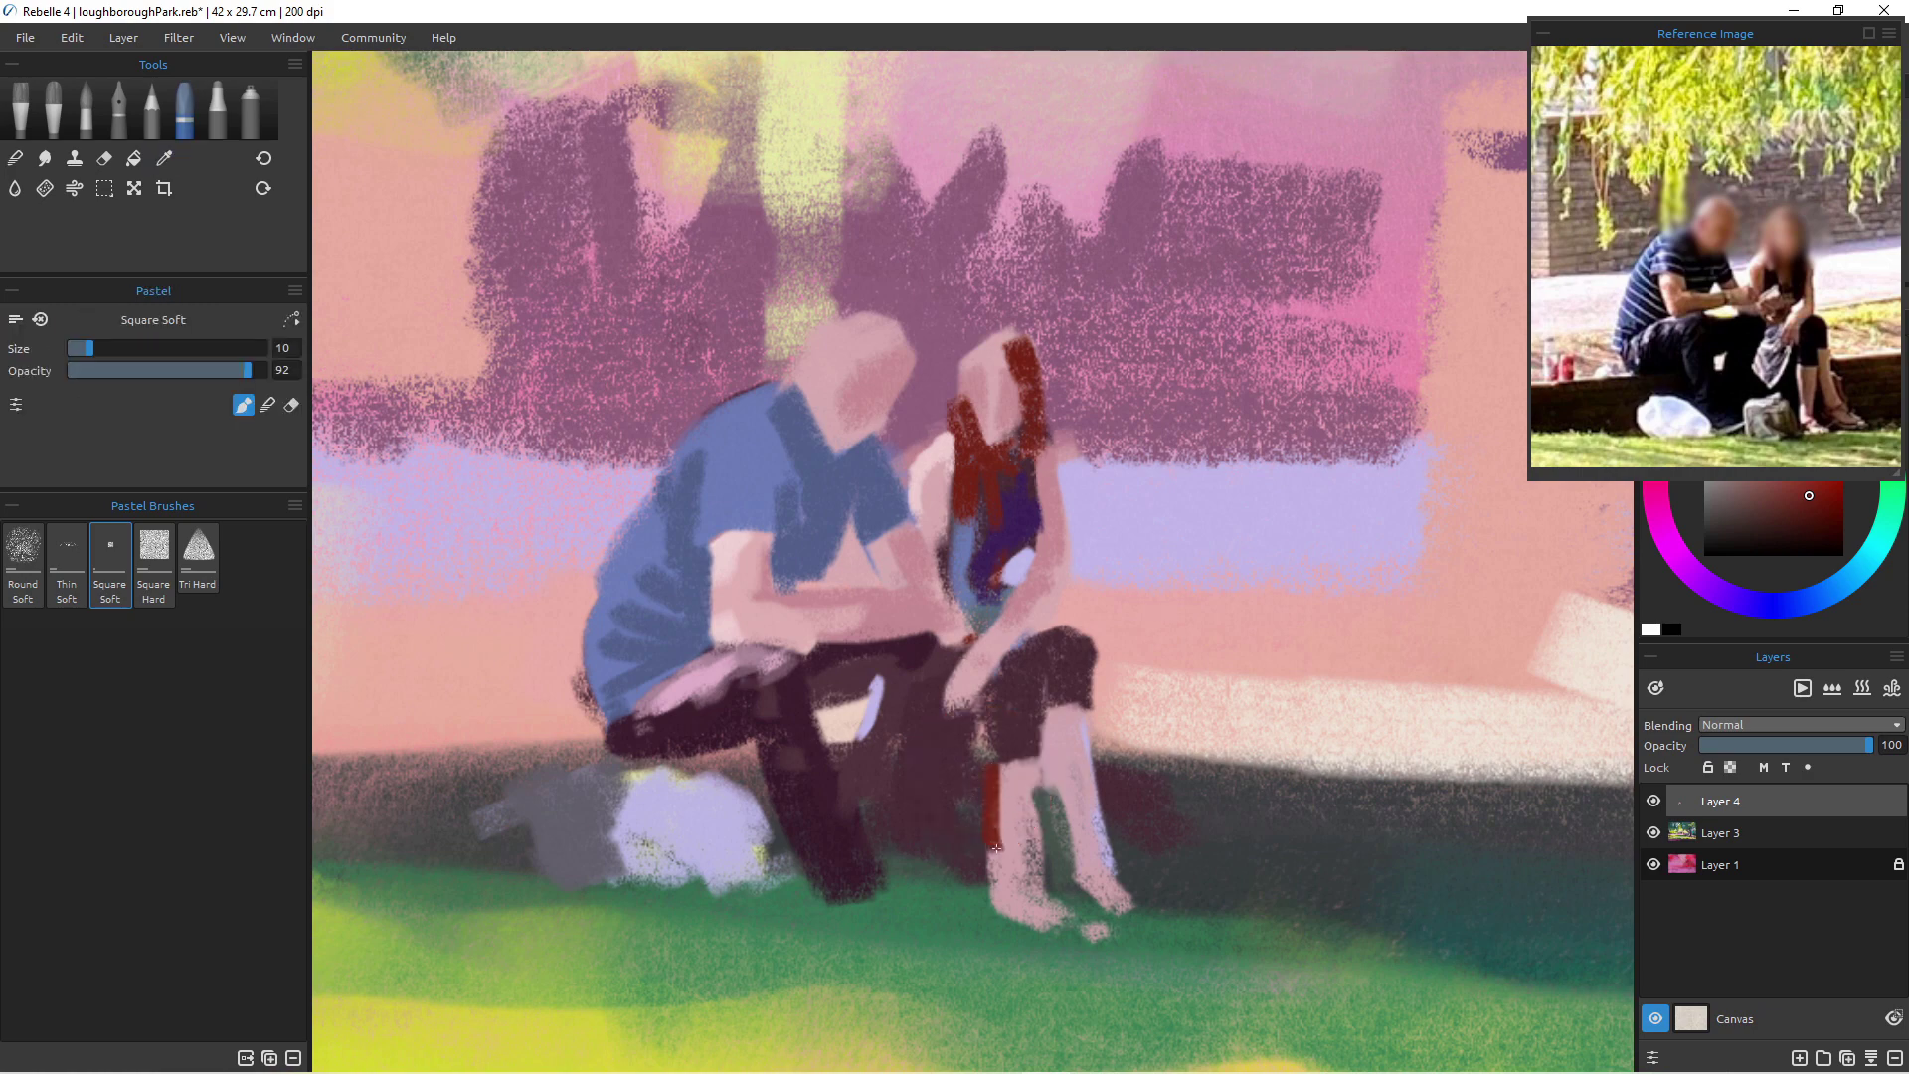
left_click(966, 799, "alt")
mouse_move(987, 768)
left_mouse_down()
mouse_move(1002, 845)
mouse_move(969, 821)
left_mouse_up()
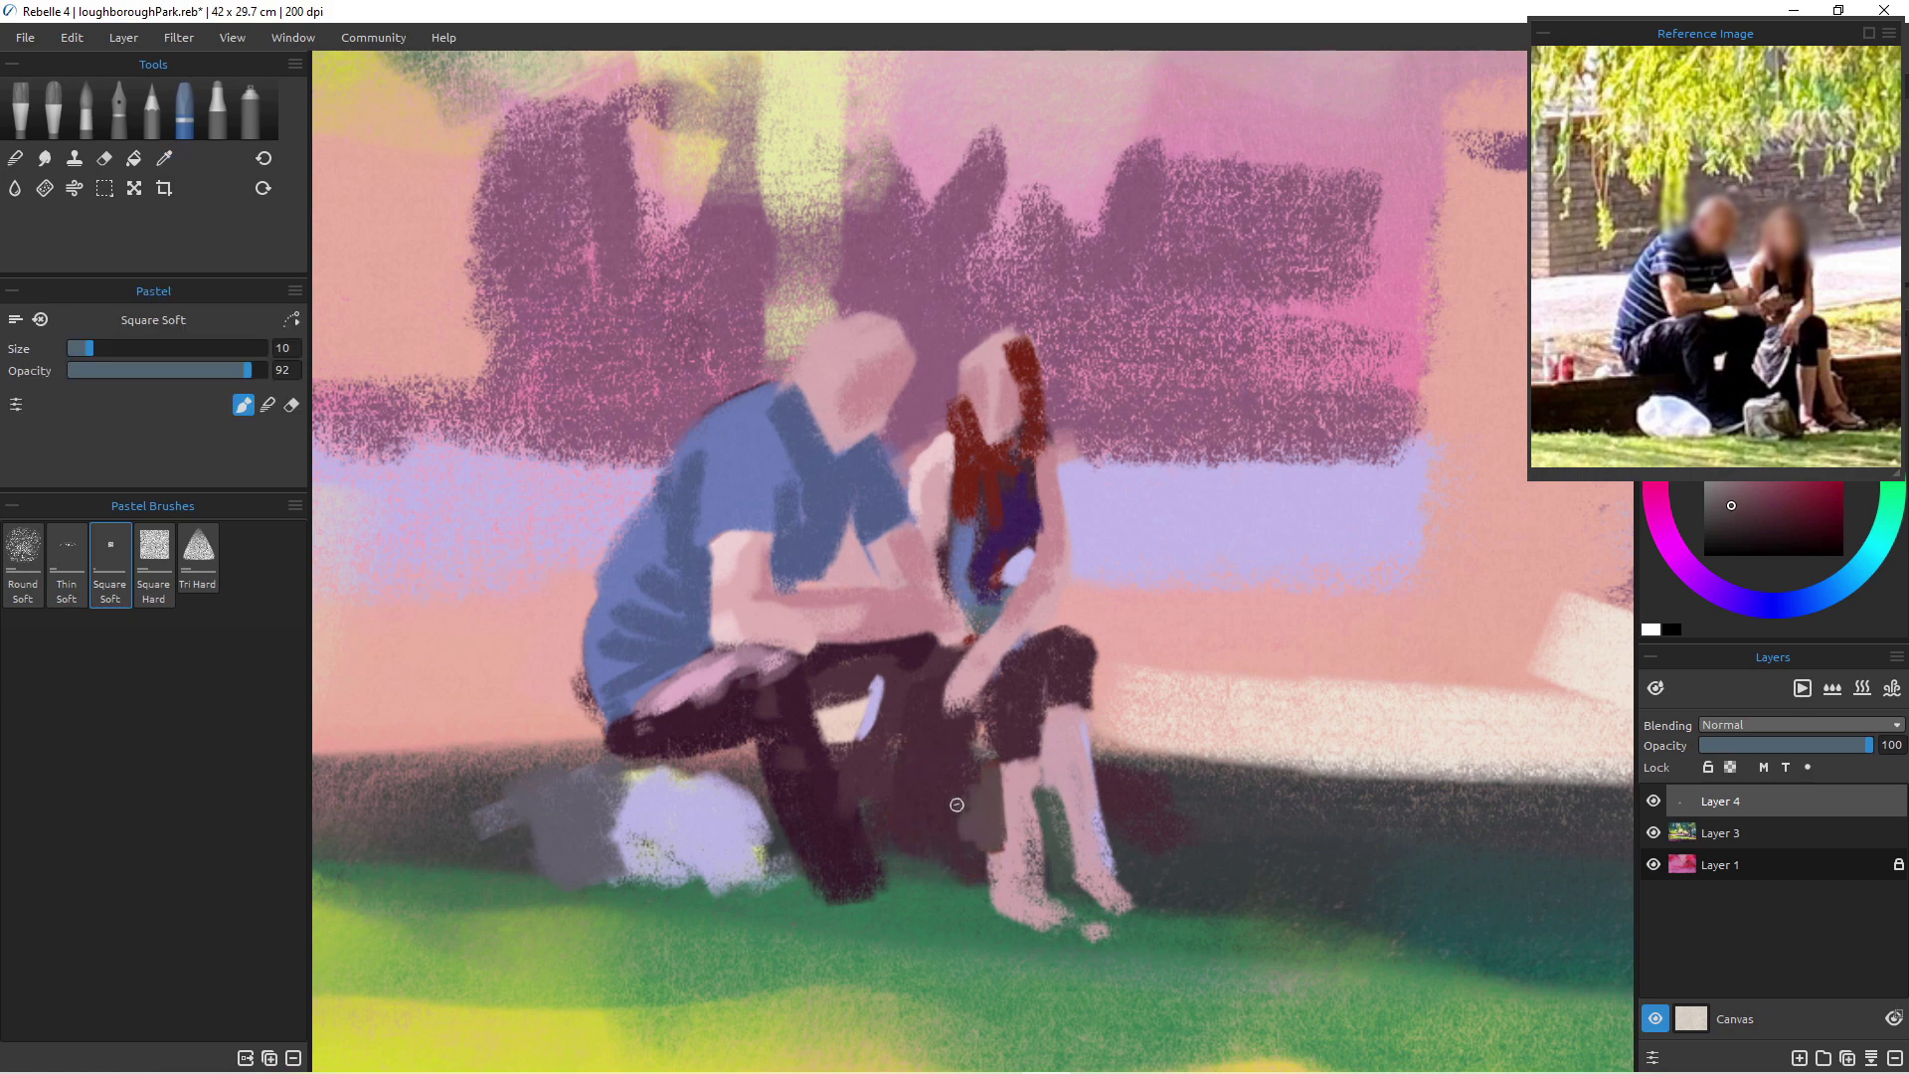
left_click(937, 781, "alt")
mouse_move(974, 778)
left_mouse_down()
mouse_move(988, 831)
mouse_move(996, 769)
mouse_move(1010, 882)
mouse_move(990, 845)
mouse_move(993, 878)
mouse_move(1009, 874)
mouse_move(988, 848)
mouse_move(996, 868)
mouse_move(931, 916)
mouse_move(1050, 919)
mouse_move(1007, 888)
left_mouse_up()
left_click(929, 908, "alt")
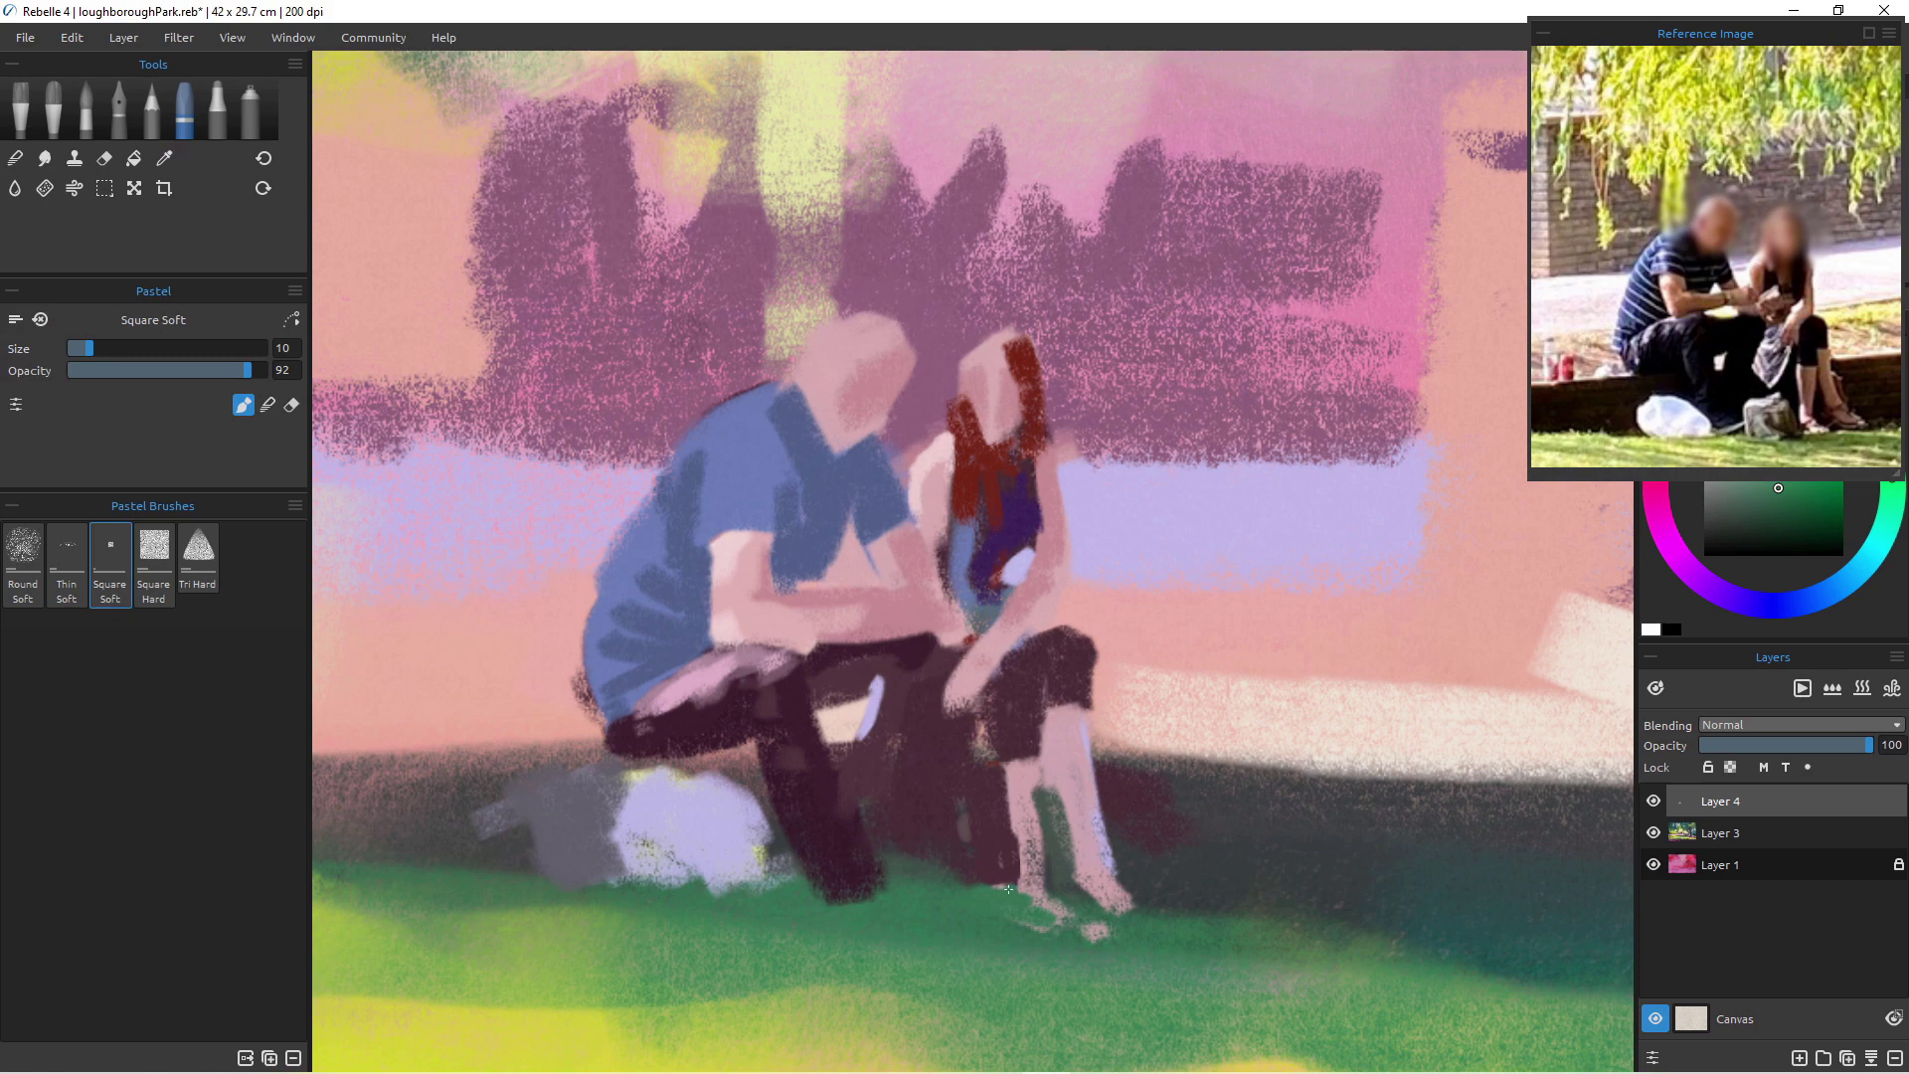
left_click(1012, 778, "alt")
mouse_move(1024, 766)
left_mouse_down()
mouse_move(1035, 840)
mouse_move(1006, 761)
mouse_move(1028, 872)
left_mouse_up()
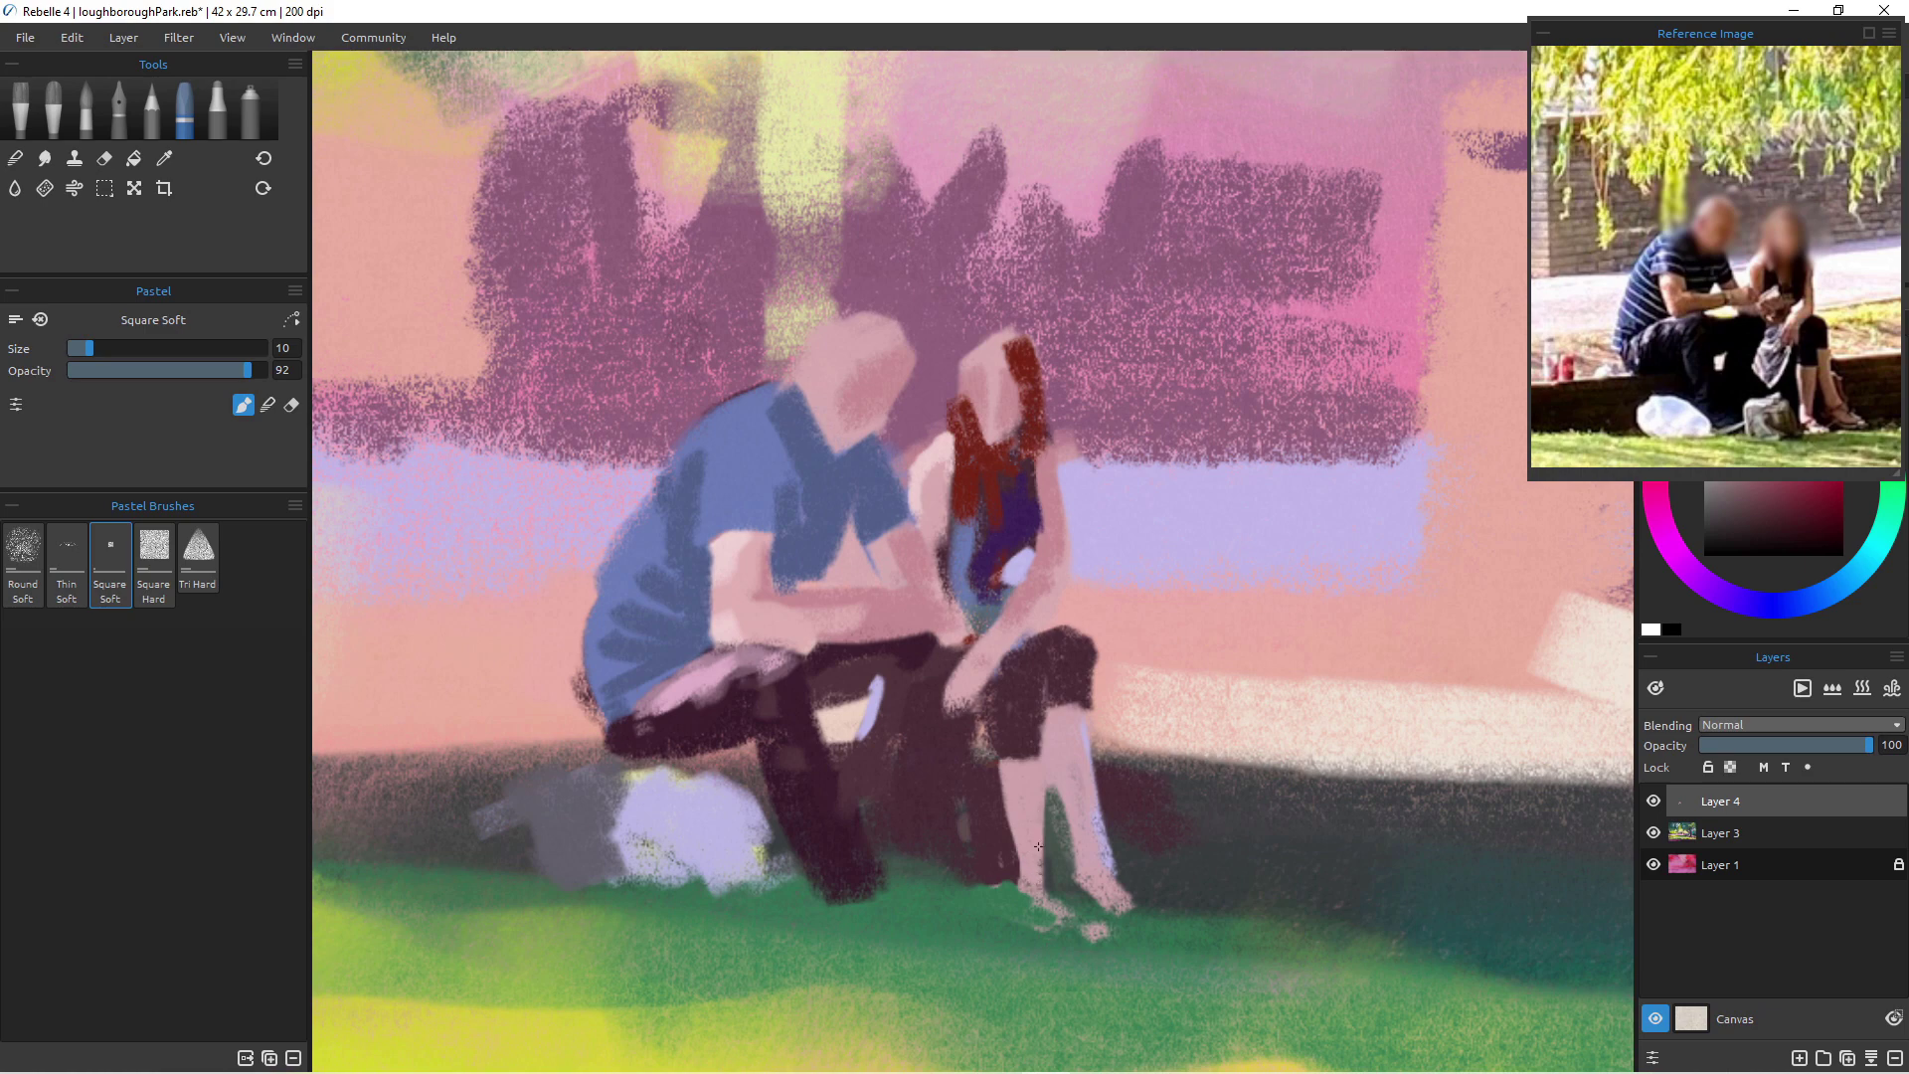
- Make the reference window smaller and highlight the second figure's front shin and foot in a lighter pale pink
left_click(979, 360, "alt")
left_click_drag(1716, 478, 1717, 393)
left_click_drag(1716, 299, 1688, 164)
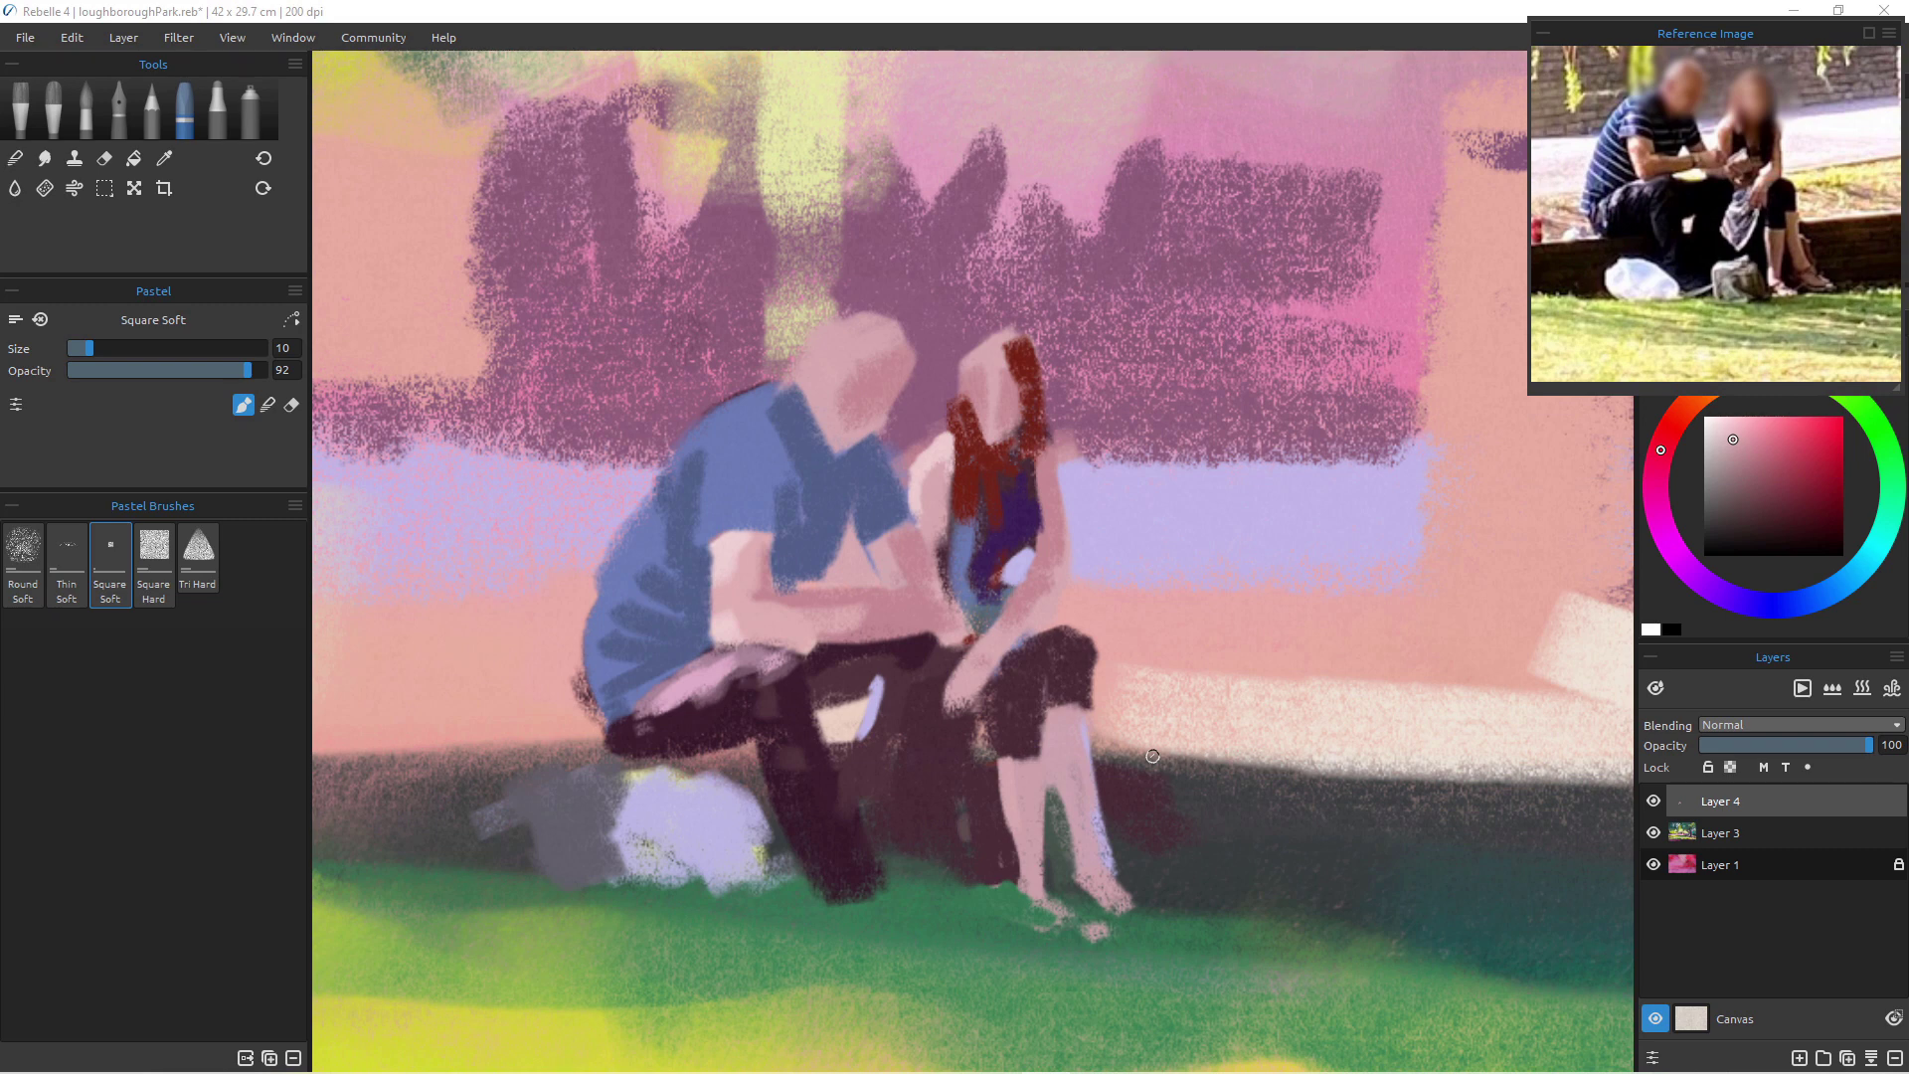
left_click_drag(1717, 393, 1716, 332)
left_click(1719, 425)
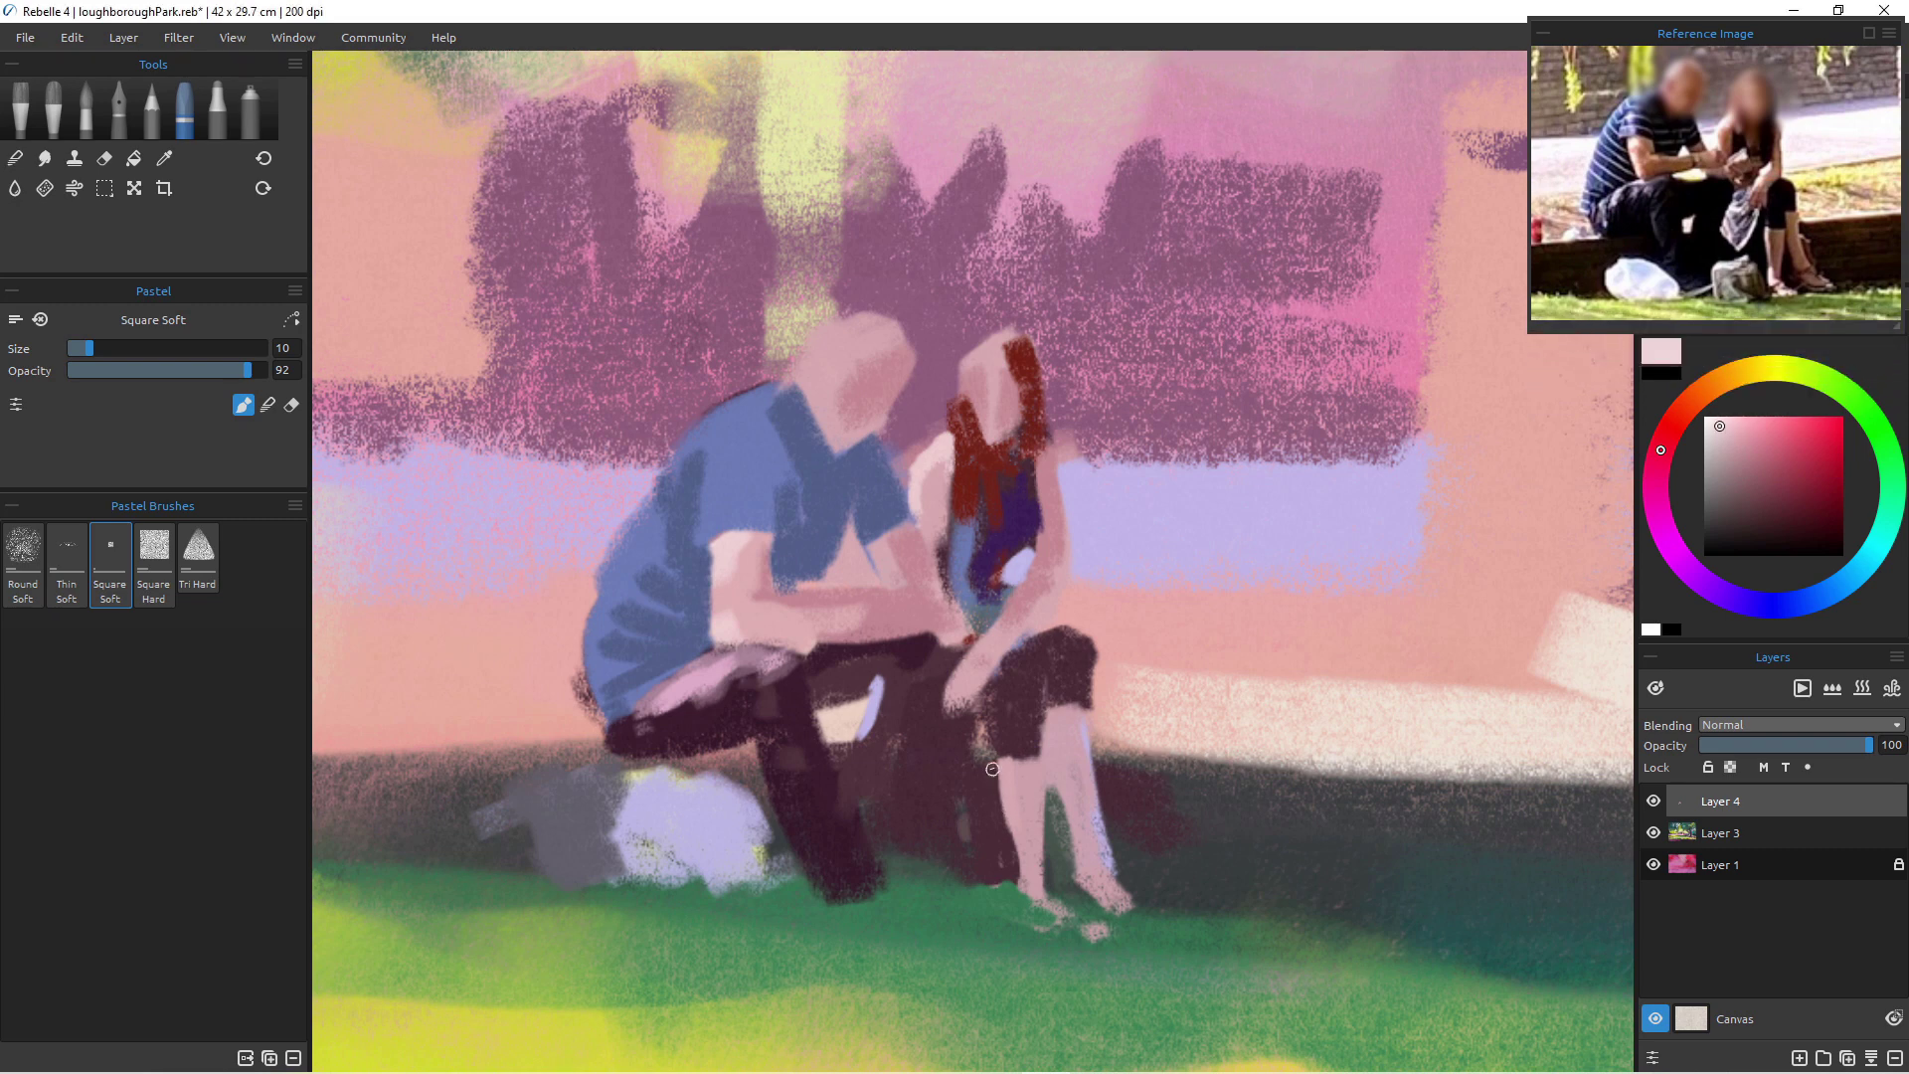
mouse_move(1003, 763)
left_mouse_down()
mouse_move(1007, 873)
mouse_move(1022, 856)
mouse_move(1019, 896)
mouse_move(1068, 921)
left_mouse_up()
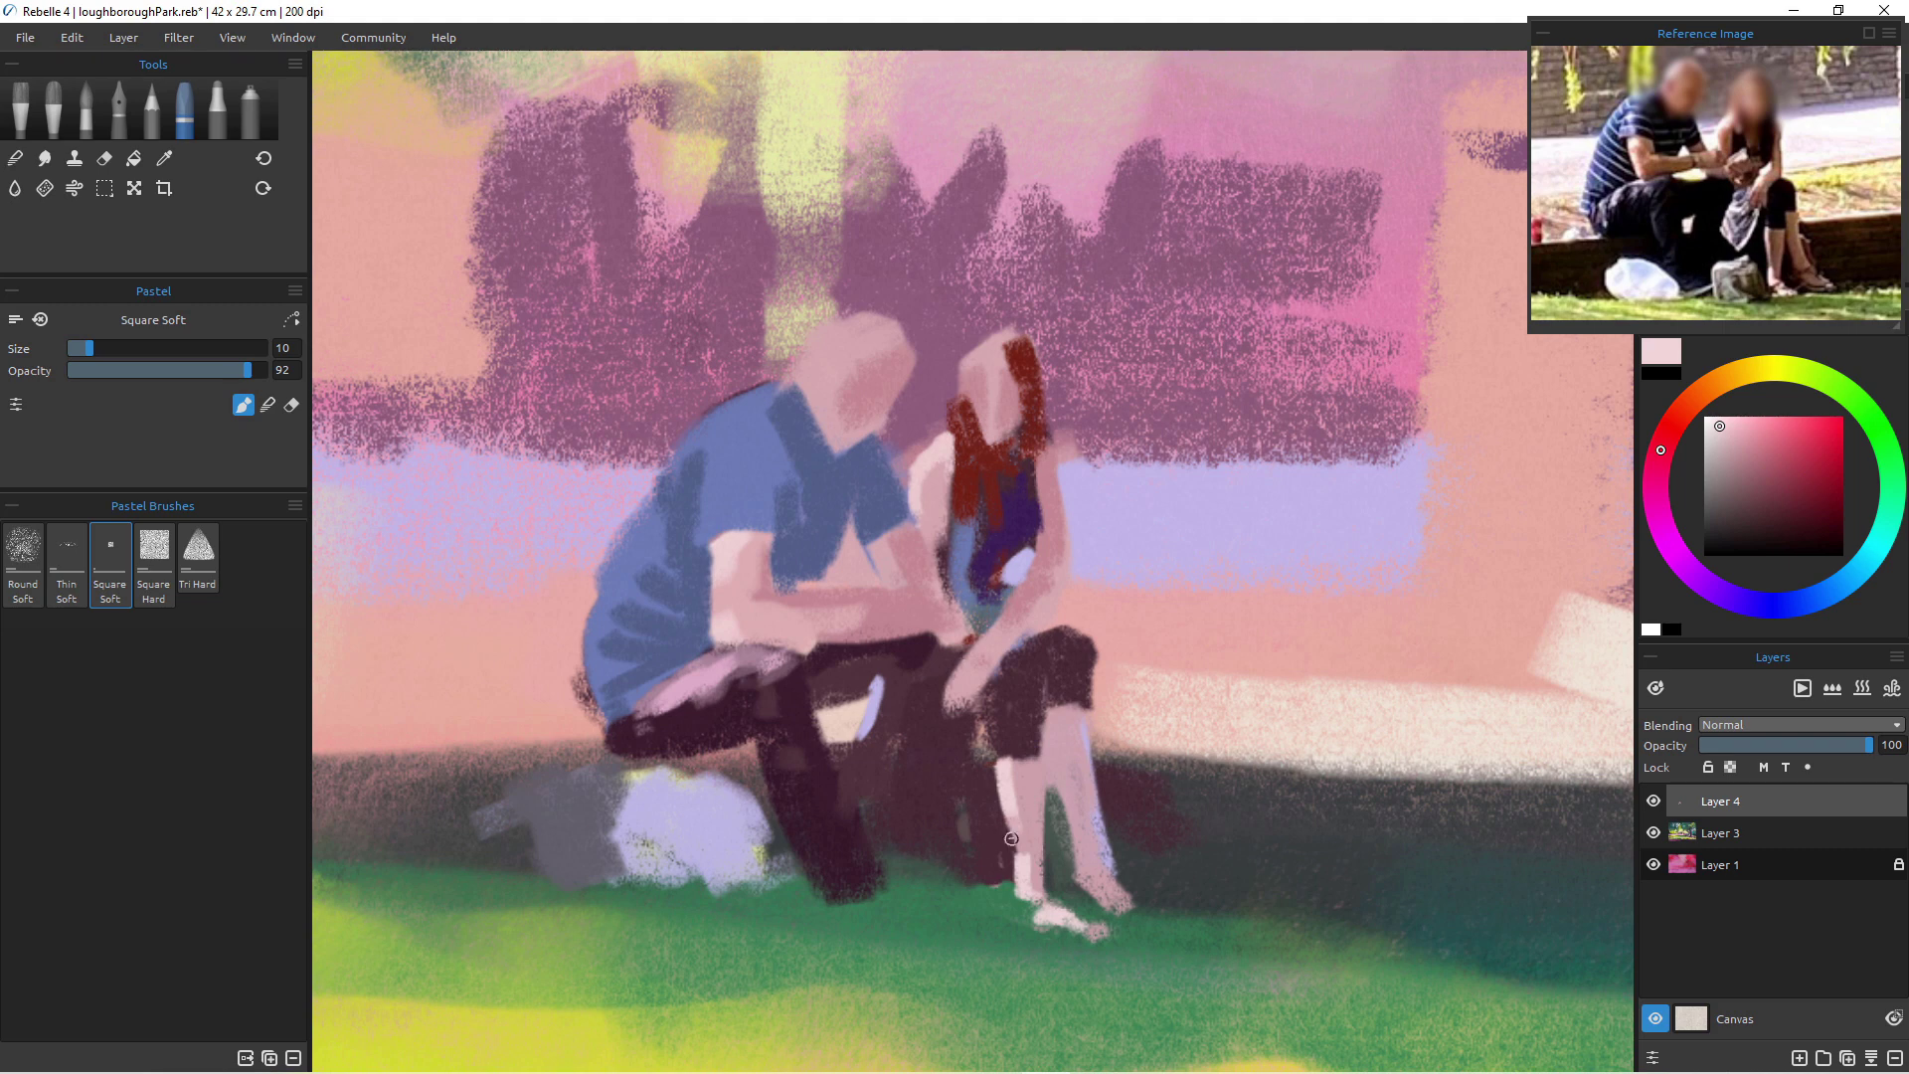
- Define the gap between the second figure's lower legs and the rear foot's edge with sampled dark grey
mouse_move(1053, 803)
left_mouse_down()
mouse_move(1071, 884)
mouse_move(1053, 841)
left_mouse_up()
key("ctrl+z")
left_click(1055, 814, "alt")
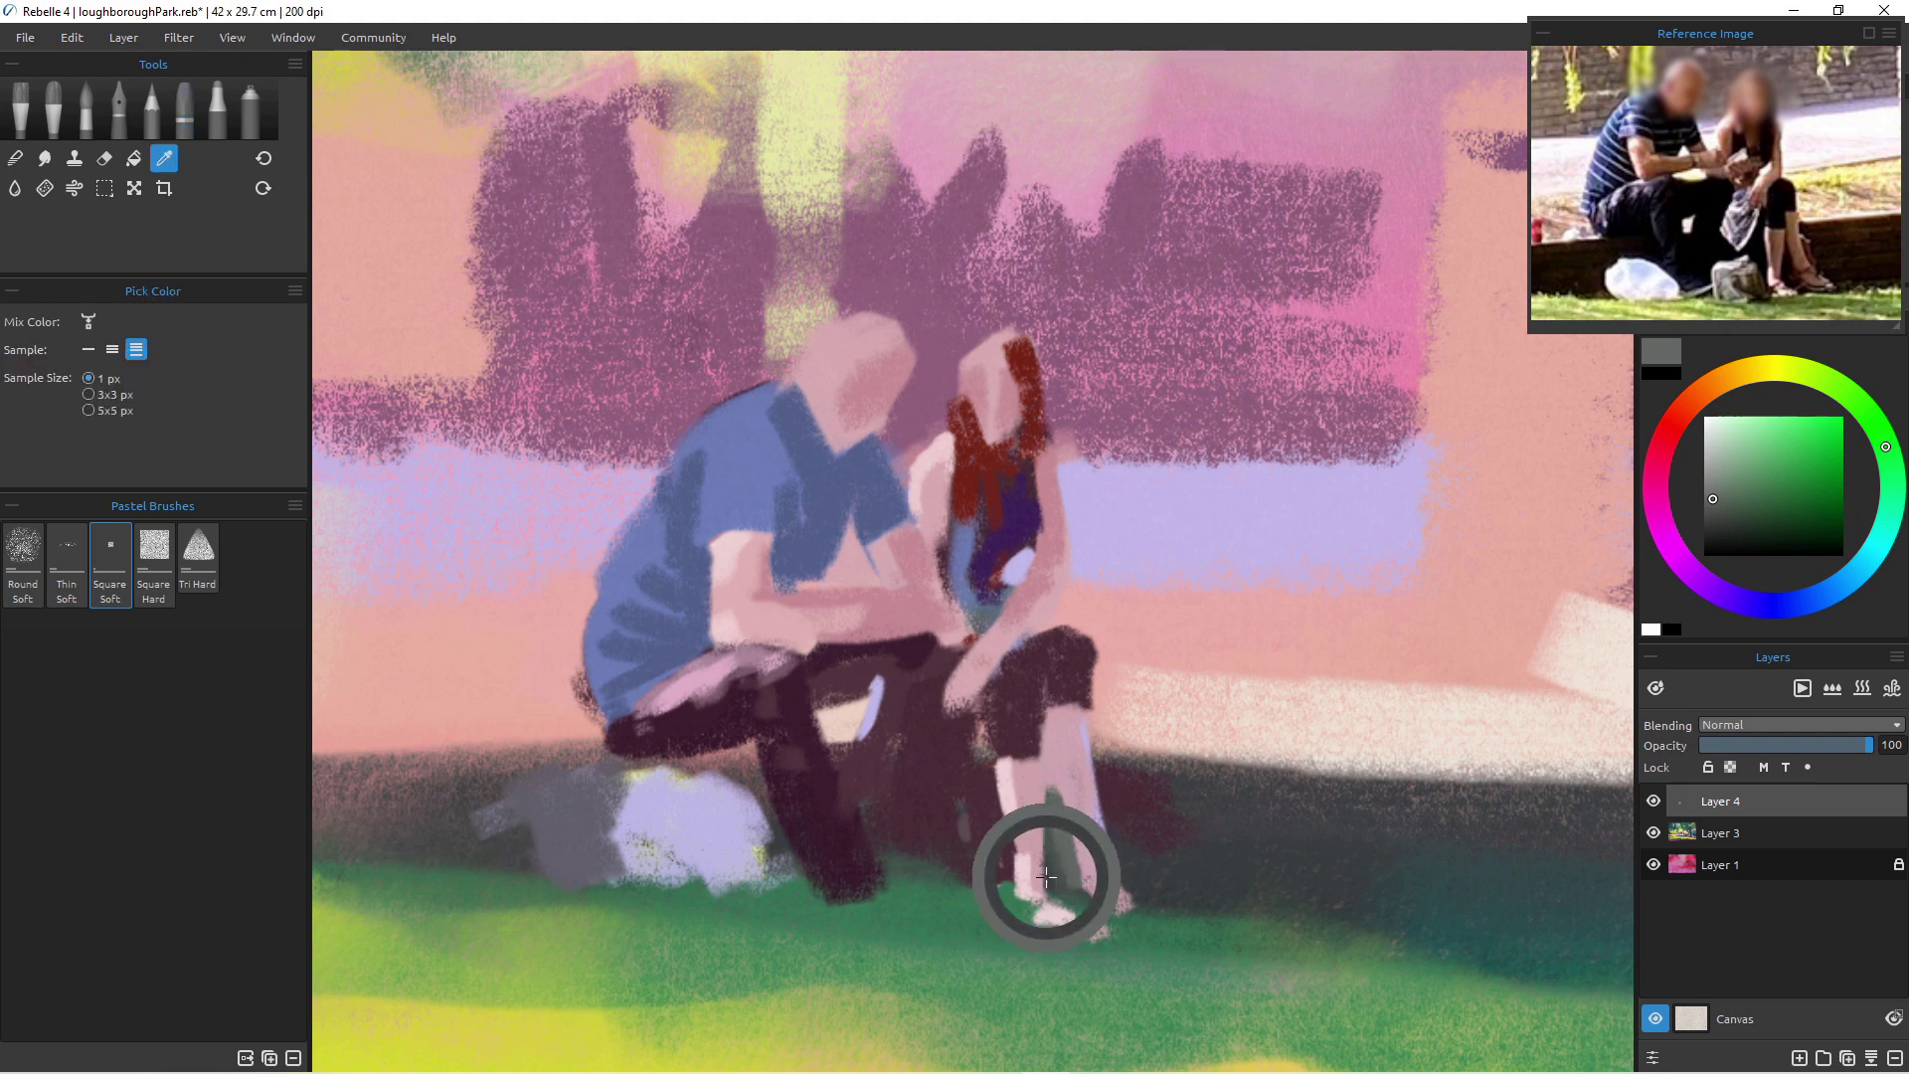
left_click(1050, 869, "alt")
left_click_drag(1052, 871, 1141, 908)
- Repaint the second figure's rear calf and foot in sampled dusty pink and tidy the background beside it with dark brown
left_click(1069, 797, "alt")
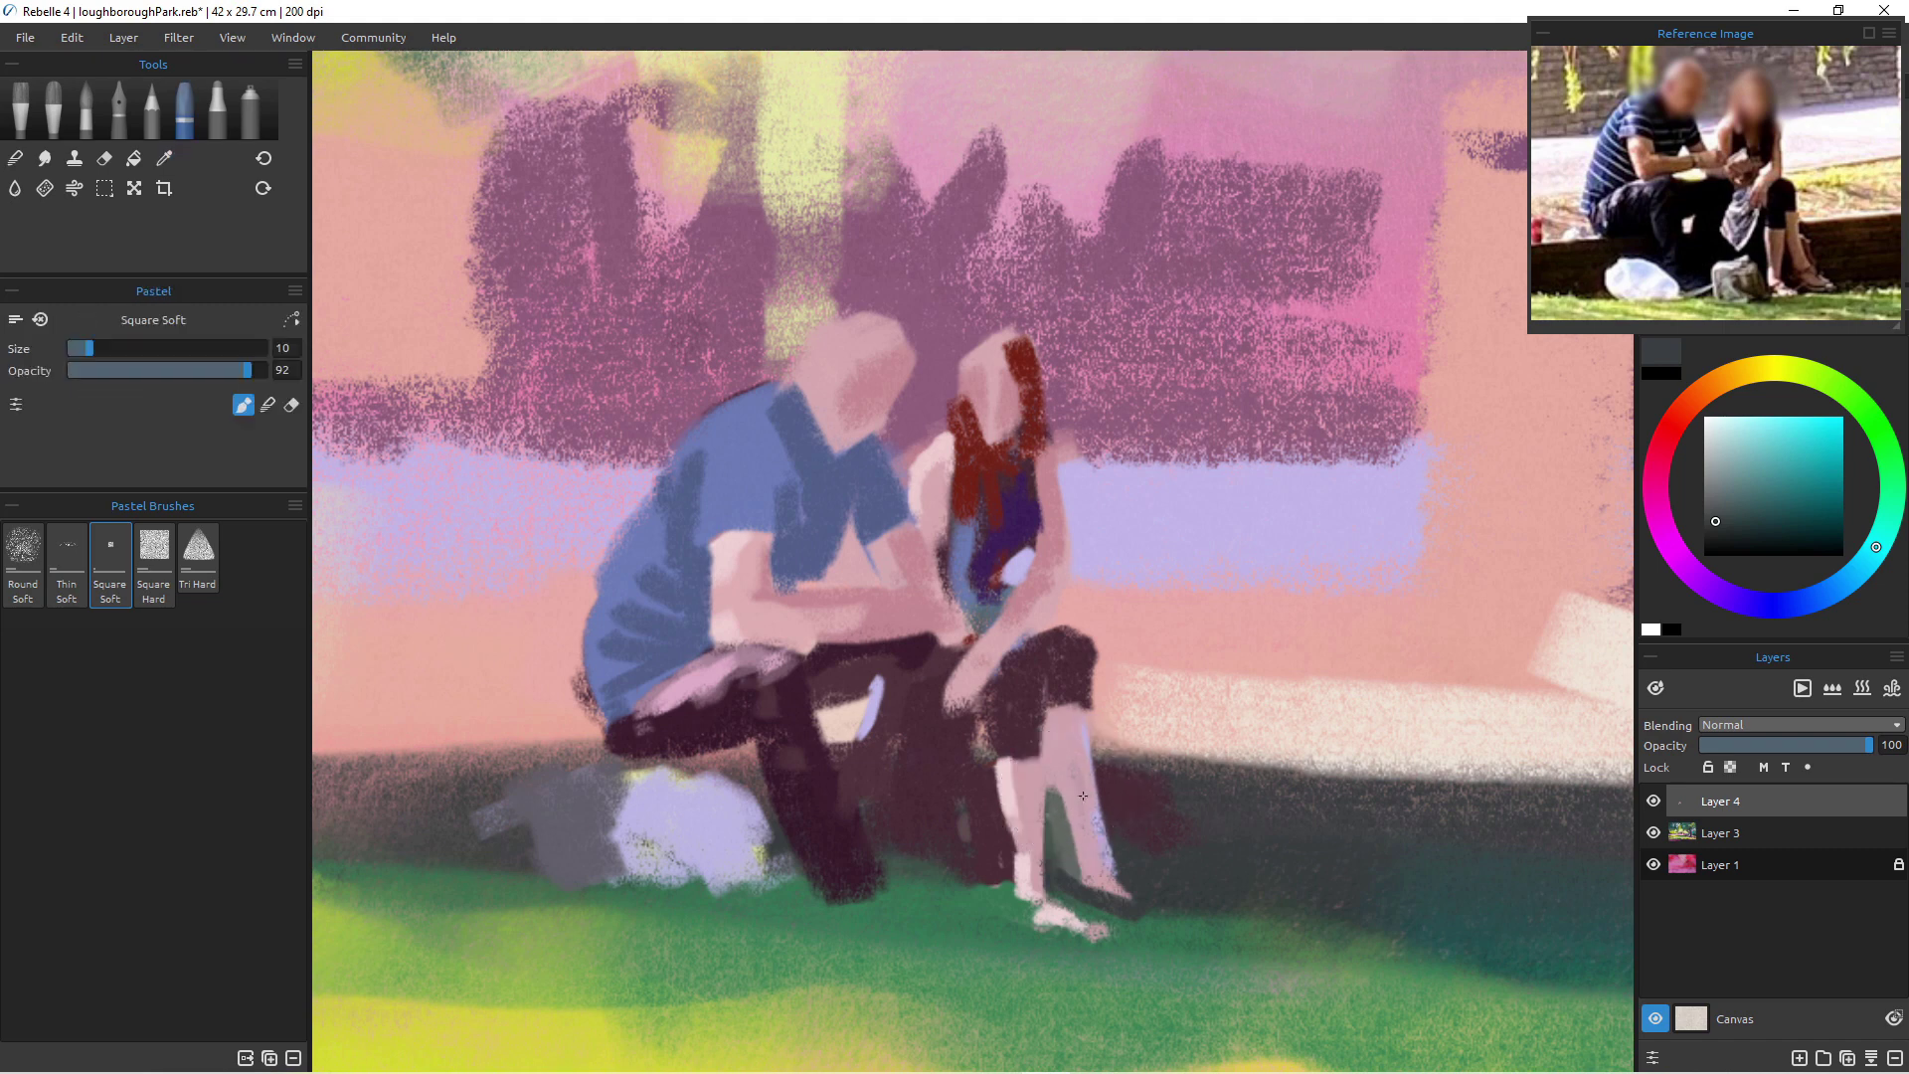
left_click_drag(1084, 775, 1091, 843)
left_click(1073, 792)
left_click(1068, 758, "alt")
left_click_drag(1068, 758, 1094, 843)
mouse_move(1104, 778)
left_mouse_down()
mouse_move(1125, 865)
mouse_move(1092, 756)
mouse_move(1104, 872)
mouse_move(1137, 889)
left_mouse_up()
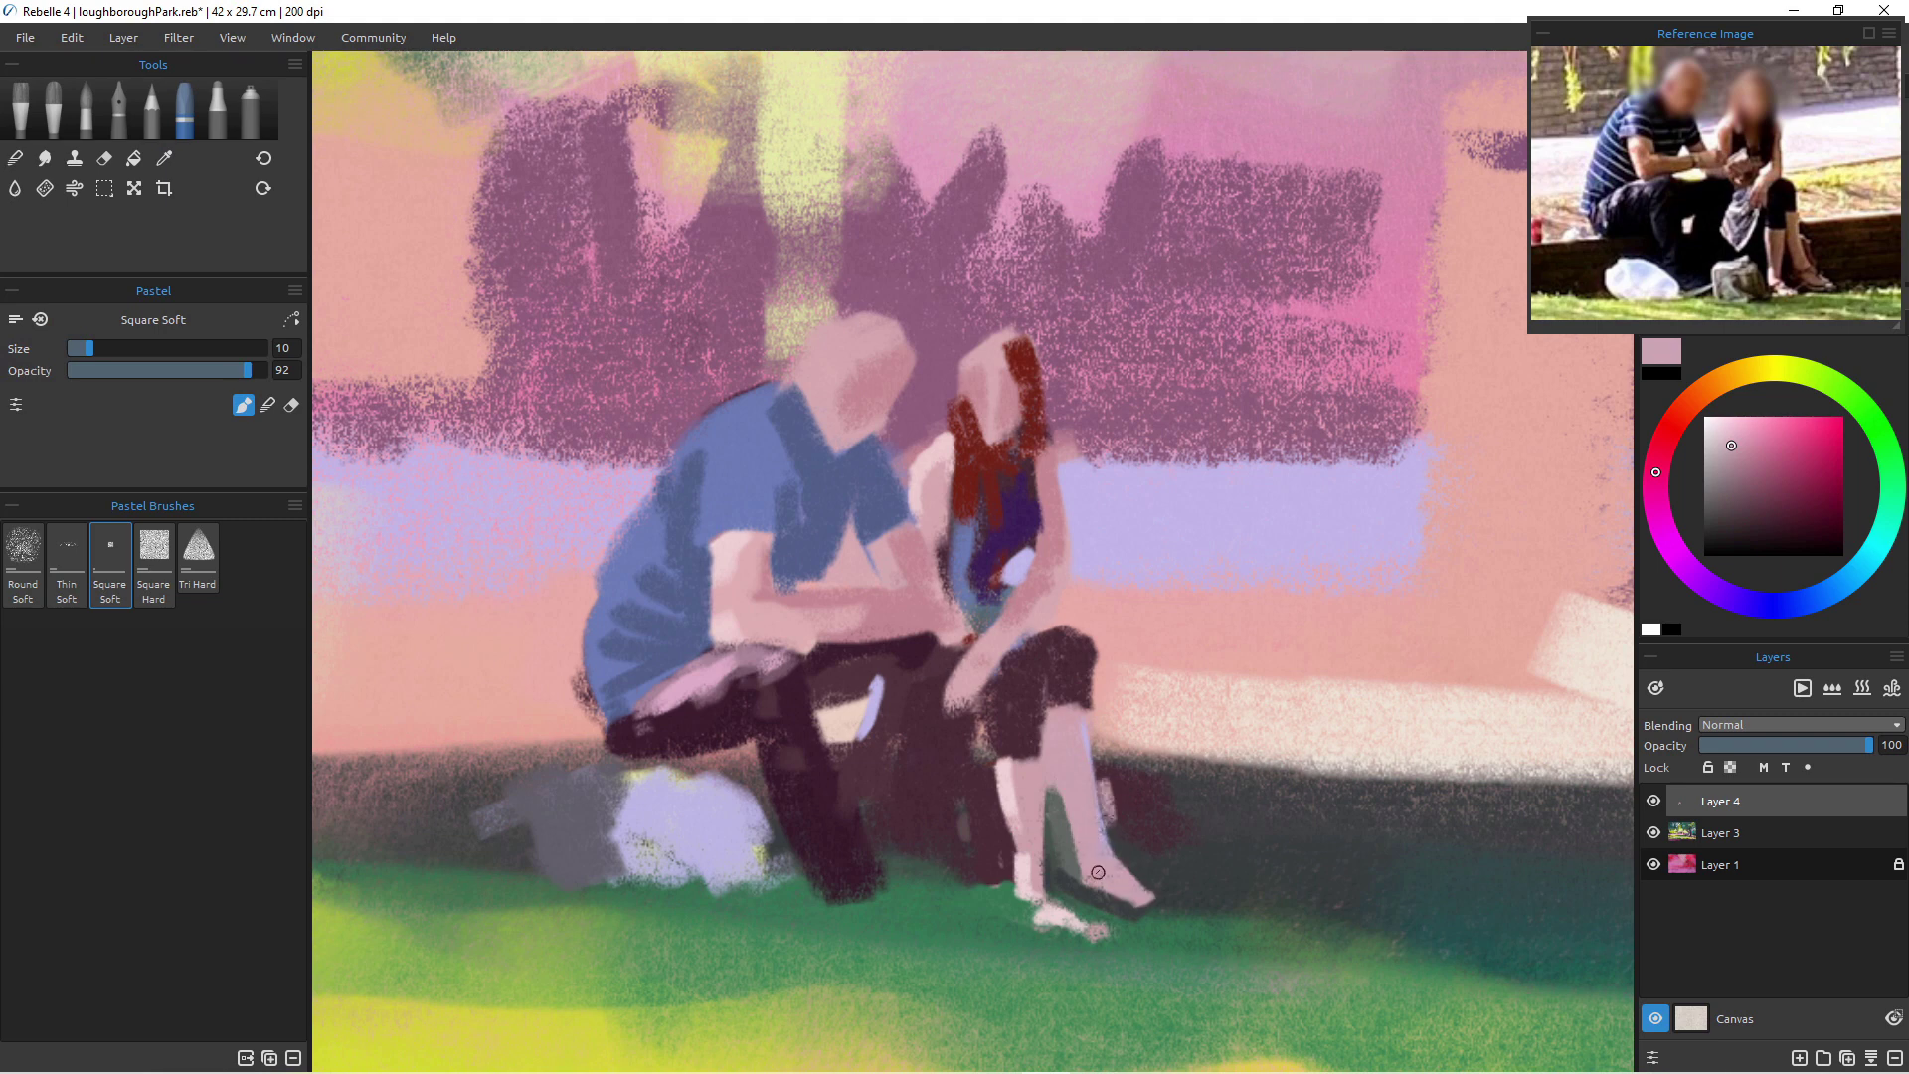
left_click(1142, 841, "alt")
left_click_drag(1105, 778, 1127, 843)
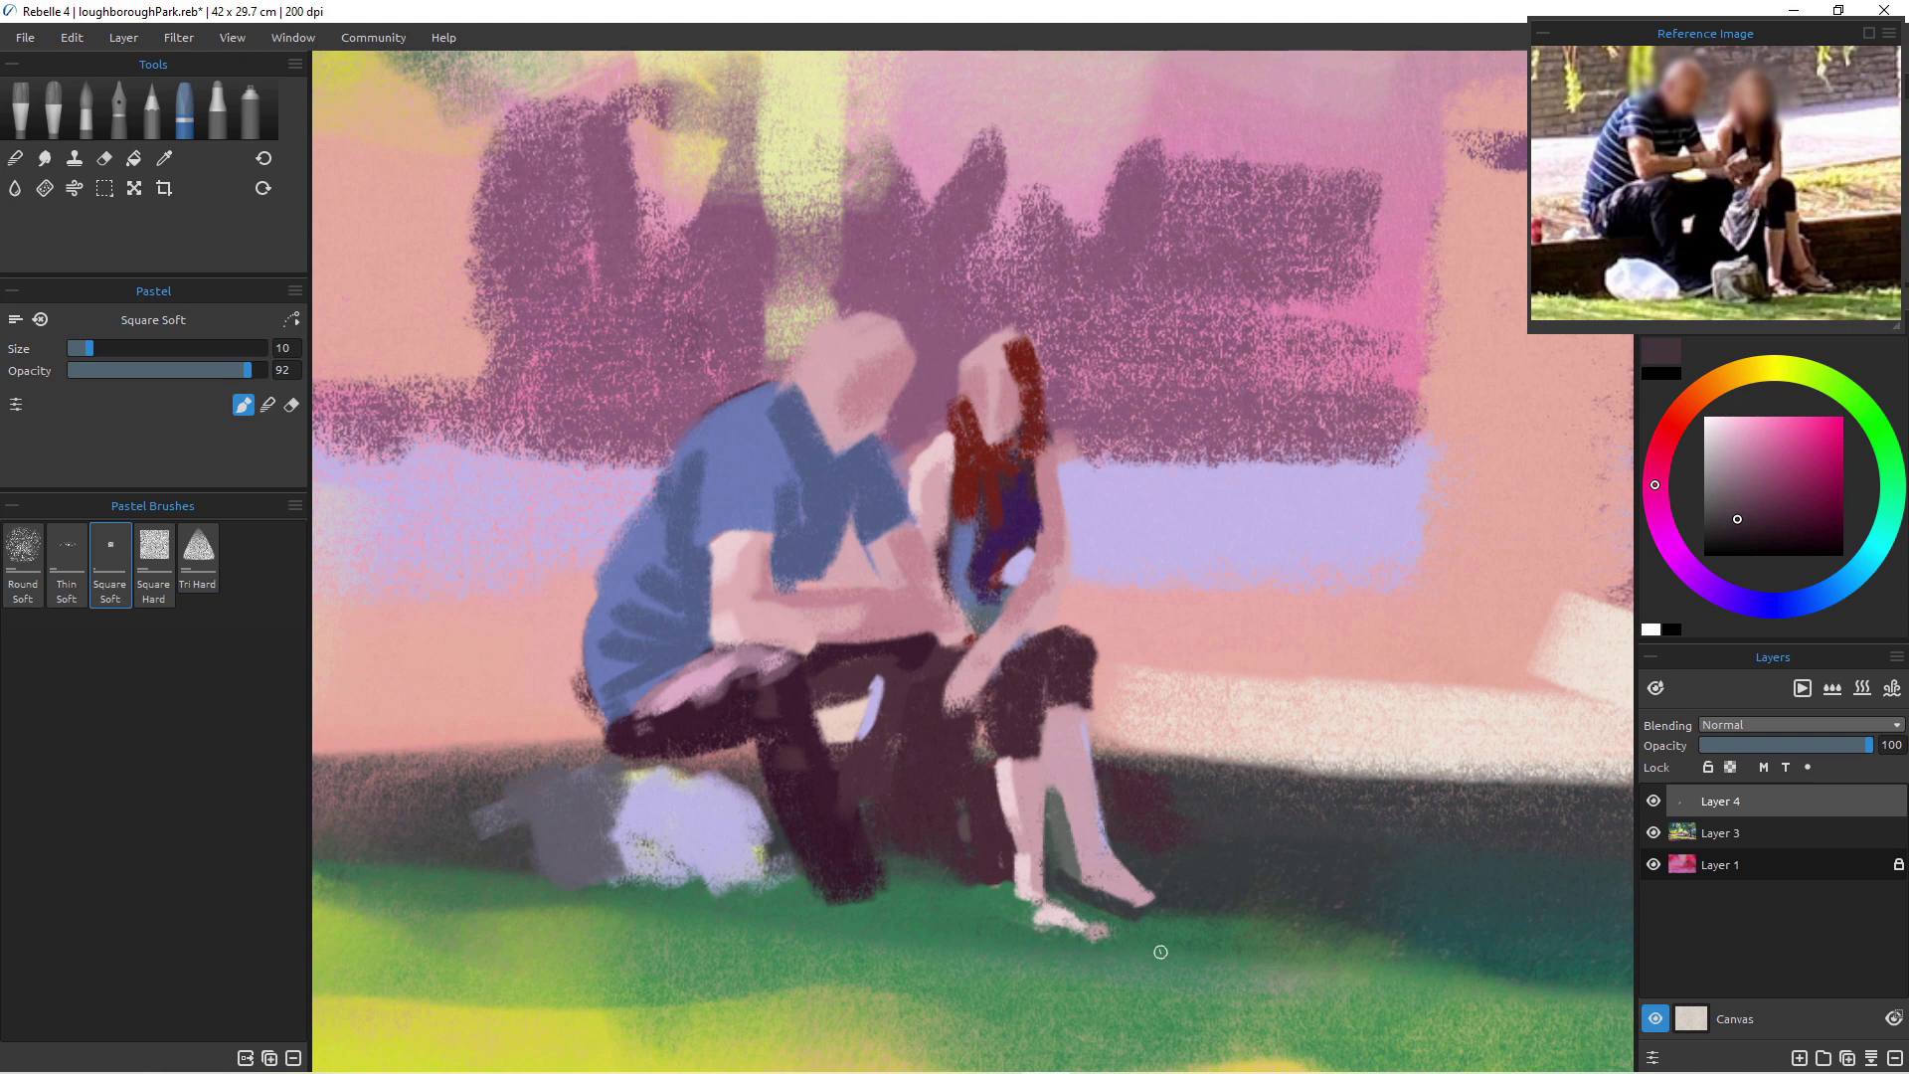
- Reshape the second figure's knee, trimming its outline with sampled background pink and rounding the top in dark plum
left_click(1046, 635, "alt")
left_click(1059, 618, "alt")
left_click(1099, 622, "alt")
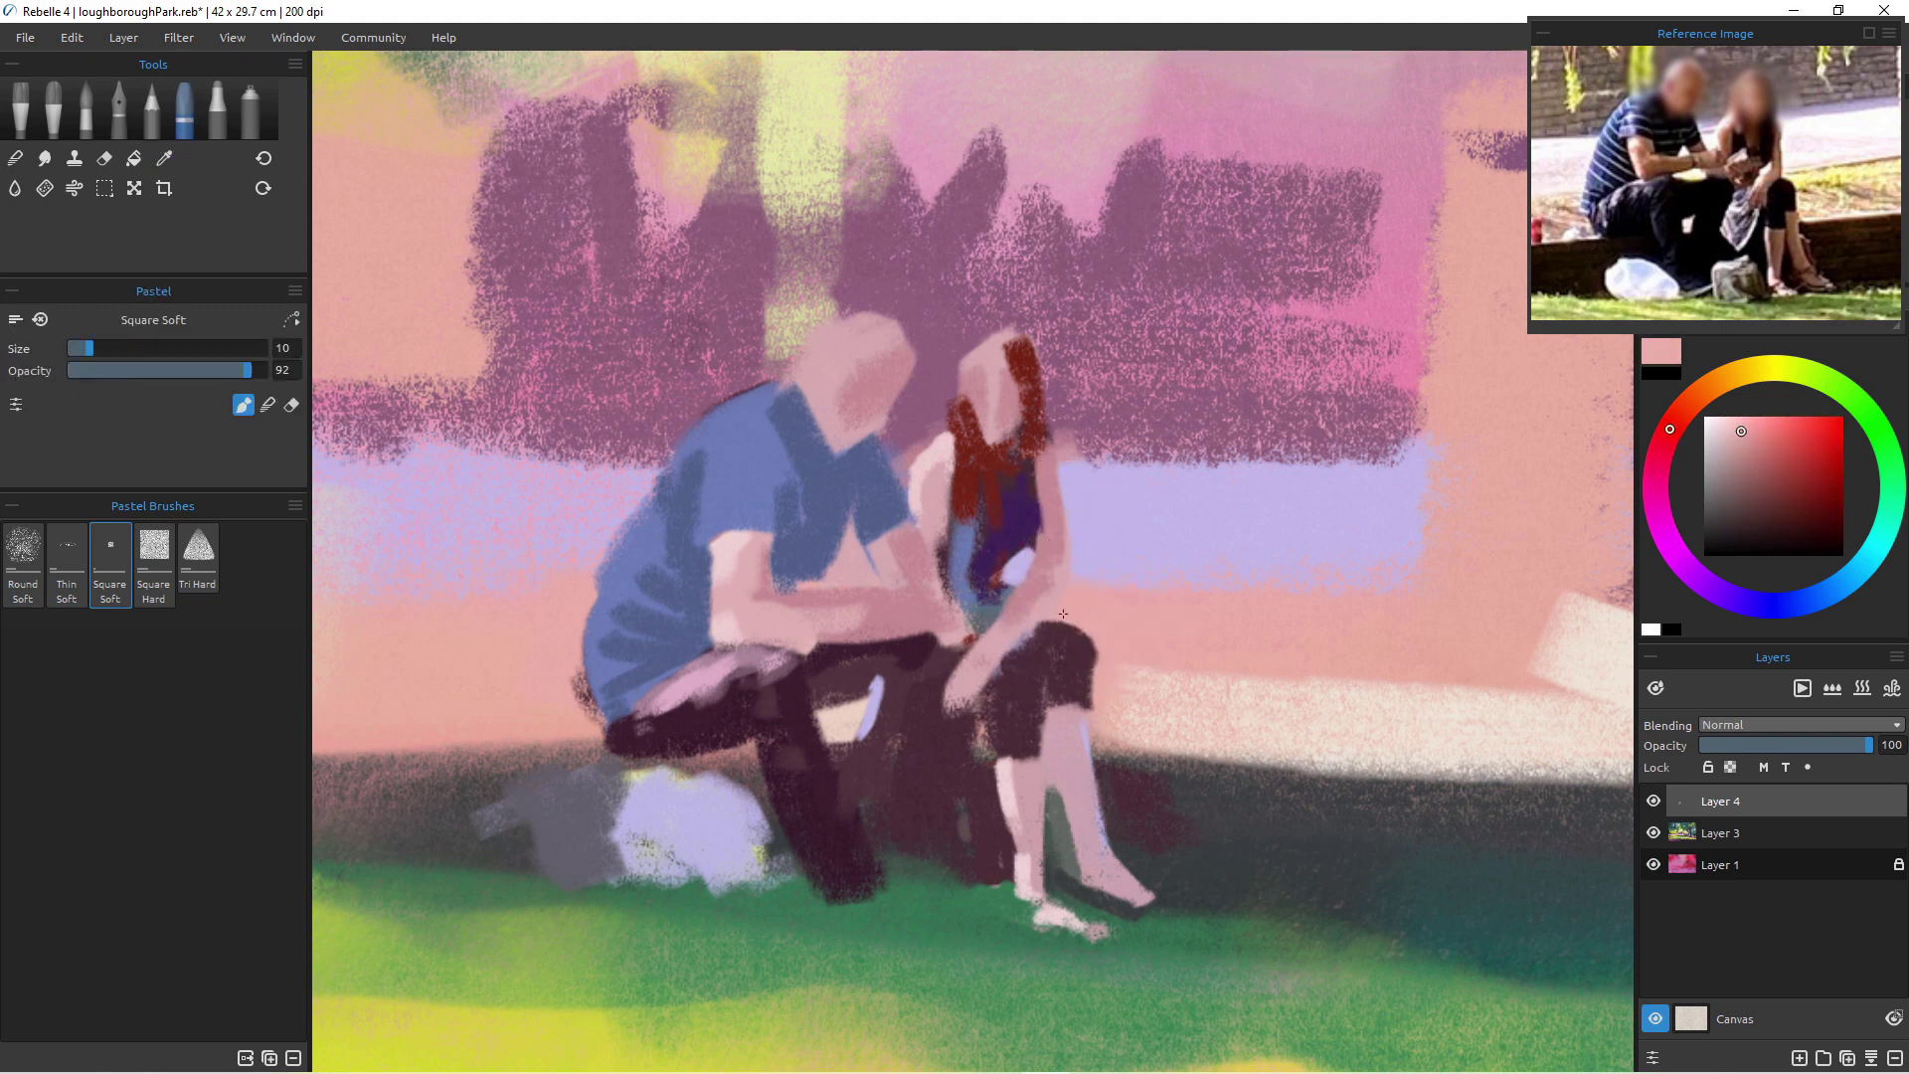
left_click(1093, 680, "alt")
left_click(1040, 630, "alt")
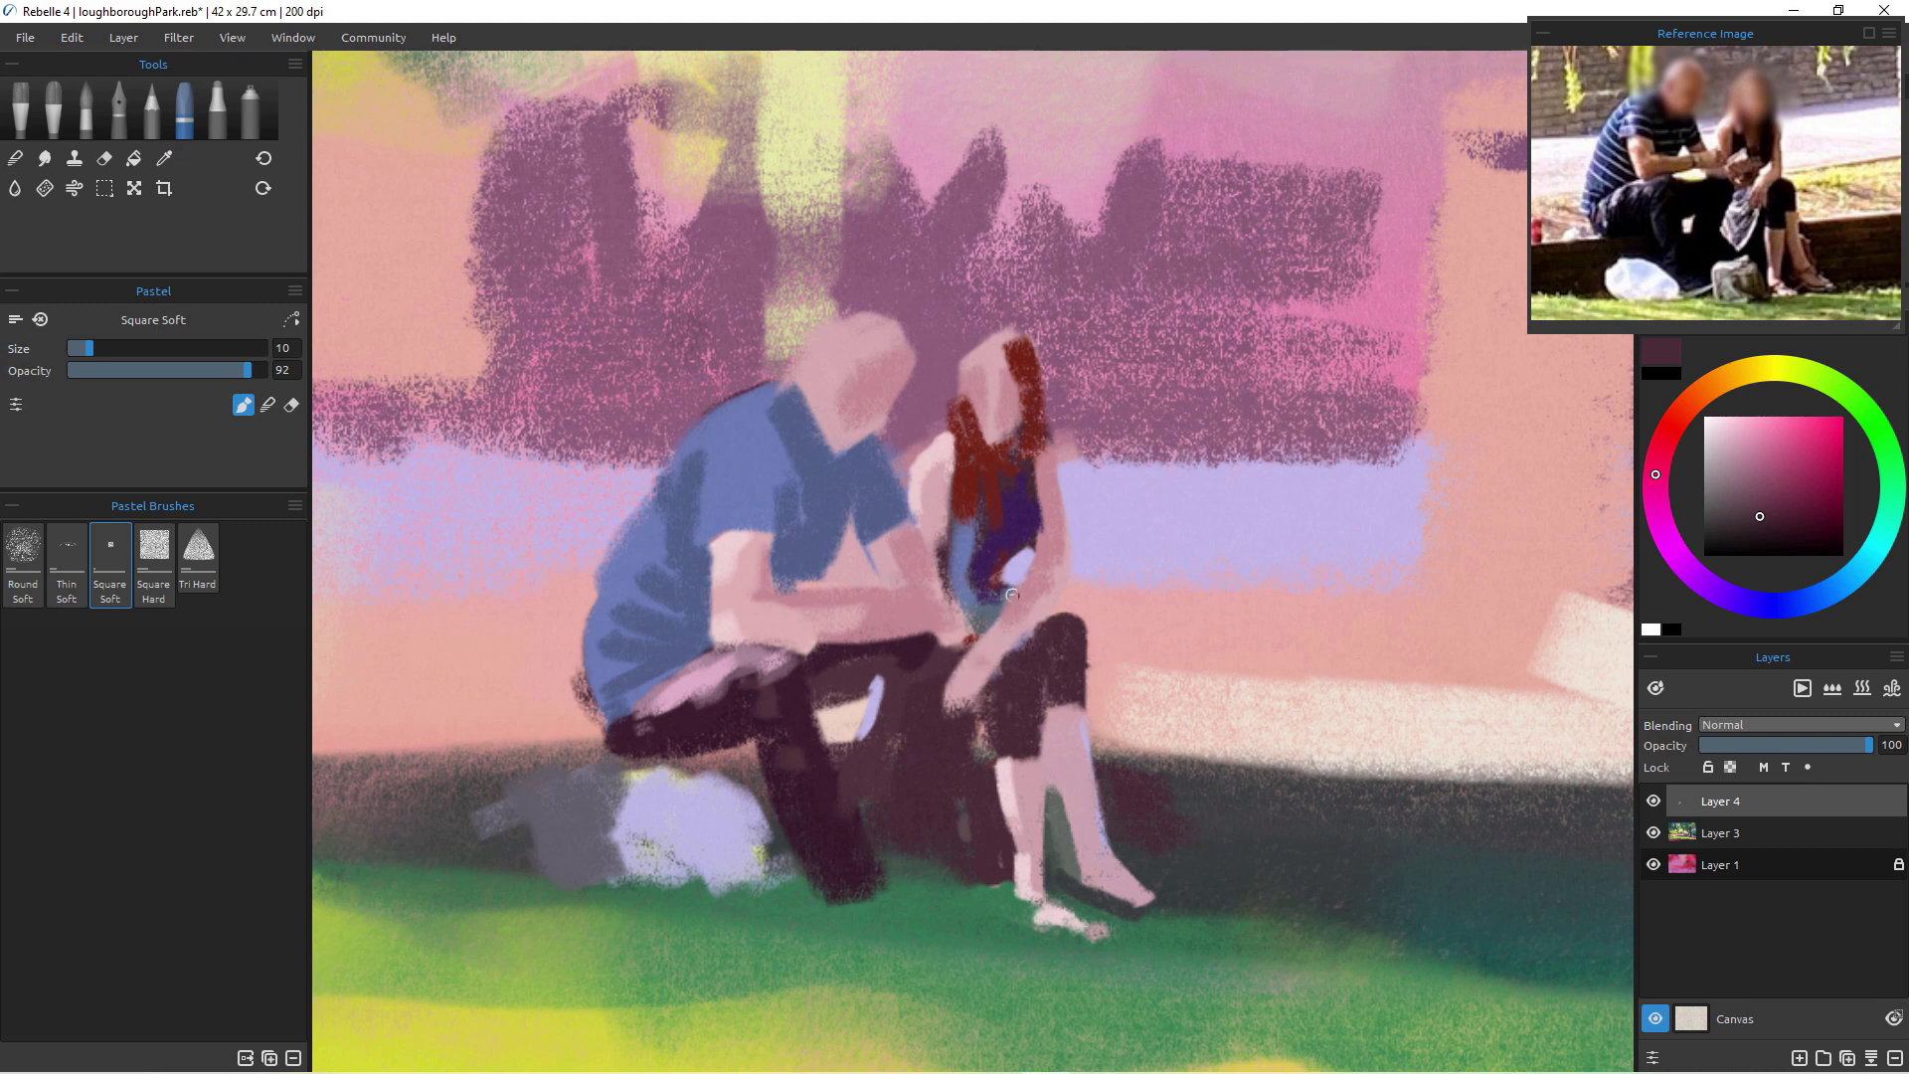
left_click_drag(1050, 601, 1040, 615)
- Repaint the second figure's forearm and hand in sampled pink, cutting back the old fingers with sampled dark plum
left_click(1044, 588, "alt")
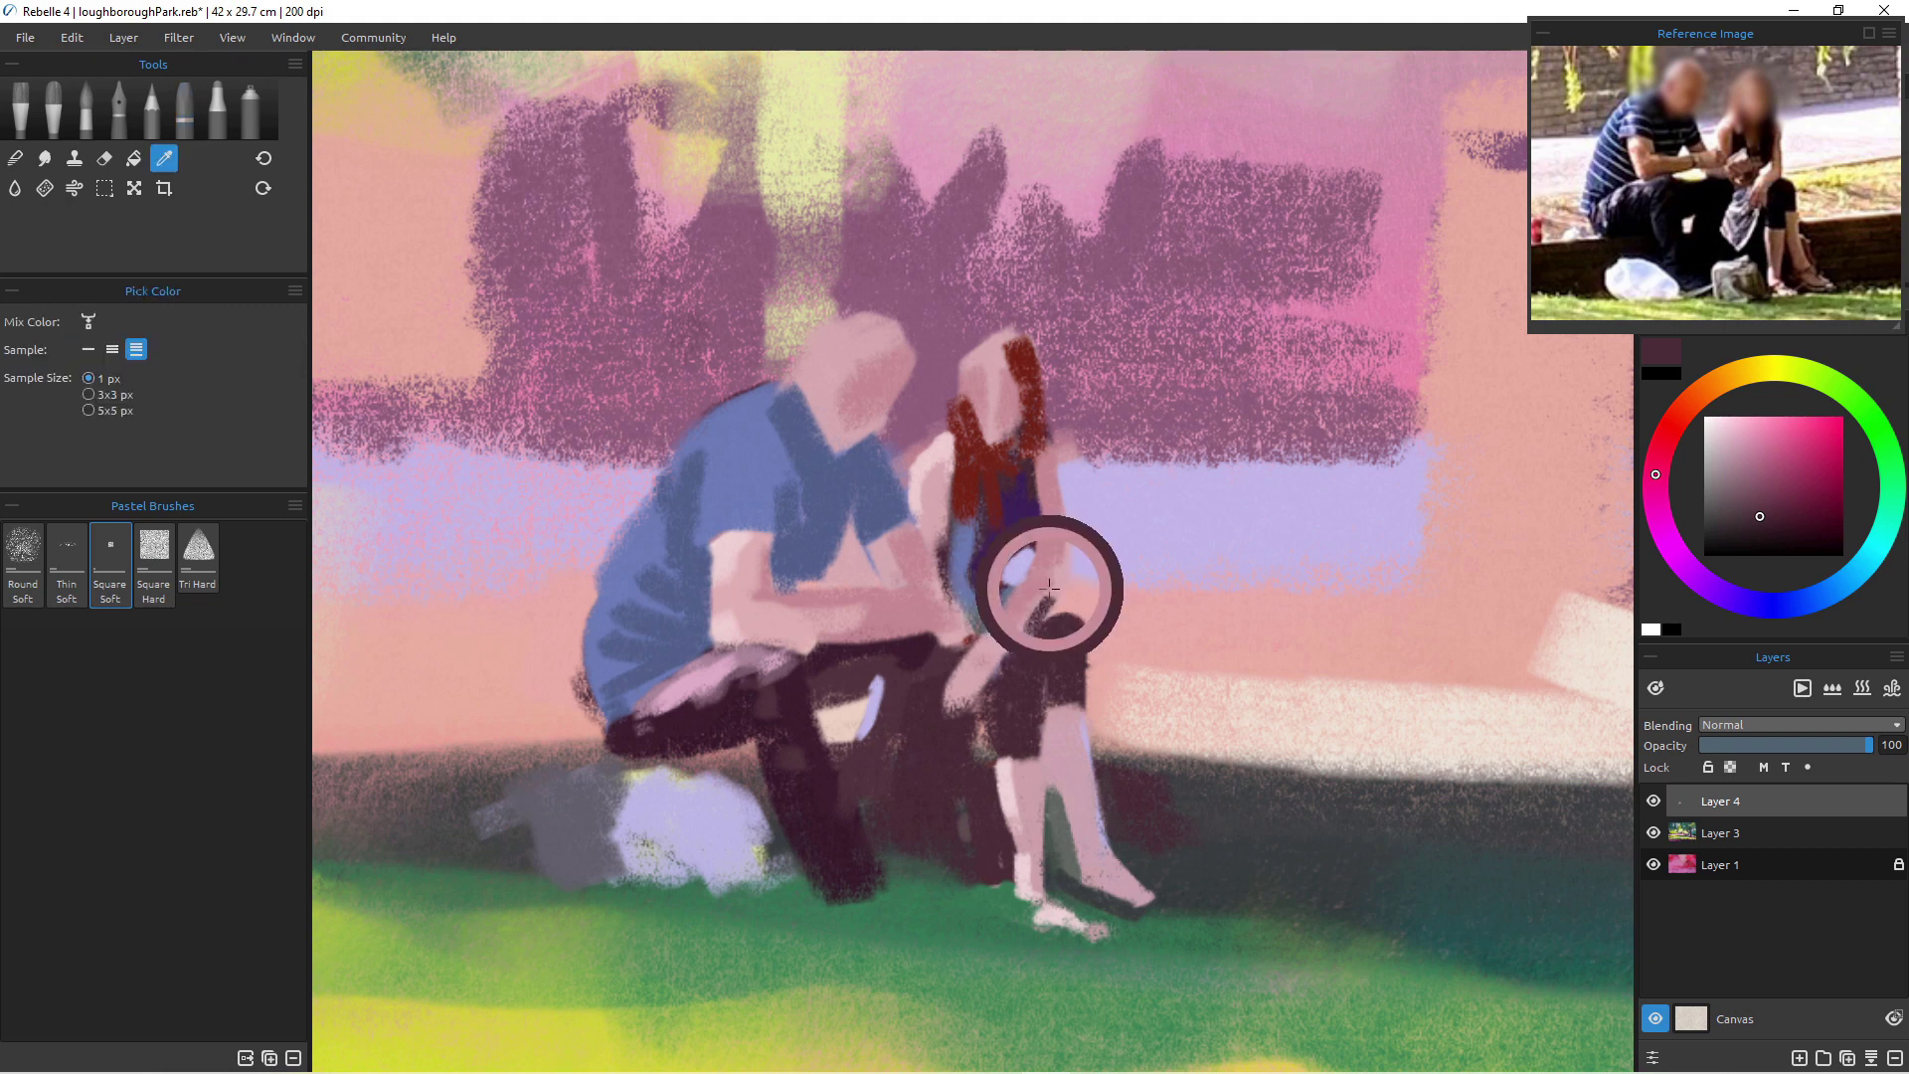
left_click(1016, 644, "alt")
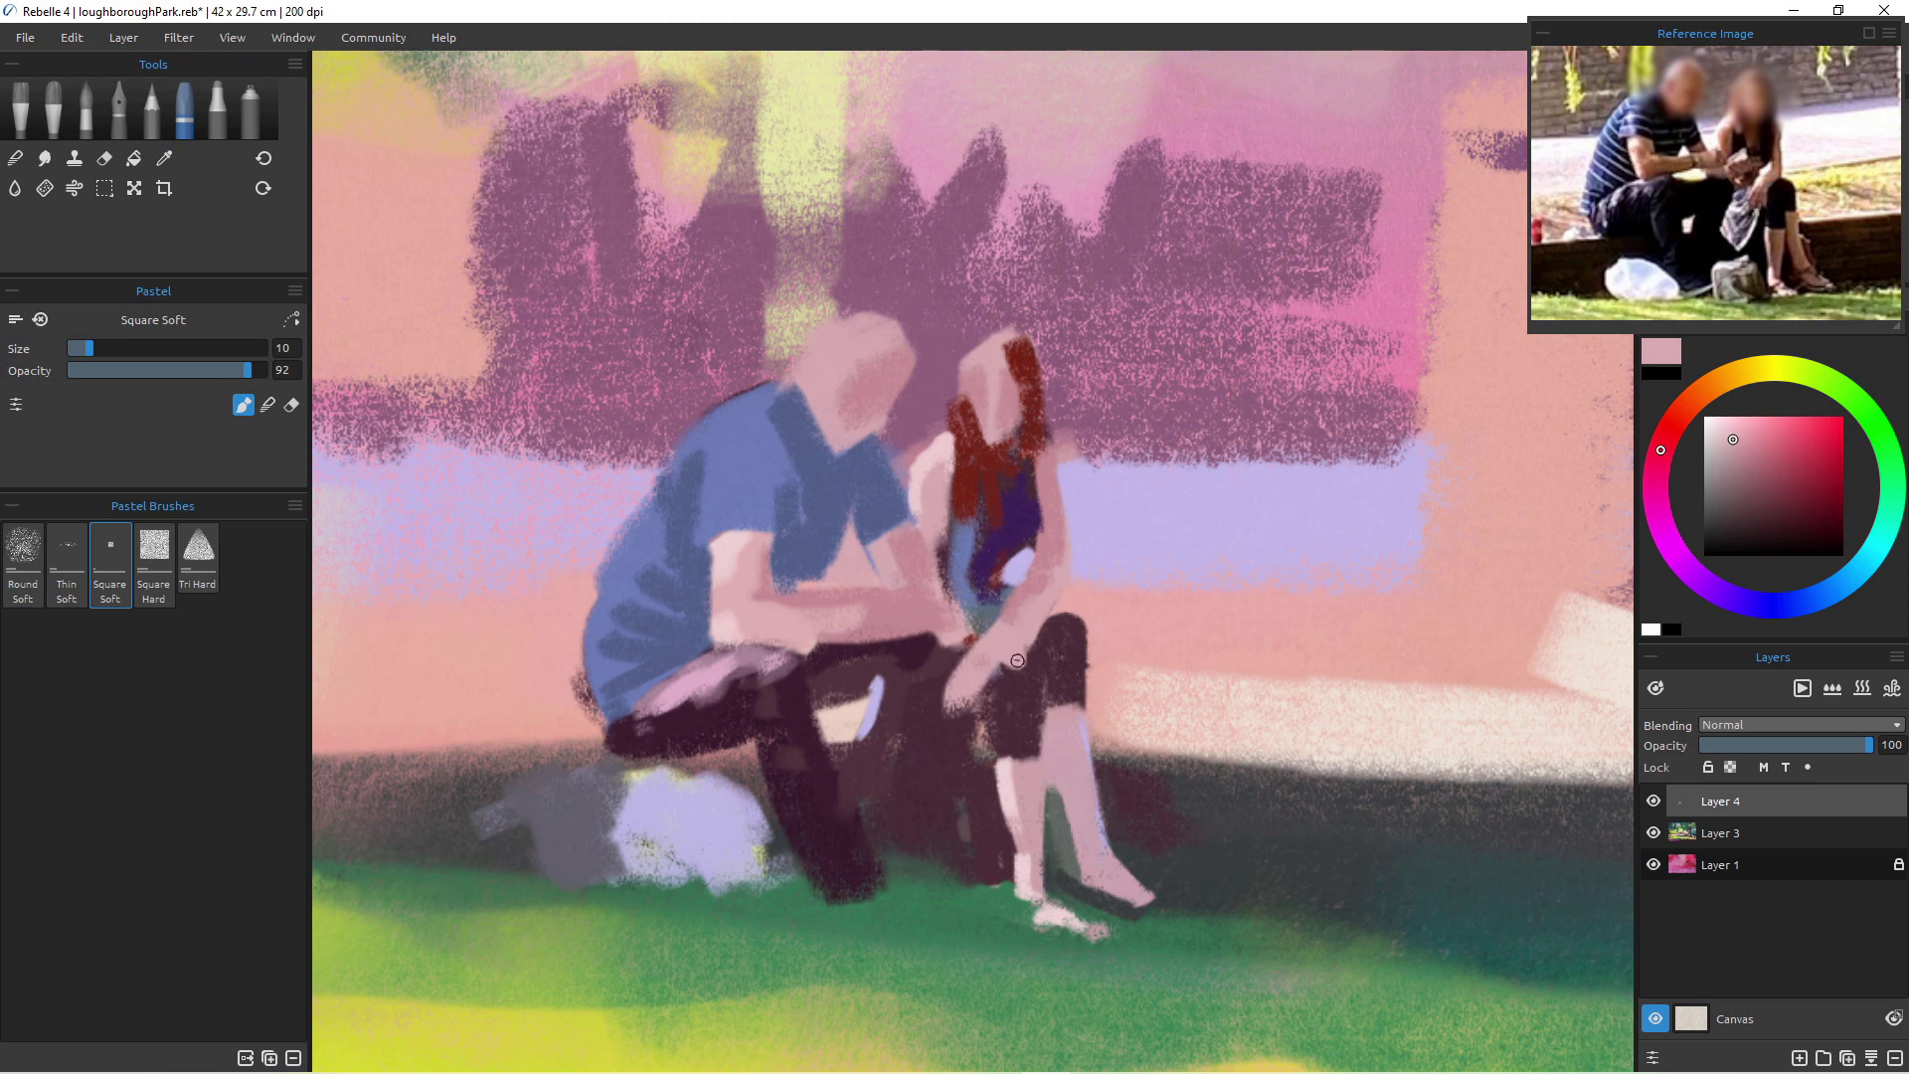
left_click(969, 692, "alt")
mouse_move(983, 648)
left_mouse_down()
mouse_move(982, 633)
mouse_move(984, 680)
mouse_move(976, 659)
mouse_move(943, 710)
left_mouse_up()
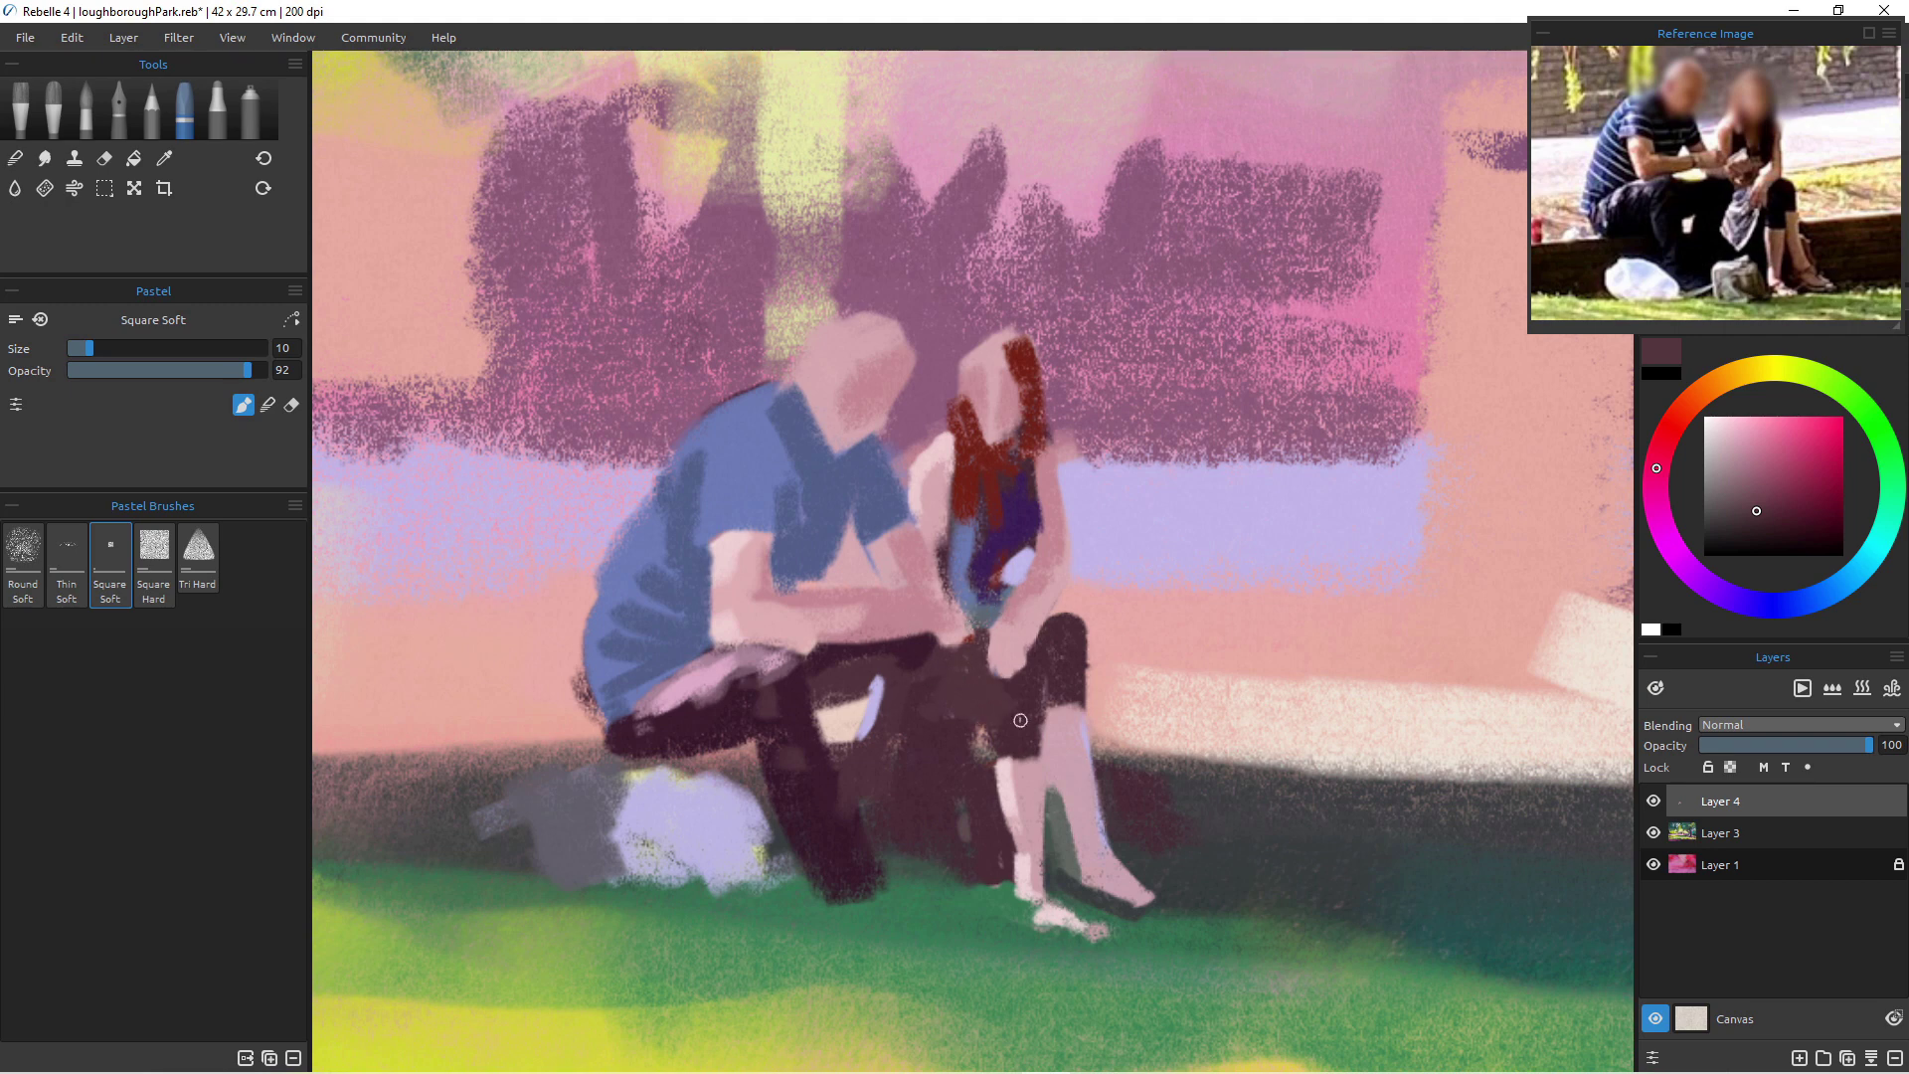
- Trim the outline of the first figure's back with sampled background lavender and peach pink
left_click(601, 502, "alt")
left_click_drag(645, 488, 607, 544)
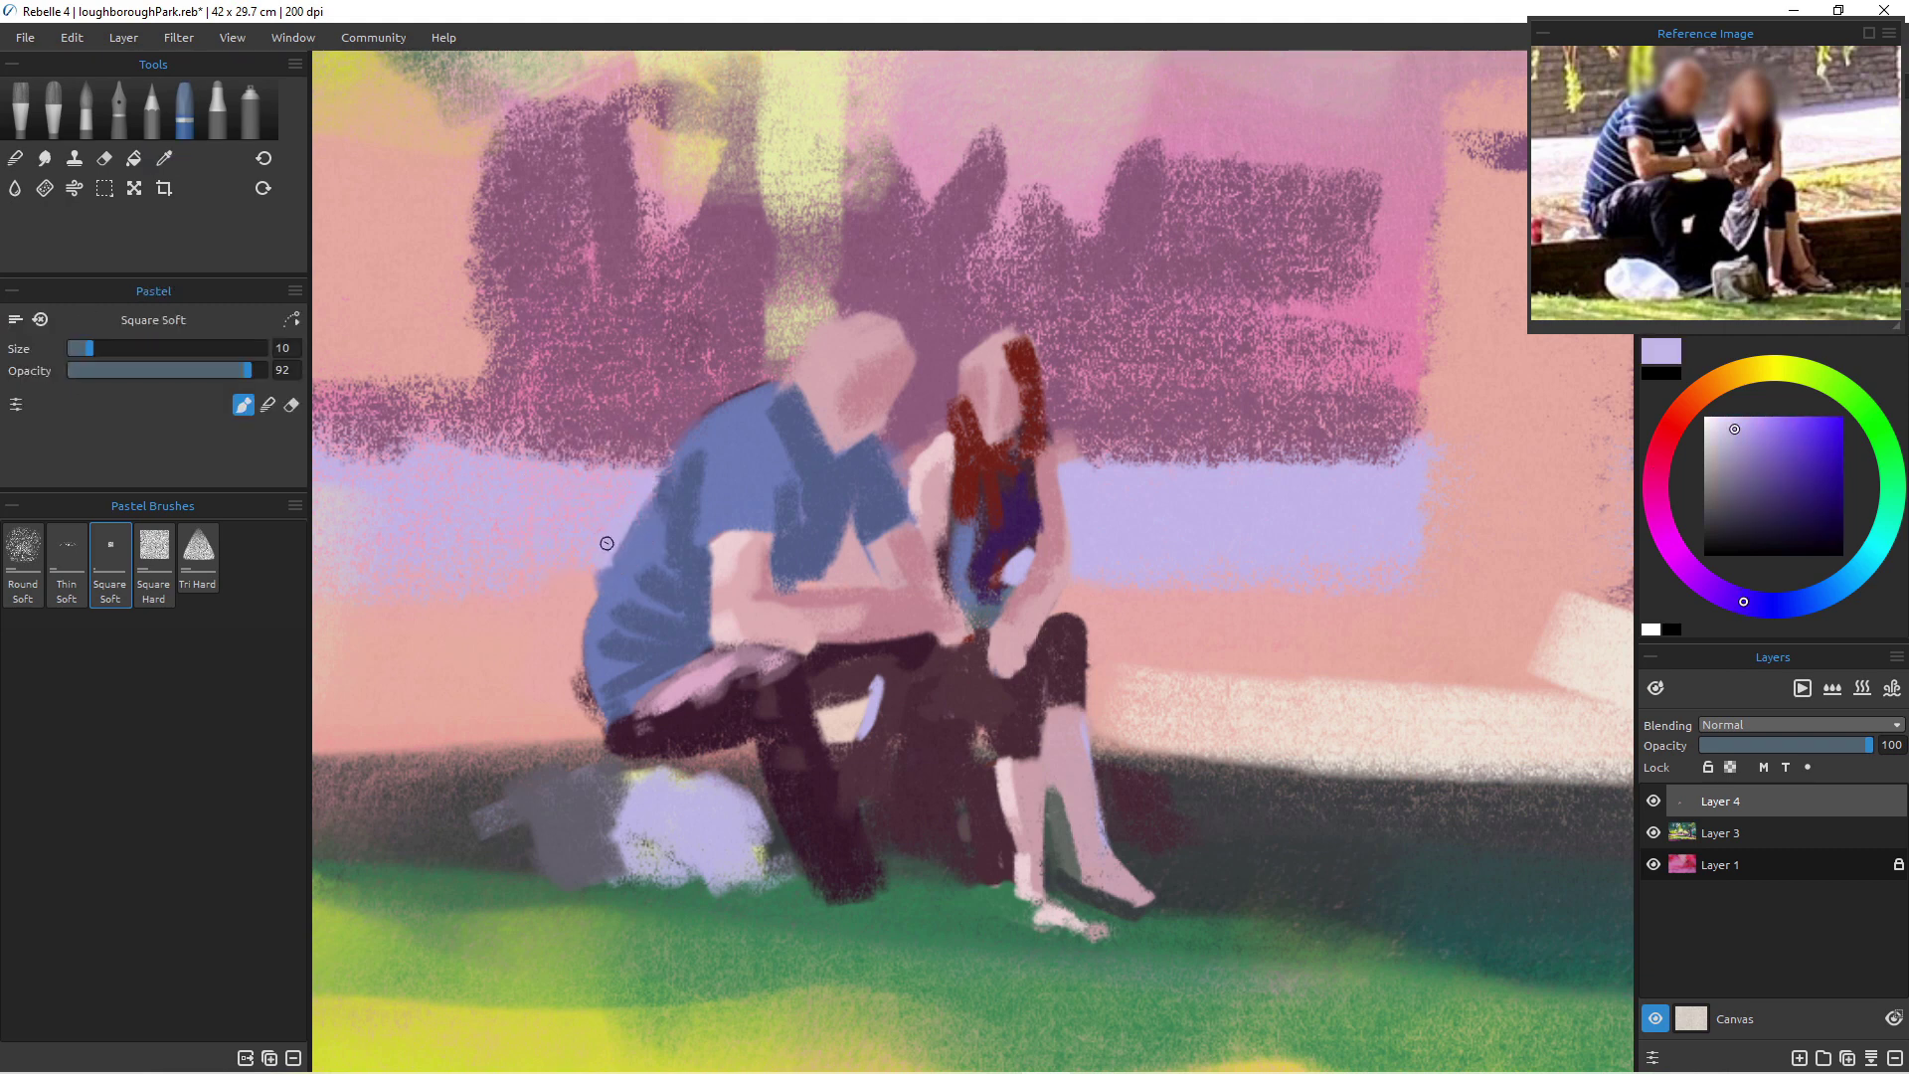
left_click(570, 620, "alt")
left_click(570, 620, "alt")
mouse_move(596, 599)
left_mouse_down()
mouse_move(570, 668)
mouse_move(578, 637)
mouse_move(583, 696)
left_mouse_up()
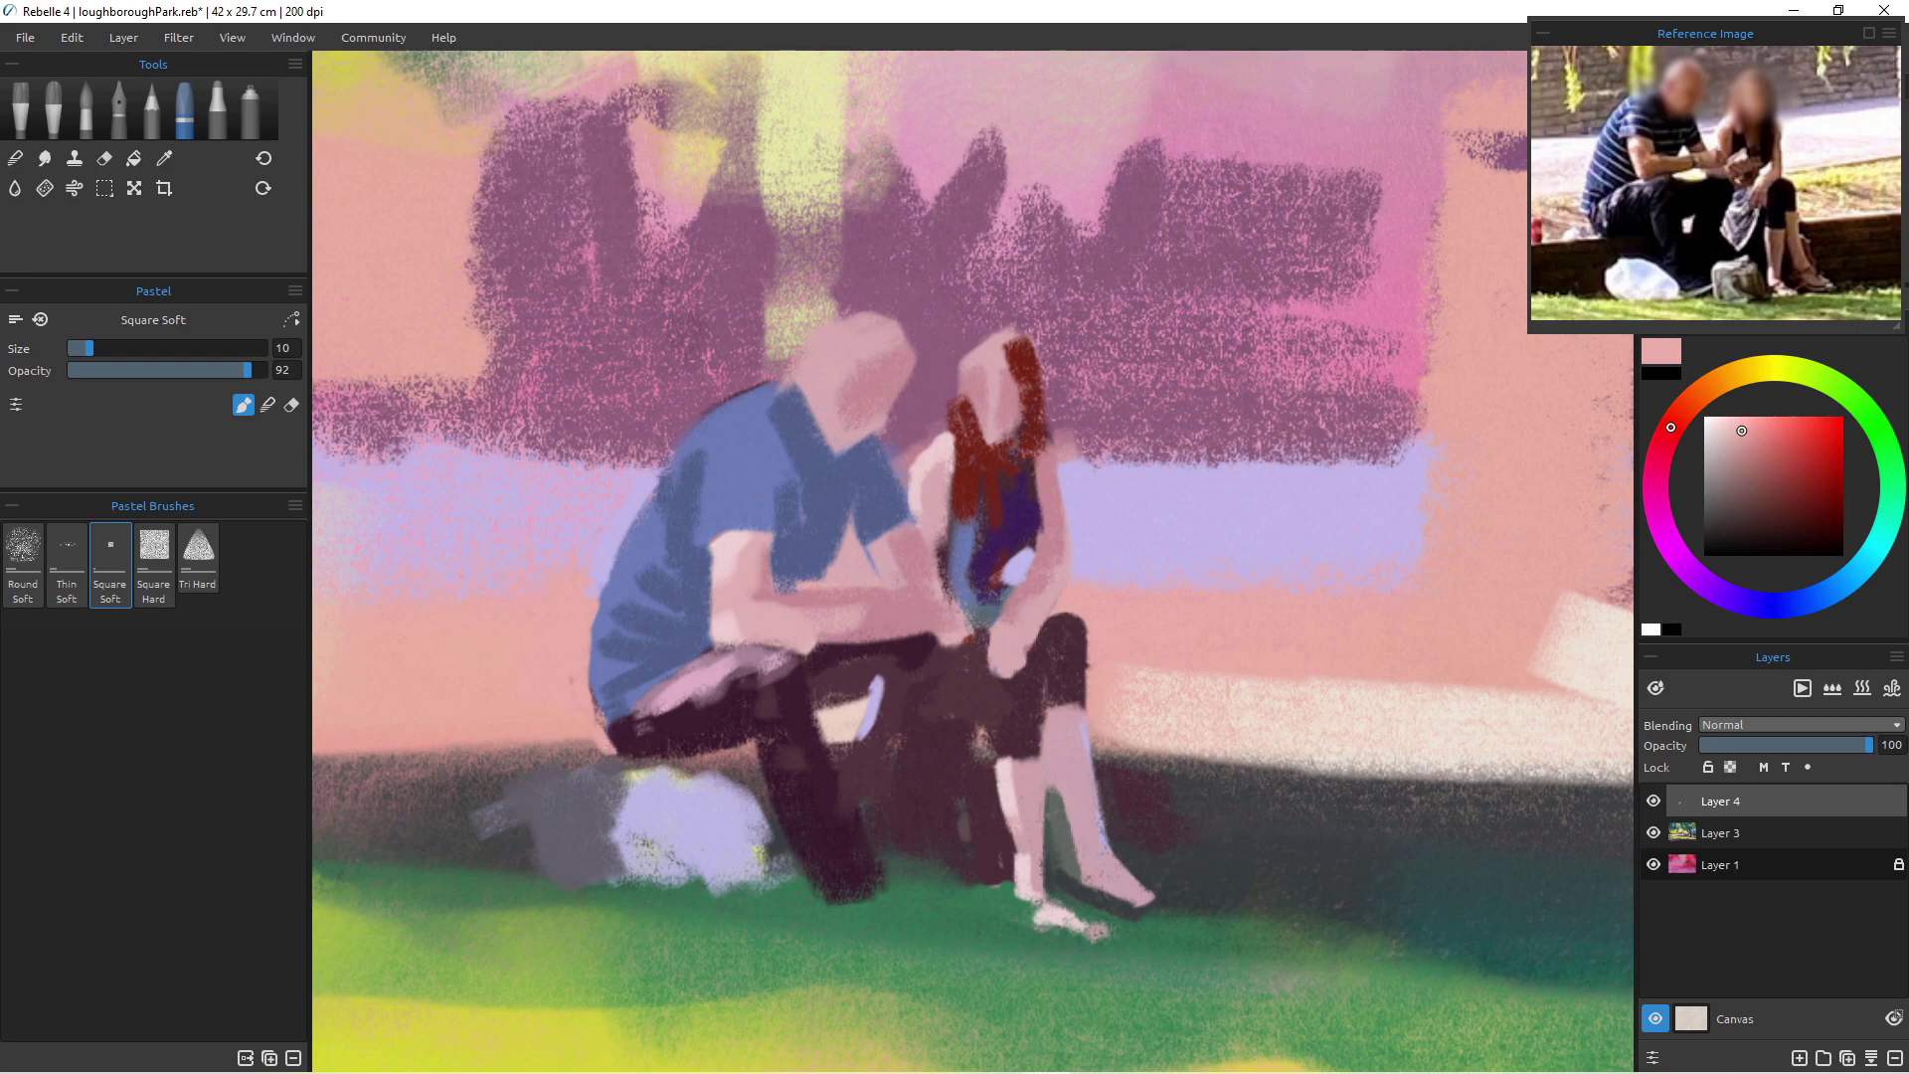
- Examine how the two seated figures read within the whole painting
scroll(744, 678, "down", 15)
scroll(745, 678, "up", 12)
scroll(745, 679, "down", 2)
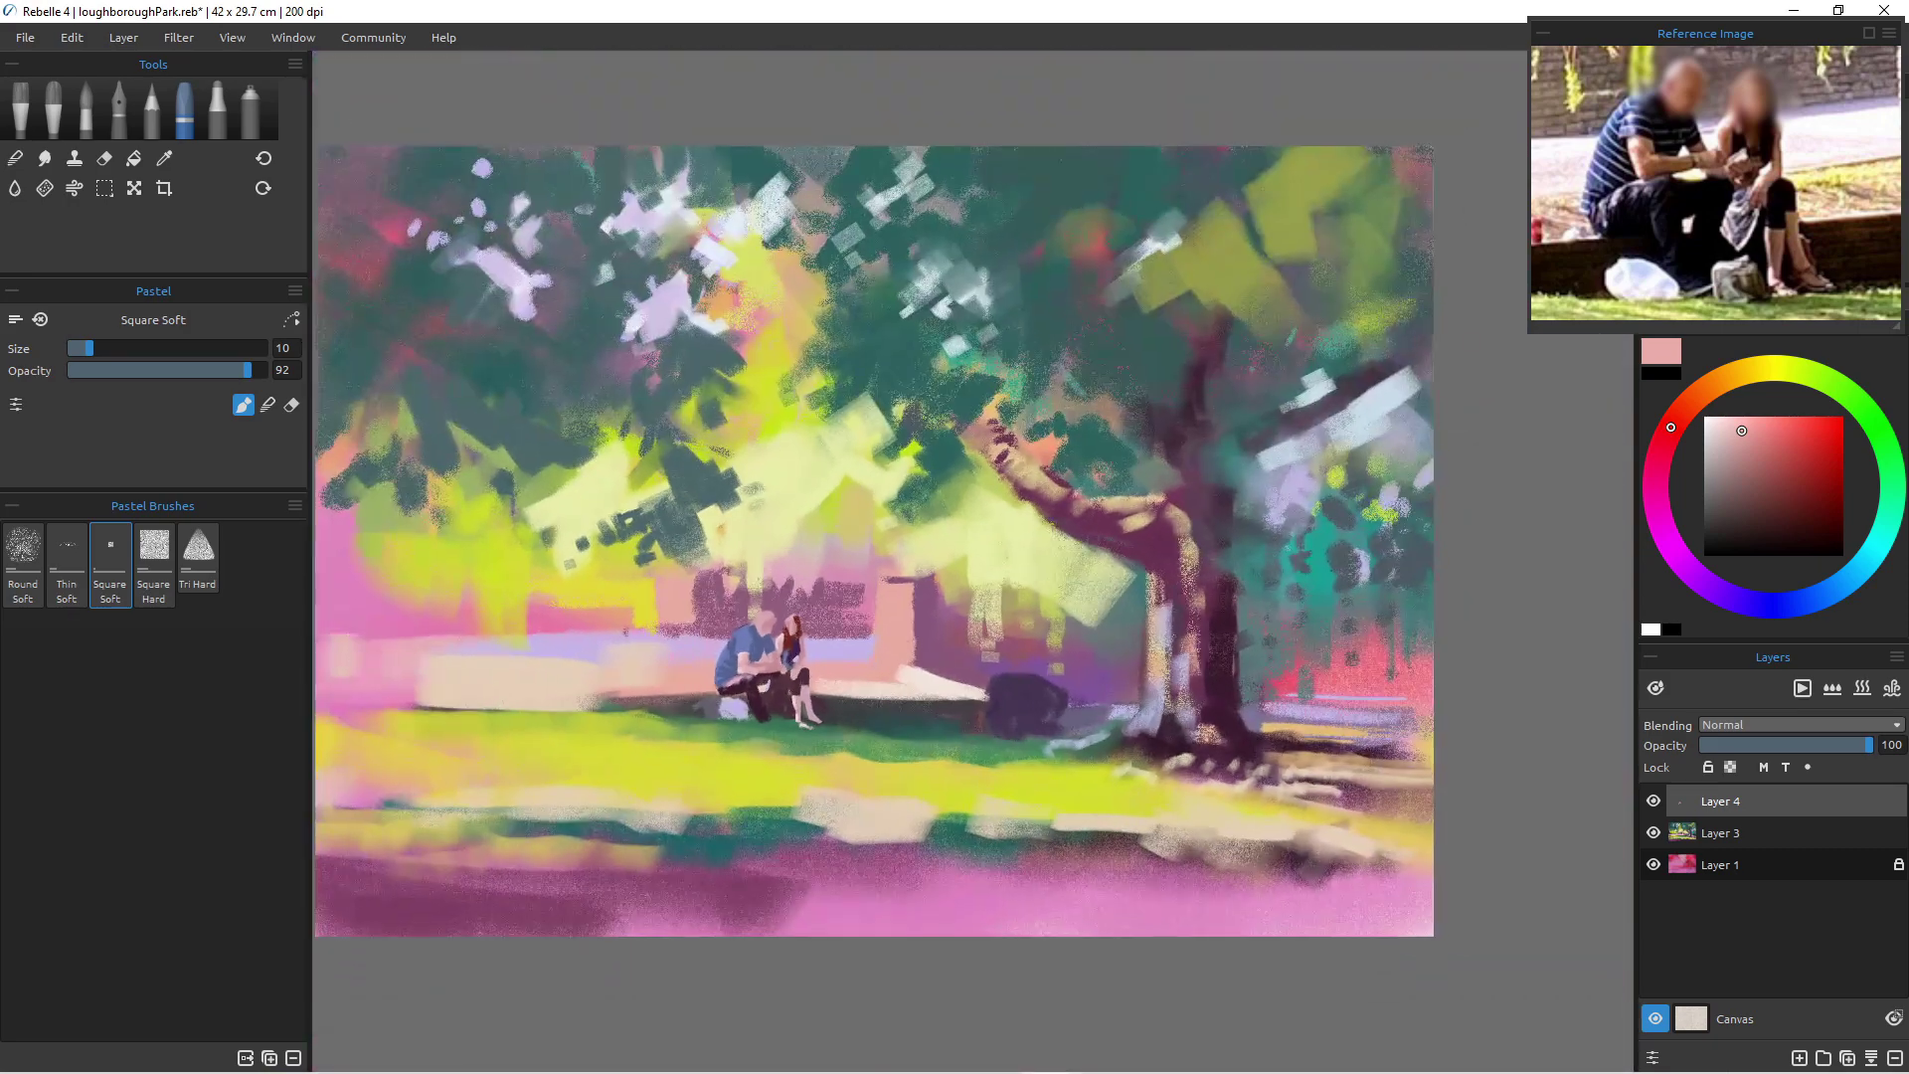
scroll(724, 696, "up", 8)
scroll(724, 697, "down", 10)
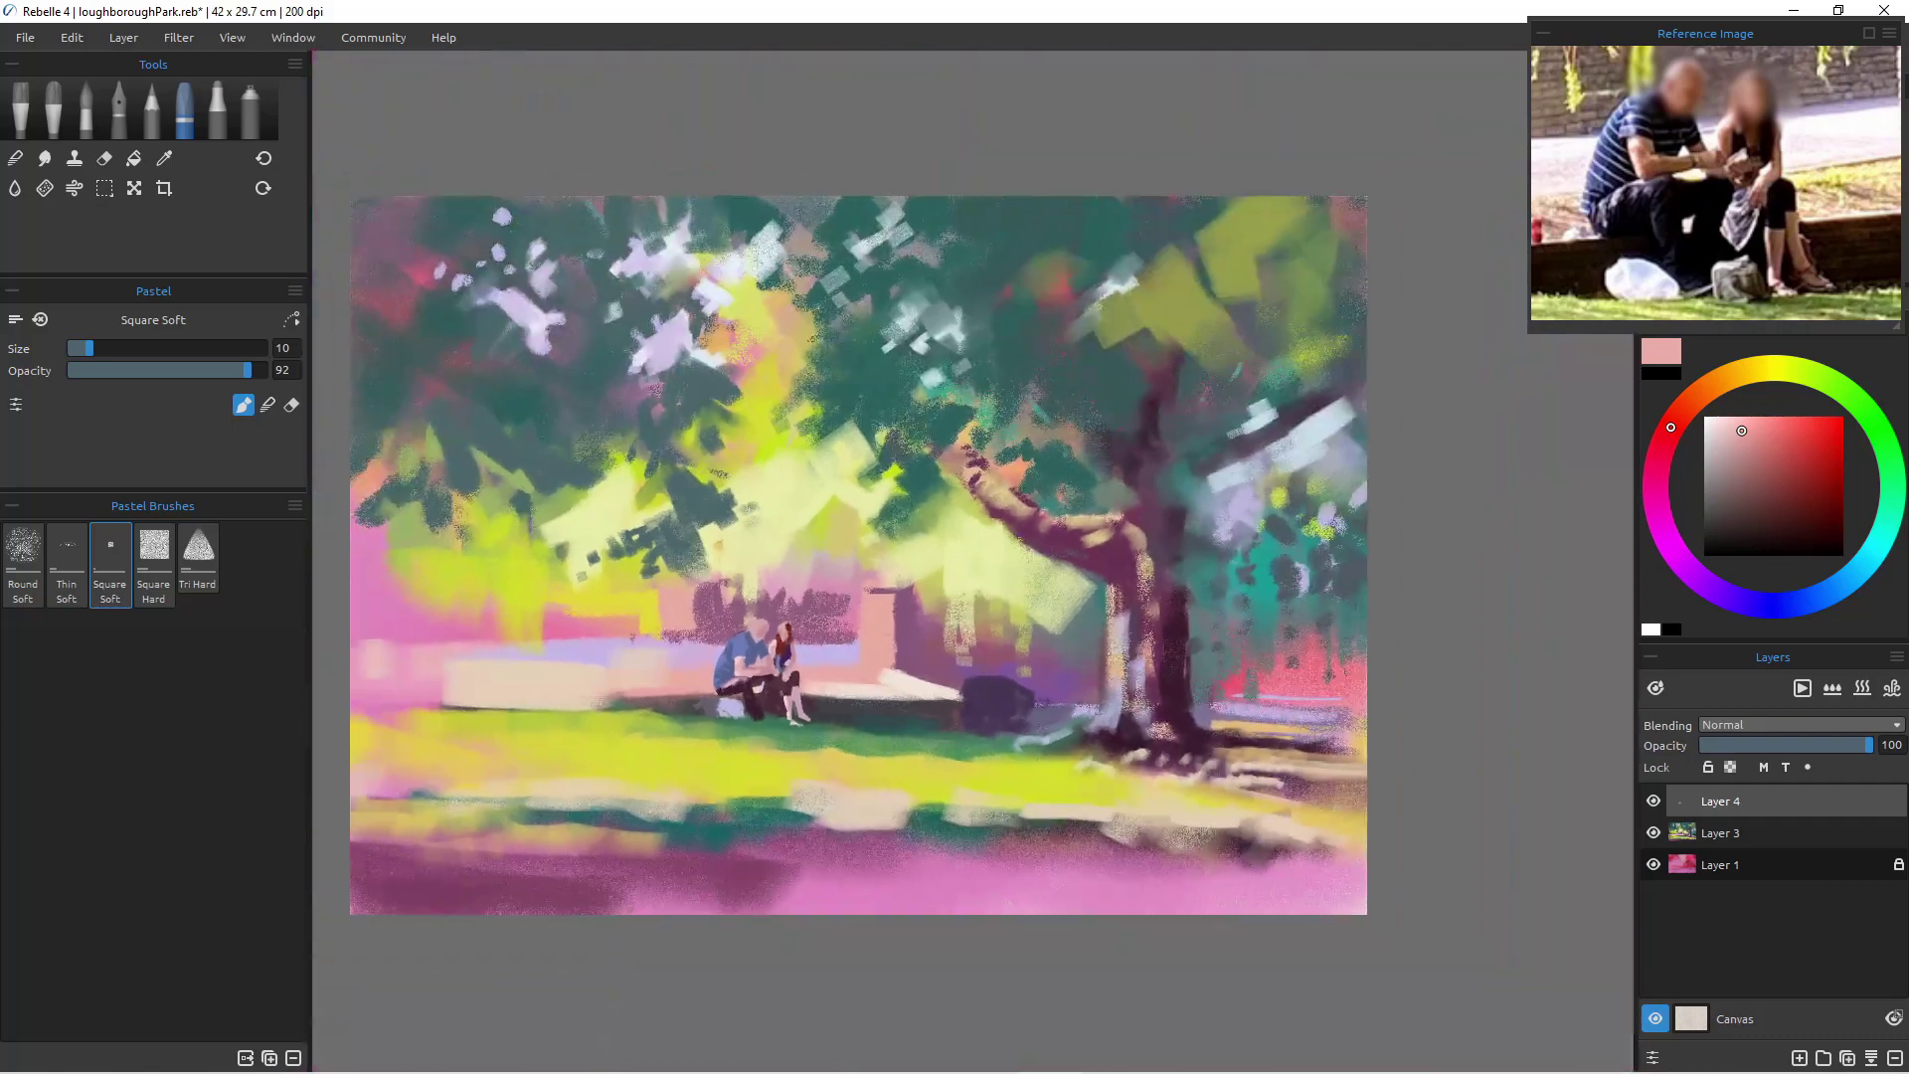
scroll(723, 696, "up", 1)
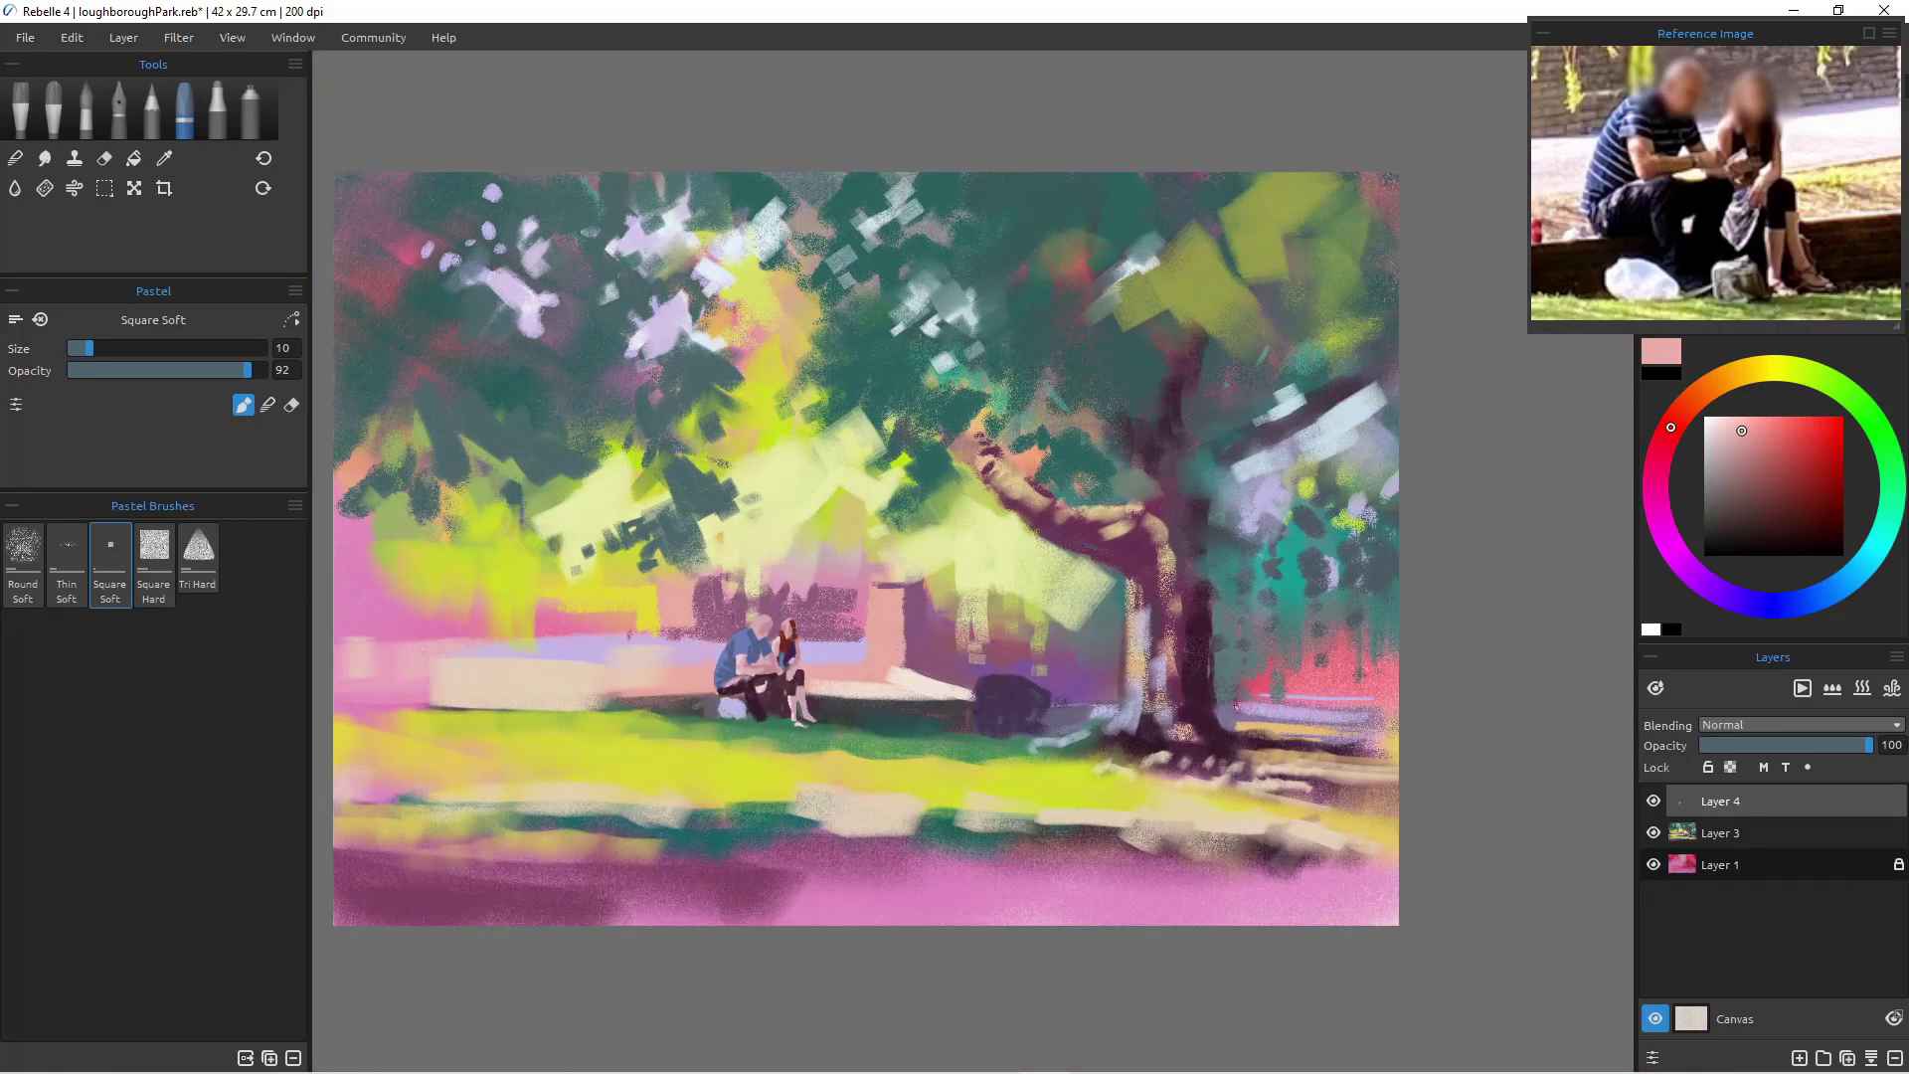
scroll(710, 730, "down", 1)
scroll(710, 730, "up", 4)
scroll(710, 730, "down", 1)
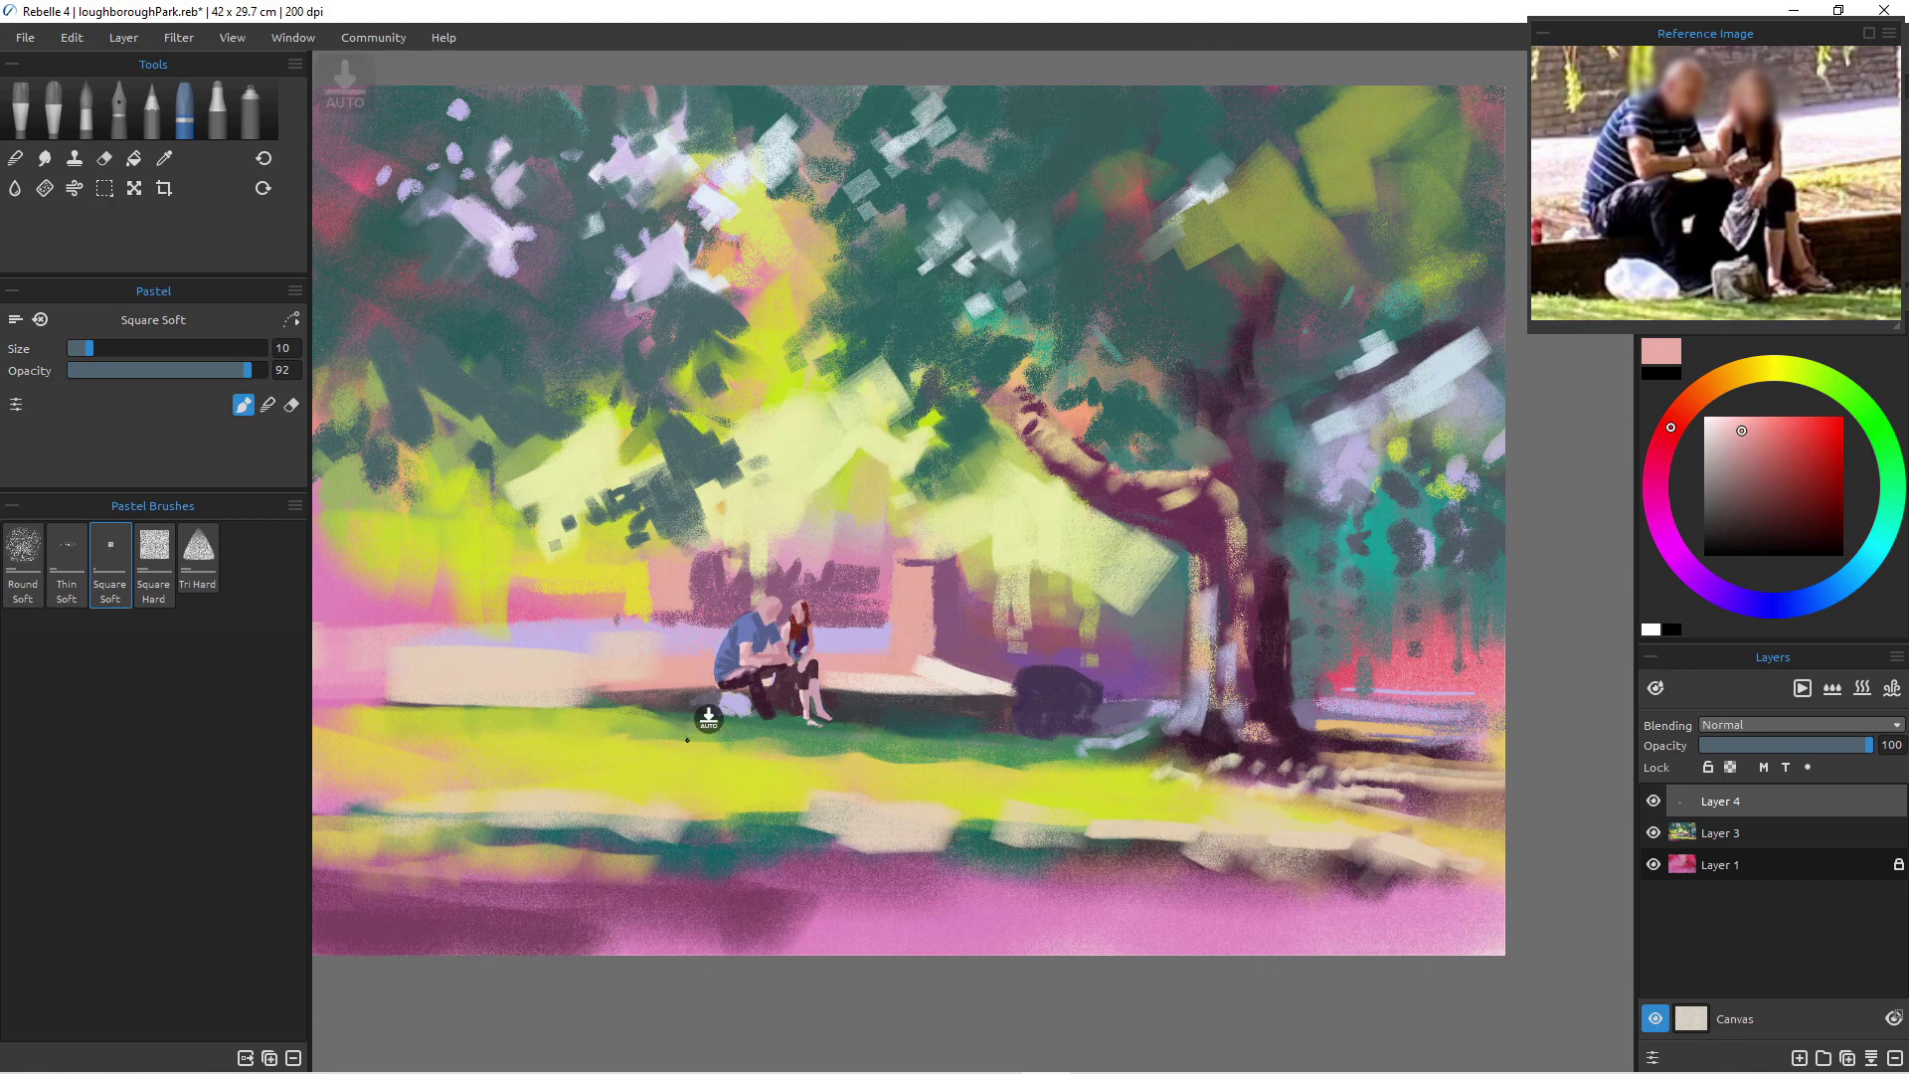
- Enlarge the two seated figures to about 8.15 by 6.86 cm and reposition them on the ledge
left_click(104, 187)
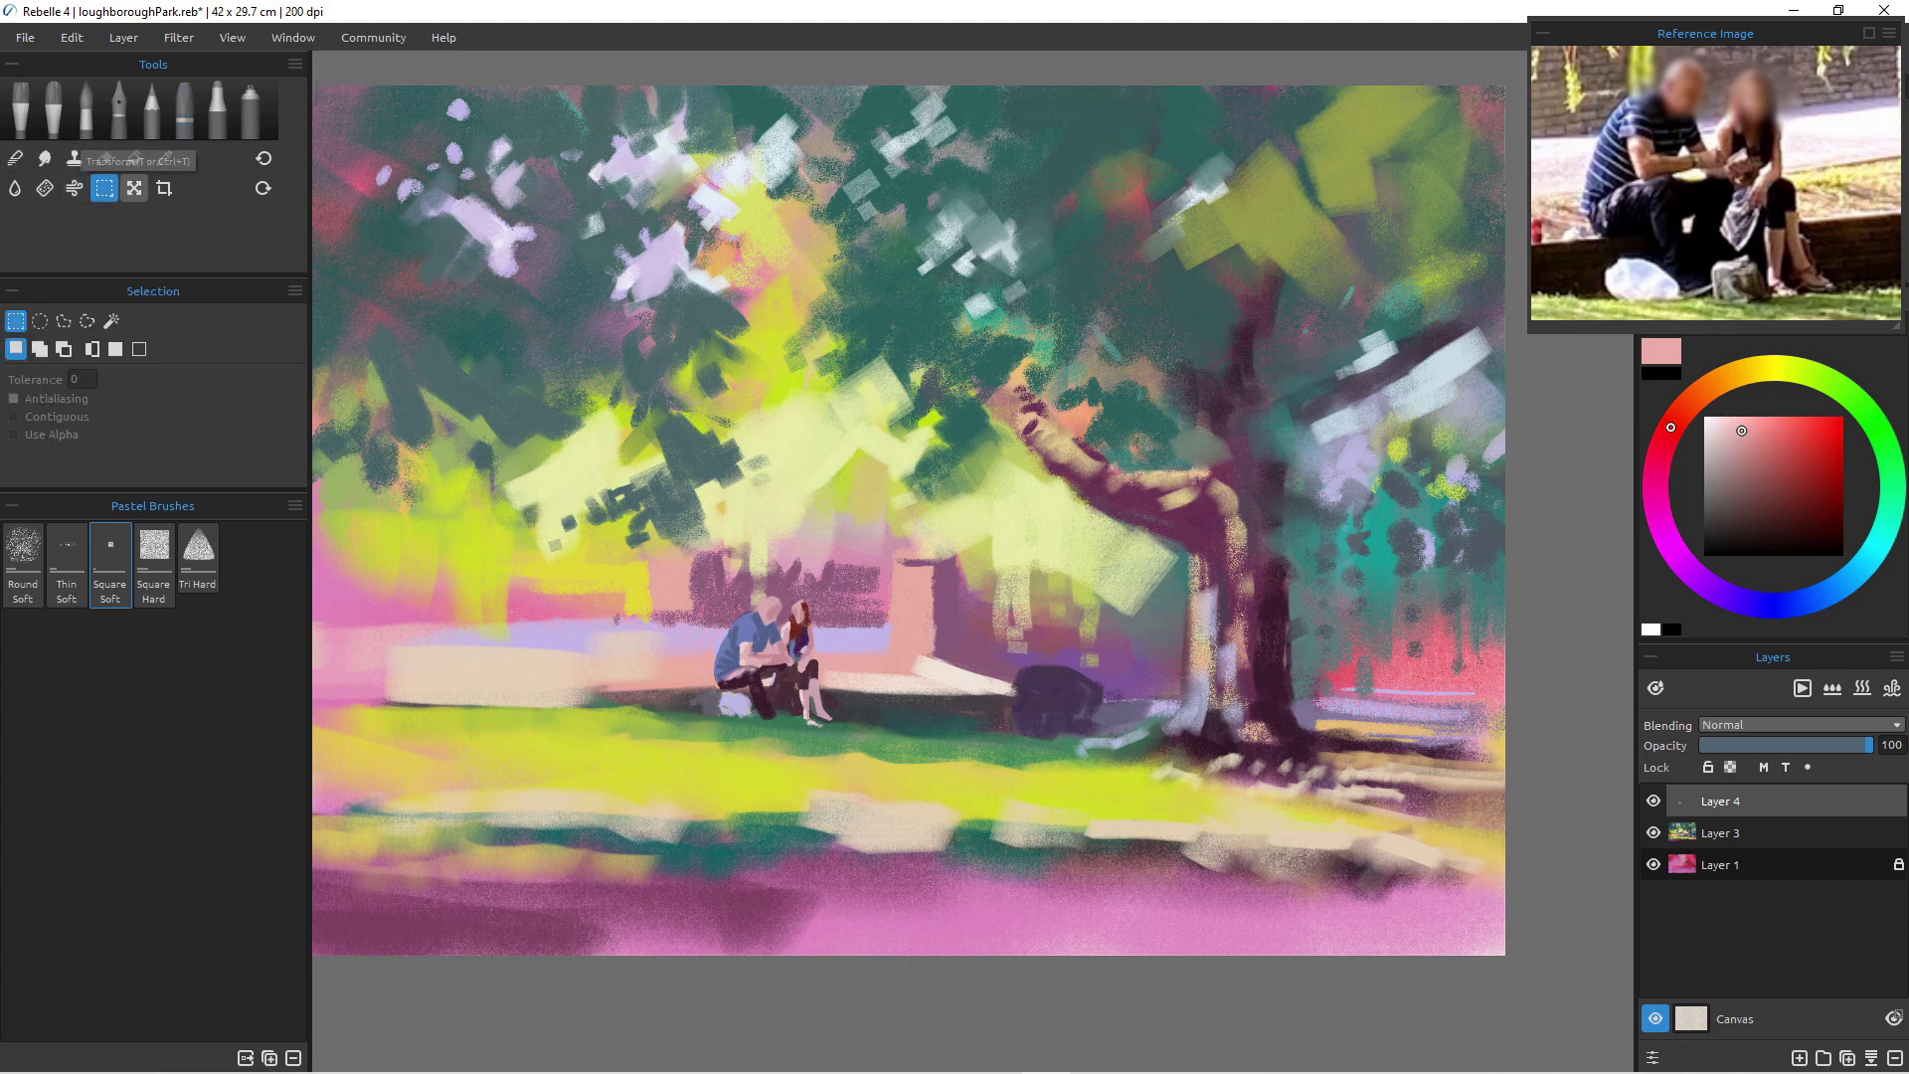
left_click(134, 187)
left_click_drag(688, 586, 638, 547)
left_click_drag(741, 638, 764, 647)
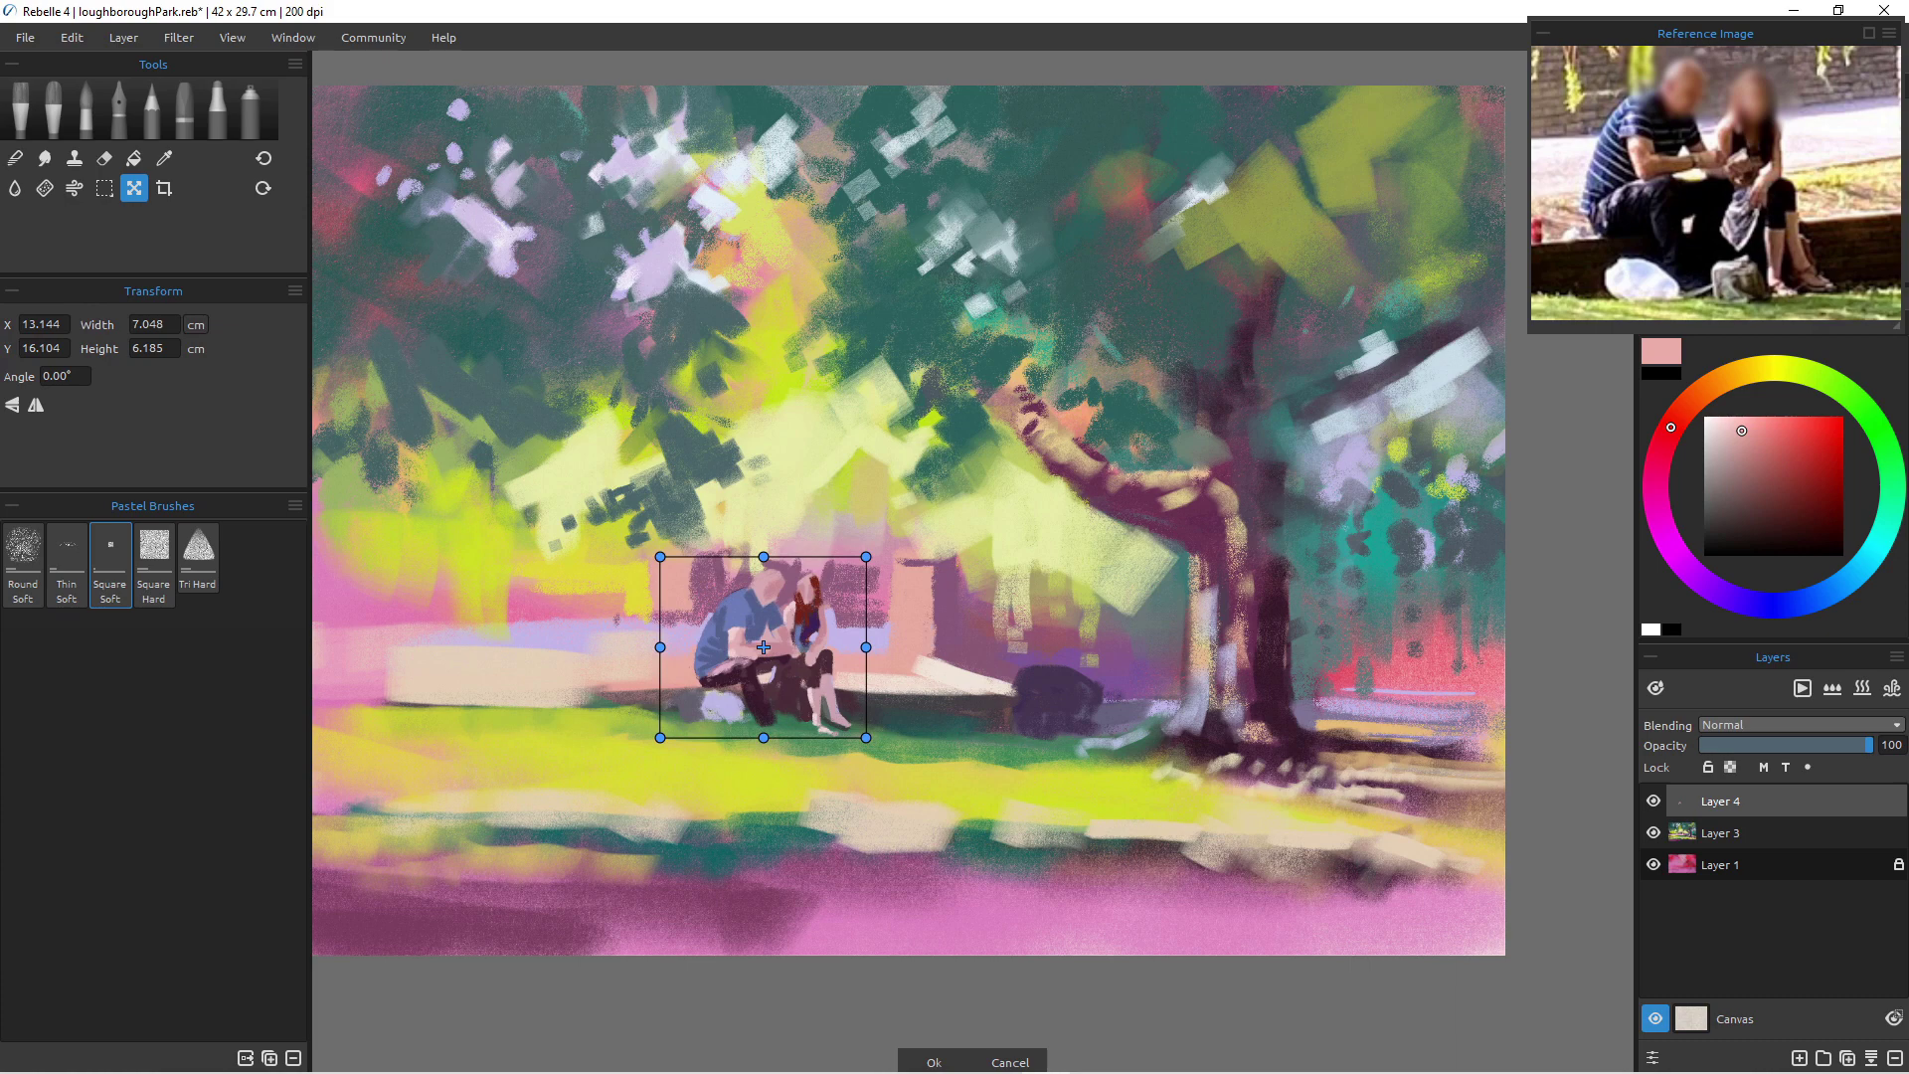
left_click_drag(866, 738, 899, 758)
left_click_drag(780, 658, 775, 645)
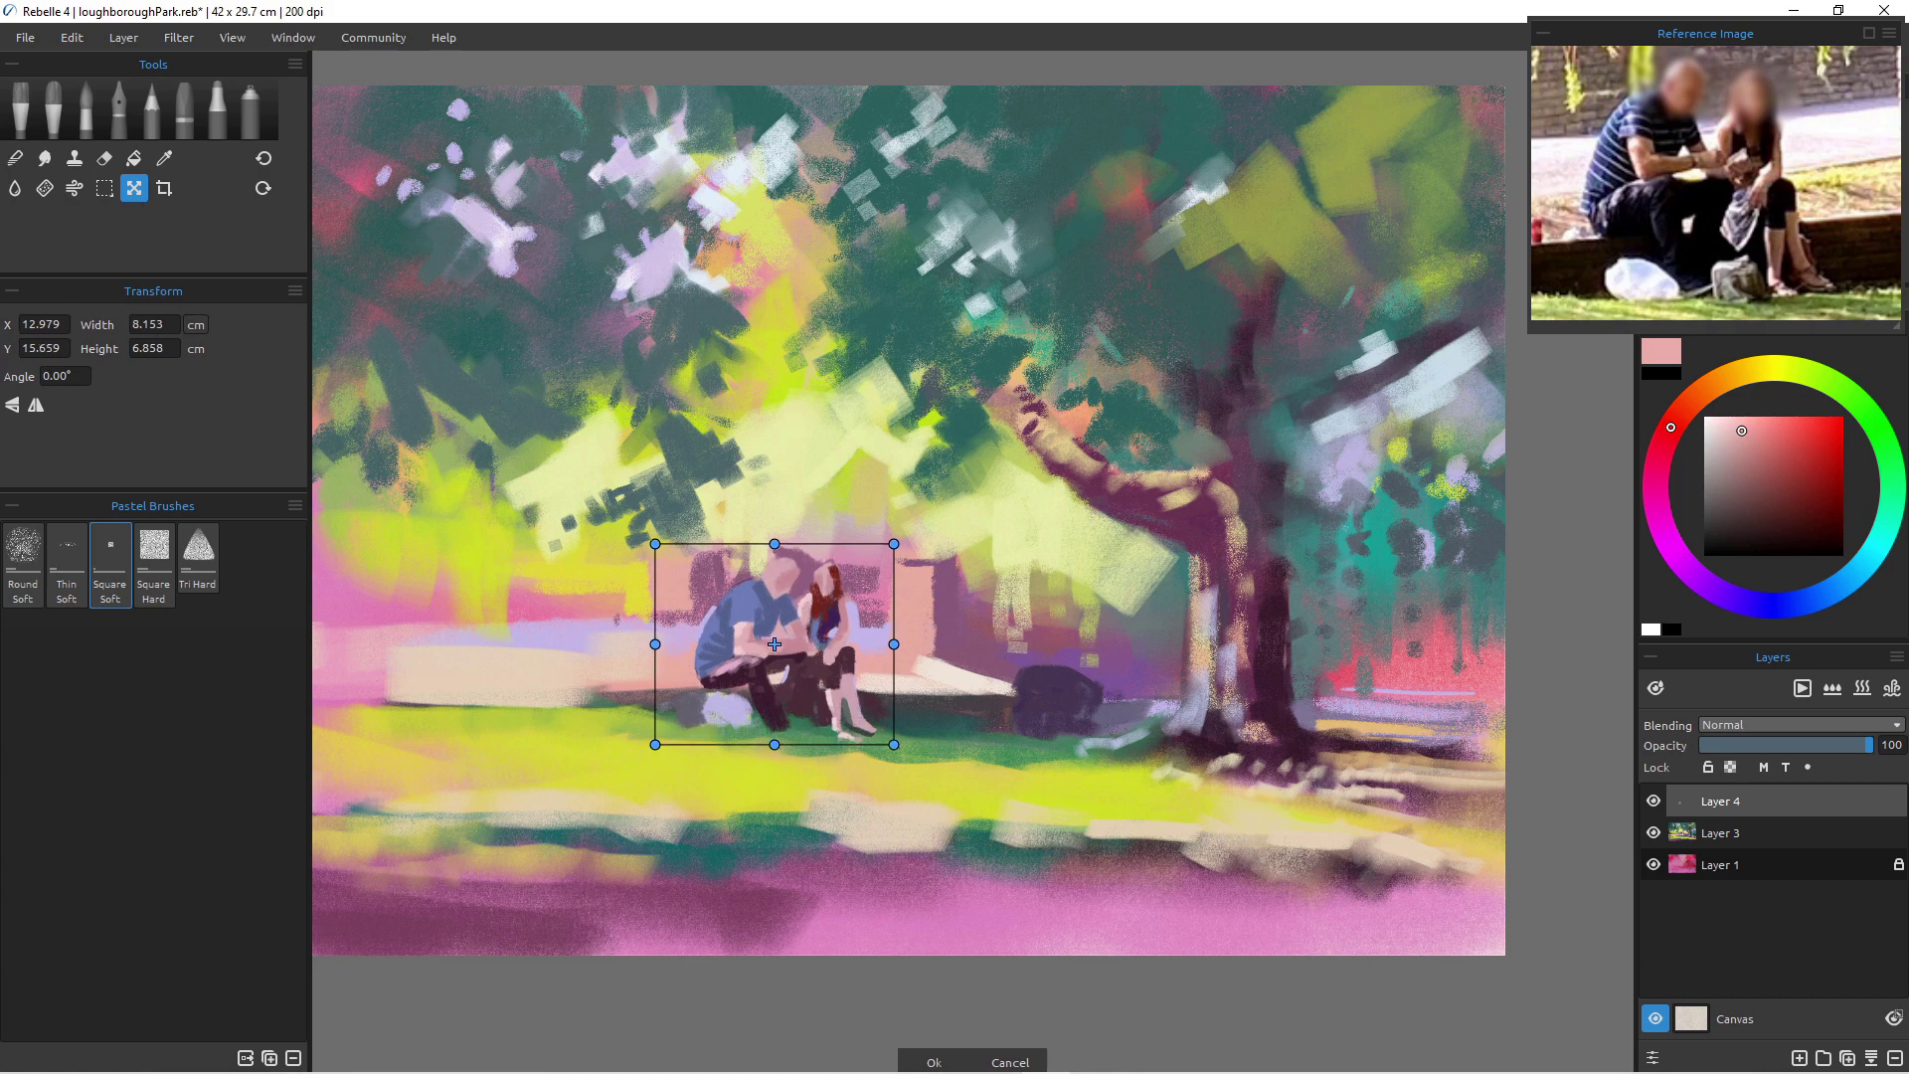
key("Return")
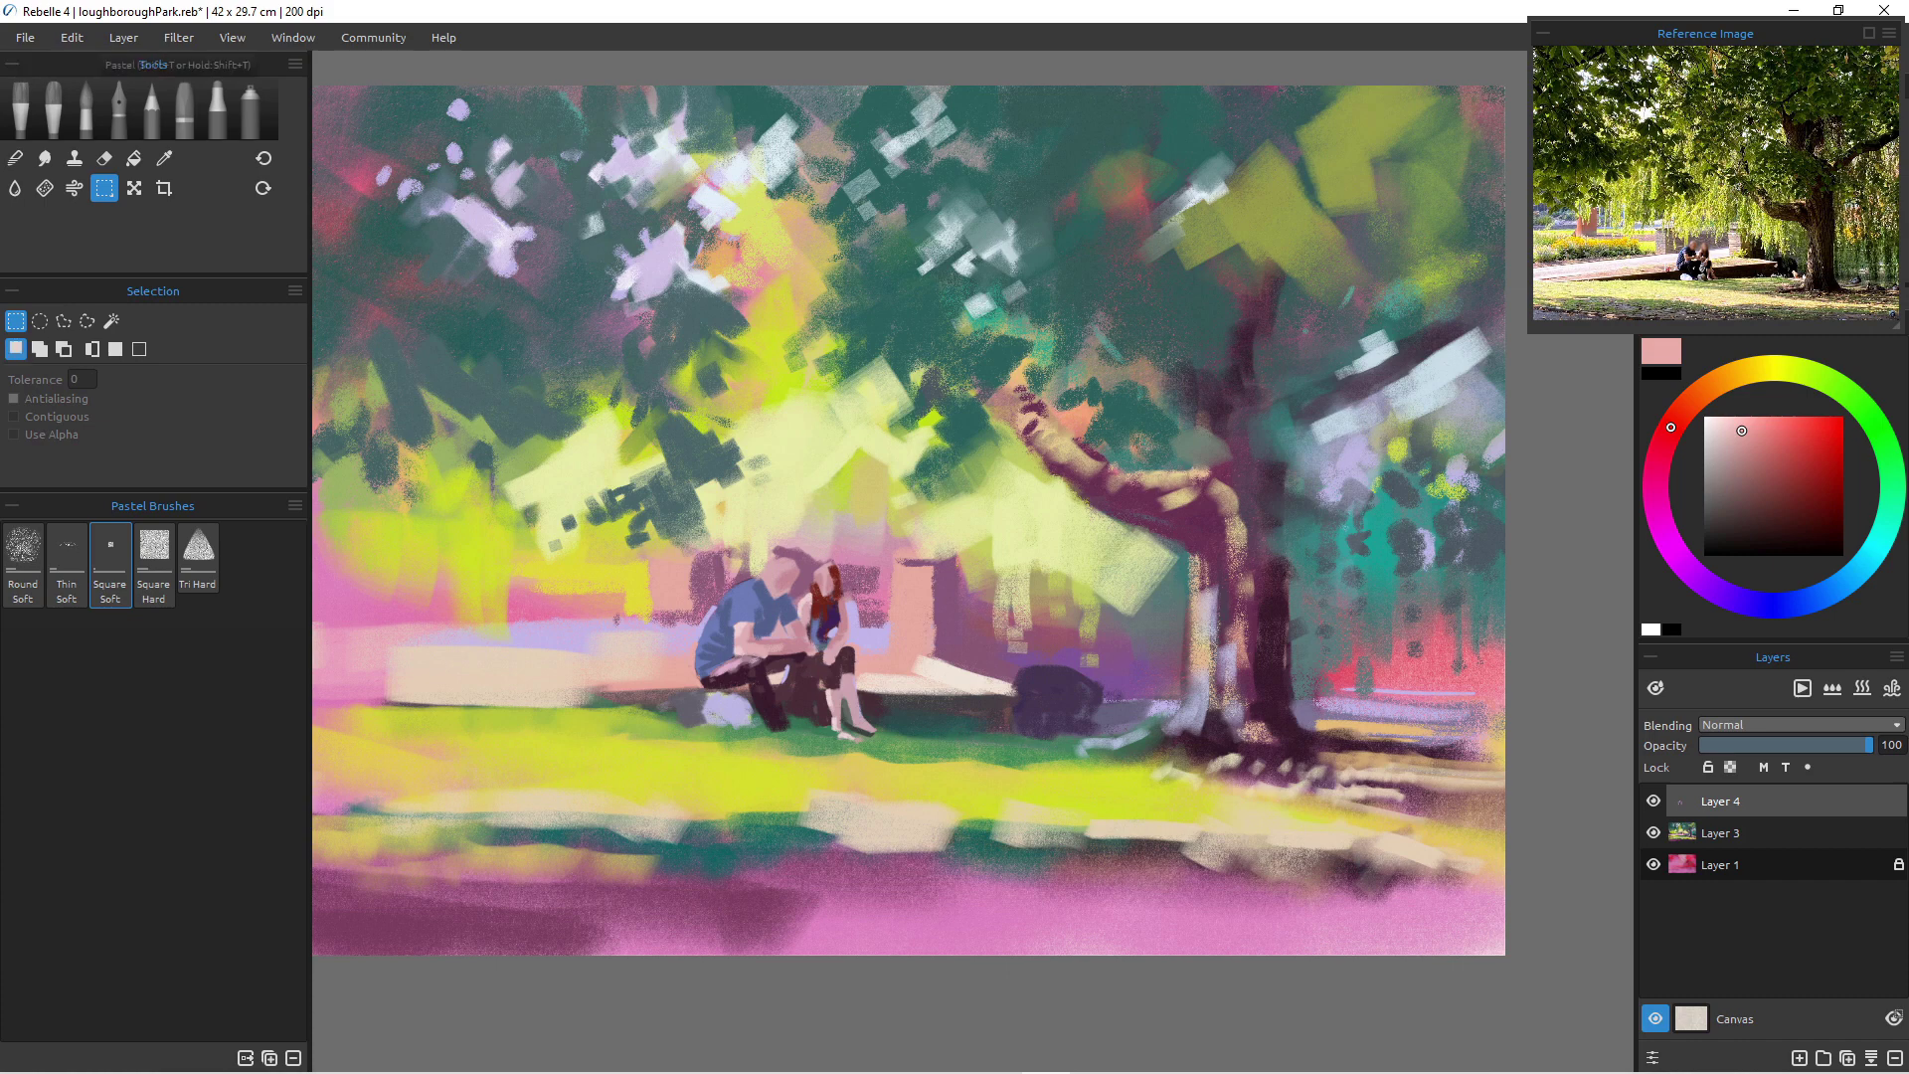
- Fill in the bush behind the two figures with sampled mauve, using the Square Soft pastel at size 41
left_click(184, 109)
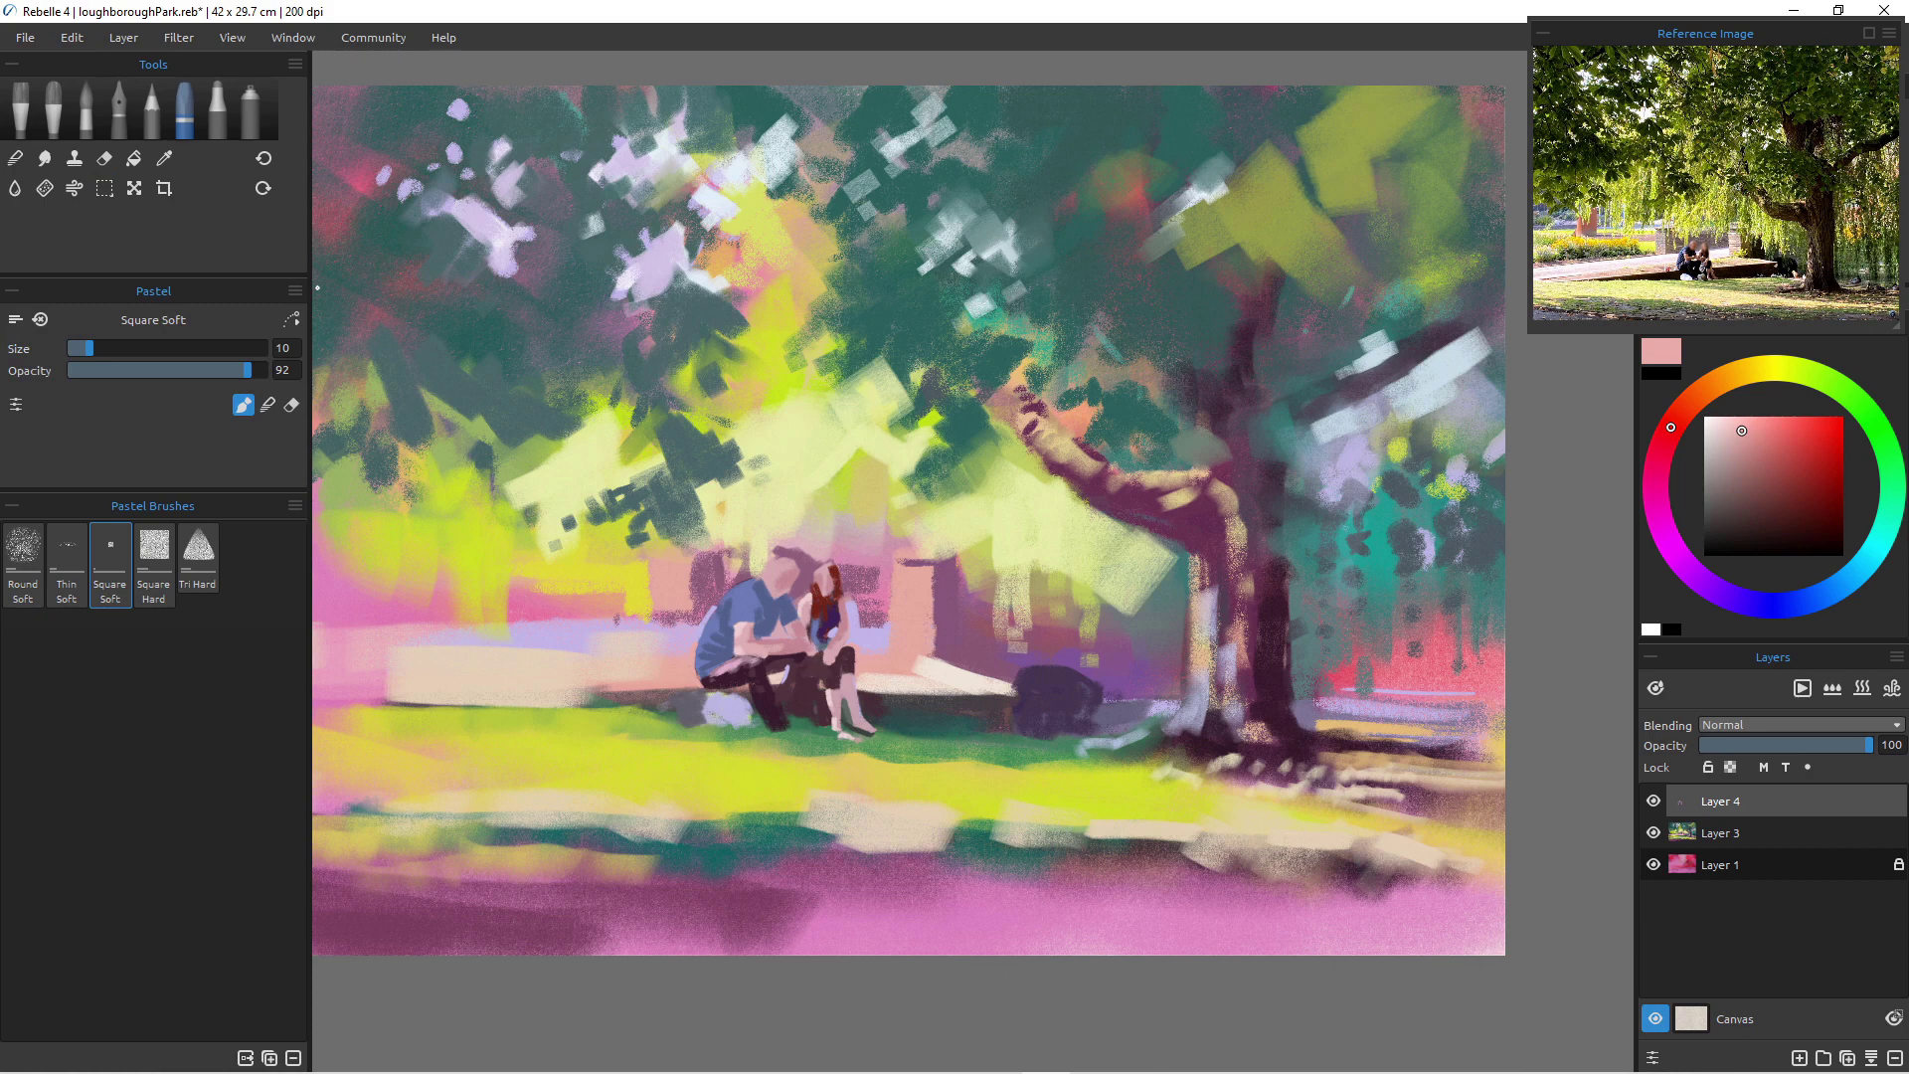
left_click_drag(731, 522, 857, 577)
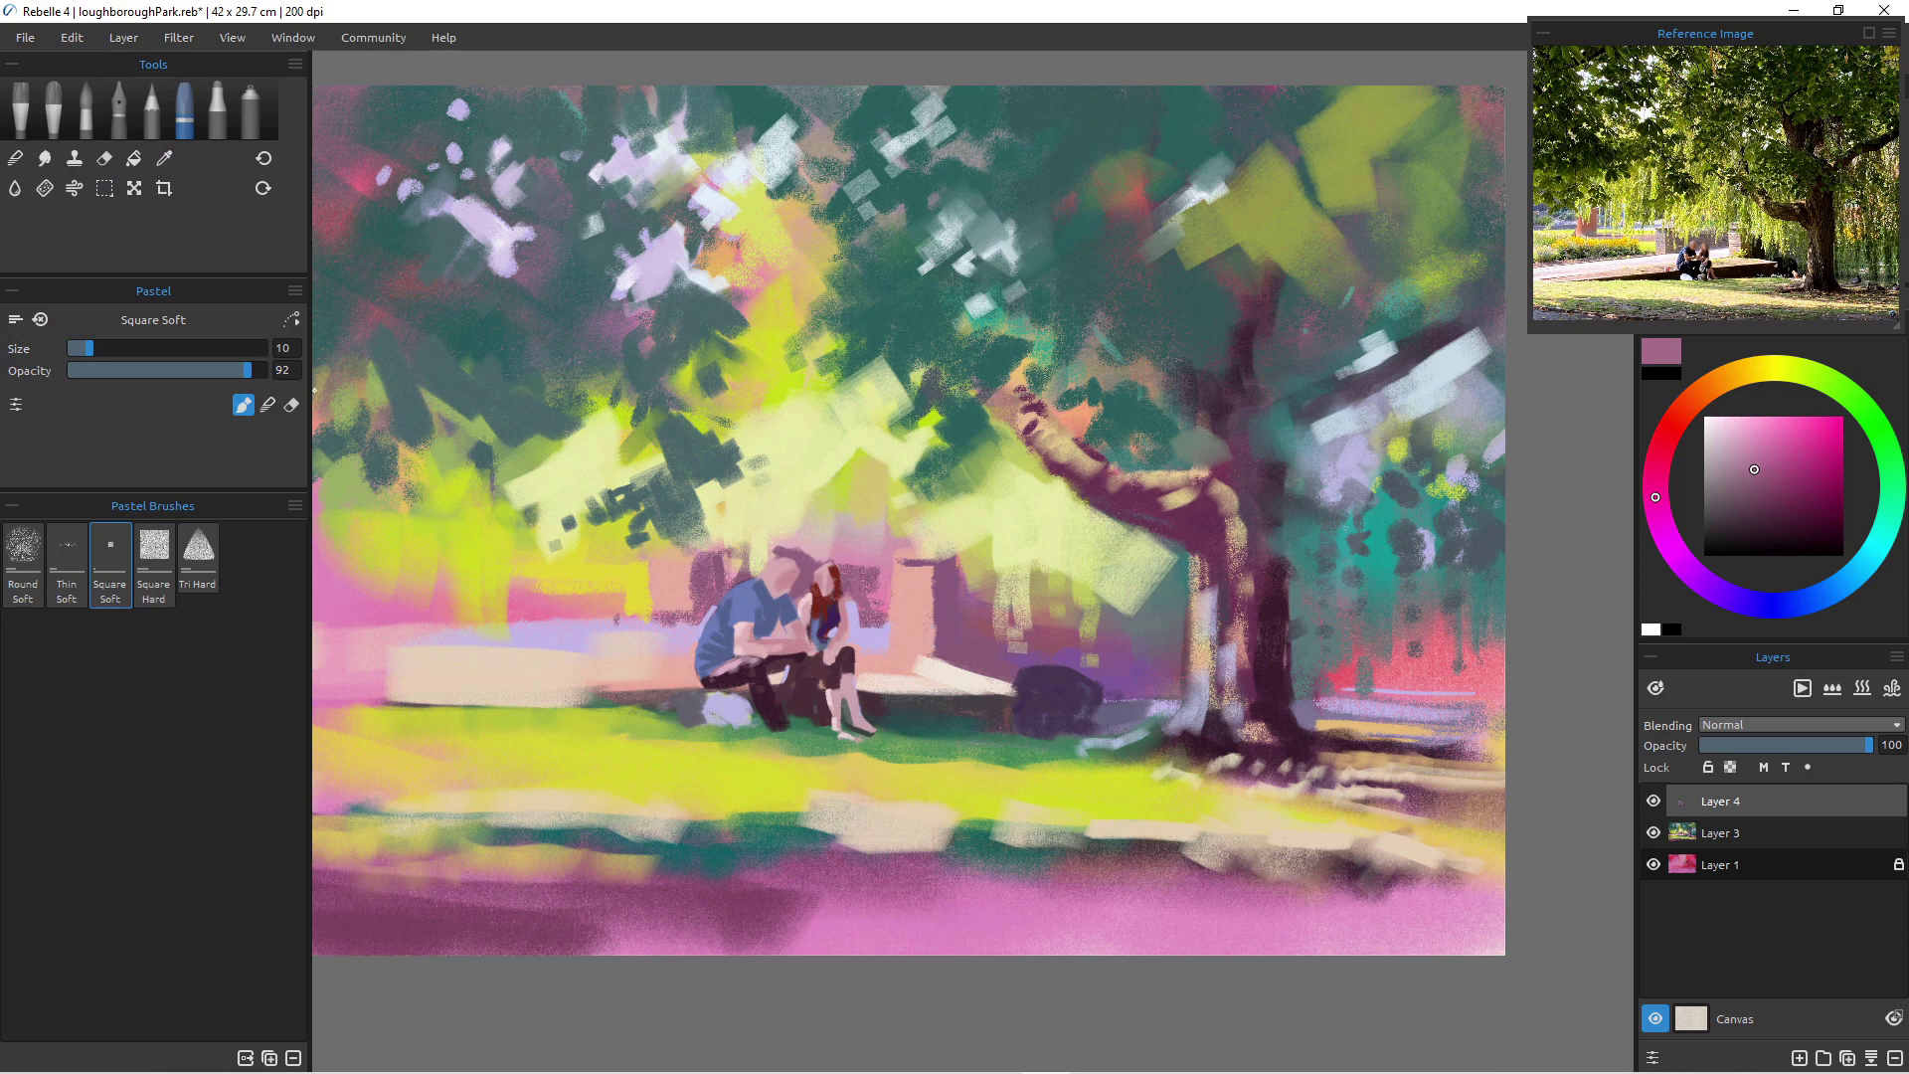
left_click_drag(89, 348, 149, 348)
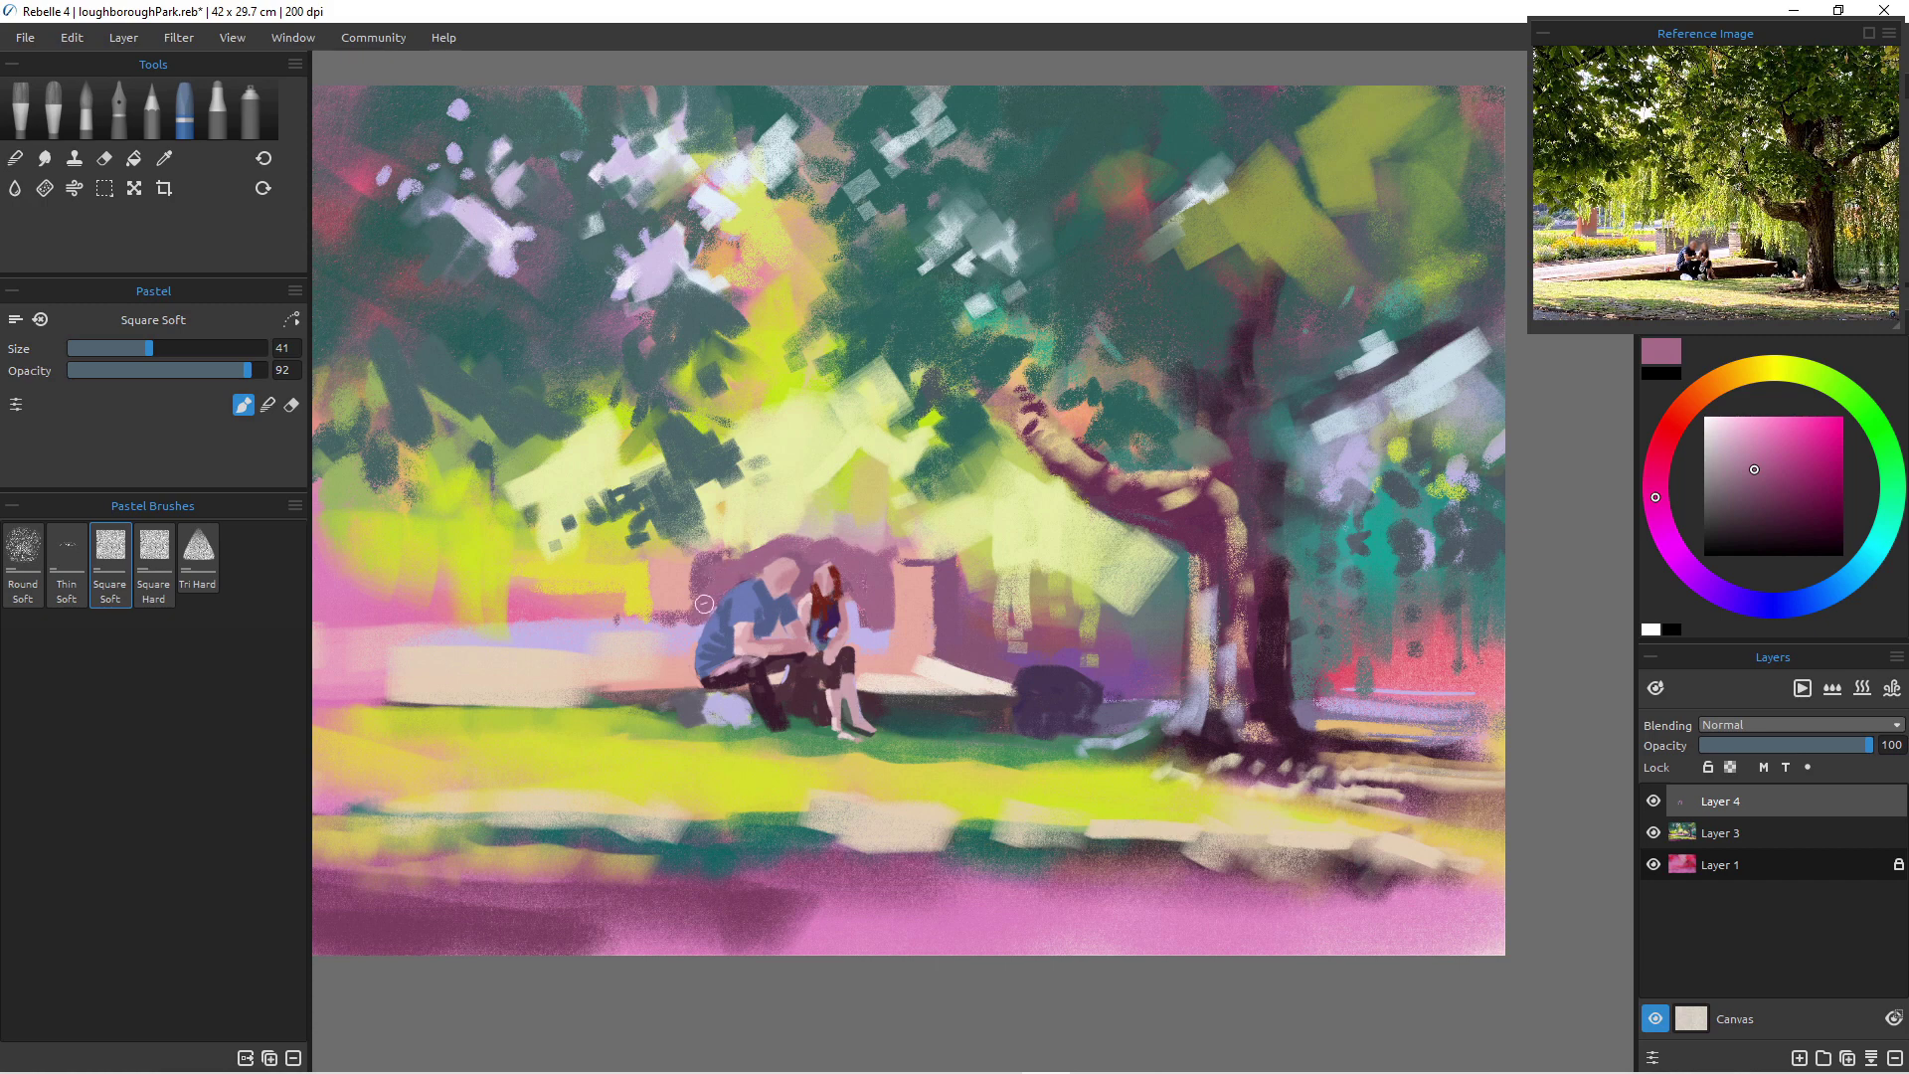
left_click_drag(675, 636, 677, 635)
- Brighten the strip of path behind the first figure with a pale lavender lightened from the sampled background colour
left_click(676, 632, "alt")
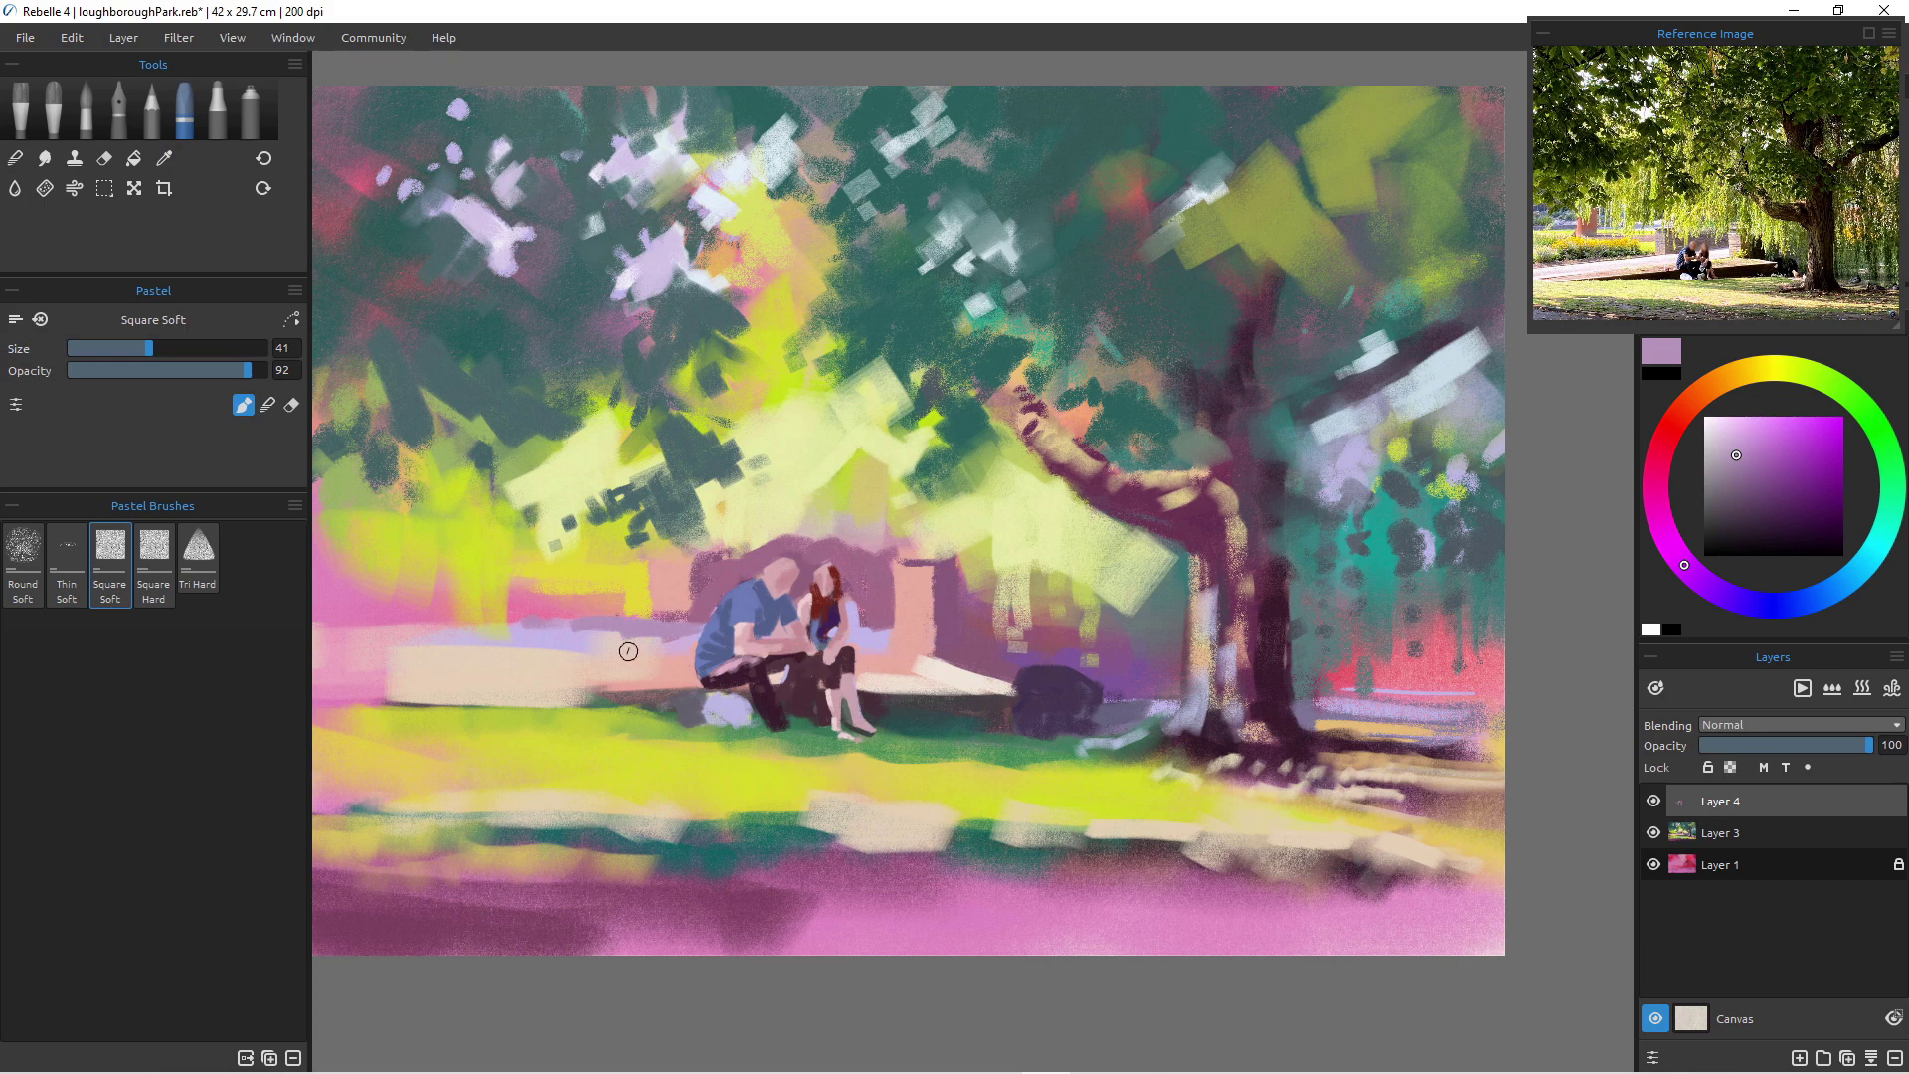
key("i")
left_click_drag(580, 641, 552, 643)
key("b")
left_click(1720, 427)
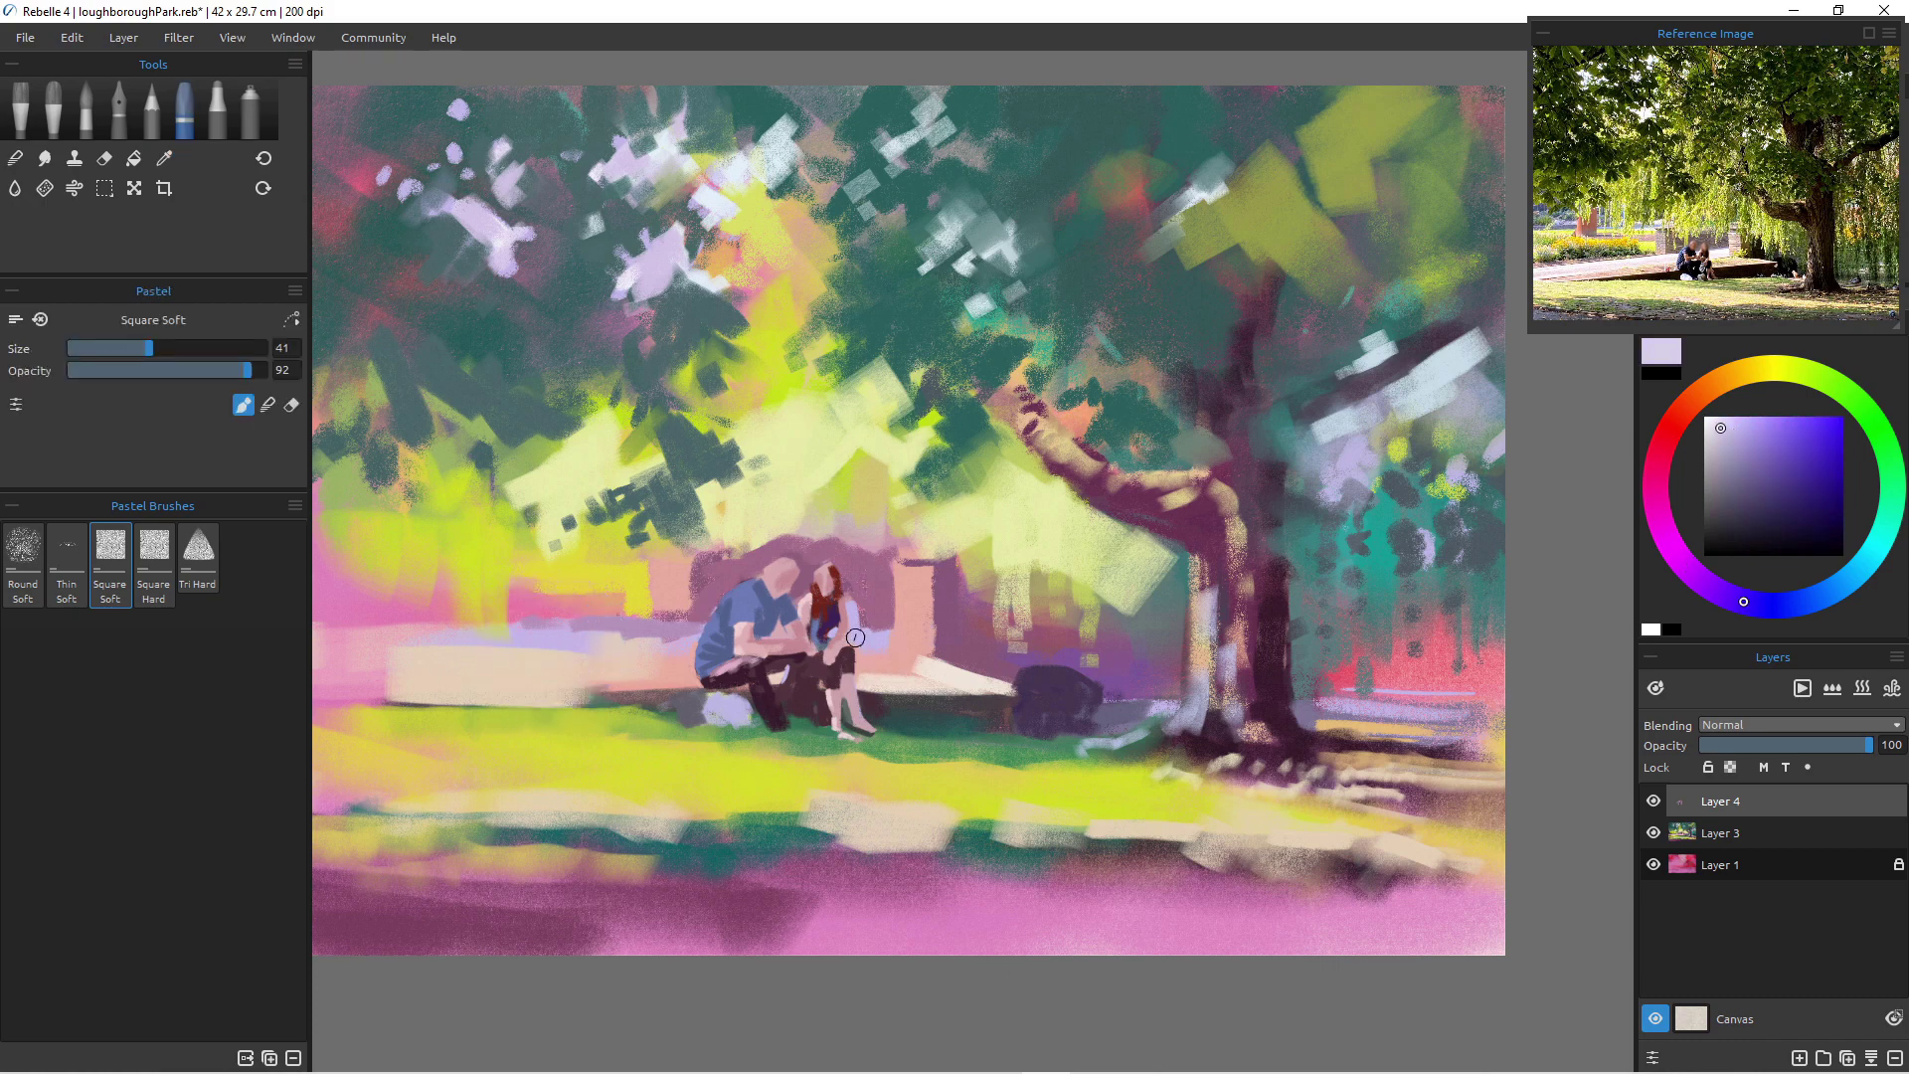
key("shift")
left_click_drag(694, 635, 474, 636)
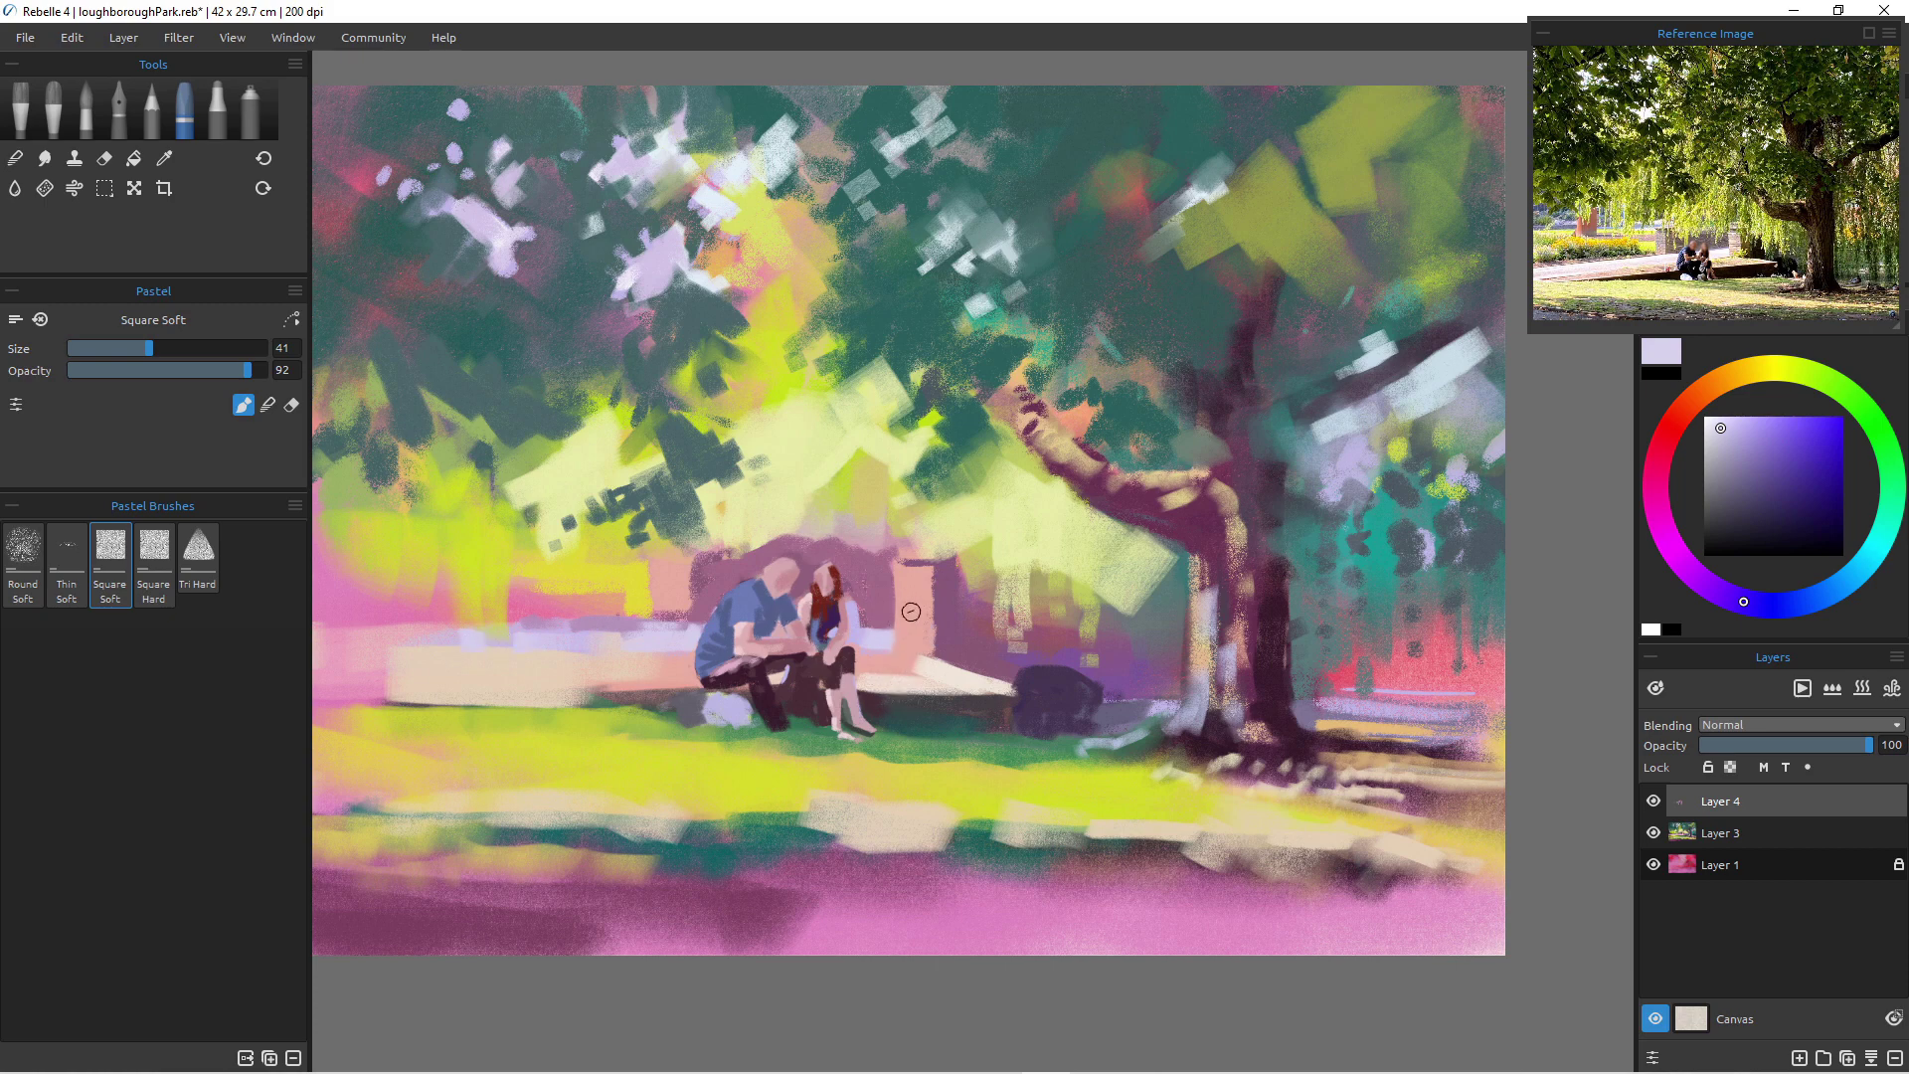
- Shade the pillar beside the second figure in muted brown and repaint the ledge's top surface in sampled cream
left_click(909, 605, "alt")
left_click_drag(1739, 463, 1743, 467)
mouse_move(935, 647)
left_mouse_down()
mouse_move(917, 599)
mouse_move(914, 638)
mouse_move(908, 582)
mouse_move(905, 653)
left_mouse_up()
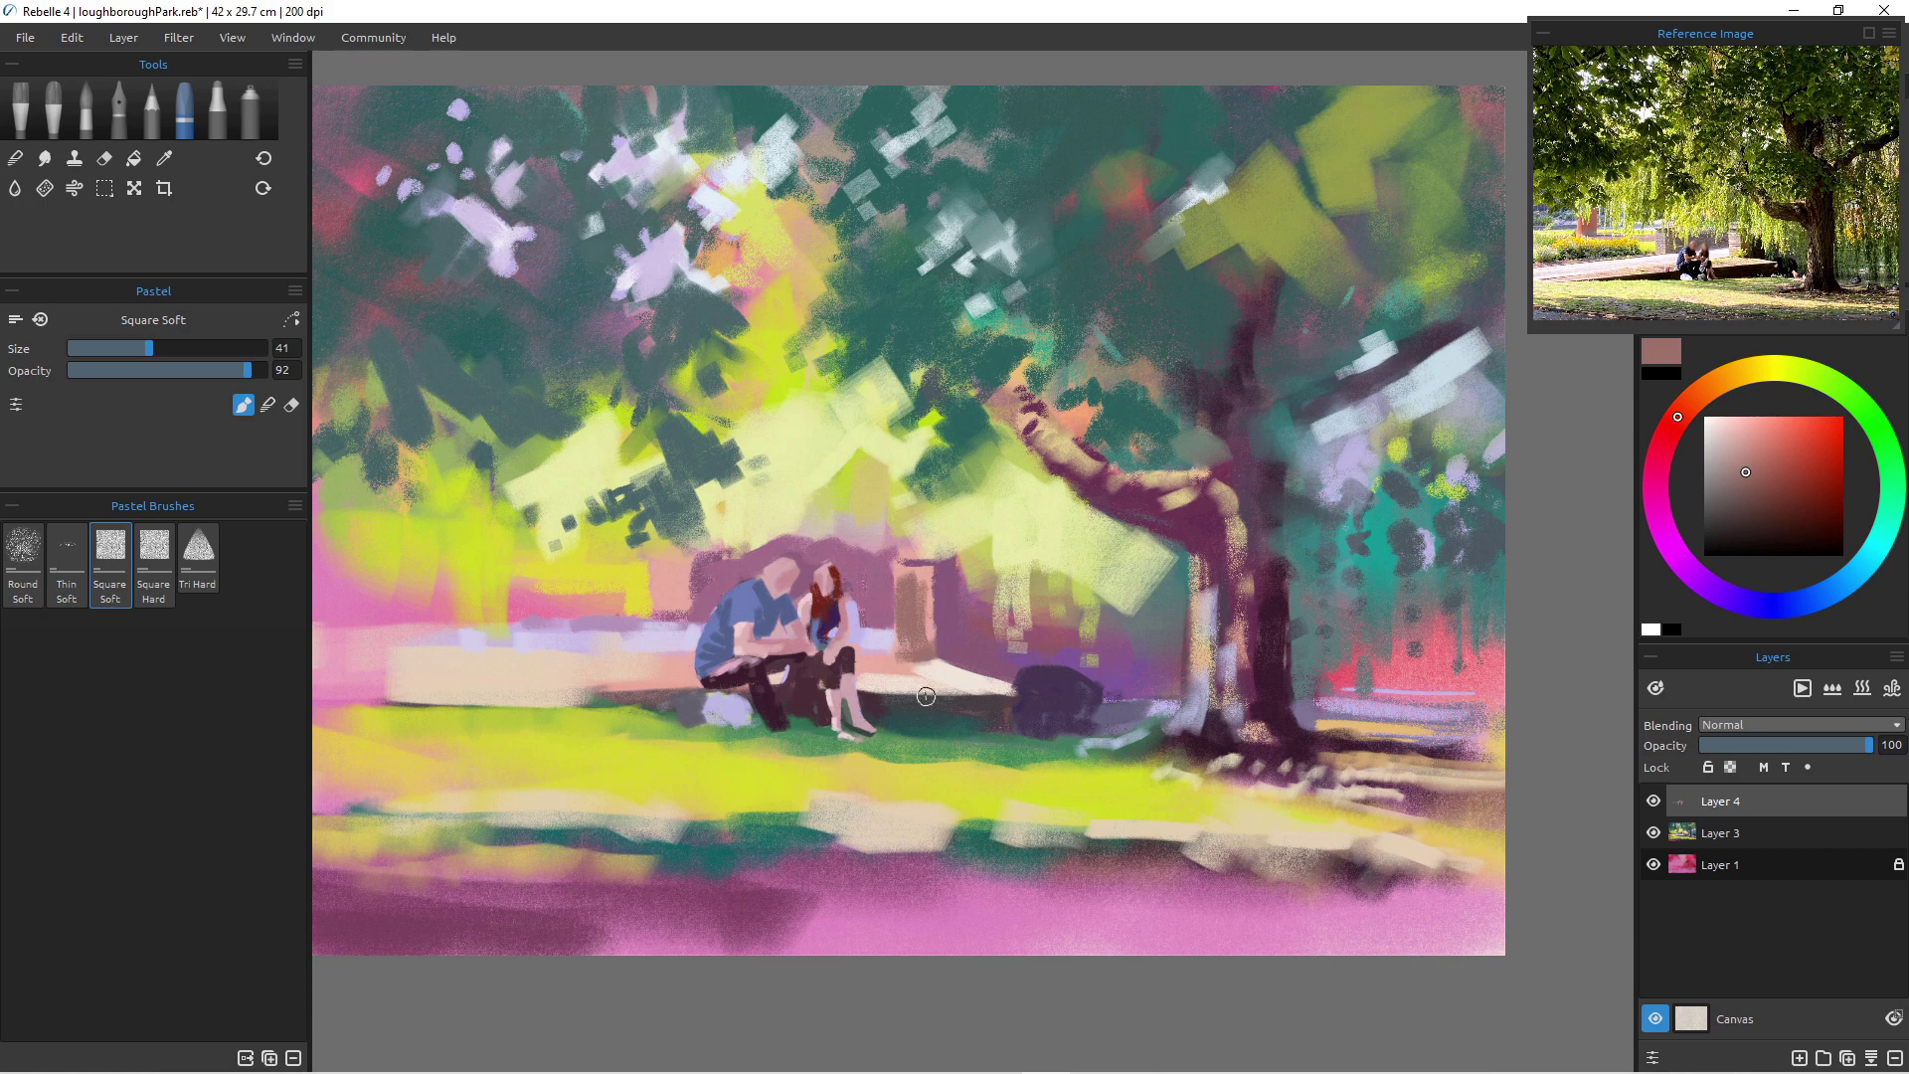
mouse_move(901, 668)
left_mouse_down()
mouse_move(930, 690)
mouse_move(877, 665)
mouse_move(944, 681)
left_mouse_up()
left_click(481, 660, "alt")
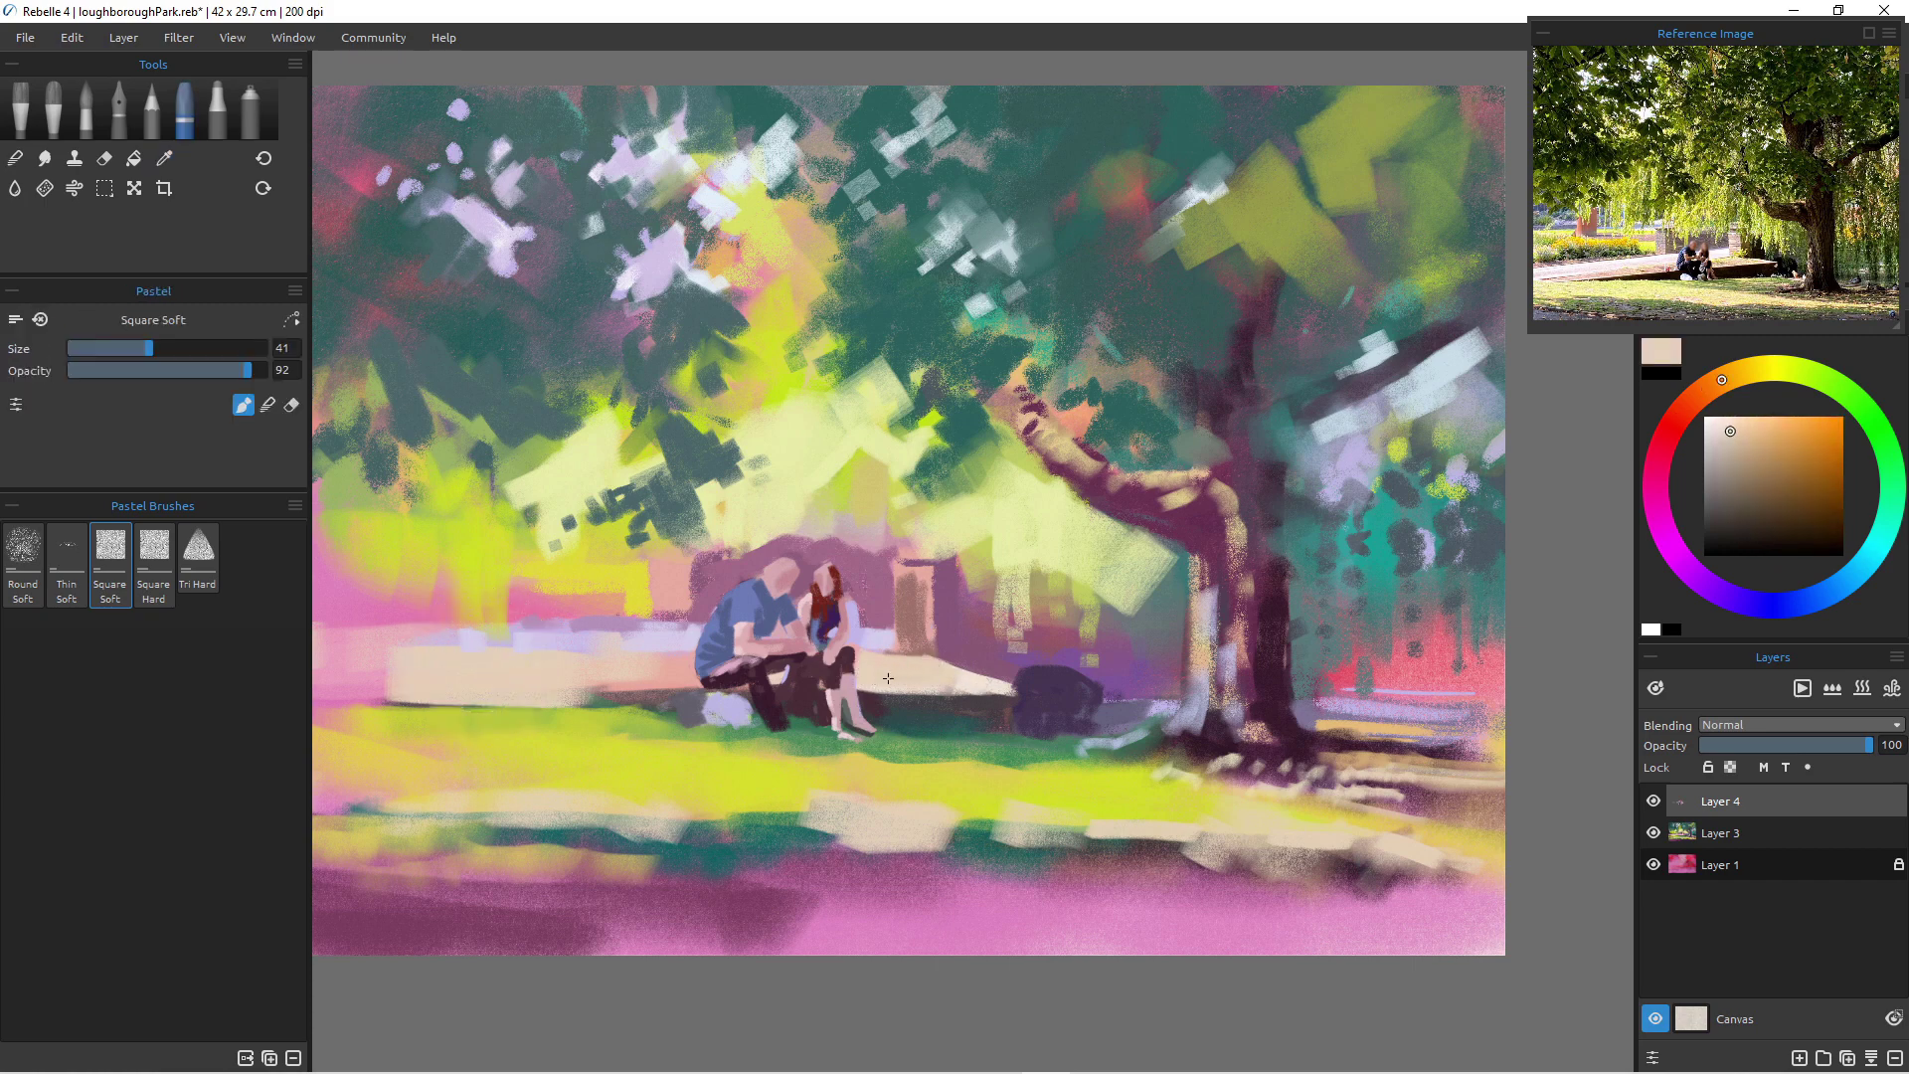
mouse_move(696, 680)
left_mouse_down()
mouse_move(587, 681)
mouse_move(663, 663)
left_mouse_up()
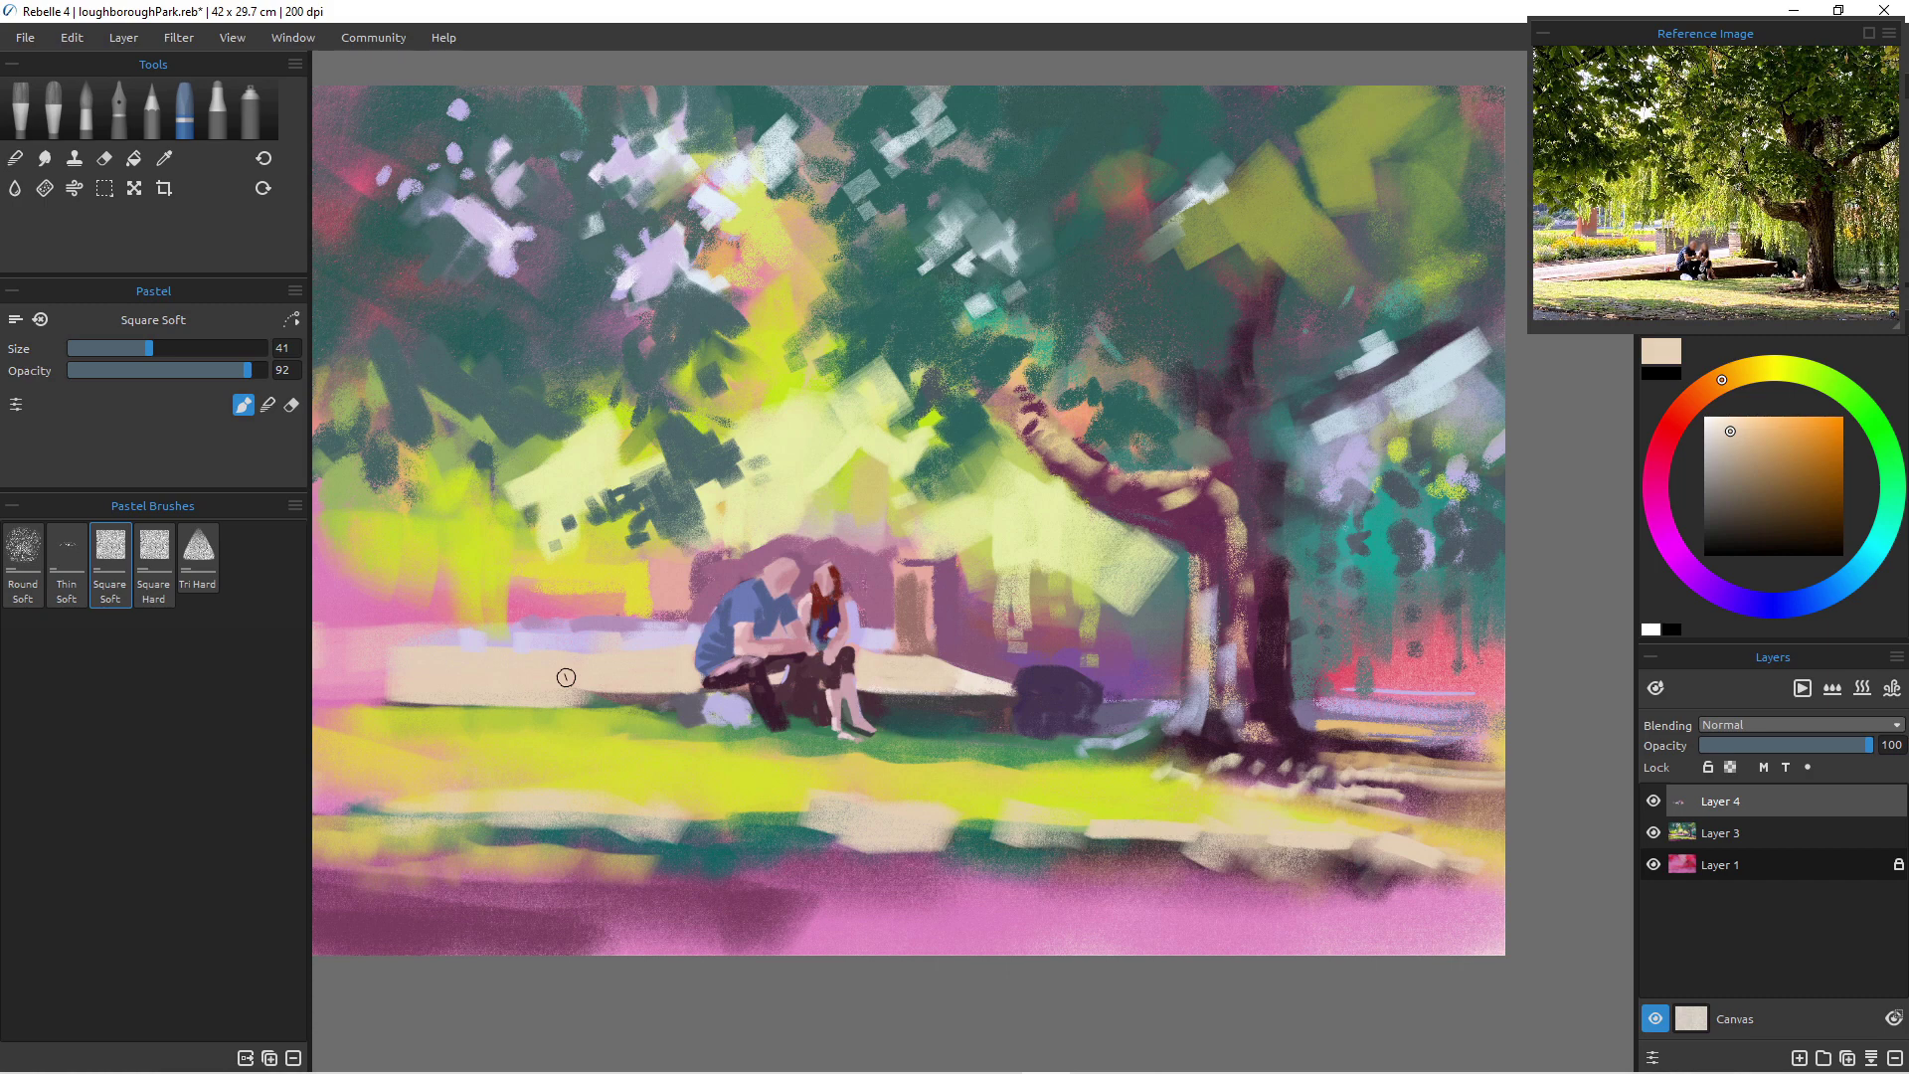
- Dab sampled beige above the bush, and blend the bush's upper edge and the wall behind the first figure
left_click_drag(750, 537, 853, 512, "alt")
mouse_move(863, 487)
left_mouse_down()
mouse_move(866, 546)
mouse_move(874, 514)
left_mouse_up()
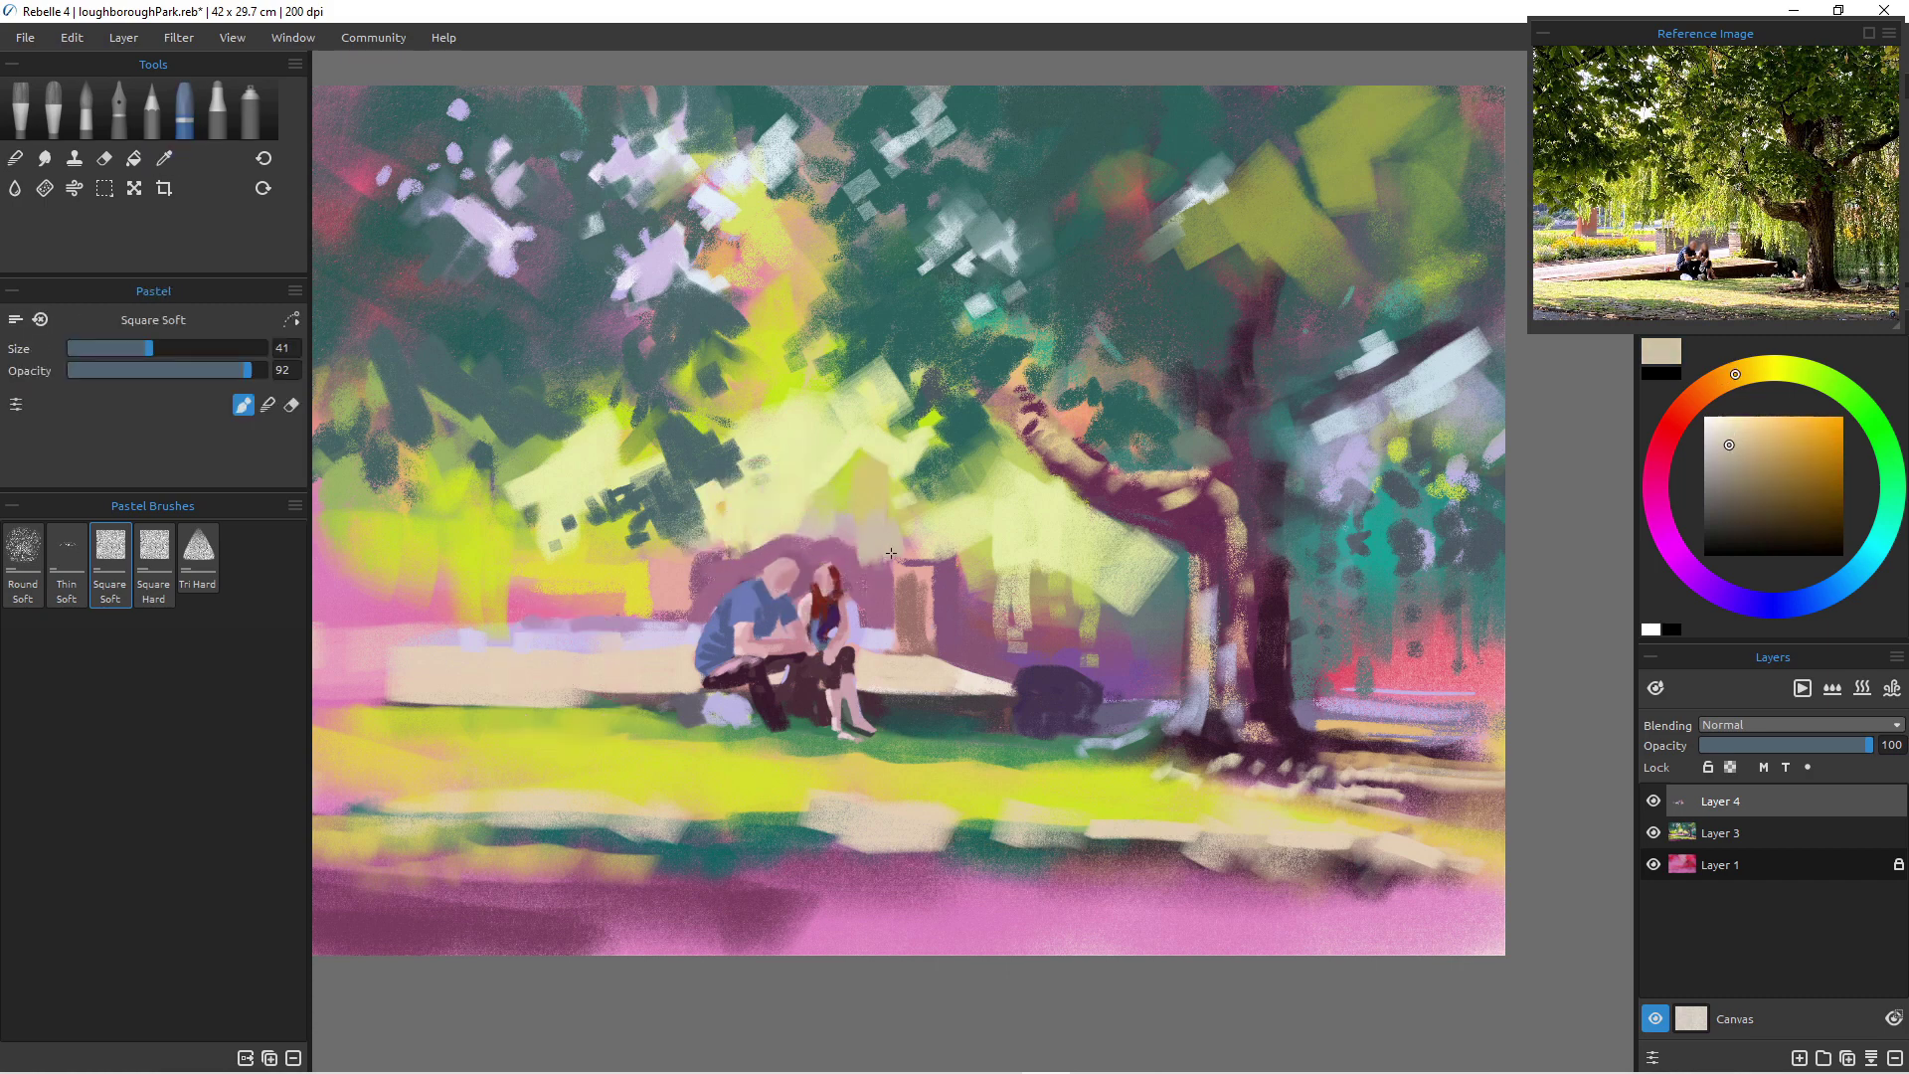
key("b")
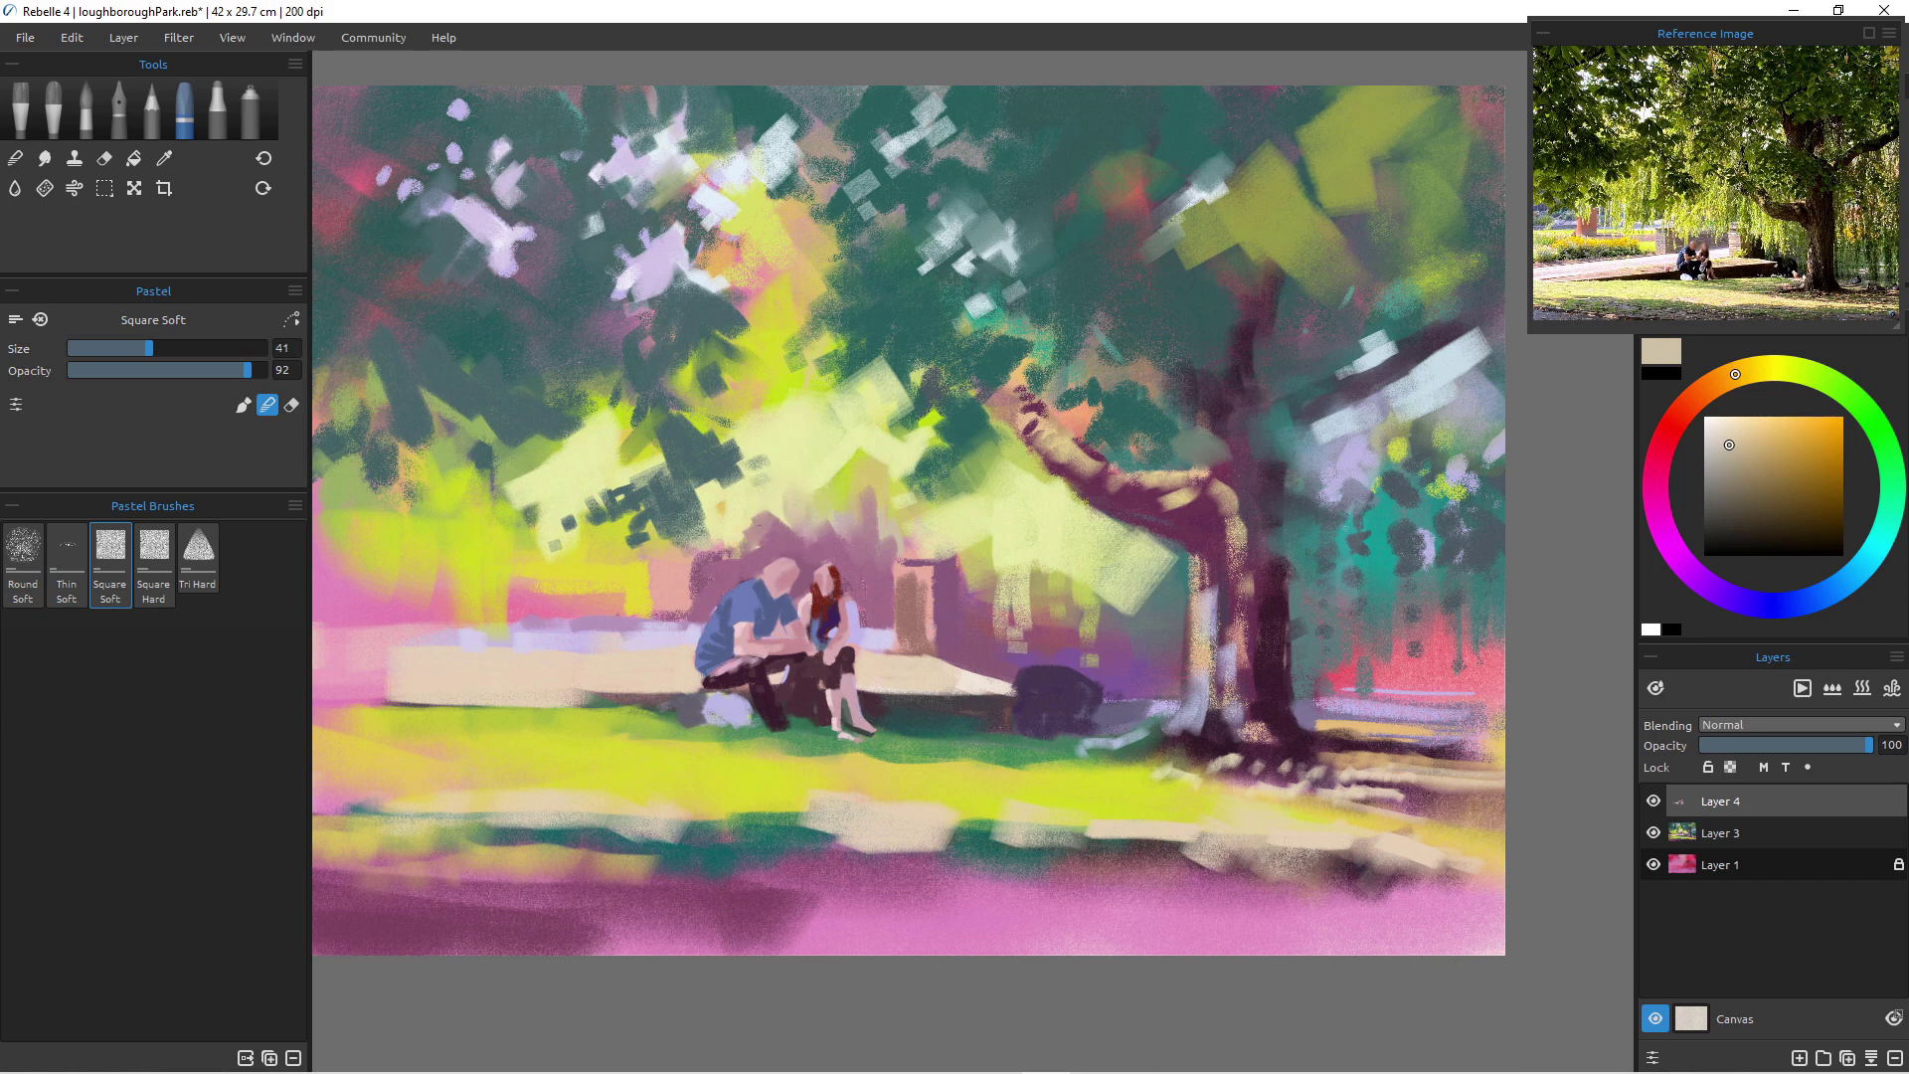
mouse_move(758, 542)
left_mouse_down()
mouse_move(734, 499)
mouse_move(714, 540)
left_mouse_up()
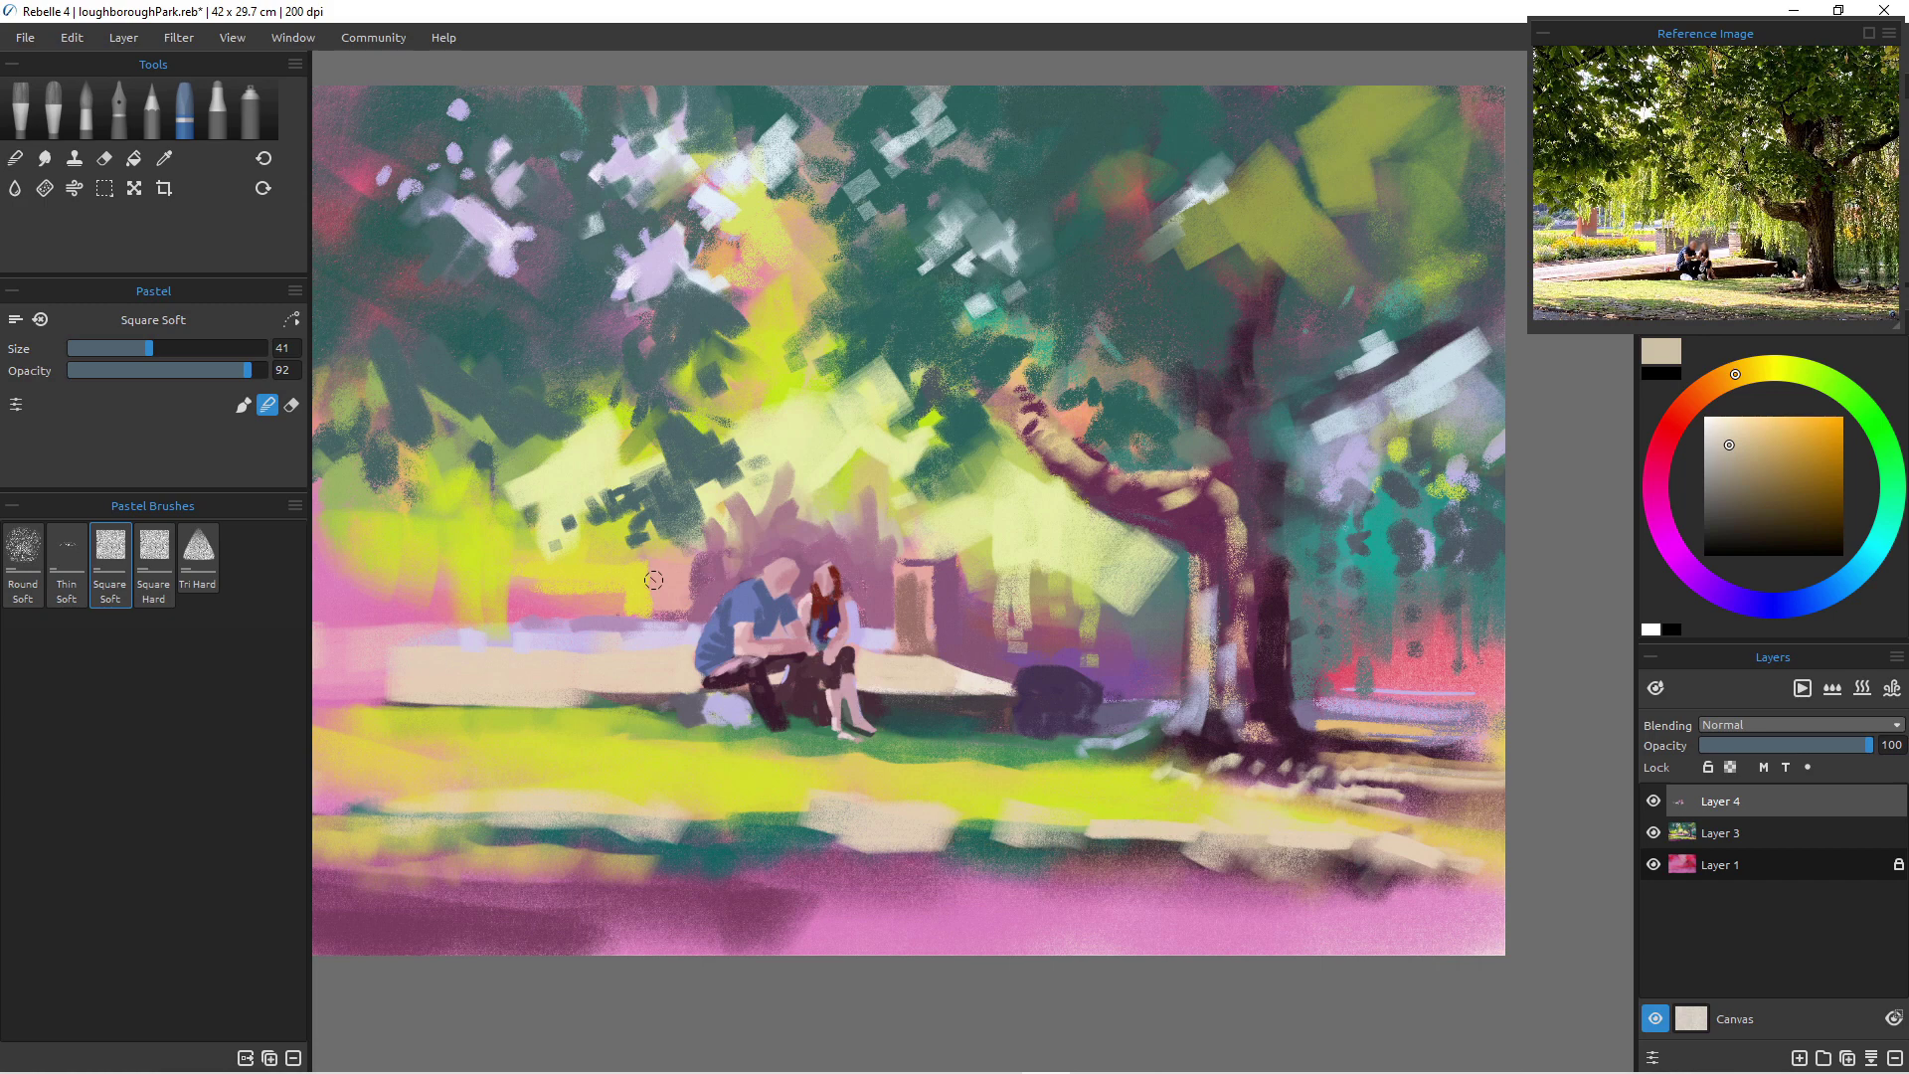
mouse_move(653, 580)
left_mouse_down()
mouse_move(707, 569)
mouse_move(618, 565)
mouse_move(693, 578)
mouse_move(643, 590)
mouse_move(697, 606)
mouse_move(580, 613)
mouse_move(613, 602)
mouse_move(569, 586)
mouse_move(654, 574)
mouse_move(595, 562)
mouse_move(662, 557)
mouse_move(700, 560)
mouse_move(671, 583)
mouse_move(702, 582)
mouse_move(553, 581)
mouse_move(627, 609)
mouse_move(493, 607)
mouse_move(573, 630)
mouse_move(687, 623)
mouse_move(600, 616)
left_mouse_up()
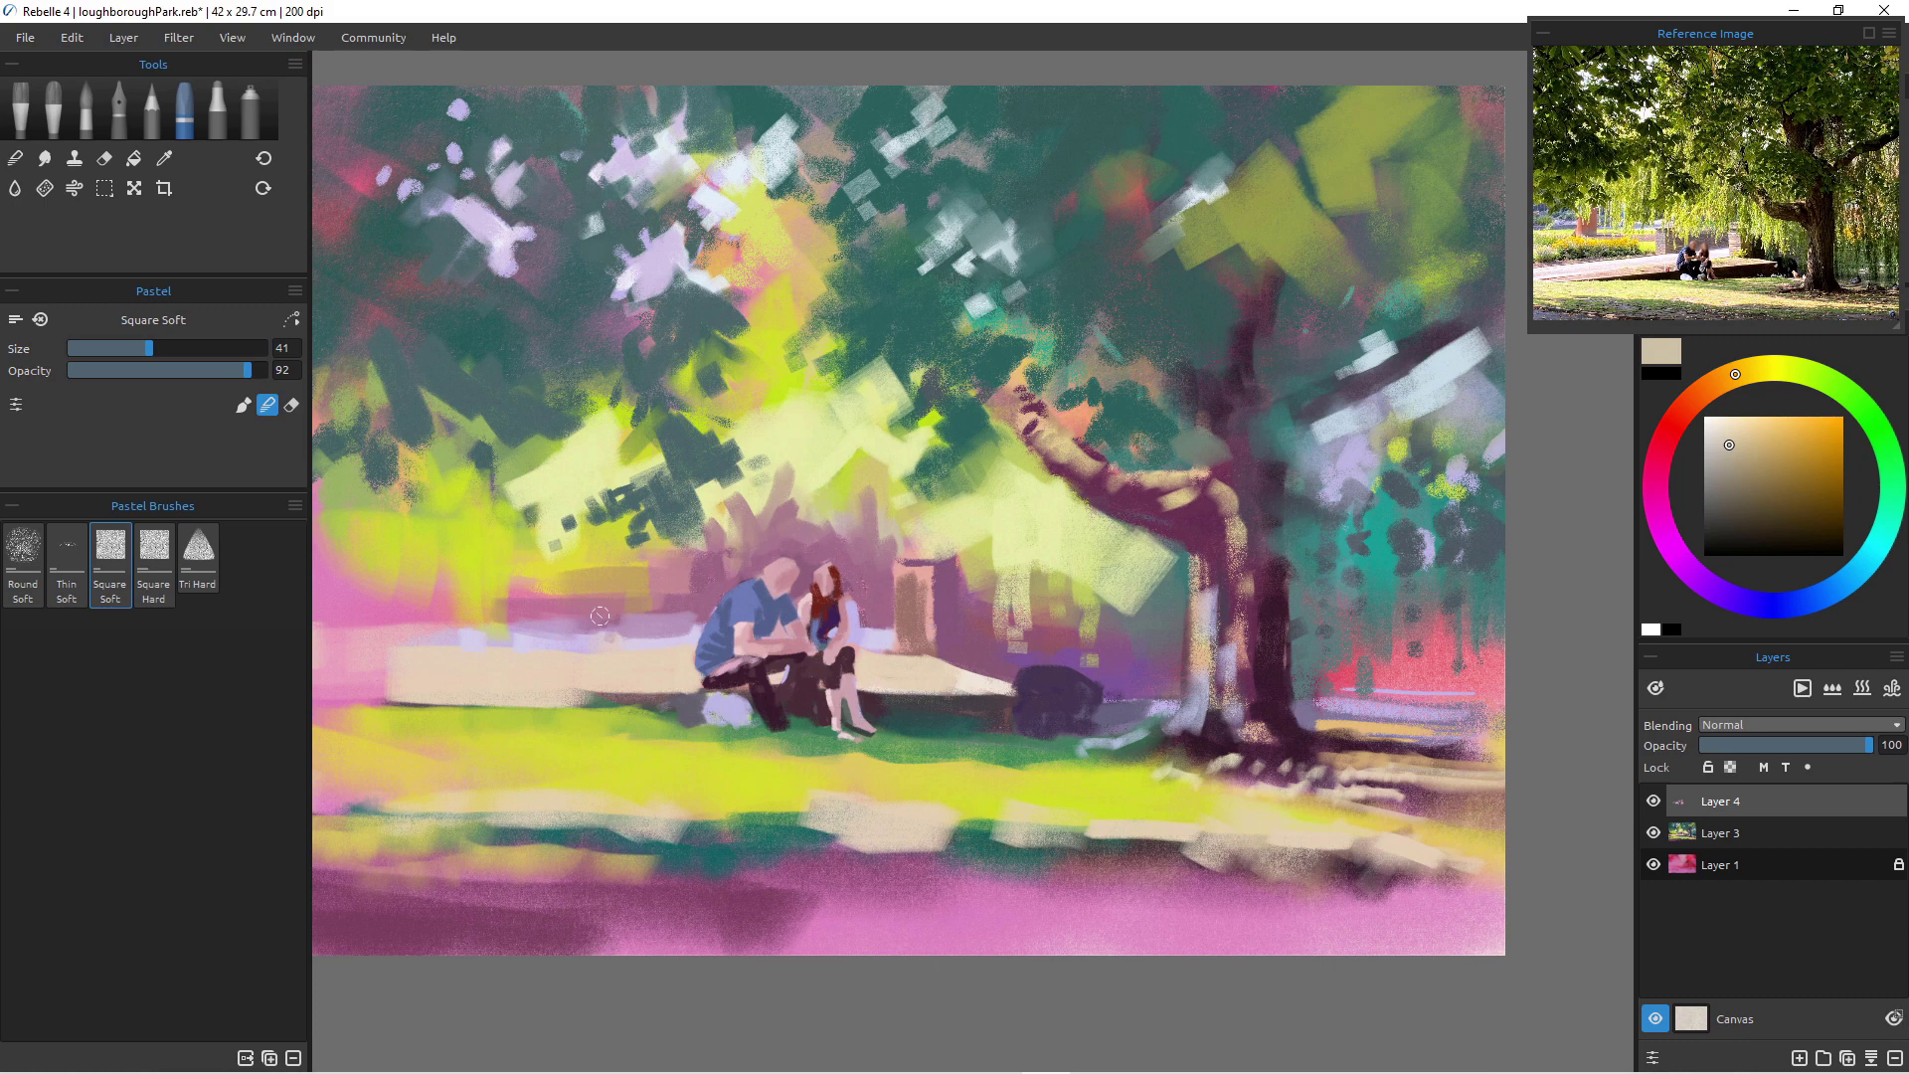
- Blend the shadows around the figures' legs and paint the ledge's shaded side in sampled dark teal
mouse_move(801, 731)
left_mouse_down()
mouse_move(781, 736)
mouse_move(800, 744)
left_mouse_up()
mouse_move(705, 684)
left_mouse_down()
mouse_move(739, 703)
mouse_move(723, 693)
mouse_move(741, 681)
mouse_move(625, 701)
mouse_move(749, 689)
mouse_move(605, 715)
mouse_move(672, 700)
mouse_move(472, 702)
left_mouse_up()
left_click_drag(876, 701, 941, 706)
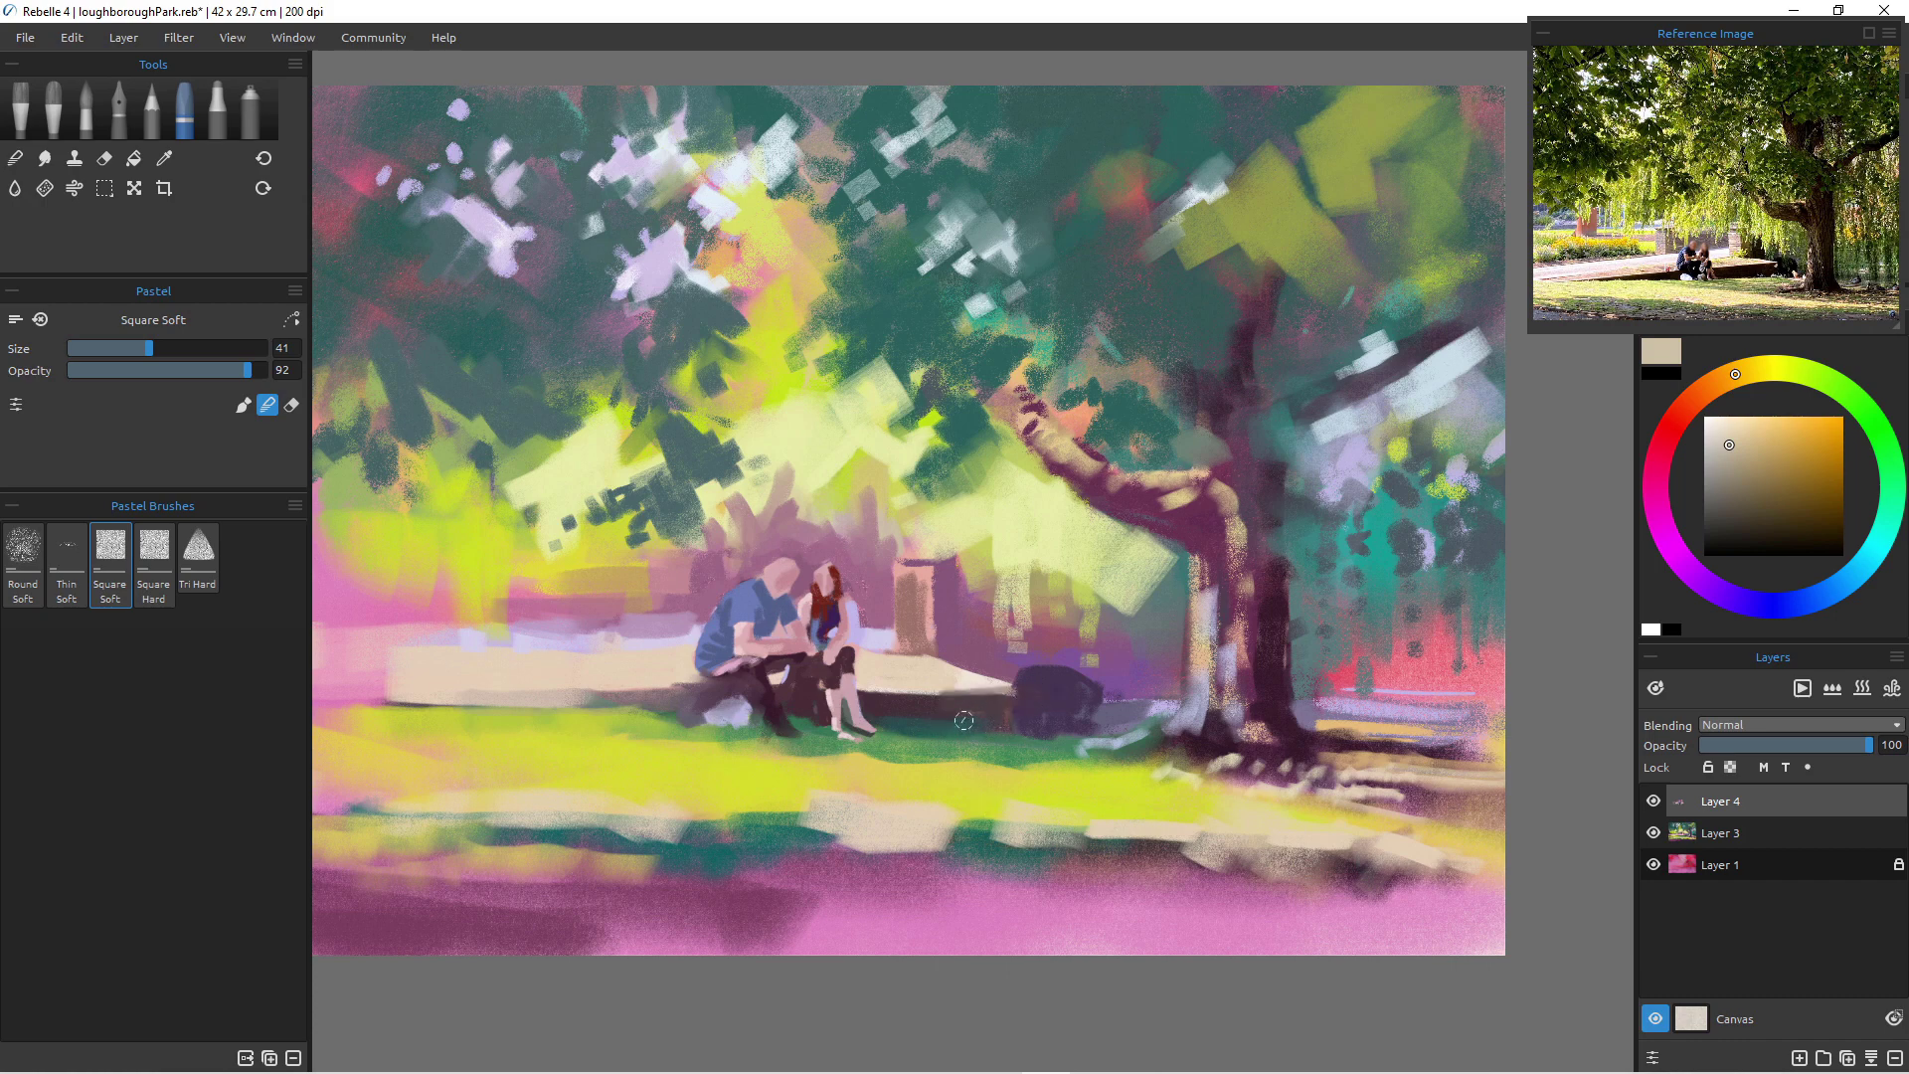
left_click(243, 404)
left_click(975, 712, "alt")
mouse_move(988, 709)
left_mouse_down()
mouse_move(1030, 696)
mouse_move(868, 696)
left_mouse_up()
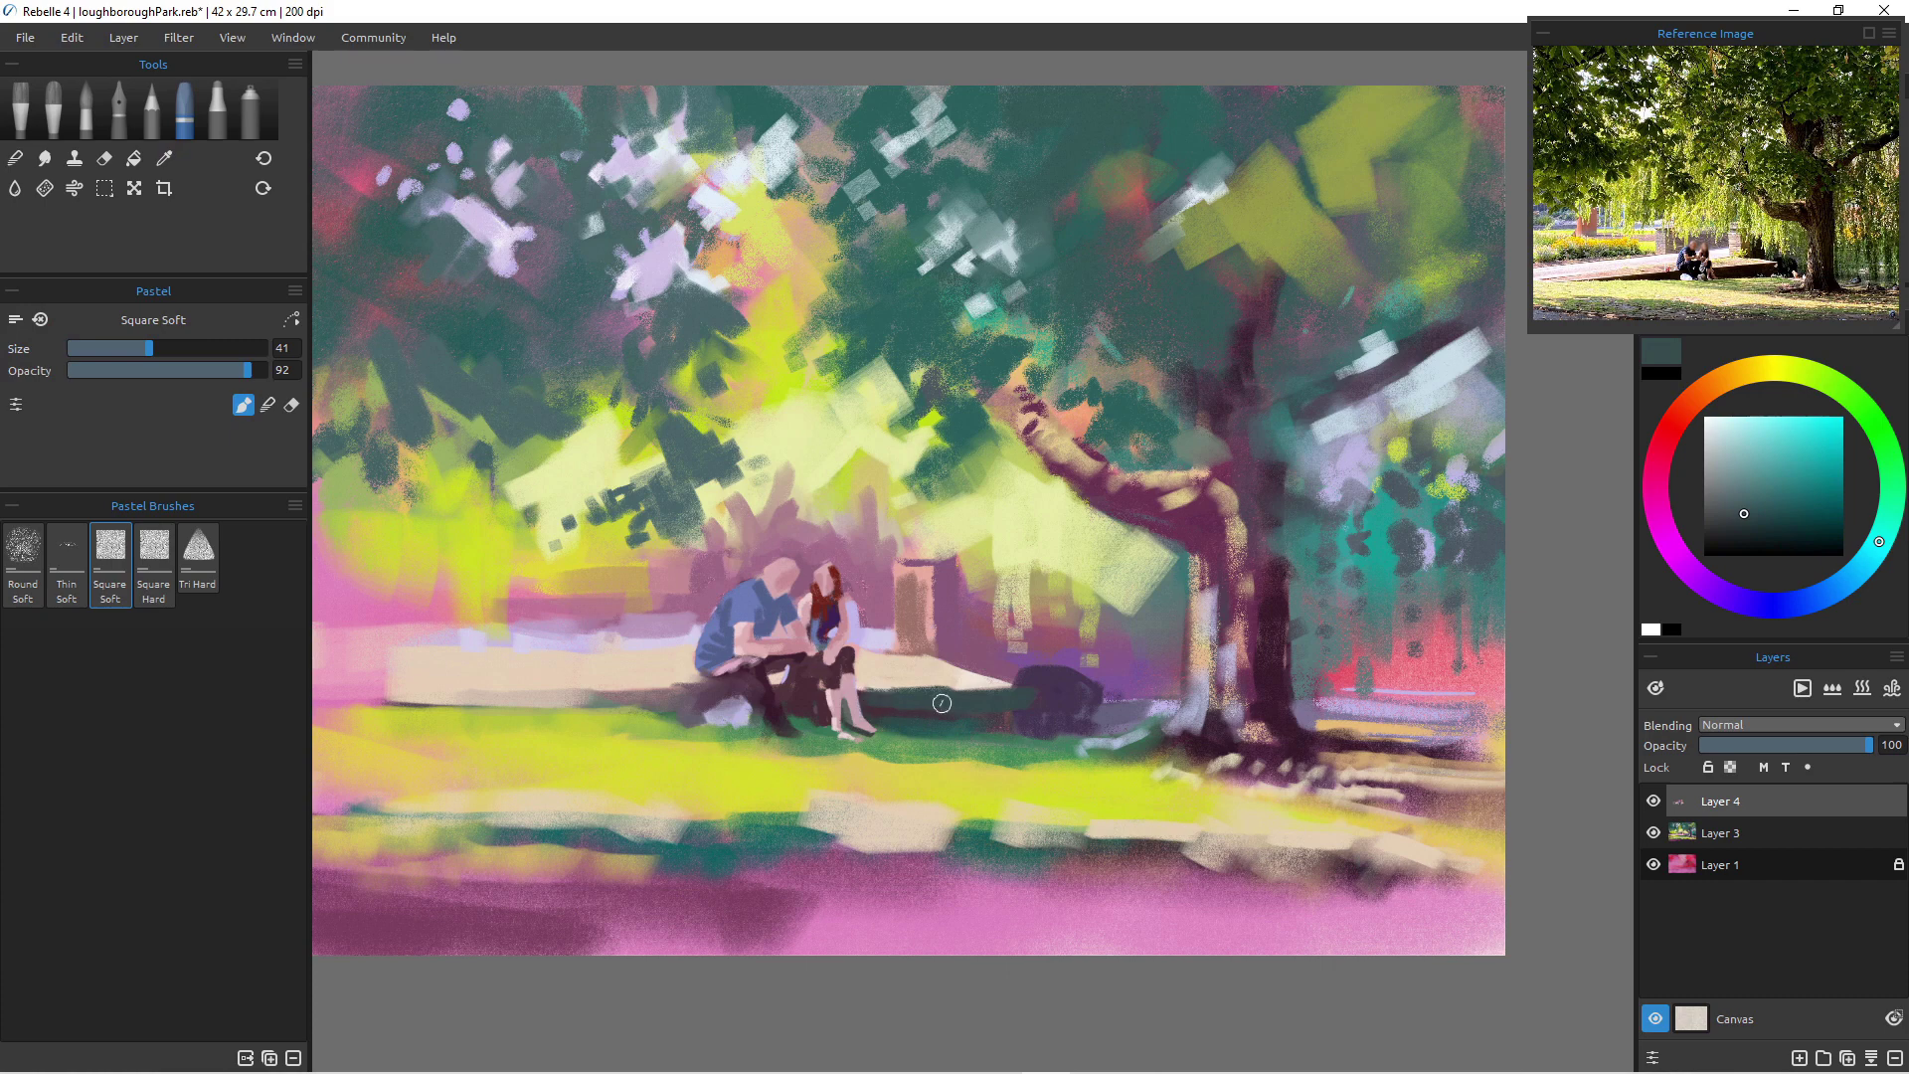
- Repaint the first figure's seat and lower shirt in sampled purple and blue, with dark plum across the thigh and ledge shadow
left_click(1031, 682, "alt")
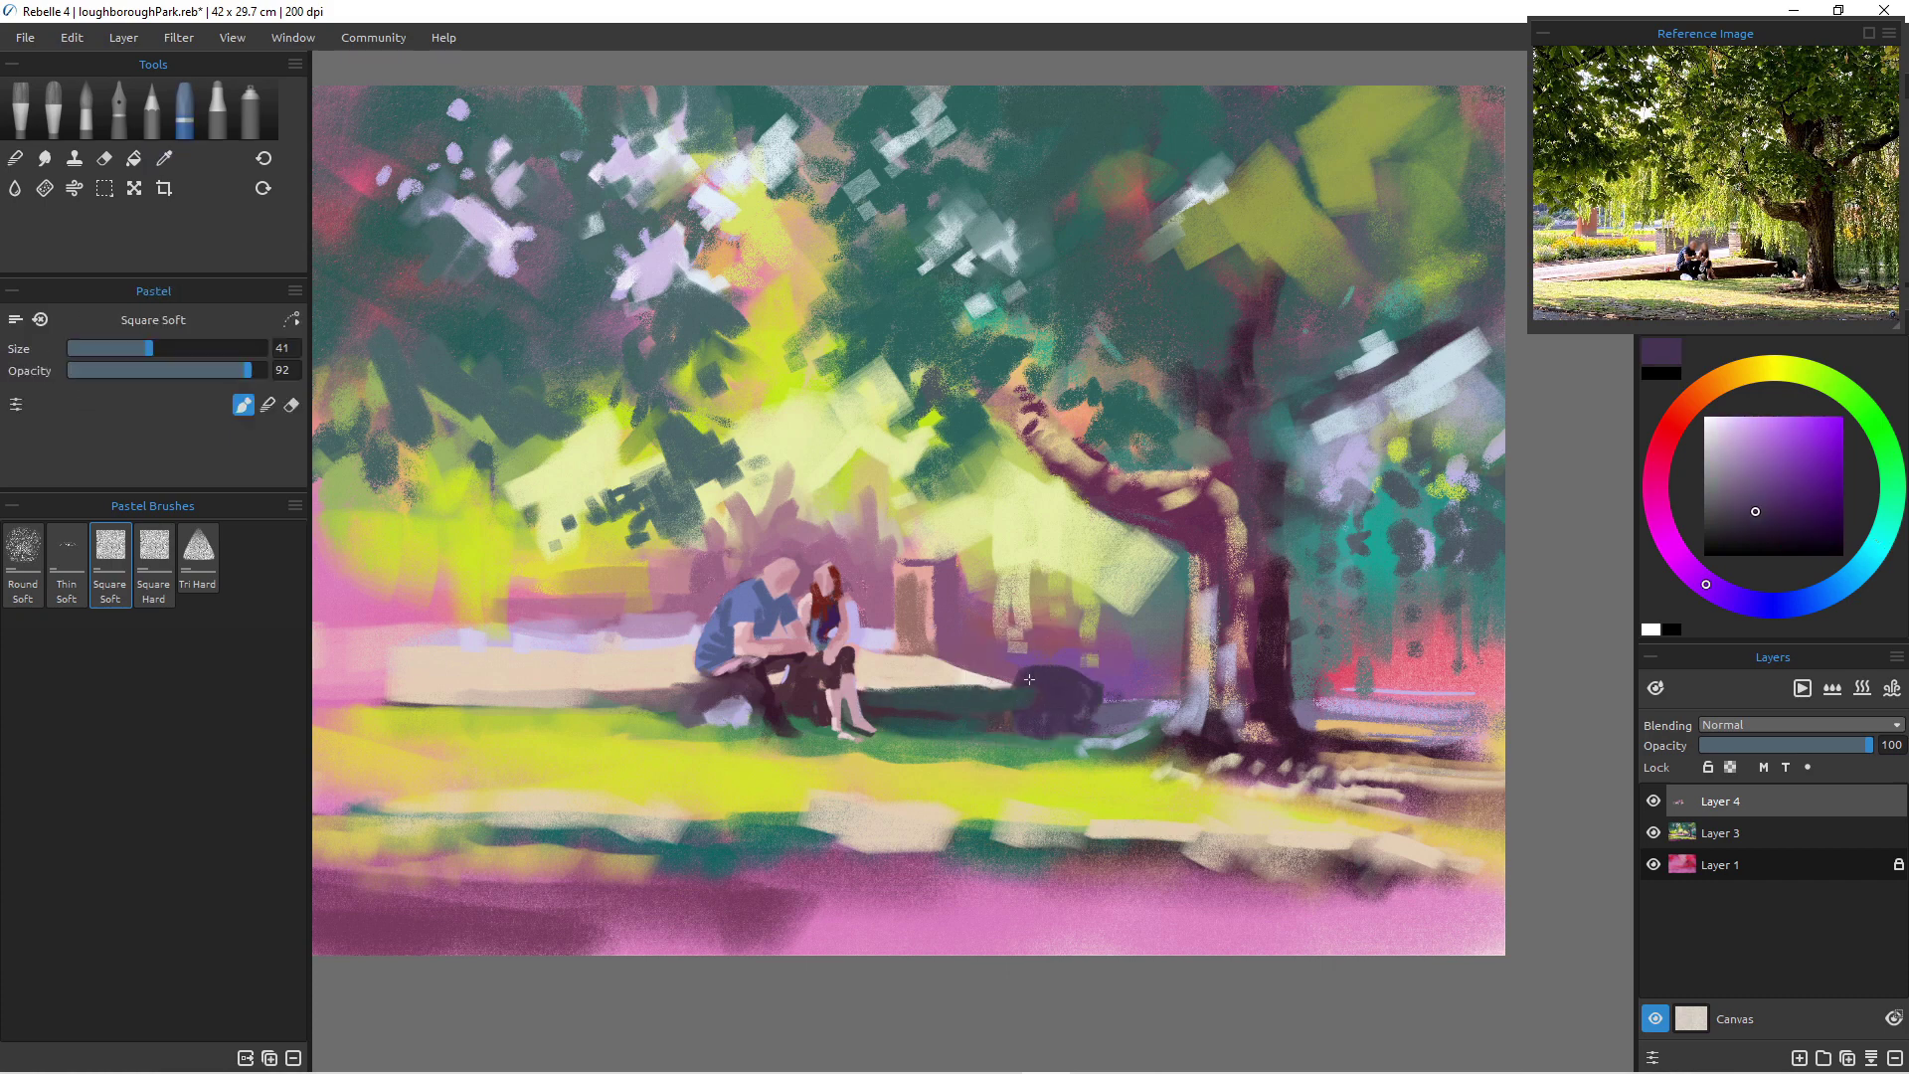
left_click(1078, 730, "alt")
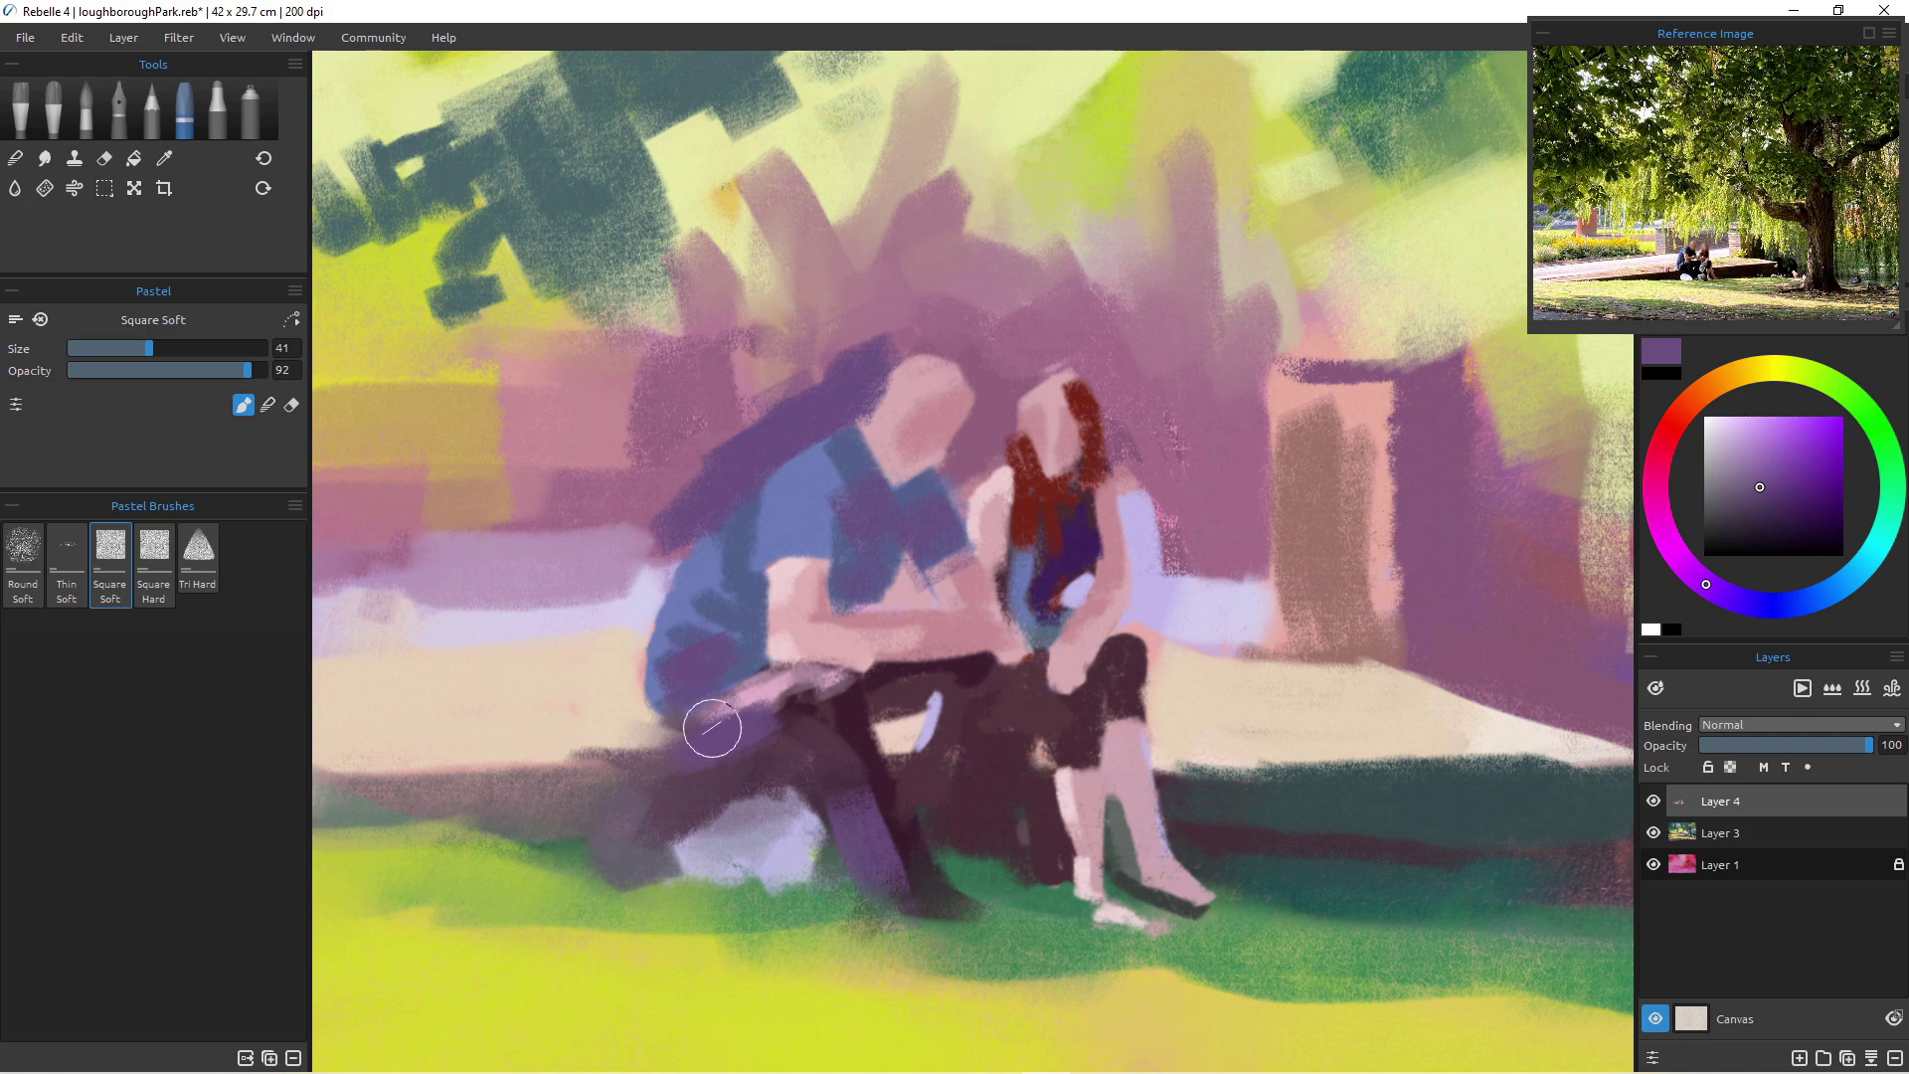
left_click(716, 723, "alt")
mouse_move(667, 686)
left_mouse_down()
mouse_move(708, 727)
mouse_move(743, 688)
mouse_move(796, 708)
mouse_move(630, 639)
mouse_move(715, 644)
left_mouse_up()
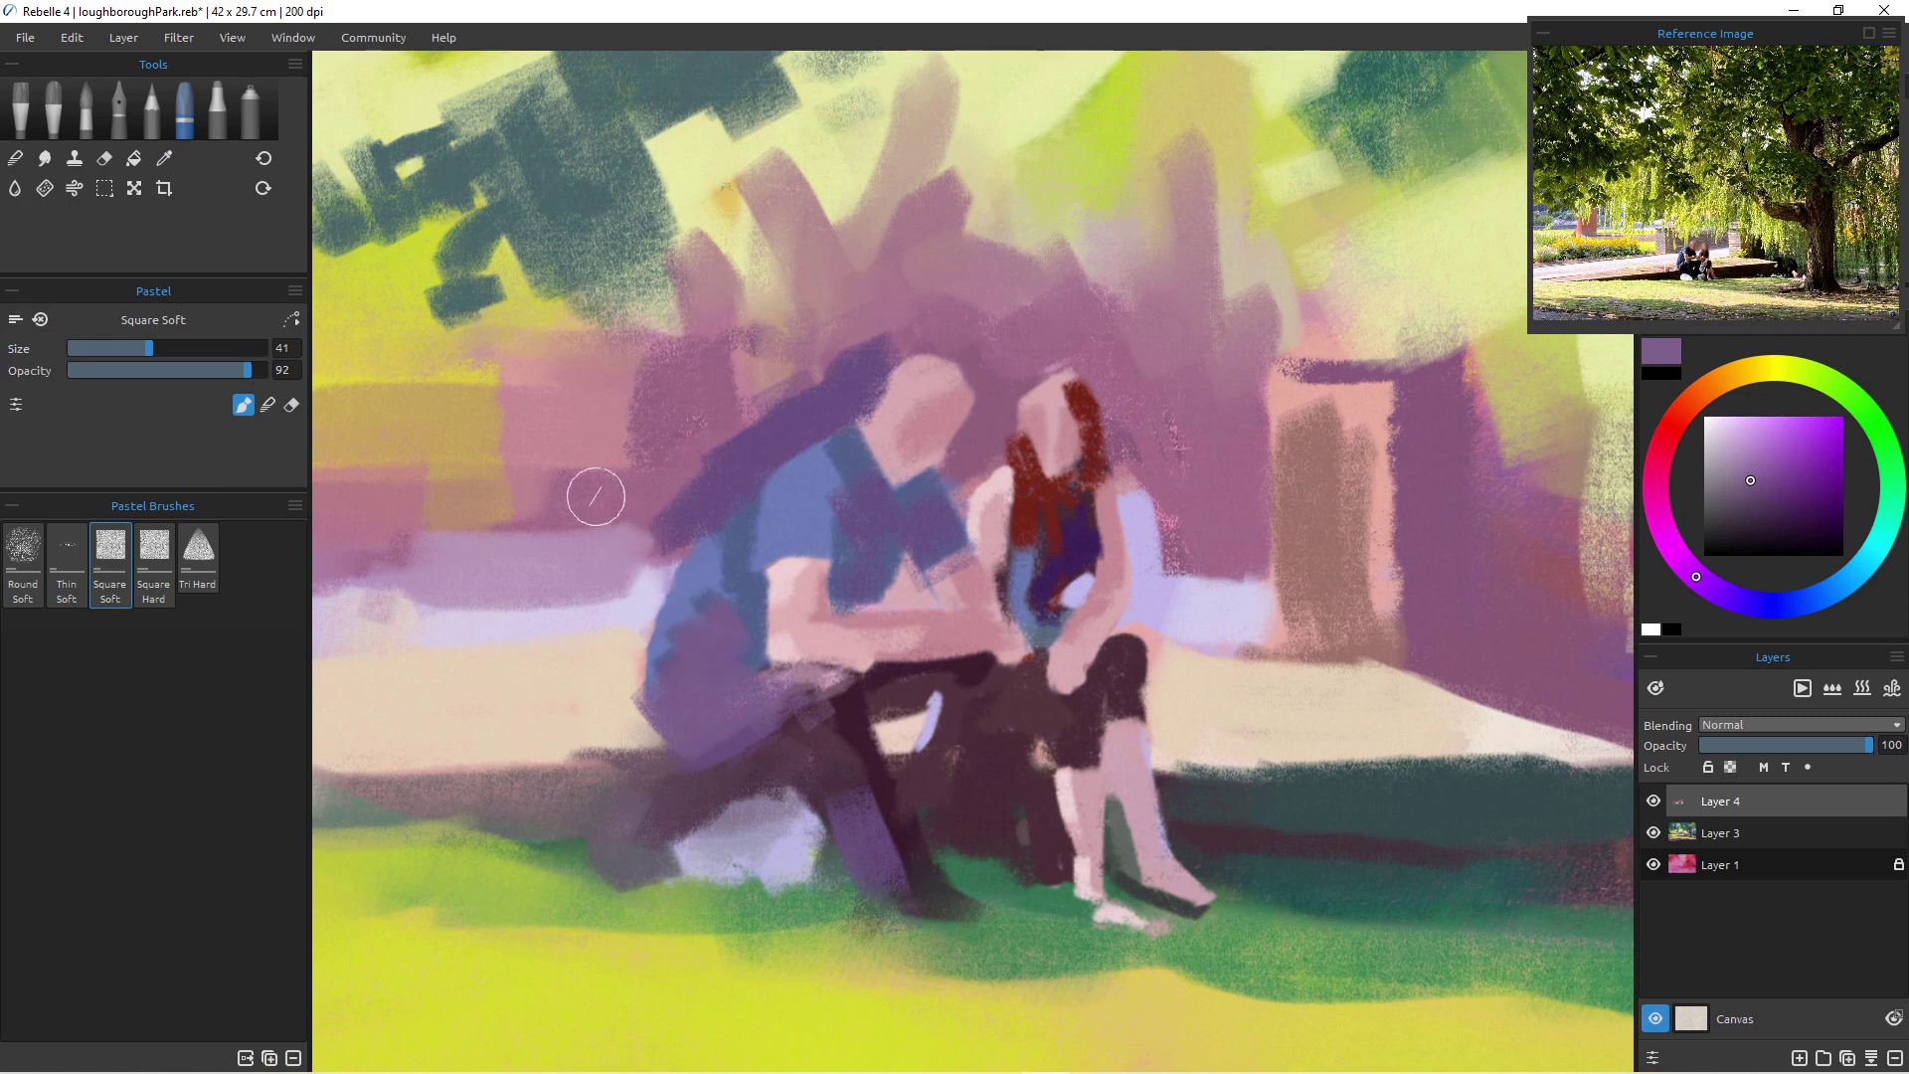
left_click(695, 567, "alt")
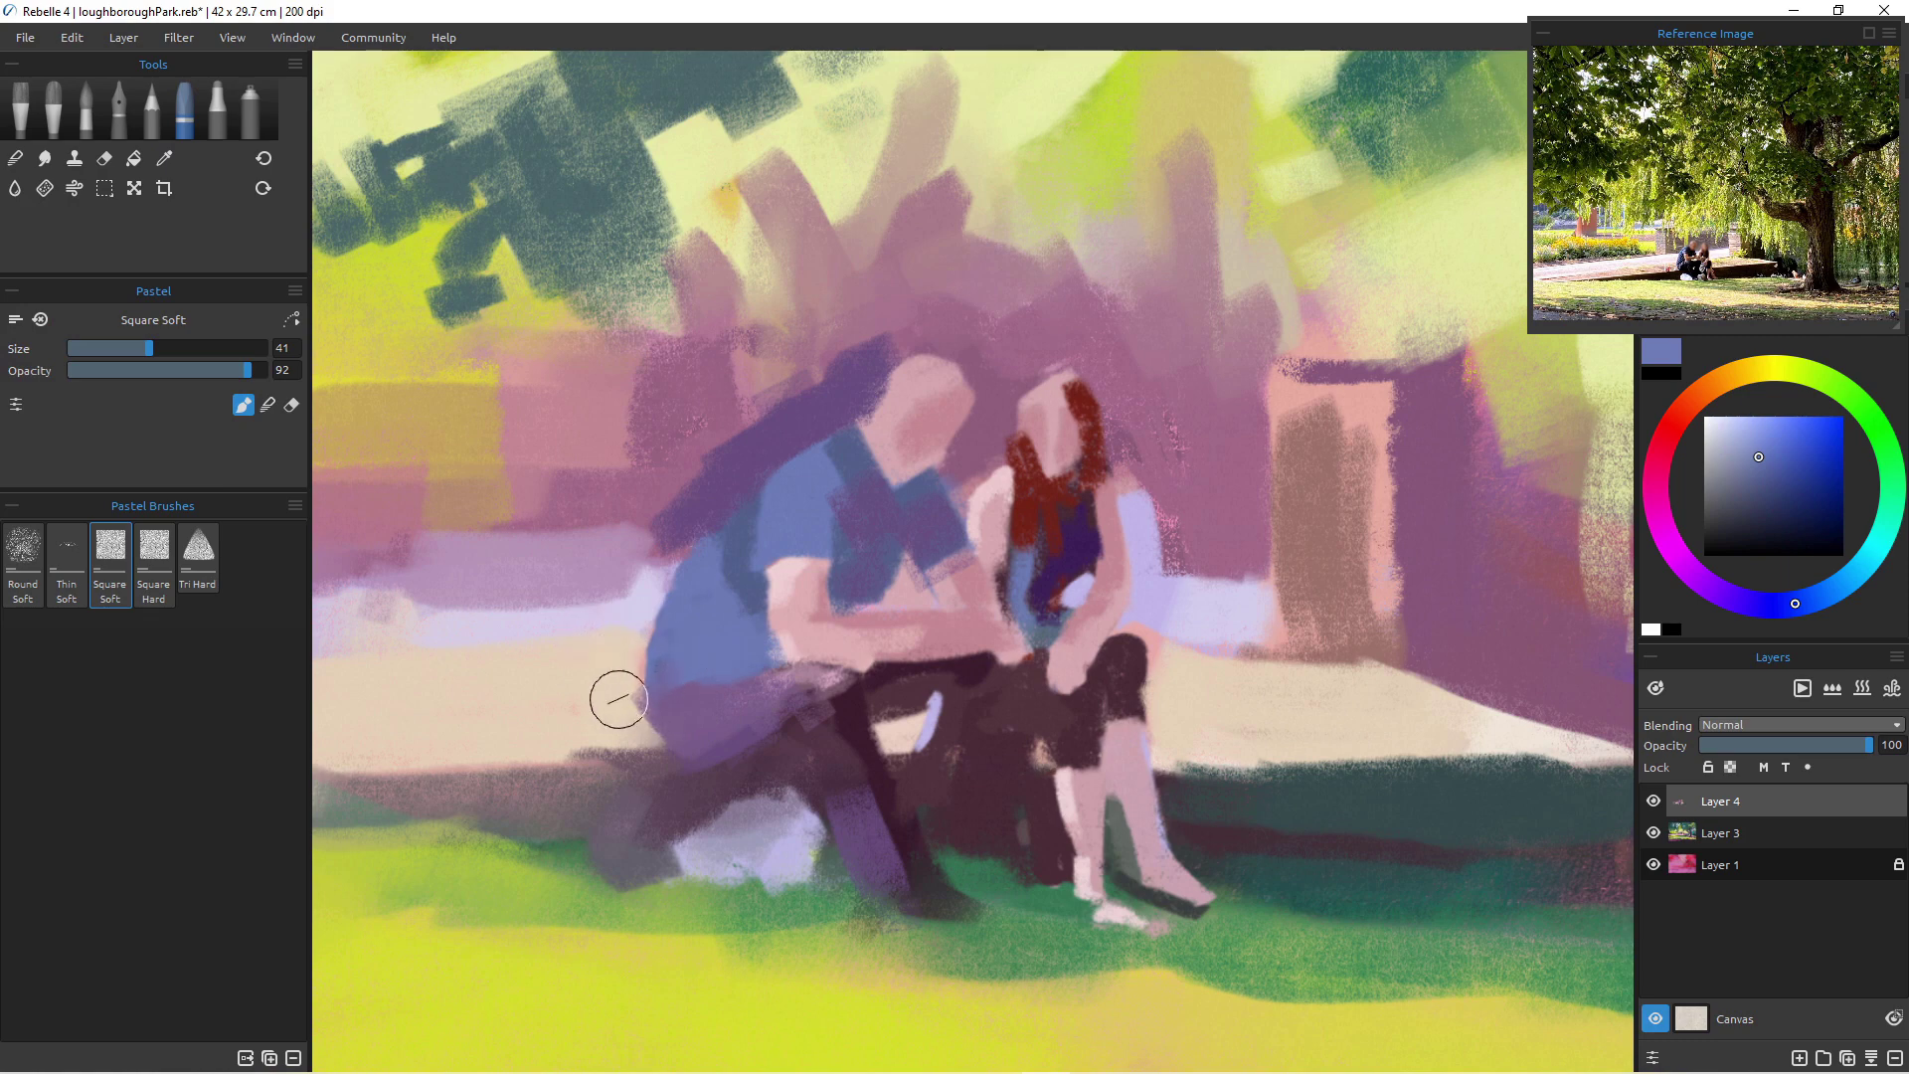
left_click(791, 733, "alt")
mouse_move(791, 734)
left_mouse_down()
mouse_move(677, 772)
mouse_move(711, 754)
mouse_move(598, 781)
mouse_move(649, 770)
mouse_move(400, 766)
mouse_move(624, 777)
mouse_move(626, 802)
mouse_move(390, 805)
mouse_move(362, 737)
mouse_move(453, 778)
mouse_move(675, 751)
mouse_move(434, 777)
left_mouse_up()
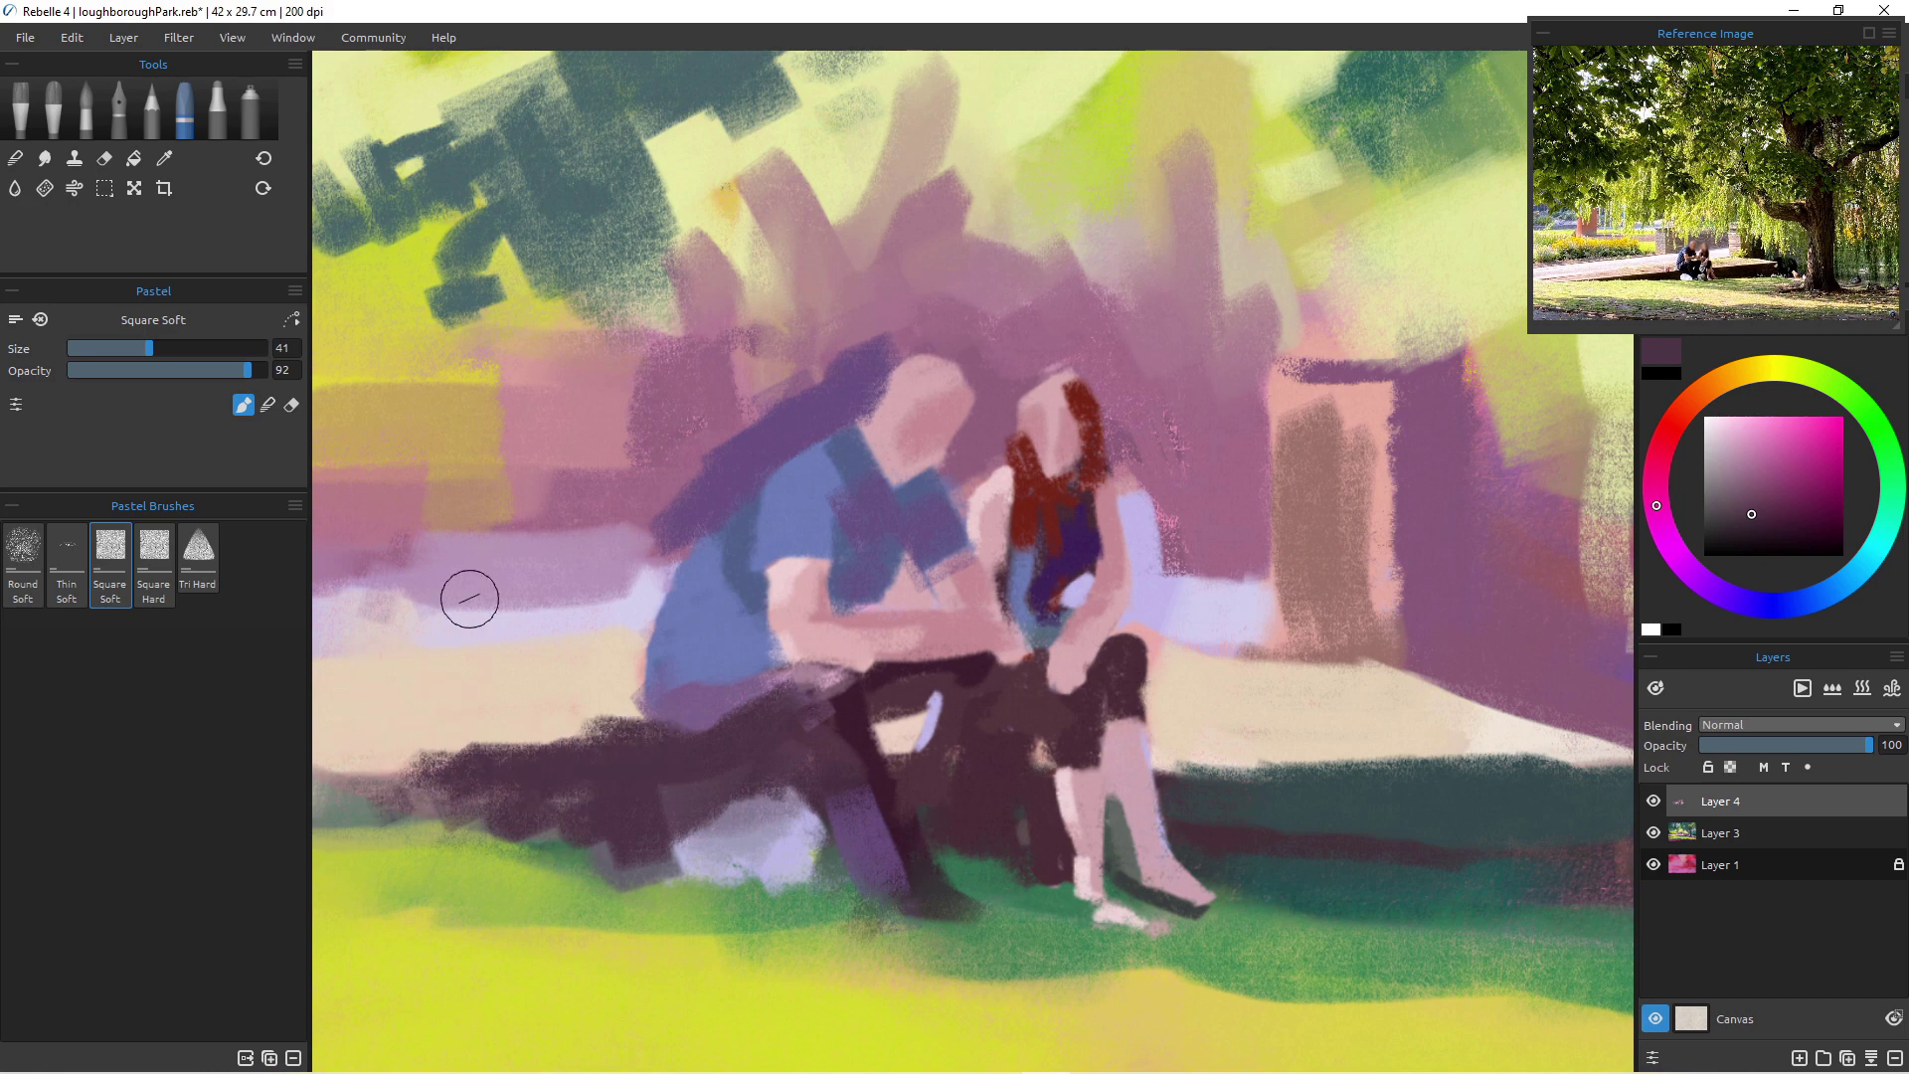
- Trim the purple shadow shape behind the first figure's back and head with sampled background lilac and mauve
left_click(661, 537, "alt")
left_click_drag(684, 531, 647, 583)
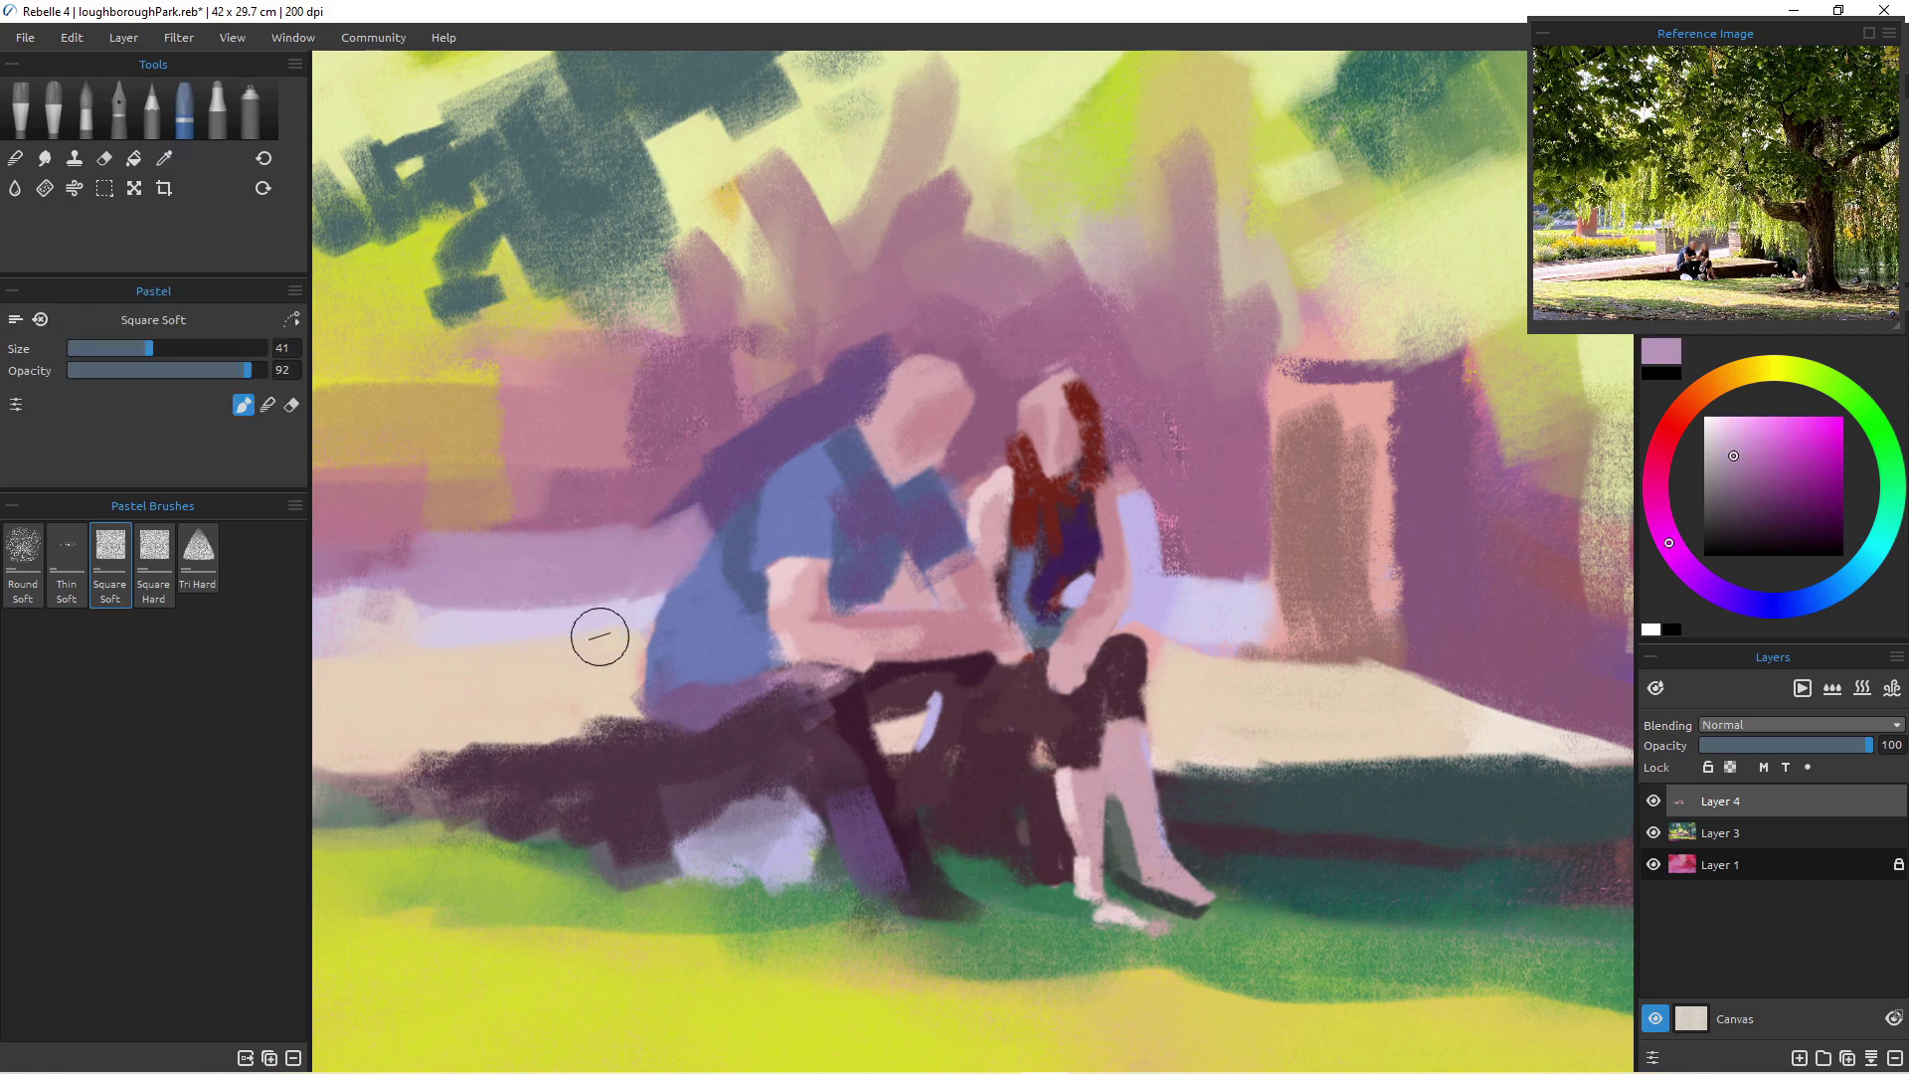
mouse_move(665, 506)
left_mouse_down()
mouse_move(710, 456)
mouse_move(635, 460)
mouse_move(671, 392)
mouse_move(650, 501)
mouse_move(569, 490)
mouse_move(410, 549)
left_mouse_up()
left_click(672, 400, "alt")
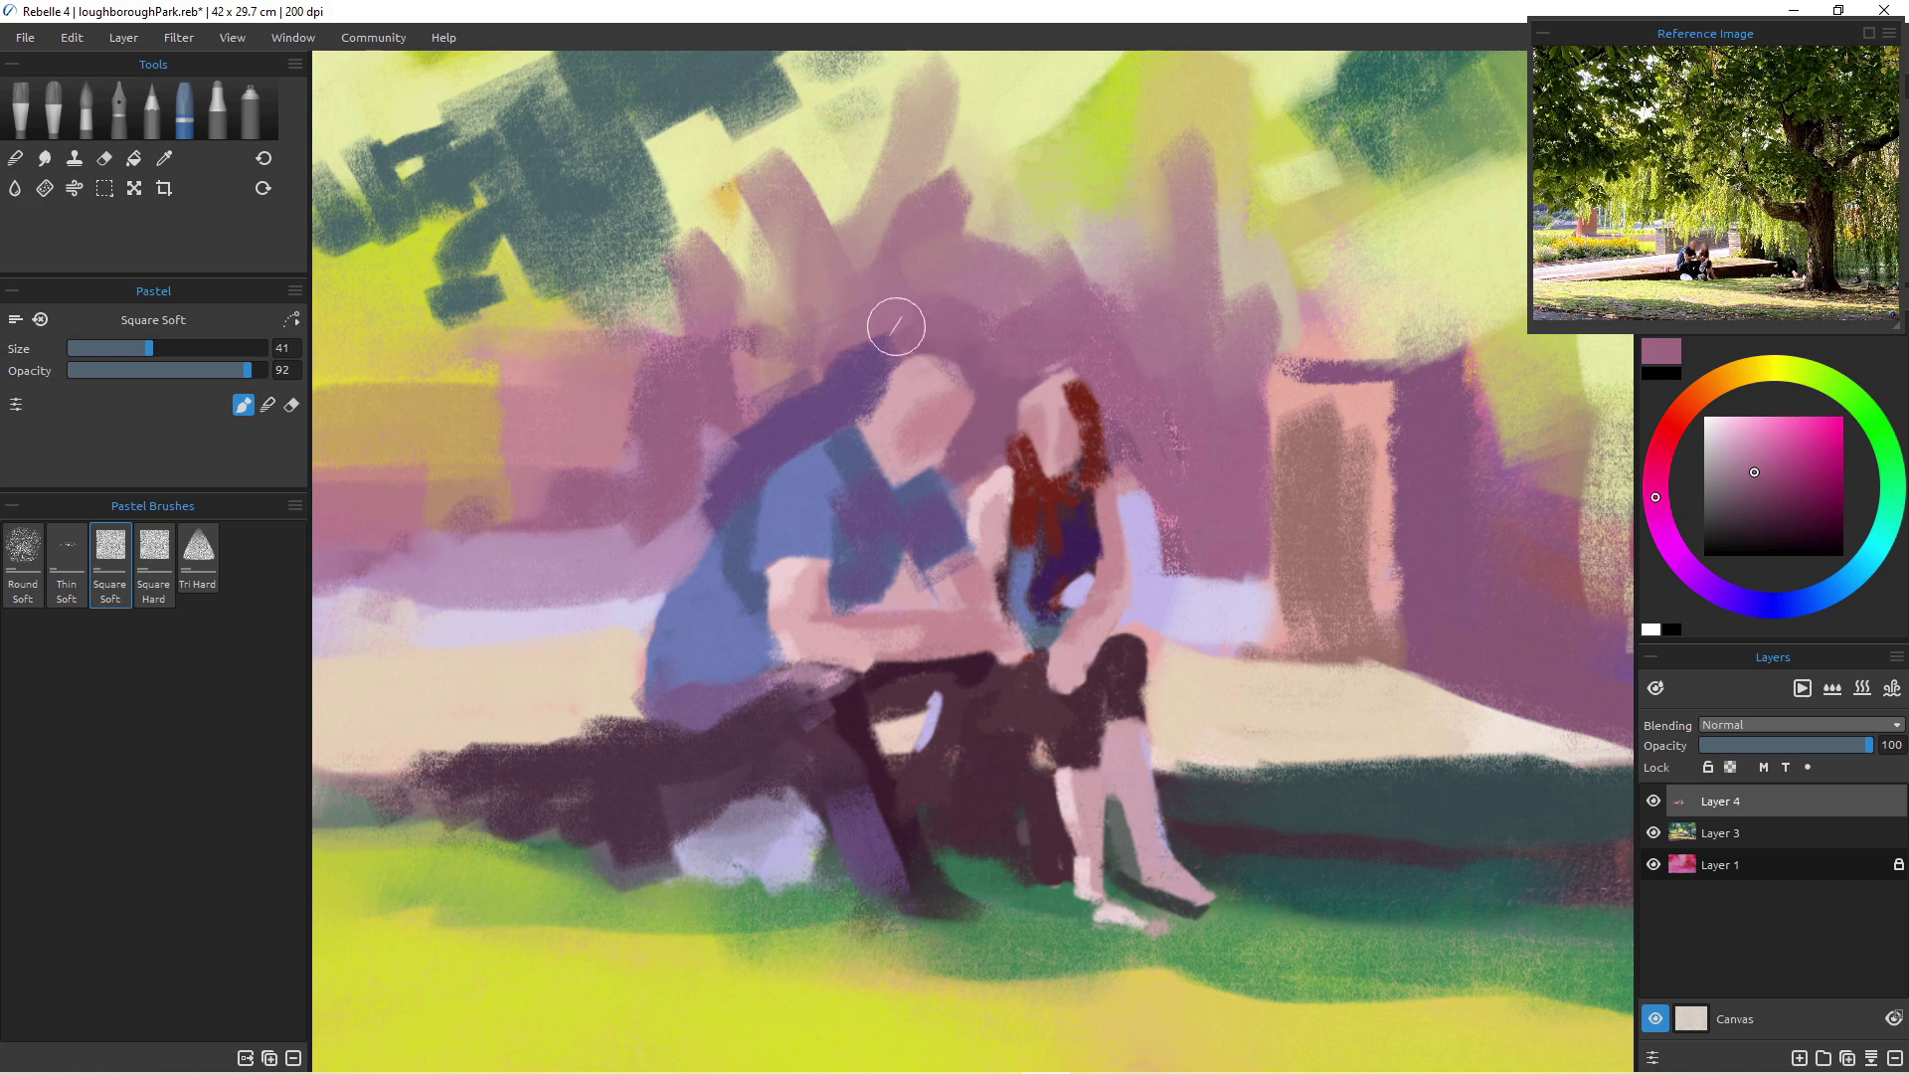
mouse_move(895, 324)
left_mouse_down()
mouse_move(978, 361)
mouse_move(882, 341)
left_mouse_up()
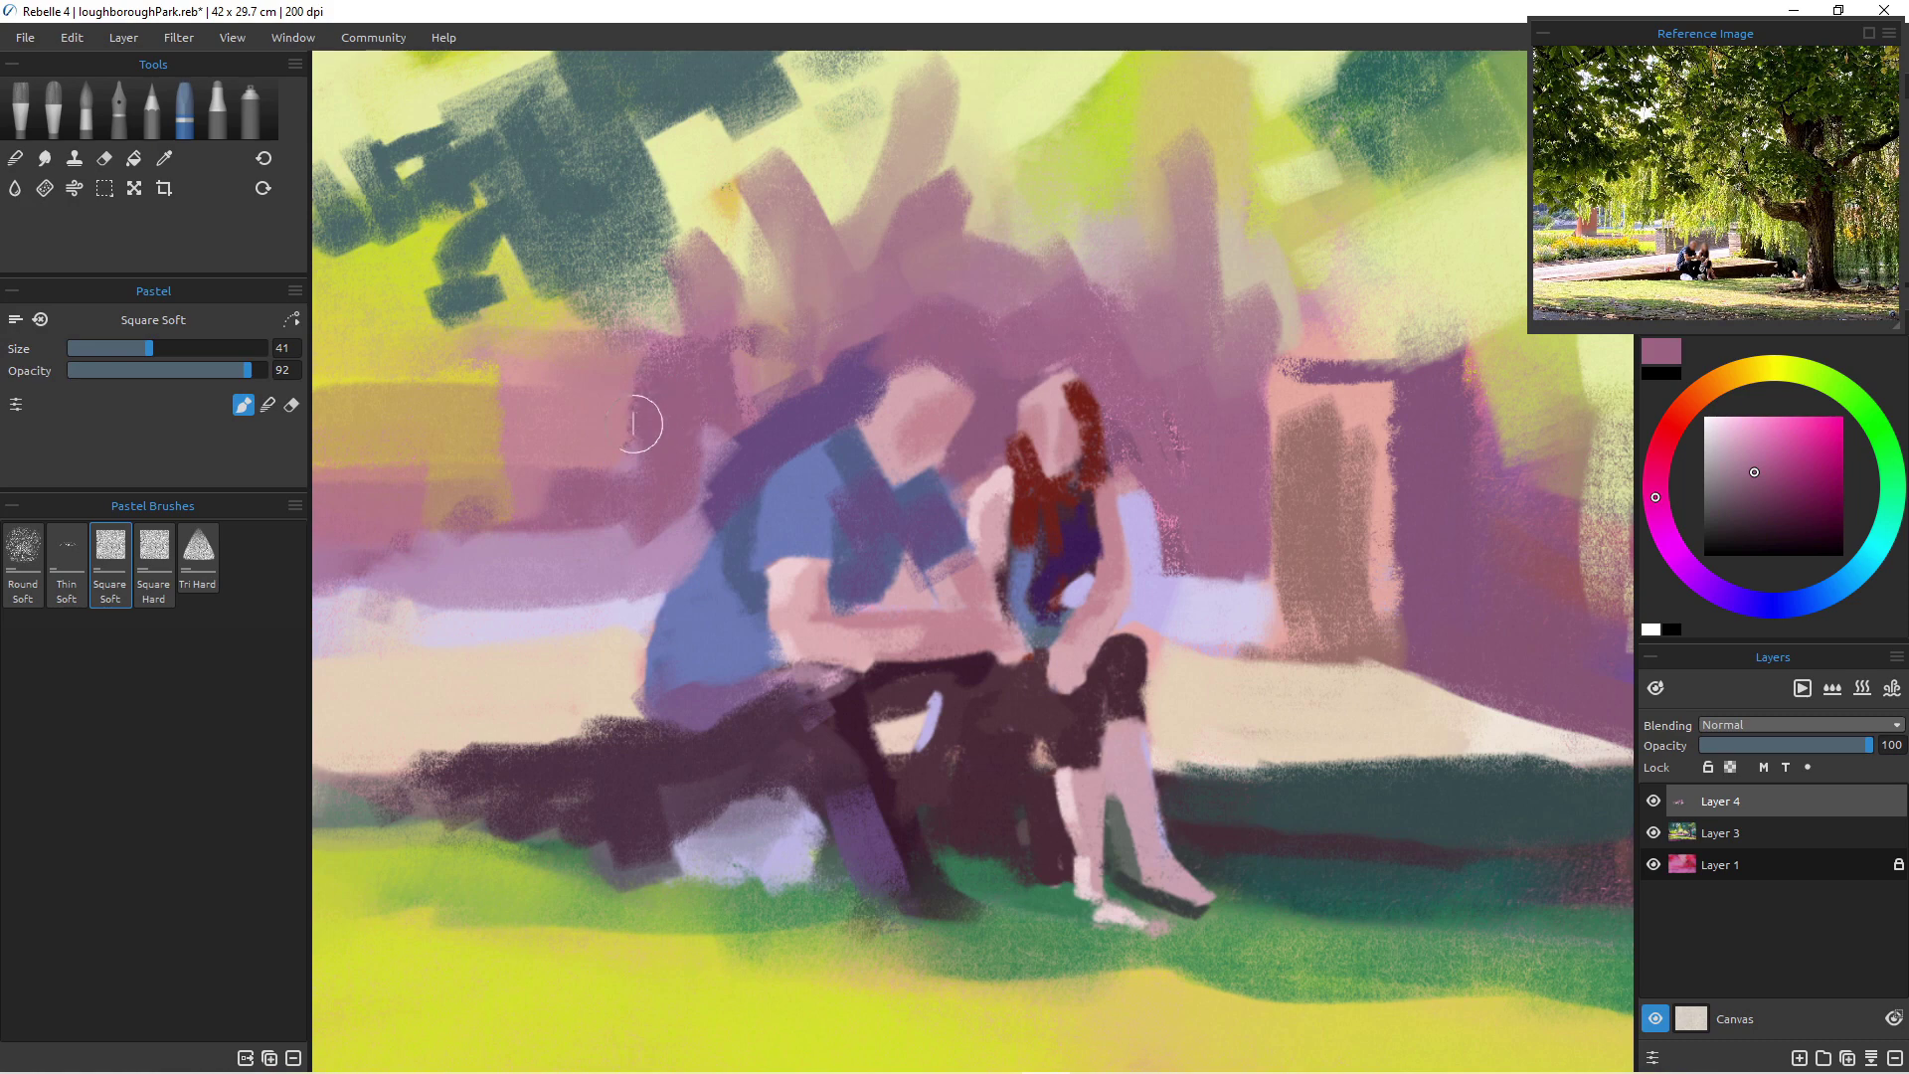
- Reshape the first figure's upper arm and sleeve with sampled pink and blue, reducing the brush to size 18
left_click(824, 541, "alt")
left_click(800, 574, "alt")
mouse_move(805, 567)
left_mouse_down()
mouse_move(815, 597)
mouse_move(797, 567)
mouse_move(865, 575)
mouse_move(779, 575)
mouse_move(782, 538)
left_mouse_up()
left_click(871, 535, "alt")
left_click(793, 493, "alt")
key("[")
key("[")
key("[")
key("[")
key("[")
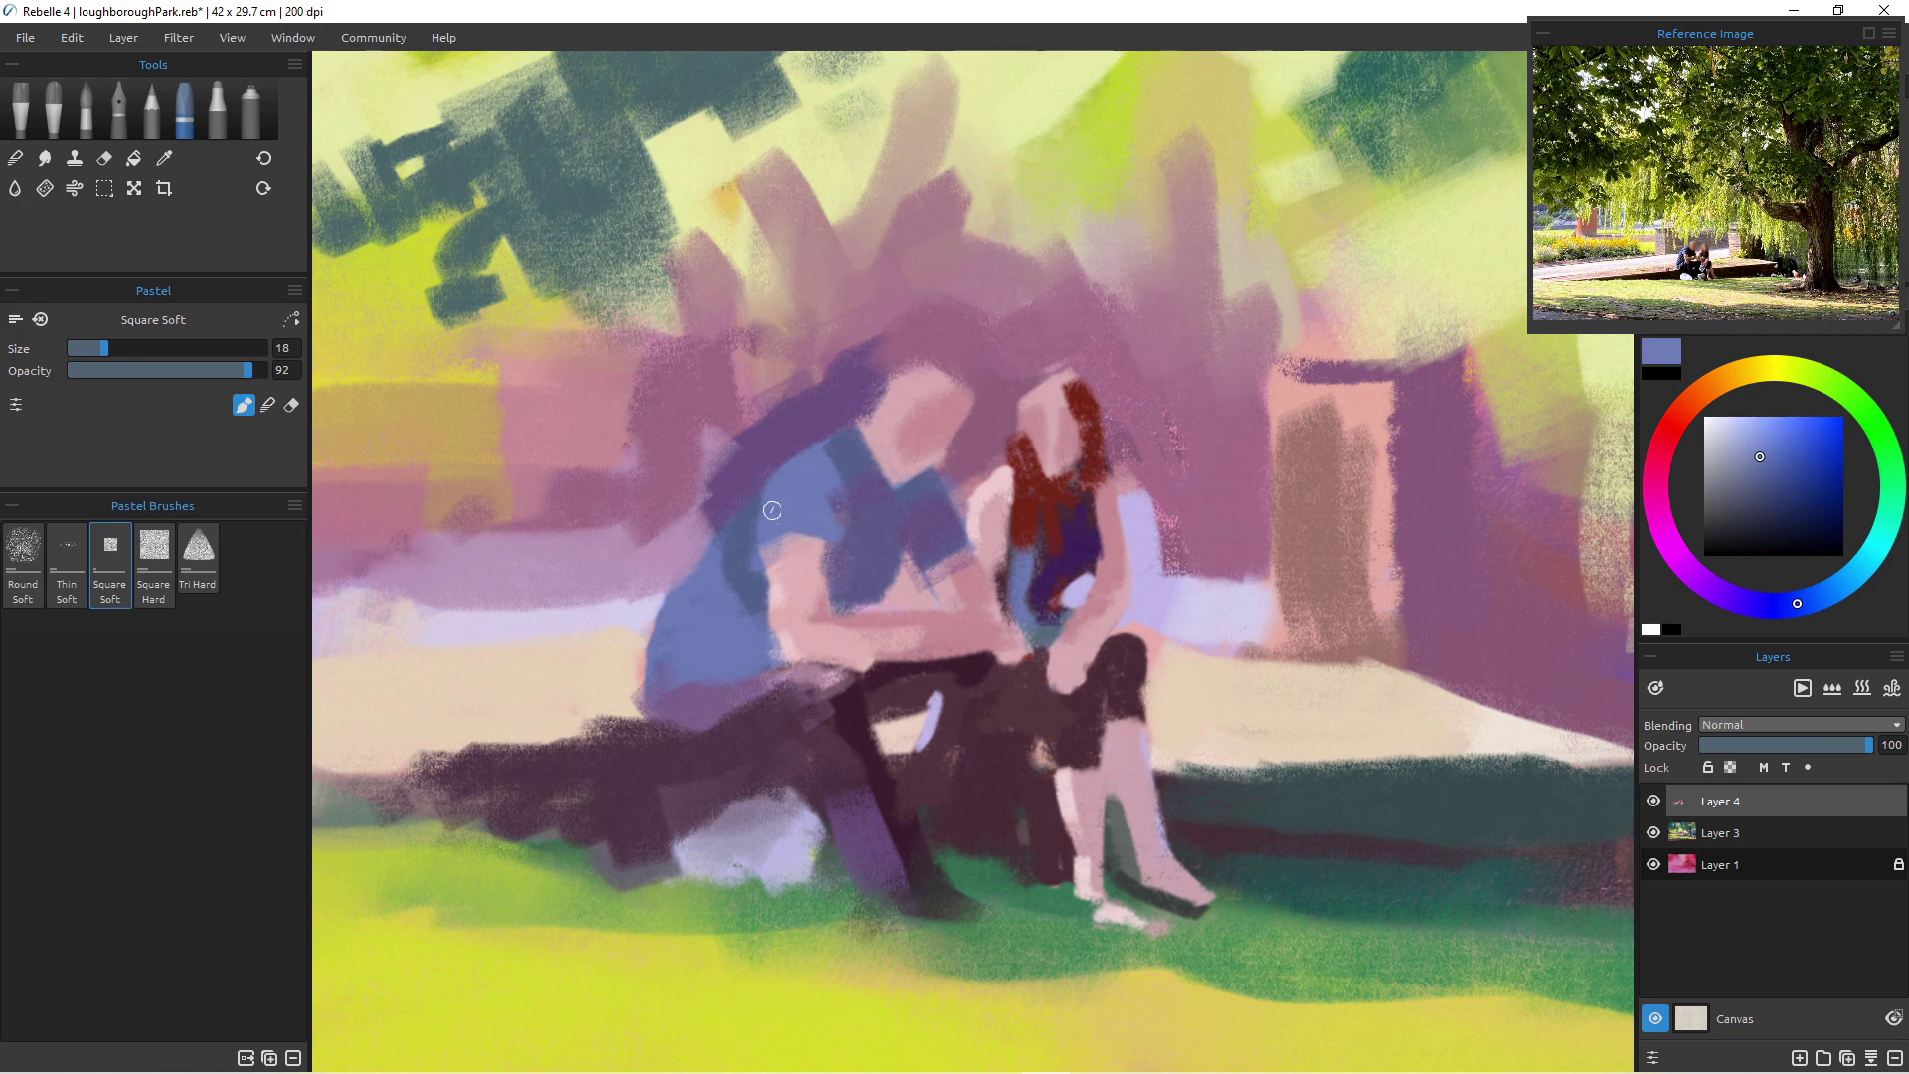
left_click_drag(836, 552, 840, 596)
- Redefine the first figure's forearm in sampled pink against the top of the thigh in sampled dark plum
left_click(810, 618, "alt")
mouse_move(900, 618)
left_mouse_down()
mouse_move(966, 620)
mouse_move(870, 657)
mouse_move(891, 654)
left_mouse_up()
left_click(943, 676, "alt")
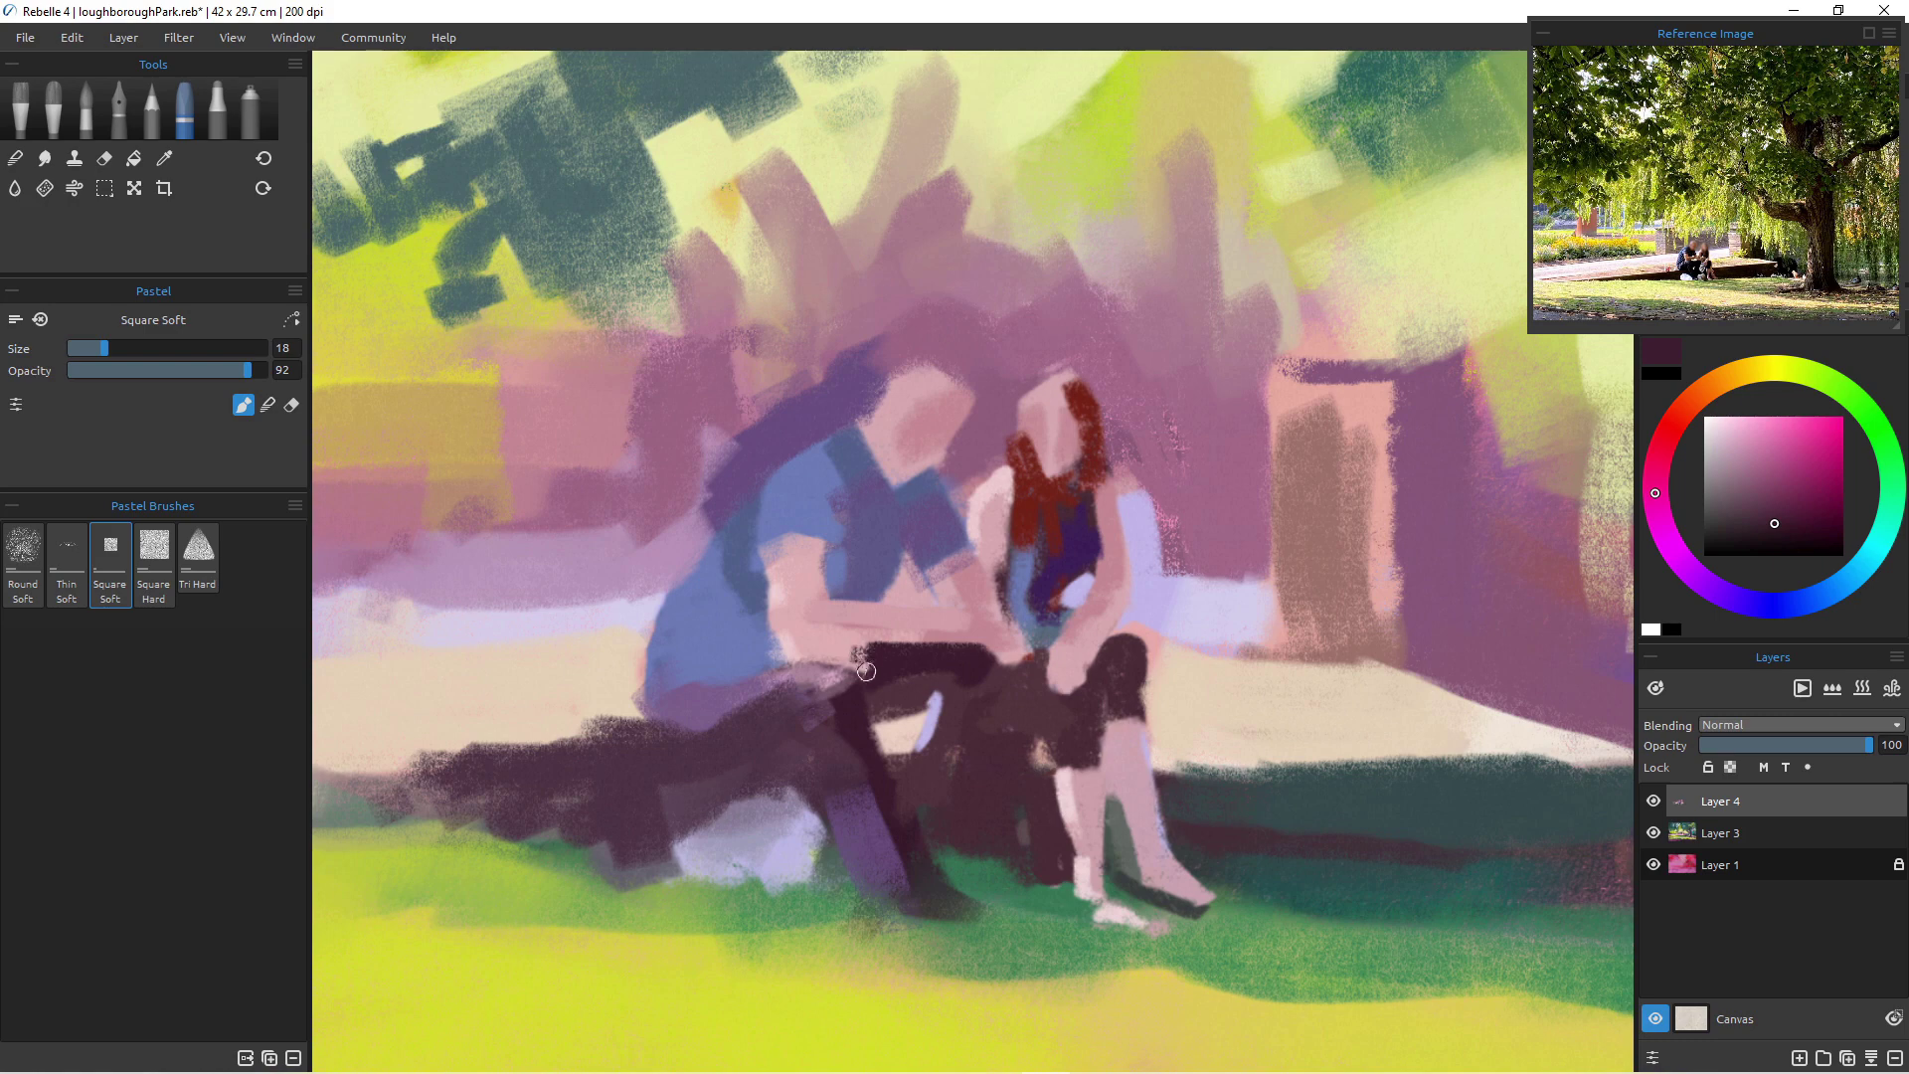
mouse_move(853, 664)
left_mouse_down()
mouse_move(813, 654)
mouse_move(876, 655)
mouse_move(821, 662)
mouse_move(839, 671)
left_mouse_up()
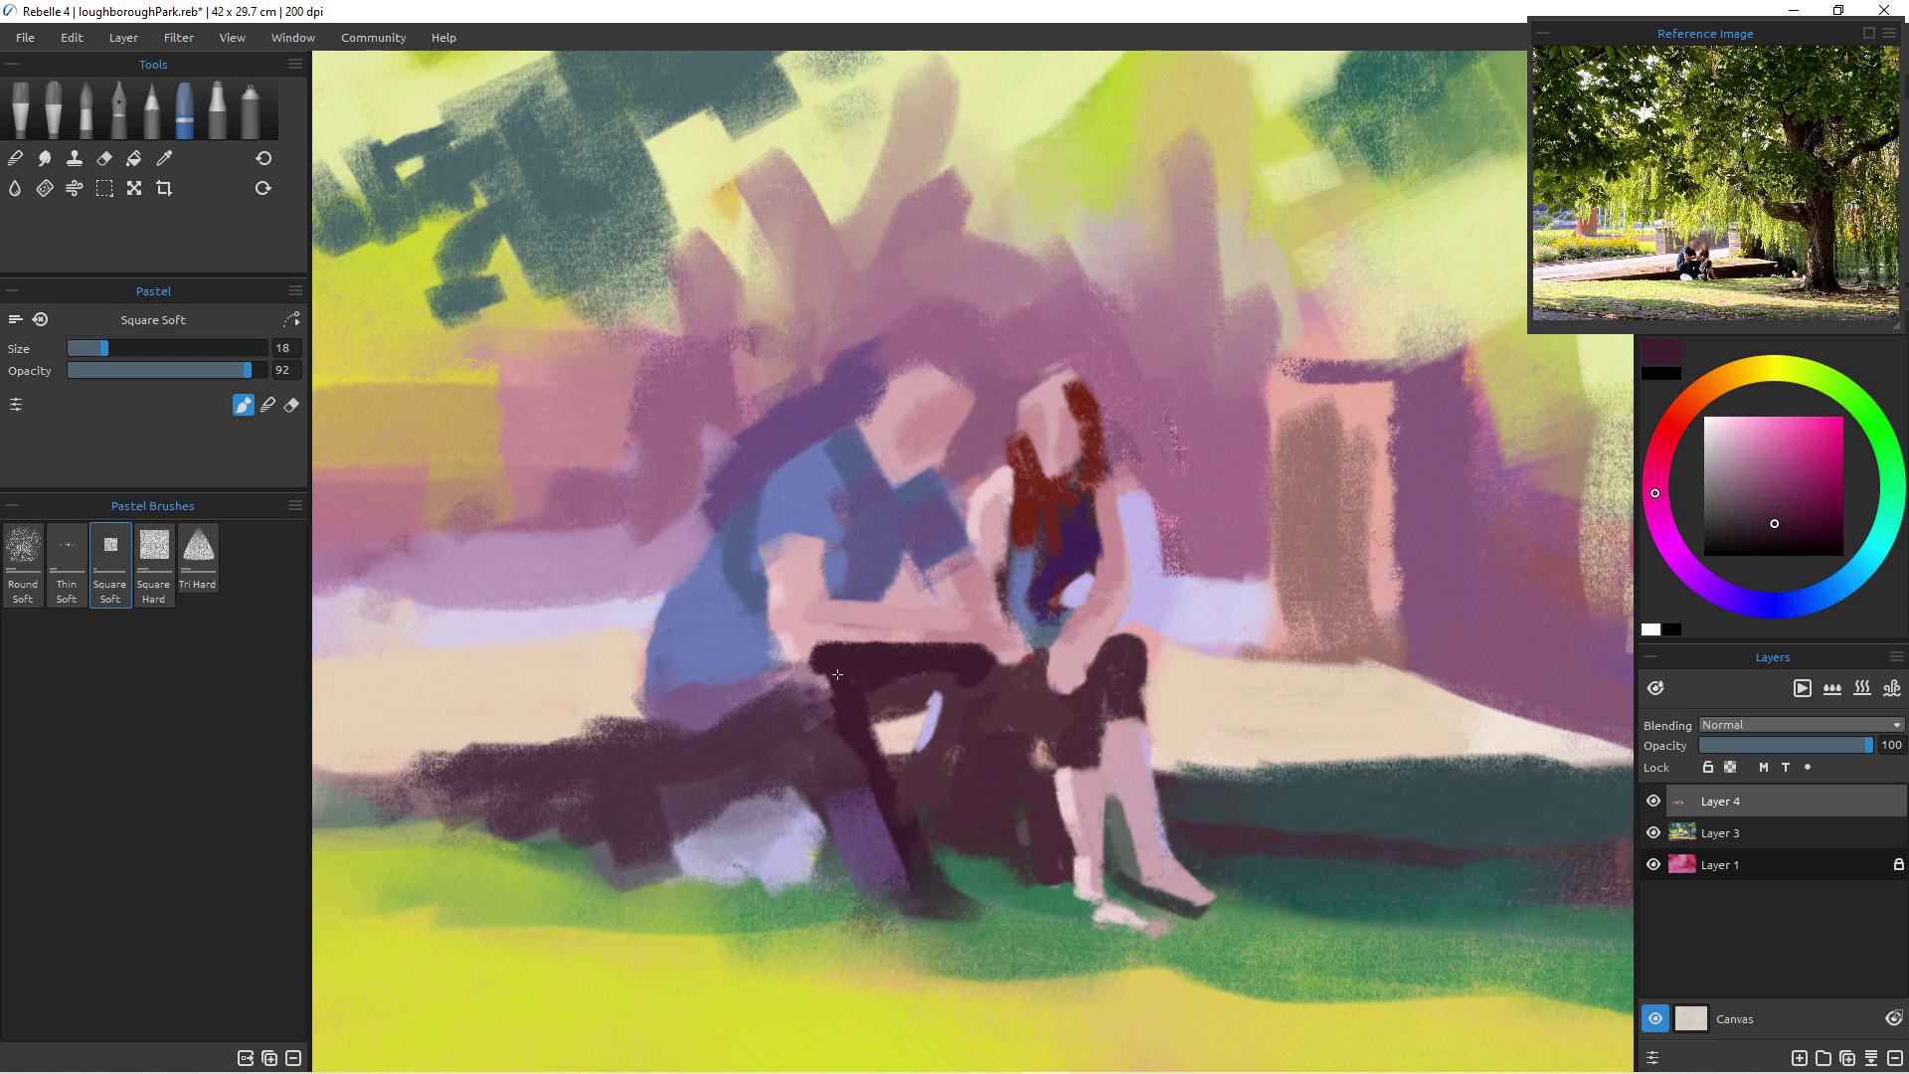
left_click(788, 597, "alt")
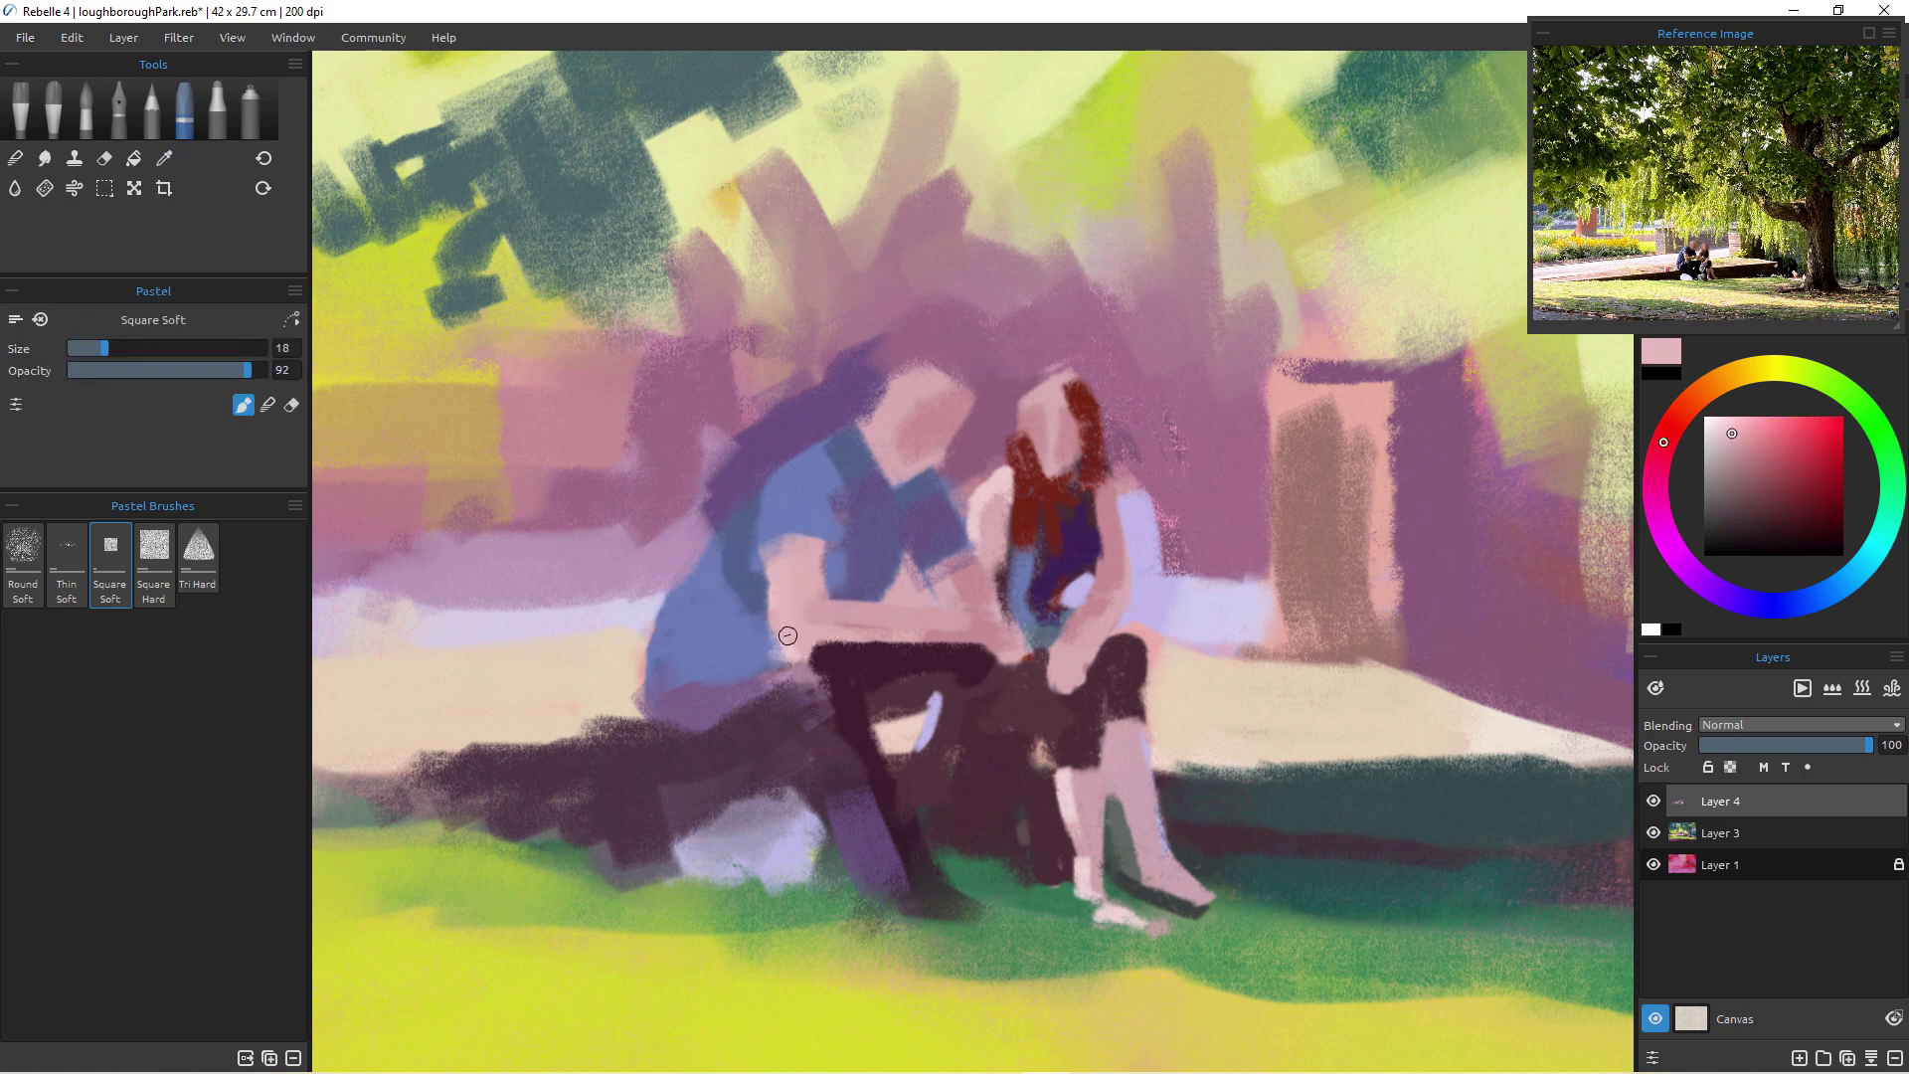
mouse_move(804, 651)
left_mouse_down()
mouse_move(935, 641)
mouse_move(1010, 661)
left_mouse_up()
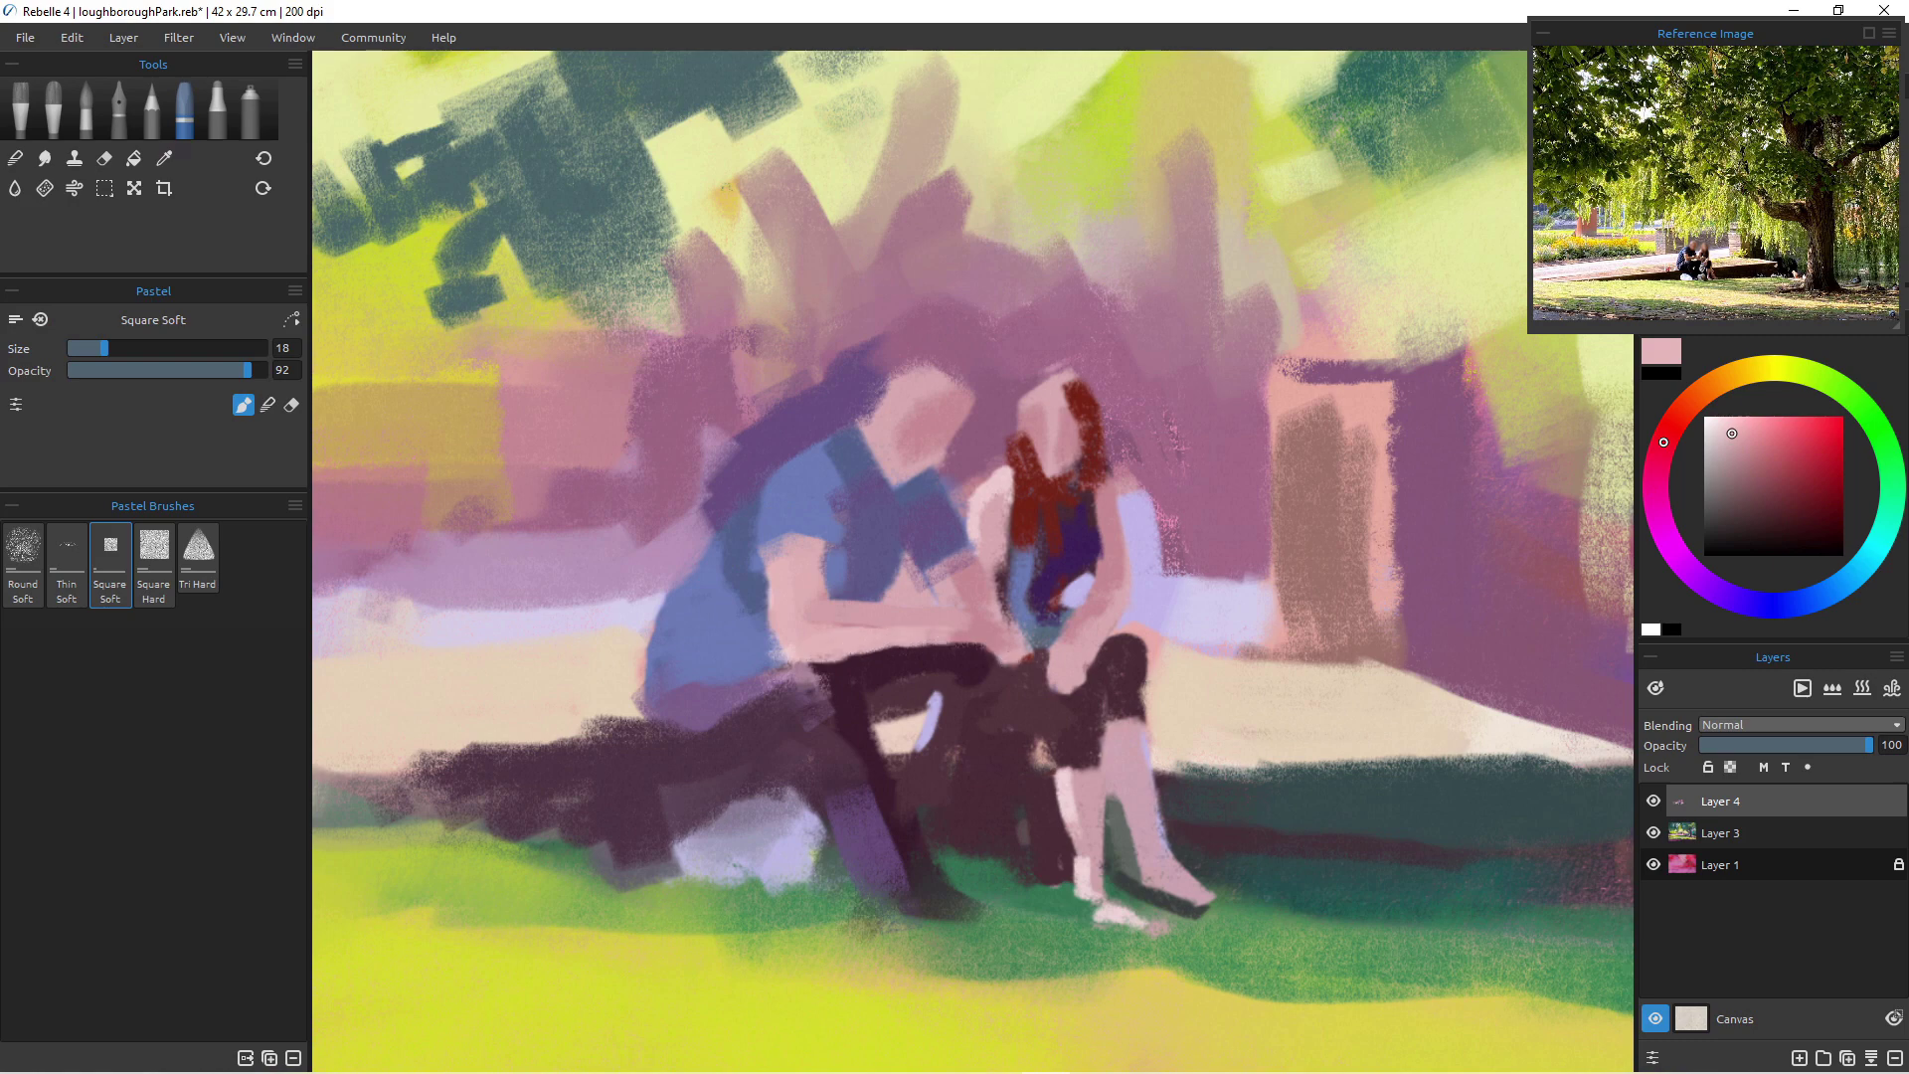
- Paint light violet highlights on the first figure's hip and lower leg, brightening the sampled purple
left_click(779, 673, "alt")
mouse_move(781, 671)
left_mouse_down()
mouse_move(681, 703)
mouse_move(778, 687)
left_mouse_up()
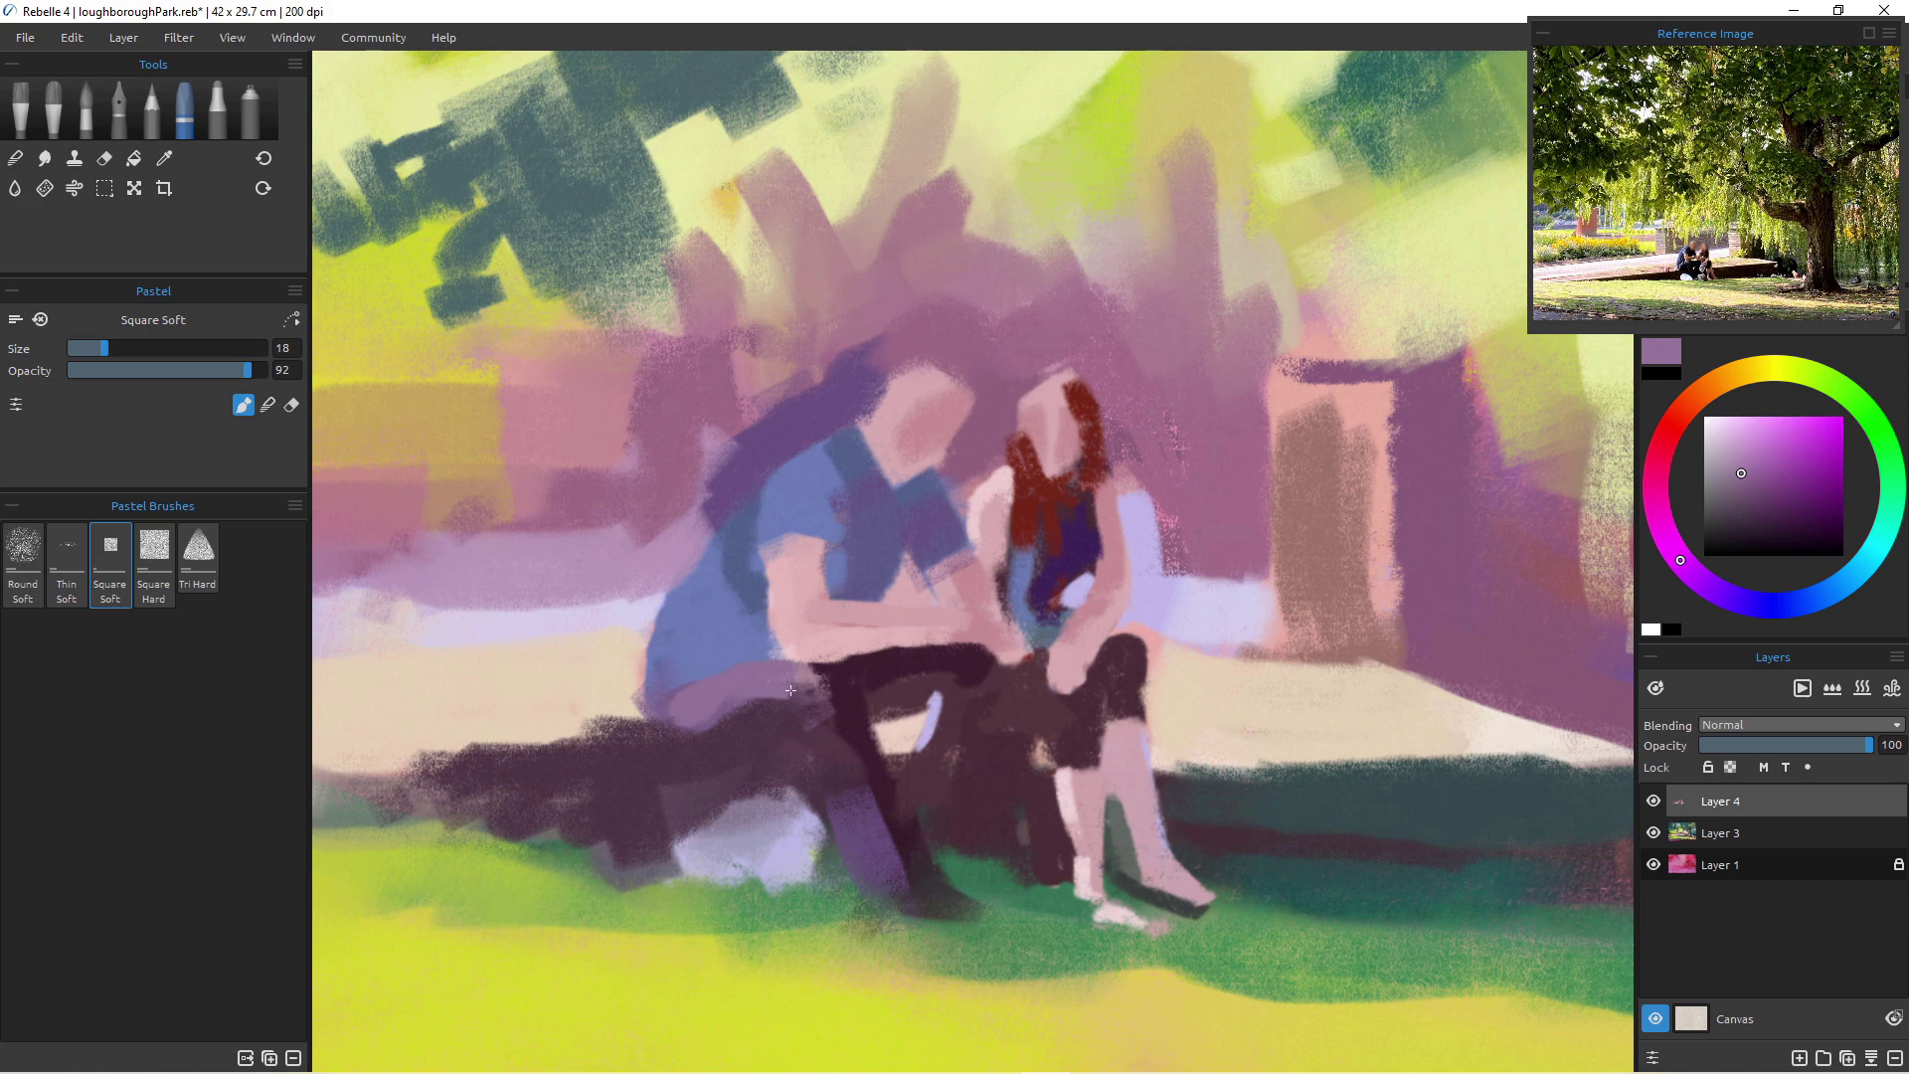
left_click(1745, 439)
mouse_move(778, 660)
left_mouse_down()
mouse_move(688, 694)
mouse_move(779, 660)
mouse_move(827, 665)
mouse_move(833, 694)
mouse_move(684, 692)
mouse_move(669, 710)
mouse_move(756, 672)
mouse_move(730, 729)
mouse_move(718, 689)
mouse_move(689, 726)
left_mouse_up()
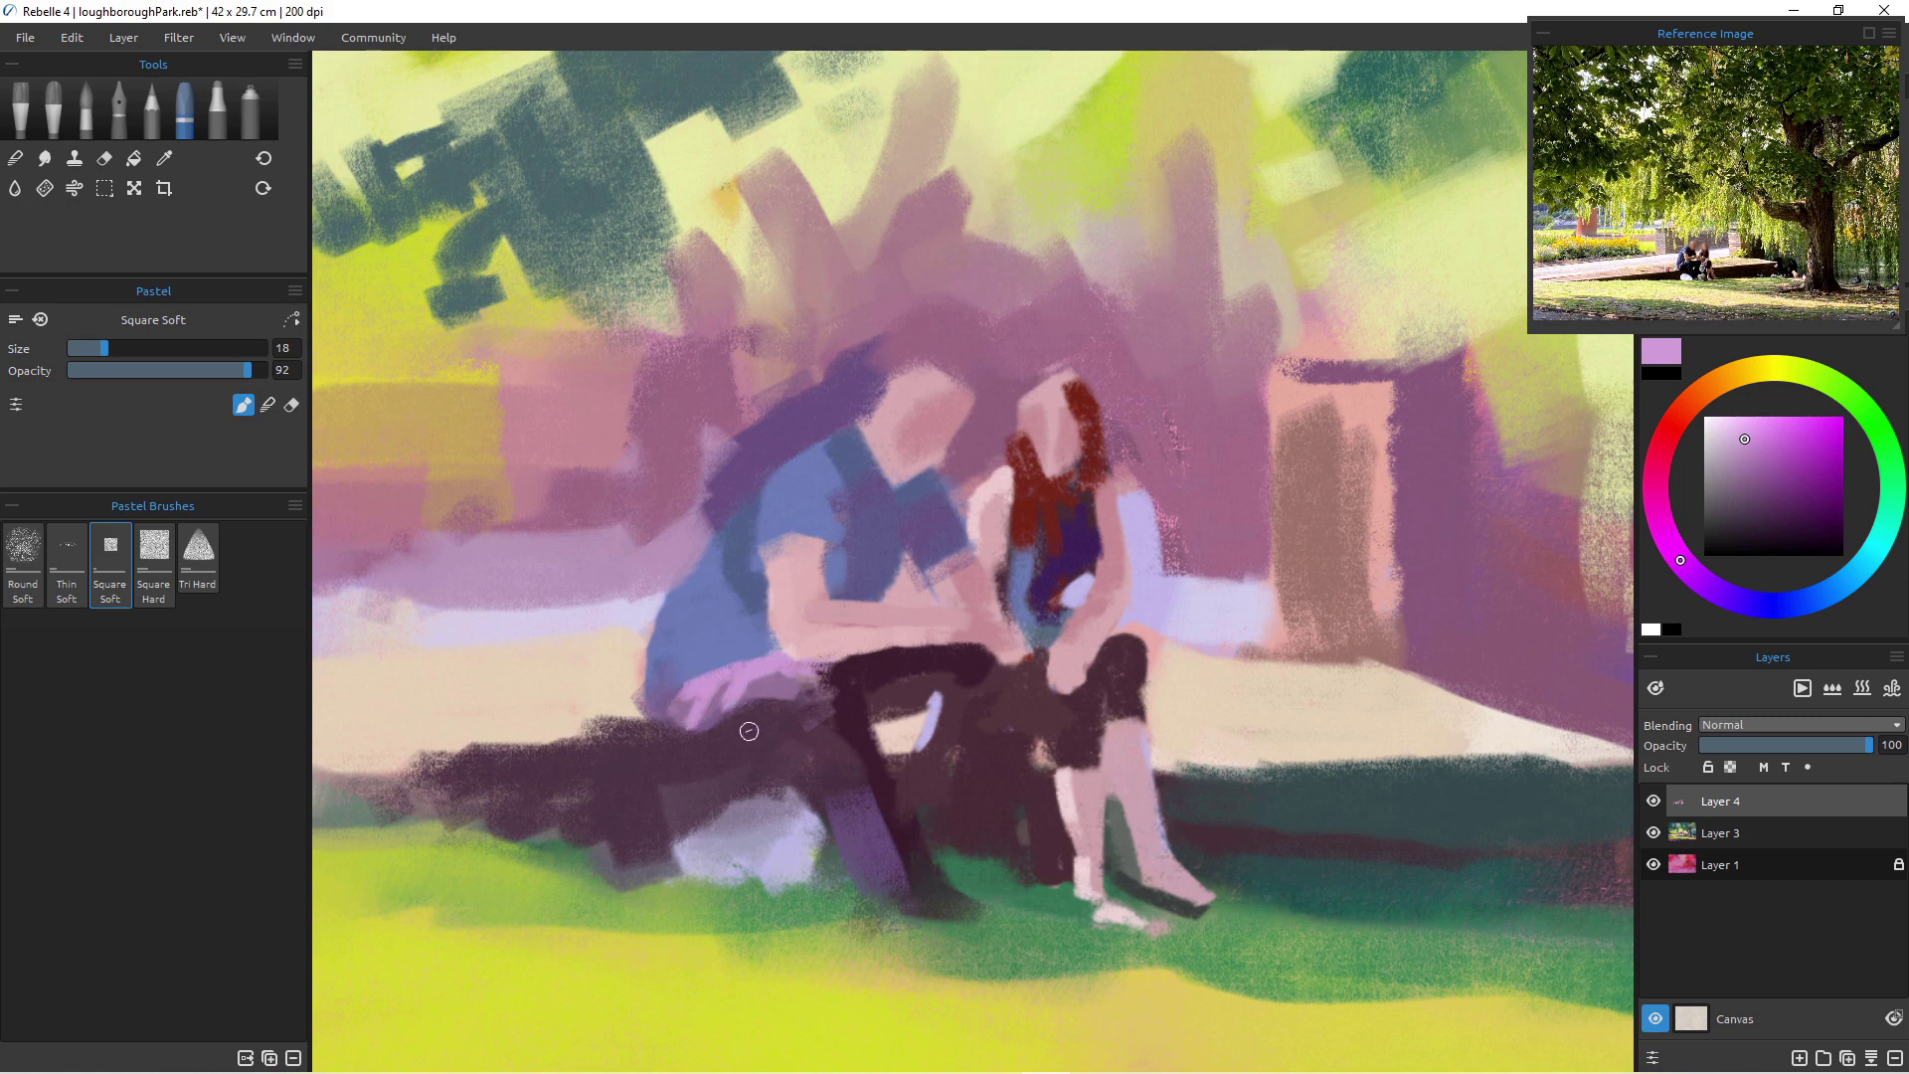
mouse_move(804, 725)
left_mouse_down()
mouse_move(821, 799)
mouse_move(870, 862)
left_mouse_up()
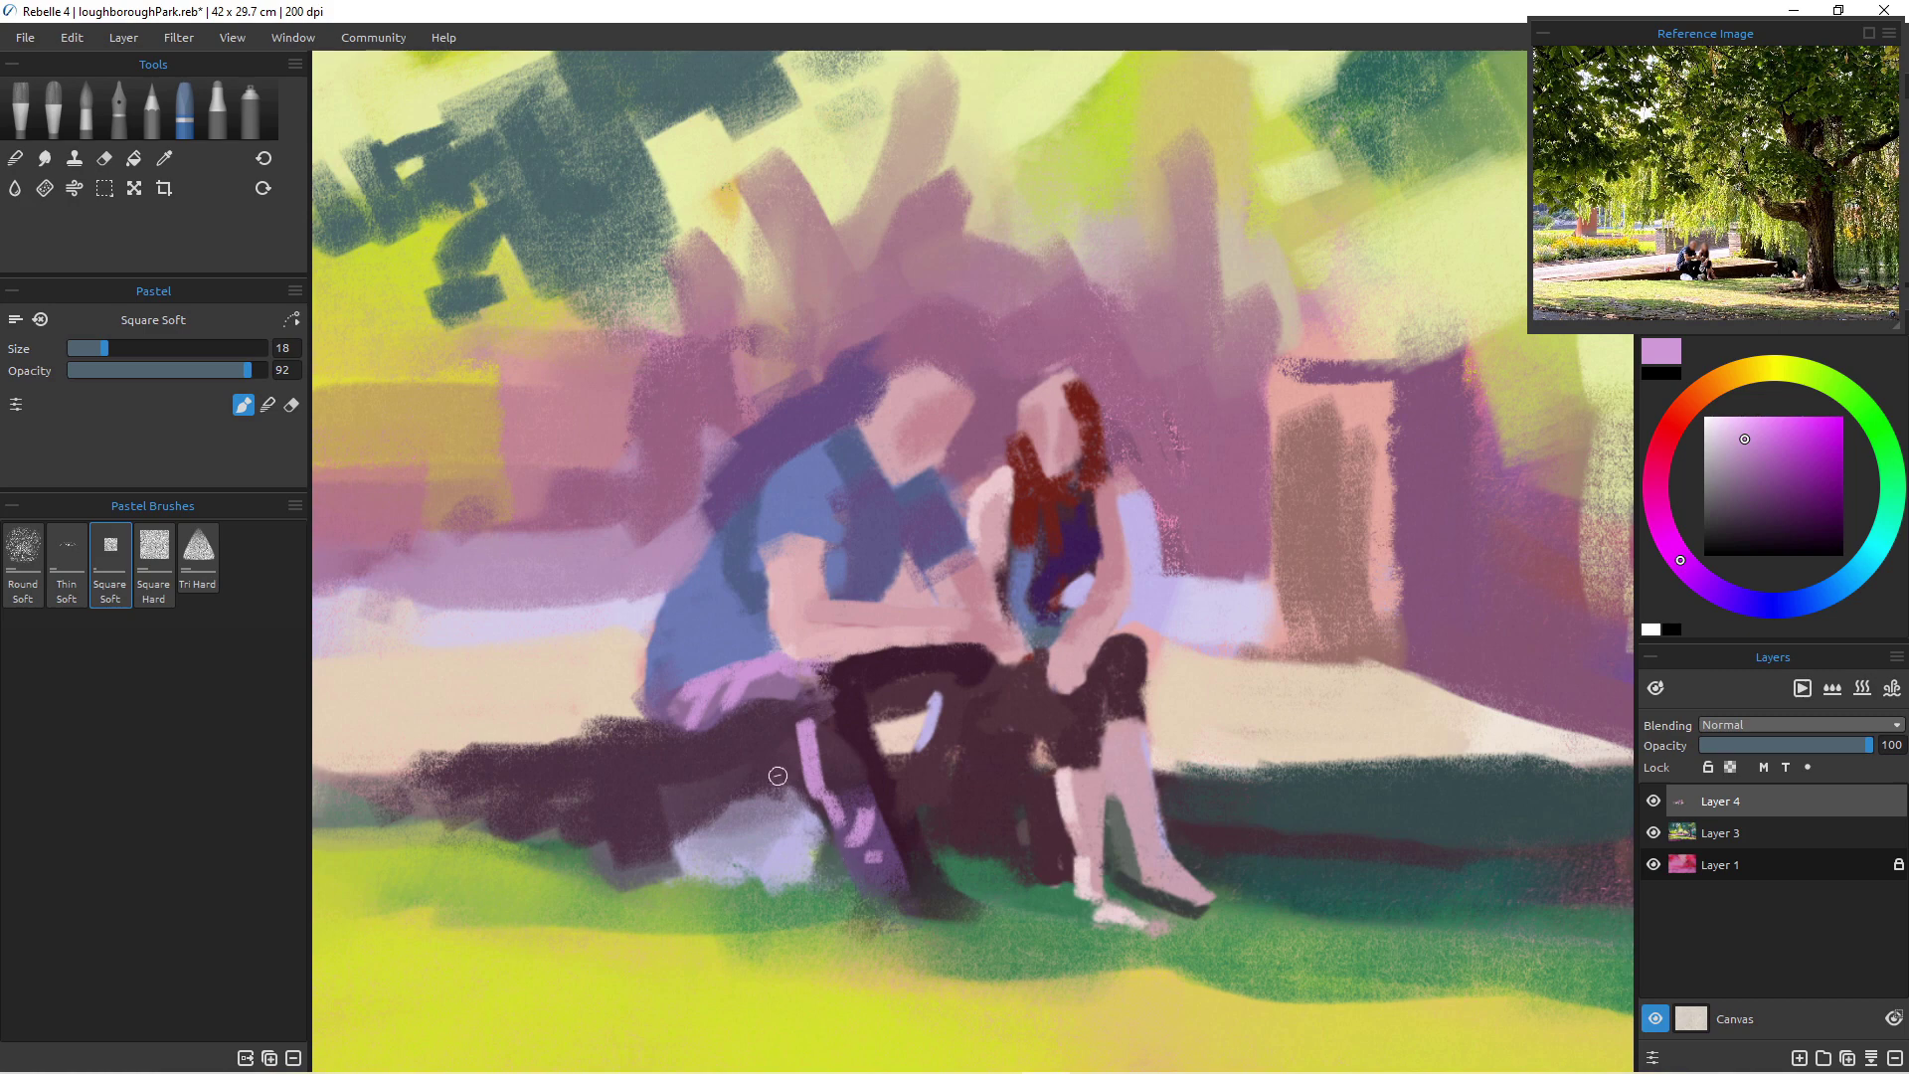
- Extend the light violet highlight along the first figure's lower leg and trim it around the knee with sampled dark plum
mouse_move(797, 702)
left_mouse_down()
mouse_move(813, 768)
mouse_move(816, 720)
mouse_move(826, 758)
mouse_move(817, 772)
mouse_move(793, 690)
mouse_move(766, 779)
left_mouse_up()
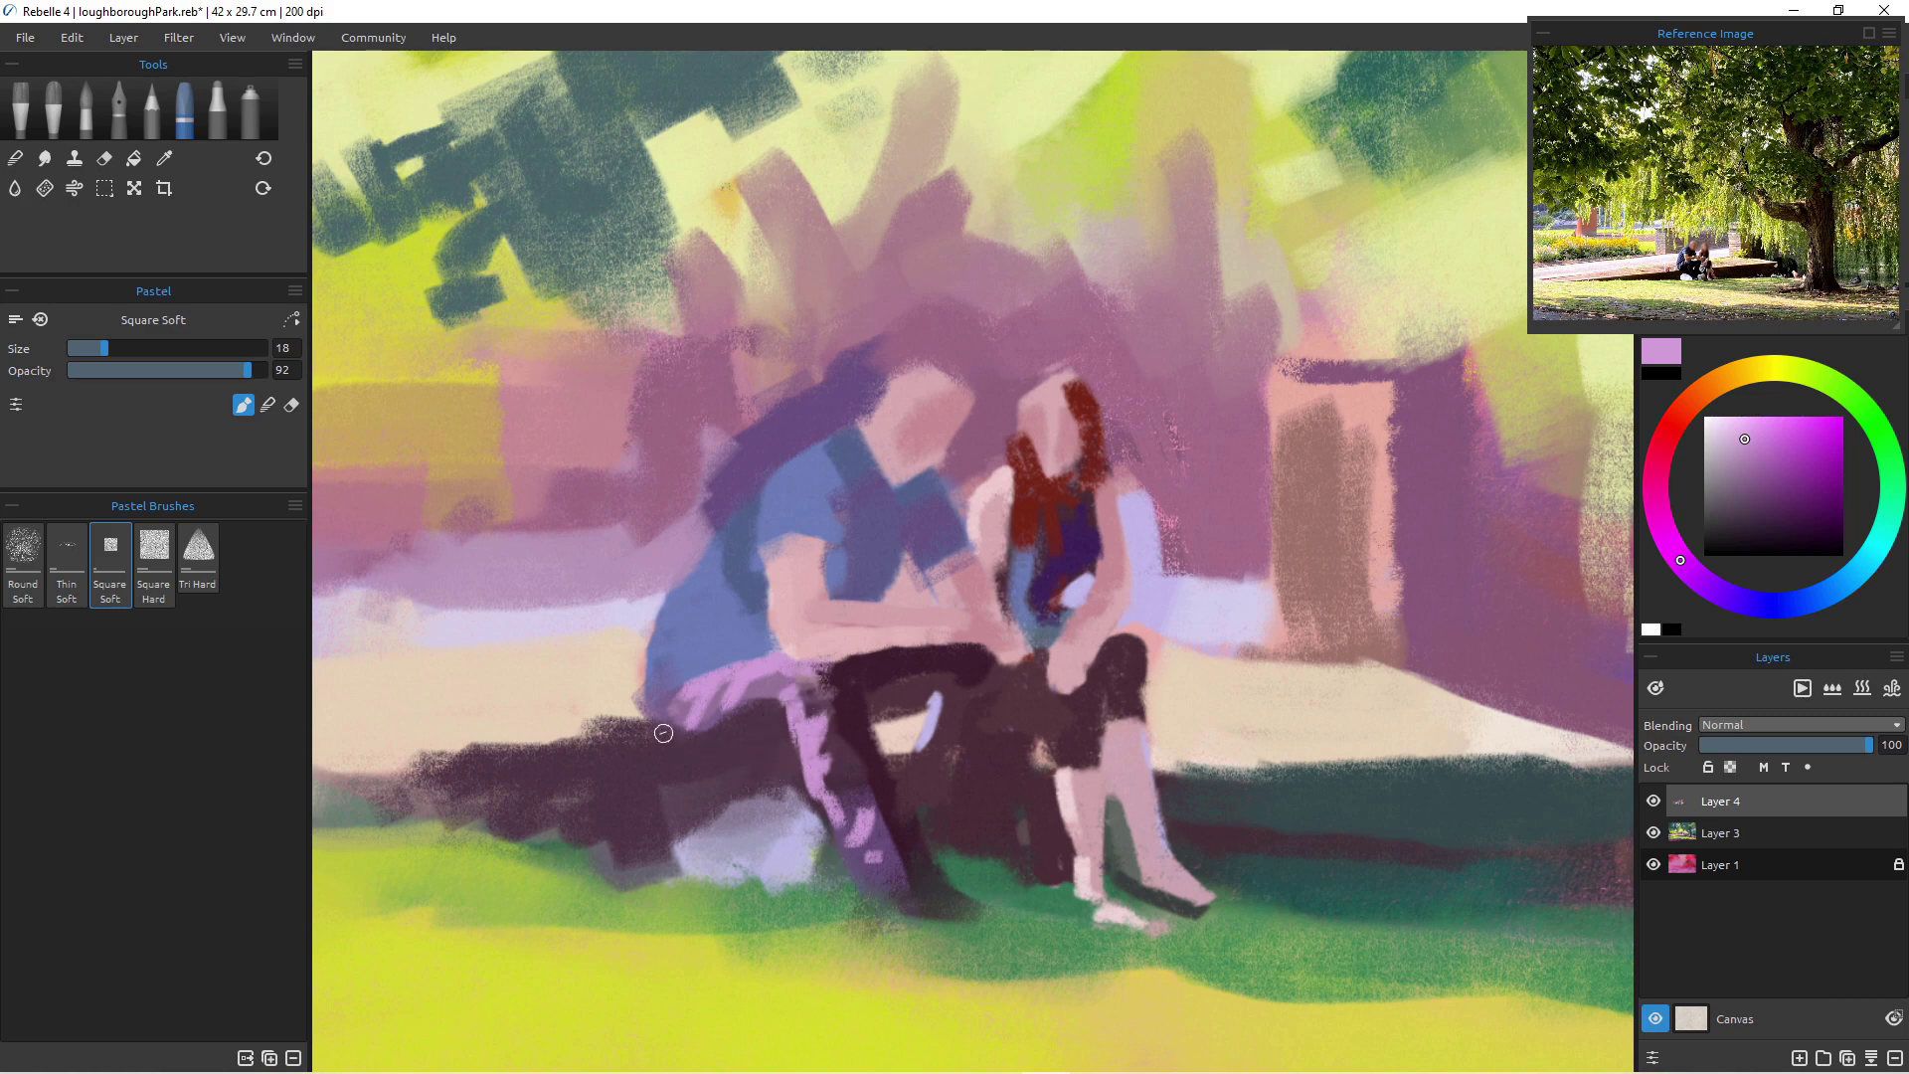
left_click(766, 722, "alt")
left_click_drag(785, 745, 796, 758)
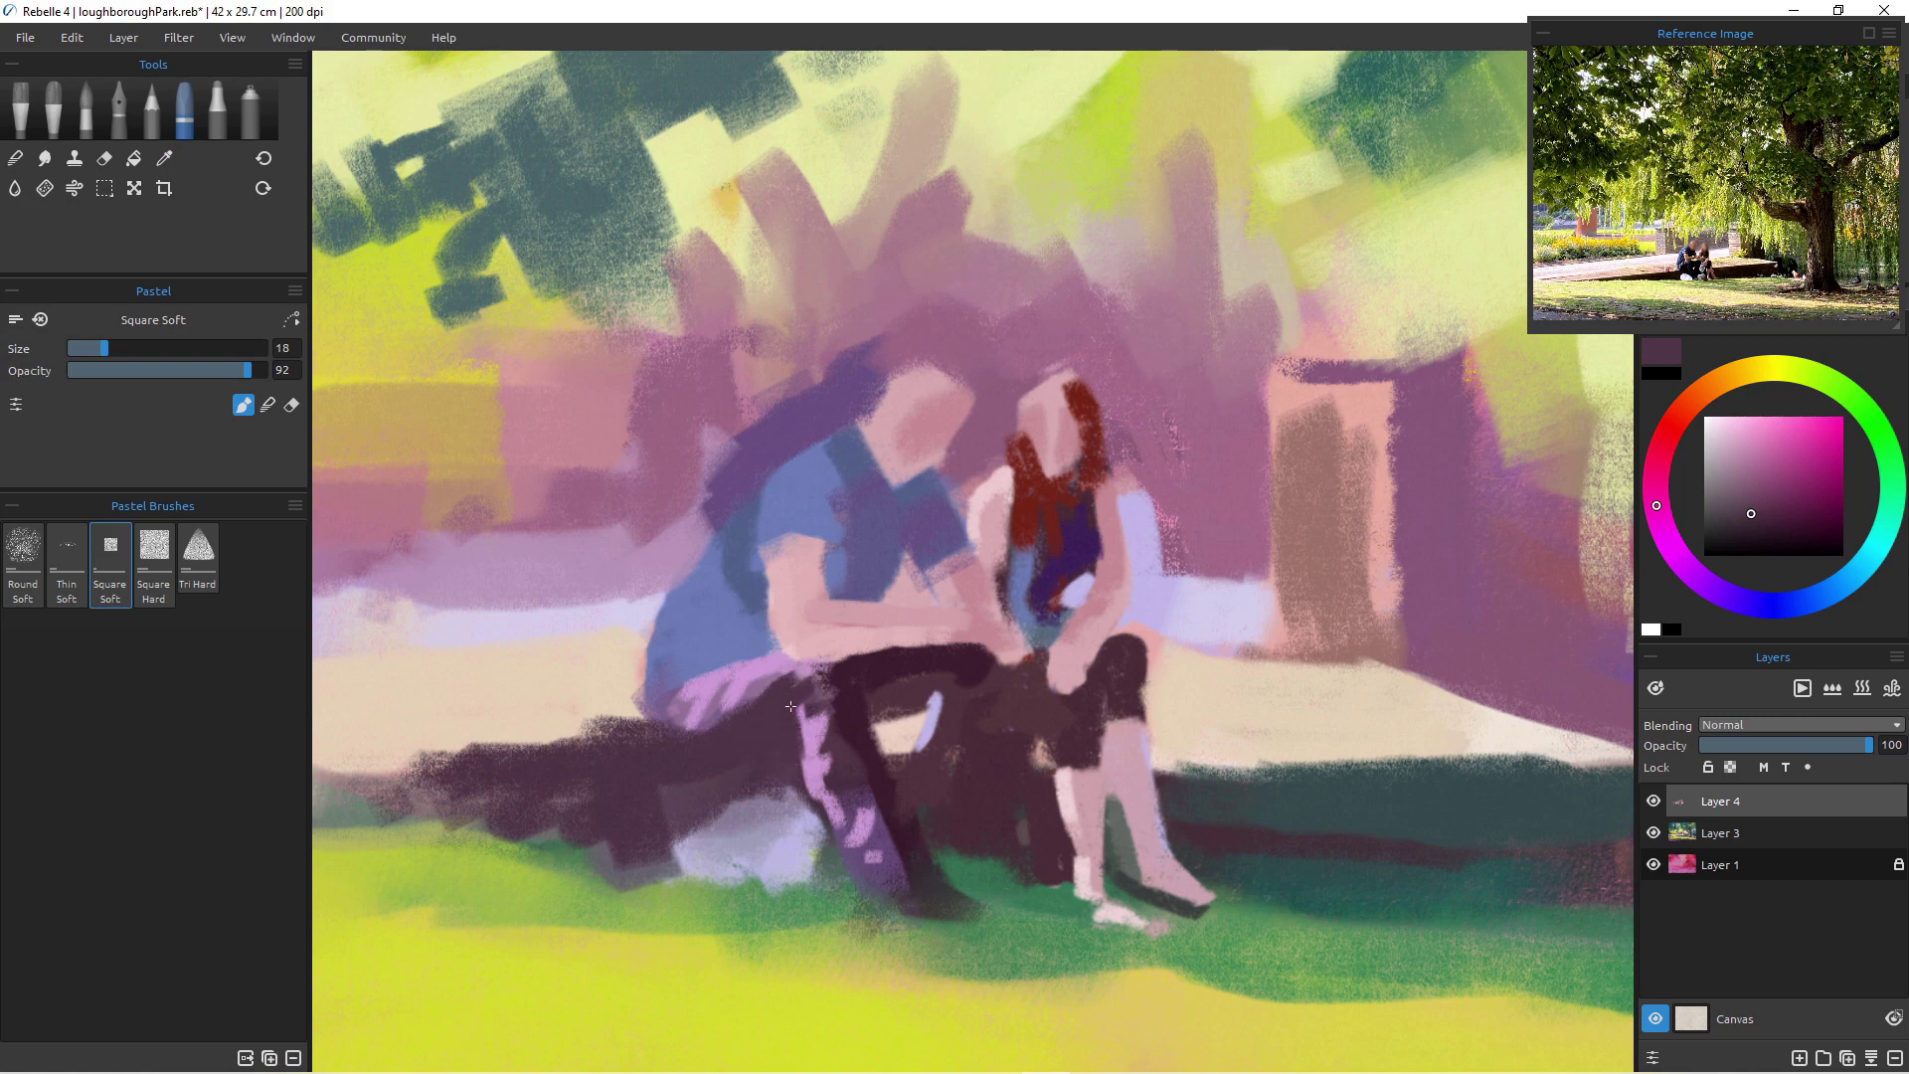
left_click_drag(823, 669, 799, 678)
- Dab a sampled pale pink accent between the first figure's legs and cover the dark foot area with sampled grass green
left_click(878, 725, "alt")
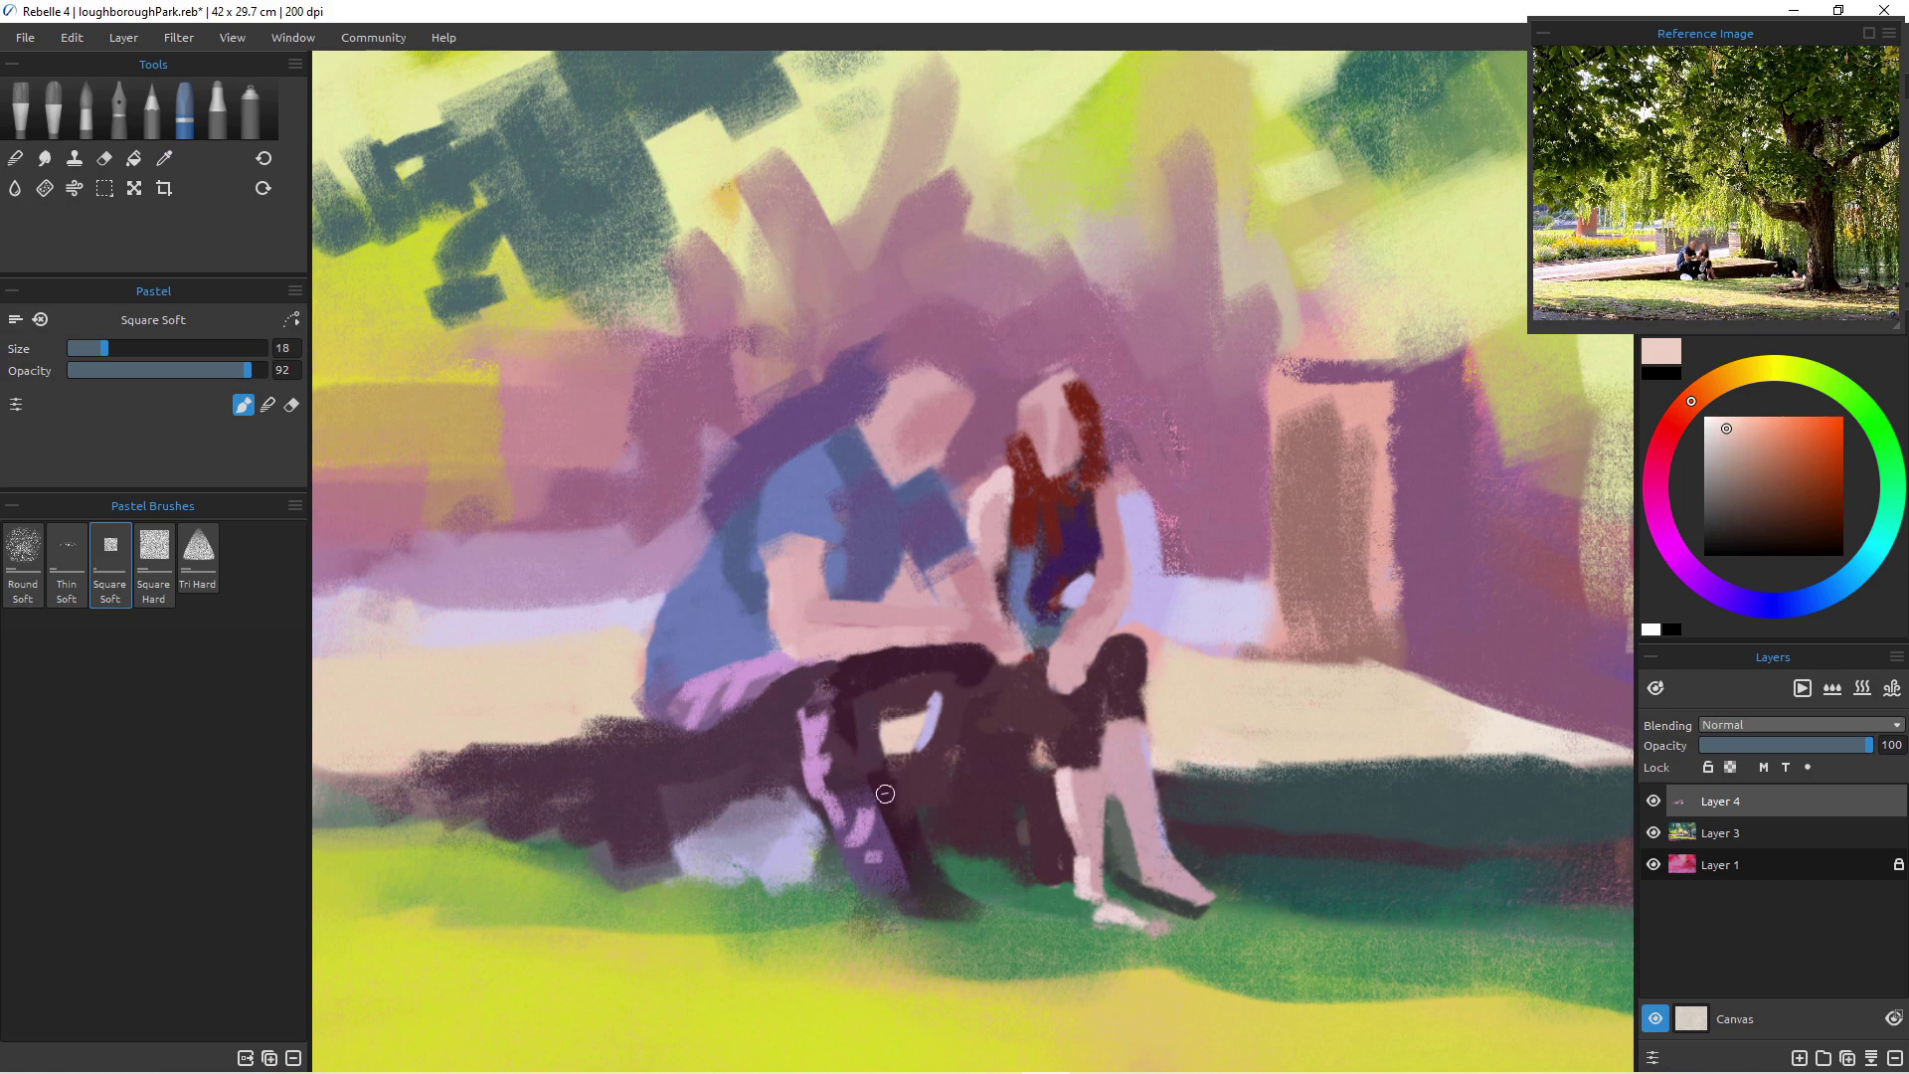
left_click_drag(871, 761, 879, 787)
left_click(888, 767, "alt")
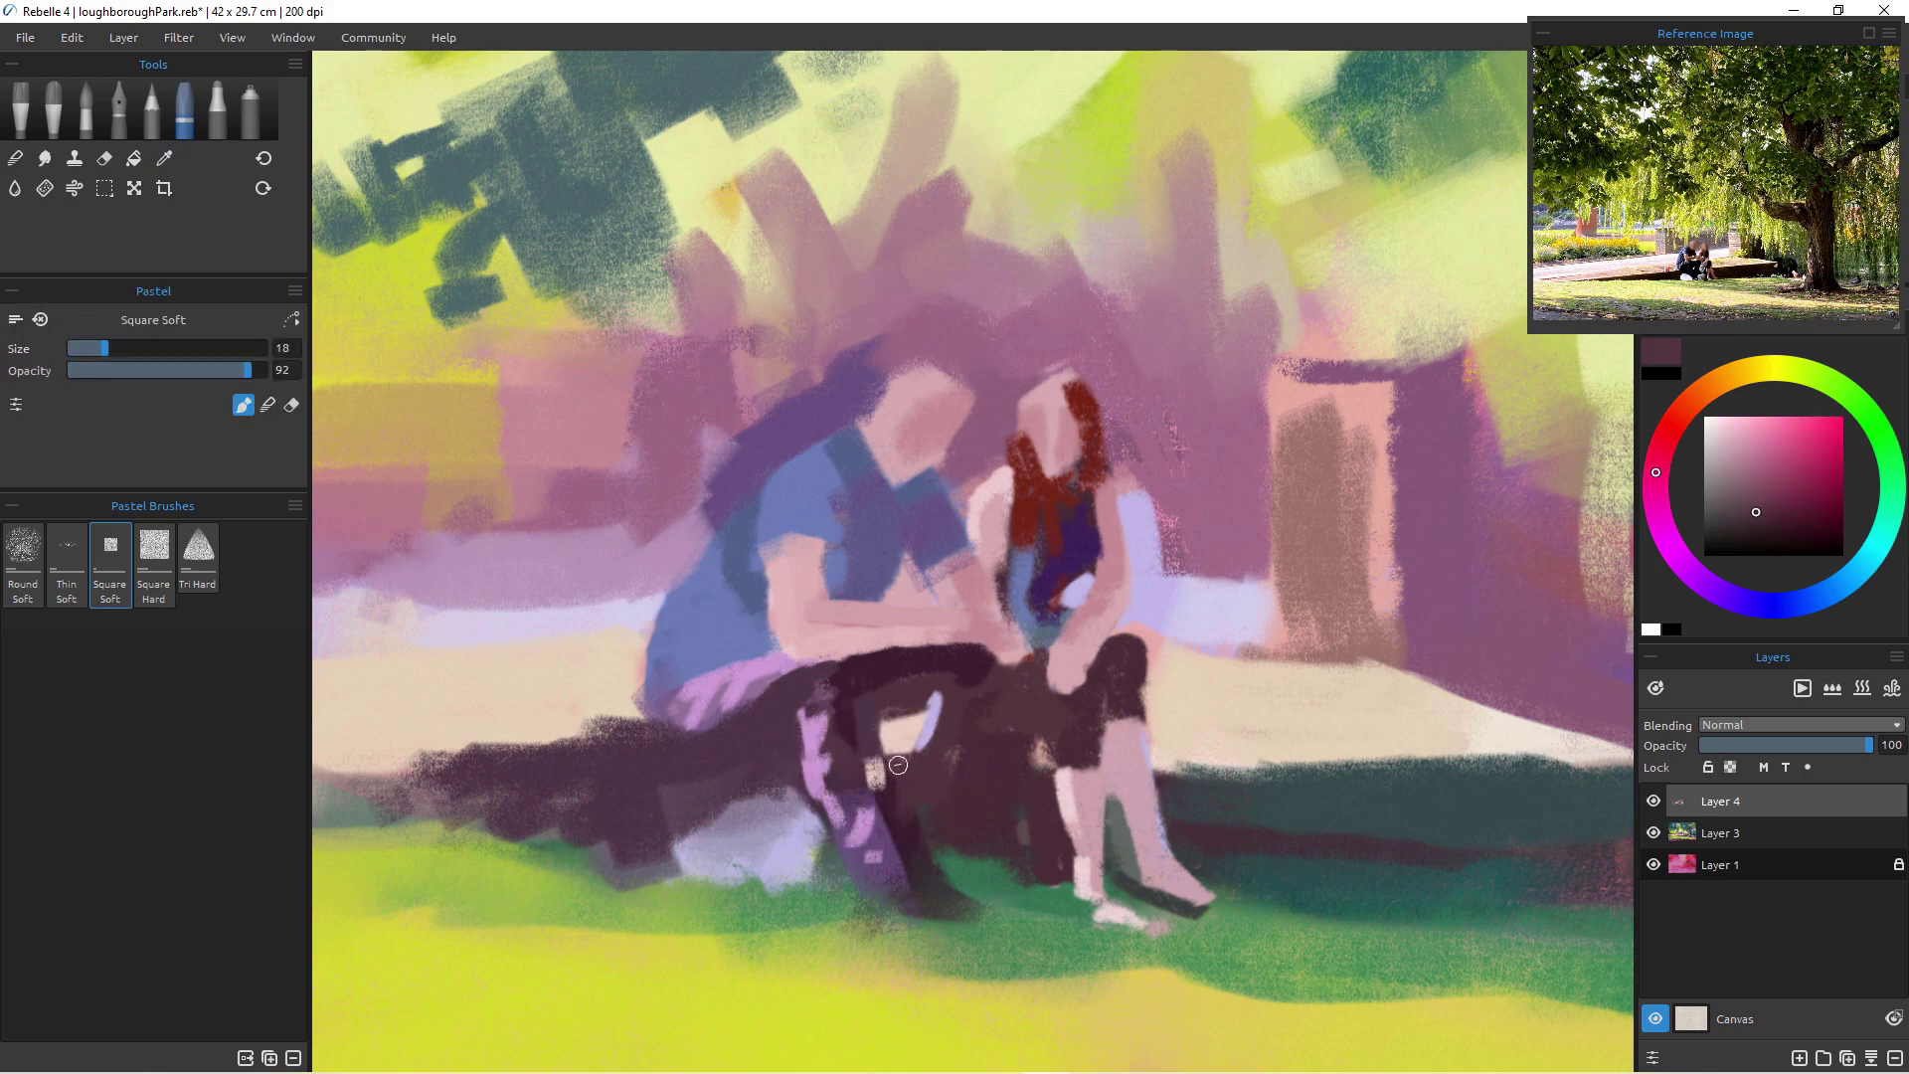
left_click(956, 866, "alt")
mouse_move(950, 863)
left_mouse_down()
mouse_move(915, 860)
mouse_move(948, 901)
mouse_move(920, 890)
mouse_move(939, 920)
left_mouse_up()
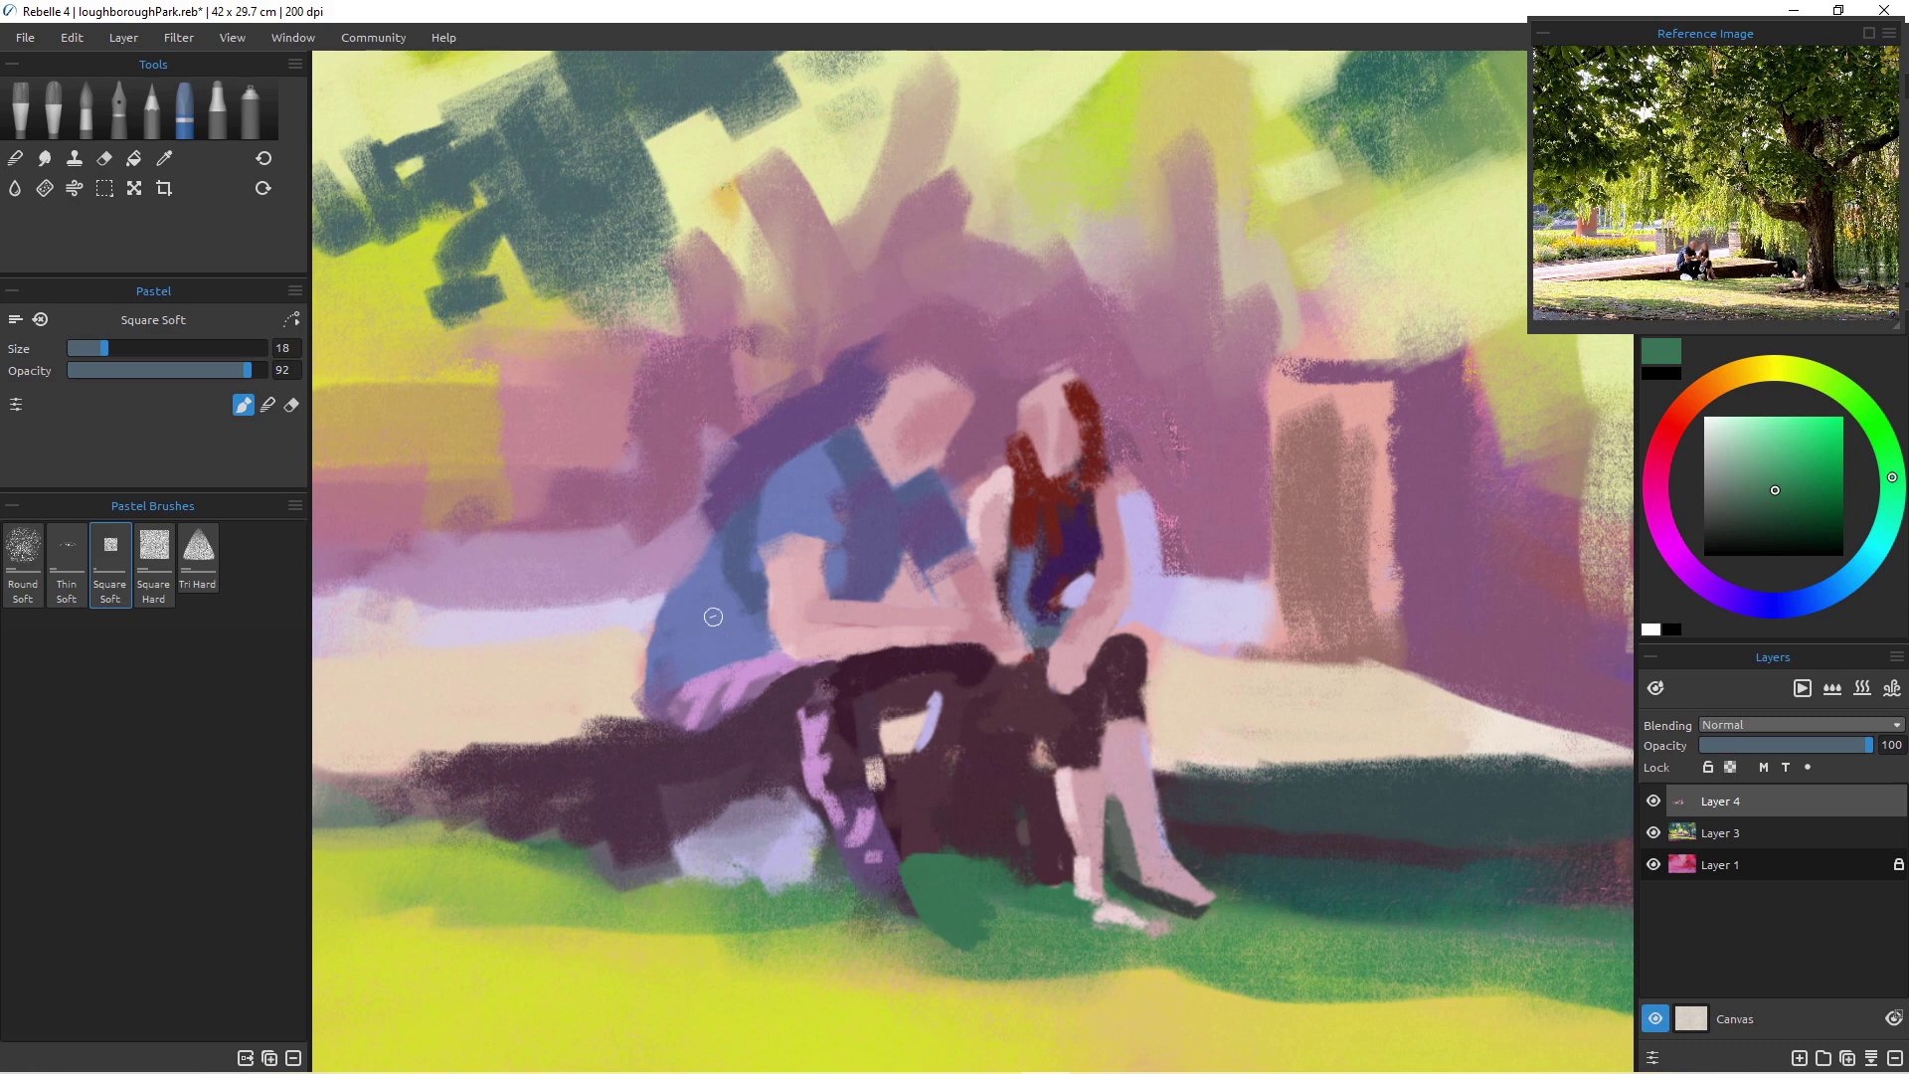
- Extend the first figure's shirt hem in sampled blue and trim the lower back with sampled beige and lilac
left_click(738, 575, "alt")
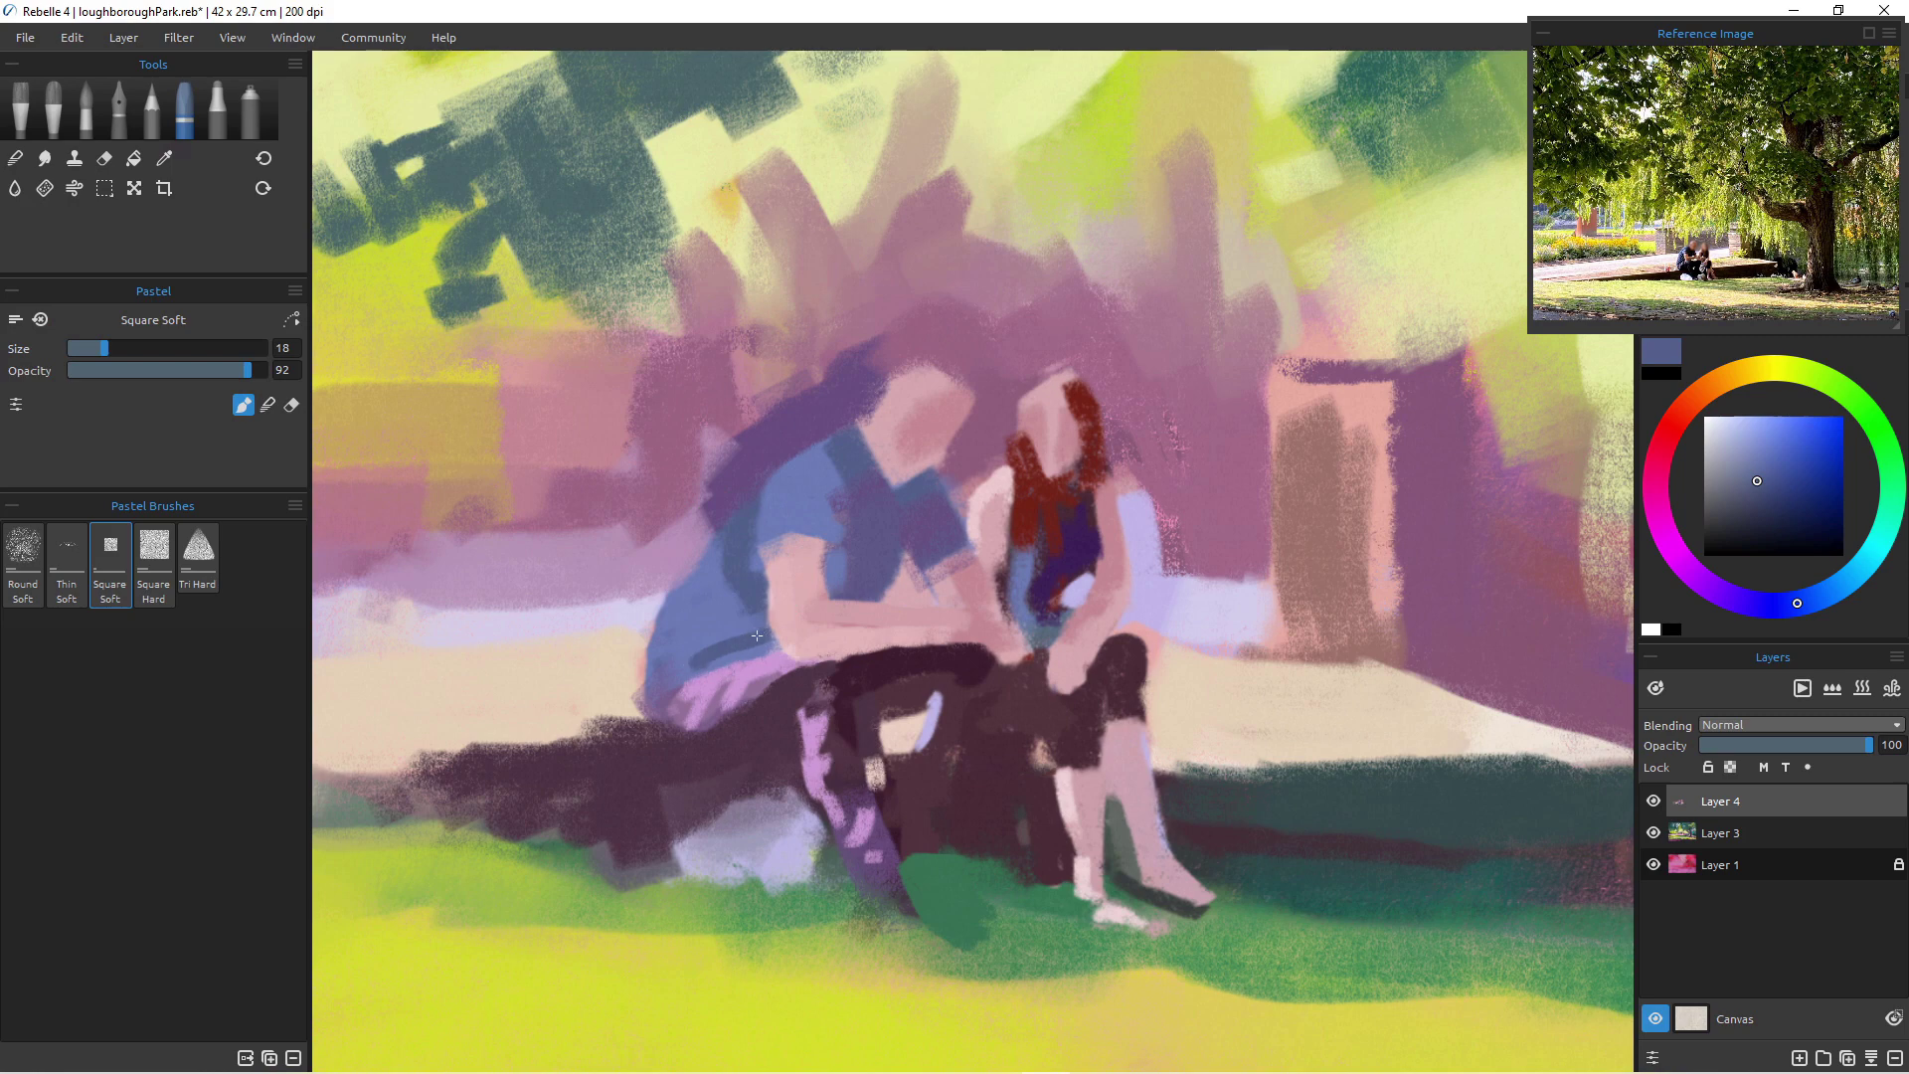
left_click_drag(768, 643, 692, 690)
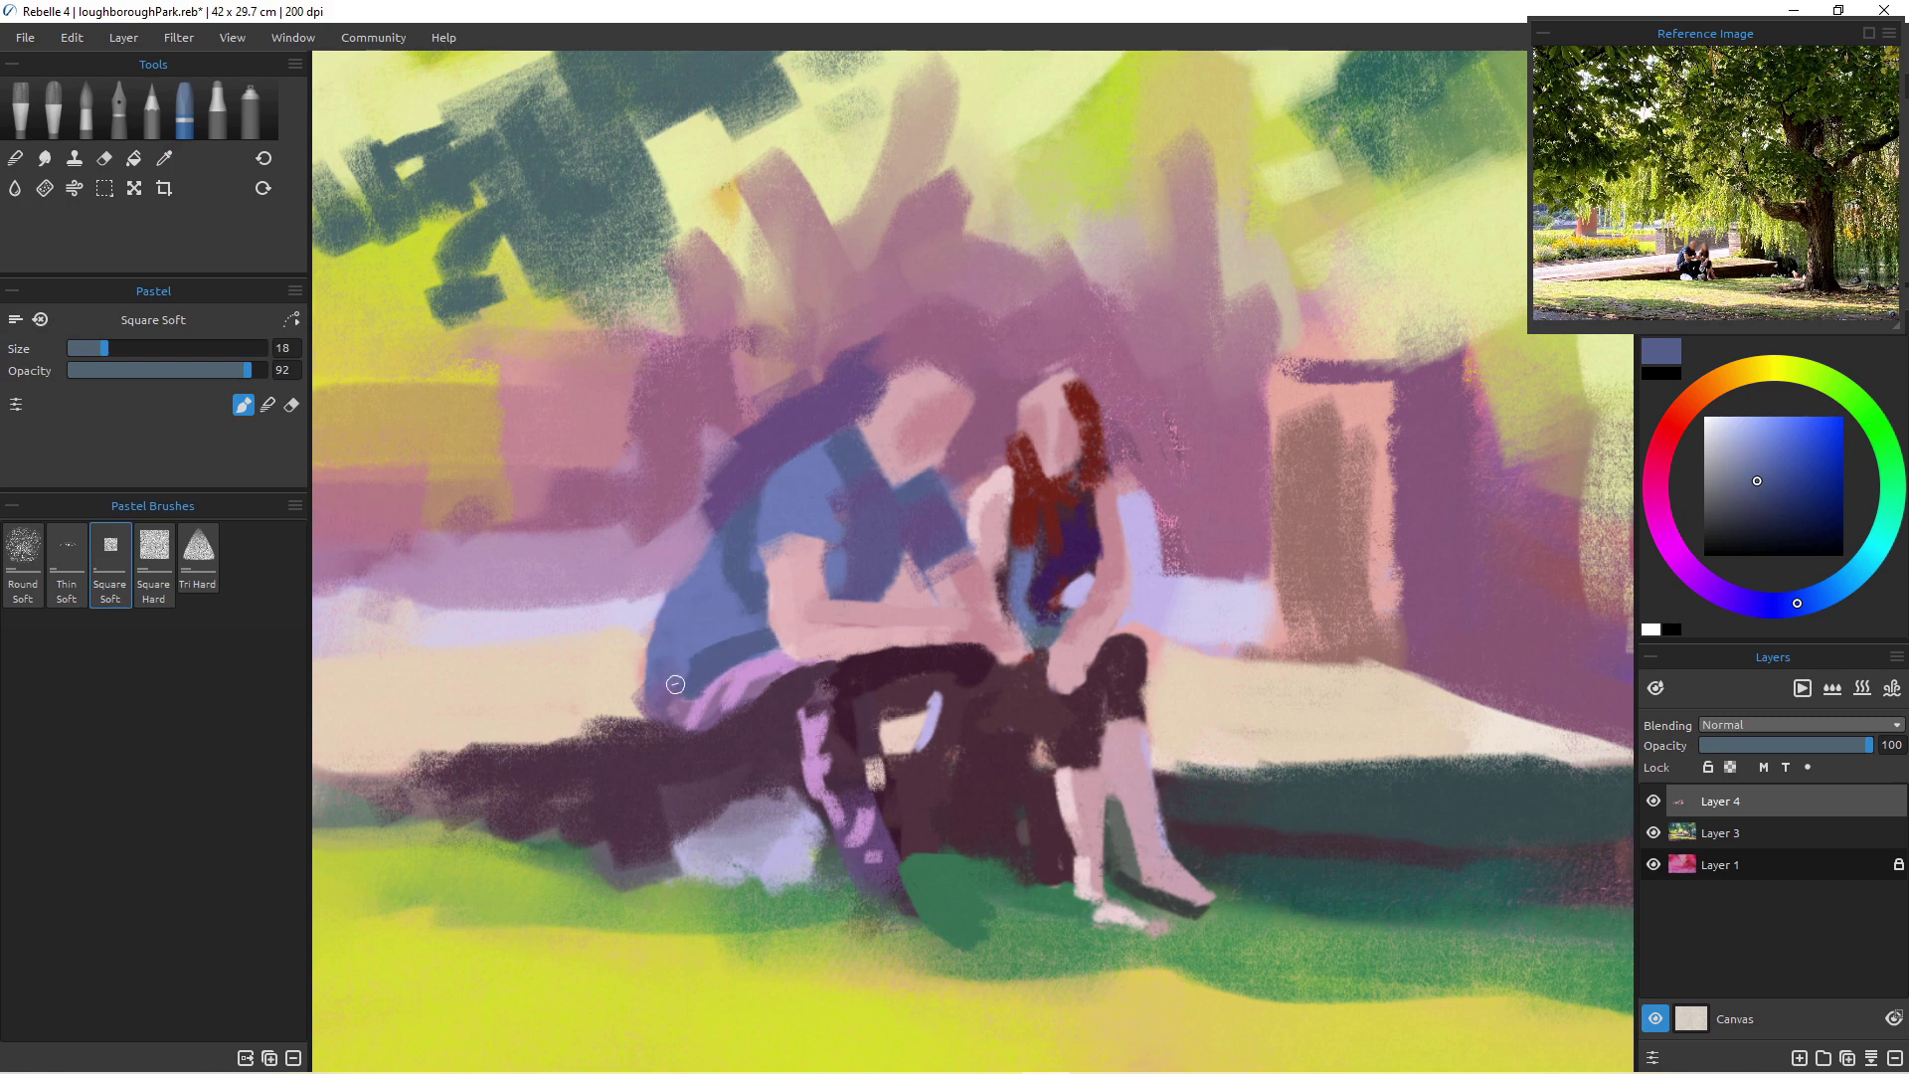
left_click(617, 647, "alt")
mouse_move(644, 626)
left_mouse_down()
mouse_move(649, 660)
mouse_move(669, 622)
mouse_move(658, 685)
left_mouse_up()
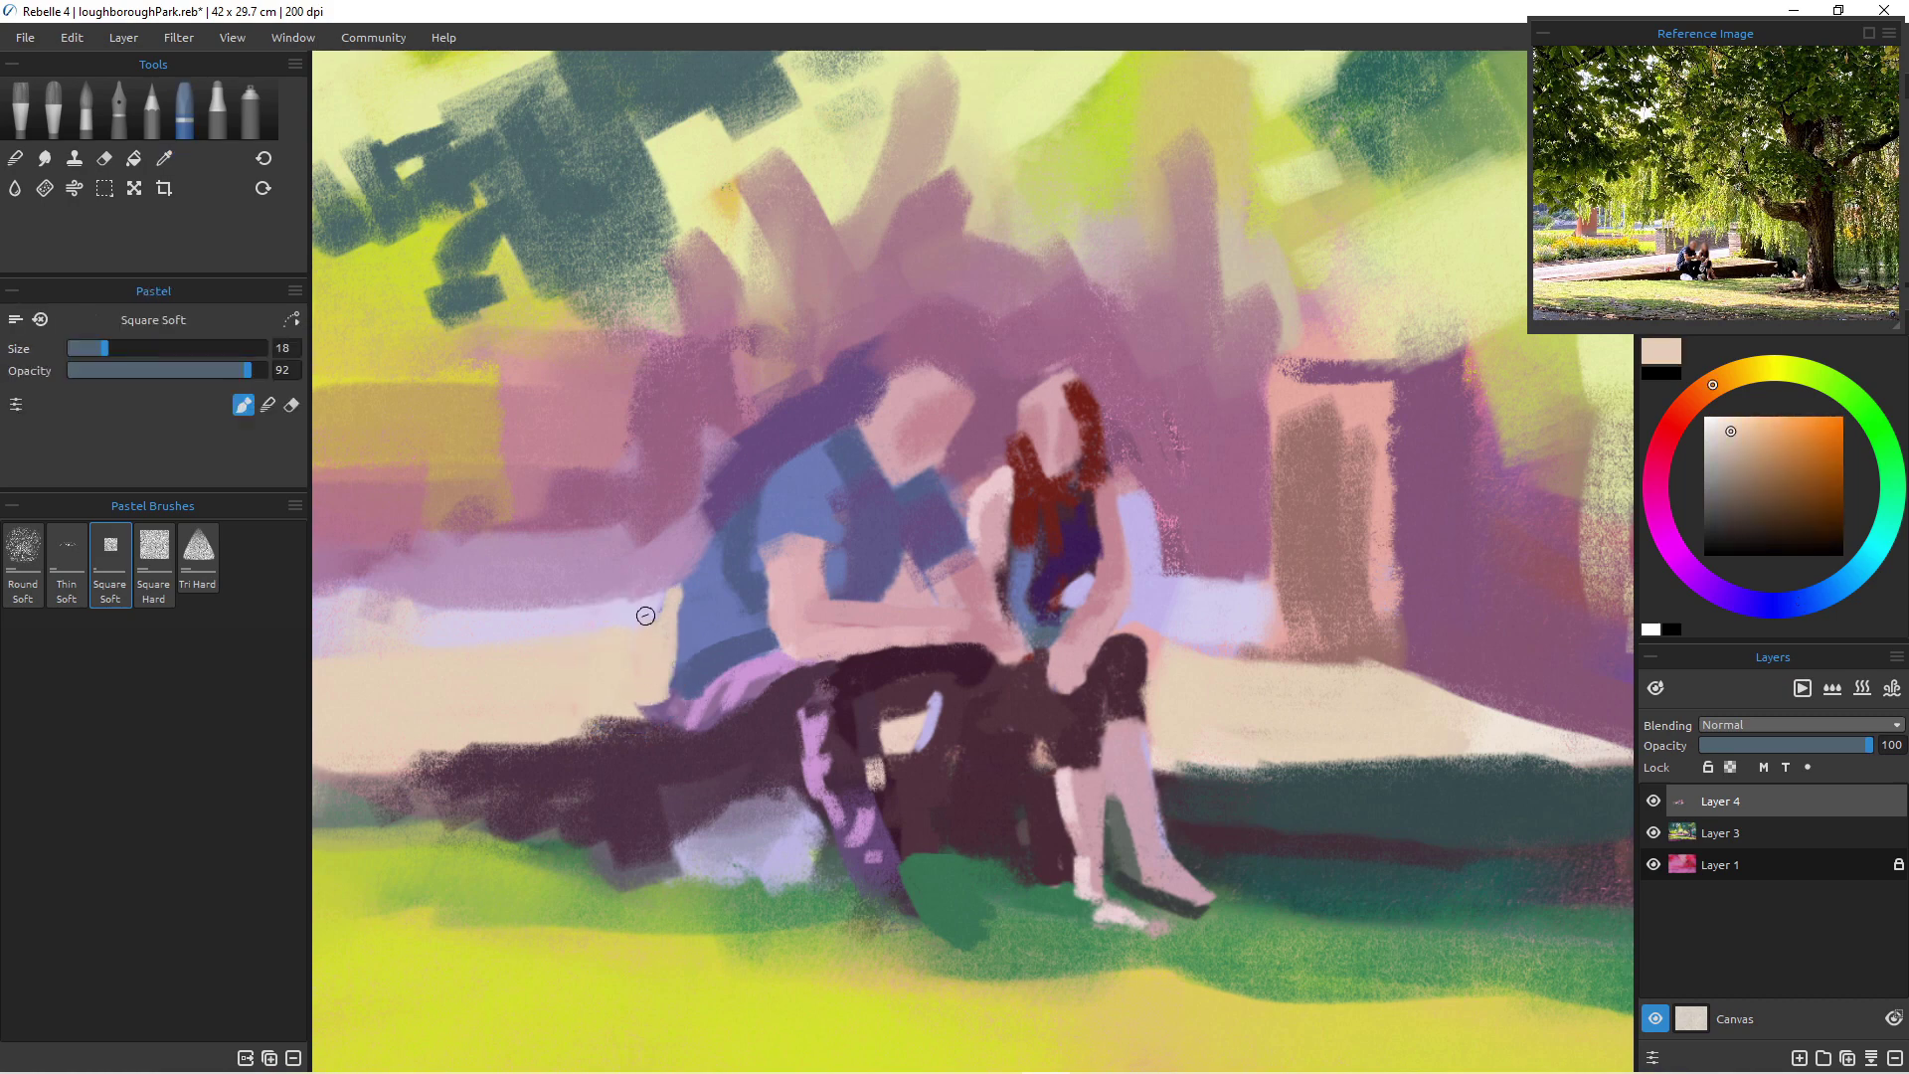
left_click(670, 590, "alt")
left_click(668, 560, "alt")
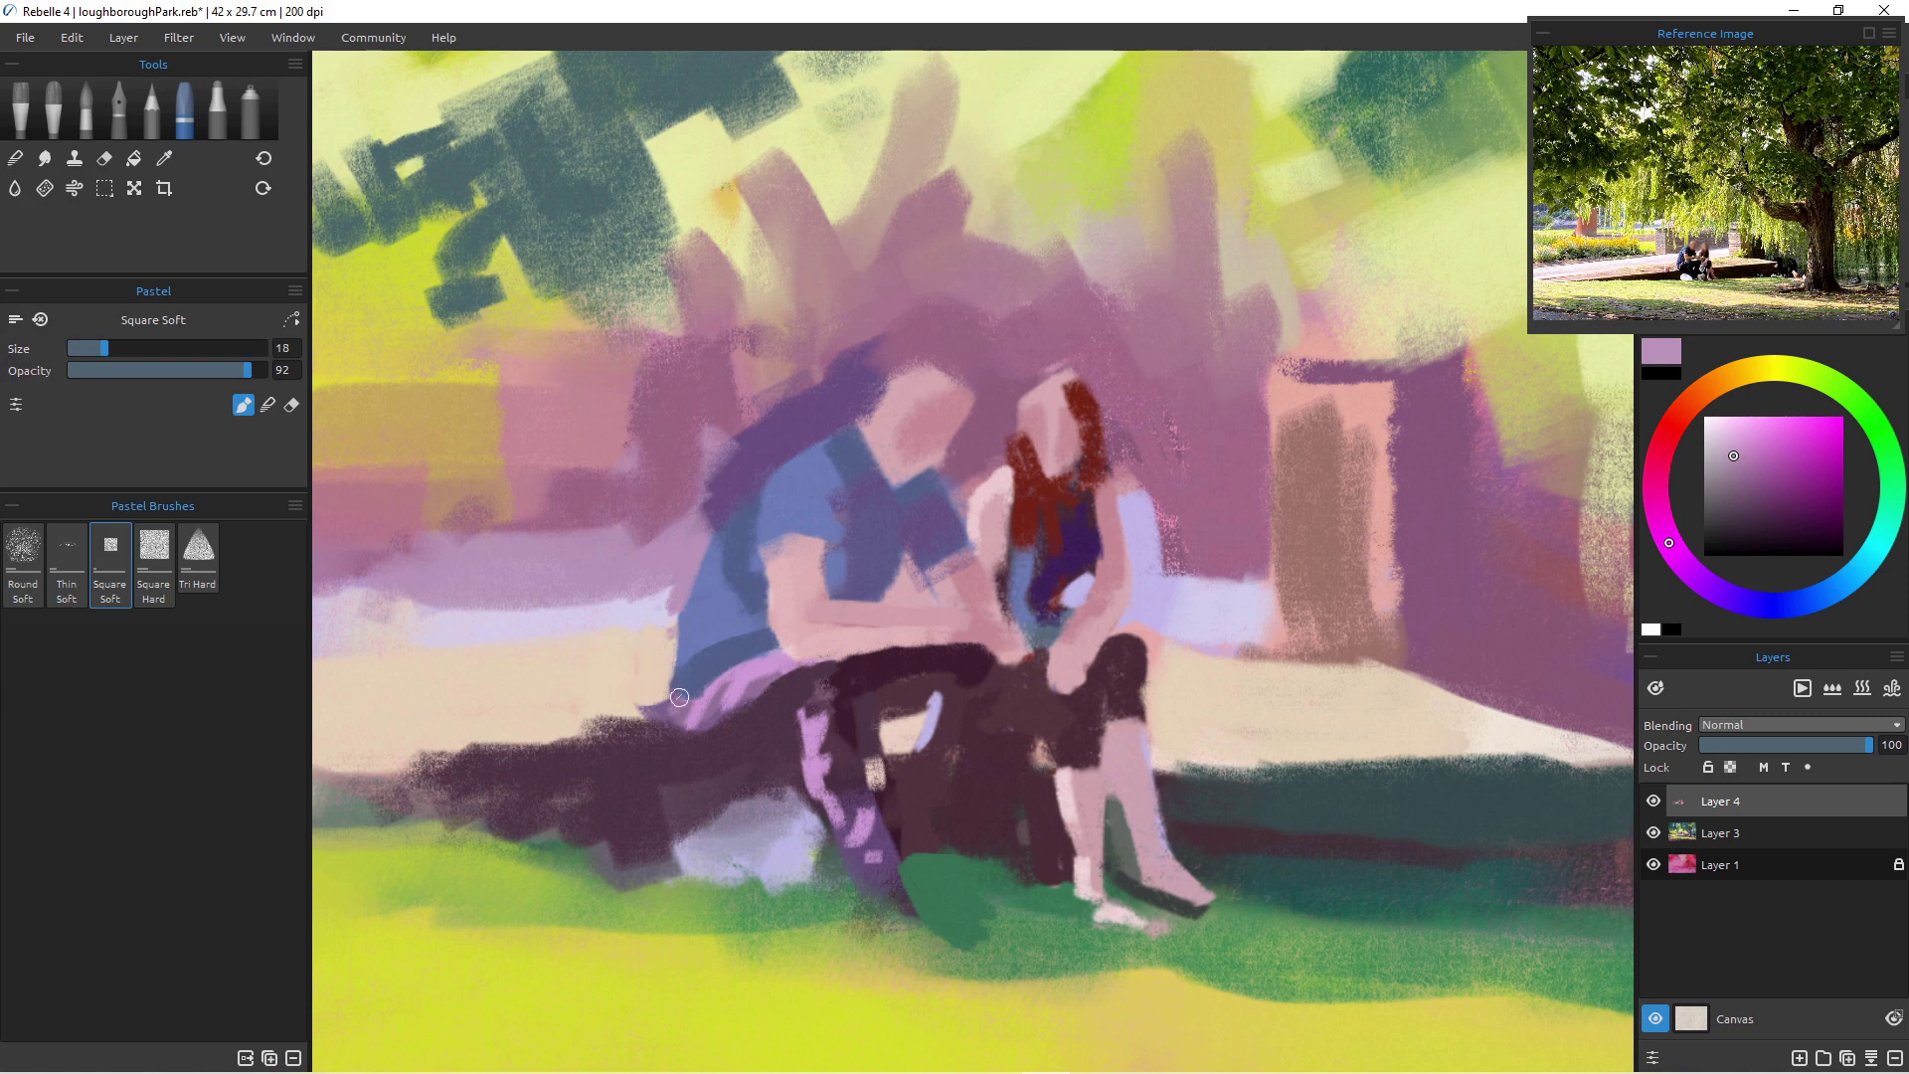
- Darken the first figure's hip with sampled plum and recut the ledge behind it in sampled beige
left_click(782, 701, "alt")
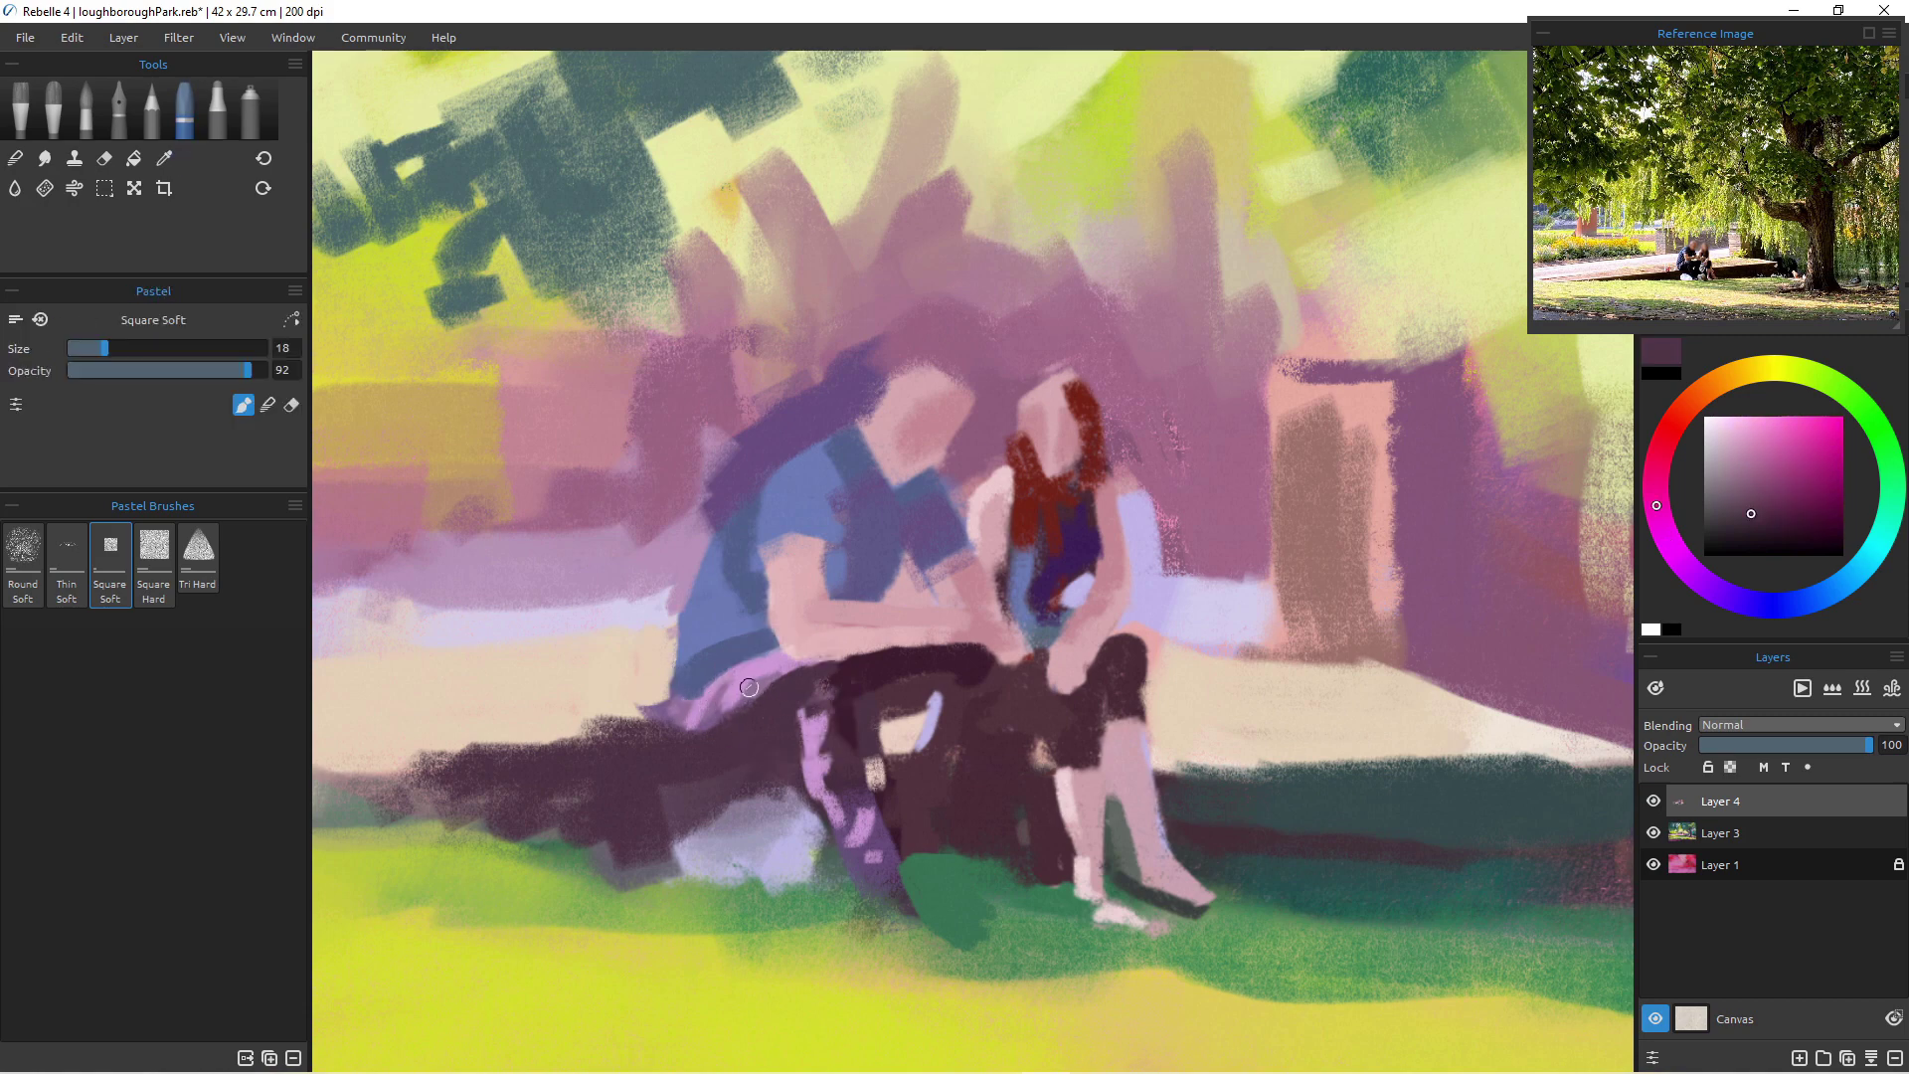
mouse_move(772, 646)
left_mouse_down()
mouse_move(713, 682)
mouse_move(744, 702)
mouse_move(788, 669)
mouse_move(758, 699)
mouse_move(719, 701)
mouse_move(746, 663)
mouse_move(711, 707)
mouse_move(734, 712)
mouse_move(699, 728)
mouse_move(708, 688)
mouse_move(678, 726)
left_mouse_up()
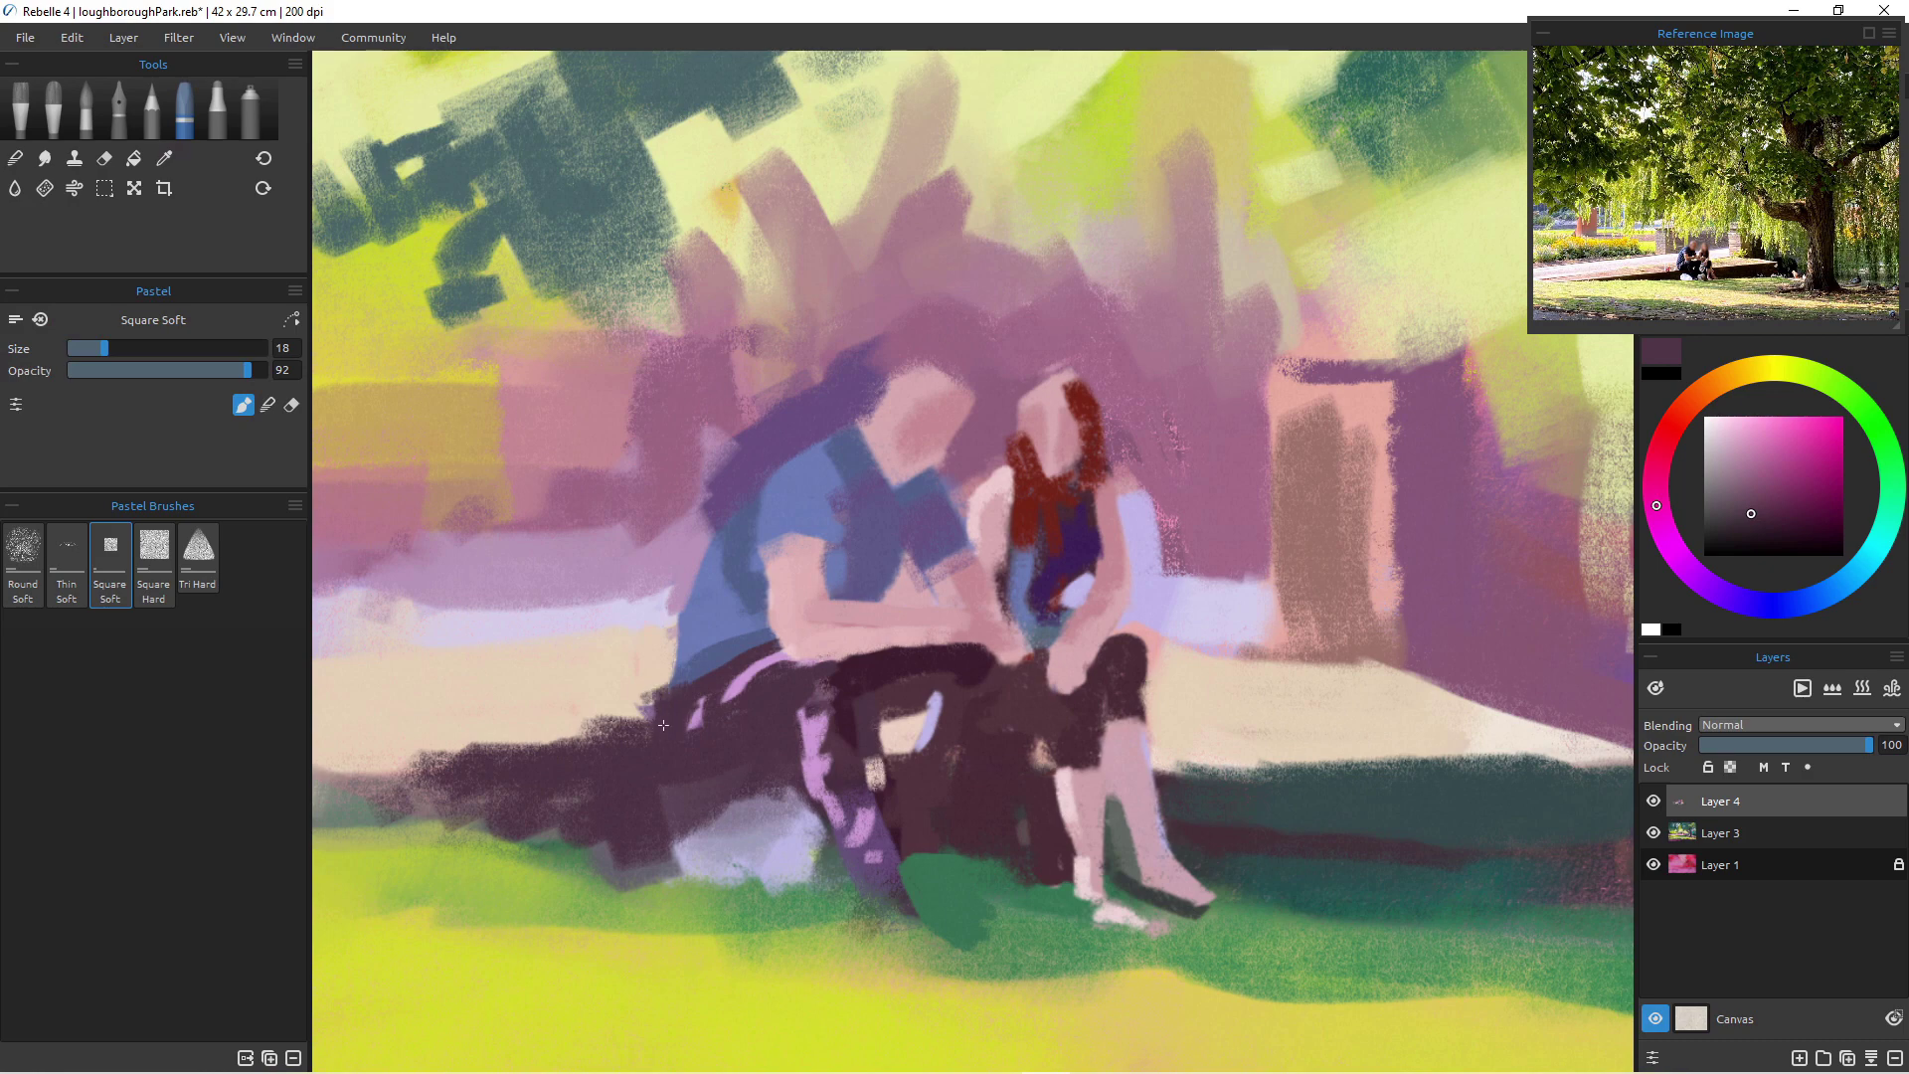
left_click(629, 676, "alt")
mouse_move(652, 676)
left_mouse_down()
mouse_move(665, 737)
mouse_move(691, 741)
mouse_move(574, 743)
mouse_move(609, 715)
mouse_move(640, 736)
mouse_move(422, 741)
left_mouse_up()
left_click(693, 761, "alt")
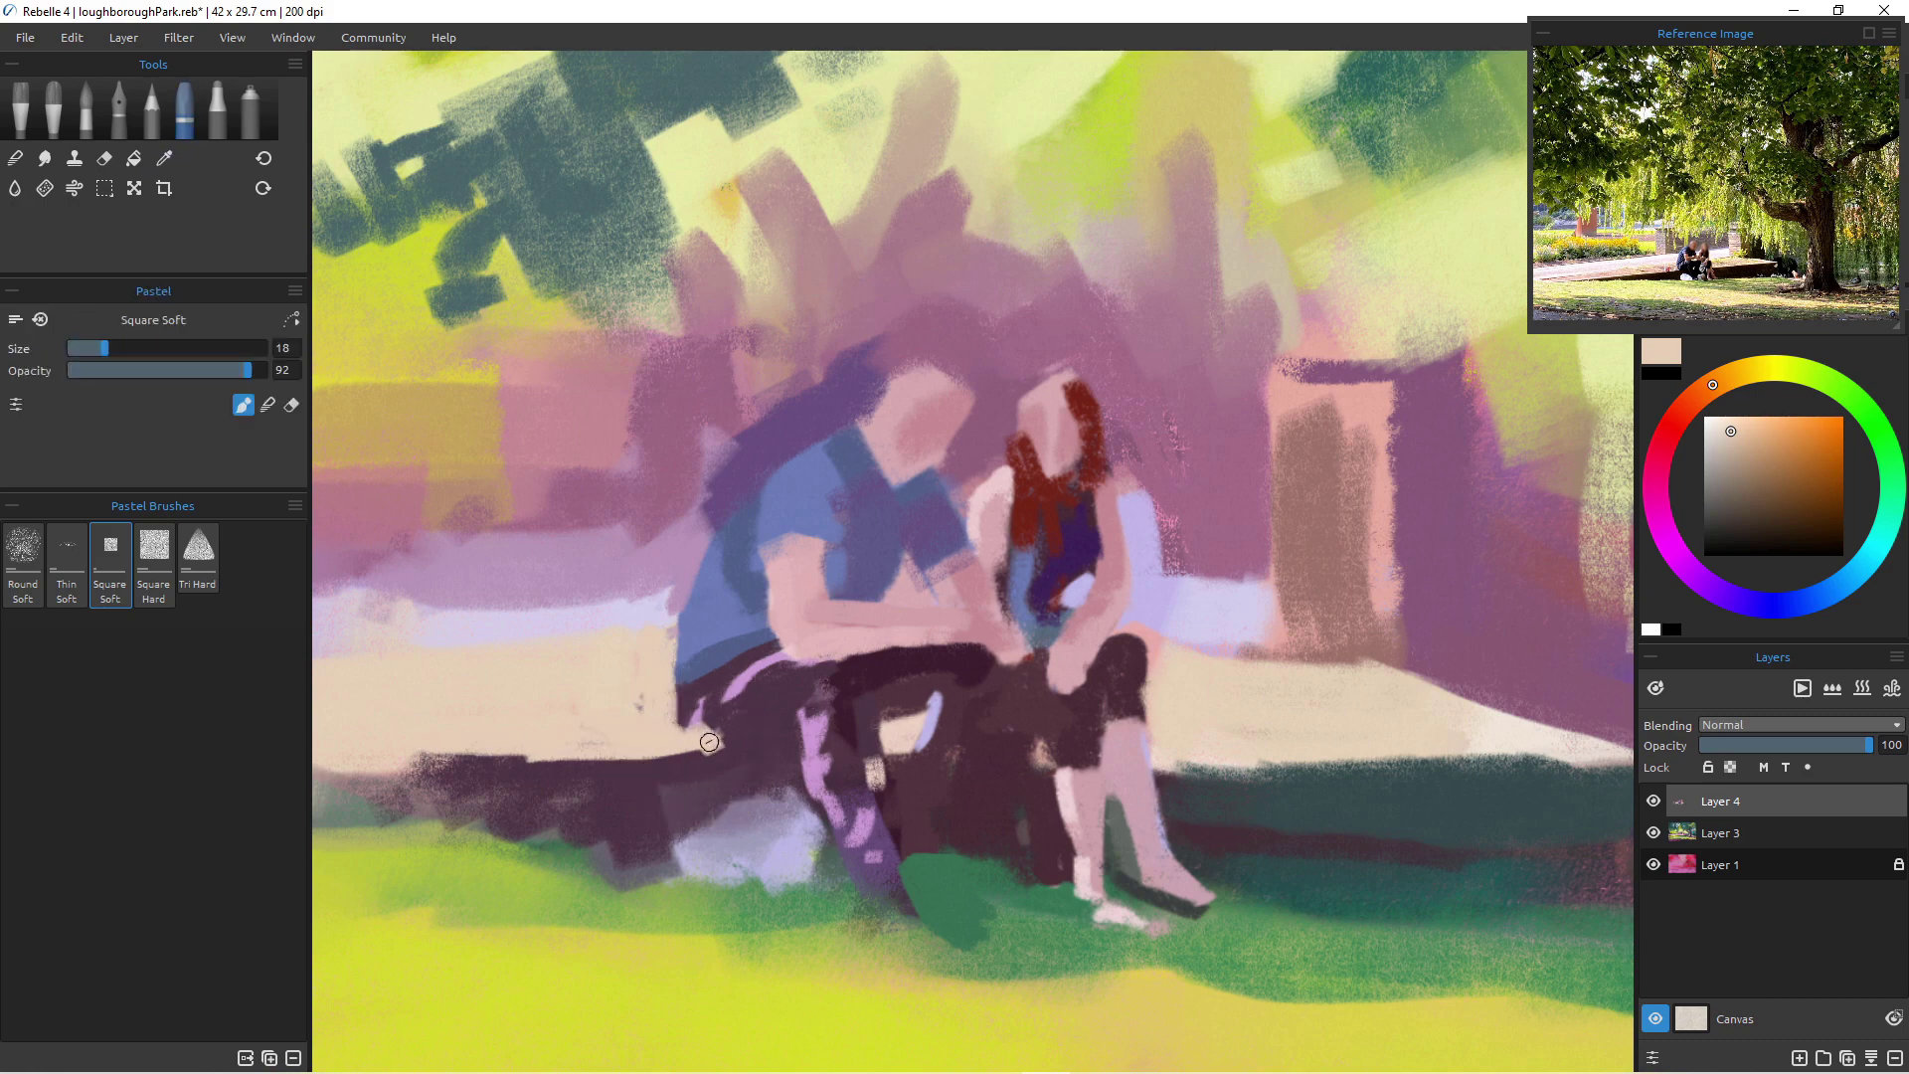
left_click(699, 726, "alt")
left_click_drag(699, 726, 702, 741)
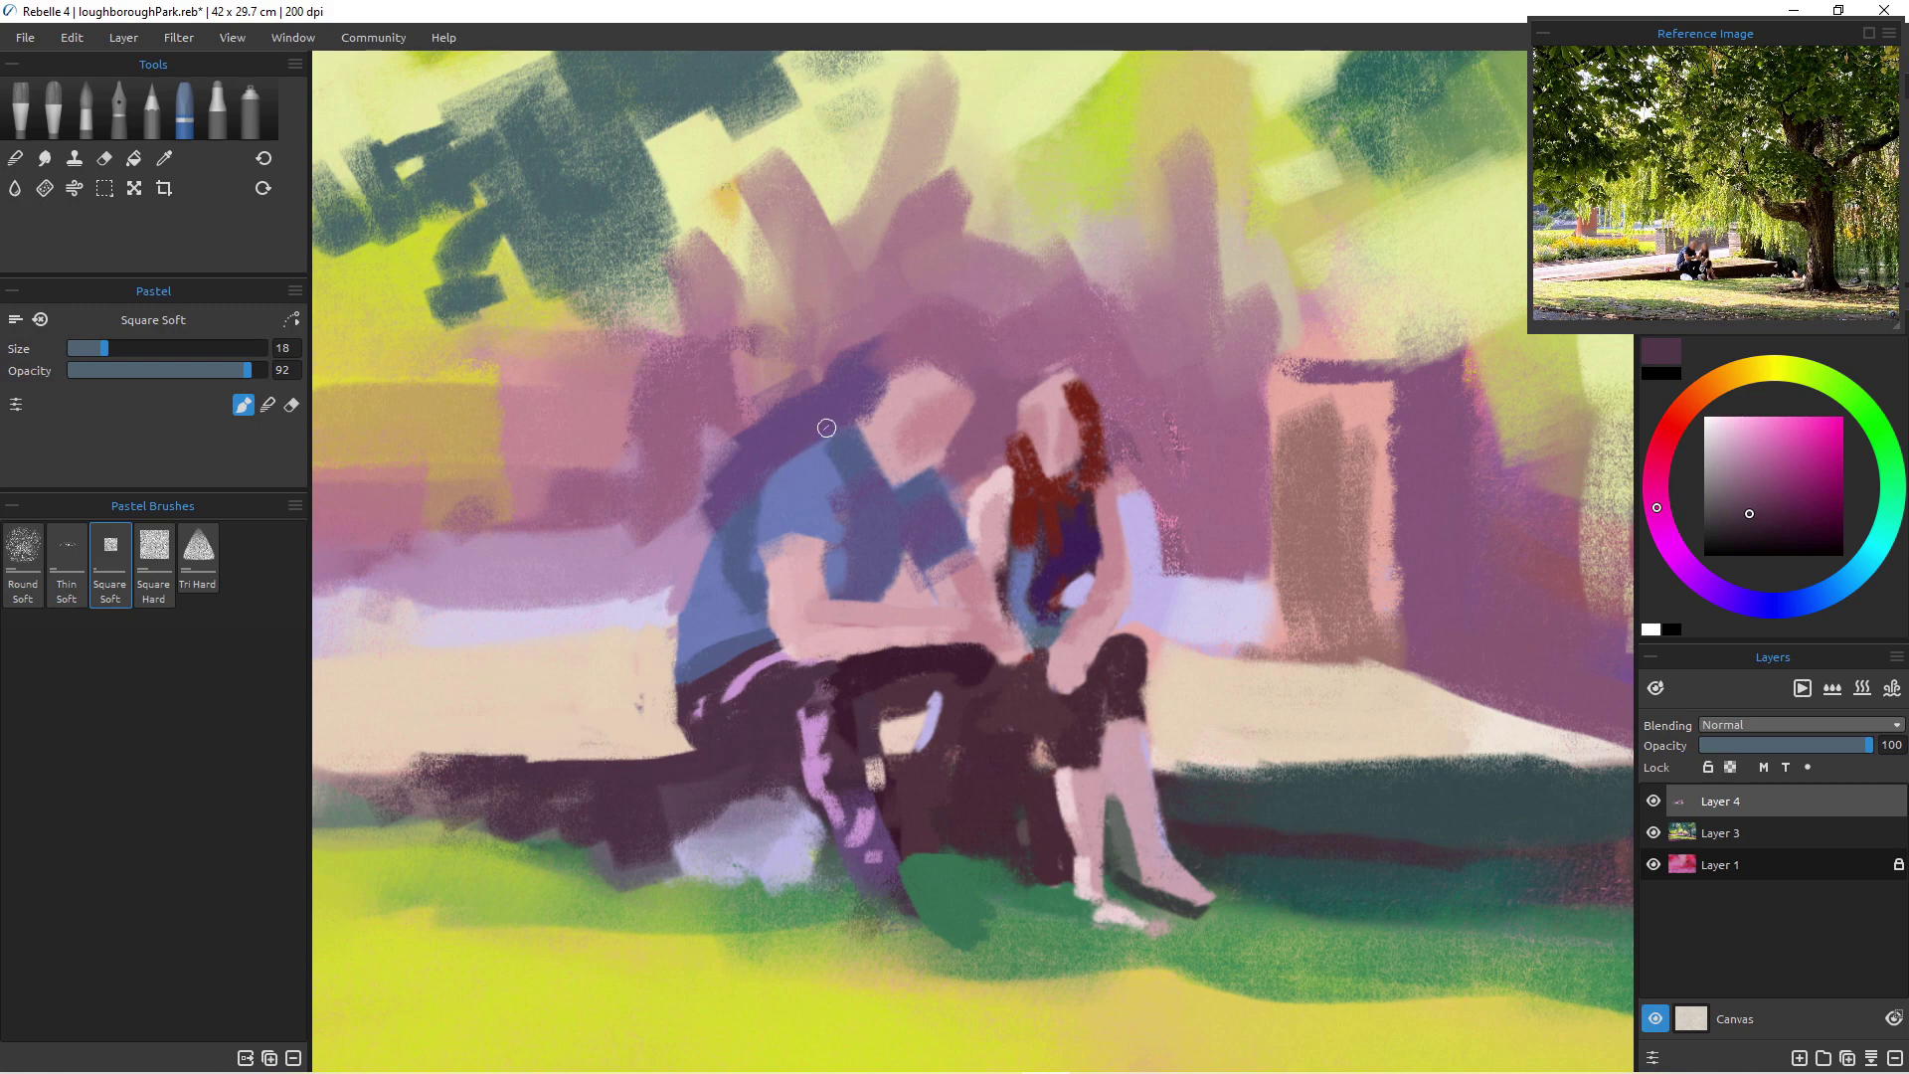
- Shade the first figure's sleeve with sampled violet-blue strokes and refine the upper arm's edges with sampled pink and blue
left_click(811, 486, "alt")
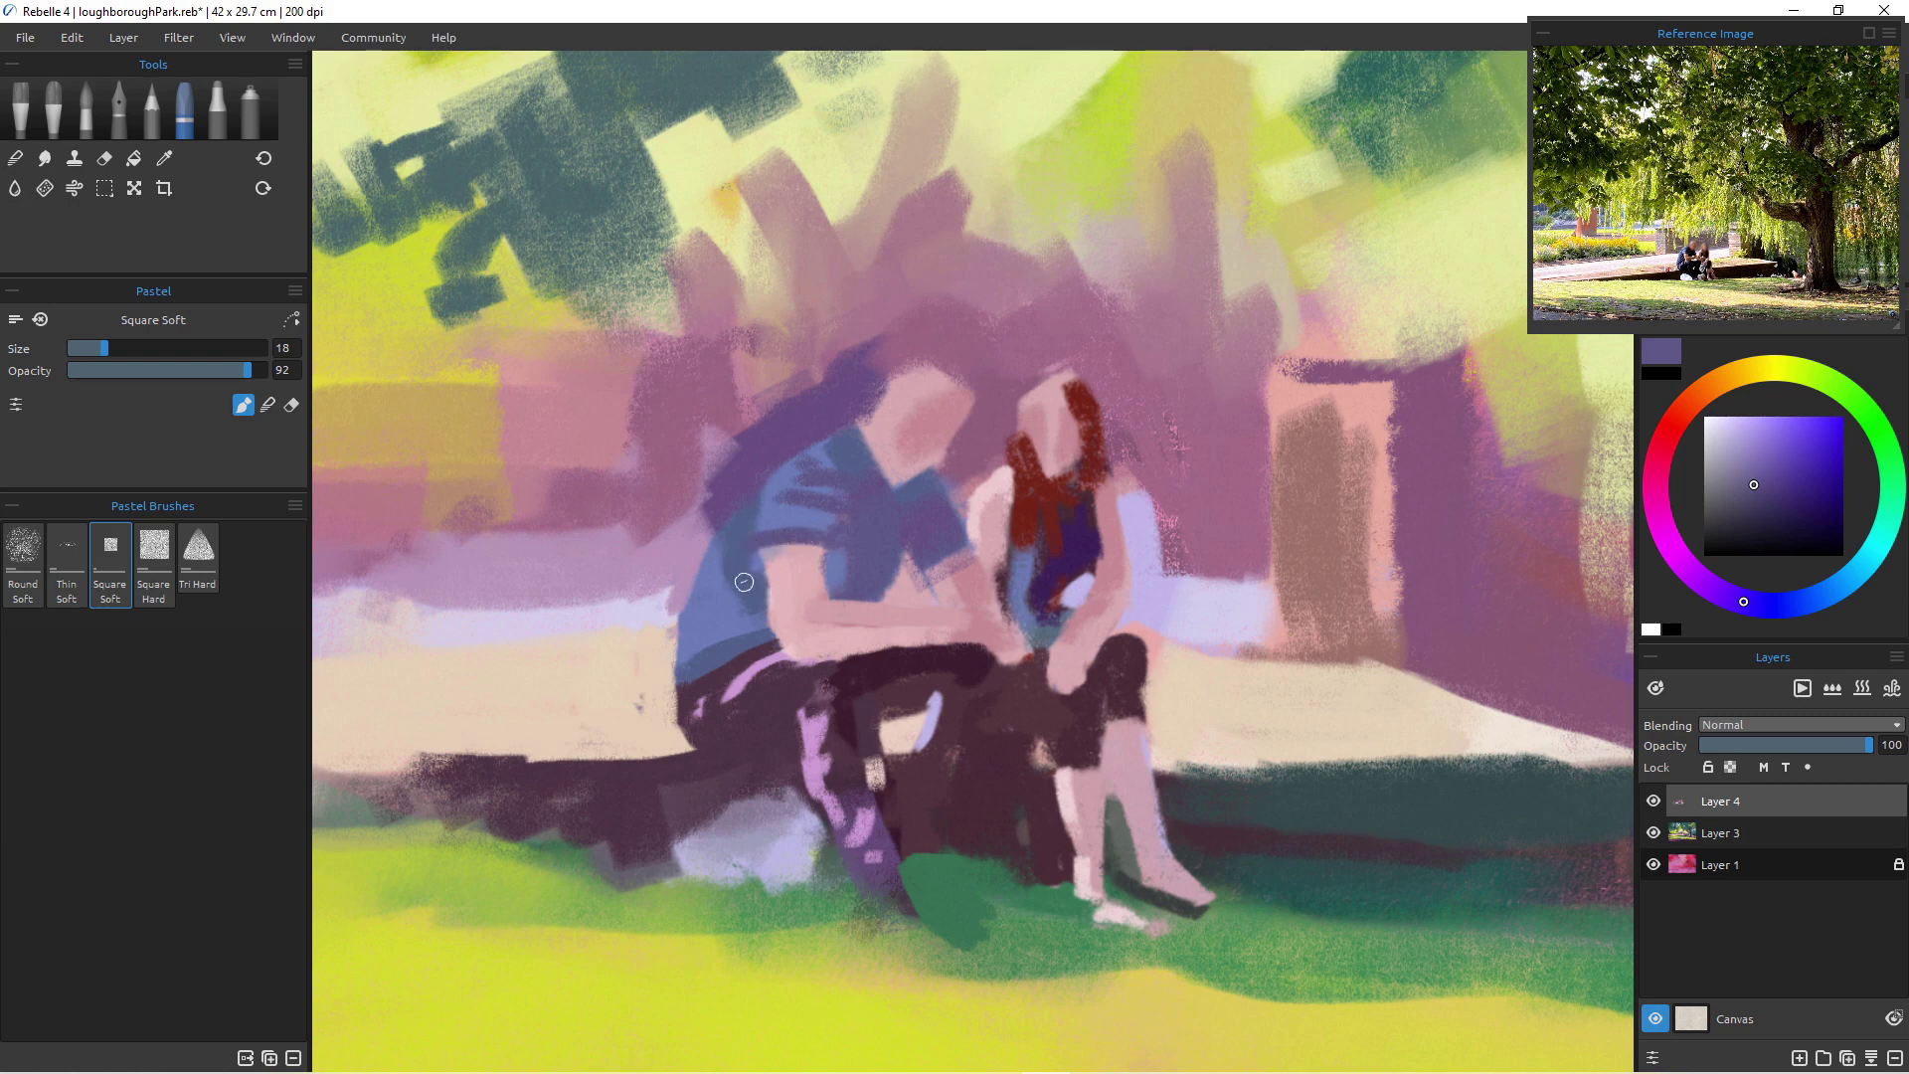
key("alt")
left_click(780, 554)
left_click(811, 557, "alt")
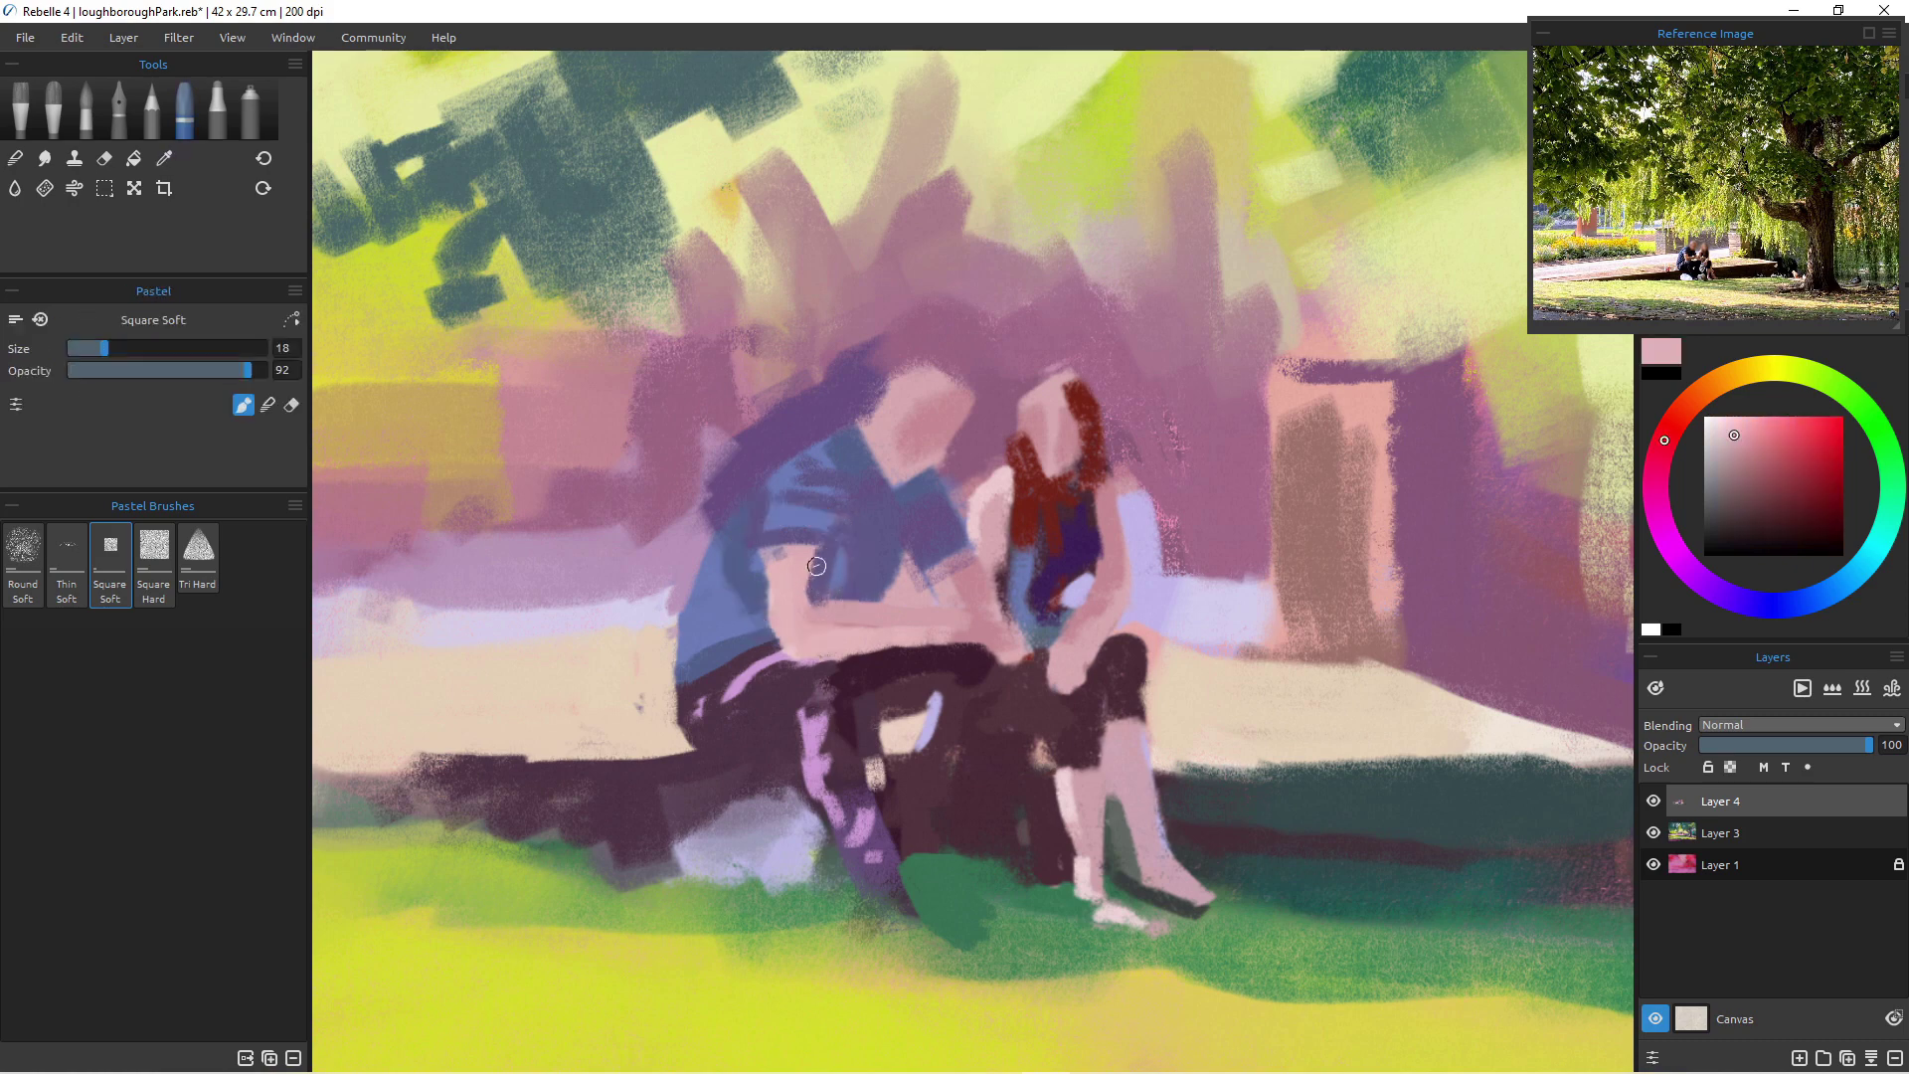
left_click(764, 563, "alt")
left_click_drag(764, 563, 770, 625)
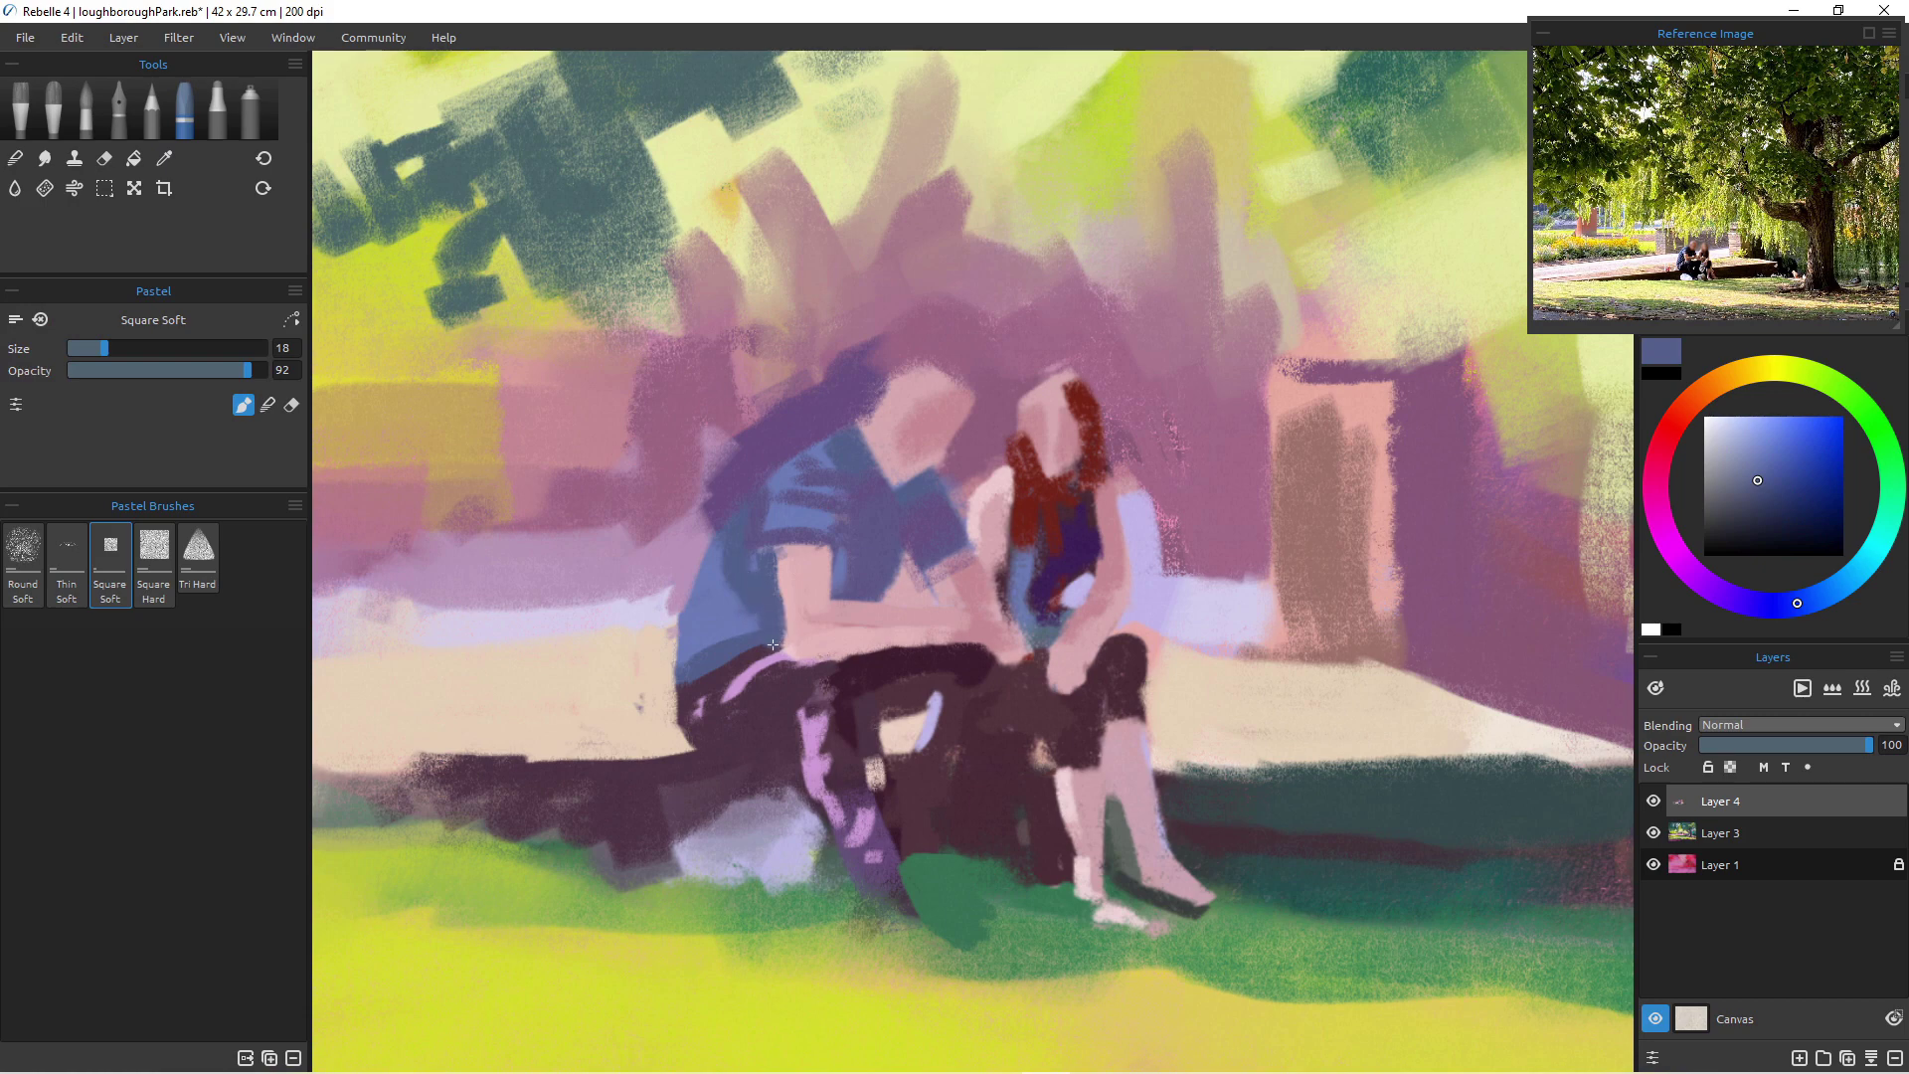
left_click(779, 547, "alt")
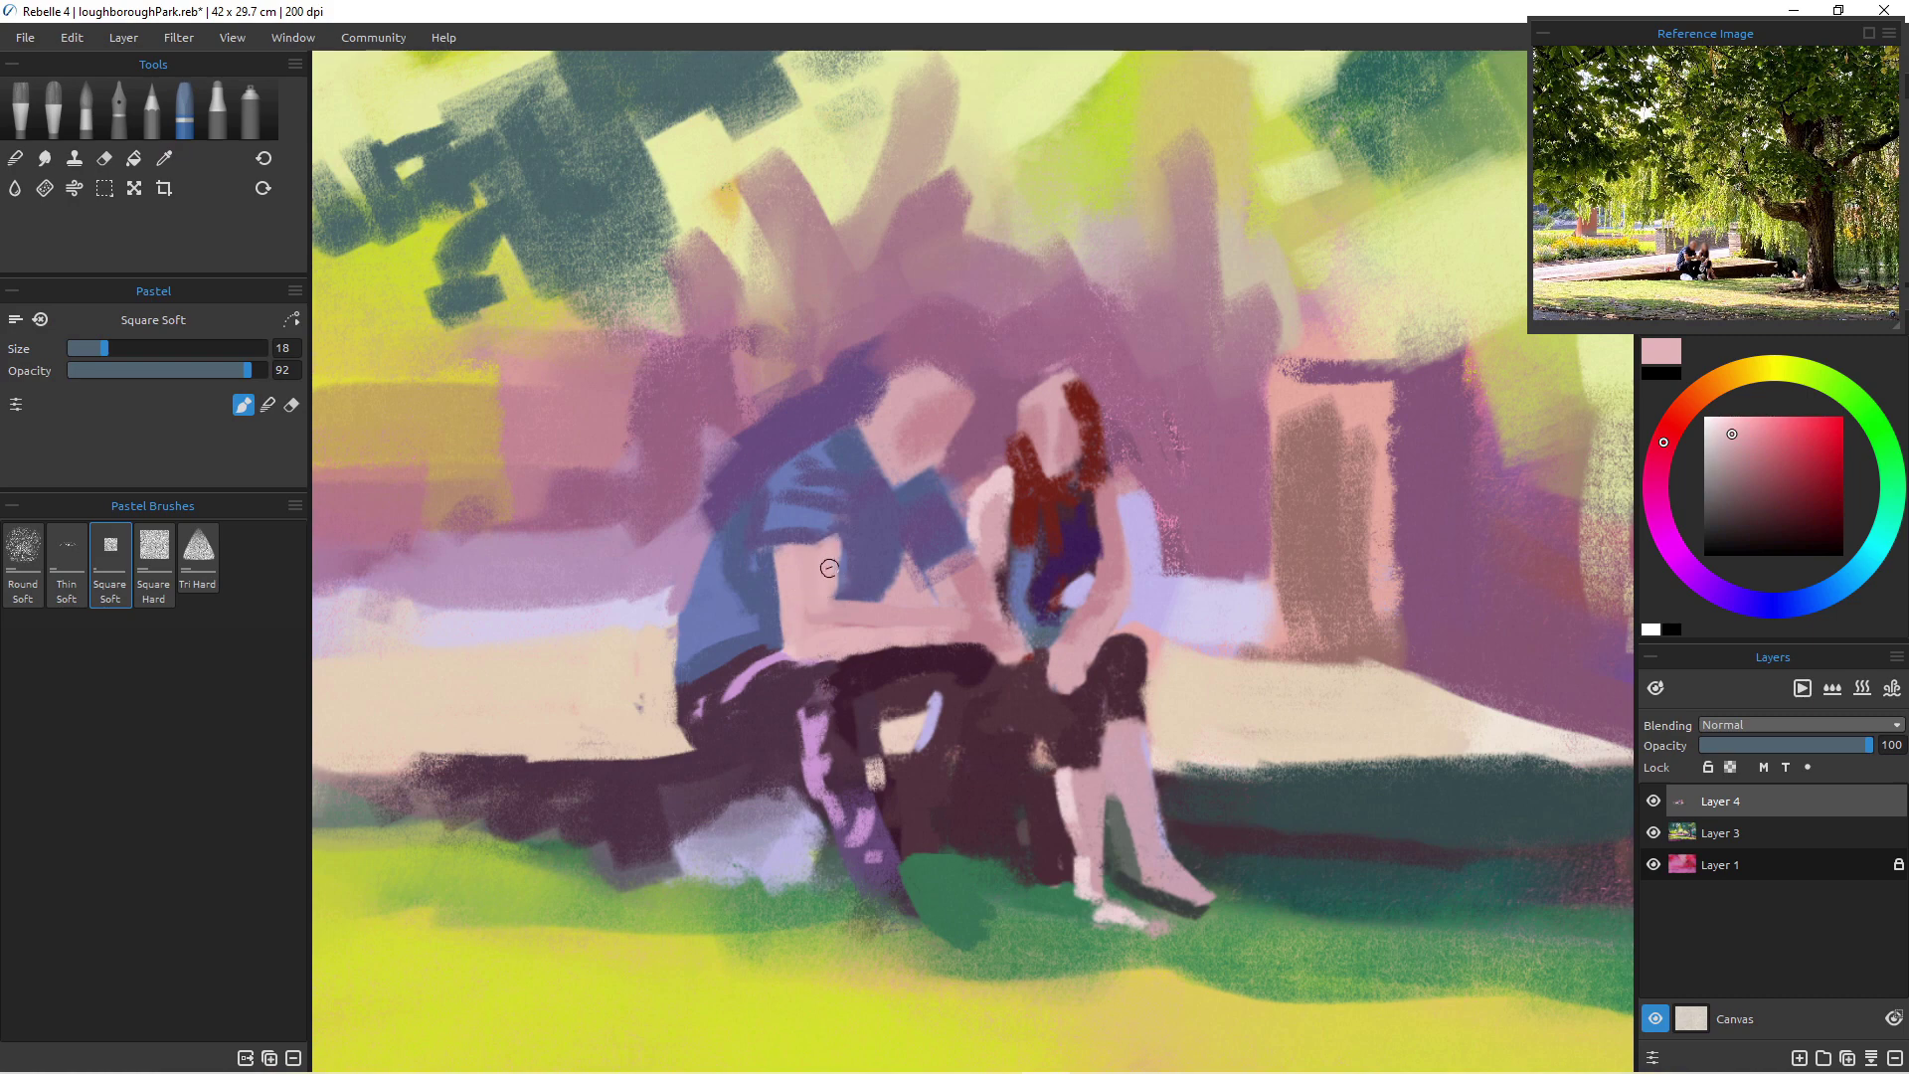
left_click(821, 520, "alt")
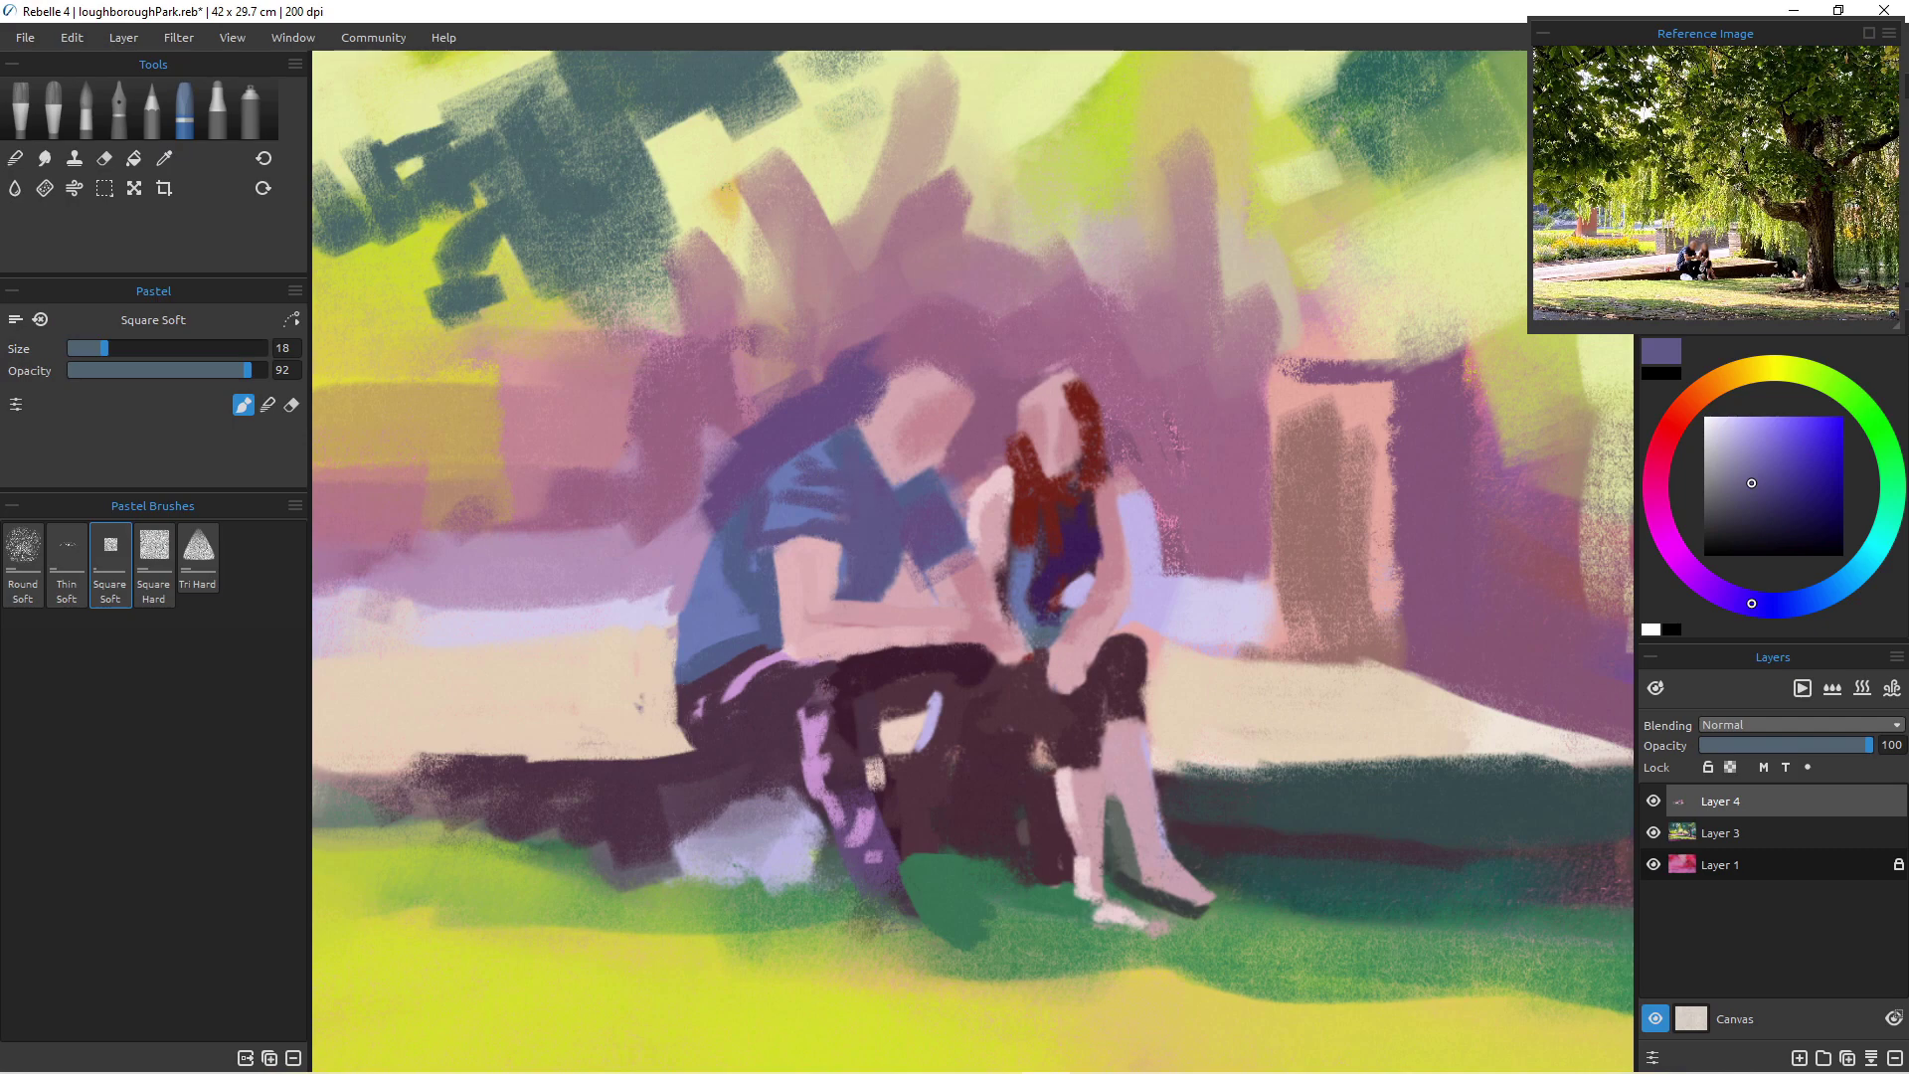
- Examine how the two seated figures read within the whole composition
key("ctrl+0")
scroll(740, 658, "down", 3)
scroll(741, 658, "up", 6)
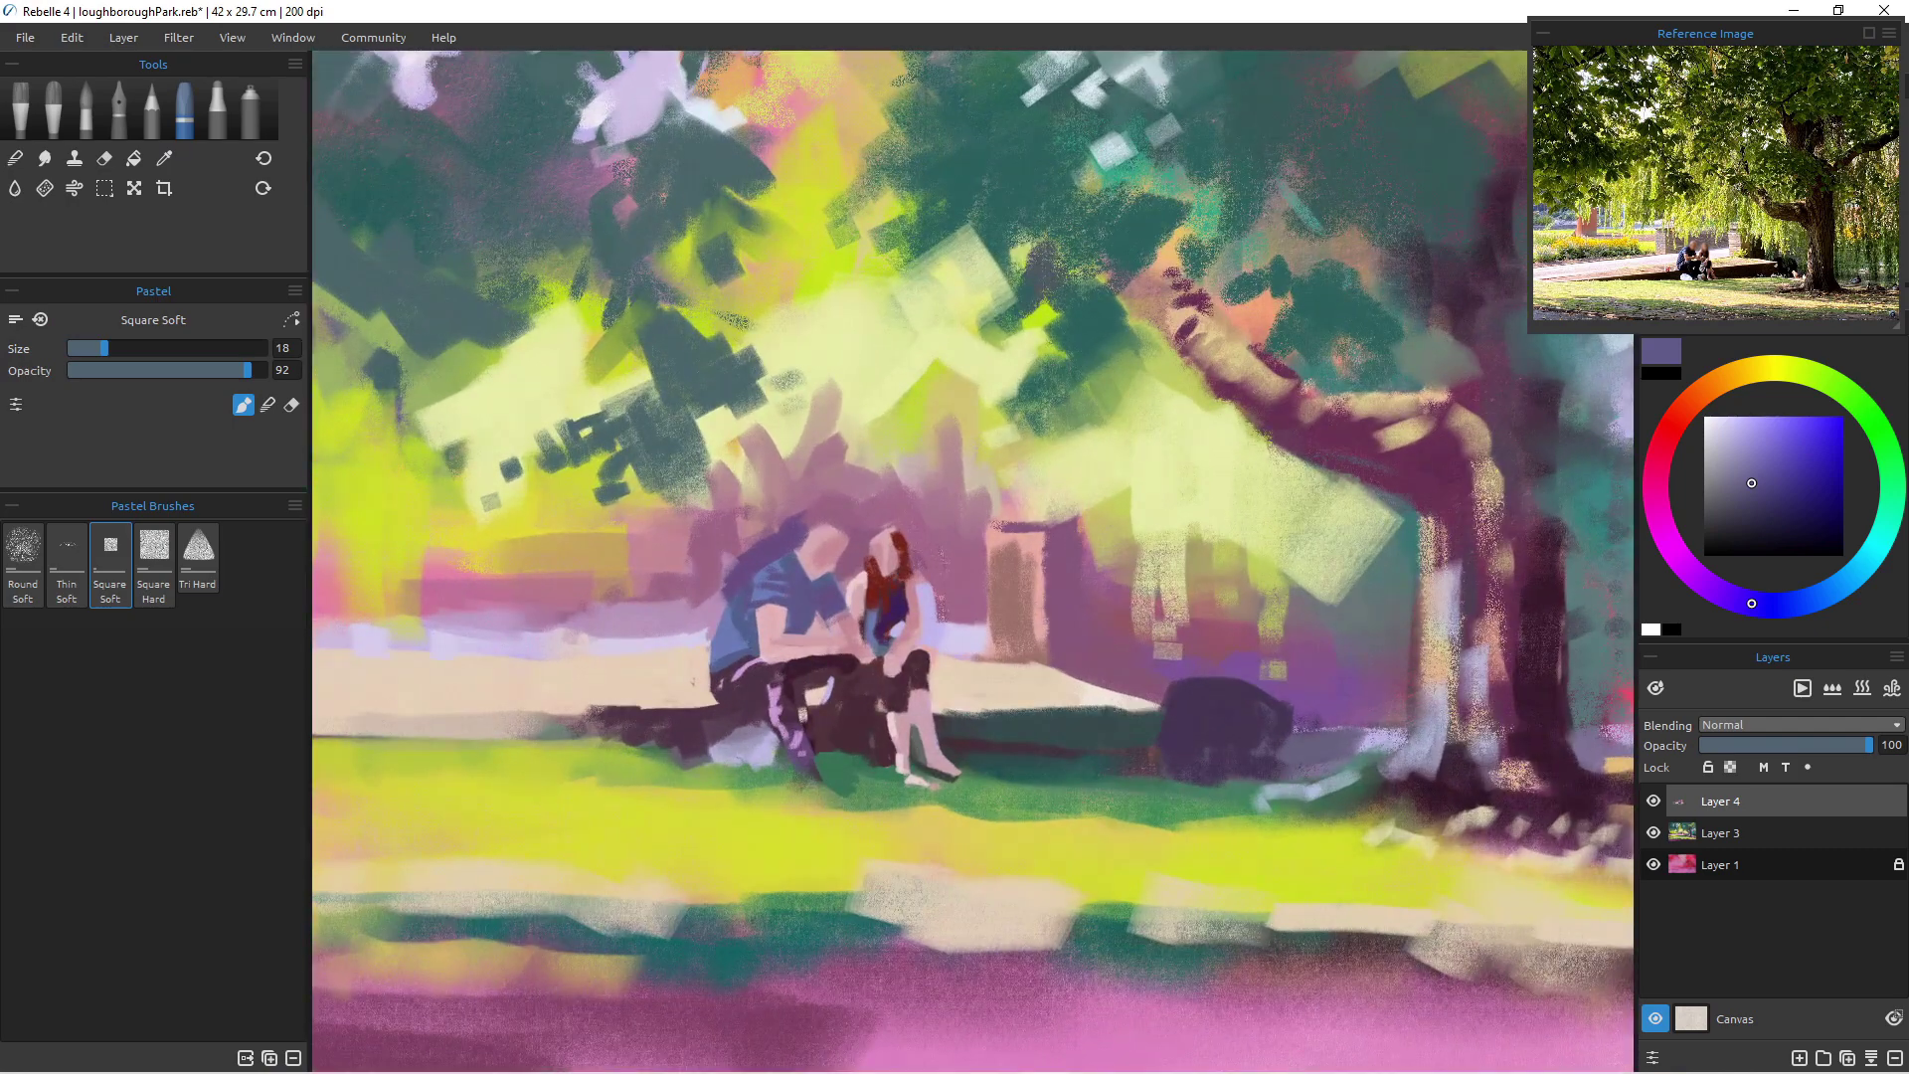
scroll(686, 666, "down", 2)
scroll(855, 553, "up", 3)
scroll(855, 553, "down", 1)
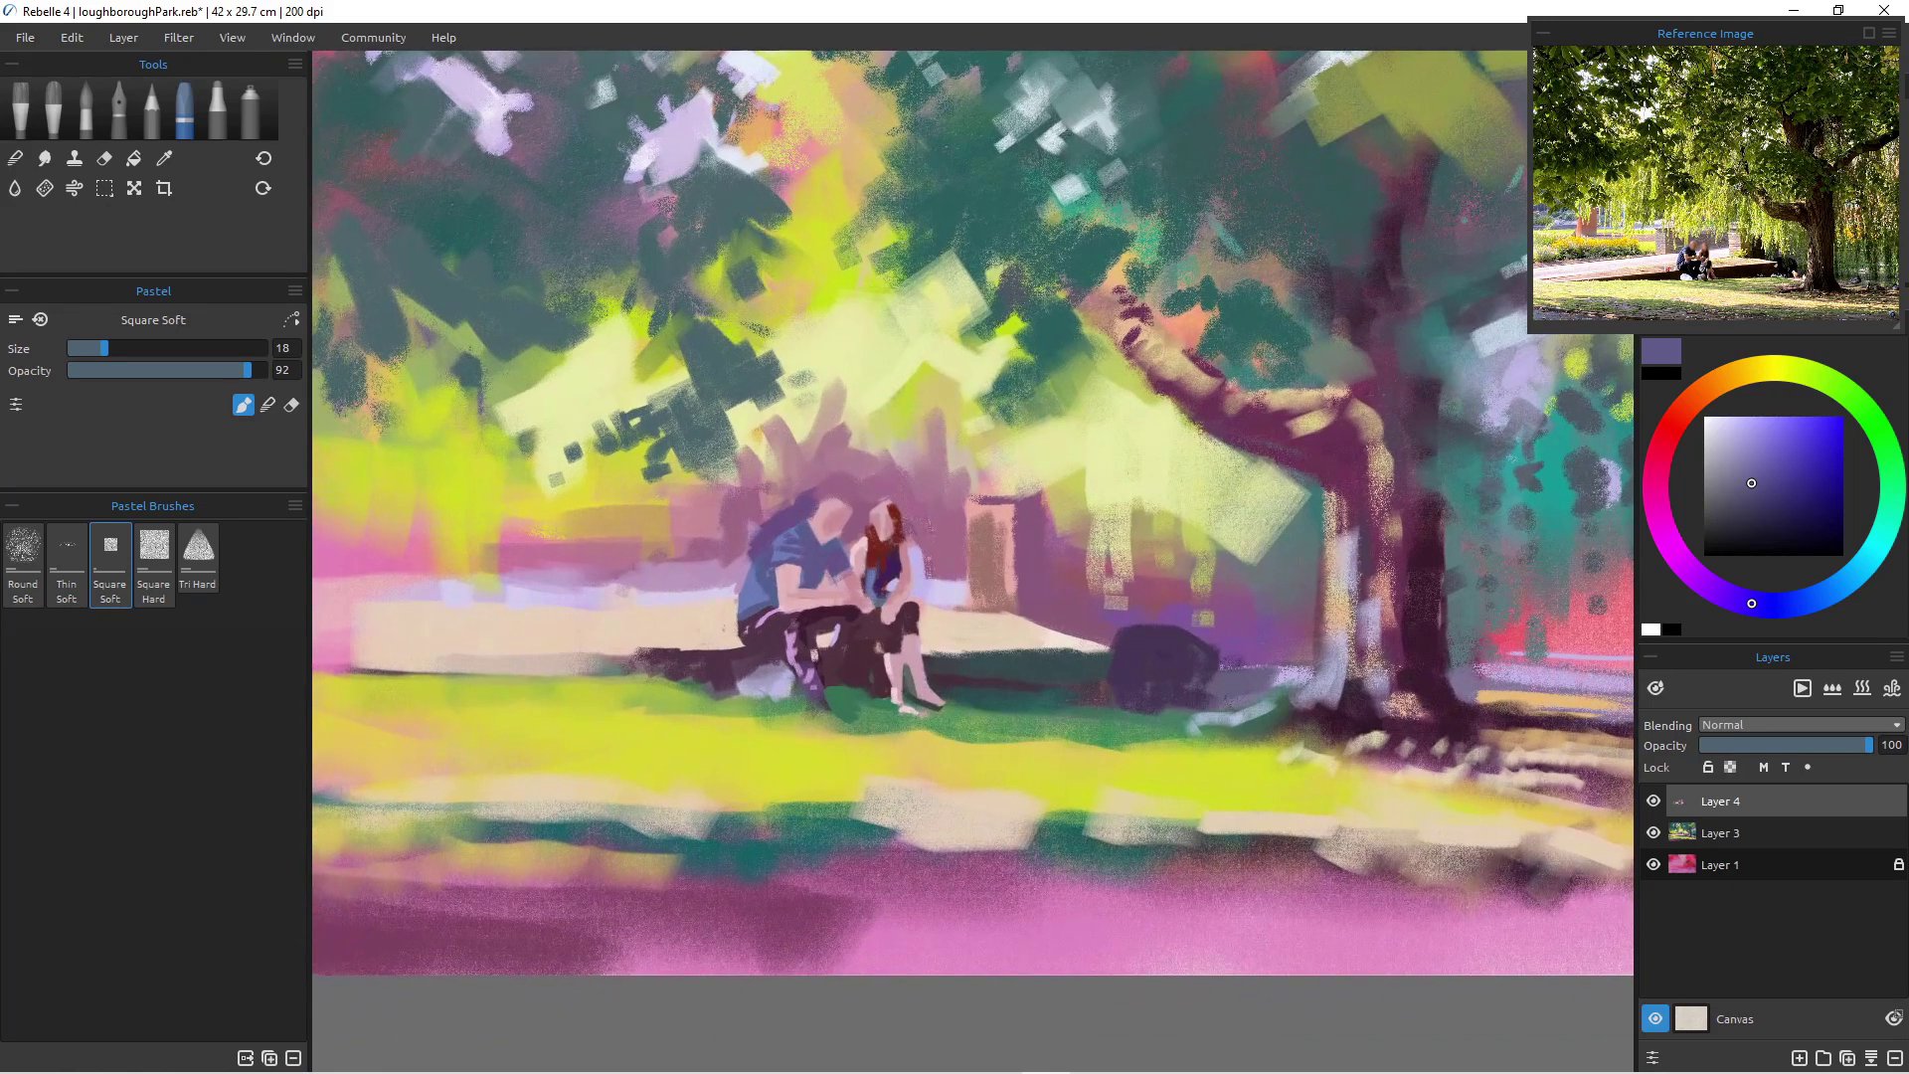
scroll(855, 553, "down", 2)
scroll(664, 633, "up", 2)
scroll(747, 637, "up", 4)
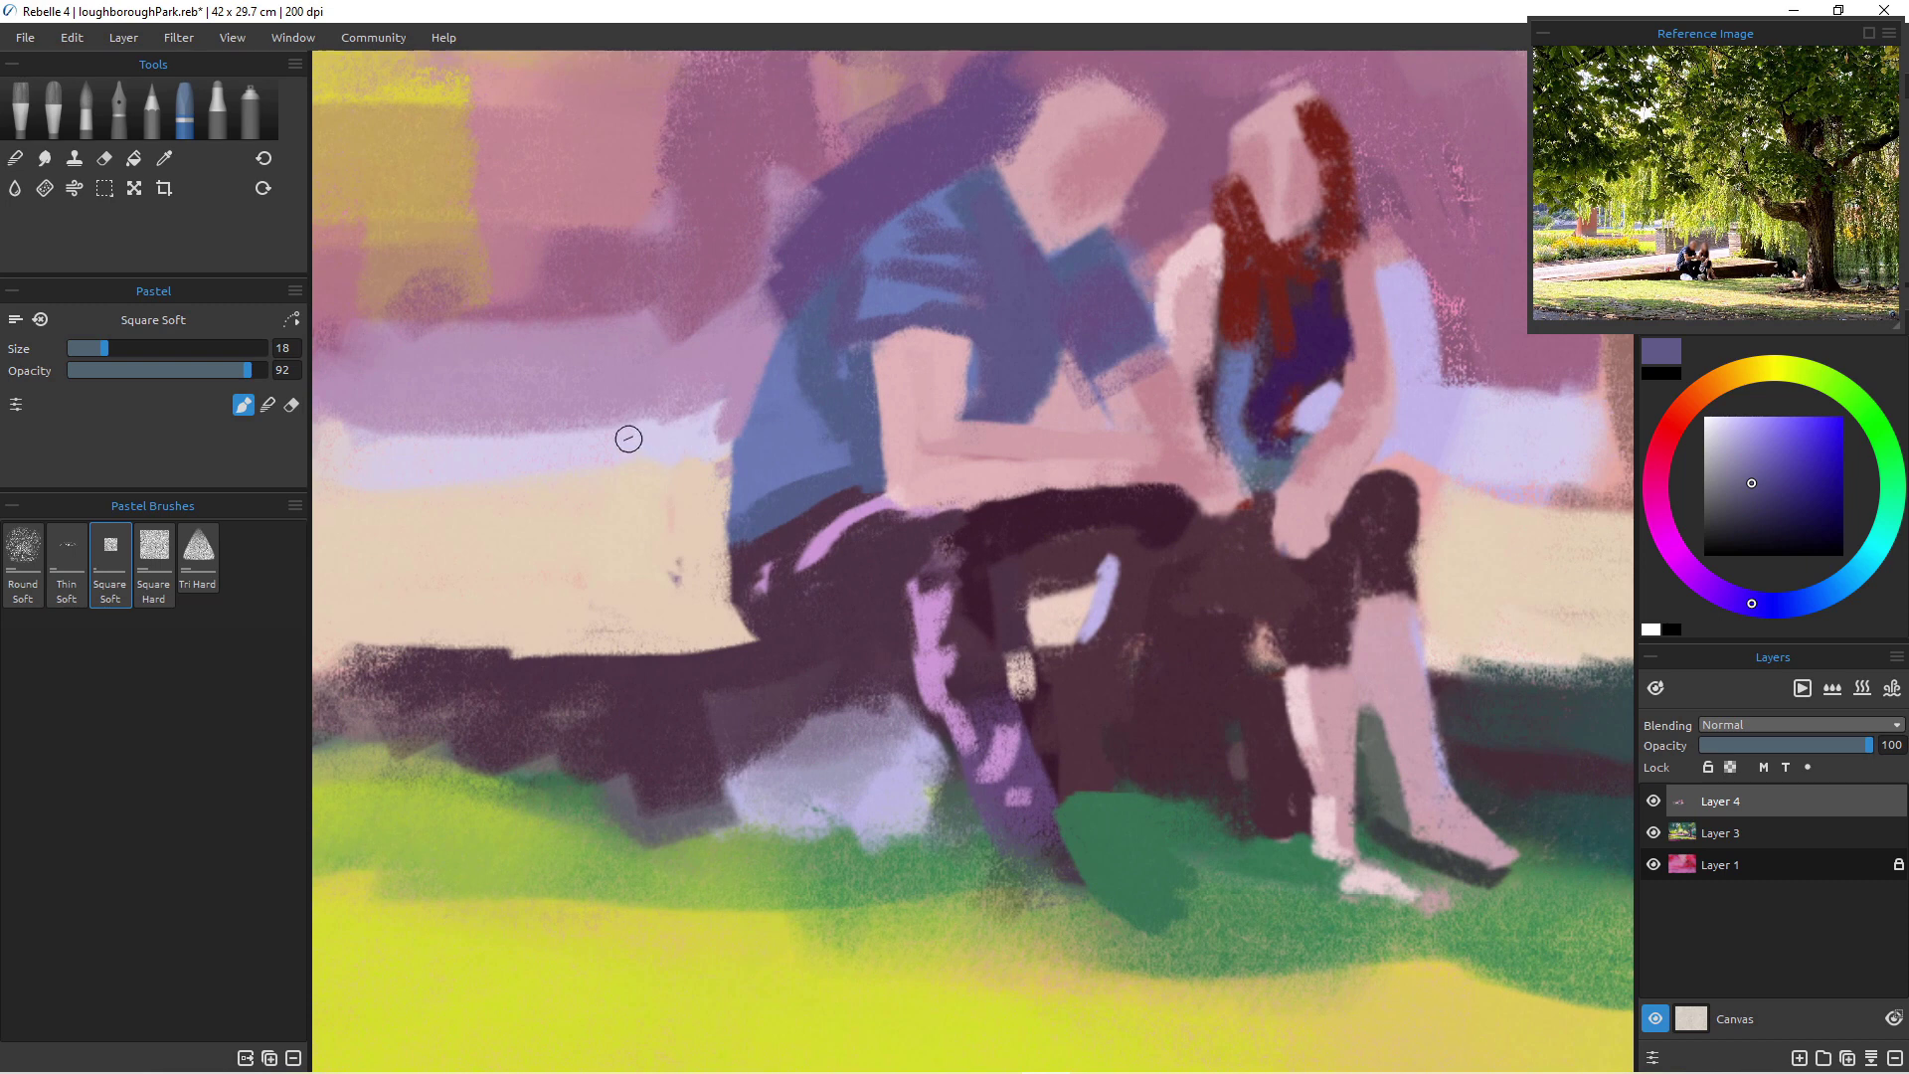
- Paint sampled pale lavender into the gap inside the first figure's arms and below the forearm, reducing the brush to size 12
key("alt")
left_click(646, 435, "alt")
left_click_drag(1060, 362, 1056, 386)
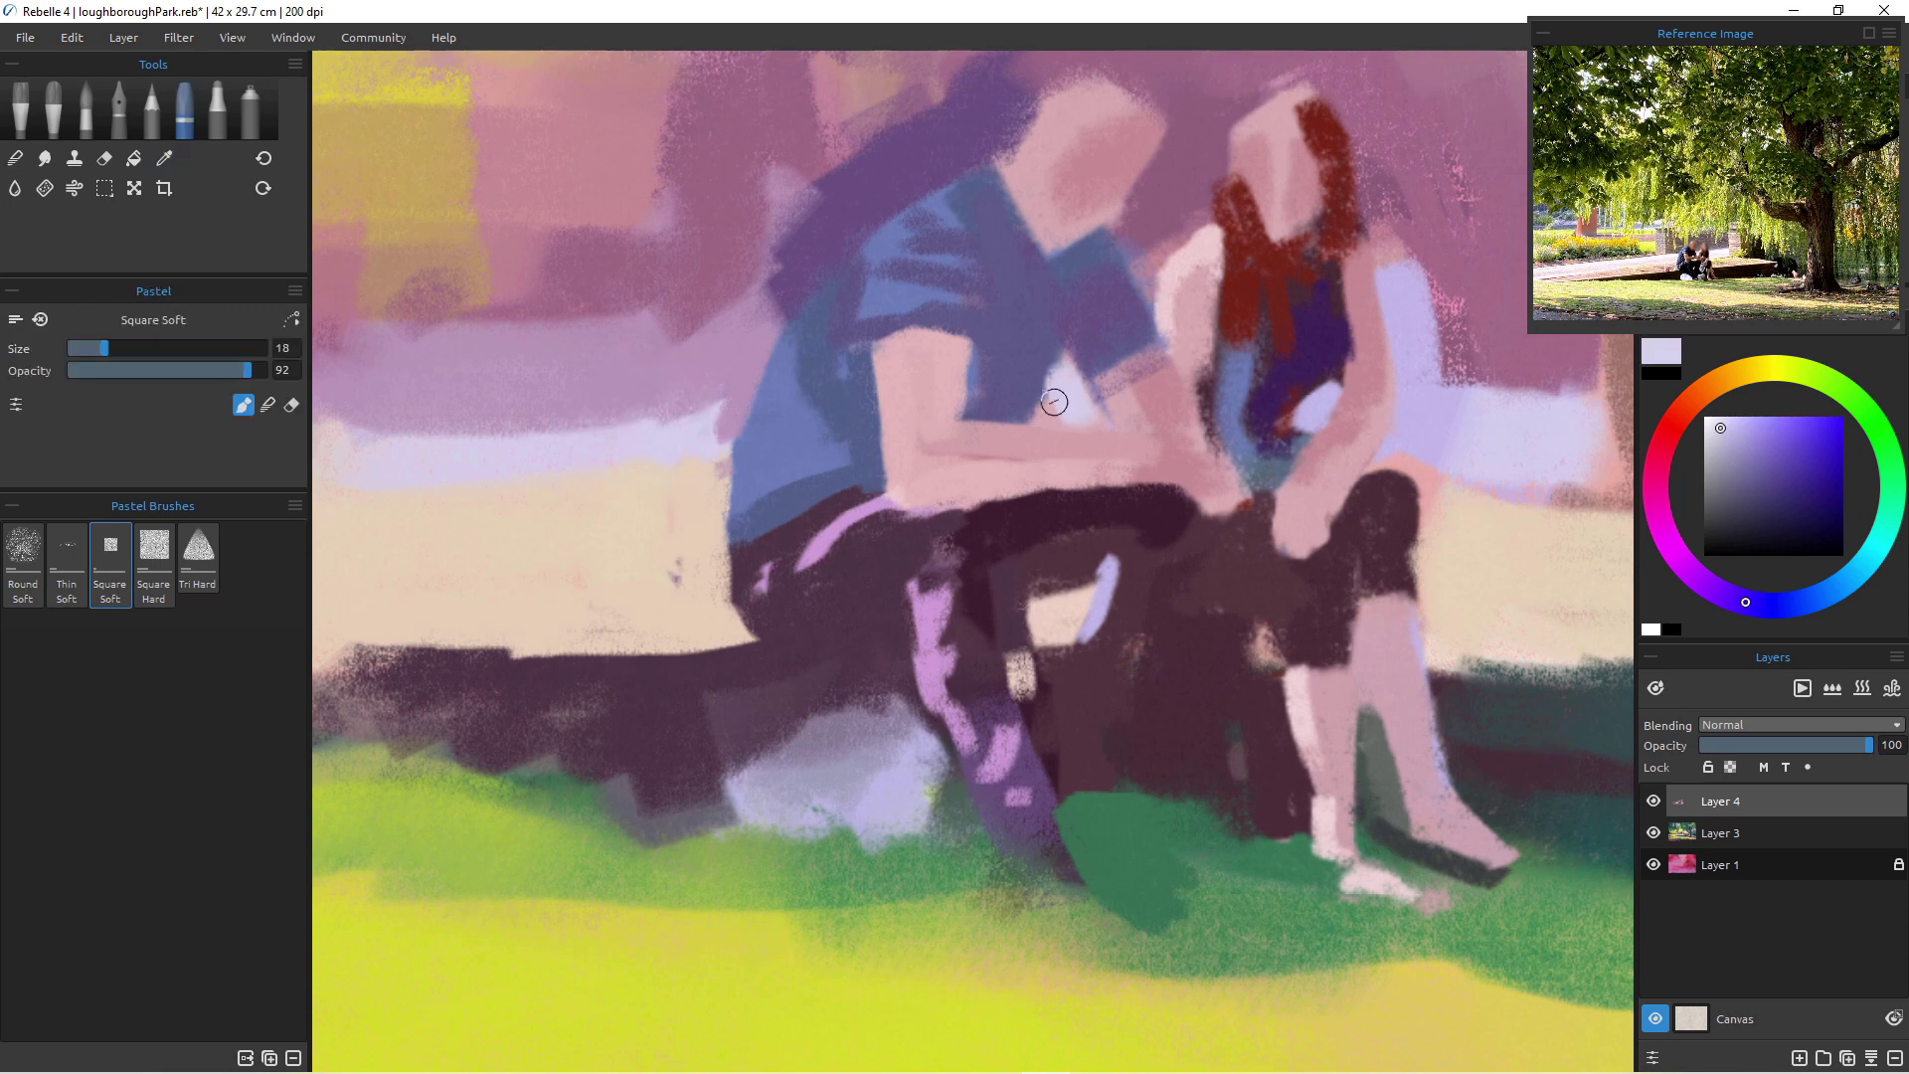
key("bracketleft")
key("bracketleft")
key("bracketleft")
key("bracketleft")
left_click_drag(1135, 479, 1032, 483)
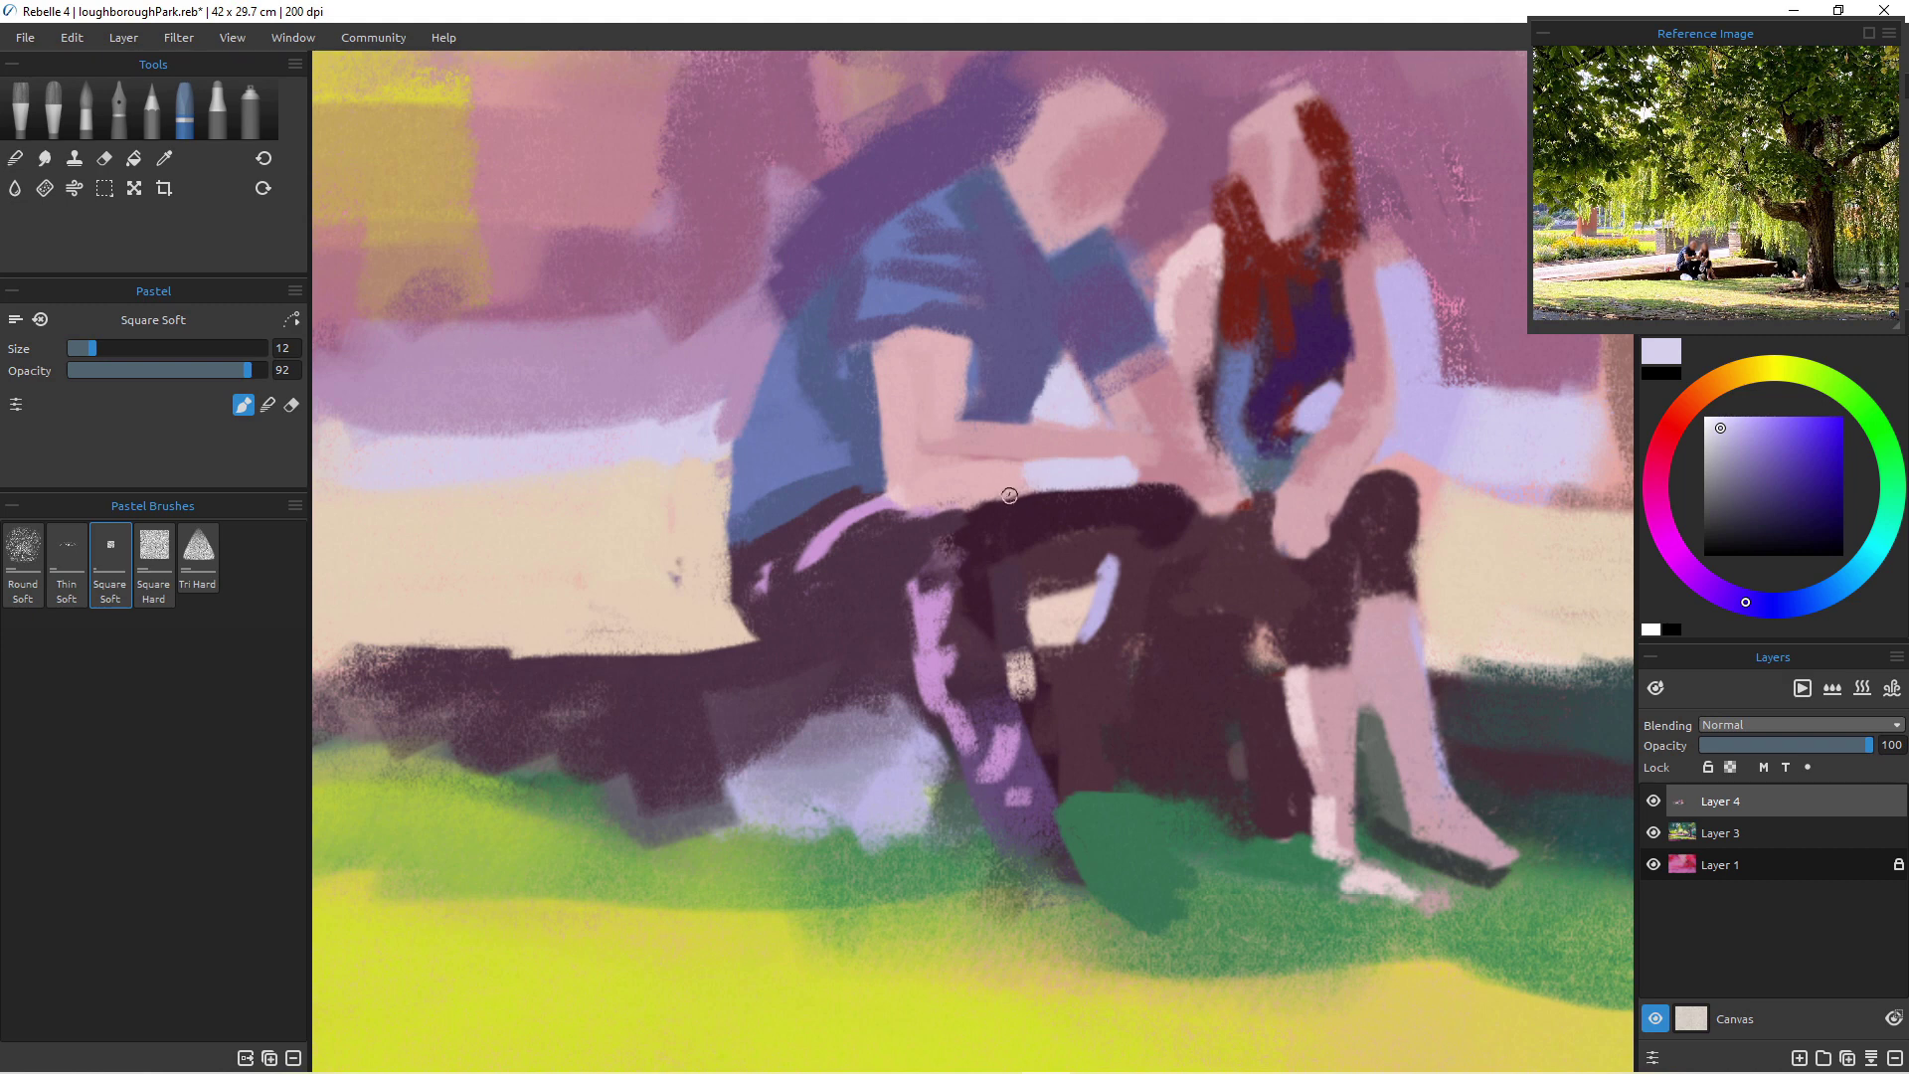
left_click_drag(1014, 492, 1096, 482)
left_click_drag(1137, 456, 1032, 456)
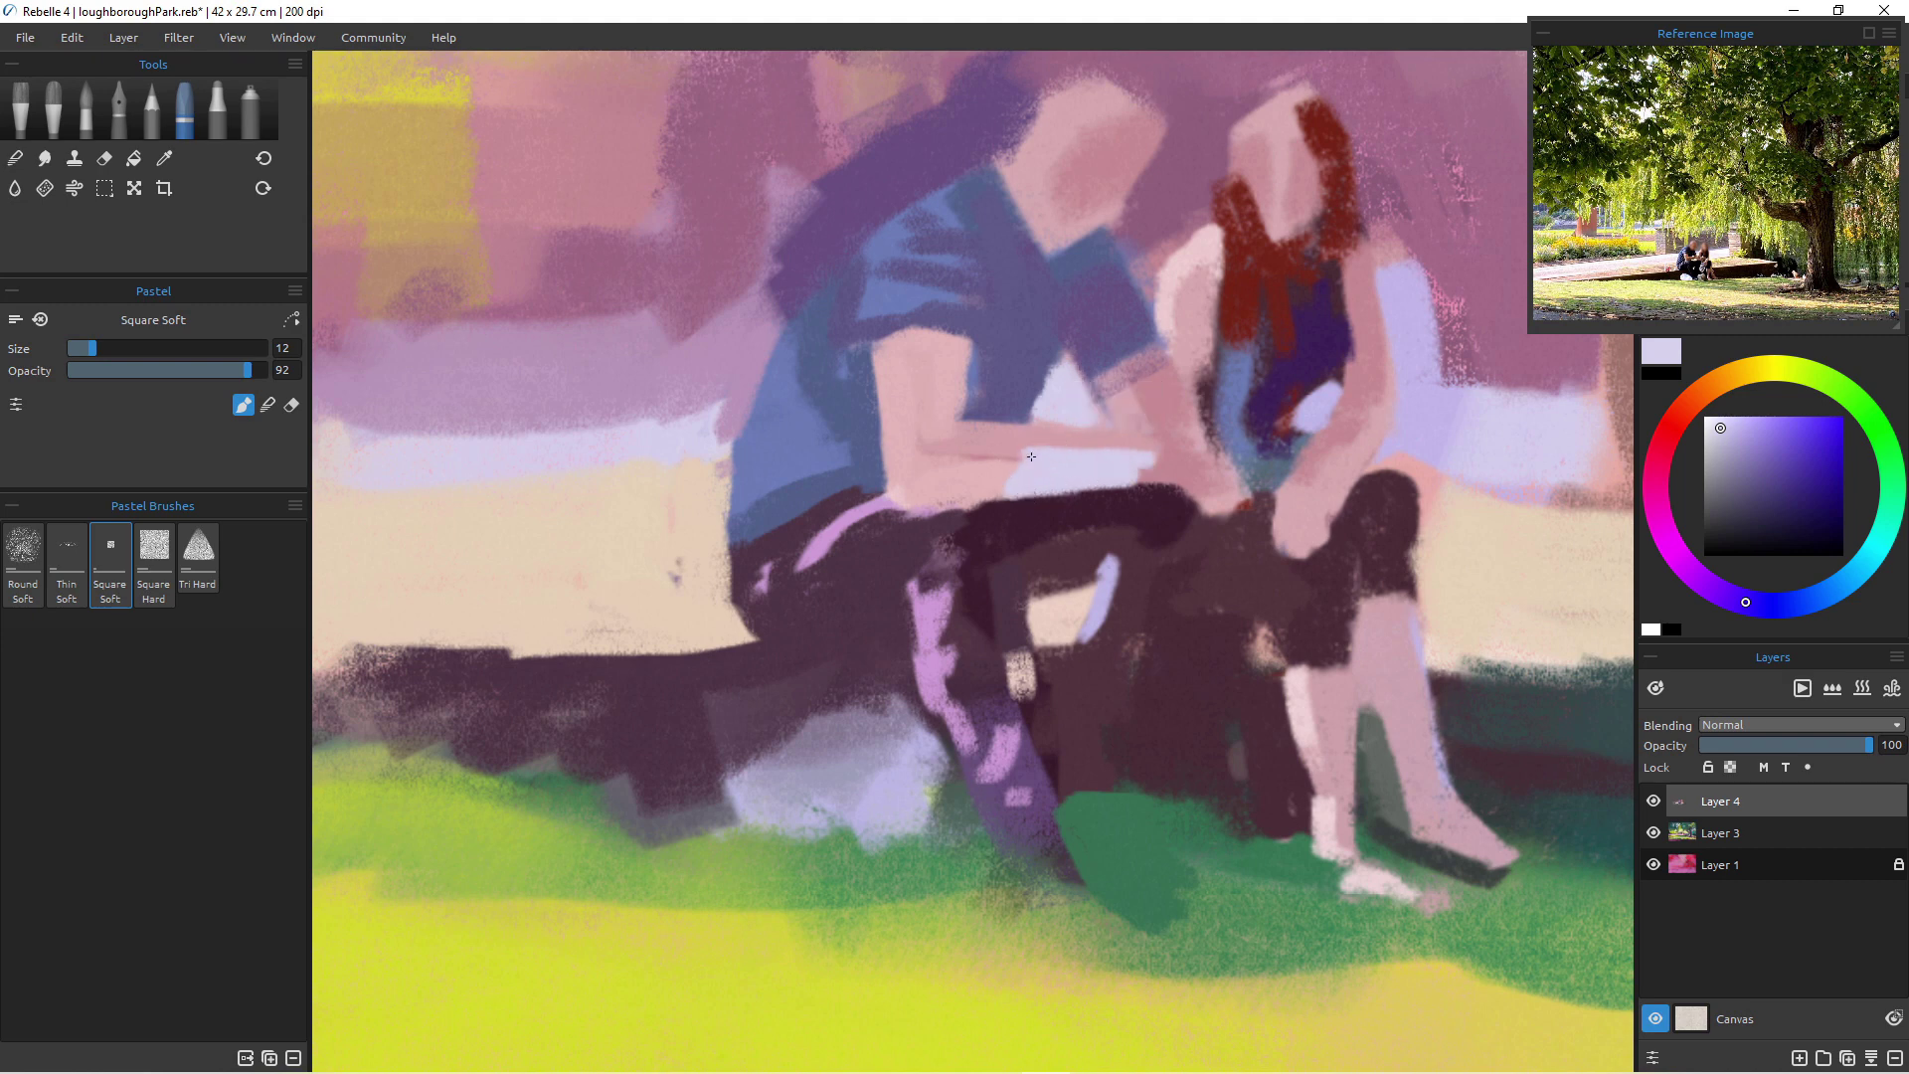
- Redefine the first figure's forearm in sampled pink and the thigh below in dark plum, adding a light violet highlight
left_click(983, 438, "alt")
left_click_drag(1173, 455, 1029, 455)
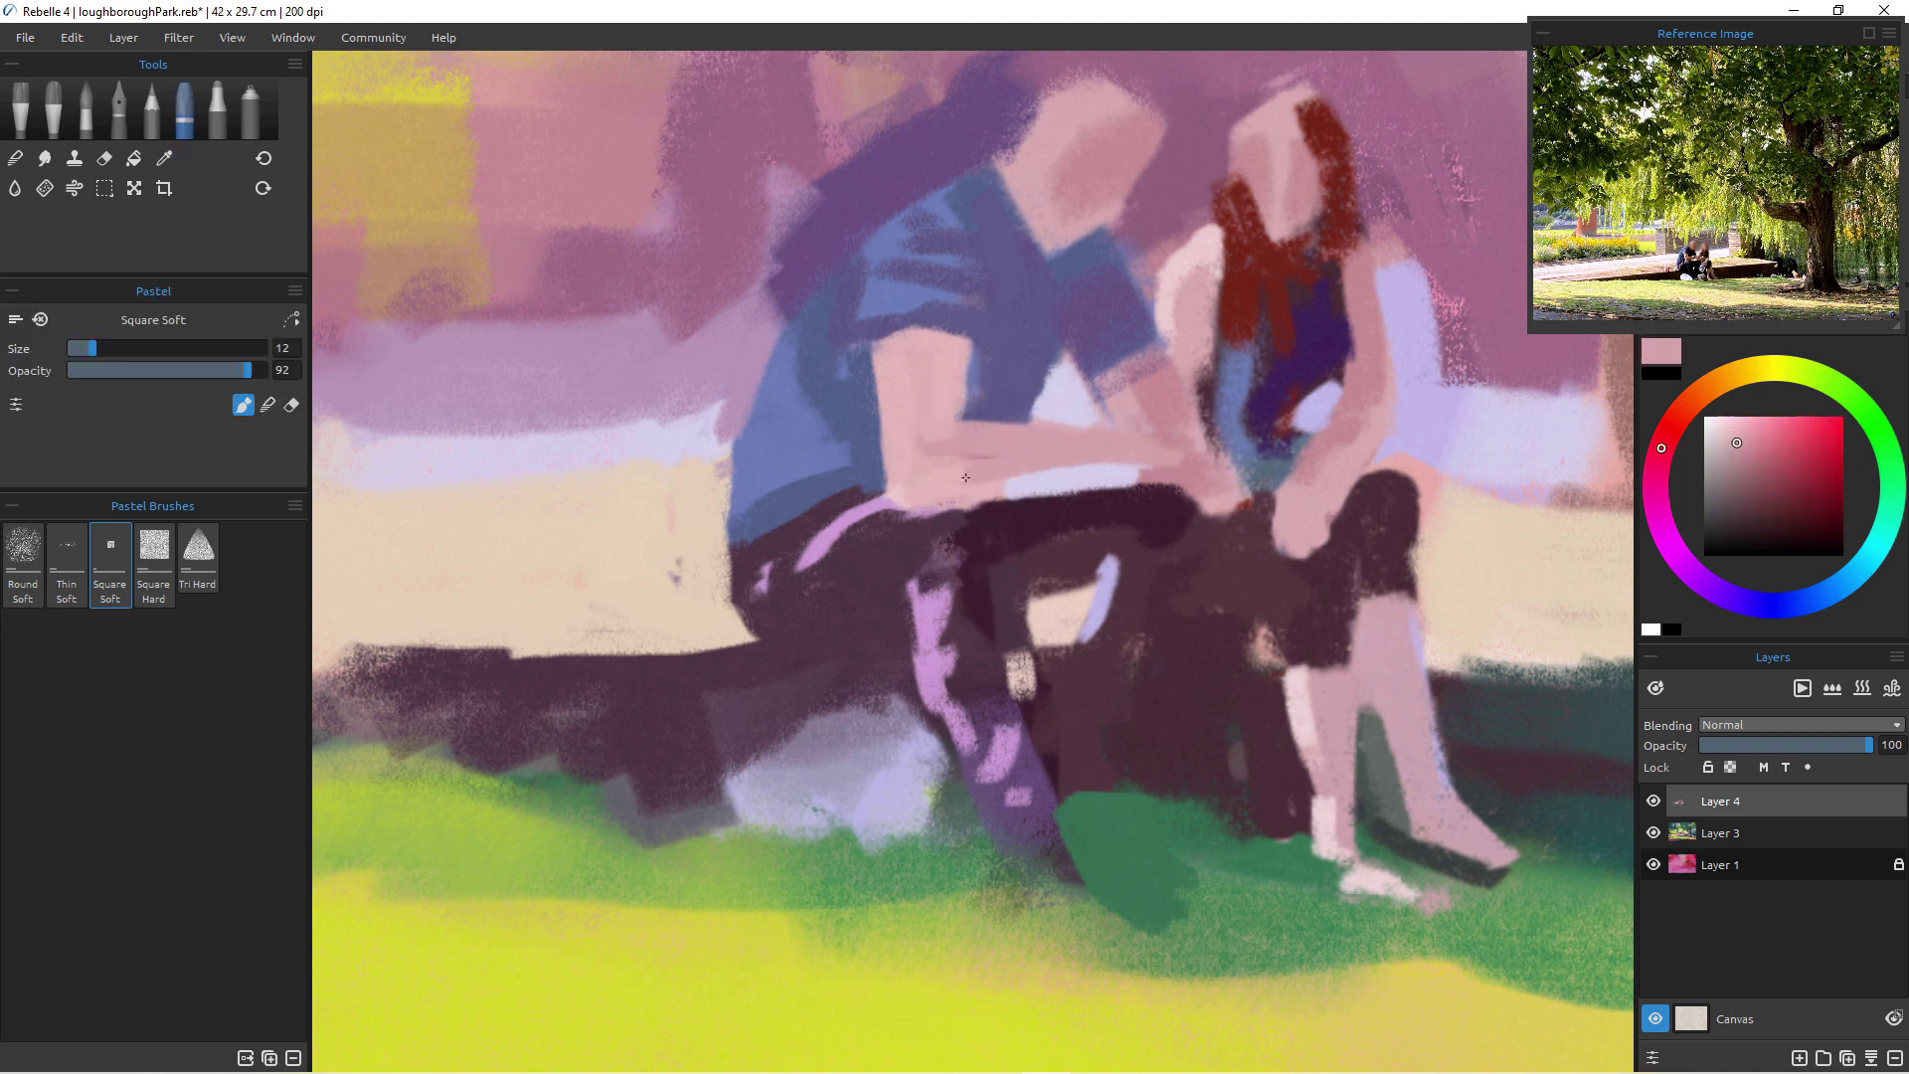
left_click(995, 524, "alt")
left_click_drag(988, 491, 910, 519)
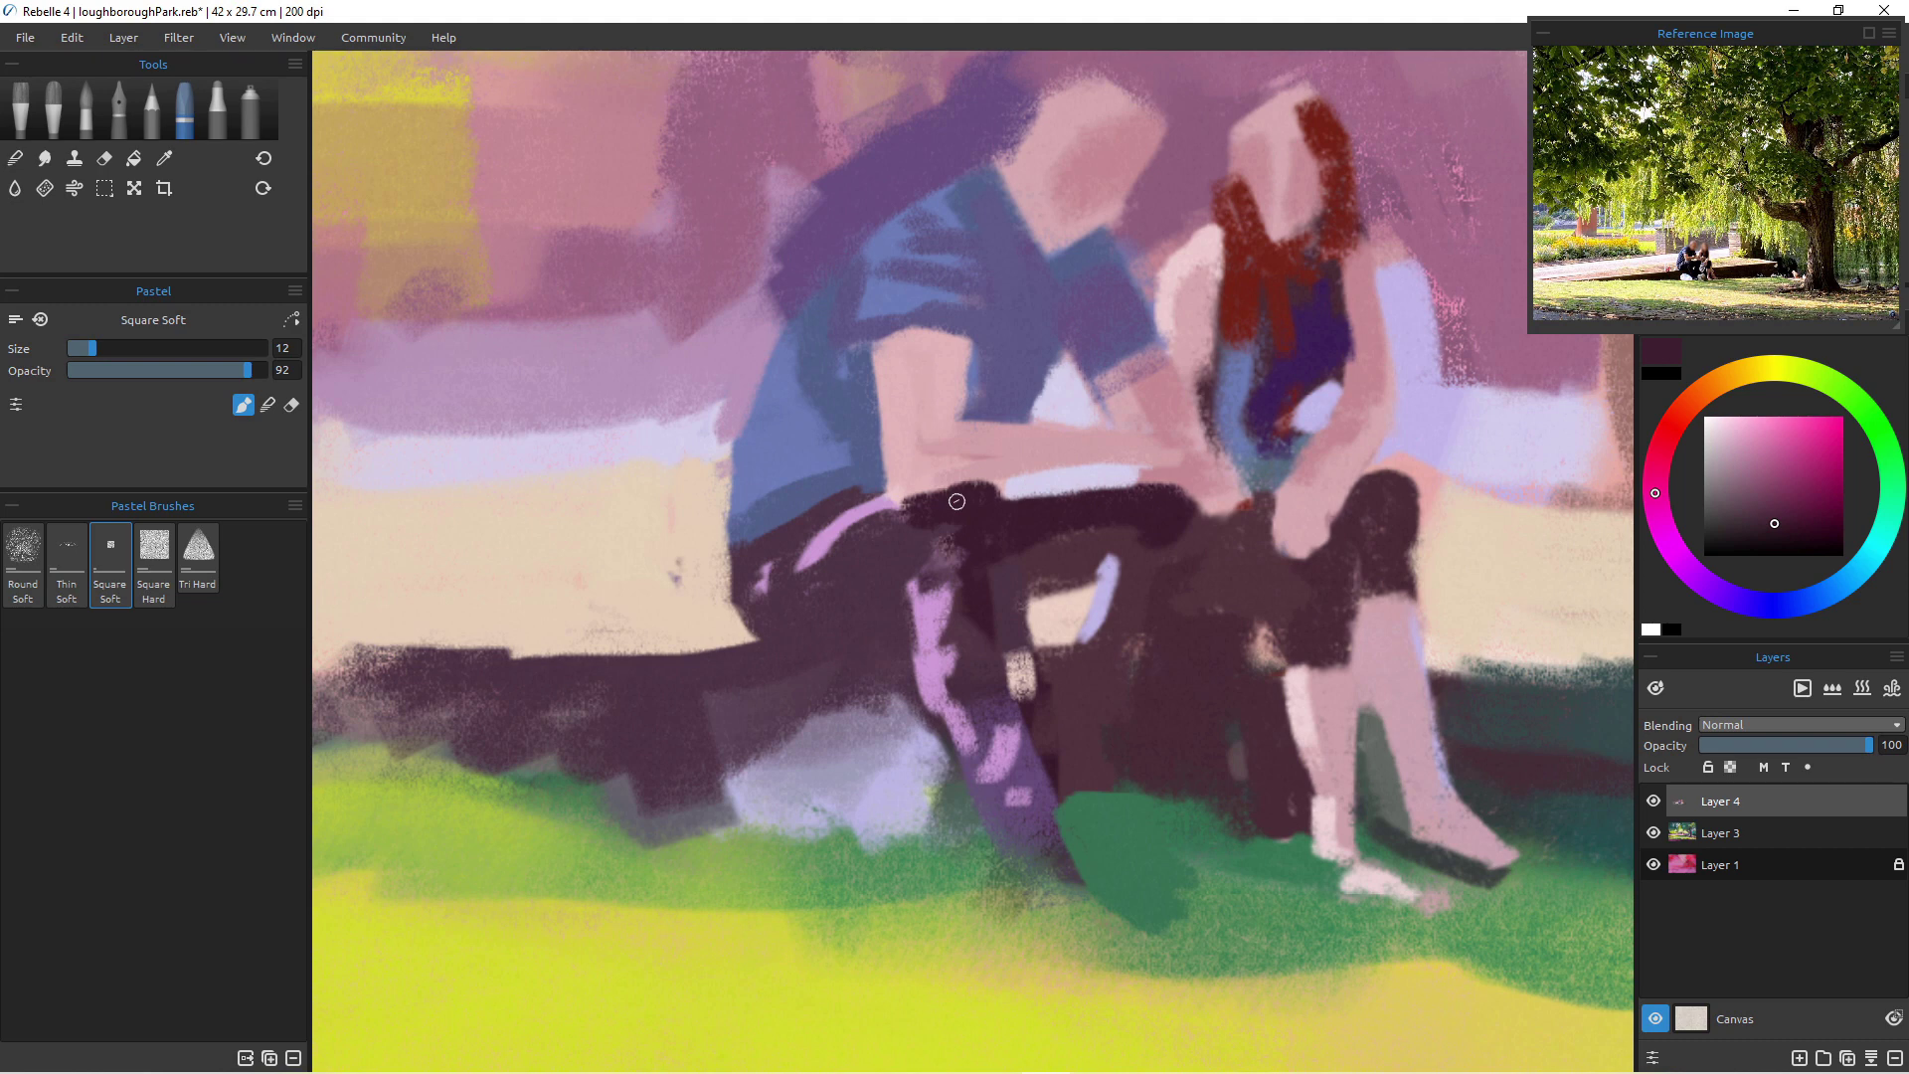
left_click(872, 504, "alt")
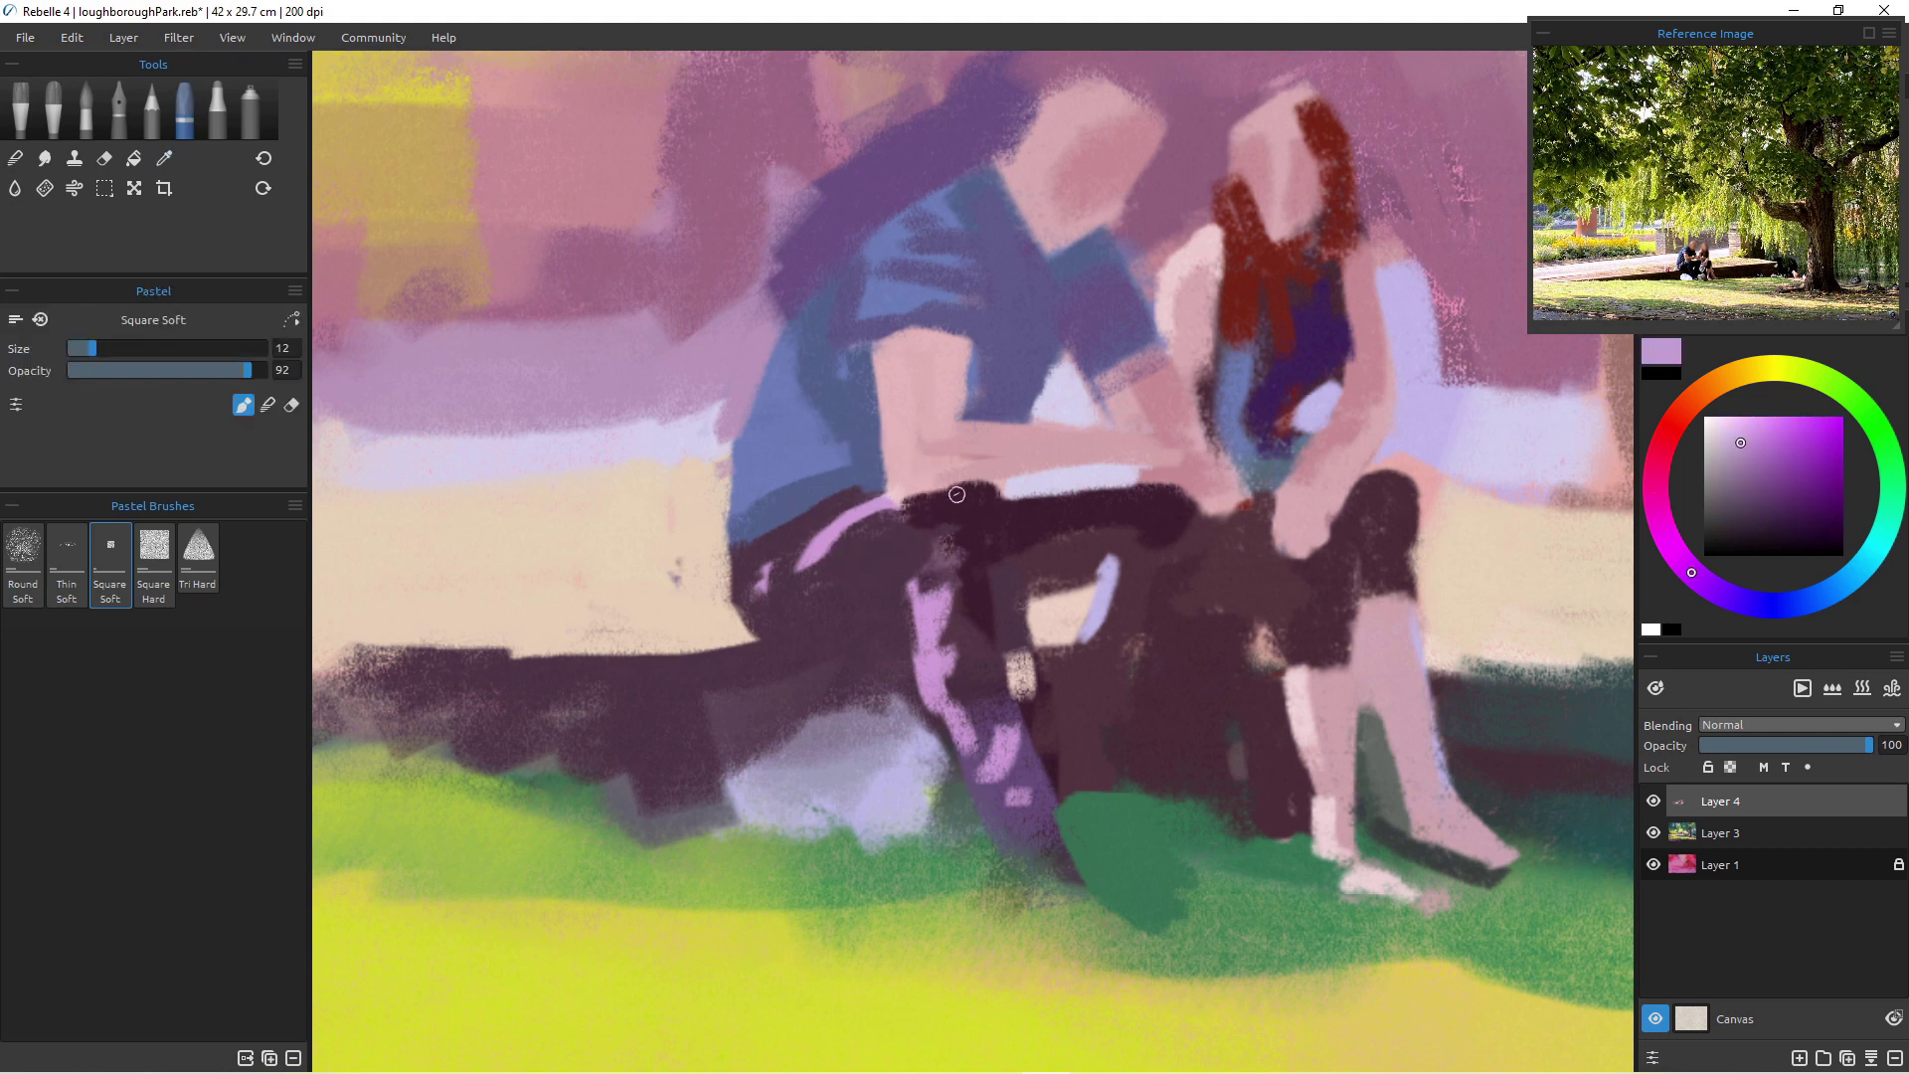
mouse_move(975, 488)
left_mouse_down()
mouse_move(917, 514)
mouse_move(921, 532)
left_mouse_up()
- Cover the first figure's upper shoulder and collar with sampled purple and extend the back of the head in sampled pink
left_click(959, 200, "alt")
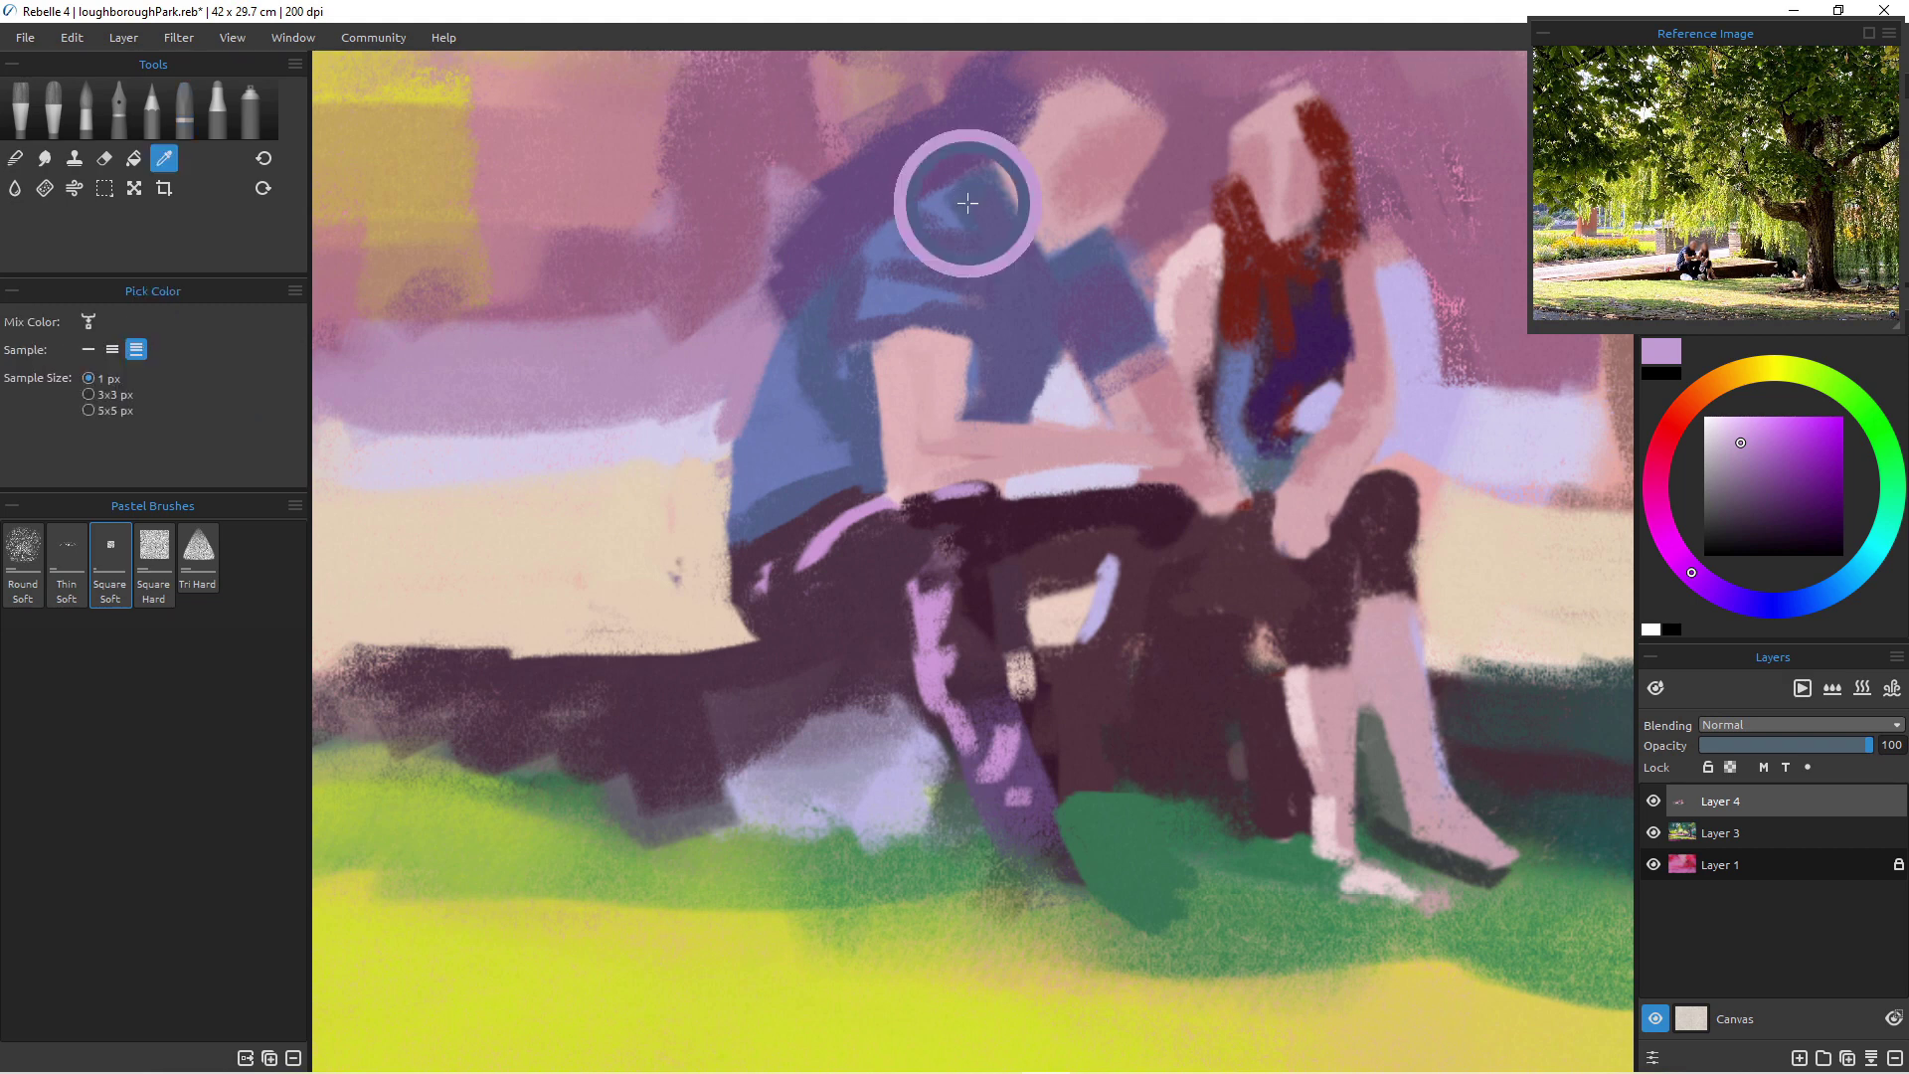
left_click(982, 175, "alt")
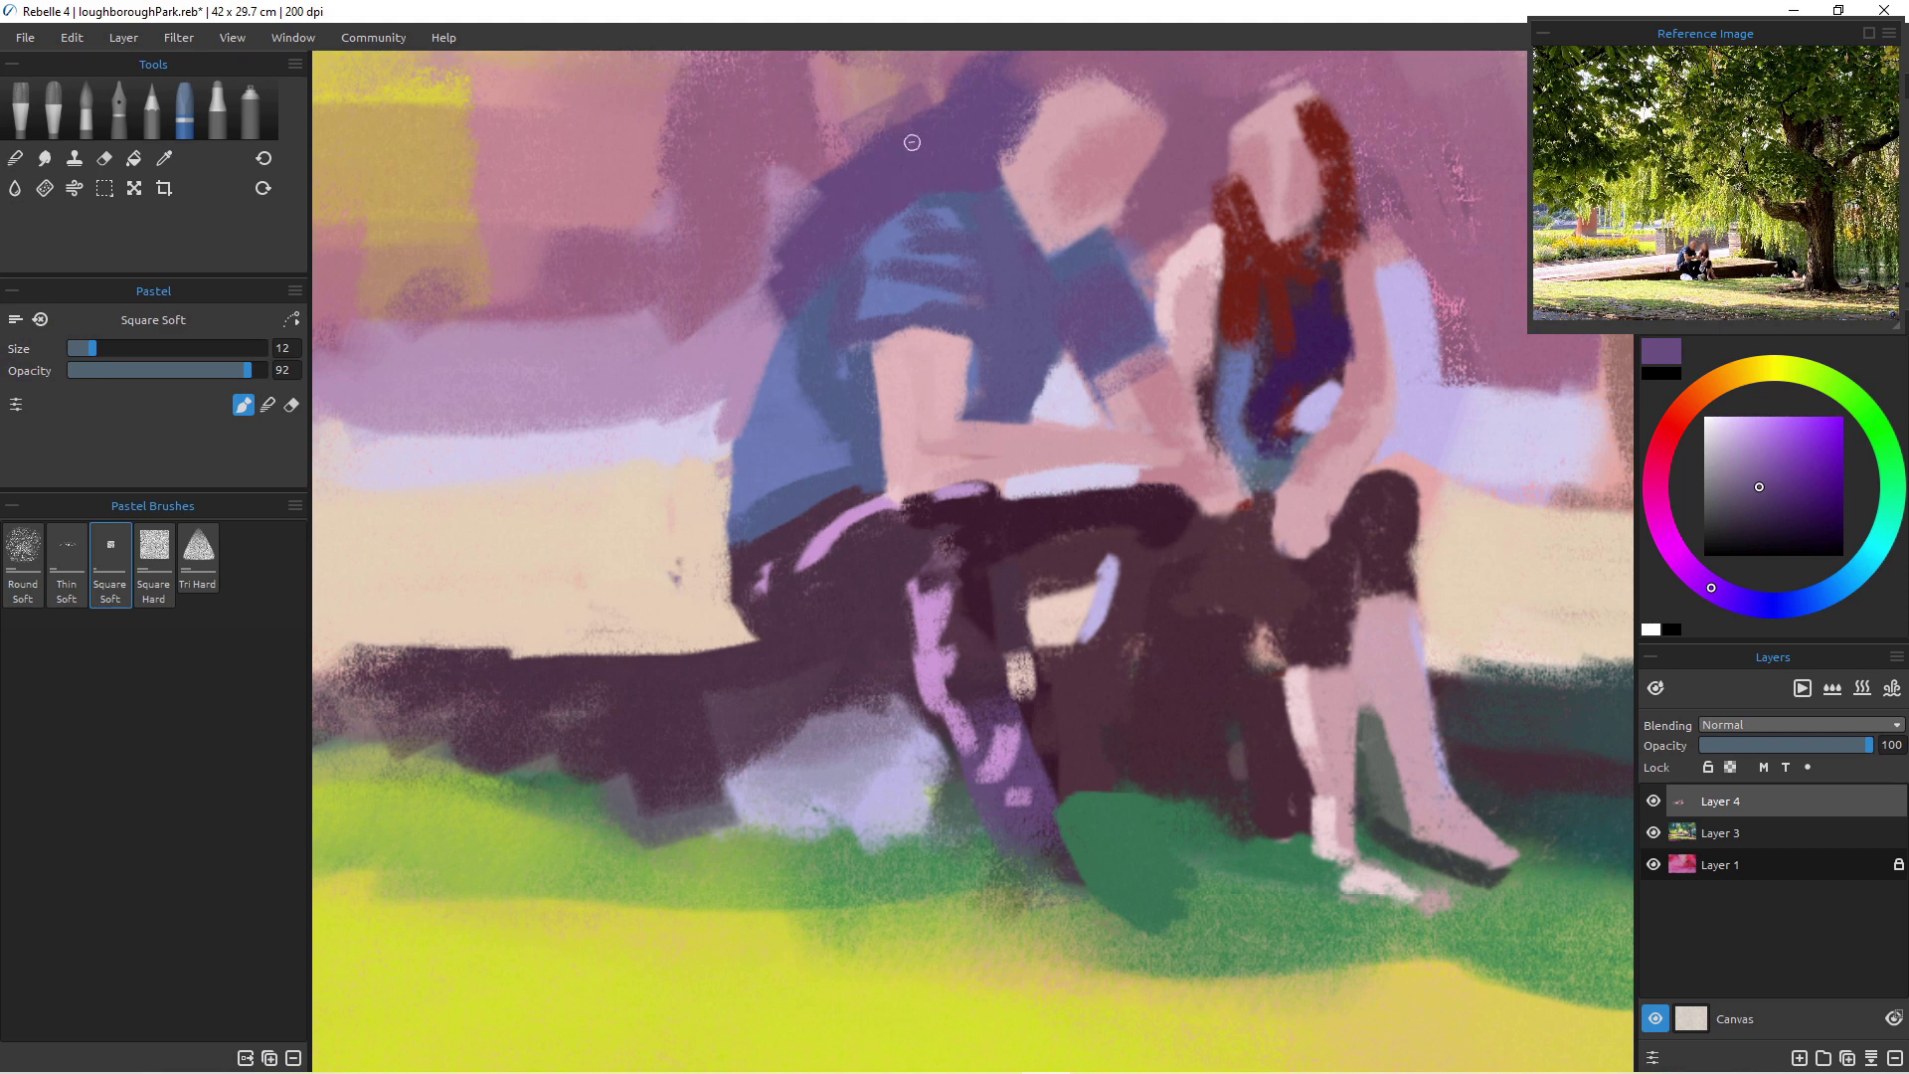
left_click(1019, 144, "alt")
left_click_drag(1026, 126, 1014, 182)
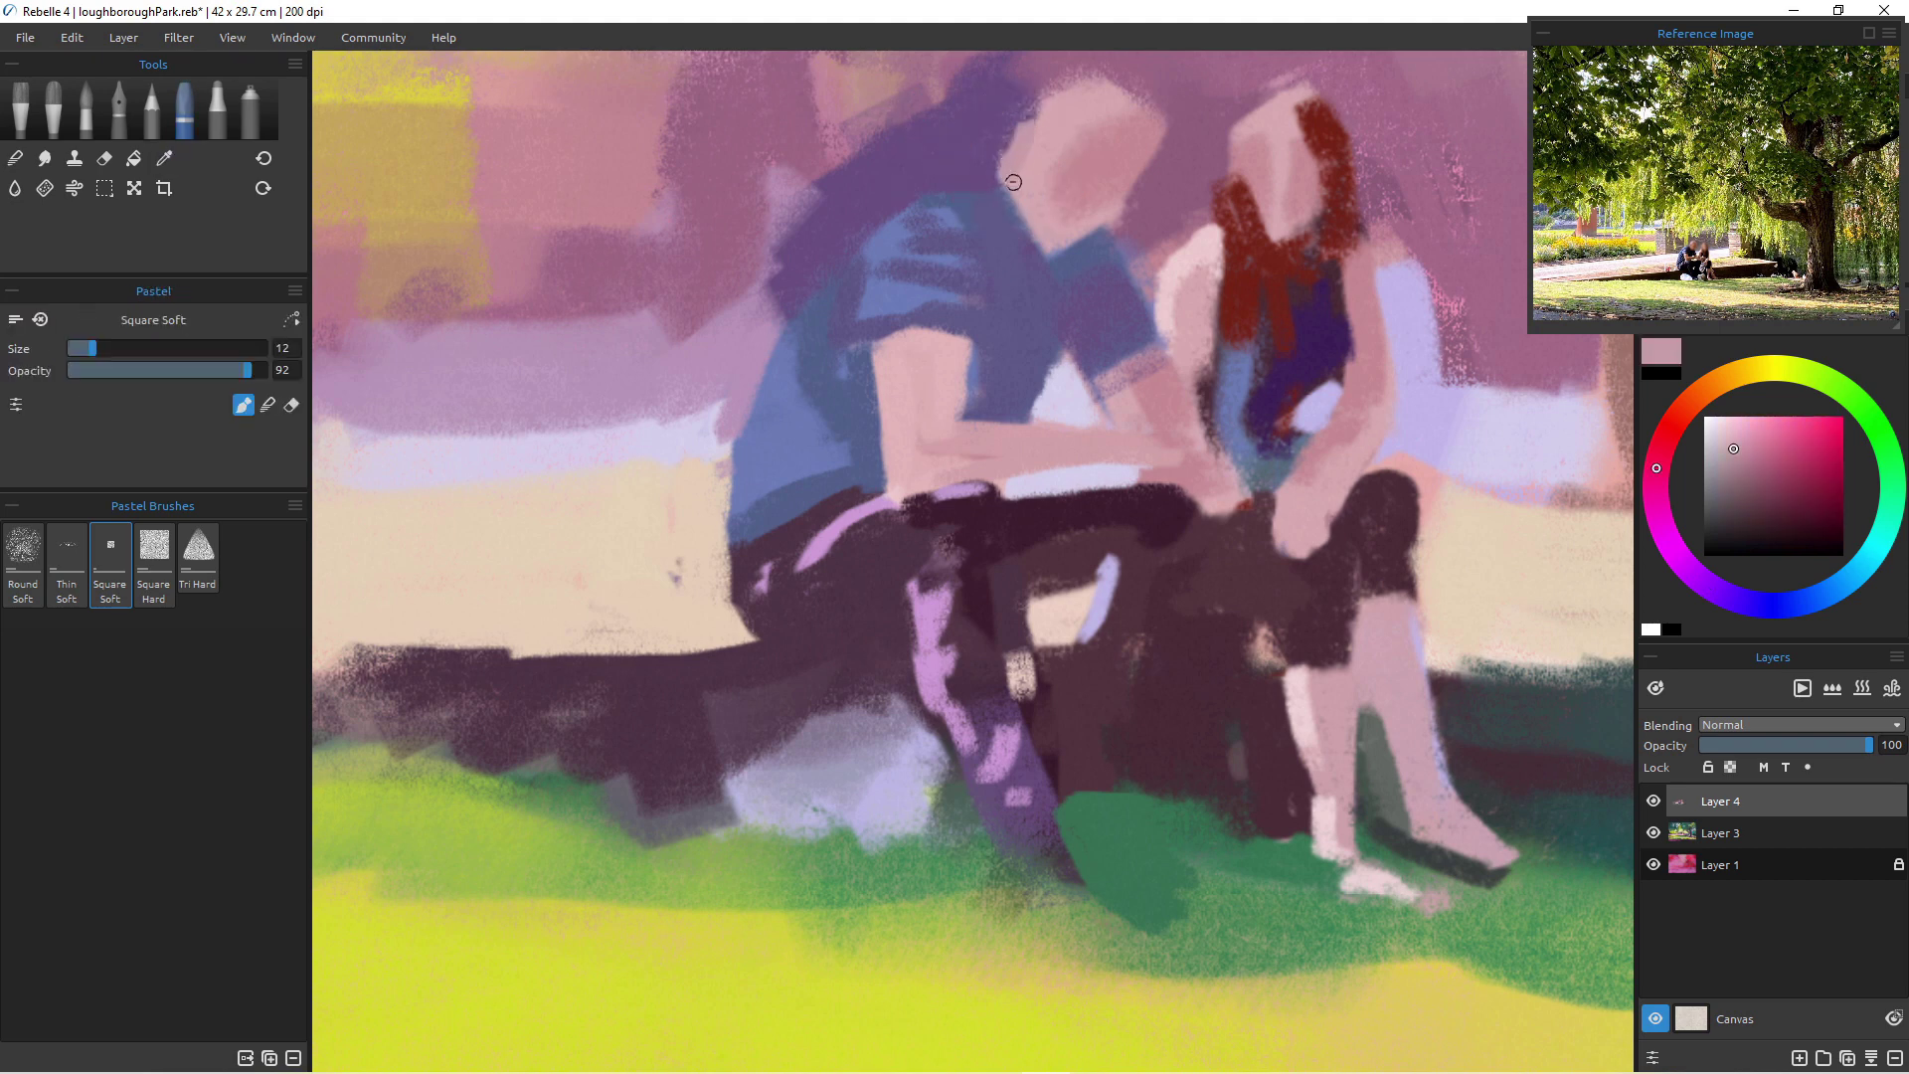
- Refine the outline of the man's head, shoulder and back with small strokes of blue and purple sampled from the shirt and background
left_click(956, 184, "alt")
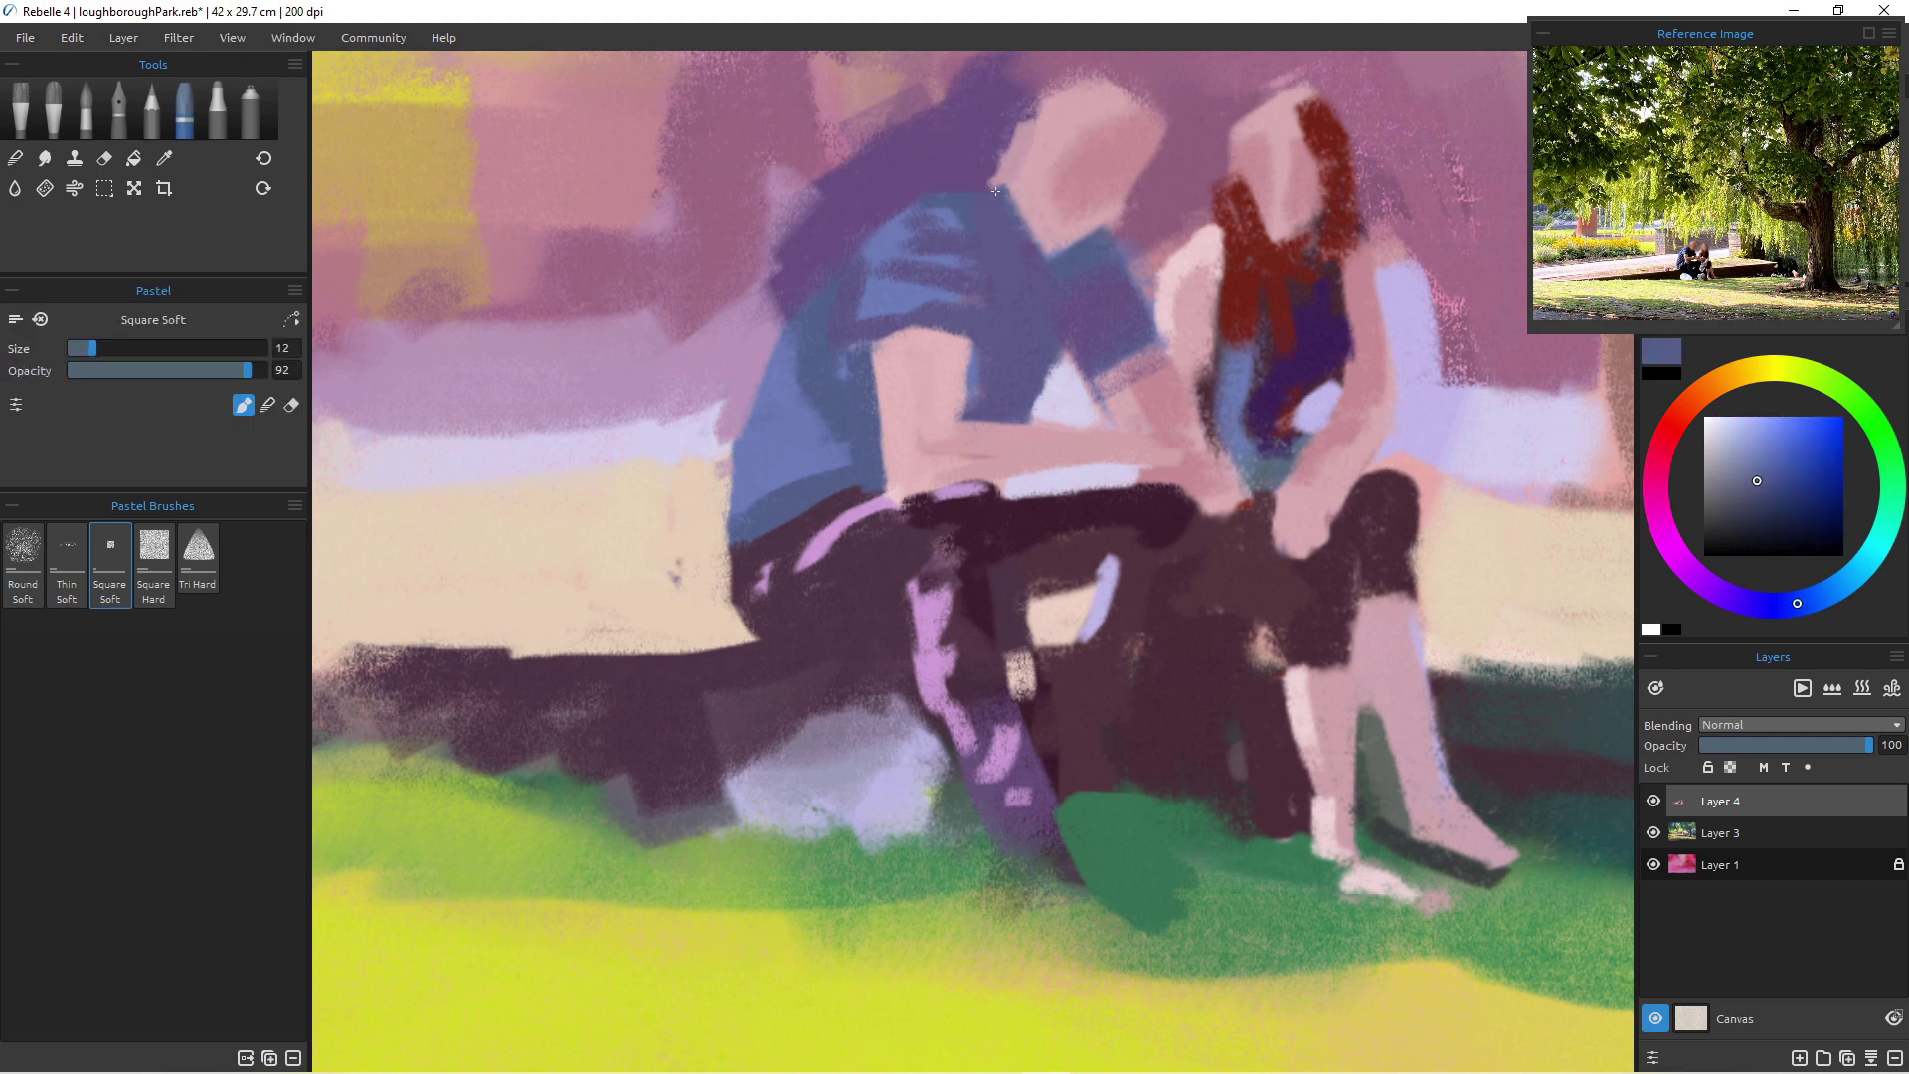
left_click(999, 149, "alt")
left_click_drag(1012, 121, 992, 175)
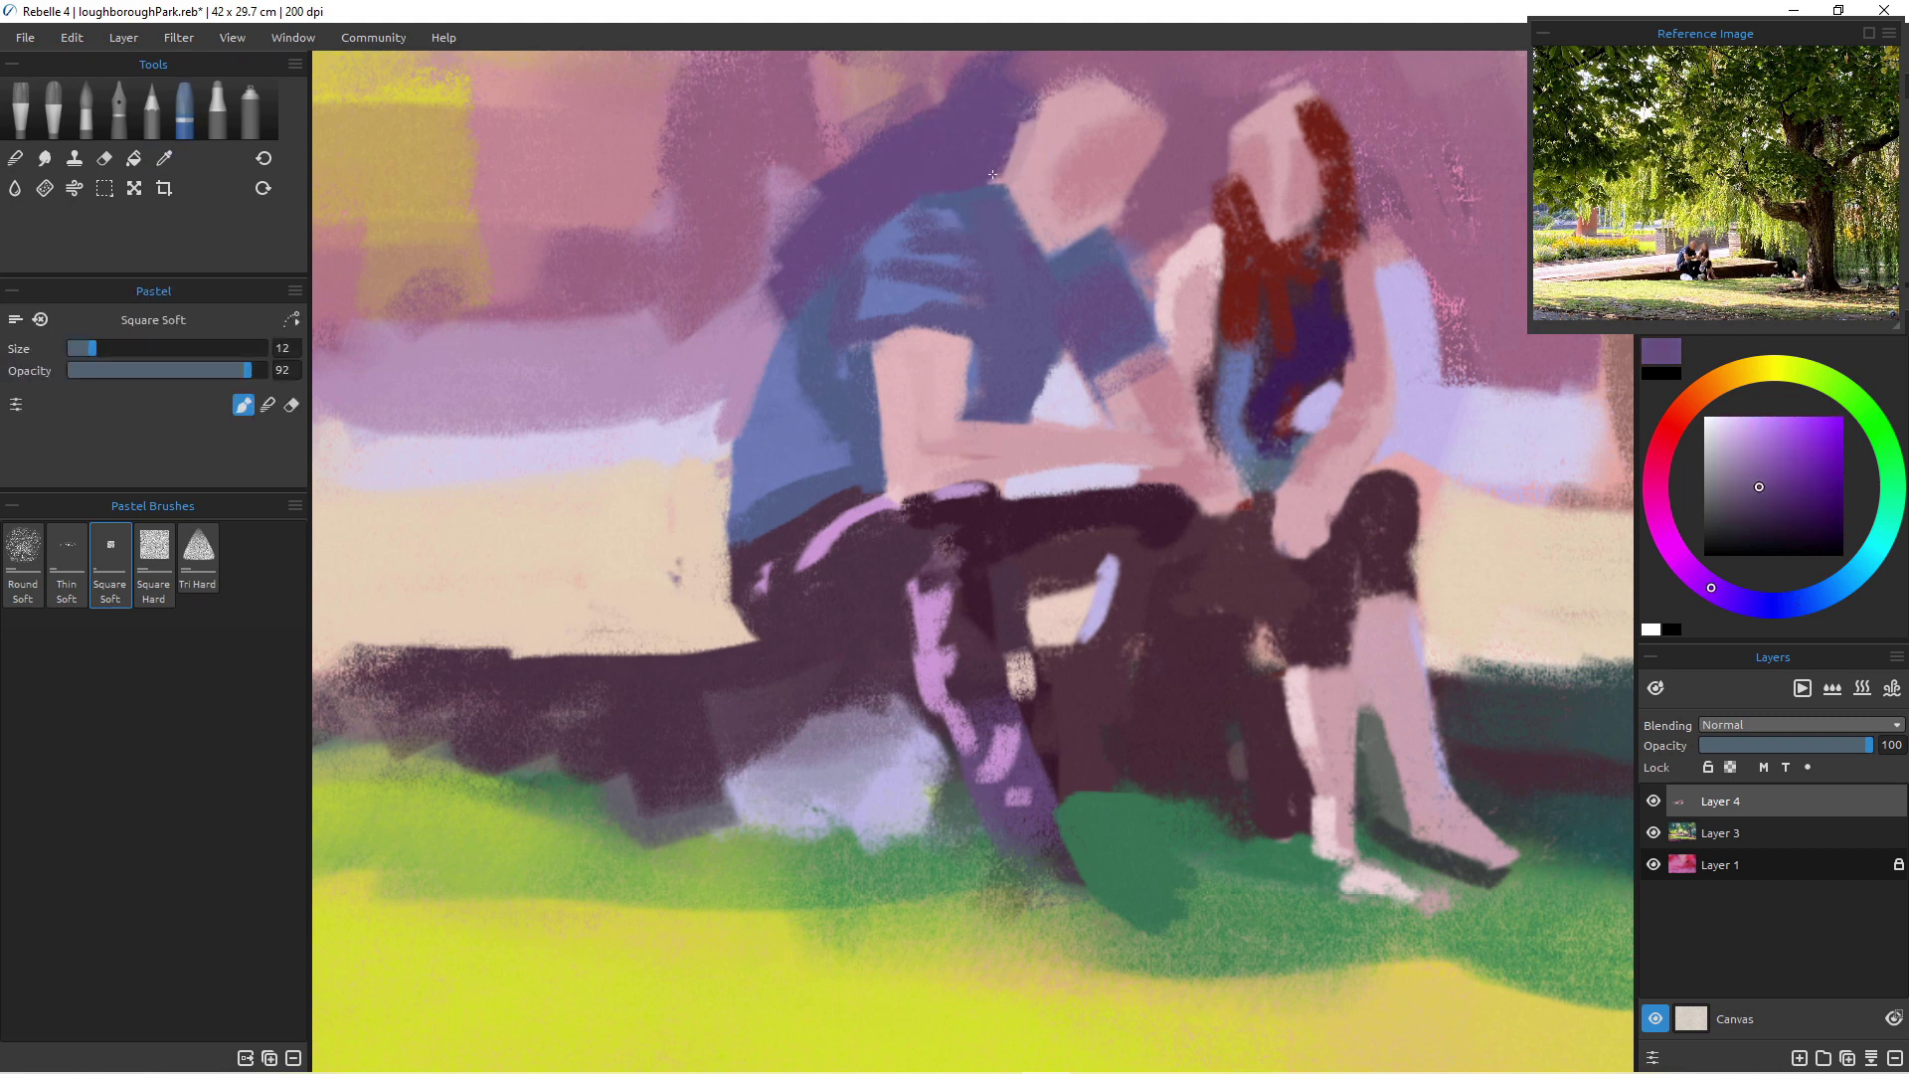
left_click_drag(1017, 107, 999, 141)
left_click_drag(805, 294, 760, 371)
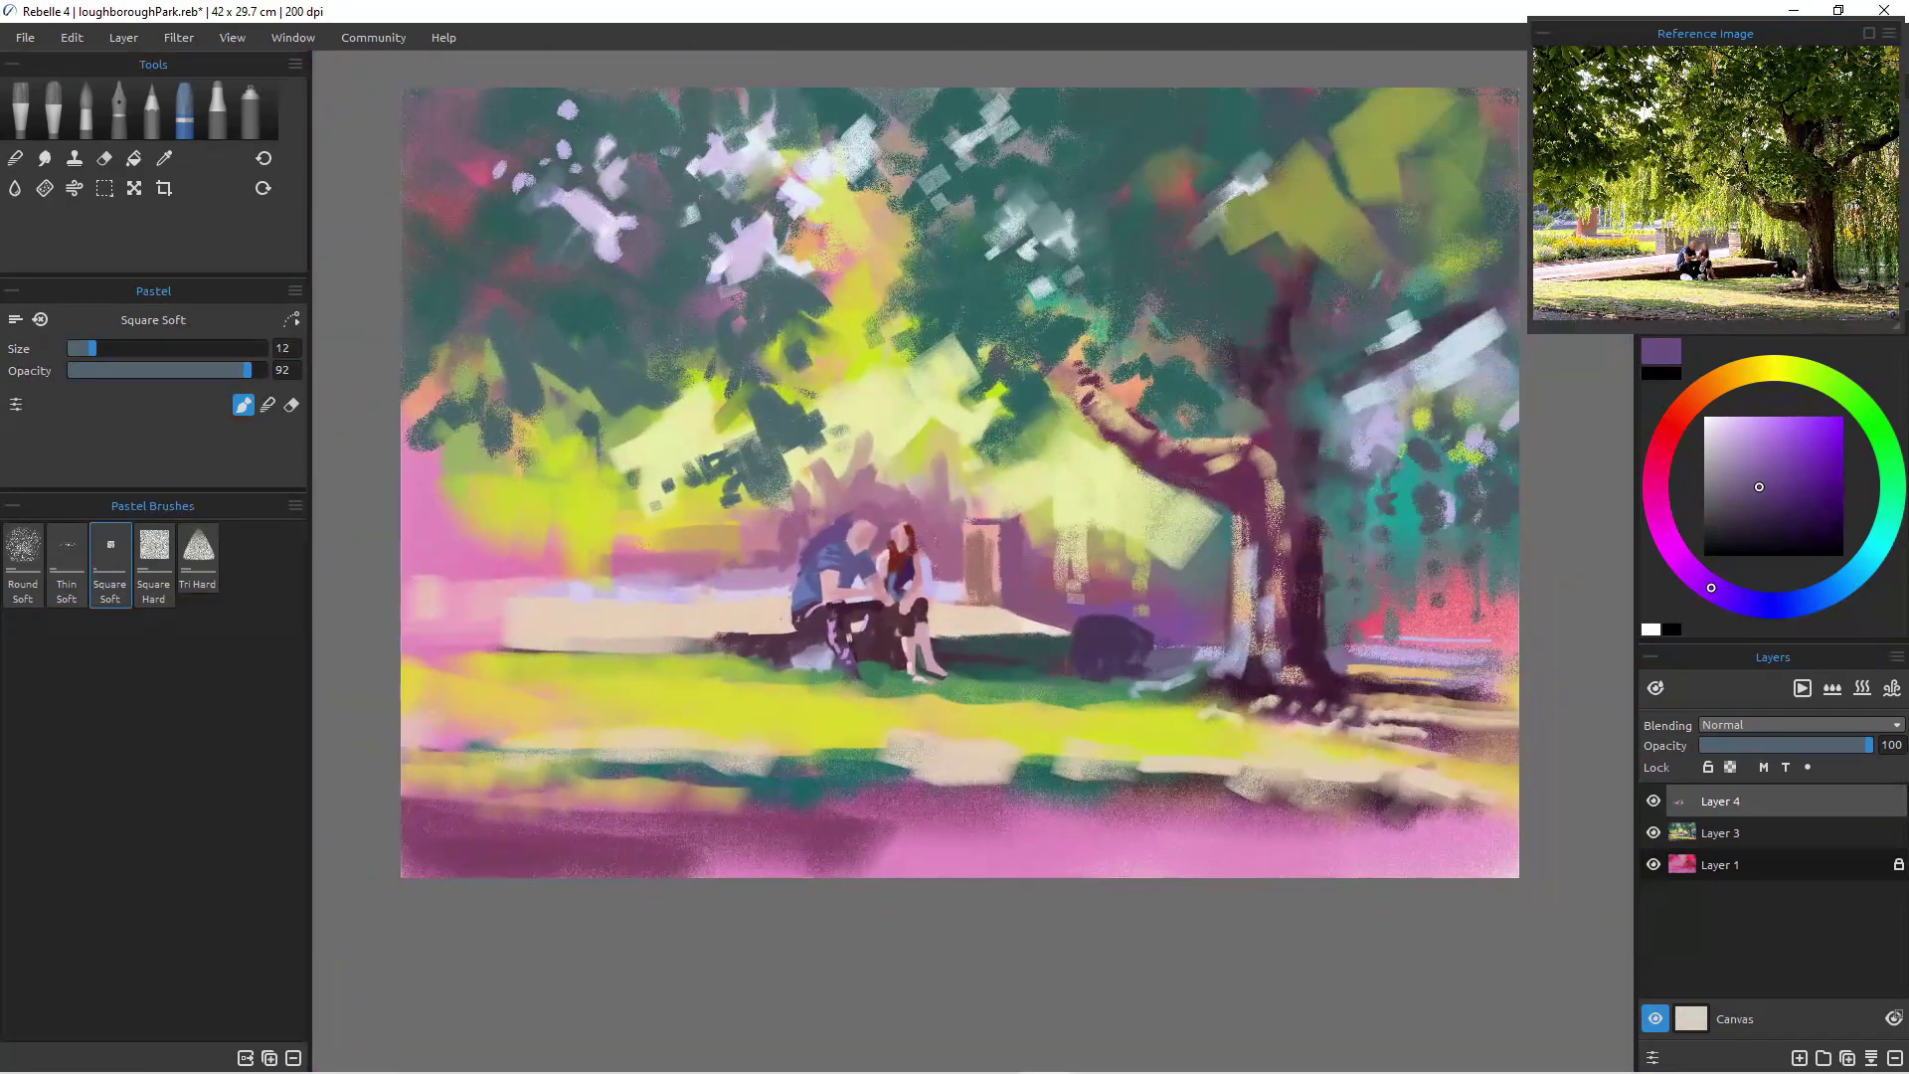
- Sample the dusty pink beside the man's head and enlarge the Square Soft brush to size 45
scroll(732, 654, "up", 3)
scroll(732, 655, "down", 2)
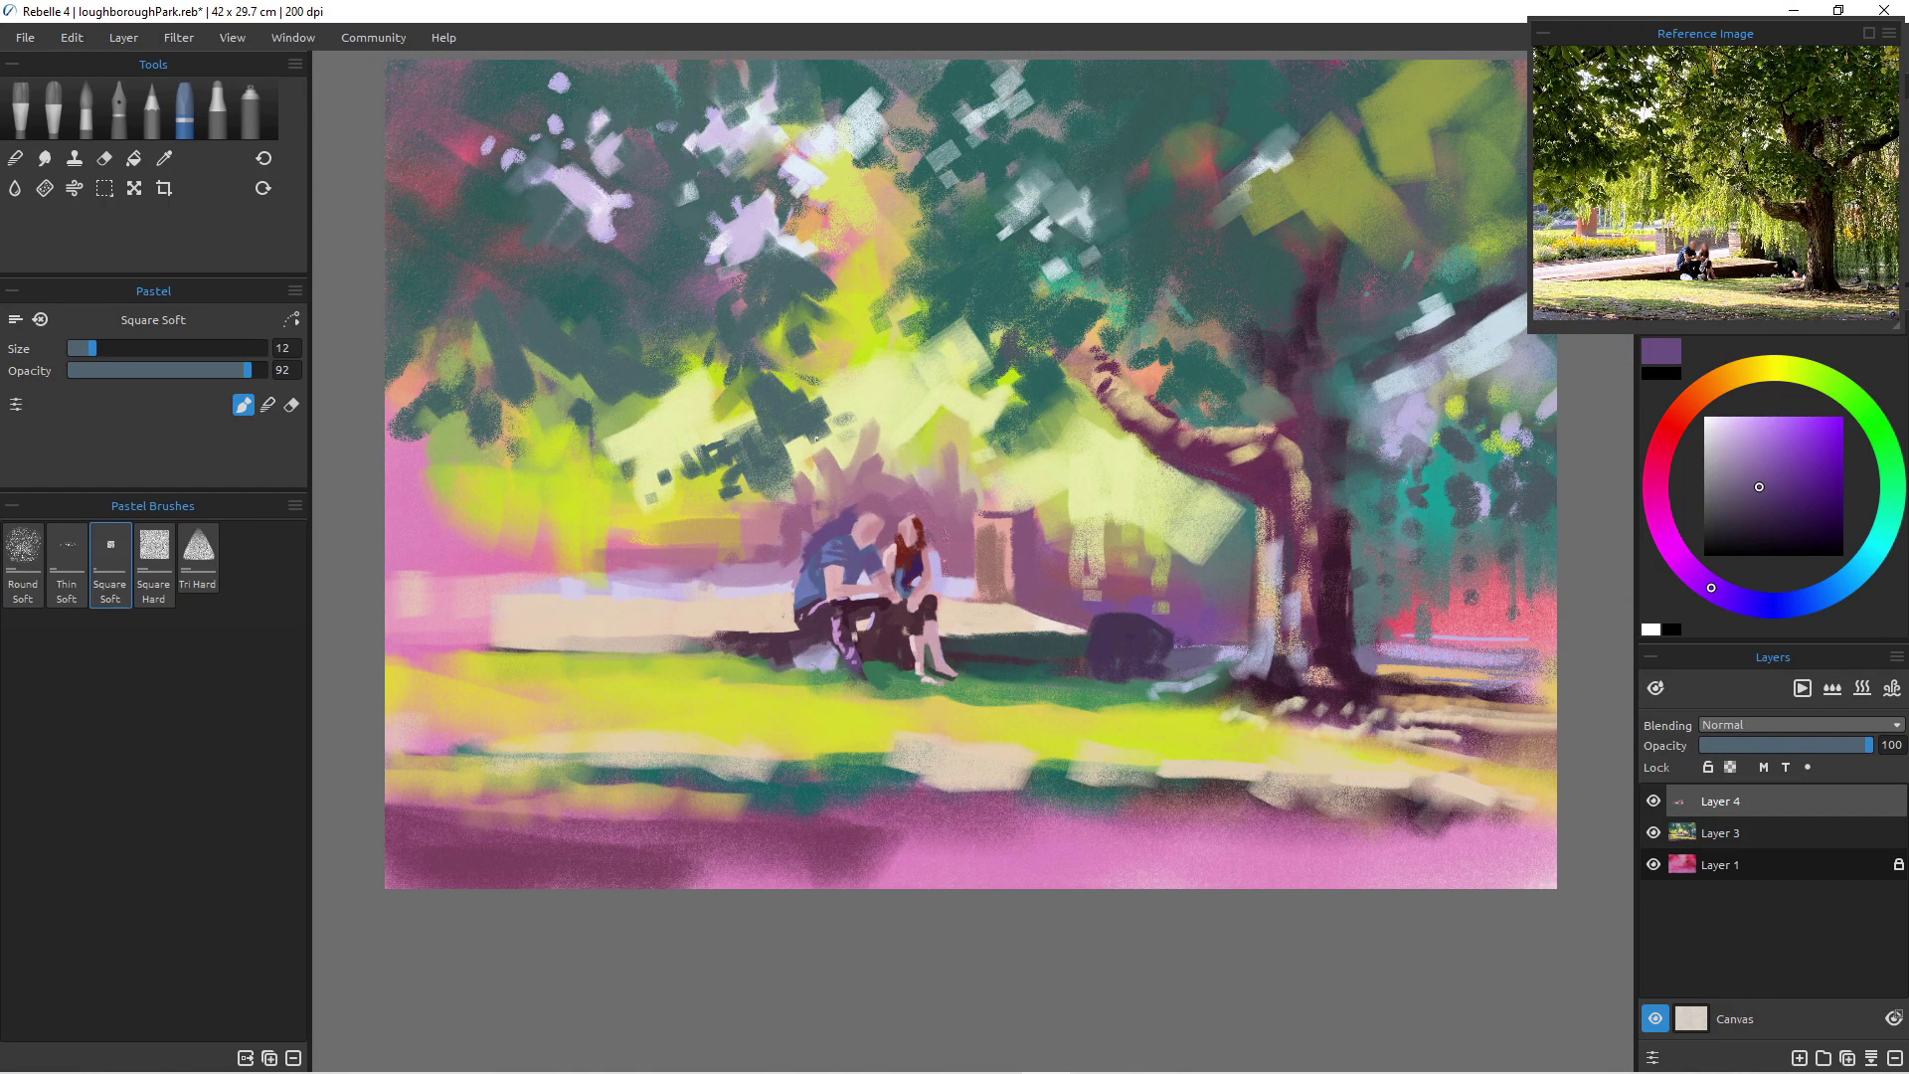
left_click(853, 491, "alt")
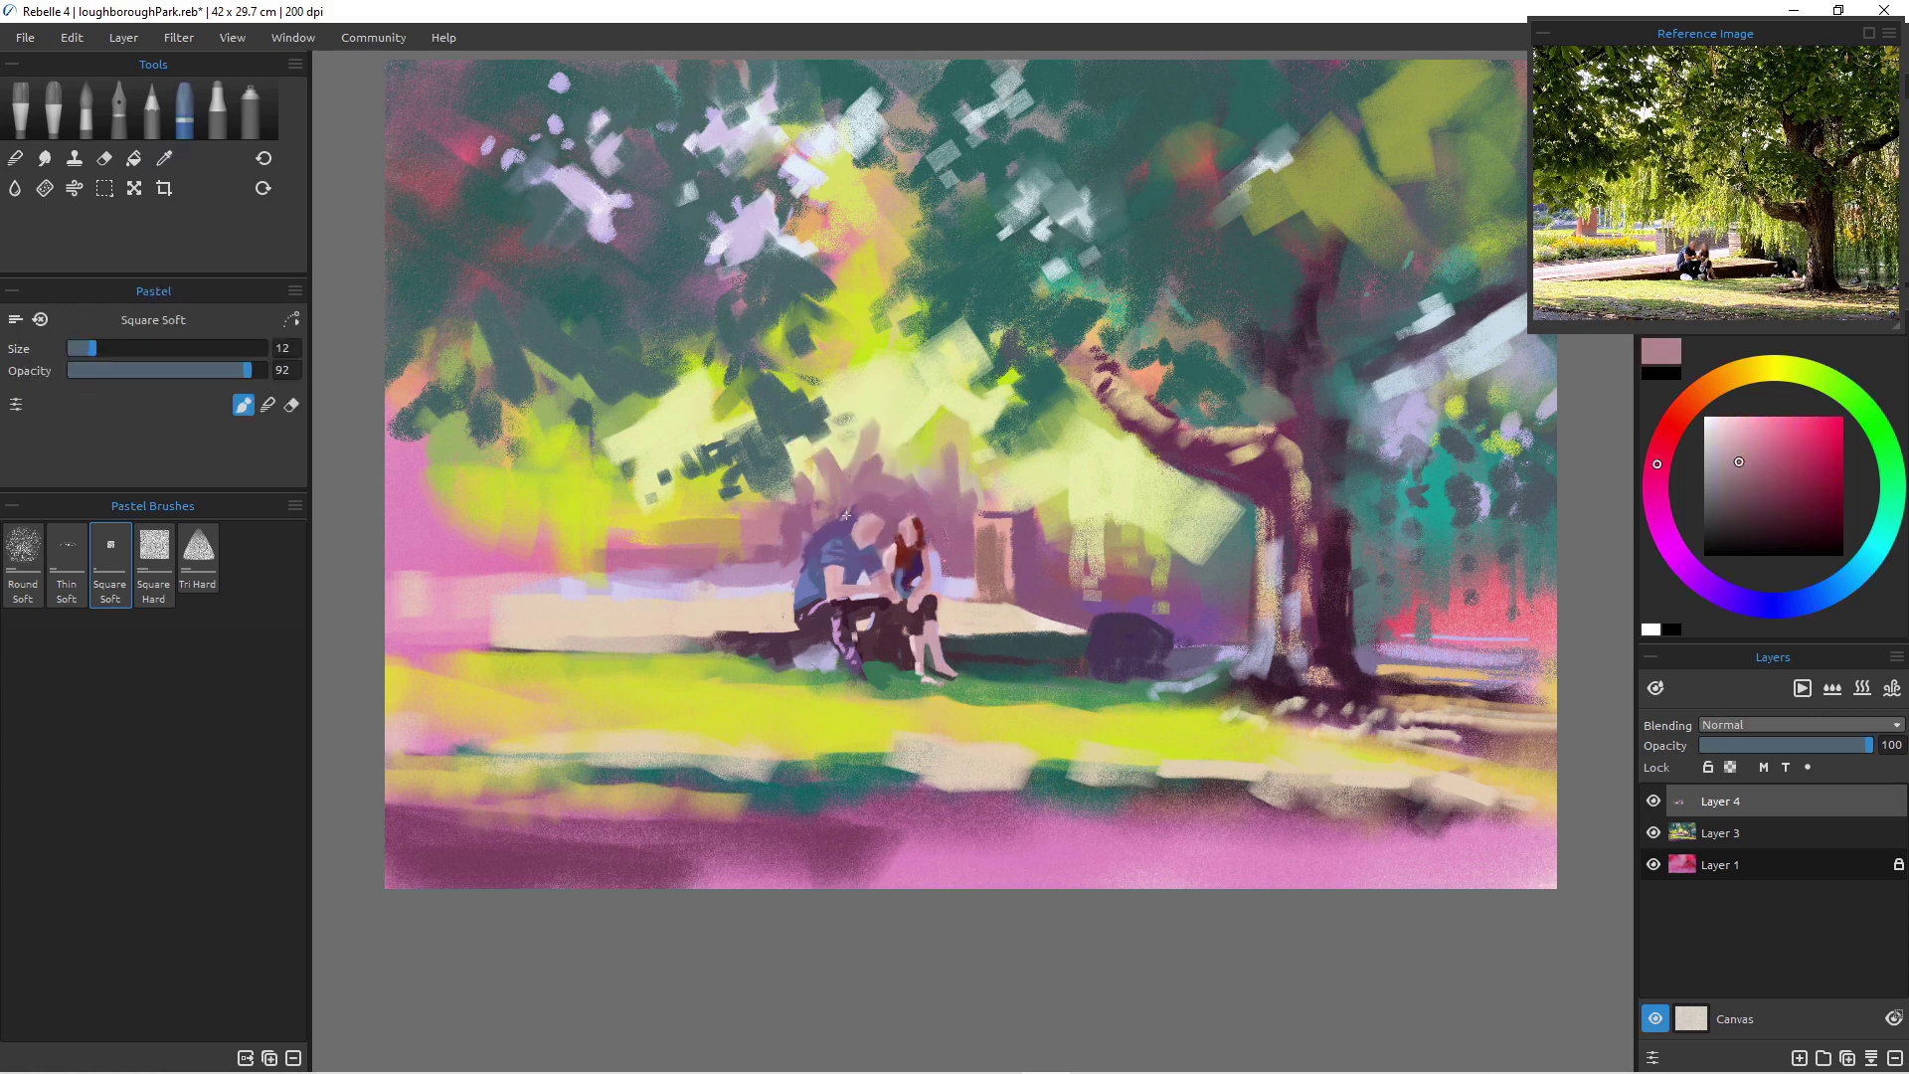
key("]")
key("]")
key("]")
key("]")
key("]")
key("]")
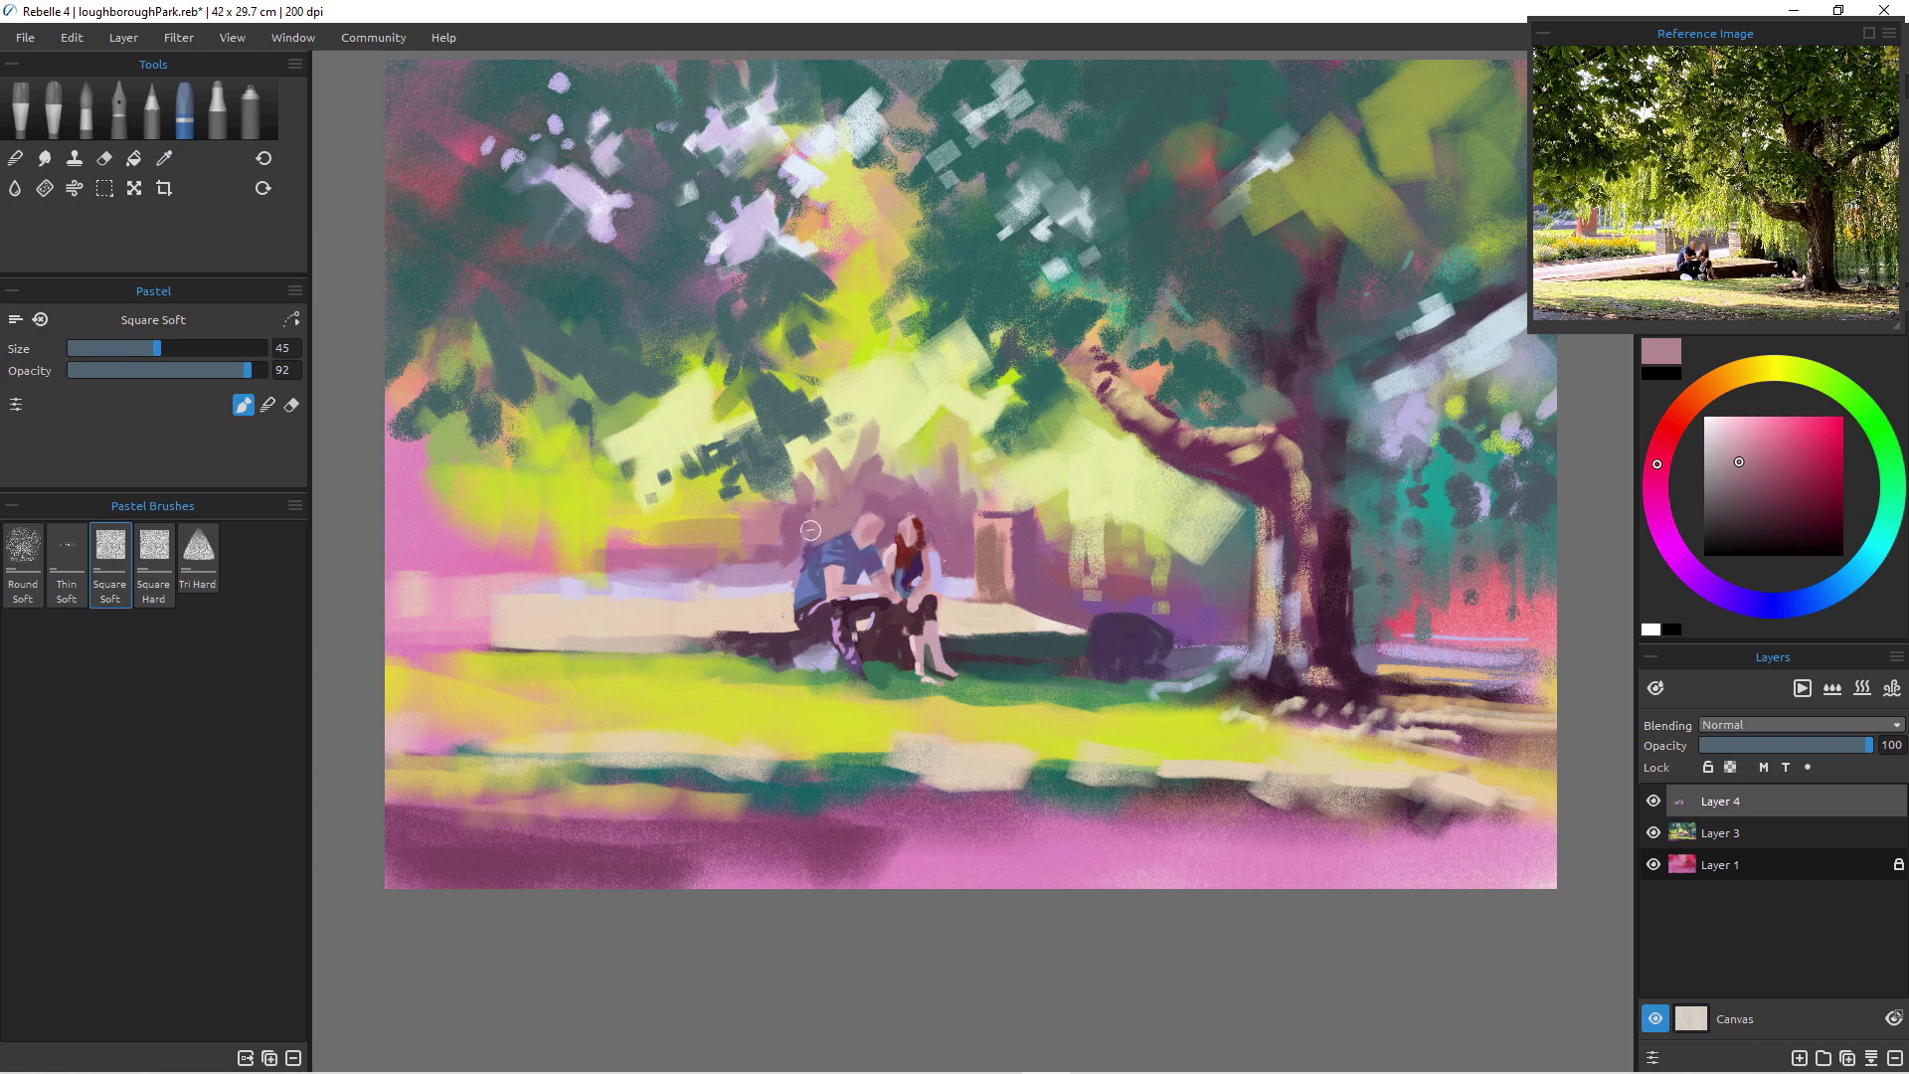
- Merge Layer 4 with Layer 3 beneath it
key("alt+l")
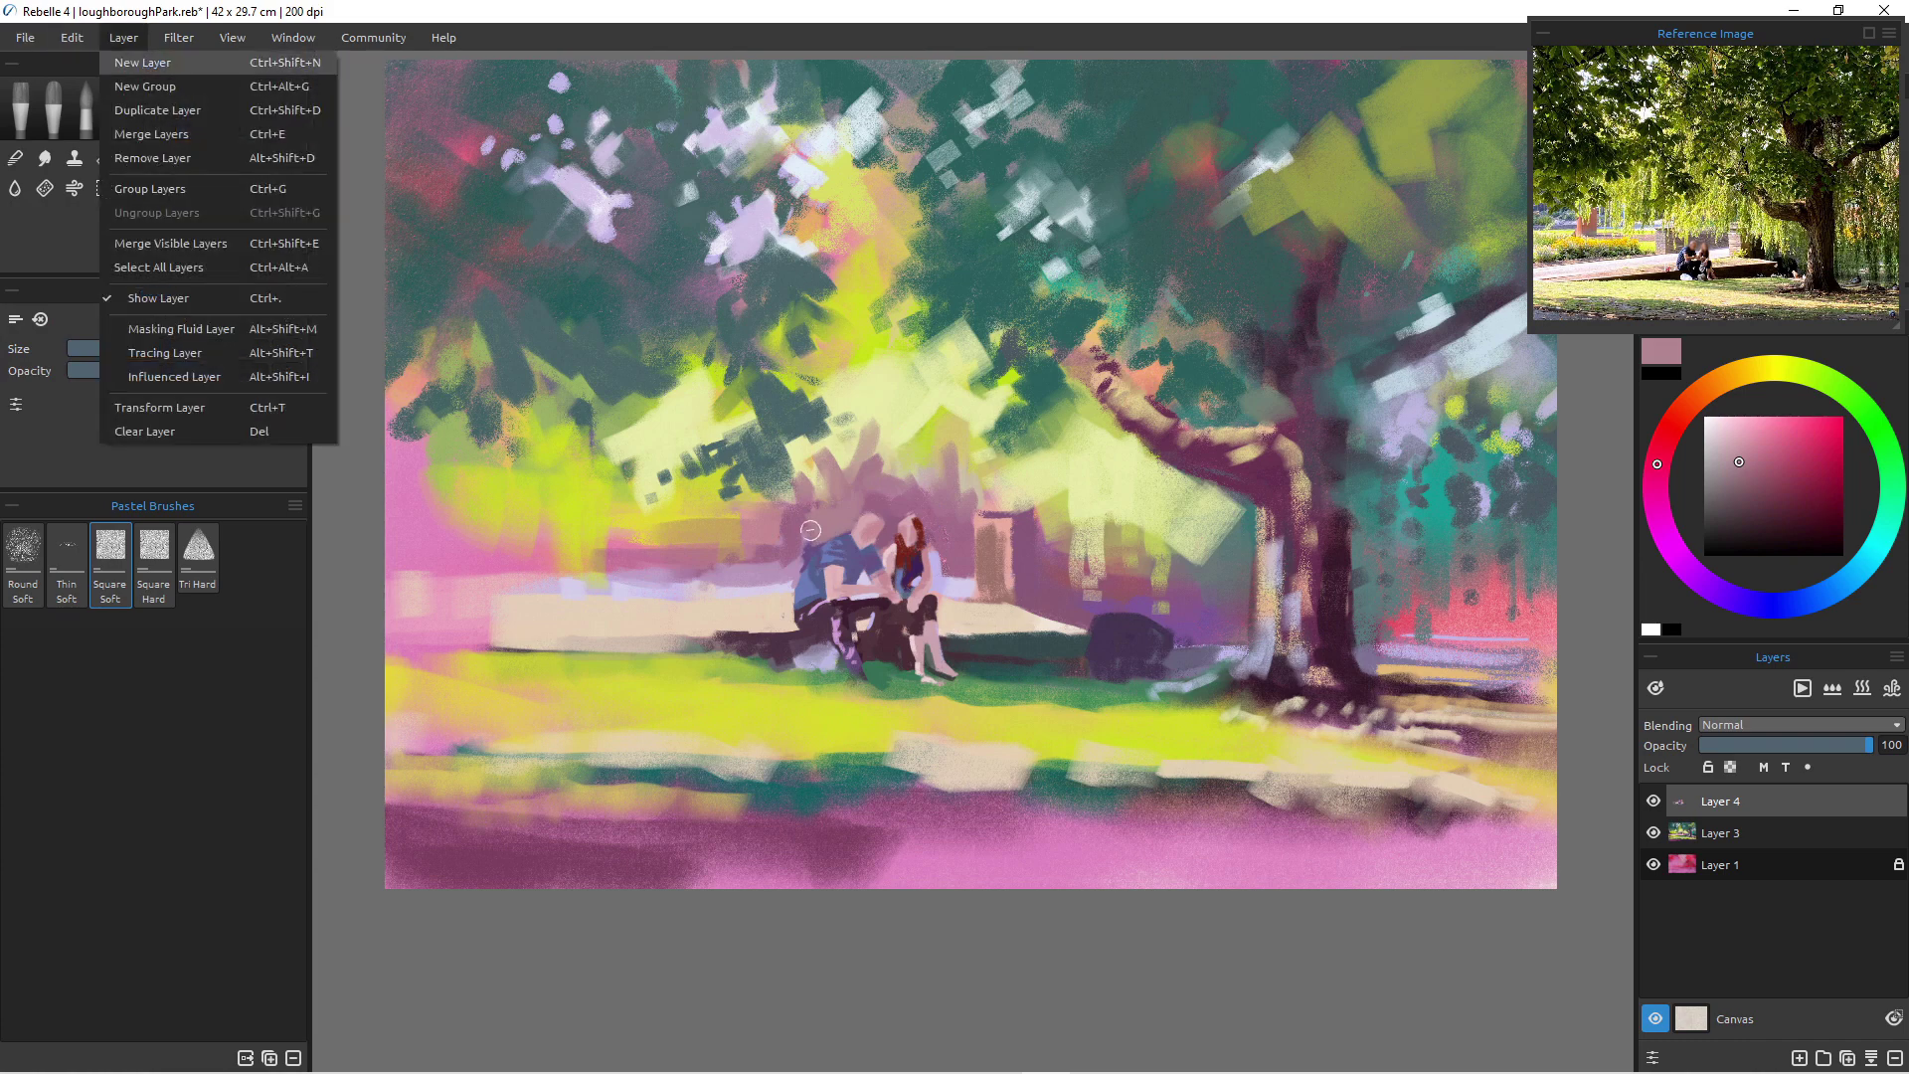
key("Down")
key("Down")
key("Up")
key("Up")
key("Down")
key("Down")
key("Down")
key("Down")
key("Up")
key("Escape")
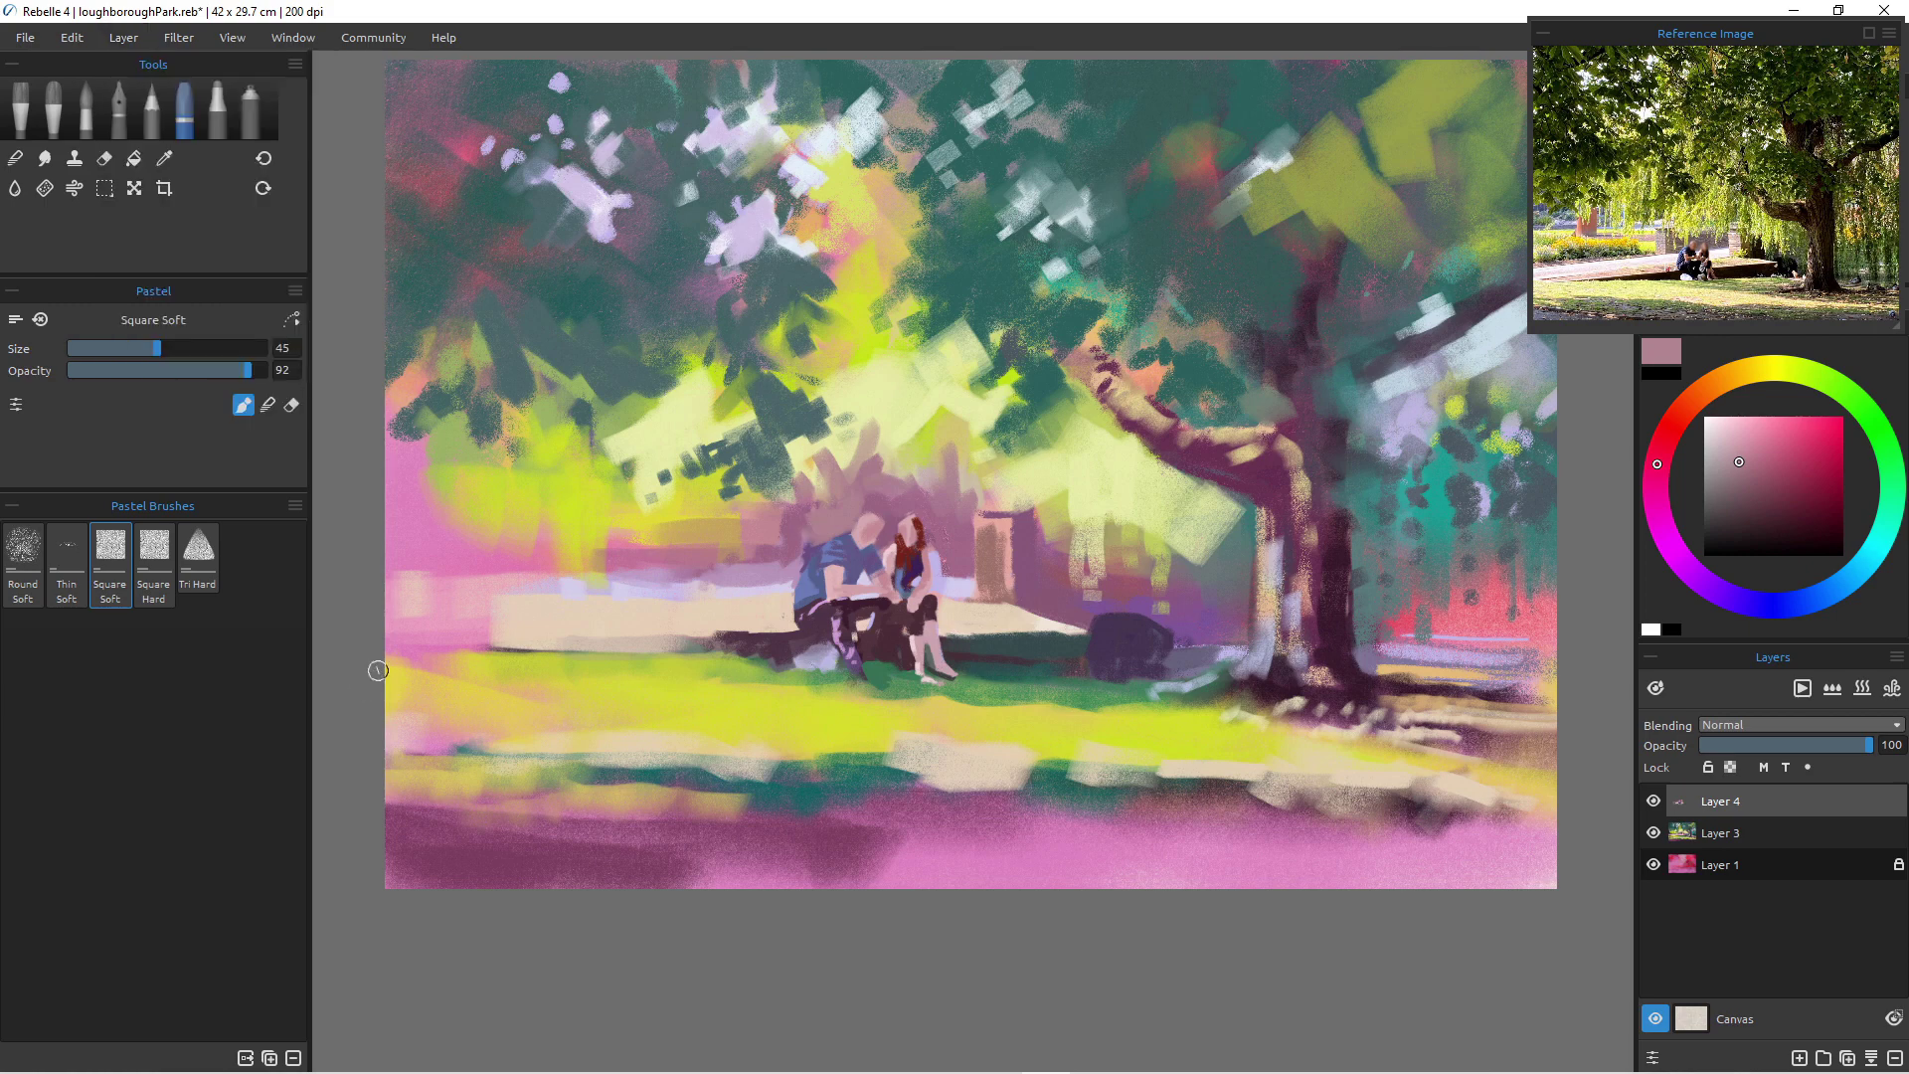
key("shift")
key("ctrl+e")
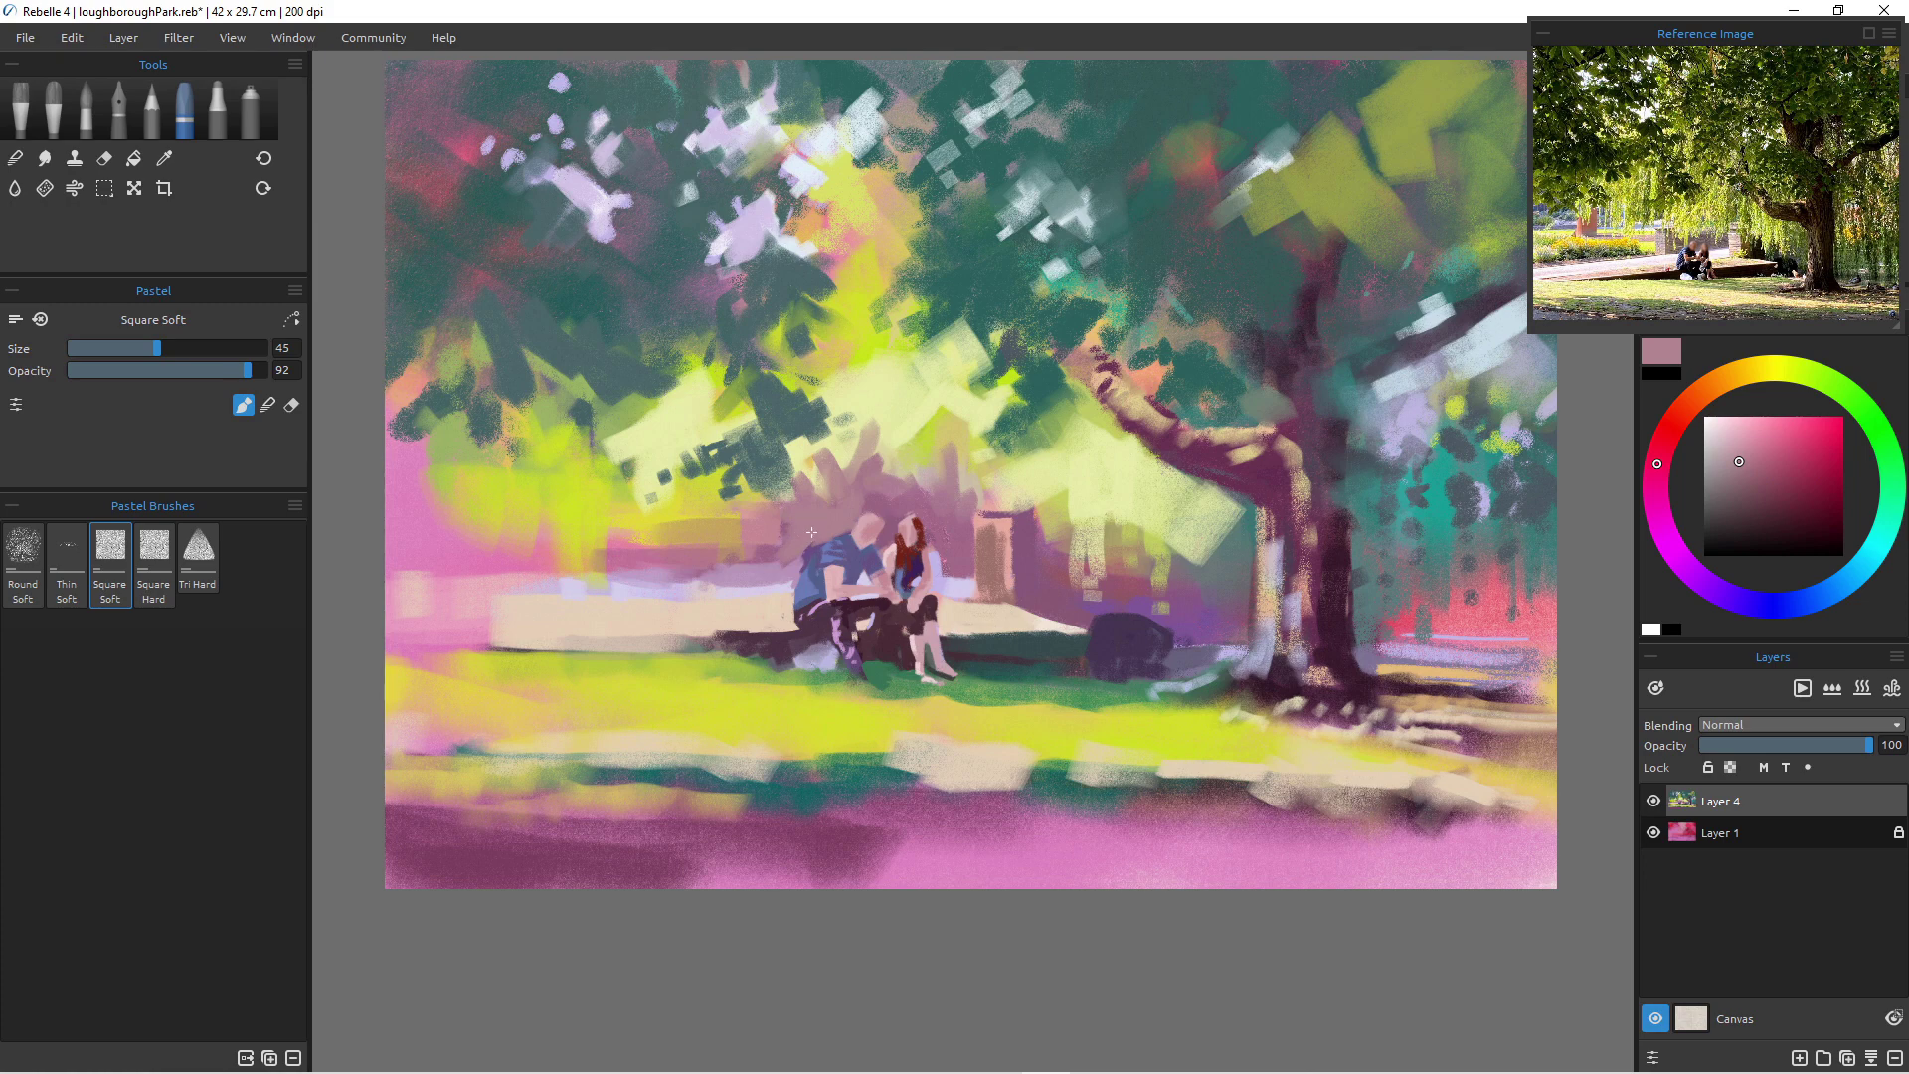
- Paint dusty pink behind the man's back and along the shaded front faces of the stone ledge on both sides of the couple
left_click_drag(803, 536, 793, 578)
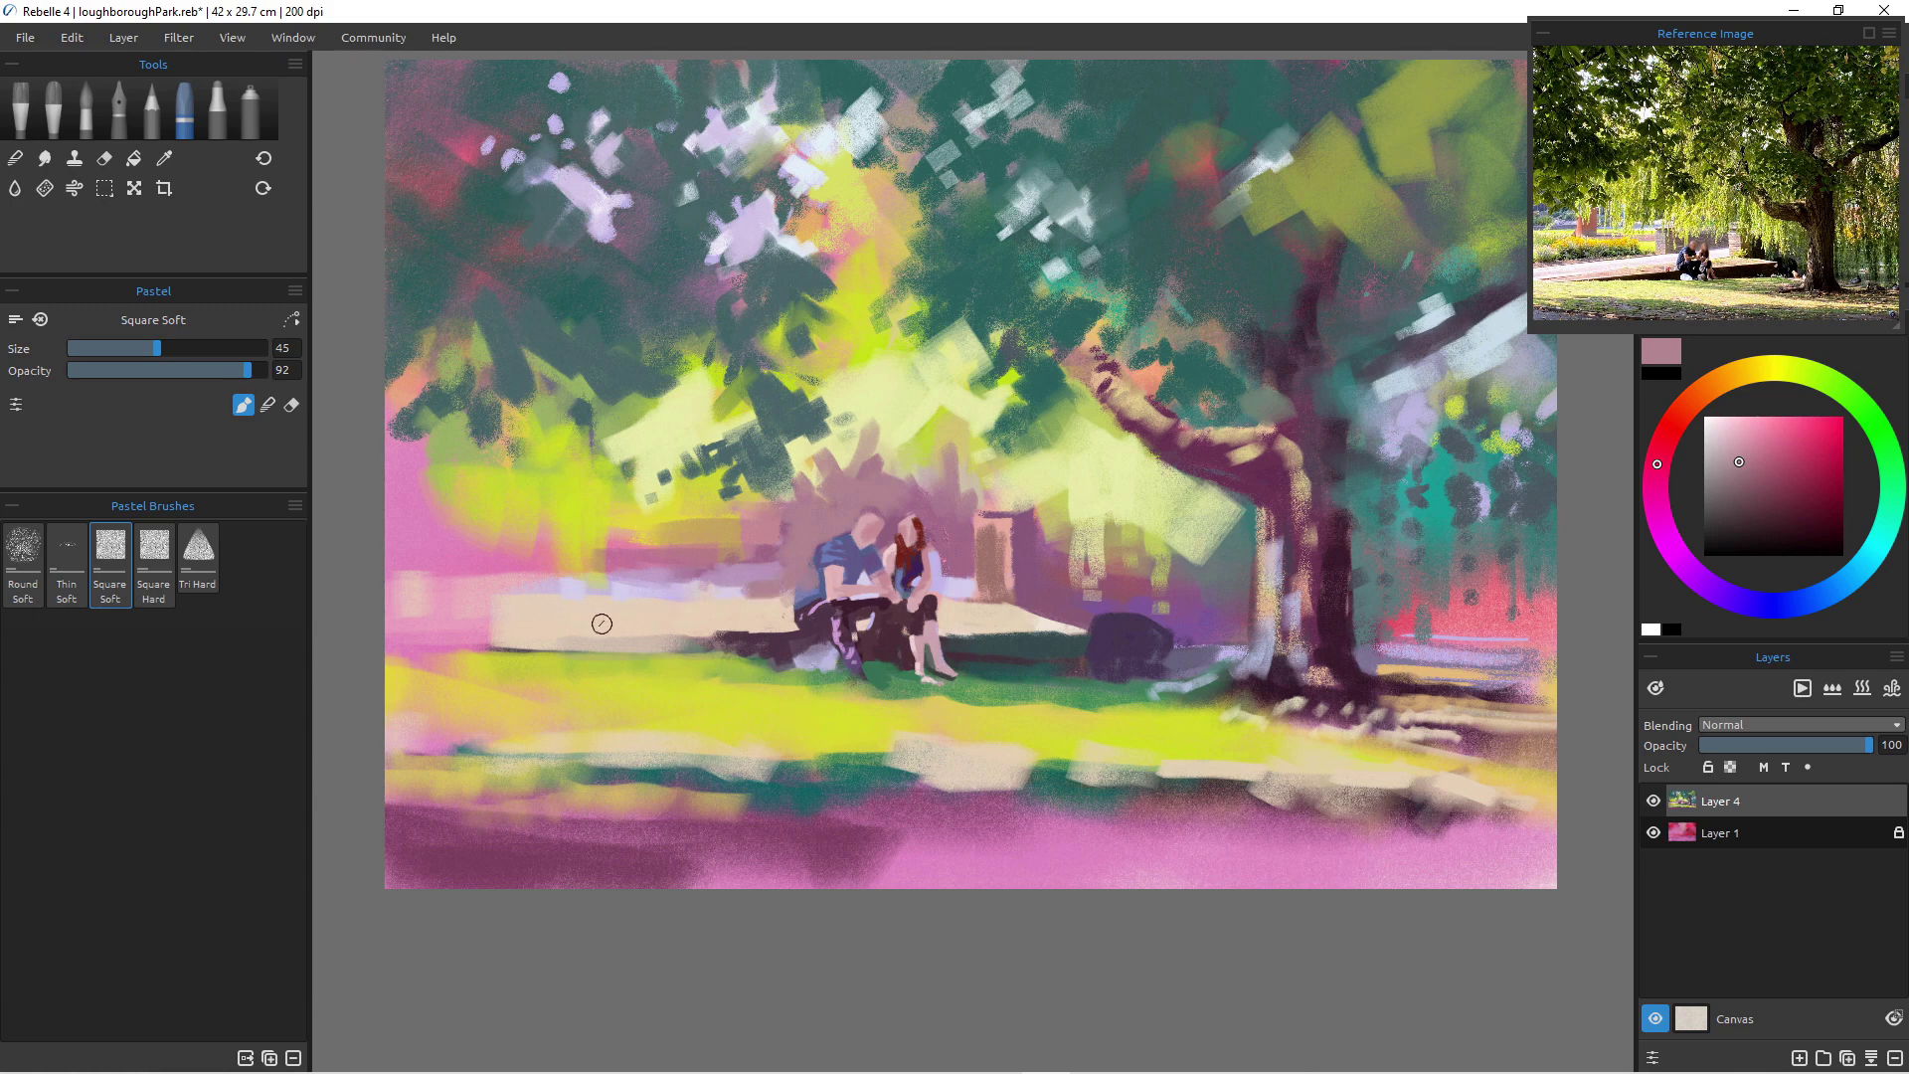
left_click_drag(763, 645, 626, 642)
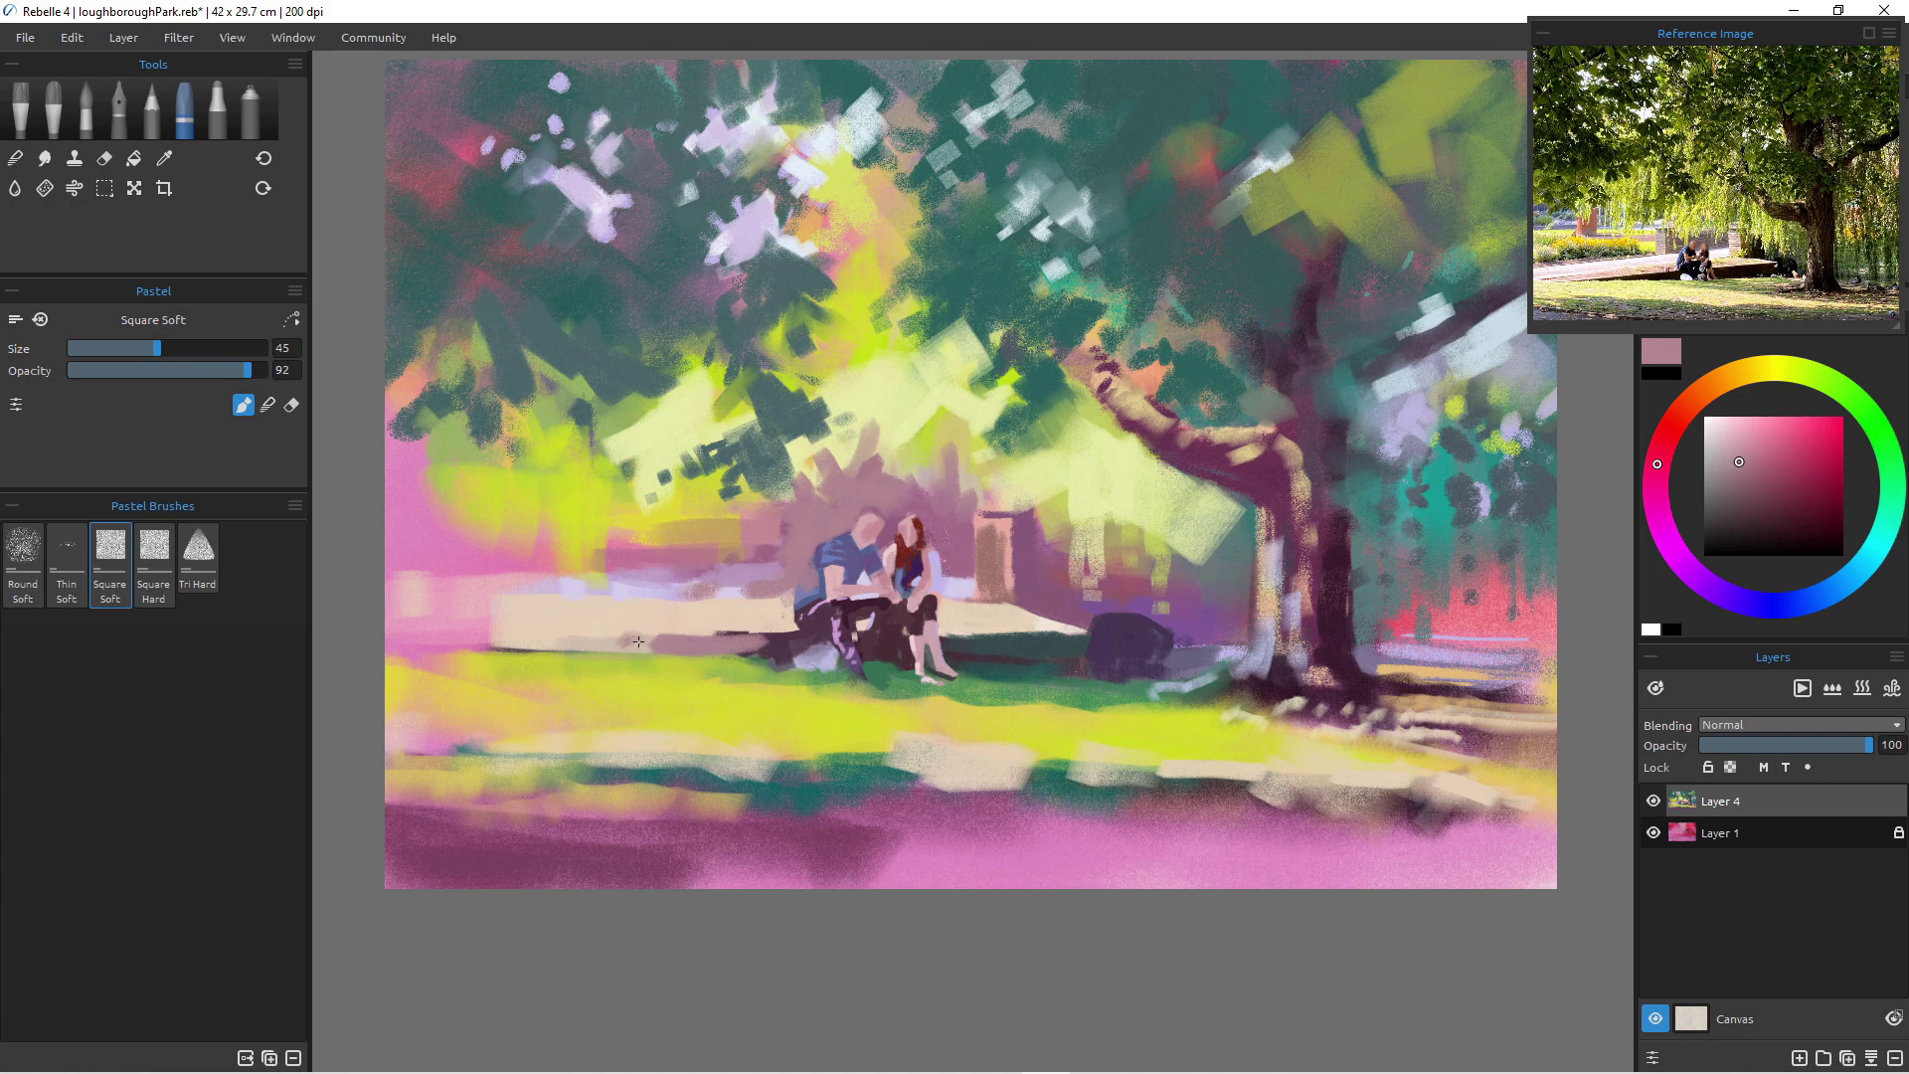
left_click_drag(764, 640, 527, 645)
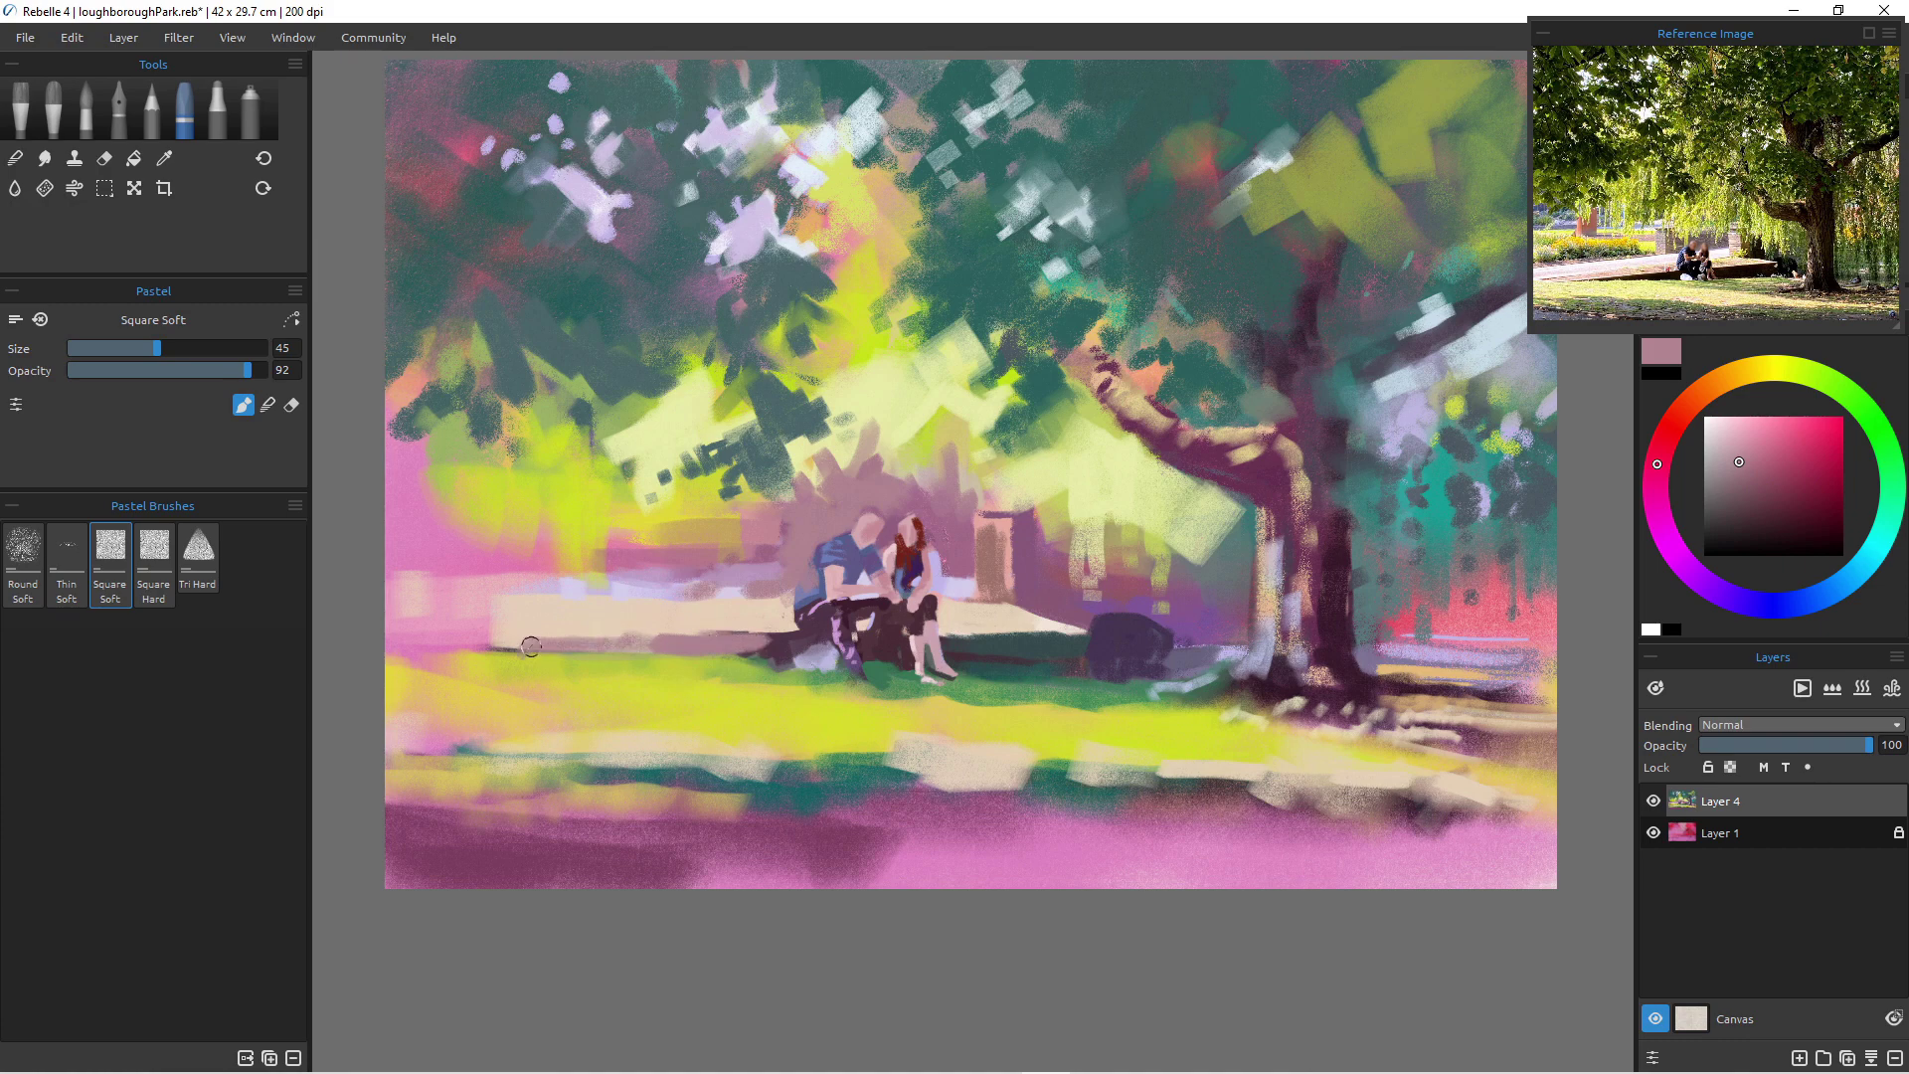
mouse_move(1022, 644)
left_mouse_down()
mouse_move(1074, 639)
mouse_move(1072, 665)
mouse_move(1060, 613)
mouse_move(1085, 668)
left_mouse_up()
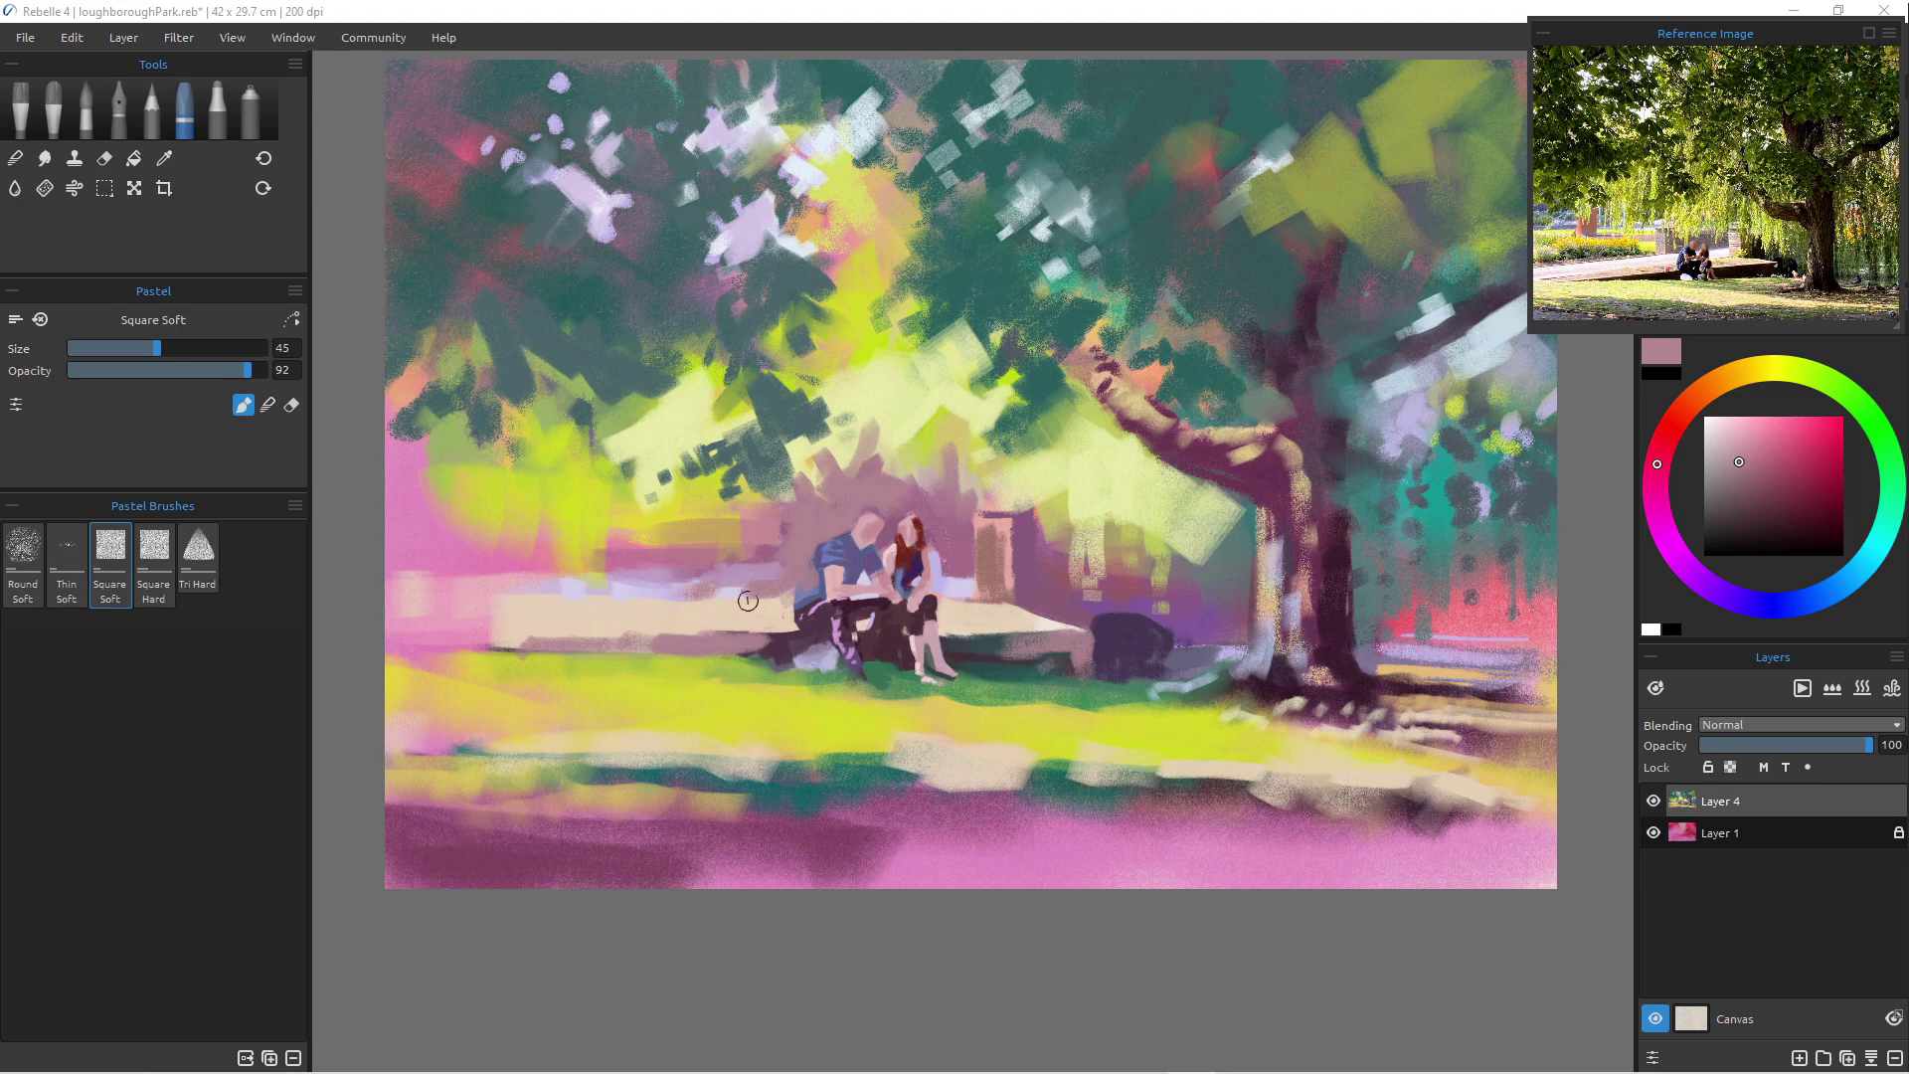
- Cover the upper-left foliage with broad strokes of its own sampled grey-green, using the brush at size 100
left_click(527, 369, "alt")
key("i")
key("i")
left_click(505, 340)
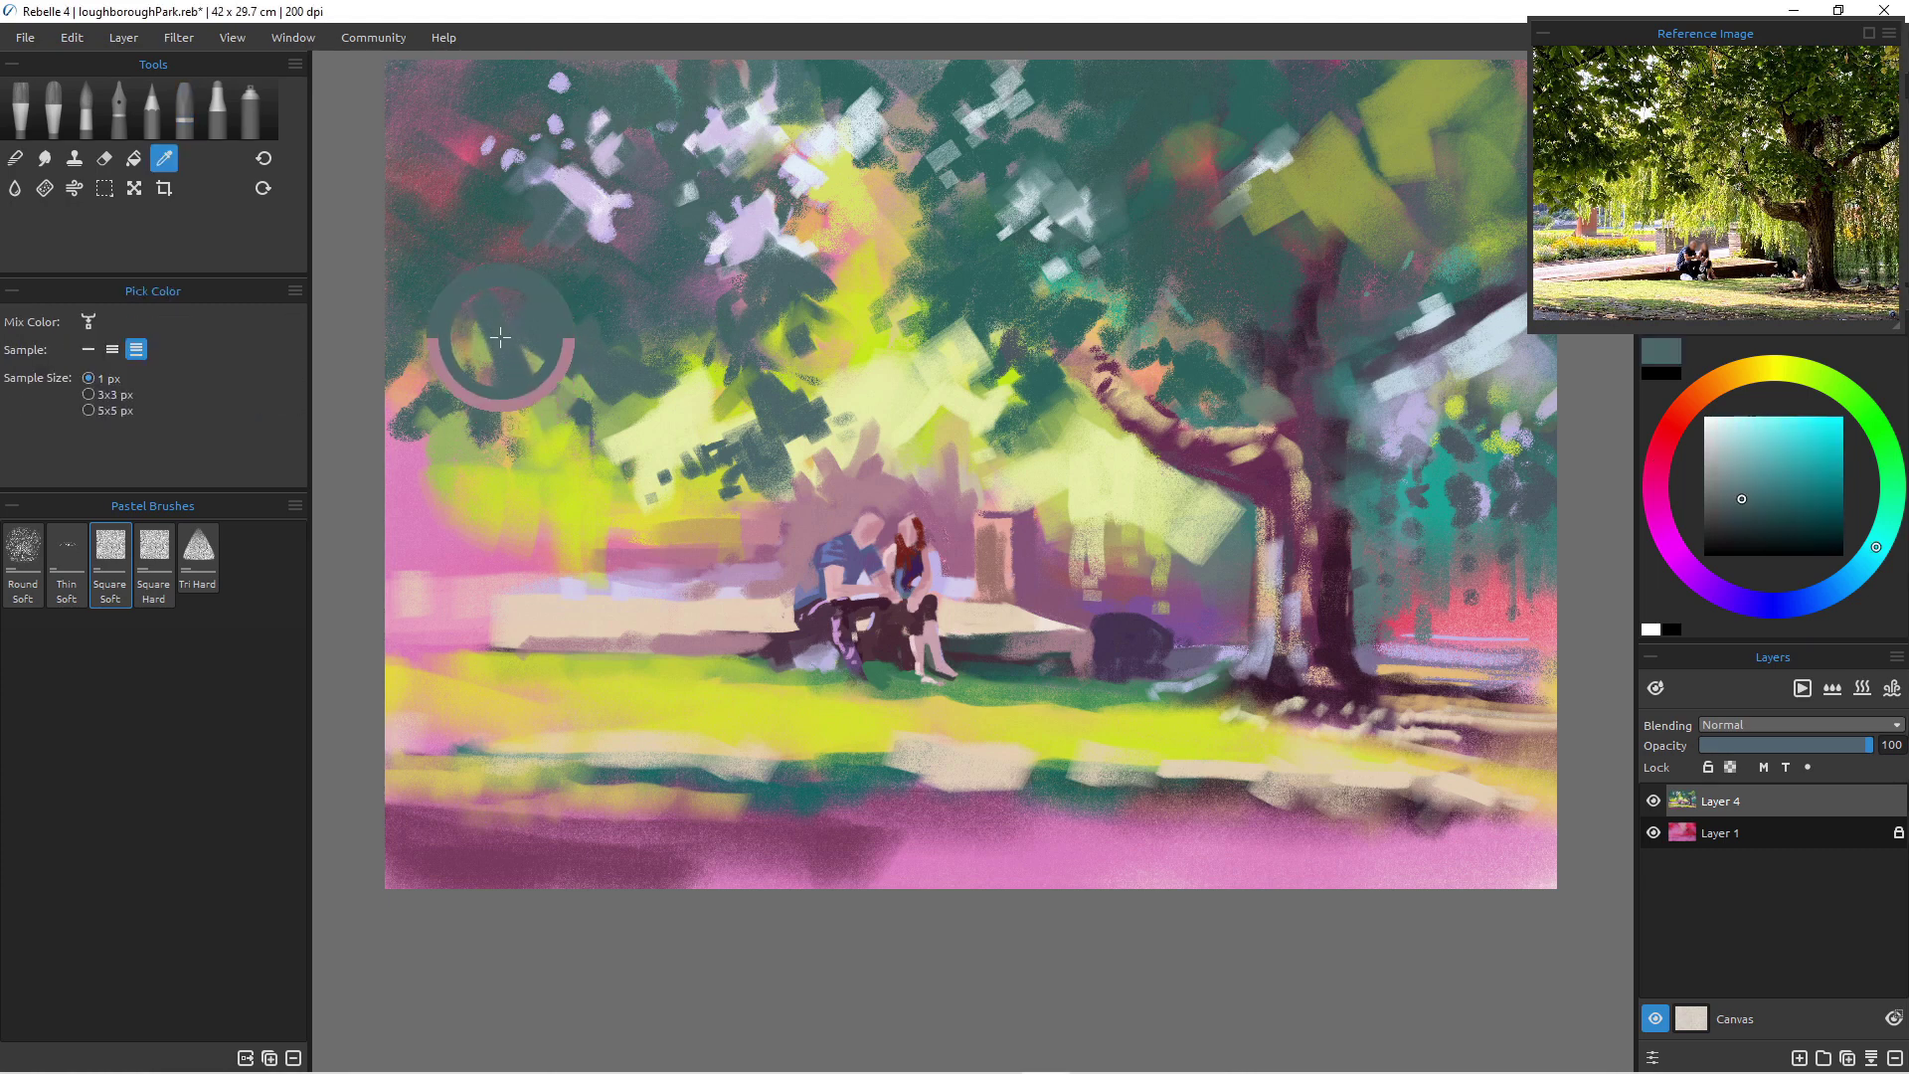
key("bracketright")
key("bracketright")
key("bracketright")
key("bracketright")
key("bracketright")
key("bracketright")
left_click_drag(371, 170, 470, 220)
mouse_move(400, 290)
left_mouse_down()
mouse_move(401, 340)
mouse_move(477, 410)
mouse_move(484, 449)
mouse_move(394, 372)
mouse_move(409, 412)
mouse_move(451, 391)
mouse_move(389, 457)
mouse_move(524, 477)
left_mouse_up()
- Sample the bright yellow-green and add strokes of it under the left foliage and beside the dark leaf cluster
left_click(528, 477, "alt")
mouse_move(437, 390)
left_mouse_down()
mouse_move(509, 473)
mouse_move(402, 470)
mouse_move(463, 515)
left_mouse_up()
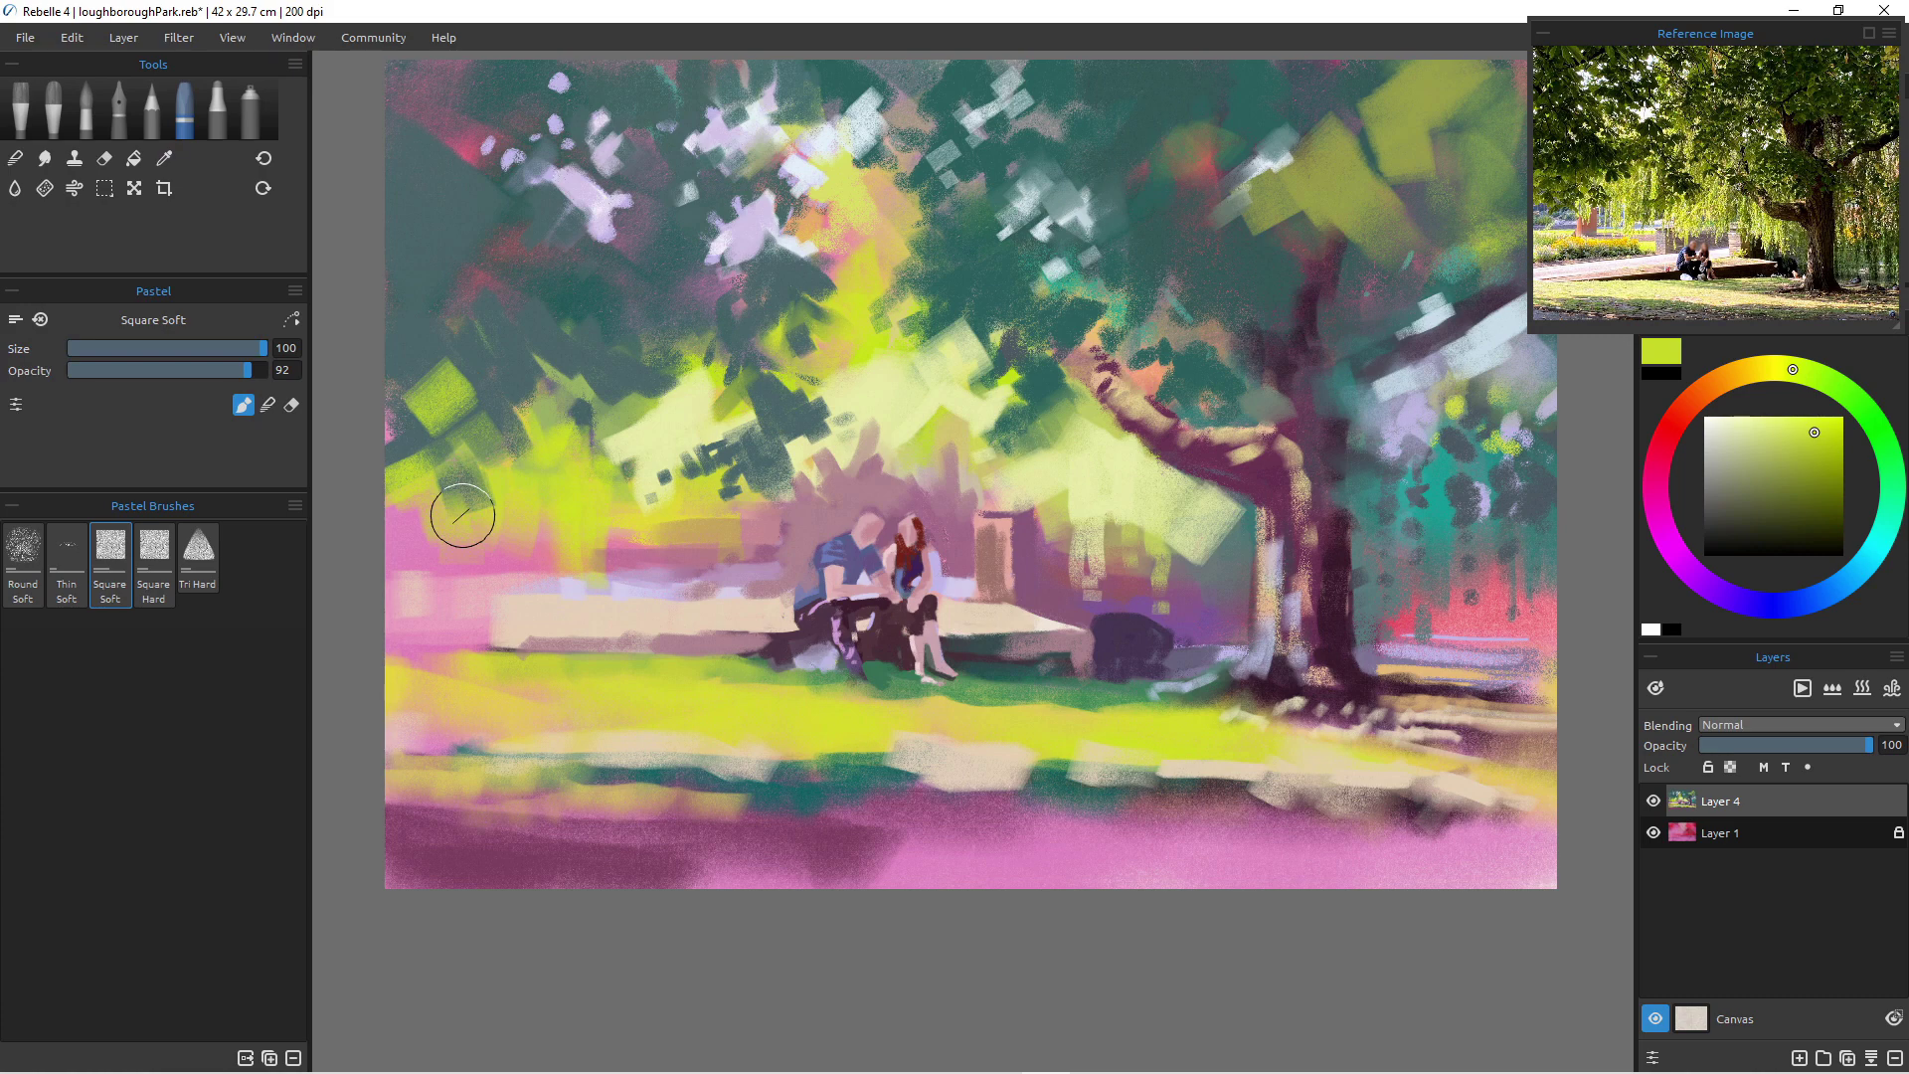
mouse_move(661, 438)
left_mouse_down()
mouse_move(679, 489)
mouse_move(654, 476)
mouse_move(648, 508)
mouse_move(622, 458)
left_mouse_up()
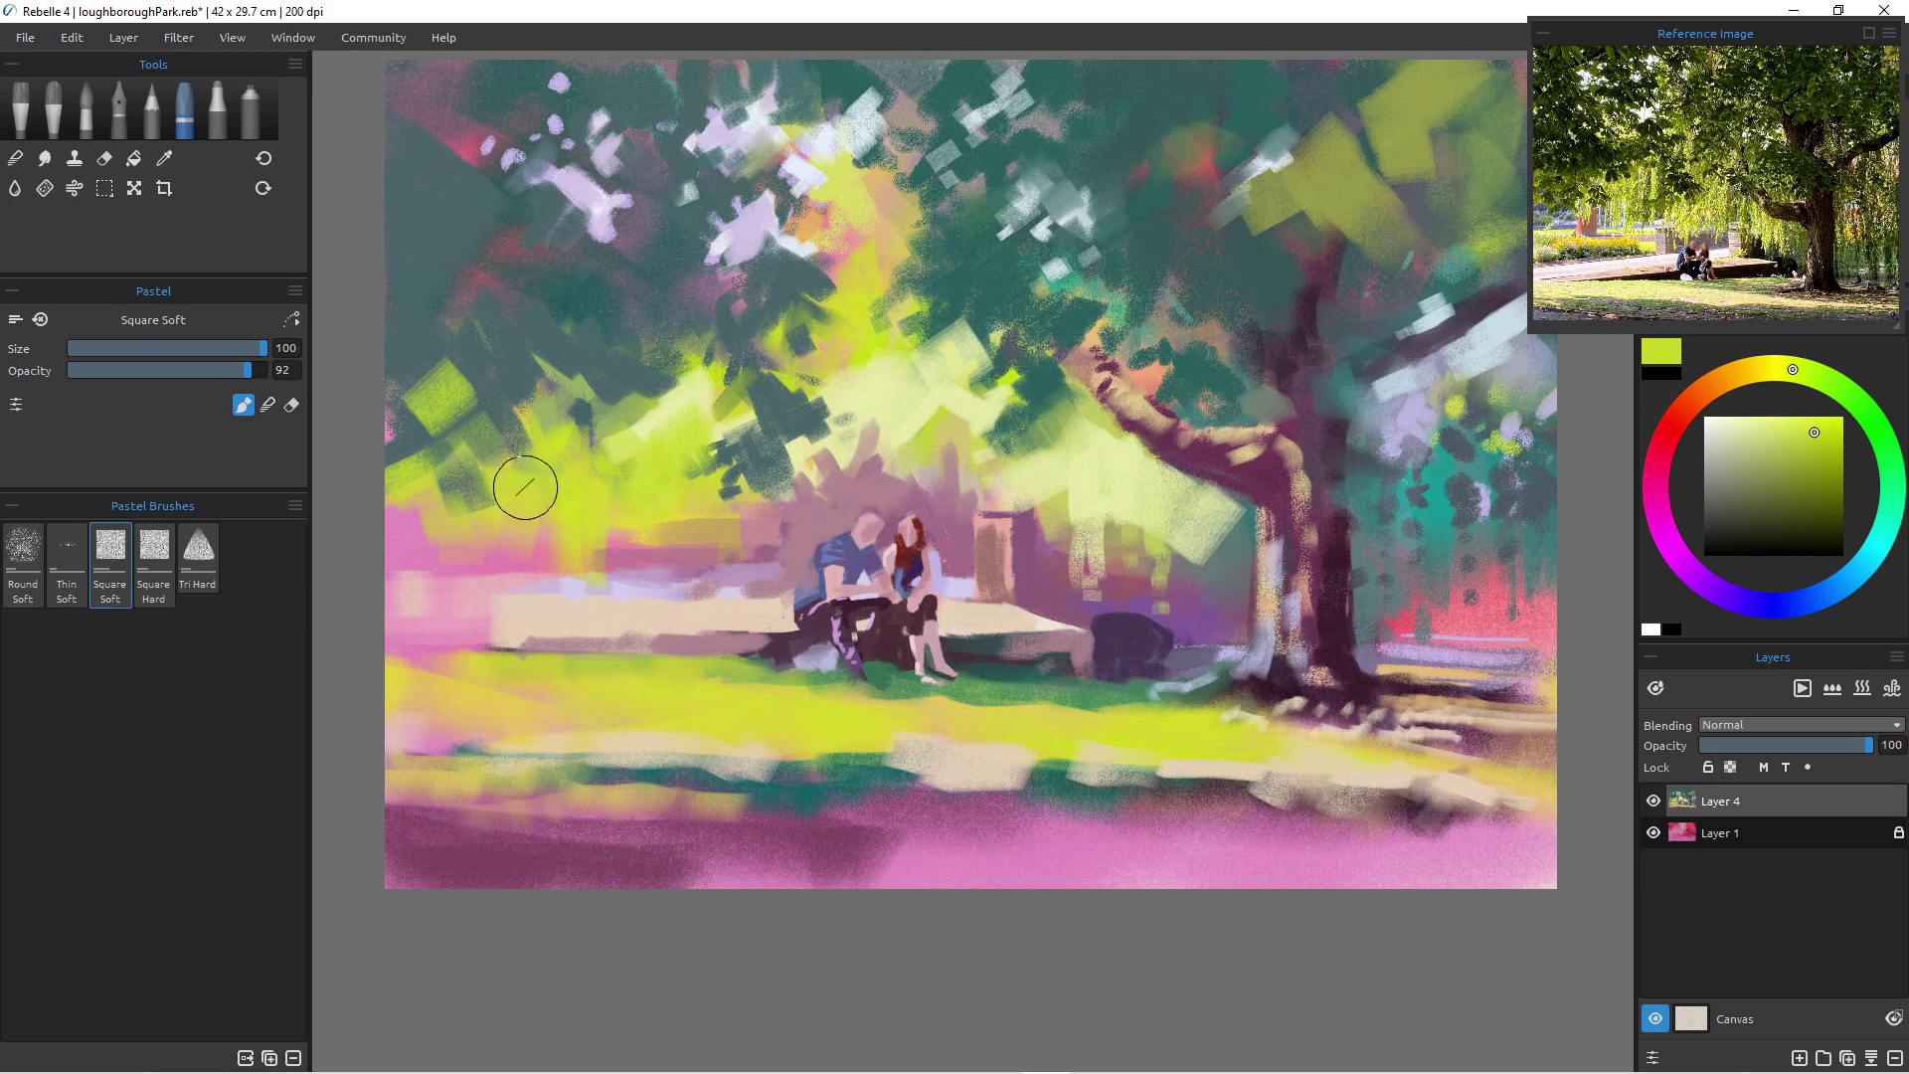
- Sample teal from the bushes behind the tree trunk and paint it over the pink background at the far left
key("i")
left_click(1429, 480)
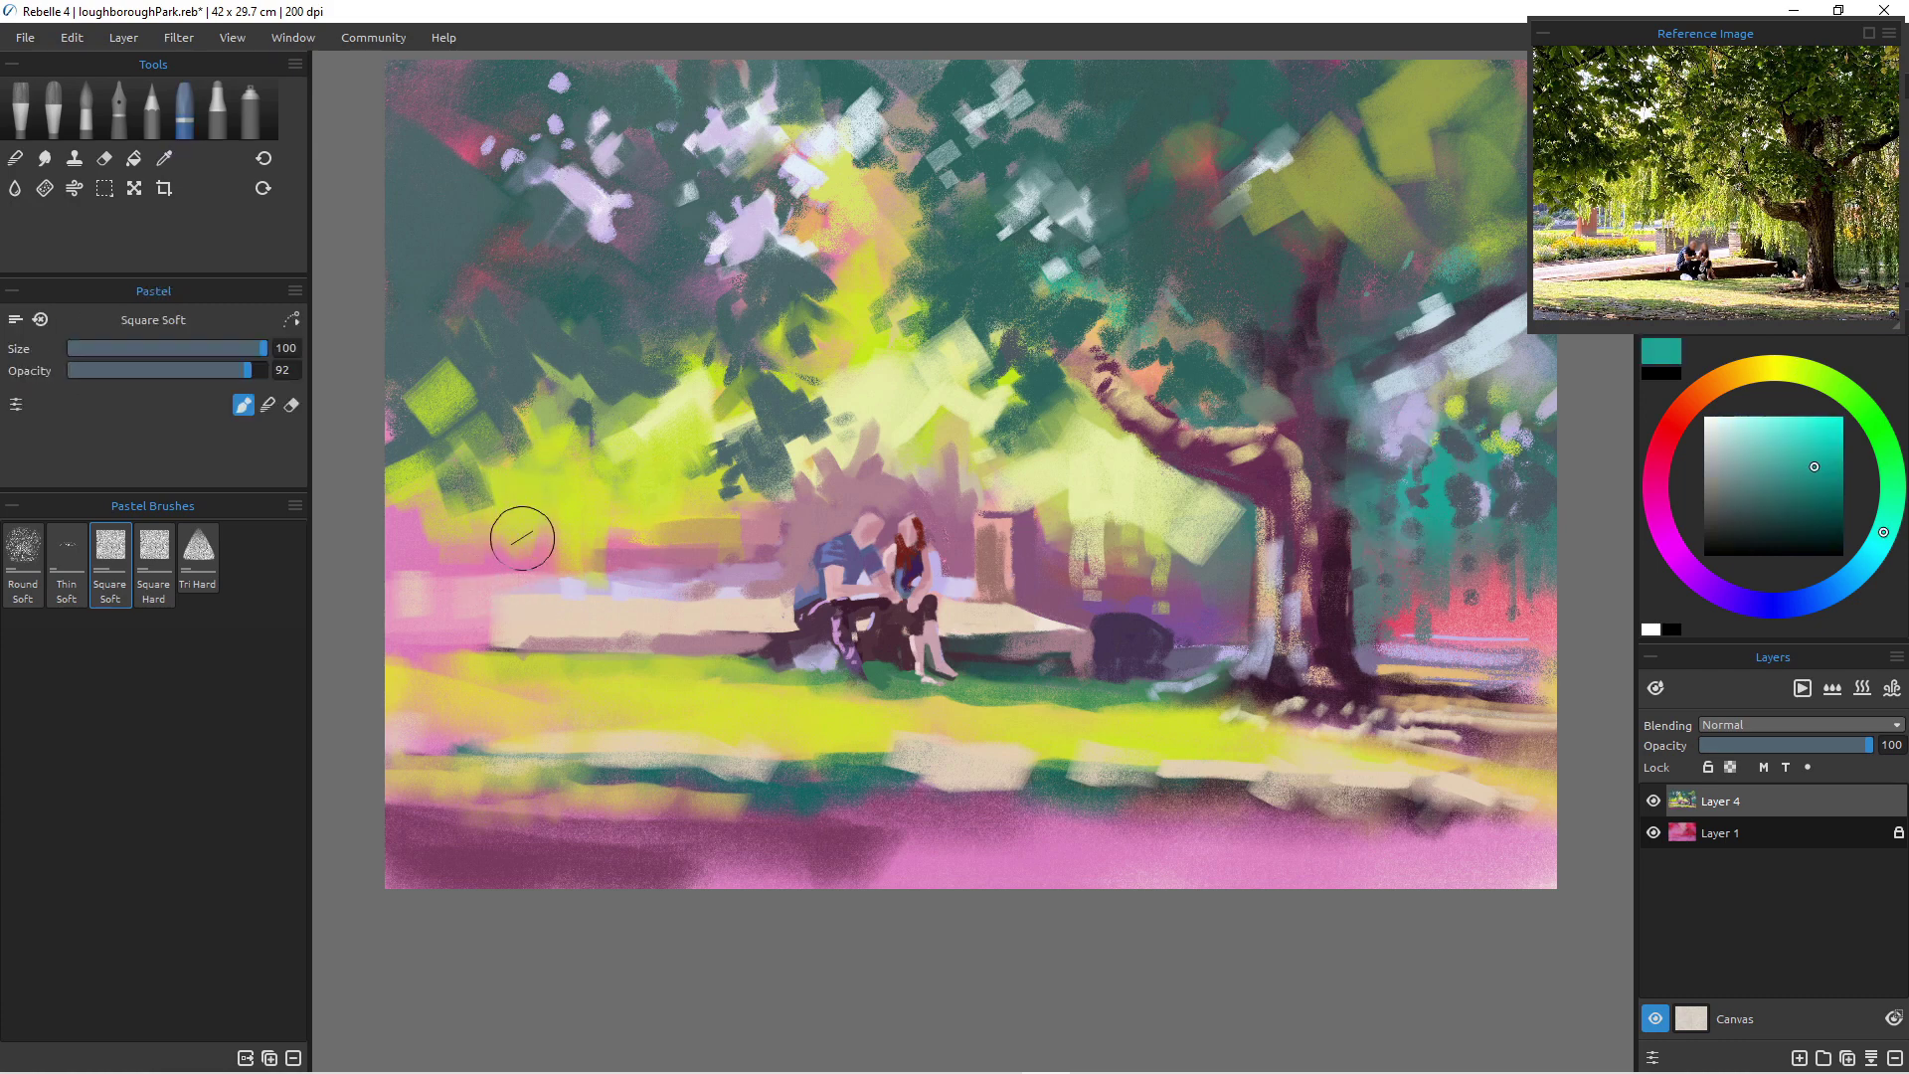
mouse_move(505, 477)
left_mouse_down()
mouse_move(526, 513)
mouse_move(411, 472)
mouse_move(457, 530)
mouse_move(527, 529)
mouse_move(379, 533)
mouse_move(593, 561)
mouse_move(376, 564)
mouse_move(540, 583)
mouse_move(556, 528)
left_mouse_up()
mouse_move(575, 511)
left_mouse_down()
mouse_move(612, 513)
mouse_move(577, 553)
mouse_move(672, 575)
left_mouse_up()
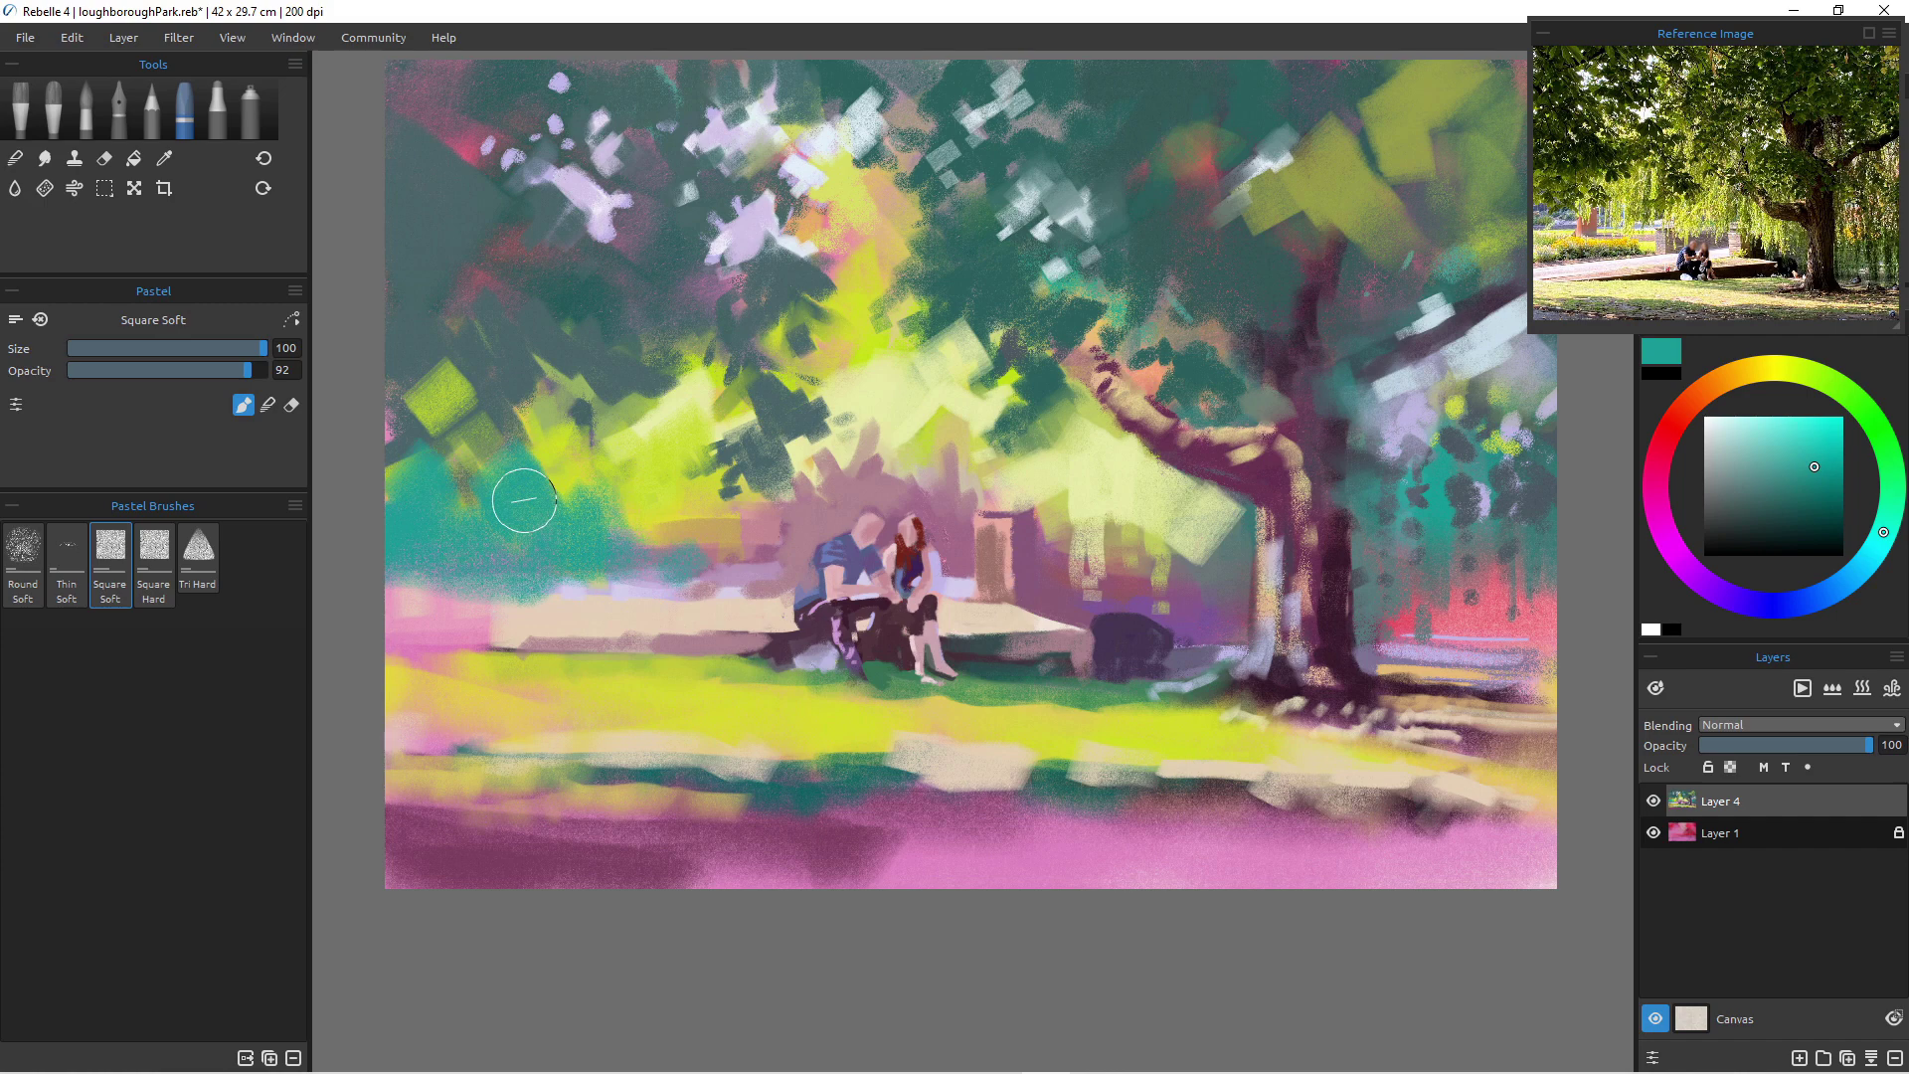
mouse_move(524, 499)
left_mouse_down()
mouse_move(606, 526)
mouse_move(617, 507)
mouse_move(629, 556)
mouse_move(674, 545)
mouse_move(648, 565)
mouse_move(654, 515)
mouse_move(671, 546)
mouse_move(721, 562)
left_mouse_up()
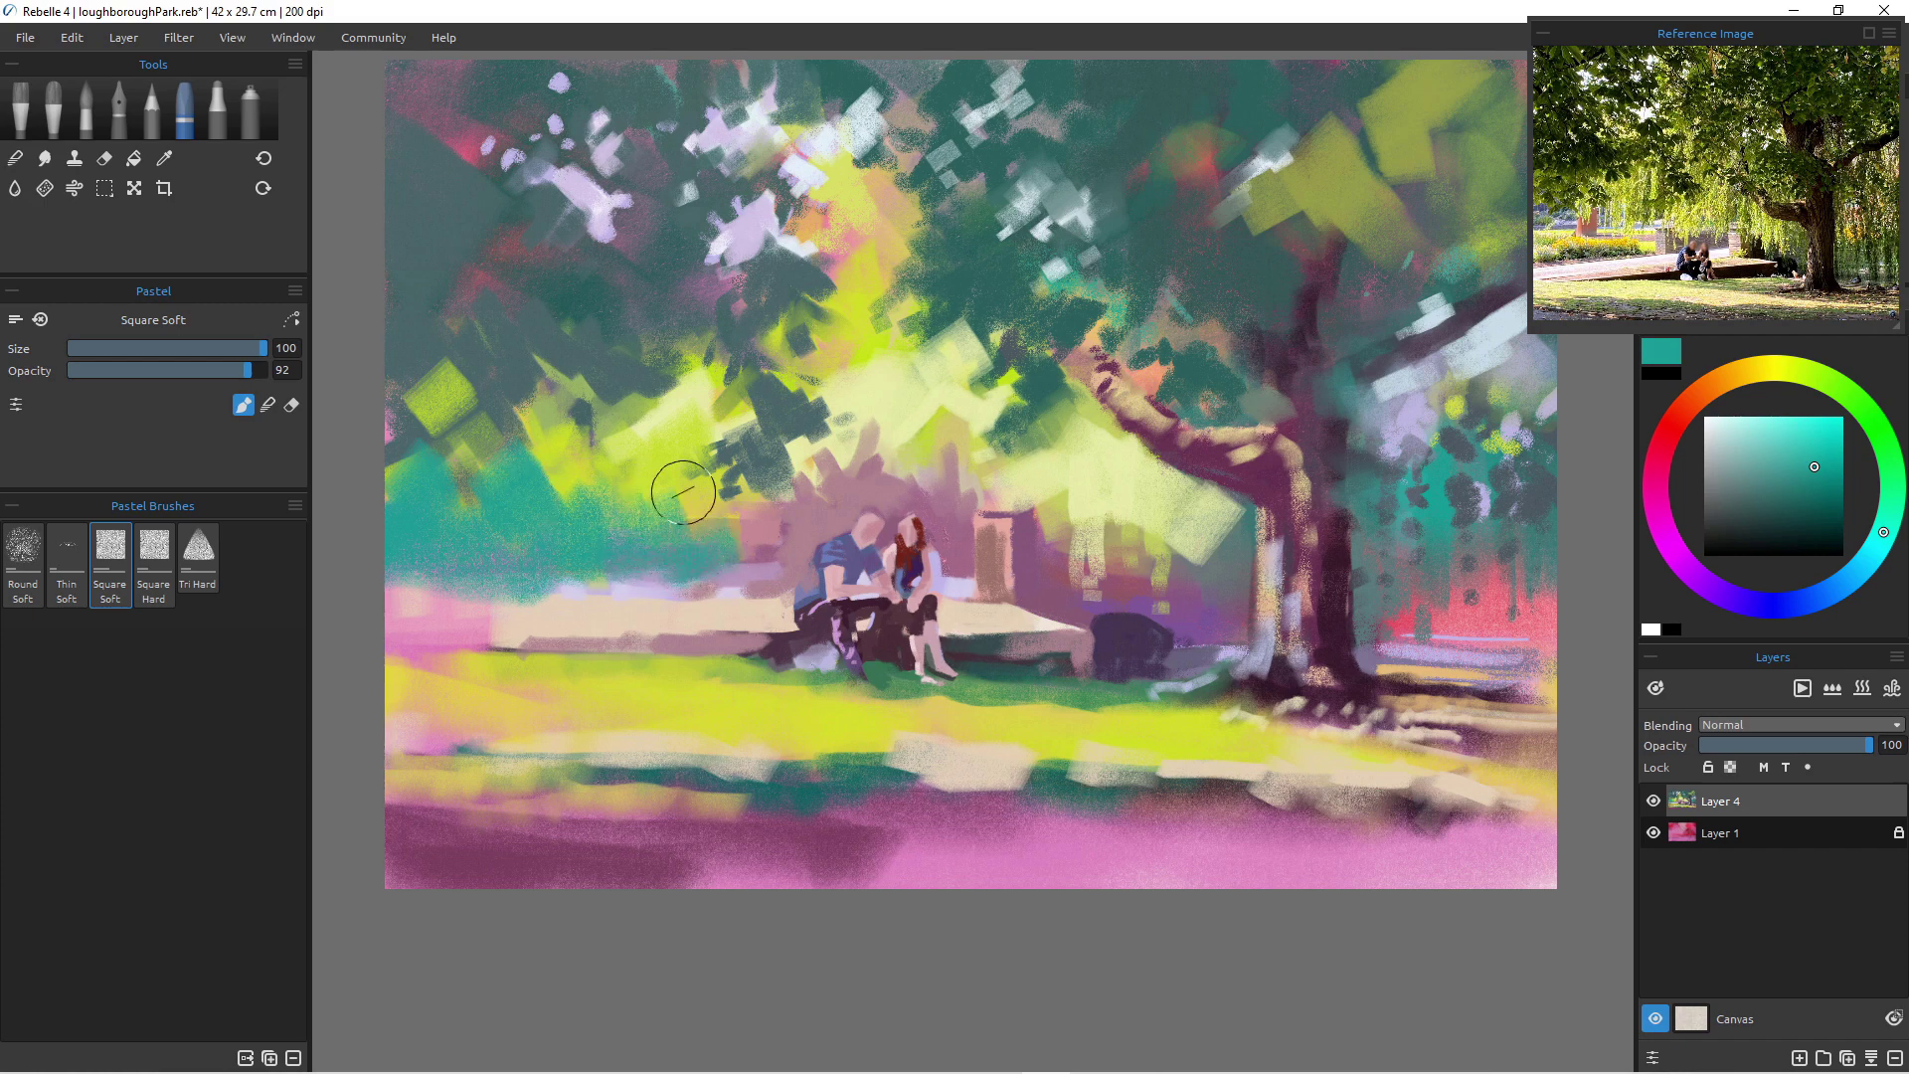
- Reduce the brush to size 35 and paint a short vertical teal stroke just left of the seated man
key("bracketleft")
key("bracketleft")
key("bracketleft")
key("bracketleft")
key("bracketleft")
key("bracketleft")
key("bracketleft")
key("bracketleft")
key("bracketleft")
key("bracketleft")
key("bracketleft")
key("bracketleft")
key("bracketleft")
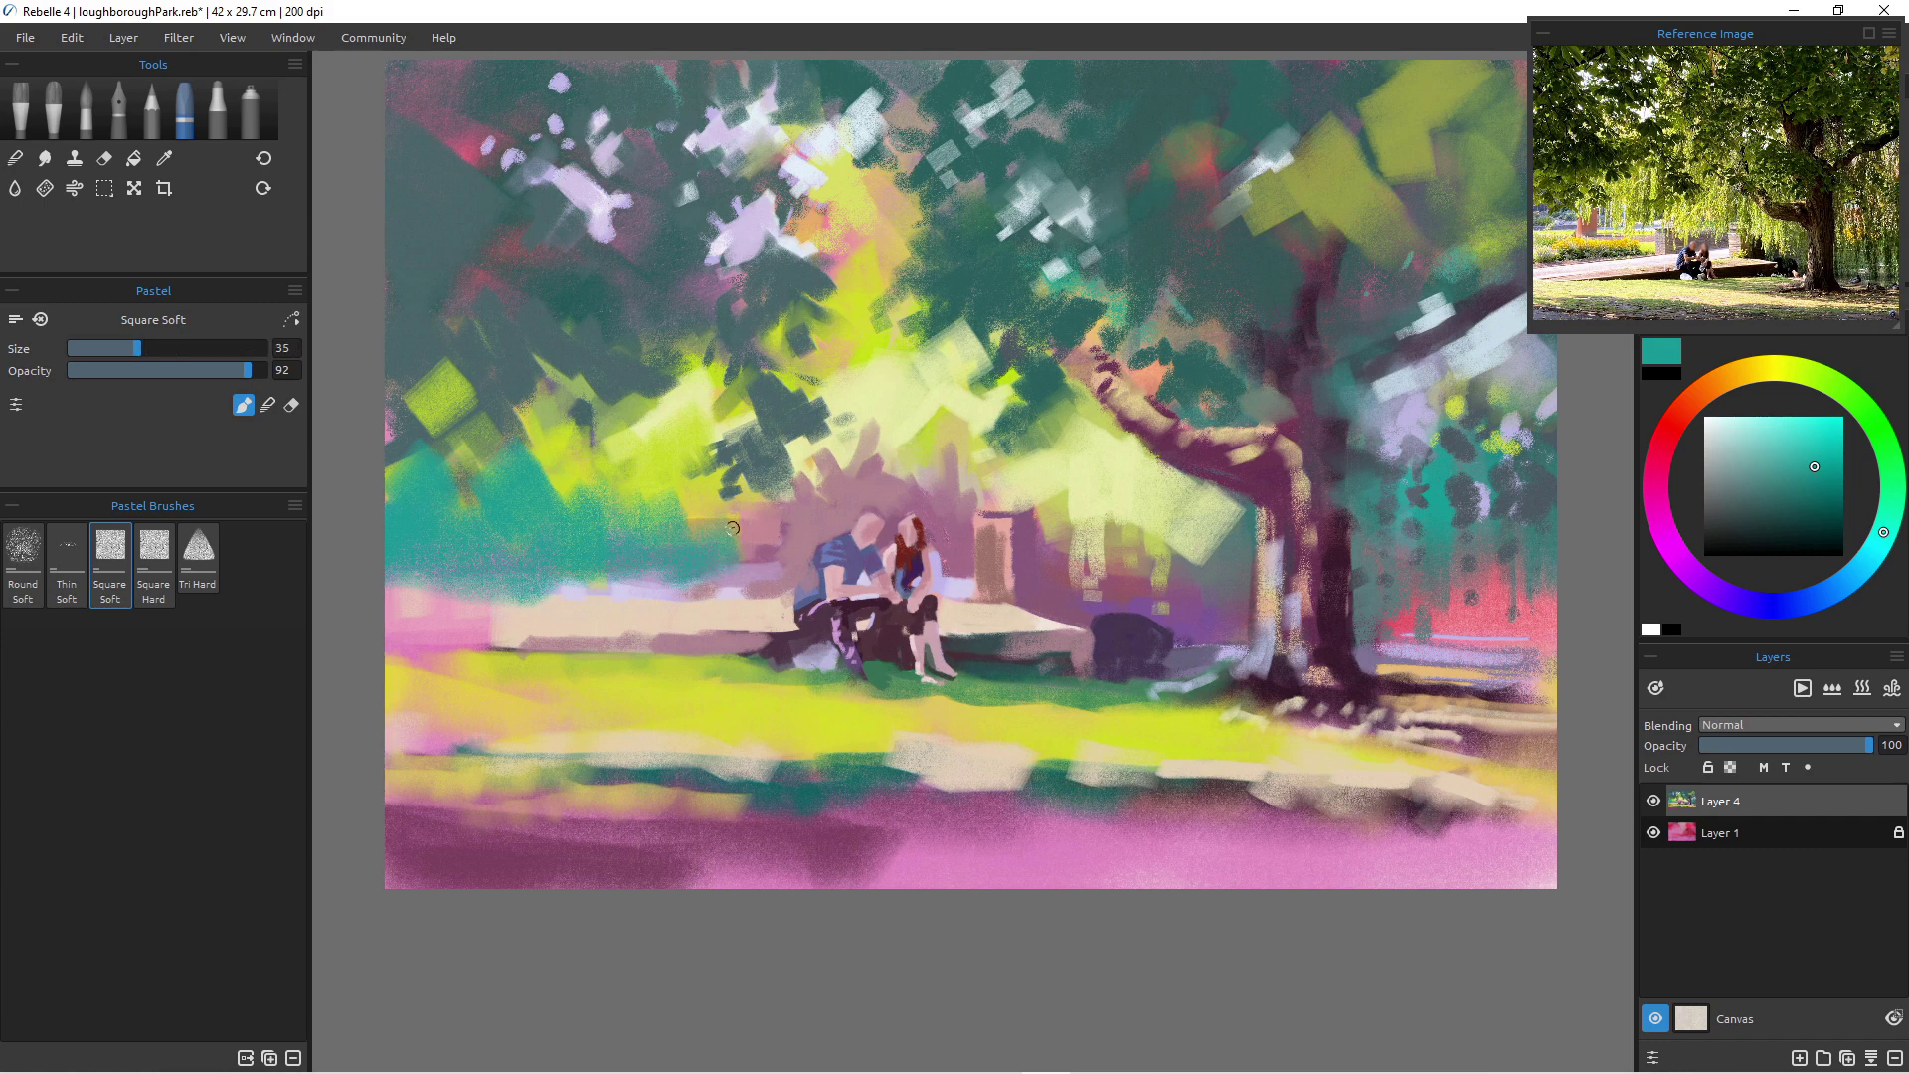
left_click_drag(735, 521, 736, 567)
- Sample yellow from the lawn and paint a horizontal strip above the left part of the ledge with the brush at size 60
left_click(616, 686, "alt")
key("bracketright")
key("bracketright")
key("bracketright")
key("bracketright")
key("bracketright")
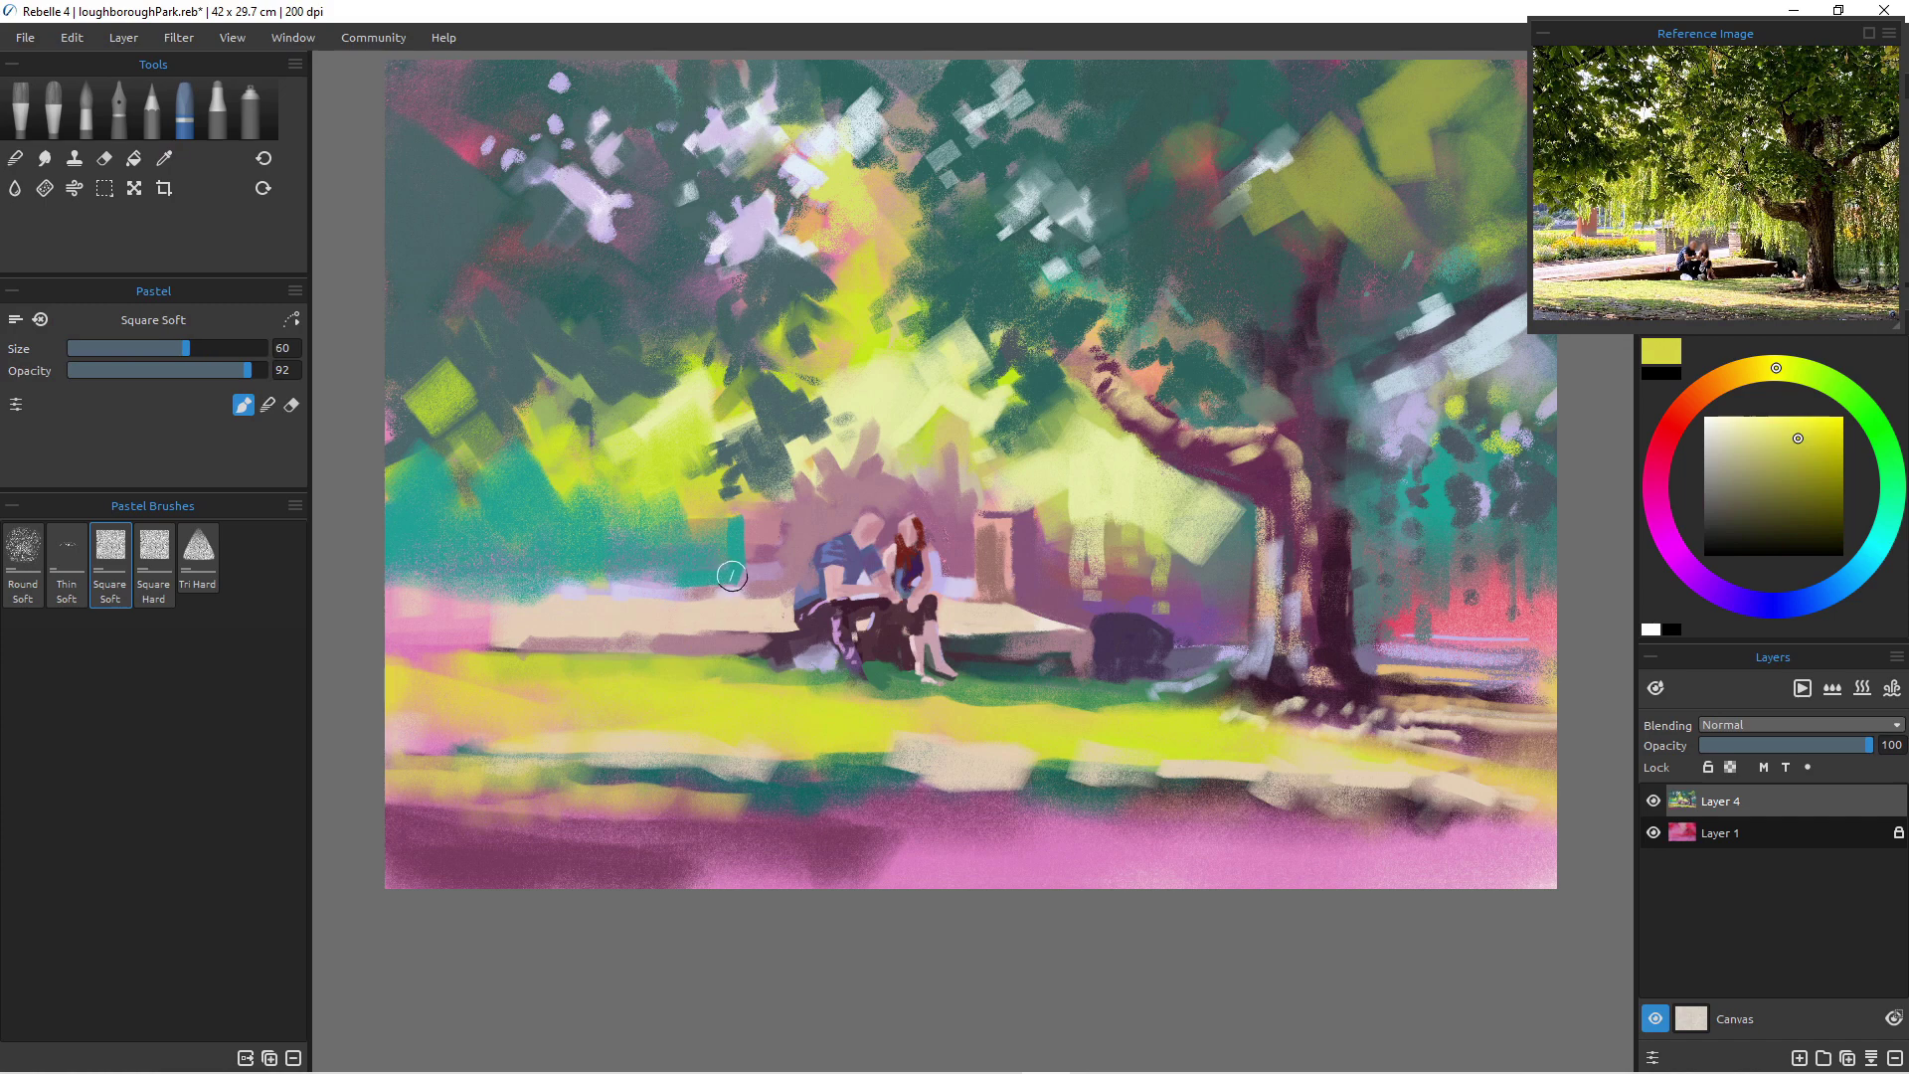
left_click_drag(736, 578, 503, 575)
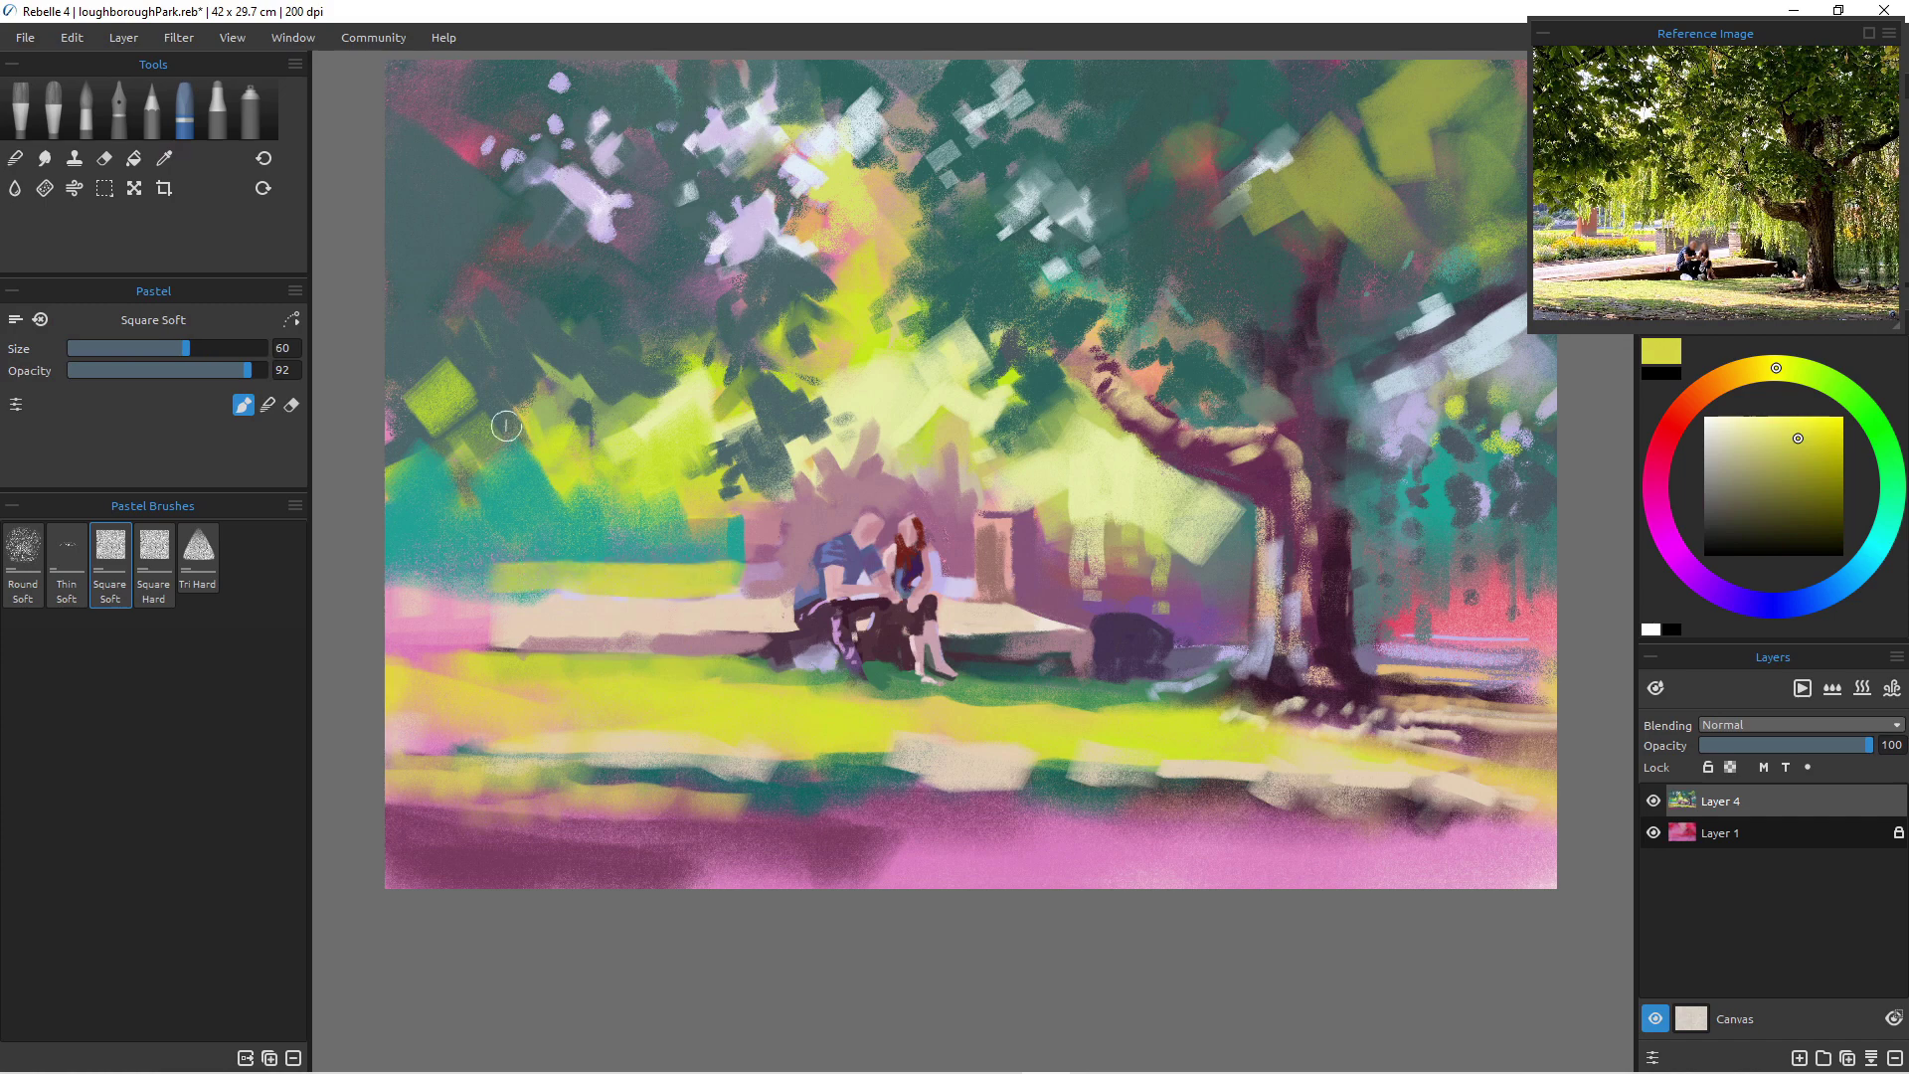
- Paint a pale cream-yellow strip across the left background below the teal bushes with the brush at size 80
key("bracketright")
key("bracketright")
key("bracketright")
key("bracketright")
left_click(1516, 270, "alt")
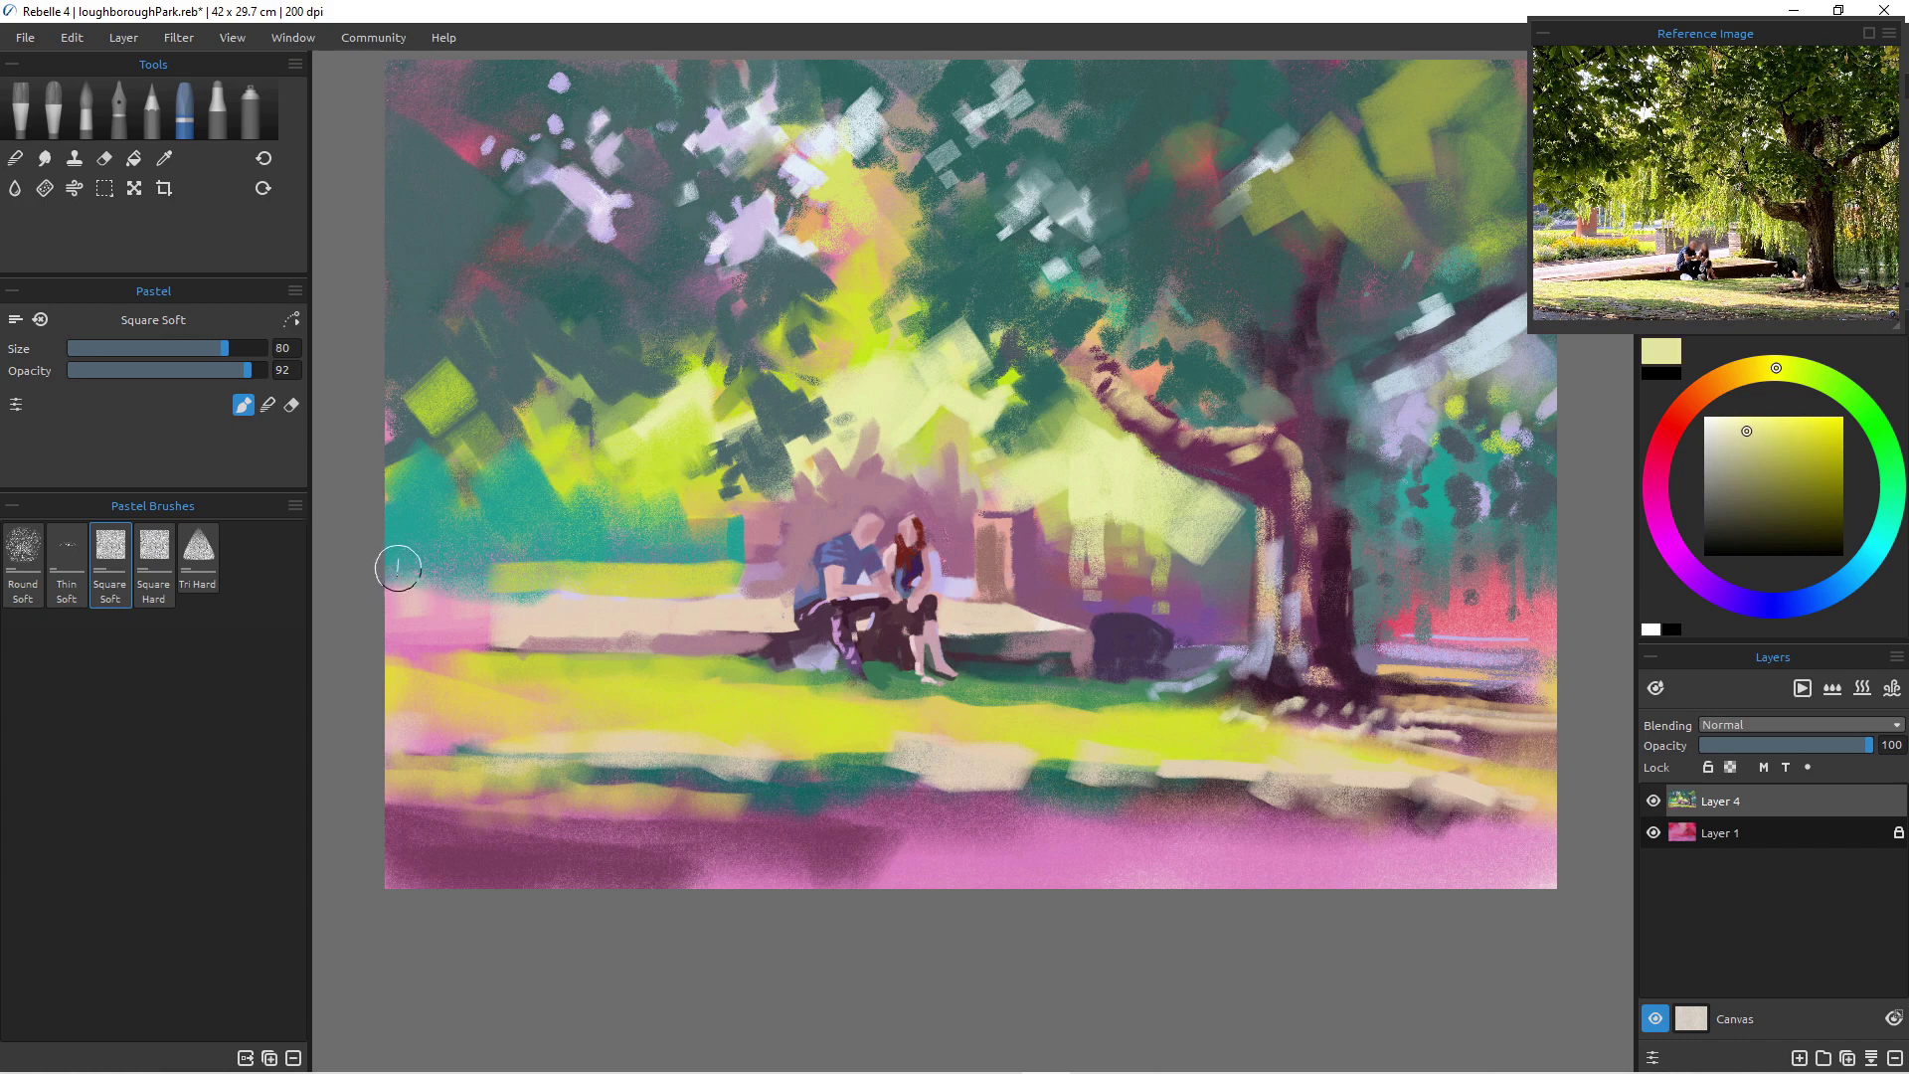
left_click_drag(390, 563, 623, 554)
- Sample the pale yellow-green above the couple and fill in the light foliage gap there with the brush at size 40
key("bracketleft")
key("bracketleft")
key("bracketleft")
key("bracketleft")
key("bracketleft")
key("bracketleft")
key("bracketleft")
key("bracketleft")
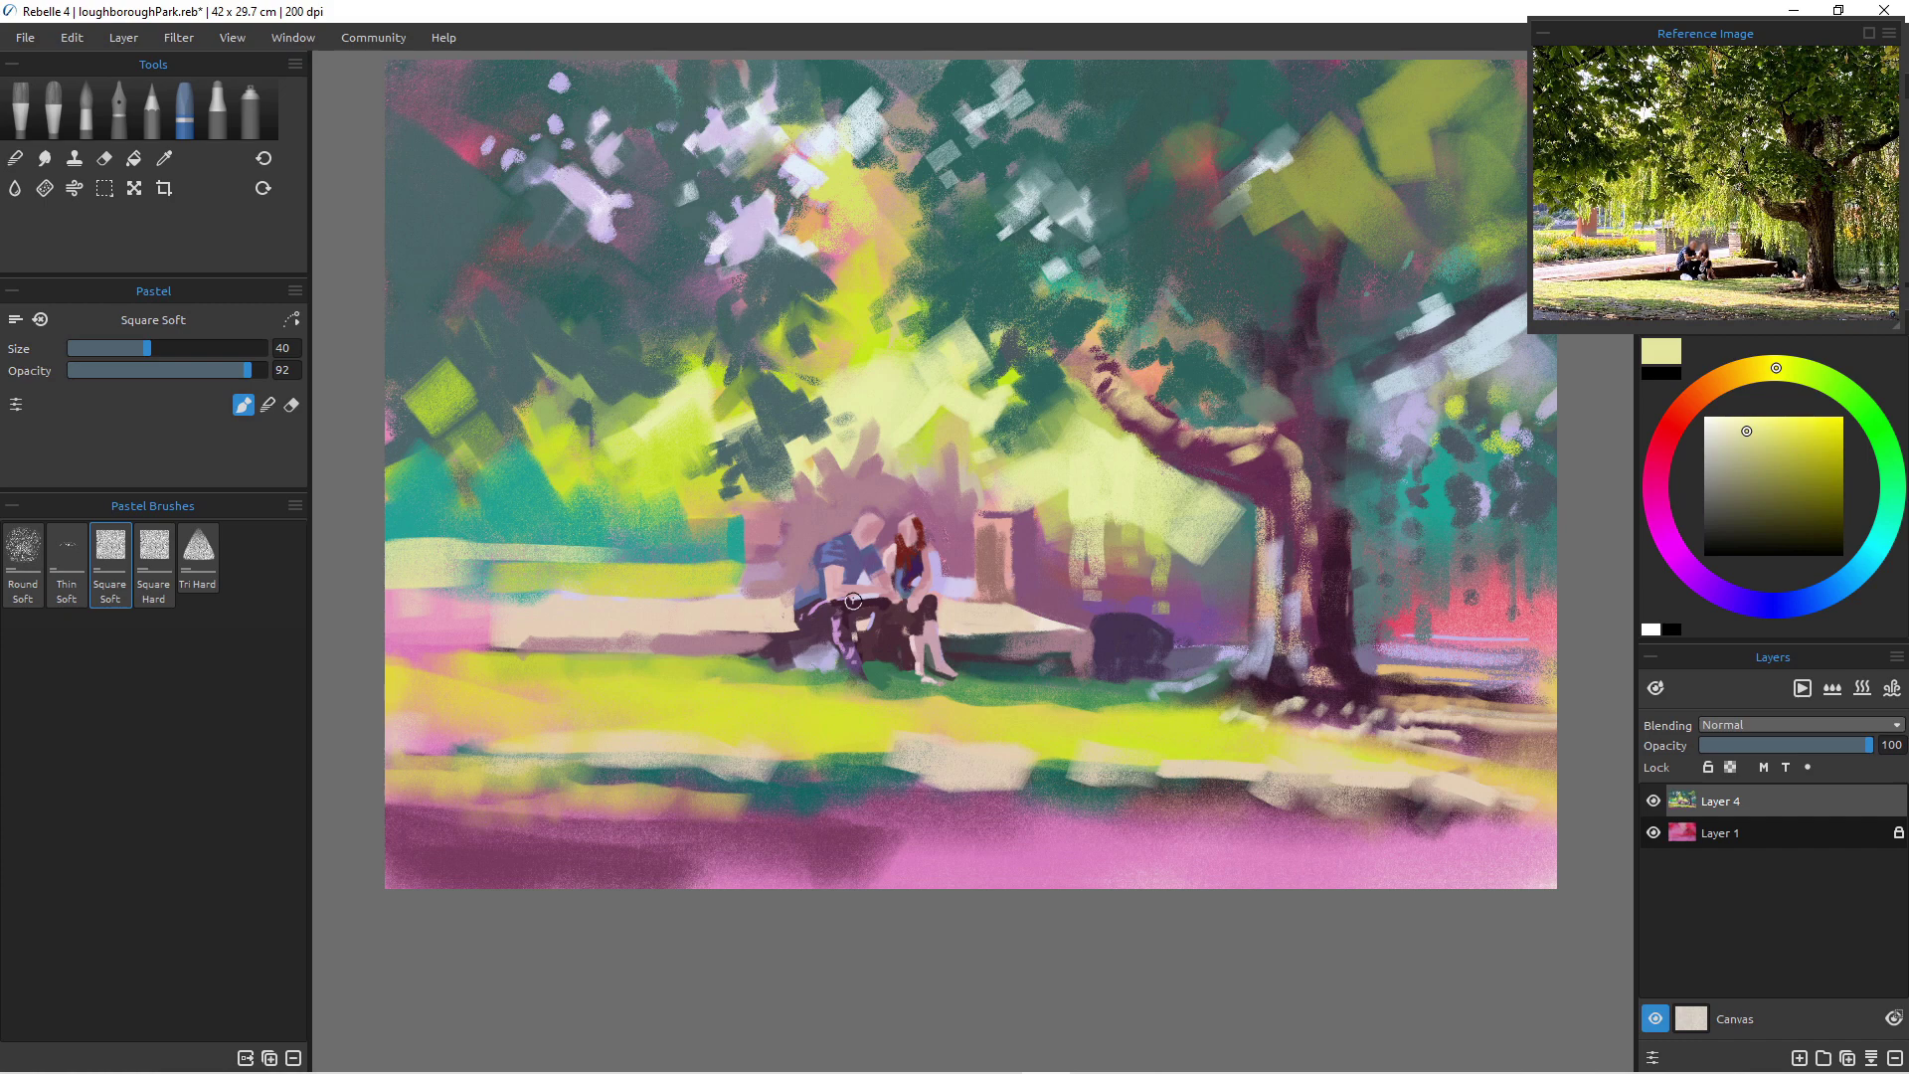
left_click(895, 426, "alt")
left_click(905, 388, "alt")
mouse_move(927, 413)
left_mouse_down()
mouse_move(946, 429)
mouse_move(867, 450)
left_mouse_up()
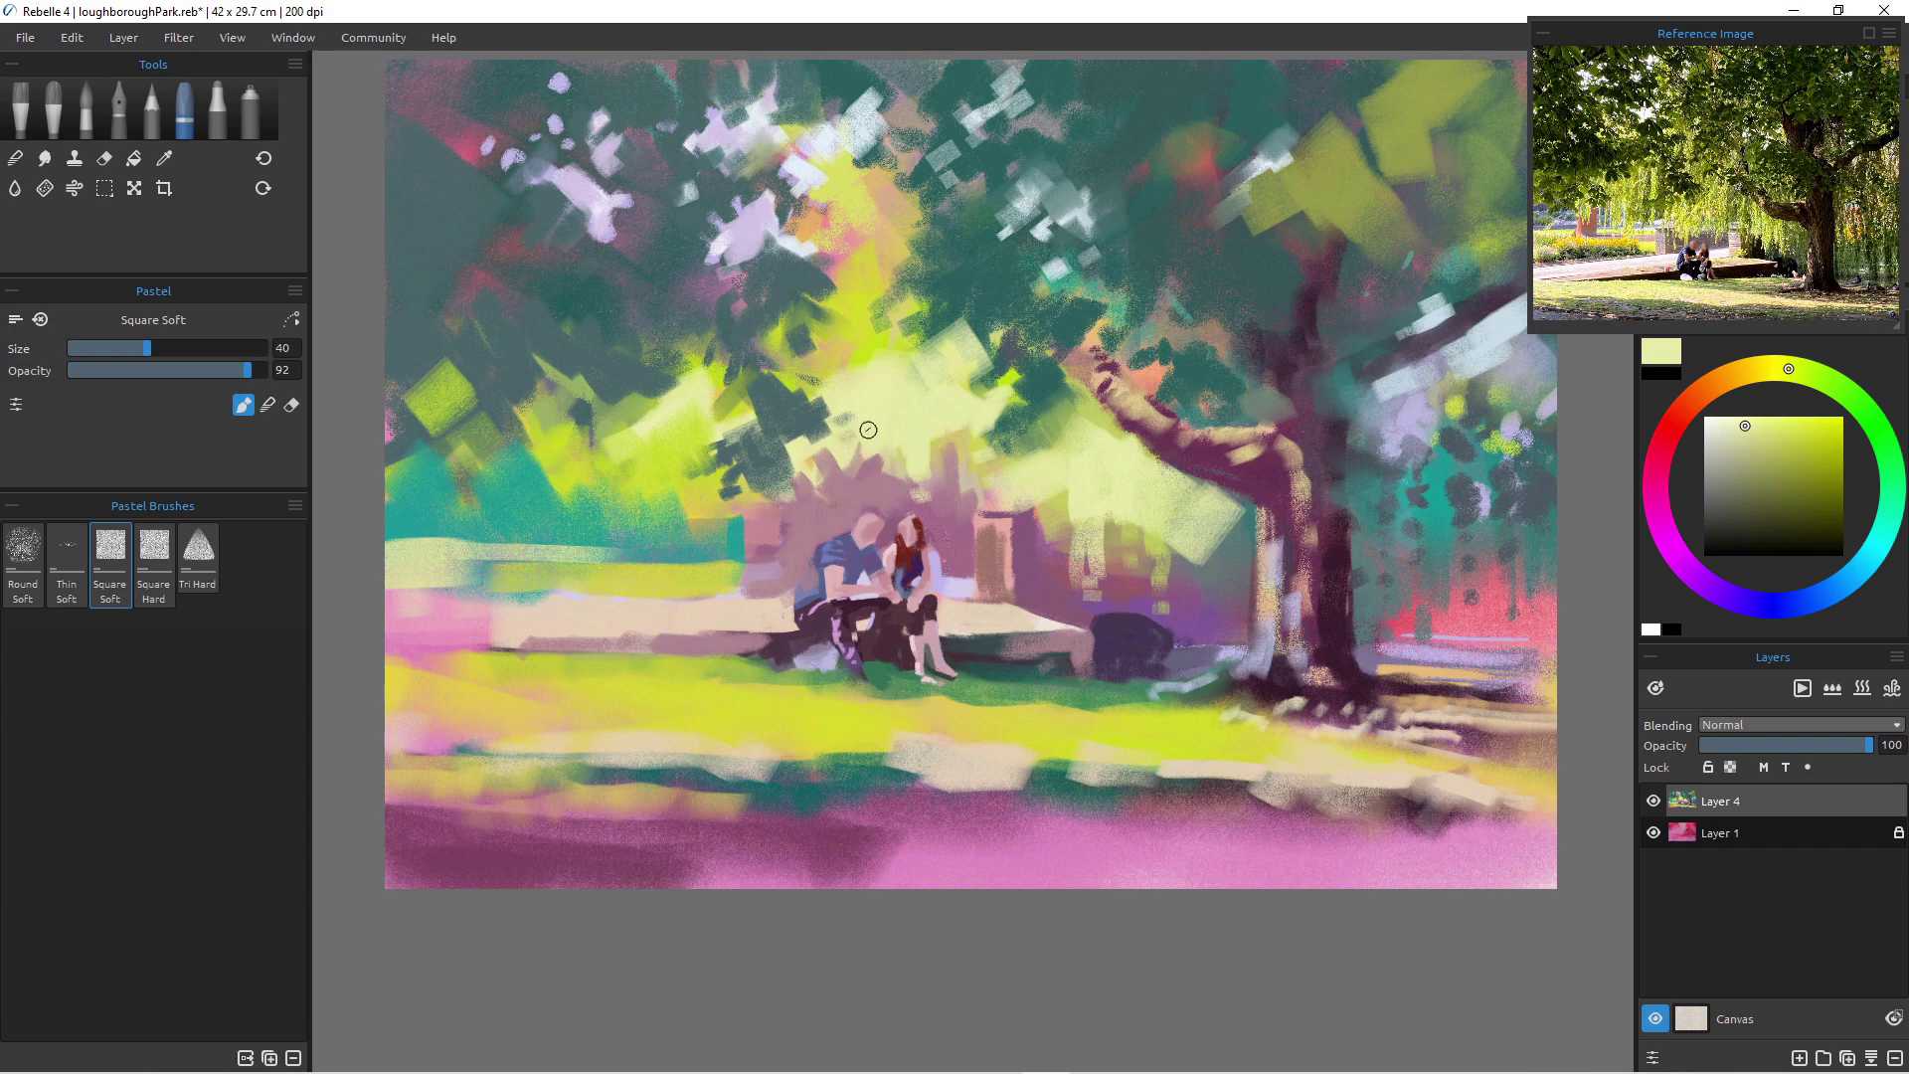
- Extend the pale yellow-green light upward between the dark foliage masses with the brush at size 100
key("bracketright")
key("bracketright")
key("bracketright")
key("bracketright")
key("bracketright")
key("bracketright")
key("bracketright")
key("bracketright")
key("bracketright")
key("bracketright")
key("bracketright")
key("bracketright")
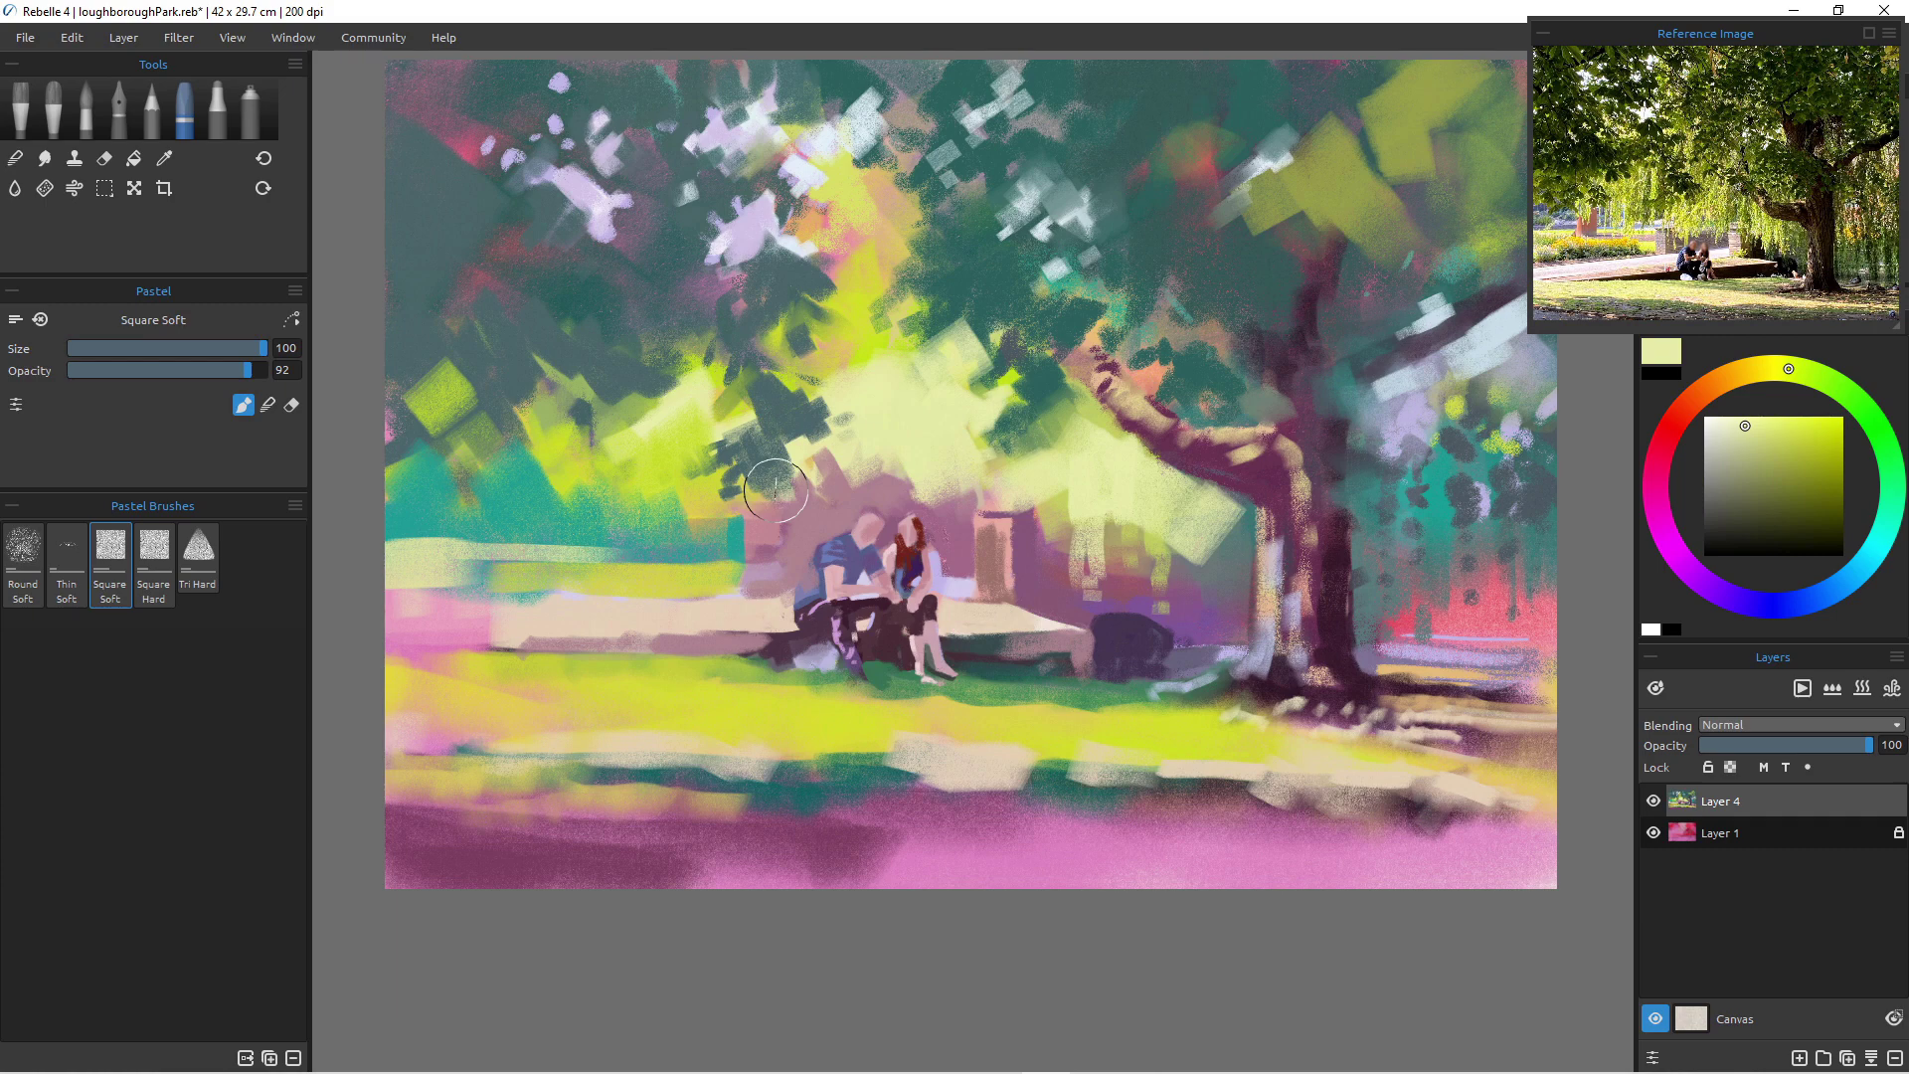
mouse_move(873, 330)
left_mouse_down()
mouse_move(882, 307)
mouse_move(921, 316)
left_mouse_up()
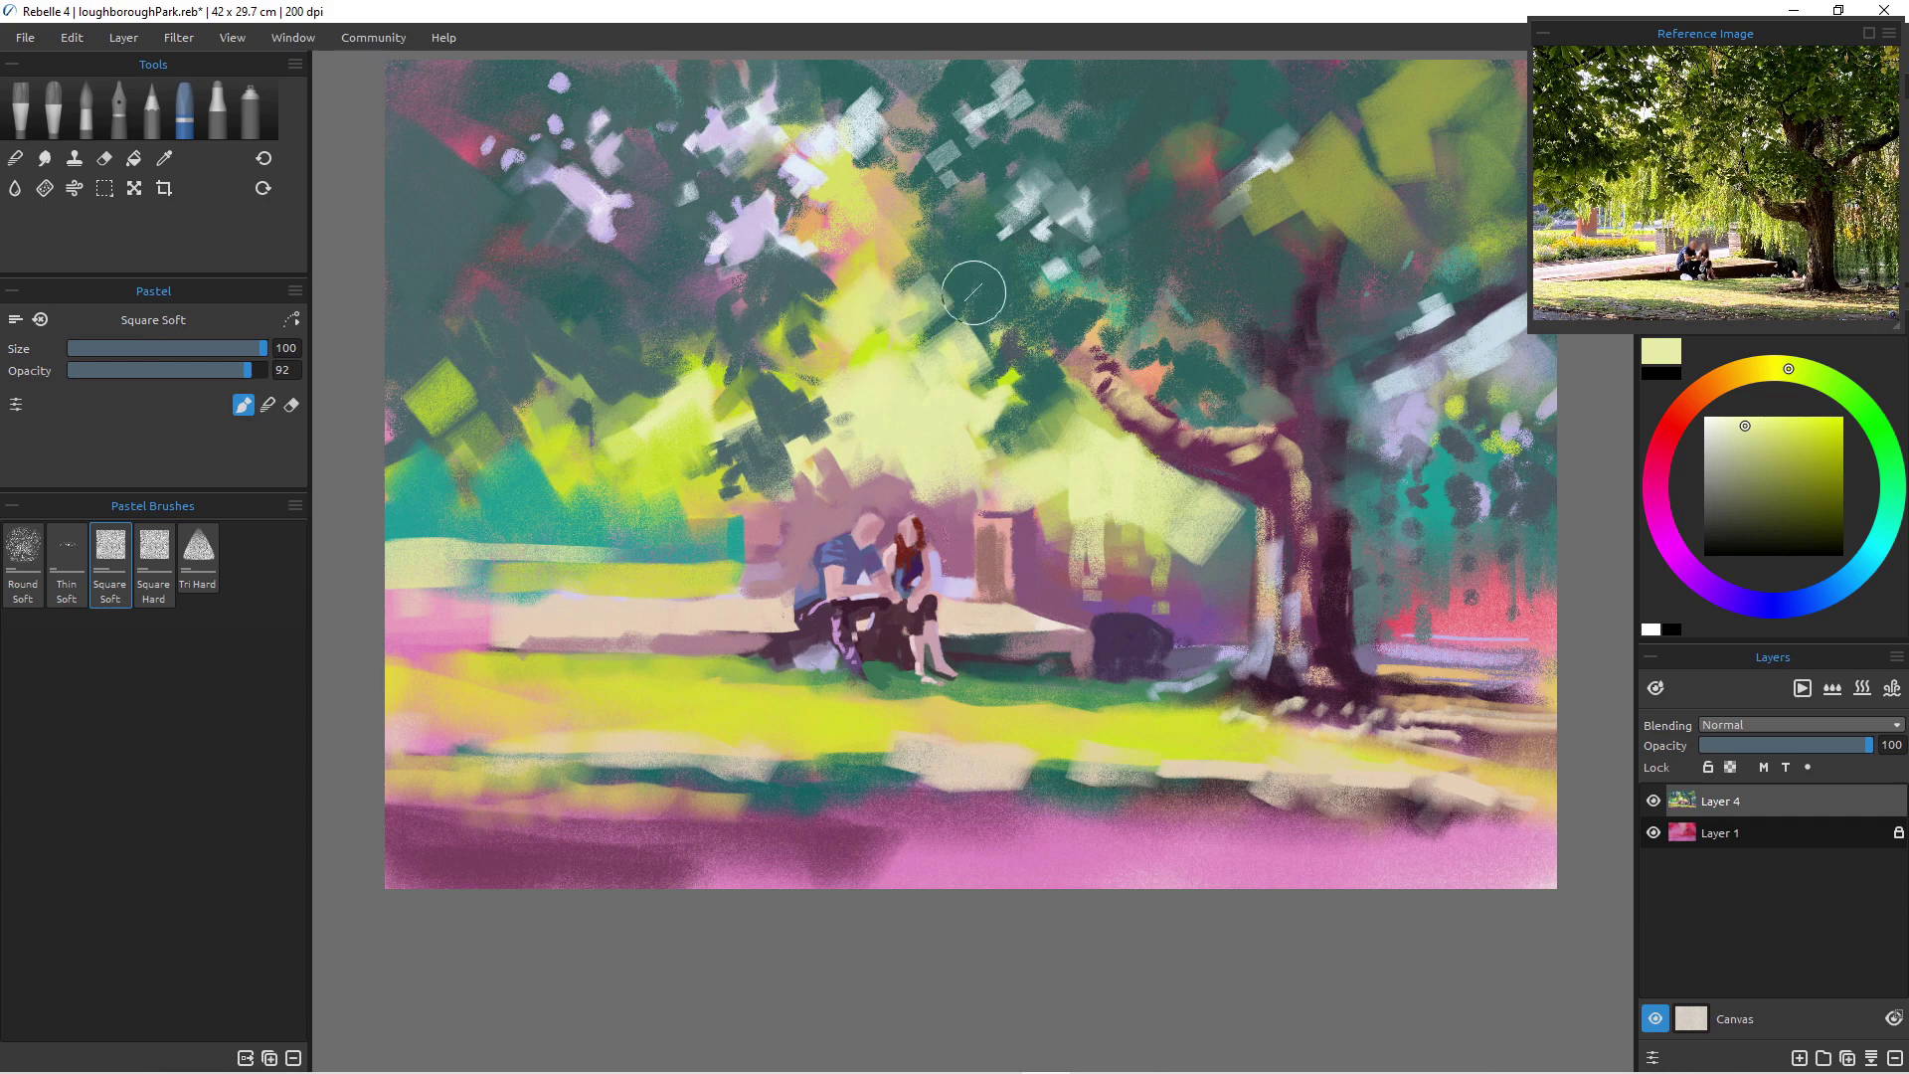
left_click(929, 340)
- Break up the edges of the light gap with smaller pale yellow-green strokes, reducing the brush to size 45
key("bracketleft")
key("bracketleft")
key("bracketleft")
key("bracketleft")
key("bracketleft")
key("bracketleft")
key("bracketleft")
key("bracketleft")
mouse_move(969, 317)
left_mouse_down()
mouse_move(971, 397)
mouse_move(975, 369)
mouse_move(987, 398)
mouse_move(1015, 400)
mouse_move(993, 448)
left_mouse_up()
key("bracketleft")
key("bracketleft")
key("bracketleft")
mouse_move(935, 366)
left_mouse_down()
mouse_move(932, 289)
mouse_move(888, 271)
left_mouse_up()
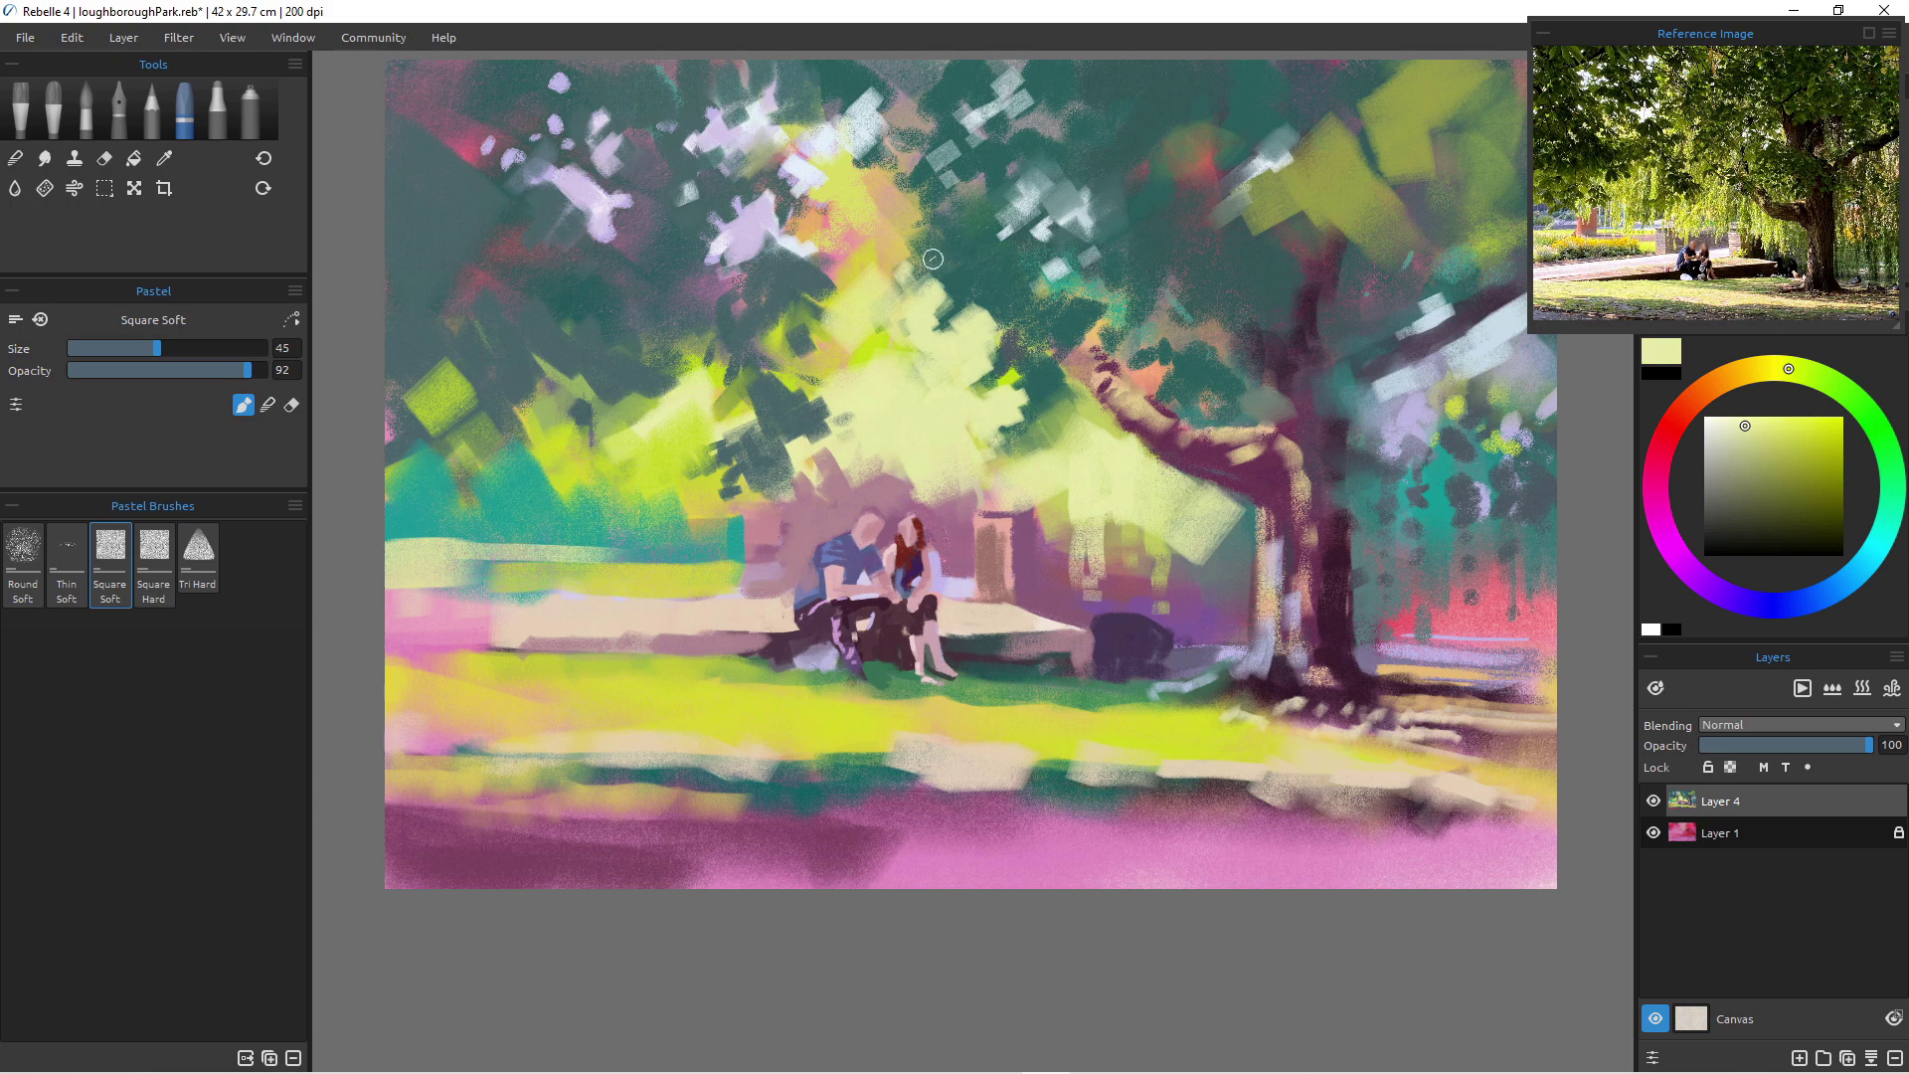
- Sample the dark teal foliage and add leaf strokes along the right edge of the light gap
key("i")
left_click(962, 258)
mouse_move(917, 328)
left_mouse_down()
mouse_move(921, 298)
mouse_move(908, 319)
mouse_move(980, 314)
mouse_move(953, 366)
mouse_move(975, 390)
left_mouse_up()
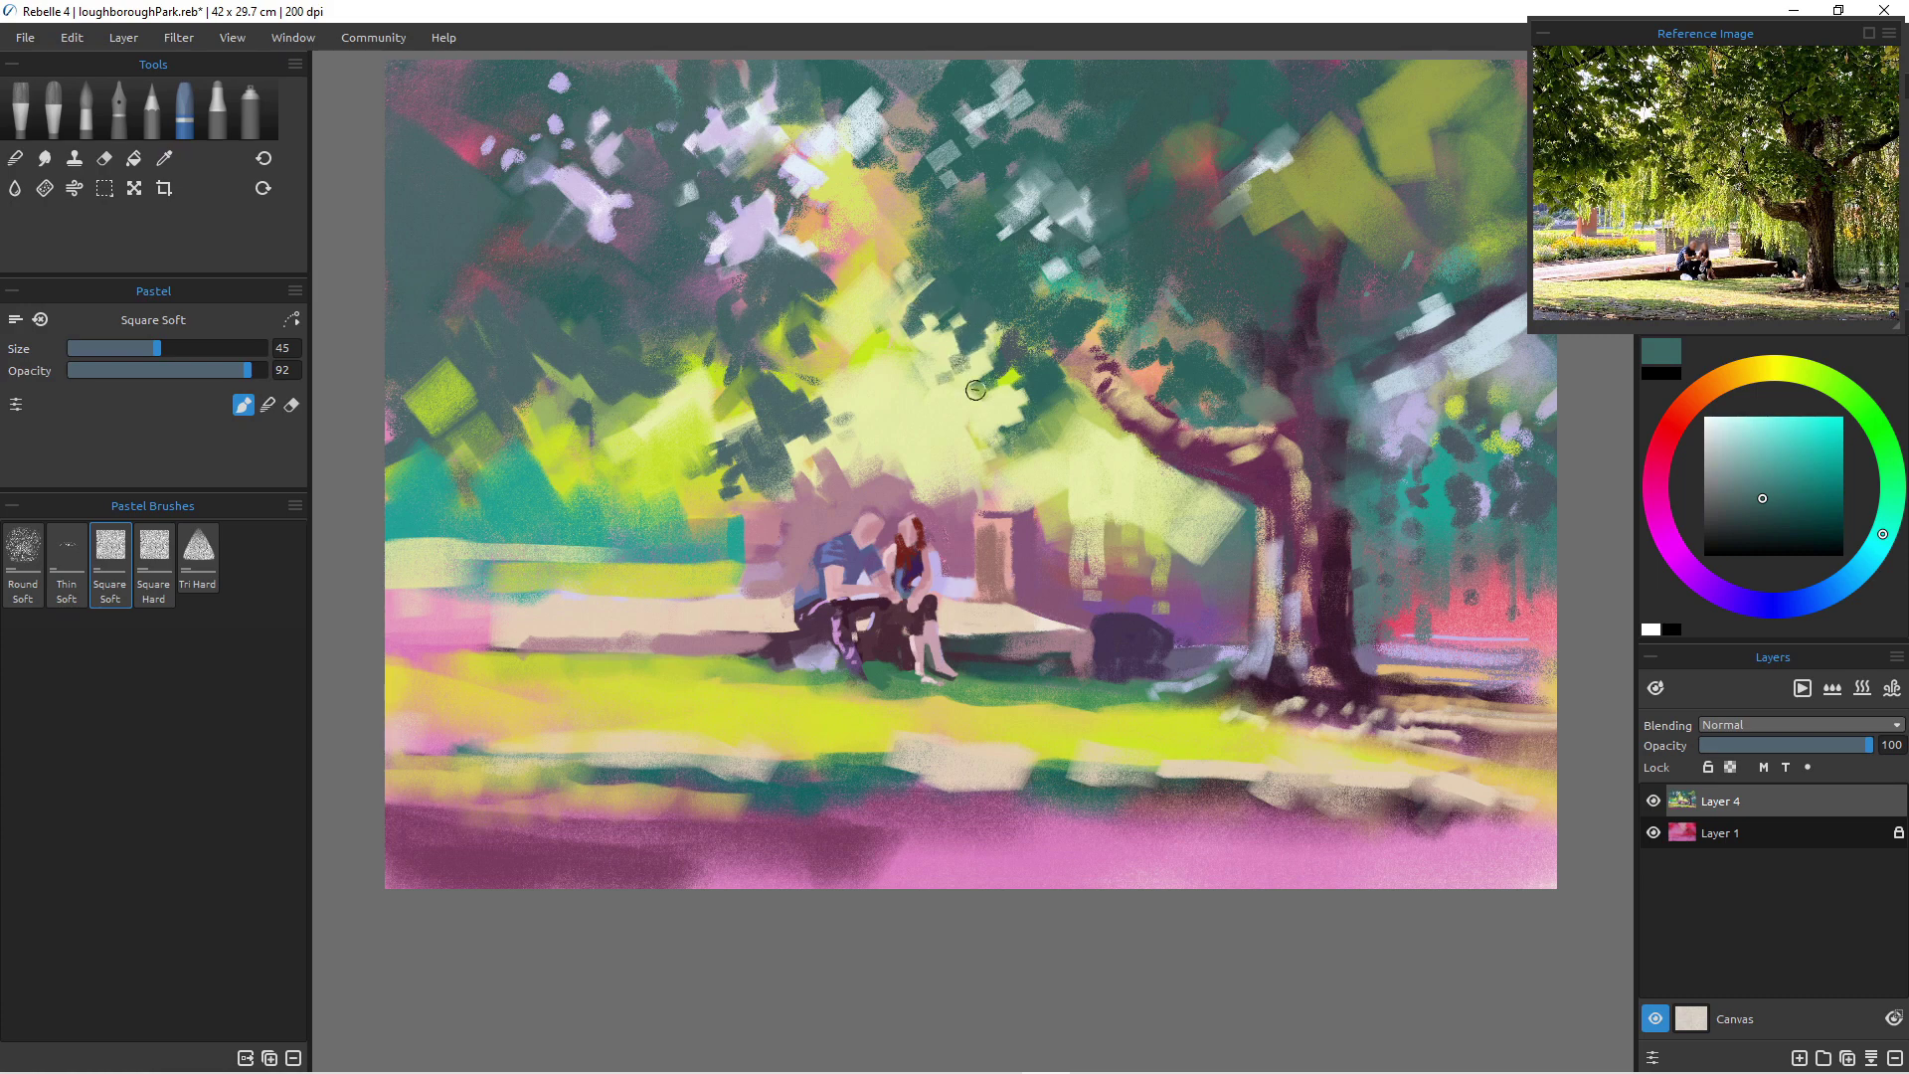
- Dab rounded dark teal leaves around the light gap with the Round Soft brush and sample the yellow-green beside the left leaf cluster
left_click(23, 557)
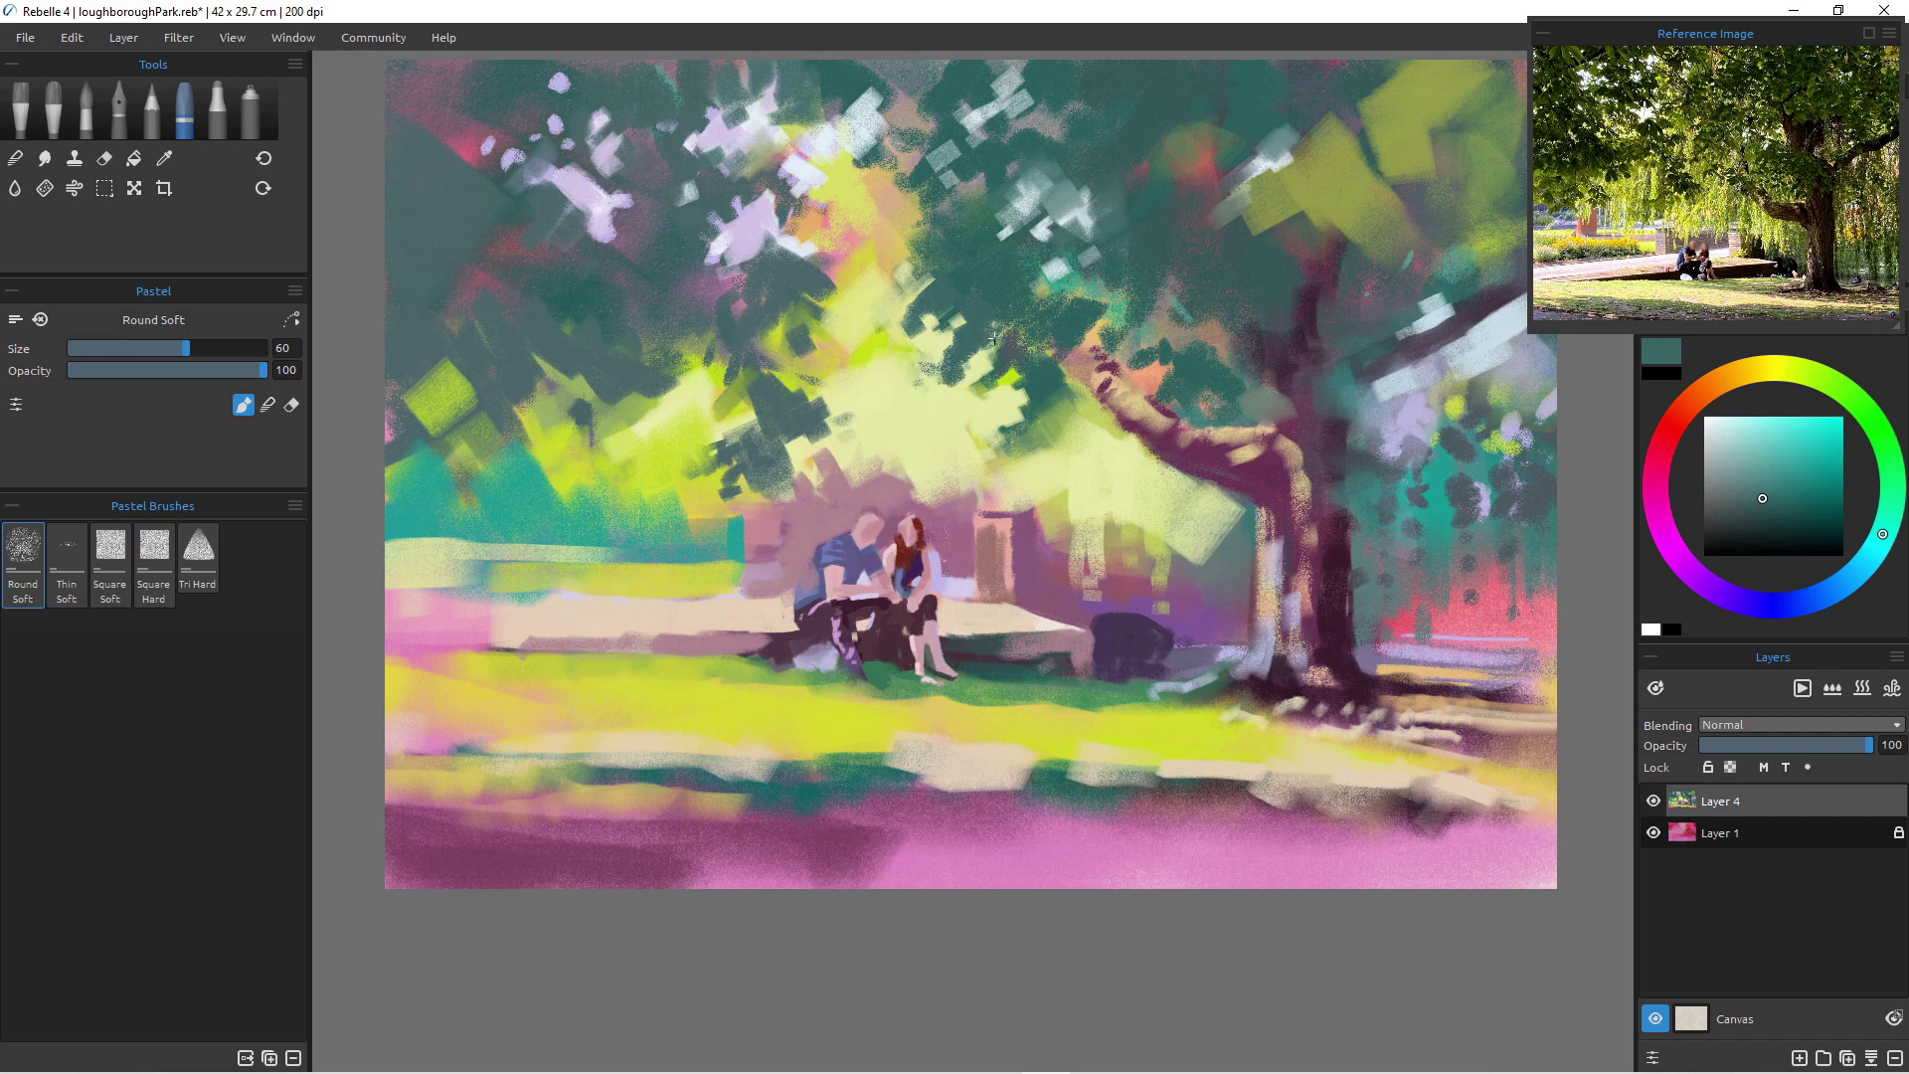
left_click(974, 415)
mouse_move(932, 319)
left_mouse_down()
mouse_move(960, 313)
mouse_move(890, 356)
mouse_move(880, 340)
mouse_move(883, 385)
mouse_move(874, 373)
left_mouse_up()
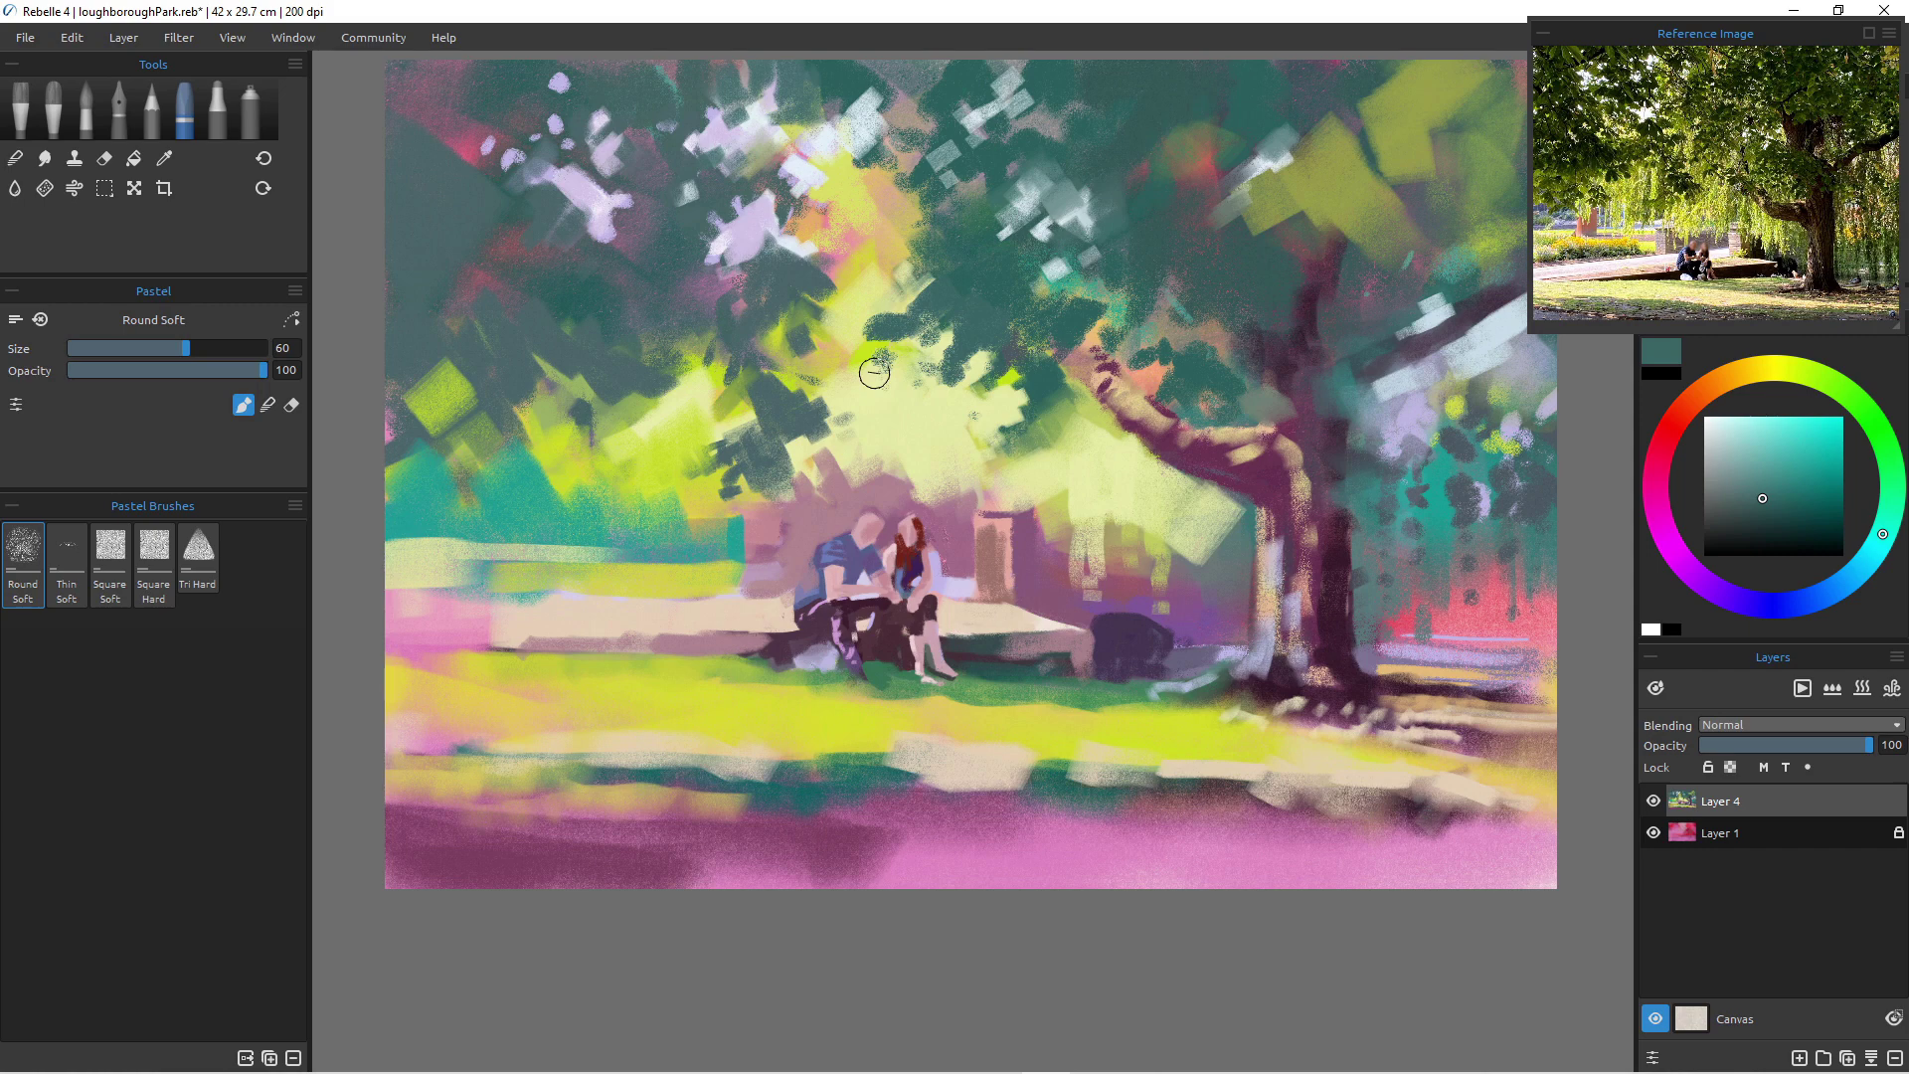
mouse_move(823, 396)
left_mouse_down()
mouse_move(850, 420)
mouse_move(813, 379)
mouse_move(845, 373)
mouse_move(771, 368)
mouse_move(775, 388)
left_mouse_up()
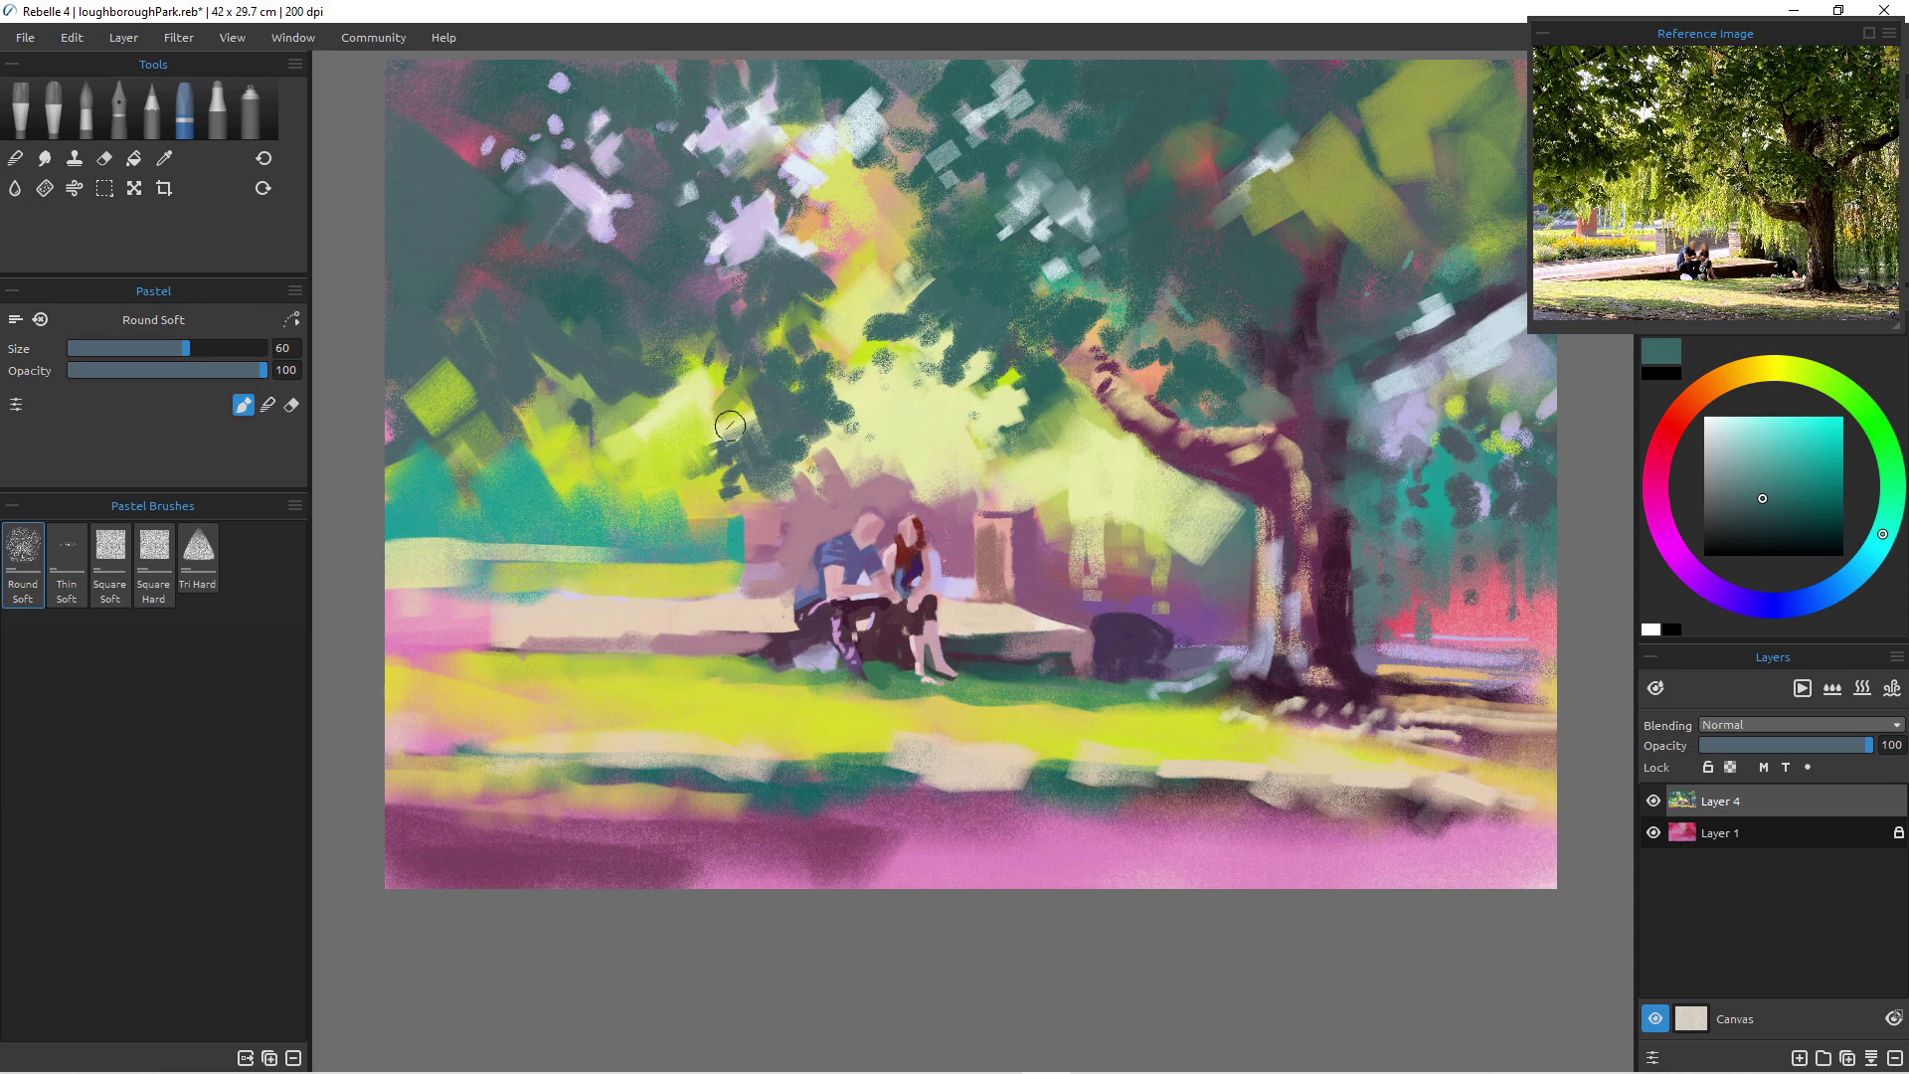
left_click(673, 440, "alt")
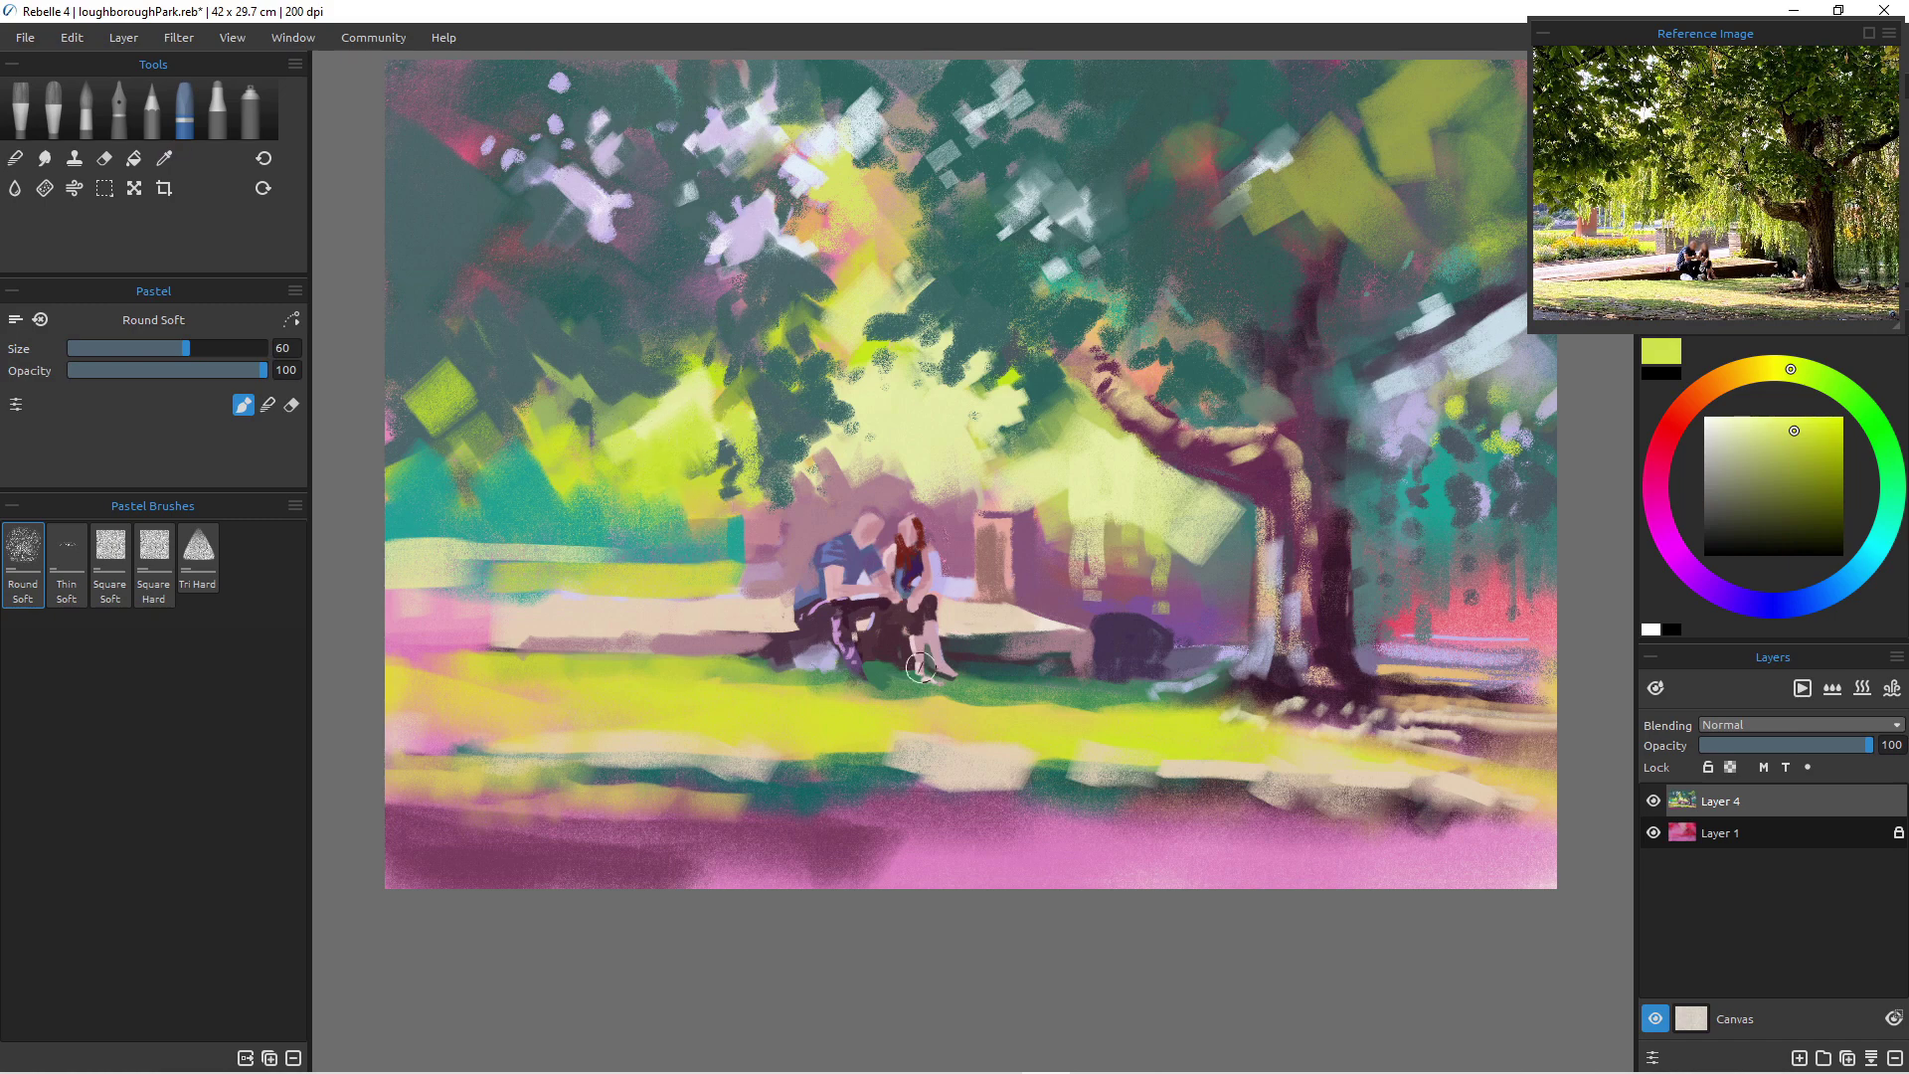
- Switch the Round Soft brush to blending and soften the edges of the man's back and arm and the woman's legs
key("4")
mouse_move(800, 615)
left_mouse_down()
mouse_move(782, 601)
mouse_move(798, 644)
left_mouse_up()
left_click_drag(817, 532, 830, 552)
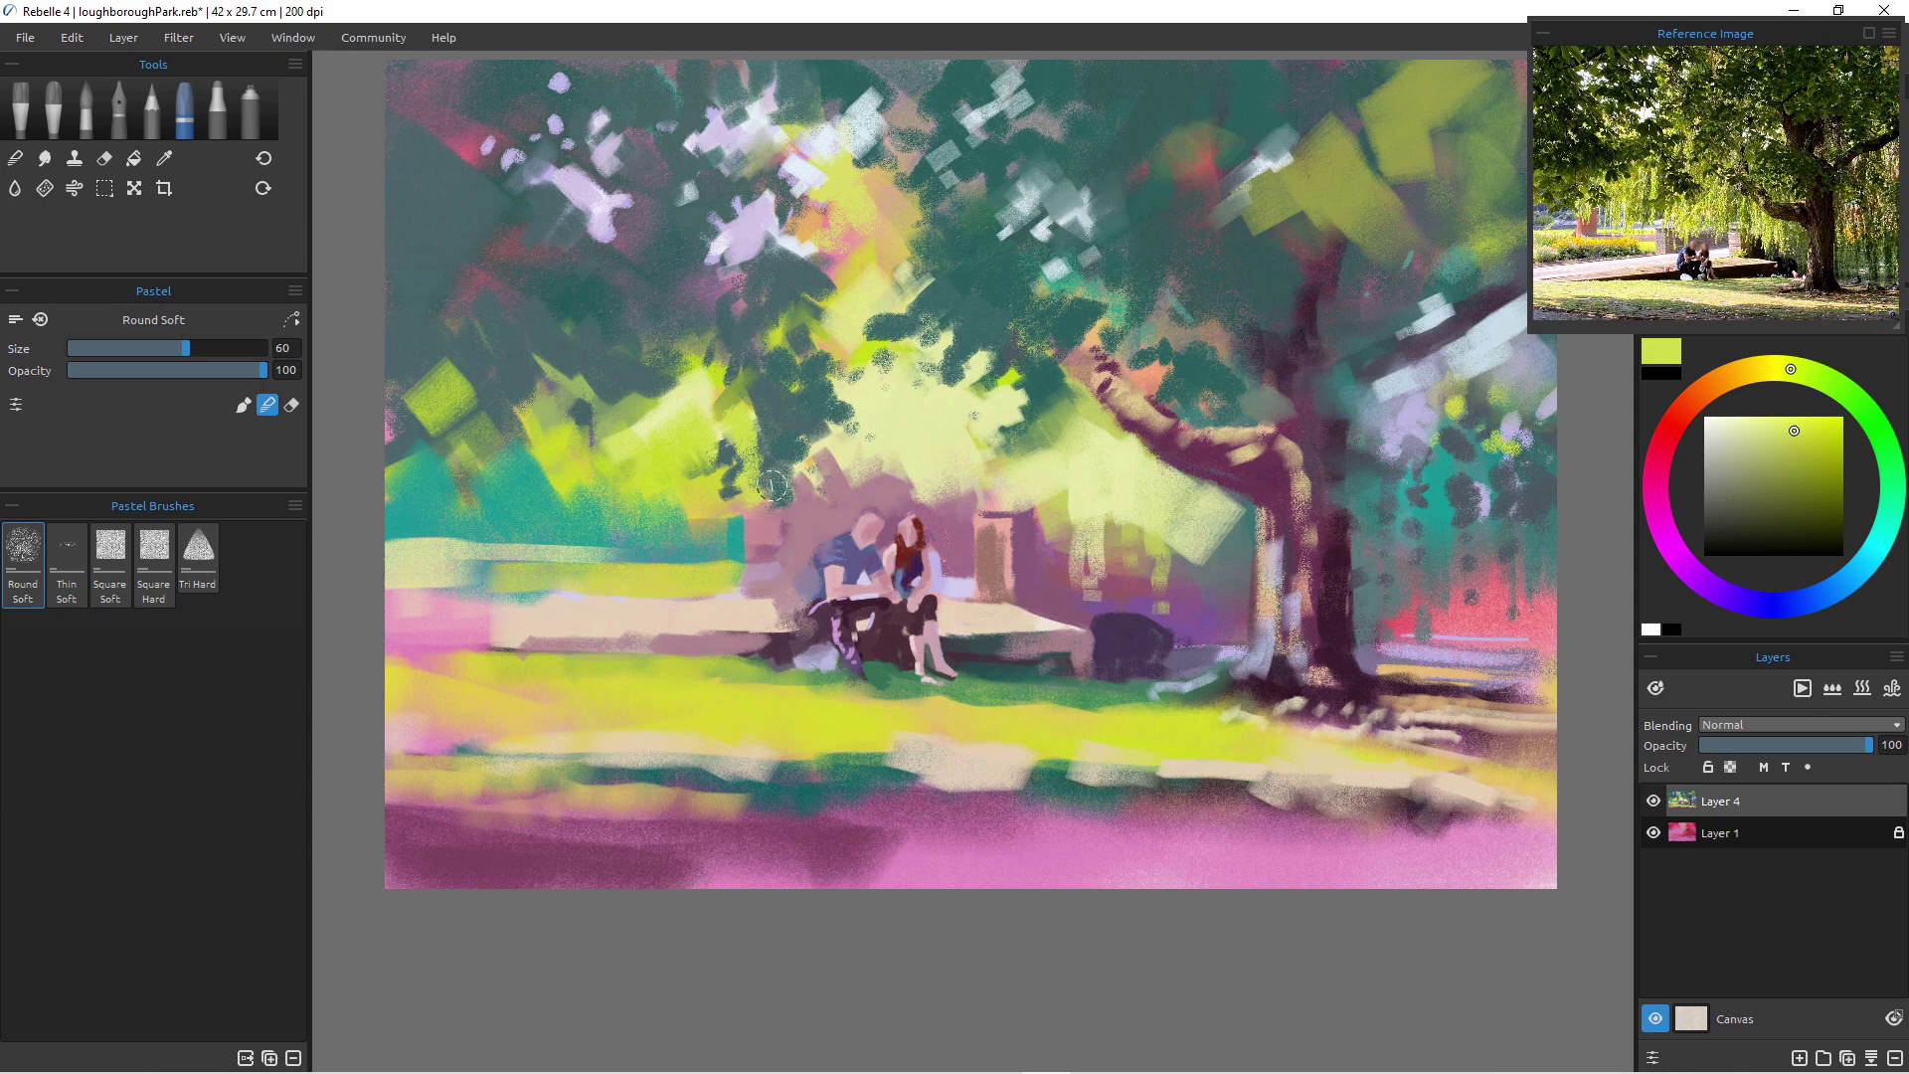
mouse_move(842, 545)
left_mouse_down()
mouse_move(825, 522)
mouse_move(819, 553)
left_mouse_up()
left_click_drag(950, 646, 940, 636)
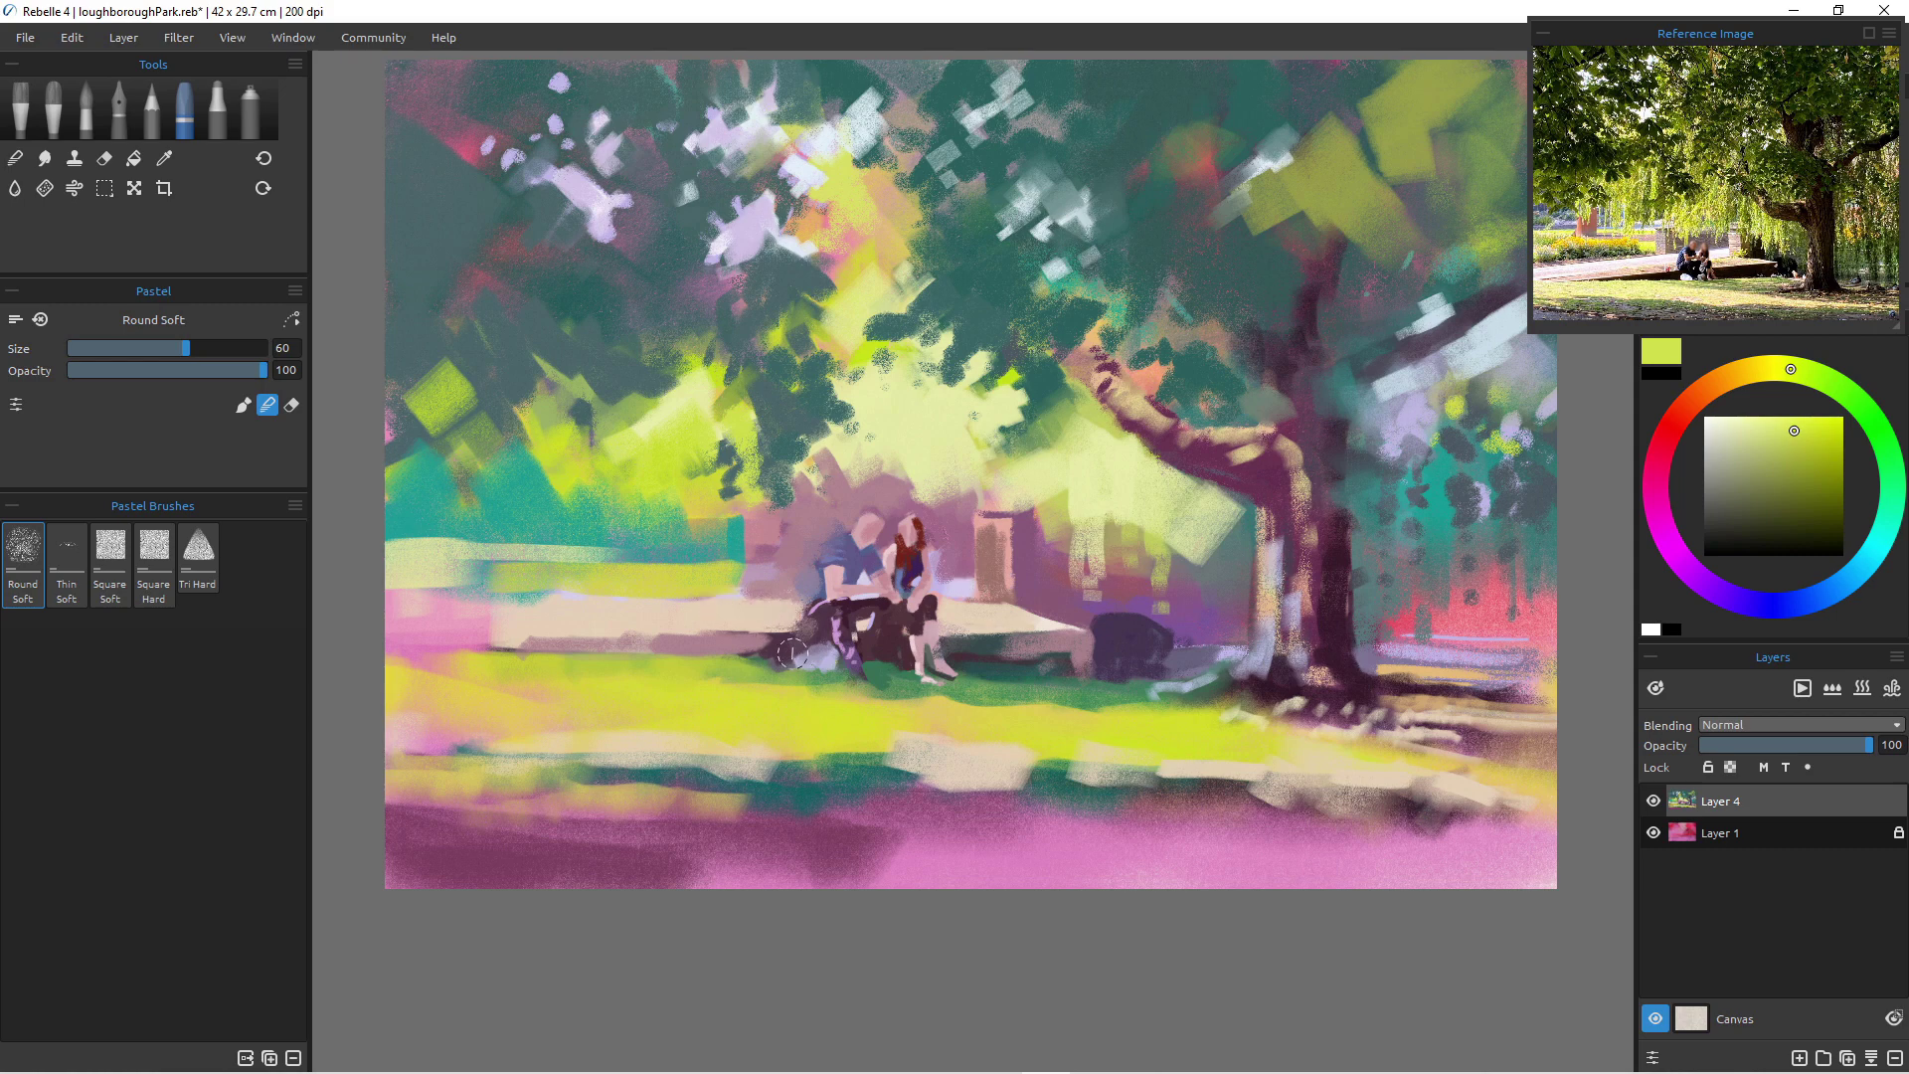
- Undo the stray stroke beside the man, sample the pale cream of the ledge and paint the two pillars flanking the couple
left_click_drag(733, 538, 751, 553)
key("ctrl+z")
left_click_drag(997, 535, 1002, 535)
left_click(656, 605, "alt")
left_click_drag(764, 520, 770, 592)
mouse_move(988, 527)
left_mouse_down()
mouse_move(995, 558)
mouse_move(983, 521)
left_mouse_up()
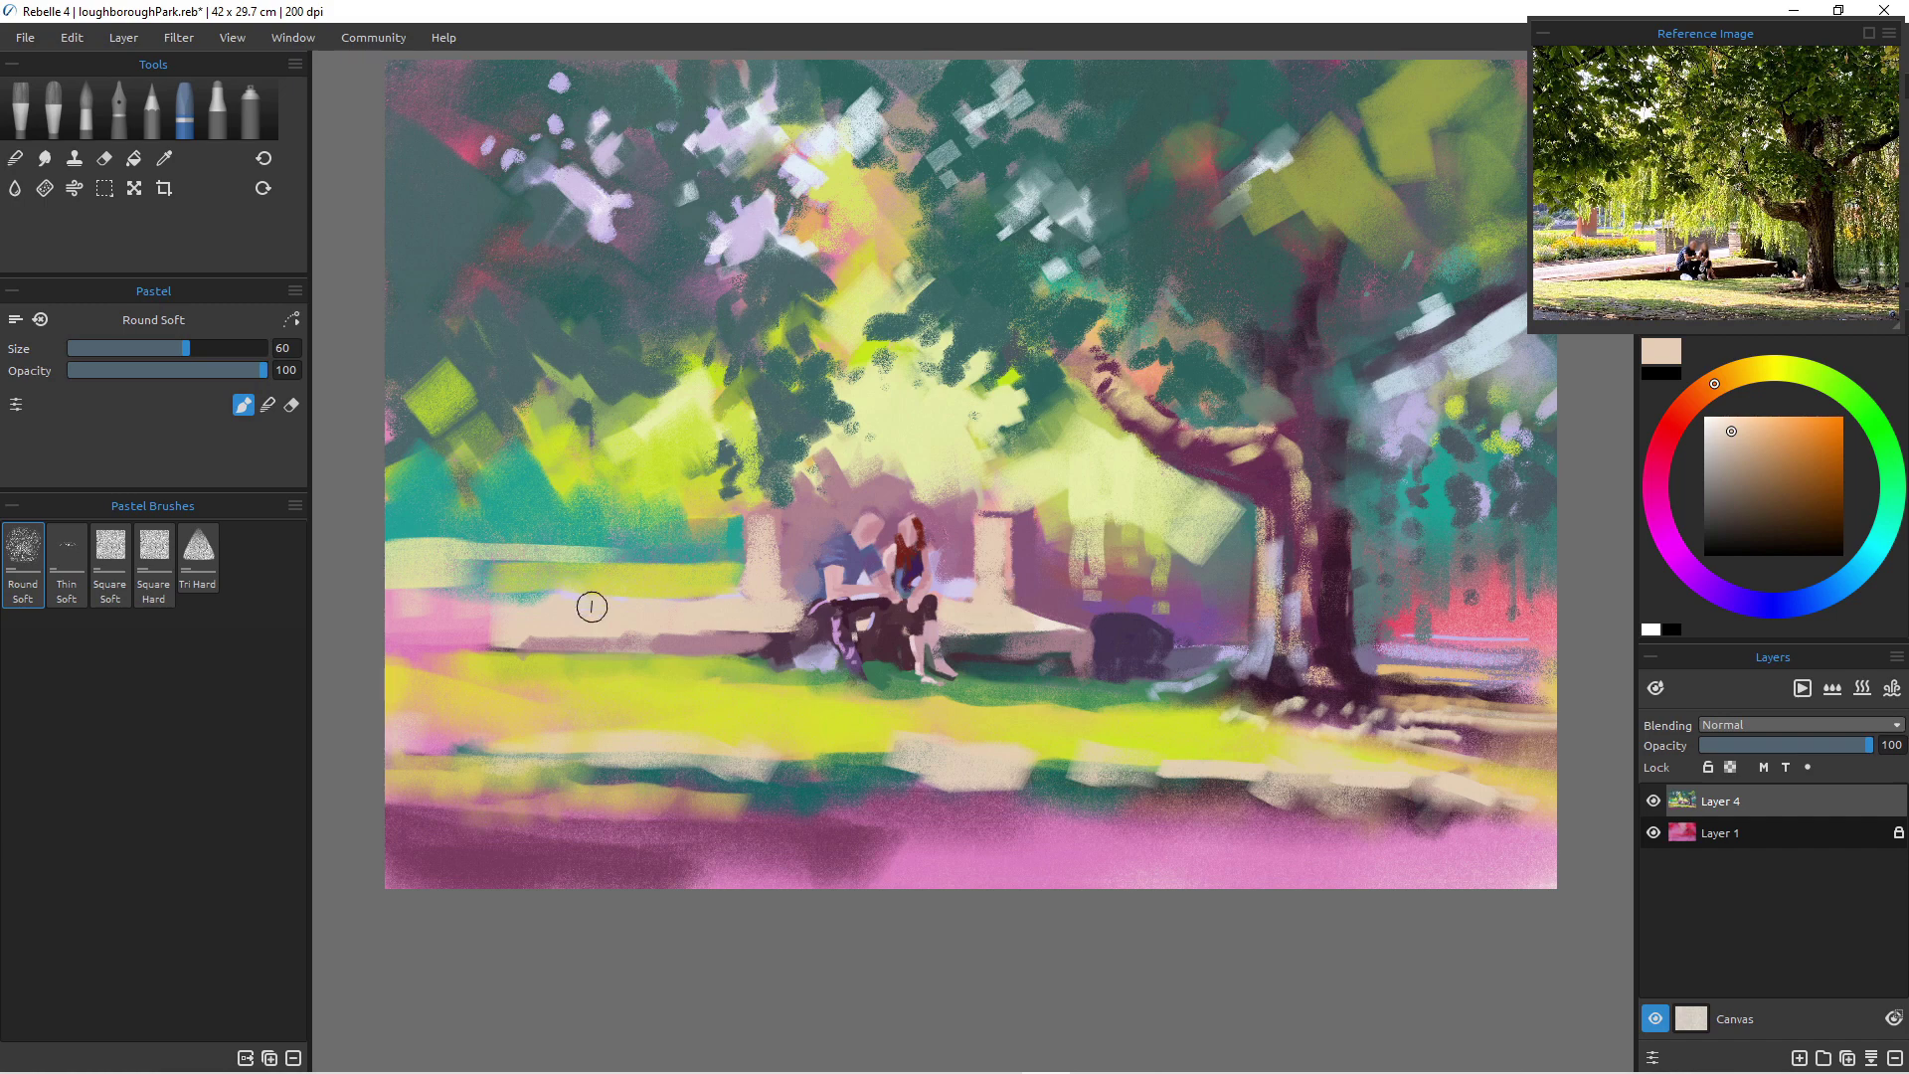
- Sample the pale lavender and, with the brush at size 30, highlight the top of the ledge and both pillars
left_click(666, 588, "alt")
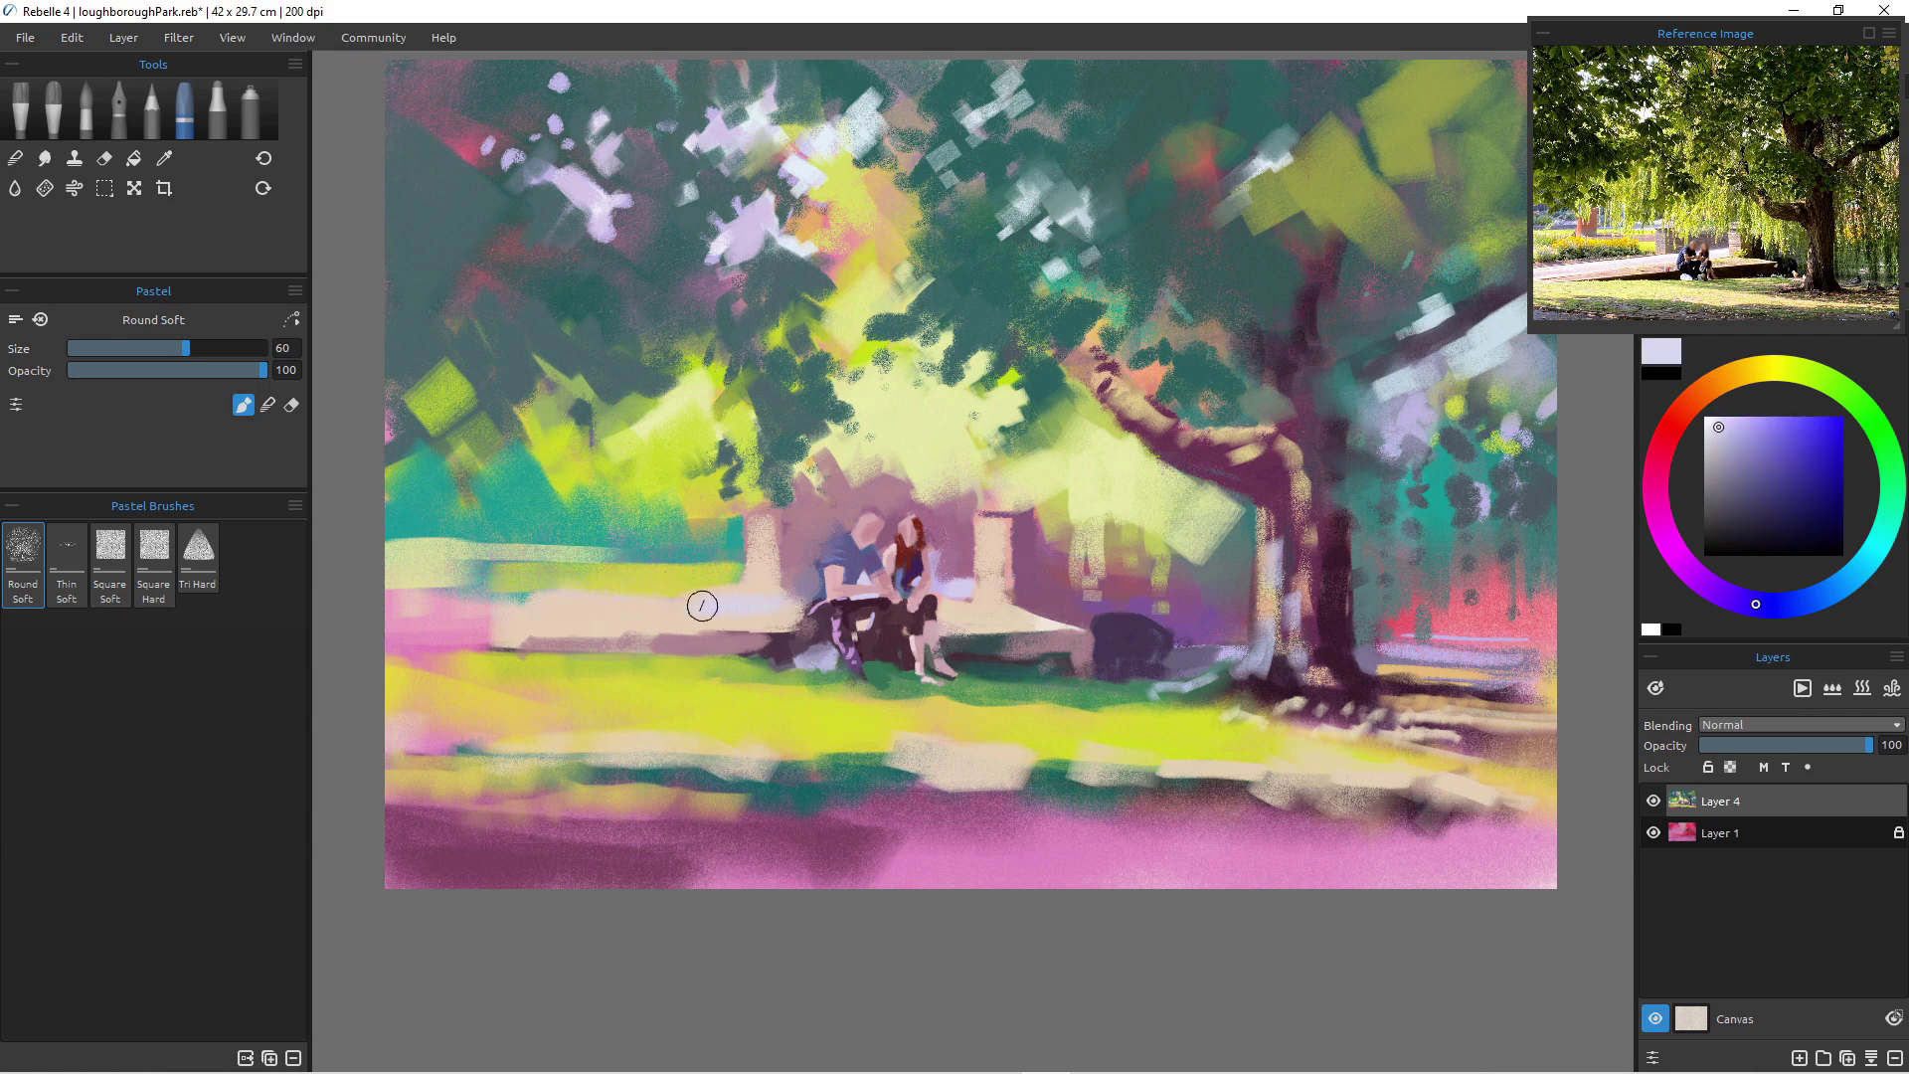
key("bracketleft")
key("bracketleft")
key("bracketleft")
key("bracketleft")
key("bracketleft")
key("bracketleft")
left_click_drag(707, 595, 401, 595)
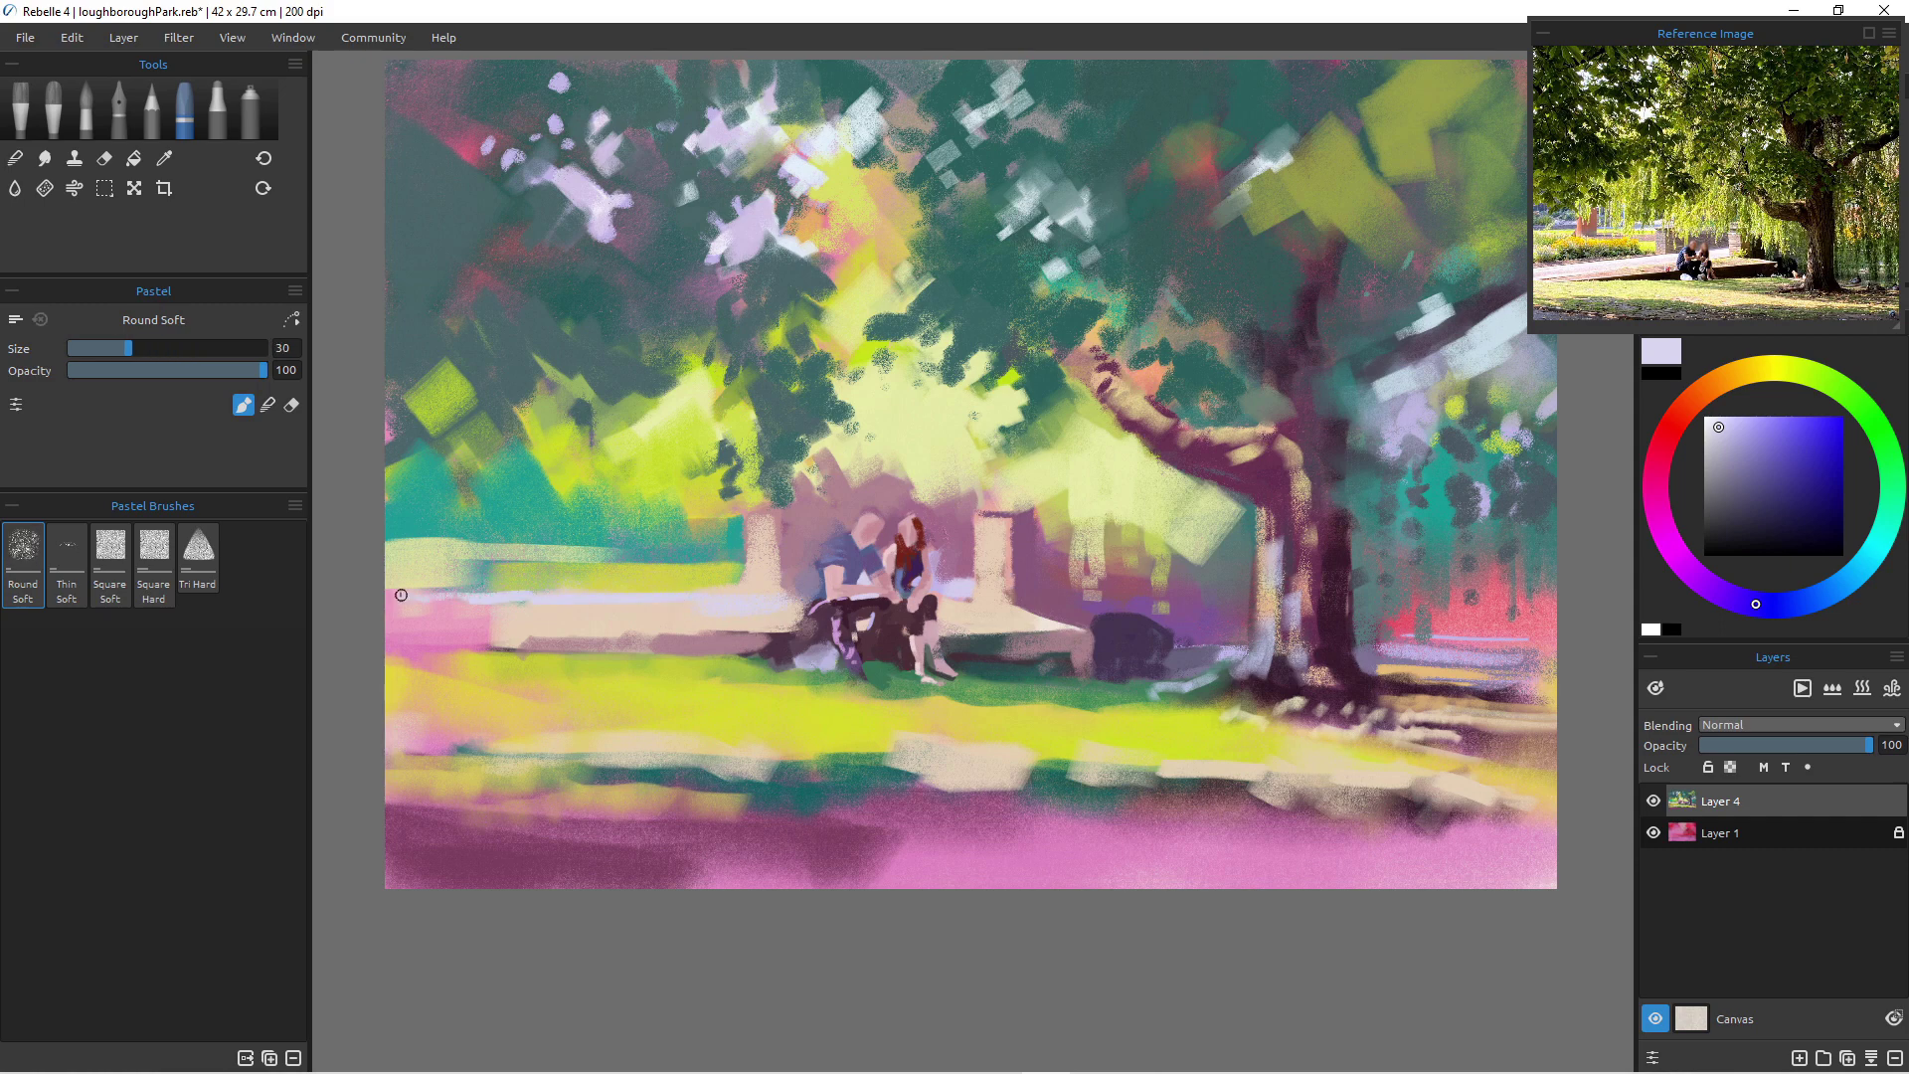
left_click_drag(777, 525, 780, 585)
left_click_drag(1000, 520, 1003, 597)
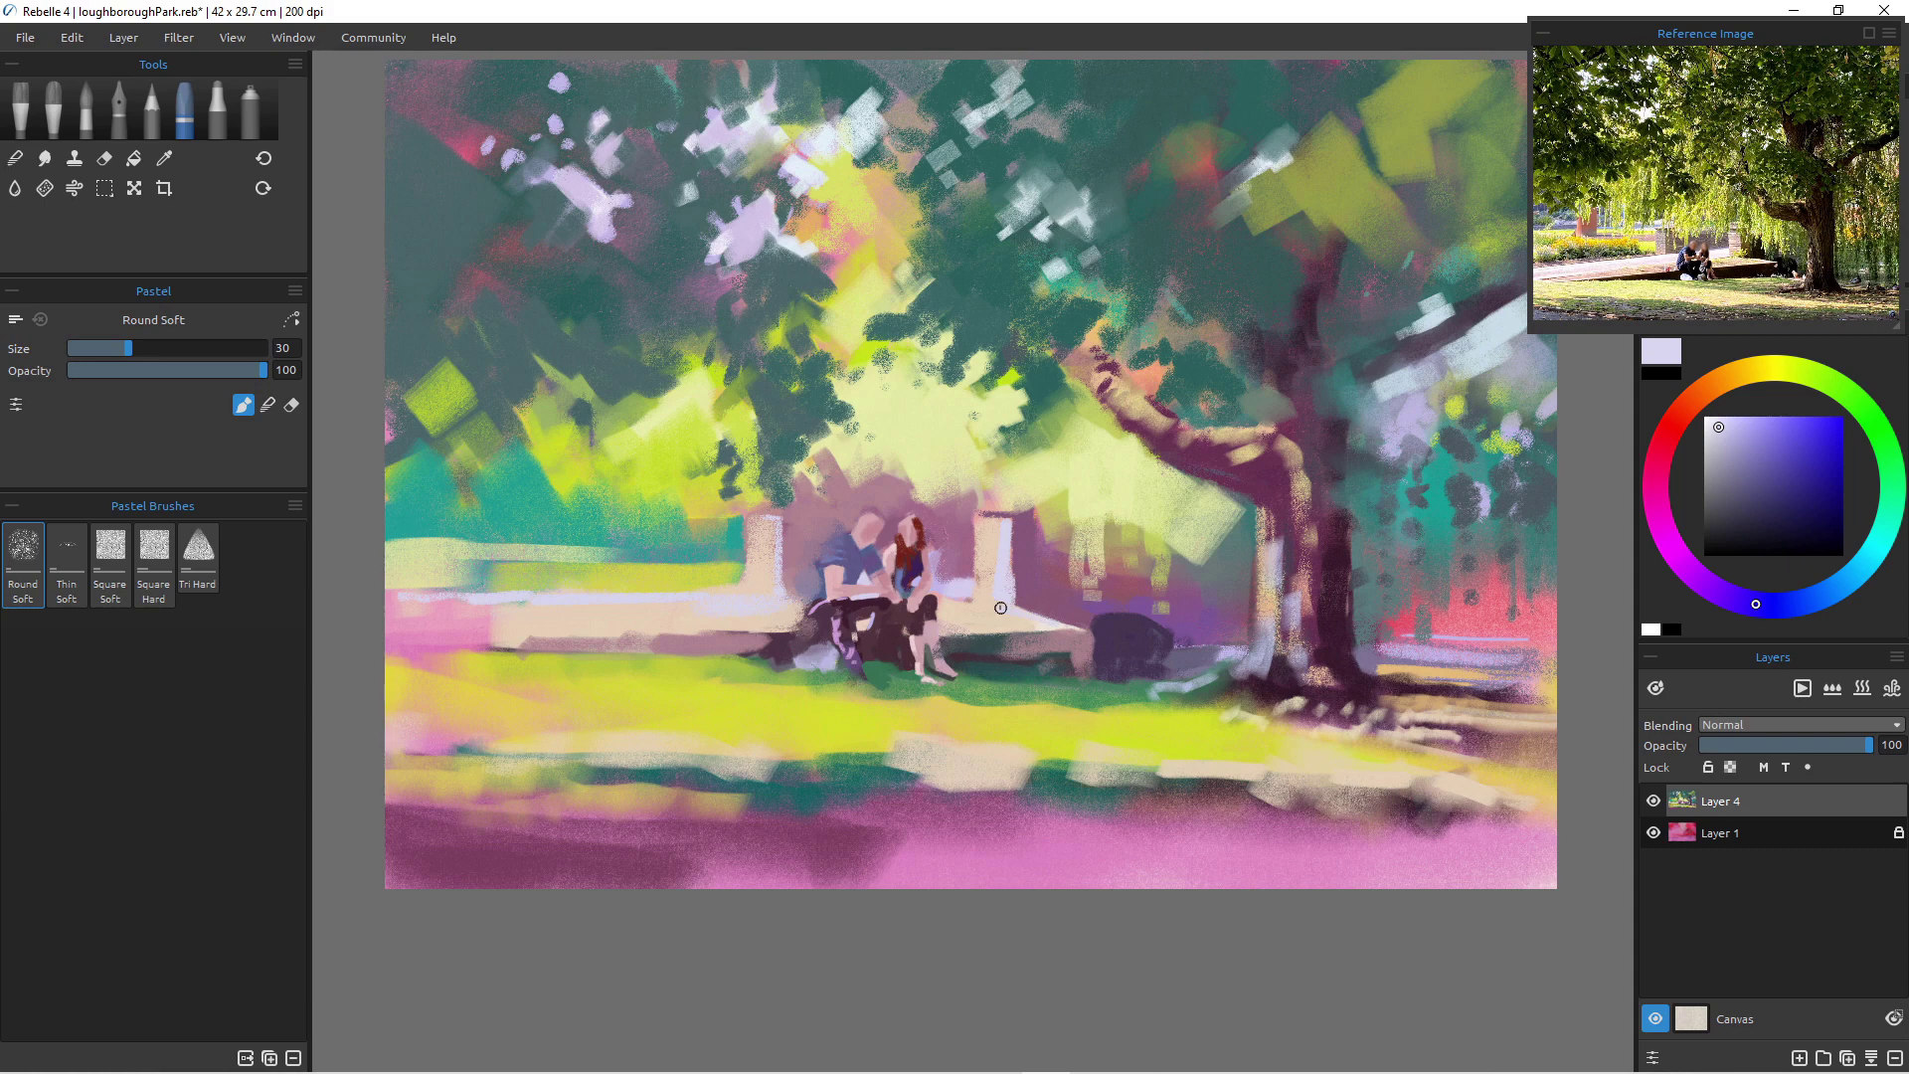
- Sample the muted green foliage and dab leaf clusters over the yellow-green bushes on the left at brush size 70
left_click(782, 412, "alt")
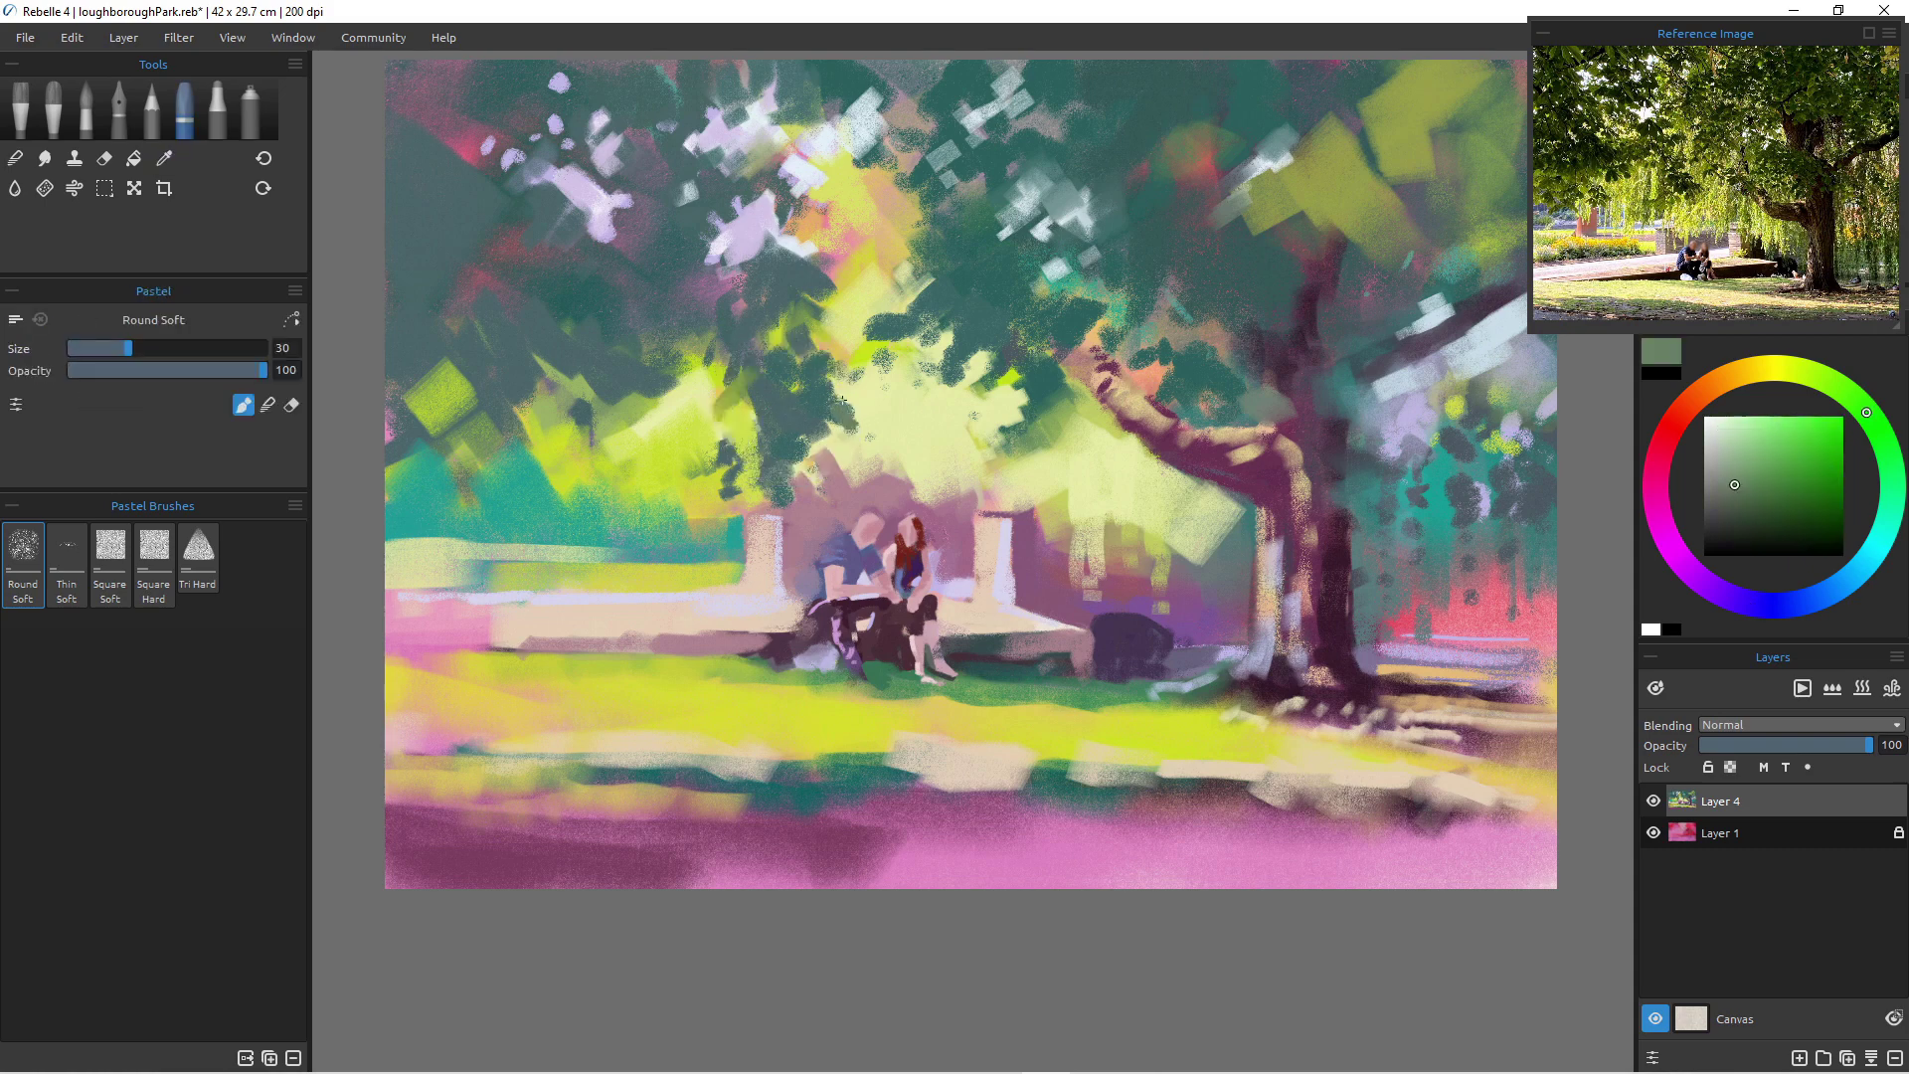
key("bracketright")
key("bracketright")
key("bracketright")
key("bracketright")
key("bracketright")
key("bracketright")
key("bracketright")
key("bracketright")
key("bracketright")
key("bracketright")
left_click_drag(841, 410, 853, 422)
key("bracketleft")
key("bracketleft")
left_click_drag(629, 390, 661, 432)
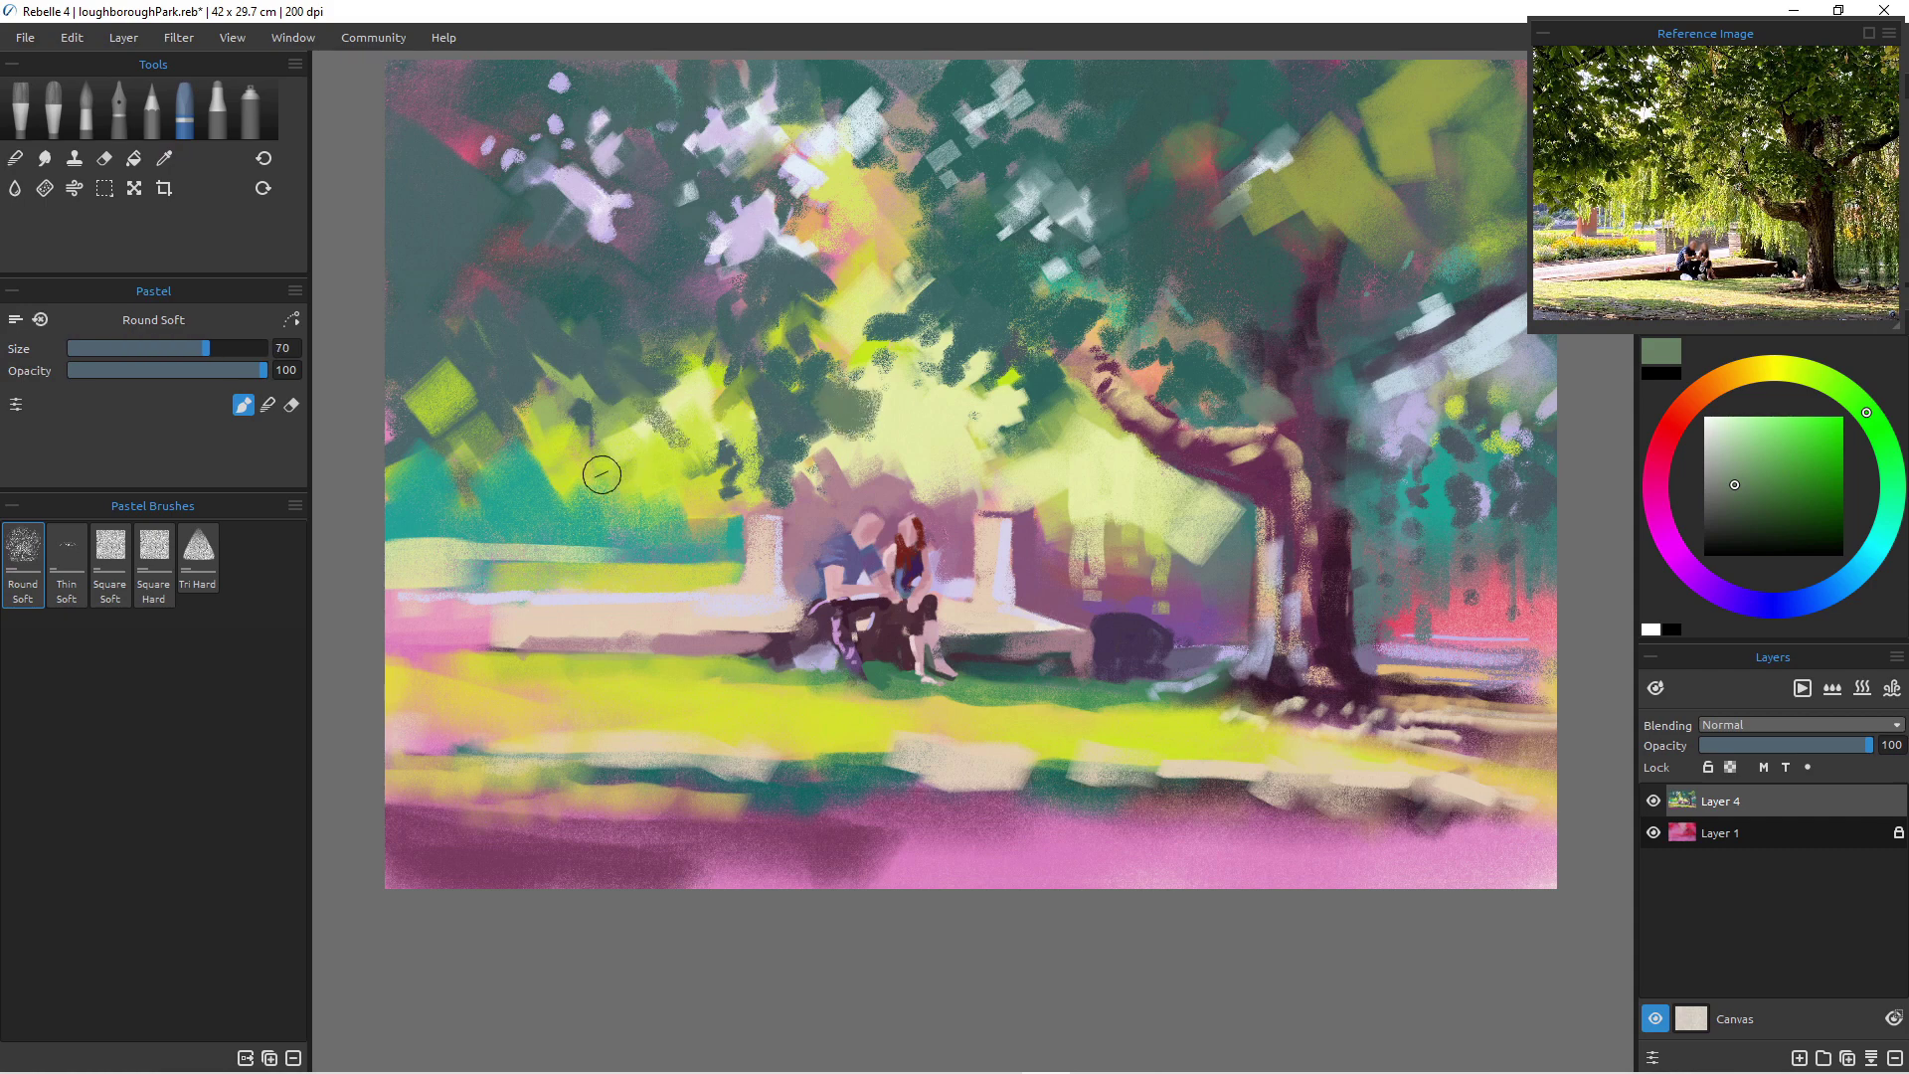
mouse_move(620, 426)
left_mouse_down()
mouse_move(561, 447)
mouse_move(586, 489)
mouse_move(553, 447)
mouse_move(593, 487)
left_mouse_up()
left_click_drag(522, 423, 557, 485)
left_click(535, 499)
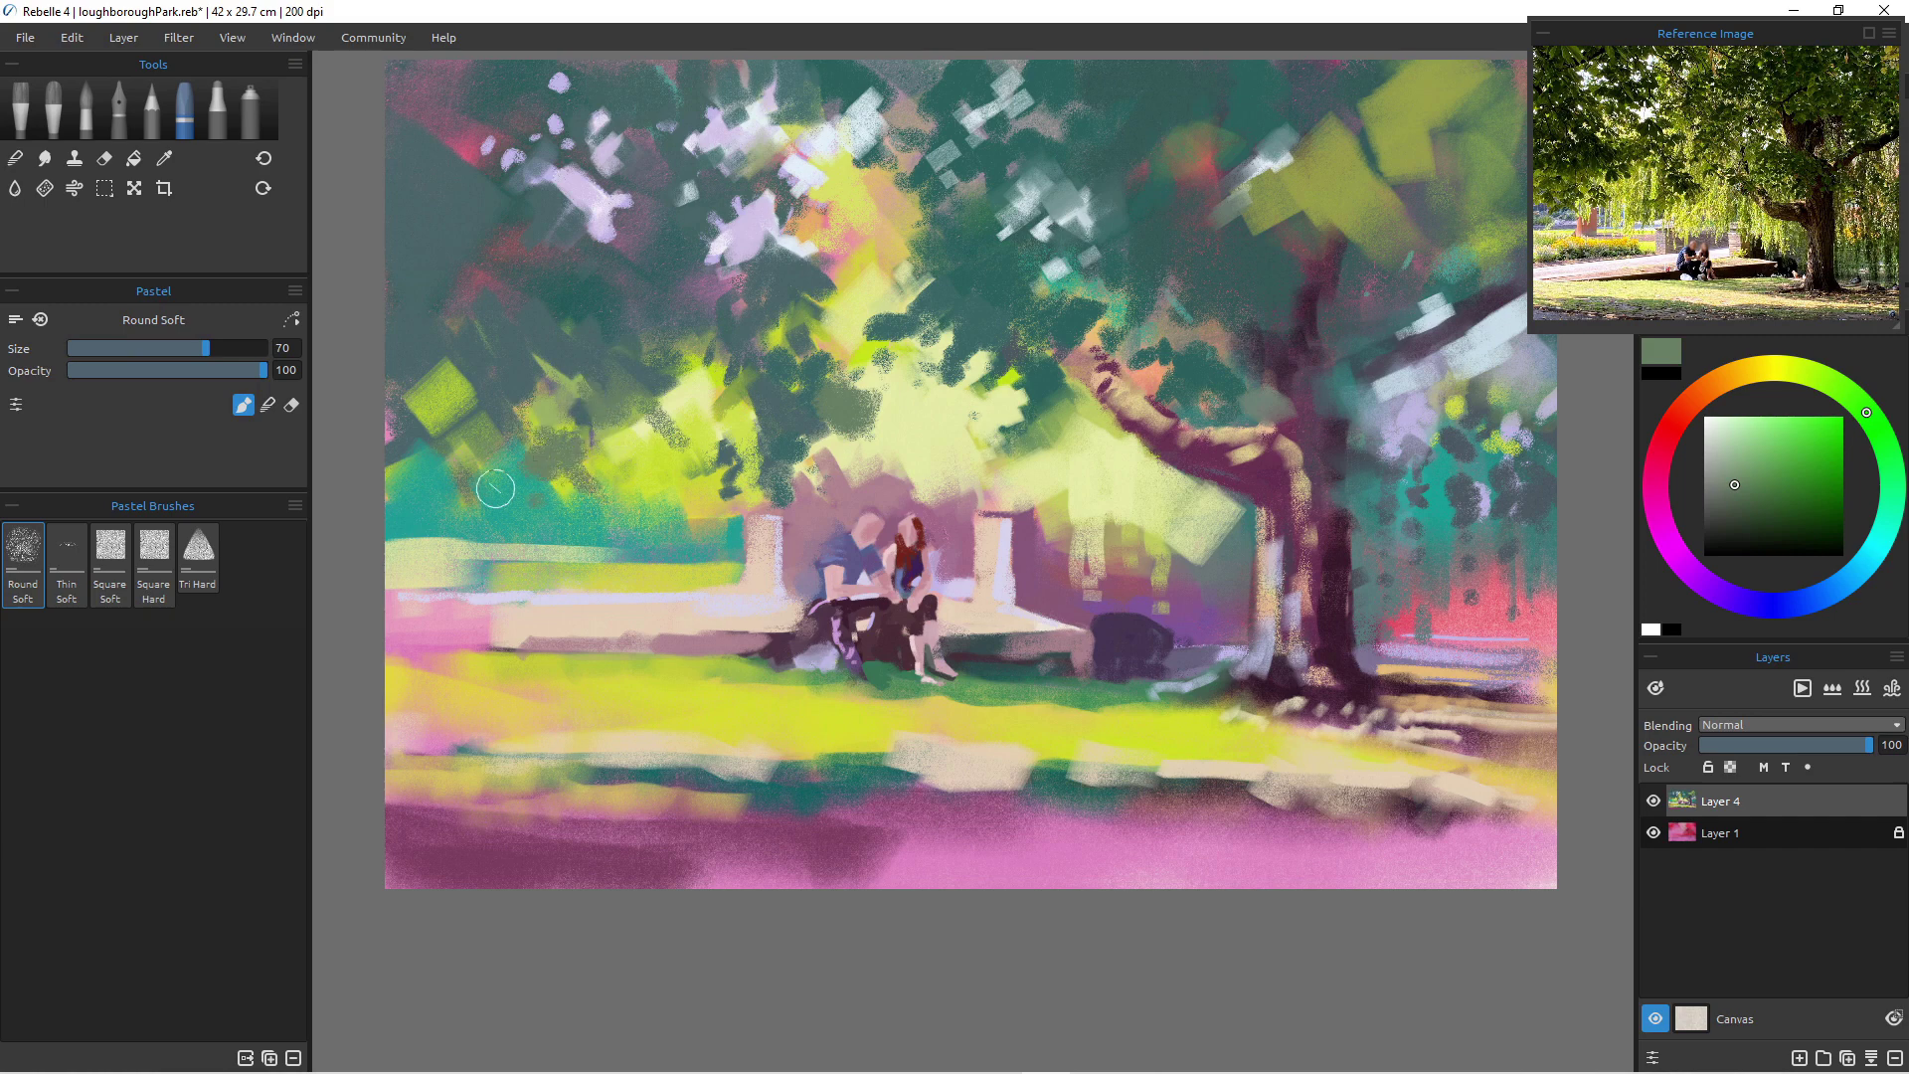
left_click_drag(495, 488, 464, 510)
- Break up the lavender sky gaps and dark canopy in the painting's upper-left area with muted green dabs
left_click_drag(718, 214, 728, 226)
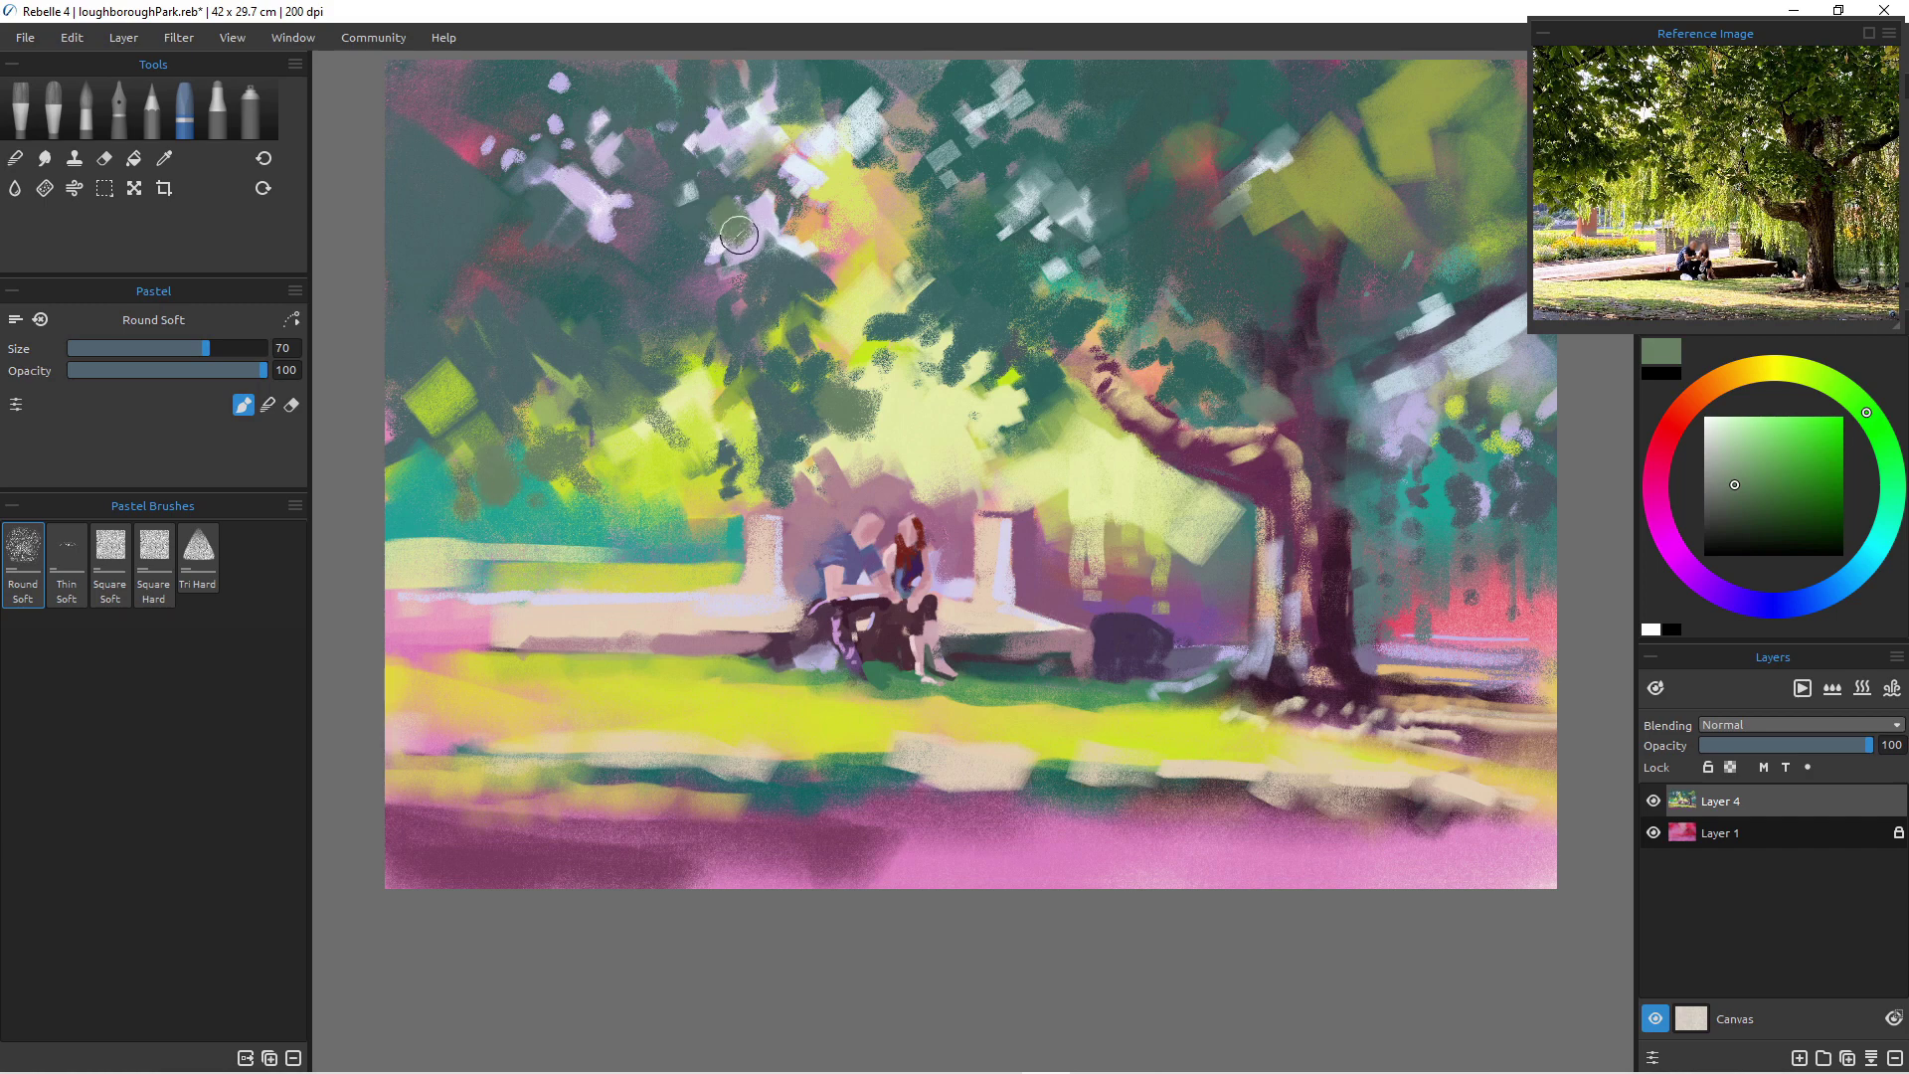
mouse_move(517, 79)
left_mouse_down()
mouse_move(547, 111)
mouse_move(559, 70)
mouse_move(599, 100)
mouse_move(587, 139)
mouse_move(458, 112)
mouse_move(512, 105)
mouse_move(454, 152)
mouse_move(520, 189)
mouse_move(493, 150)
mouse_move(542, 199)
left_mouse_up()
left_click(561, 267)
left_click(476, 211)
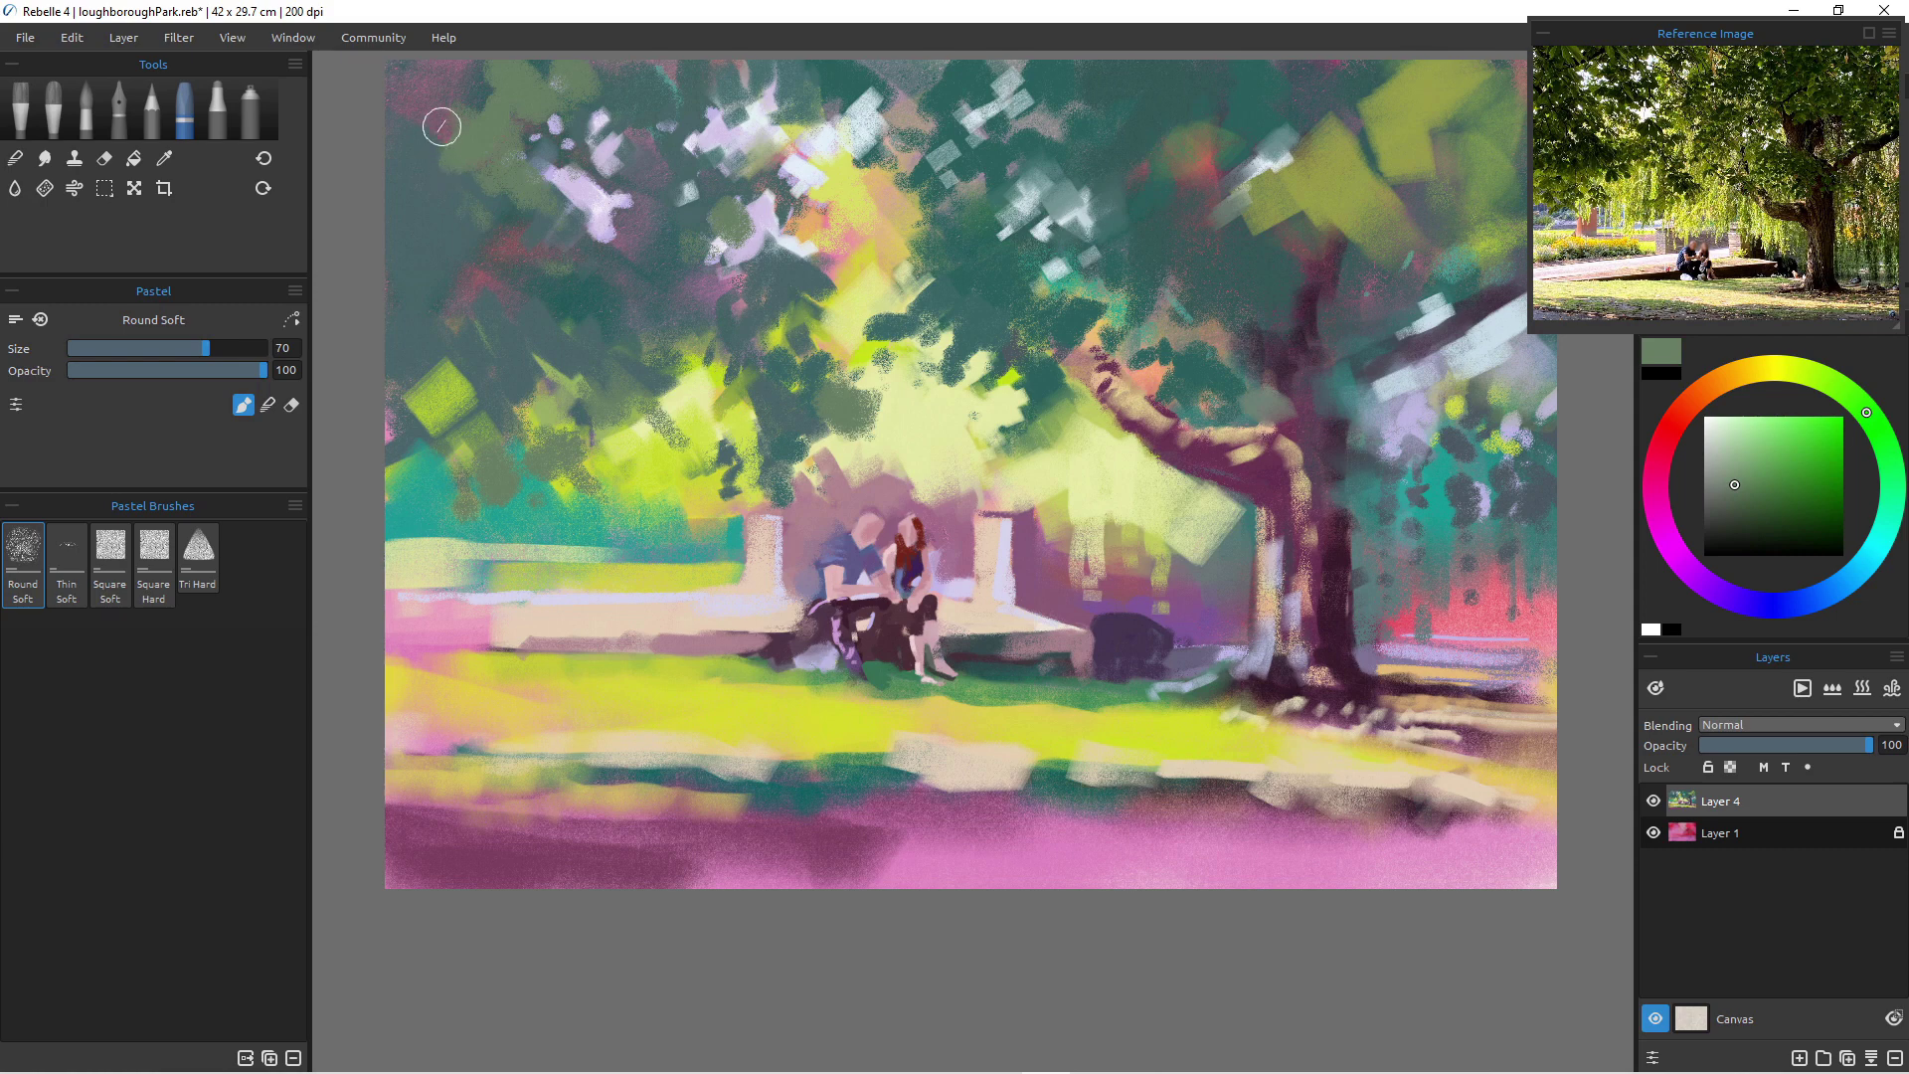
left_click_drag(555, 177, 567, 221)
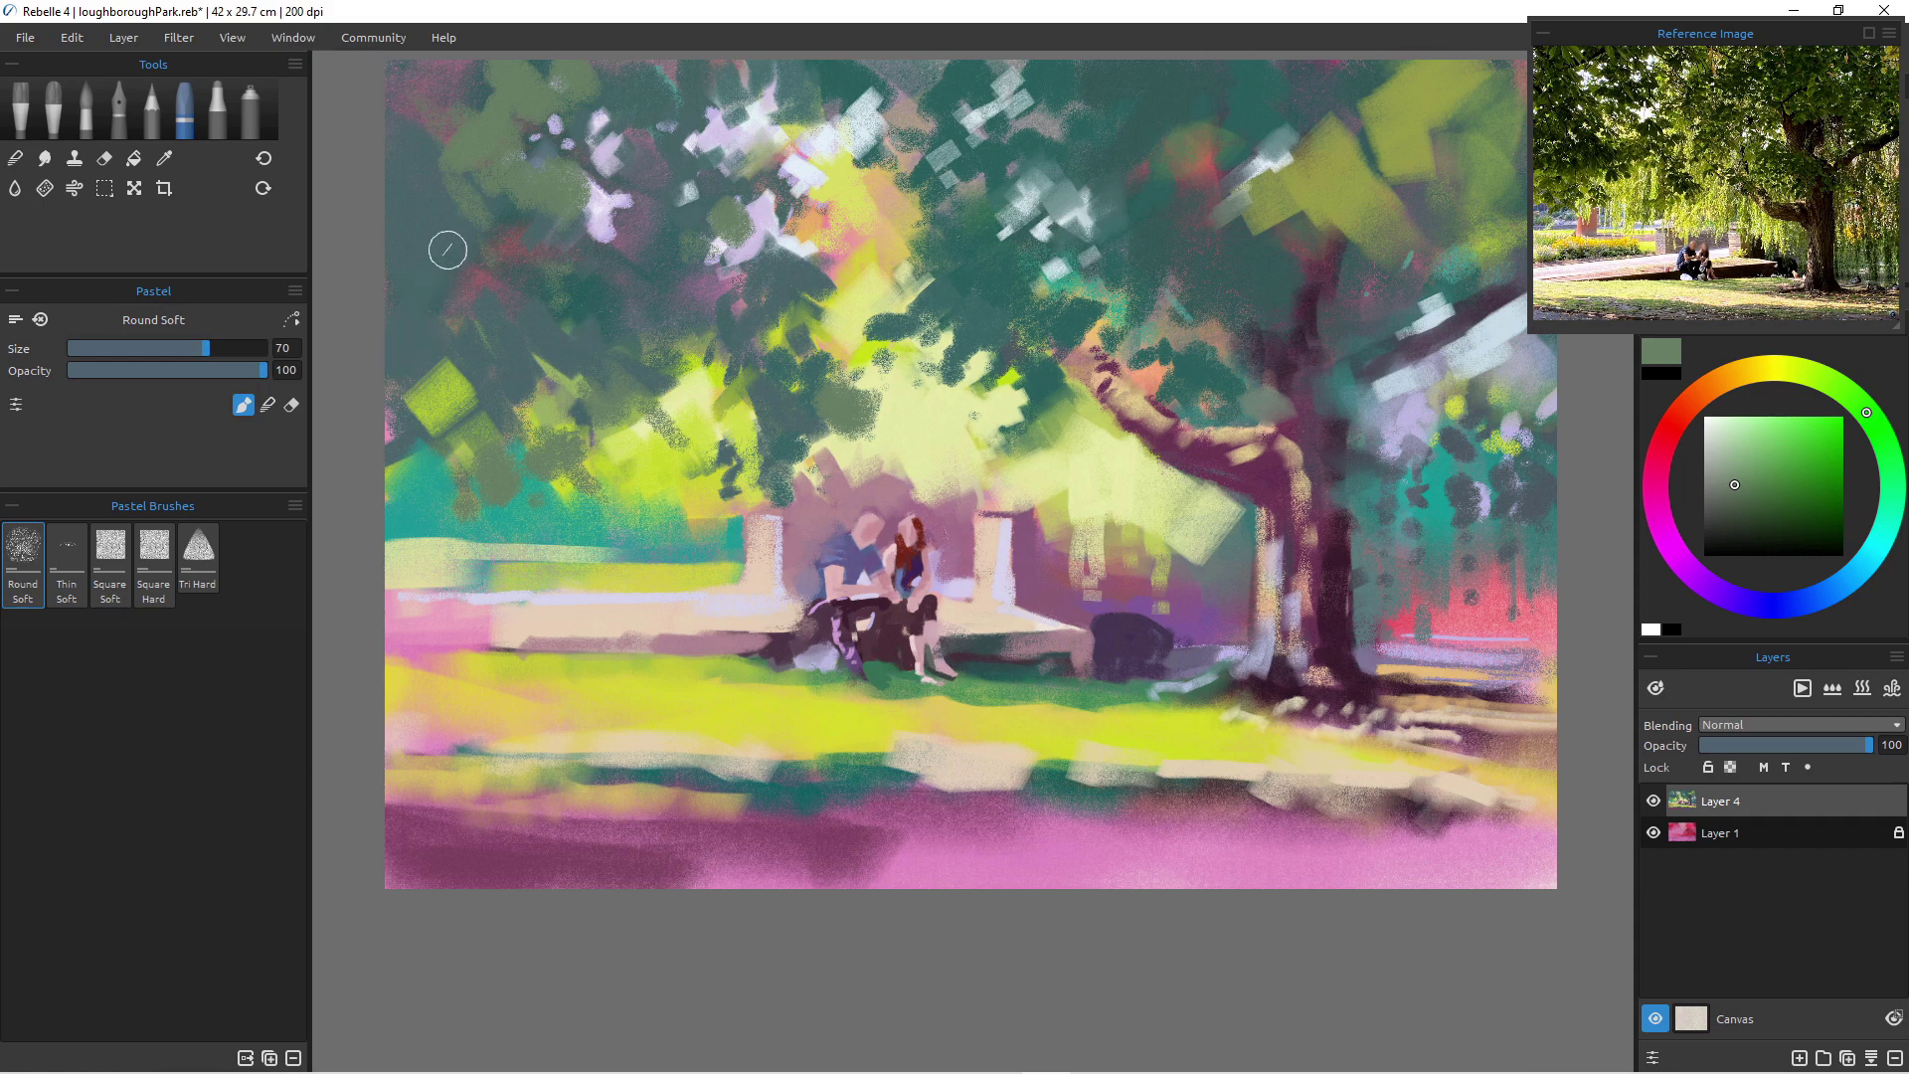
left_click_drag(442, 255, 472, 226)
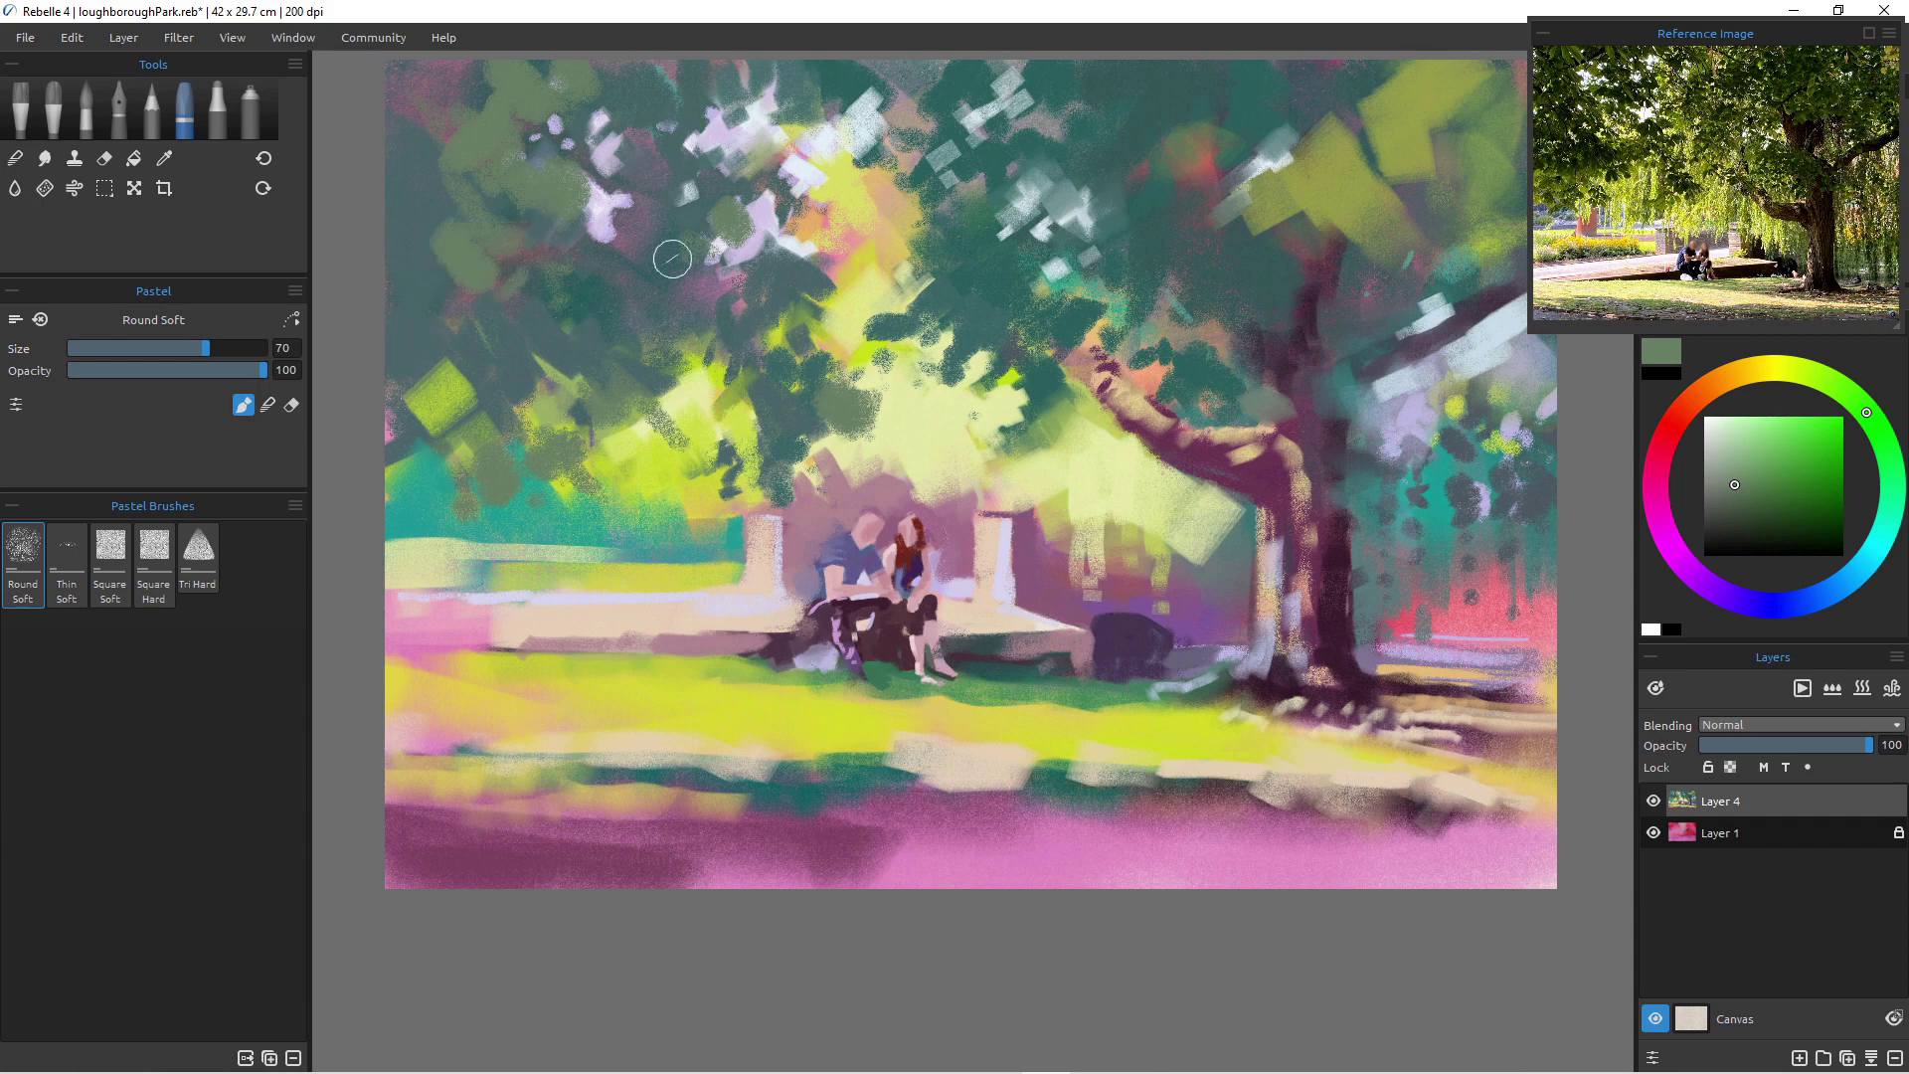
- Add muted green dabs to the canopy above the trunk, beside the branch and over the central sky gaps
mouse_move(1275, 75)
left_mouse_down()
mouse_move(1322, 96)
mouse_move(1300, 111)
mouse_move(1319, 173)
left_mouse_up()
mouse_move(1243, 105)
left_mouse_down()
mouse_move(1253, 78)
mouse_move(1352, 76)
left_mouse_up()
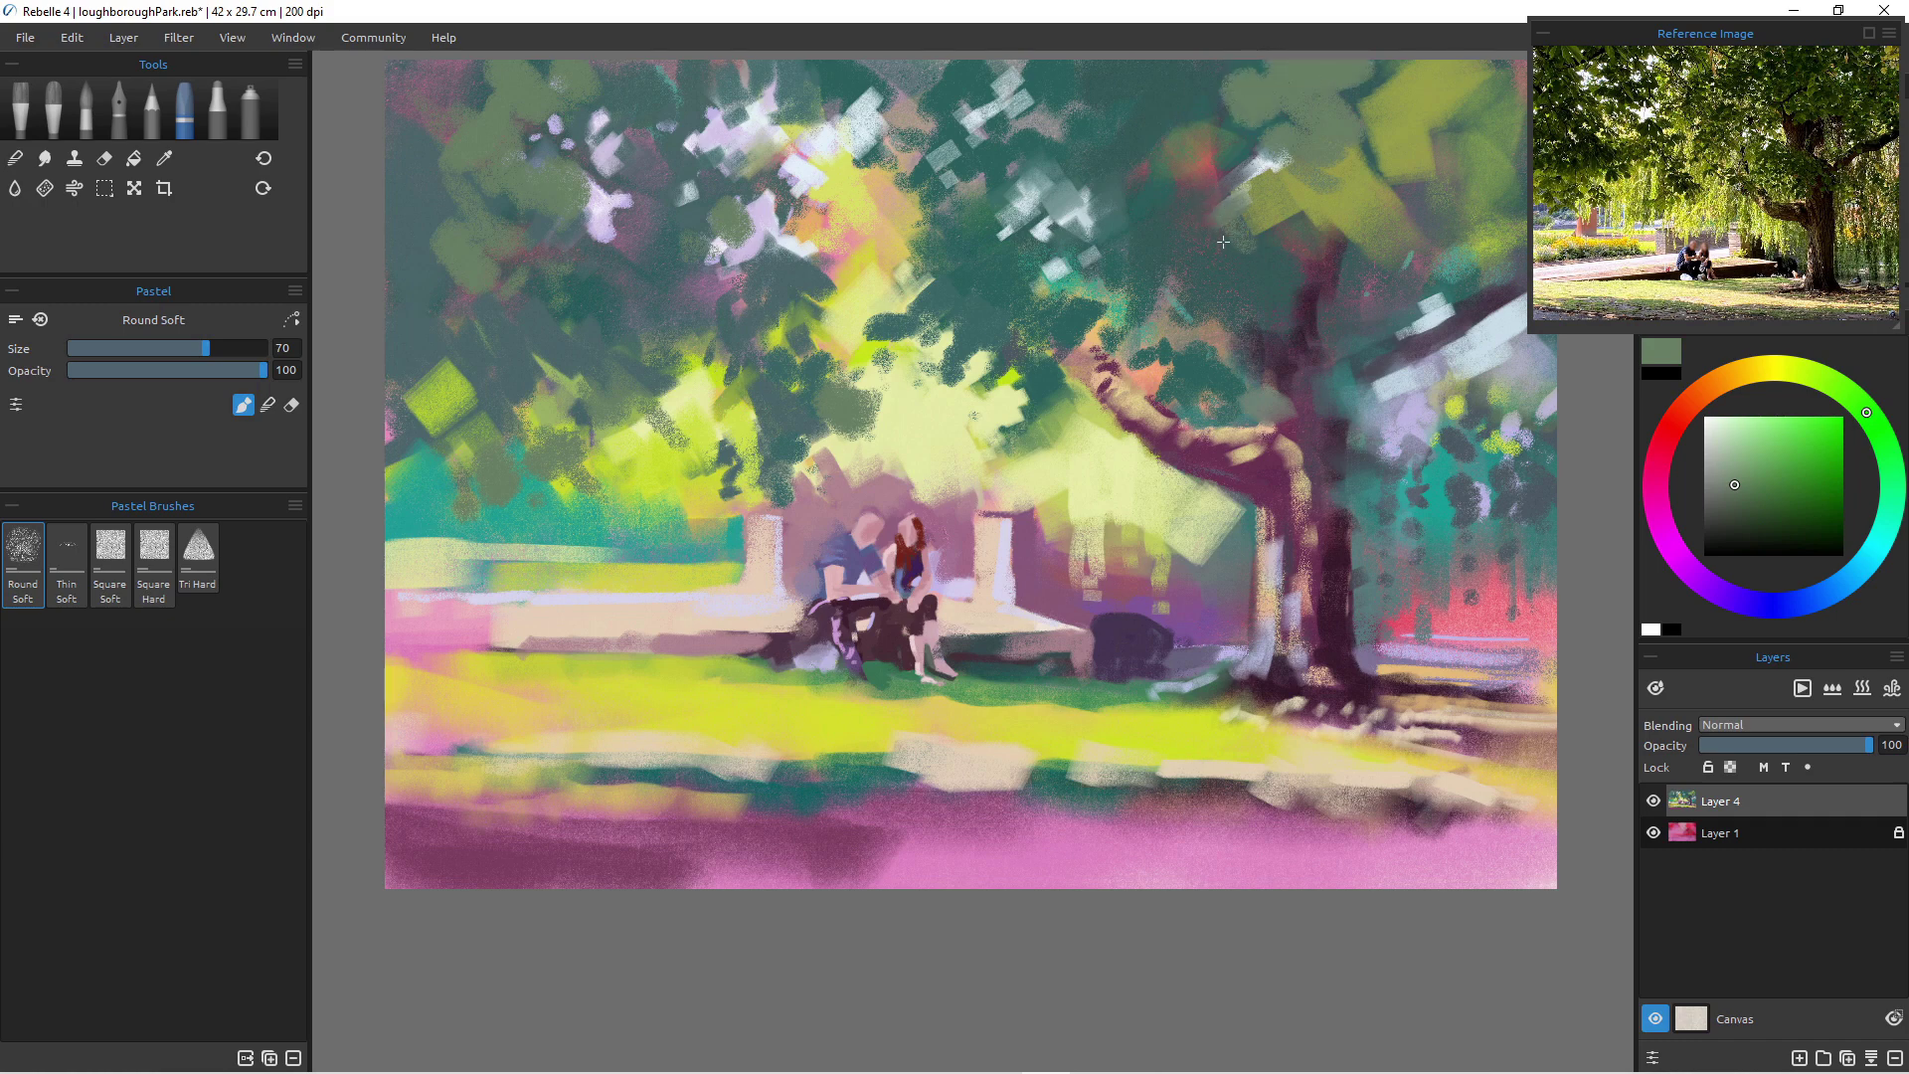
left_click_drag(1220, 334, 1214, 348)
left_click_drag(1098, 223, 1086, 211)
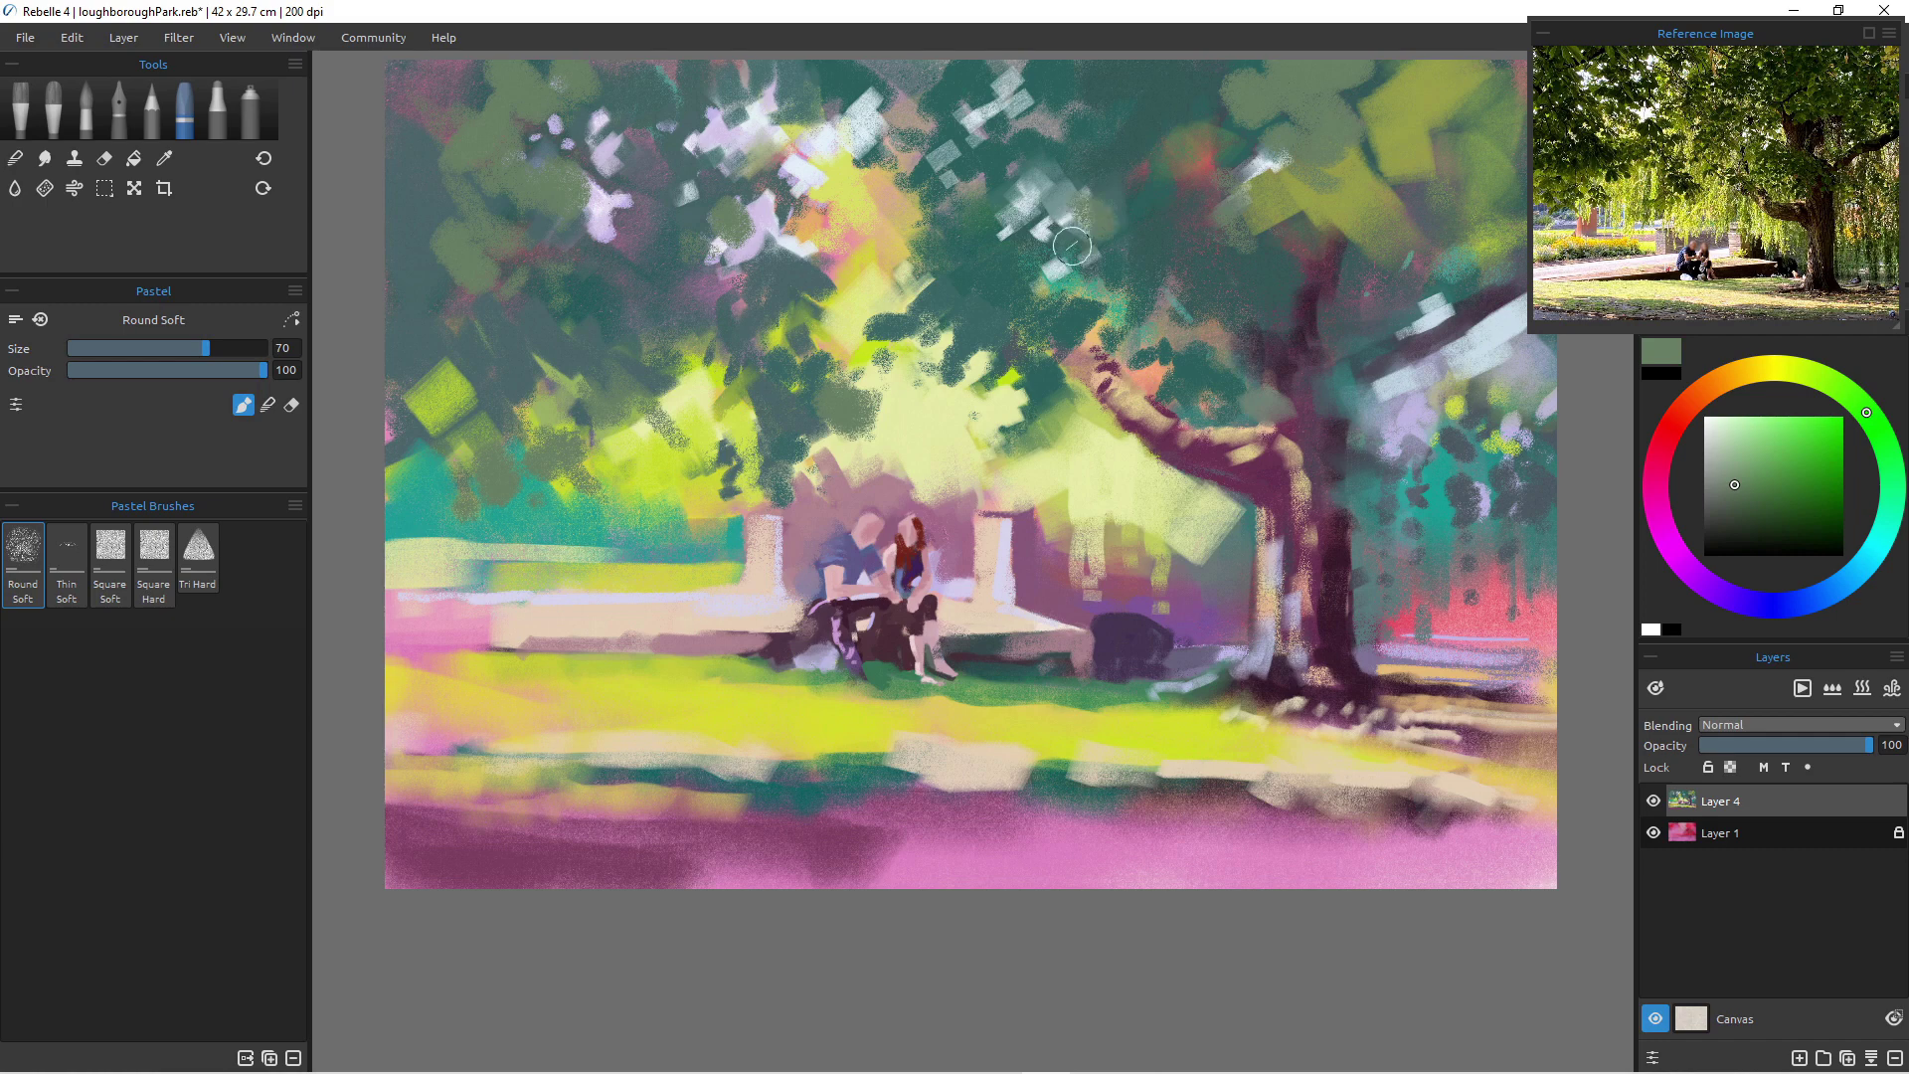
left_click(1035, 254)
- Sample the light lavender of a sky gap and paint new gaps in the leaves beside the trunk, reducing the brush to size 35
key("i")
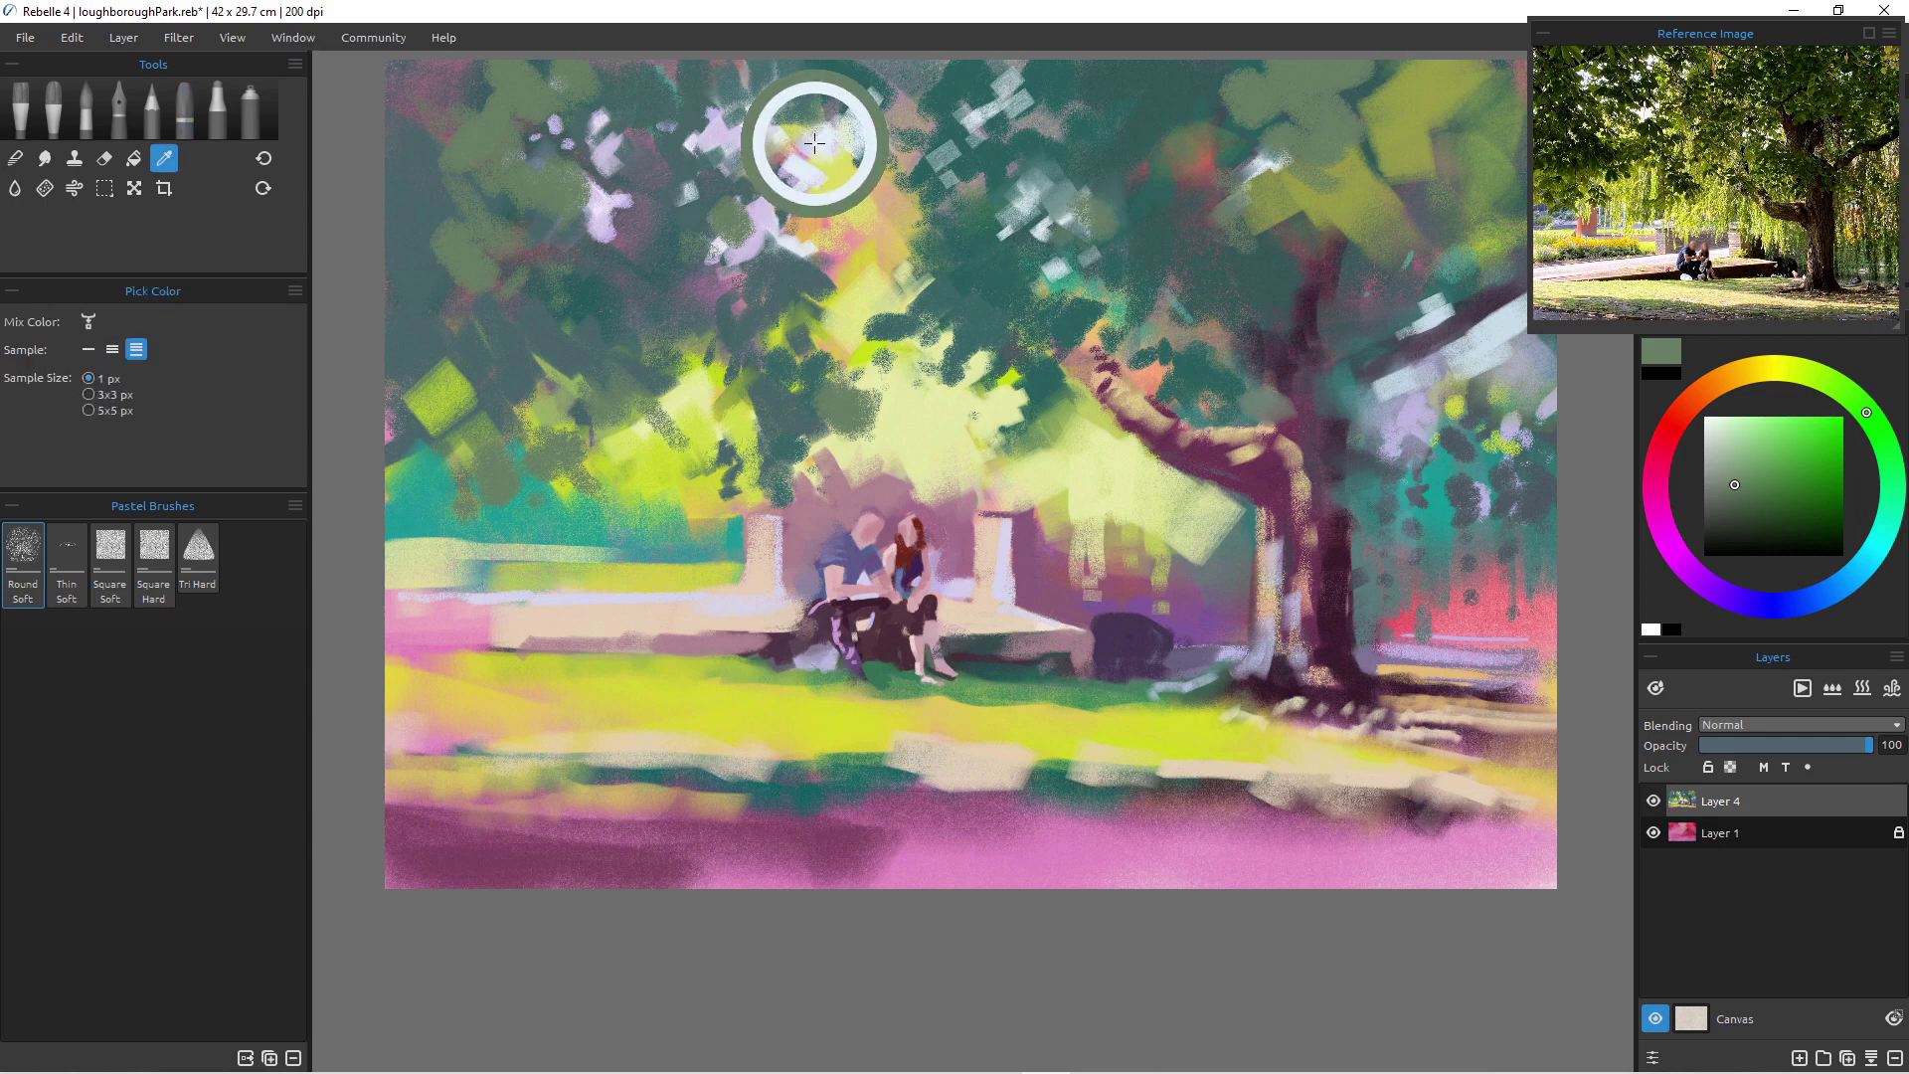
left_click(816, 142)
mouse_move(1257, 319)
left_mouse_down()
mouse_move(1246, 265)
mouse_move(1250, 316)
left_mouse_up()
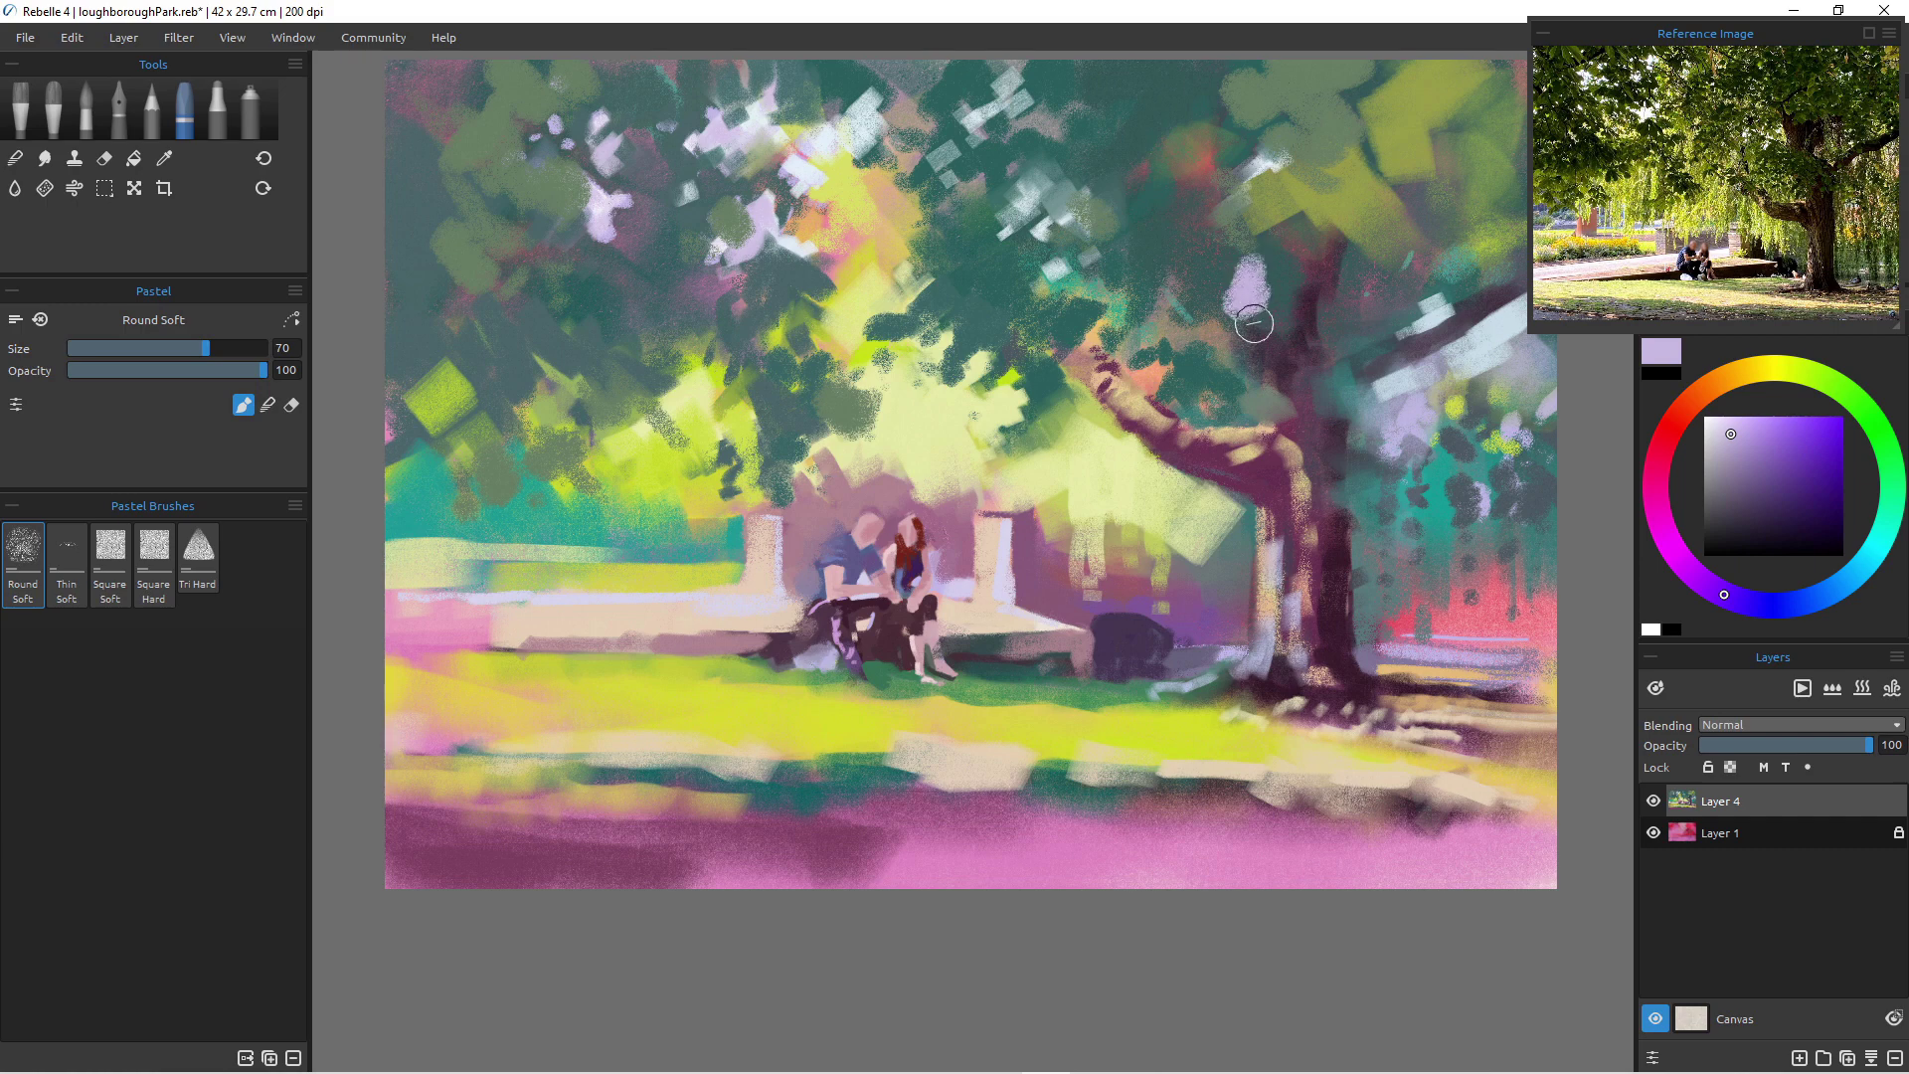
key("[")
key("[")
key("[")
key("[")
key("[")
key("[")
key("[")
mouse_move(1255, 251)
left_mouse_down()
mouse_move(1255, 325)
mouse_move(1211, 290)
mouse_move(1243, 260)
mouse_move(1181, 237)
mouse_move(1200, 255)
mouse_move(1183, 282)
left_mouse_up()
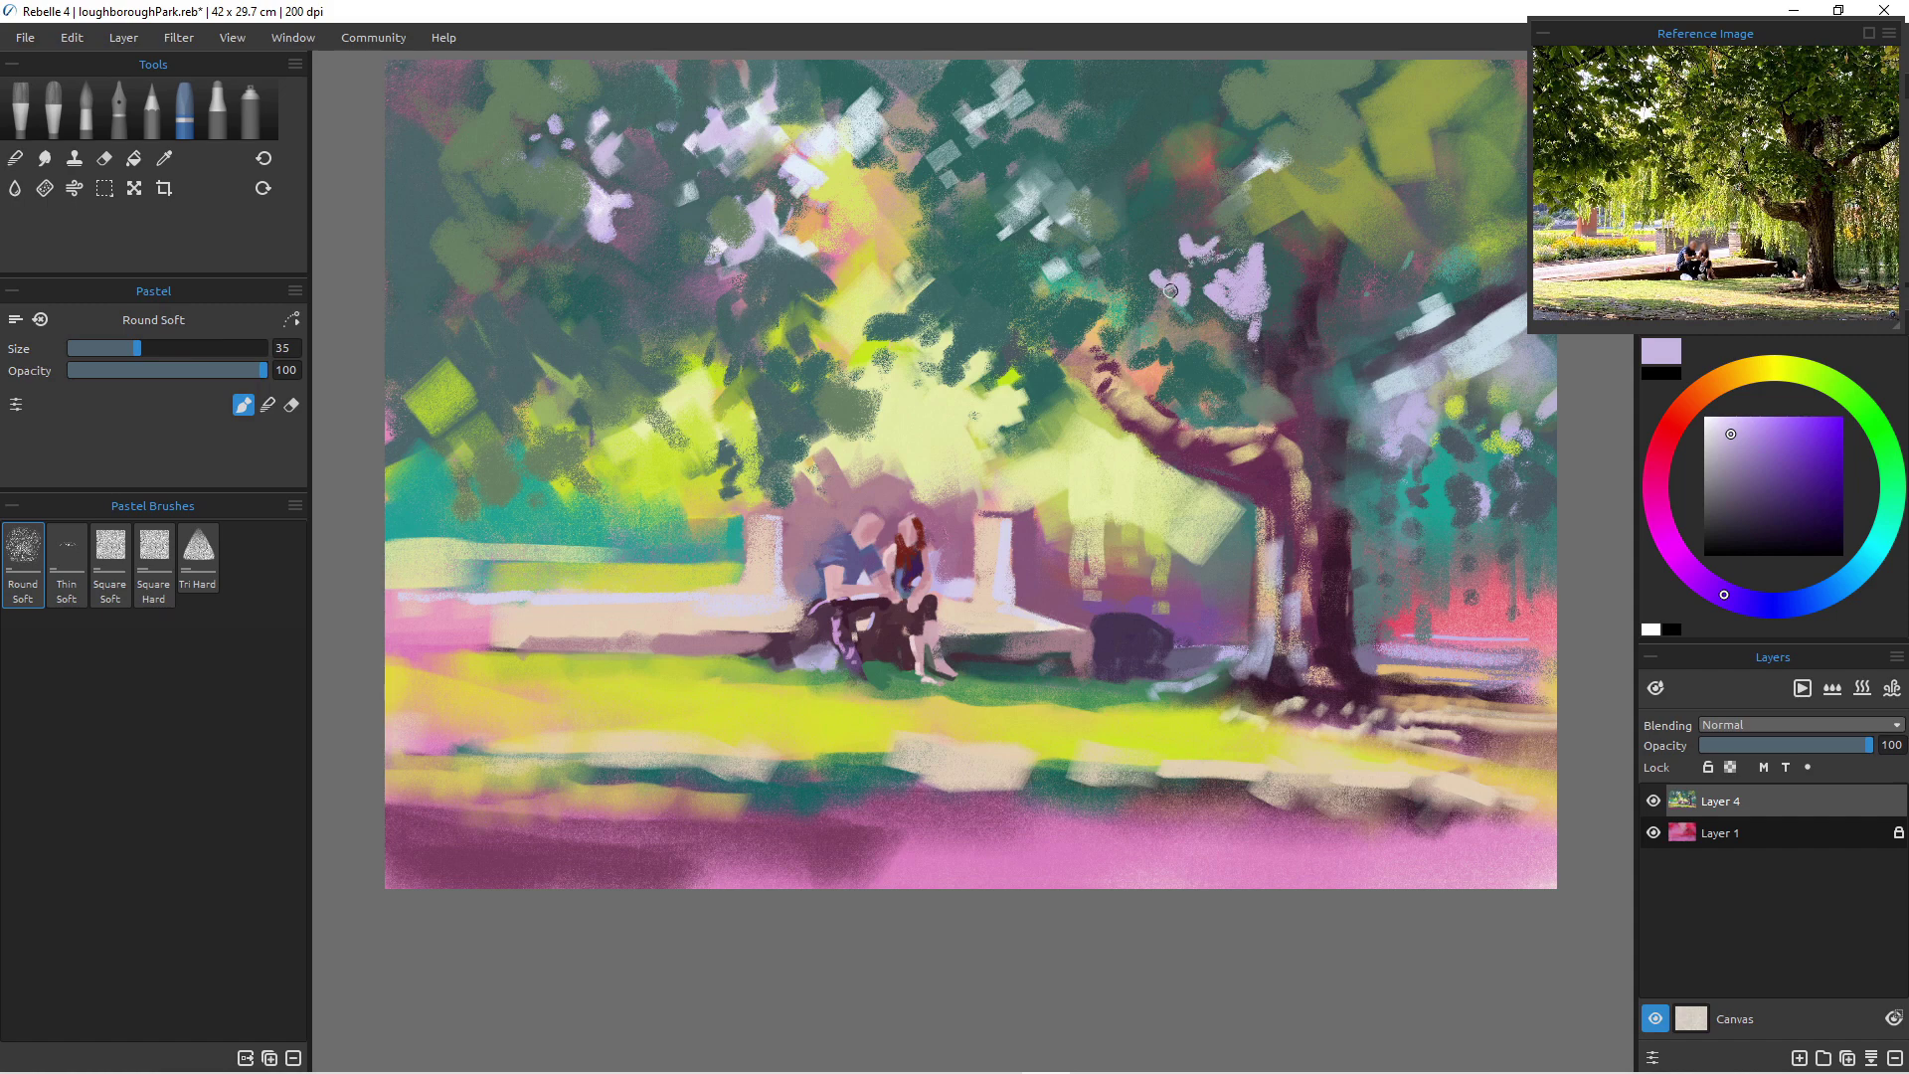
mouse_move(1243, 341)
left_mouse_down()
mouse_move(1255, 378)
mouse_move(1235, 358)
mouse_move(1223, 386)
left_mouse_up()
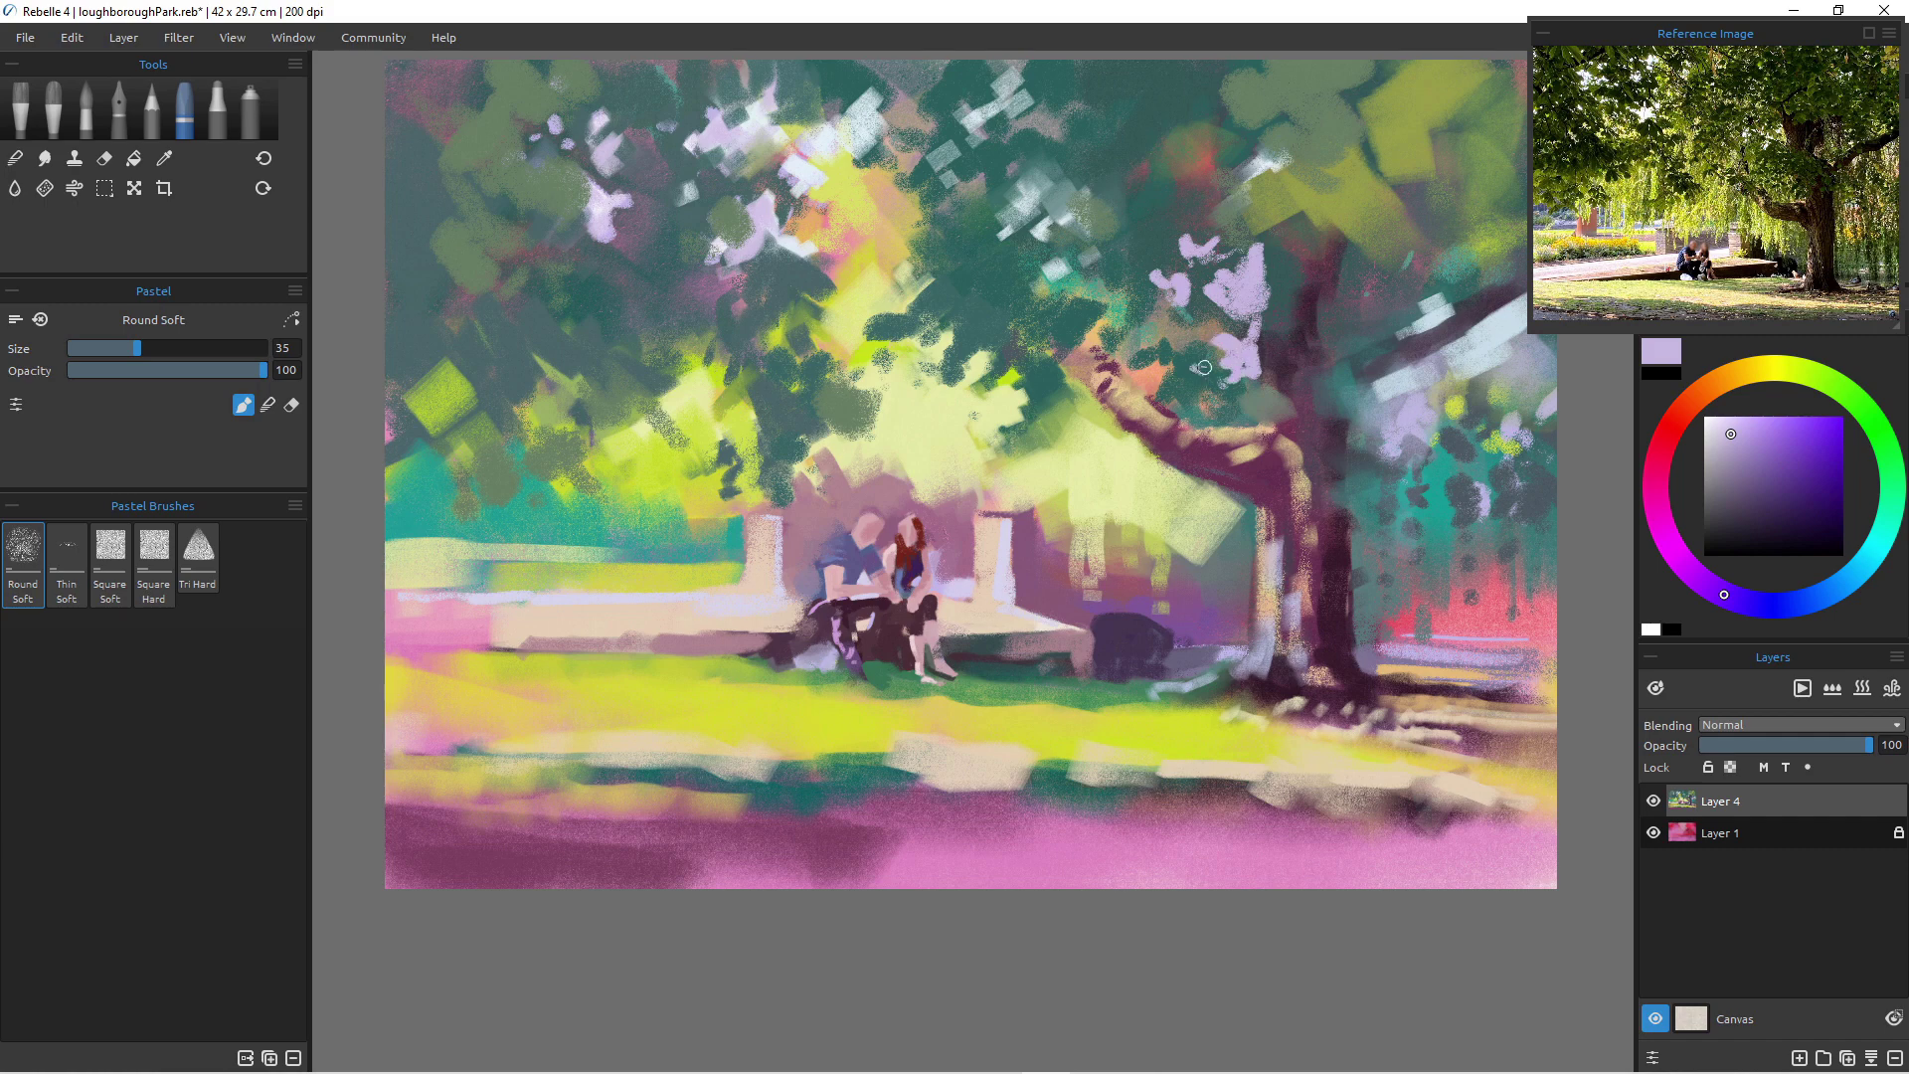
mouse_move(1203, 367)
left_mouse_down()
mouse_move(1189, 323)
mouse_move(1213, 328)
mouse_move(1200, 338)
left_mouse_up()
- Enlarge the brush to size 60 and extend the lavender sky gap down toward the bent branch
key("bracketright")
key("bracketright")
key("bracketright")
key("bracketright")
key("bracketright")
left_click_drag(1236, 381, 1239, 401)
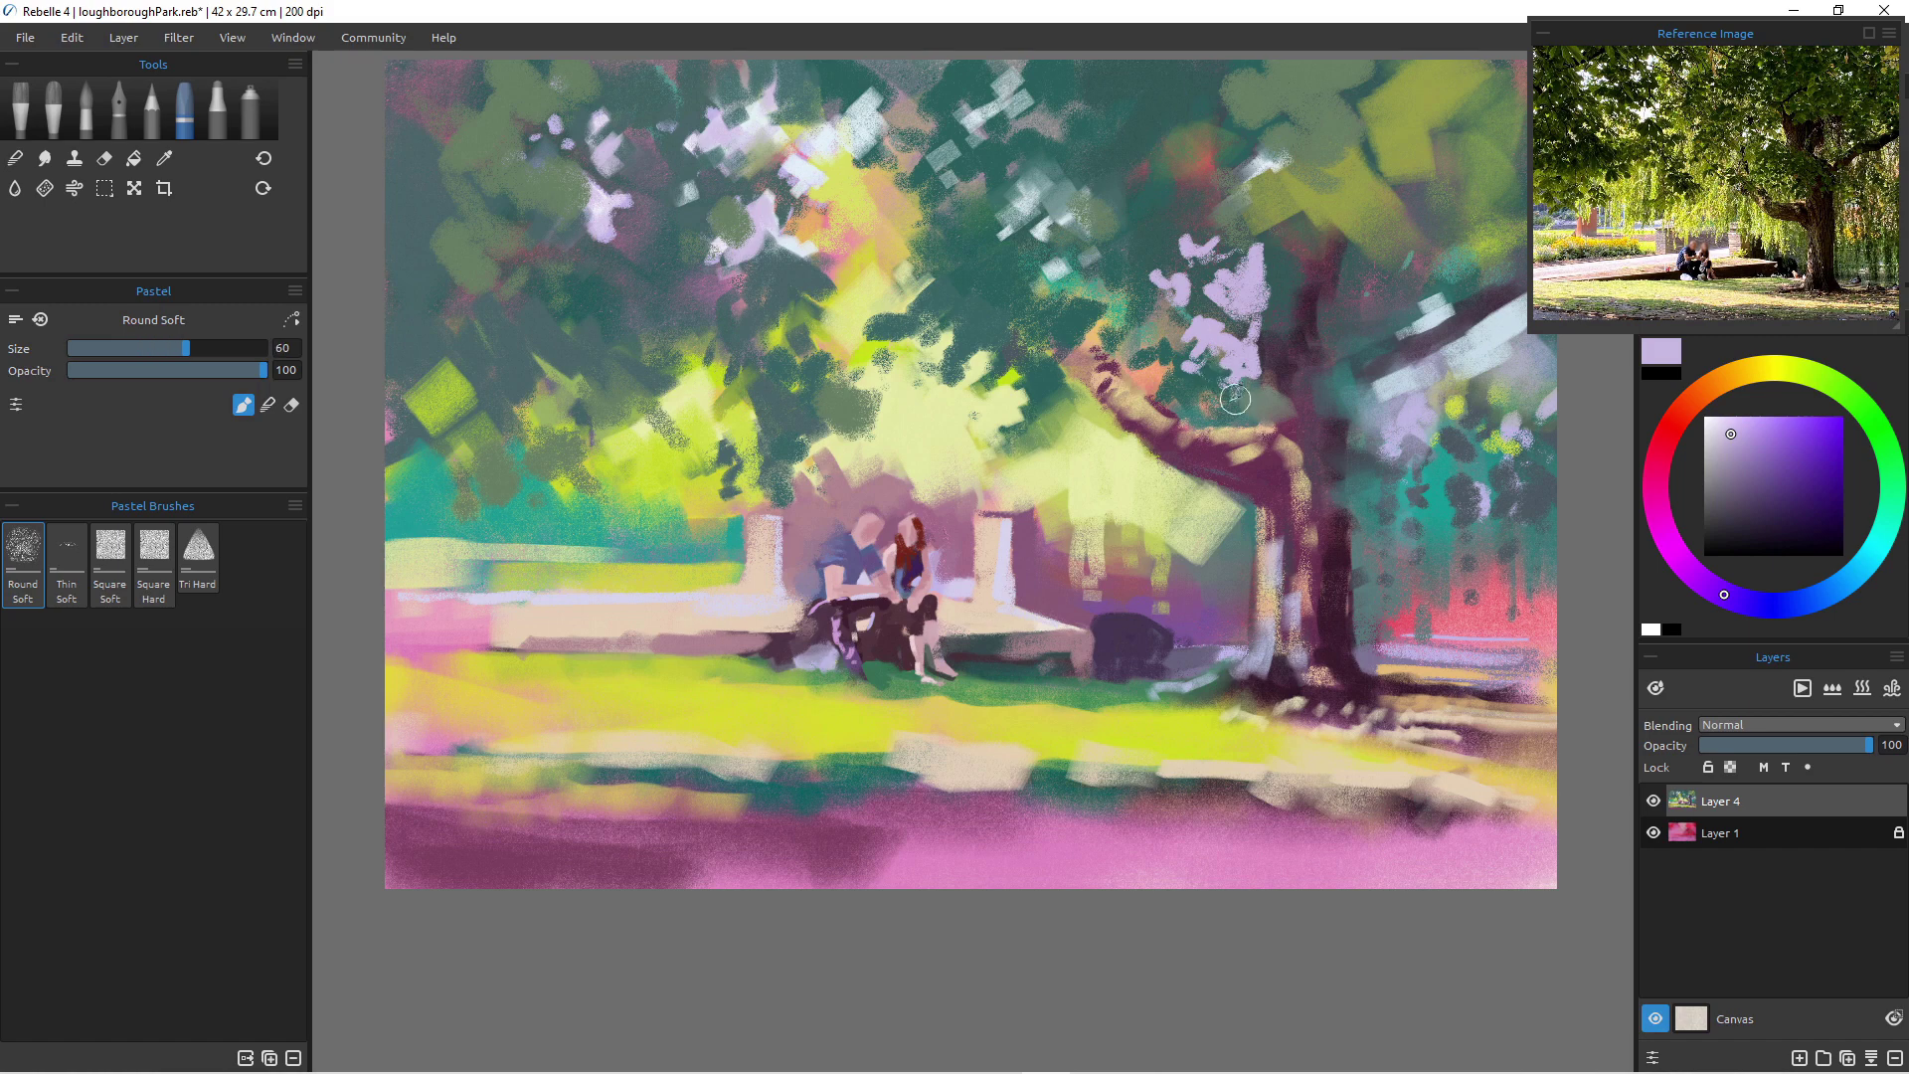
- Switch the Round Soft brush to blending at size 50 and soften the edges of the lavender gaps beside the trunk
key("bracketleft")
key("bracketleft")
key("n")
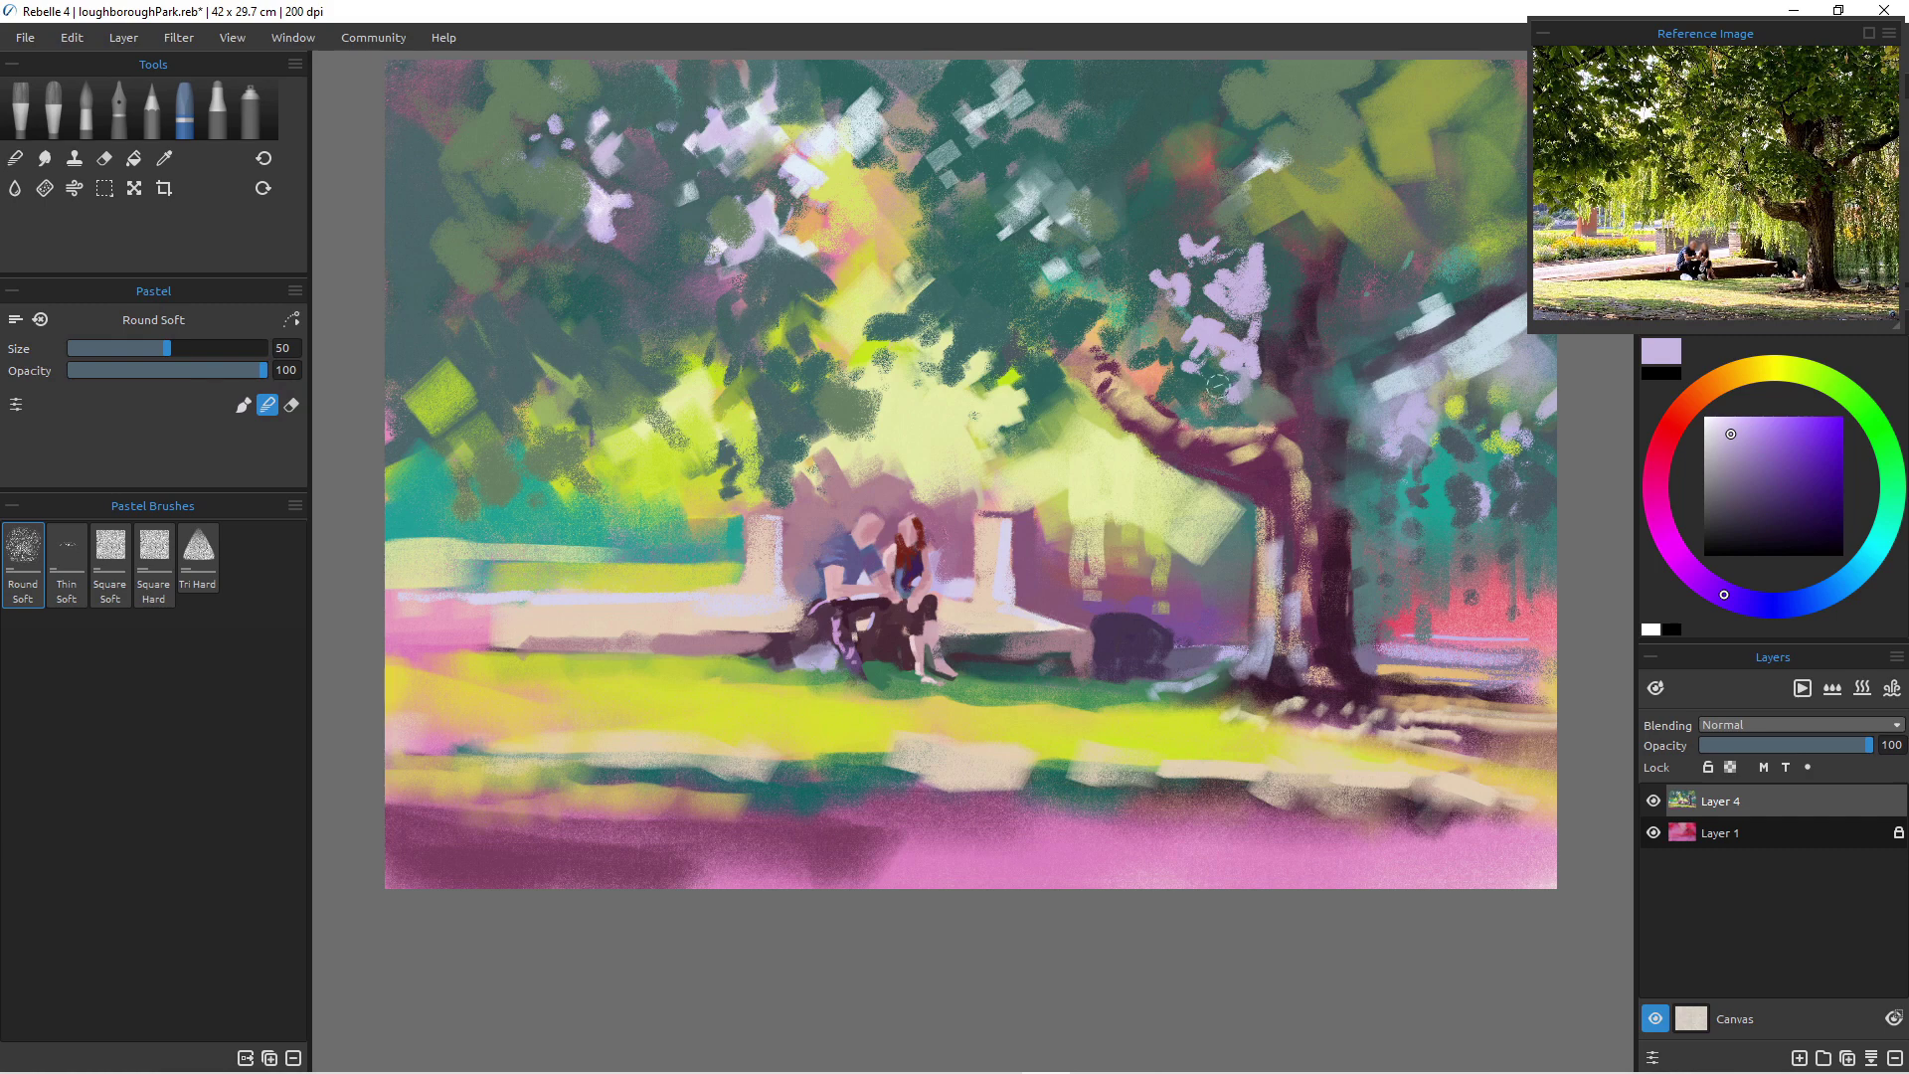
mouse_move(1180, 318)
left_mouse_down()
mouse_move(1226, 328)
mouse_move(1227, 303)
left_mouse_up()
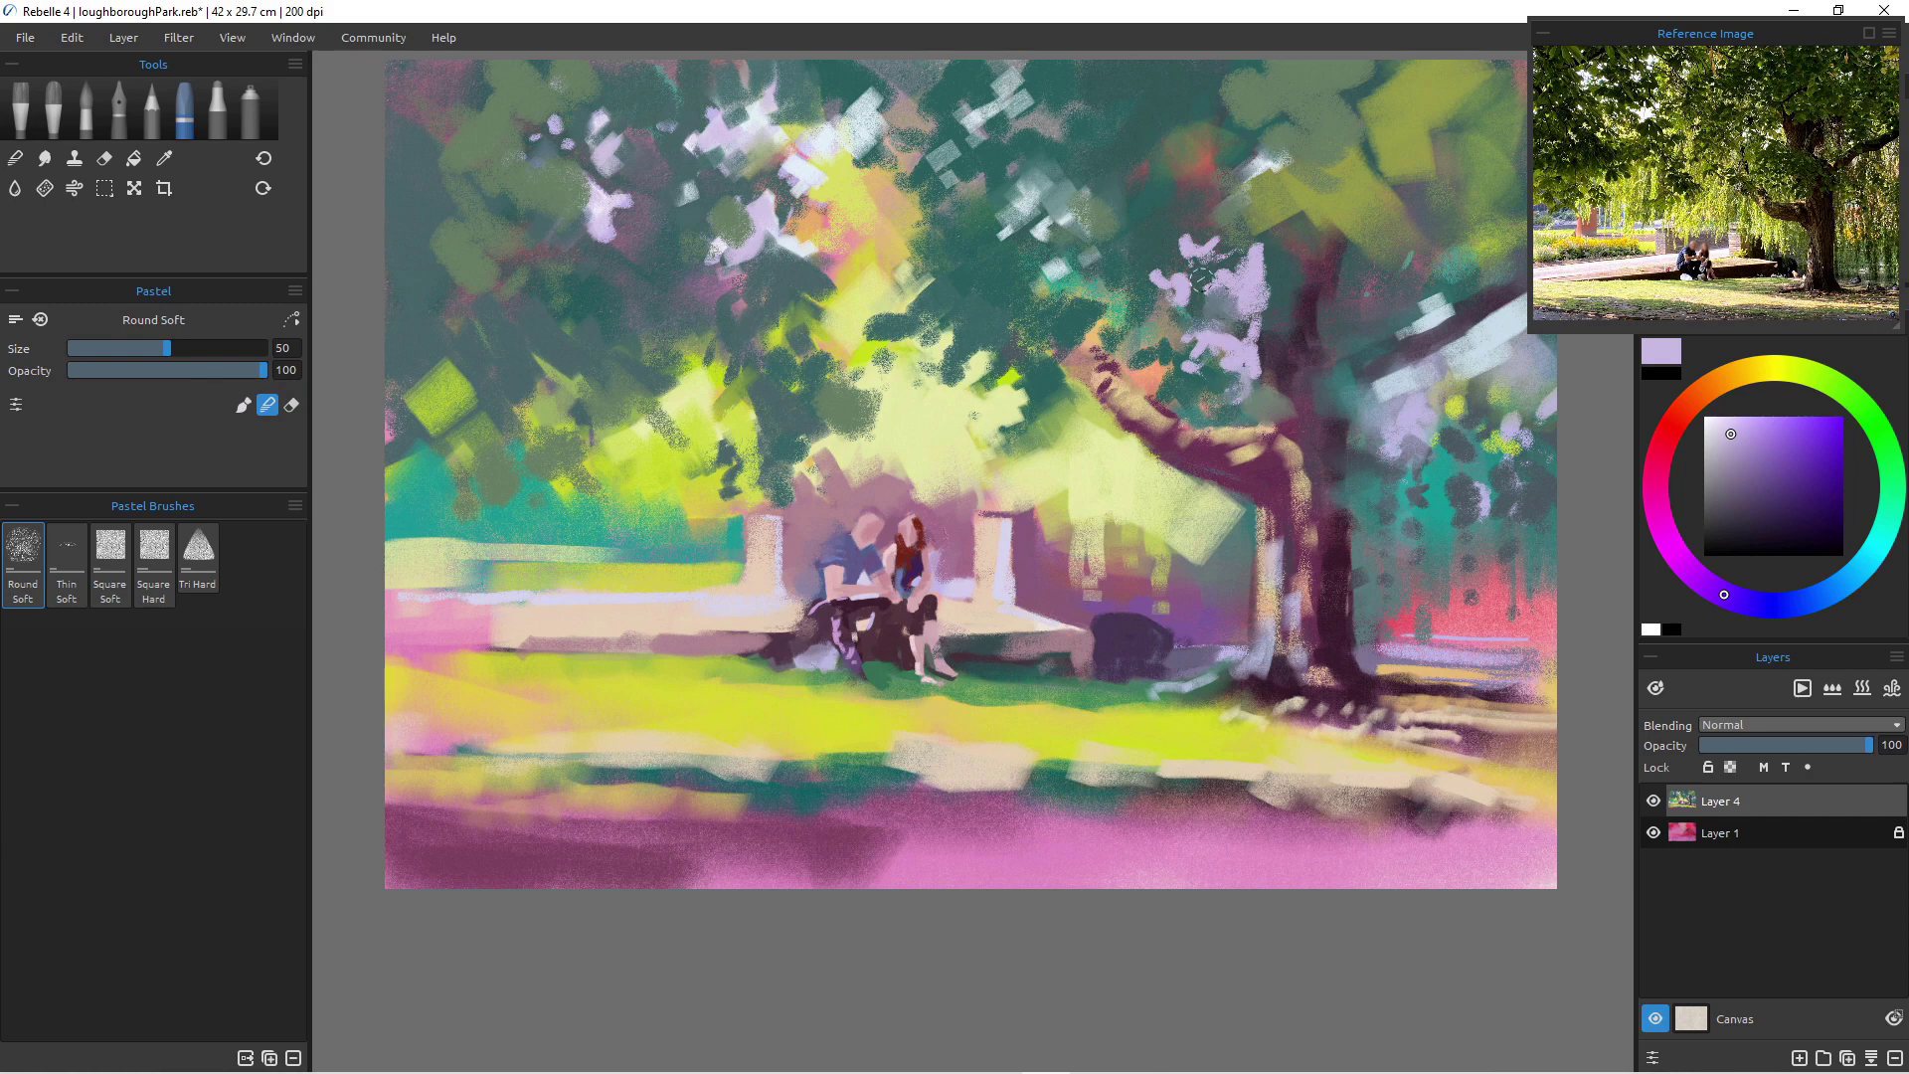
mouse_move(1186, 247)
left_mouse_down()
mouse_move(1150, 279)
mouse_move(1179, 278)
left_mouse_up()
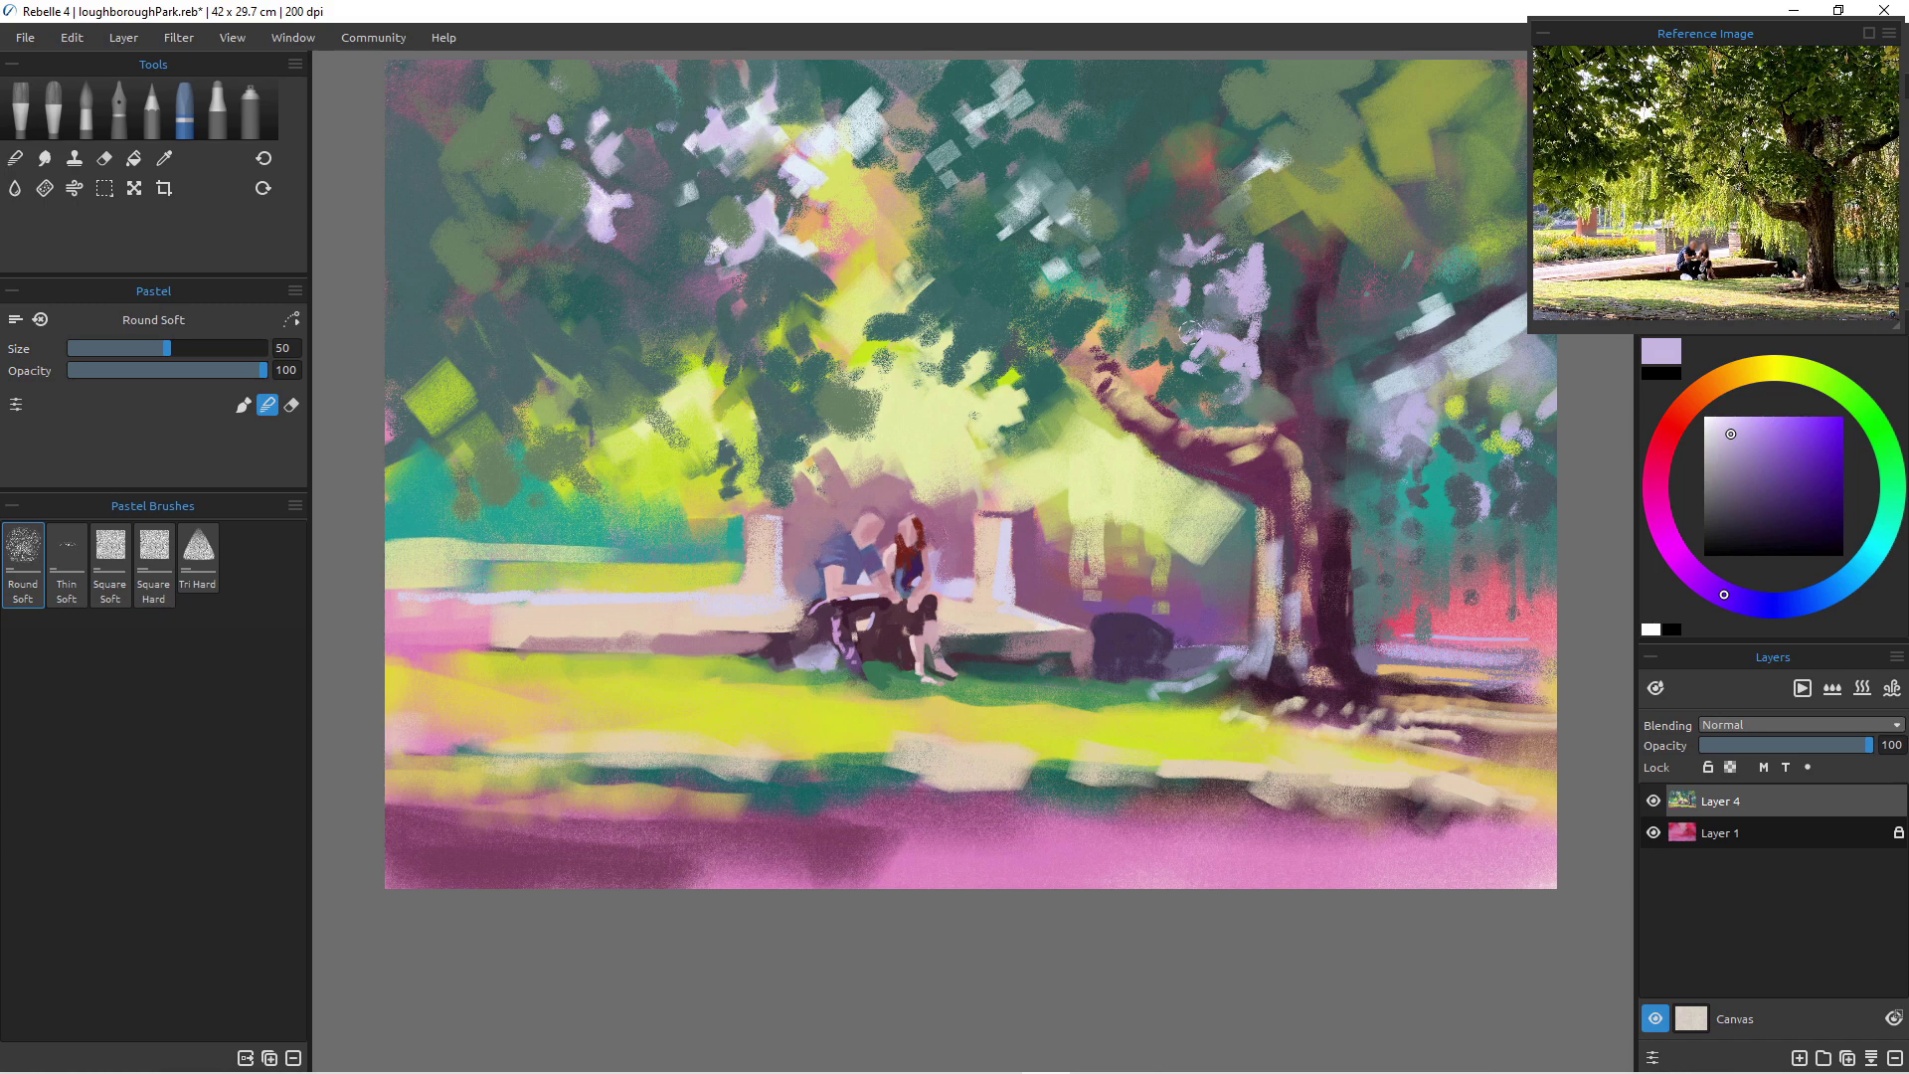
mouse_move(1191, 332)
left_mouse_down()
mouse_move(1223, 373)
mouse_move(1197, 364)
mouse_move(1179, 336)
mouse_move(1215, 372)
mouse_move(1253, 372)
mouse_move(1255, 412)
left_mouse_up()
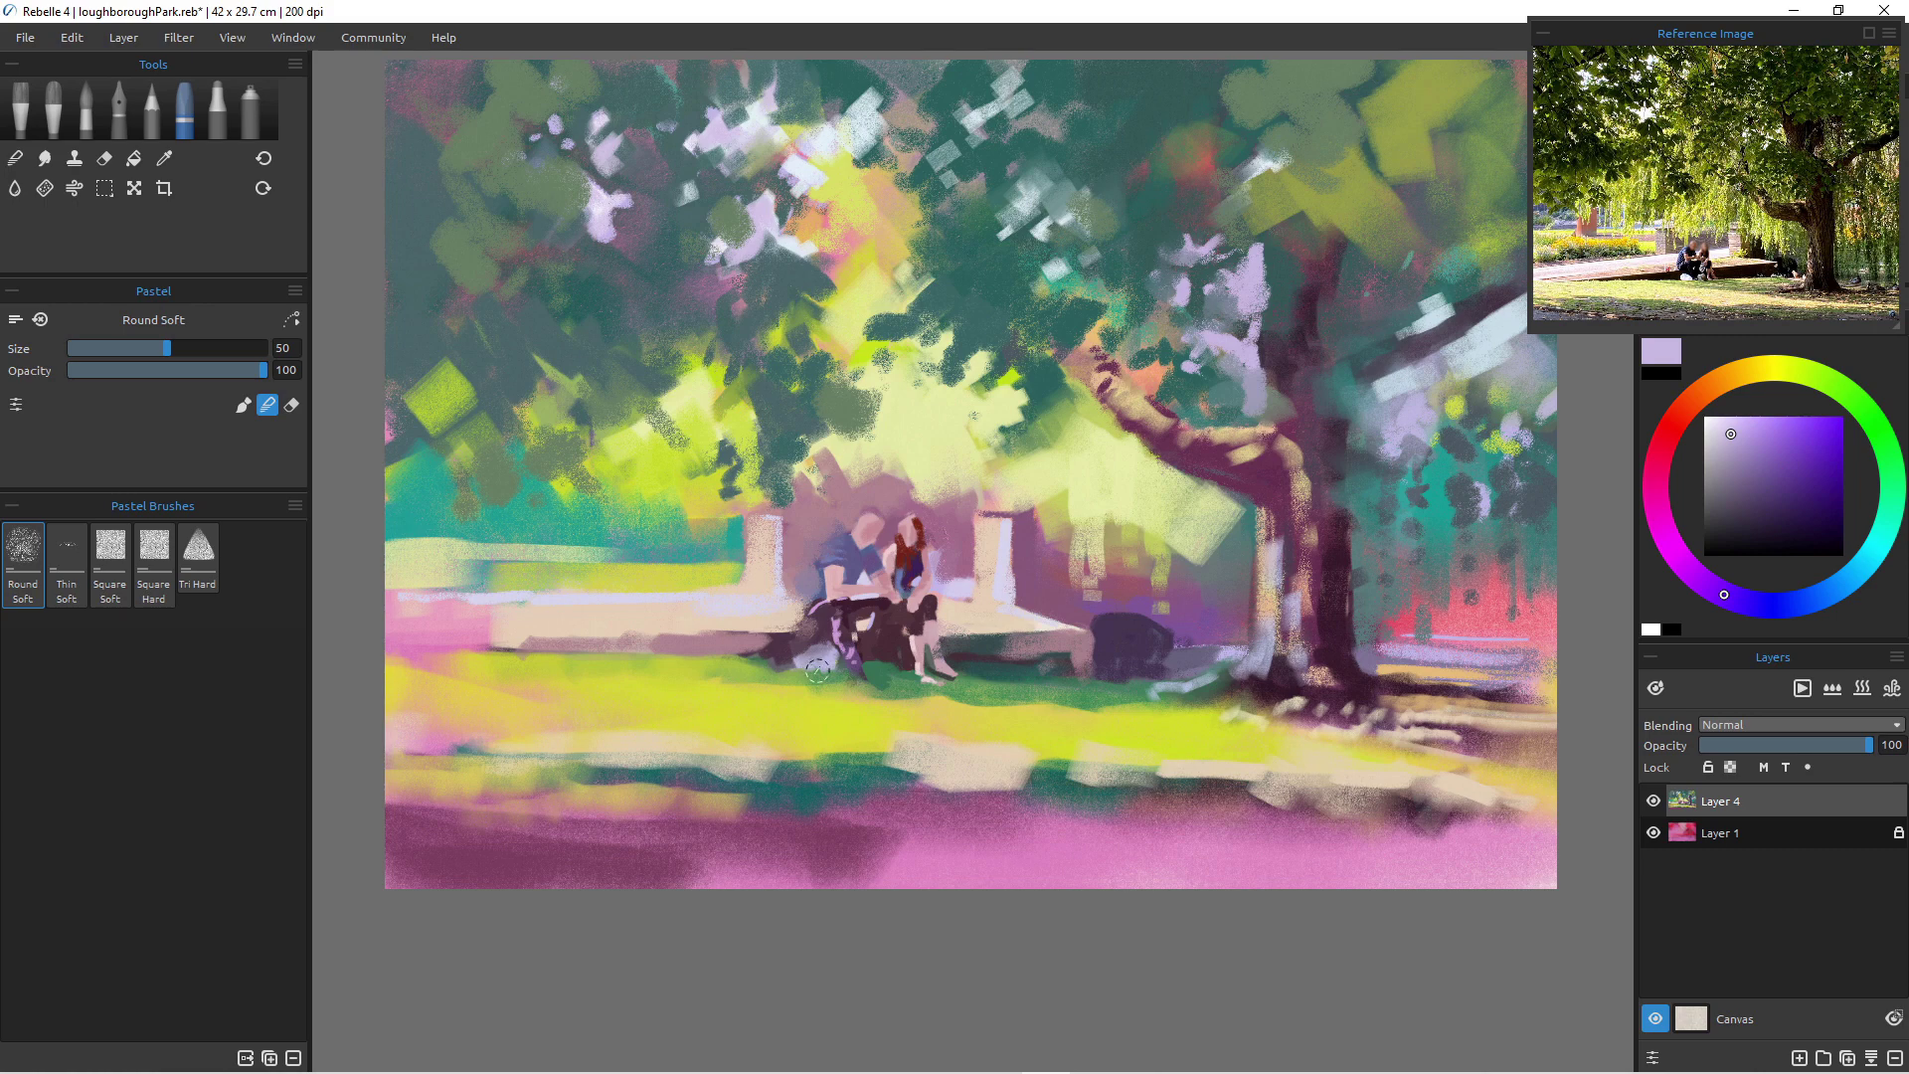
- Blend the pale bag beside the man into the shadow and paint sampled dark grey-teal along the ledge's underside on the left
left_click_drag(814, 654, 754, 651)
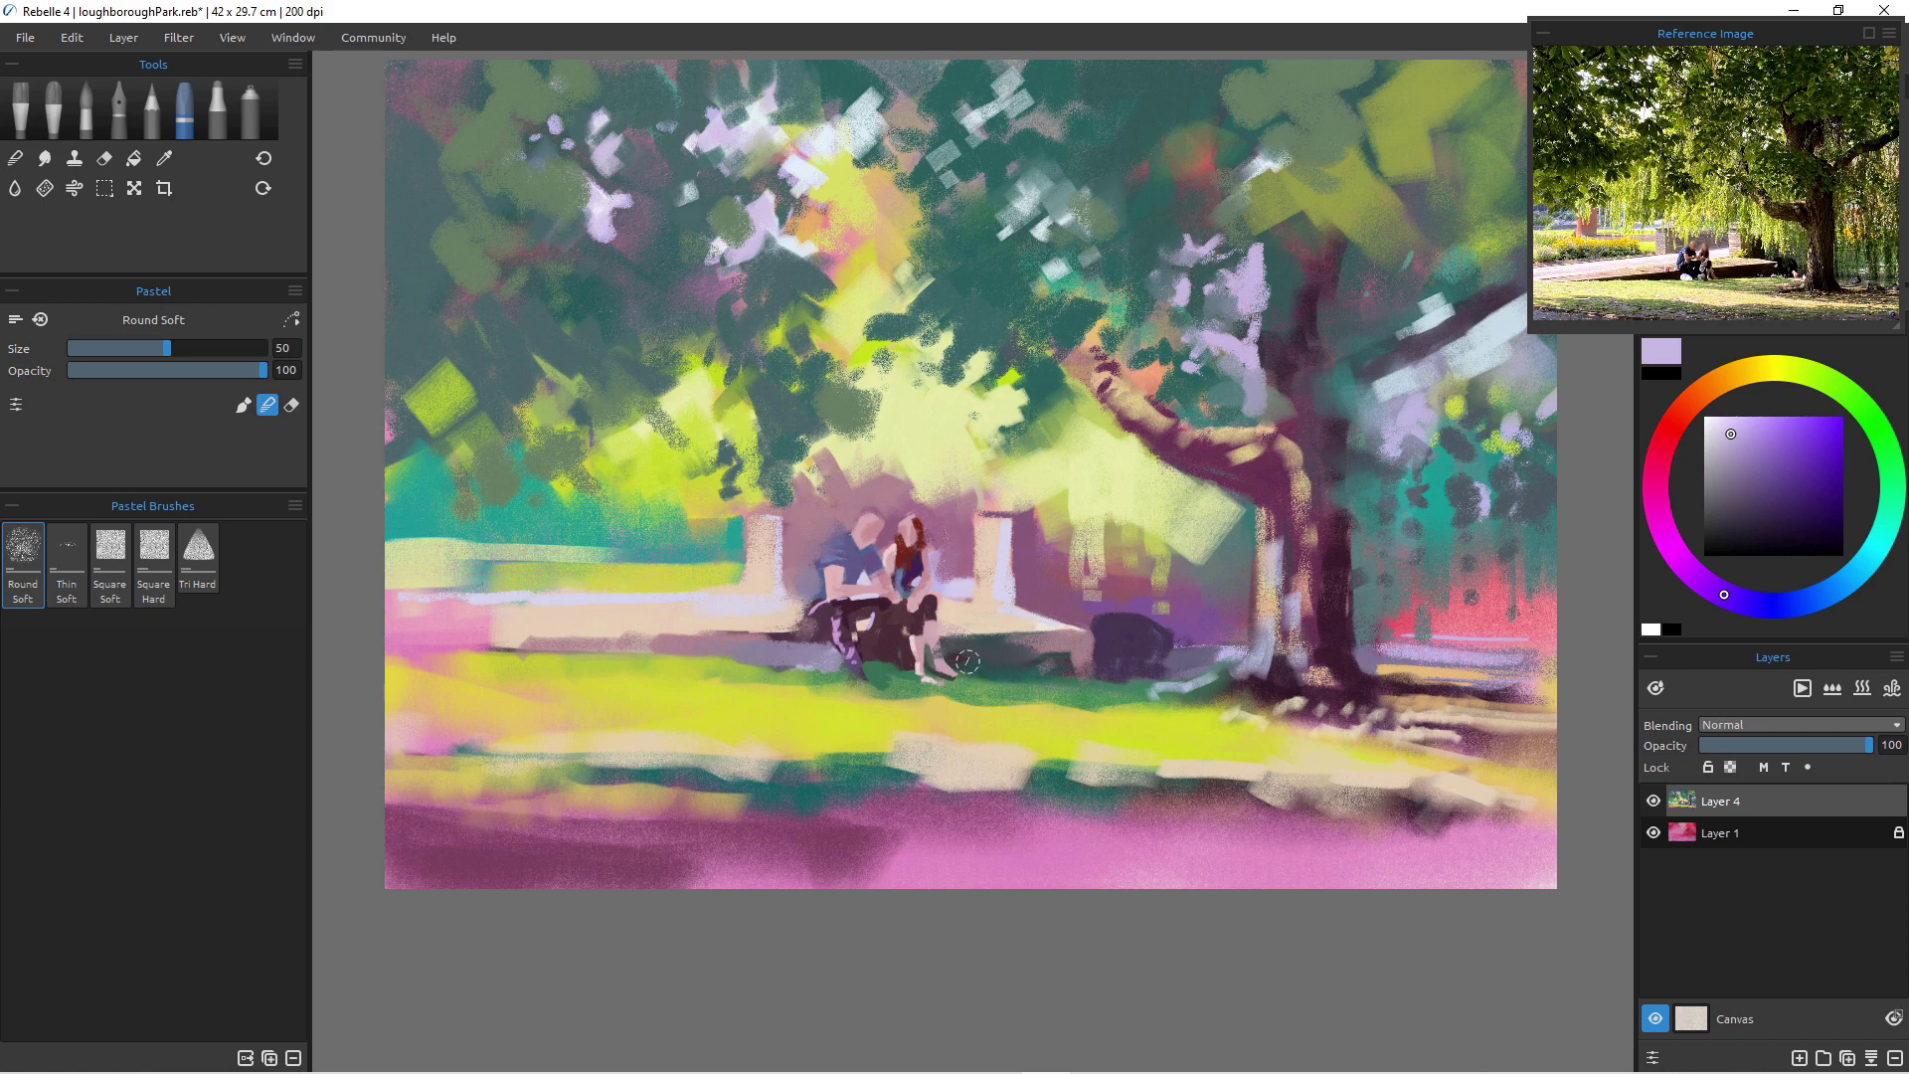
left_click(975, 649, "alt")
mouse_move(829, 665)
left_mouse_down()
mouse_move(731, 646)
mouse_move(808, 663)
mouse_move(792, 670)
mouse_move(670, 640)
mouse_move(599, 647)
mouse_move(605, 612)
mouse_move(628, 647)
left_mouse_up()
key("bracketleft")
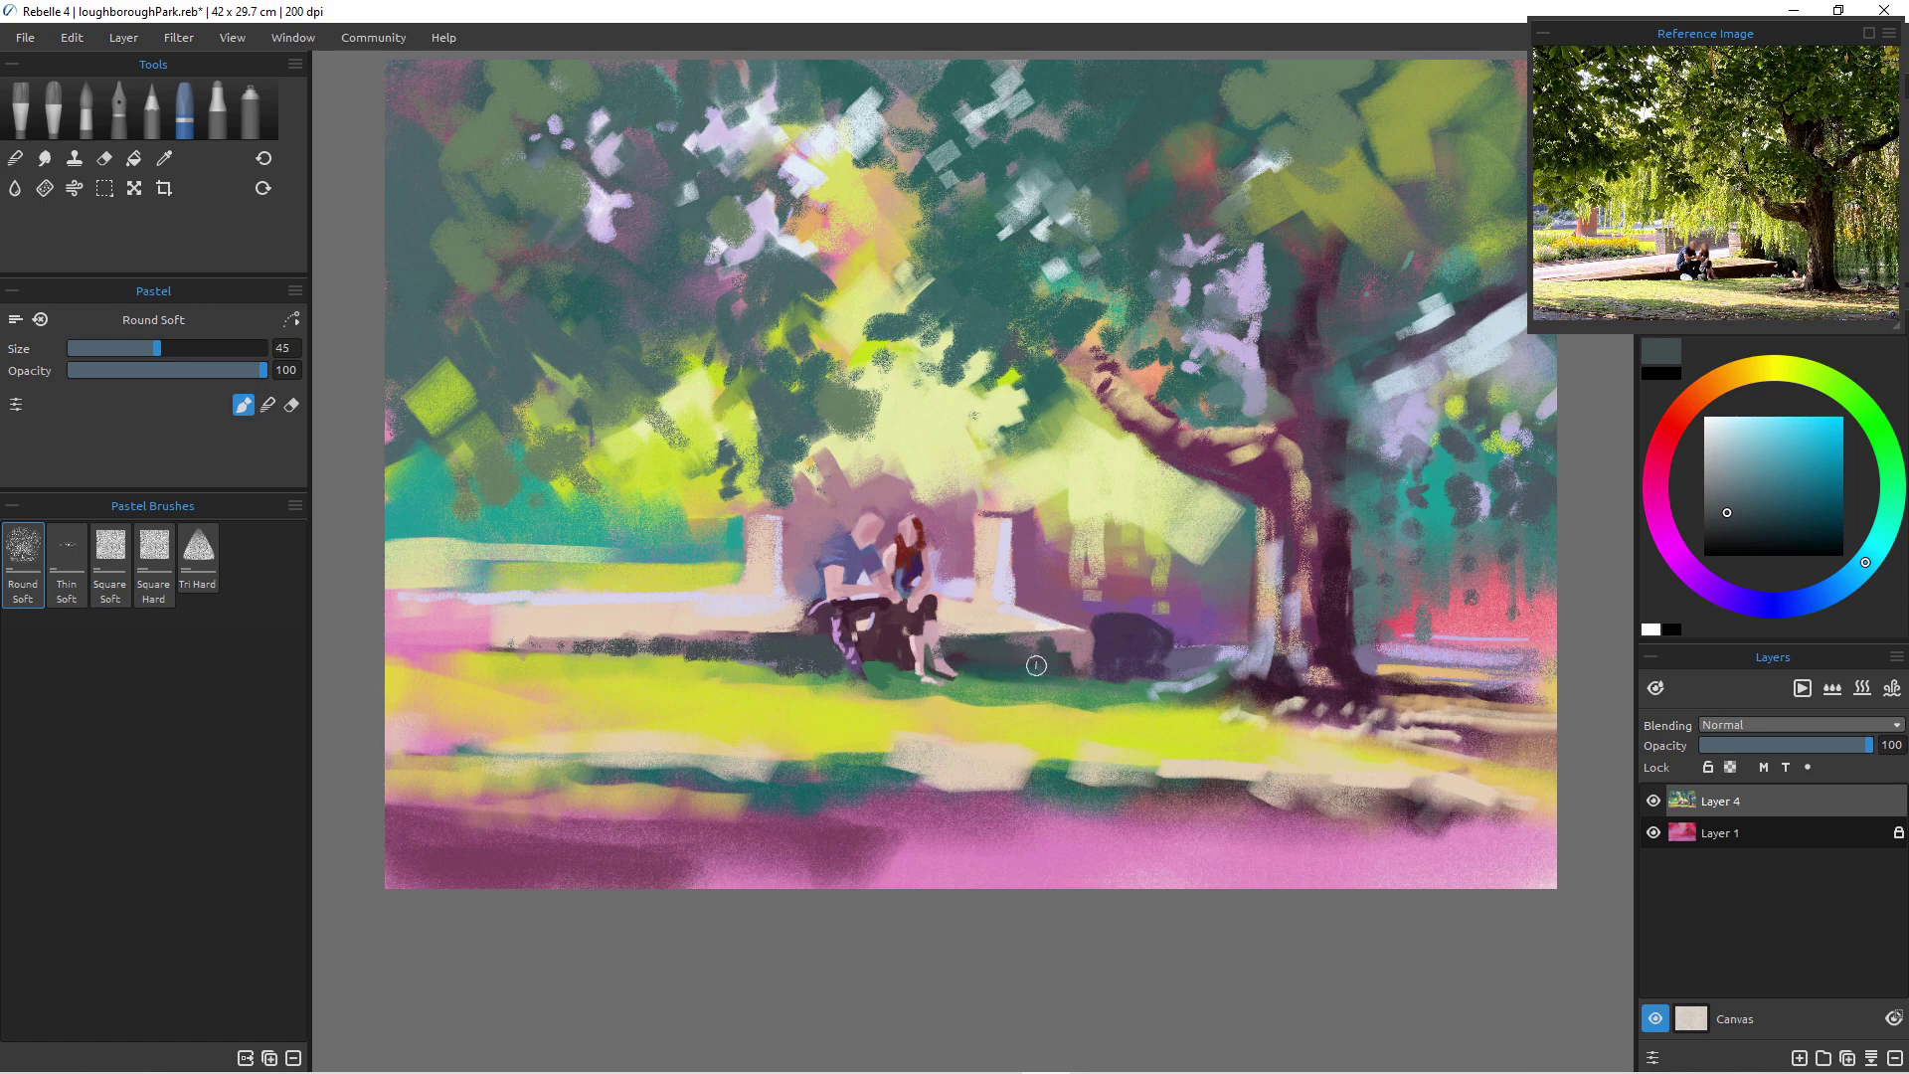
- Paint dark grey-teal shadows on the ground below the tree trunk with a larger brush
mouse_move(1250, 628)
left_mouse_down()
mouse_move(1243, 670)
mouse_move(1383, 693)
mouse_move(1335, 749)
mouse_move(1314, 743)
mouse_move(1366, 752)
left_mouse_up()
key("bracketright")
key("bracketright")
key("bracketright")
key("bracketright")
key("bracketright")
mouse_move(1240, 707)
left_mouse_down()
mouse_move(1351, 739)
mouse_move(1297, 681)
mouse_move(1359, 751)
mouse_move(1521, 763)
left_mouse_up()
- Enlarge the brush to size 100 and cover the pink foreground with broad dark grey-teal shadow strokes across the painting
key("bracketleft")
key("bracketleft")
key("bracketleft")
key("bracketleft")
key("bracketright")
key("bracketright")
key("bracketright")
key("bracketright")
key("bracketright")
key("bracketright")
key("bracketright")
mouse_move(1167, 797)
left_mouse_down()
mouse_move(1402, 835)
mouse_move(1596, 838)
left_mouse_up()
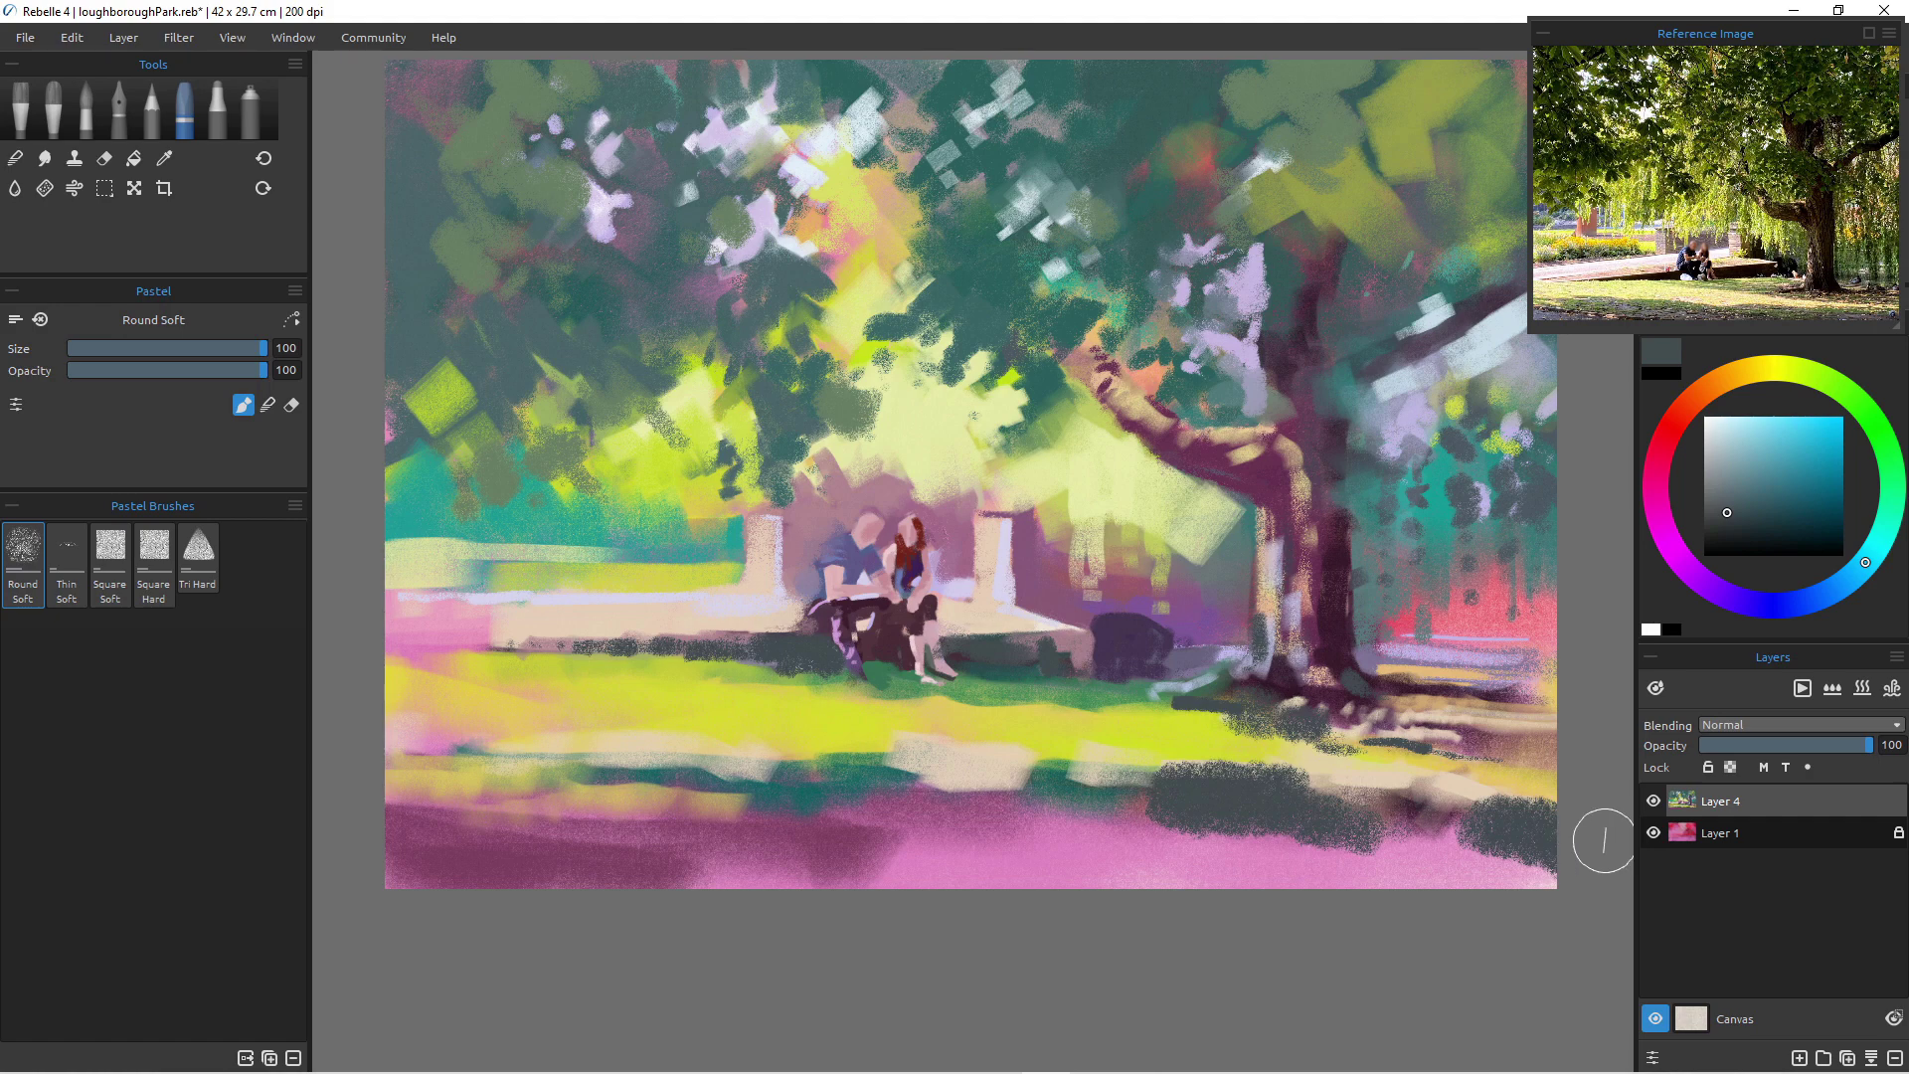
mouse_move(606, 796)
left_mouse_down()
mouse_move(1313, 857)
mouse_move(1521, 855)
left_mouse_up()
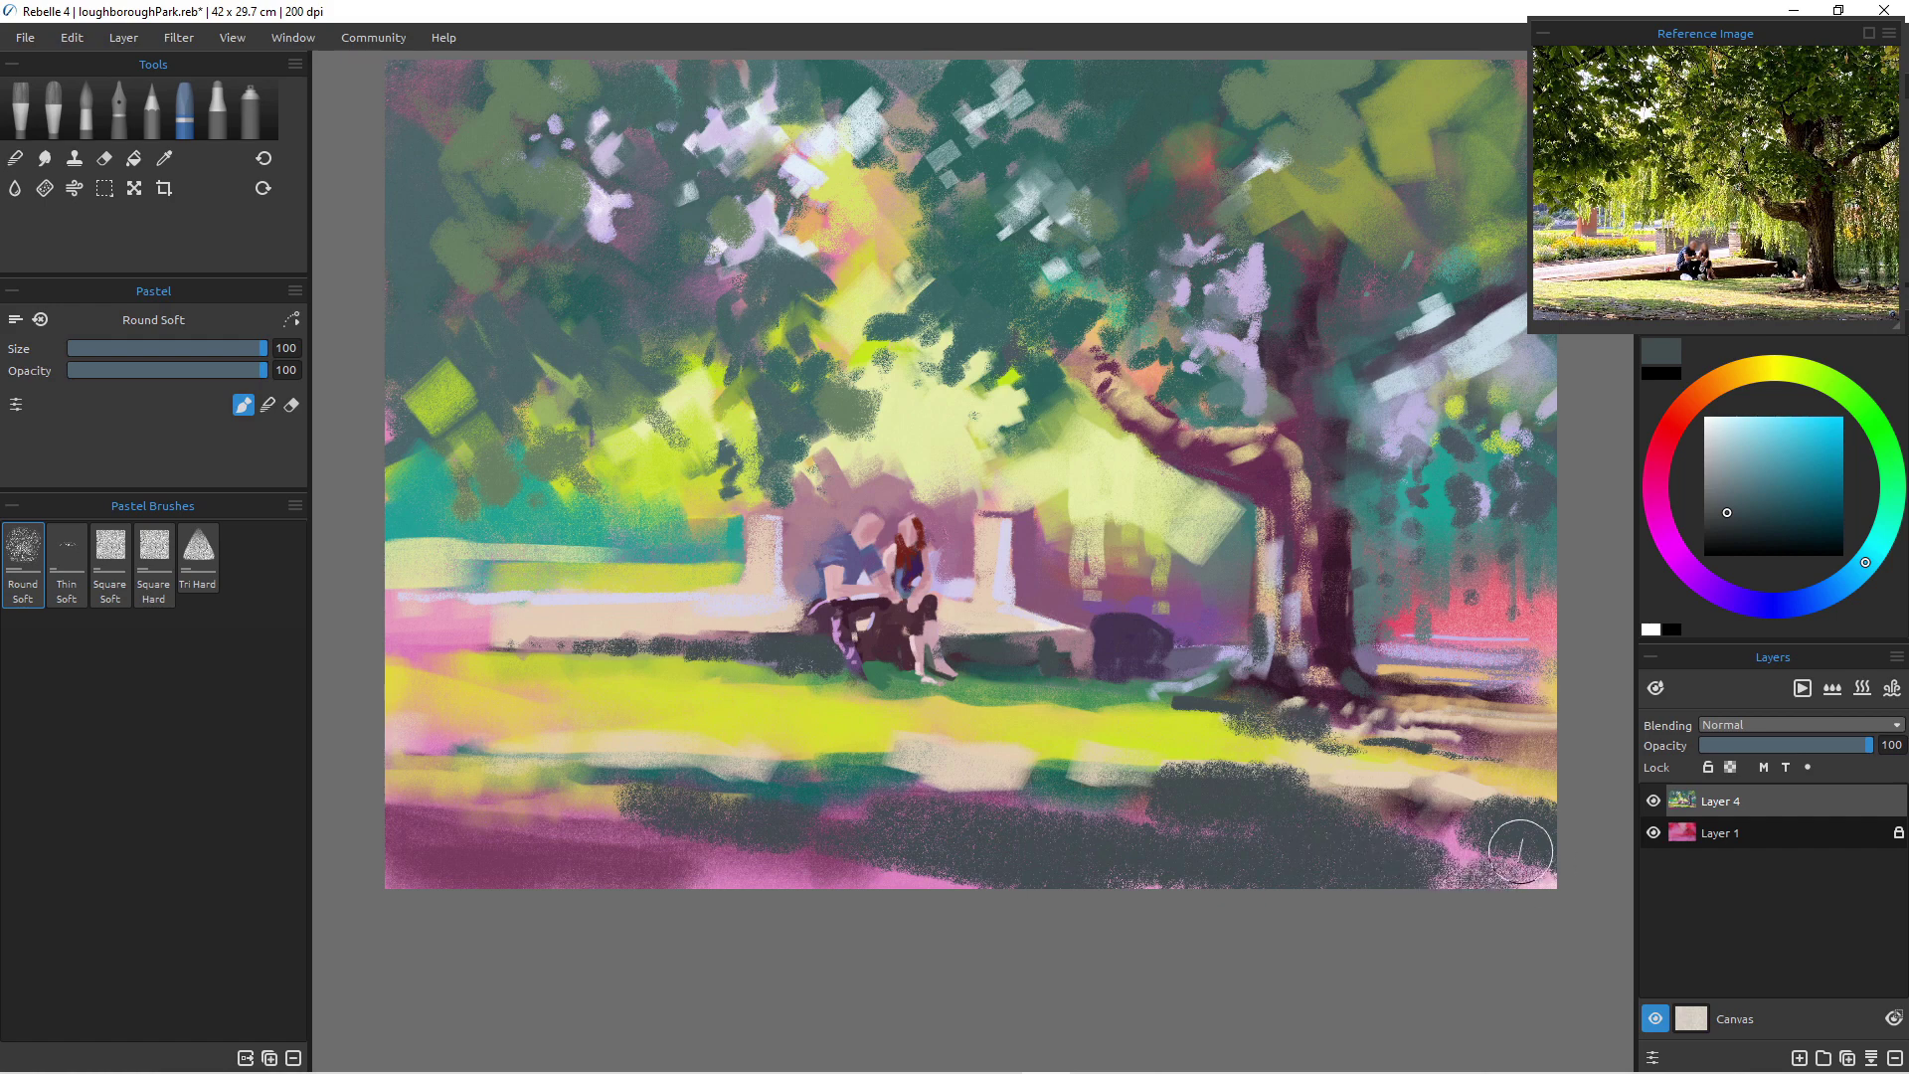
mouse_move(784, 831)
left_mouse_down()
mouse_move(542, 833)
mouse_move(812, 875)
left_mouse_up()
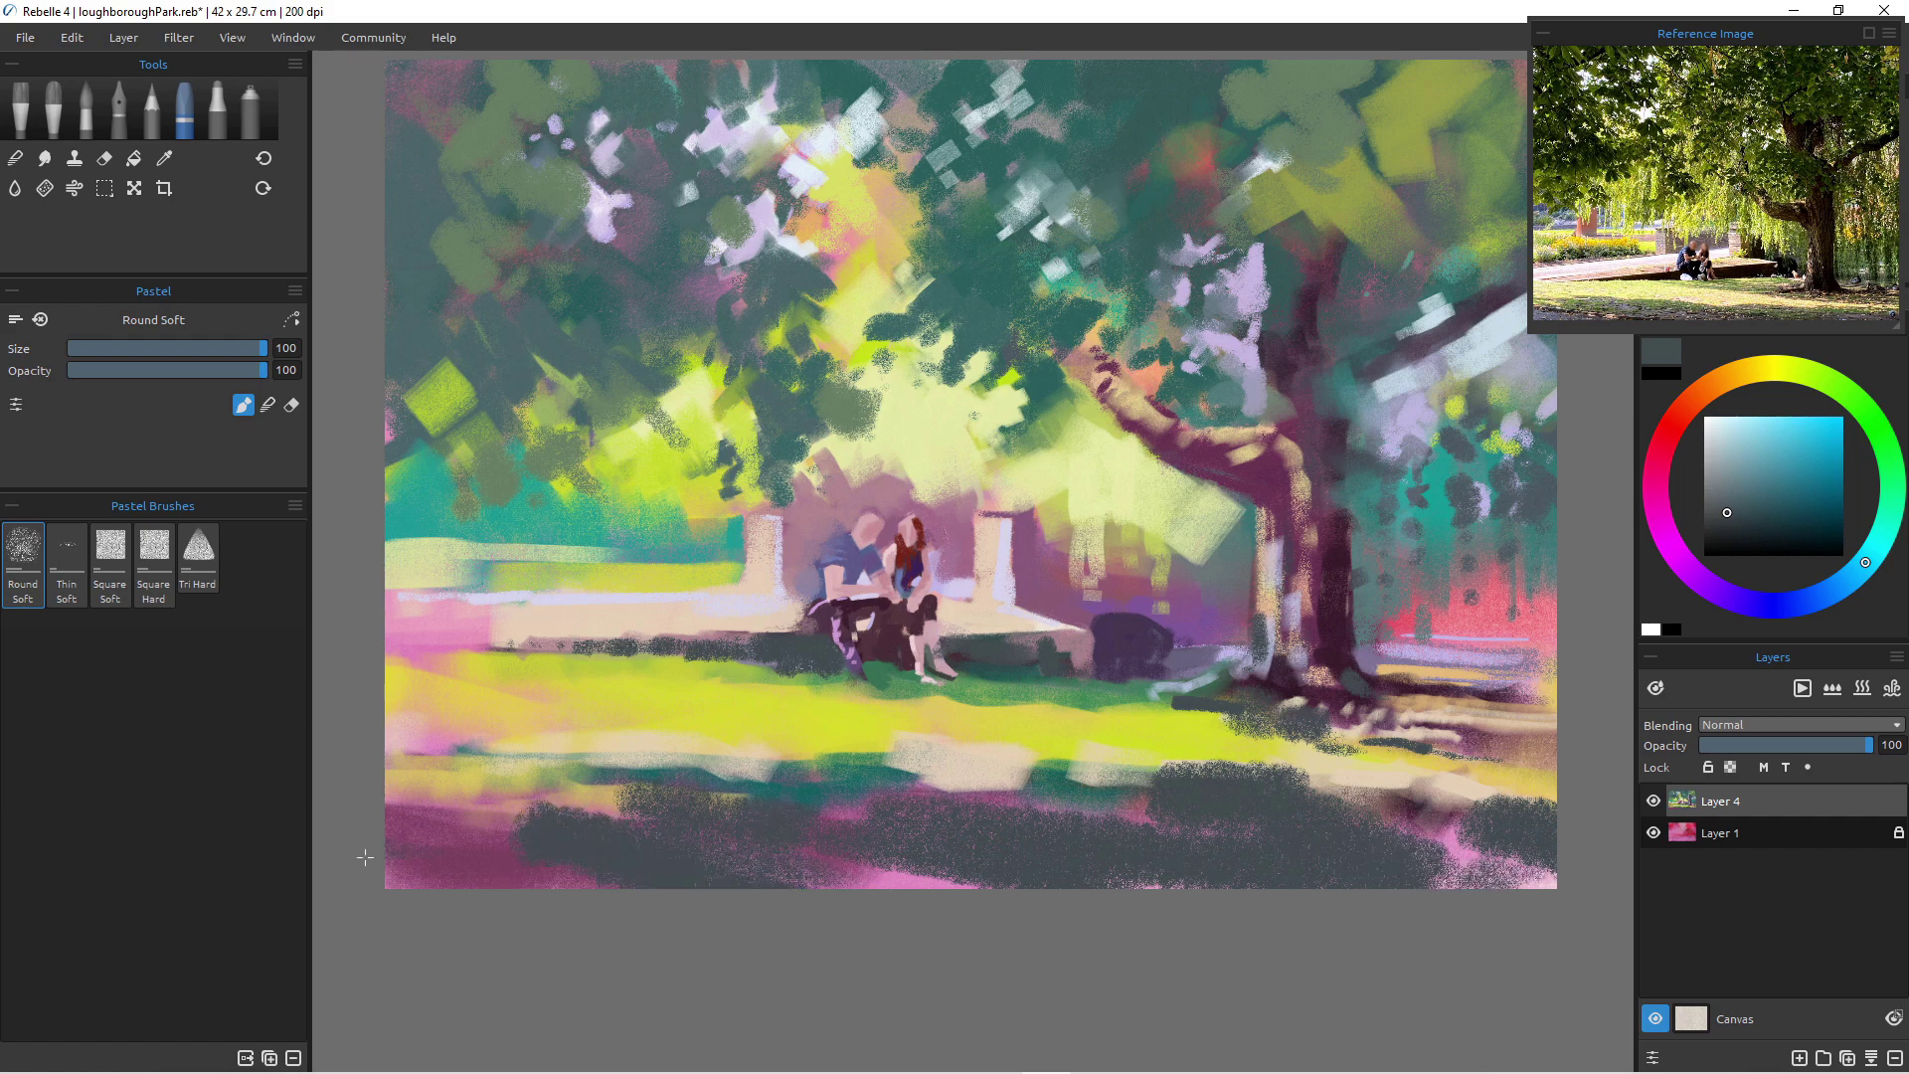
left_click_drag(375, 788, 461, 793)
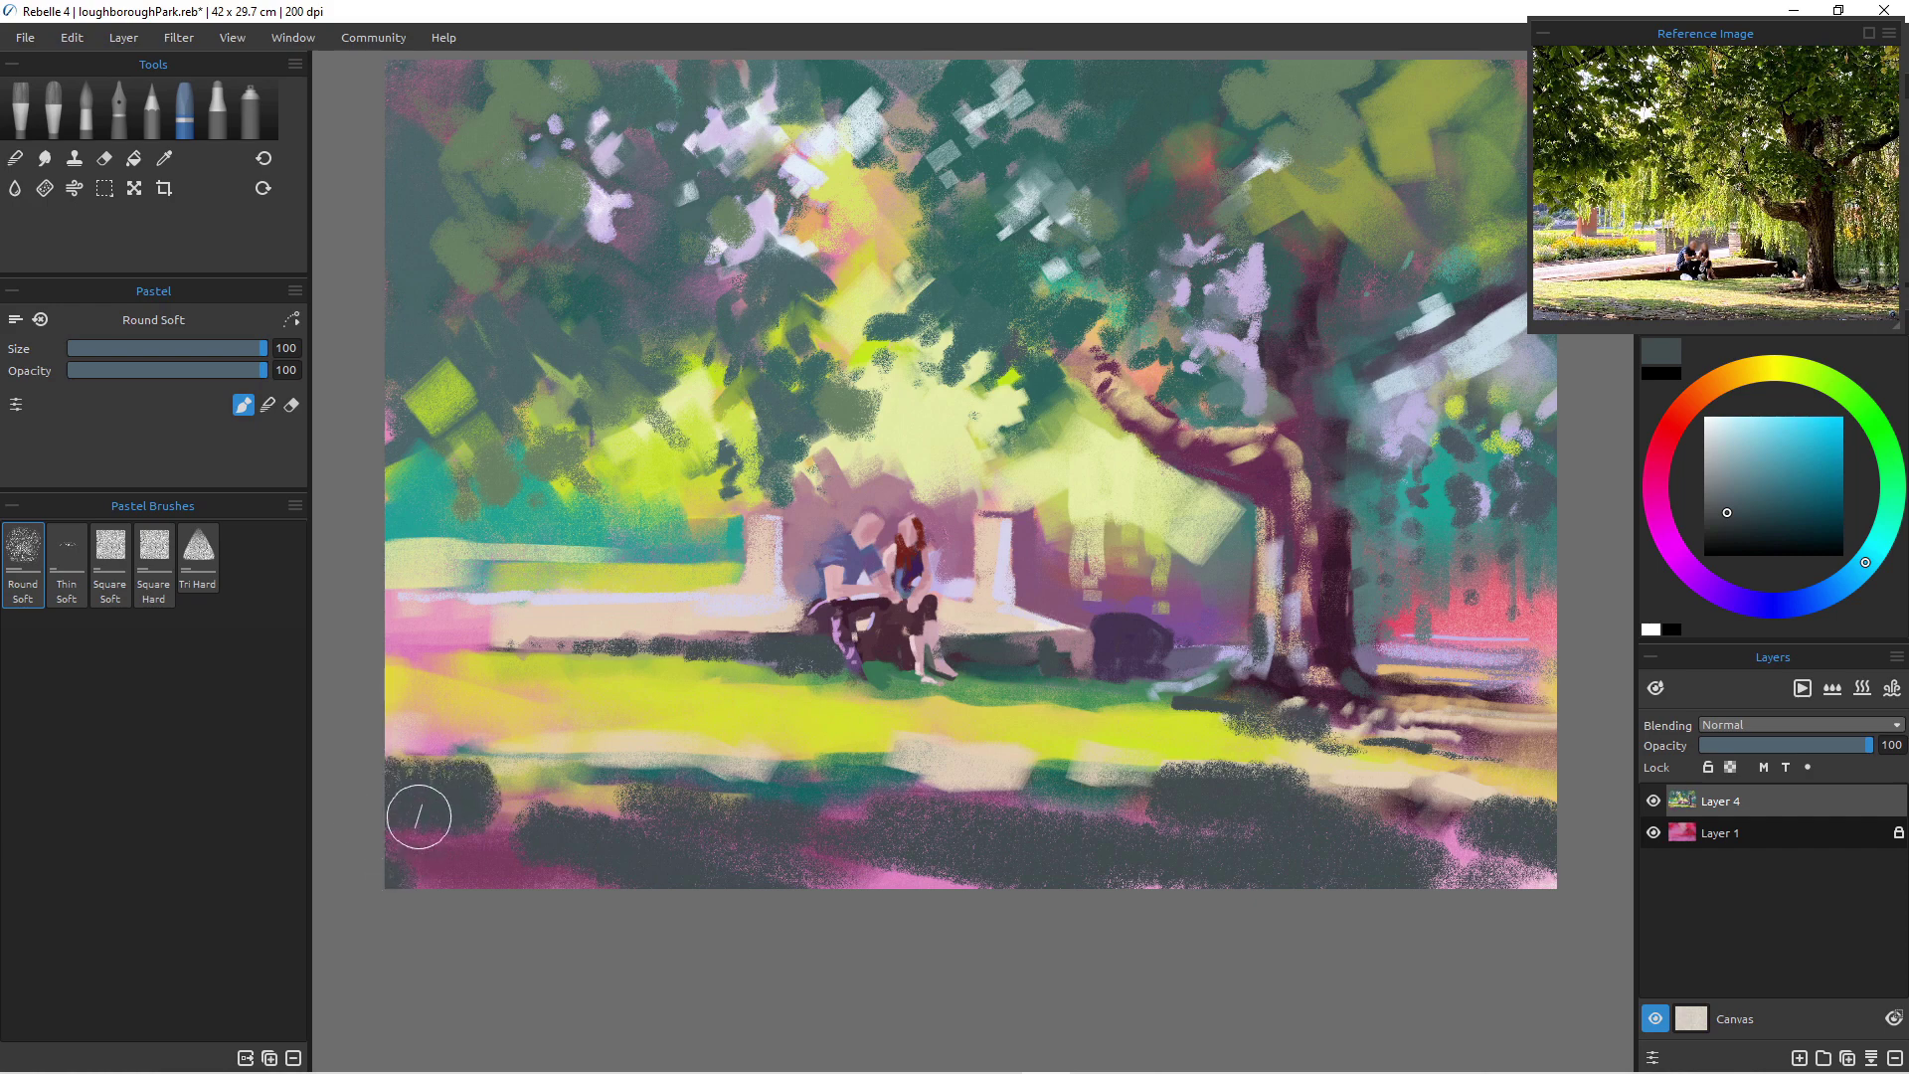
- Sample the teal and lay strokes along the upper edge of the foreground shadow, using brush size 50
left_click(799, 794, "alt")
left_click(799, 793)
mouse_move(916, 798)
left_mouse_down()
mouse_move(1166, 806)
mouse_move(1145, 791)
mouse_move(1269, 808)
mouse_move(1152, 821)
left_mouse_up()
left_click_drag(1314, 798, 1417, 796)
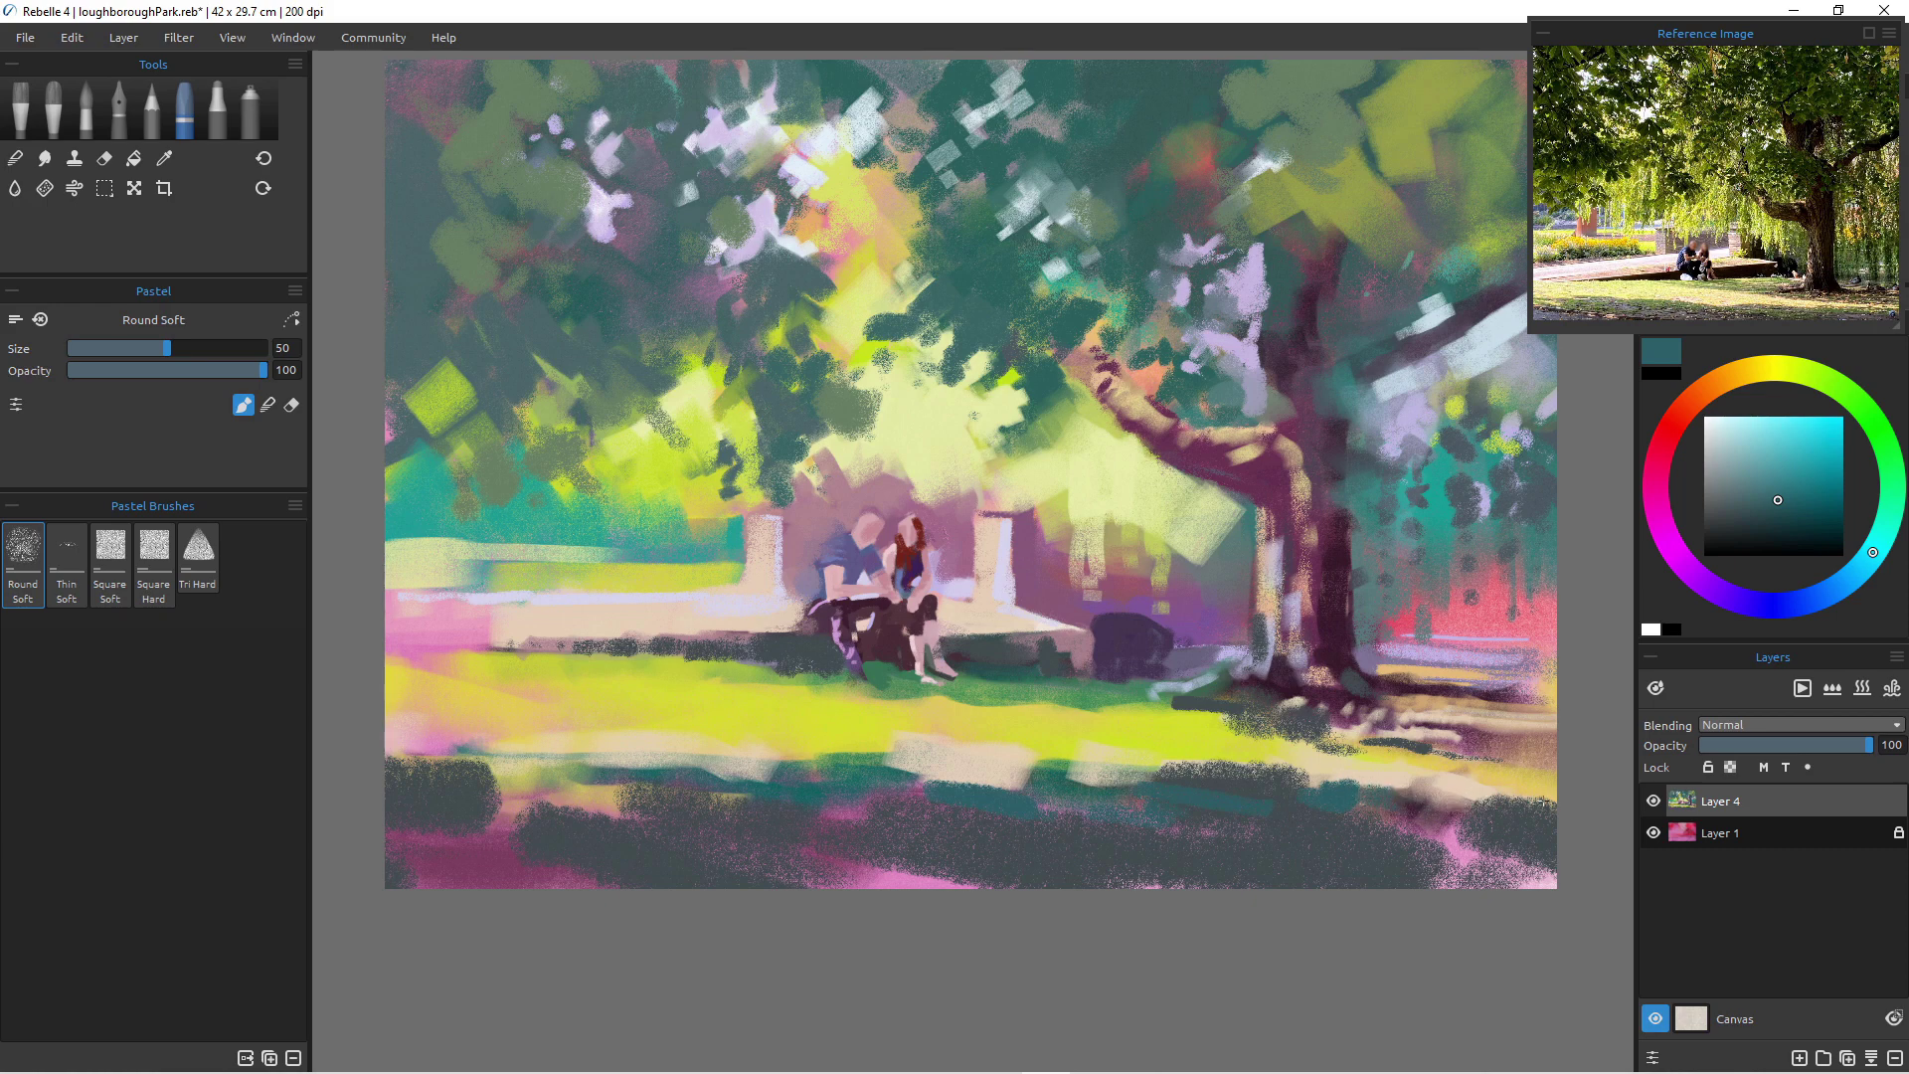
mouse_move(923, 786)
left_mouse_down()
mouse_move(970, 778)
mouse_move(873, 770)
left_mouse_up()
mouse_move(637, 800)
left_mouse_down()
mouse_move(507, 801)
mouse_move(528, 806)
left_mouse_up()
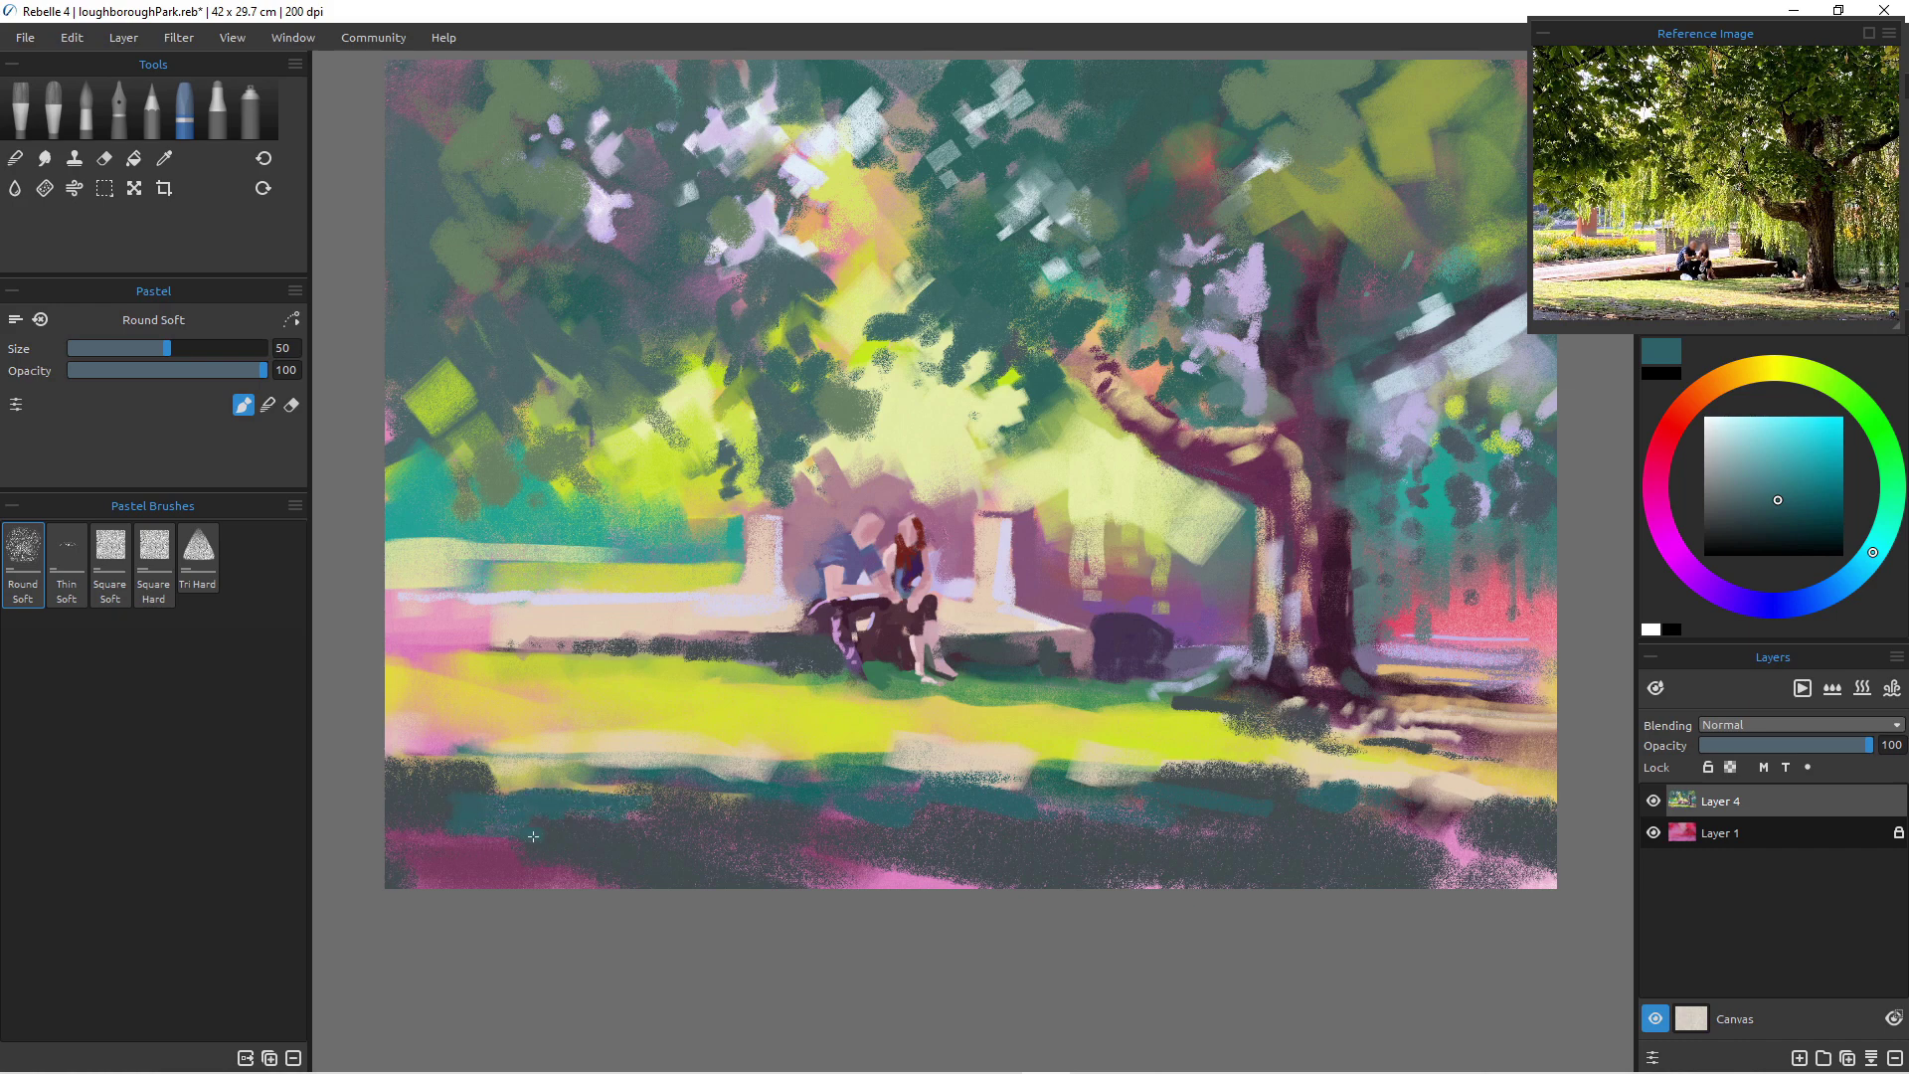
- Enlarge the brush to size 100 and add broad teal shadow strokes to the foreground and around the tree's base
key("bracketright")
key("bracketright")
key("bracketright")
key("bracketright")
key("bracketright")
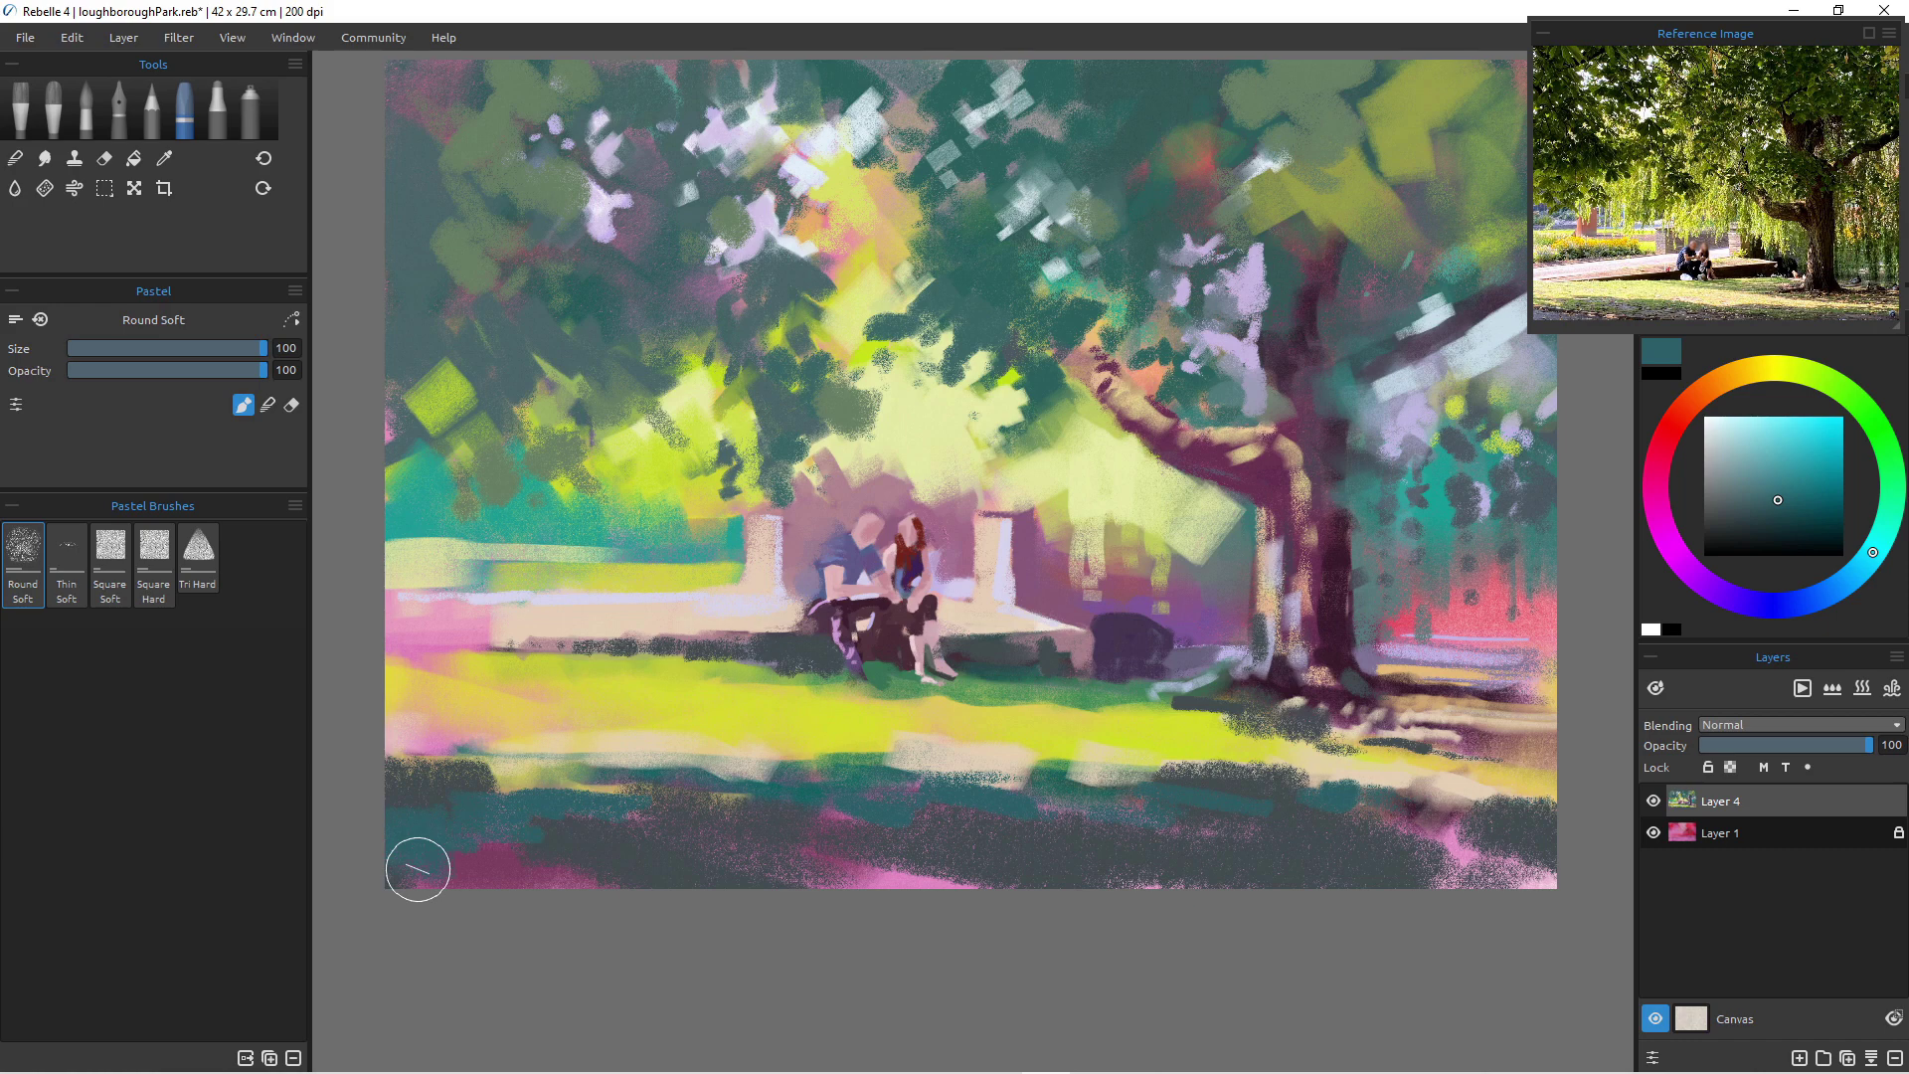
mouse_move(1300, 761)
left_mouse_down()
mouse_move(1278, 706)
mouse_move(1502, 731)
left_mouse_up()
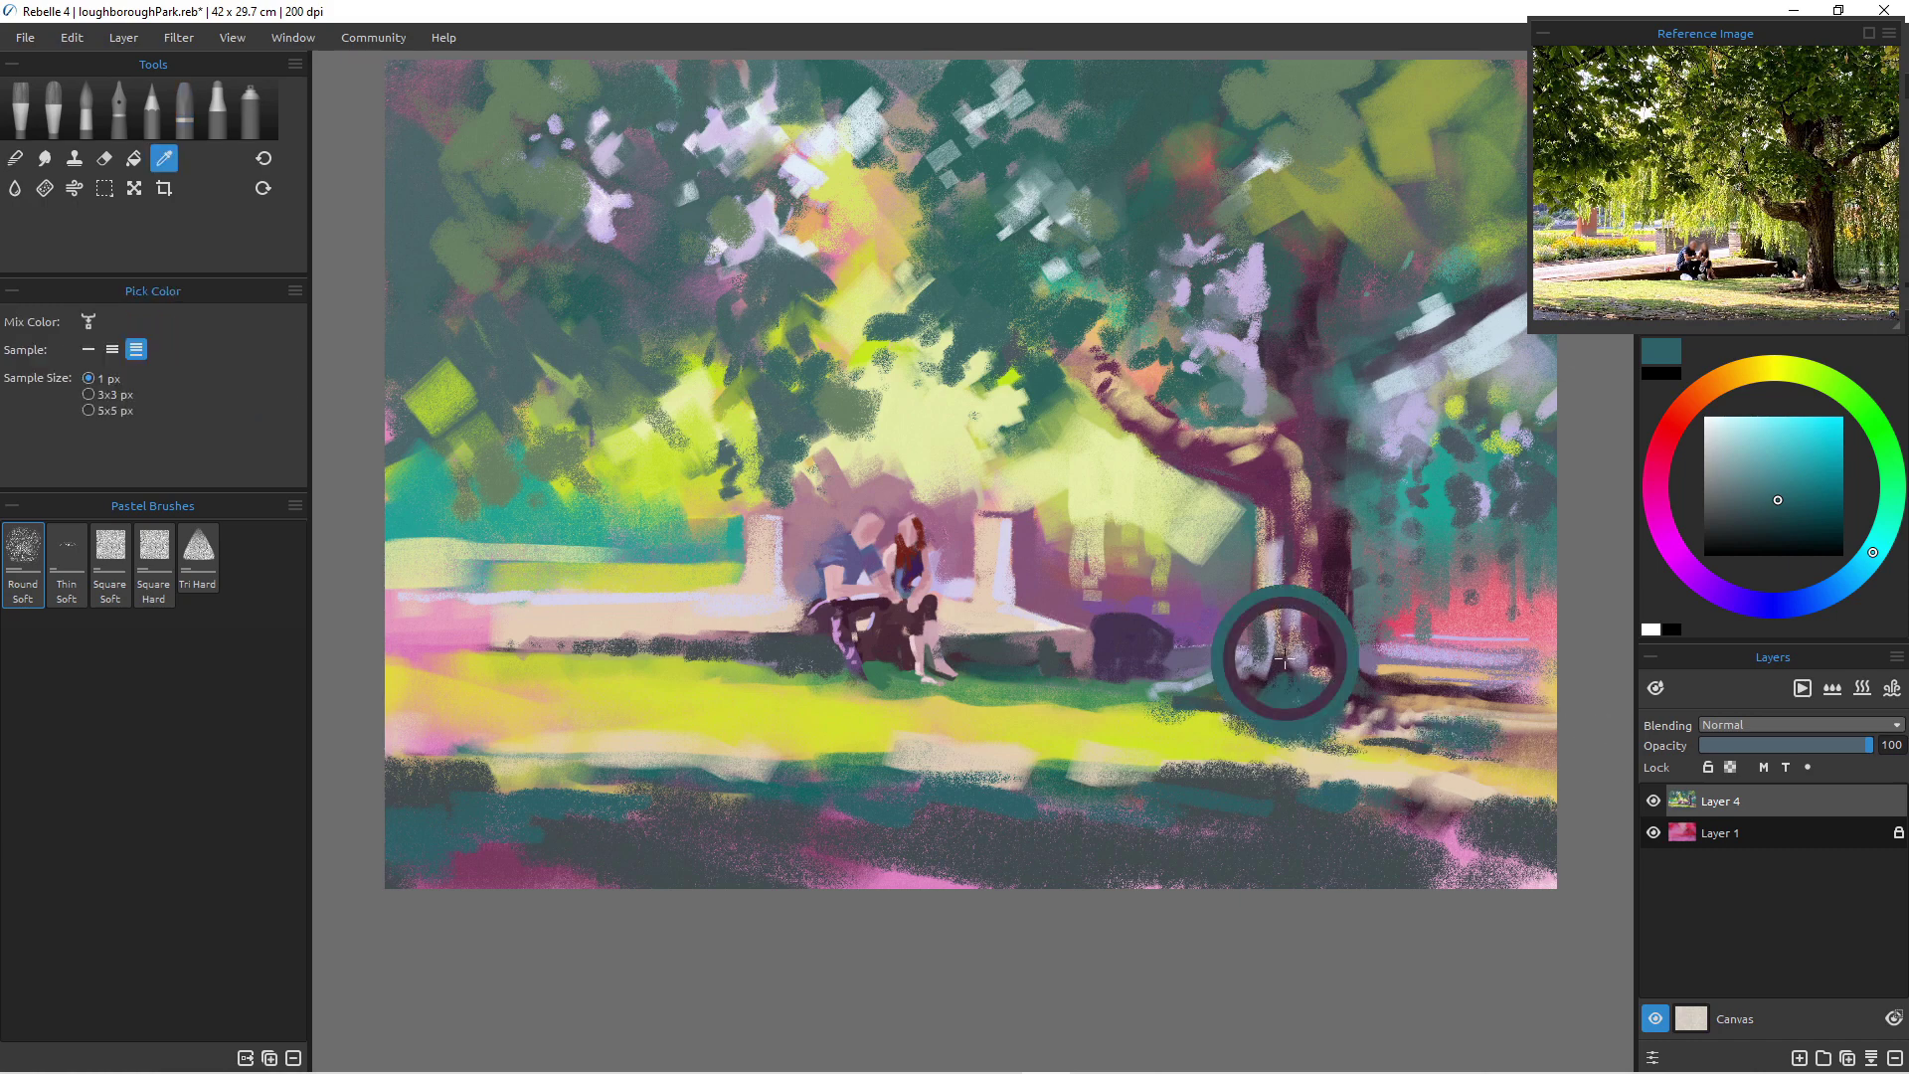
- Sample dark plum from the trunk and paint shadows around the roots and along the path at size 70, finishing at size 40
left_click(1281, 659, "alt")
key("bracketleft")
key("bracketleft")
key("bracketleft")
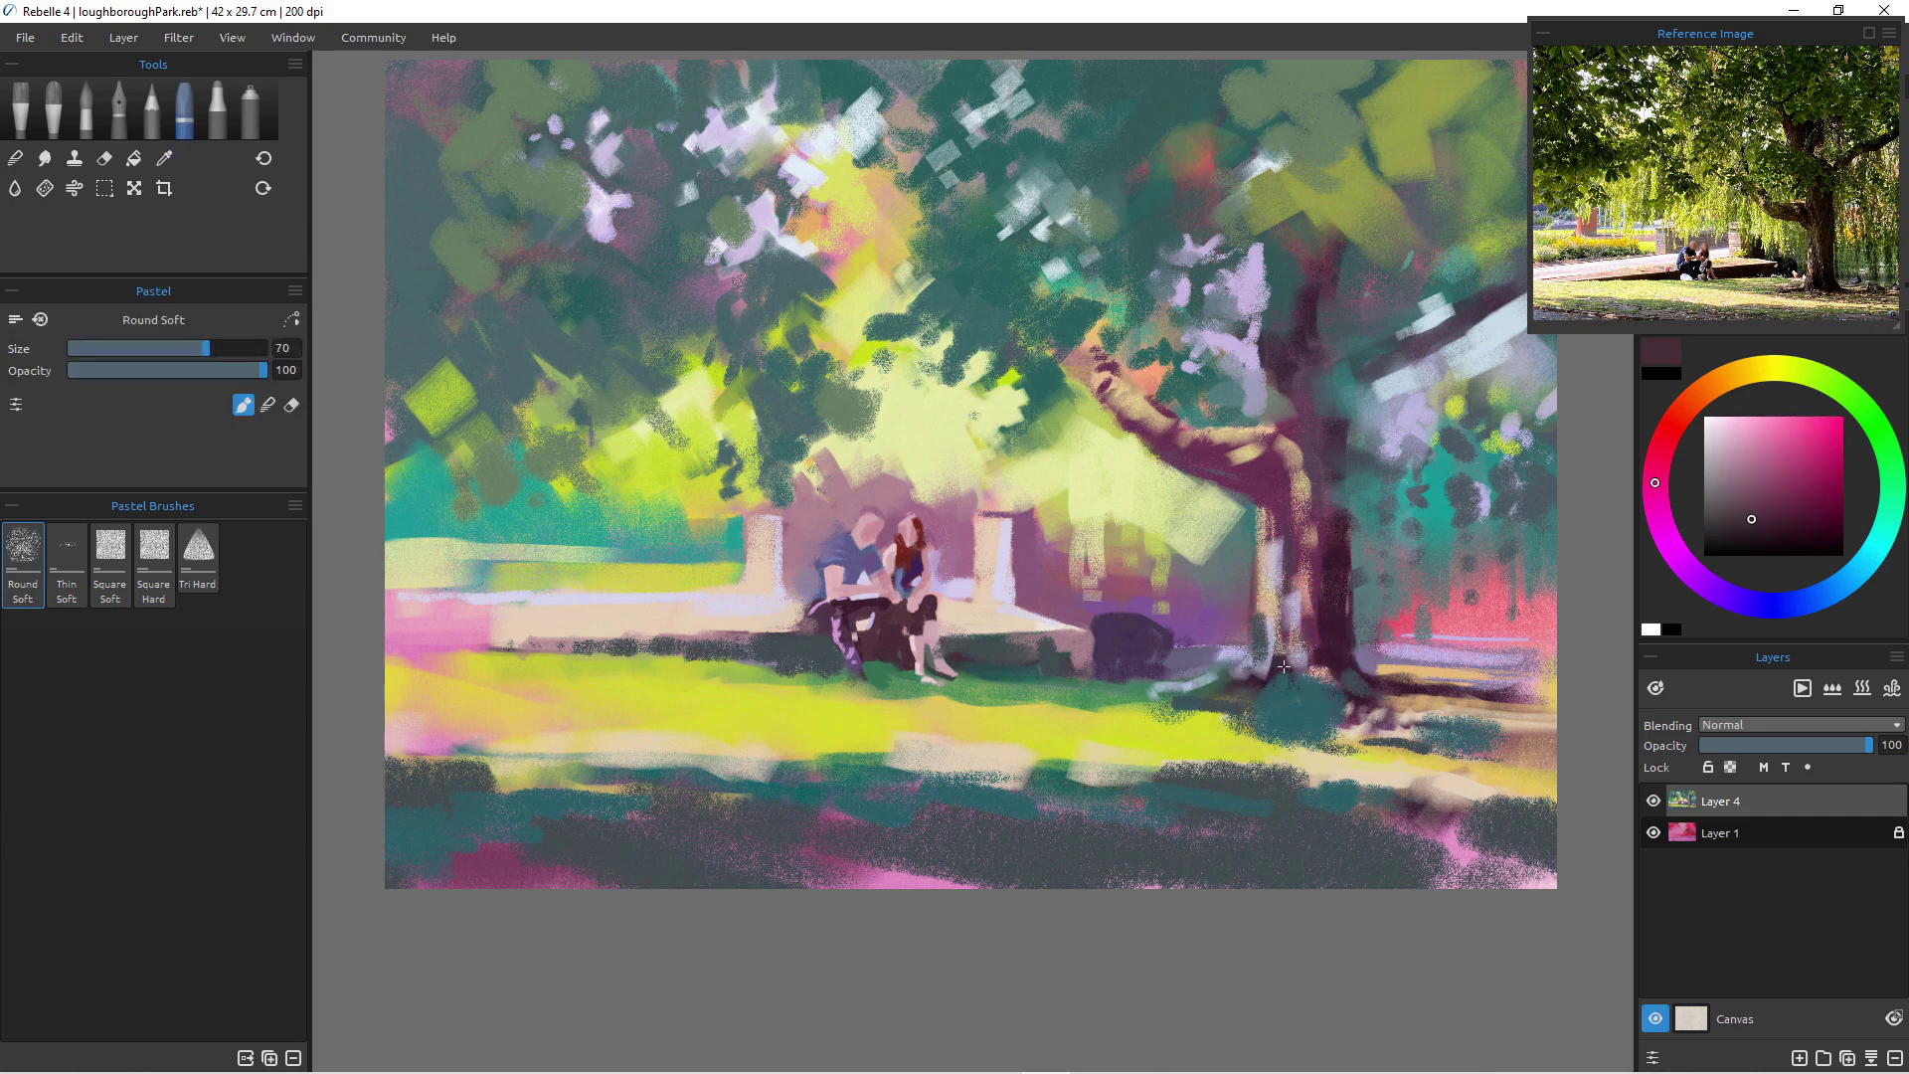
left_click_drag(1302, 700, 1454, 724)
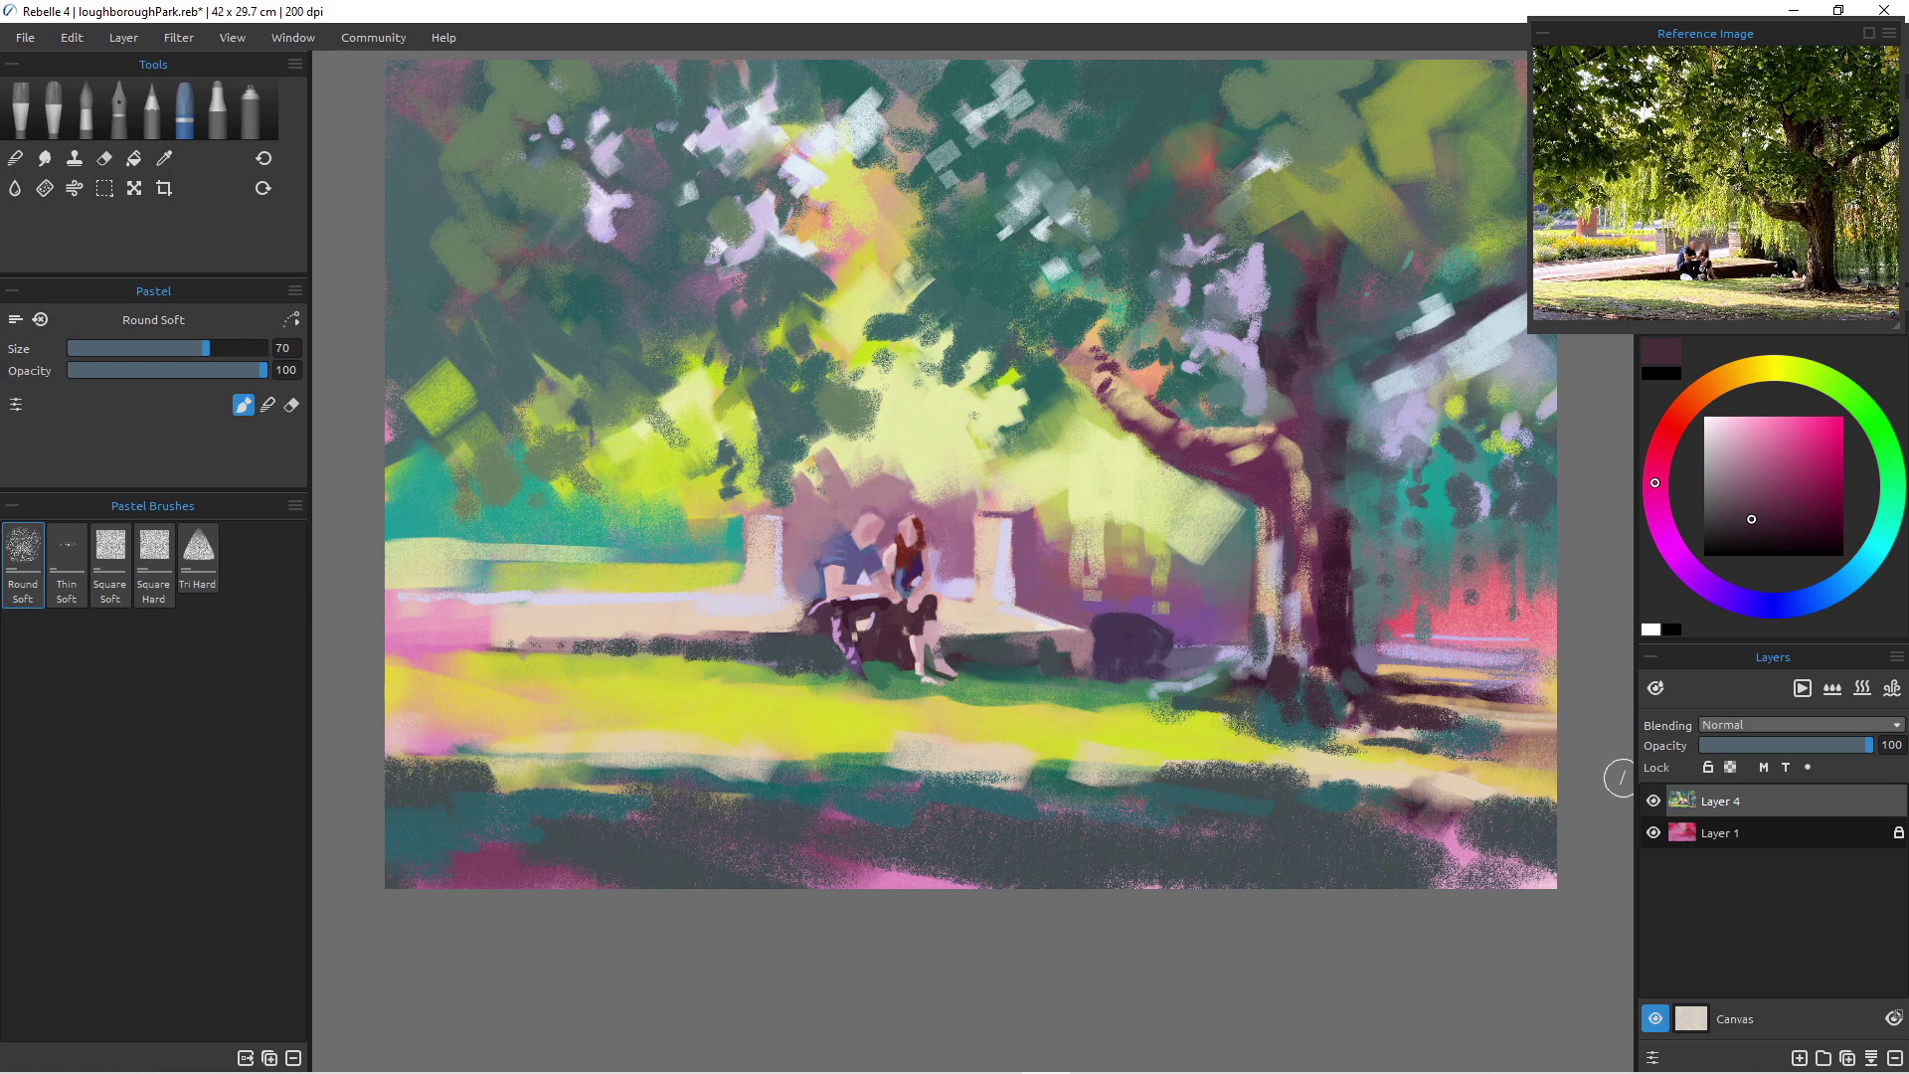
mouse_move(1454, 723)
left_mouse_down()
mouse_move(1572, 724)
mouse_move(1424, 710)
mouse_move(1532, 739)
mouse_move(1478, 746)
left_mouse_up()
key("bracketleft")
key("bracketleft")
key("bracketleft")
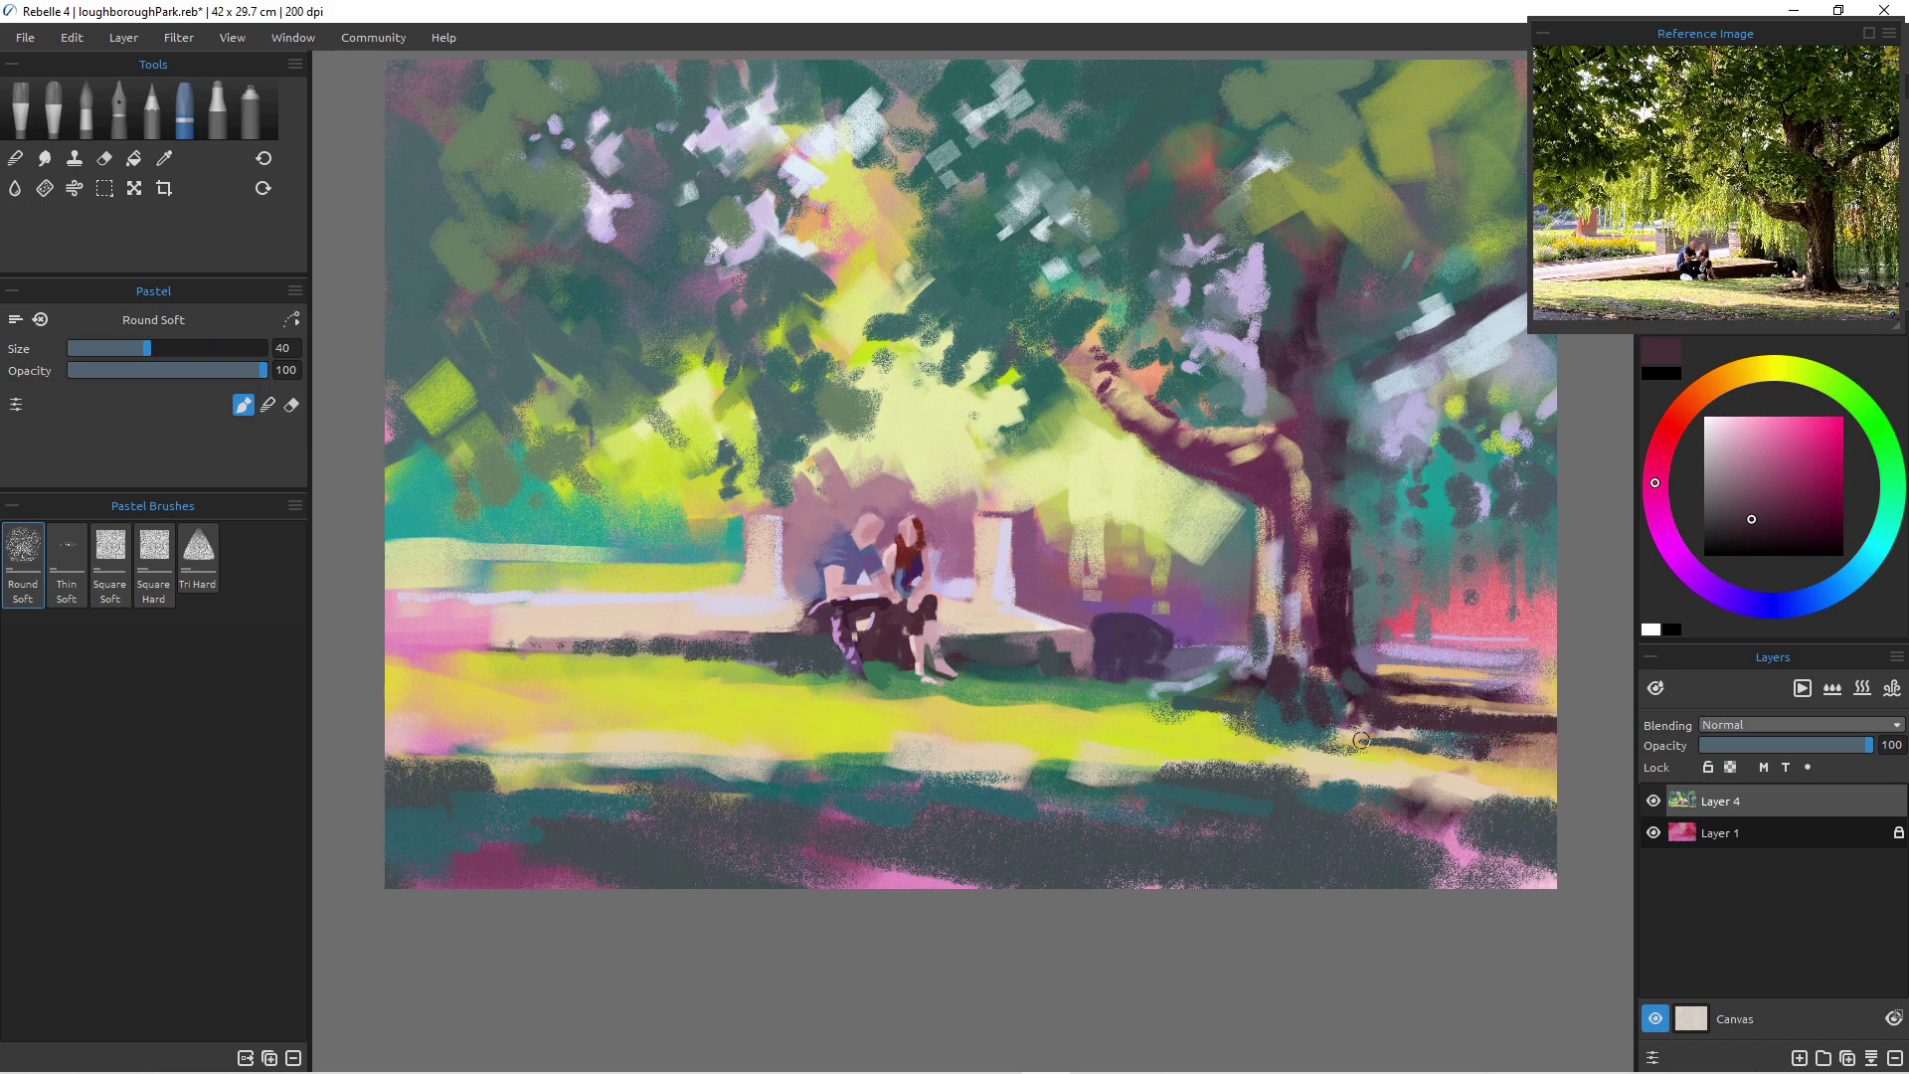
- Extend the plum root shadows from the tree's base across the grass edge and add dusty pink touches between the dark bin and trunk
mouse_move(1397, 751)
left_mouse_down()
mouse_move(1574, 785)
mouse_move(1299, 729)
mouse_move(1222, 682)
mouse_move(1185, 693)
mouse_move(1237, 698)
mouse_move(1124, 701)
left_mouse_up()
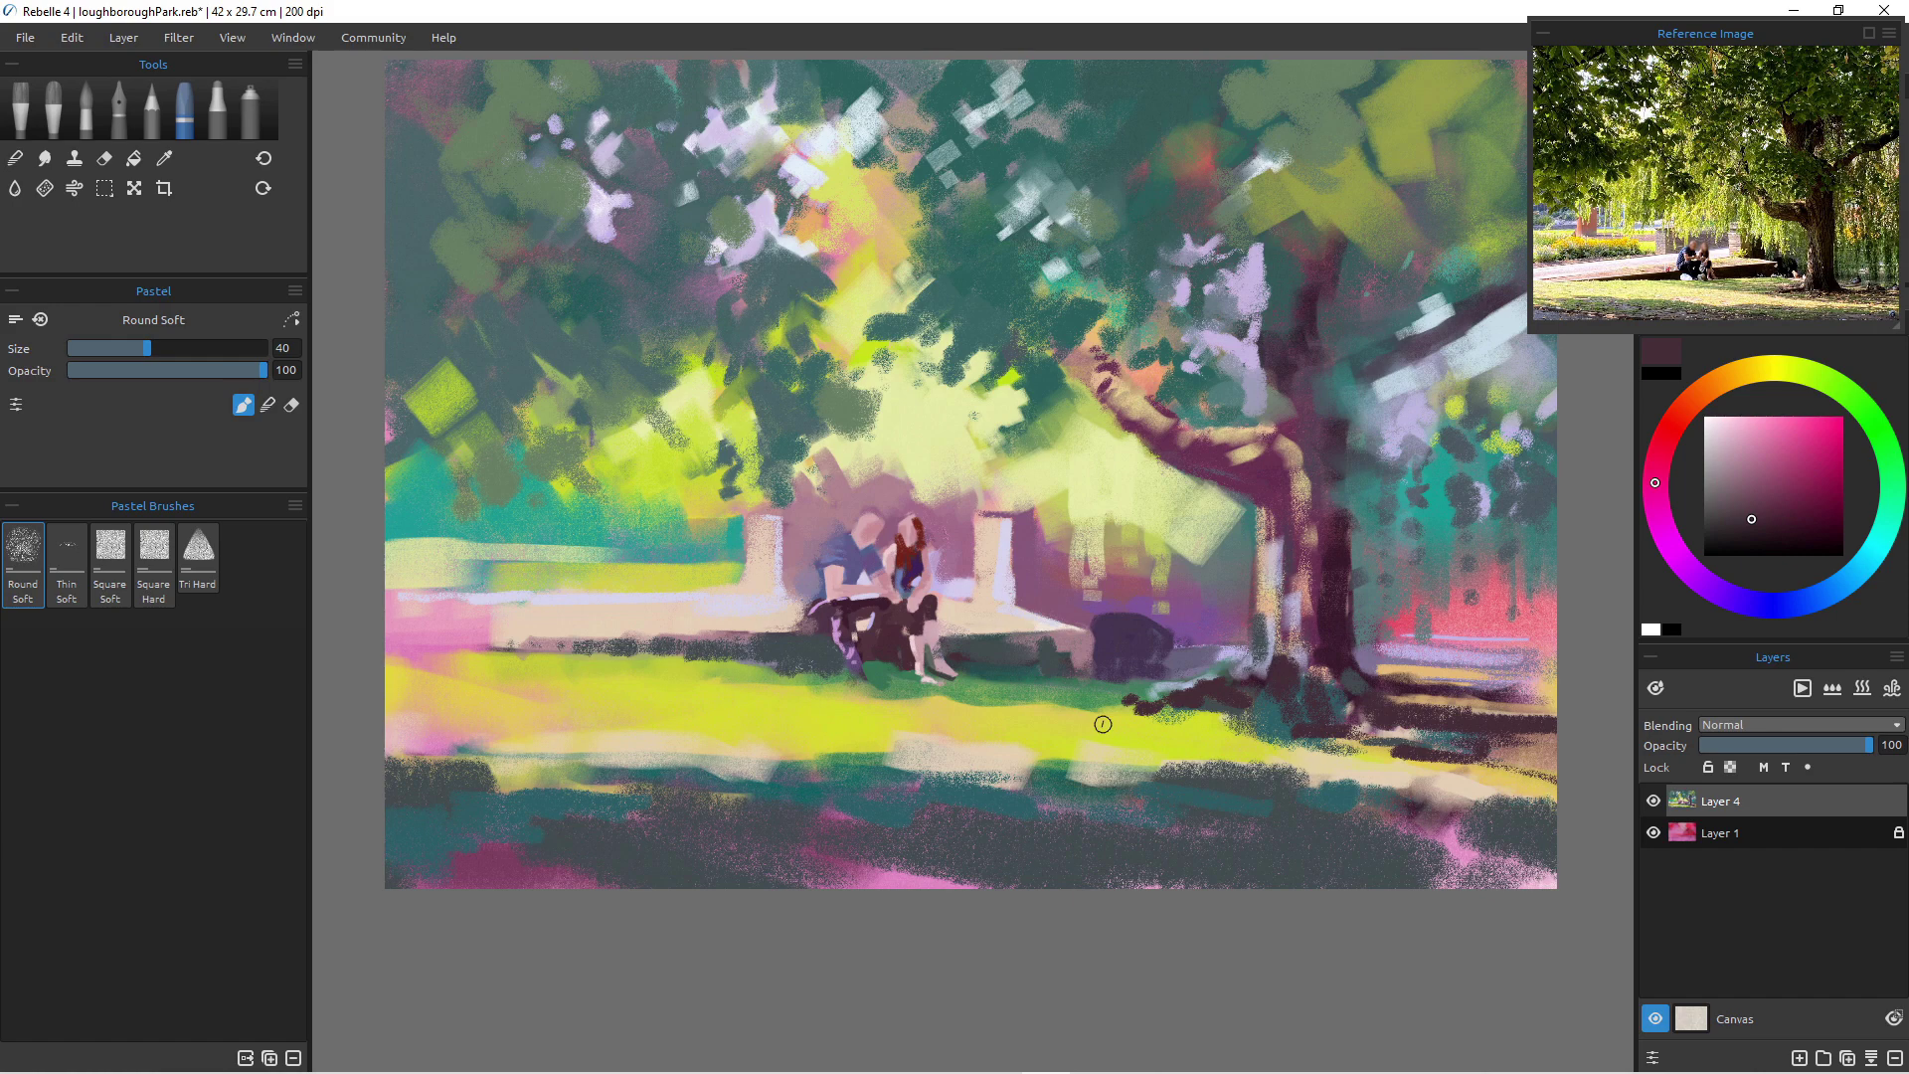
key("i")
mouse_move(1224, 690)
left_mouse_down()
mouse_move(1112, 708)
mouse_move(1113, 691)
mouse_move(1187, 741)
mouse_move(1065, 631)
left_mouse_up()
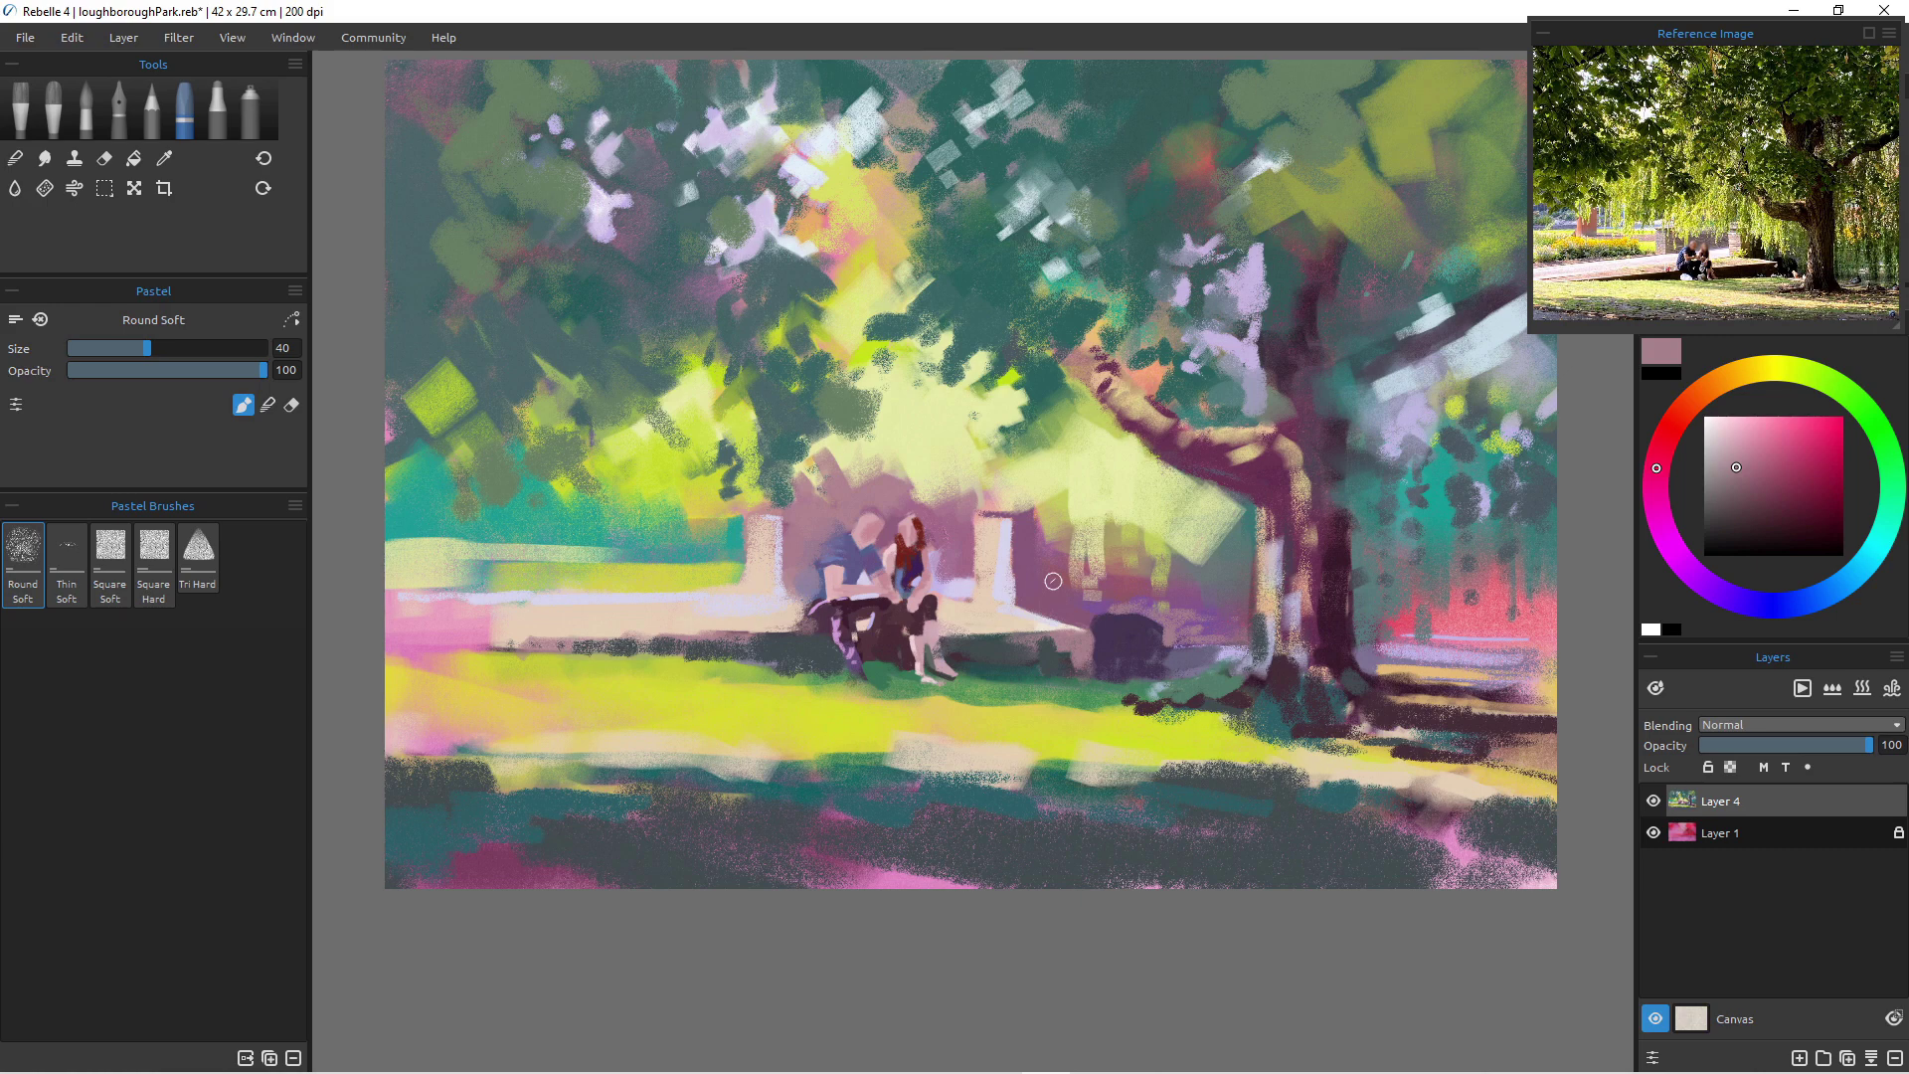
left_click_drag(1261, 606, 1259, 643)
- Sample cream and plum from the tree and paint light and shadow strokes down the bent trunk at size 40
left_click(1262, 557, "alt")
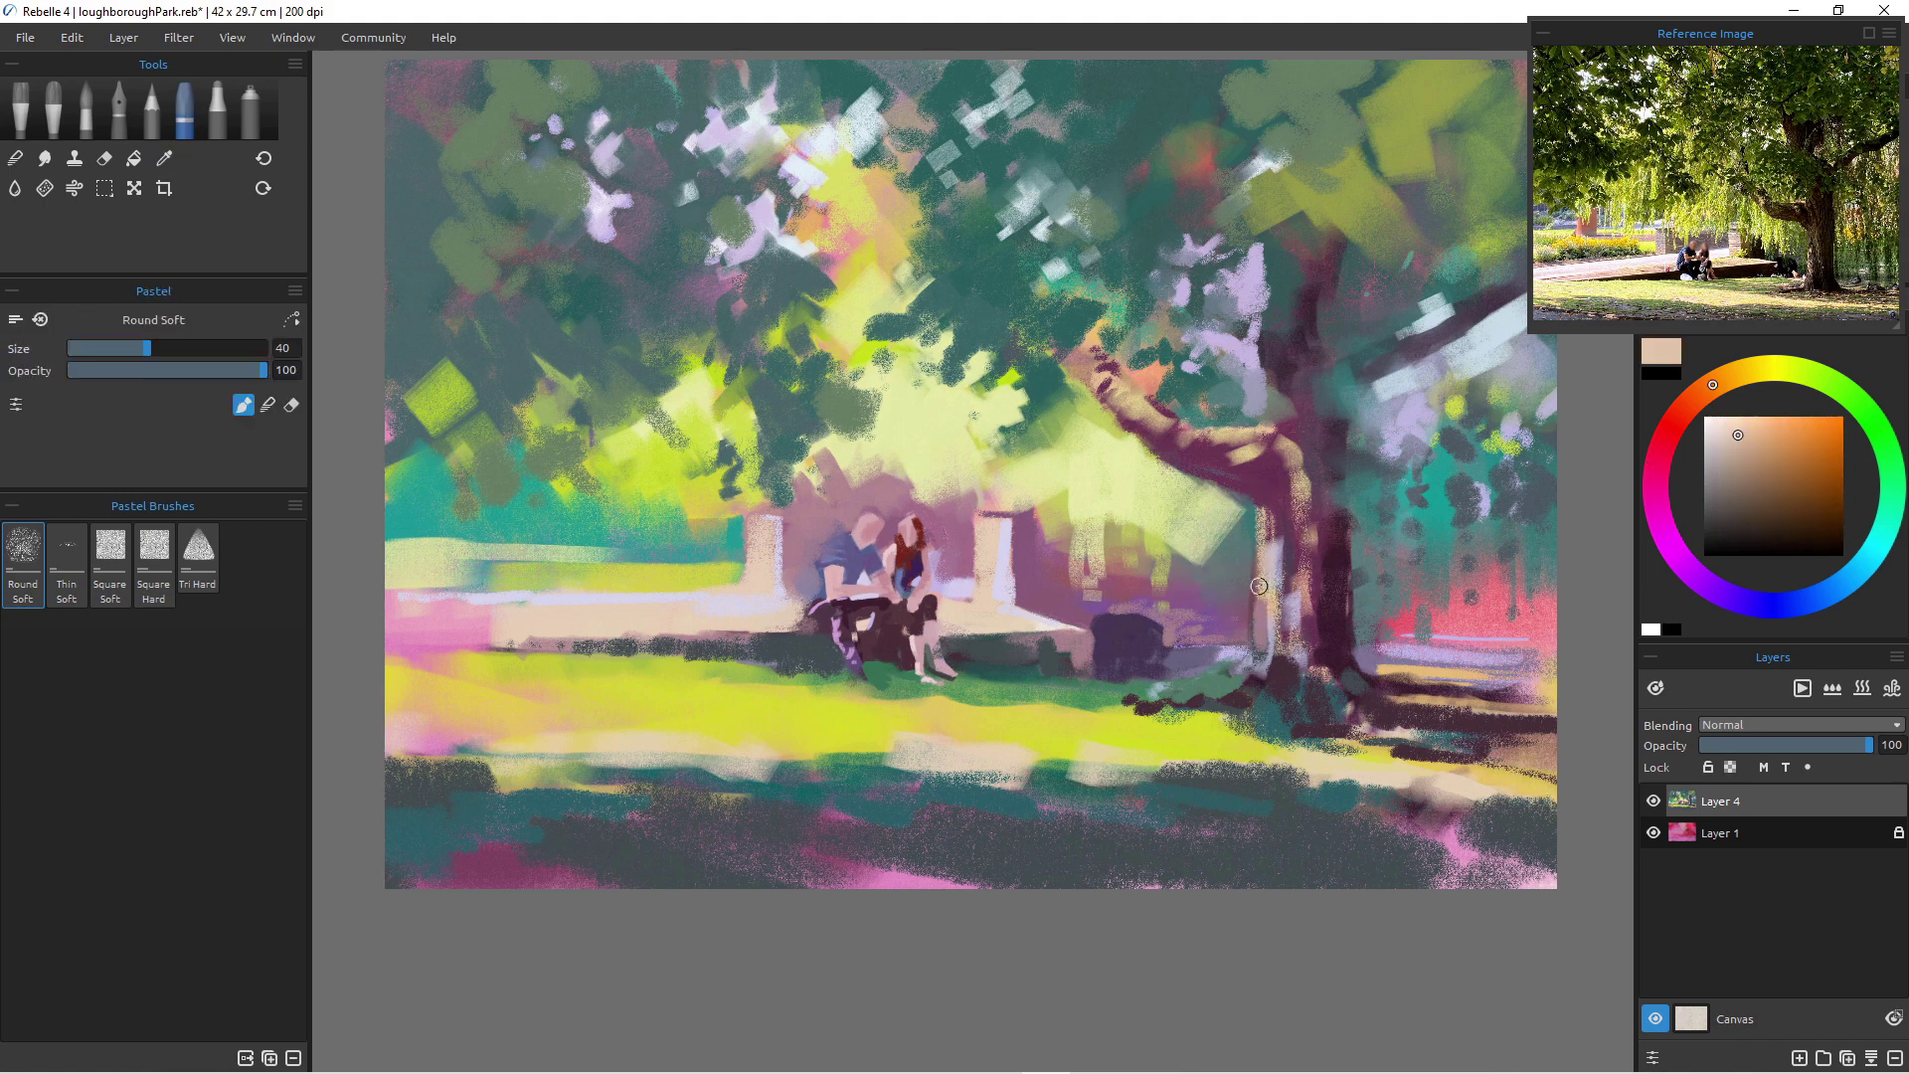
left_click_drag(1262, 618, 1257, 657)
left_click(1262, 565, "alt")
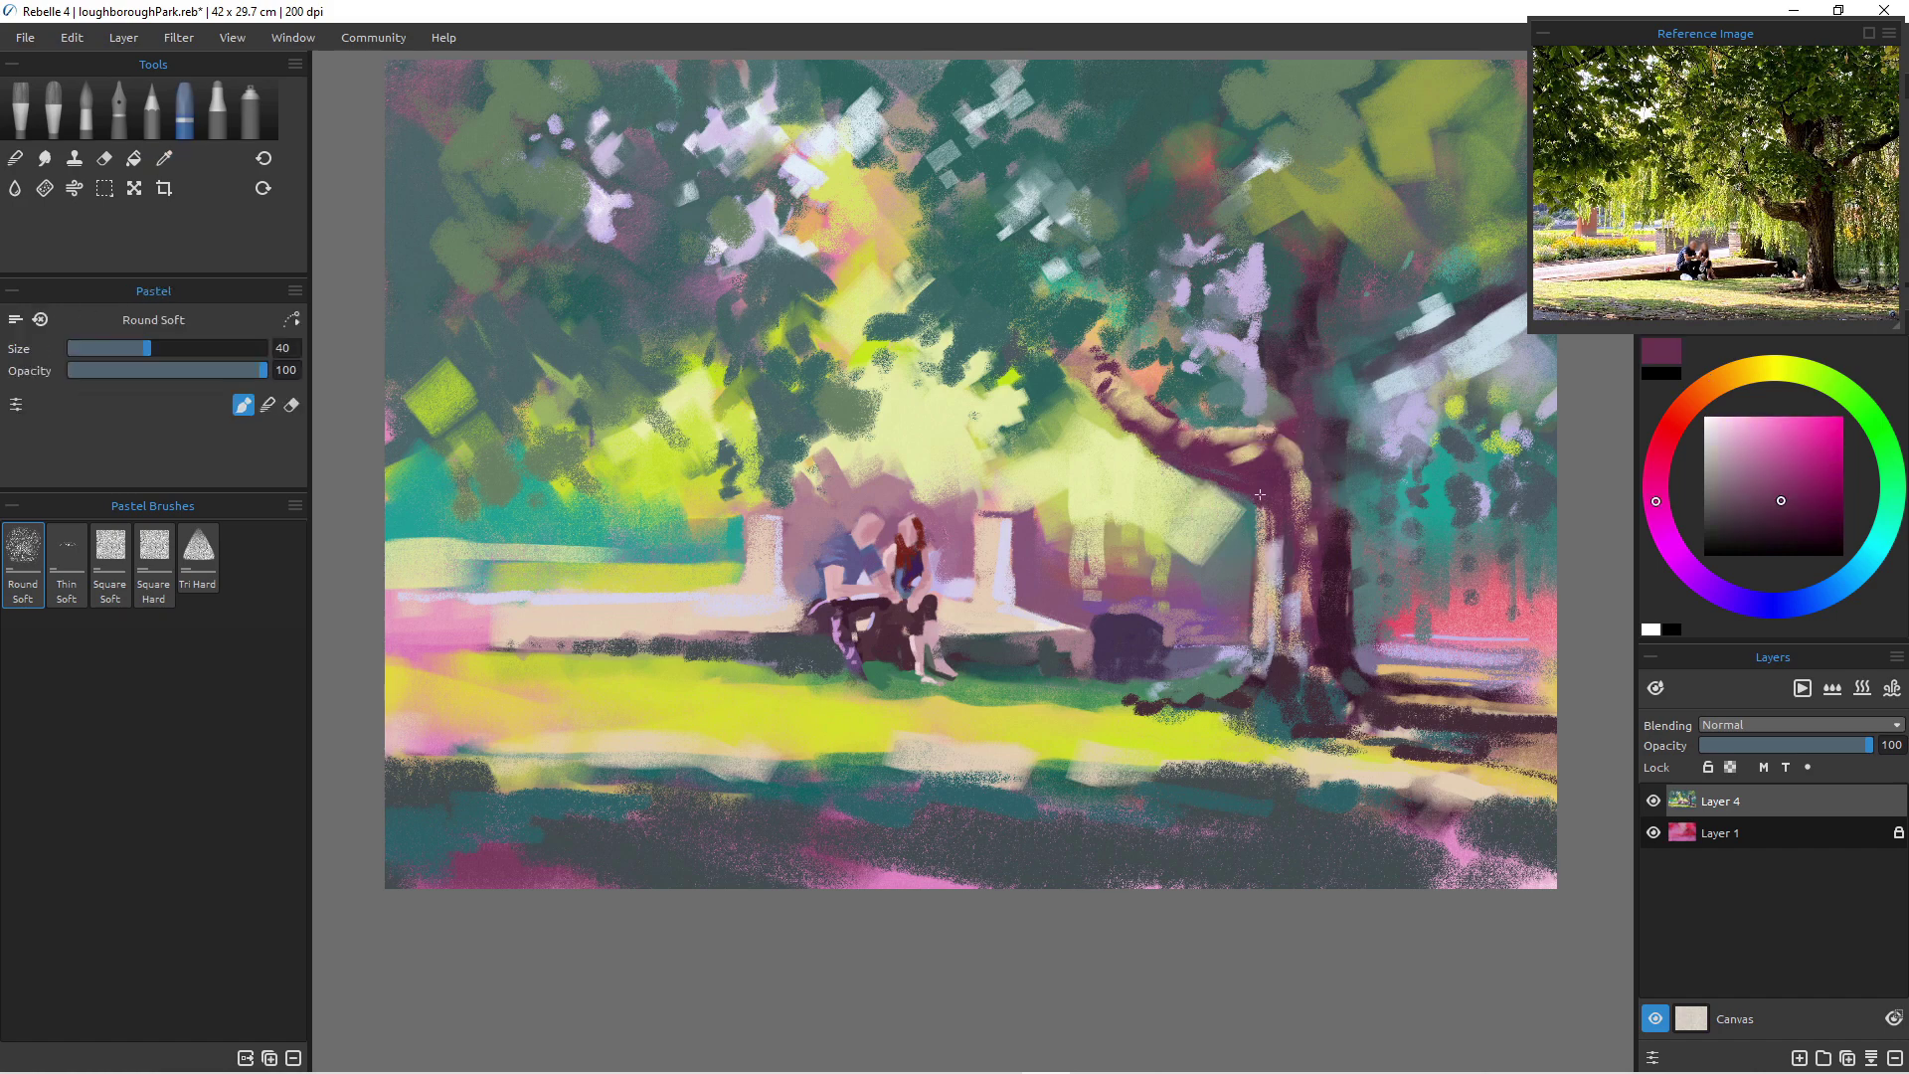
mouse_move(1267, 482)
left_mouse_down()
mouse_move(1261, 450)
mouse_move(1299, 487)
mouse_move(1283, 421)
mouse_move(1307, 483)
mouse_move(1307, 630)
left_mouse_up()
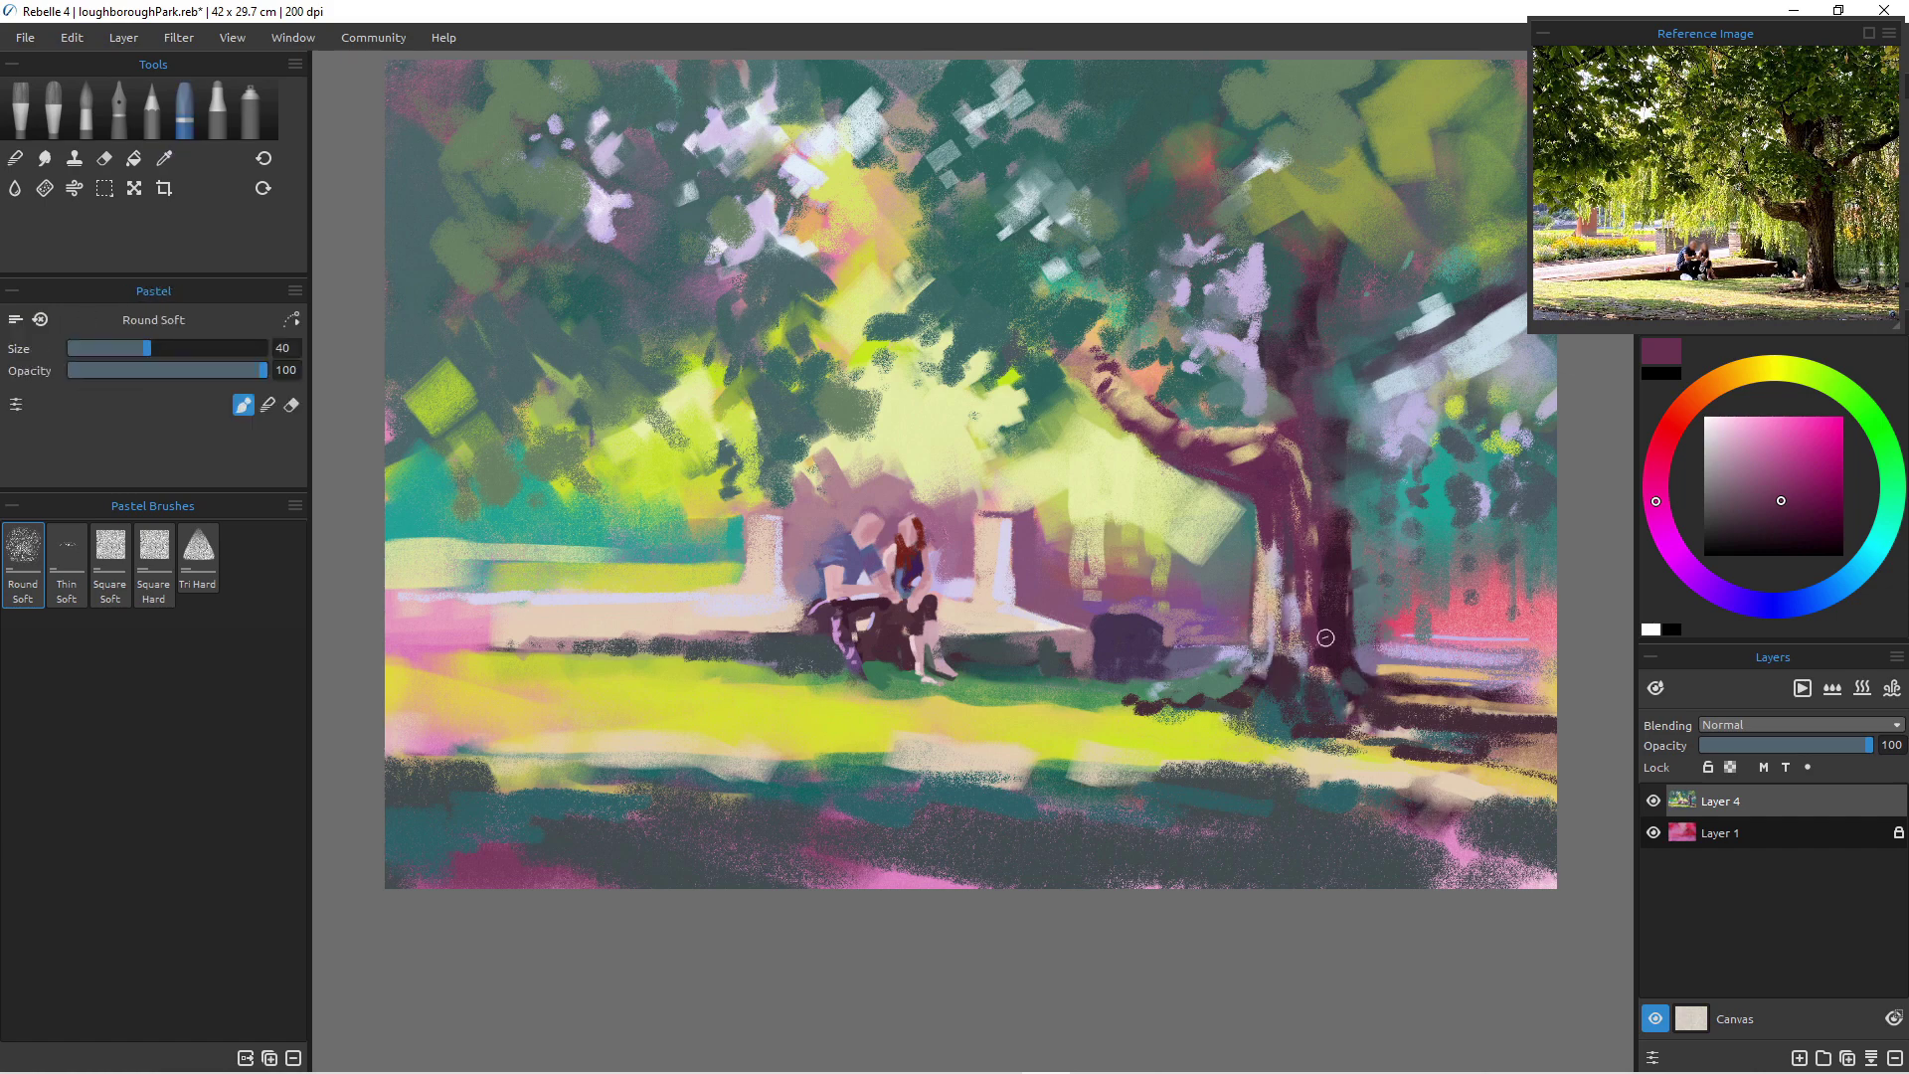
- Shift the colour's hue to dark indigo blue and paint over the seated man's shirt and lap
left_click(1749, 603)
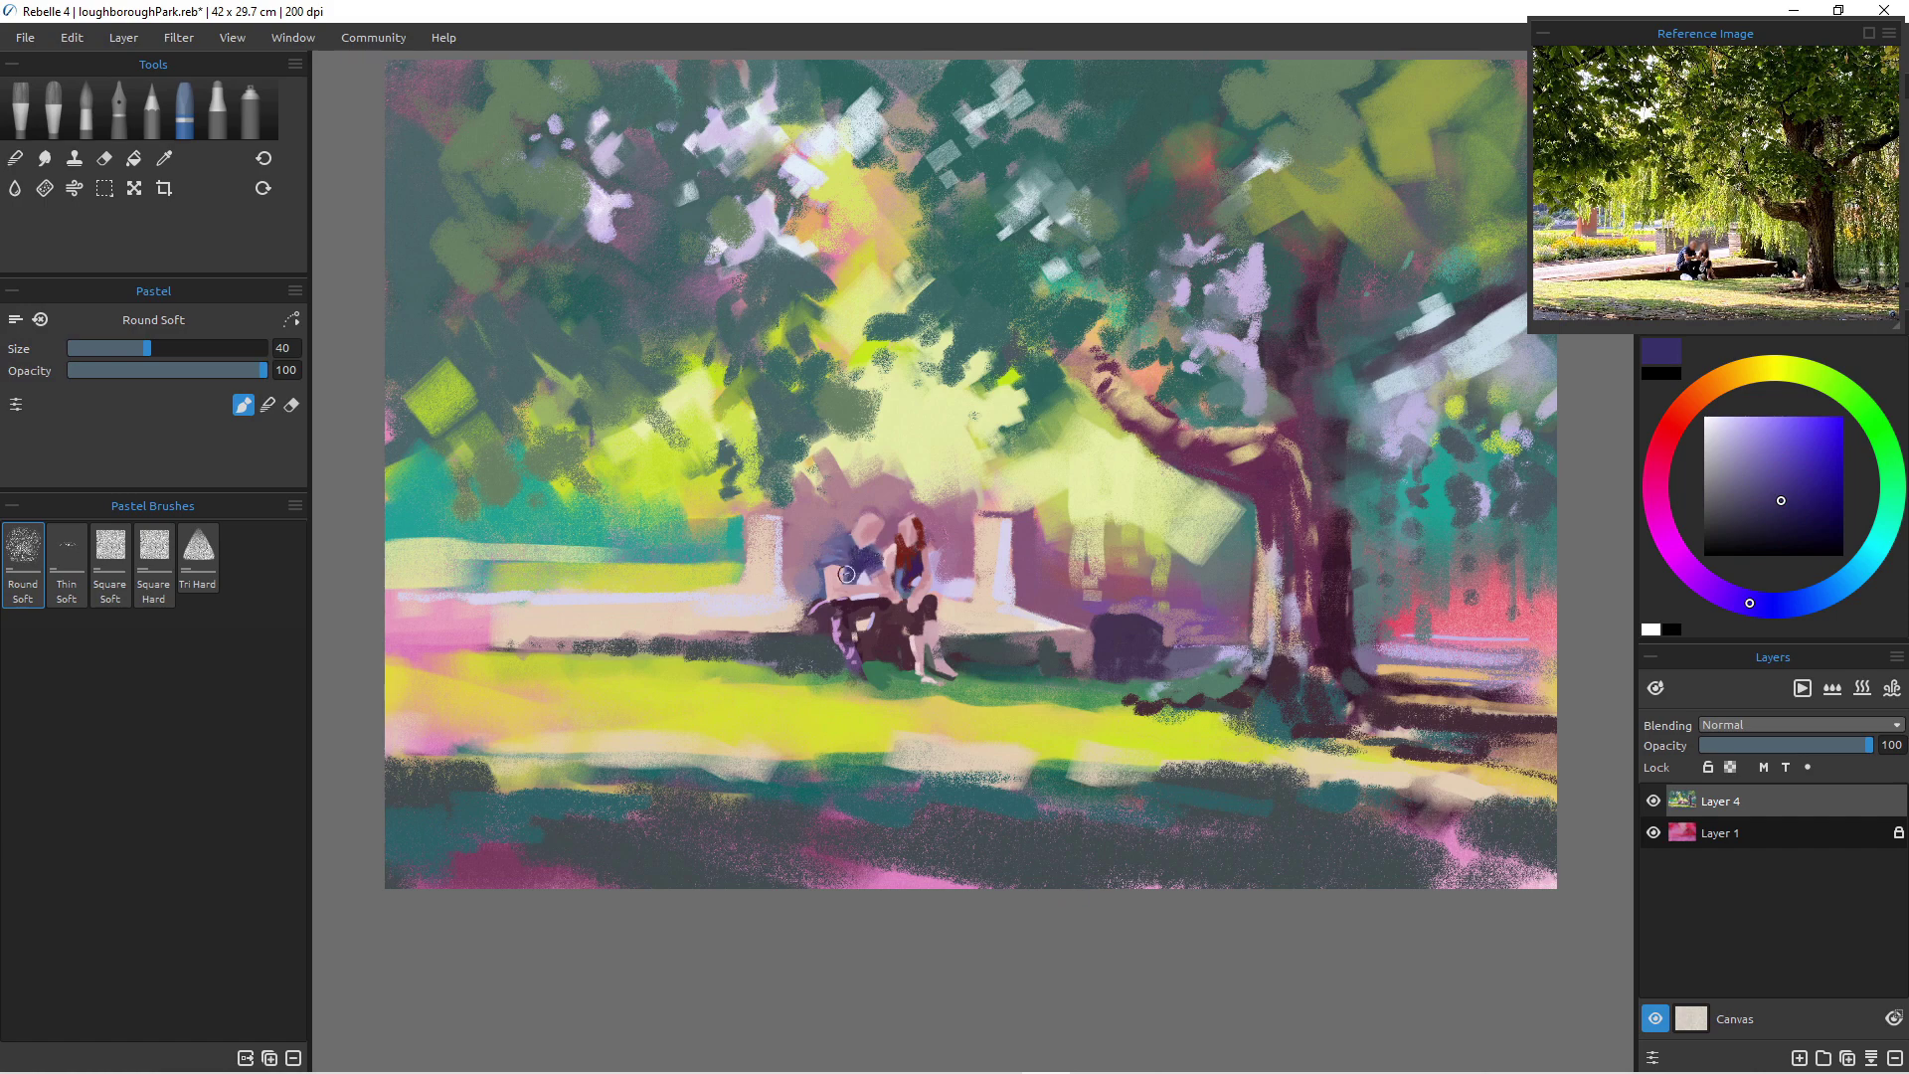
left_click_drag(848, 543, 837, 562)
left_click_drag(841, 649, 826, 634)
- Reduce the brush to size 12 and repaint the man's thigh and front leg with sampled dark blue and plum
scroll(833, 637, "up", 8)
scroll(833, 636, "down", 3)
scroll(855, 555, "up", 4)
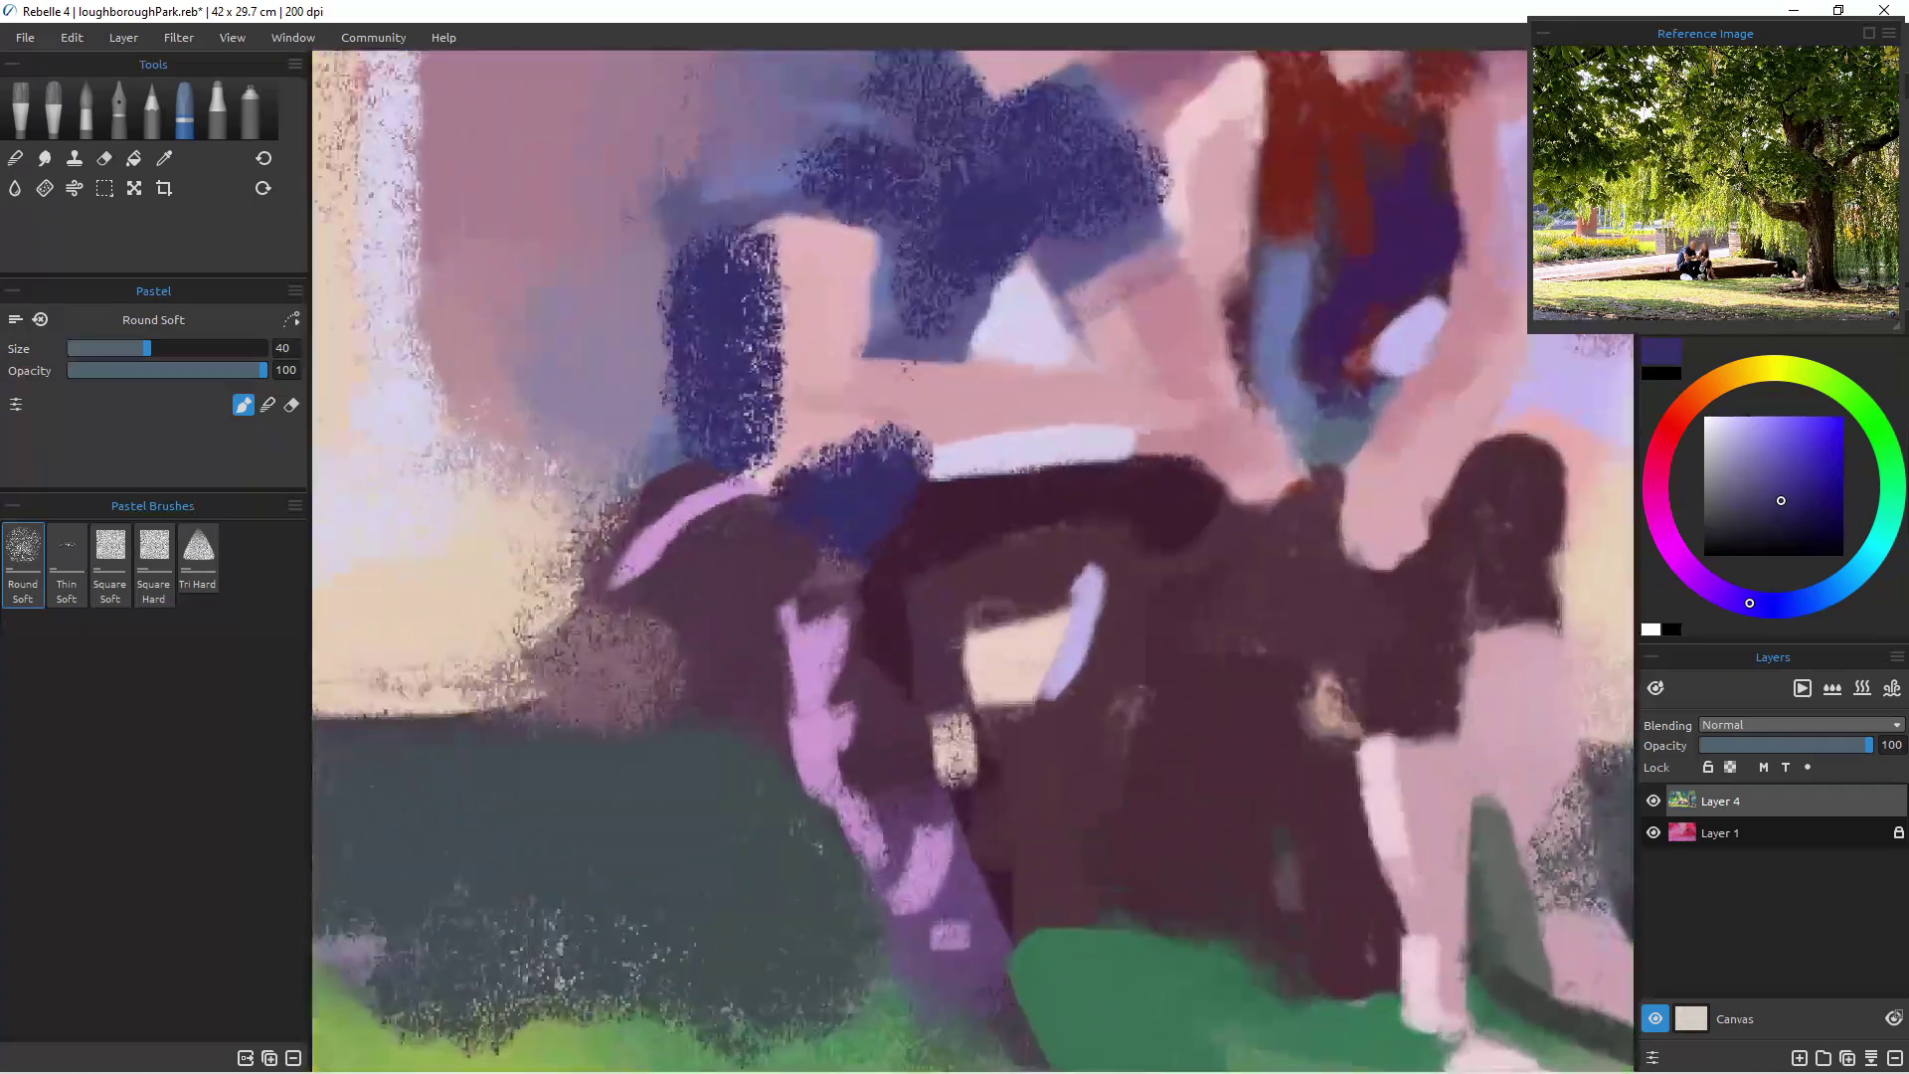
scroll(855, 555, "down", 2)
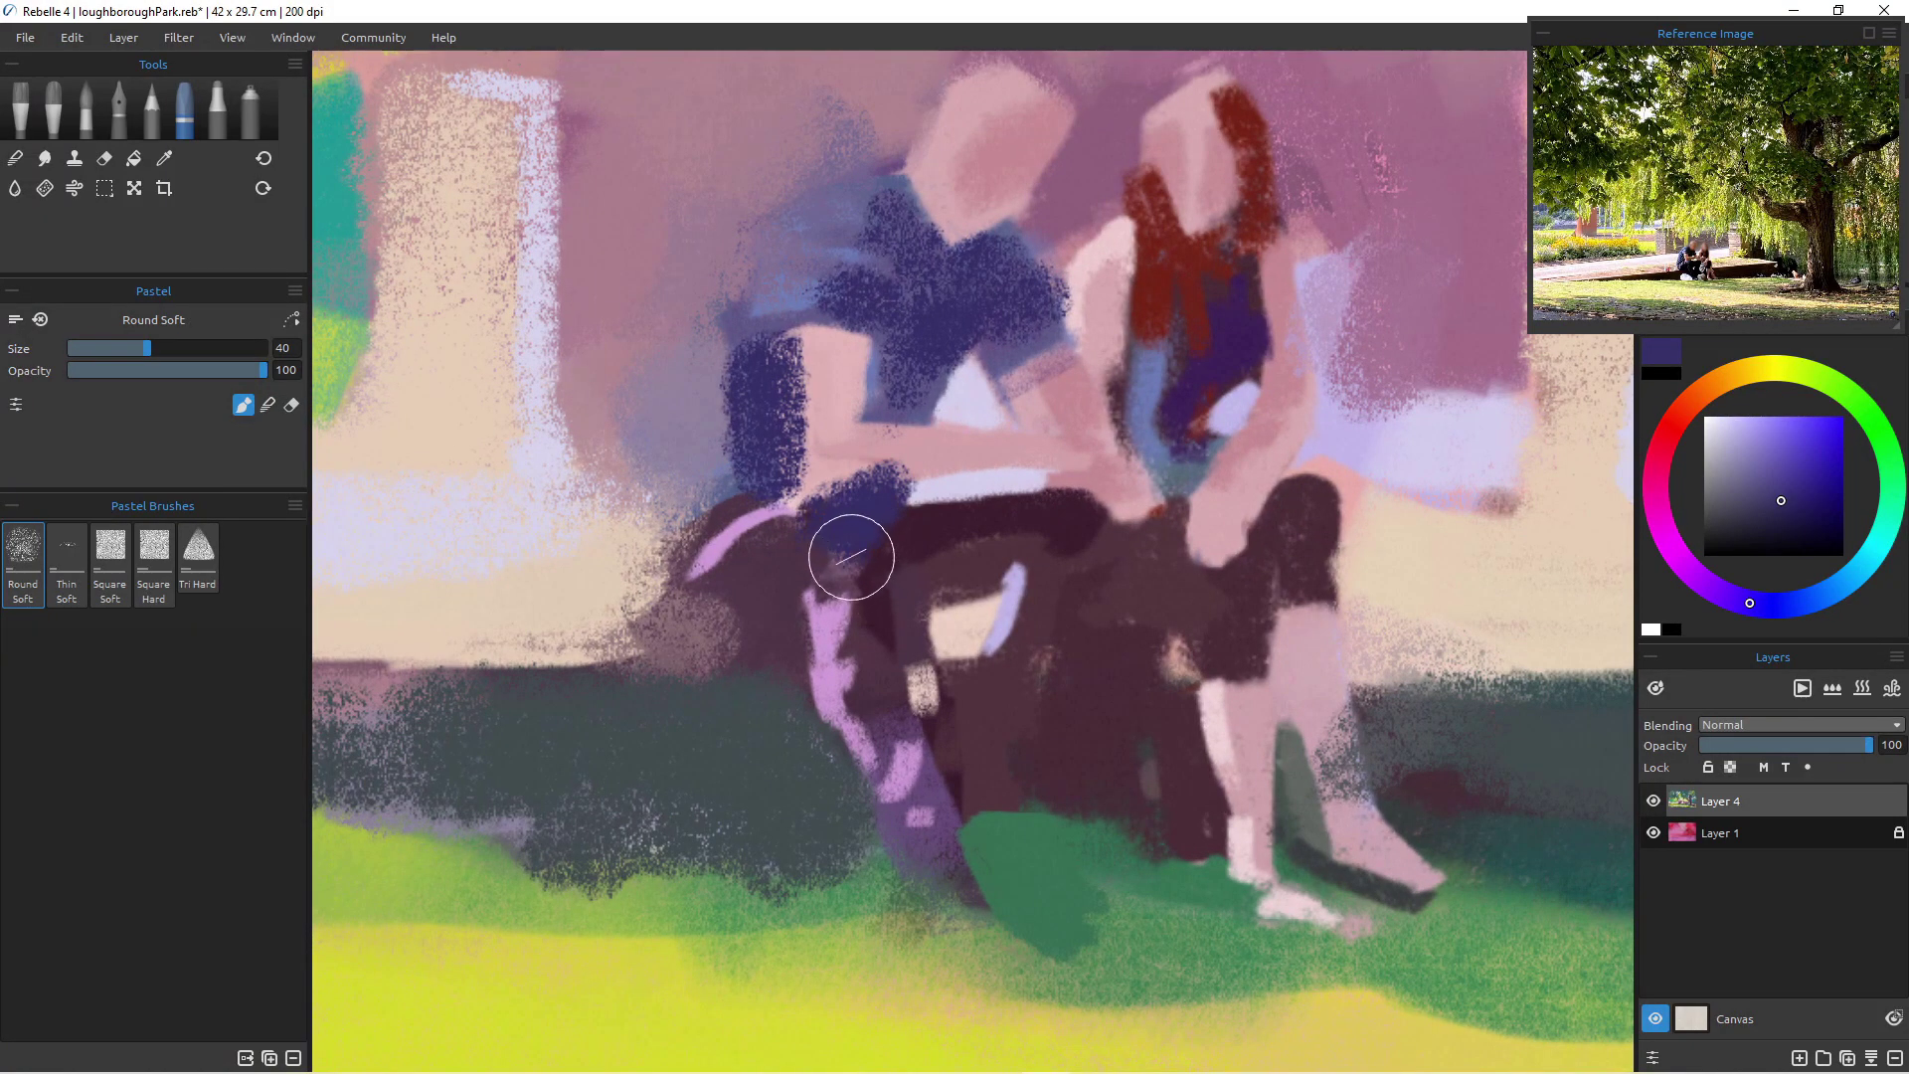
key("bracketleft")
key("bracketleft")
key("bracketleft")
key("bracketleft")
key("bracketleft")
key("bracketleft")
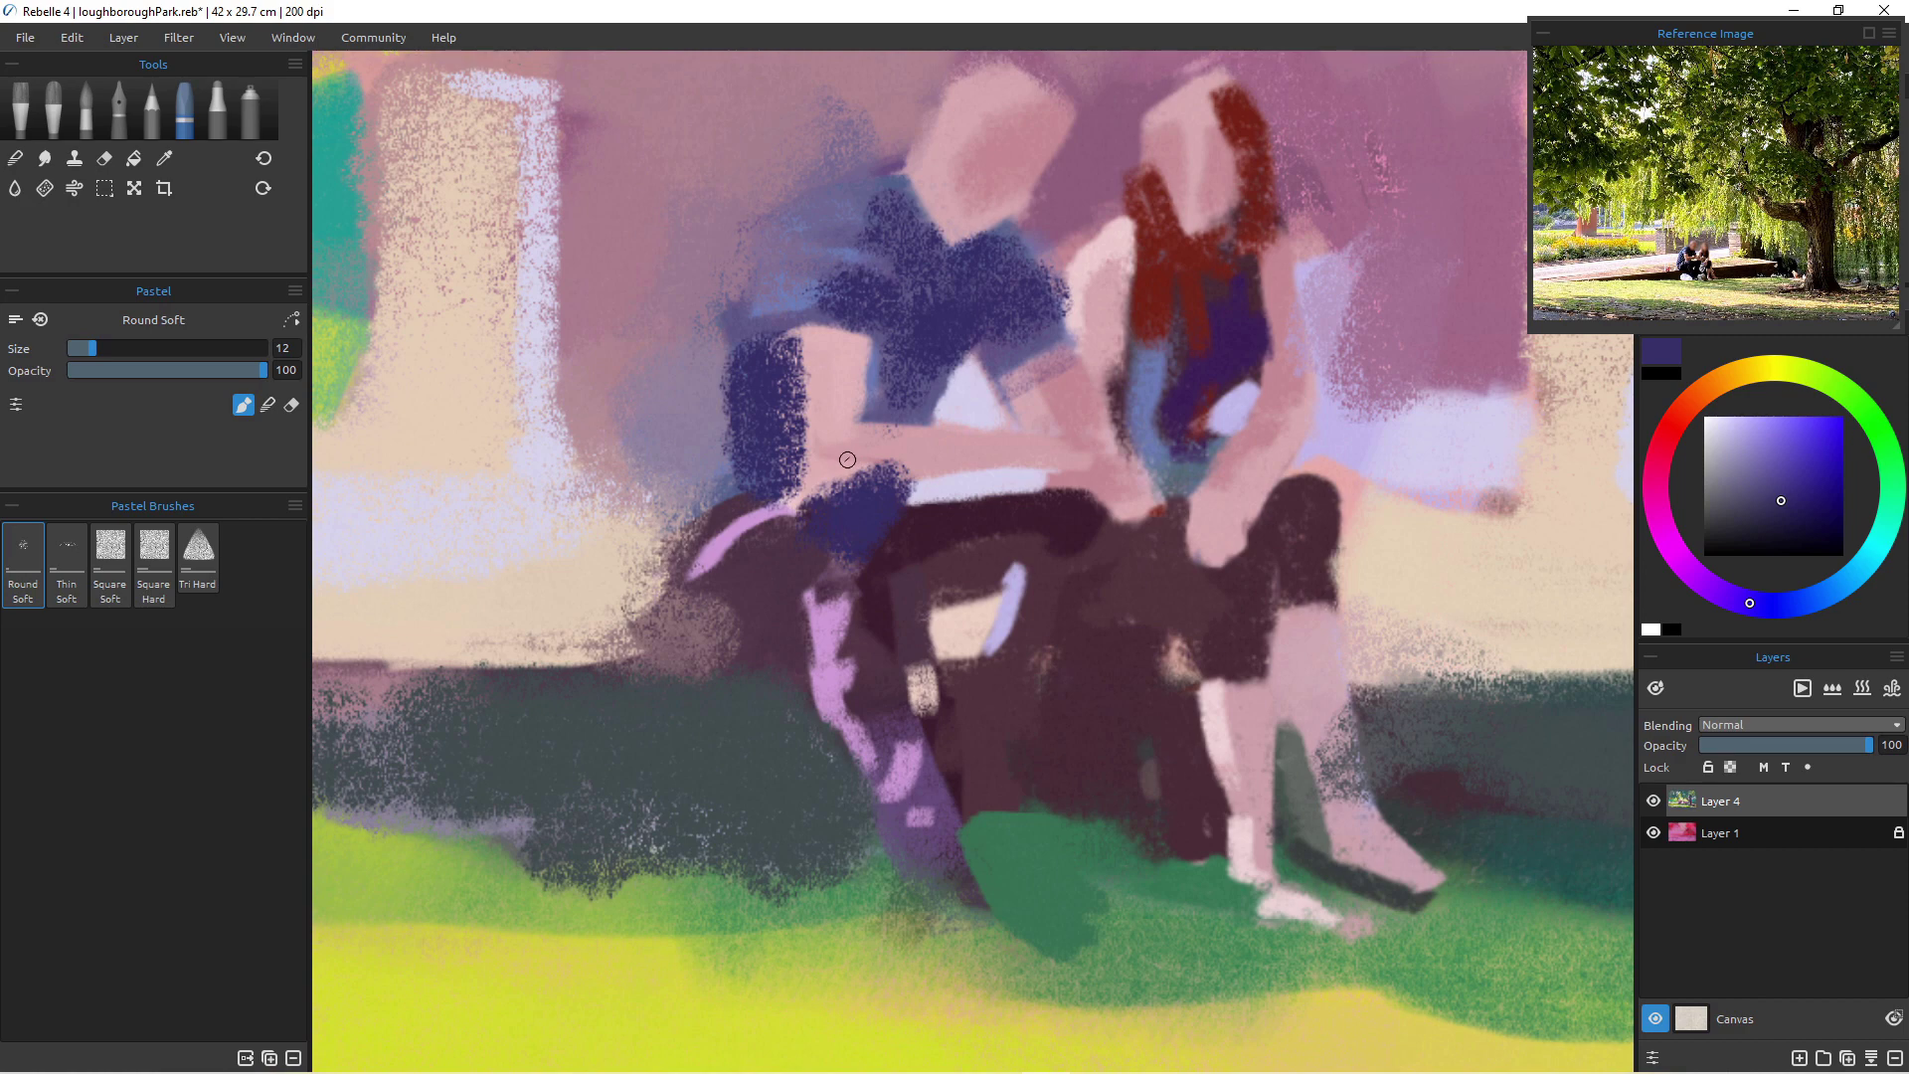
left_click(849, 460, "alt")
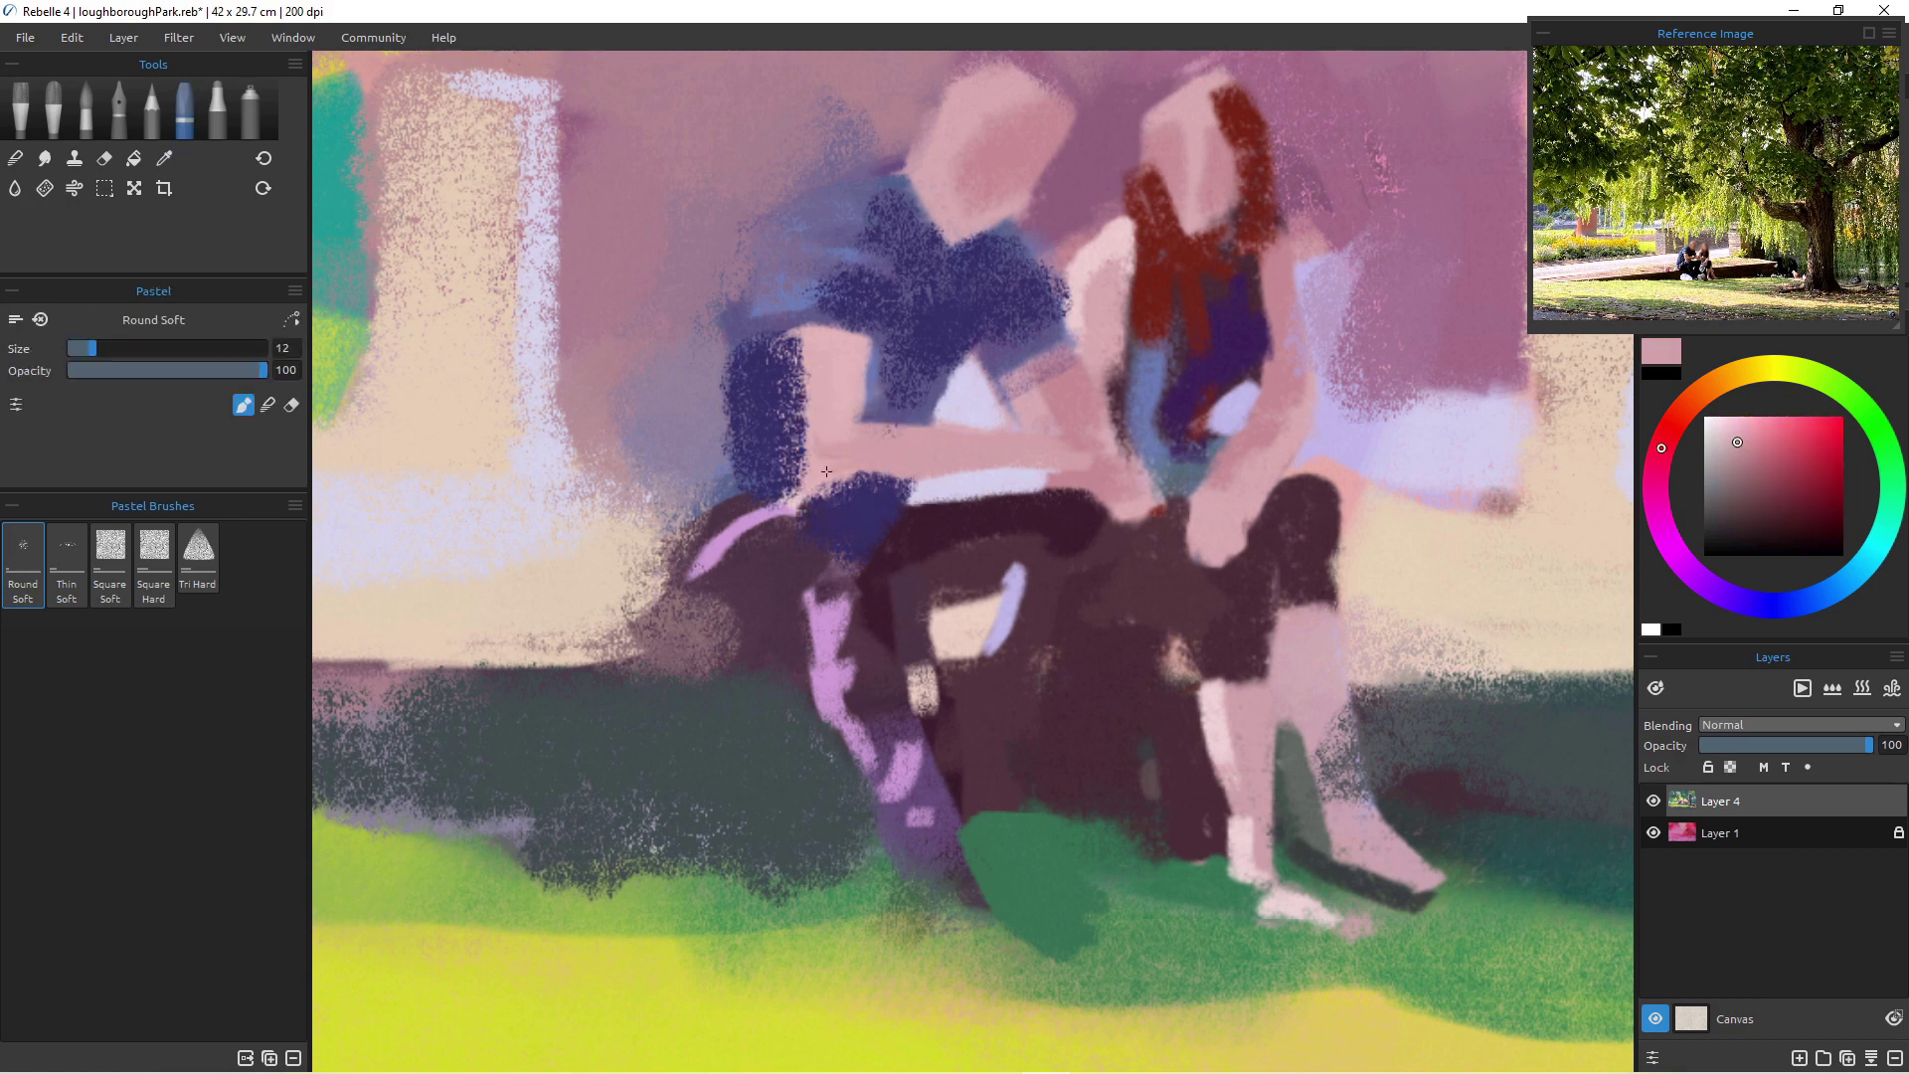
key("alt")
key("alt")
left_click(870, 497, "alt")
mouse_move(895, 535)
left_mouse_down()
mouse_move(893, 585)
mouse_move(895, 509)
mouse_move(901, 619)
mouse_move(900, 501)
mouse_move(906, 616)
mouse_move(867, 541)
mouse_move(876, 601)
mouse_move(892, 523)
mouse_move(908, 649)
left_mouse_up()
left_click(878, 605, "alt")
mouse_move(863, 569)
left_mouse_down()
mouse_move(858, 483)
mouse_move(882, 481)
mouse_move(845, 486)
mouse_move(878, 497)
mouse_move(838, 517)
left_mouse_up()
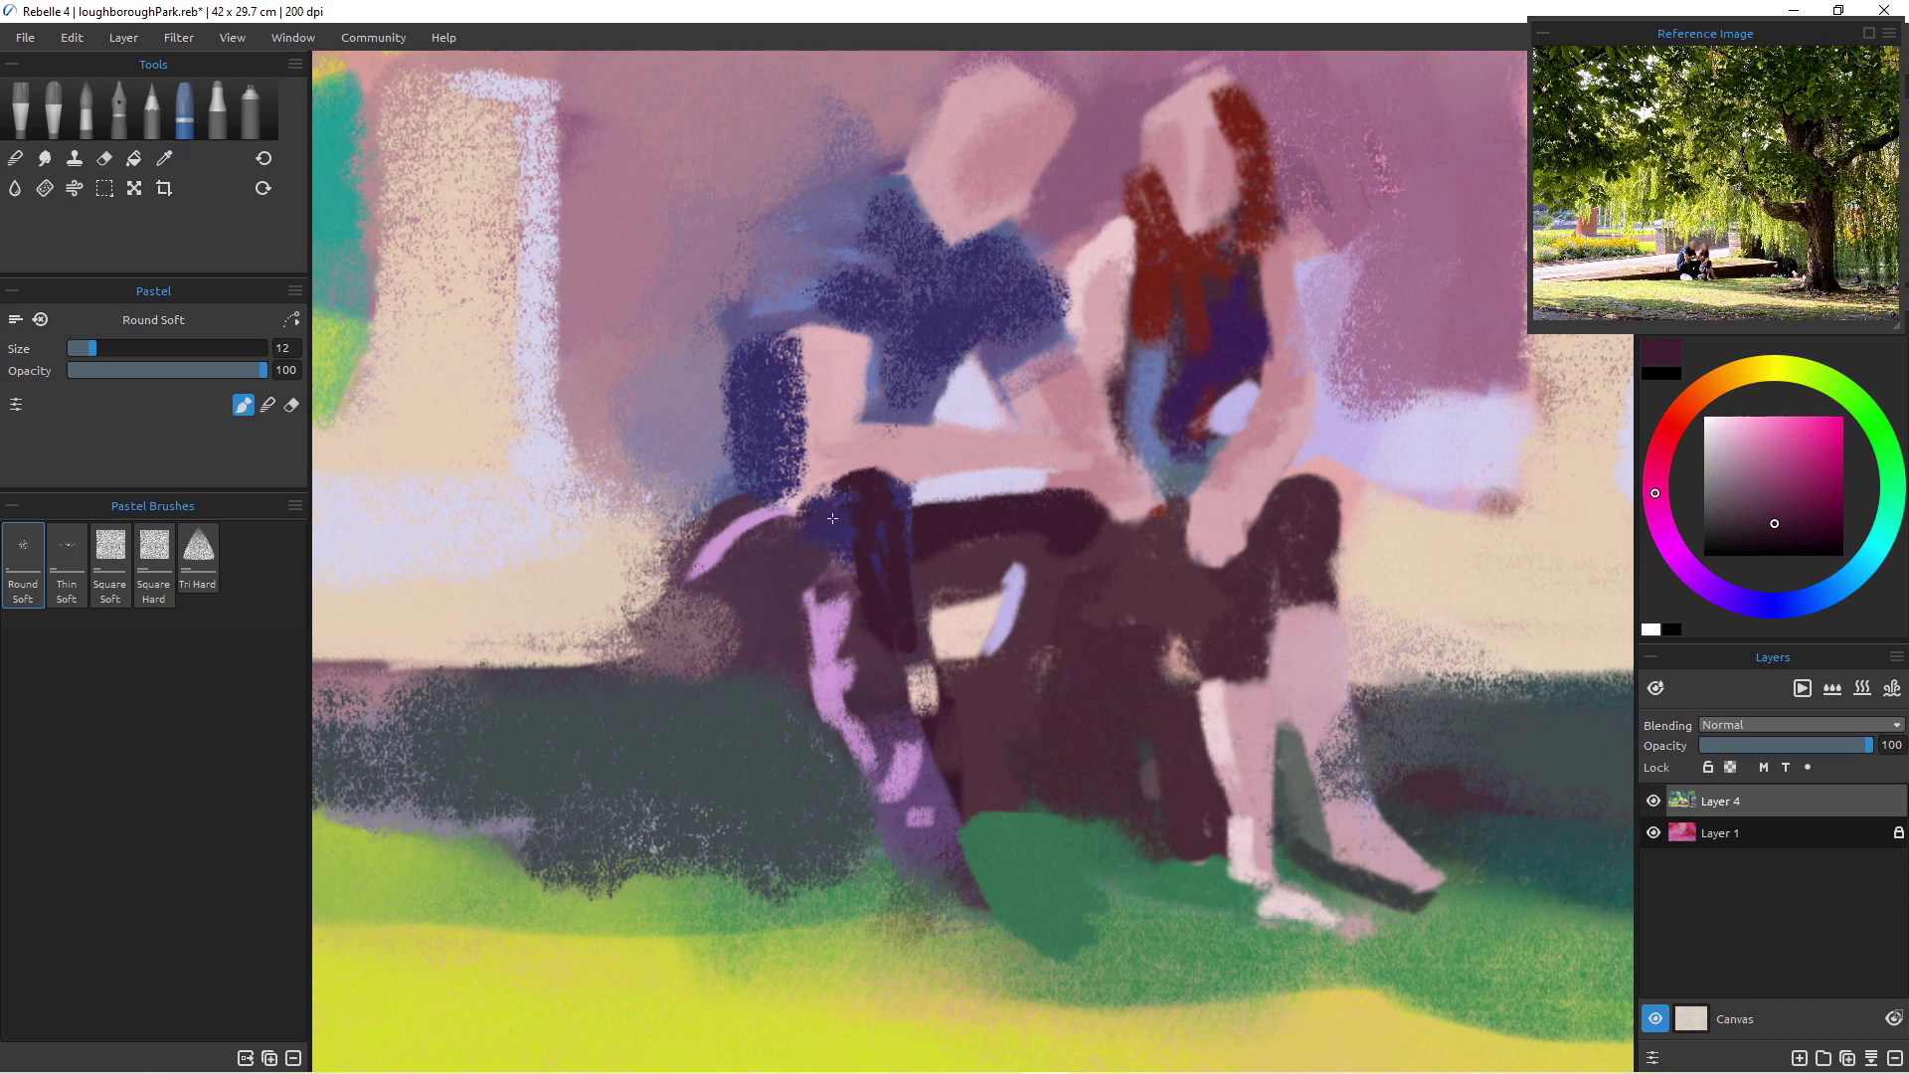
- Redefine the edge of the man's arm in sampled skin pink and darken the top of his thigh with sampled plum
left_click(727, 420, "alt")
left_click(811, 353, "alt")
left_click_drag(796, 342, 801, 438)
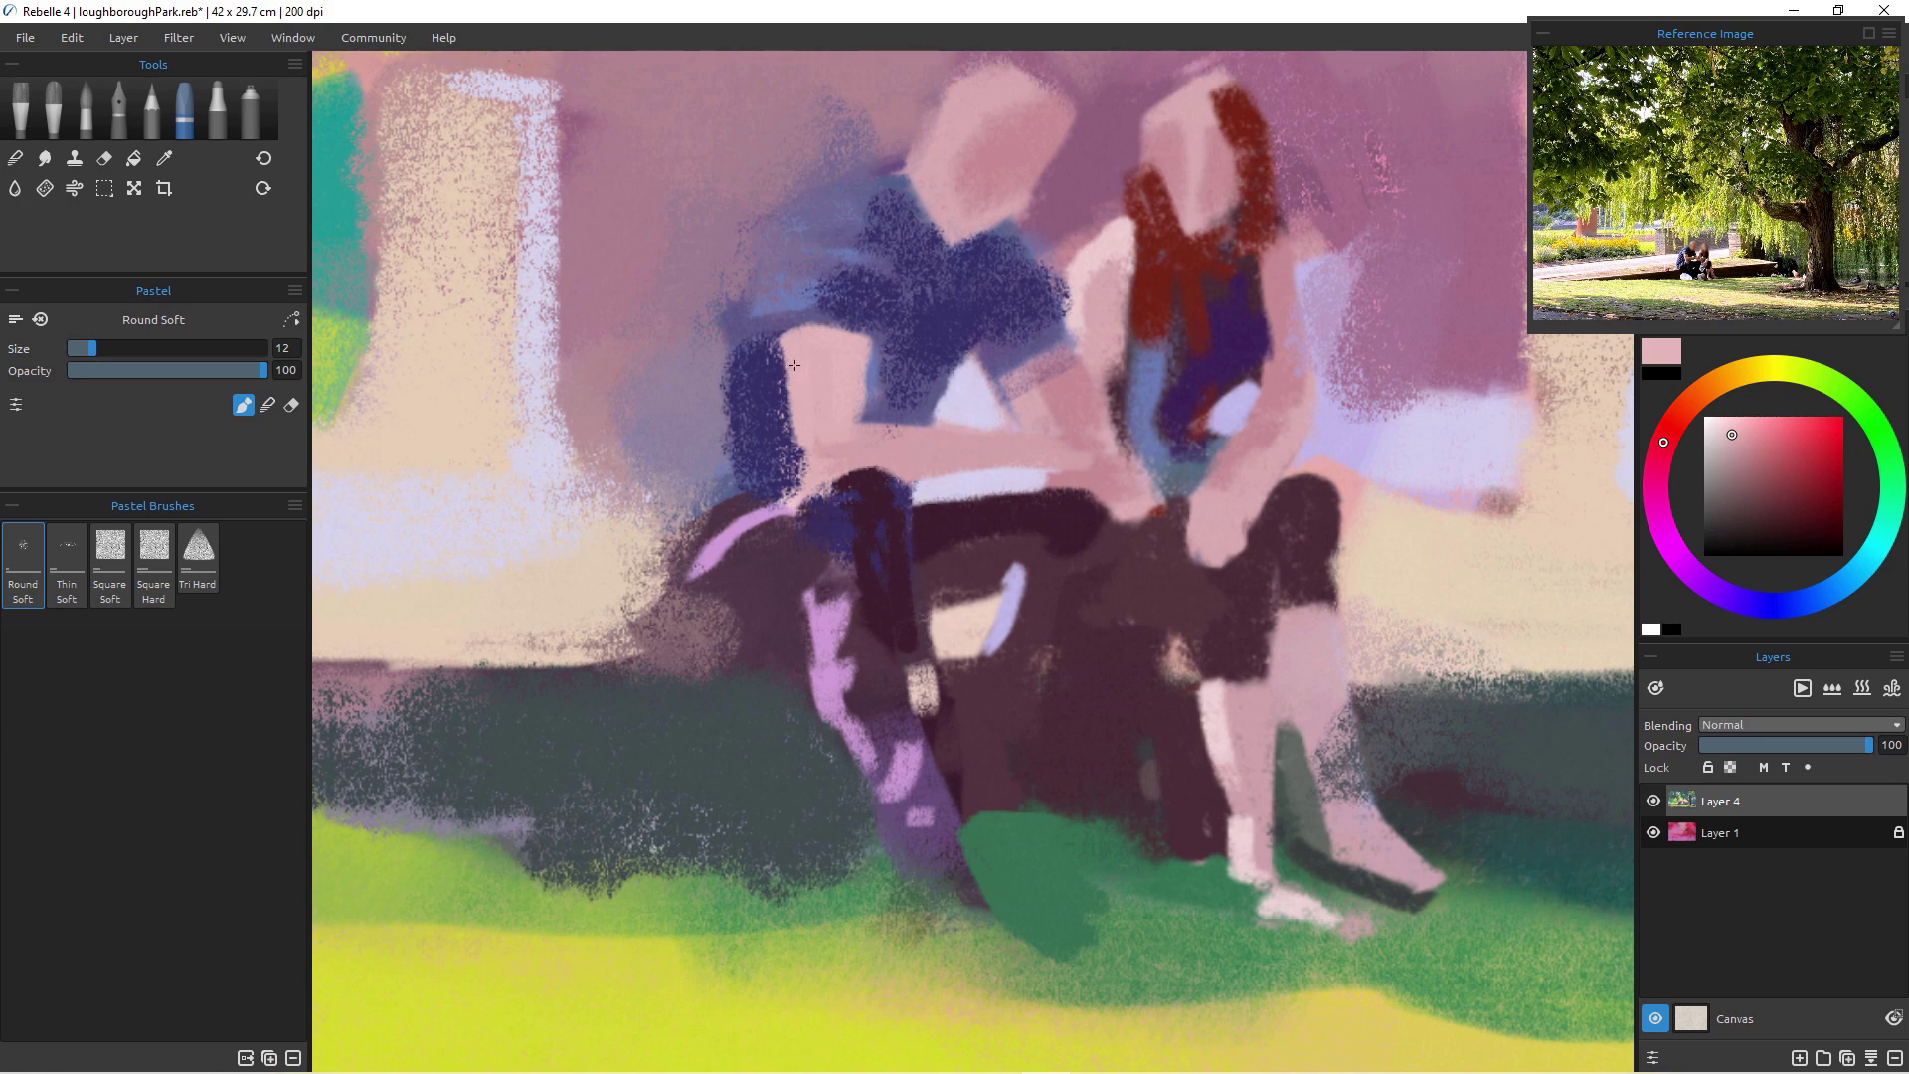
left_click(823, 501, "alt")
left_click(842, 505, "alt")
mouse_move(857, 477)
left_mouse_down()
mouse_move(758, 515)
mouse_move(796, 473)
mouse_move(780, 491)
left_mouse_up()
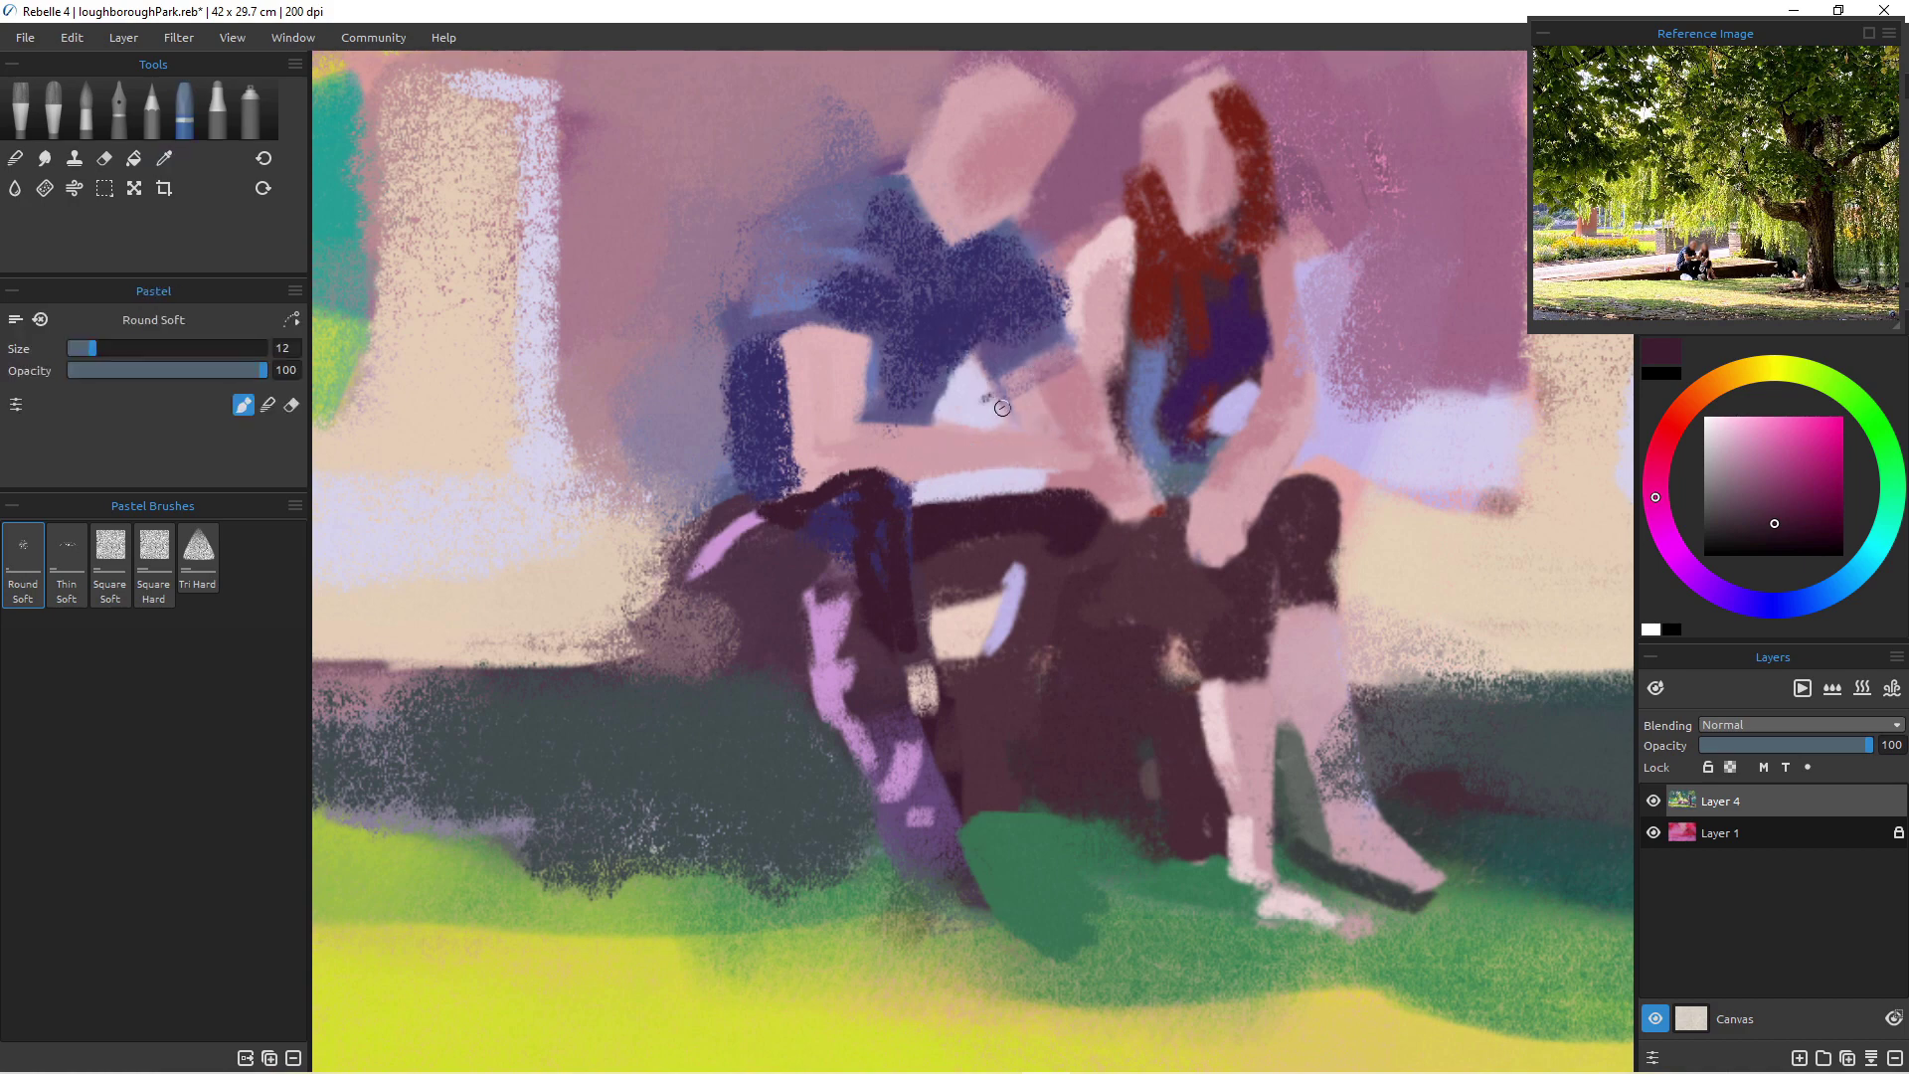
- Sample pale lavender and paint the light gap between the man's arms and a rim highlight along his upper back
key("alt")
left_click(974, 391)
mouse_move(974, 388)
left_mouse_down()
mouse_move(1010, 397)
mouse_move(1004, 424)
mouse_move(1012, 389)
left_mouse_up()
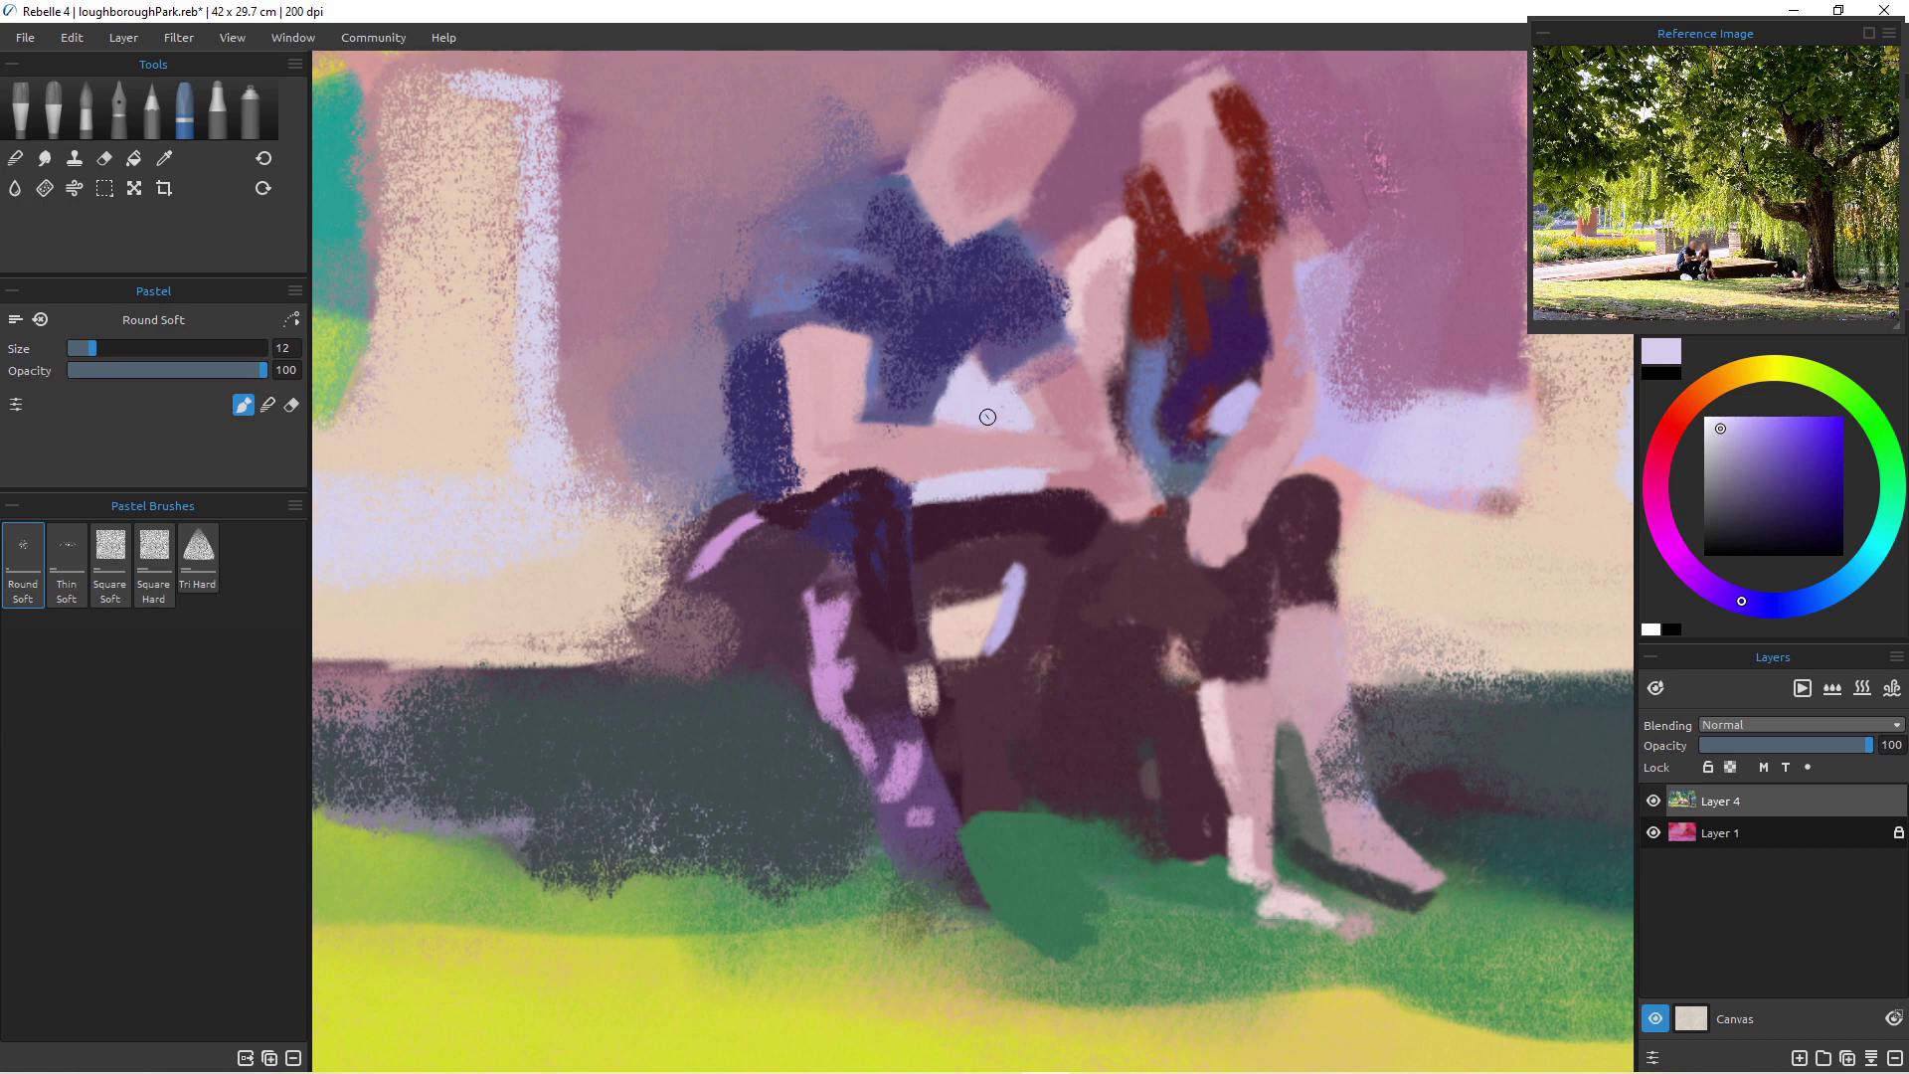
left_click_drag(826, 182, 776, 212)
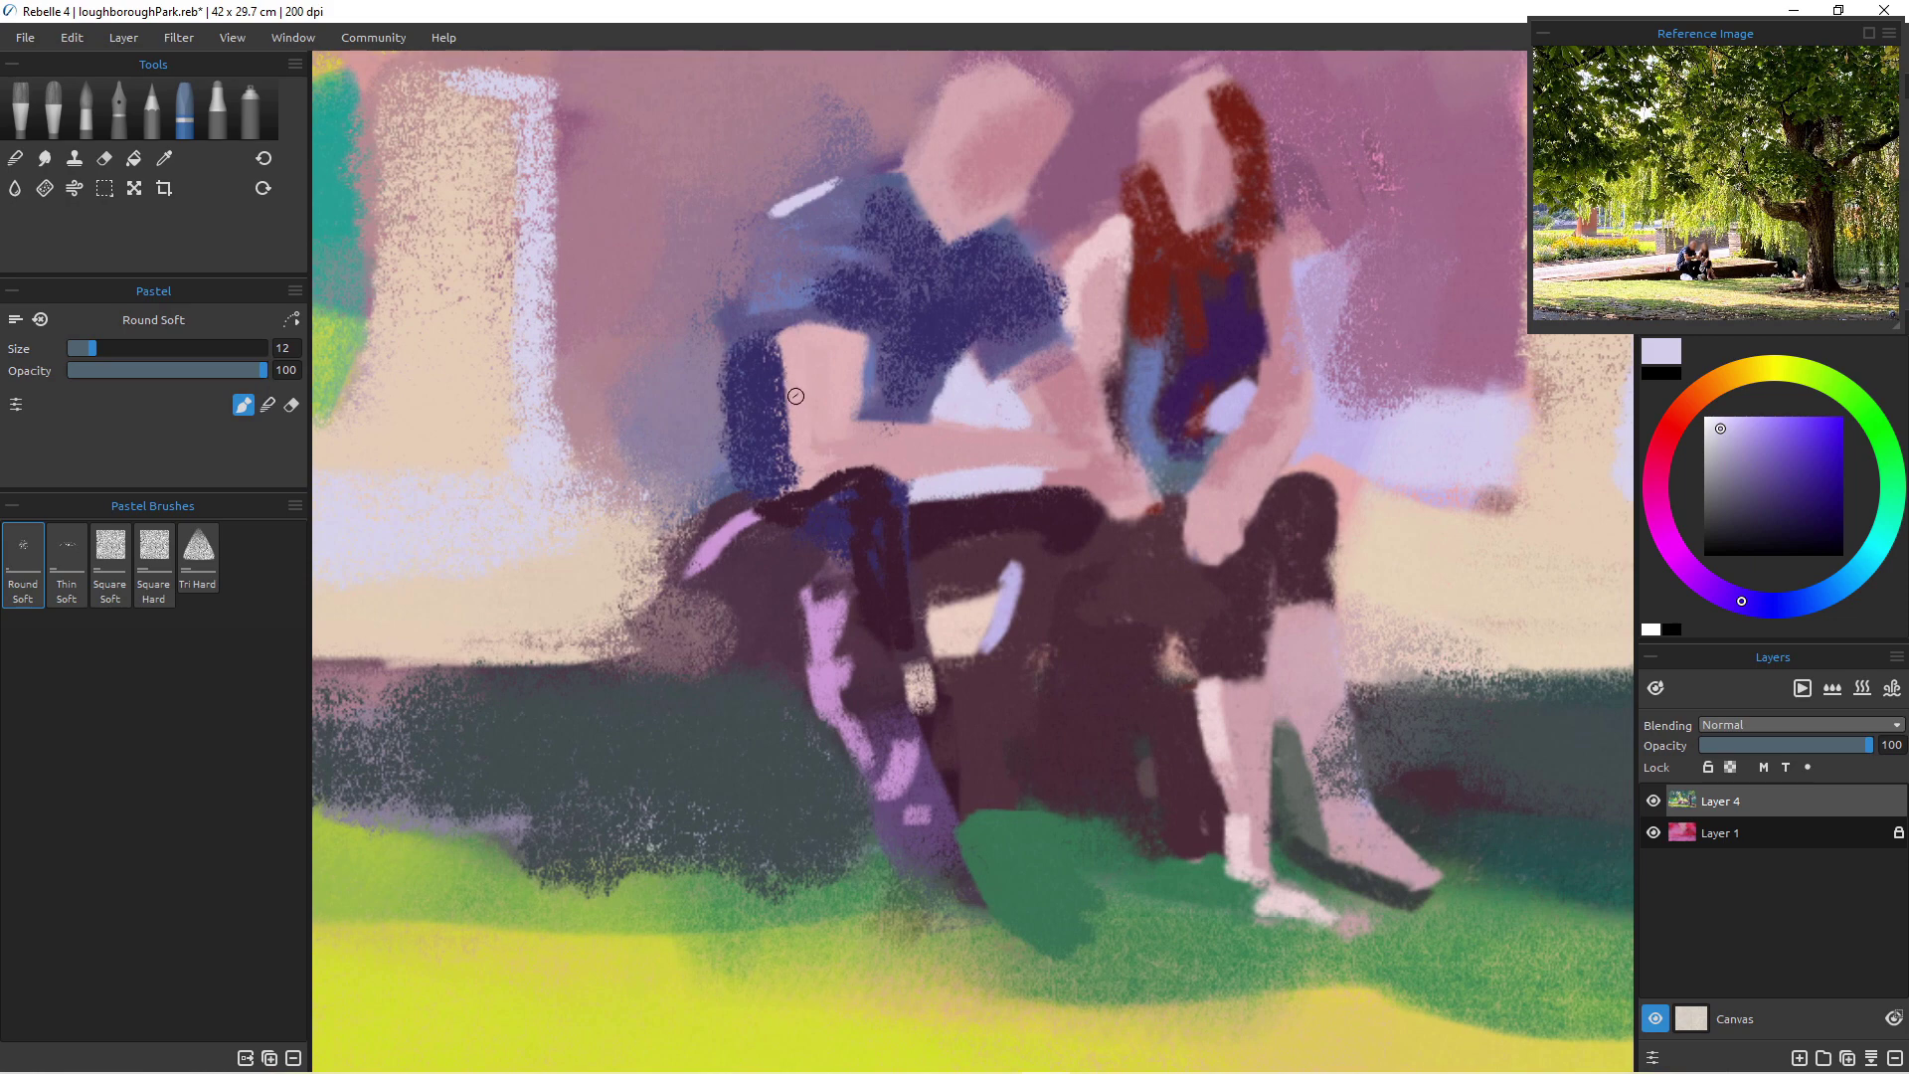
left_click_drag(868, 176, 795, 215)
- Enlarge the brush to size 25 and add pale lavender highlights to the man's shoulder and sleeve
key("]")
key("]")
key("]")
key("]")
key("]")
left_click_drag(825, 221, 800, 286)
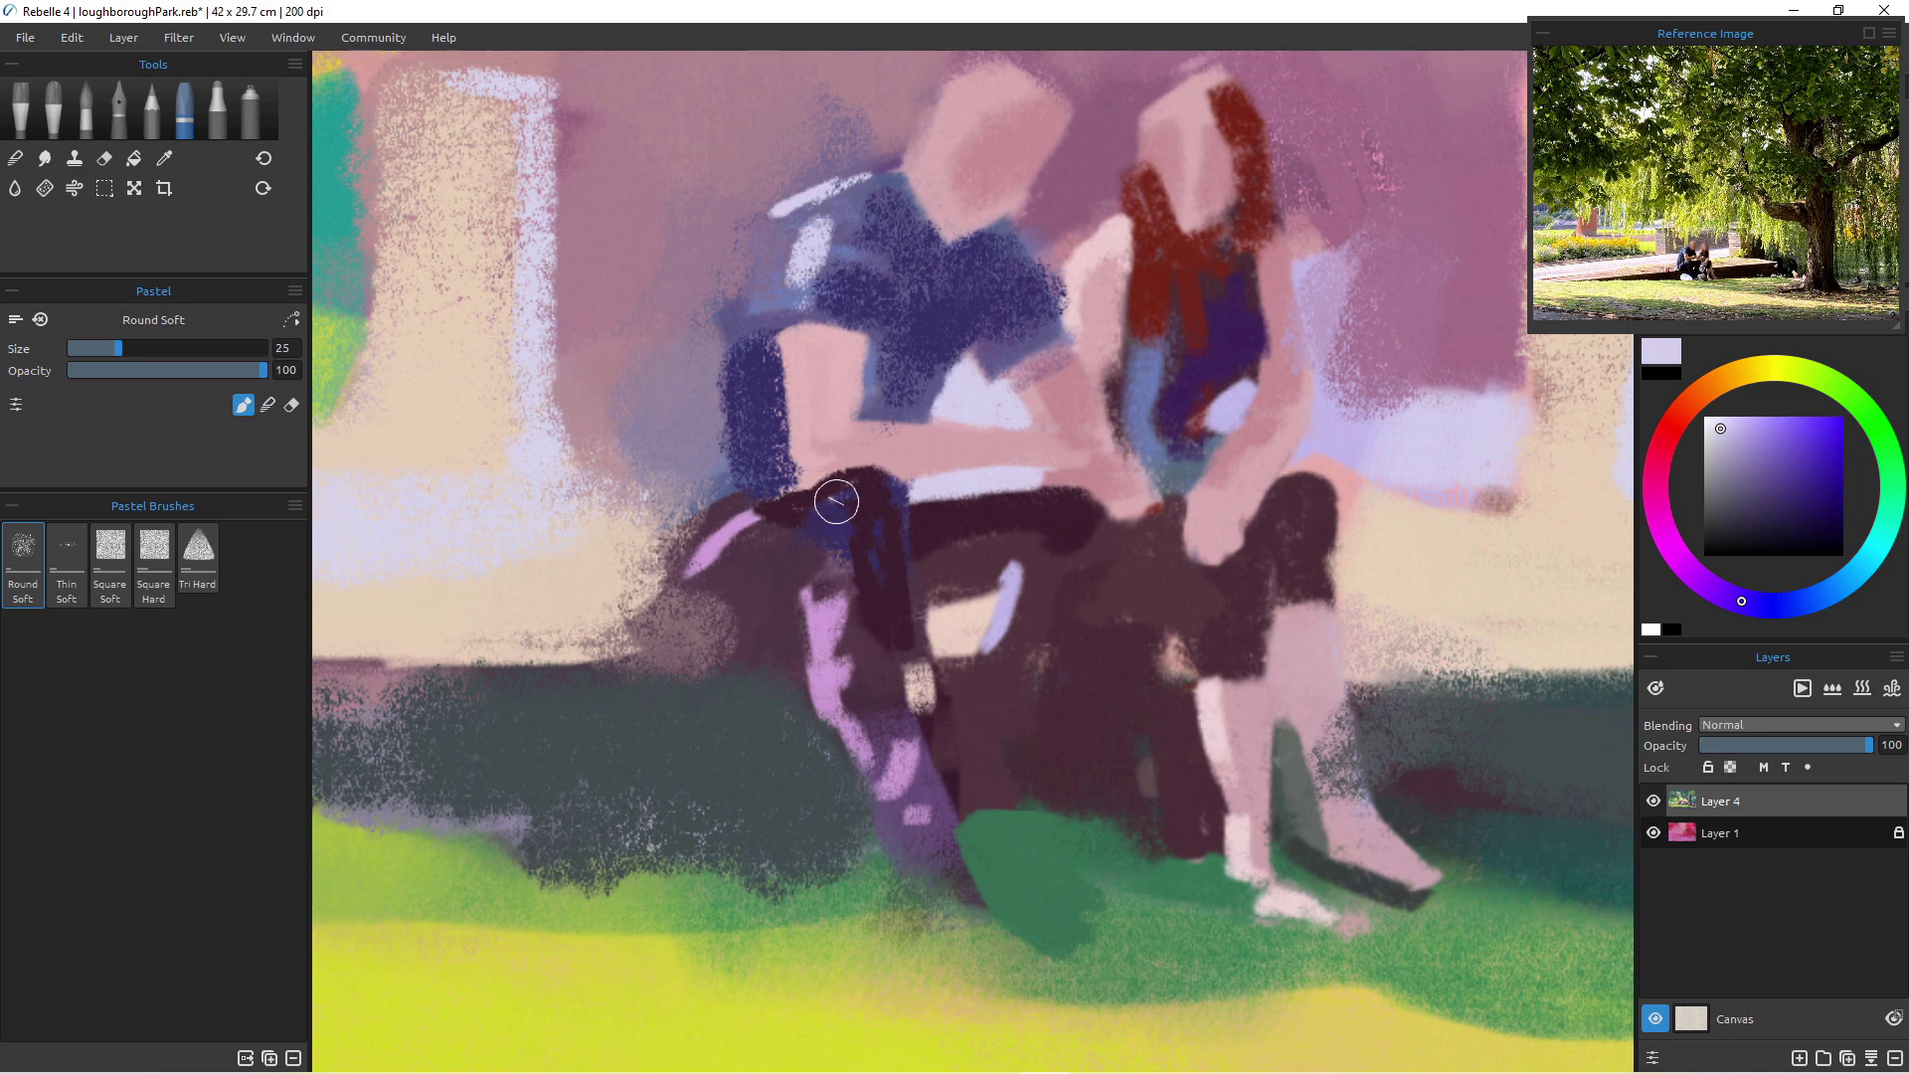
left_click_drag(792, 253, 784, 301)
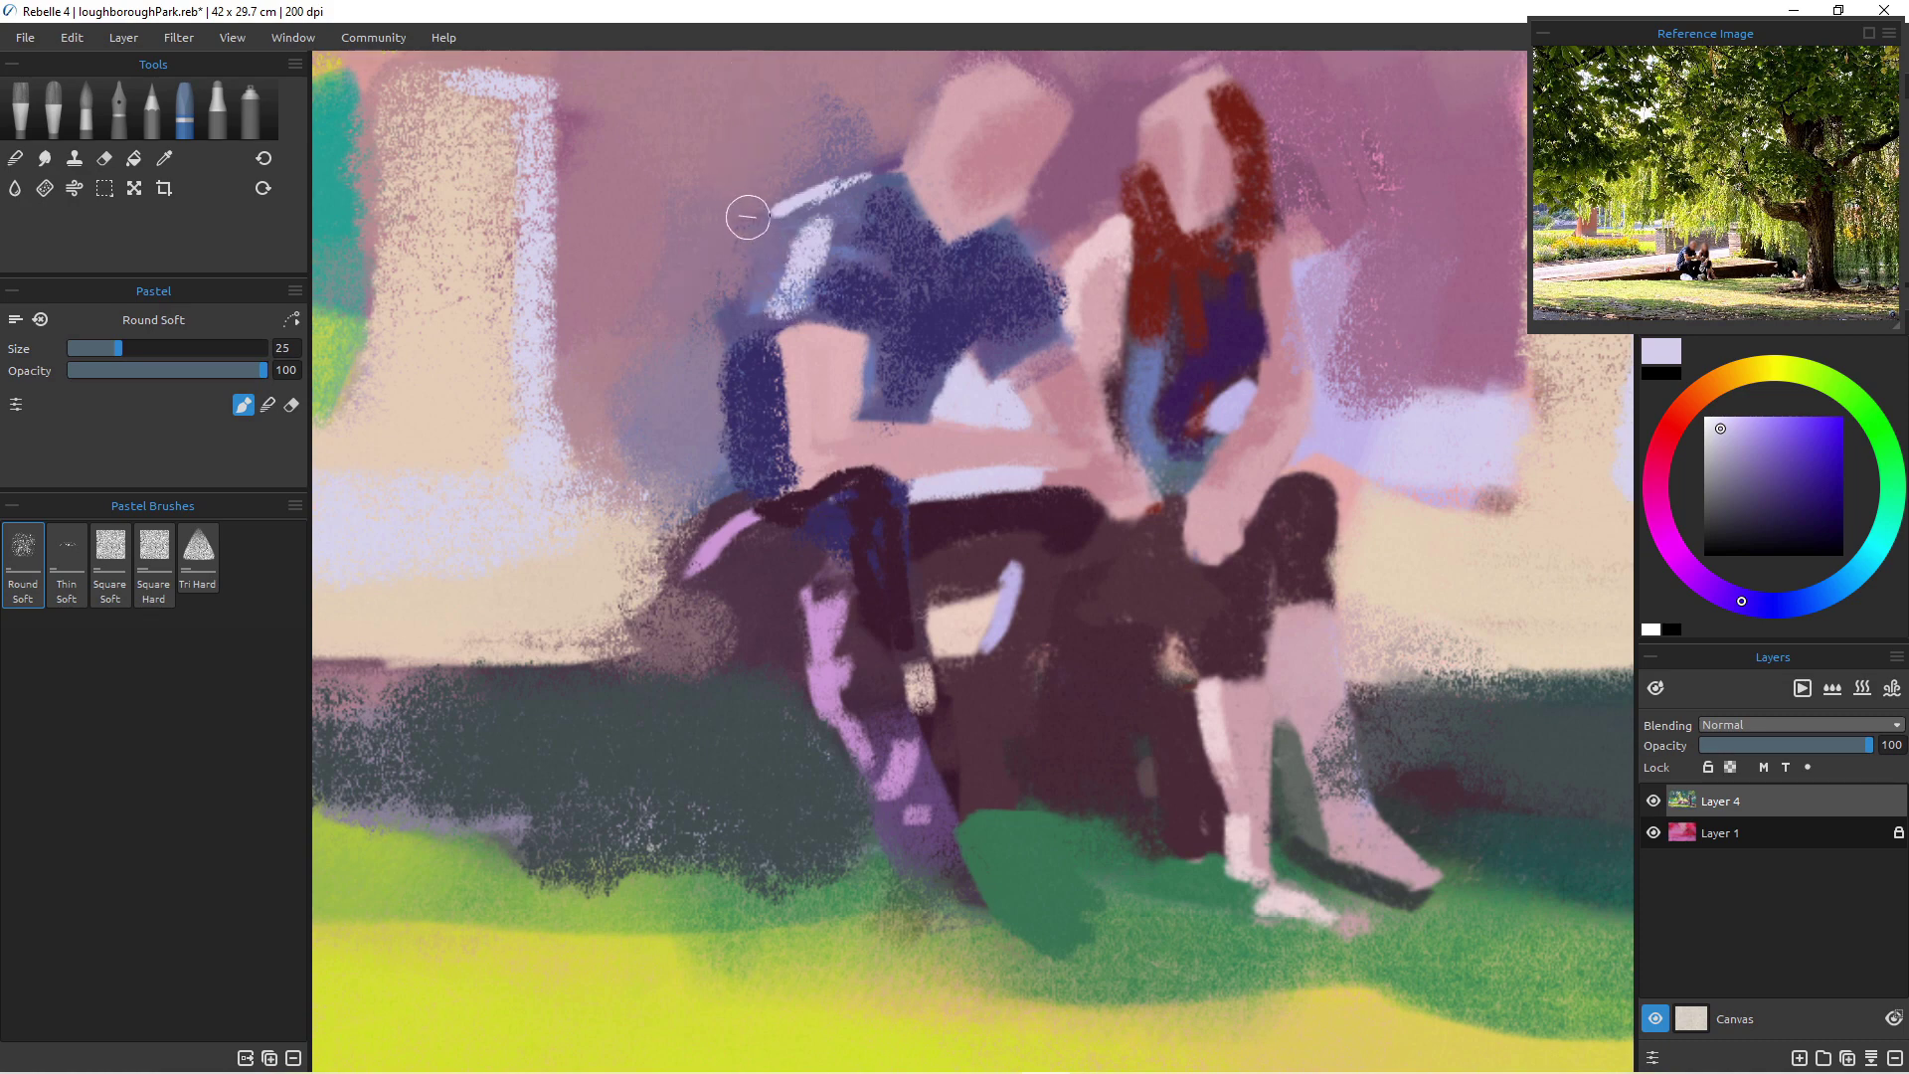
- Reduce the brush to size 4 and draw a thin lavender rim light down the outer edge of the man's shoulder
key("[")
key("[")
key("[")
key("[")
key("[")
key("[")
key("bracketleft")
key("bracketleft")
key("bracketleft")
left_click_drag(788, 206, 742, 311)
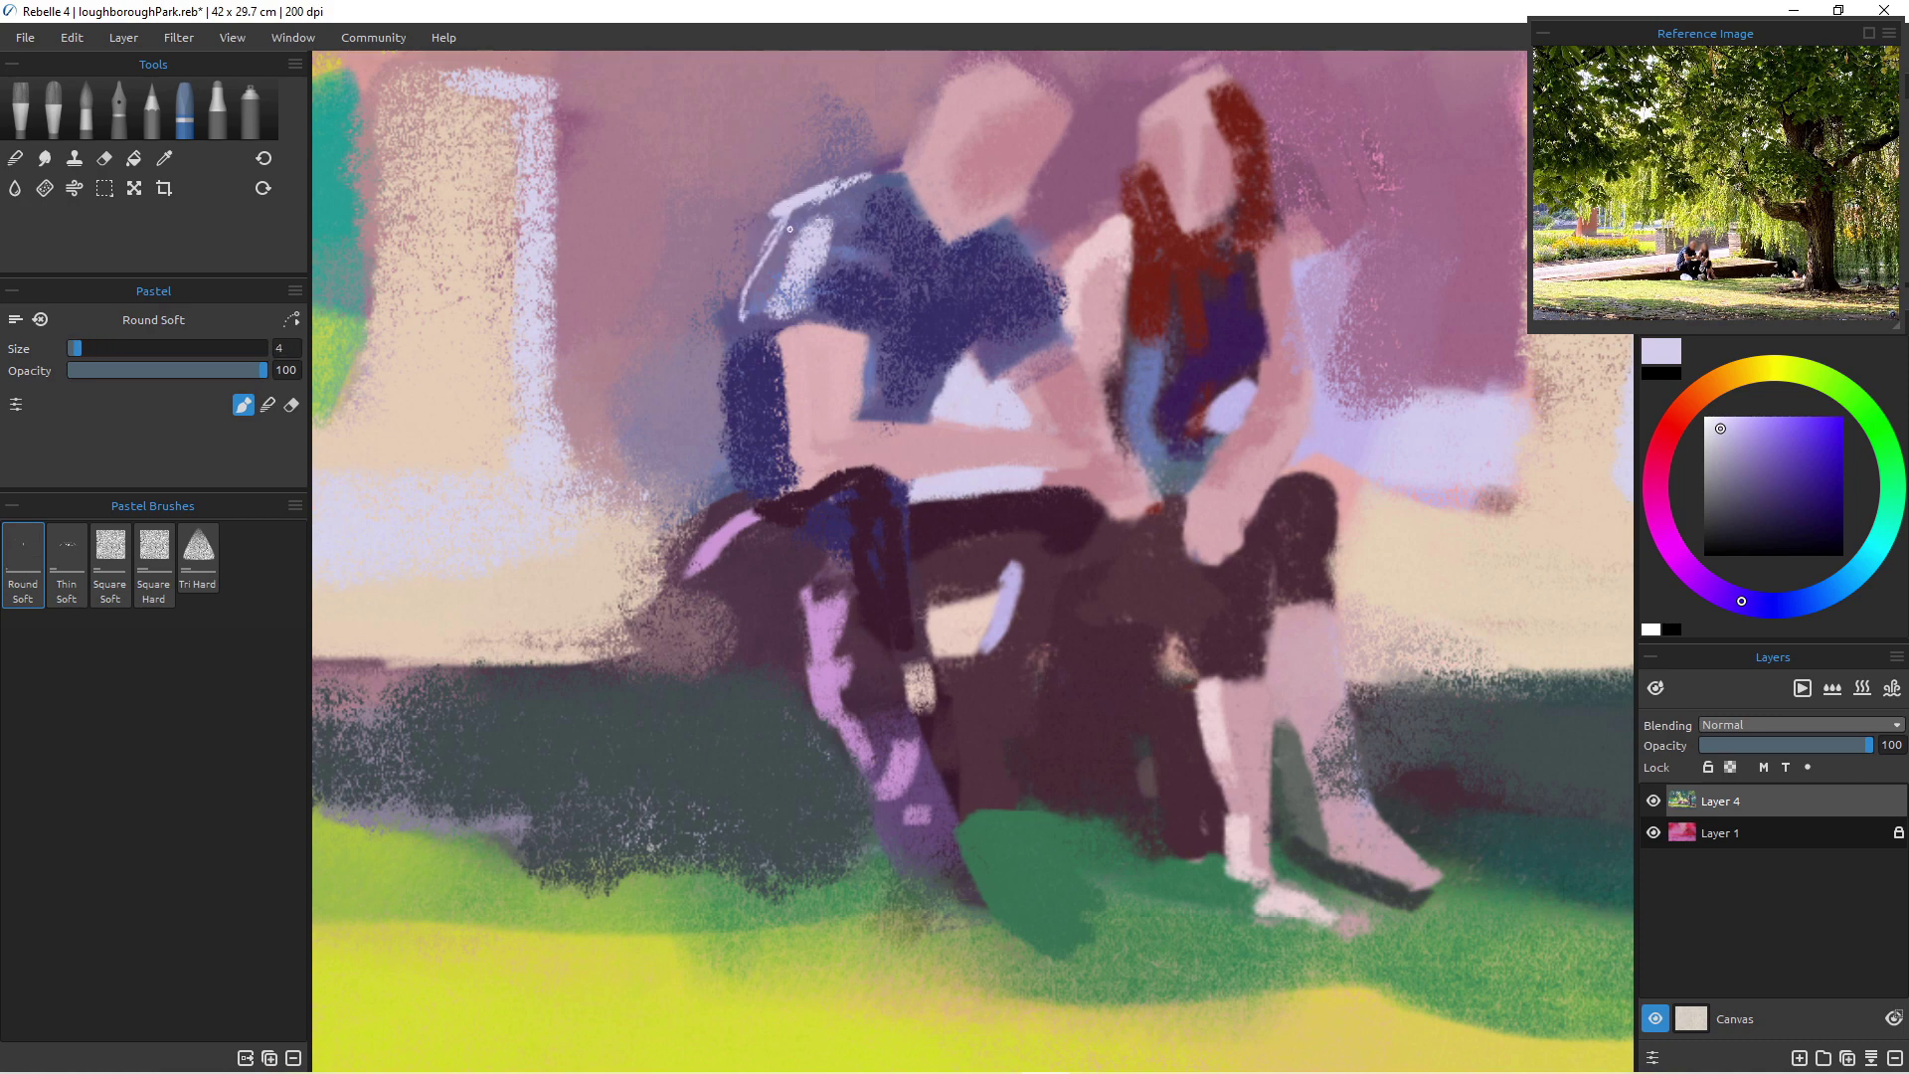
left_click_drag(808, 195, 739, 317)
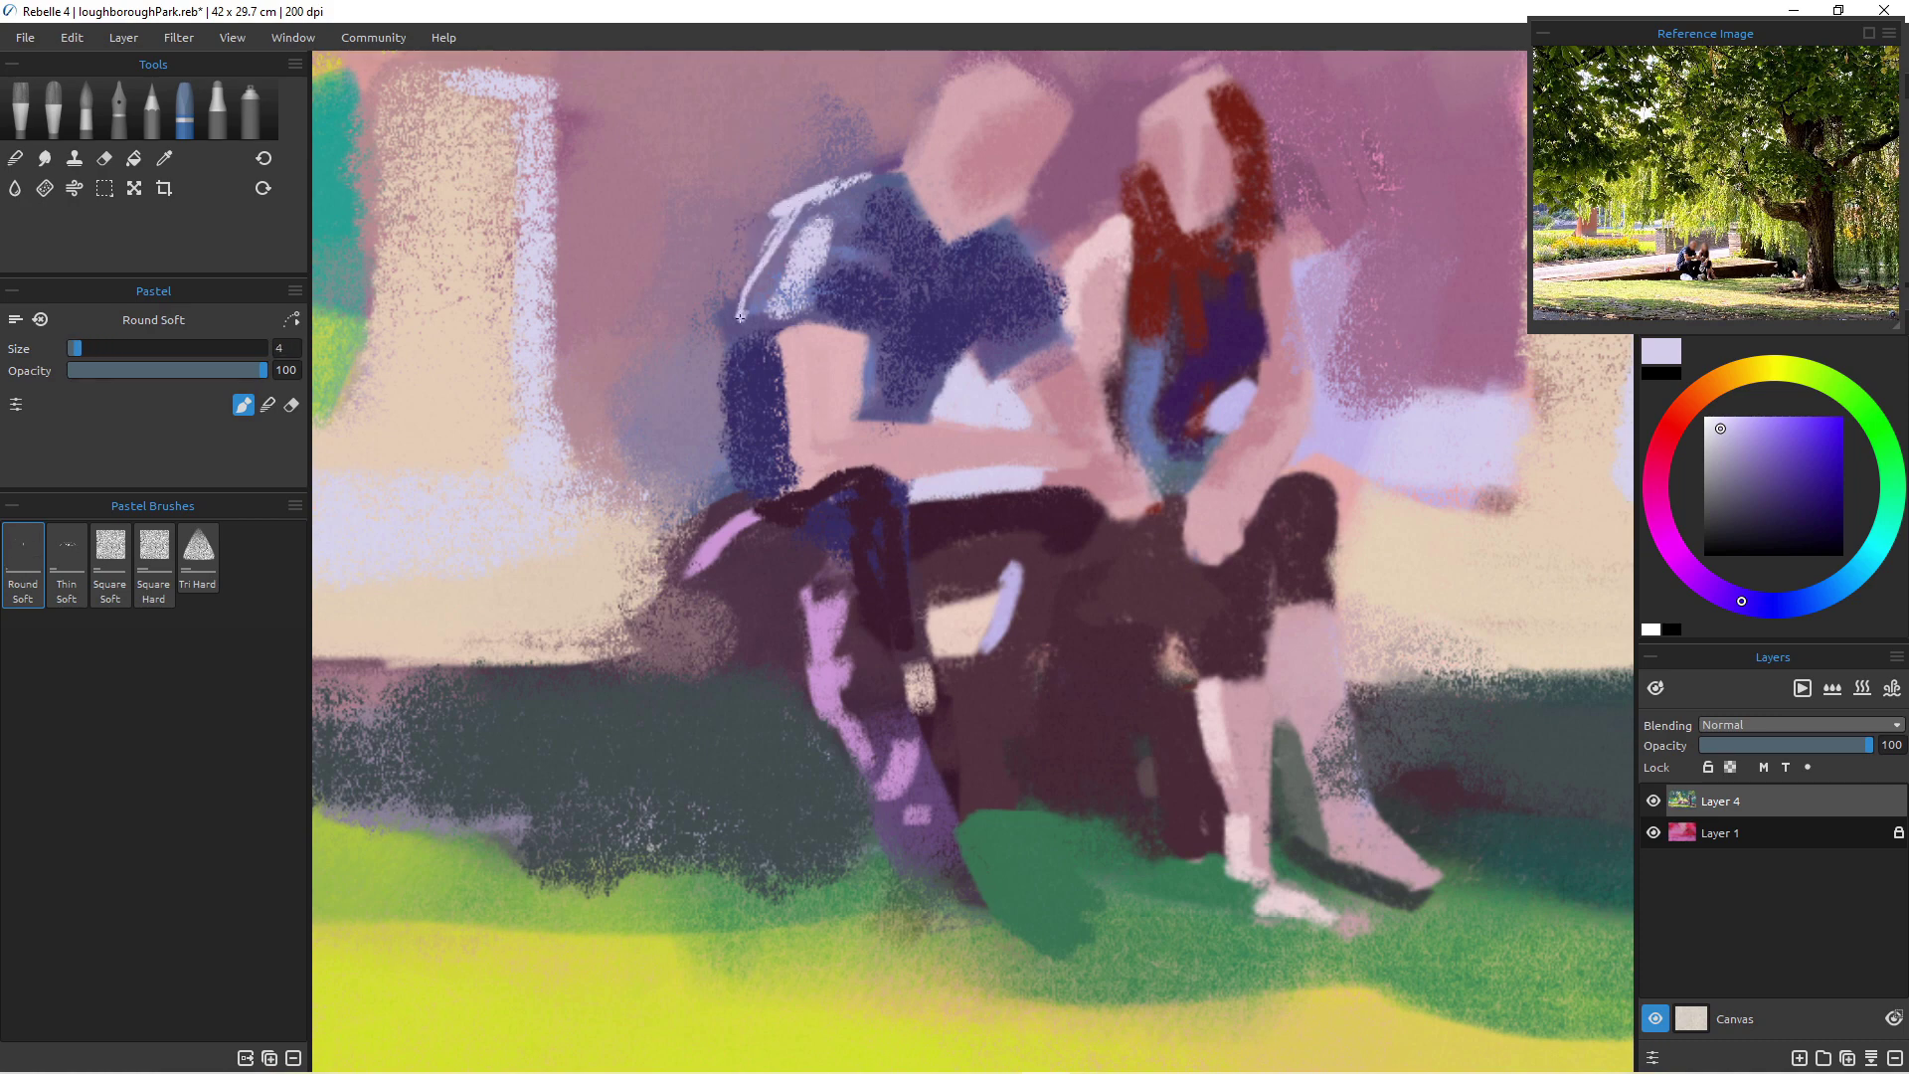
- Sample mauve from the background, trim the outer edge of the shoulder highlight at size 10, and enlarge the brush to size 35
left_click(751, 183, "alt")
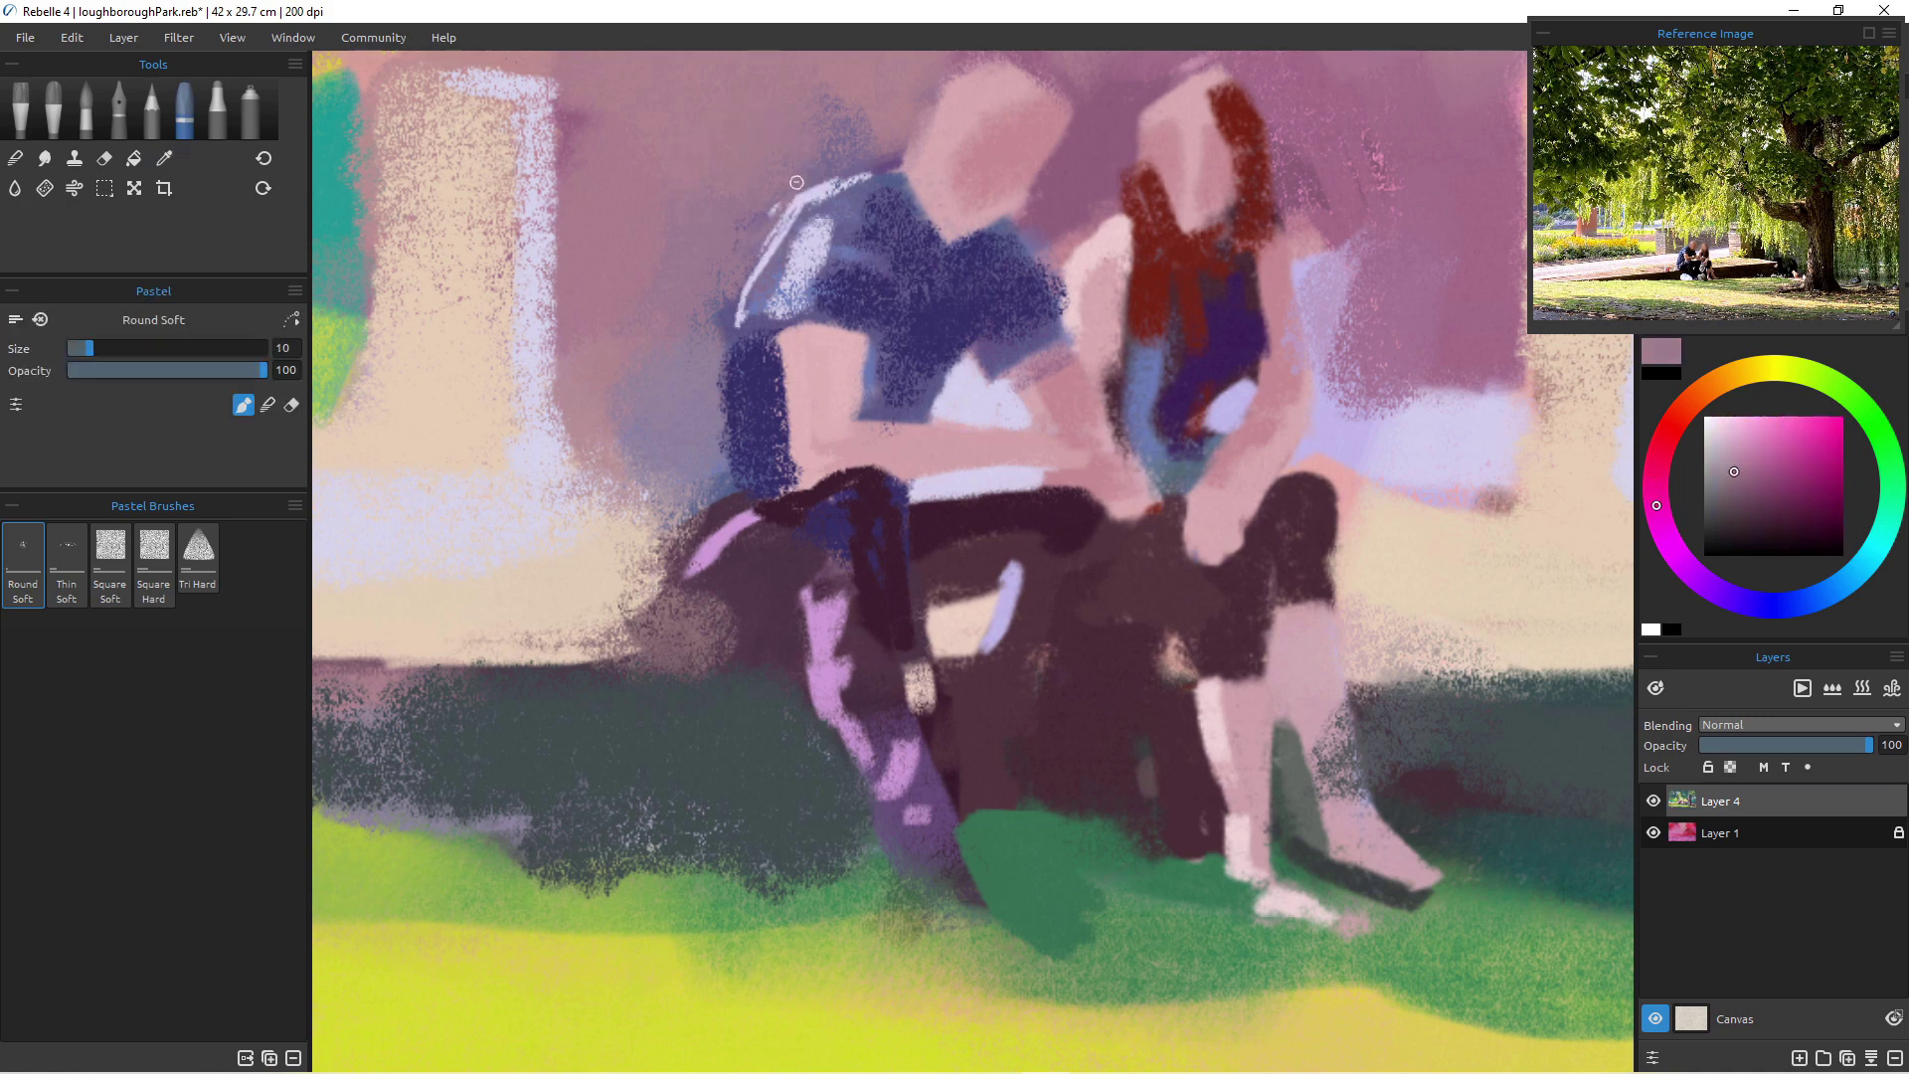
key("bracketright")
key("bracketright")
key("bracketright")
key("bracketright")
key("bracketright")
key("bracketright")
key("bracketright")
key("bracketright")
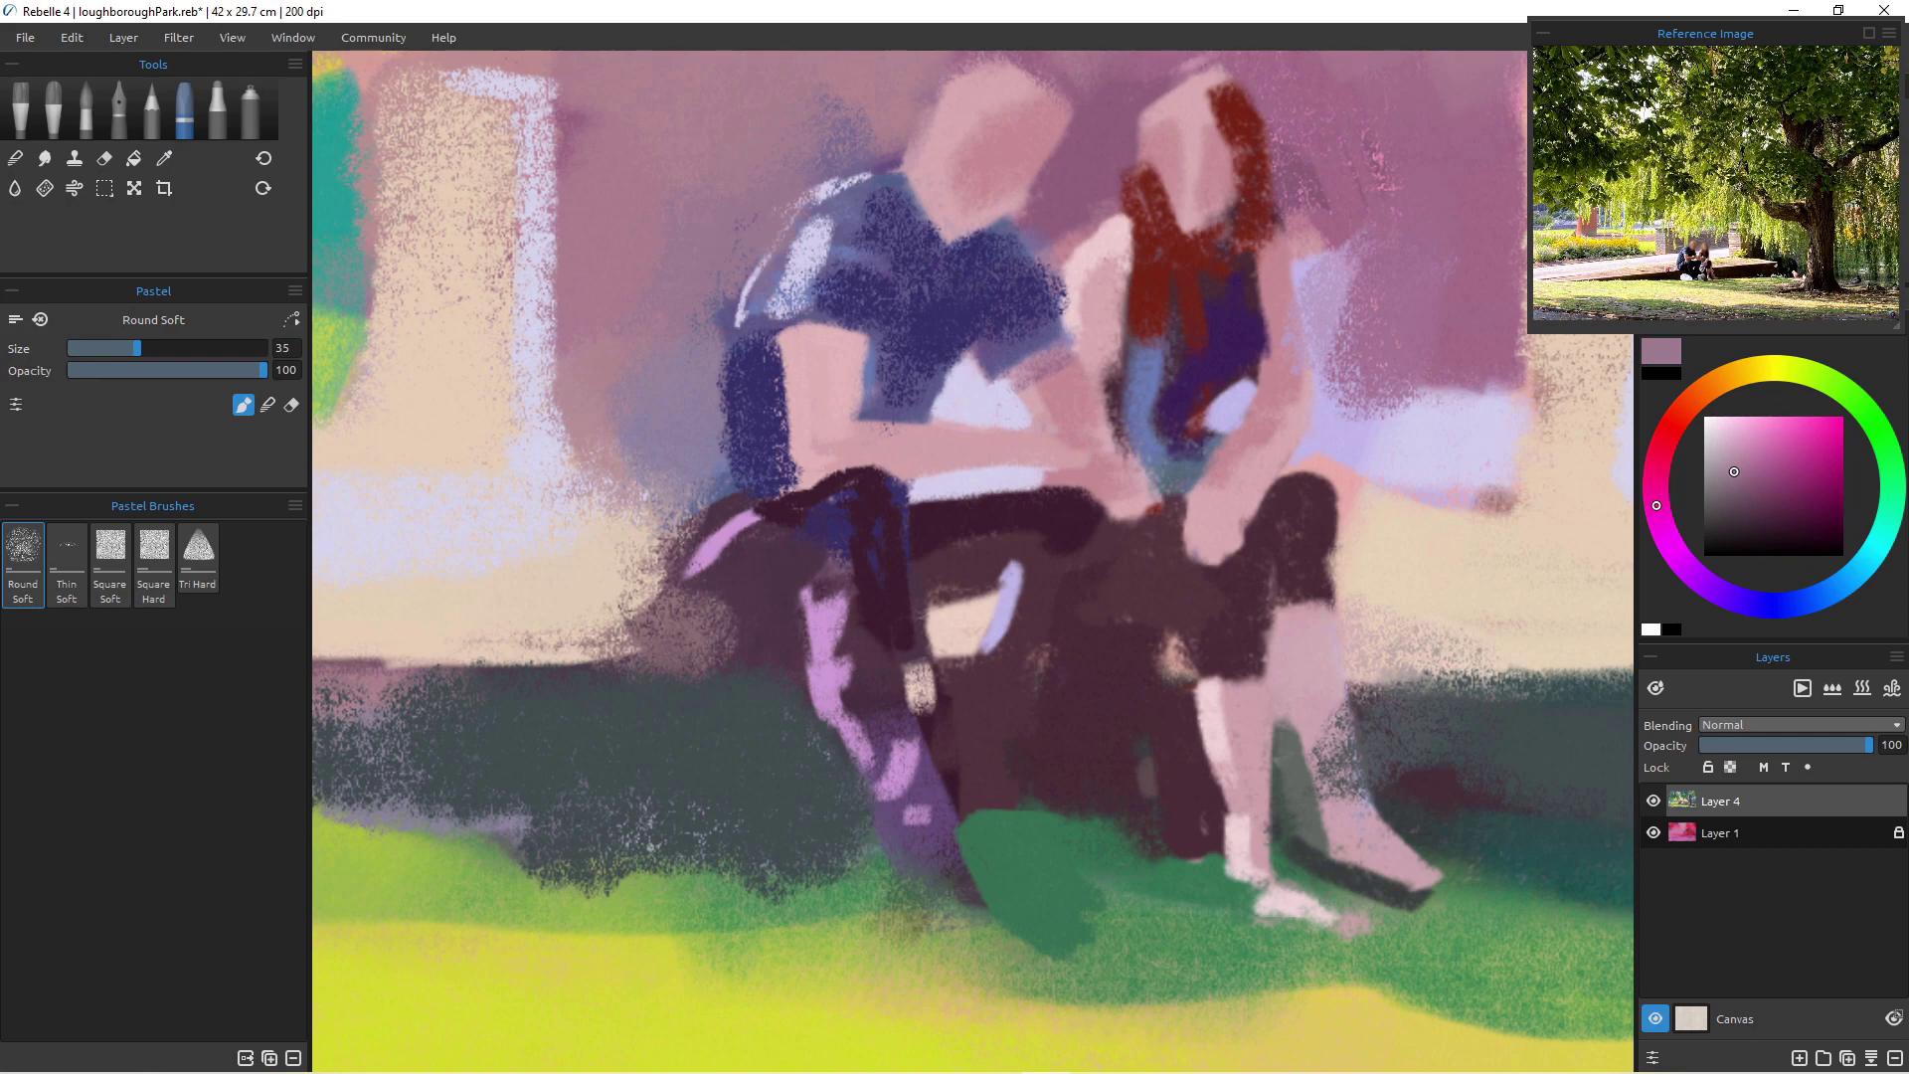
- Sample the dark colour of the man's trousers and paint it down his lower leg at size 35
scroll(788, 546, "down", 5)
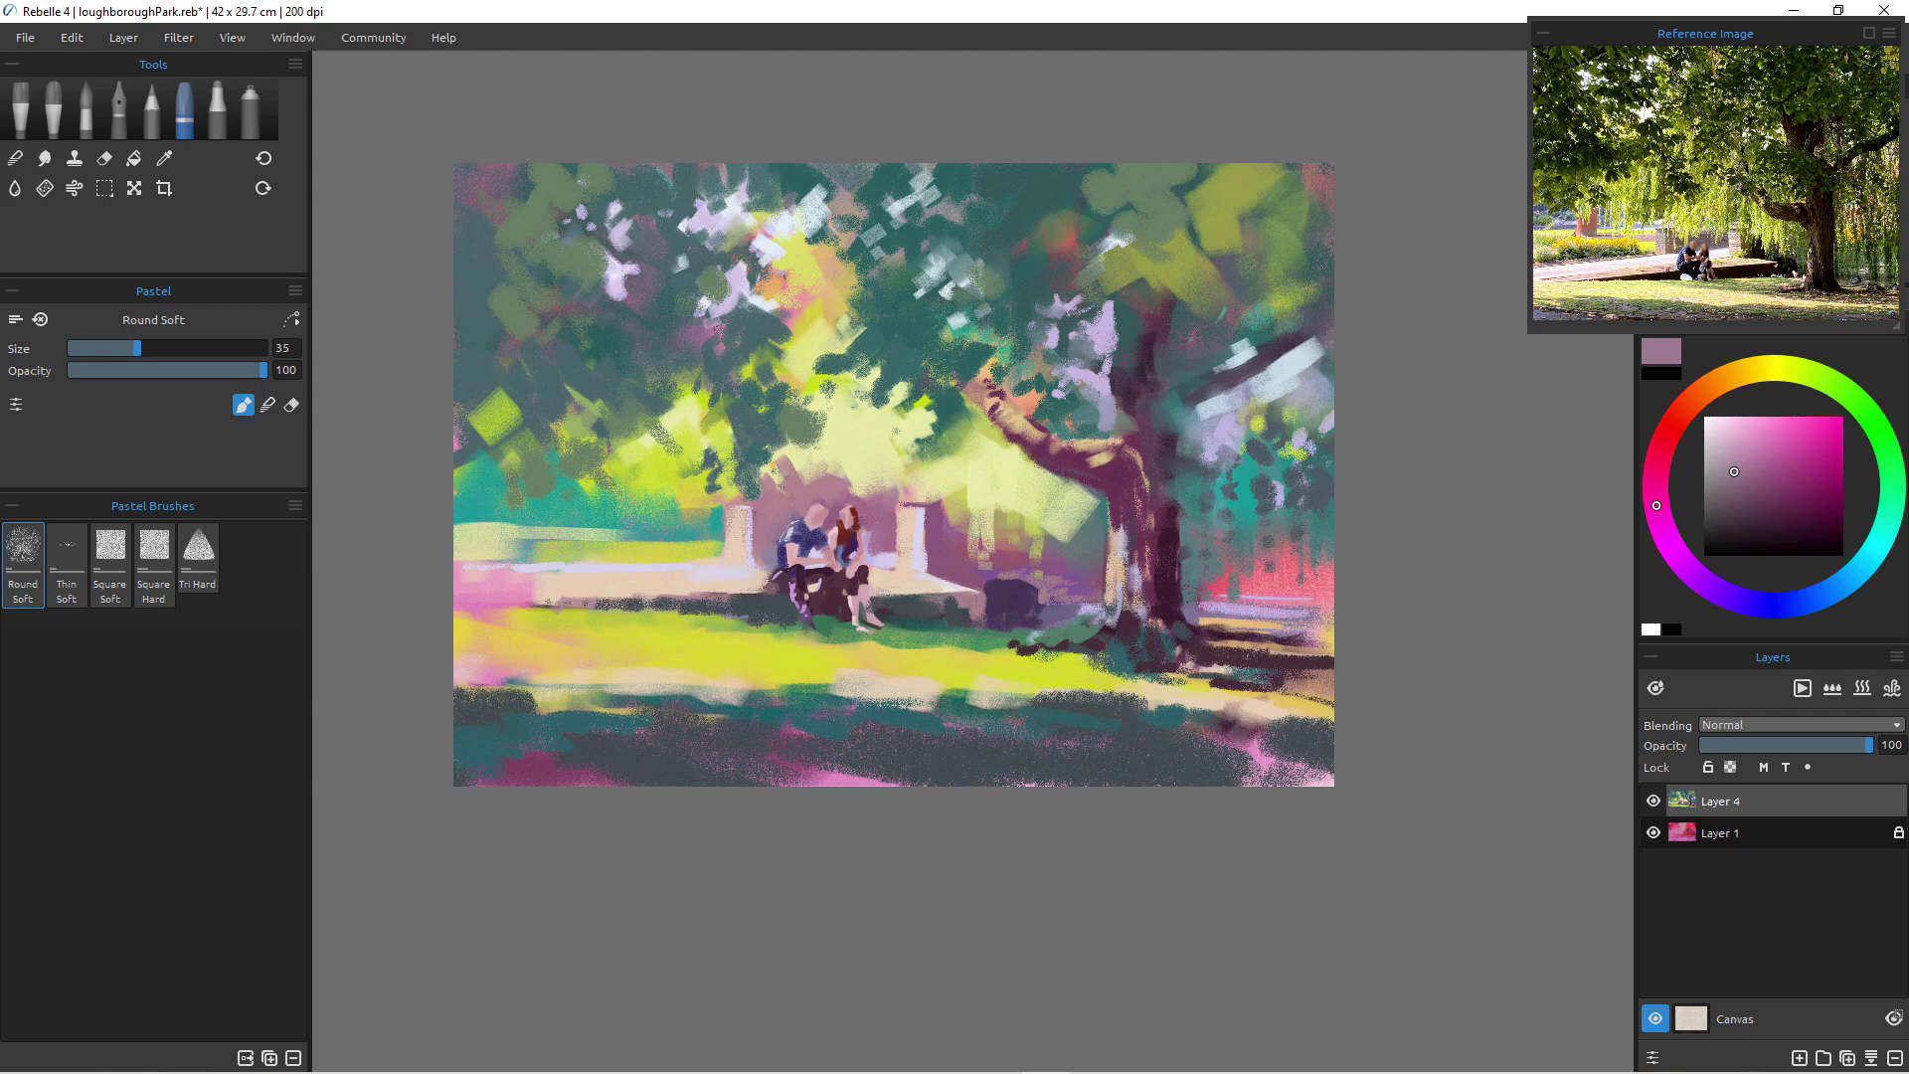
scroll(756, 627, "up", 5)
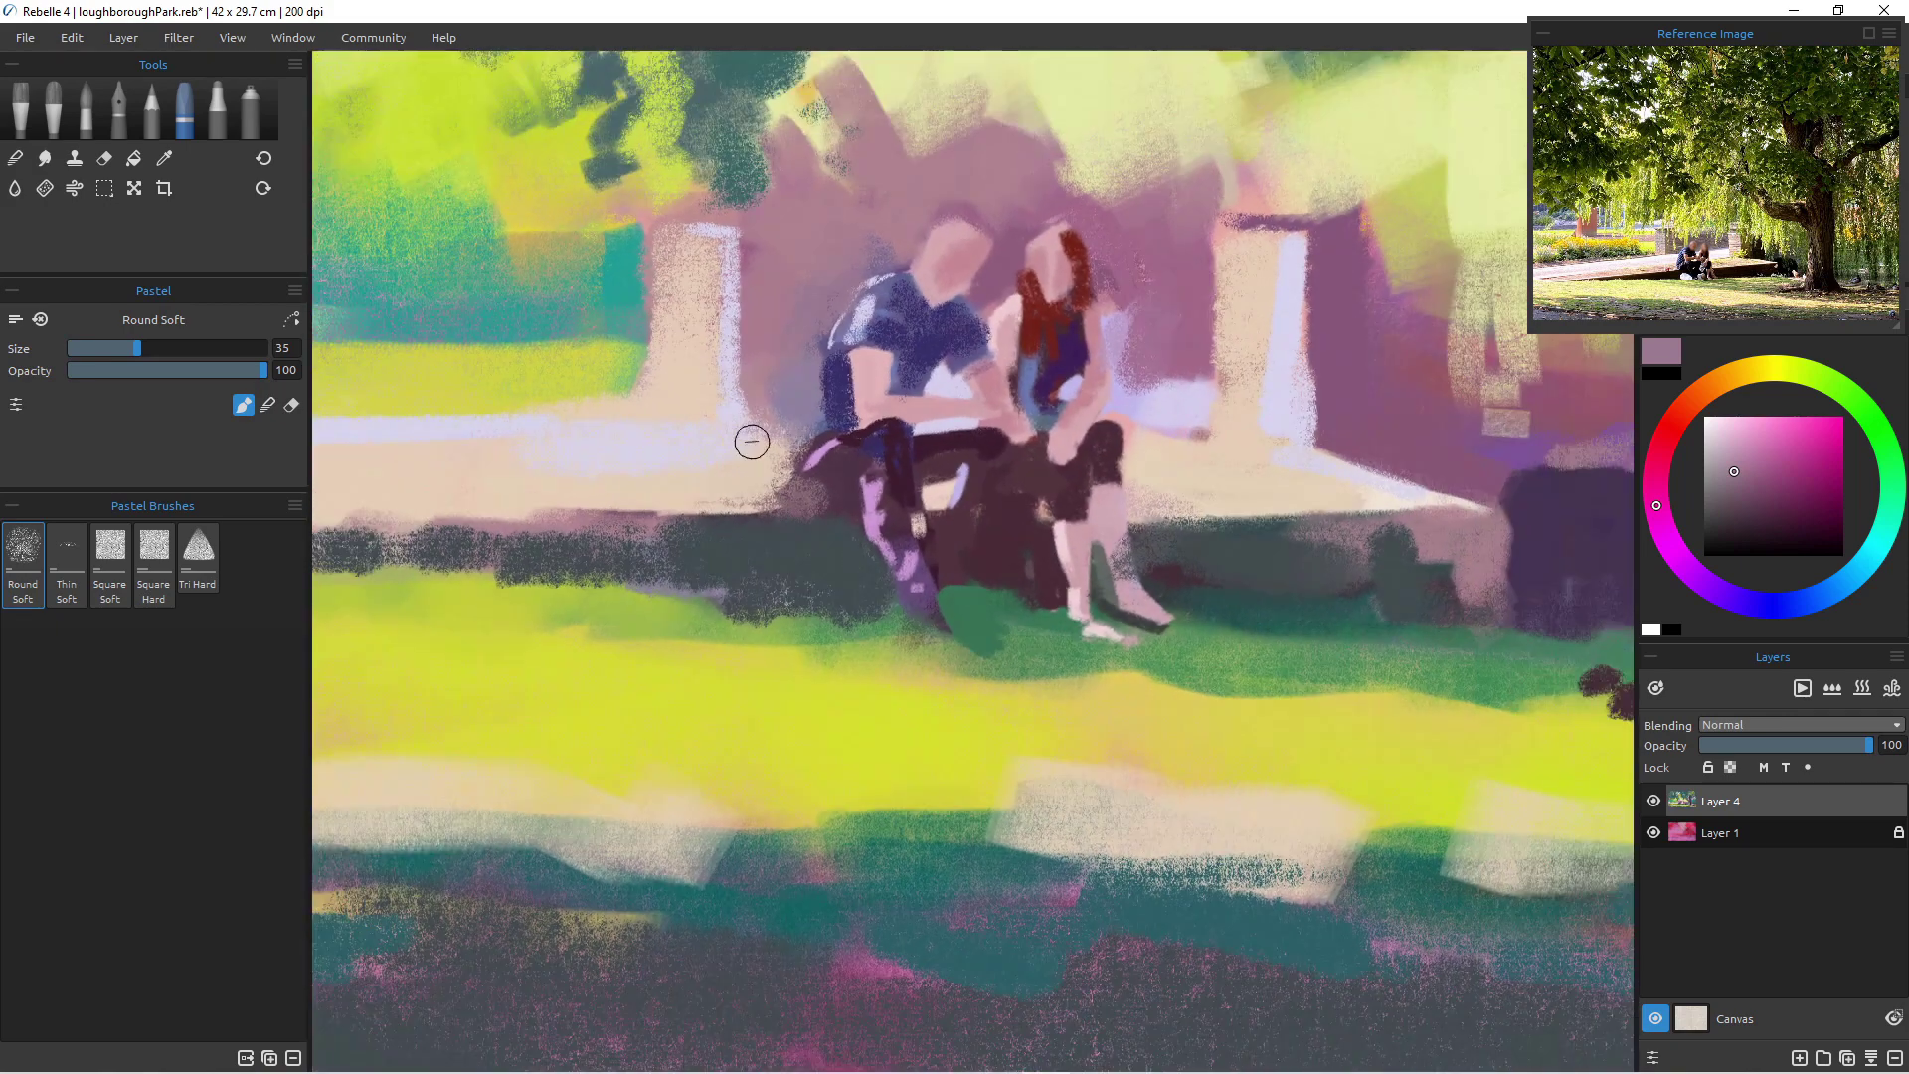
left_click(885, 462, "alt")
mouse_move(885, 472)
left_mouse_down()
mouse_move(883, 511)
mouse_move(859, 507)
mouse_move(901, 596)
left_mouse_up()
left_click(850, 492, "alt")
- Sample the lilac on the trousers and paint narrow highlights along the man's shin and thigh at size 16
left_click(916, 554, "alt")
key("bracketleft")
key("bracketleft")
key("bracketleft")
key("bracketleft")
left_click_drag(872, 476, 894, 567)
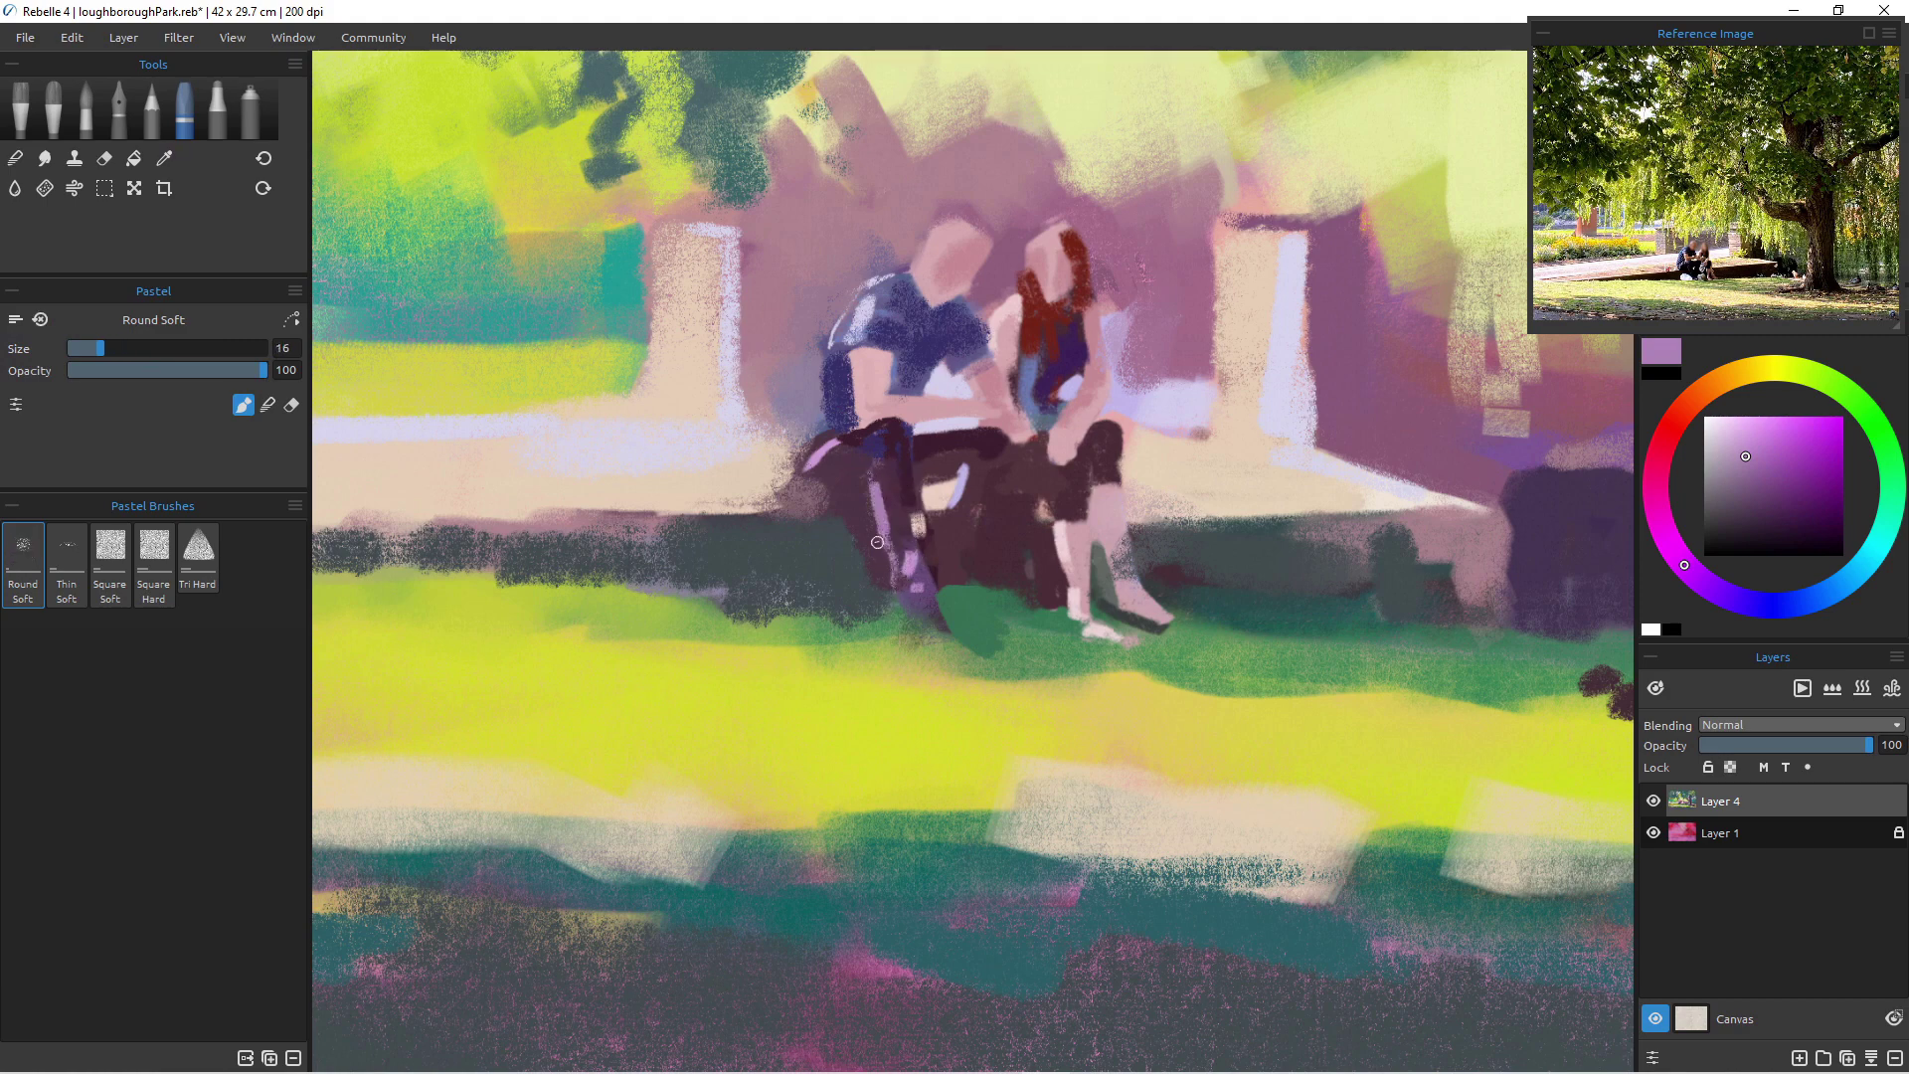
mouse_move(865, 461)
left_mouse_down()
mouse_move(871, 482)
mouse_move(854, 432)
mouse_move(838, 439)
left_mouse_up()
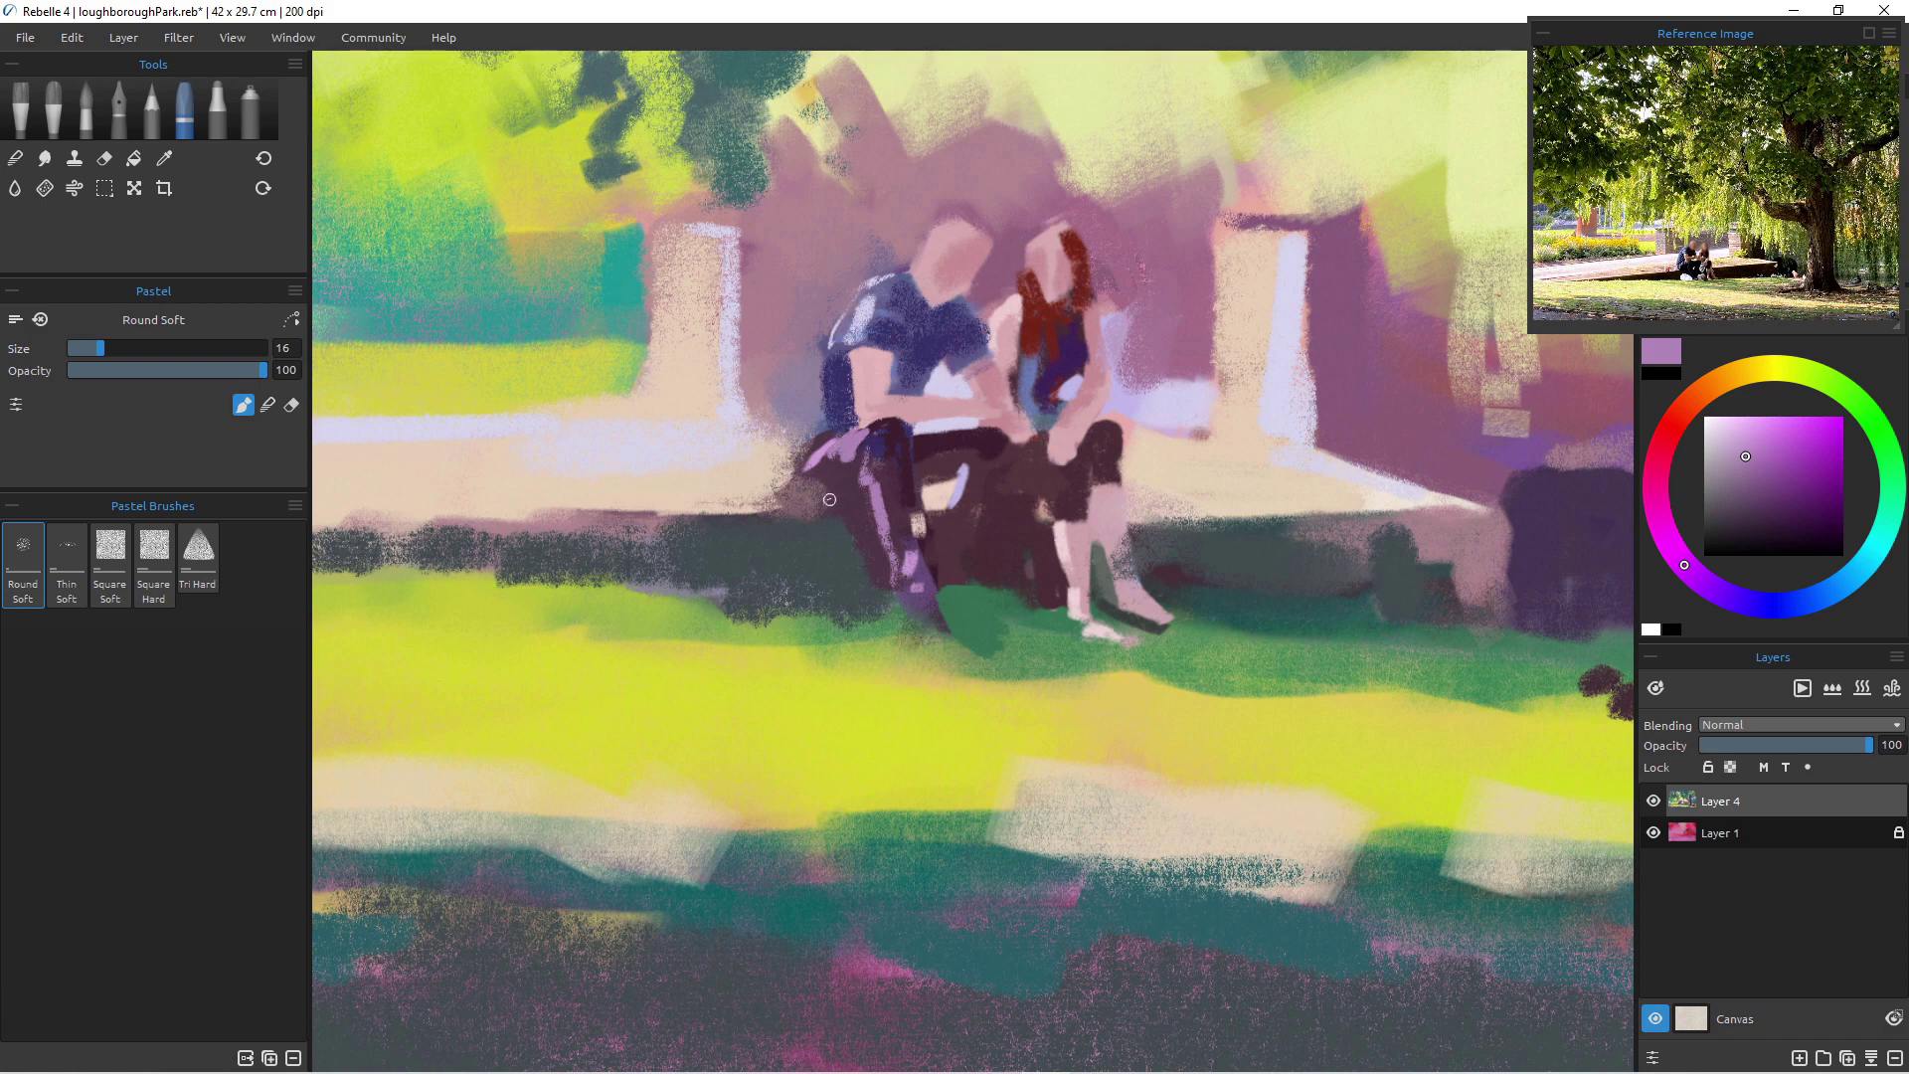
- Sample blue from the man's shirt and extend the lower back of the shirt down to the seat
left_click(829, 365, "alt")
mouse_move(820, 430)
left_mouse_down()
mouse_move(826, 359)
mouse_move(809, 433)
mouse_move(829, 425)
mouse_move(822, 402)
mouse_move(807, 454)
left_mouse_up()
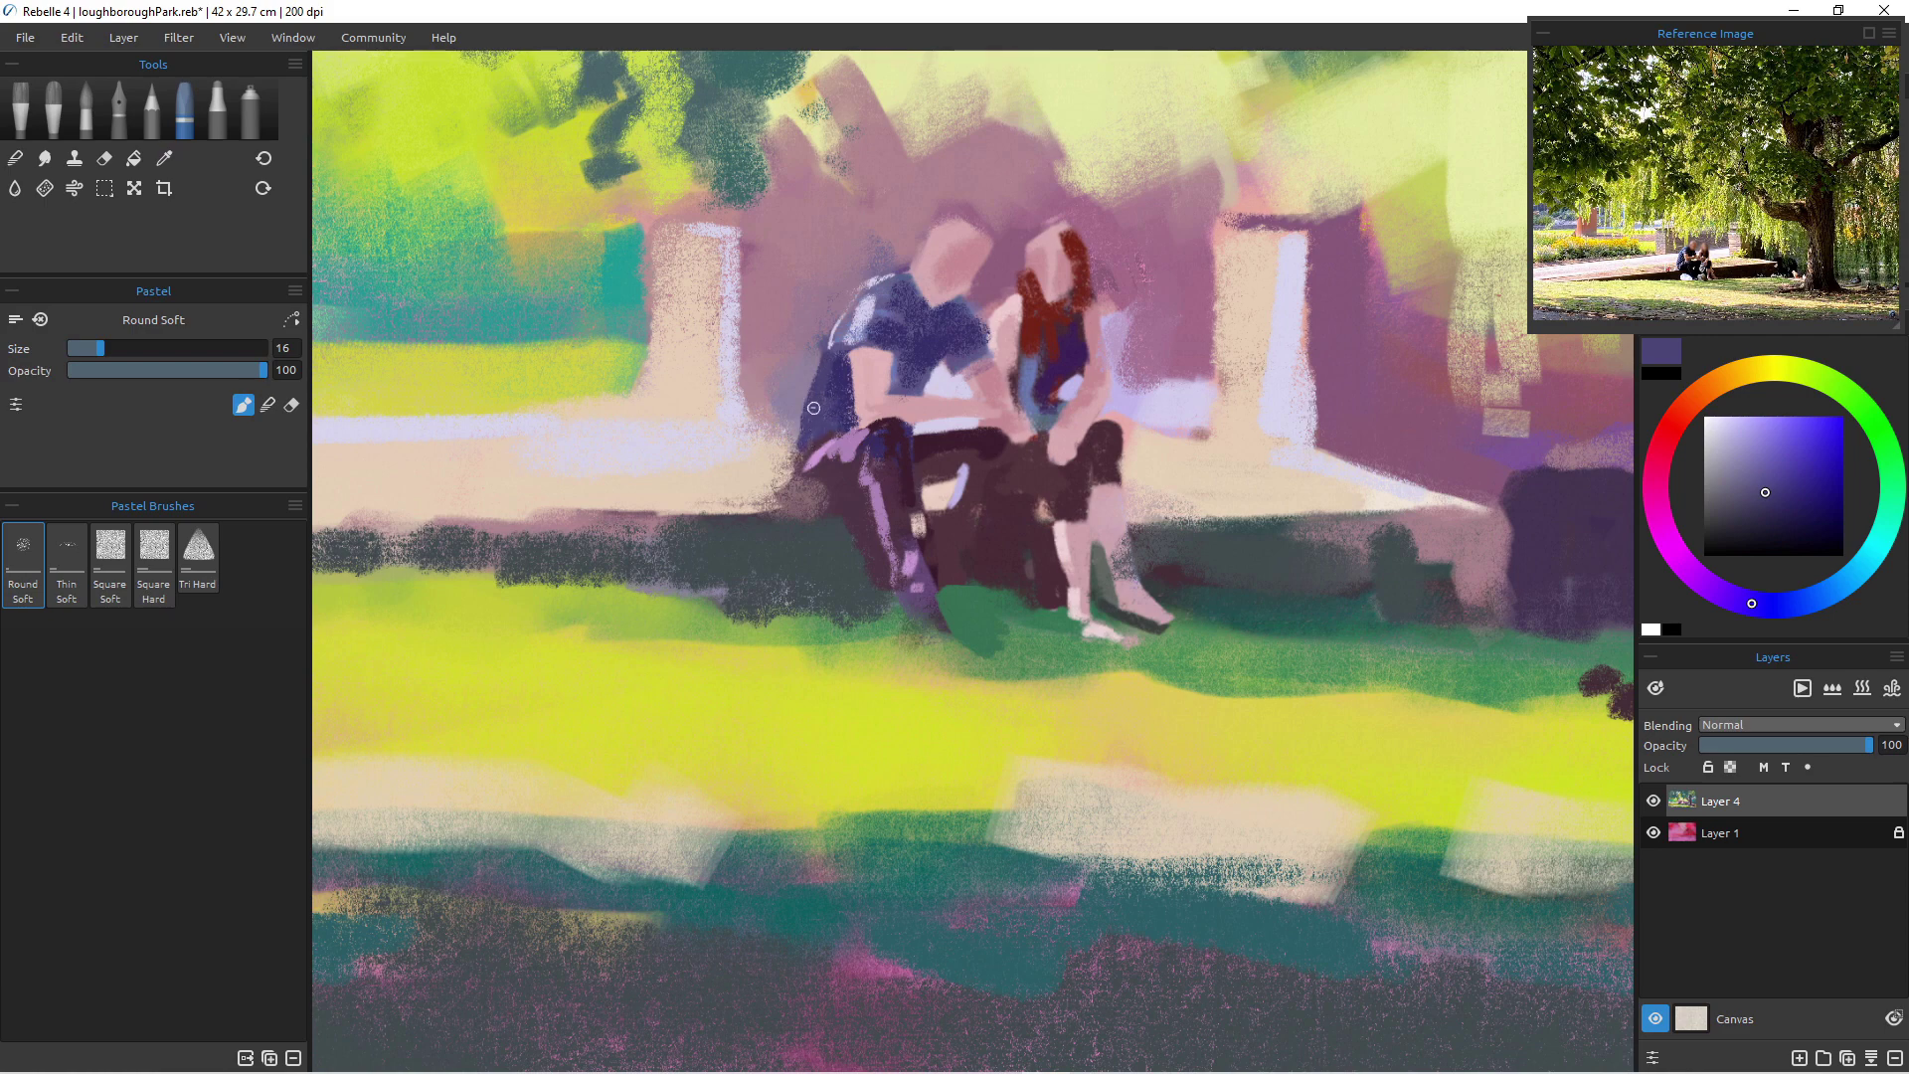
left_click_drag(802, 421, 795, 455)
- Examine the repainted couple up close and against the composition of the whole painting
scroll(827, 561, "down", 16)
scroll(827, 560, "up", 6)
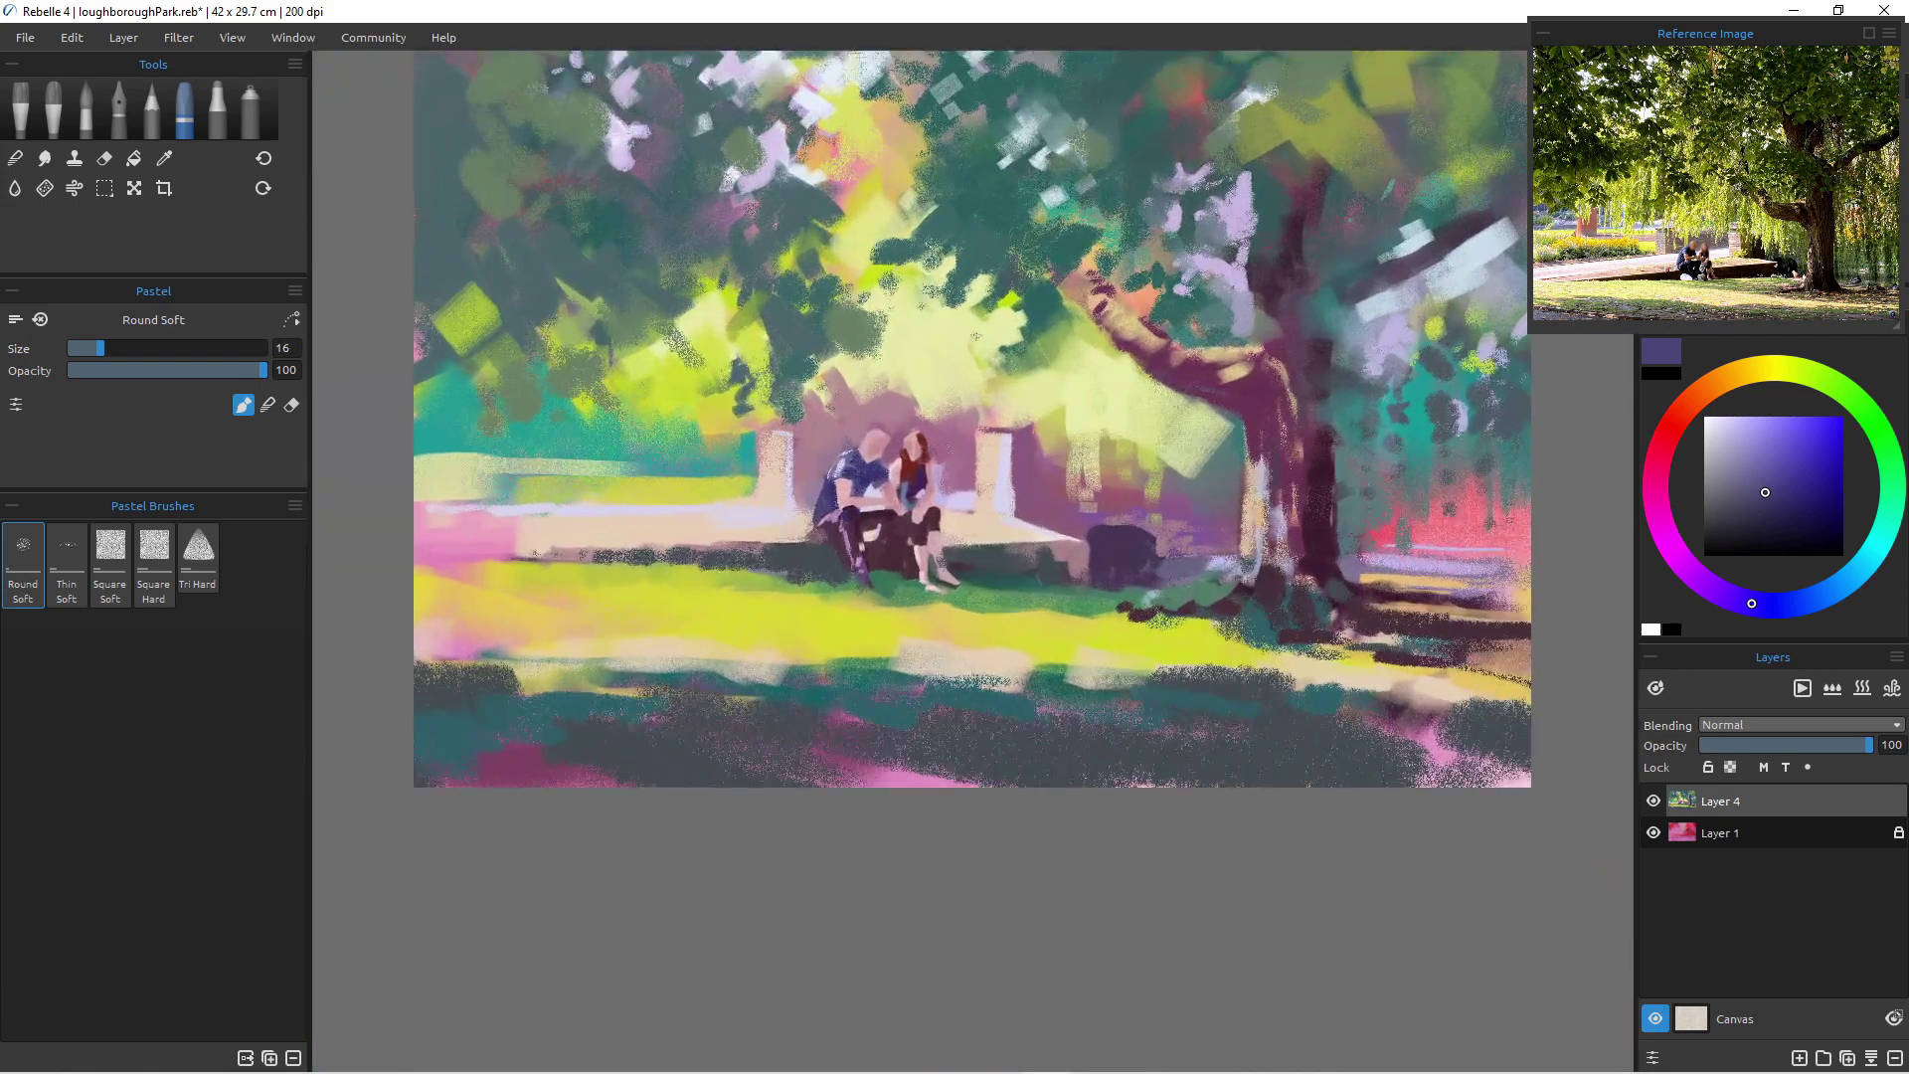
scroll(831, 418, "up", 1)
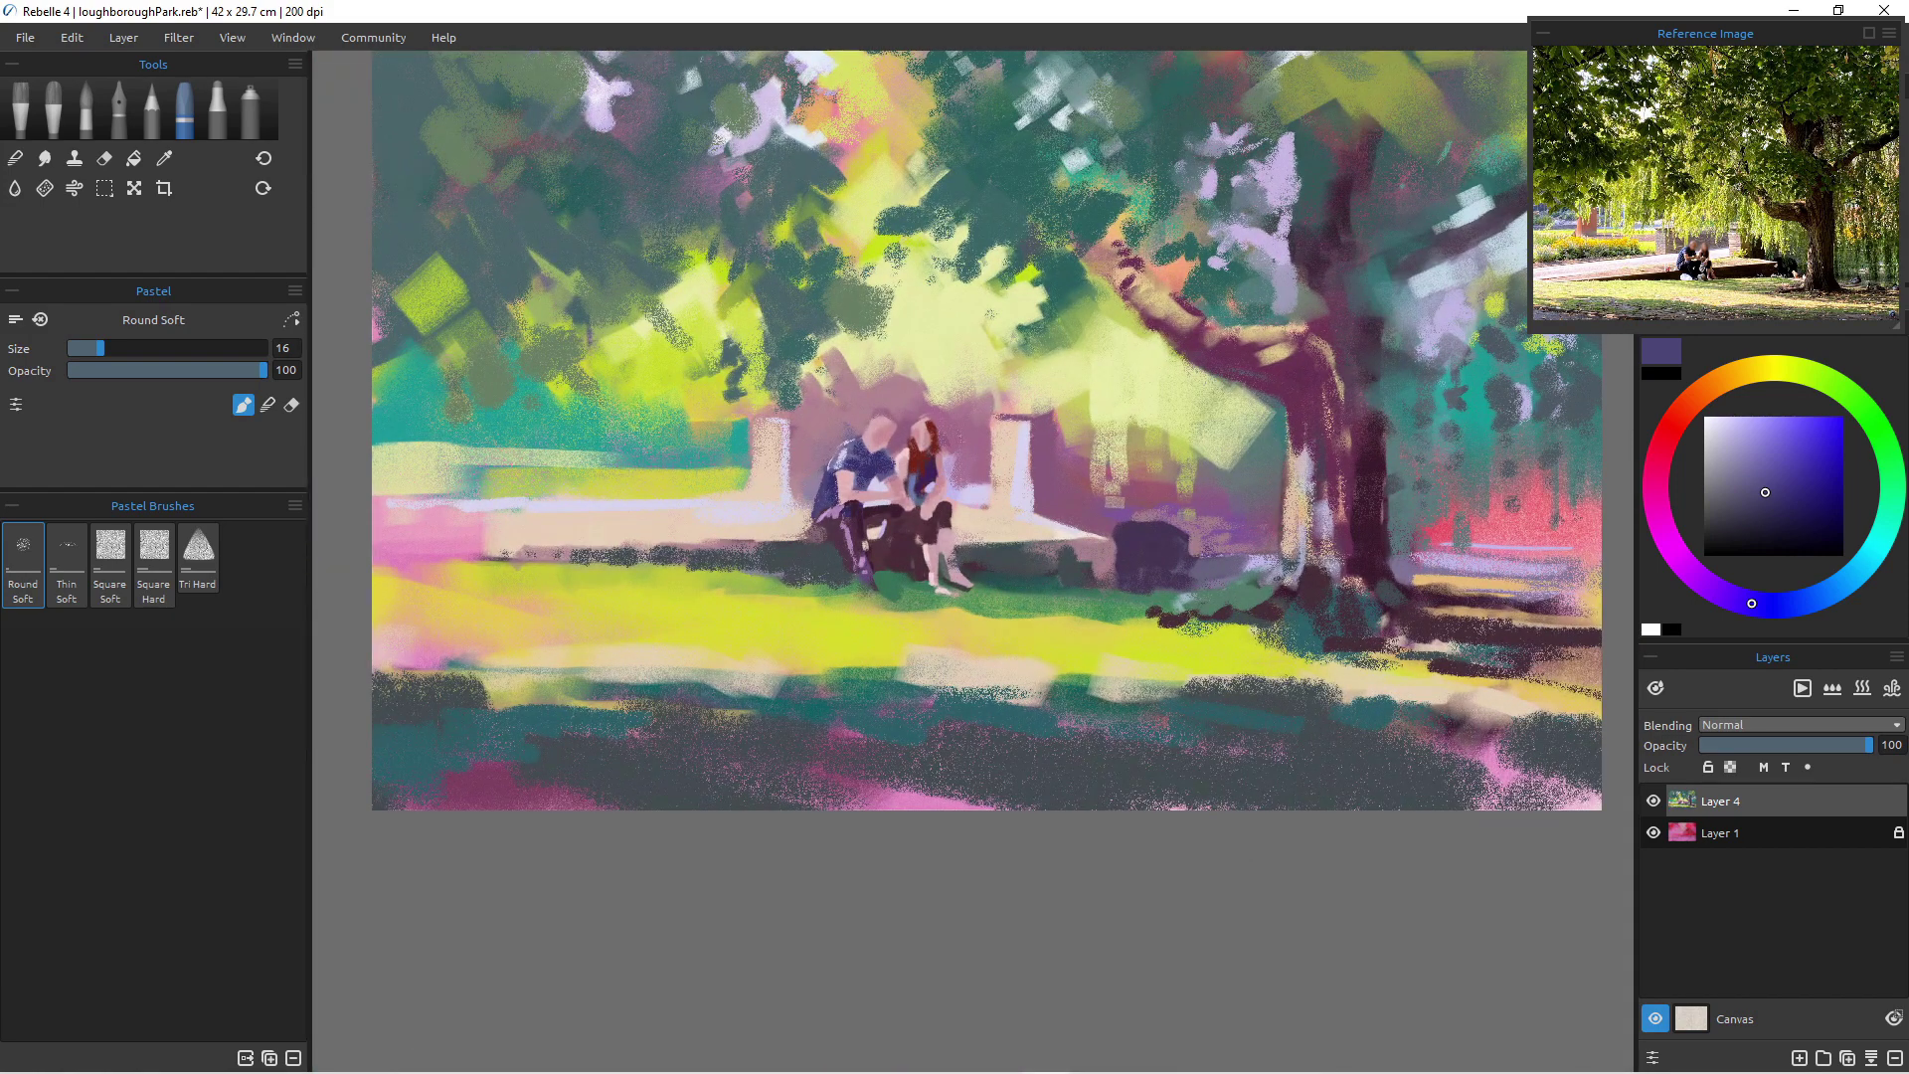
scroll(866, 427, "up", 1)
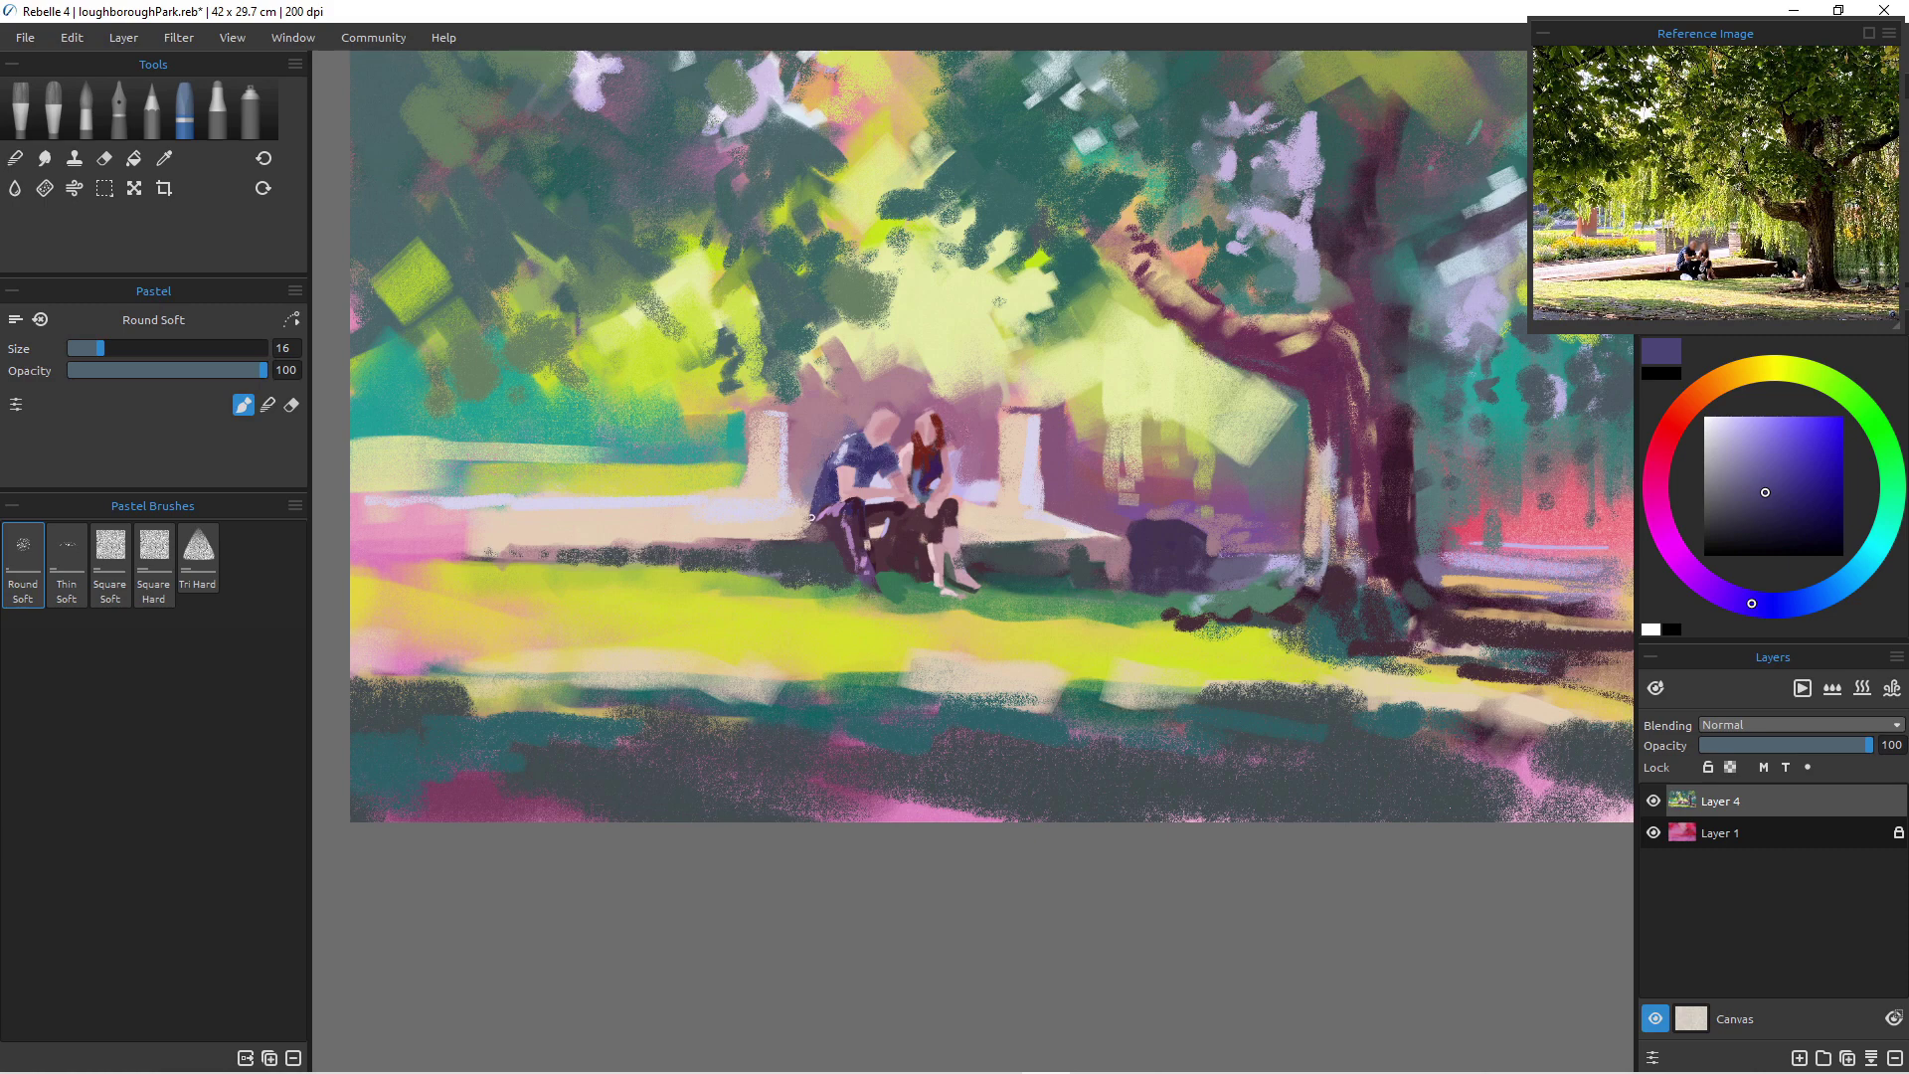
scroll(827, 577, "up", 4)
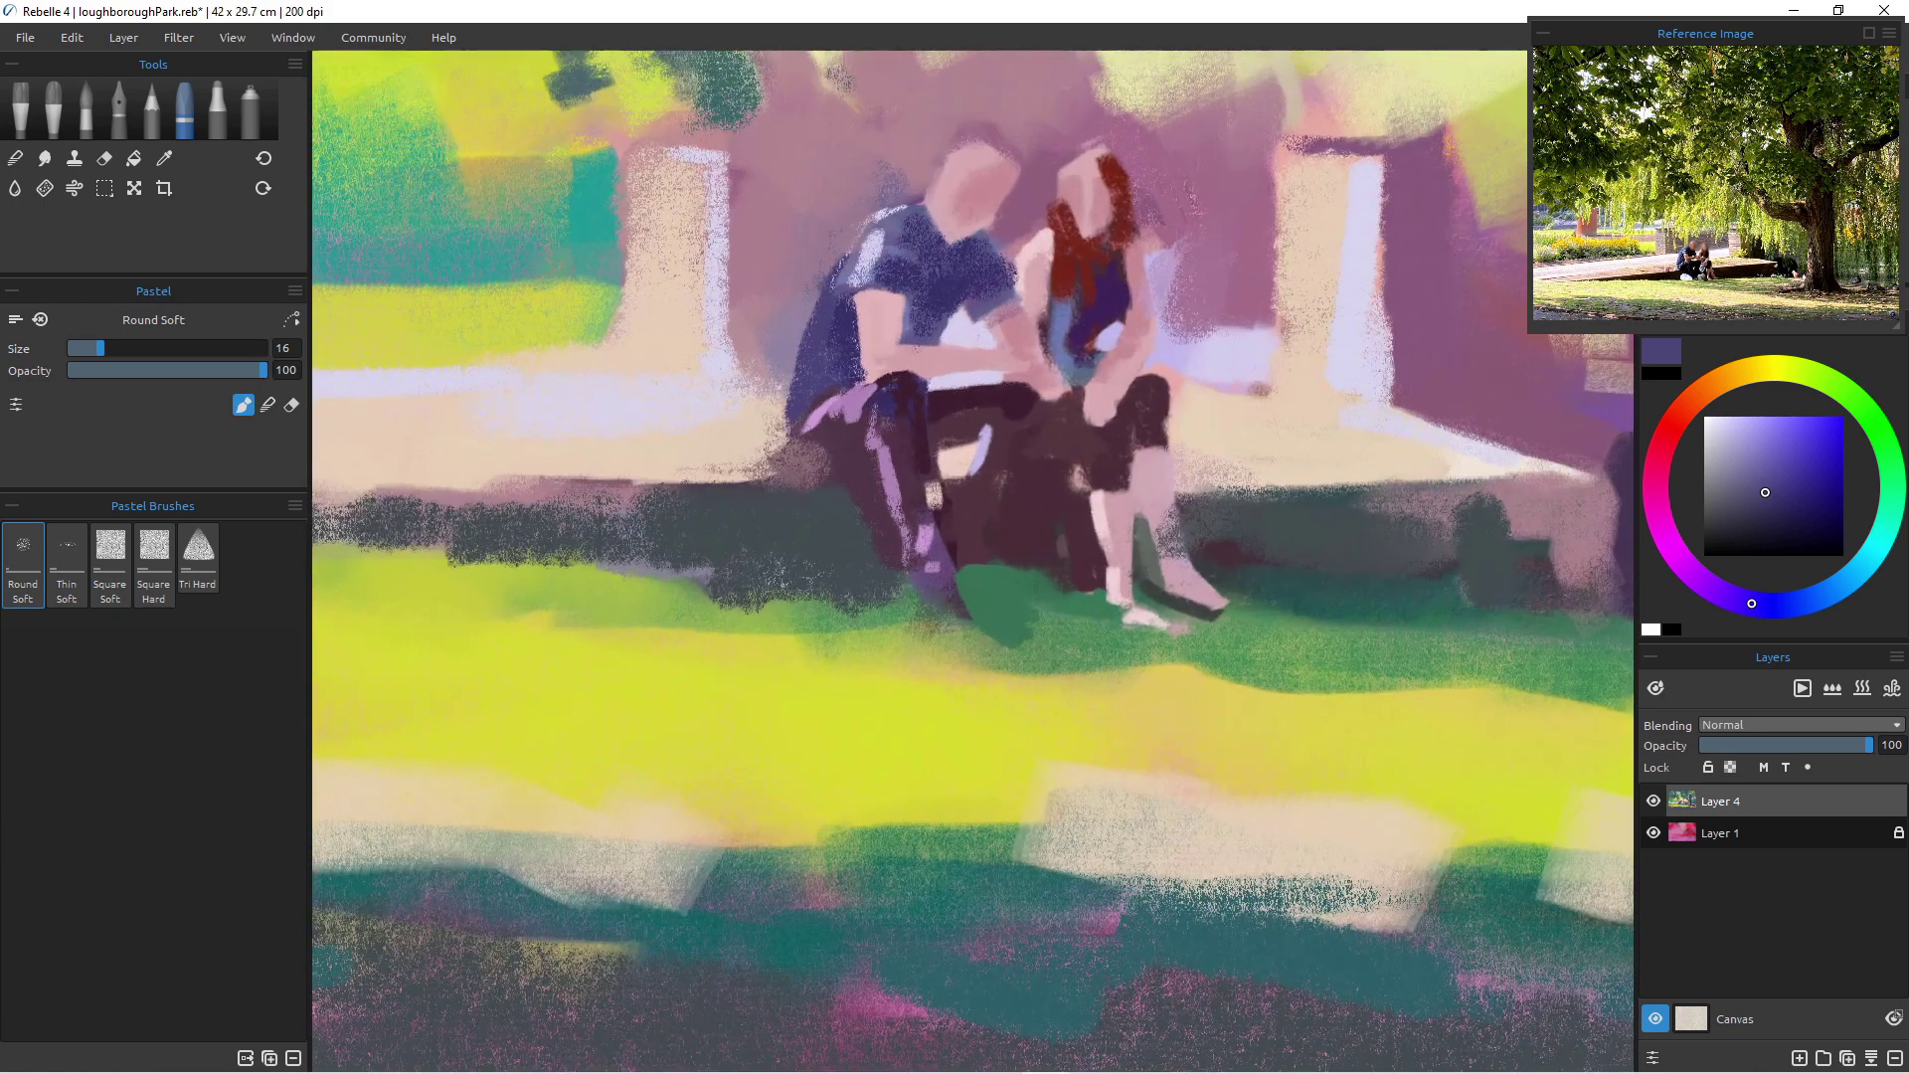
scroll(826, 579, "down", 7)
scroll(826, 578, "up", 3)
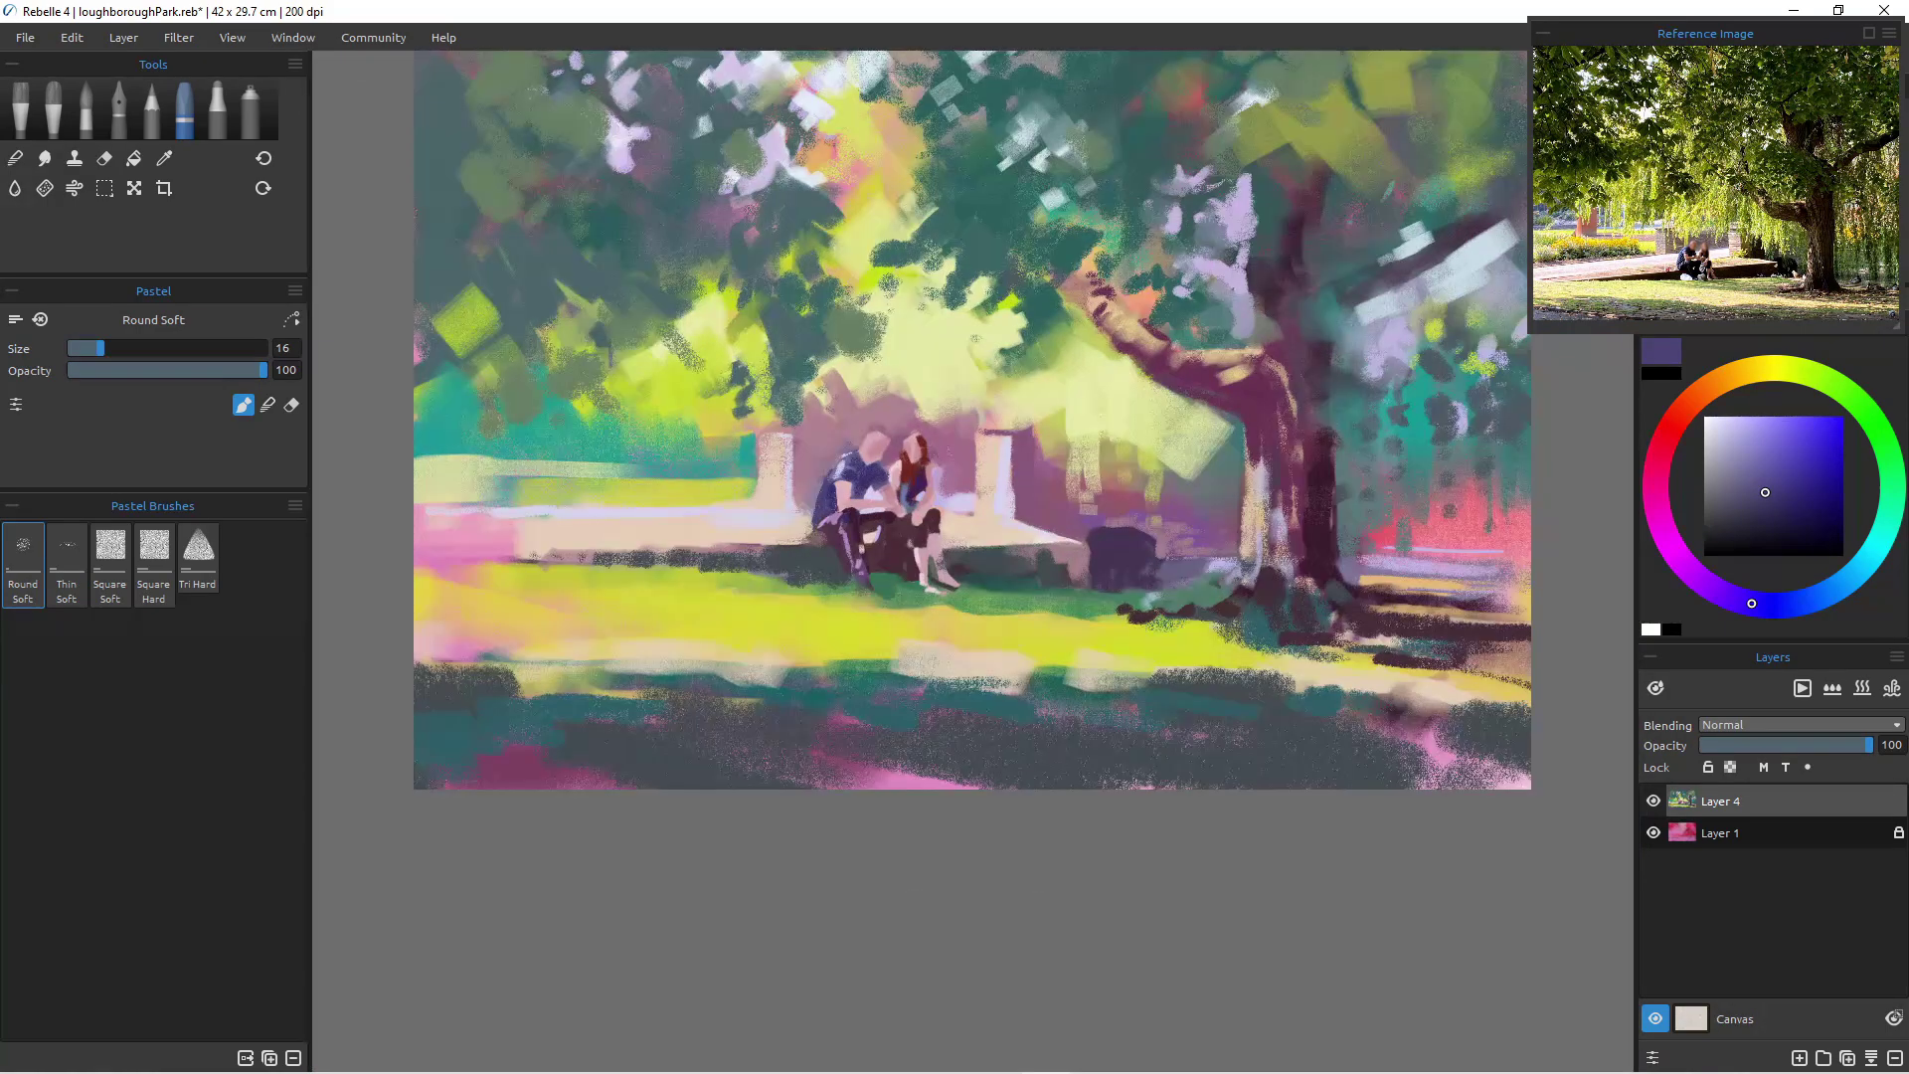
scroll(810, 619, "down", 1)
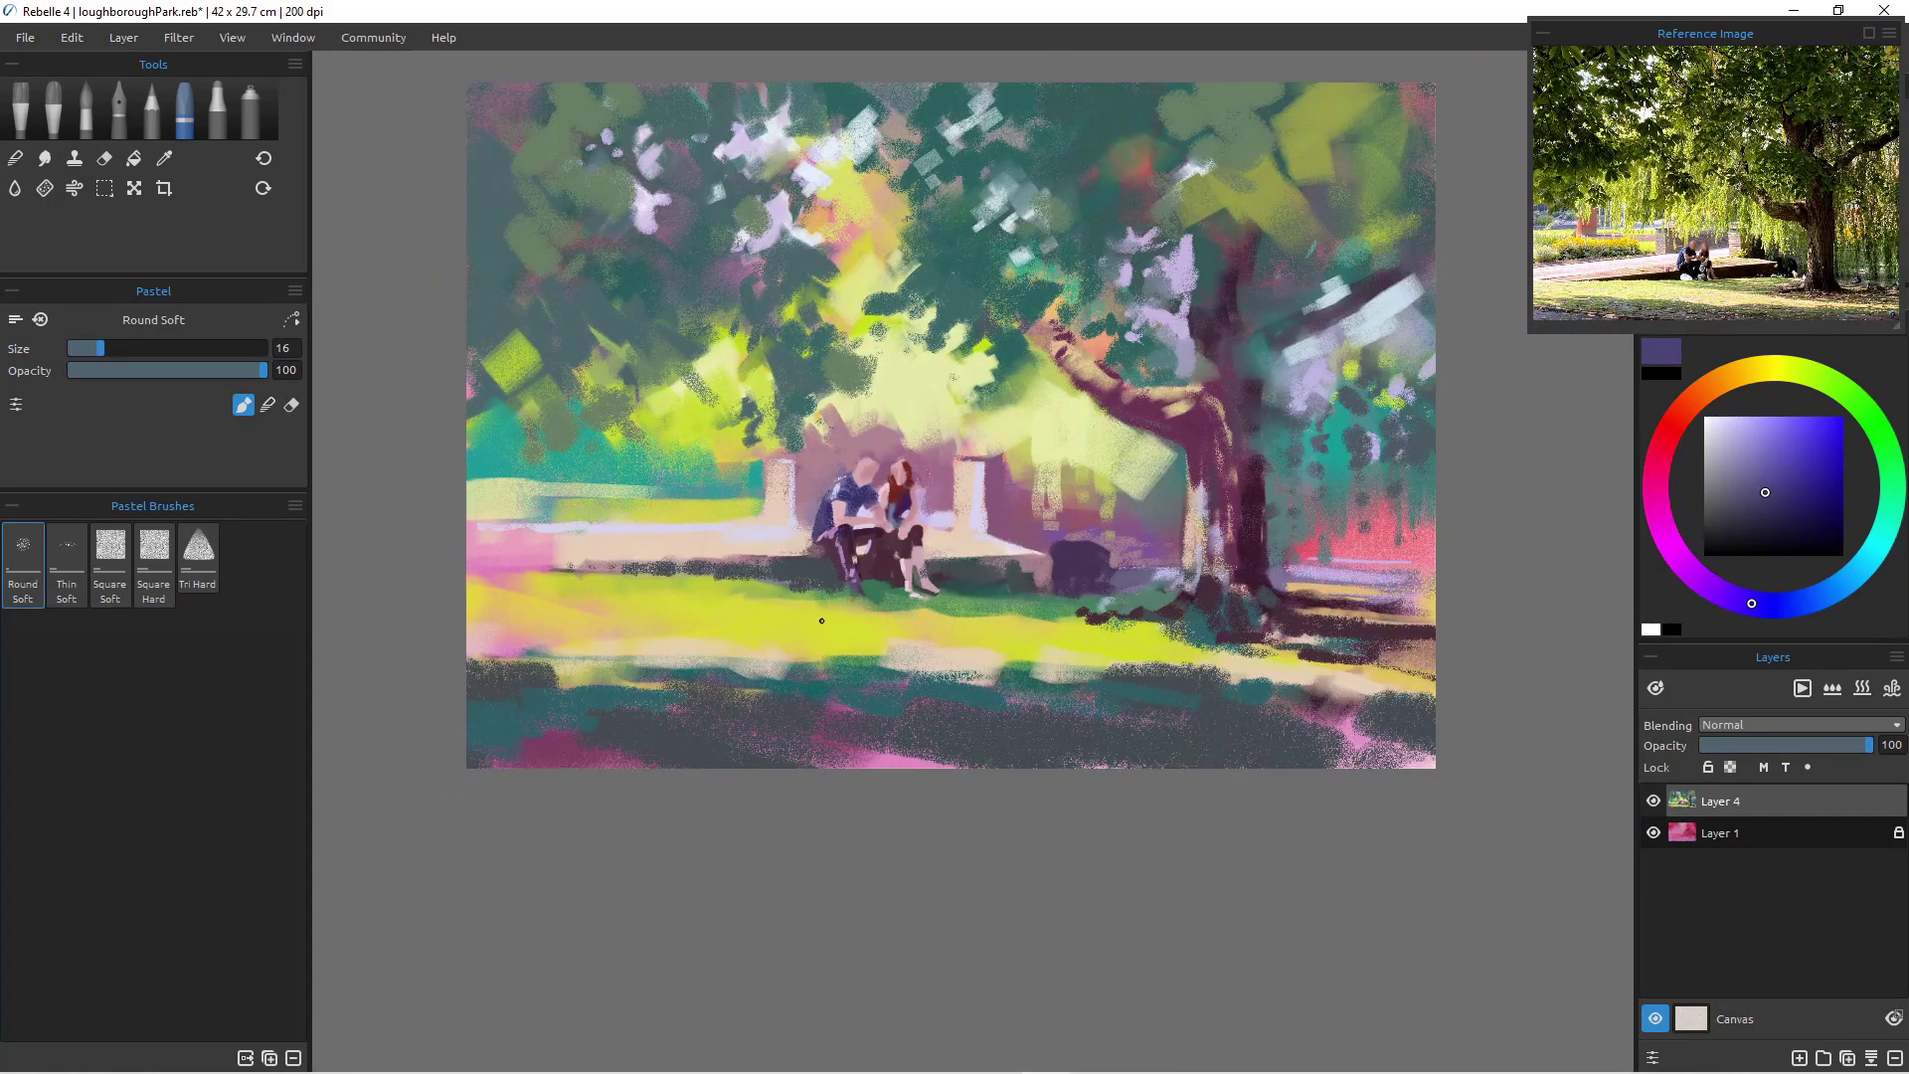
- Sample pale lavender and paint a small light patch on the ground beside the trunk's base at size 16
left_click(1233, 505, "ctrl")
scroll(1060, 585, "up", 8)
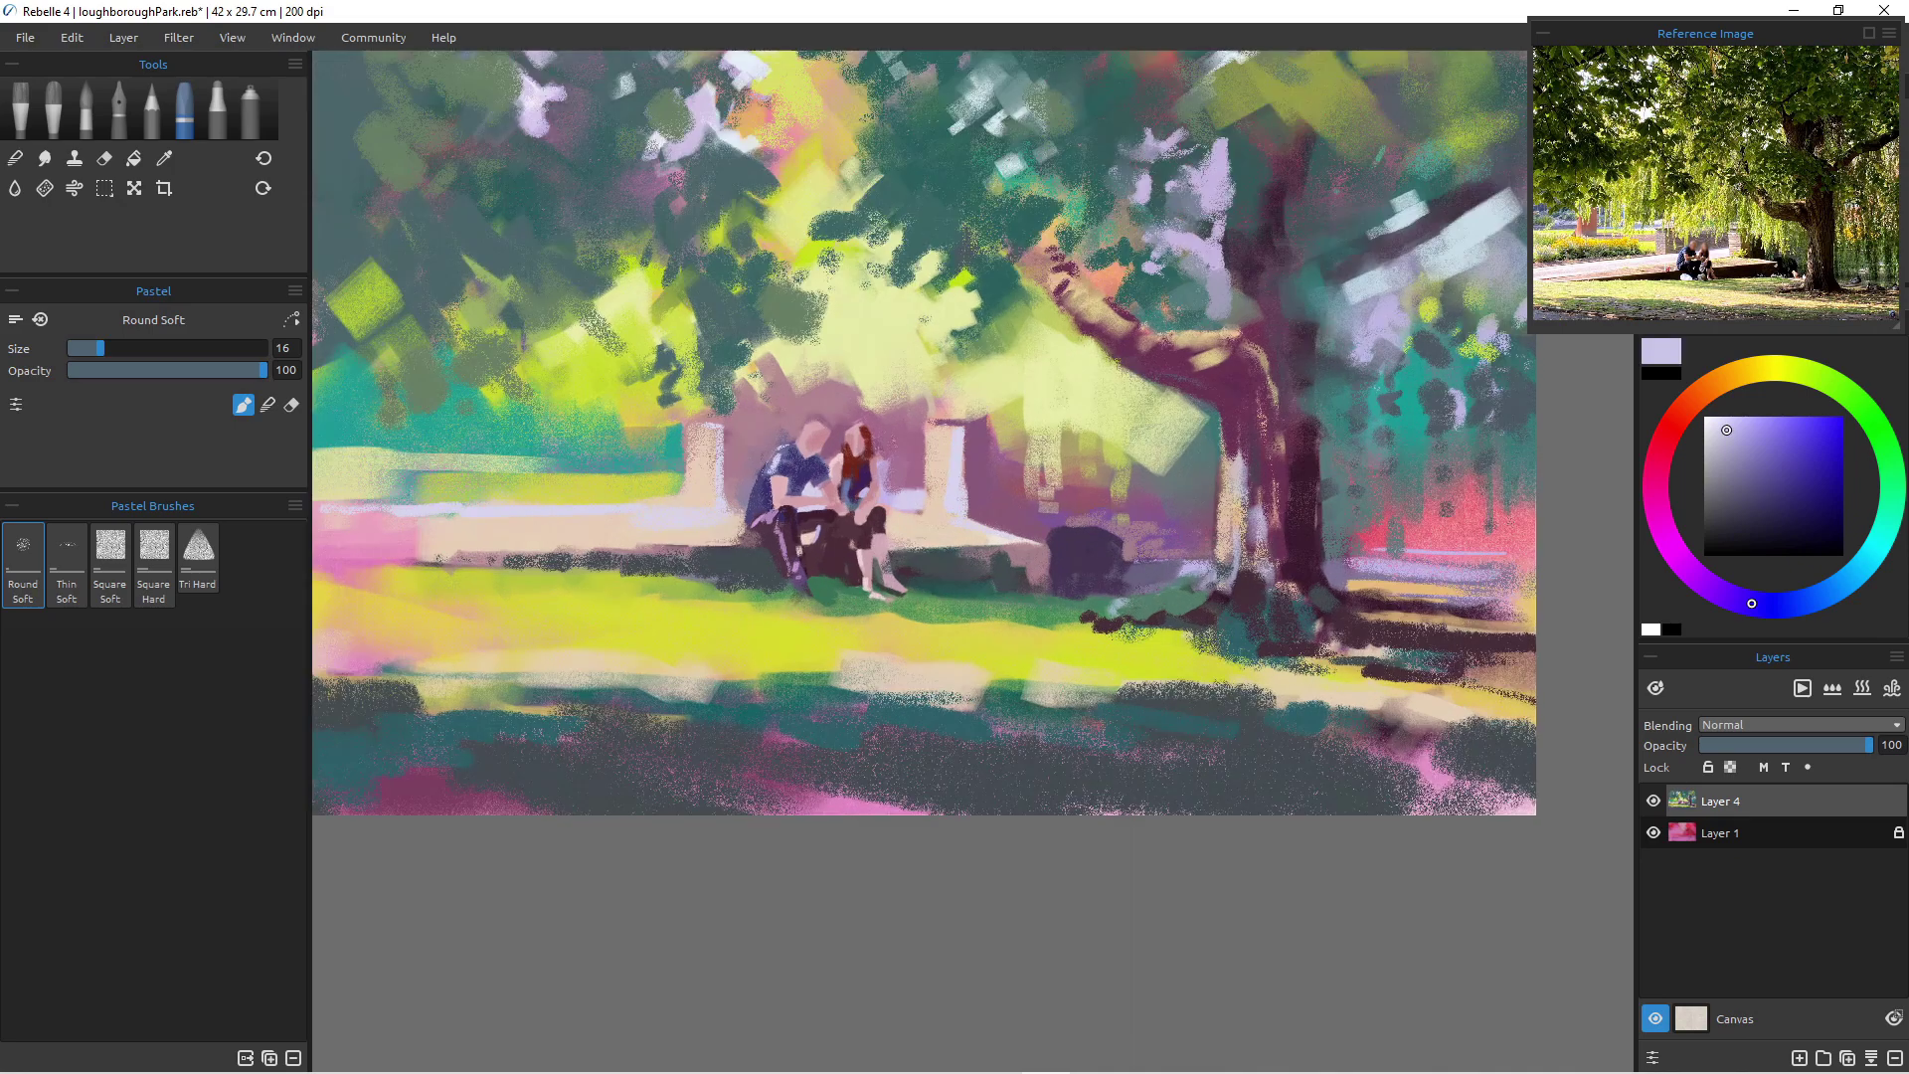
left_click_drag(981, 461, 841, 486)
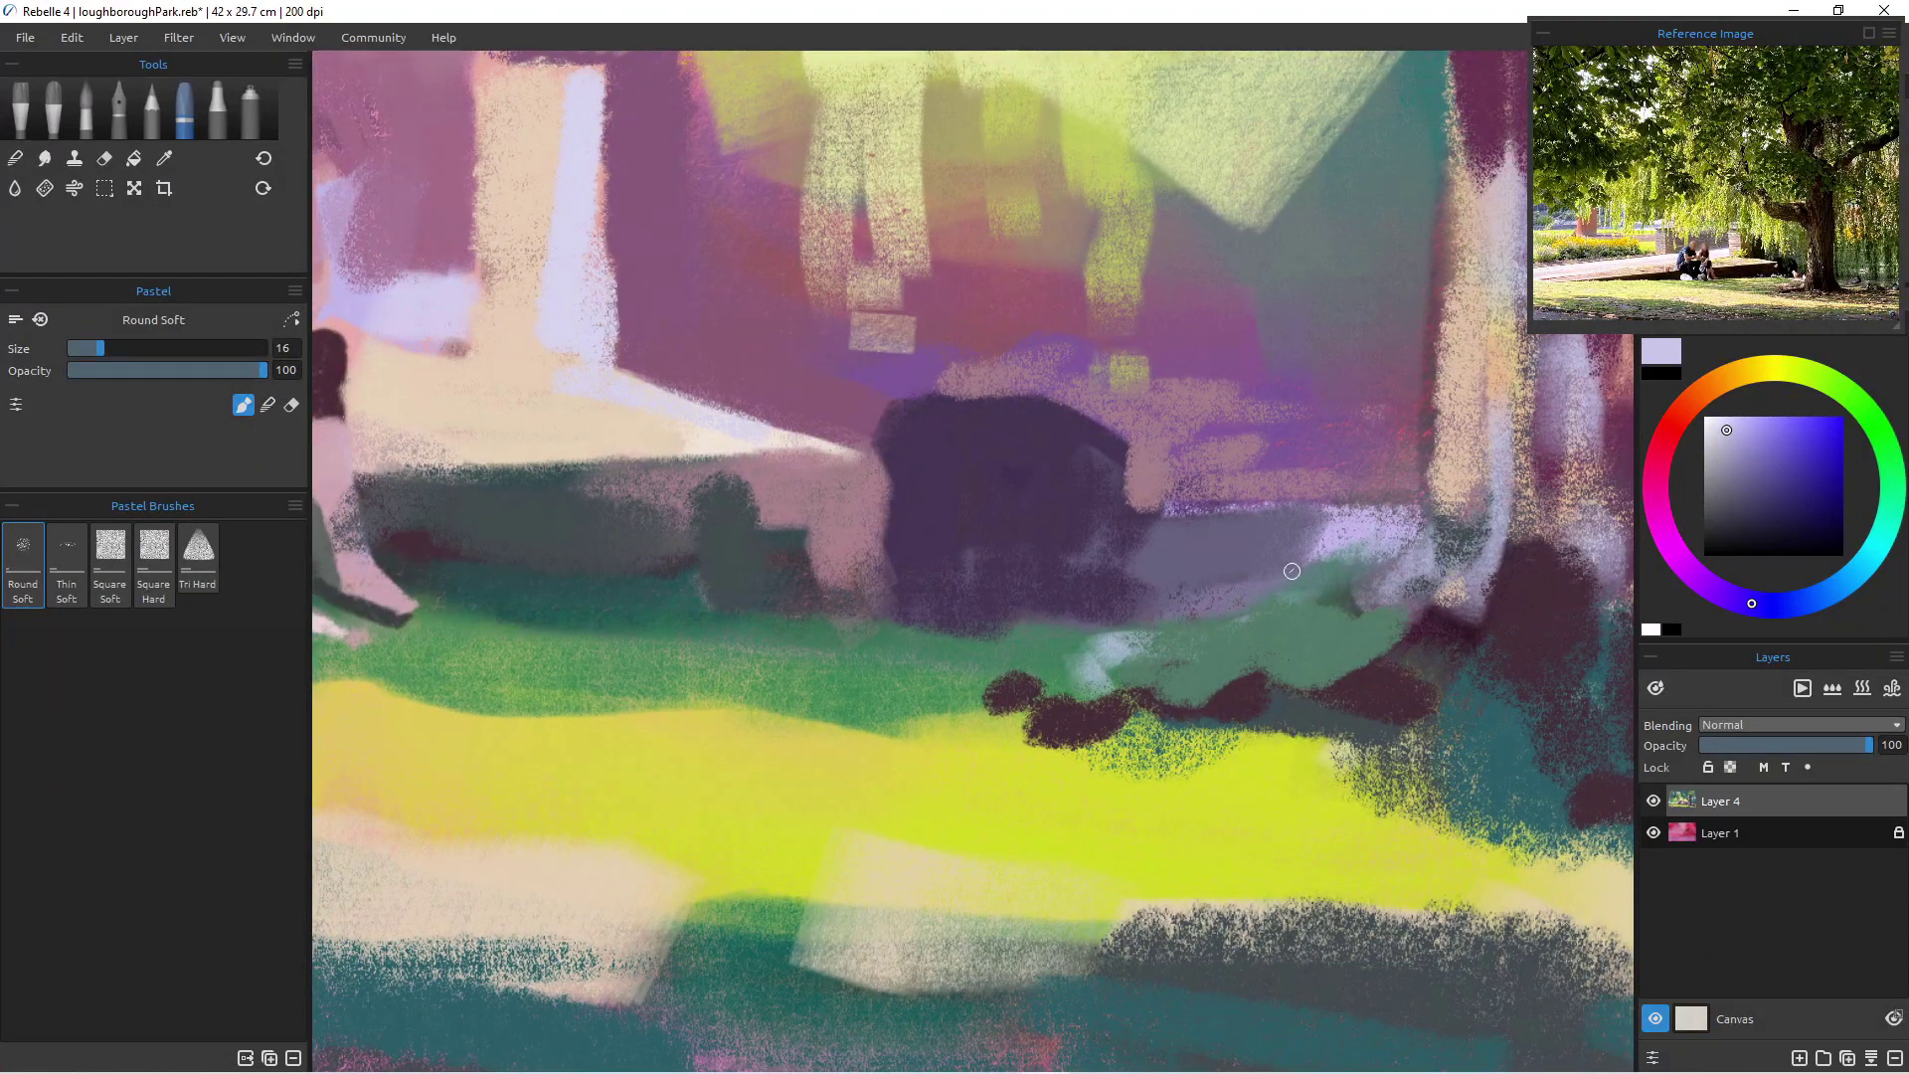
mouse_move(1311, 593)
left_mouse_down()
mouse_move(1277, 566)
mouse_move(1317, 596)
mouse_move(1290, 622)
mouse_move(1311, 602)
mouse_move(1298, 614)
mouse_move(1287, 563)
mouse_move(1290, 619)
left_mouse_up()
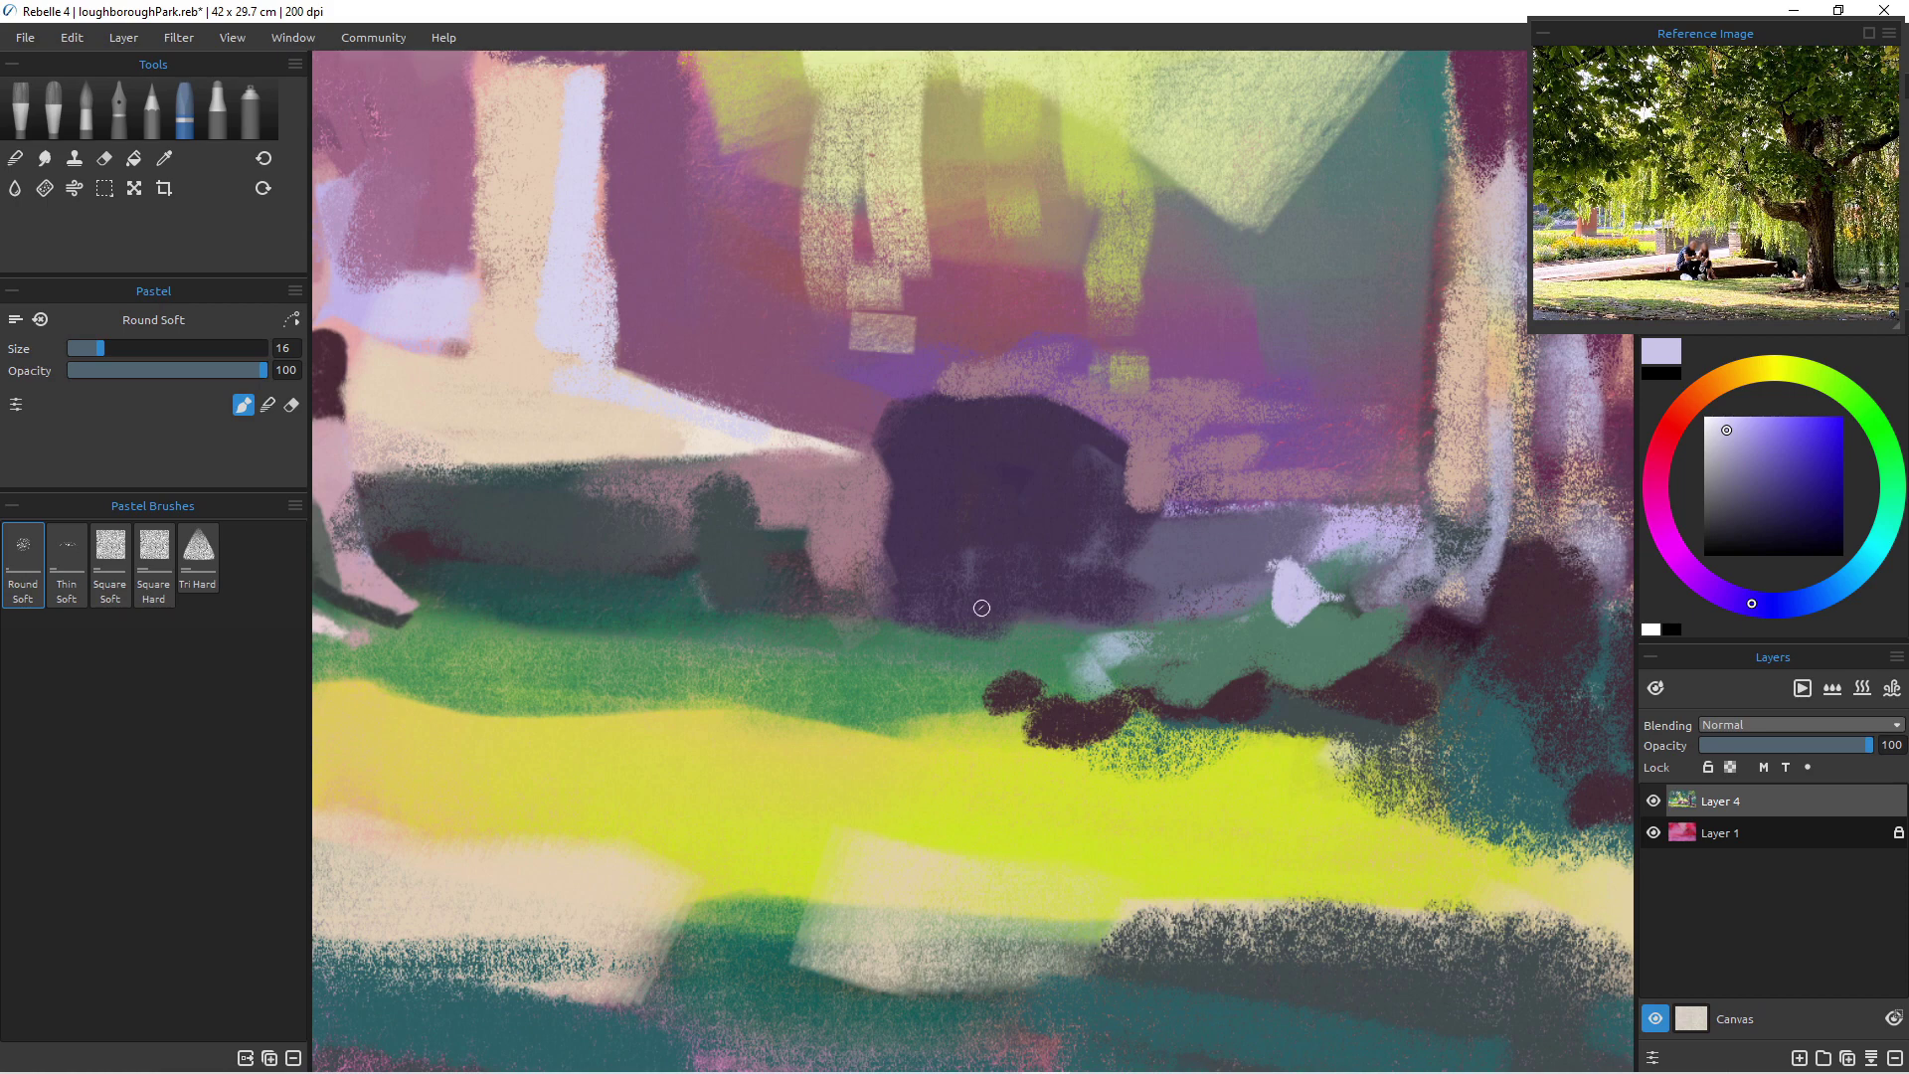
- Paint small pale lavender patches along the base of the dark bush, shading one with sampled dusty pink at size 16
mouse_move(1008, 579)
left_mouse_down()
mouse_move(1059, 612)
mouse_move(1037, 622)
mouse_move(1090, 612)
mouse_move(1061, 631)
mouse_move(1058, 603)
mouse_move(1098, 621)
left_mouse_up()
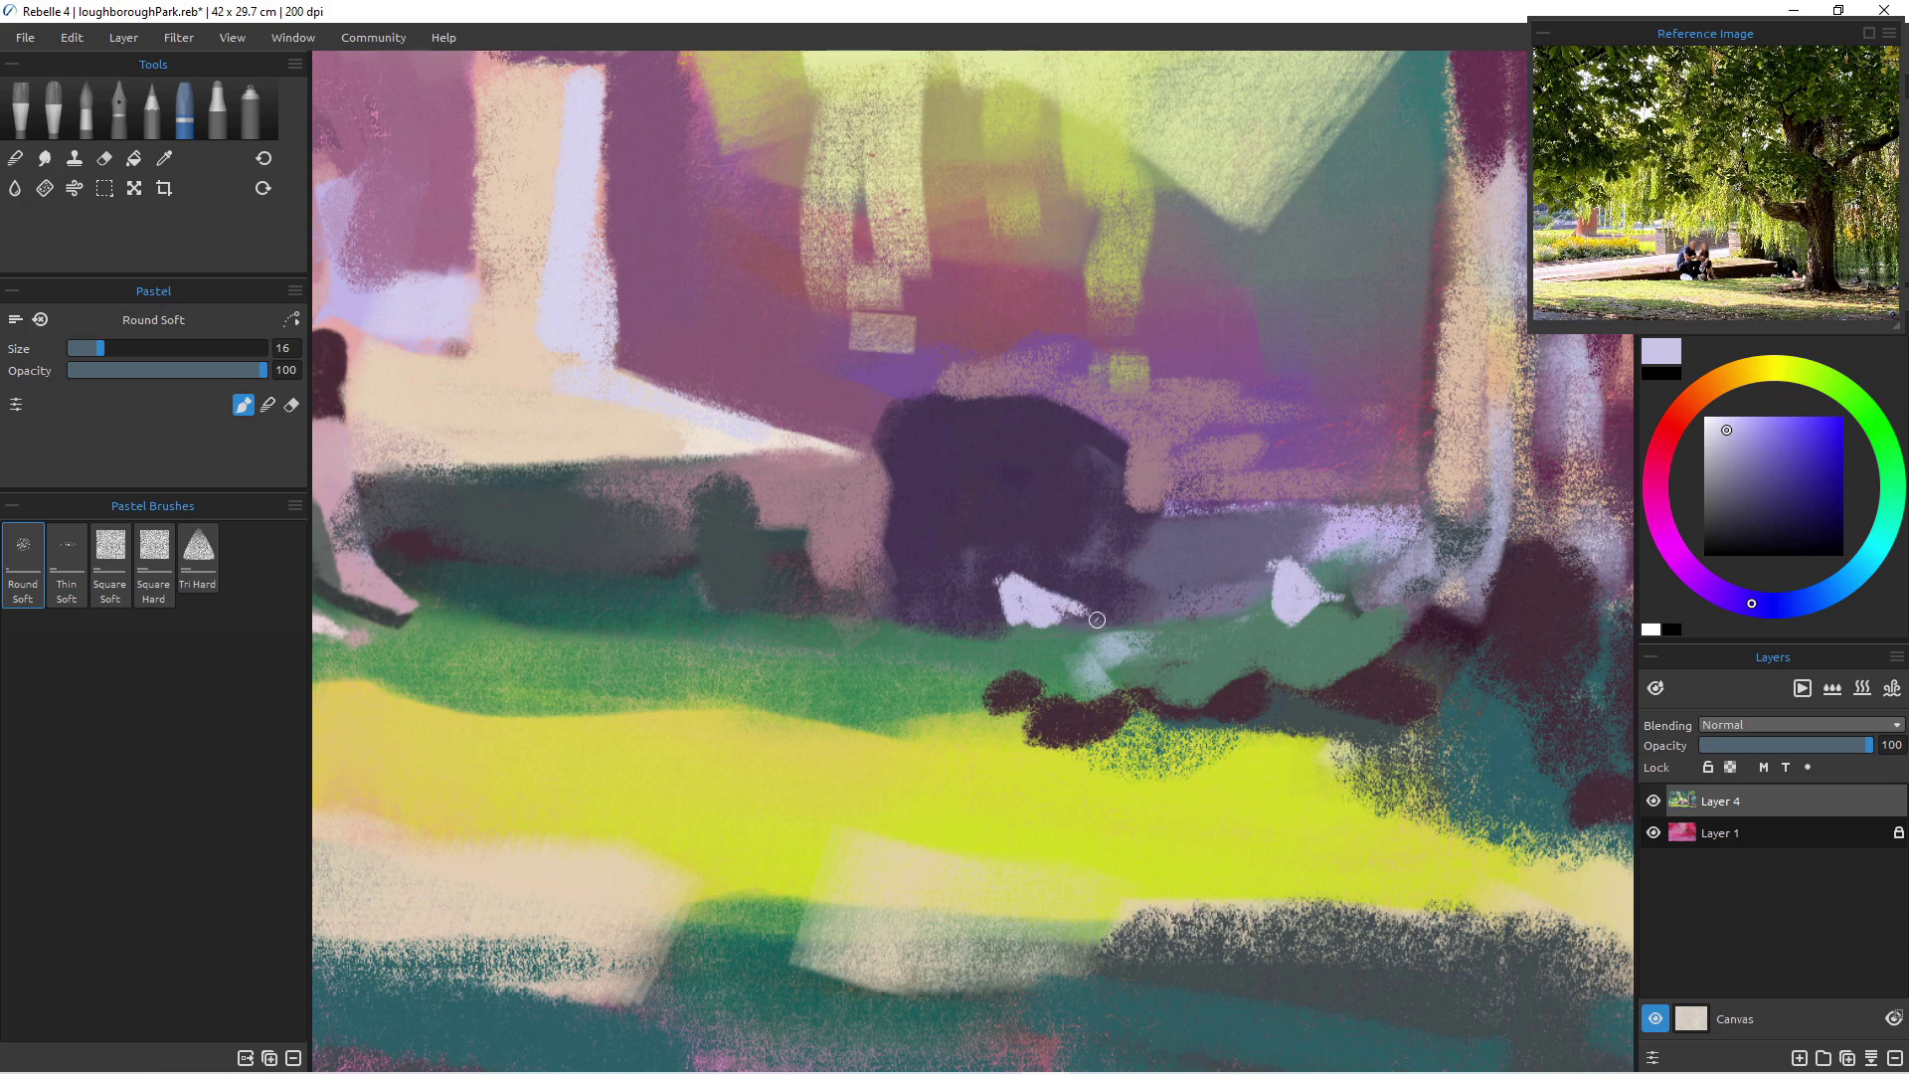
left_click(816, 513, "alt")
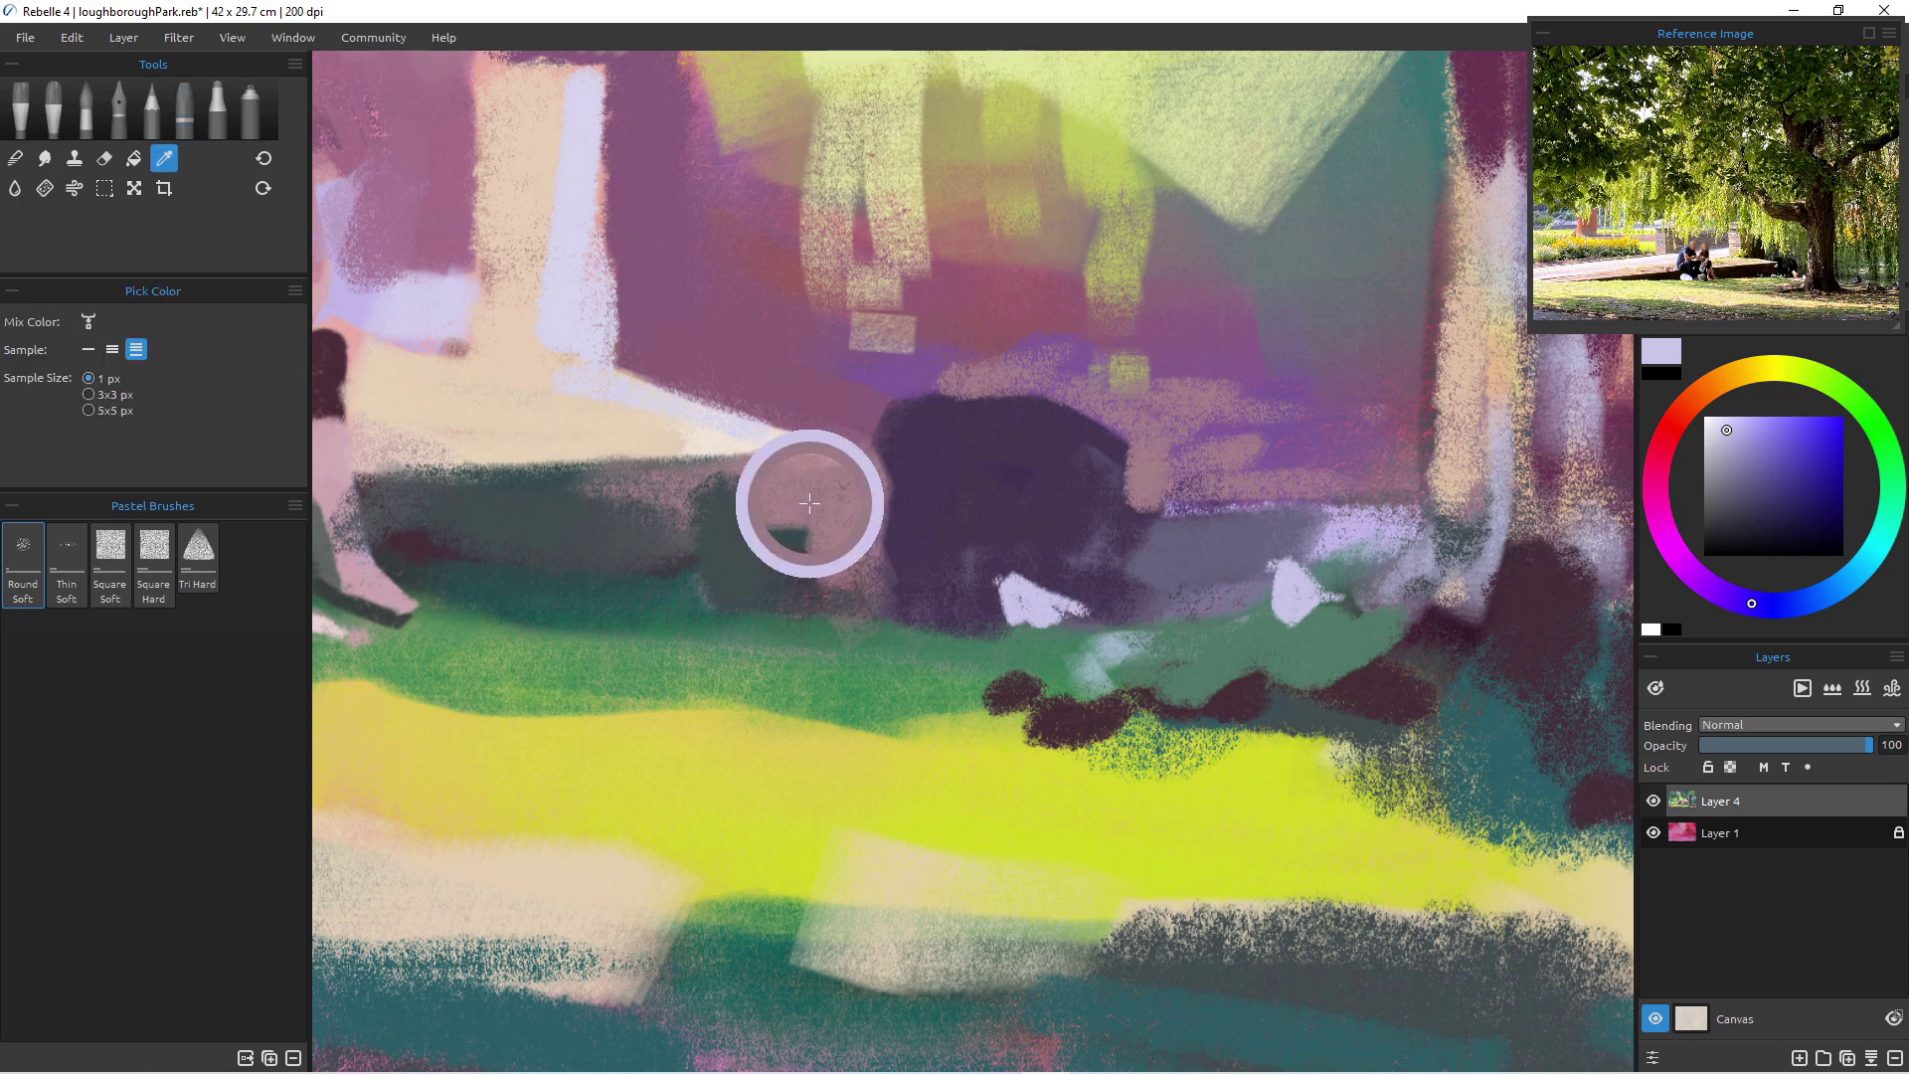
mouse_move(1030, 602)
left_mouse_down()
mouse_move(1056, 617)
mouse_move(1026, 622)
left_mouse_up()
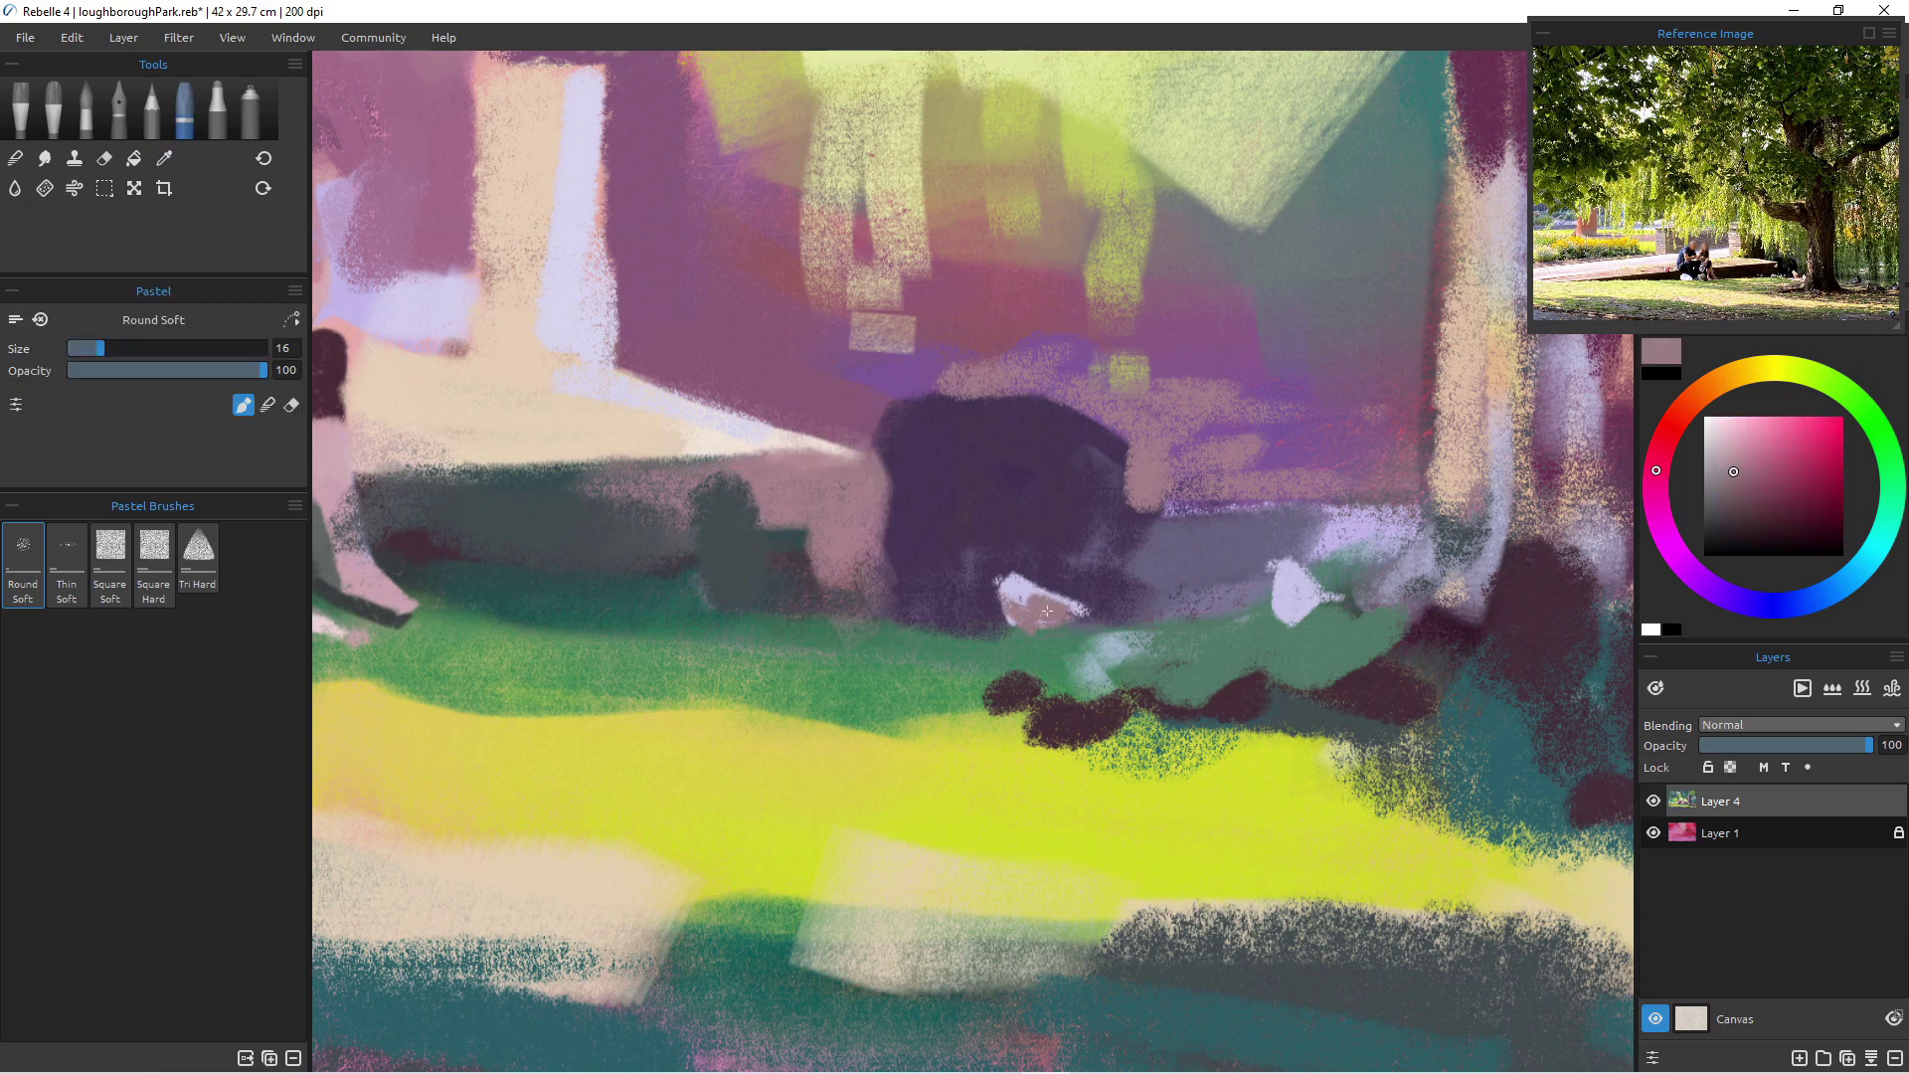
left_click(1006, 575, "alt")
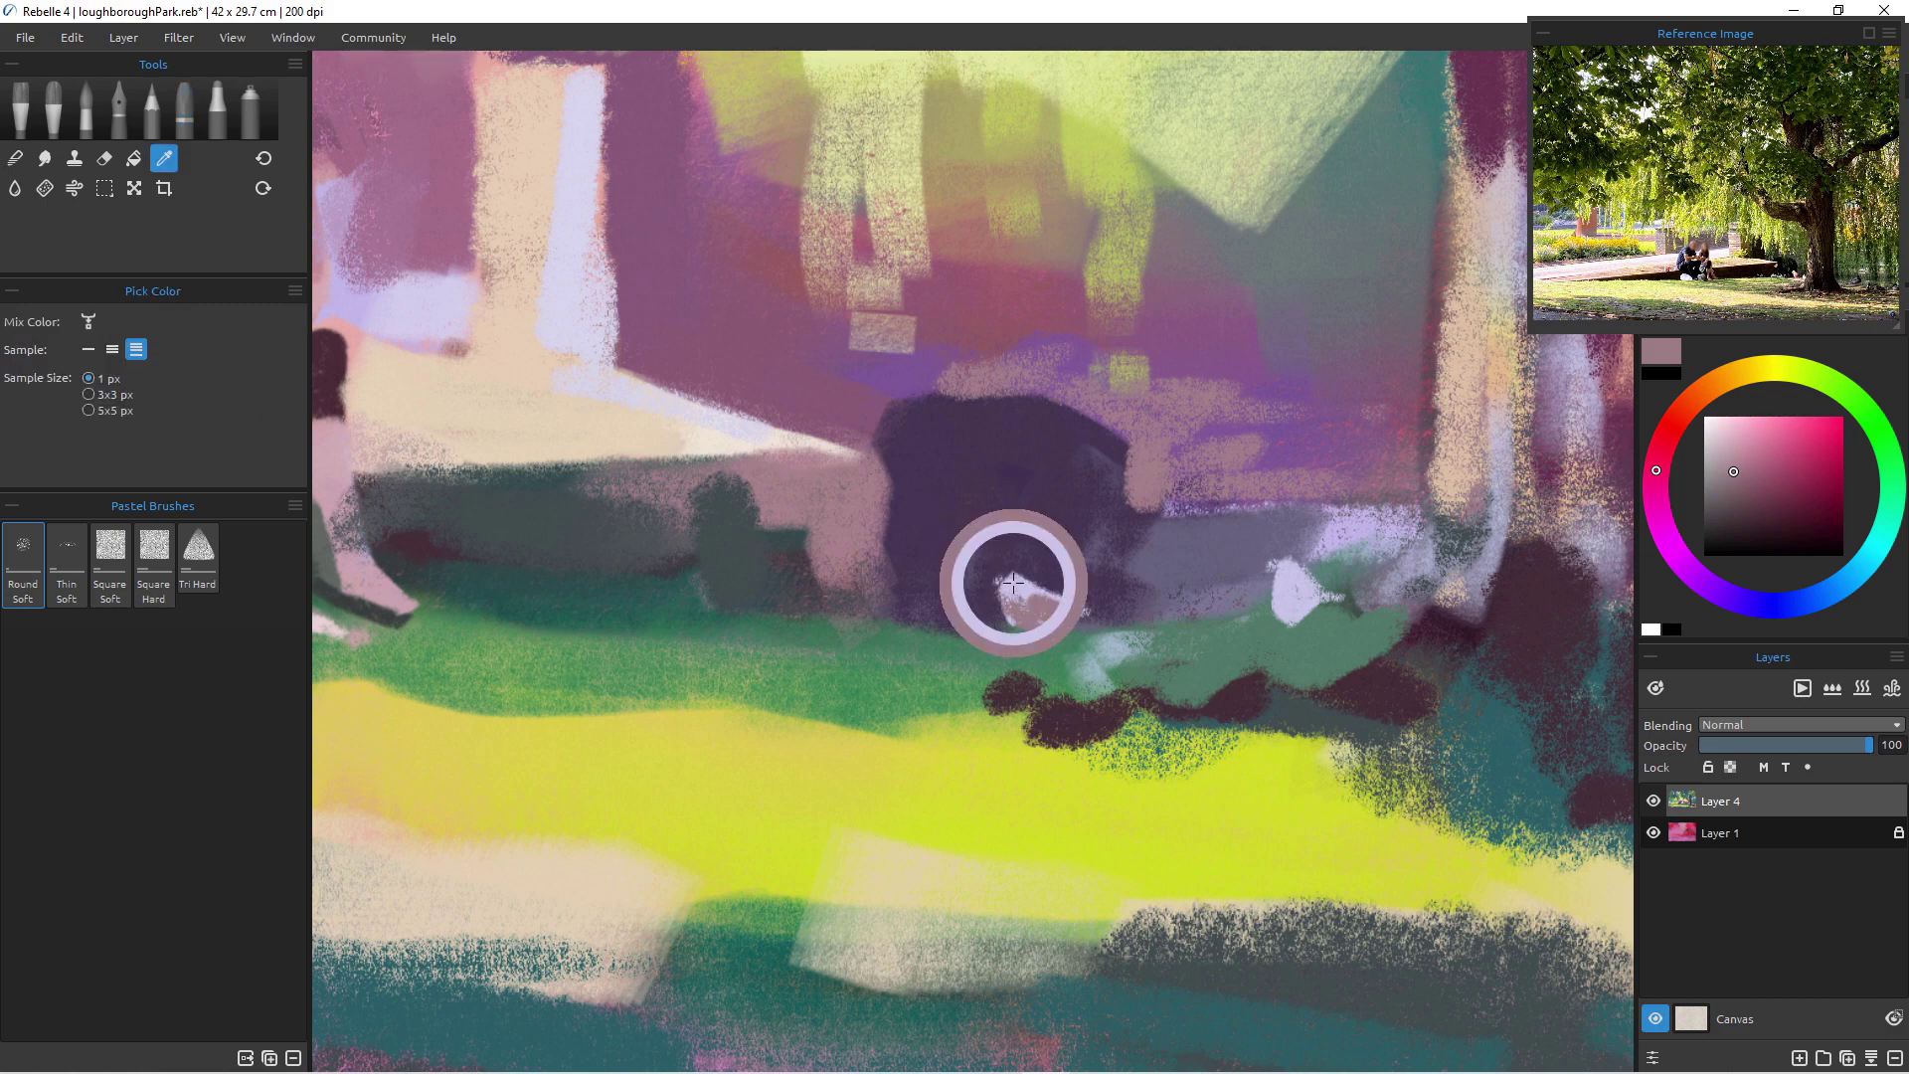
left_click_drag(1005, 576, 994, 602)
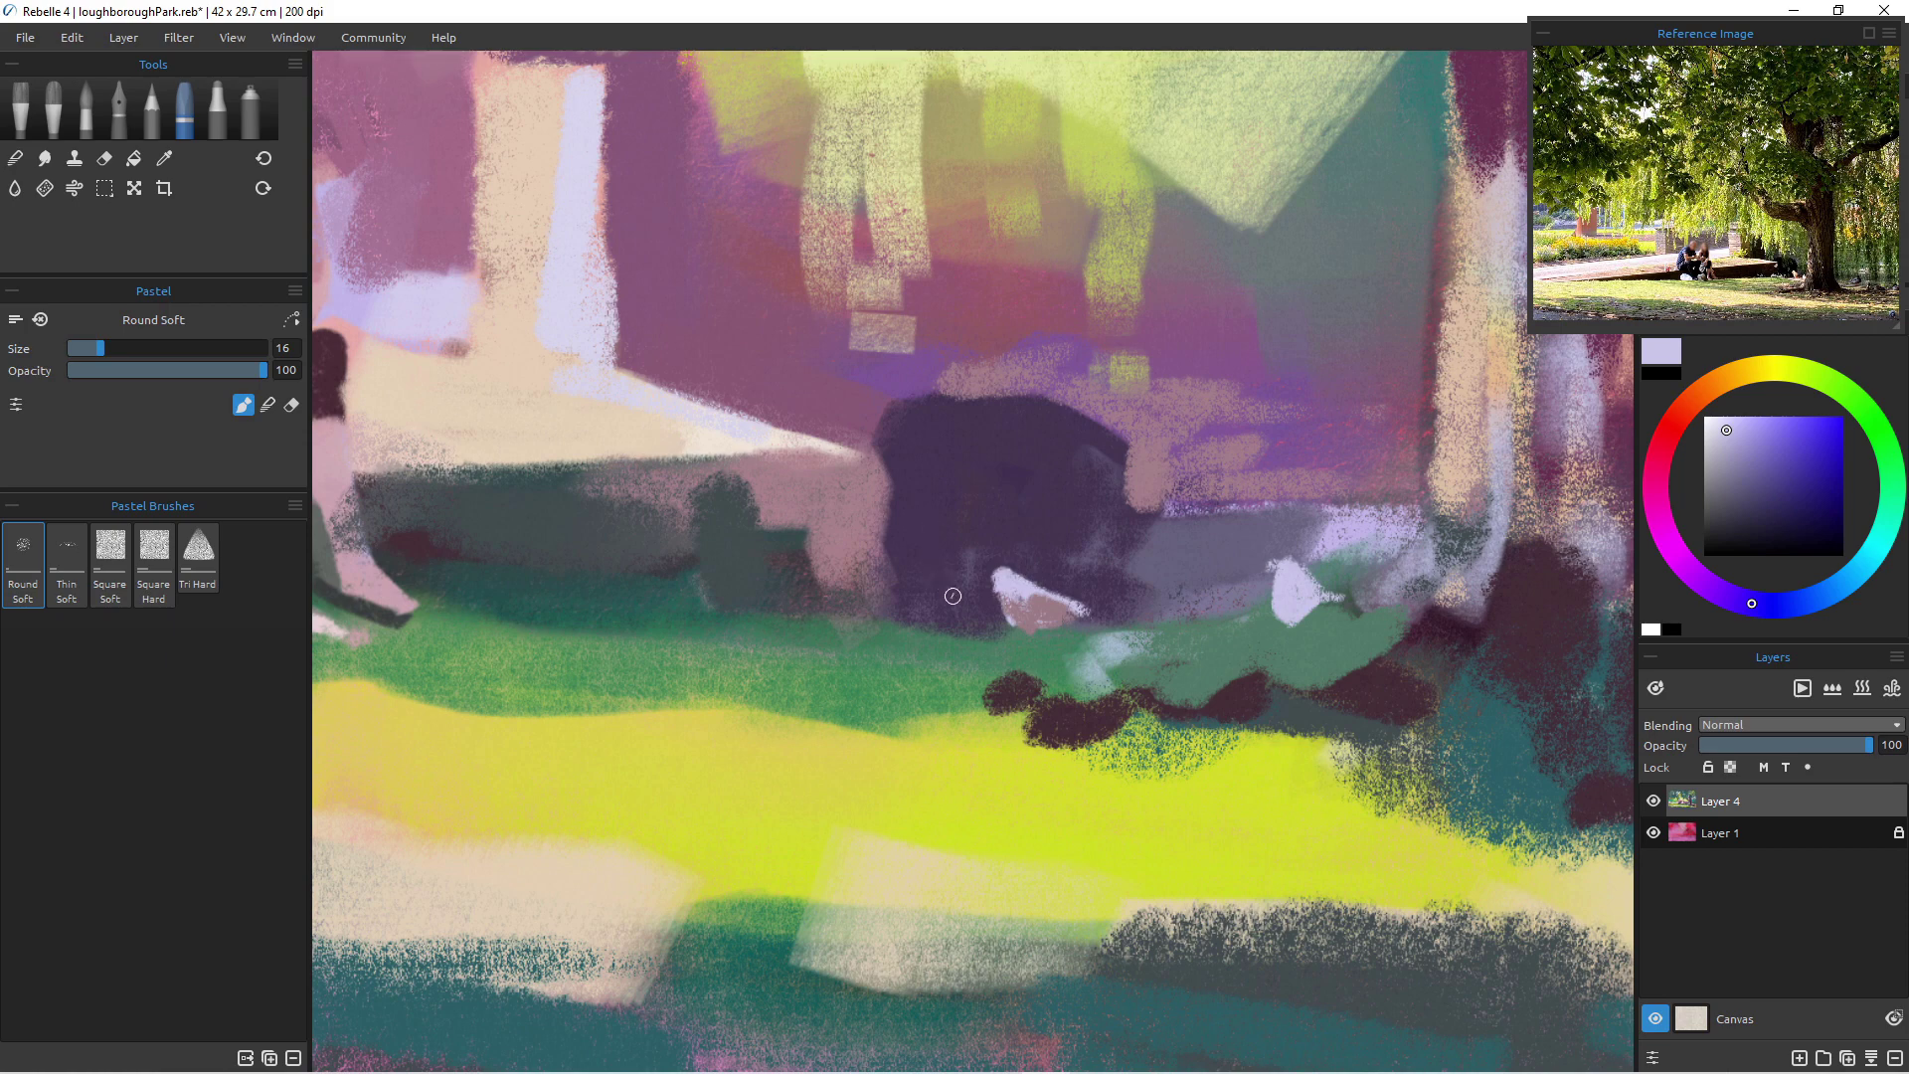
mouse_move(875, 587)
left_mouse_down()
mouse_move(907, 624)
mouse_move(881, 593)
mouse_move(857, 609)
mouse_move(904, 621)
mouse_move(854, 617)
left_mouse_up()
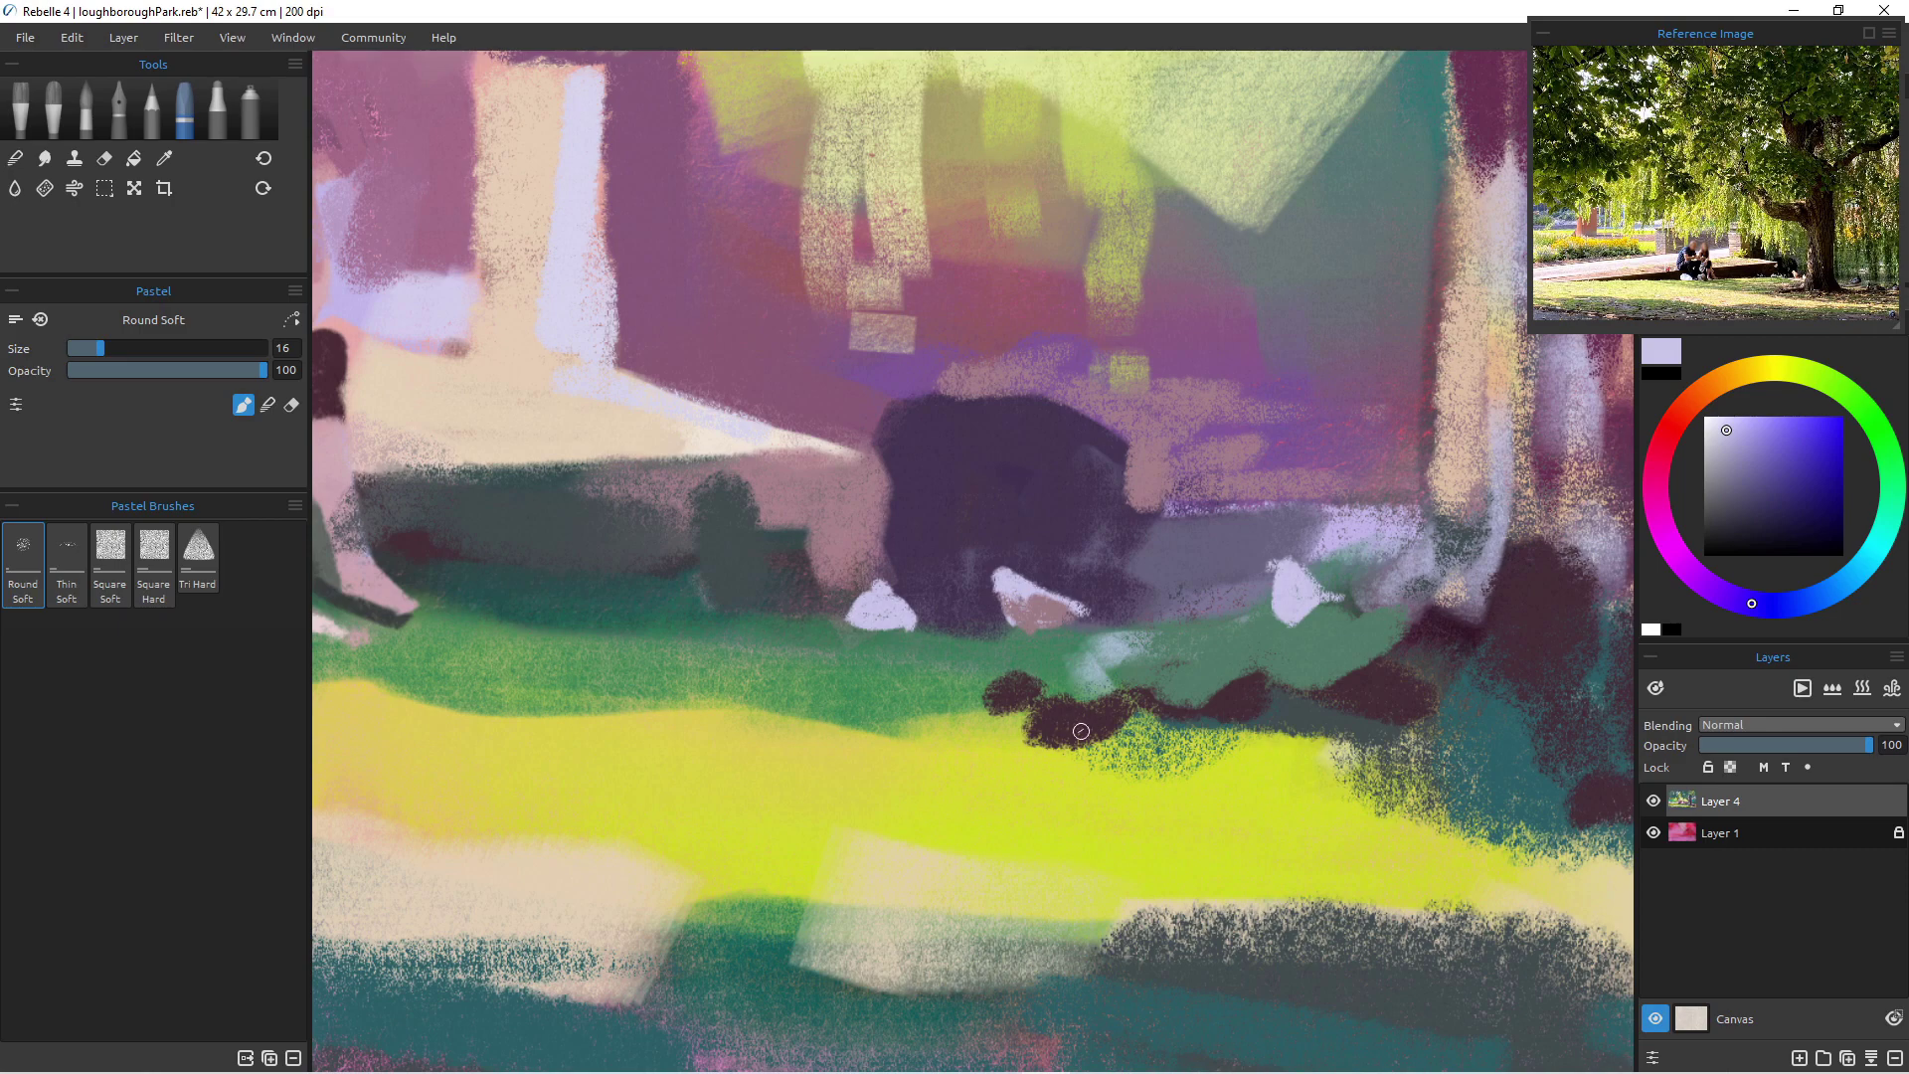
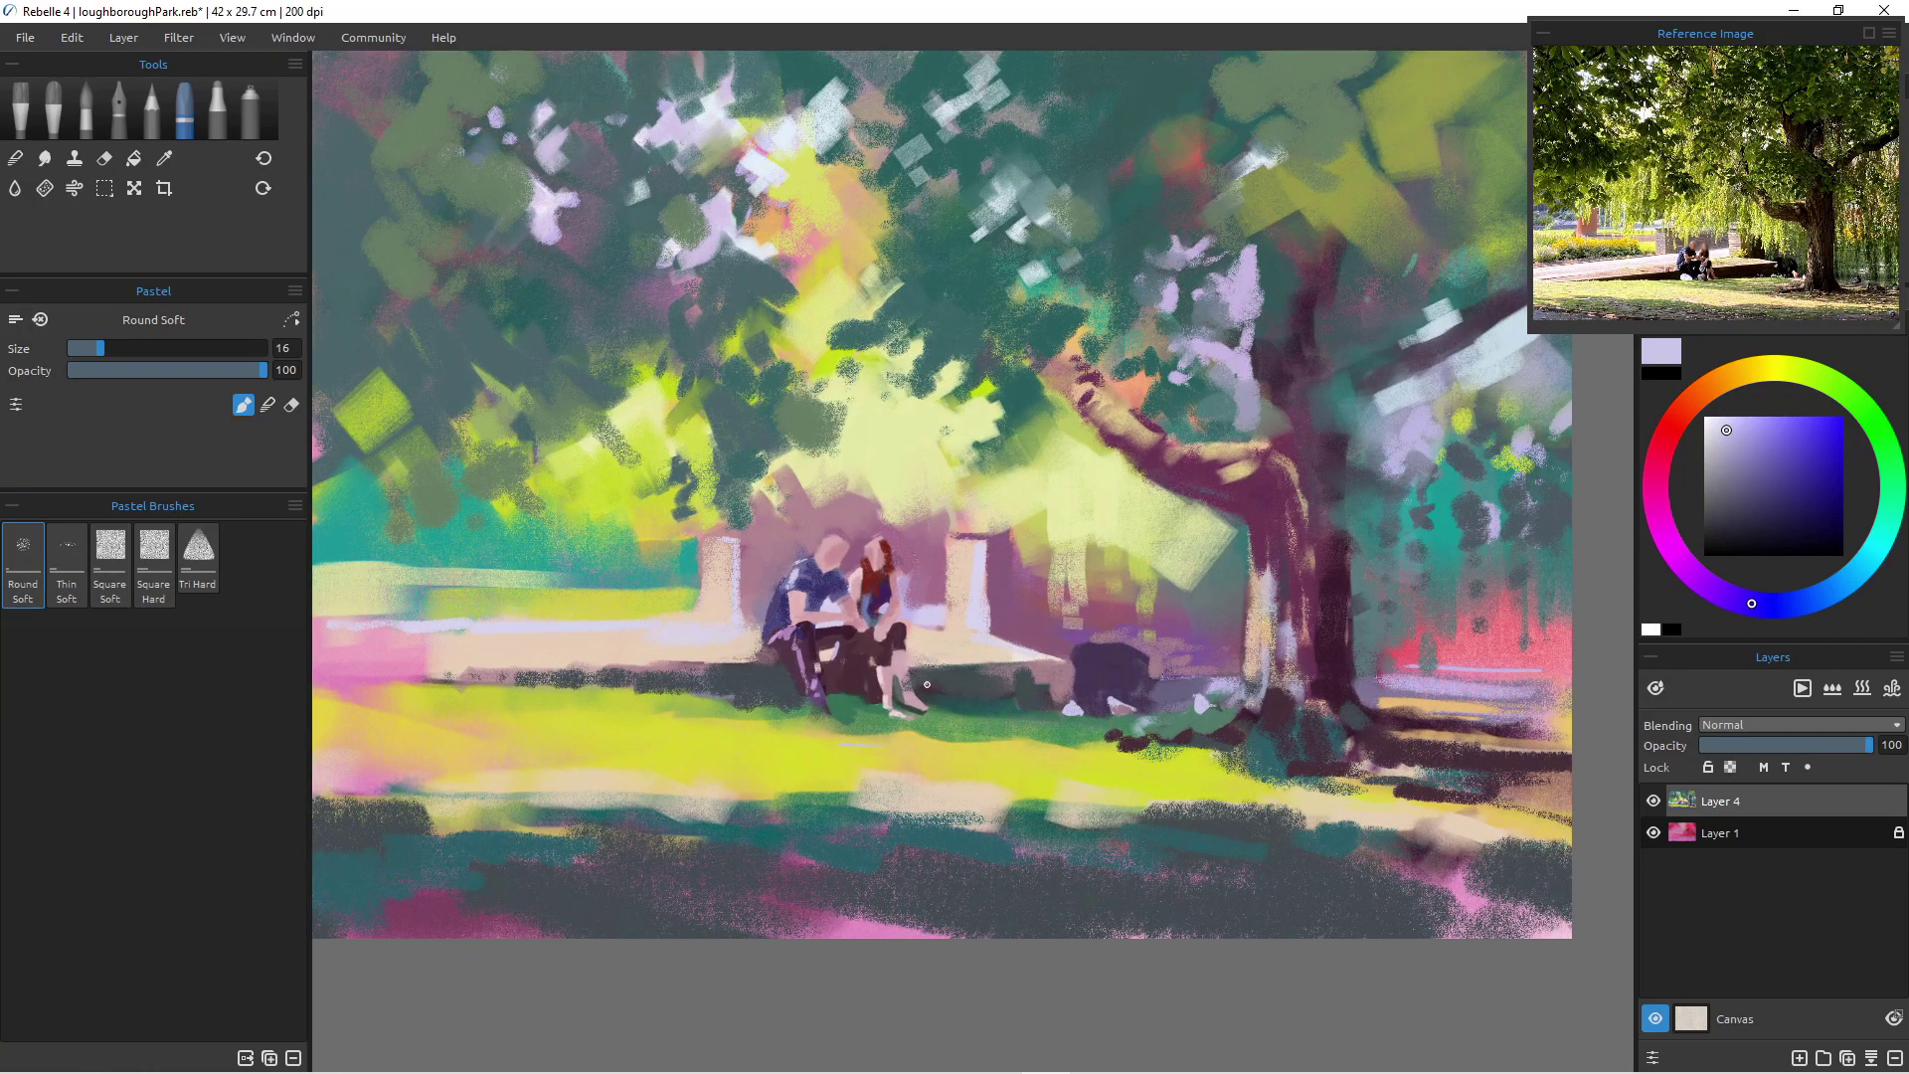
- Choose a dark muted blue-violet and paint shadow strokes in the canopy above the trunk at size 100
left_click(1746, 501)
key("bracketright")
key("bracketright")
key("bracketright")
key("bracketright")
key("bracketright")
key("bracketright")
key("bracketright")
key("bracketright")
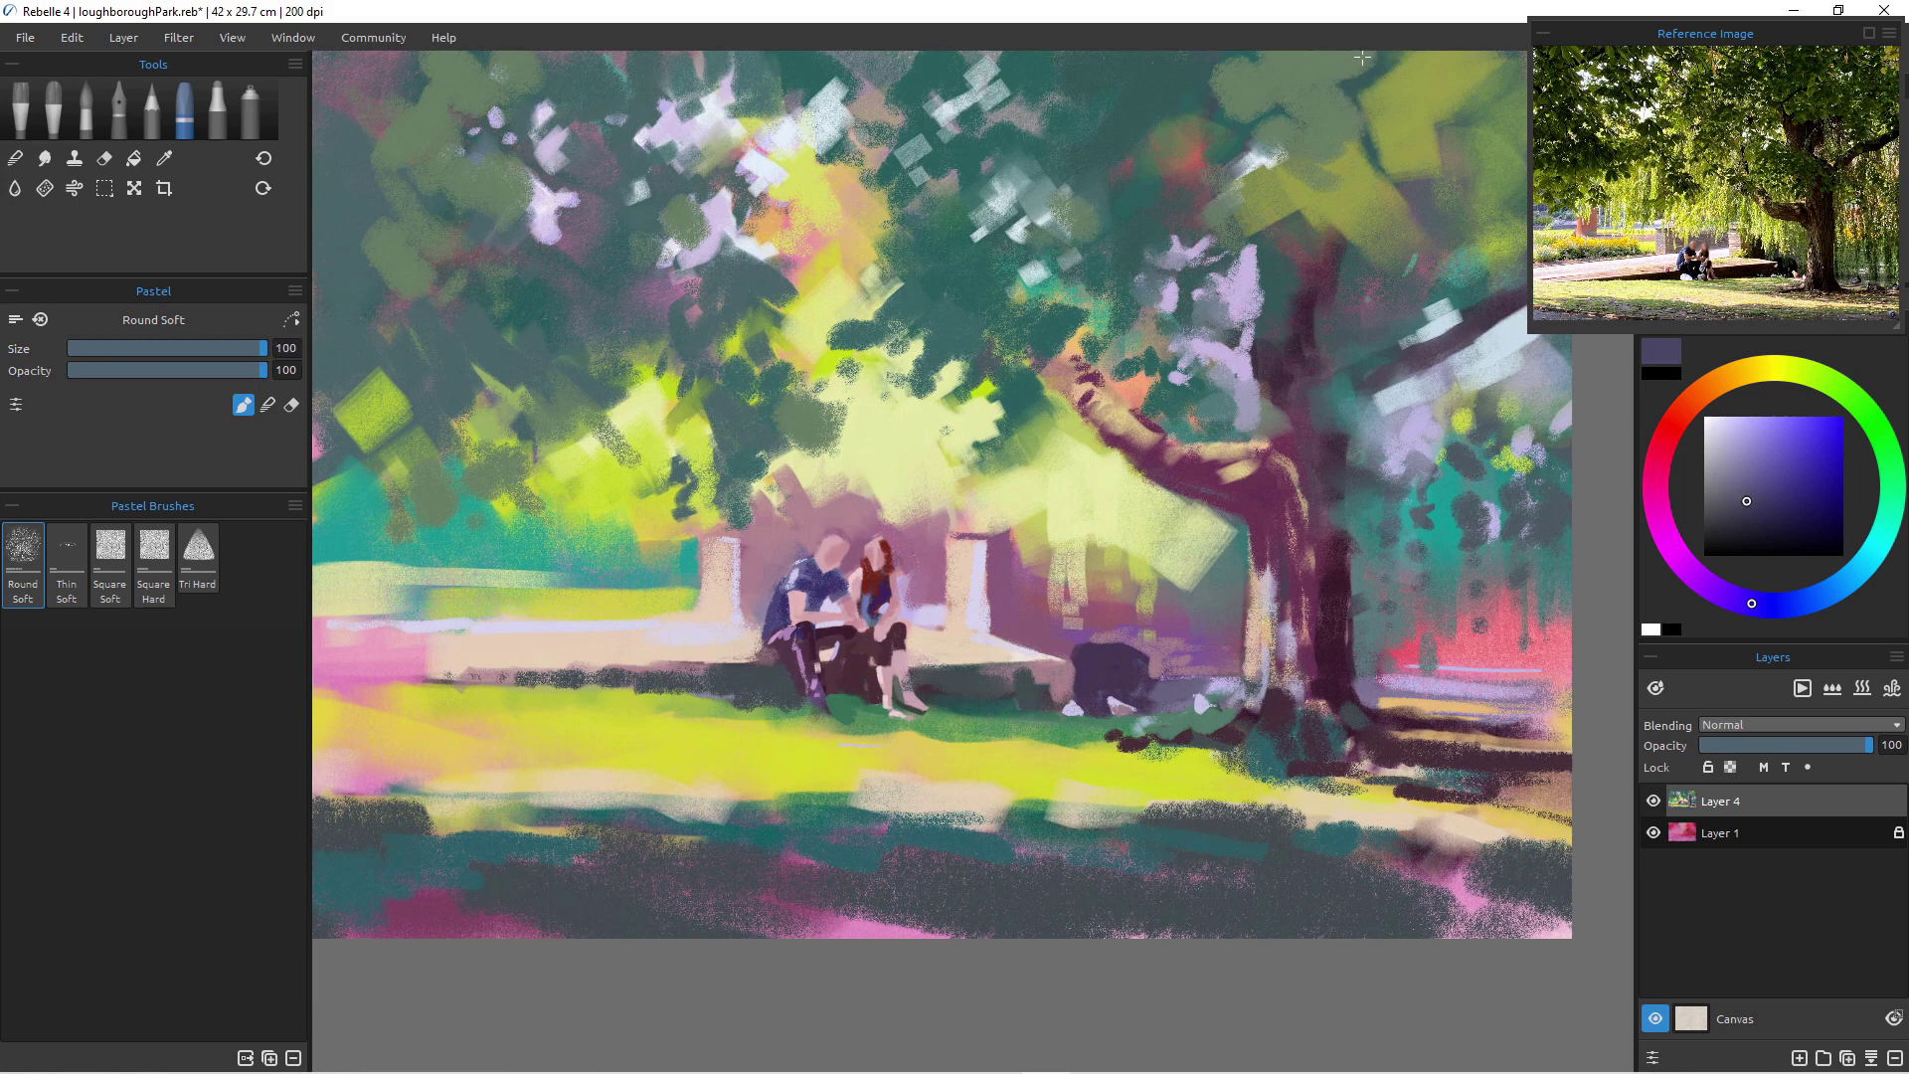
left_click_drag(1363, 70, 1415, 142)
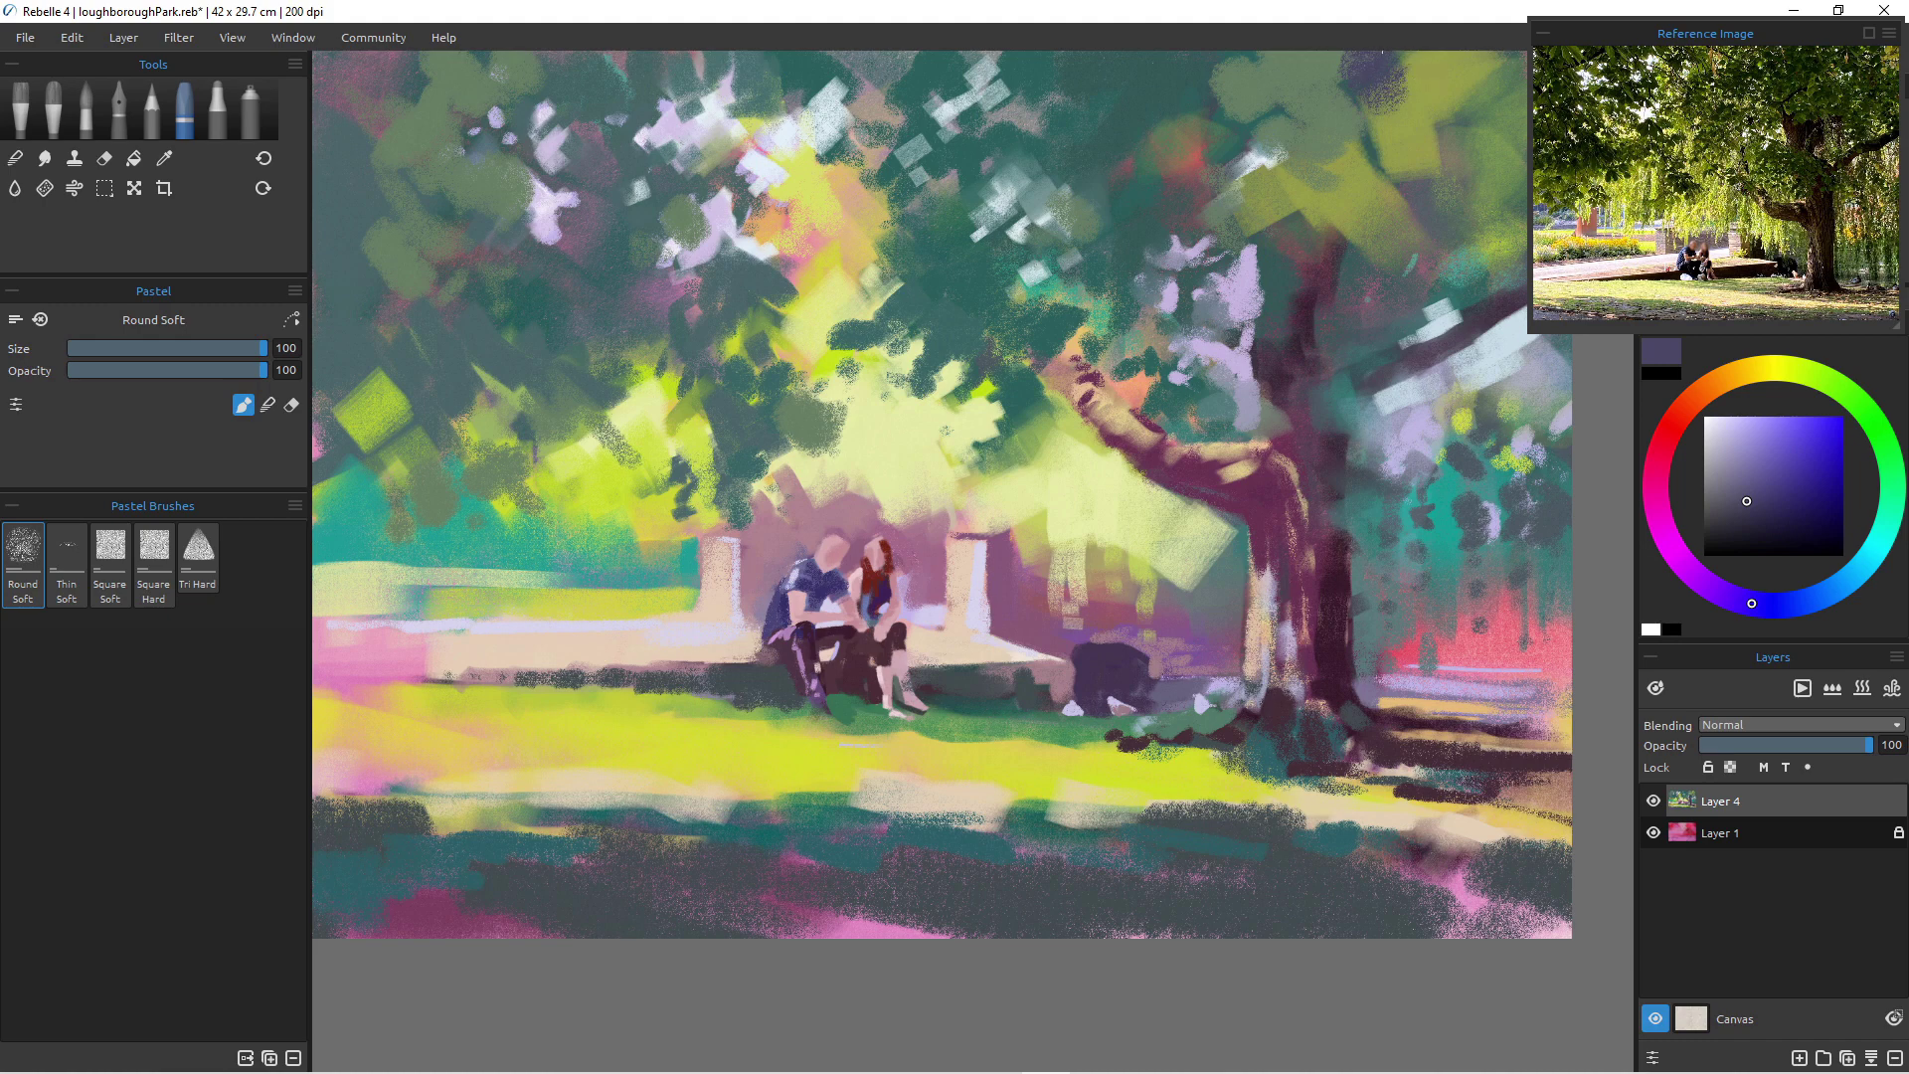
mouse_move(1389, 54)
left_mouse_down()
mouse_move(1412, 90)
mouse_move(1387, 127)
mouse_move(1351, 82)
mouse_move(1323, 137)
left_mouse_up()
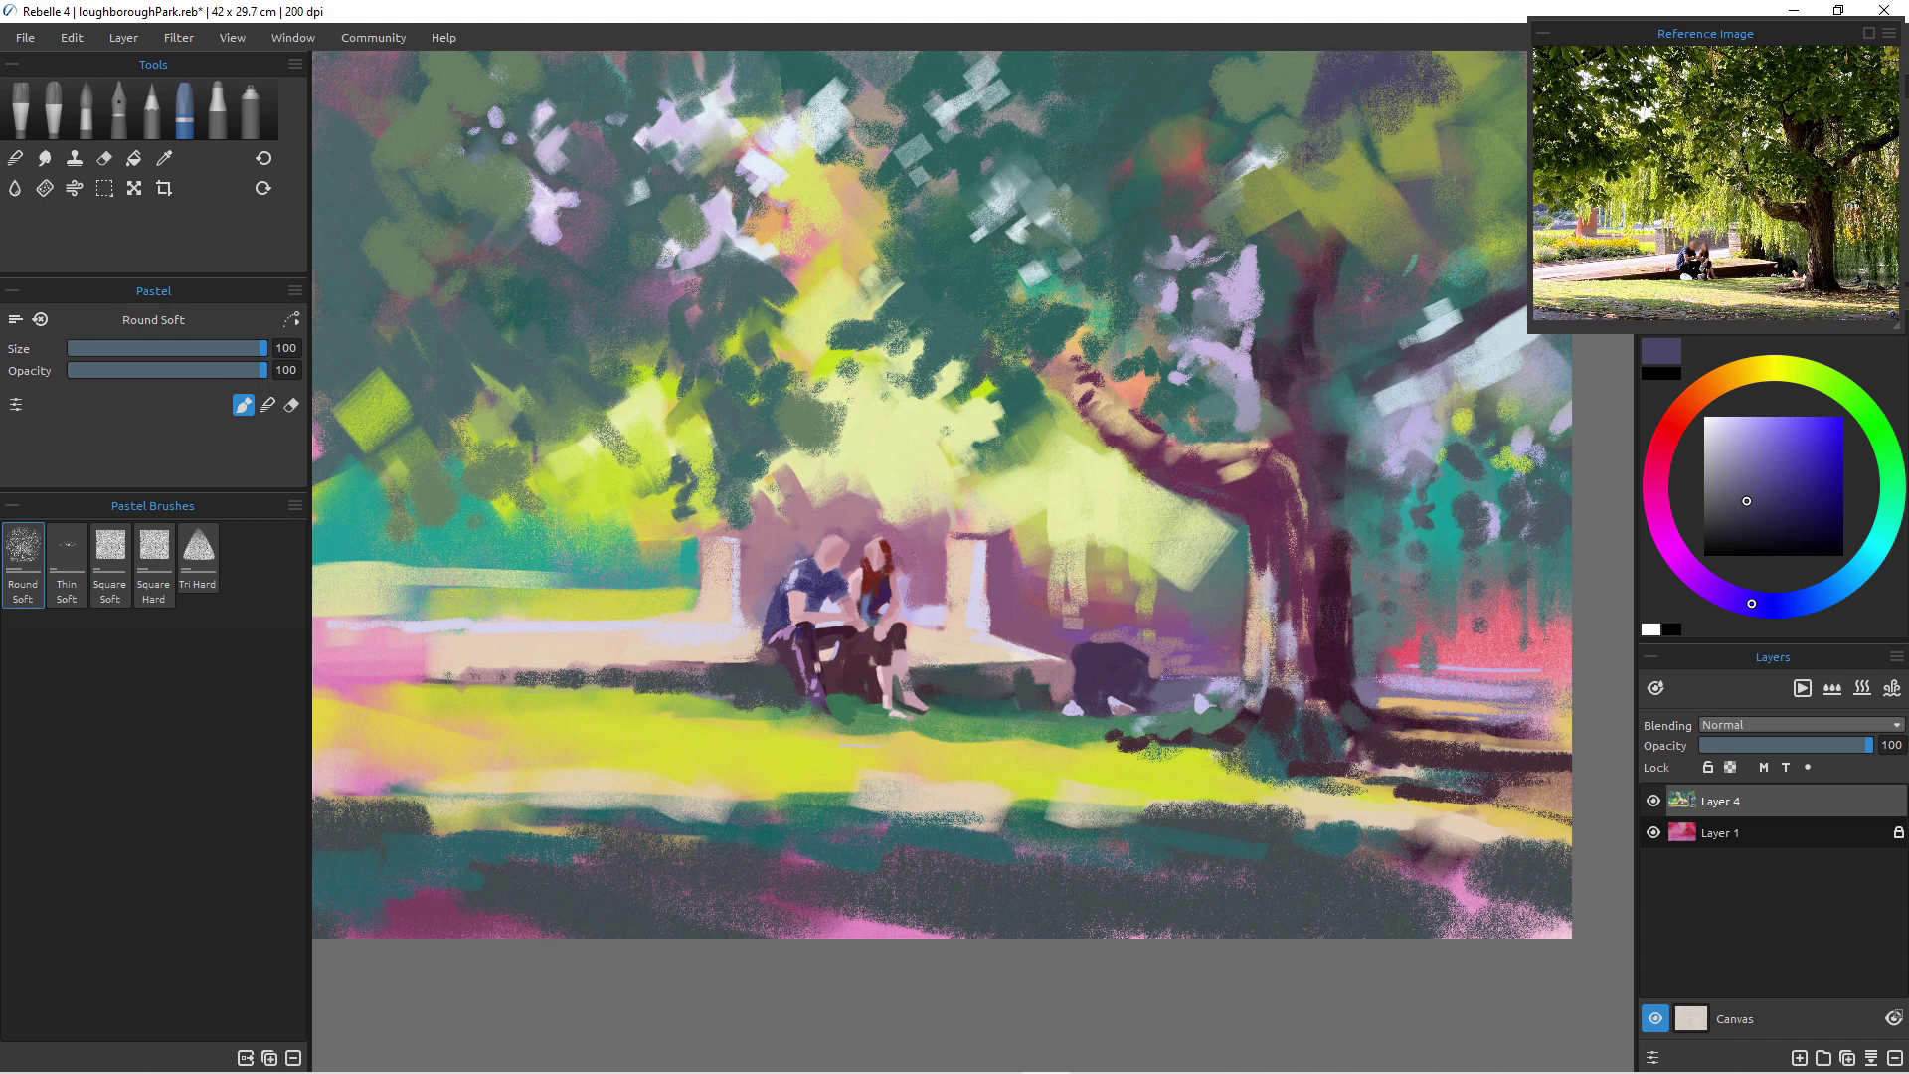
- Extend the dark violet through the foliage around the upper trunk, over its right branch and to its left
scroll(1253, 407, "down", 3)
scroll(1279, 421, "up", 1)
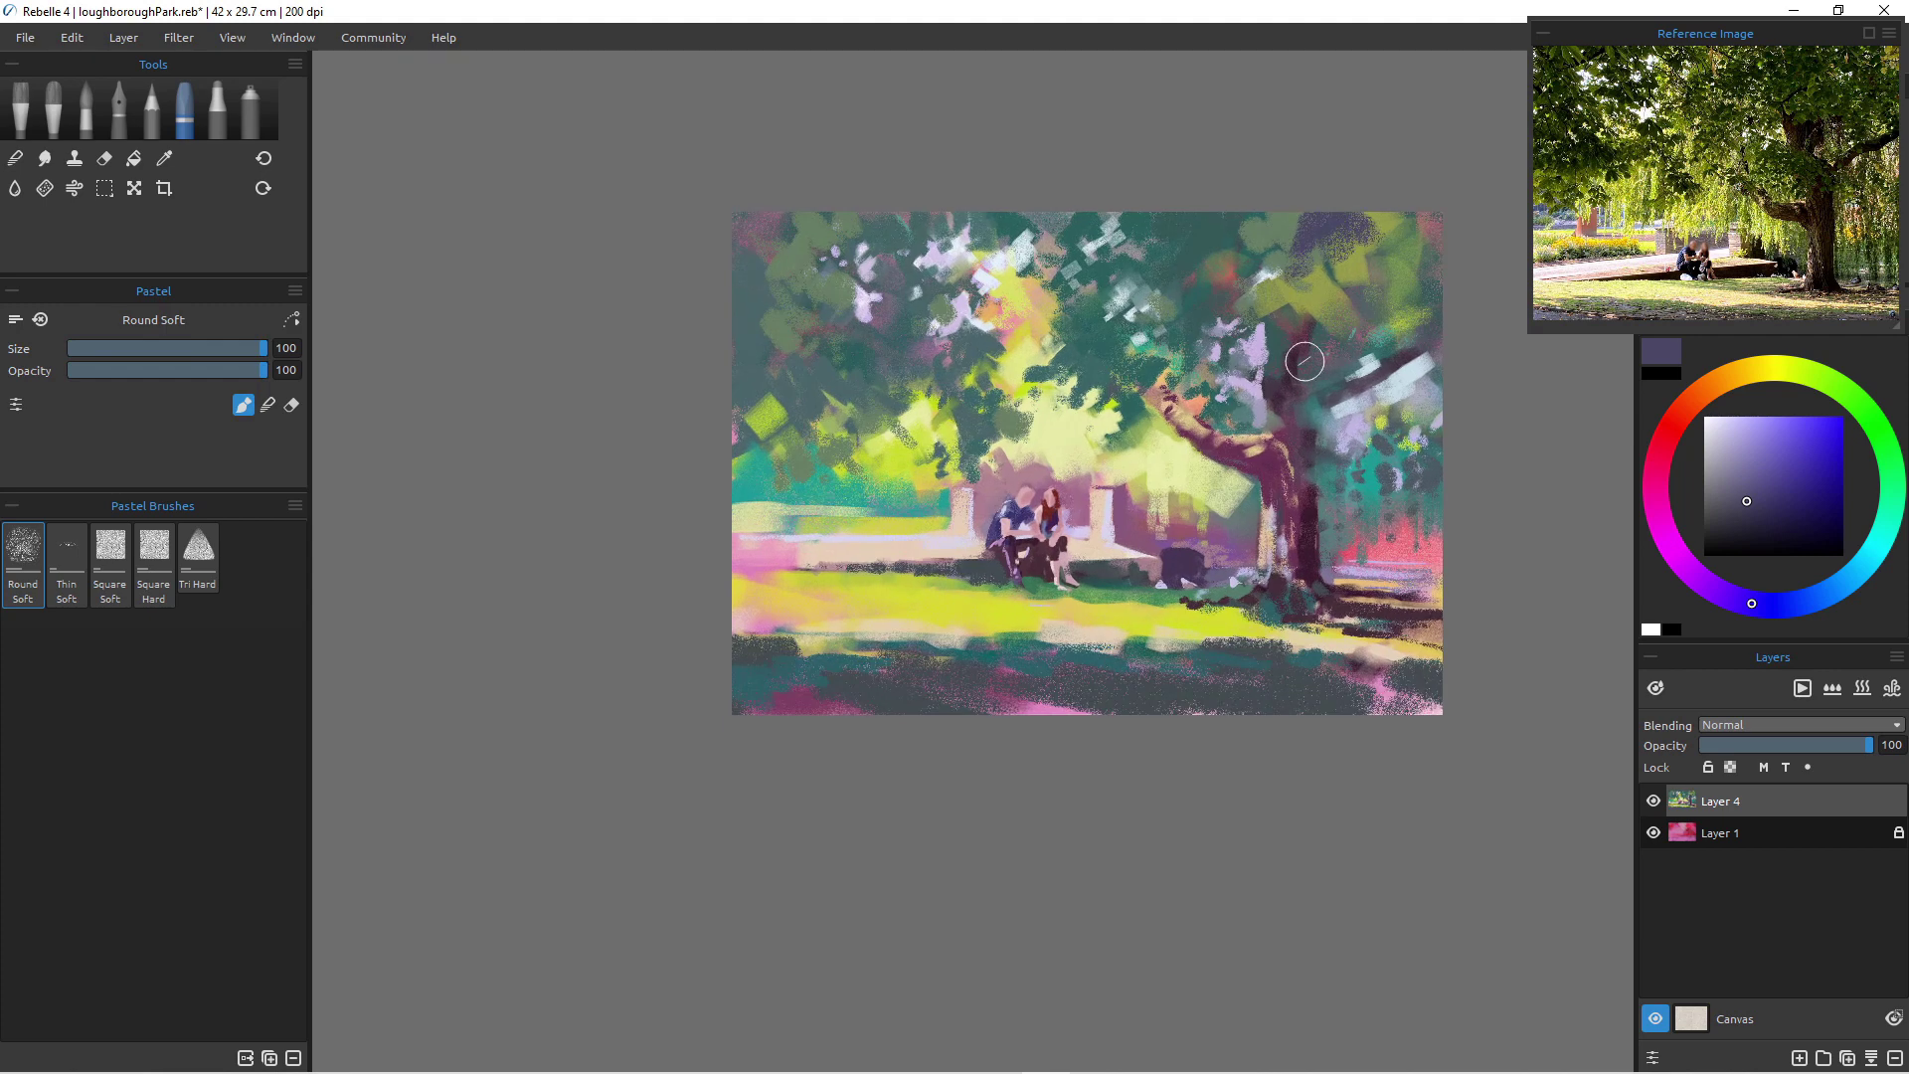
left_click_drag(1379, 254, 1415, 247)
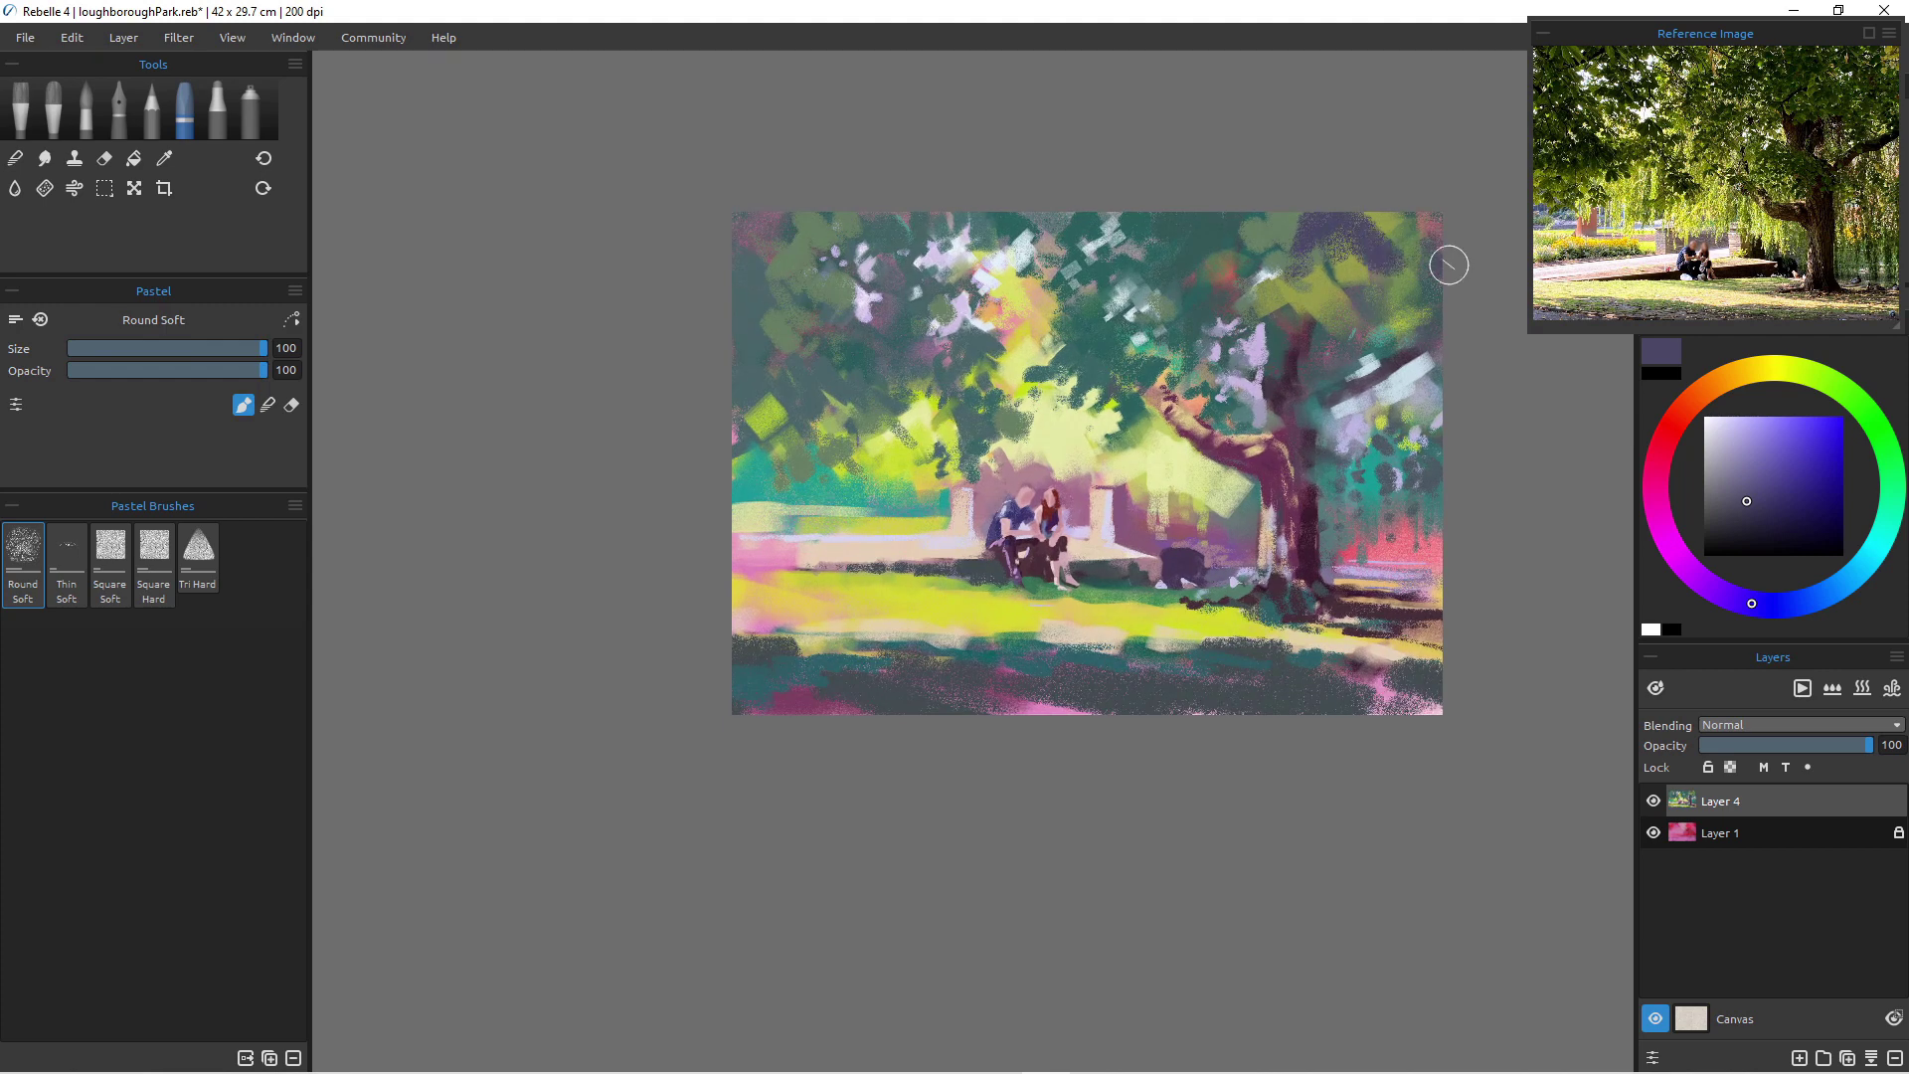
mouse_move(1314, 251)
left_mouse_down()
mouse_move(1309, 323)
mouse_move(1282, 307)
mouse_move(1342, 344)
left_mouse_up()
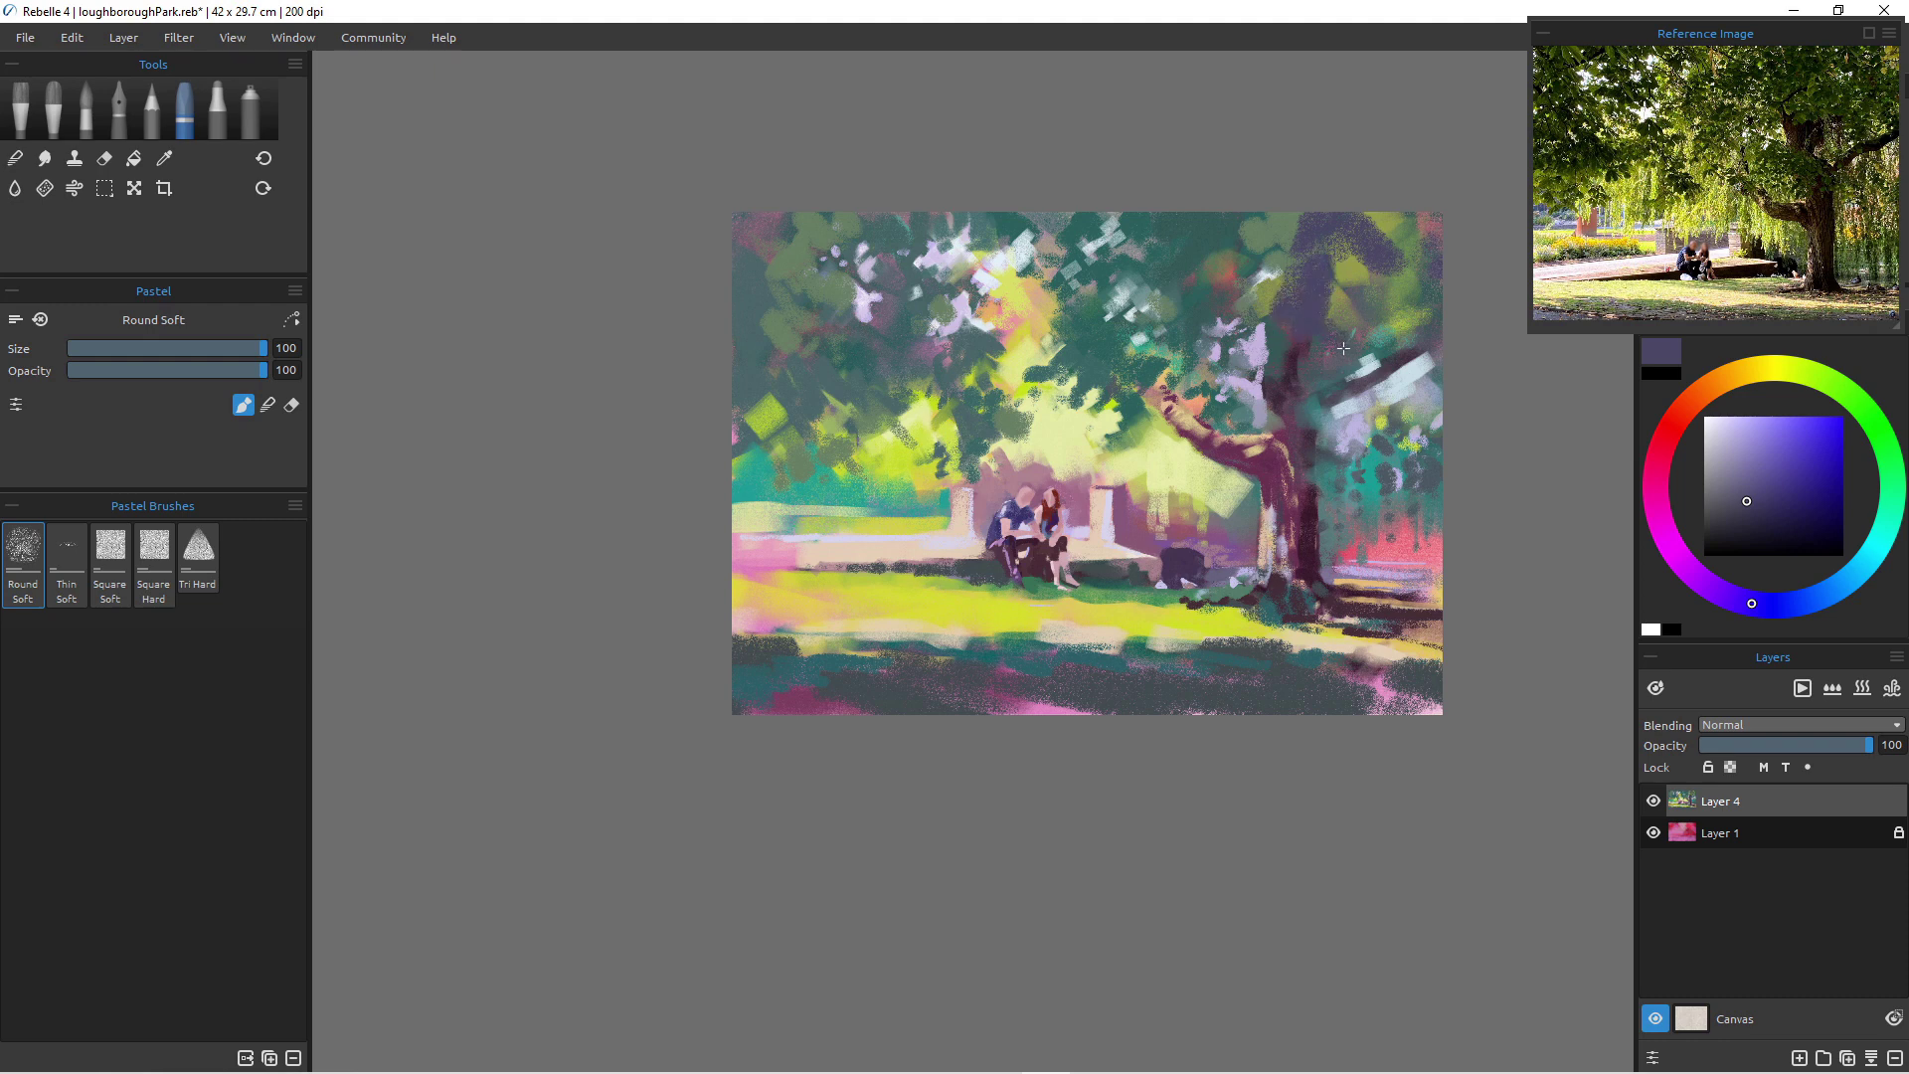
mouse_move(1378, 269)
left_mouse_down()
mouse_move(1388, 308)
mouse_move(1422, 307)
mouse_move(1428, 258)
left_mouse_up()
mouse_move(1382, 324)
left_mouse_down()
mouse_move(1398, 426)
mouse_move(1402, 360)
mouse_move(1435, 397)
mouse_move(1377, 406)
mouse_move(1421, 434)
left_mouse_up()
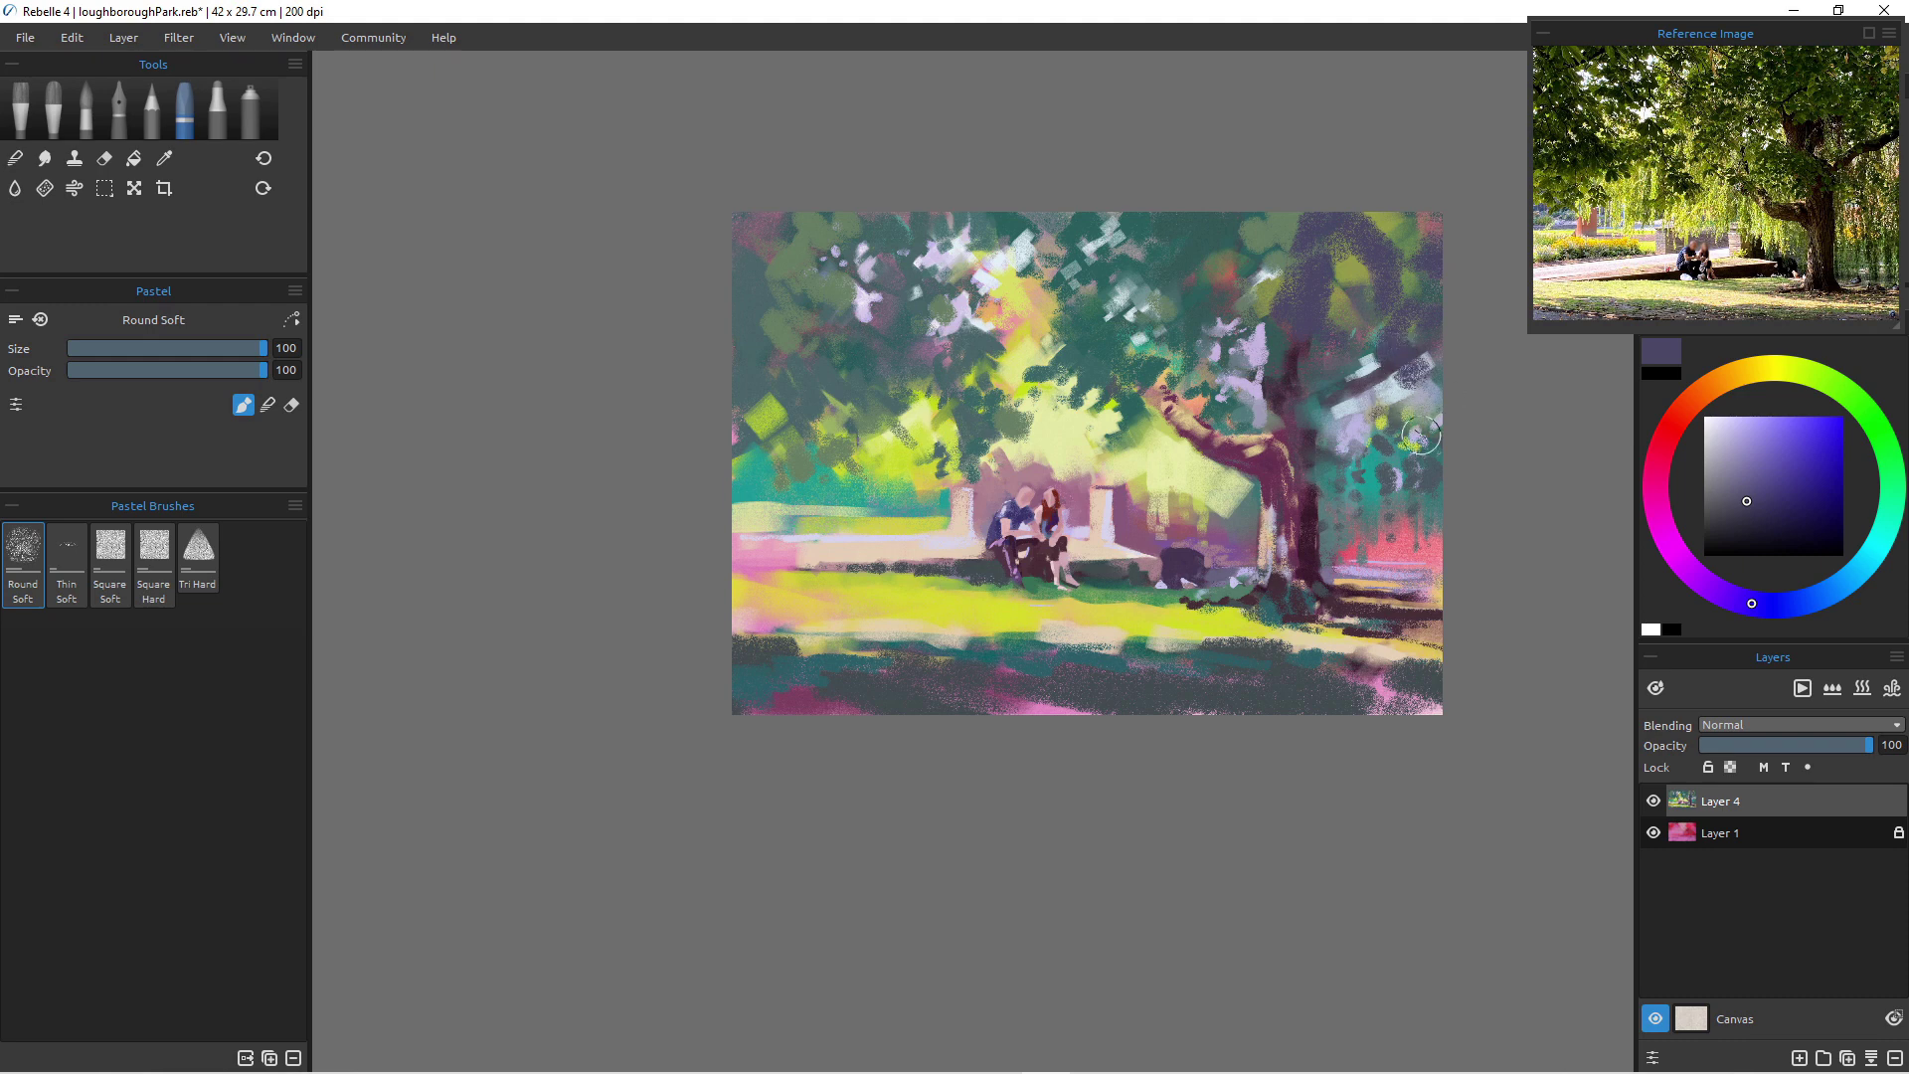
mouse_move(1231, 221)
left_mouse_down()
mouse_move(1275, 234)
mouse_move(1245, 248)
mouse_move(1264, 308)
left_mouse_up()
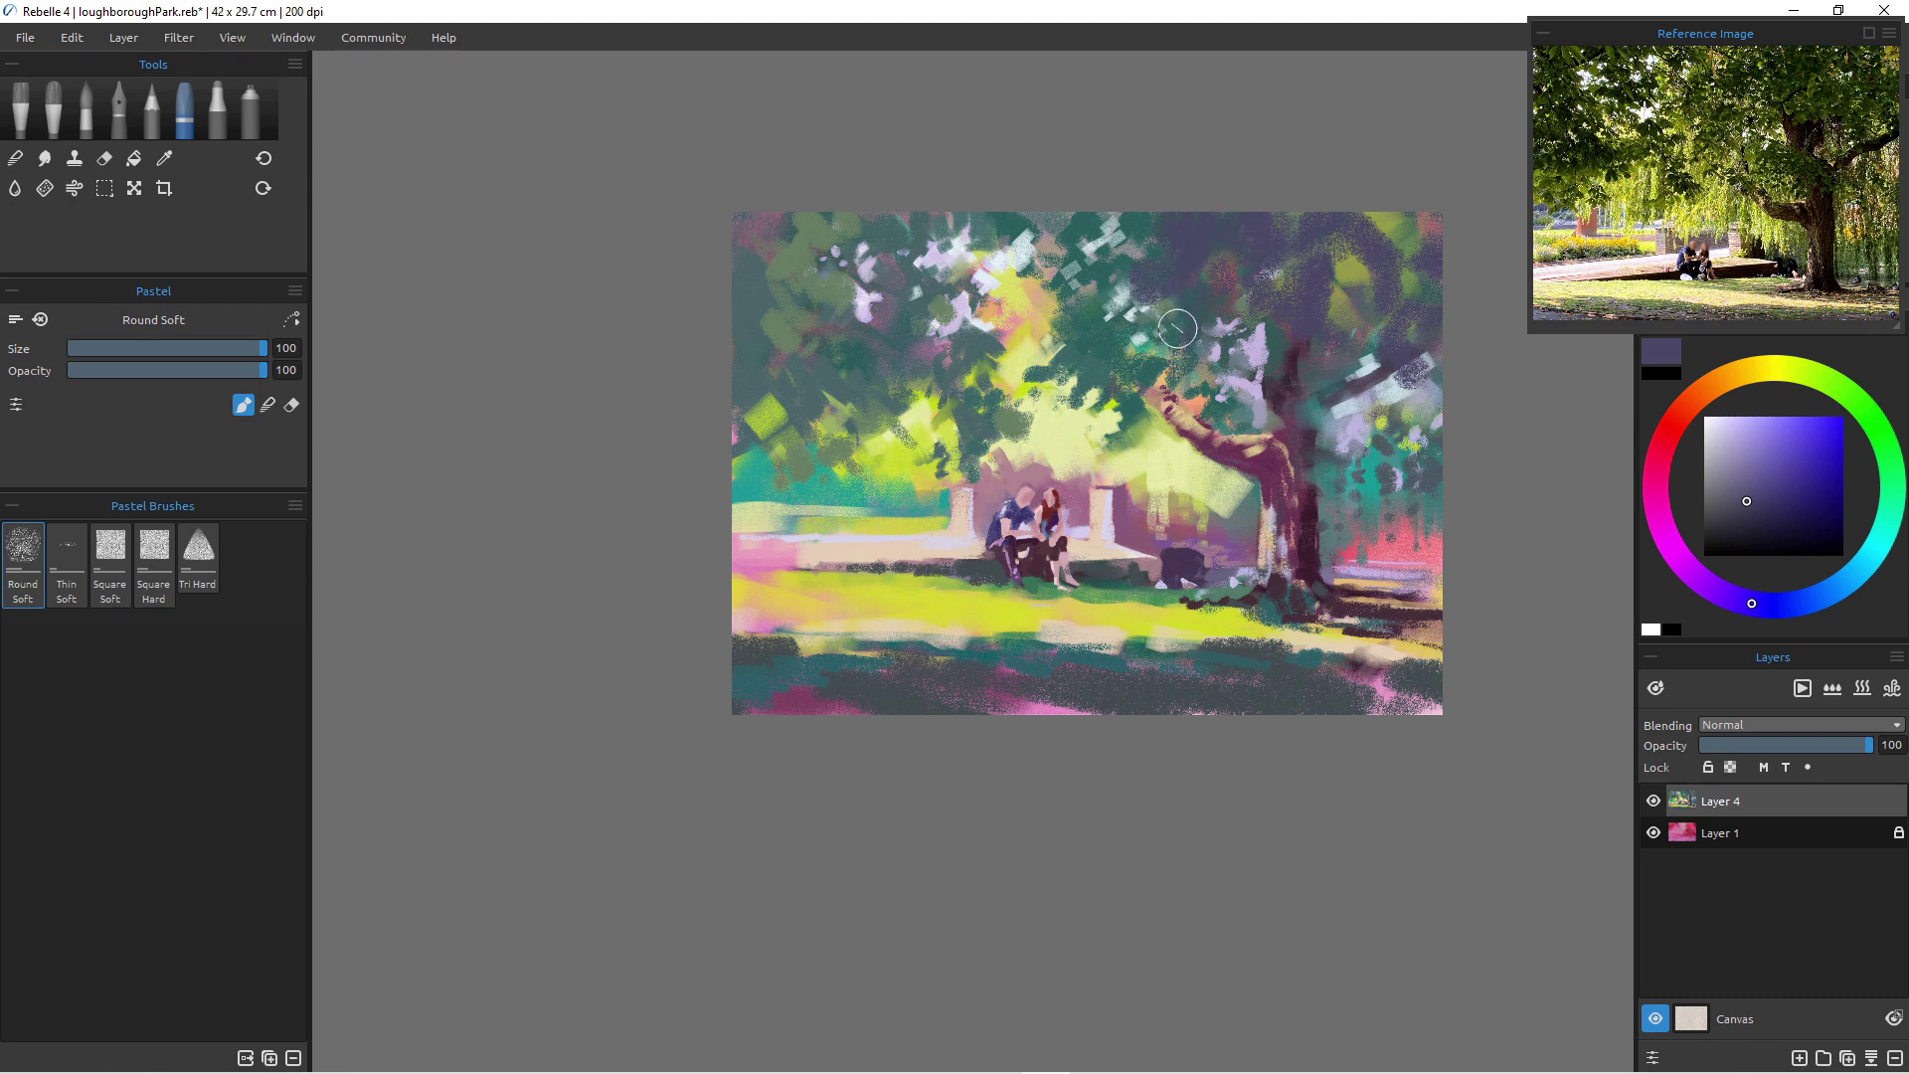
- Blend the dark violet strokes into the canopy above the trunk and soften the tip of the bent branch
key("n")
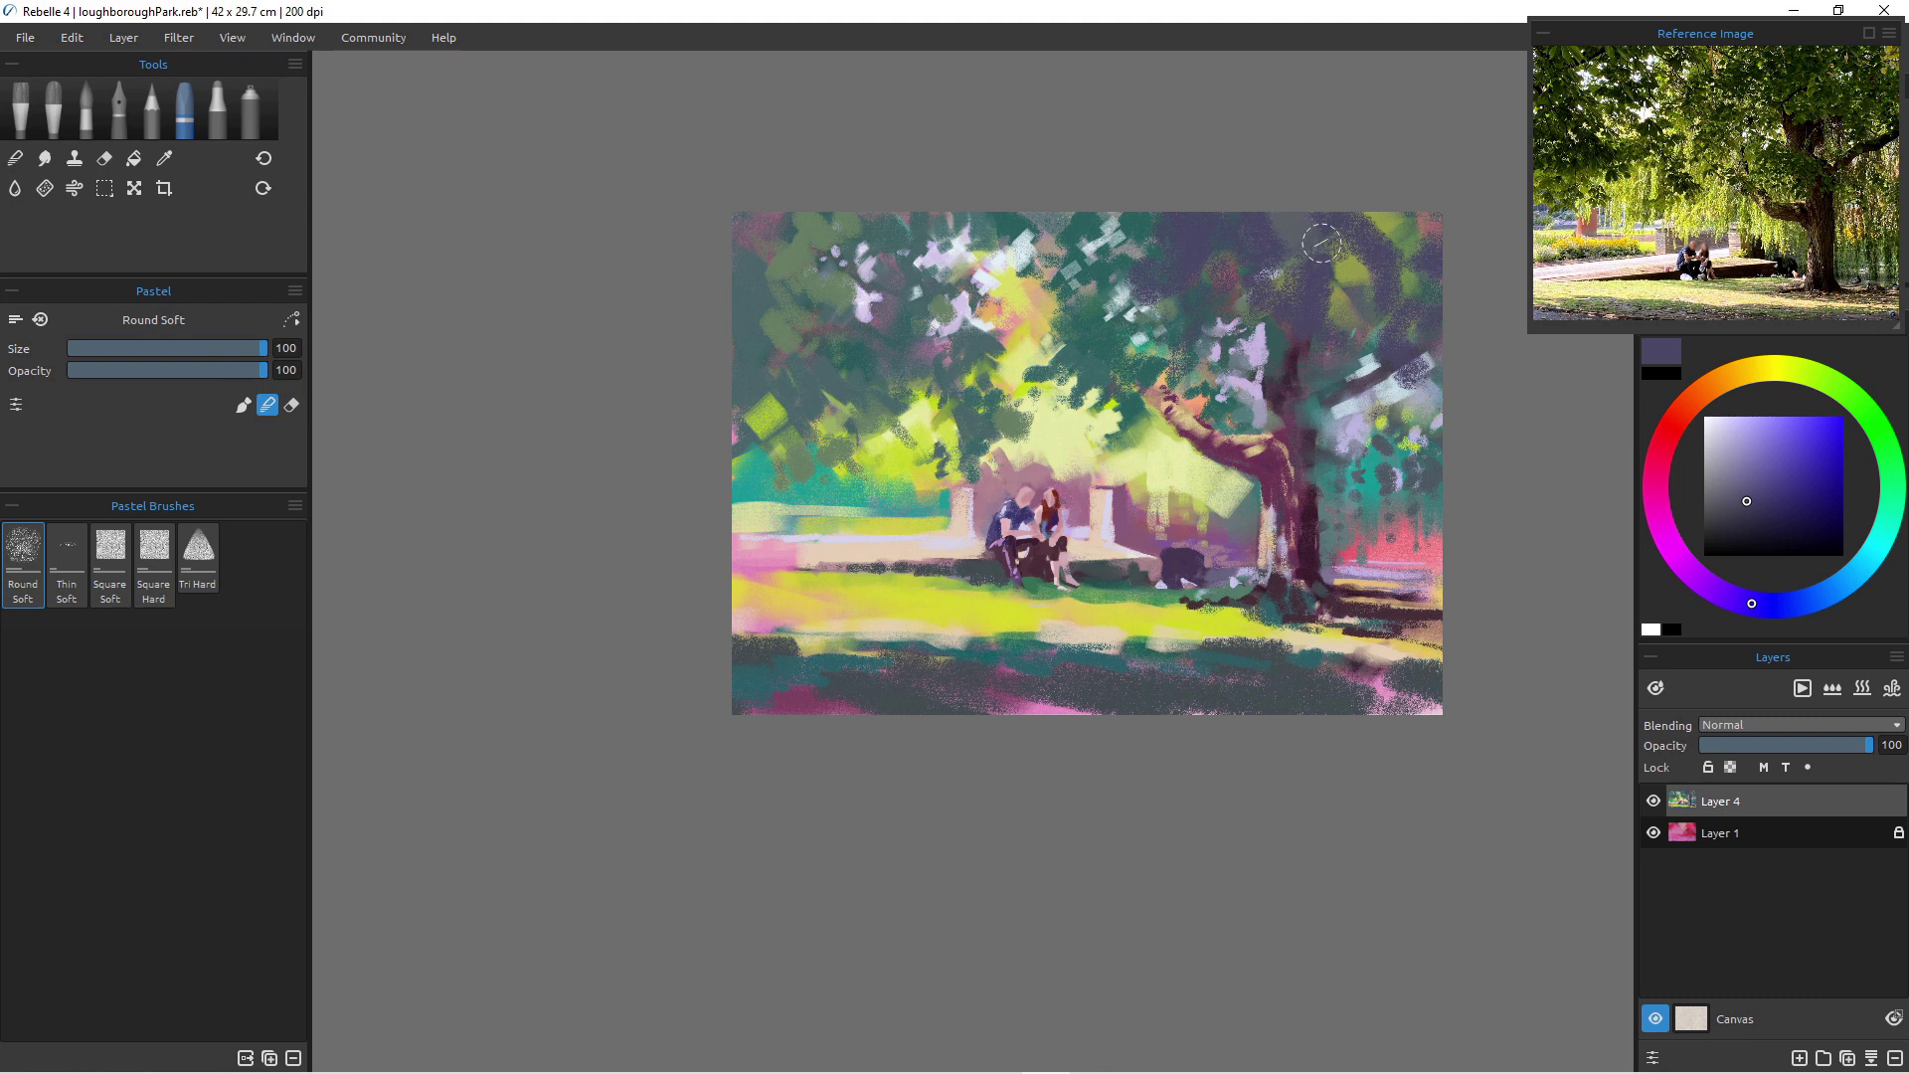
mouse_move(1366, 215)
left_mouse_down()
mouse_move(1399, 270)
mouse_move(1344, 211)
mouse_move(1373, 310)
mouse_move(1342, 241)
left_mouse_up()
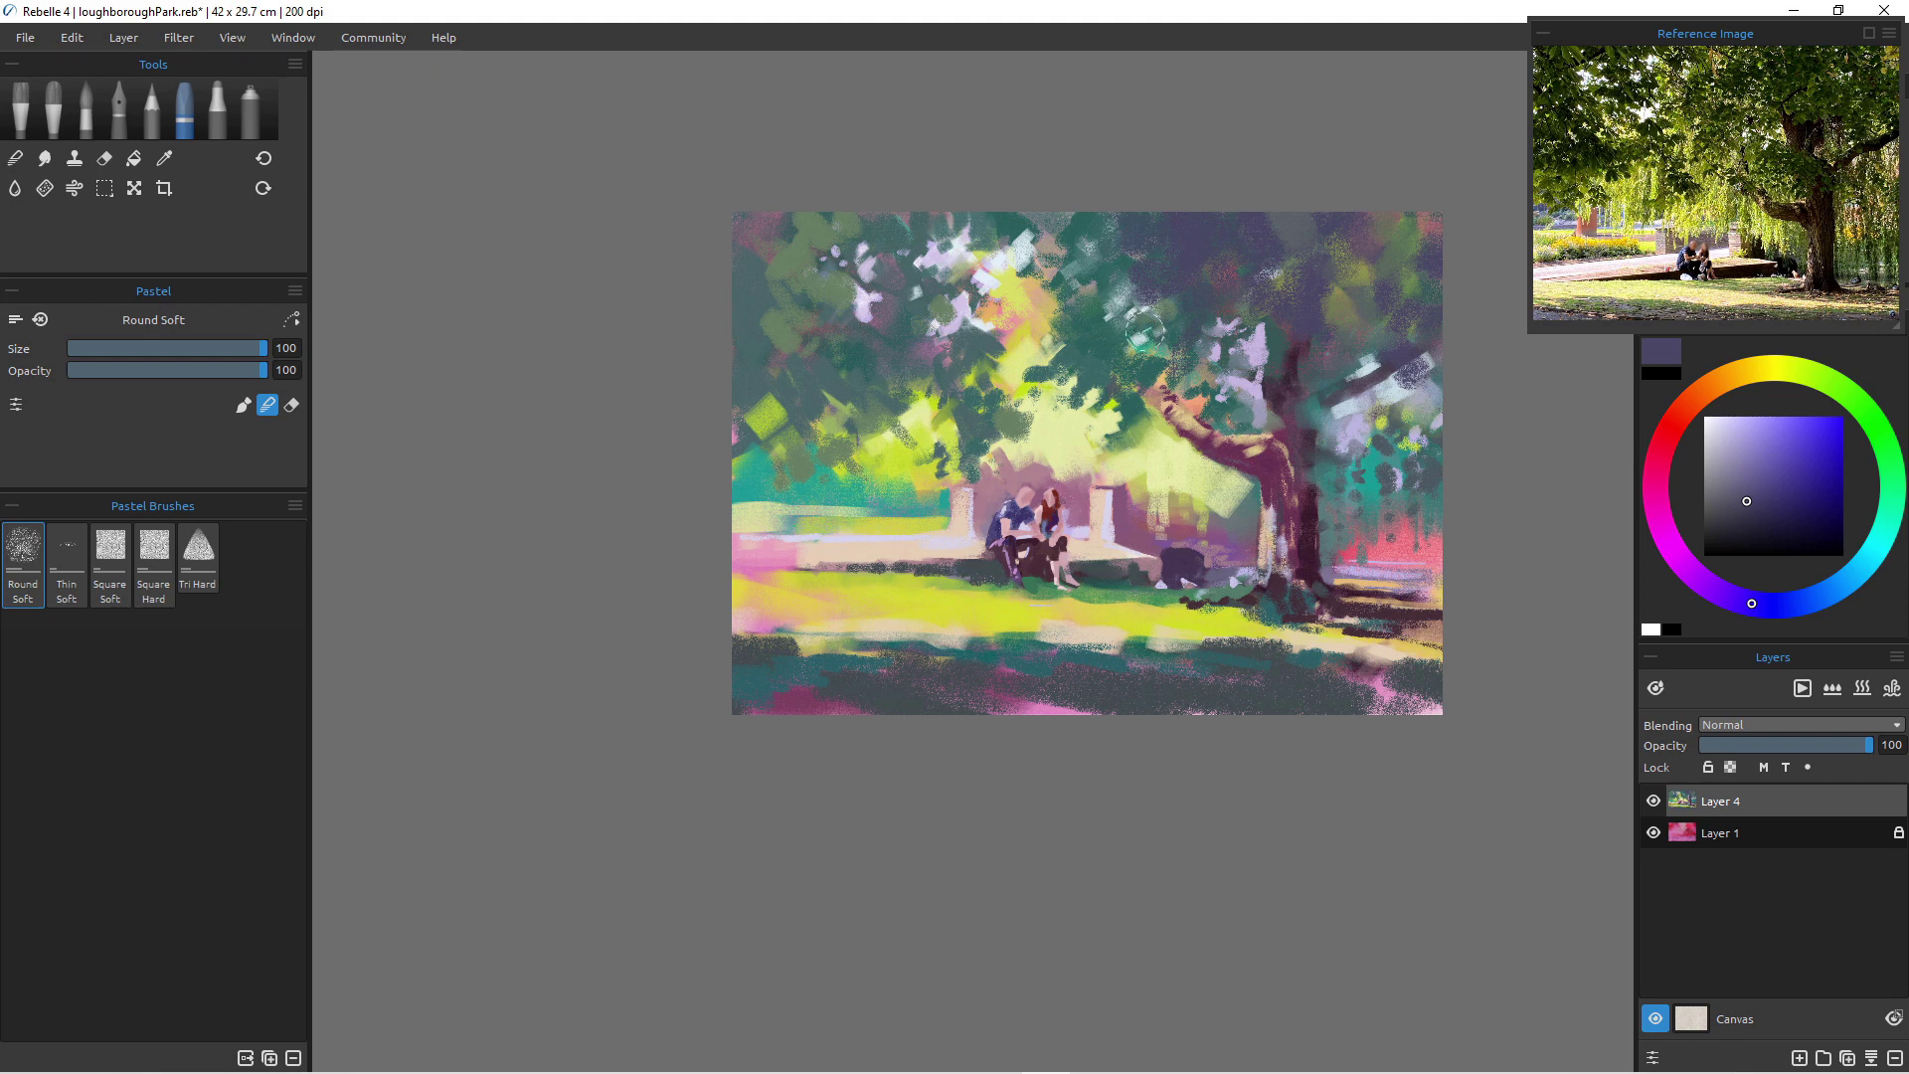
left_click(1132, 414)
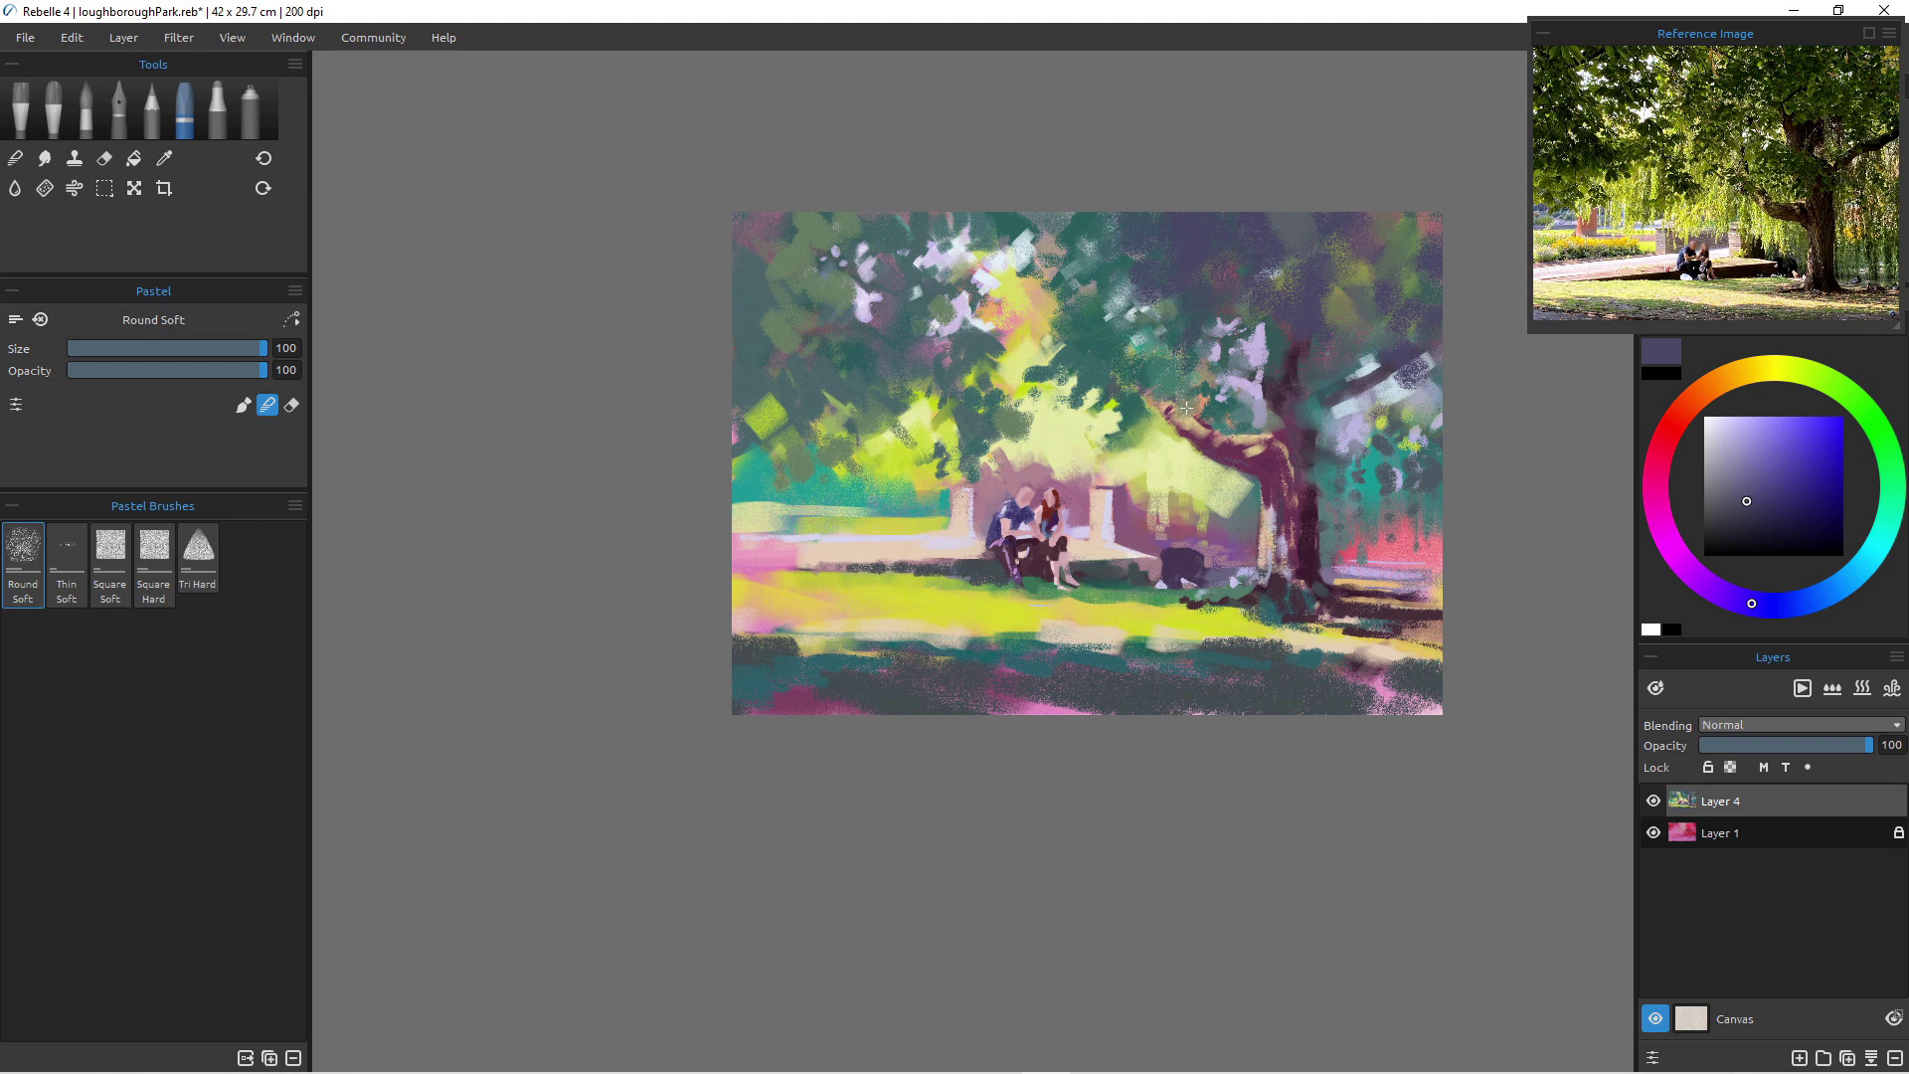
left_click_drag(1122, 414, 1158, 426)
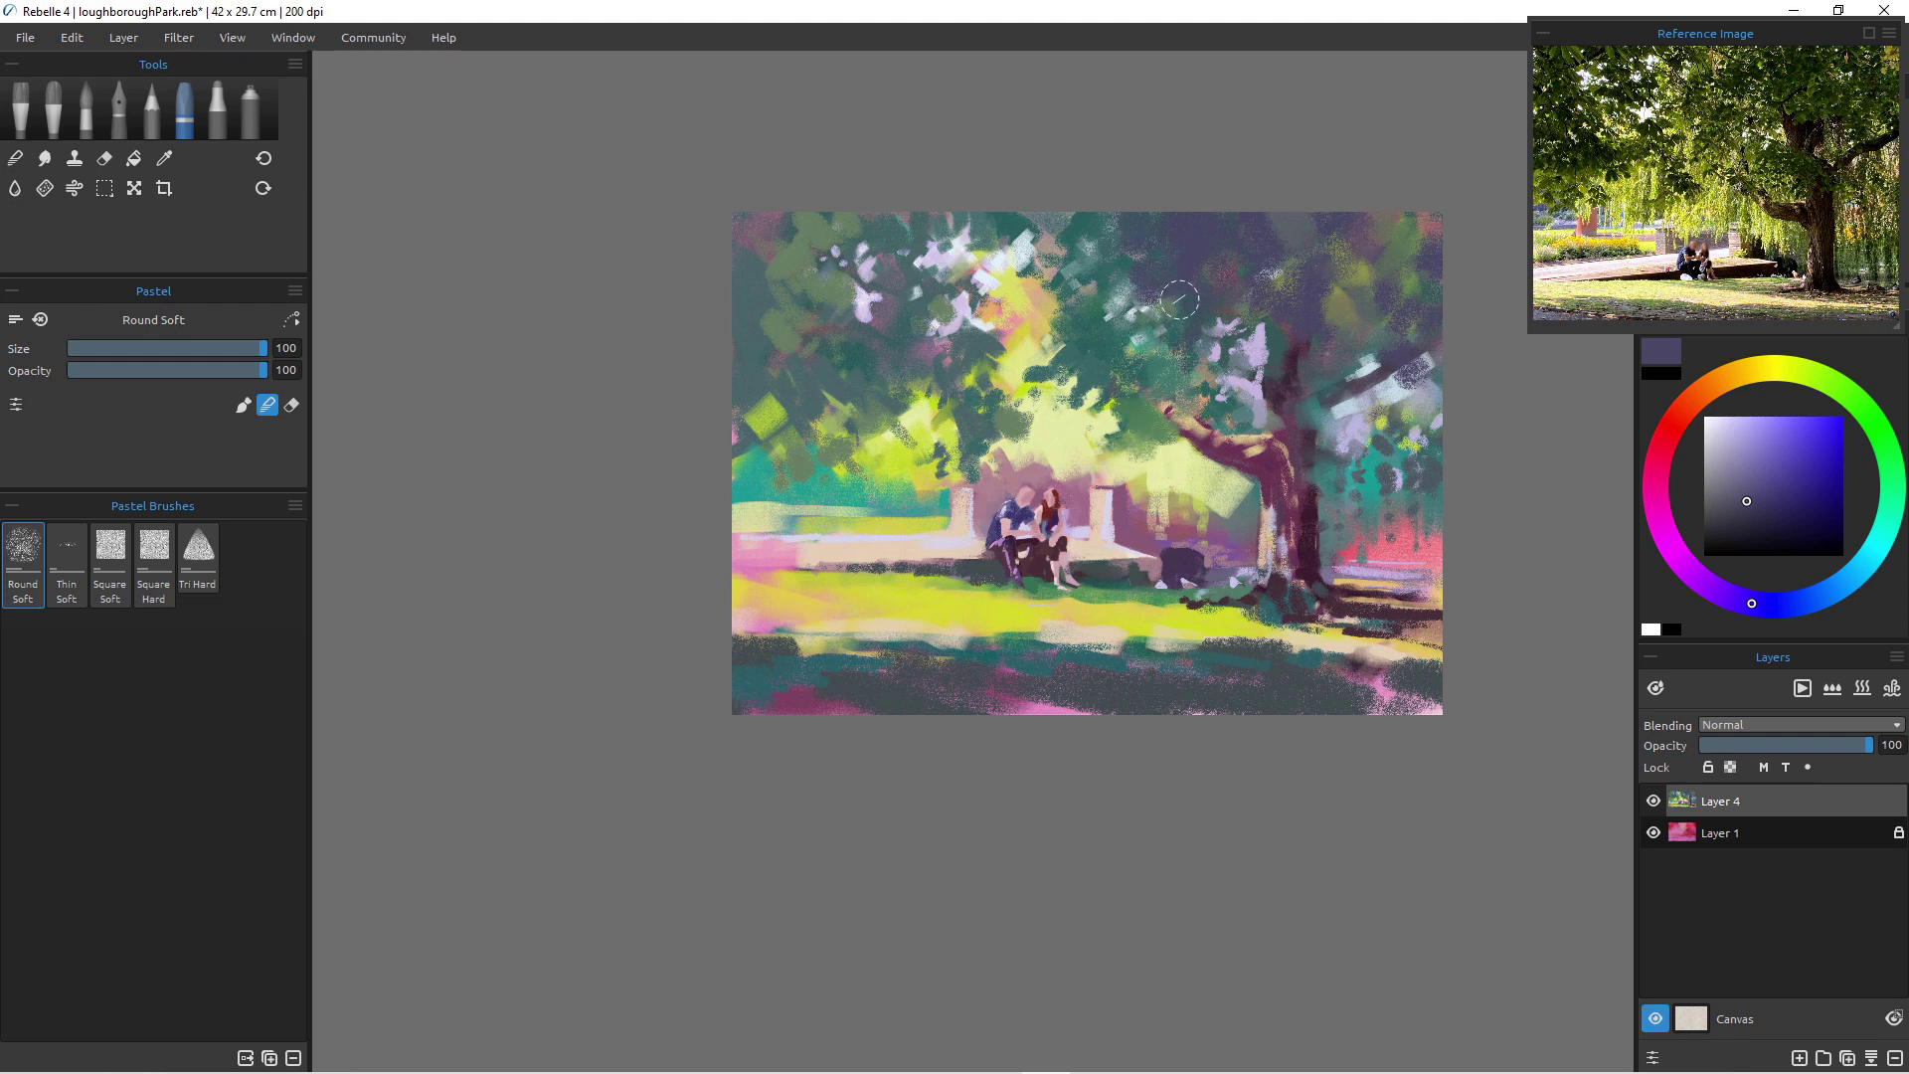
- Paint dark violet over the foliage near the branch tip, across the left canopy, and down the tree trunk
key("b")
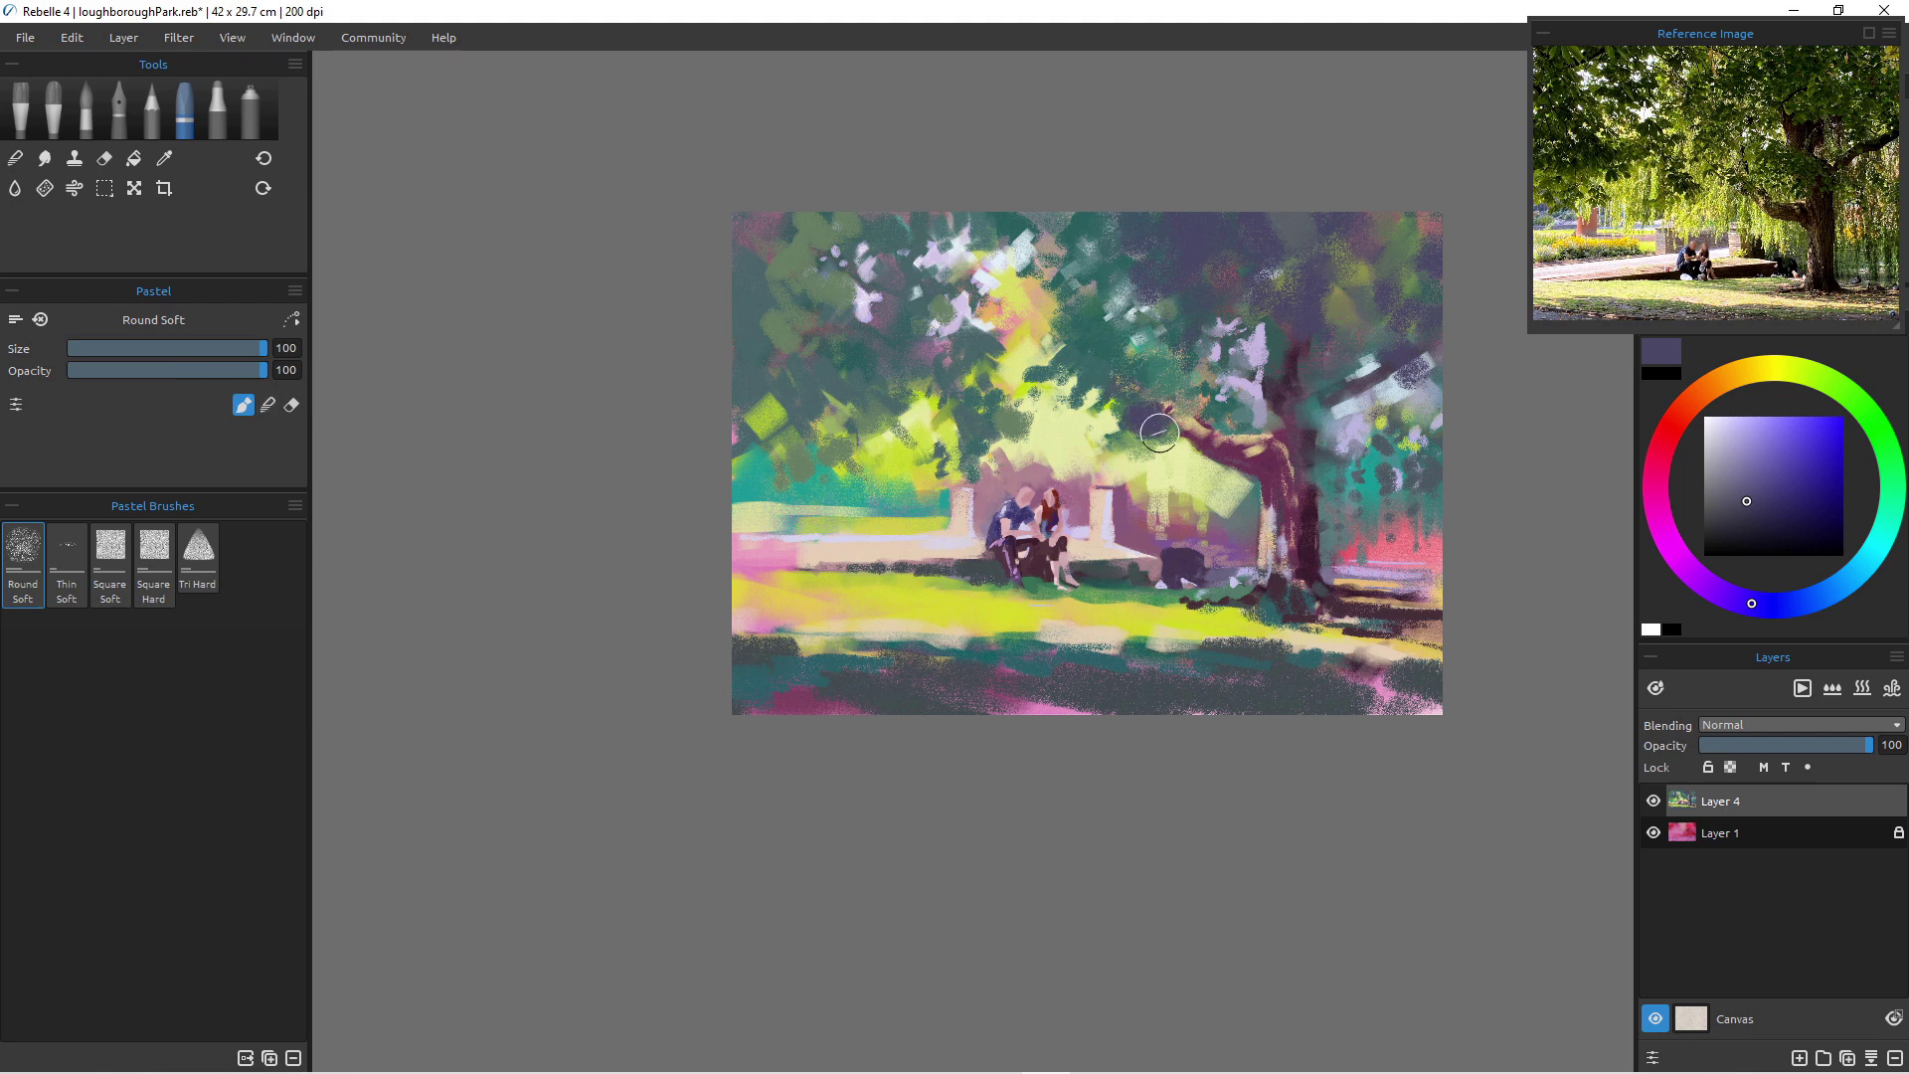
mouse_move(1206, 403)
left_mouse_down()
mouse_move(1162, 318)
mouse_move(1151, 368)
mouse_move(1044, 350)
mouse_move(1080, 338)
mouse_move(1077, 358)
mouse_move(989, 280)
mouse_move(1030, 248)
mouse_move(1075, 292)
mouse_move(995, 275)
mouse_move(1002, 314)
mouse_move(945, 280)
mouse_move(989, 283)
mouse_move(968, 313)
mouse_move(999, 296)
mouse_move(998, 220)
mouse_move(1056, 246)
mouse_move(1048, 216)
mouse_move(900, 212)
mouse_move(860, 255)
mouse_move(879, 207)
mouse_move(894, 261)
mouse_move(918, 222)
mouse_move(910, 299)
mouse_move(954, 295)
mouse_move(913, 304)
mouse_move(878, 348)
mouse_move(908, 297)
mouse_move(857, 311)
mouse_move(848, 284)
mouse_move(836, 313)
mouse_move(976, 359)
mouse_move(814, 345)
mouse_move(859, 384)
mouse_move(753, 243)
mouse_move(805, 249)
mouse_move(835, 227)
left_mouse_up()
mouse_move(707, 230)
left_mouse_down()
mouse_move(738, 334)
mouse_move(762, 258)
mouse_move(812, 370)
mouse_move(741, 378)
left_mouse_up()
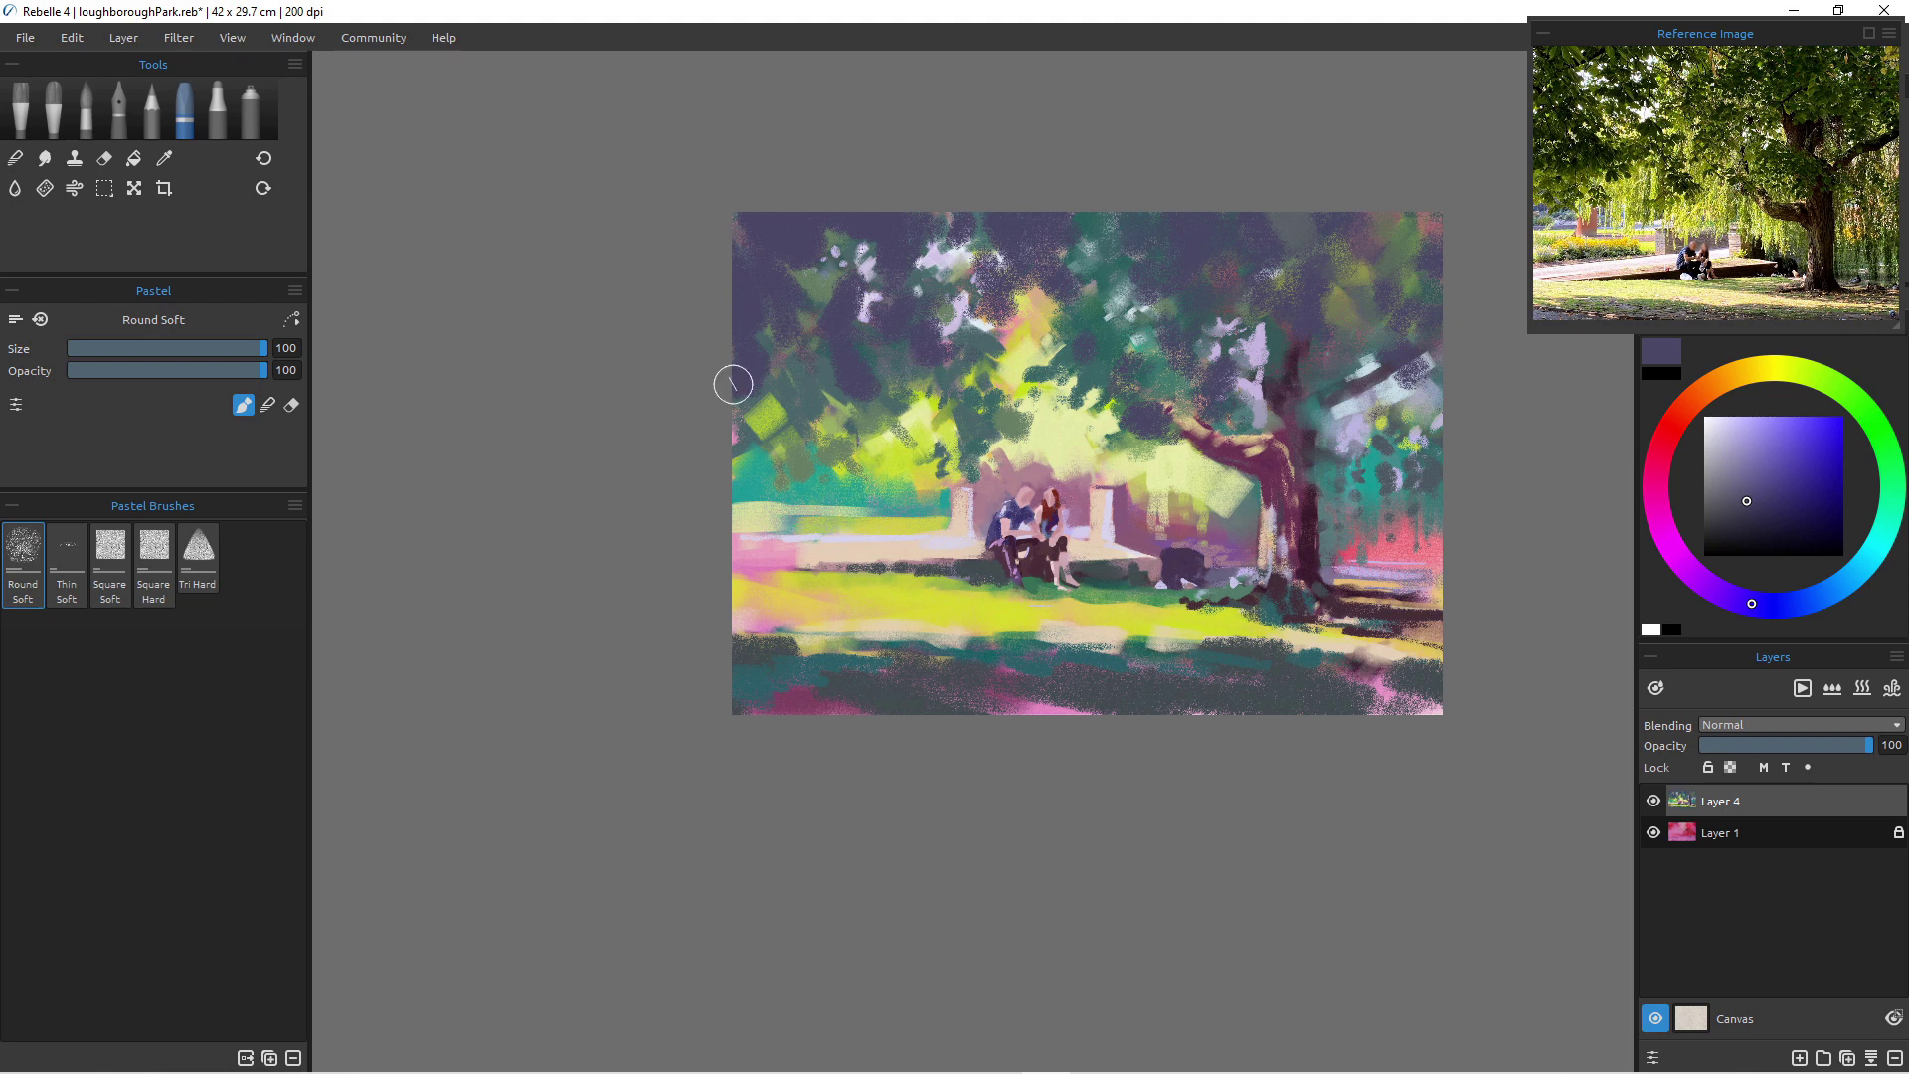
mouse_move(756, 360)
left_mouse_down()
mouse_move(779, 462)
mouse_move(786, 443)
mouse_move(736, 477)
left_mouse_up()
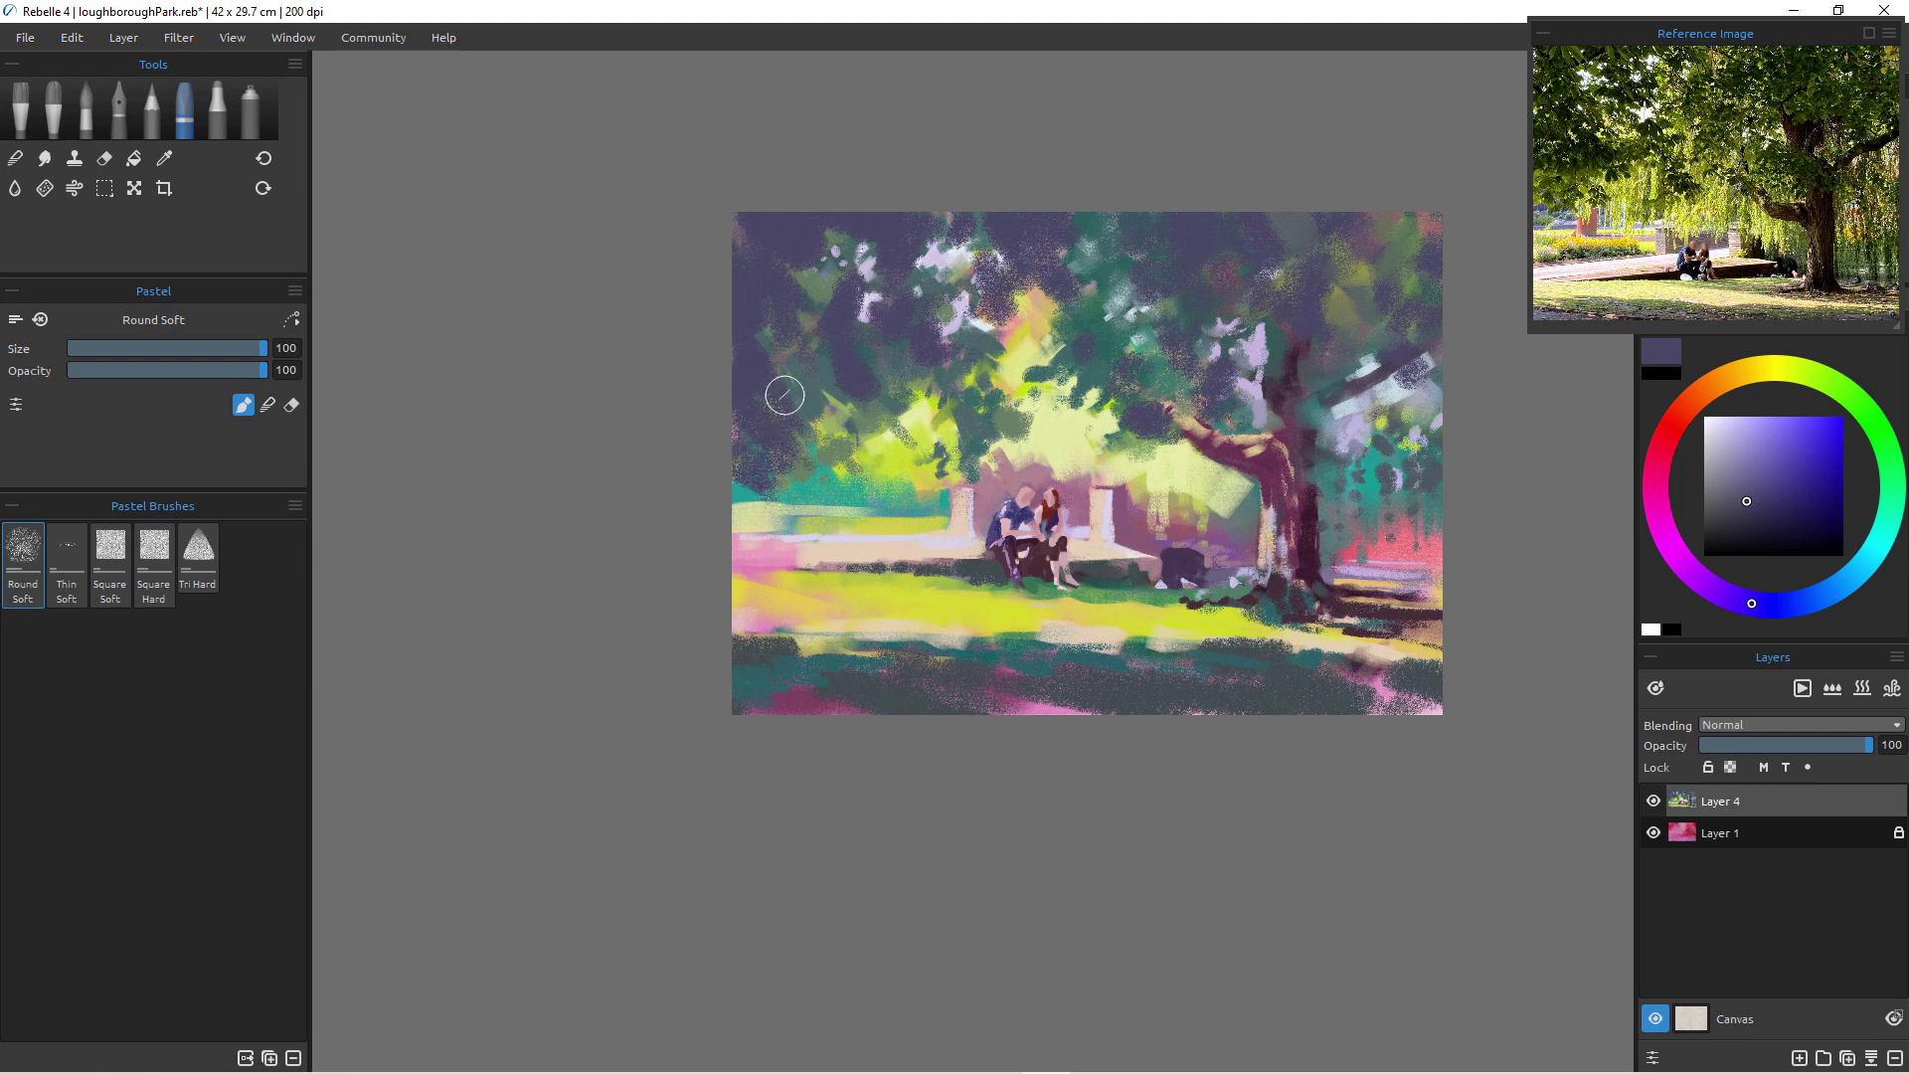
mouse_move(835, 387)
left_mouse_down()
mouse_move(798, 367)
mouse_move(857, 426)
mouse_move(939, 443)
left_mouse_up()
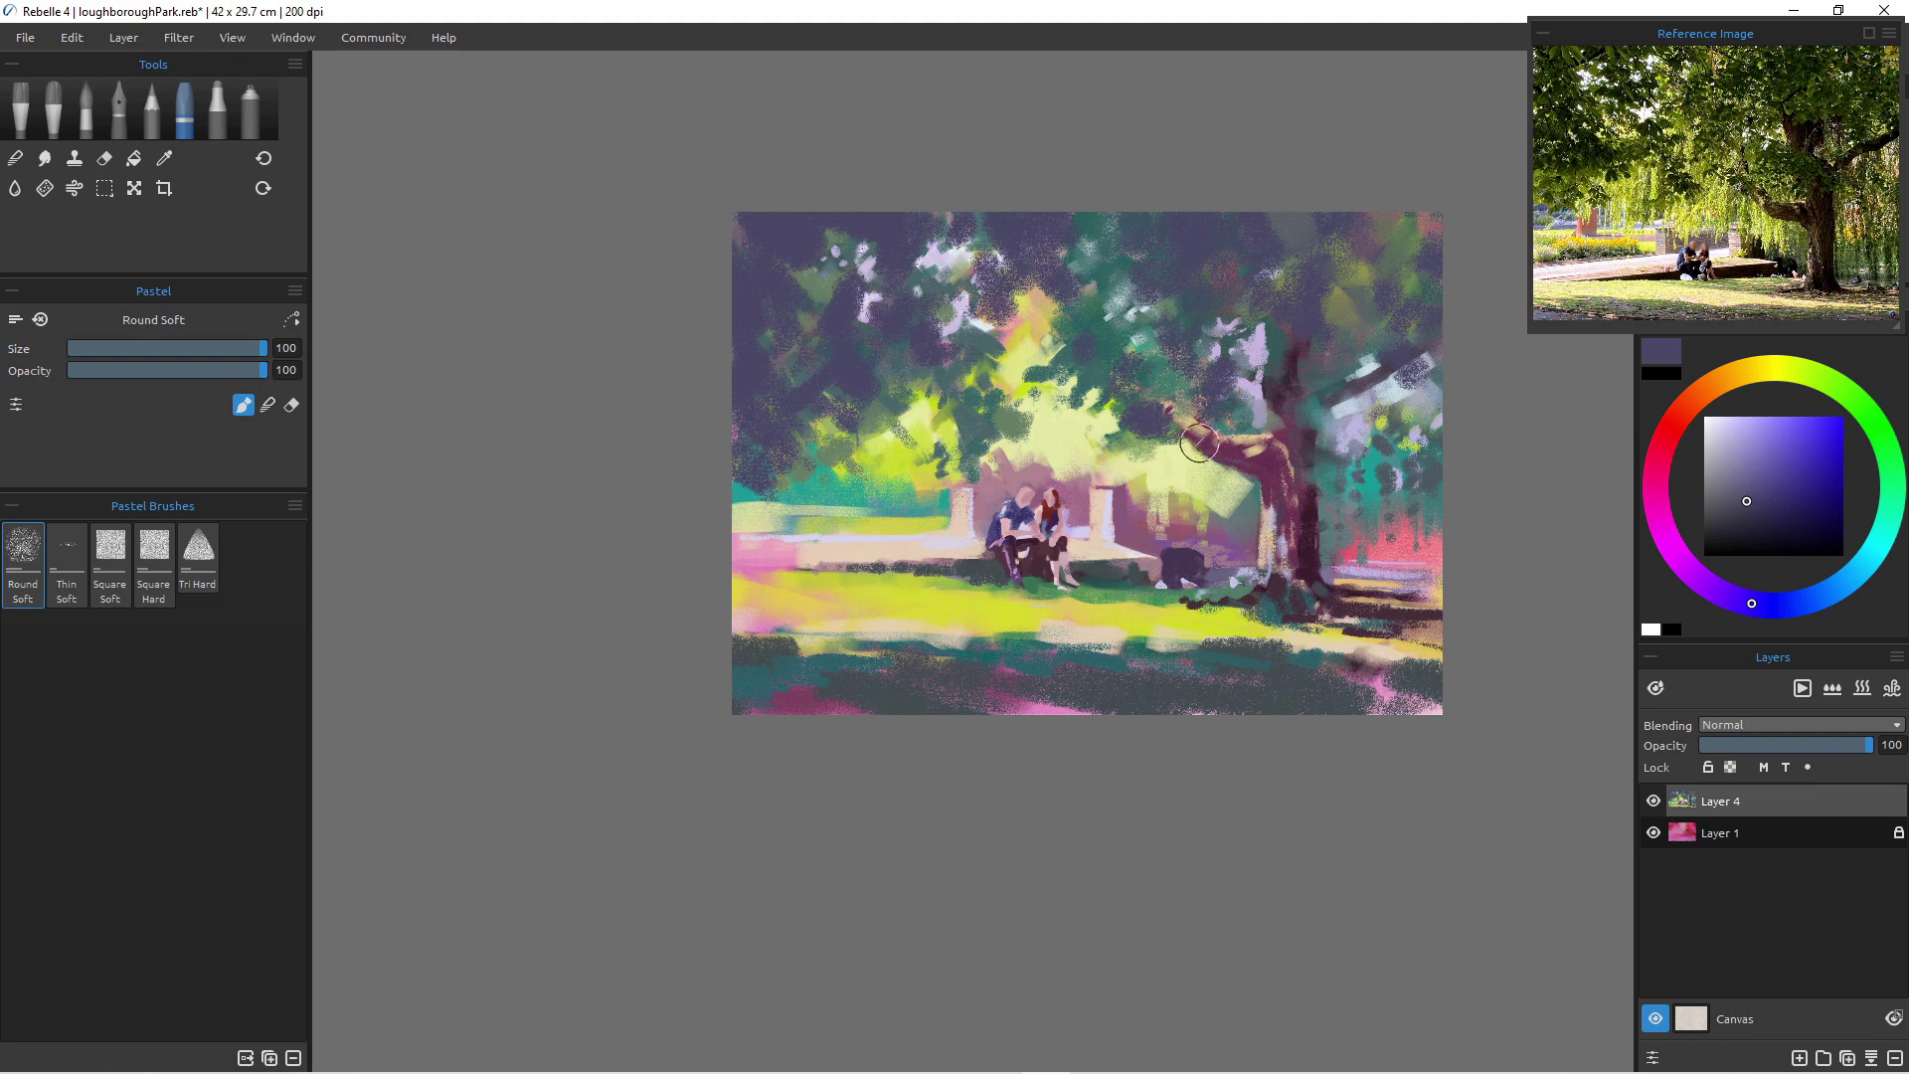
mouse_move(1261, 461)
left_mouse_down()
mouse_move(1250, 638)
mouse_move(1246, 470)
mouse_move(1251, 552)
mouse_move(1259, 472)
mouse_move(1286, 518)
mouse_move(1300, 496)
mouse_move(1303, 582)
left_mouse_up()
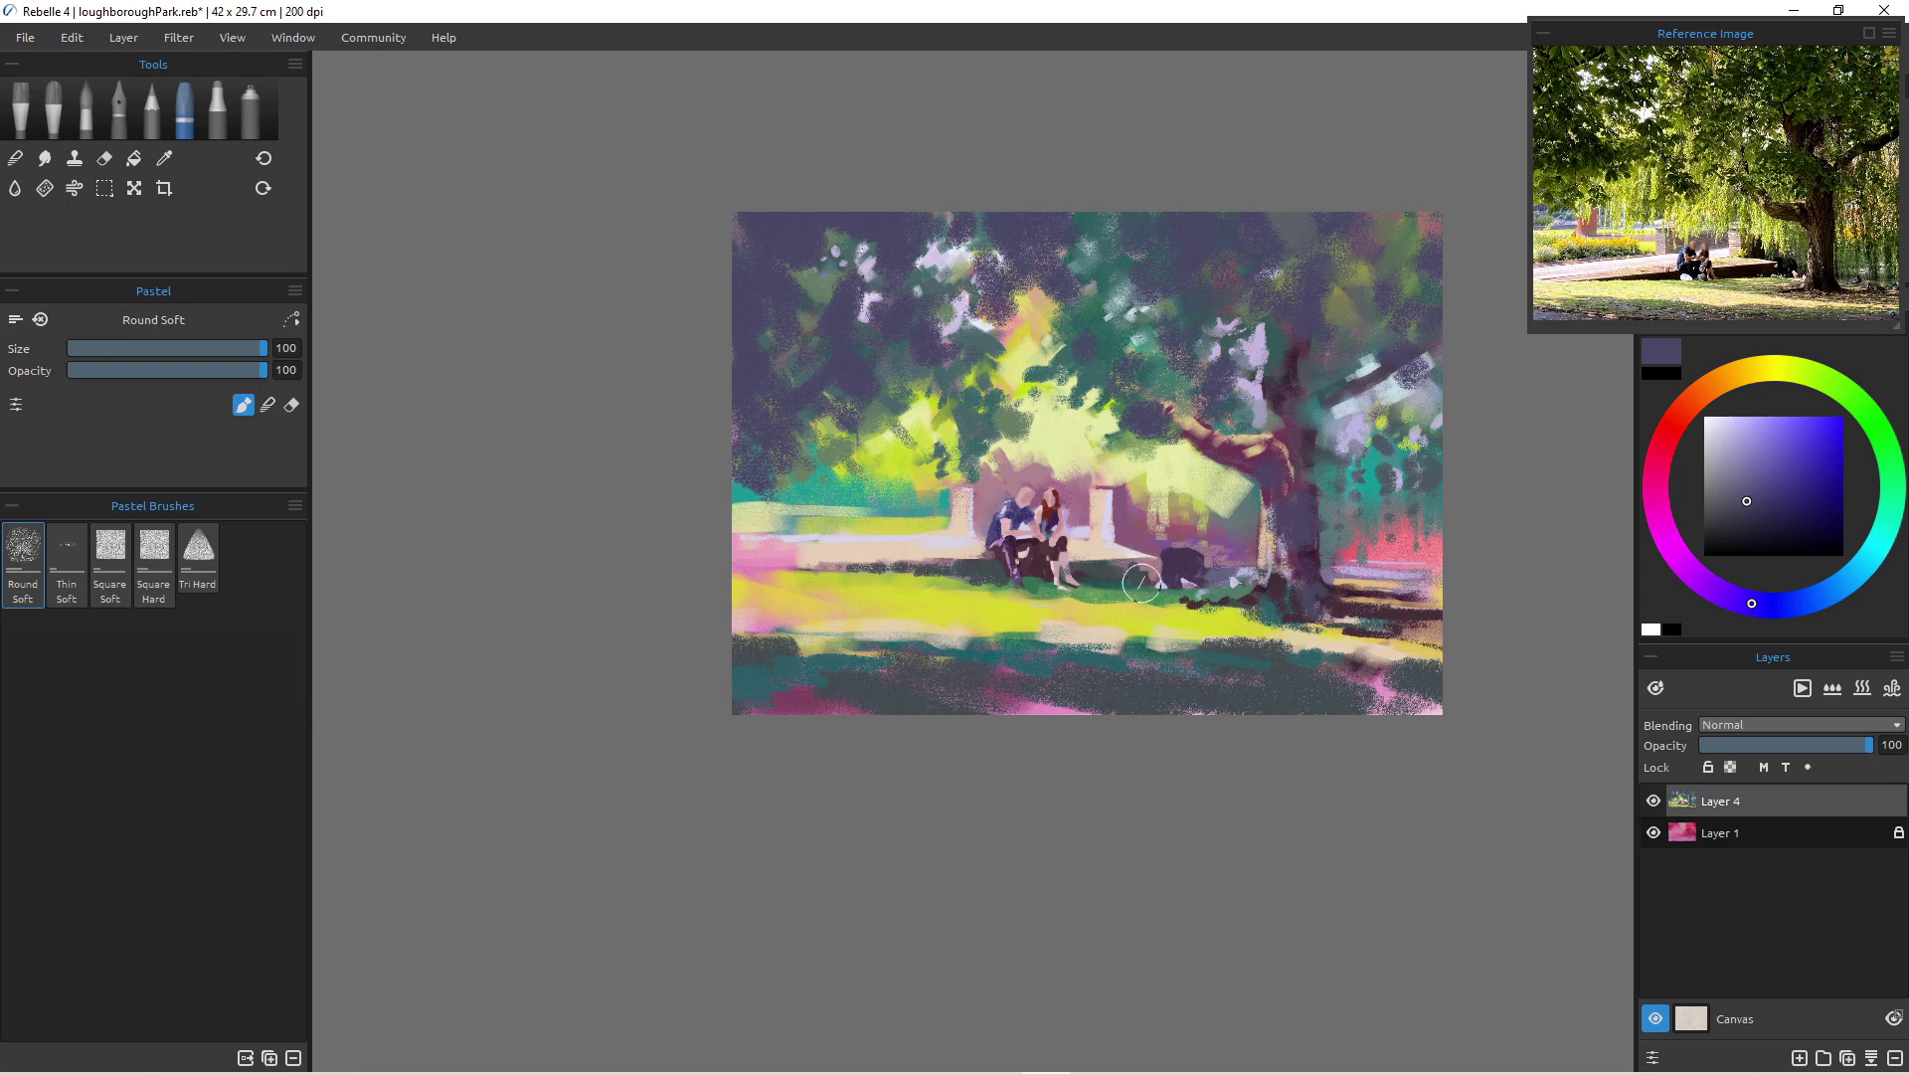
- Examine the darkened canopy and trunk from a distance and up close against the whole composition
scroll(1082, 554, "up", 3)
scroll(1103, 554, "down", 4)
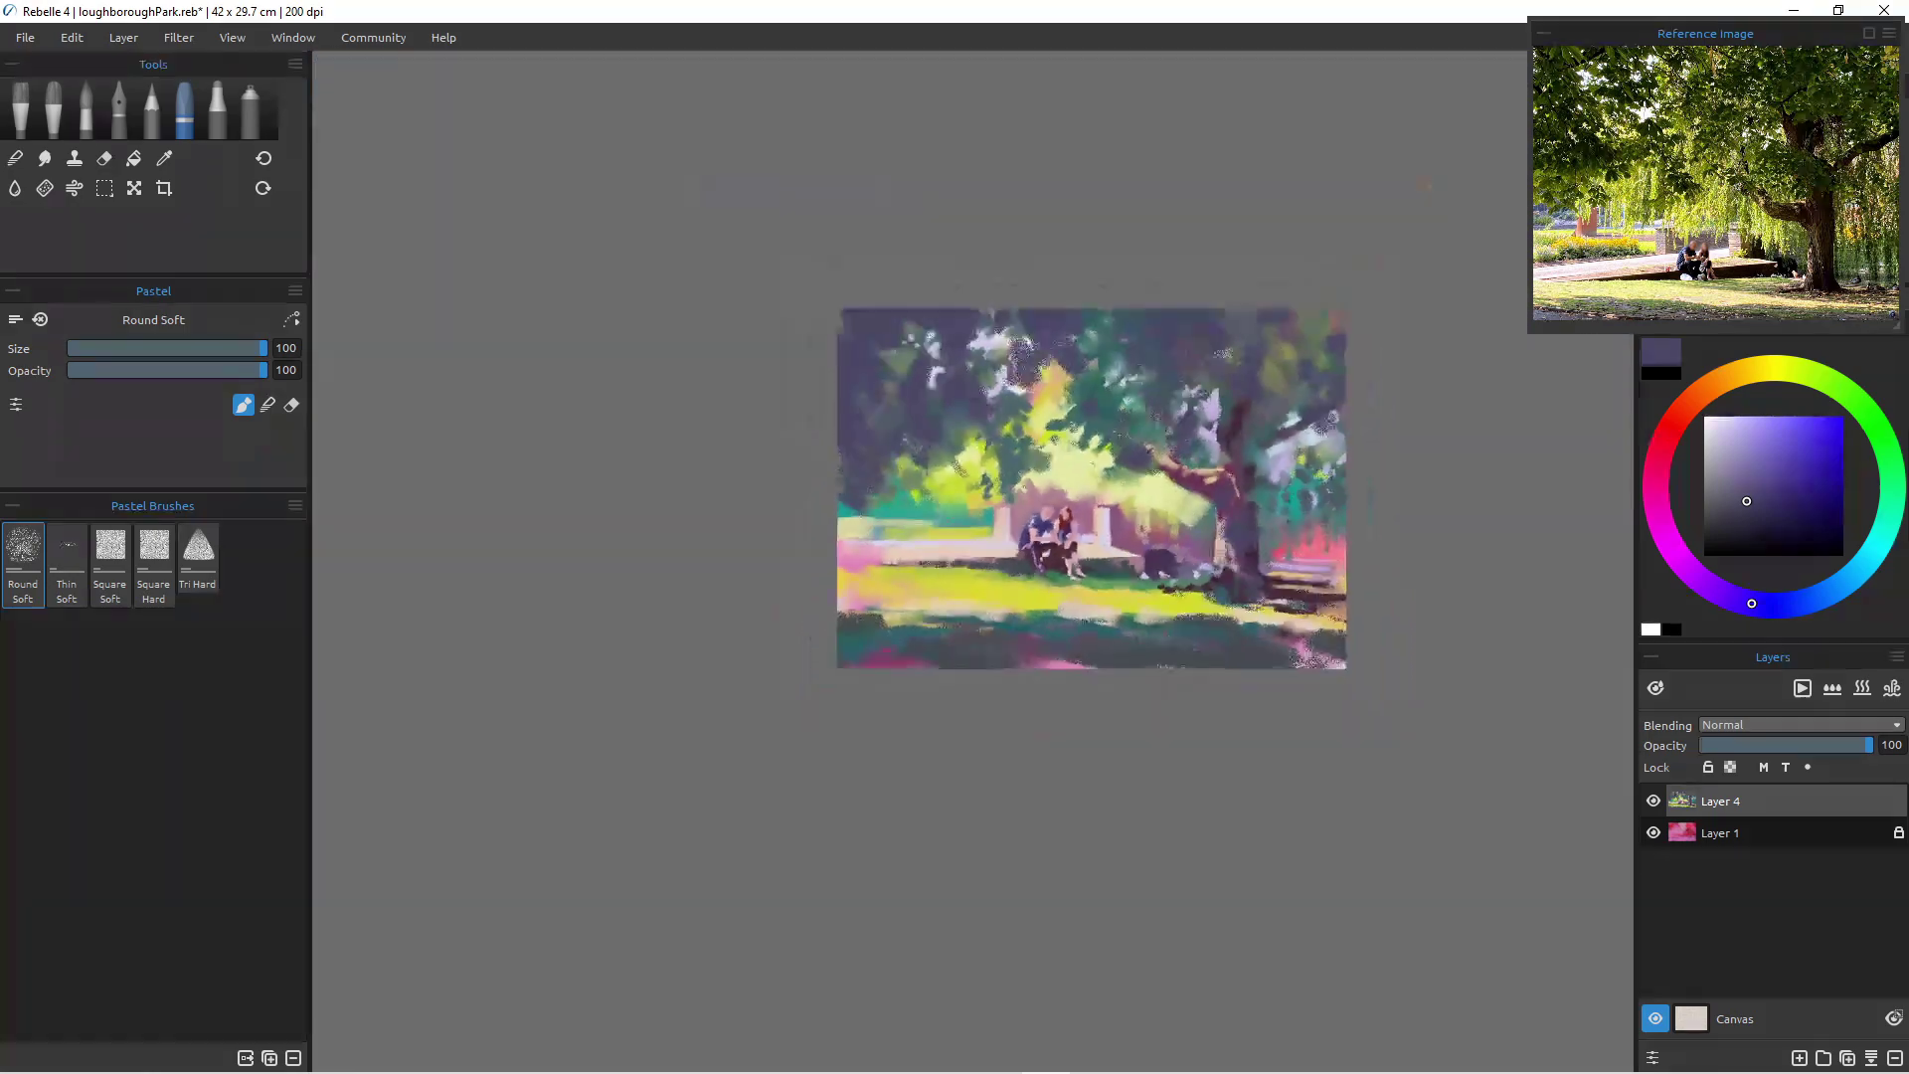
scroll(1106, 542, "up", 1)
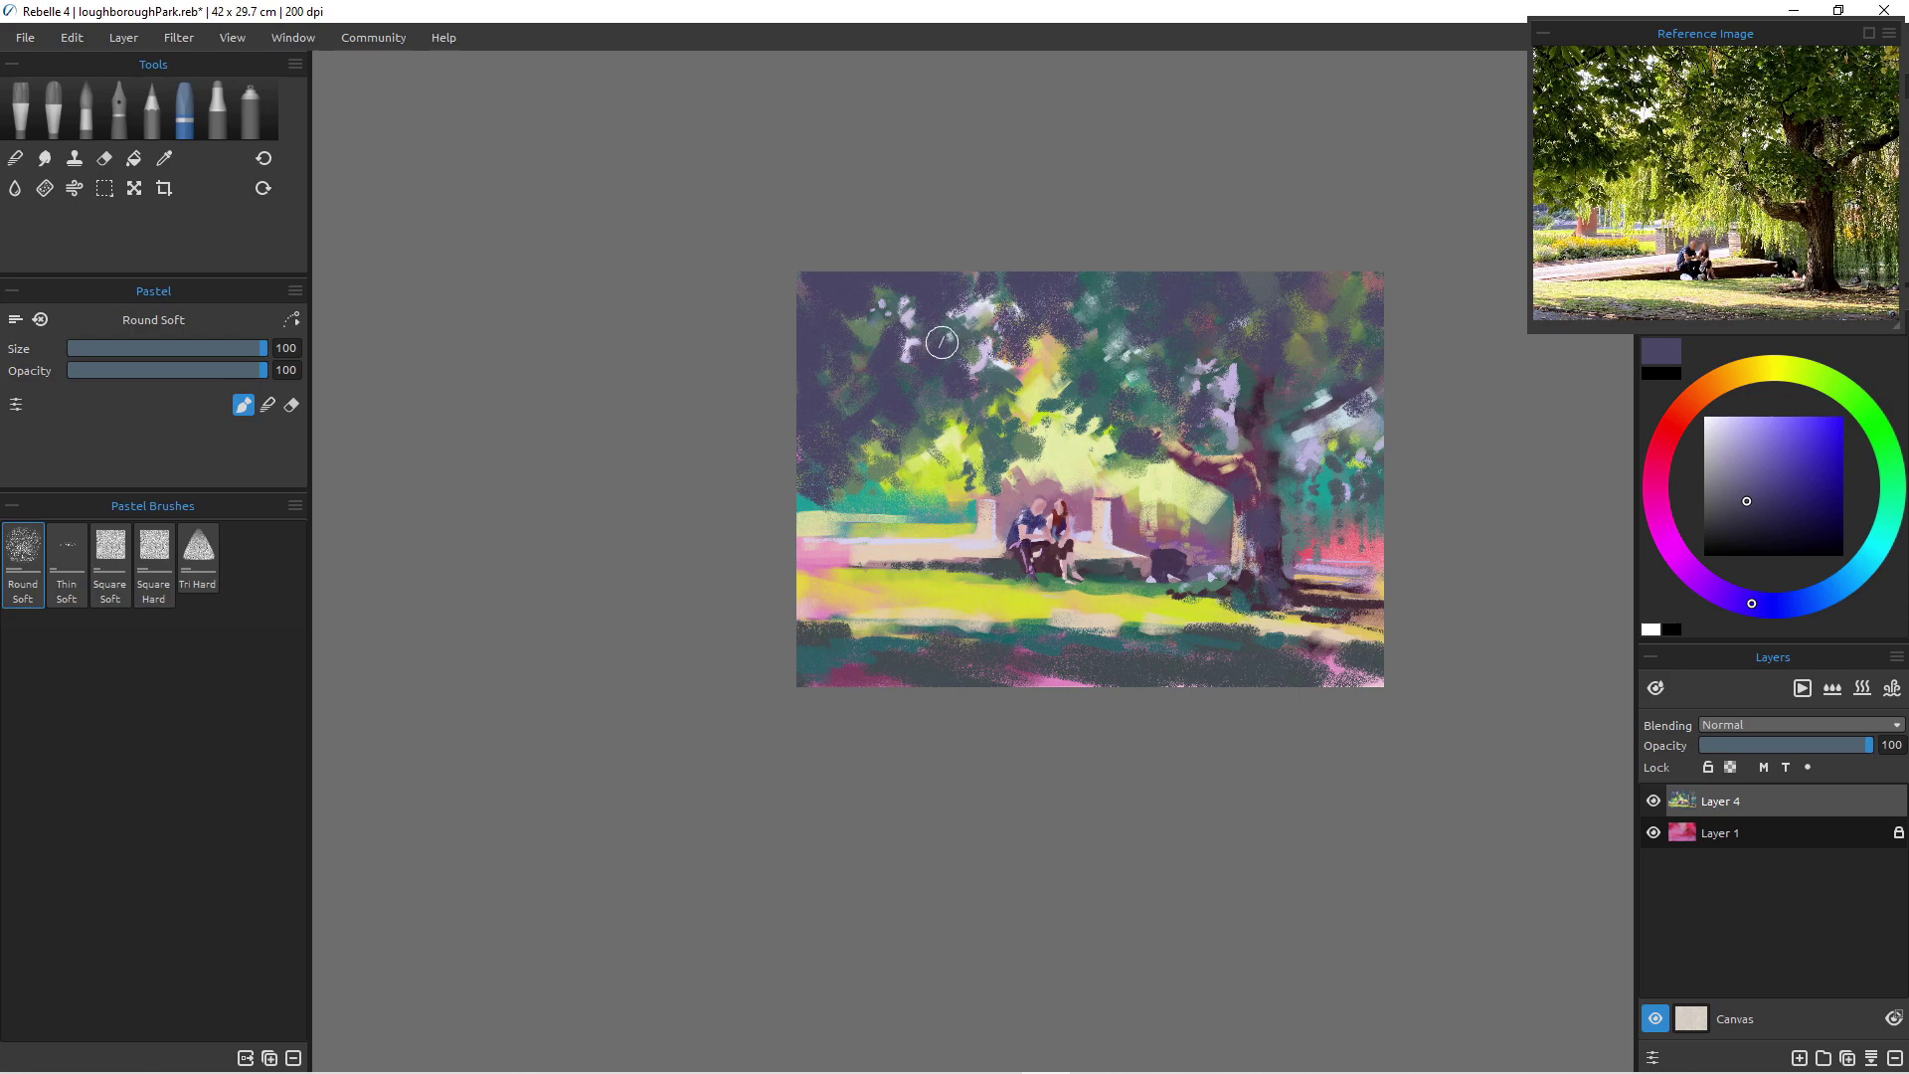
scroll(1072, 626, "up", 4)
scroll(1071, 617, "up", 1)
mouse_move(1071, 616)
left_mouse_down()
mouse_move(932, 750)
mouse_move(899, 815)
left_mouse_up()
scroll(900, 775, "up", 1)
scroll(893, 730, "up", 2)
scroll(893, 730, "down", 4)
scroll(893, 730, "up", 2)
scroll(885, 726, "down", 1)
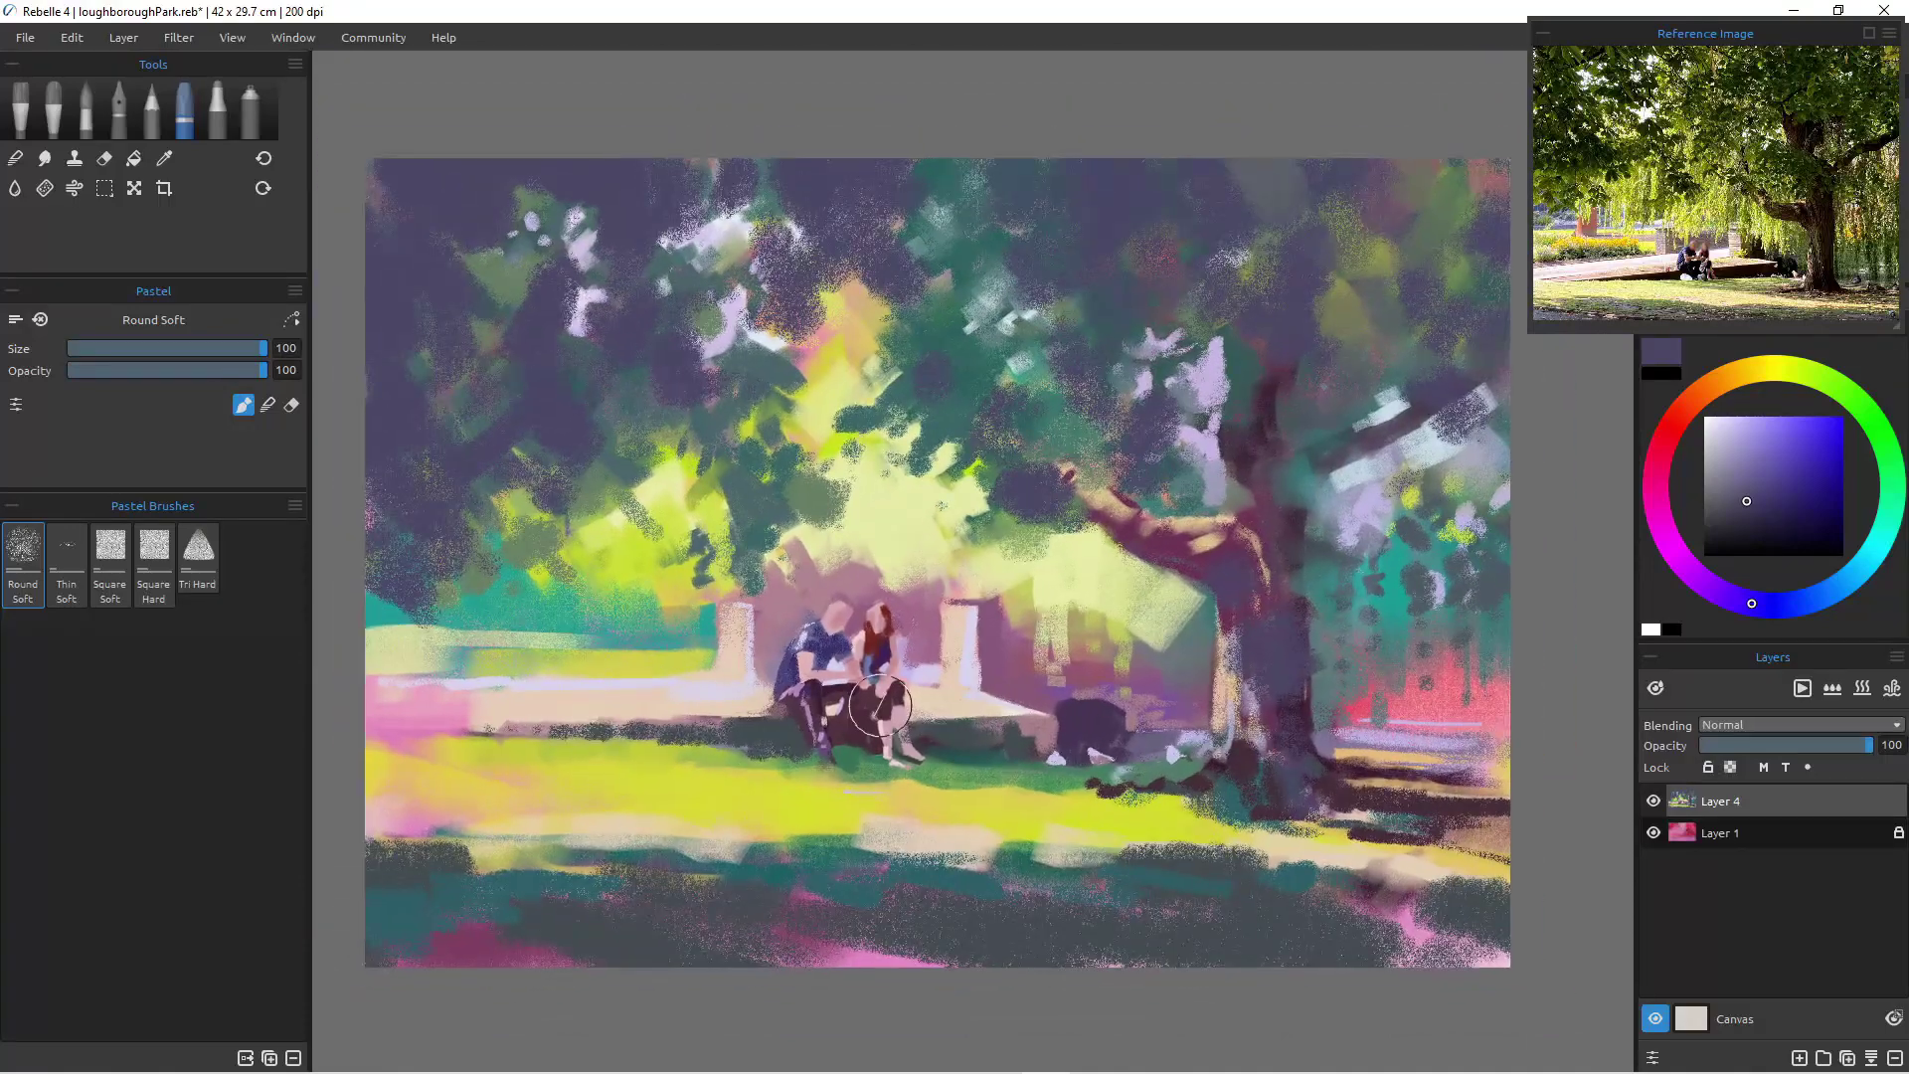
- Paint dark violet strokes across the foreground ground shadow from the right edge to the left
mouse_move(1491, 888)
left_mouse_down()
mouse_move(1198, 869)
mouse_move(1342, 863)
left_mouse_up()
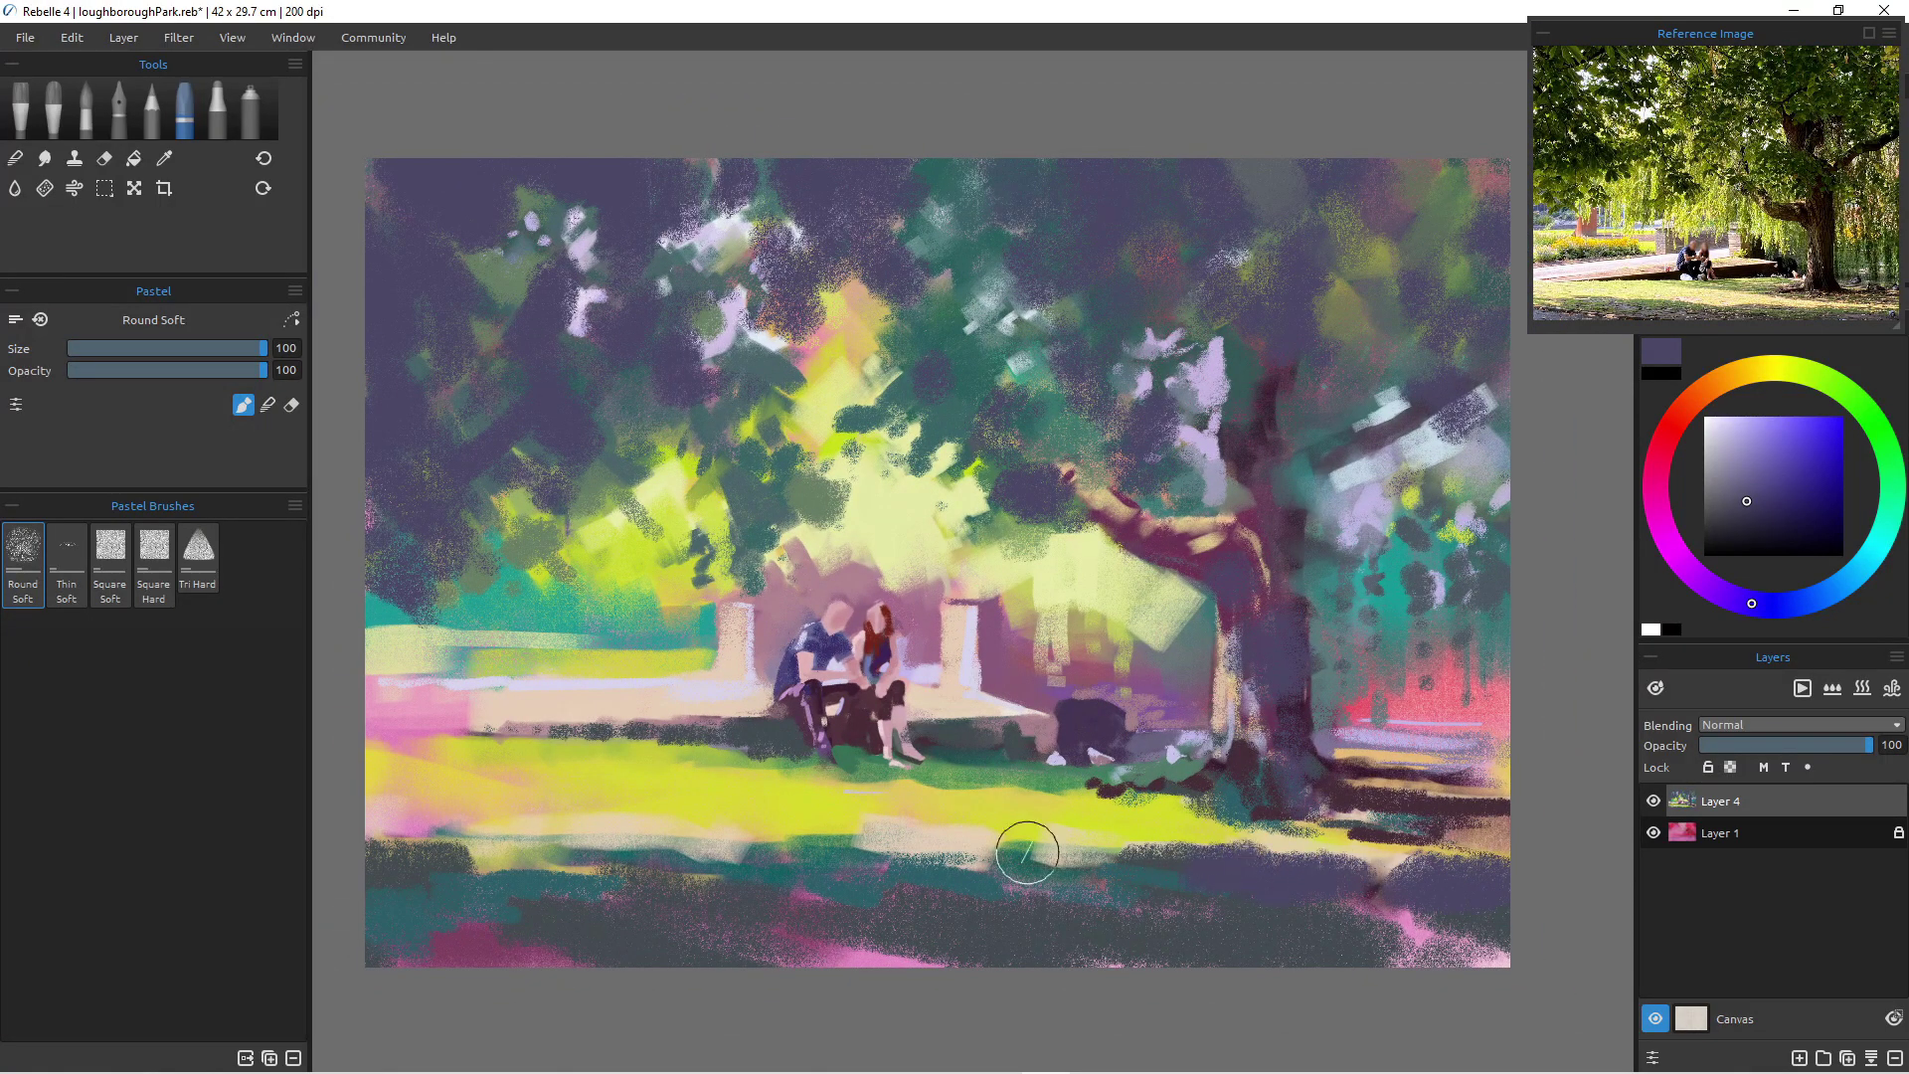
mouse_move(588, 883)
left_mouse_down()
mouse_move(574, 865)
mouse_move(669, 861)
left_mouse_up()
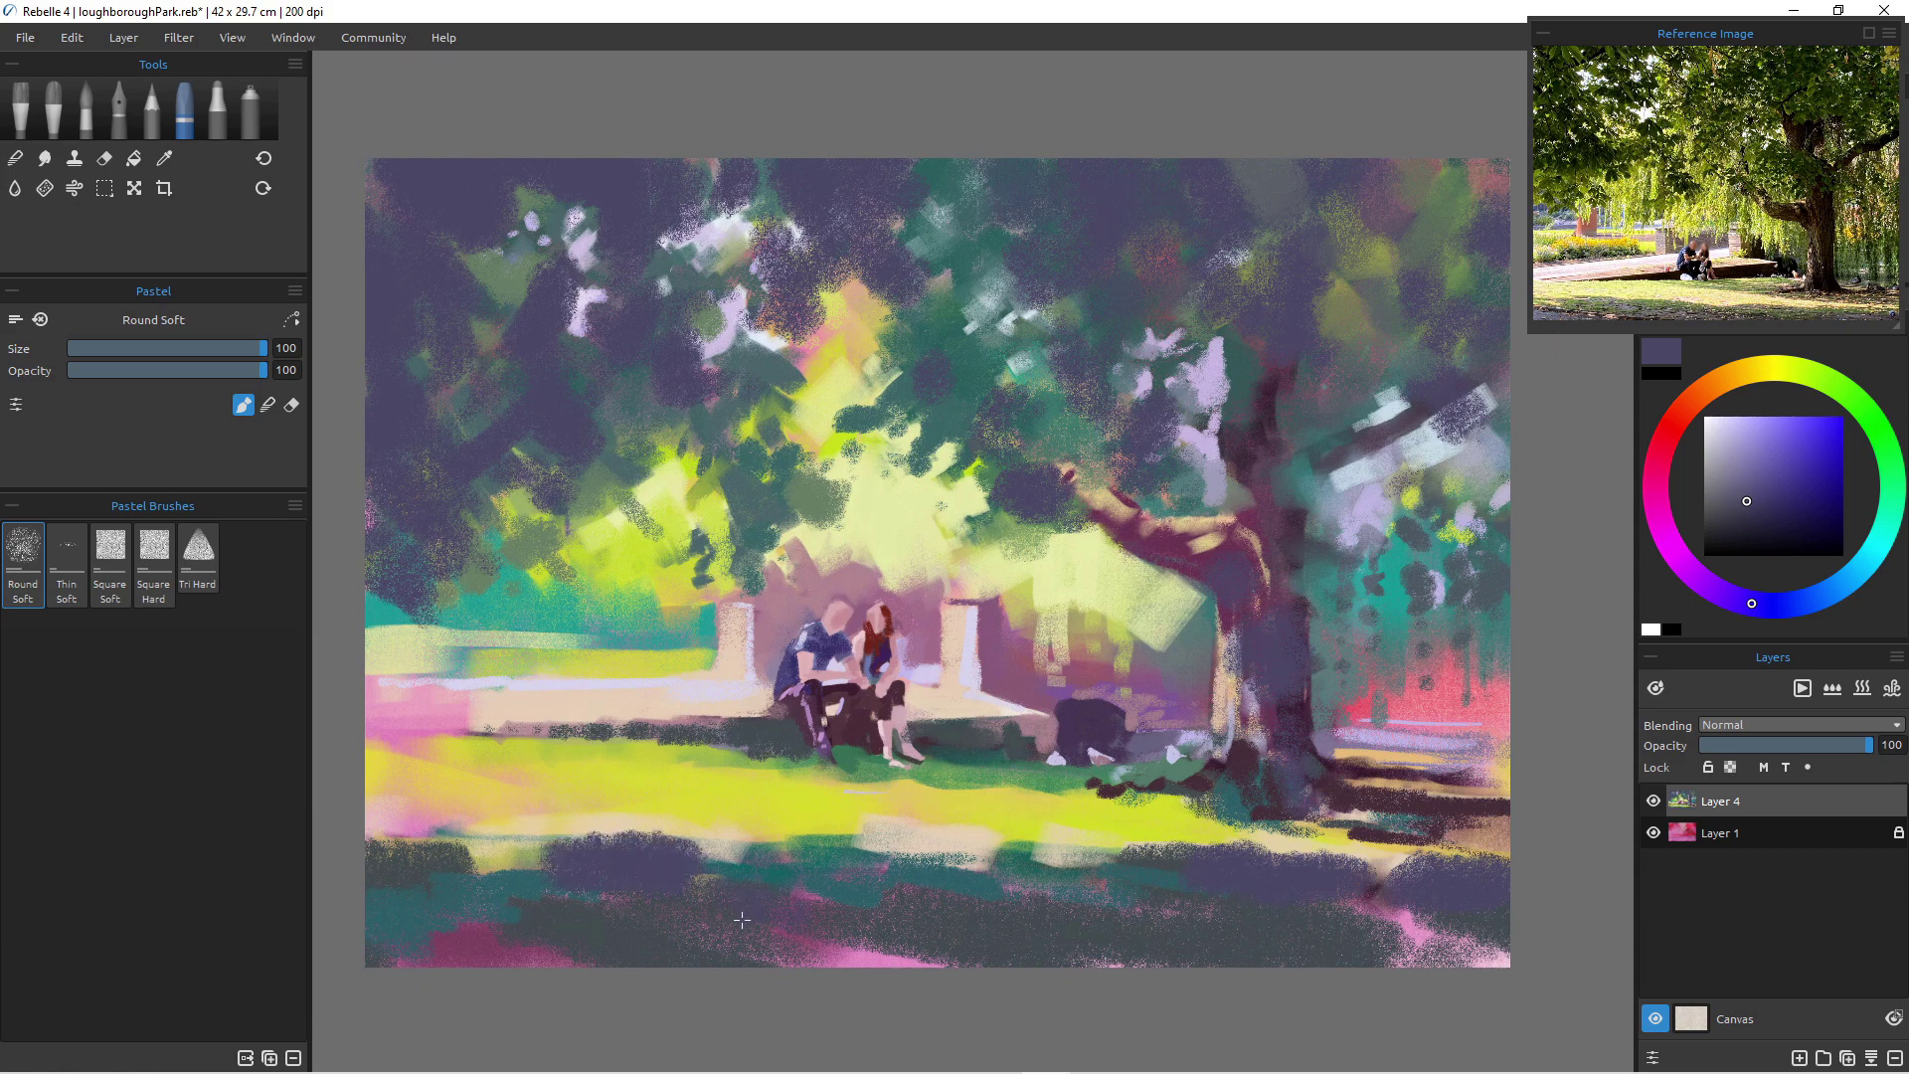
left_click_drag(735, 914, 922, 972)
left_click_drag(468, 867, 541, 883)
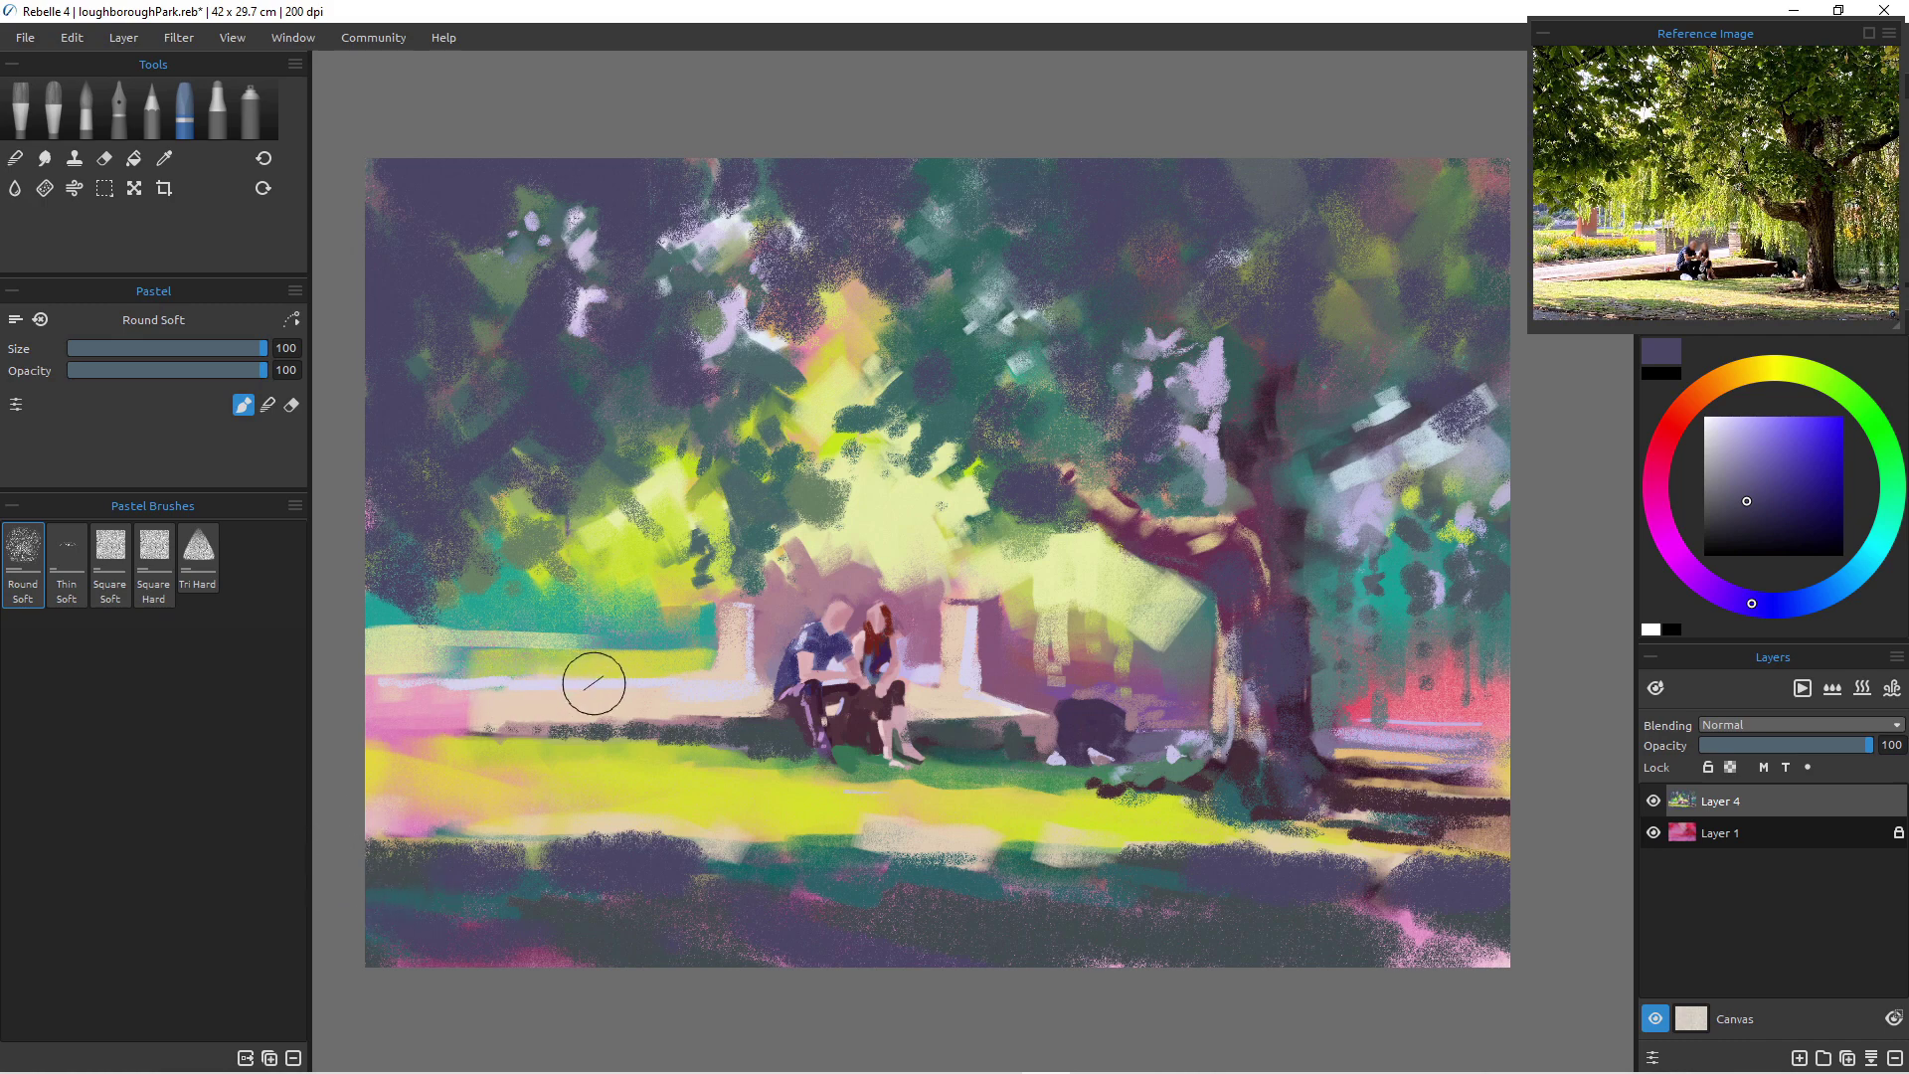
- Paint a thin dark violet line along the back edge of the left path at size 14
key("bracketleft")
key("bracketleft")
key("bracketleft")
key("bracketleft")
key("bracketleft")
key("bracketleft")
key("bracketleft")
key("bracketleft")
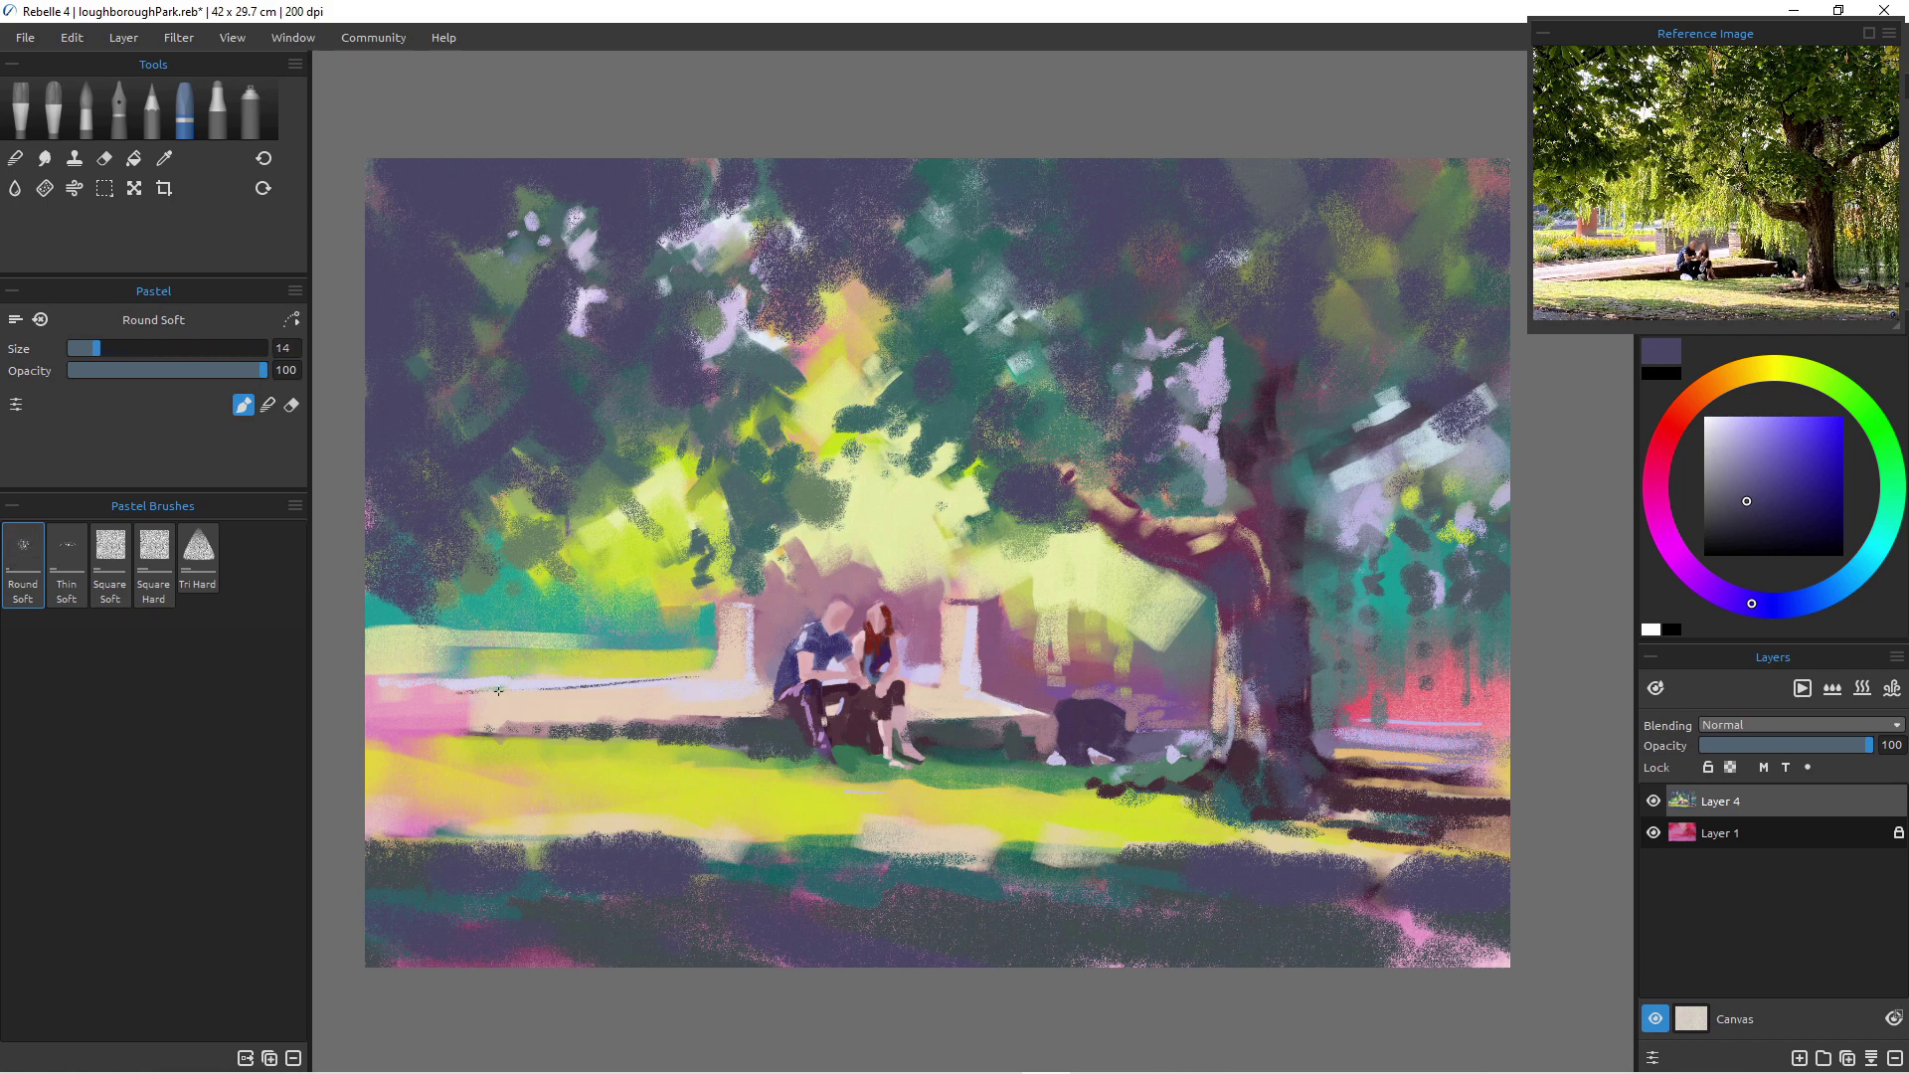
left_click_drag(562, 689, 394, 701)
- Build up a row of dark violet bushes along the line behind the path at size 60
key("bracketright")
key("bracketright")
key("bracketright")
key("bracketright")
key("bracketright")
key("bracketright")
key("bracketright")
key("bracketright")
key("bracketright")
key("bracketright")
key("bracketright")
key("bracketright")
mouse_move(518, 675)
left_mouse_down()
mouse_move(605, 676)
mouse_move(461, 686)
mouse_move(427, 669)
mouse_move(628, 674)
left_mouse_up()
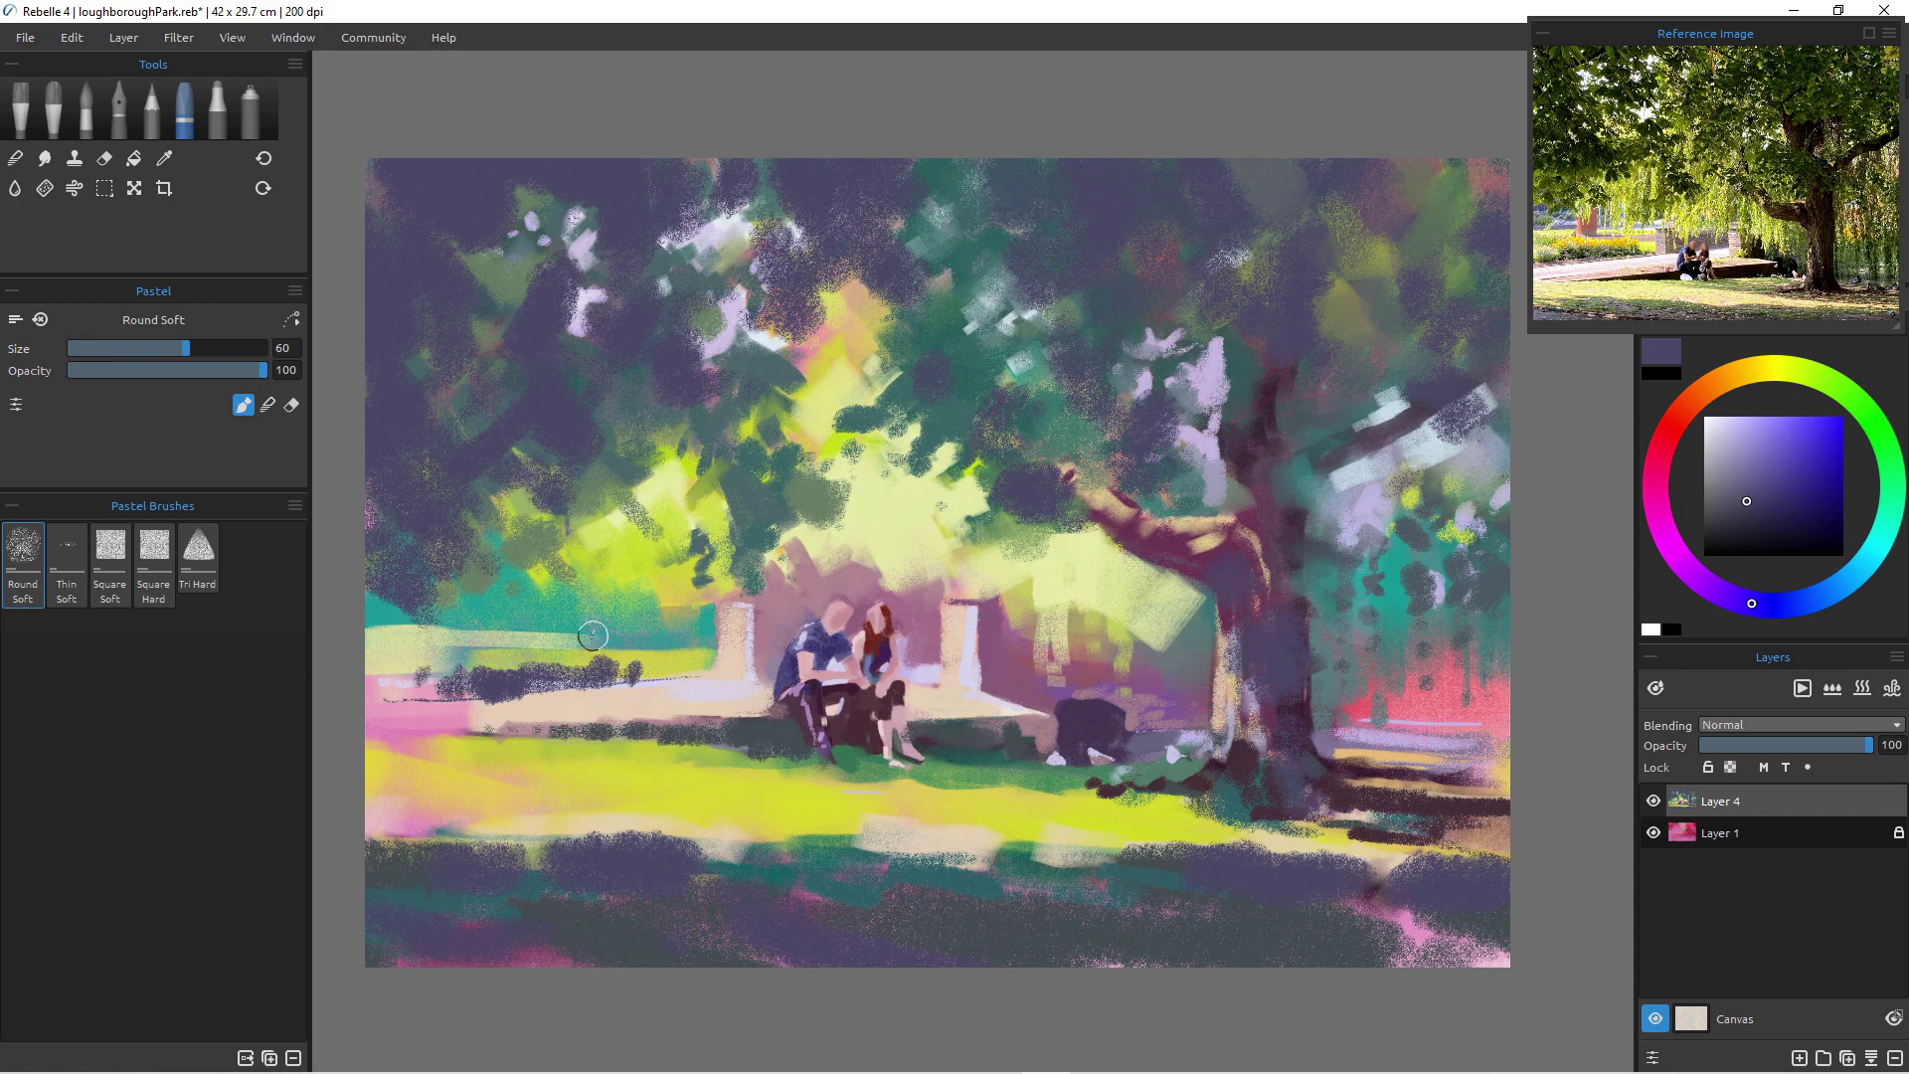
- Extend the bushes to the painting's left edge and enlarge the bush nearest the left pillar
key("bracketleft")
key("bracketleft")
mouse_move(410, 676)
left_mouse_down()
mouse_move(398, 660)
mouse_move(437, 656)
mouse_move(423, 689)
mouse_move(376, 690)
left_mouse_up()
key("bracketright")
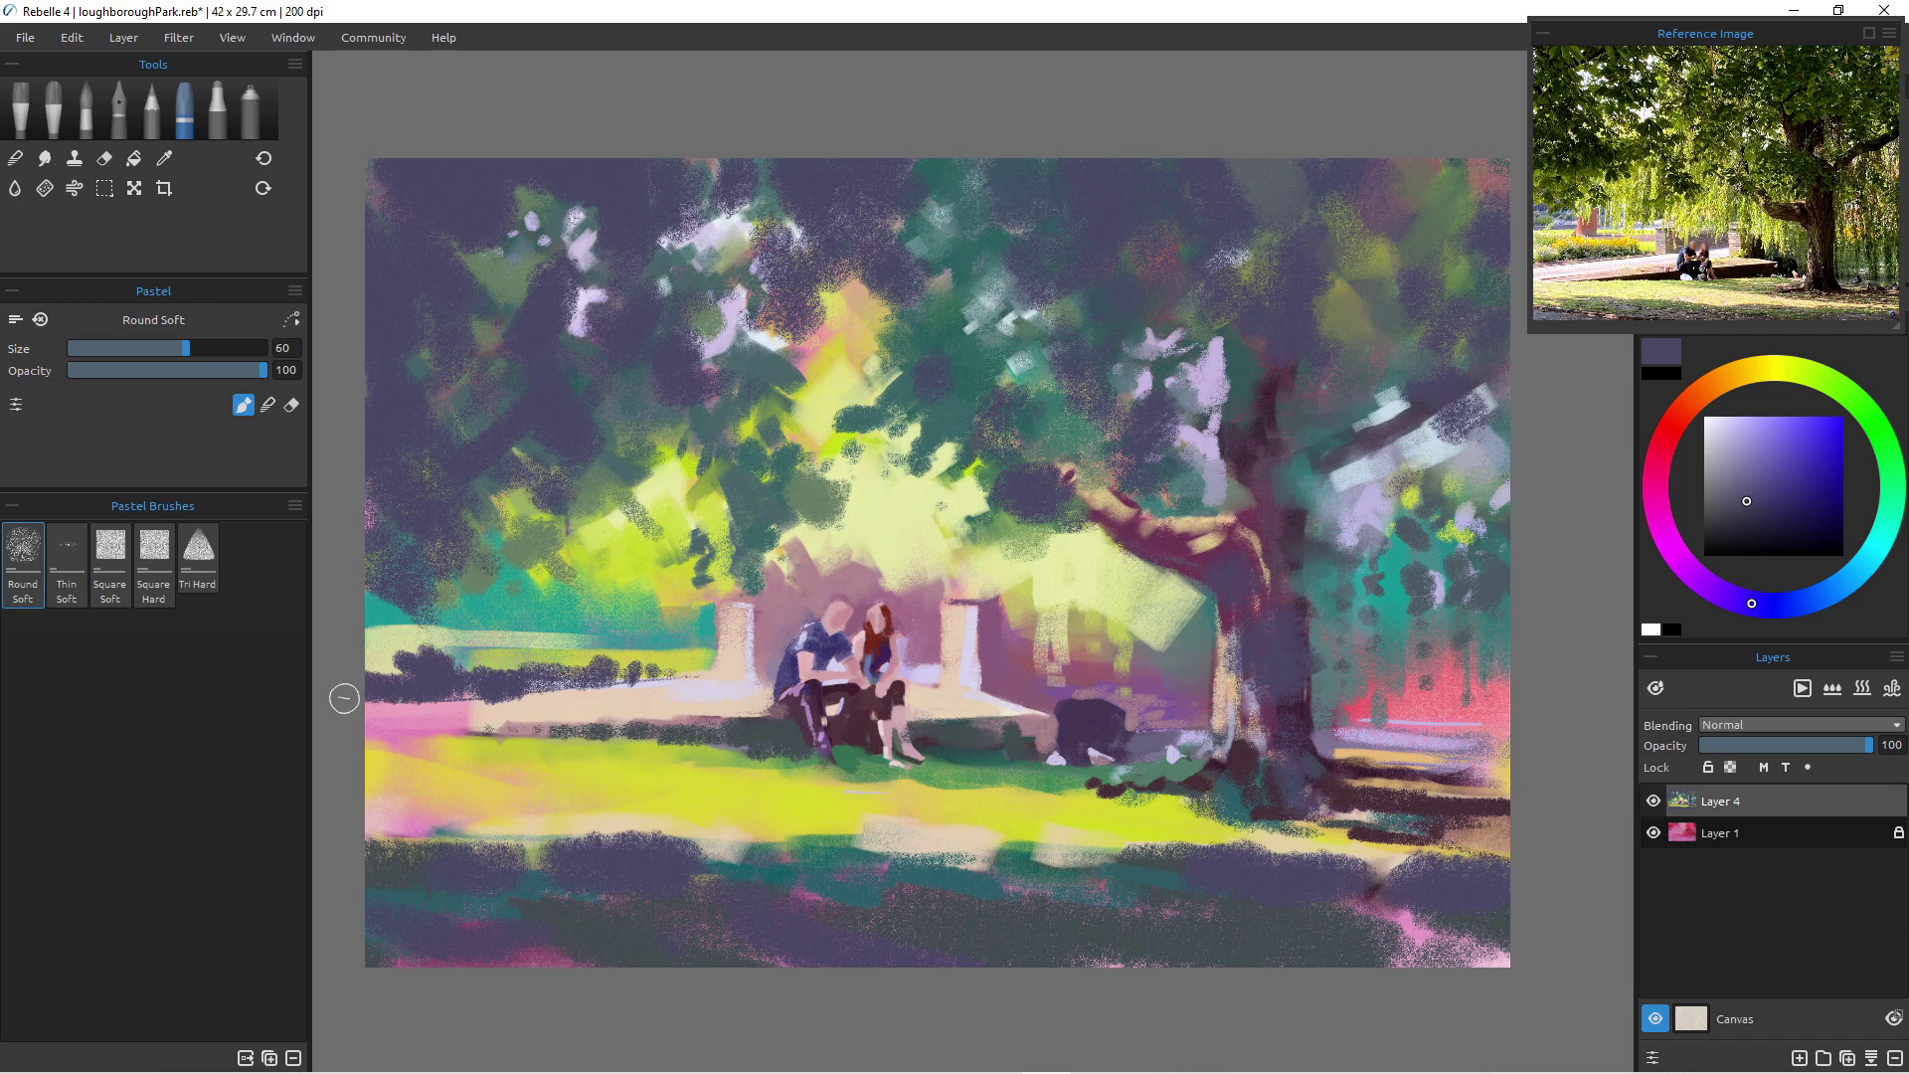
left_click_drag(625, 666, 676, 676)
- Paint dark violet at size 100 over the light foliage patches to the right of the trunk
key("bracketright")
key("bracketright")
key("bracketright")
key("bracketright")
mouse_move(1325, 520)
left_mouse_down()
mouse_move(1349, 471)
mouse_move(1406, 429)
mouse_move(1450, 549)
mouse_move(1397, 526)
mouse_move(1431, 463)
mouse_move(1427, 410)
mouse_move(1454, 534)
left_mouse_up()
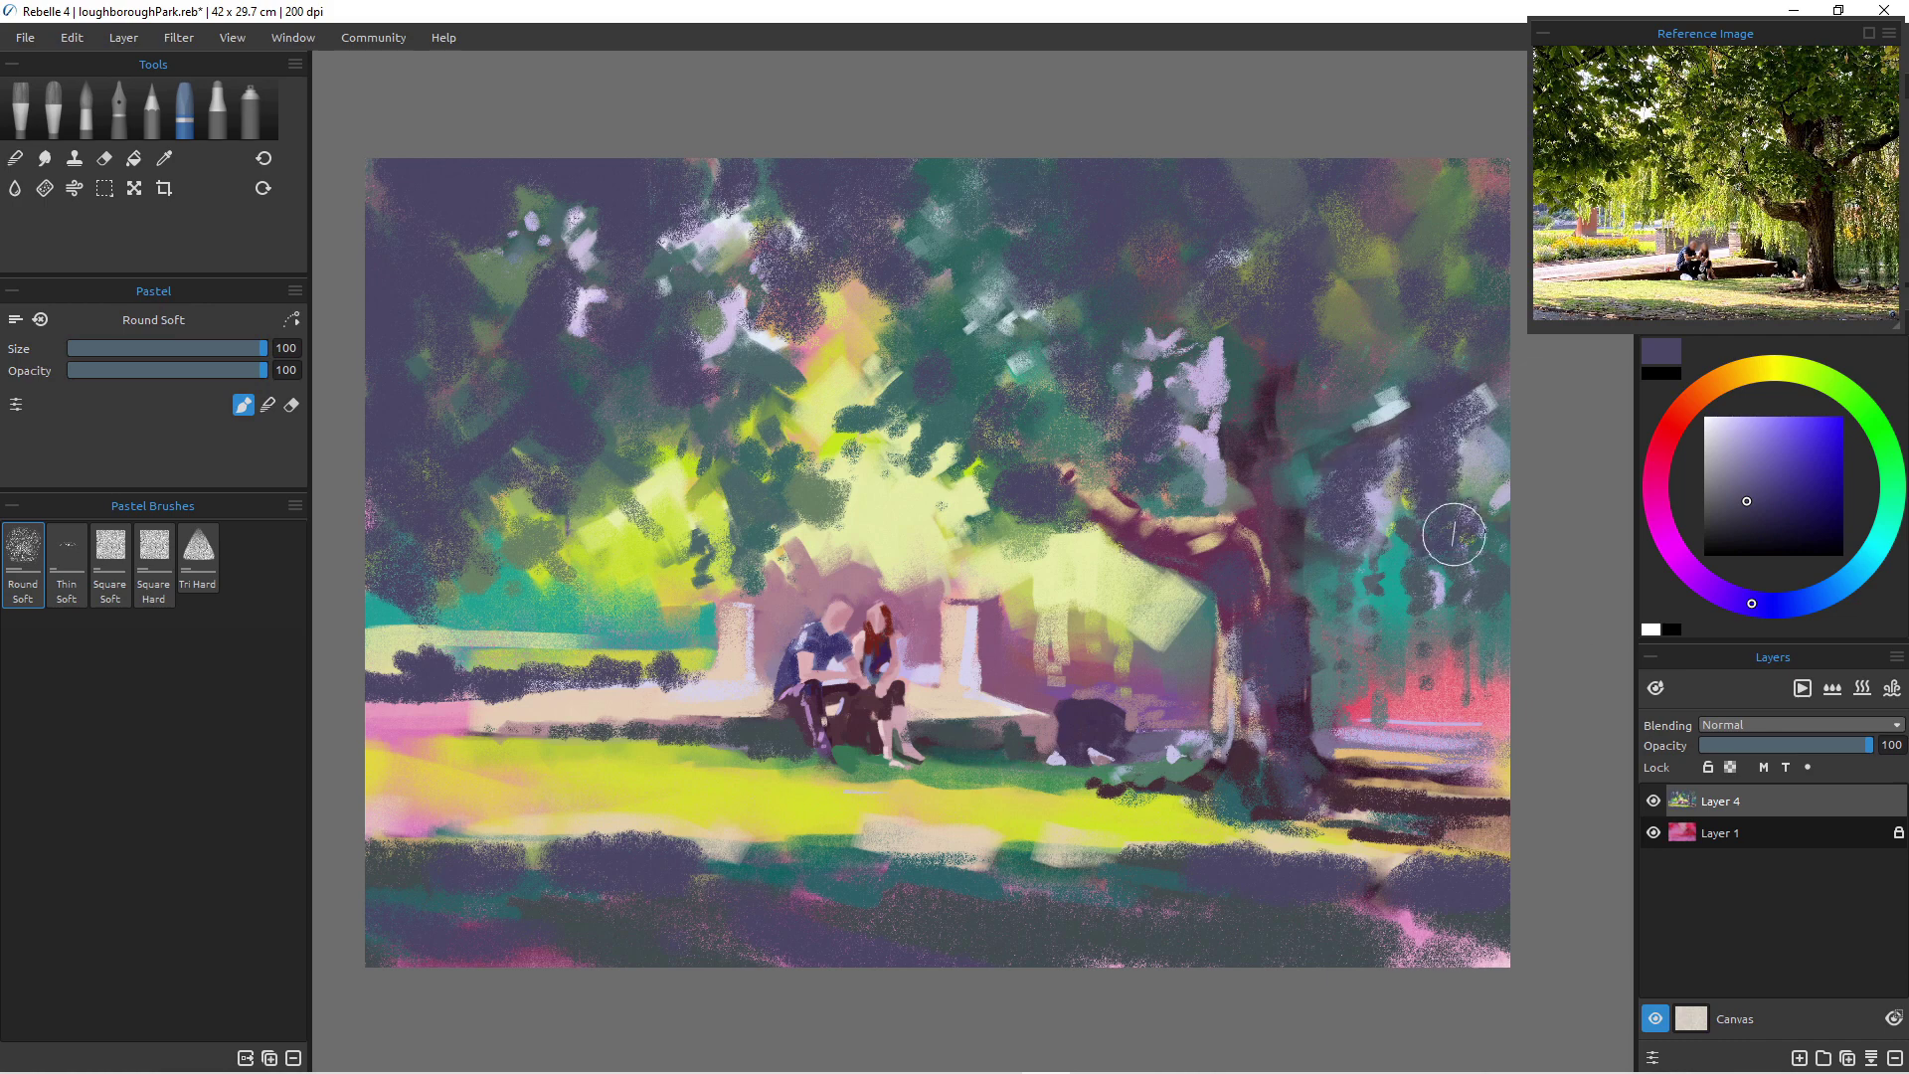
- Sample teal and work it into the foliage right of the trunk at size 100, switching to blending
left_click(1393, 566, "alt")
mouse_move(1421, 449)
left_mouse_down()
mouse_move(1366, 471)
mouse_move(1425, 438)
mouse_move(1433, 491)
mouse_move(1429, 458)
mouse_move(1446, 486)
mouse_move(1468, 435)
mouse_move(1494, 475)
mouse_move(1421, 437)
mouse_move(1456, 455)
mouse_move(1504, 438)
mouse_move(1490, 390)
mouse_move(1479, 425)
mouse_move(1526, 539)
left_mouse_up()
key("b")
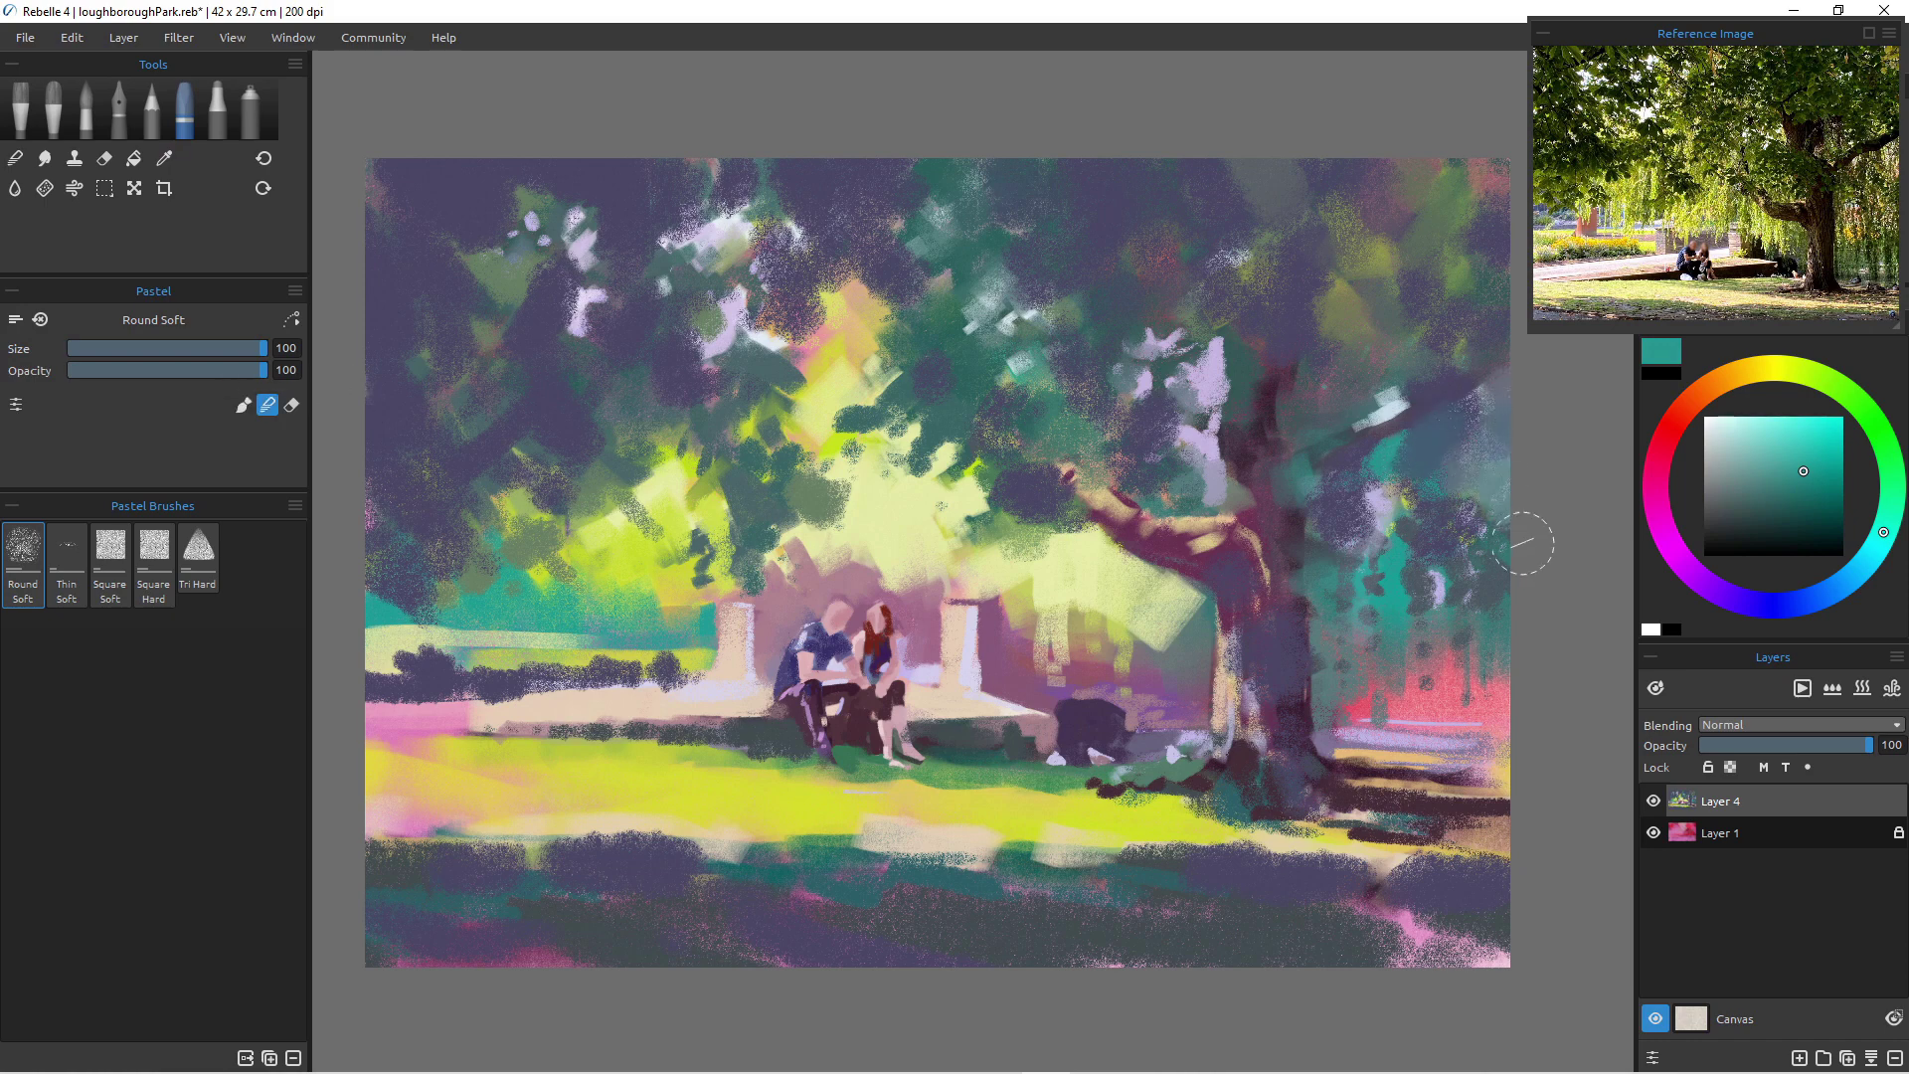
- Blend the foliage right of the trunk, the upper-right canopy and the light patch in the upper-left canopy at size 100
mouse_move(1366, 466)
left_mouse_down()
mouse_move(1364, 516)
mouse_move(1378, 546)
mouse_move(1415, 482)
mouse_move(1414, 603)
mouse_move(1433, 550)
mouse_move(1464, 617)
mouse_move(1467, 513)
mouse_move(1522, 626)
left_mouse_up()
mouse_move(1390, 372)
left_mouse_down()
mouse_move(1361, 390)
mouse_move(1382, 350)
mouse_move(1448, 352)
mouse_move(1497, 386)
mouse_move(1479, 449)
left_mouse_up()
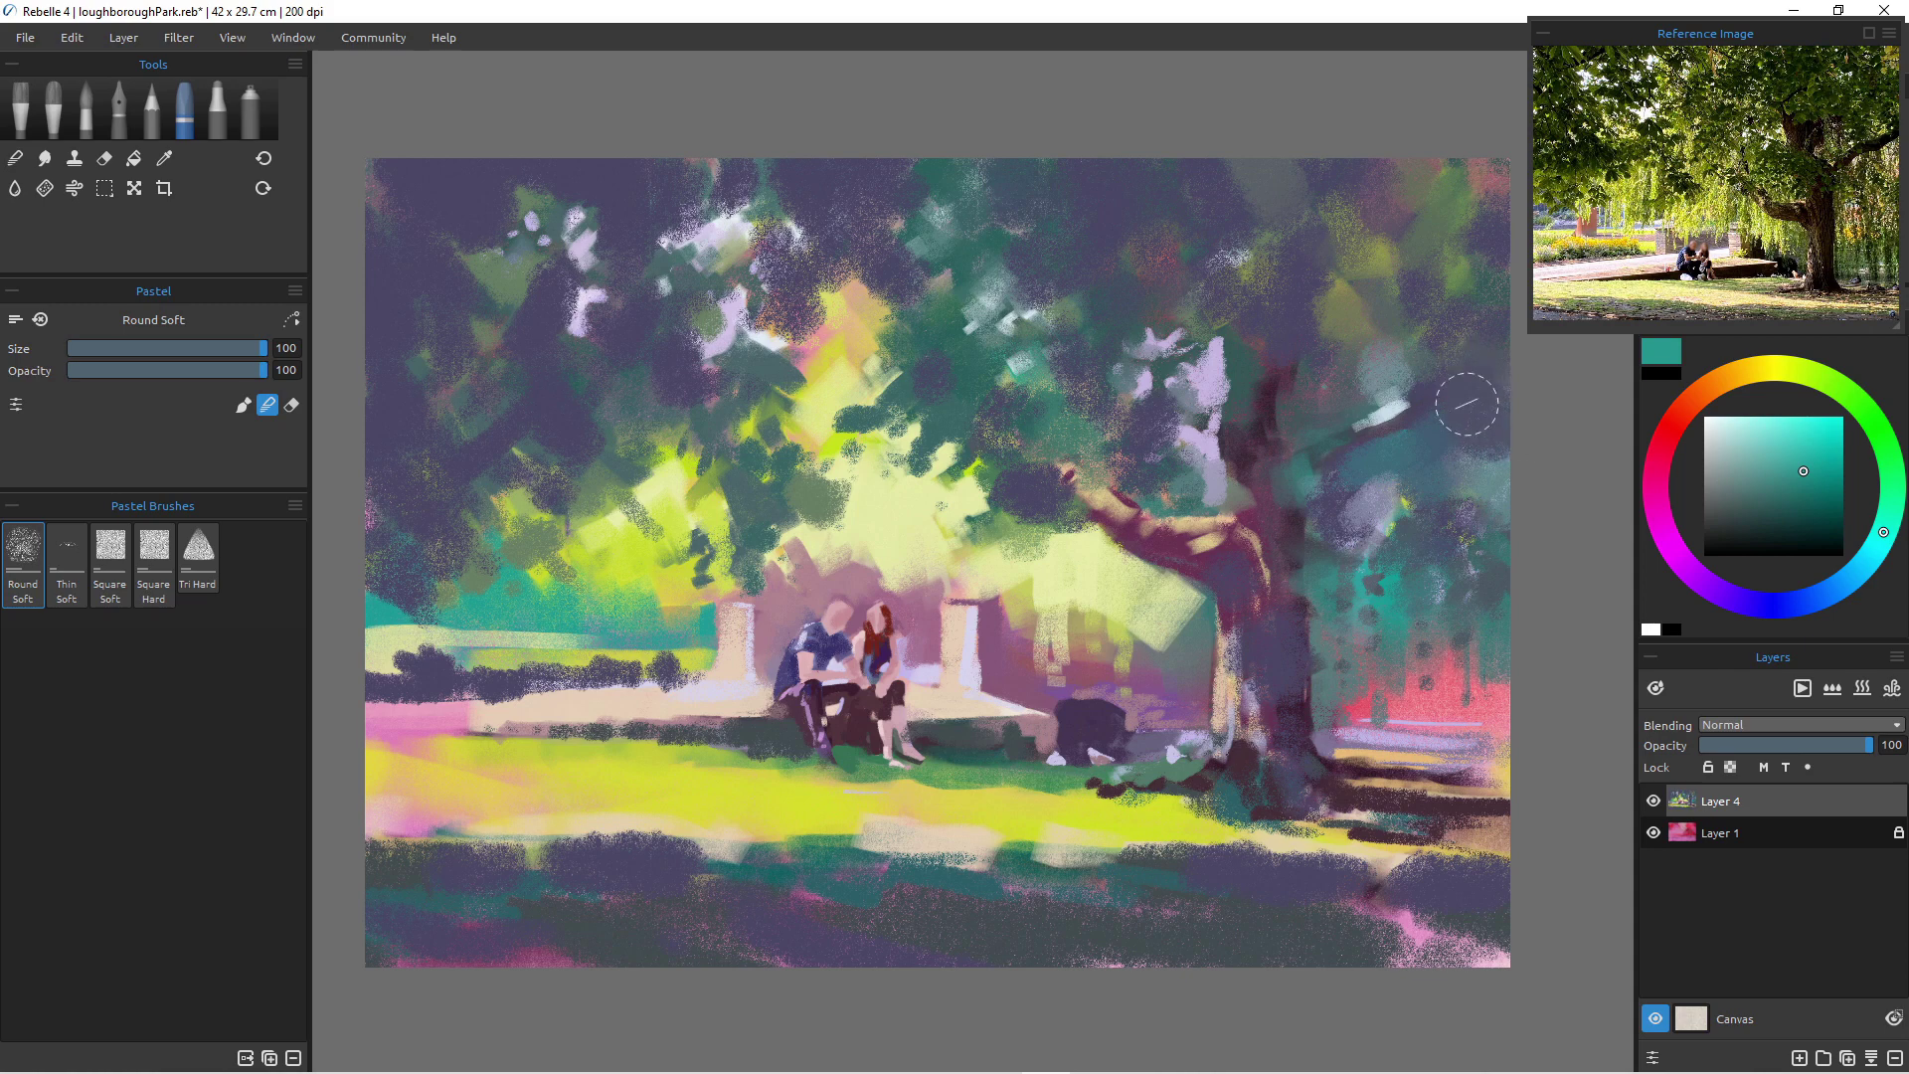
mouse_move(1354, 264)
left_mouse_down()
mouse_move(1430, 171)
mouse_move(1495, 192)
mouse_move(1470, 129)
left_mouse_up()
left_click_drag(1493, 241, 1491, 152)
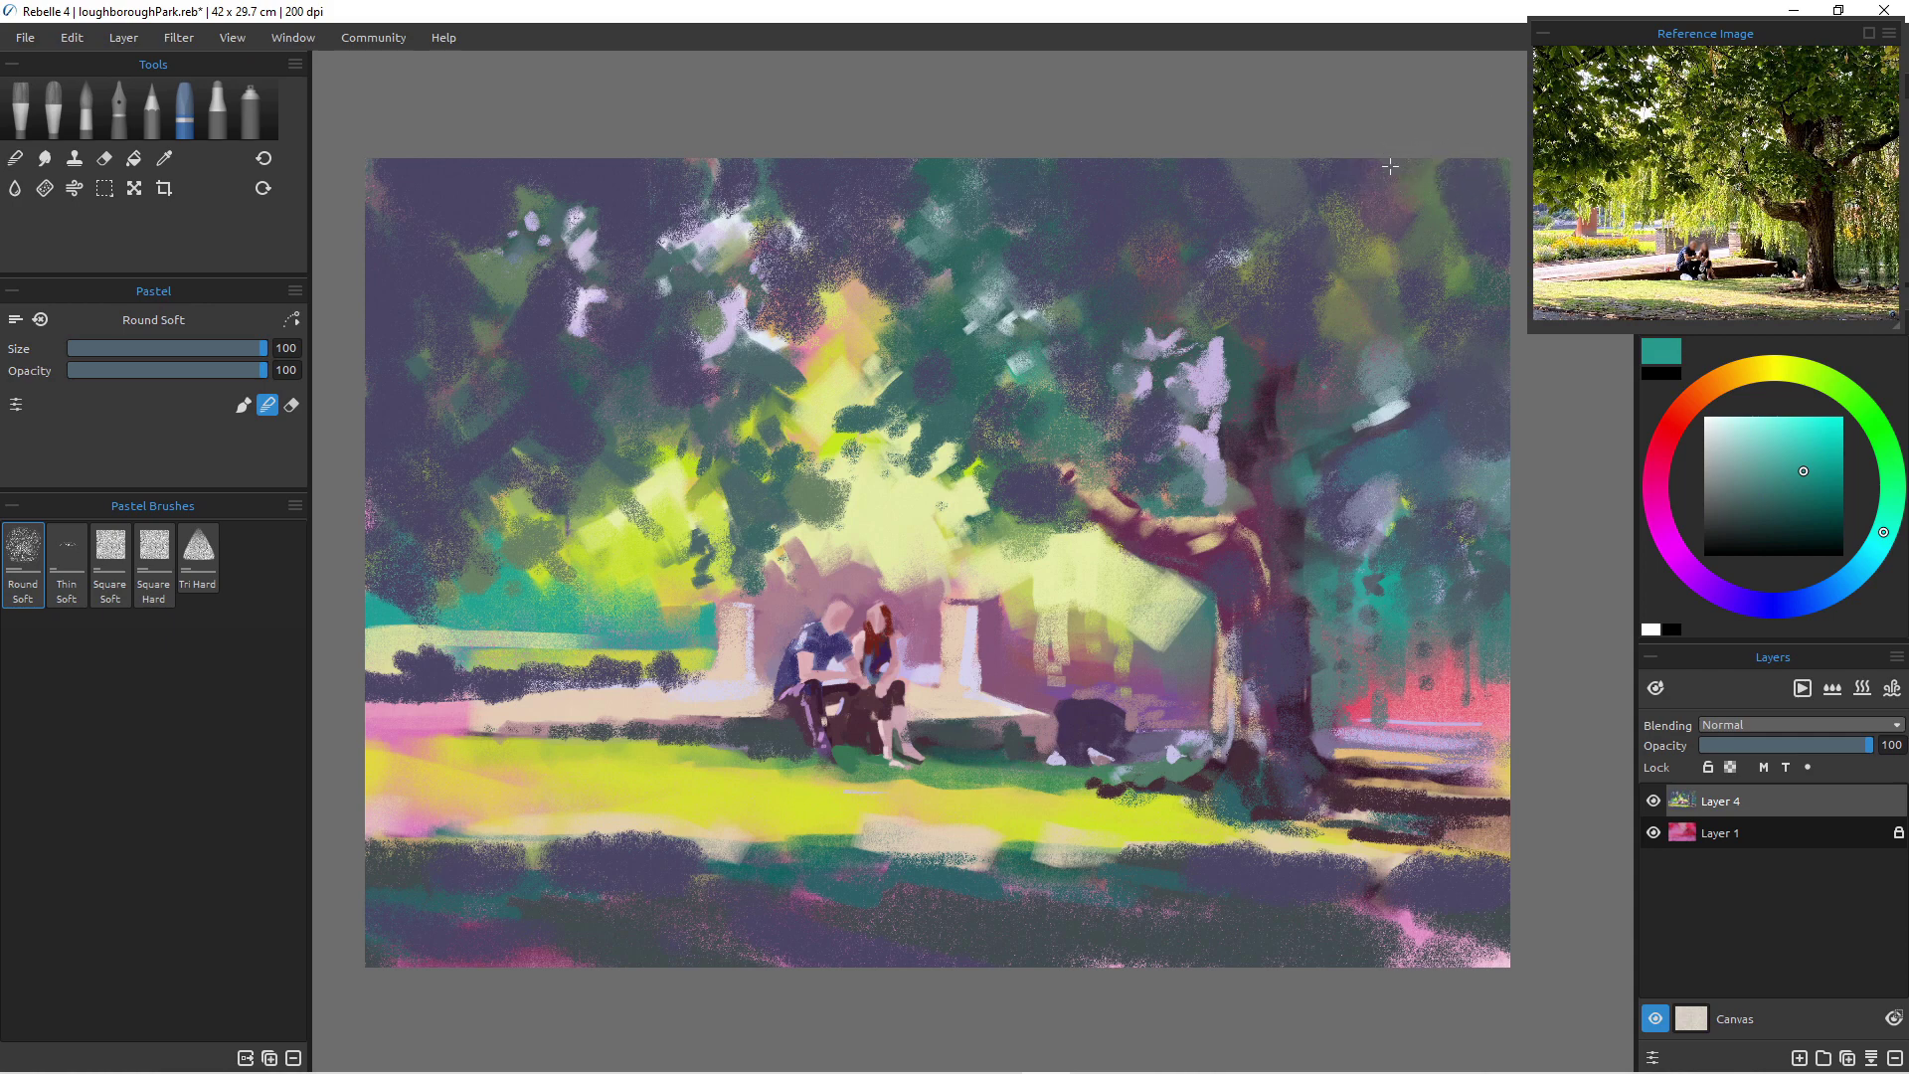
mouse_move(676, 199)
left_mouse_down()
mouse_move(708, 232)
mouse_move(642, 235)
mouse_move(657, 221)
left_mouse_up()
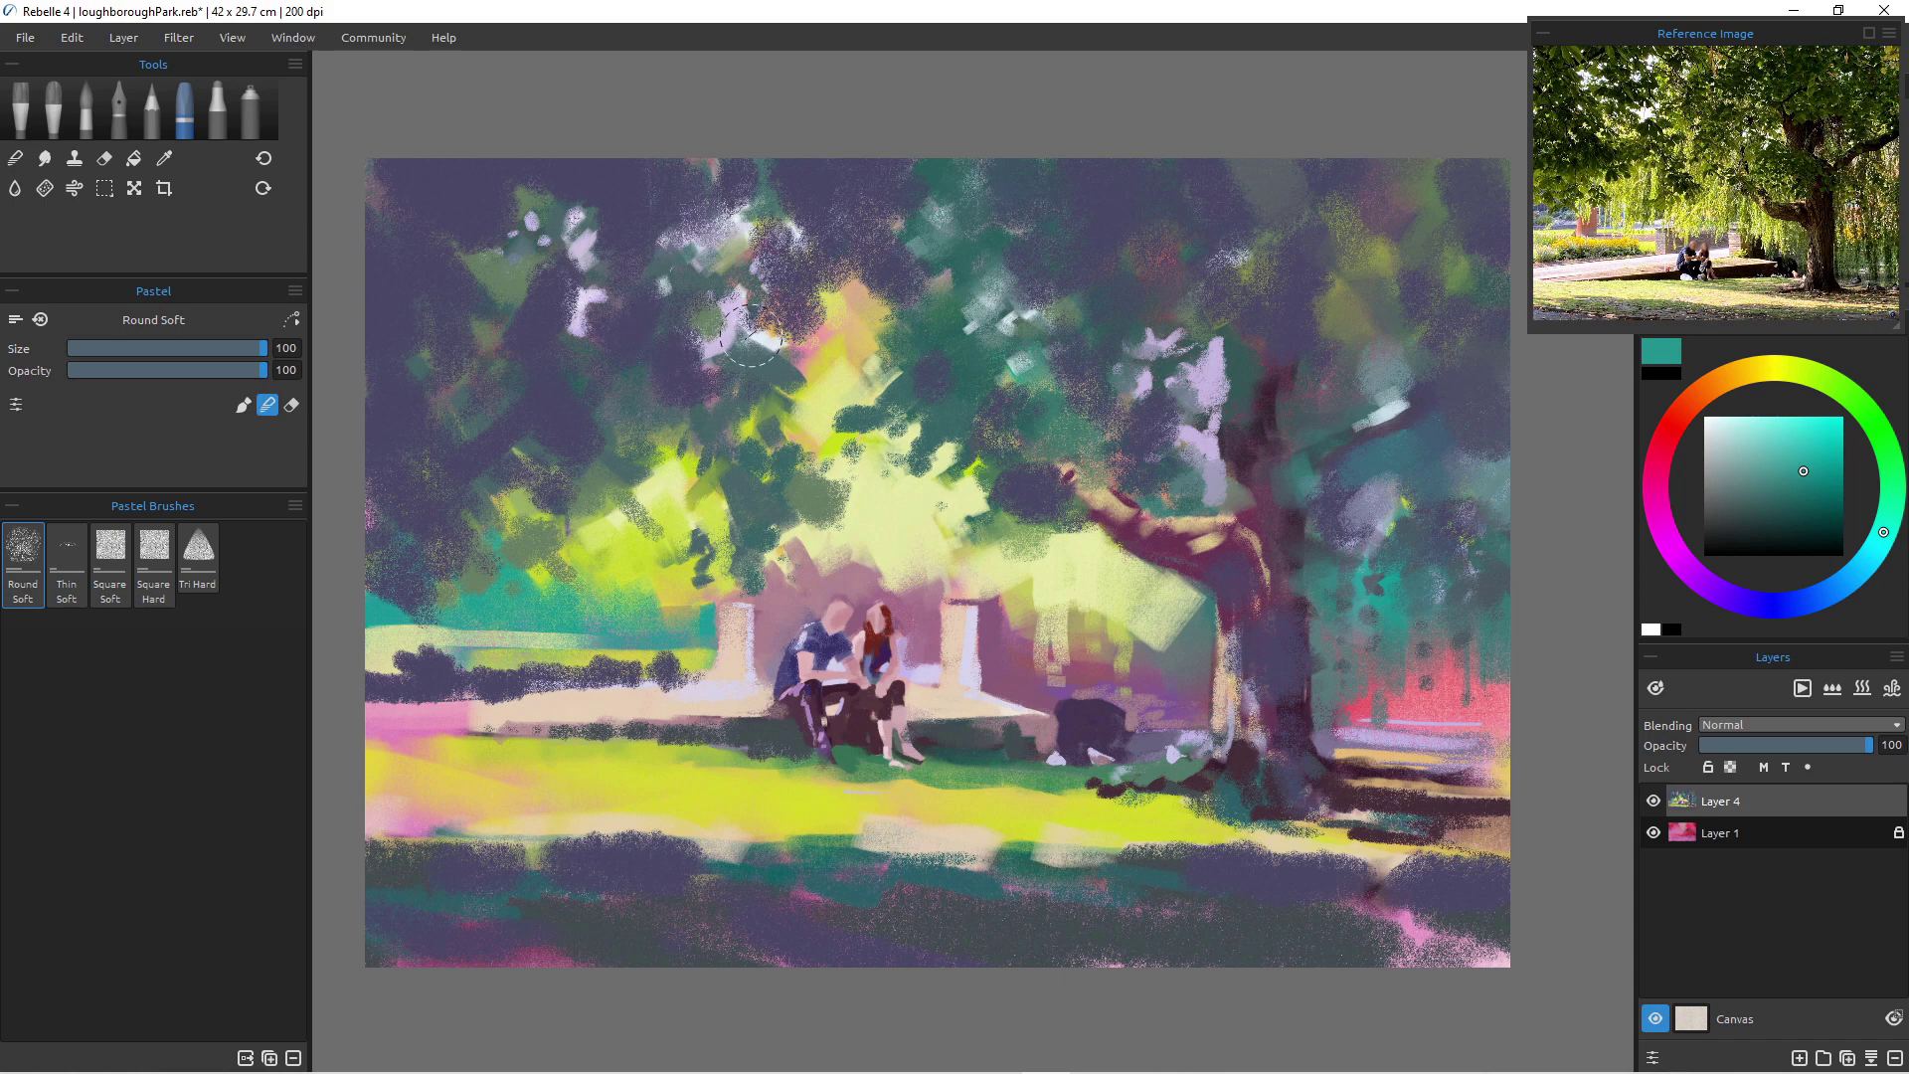
- Reduce the blender to size 45 and pull purple streaks upward into the yellow light between the right pillar and the trunk
key("bracketleft")
key("bracketleft")
key("bracketleft")
key("bracketleft")
key("bracketleft")
key("bracketleft")
key("bracketleft")
key("bracketleft")
key("bracketleft")
key("bracketleft")
key("bracketleft")
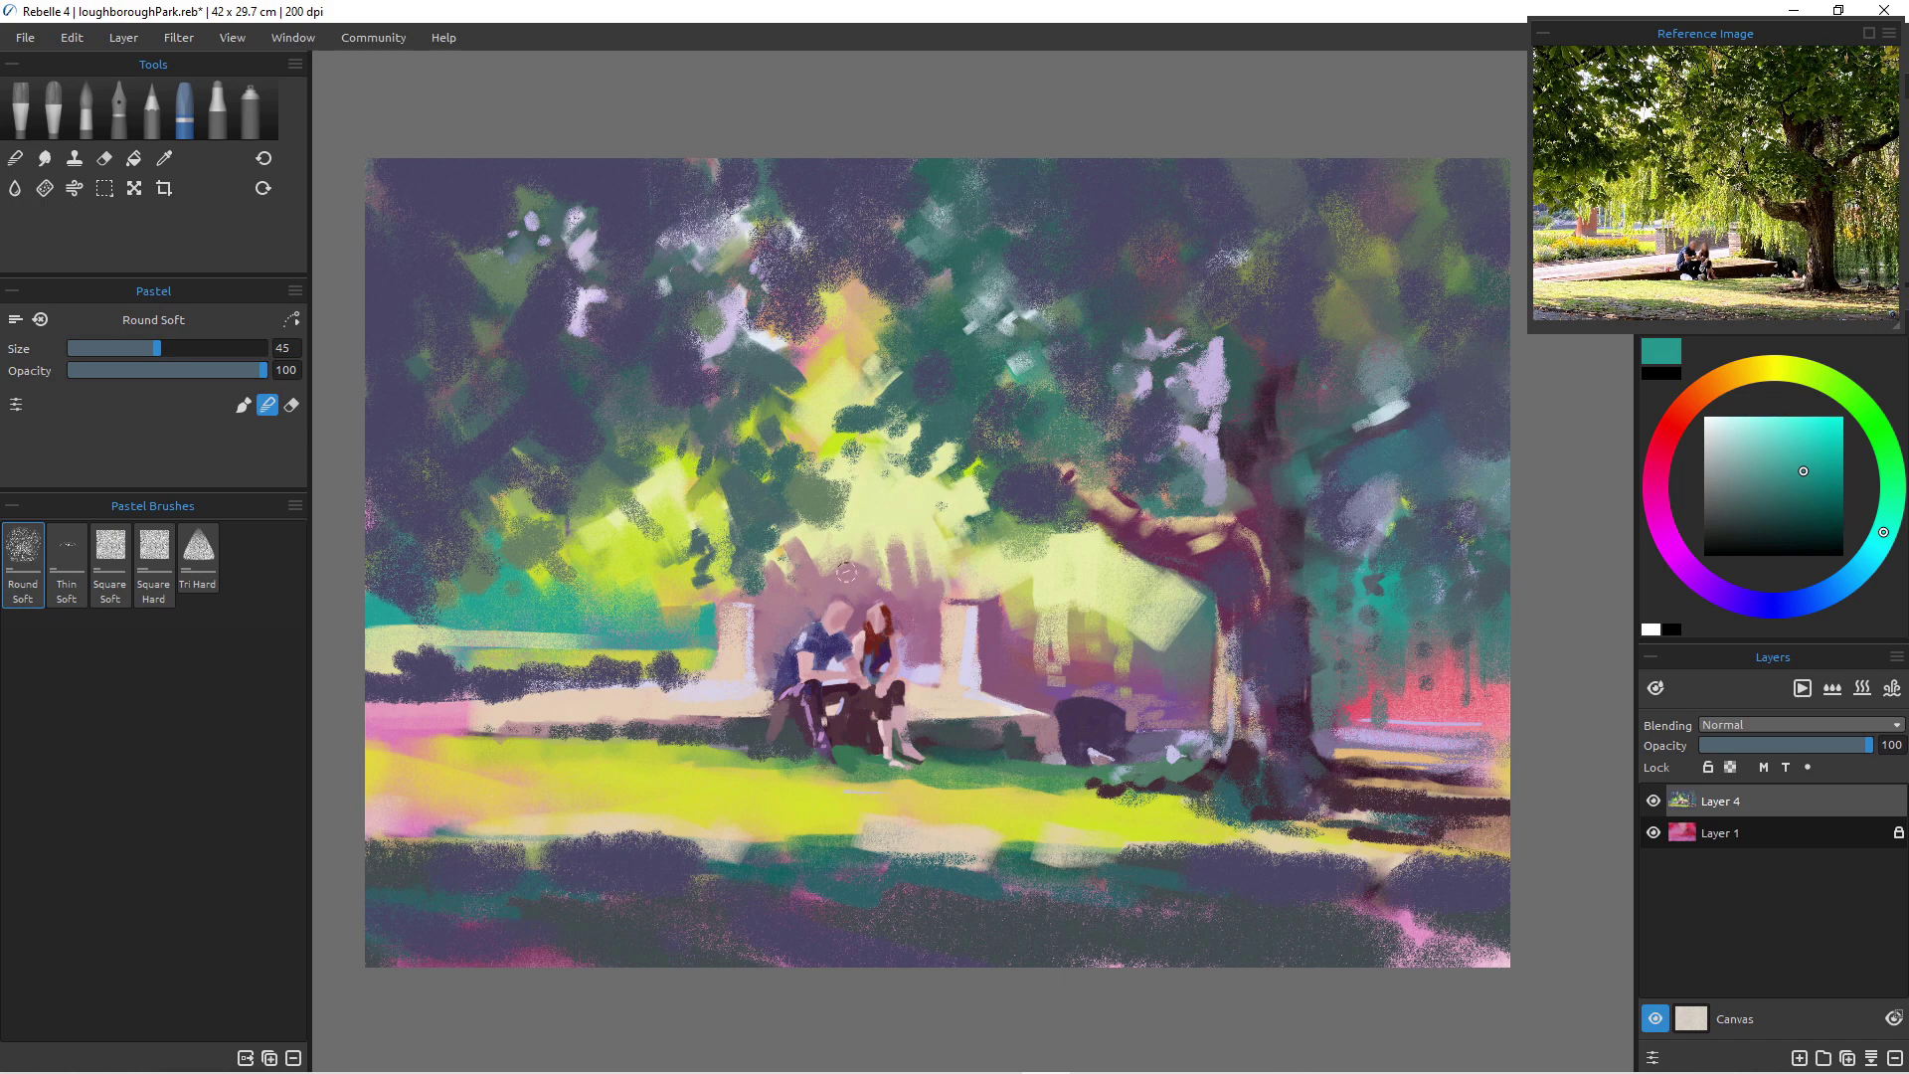
mouse_move(1031, 639)
left_mouse_down()
mouse_move(1033, 561)
mouse_move(1010, 623)
mouse_move(997, 579)
left_mouse_up()
left_click_drag(1076, 656, 1072, 565)
mouse_move(1109, 647)
left_mouse_down()
mouse_move(1107, 597)
mouse_move(1145, 618)
left_mouse_up()
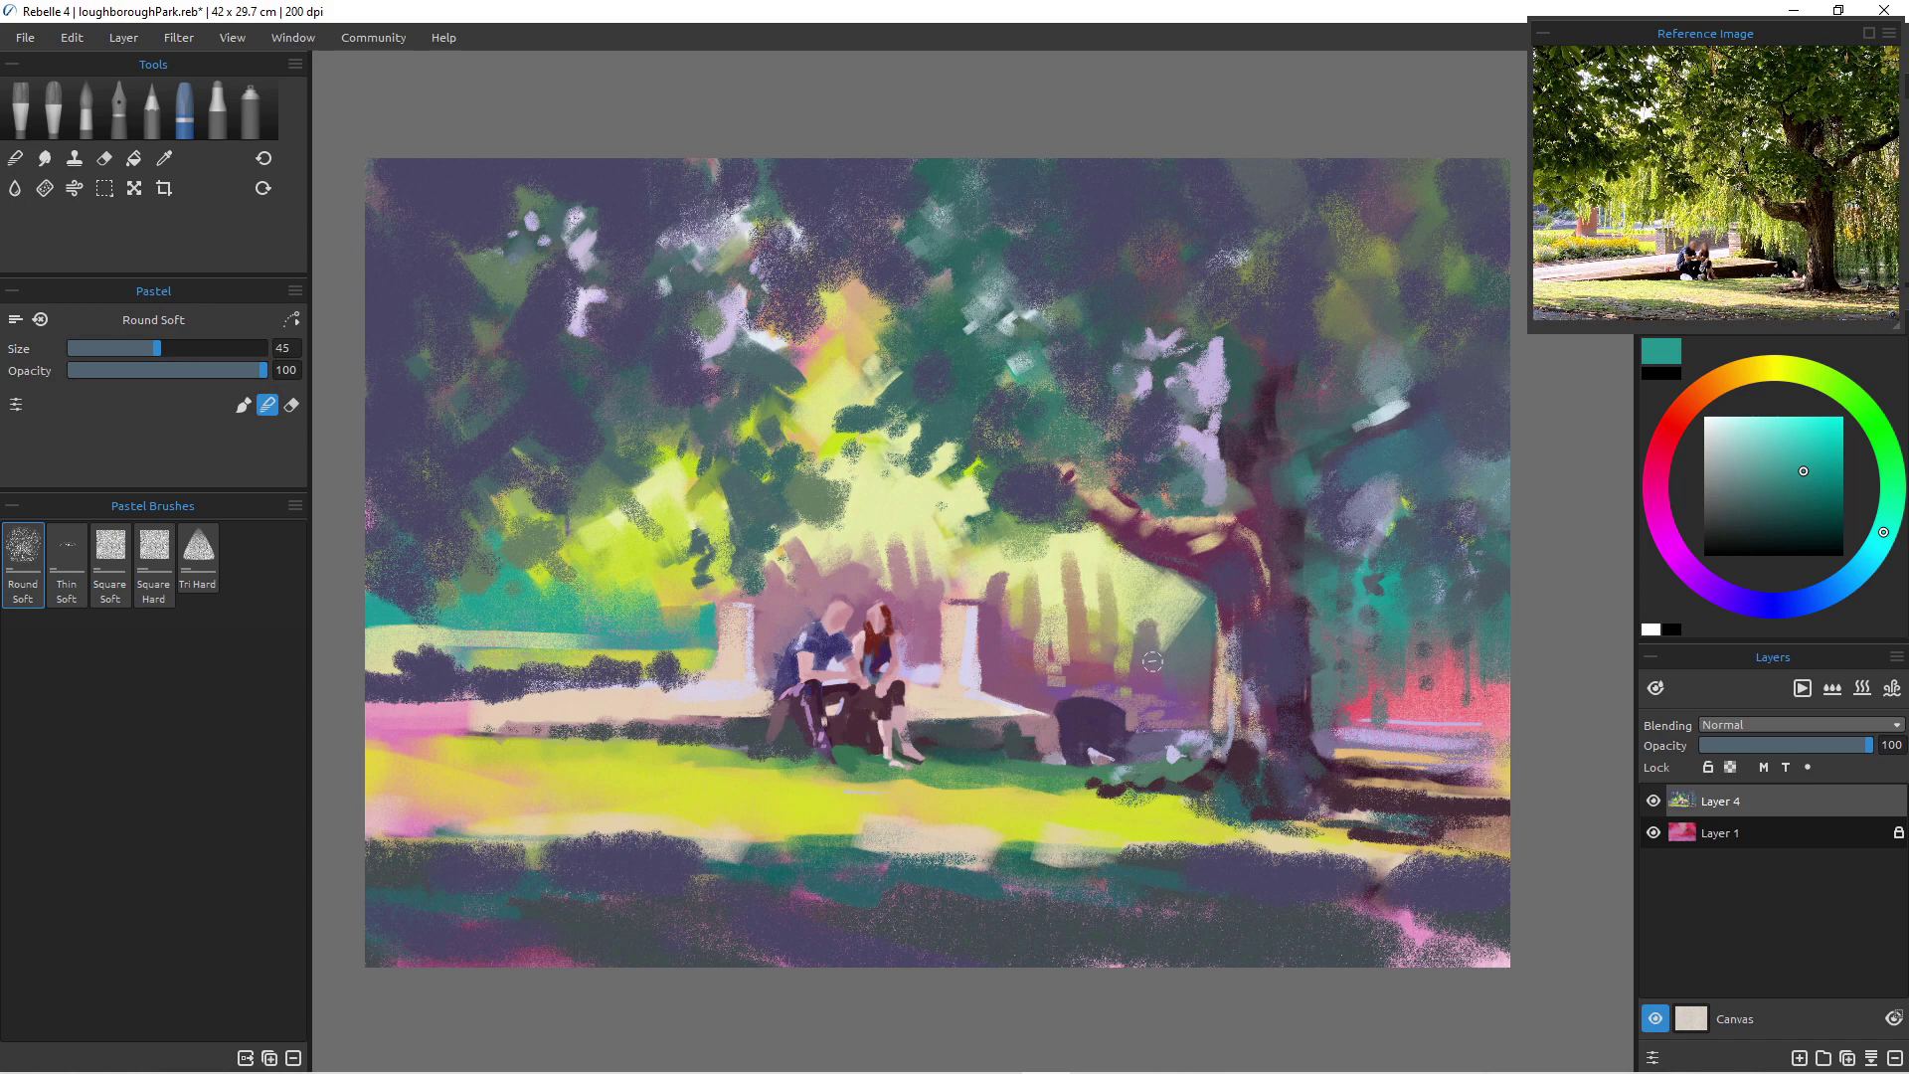
- Enlarge the blender to size 100 and soften the yellow and purple area just left of the trunk
key("bracketright")
key("bracketright")
key("bracketright")
key("bracketright")
key("bracketright")
key("bracketright")
key("bracketright")
key("bracketright")
key("bracketright")
key("bracketright")
key("bracketright")
left_click_drag(1146, 626, 1186, 648)
- Set the blender to size 50 and work streaks through the pale yellow foliage and purple backdrop above the couple
key("bracketleft")
key("bracketleft")
key("bracketleft")
key("bracketleft")
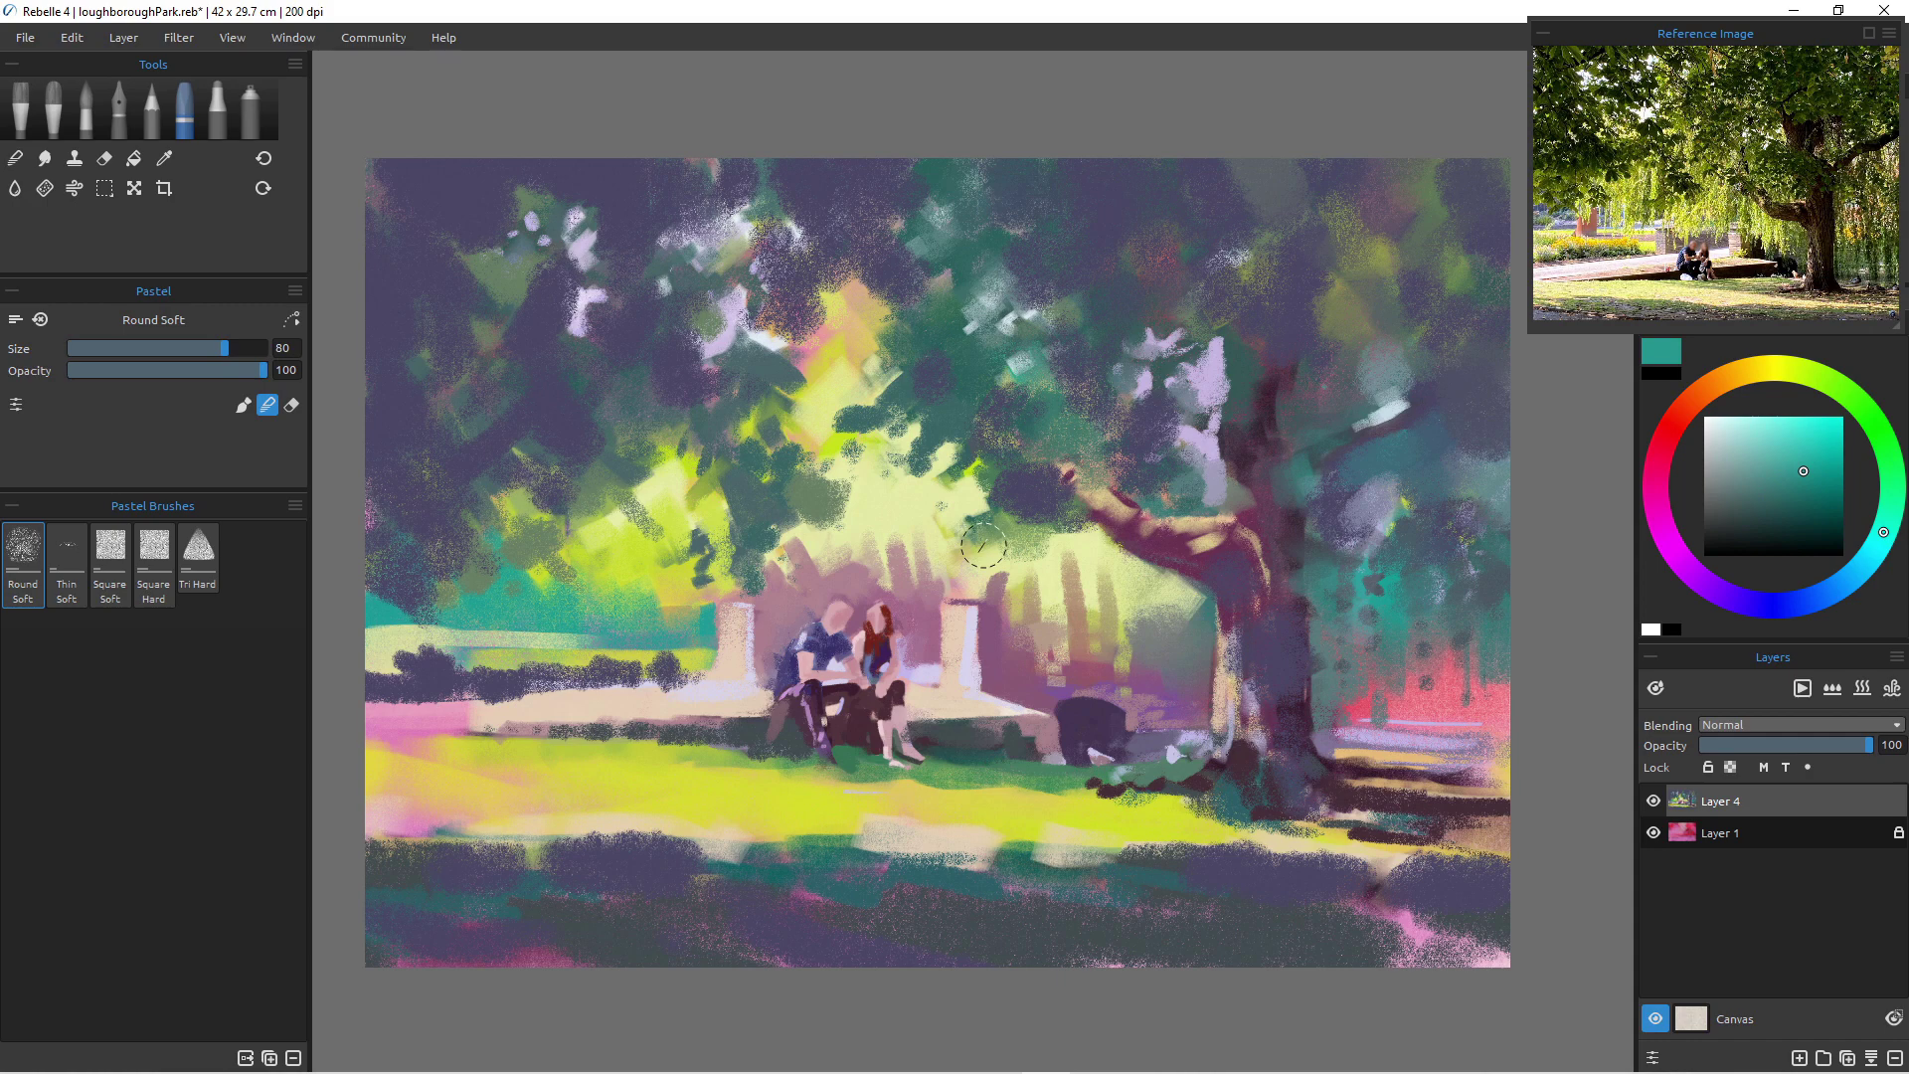
key("bracketleft")
key("bracketleft")
key("bracketleft")
key("bracketleft")
key("bracketleft")
key("bracketleft")
key("bracketleft")
key("bracketleft")
key("bracketleft")
key("bracketleft")
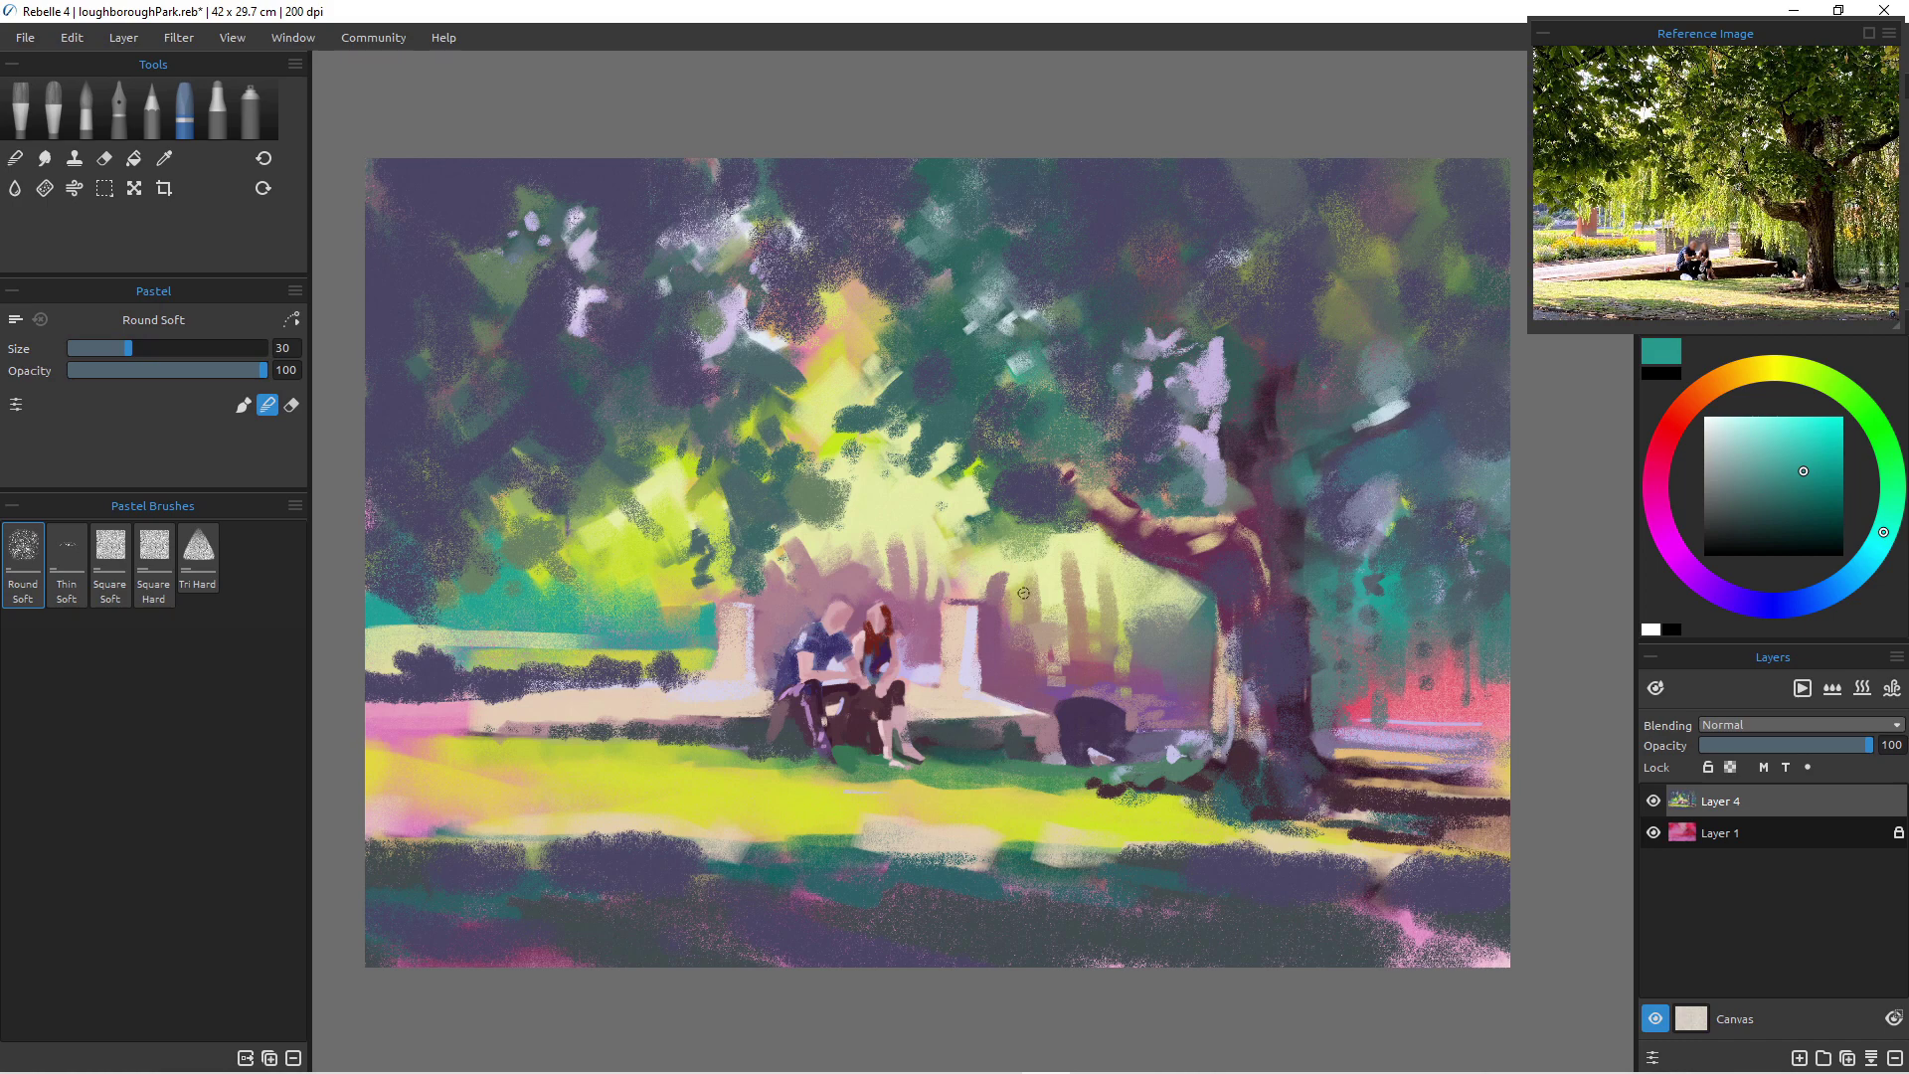
key("bracketright")
key("bracketright")
key("bracketright")
key("bracketright")
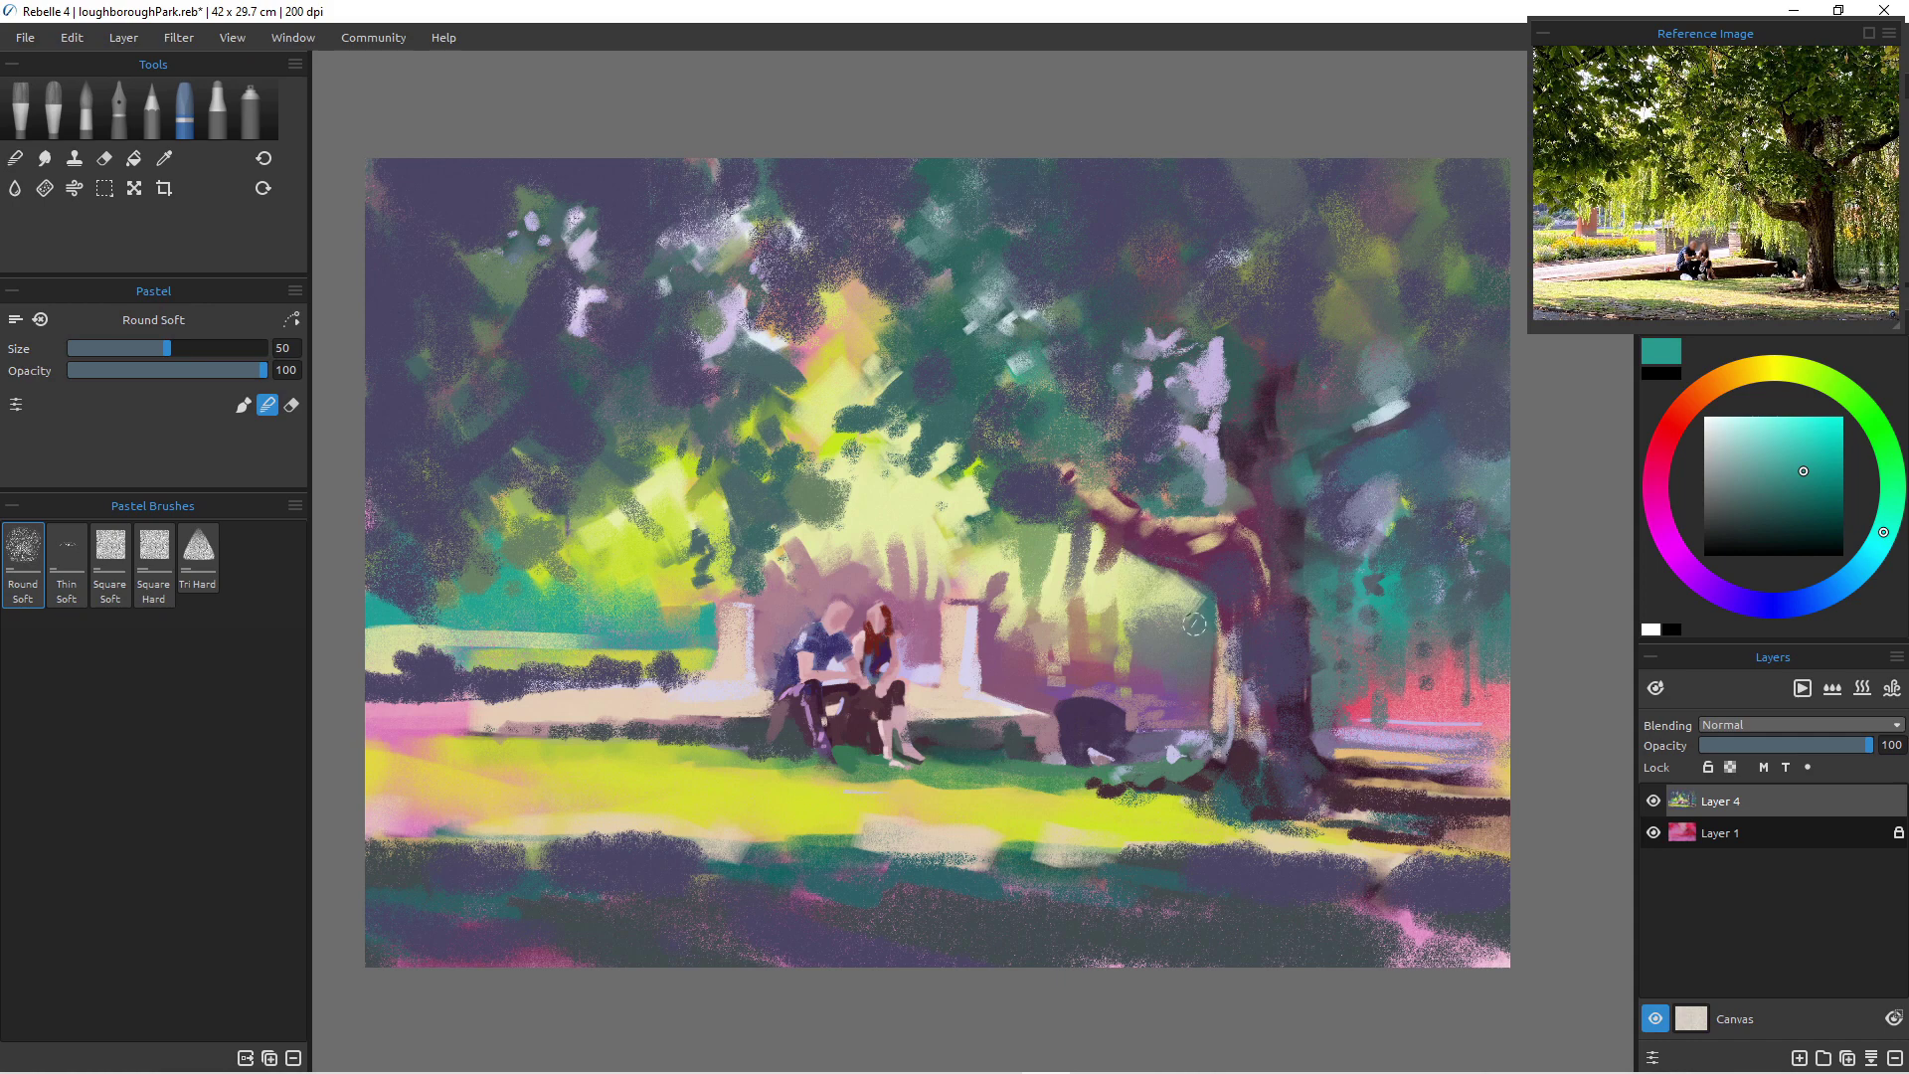
mouse_move(963, 449)
left_mouse_down()
mouse_move(948, 516)
mouse_move(941, 495)
mouse_move(922, 519)
mouse_move(929, 453)
mouse_move(898, 517)
left_mouse_up()
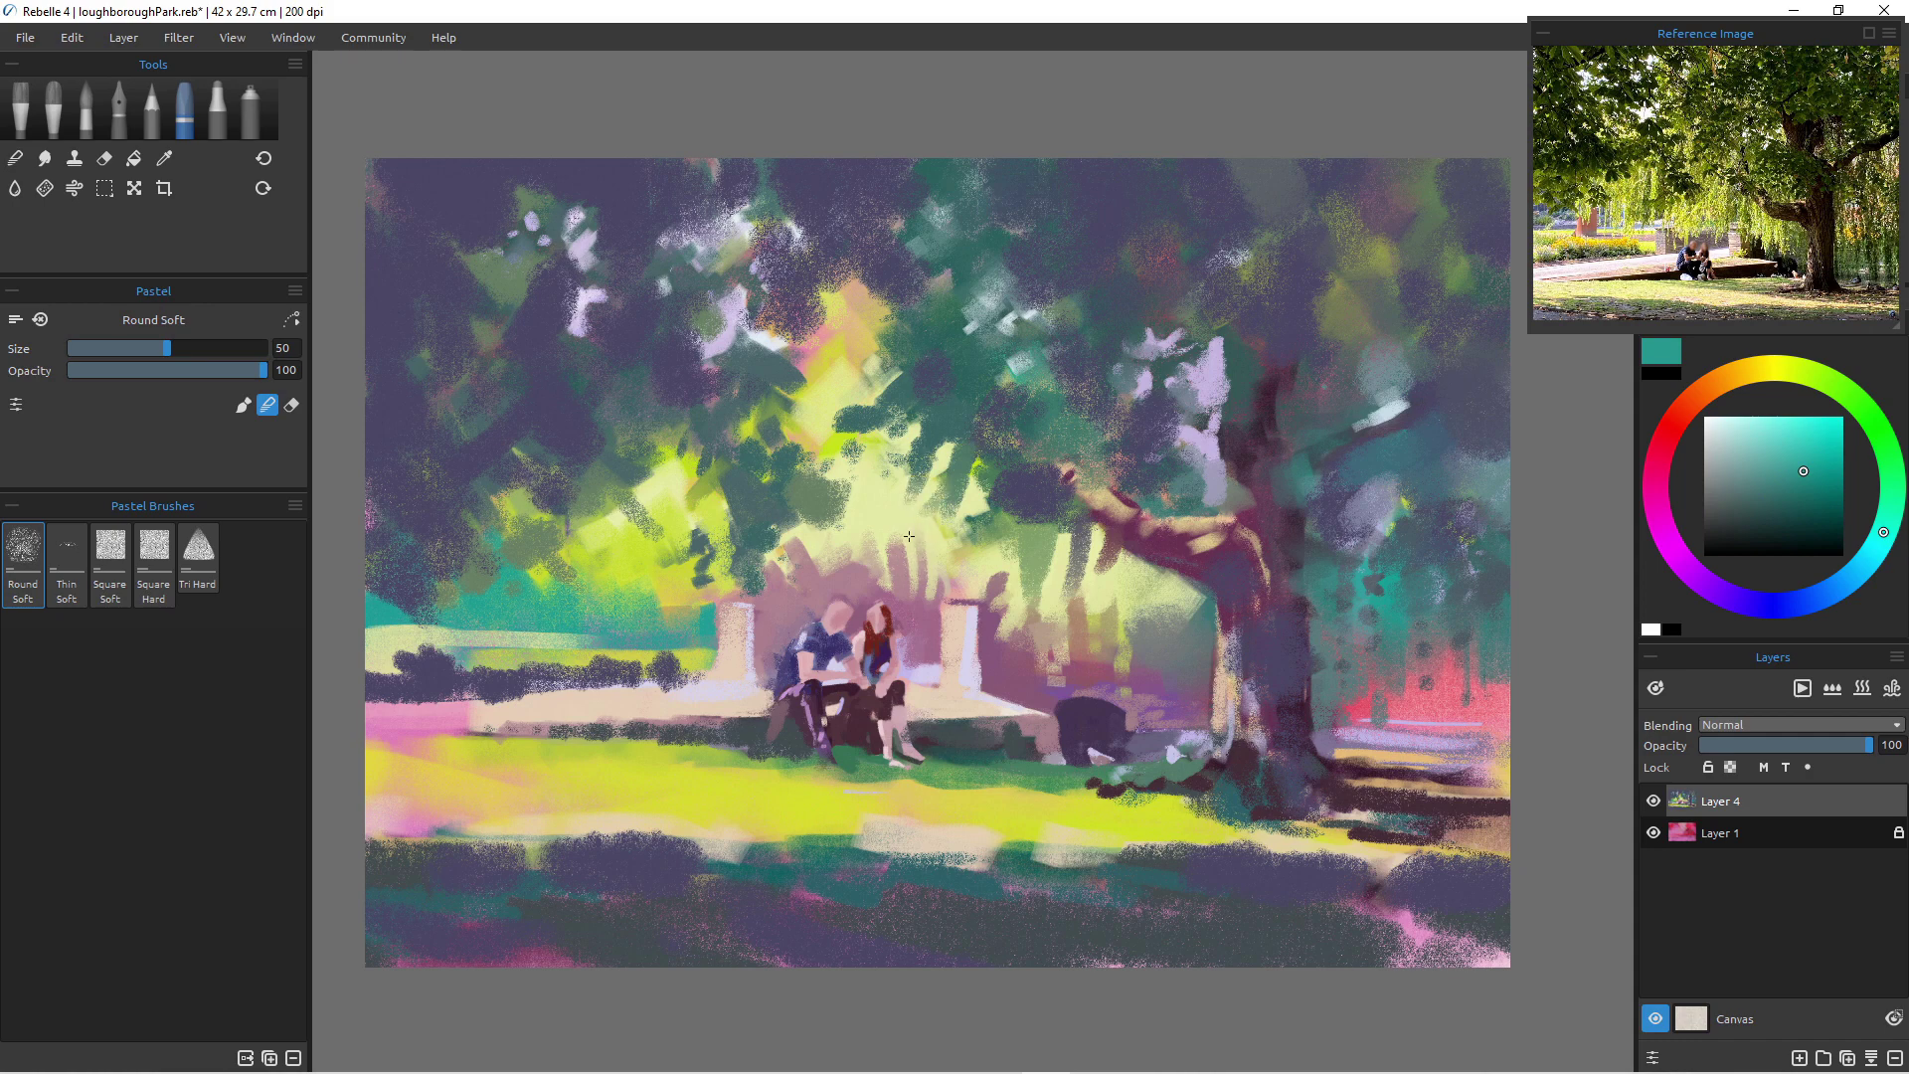
left_click_drag(917, 545, 900, 592)
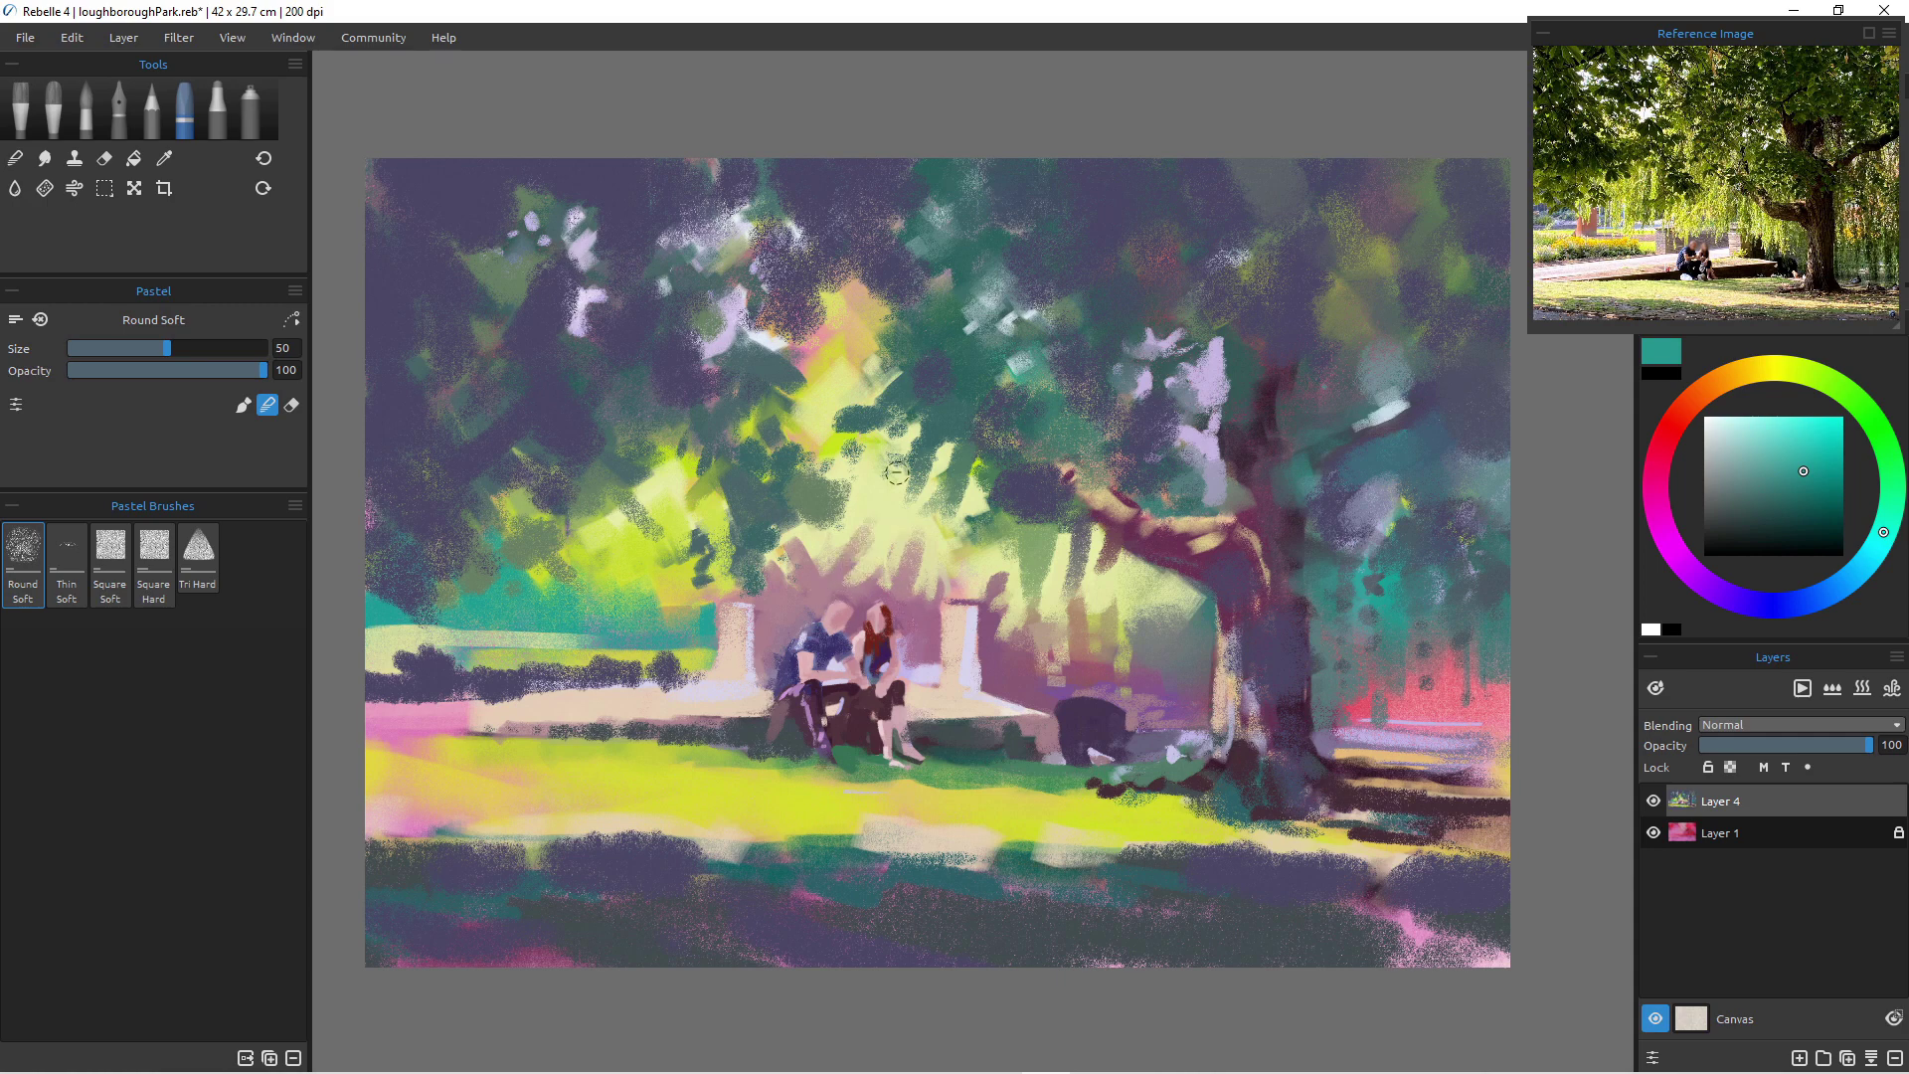
left_click_drag(873, 583, 895, 542)
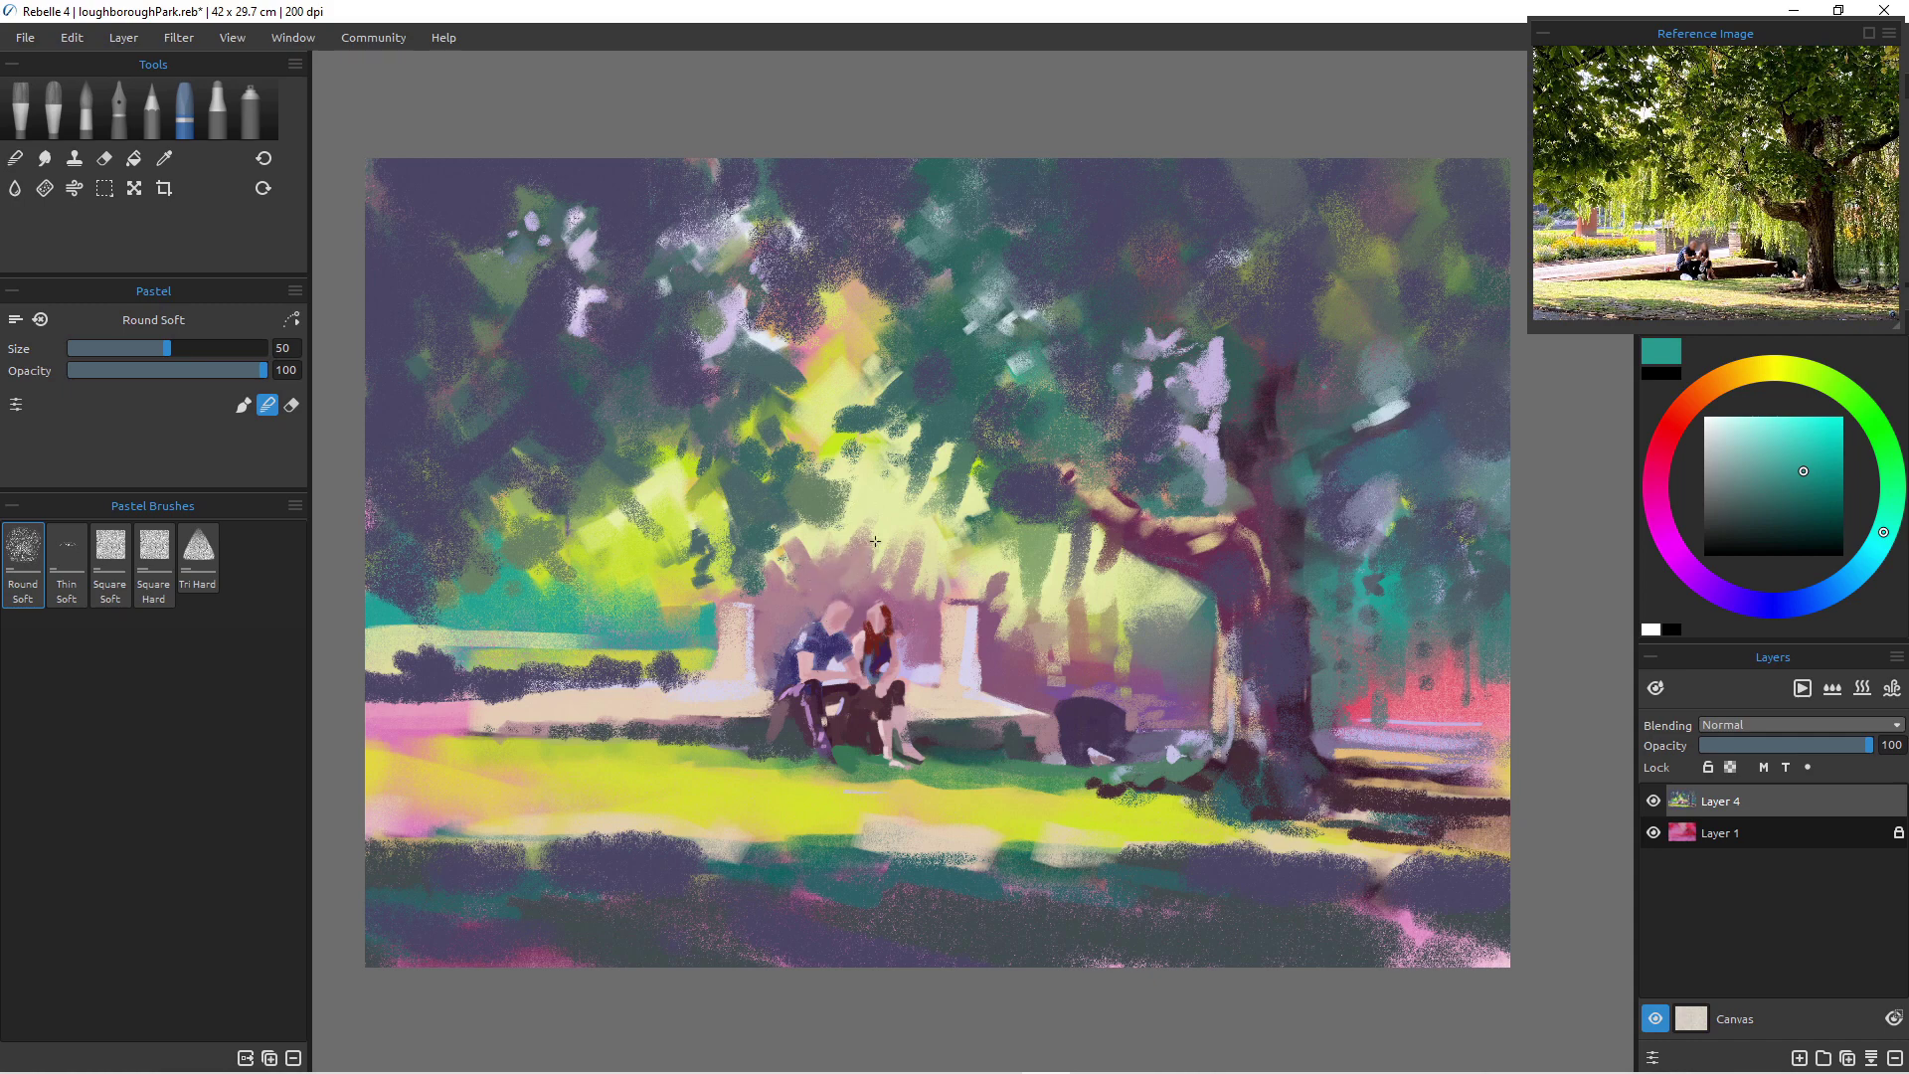
mouse_move(898, 417)
left_mouse_down()
mouse_move(874, 487)
mouse_move(908, 410)
mouse_move(907, 454)
mouse_move(906, 432)
mouse_move(868, 500)
mouse_move(893, 422)
mouse_move(858, 503)
left_mouse_up()
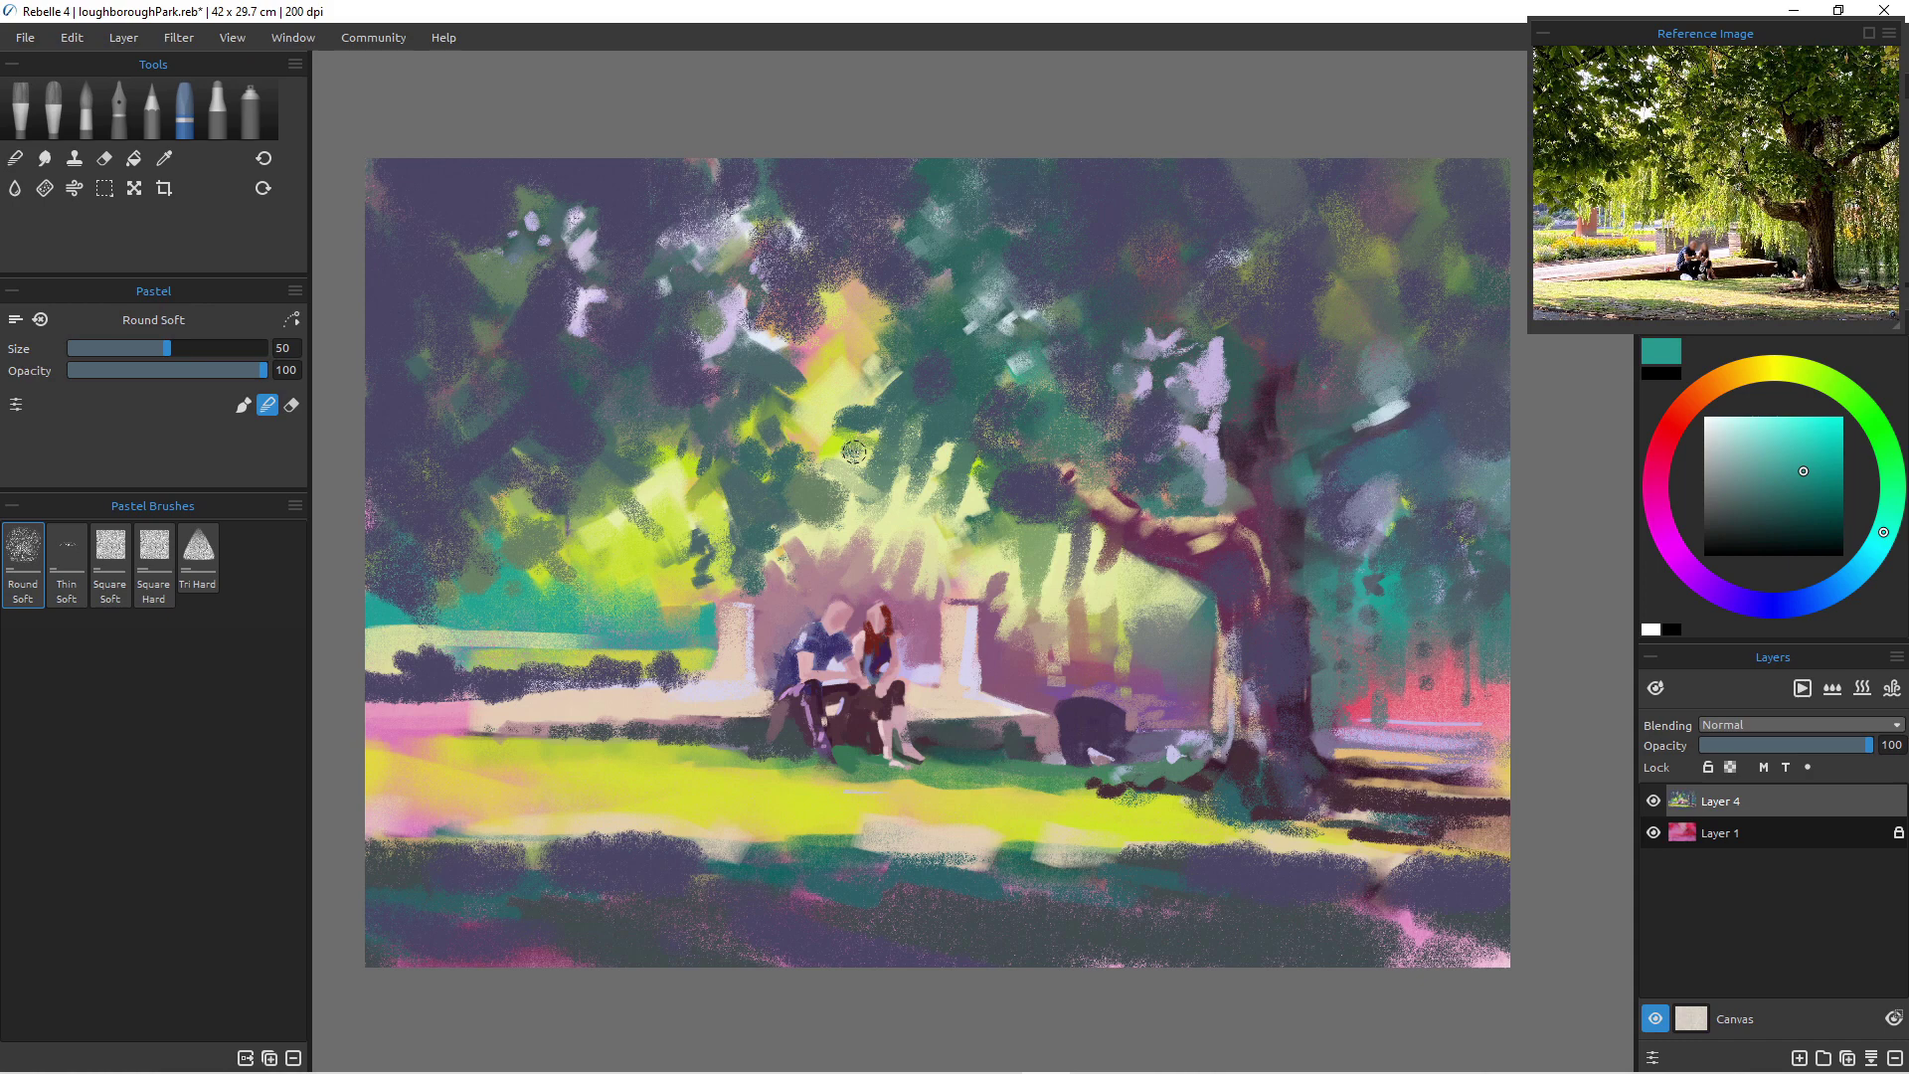
- Drag pale yellow strands down toward the dark bush beside the trunk and blend the yellow foliage left of the couple
left_click_drag(1138, 598, 1134, 686)
left_click_drag(1109, 595, 1100, 708)
left_click_drag(1091, 603, 1100, 735)
mouse_move(1098, 660)
left_mouse_down()
mouse_move(1094, 732)
mouse_move(1115, 694)
left_mouse_up()
left_click_drag(1136, 612, 1146, 651)
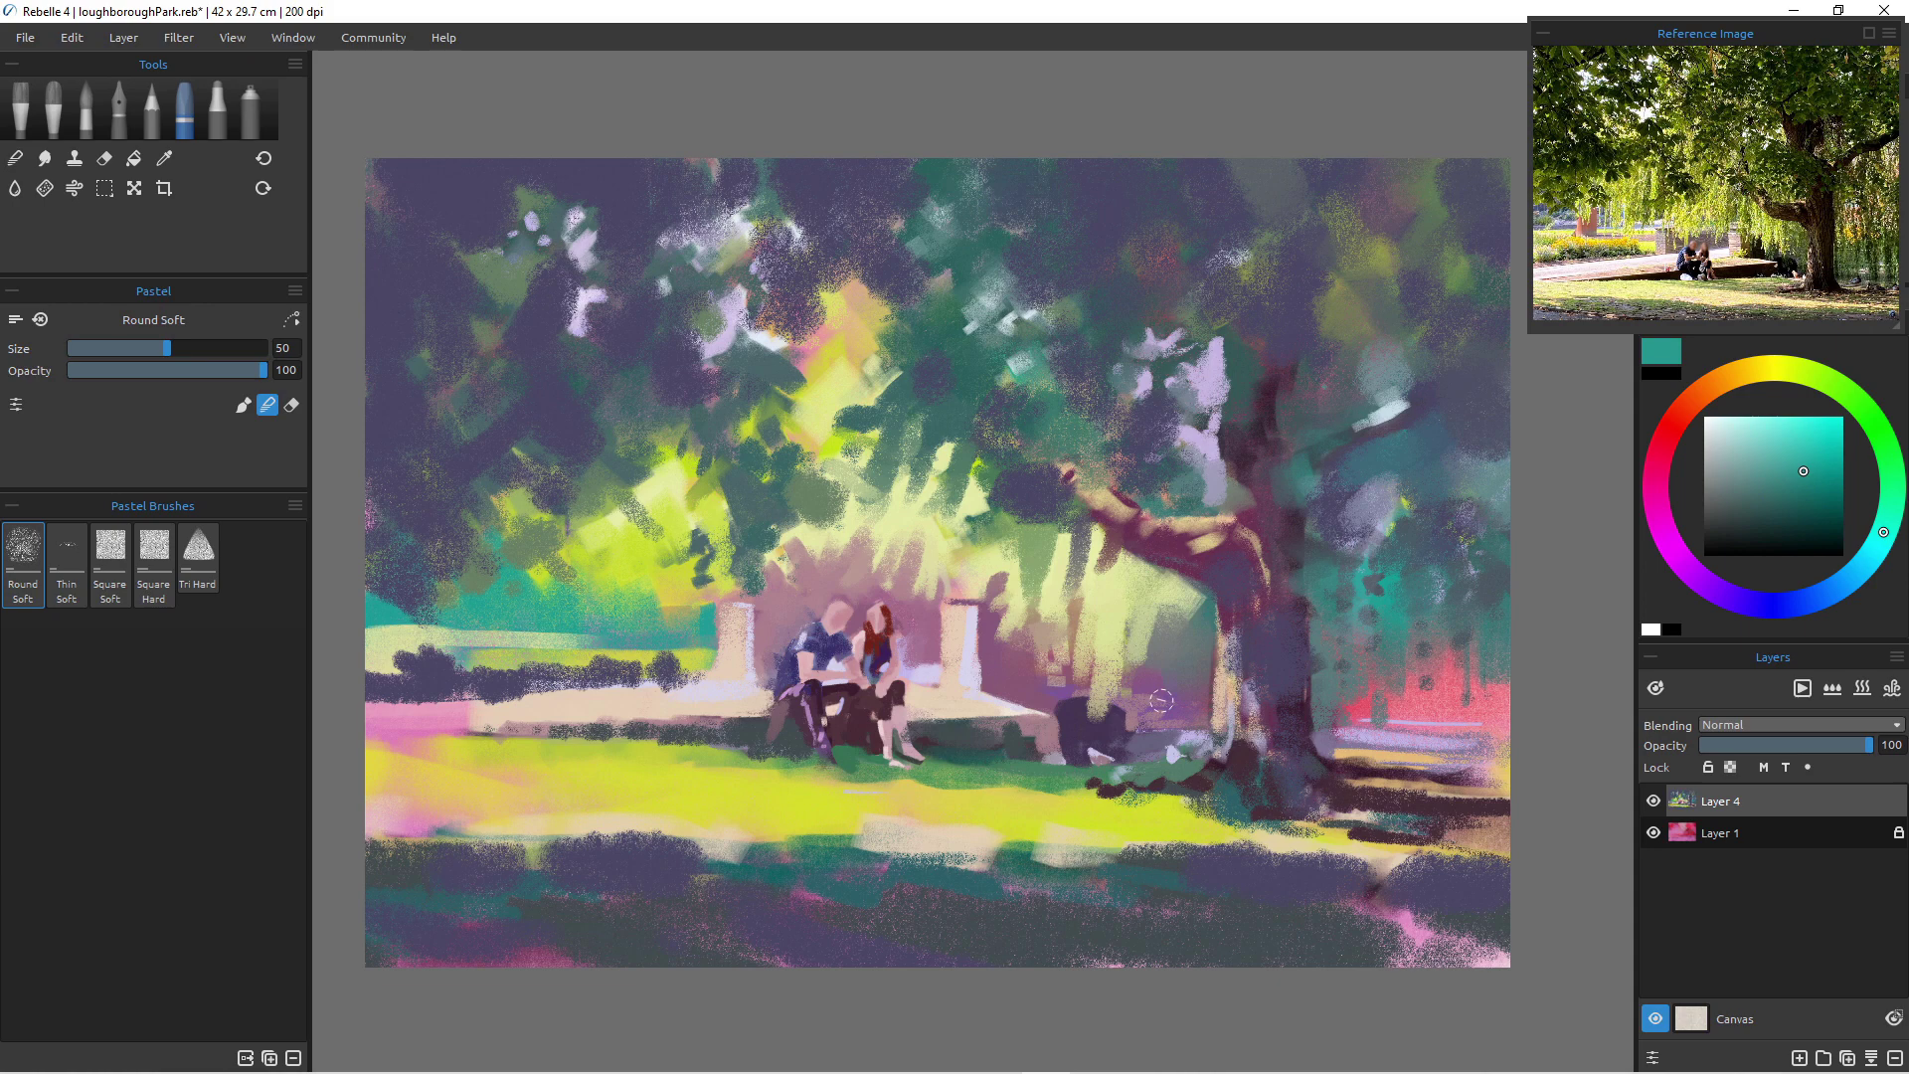
mouse_move(668, 537)
left_mouse_down()
mouse_move(661, 493)
mouse_move(652, 570)
mouse_move(623, 518)
mouse_move(614, 570)
mouse_move(594, 556)
mouse_move(633, 539)
mouse_move(644, 554)
mouse_move(605, 647)
mouse_move(596, 602)
left_mouse_up()
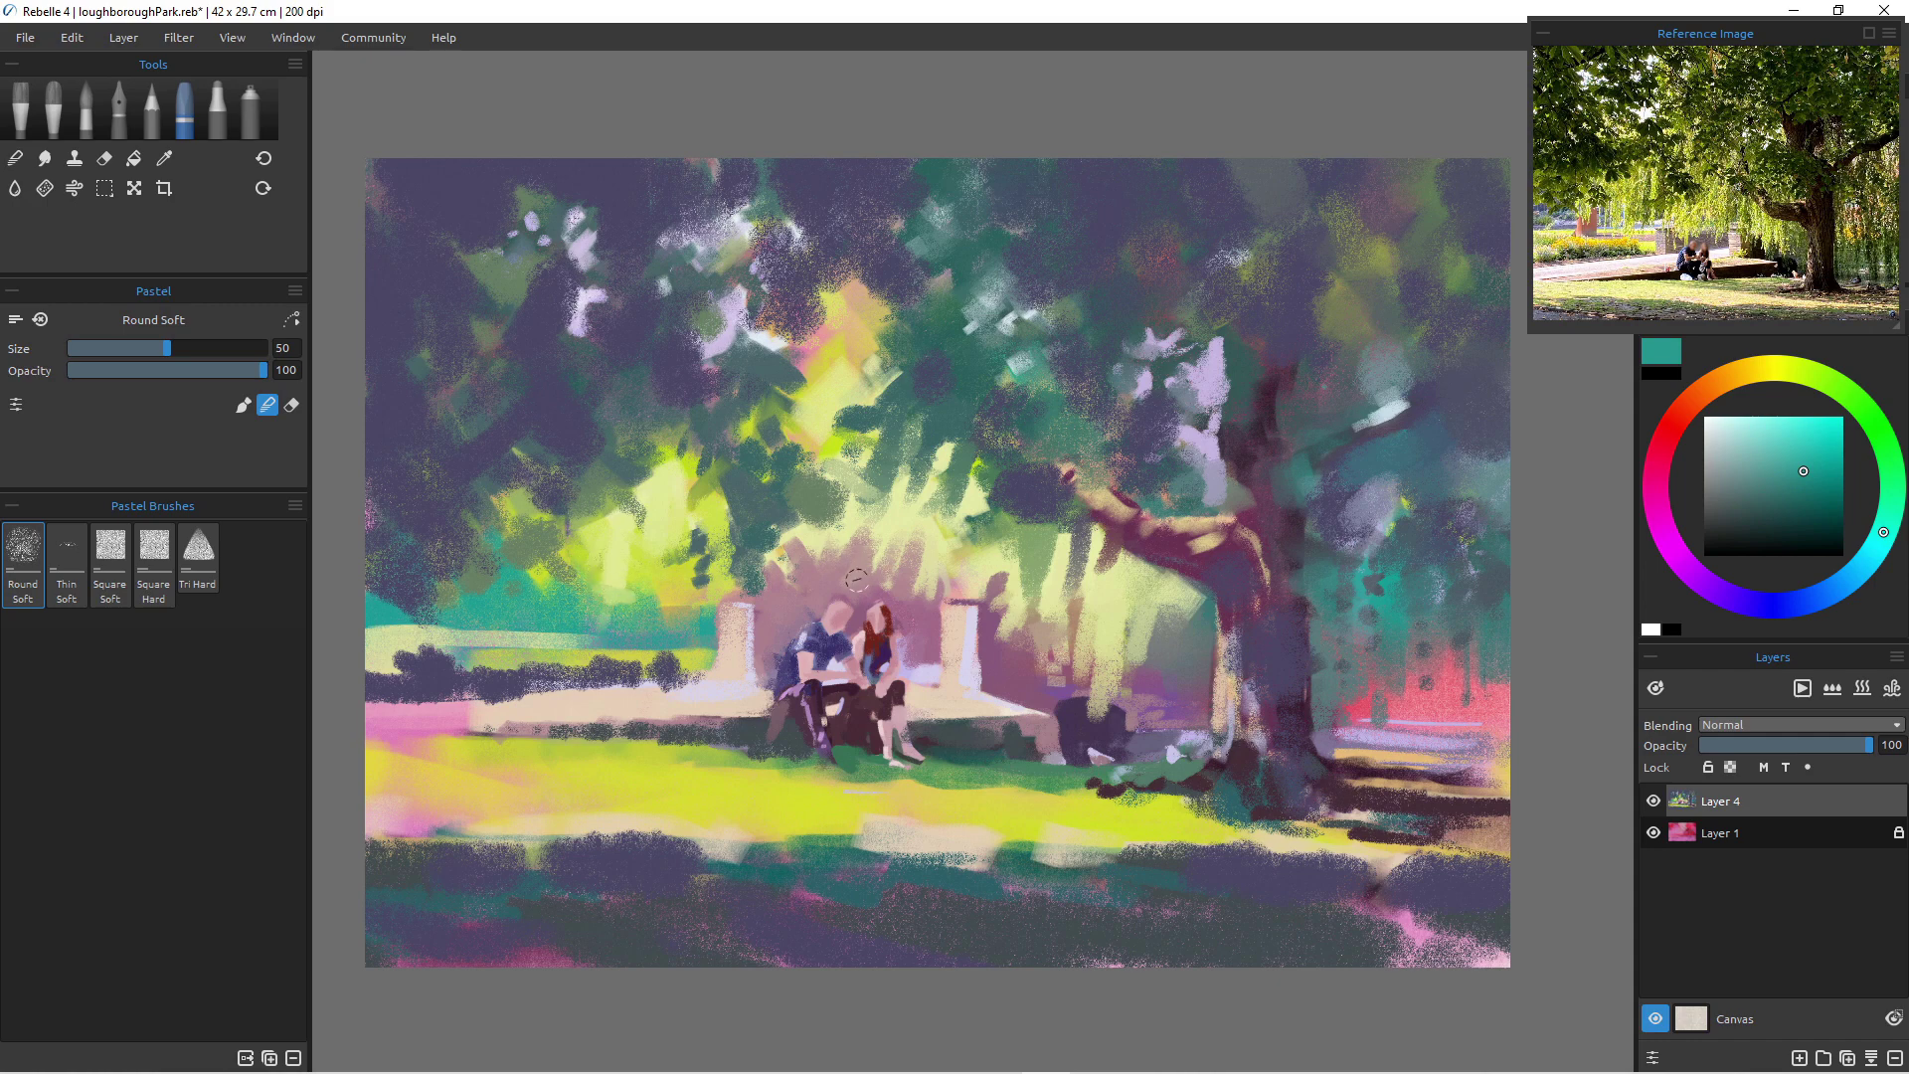
key("bracketright")
key("bracketright")
key("bracketright")
key("bracketright")
key("bracketright")
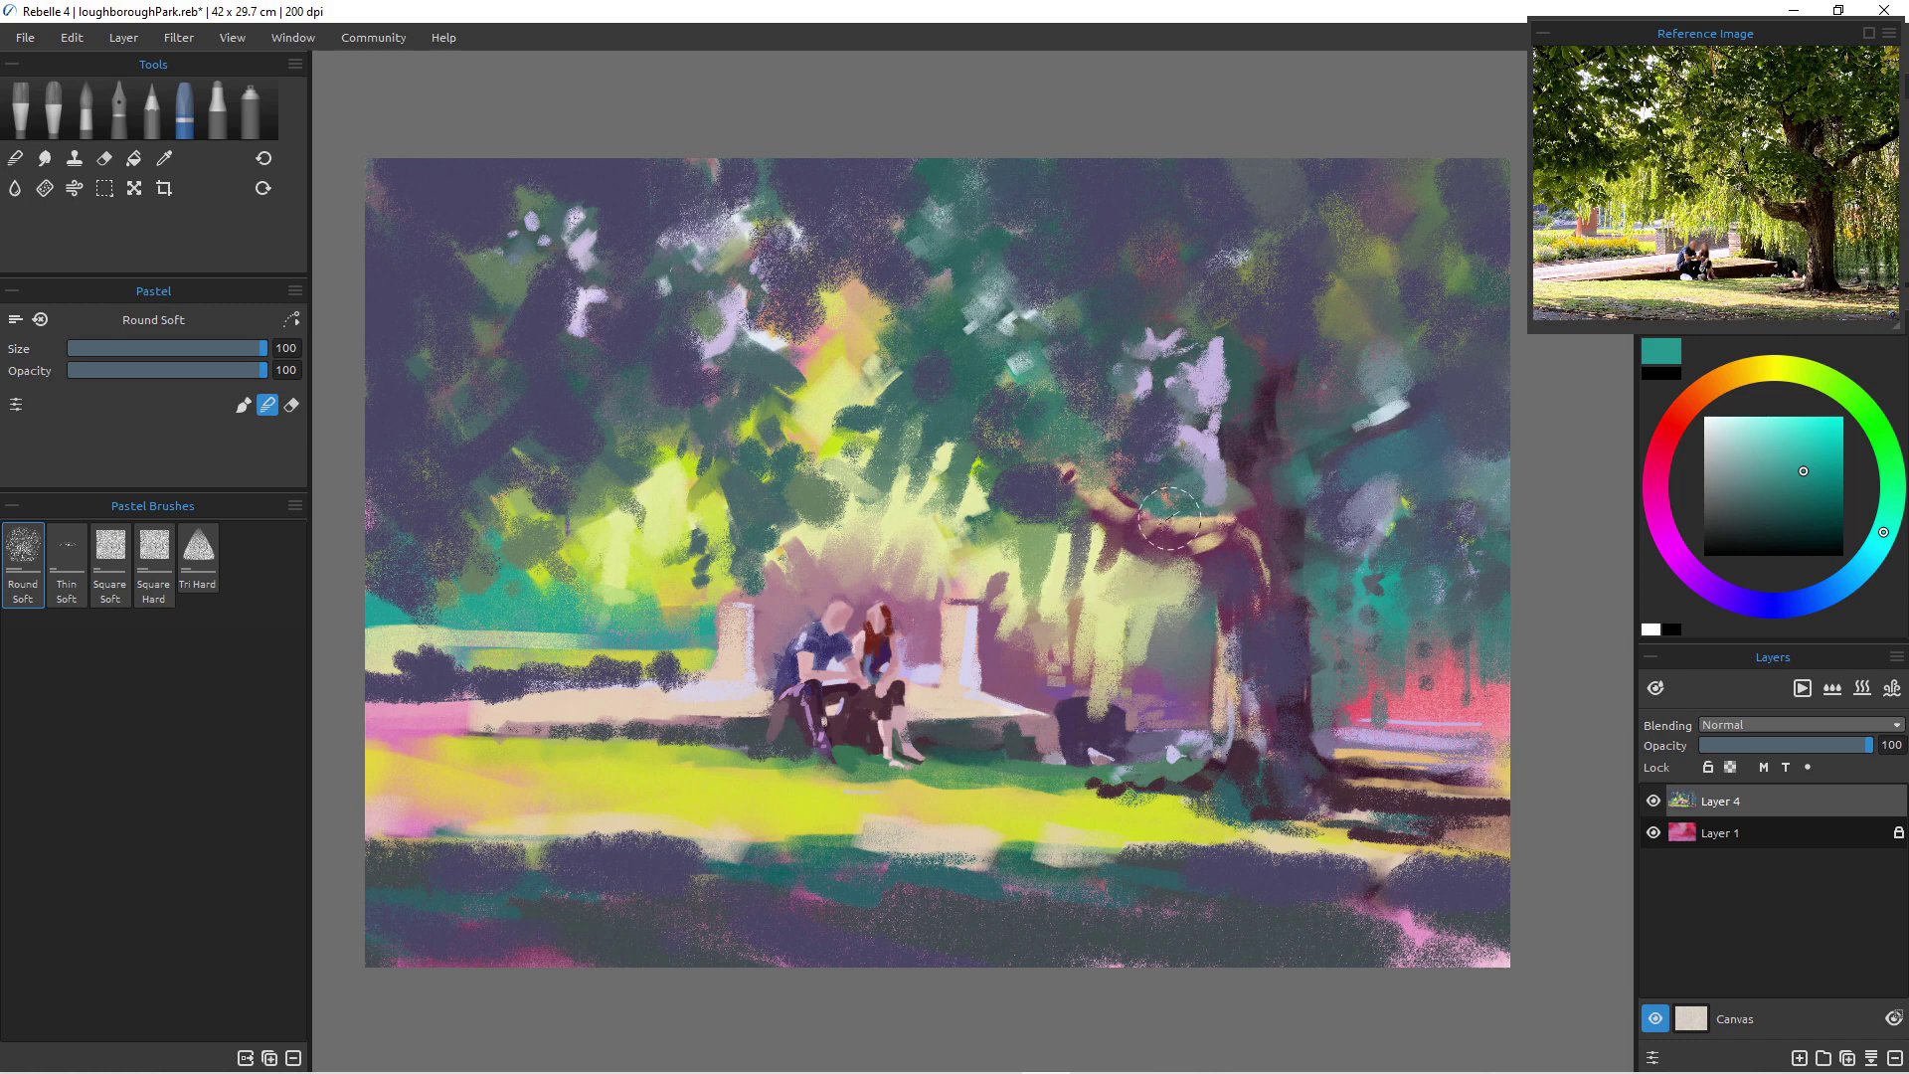
mouse_move(1181, 502)
left_mouse_down()
mouse_move(1179, 561)
mouse_move(1154, 546)
mouse_move(1168, 481)
mouse_move(1140, 582)
left_mouse_up()
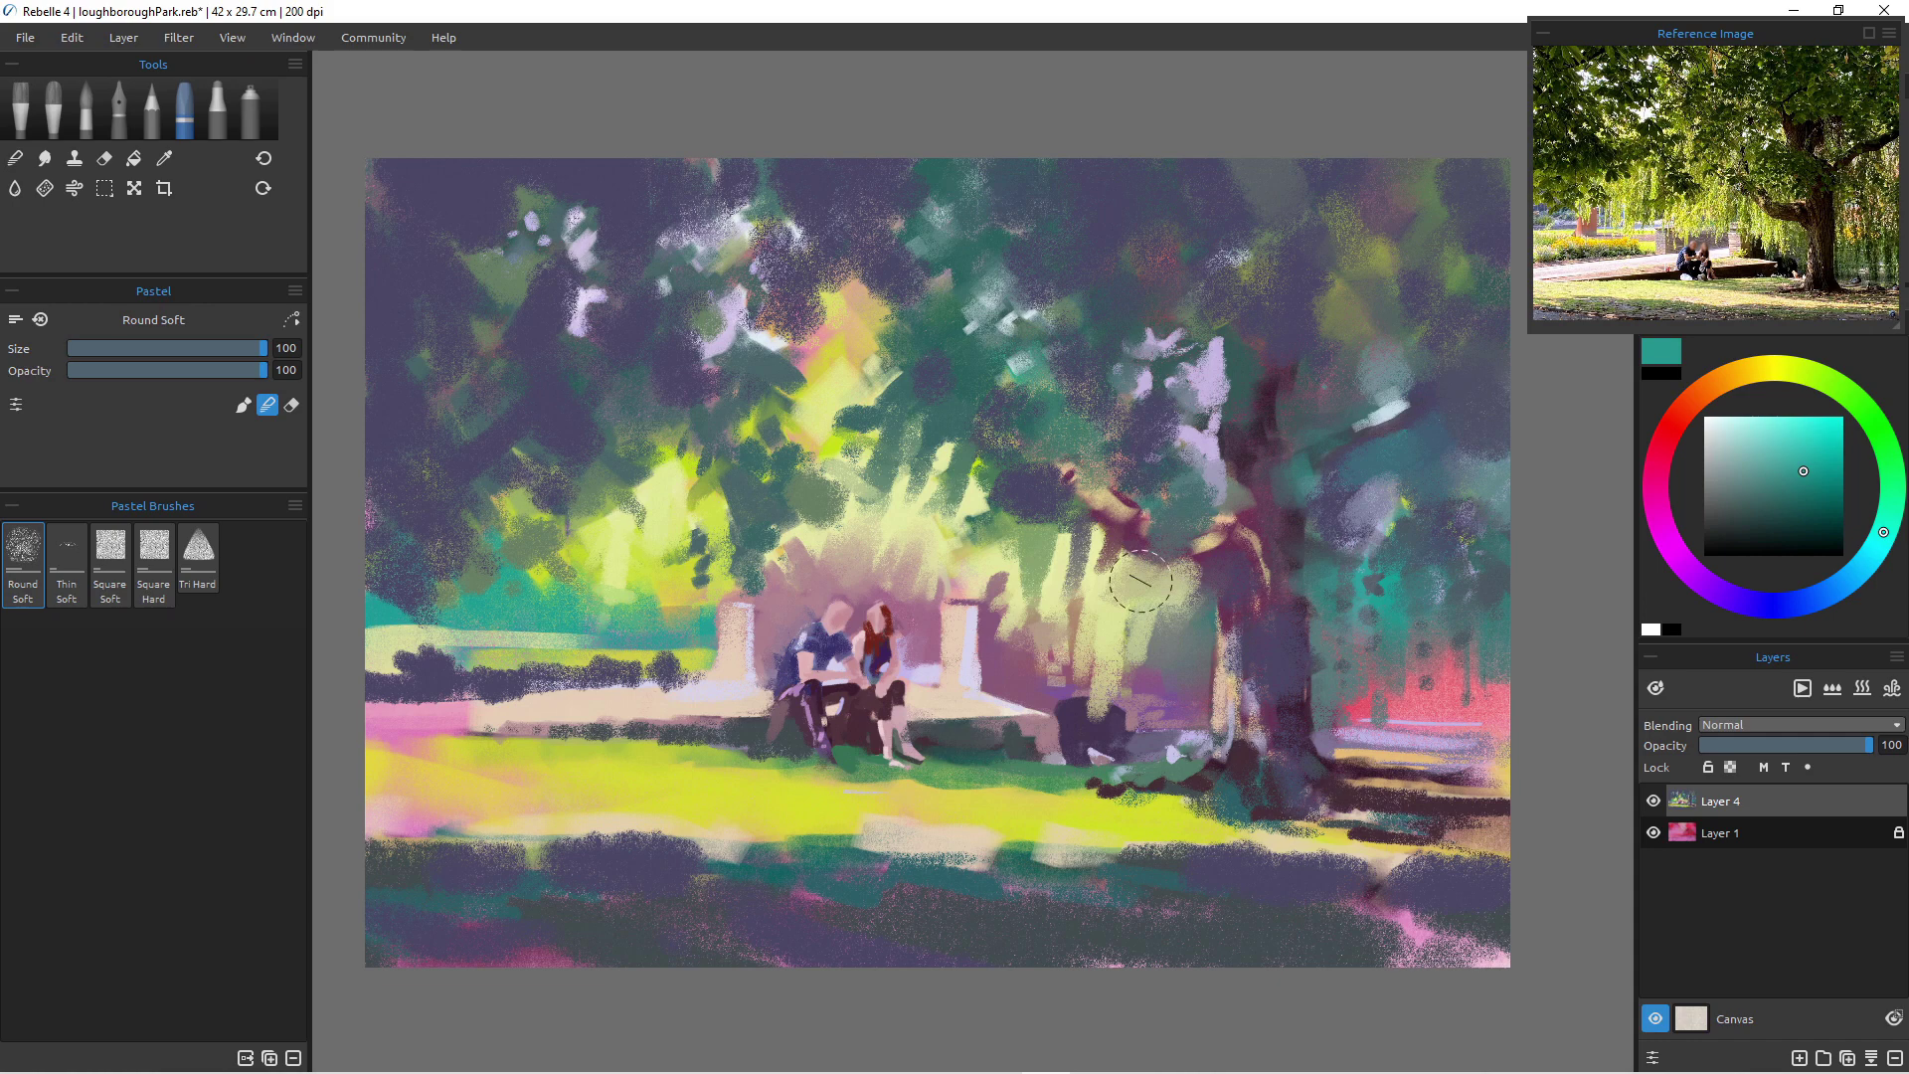
key("ctrl+z")
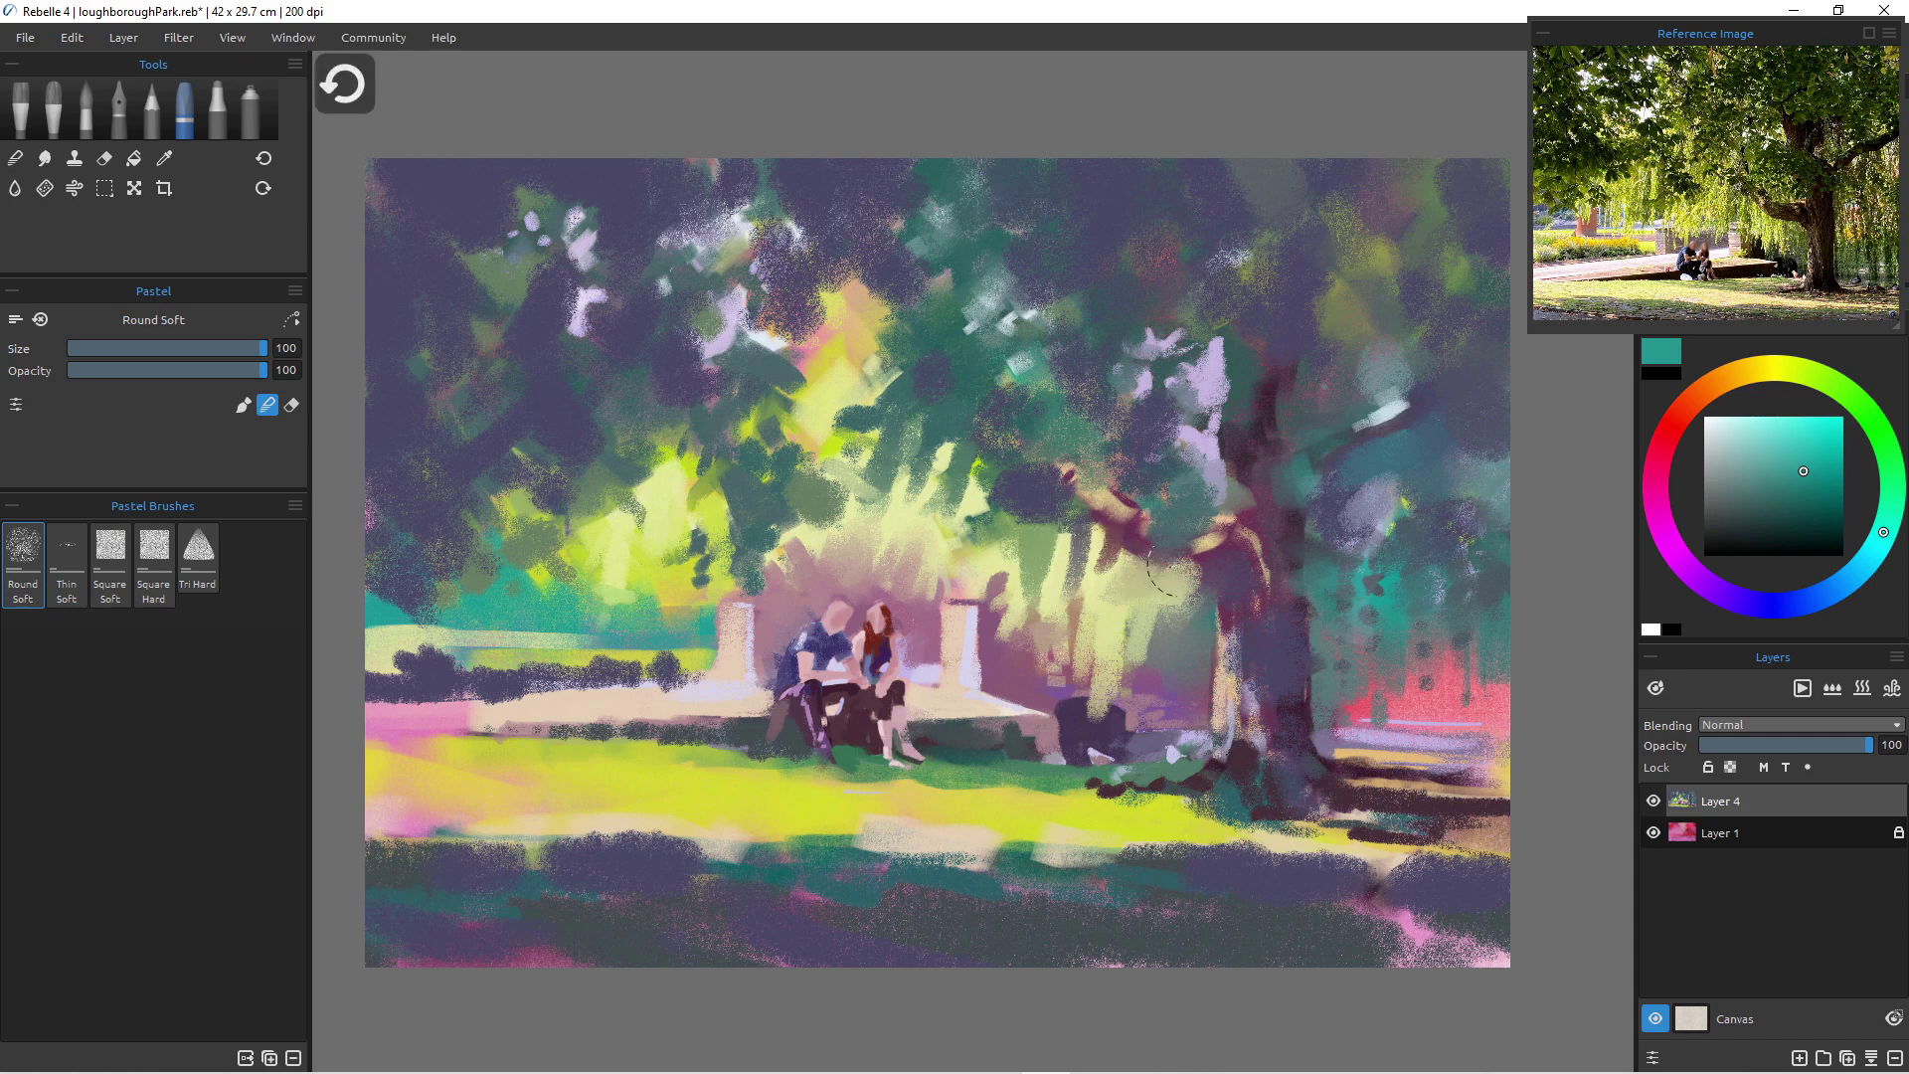
key("ctrl+z")
- Reduce the blender to size 50 and blend the hanging foliage into the top of the low branch
key("bracketleft")
key("bracketleft")
key("bracketleft")
key("bracketleft")
key("bracketleft")
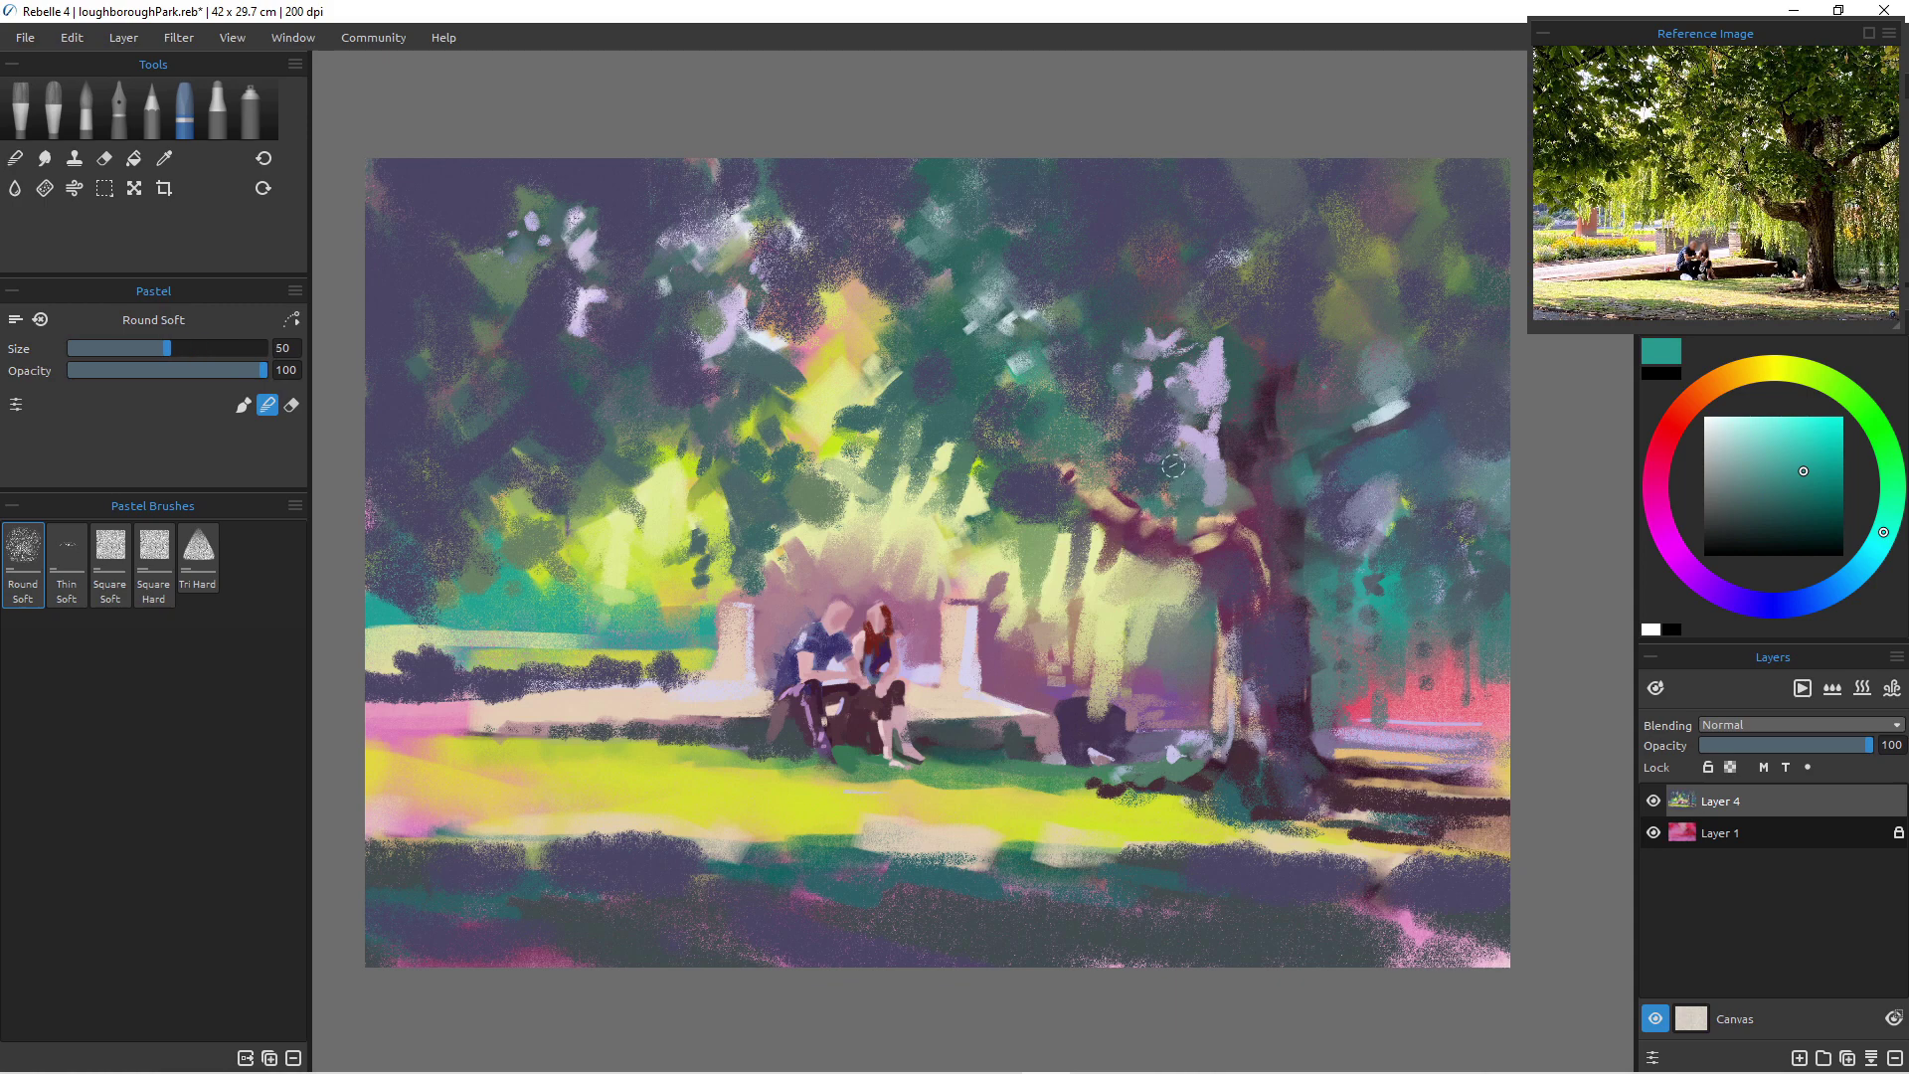
left_click_drag(1202, 487, 1204, 517)
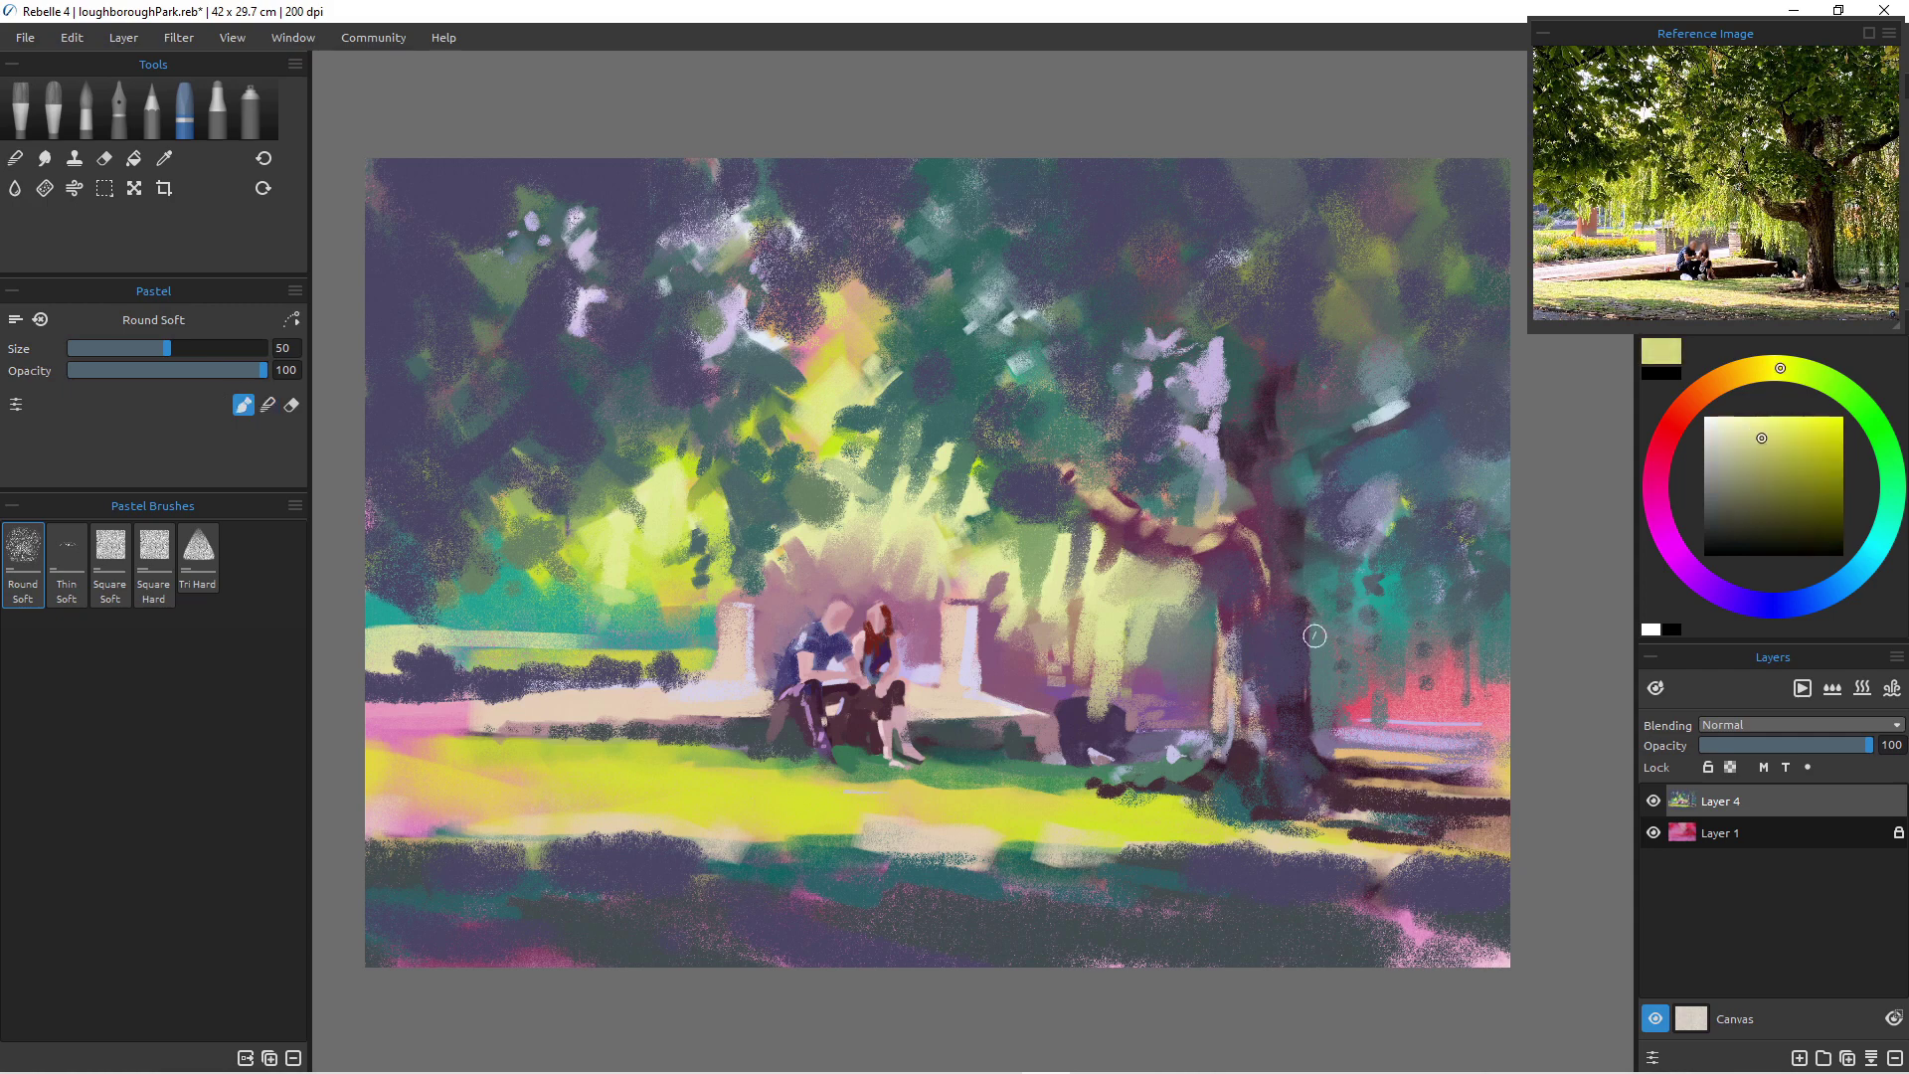
- Paint pale yellow vertical strokes at size 30 along the left side of the lower trunk
key("bracketleft")
key("bracketleft")
key("bracketleft")
key("bracketleft")
left_click_drag(1227, 643, 1223, 763)
mouse_move(1261, 675)
left_mouse_down()
mouse_move(1290, 799)
mouse_move(1263, 753)
mouse_move(1268, 795)
mouse_move(1220, 776)
left_mouse_up()
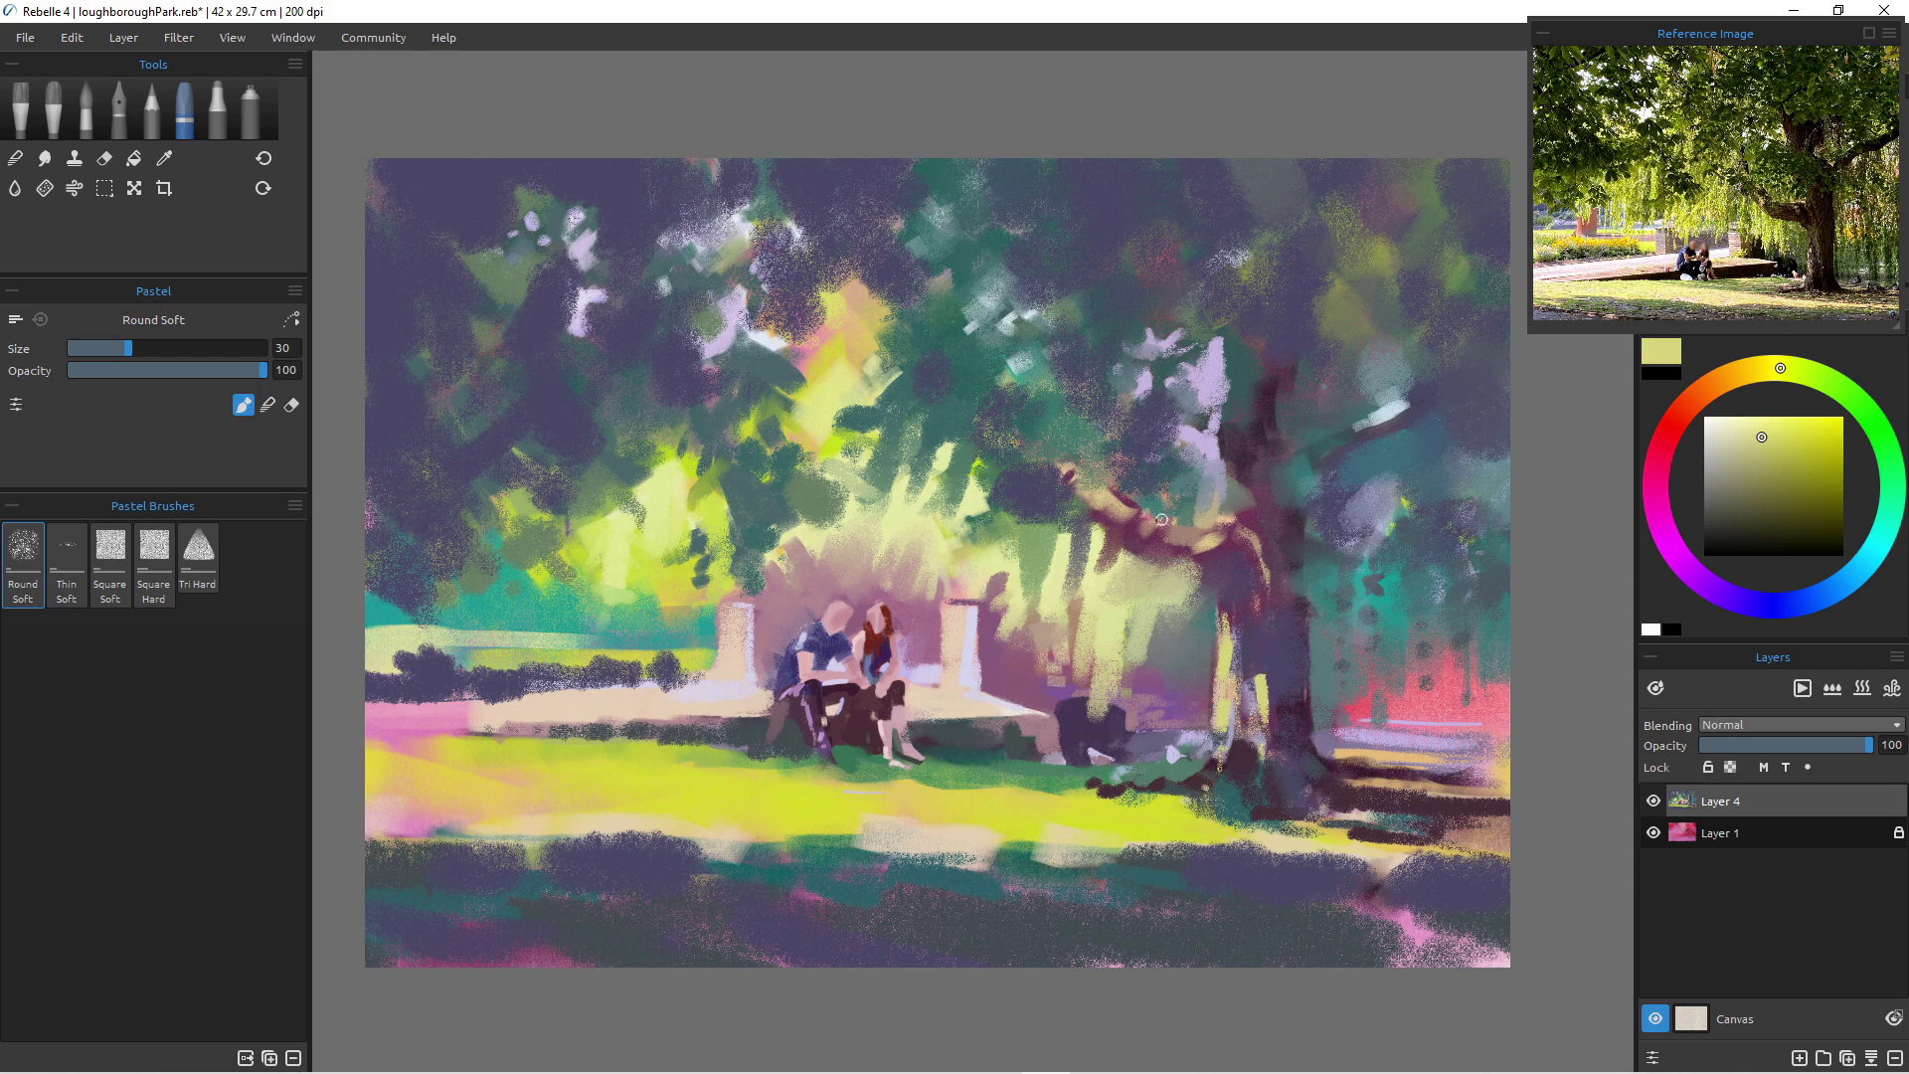
- Change the color to a muted tan and paint highlights along the low branch
left_click_drag(1226, 528, 1175, 529)
left_click(1734, 375)
left_click_drag(1762, 437, 1754, 457)
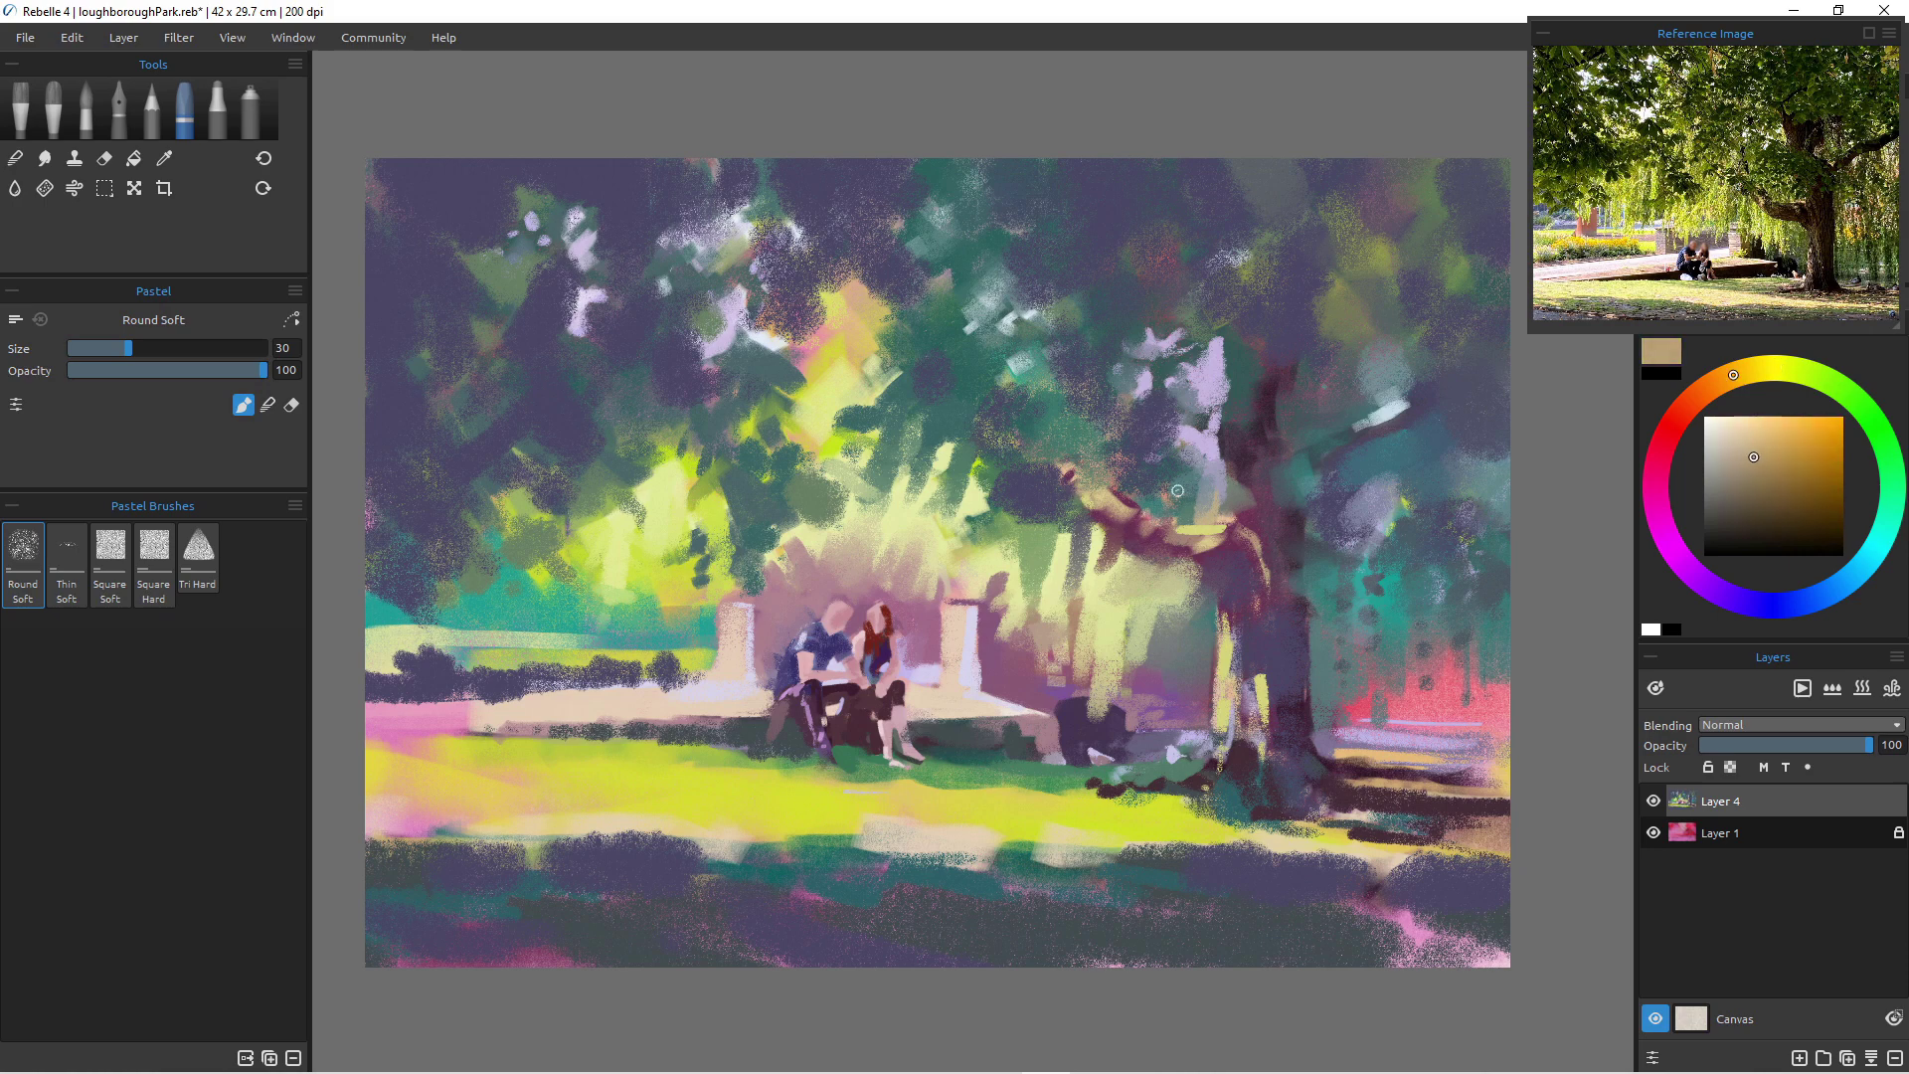
left_click_drag(1086, 499, 1135, 535)
- Sample dark violet from the foreground and paint the shadow beneath the couple's feet at size 30
left_click_drag(923, 771, 984, 769)
left_click(1238, 873, "alt")
mouse_move(918, 763)
left_mouse_down()
mouse_move(950, 774)
mouse_move(893, 760)
left_mouse_up()
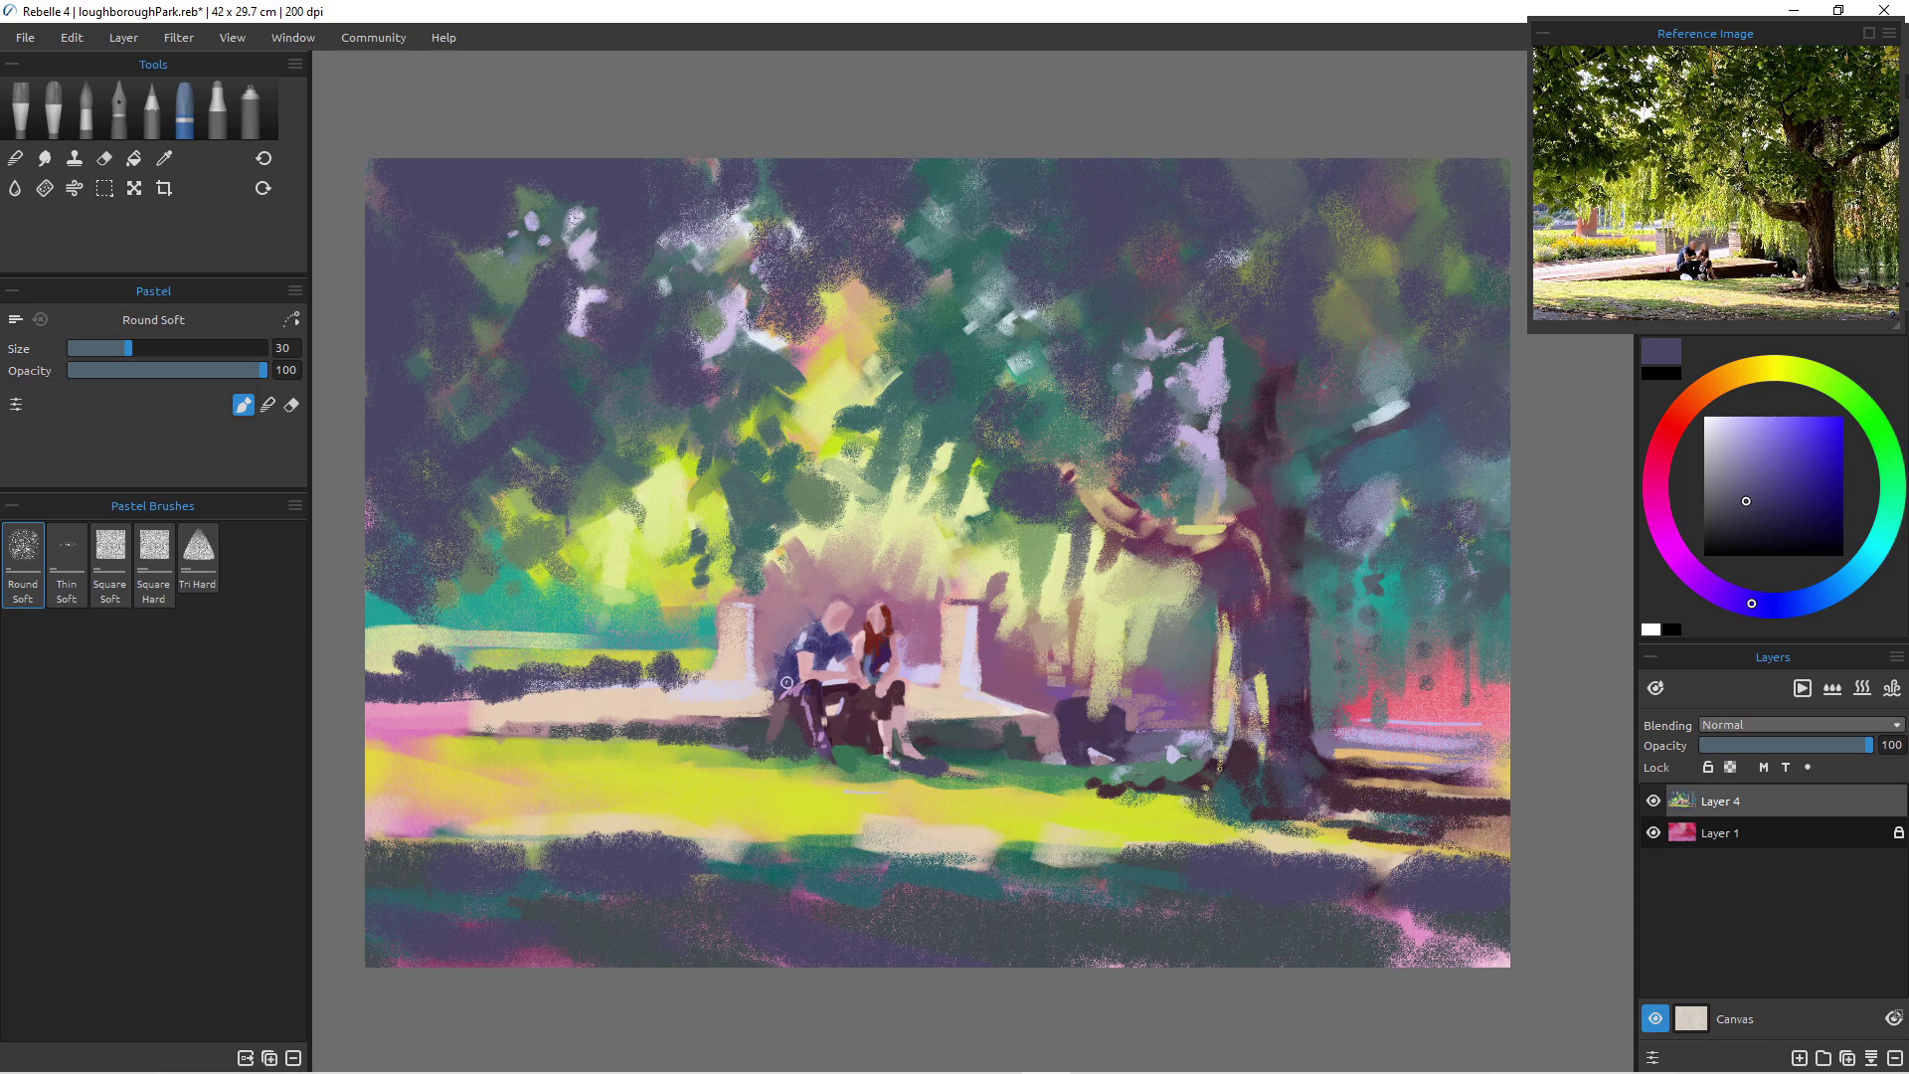
left_click_drag(840, 758, 862, 775)
left_click_drag(926, 776, 1019, 782)
left_click_drag(860, 769, 1010, 792)
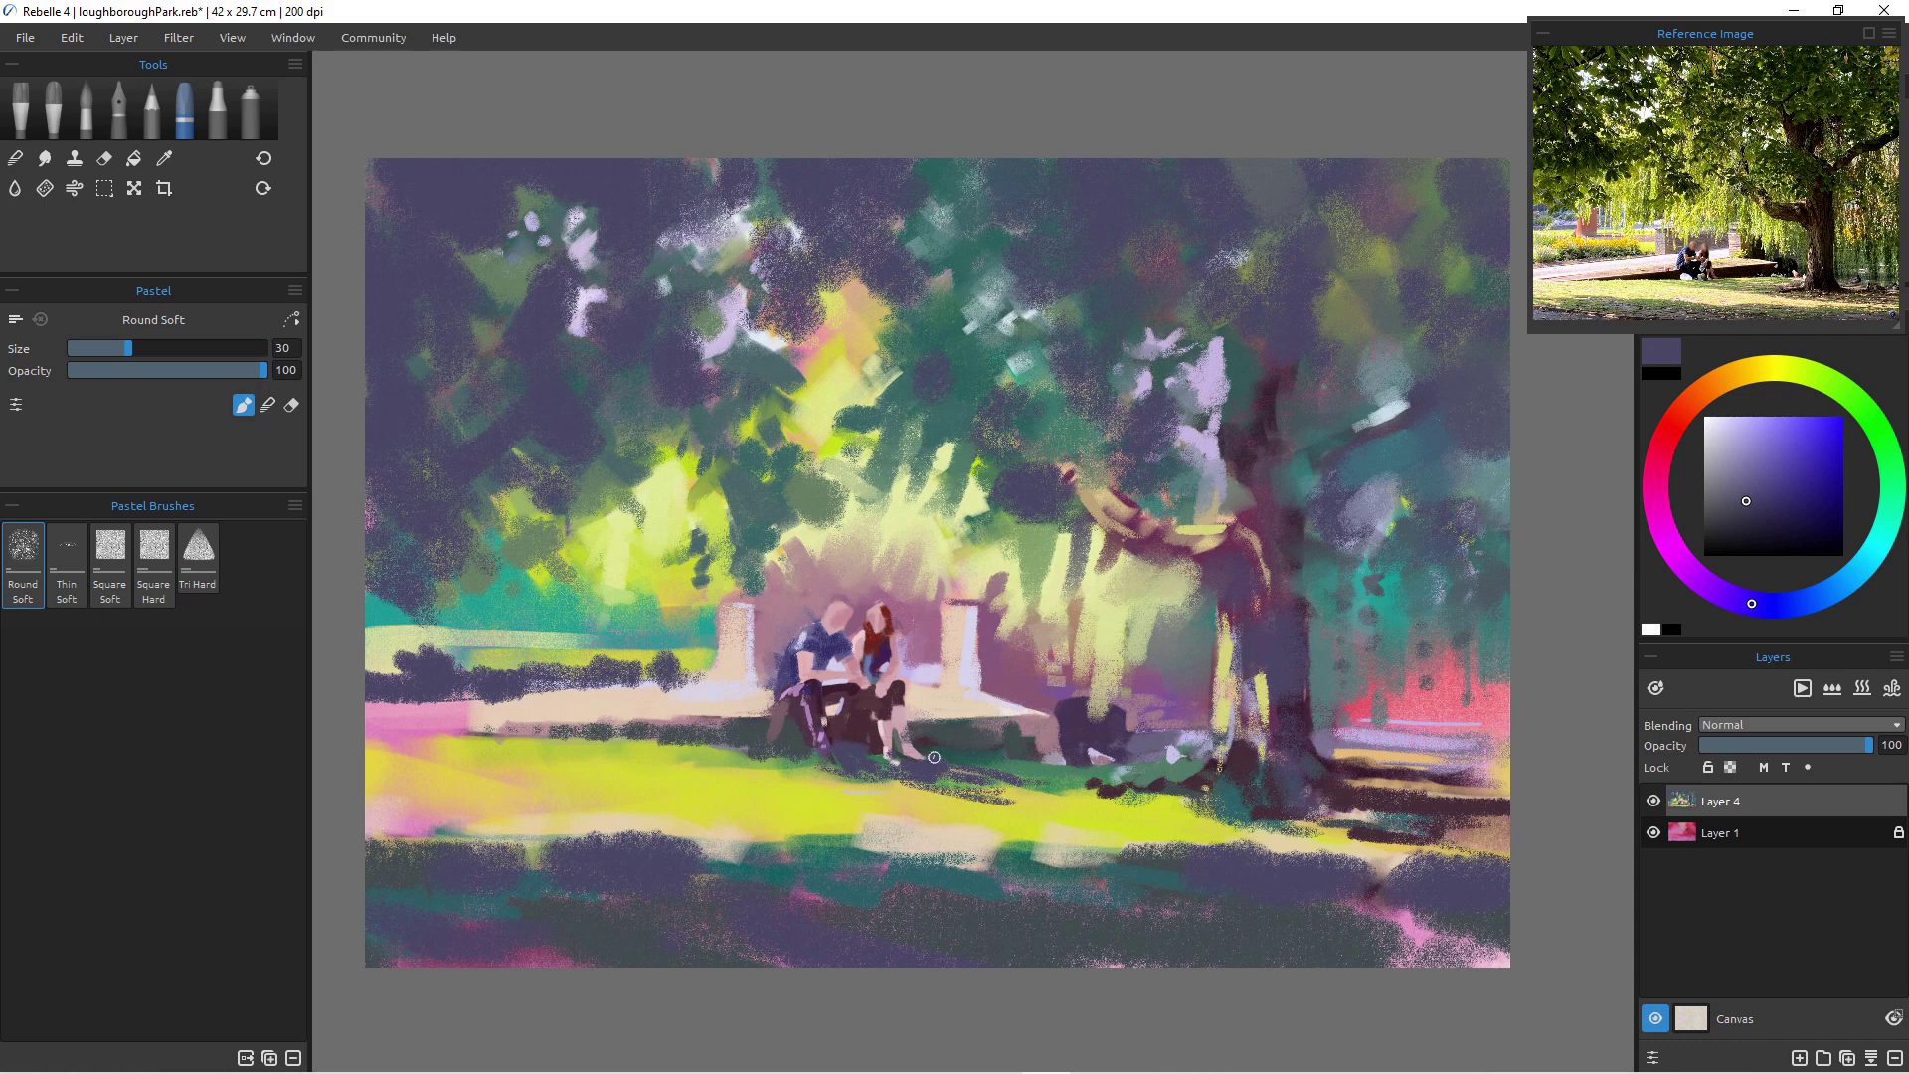
- Enlarge the brush to size 100 and extend the dark violet shadow across the grass toward the trunk's base
key("bracketright")
key("bracketright")
key("bracketright")
key("bracketright")
key("bracketright")
key("bracketright")
key("bracketright")
key("bracketright")
key("bracketright")
key("bracketright")
key("bracketright")
key("bracketright")
key("bracketright")
key("bracketright")
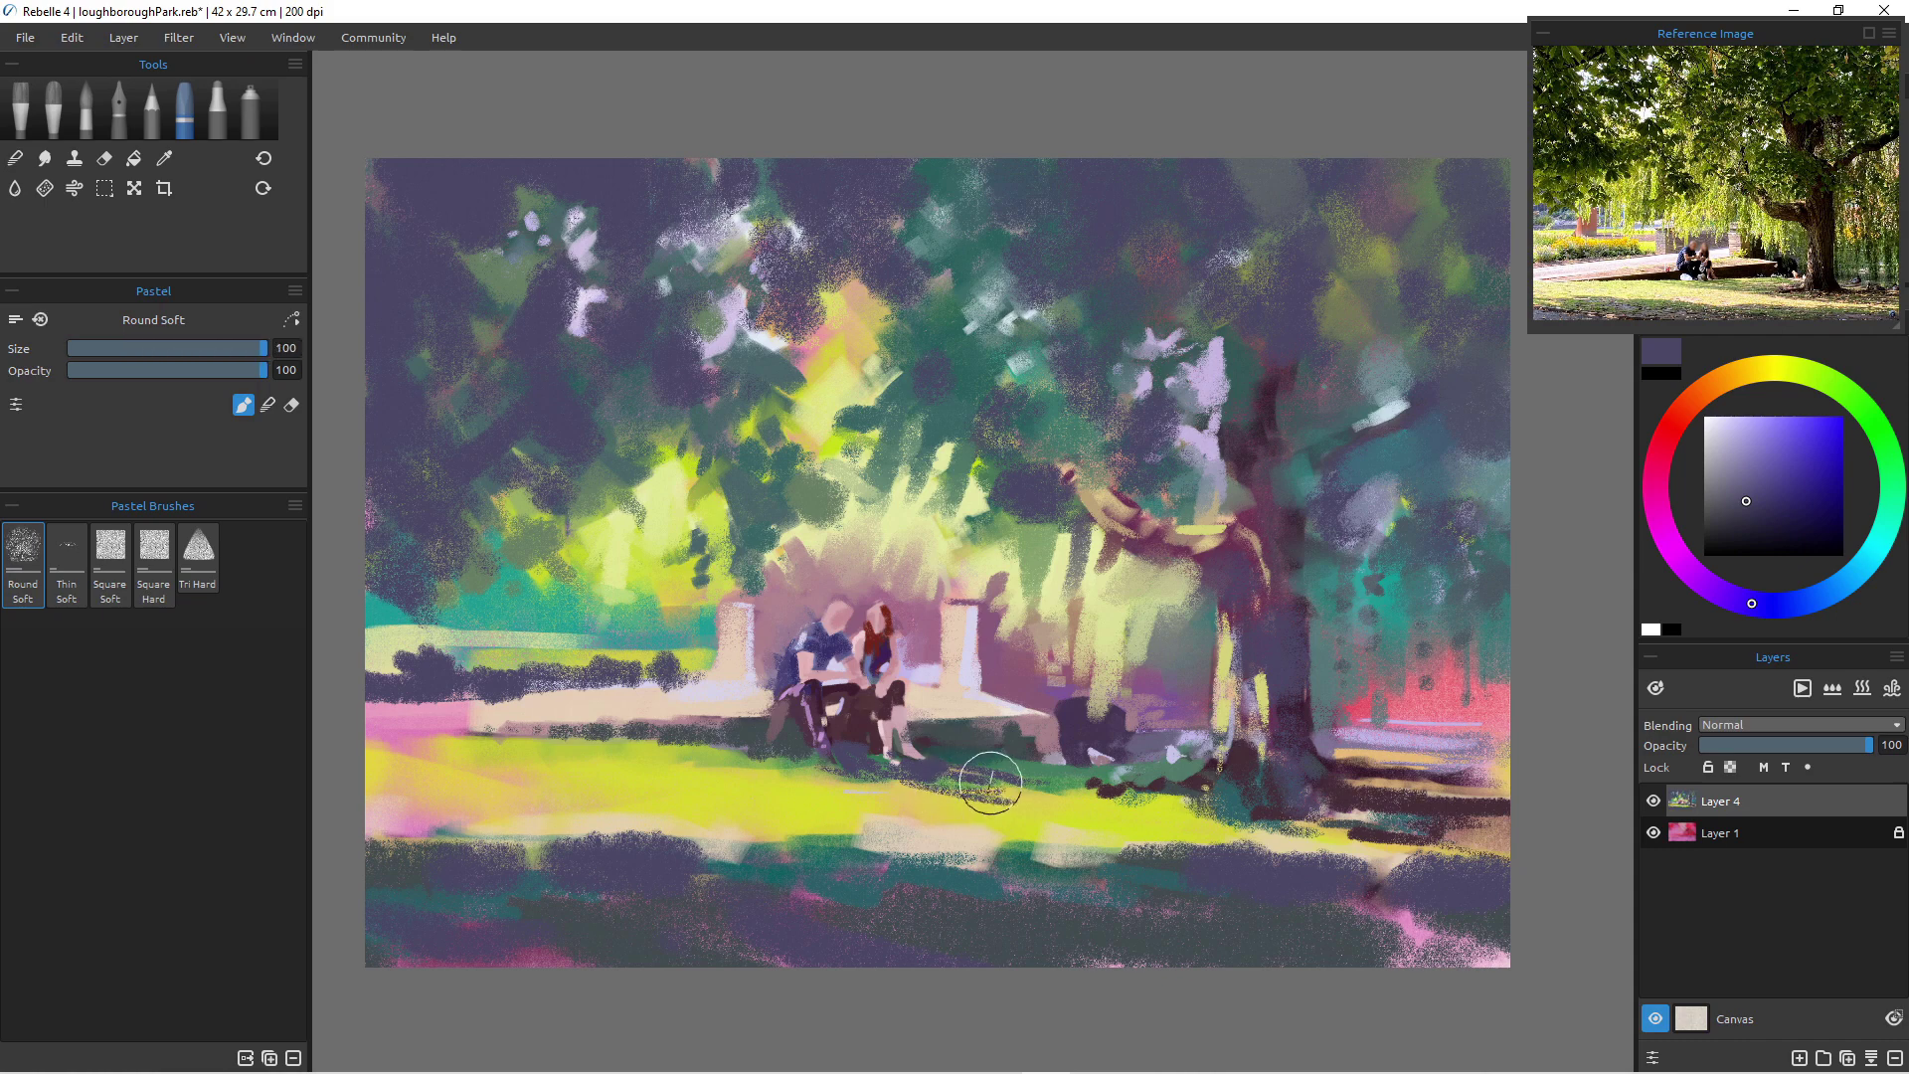
mouse_move(1012, 791)
left_mouse_down()
mouse_move(1080, 802)
mouse_move(1001, 801)
mouse_move(1118, 821)
mouse_move(1147, 793)
mouse_move(1201, 792)
mouse_move(1084, 800)
left_mouse_up()
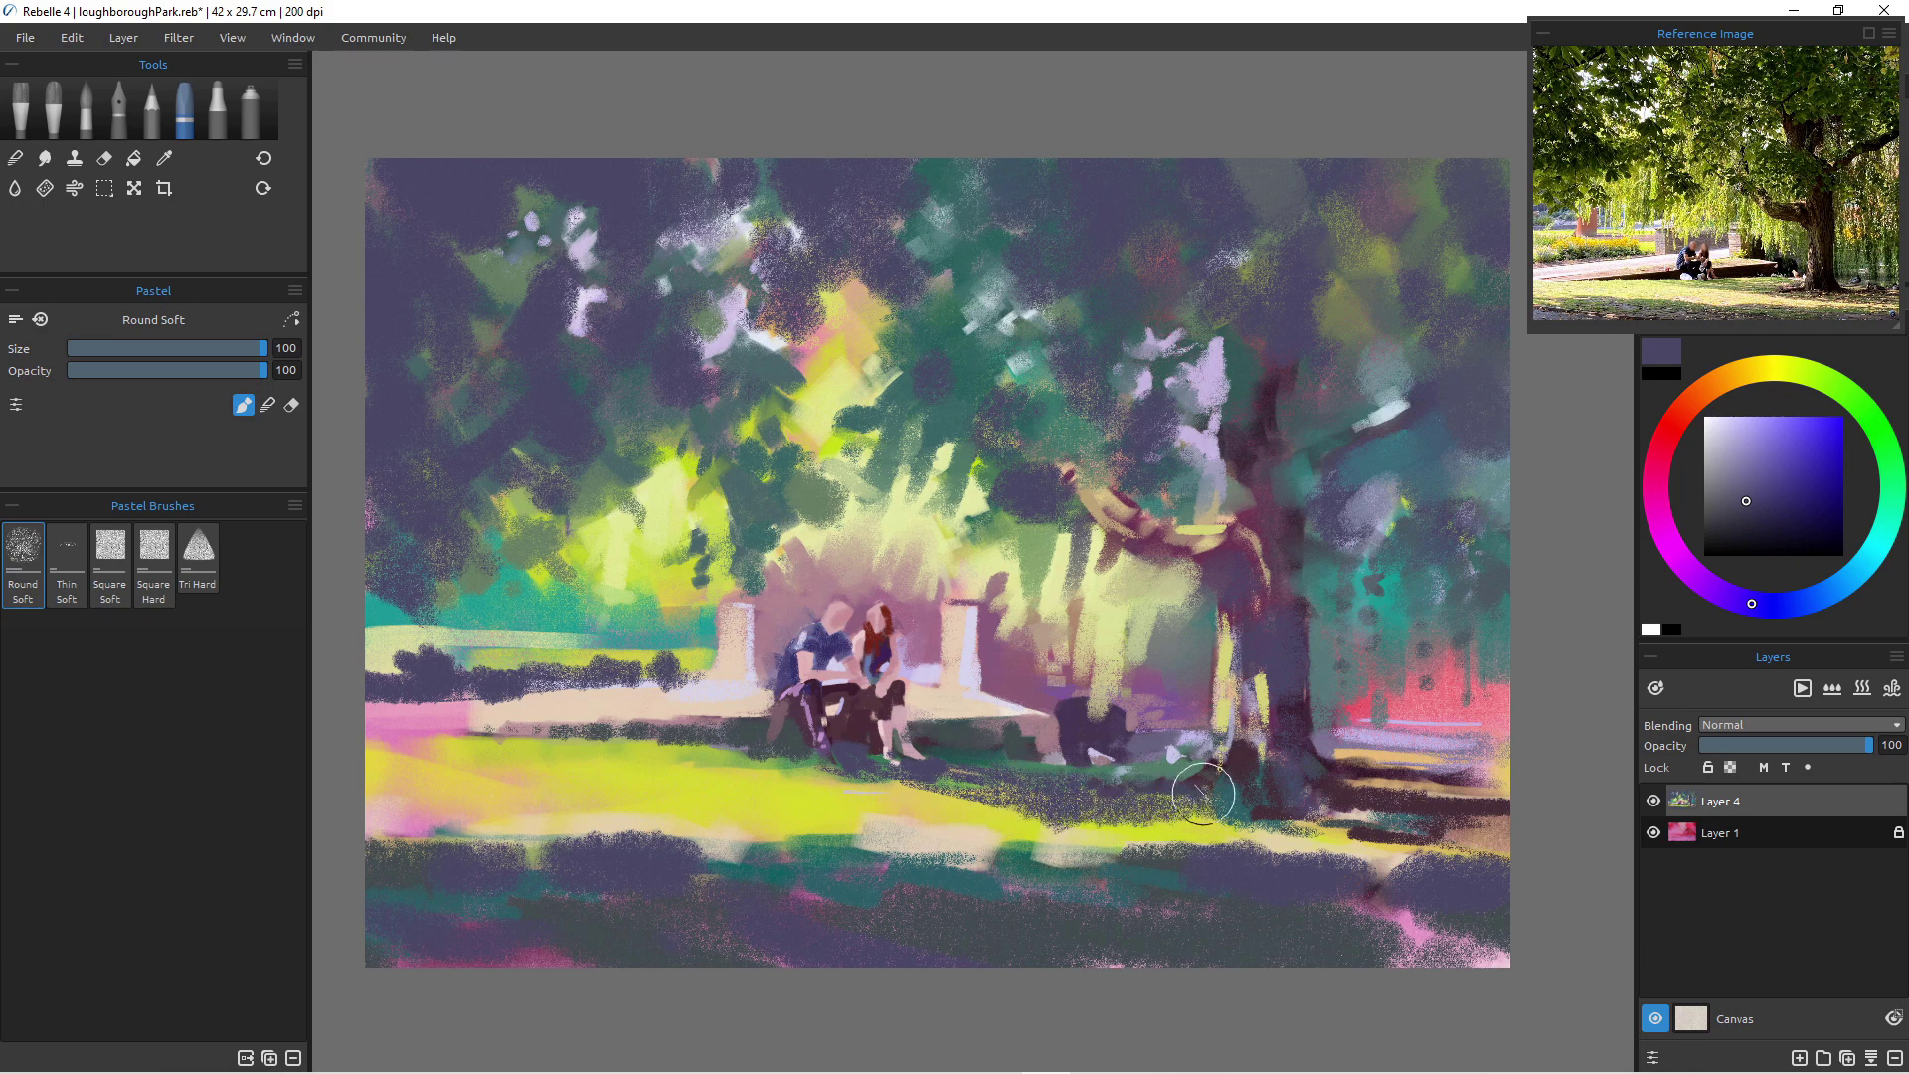
- Cover the yellow strokes on the lower trunk with dark violet, then refine its left edge at size 35
left_click_drag(1255, 654, 1261, 774)
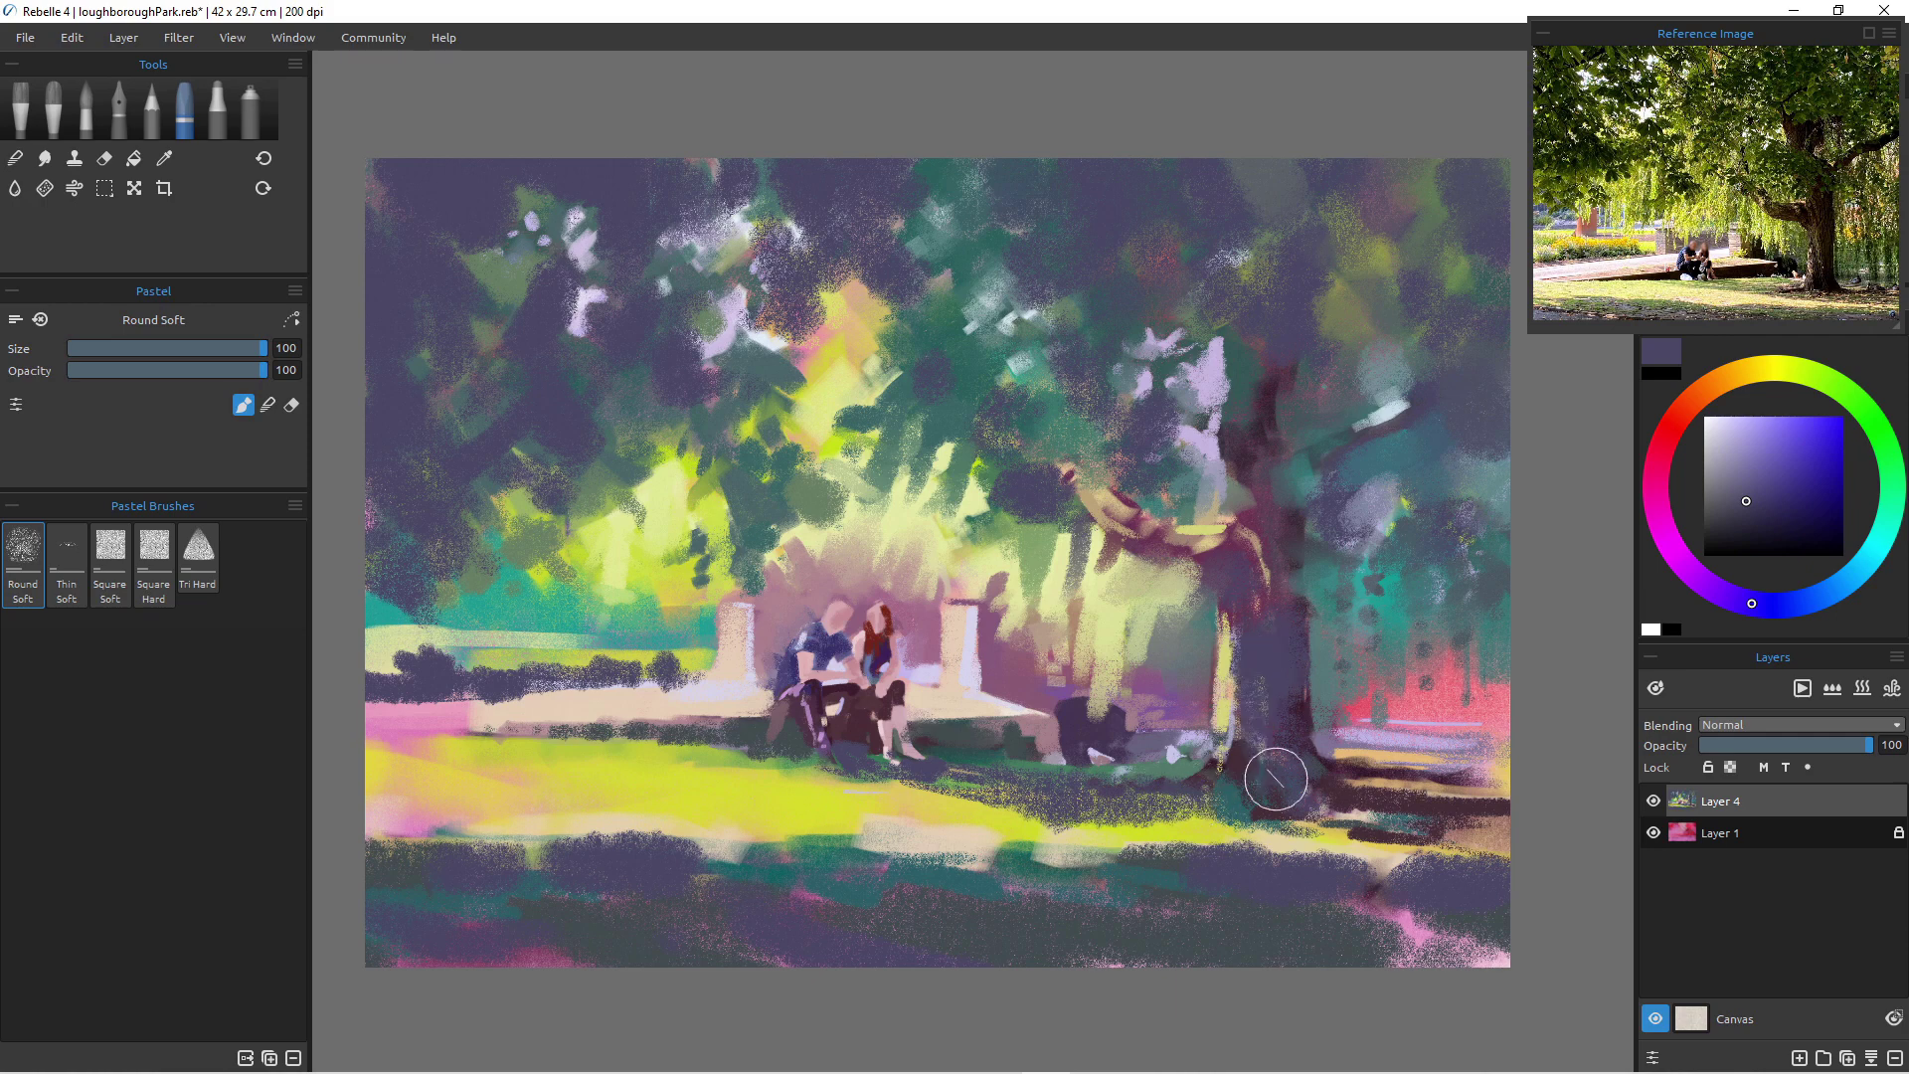
key("[")
key("[")
key("[")
key("[")
key("[")
key("[")
key("bracketleft")
left_click_drag(1231, 662, 1227, 643)
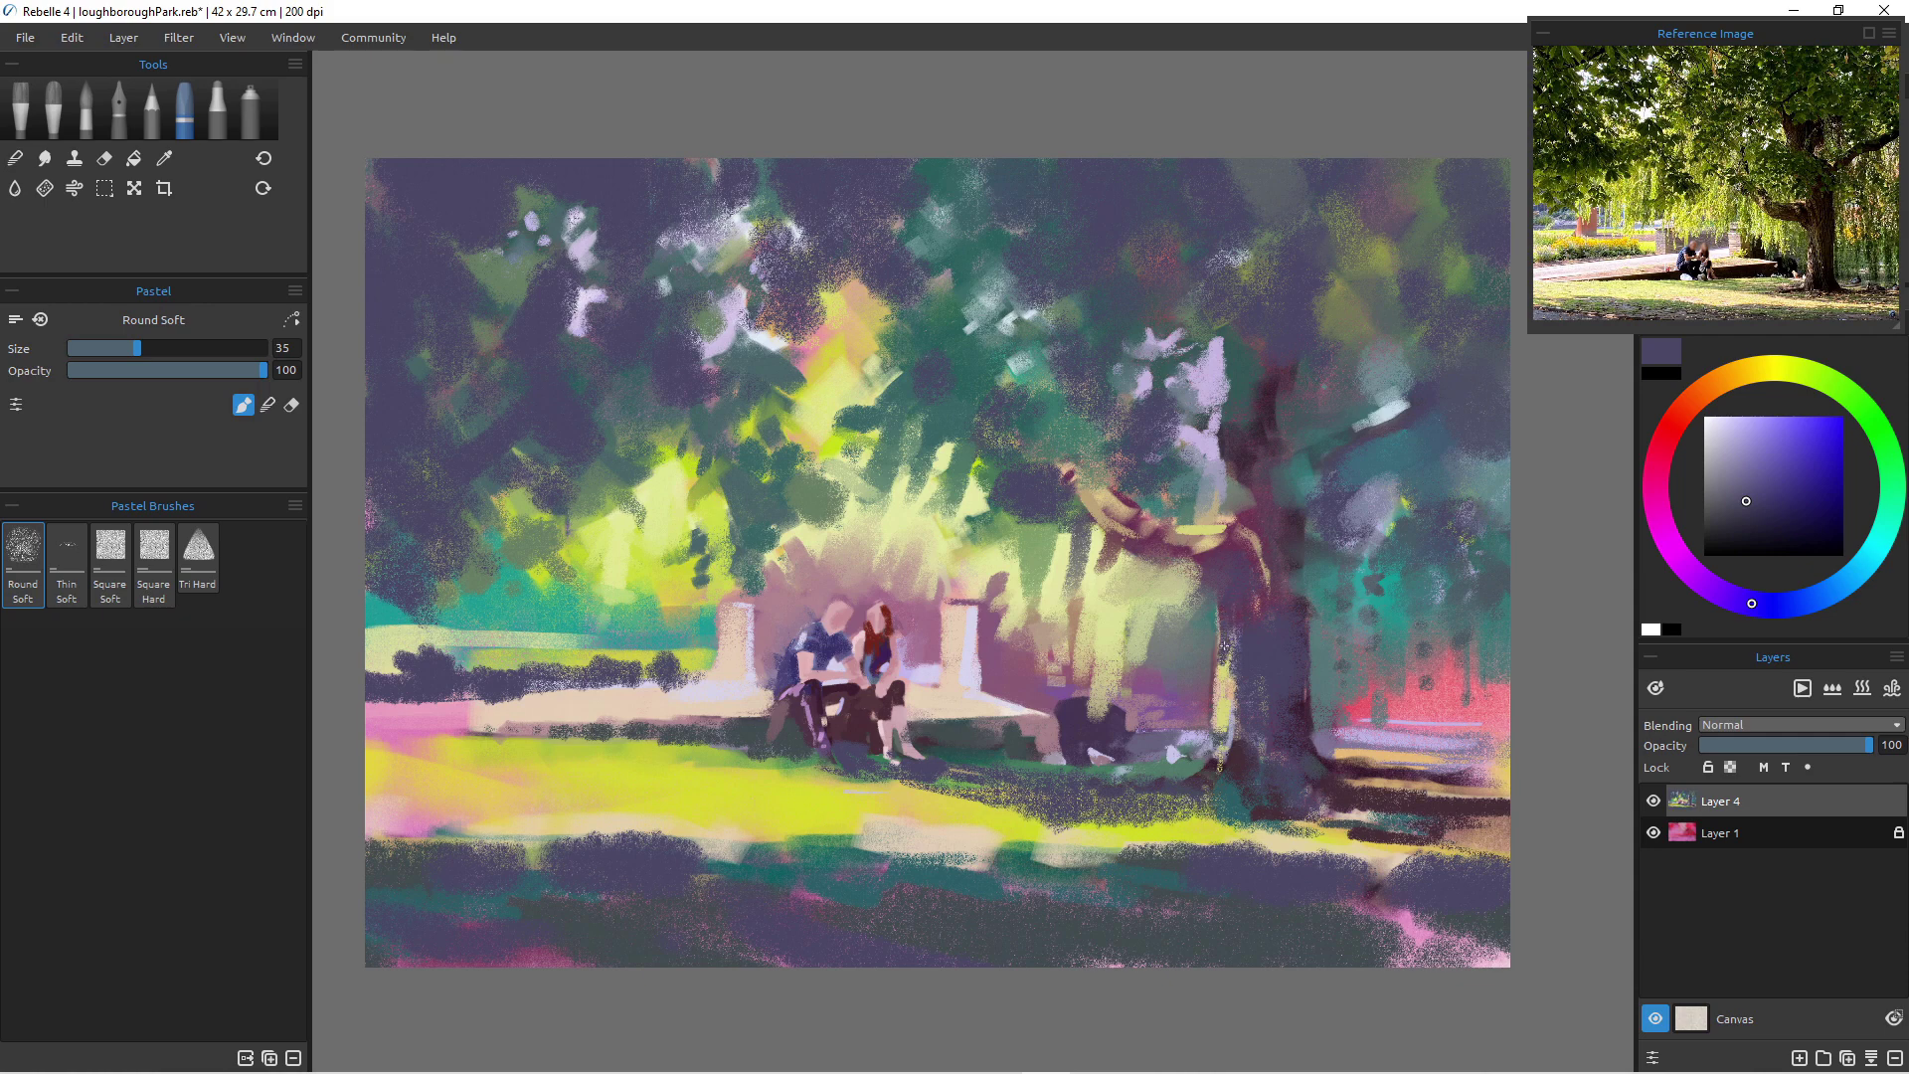
- Darken the underside of the low branch and its joint with the trunk in dark violet at size 45
key("bracketright")
key("bracketright")
left_click_drag(1227, 537, 1170, 536)
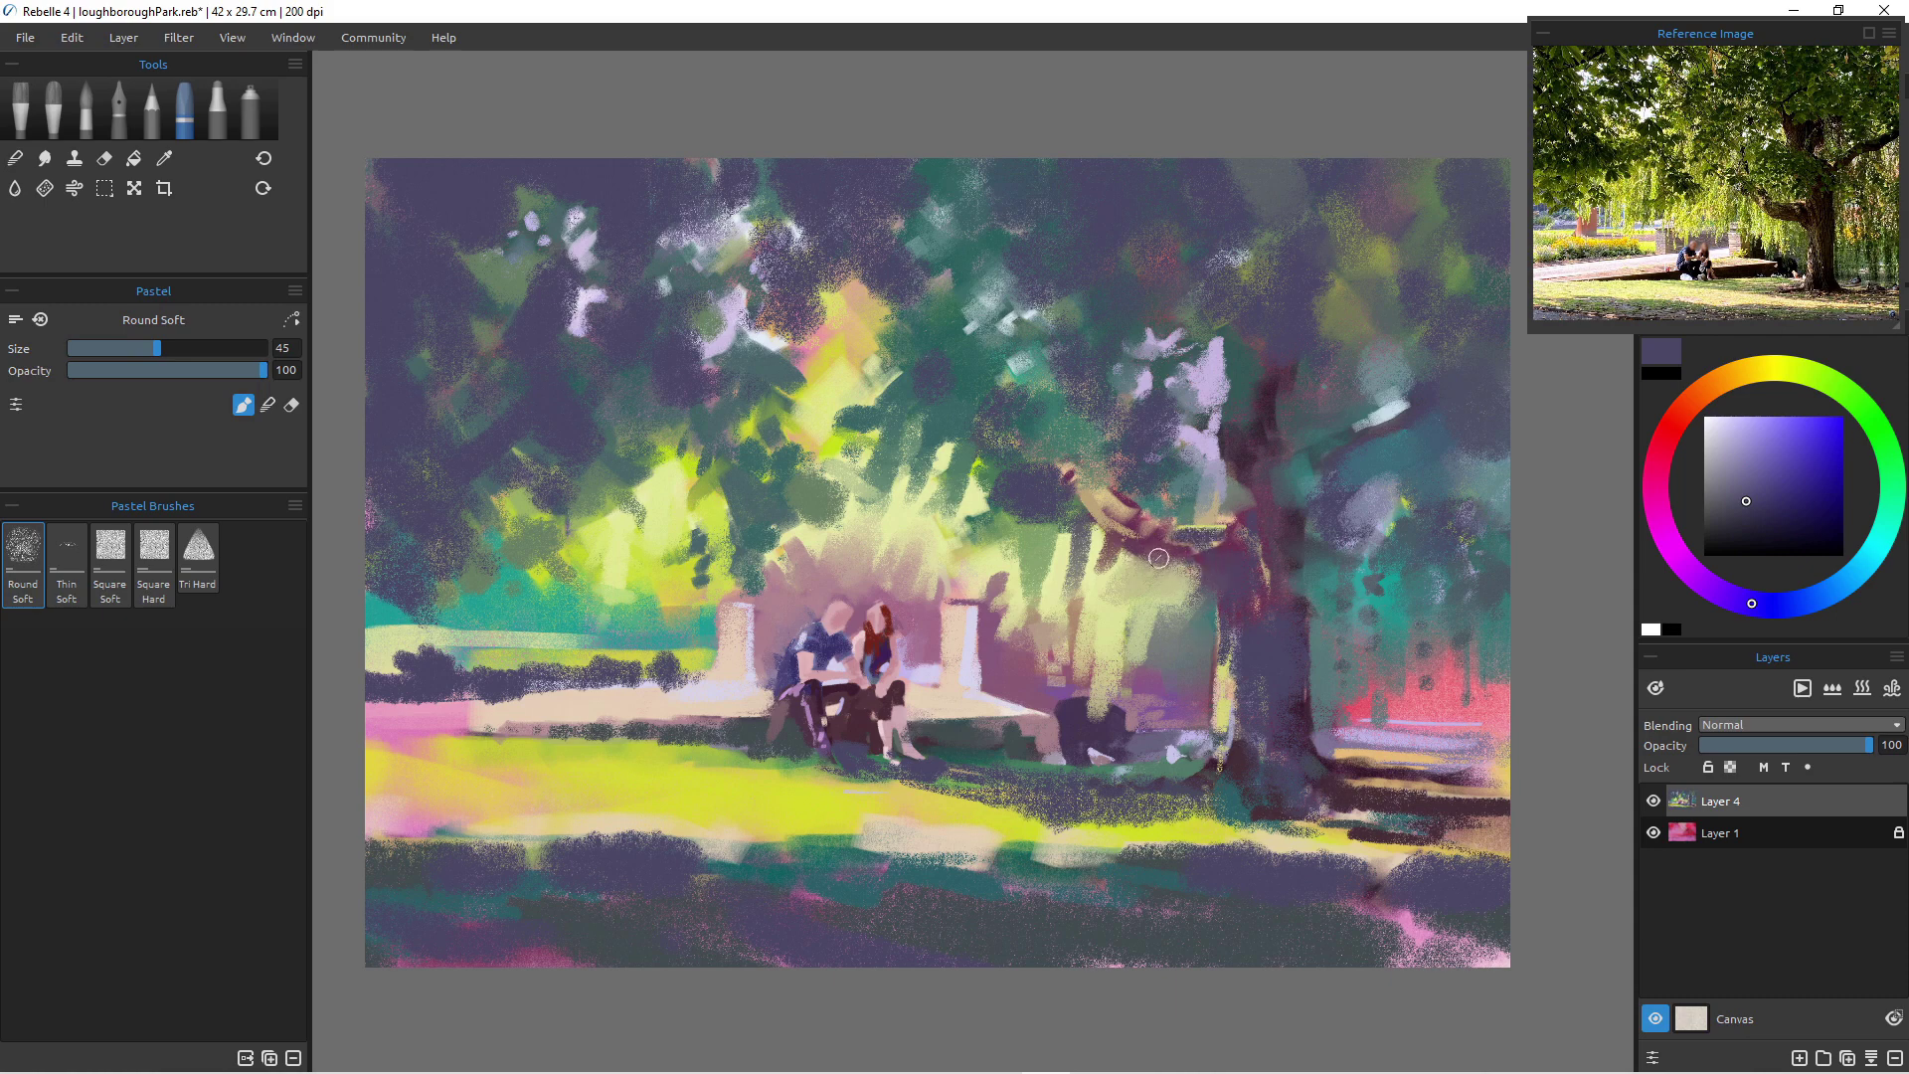
left_click_drag(1206, 570, 1173, 558)
left_click_drag(1261, 562, 1265, 596)
- Enlarge the brush to size 100 and darken the middle of the trunk with dark violet
key("bracketright")
key("bracketright")
key("bracketright")
key("bracketright")
key("bracketright")
key("bracketright")
key("bracketright")
key("bracketright")
key("bracketright")
key("bracketright")
key("bracketright")
mouse_move(1285, 593)
left_mouse_down()
mouse_move(1330, 617)
mouse_move(1297, 633)
mouse_move(1325, 700)
mouse_move(1286, 710)
left_mouse_up()
- Switch to blending and smooth the trunk's right edge, the red patch, and the ground and foliage beside it
key("n")
mouse_move(1292, 640)
left_mouse_down()
mouse_move(1337, 622)
mouse_move(1283, 634)
mouse_move(1322, 695)
mouse_move(1323, 678)
mouse_move(1308, 674)
mouse_move(1319, 703)
mouse_move(1290, 696)
mouse_move(1329, 721)
mouse_move(1290, 611)
mouse_move(1357, 762)
left_mouse_up()
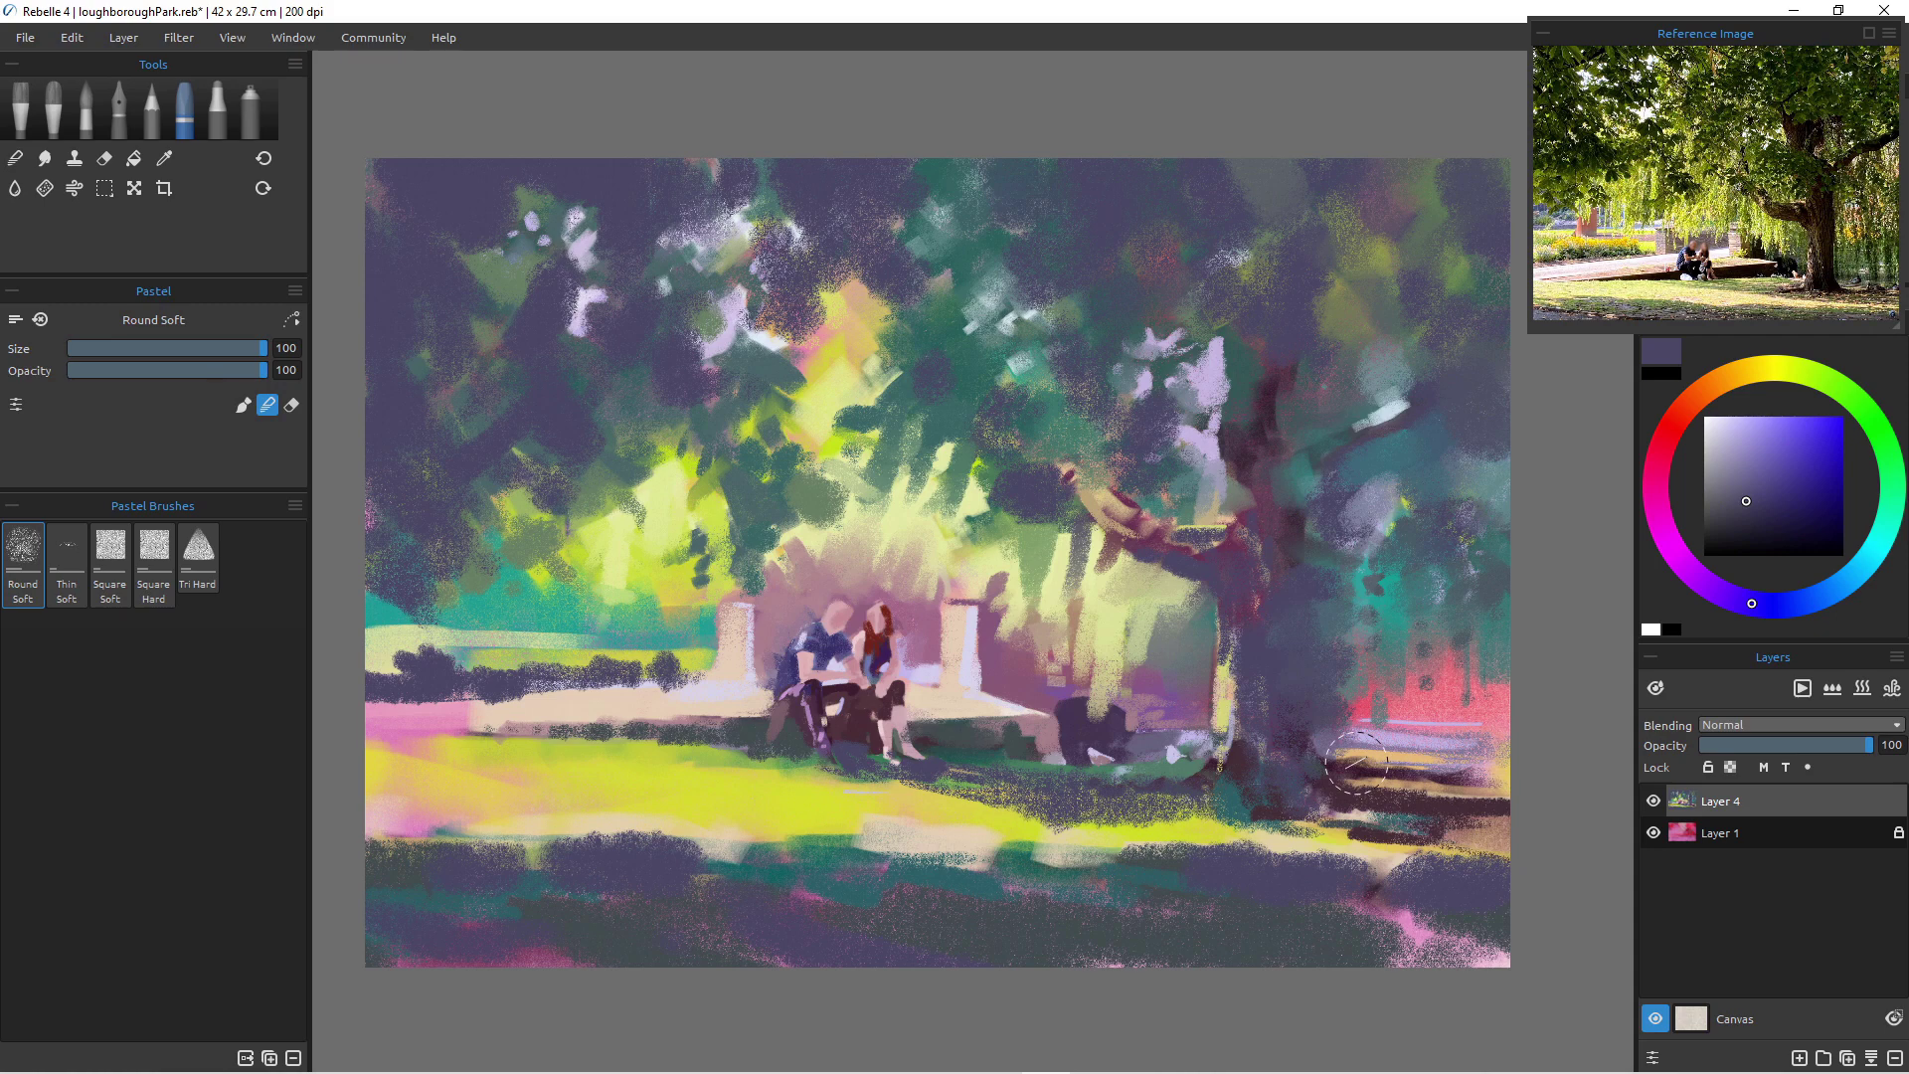
mouse_move(1424, 682)
left_mouse_down()
mouse_move(1453, 651)
mouse_move(1506, 730)
mouse_move(1410, 650)
mouse_move(1379, 707)
left_mouse_up()
left_click_drag(1520, 695, 1472, 718)
mouse_move(1475, 632)
left_mouse_down()
mouse_move(1501, 706)
mouse_move(1412, 670)
mouse_move(1393, 713)
mouse_move(1389, 646)
mouse_move(1396, 710)
mouse_move(1422, 664)
mouse_move(1509, 782)
mouse_move(1423, 766)
mouse_move(1520, 742)
mouse_move(1528, 779)
mouse_move(1437, 804)
mouse_move(1498, 709)
mouse_move(1509, 864)
mouse_move(1415, 877)
mouse_move(1349, 851)
mouse_move(1438, 855)
mouse_move(1403, 845)
mouse_move(1415, 749)
left_mouse_up()
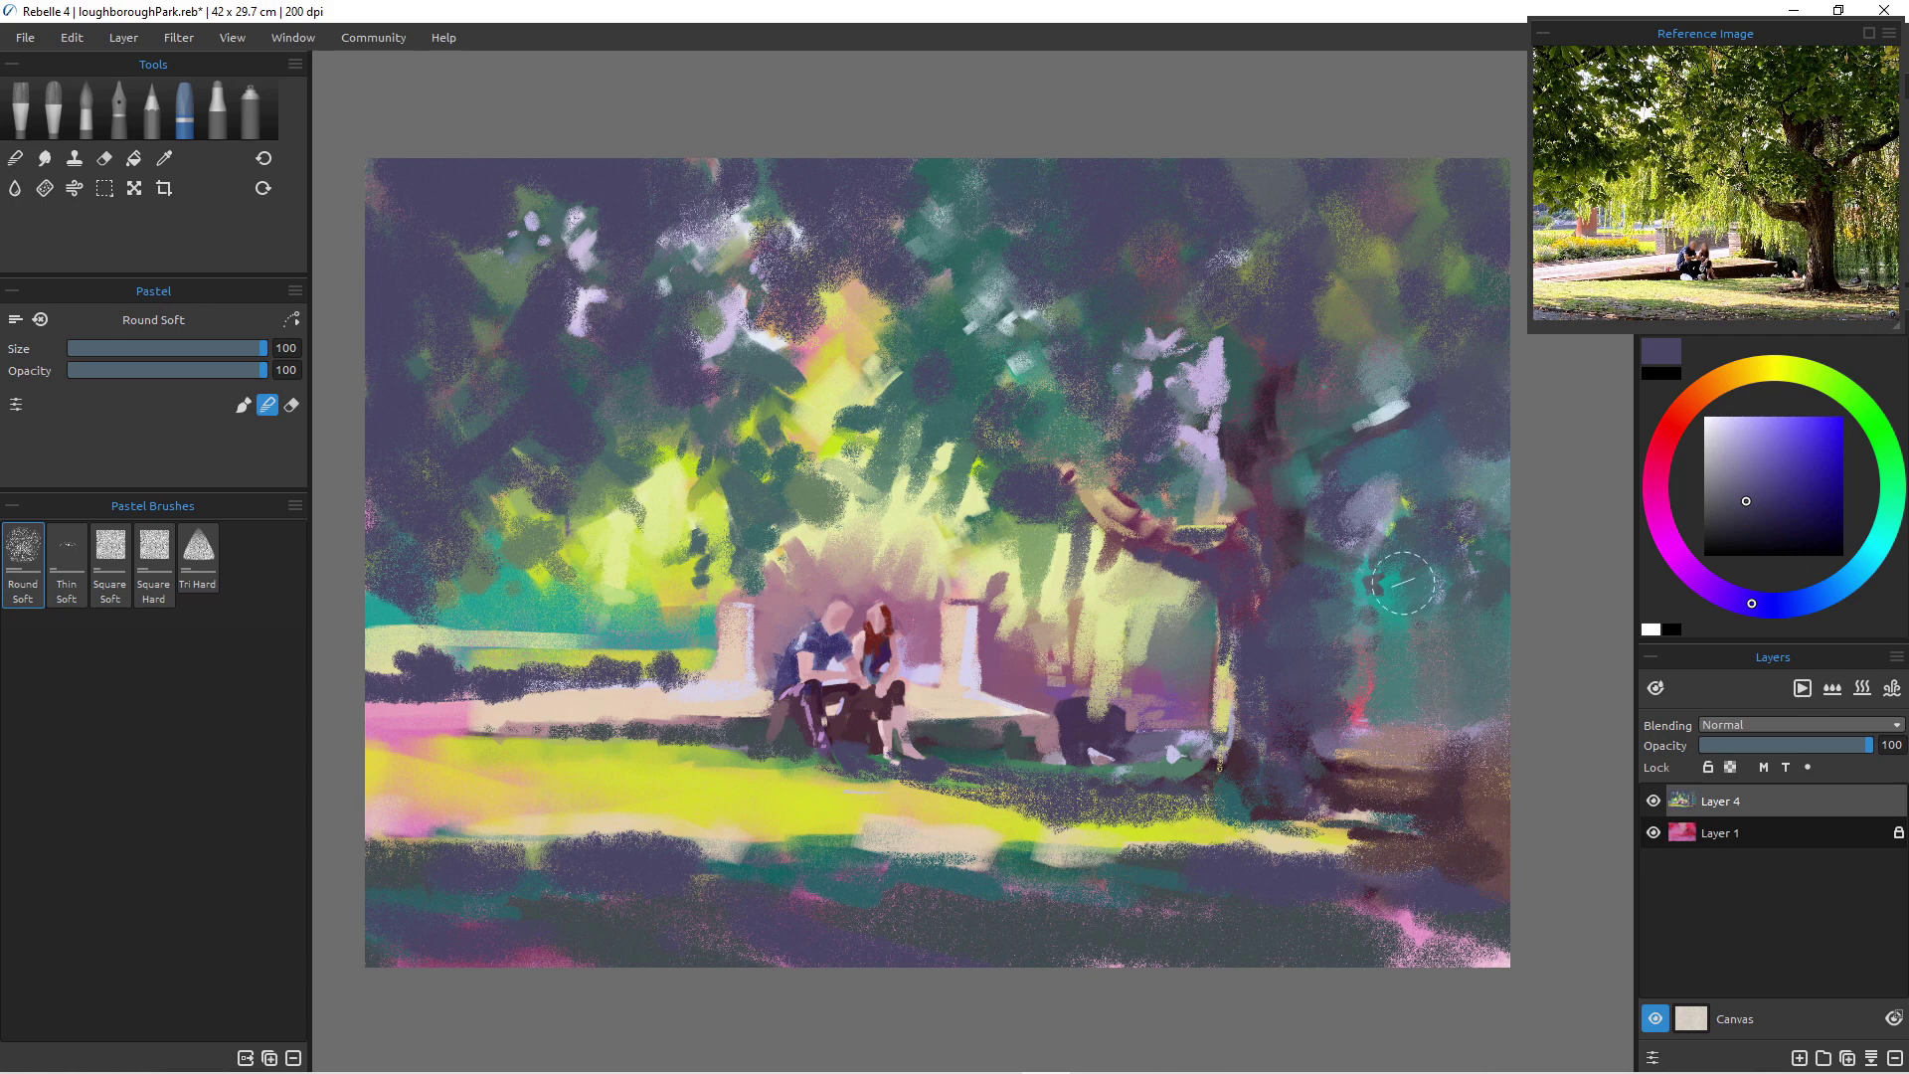
mouse_move(1422, 537)
left_mouse_down()
mouse_move(1426, 680)
mouse_move(1469, 545)
mouse_move(1473, 711)
mouse_move(1496, 577)
mouse_move(1496, 754)
mouse_move(1407, 547)
mouse_move(1443, 522)
mouse_move(1466, 670)
mouse_move(1471, 597)
left_mouse_up()
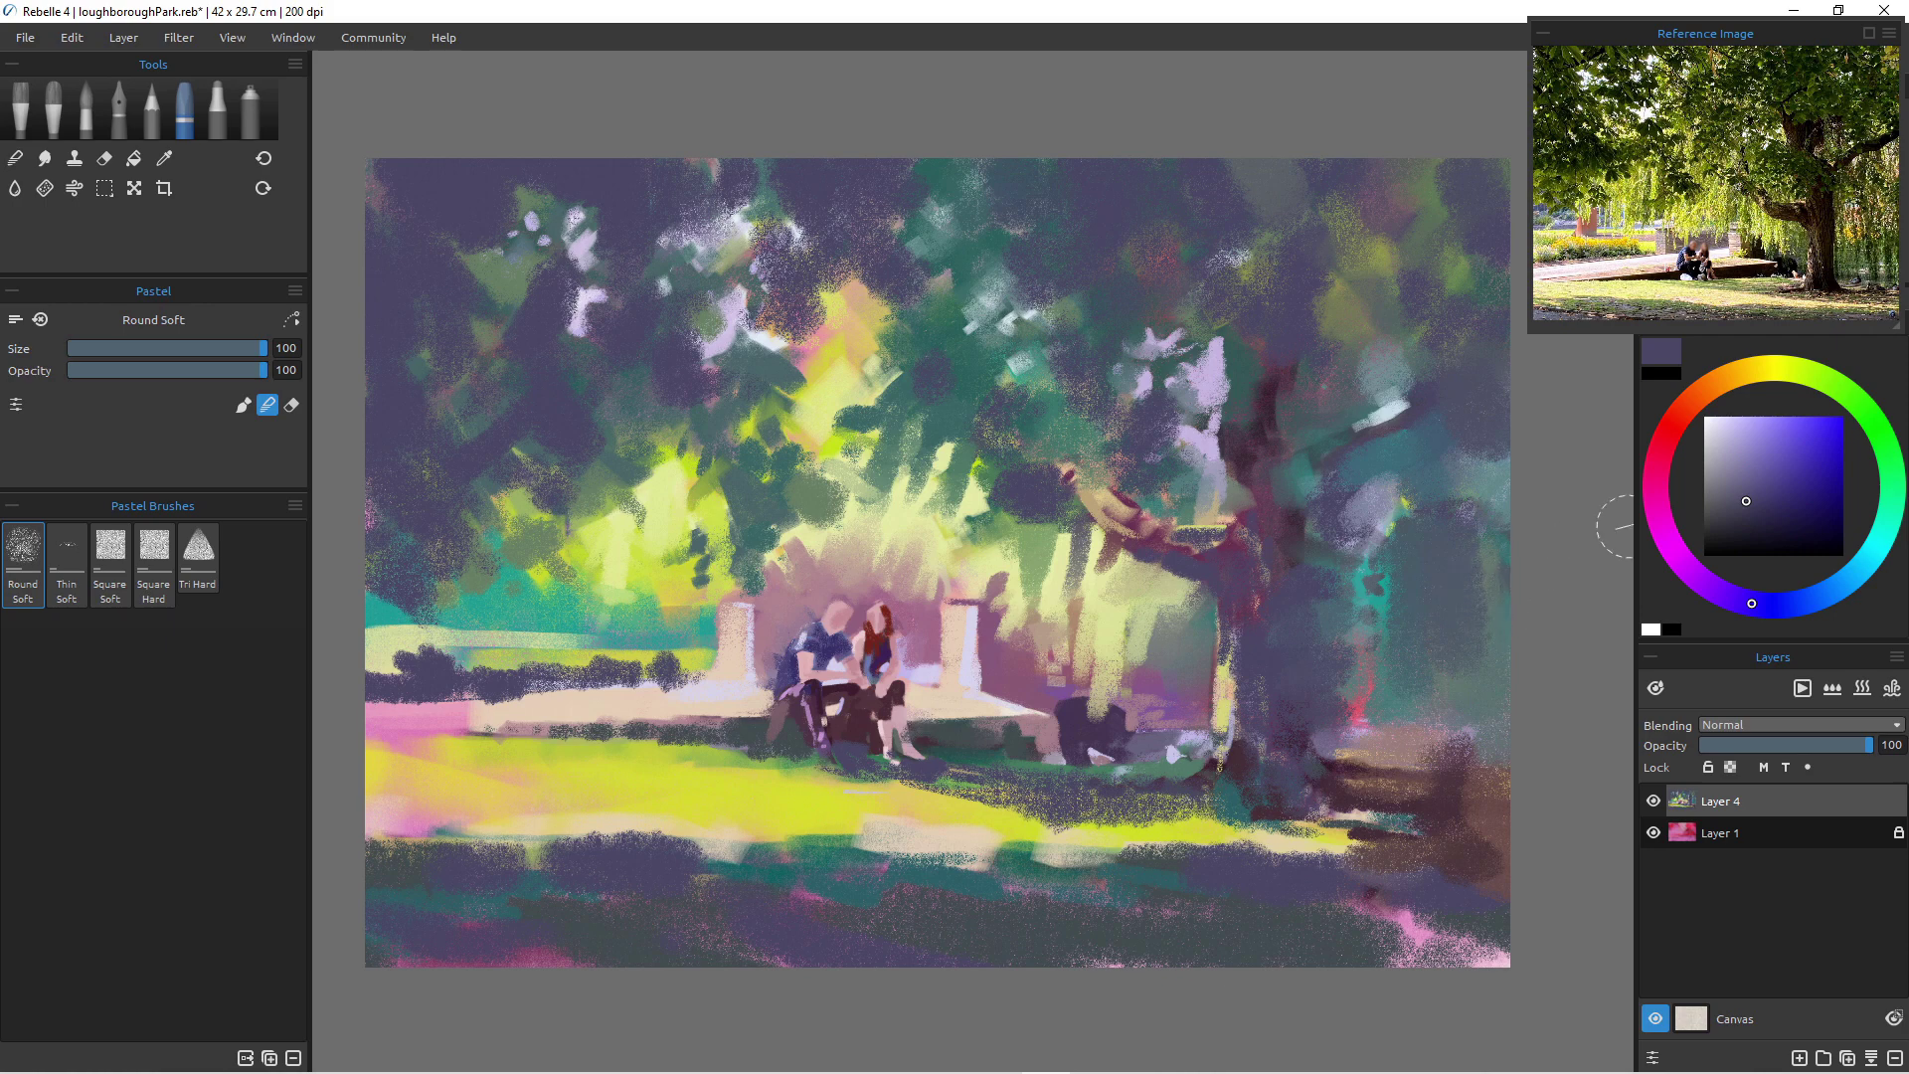
- Return to painting and lay dark violet over the painting's right edge and the ground right of the trunk
left_click(243, 405)
left_click_drag(1486, 612, 1496, 790)
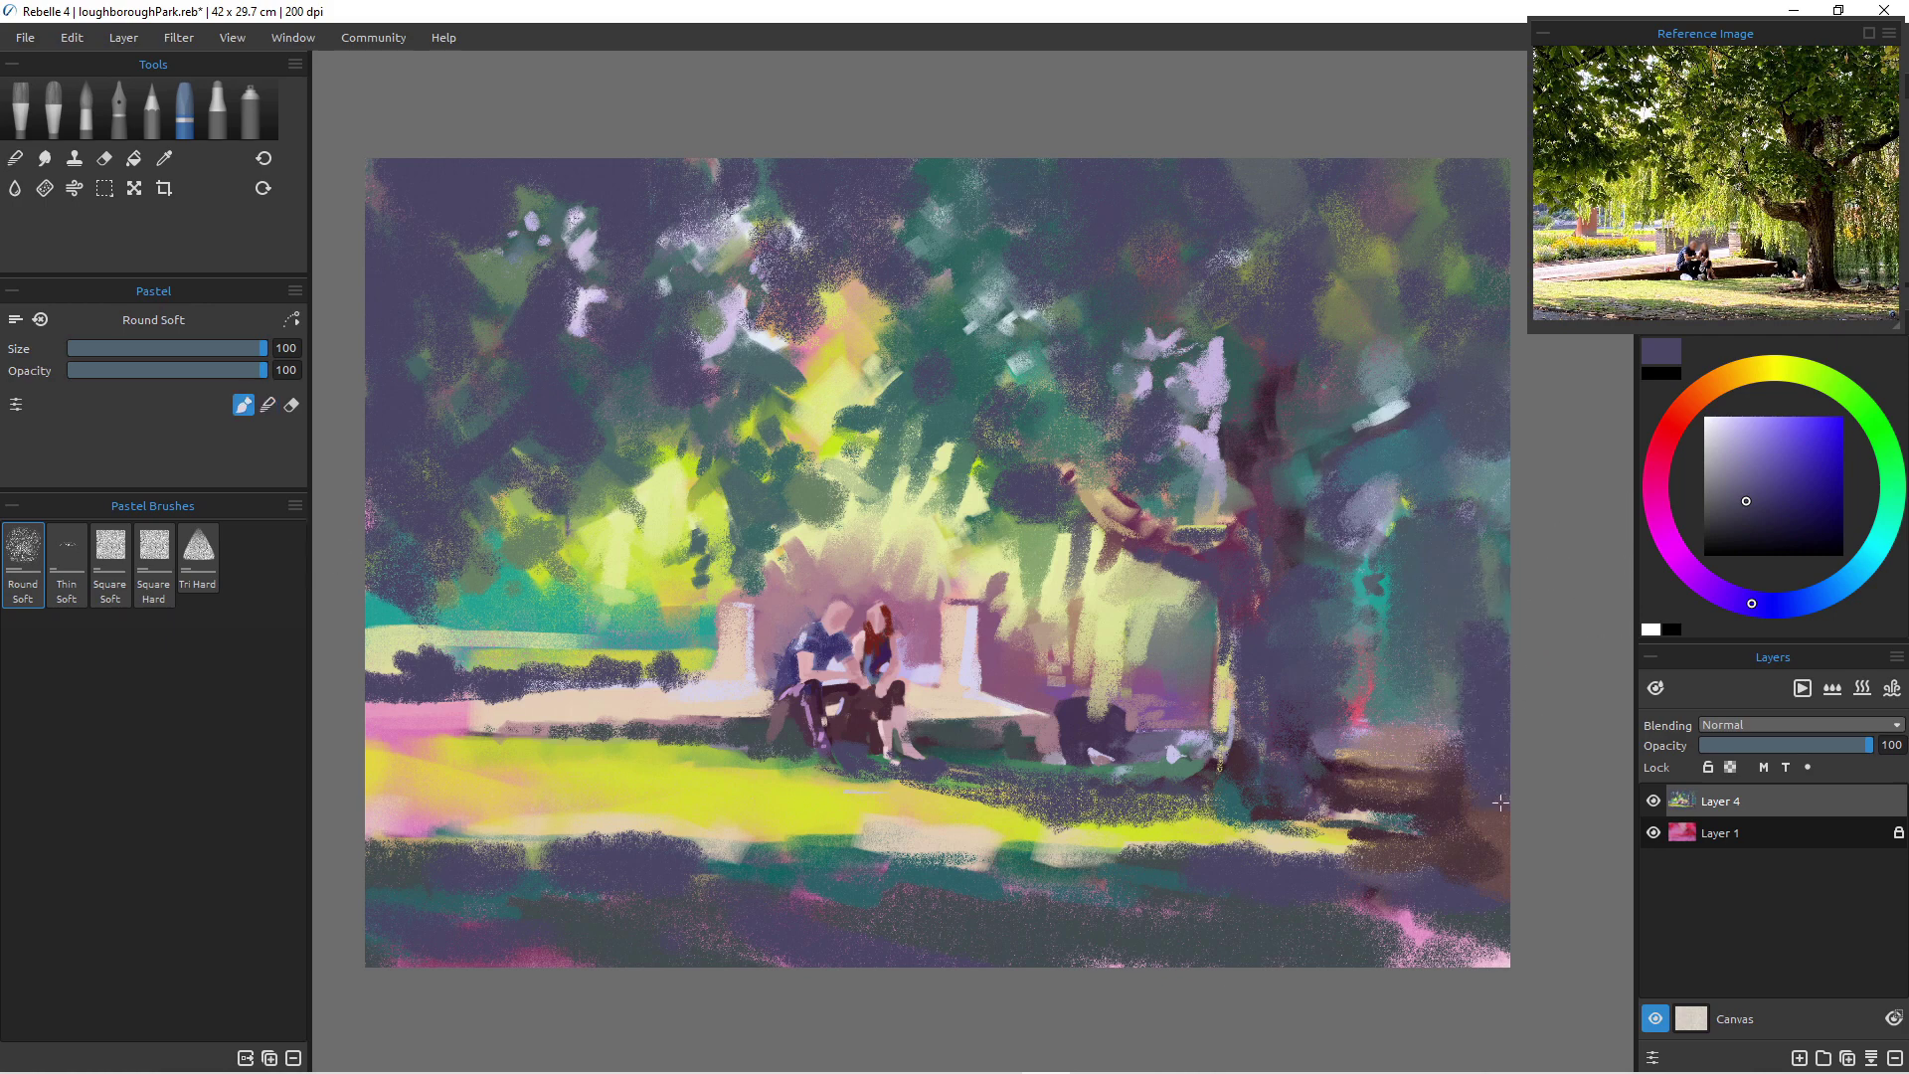
mouse_move(1417, 740)
left_mouse_down()
mouse_move(1375, 847)
mouse_move(1392, 760)
mouse_move(1415, 787)
mouse_move(1387, 804)
mouse_move(1458, 809)
mouse_move(1505, 883)
mouse_move(1412, 909)
left_mouse_up()
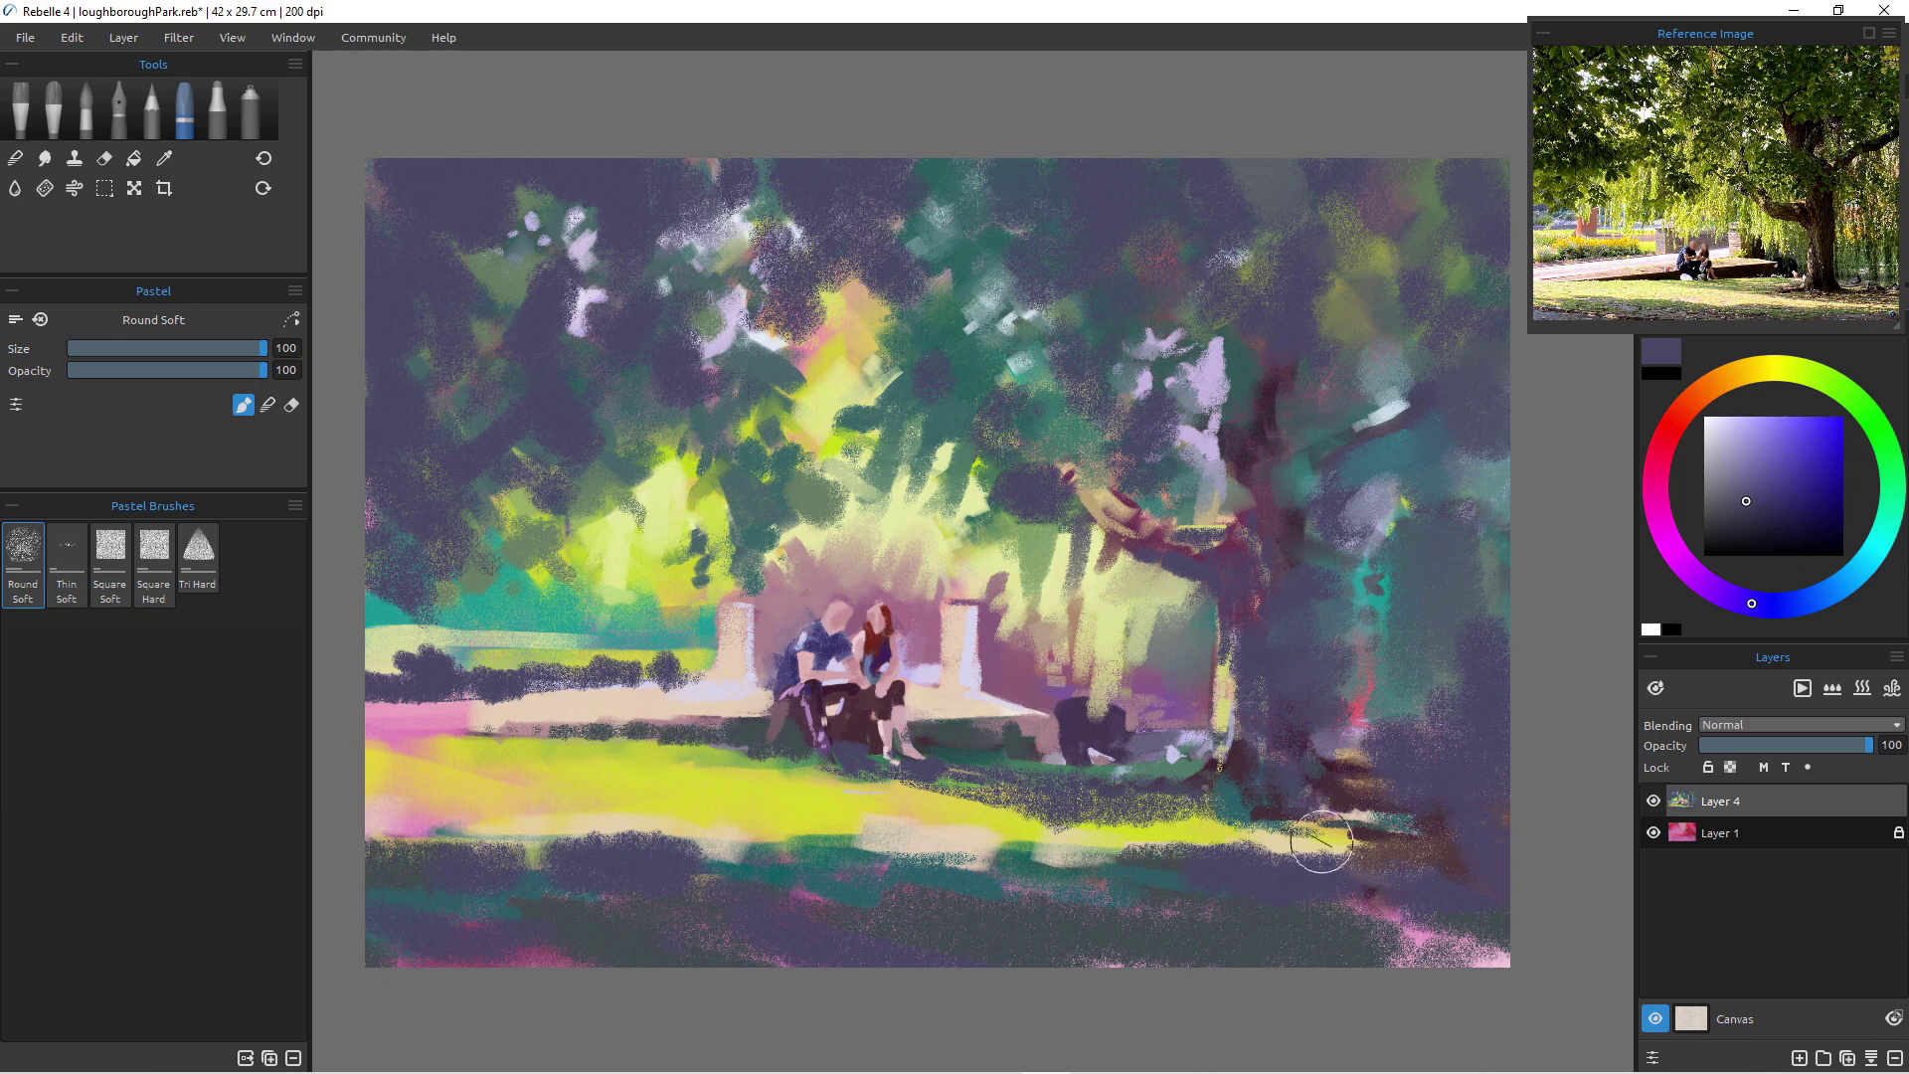
mouse_move(1335, 633)
left_mouse_down()
mouse_move(1362, 594)
mouse_move(1340, 626)
mouse_move(1347, 733)
mouse_move(1383, 731)
mouse_move(1367, 746)
mouse_move(1359, 686)
mouse_move(1382, 771)
mouse_move(1338, 746)
left_mouse_up()
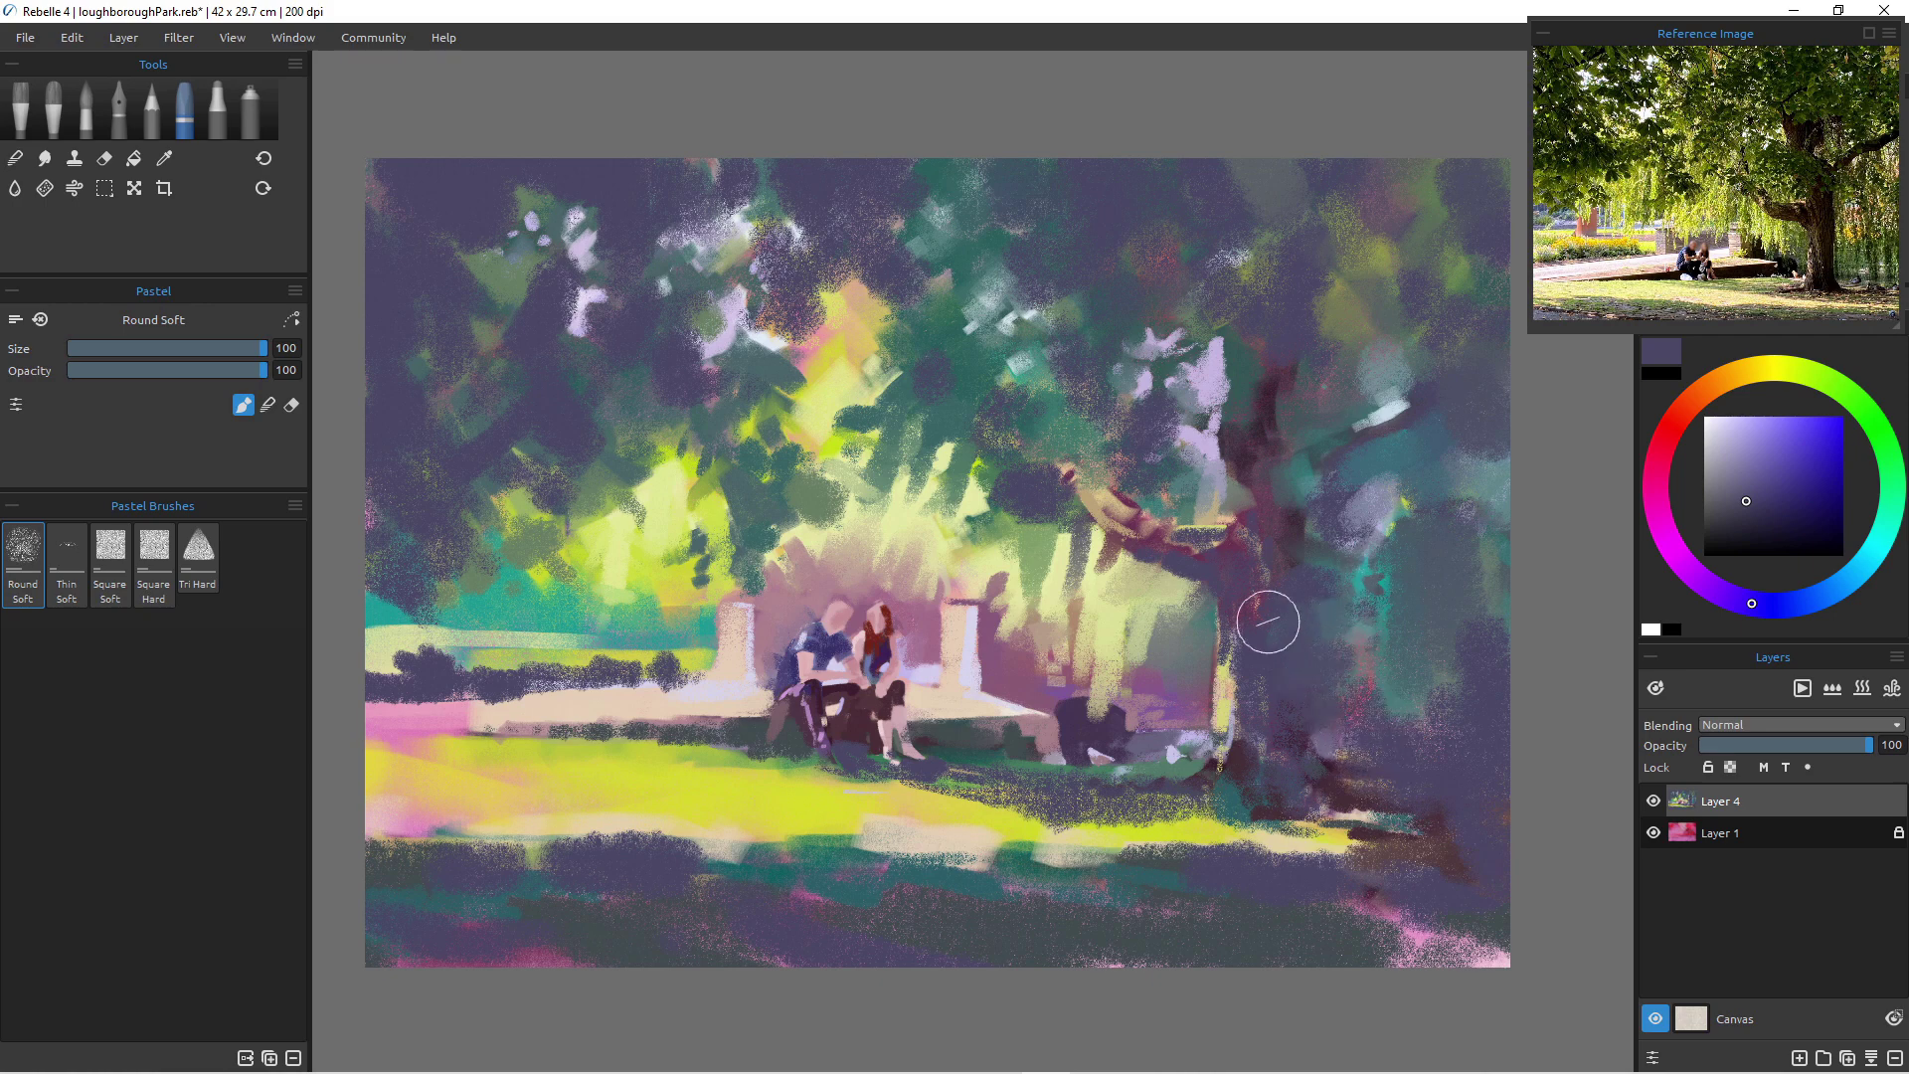
- Sample dark maroon from the upper trunk and paint down the lower trunk and its right root at size 80
left_click(1283, 525, "alt")
key("[")
left_click_drag(1283, 665, 1335, 794)
key("[")
mouse_move(1268, 641)
left_mouse_down()
mouse_move(1287, 590)
mouse_move(1292, 643)
mouse_move(1293, 537)
mouse_move(1267, 714)
left_mouse_up()
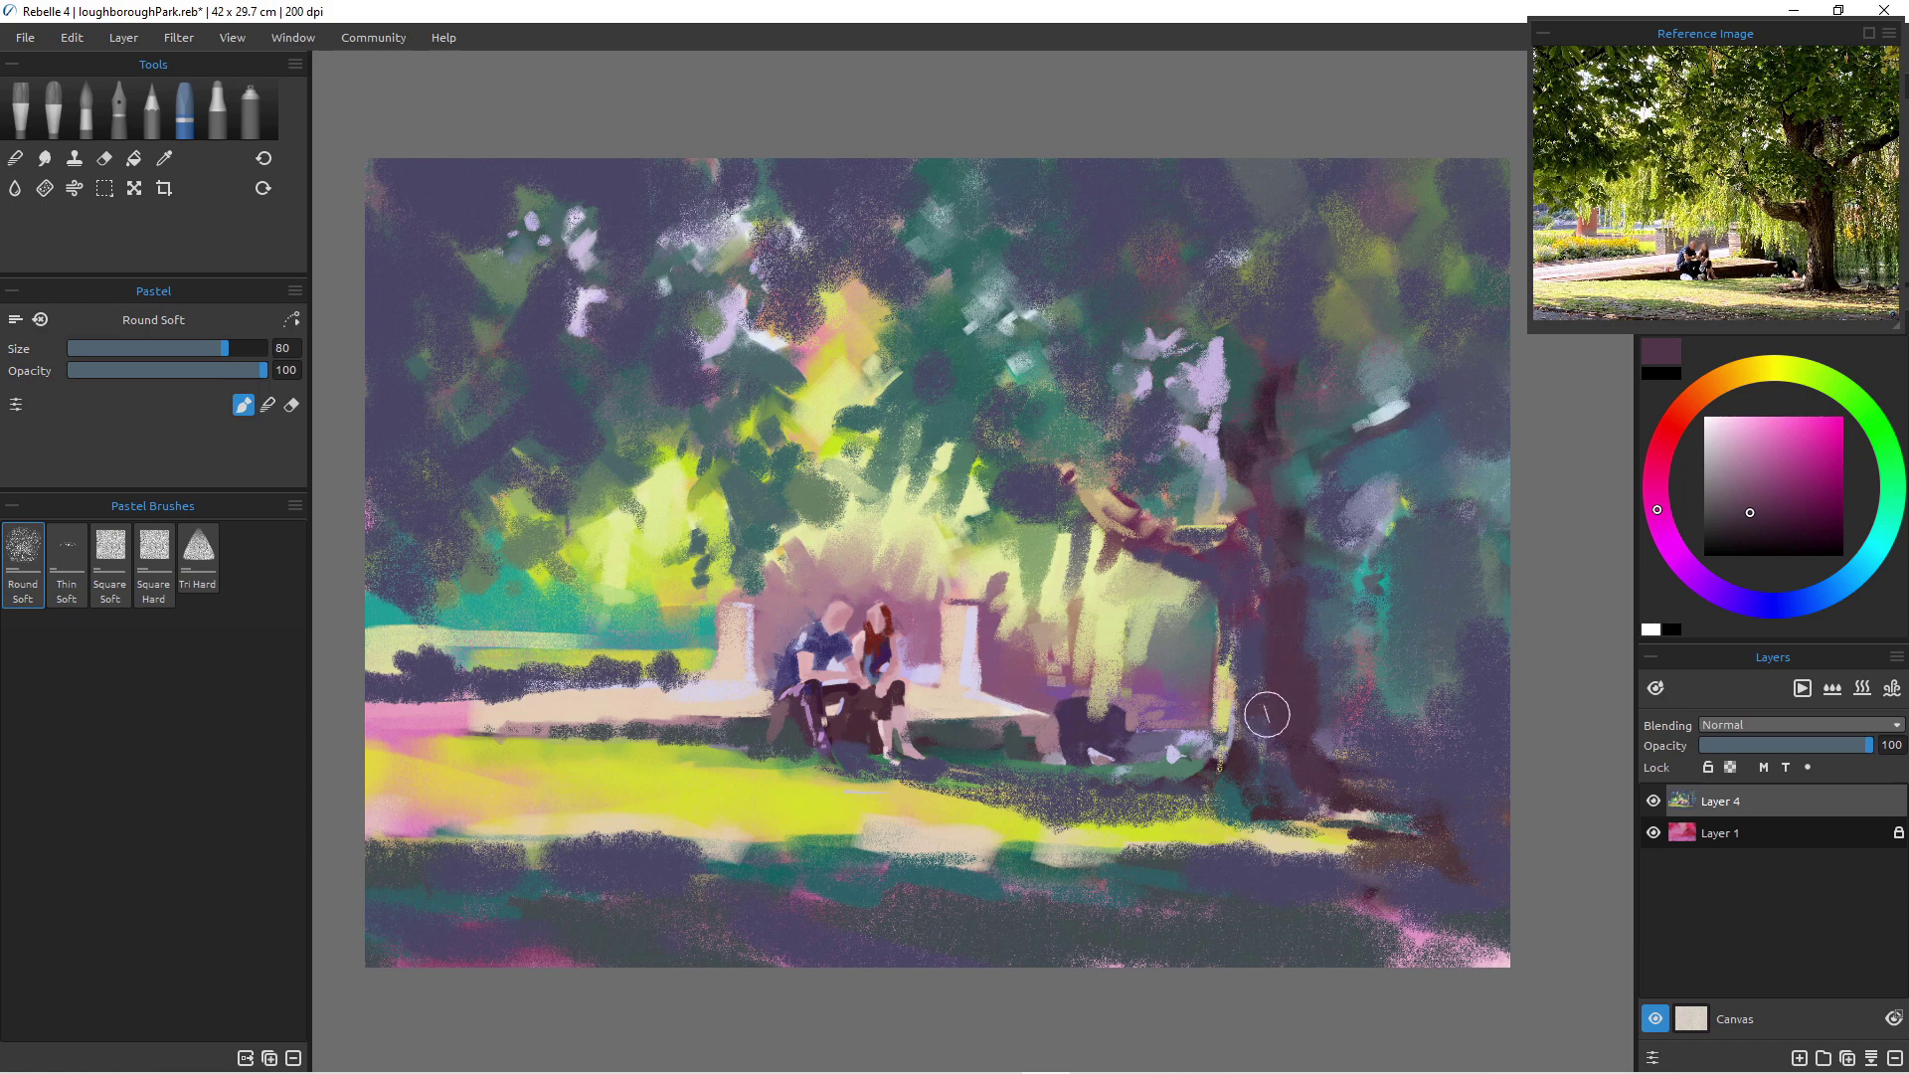
- Darken the trunk's left edge with maroon, and brush dark olive yellow onto the foliage just right of the trunk
mouse_move(1267, 714)
left_mouse_down()
mouse_move(1217, 707)
mouse_move(1251, 658)
mouse_move(1243, 759)
mouse_move(1257, 660)
left_mouse_up()
left_click(1749, 370)
left_click_drag(1771, 447, 1794, 489)
left_click_drag(1333, 585, 1352, 689)
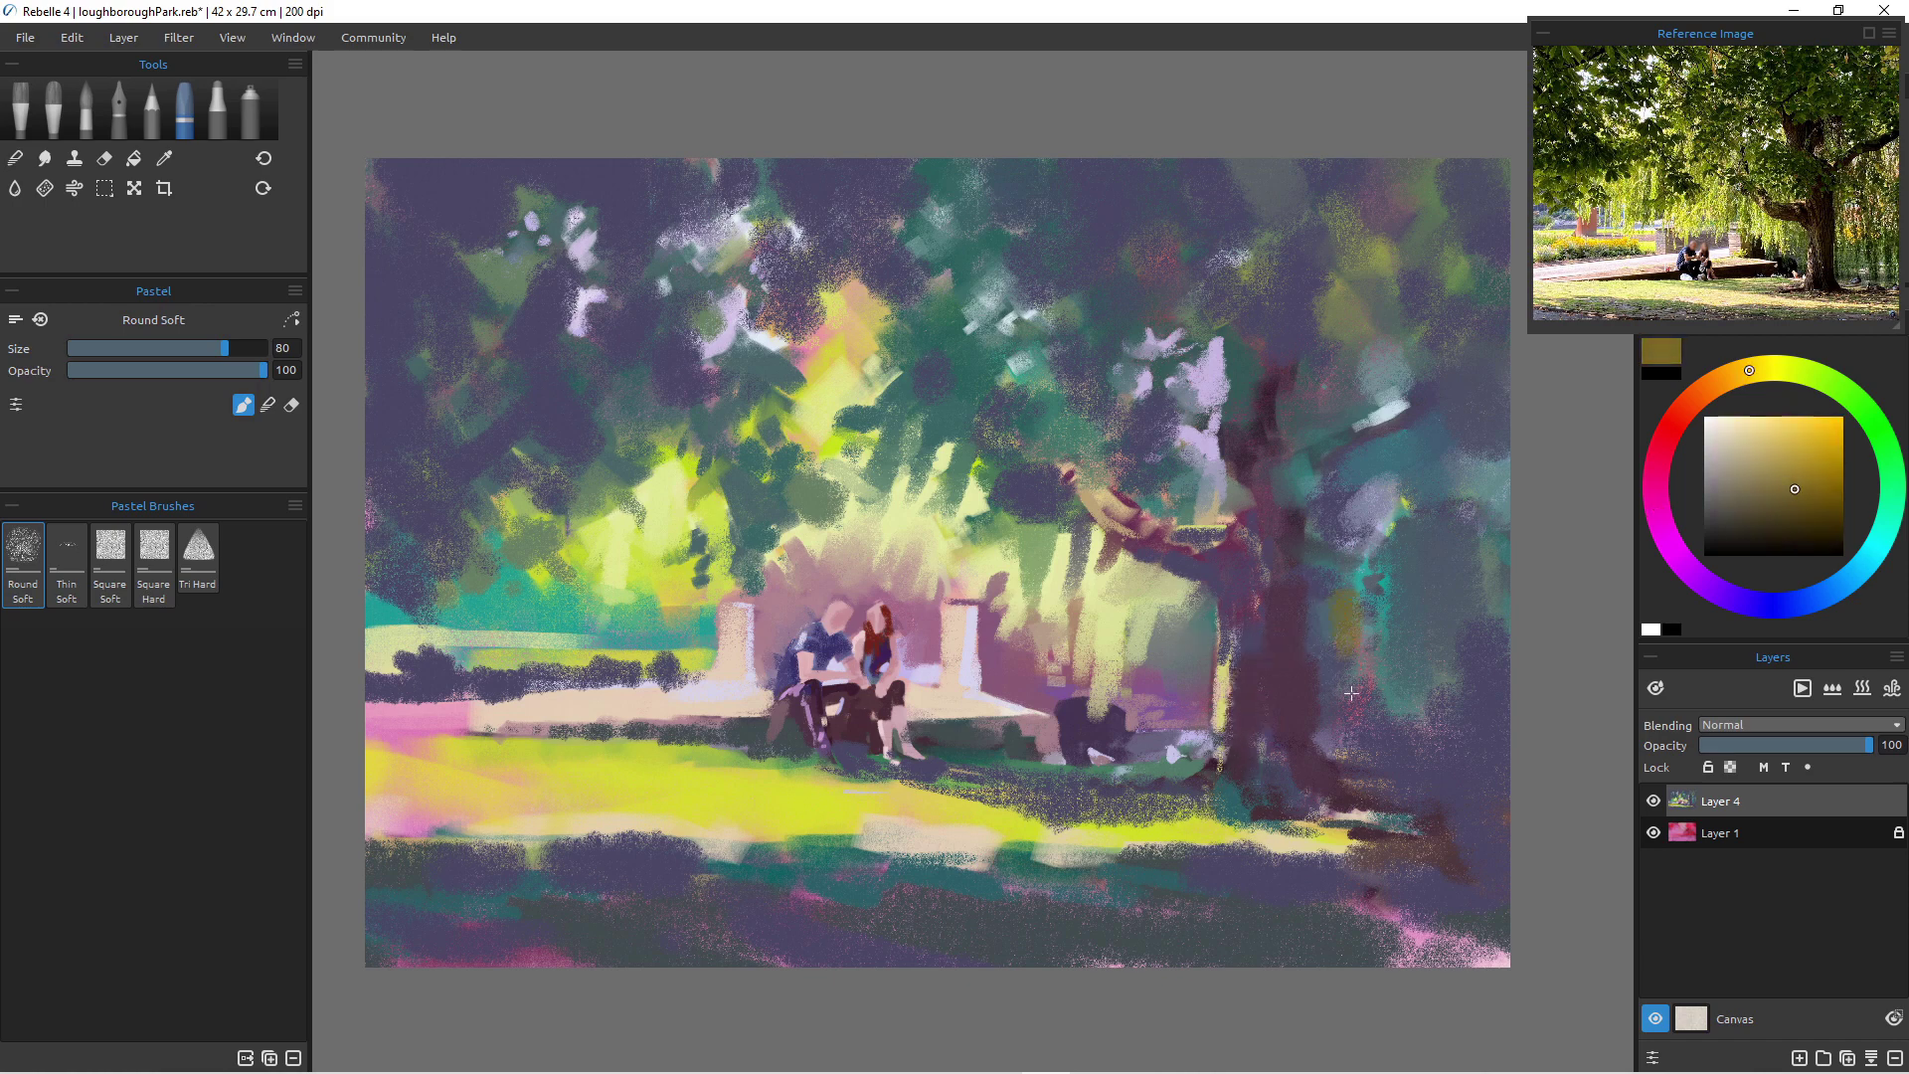
left_click_drag(1323, 595, 1326, 683)
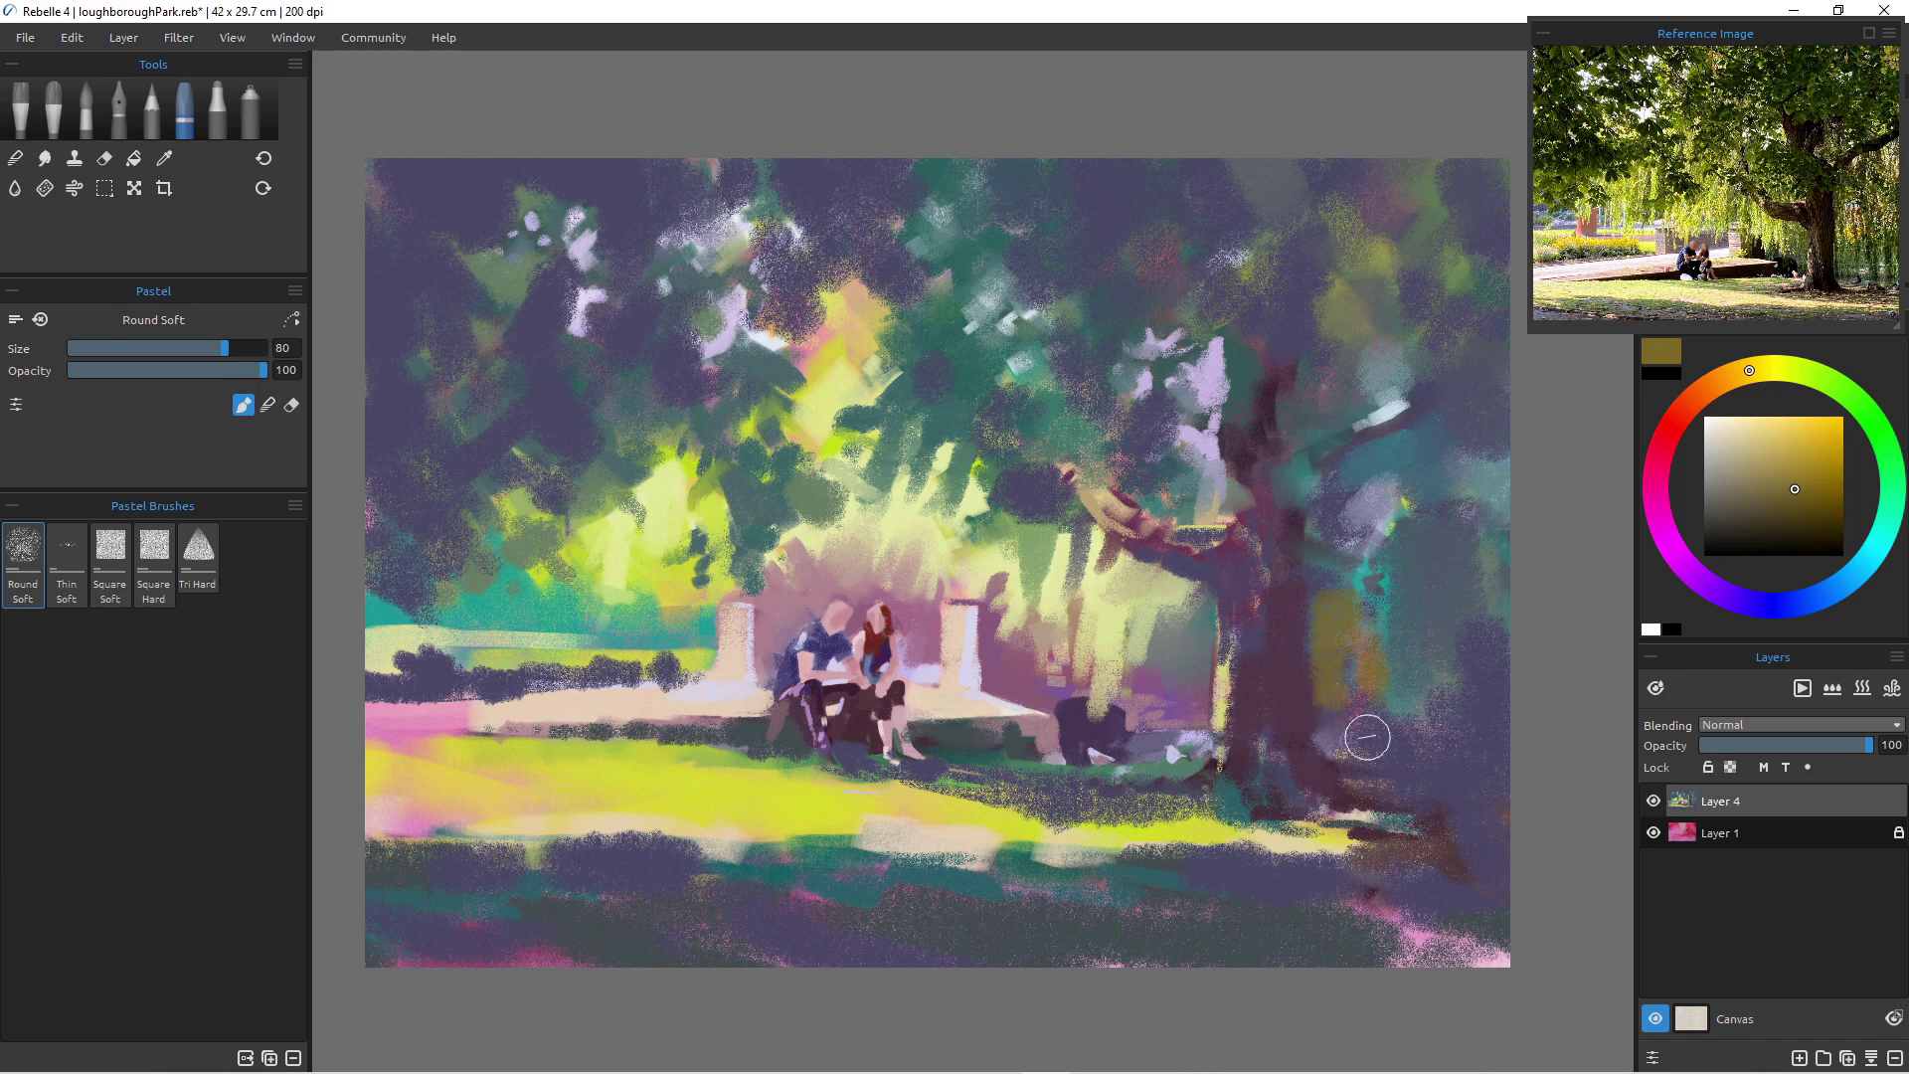
- Brush olive yellow over the shaded ledge and grass around the couple's feet, with a touch on the foliage left of the trunk
left_click_drag(1197, 629, 1200, 603)
left_click_drag(925, 734, 963, 736)
left_click_drag(800, 746, 792, 737)
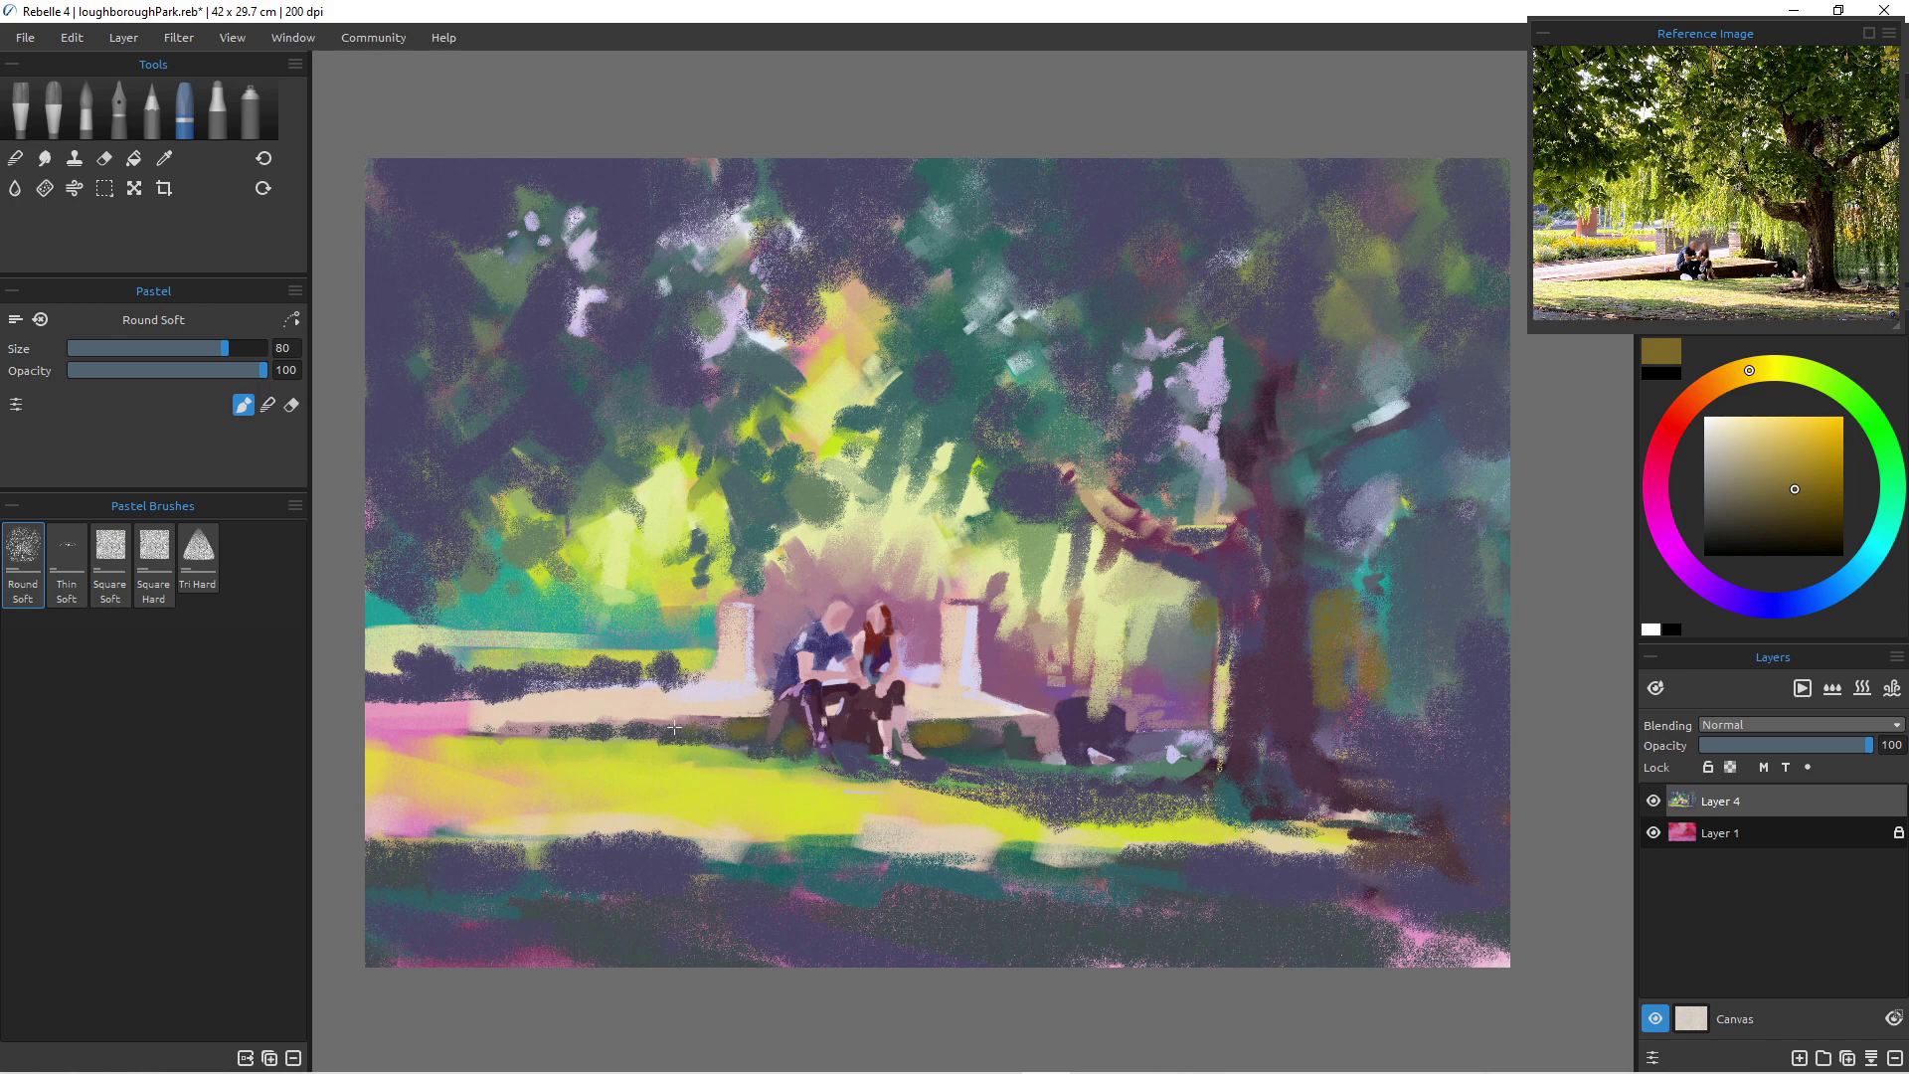
left_click_drag(756, 729, 638, 740)
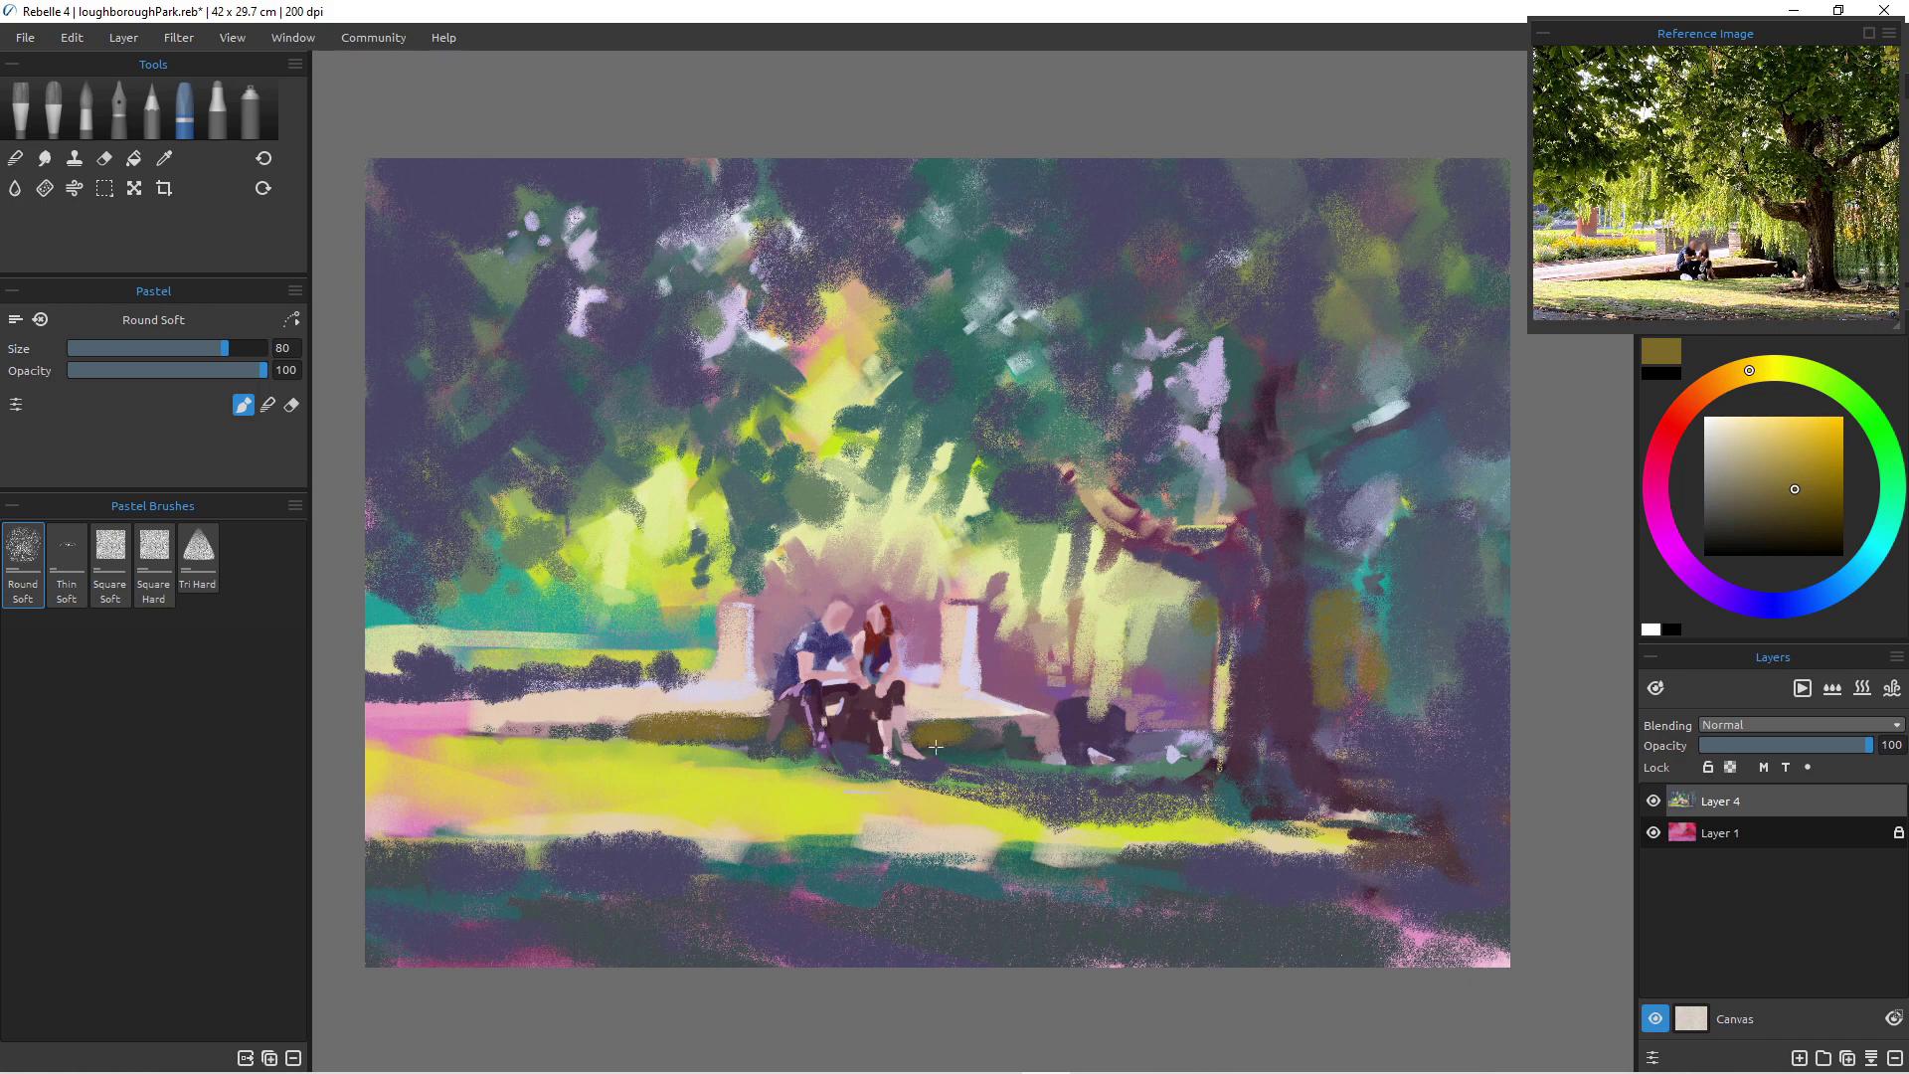
mouse_move(994, 733)
left_mouse_down()
mouse_move(977, 788)
mouse_move(989, 776)
mouse_move(845, 771)
mouse_move(865, 762)
left_mouse_up()
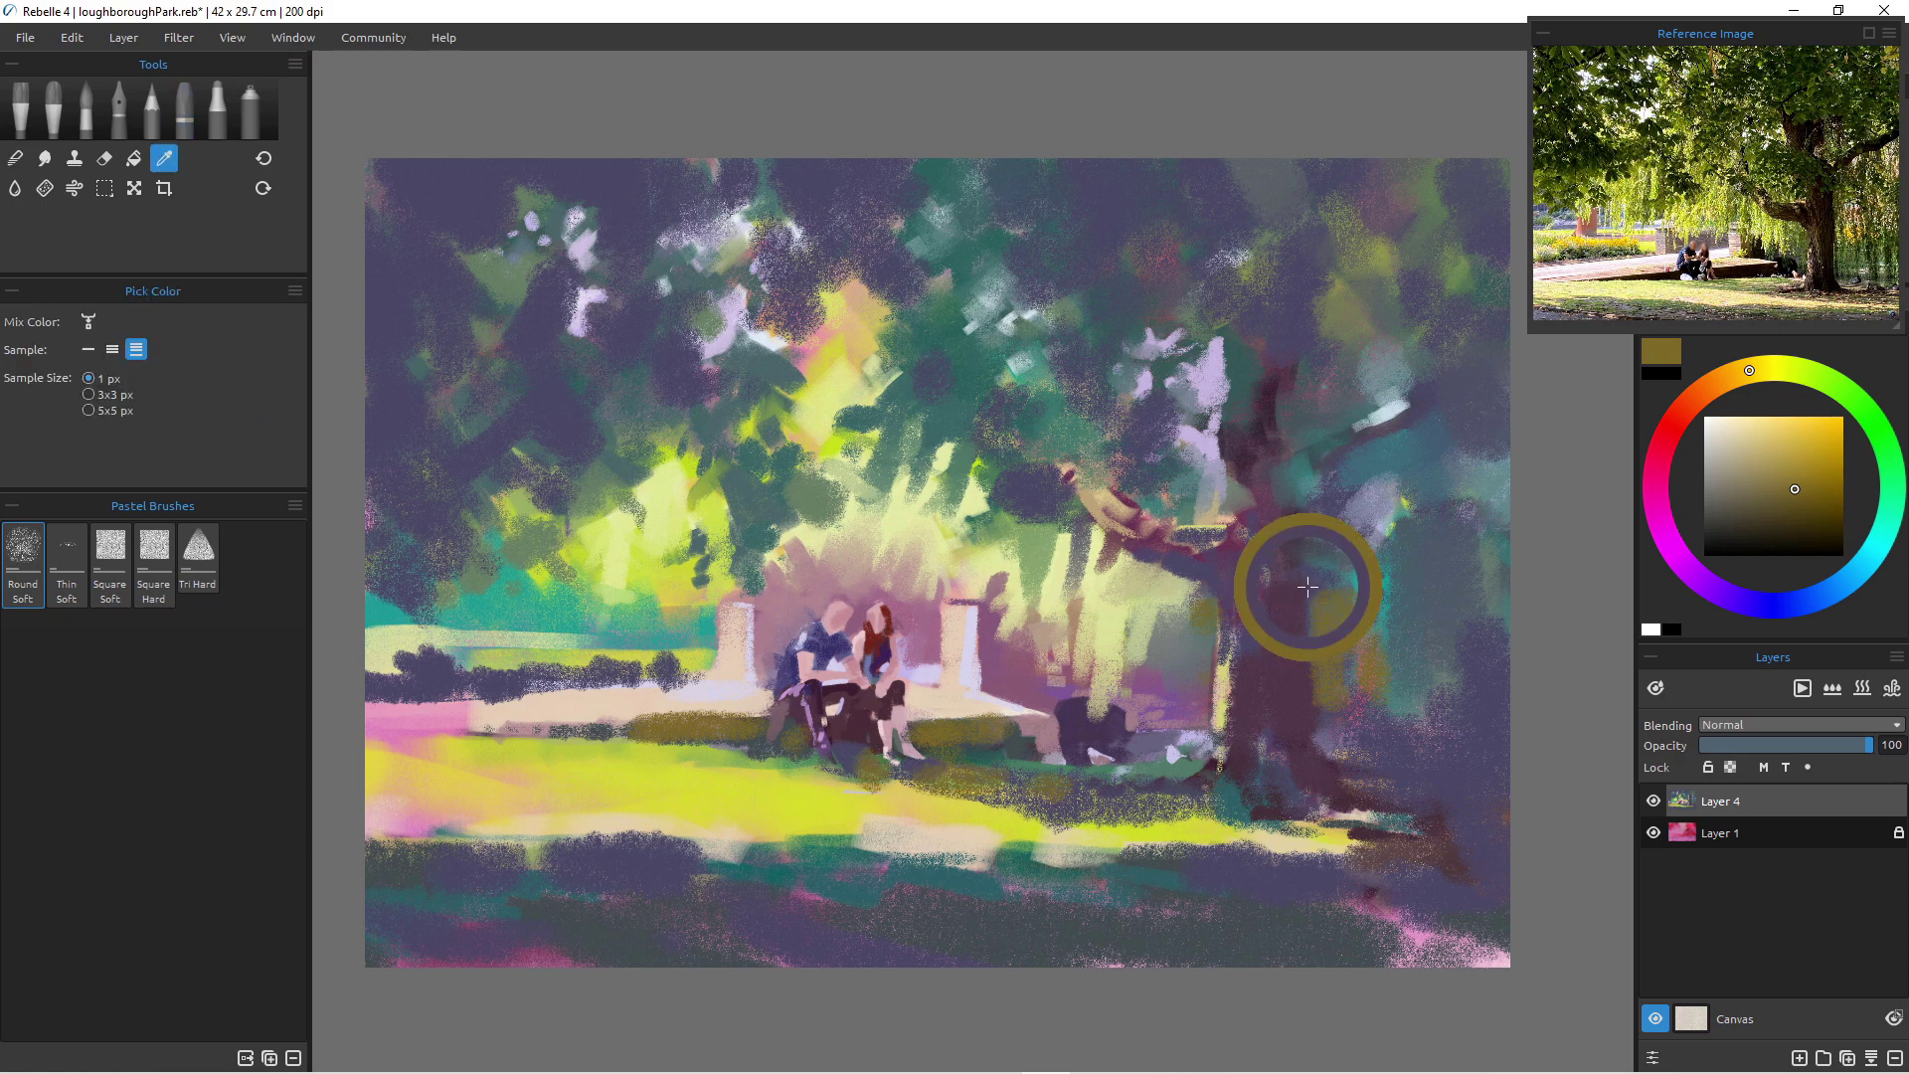
- Sample muted violet beside the trunk and cover the olive patch right of it and the foliage spot left of it
left_click(1309, 587, "alt")
mouse_move(1317, 580)
left_mouse_down()
mouse_move(1333, 636)
mouse_move(1343, 618)
mouse_move(1386, 694)
mouse_move(1330, 704)
left_mouse_up()
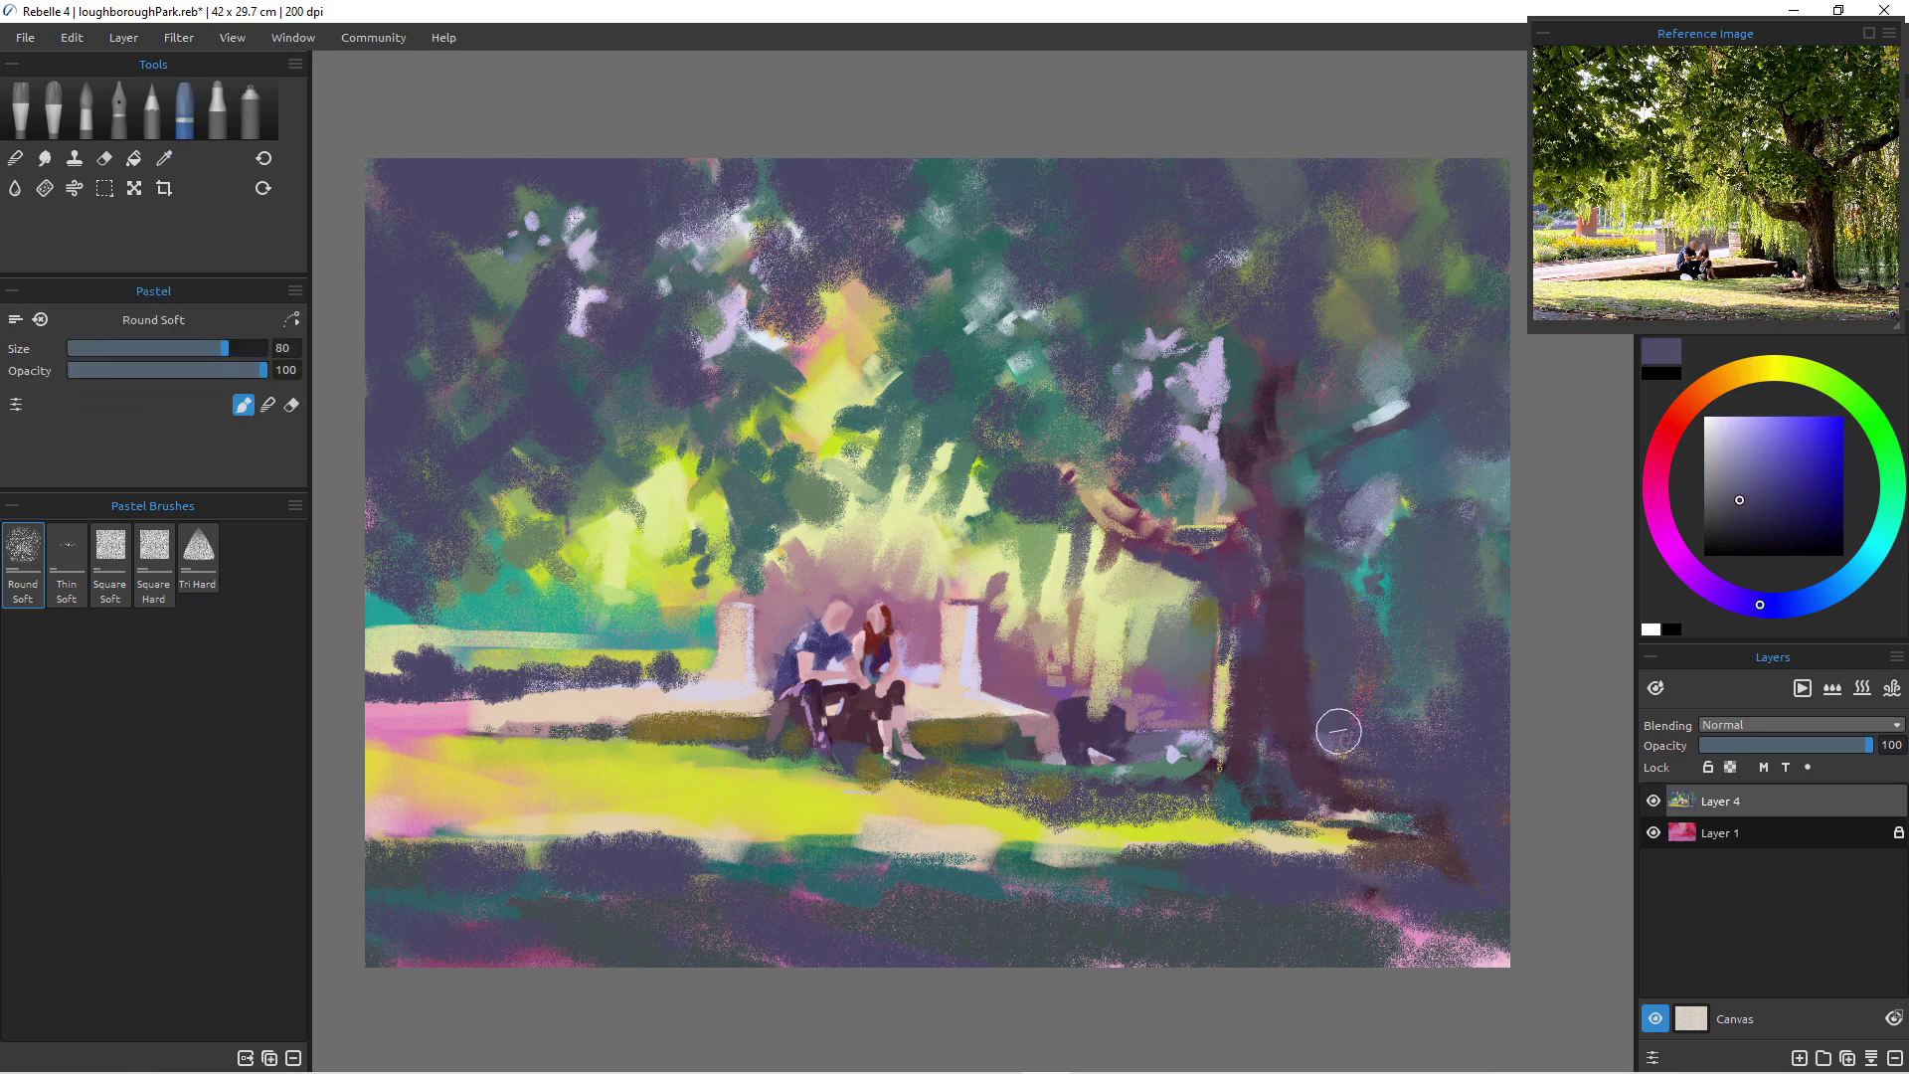
left_click_drag(1208, 637, 1204, 614)
- Sample teal green from the canopy, brush it over the hanging willow foliage, and reduce the brush size to 40
left_click(1055, 426, "alt")
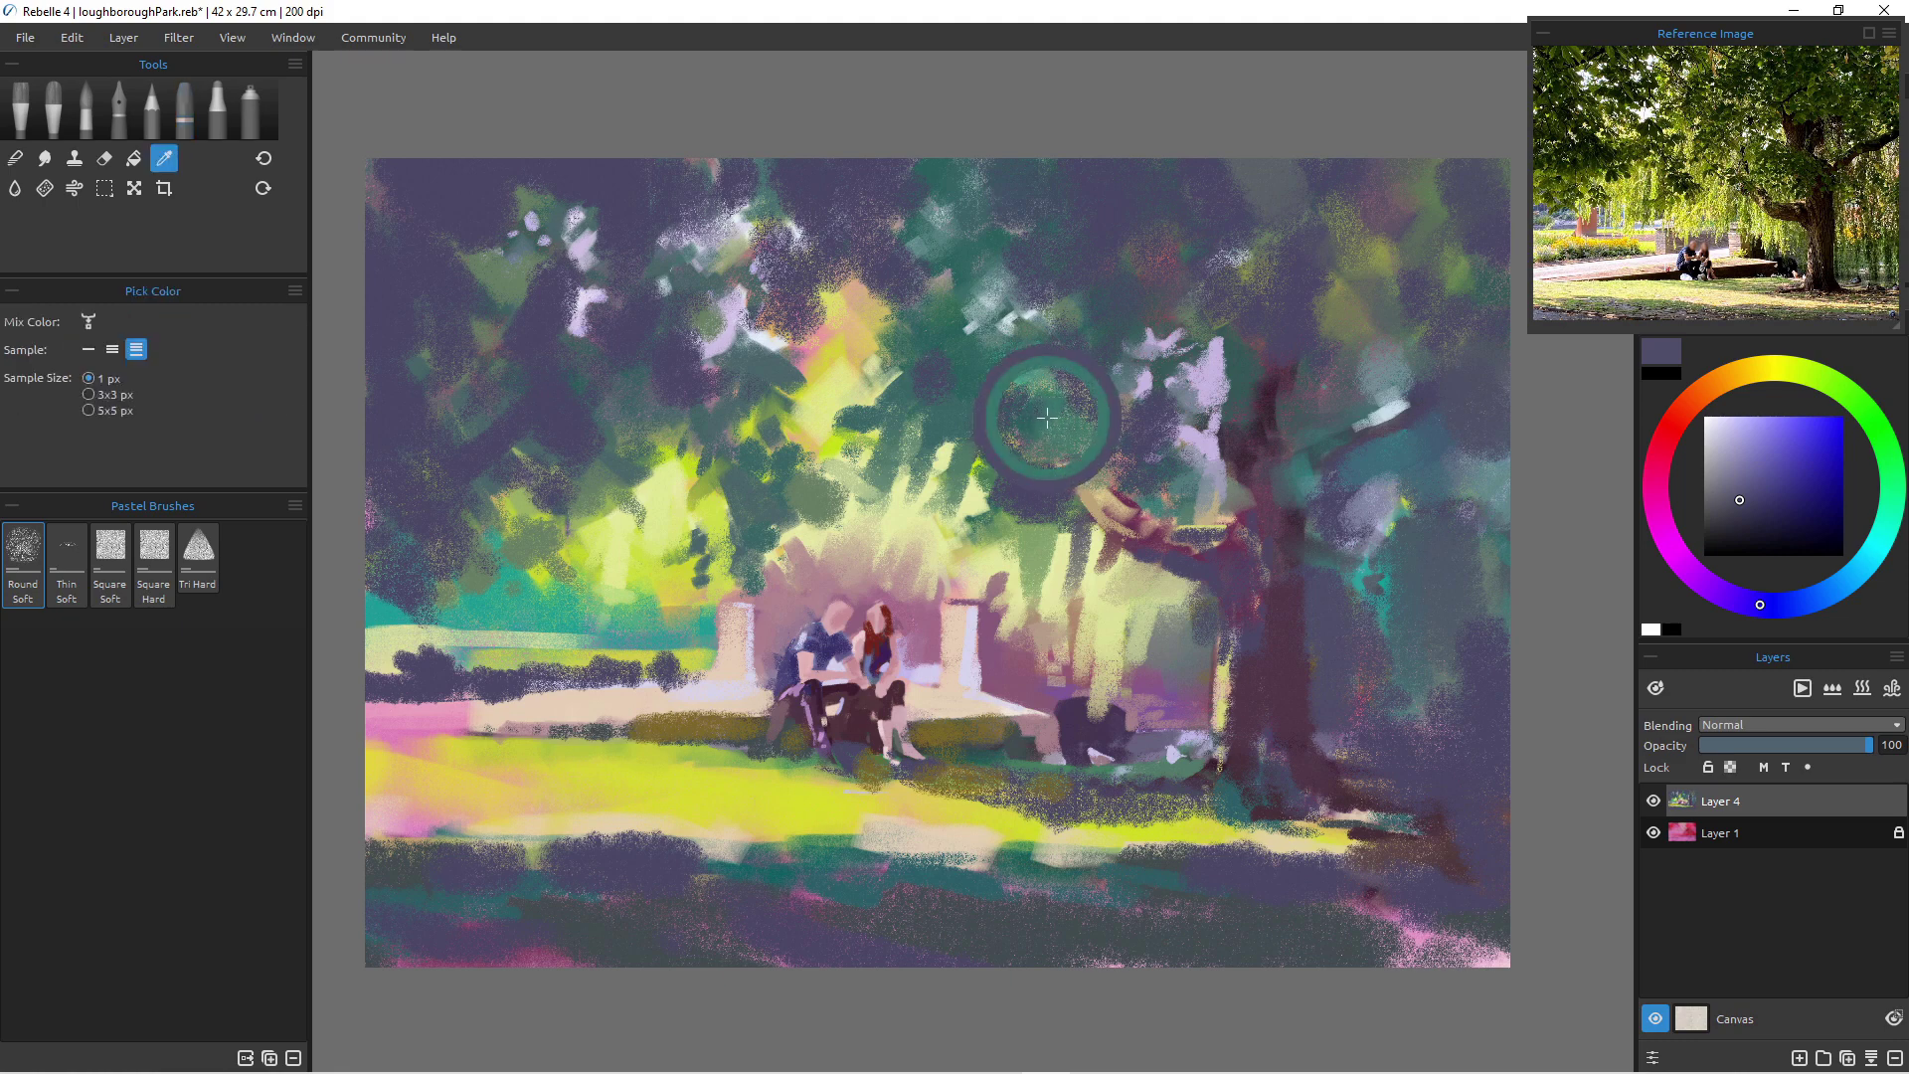
mouse_move(1160, 595)
left_mouse_down()
mouse_move(1174, 635)
mouse_move(1140, 569)
mouse_move(1141, 657)
mouse_move(1129, 574)
mouse_move(1124, 673)
mouse_move(1118, 566)
mouse_move(1129, 682)
left_mouse_up()
key("[")
key("[")
key("[")
key("[")
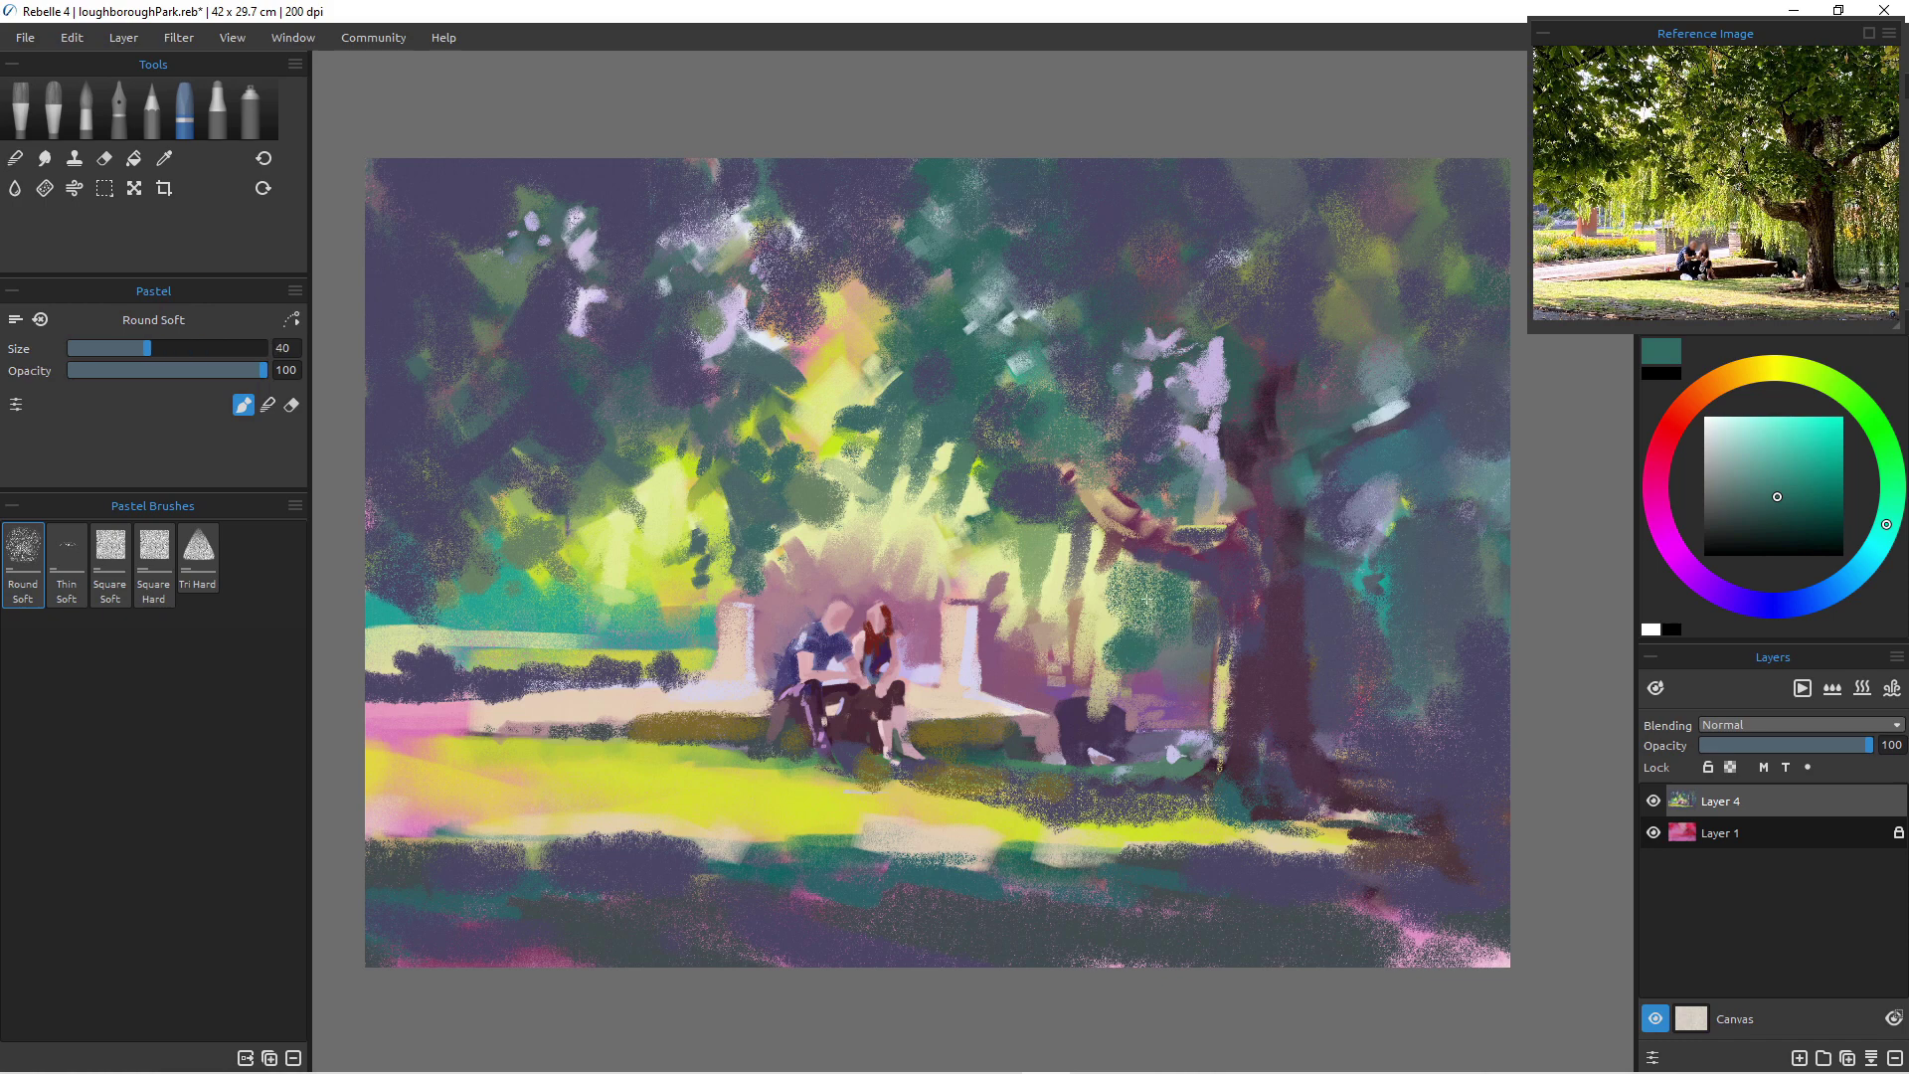
- Sample pale olive green and paint the hanging willow strands left of the trunk, enlarging the brush from 50 to 80
left_click(1088, 611, "alt")
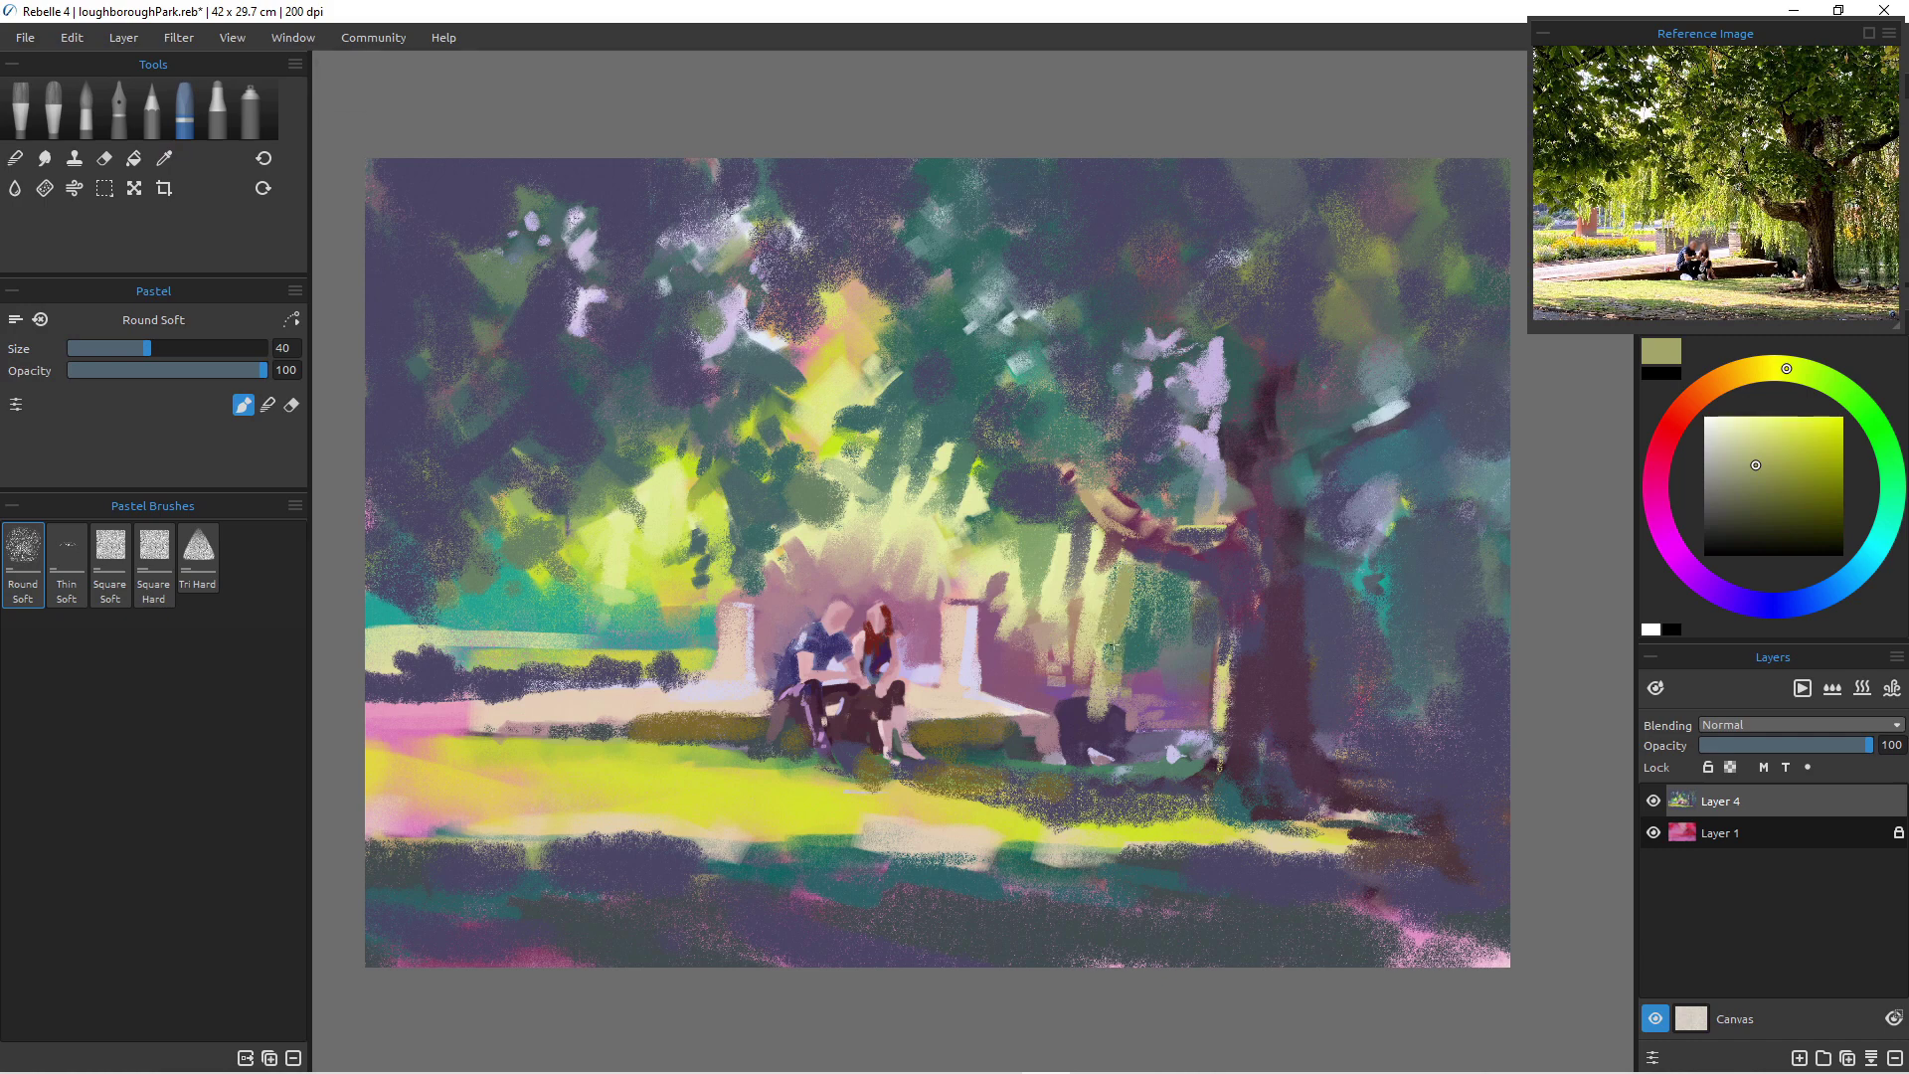
key("bracketright")
key("bracketright")
left_click_drag(1092, 539, 1093, 602)
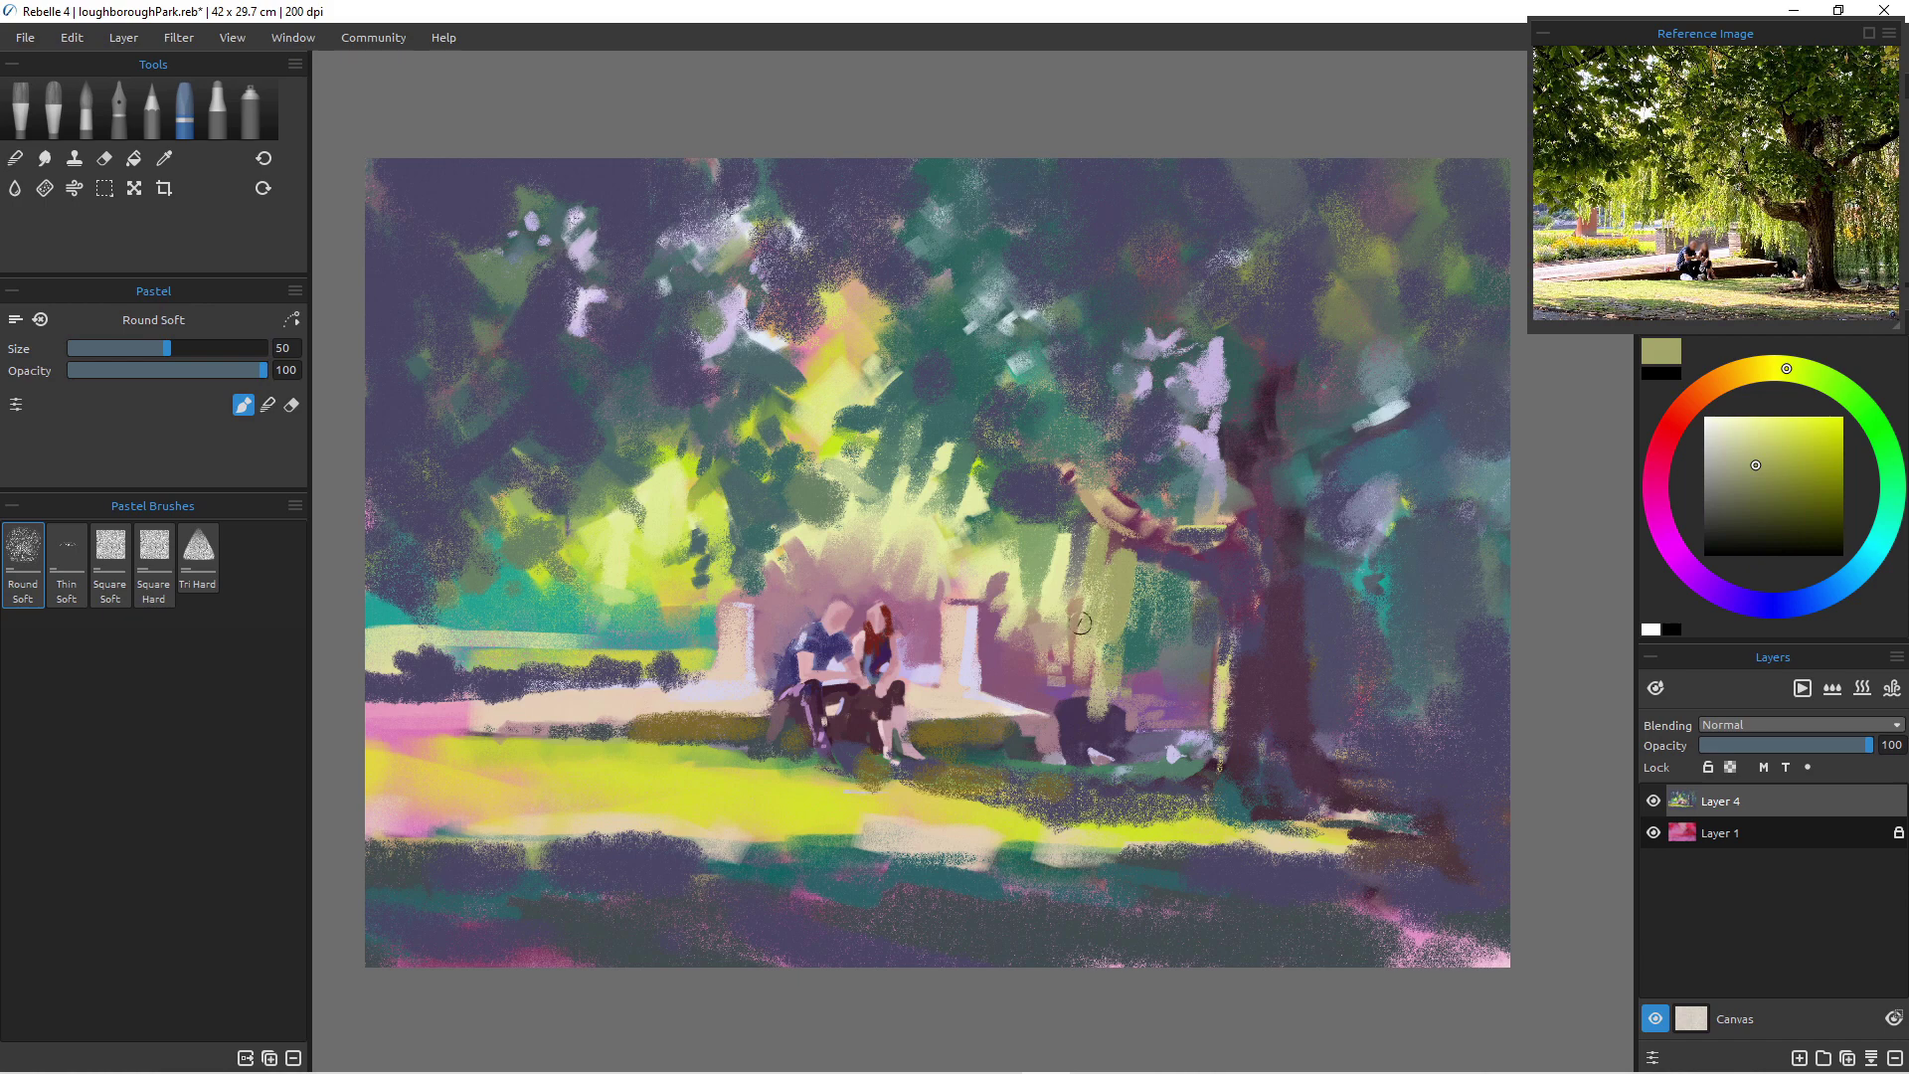
left_click_drag(1146, 581, 1103, 639)
key("]")
key("]")
key("]")
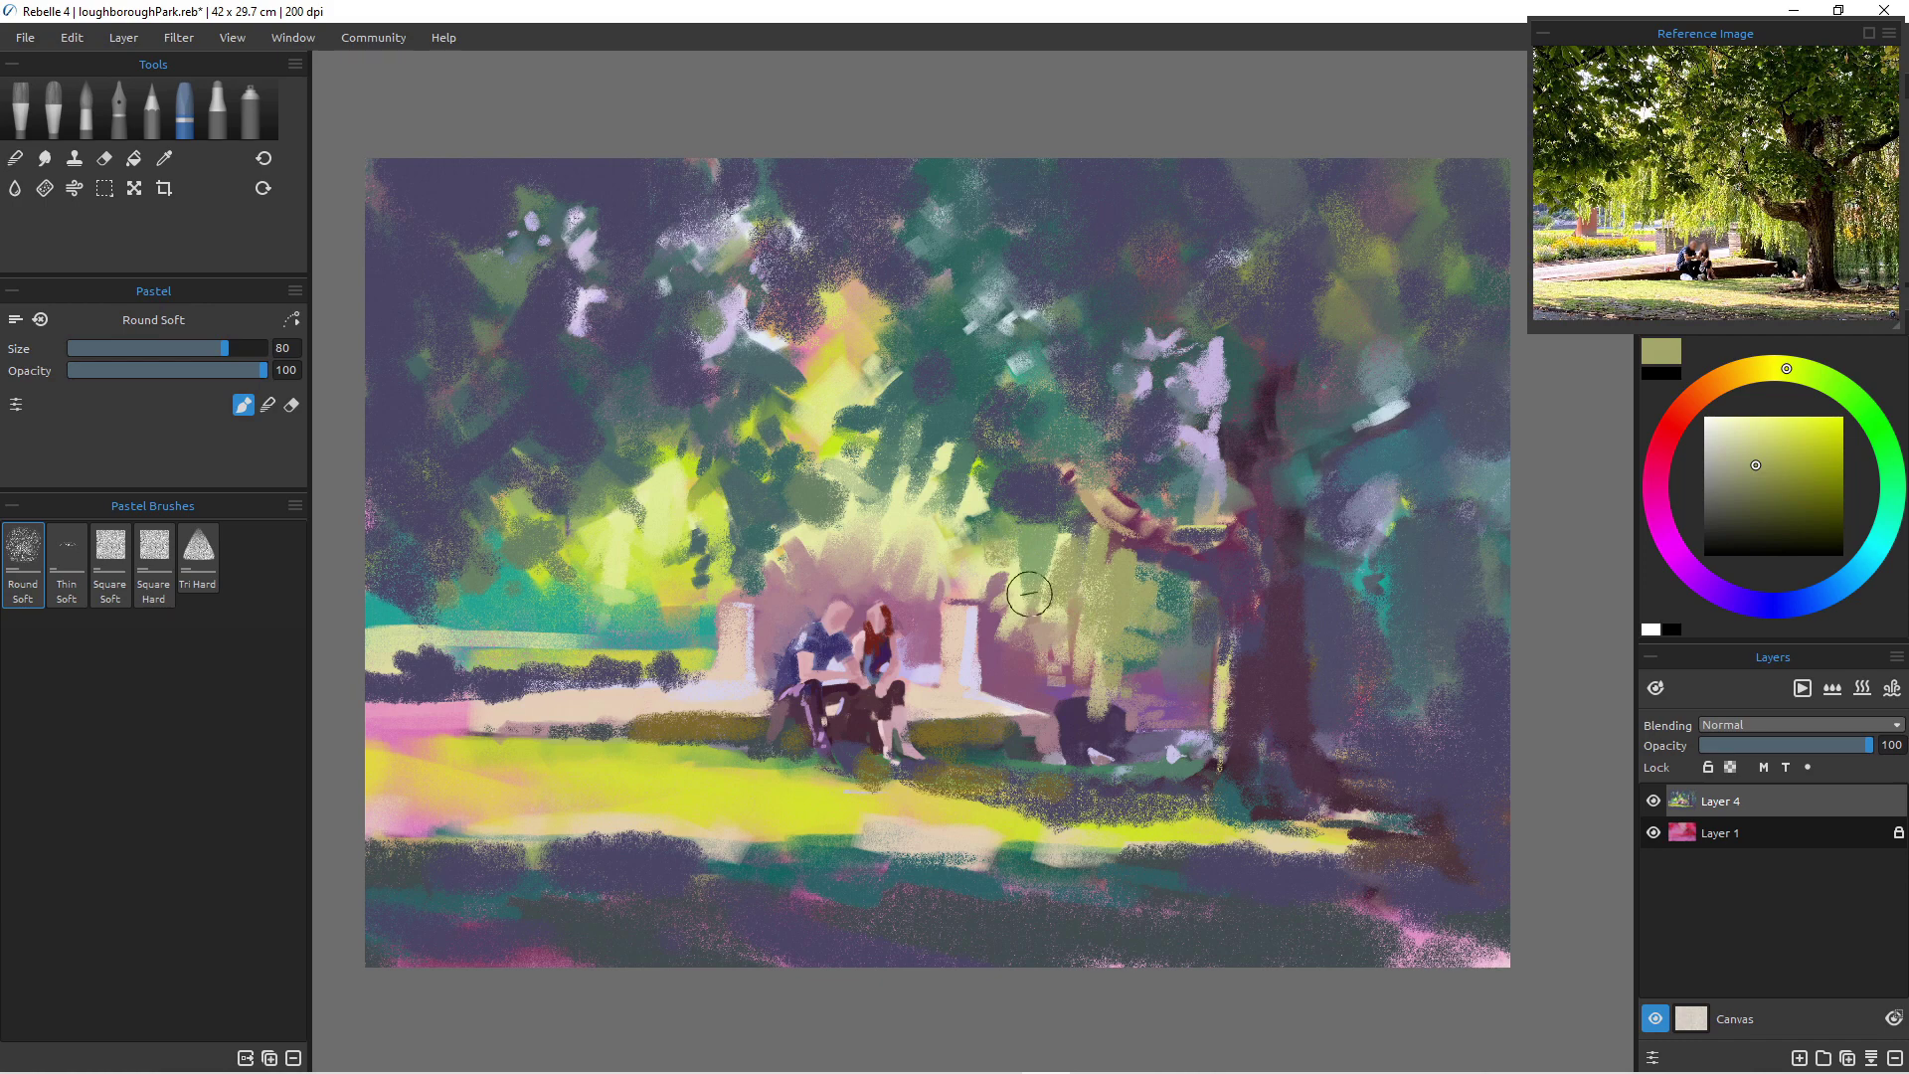
mouse_move(1011, 622)
left_mouse_down()
mouse_move(1033, 594)
mouse_move(1056, 648)
mouse_move(1060, 633)
left_mouse_up()
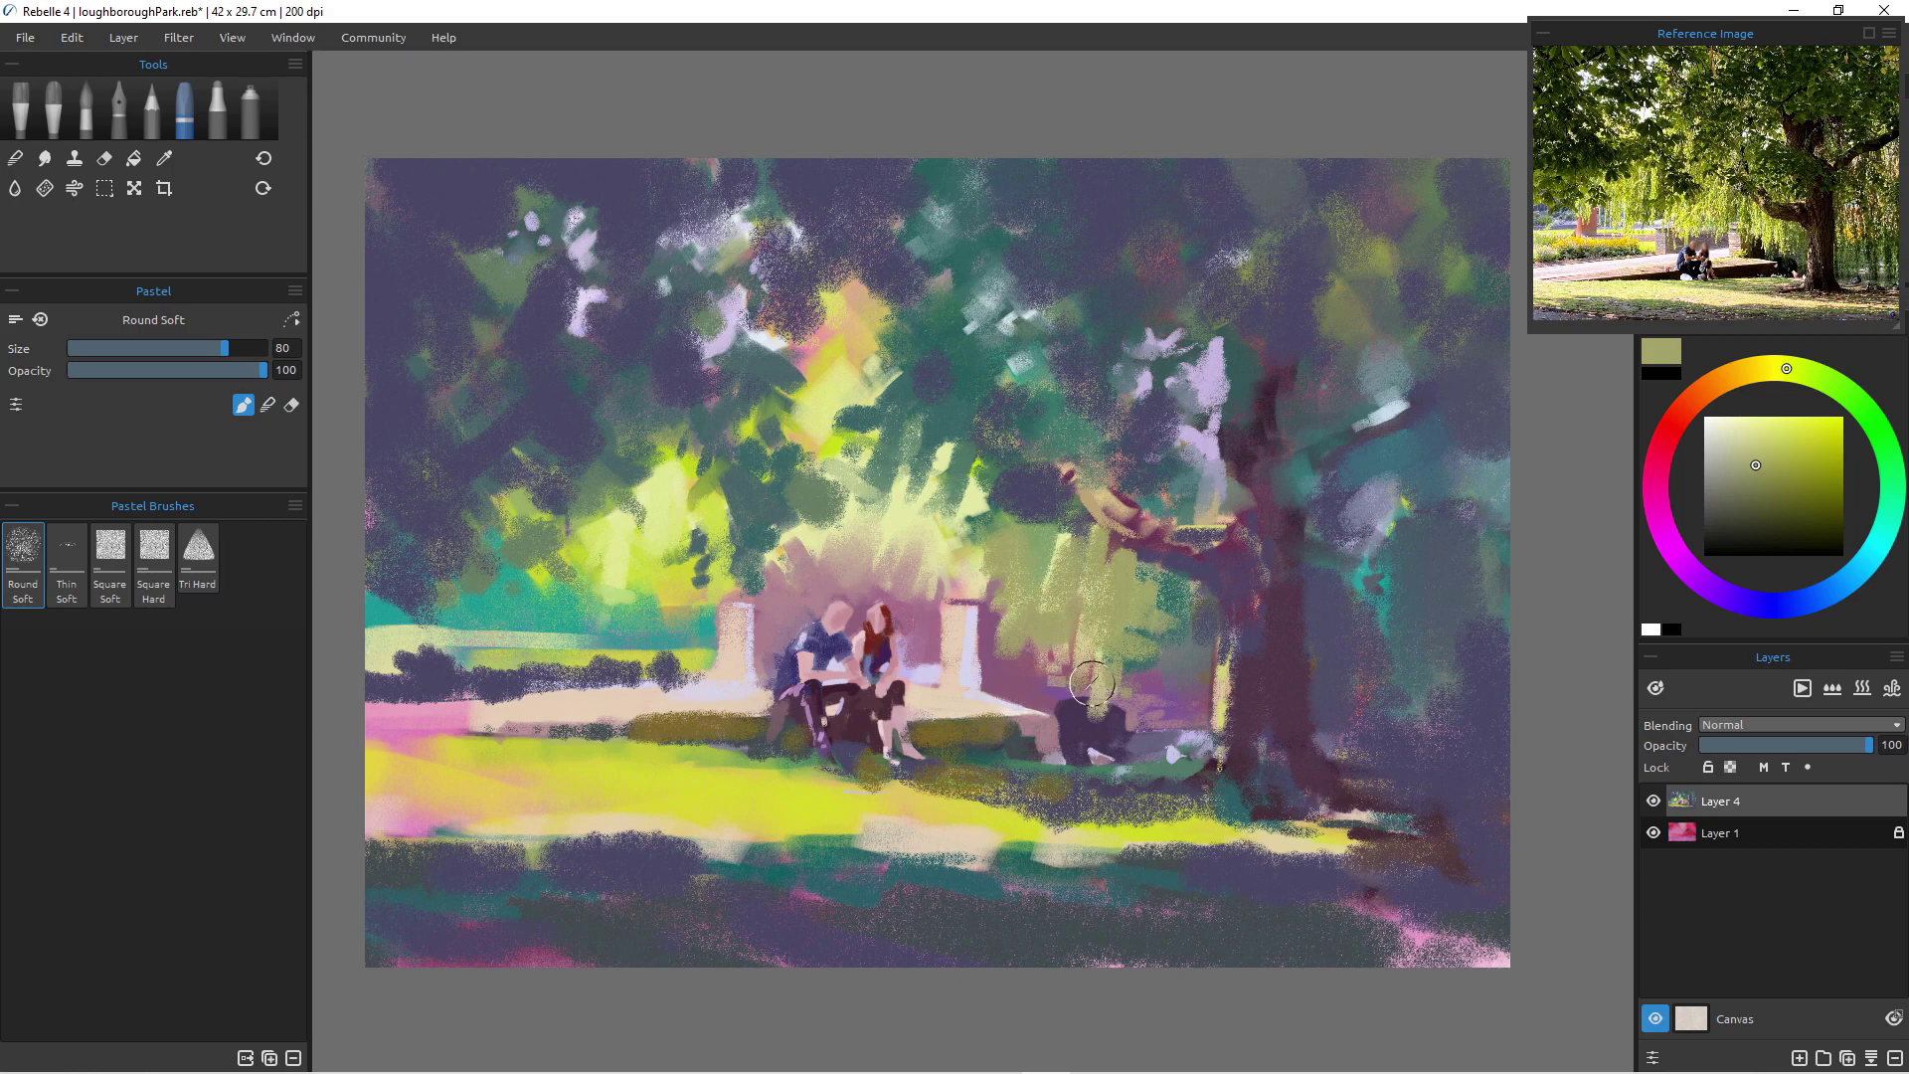
- Sample plum from the man's trousers, deepen it, and shade the front of his shirt at brush size 35
scroll(756, 678, "up", 5)
scroll(756, 678, "down", 4)
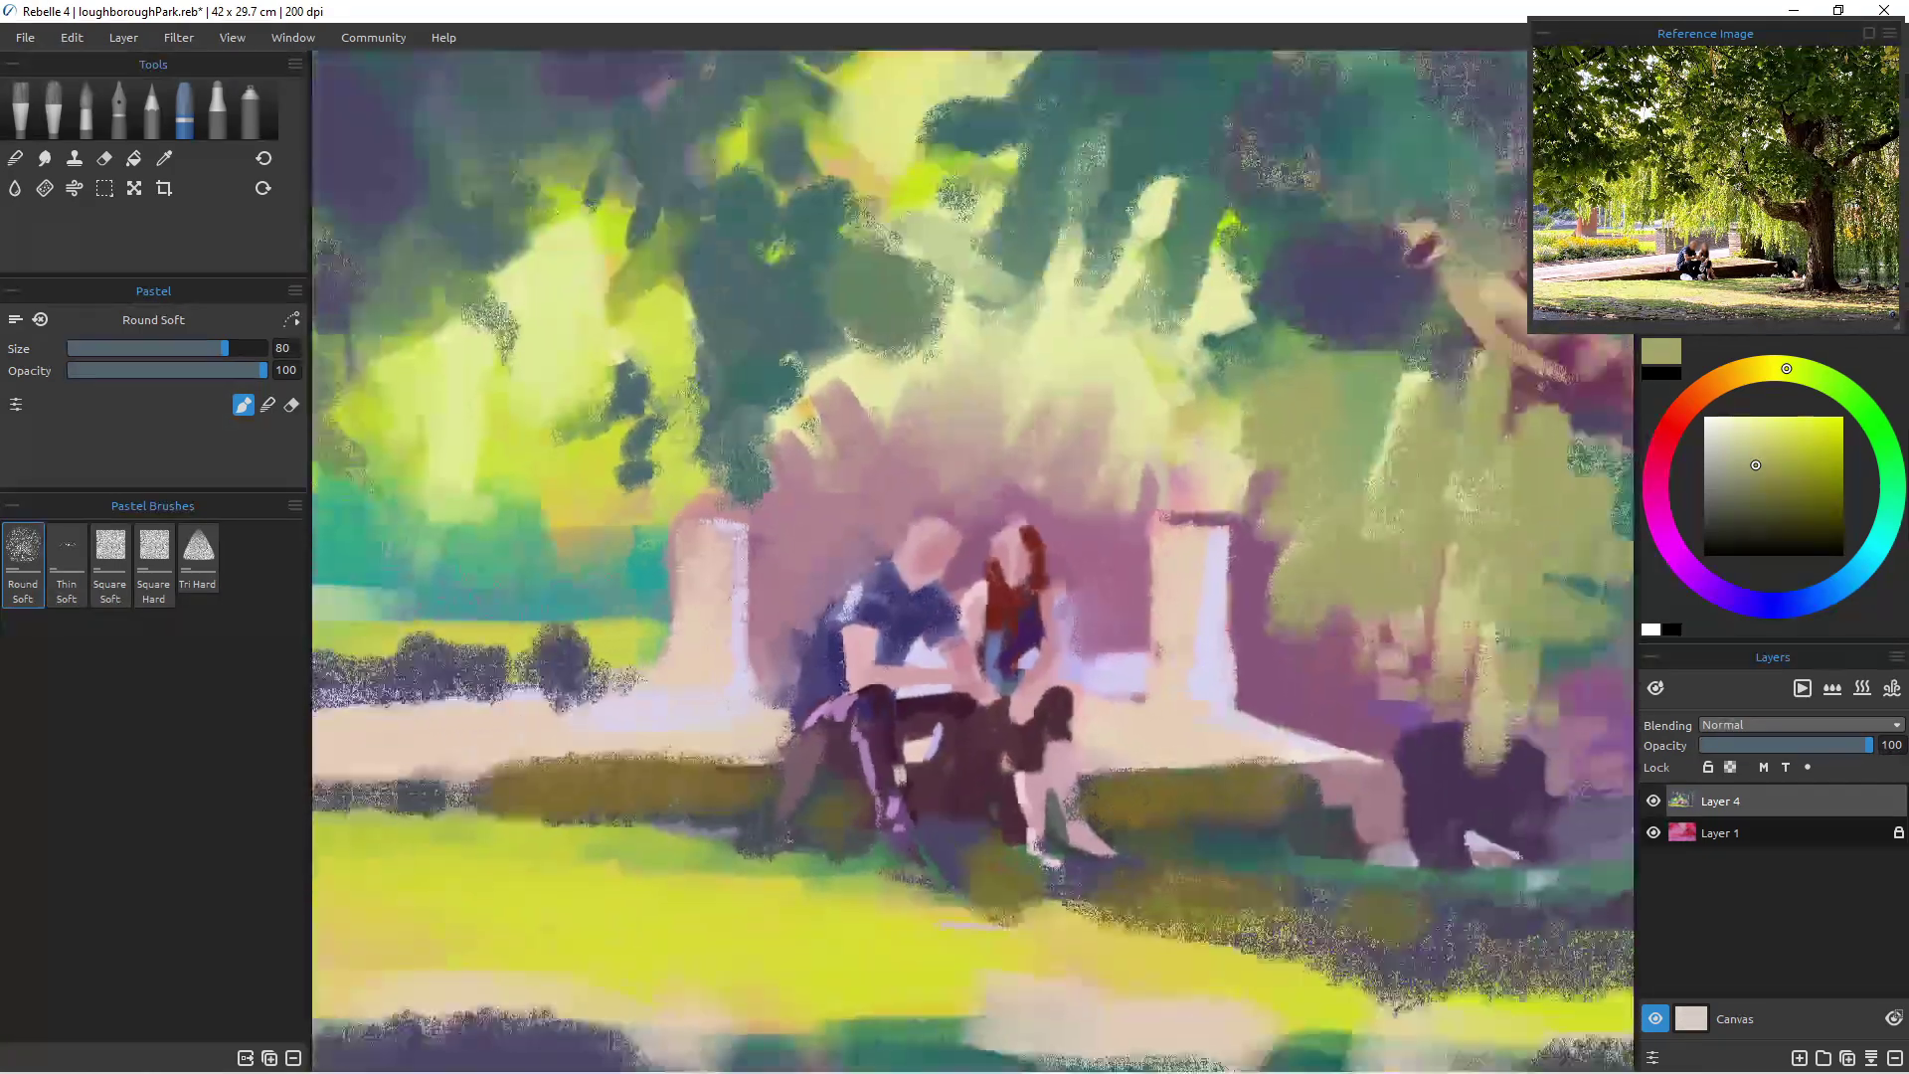
scroll(756, 678, "up", 2)
scroll(938, 562, "down", 1)
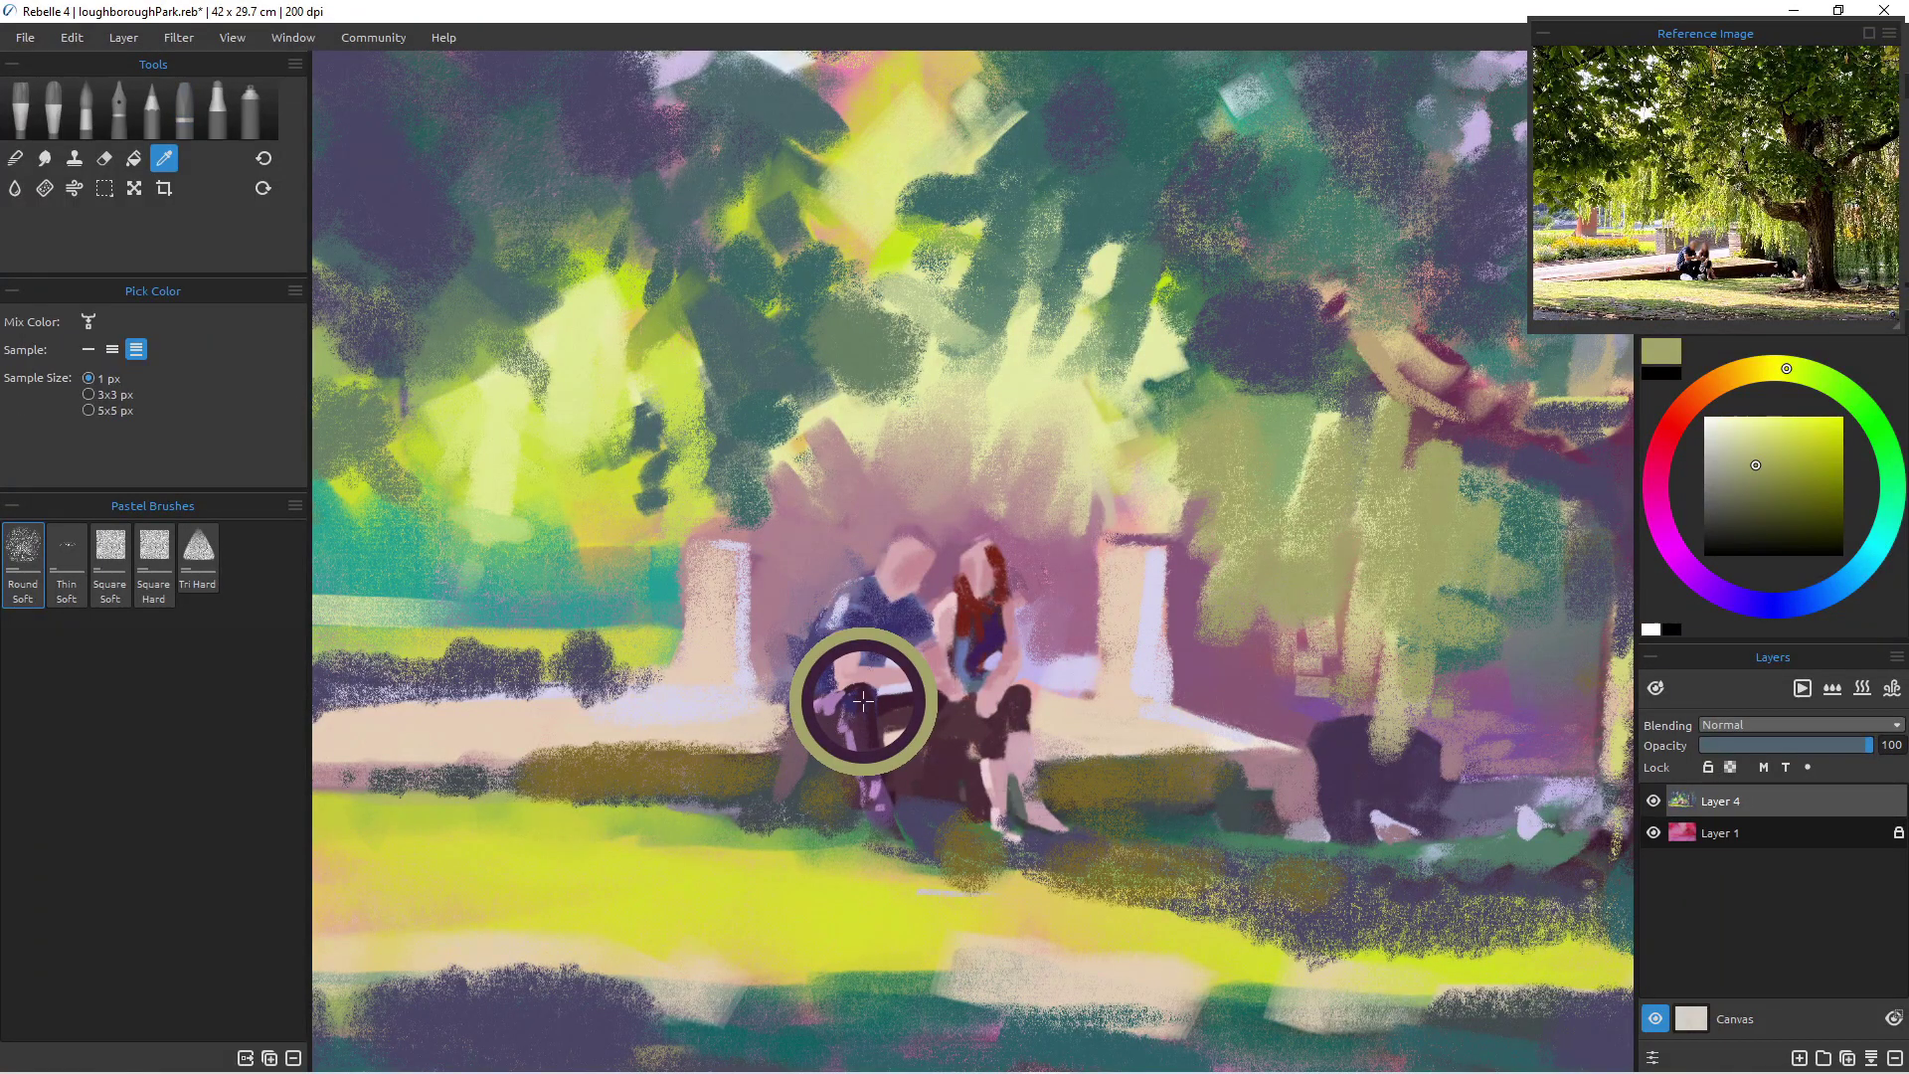
left_click(854, 700, "alt")
key("]")
key("]")
key("bracketleft")
key("bracketleft")
key("bracketleft")
key("bracketleft")
key("bracketleft")
key("bracketleft")
key("bracketleft")
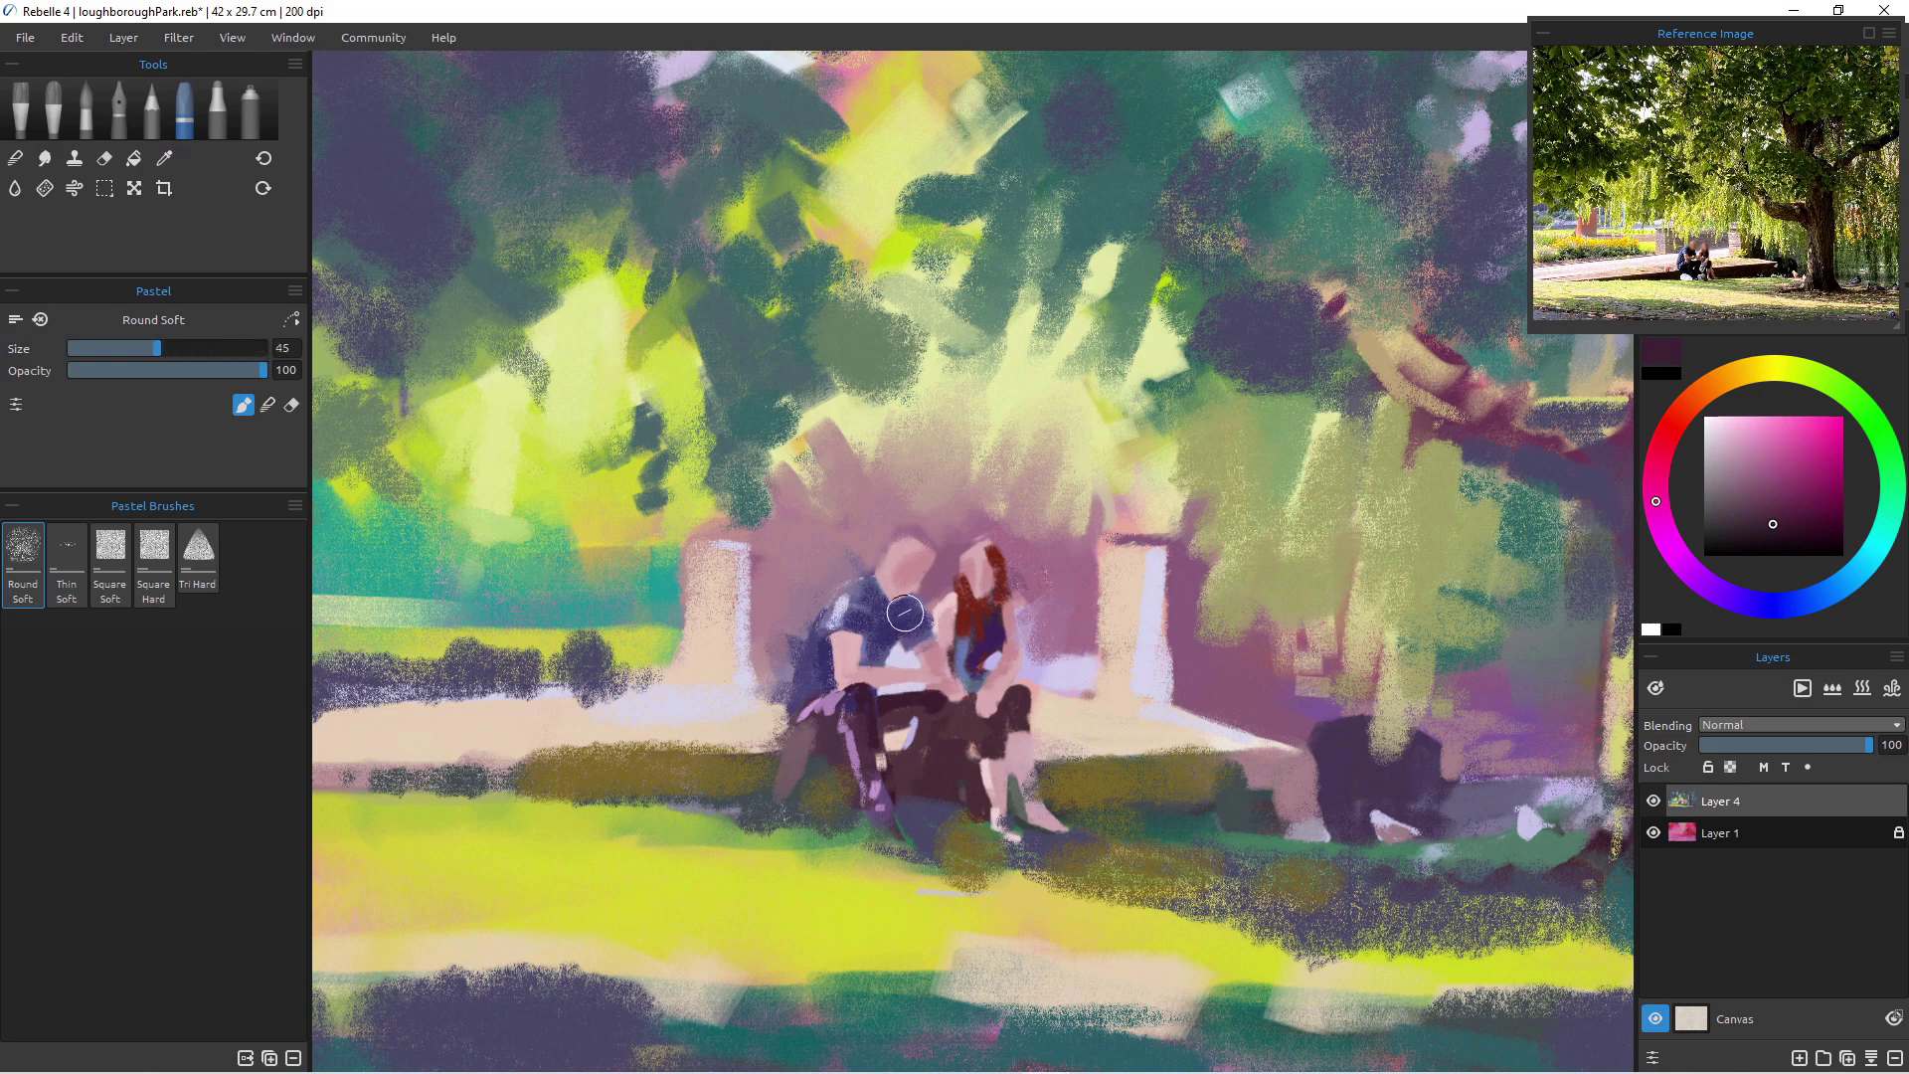
left_click(1810, 525)
mouse_move(904, 615)
left_mouse_down()
mouse_move(871, 635)
mouse_move(880, 651)
left_mouse_up()
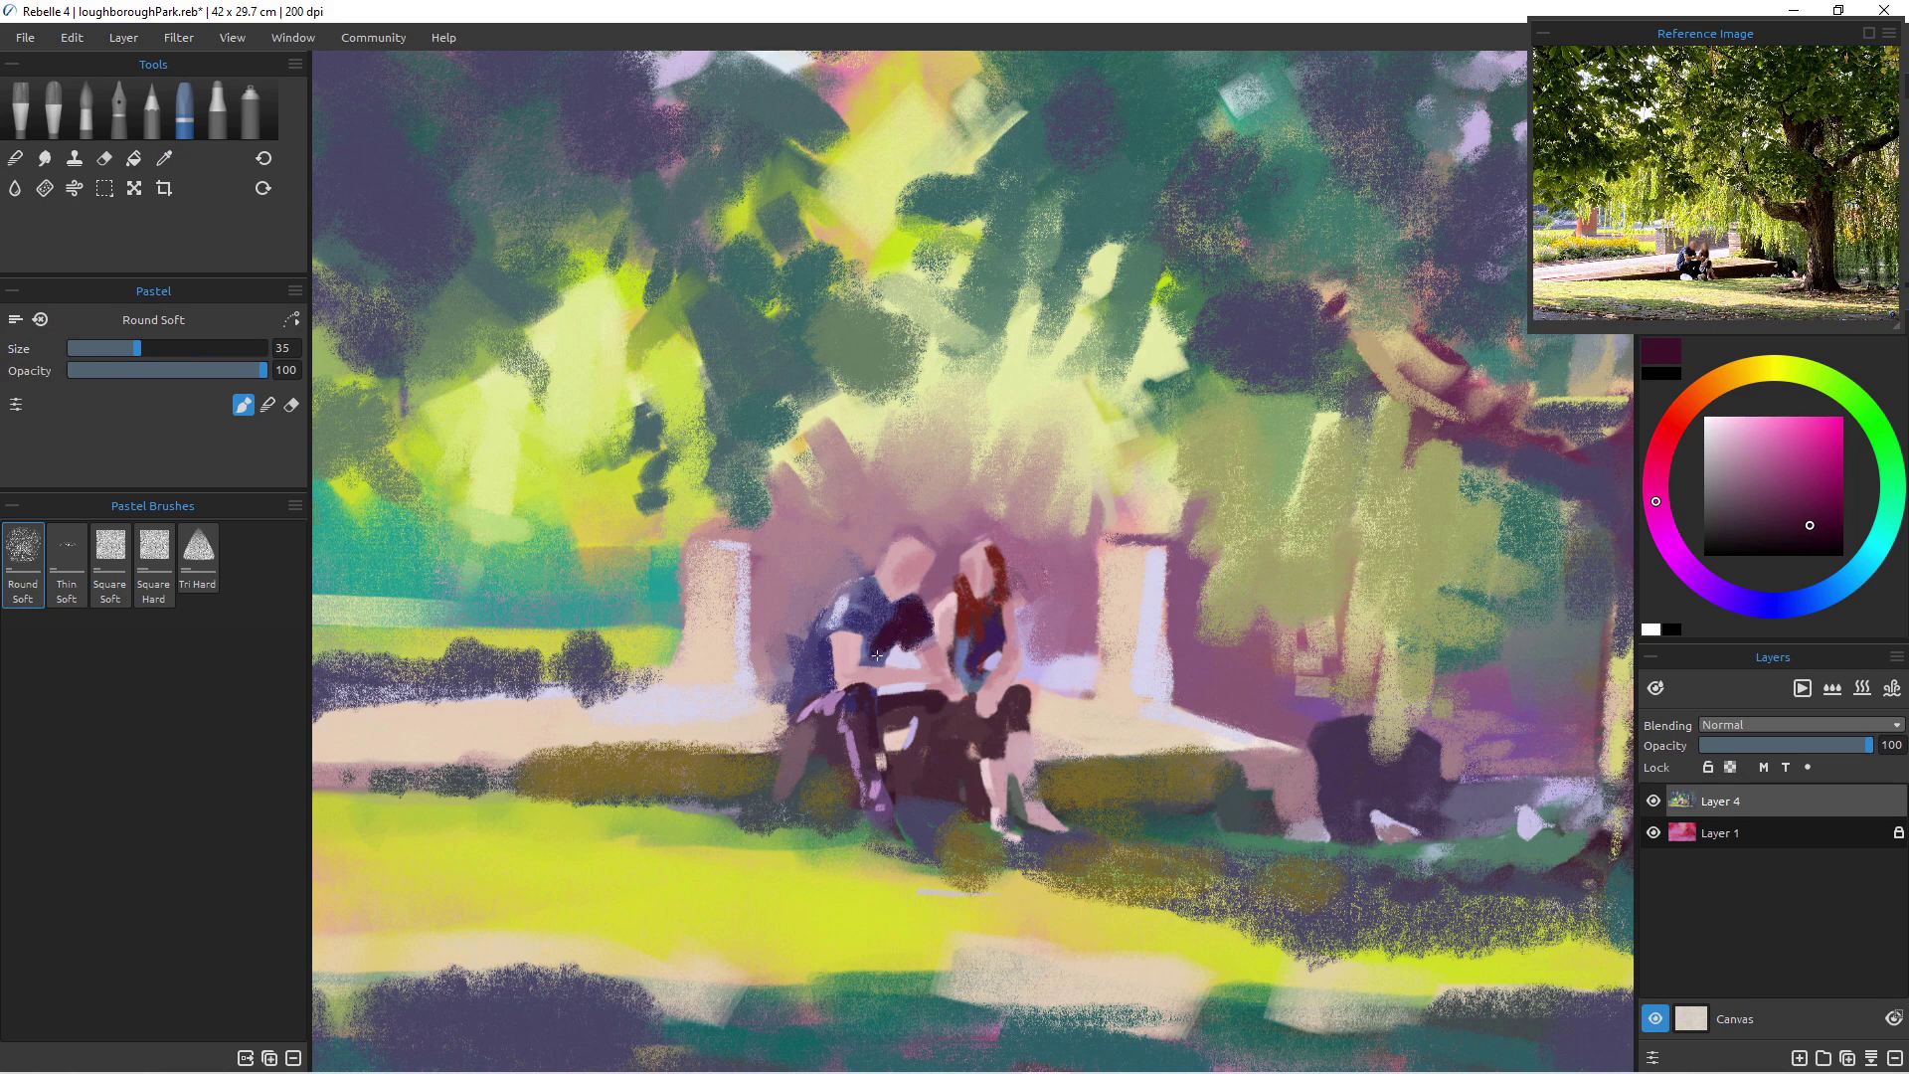
- Sample purple from the woman's top for the man's chest and her lap, and repaint her top in a bluer violet
left_click(994, 617, "alt")
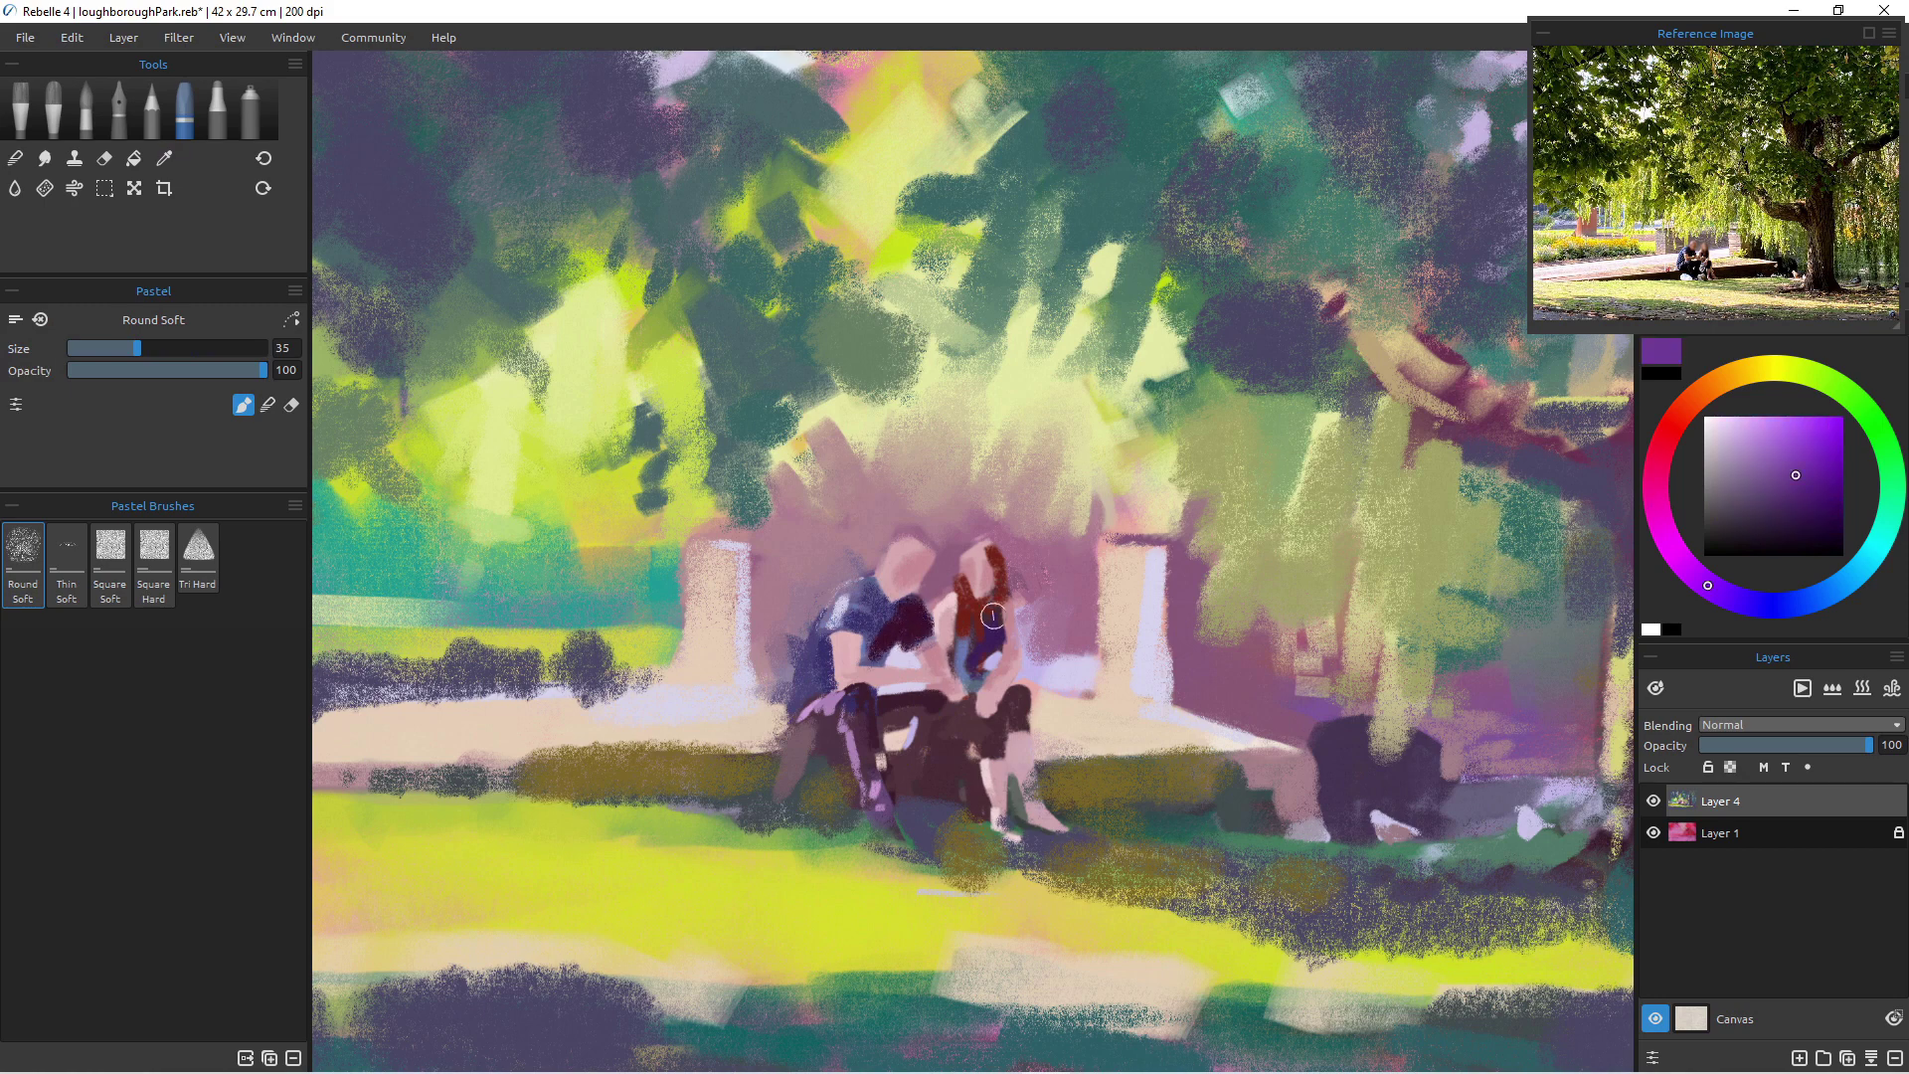
mouse_move(900, 623)
left_mouse_down()
mouse_move(881, 659)
mouse_move(873, 631)
mouse_move(869, 658)
mouse_move(904, 619)
left_mouse_up()
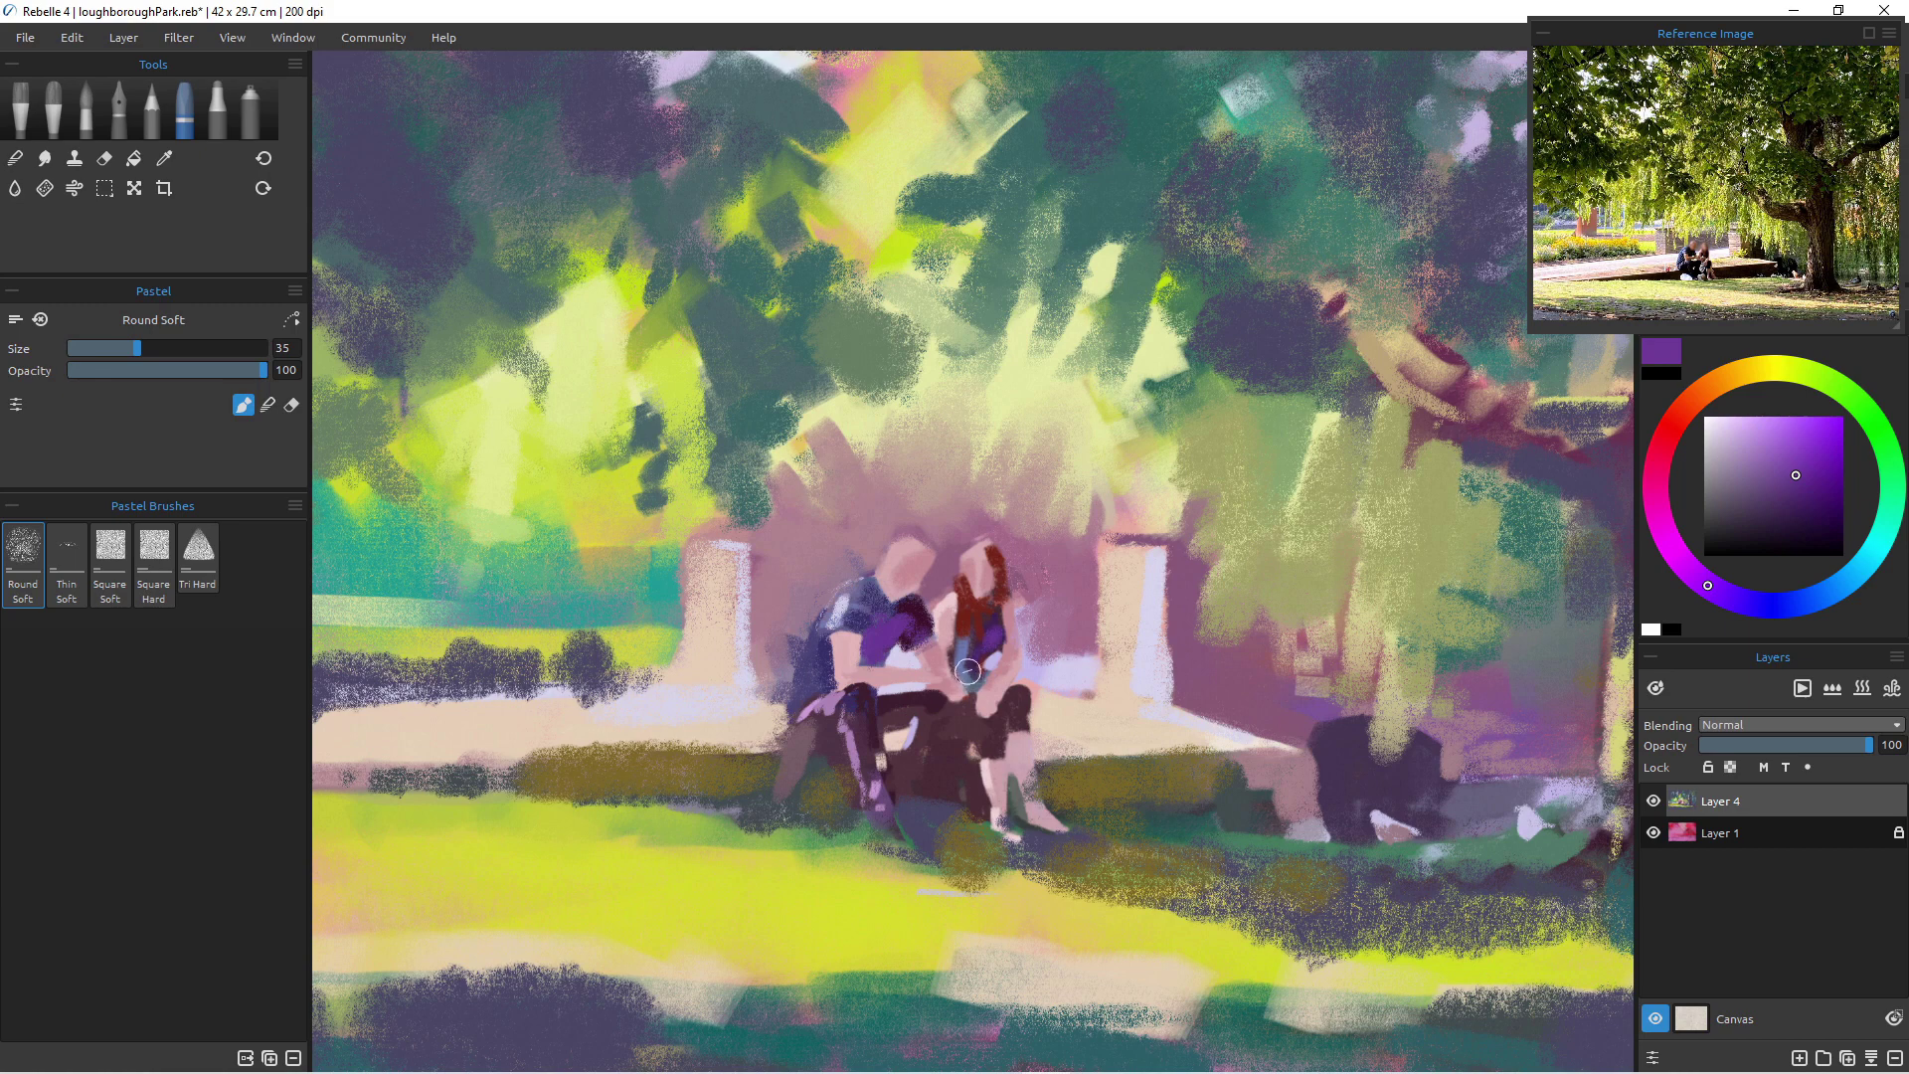
mouse_move(963, 708)
left_mouse_down()
mouse_move(980, 741)
mouse_move(993, 729)
mouse_move(965, 714)
mouse_move(1009, 719)
left_mouse_up()
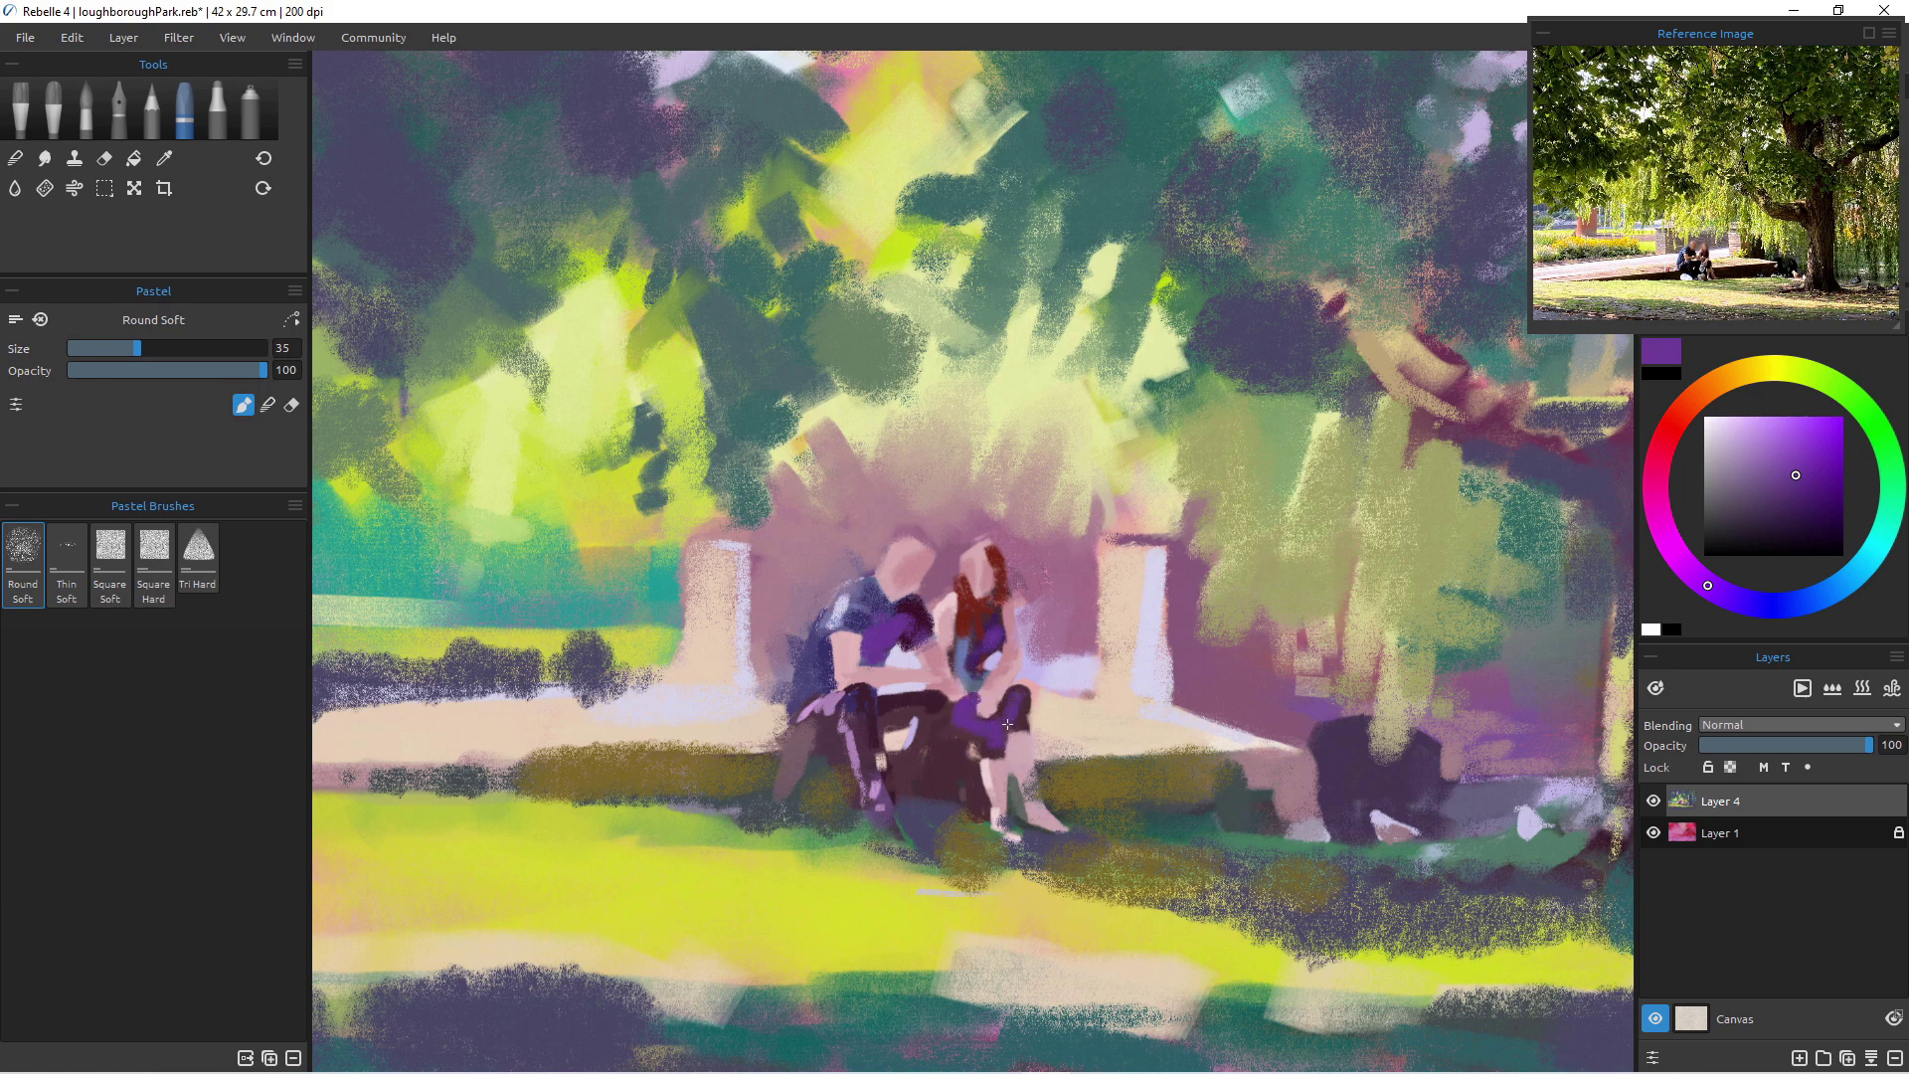
left_click(1734, 598)
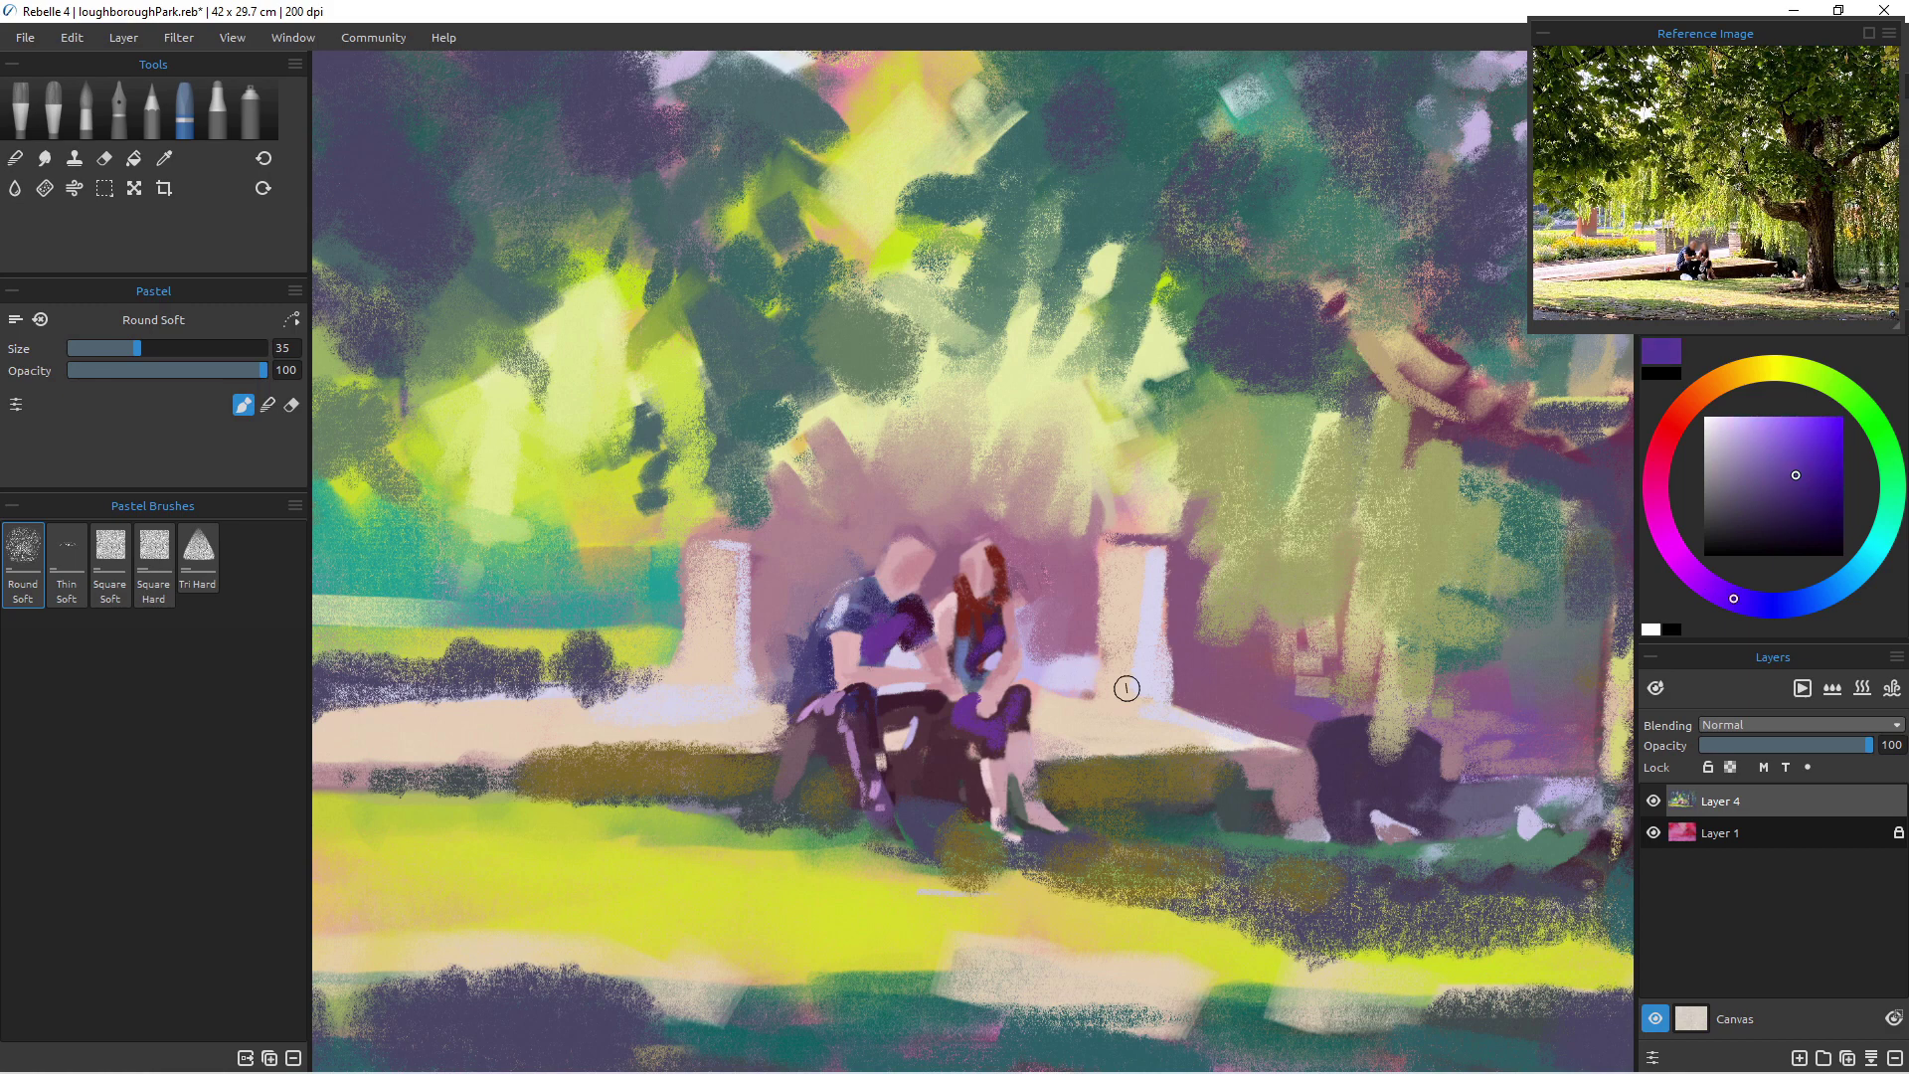
left_click_drag(984, 631, 966, 678)
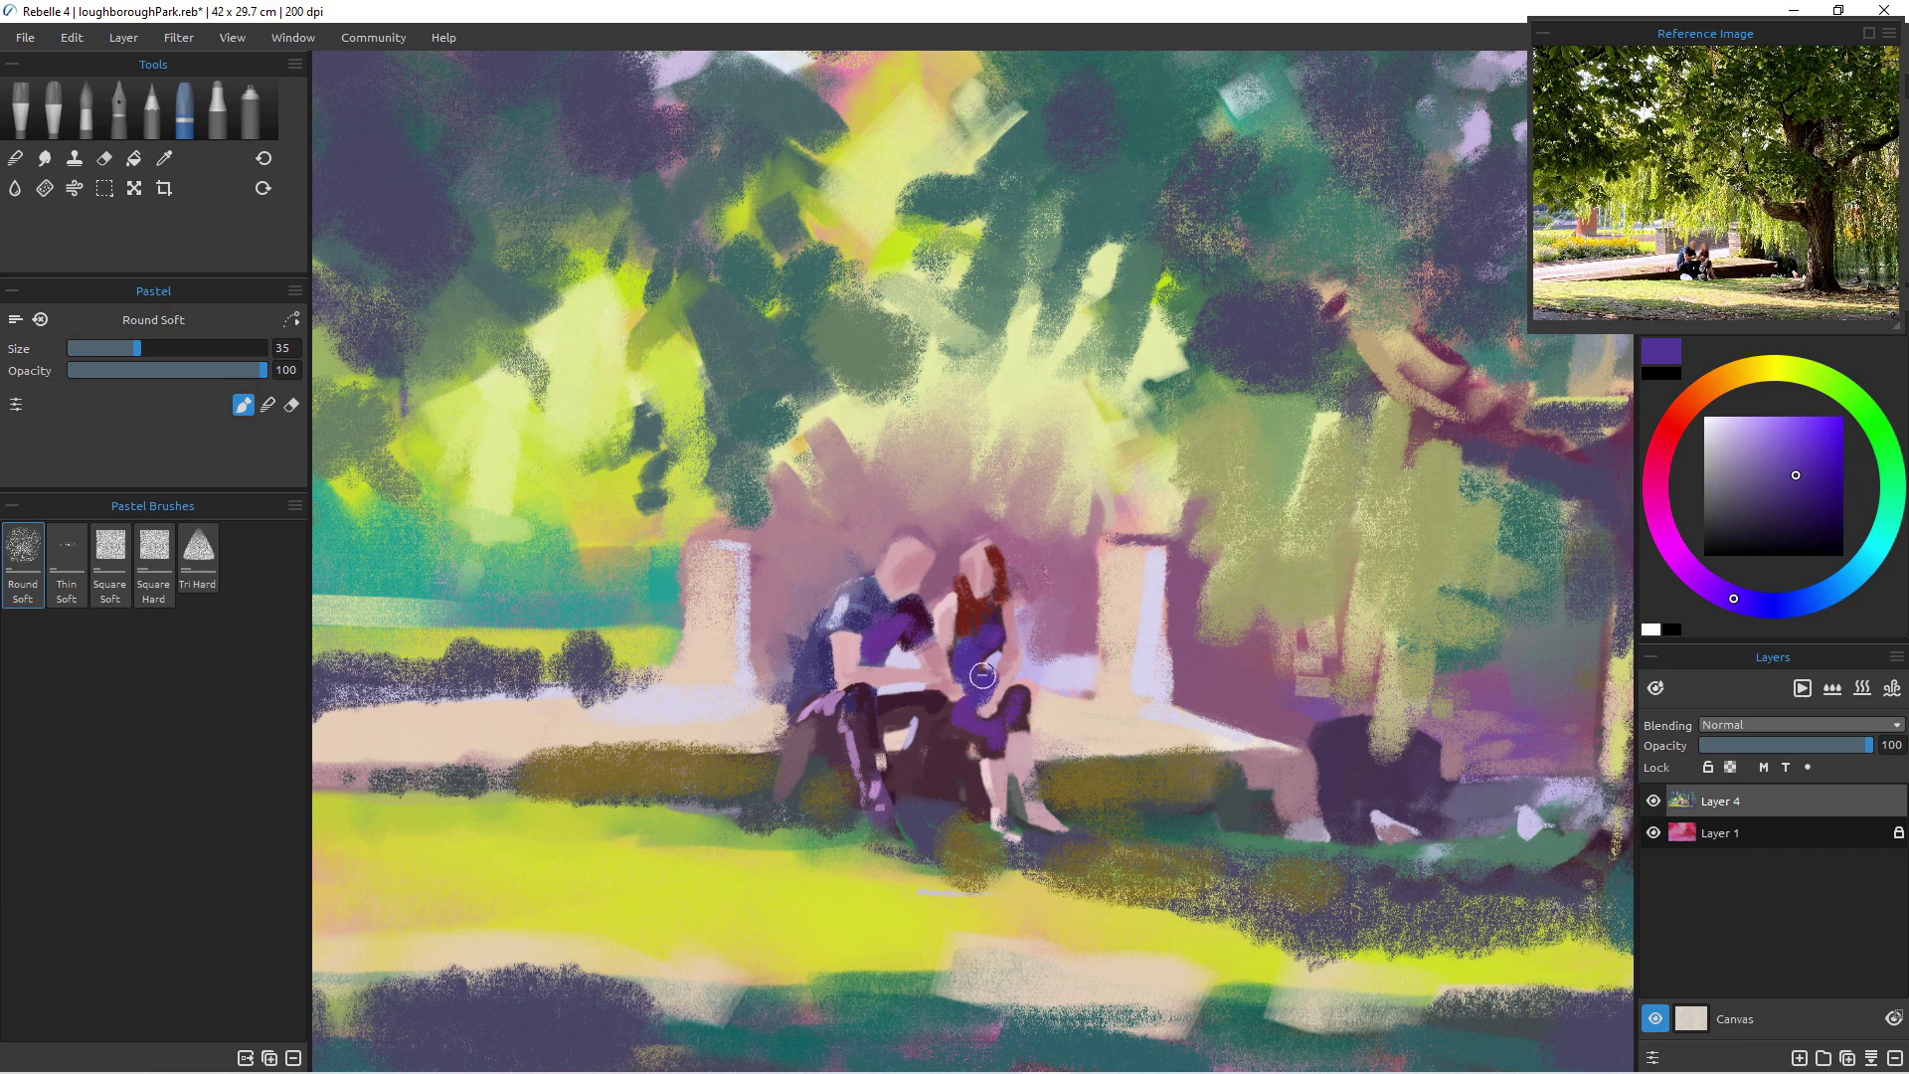
left_click(1007, 666, "alt")
key("bracketleft")
key("bracketleft")
key("bracketleft")
key("bracketleft")
key("bracketleft")
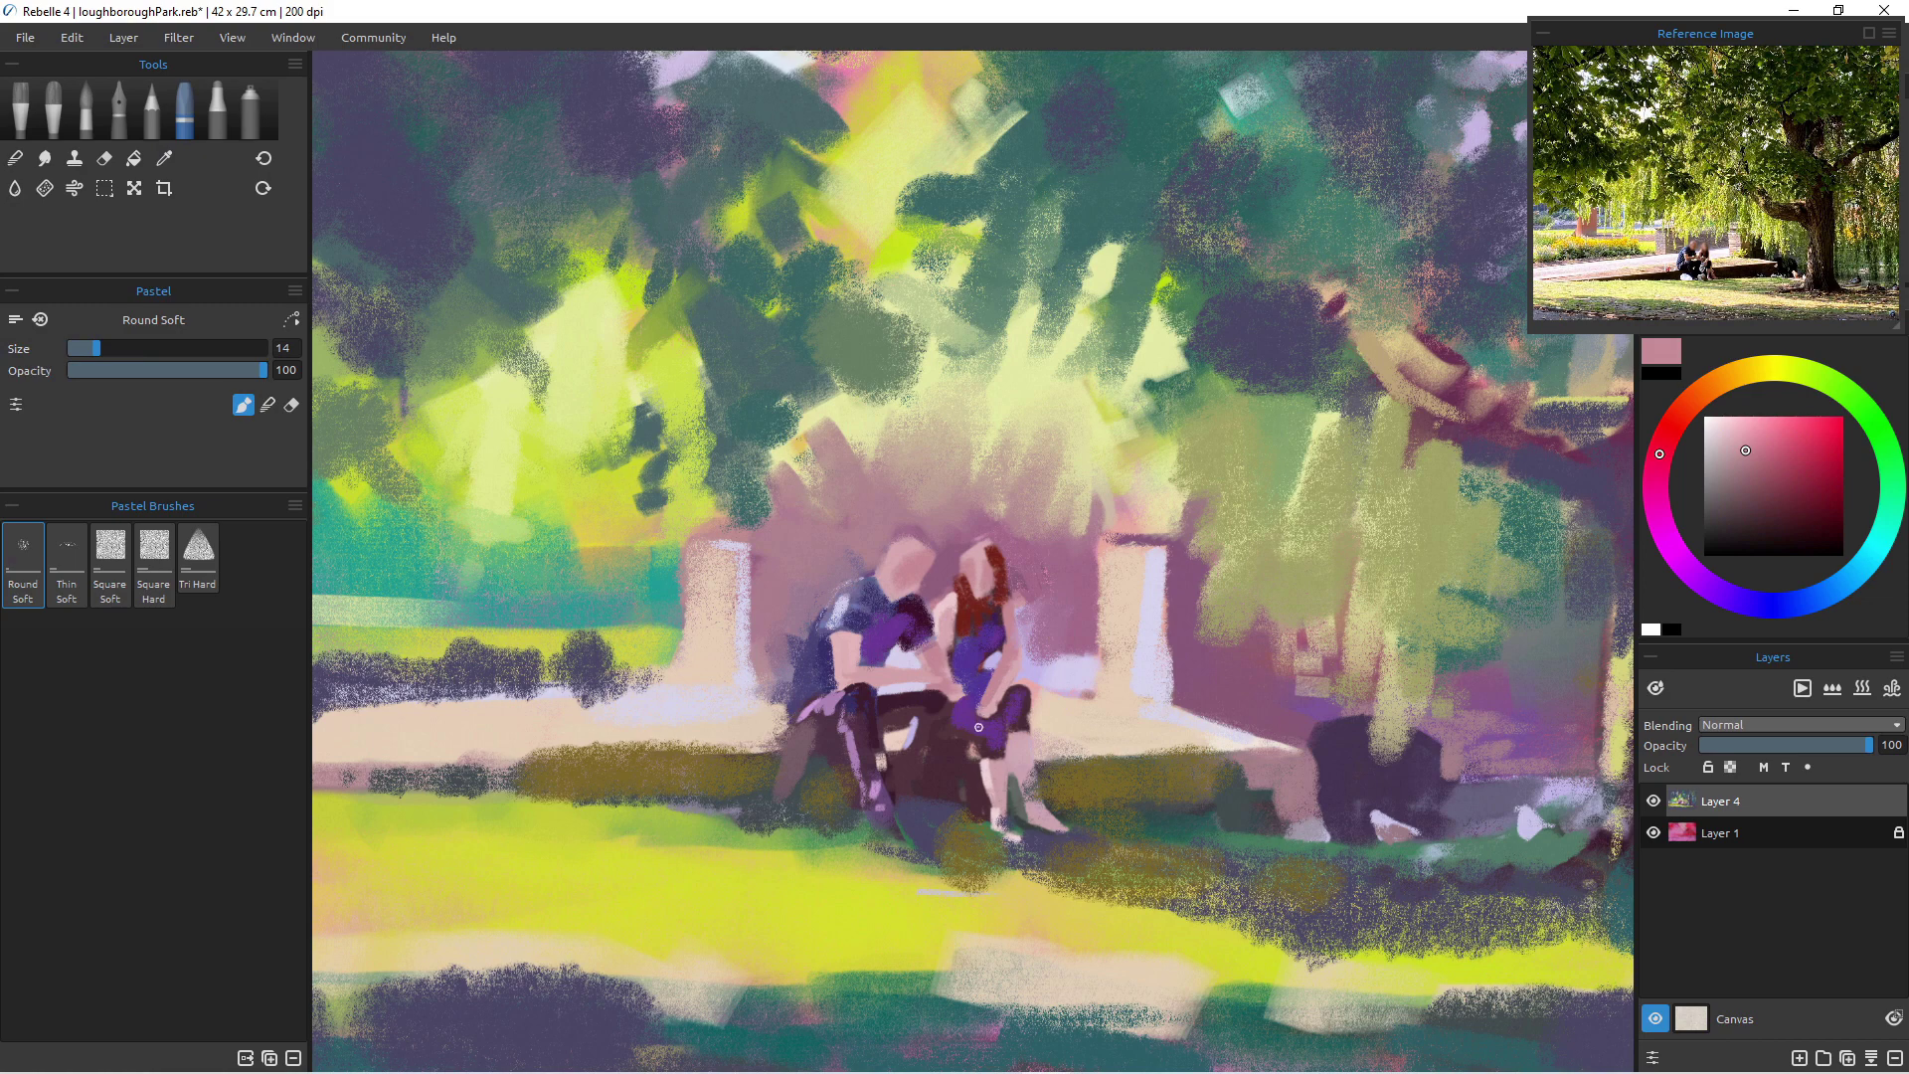
key("bracketright")
key("bracketright")
key("bracketright")
key("bracketright")
key("bracketright")
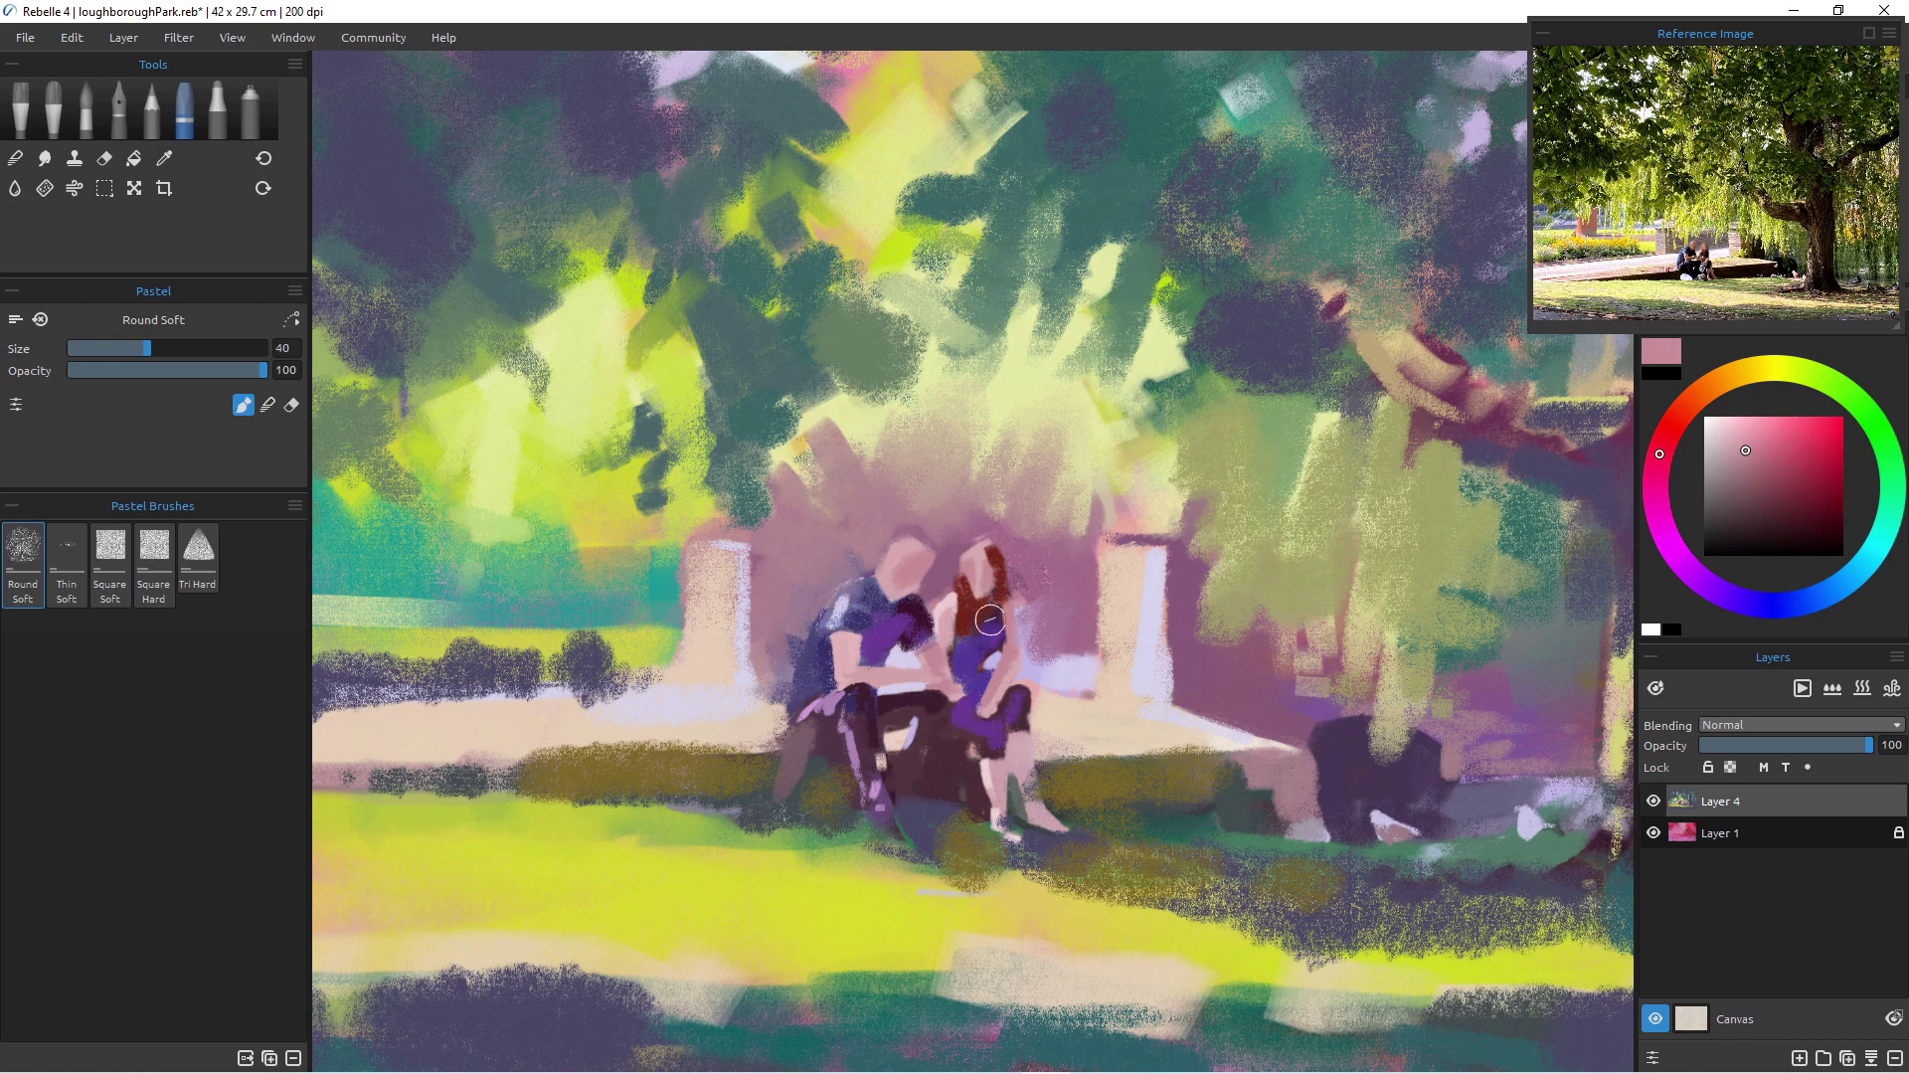
- Shade the woman's top with sampled dark purple at brush size 30, and add brighter purple to the man's shirt
left_click(992, 621, "alt")
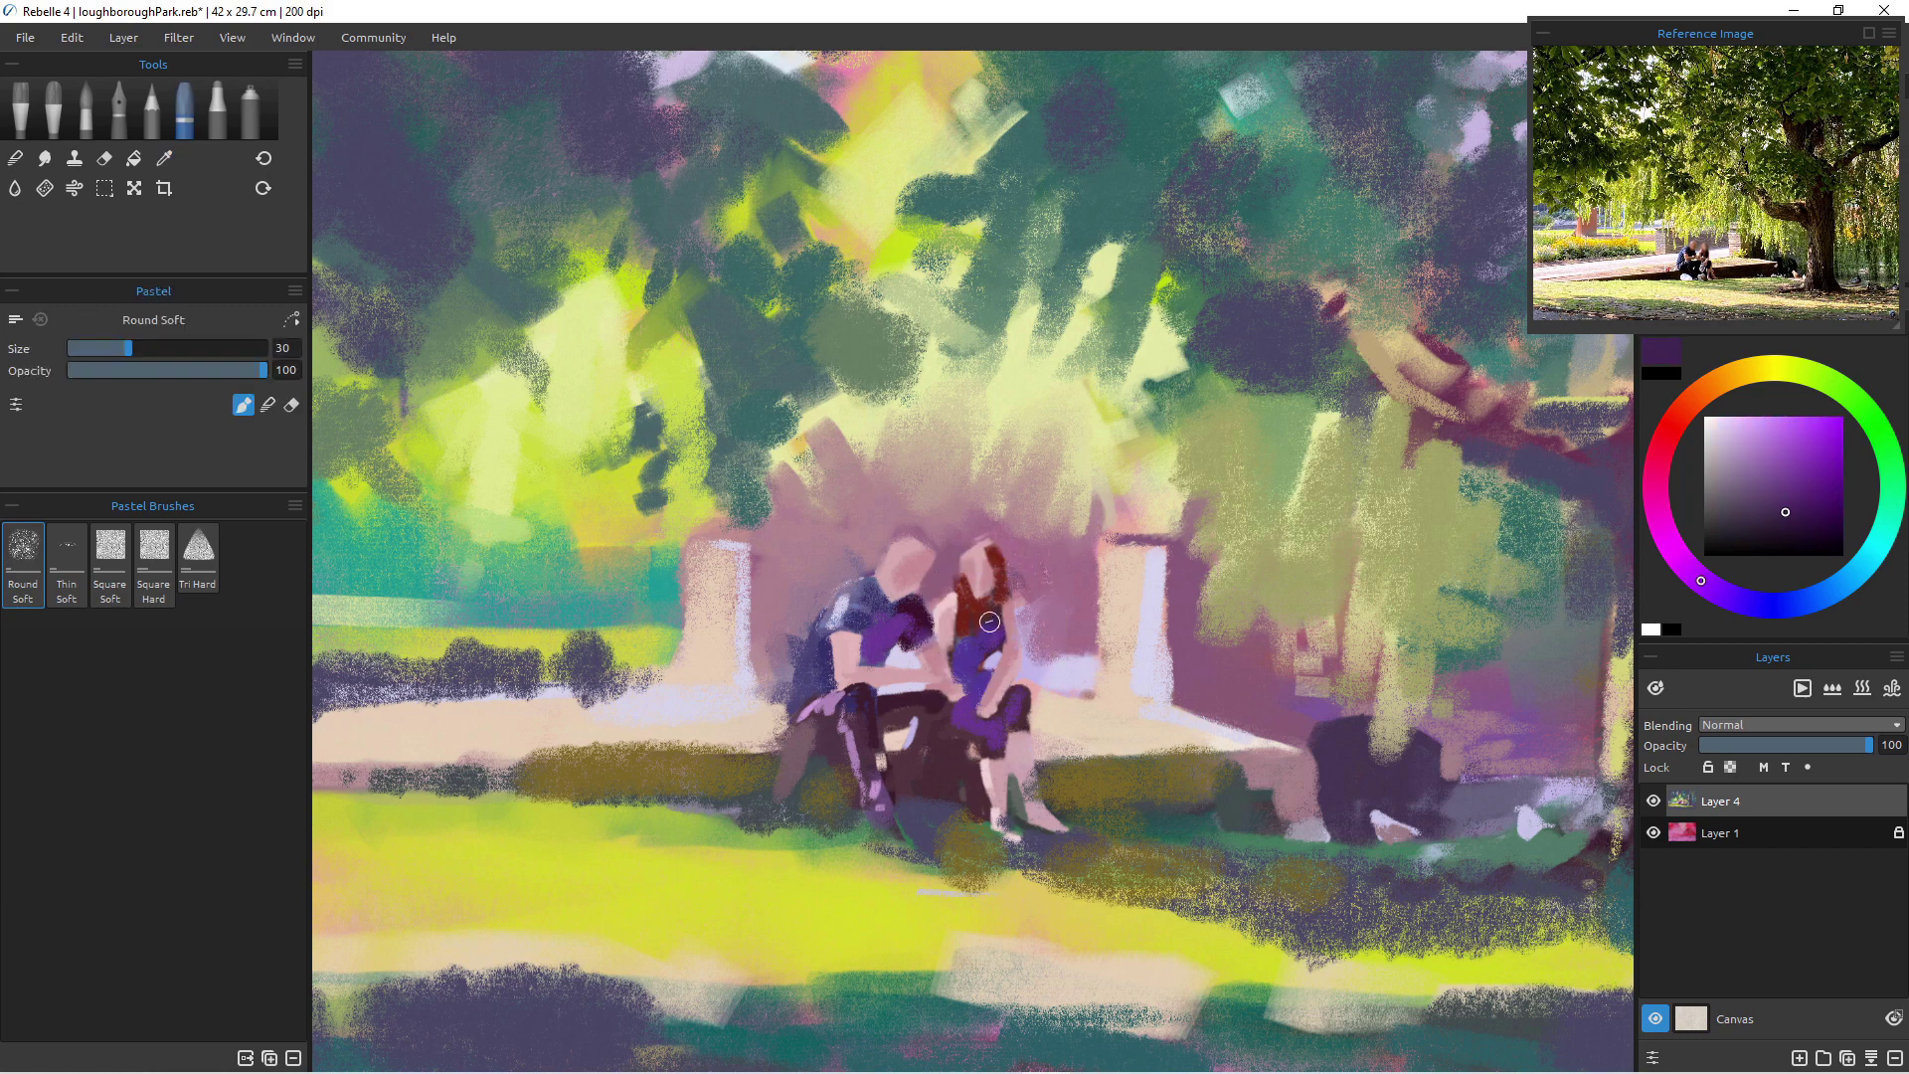
left_click_drag(962, 644, 972, 650)
left_click(857, 658, "alt")
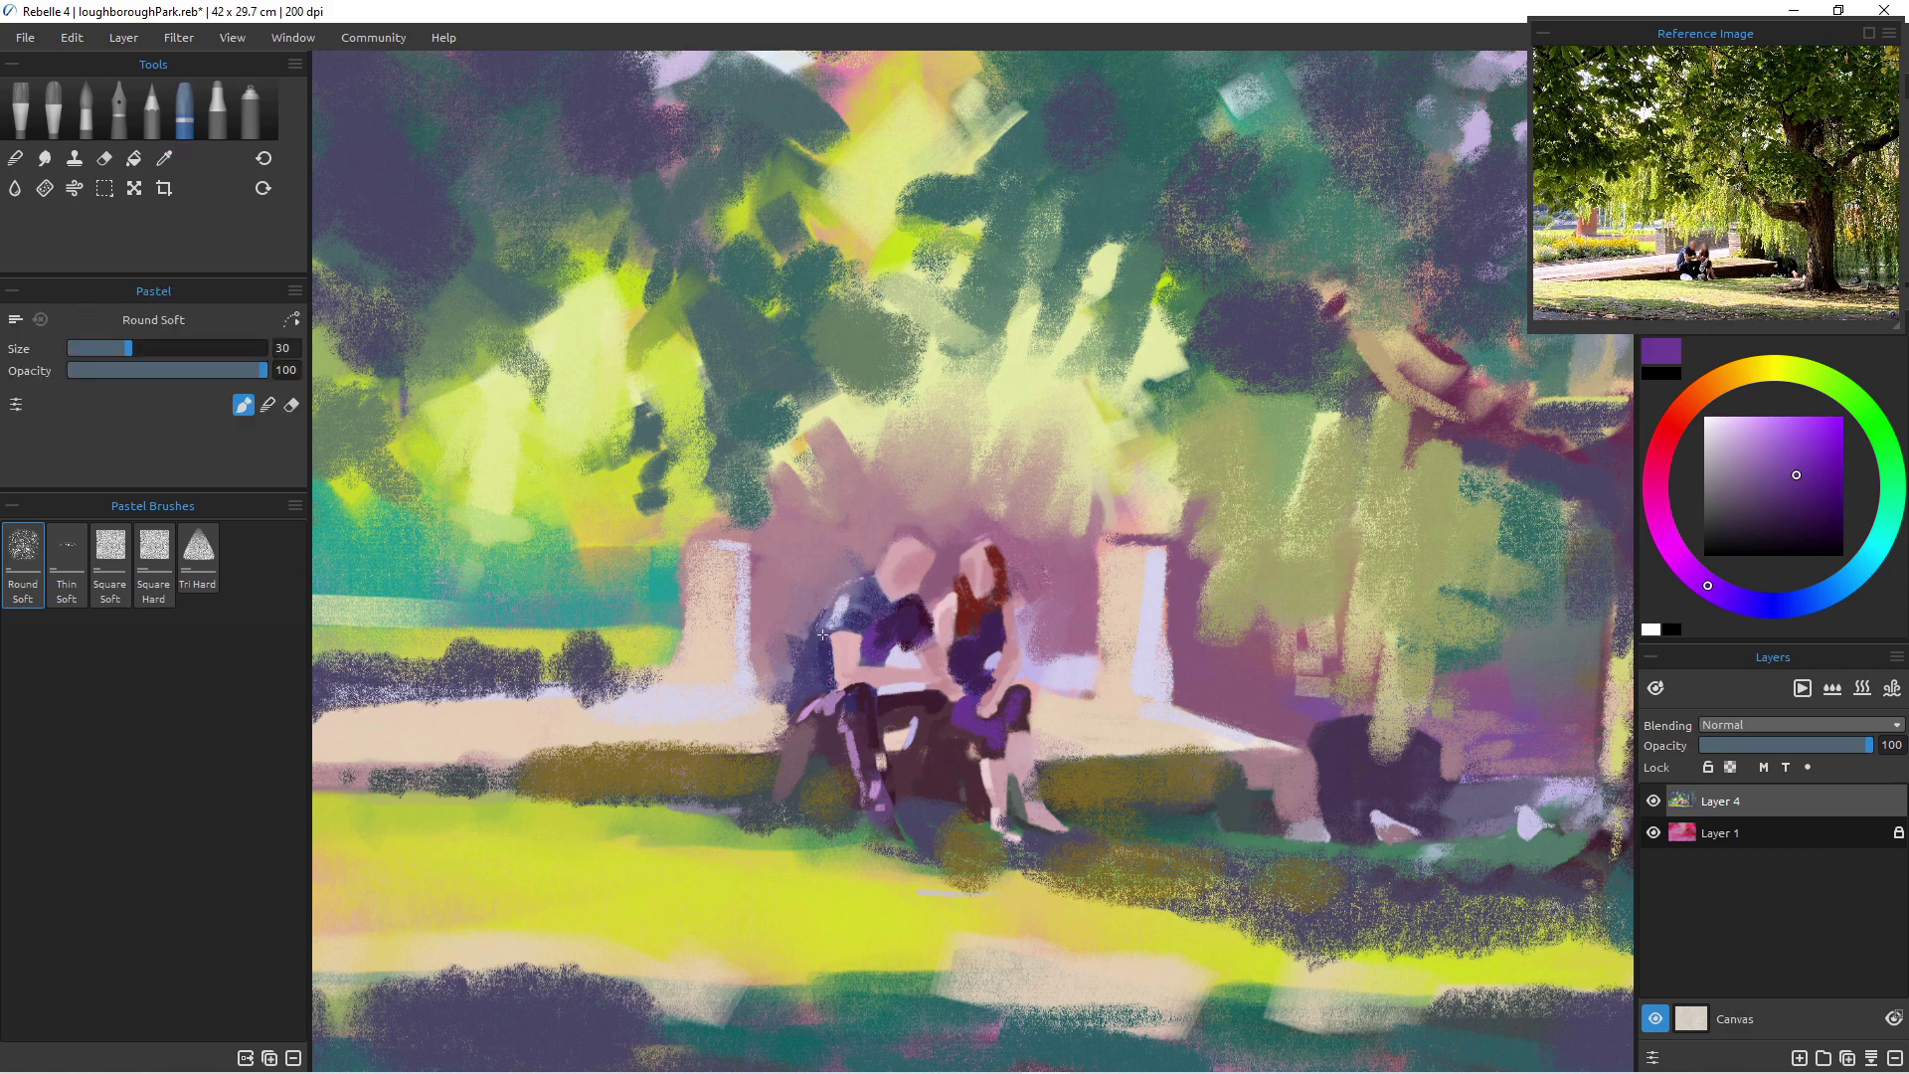
mouse_move(838, 601)
left_mouse_down()
mouse_move(861, 597)
mouse_move(871, 627)
left_mouse_up()
- Choose a brighter blue-violet and paint the man's shirt and the light streak down his lower leg
left_click(959, 758, "alt")
left_click(1785, 465)
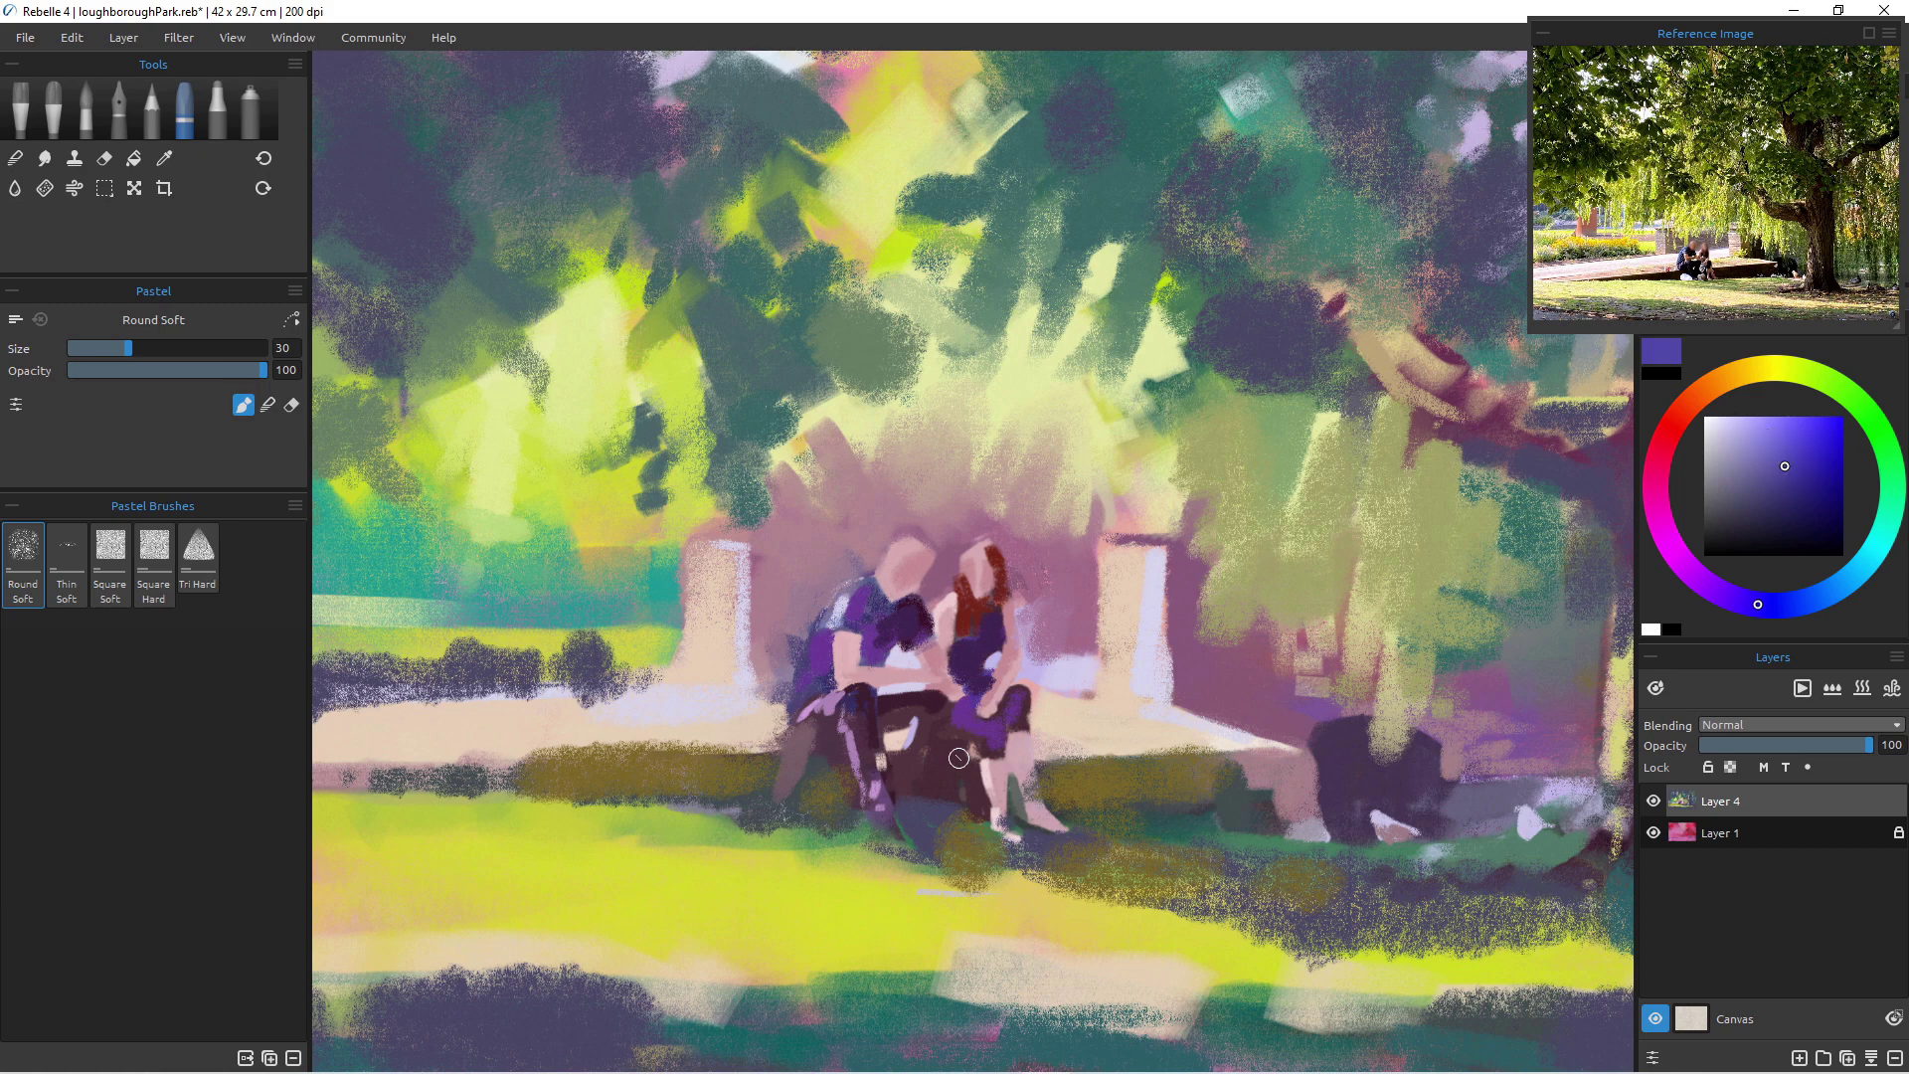
mouse_move(855, 601)
left_mouse_down()
mouse_move(885, 640)
mouse_move(815, 651)
mouse_move(801, 693)
mouse_move(881, 786)
left_mouse_up()
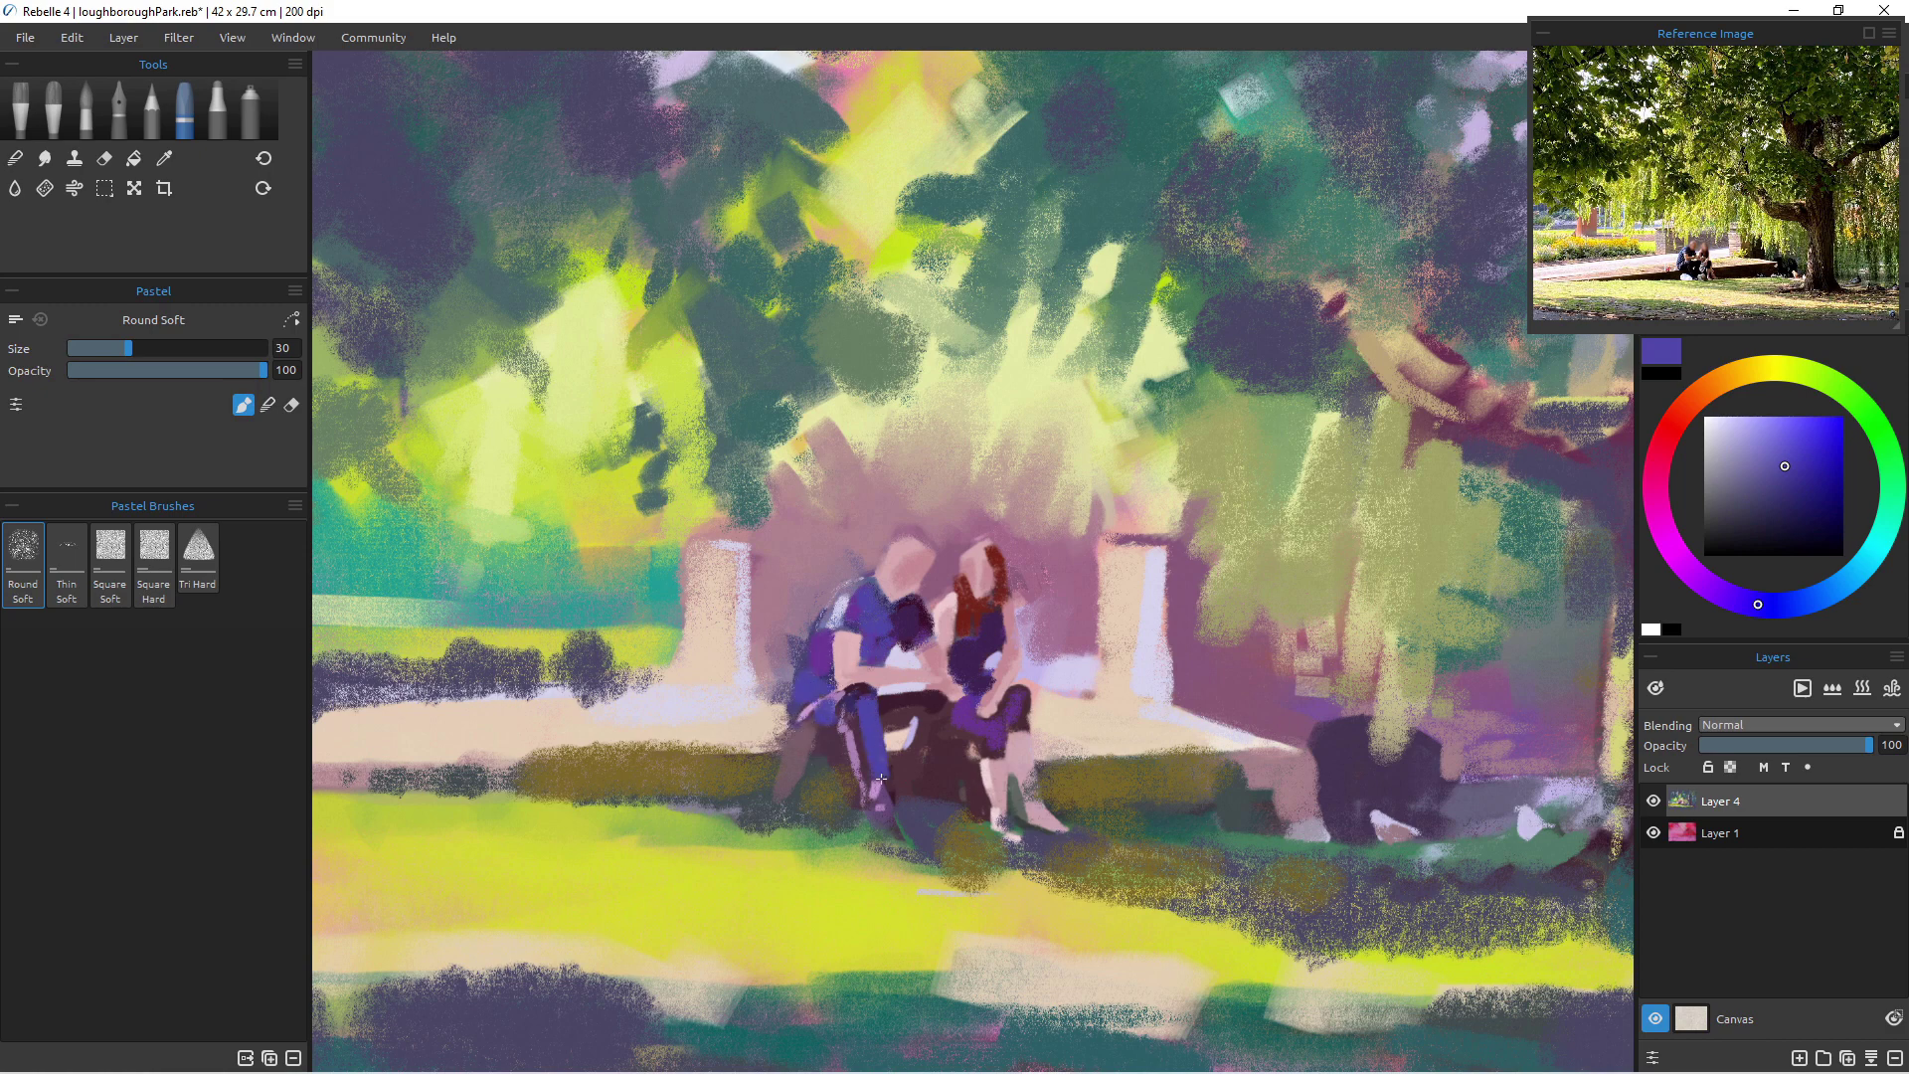
- Sample dark blue-violet from the man's knee and repaint his trouser leg, also touching the dark bag beside it
left_click(853, 695, "alt")
left_click_drag(866, 735, 875, 778)
left_click(913, 774)
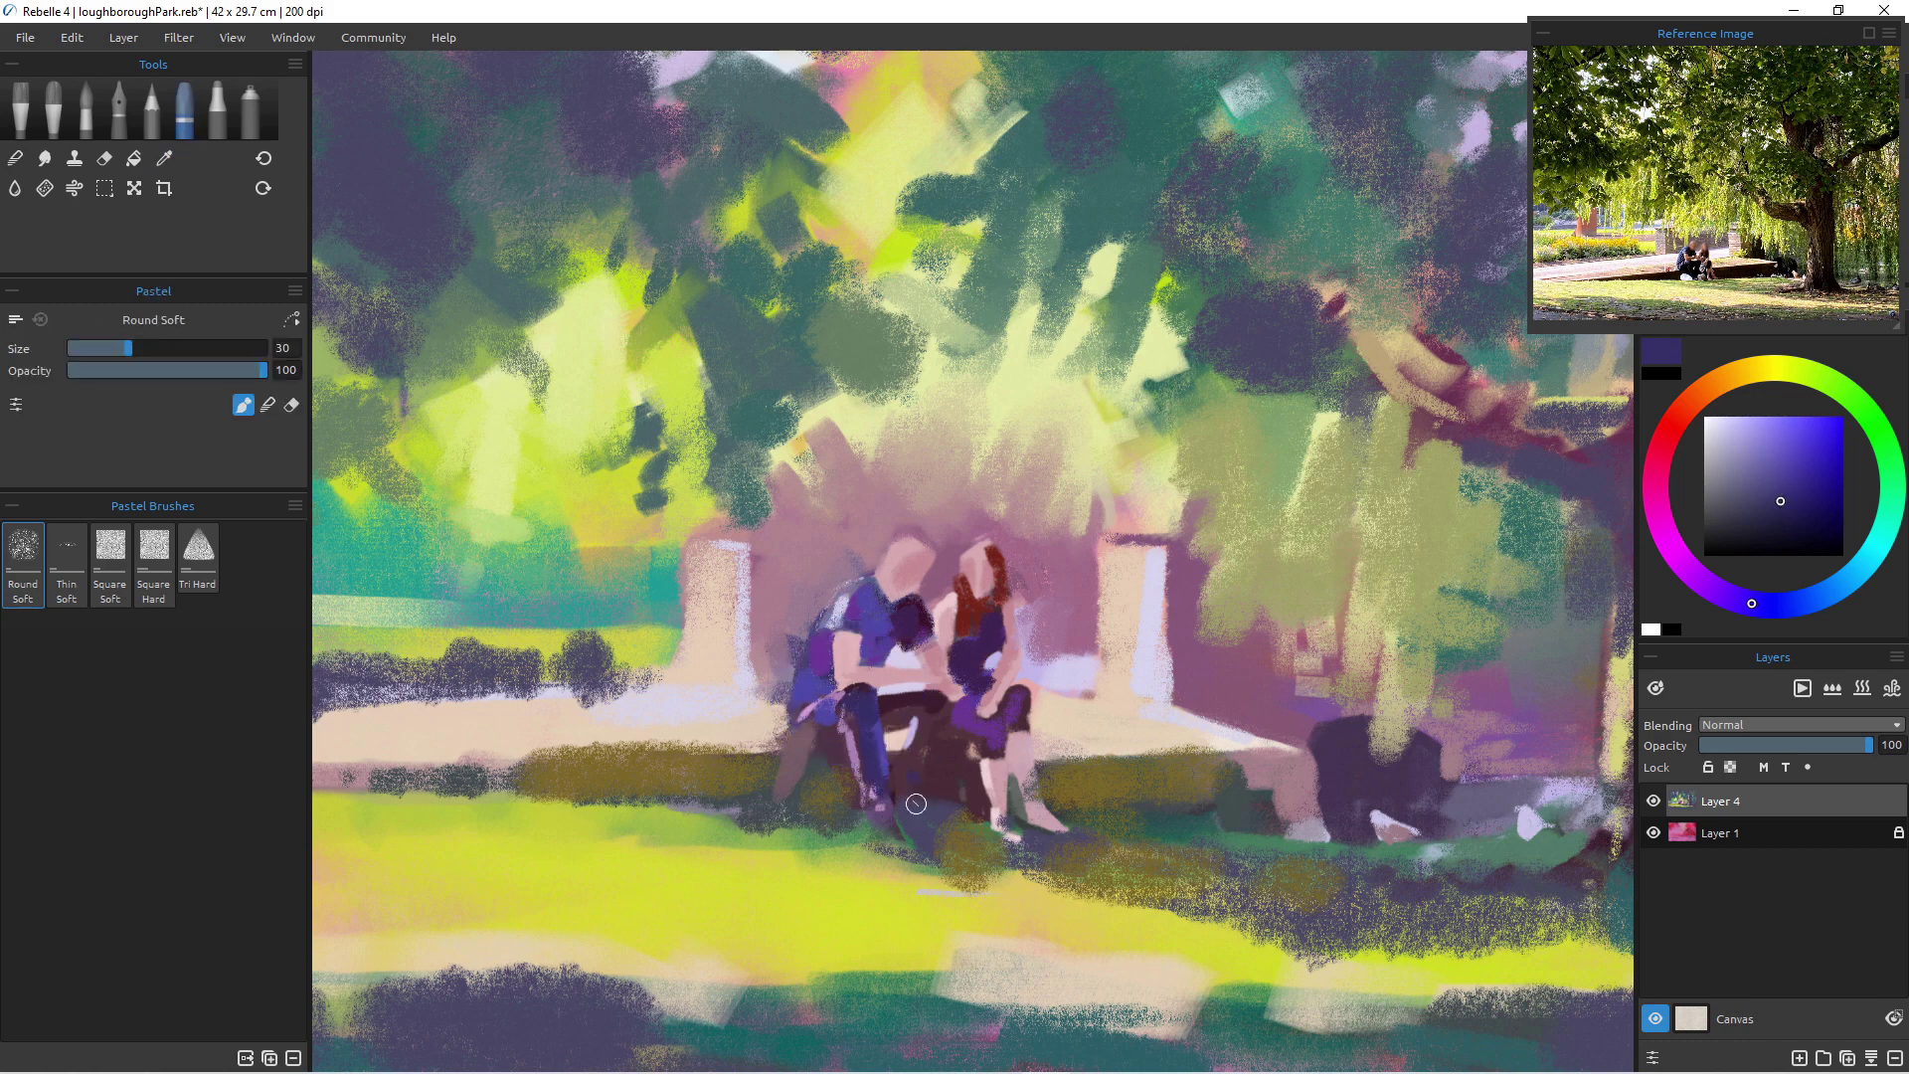
left_click_drag(868, 731, 882, 740)
- Sample mauve near the right pillar and paint over the wall area below the willow strands, enlarging the brush to 90
scroll(880, 759, "down", 10)
scroll(880, 758, "up", 8)
scroll(880, 759, "down", 2)
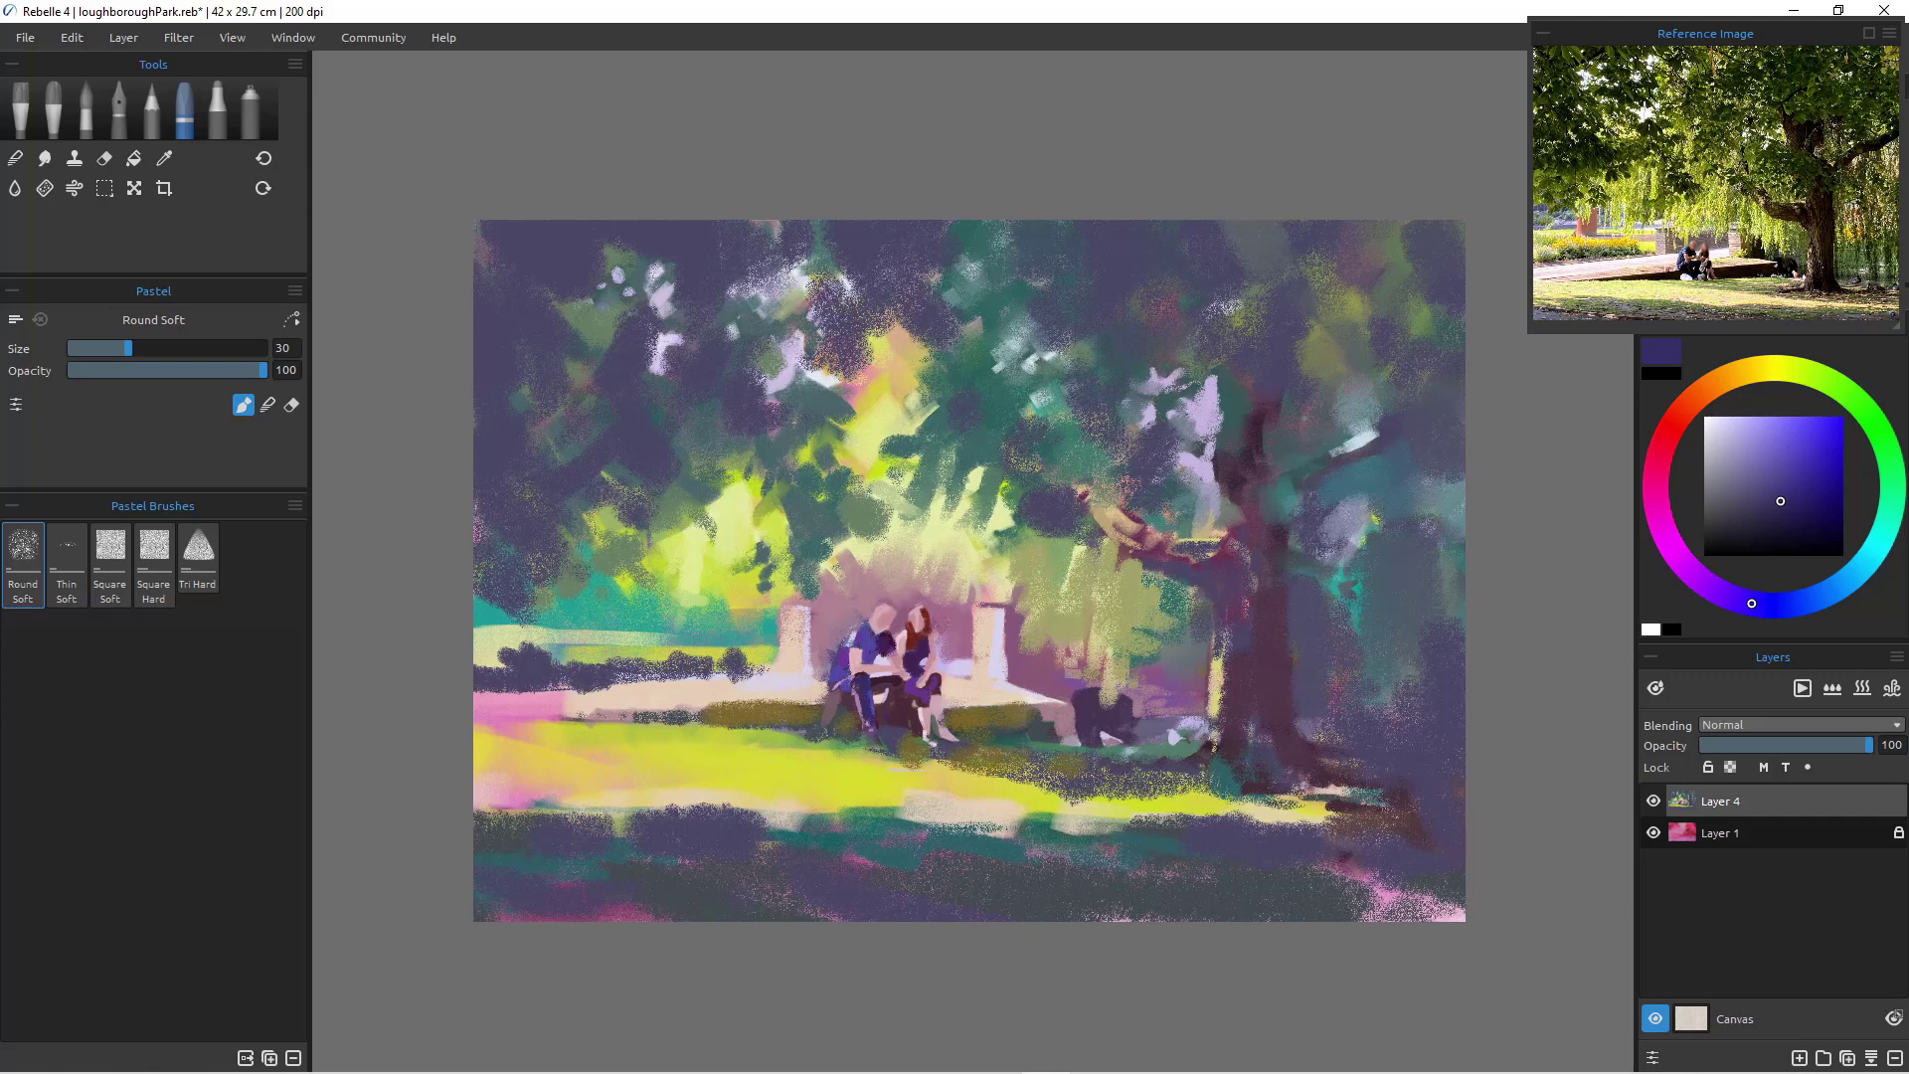
scroll(851, 786, "up", 3)
scroll(851, 787, "down", 1)
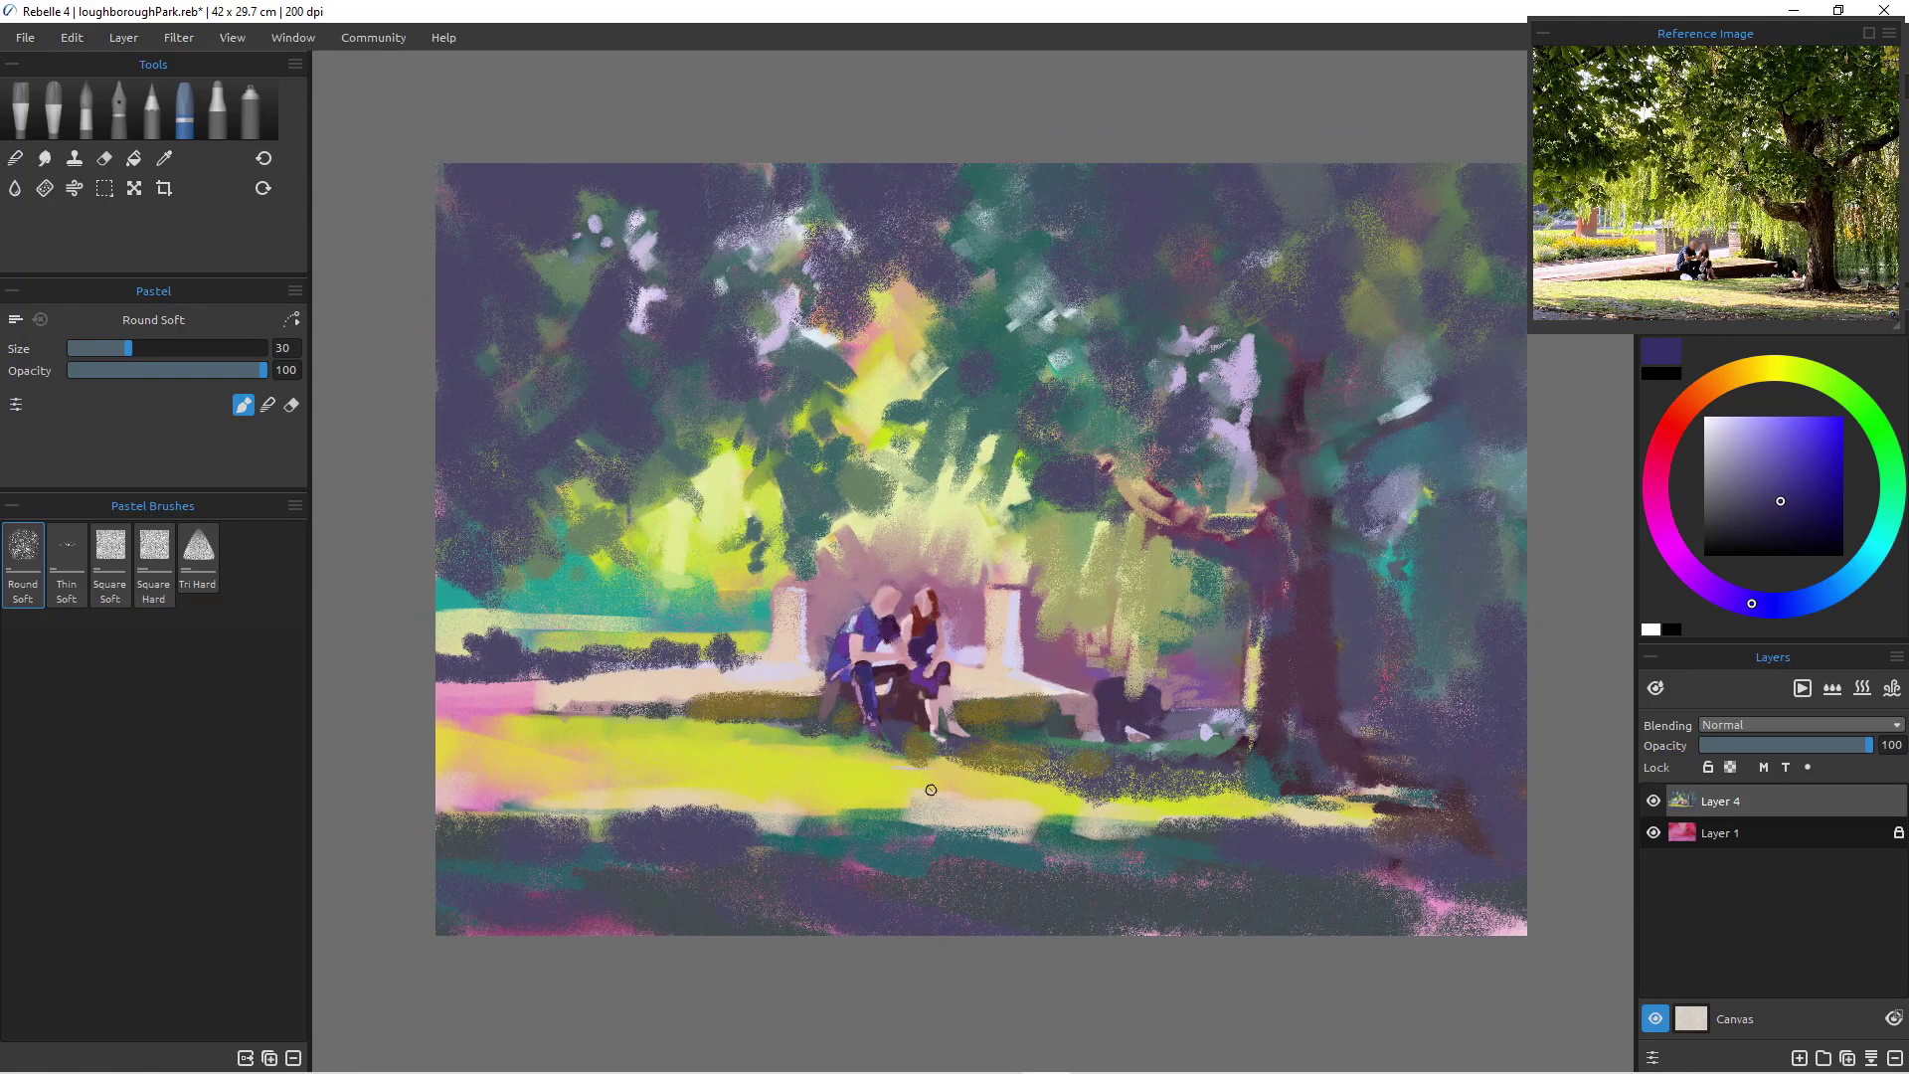
left_click(1006, 635, "alt")
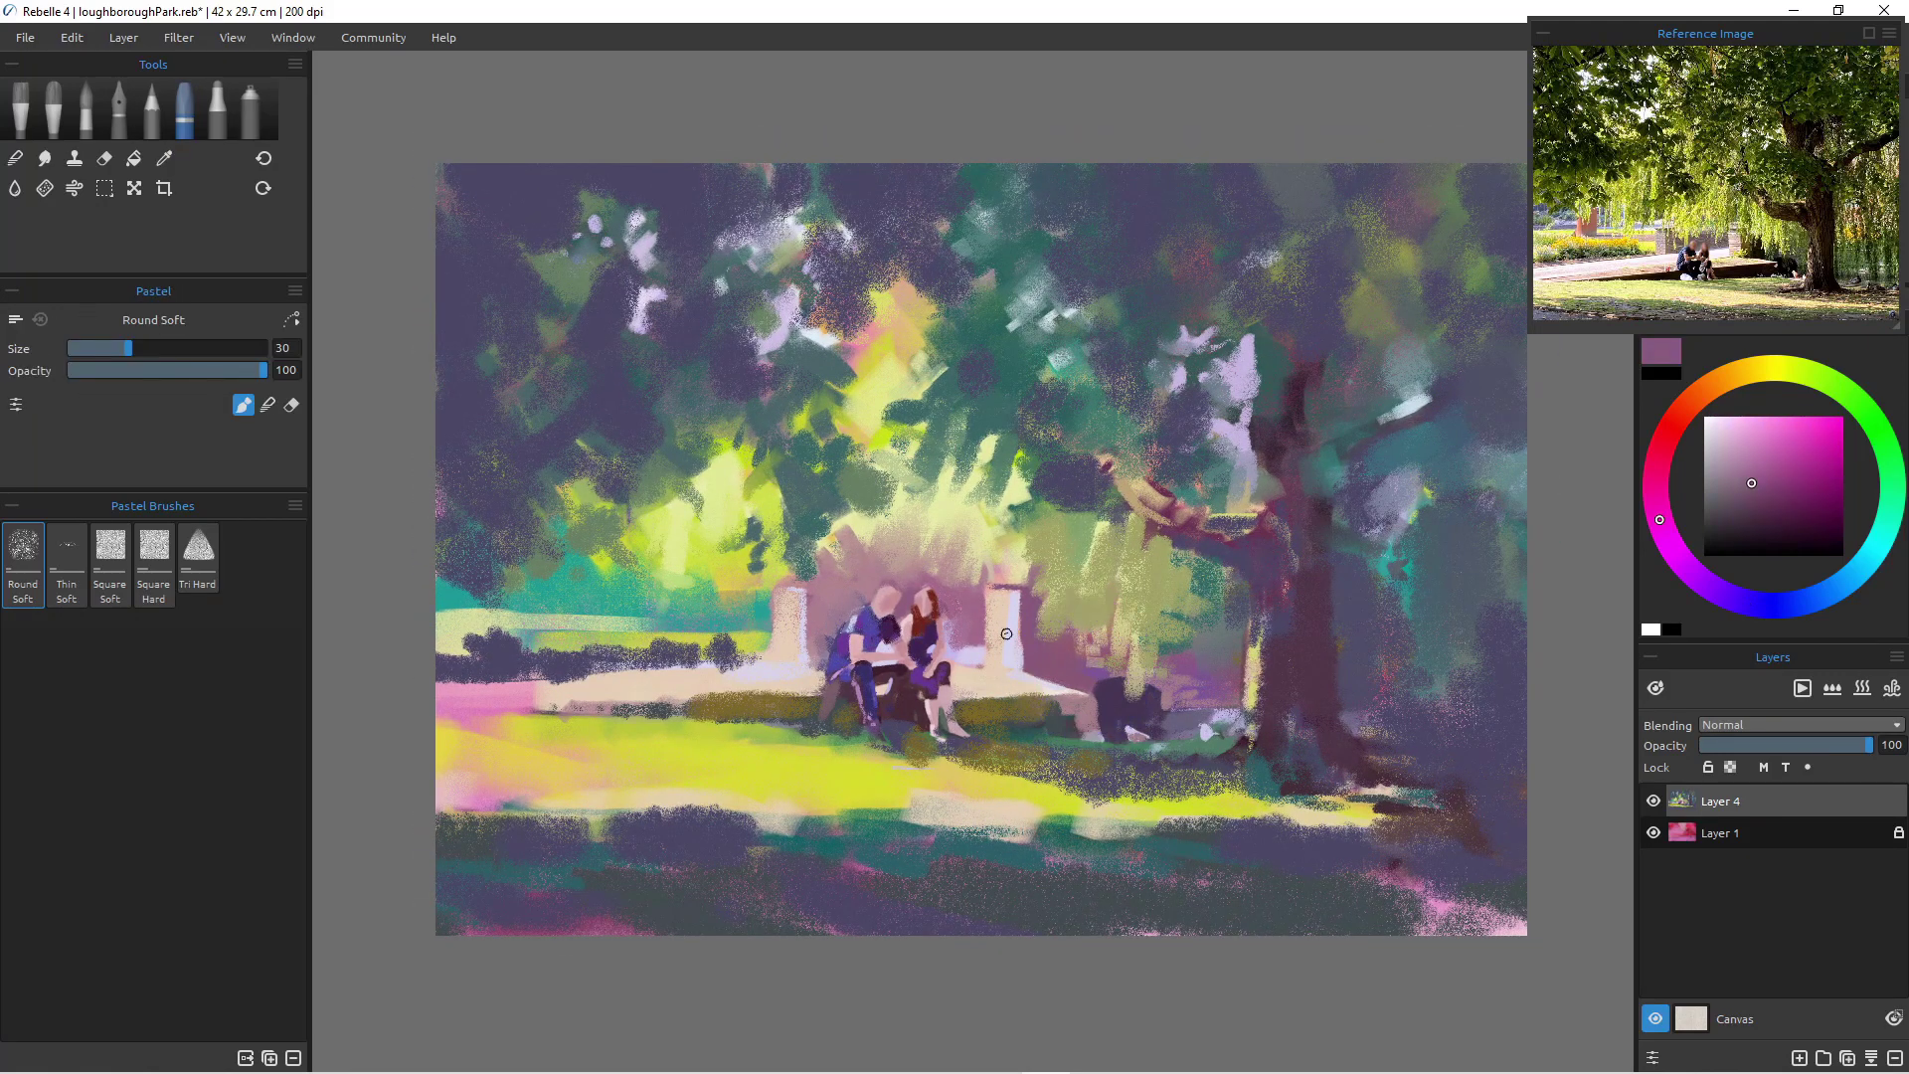
mouse_move(1079, 615)
left_mouse_down()
mouse_move(1076, 657)
mouse_move(1169, 673)
mouse_move(1162, 610)
mouse_move(1172, 638)
mouse_move(1197, 583)
mouse_move(1192, 660)
mouse_move(1219, 677)
mouse_move(1084, 659)
mouse_move(1108, 630)
mouse_move(1137, 647)
mouse_move(1064, 666)
left_mouse_up()
key("]")
key("]")
key("]")
key("]")
key("]")
key("]")
key("]")
key("]")
key("]")
key("]")
key("]")
key("]")
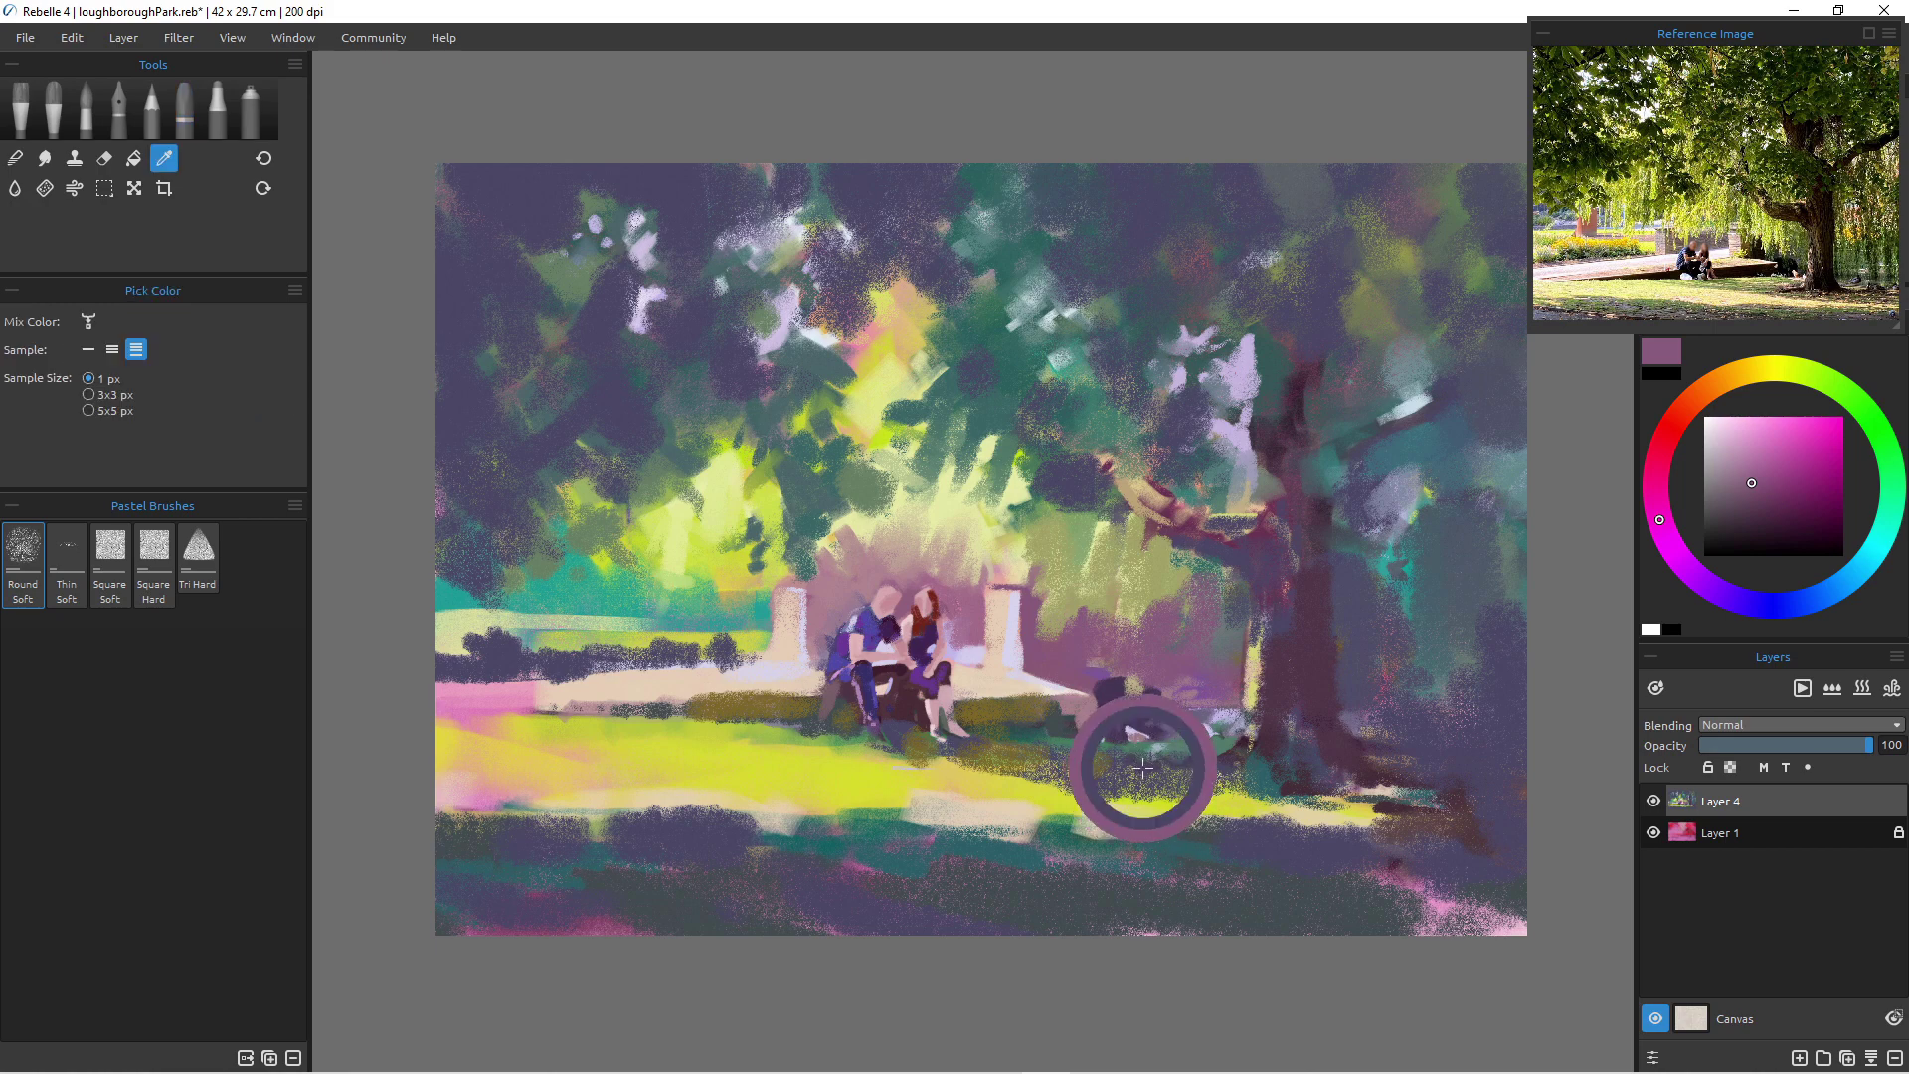
- Mute the pale mark by the dark bush with dusty pink, and dab sampled pale lavender highlights beside it at size 25
left_click(1136, 737, "alt")
left_click(1205, 734)
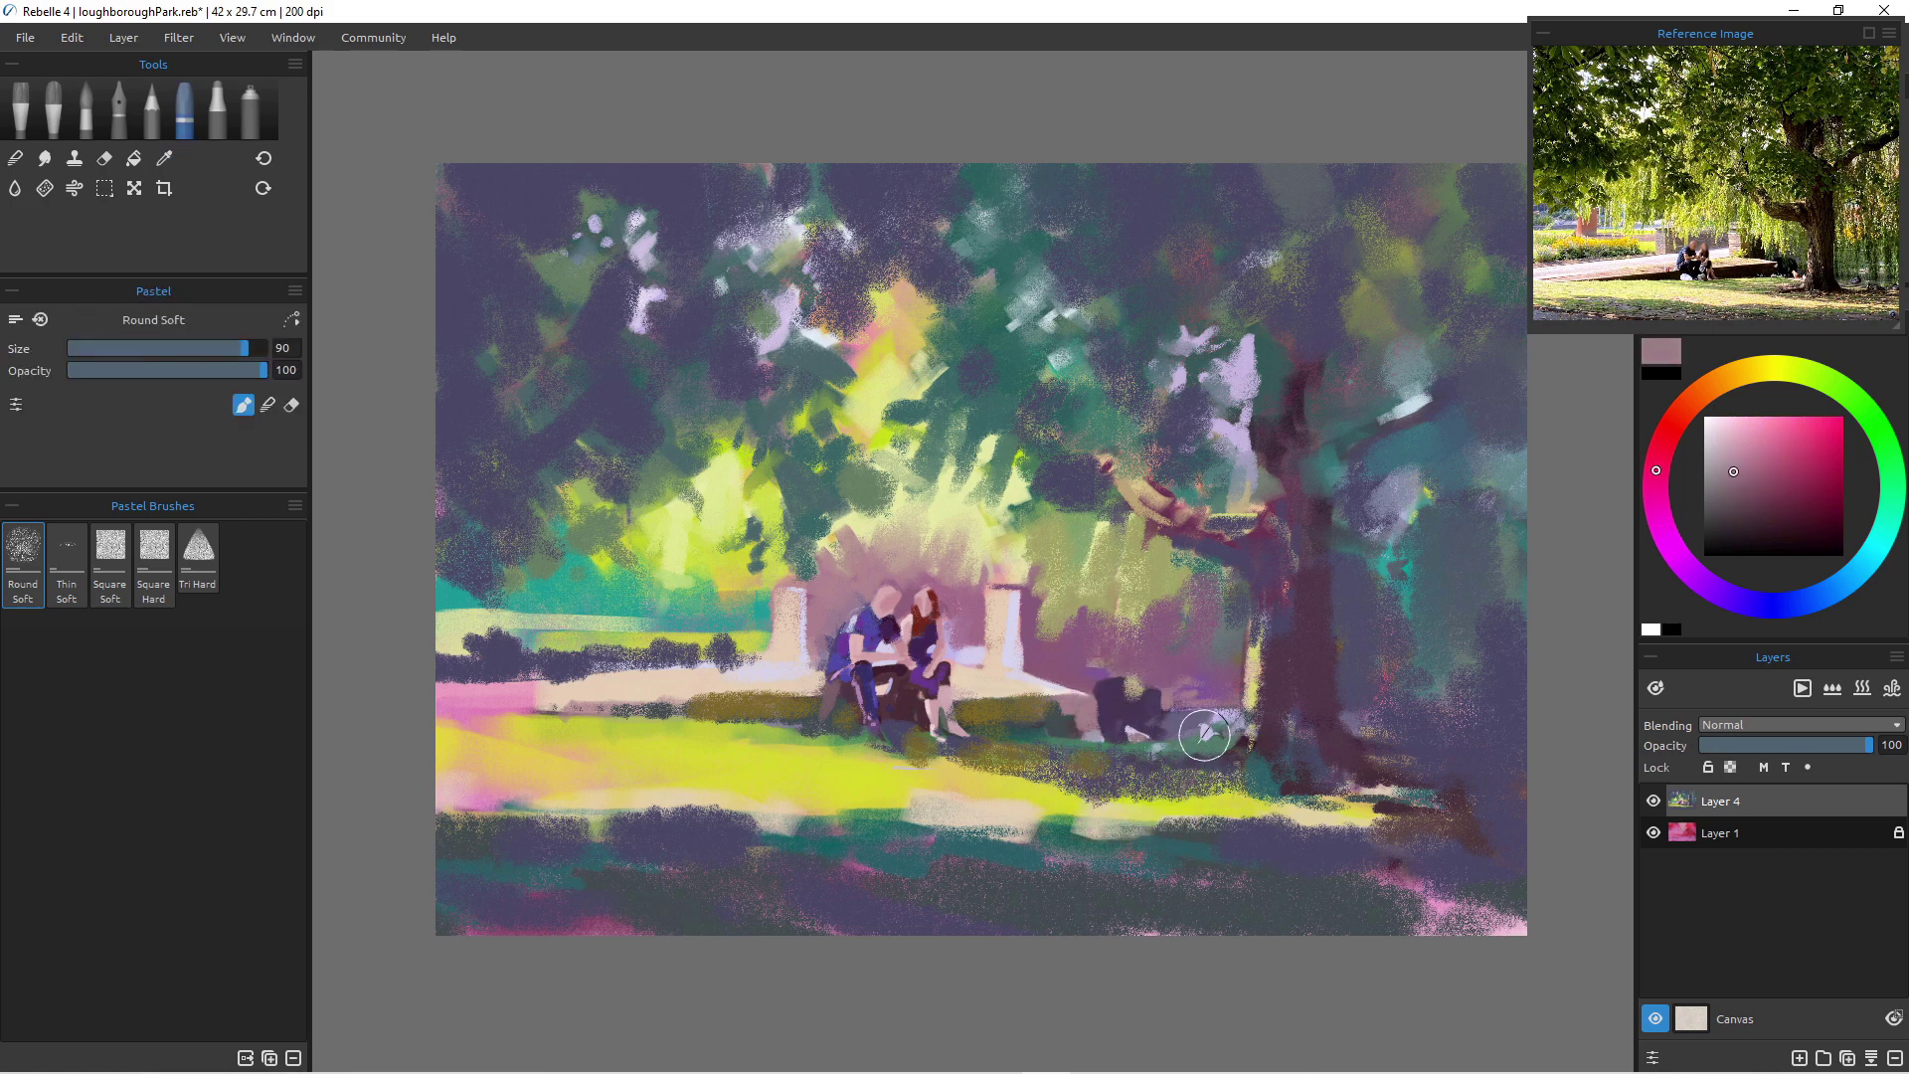
key("bracketleft")
key("bracketleft")
key("bracketleft")
key("bracketleft")
key("bracketleft")
key("bracketleft")
key("bracketleft")
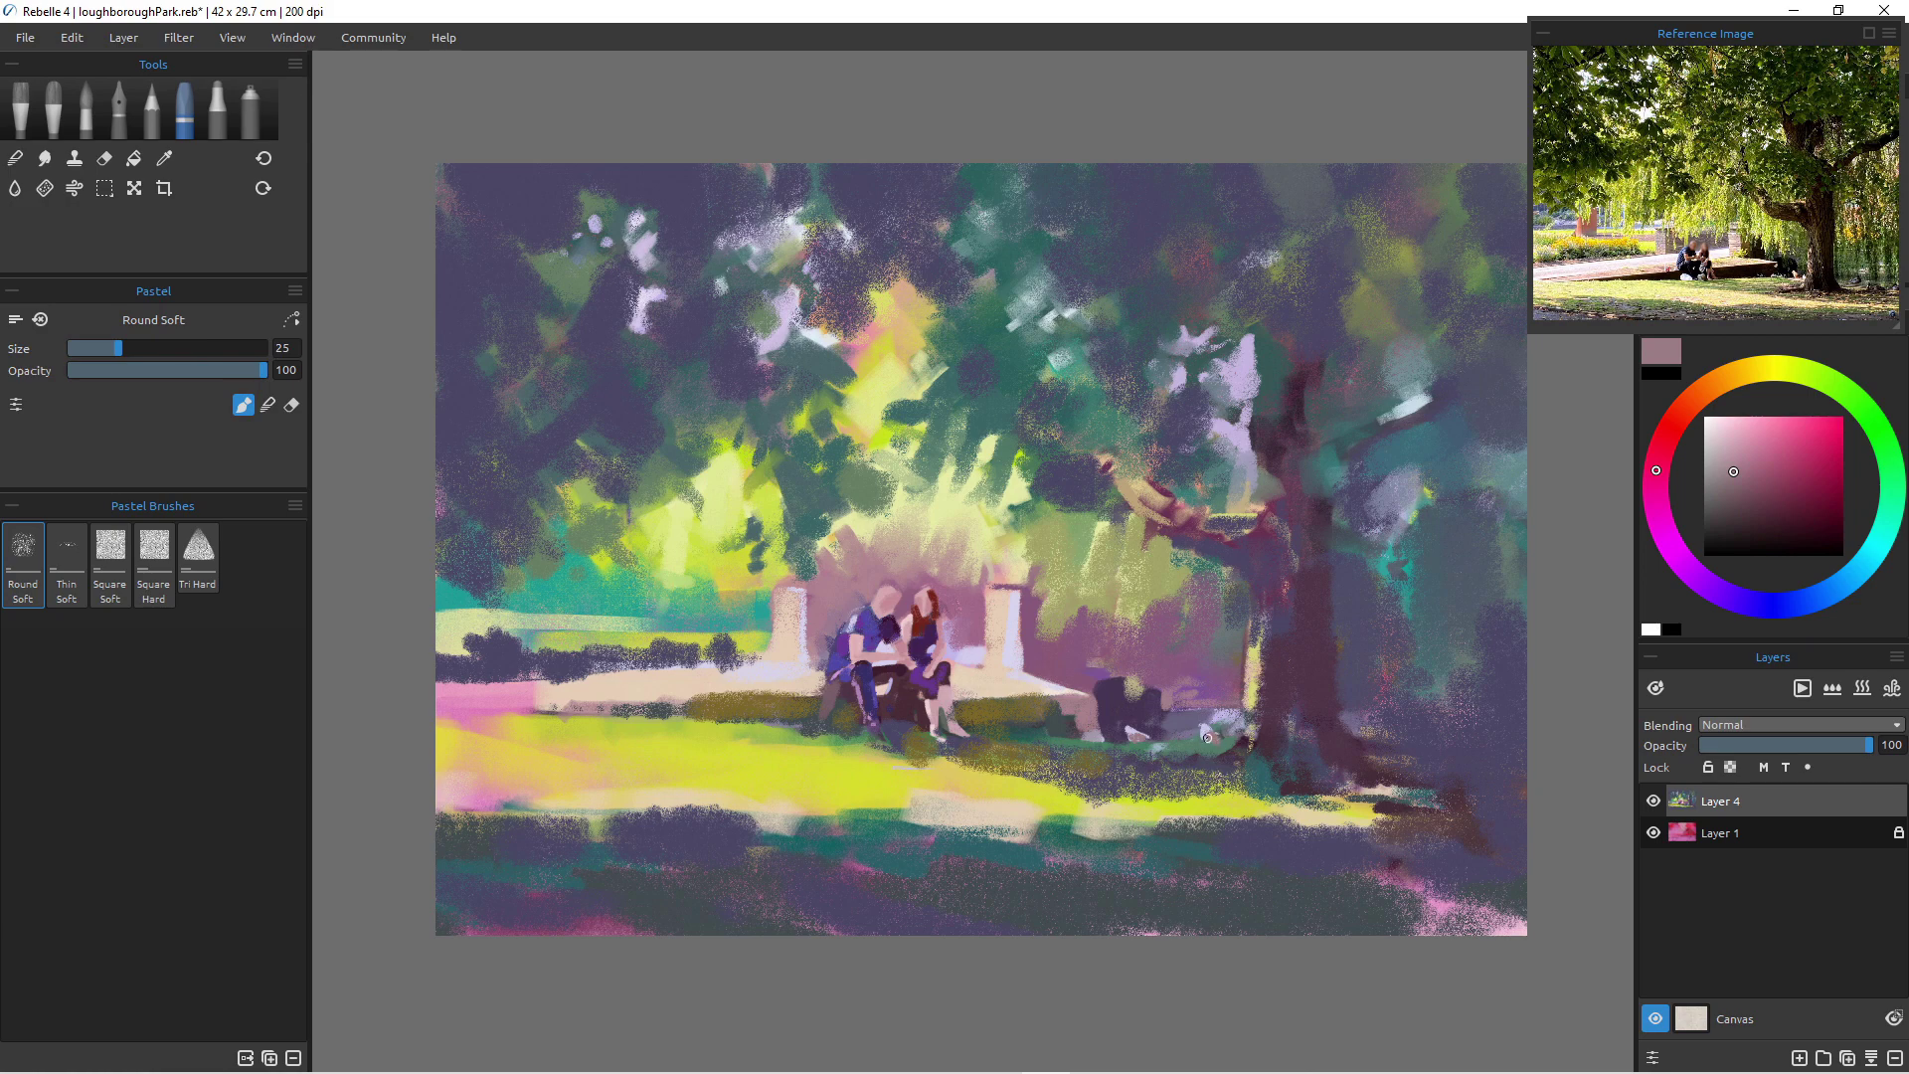
left_click(1207, 736, "alt")
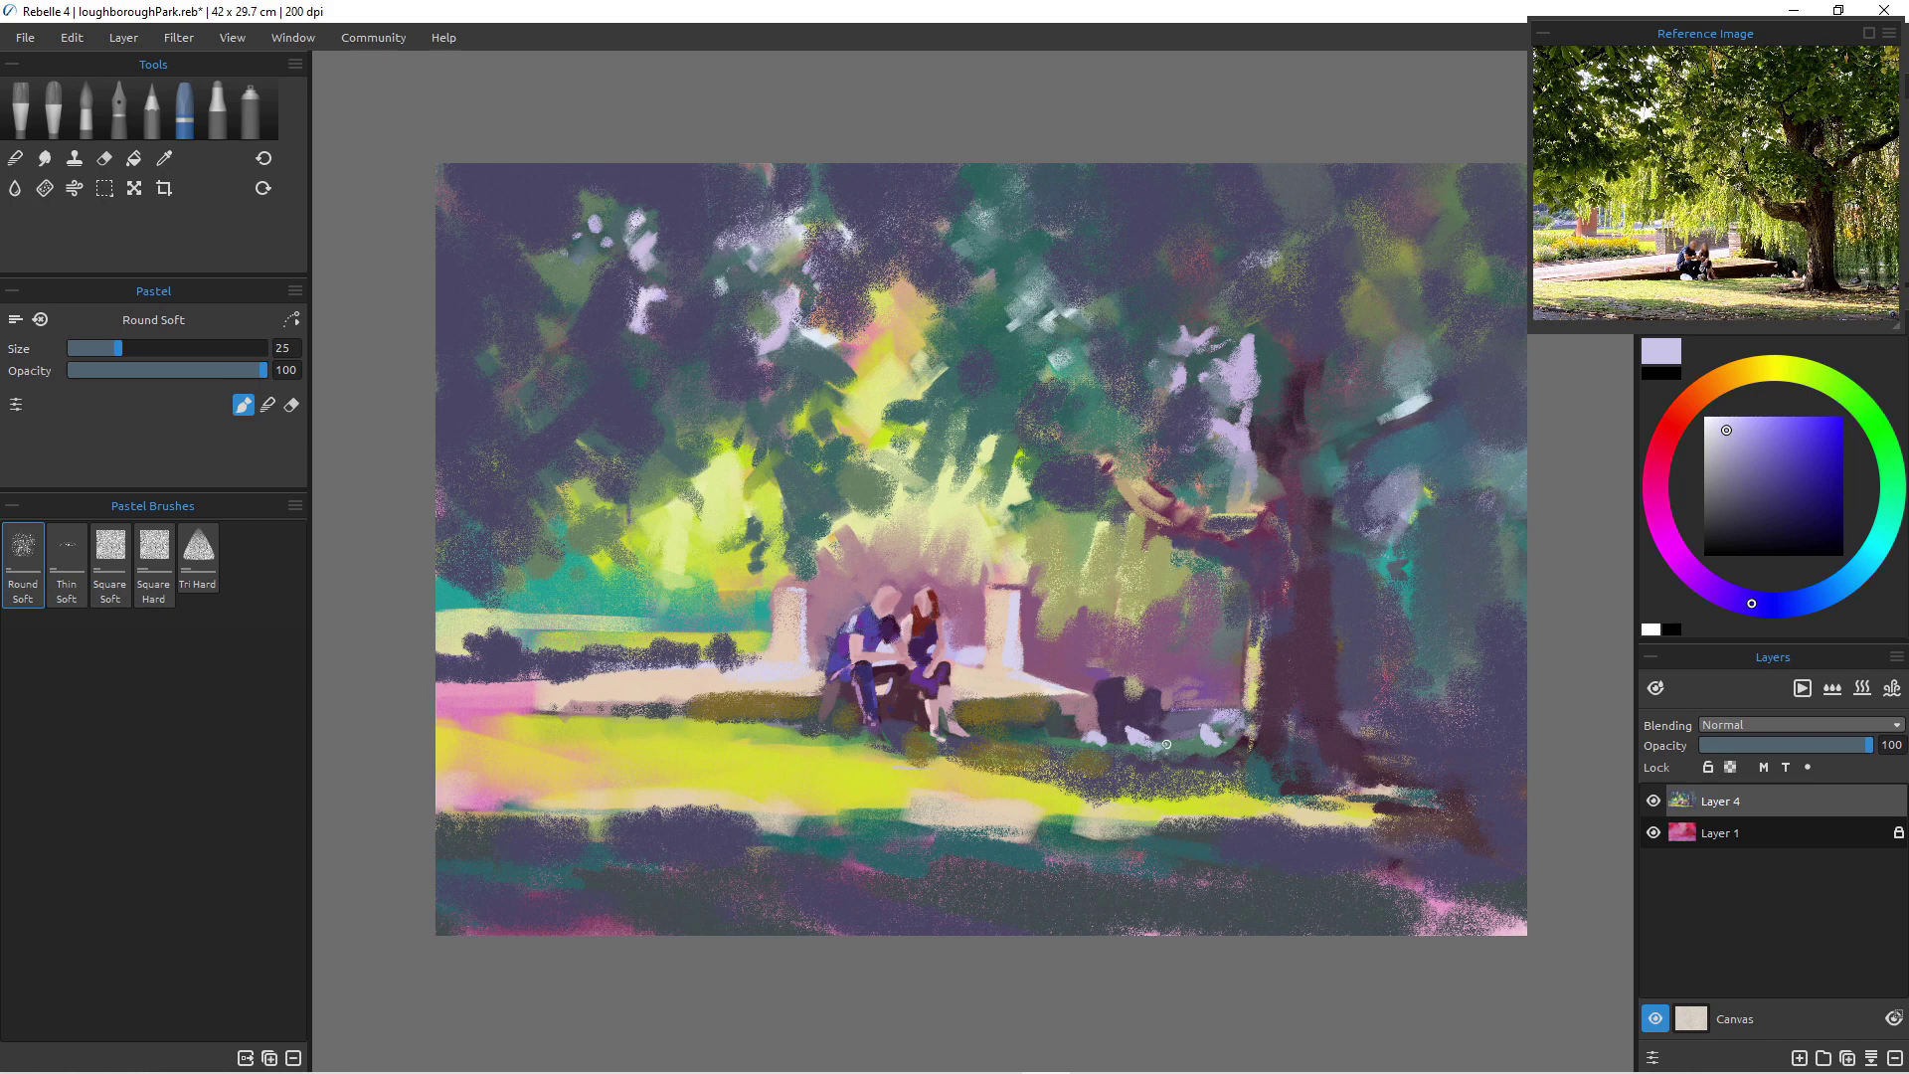
- Sample pale beige from the path edge and dab small light spots across the shaded foreground right of centre, ending at size 40
left_click(955, 811, "alt")
mouse_move(1064, 839)
left_mouse_down()
mouse_move(1032, 831)
mouse_move(1215, 862)
left_mouse_up()
key("]")
key("]")
key("]")
key("]")
key("]")
key("]")
key("]")
key("]")
key("]")
key("]")
key("]")
key("bracketleft")
key("bracketleft")
key("bracketleft")
key("bracketleft")
key("bracketleft")
key("bracketleft")
key("bracketleft")
key("bracketleft")
left_click(1229, 863)
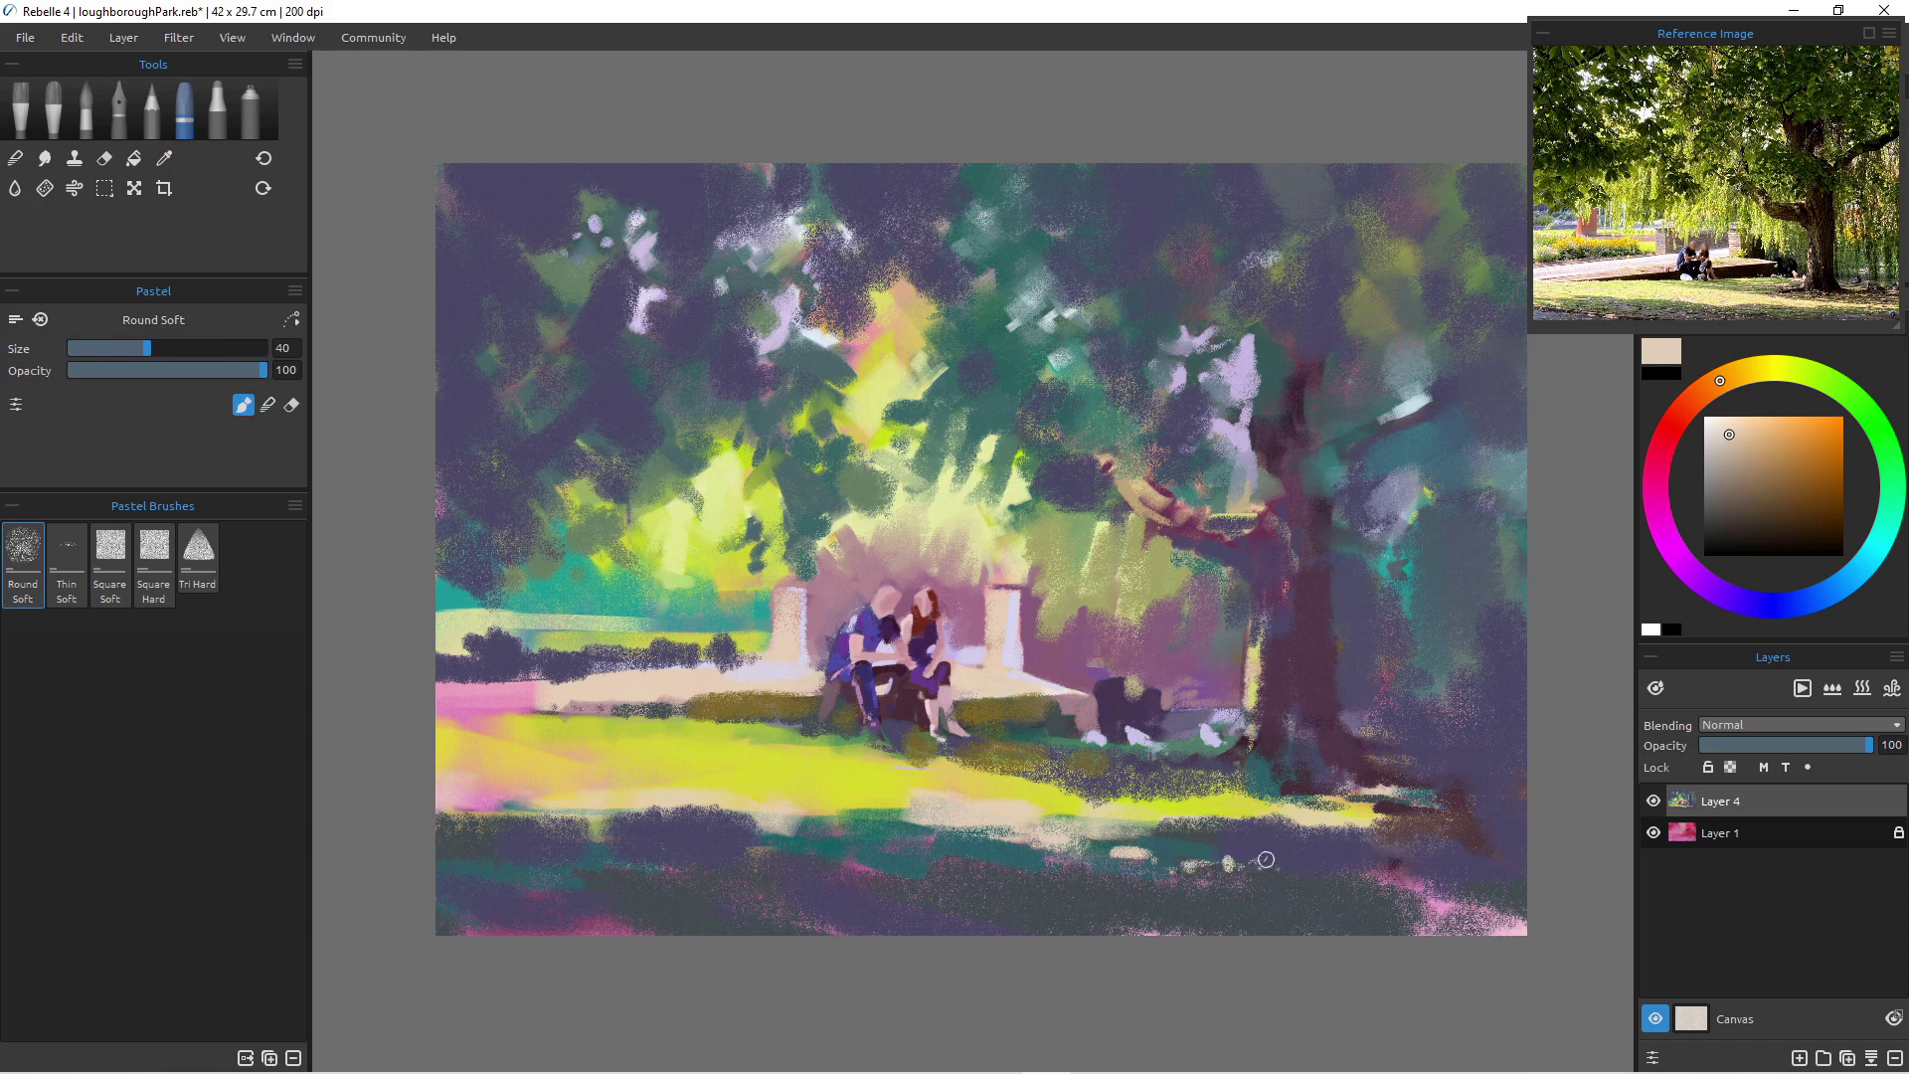
- Enlarge the brush to 70 and dab bigger beige light patches lower in the shaded foreground
left_click(1141, 884)
key("bracketright")
key("bracketright")
key("bracketright")
key("bracketright")
key("bracketright")
key("bracketright")
left_click(1208, 888)
left_click(1283, 891)
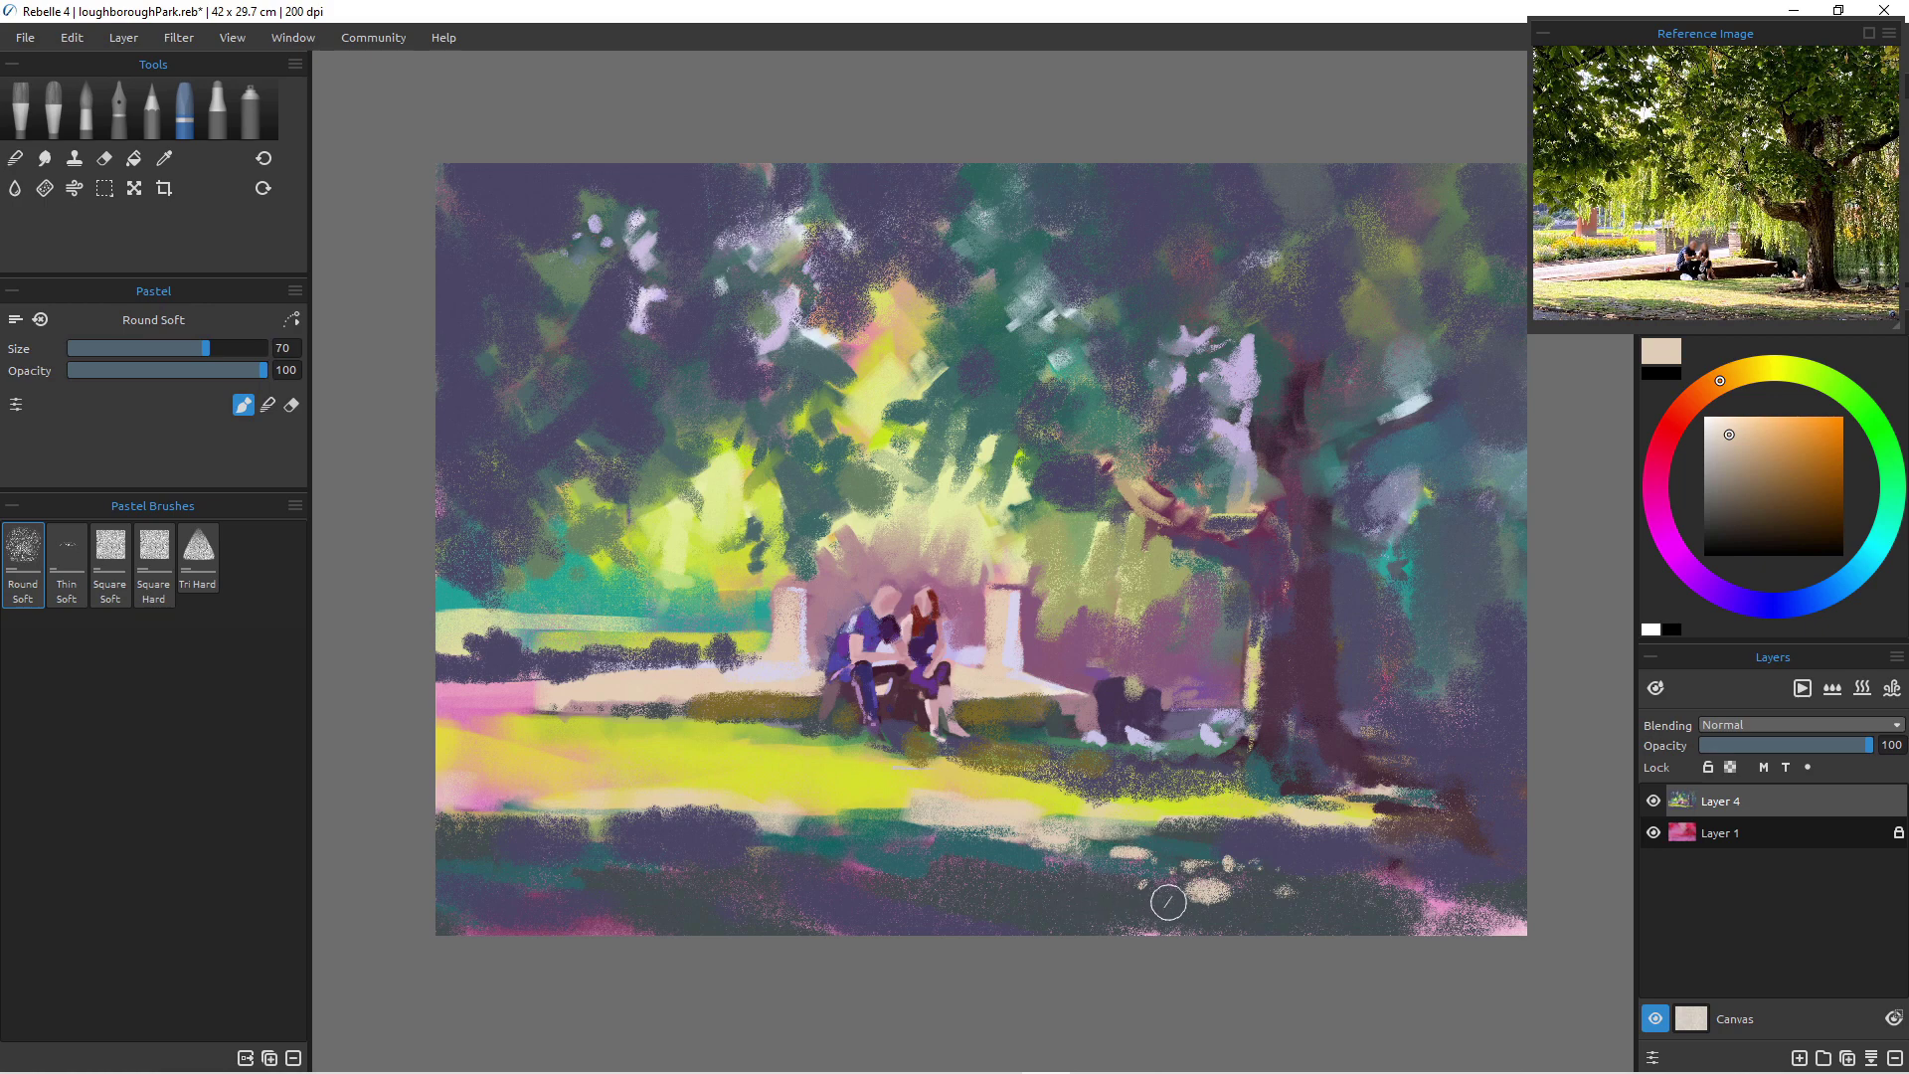
left_click(1300, 875)
left_click(1201, 911)
left_click(1137, 924)
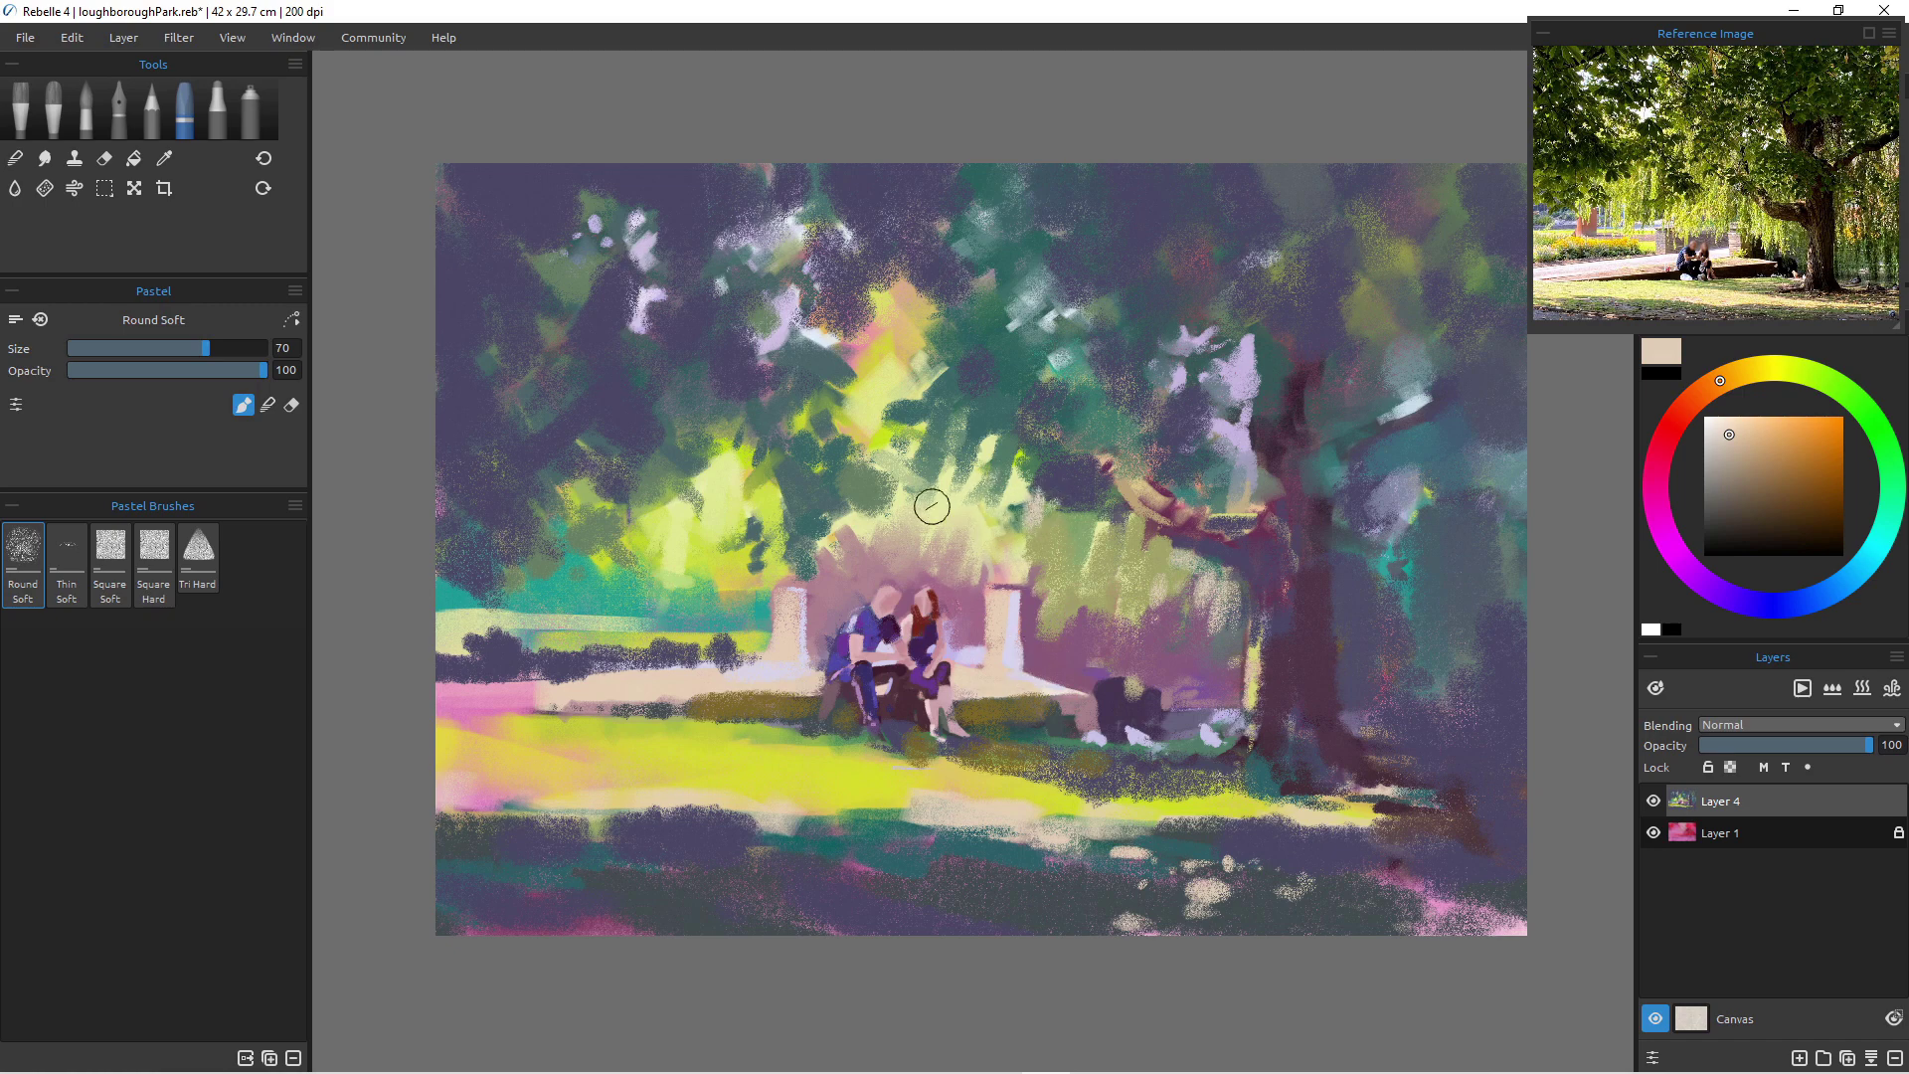
- Dab sampled lavender sky highlights at size 30 into the foliage above the low branch, and sample darker foliage colours for shaping them
left_click(980, 417, "alt")
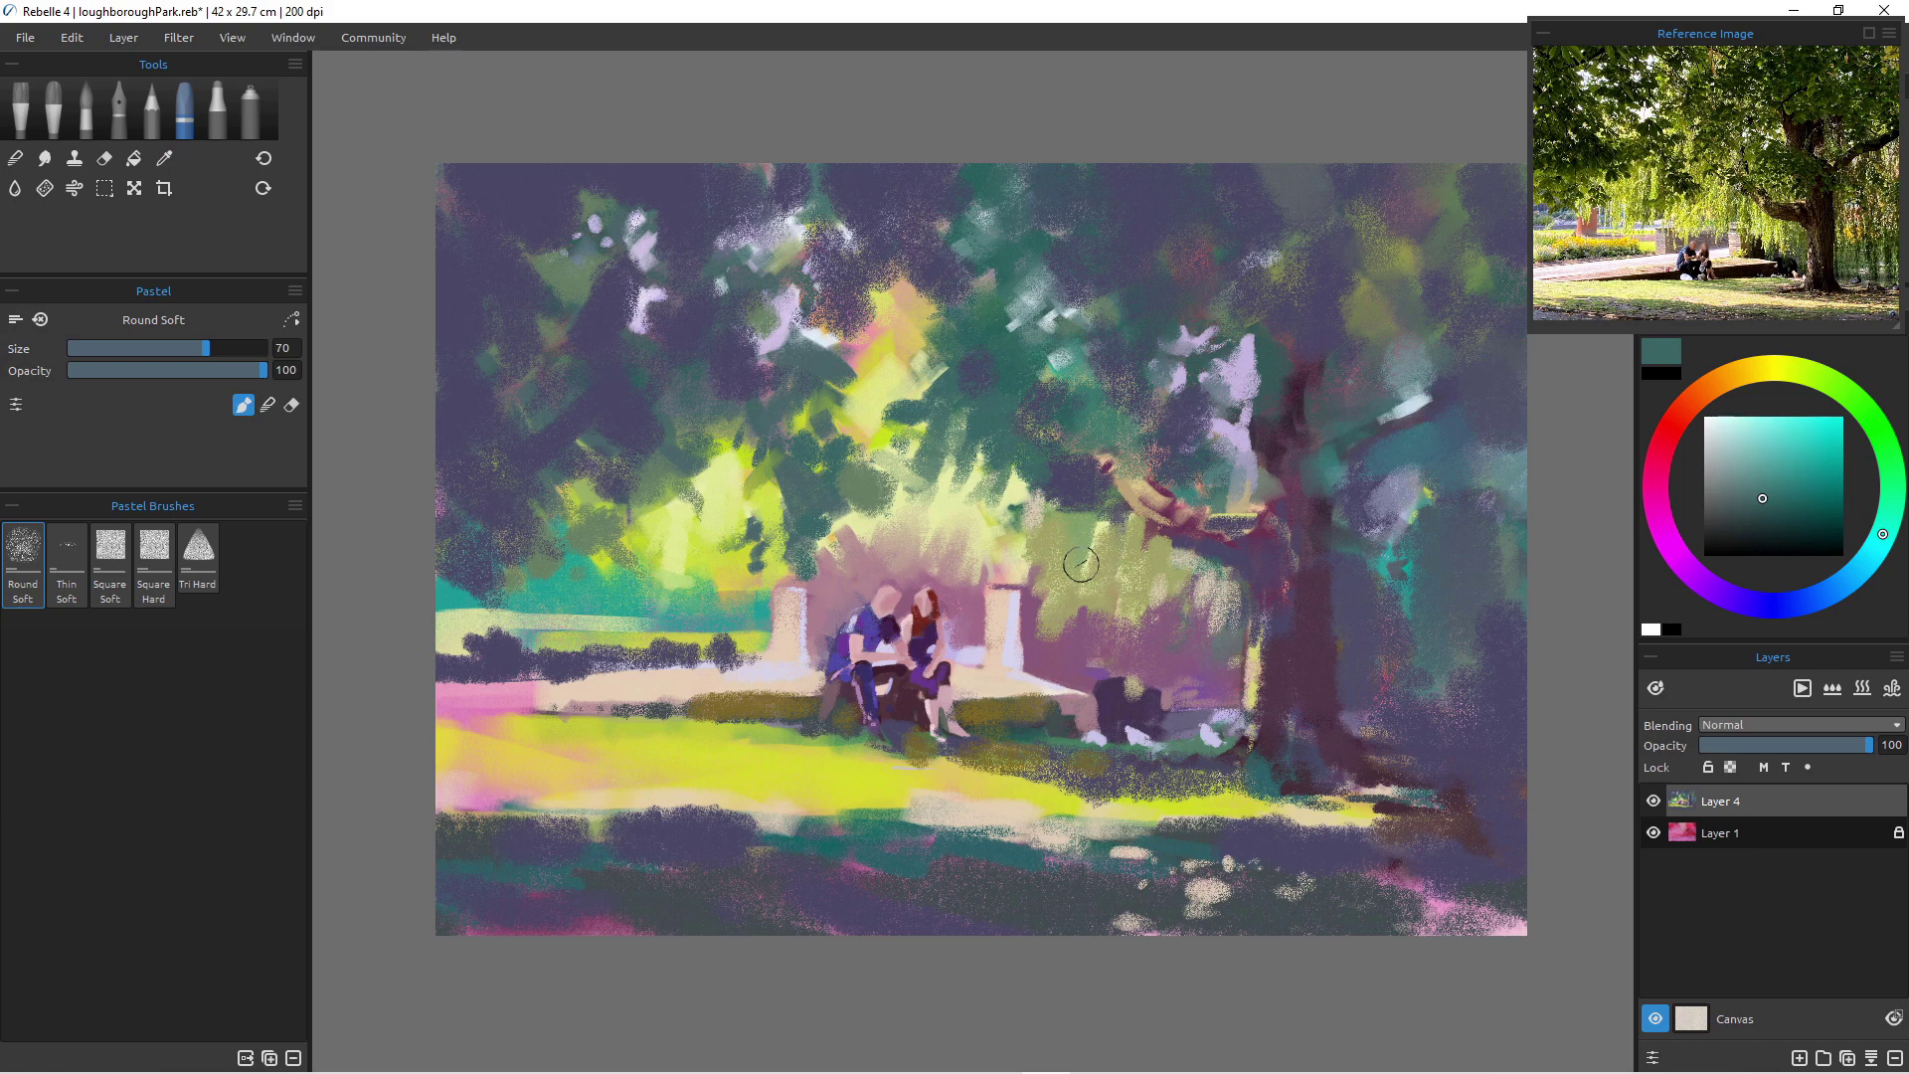
left_click(1228, 368, "alt")
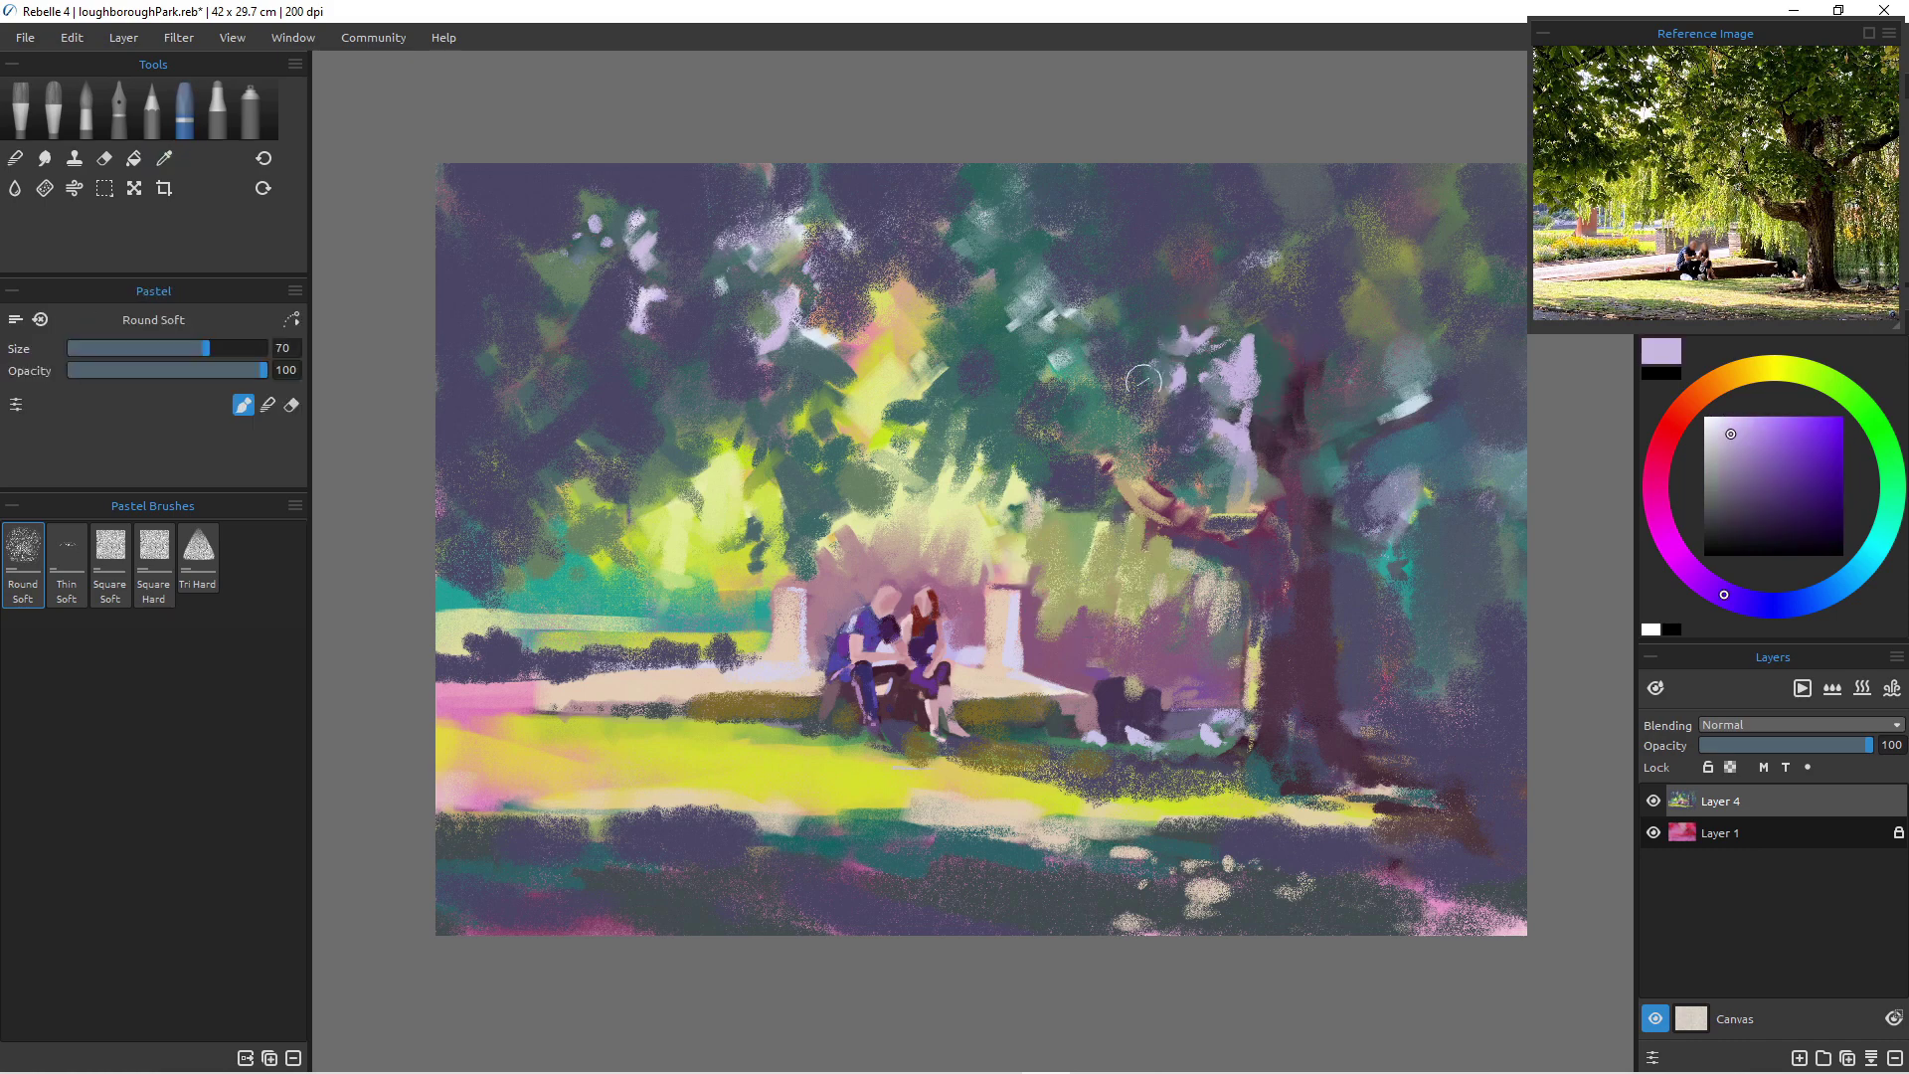
key("[")
key("[")
key("[")
key("[")
key("[")
key("[")
key("bracketleft")
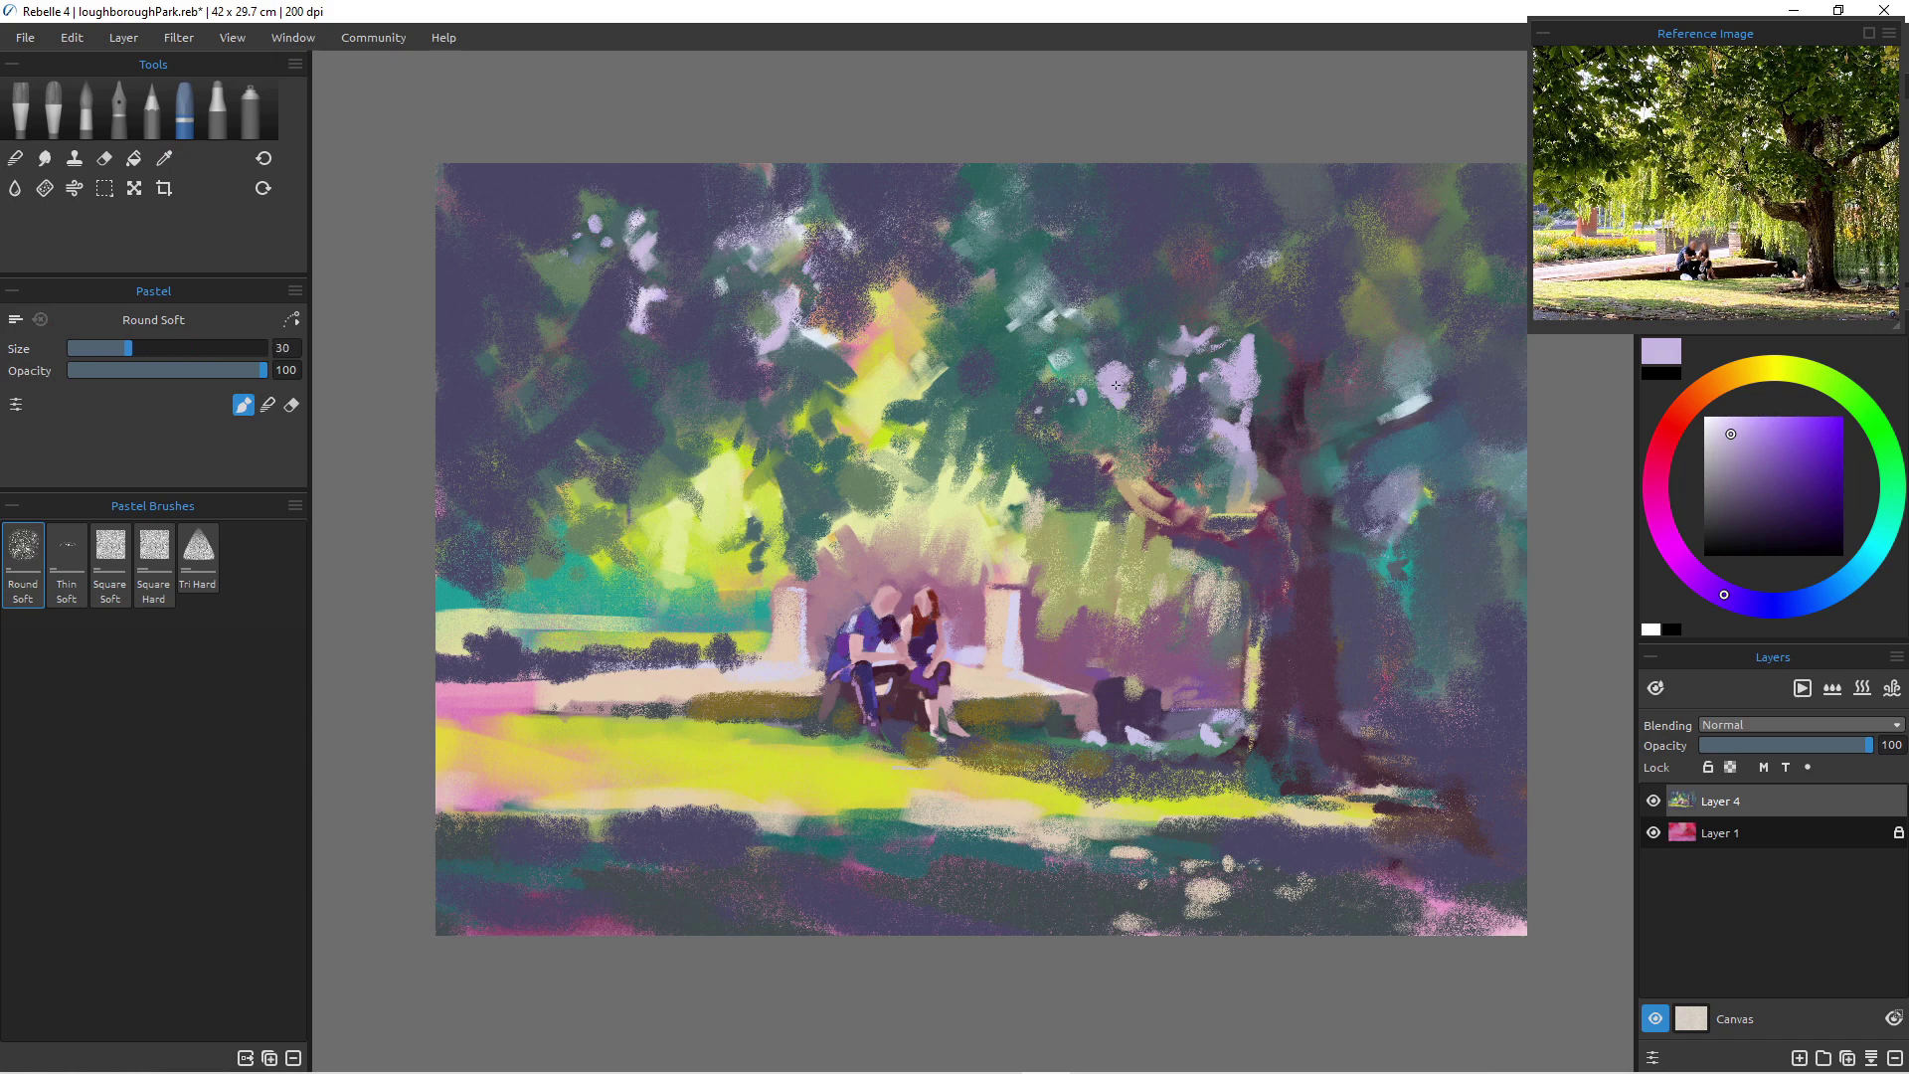
left_click_drag(1082, 427, 1094, 422)
left_click(1097, 349, "alt")
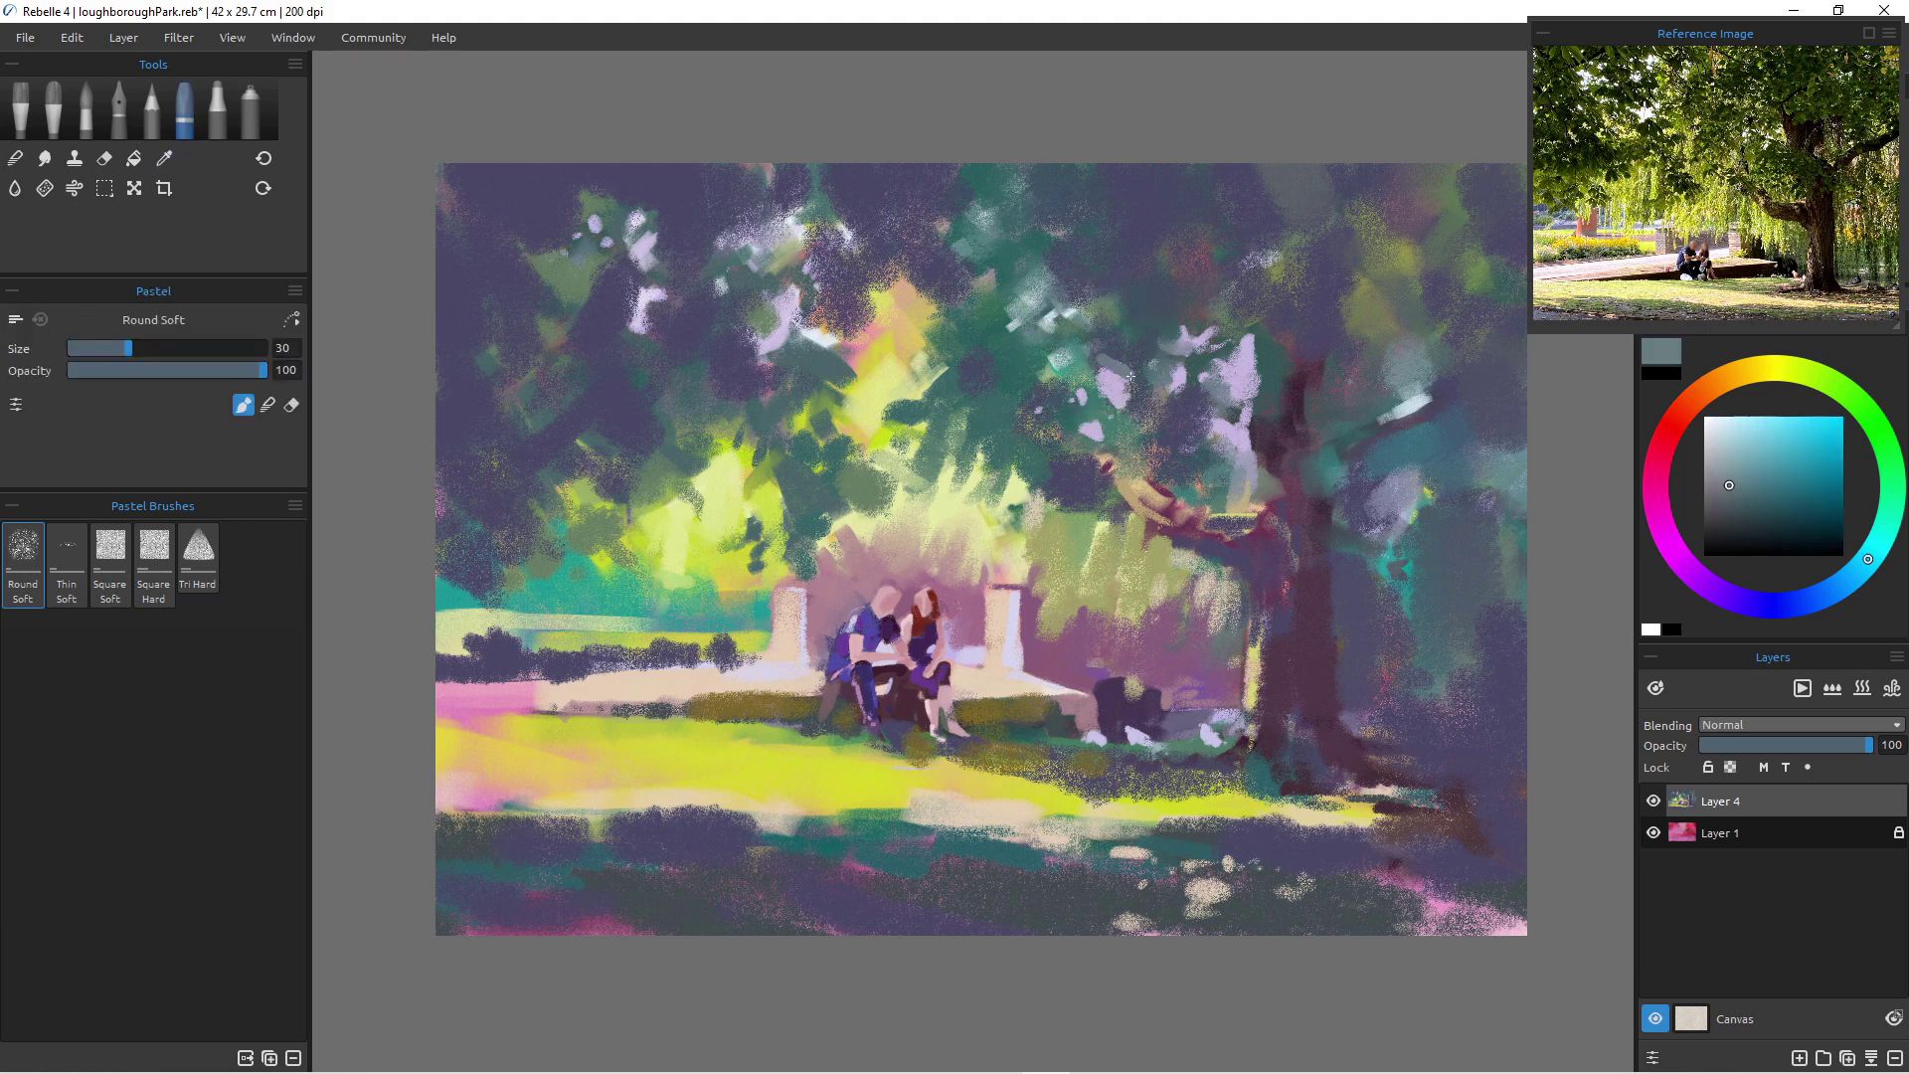
left_click(1104, 346, "alt")
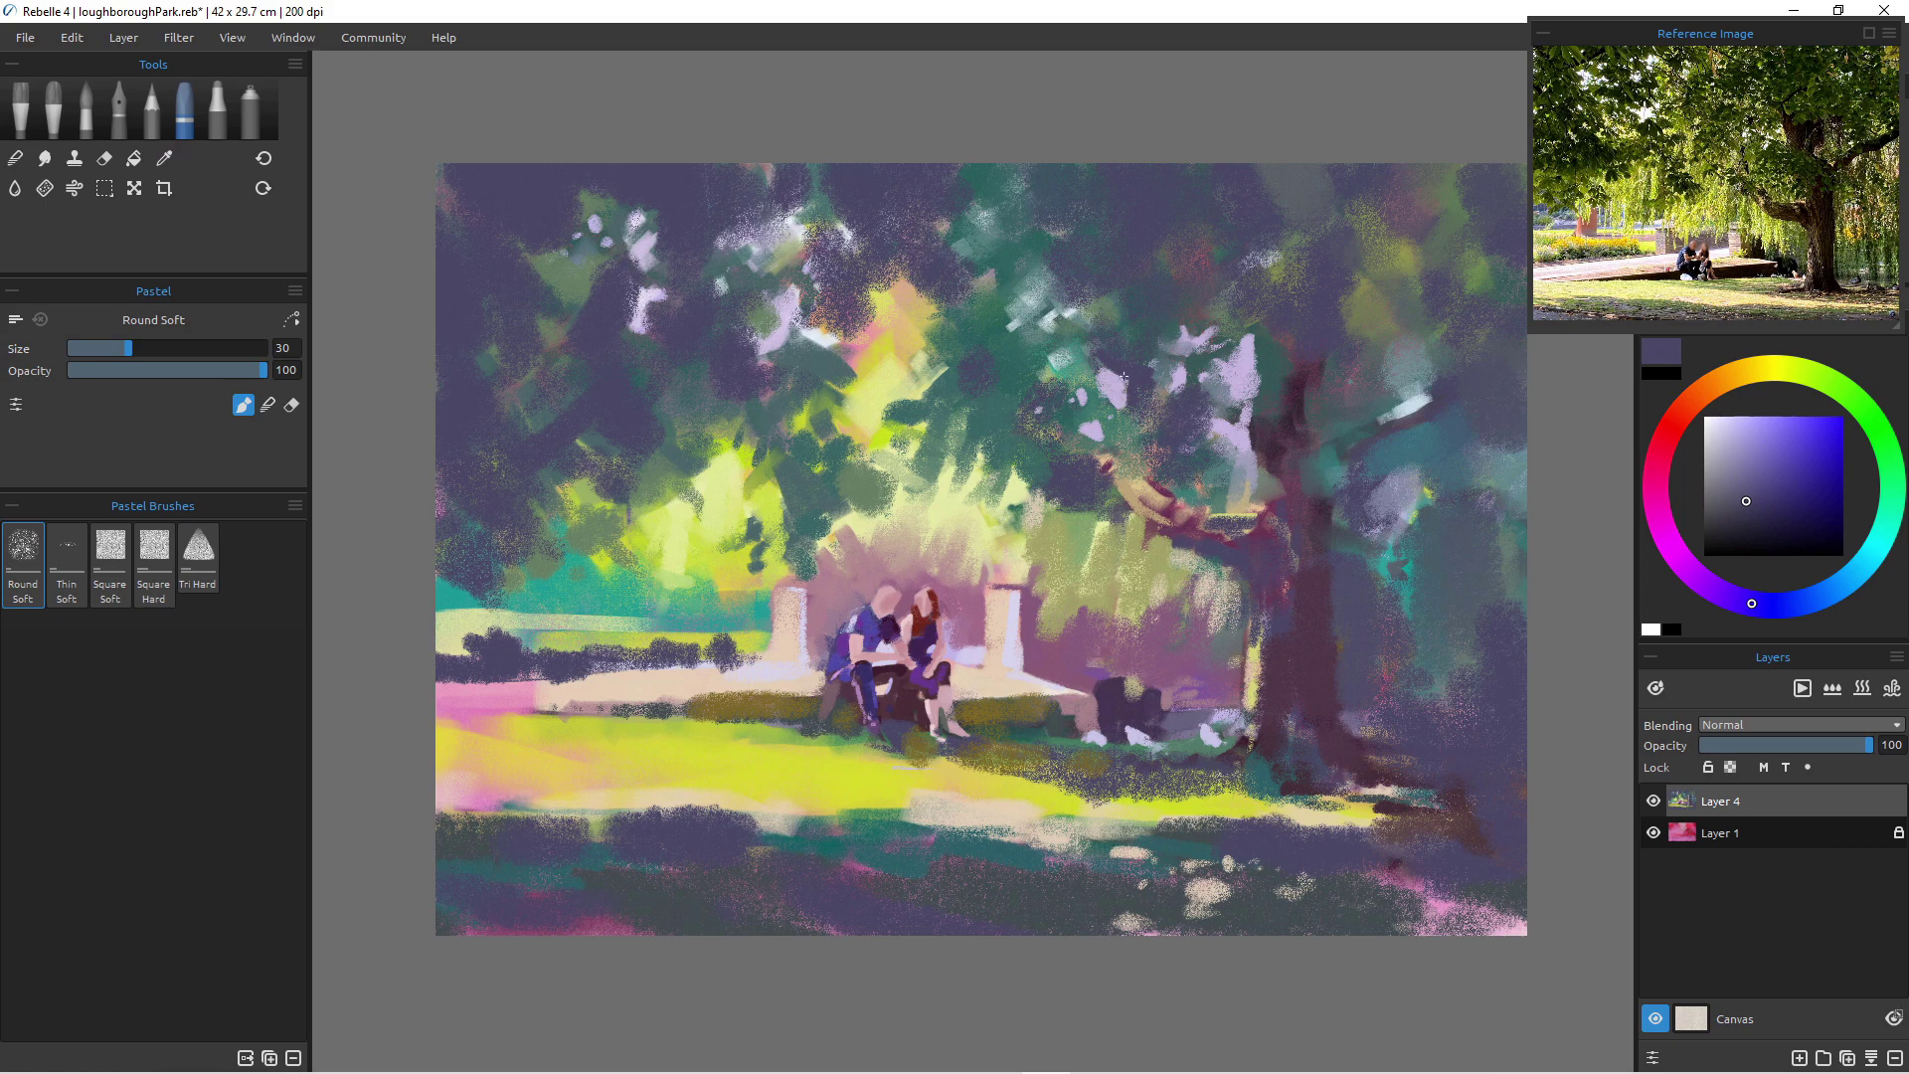
- Try the dark blue-violet at sizes from 100 down to 14 around the lavender highlights, and undo the last two changes
key("bracketright")
key("bracketright")
key("bracketright")
key("bracketright")
key("bracketright")
key("bracketright")
key("bracketright")
key("bracketright")
key("bracketright")
key("bracketright")
key("bracketright")
key("bracketright")
key("bracketright")
key("bracketright")
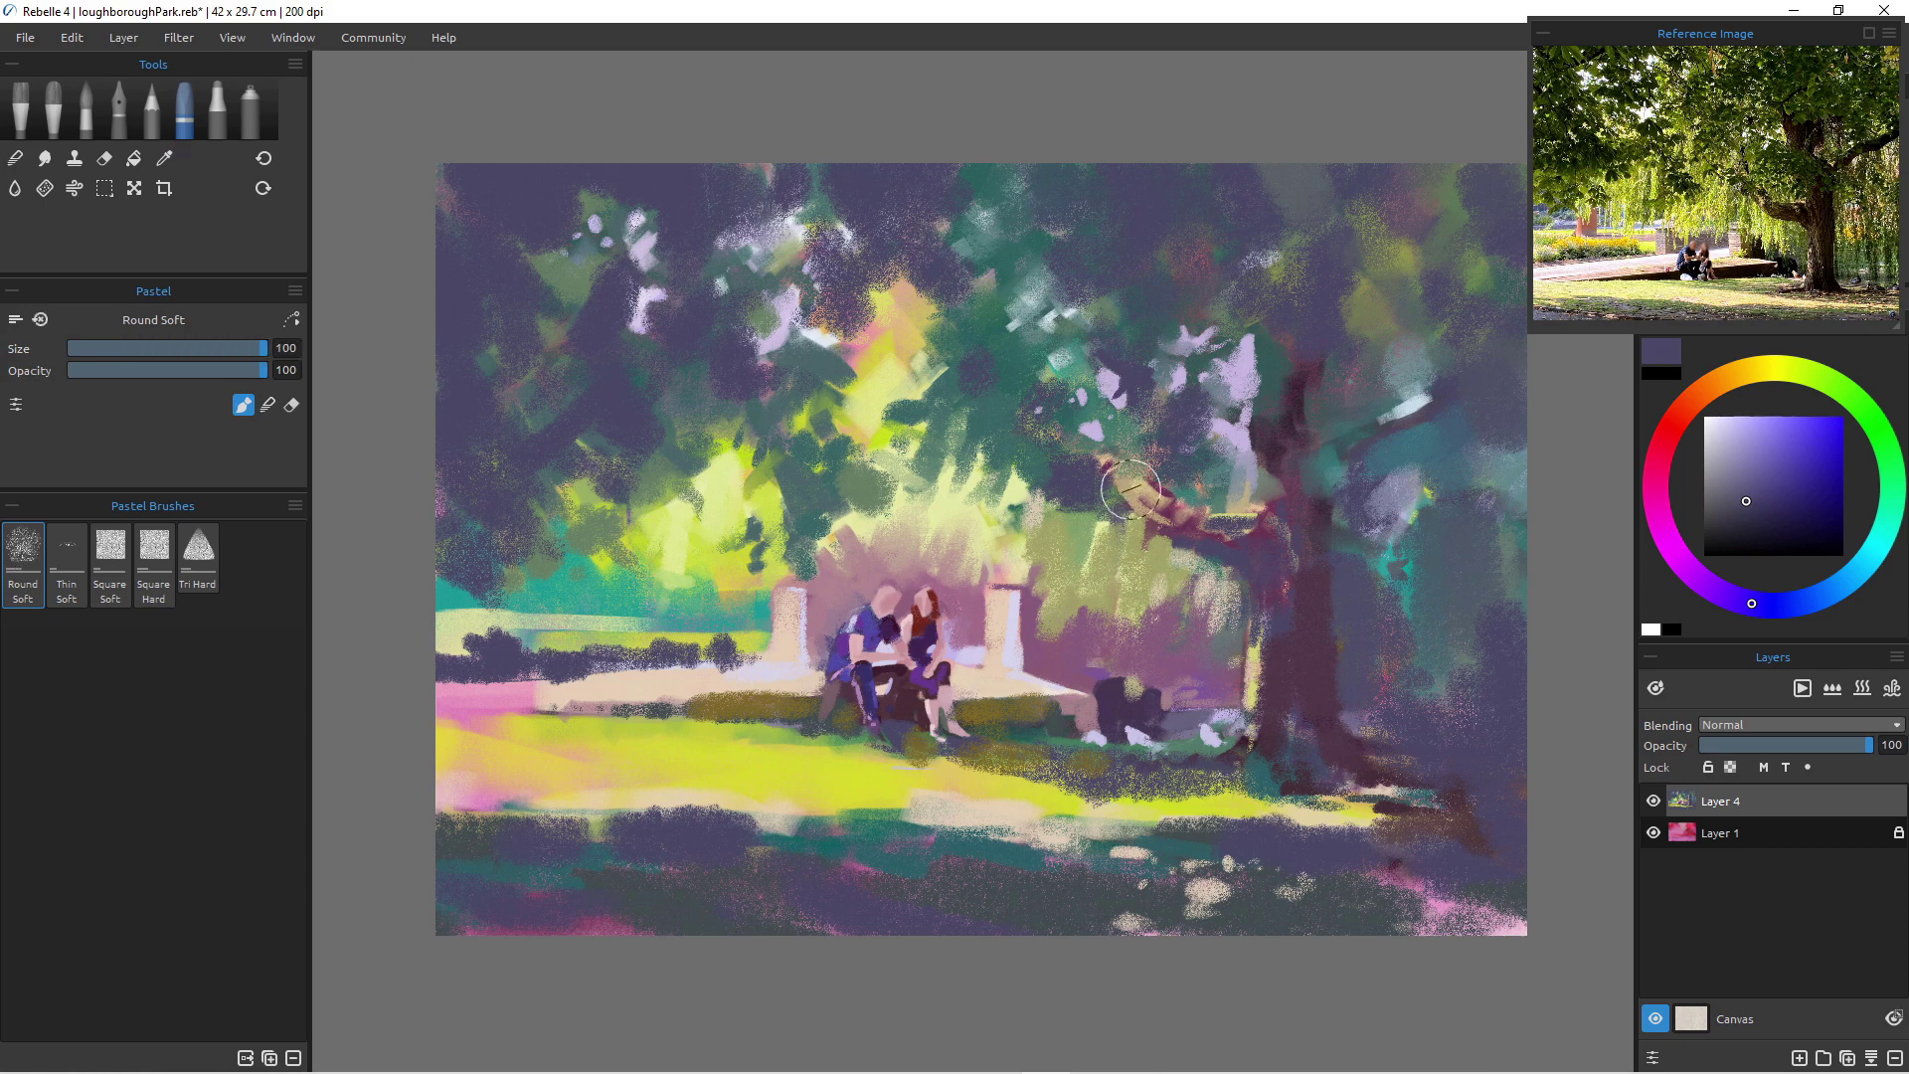
key("bracketleft")
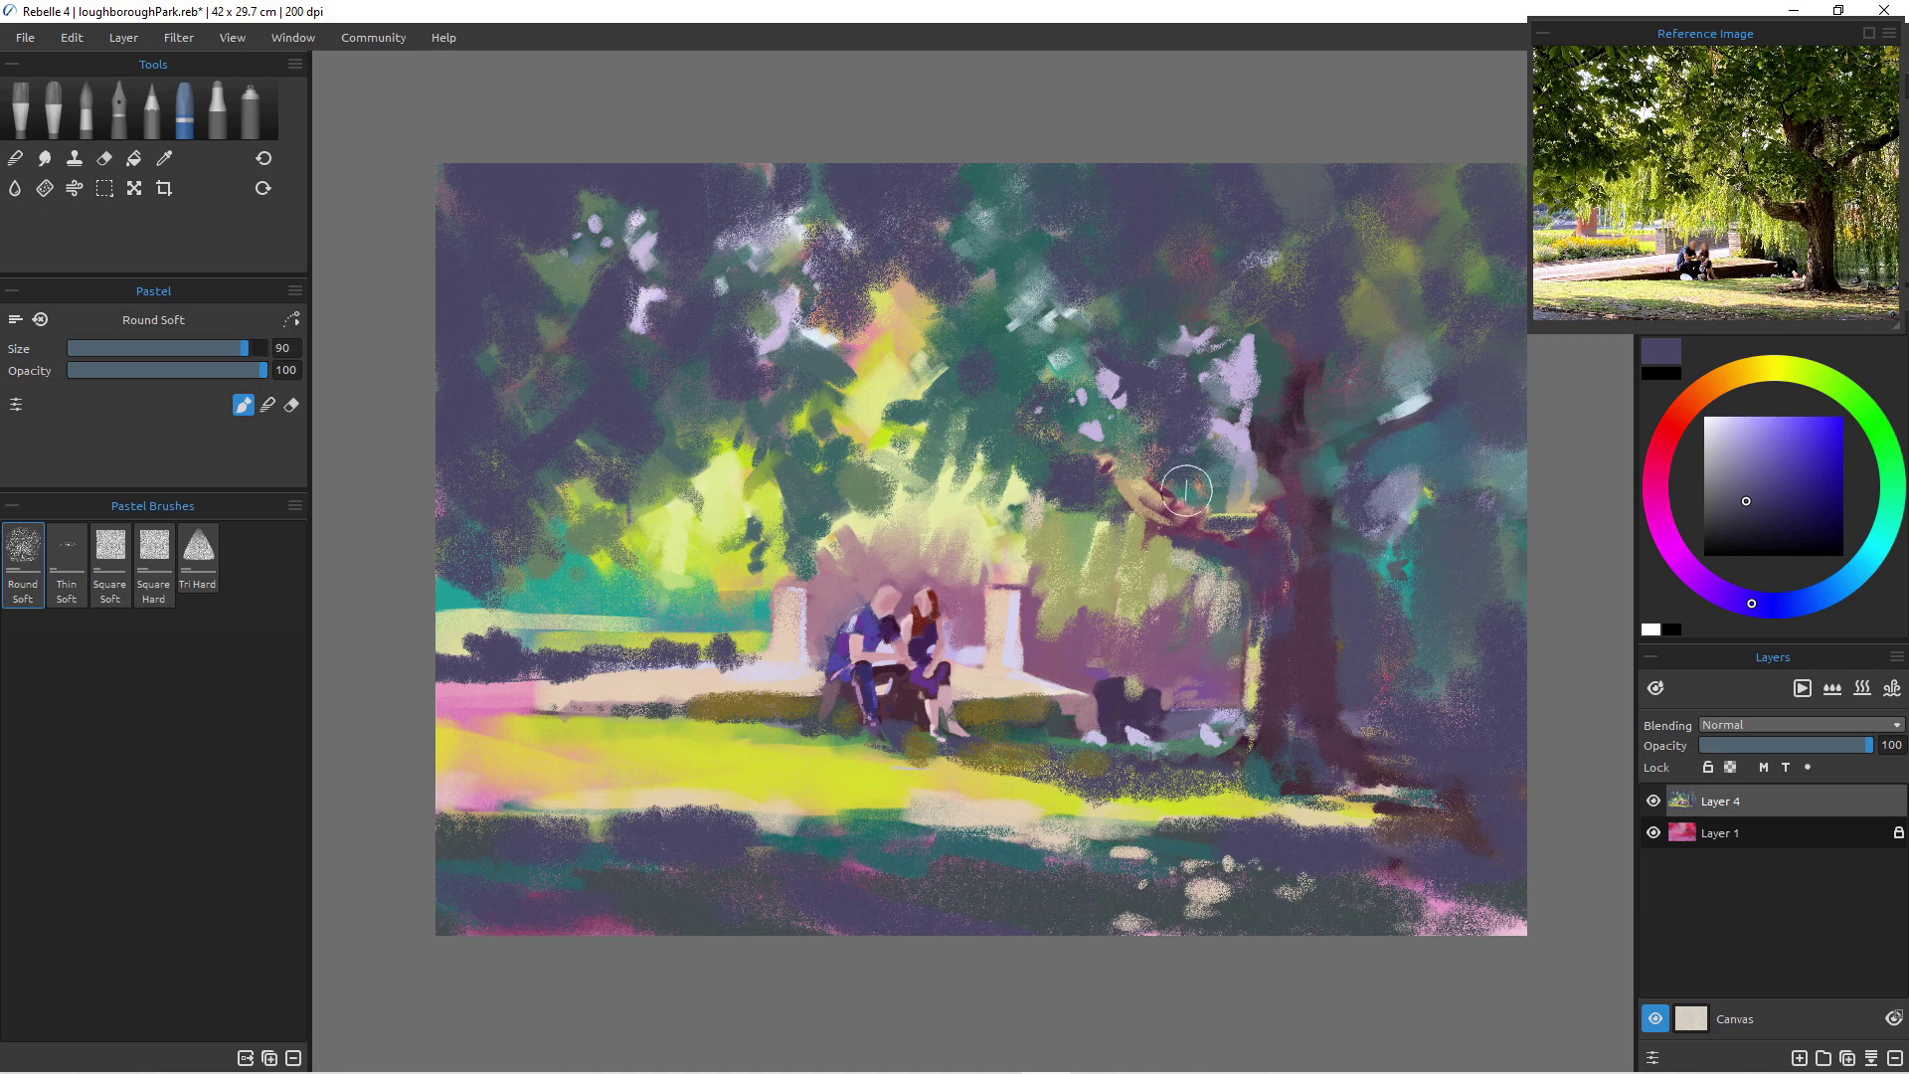
key("bracketleft")
key("bracketleft")
key("bracketleft")
key("bracketleft")
key("bracketleft")
key("bracketleft")
key("bracketleft")
key("bracketleft")
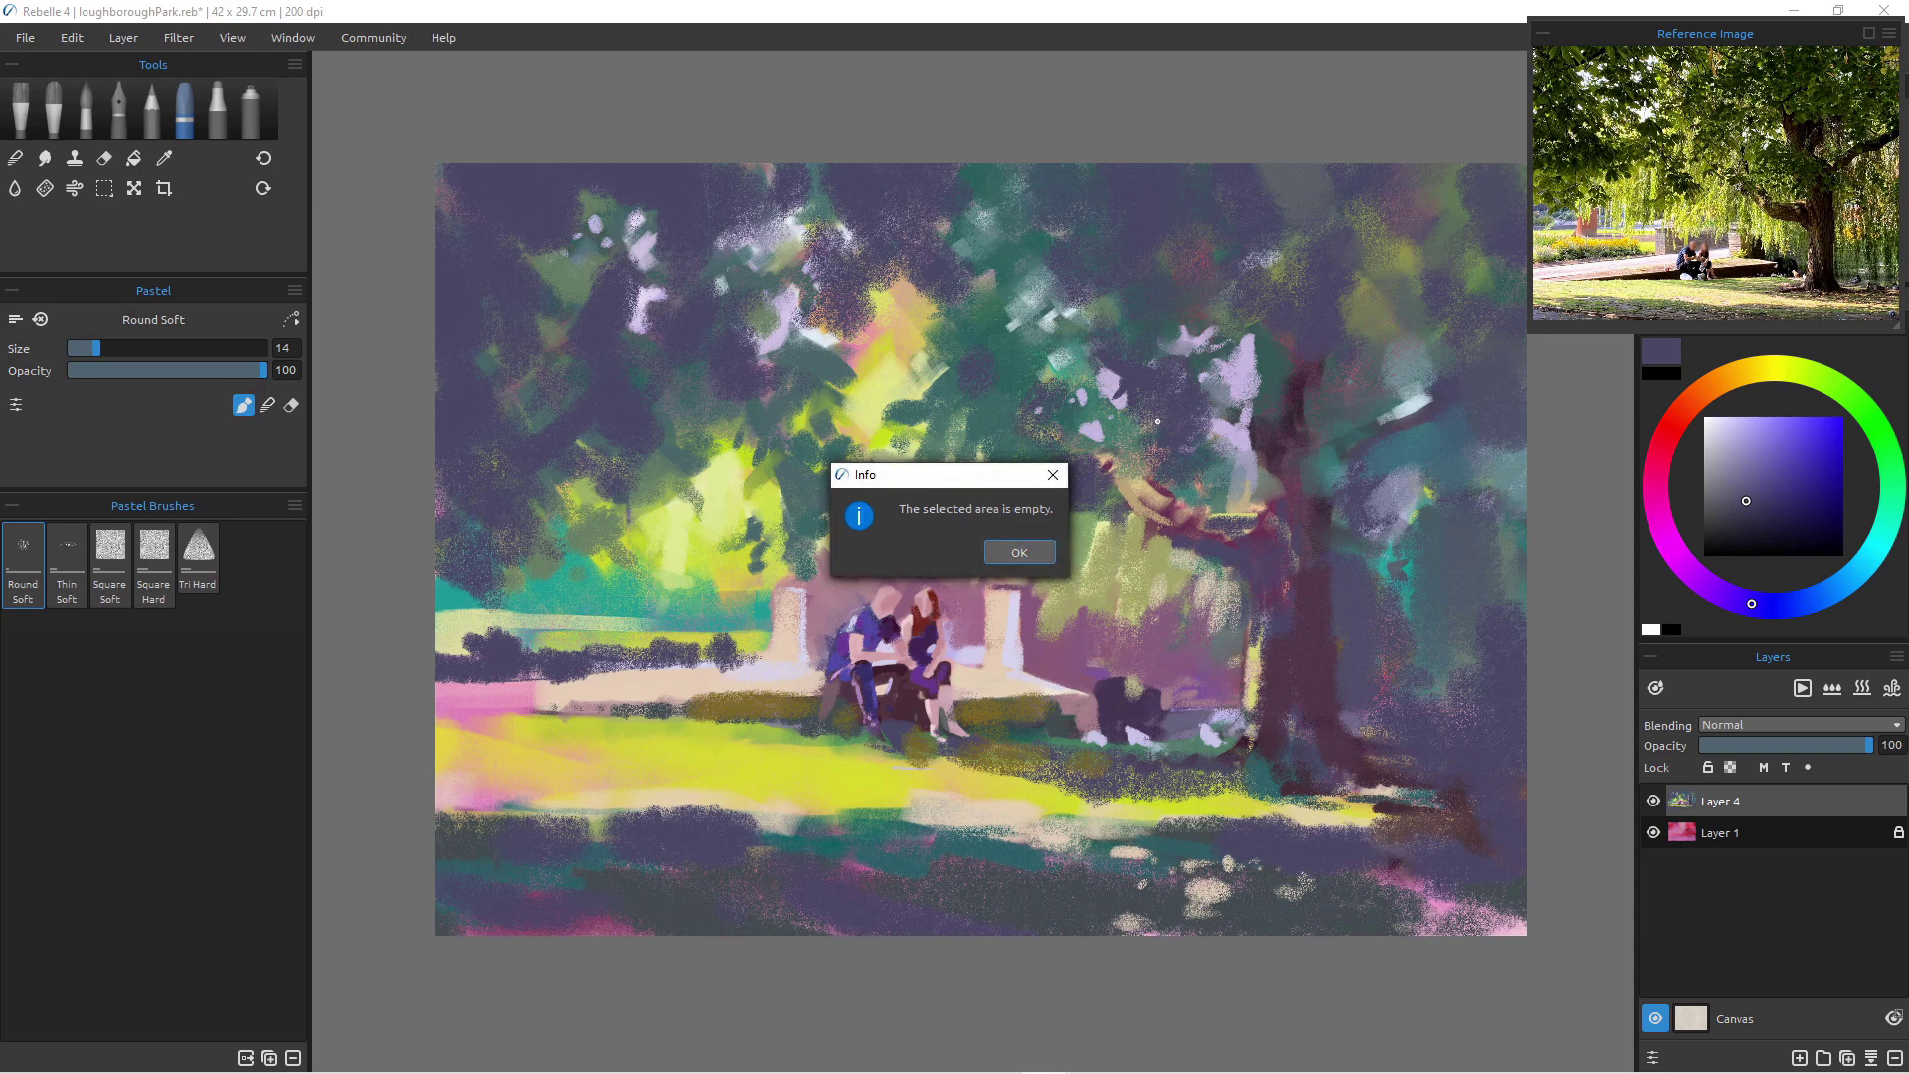
left_click(1019, 552)
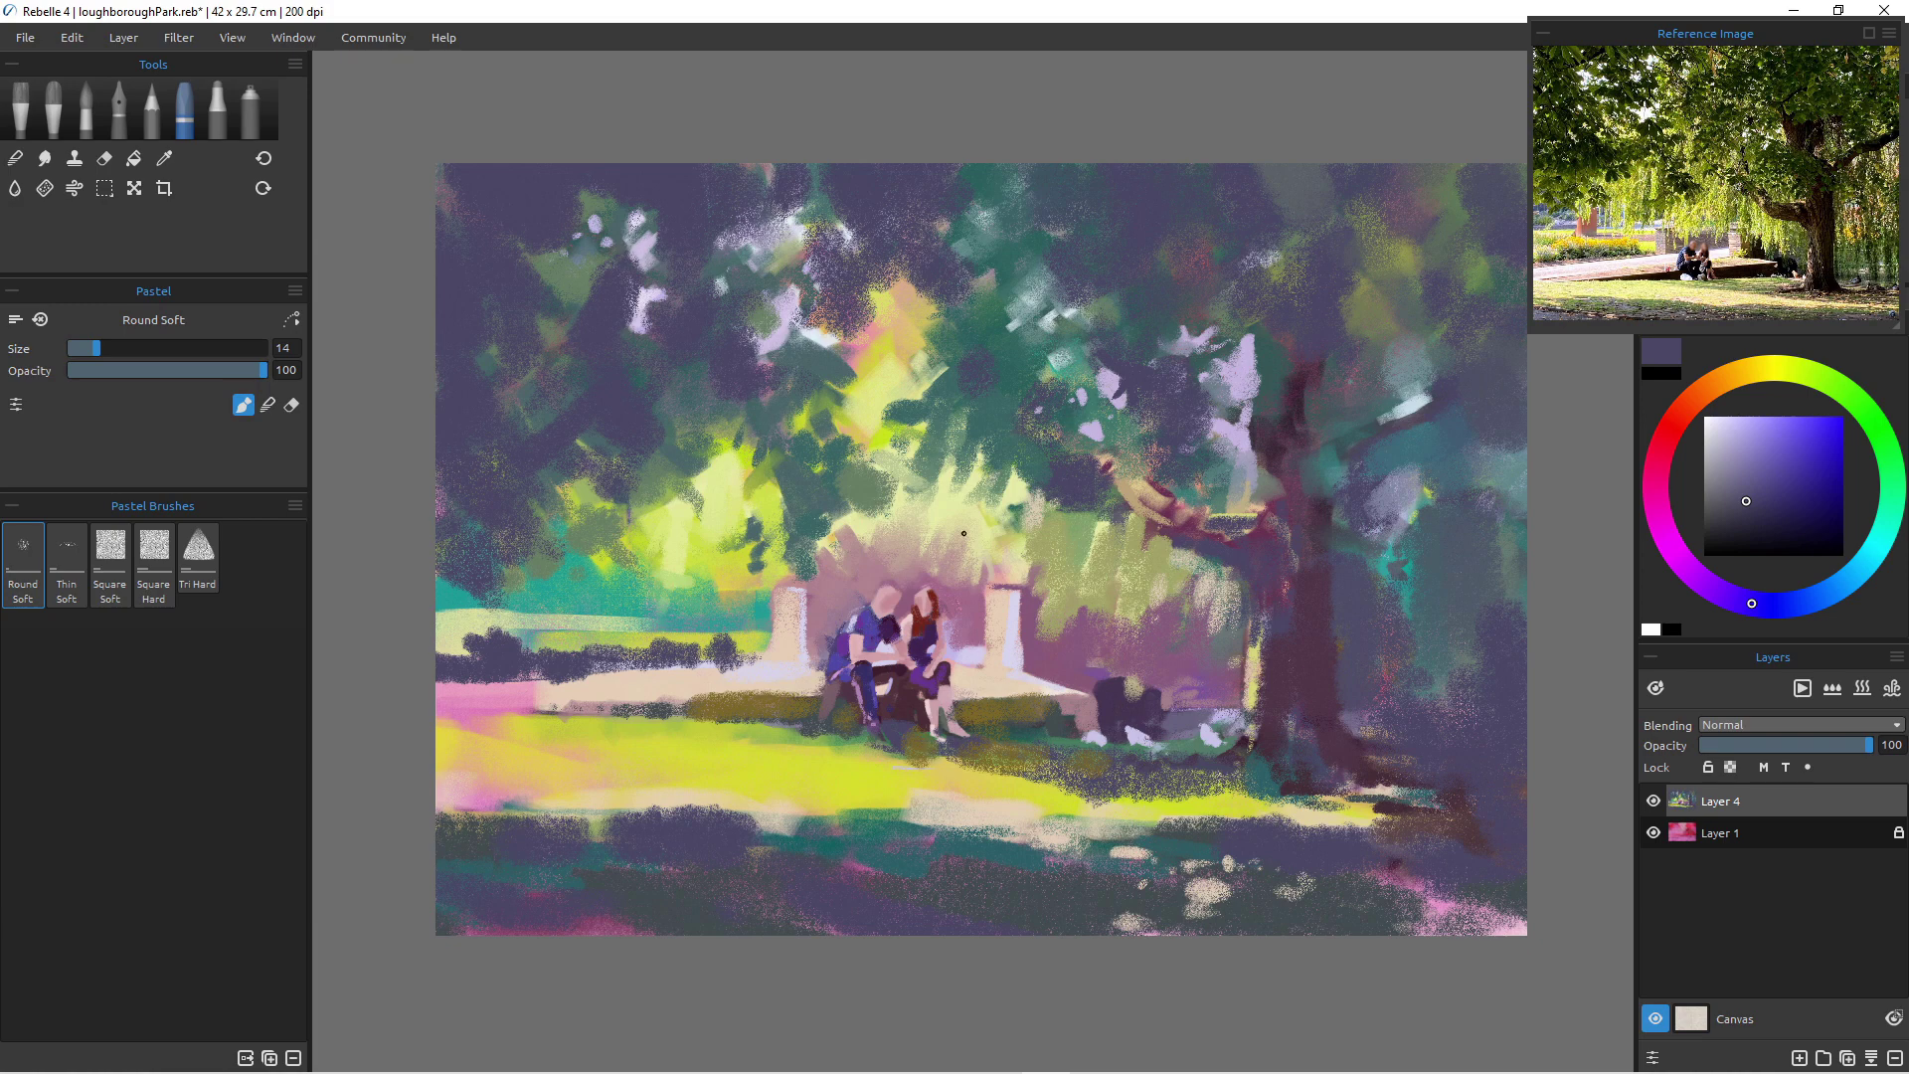
key("ctrl+z")
key("ctrl+z")
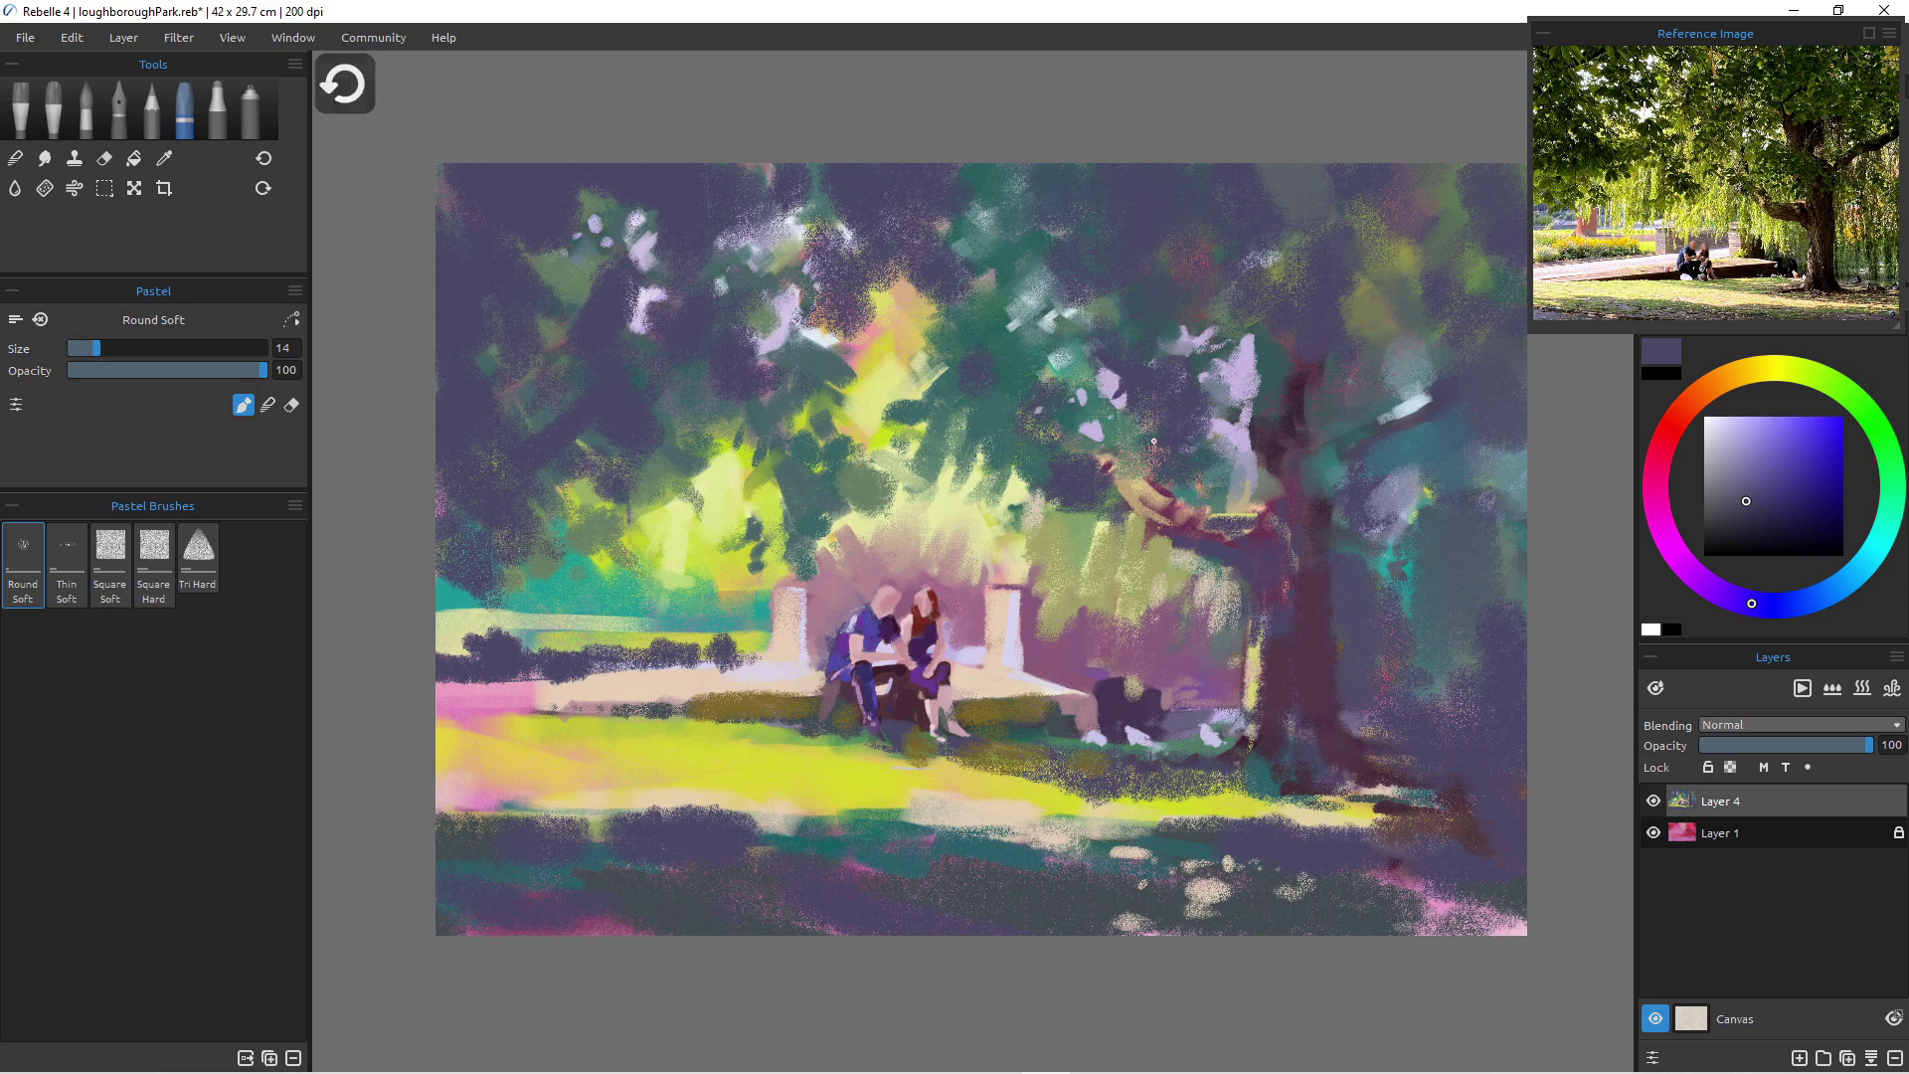
- Sample lavender beside the trunk and add small sky highlights between the existing ones, starting at size 18 and ending at 50
left_click(1228, 366, "alt")
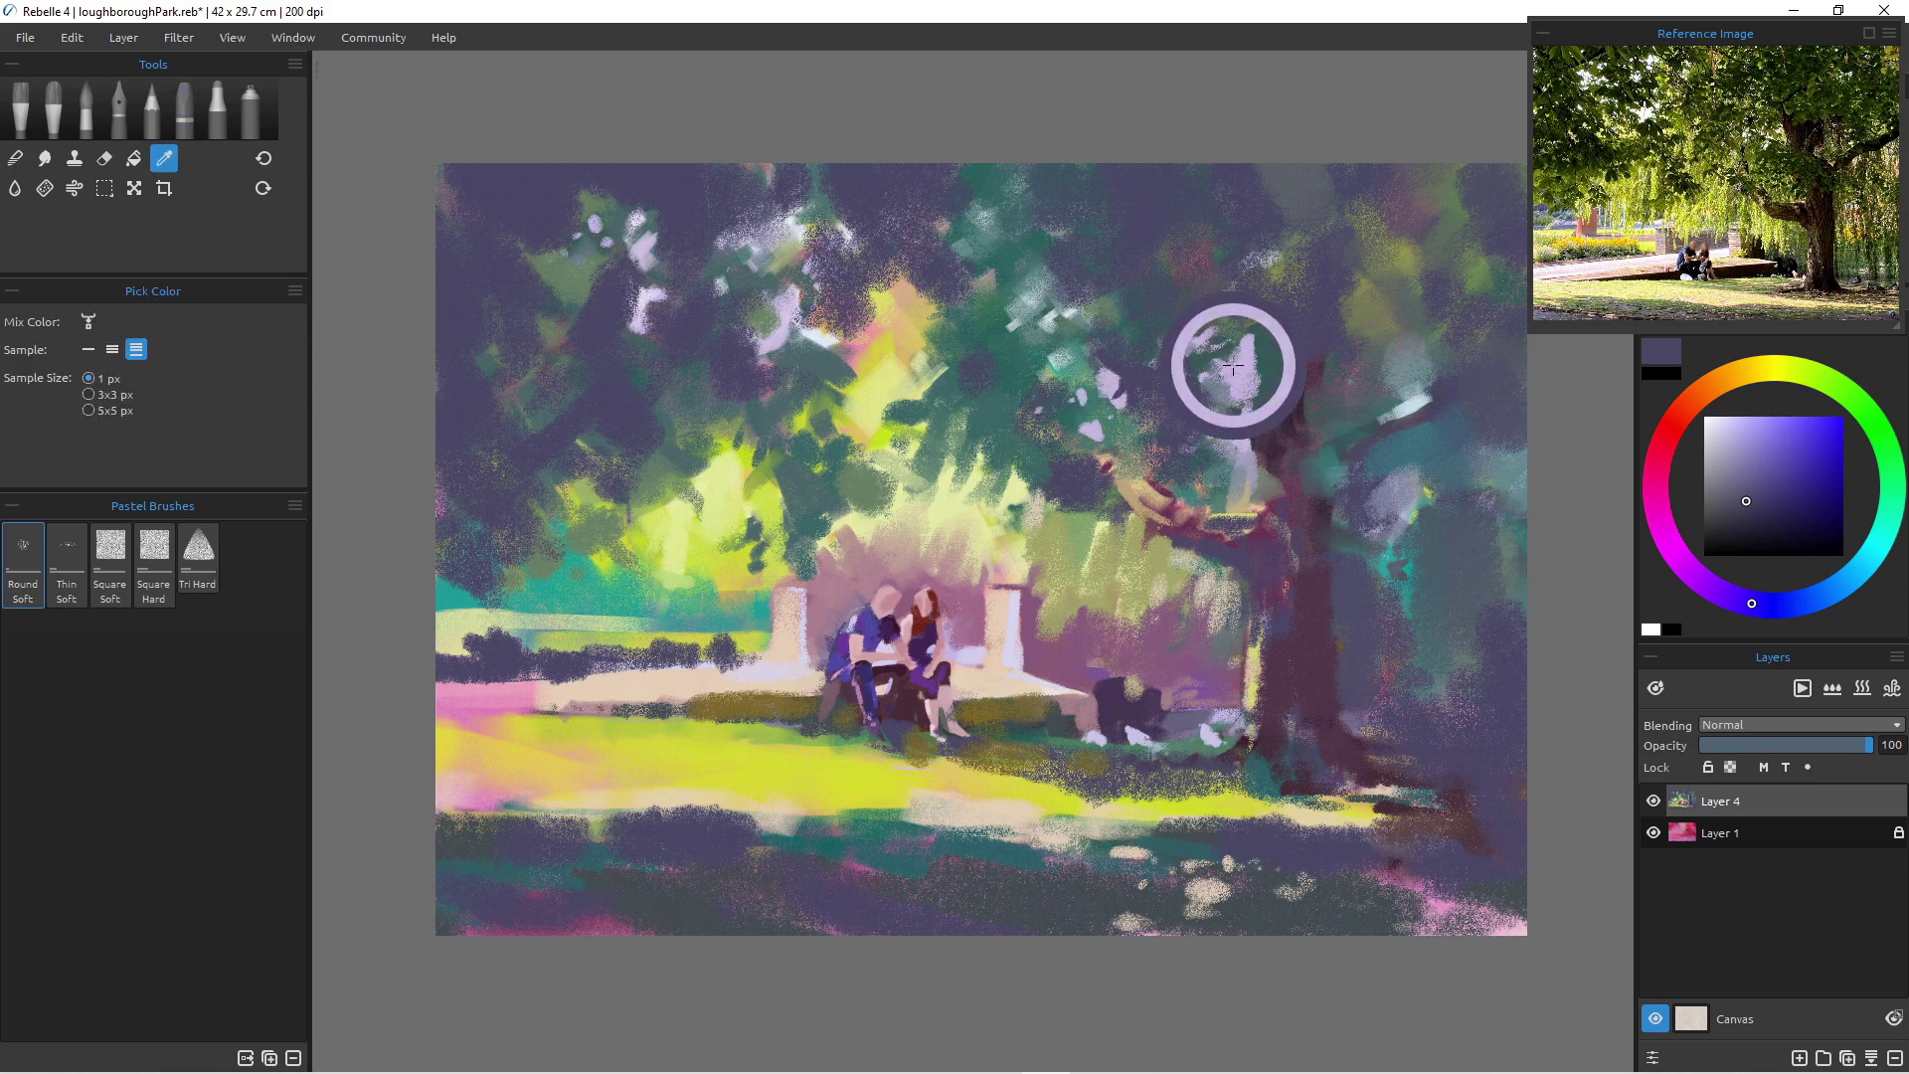
key("bracketright")
key("bracketright")
key("bracketright")
key("bracketright")
key("bracketright")
key("bracketright")
key("bracketright")
key("bracketright")
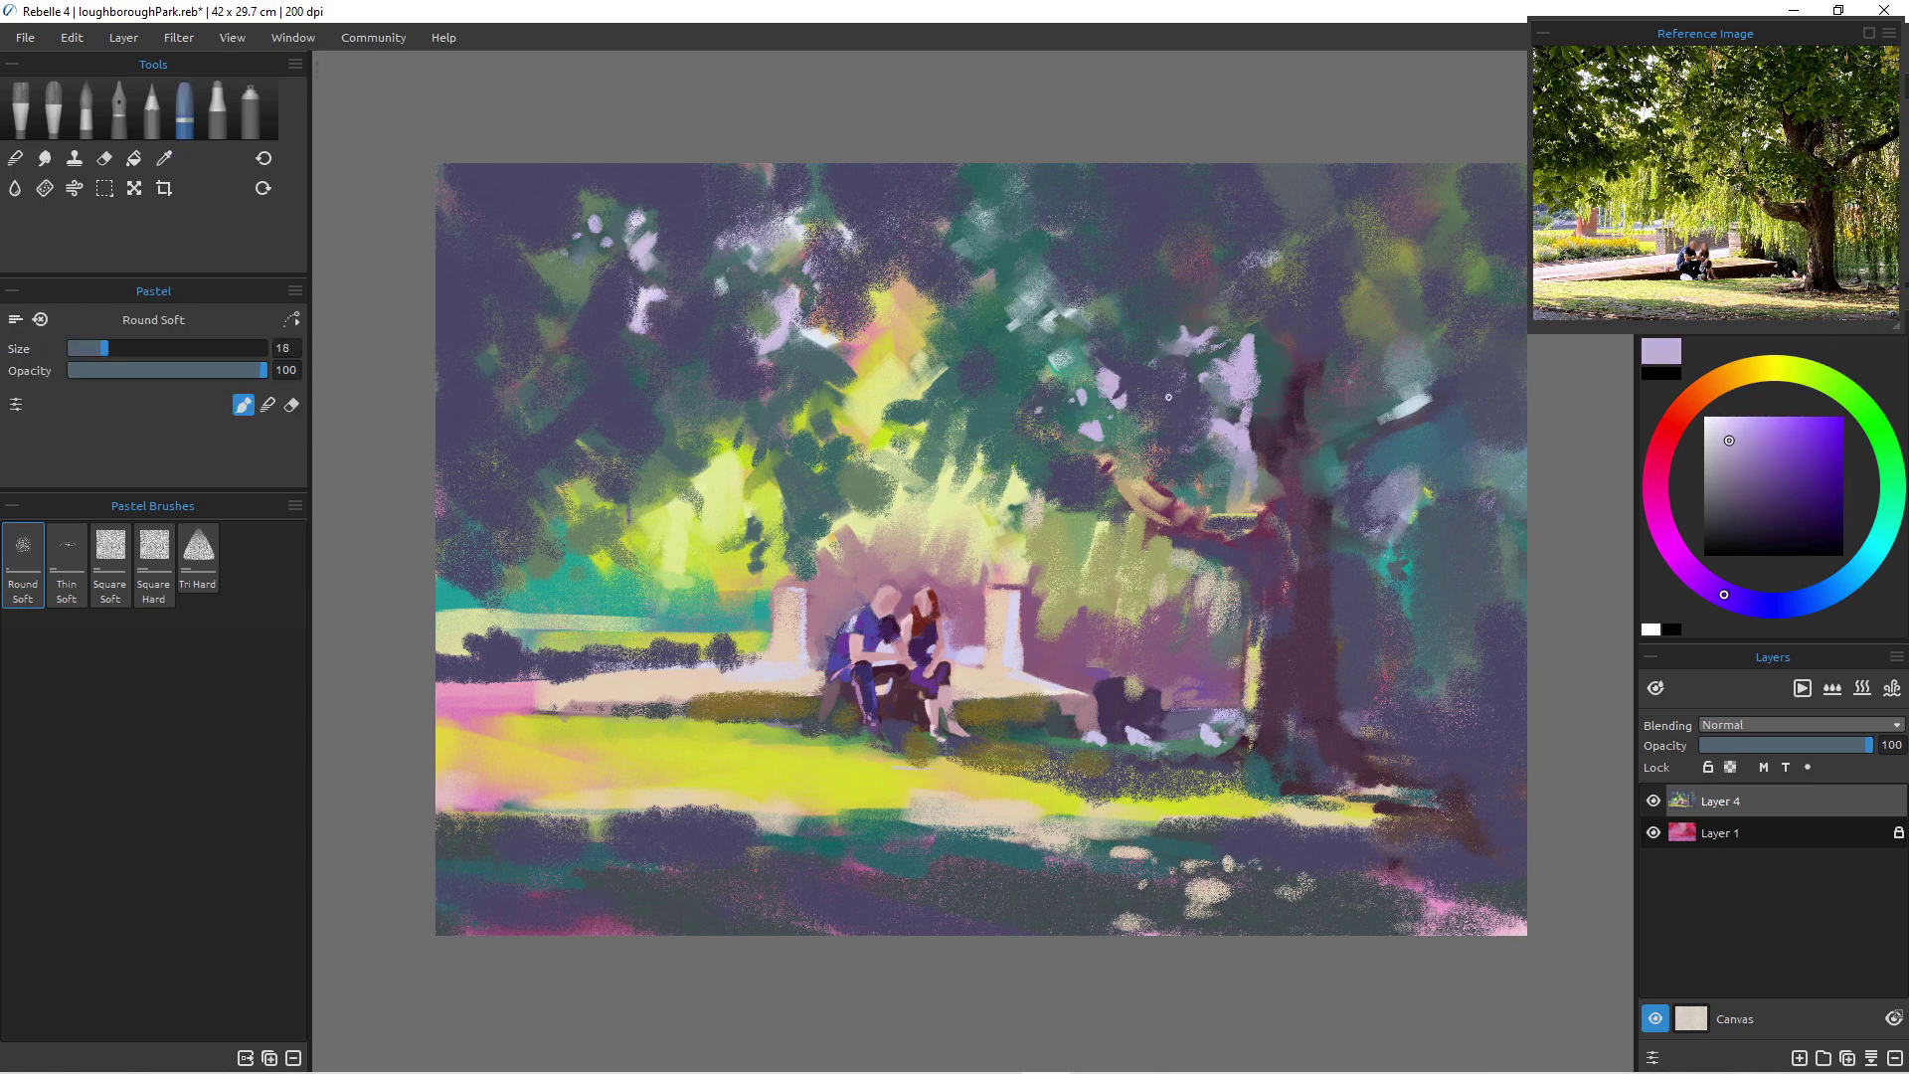
mouse_move(1176, 397)
left_mouse_down()
mouse_move(1169, 426)
mouse_move(1205, 426)
mouse_move(1231, 458)
left_mouse_up()
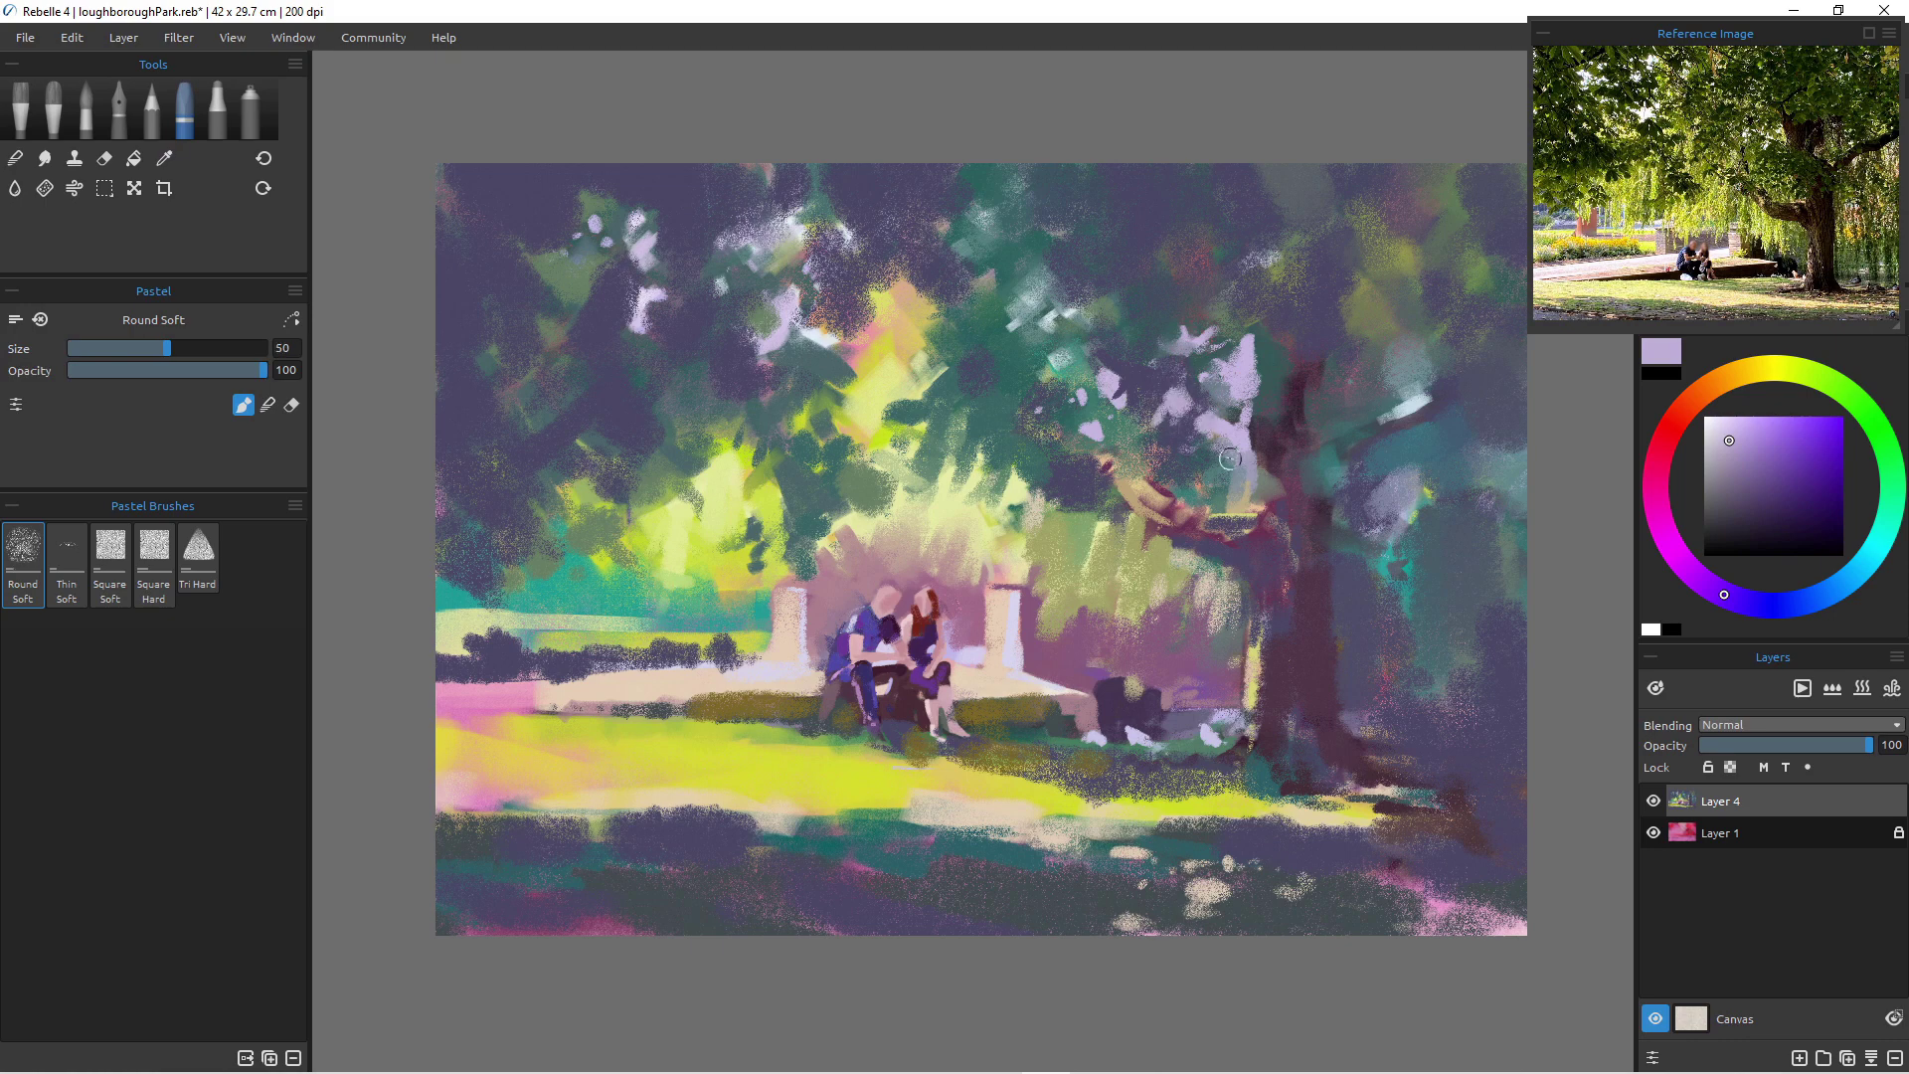
- Extend the dark purple bush up to the right pillar at size 50, and cut its upper edge back with sampled mauve at size 25
left_click(1116, 693, "alt")
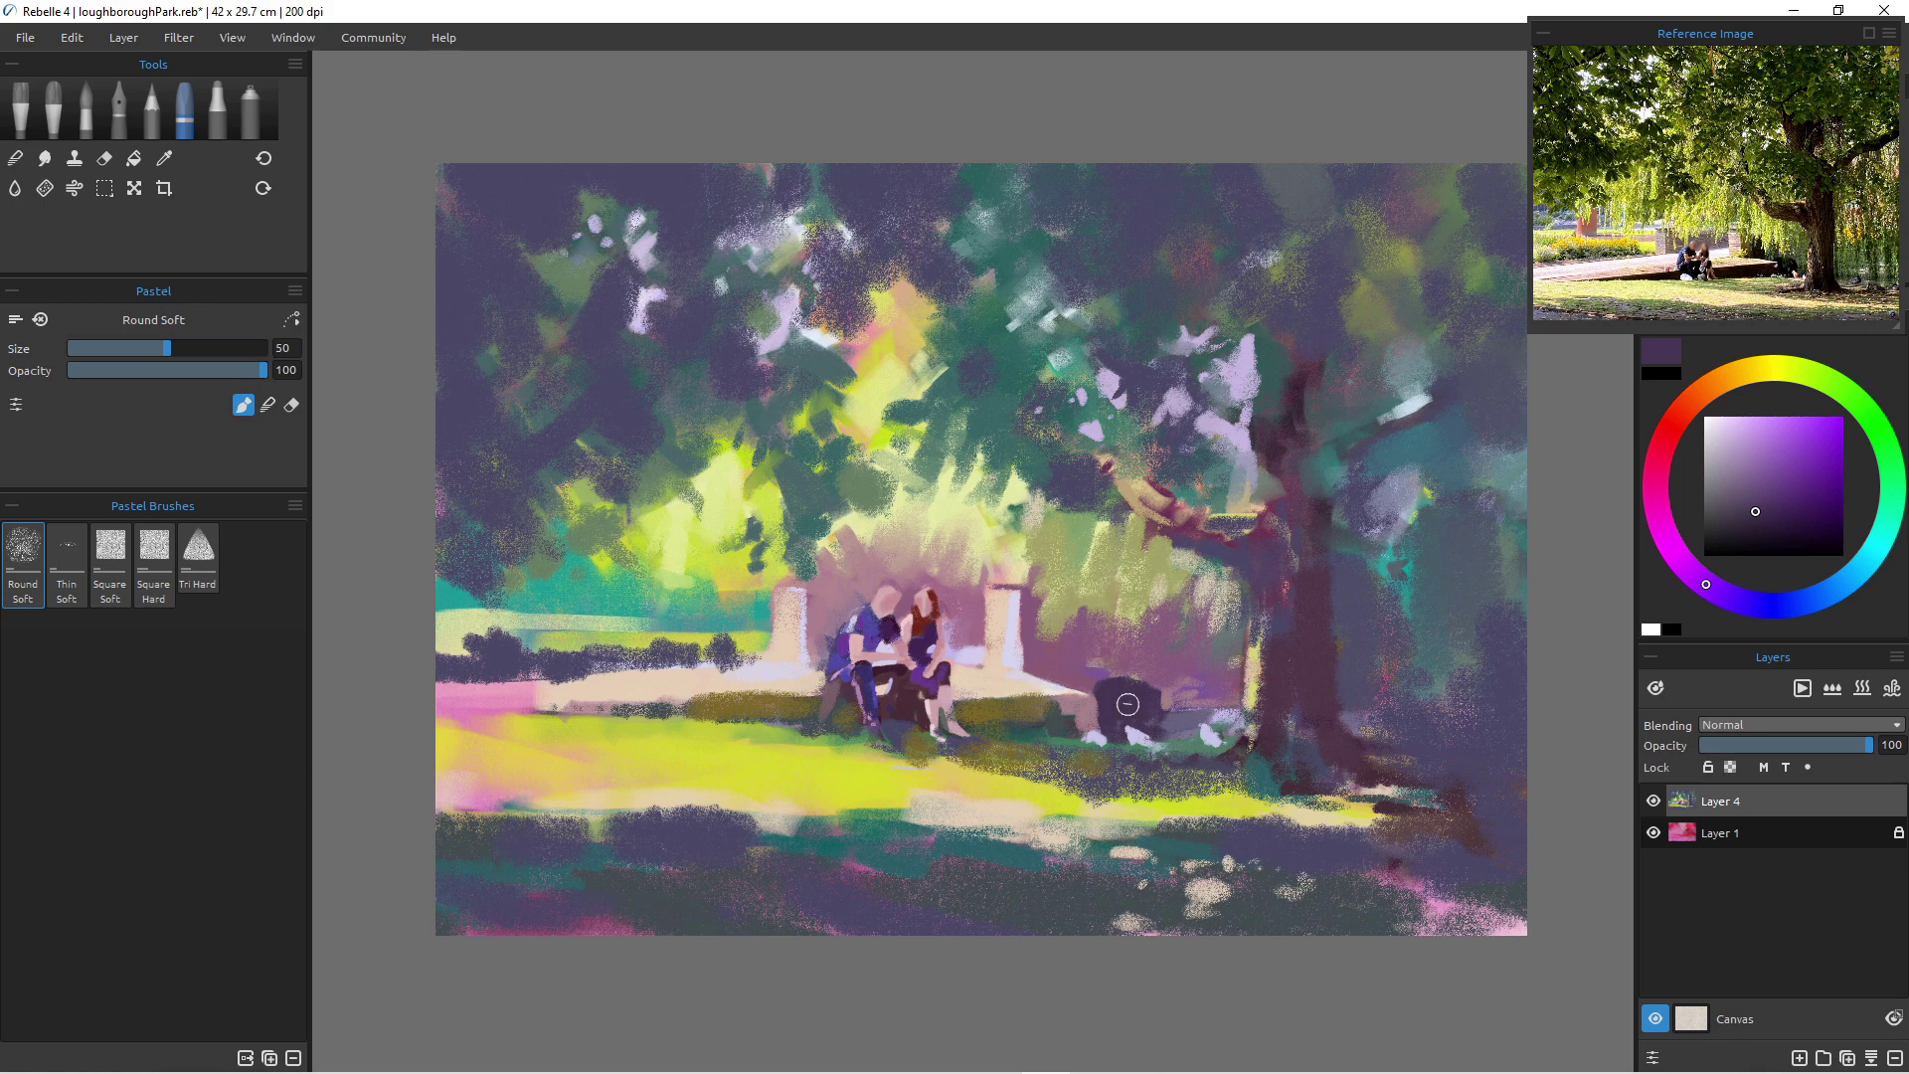
mouse_move(1034, 644)
left_mouse_down()
mouse_move(1080, 682)
mouse_move(1047, 650)
mouse_move(1078, 642)
mouse_move(1030, 605)
mouse_move(1032, 644)
mouse_move(1080, 617)
mouse_move(1059, 648)
mouse_move(1124, 656)
mouse_move(1044, 633)
left_mouse_up()
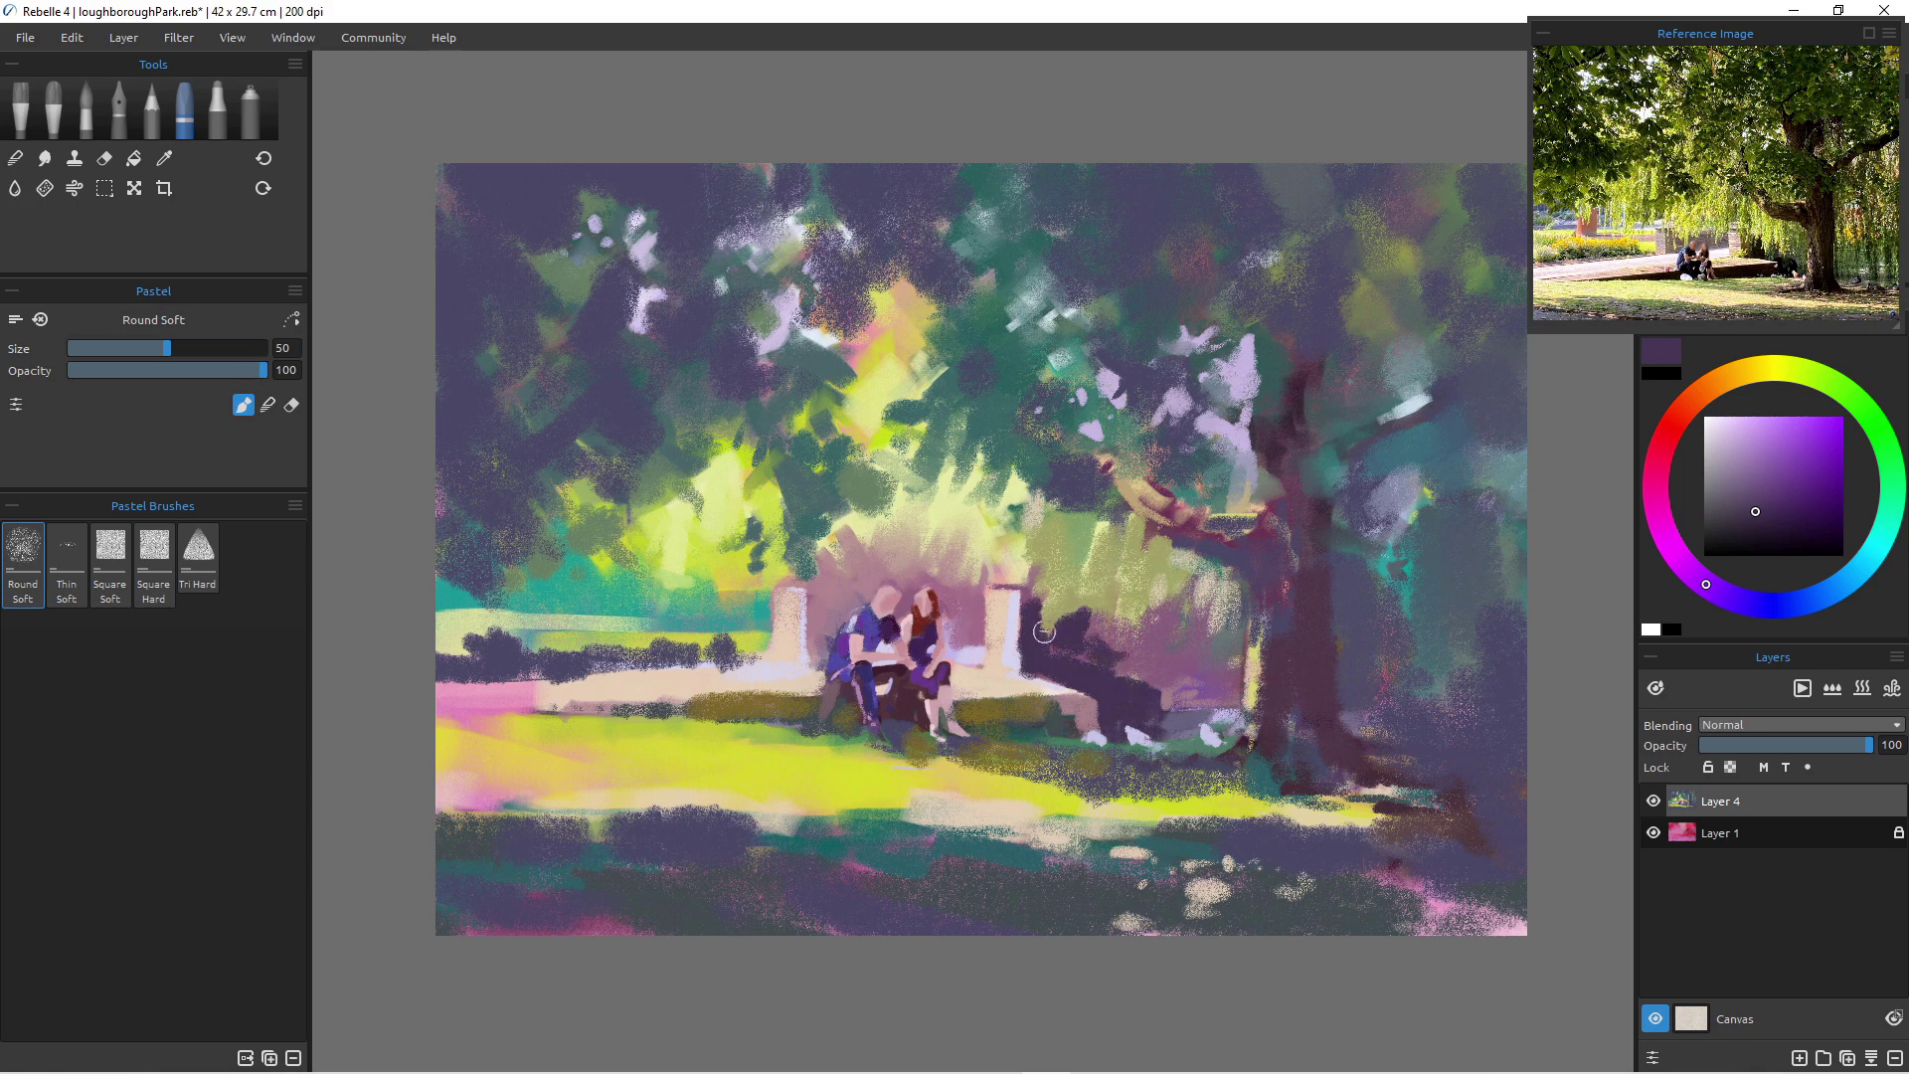
left_click(1137, 668, "alt")
key("bracketleft")
key("bracketleft")
key("bracketleft")
key("bracketleft")
key("bracketleft")
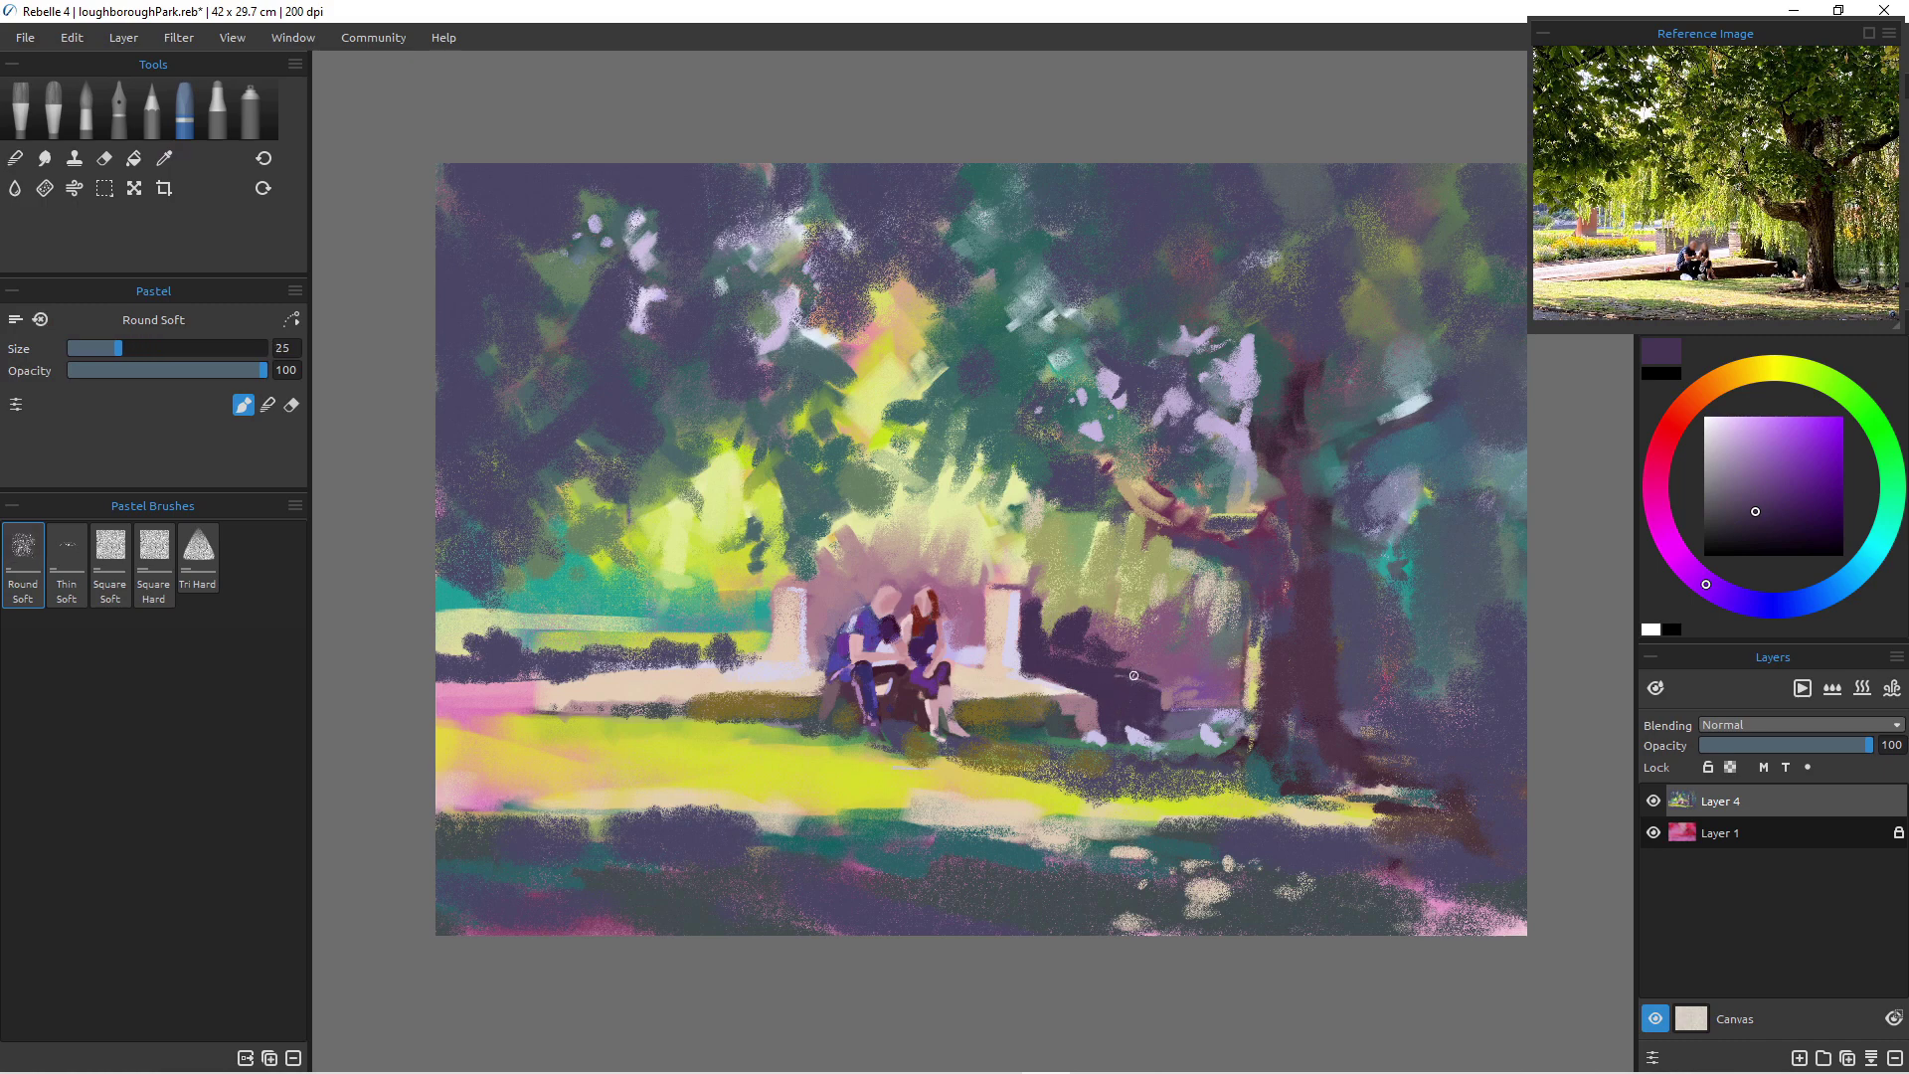
left_click(1132, 674, "alt")
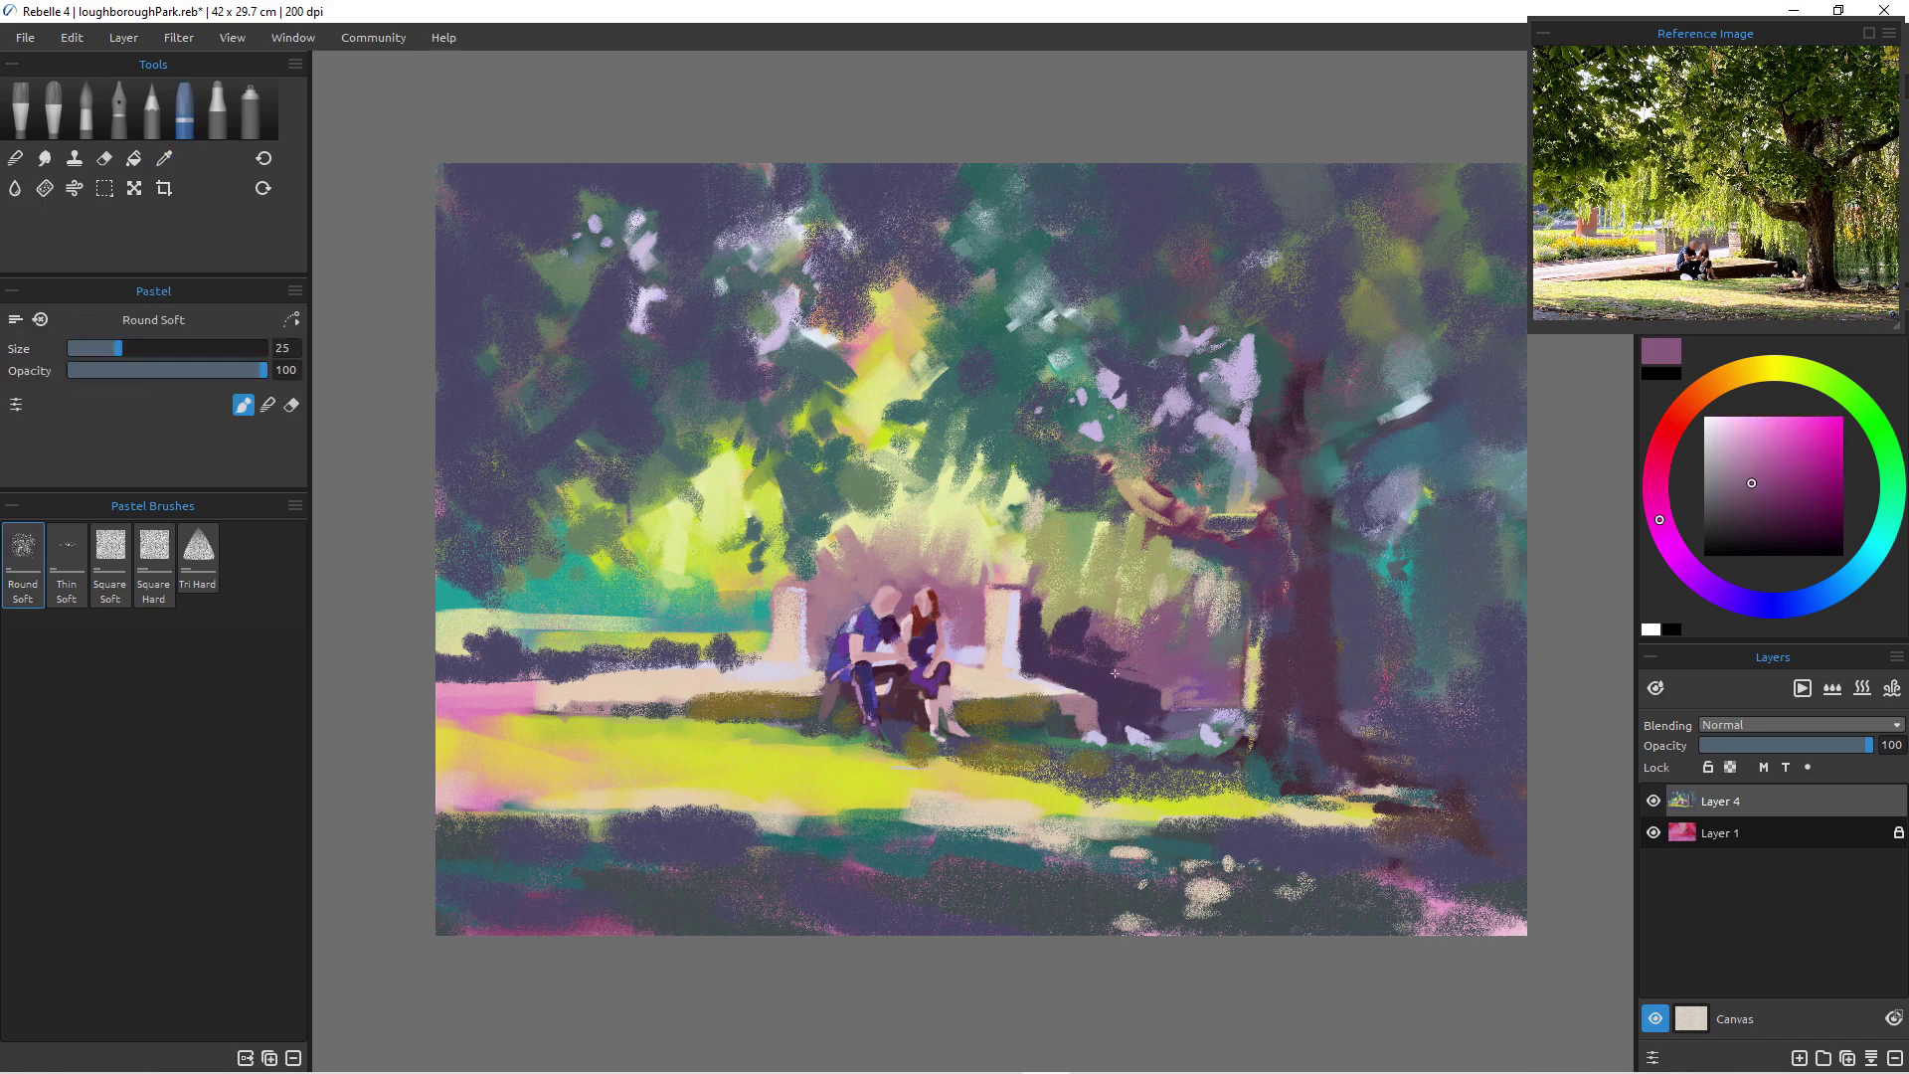
left_click_drag(1088, 681, 1160, 678)
left_click(1096, 688, "alt")
left_click_drag(1061, 654, 1089, 657)
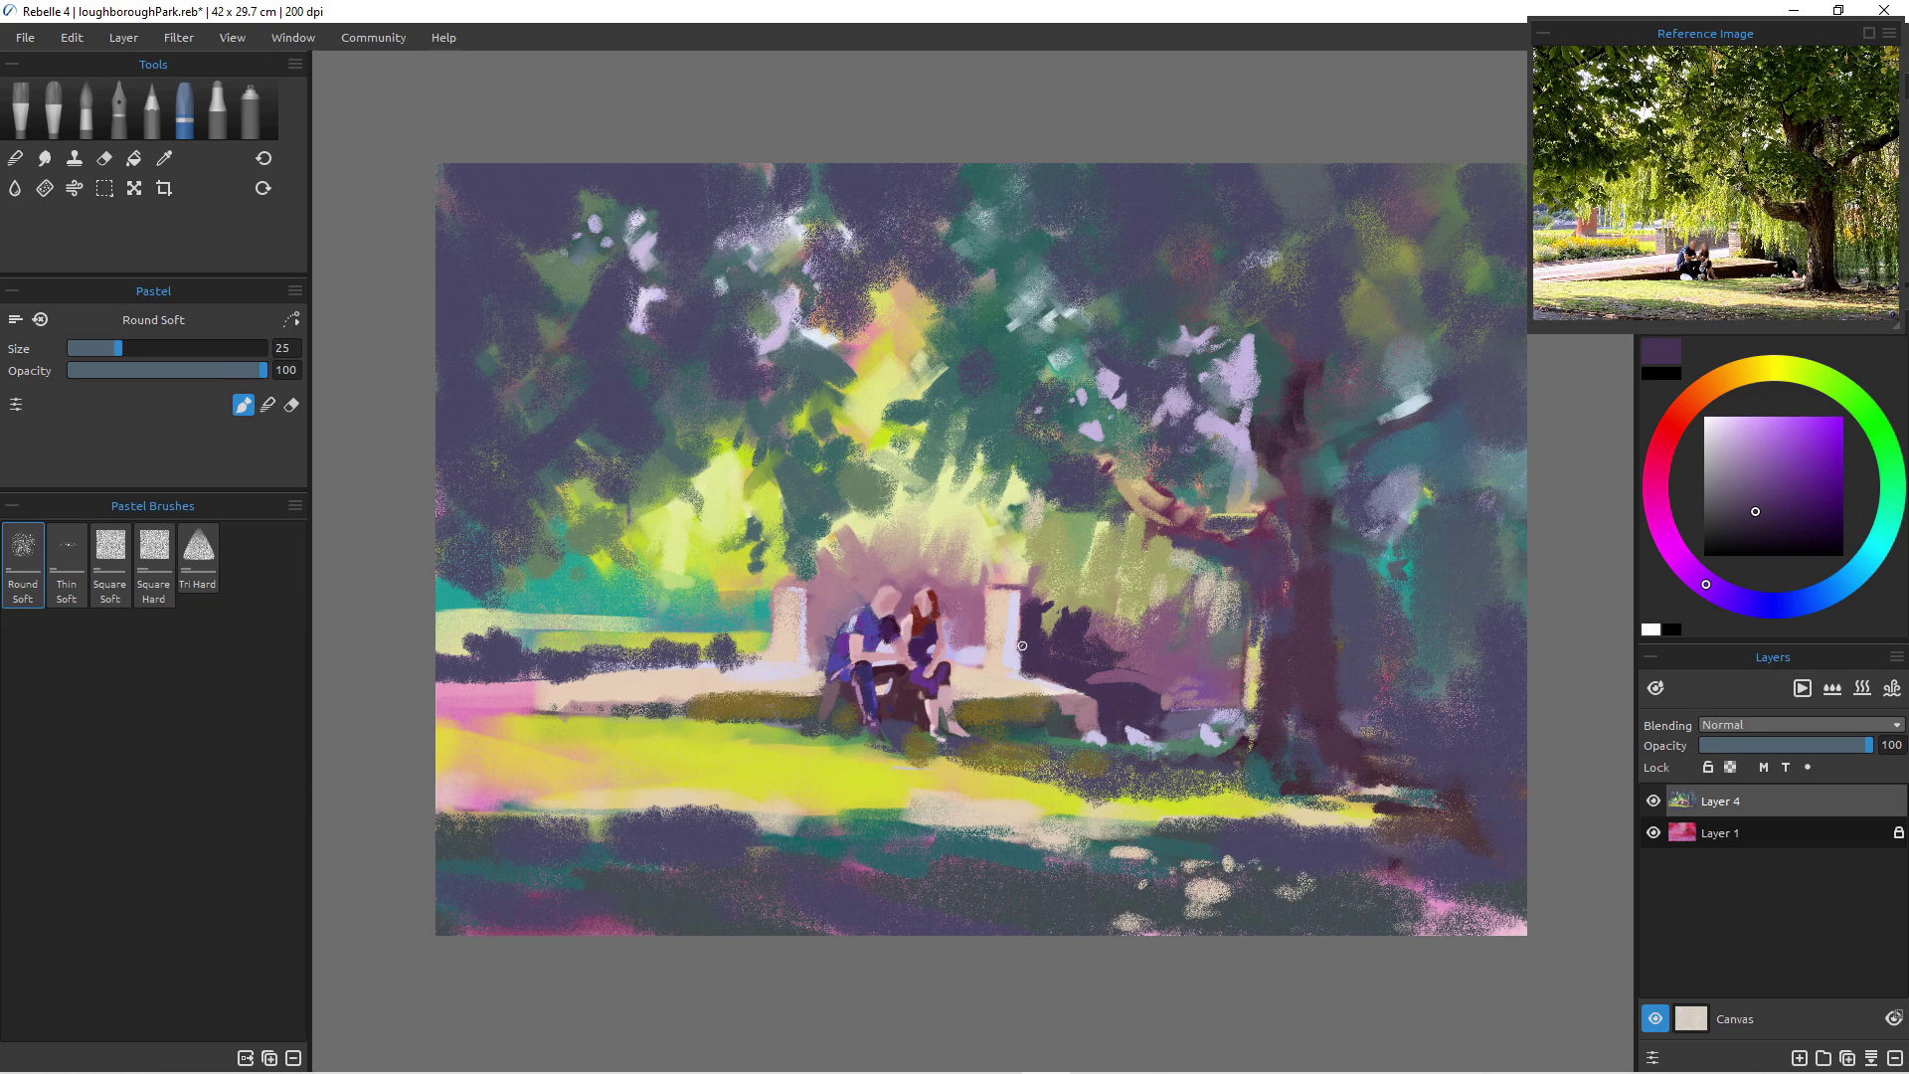
- Dab dark purple shadows over and beside the beige light spots in the foreground, first at size 70 and then at 45
key("bracketright")
key("bracketright")
key("bracketright")
key("bracketright")
key("bracketright")
left_click_drag(1203, 886, 1282, 898)
key("bracketleft")
key("bracketleft")
key("bracketleft")
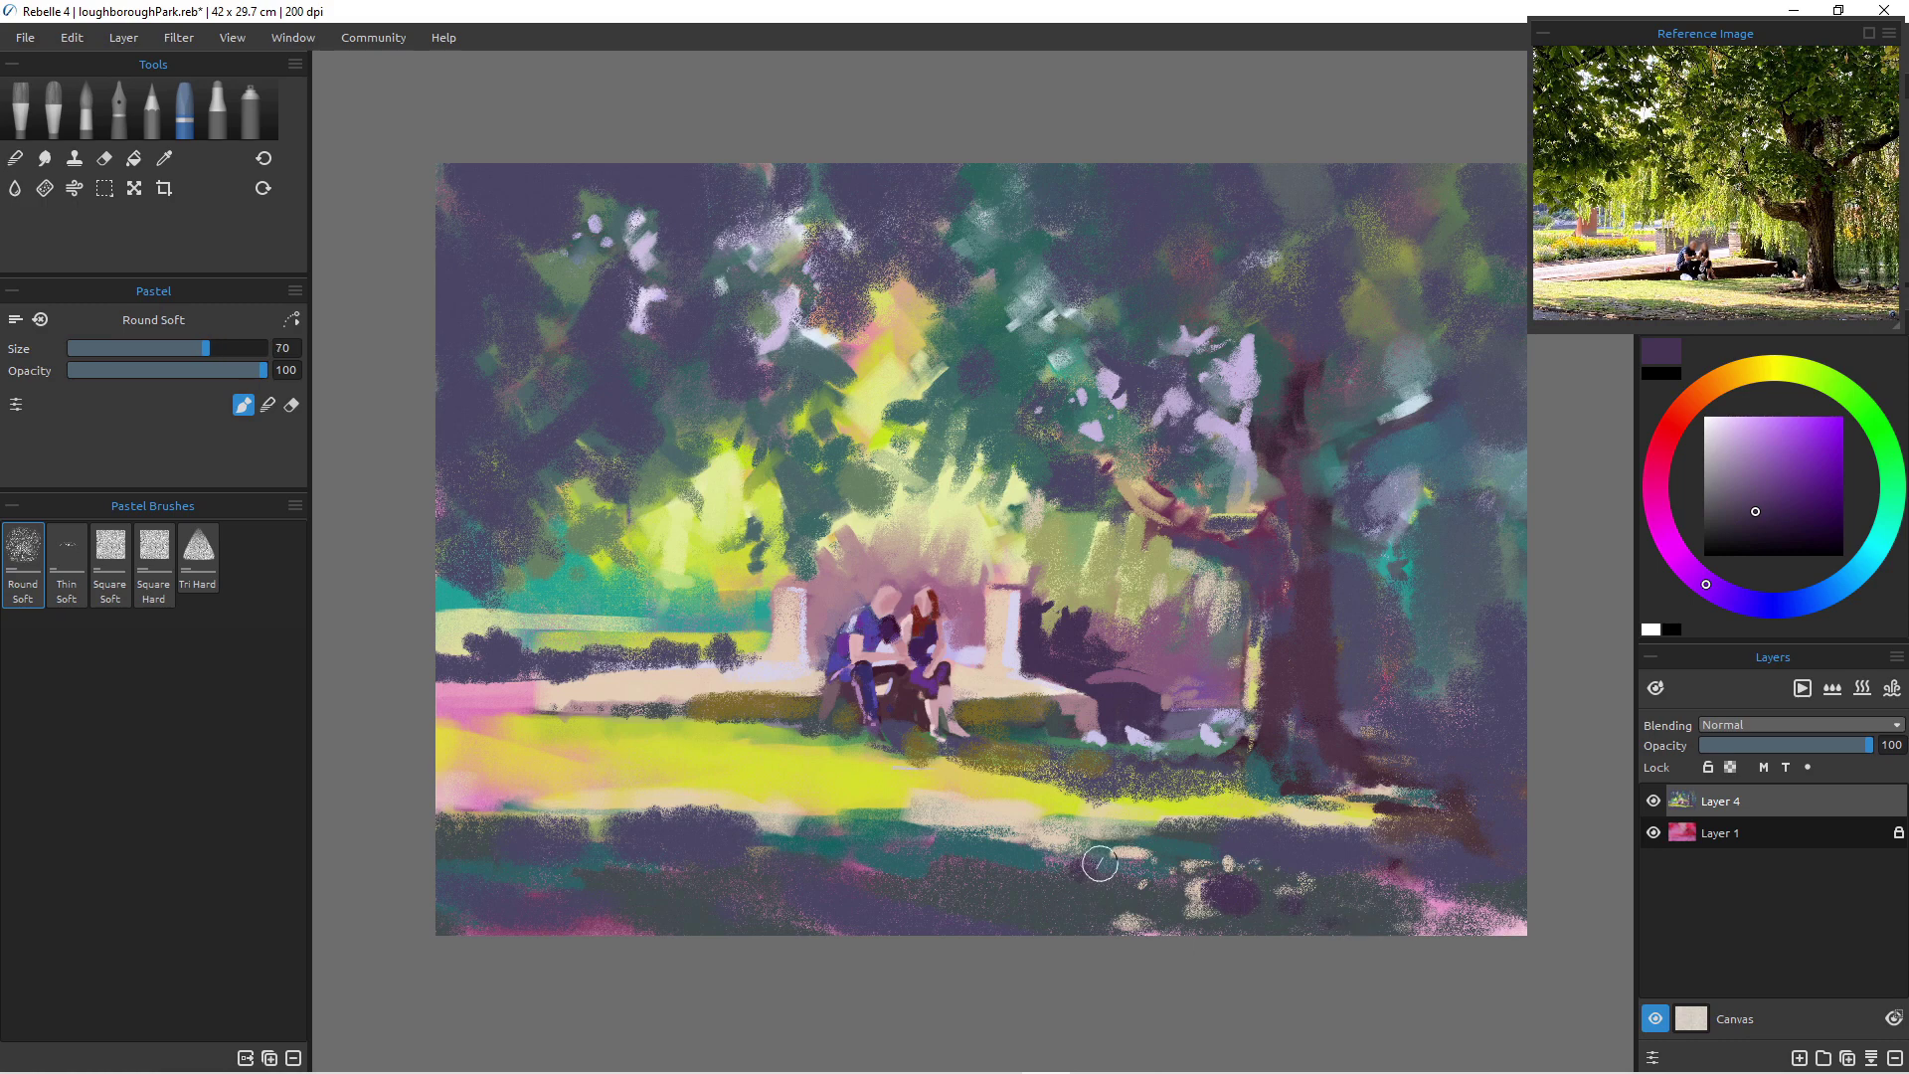
left_click(1112, 858)
left_click_drag(1024, 846, 1069, 843)
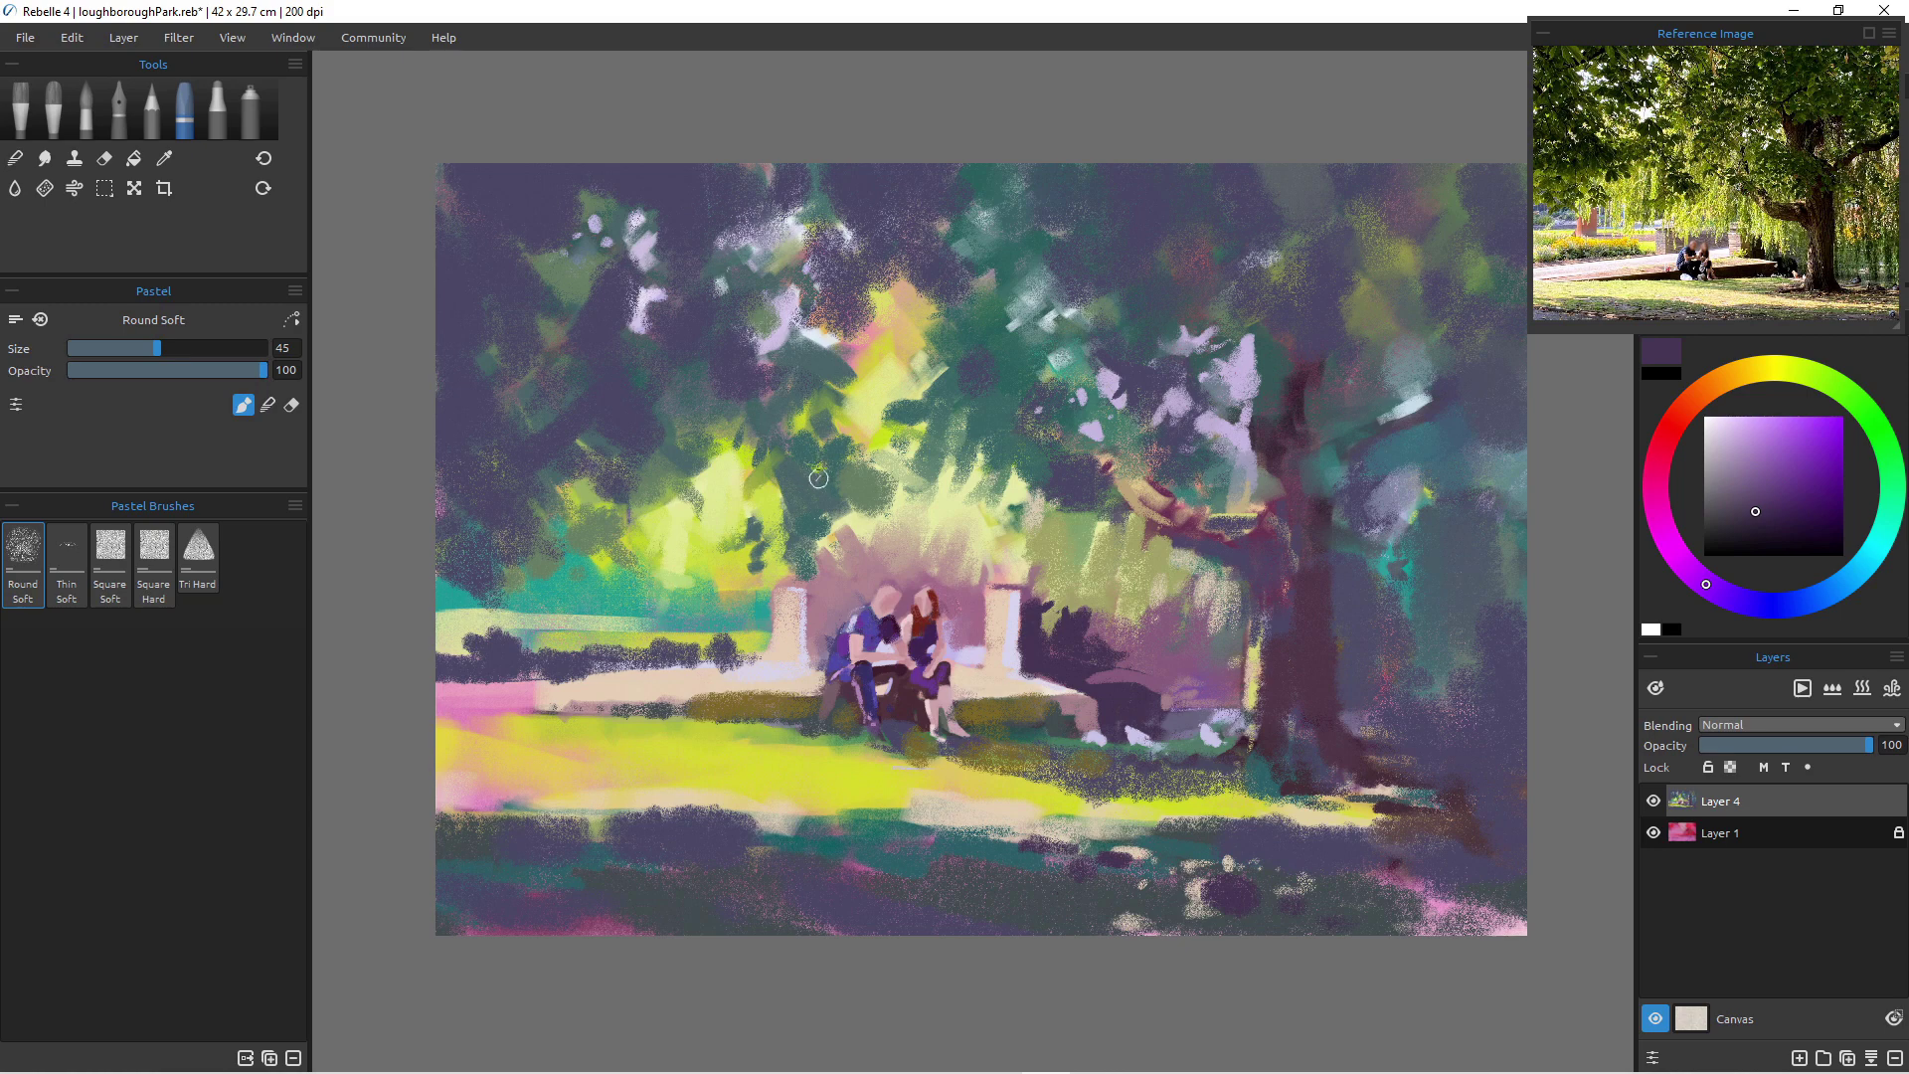
- Sample pale yellow and brighten the willow foliage between the right pillar and the trunk at size 45, enlarging the brush to 100
key("alt")
left_click_drag(814, 513, 900, 512)
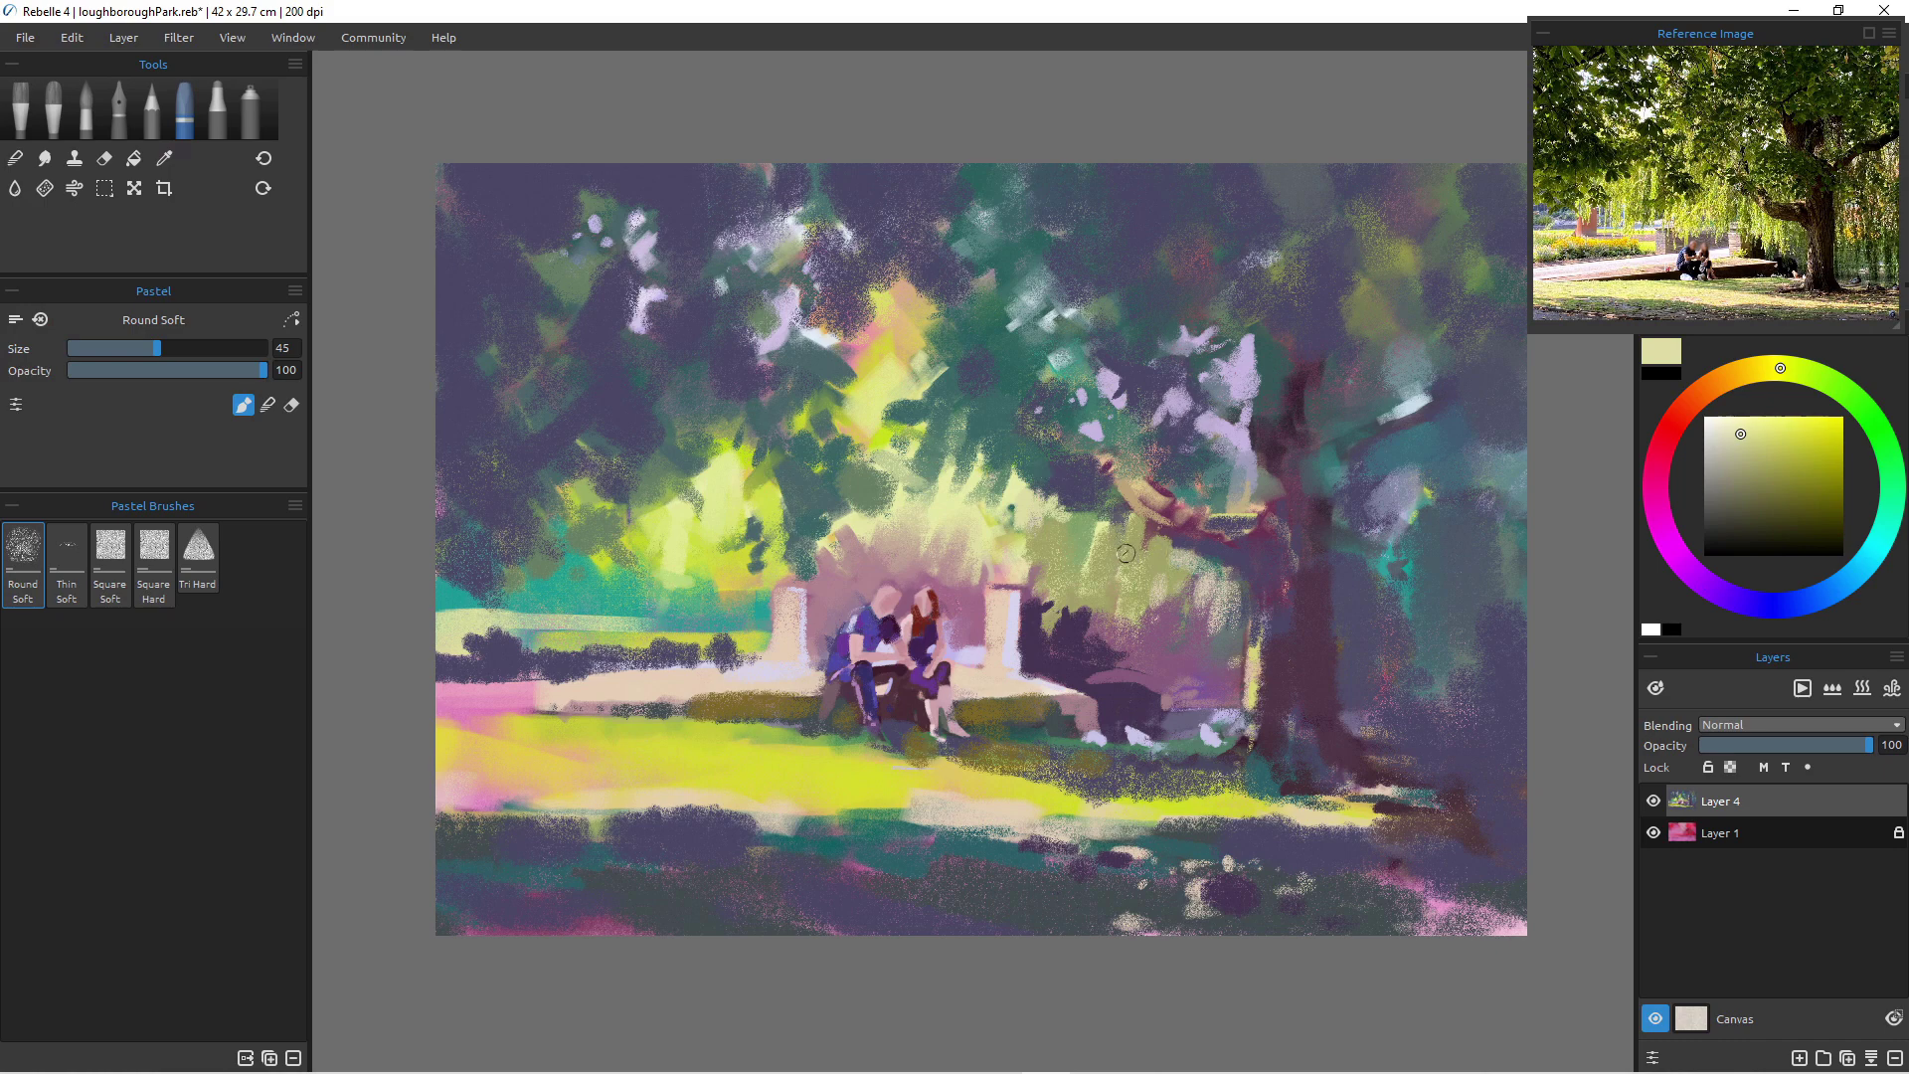
mouse_move(1133, 527)
left_mouse_down()
mouse_move(1172, 546)
mouse_move(1145, 582)
mouse_move(1103, 551)
mouse_move(1126, 597)
mouse_move(1161, 587)
left_mouse_up()
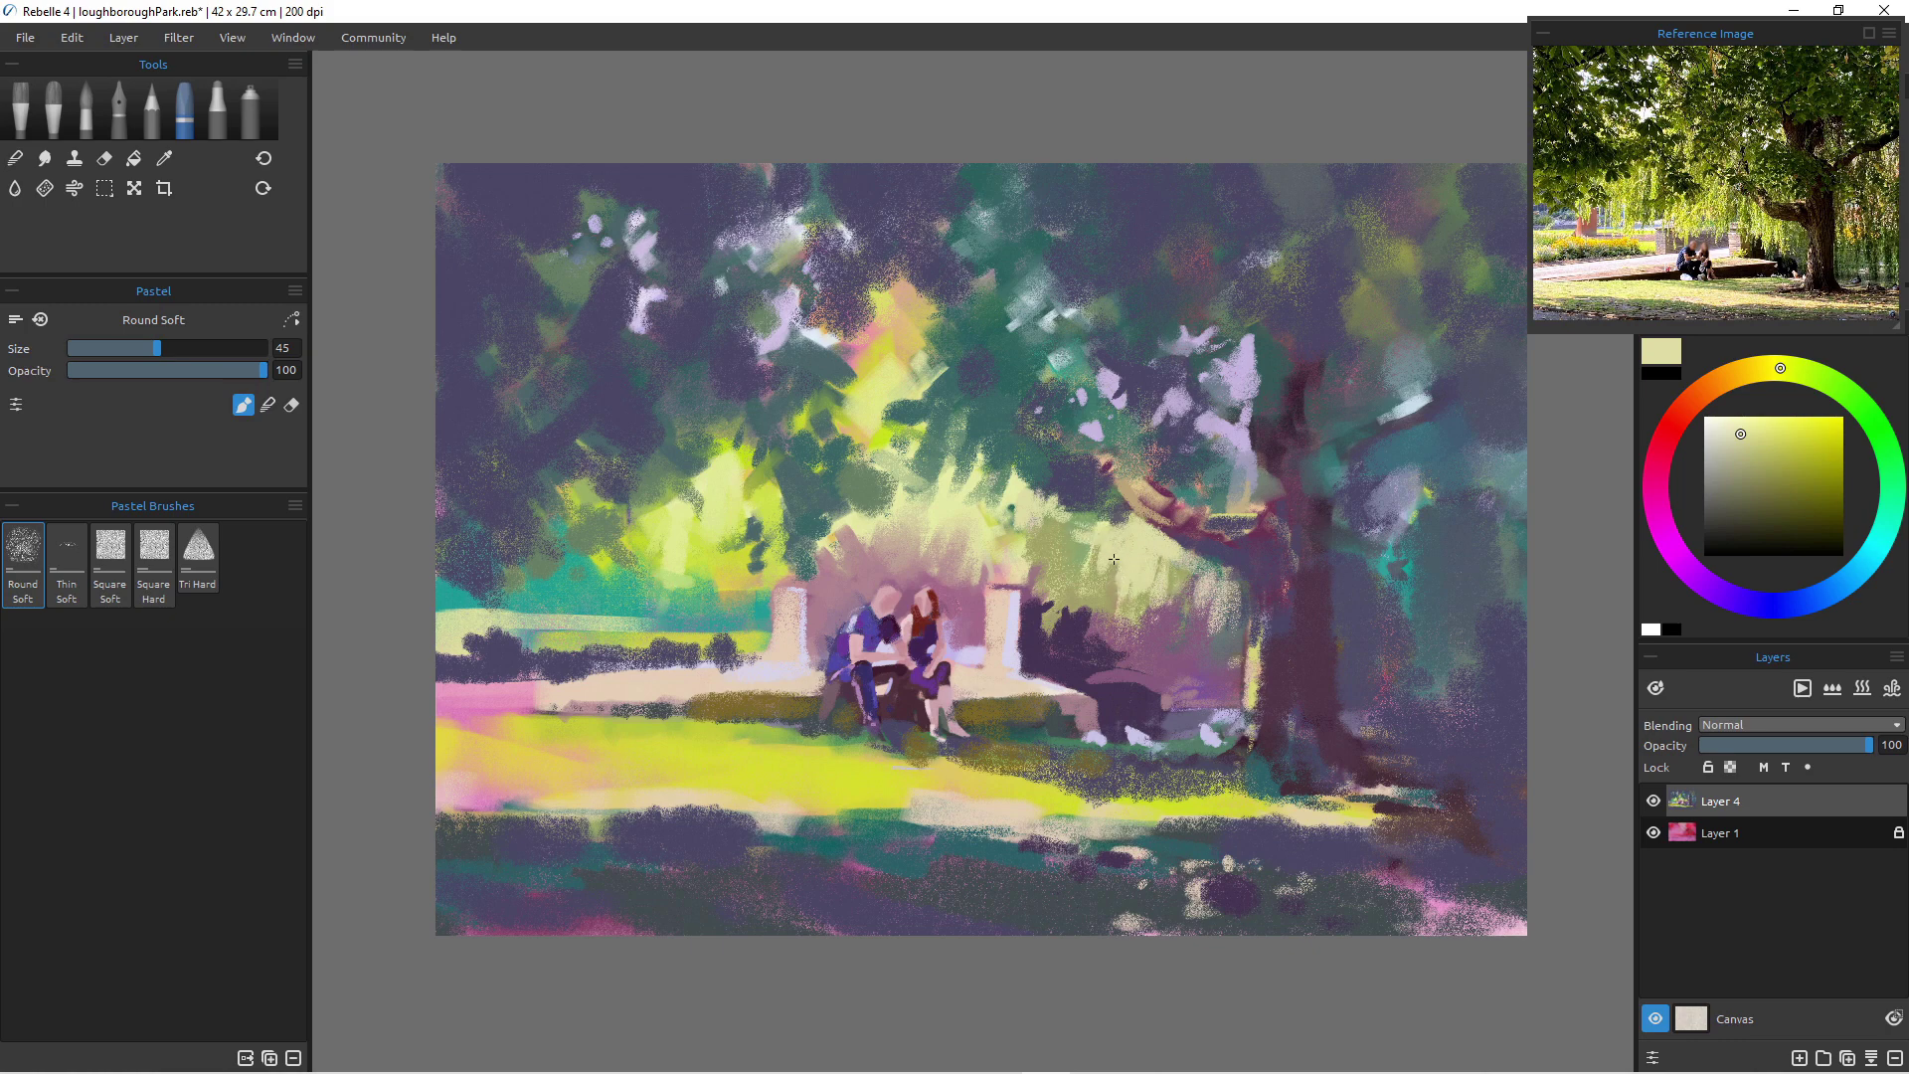
key("]")
key("]")
key("]")
key("]")
key("]")
key("]")
key("]")
key("]")
key("]")
key("]")
key("]")
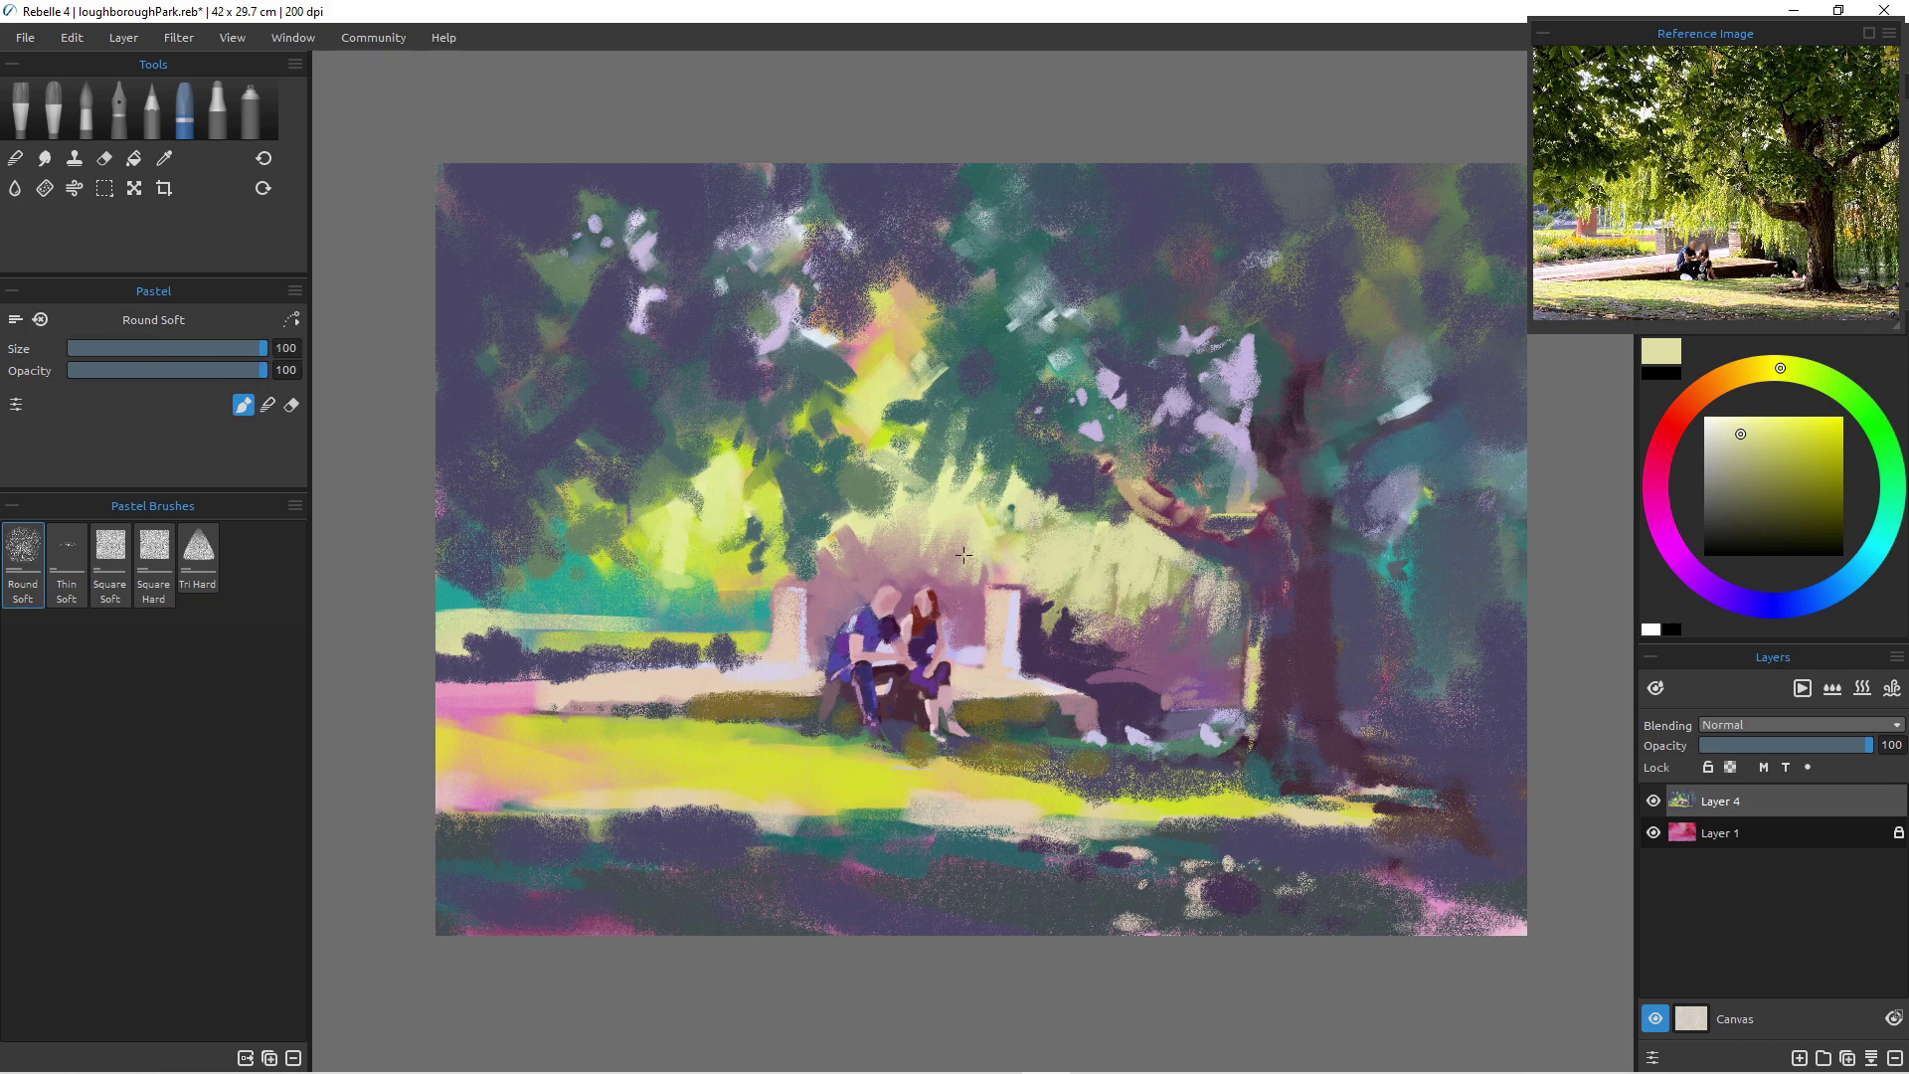
- Reduce the brush to 45, choose a saturated bright yellow and add small streaks to the willow foliage beyond the right pillar
key("bracketleft")
key("bracketleft")
key("bracketleft")
key("bracketleft")
key("bracketleft")
key("bracketleft")
key("bracketleft")
key("bracketleft")
key("bracketleft")
key("bracketleft")
key("bracketleft")
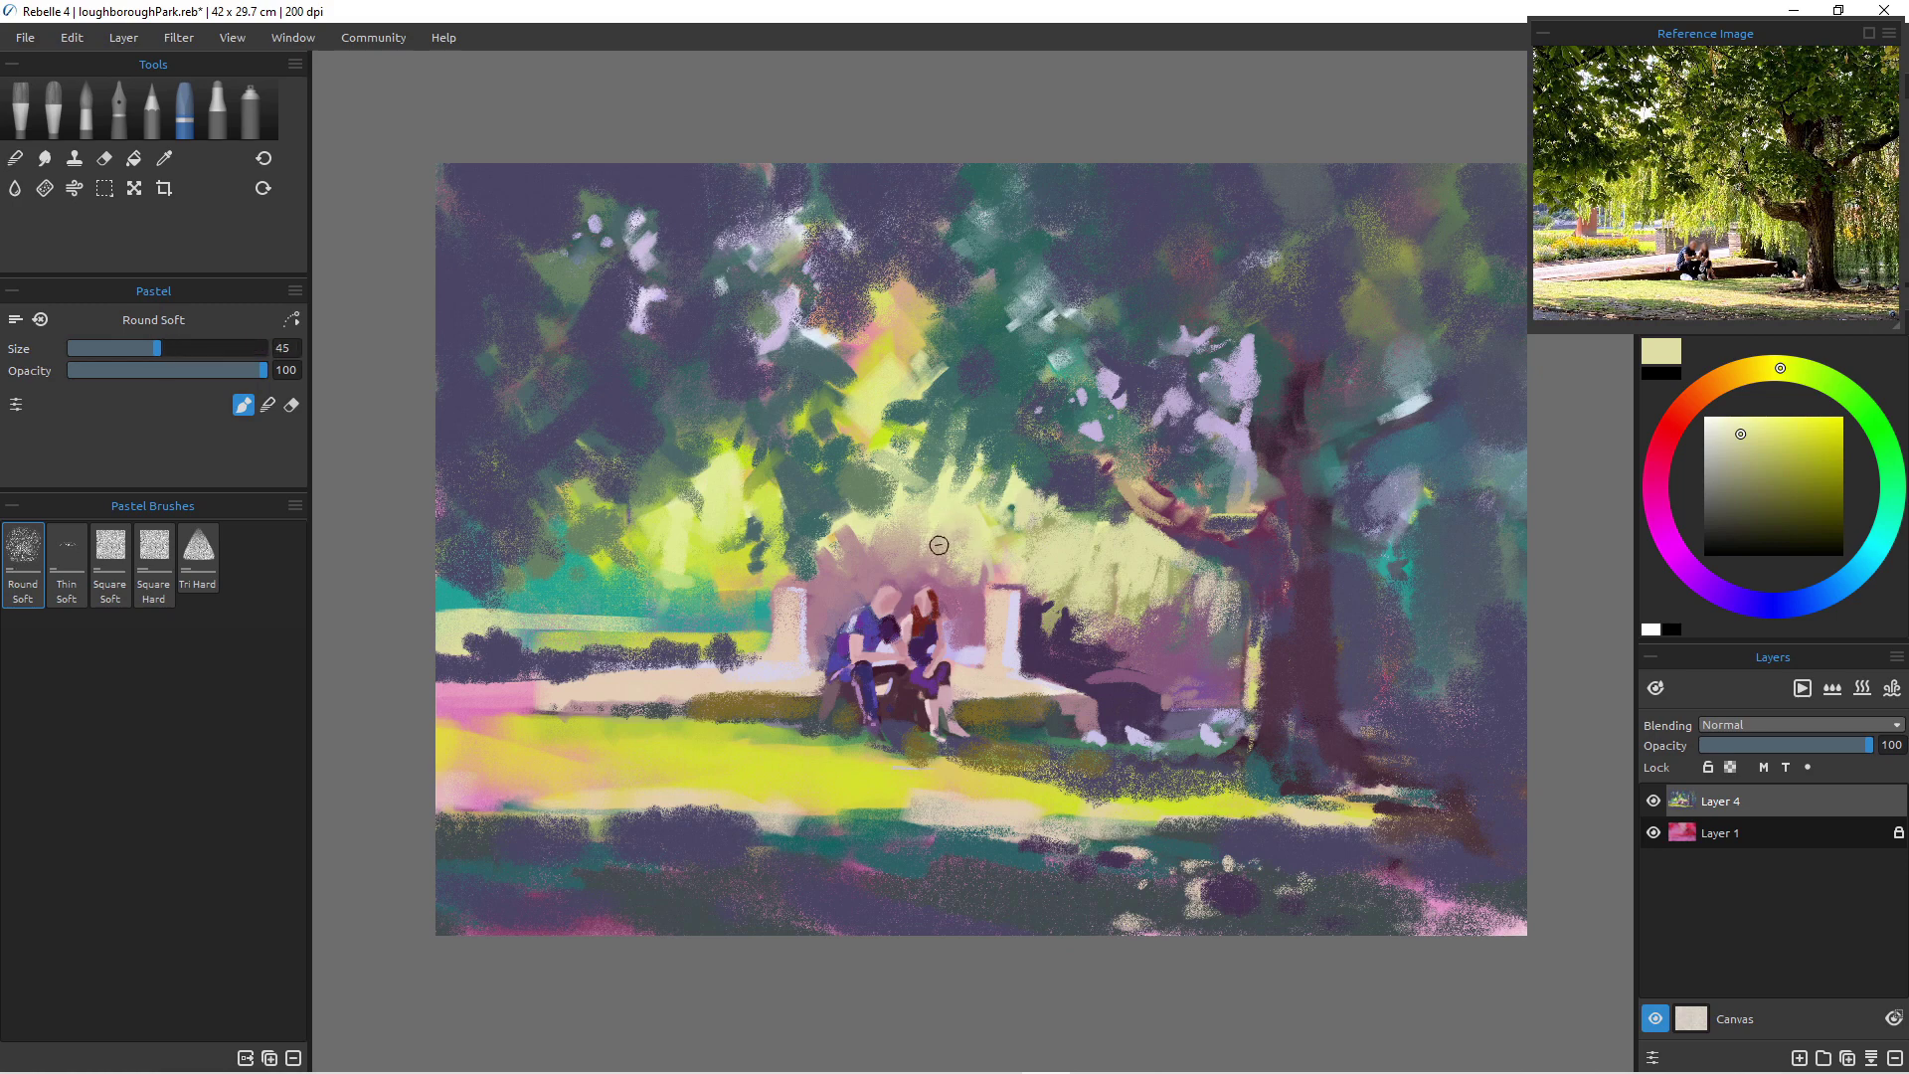
left_click(1817, 426)
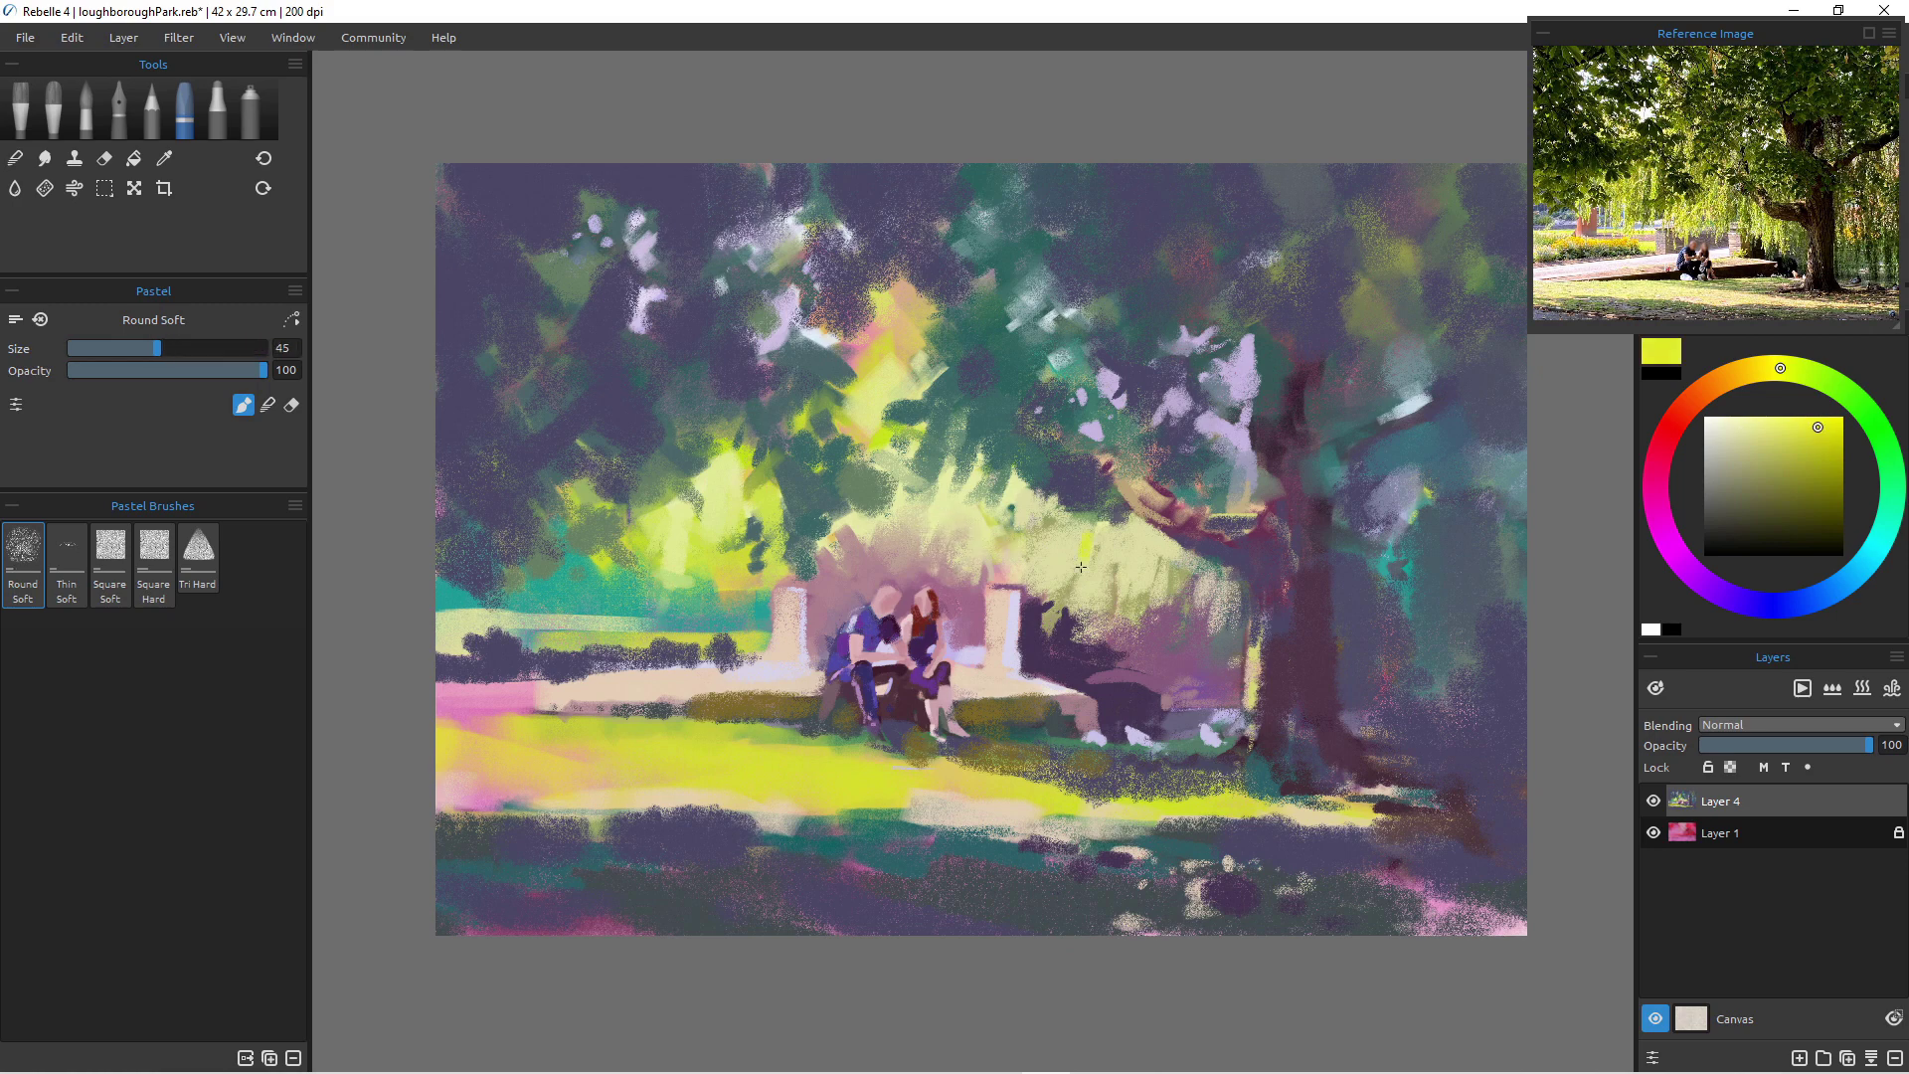
- Paint bright yellow over the right end and upper left edge of the sunlit grass strip, using size 45 and then 50
left_click_drag(1025, 792, 1215, 817)
key("bracketright")
mouse_move(1005, 802)
left_mouse_down()
mouse_move(1119, 782)
mouse_move(1198, 795)
left_mouse_up()
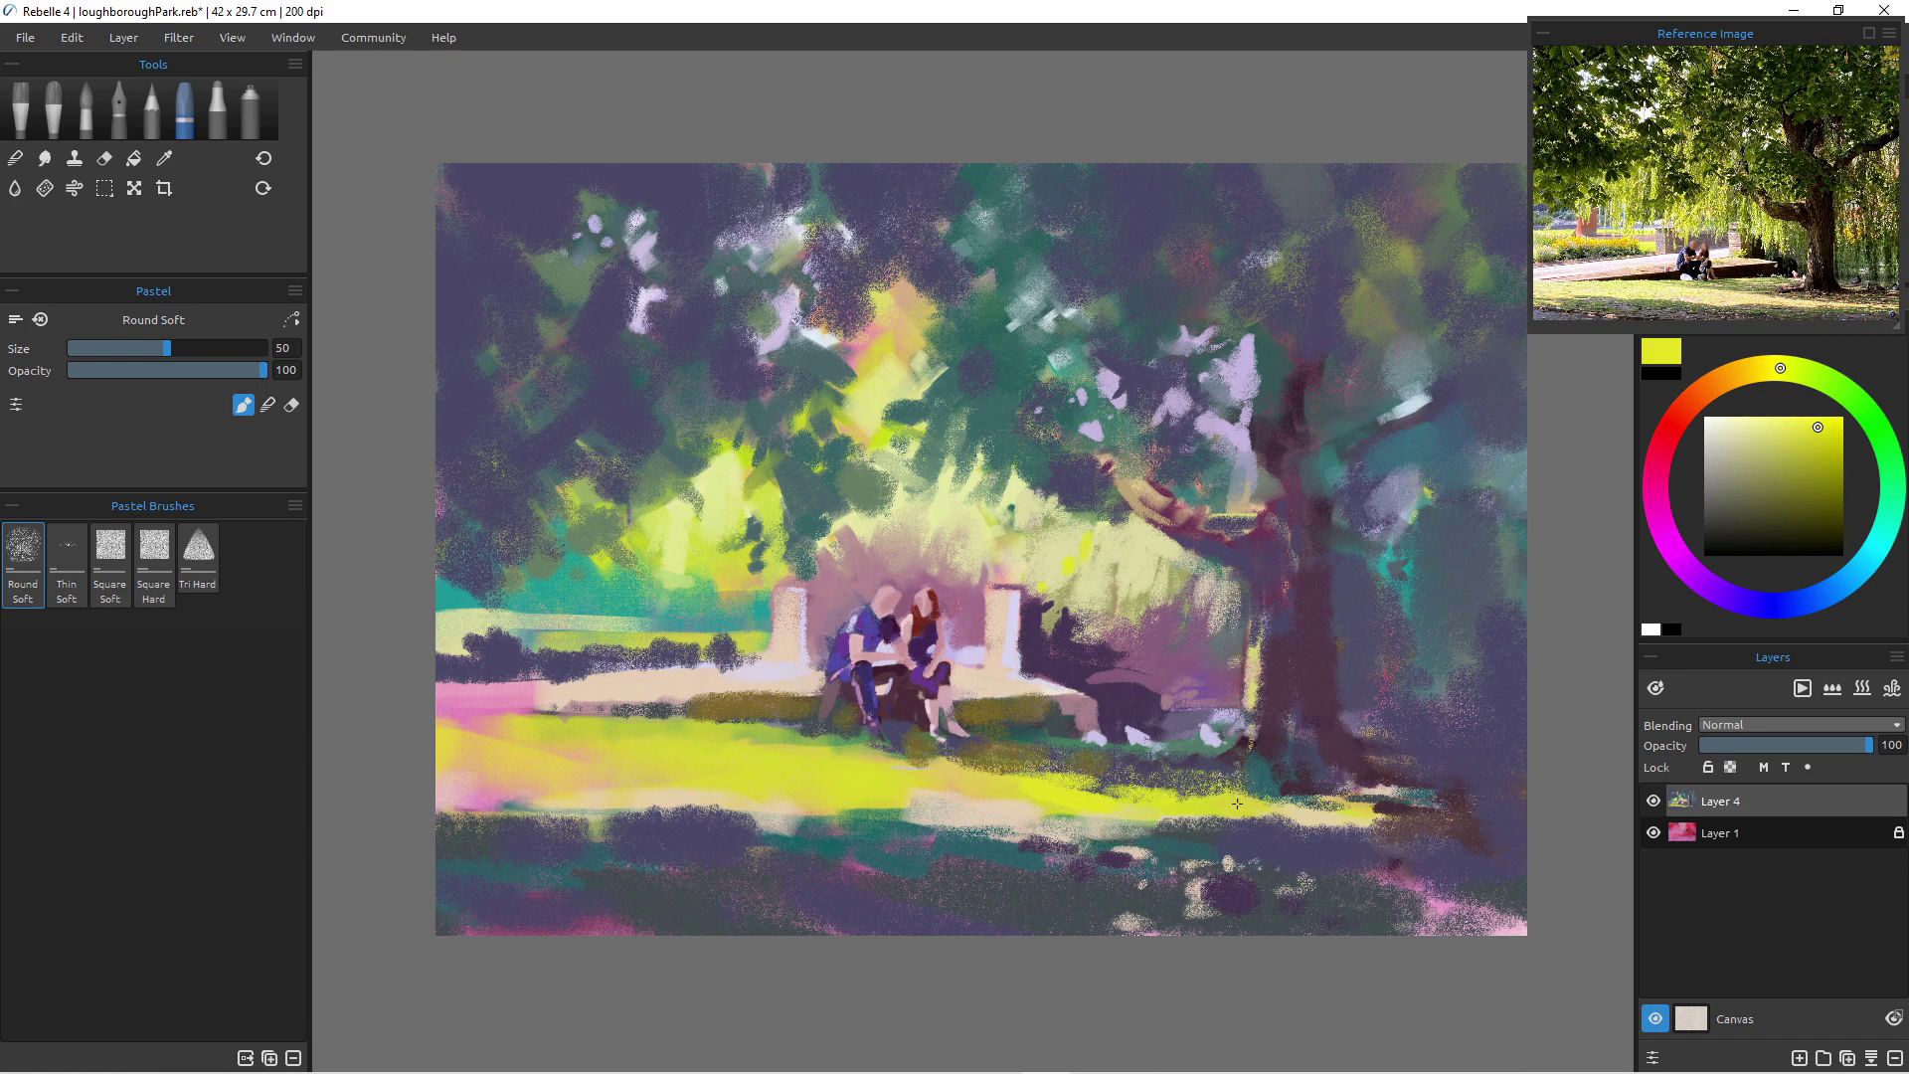
mouse_move(761, 735)
left_mouse_down()
mouse_move(865, 748)
mouse_move(780, 726)
mouse_move(840, 750)
mouse_move(762, 770)
mouse_move(644, 745)
left_mouse_up()
- Reduce the brush to 10, enlarge it slightly and paint a thin bright yellow grass edge from the woman's feet towards the dark bush
key("bracketleft")
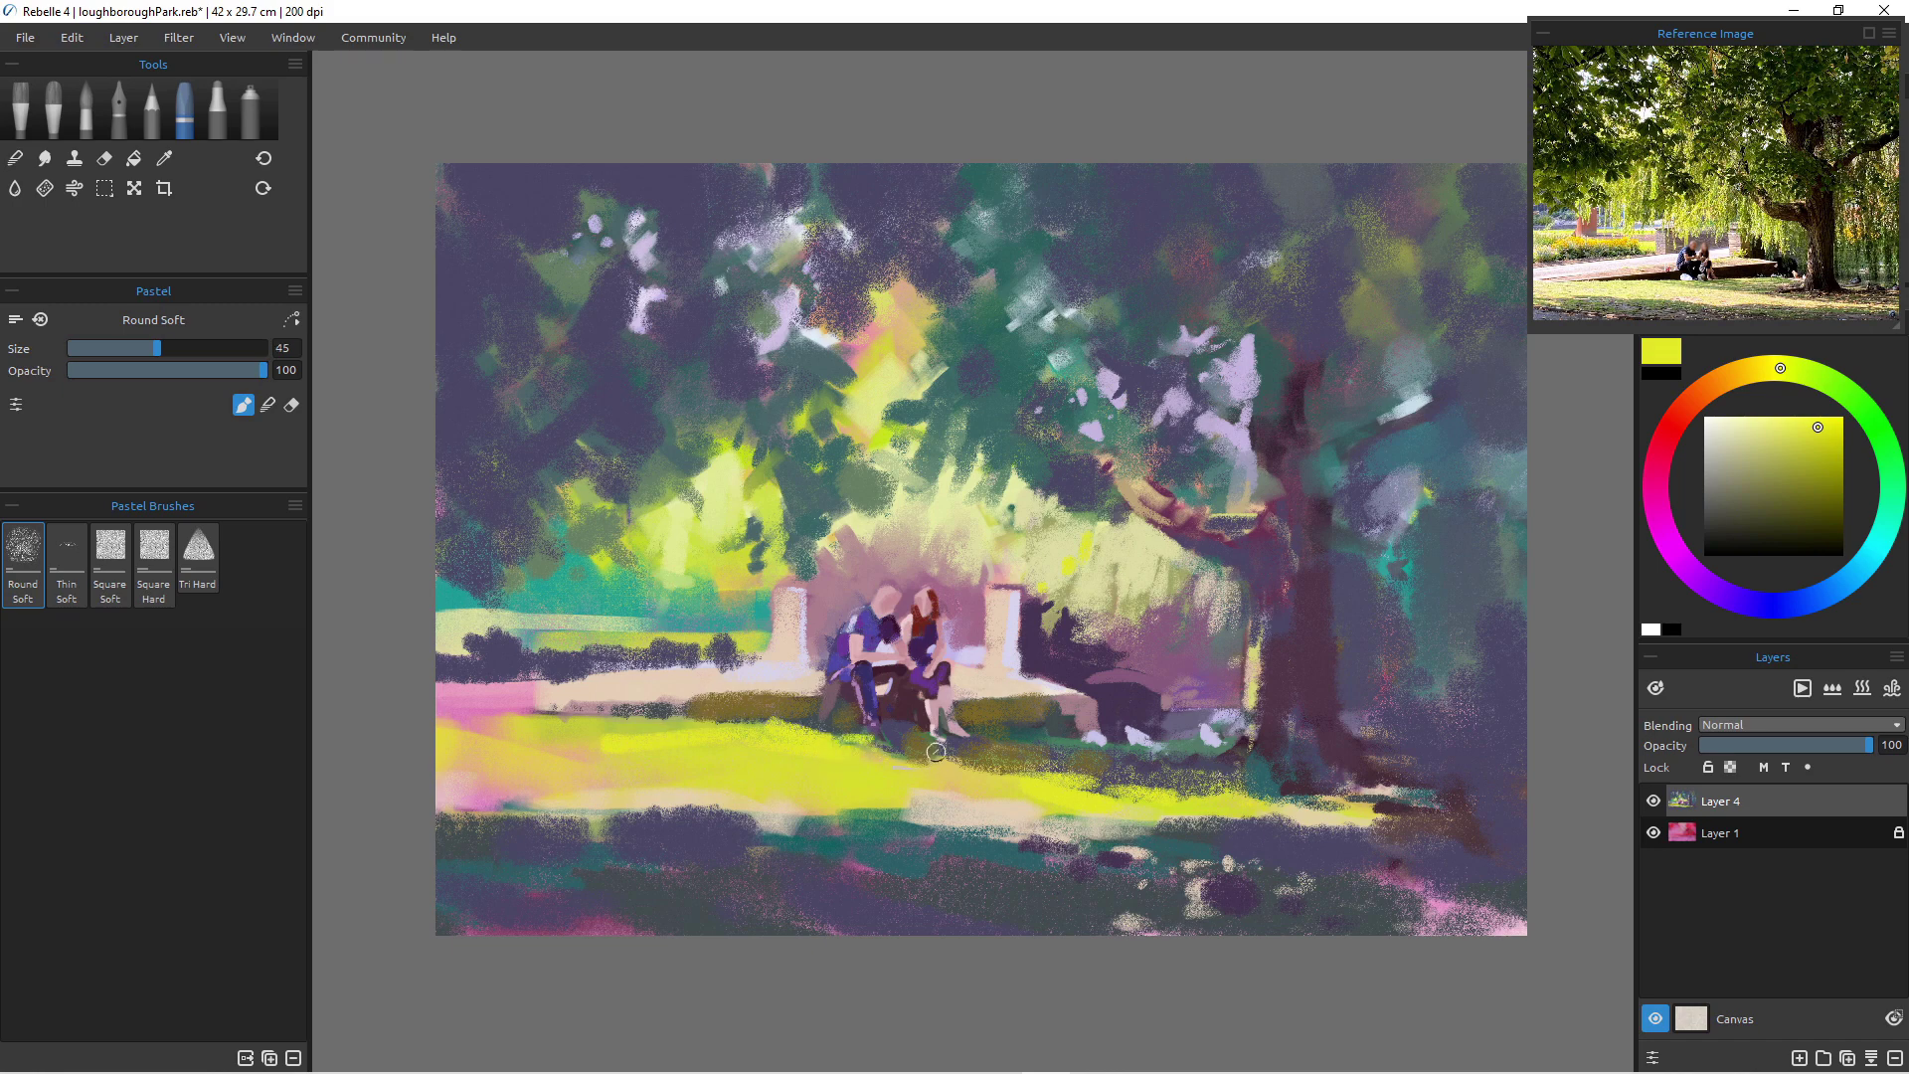
key("bracketleft")
key("bracketleft")
key("bracketleft")
key("bracketleft")
key("bracketleft")
key("bracketleft")
key("bracketleft")
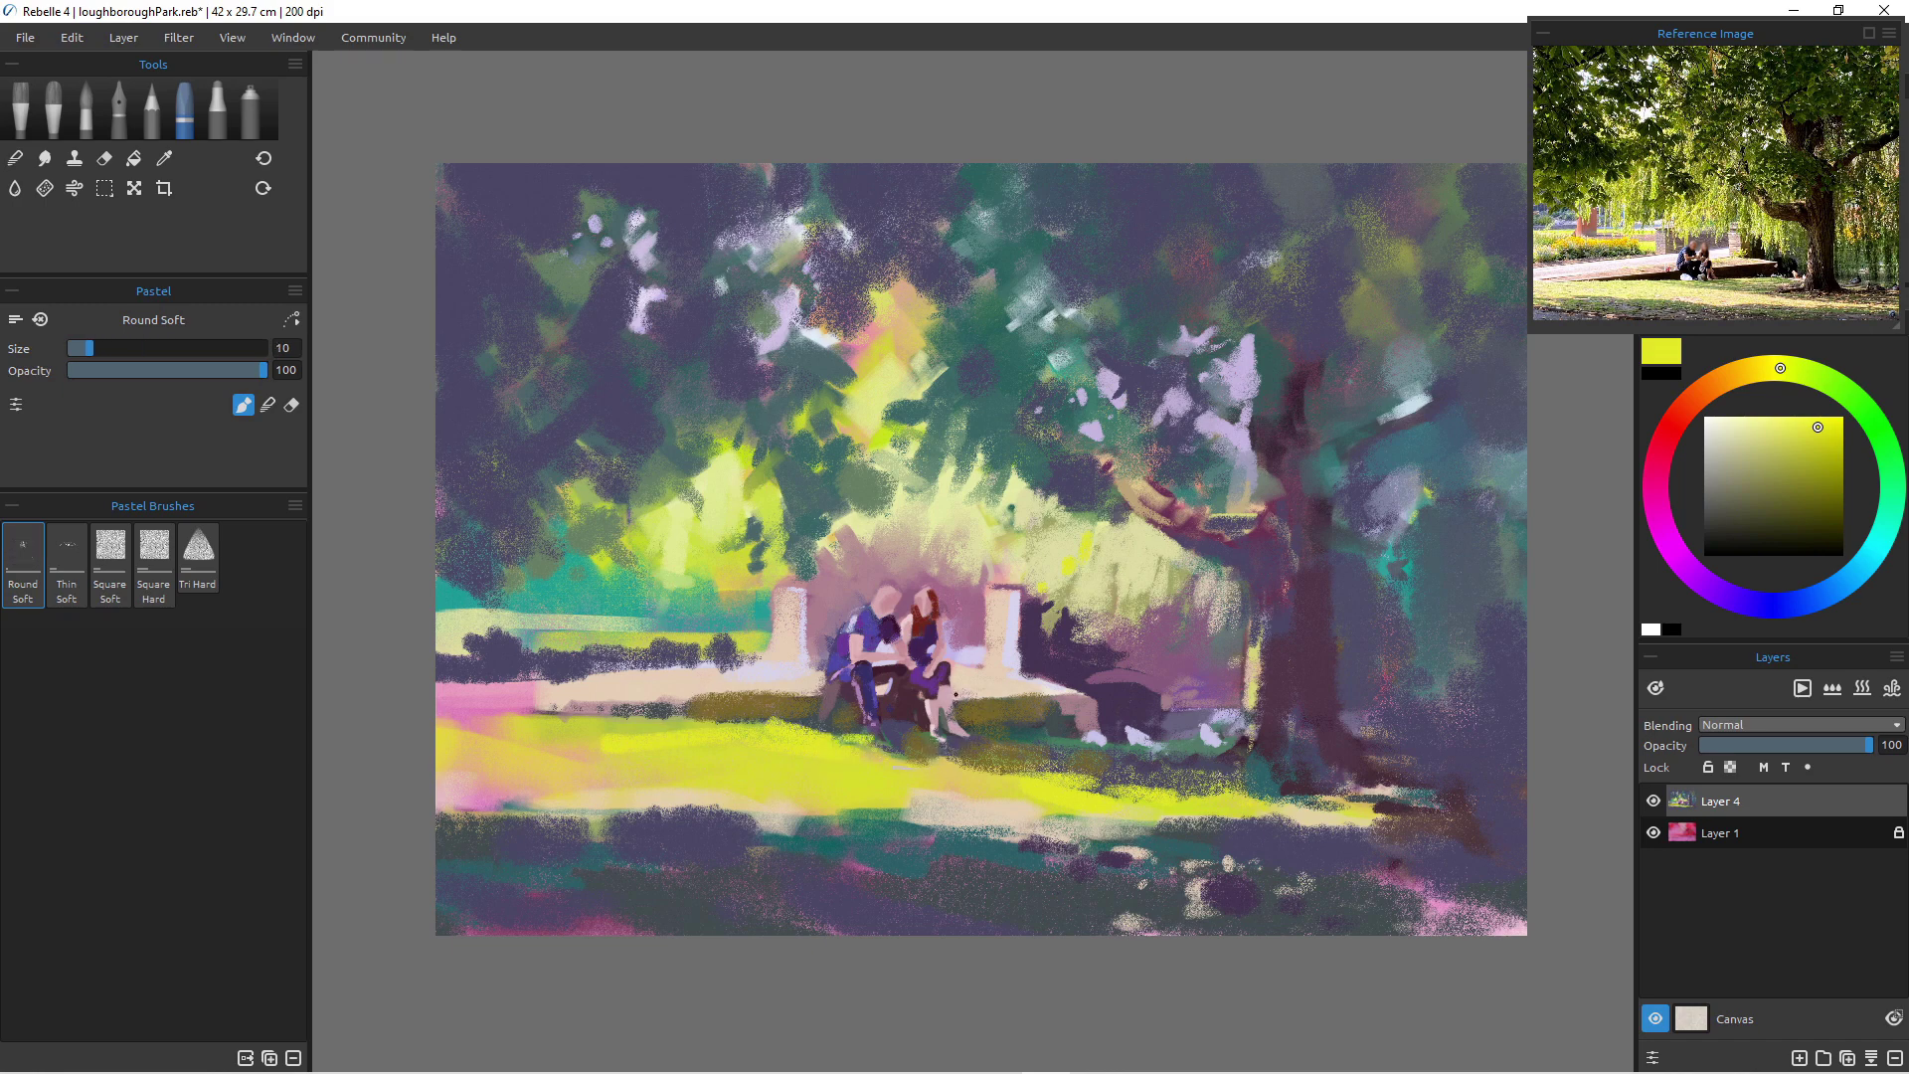
key("bracketright")
key("bracketright")
mouse_move(983, 740)
left_mouse_down()
mouse_move(1228, 744)
mouse_move(1193, 754)
left_mouse_up()
- Enlarge the brush to 50 and paint bright yellow grass patches over the lavender marks beneath the dark bush
key("bracketright")
key("bracketright")
key("bracketright")
key("bracketright")
key("bracketright")
key("bracketright")
key("bracketright")
key("bracketright")
key("bracketleft")
key("bracketleft")
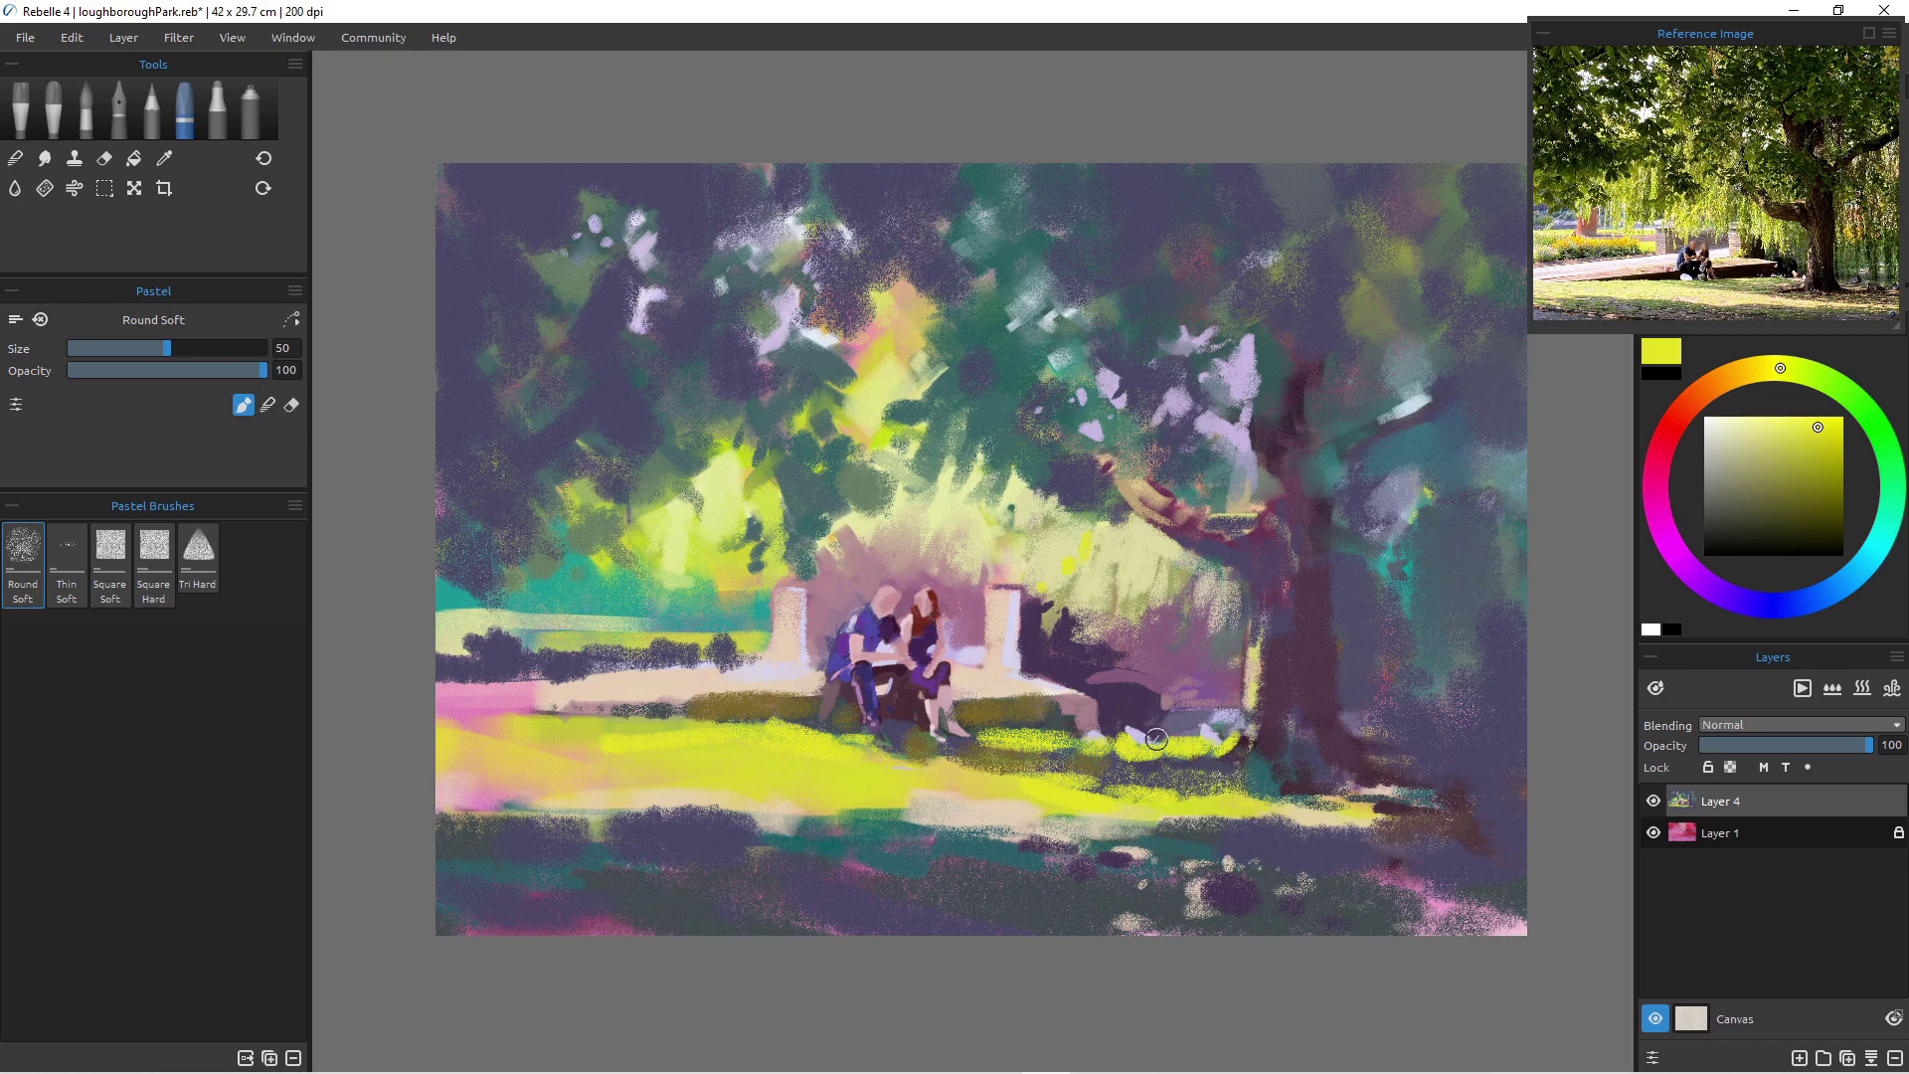
- Reduce the brush to 25 and paint a thin bright yellow grass stroke beneath the low wall, between the right pillar and the dark bush
key("bracketleft")
key("bracketleft")
key("bracketleft")
key("bracketleft")
key("bracketleft")
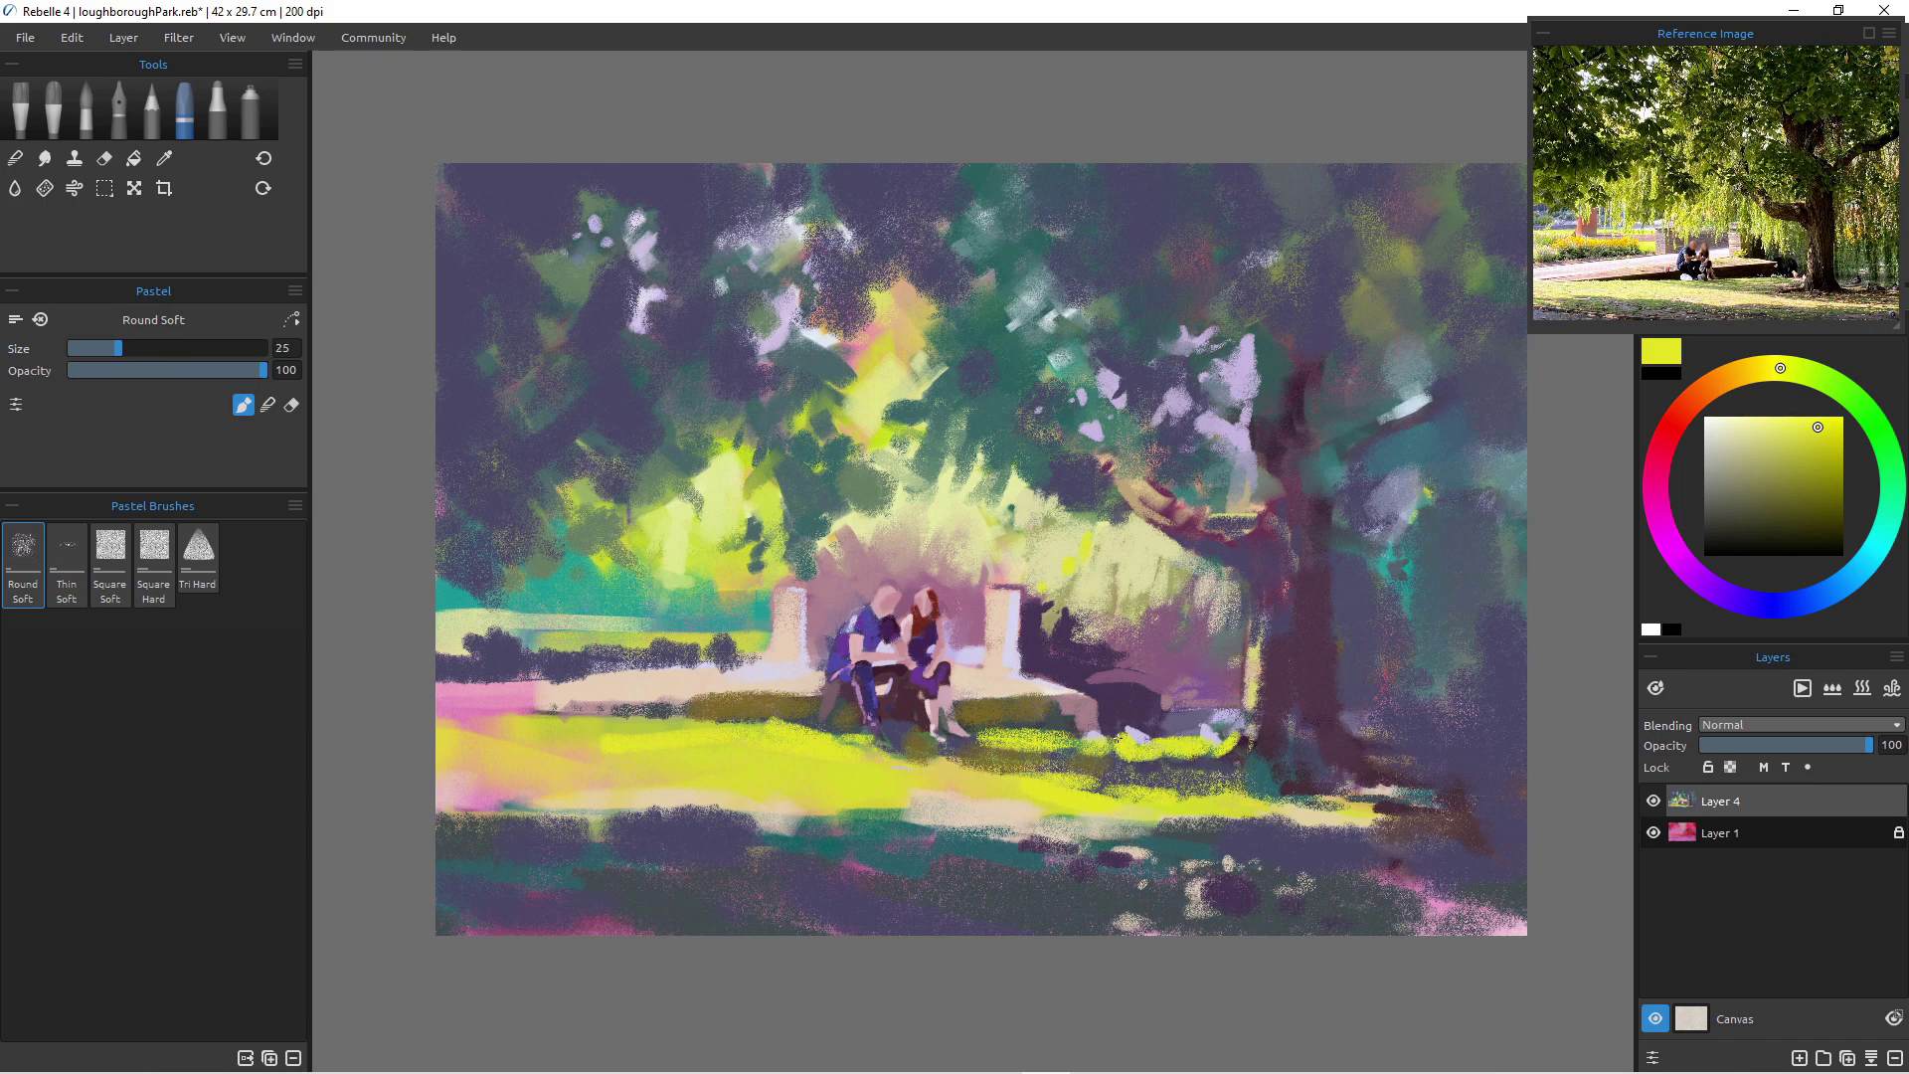
left_click_drag(1077, 736, 1015, 733)
- Sample the beige at the sunlit grass's lower edge, reduce the brush to 30 and paint thin beige streaks right of the tree trunk's base
key("bracketright")
key("bracketright")
key("bracketright")
key("bracketright")
key("bracketright")
key("bracketright")
key("bracketright")
key("bracketright")
key("bracketright")
key("bracketright")
key("bracketright")
key("bracketright")
key("bracketright")
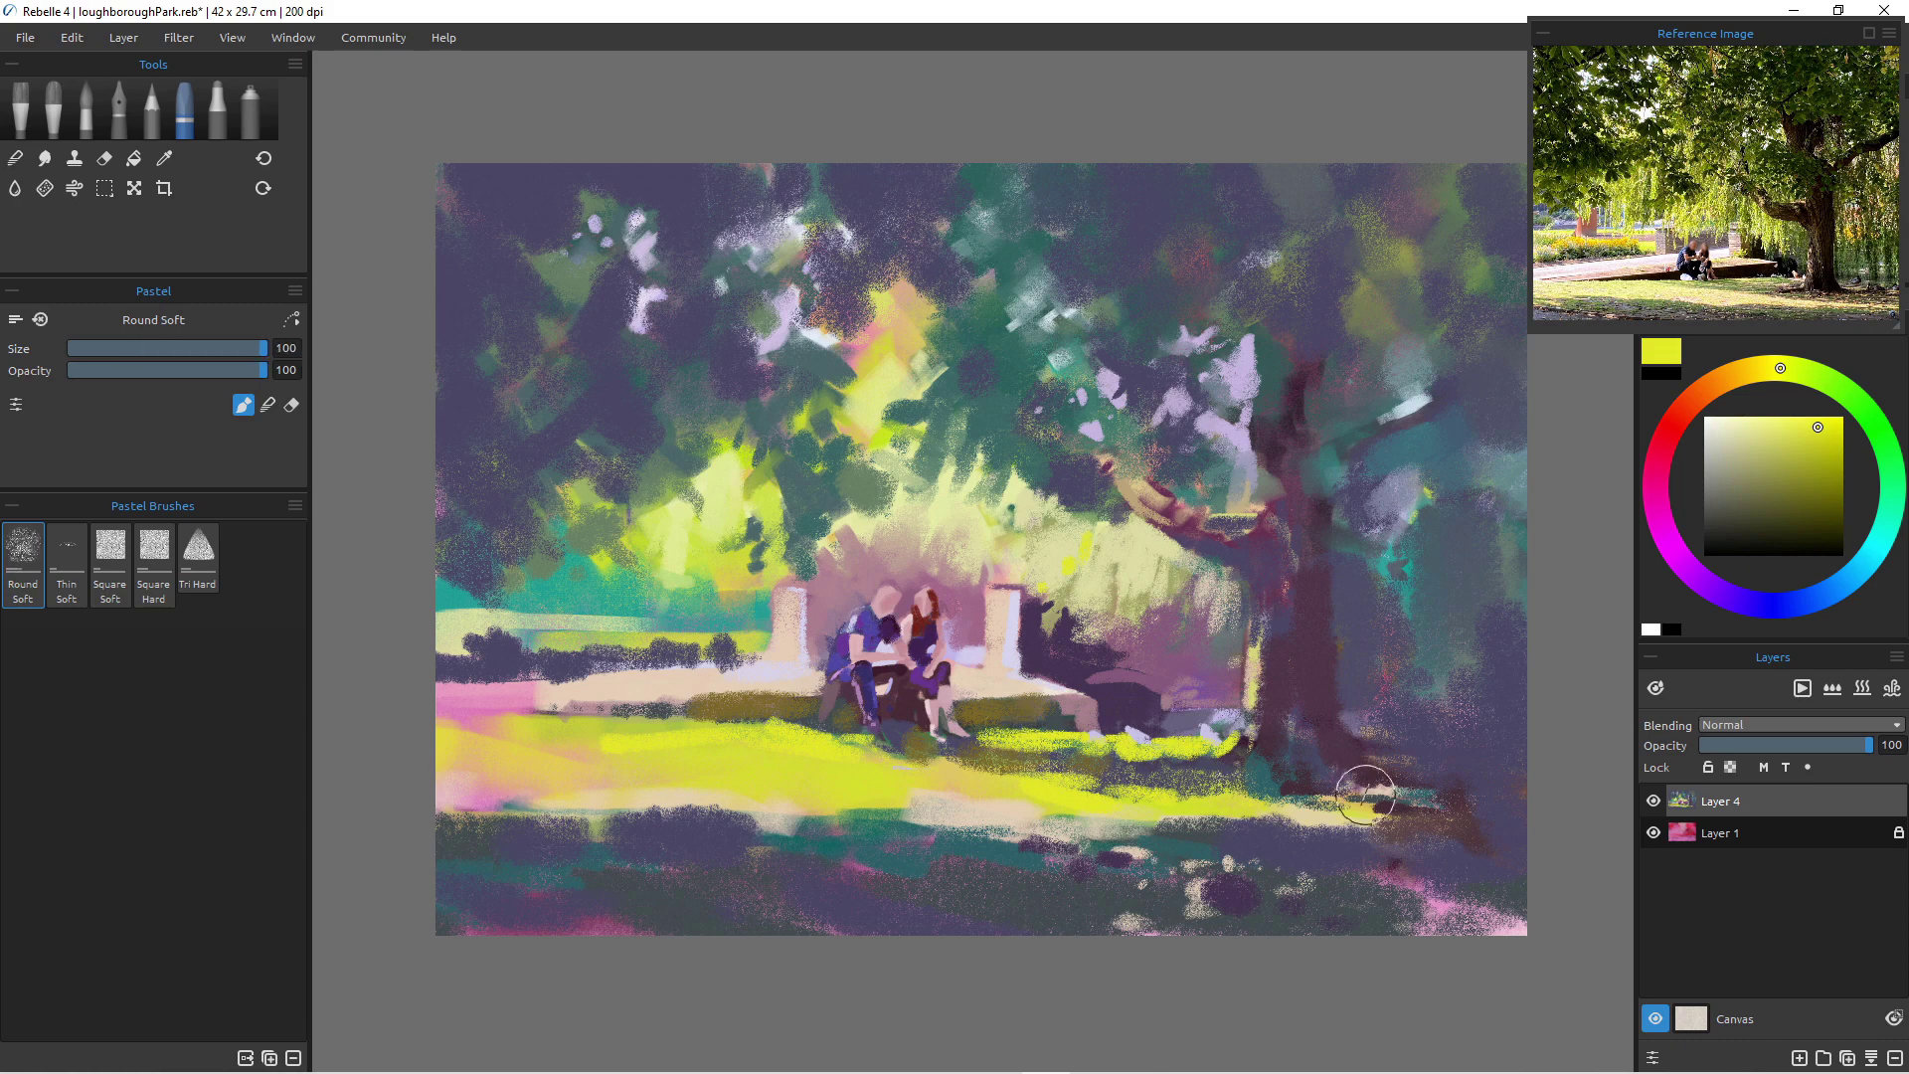
left_click(1303, 805, "alt")
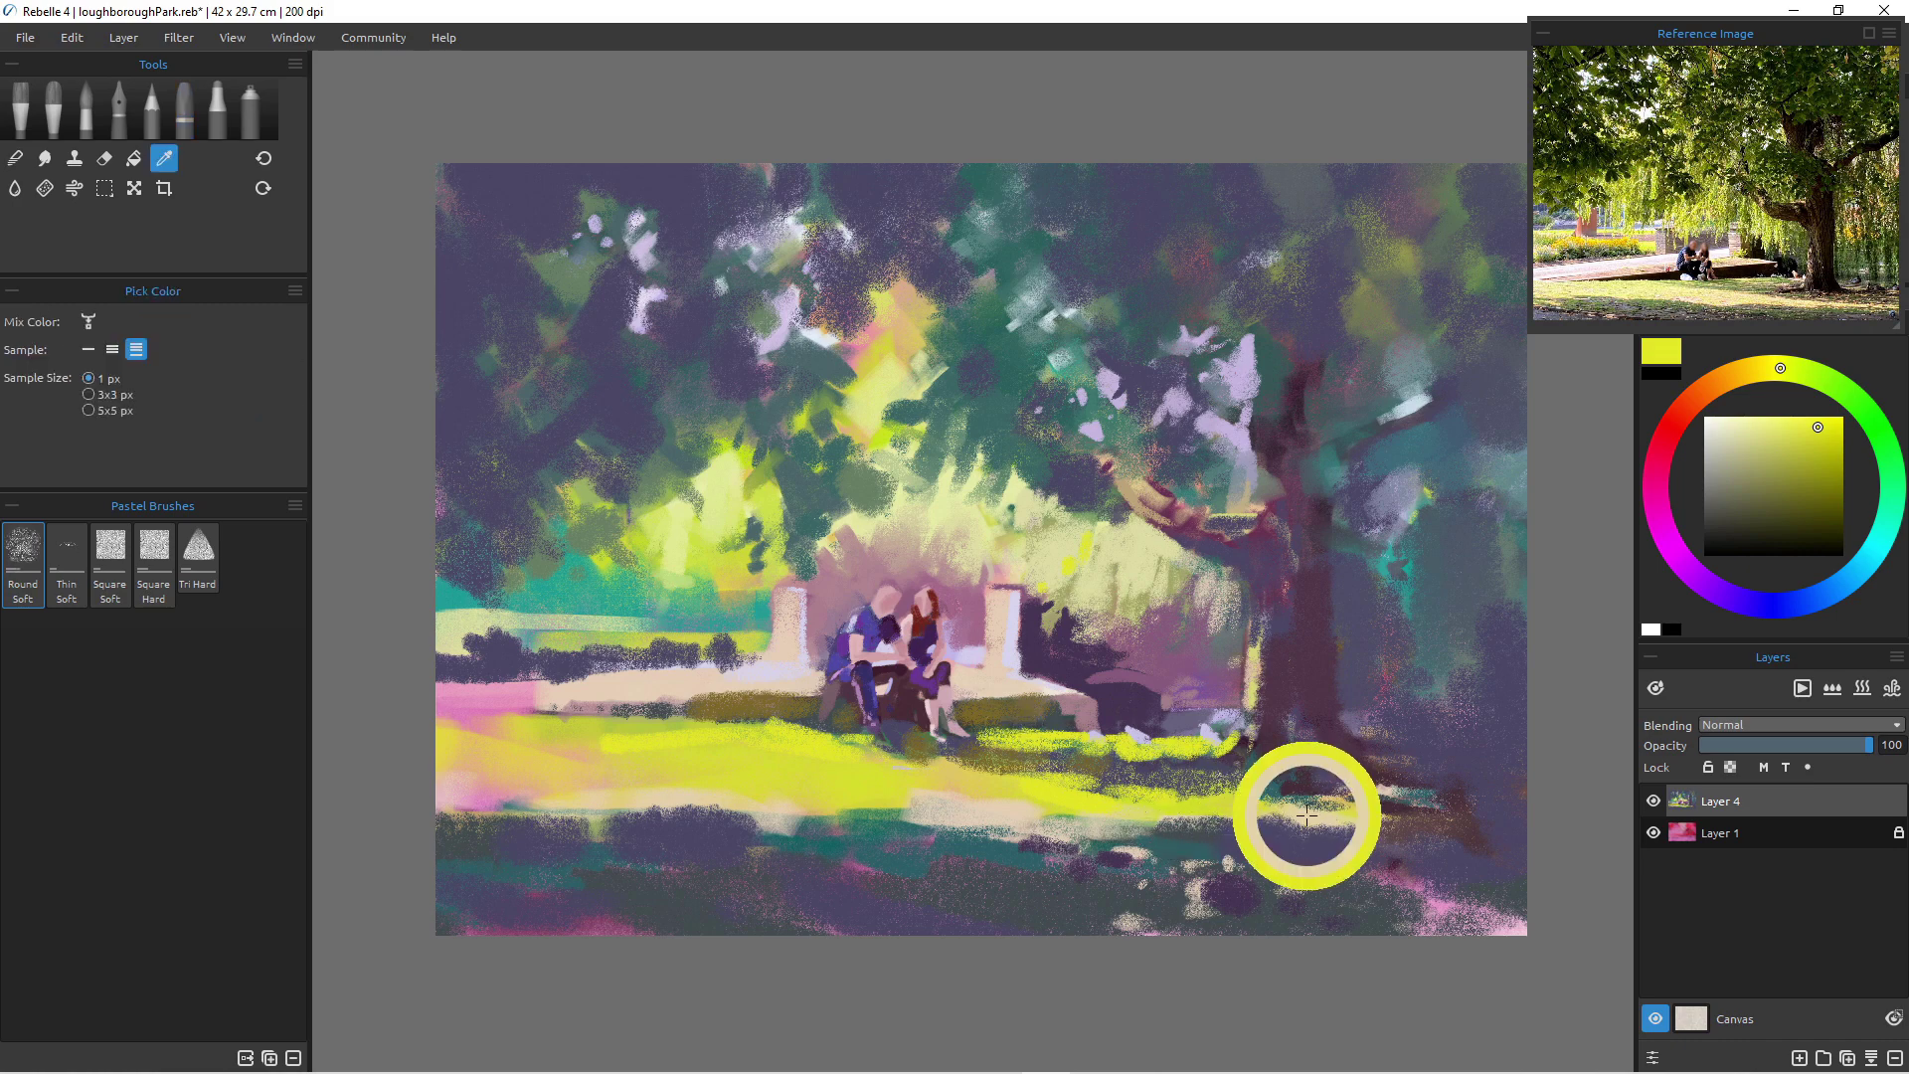
key("bracketleft")
key("bracketleft")
key("bracketleft")
key("bracketleft")
key("bracketleft")
key("bracketleft")
key("bracketleft")
key("bracketleft")
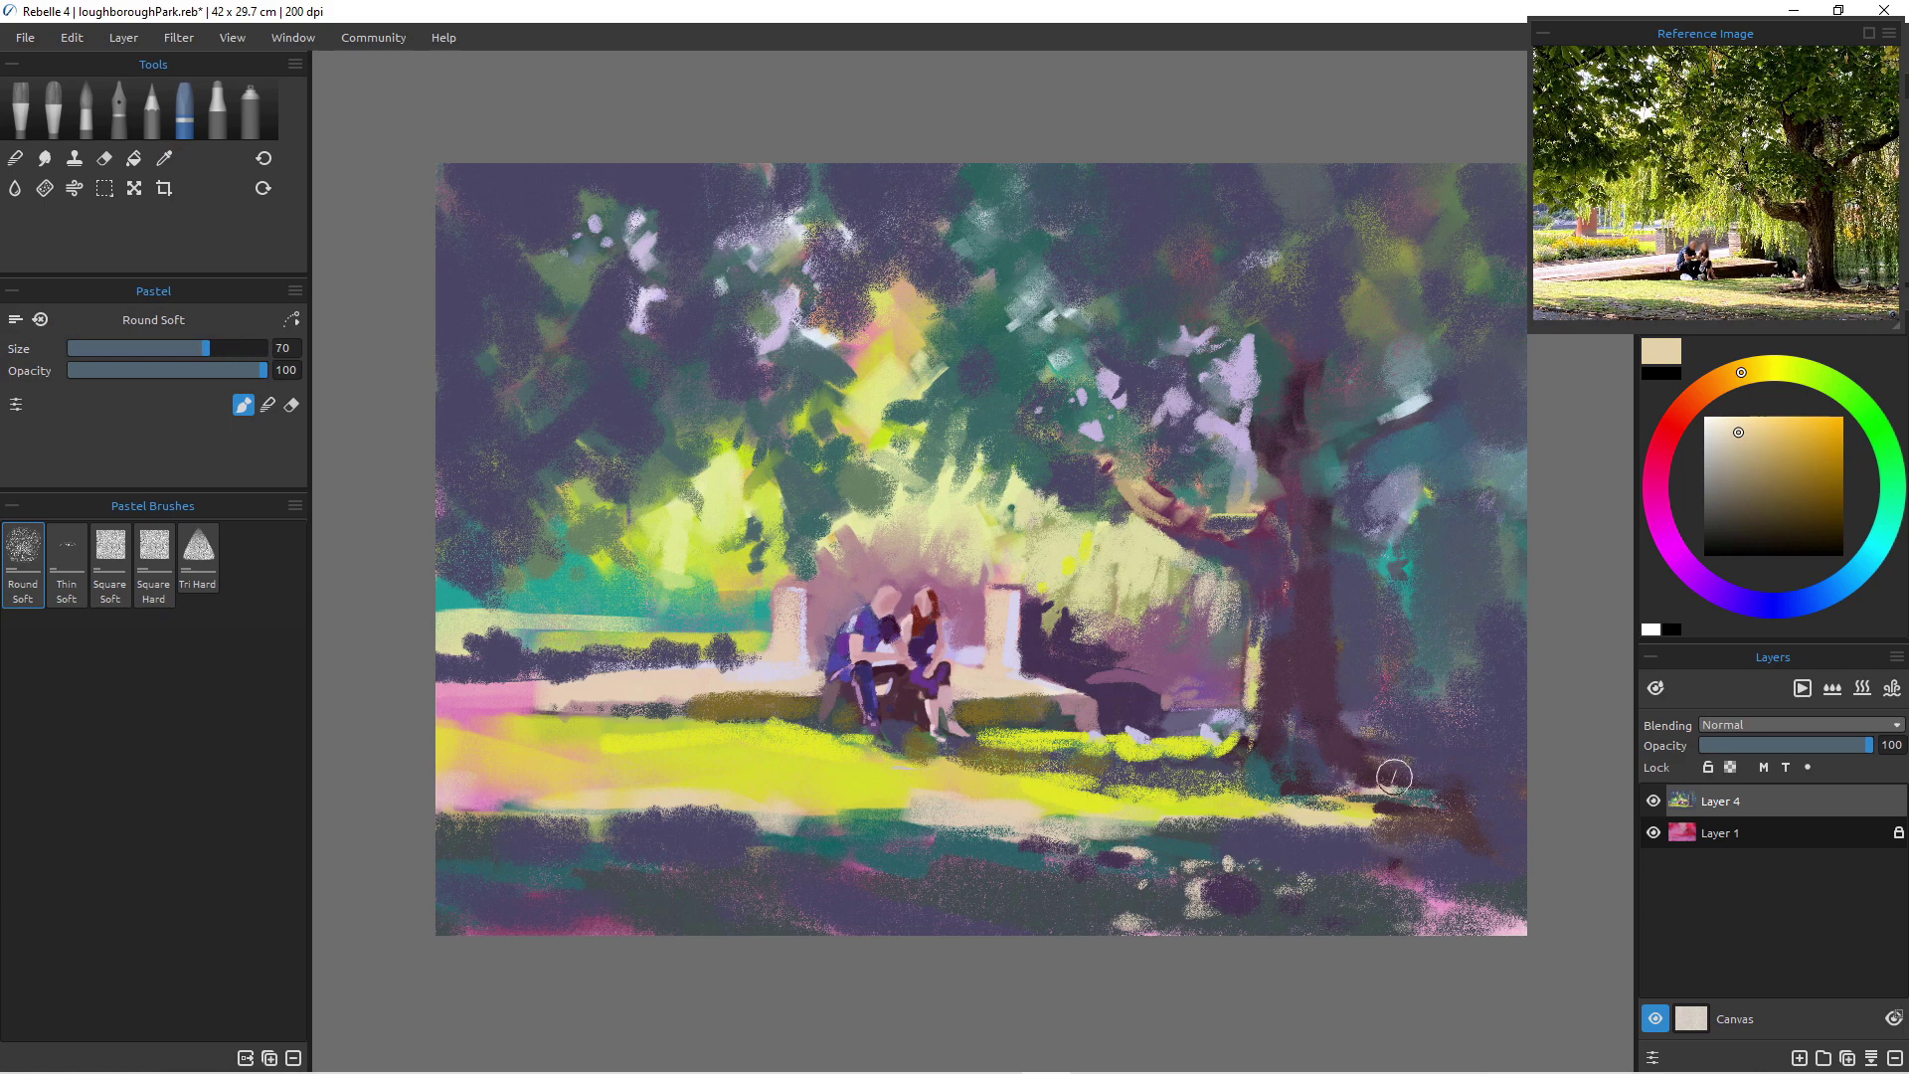
key("bracketleft")
key("bracketleft")
key("bracketleft")
mouse_move(1374, 756)
left_mouse_down()
mouse_move(1402, 754)
mouse_move(1358, 738)
mouse_move(1442, 752)
left_mouse_up()
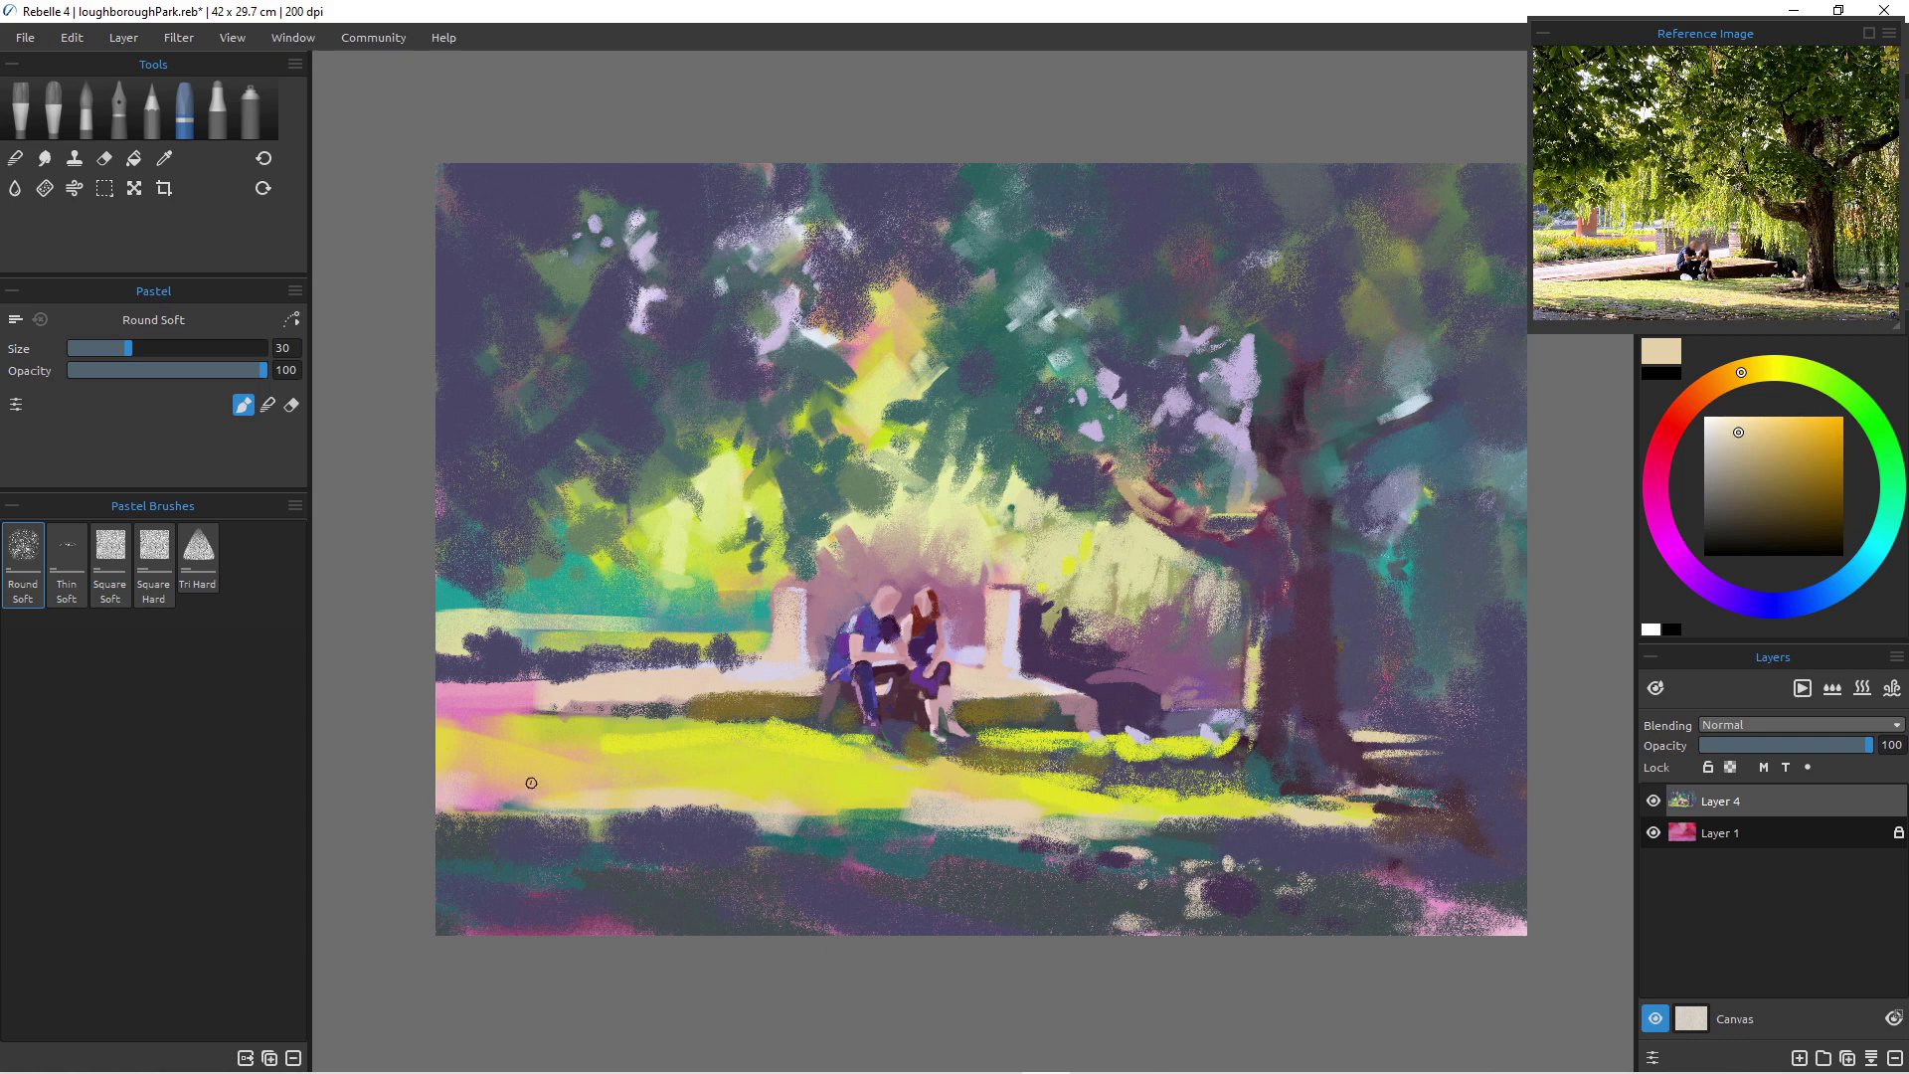
- Sample a pale yellow-green and paint dappled light spots across the shaded foreground below the dark bush, using brush sizes from 30 to 50
left_click(744, 772, "alt")
left_click(1041, 677, "alt")
left_click_drag(1099, 841, 1152, 847)
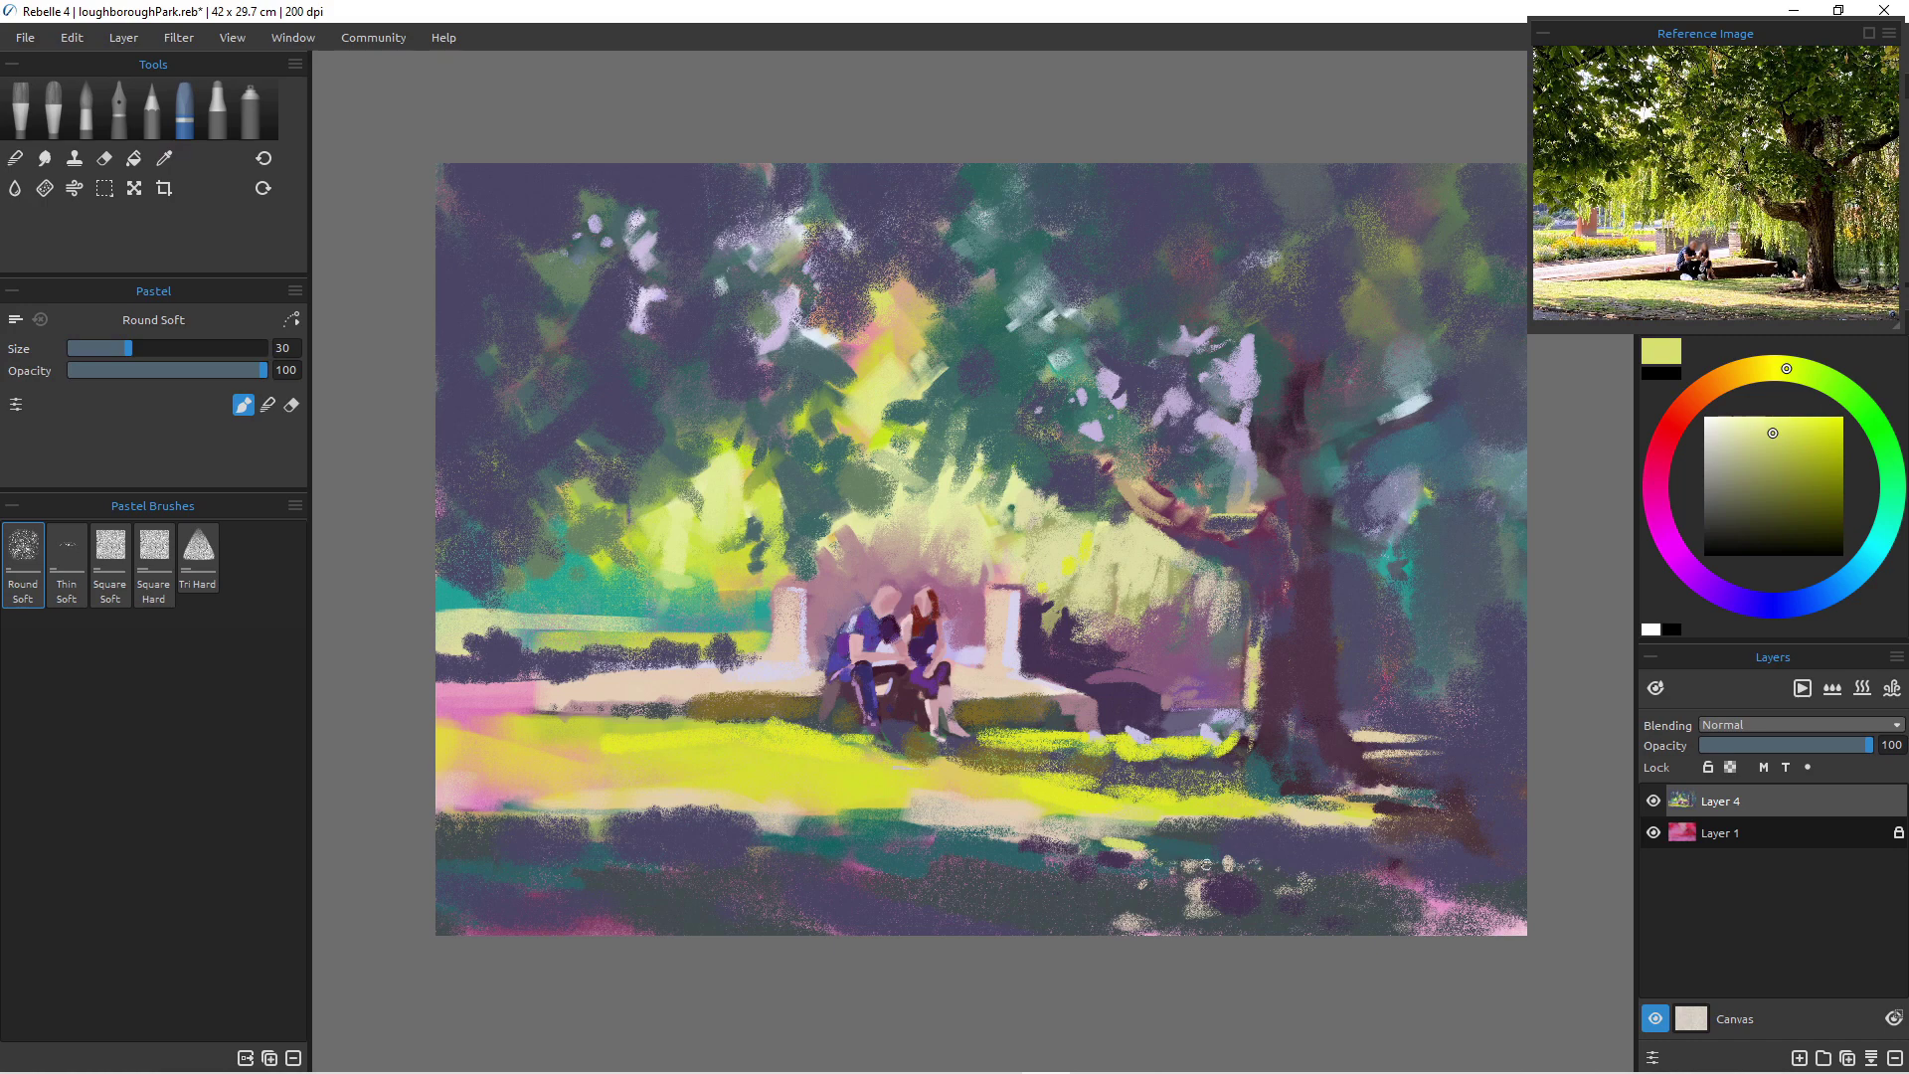
left_click_drag(1221, 851, 1332, 853)
key("bracketright")
key("bracketright")
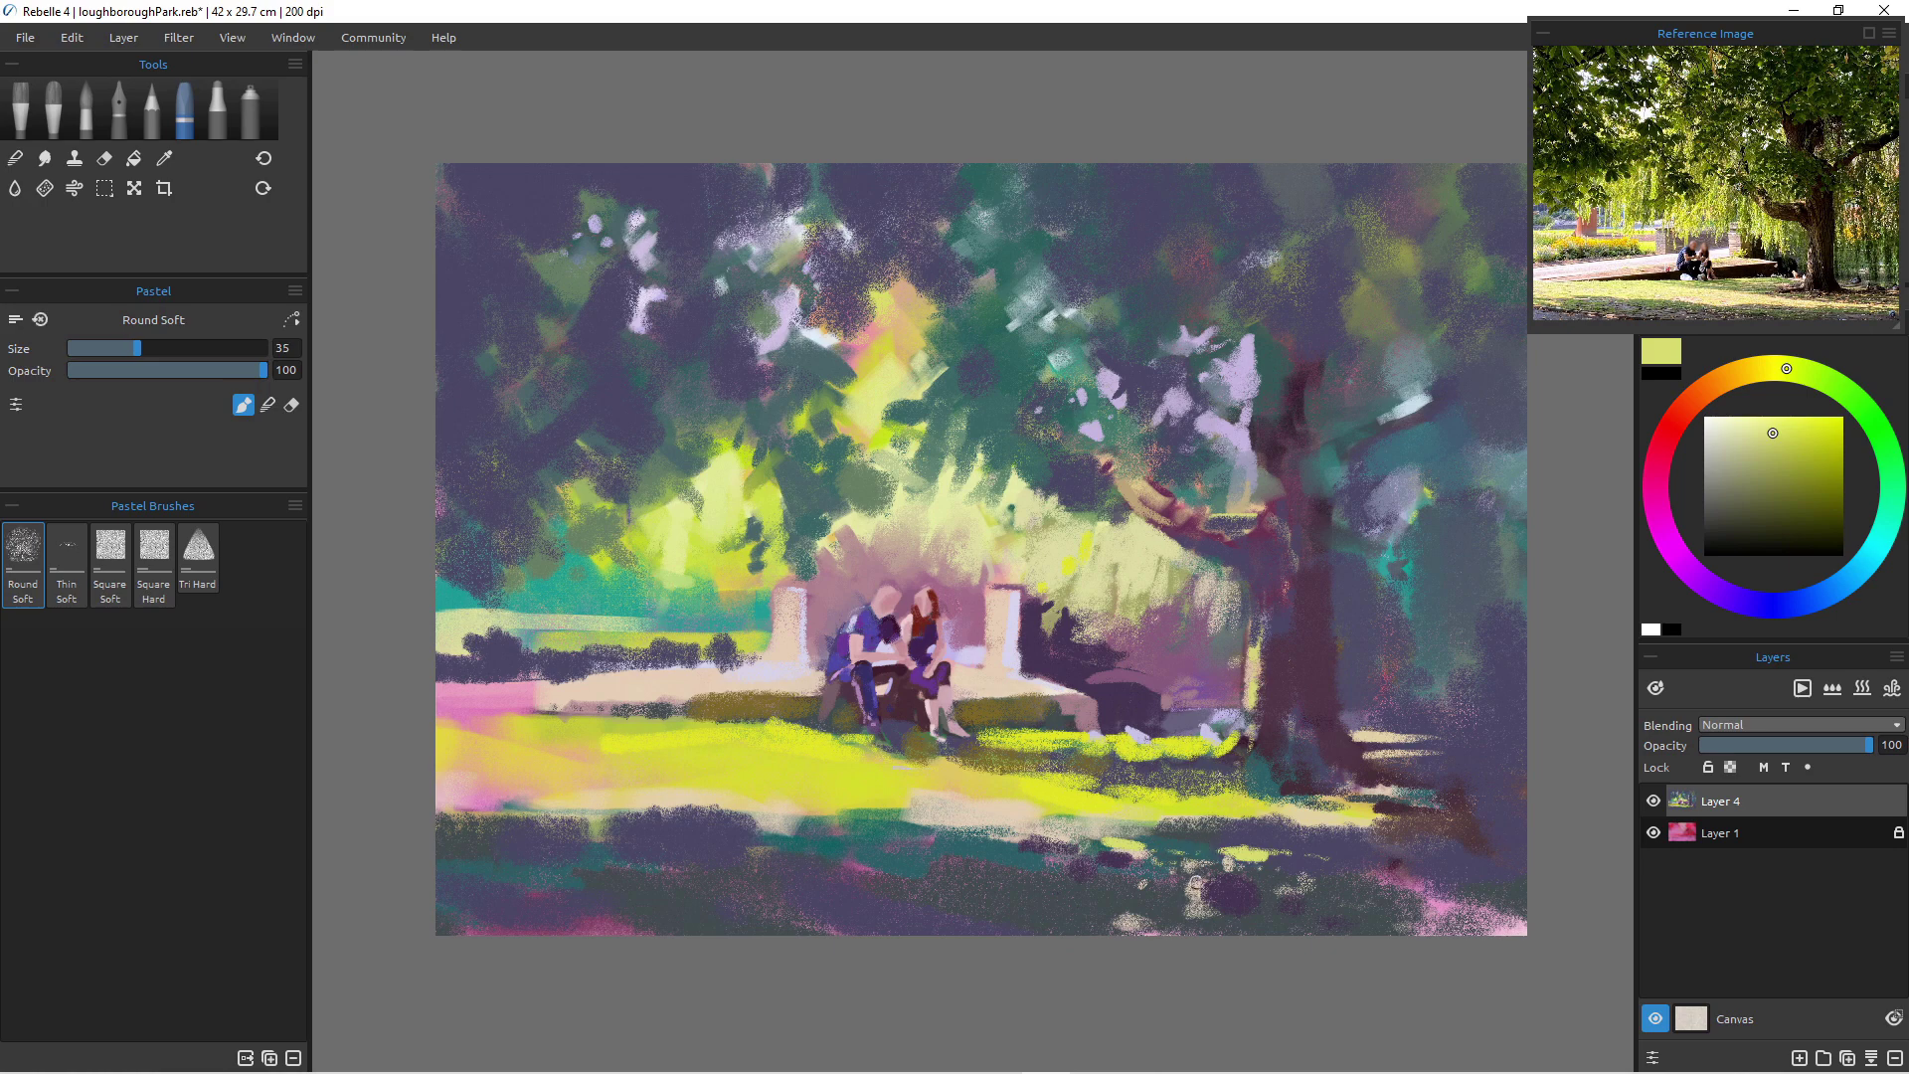
left_click_drag(1251, 858, 1275, 875)
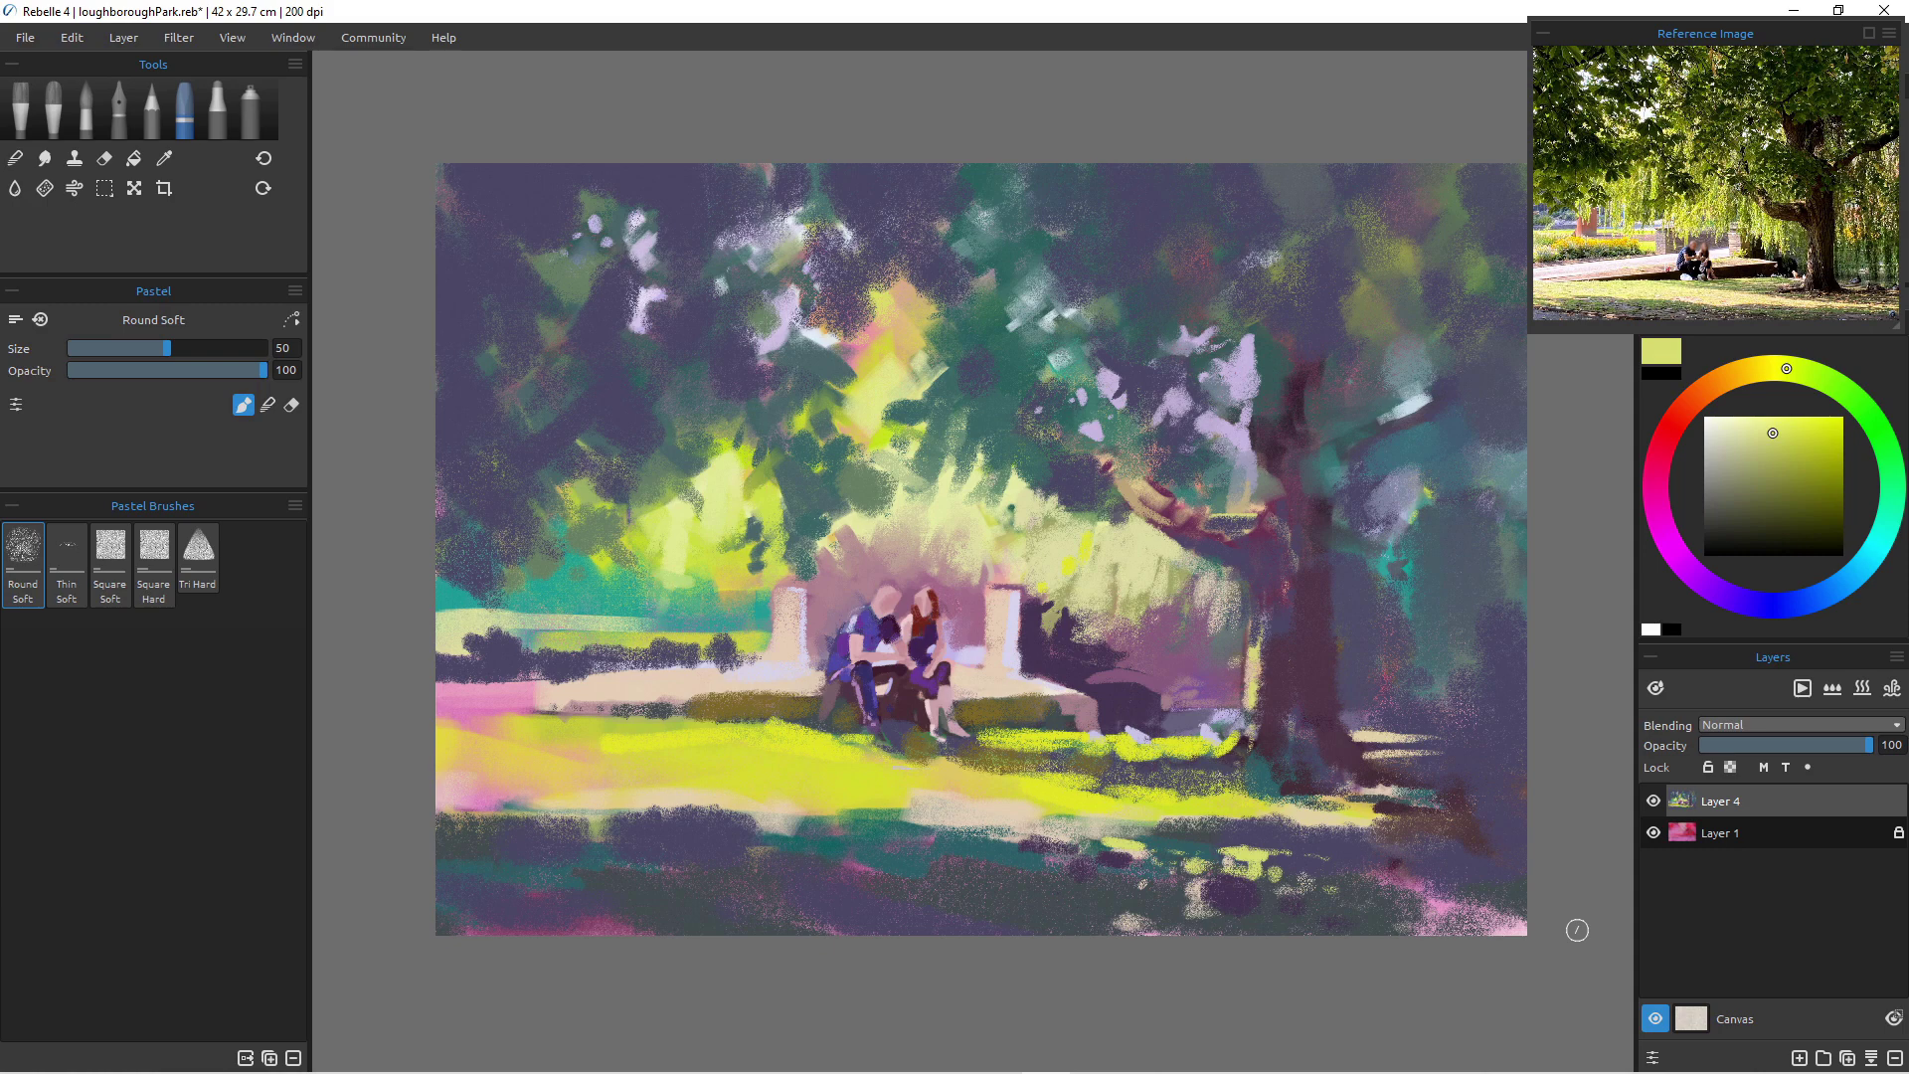
left_click_drag(1032, 833, 1096, 841)
left_click(1005, 843)
- Sample light beige, enlarge the brush to 100 and paint soft beige patches along the lower edge of the sunlit grass strip
left_click(952, 816, "alt")
key("bracketright")
key("bracketright")
key("bracketright")
key("bracketright")
key("bracketright")
left_click_drag(732, 797, 1019, 845)
key("ctrl+z")
key("ctrl+z")
left_click_drag(562, 808, 493, 810)
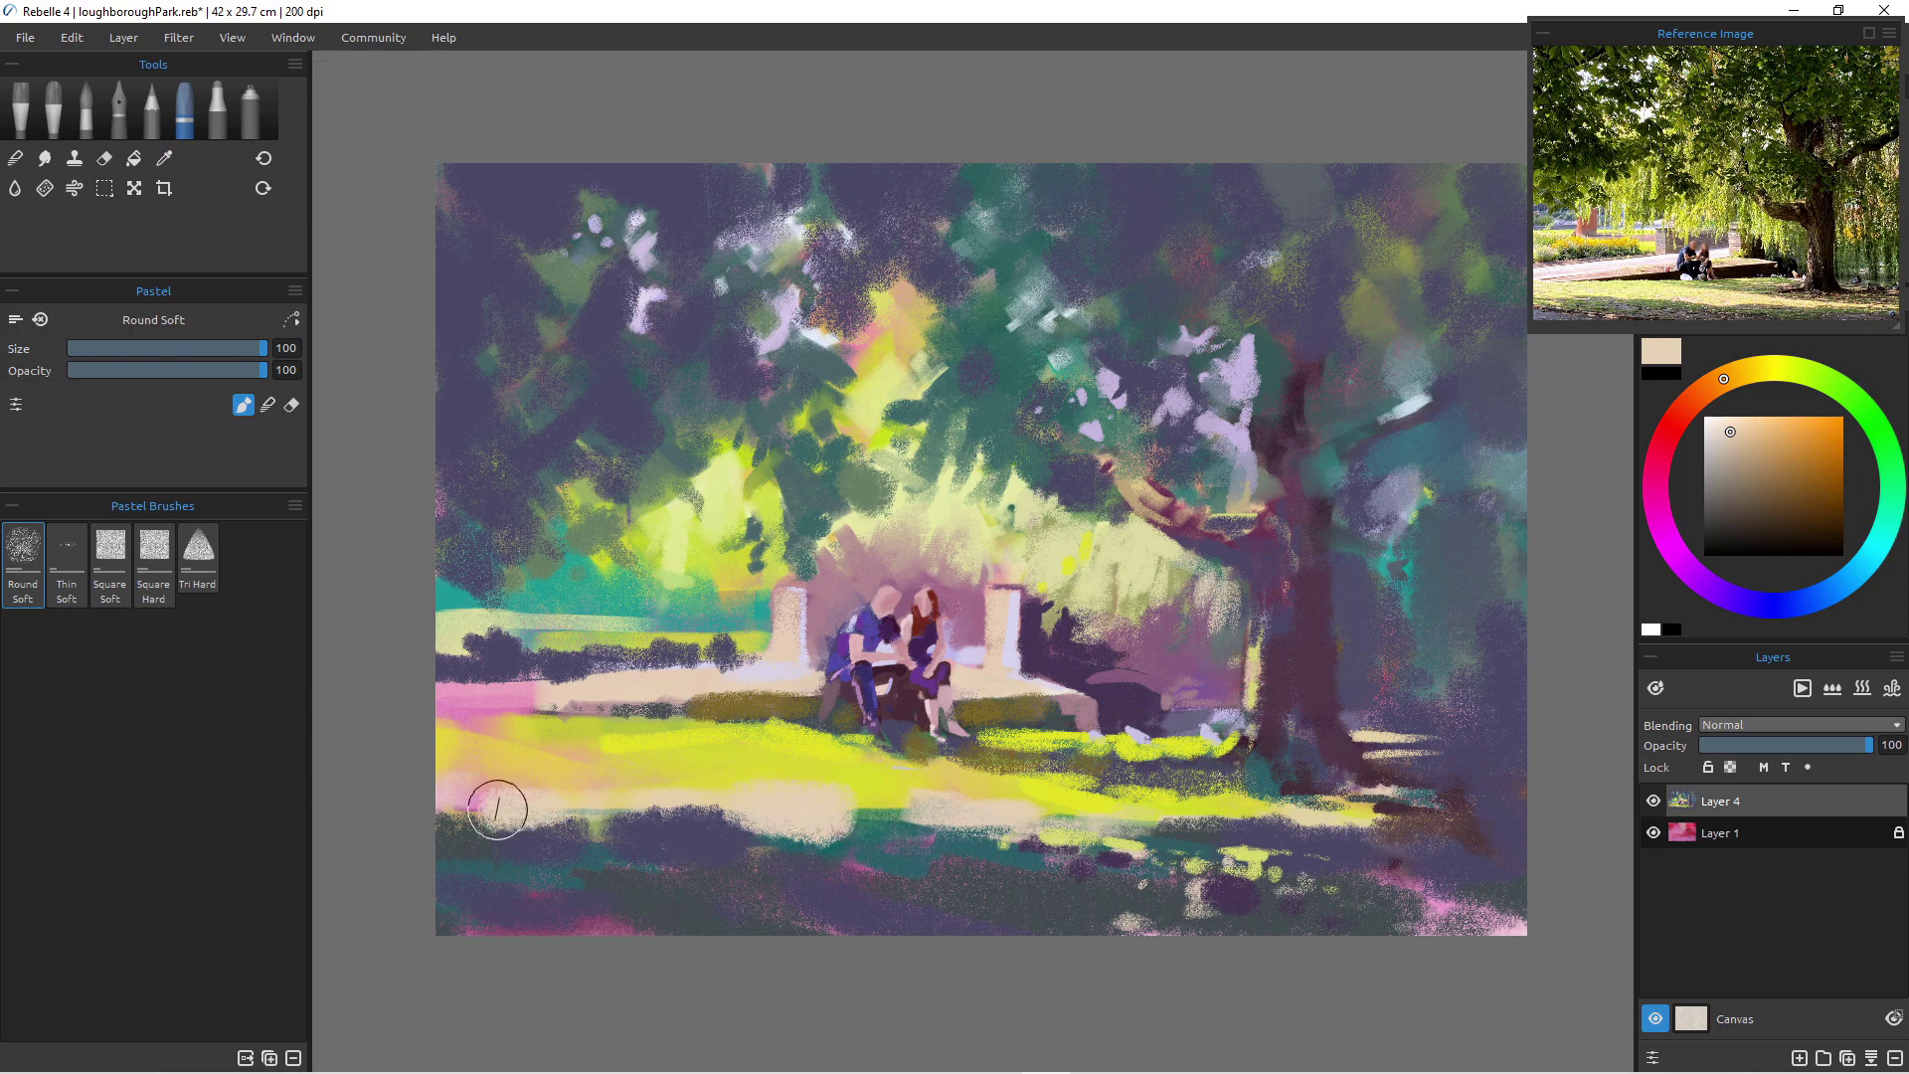
left_click_drag(1149, 831, 1252, 837)
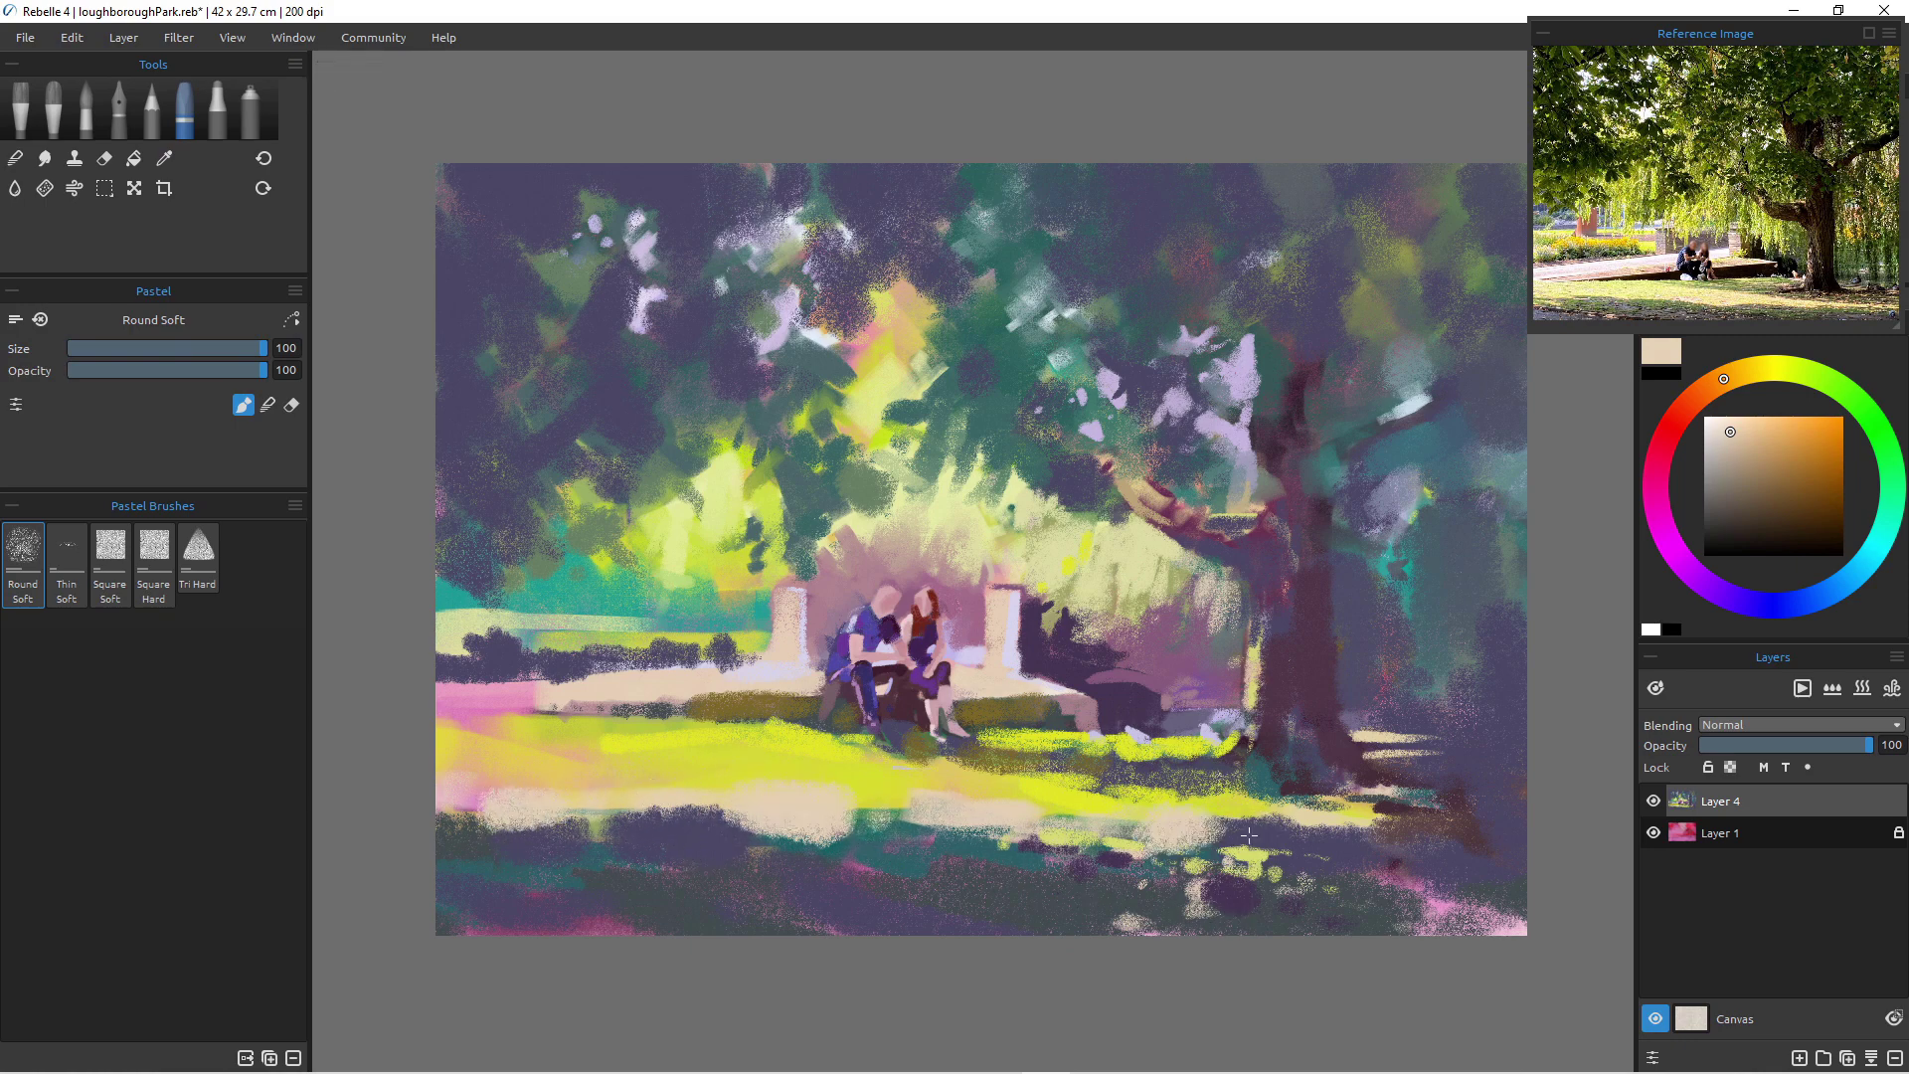
- Sample teal from the foliage right of the trunk, reduce the brush to 70 and paint teal strokes along and below the beige patches
left_click(1375, 559, "alt")
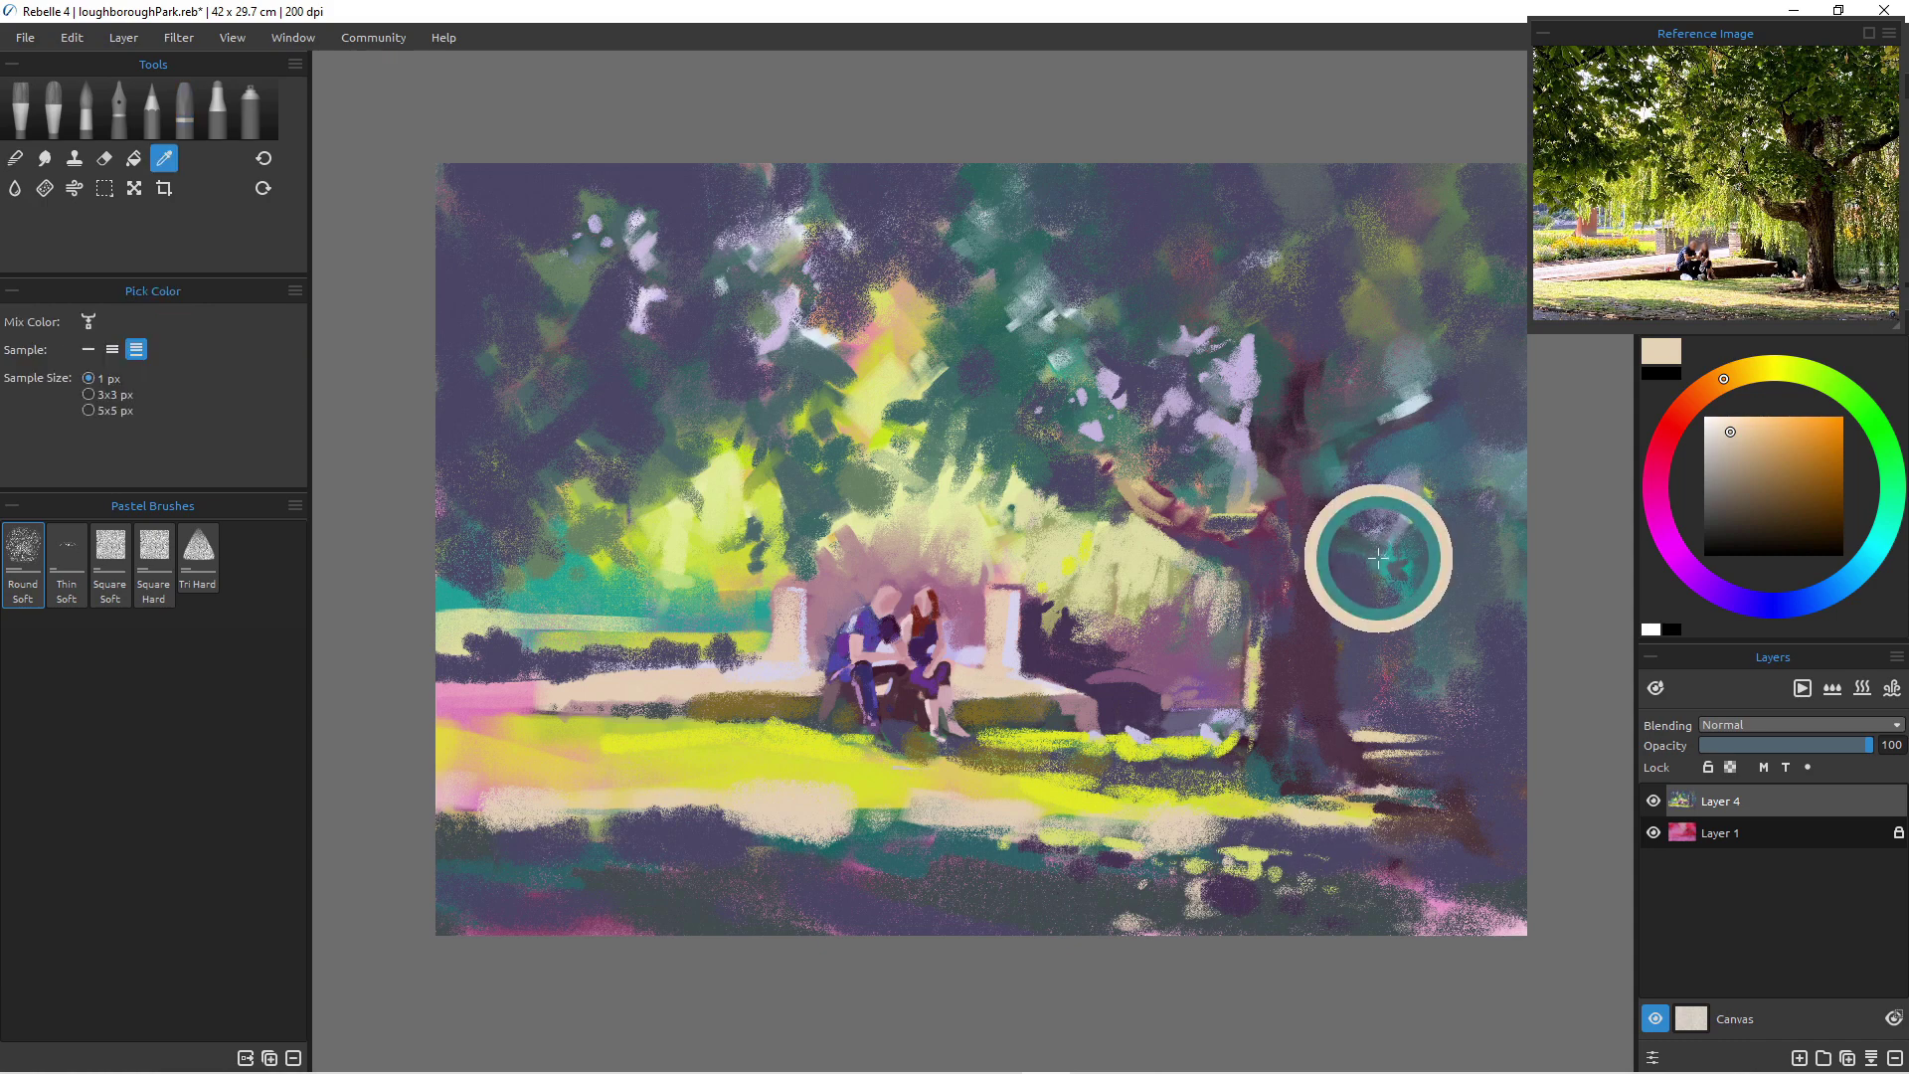
key("bracketleft")
key("bracketleft")
left_click_drag(891, 817, 1058, 820)
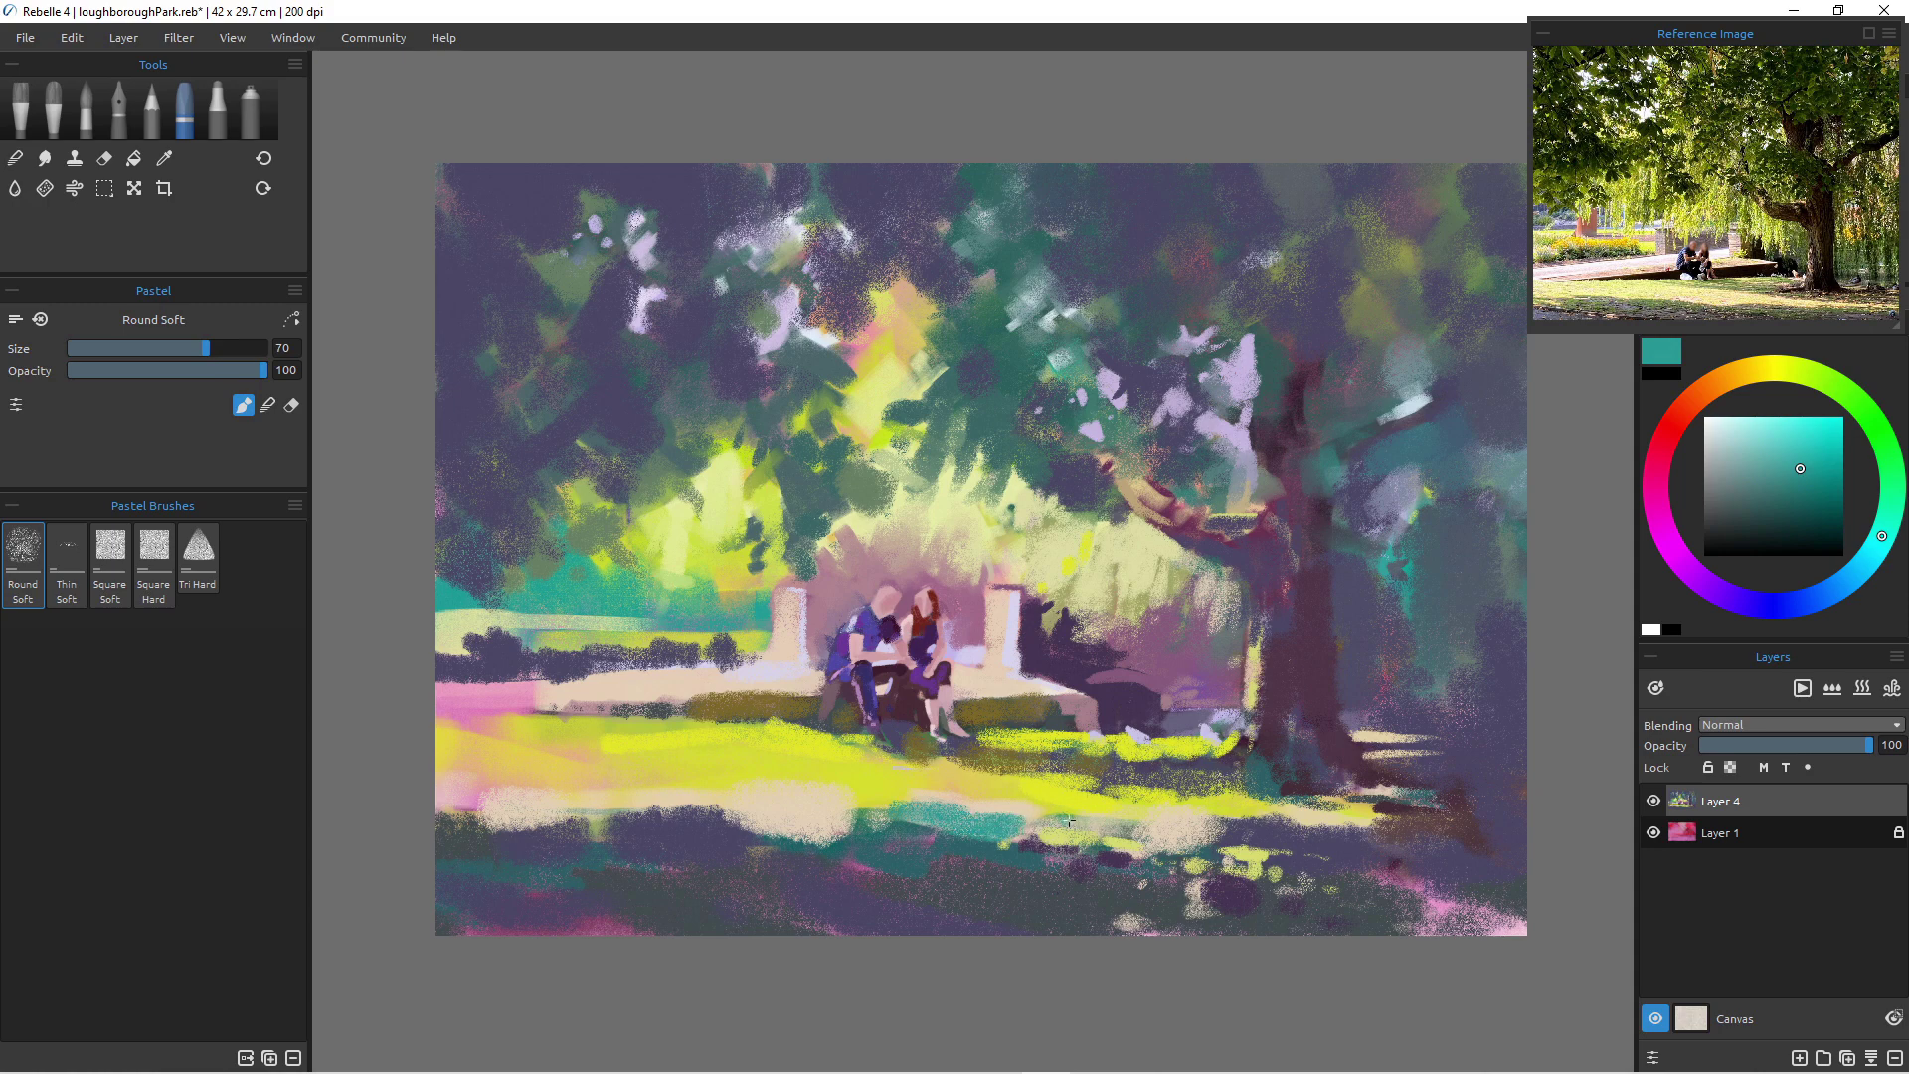
mouse_move(760, 819)
left_mouse_down()
mouse_move(669, 813)
mouse_move(796, 831)
left_mouse_up()
mouse_move(597, 816)
left_mouse_down()
mouse_move(525, 812)
mouse_move(576, 807)
left_mouse_up()
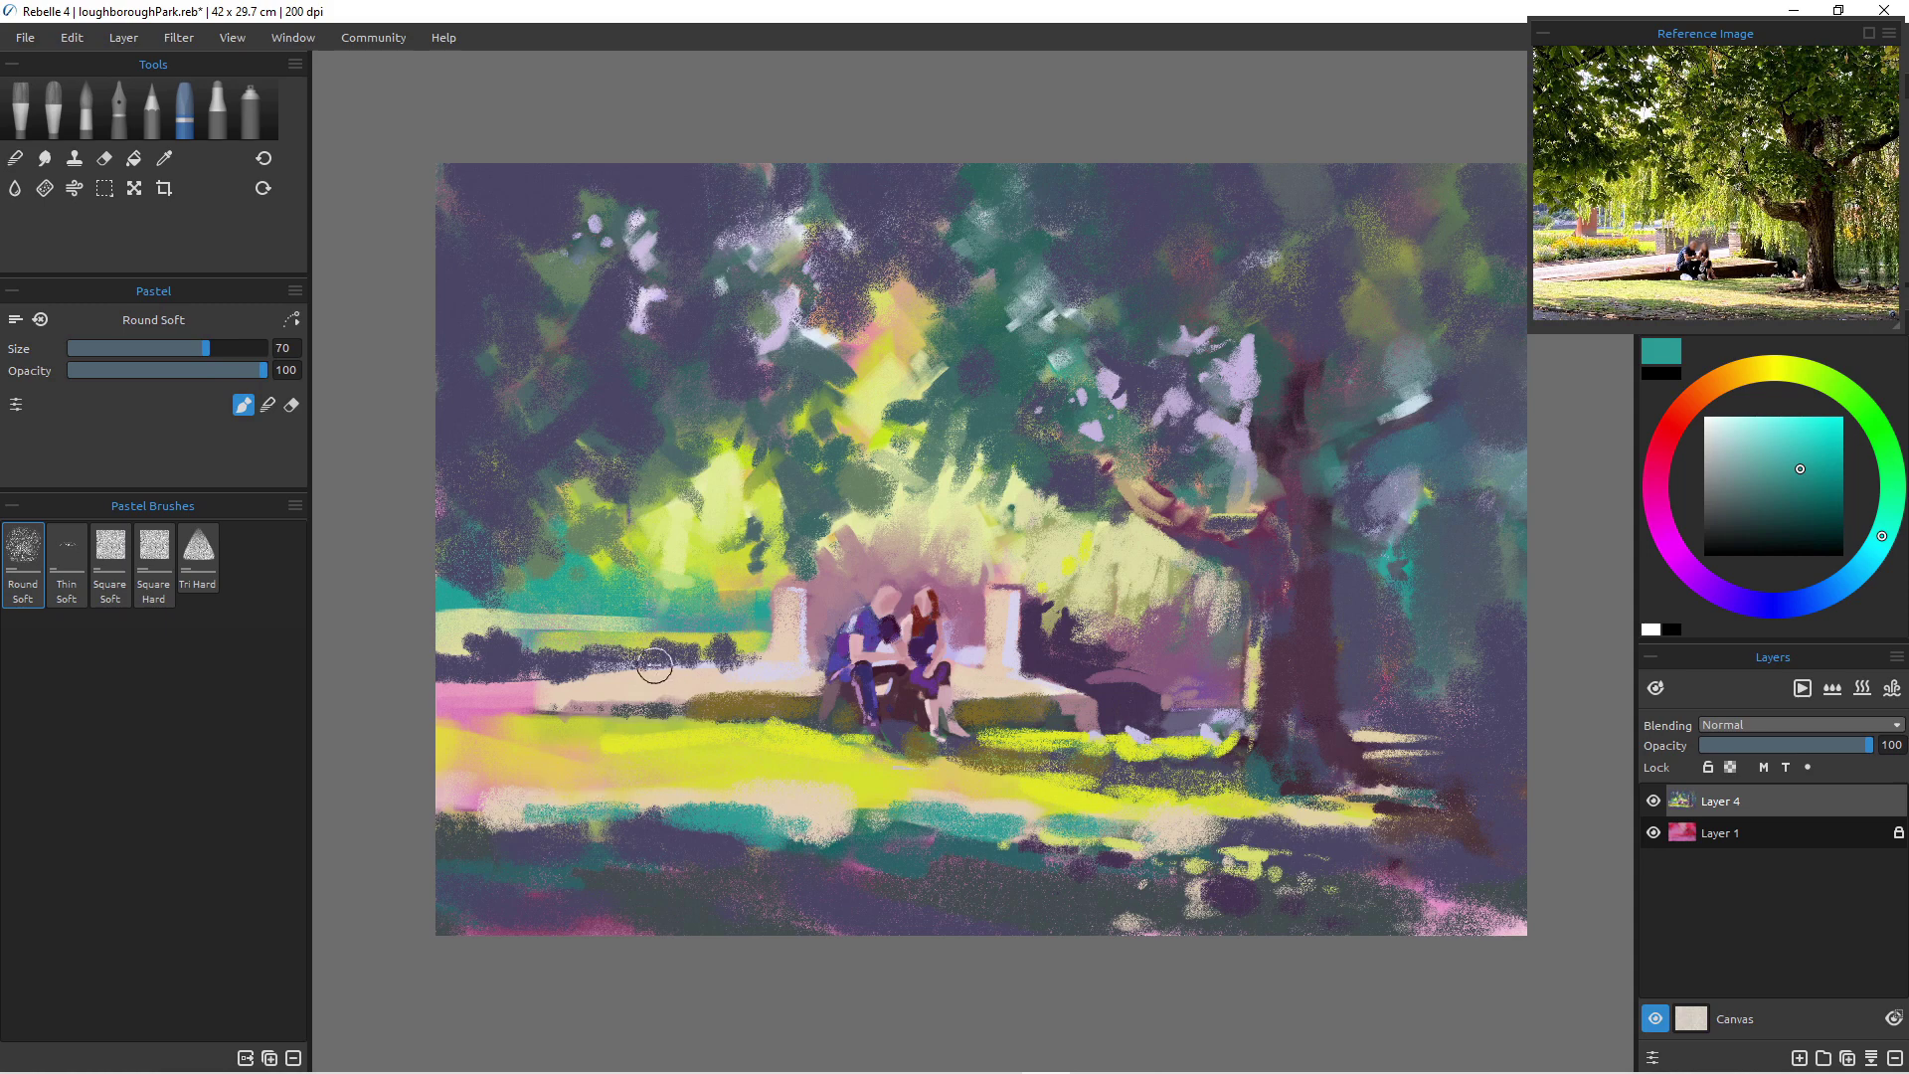
mouse_move(567, 814)
left_mouse_down()
mouse_move(482, 807)
mouse_move(546, 834)
mouse_move(474, 831)
left_mouse_up()
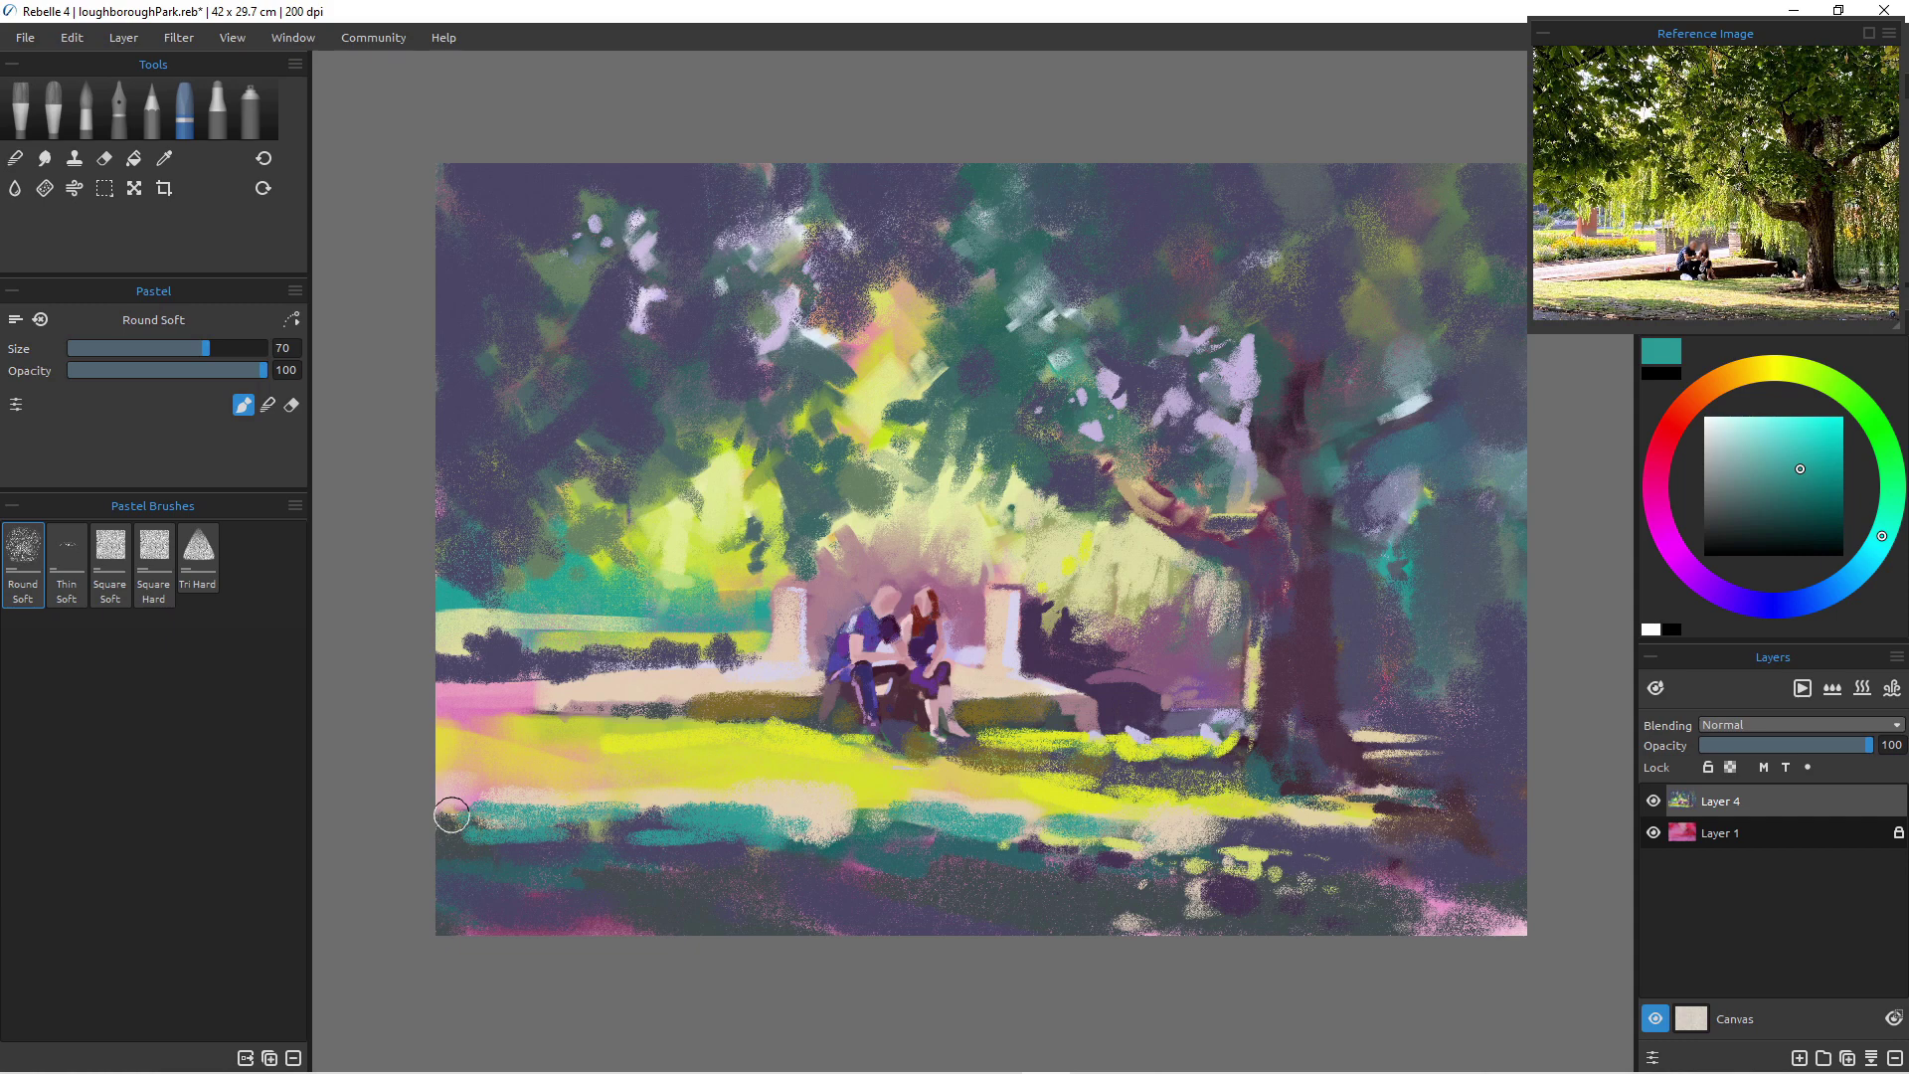
left_click_drag(1317, 822, 1401, 836)
- Cover the pink left end of the path with its sampled pale beige, and restate the grass strip's lower edge in sampled yellow
left_click(586, 686, "alt")
left_click_drag(571, 695, 427, 694)
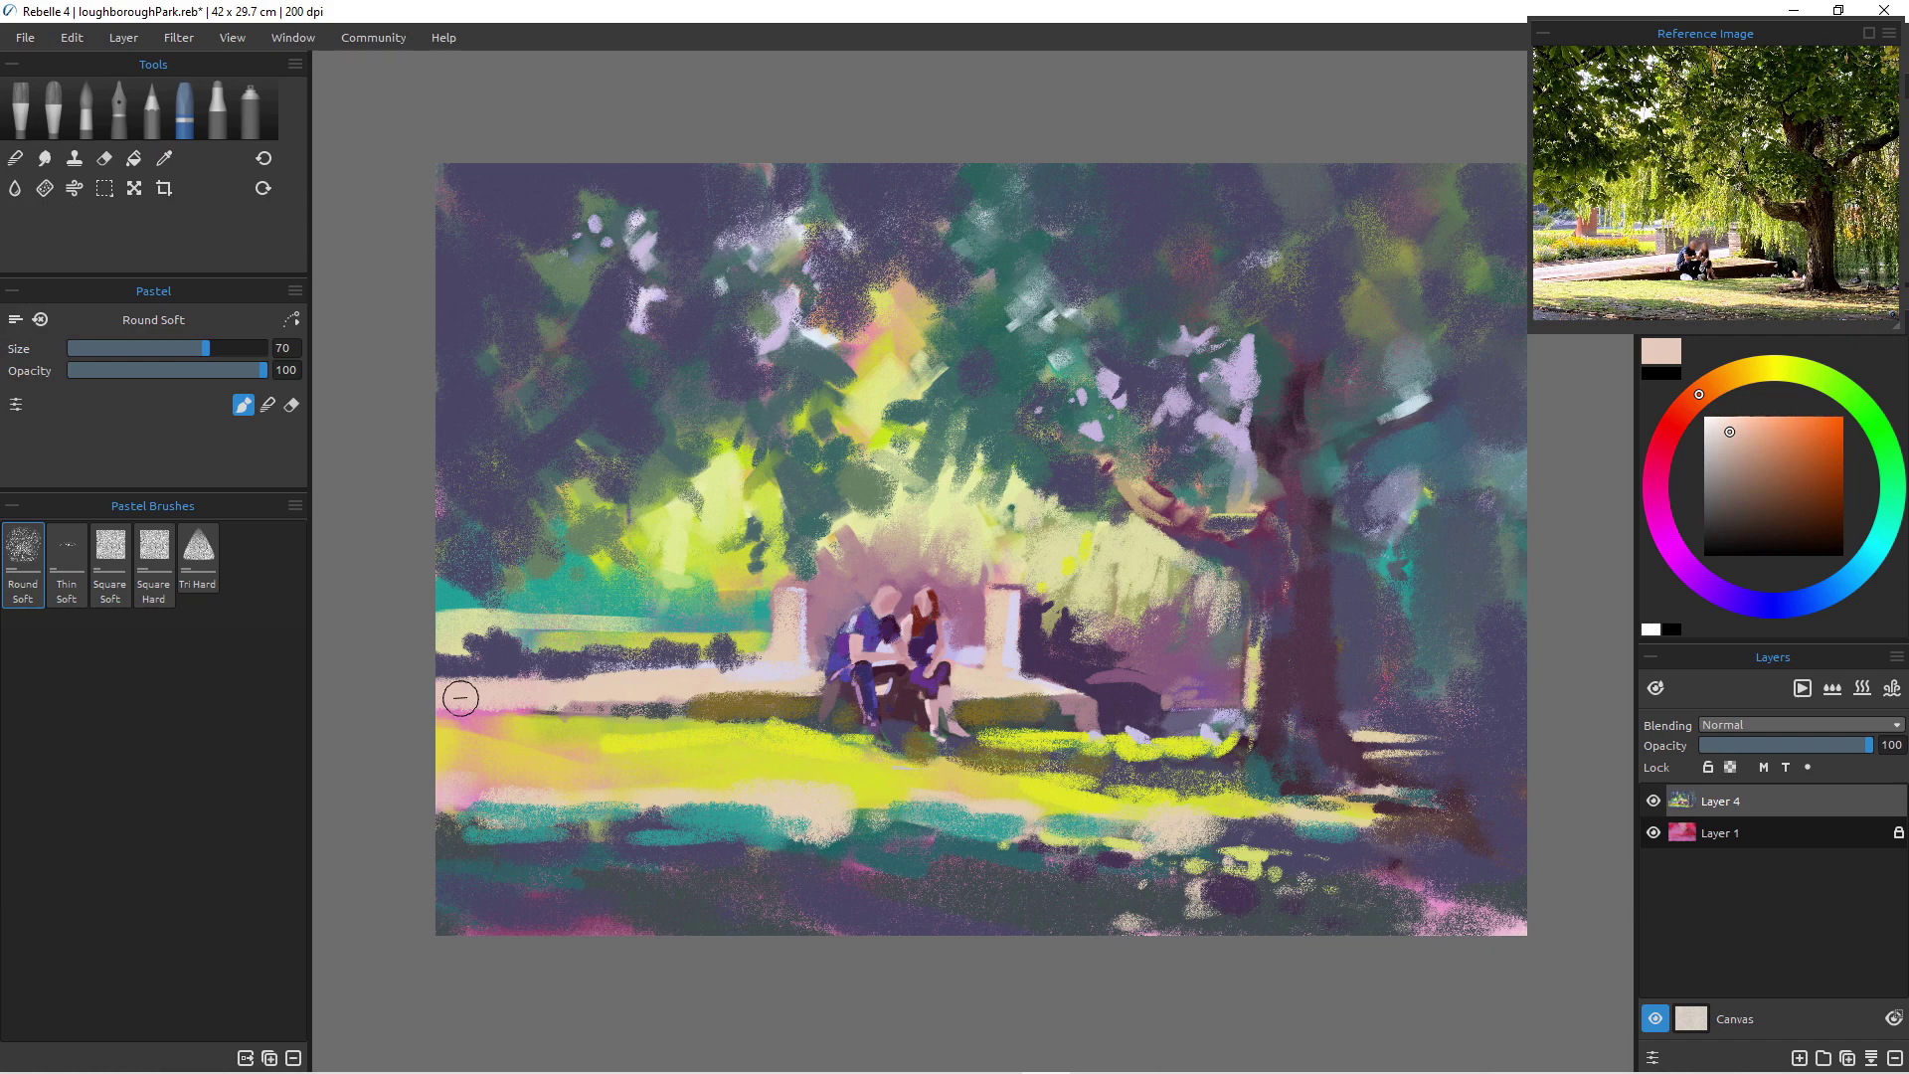
left_click(861, 790, "alt")
left_click_drag(894, 800, 1189, 824)
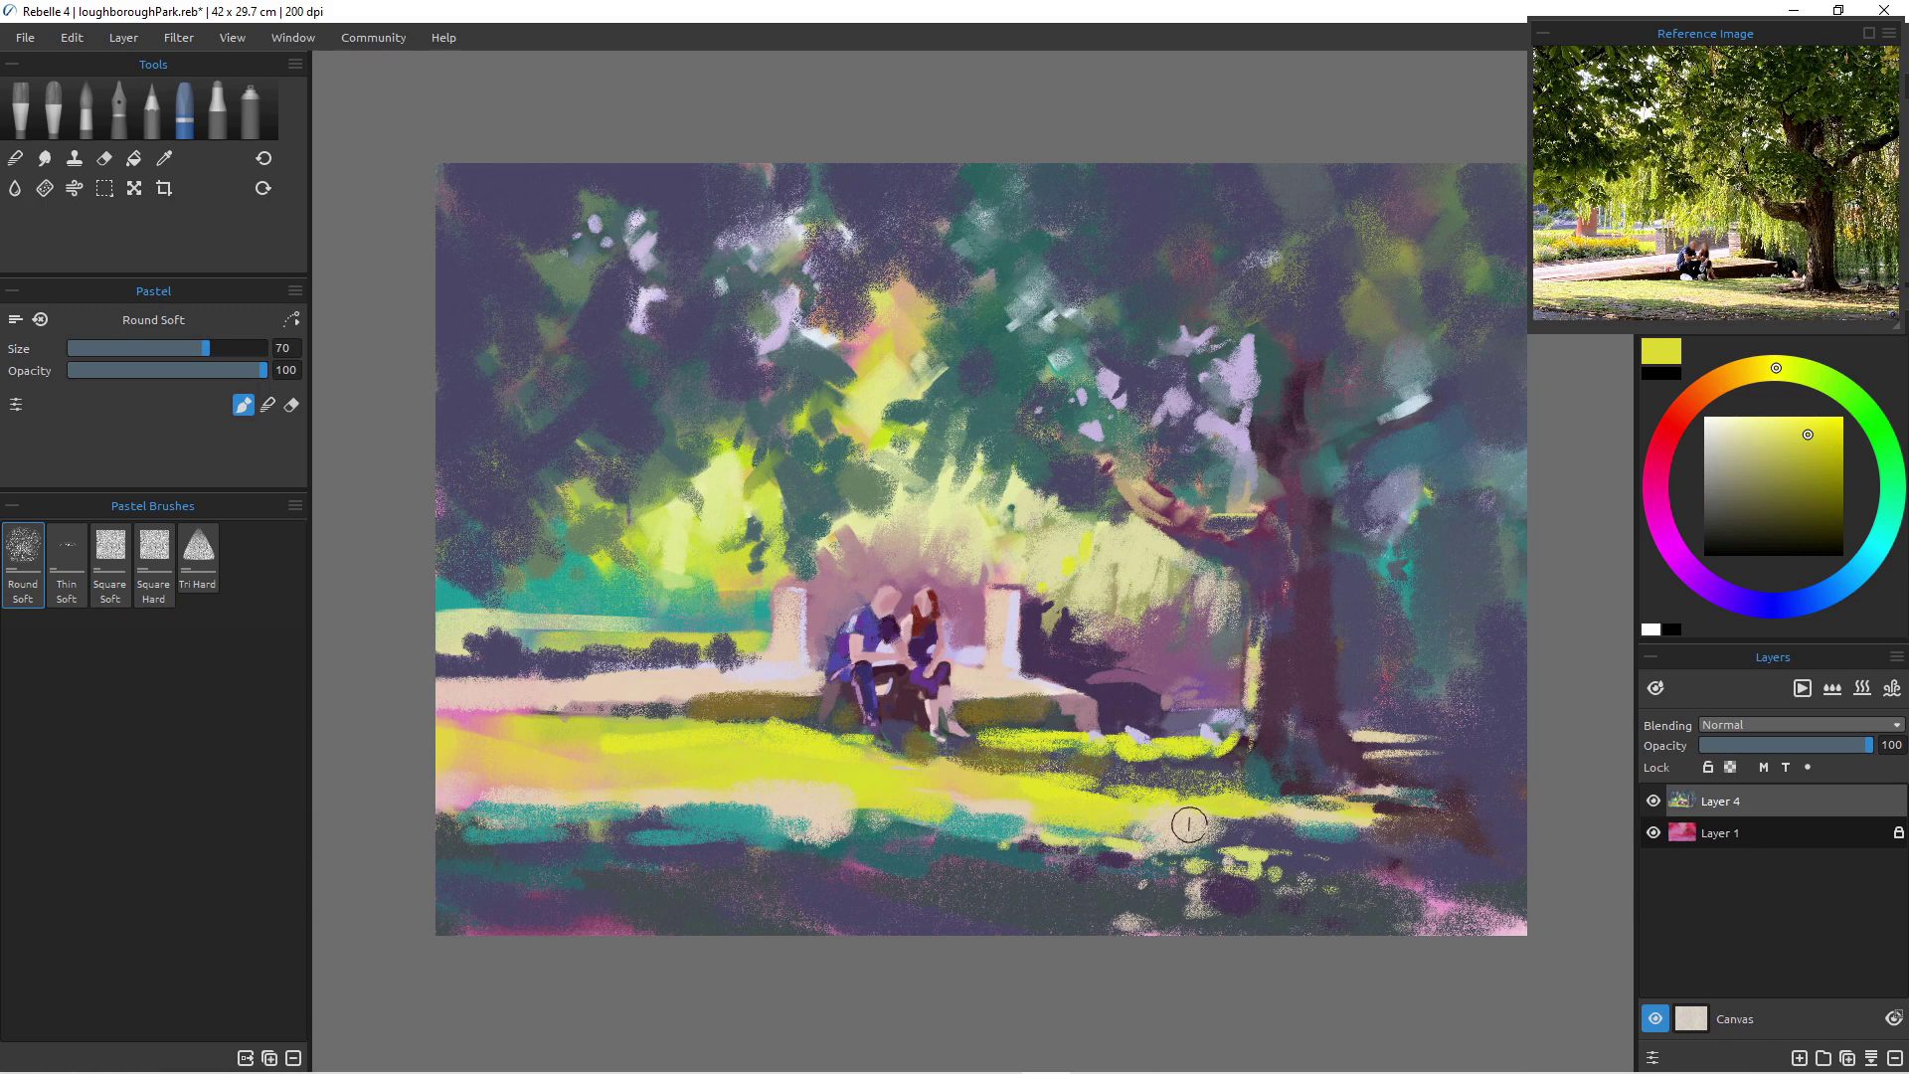
- Sample the beige of the foreground patch, reduce the brush to 30 and paint a thin beige line along the sunlit grass's lower edge
left_click(829, 807, "alt")
key("bracketleft")
key("bracketleft")
key("bracketleft")
key("bracketleft")
left_click_drag(846, 811, 1154, 827)
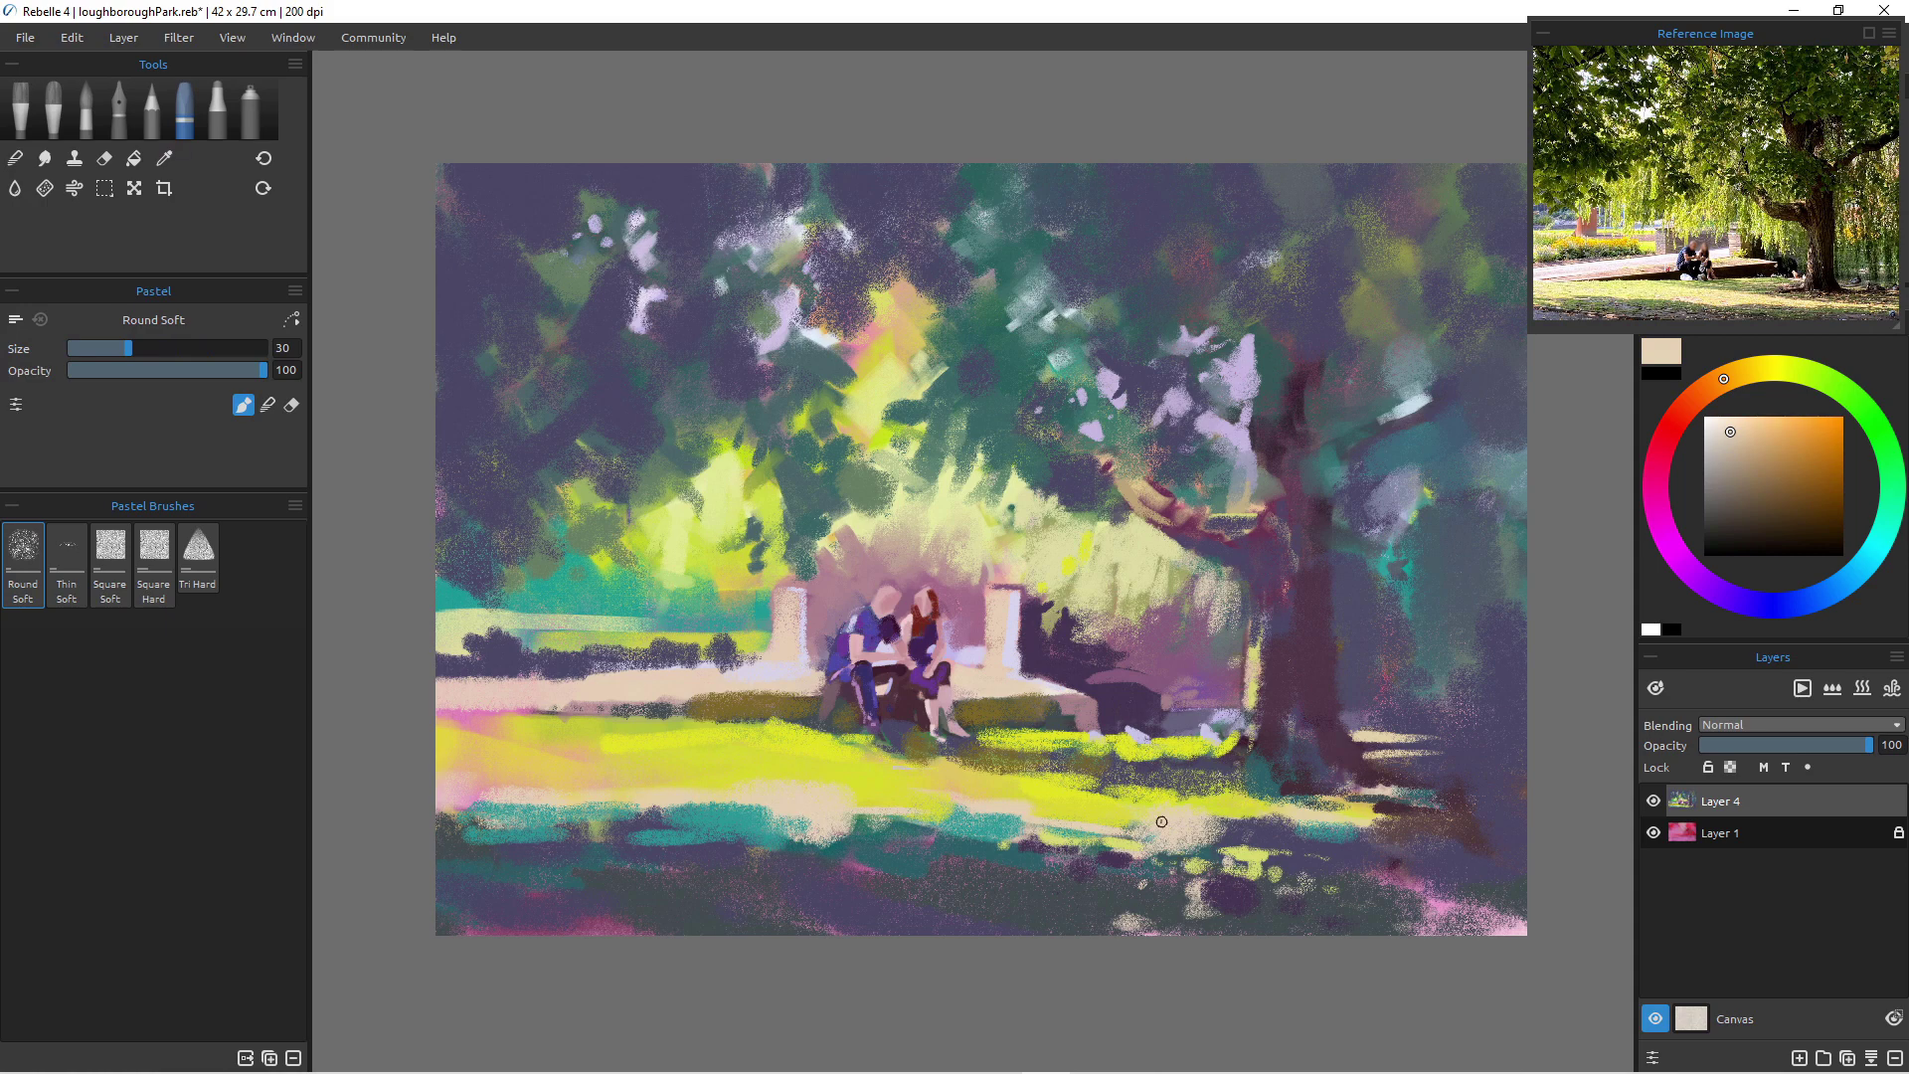
- Add beige dabs at the right end of the grass patches beside the tree trunk, enlarge the brush to 40 and sample a muted teal
left_click_drag(1048, 729, 1044, 710)
left_click_drag(1238, 726, 1224, 743)
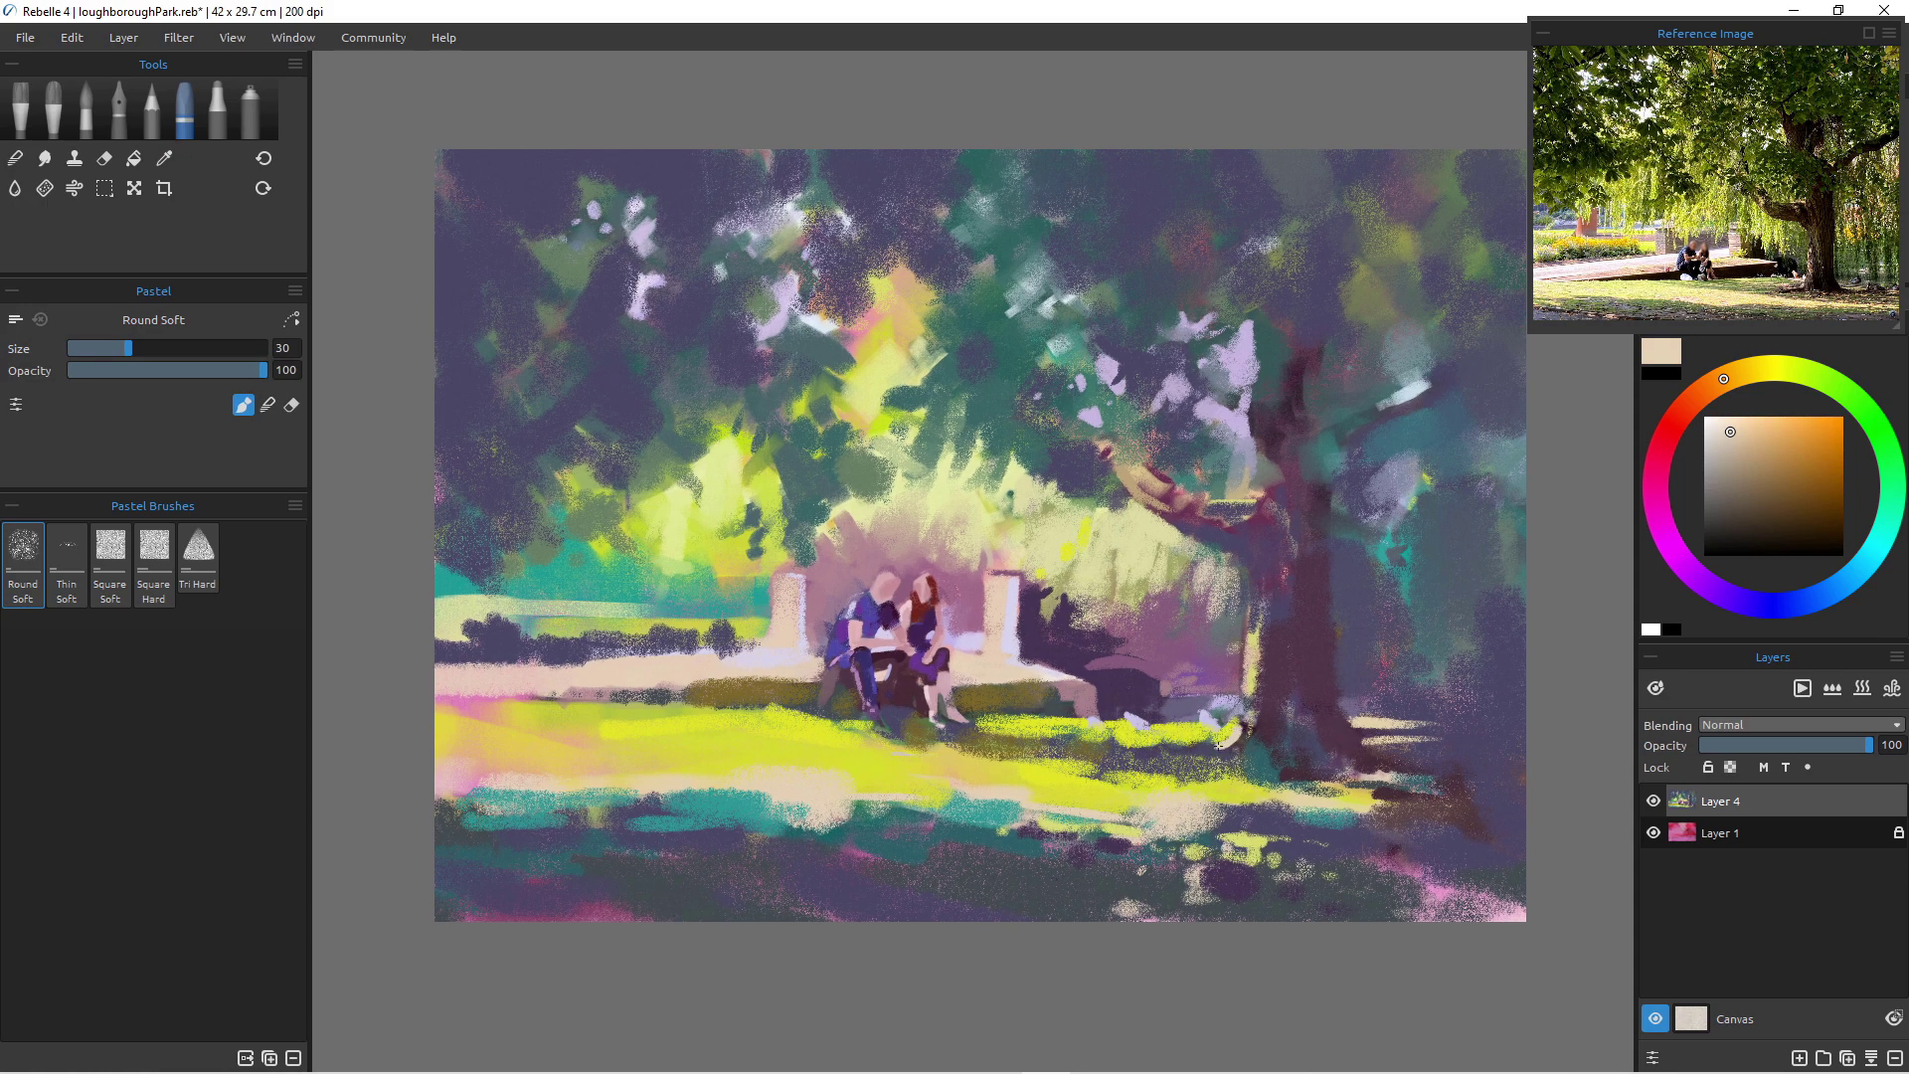
key("bracketright")
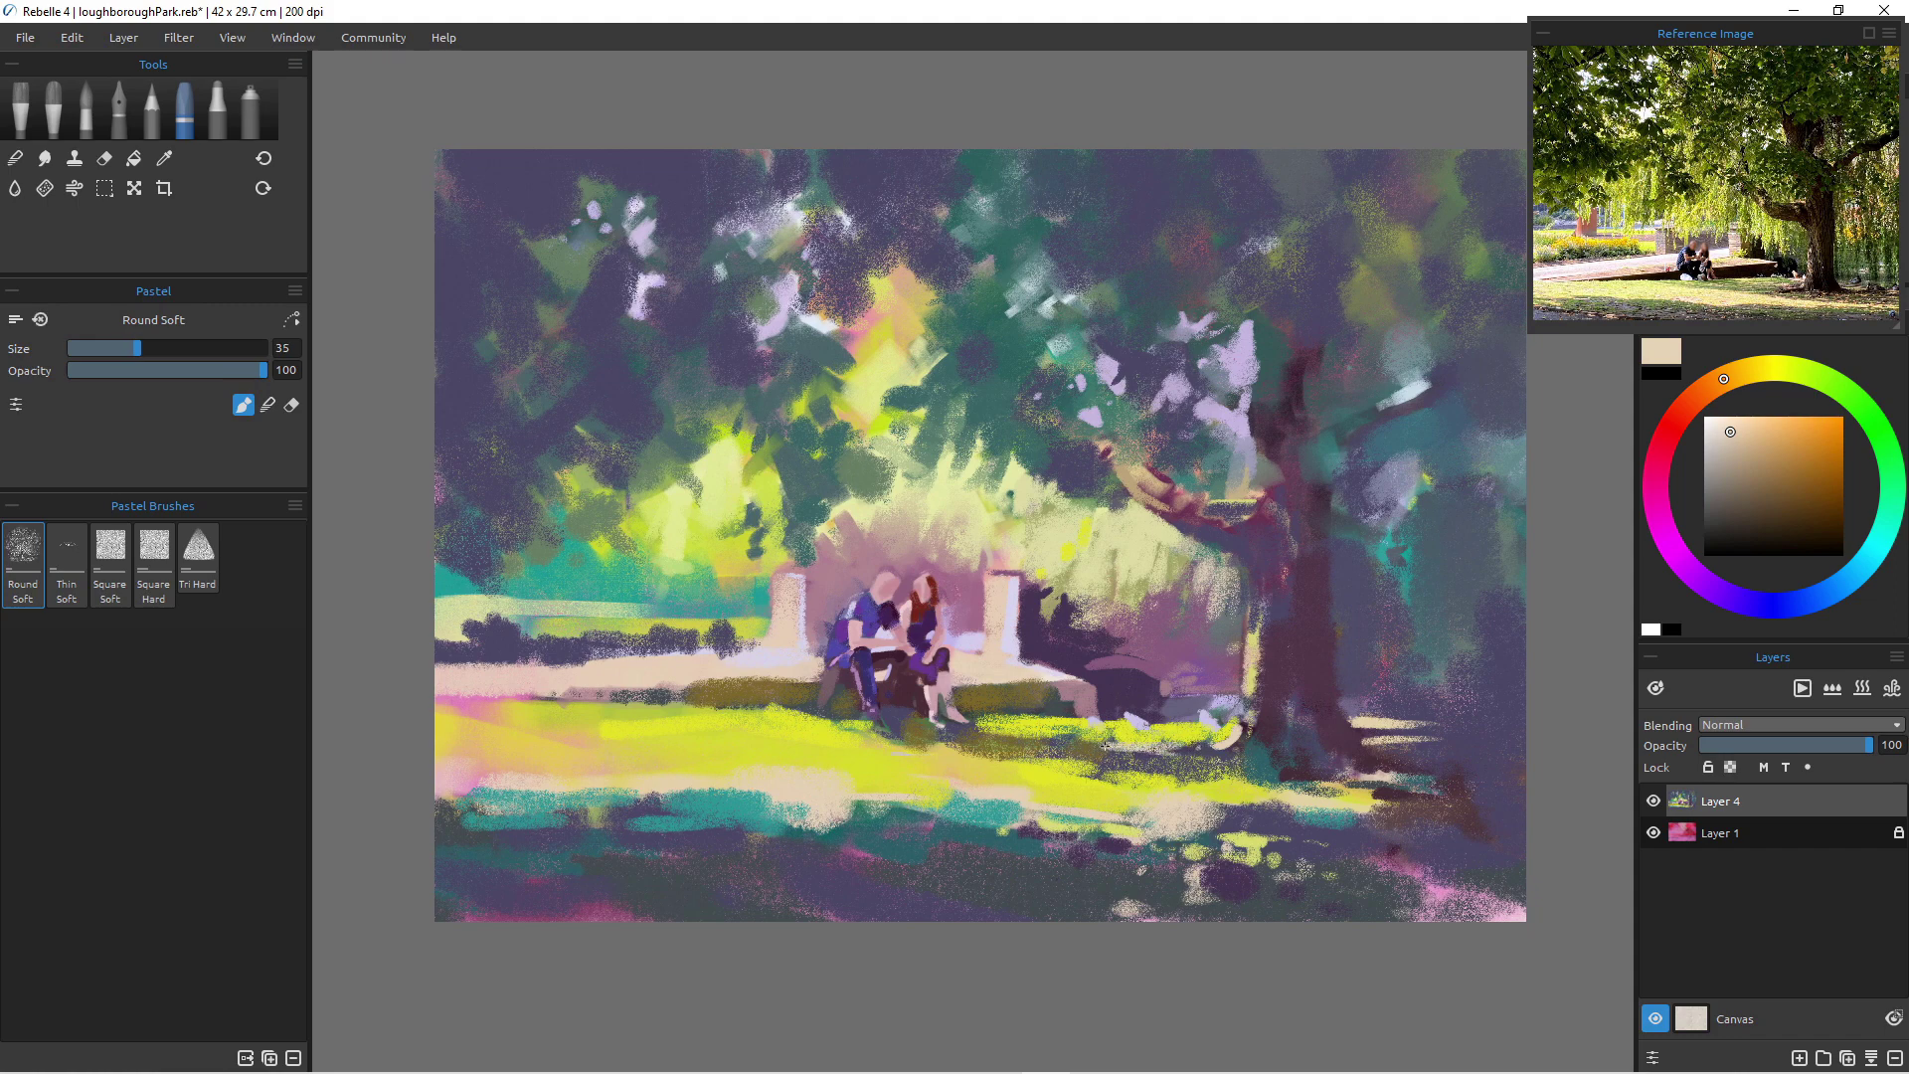
key("bracketright")
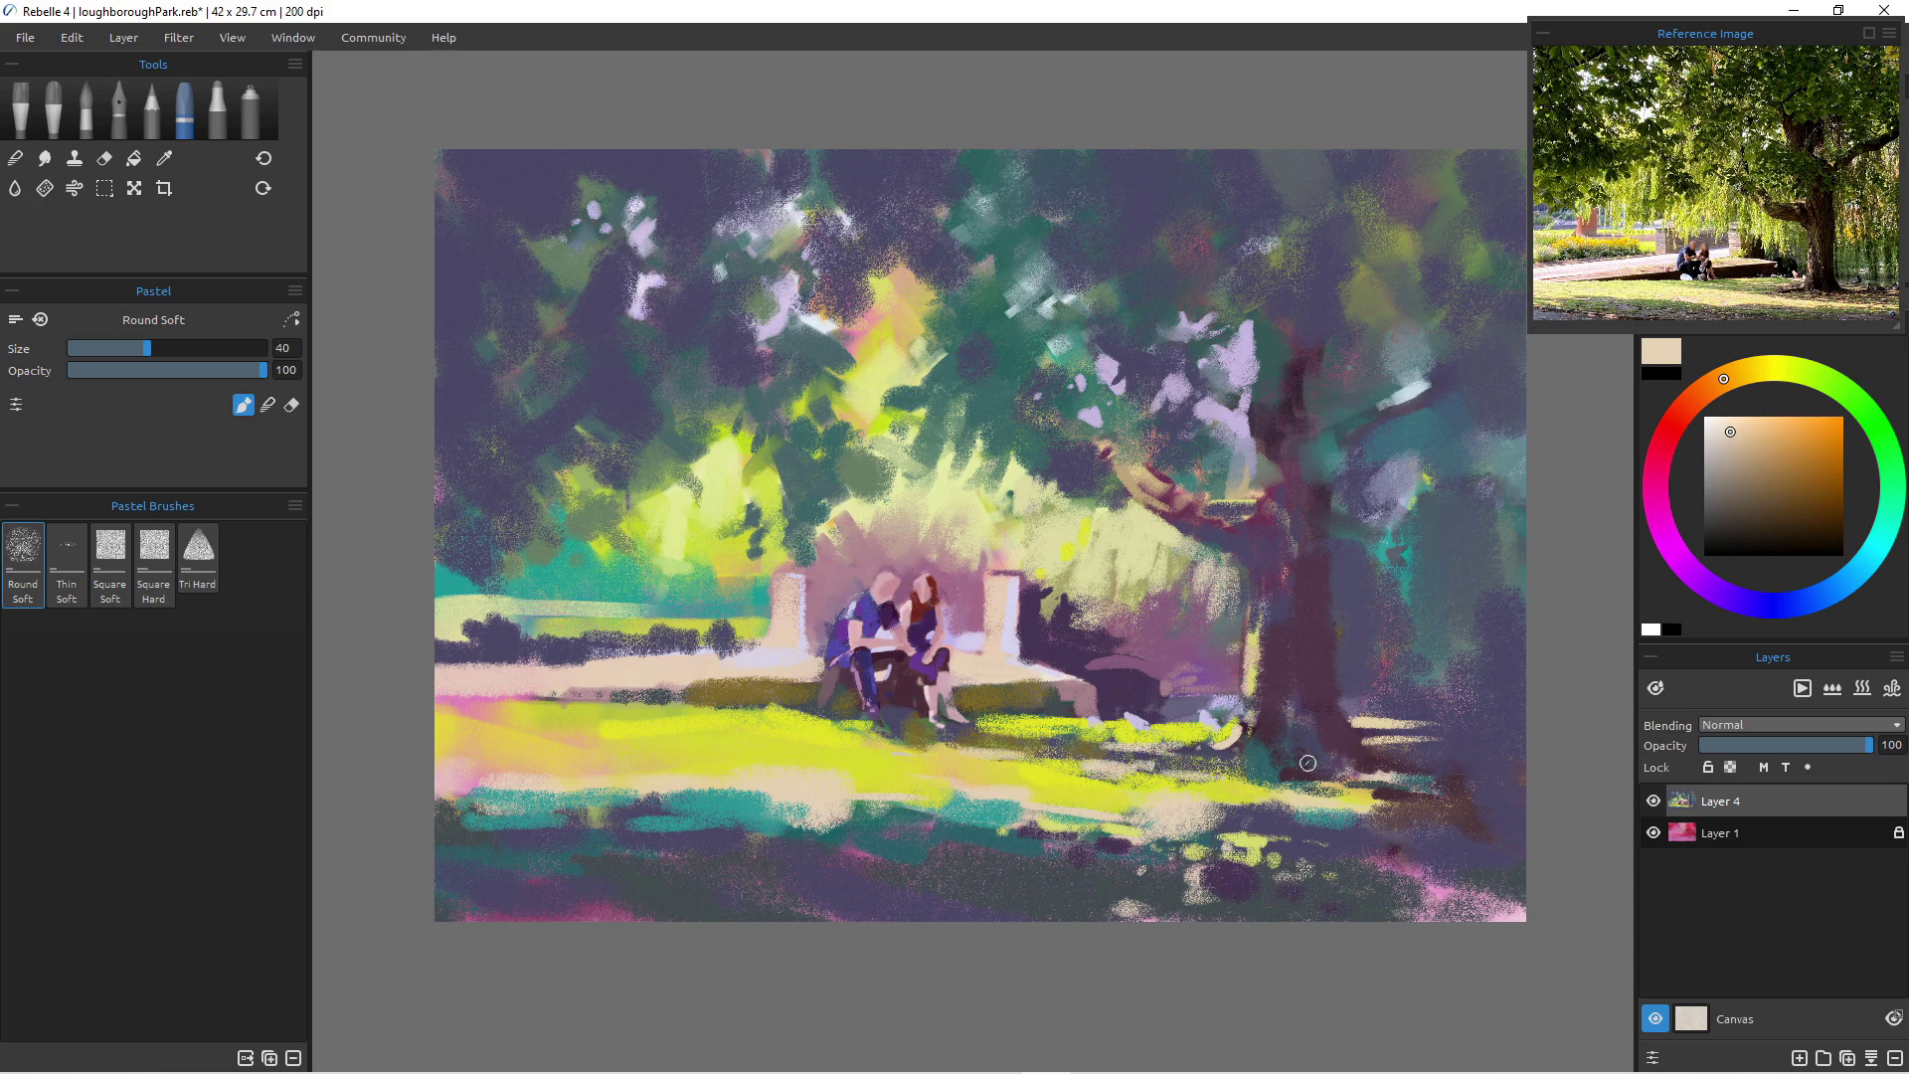
left_click(712, 810, "alt")
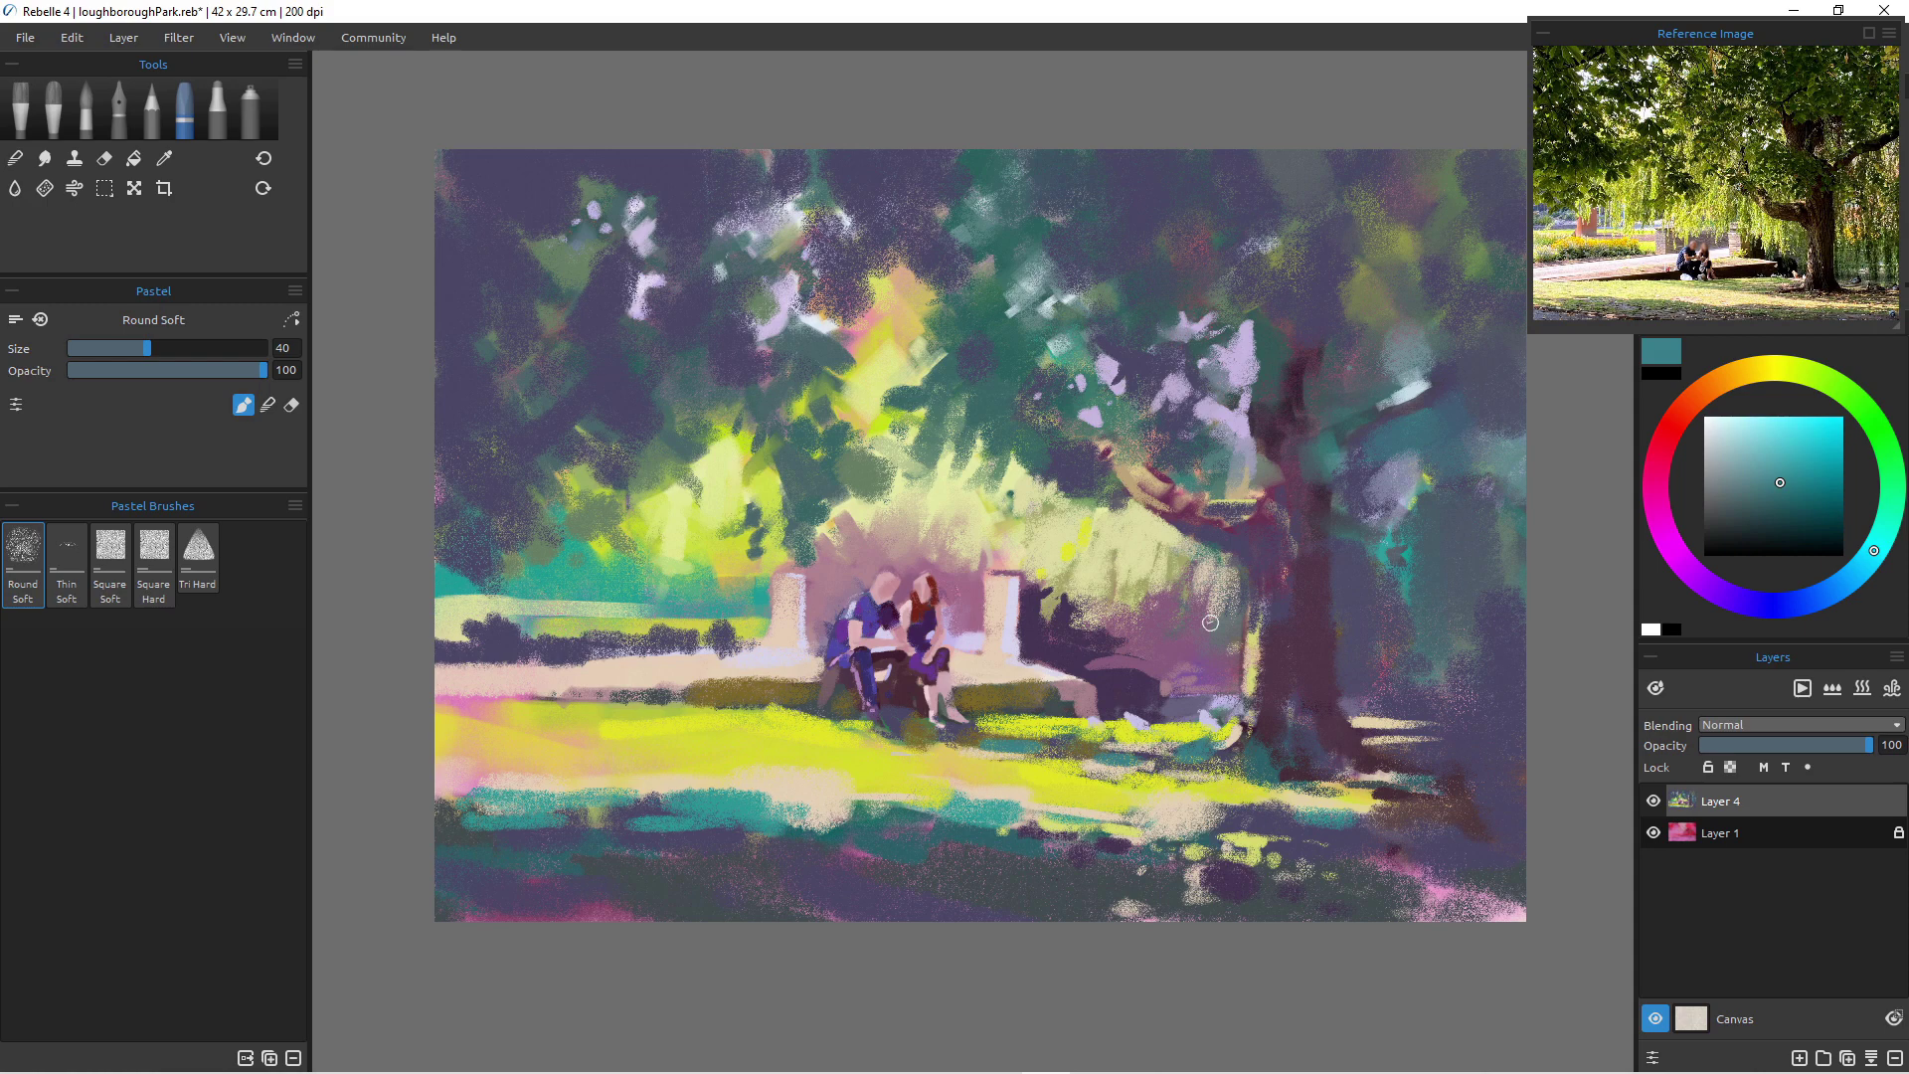
- Sample pale lavender from the right pillar, reduce the brush to 16 and paint small light notches along the edges of both pillars
left_click(1007, 638, "alt")
key("bracketleft")
key("bracketleft")
key("bracketleft")
key("bracketleft")
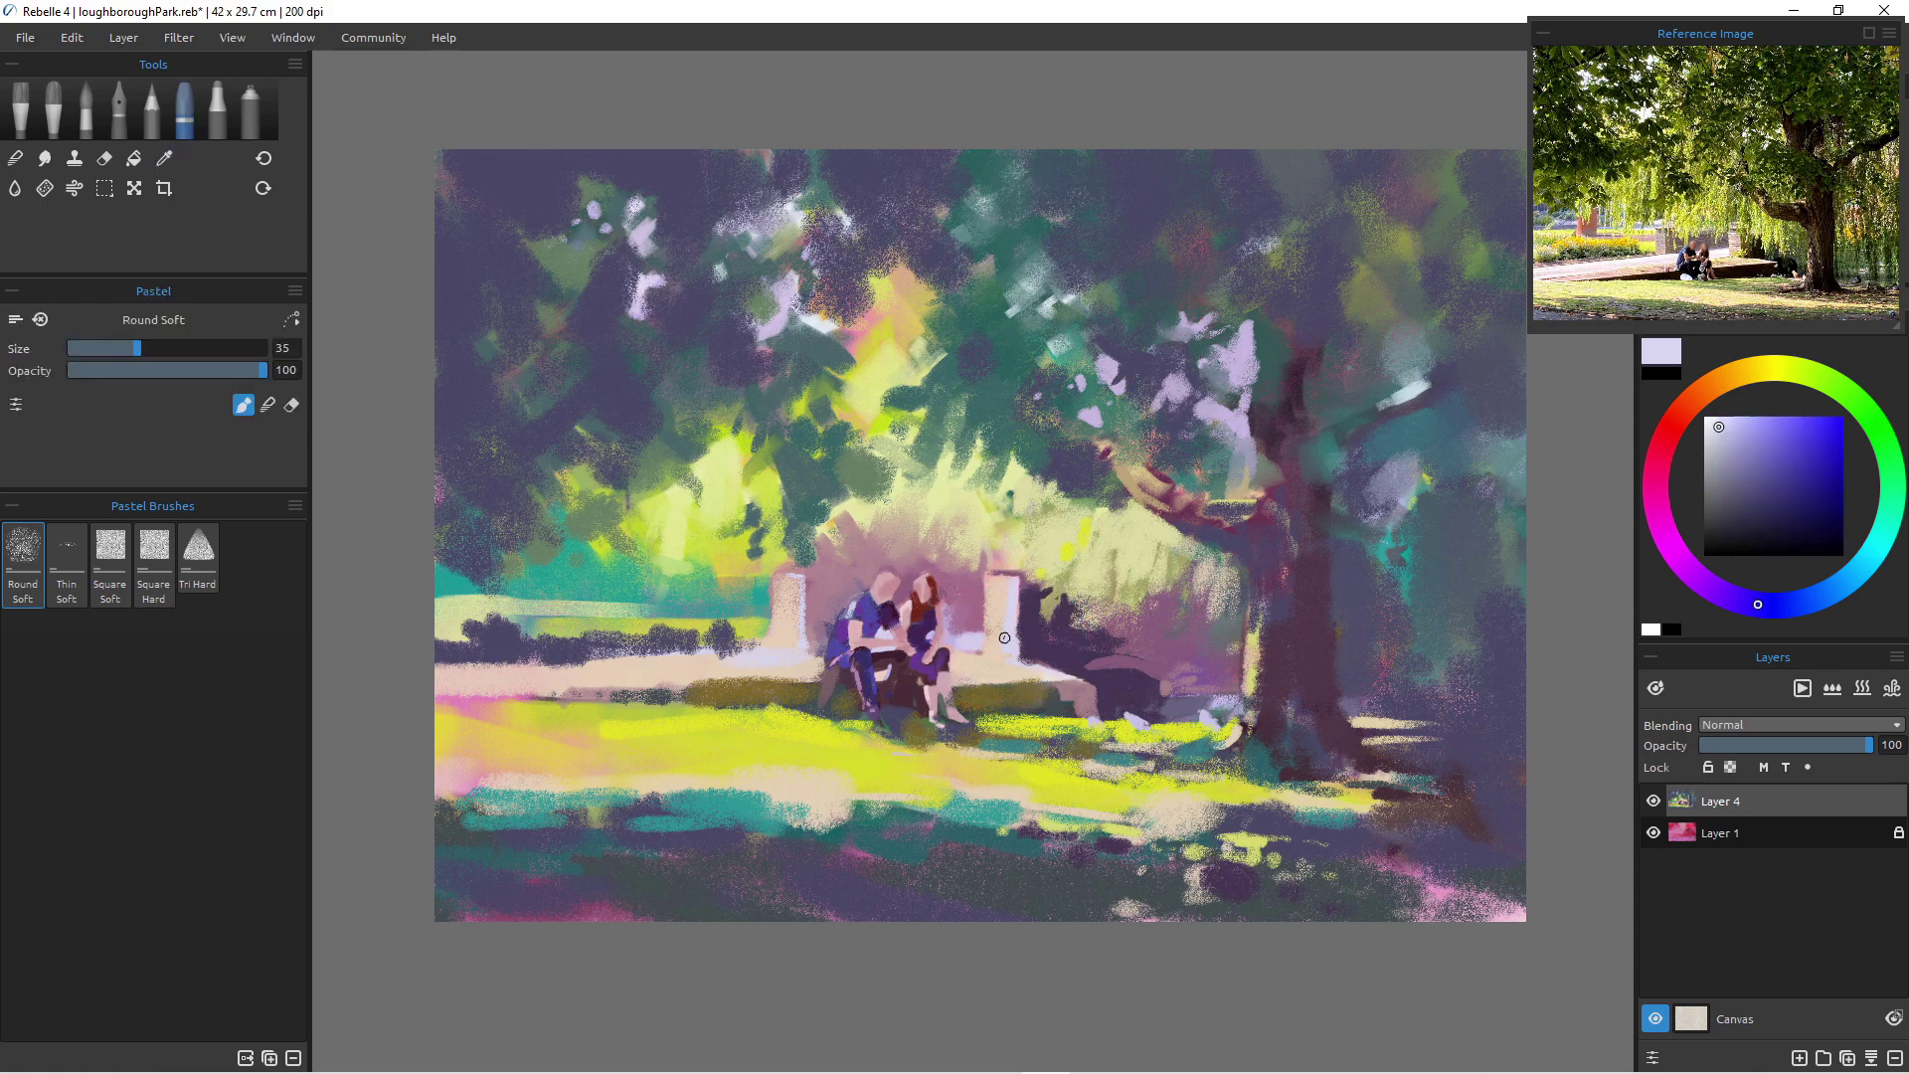
key("bracketleft")
key("bracketleft")
left_click_drag(1017, 626, 1041, 629)
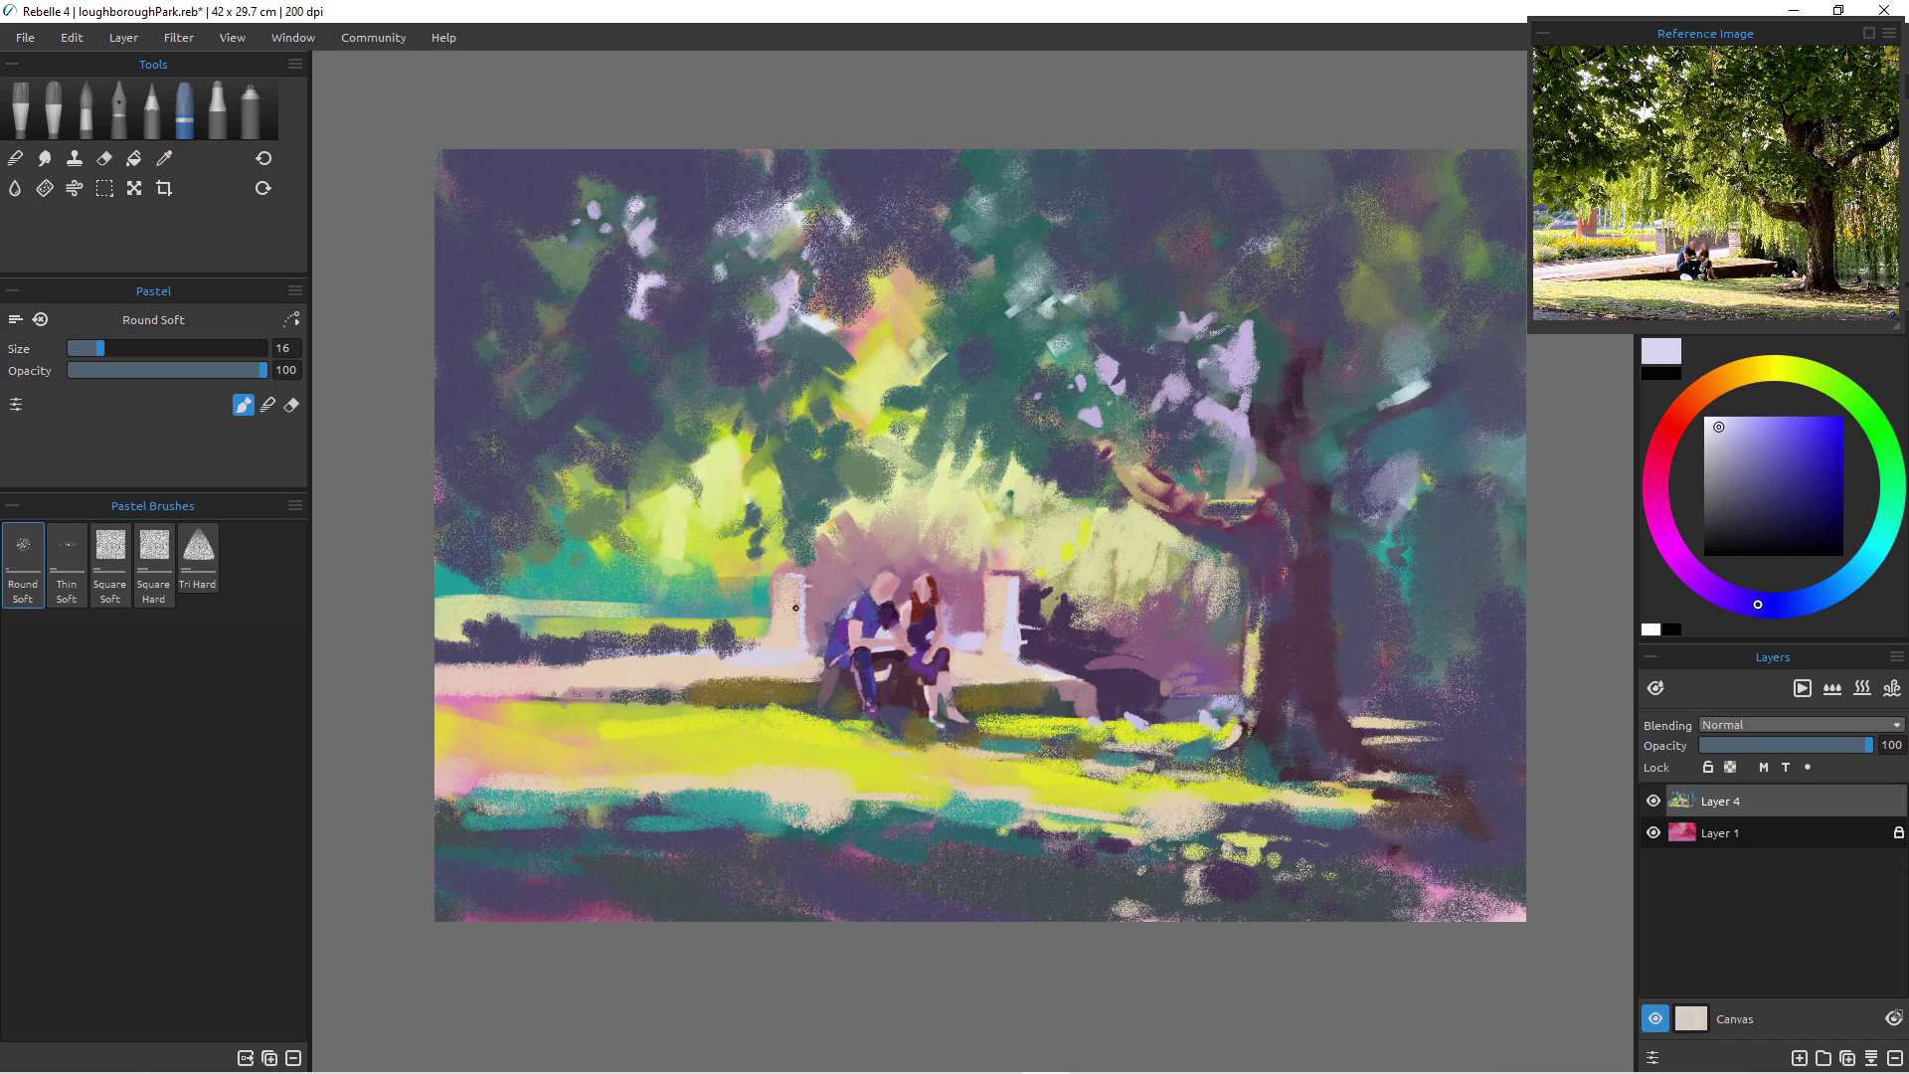
left_click_drag(801, 596, 812, 596)
- Sample pale yellow-green from the willow, enlarge the brush to 35 and touch up the left edge of the foliage above the couple
left_click(847, 466, "alt")
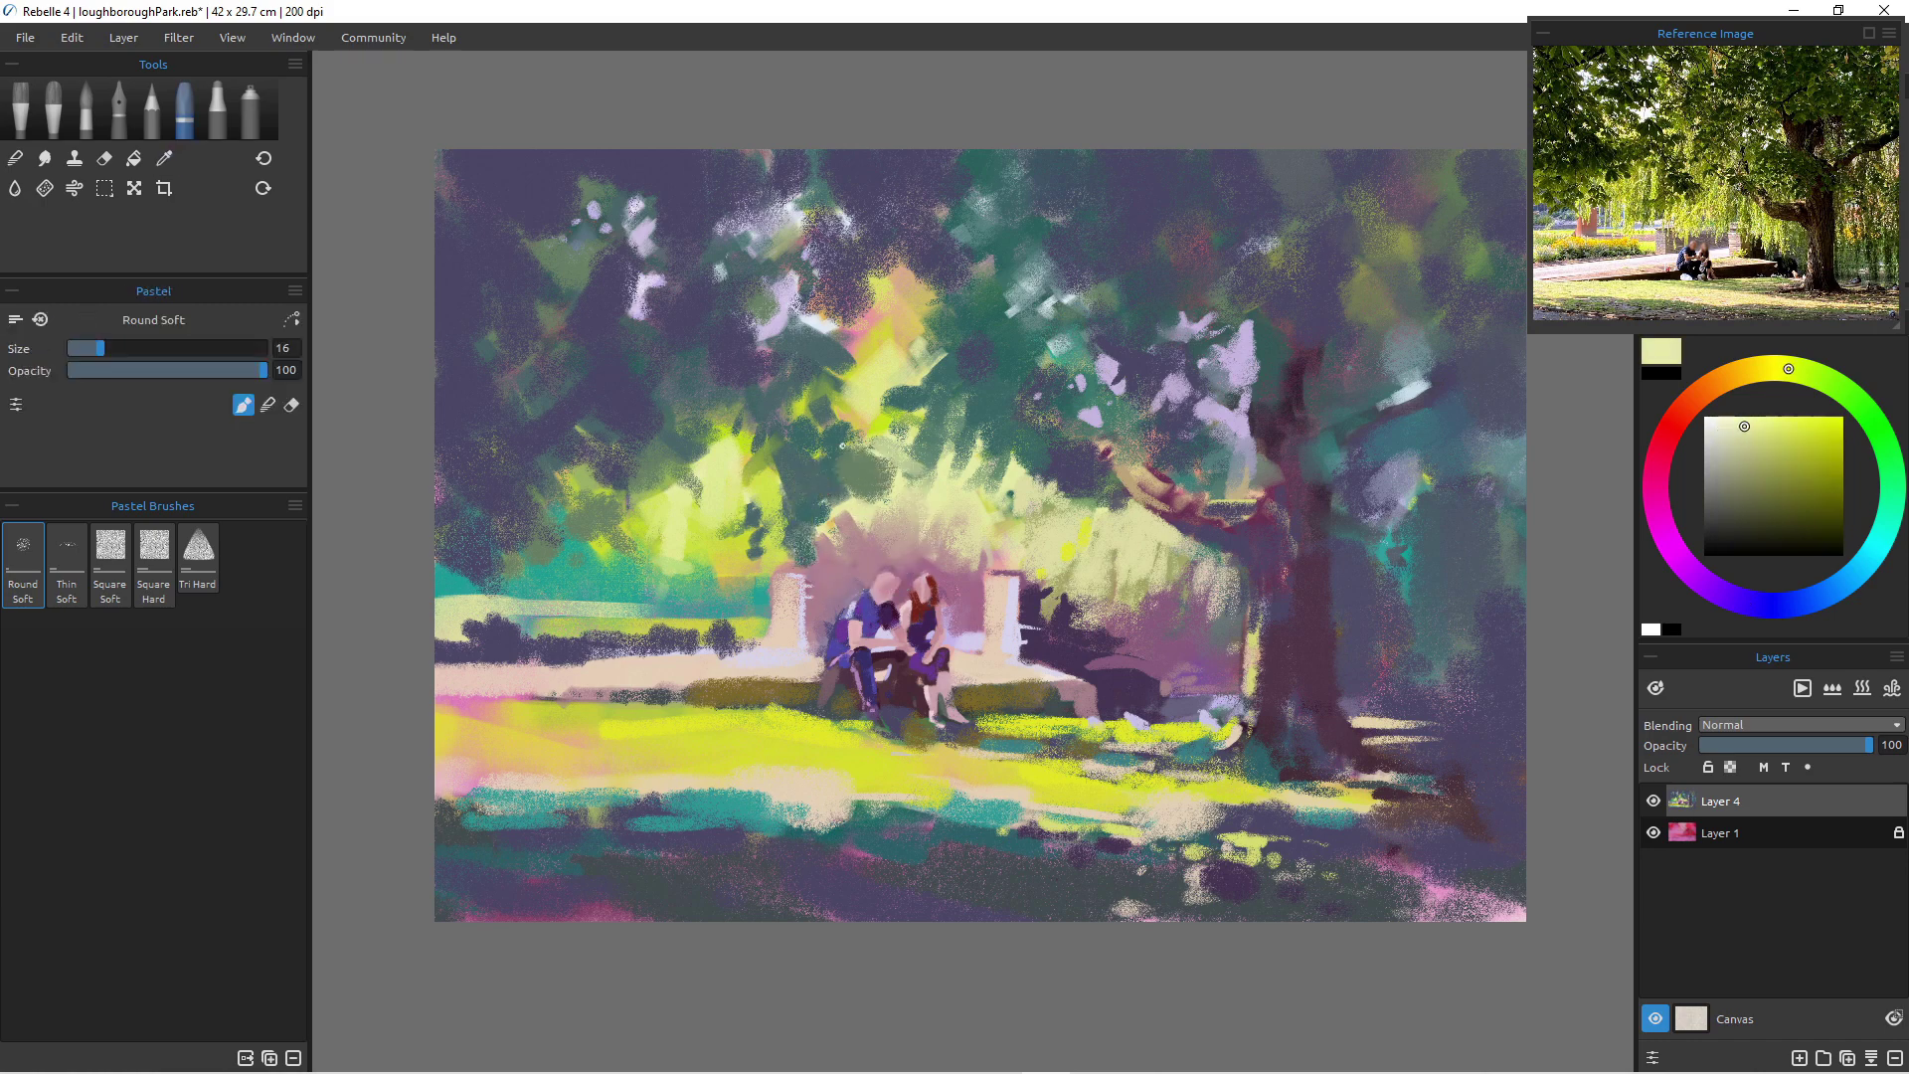
key("]")
key("]")
key("]")
key("]")
key("]")
key("]")
key("]")
mouse_move(862, 508)
left_mouse_down()
mouse_move(857, 474)
mouse_move(861, 505)
left_mouse_up()
key("bracketright")
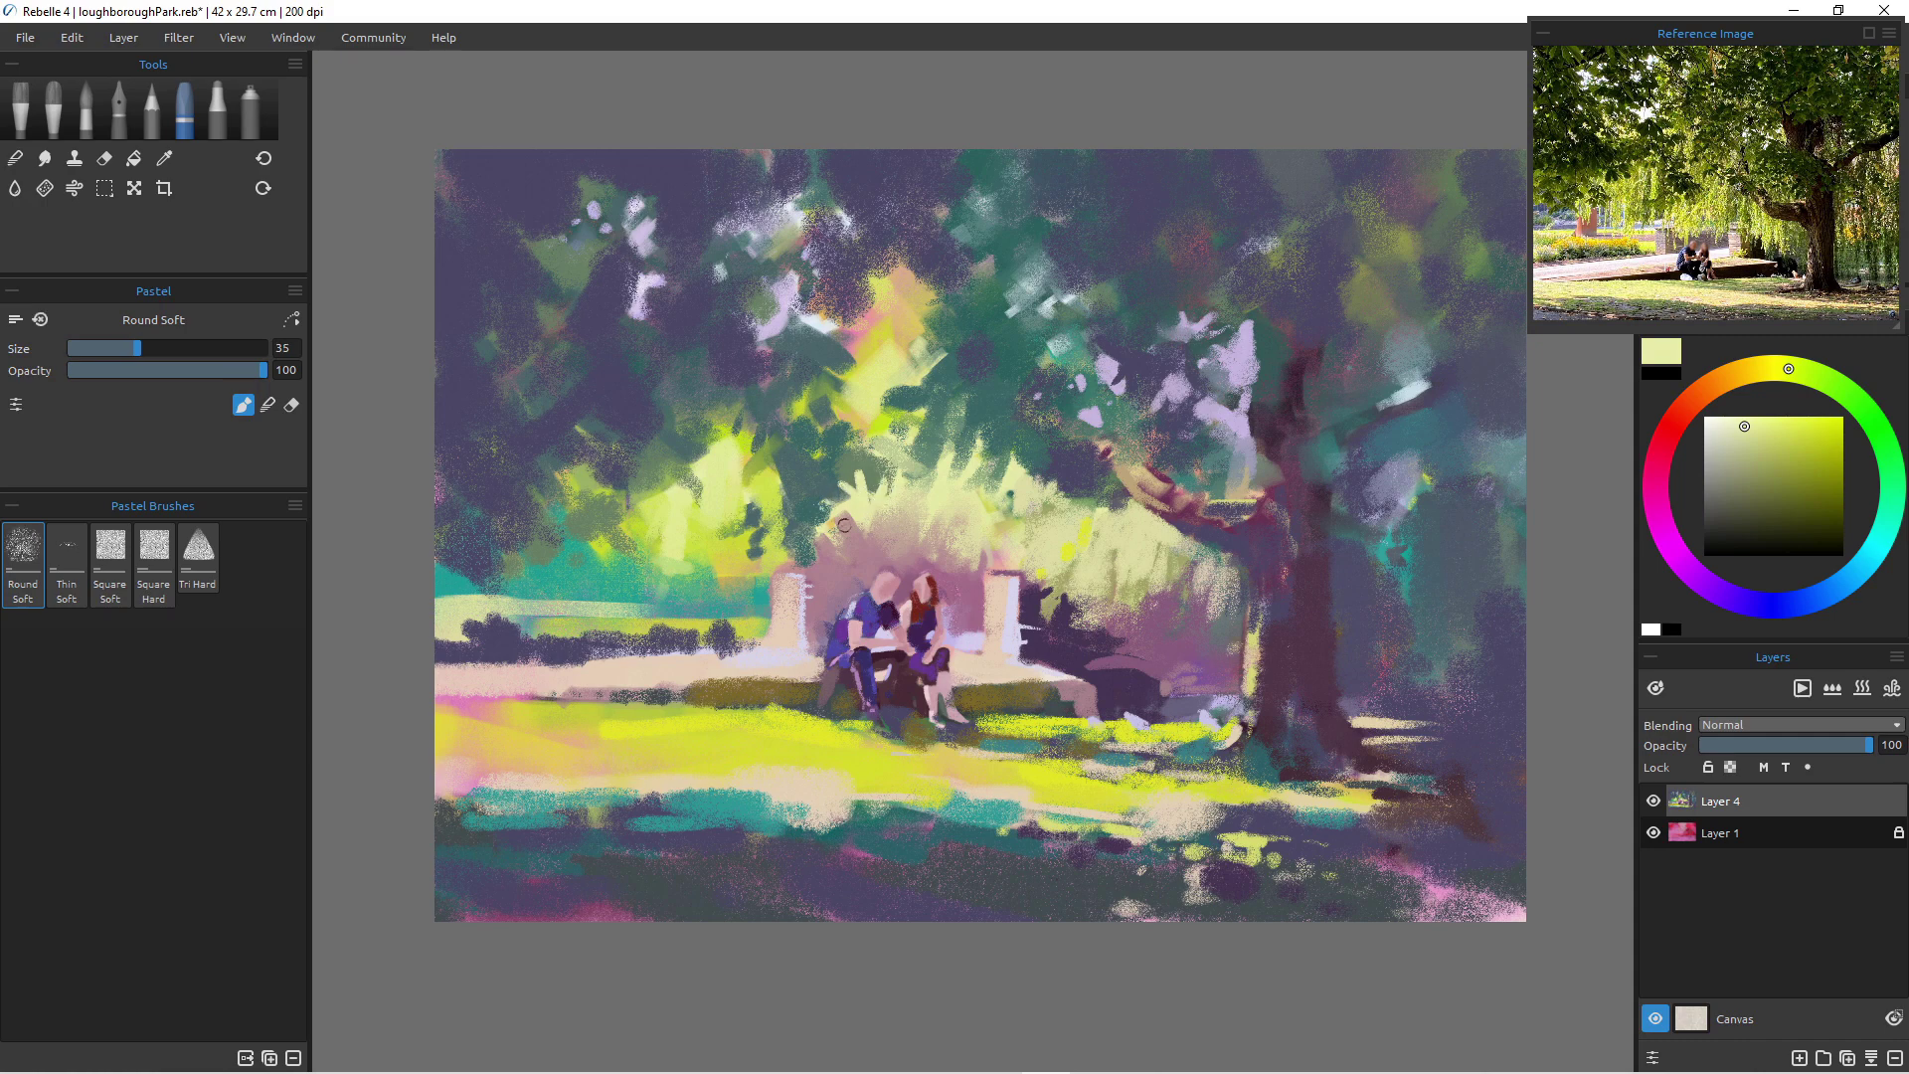
- Reduce the brush to 16 and sign the painting with the artist's signature in pale yellow in the lower left foreground
key("bracketleft")
key("bracketleft")
key("bracketleft")
mouse_move(475, 857)
left_mouse_down()
mouse_move(459, 881)
mouse_move(481, 881)
left_mouse_up()
left_click_drag(475, 866, 598, 890)
left_click_drag(569, 872, 608, 860)
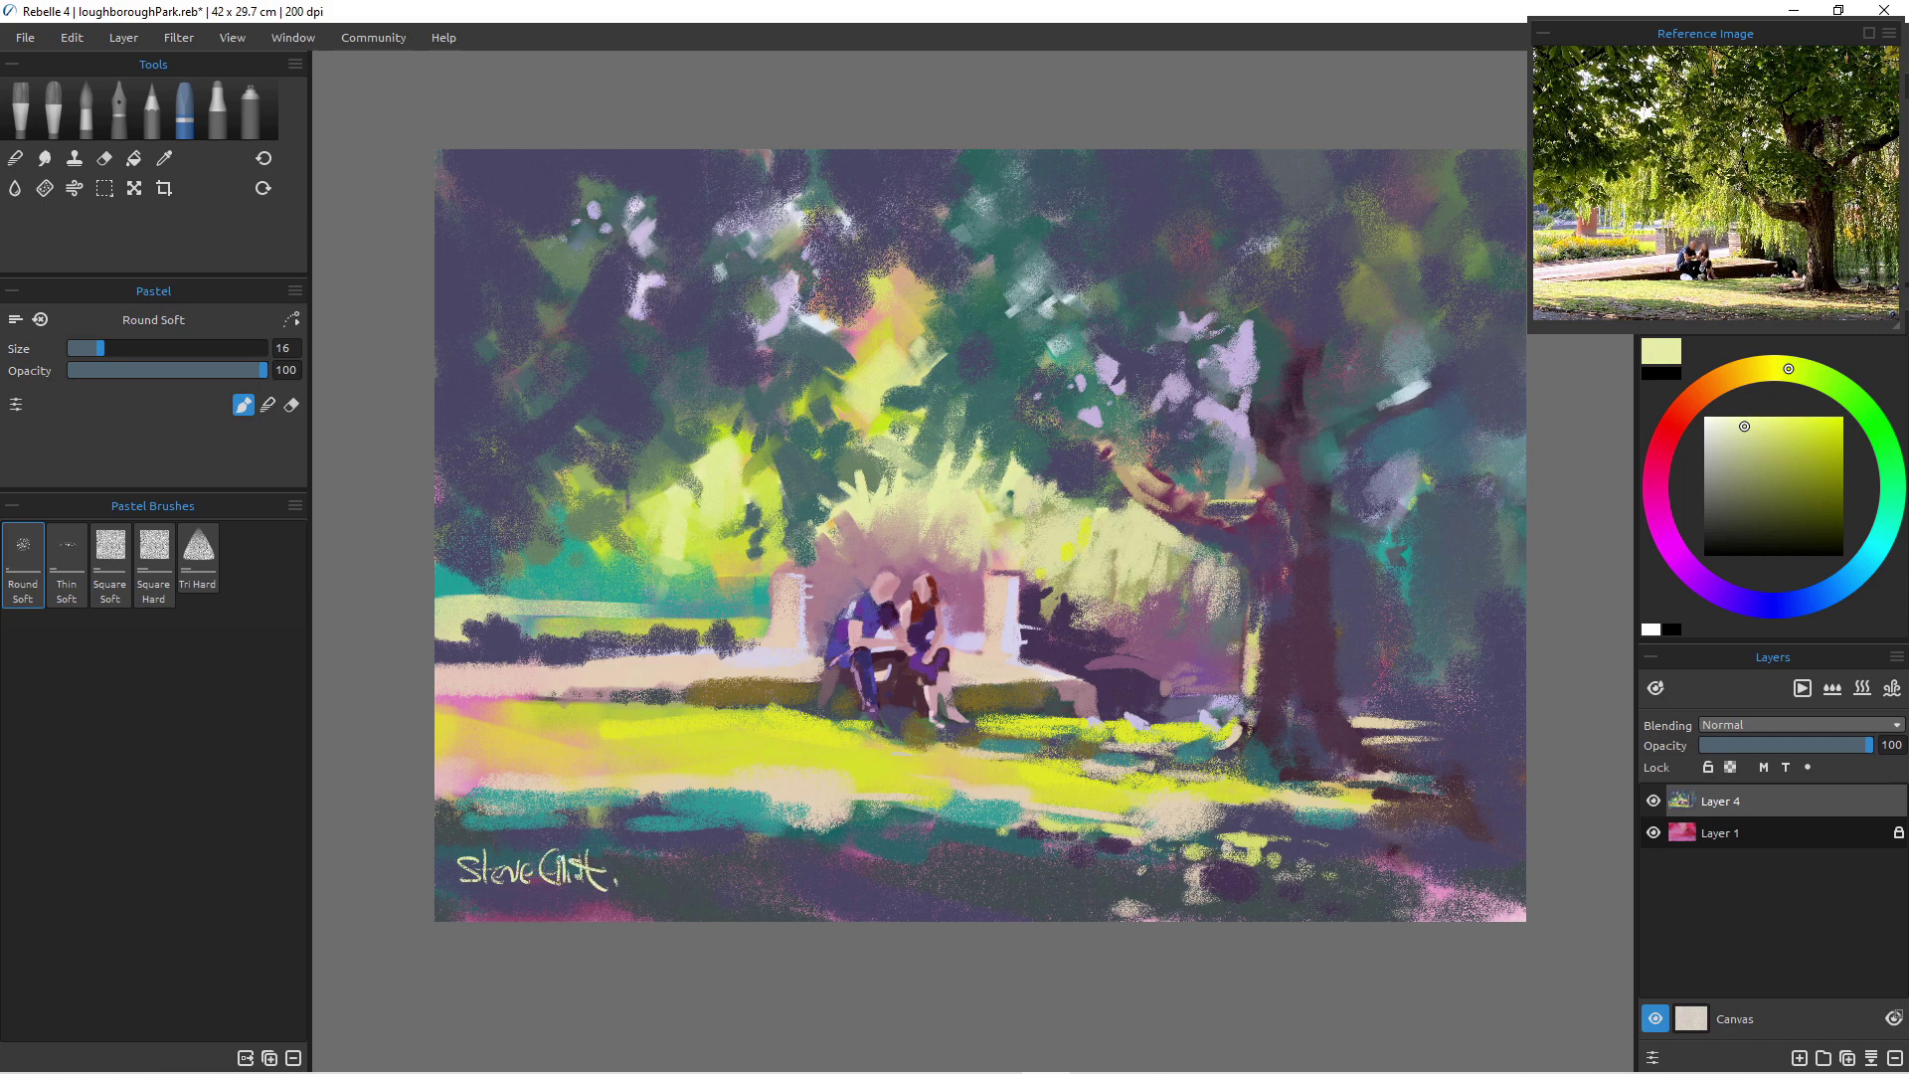